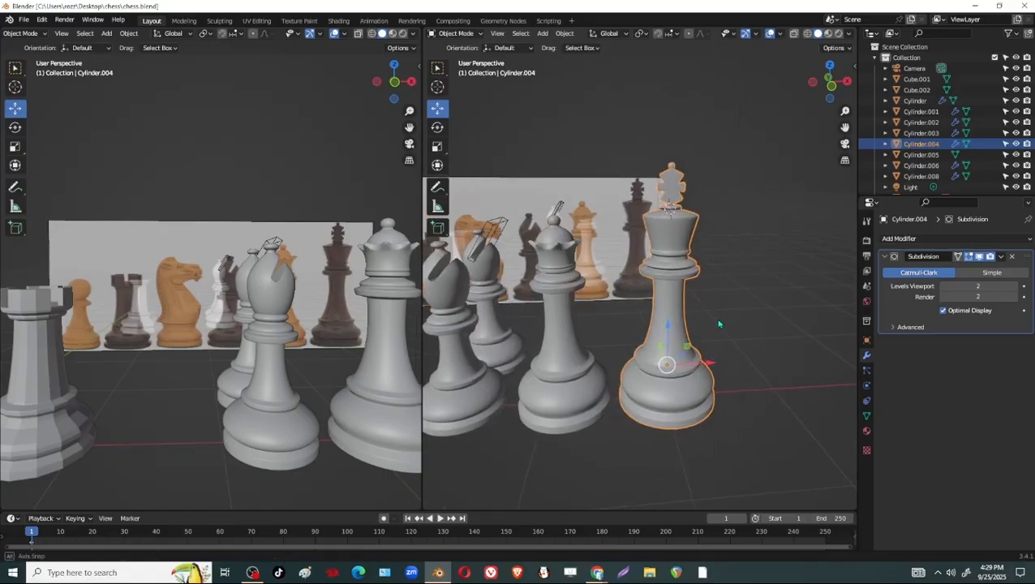
Set the first viewport to Front Orthographic view framing the knight in the reference picture, and deselect all objects.
scroll(709, 318, "up", 3)
mouse_move(694, 222)
middle_mouse_down()
mouse_move(619, 245)
mouse_move(592, 217)
mouse_move(704, 223)
middle_mouse_up()
middle_click_drag(485, 344, 623, 358, "shift")
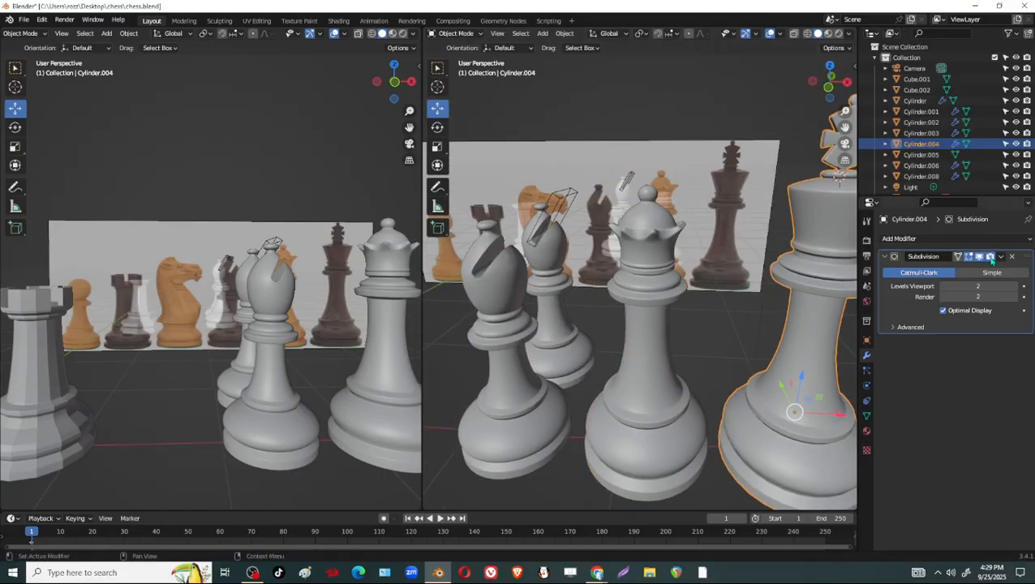
scroll(227, 327, "up", 5)
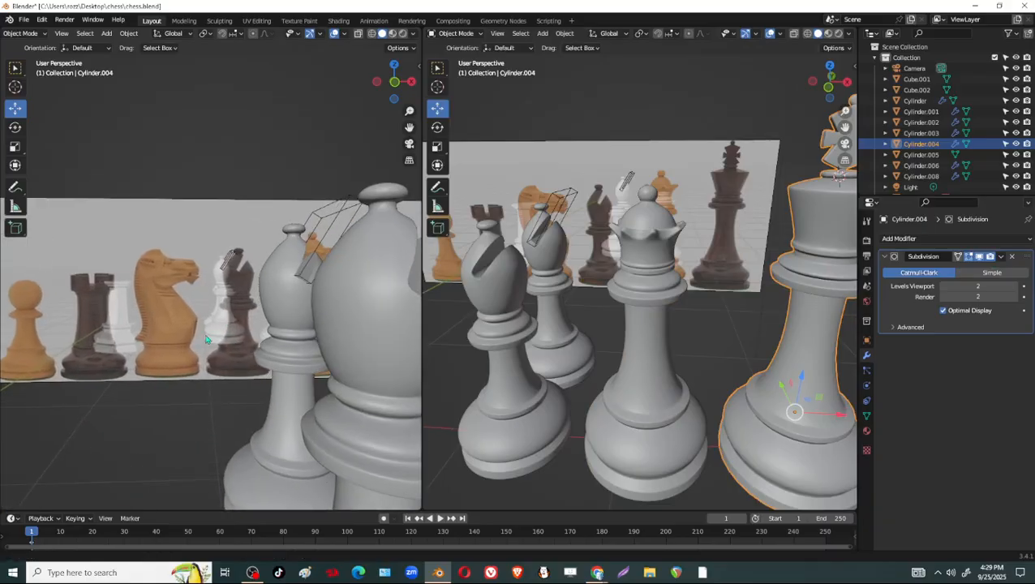
left_click(393, 82)
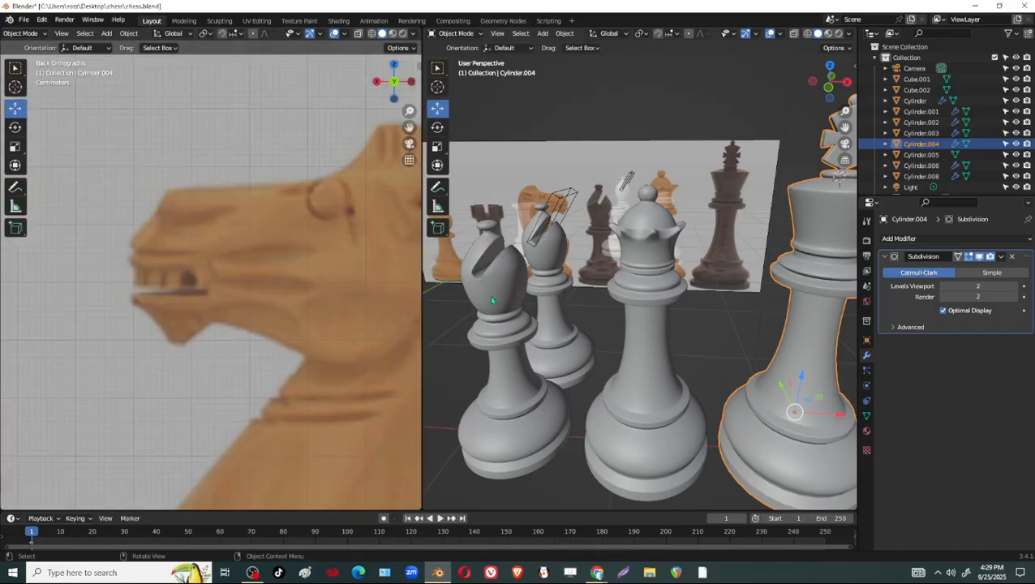
left_click(395, 82)
scroll(244, 316, "down", 5)
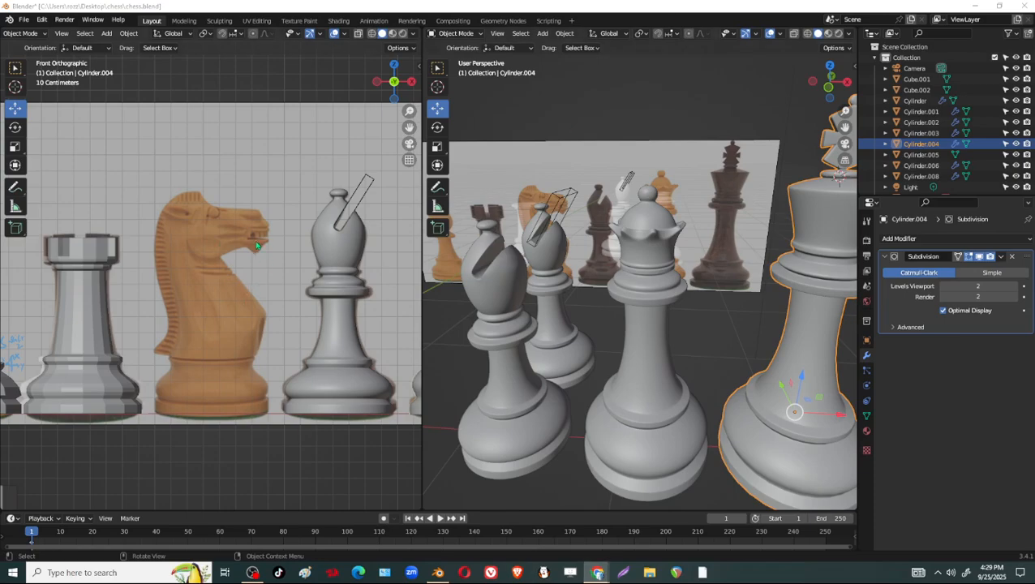
key("alt+a")
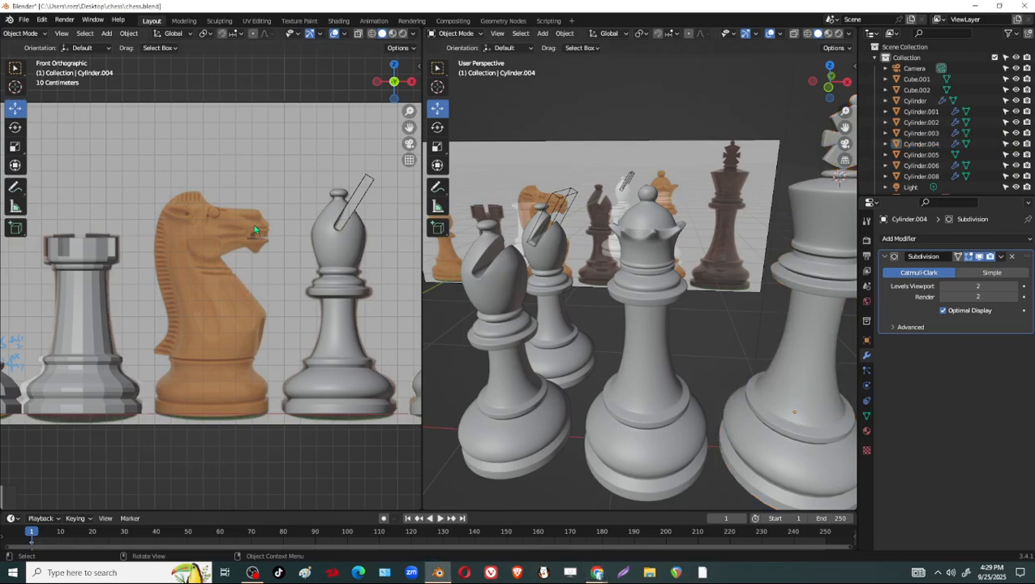
Select the ref image object in the Outliner and hide it in the viewports.
scroll(1004, 172, "down", 2)
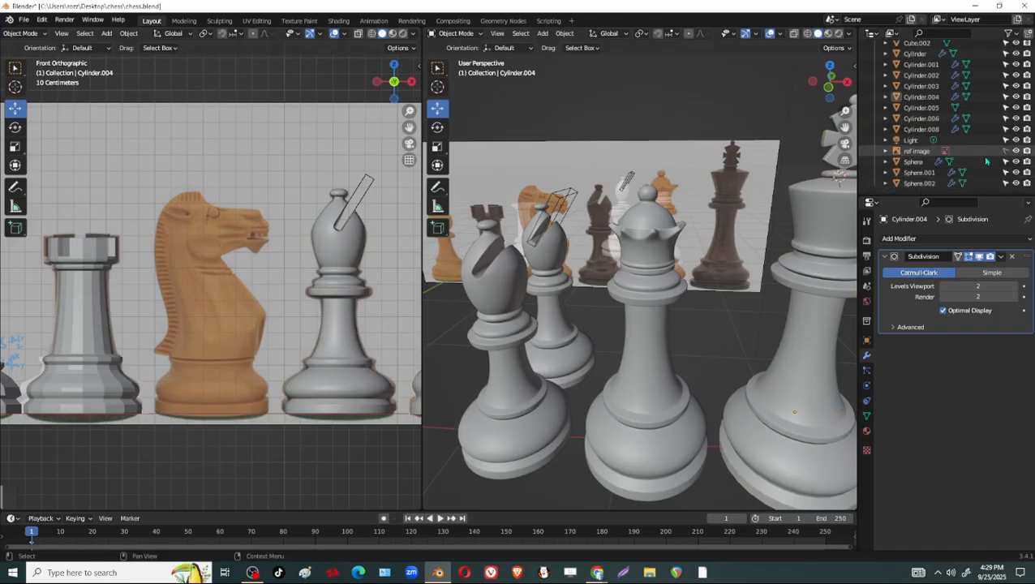
scroll(984, 165, "up", 3)
scroll(984, 165, "down", 3)
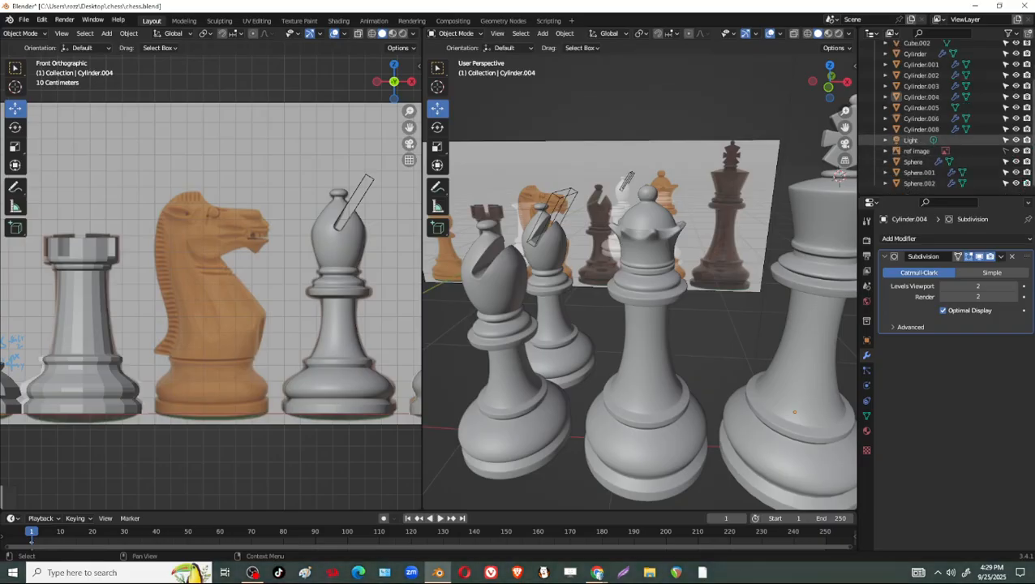
left_click(925, 152)
left_click(1005, 151)
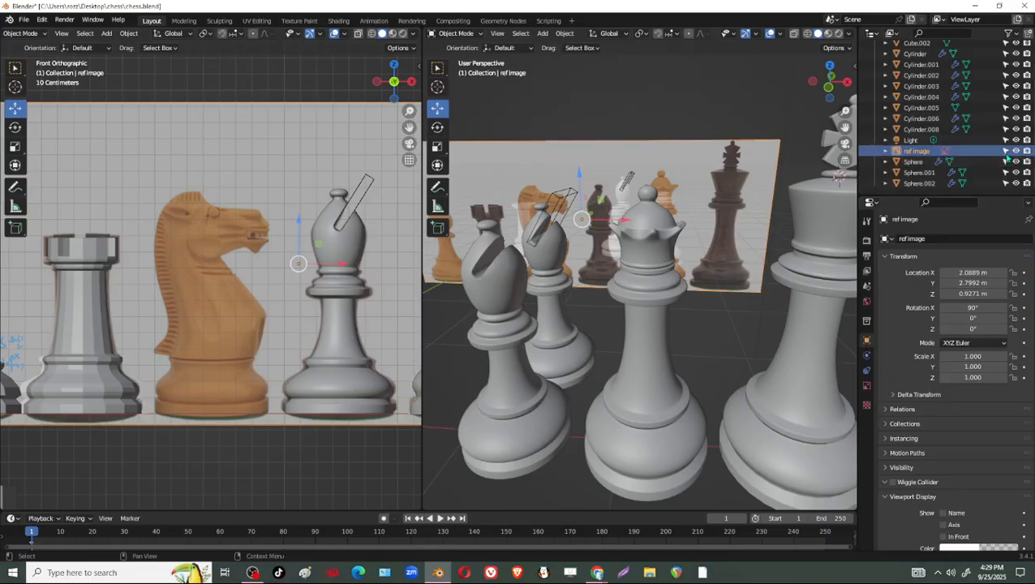
left_click(1006, 151)
left_click(1016, 151)
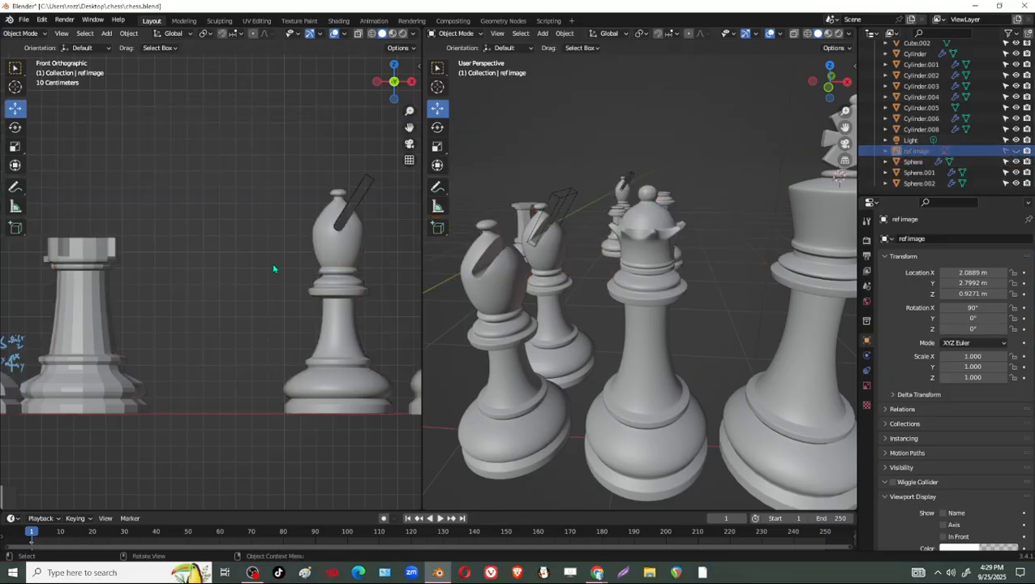
key("shift+a")
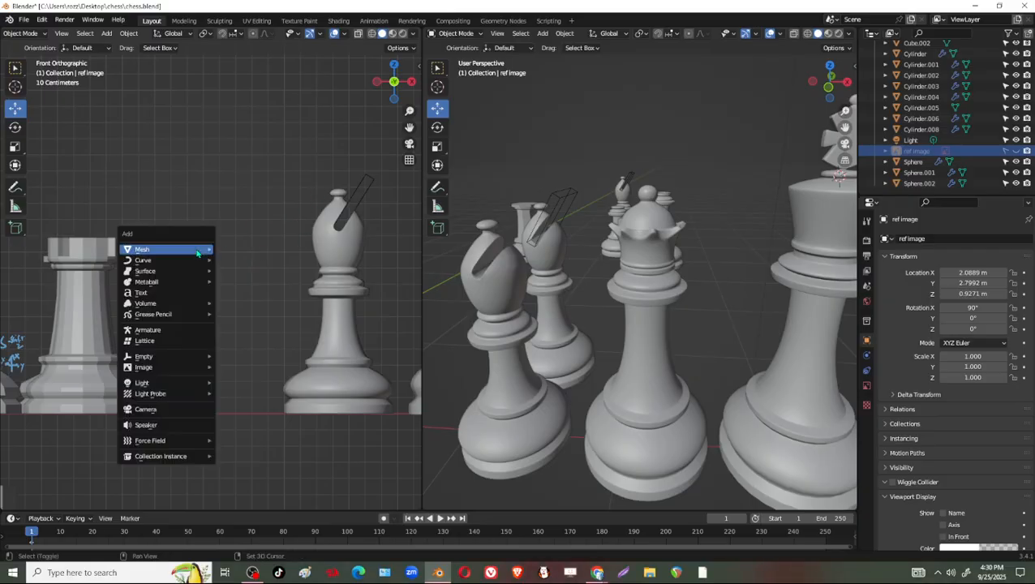
mouse_move(198, 254)
mouse_move(198, 367)
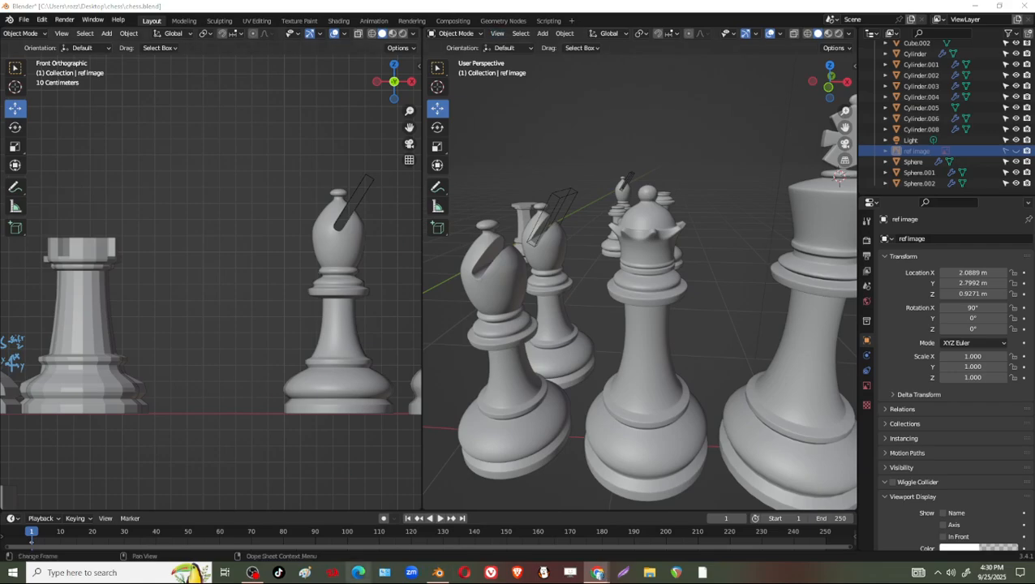
Switch to the Classroom page in Chrome, preview the KNIGHT (HORSE) assignment's attached image, and return to Blender.
mouse_move(624, 578)
left_click(626, 532)
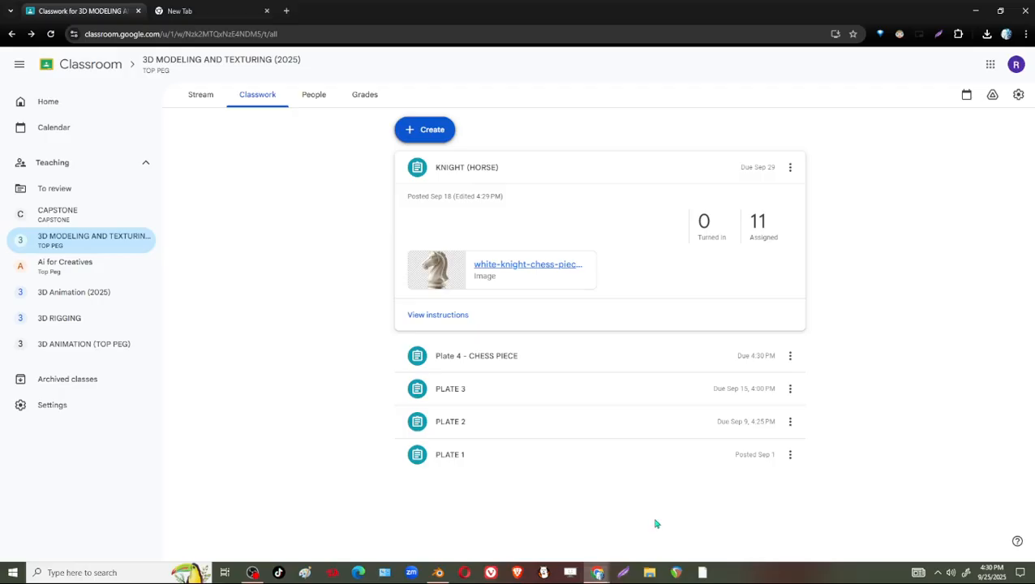
left_click(531, 271)
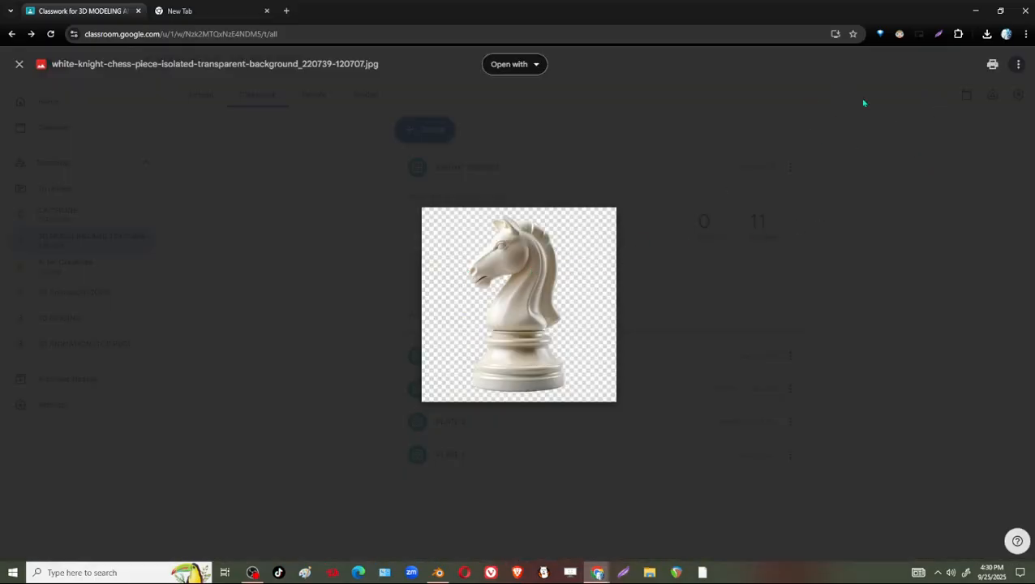
left_click(976, 10)
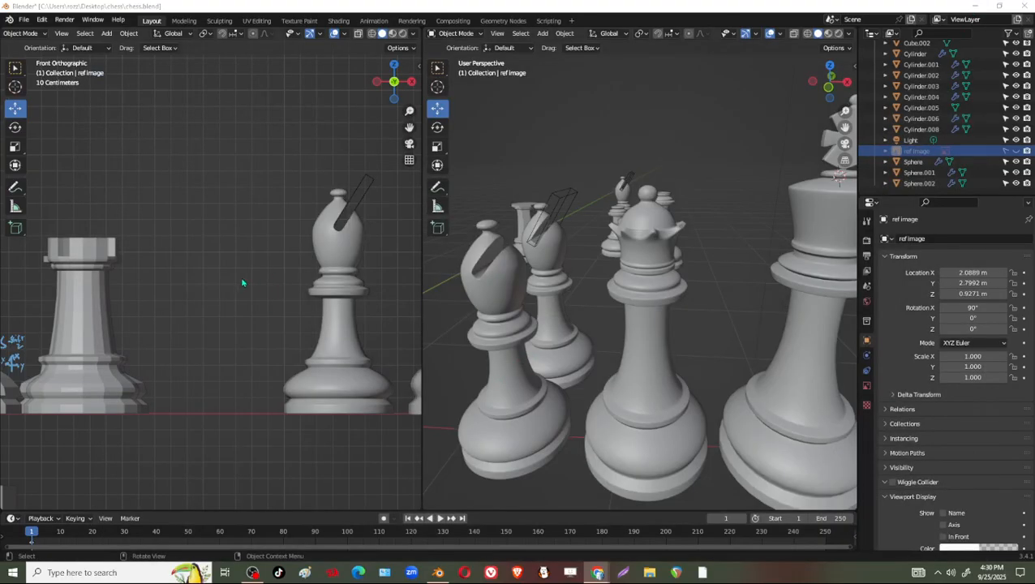
Try to load white-knight-chess-piece-isolated-transparent-background_220739-120707.jpg from the Desktop's chess folder as a reference image.
key("shift+a")
mouse_move(242, 245)
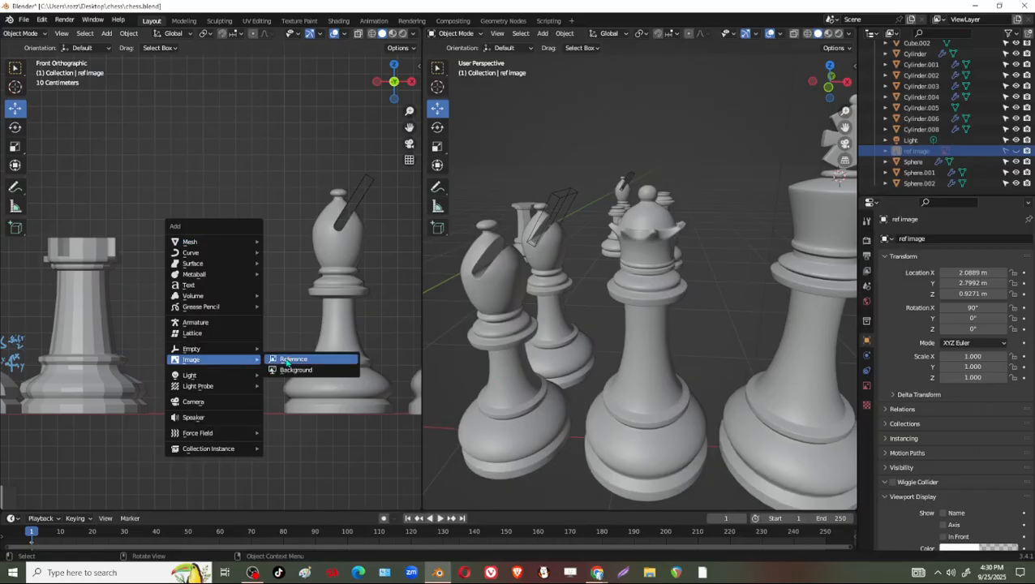
left_click(321, 359)
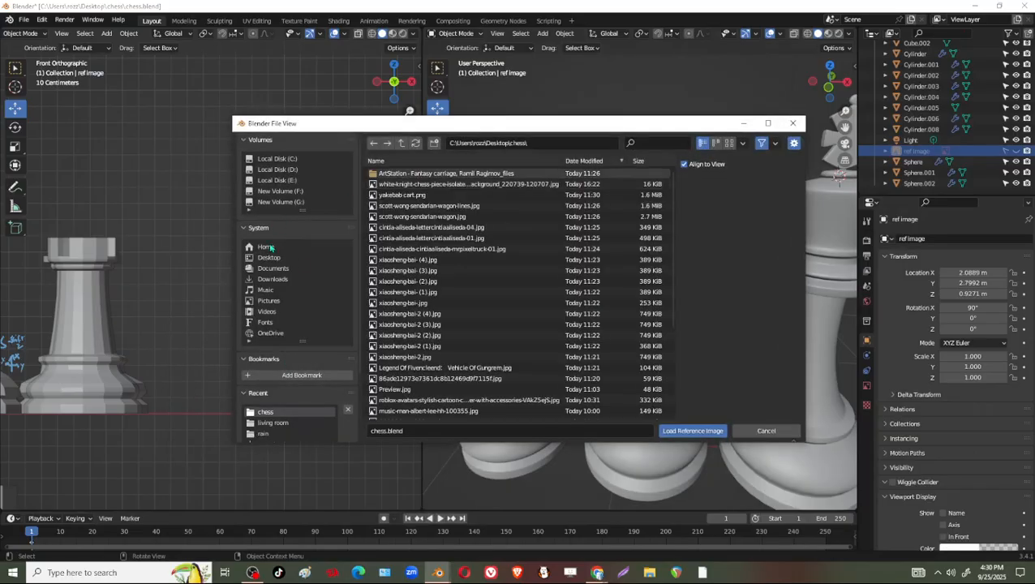
left_click(270, 258)
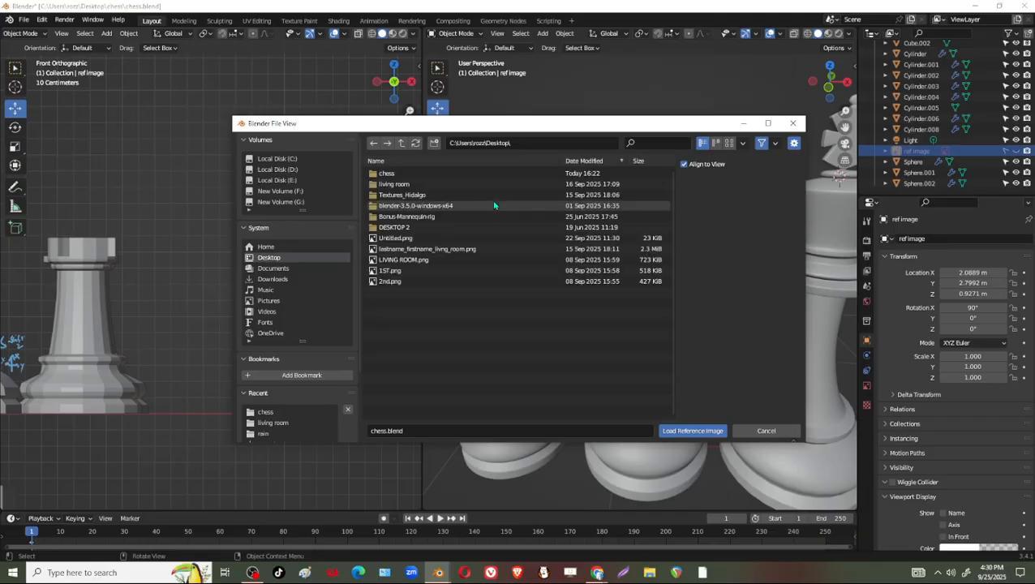
left_click(389, 175)
double_click(388, 175)
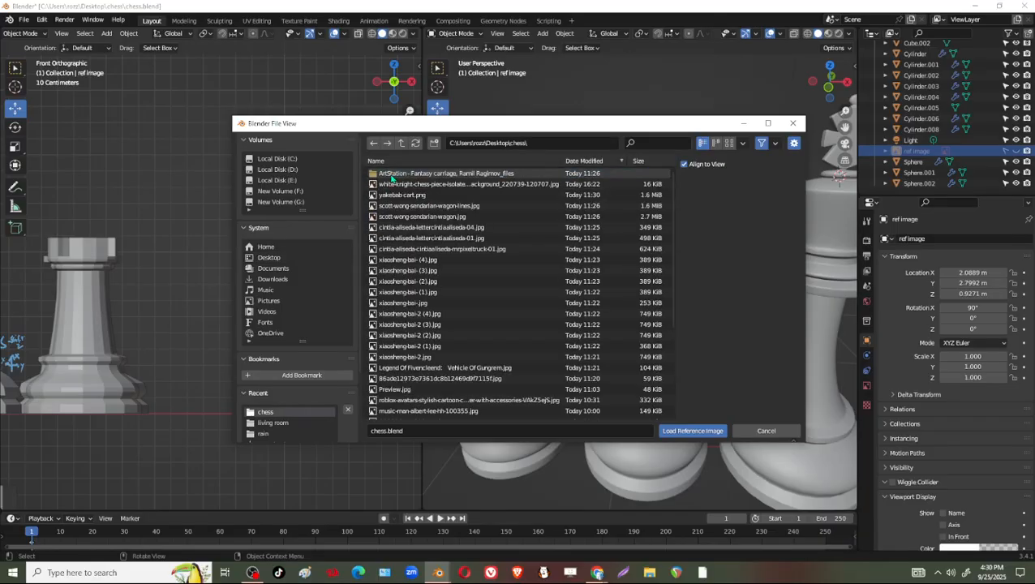
left_click(482, 185)
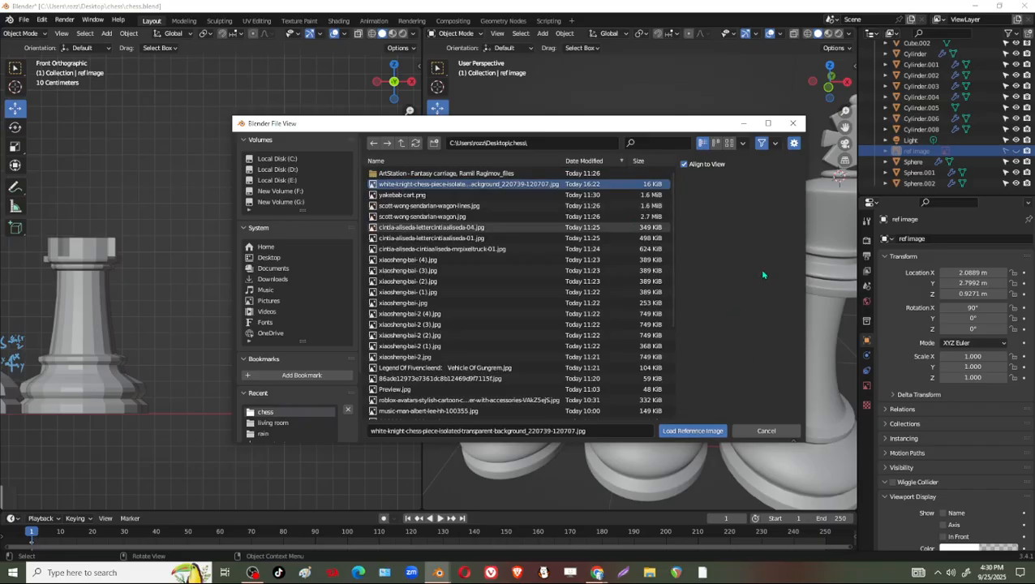
left_click(730, 143)
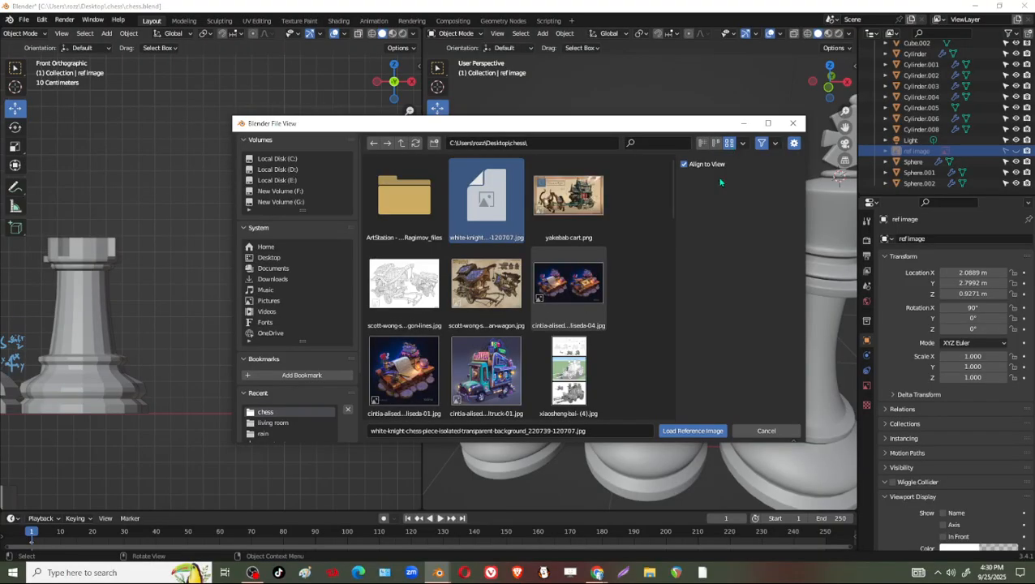
left_click(691, 431)
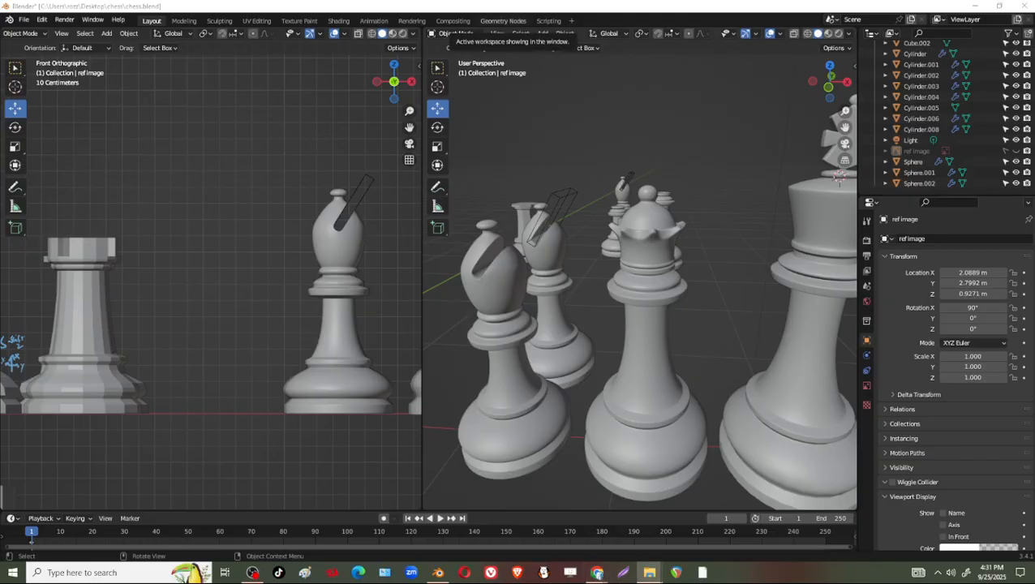
Try to open the white-knight chess piece JPG from the chess folder in a paint program.
left_click_drag(340, 0, 437, 52)
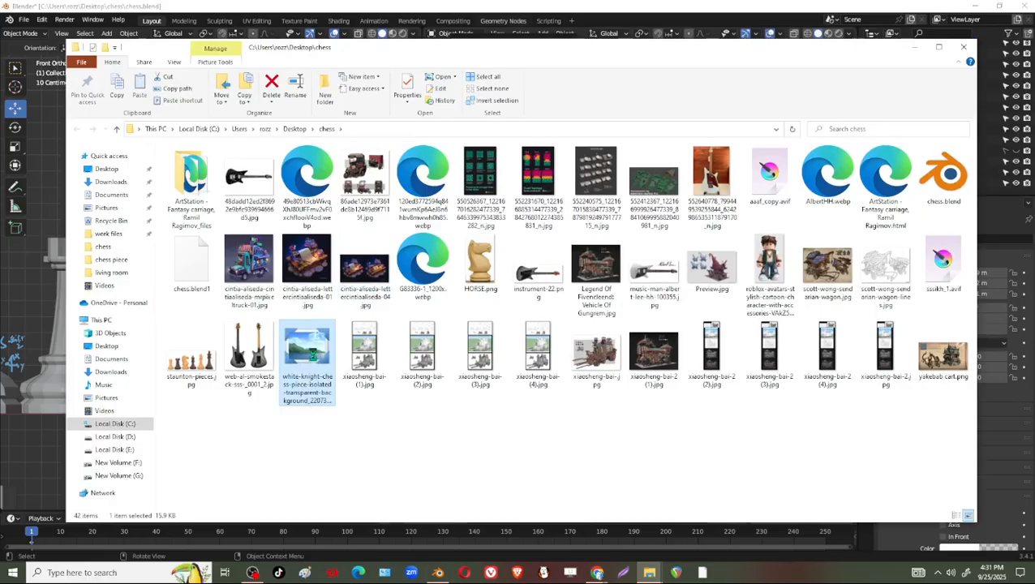
right_click(314, 359)
mouse_move(240, 313)
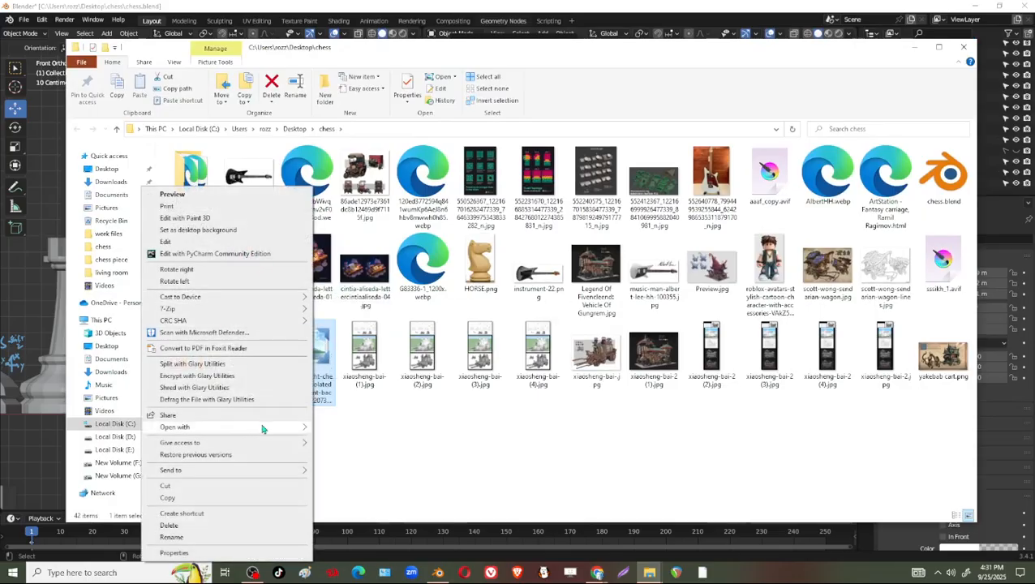
mouse_move(283, 428)
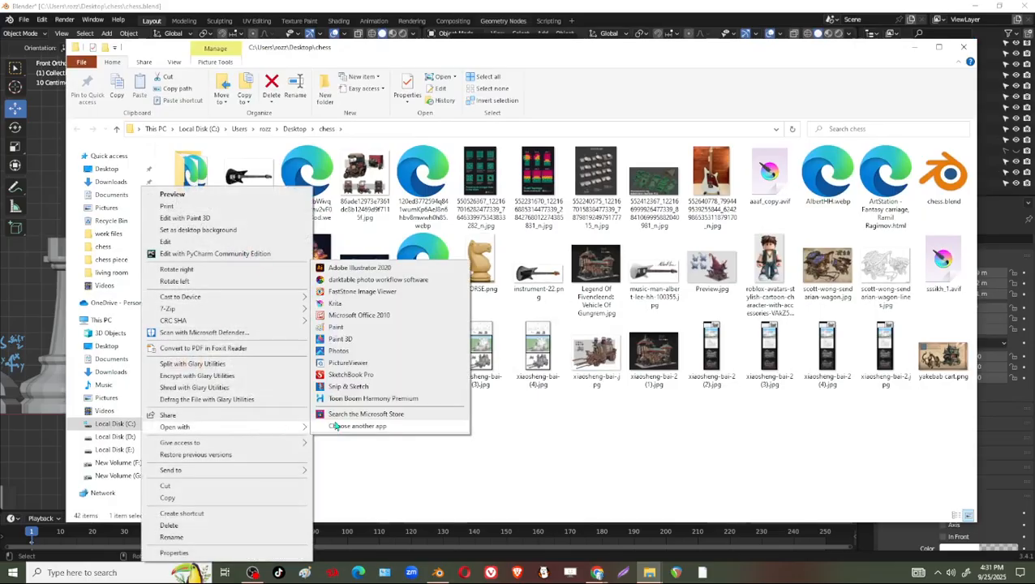
left_click(393, 338)
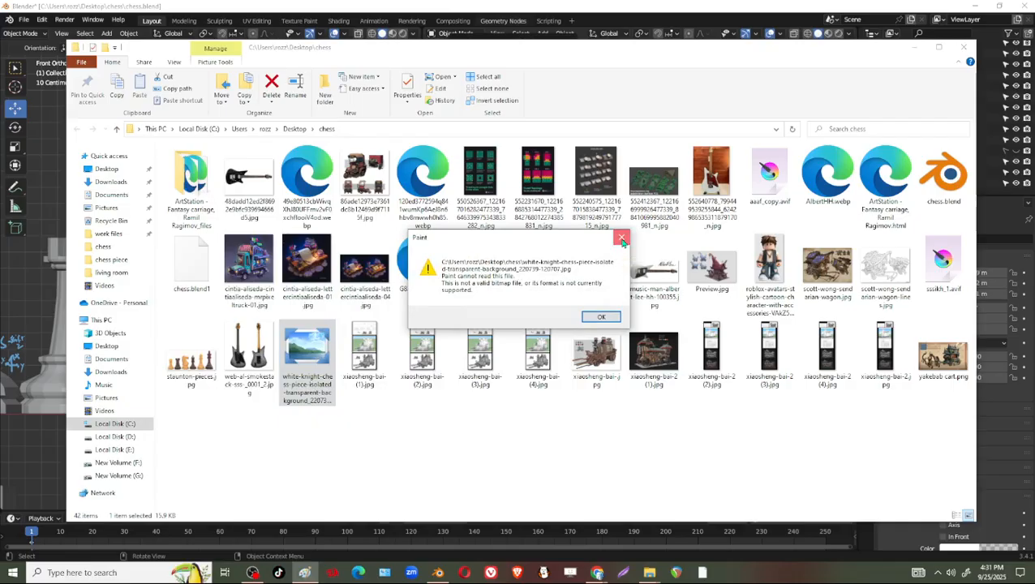
left_click(622, 239)
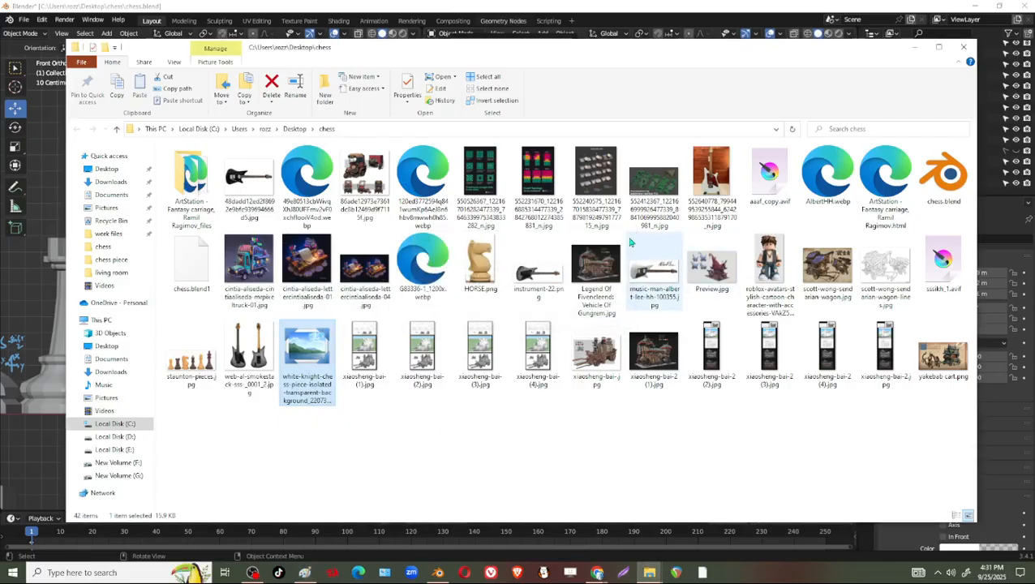
Switch to the Classroom preview in Chrome, open the white-knight image in a new tab, and download it.
left_click(976, 7)
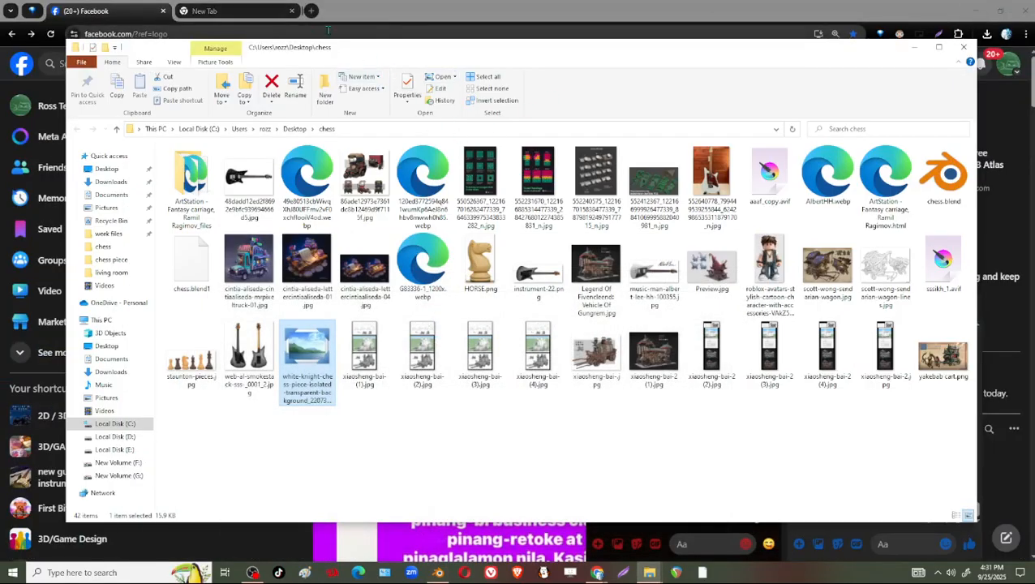
key("alt+Tab")
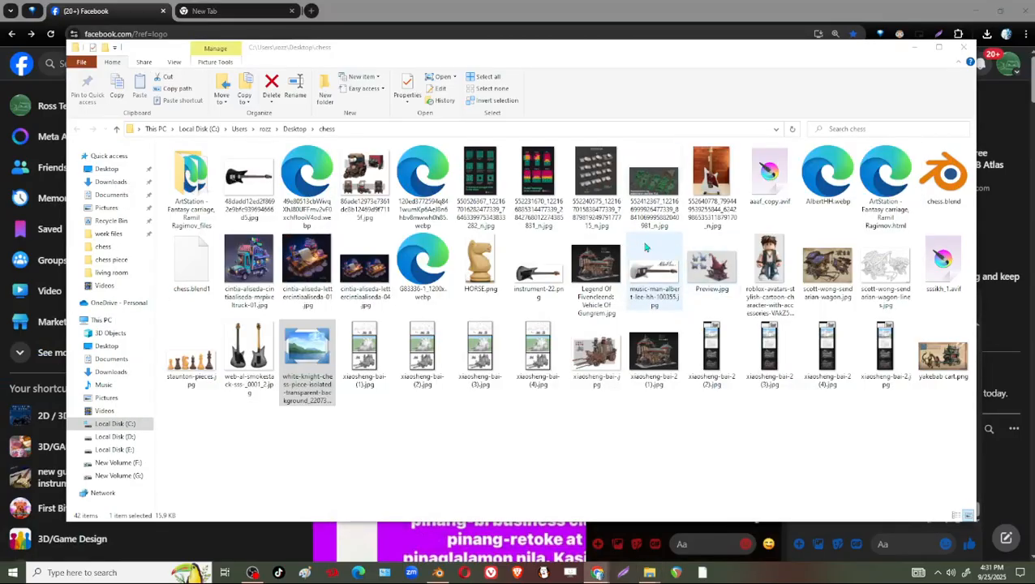
key("alt+Tab")
key("alt+Tab")
left_click(304, 349)
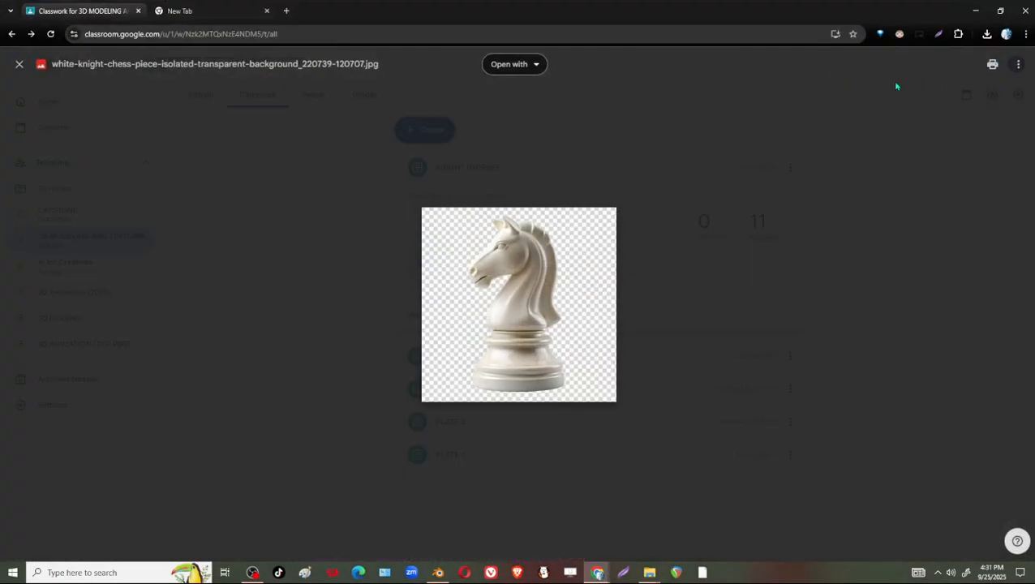
left_click(1019, 64)
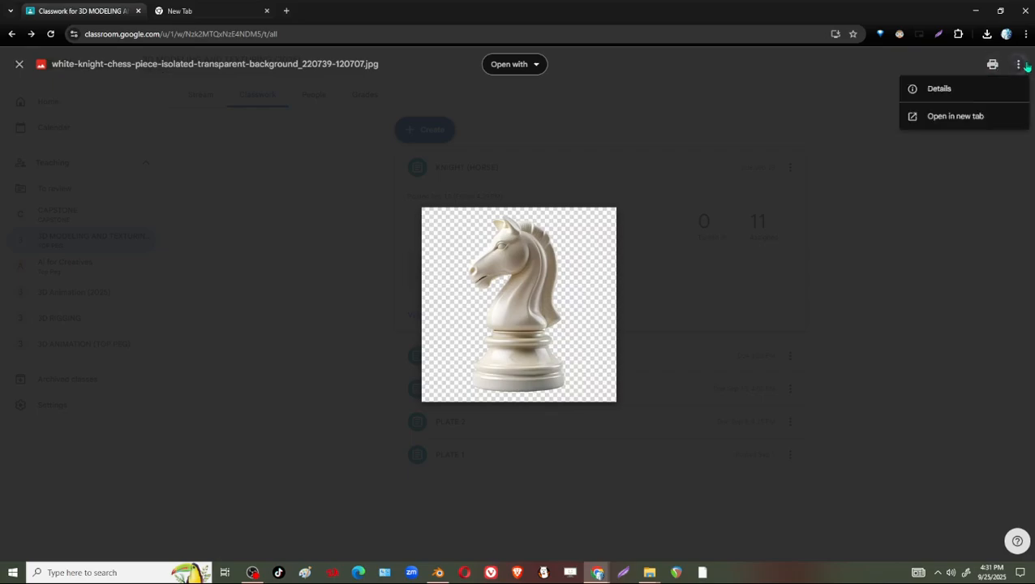
left_click(925, 122)
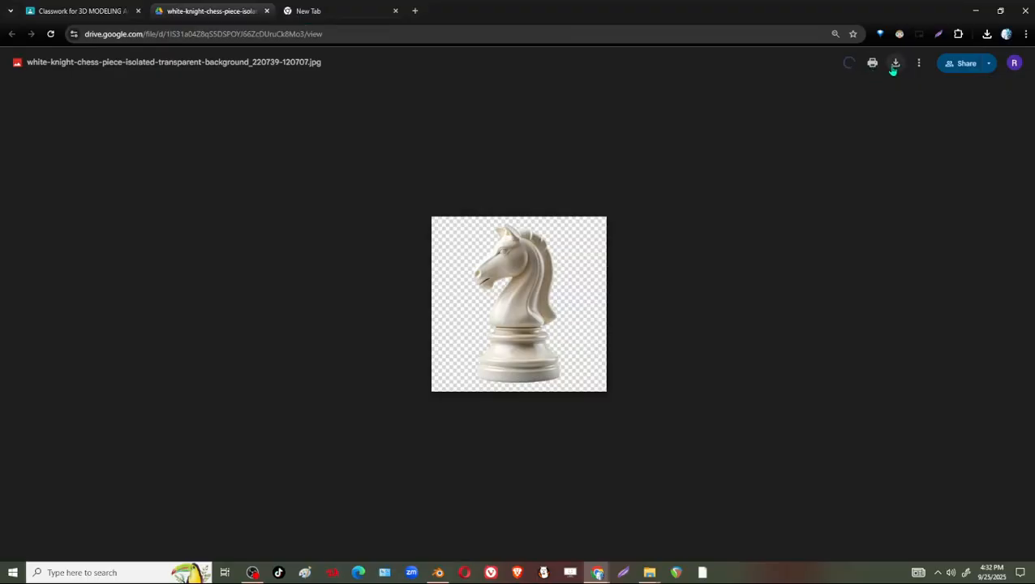
left_click(895, 65)
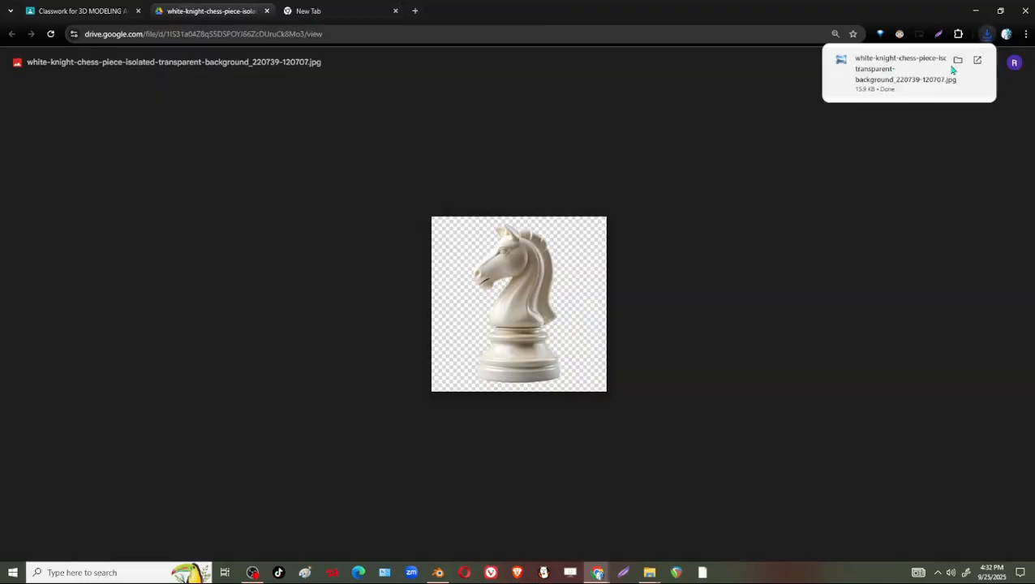
Show the downloaded white-knight image in the Downloads folder and try to view it in Windows Photo Viewer.
left_click(957, 60)
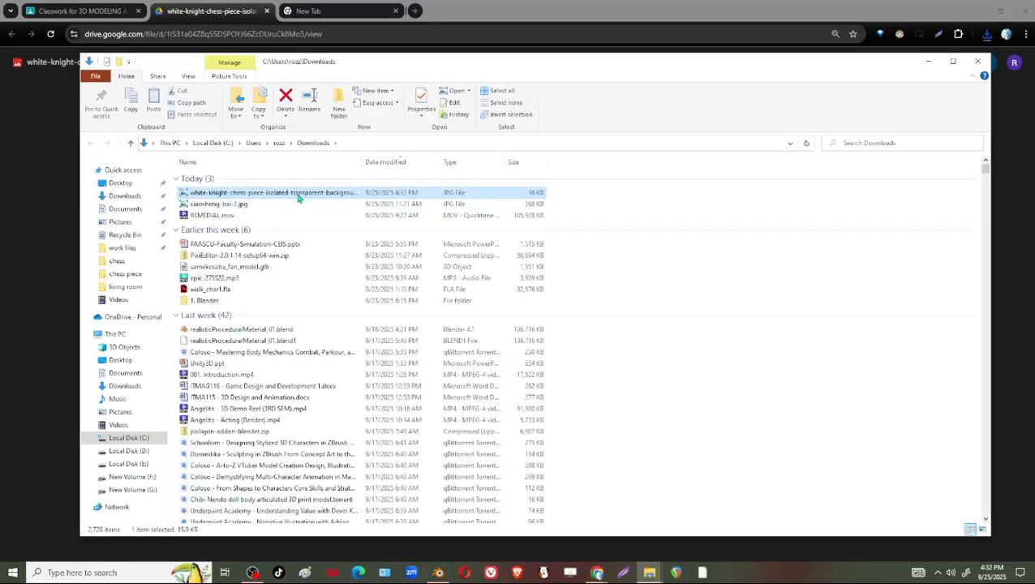
left_click_drag(298, 197, 323, 195)
double_click(323, 195)
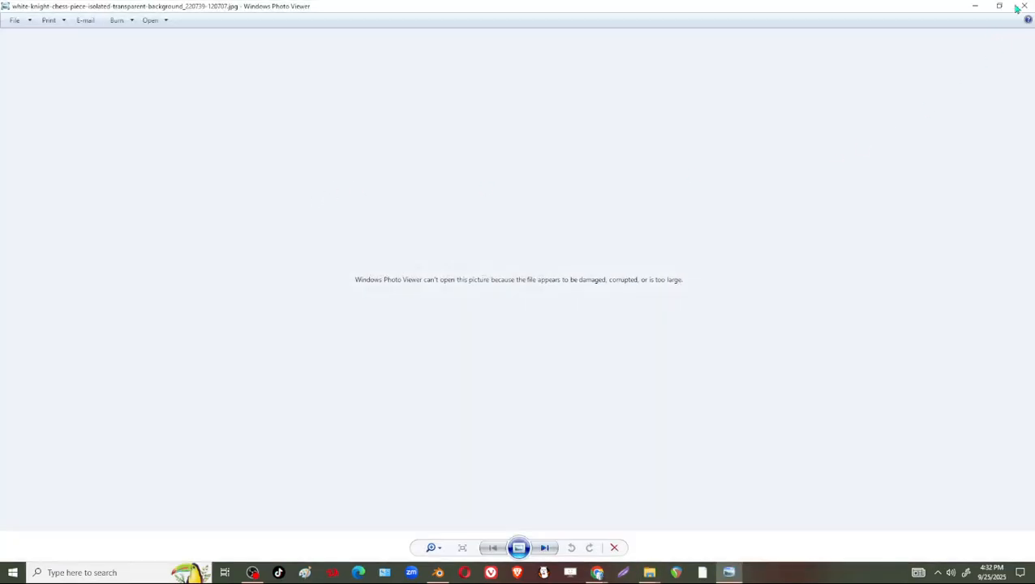
left_click(1019, 7)
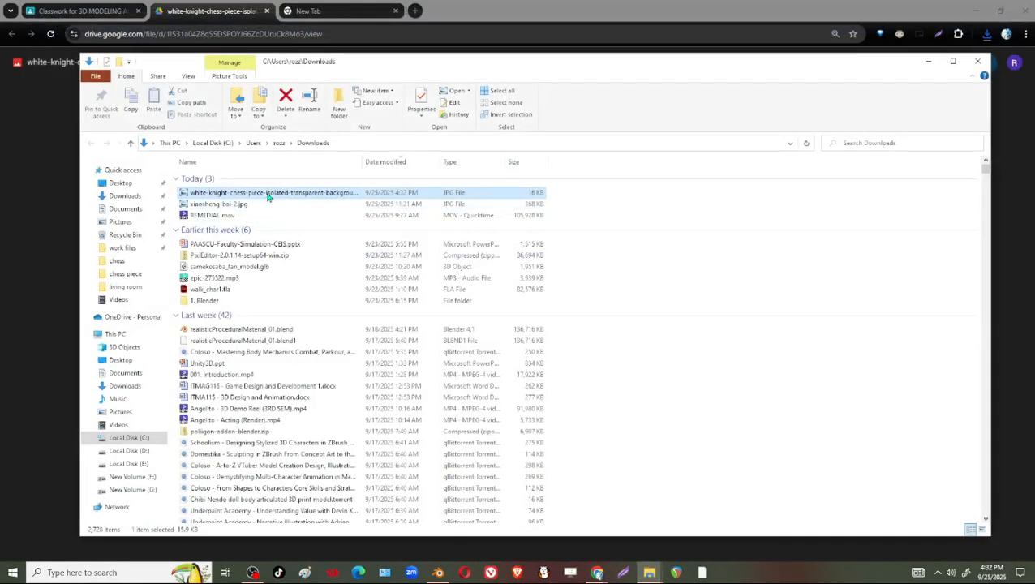
Return to Chrome and open the downloaded white-knight JPG from the recent downloads in a new tab.
left_click(231, 14)
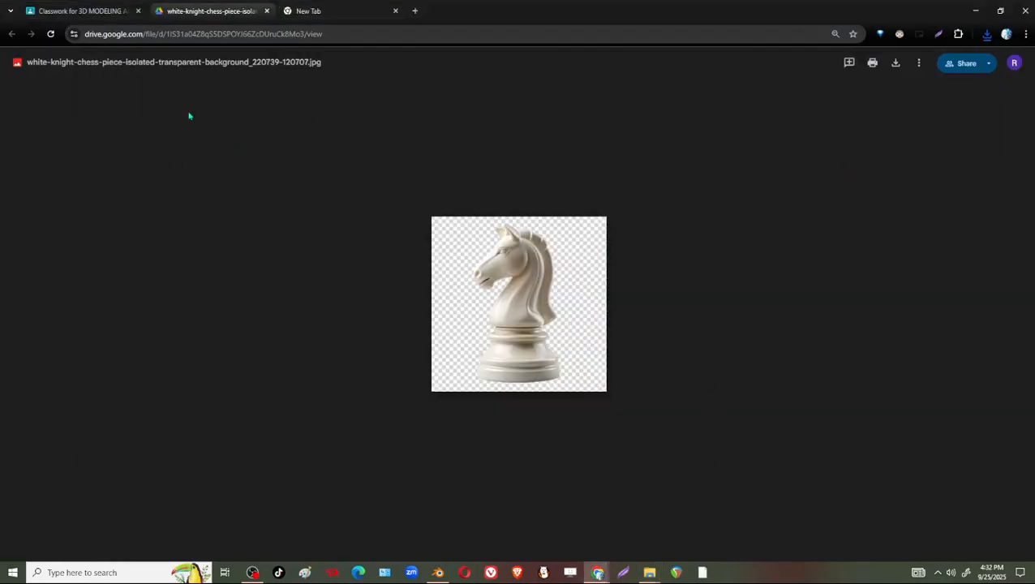
left_click(986, 34)
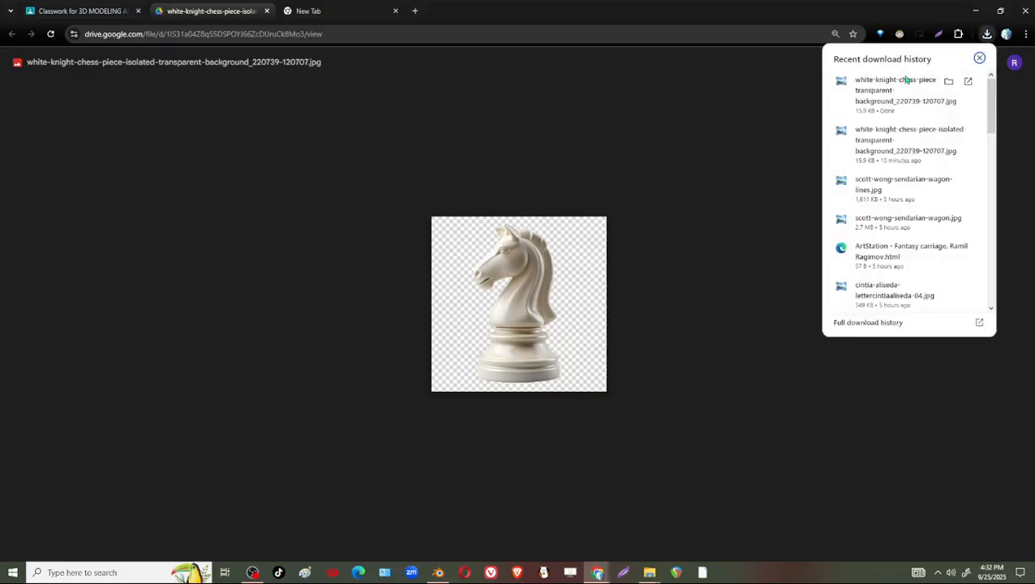
left_click_drag(907, 80, 663, 20)
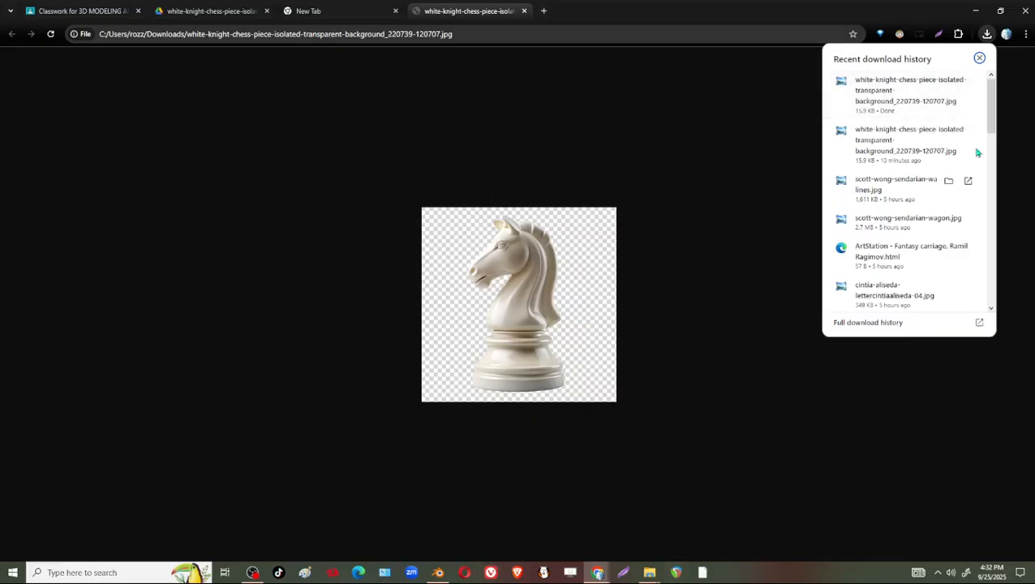
Try to place the downloaded white-knight JPG in Blender's front view as a reference image, undo it, and return to Chrome.
left_click(438, 573)
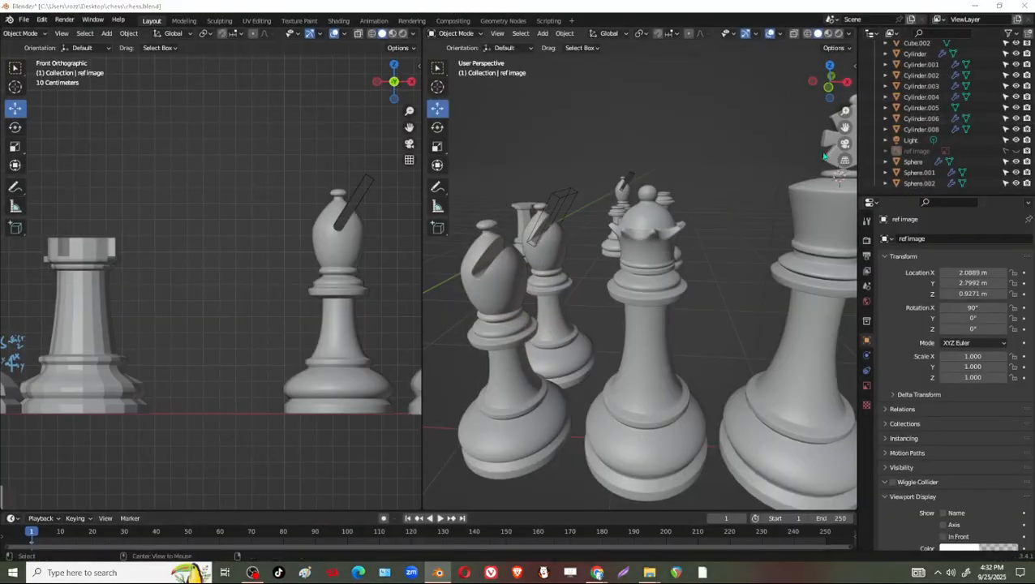
key("alt+Tab")
left_click(986, 34)
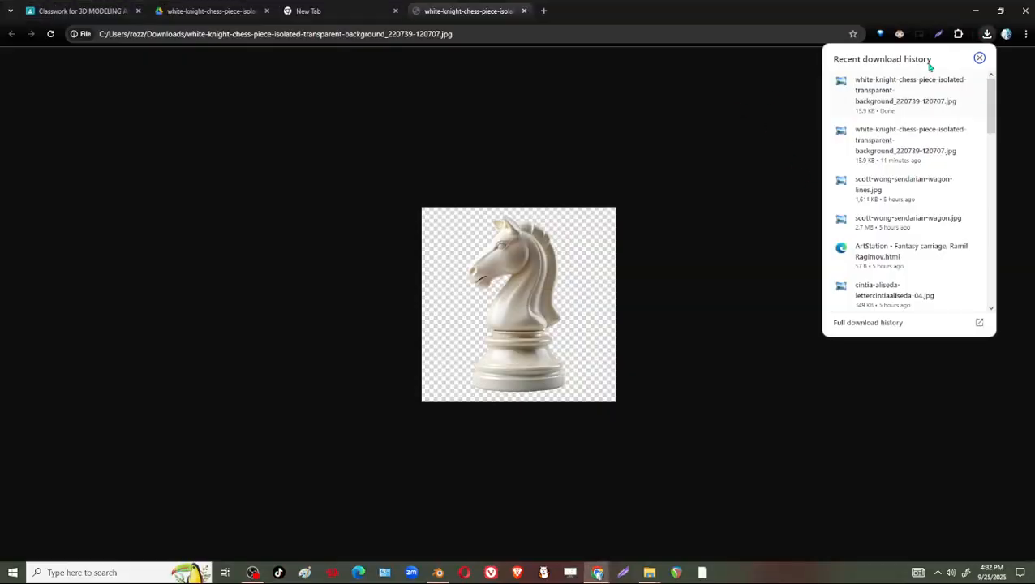
left_click(439, 573)
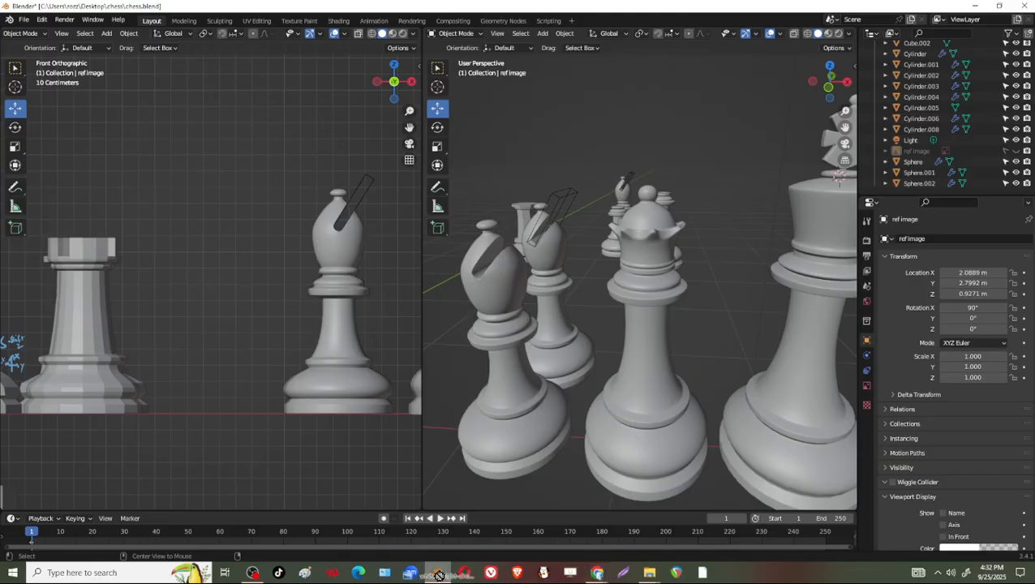
left_click_drag(438, 575, 232, 192)
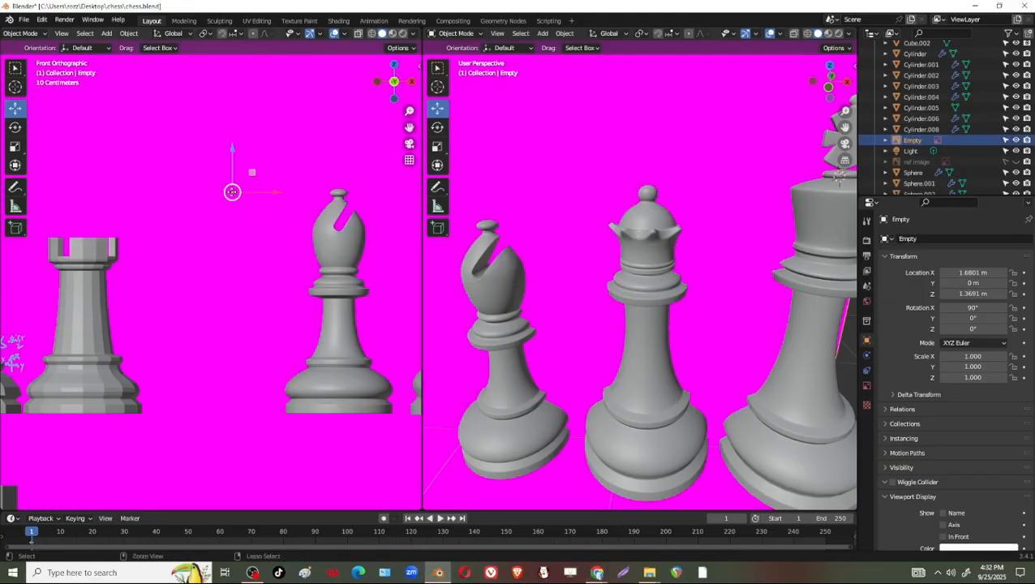
key("ctrl+z")
left_click(976, 6)
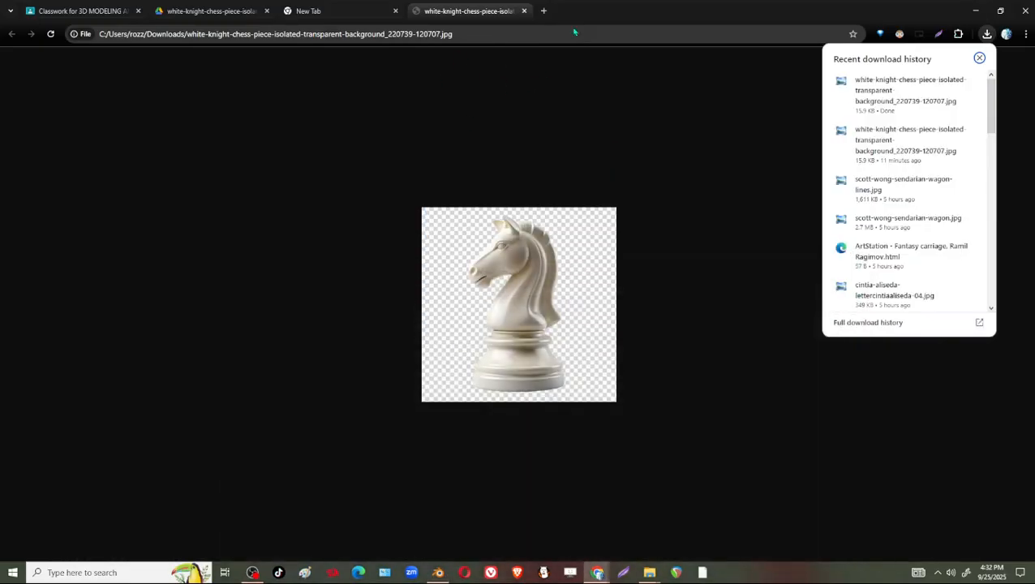
Go to photopea.com in a new tab and open white-knight-chess-piece-isolated-transparent-background_220739-120707.jpg from the Downloads folder.
left_click(543, 11)
left_click(533, 33)
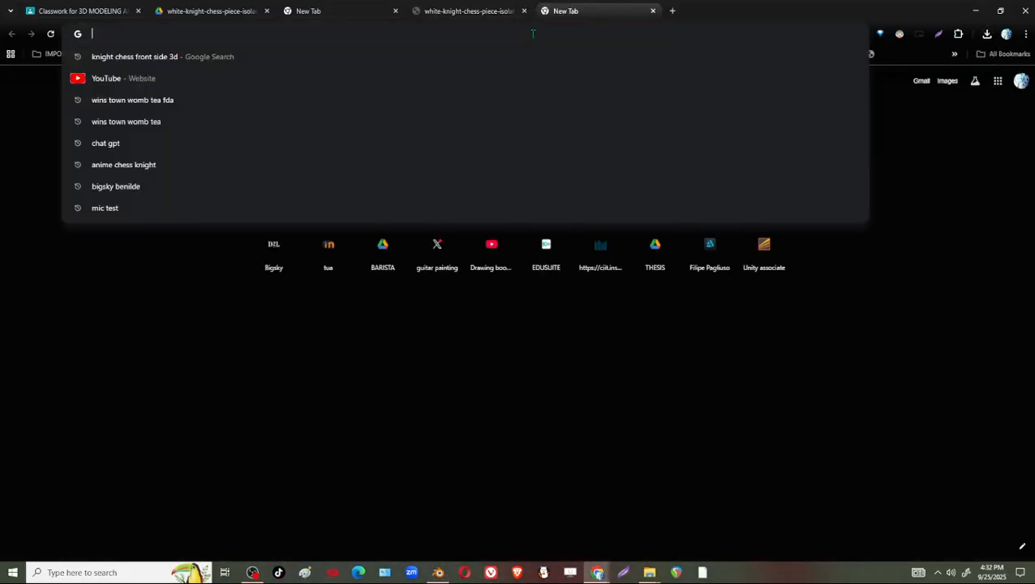
type("photo")
key("Return")
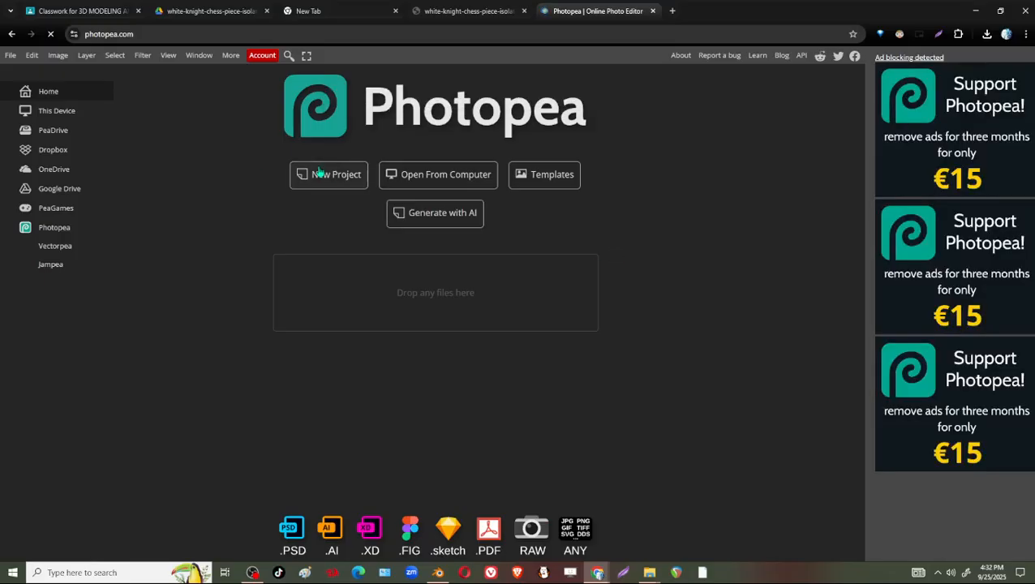
left_click(11, 56)
left_click(41, 87)
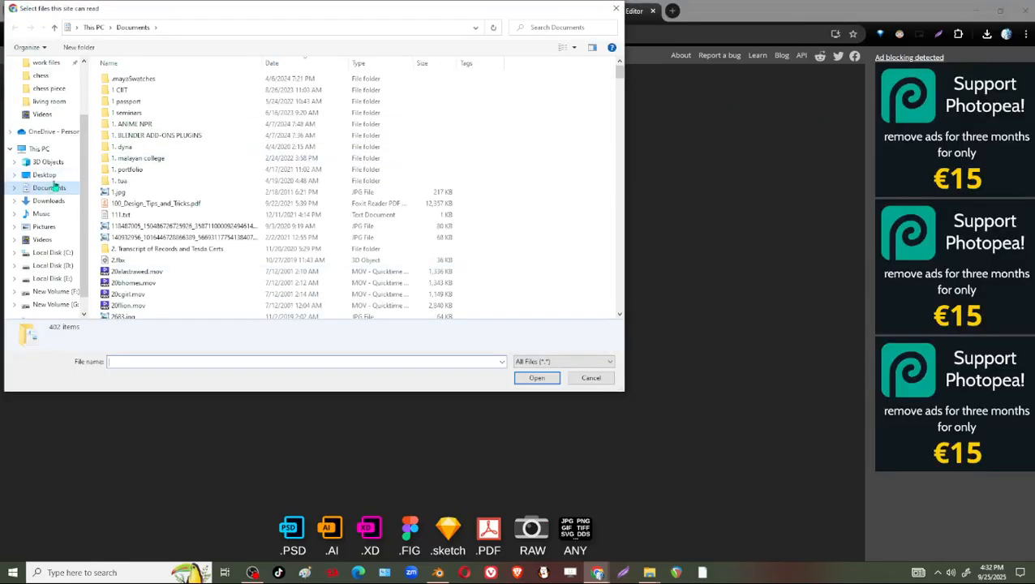
left_click(49, 200)
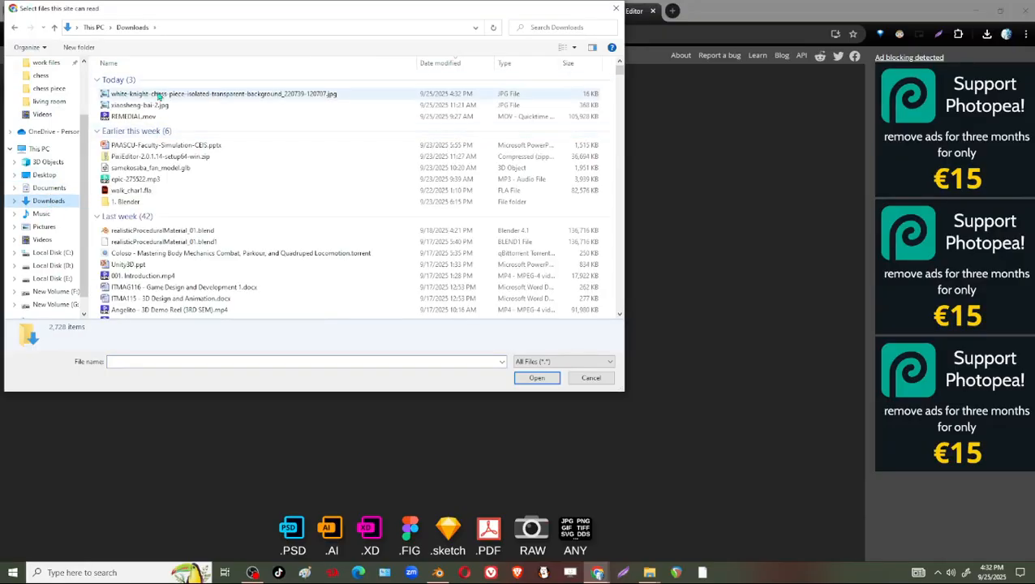
left_click(160, 95)
left_click(536, 377)
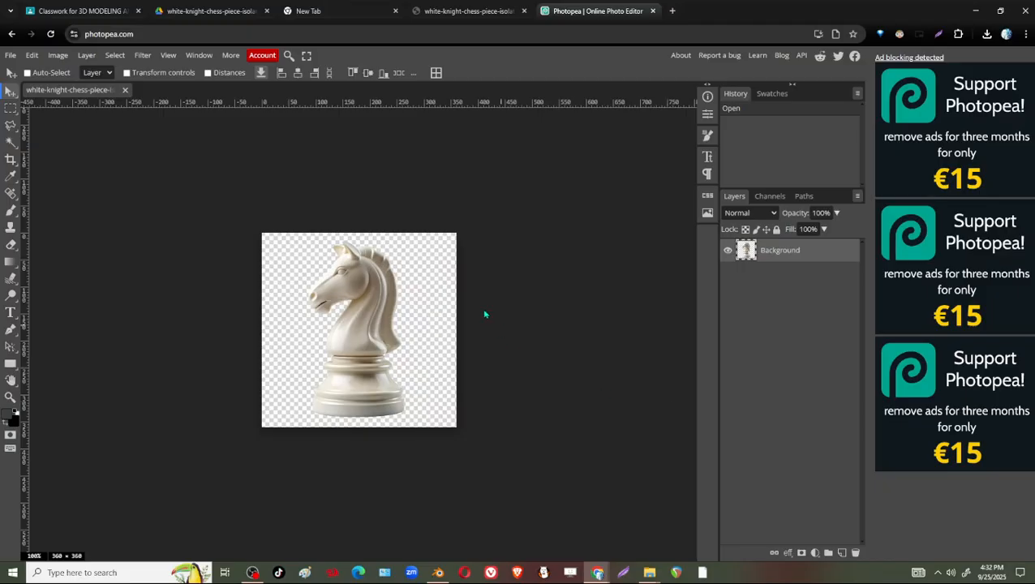
Try to select the knight automatically with the Select Subject command, and dismiss the notices.
scroll(446, 399, "up", 3, "ctrl")
scroll(446, 399, "down", 2, "ctrl")
scroll(575, 402, "up", 4, "alt")
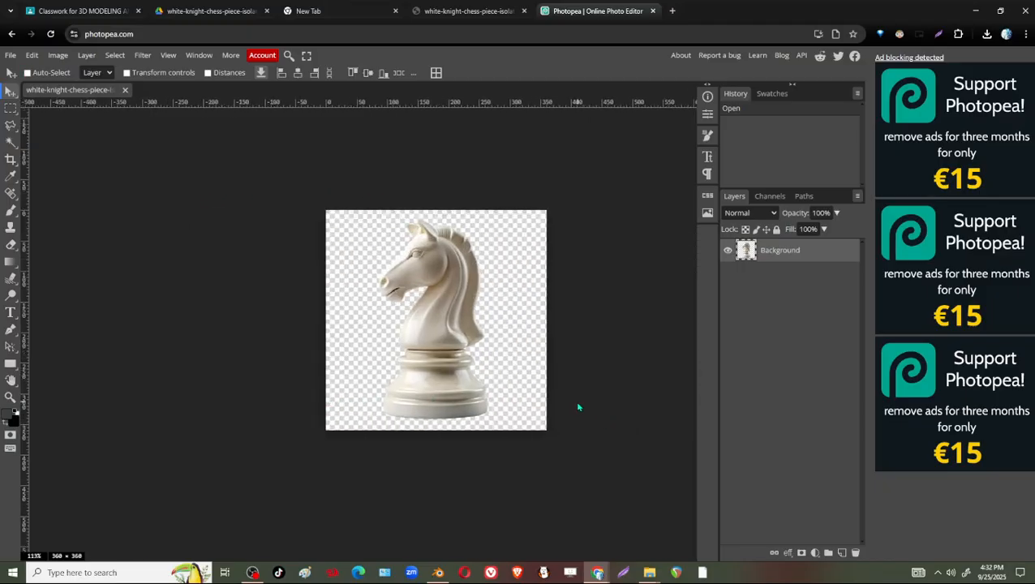
scroll(482, 384, "up", 1, "alt")
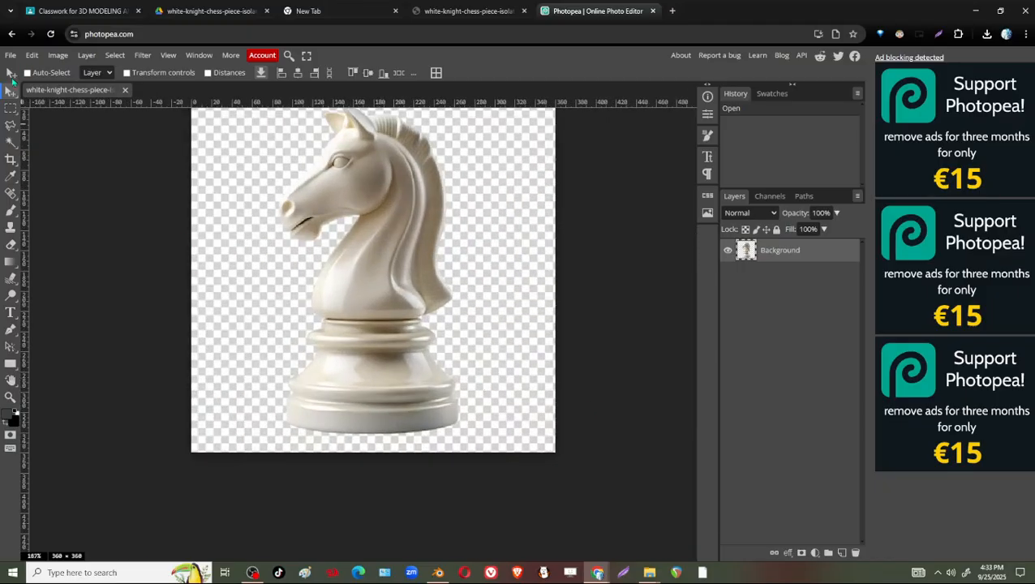
left_click(115, 55)
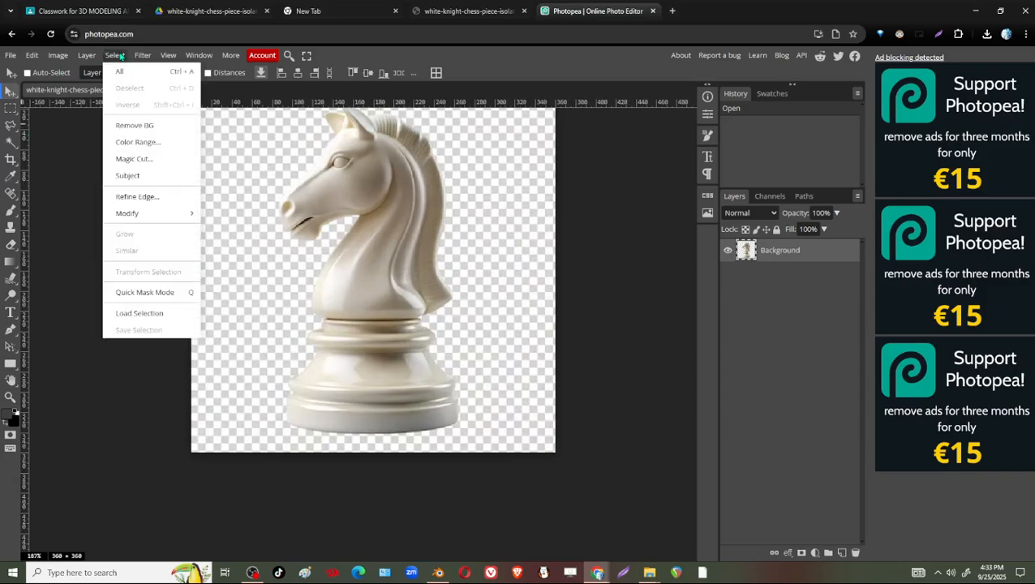
left_click(149, 179)
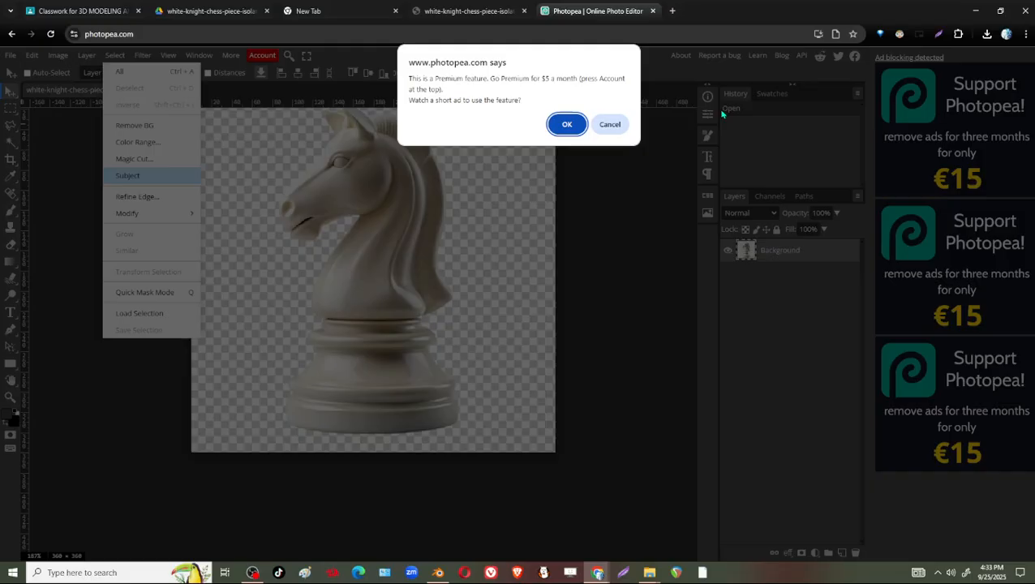
left_click(567, 124)
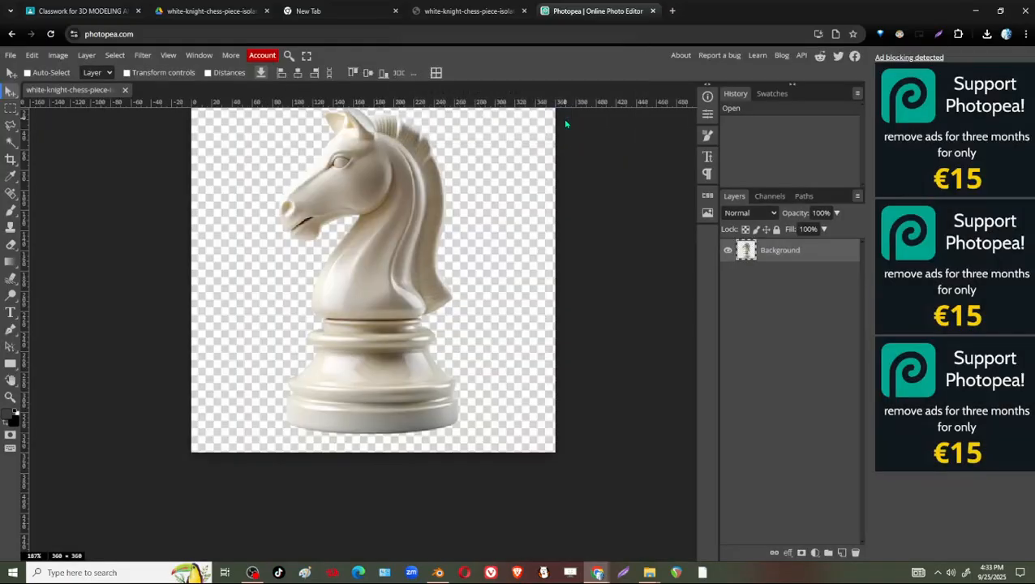
left_click(114, 56)
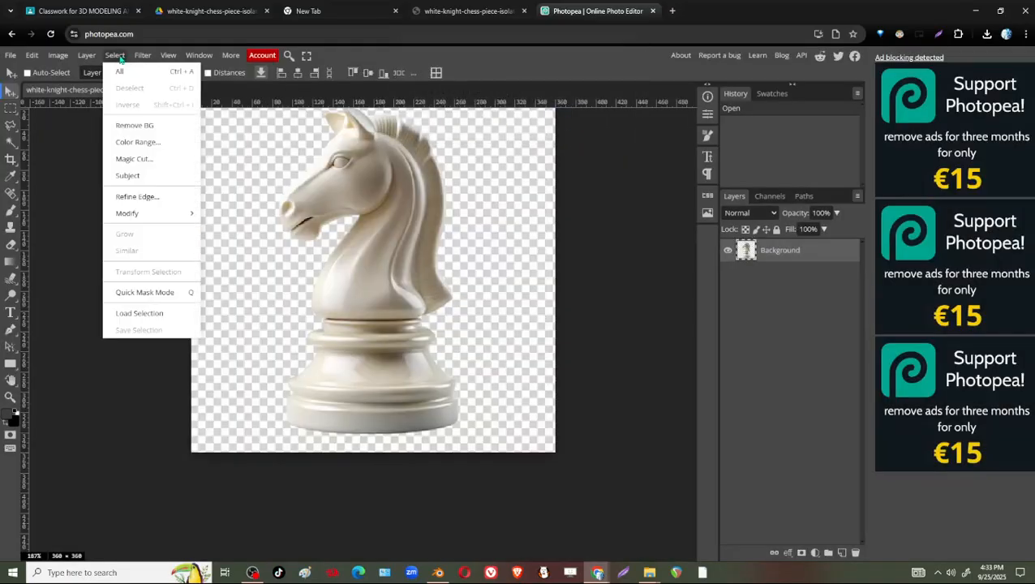
left_click(149, 178)
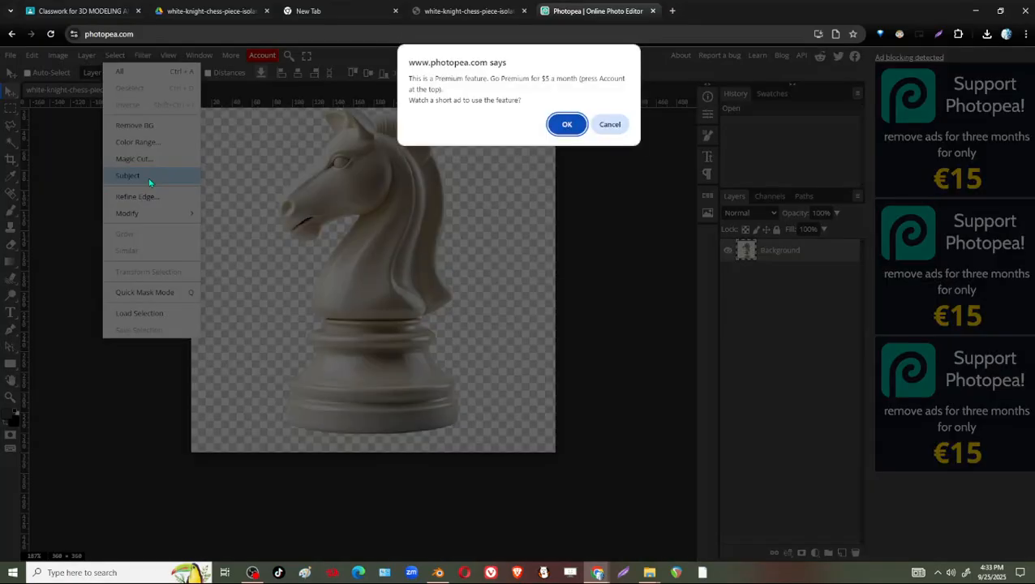
left_click(610, 125)
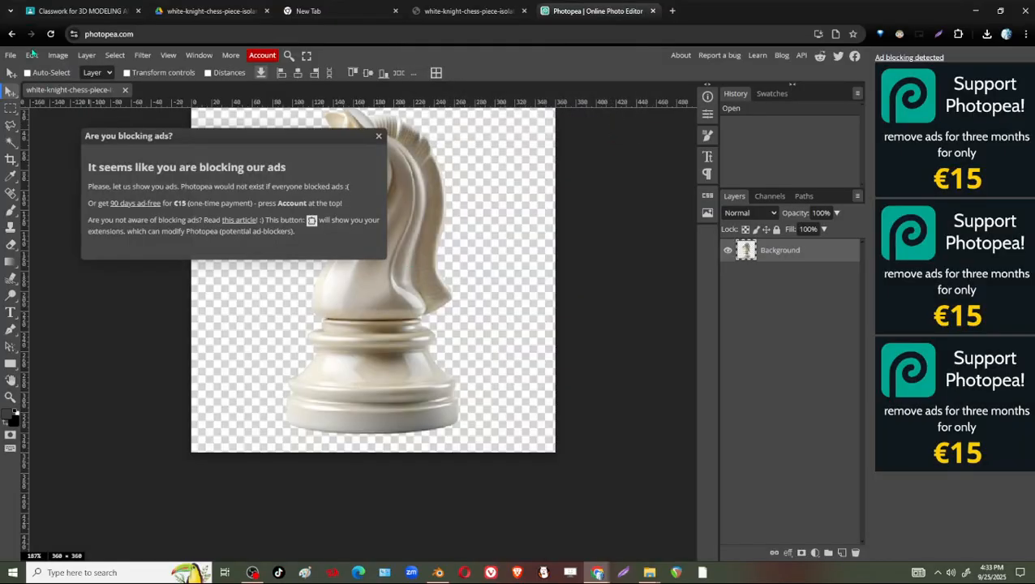
left_click(379, 137)
Export the knight image as a 360 × 360 px PNG at 100% quality under its existing name.
left_click(32, 55)
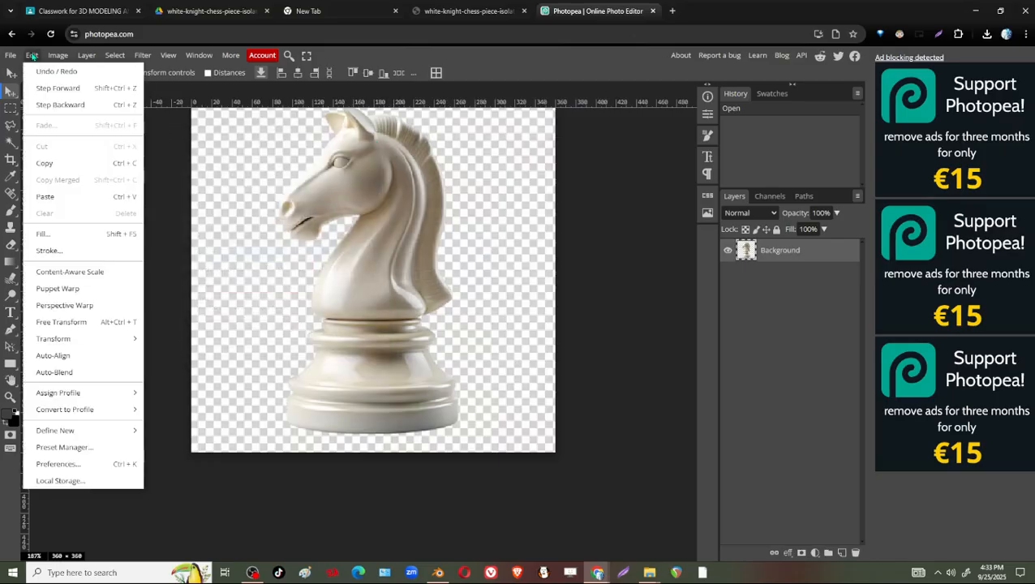
mouse_move(57, 55)
mouse_move(10, 55)
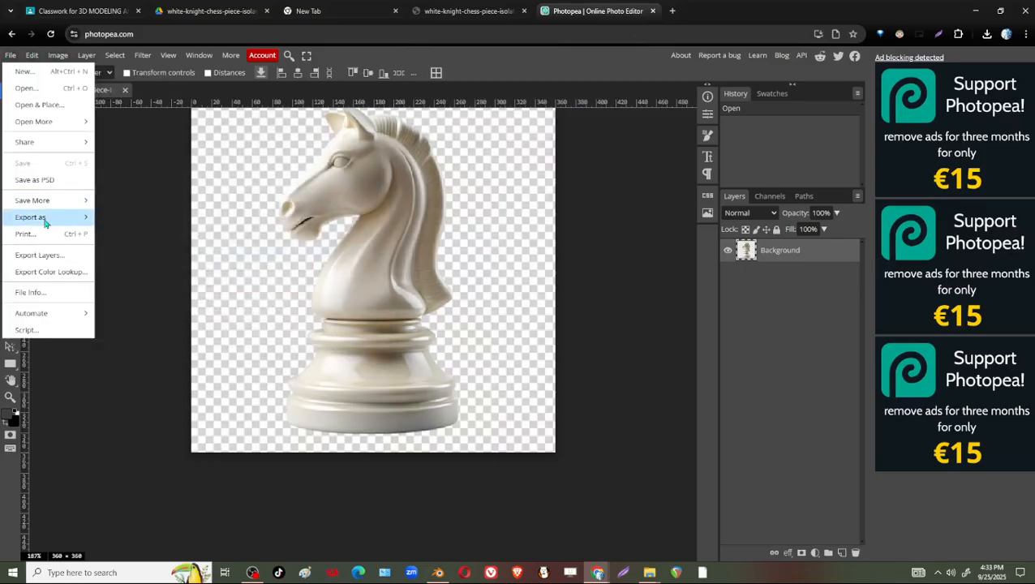
mouse_move(48, 217)
left_click(125, 221)
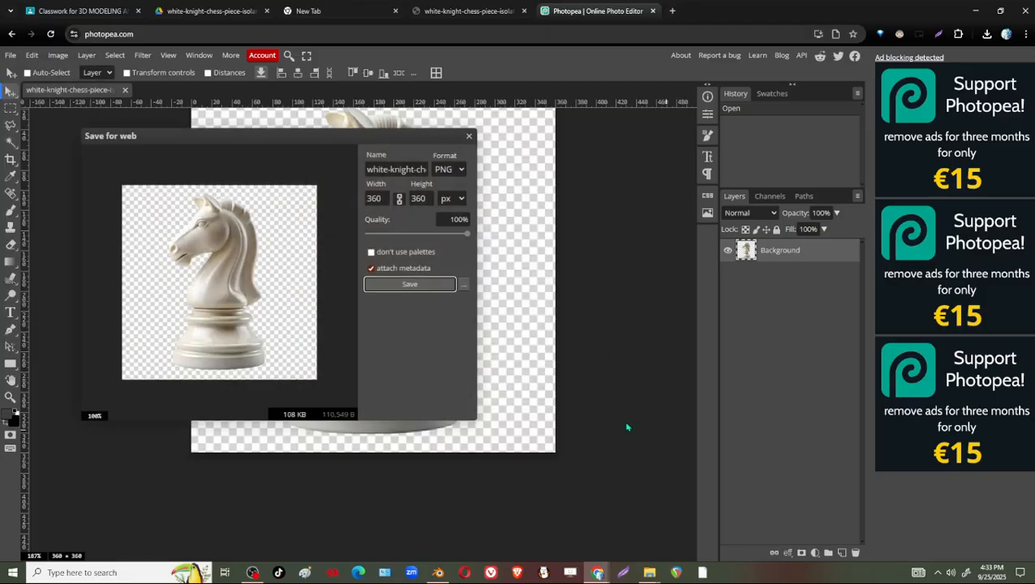
left_click(409, 285)
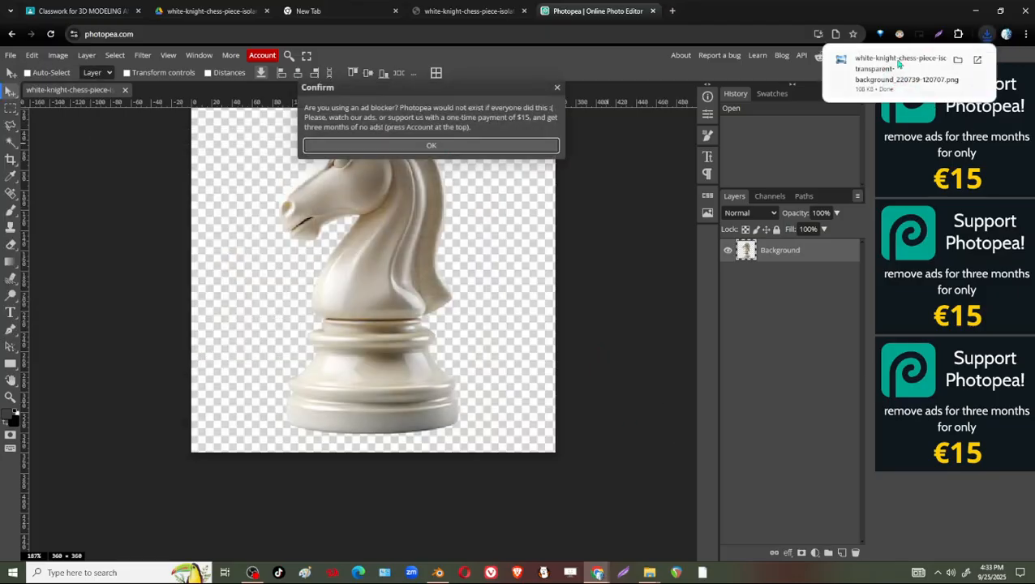
Show the exported knight PNG in the Downloads folder, view it in Windows Photo Viewer, and close the viewer.
left_click(958, 60)
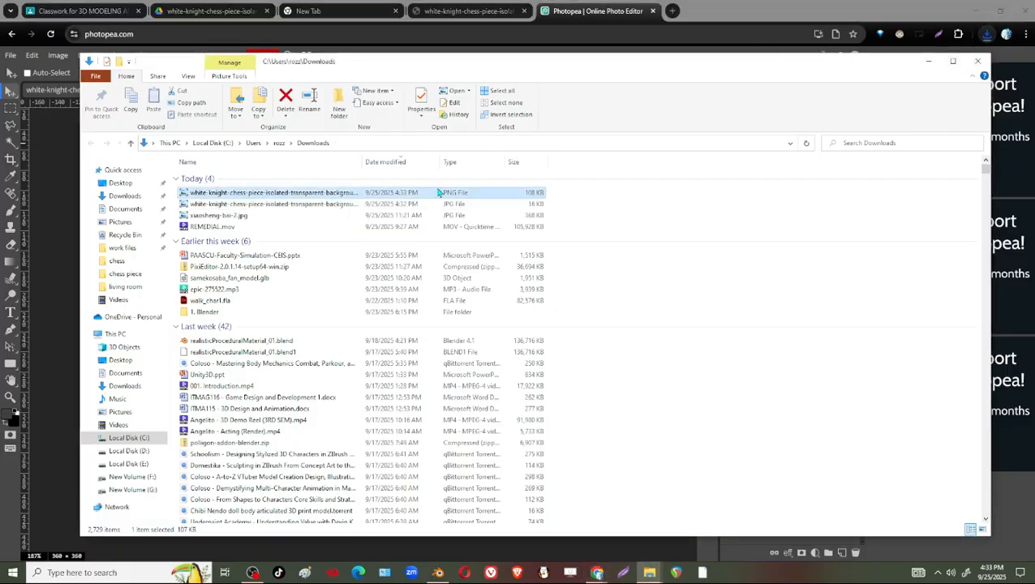
double_click(228, 195)
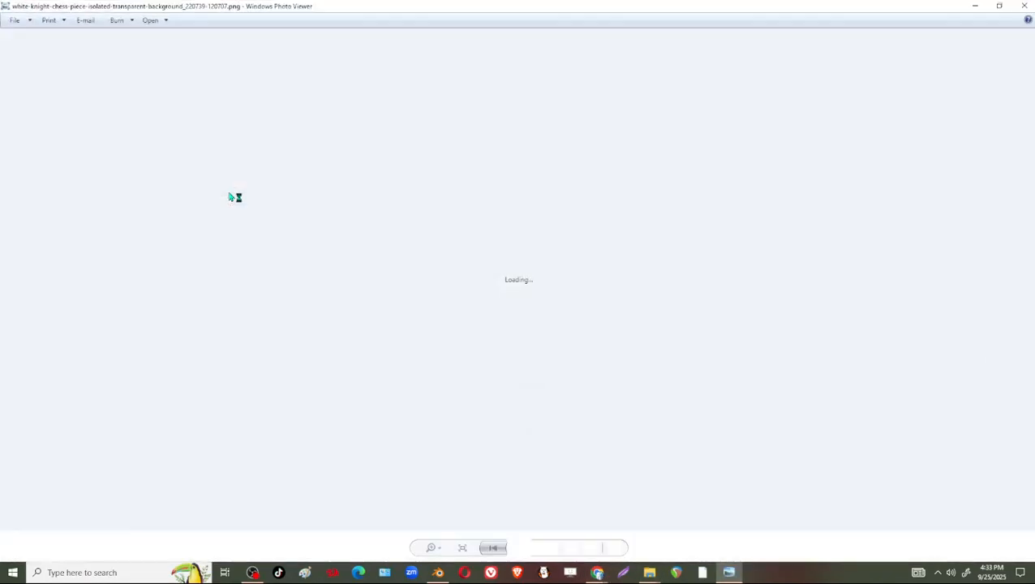
left_click(1024, 6)
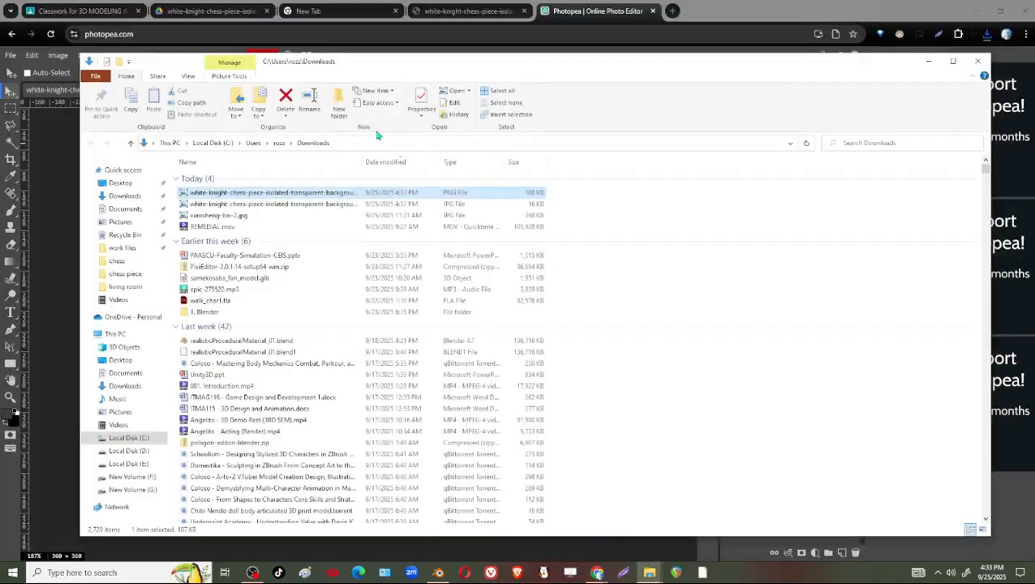
Open the KNIGHT (HORSE) assignment in Google Classroom for editing and remove its attached white-knight image.
left_click(220, 12)
left_click(65, 12)
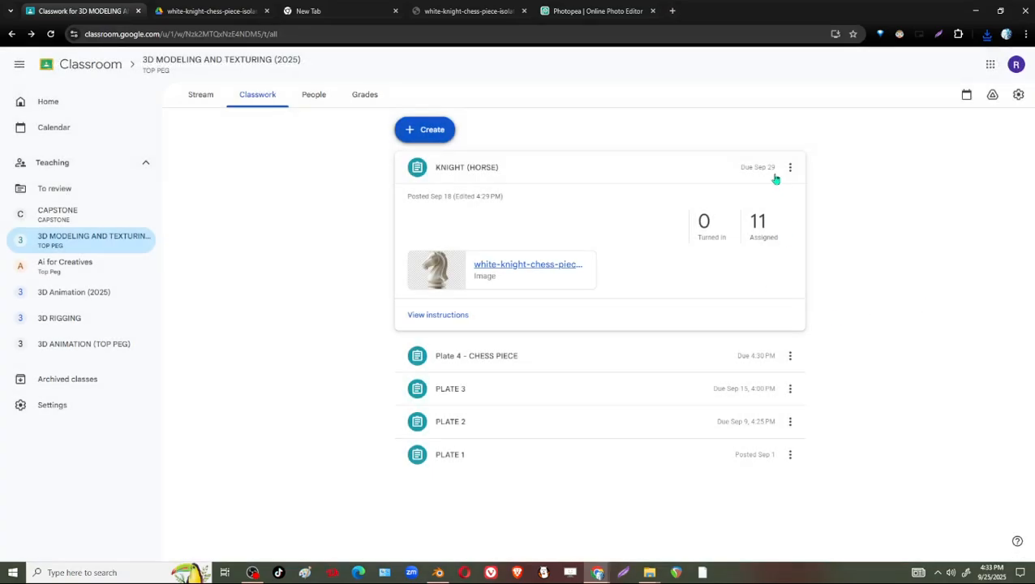
left_click(790, 167)
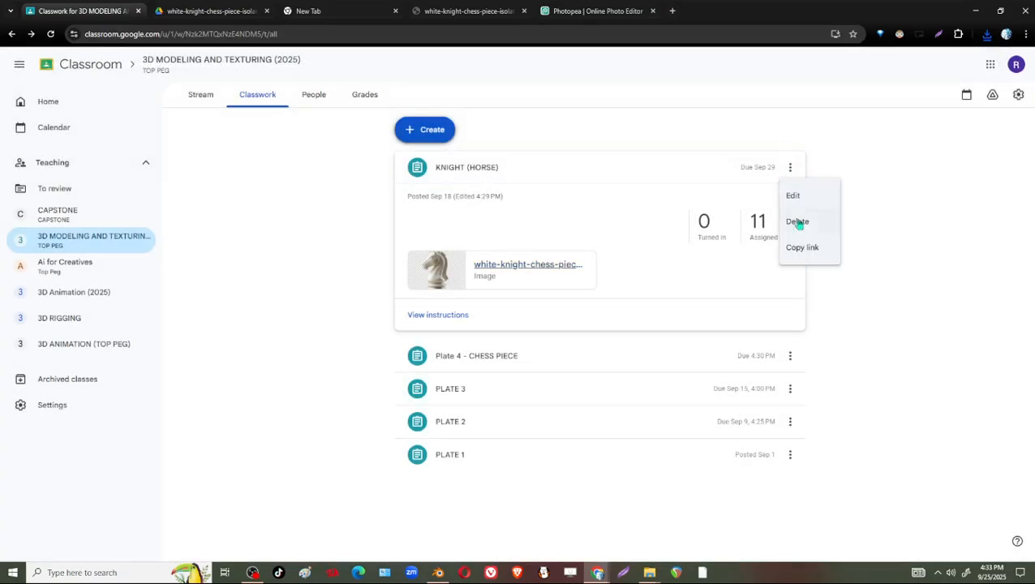
left_click(809, 201)
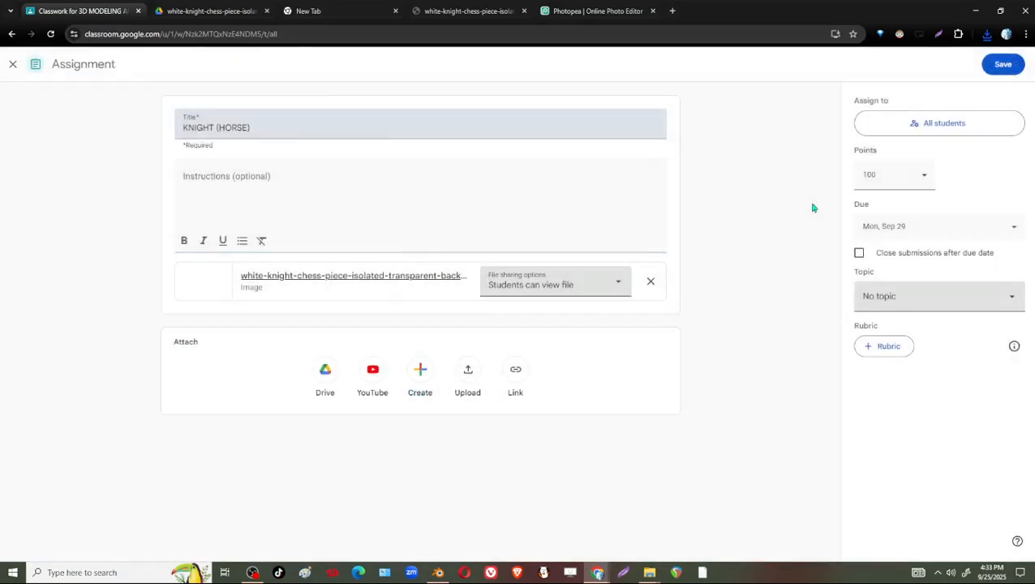
left_click(651, 282)
Upload the white-knight chess piece image from the Downloads folder as the assignment's new attachment.
left_click(474, 333)
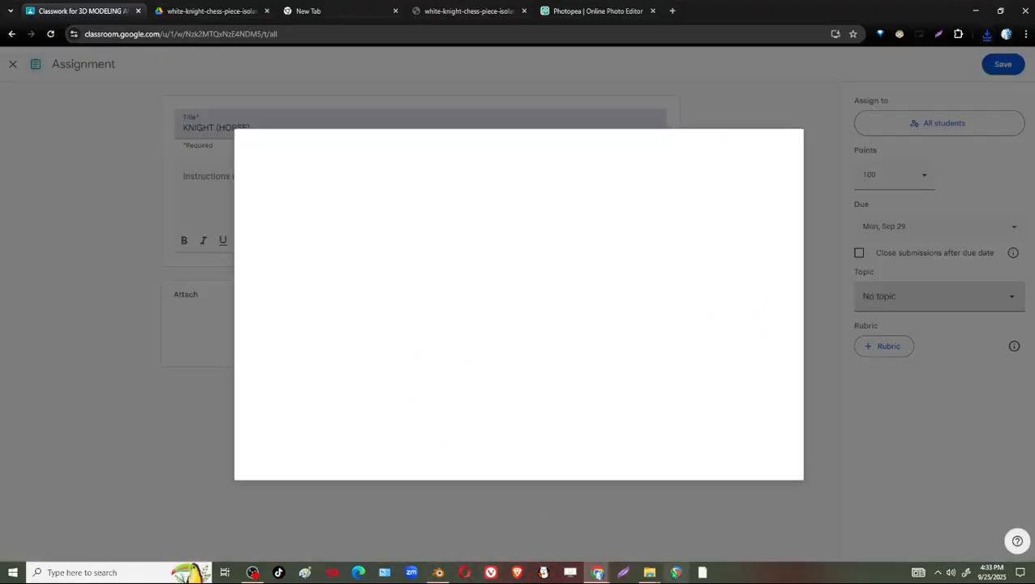
mouse_move(650, 572)
left_click(783, 539)
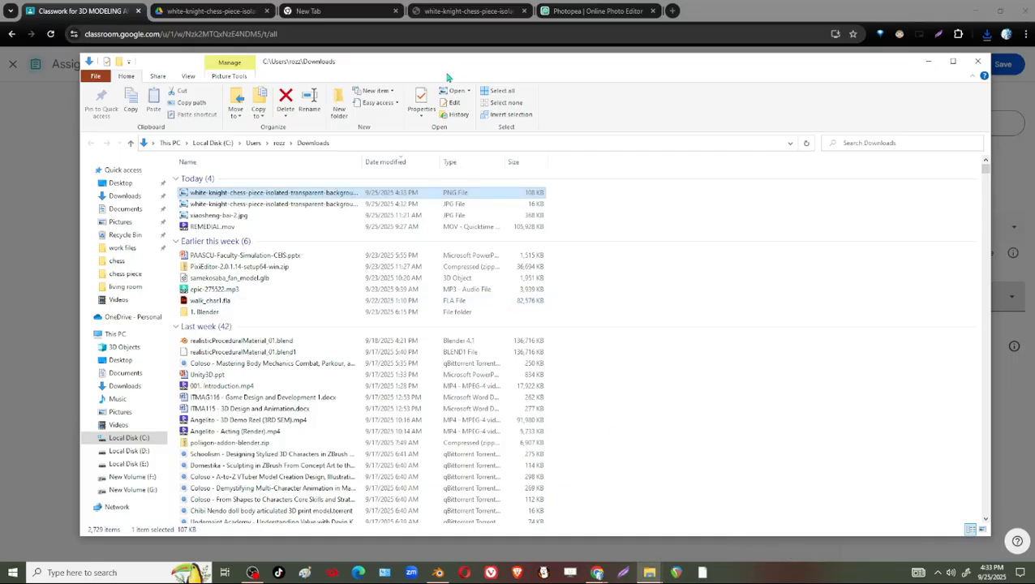
left_click_drag(479, 69, 899, 115)
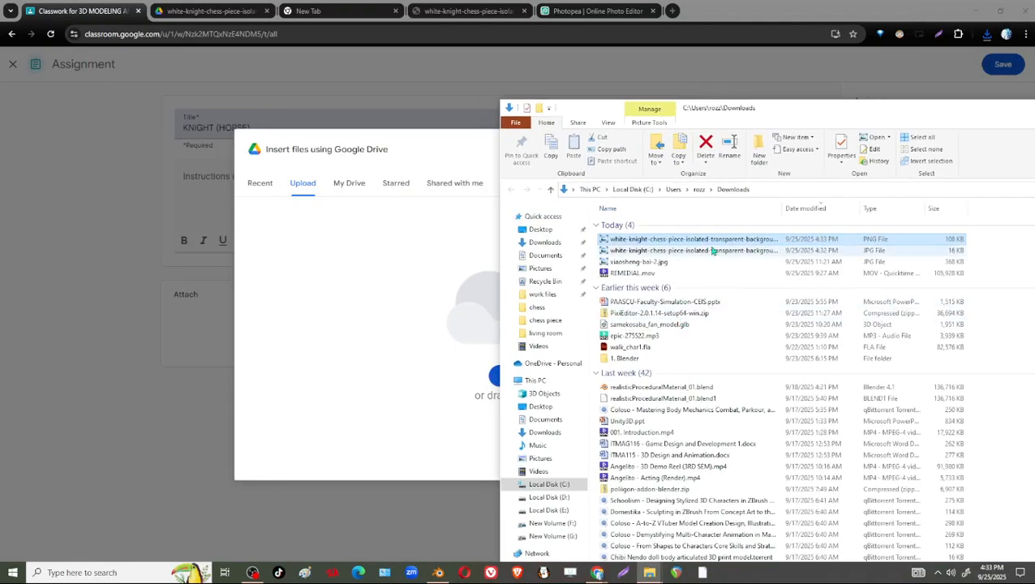
left_click_drag(712, 251, 358, 281)
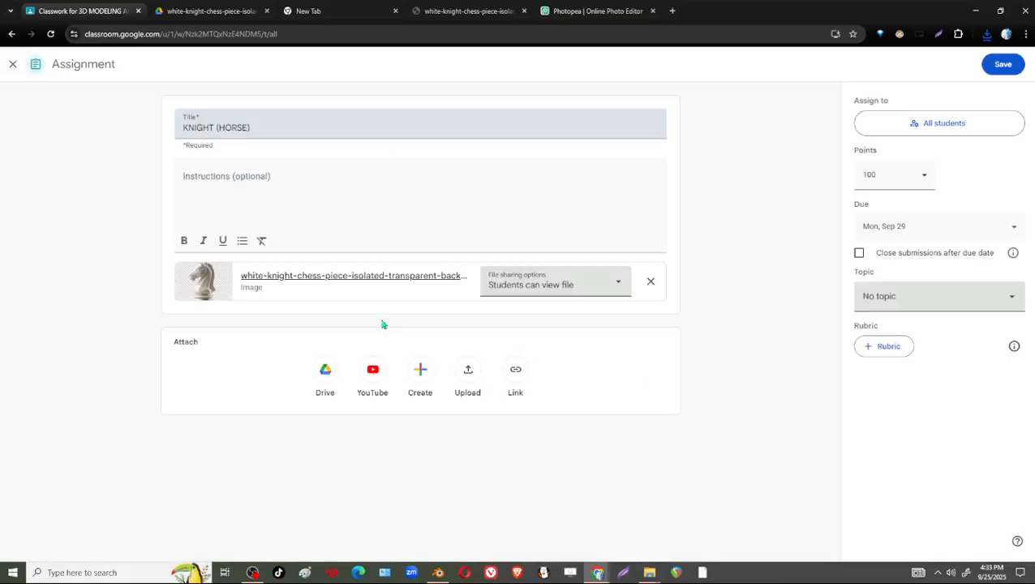
Save the KNIGHT (HORSE) assignment and preview its attached knight image.
left_click(1004, 65)
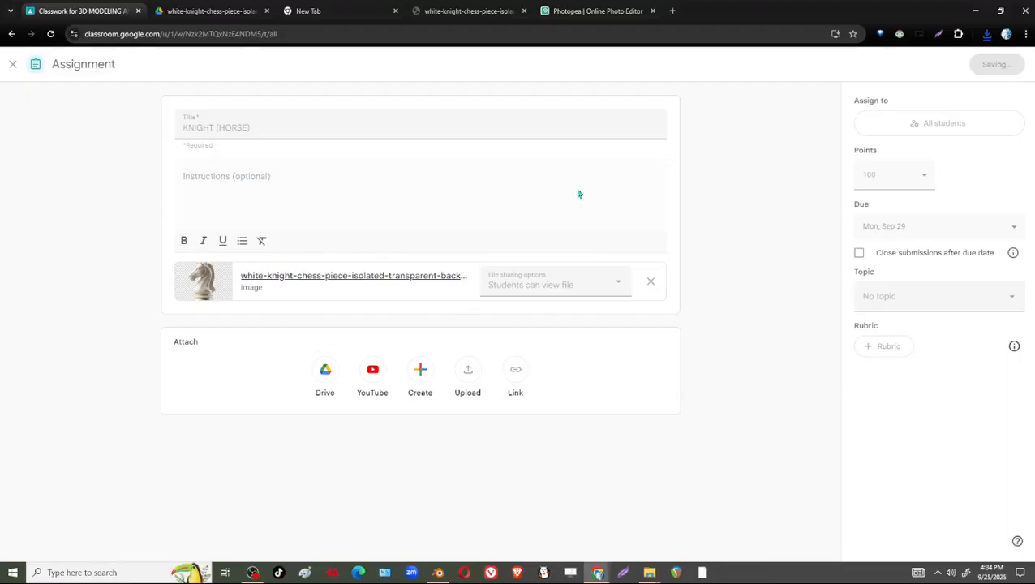
left_click(437, 272)
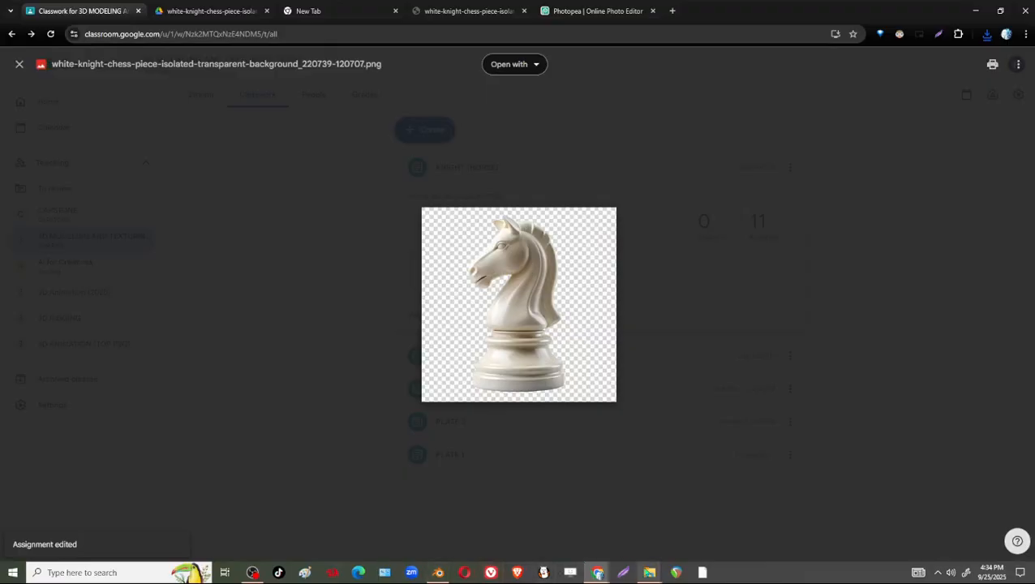
View the white-knight PNG and JPG from the Downloads folder in turn in Windows Photo Viewer, and close the viewer.
mouse_move(650, 572)
left_click(768, 526)
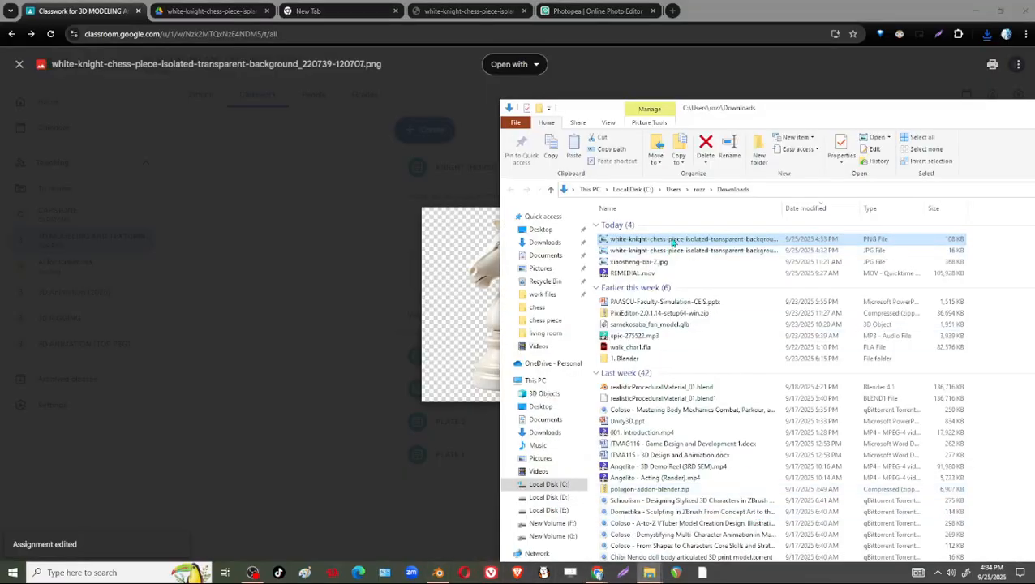
double_click(671, 240)
key("Right")
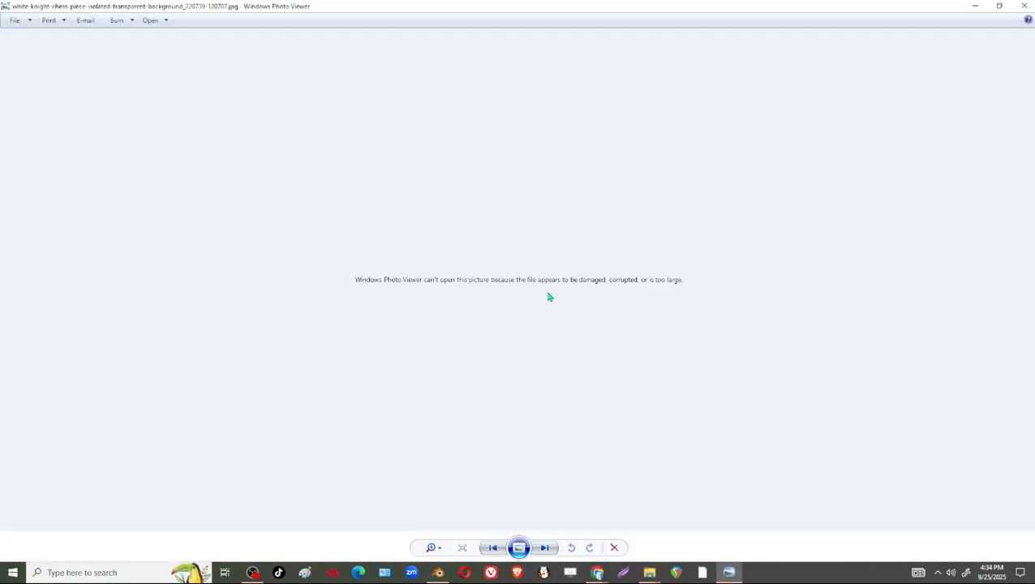
key("Left")
key("Right")
key("Left")
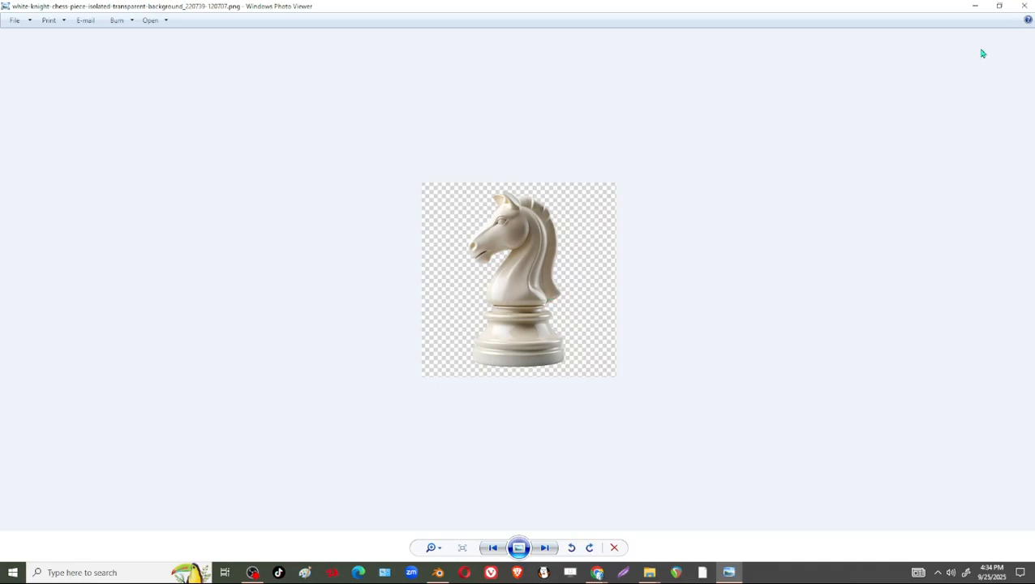
left_click(1024, 6)
Delete the white-knight JPG from Downloads and place the white-knight PNG in the chess folder on the Desktop.
left_click(638, 251)
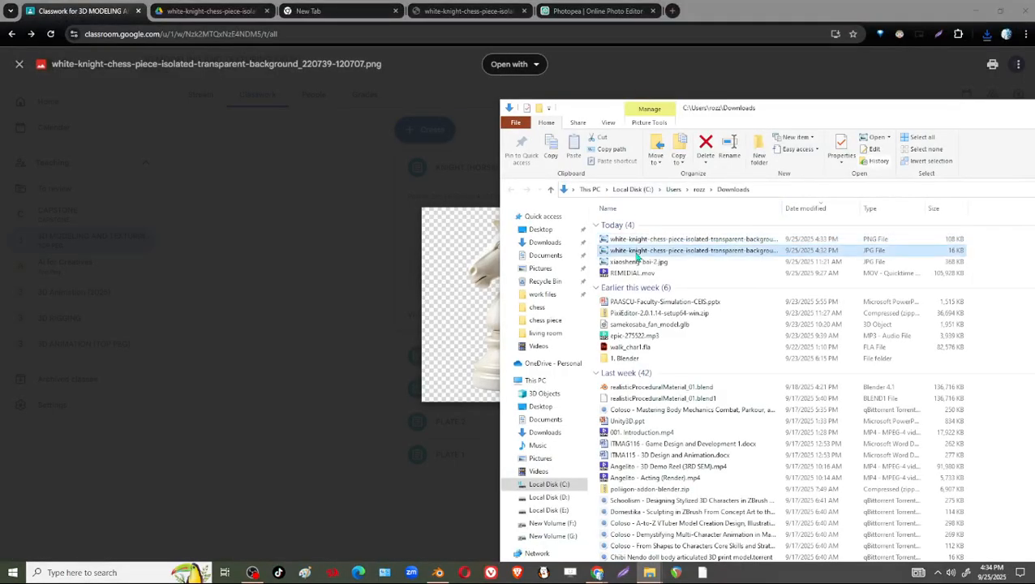
key("Delete")
left_click(654, 241)
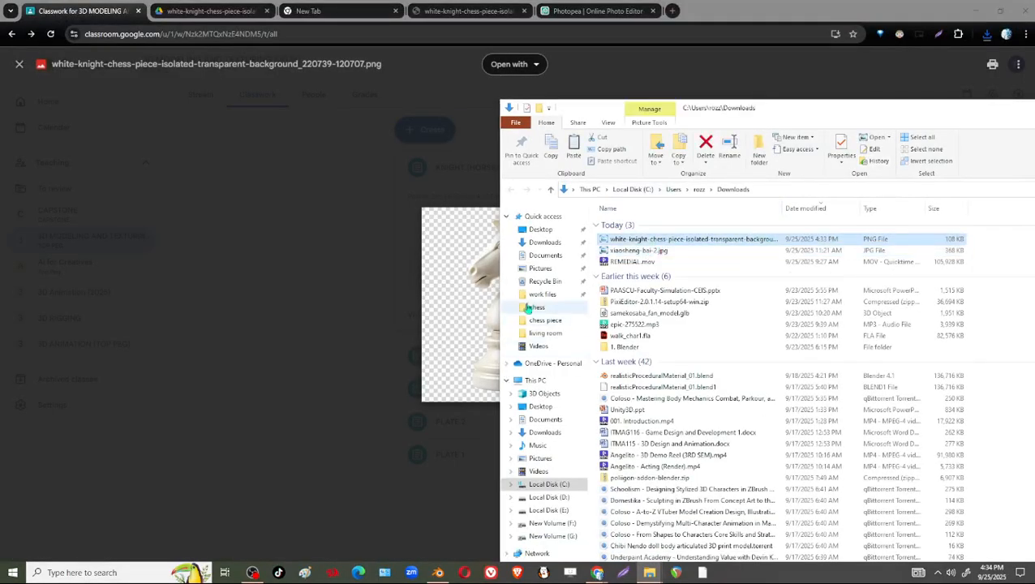
left_click(541, 230)
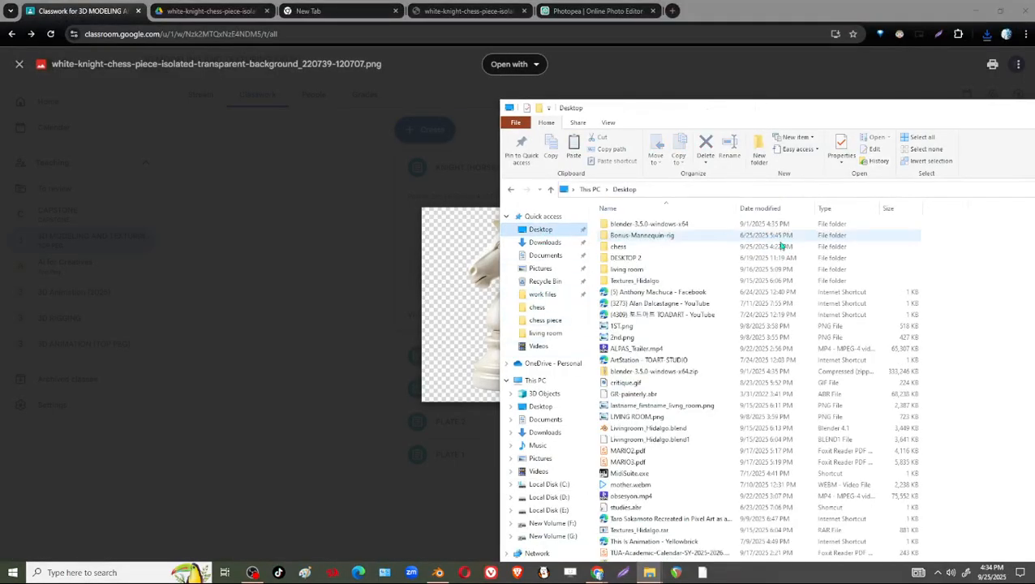
double_click(624, 246)
key("ctrl+v")
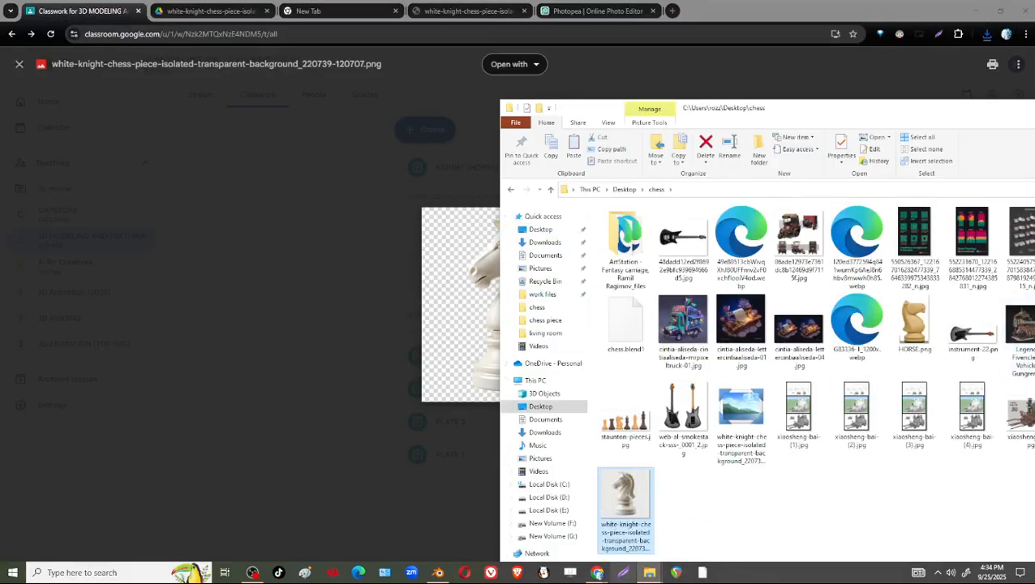
Bring the white-knight PNG from the chess folder into Blender's front view as a reference image.
left_click(598, 573)
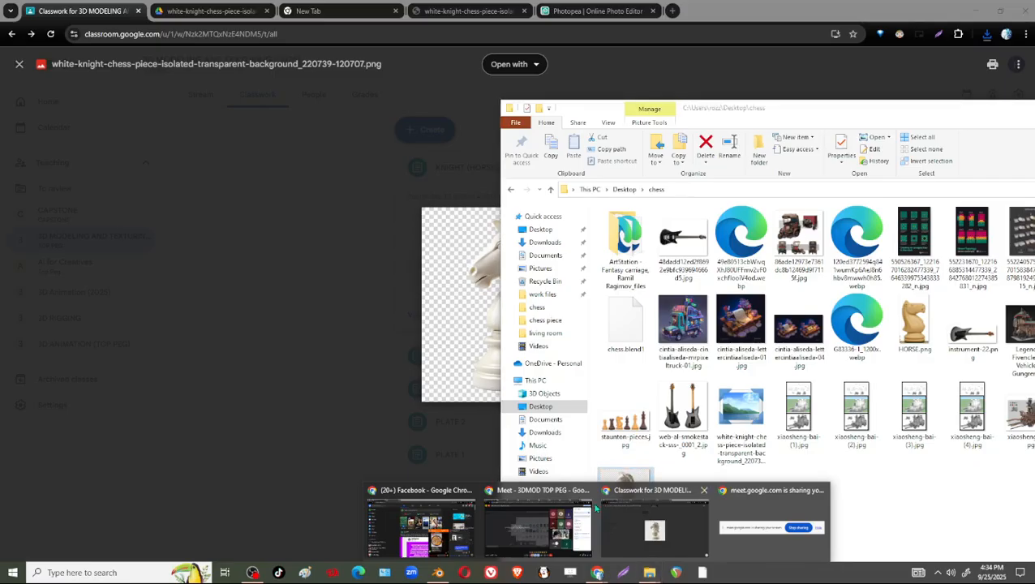
left_click(718, 520)
left_click_drag(645, 516, 252, 272)
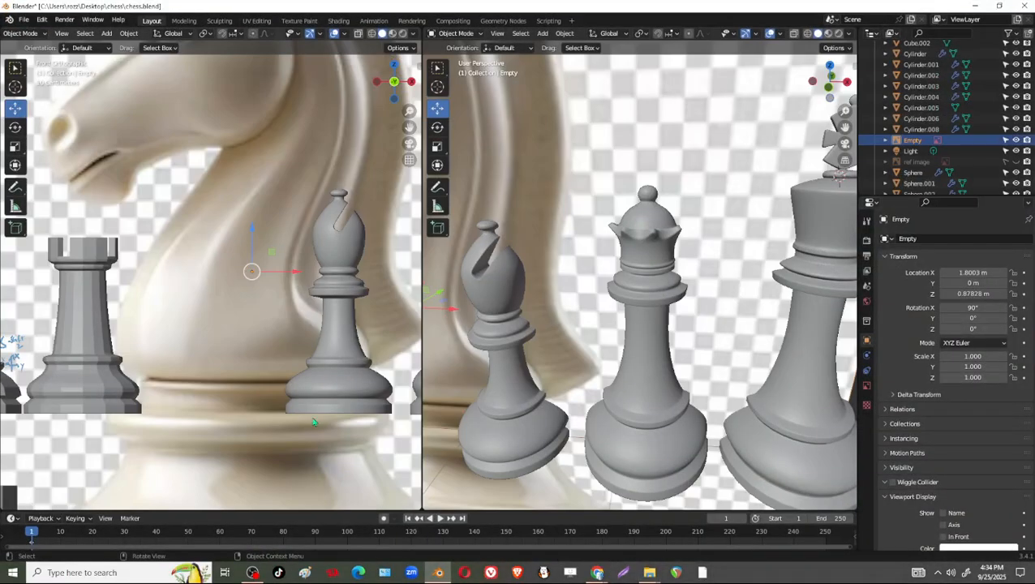
scroll(318, 169, "down", 3)
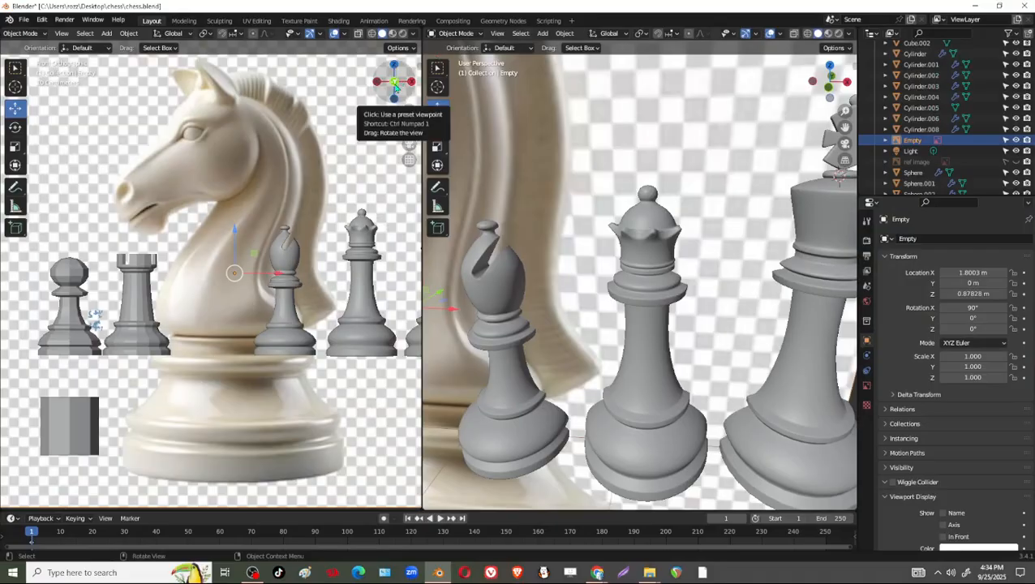
Scale the knight reference image to about 0.296 and move it between the rook and bishop, matching the base to their ground level.
key("s")
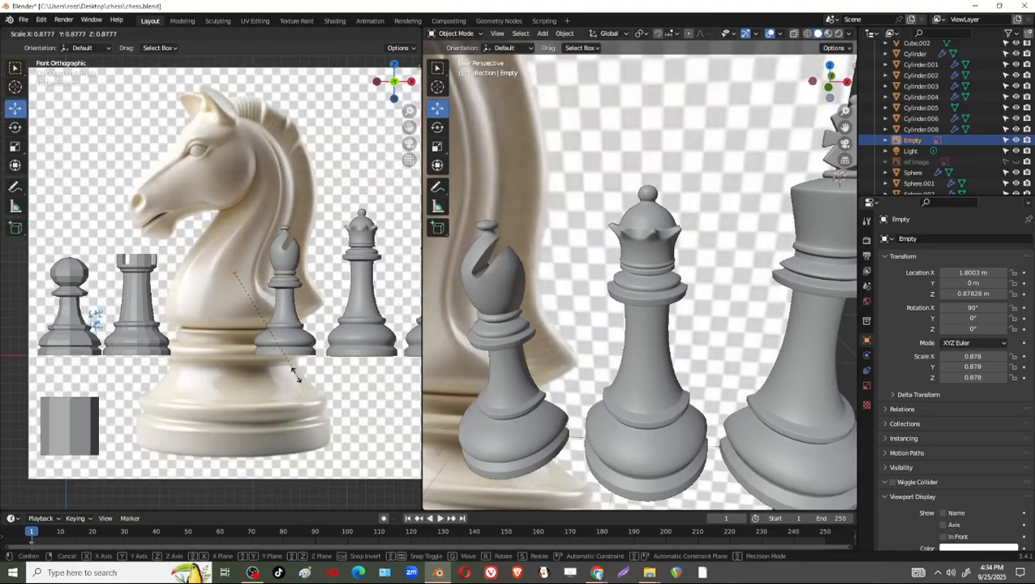
left_click(249, 309)
key("g")
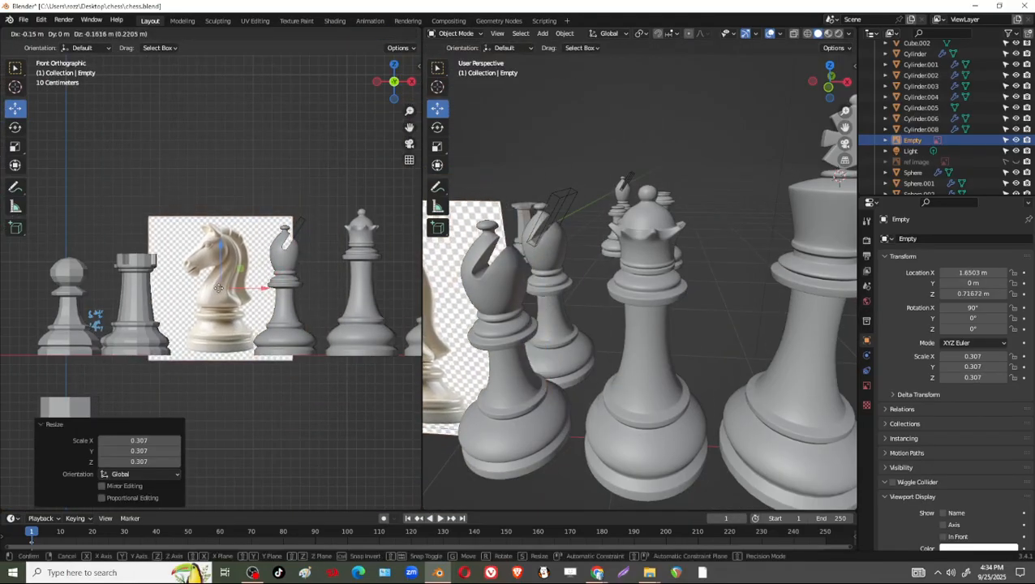
left_click(218, 290)
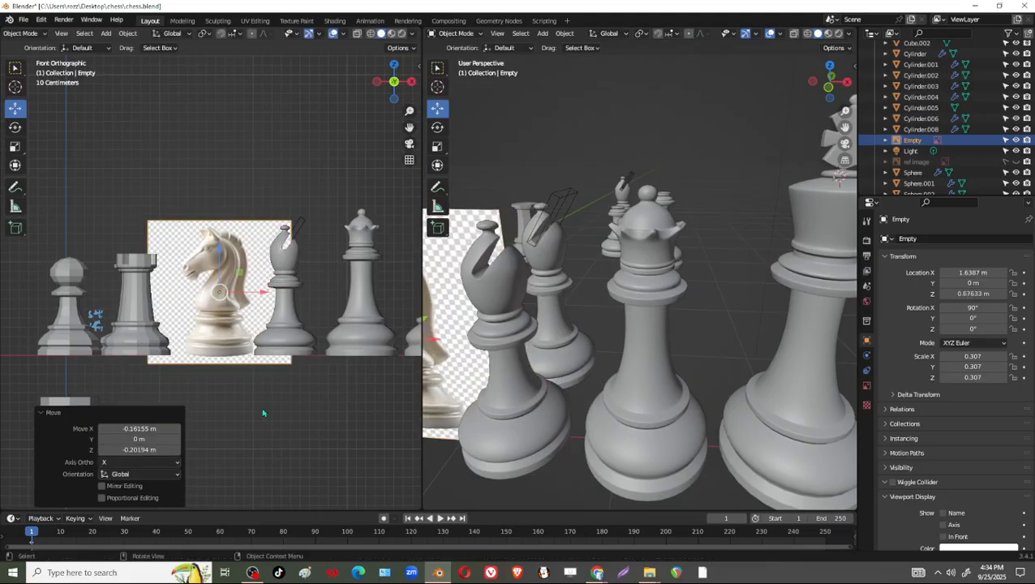
key("s")
left_click(284, 426)
scroll(287, 398, "up", 4)
scroll(287, 397, "down", 3)
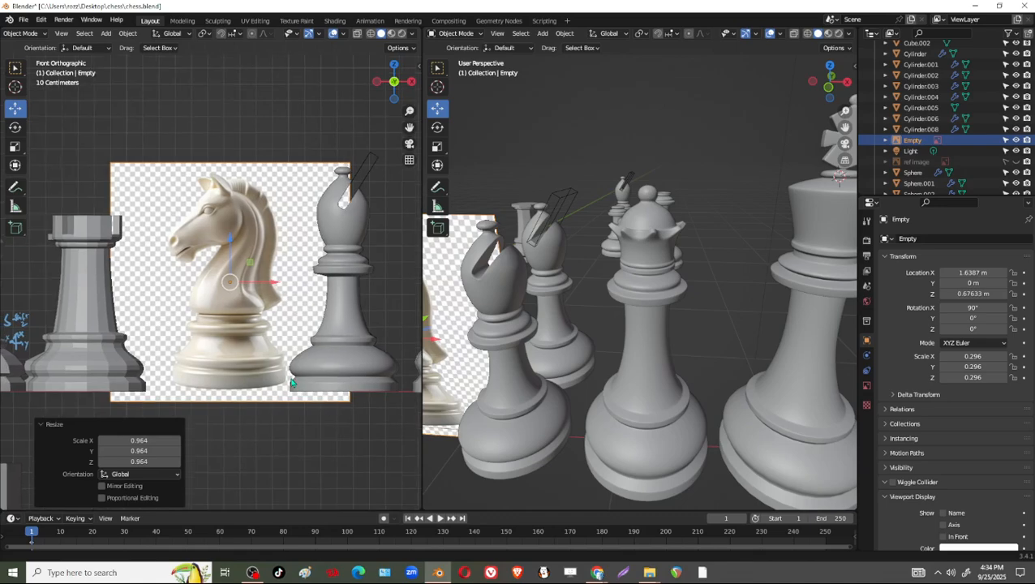
scroll(287, 398, "down", 3)
scroll(699, 379, "down", 2)
Move the knight reference image about 2.61 m along the Y axis, behind the row of chess pieces.
middle_click_drag(701, 379, 647, 415)
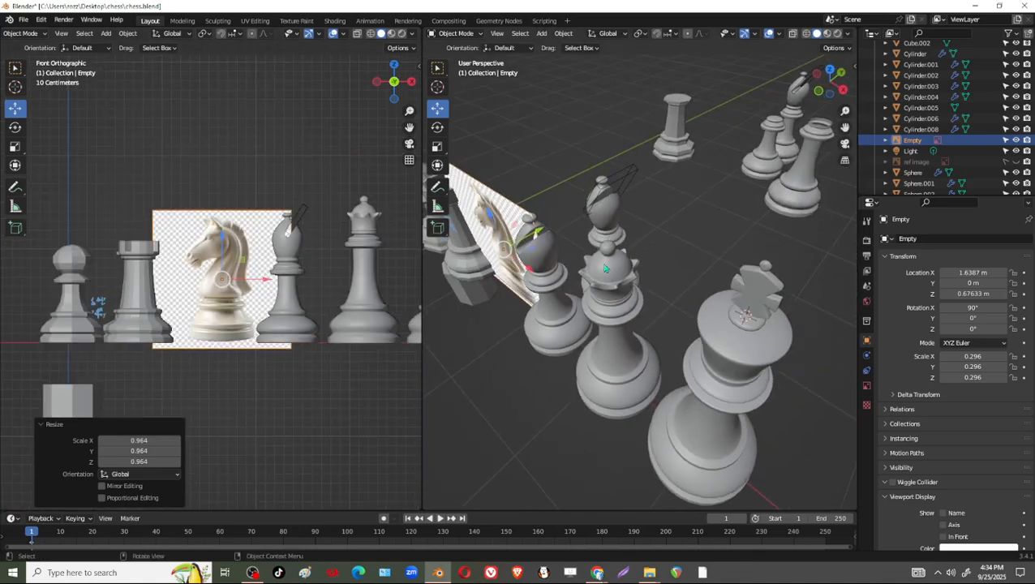
middle_click_drag(601, 245, 575, 251)
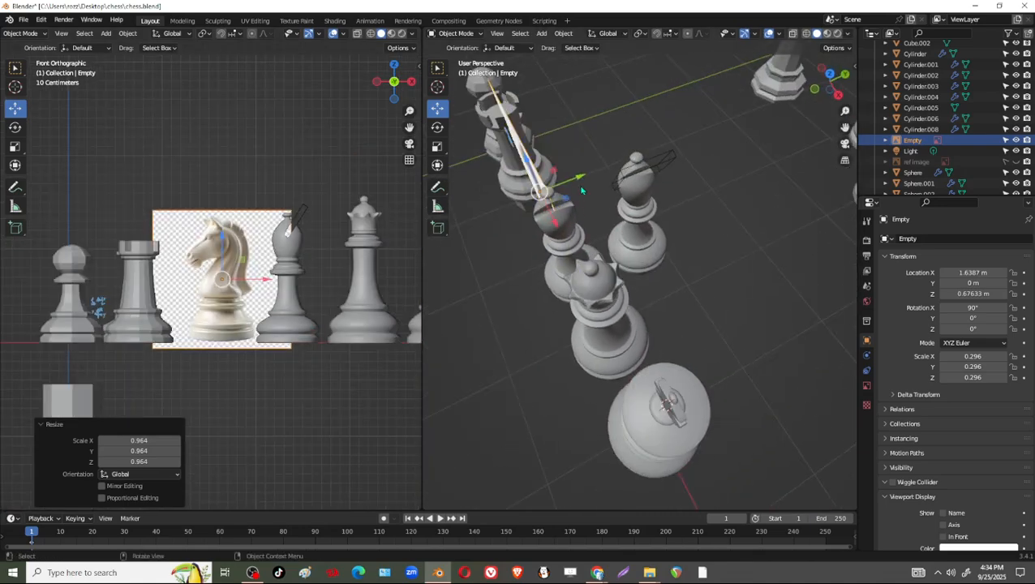
key("g")
key("y")
left_click(795, 121)
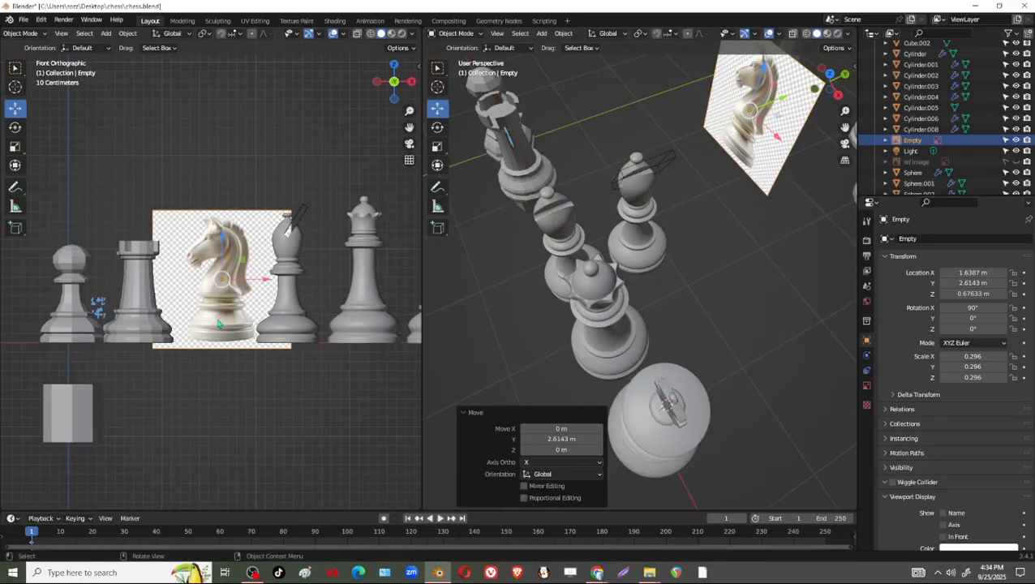
Shift the knight reference about -0.045 m in X, scale it to about 0.287, and lower it about 0.019 m in Z.
scroll(265, 414, "up", 4)
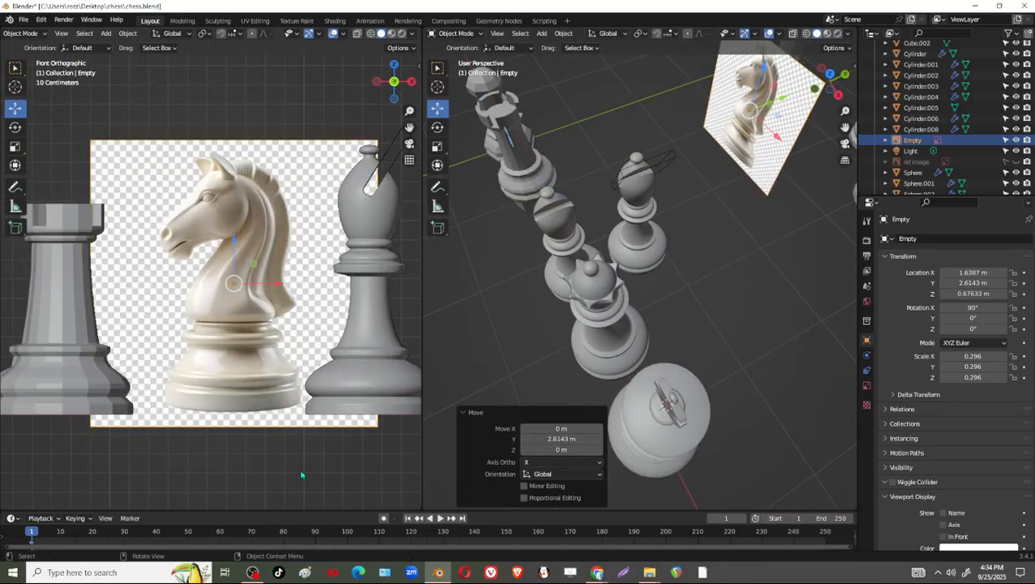
left_click_drag(262, 297, 252, 297)
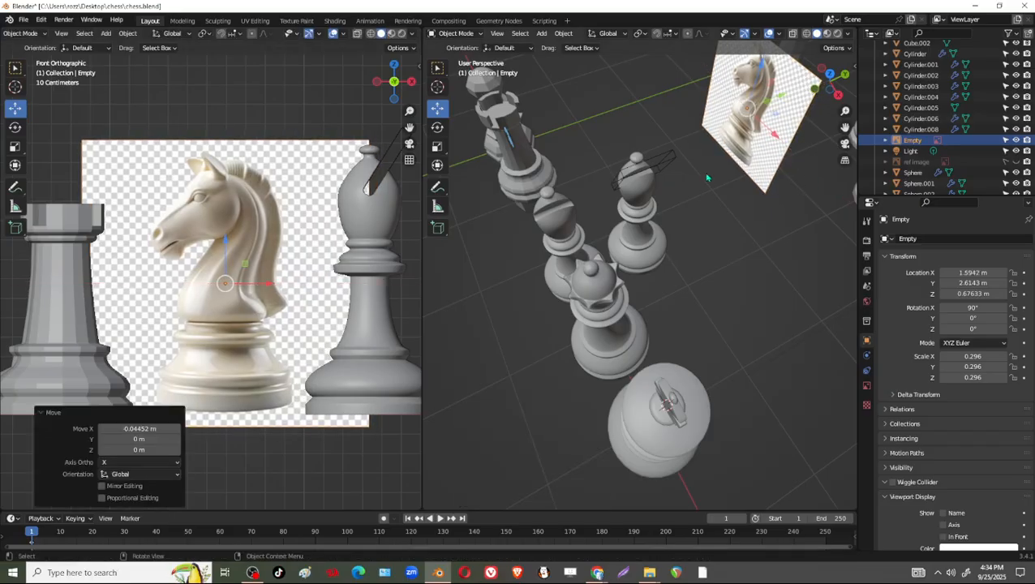
key("s")
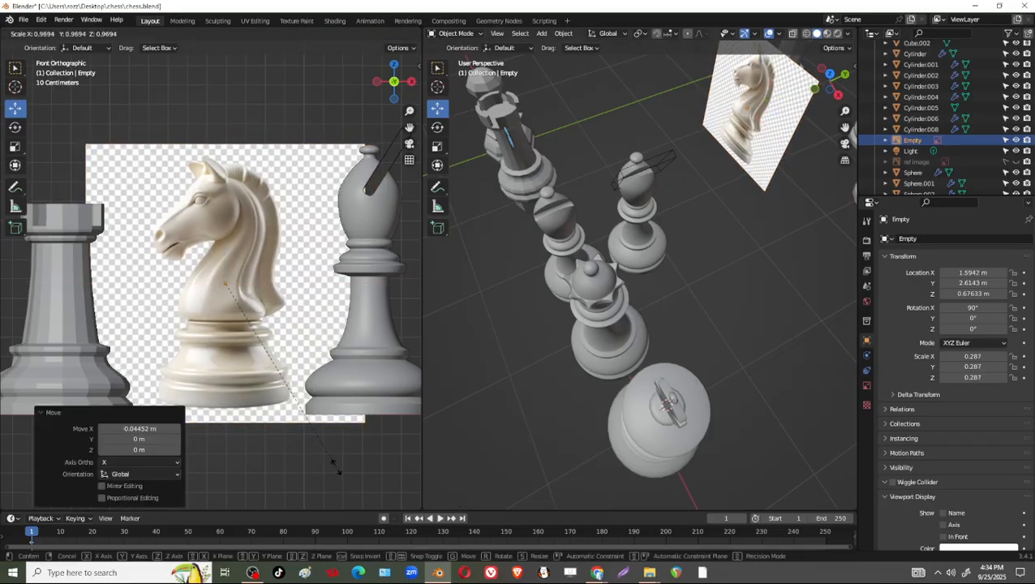
left_click(299, 341)
left_click_drag(228, 241, 227, 246)
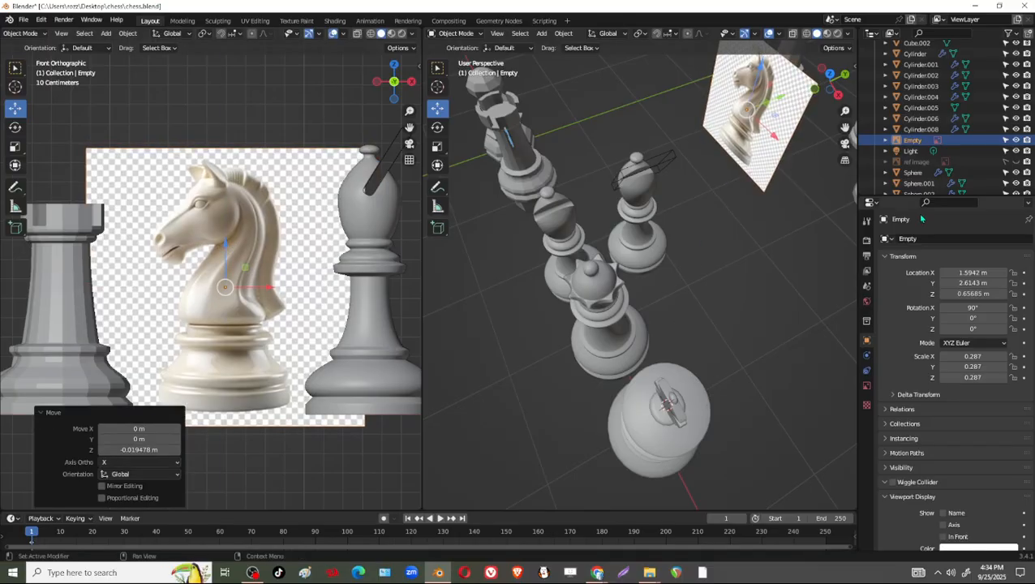
Make the knight reference image unselectable in the viewport and test that on the image.
scroll(495, 301, "down", 3)
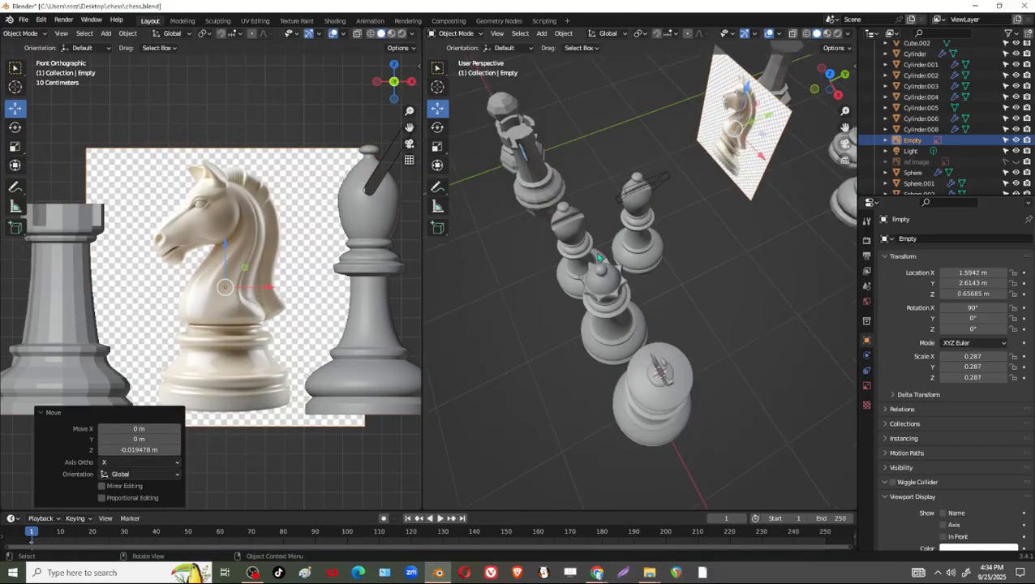
left_click(1006, 141)
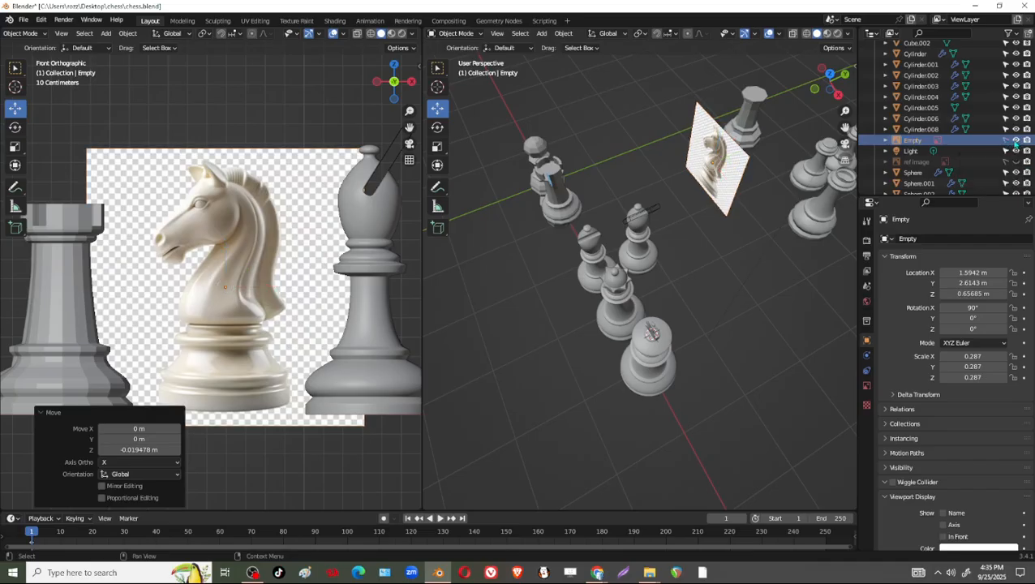
left_click(230, 134)
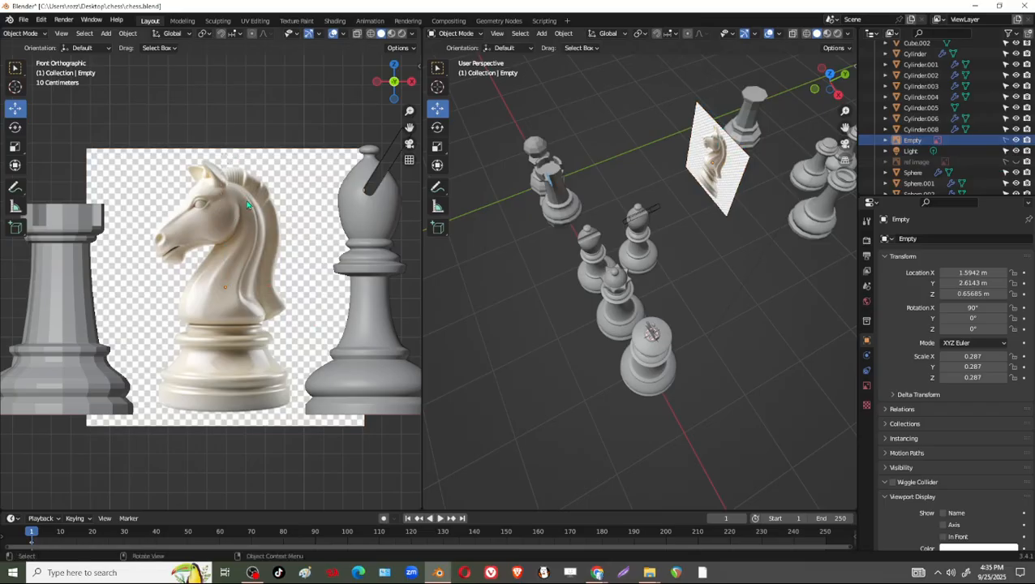
Examine the knight reference image up close in front view and its placement among the chess pieces in perspective.
scroll(251, 307, "up", 5)
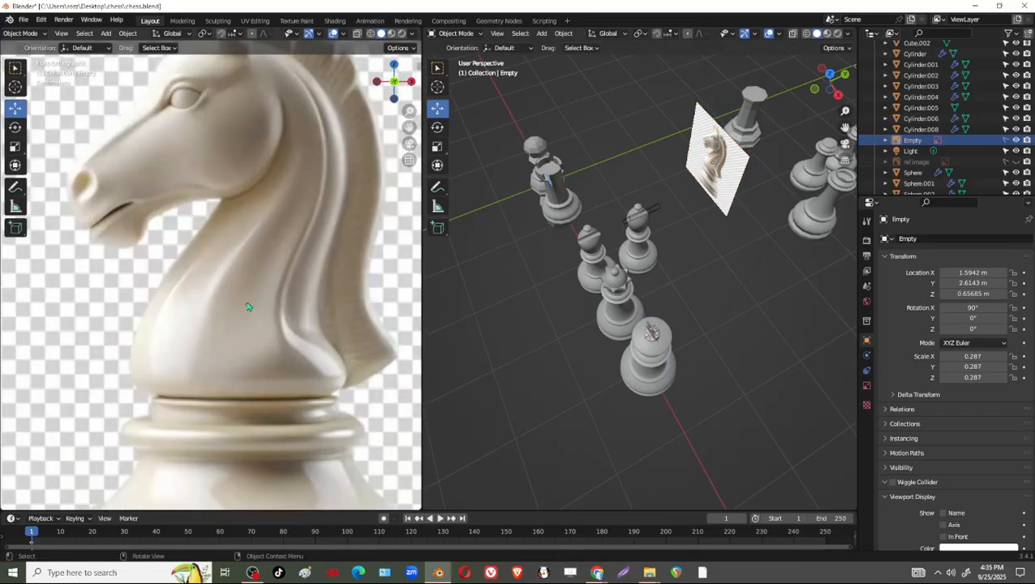
middle_click_drag(660, 367, 576, 356)
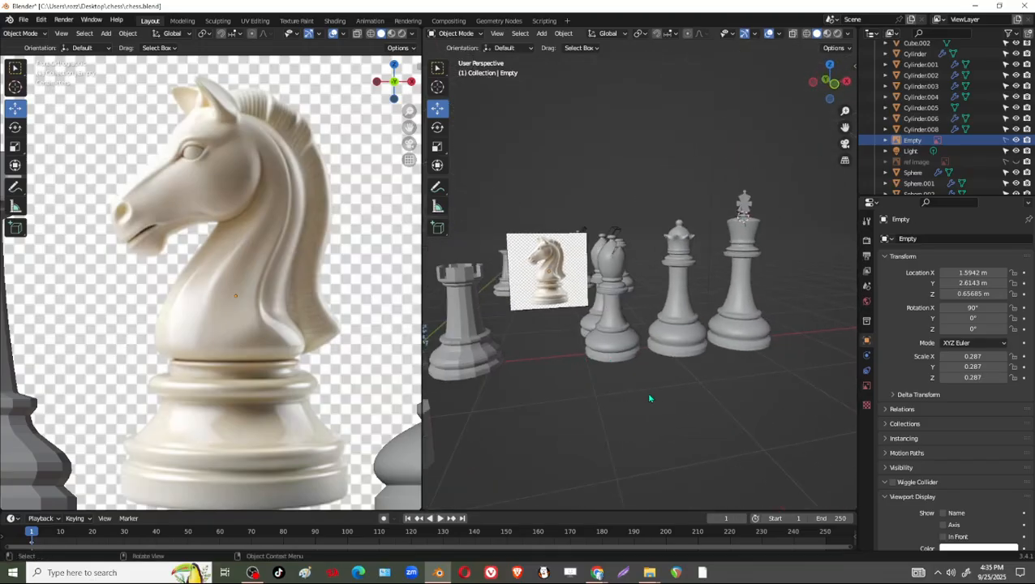
scroll(649, 398, "up", 4)
middle_click_drag(649, 398, 569, 320)
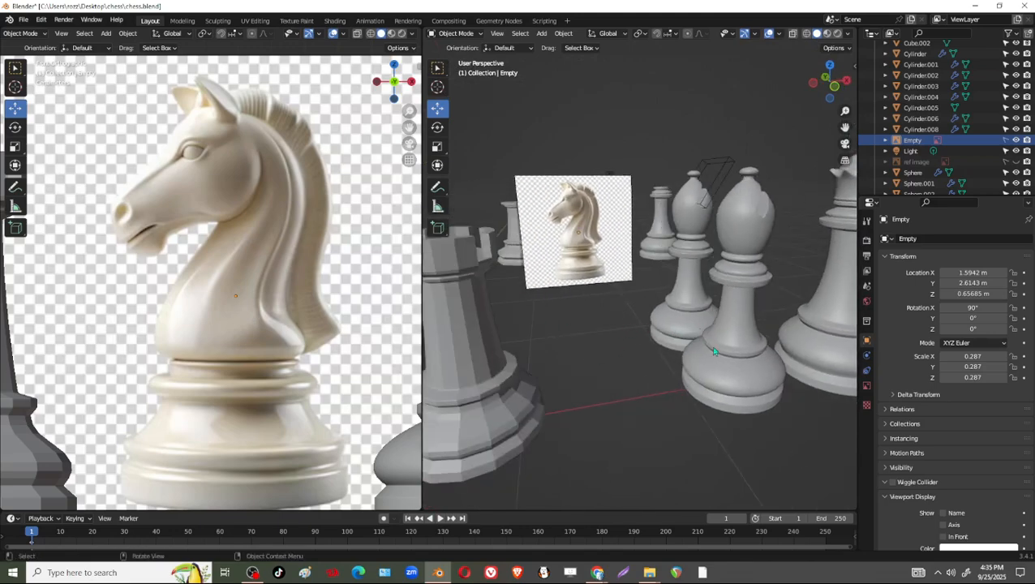
scroll(633, 328, "up", 6)
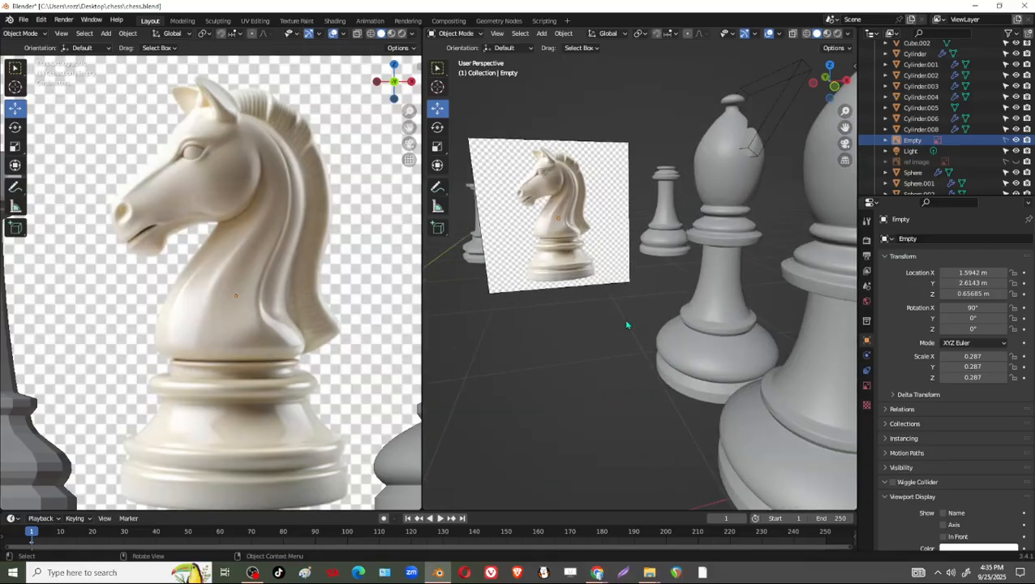
middle_click_drag(561, 298, 577, 278)
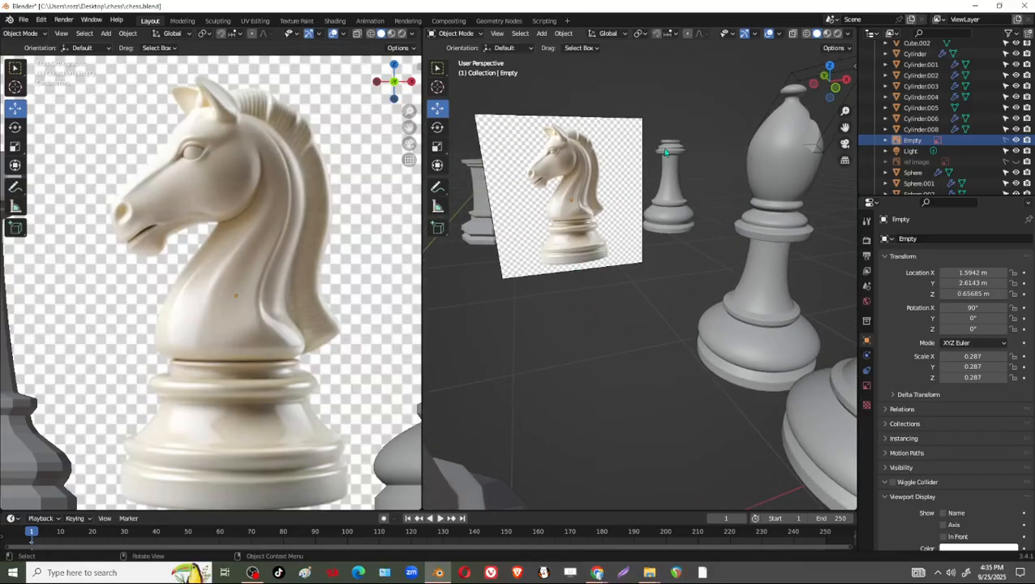
left_click(828, 77)
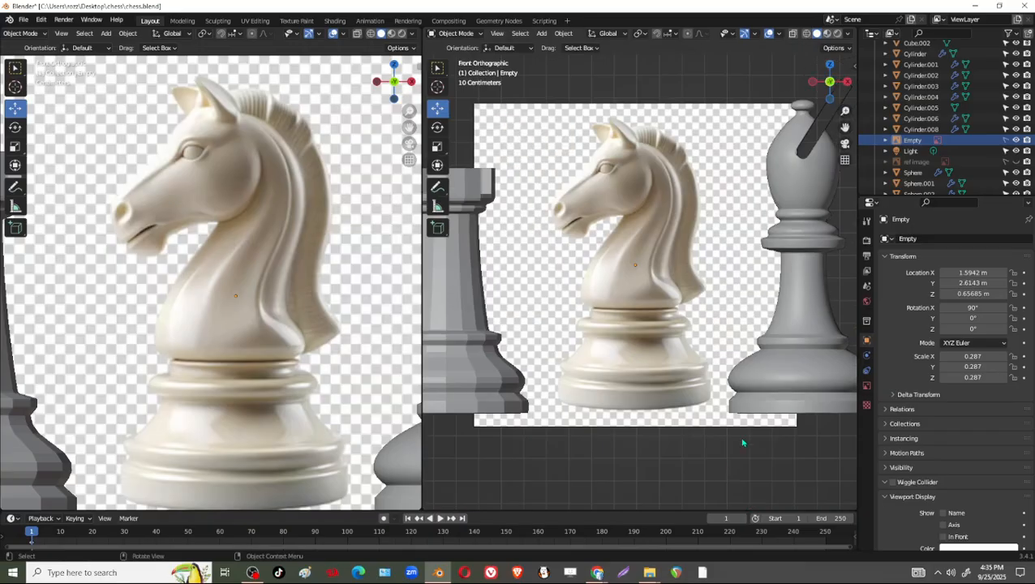
scroll(633, 292, "up", 2)
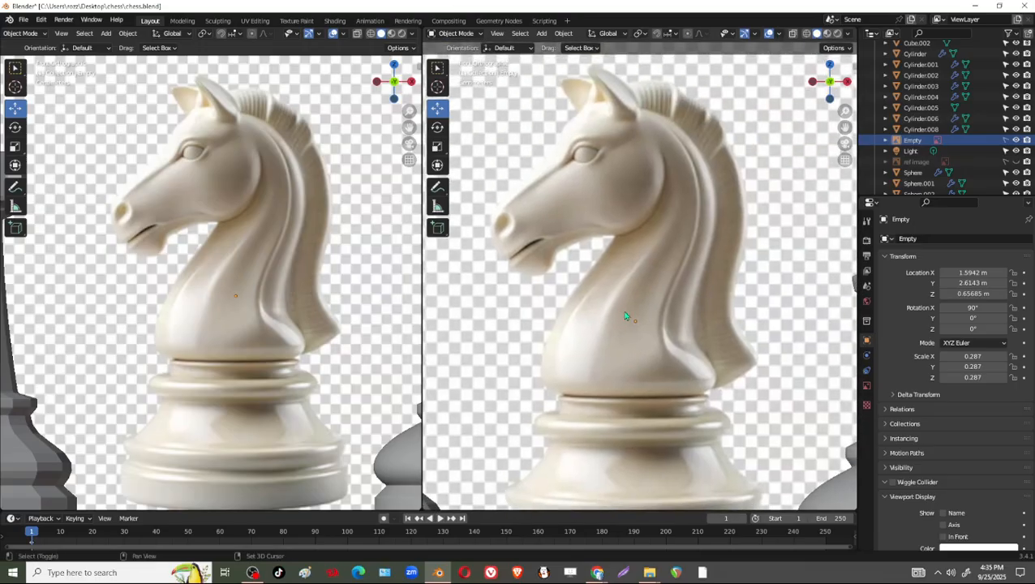
scroll(641, 321, "down", 6)
middle_click_drag(647, 334, 625, 332)
Widen the perspective viewport by narrowing the front-view one, and frame the chess pieces with the knight reference.
left_click_drag(421, 304, 82, 290)
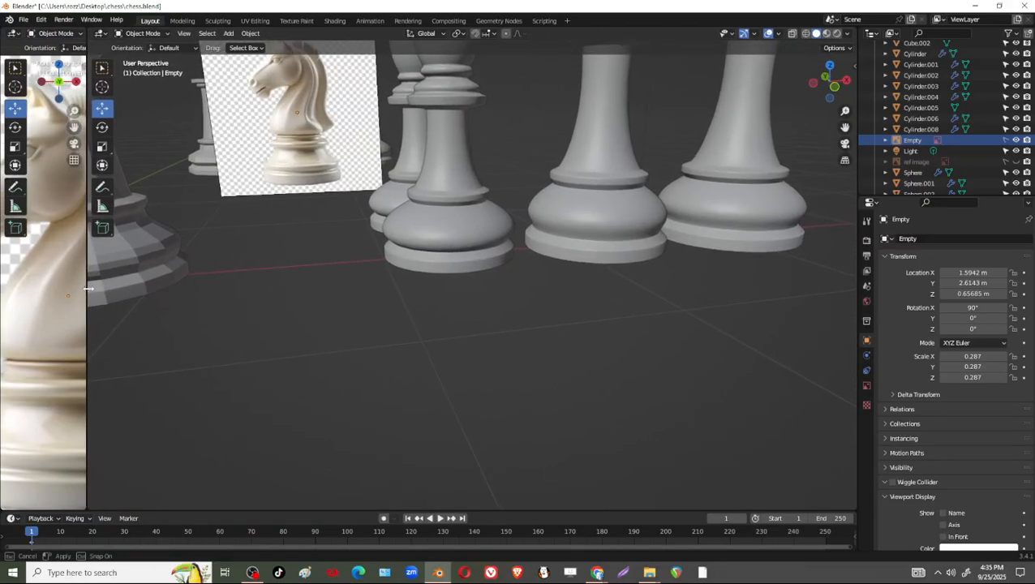
scroll(534, 333, "down", 3)
middle_click_drag(533, 333, 397, 318, "shift")
middle_click_drag(445, 345, 523, 334)
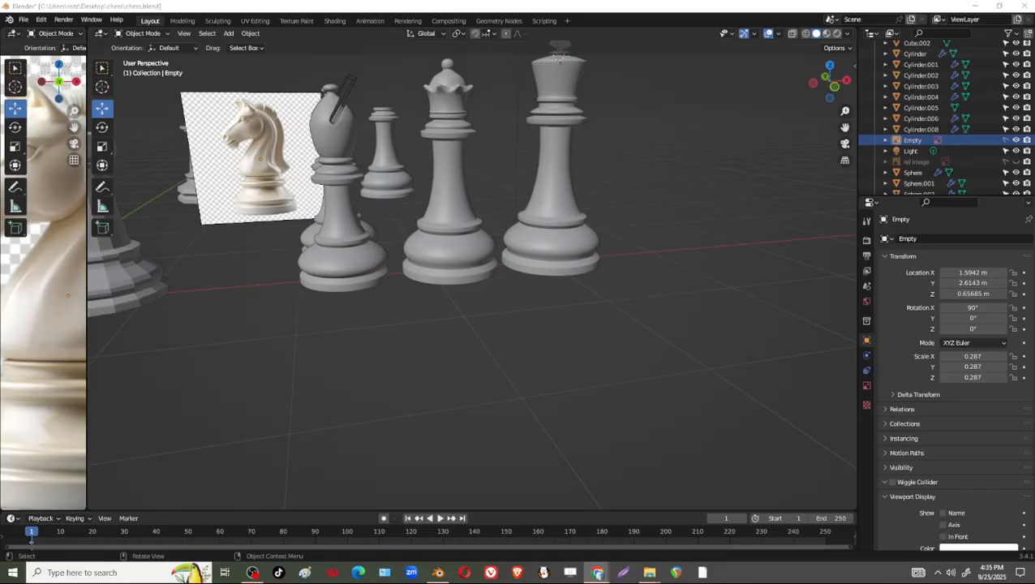
key("super+shift+s")
middle_click_drag(623, 334, 652, 333)
middle_click_drag(509, 314, 522, 314)
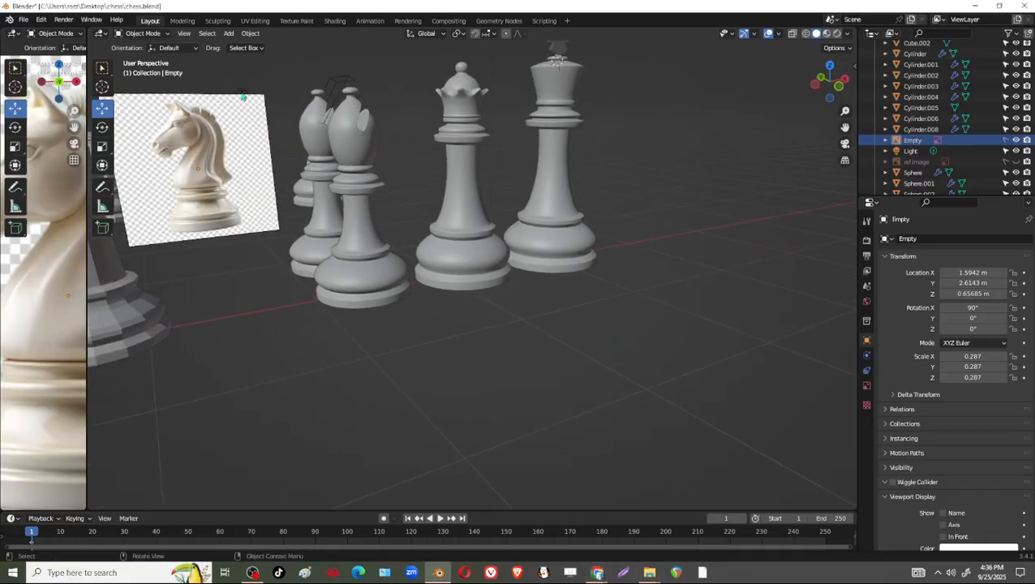
left_click(152, 33)
key("shift+a")
mouse_move(428, 244)
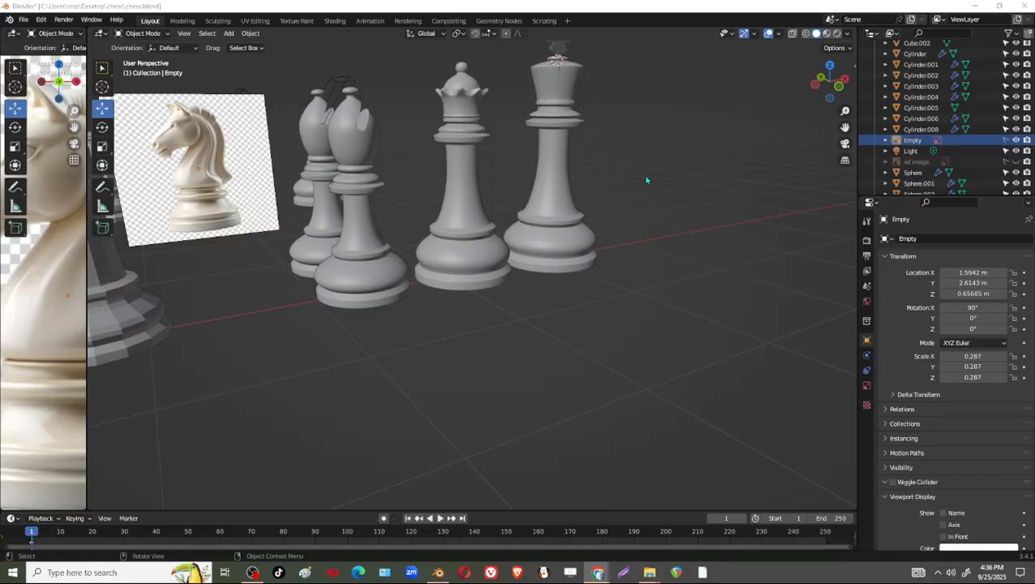
middle_click_drag(533, 417, 491, 346)
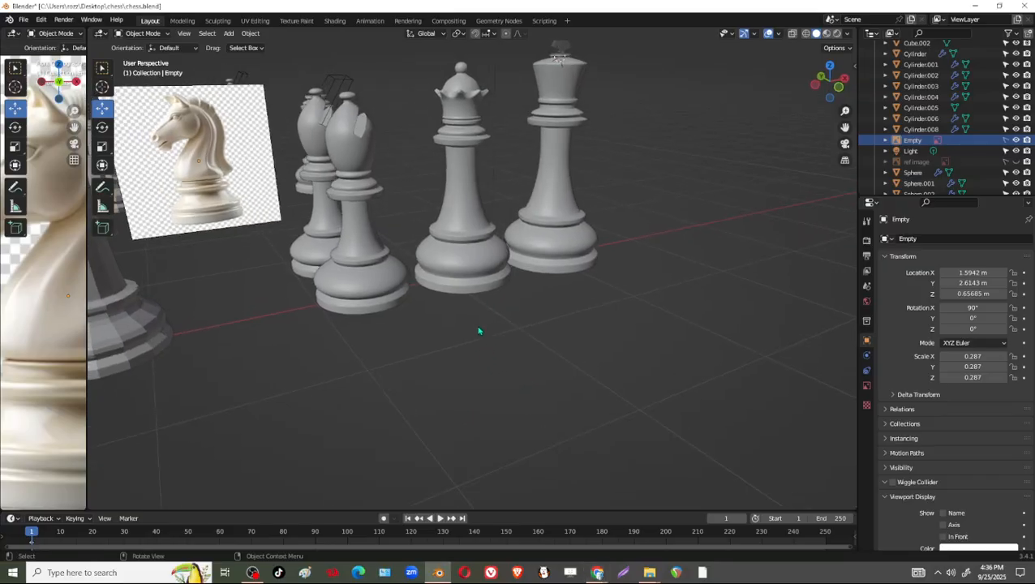
Add a UV sphere with 32 segments and 16 rings, and move it off the king, including about -1.865 m in X.
key("shift+a")
mouse_move(450, 208)
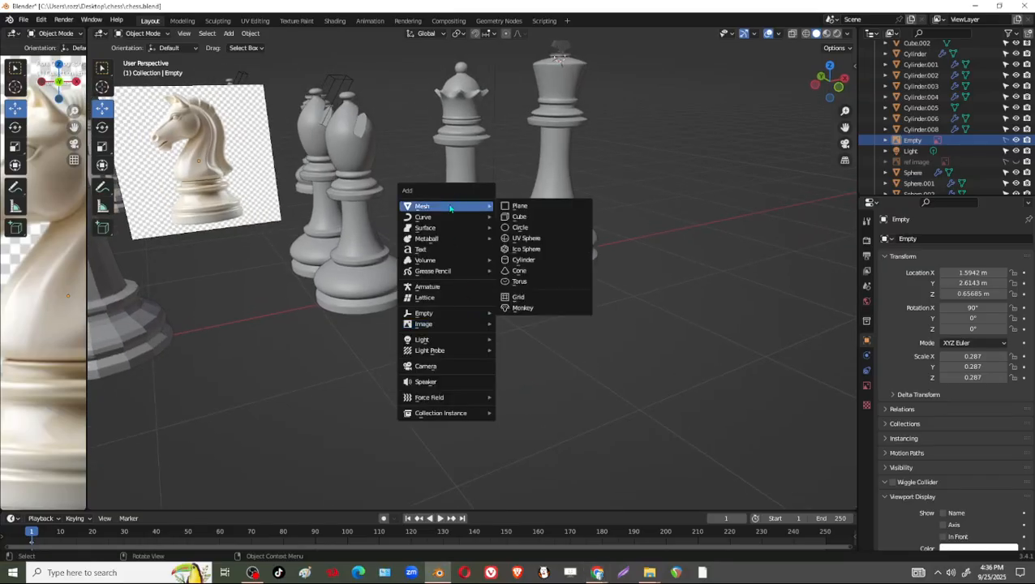
left_click(555, 246)
scroll(573, 236, "down", 3)
middle_click_drag(573, 236, 562, 261, "shift")
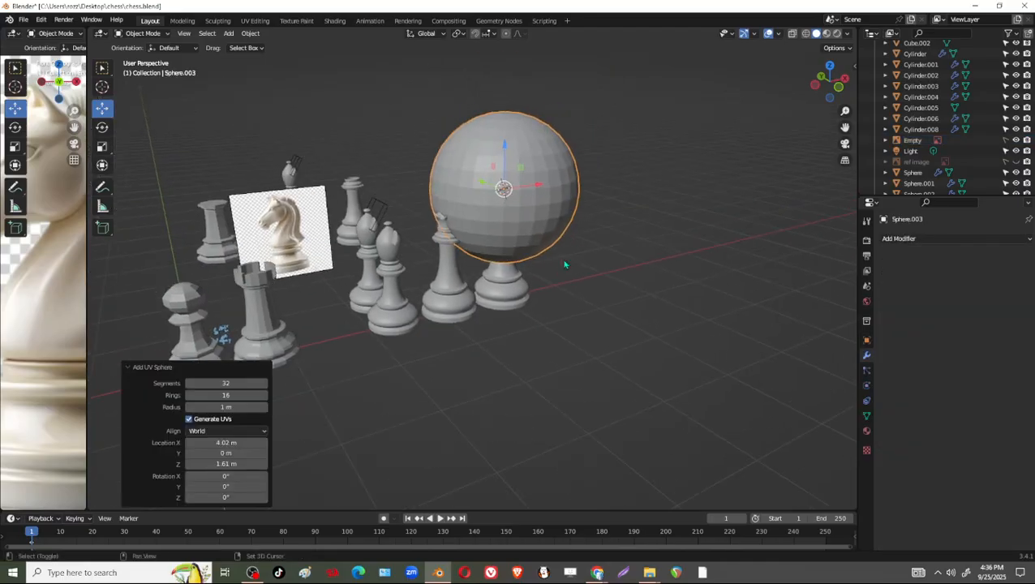
left_click_drag(478, 177, 496, 277)
scroll(565, 307, "down", 1)
middle_click_drag(566, 305, 539, 296, "shift")
Try an ico sphere shifted about -2.88 m in Y, and undo both the shift and the ico sphere.
key("shift+a")
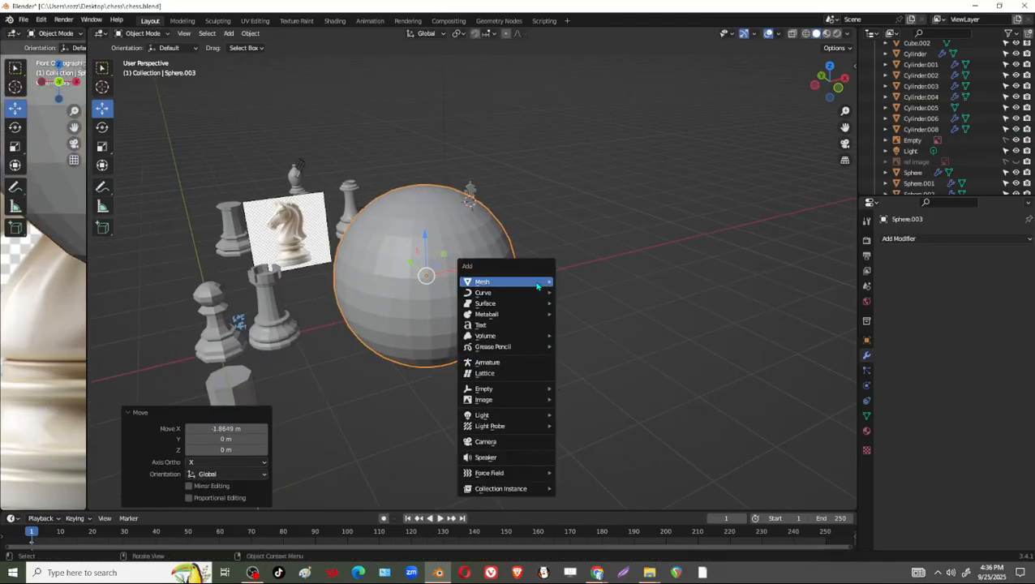
mouse_move(543, 284)
left_click(600, 326)
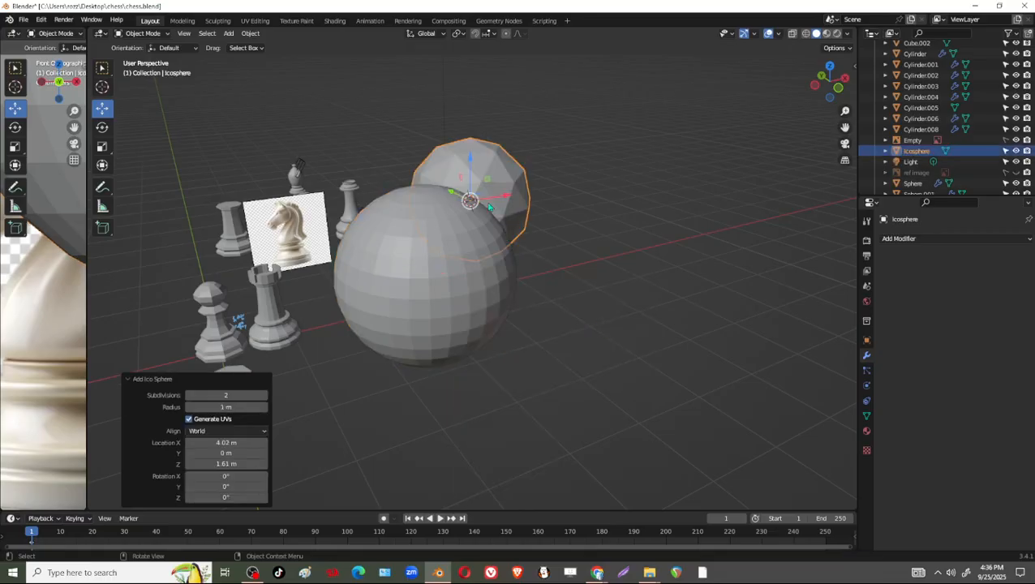
left_click_drag(453, 192, 557, 288)
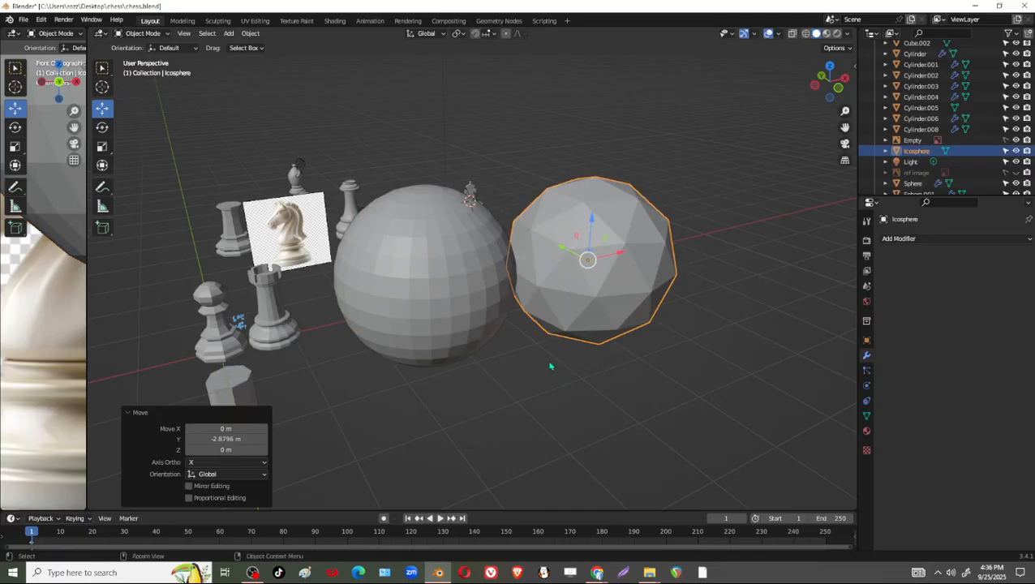
middle_click_drag(550, 362, 516, 352)
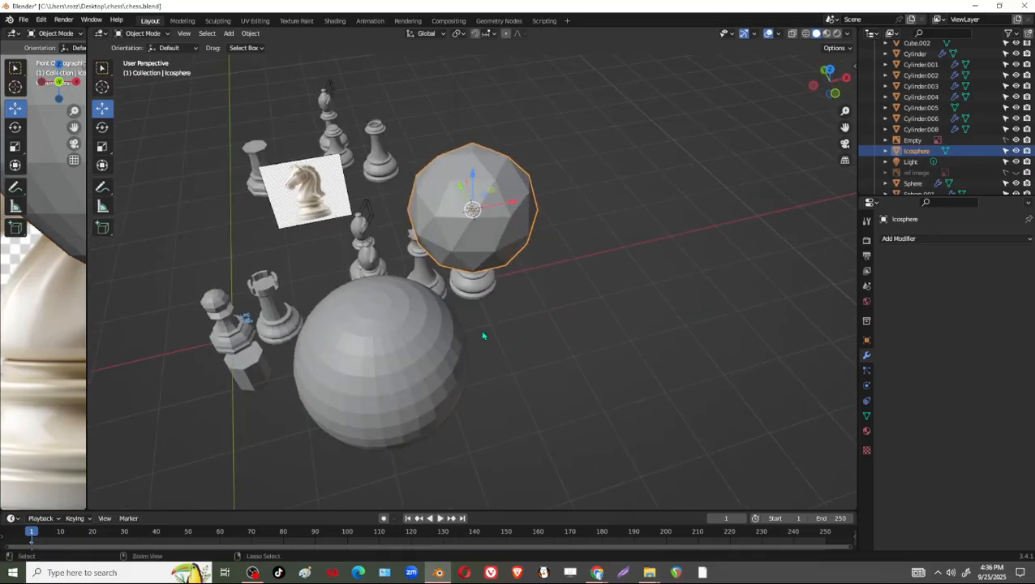
key("ctrl+z")
key("ctrl+z")
Add an ico sphere at the 3D cursor and set its subdivisions to 5, trying 6 for comparison.
middle_click_drag(490, 399, 510, 352)
key("shift+a")
mouse_move(544, 293)
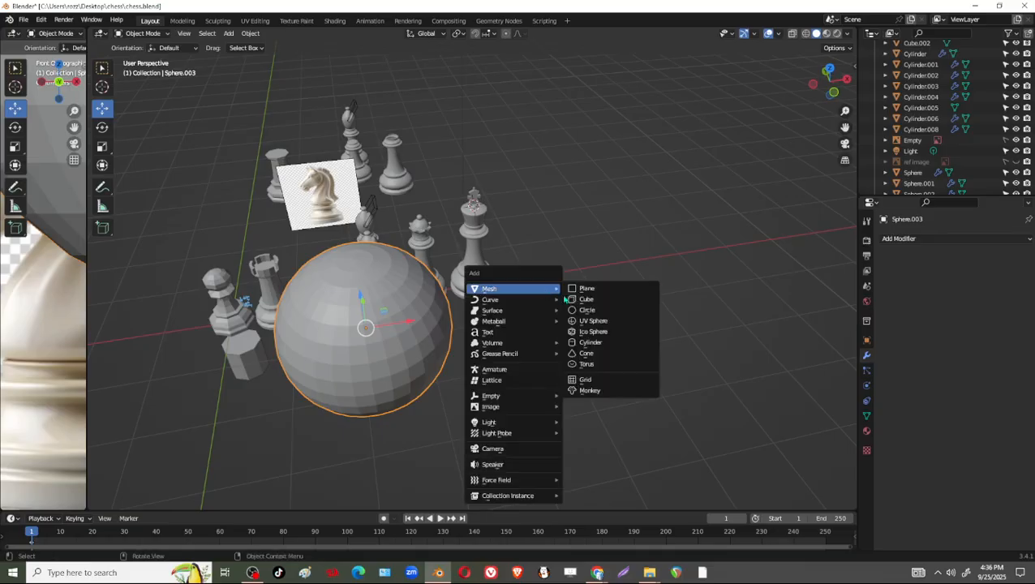
left_click(592, 336)
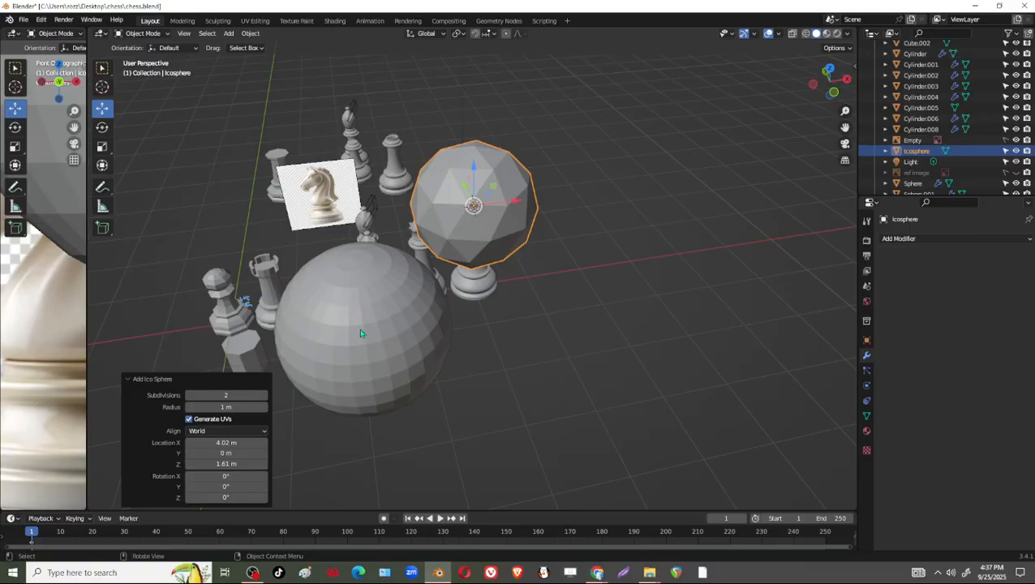
left_click_drag(228, 393, 237, 393)
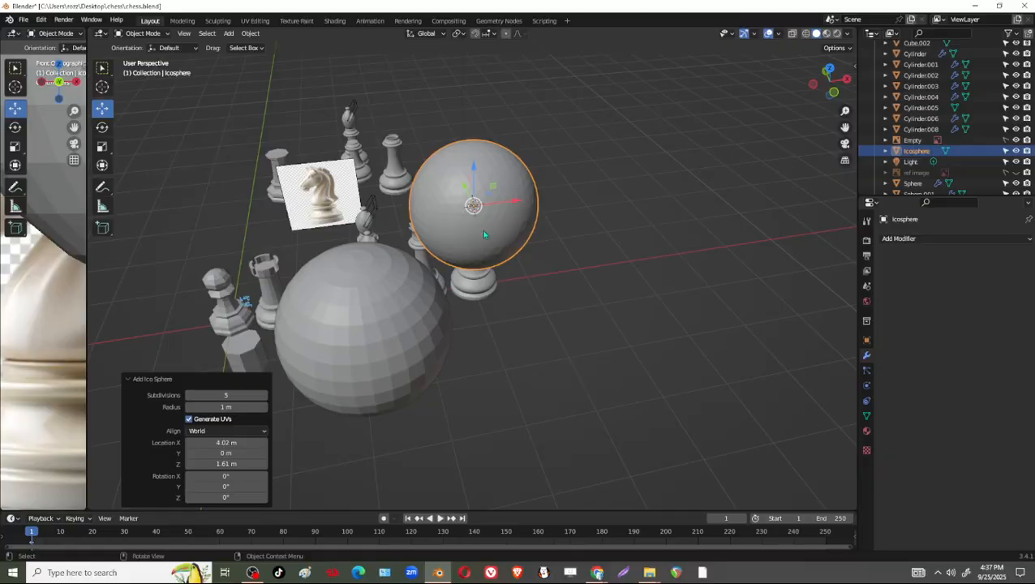
middle_click_drag(487, 266, 555, 323)
left_click(263, 396)
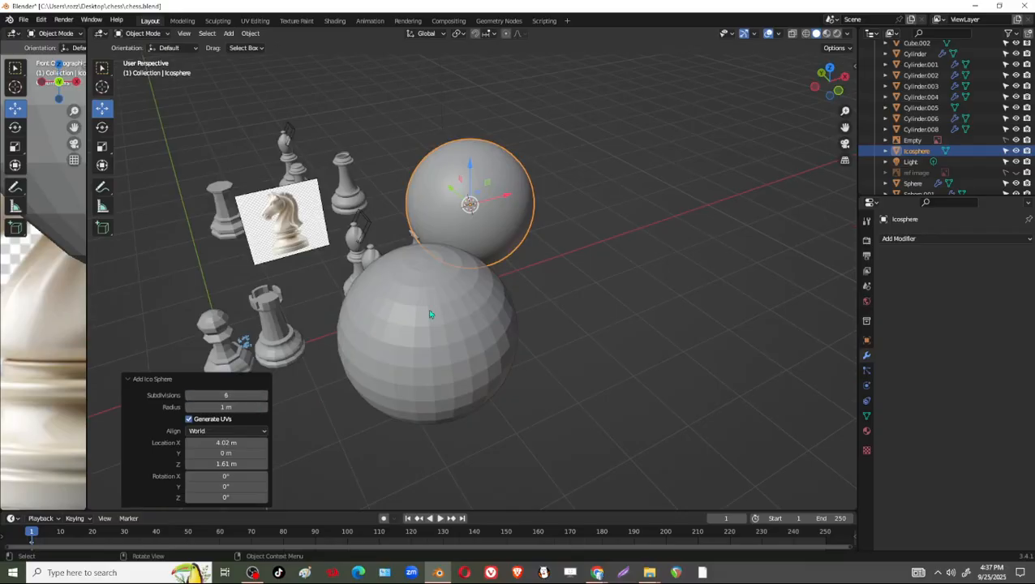
left_click(189, 396)
Add a second ico sphere at the same spot, try 6 subdivisions, and set it back to 5.
middle_click_drag(488, 276, 501, 242)
scroll(500, 242, "up", 2)
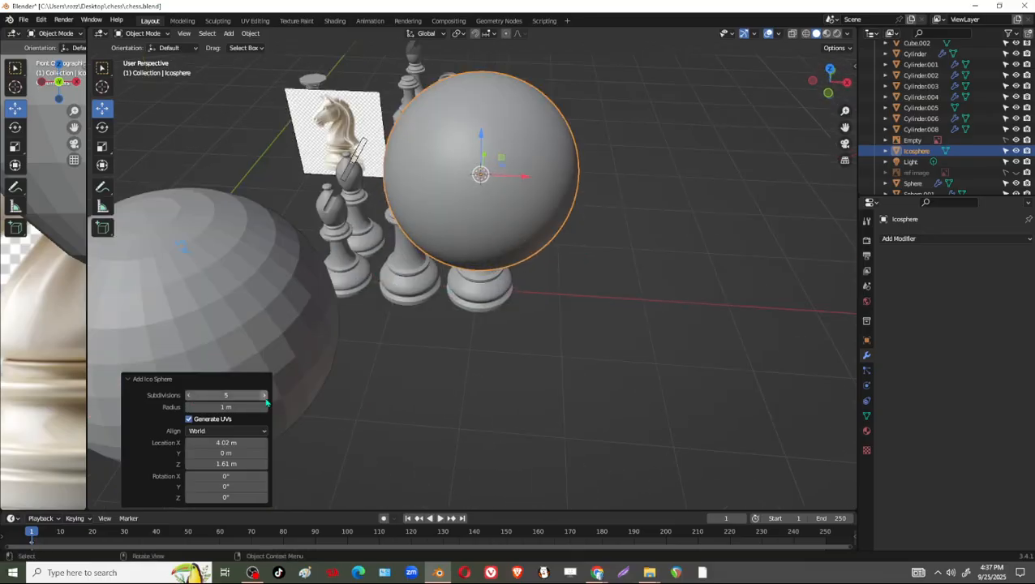
middle_click_drag(516, 246, 521, 189)
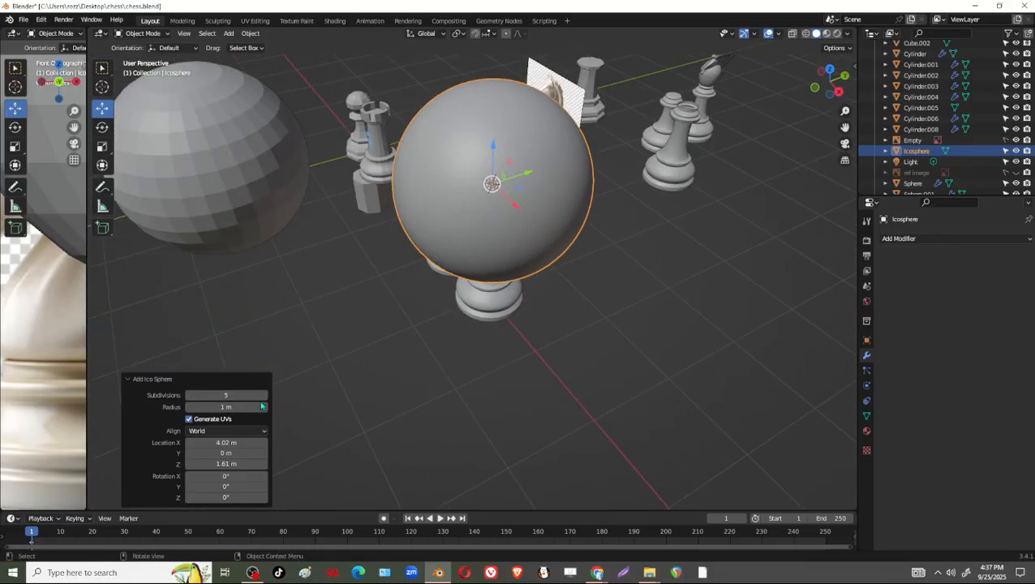
middle_click_drag(599, 299, 397, 351)
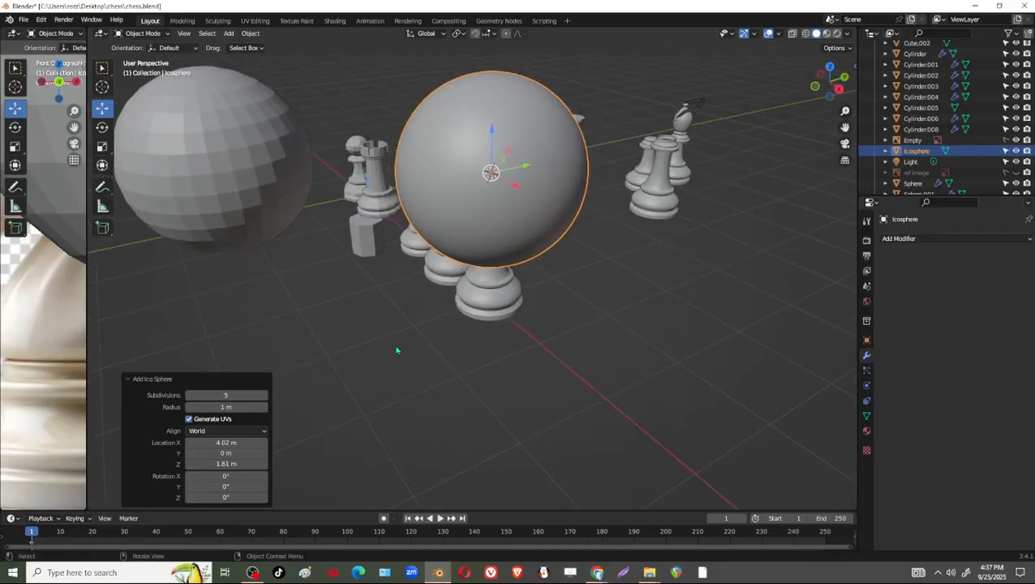
middle_click_drag(341, 255, 662, 173)
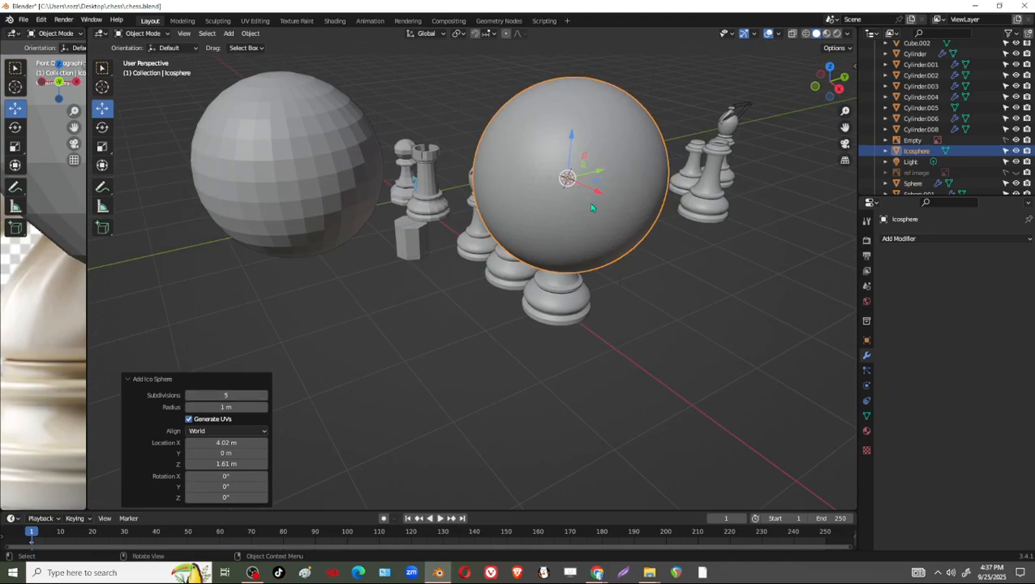
left_click(331, 339)
key("shift+a")
mouse_move(332, 318)
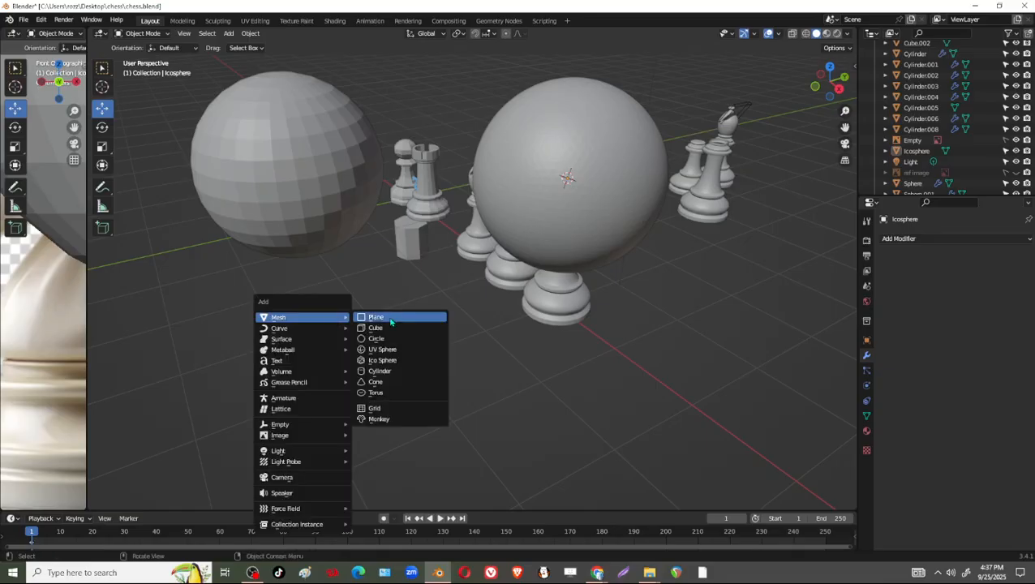
left_click(381, 363)
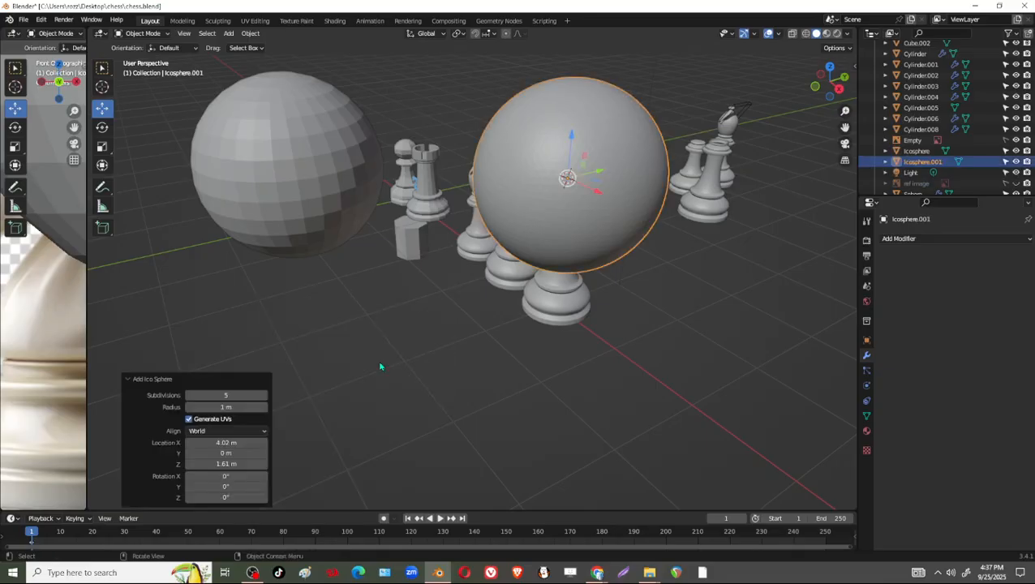
left_click(134, 382)
left_click(128, 501)
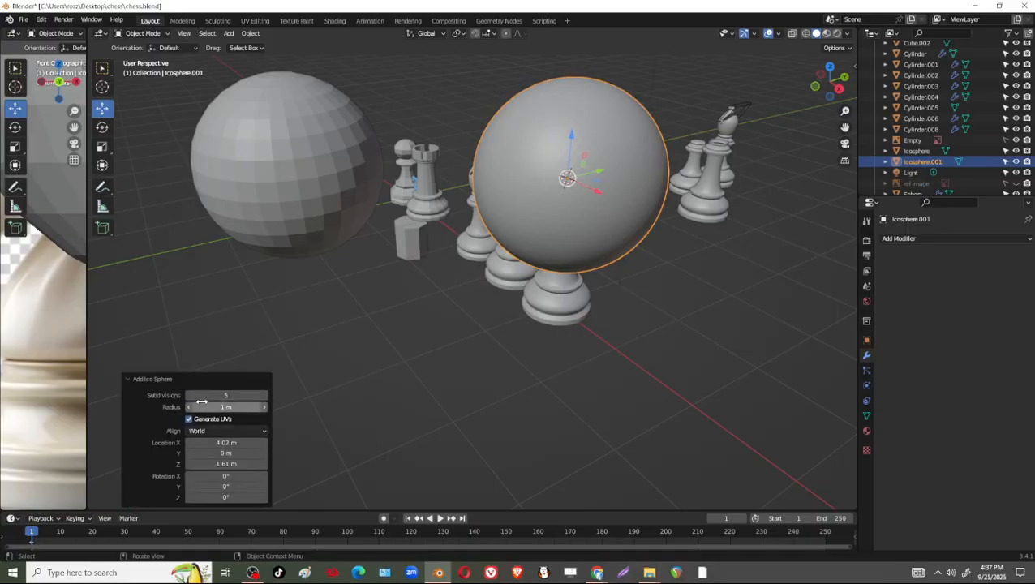
left_click(265, 396)
left_click(189, 395)
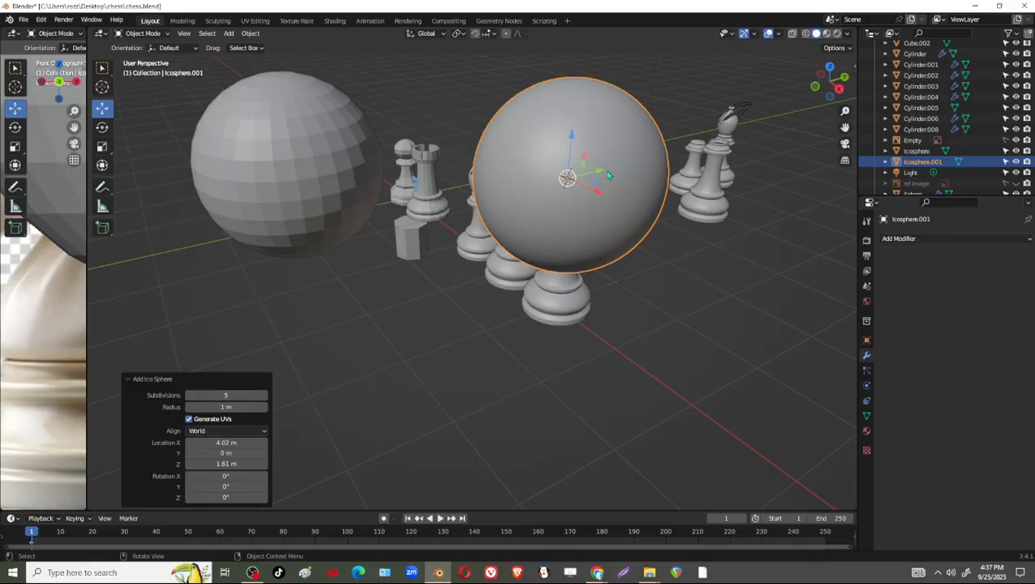
Move the second ico sphere out along the Y axis and delete the first ico sphere over the king.
left_click_drag(609, 175, 407, 224)
middle_click_drag(355, 280, 395, 285)
left_click(560, 250)
left_click(556, 202)
key("x")
left_click(555, 203)
Shift the UV sphere about -0.378 m in X and delete it.
middle_click_drag(280, 259, 329, 266)
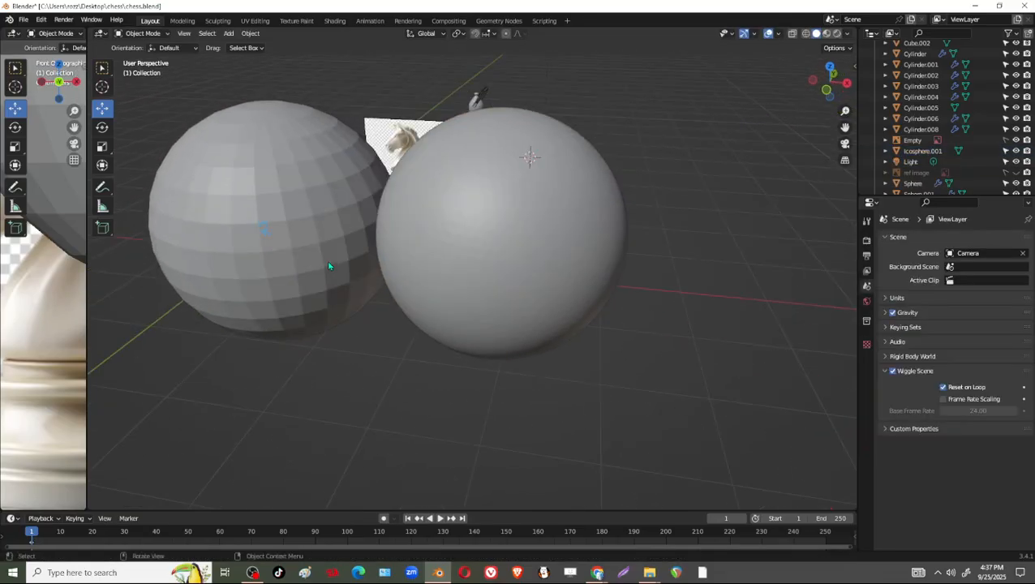
left_click(329, 266)
left_click_drag(319, 234, 278, 234)
middle_click_drag(278, 234, 455, 283)
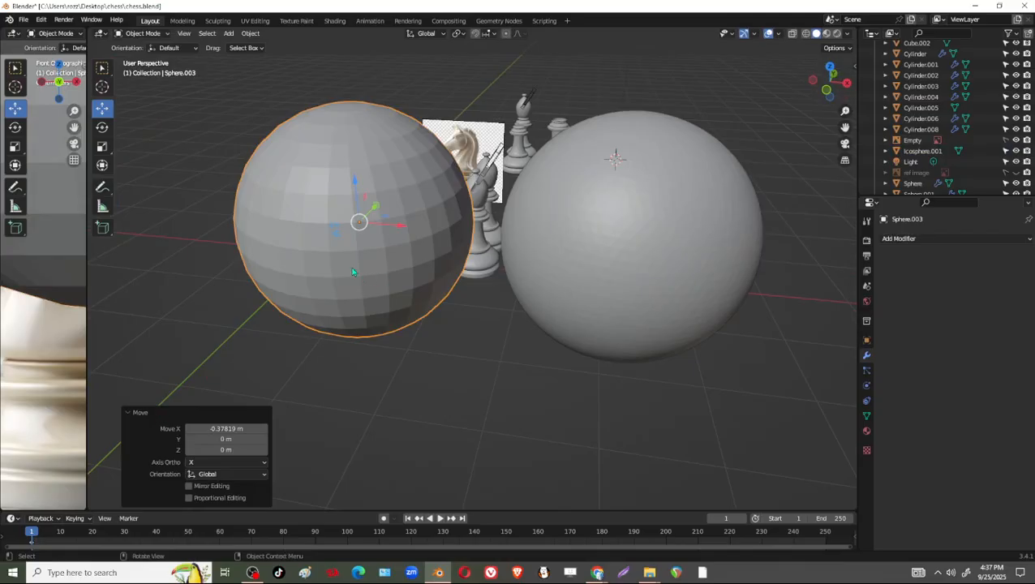
key("Delete")
Add a UV sphere at the 3D cursor and set its segments to 35, with 16 rings.
key("shift+a")
mouse_move(389, 271)
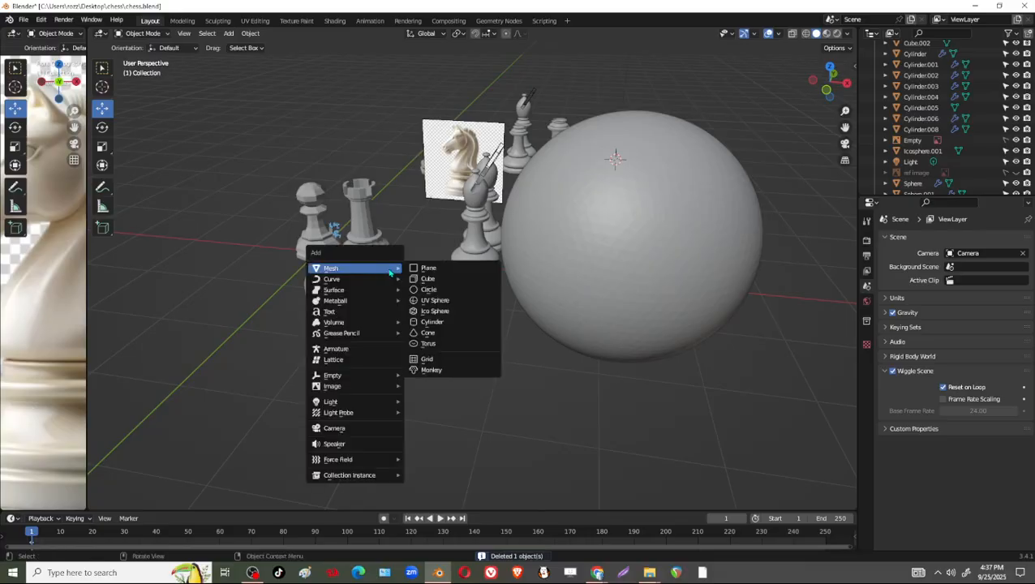
left_click(430, 300)
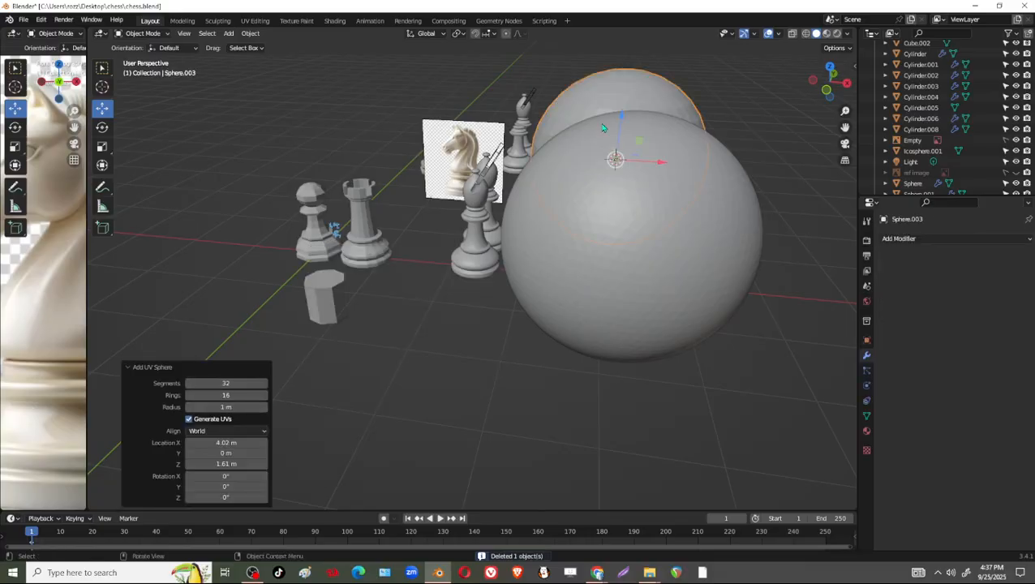
middle_click_drag(577, 177, 594, 258)
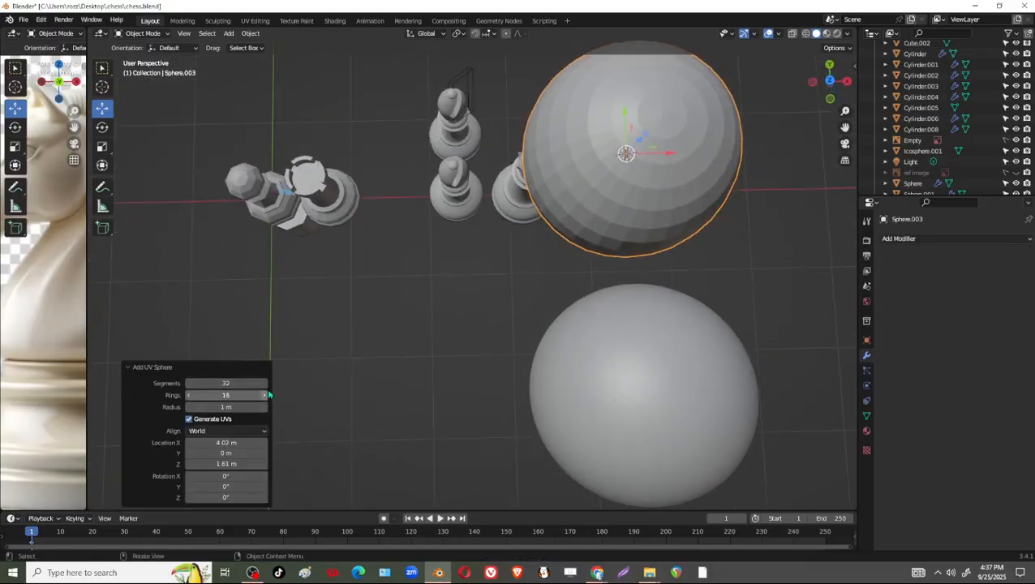
left_click(264, 383)
left_click(264, 383)
left_click(263, 383)
left_click(264, 383)
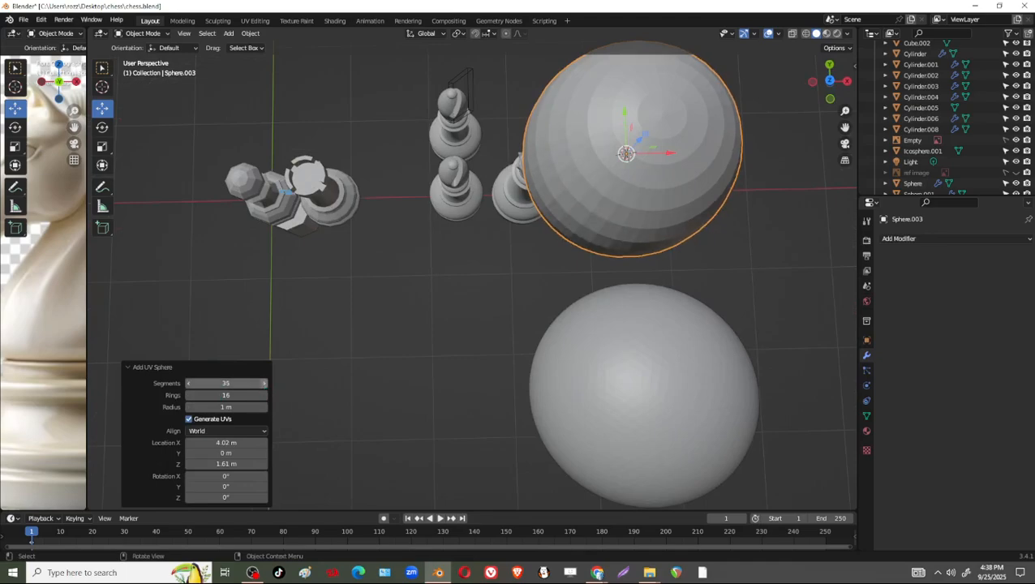
Move the UV sphere next to the ico sphere on the knight's side, with final shifts of about 0.4 m in X and 0.486 m in Y.
scroll(519, 288, "up", 5)
middle_click_drag(499, 283, 508, 333)
scroll(509, 332, "down", 1)
middle_click_drag(594, 342, 398, 362)
scroll(398, 362, "down", 3)
key("g")
key("x")
left_click_drag(281, 218, 282, 217)
middle_click_drag(327, 258, 217, 240)
left_click_drag(502, 106, 335, 120)
middle_click_drag(301, 284, 428, 266)
left_click_drag(323, 249, 374, 244)
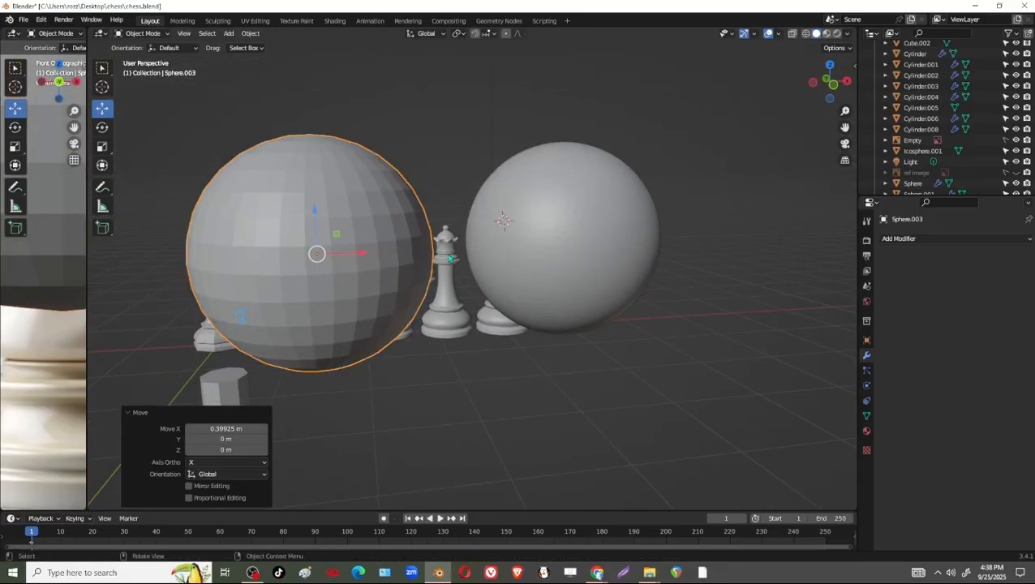
middle_click_drag(357, 272, 354, 315)
left_click_drag(313, 344, 334, 311)
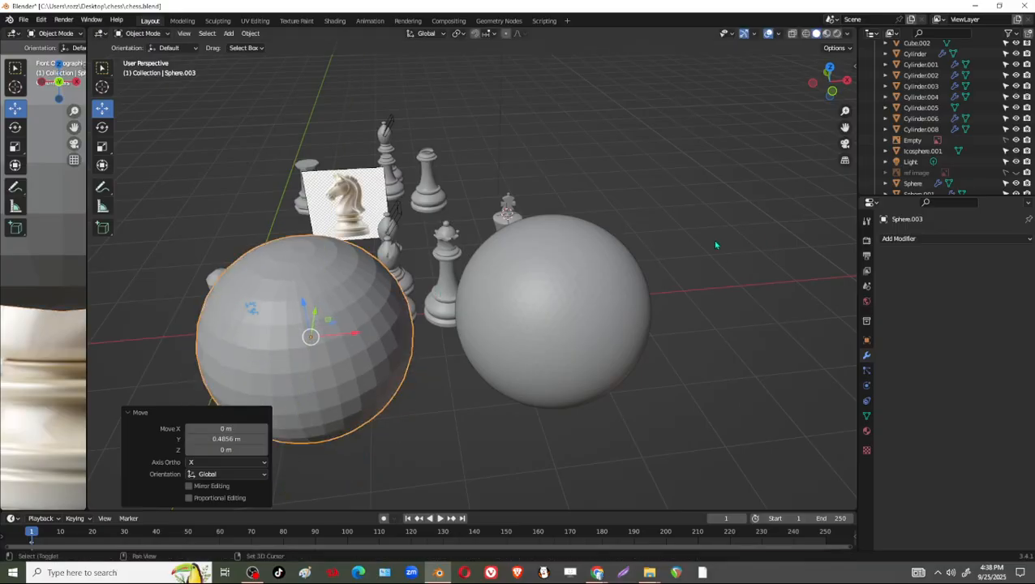
Add a 2 m cube and move it along the X axis to the far side of the ico sphere.
key("shift+a")
left_click(746, 254)
middle_click_drag(568, 267, 508, 262)
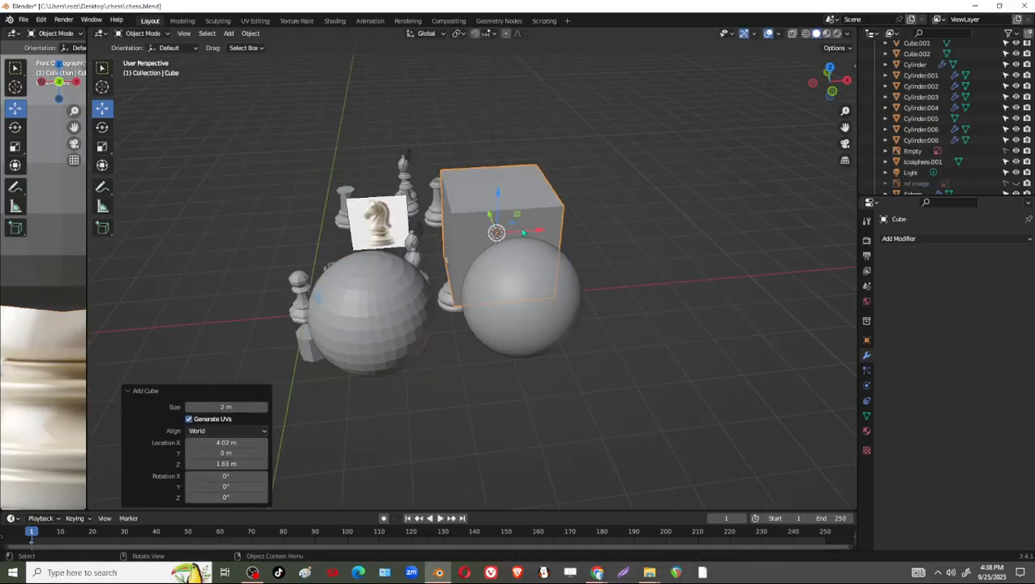
left_click_drag(536, 230, 696, 281)
scroll(577, 302, "up", 2)
middle_click_drag(577, 301, 721, 289, "shift")
left_click(722, 289)
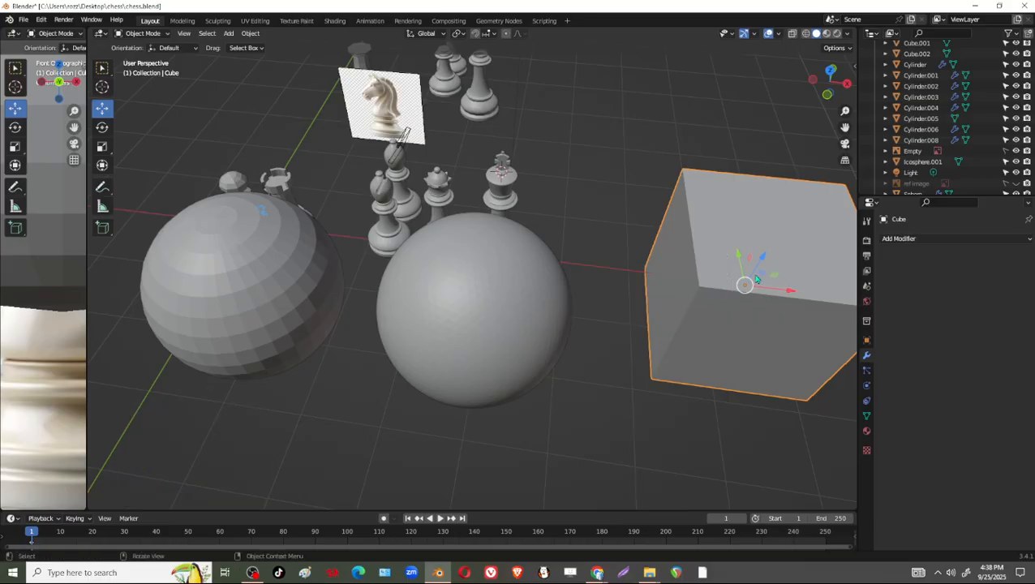
Adjust the cube's position along Y and raise it about 1.045 m in Z beside the ico sphere.
left_click_drag(739, 257, 747, 292)
left_click_drag(799, 328, 736, 338)
middle_click_drag(738, 351, 698, 298)
left_click_drag(634, 226, 628, 142)
middle_click_drag(640, 120, 646, 147)
middle_click_drag(550, 129, 555, 110)
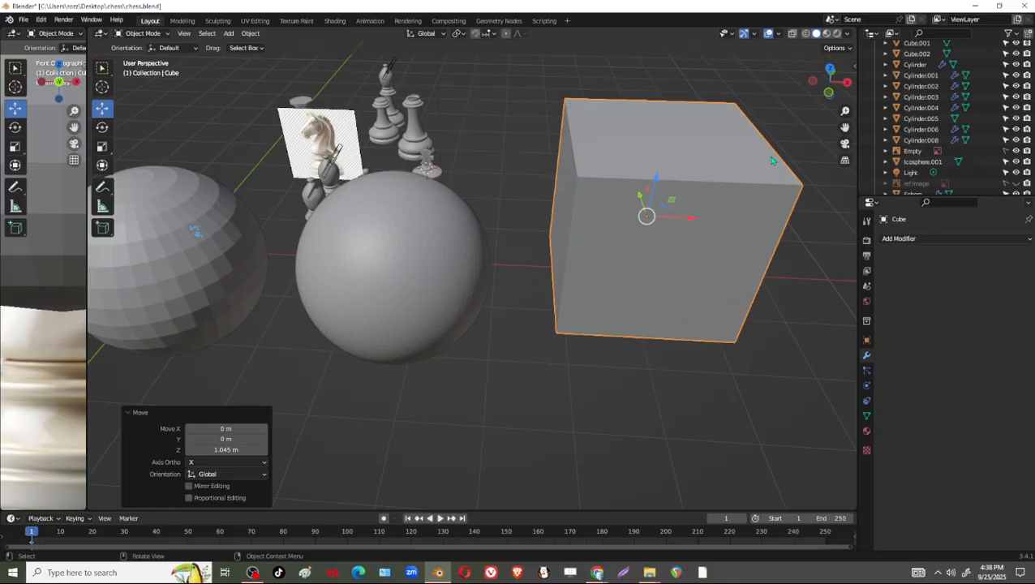
middle_click_drag(666, 336, 503, 253)
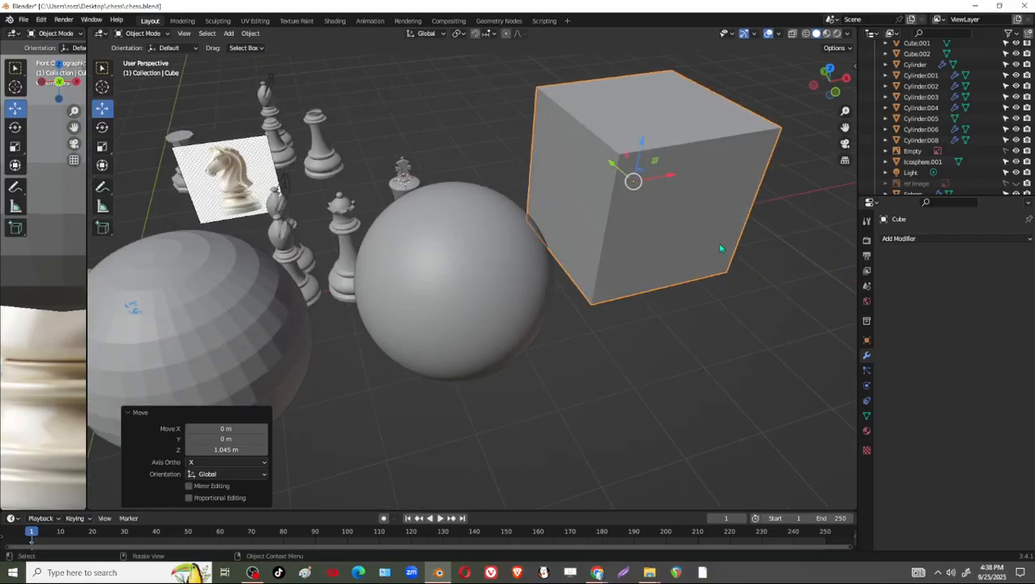
Switch the selected cube from Object Mode to Sculpt Mode.
middle_click_drag(721, 248, 640, 388)
middle_click_drag(735, 363, 454, 305)
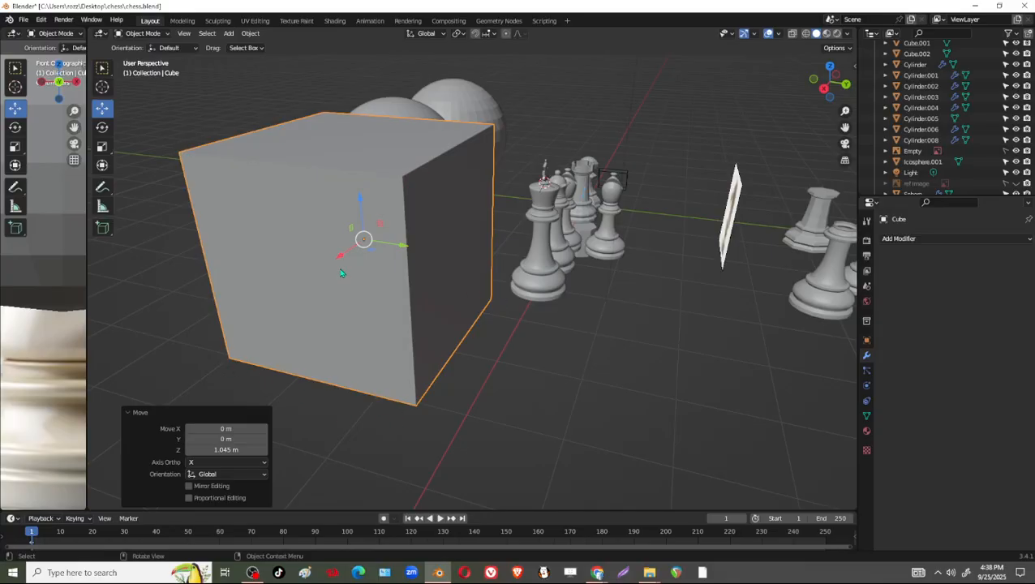
middle_click_drag(321, 315, 491, 345)
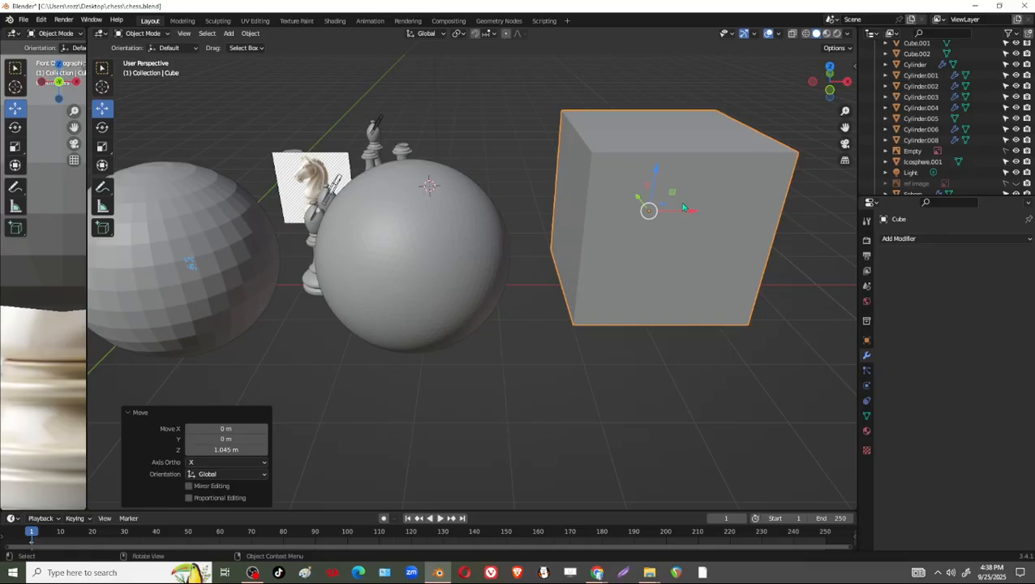
left_click(142, 34)
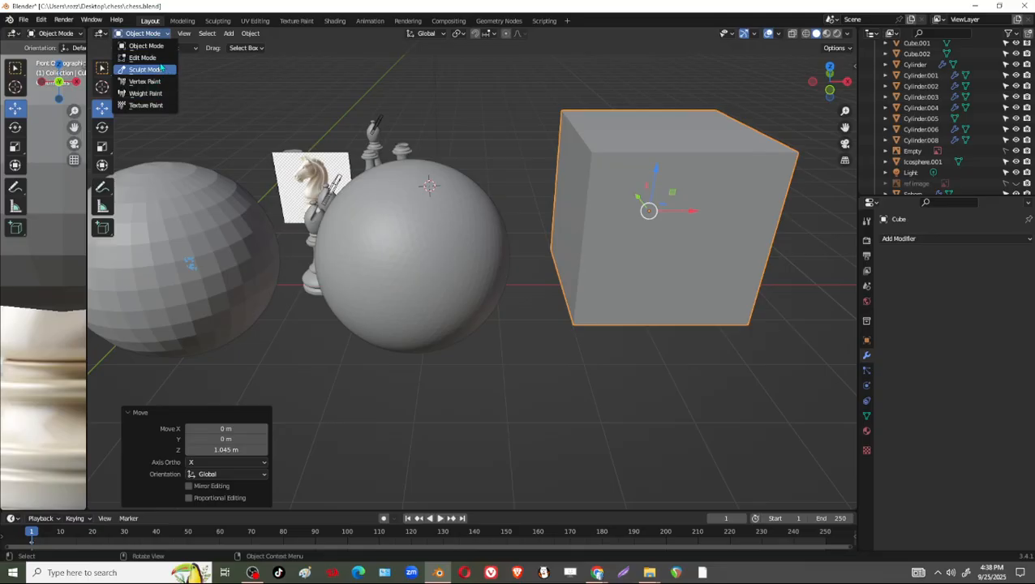
left_click(160, 69)
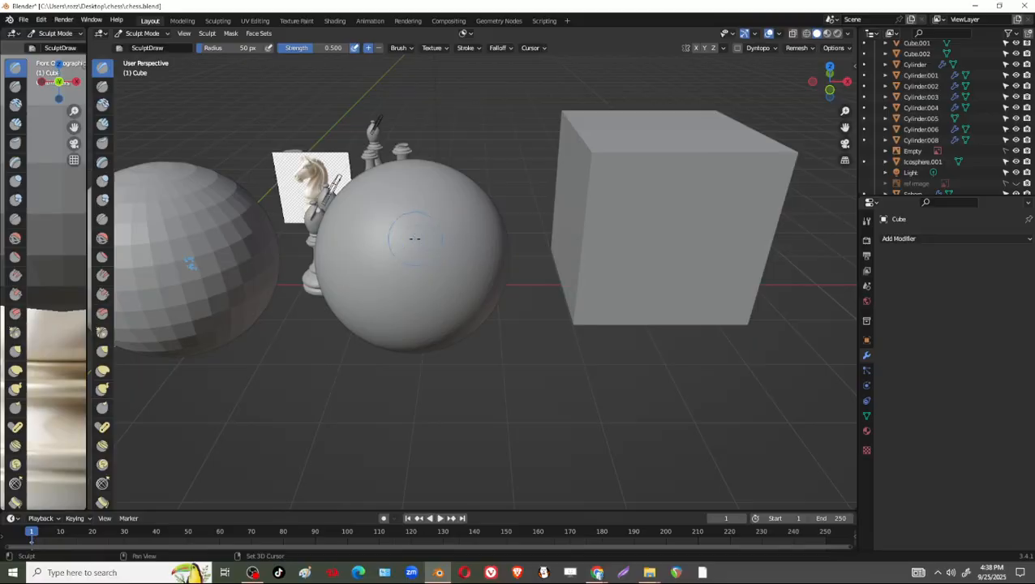
middle_click_drag(416, 238, 439, 249, "shift")
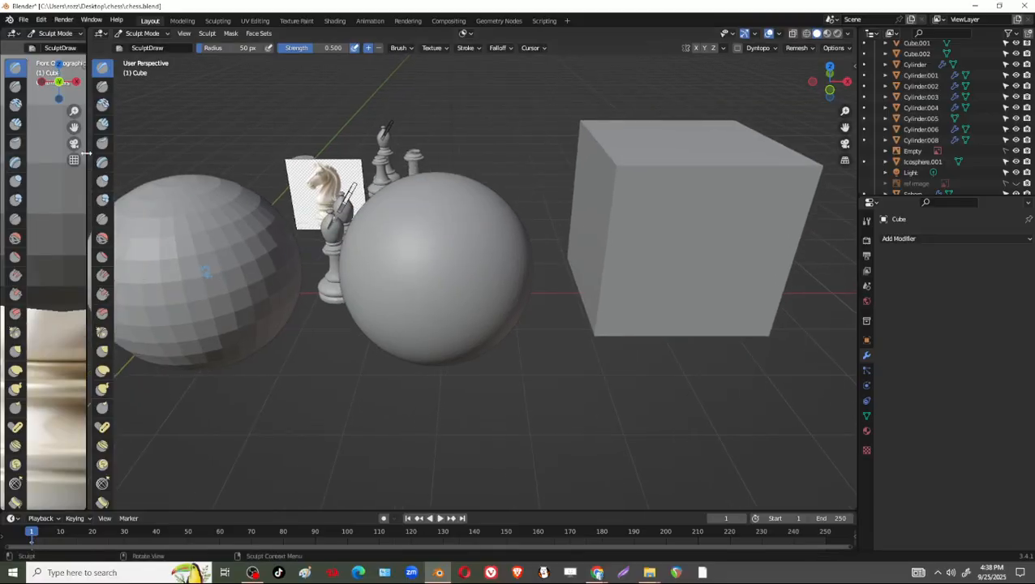
Join the narrow front-view area into the main 3D viewport and widen the sculpt toolbar to show the brush names.
right_click(86, 153)
left_click(81, 180)
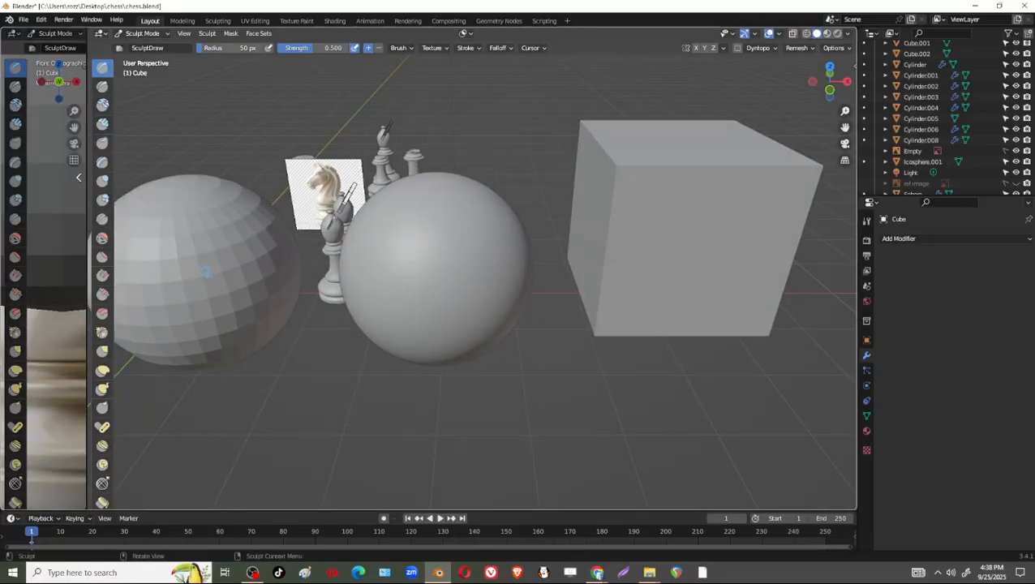
left_click(49, 183)
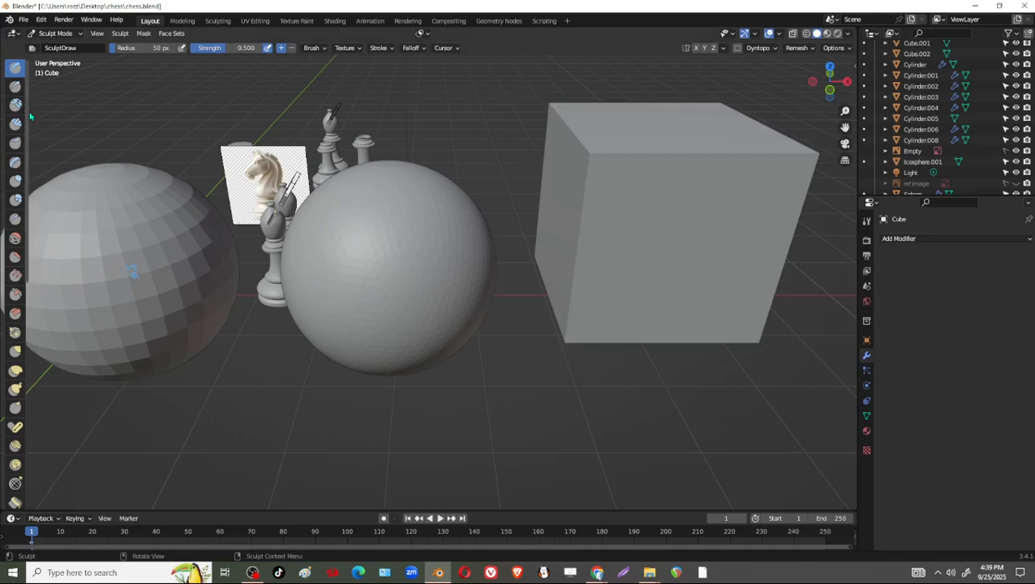
left_click_drag(27, 100, 90, 106)
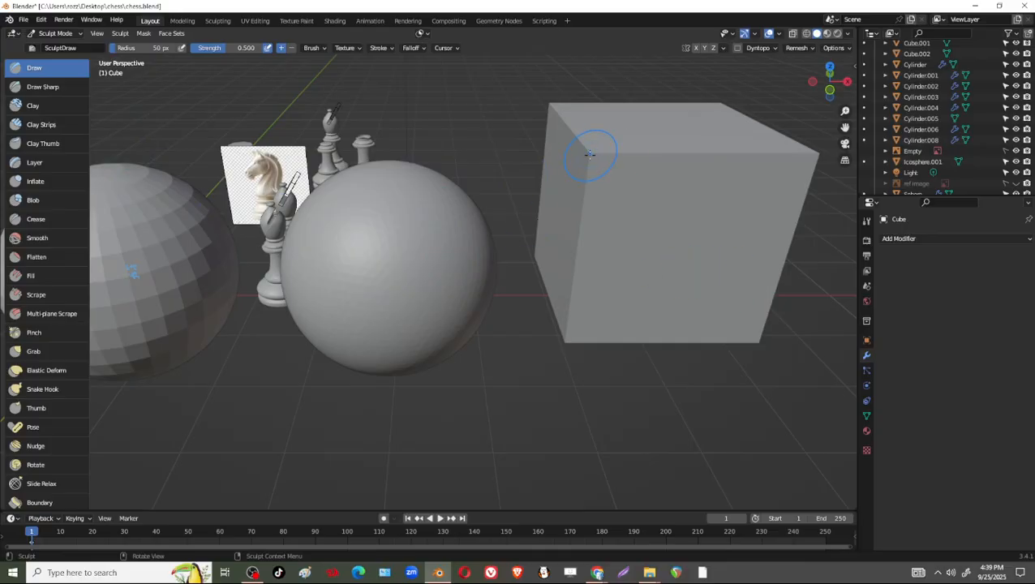
Try the Draw brush with strokes across the cube's near corner, edges and front face.
left_click_drag(590, 154, 553, 225)
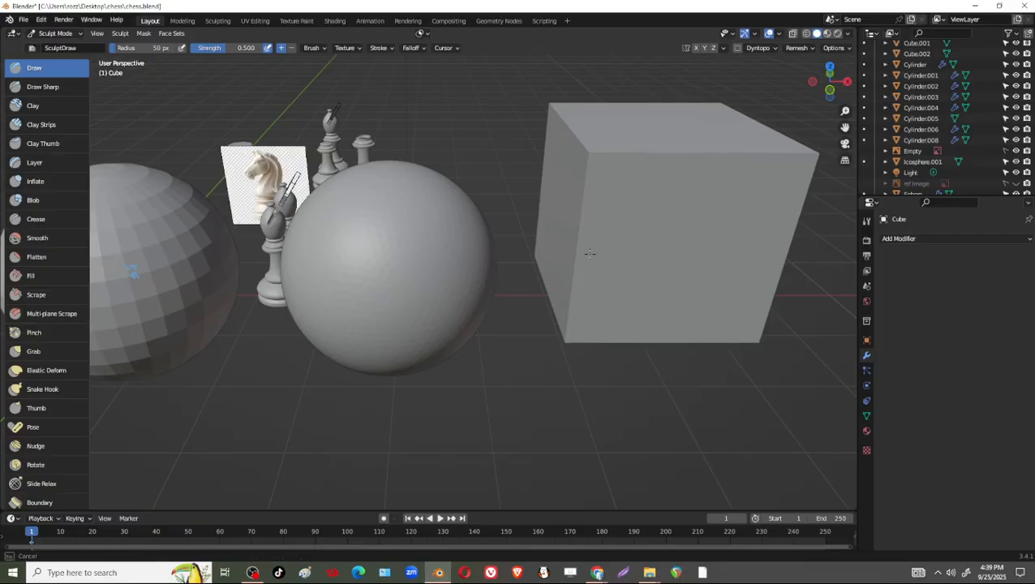
middle_click_drag(716, 173, 566, 127)
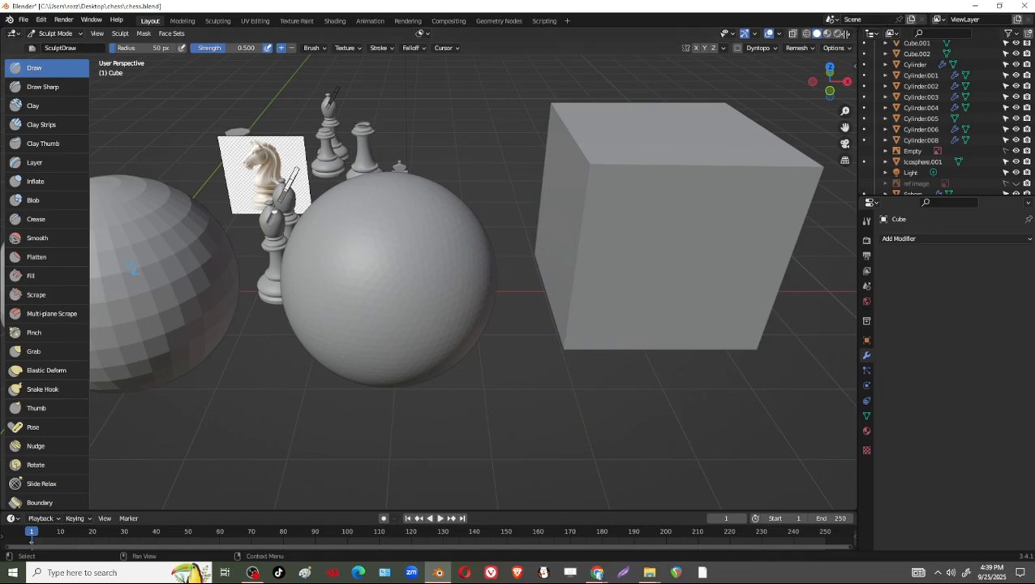
Split a new area off the 3D viewport, turn it into a Text Editor and widen it.
left_click_drag(847, 34, 762, 36)
left_click(776, 35)
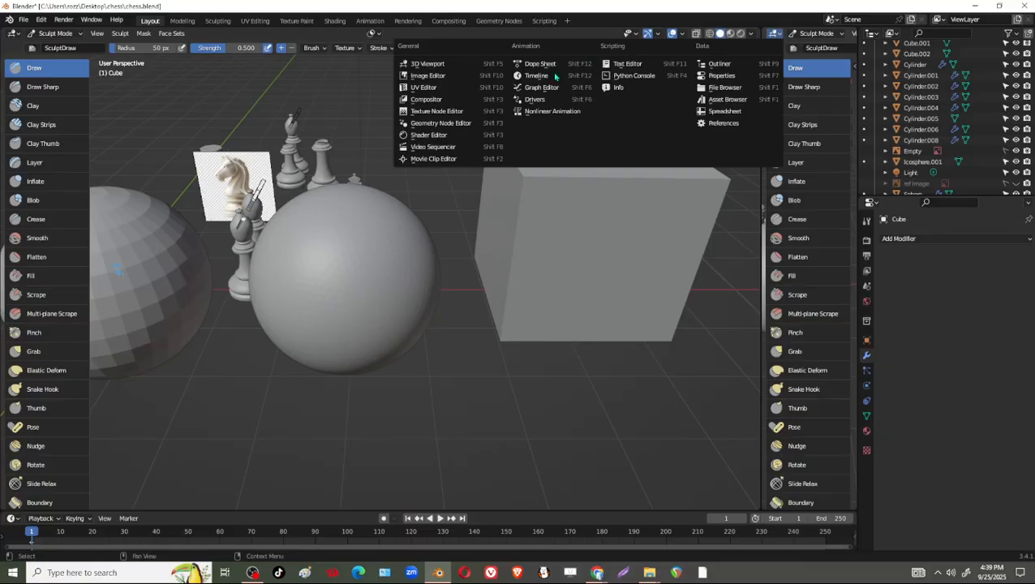
left_click(627, 63)
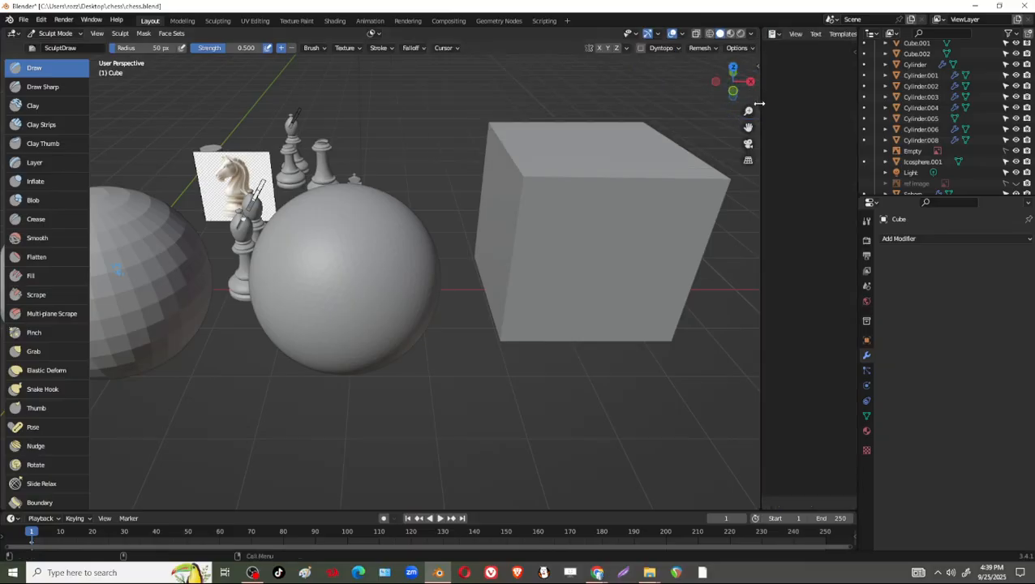
left_click_drag(759, 104, 726, 99)
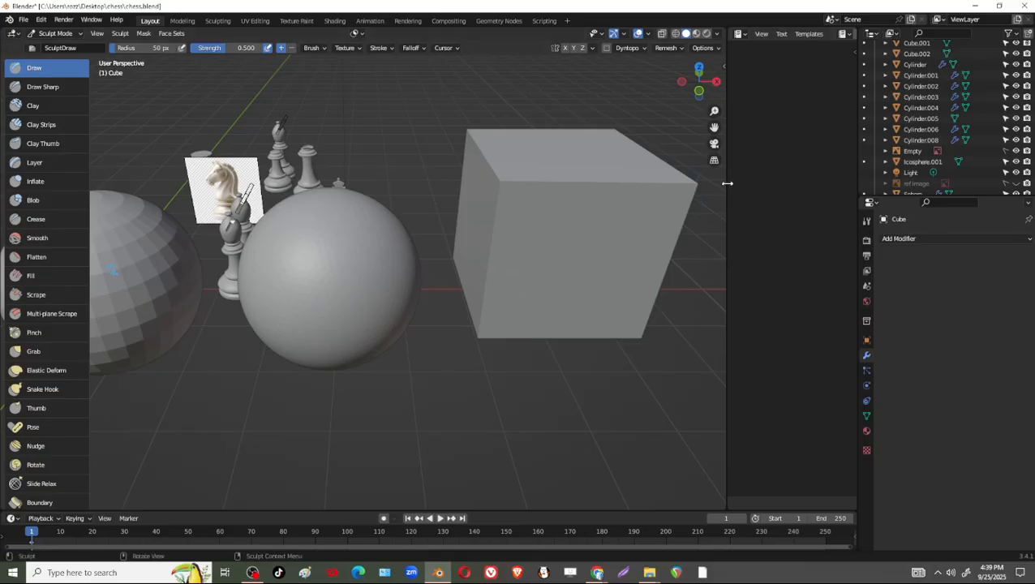
left_click_drag(727, 183, 578, 211)
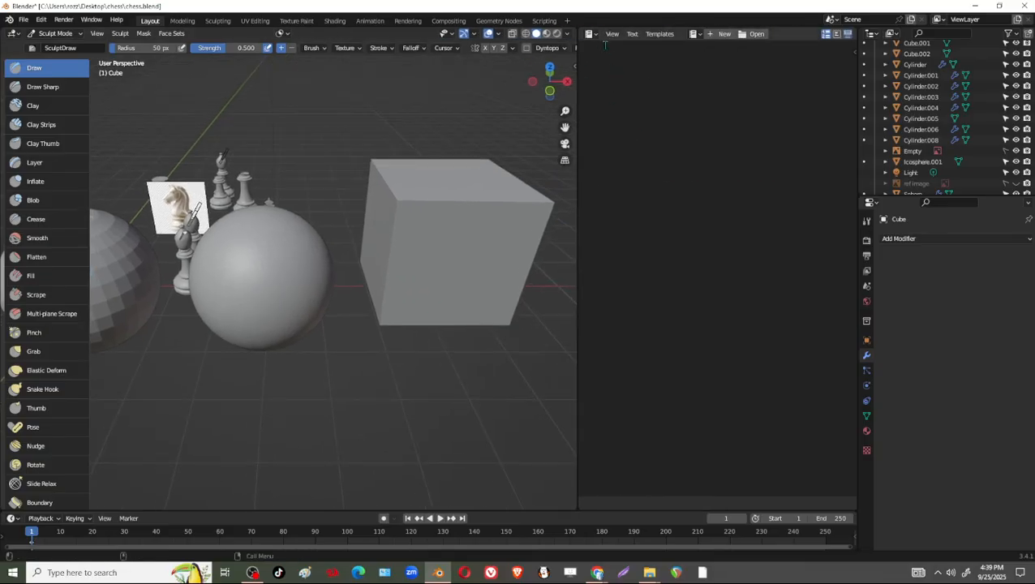
Create a new text reading "TO EDIT ANOTHER MESH - ATL- Q", enlarge its font and resize the areas to fit the note.
left_click(721, 34)
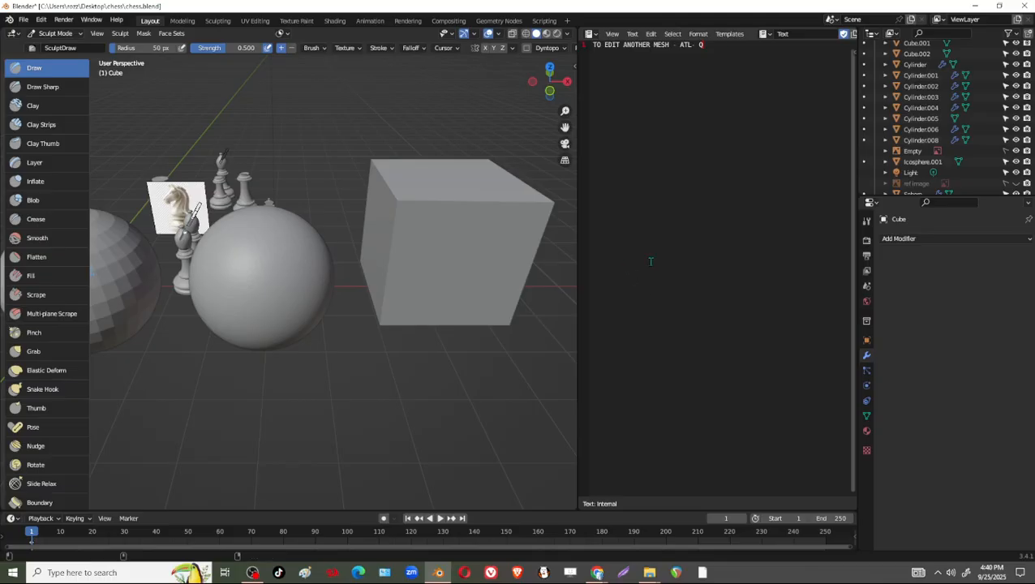
scroll(650, 261, "up", 6, "ctrl")
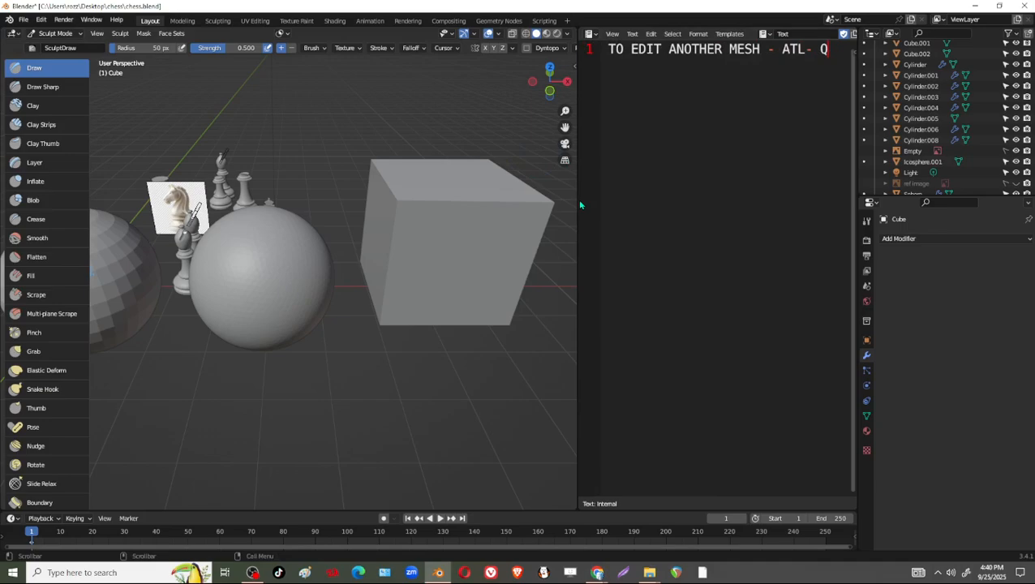
left_click_drag(855, 162, 925, 162)
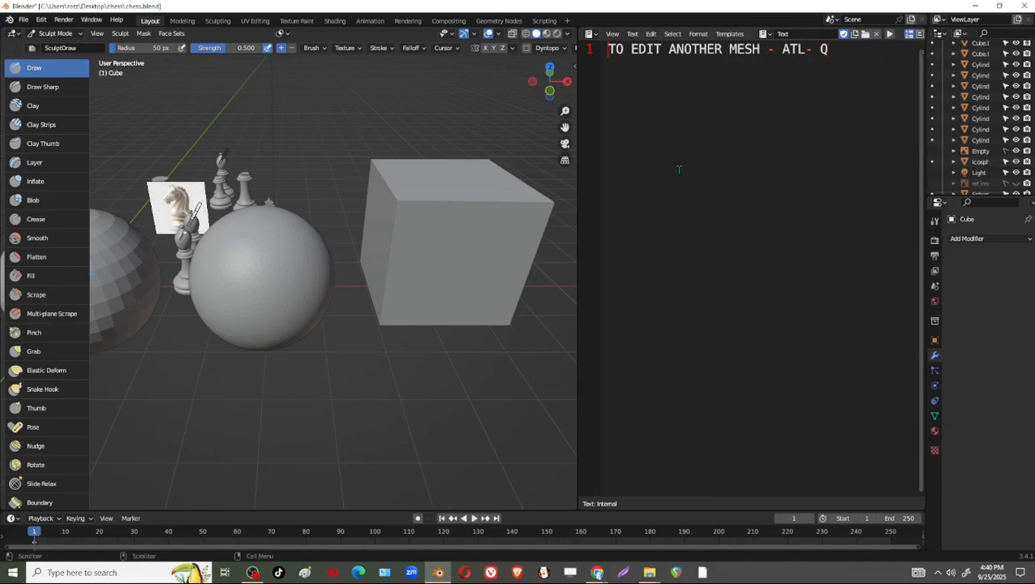
left_click_drag(580, 174, 698, 174)
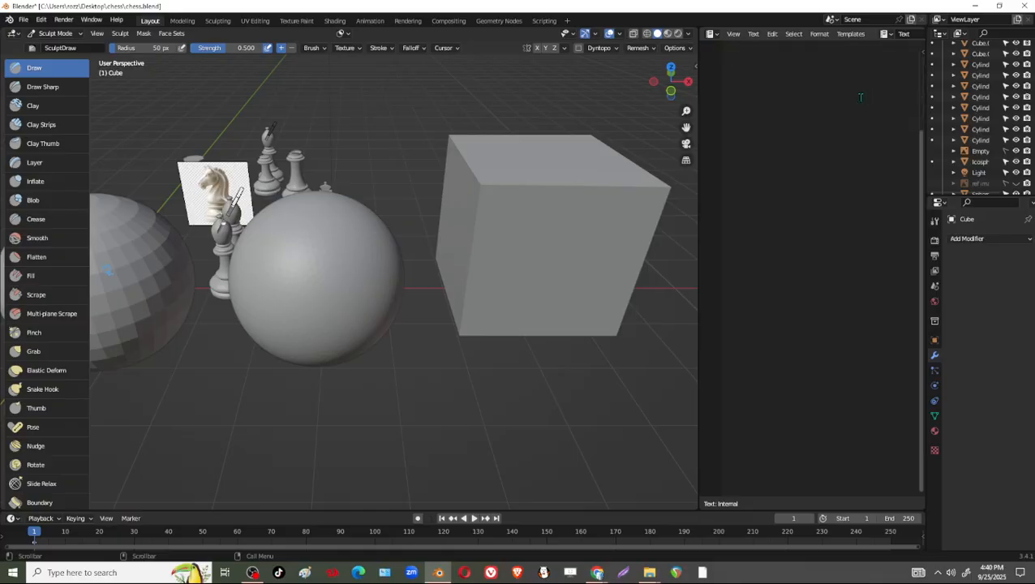
left_click_drag(699, 131, 659, 135)
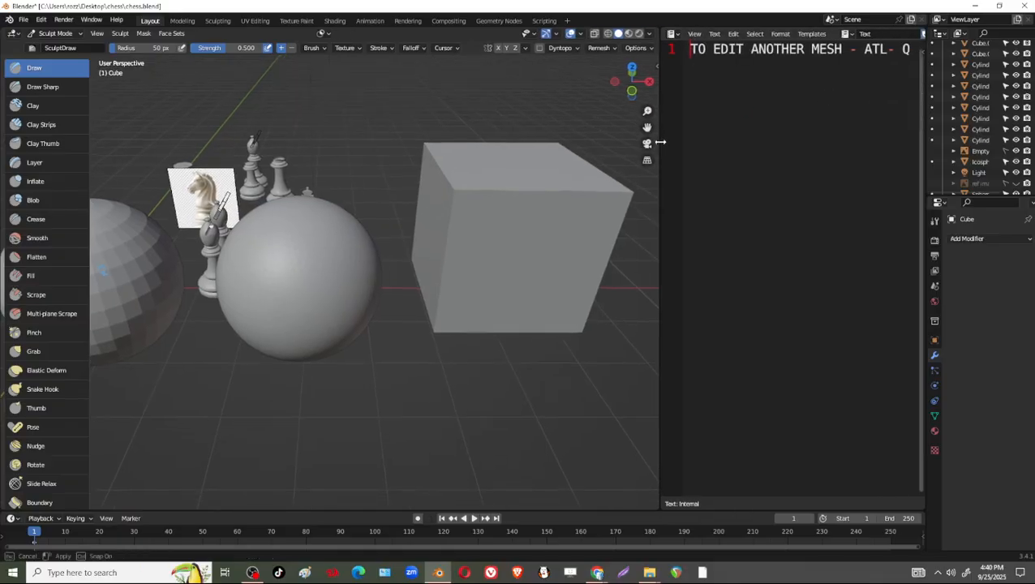
Switch the active sculpt object back and forth between the ico sphere and the cube, ending on the cube.
key("alt+q")
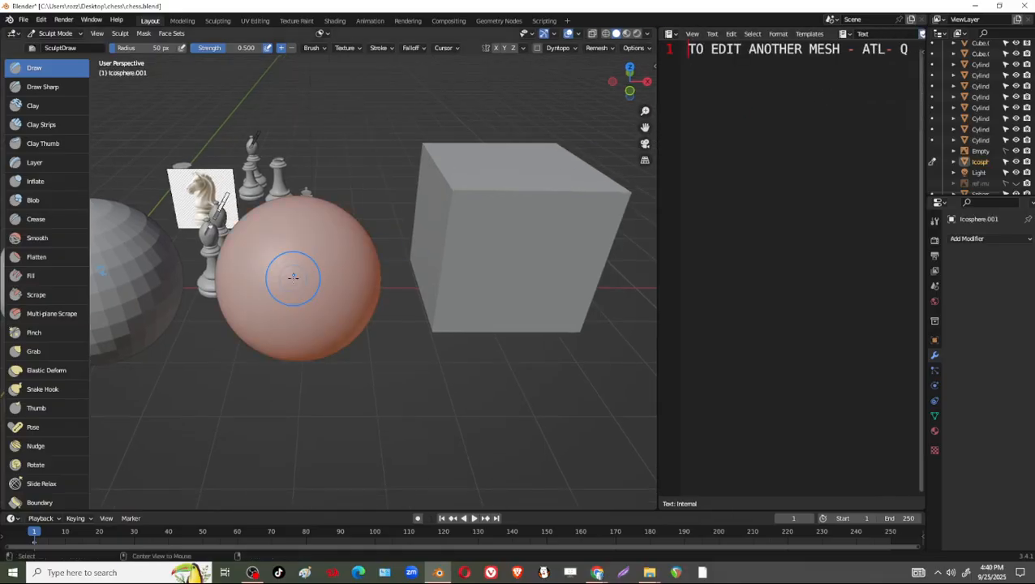
key("alt+q")
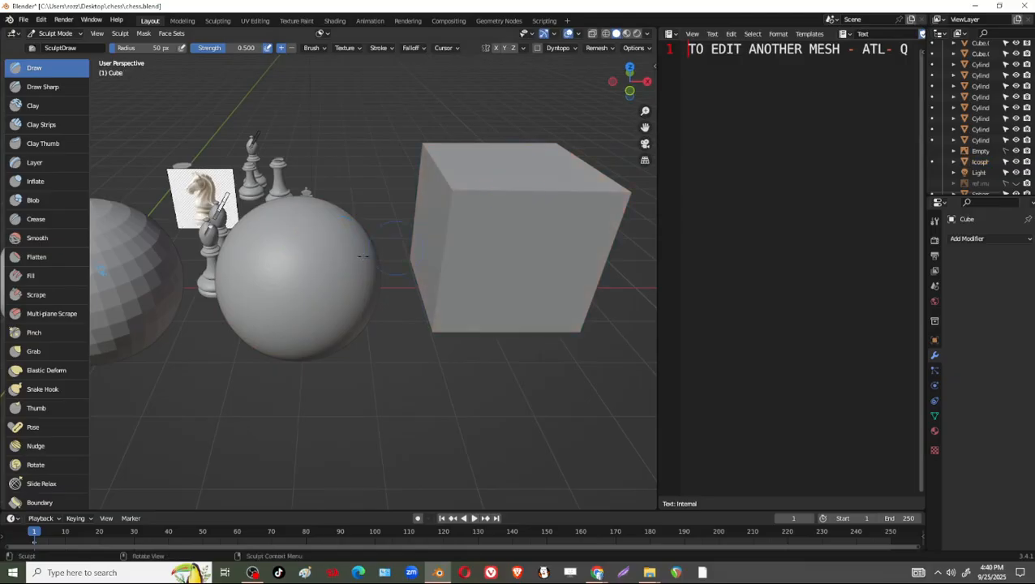
key("alt+q")
key("alt+q")
key("alt+q")
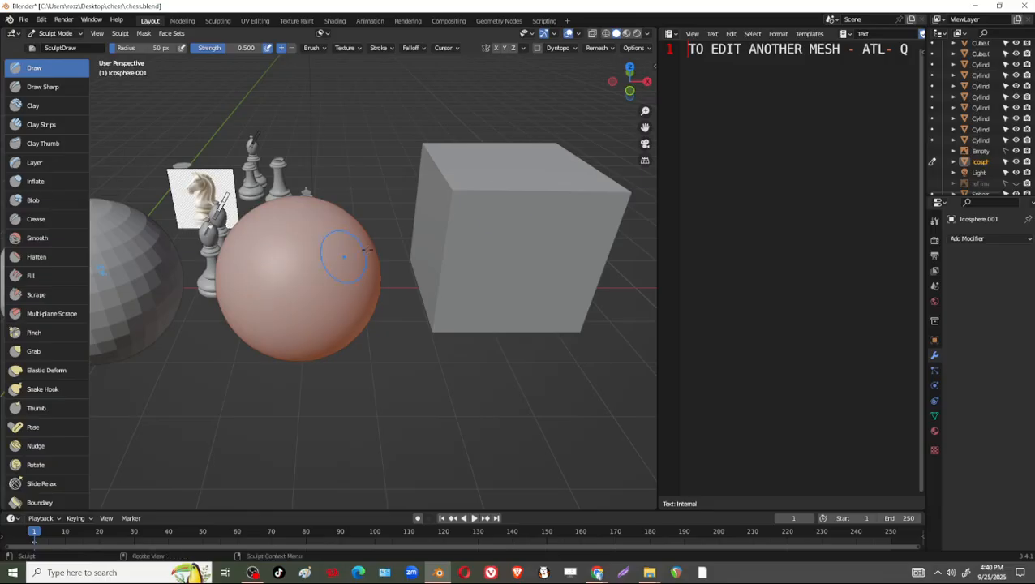
key("alt+q")
key("alt+q")
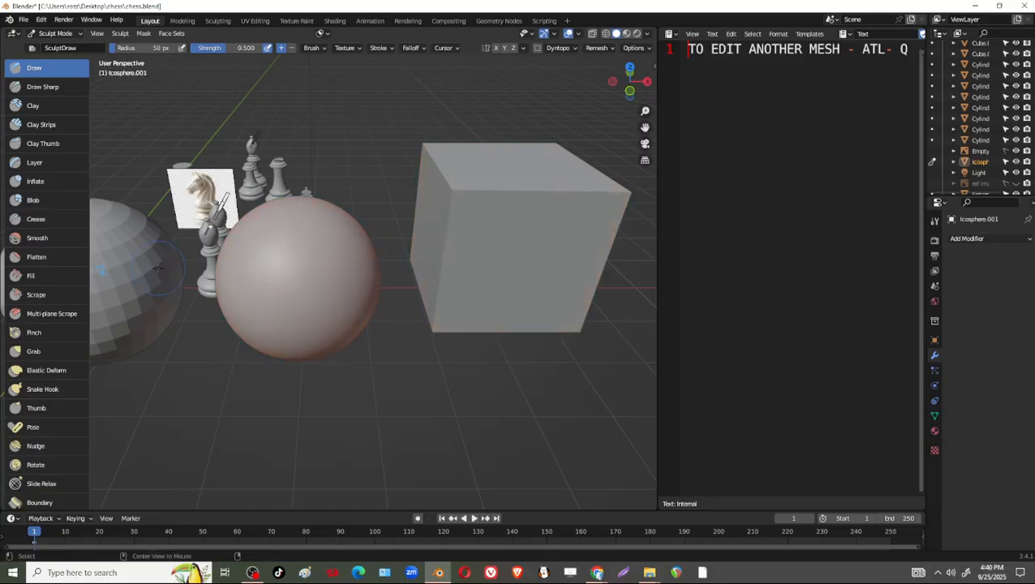
key("alt+q")
key("alt+q")
key("alt+q")
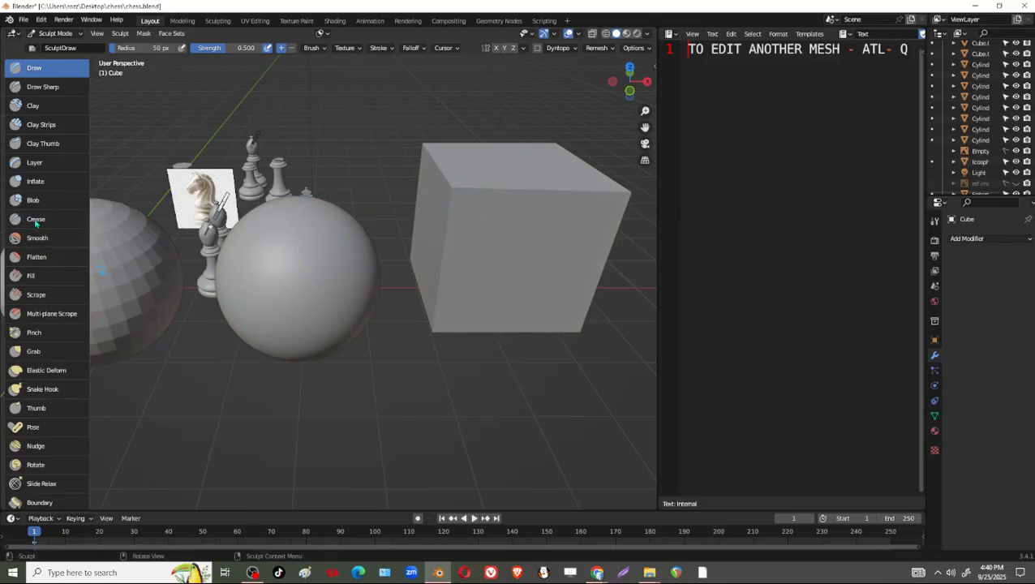
Try the Grab brush at strength 0.400 on the cube, pulling its upper and lower corners inward.
left_click(34, 350)
mouse_move(513, 185)
left_mouse_down()
mouse_move(523, 231)
mouse_move(485, 241)
mouse_move(531, 237)
left_mouse_up()
mouse_move(537, 182)
left_mouse_down()
mouse_move(542, 222)
mouse_move(462, 255)
left_mouse_up()
mouse_move(455, 198)
left_mouse_down()
mouse_move(442, 198)
mouse_move(620, 101)
mouse_move(478, 156)
mouse_move(444, 146)
left_mouse_up()
left_click_drag(444, 145, 568, 162)
mouse_move(625, 189)
left_mouse_down()
mouse_move(460, 176)
mouse_move(586, 199)
left_mouse_up()
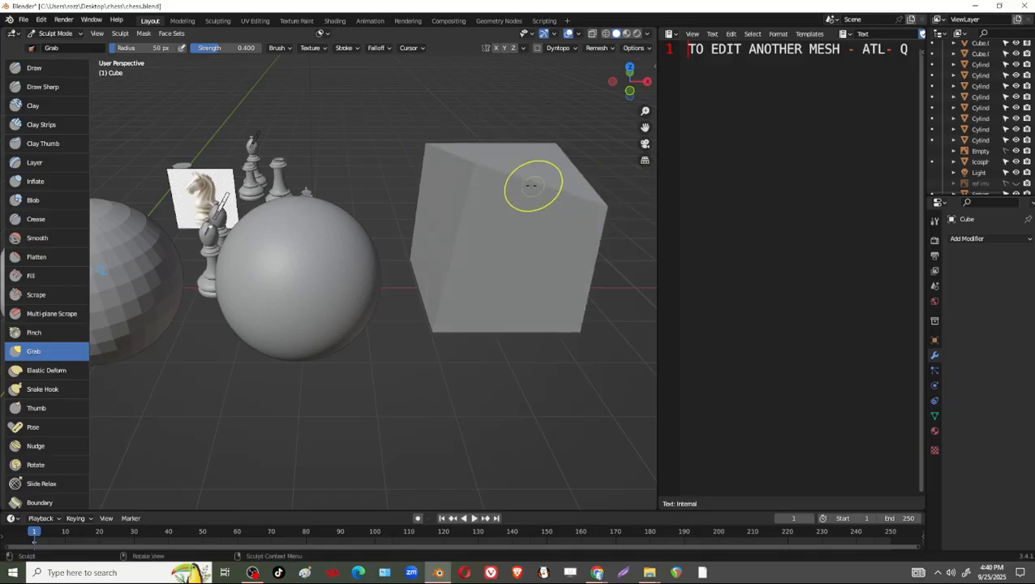
mouse_move(474, 172)
left_mouse_down()
mouse_move(460, 196)
mouse_move(486, 264)
mouse_move(513, 285)
mouse_move(479, 293)
left_mouse_up()
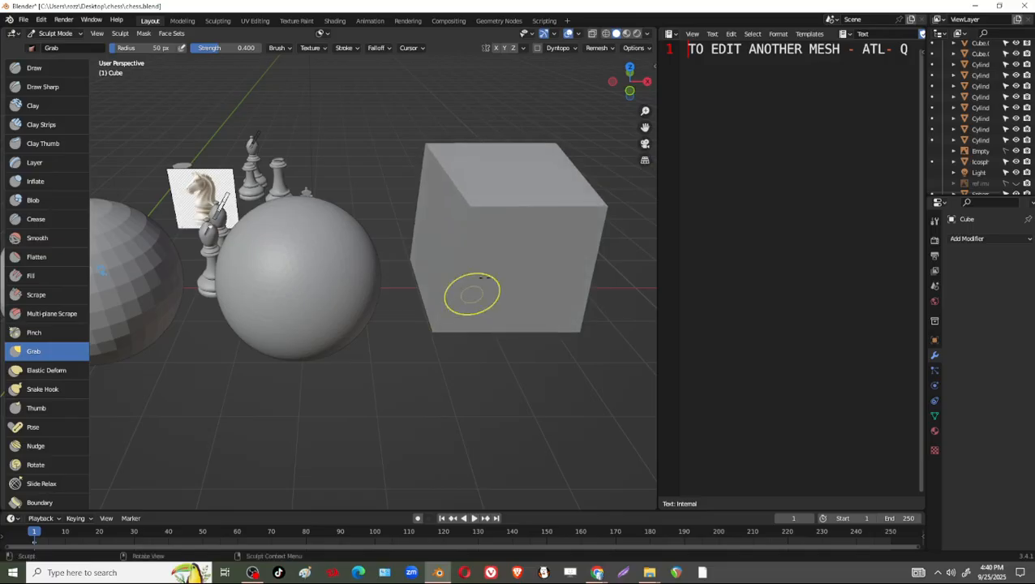
mouse_move(579, 332)
left_mouse_down()
mouse_move(550, 235)
mouse_move(529, 258)
left_mouse_up()
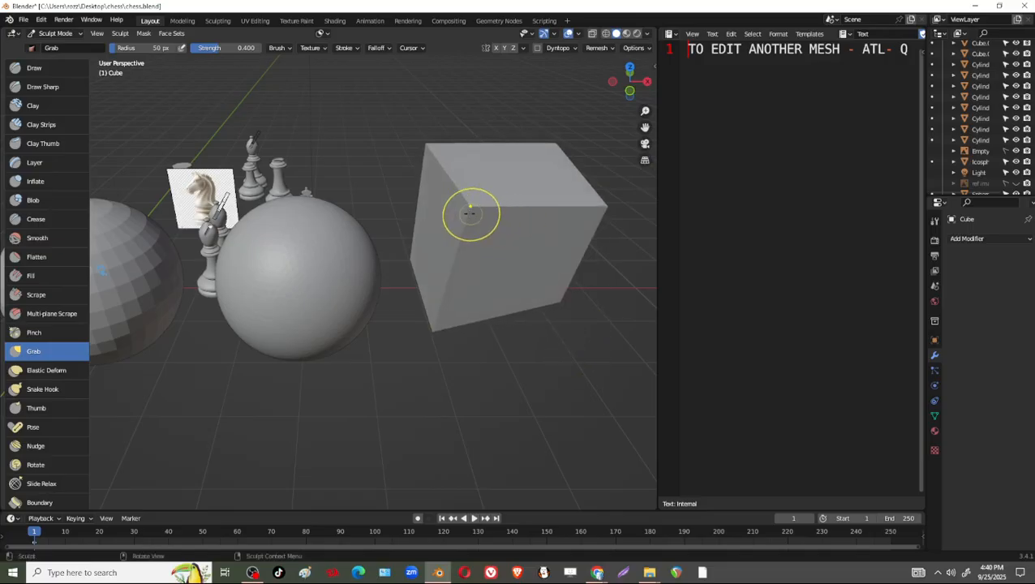
mouse_move(471, 214)
left_mouse_down()
mouse_move(554, 236)
mouse_move(545, 213)
left_mouse_up()
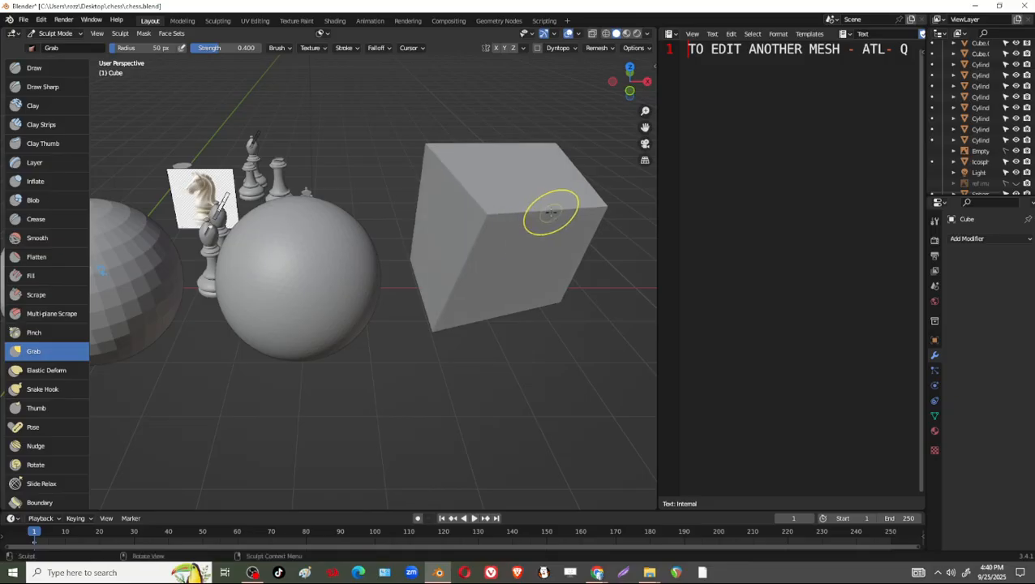
Undo the Grab strokes on the cube's corners.
key("ctrl+z")
key("ctrl+z")
key("ctrl+z")
key("ctrl+z")
key("ctrl+z")
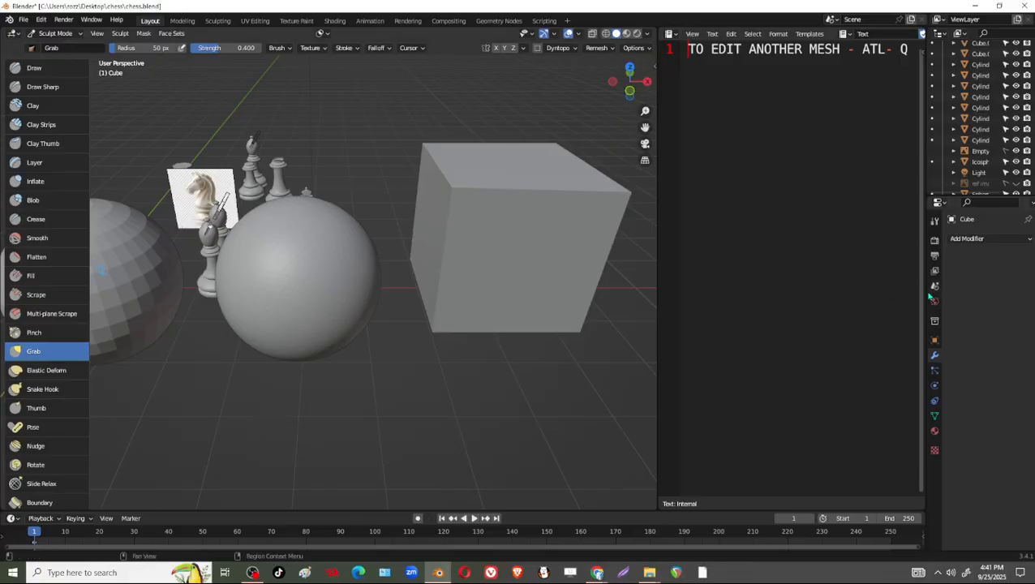
Add a Subdivision Surface modifier to the cube, raise its viewport levels beyond 3 for a smooth, round shape, and apply it.
left_click_drag(923, 294, 850, 294)
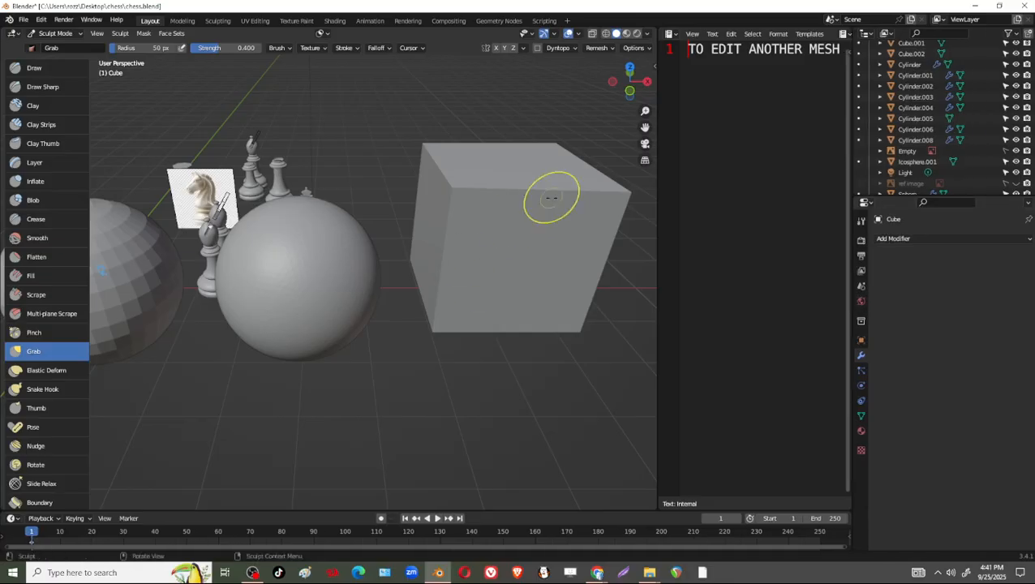
left_click(926, 239)
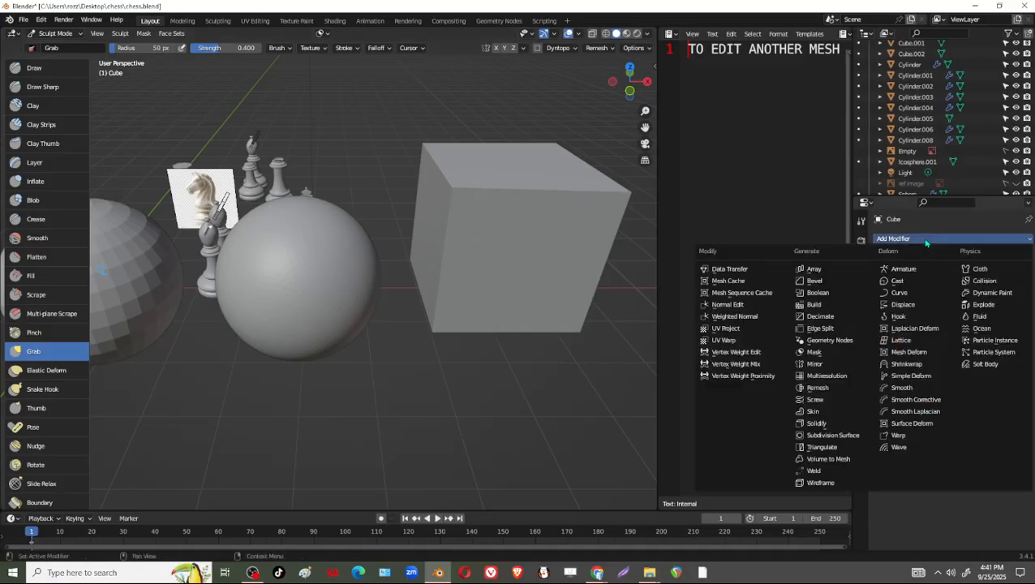
left_click(852, 437)
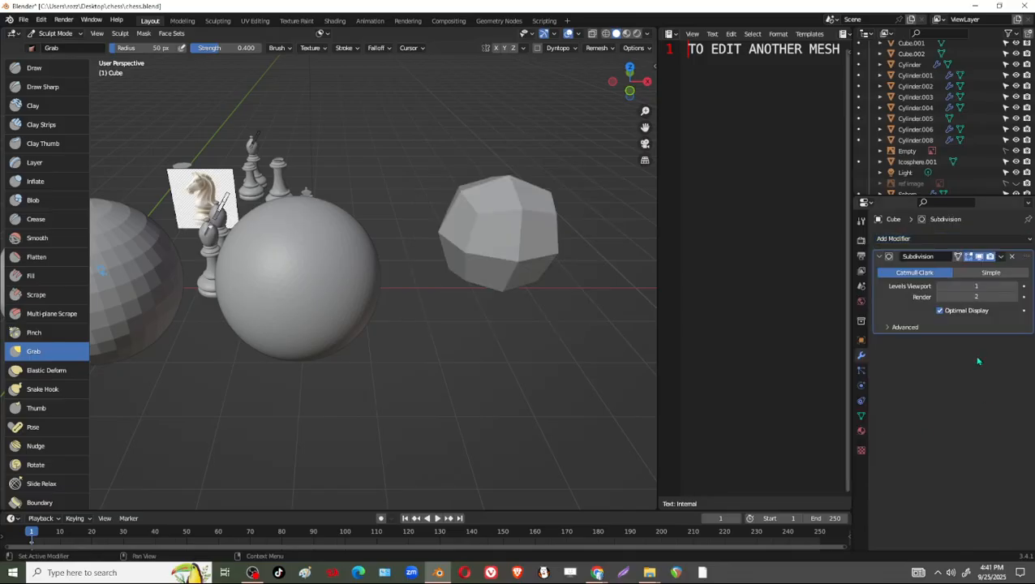
left_click(1015, 286)
left_click(1015, 287)
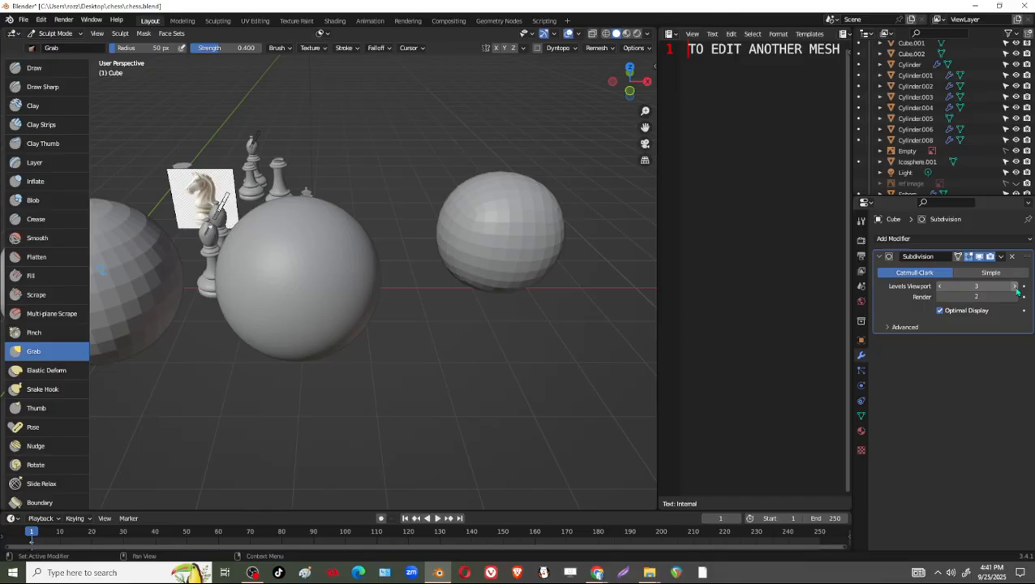
left_click(1002, 257)
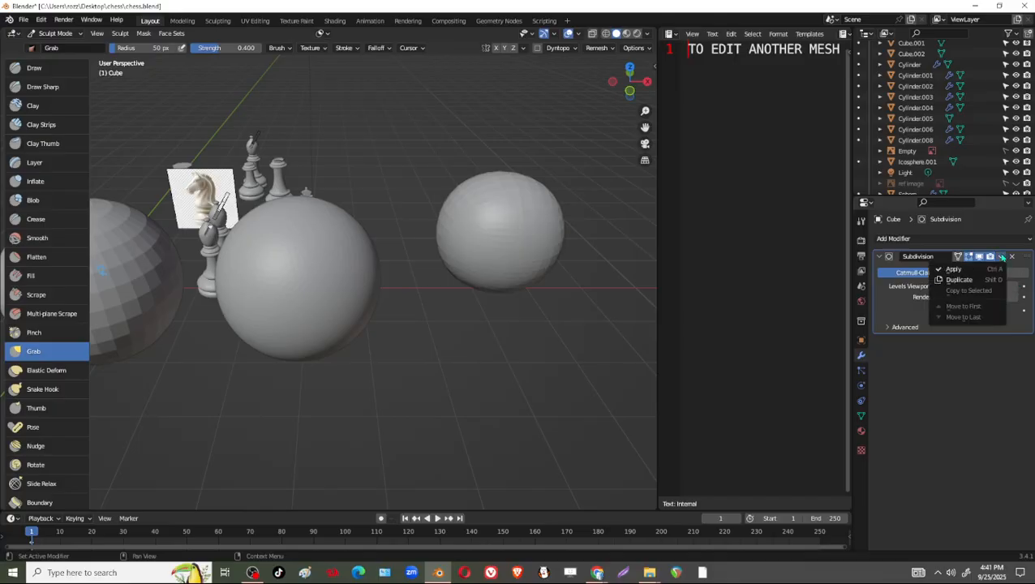
left_click(956, 272)
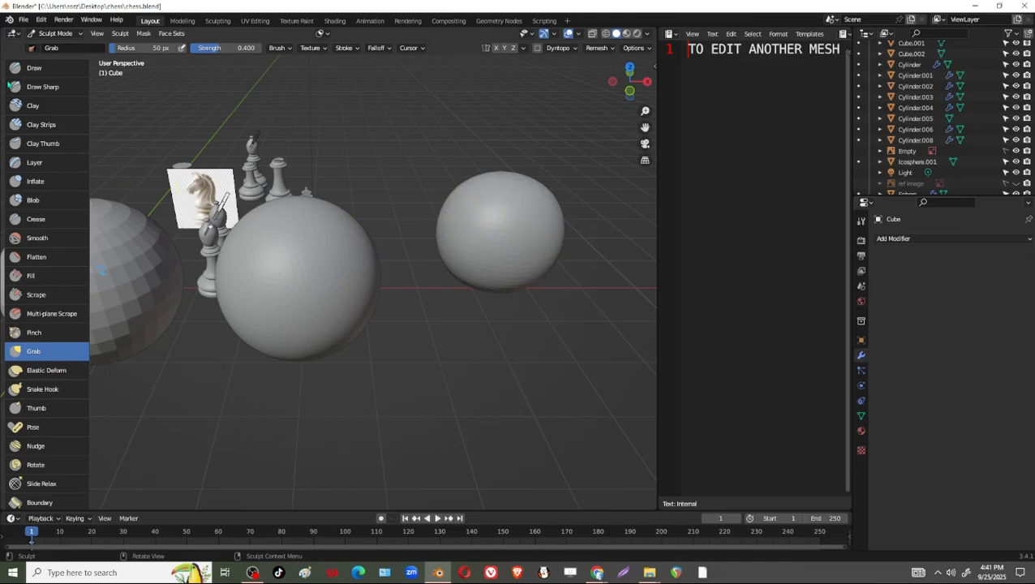
Try a Draw brush stroke at 50 px radius and strength 0.500 across the front of the rounded cube.
key("x")
mouse_move(573, 257)
left_mouse_down()
mouse_move(473, 281)
mouse_move(485, 254)
mouse_move(519, 255)
left_mouse_up()
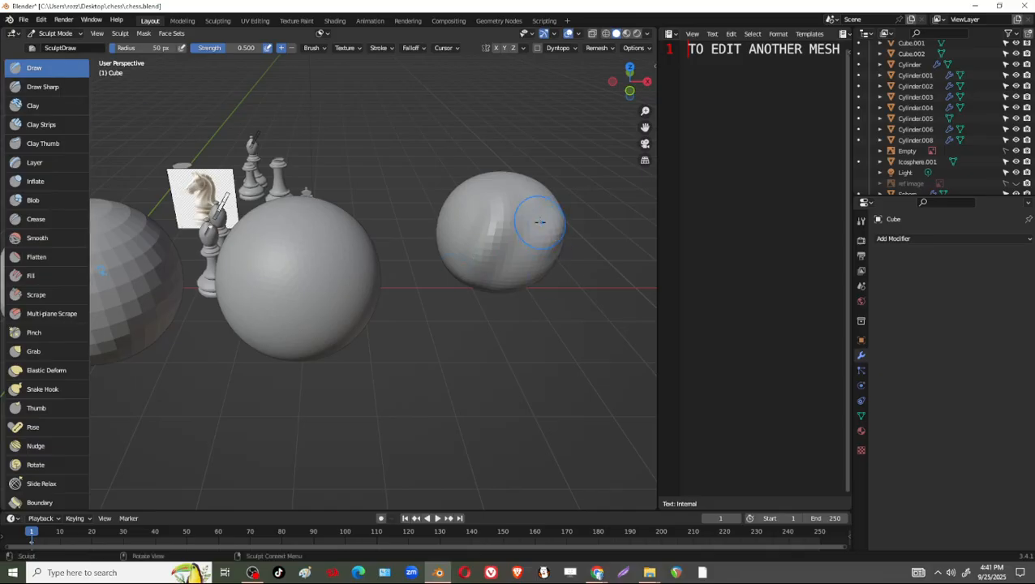
Undo the Draw marks and reshape the rounded cube's lower side using the Grab brush at 126 px radius and strength 0.400.
key("g")
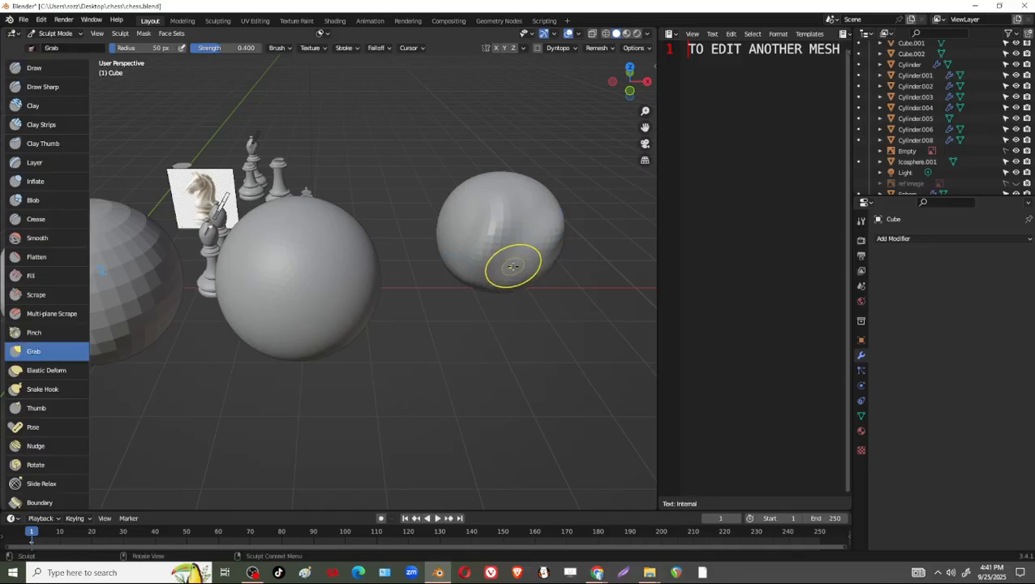
key("f")
left_click(579, 267)
left_click_drag(553, 277, 579, 290)
mouse_move(489, 274)
left_mouse_down()
mouse_move(515, 244)
mouse_move(520, 215)
left_mouse_up()
key("ctrl+z")
key("ctrl+z")
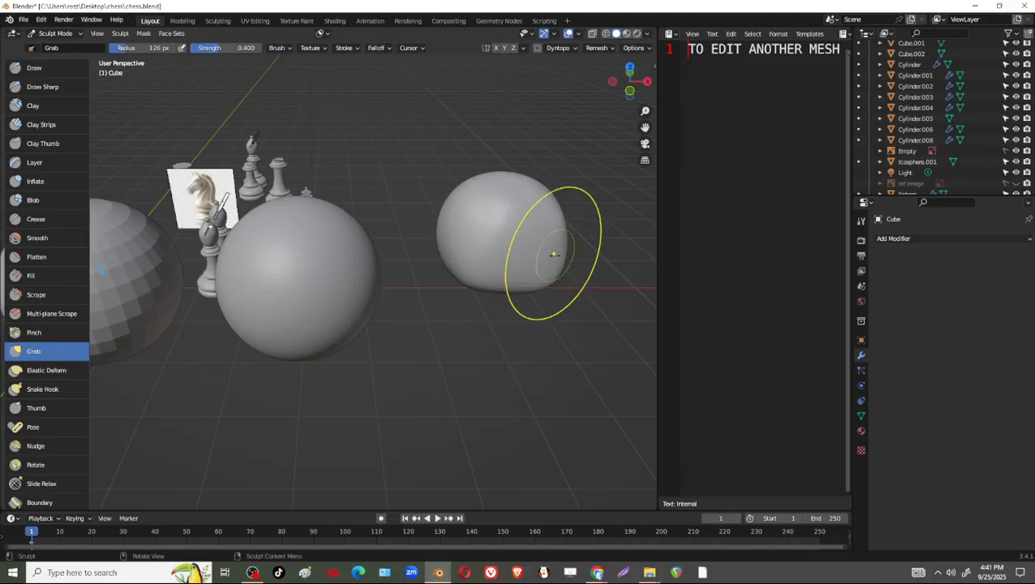
middle_click_drag(521, 248, 529, 261)
Examine the faces and curvature of the reshaped cube up close beside the ico sphere.
scroll(536, 253, "down", 2)
scroll(539, 247, "up", 4)
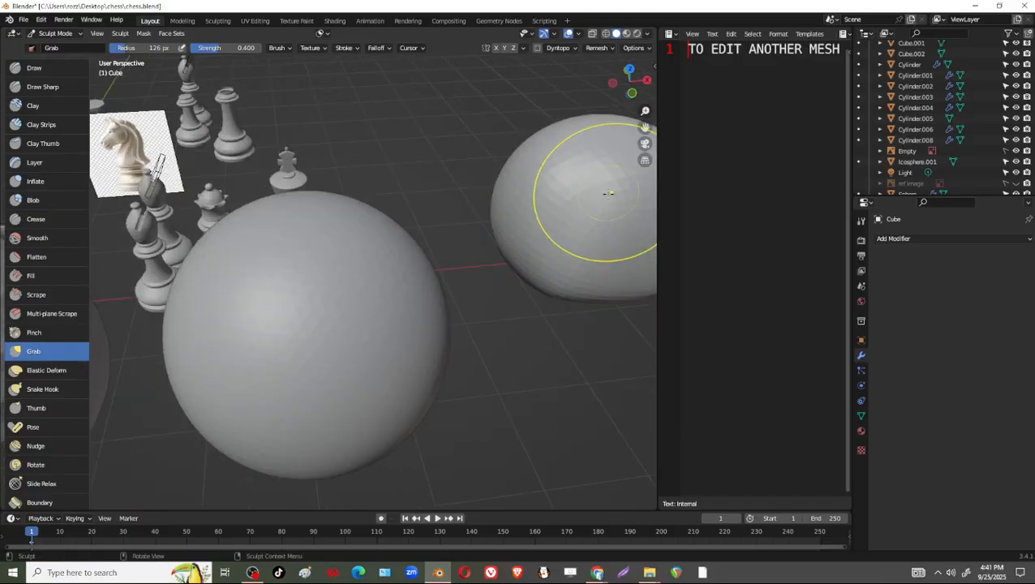
middle_click_drag(608, 192, 533, 218, "shift")
scroll(551, 211, "up", 5)
scroll(584, 198, "down", 2)
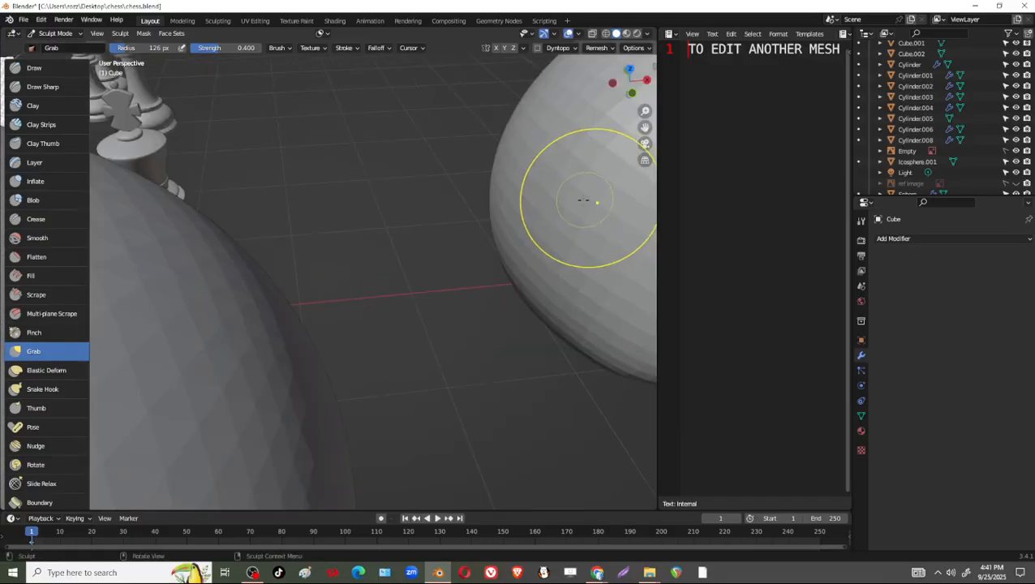
scroll(588, 202, "down", 2)
scroll(578, 196, "down", 3)
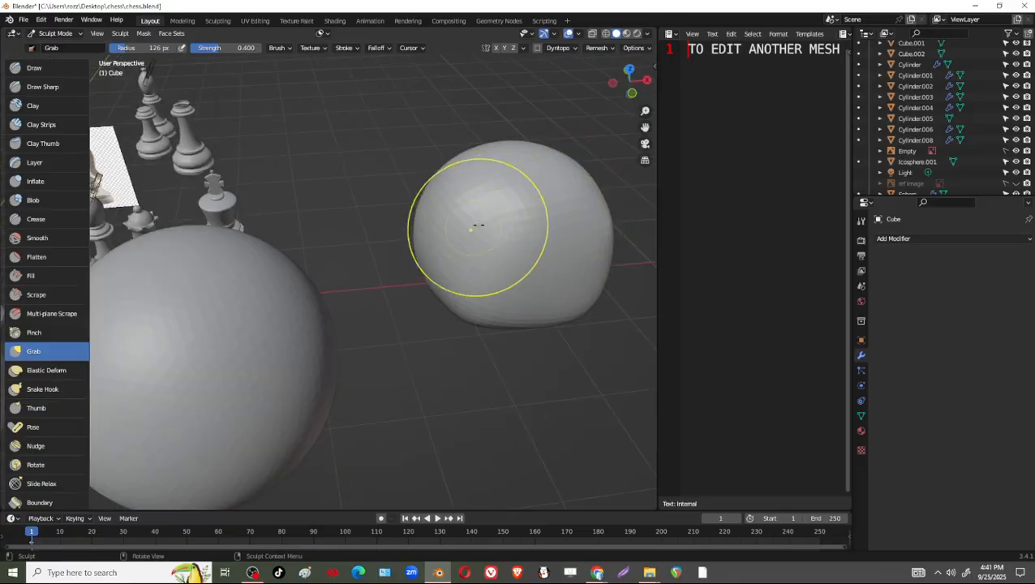
Switch sculpting to the UV sphere and flatten its lower side with the Grab brush at 126 px radius.
mouse_move(596, 212)
middle_mouse_down()
mouse_move(532, 346)
mouse_move(475, 304)
mouse_move(527, 363)
mouse_move(469, 296)
middle_mouse_up()
mouse_move(554, 365)
middle_mouse_down()
mouse_move(371, 285)
mouse_move(428, 284)
middle_mouse_up()
key("alt+q")
left_click_drag(319, 256, 309, 281)
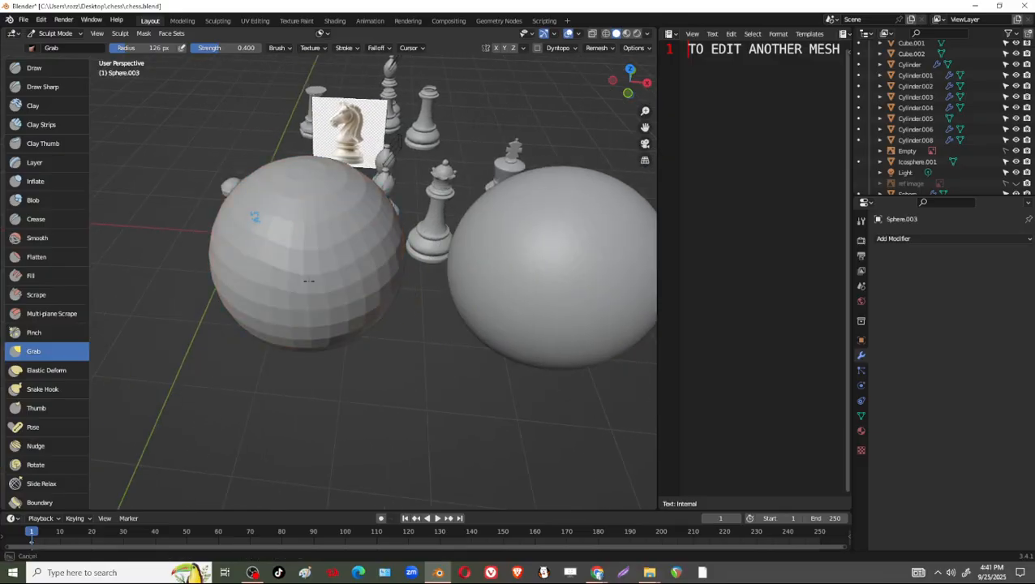
mouse_move(357, 255)
middle_mouse_down()
mouse_move(369, 267)
mouse_move(344, 220)
middle_mouse_up()
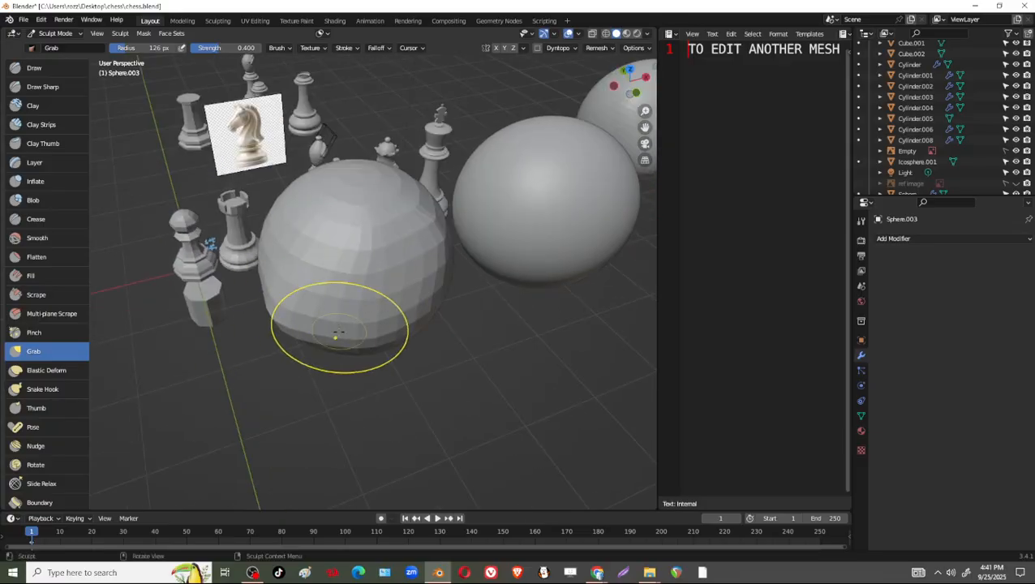
Sculpt strokes around the UV sphere's side with the Draw brush at strength 0.500.
left_click(34, 68)
scroll(396, 327, "up", 2)
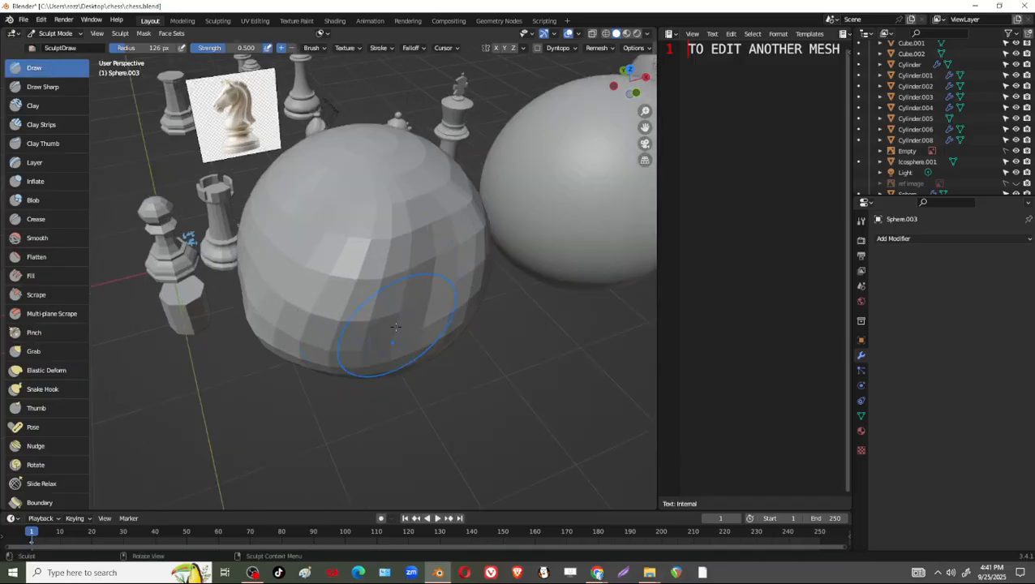
middle_click_drag(396, 326, 268, 243)
middle_click_drag(278, 289, 316, 236)
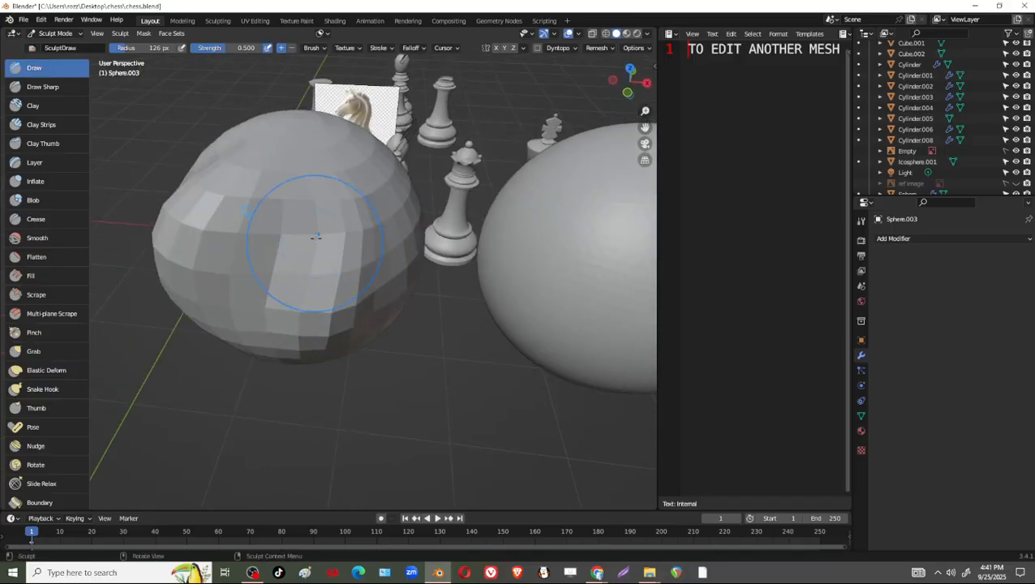
middle_click_drag(335, 185, 342, 300)
Raise a peak at the UV sphere's top pole with the Draw brush.
scroll(341, 300, "up", 4)
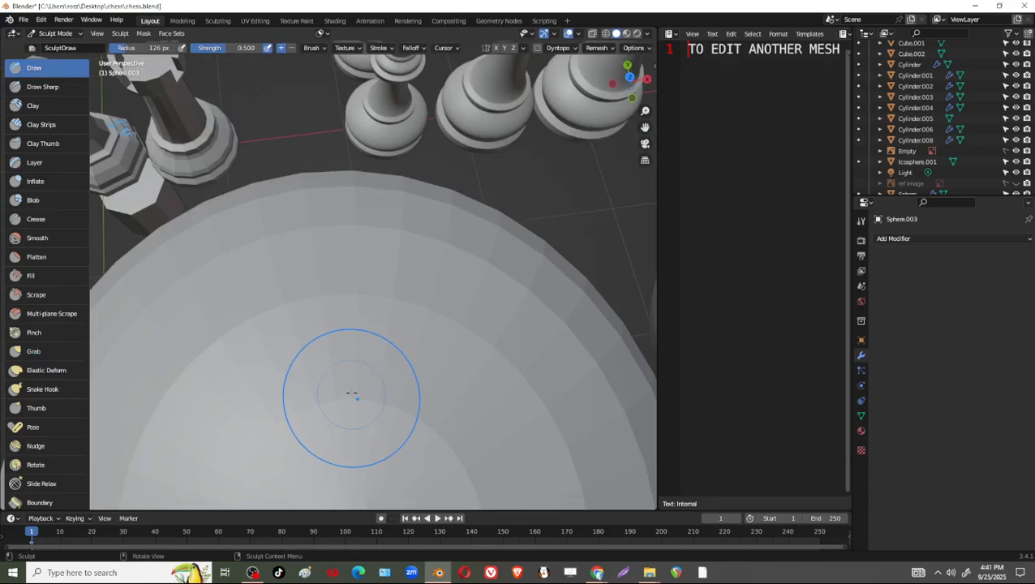
scroll(352, 395, "down", 4)
scroll(369, 378, "up", 2)
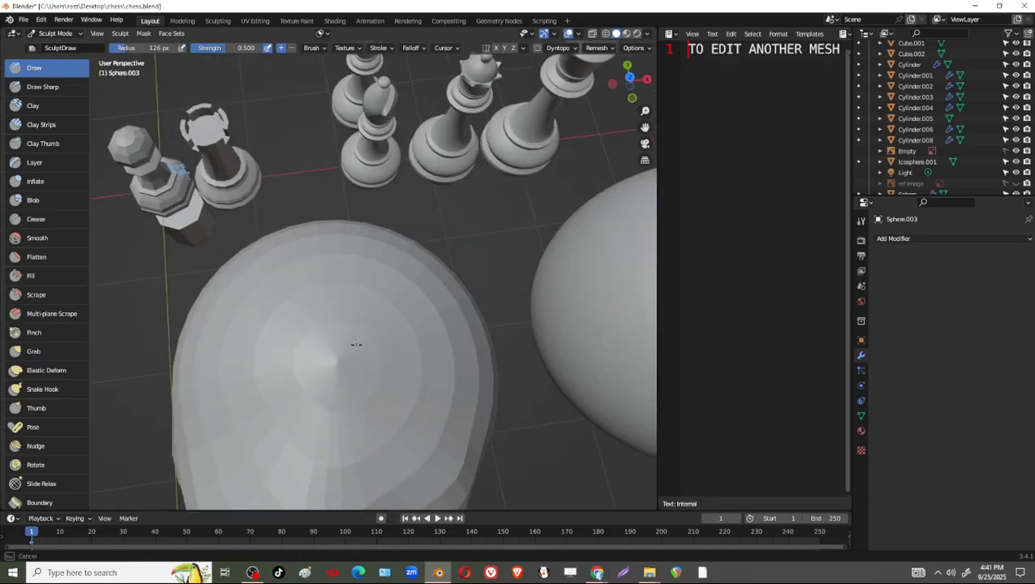
mouse_move(355, 344)
middle_mouse_down()
mouse_move(377, 367)
mouse_move(382, 241)
middle_mouse_up()
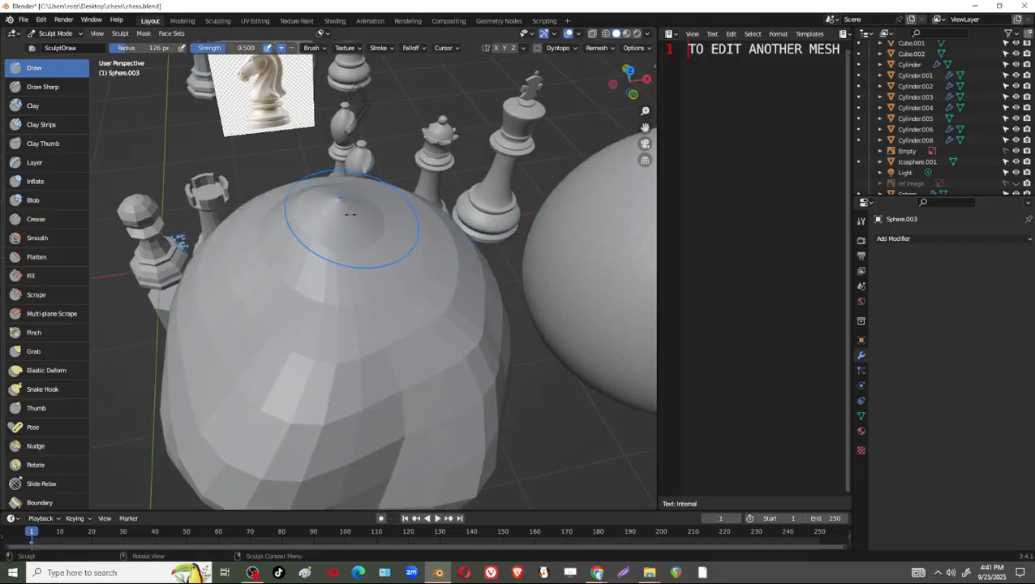
left_click_drag(335, 206, 337, 230)
Compare the surfaces of the UV sphere, the ico sphere and the rounded cube.
scroll(422, 294, "down", 2)
middle_click_drag(519, 301, 368, 318, "shift")
middle_click_drag(510, 275, 318, 280, "shift")
middle_click_drag(518, 248, 460, 266, "shift")
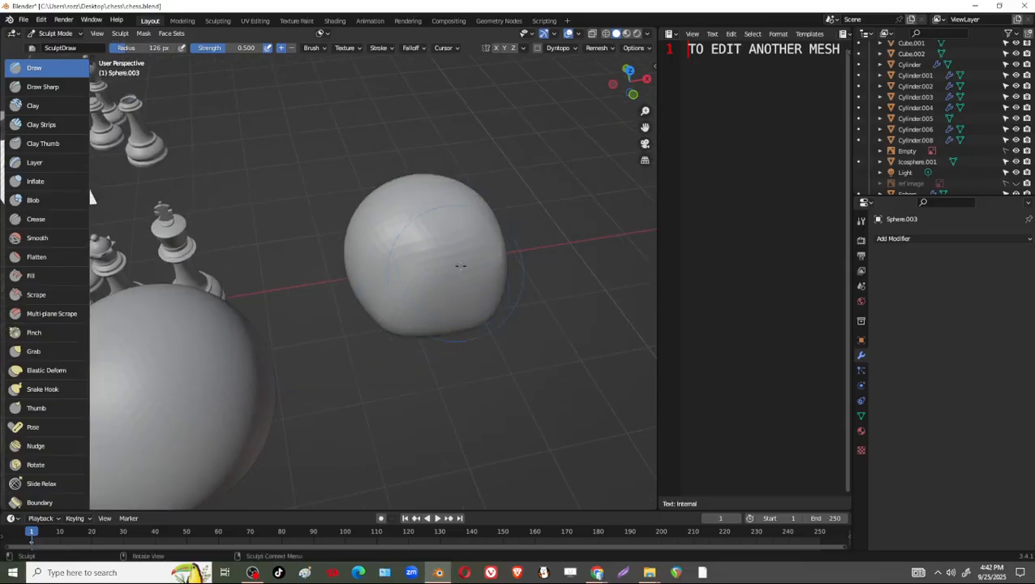
middle_click_drag(323, 320, 518, 248, "shift")
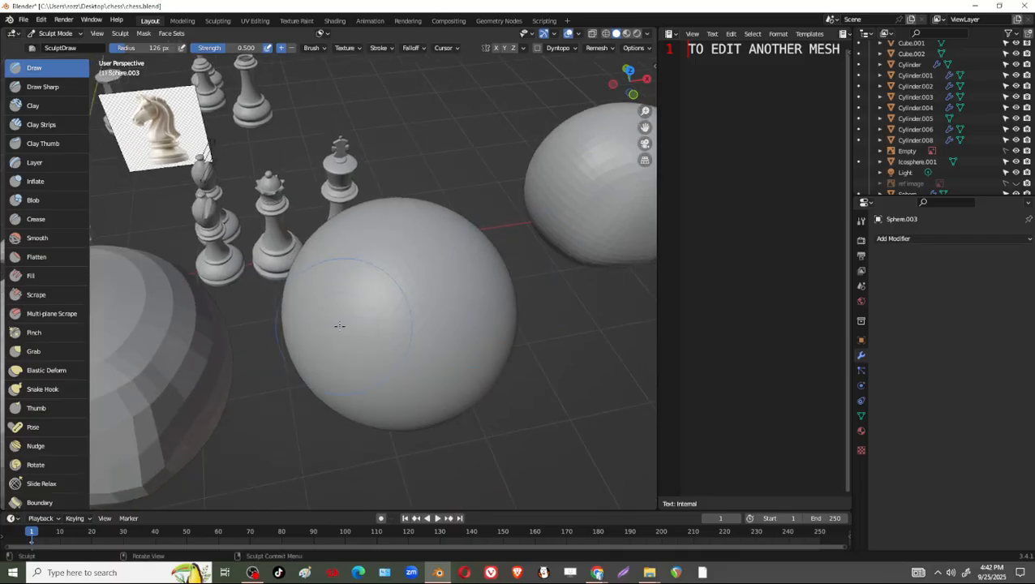
middle_click_drag(355, 326, 531, 284, "shift")
scroll(531, 284, "down", 3)
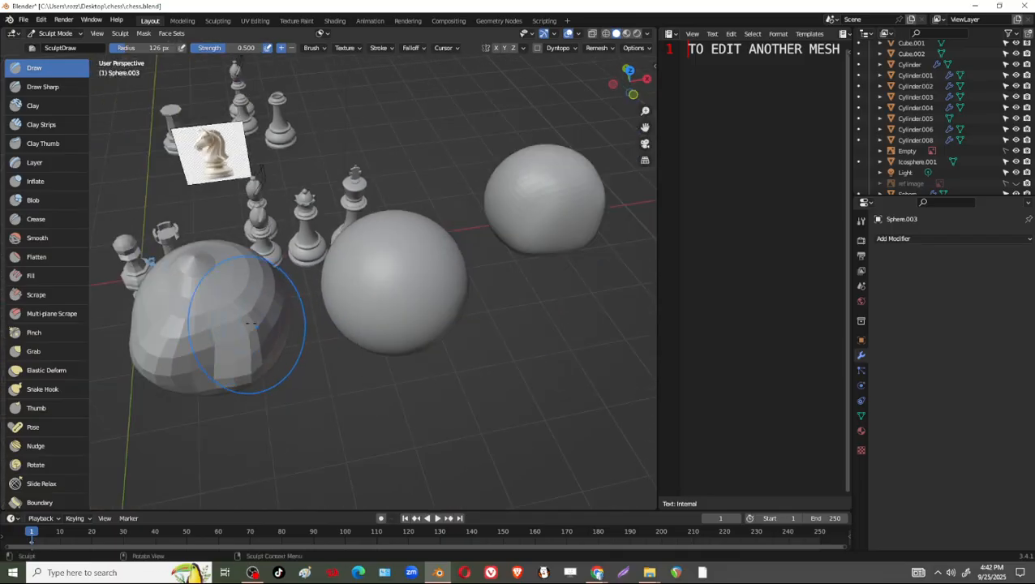
Flatten the peak at the UV sphere's top pole back into a rounded surface.
middle_click_drag(264, 286, 331, 263, "shift")
scroll(331, 263, "up", 3)
middle_click_drag(196, 284, 397, 230, "shift")
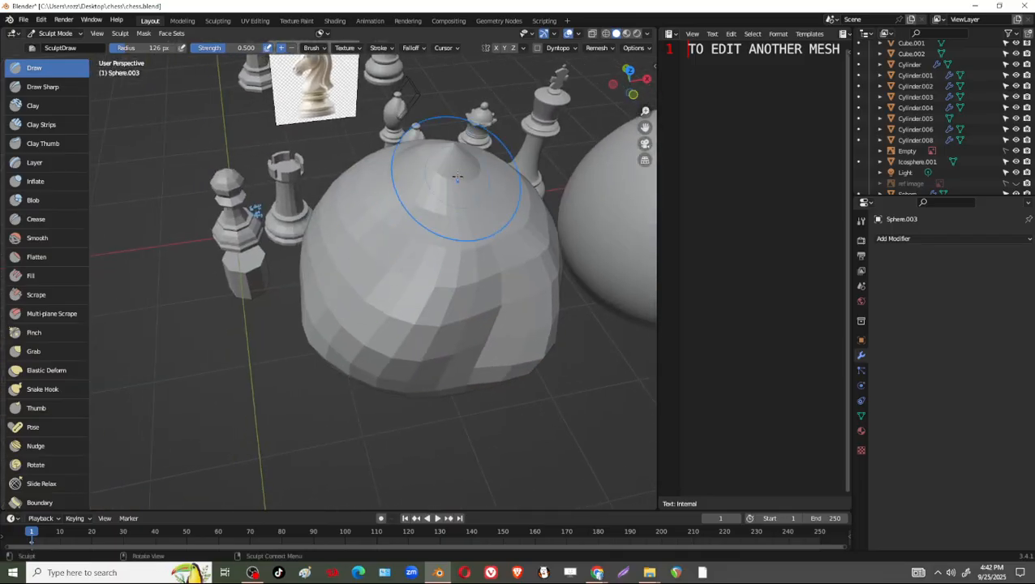
left_click_drag(455, 176, 440, 176, "shift")
Switch the active sculpt object from the UV sphere to the ico sphere.
middle_click_drag(520, 294, 348, 298, "shift")
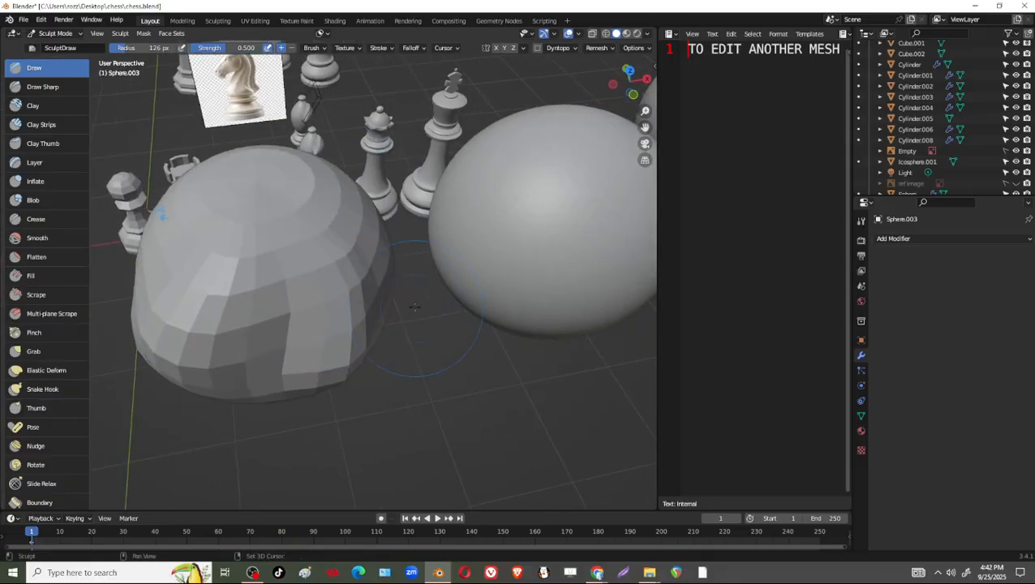
middle_click_drag(468, 298, 367, 270)
scroll(427, 260, "up", 4)
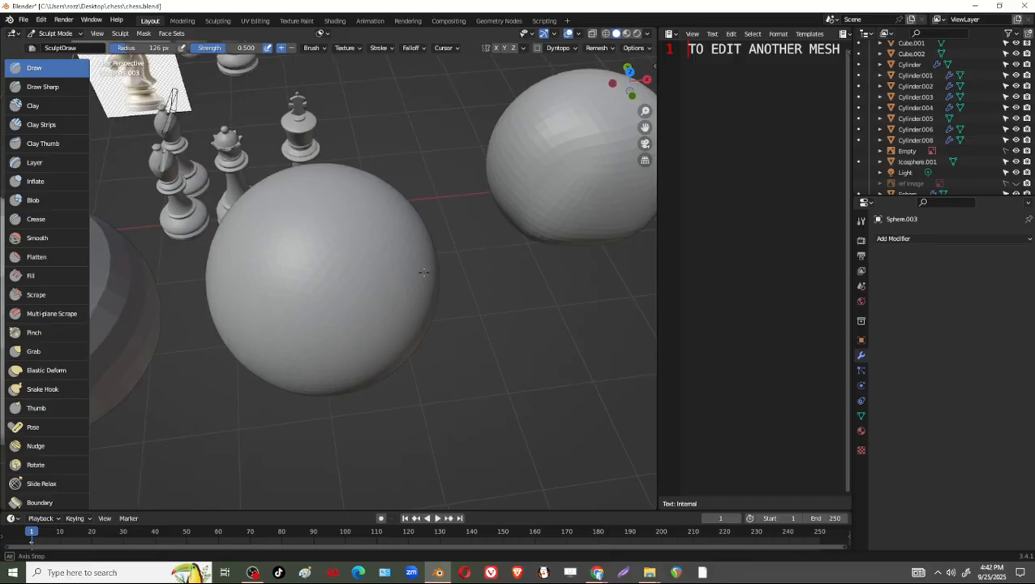
middle_click_drag(472, 236, 550, 268, "shift")
scroll(491, 289, "down", 3)
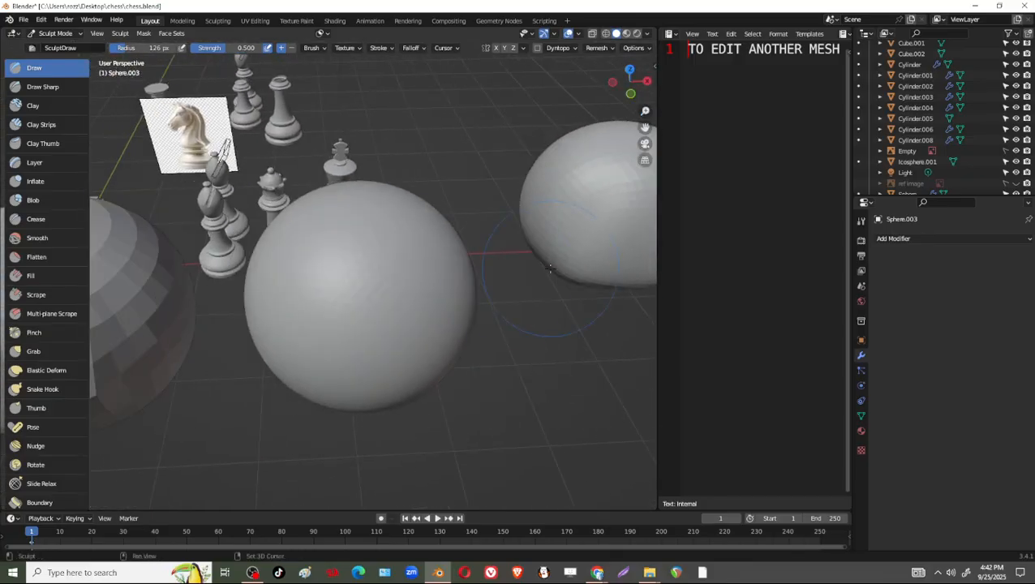
key("alt+q")
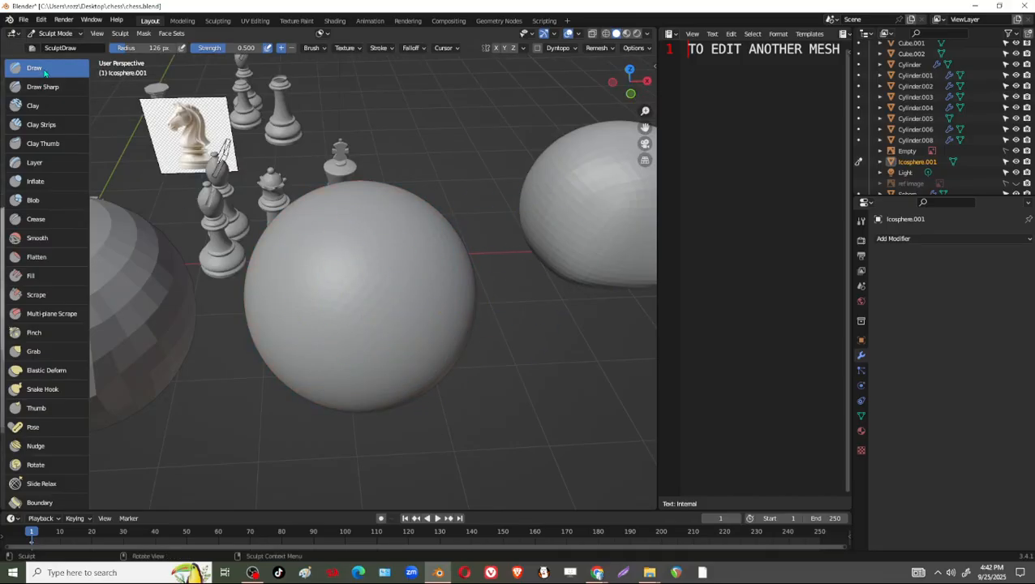
Try Draw brush strokes at 126 px radius and strength 0.500 across the ico sphere's front, and undo them.
scroll(392, 266, "up", 1)
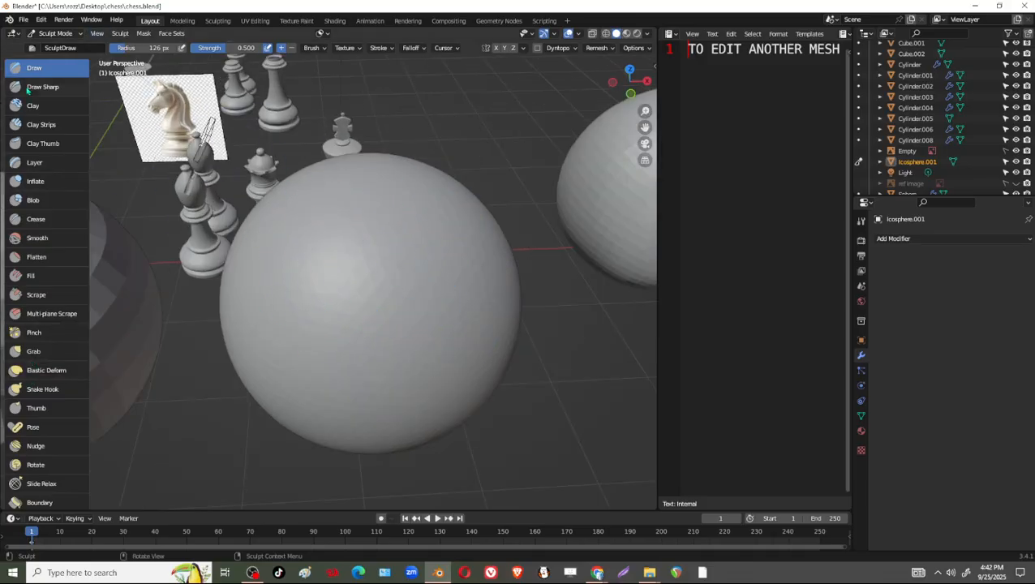
left_click_drag(343, 322, 412, 240)
mouse_move(370, 271)
left_mouse_down()
mouse_move(443, 228)
mouse_move(366, 310)
left_mouse_up()
key("ctrl+z")
key("ctrl+z")
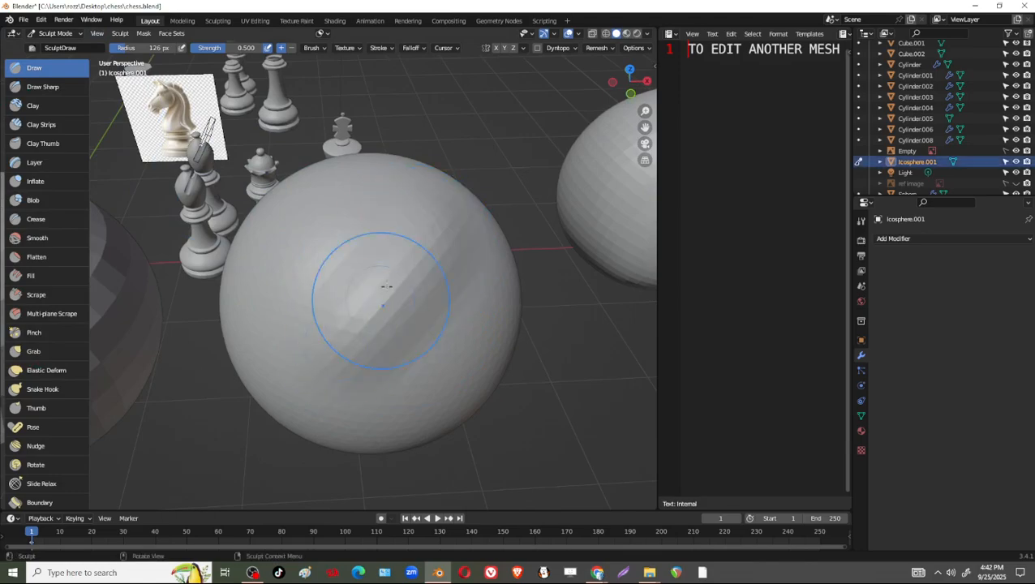
key("ctrl+z")
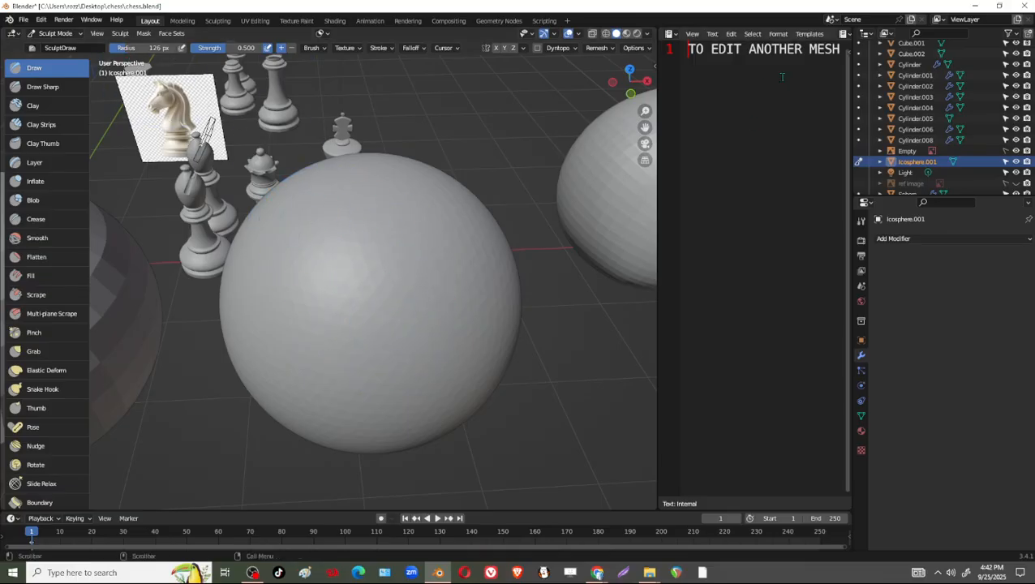
Add the line "BRUSH SIZE - PRESS F" below the first line of the text notes.
key("End")
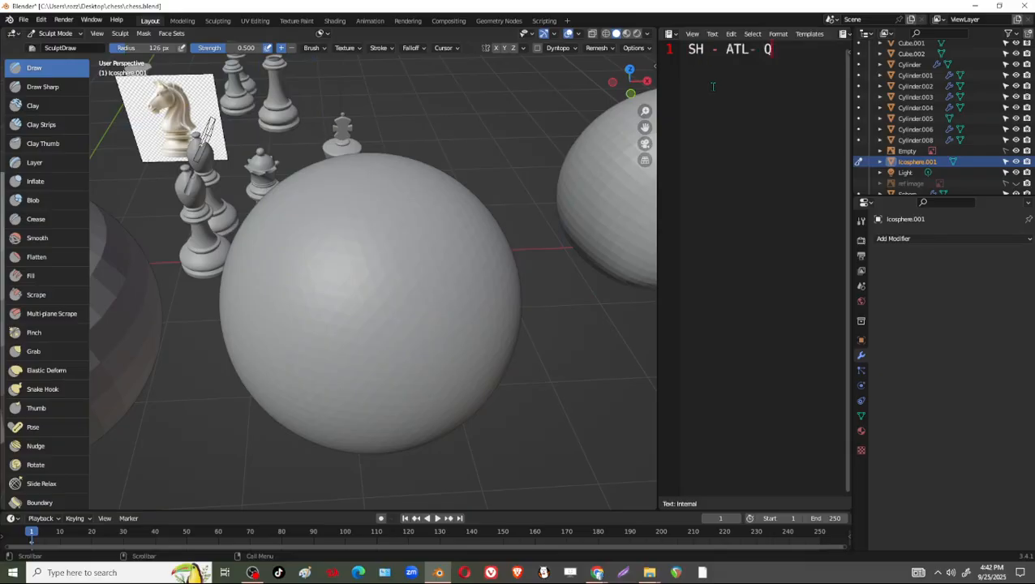
key("Return")
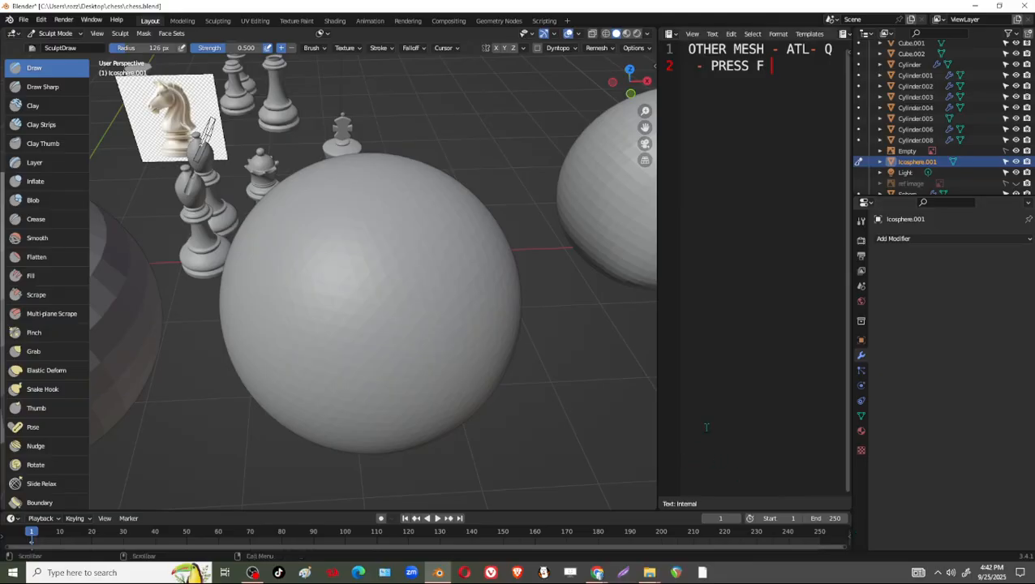
scroll(740, 183, "down", 1, "ctrl")
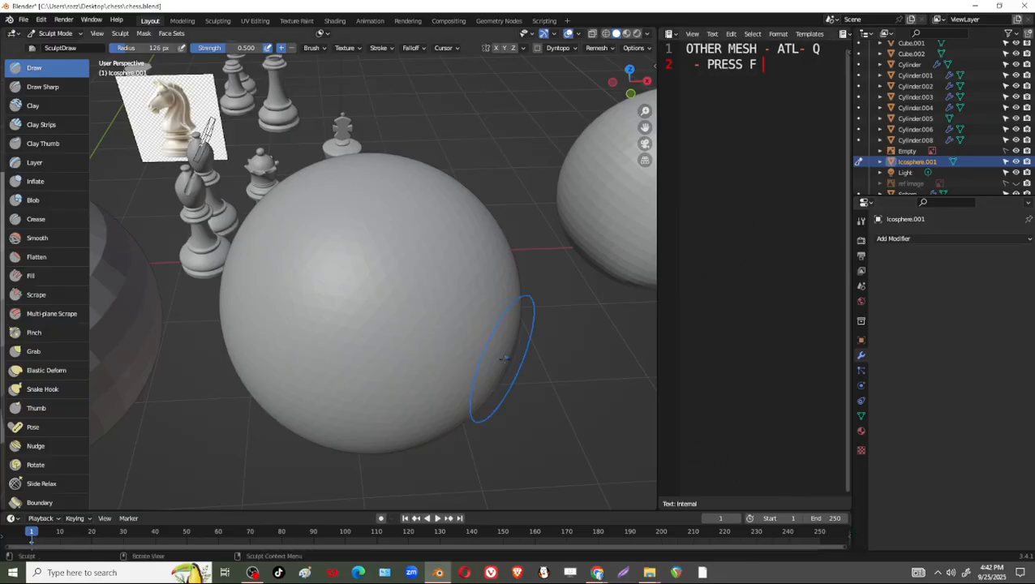
key("Left")
key("Left")
key("Left")
key("Left")
key("Left")
key("Left")
key("Left")
key("Left")
key("Left")
key("Left")
key("Left")
key("Left")
key("Left")
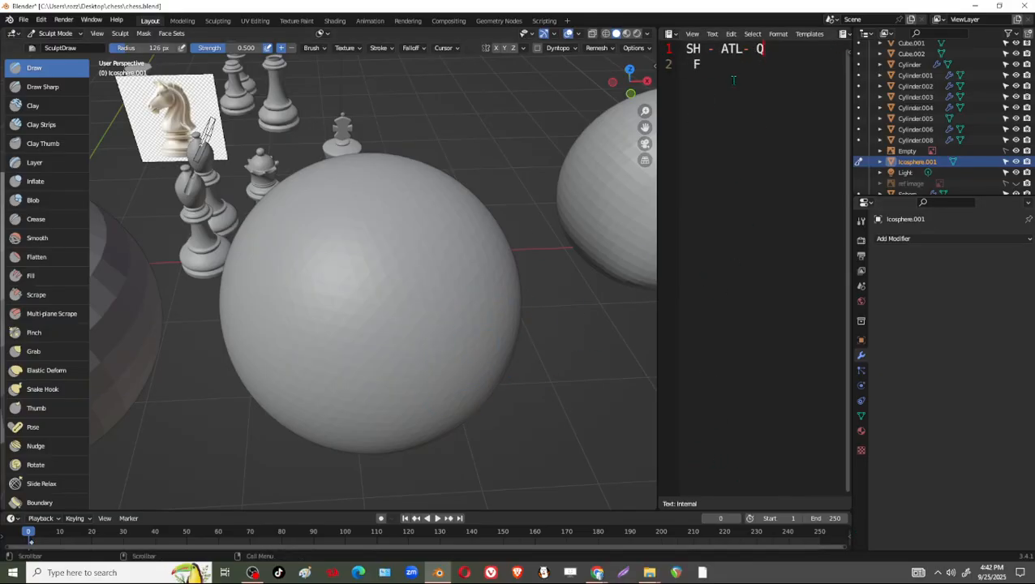
key("Left")
key("Left")
key("Left")
key("Left")
key("Left")
key("Left")
key("Left")
key("Left")
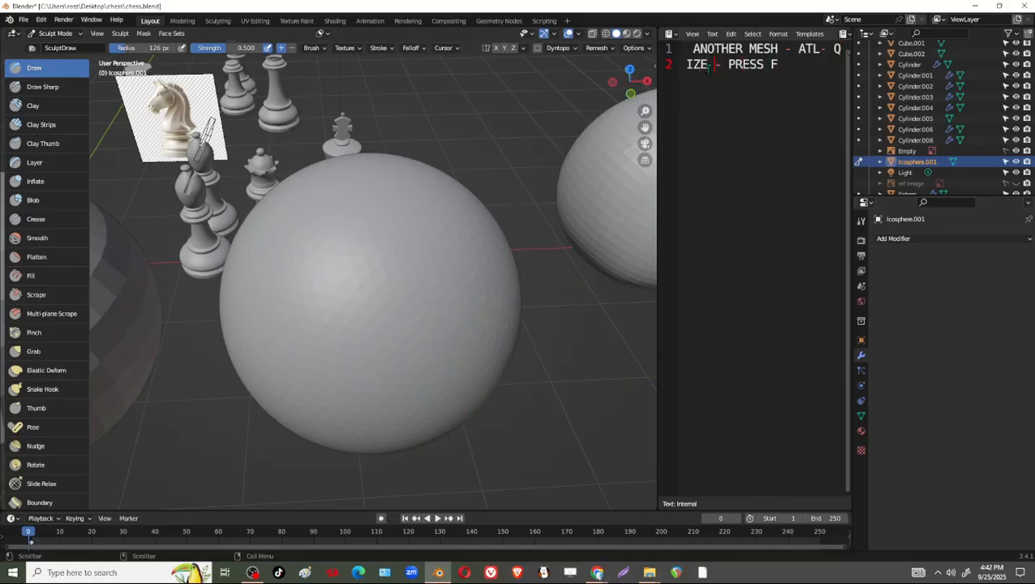
key("Left")
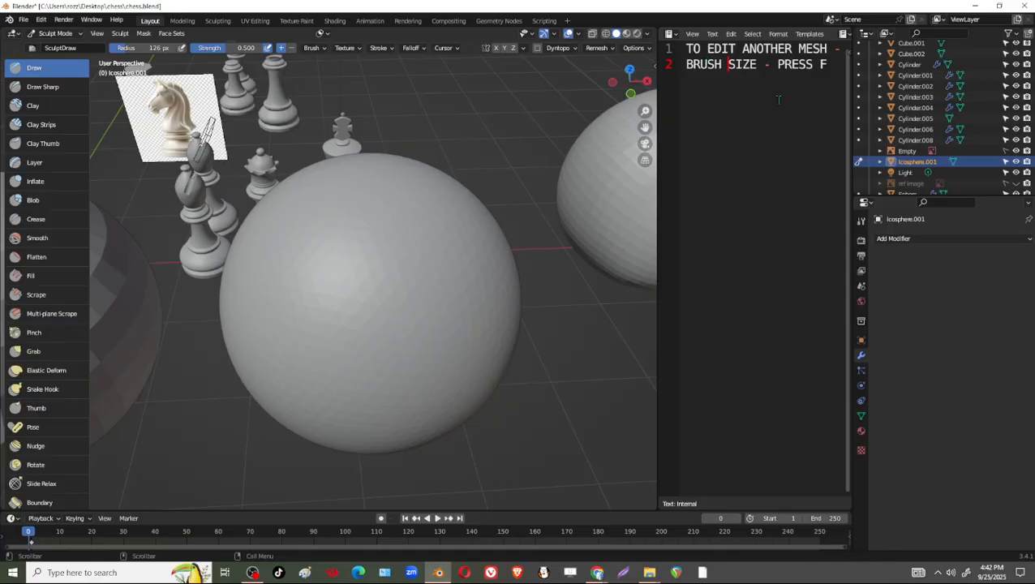
Reduce the Draw brush radius to 46 px and sculpt several diagonal strokes across the ico sphere's front.
key("f")
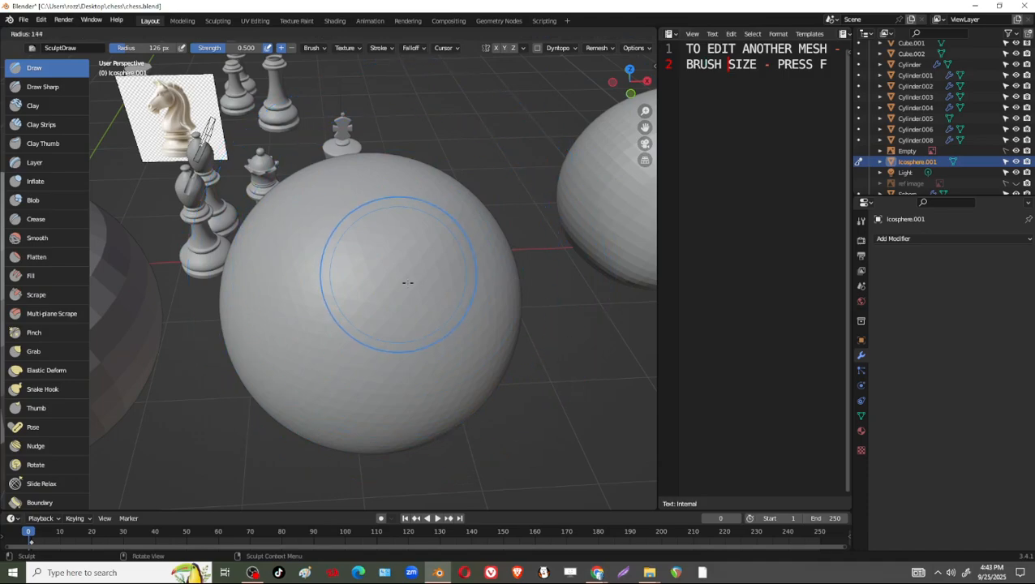
left_click(354, 300)
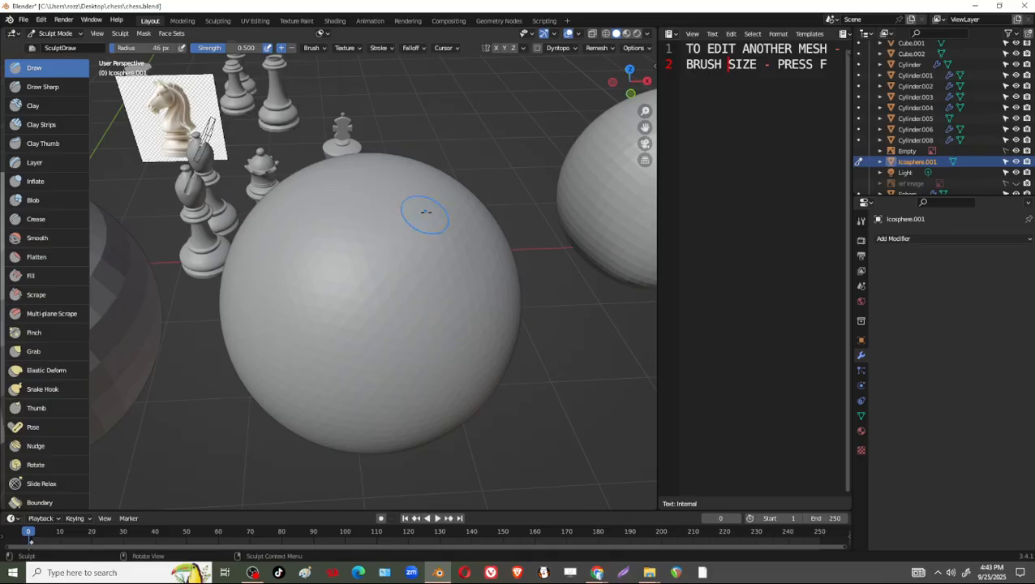
left_click_drag(432, 221, 347, 307)
mouse_move(444, 266)
left_mouse_down()
mouse_move(329, 361)
mouse_move(345, 350)
left_mouse_up()
left_click_drag(413, 226, 294, 320)
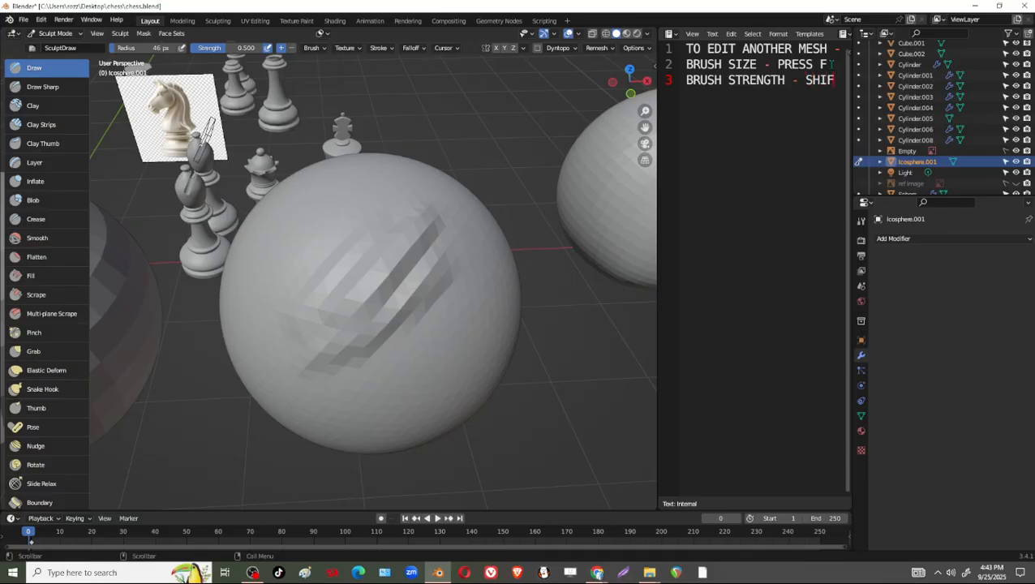
Add a third line reading "BRUSH STRENGTH - SHIFT F" to the text notes.
type("TH - SHIFT F")
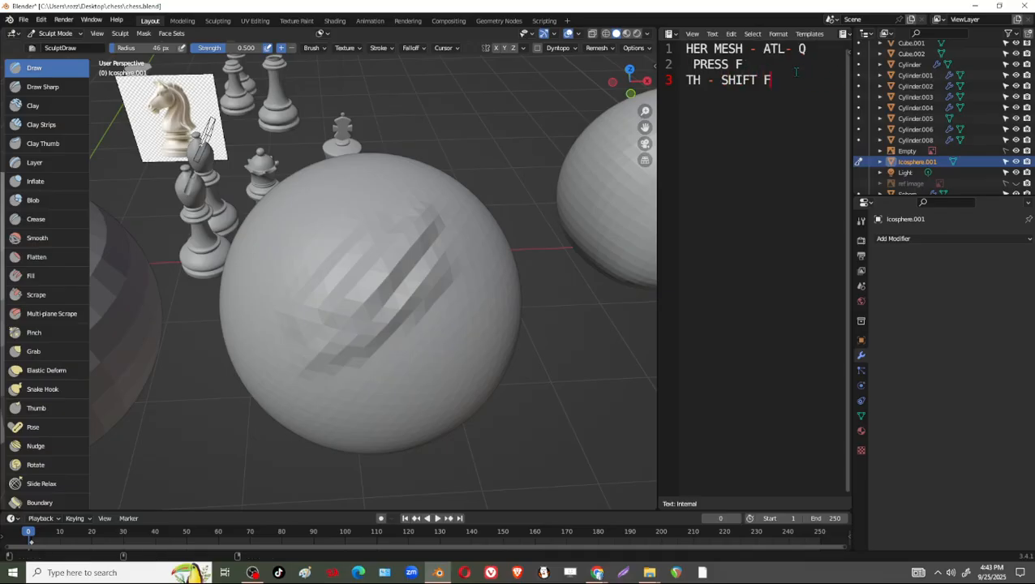
scroll(763, 80, "down", 3, "ctrl")
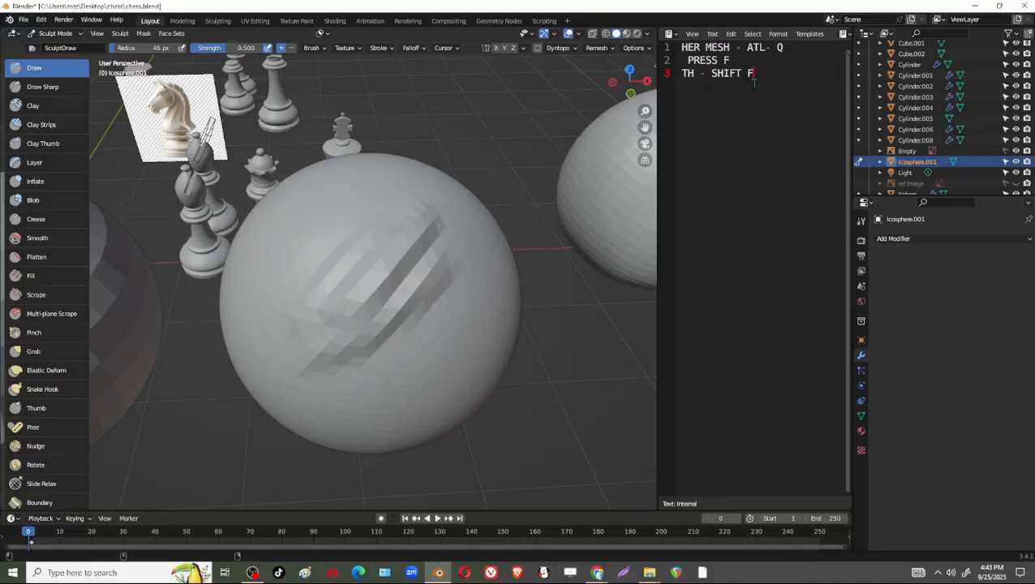
Enlarge the text notes slightly and move the text cursor back along the third line to show the start of every line.
scroll(736, 79, "up", 1, "ctrl")
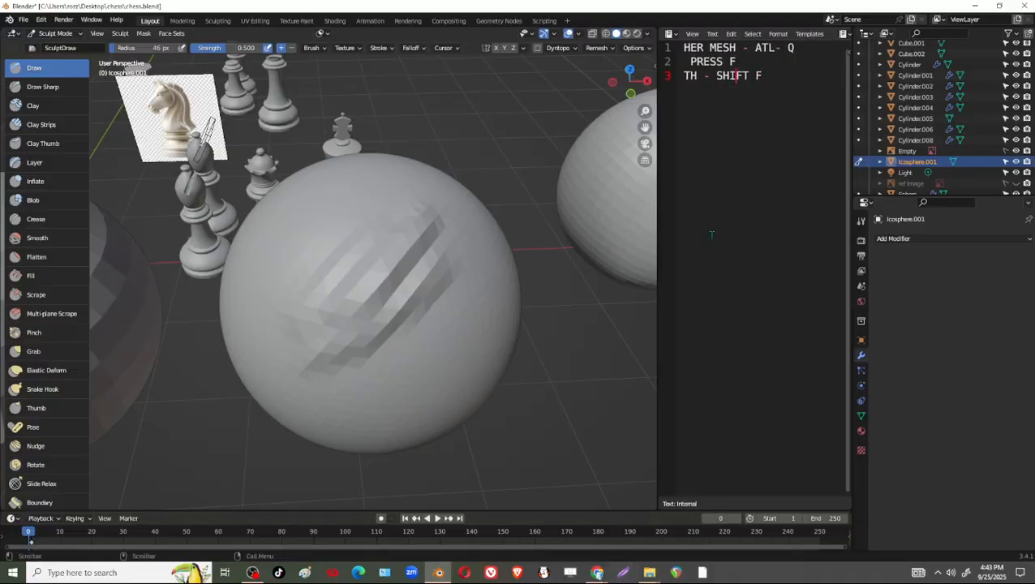
key("Left")
key("Left")
key("Left")
key("Left")
key("Left")
key("Left")
key("Left")
key("Left")
key("Left")
key("Left")
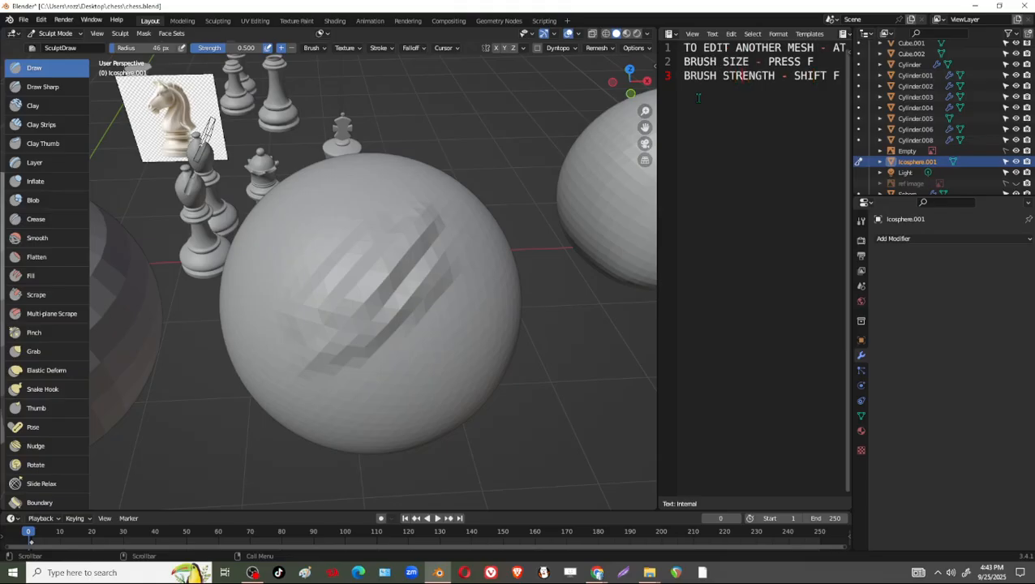
right_click(761, 91)
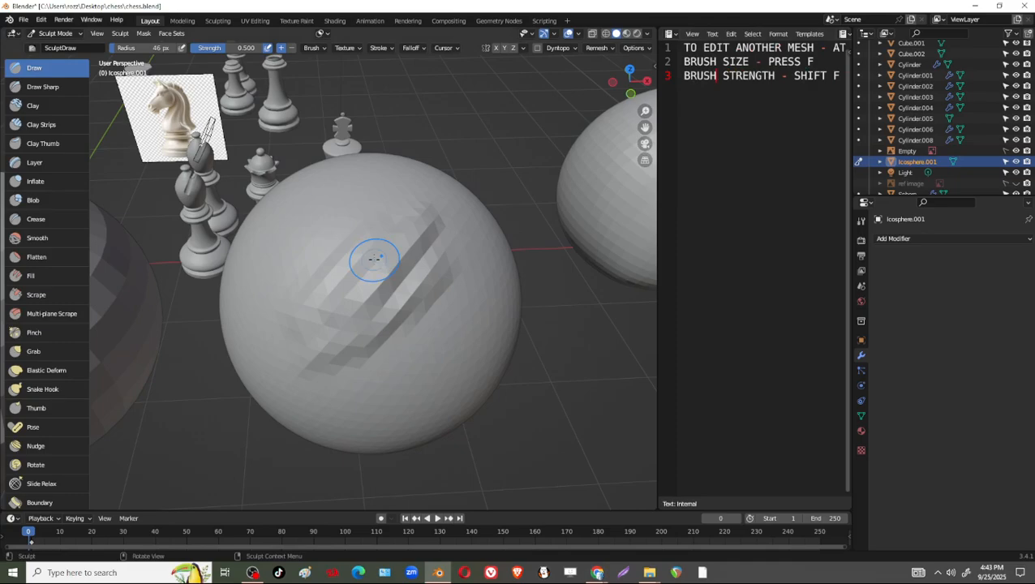
Increase the Draw brush radius to 154 px and sculpt a broad stroke over the ridges on the ico sphere's front.
key("f")
left_click(448, 256)
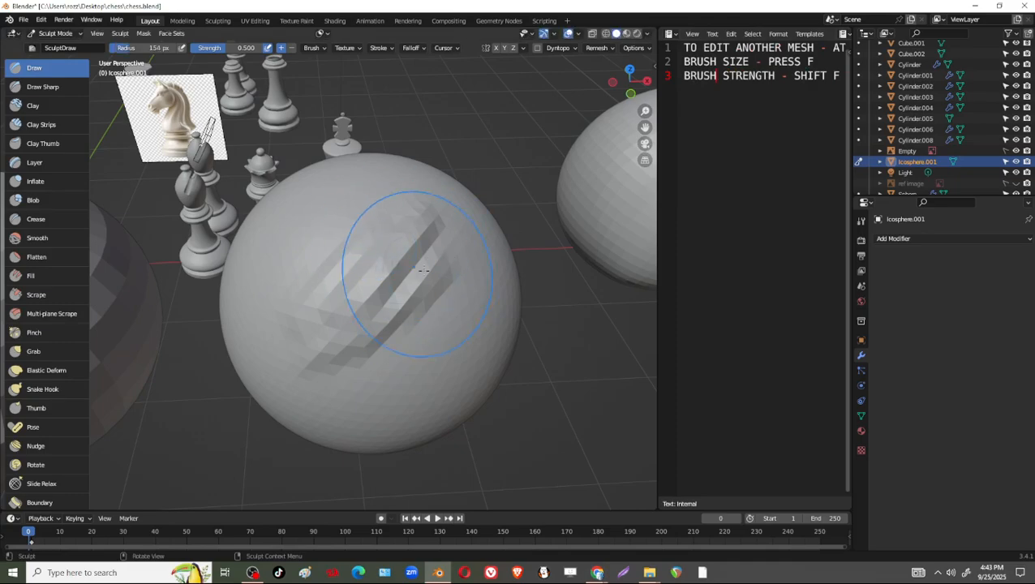
mouse_move(420, 276)
left_mouse_down()
mouse_move(373, 293)
mouse_move(406, 296)
mouse_move(397, 274)
left_mouse_up()
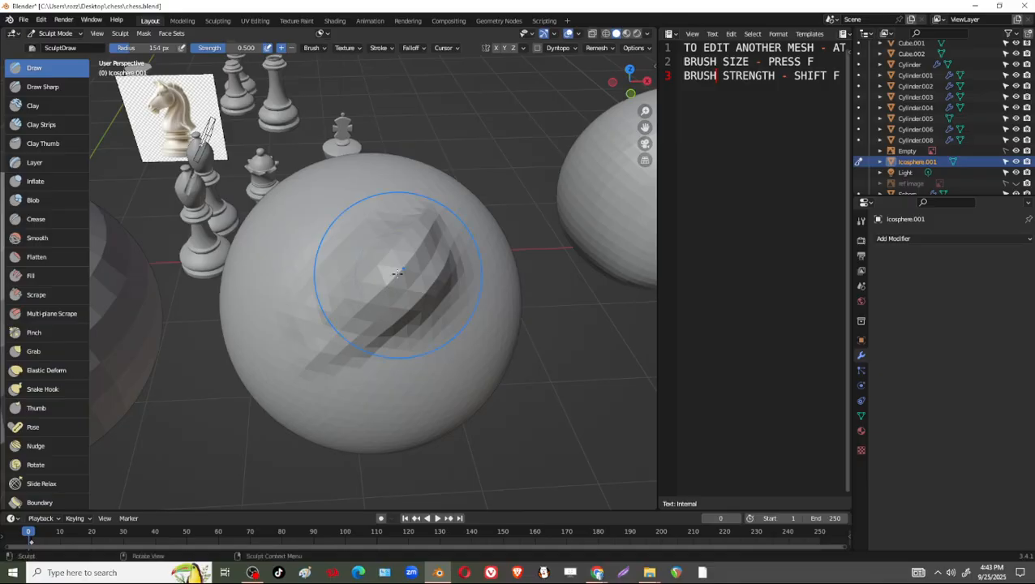
Raise the Draw brush strength to 1.000 and sculpt a strong bulge over the ridges on the ico sphere's front.
key("shift+f")
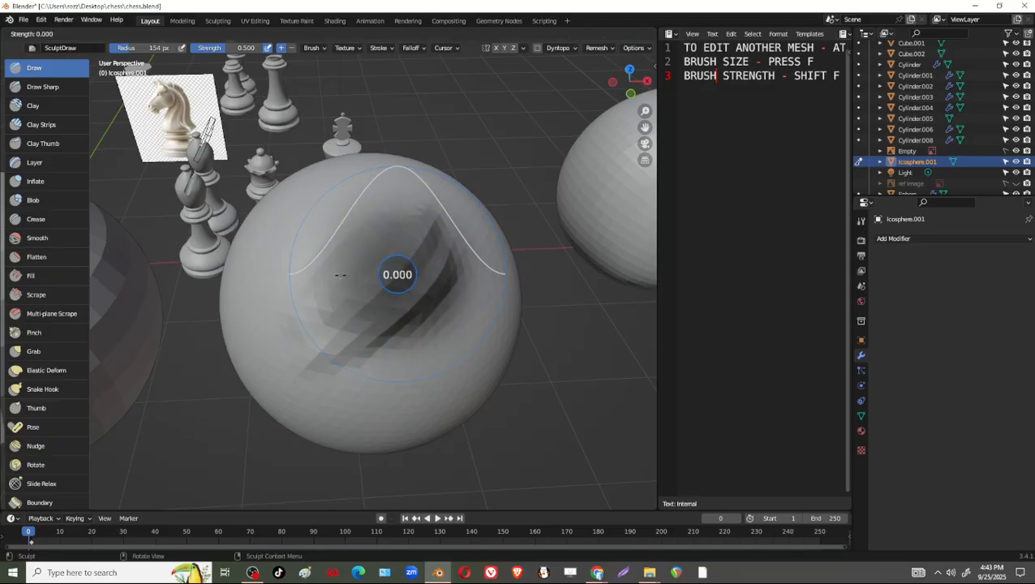
left_click(473, 274)
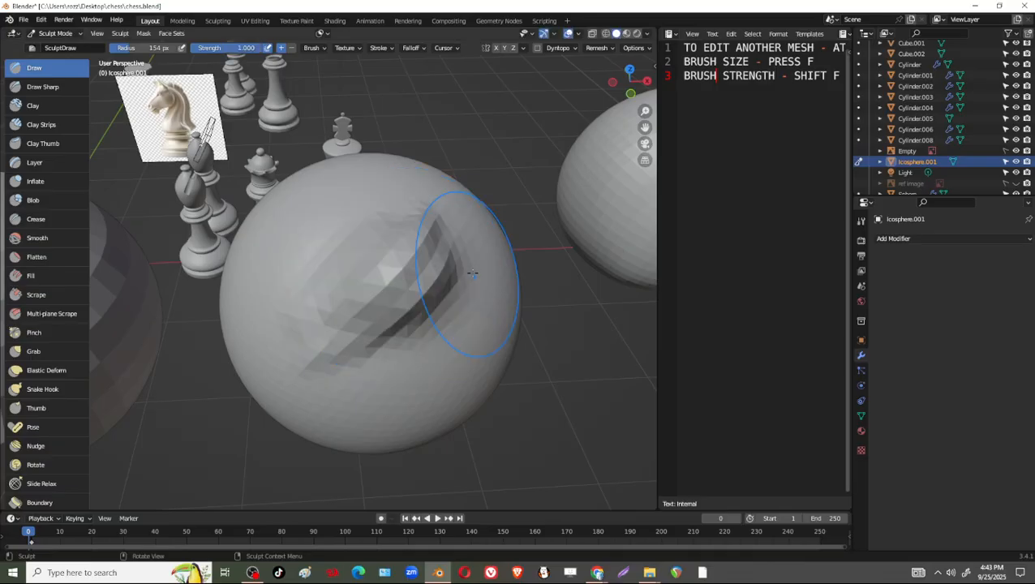
mouse_move(473, 274)
left_mouse_down()
mouse_move(453, 242)
mouse_move(420, 258)
mouse_move(455, 253)
left_mouse_up()
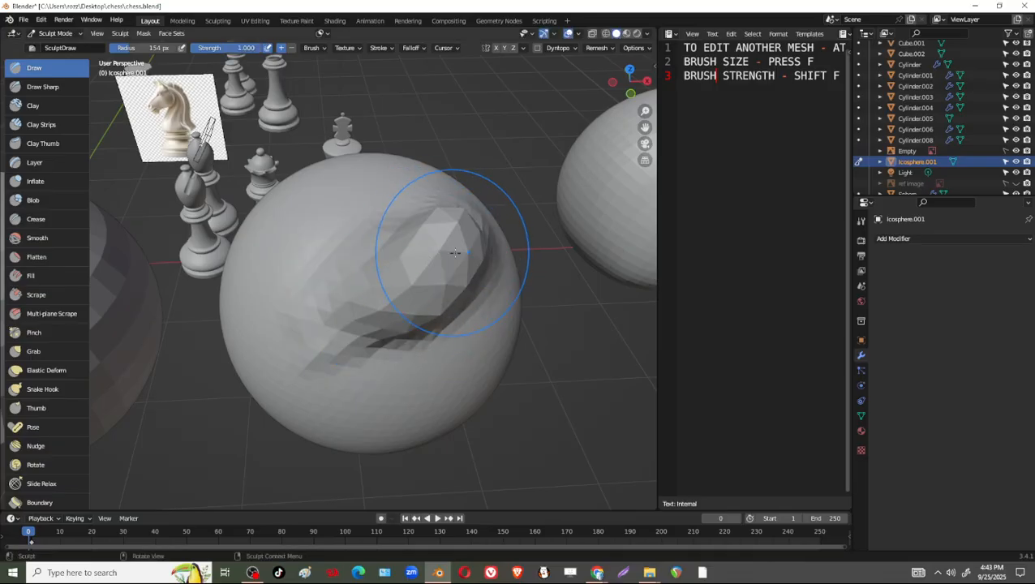
key("f")
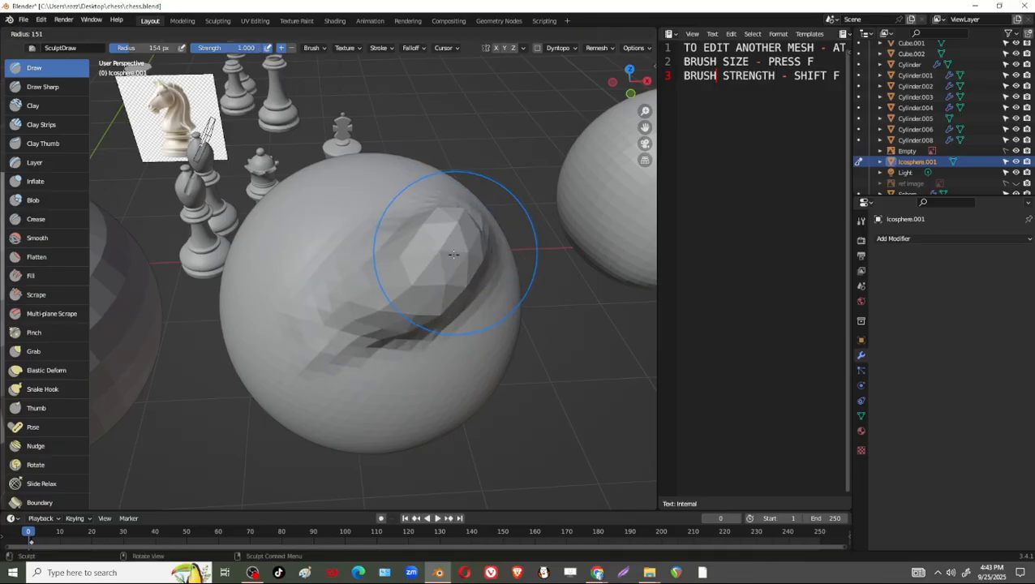
right_click(455, 253)
right_click(455, 254)
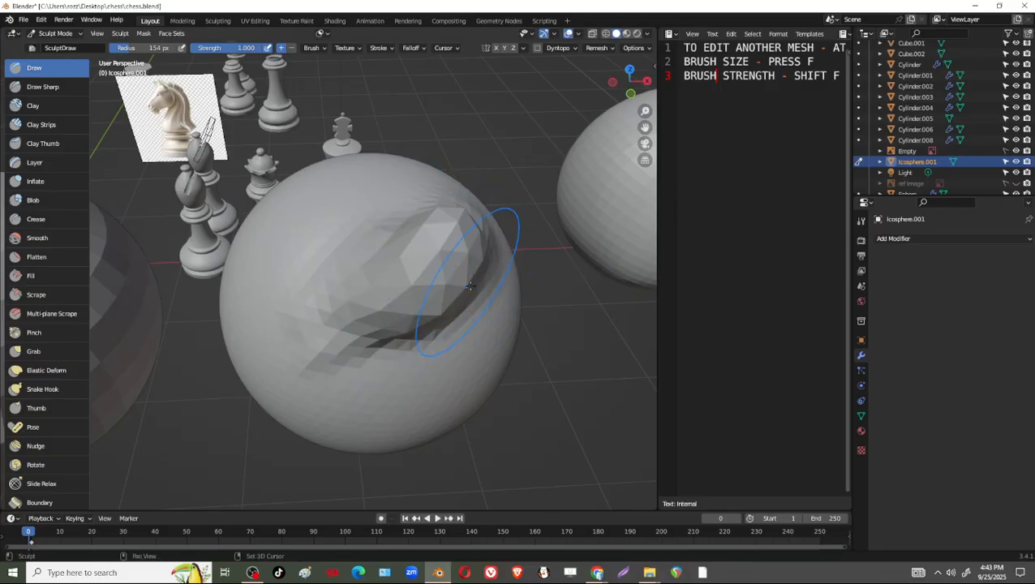
Lower the Draw brush strength to 0.327 and sculpt more strokes across the bulge on the ico sphere.
key("shift+f")
left_click(407, 281)
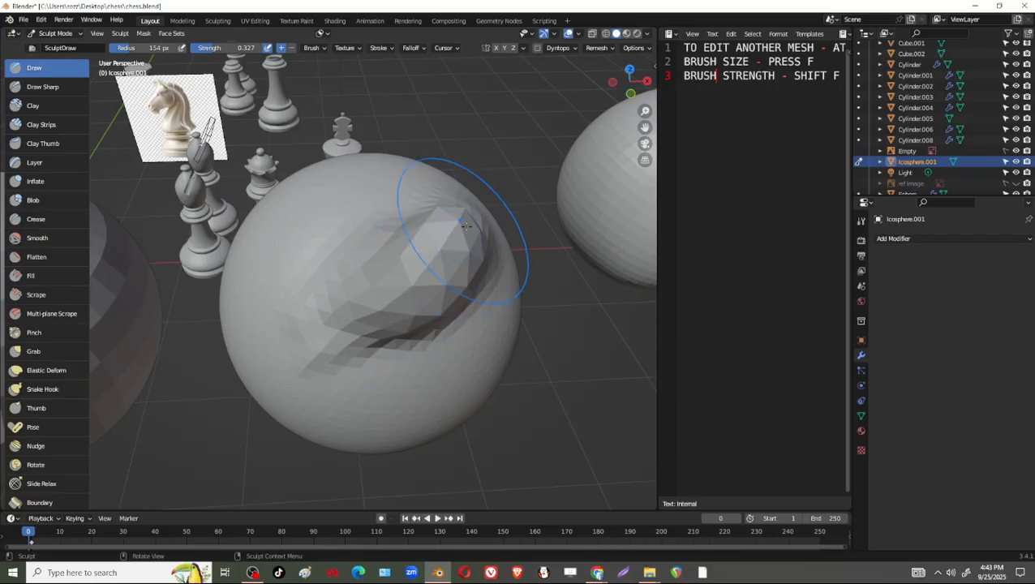
middle_click_drag(341, 300, 358, 258)
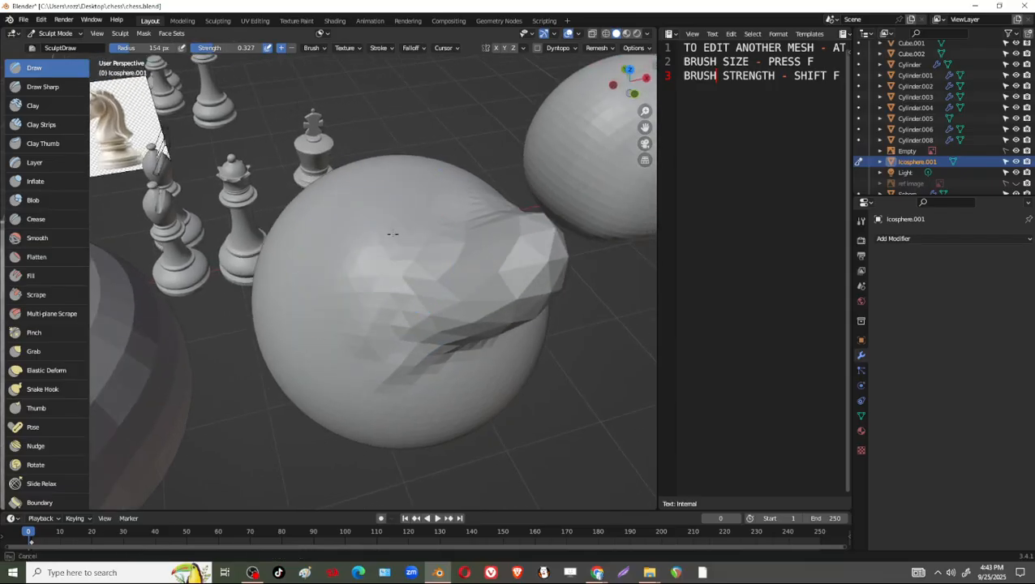
Smooth the sculpted bulge and ridges back into the ico sphere's surface with broad strokes from several angles.
middle_click_drag(474, 278, 484, 302)
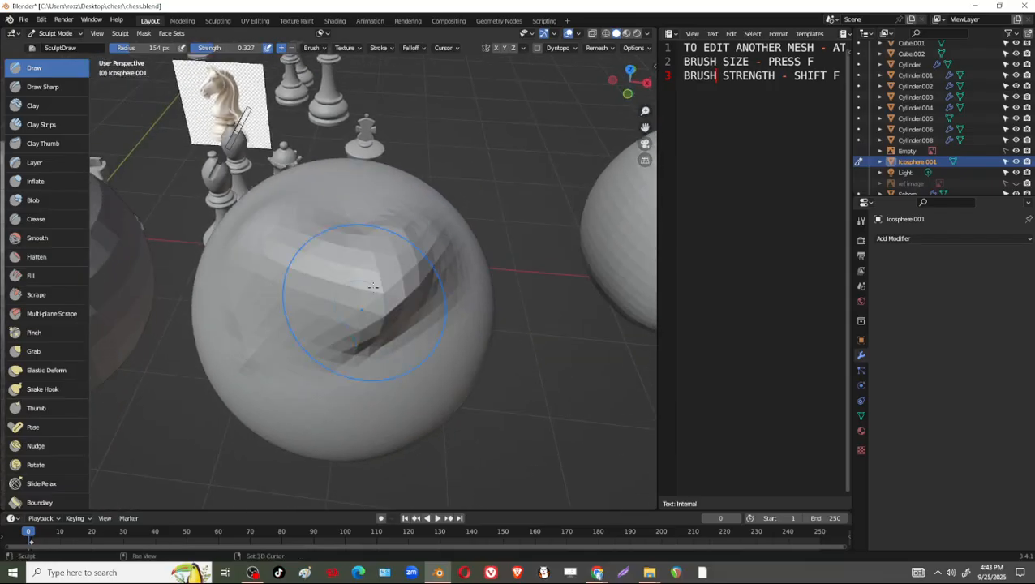
mouse_move(432, 398)
middle_mouse_down()
mouse_move(404, 324)
mouse_move(462, 254)
mouse_move(420, 261)
middle_mouse_up()
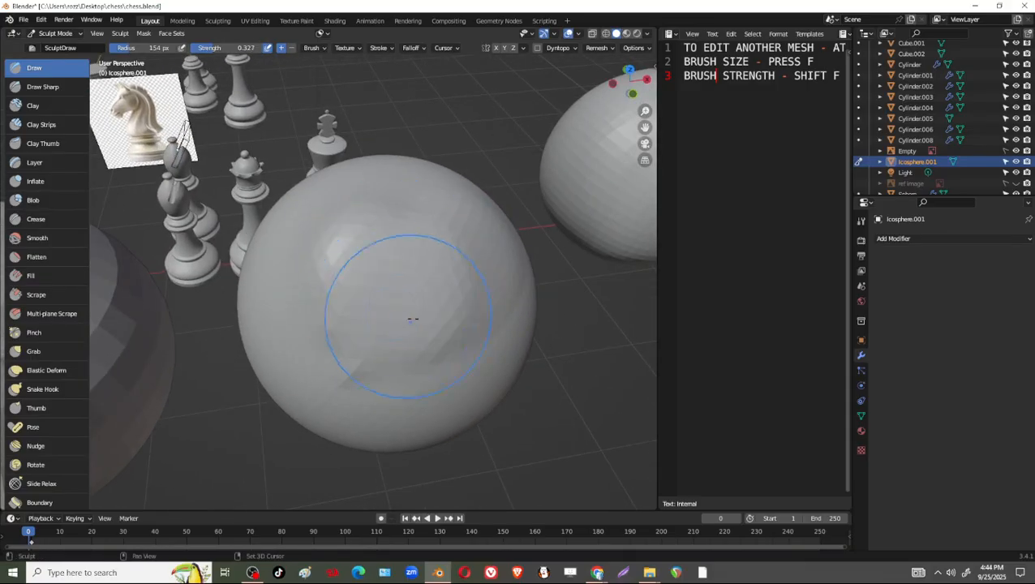
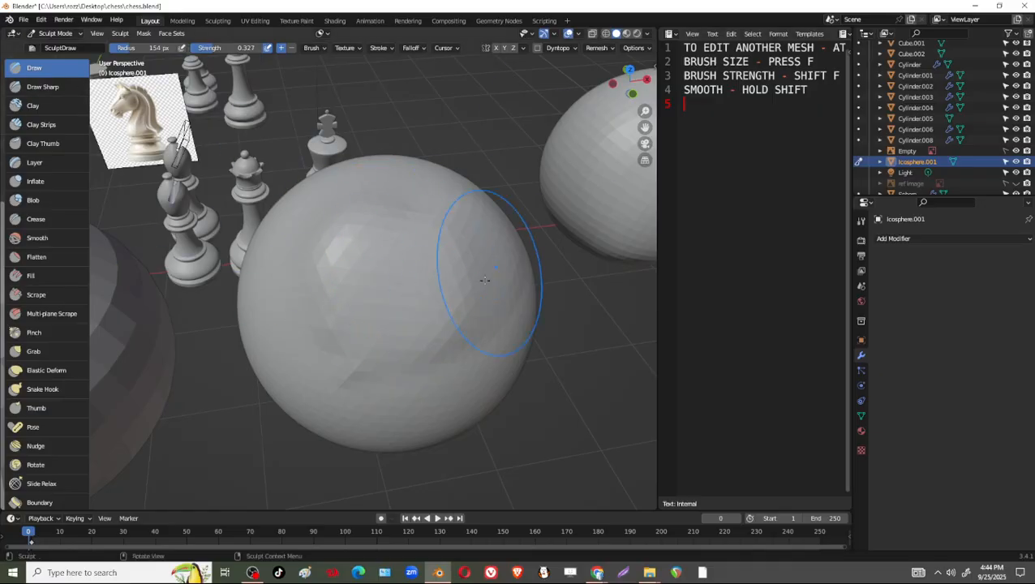
Reduce the brush radius to 49 px and sculpt diagonal strokes across the ico sphere with the Draw brush.
key("g")
key("f")
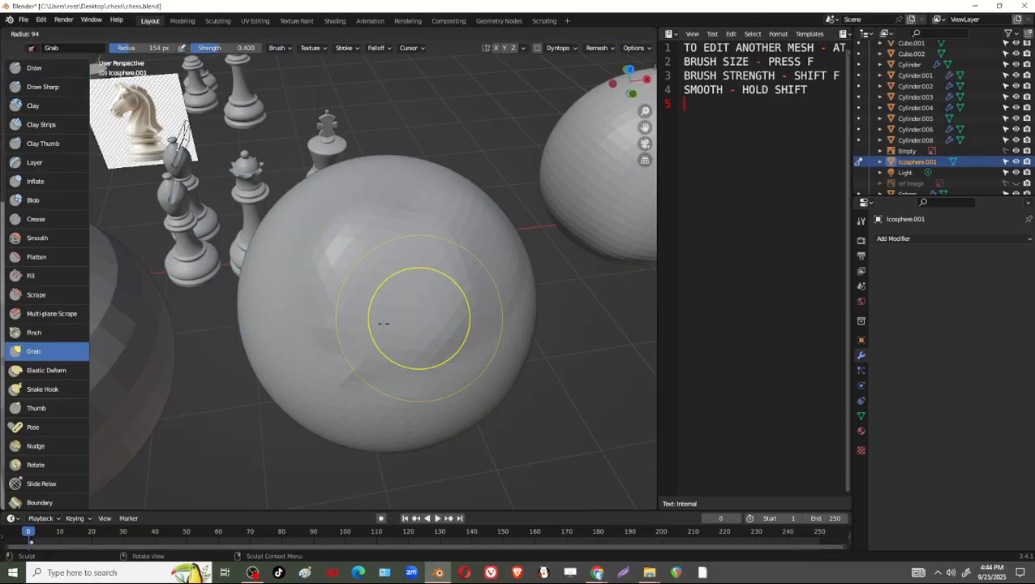
left_click(367, 328)
left_click(31, 69)
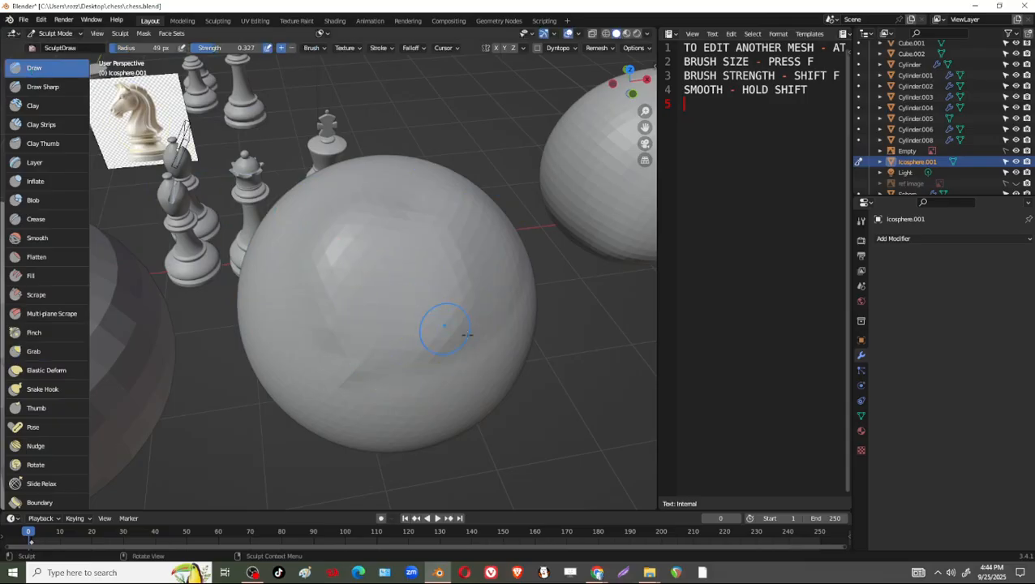
mouse_move(434, 262)
left_mouse_down()
mouse_move(378, 242)
mouse_move(357, 263)
left_mouse_up()
mouse_move(345, 285)
left_mouse_down()
mouse_move(331, 326)
mouse_move(345, 294)
left_mouse_up()
mouse_move(419, 288)
middle_mouse_down()
mouse_move(417, 265)
mouse_move(397, 258)
middle_mouse_up()
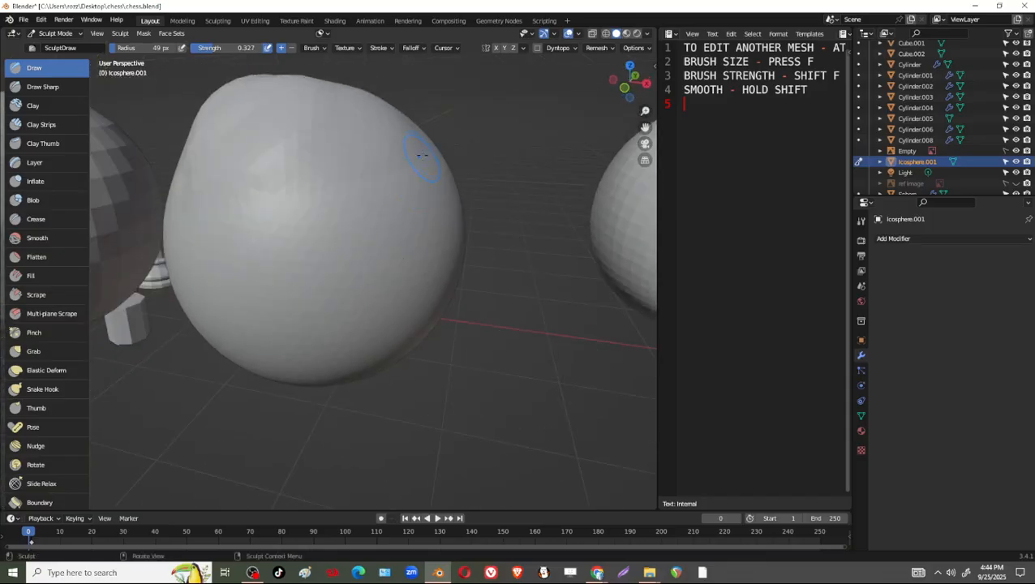
mouse_move(419, 158)
left_mouse_down()
mouse_move(271, 307)
mouse_move(280, 294)
left_mouse_up()
left_click_drag(387, 200, 278, 311)
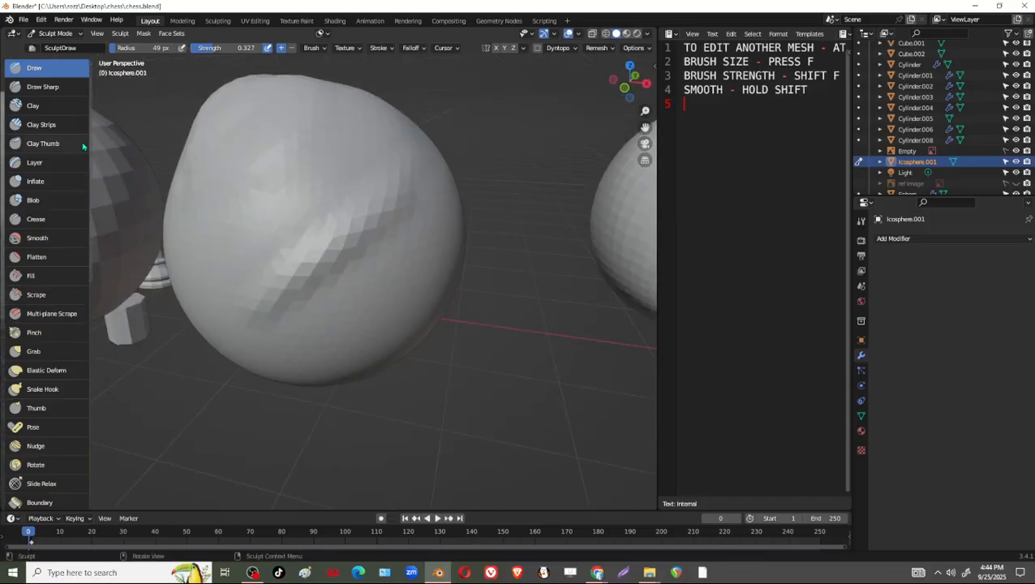
Carve grooves beside the diagonal ridge on the ico sphere with inverted Draw brush strokes.
middle_click_drag(448, 283, 417, 270)
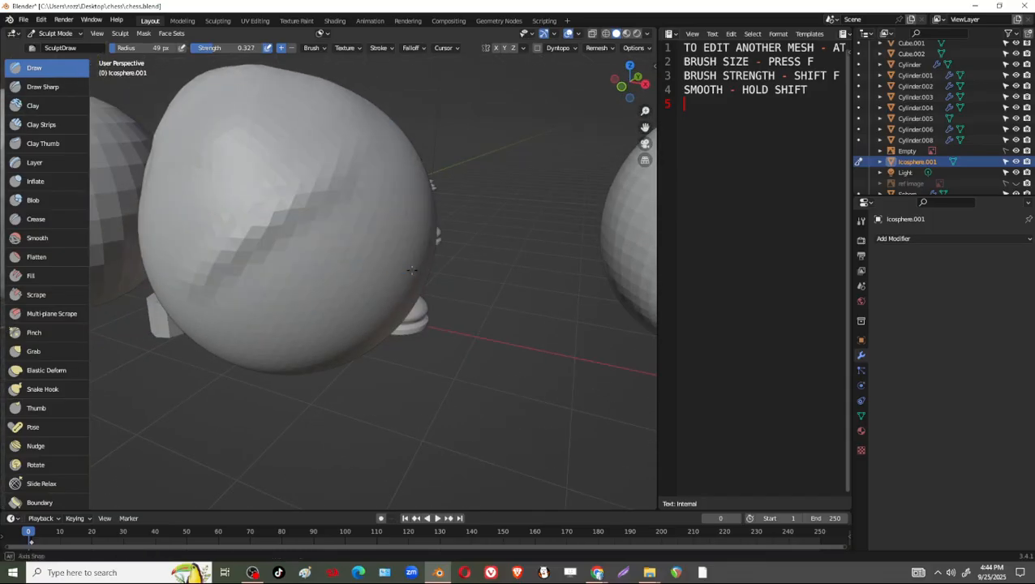
left_click_drag(363, 187, 300, 247, "shift")
middle_click_drag(427, 276, 391, 279)
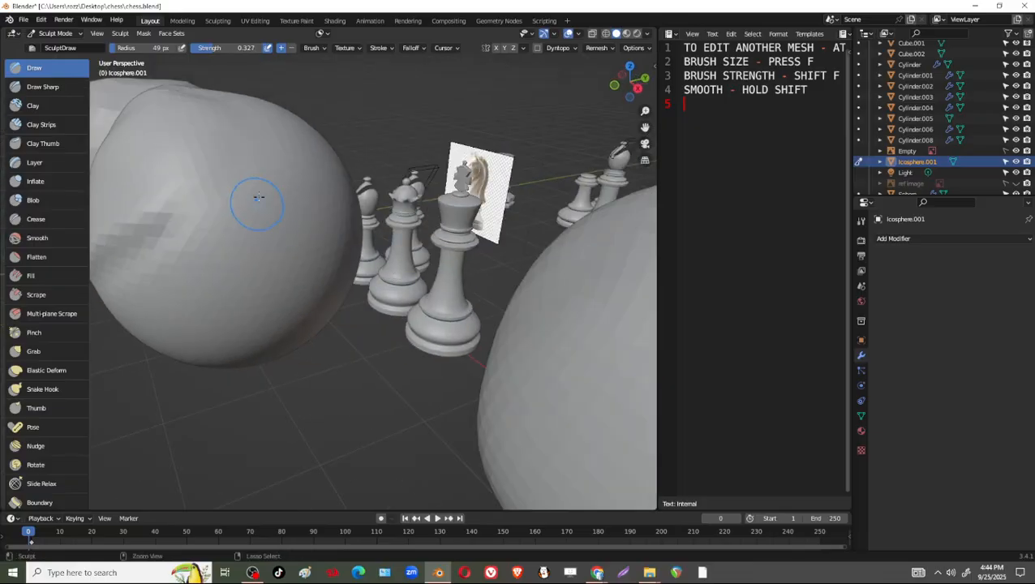
mouse_move(262, 195)
left_mouse_down()
mouse_move(202, 290)
mouse_move(215, 254)
mouse_move(212, 280)
left_mouse_up()
middle_click_drag(274, 285, 315, 292)
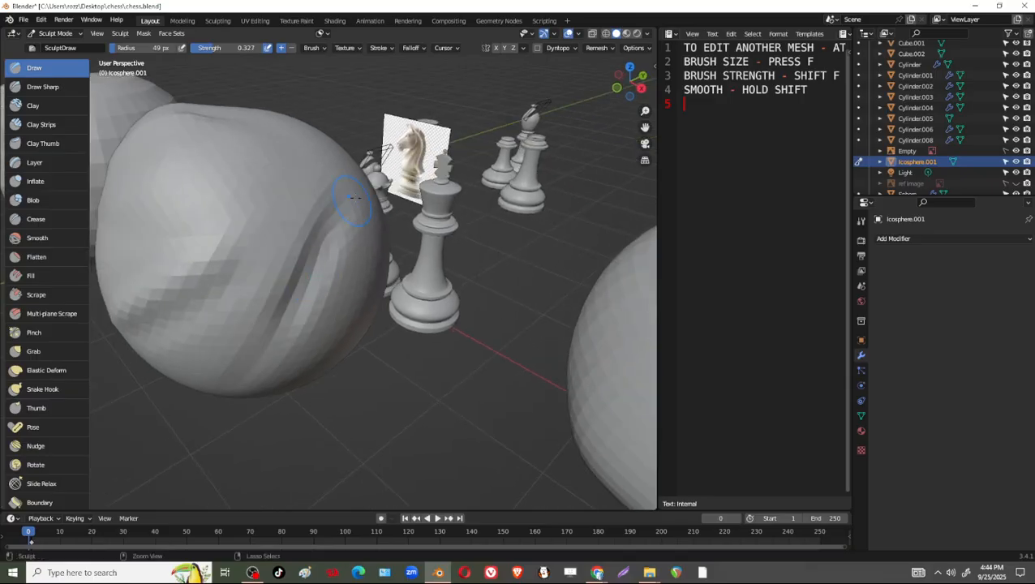
mouse_move(331, 213)
left_mouse_down()
mouse_move(268, 323)
mouse_move(261, 312)
left_mouse_up()
middle_click_drag(261, 280, 302, 293)
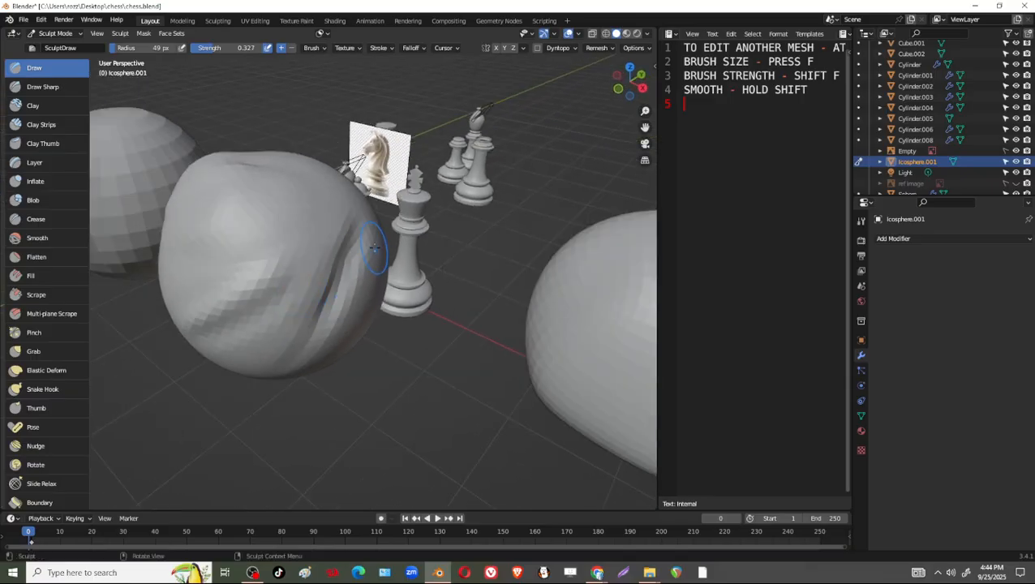
Deepen the grooves and build up the ridges between them with repeated Draw strokes on the ico sphere's side.
mouse_move(361, 238)
left_mouse_down("ctrl")
mouse_move(314, 312)
mouse_move(338, 314)
left_mouse_up("ctrl")
mouse_move(339, 297)
middle_mouse_down()
mouse_move(347, 317)
mouse_move(384, 292)
middle_mouse_up()
mouse_move(368, 287)
left_mouse_down()
mouse_move(302, 338)
mouse_move(308, 318)
left_mouse_up()
mouse_move(365, 286)
left_mouse_down()
mouse_move(354, 313)
mouse_move(299, 329)
left_mouse_up()
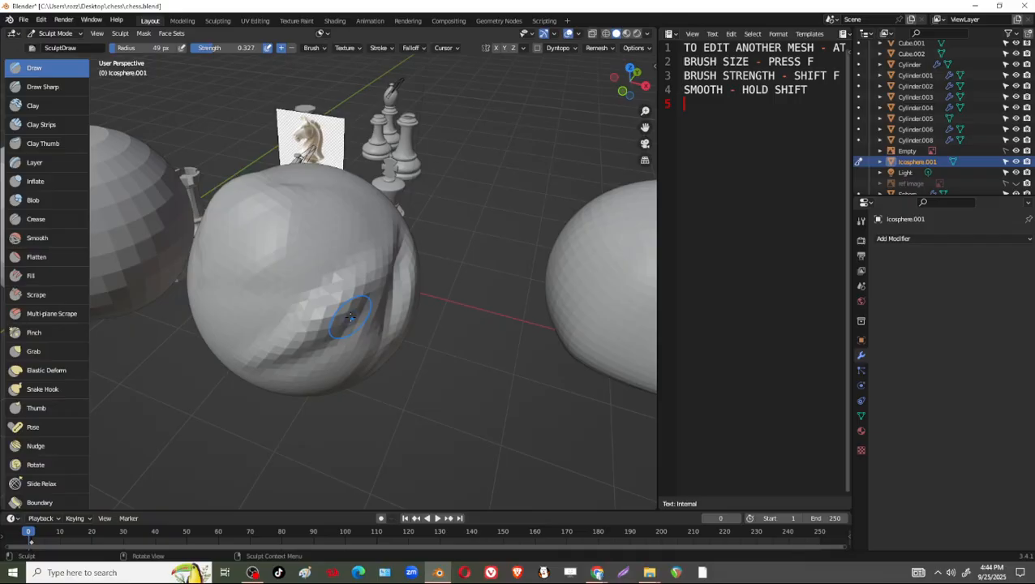
middle_click_drag(357, 284, 282, 342)
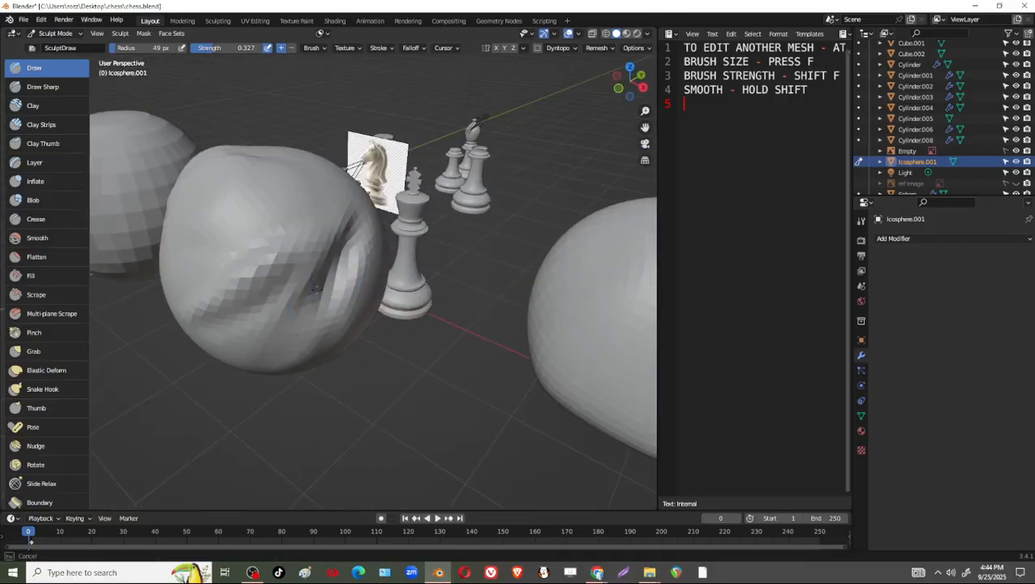
left_click_drag(317, 290, 287, 326)
middle_click_drag(310, 334, 360, 344)
mouse_move(243, 378)
middle_mouse_down()
mouse_move(266, 381)
mouse_move(258, 365)
middle_mouse_up()
Switch to the Draw Sharp brush and cut sharp diagonal creases beside the sculpted ridges at strength 0.500.
left_click(56, 86)
middle_click_drag(357, 185, 400, 189)
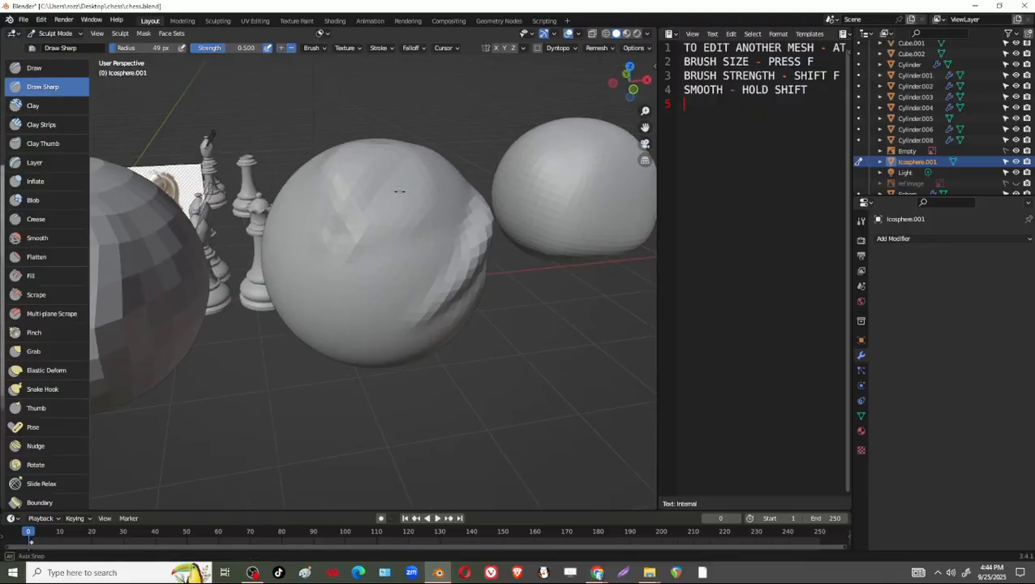
left_click_drag(417, 231, 363, 286)
left_click_drag(464, 176, 387, 270)
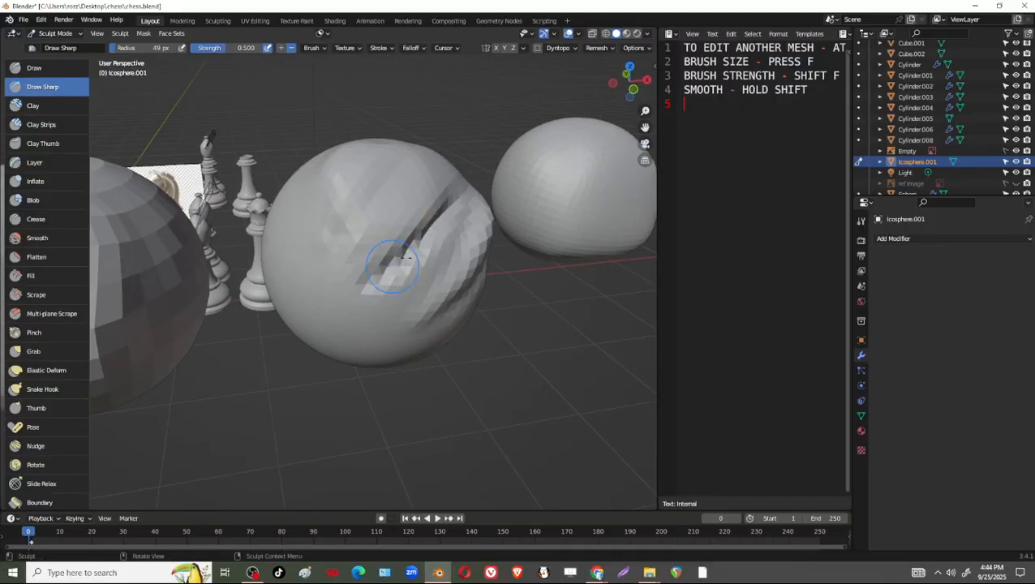
mouse_move(467, 217)
middle_mouse_down()
mouse_move(455, 218)
mouse_move(466, 215)
middle_mouse_up()
middle_click_drag(430, 246, 439, 189)
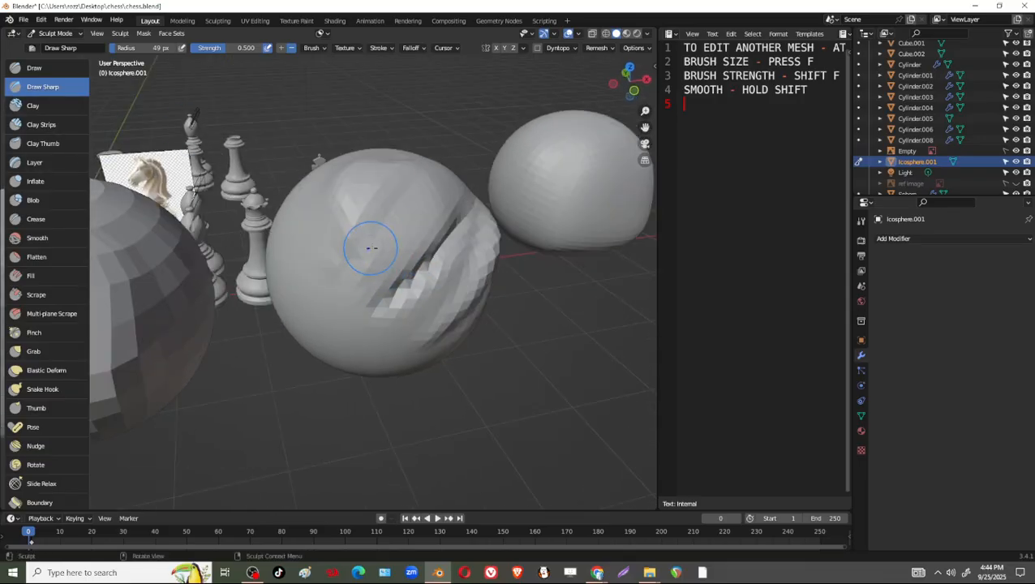
Extend the sharp diagonal creases across the ico sphere's front with further Draw Sharp strokes.
left_click_drag(486, 207, 403, 272)
middle_click_drag(464, 261, 439, 270)
left_click_drag(462, 238, 334, 321)
middle_click_drag(433, 307, 401, 308)
left_click_drag(393, 274, 259, 346)
mouse_move(367, 288)
left_mouse_down()
mouse_move(314, 321)
mouse_move(318, 333)
left_mouse_up()
middle_click_drag(316, 336, 370, 300)
Cut a sharp groove down the uncarved side of the ico sphere and work over it until it blends in.
mouse_move(344, 237)
left_mouse_down()
mouse_move(396, 329)
mouse_move(351, 254)
mouse_move(347, 276)
mouse_move(401, 328)
left_mouse_up()
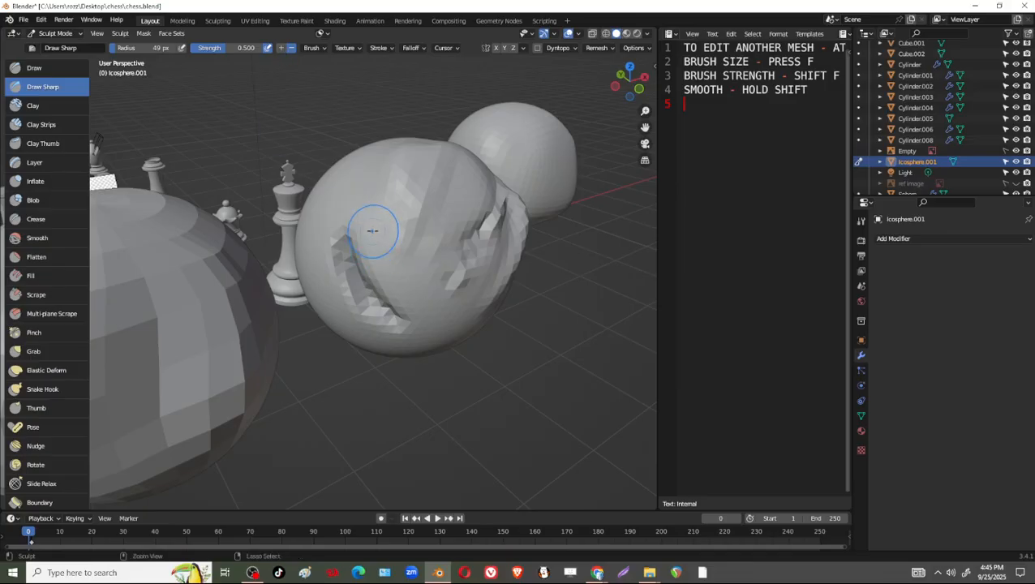
mouse_move(373, 229)
left_mouse_down()
mouse_move(409, 313)
mouse_move(399, 247)
mouse_move(421, 305)
left_mouse_up()
left_click_drag(380, 199, 407, 284)
mouse_move(390, 323)
middle_mouse_down()
mouse_move(363, 284)
mouse_move(359, 293)
middle_mouse_up()
left_click_drag(305, 236, 323, 178, "shift")
middle_click_drag(364, 249, 384, 264)
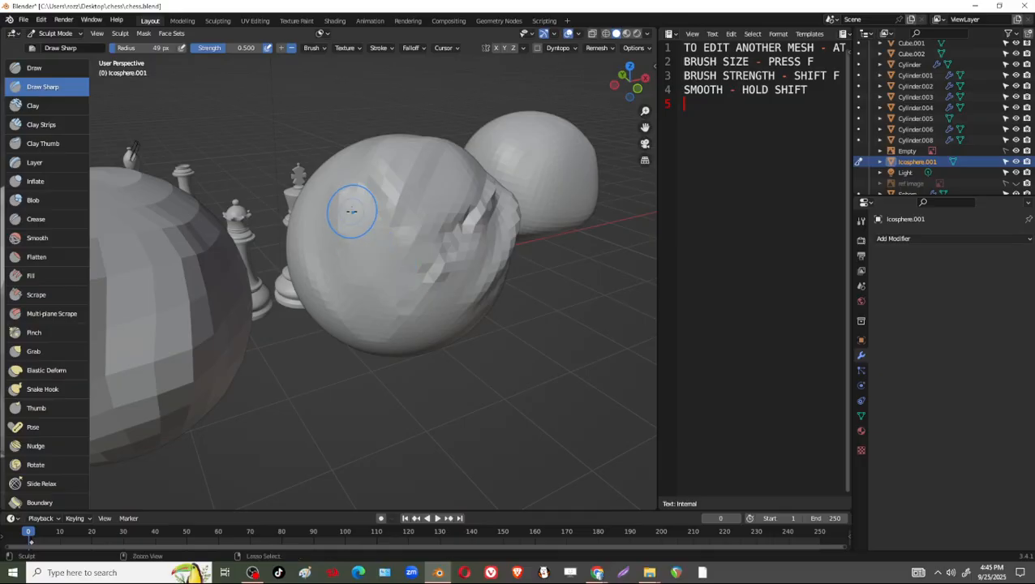
Raise sharp ridges on the ico sphere with inverted Draw Sharp strokes and rework the creases on its front.
mouse_move(352, 211)
left_mouse_down("ctrl")
mouse_move(383, 290)
mouse_move(410, 295)
left_mouse_up("ctrl")
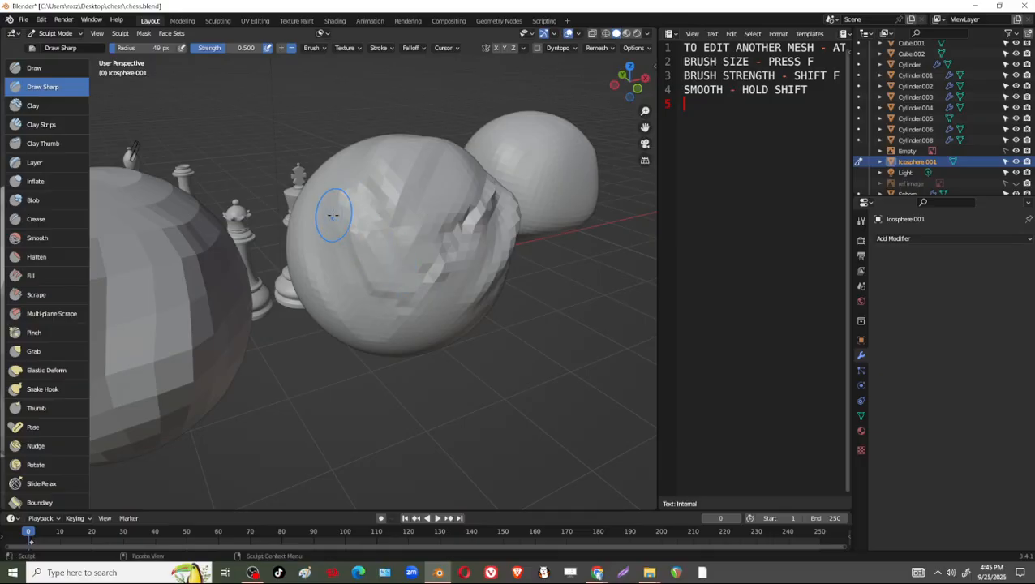
mouse_move(335, 215)
left_mouse_down()
mouse_move(369, 296)
mouse_move(361, 235)
mouse_move(365, 285)
mouse_move(385, 280)
left_mouse_up()
mouse_move(320, 230)
left_mouse_down("shift")
mouse_move(389, 268)
mouse_move(393, 284)
left_mouse_up("shift")
middle_click_drag(427, 273, 394, 292)
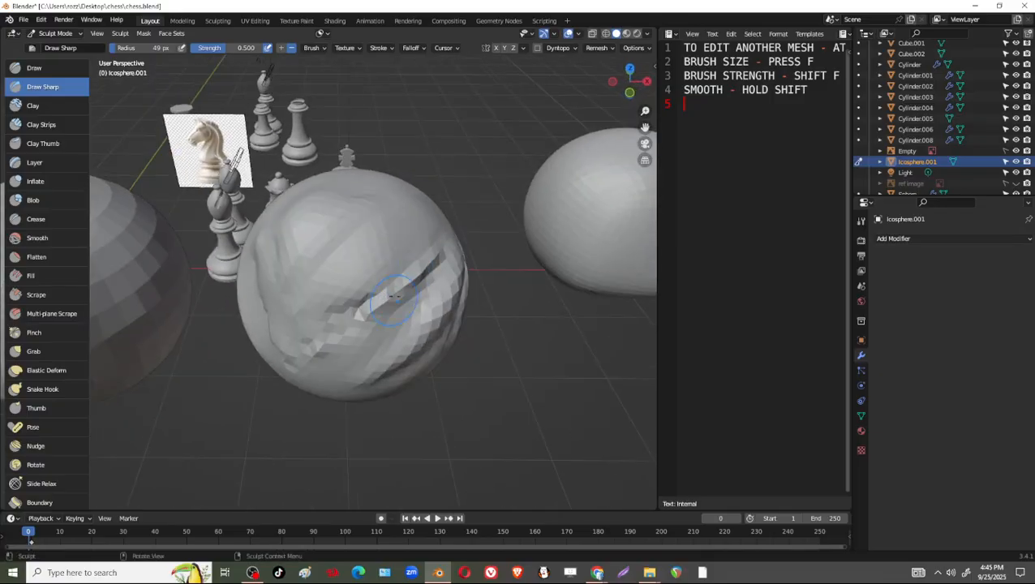
left_click_drag(400, 284, 327, 345, "shift")
mouse_move(327, 345)
middle_mouse_down()
mouse_move(356, 328)
mouse_move(357, 301)
mouse_move(384, 261)
middle_mouse_up()
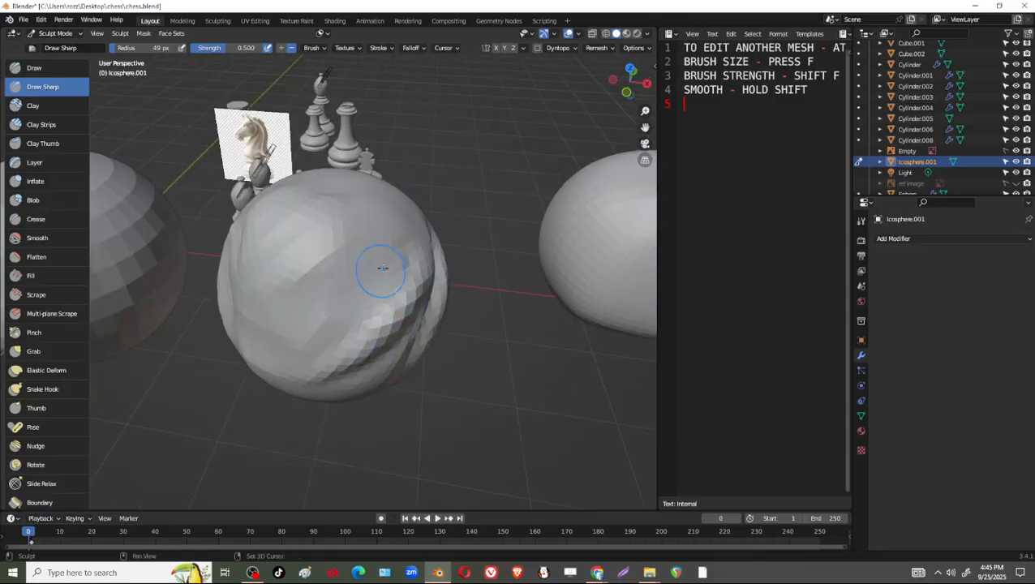
Switch to the Clay brush and even out the faceted area on the ico sphere's front.
left_click(32, 106)
mouse_move(341, 318)
middle_mouse_down()
mouse_move(359, 314)
mouse_move(316, 339)
middle_mouse_up()
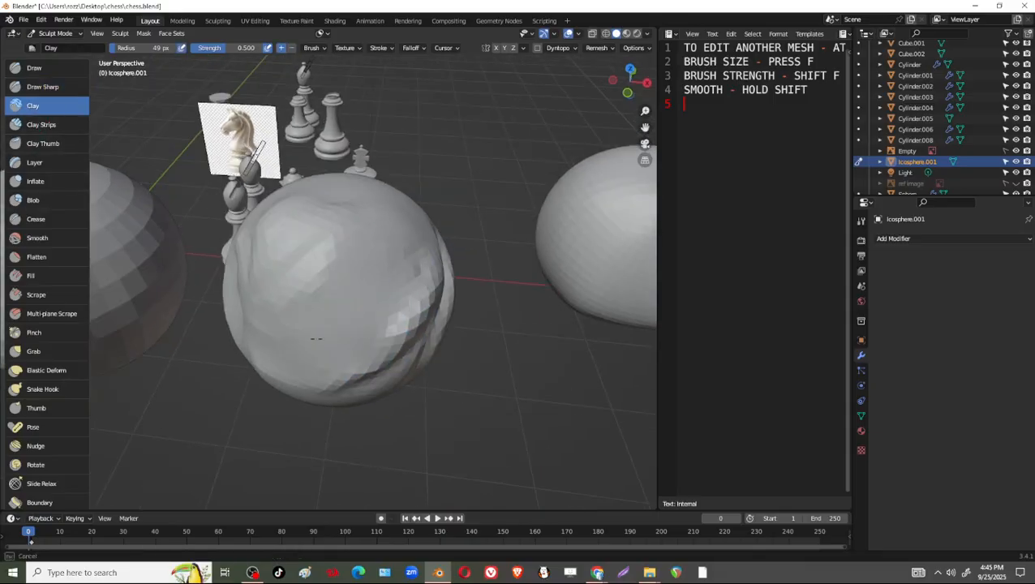
mouse_move(370, 271)
middle_mouse_down()
mouse_move(340, 254)
mouse_move(401, 265)
middle_mouse_up()
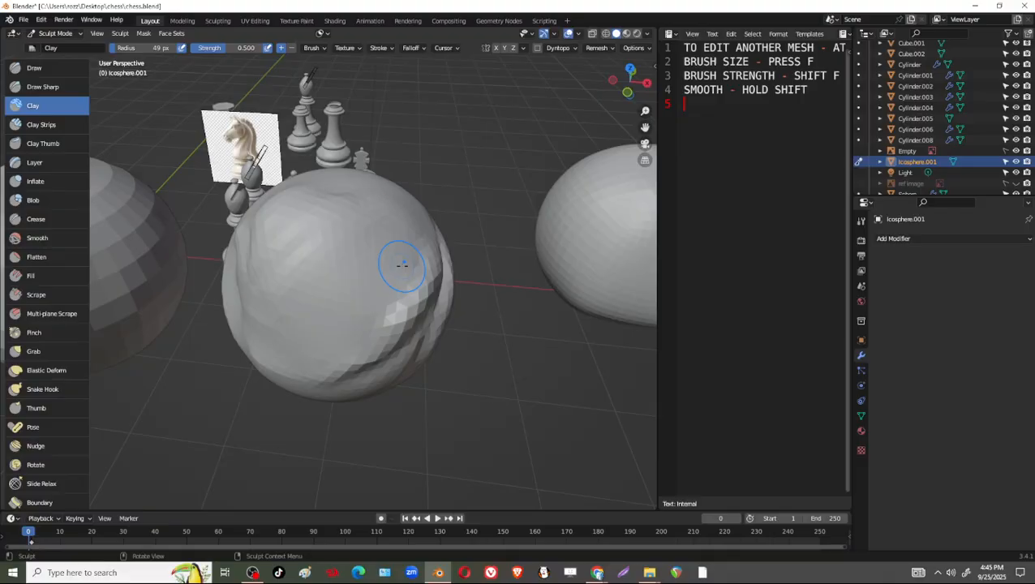
middle_click_drag(338, 236, 397, 242)
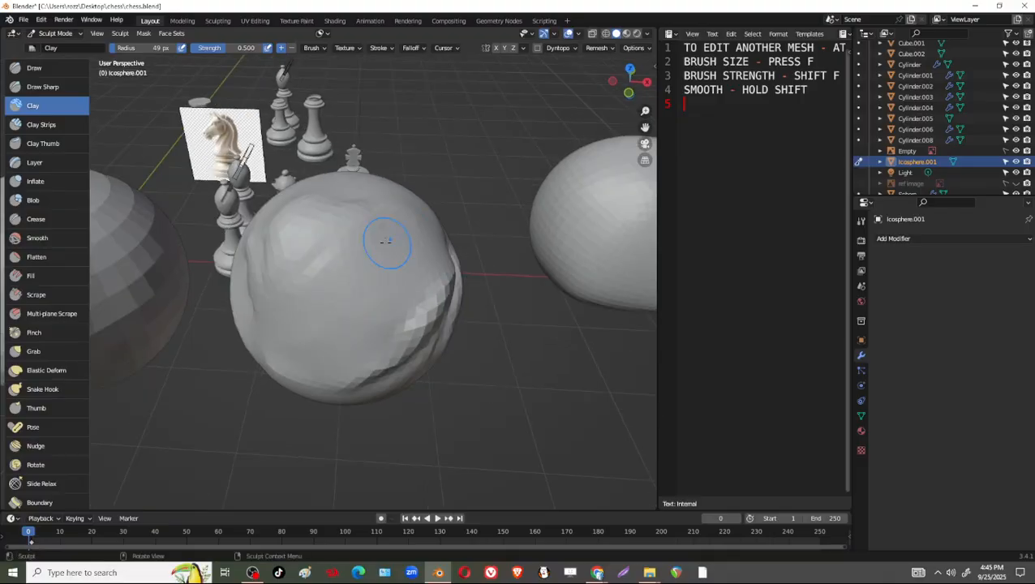
Try a long inverted Clay stroke diagonally across the ico sphere's front and undo it.
left_click_drag(428, 259, 281, 365, "ctrl")
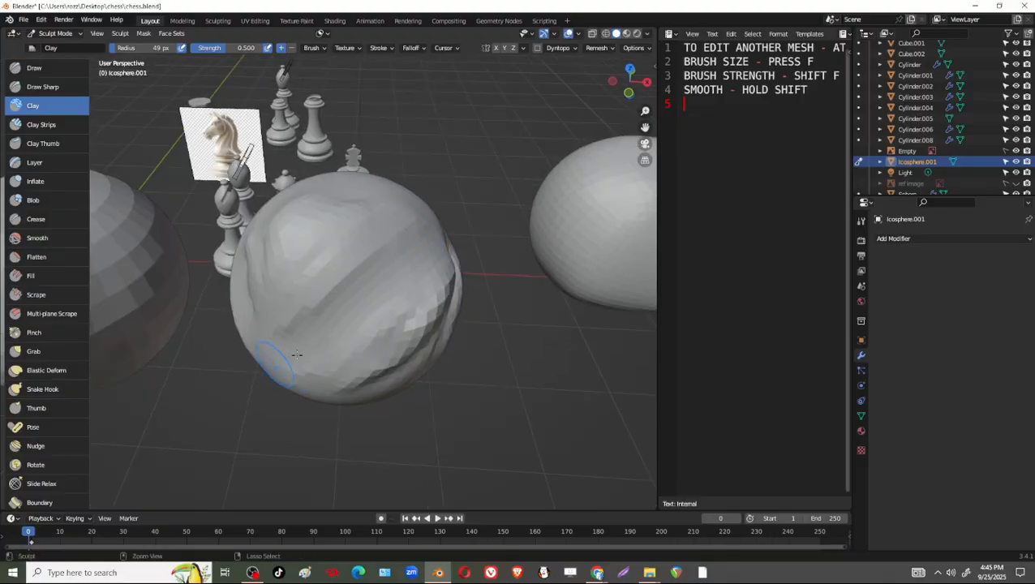
key("ctrl+z")
key("ctrl+z")
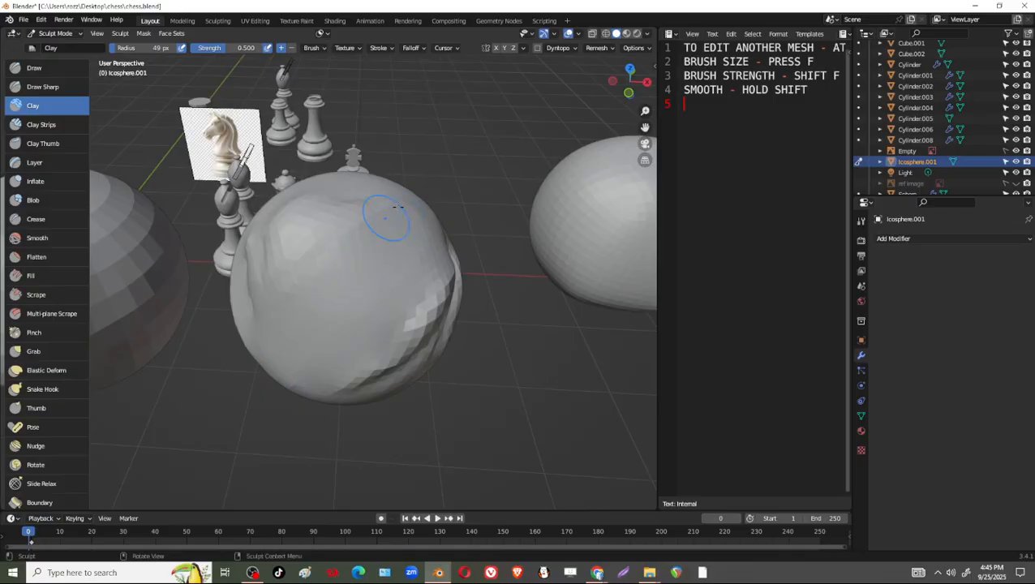
Build up broad Clay strokes on the smooth back of the ico sphere at strength 0.500.
mouse_move(388, 238)
middle_mouse_down()
mouse_move(420, 219)
mouse_move(403, 277)
mouse_move(461, 275)
middle_mouse_up()
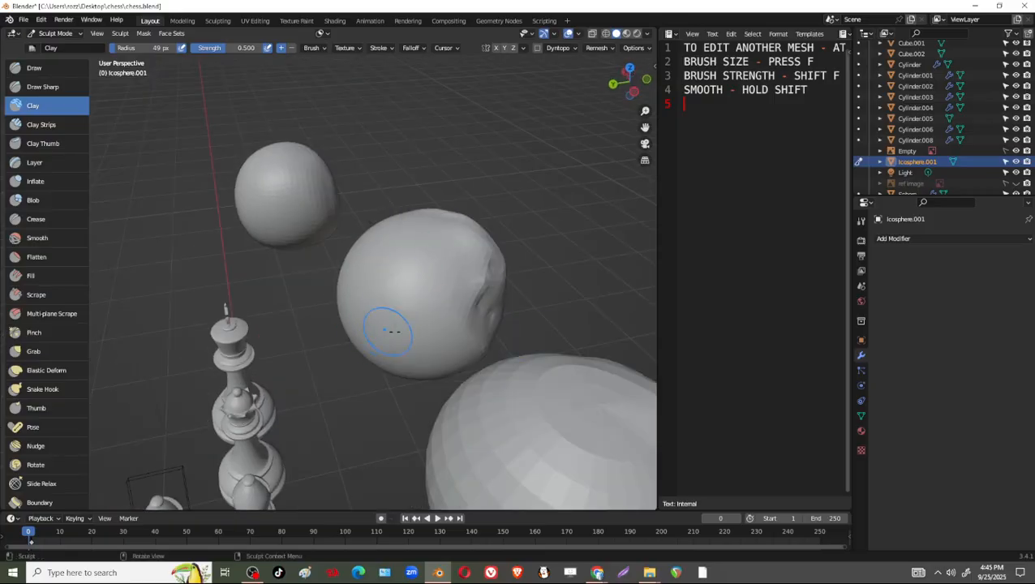
scroll(516, 280, "up", 5)
scroll(540, 297, "down", 3)
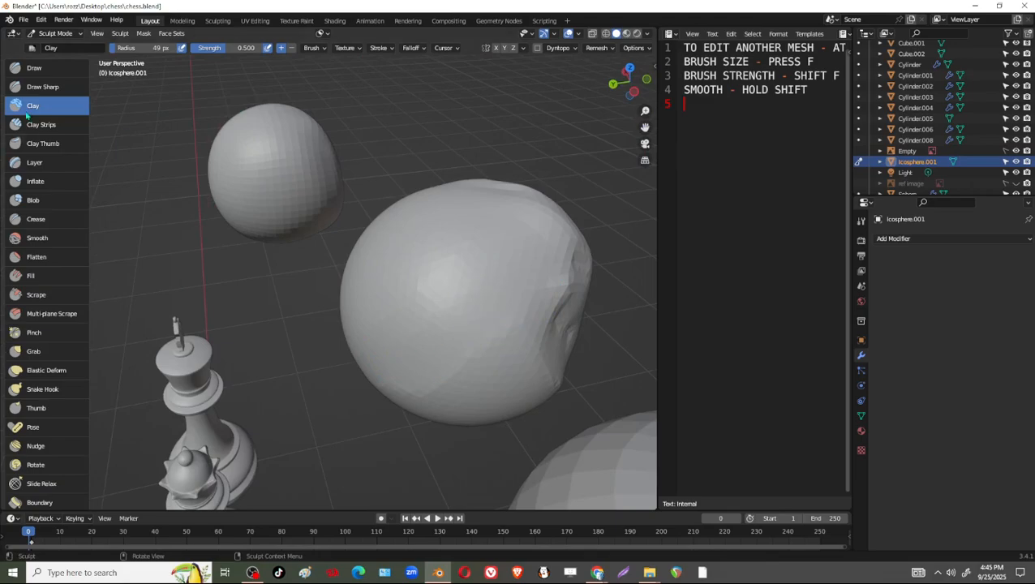
mouse_move(459, 355)
left_mouse_down()
mouse_move(342, 400)
mouse_move(487, 280)
left_mouse_up()
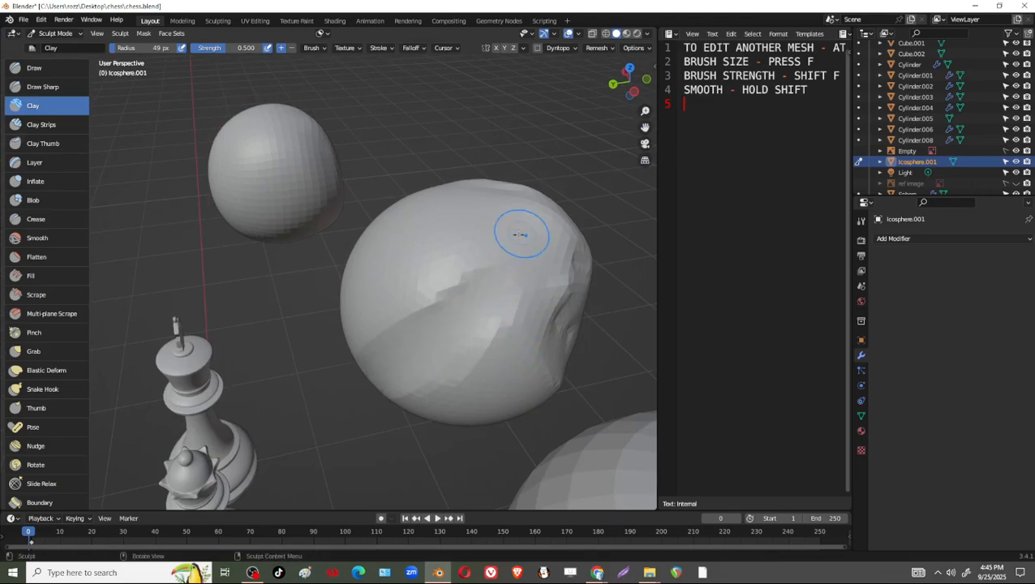
left_click_drag(376, 287, 509, 257, "shift")
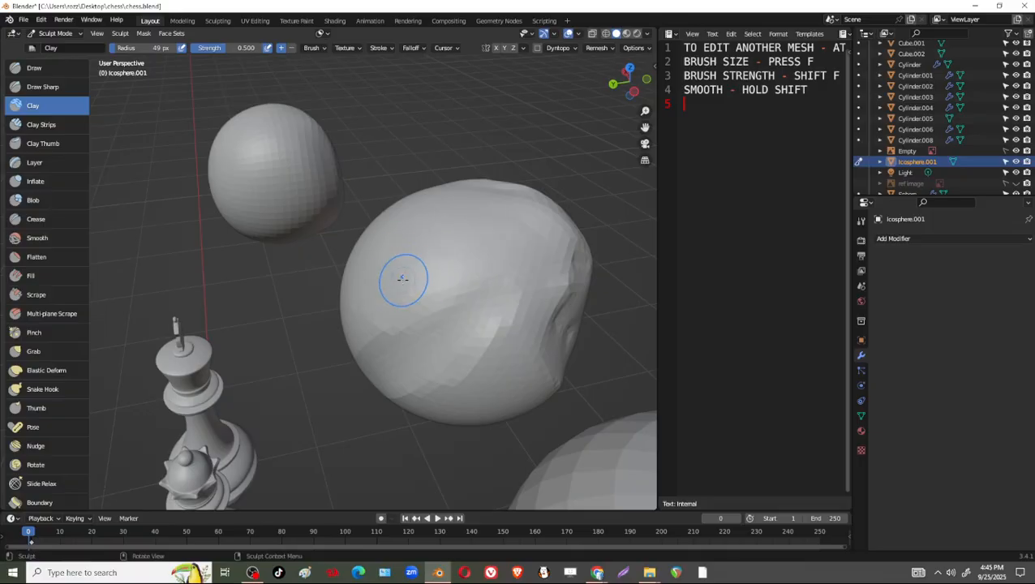
Raise the Clay brush strength to 0.791 and layer more strokes over the back of the ico sphere.
middle_click_drag(403, 278, 399, 232)
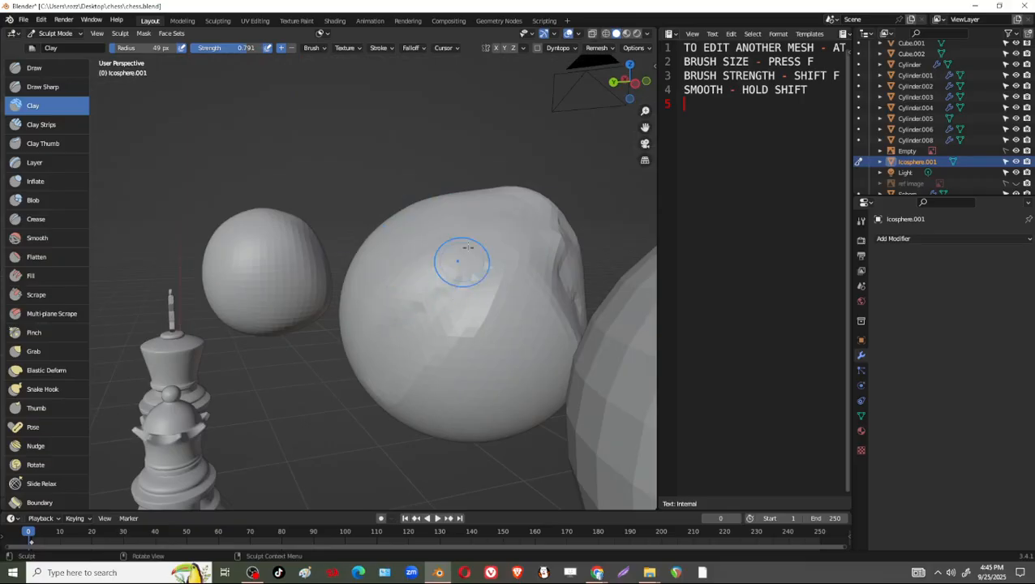
middle_click_drag(471, 256, 469, 196)
middle_click_drag(403, 261, 457, 245)
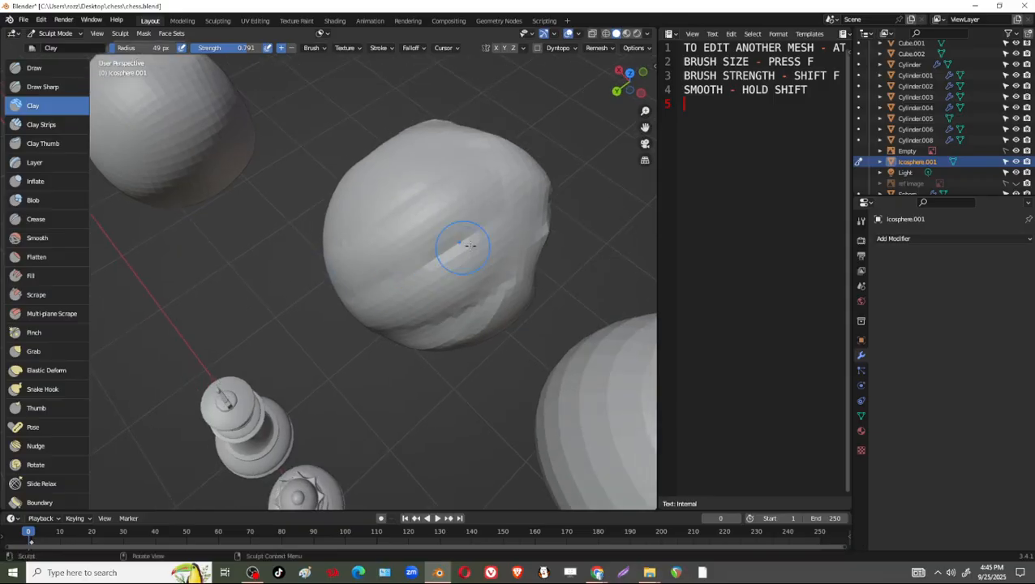
middle_click_drag(365, 308, 380, 195)
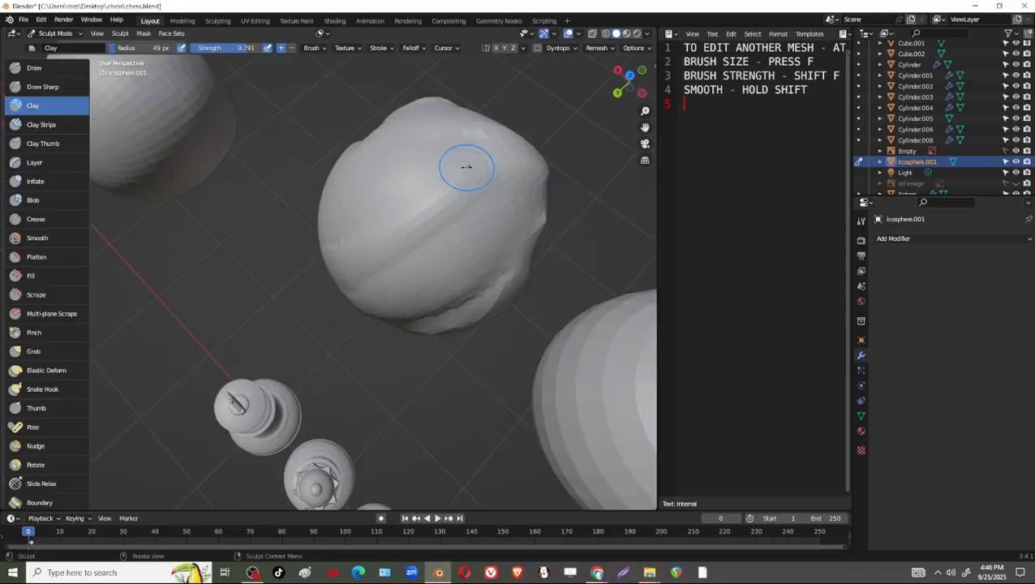
middle_click_drag(492, 254, 451, 215)
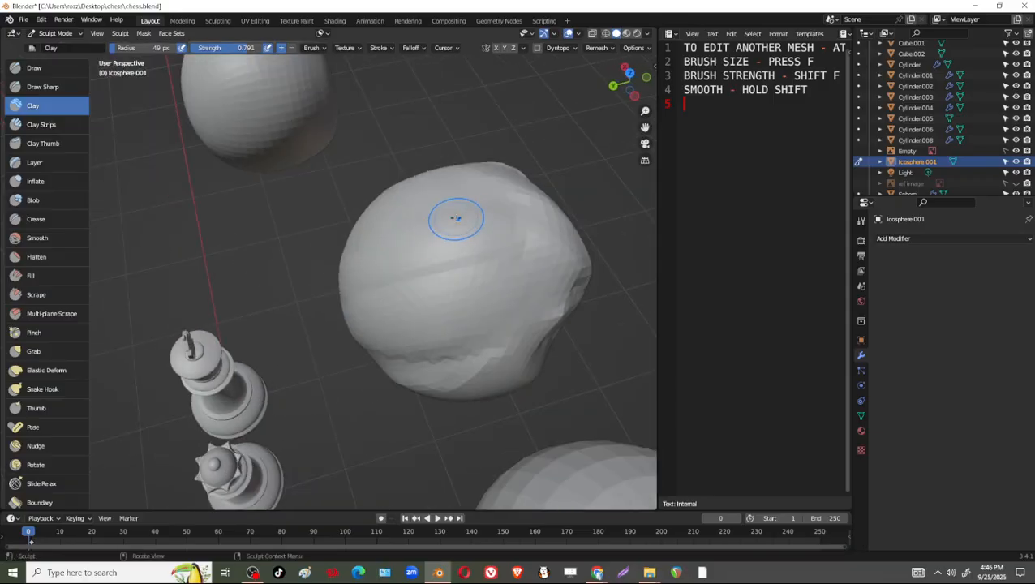
Switch to the Clay Strips brush and lay rough diagonal strips across the ico sphere's back at strength 0.600.
left_click(41, 124)
middle_click_drag(406, 244, 512, 277)
left_click_drag(512, 277, 402, 283)
middle_click_drag(403, 283, 462, 219)
left_click_drag(412, 192, 341, 268)
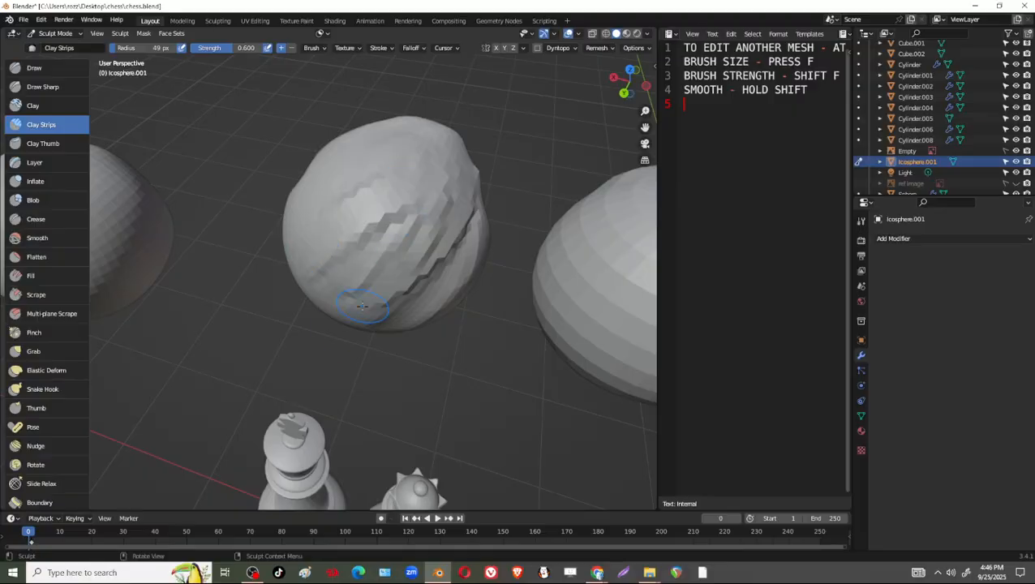
middle_click_drag(405, 333, 375, 315)
left_click_drag(483, 251, 393, 328)
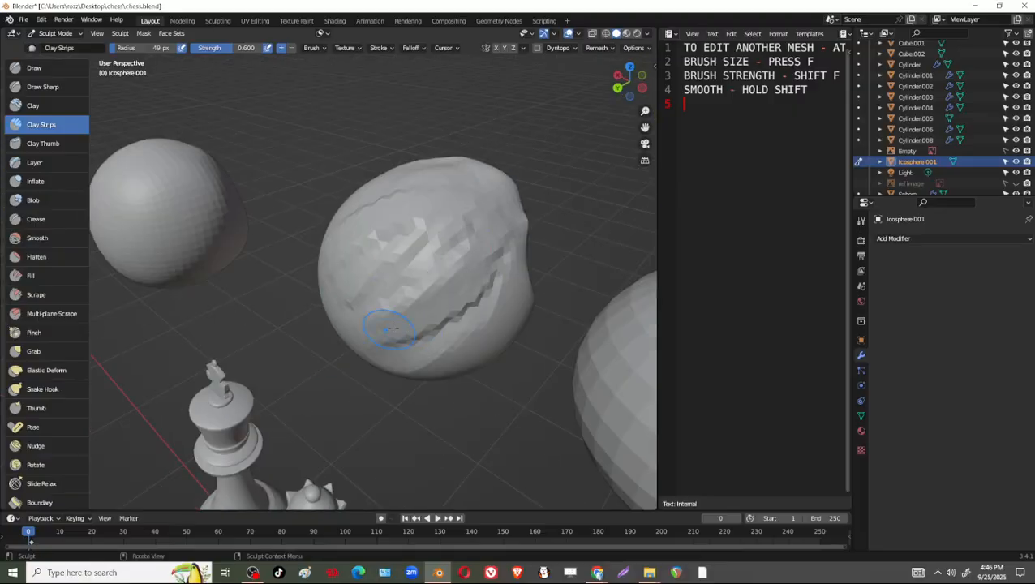
Switch to the Clay Thumb brush, enlarge its radius to 138 px and push broad strokes across the ico sphere.
left_click(49, 144)
key("f")
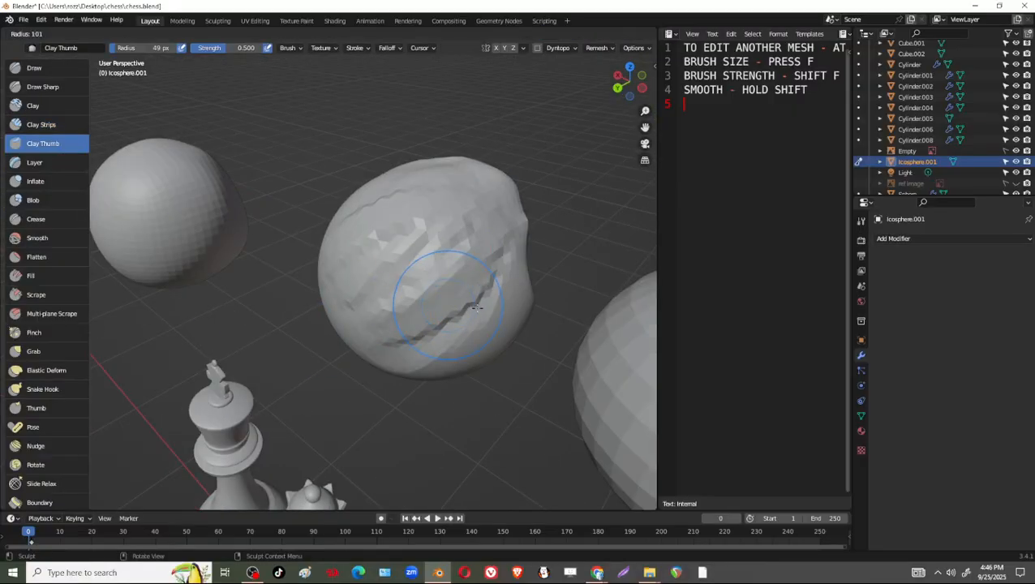
left_click(519, 307)
middle_click_drag(527, 307, 429, 319)
mouse_move(492, 380)
left_mouse_down()
mouse_move(446, 341)
mouse_move(527, 344)
left_mouse_up()
mouse_move(532, 342)
middle_mouse_down()
mouse_move(496, 363)
mouse_move(442, 358)
middle_mouse_up()
mouse_move(321, 350)
left_mouse_down()
mouse_move(321, 334)
mouse_move(340, 341)
mouse_move(292, 321)
left_mouse_up()
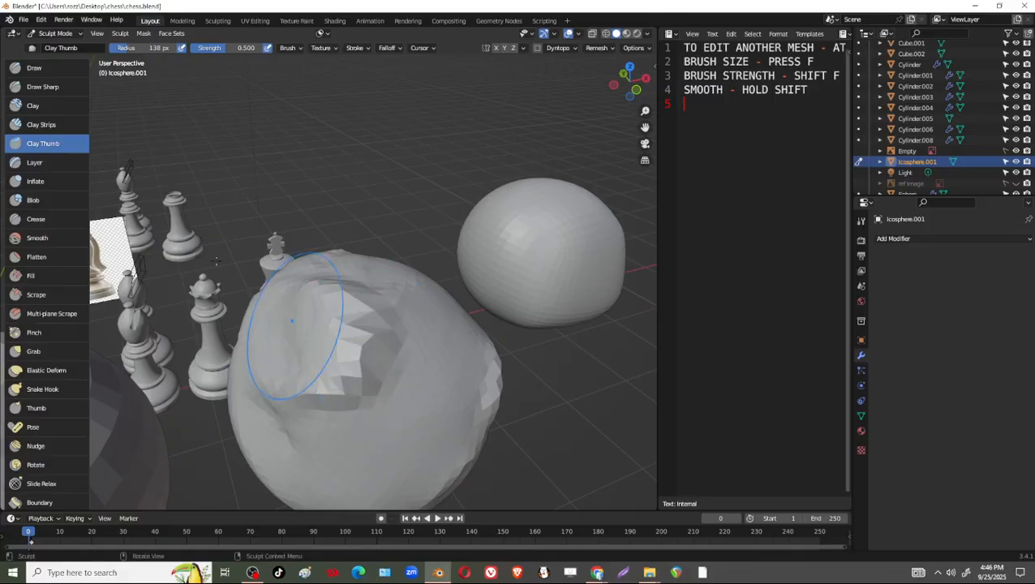
Switch to the Layer brush and lay raised strokes across the ico sphere at strength 1.000 and radius 138 px.
left_click(49, 163)
middle_click_drag(299, 342, 248, 354)
mouse_move(248, 354)
left_mouse_down()
mouse_move(274, 337)
mouse_move(300, 354)
left_mouse_up()
middle_click_drag(300, 354, 266, 349)
left_click_drag(266, 340, 293, 328)
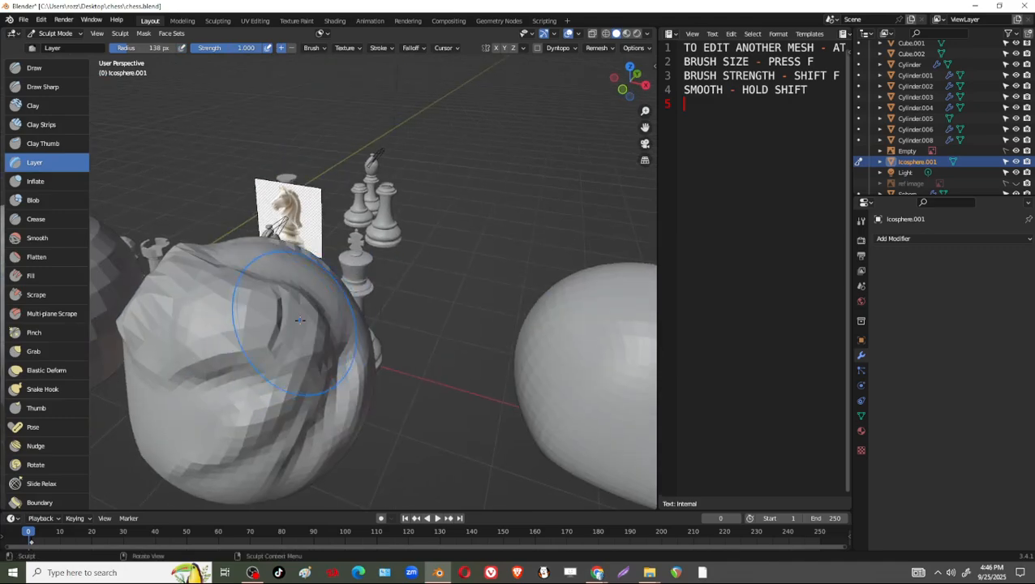
mouse_move(302, 333)
middle_mouse_down()
mouse_move(273, 351)
mouse_move(235, 341)
middle_mouse_up()
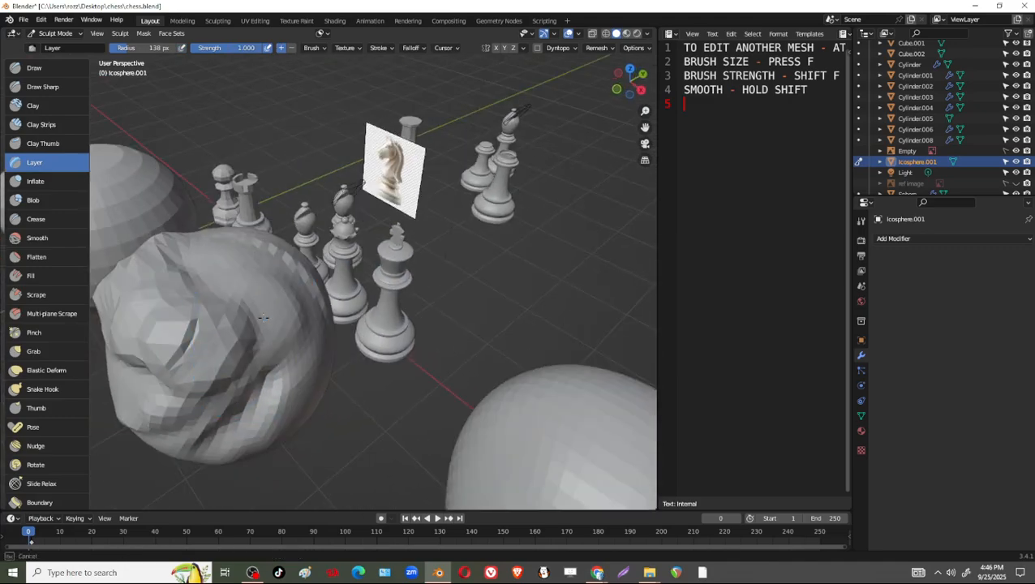
Switch to the Inflate brush and swell the creased areas of the ico sphere at strength 0.500.
left_click(55, 185)
left_click_drag(281, 302, 273, 316)
mouse_move(273, 315)
middle_mouse_down()
mouse_move(263, 311)
mouse_move(328, 327)
mouse_move(358, 311)
mouse_move(381, 399)
mouse_move(439, 361)
mouse_move(300, 389)
middle_mouse_up()
mouse_move(196, 323)
middle_mouse_down()
mouse_move(295, 348)
mouse_move(308, 265)
middle_mouse_up()
left_click_drag(322, 271, 264, 279)
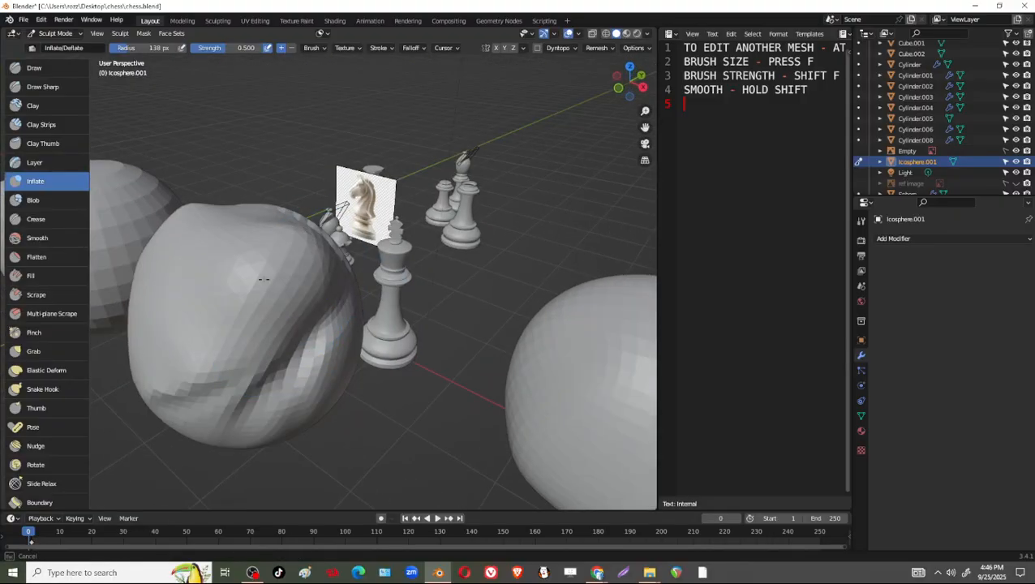
mouse_move(286, 274)
middle_mouse_down()
mouse_move(381, 265)
mouse_move(333, 303)
mouse_move(293, 307)
mouse_move(319, 314)
mouse_move(227, 314)
middle_mouse_up()
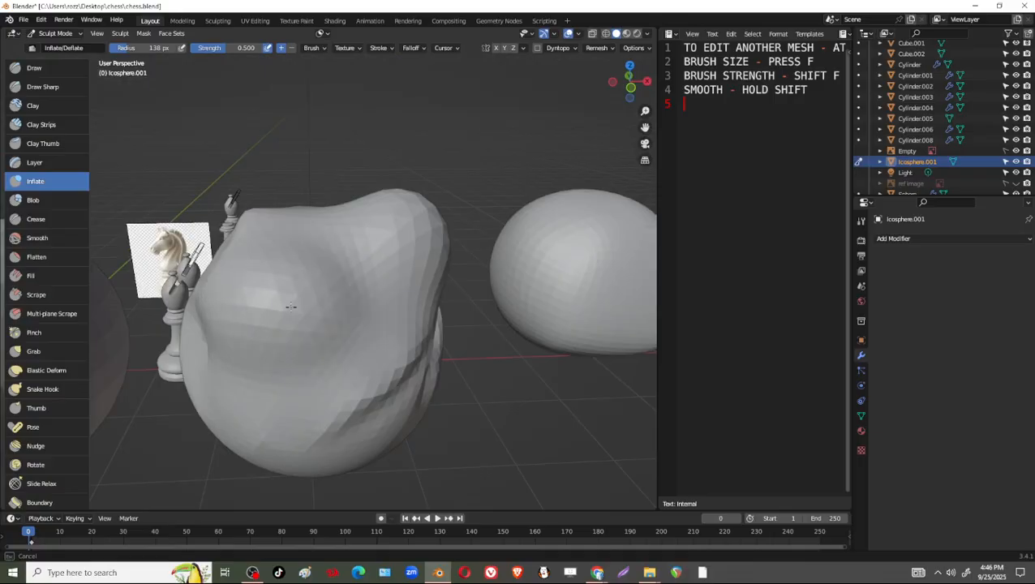
mouse_move(291, 306)
middle_mouse_down()
mouse_move(289, 323)
mouse_move(55, 249)
middle_mouse_up()
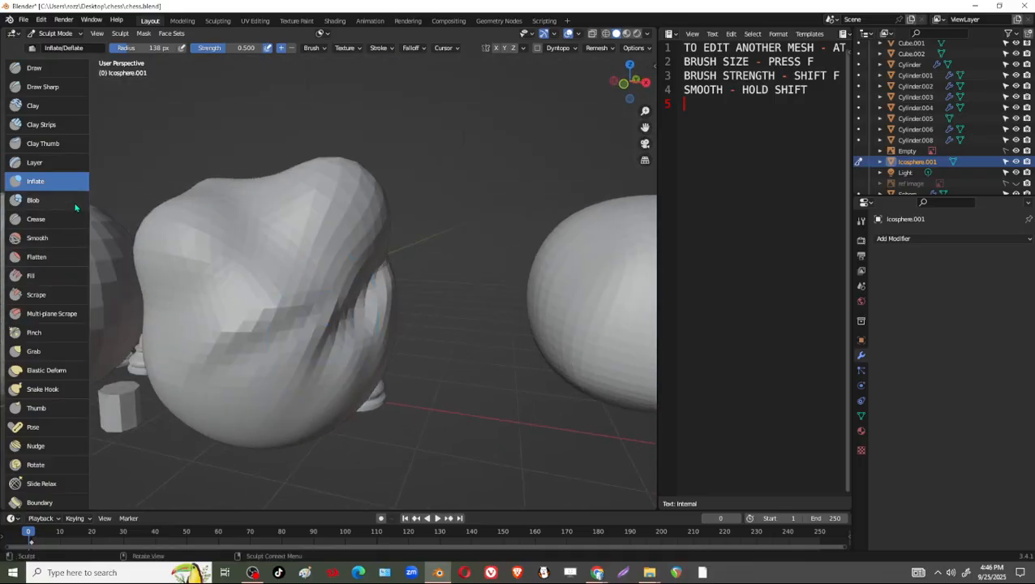
Switch to the Blob brush and push out rounded bulges on the front of the ico sphere.
left_click(75, 205)
mouse_move(319, 300)
left_mouse_down()
mouse_move(267, 298)
mouse_move(280, 322)
mouse_move(292, 322)
left_mouse_up()
middle_click_drag(324, 309, 416, 346)
Switch to the Crease brush, reduce its radius to 35 px and cut creases between the bulges at strength 0.250.
left_click(39, 219)
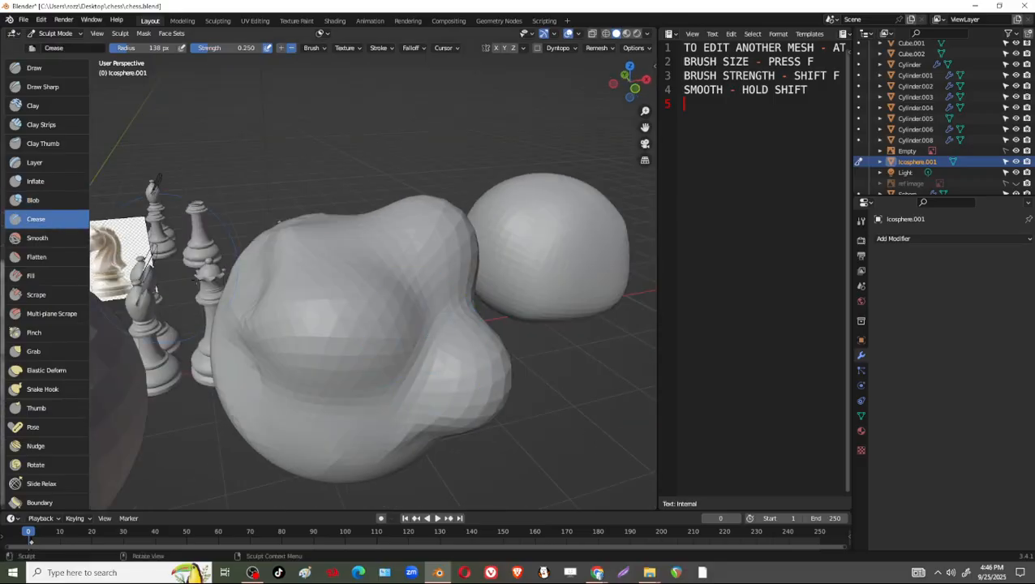
key("f")
left_click(358, 272)
middle_click_drag(446, 333, 297, 261)
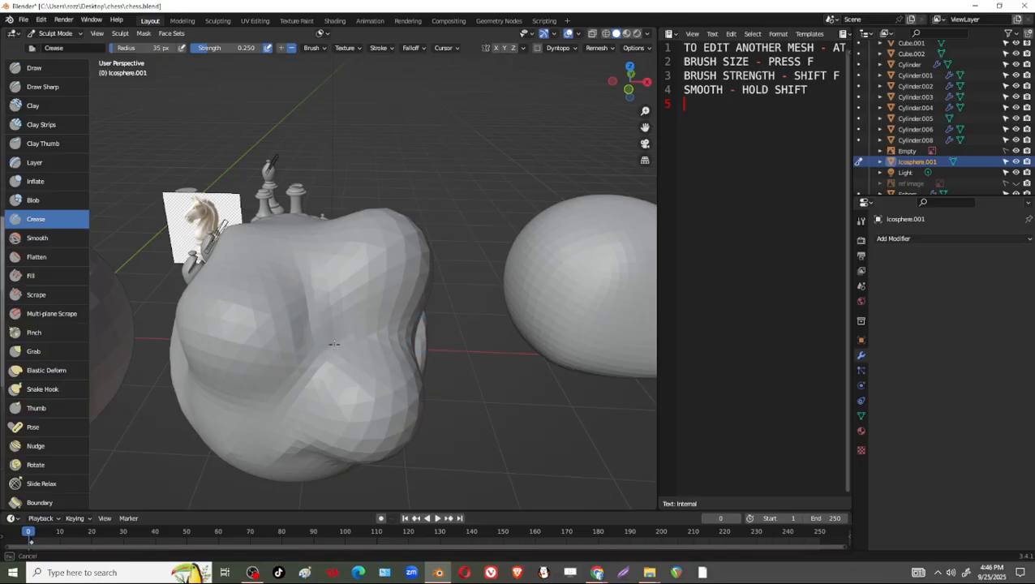
left_click_drag(307, 341, 288, 367)
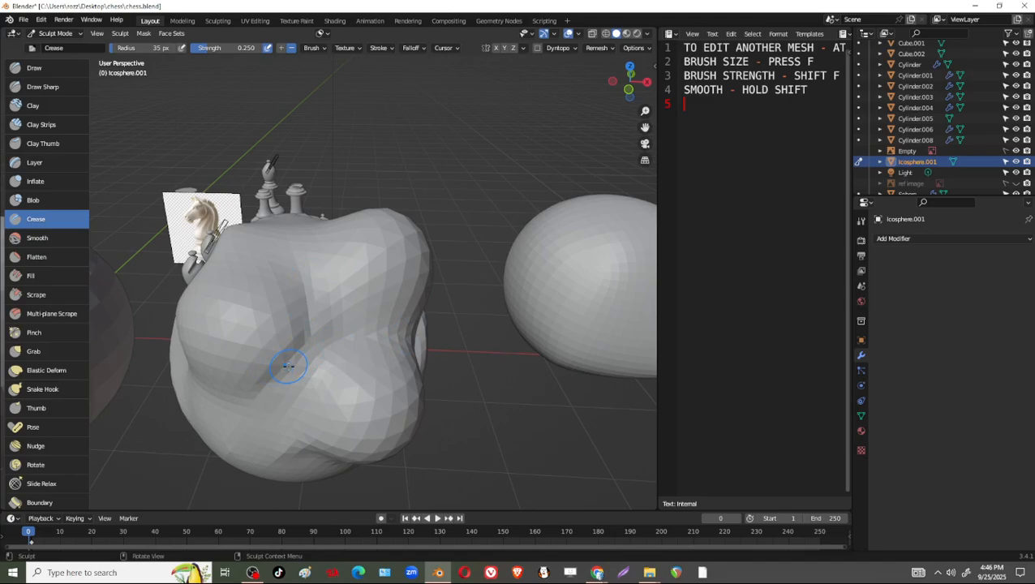
Switch to the Smooth brush, enlarge its radius to 152 px and smooth the creased bulges at strength 0.700.
left_click(38, 238)
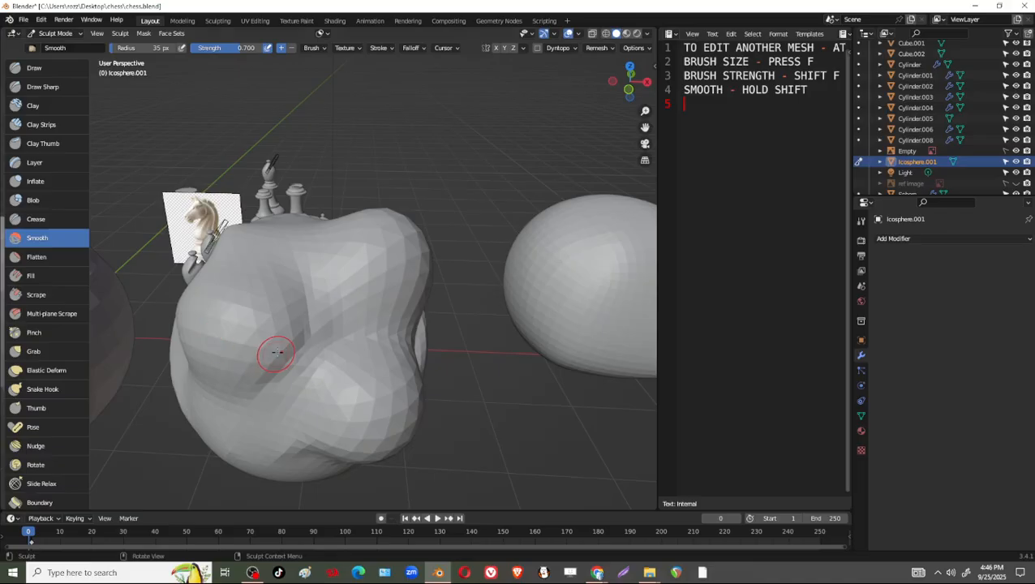
key("f")
left_click(339, 343)
mouse_move(337, 341)
left_mouse_down()
mouse_move(340, 384)
mouse_move(402, 348)
mouse_move(380, 307)
mouse_move(289, 312)
mouse_move(273, 333)
left_mouse_up()
middle_click_drag(323, 300, 309, 323)
left_click_drag(310, 323, 335, 316)
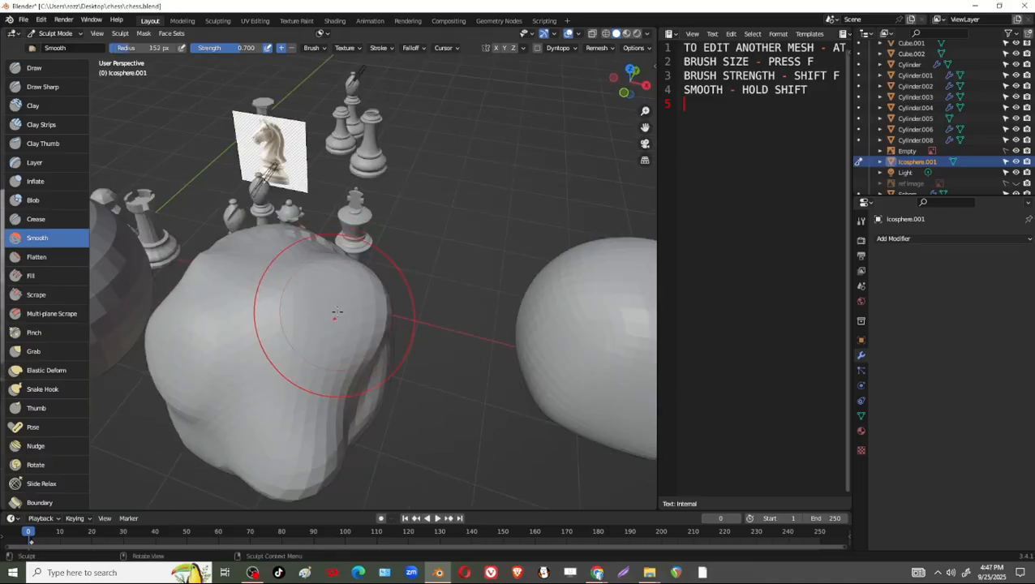
Switch to the Flatten brush and level the bulging front of the ico sphere at strength 0.500.
left_click(37, 256)
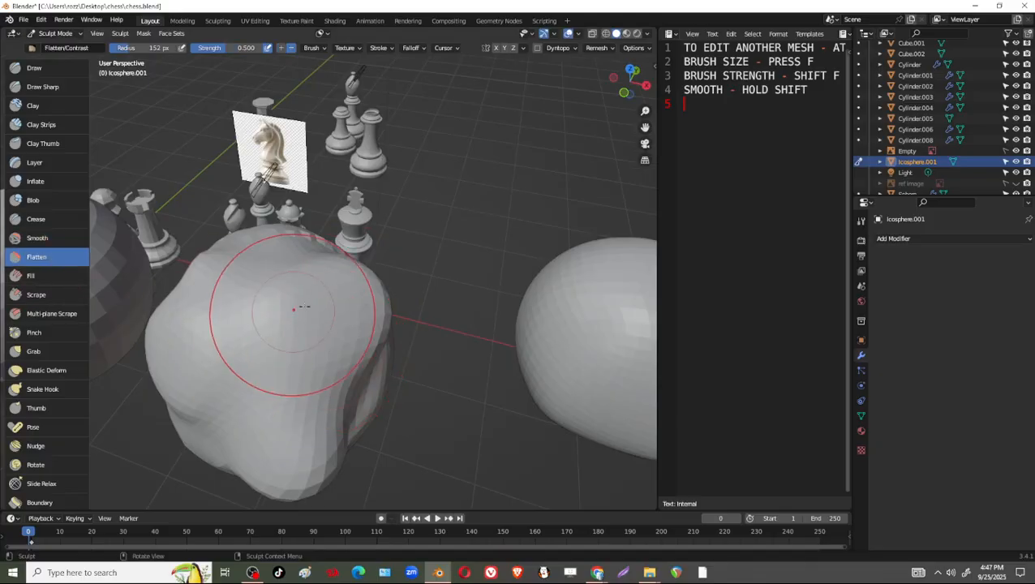
mouse_move(300, 388)
middle_mouse_down()
mouse_move(335, 265)
mouse_move(216, 308)
middle_mouse_up()
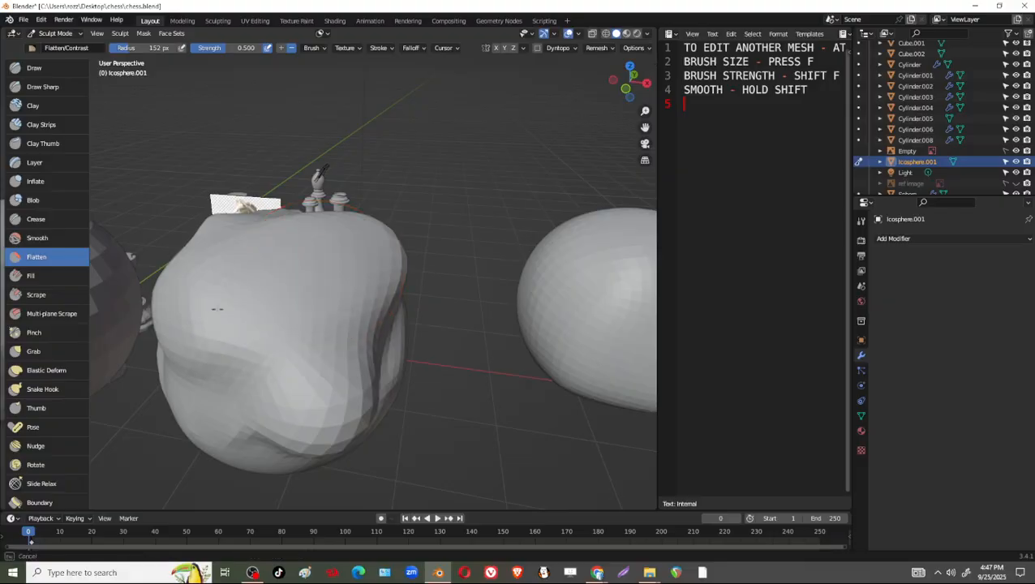
middle_click_drag(272, 255, 268, 216)
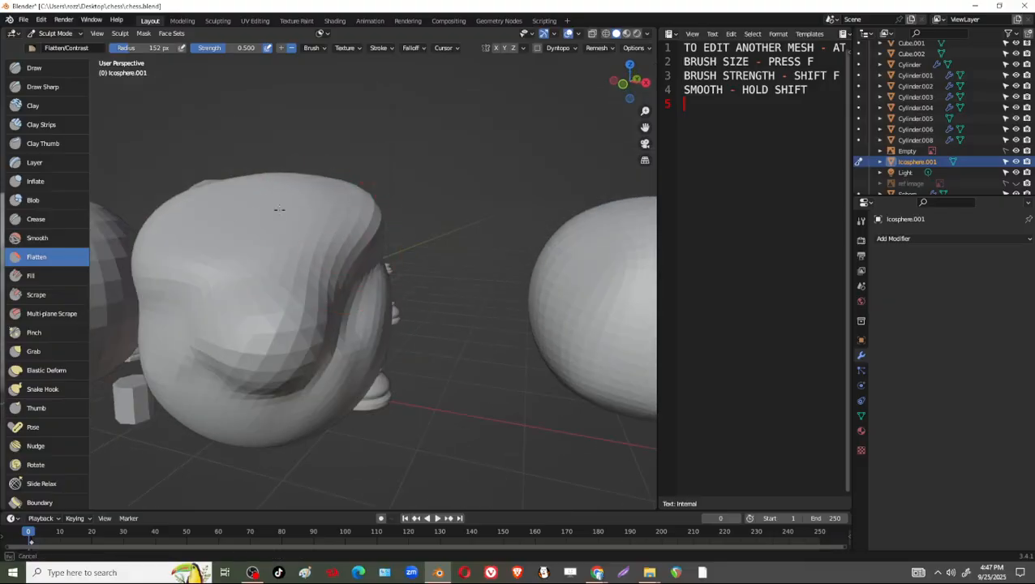
Switch to the Fill brush and fill the hollows on the ico sphere's front at strength 0.700.
left_click(33, 275)
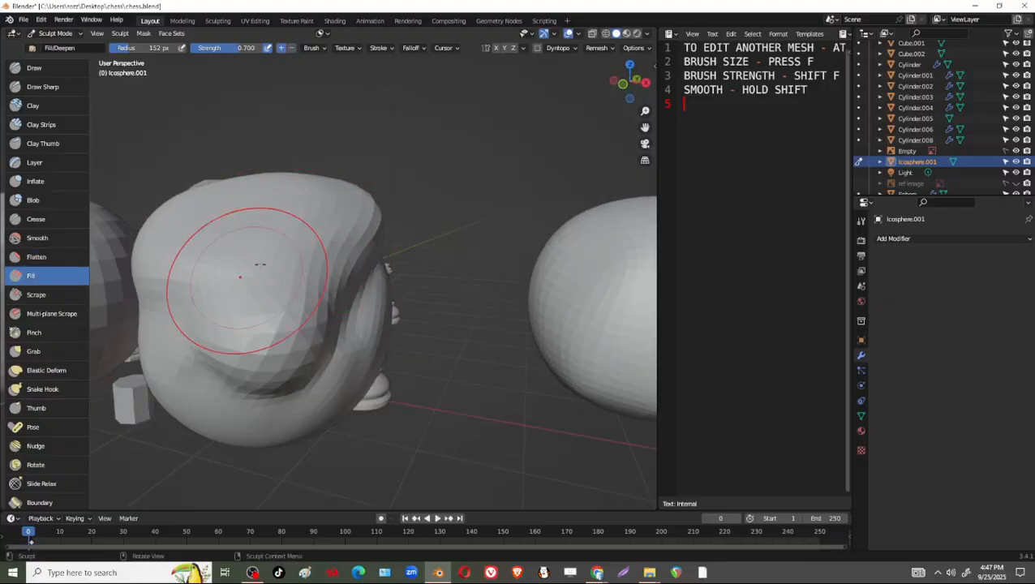
mouse_move(271, 261)
left_mouse_down()
mouse_move(326, 247)
mouse_move(272, 296)
mouse_move(304, 285)
left_mouse_up()
middle_click_drag(307, 284, 339, 231)
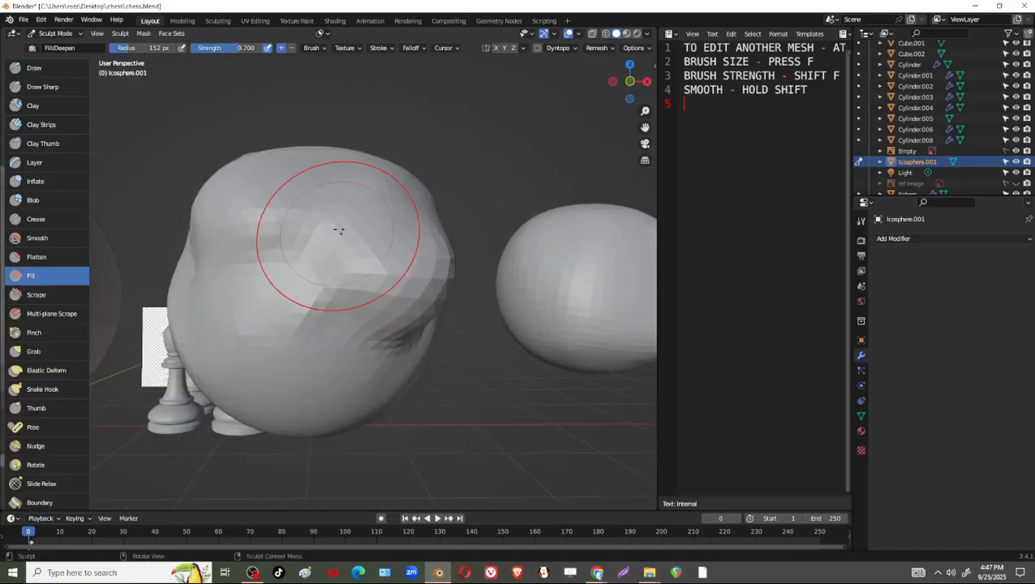
mouse_move(340, 230)
left_mouse_down()
mouse_move(243, 259)
mouse_move(289, 265)
mouse_move(347, 243)
mouse_move(261, 301)
mouse_move(281, 274)
left_mouse_up()
Scrape the ico sphere's upper front with the Scrape brush, then carve angled planes into it with the Multi-plane Scrape brush.
left_click(45, 296)
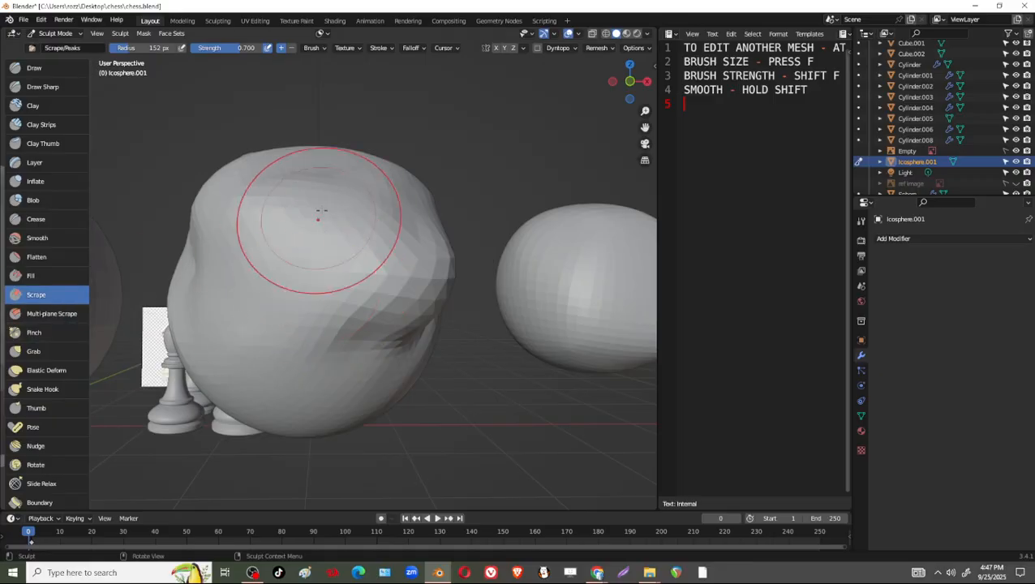
mouse_move(330, 213)
middle_mouse_down()
mouse_move(291, 286)
mouse_move(345, 302)
mouse_move(365, 323)
middle_mouse_up()
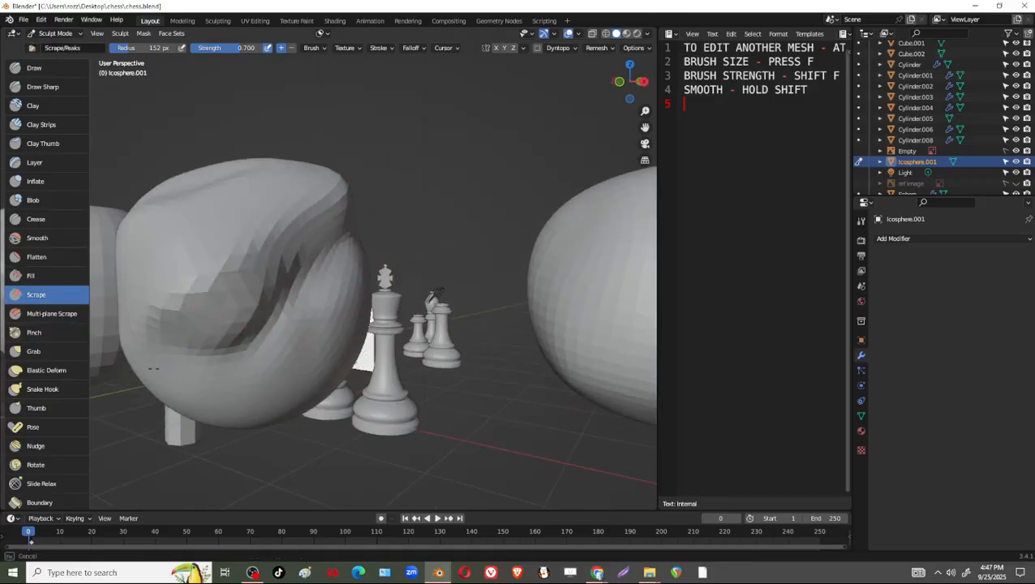
left_click(54, 312)
mouse_move(313, 201)
left_mouse_down()
mouse_move(243, 282)
mouse_move(242, 323)
mouse_move(237, 295)
left_mouse_up()
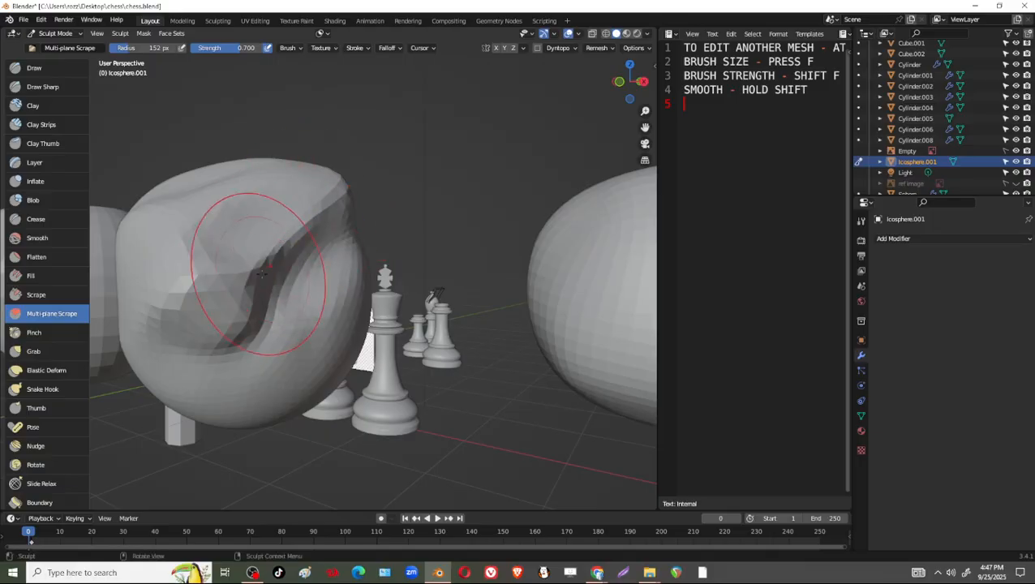
Switch past Pinch to the Grab brush, enlarge its radius to 224 px and pull the ico sphere's upper side outward.
left_click(34, 332)
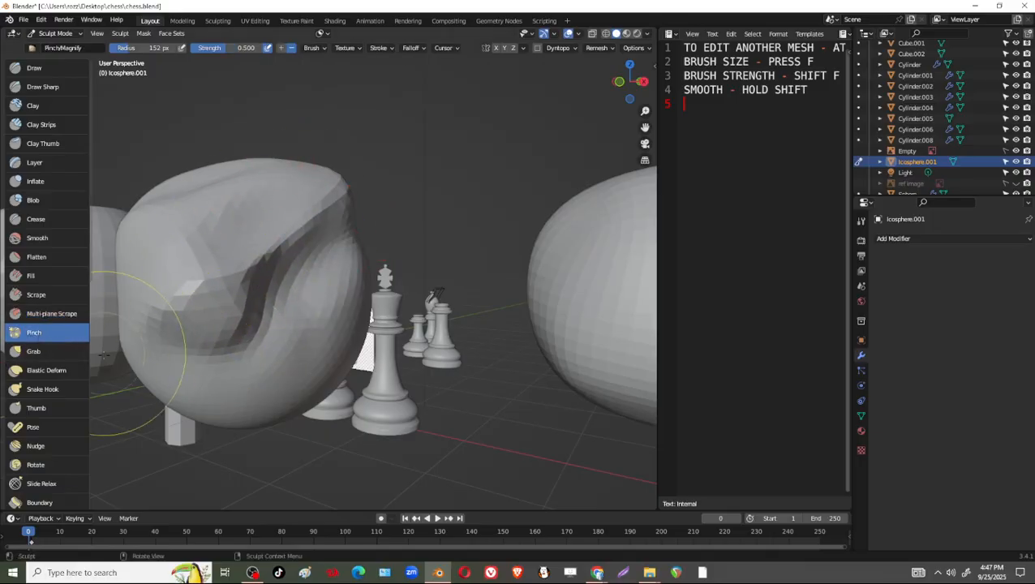
left_click(33, 352)
middle_click_drag(261, 238, 319, 293)
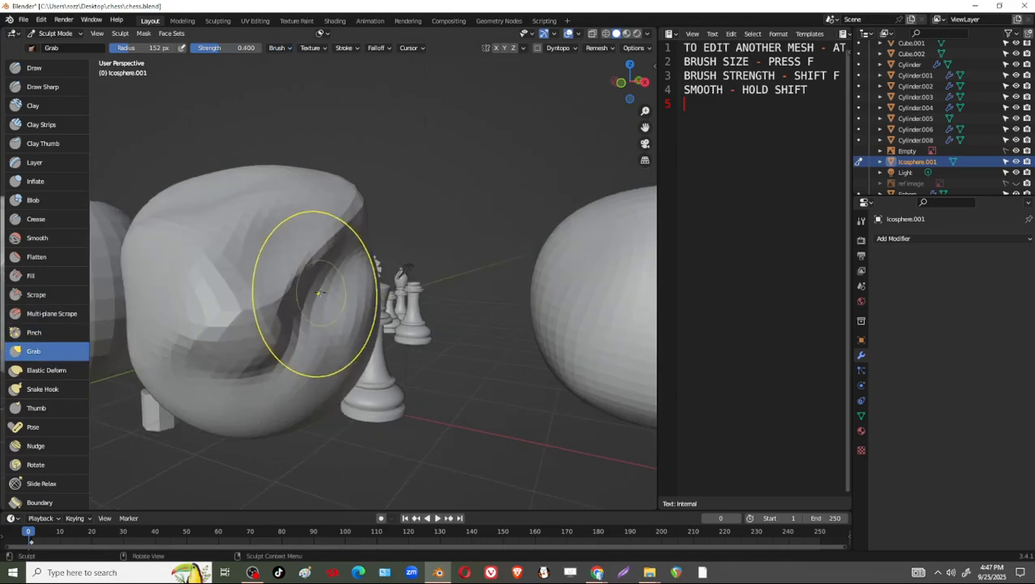
key("f")
left_click(358, 300)
left_click_drag(307, 235, 463, 248)
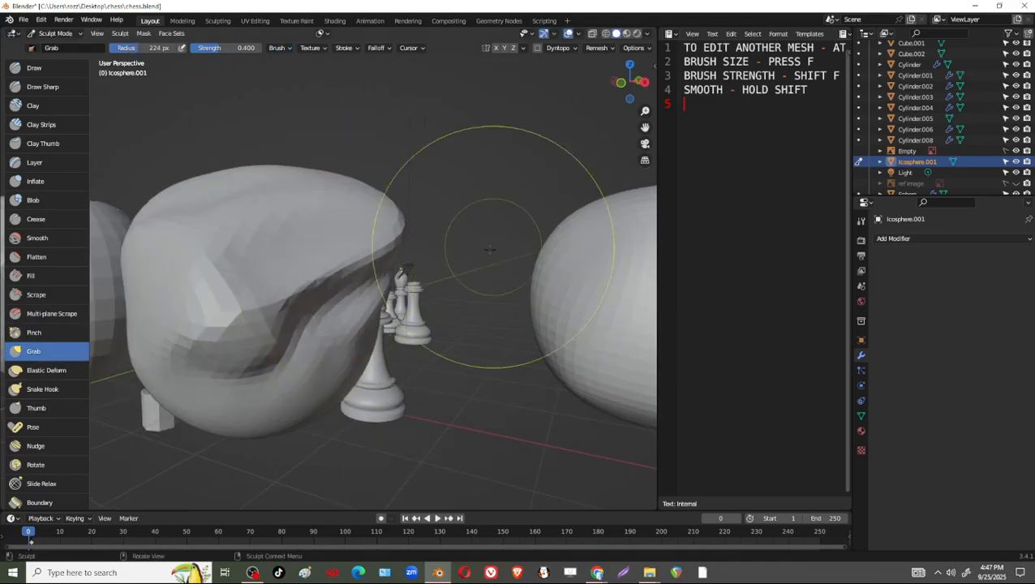
Switch to the Elastic Deform brush, set its radius to 148 px and stretch the ico sphere's front and folded side at strength 0.500.
left_click(46, 370)
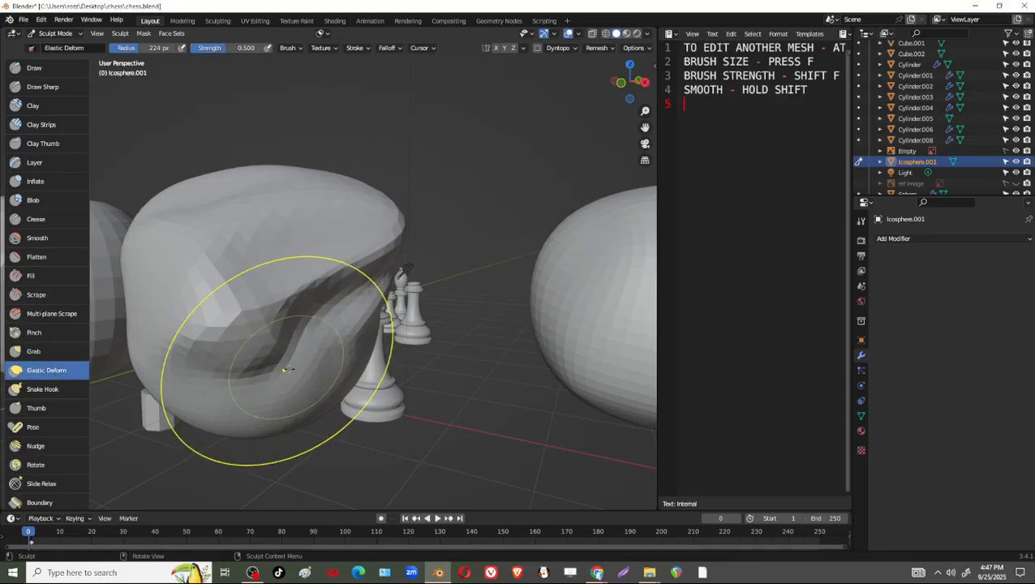
middle_click_drag(280, 324, 293, 451)
key("f")
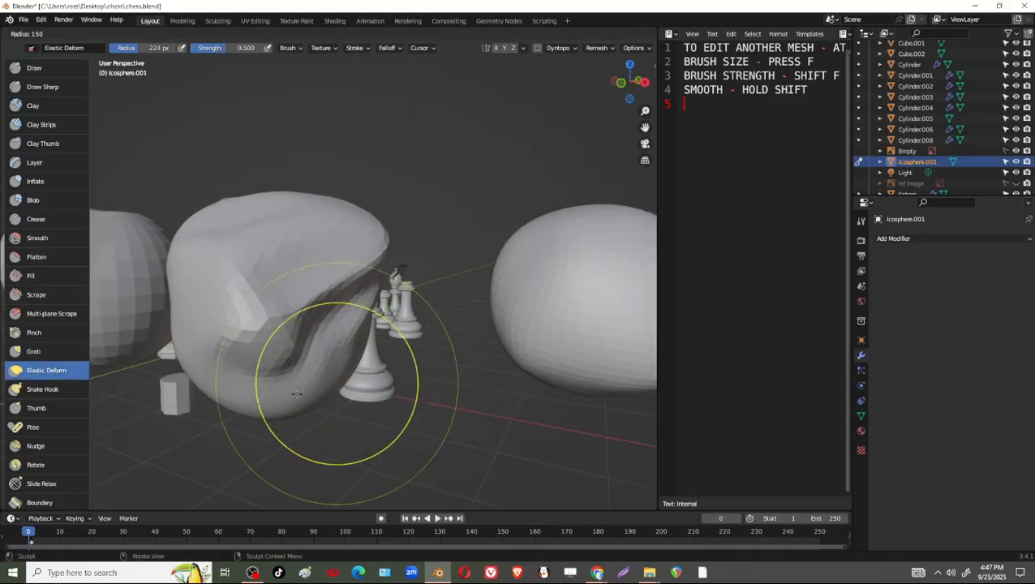
left_click(297, 381)
left_click_drag(314, 362, 369, 401)
middle_click_drag(369, 401, 382, 373)
left_click_drag(379, 372, 315, 379)
left_click_drag(357, 264, 386, 241)
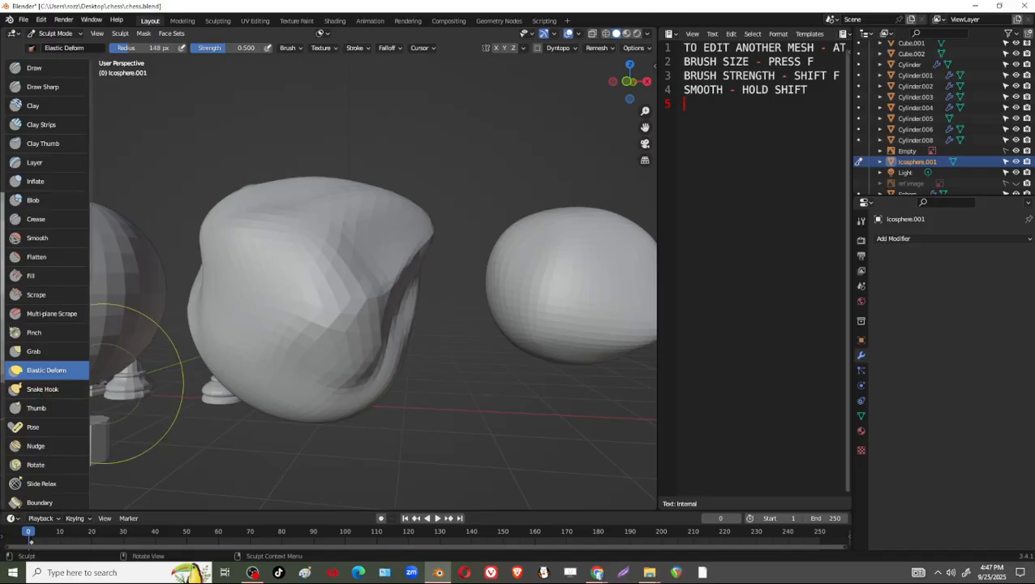
left_click_drag(317, 288, 332, 290)
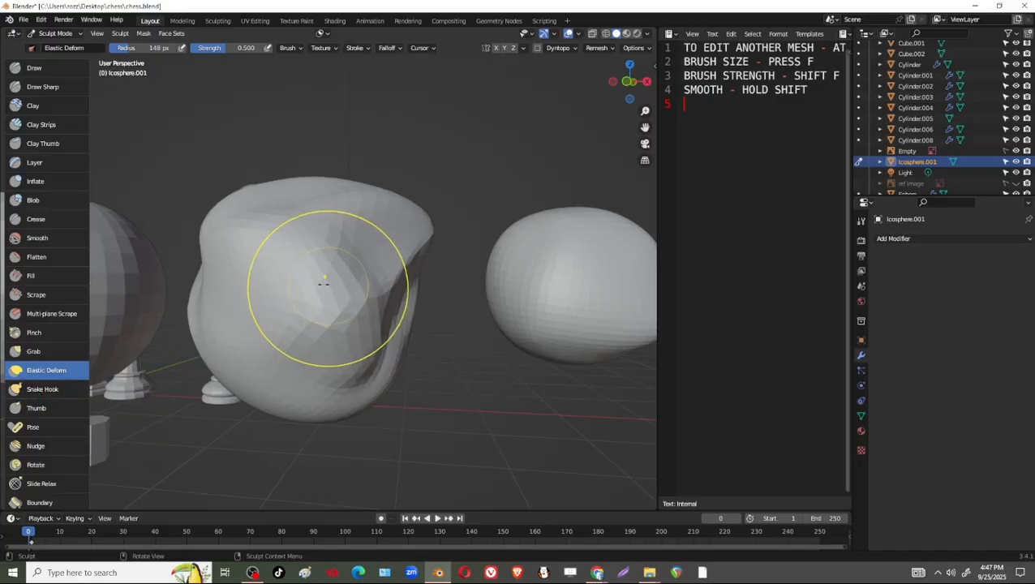
left_click_drag(416, 279, 399, 261)
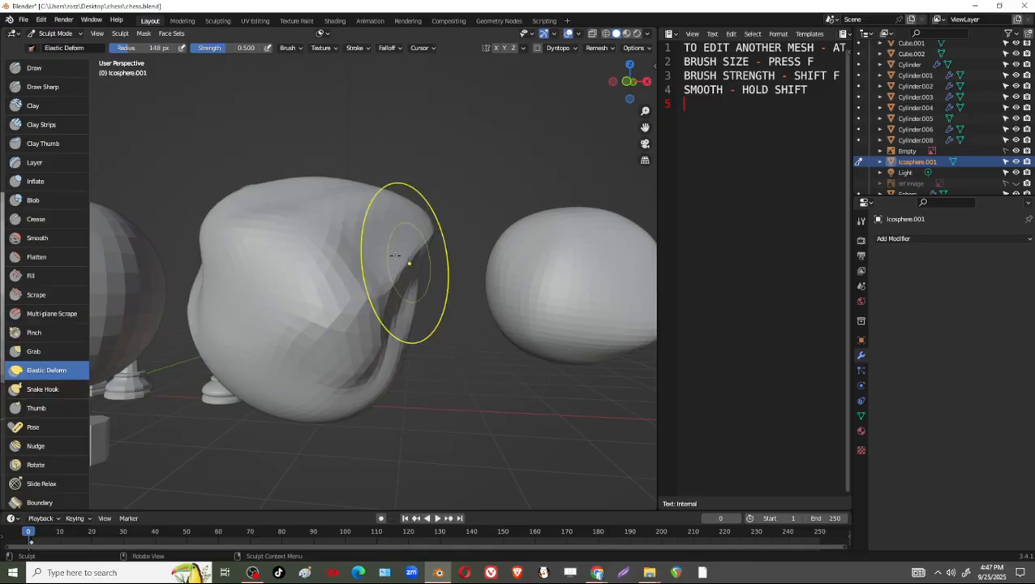
Switch to the Snake Hook brush and pull four long spikes out of the ico sphere, two upward and two downward.
left_click(43, 388)
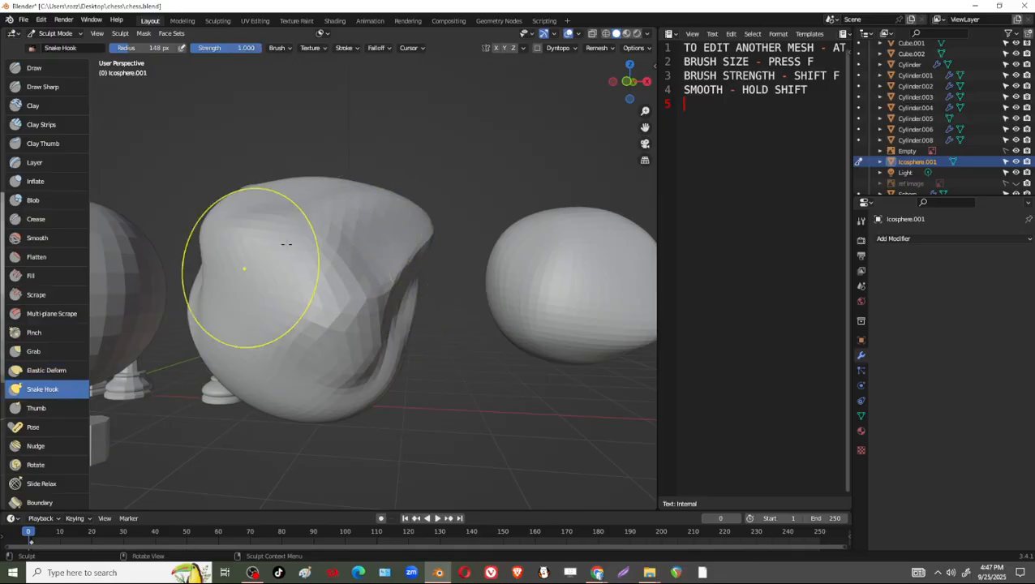
left_click_drag(362, 213, 519, 96)
left_click_drag(347, 208, 154, 114)
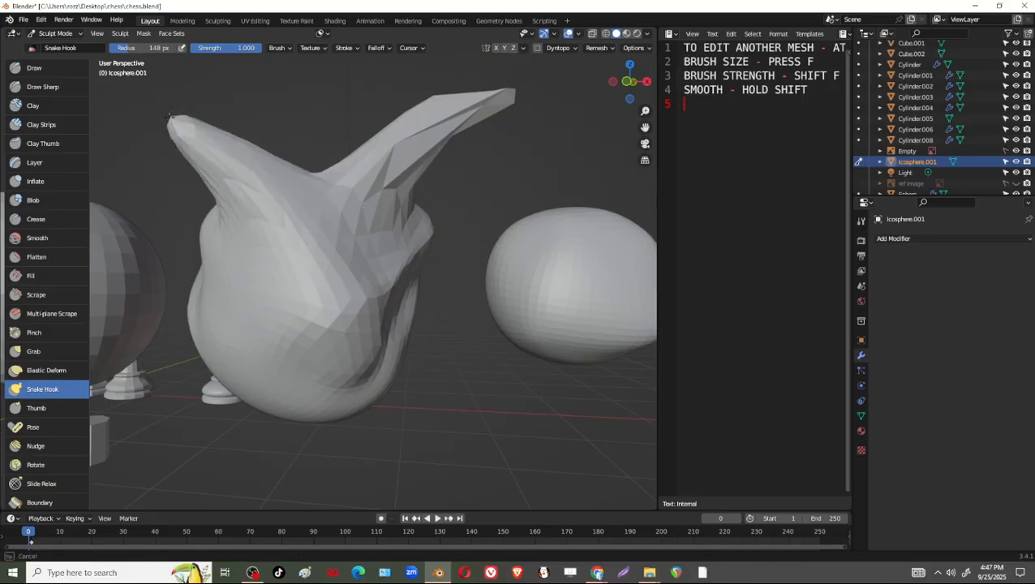
left_click_drag(358, 324, 481, 391)
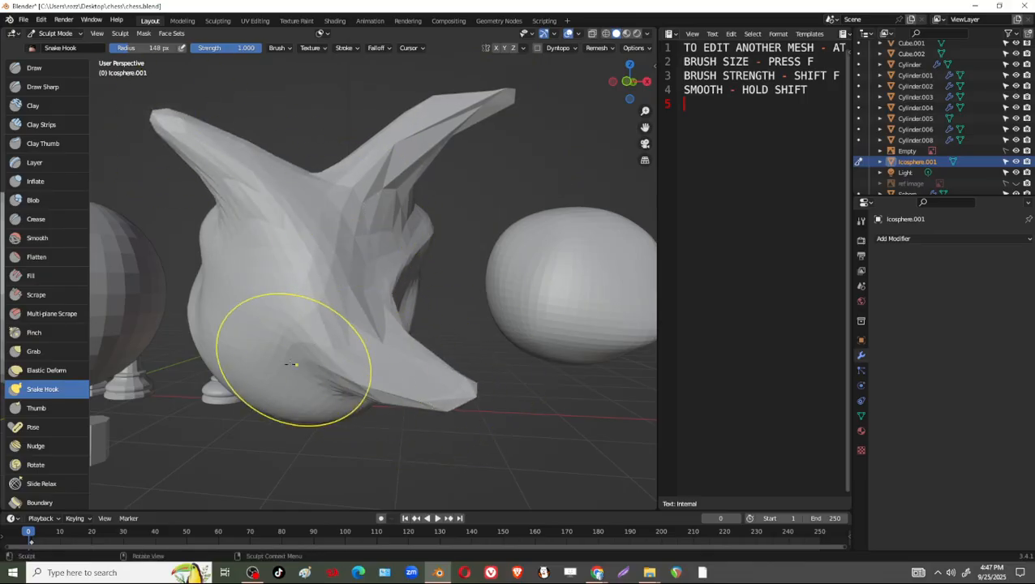
mouse_move(294, 362)
left_mouse_down()
mouse_move(243, 446)
mouse_move(262, 467)
left_mouse_up()
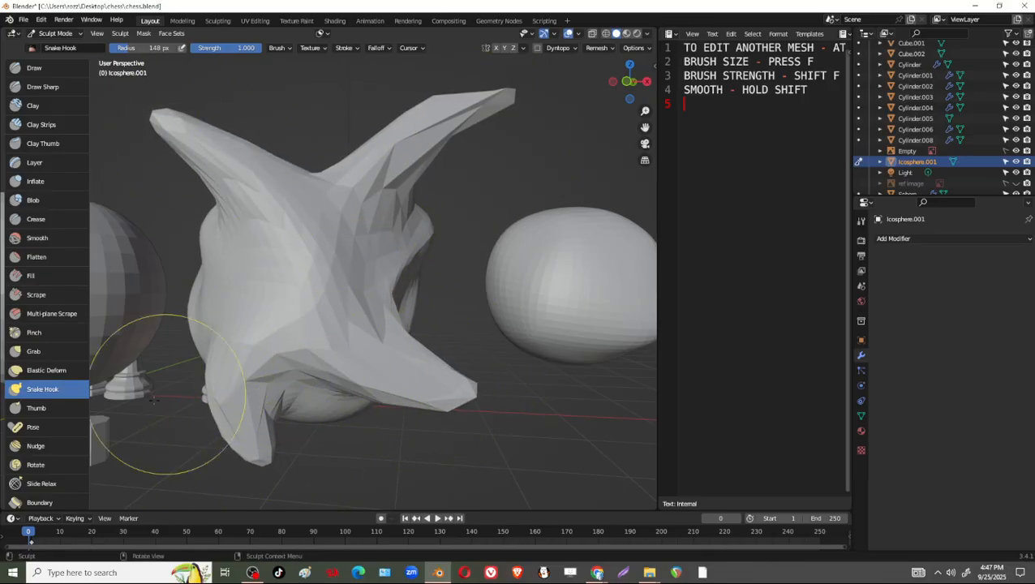
Switch to the Thumb brush and push the surface around the four spikes at strength 0.500.
left_click(36, 408)
mouse_move(279, 311)
left_mouse_down()
mouse_move(249, 314)
mouse_move(264, 318)
left_mouse_up()
left_click_drag(375, 309, 412, 215)
mouse_move(426, 174)
left_mouse_down()
mouse_move(391, 250)
mouse_move(302, 347)
mouse_move(401, 355)
mouse_move(365, 375)
mouse_move(381, 262)
left_mouse_up()
mouse_move(428, 393)
middle_mouse_down()
mouse_move(451, 311)
mouse_move(442, 290)
middle_mouse_up()
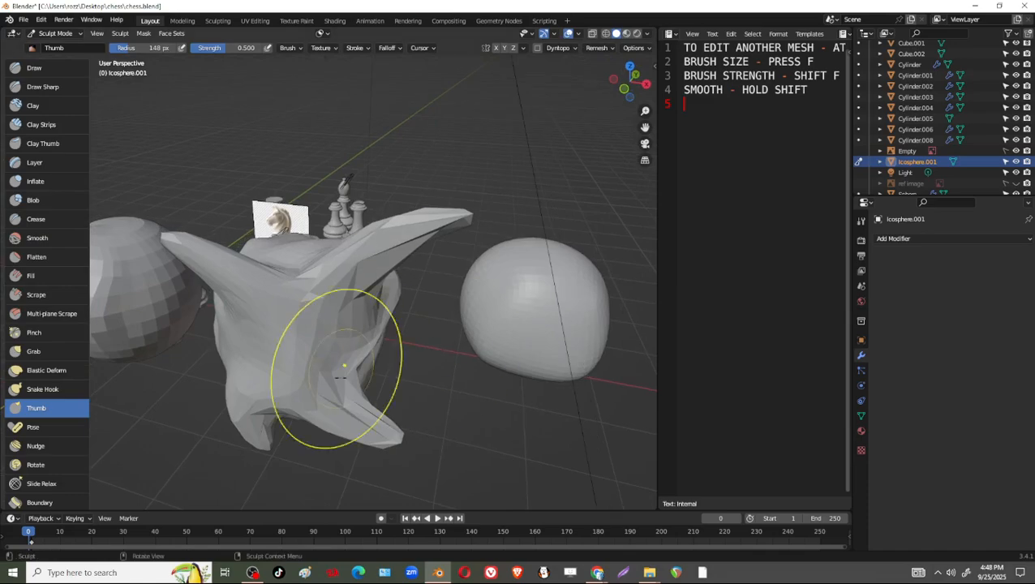
Soften the faceted surface and spikes of the ico sphere with broad strokes across its front.
scroll(335, 370, "down", 4)
mouse_move(335, 370)
middle_mouse_down()
mouse_move(345, 391)
mouse_move(379, 342)
middle_mouse_up()
mouse_move(380, 295)
left_mouse_down("shift")
mouse_move(321, 363)
mouse_move(381, 252)
mouse_move(374, 280)
left_mouse_up("shift")
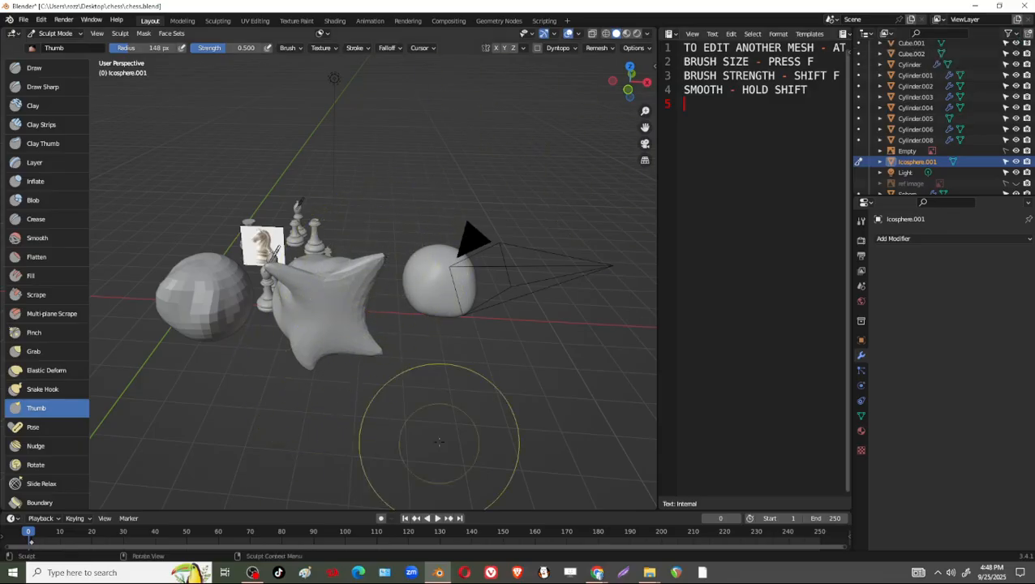
scroll(346, 313, "up", 5)
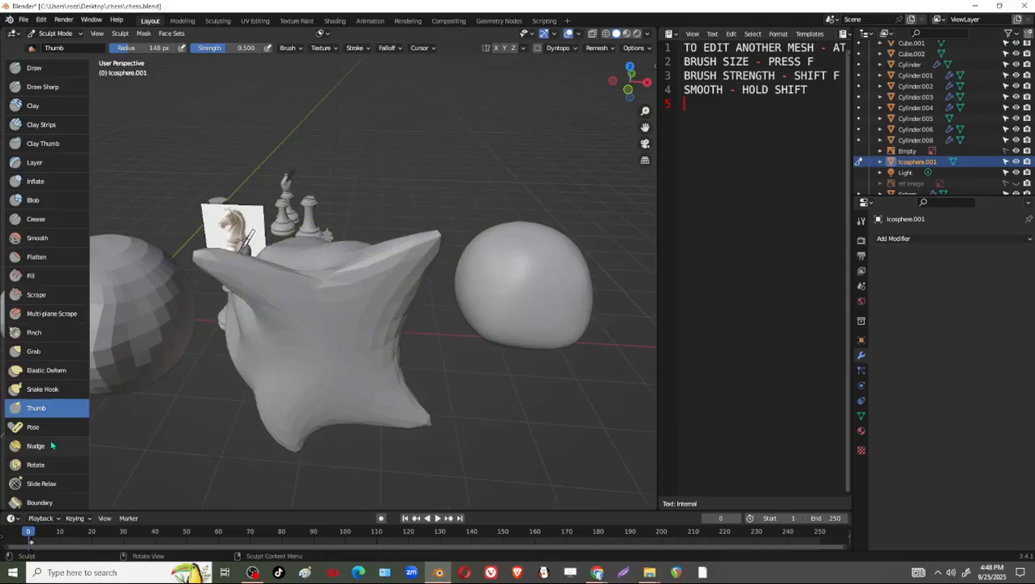
scroll(58, 482, "down", 2)
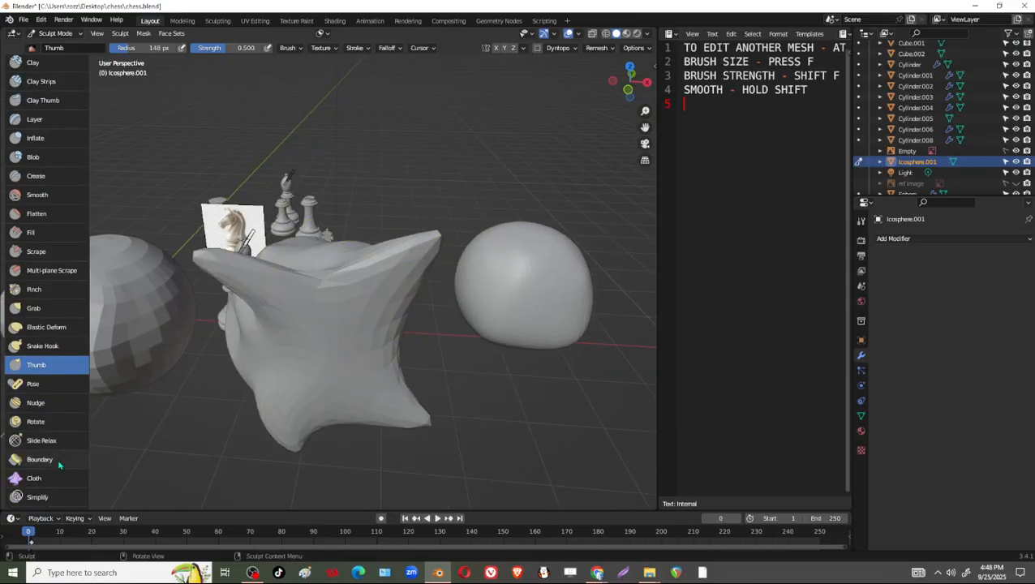
middle_click_drag(44, 438, 43, 372)
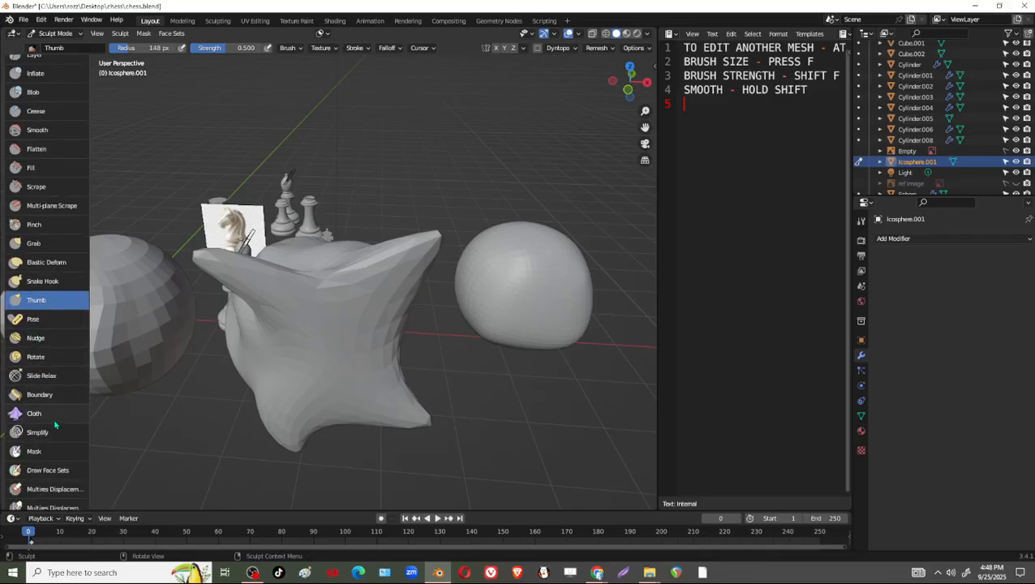
Push the ico sphere's front surface and upper spikes with the Thumb brush at radius 148 px and strength 0.500.
scroll(57, 422, "down", 2)
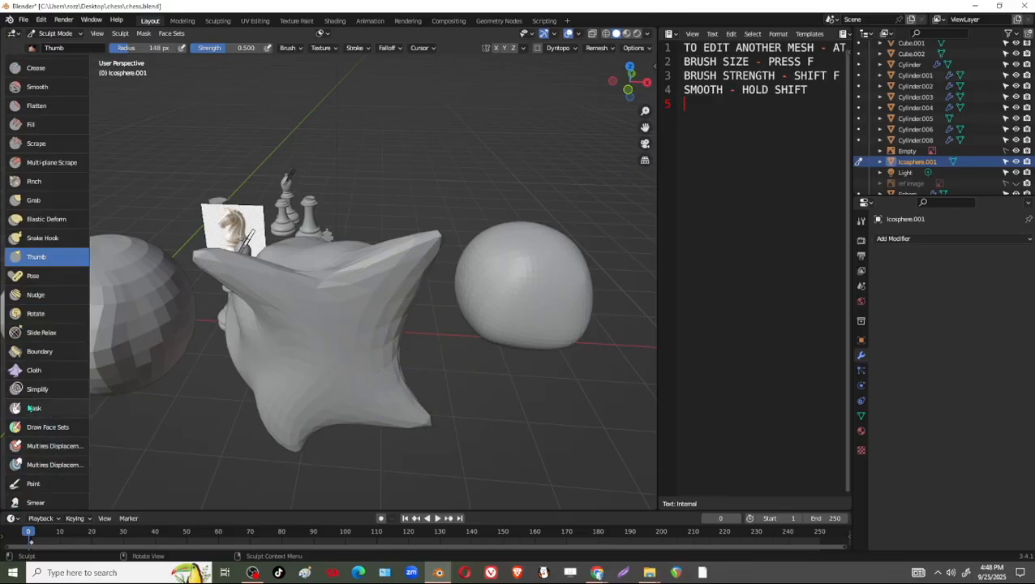
mouse_move(541, 224)
middle_mouse_down()
mouse_move(411, 309)
mouse_move(312, 347)
middle_mouse_up()
middle_click_drag(258, 370, 365, 335)
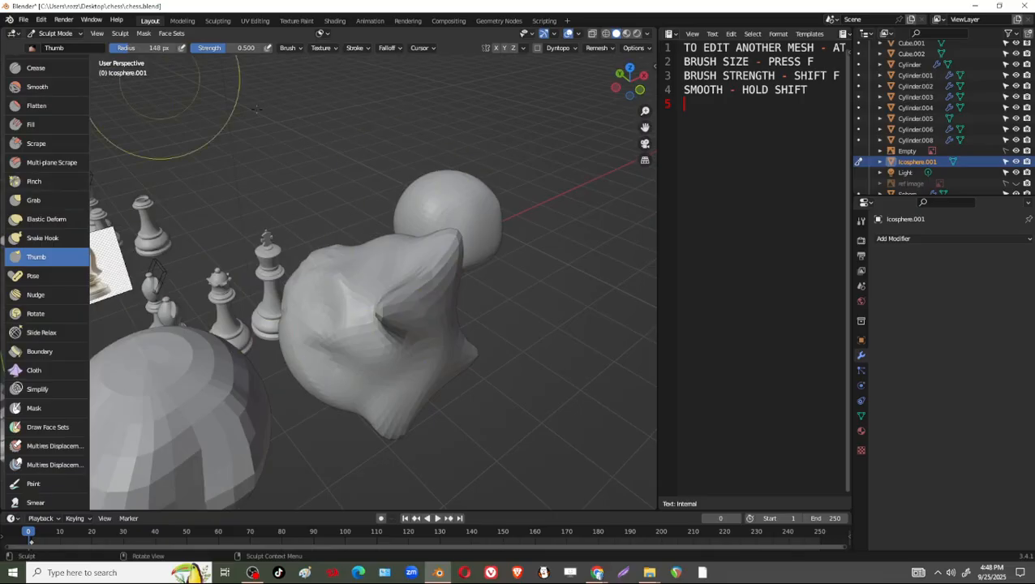
middle_click_drag(552, 313, 493, 335)
left_click_drag(312, 331, 209, 310)
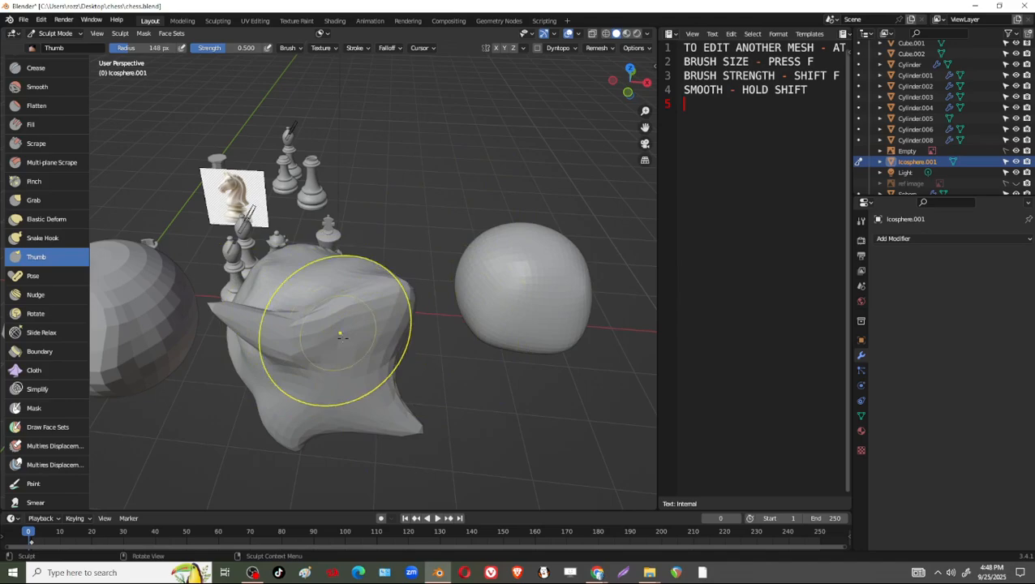
left_click_drag(347, 356, 296, 308)
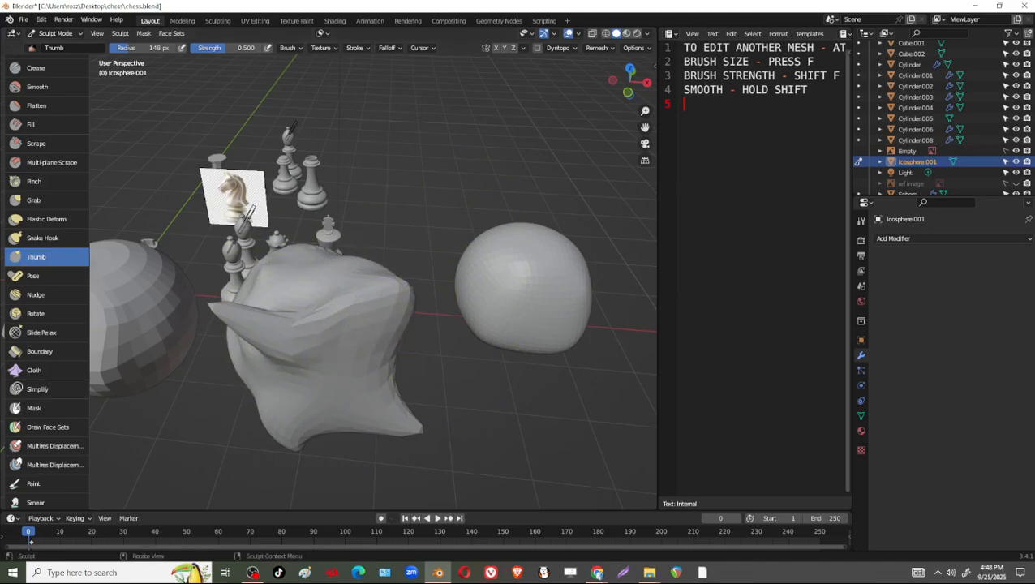
Add the lines "G - GRAB" and "D - DRAW" to the end of the shortcut notes.
key("alt+Tab")
type("G - GRAB")
key("Return")
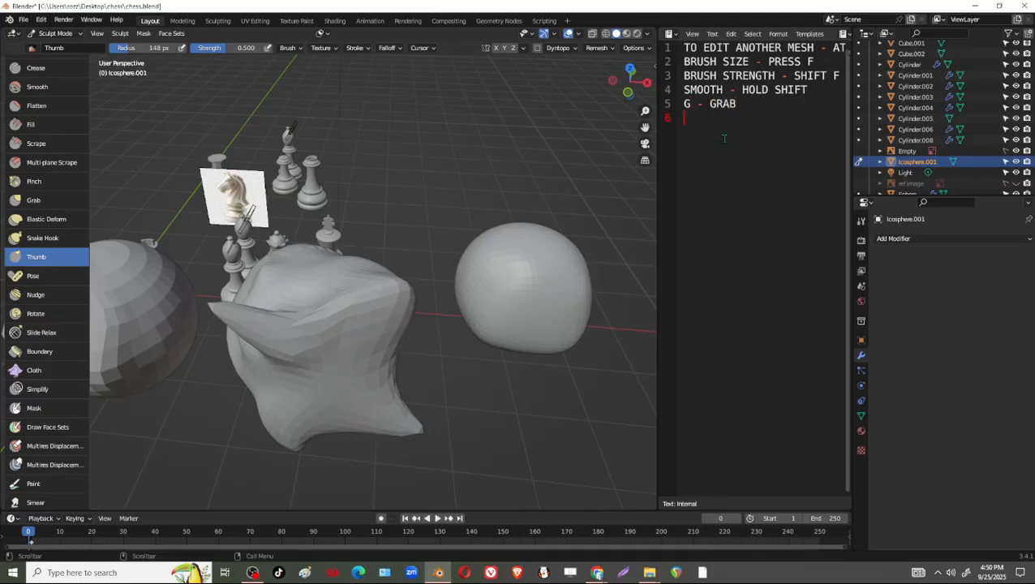
type("D - DRAW")
key("Return")
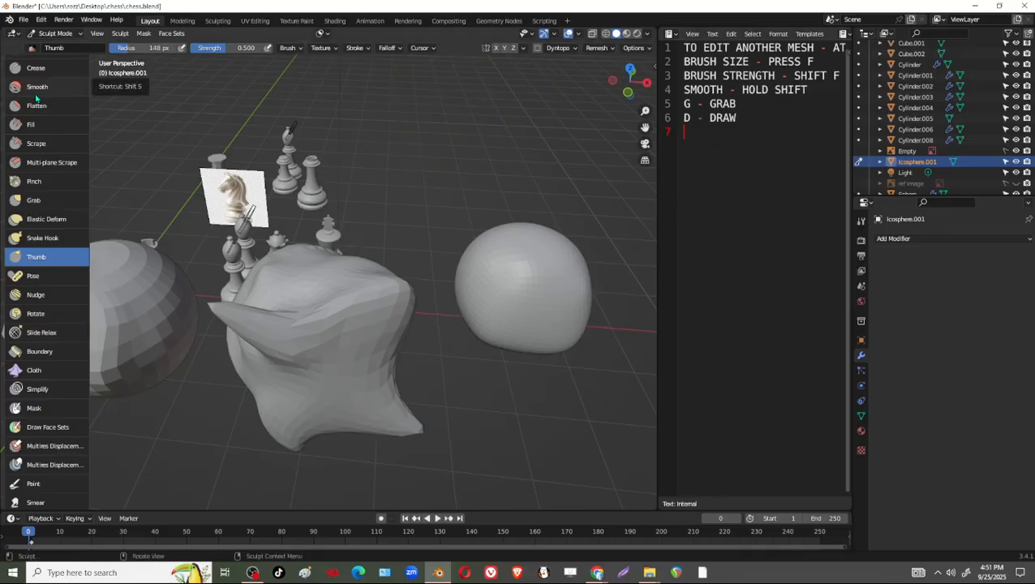
Add the lines "C - CLAY" and "I - INFLATE" below the draw shortcut in the notes.
scroll(60, 88, "up", 2)
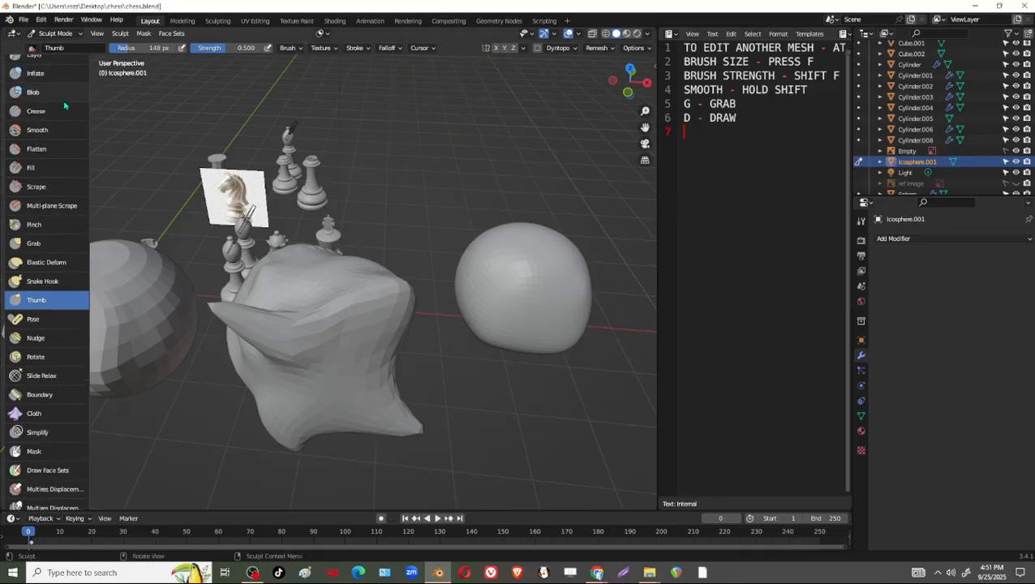
scroll(65, 146, "up", 2)
scroll(54, 162, "up", 3)
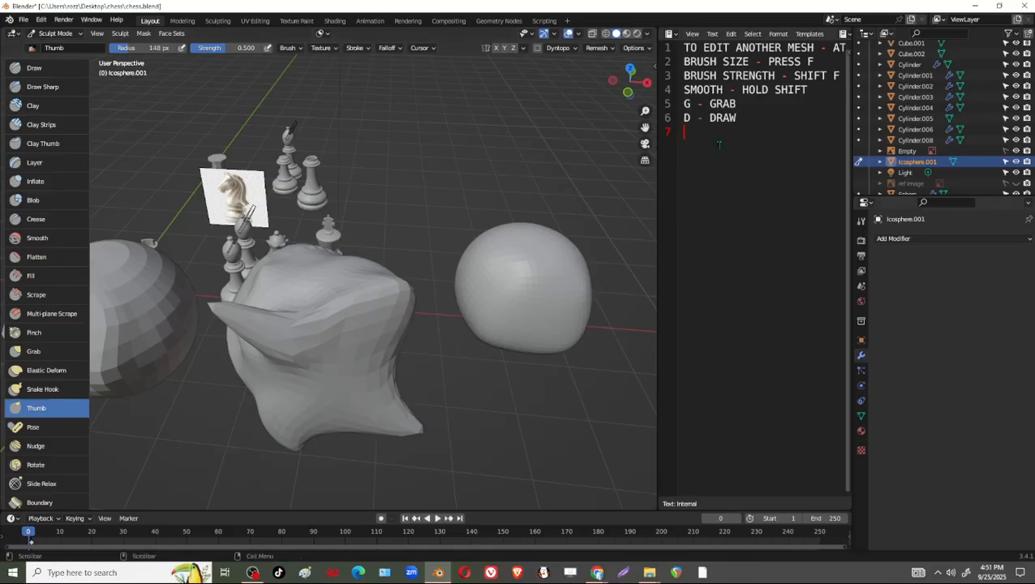
type("S")
key("BackSpace")
type("C - CLAY")
key("Return")
type("I - INFLATE")
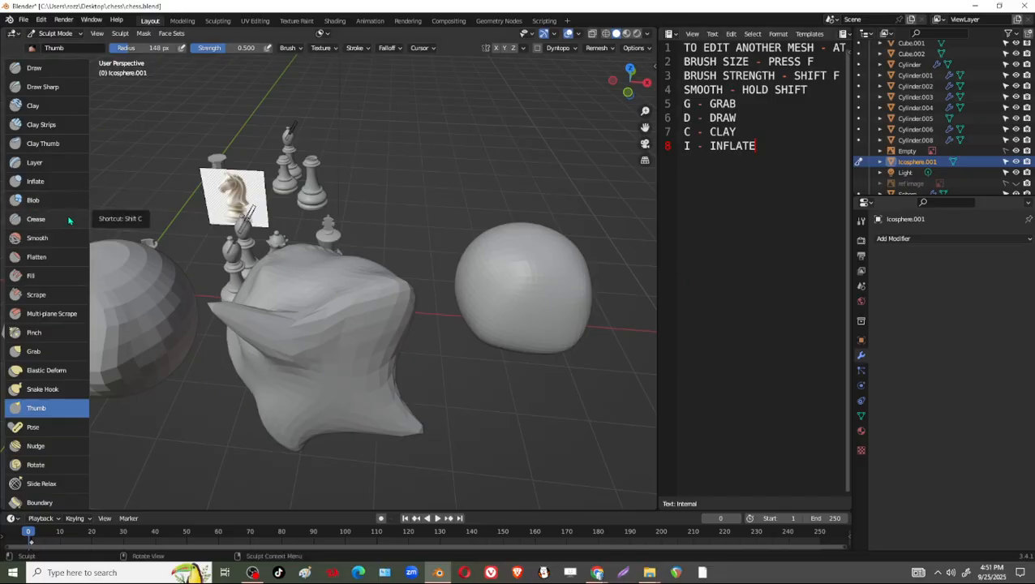
Insert the line "SHIFT C - CREASE" between the clay and inflate shortcuts in the notes.
left_click(754, 120)
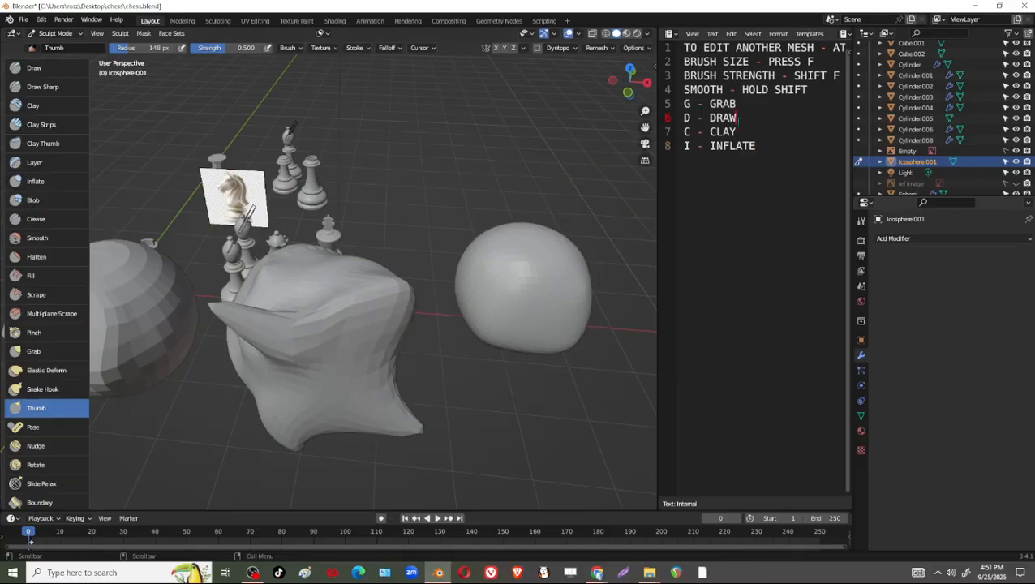
left_click(757, 134)
key("Return")
type("SHIFT")
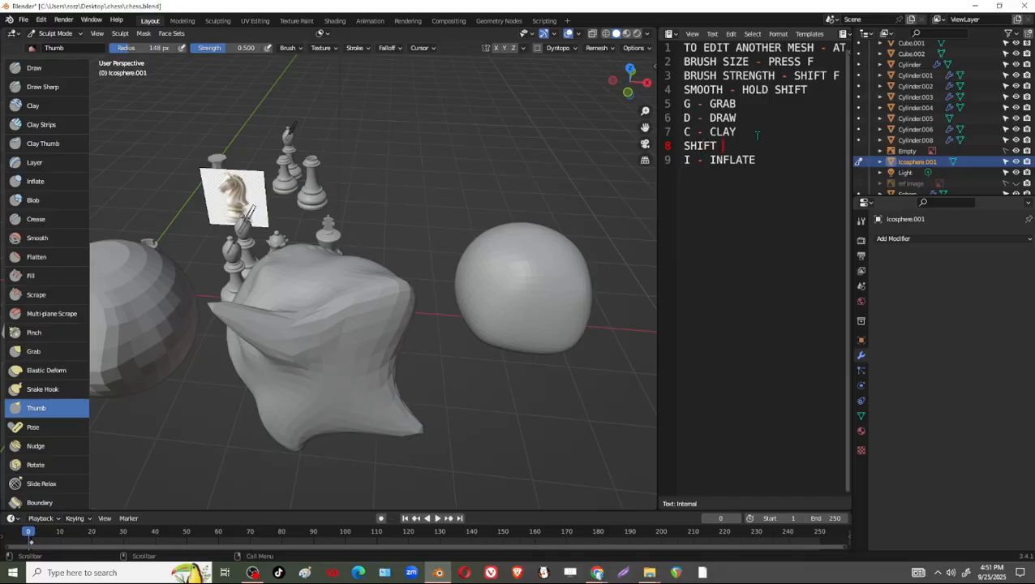
type(" C - CREASE")
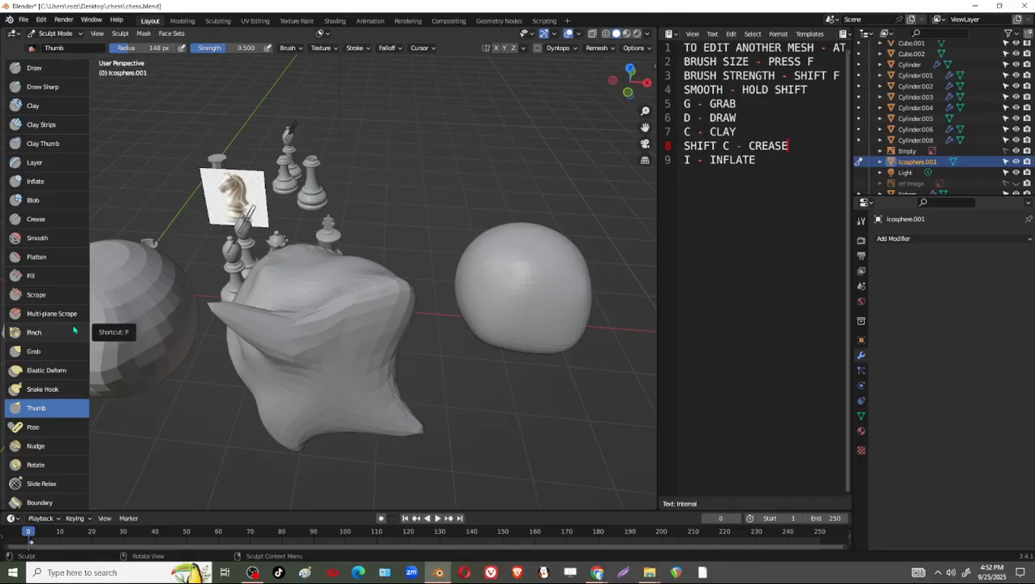
Add the lines "P - PINCH" and "K - SNAKE HOOK" below the inflate shortcut in the notes.
left_click(769, 162)
key("Return")
type("P")
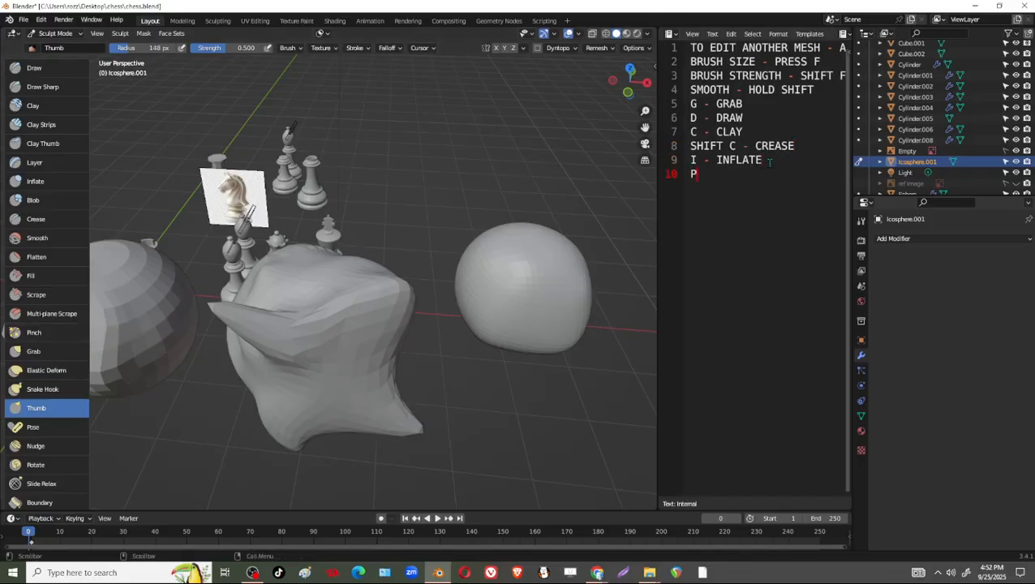
type(" - PINCH")
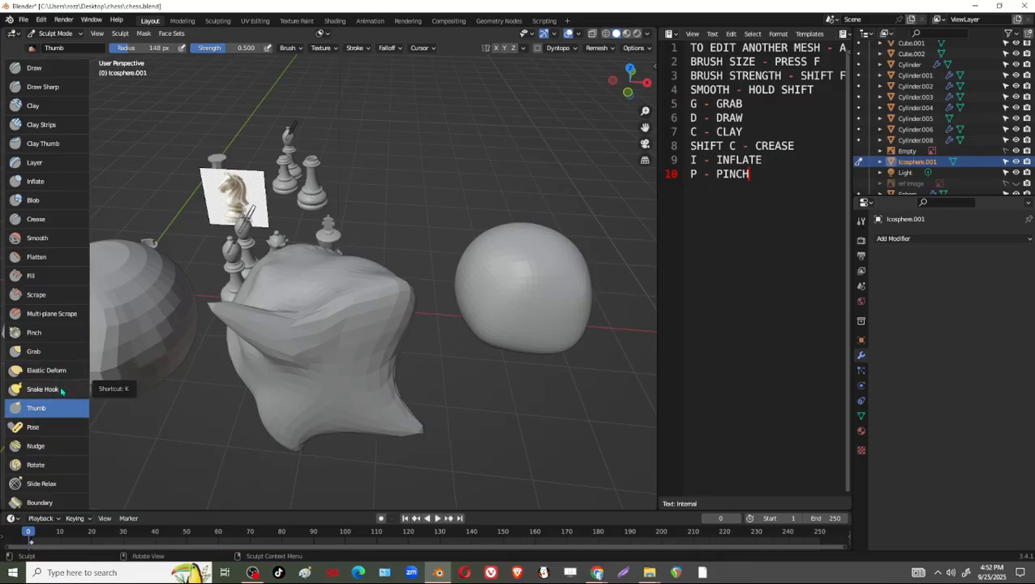
key("Return")
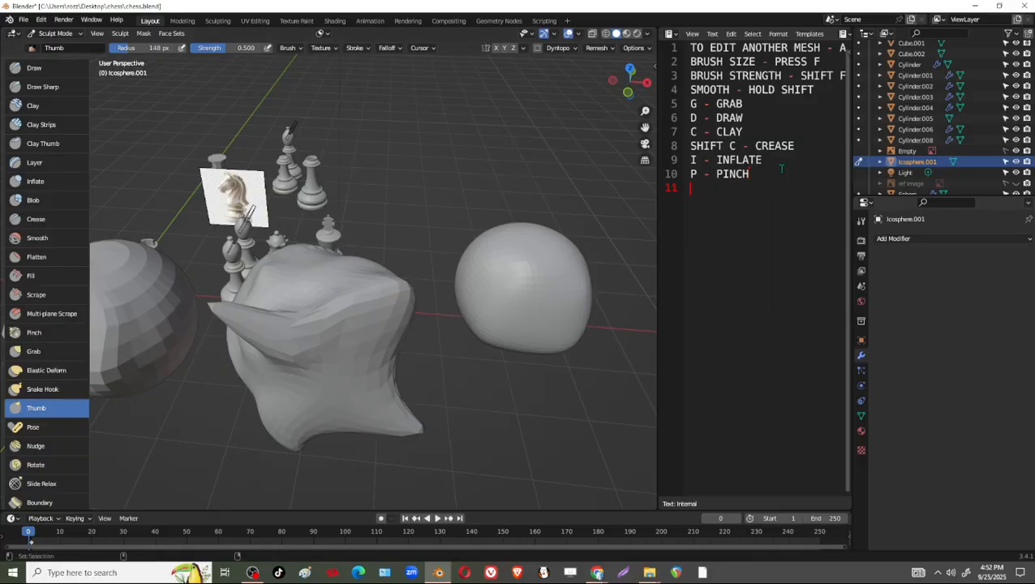
type("K - SNAKE HOOK")
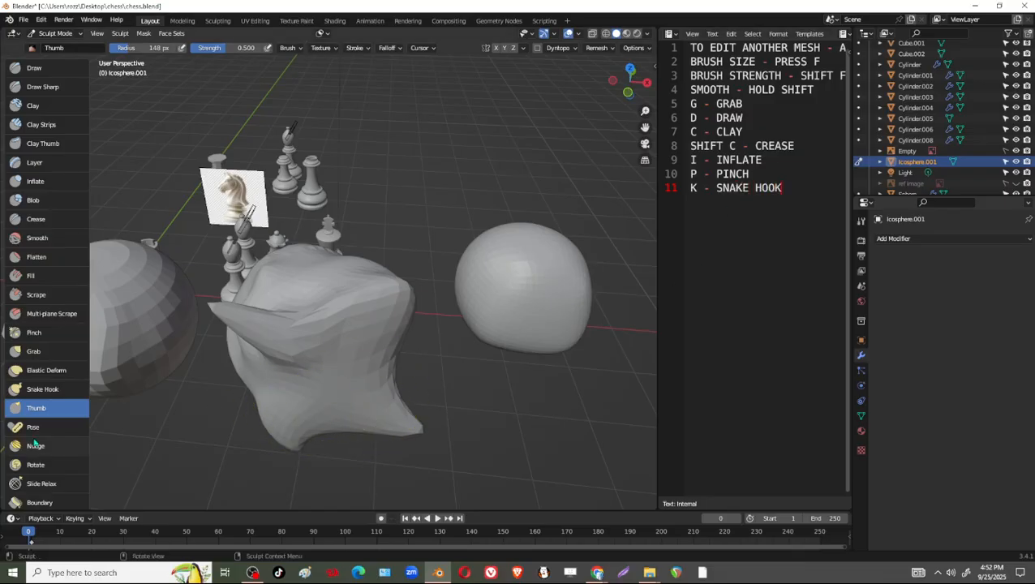
Push the ico sphere's upper front with the Nudge brush and twist its surface with the Rotate brush at strength 1.000.
scroll(59, 380, "down", 2)
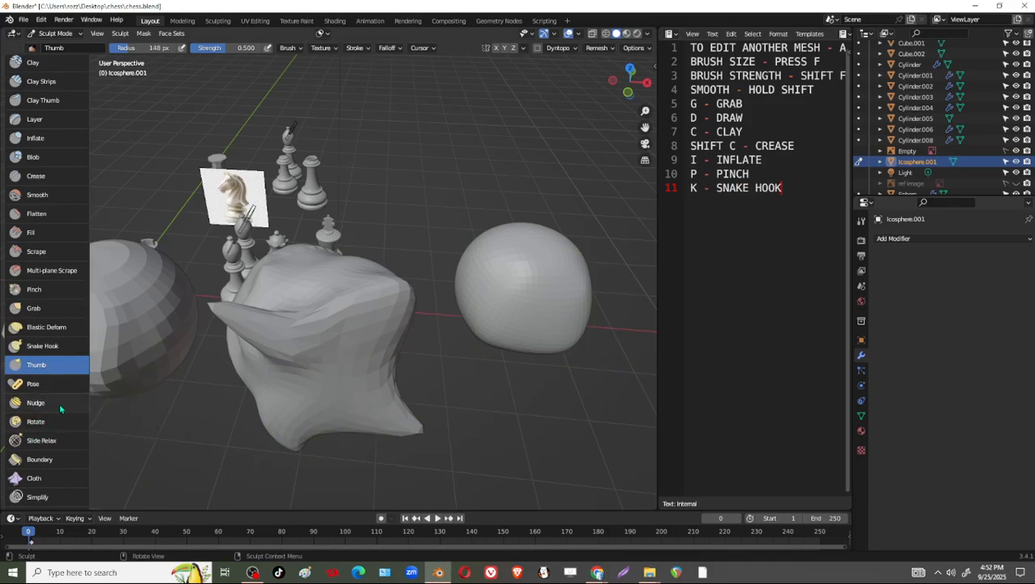
left_click(63, 407)
mouse_move(374, 285)
left_mouse_down()
mouse_move(375, 300)
mouse_move(353, 312)
mouse_move(390, 325)
mouse_move(403, 374)
left_mouse_up()
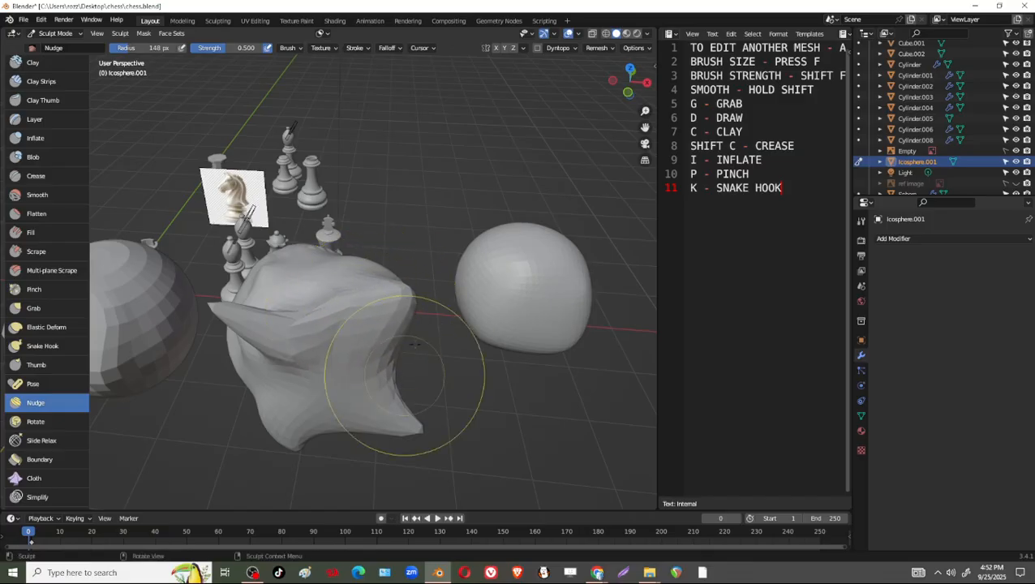
mouse_move(374, 285)
left_mouse_down()
mouse_move(396, 337)
mouse_move(379, 362)
left_mouse_up()
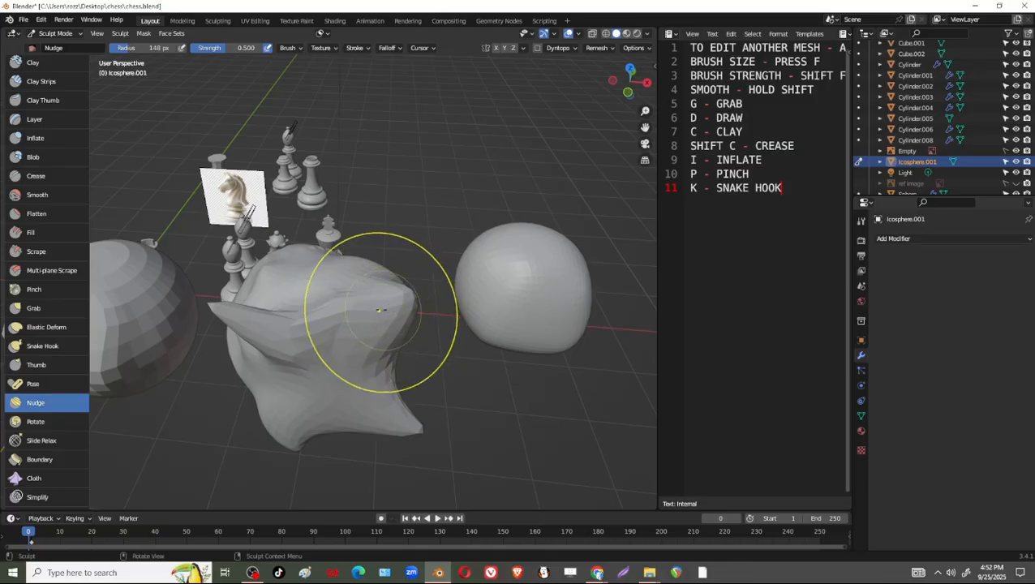
mouse_move(380, 362)
middle_mouse_down()
mouse_move(398, 350)
mouse_move(336, 382)
middle_mouse_up()
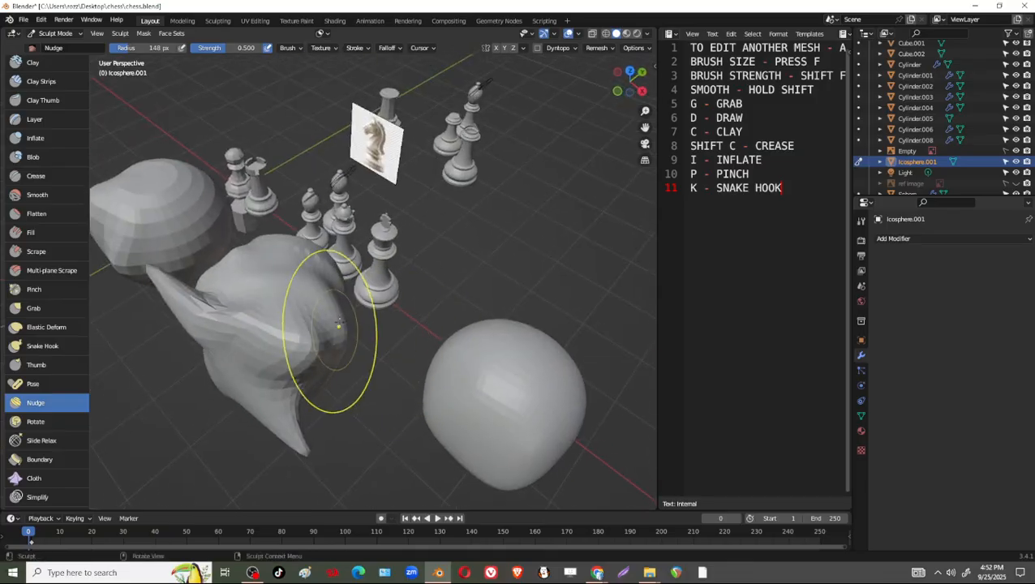
left_click(35, 427)
mouse_move(299, 323)
left_mouse_down()
mouse_move(309, 361)
mouse_move(268, 308)
mouse_move(275, 300)
left_mouse_up()
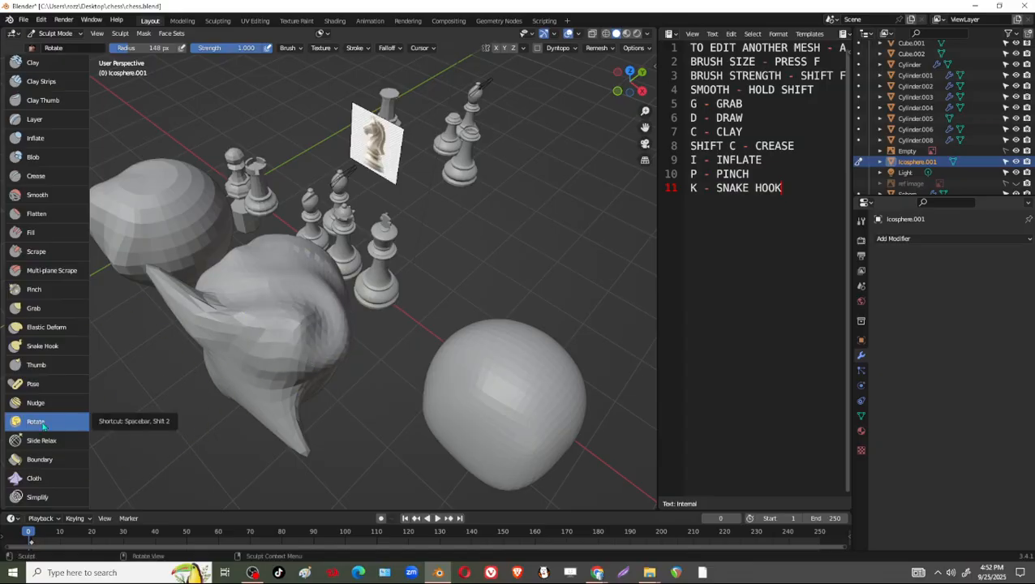
scroll(50, 460, "down", 2)
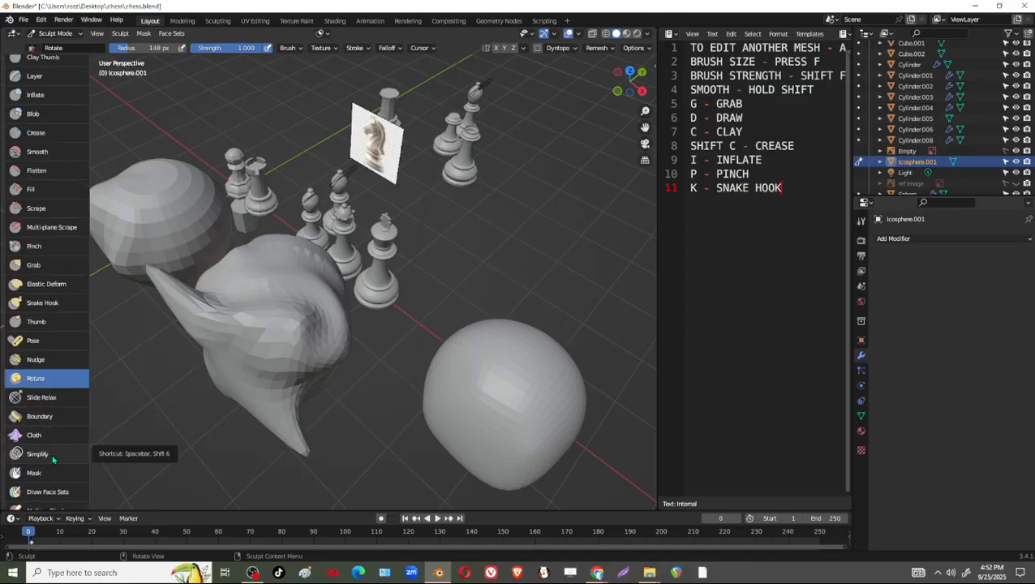
scroll(50, 453, "down", 1)
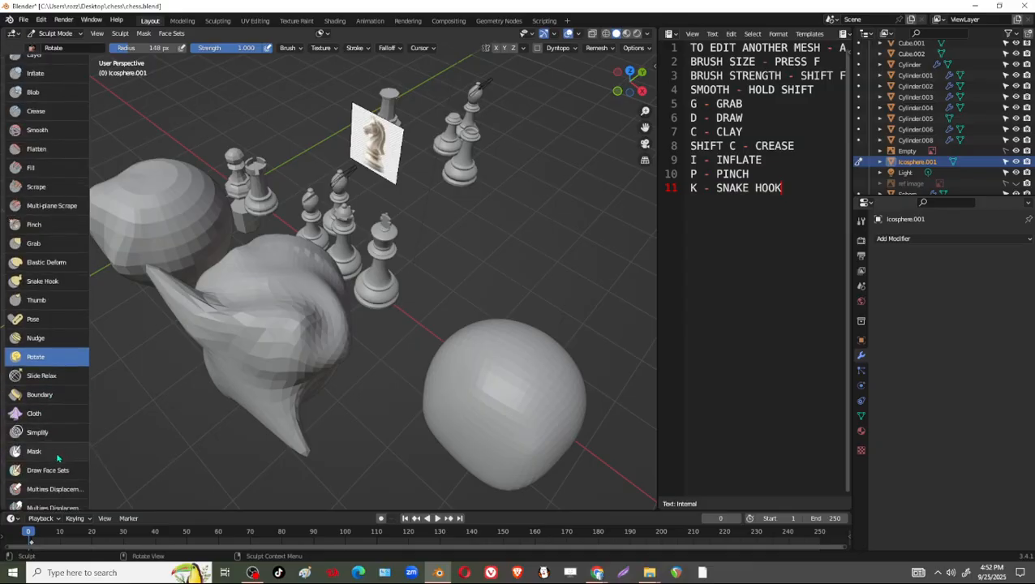
left_click(57, 453)
mouse_move(239, 418)
middle_mouse_down()
mouse_move(333, 369)
mouse_move(300, 347)
mouse_move(329, 335)
middle_mouse_up()
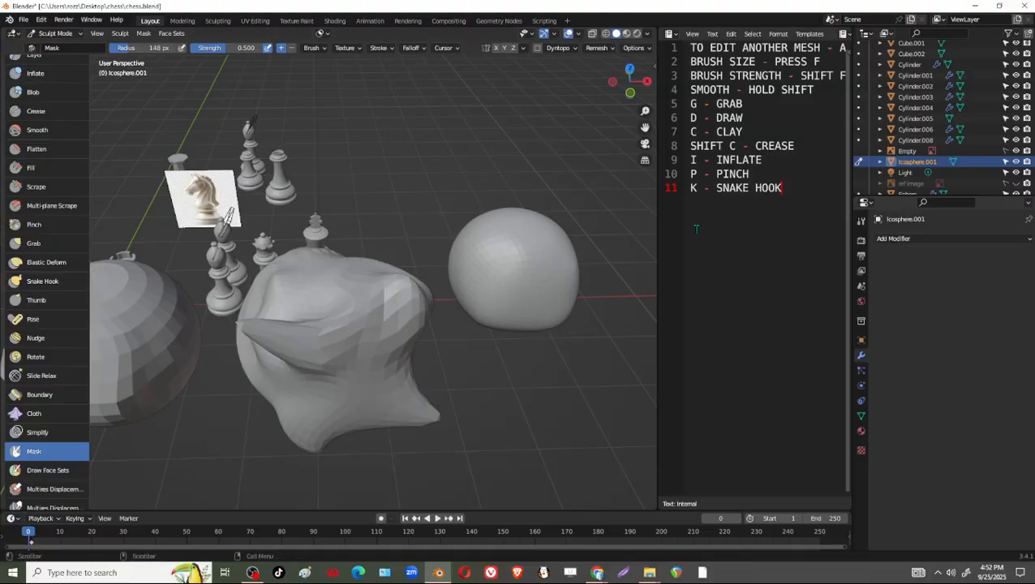
Switch to the Grab brush and smooth the ico sphere's spikes and folds all around into a rounded form.
key("g")
mouse_move(278, 327)
left_mouse_down()
mouse_move(246, 332)
mouse_move(391, 320)
mouse_move(410, 332)
left_mouse_up()
middle_click_drag(432, 382, 398, 365)
mouse_move(398, 365)
left_mouse_down("shift")
mouse_move(271, 426)
mouse_move(284, 406)
left_mouse_up("shift")
mouse_move(405, 357)
middle_mouse_down()
mouse_move(376, 346)
mouse_move(318, 289)
middle_mouse_up()
mouse_move(317, 289)
left_mouse_down("shift")
mouse_move(284, 294)
mouse_move(334, 313)
left_mouse_up("shift")
middle_click_drag(381, 328, 292, 316)
left_click_drag(284, 318, 255, 322, "shift")
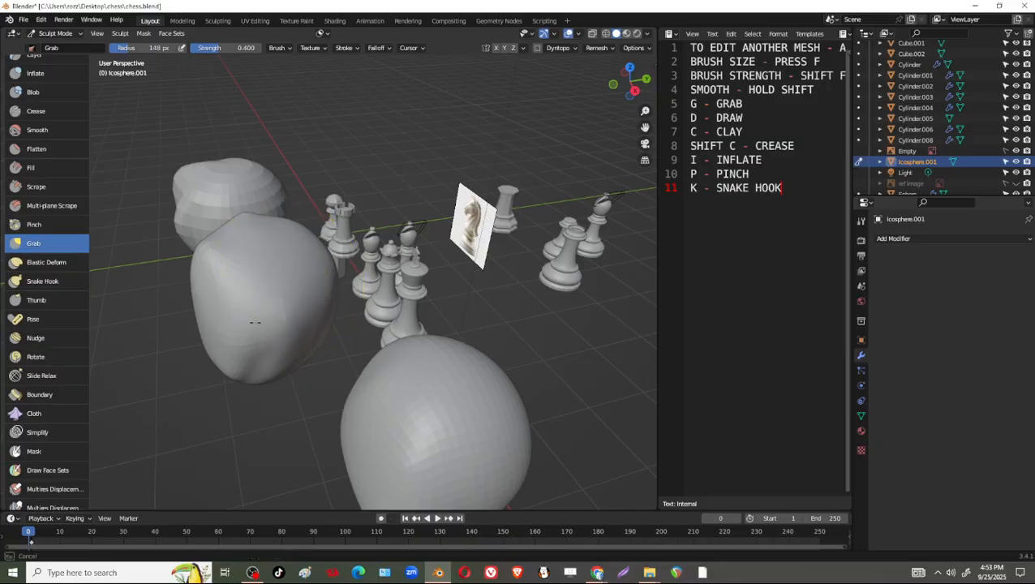
middle_click_drag(255, 323, 248, 303)
mouse_move(277, 382)
middle_mouse_down()
mouse_move(313, 379)
mouse_move(213, 312)
mouse_move(322, 367)
mouse_move(301, 357)
mouse_move(321, 381)
mouse_move(311, 392)
middle_mouse_up()
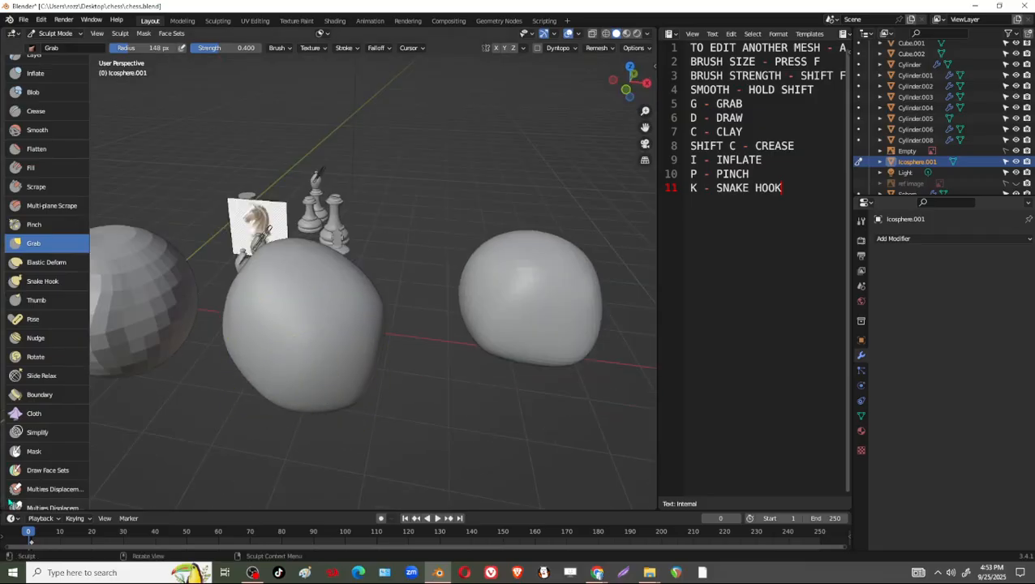
Switch to the Mask brush and set its radius to 75 px.
left_click(40, 452)
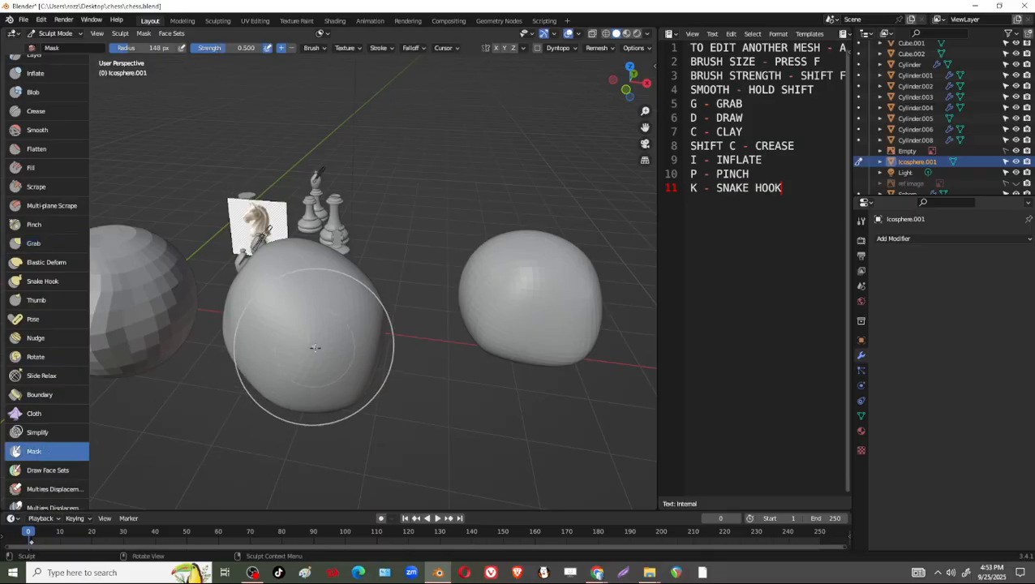
key("f")
left_click(277, 347)
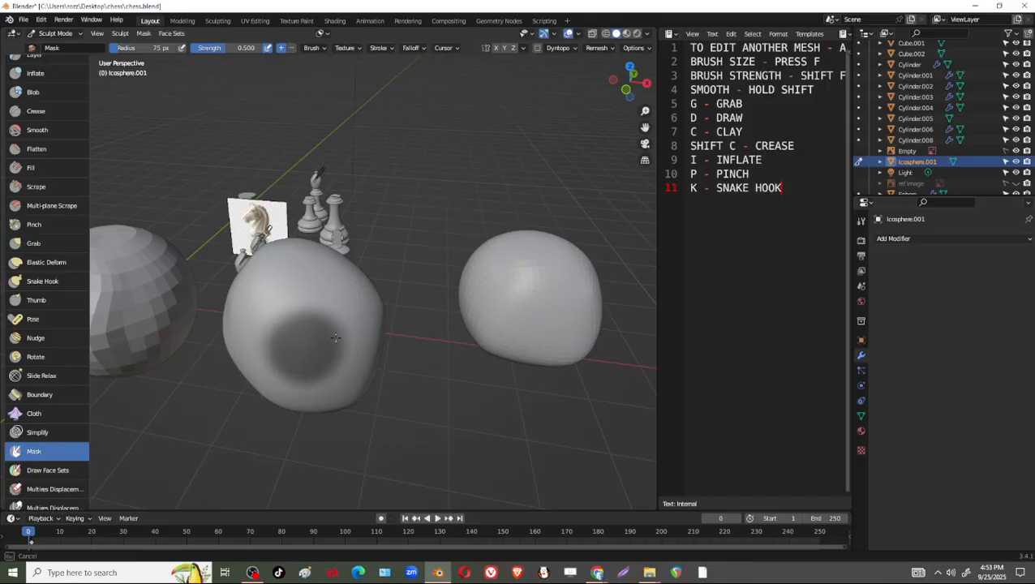
Try masking a round patch on the ico sphere's lower front, and undo the mask strokes.
left_click_drag(301, 347, 312, 346)
left_click_drag(312, 346, 298, 350)
scroll(305, 376, "up", 2)
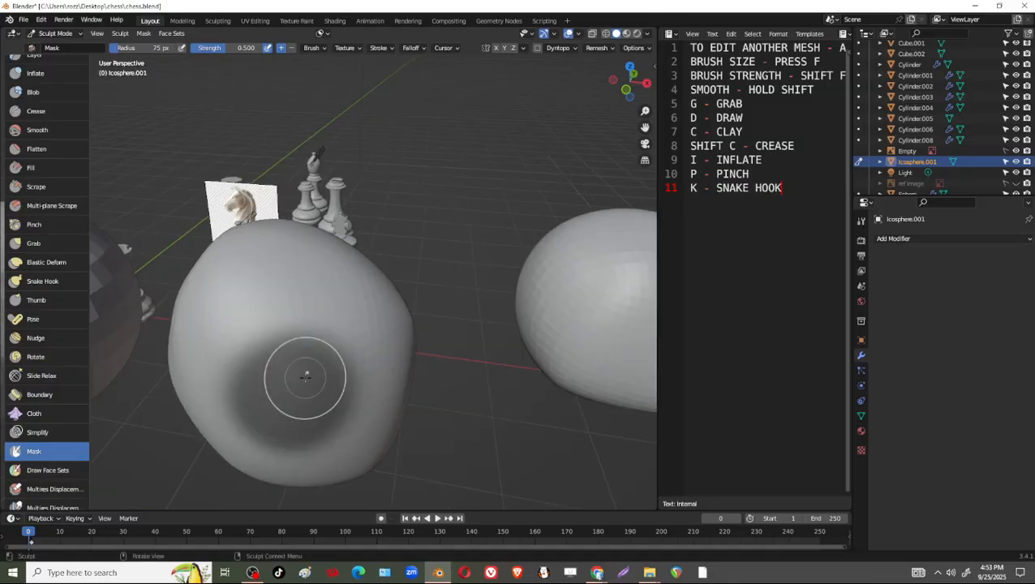
scroll(307, 389, "down", 2)
mouse_move(323, 405)
middle_mouse_down()
mouse_move(336, 340)
mouse_move(311, 378)
mouse_move(358, 362)
middle_mouse_up()
key("ctrl+z")
key("ctrl+z")
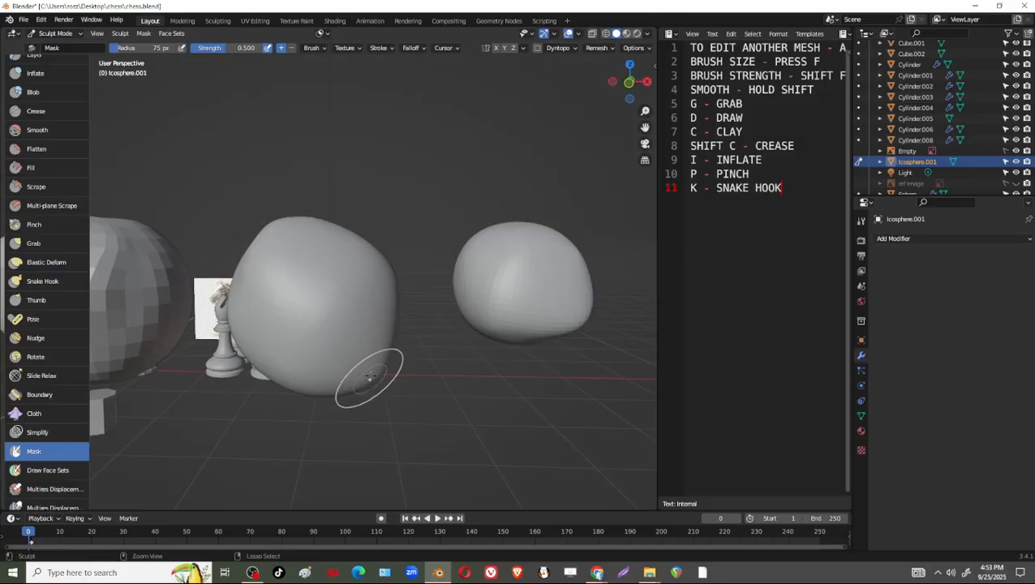
Paint a round mask patch on the ico sphere's lower front and invert the mask.
mouse_move(333, 354)
left_mouse_down()
mouse_move(312, 355)
mouse_move(335, 344)
mouse_move(334, 356)
left_mouse_up()
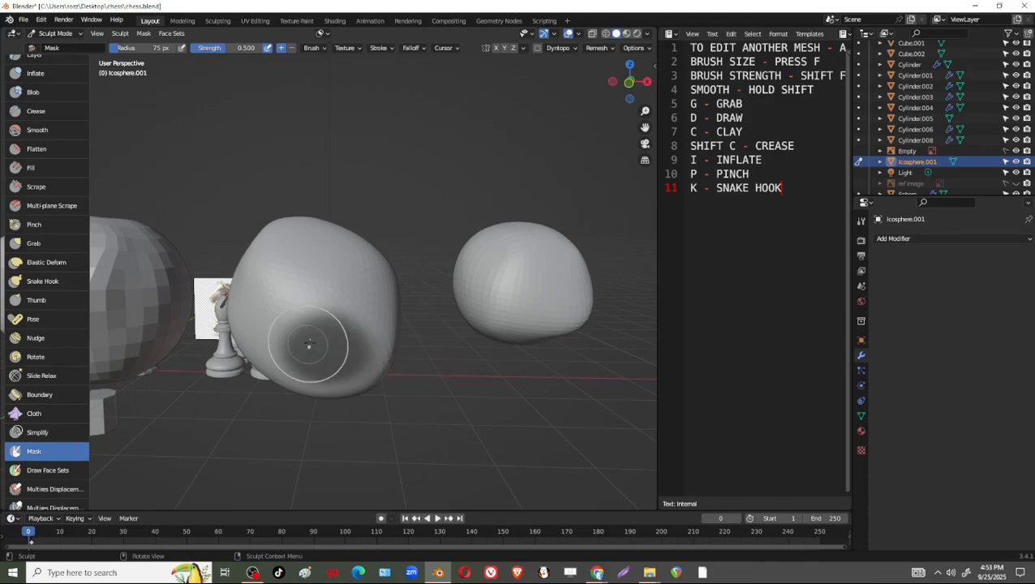
key("ctrl+i")
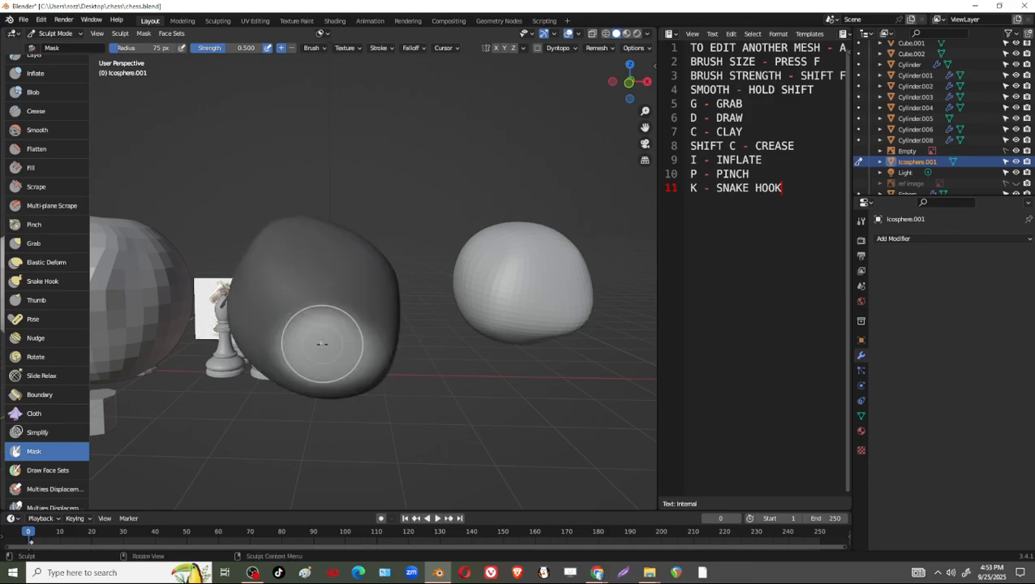
Switch to the Draw brush and carve a hollow into the unmasked patch on the ico sphere's lower front.
middle_click_drag(335, 319, 257, 351)
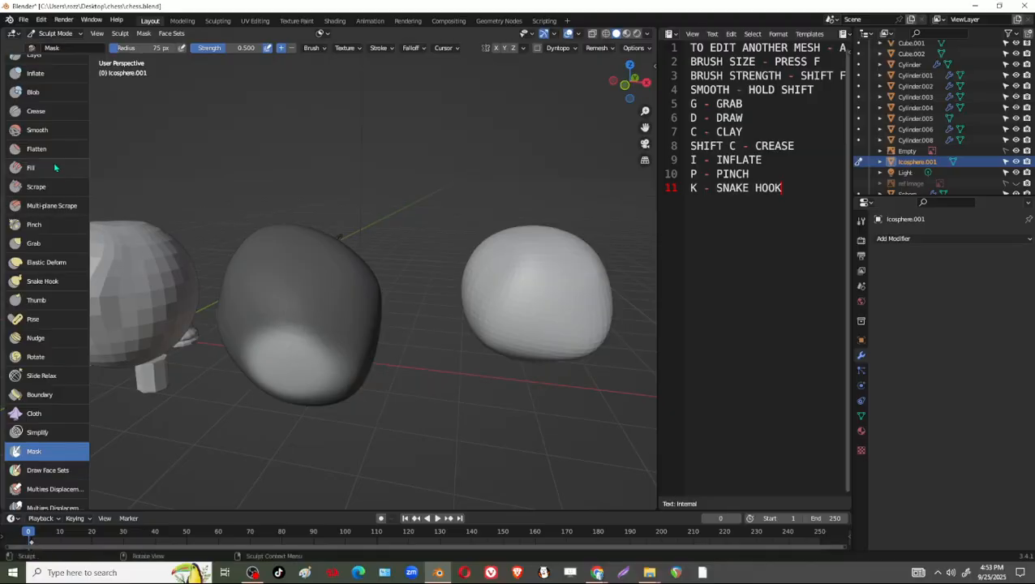
scroll(60, 146, "up", 3)
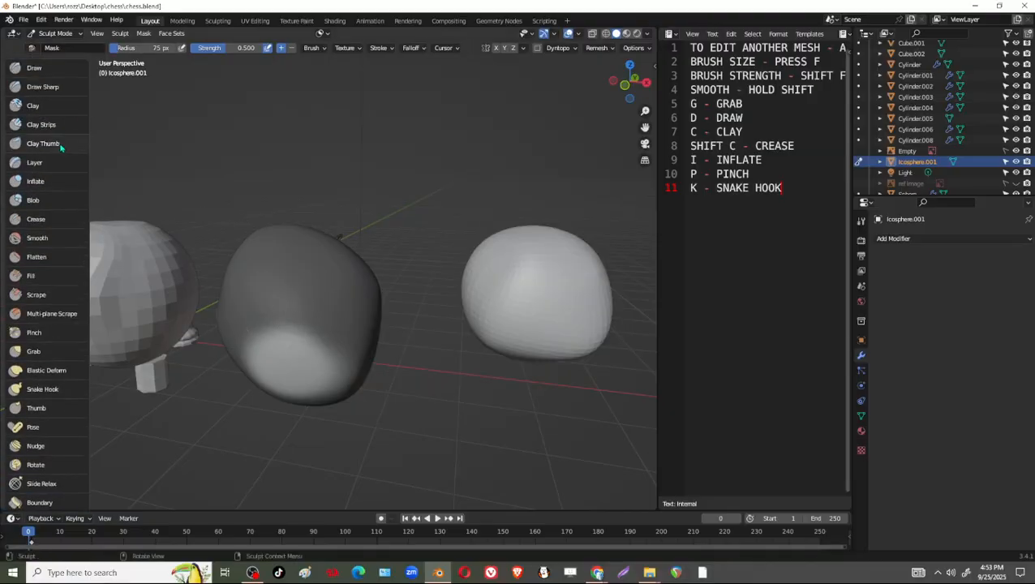
left_click(34, 68)
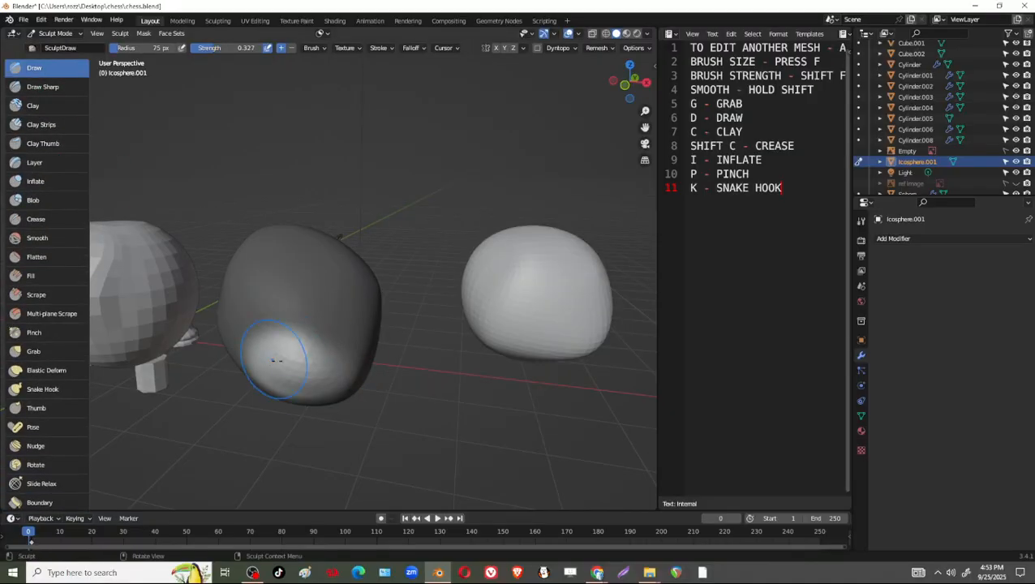
mouse_move(316, 354)
left_mouse_down()
mouse_move(298, 365)
mouse_move(285, 354)
mouse_move(297, 357)
left_mouse_up()
scroll(341, 367, "up", 1)
middle_click_drag(349, 391, 422, 369)
mouse_move(402, 383)
left_mouse_down()
mouse_move(391, 390)
mouse_move(388, 357)
mouse_move(374, 337)
mouse_move(359, 347)
mouse_move(369, 329)
mouse_move(361, 337)
left_mouse_up()
middle_click_drag(426, 357, 386, 359)
mouse_move(352, 358)
left_mouse_down()
mouse_move(285, 331)
mouse_move(290, 344)
left_mouse_up()
middle_click_drag(296, 347, 253, 345)
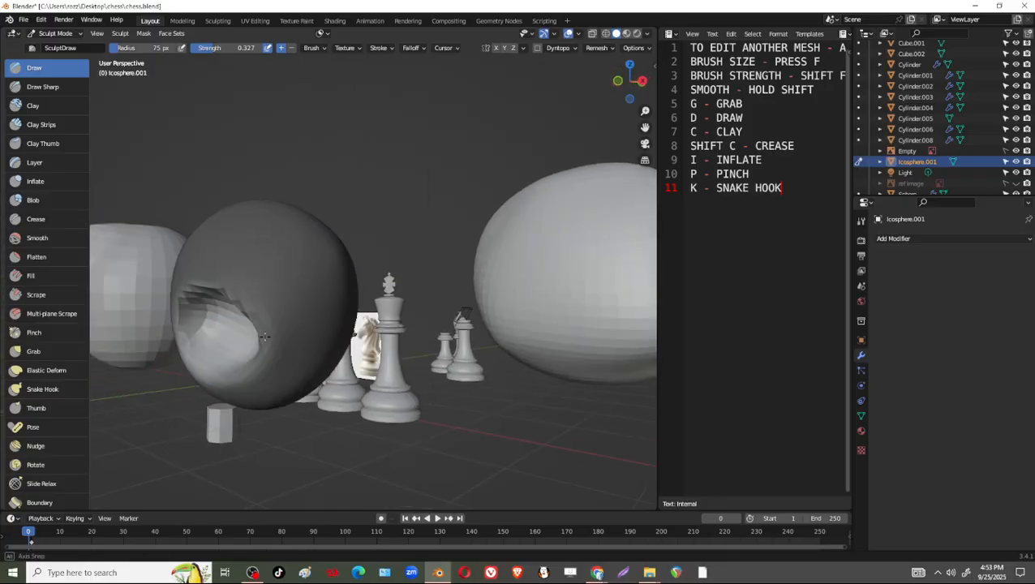
Rework the inside of the hollow with the Draw brush, evening its walls and rounding out its floor.
left_click_drag(219, 346, 215, 321, "ctrl")
middle_click_drag(223, 331, 279, 339)
left_click_drag(284, 349, 312, 305, "ctrl")
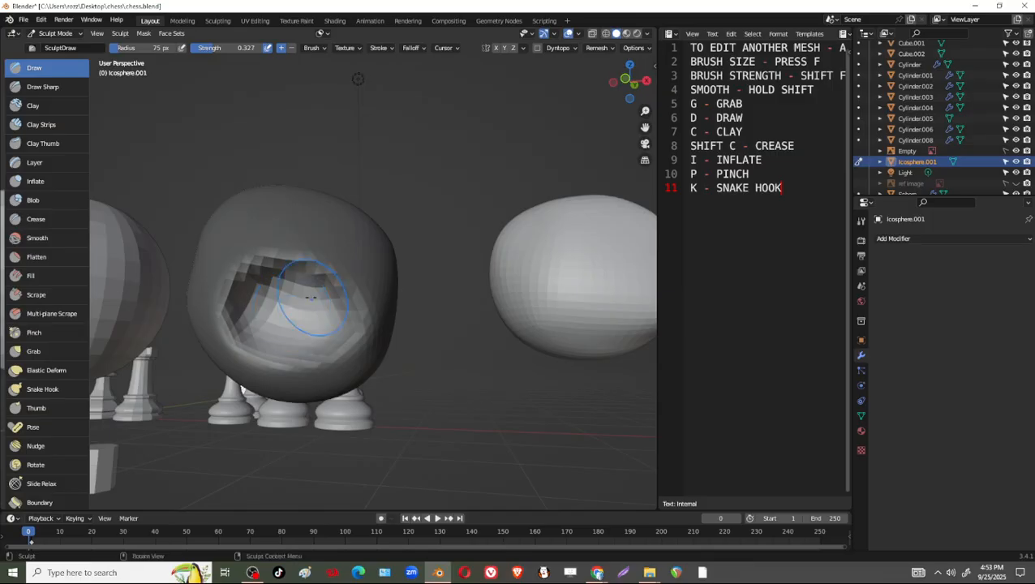
mouse_move(325, 268)
left_mouse_down("ctrl")
mouse_move(263, 270)
mouse_move(242, 312)
mouse_move(249, 333)
left_mouse_up("ctrl")
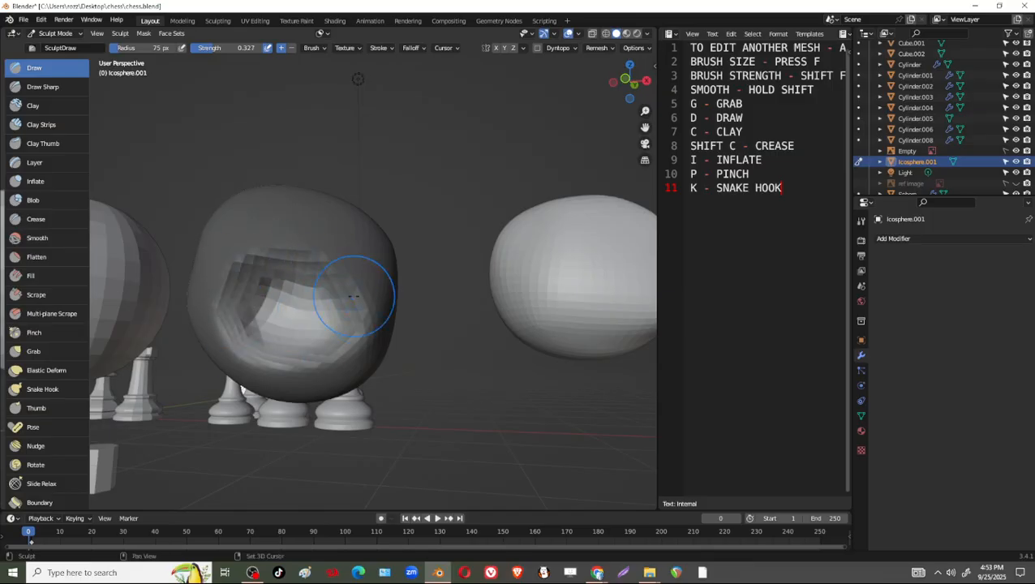
mouse_move(323, 310)
left_mouse_down("ctrl")
mouse_move(308, 295)
mouse_move(300, 303)
left_mouse_up("ctrl")
mouse_move(300, 312)
middle_mouse_down()
mouse_move(333, 329)
mouse_move(319, 340)
middle_mouse_up()
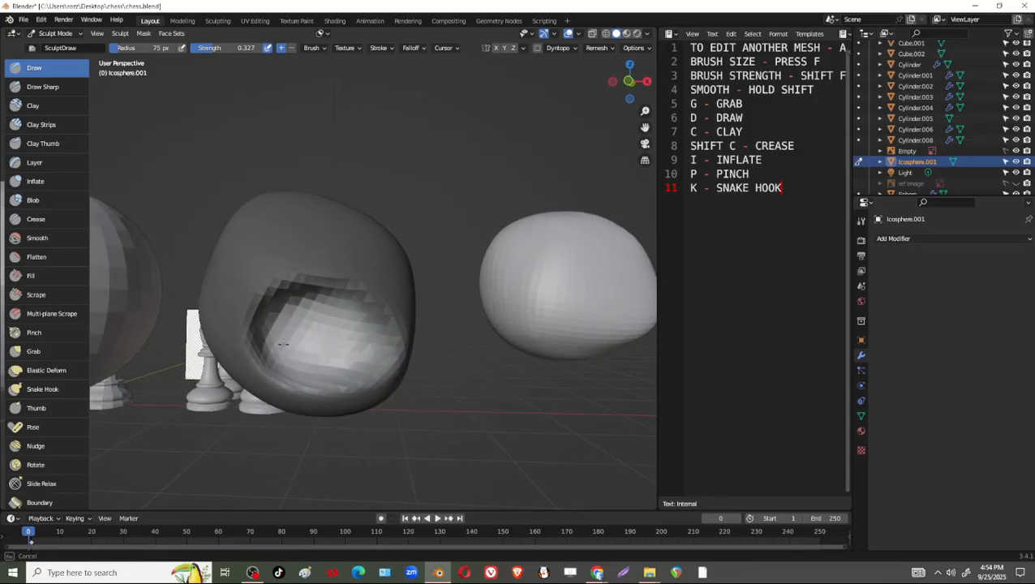
mouse_move(282, 344)
middle_mouse_down()
mouse_move(372, 398)
mouse_move(358, 335)
mouse_move(258, 339)
mouse_move(277, 339)
middle_mouse_up()
middle_click_drag(346, 324, 348, 377)
mouse_move(284, 337)
middle_mouse_down()
mouse_move(279, 303)
mouse_move(341, 318)
mouse_move(334, 331)
mouse_move(243, 350)
mouse_move(362, 353)
middle_mouse_up()
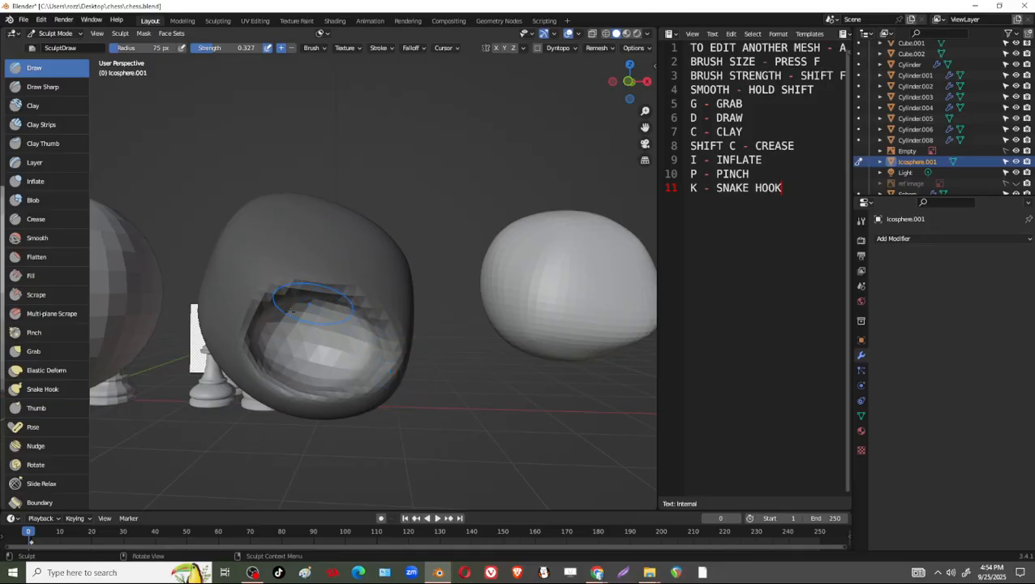
Clear the mask from the ico sphere.
key("ctrl+d")
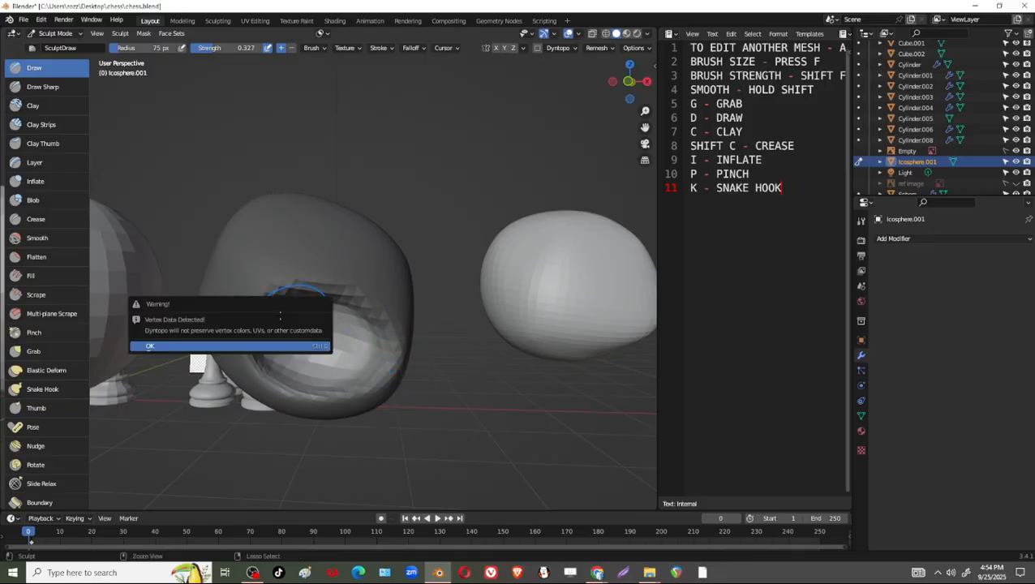
left_click(144, 33)
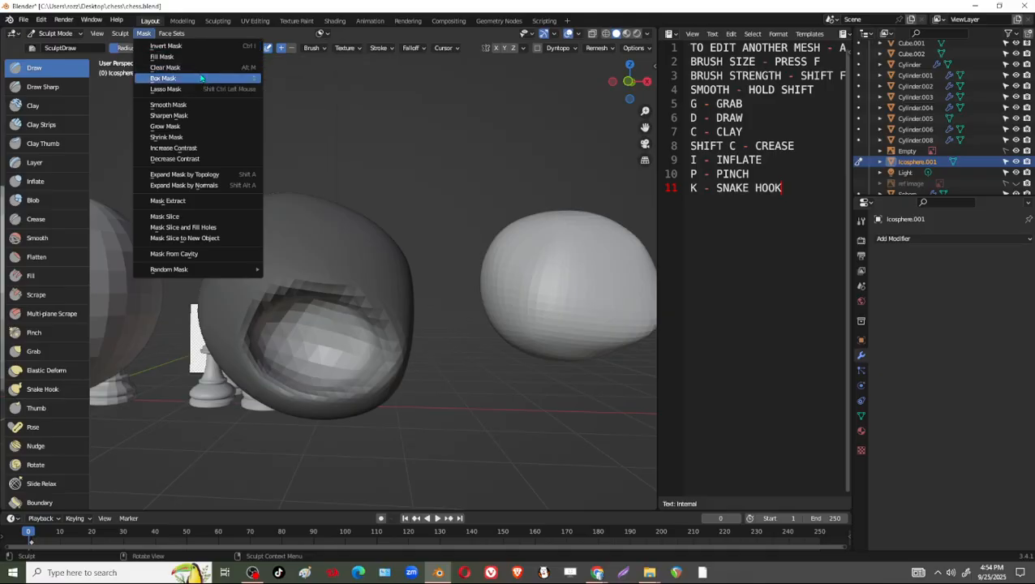
left_click(203, 68)
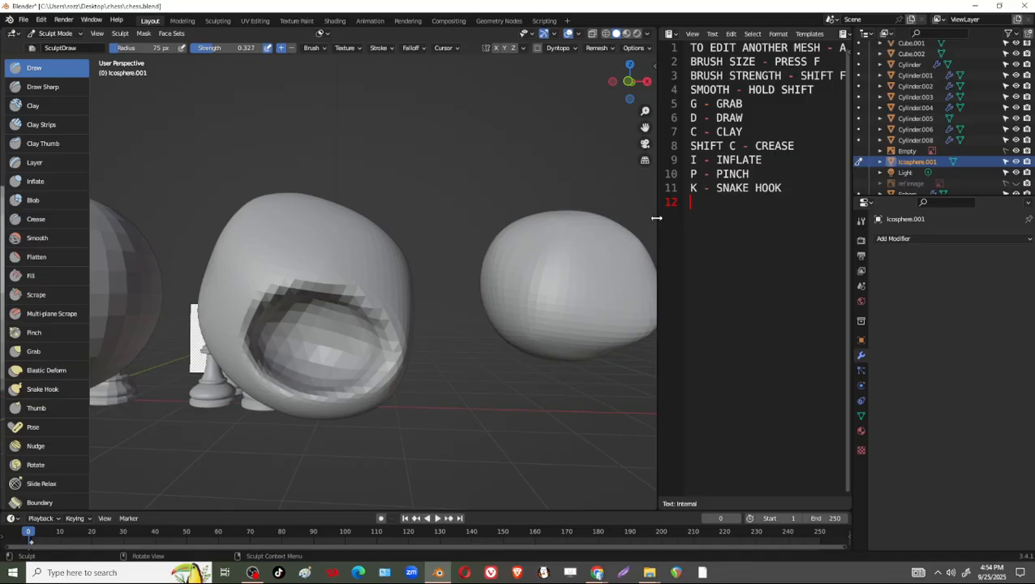
Add the notes "CTRL I - INVERT MASK" and "ALT M -CLEAR MASK" below the snake hook line in the text list.
key("c")
key("t")
key("r")
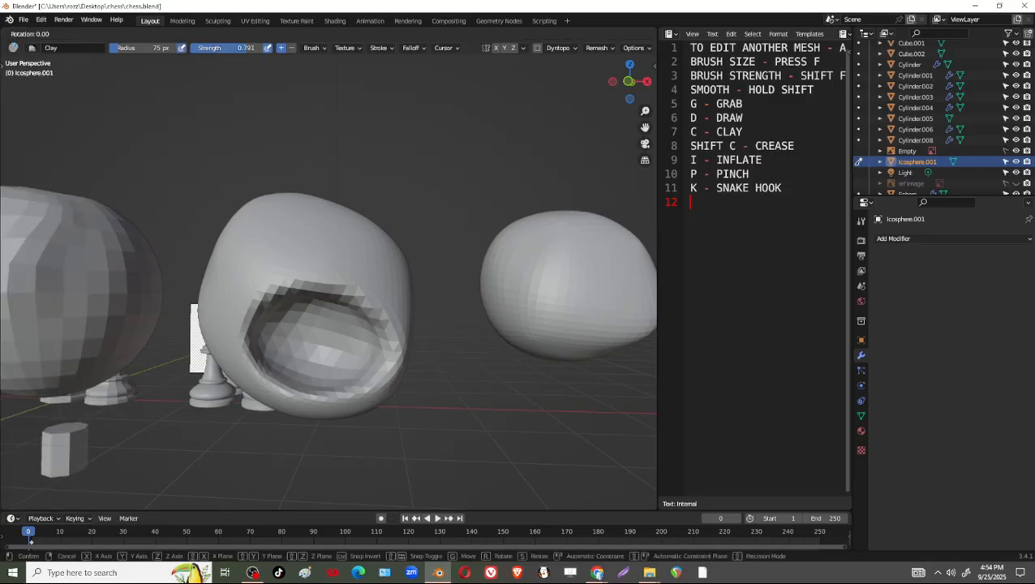
right_click(144, 284)
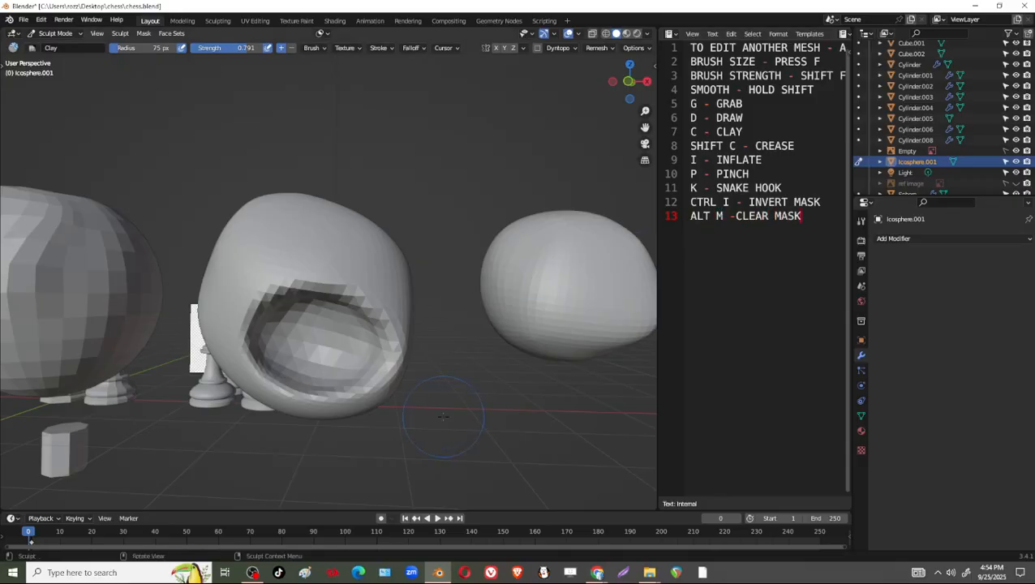
Try the Draw Sharp brush along the rim of the hollow, and undo the last stroke.
scroll(443, 416, "down", 5)
scroll(373, 353, "up", 4)
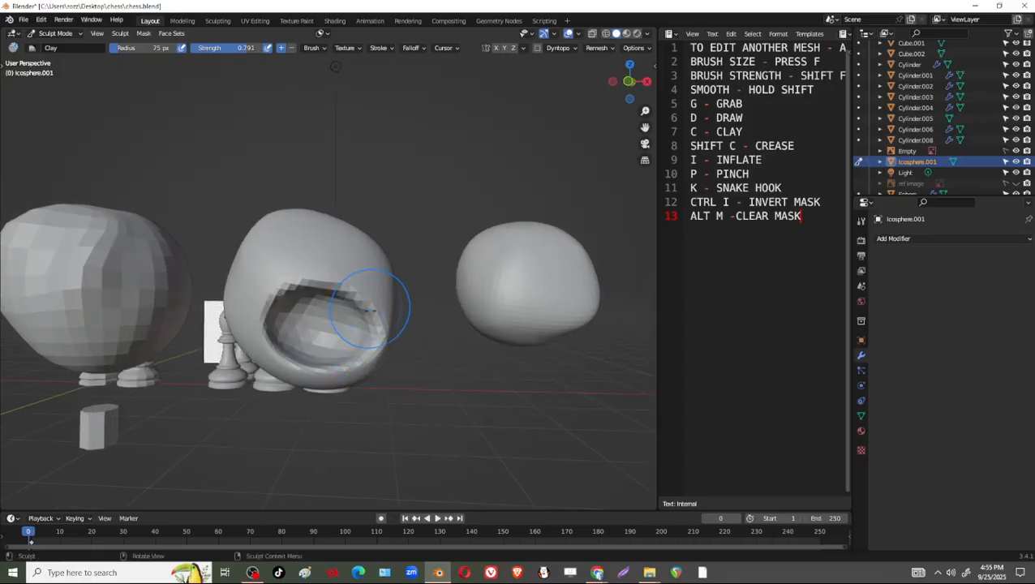
mouse_move(417, 337)
middle_mouse_down()
mouse_move(350, 323)
mouse_move(382, 308)
mouse_move(308, 270)
mouse_move(334, 316)
mouse_move(308, 307)
middle_mouse_up()
scroll(386, 329, "up", 3)
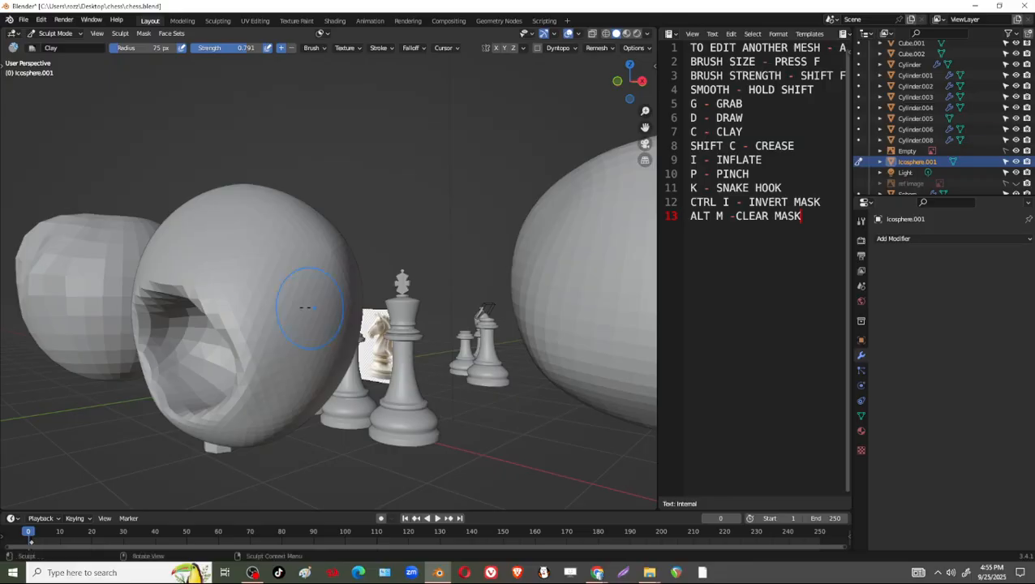
left_click(3, 66)
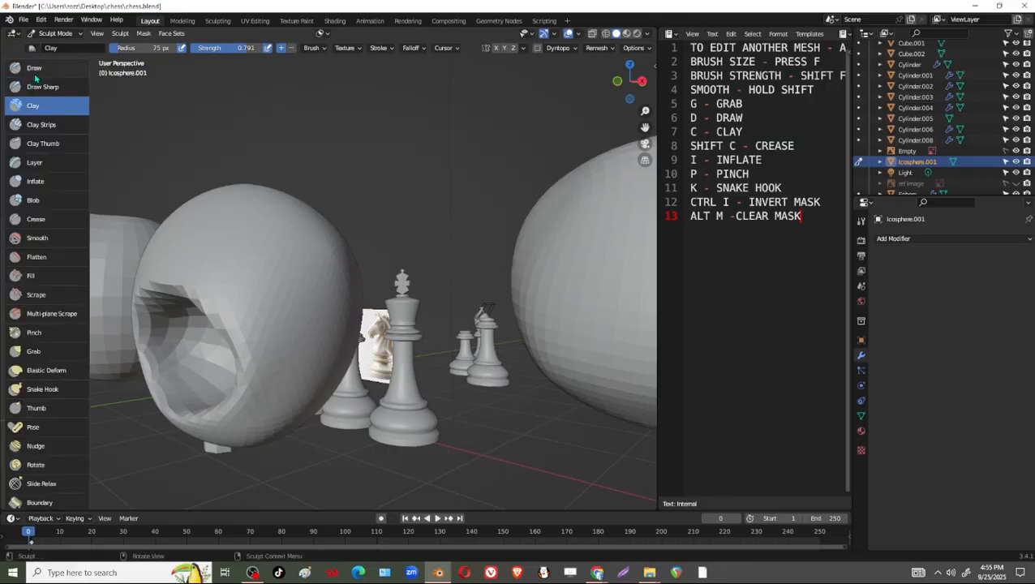
left_click(35, 87)
middle_click_drag(208, 231, 227, 216)
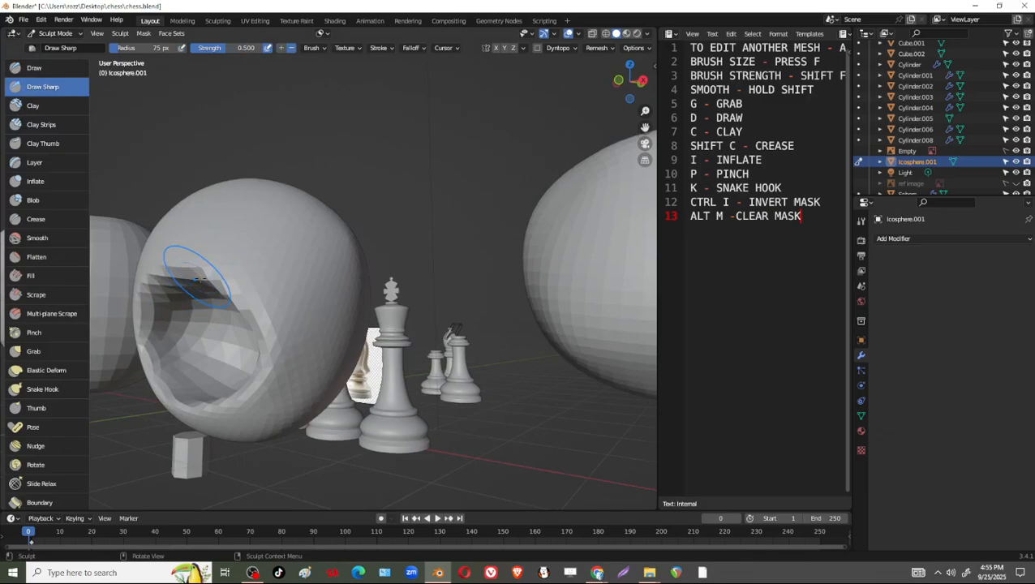
left_click_drag(198, 274, 229, 298)
middle_click_drag(267, 351, 382, 337)
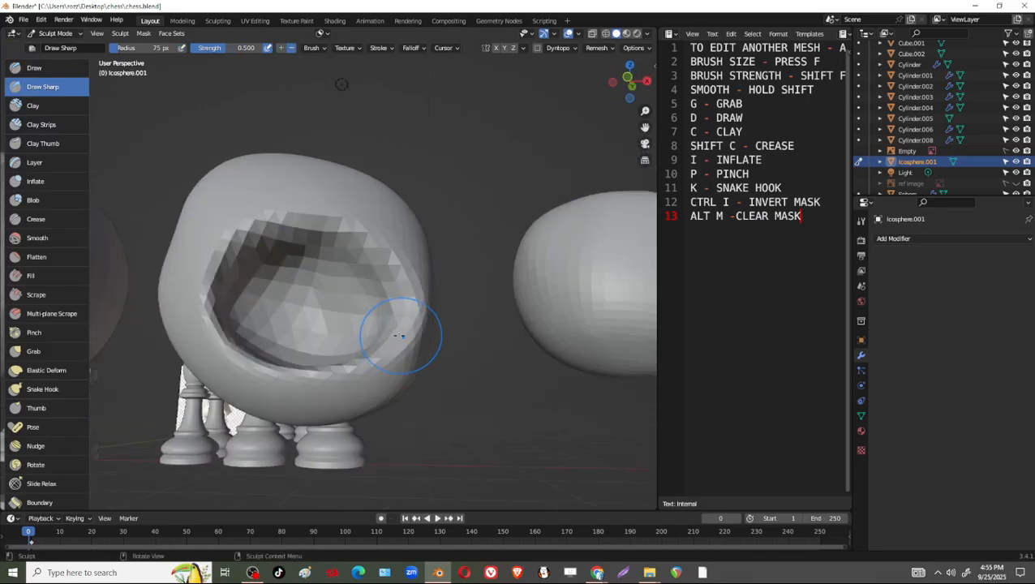
key("ctrl+z")
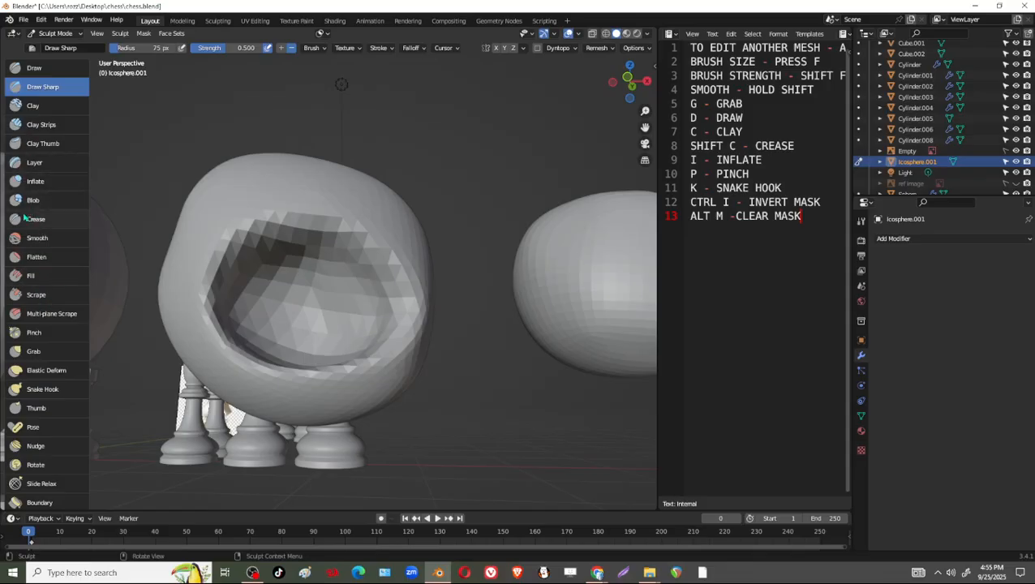
Switch to the Pinch brush and tighten the hollow's rim along its upper, side and lower edges.
left_click(33, 277)
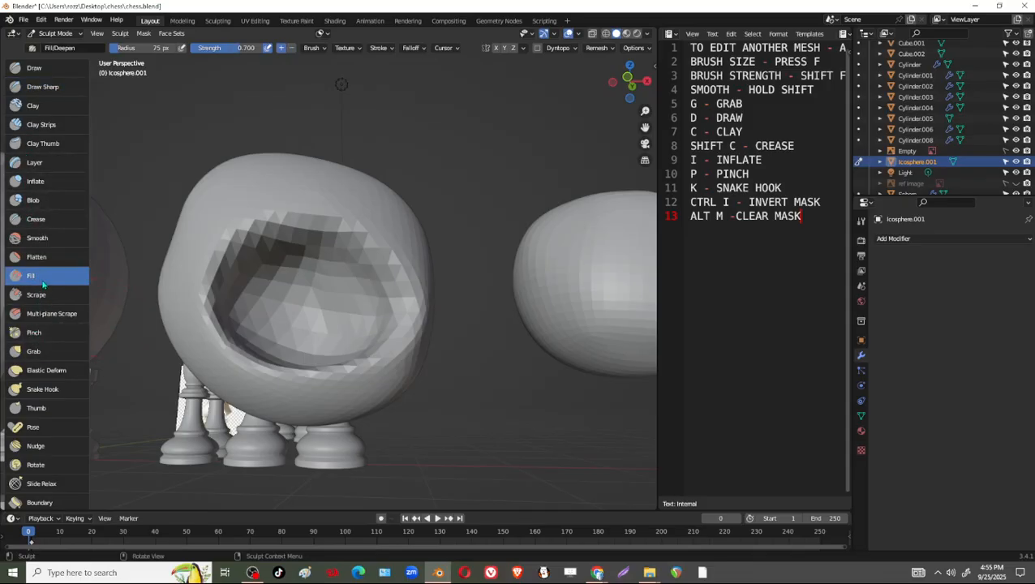
key("p")
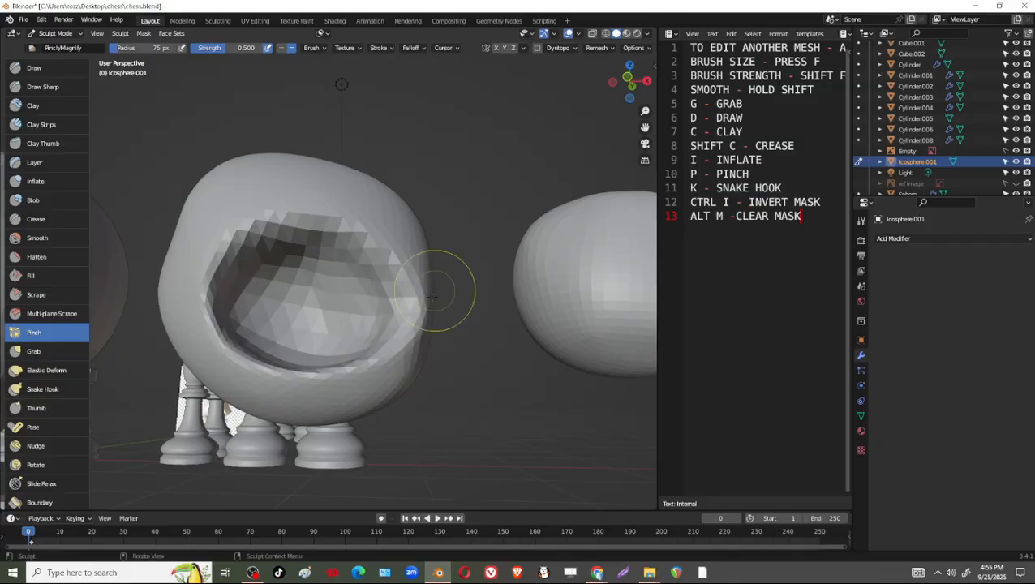
middle_click_drag(439, 289, 413, 329)
mouse_move(234, 271)
left_mouse_down()
mouse_move(300, 301)
mouse_move(346, 275)
left_mouse_up()
middle_click_drag(331, 294, 346, 311)
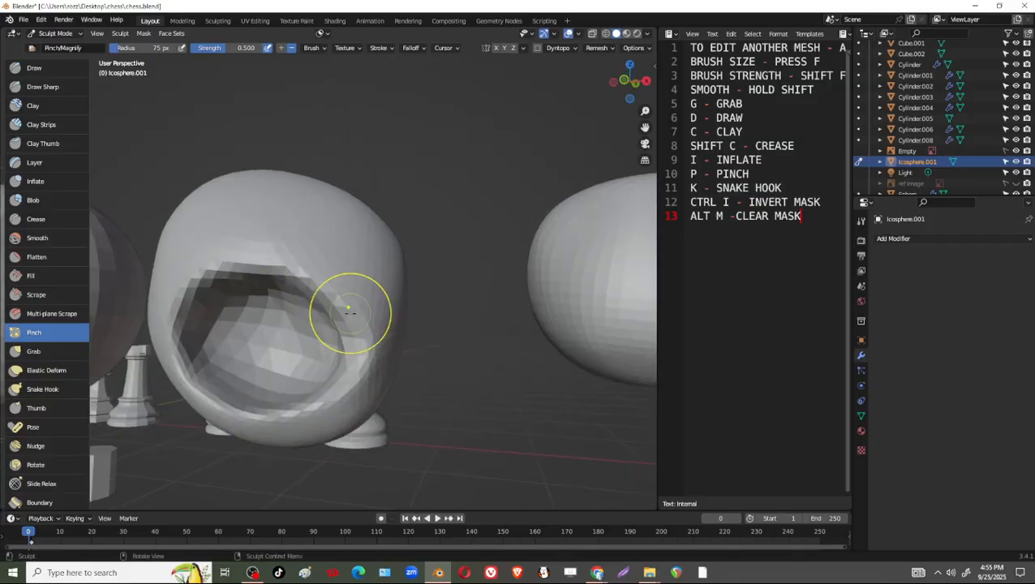
middle_click_drag(177, 358, 312, 362)
middle_click_drag(257, 418, 392, 238)
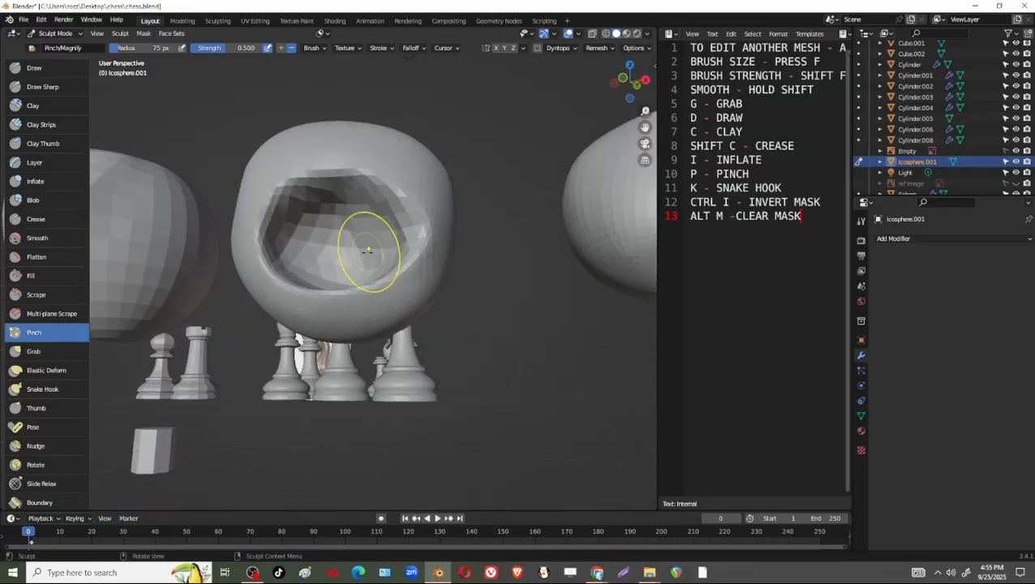
Switch to the Grab brush with a 225 px radius and pull the hollow's upper edge down into a mouth shape.
key("g")
key("f")
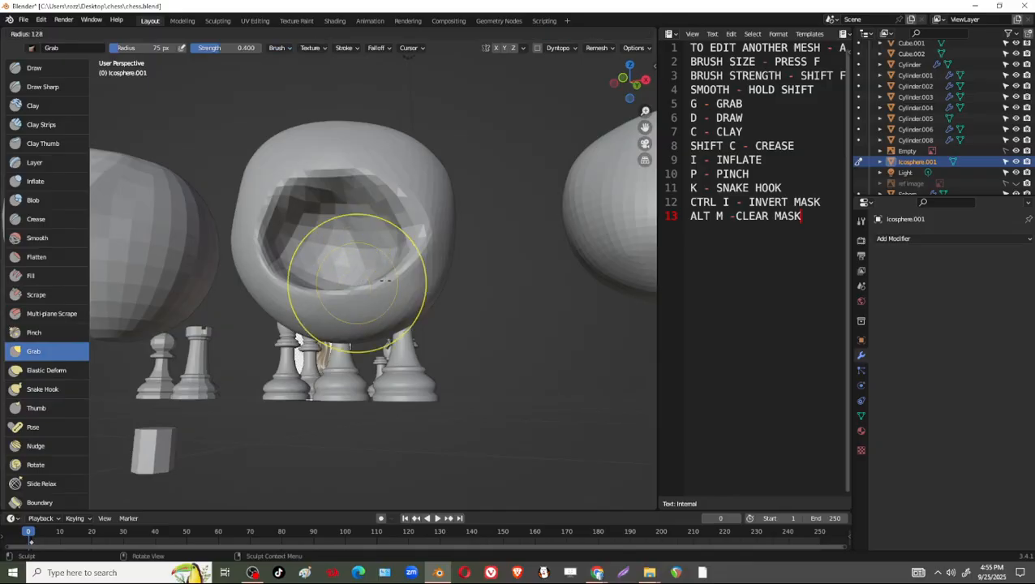
left_click(438, 314)
middle_click_drag(381, 346, 378, 367)
left_click_drag(378, 367, 377, 317)
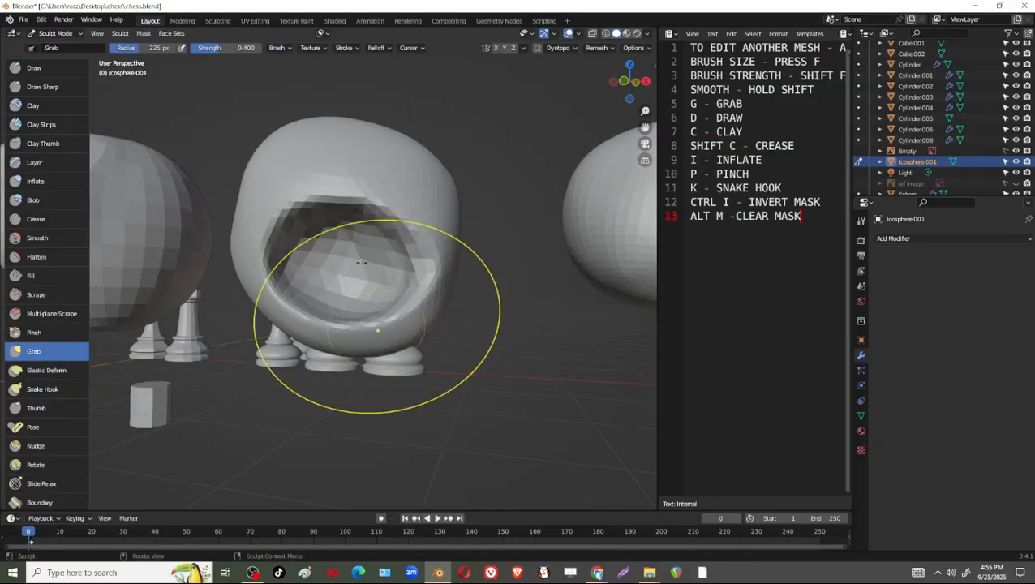
mouse_move(350, 205)
left_mouse_down()
mouse_move(347, 297)
mouse_move(350, 280)
left_mouse_up()
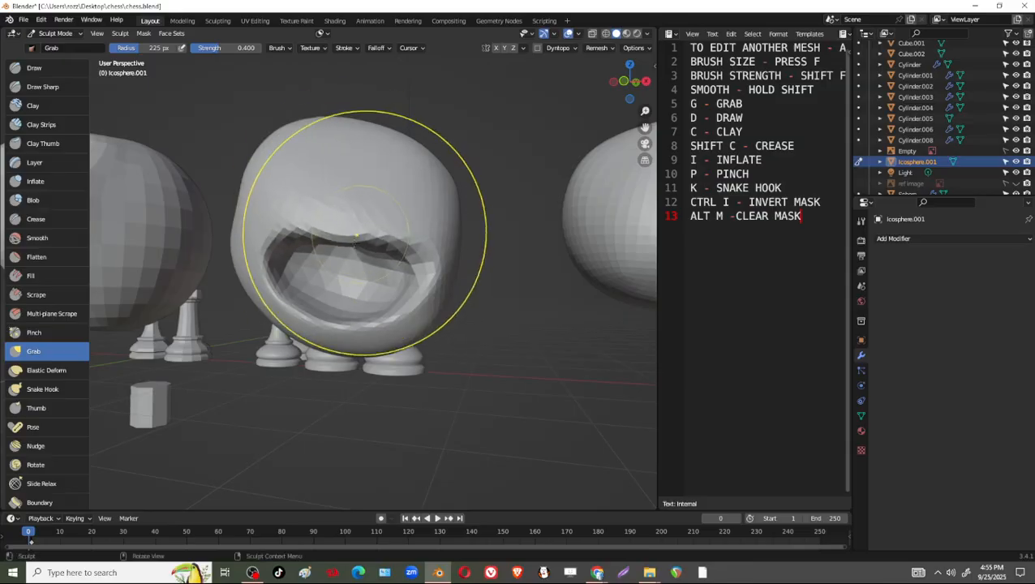
Set the Grab brush radius to 101 px and reshape the mouth's lower lip and corners.
key("f")
left_click(289, 254)
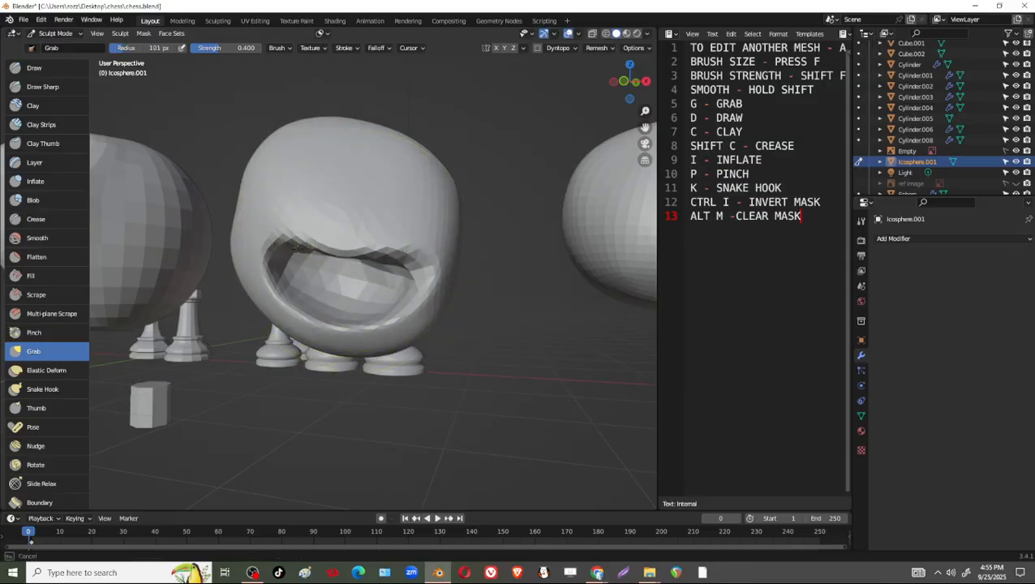
left_click_drag(376, 333, 413, 294)
left_click_drag(334, 326, 331, 313)
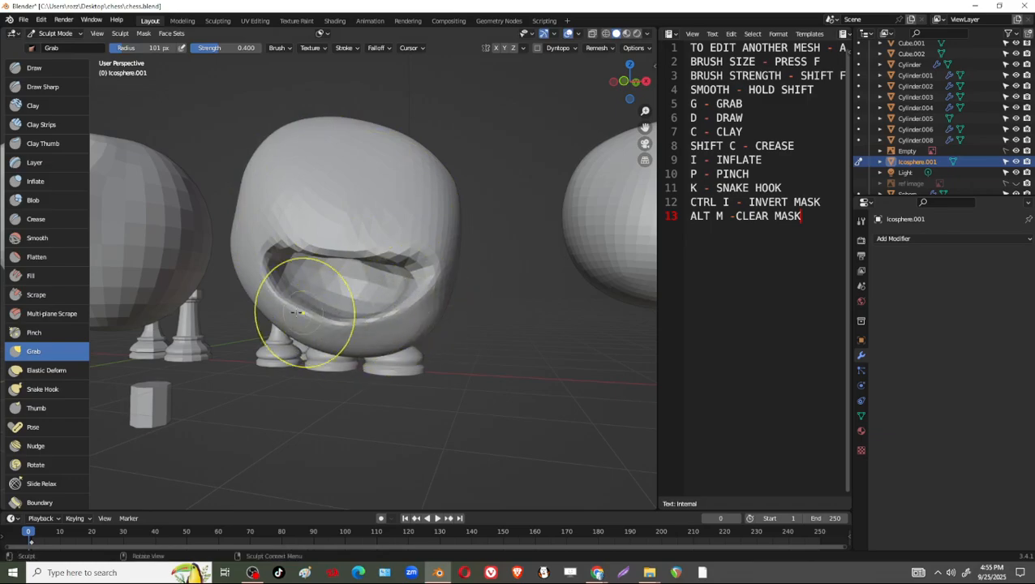
left_click_drag(233, 266, 270, 276)
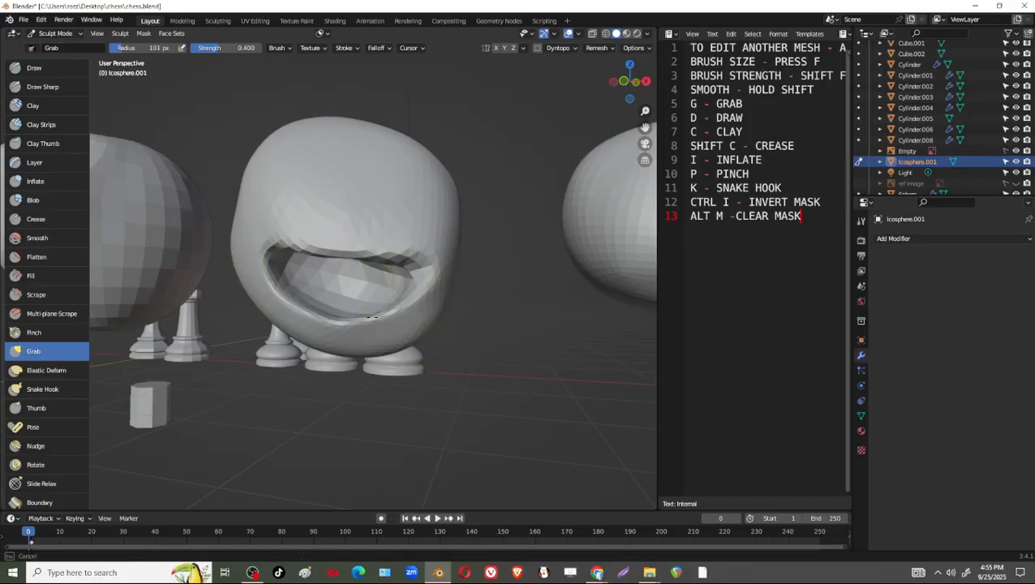
mouse_move(370, 323)
middle_mouse_down()
mouse_move(454, 320)
mouse_move(272, 323)
mouse_move(276, 293)
mouse_move(344, 275)
mouse_move(398, 278)
mouse_move(413, 293)
middle_mouse_up()
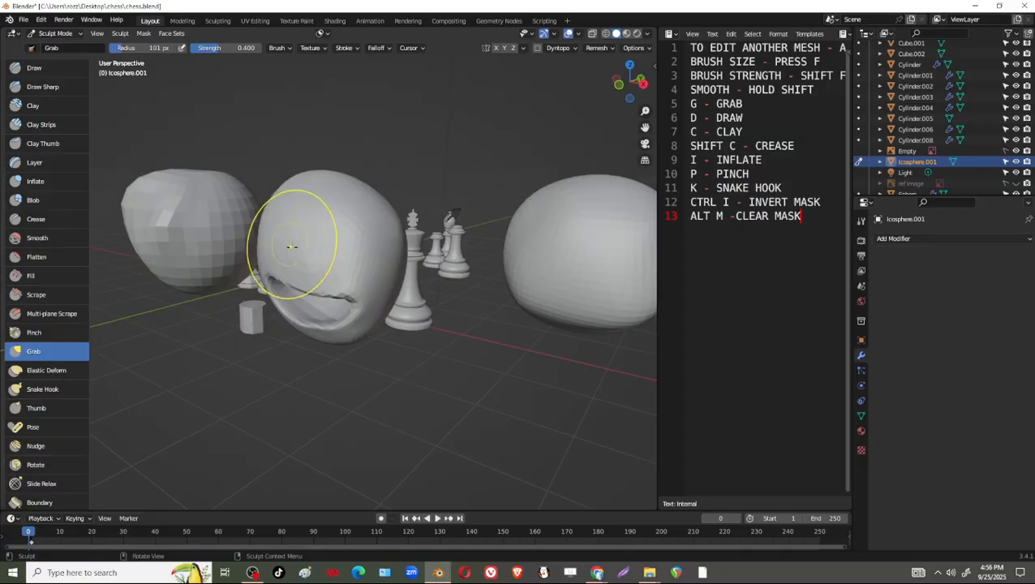
Set the Grab brush radius to 69 px and pull a small nose out of the surface above the mouth.
scroll(293, 254, "up", 1)
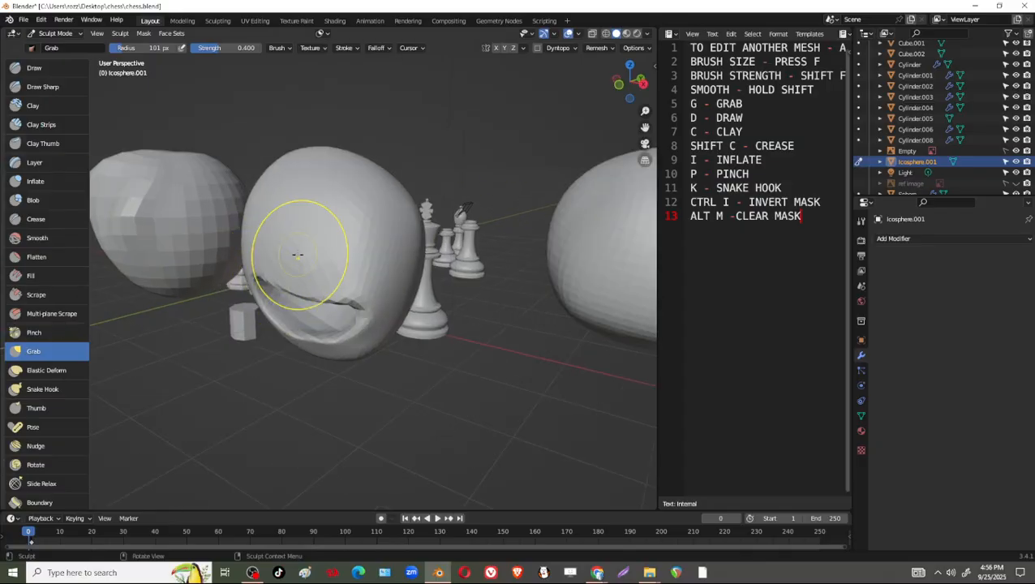
middle_click_drag(298, 254, 258, 250)
scroll(243, 246, "up", 1)
mouse_move(238, 255)
middle_mouse_down()
mouse_move(245, 231)
mouse_move(199, 225)
middle_mouse_up()
key("f")
left_click(218, 236)
key("f")
left_click(195, 227)
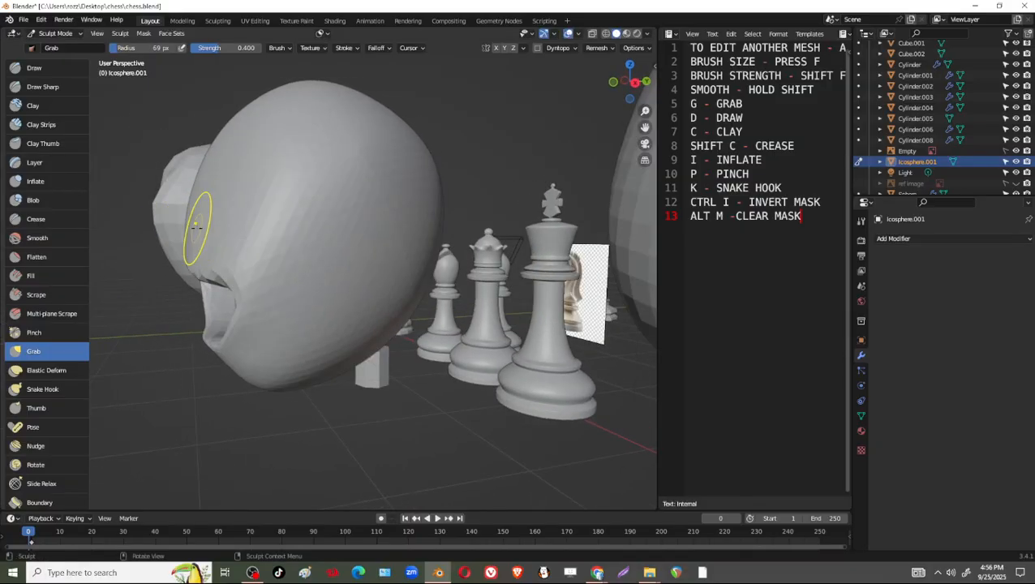
mouse_move(195, 225)
left_mouse_down()
mouse_move(152, 232)
mouse_move(173, 241)
left_mouse_up()
Set the Grab brush radius to 84 px and pull the nose further outward above the mouth.
key("f")
left_click(173, 241)
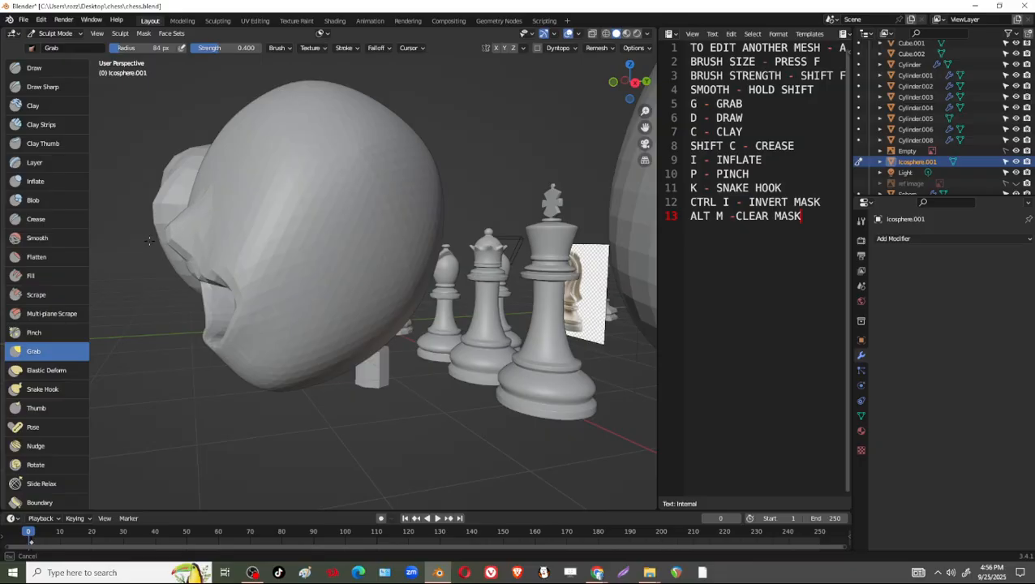
mouse_move(149, 241)
middle_mouse_down()
mouse_move(545, 325)
mouse_move(513, 297)
middle_mouse_up()
left_click_drag(504, 266, 537, 277)
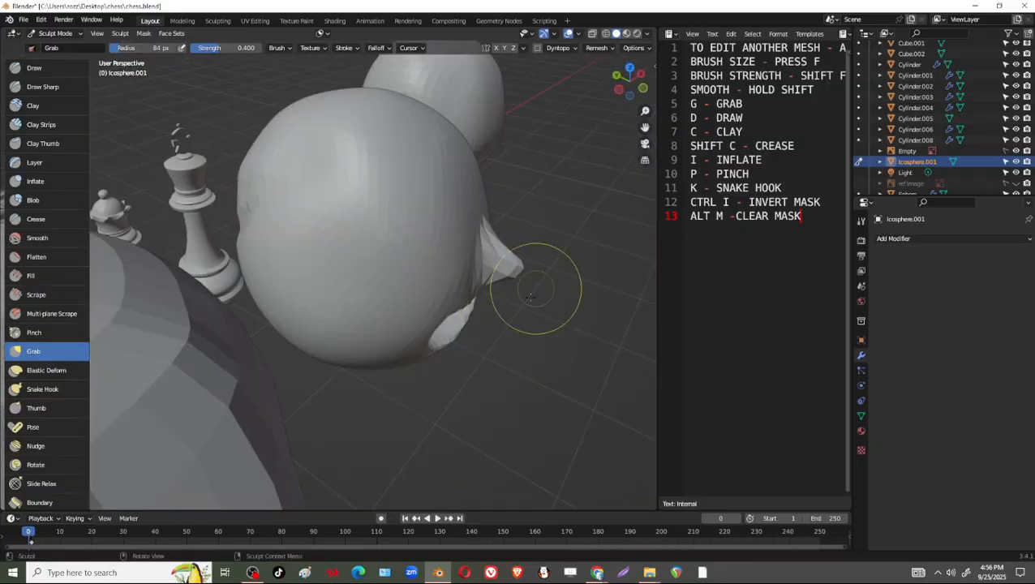
mouse_move(530, 298)
middle_mouse_down()
mouse_move(423, 259)
mouse_move(350, 276)
mouse_move(362, 207)
middle_mouse_up()
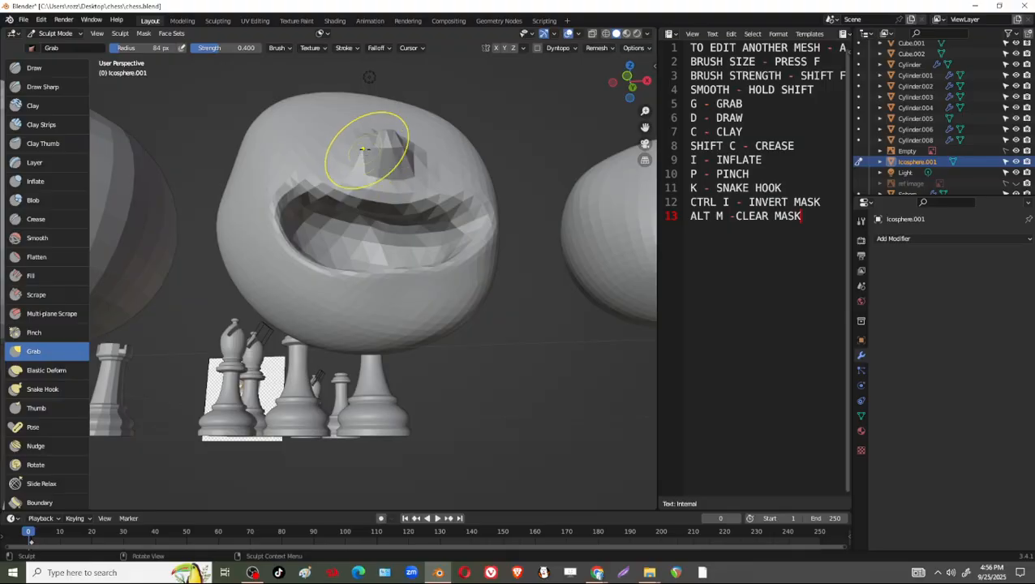
Pull the nose tip further forward and shape the nose from the side and above with the 84 px Grab brush.
middle_click_drag(382, 166, 171, 219)
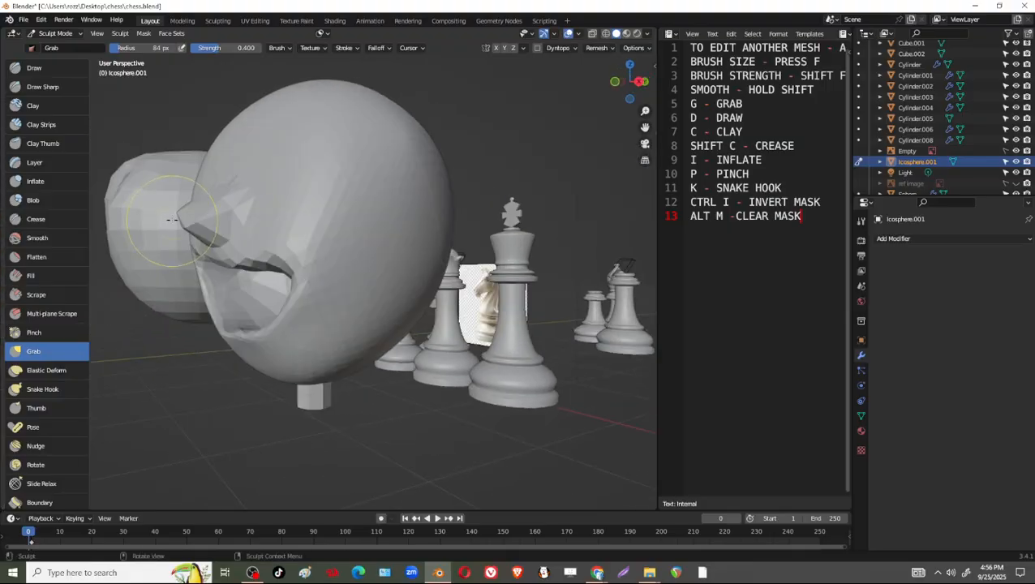
mouse_move(171, 219)
left_mouse_down()
mouse_move(185, 218)
mouse_move(175, 212)
left_mouse_up()
middle_click_drag(237, 229, 200, 238)
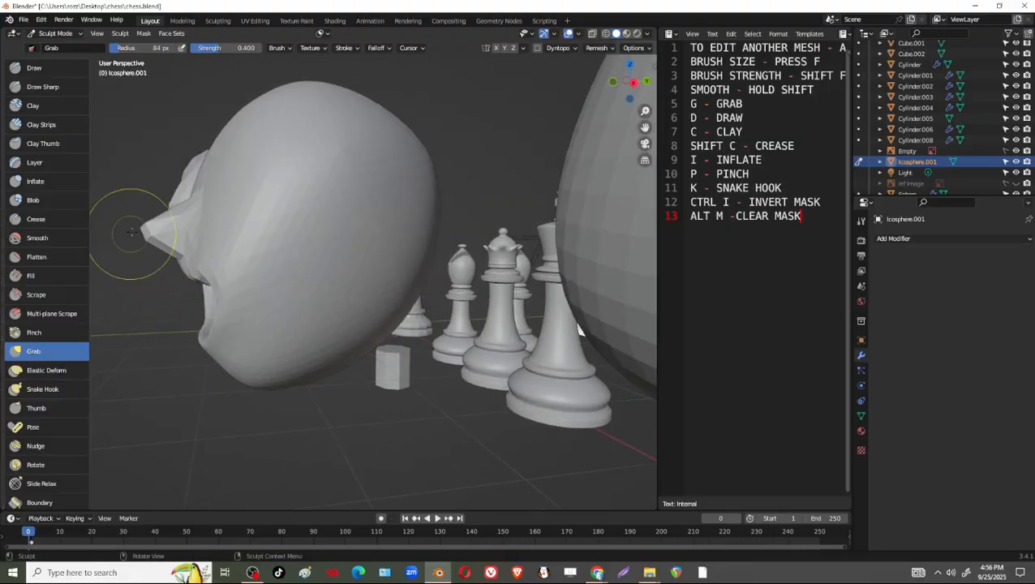
left_click_drag(160, 232, 146, 226)
middle_click_drag(166, 231, 267, 241)
middle_click_drag(390, 209, 396, 265)
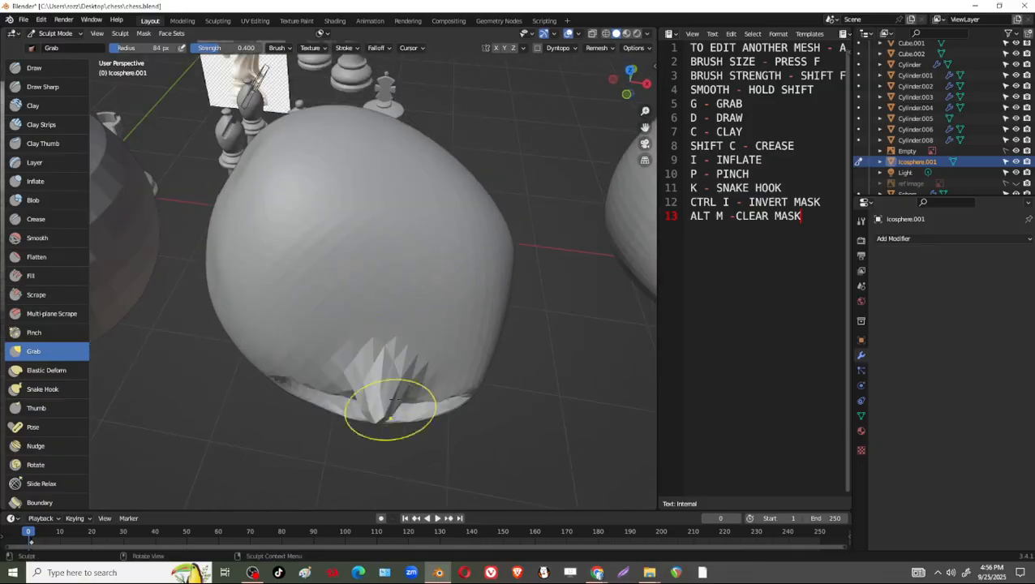
mouse_move(388, 404)
left_mouse_down()
mouse_move(377, 377)
mouse_move(336, 357)
mouse_move(376, 382)
left_mouse_up()
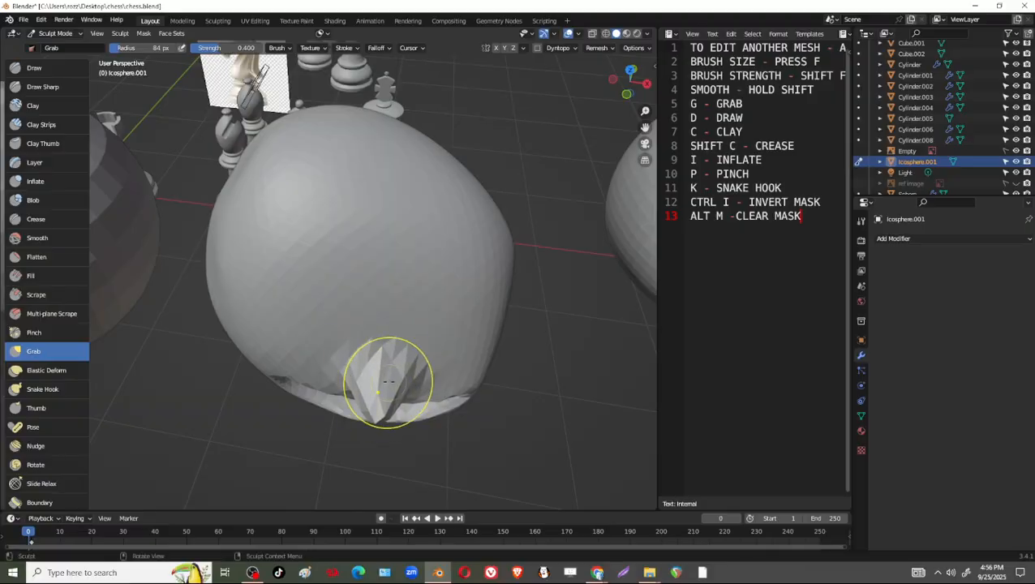
mouse_move(376, 381)
middle_mouse_down()
mouse_move(375, 316)
mouse_move(438, 267)
middle_mouse_up()
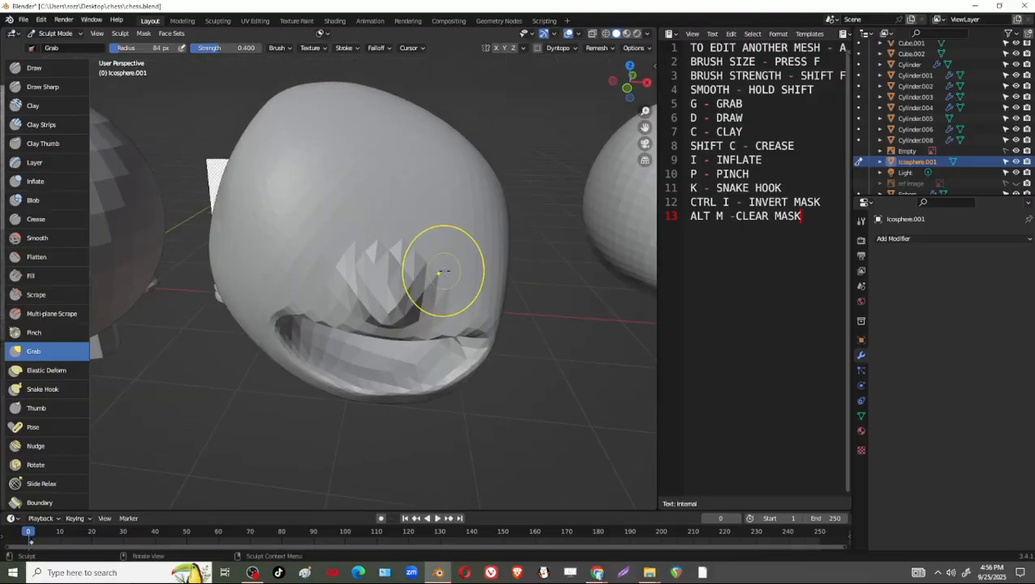
Carve two hollow eye sockets above the nose with the Draw brush at 84 px radius and 0.327 strength.
left_click(41, 70)
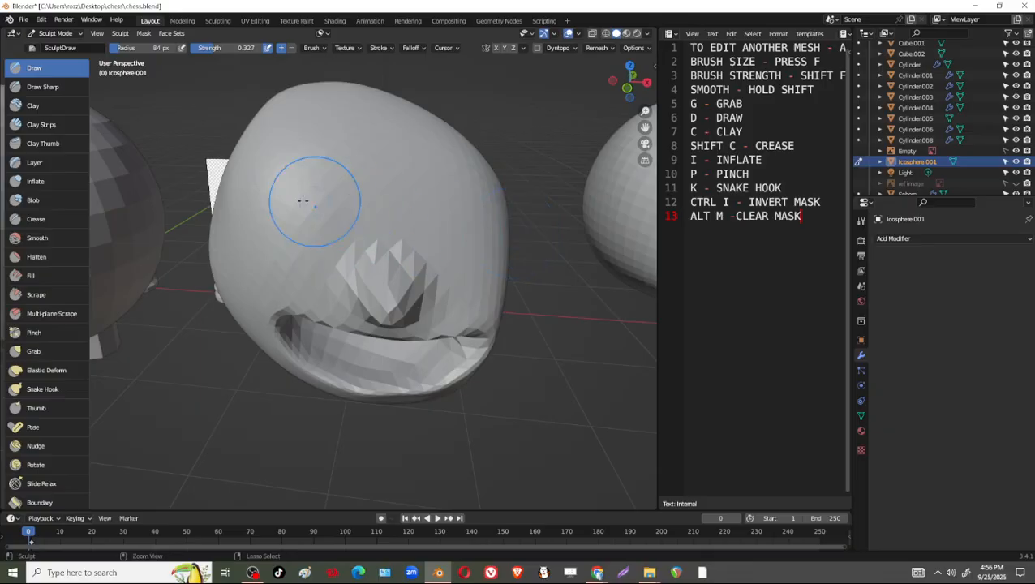
middle_click_drag(426, 244, 496, 256)
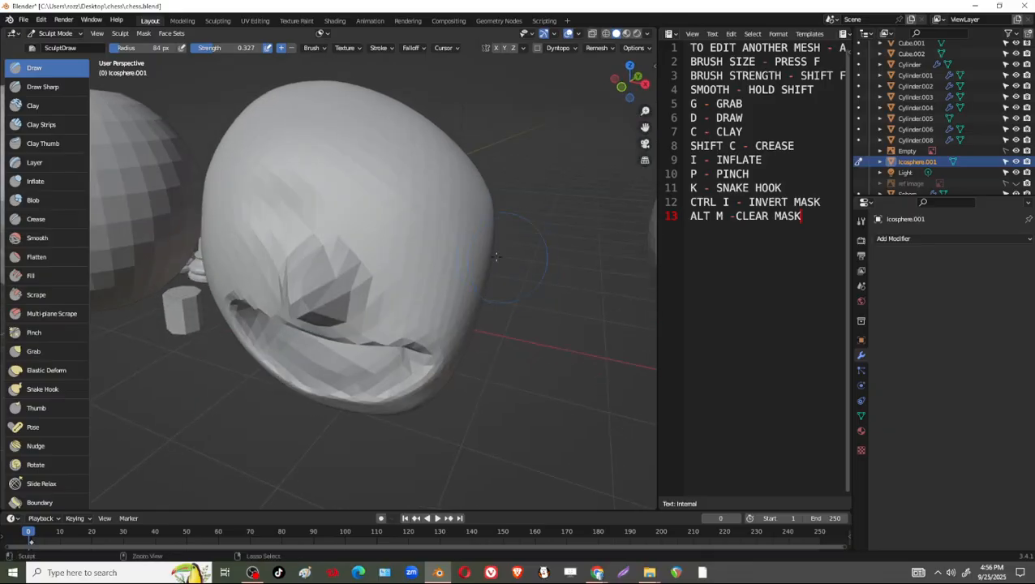
mouse_move(407, 223)
left_mouse_down("ctrl")
mouse_move(433, 234)
mouse_move(408, 223)
left_mouse_up("ctrl")
mouse_move(298, 203)
left_mouse_down("ctrl")
mouse_move(280, 206)
mouse_move(292, 204)
left_mouse_up("ctrl")
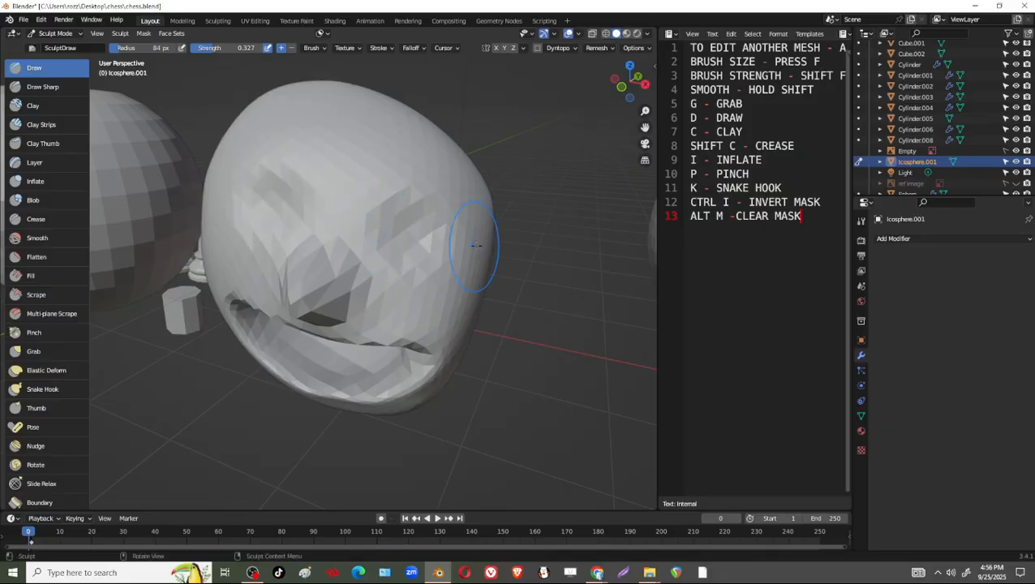
middle_click_drag(477, 245, 349, 212)
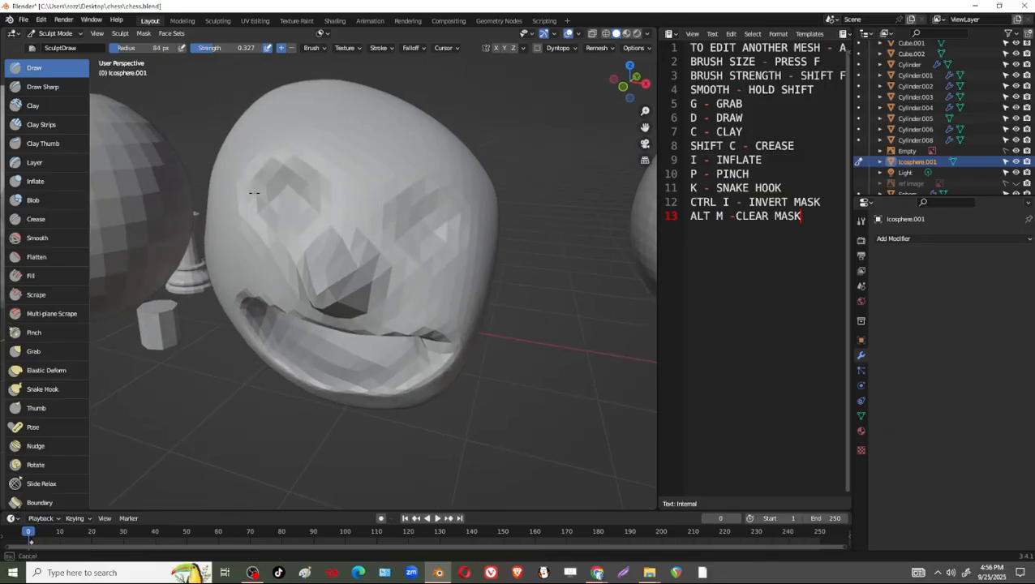
left_click_drag(254, 193, 261, 195, "ctrl")
left_click_drag(423, 242, 415, 227, "ctrl")
left_click_drag(280, 195, 263, 189, "ctrl")
left_click_drag(399, 227, 406, 231, "ctrl")
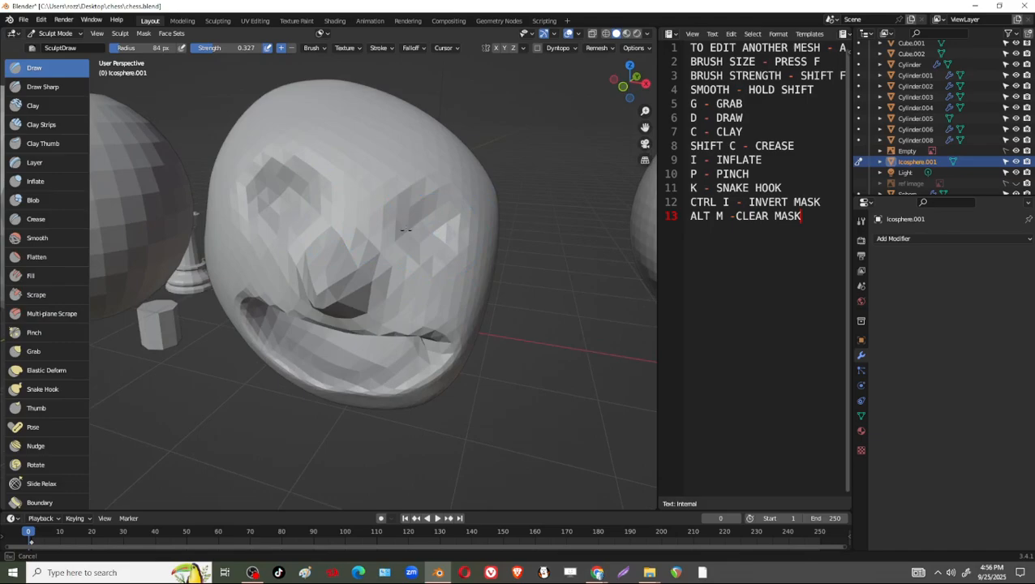
mouse_move(406, 231)
middle_mouse_down()
mouse_move(442, 277)
mouse_move(346, 185)
middle_mouse_up()
mouse_move(289, 127)
middle_mouse_down()
mouse_move(477, 268)
mouse_move(514, 316)
mouse_move(447, 312)
middle_mouse_up()
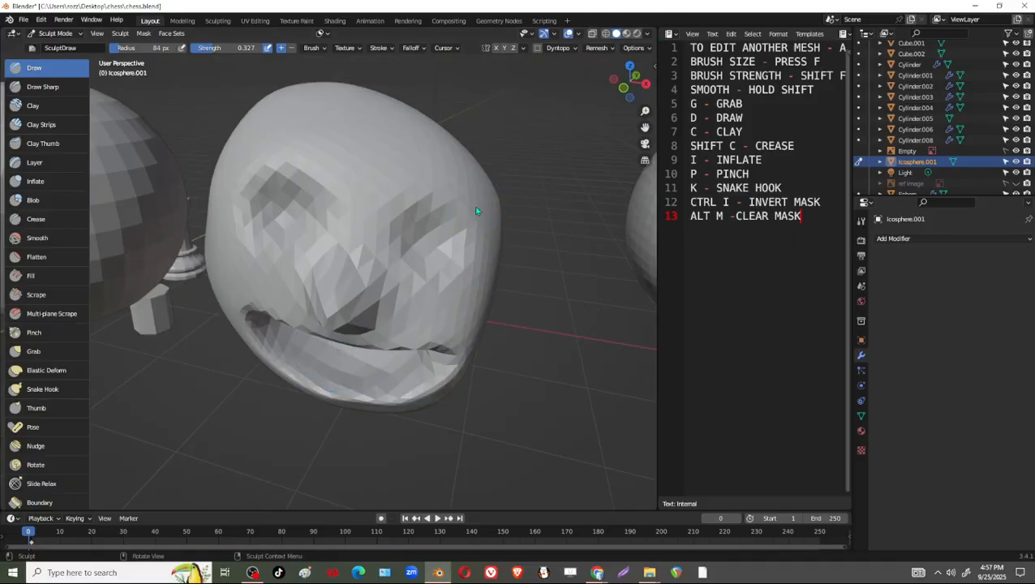
Examine the voxel size and preserve options in the Remesh settings.
left_click(647, 50)
left_click(647, 51)
left_click(598, 48)
left_click(614, 51)
left_click(614, 50)
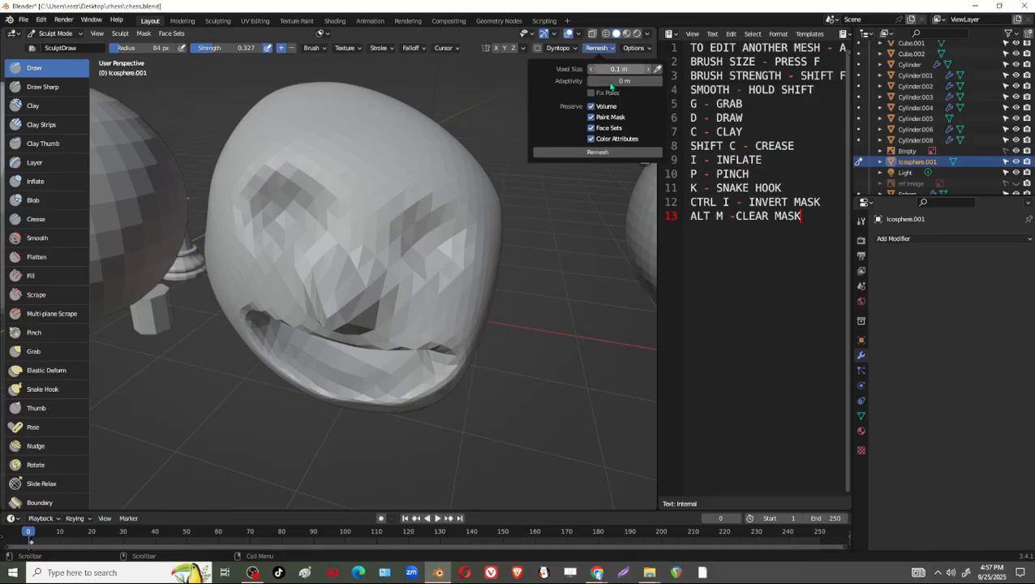
left_click(648, 151)
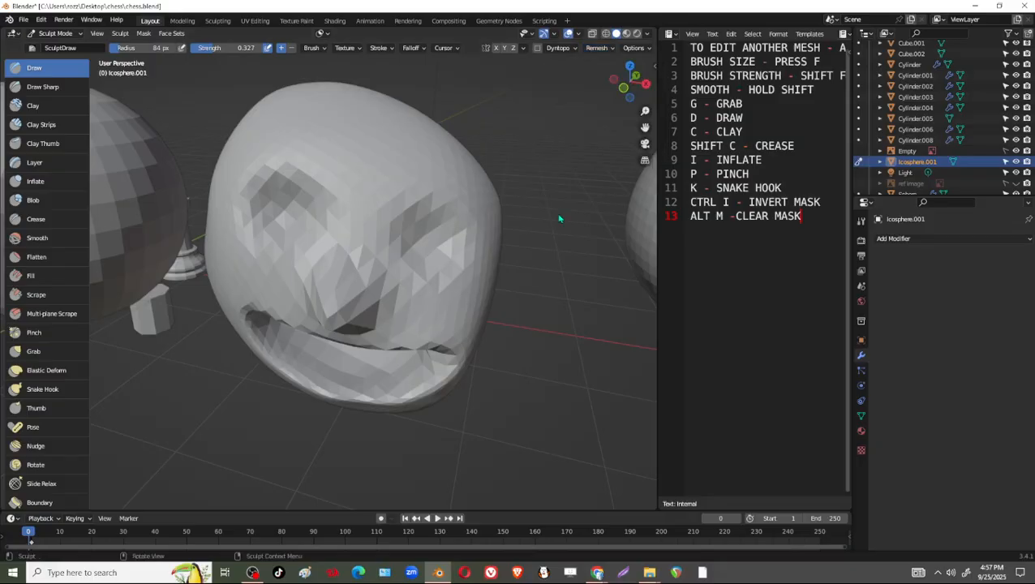
Set the remesh voxel size to 0.0625 m and voxel-remesh the sculpted head.
key("r")
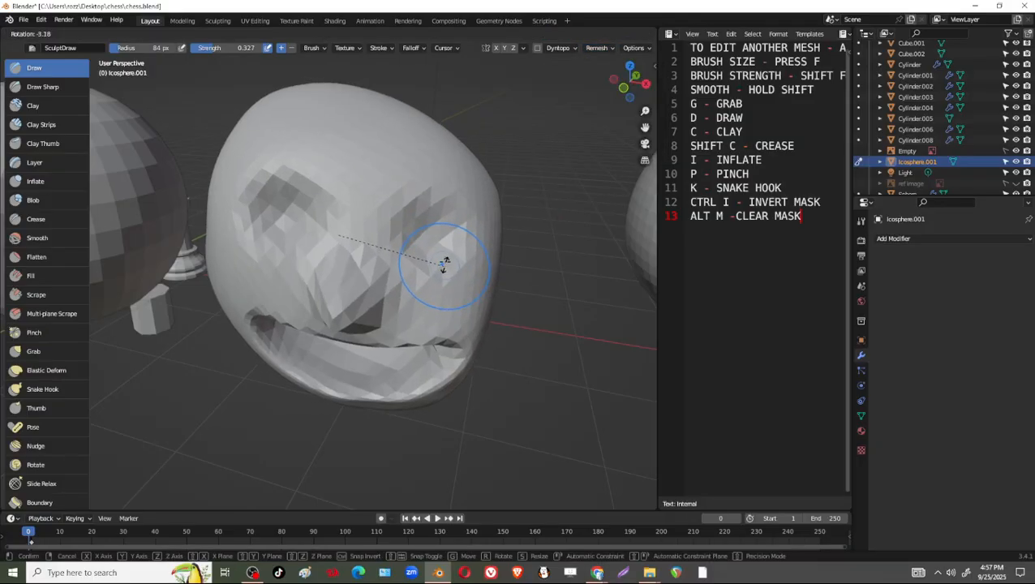
right_click(445, 262)
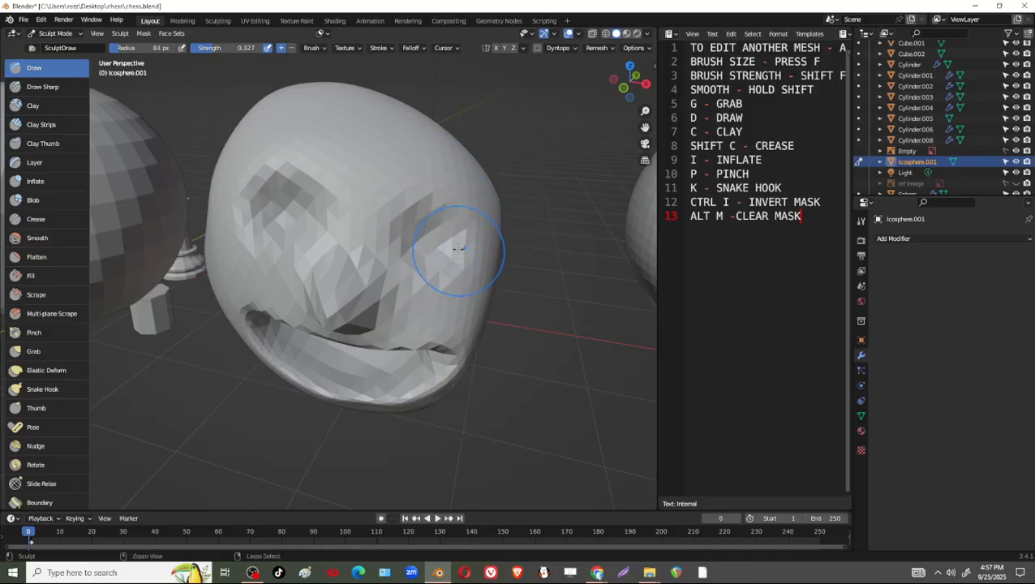
key("r")
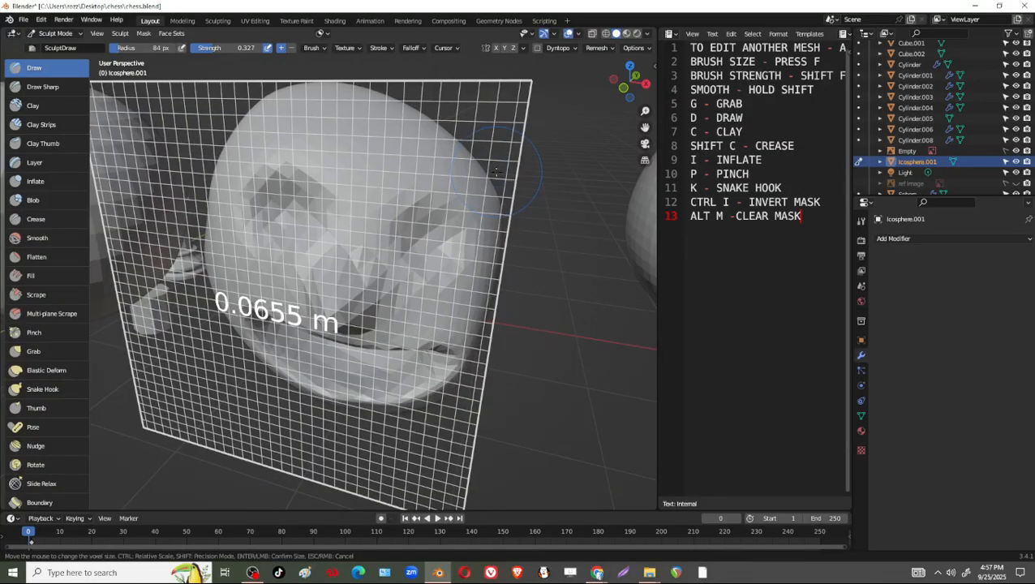
left_click(501, 180)
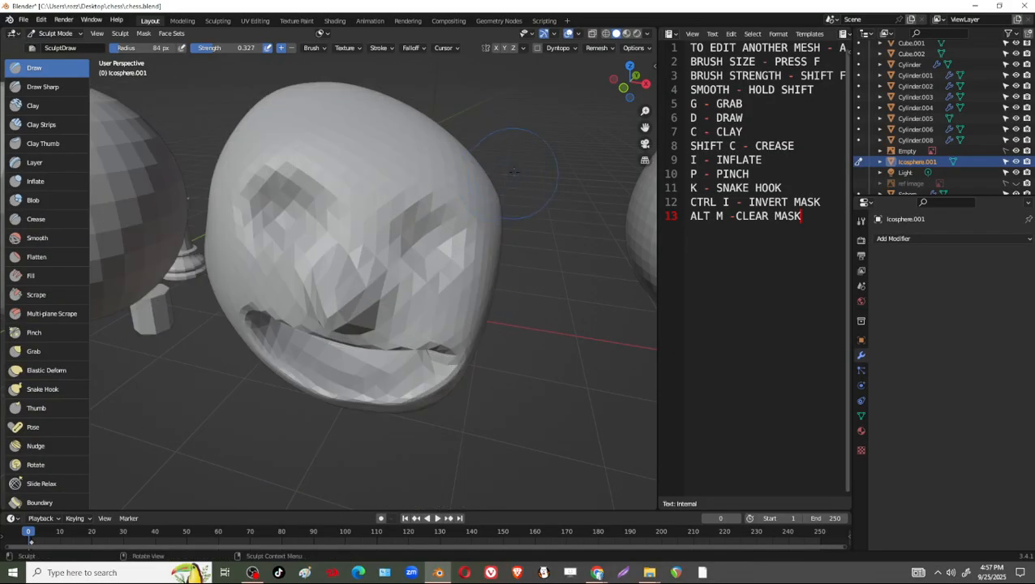
left_click(601, 48)
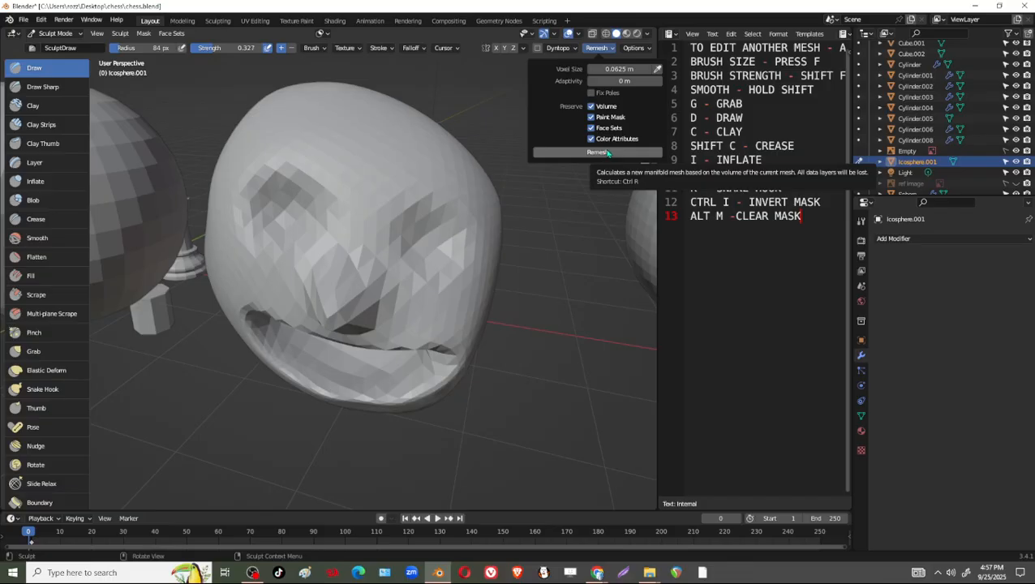
left_click(600, 47)
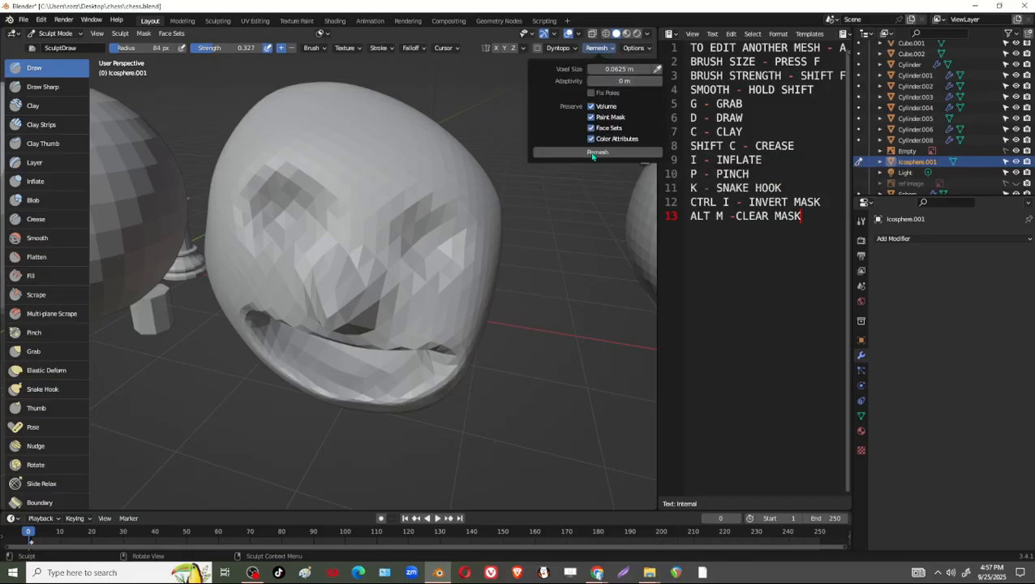
key("ctrl+r")
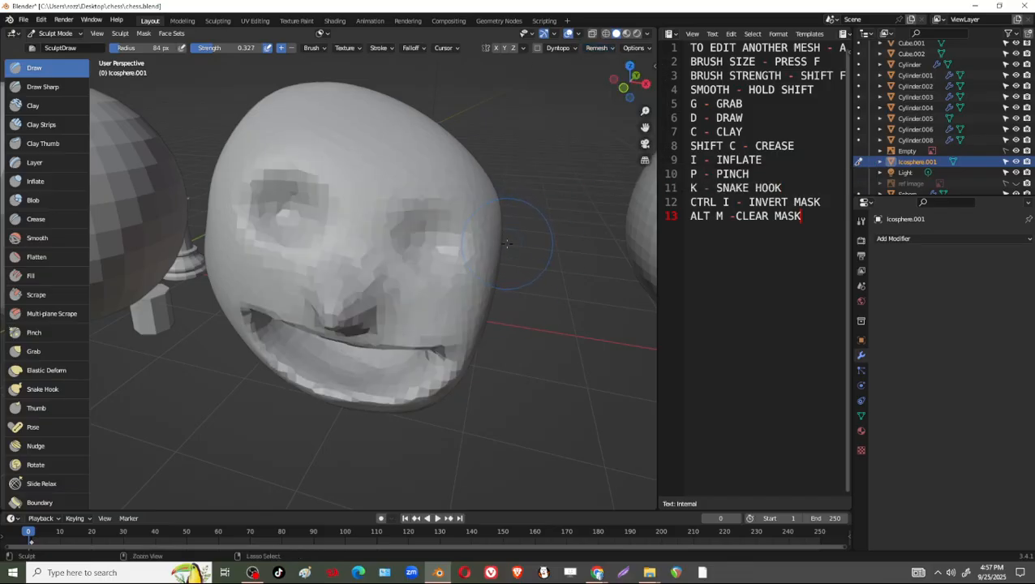
left_click(598, 48)
Switch to the Grab brush with a 207 px radius and reshape the area around the mouth and chin.
mouse_move(534, 310)
middle_mouse_down()
mouse_move(452, 245)
mouse_move(393, 220)
mouse_move(349, 217)
mouse_move(487, 221)
mouse_move(462, 232)
mouse_move(520, 223)
mouse_move(547, 194)
mouse_move(532, 223)
mouse_move(529, 266)
mouse_move(504, 305)
mouse_move(513, 292)
mouse_move(521, 277)
mouse_move(452, 317)
mouse_move(463, 319)
middle_mouse_up()
key("g")
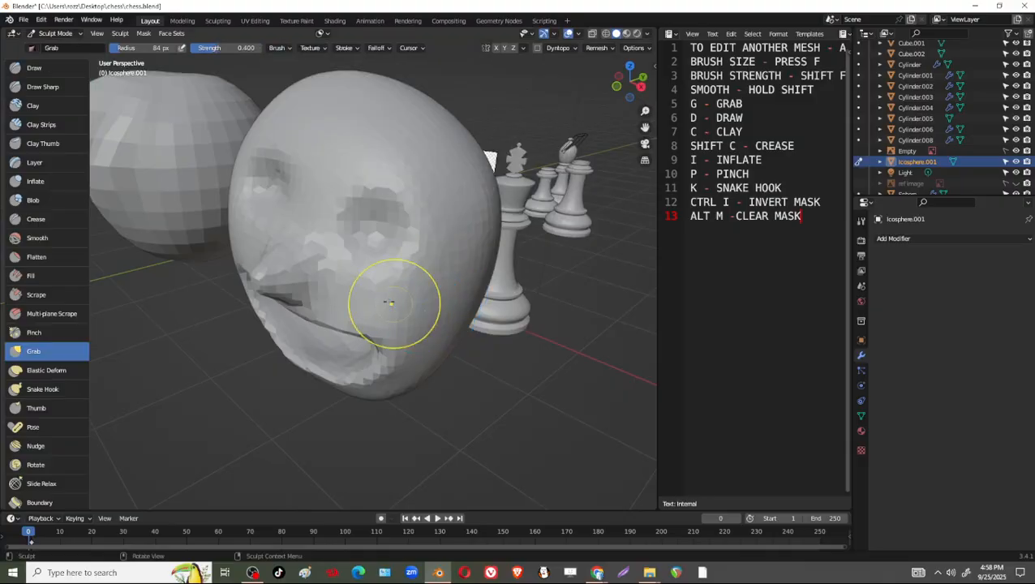
key("f")
left_click(457, 294)
middle_click_drag(407, 276, 442, 326)
left_click_drag(361, 380, 387, 324)
mouse_move(390, 316)
middle_mouse_down()
mouse_move(412, 228)
mouse_move(436, 241)
middle_mouse_up()
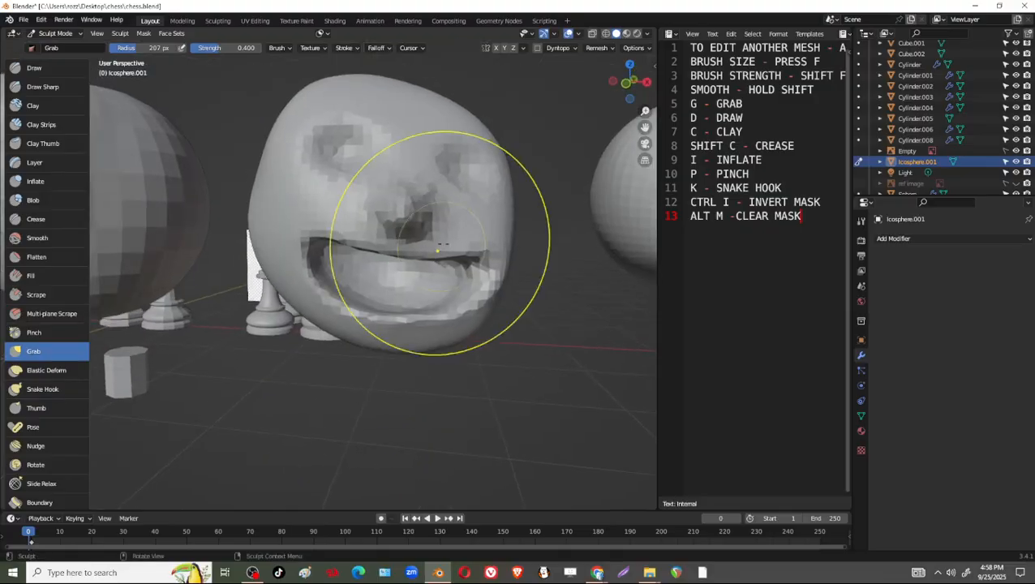
left_click_drag(442, 321, 432, 331)
Adjust both eye sockets with the 207 px Grab brush, checking the head from the side and front.
middle_click_drag(463, 177, 444, 212)
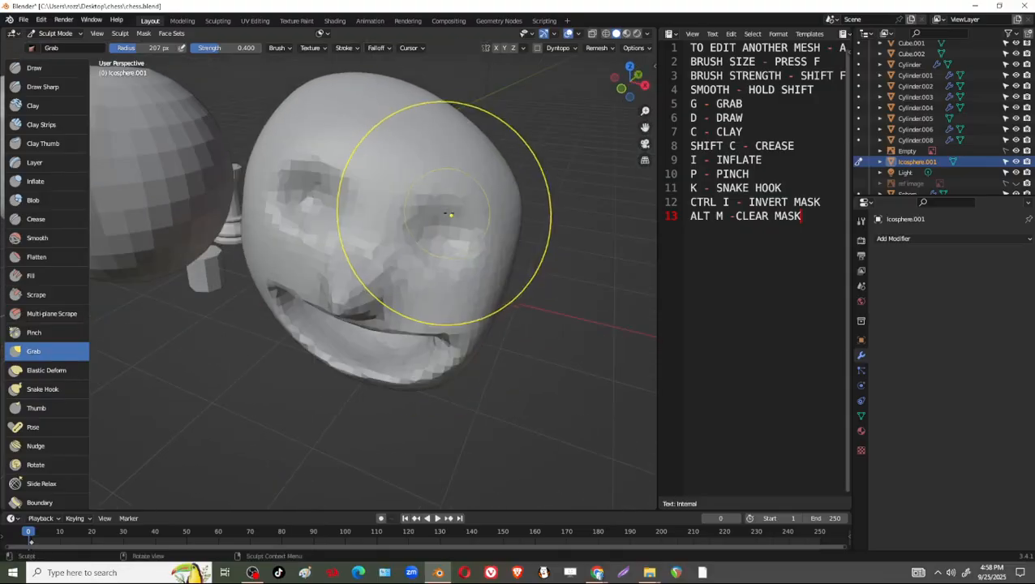
left_click_drag(445, 222, 450, 223)
left_click_drag(326, 202, 312, 200)
mouse_move(471, 261)
middle_mouse_down()
mouse_move(467, 232)
mouse_move(448, 259)
mouse_move(357, 197)
mouse_move(346, 235)
middle_mouse_up()
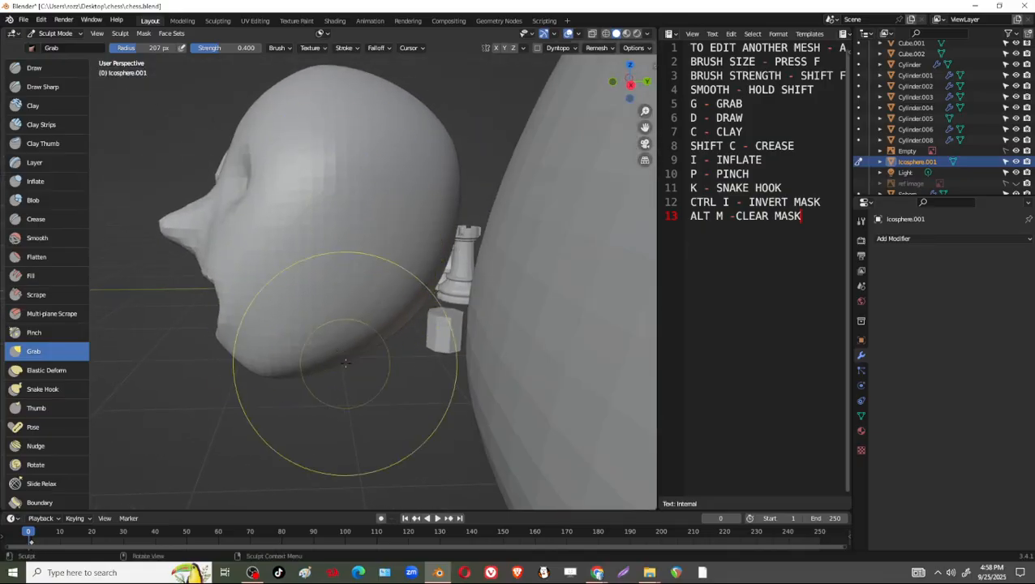
mouse_move(347, 421)
middle_mouse_down()
mouse_move(370, 255)
mouse_move(430, 284)
middle_mouse_up()
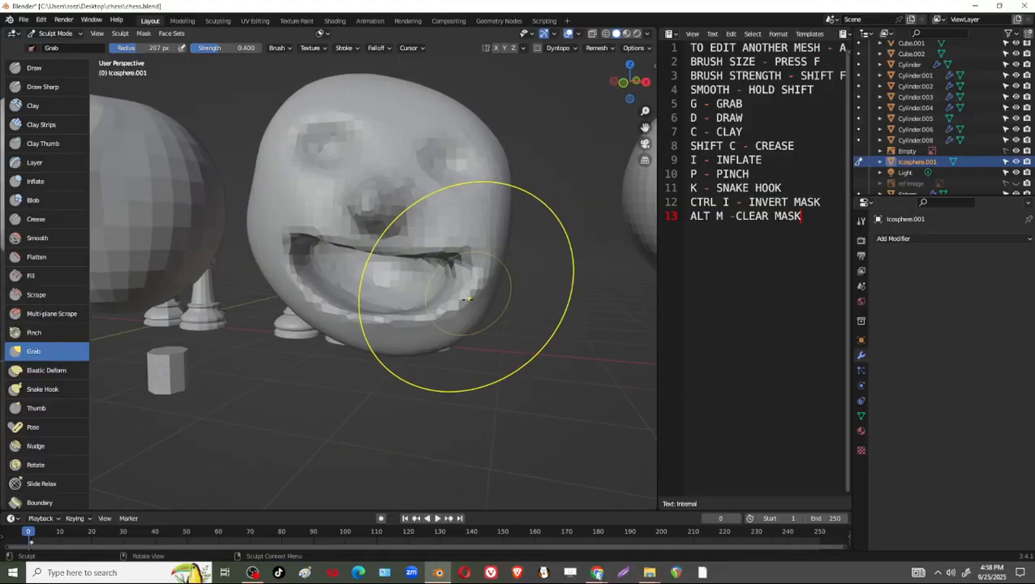
middle_click_drag(503, 229, 504, 270)
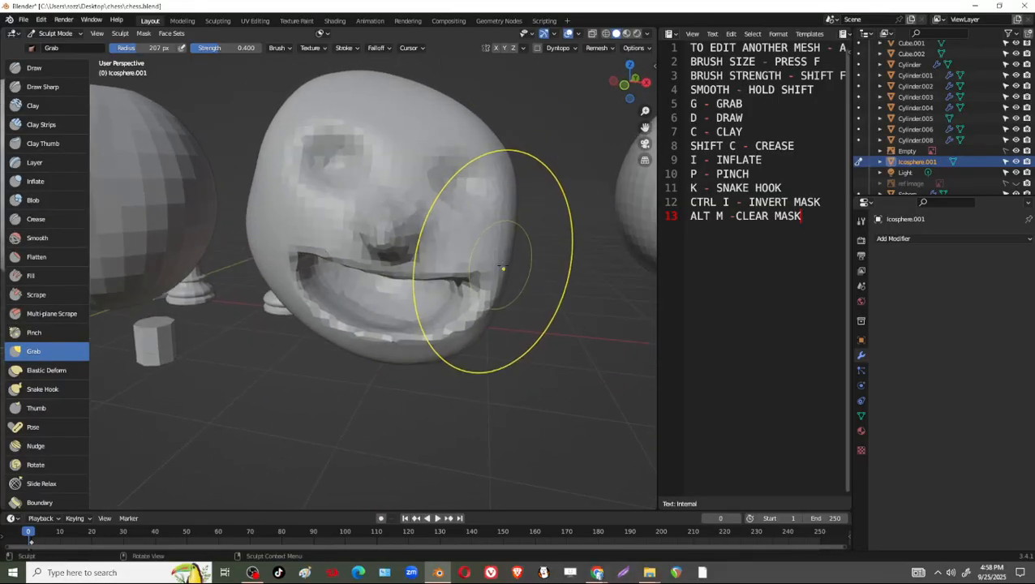
Set the remesh voxel size to about 0.0410 m and voxel-remesh the head again.
left_click(611, 48)
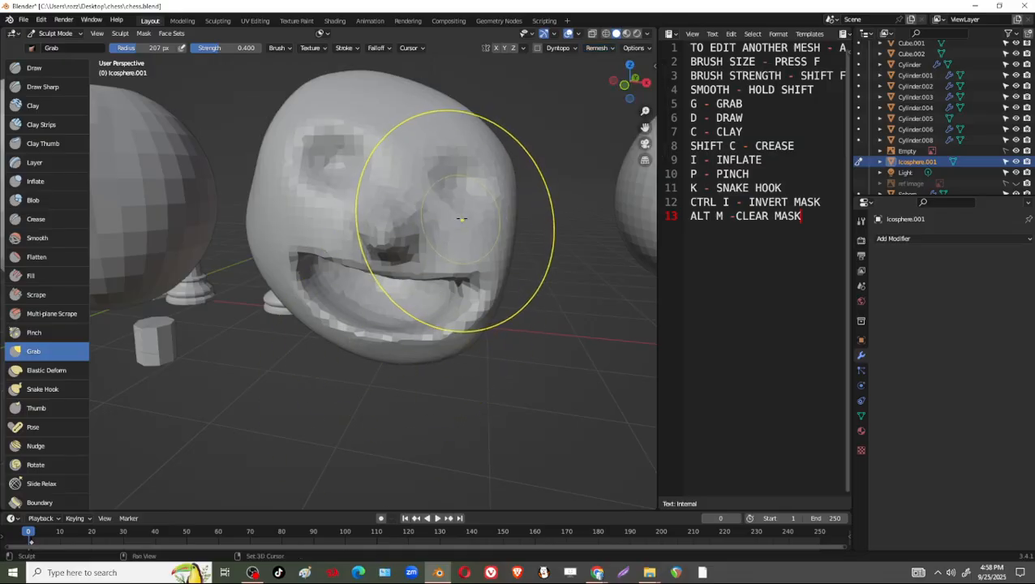
key("r")
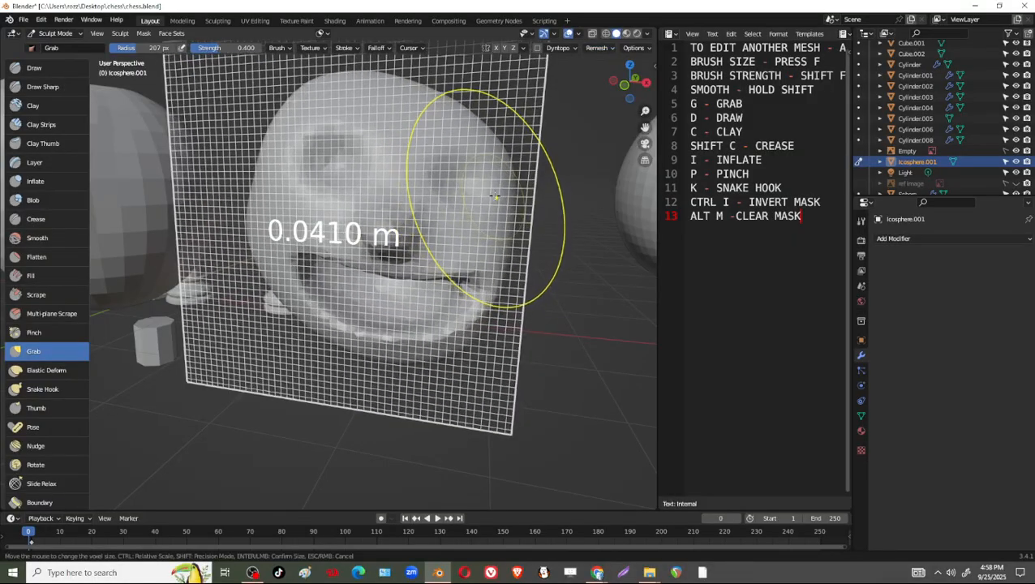
left_click(494, 196)
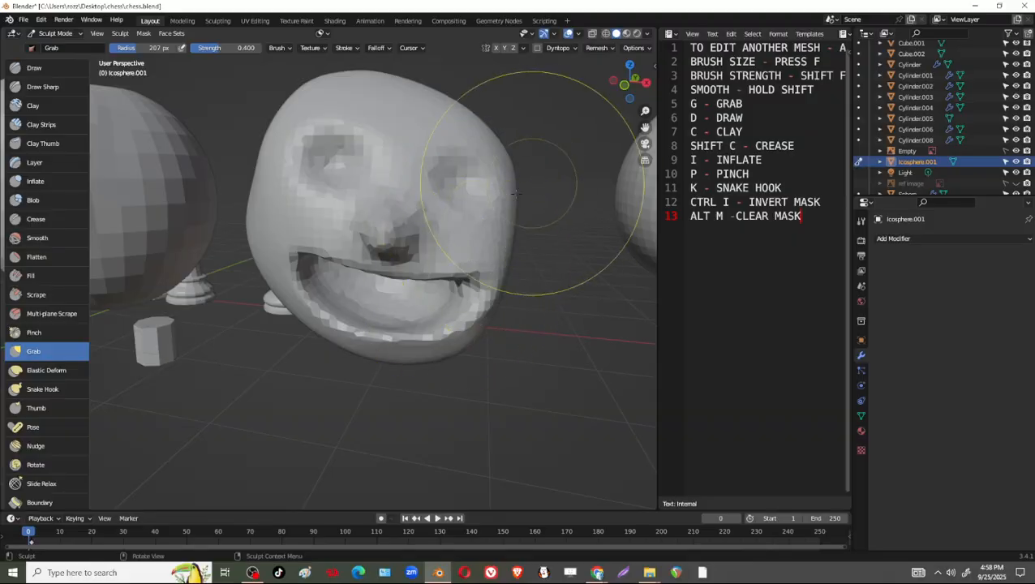
key("ctrl+r")
Smooth the blocky surface of the eye sockets, mouth and surrounding face at a 207 px brush radius.
mouse_move(486, 199)
left_mouse_down("shift")
mouse_move(486, 182)
mouse_move(469, 185)
left_mouse_up("shift")
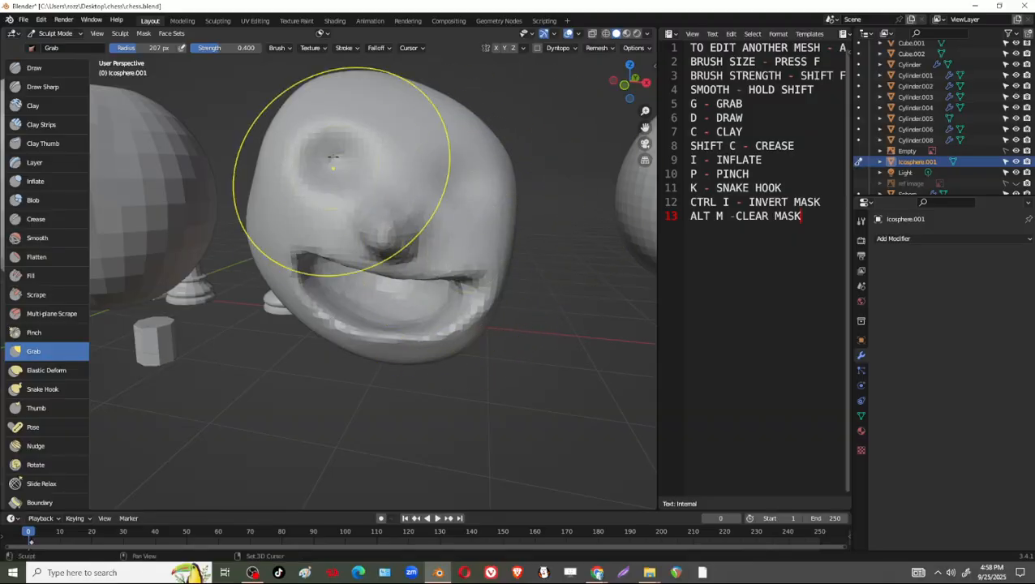
left_click_drag(322, 183, 322, 311, "shift")
middle_click_drag(468, 276, 355, 252)
scroll(354, 172, "up", 7)
scroll(354, 172, "down", 7)
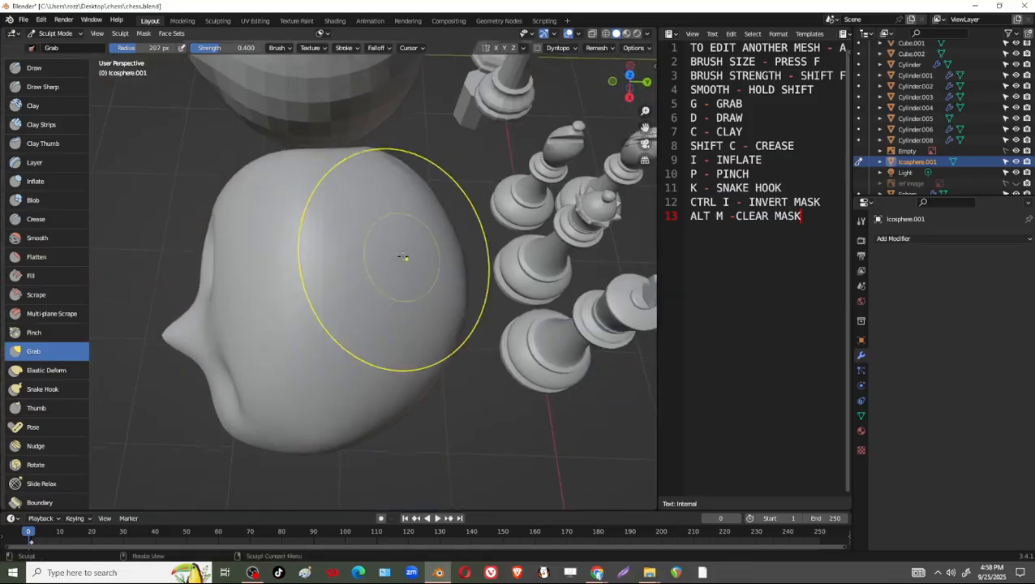
left_click_drag(404, 259, 388, 164)
middle_click_drag(391, 236, 411, 349)
left_click_drag(411, 349, 412, 270)
mouse_move(372, 309)
middle_mouse_down()
mouse_move(341, 280)
mouse_move(370, 215)
mouse_move(467, 211)
middle_mouse_up()
left_click_drag(376, 167, 367, 167, "shift")
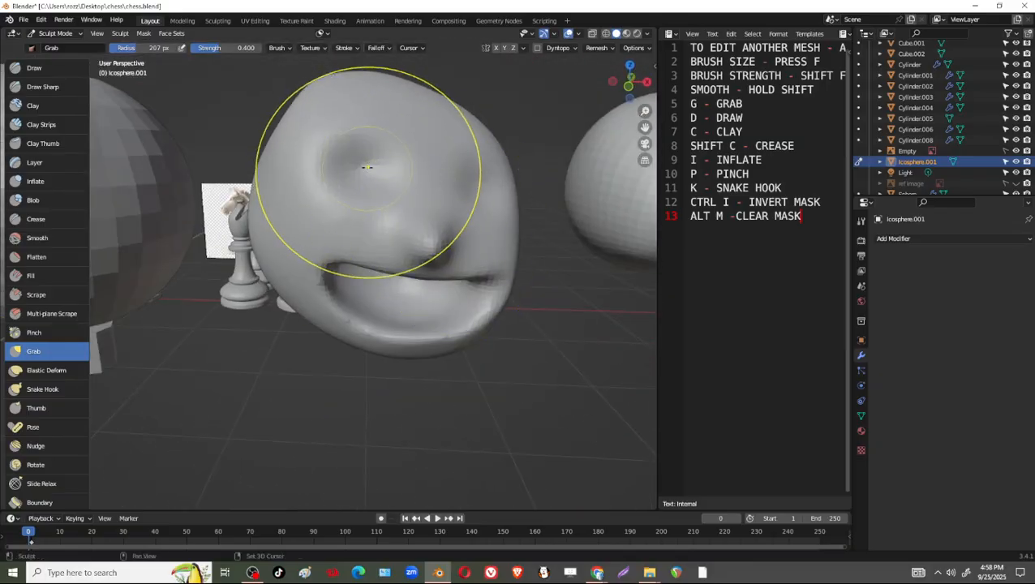
mouse_move(473, 234)
middle_mouse_down()
mouse_move(487, 231)
mouse_move(455, 235)
mouse_move(453, 200)
mouse_move(386, 235)
middle_mouse_up()
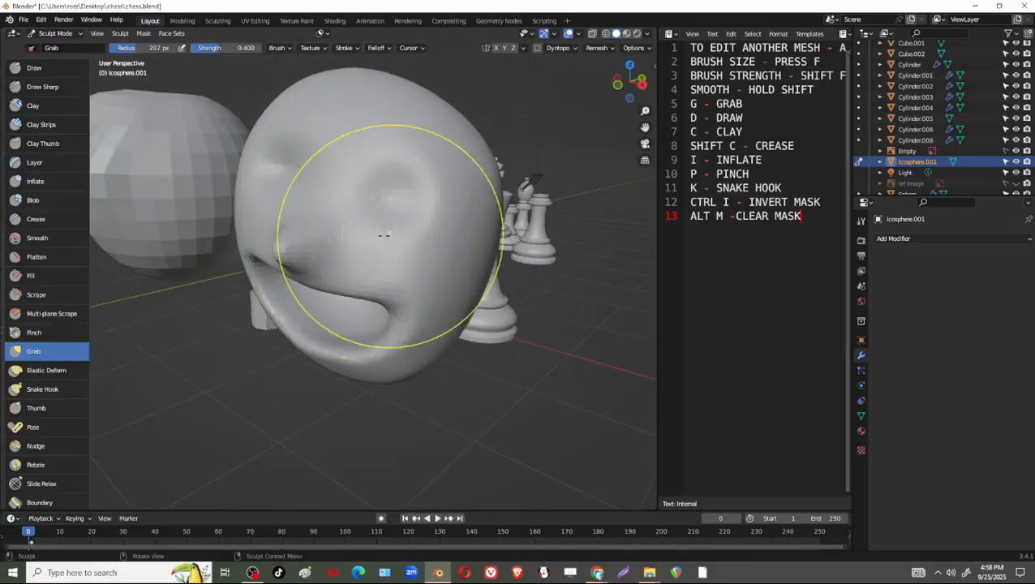
Reduce the Grab brush radius to 105 px and then 75 px while pulling out a nose above the mouth.
key("f")
left_click(279, 293)
middle_click_drag(279, 293, 370, 219)
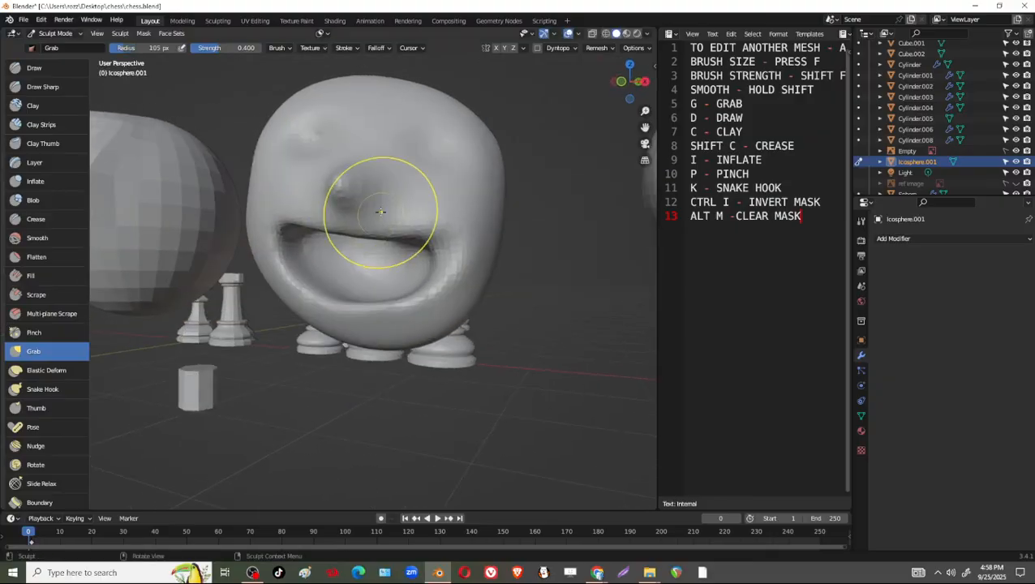
key("f")
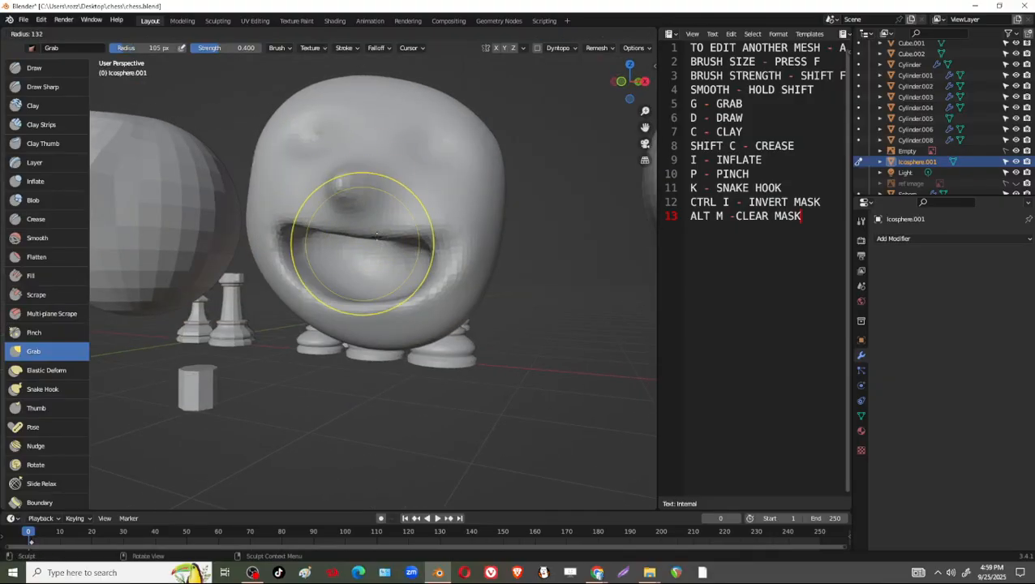
left_click(363, 245)
mouse_move(363, 245)
middle_mouse_down()
mouse_move(397, 199)
mouse_move(408, 241)
middle_mouse_up()
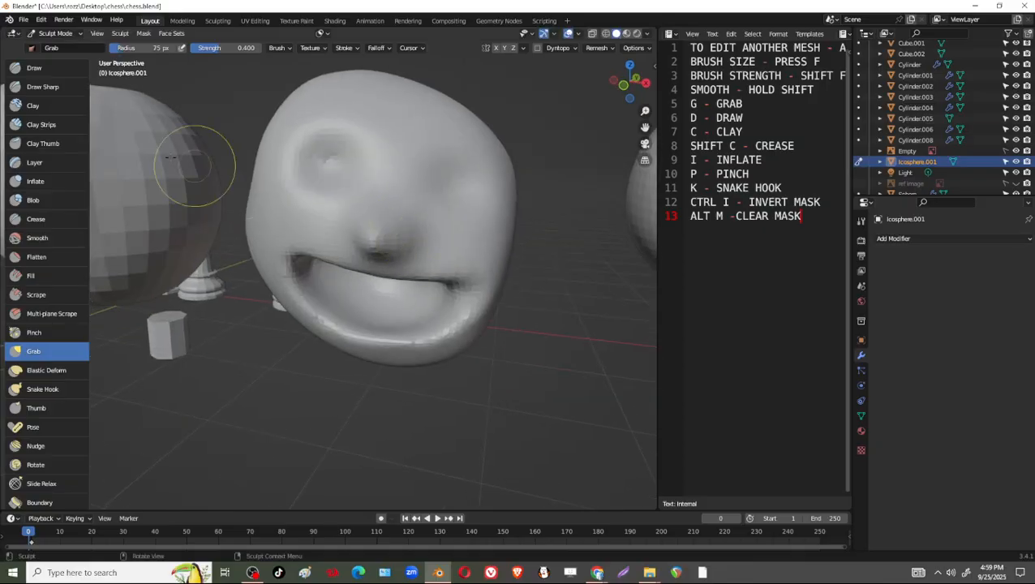
Switch to the Draw brush at a 33 px radius and build up nostrils on both sides of the nose.
key("d")
key("f")
left_click(412, 233)
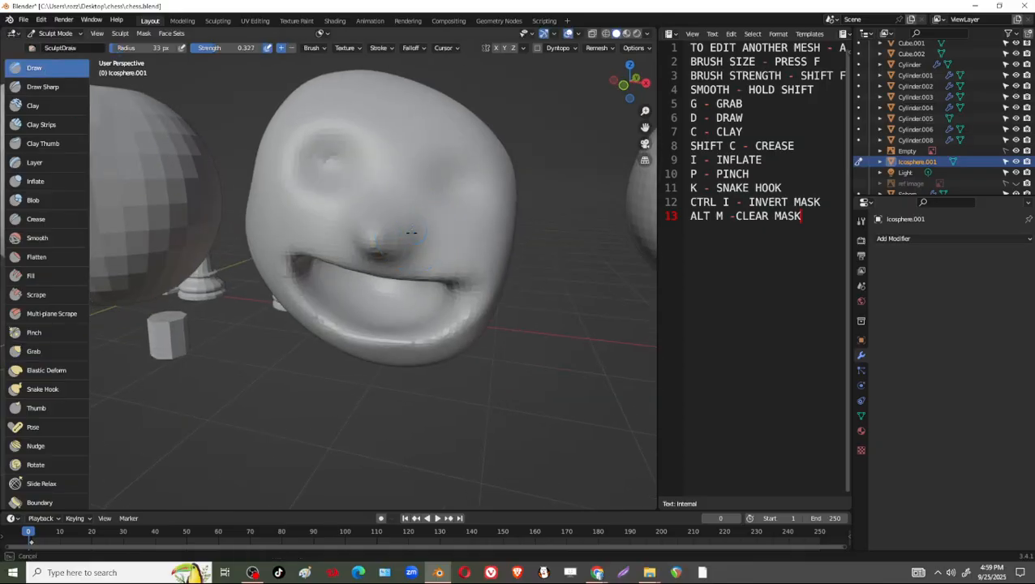
mouse_move(412, 234)
middle_mouse_down()
mouse_move(409, 250)
mouse_move(432, 213)
middle_mouse_up()
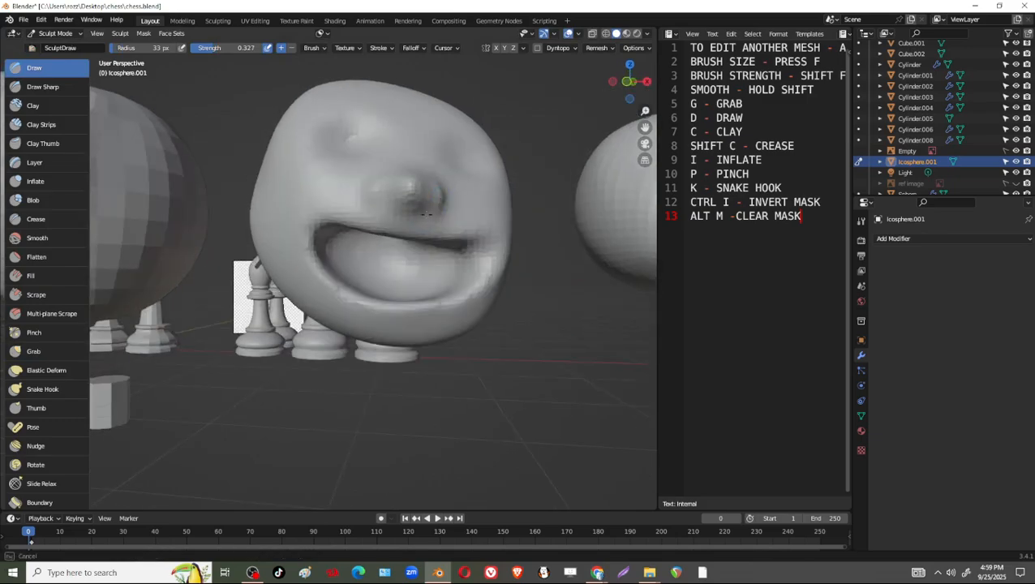
mouse_move(427, 214)
left_mouse_down()
mouse_move(416, 199)
mouse_move(384, 210)
mouse_move(406, 189)
left_mouse_up()
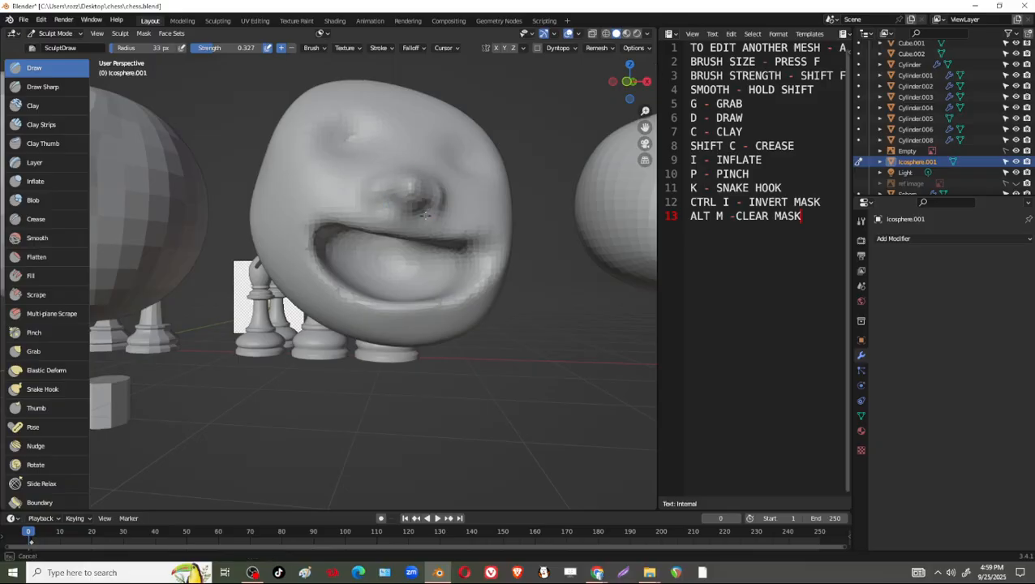
mouse_move(425, 214)
middle_mouse_down()
mouse_move(488, 167)
mouse_move(455, 194)
mouse_move(430, 181)
middle_mouse_up()
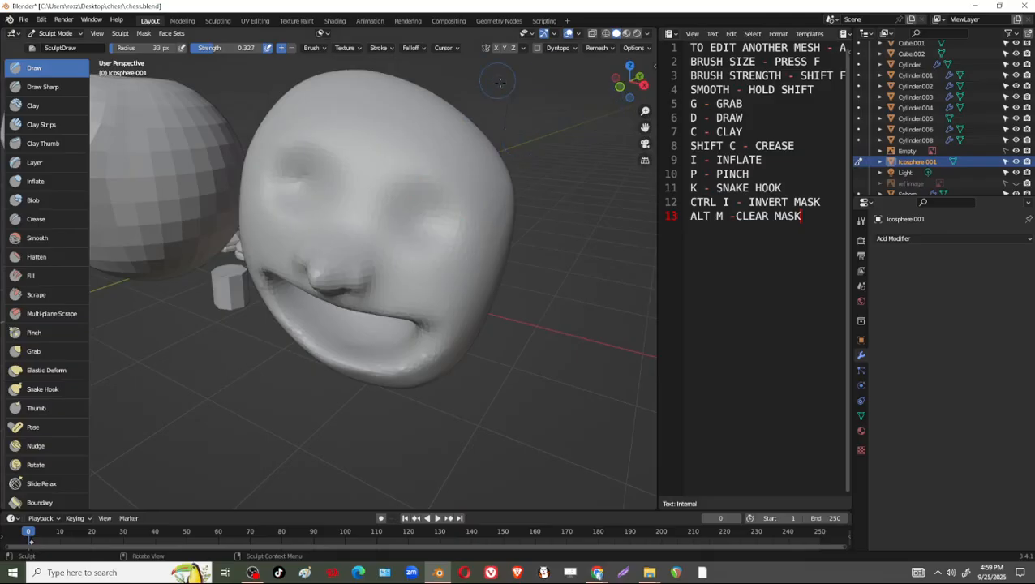
Turn on X mirror symmetry and sculpt an eyeball and eyelid crease in one eye socket with the 33 px Draw brush.
middle_click_drag(500, 82, 496, 56)
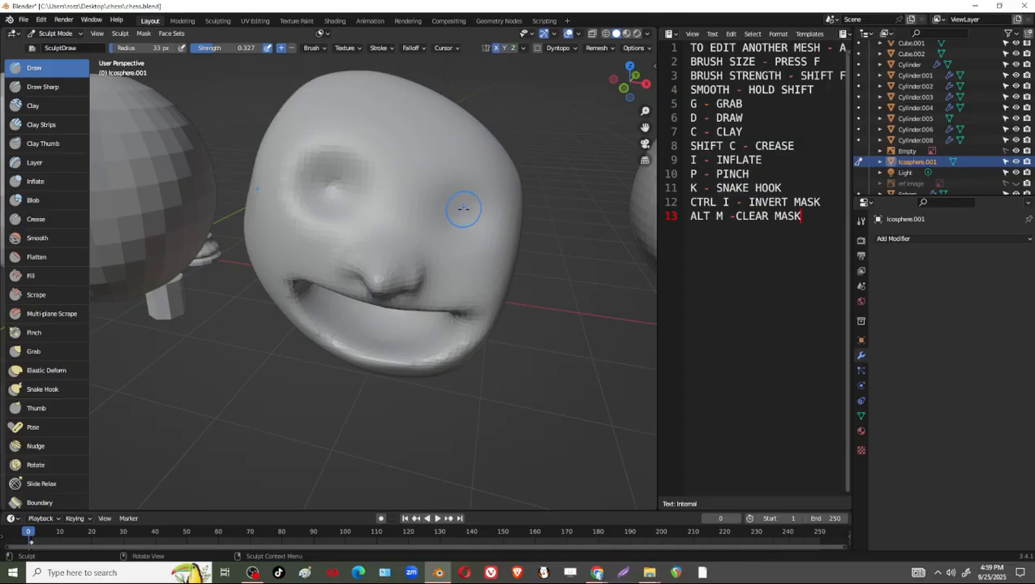
mouse_move(470, 218)
middle_mouse_down()
mouse_move(449, 214)
mouse_move(530, 208)
middle_mouse_up()
middle_click_drag(465, 204, 463, 201)
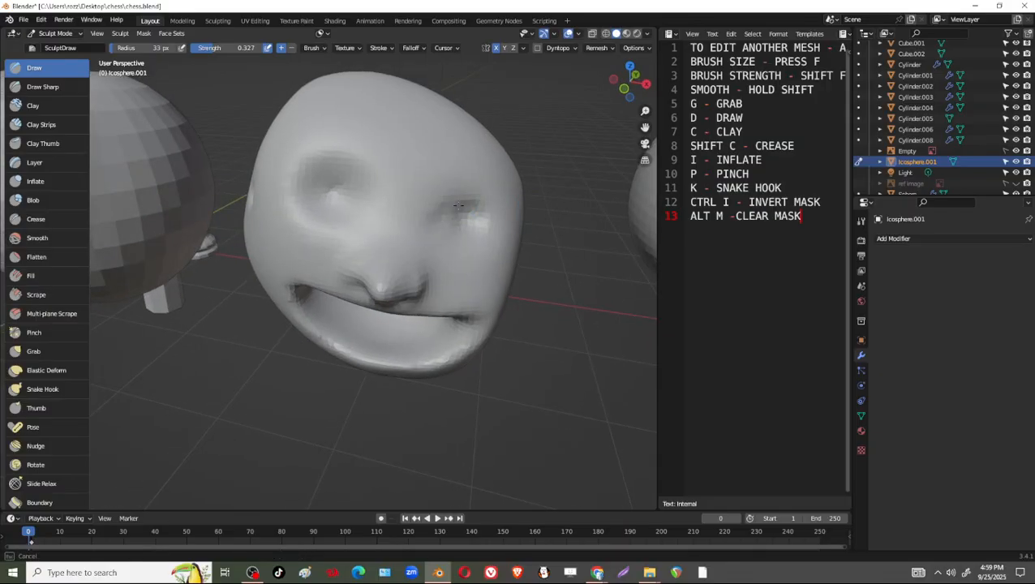
mouse_move(475, 201)
left_mouse_down("shift")
mouse_move(465, 201)
mouse_move(479, 214)
left_mouse_up("shift")
left_click_drag(477, 213, 458, 210, "shift")
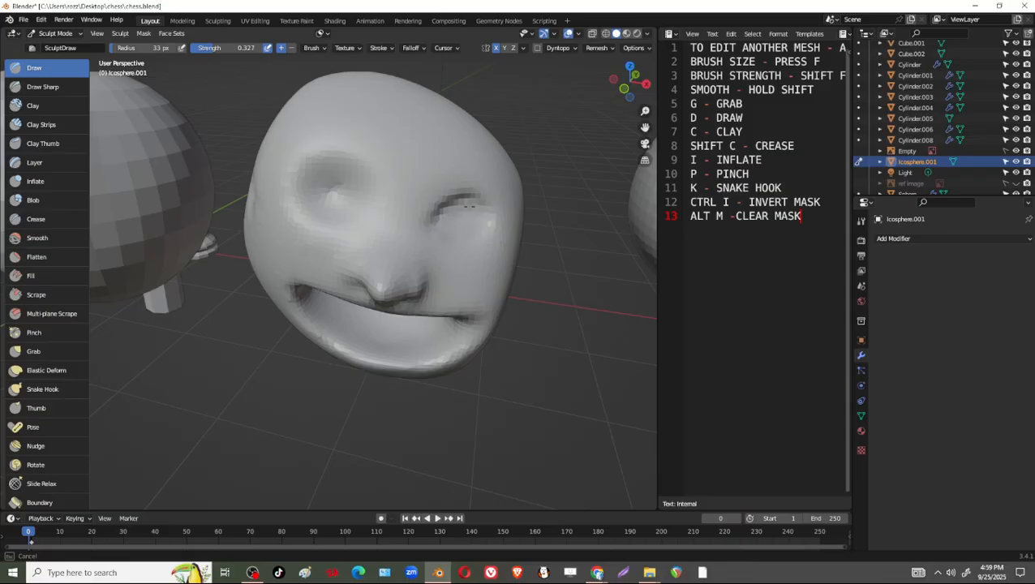
mouse_move(461, 204)
middle_mouse_down()
mouse_move(520, 224)
mouse_move(480, 192)
middle_mouse_up()
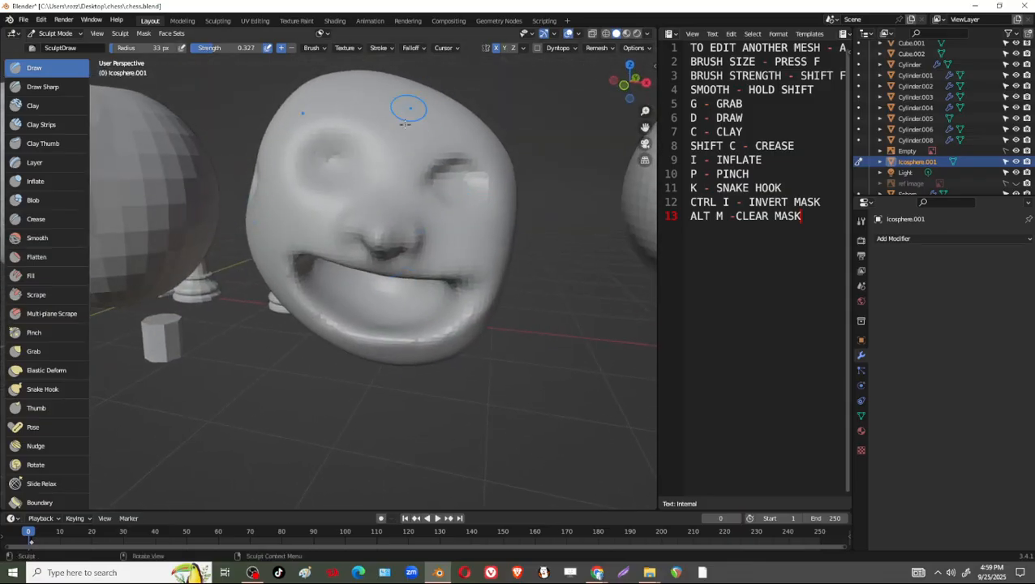
middle_click_drag(468, 195, 467, 253)
left_click_drag(467, 233, 441, 250)
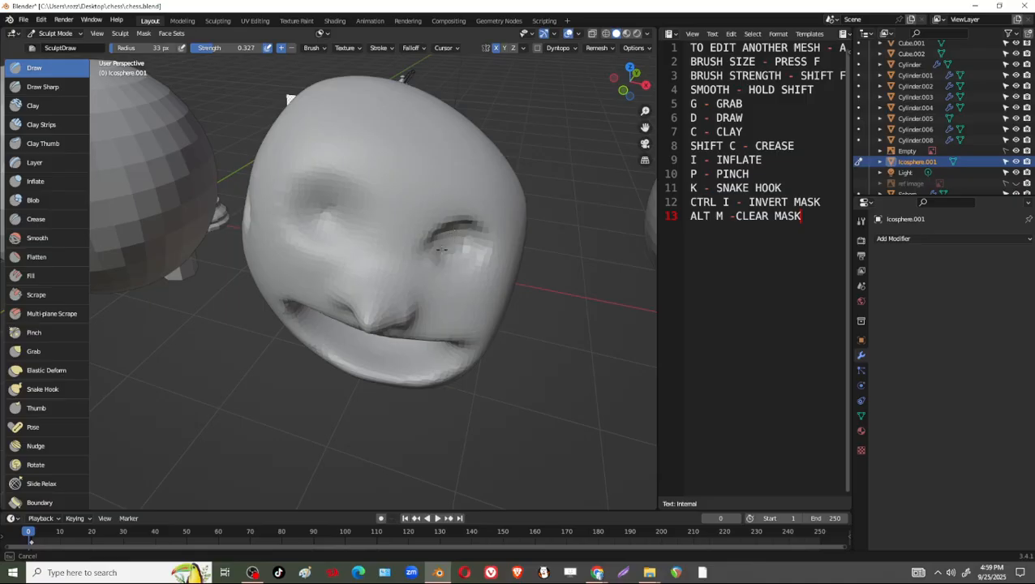
mouse_move(291, 99)
middle_mouse_down()
mouse_move(389, 162)
mouse_move(460, 129)
middle_mouse_up()
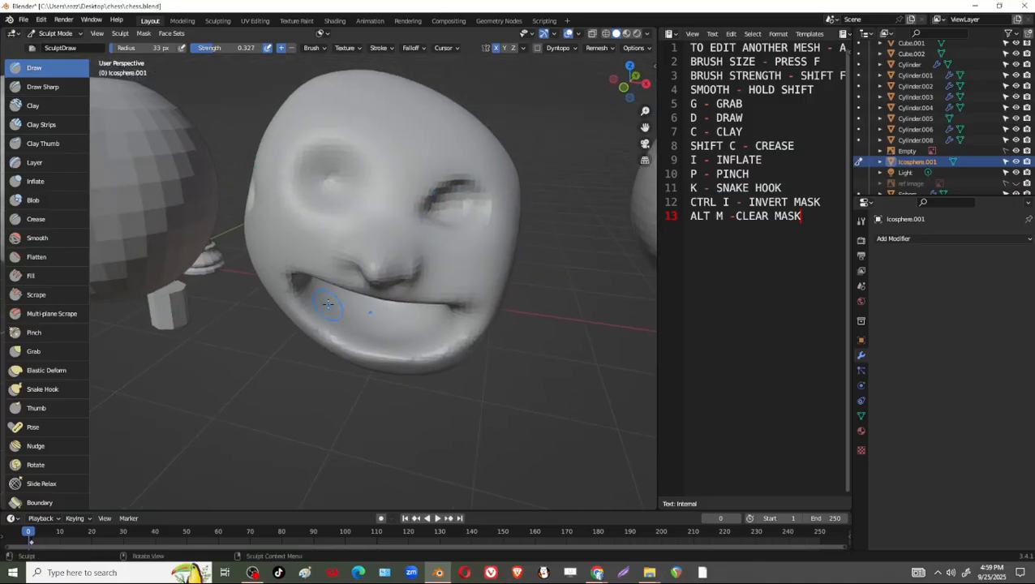
Open the sculpt tool's symmetry settings and set the symmetrize direction to +X to -X.
left_click(650, 50)
left_click(654, 65)
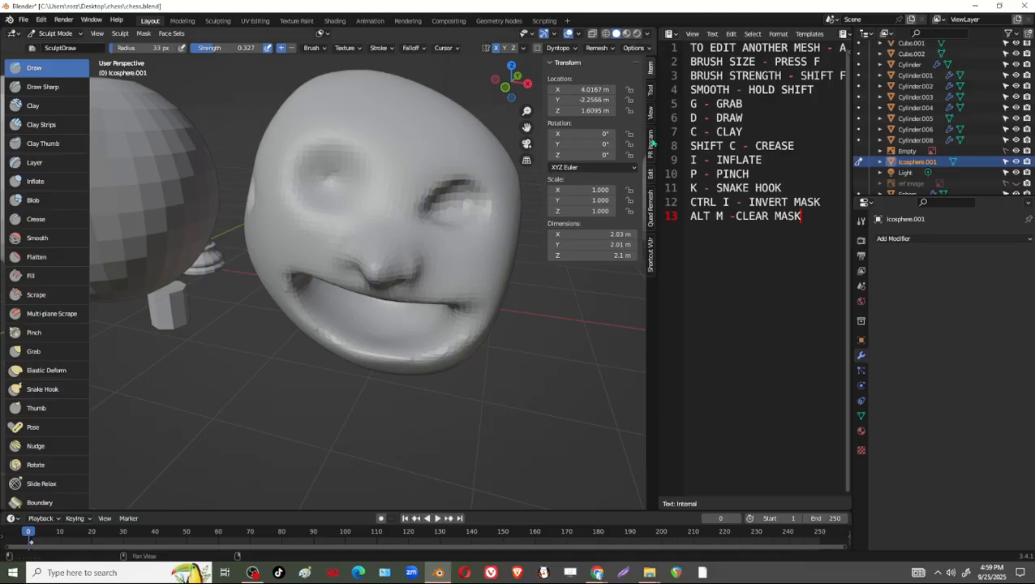
left_click(651, 89)
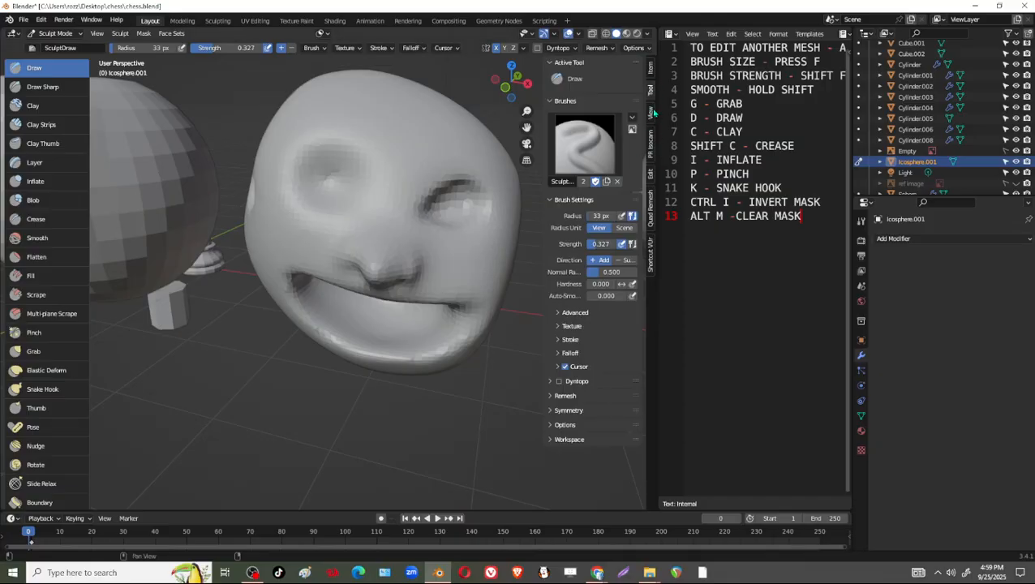
left_click(560, 410)
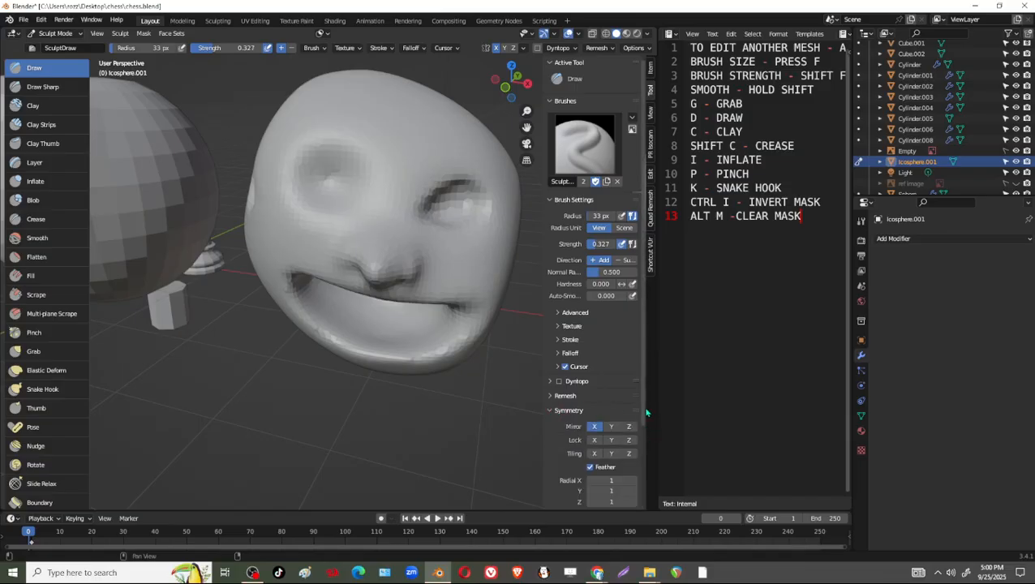
scroll(643, 413, "down", 3)
scroll(646, 500, "down", 1)
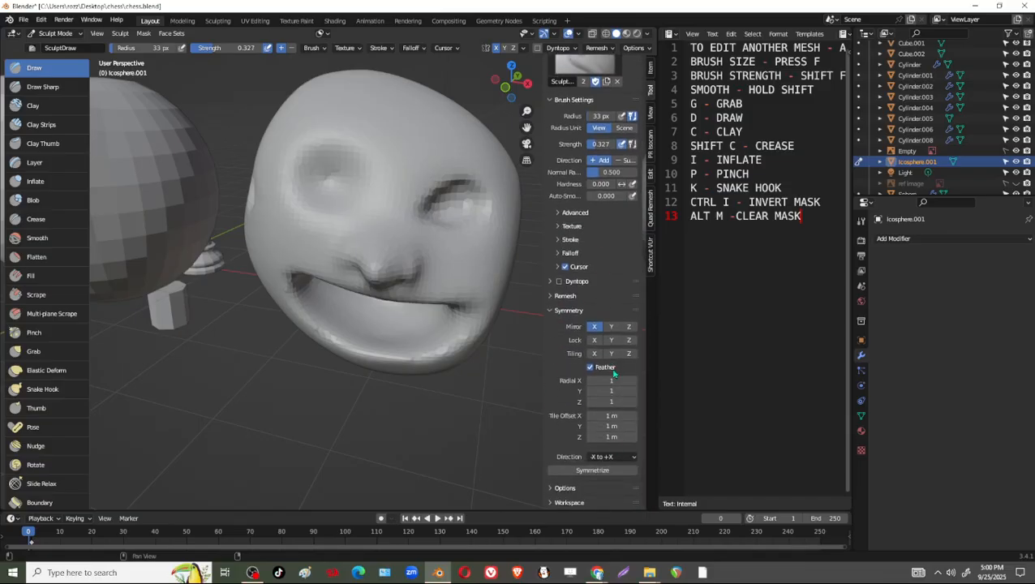
mouse_move(421, 99)
middle_mouse_down()
mouse_move(405, 211)
mouse_move(439, 234)
middle_mouse_up()
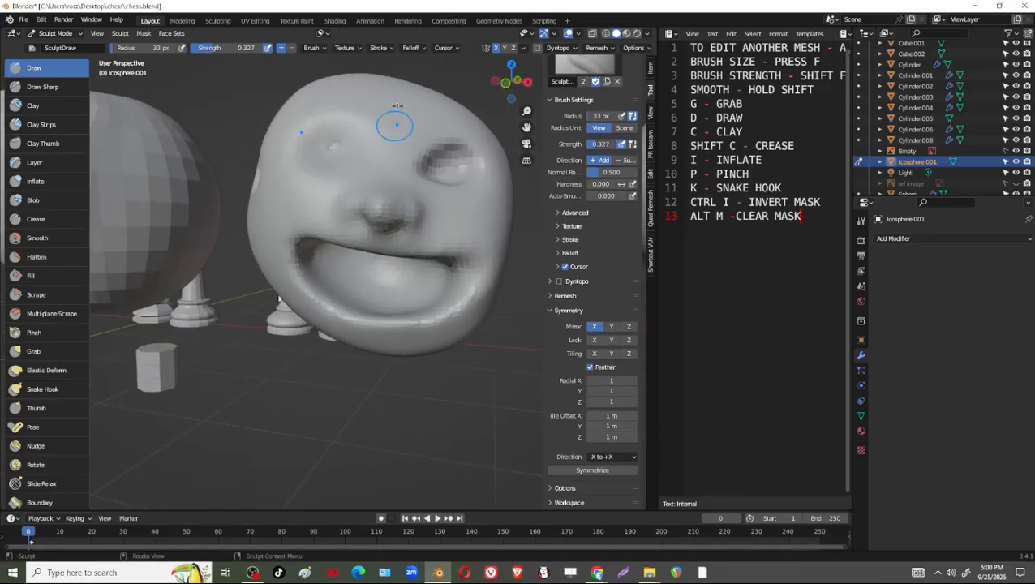
left_click(633, 459)
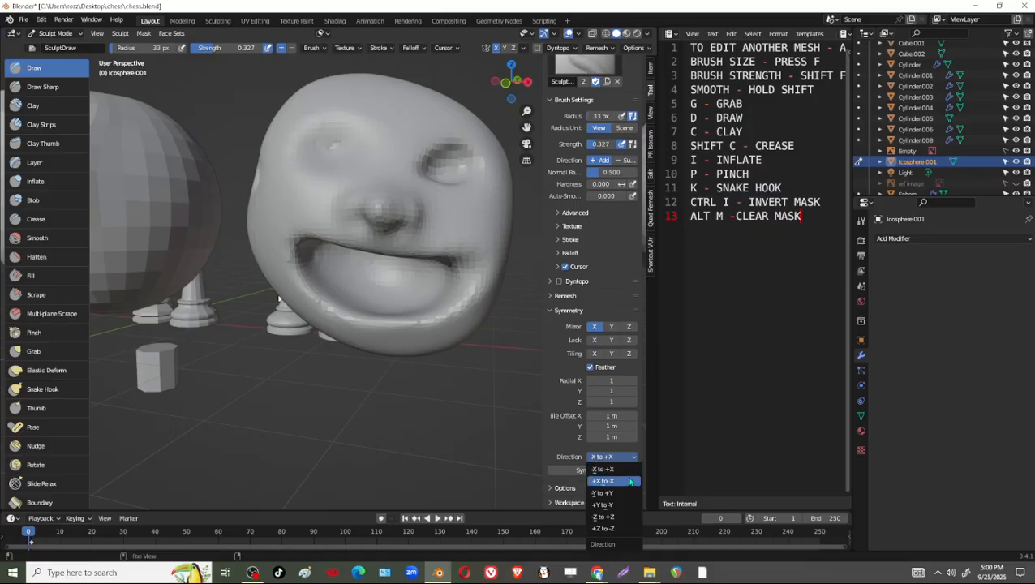
left_click(631, 481)
Try symmetrizing the head from +X to -X, inspect both halves, and undo it.
left_click(613, 471)
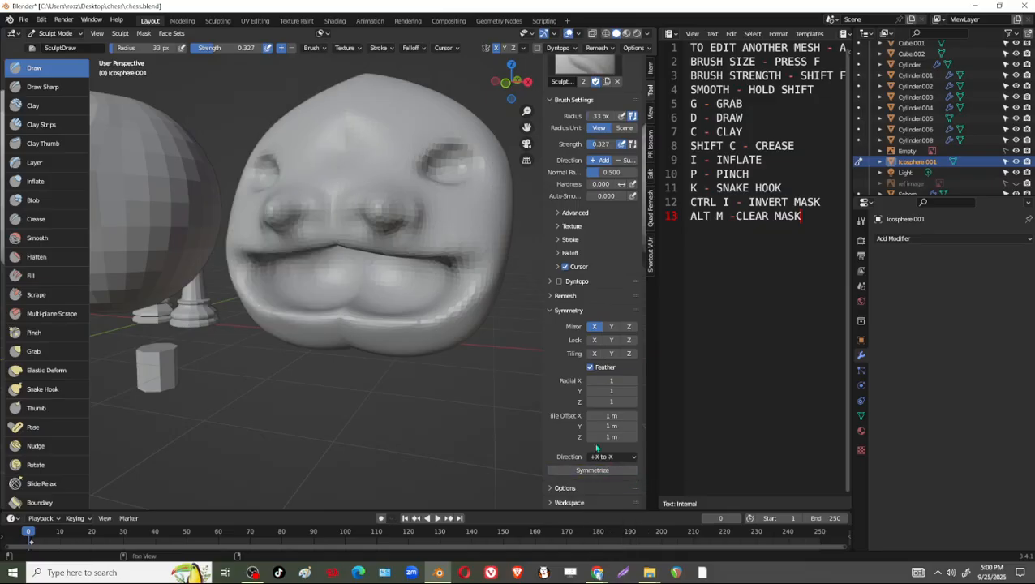
middle_click_drag(448, 333, 481, 355)
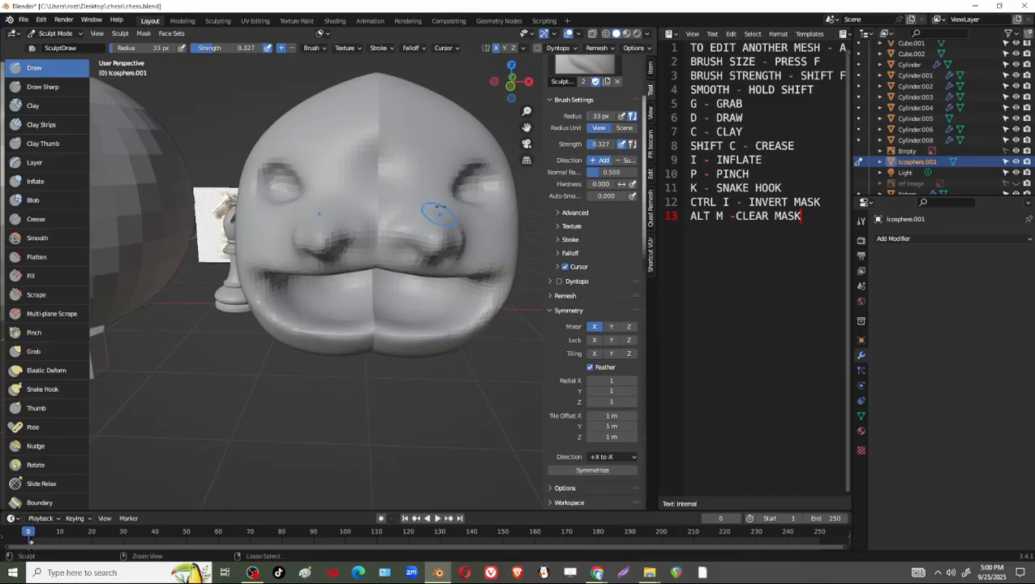
key("ctrl+z")
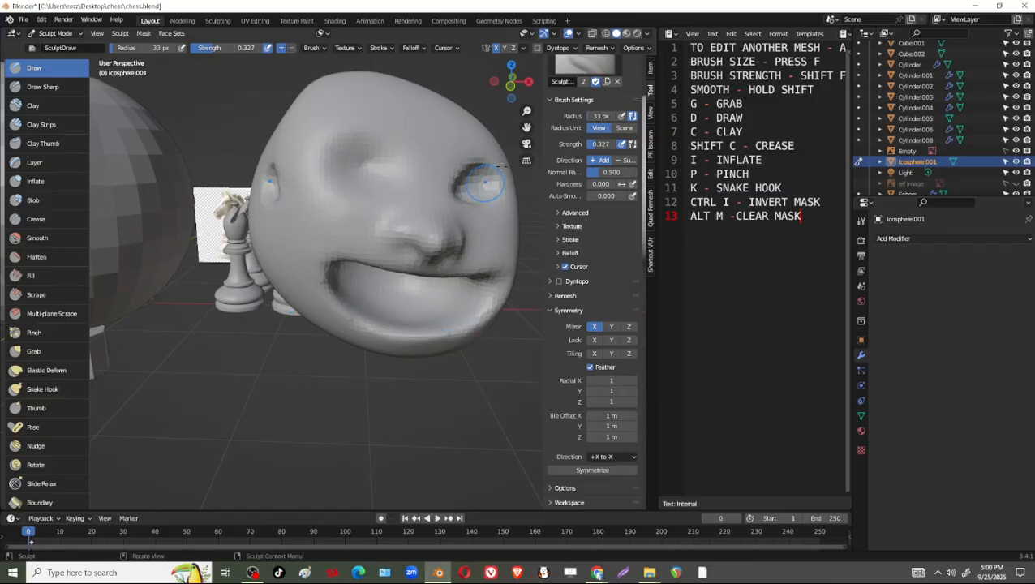
Align the view to the front and rotate the head -18.8° about the global Z axis.
left_click(511, 83)
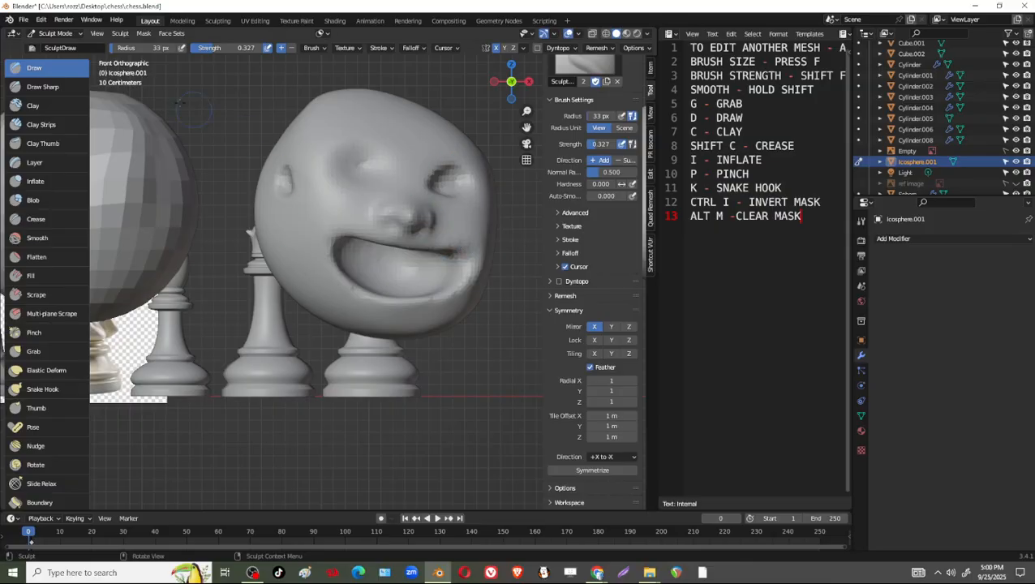
left_click(75, 35)
key("r")
key("z")
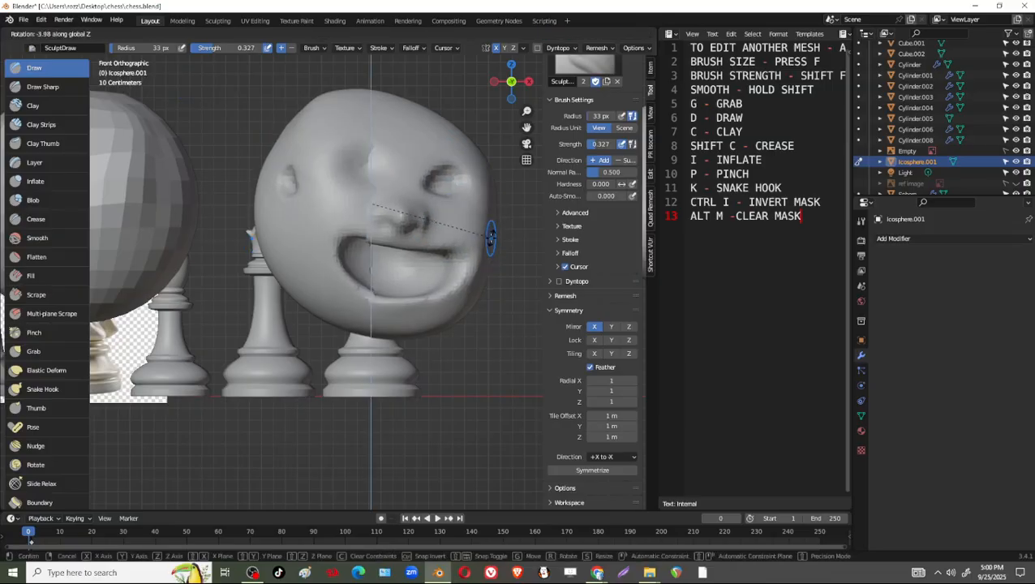
left_click(490, 238)
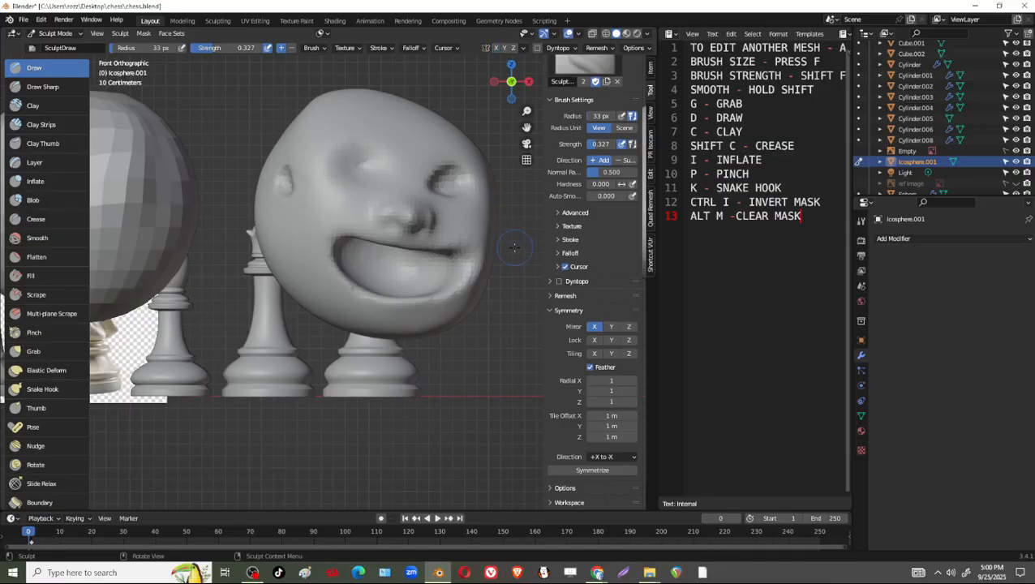
key("r")
key("z")
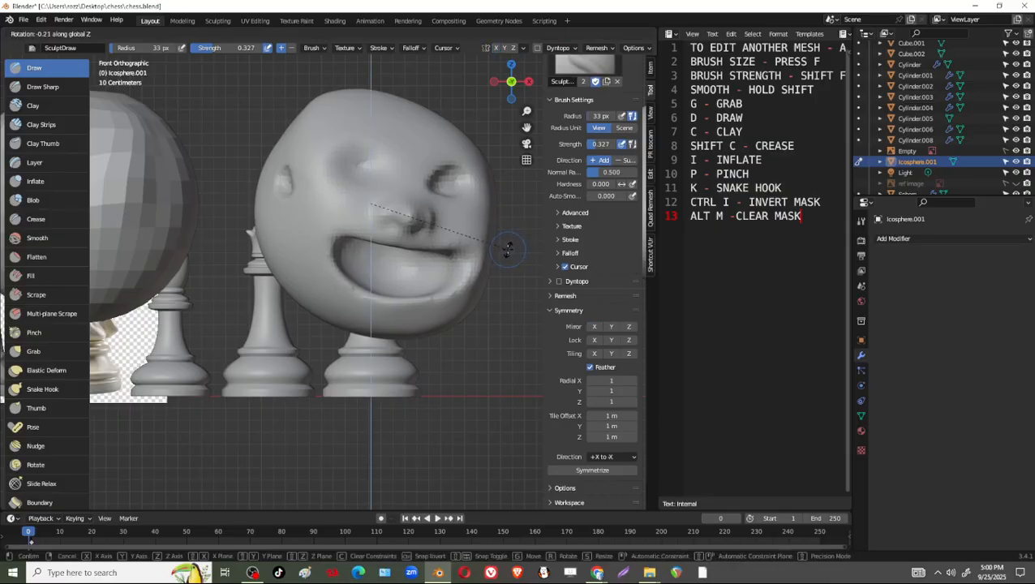
left_click(494, 207)
Level the face in the front view by rotating the head -7.3° and then 0.526° about the view axis.
key("r")
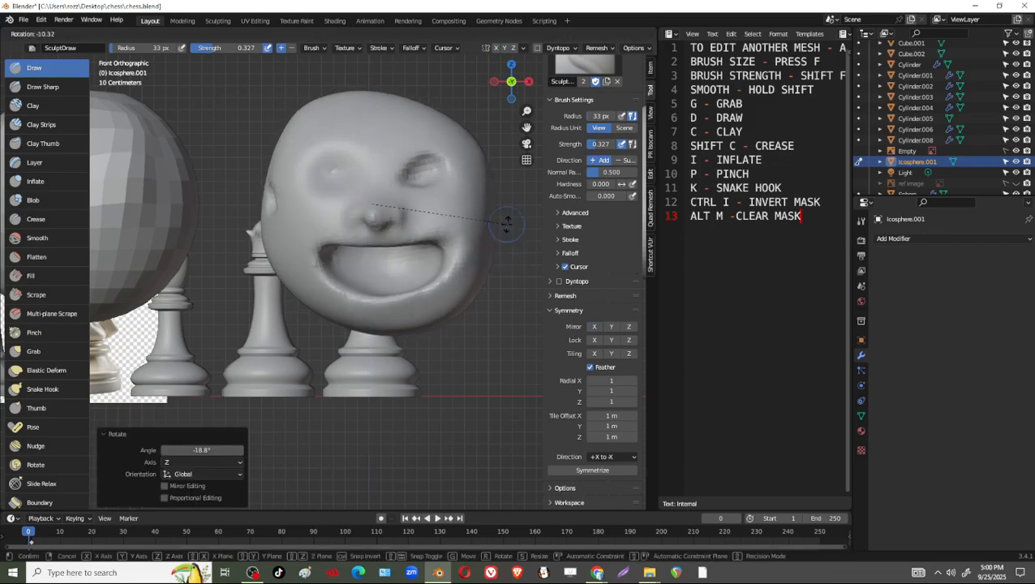
left_click(501, 203)
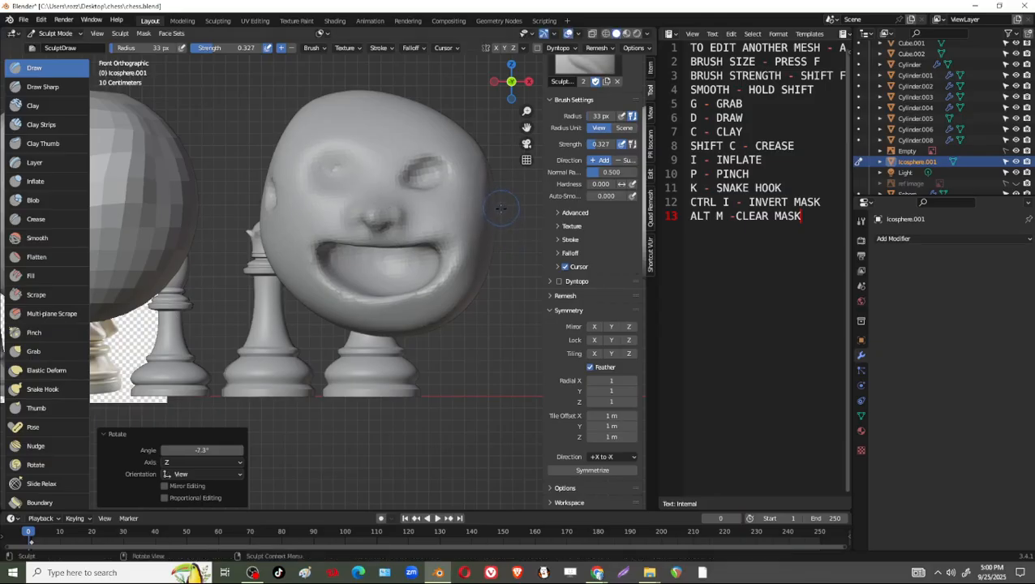
key("r")
left_click(499, 212)
Test the symmetrize operation on the rotated head and undo it.
left_click(593, 471)
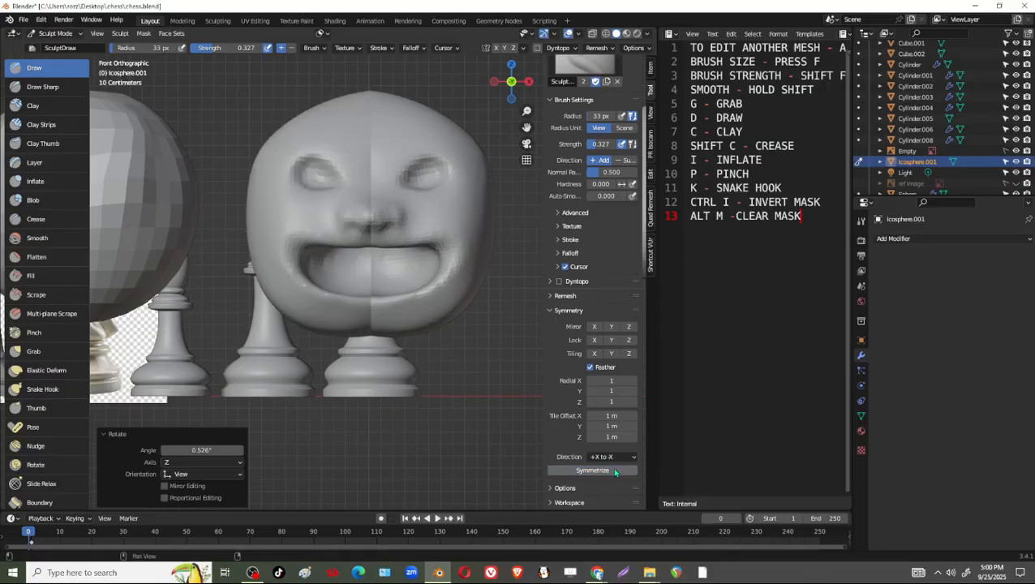
key("ctrl+z")
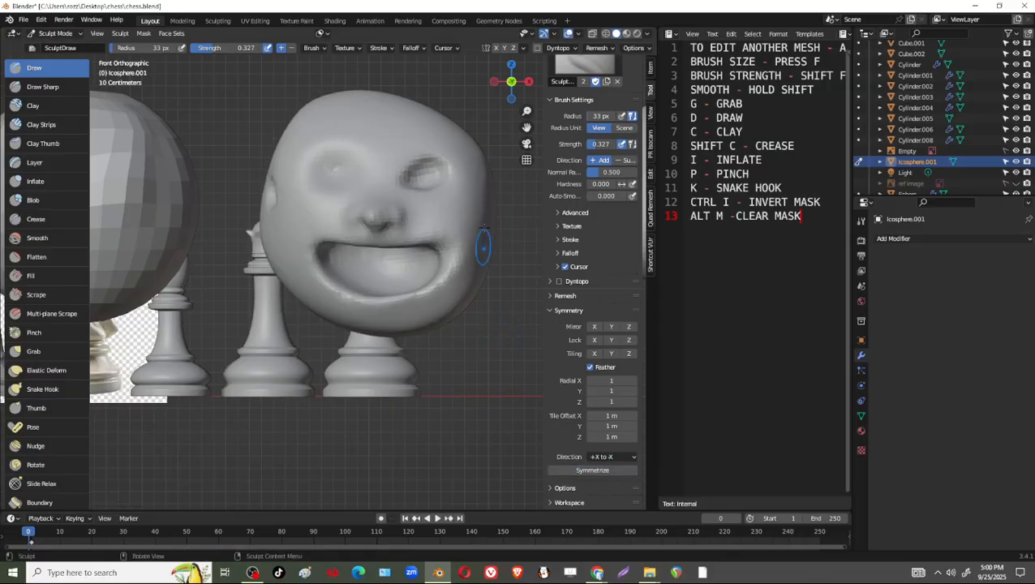
In Edit Mode, select the whole head mesh, shift it about -0.08 m along X, and return to Sculpt Mode.
key("g")
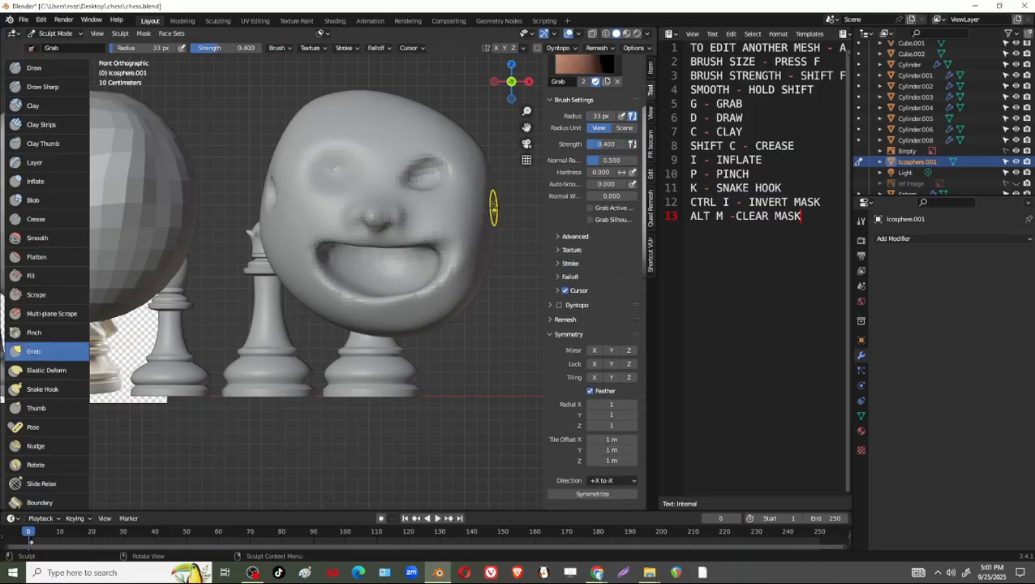
key("Tab")
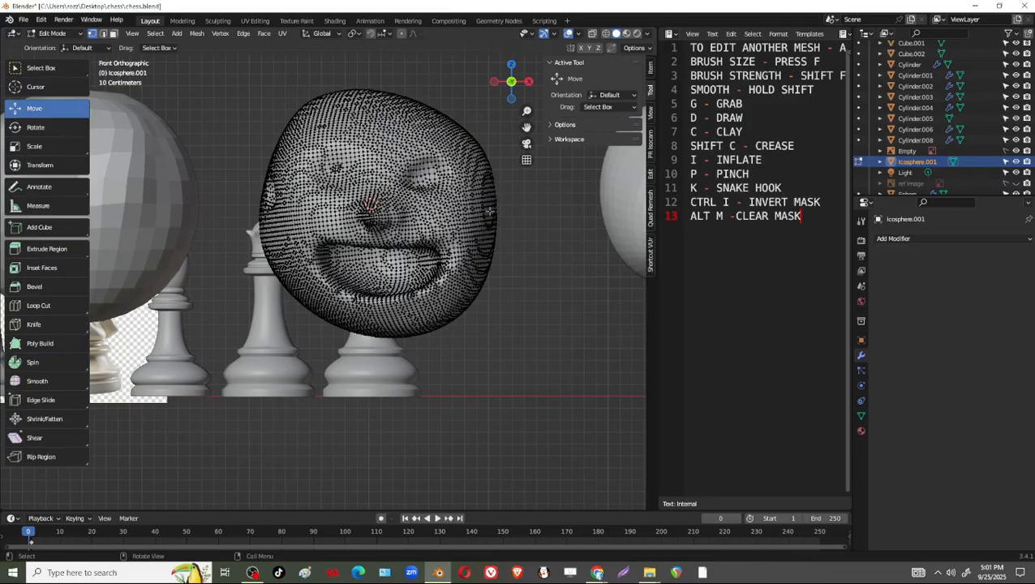
key("a")
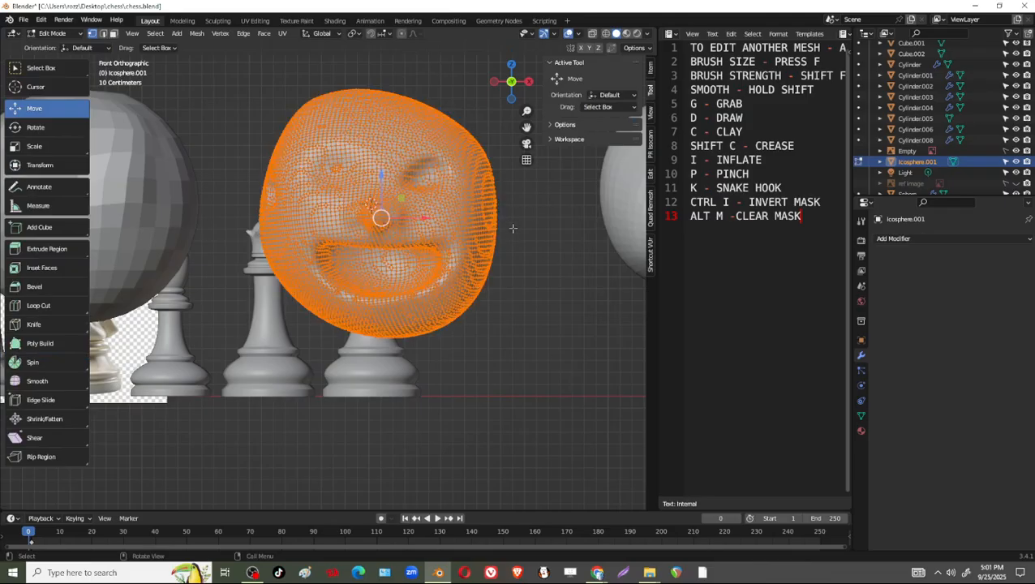
left_click_drag(424, 219, 414, 219)
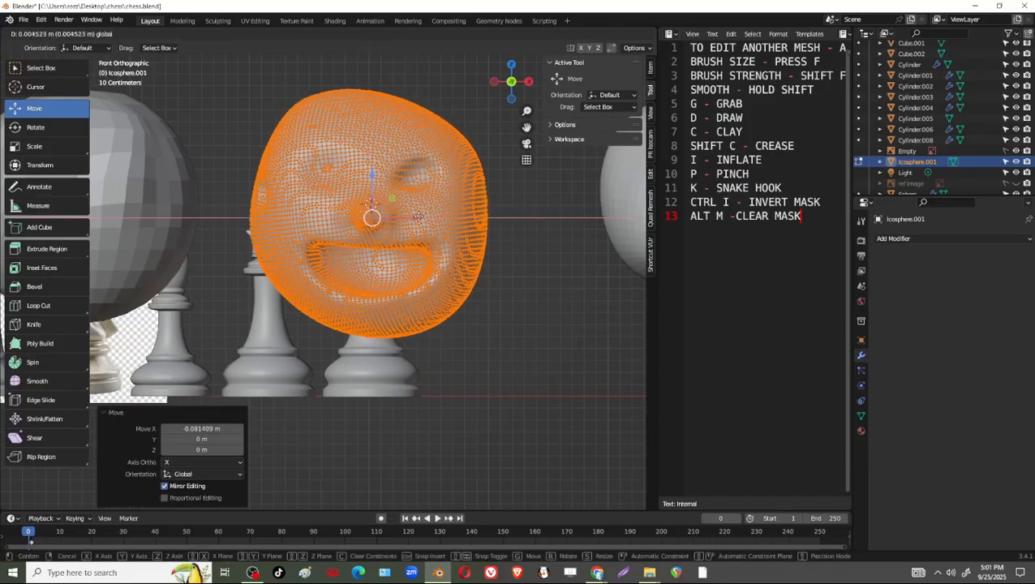
key("Tab")
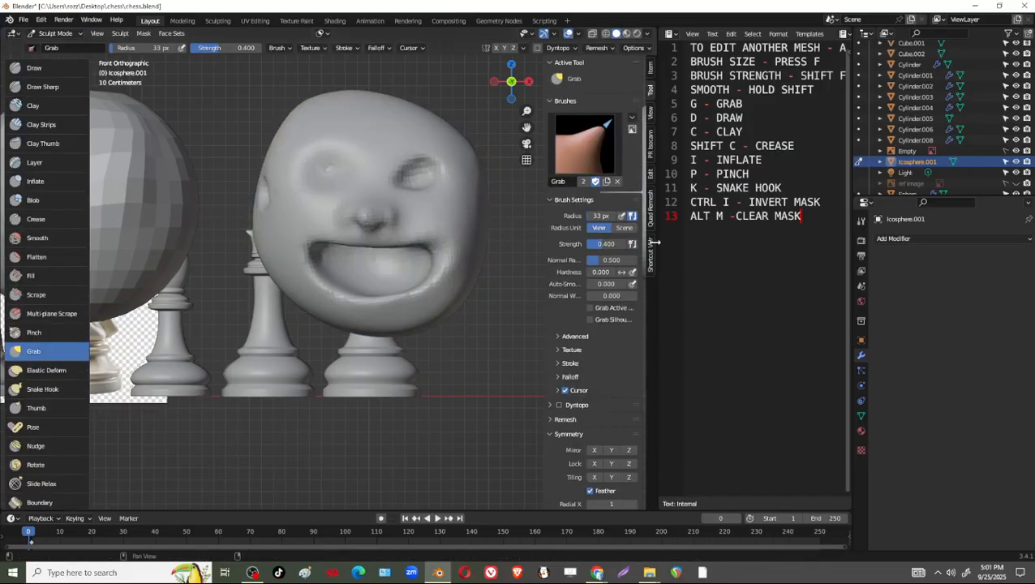
Symmetrize the head mesh in the +X to -X direction and inspect it from above and below.
scroll(646, 310, "down", 3)
scroll(646, 310, "down", 3)
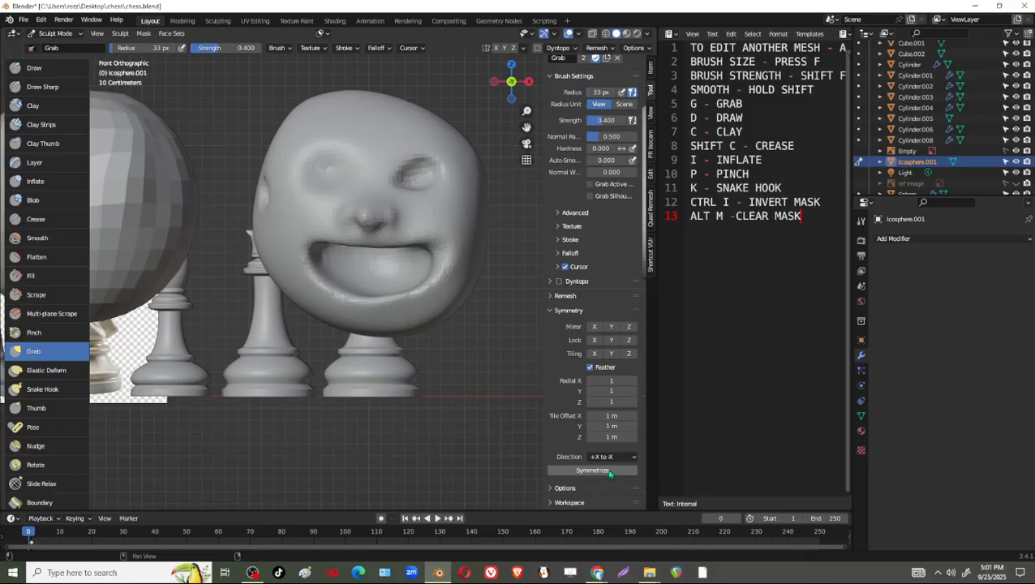
left_click(610, 472)
middle_click_drag(462, 261, 423, 273)
middle_click_drag(389, 170, 392, 120)
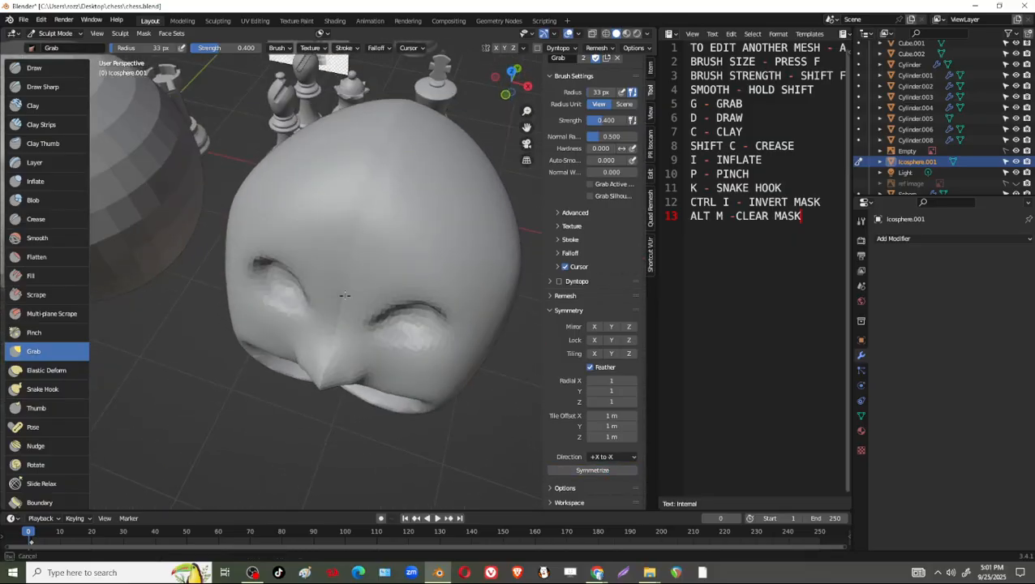
middle_click_drag(363, 281, 373, 180)
middle_click_drag(354, 237, 395, 185)
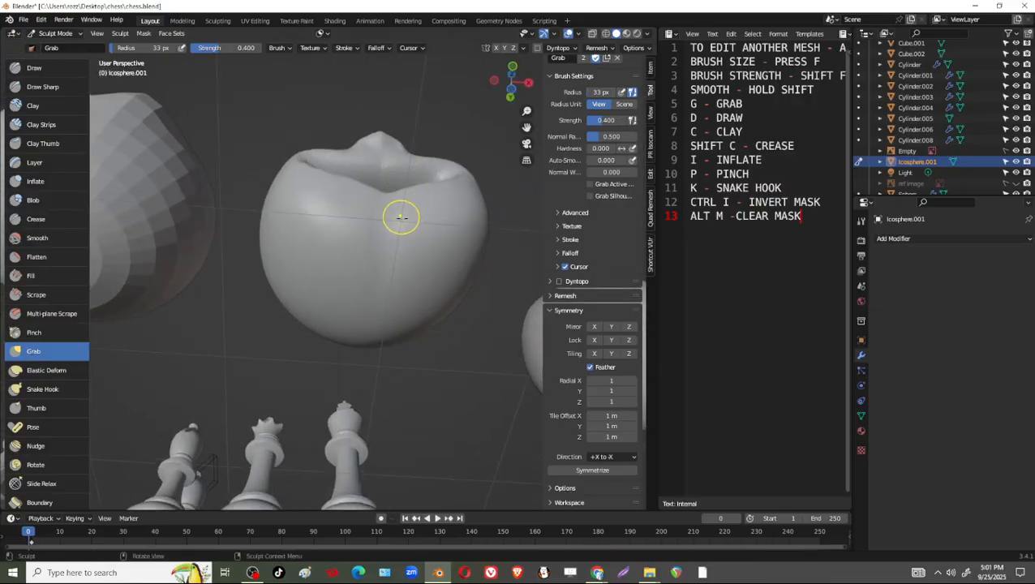
Set the Grab brush radius to 96 px, enable X mirror symmetry, and reshape the lower face symmetrically.
key("f")
left_click(403, 196)
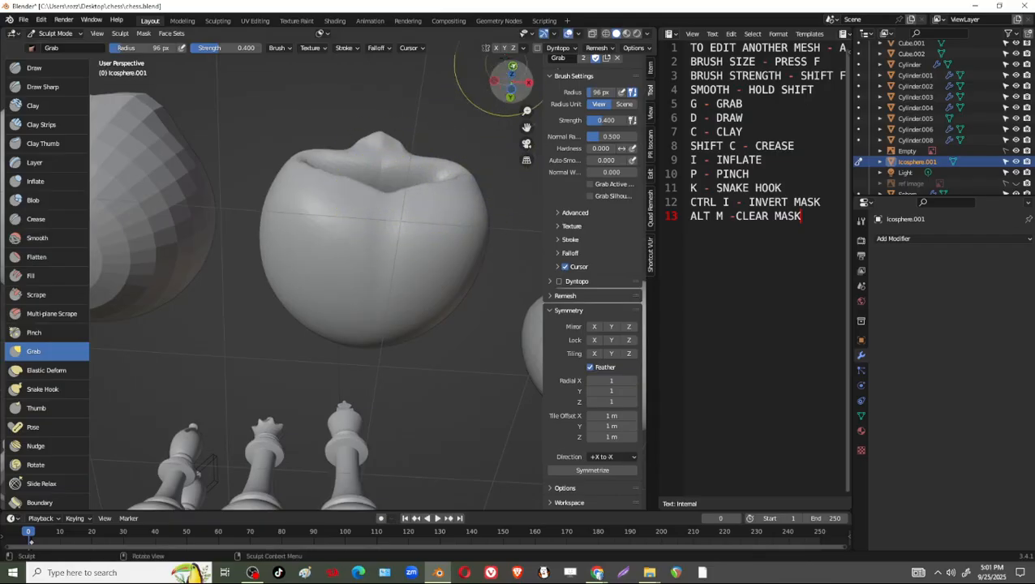
left_click(497, 47)
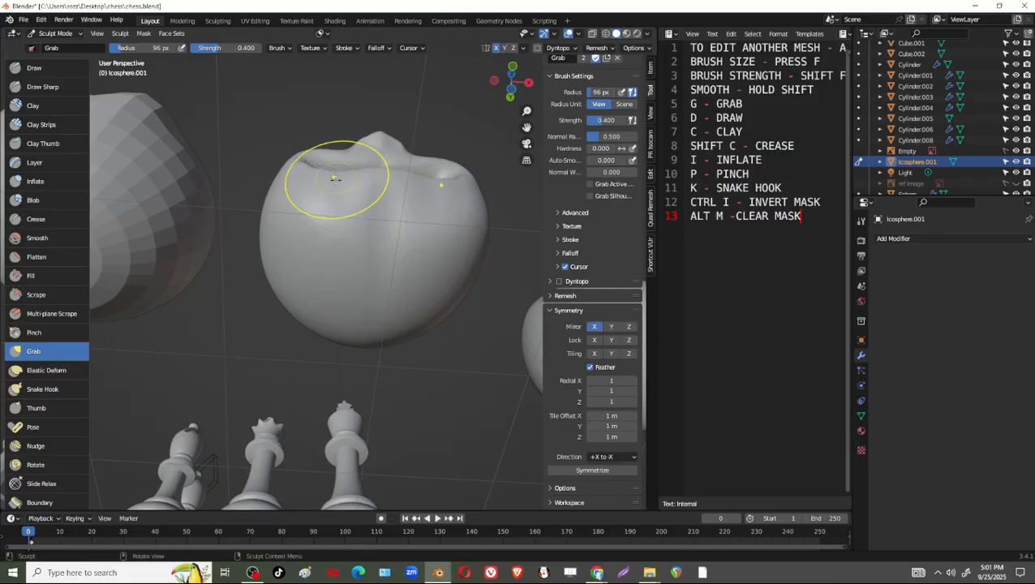
mouse_move(439, 173)
middle_mouse_down()
mouse_move(427, 344)
mouse_move(464, 271)
mouse_move(442, 288)
mouse_move(397, 237)
middle_mouse_up()
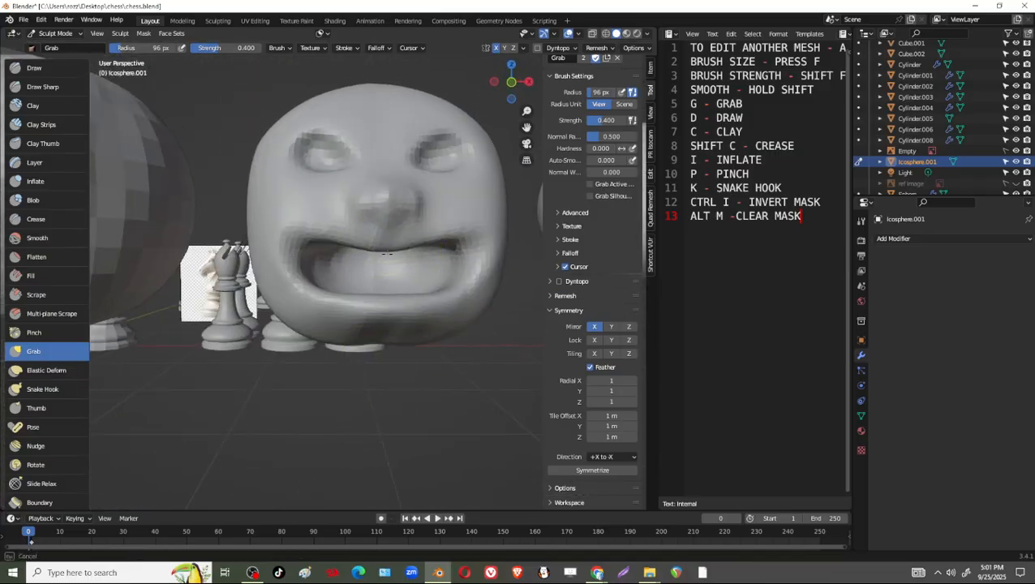
mouse_move(450, 173)
middle_mouse_down()
mouse_move(438, 224)
mouse_move(340, 307)
mouse_move(392, 173)
mouse_move(344, 210)
mouse_move(289, 325)
mouse_move(282, 286)
middle_mouse_up()
mouse_move(323, 337)
middle_mouse_down()
mouse_move(330, 285)
mouse_move(284, 300)
mouse_move(316, 273)
mouse_move(289, 330)
middle_mouse_up()
Puff up the cheeks and eye areas of the head with mirrored Inflate brush strokes.
left_click(49, 181)
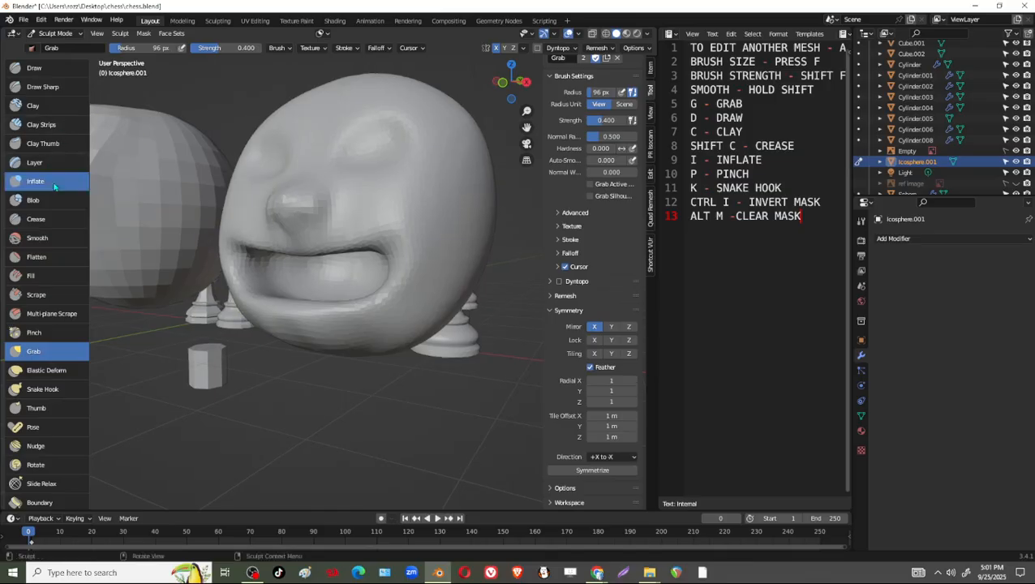
mouse_move(162, 191)
middle_mouse_down()
mouse_move(434, 198)
mouse_move(377, 210)
mouse_move(369, 178)
middle_mouse_up()
mouse_move(452, 254)
middle_mouse_down()
mouse_move(382, 235)
mouse_move(346, 208)
mouse_move(388, 260)
mouse_move(402, 326)
mouse_move(423, 322)
mouse_move(454, 253)
middle_mouse_up()
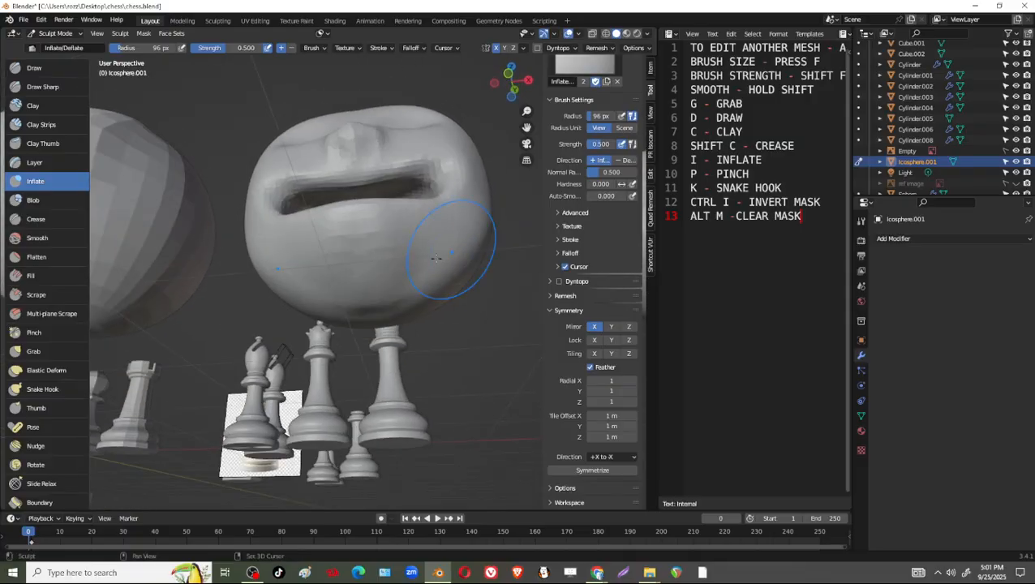
left_click_drag(454, 253, 361, 331)
mouse_move(361, 331)
middle_mouse_down()
mouse_move(434, 245)
mouse_move(385, 206)
middle_mouse_up()
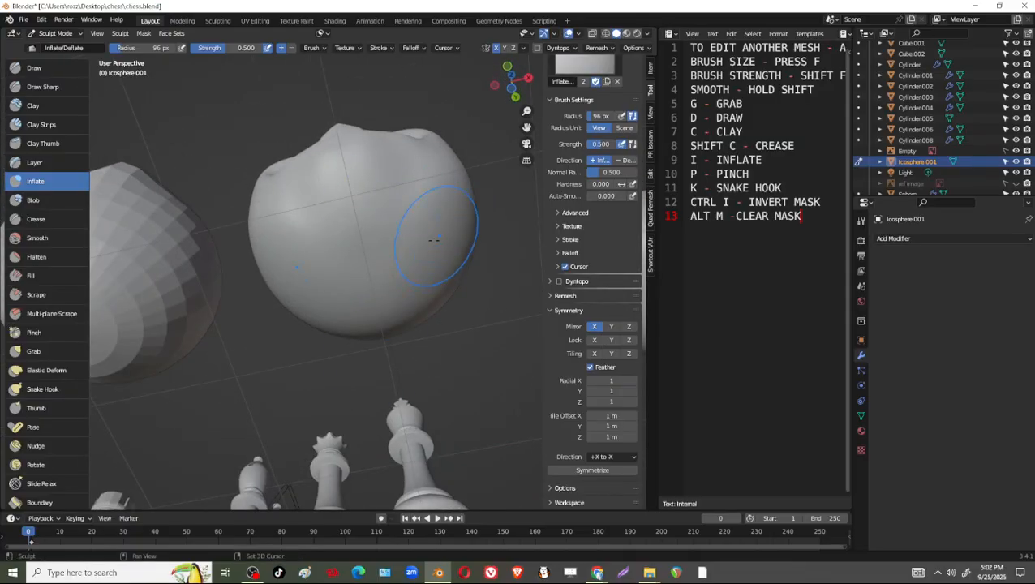
middle_click_drag(434, 239, 428, 347)
middle_click_drag(411, 143, 390, 243)
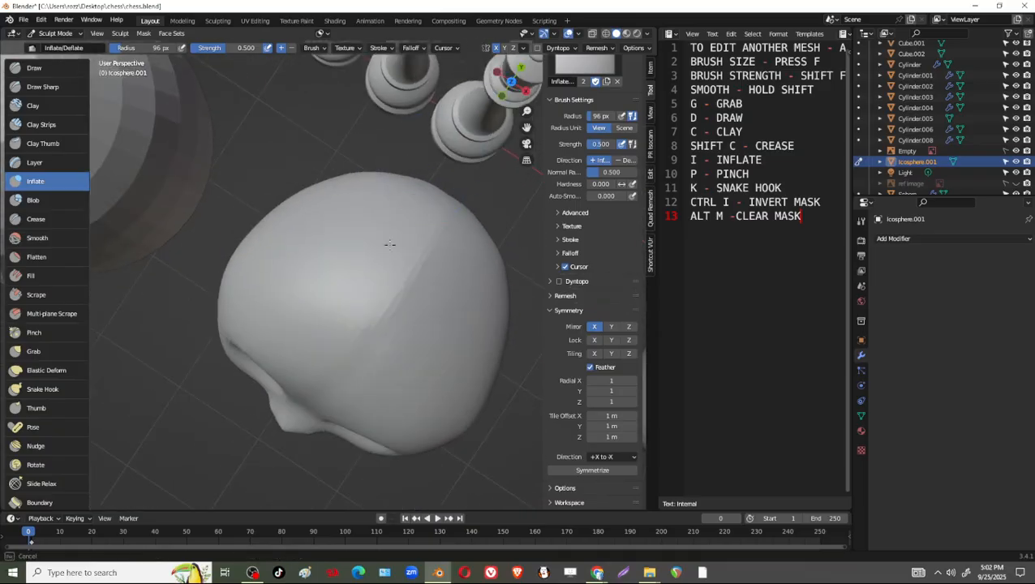
middle_click_drag(441, 222, 361, 197)
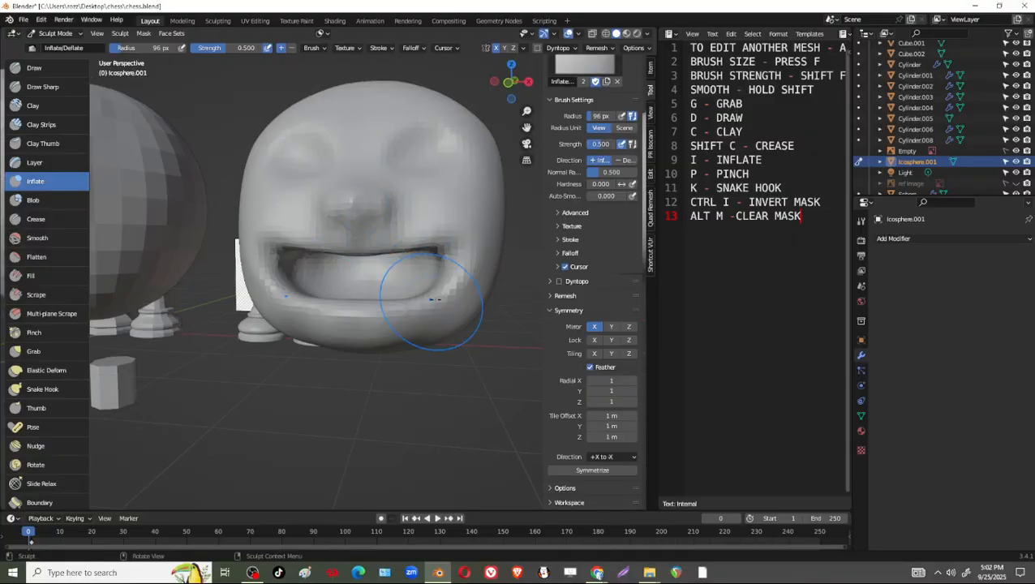
middle_click_drag(439, 300, 453, 201)
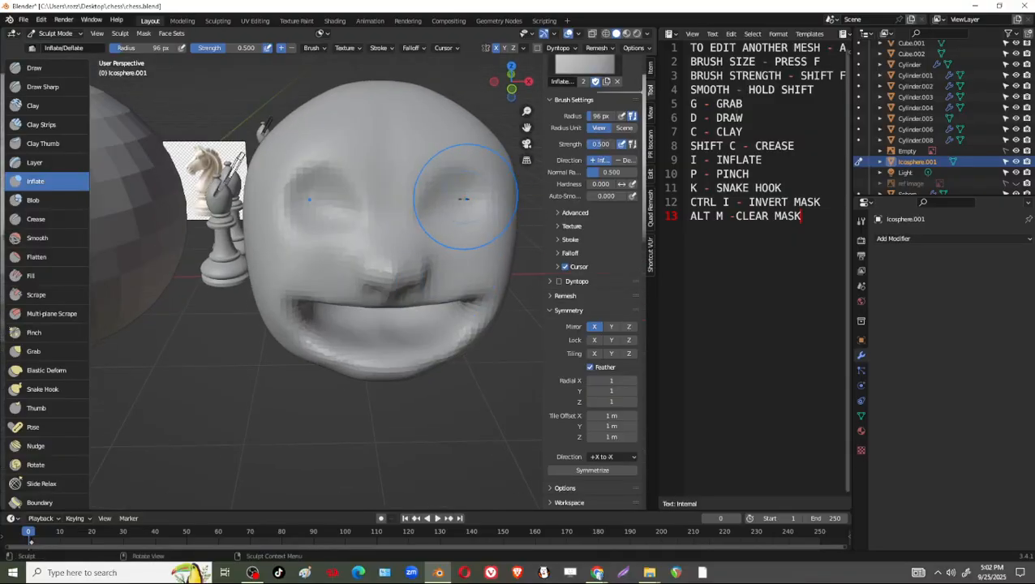
Build up the eye areas, nose and upper cheeks with the Draw brush.
left_click(36, 69)
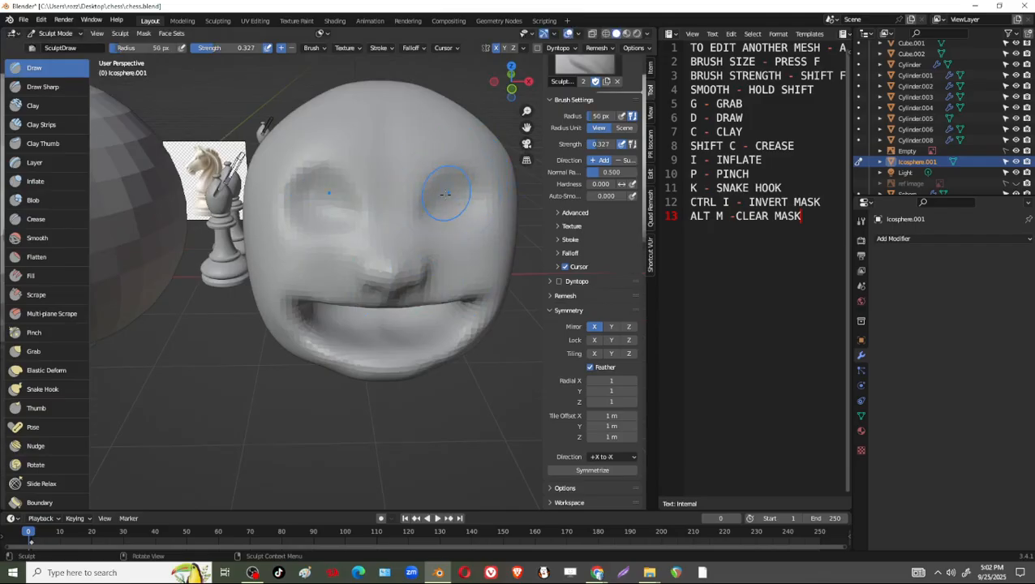
middle_click_drag(484, 199, 459, 193)
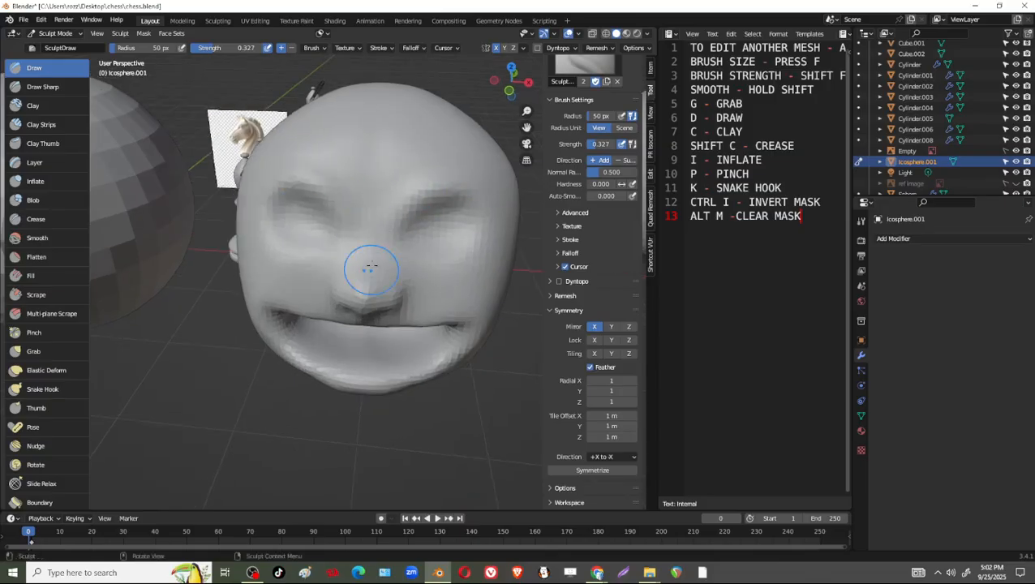
middle_click_drag(370, 270, 325, 232)
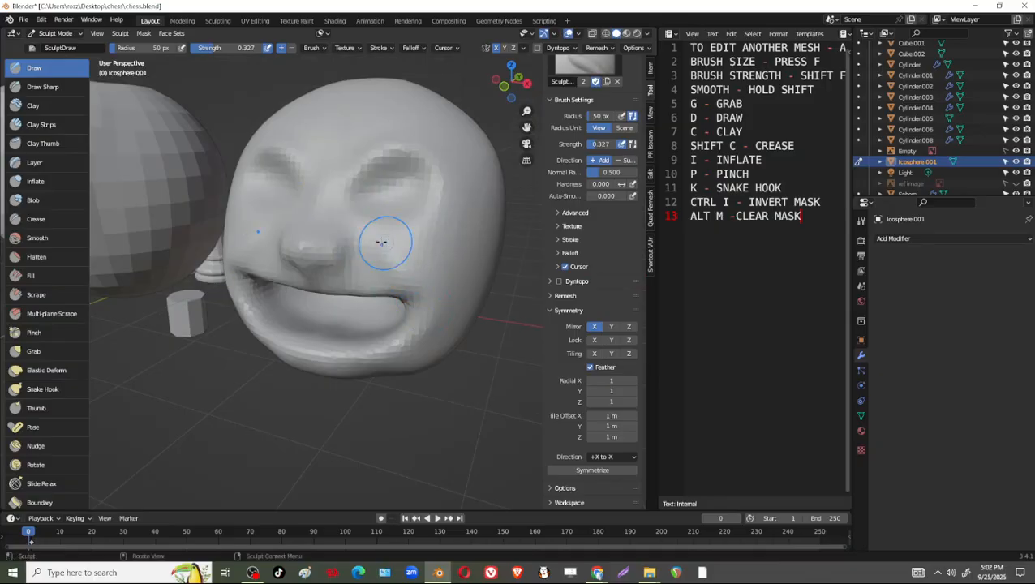
middle_click_drag(381, 242, 477, 255)
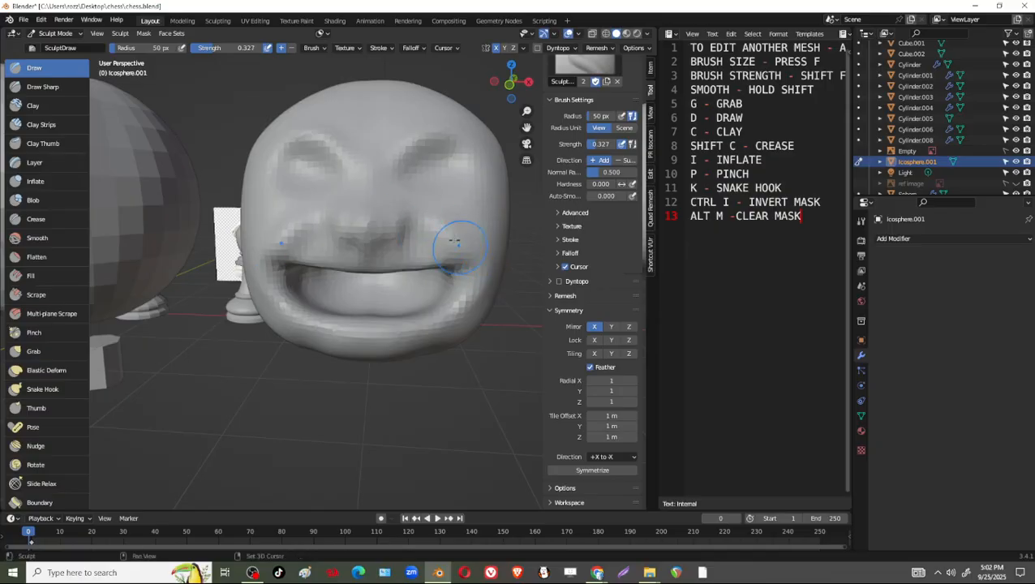
middle_click_drag(445, 217, 424, 249)
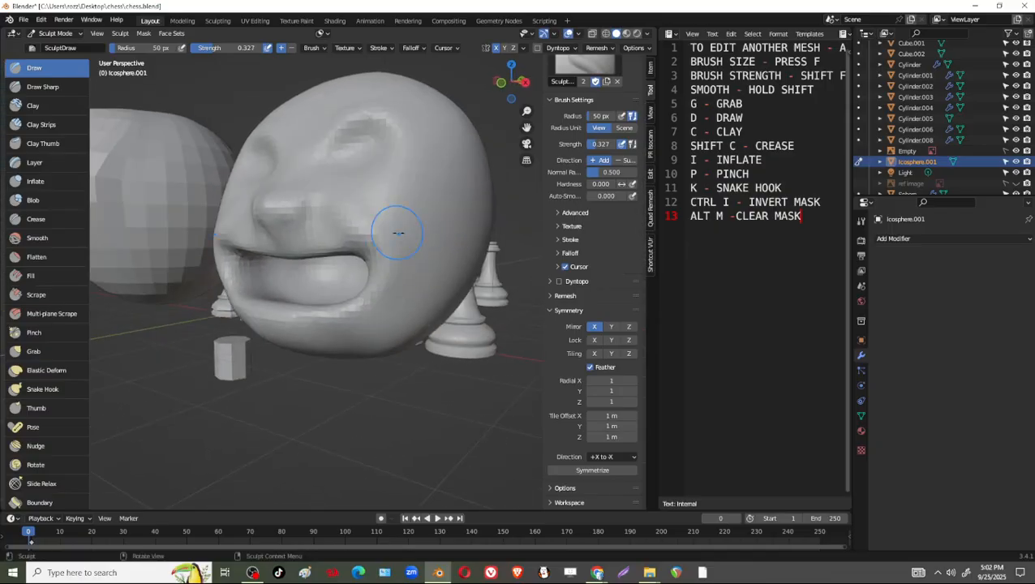
Set the Clay Strips brush radius to 101 px and add volume along the sides of the cheeks.
left_click(50, 125)
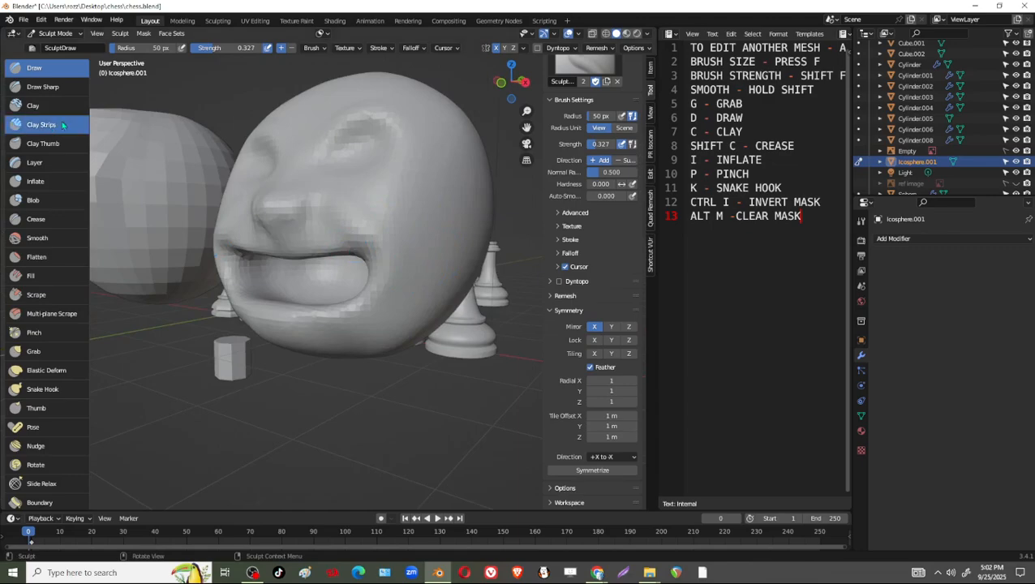
key("f")
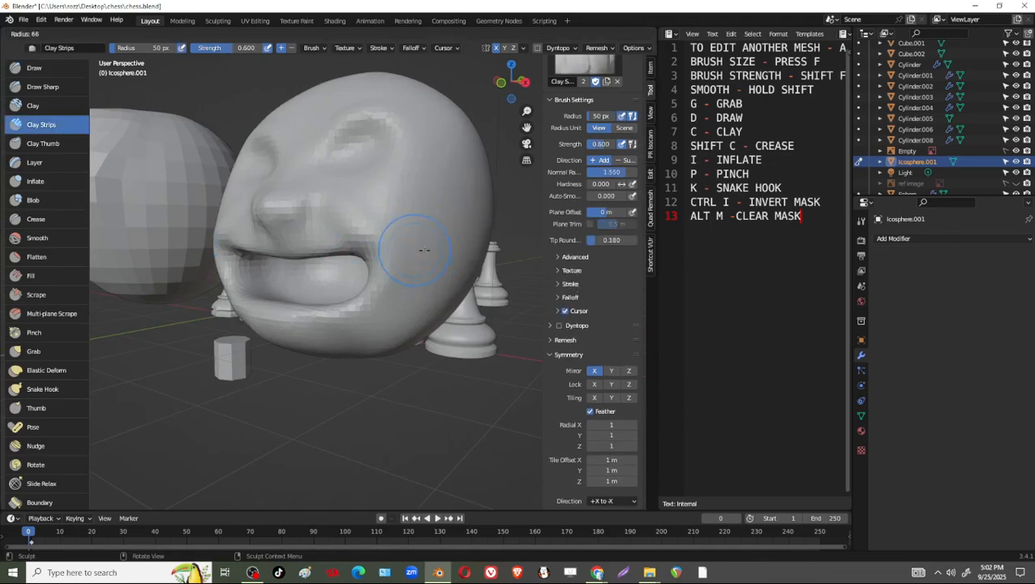
left_click(387, 244)
mouse_move(425, 258)
middle_mouse_down()
mouse_move(437, 212)
mouse_move(416, 243)
middle_mouse_up()
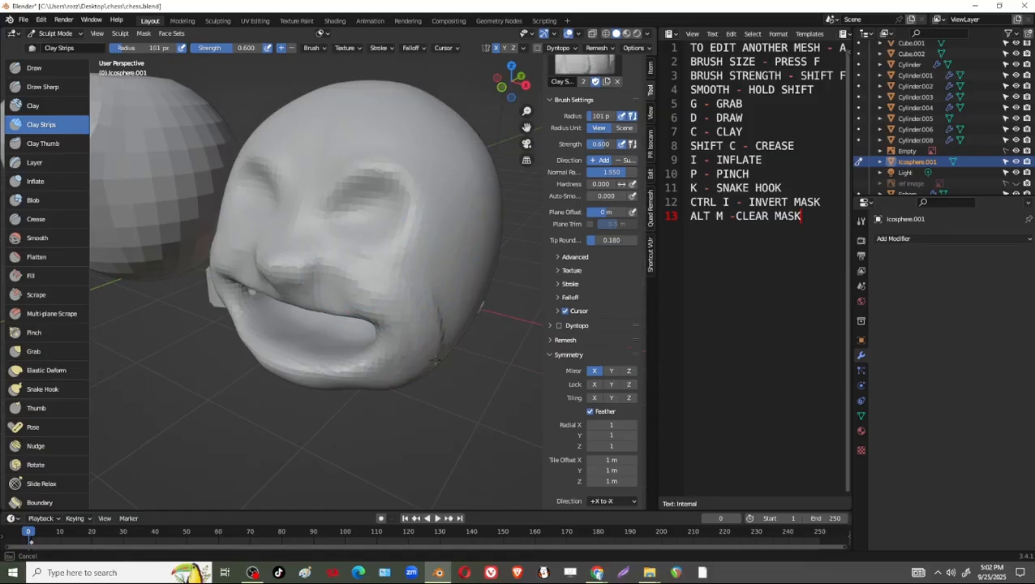
middle_click_drag(448, 321, 469, 219)
mouse_move(373, 263)
middle_mouse_down()
mouse_move(386, 294)
mouse_move(413, 302)
mouse_move(438, 294)
mouse_move(475, 243)
mouse_move(440, 290)
middle_mouse_up()
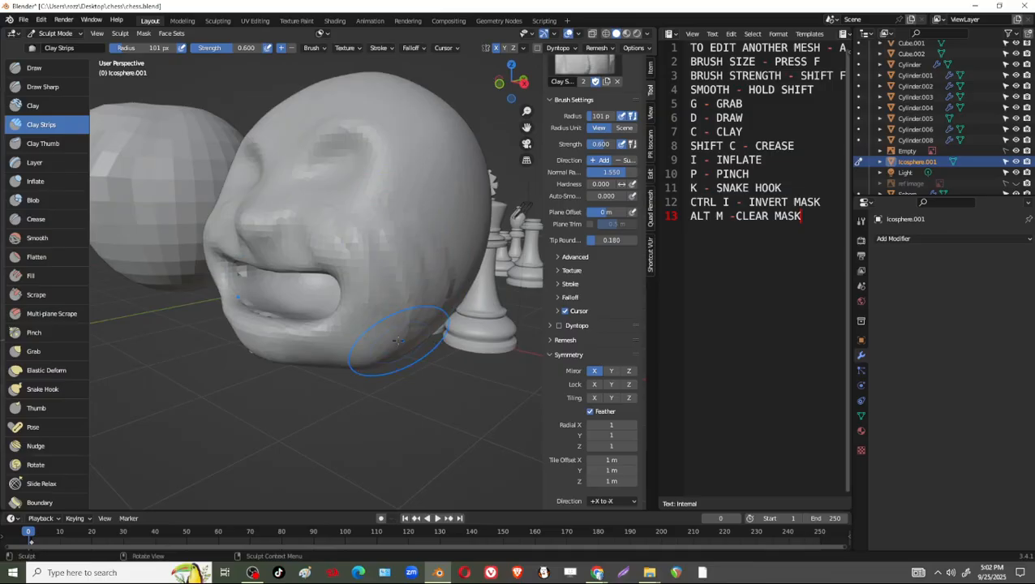
Continue building up the jaw and the area around the mouth corners with Clay Strips.
mouse_move(397, 333)
middle_mouse_down()
mouse_move(430, 321)
mouse_move(436, 335)
mouse_move(461, 290)
mouse_move(427, 309)
middle_mouse_up()
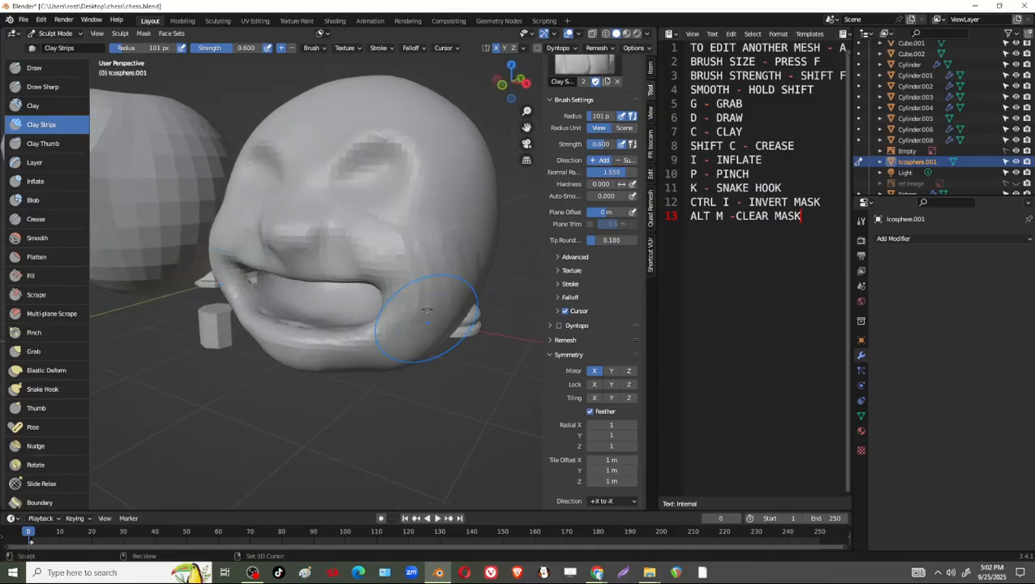
middle_click_drag(406, 247, 466, 284)
middle_click_drag(386, 254, 406, 260)
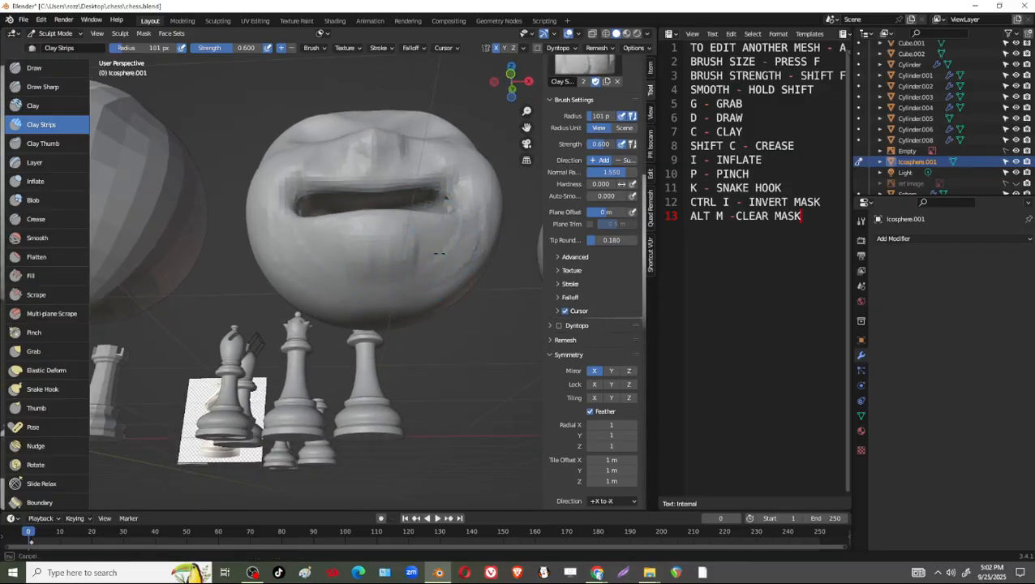
middle_click_drag(476, 261, 456, 297)
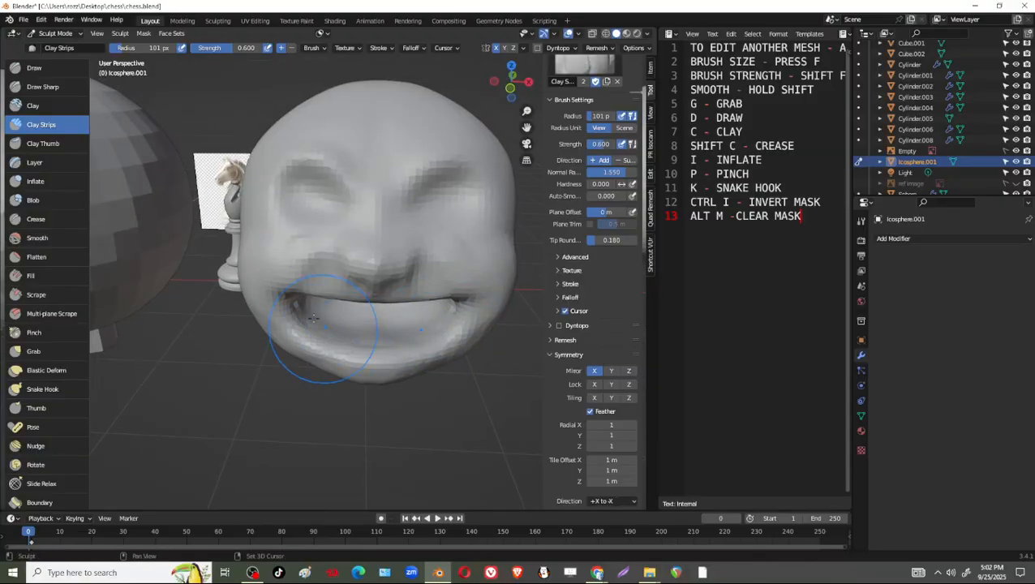
mouse_move(330, 314)
middle_mouse_down()
mouse_move(358, 323)
mouse_move(397, 260)
mouse_move(369, 191)
middle_mouse_up()
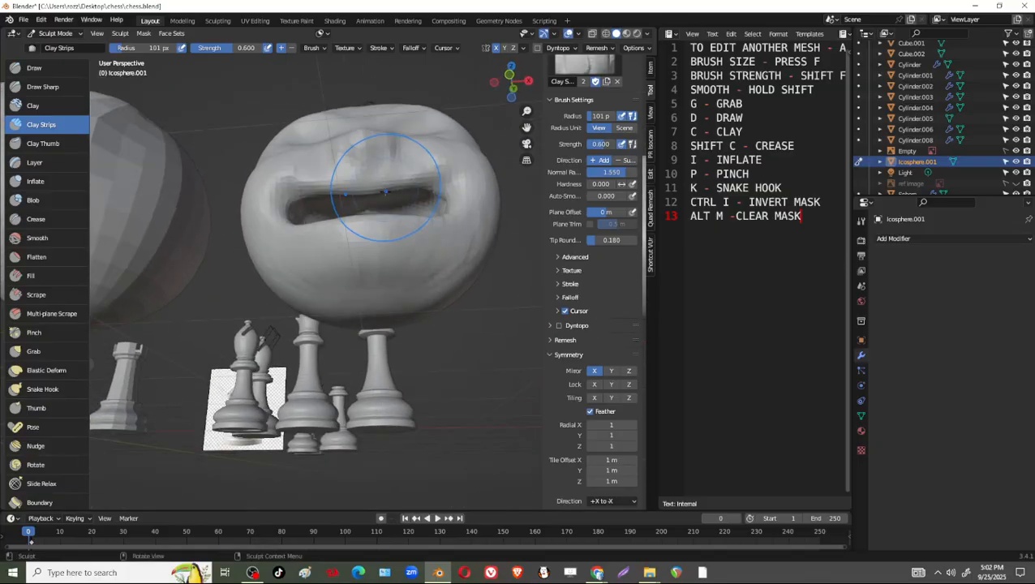
Reshape the upper lip and the base of the nose from below with short Grab brush pulls.
key("g")
left_click_drag(364, 185, 361, 175)
left_click_drag(324, 185, 322, 175)
left_click_drag(407, 173, 405, 165)
left_click_drag(399, 176, 365, 182)
mouse_move(373, 173)
middle_mouse_down()
mouse_move(386, 242)
mouse_move(409, 265)
middle_mouse_up()
Refine the mouth and nose profile with Grab brush pulls from the front, side and underneath.
left_click_drag(385, 274, 388, 280)
mouse_move(430, 259)
middle_mouse_down()
mouse_move(480, 315)
mouse_move(457, 304)
mouse_move(398, 312)
middle_mouse_up()
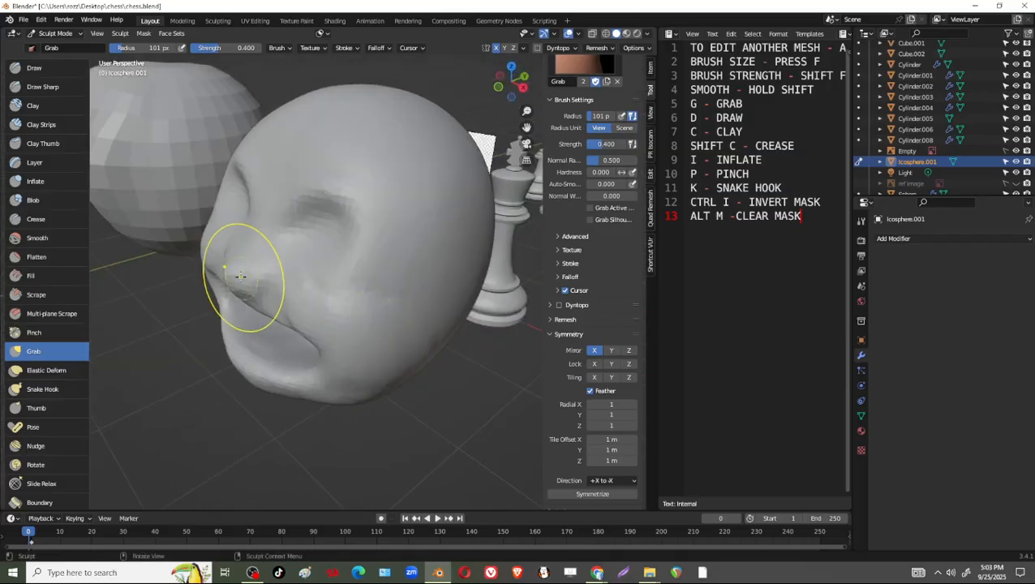
left_click_drag(231, 276, 226, 279)
middle_click_drag(290, 262, 372, 153)
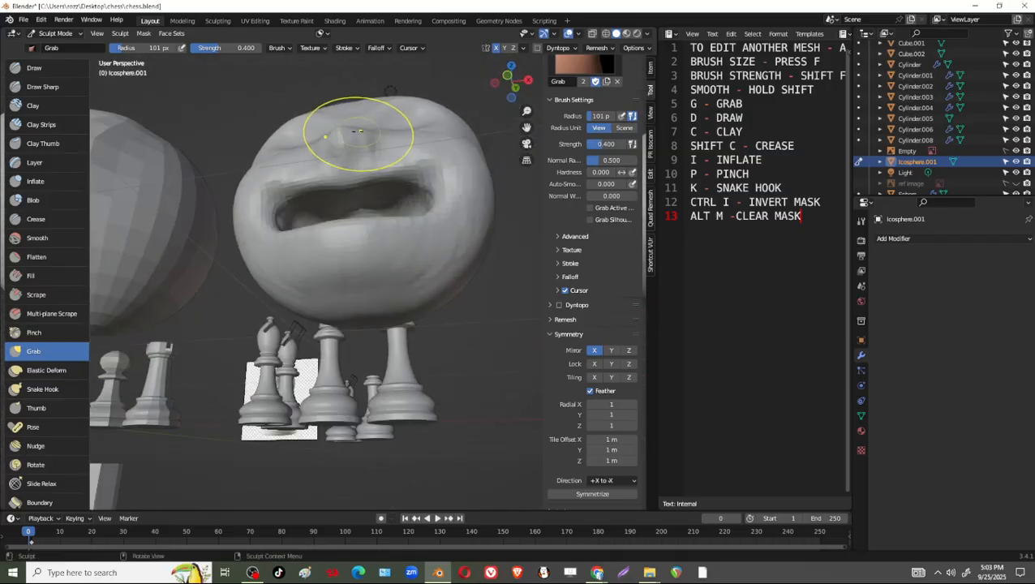
left_click_drag(357, 129, 373, 142)
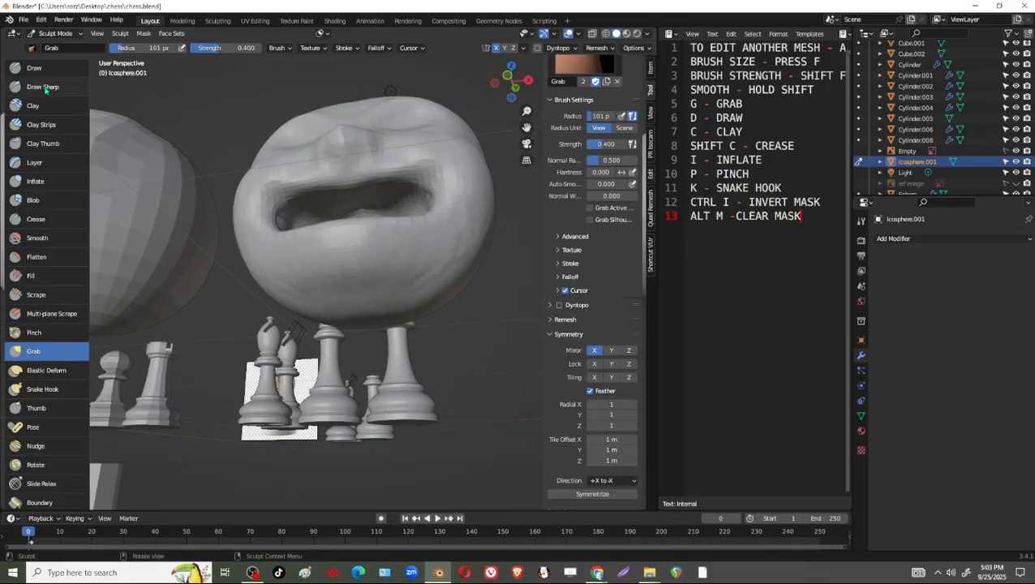
Set the Draw brush radius to 27 px and sculpt the nostrils and the sides of the nose.
key("d")
key("f")
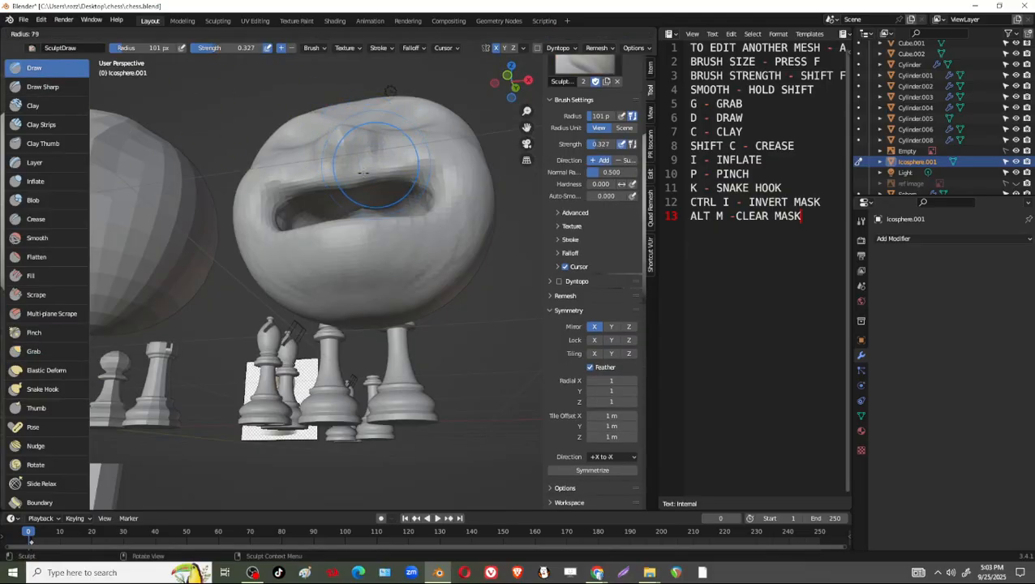
left_click(347, 168)
mouse_move(352, 157)
left_mouse_down()
mouse_move(365, 147)
mouse_move(361, 155)
left_mouse_up()
mouse_move(357, 157)
middle_mouse_down()
mouse_move(412, 207)
mouse_move(381, 240)
middle_mouse_up()
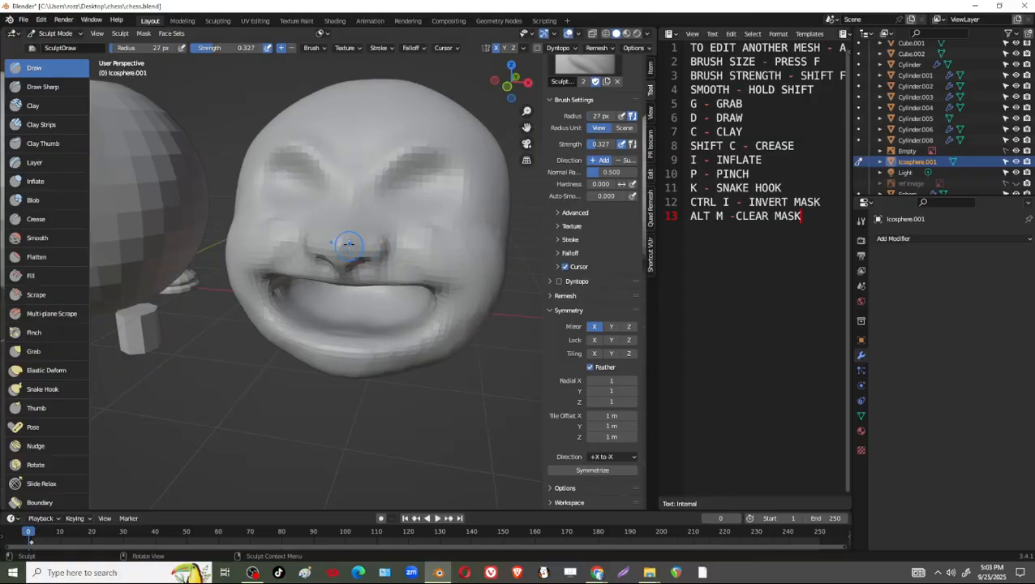
left_click_drag(349, 245, 349, 245)
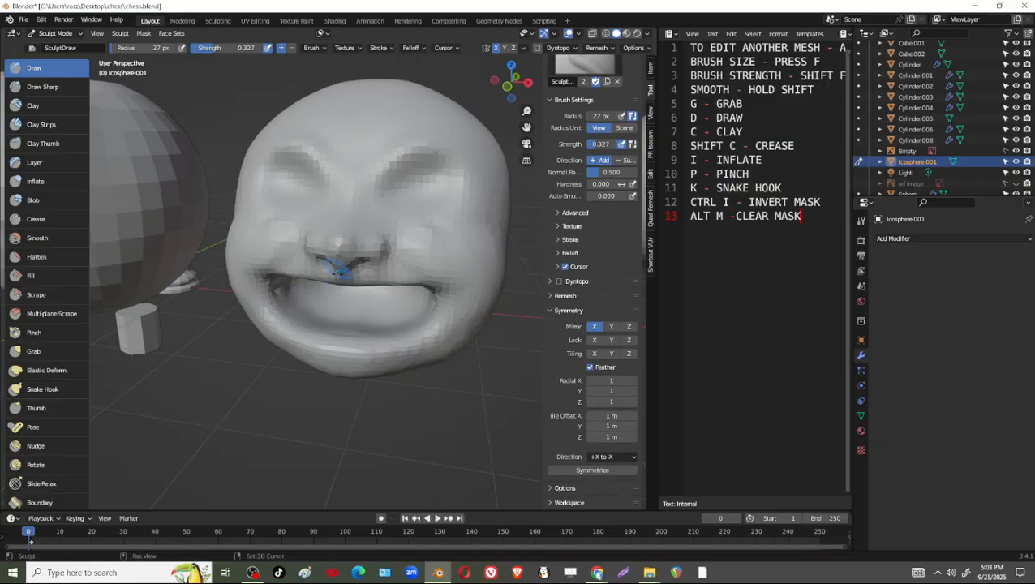
middle_click_drag(346, 262, 407, 189)
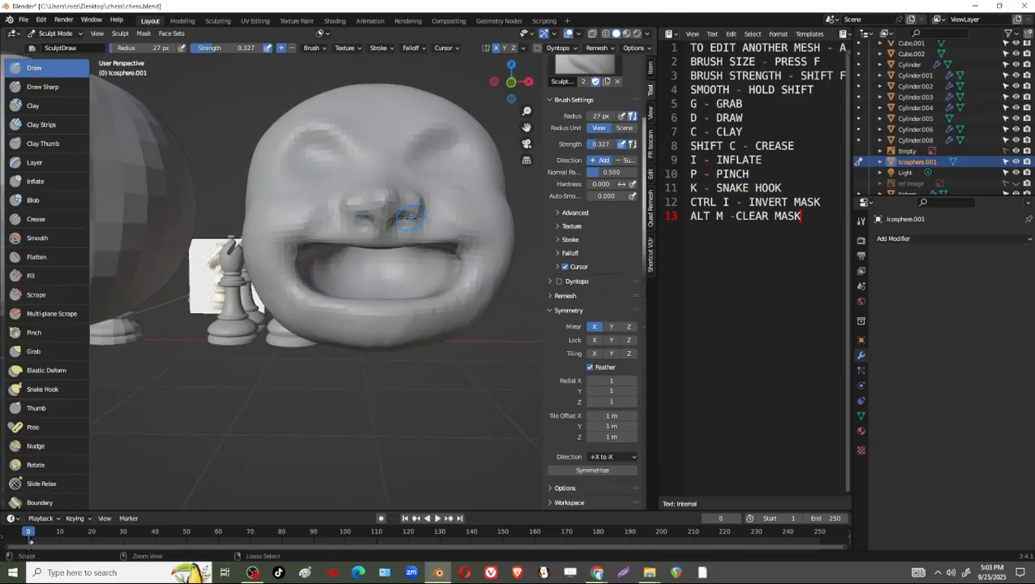
mouse_move(399, 232)
middle_mouse_down()
mouse_move(386, 157)
mouse_move(410, 270)
middle_mouse_up()
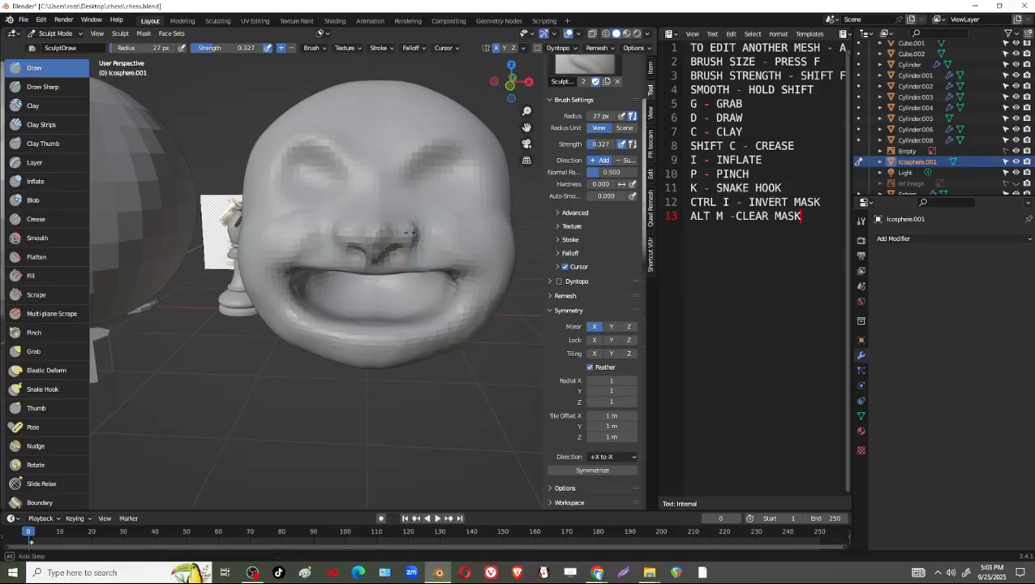
middle_click_drag(409, 231, 384, 227)
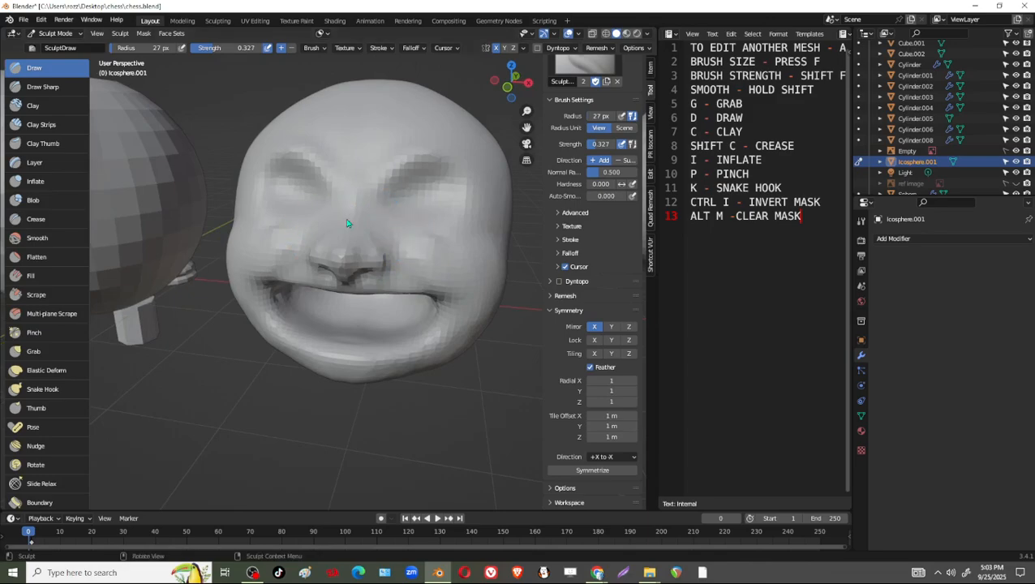
Switch to the Smooth brush.
left_click(37, 238)
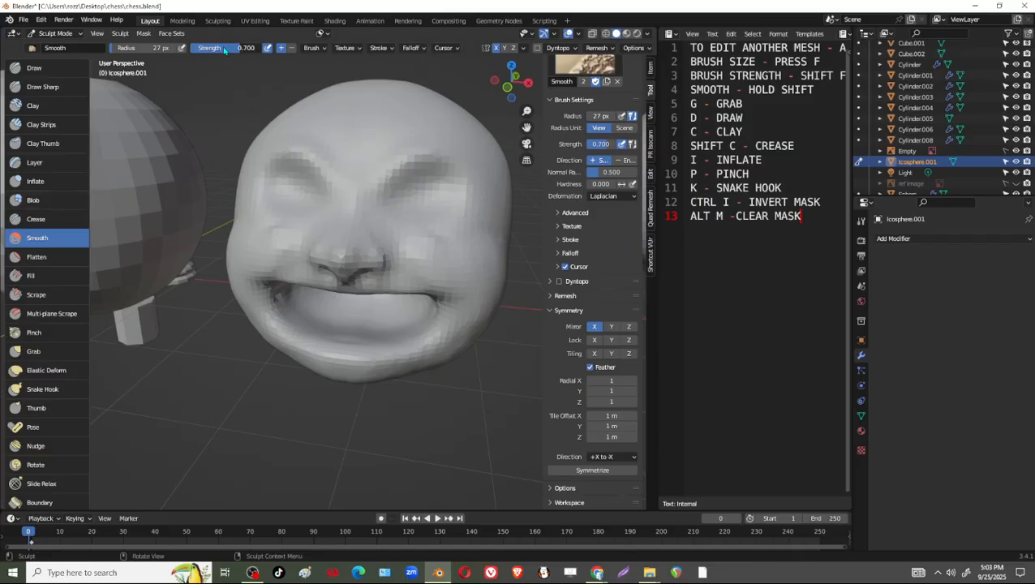
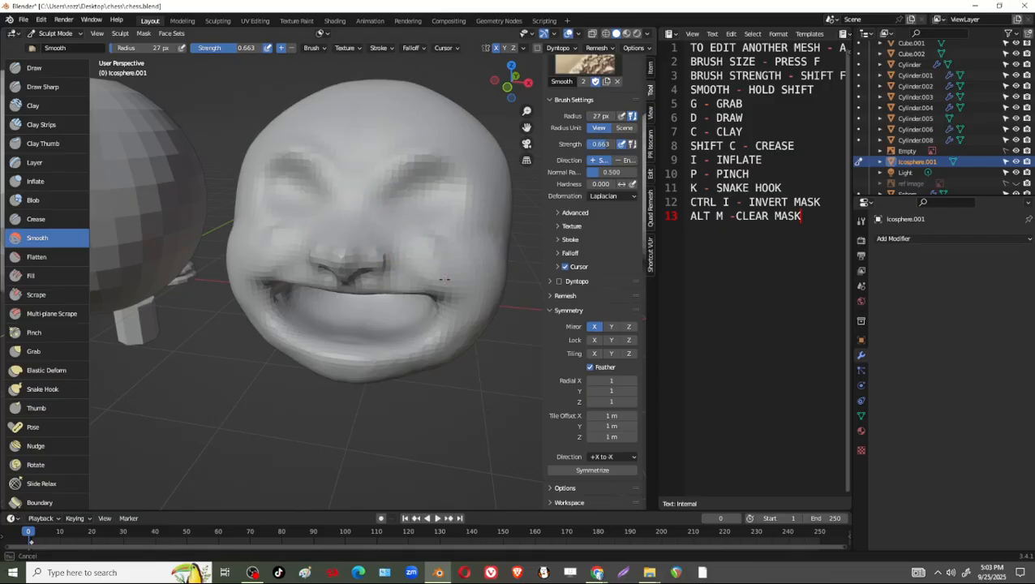
Smooth the cheeks and the area around the nose with the Smooth brush at 27 px radius.
middle_click_drag(445, 280, 427, 241)
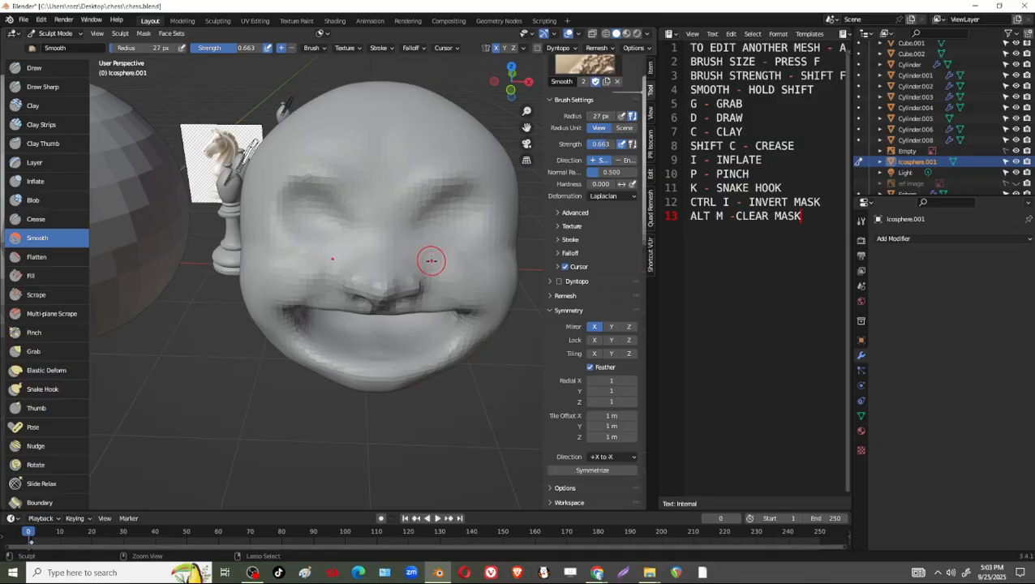
mouse_move(471, 296)
middle_mouse_down()
mouse_move(442, 254)
mouse_move(446, 219)
mouse_move(406, 208)
mouse_move(466, 201)
mouse_move(428, 148)
mouse_move(388, 192)
middle_mouse_up()
middle_click_drag(365, 264, 466, 155)
Build up the brows, eye sockets and upper cheeks with Draw brush strokes at 27 px radius.
left_click(67, 72)
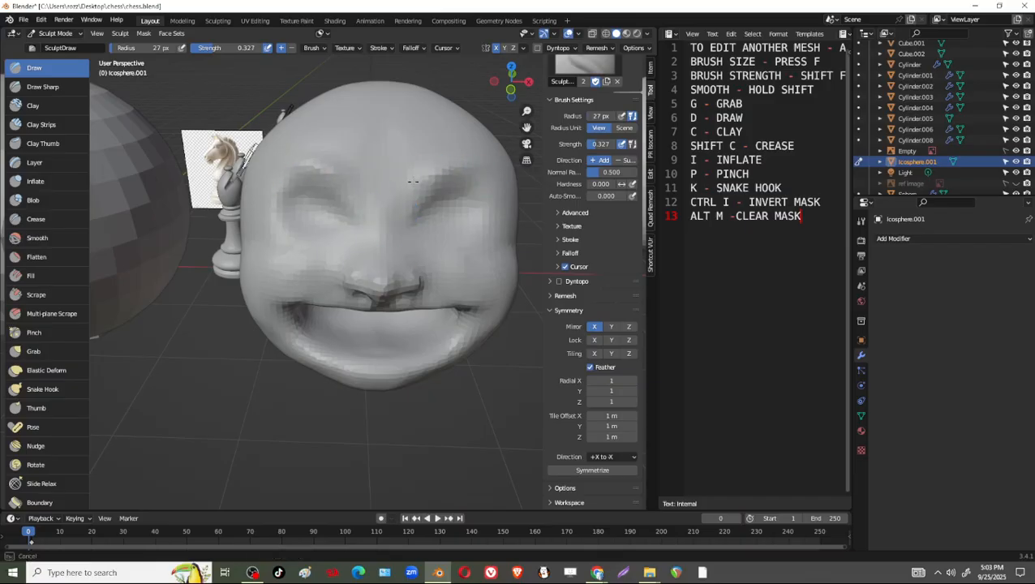
mouse_move(414, 182)
middle_mouse_down()
mouse_move(411, 255)
mouse_move(410, 229)
middle_mouse_up()
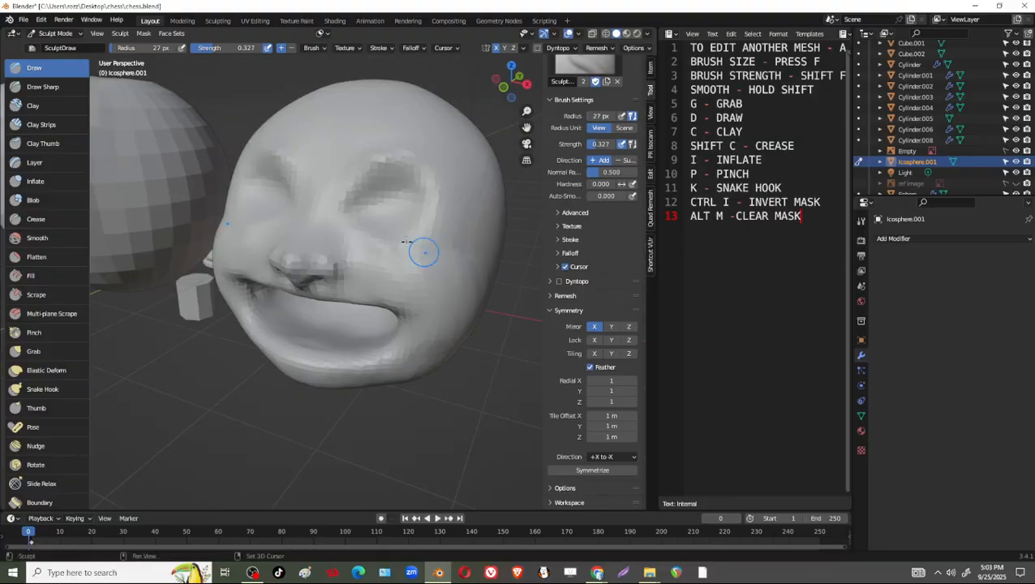
mouse_move(467, 249)
middle_mouse_down()
mouse_move(390, 237)
mouse_move(398, 183)
middle_mouse_up()
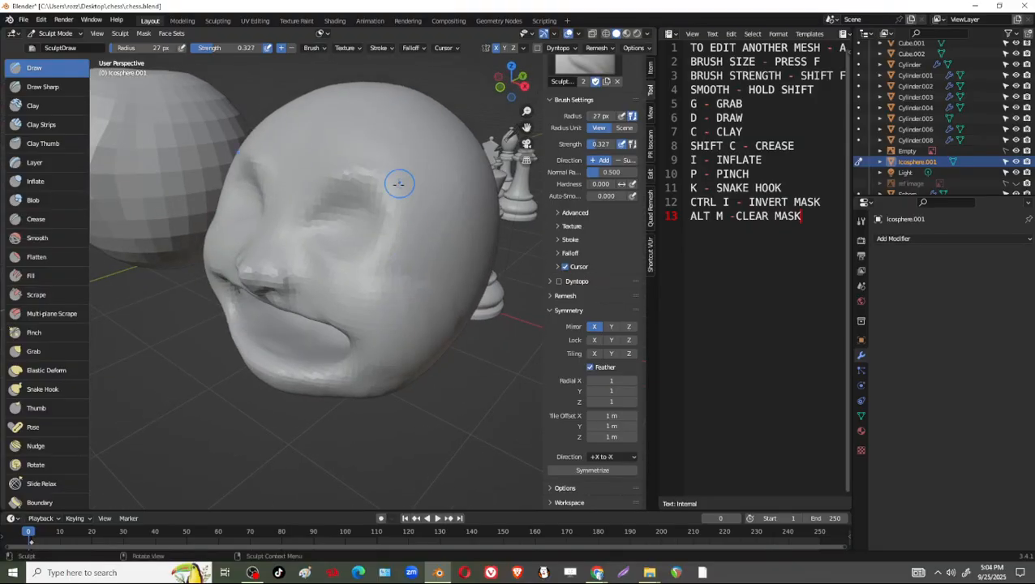
middle_click_drag(423, 264, 412, 144)
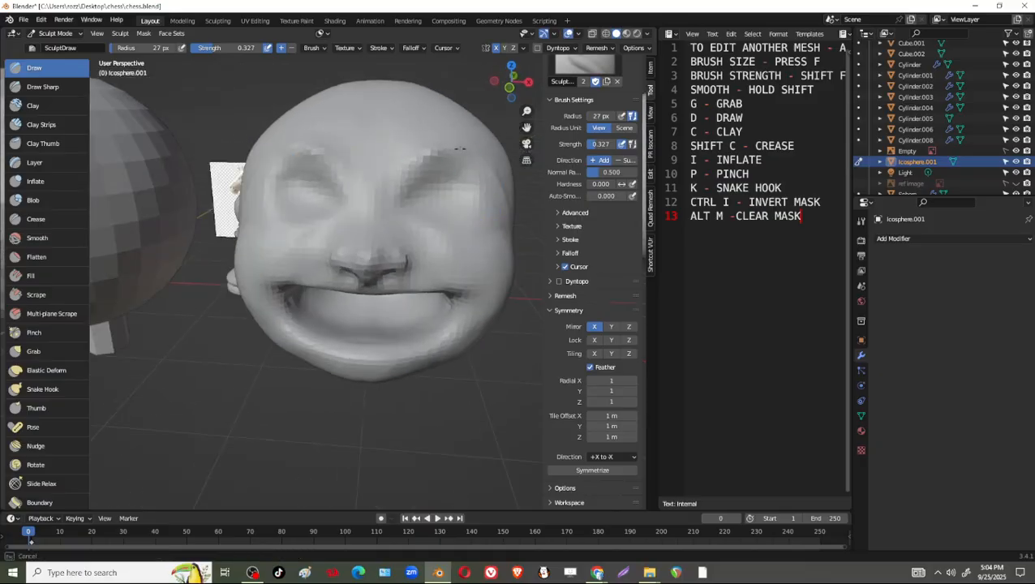
mouse_move(461, 166)
middle_mouse_down()
mouse_move(488, 176)
mouse_move(470, 214)
middle_mouse_up()
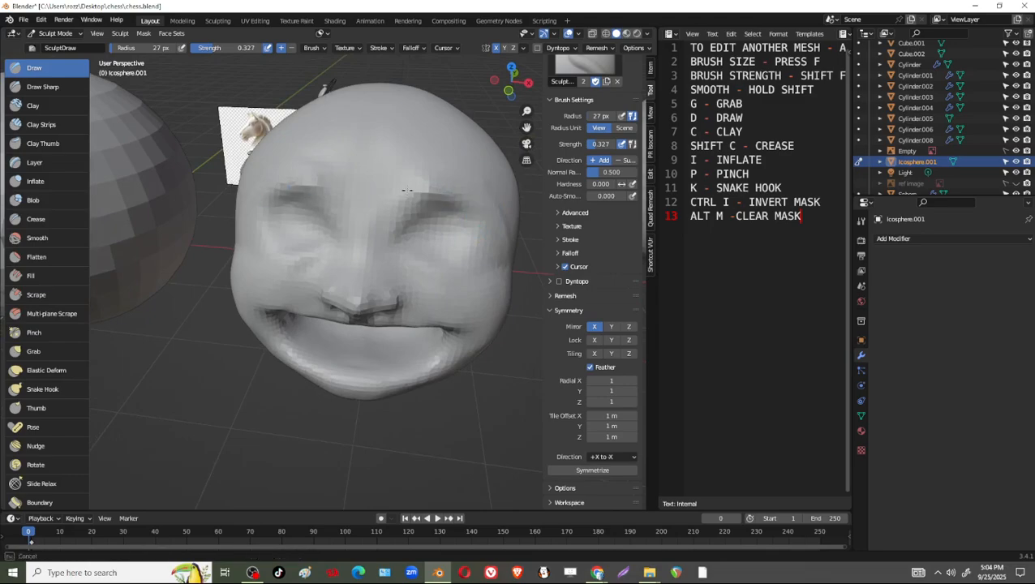
mouse_move(367, 205)
middle_mouse_down()
mouse_move(402, 154)
mouse_move(412, 178)
mouse_move(367, 210)
mouse_move(412, 205)
mouse_move(419, 189)
mouse_move(460, 189)
mouse_move(474, 167)
mouse_move(355, 163)
middle_mouse_up()
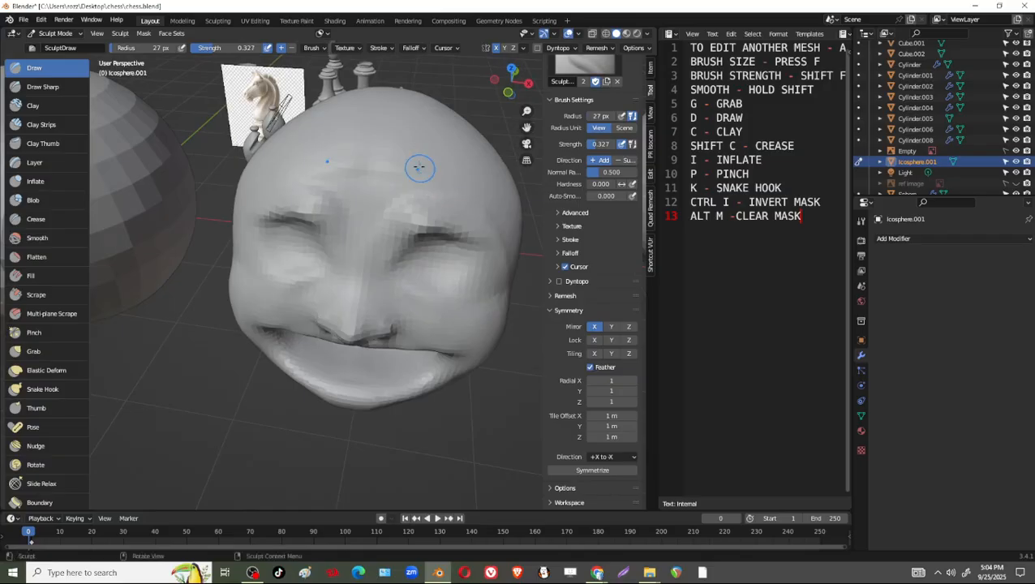
Set the Draw brush radius to 107 px and sculpt the forehead above the nose.
key("f")
left_click(478, 186)
mouse_move(456, 191)
left_mouse_down("shift")
mouse_move(355, 170)
mouse_move(389, 168)
left_mouse_up("shift")
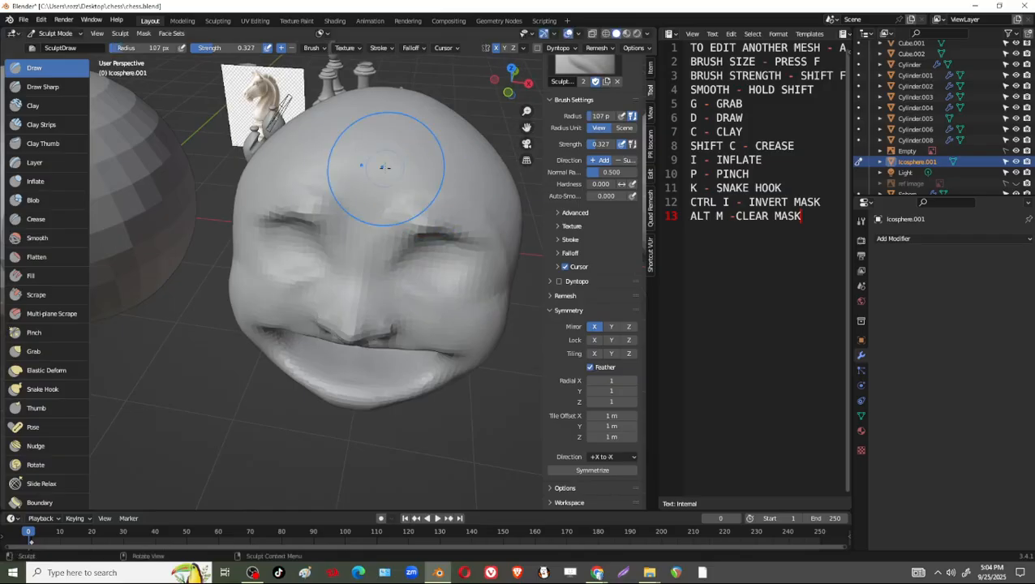
mouse_move(388, 167)
middle_mouse_down()
mouse_move(444, 166)
mouse_move(404, 161)
mouse_move(404, 150)
mouse_move(406, 170)
middle_mouse_up()
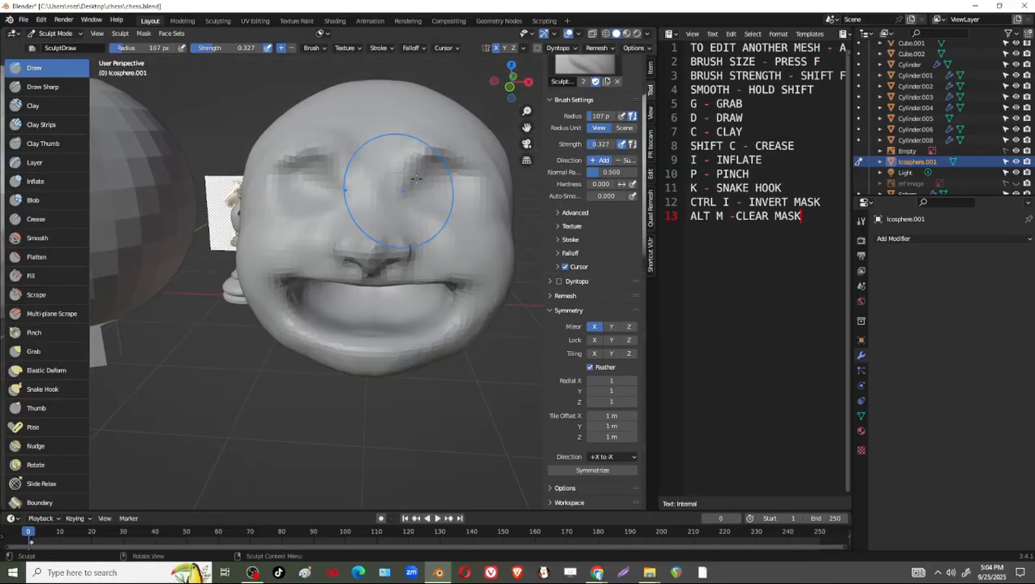
Pull the brows into an angry slant and adjust the mouth corners and cheeks with the Grab brush.
key("g")
left_click_drag(400, 178, 430, 161)
left_click_drag(430, 162, 486, 174)
left_click_drag(454, 292, 456, 309)
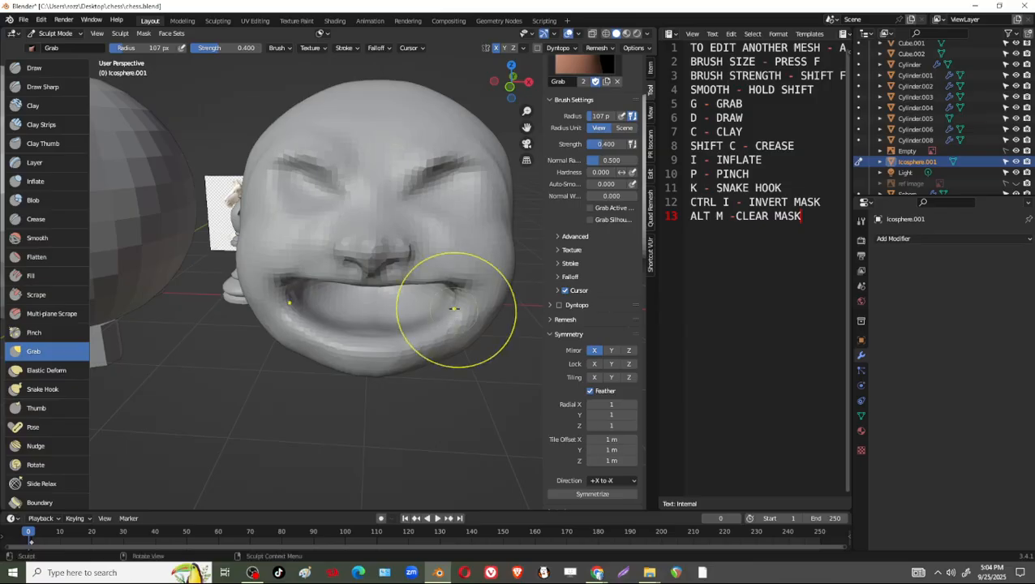
left_click_drag(378, 274, 375, 271)
mouse_move(469, 199)
middle_mouse_down()
mouse_move(410, 225)
mouse_move(444, 303)
mouse_move(442, 343)
mouse_move(469, 328)
middle_mouse_up()
left_click_drag(472, 330, 486, 280)
mouse_move(479, 310)
middle_mouse_down()
mouse_move(456, 253)
mouse_move(315, 233)
mouse_move(301, 166)
middle_mouse_up()
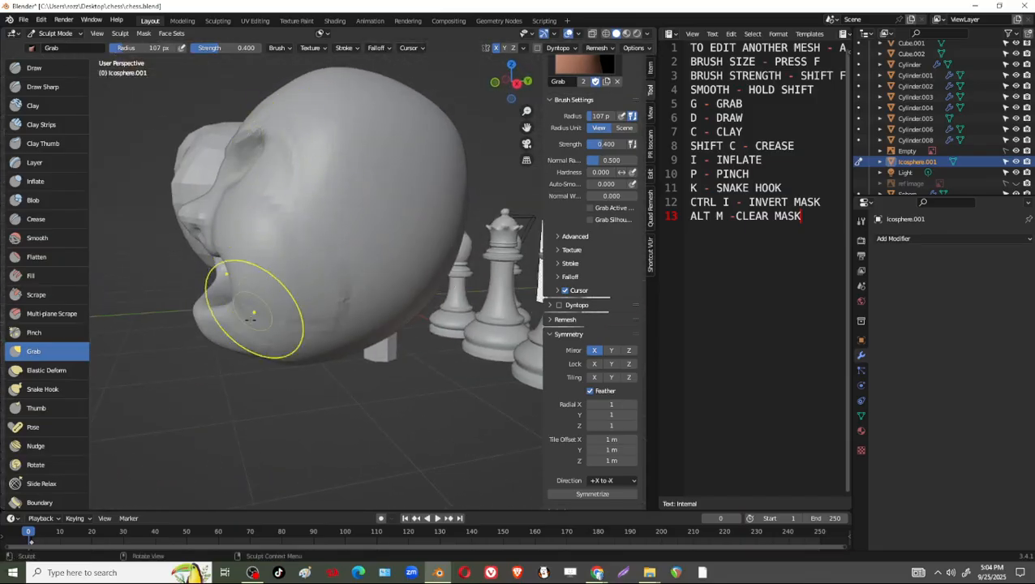
Set the Grab brush radius to 180 px and reshape the head, jaw and chin from above, front and underneath.
mouse_move(347, 127)
middle_mouse_down()
mouse_move(271, 214)
mouse_move(313, 140)
mouse_move(362, 137)
mouse_move(406, 324)
mouse_move(369, 334)
middle_mouse_up()
key("f")
left_click(231, 208)
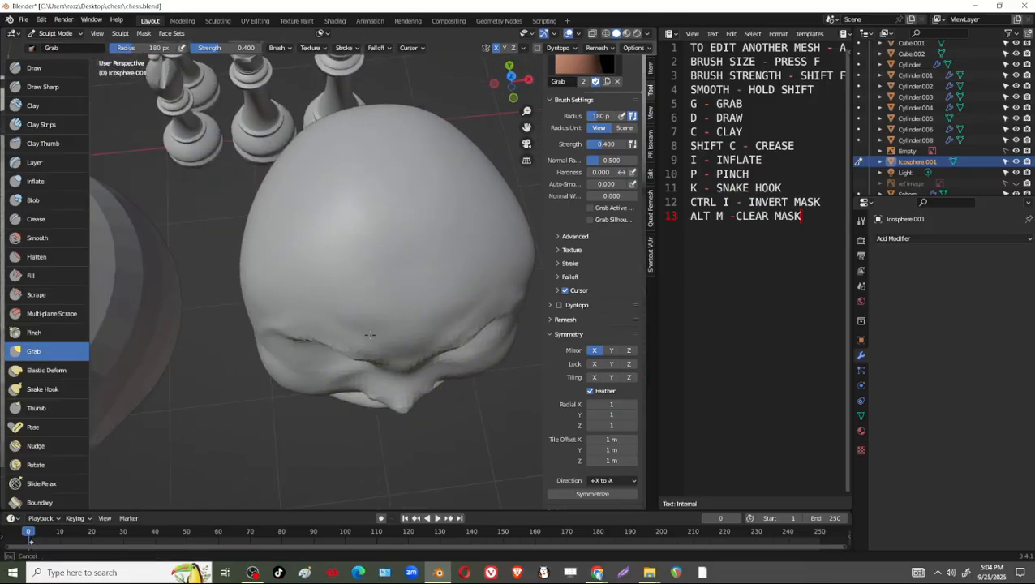
middle_click_drag(444, 327, 392, 173)
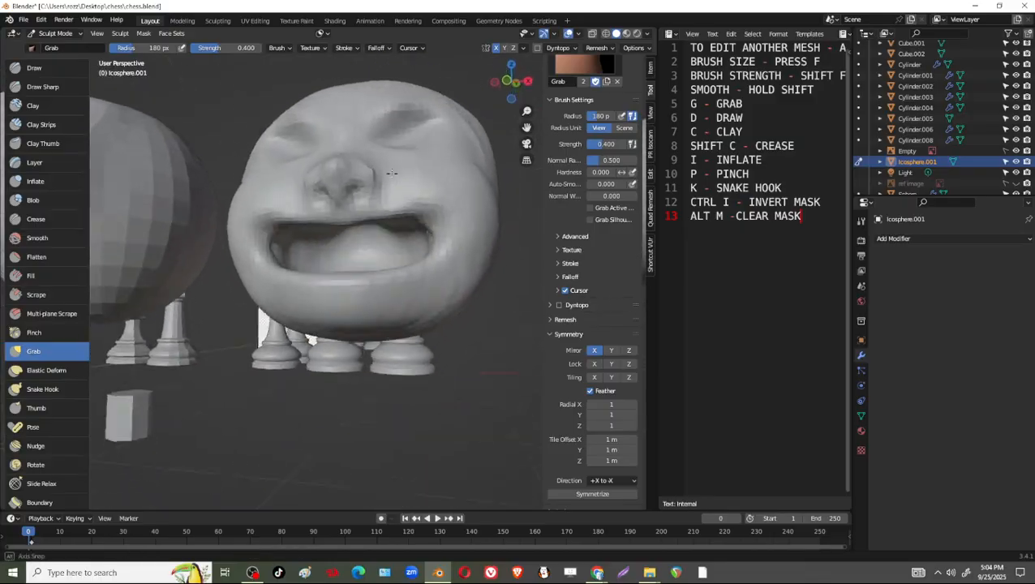
middle_click_drag(346, 138, 467, 297)
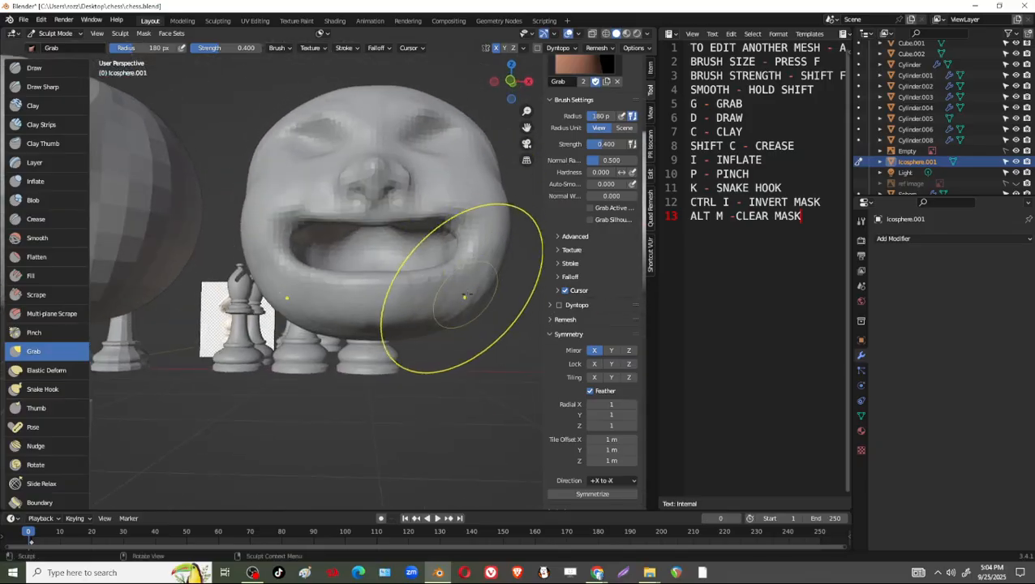
mouse_move(418, 331)
middle_mouse_down()
mouse_move(469, 255)
mouse_move(421, 162)
mouse_move(396, 224)
middle_mouse_up()
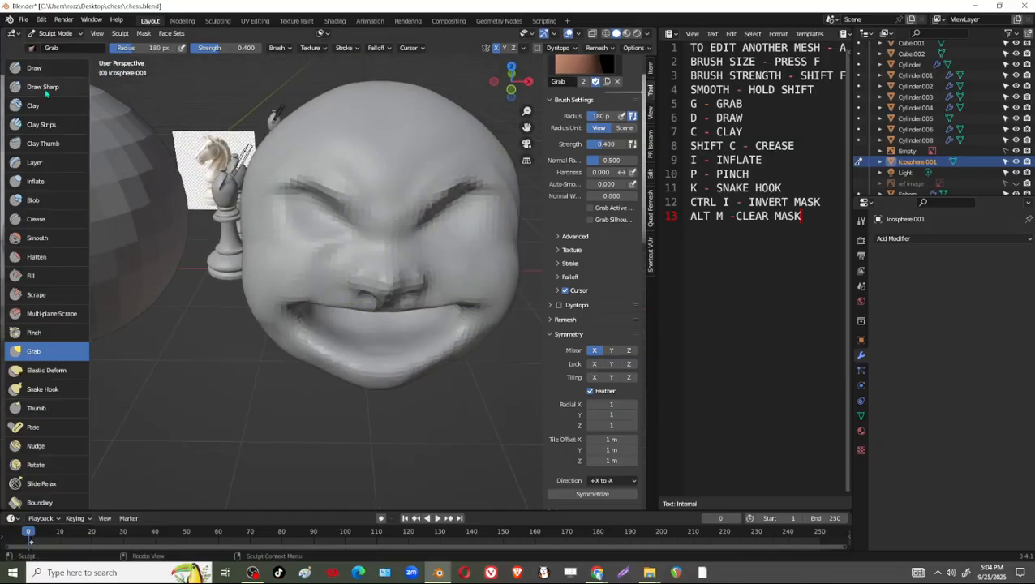
Set the Clay Strips brush radius to 66 px and build up the brow ridges, forehead and cheeks.
left_click(41, 124)
key("f")
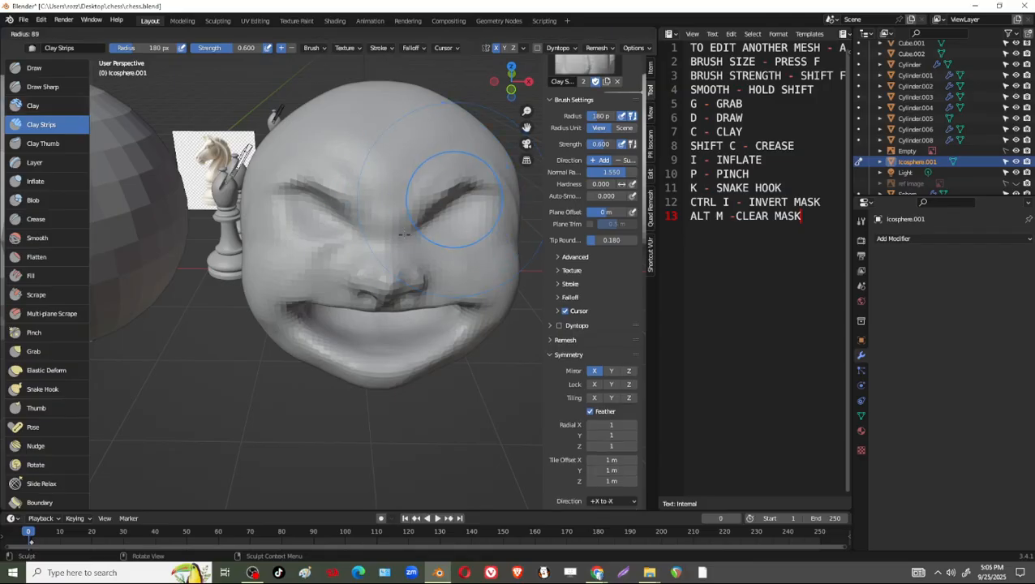
left_click(400, 227)
key("f")
left_click(466, 174)
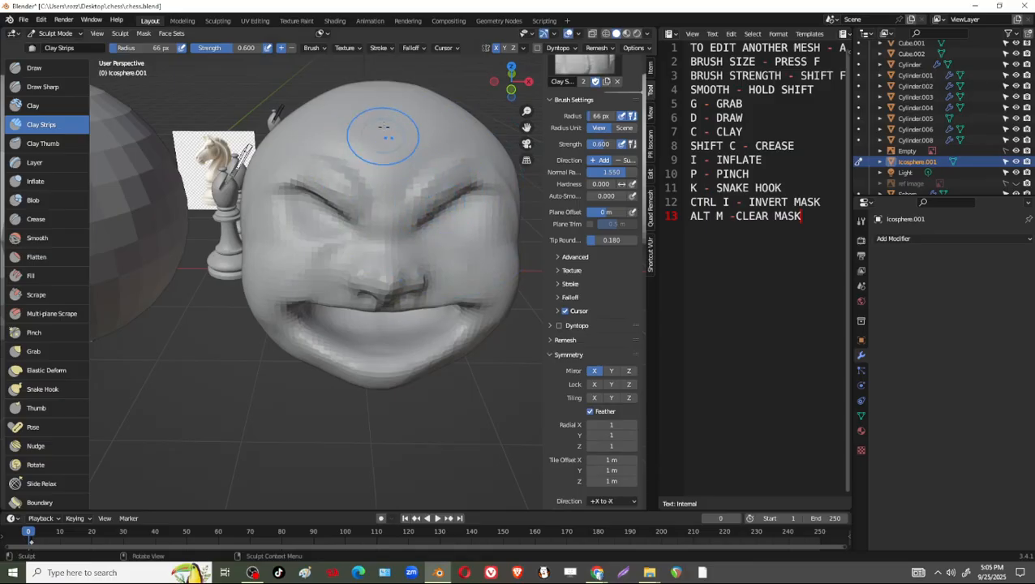
mouse_move(501, 193)
middle_mouse_down()
mouse_move(430, 186)
mouse_move(468, 189)
middle_mouse_up()
middle_click_drag(469, 243, 399, 246)
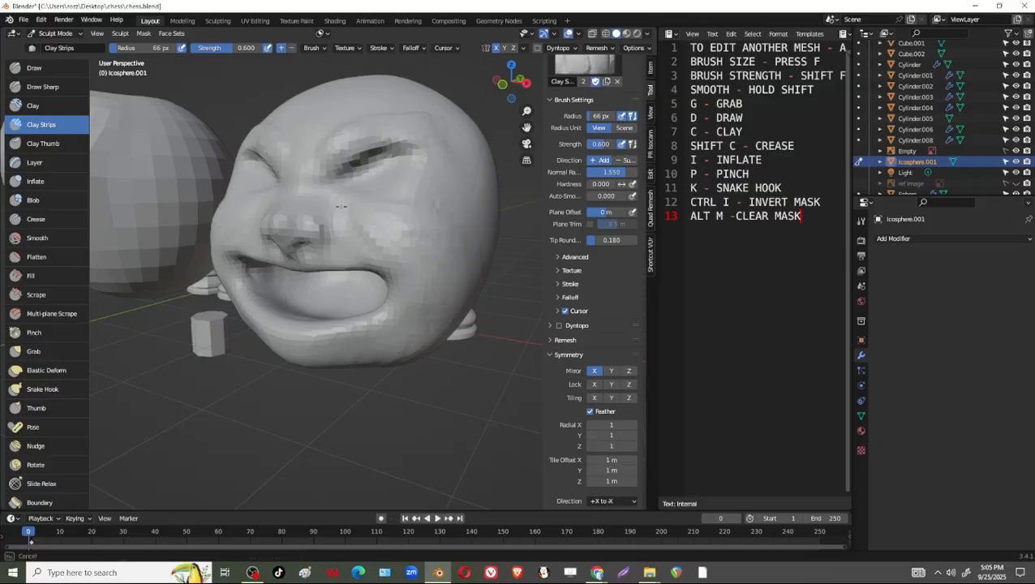
mouse_move(341, 206)
middle_mouse_down()
mouse_move(444, 229)
mouse_move(438, 218)
middle_mouse_up()
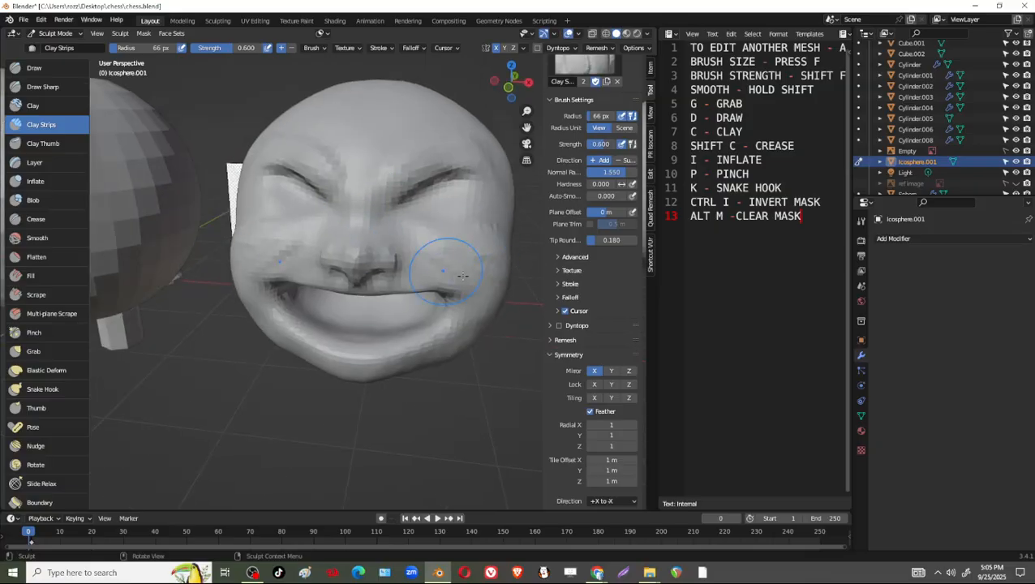
Add Clay Strips volume to the cheeks, mouth corners and jaw from the front, side and underneath.
mouse_move(463, 276)
middle_mouse_down()
mouse_move(494, 231)
mouse_move(421, 214)
middle_mouse_up()
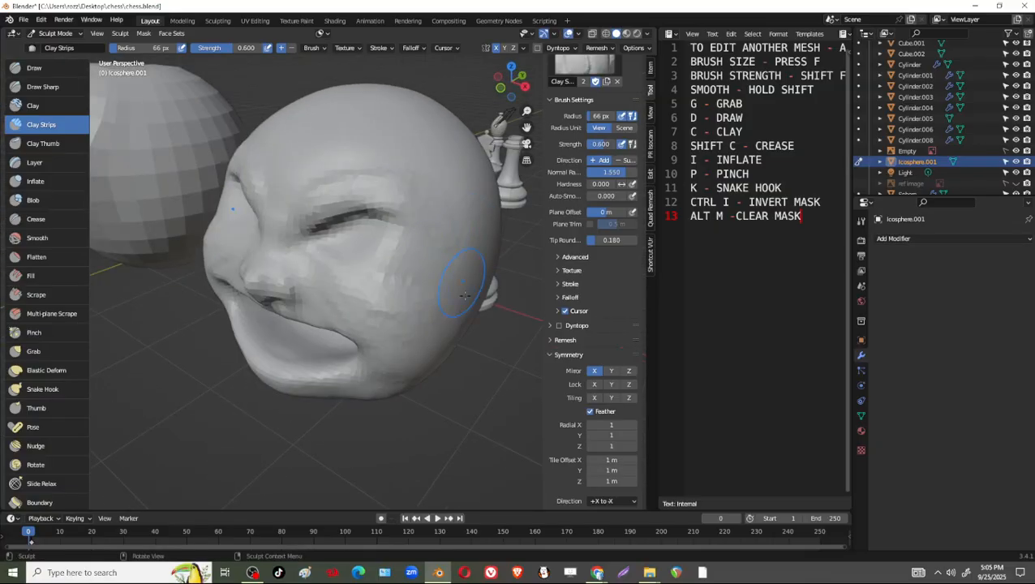
middle_click_drag(433, 254, 401, 244)
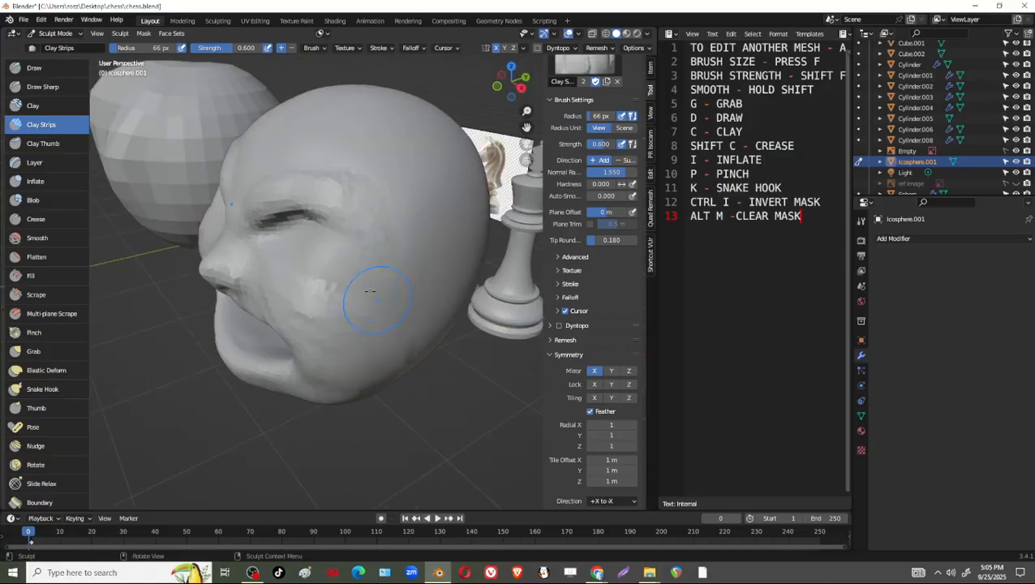
middle_click_drag(414, 397, 371, 243)
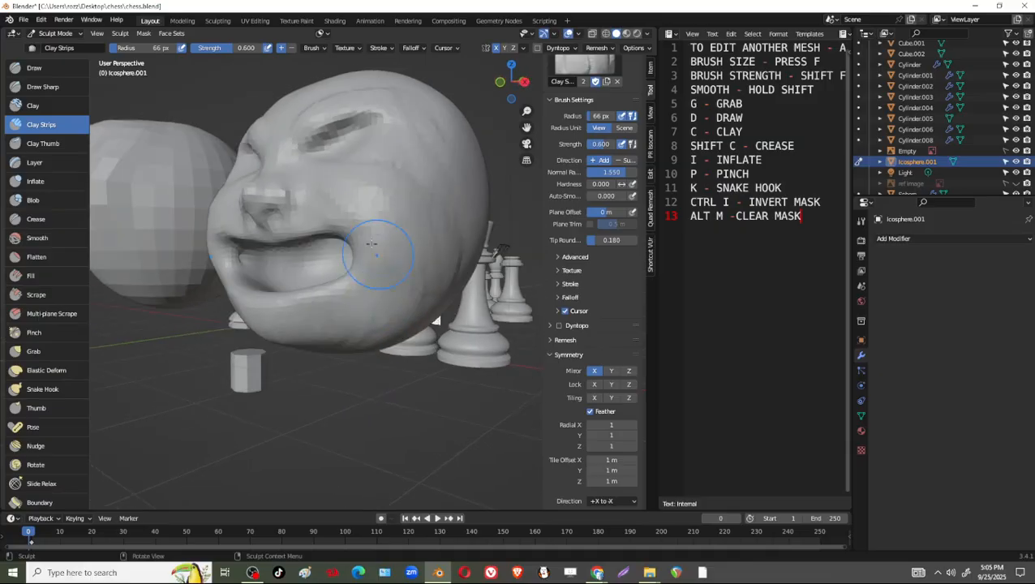
middle_click_drag(436, 320, 420, 273)
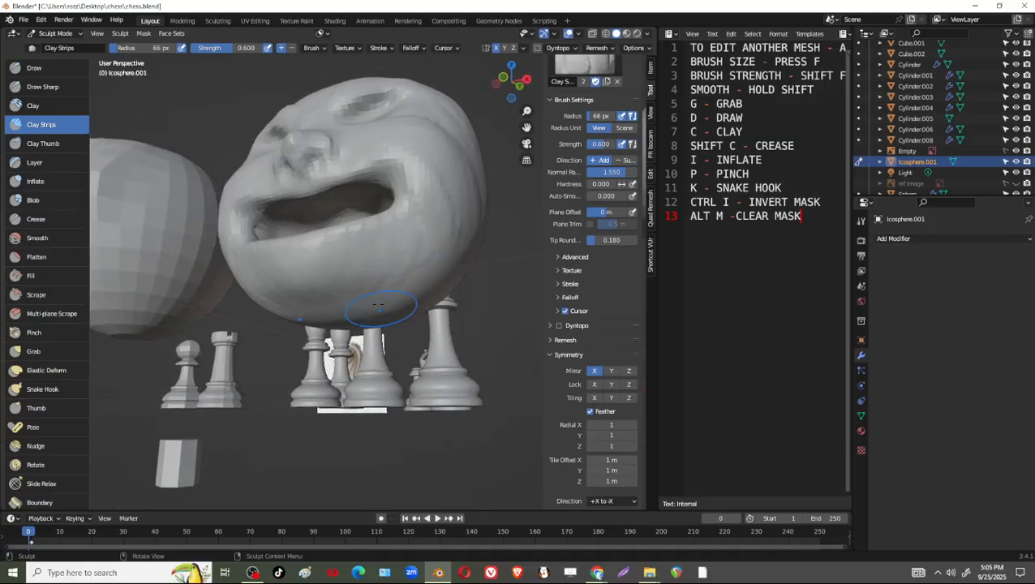
middle_click_drag(353, 315, 383, 274)
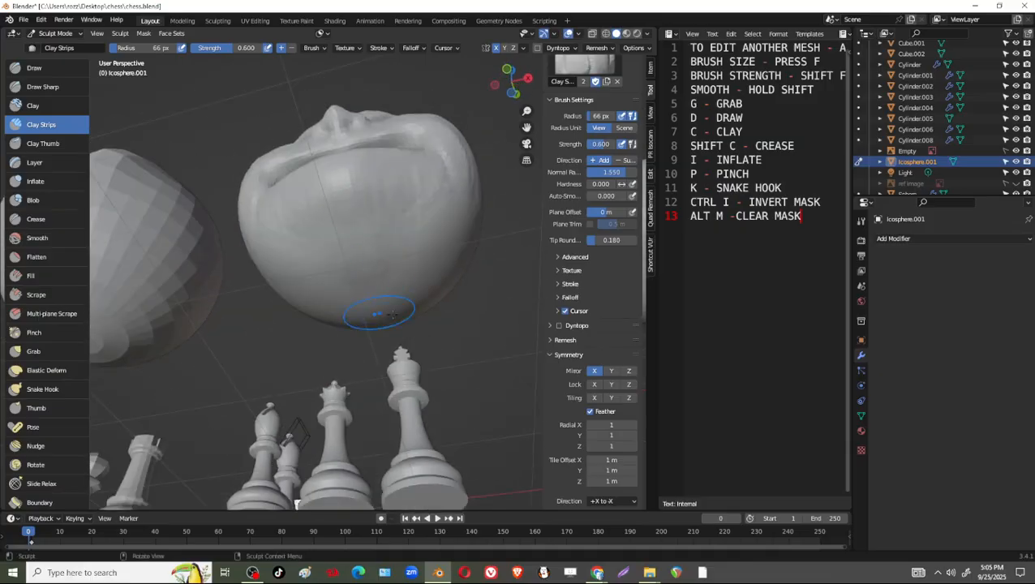
mouse_move(392, 314)
middle_mouse_down()
mouse_move(418, 231)
mouse_move(448, 253)
middle_mouse_up()
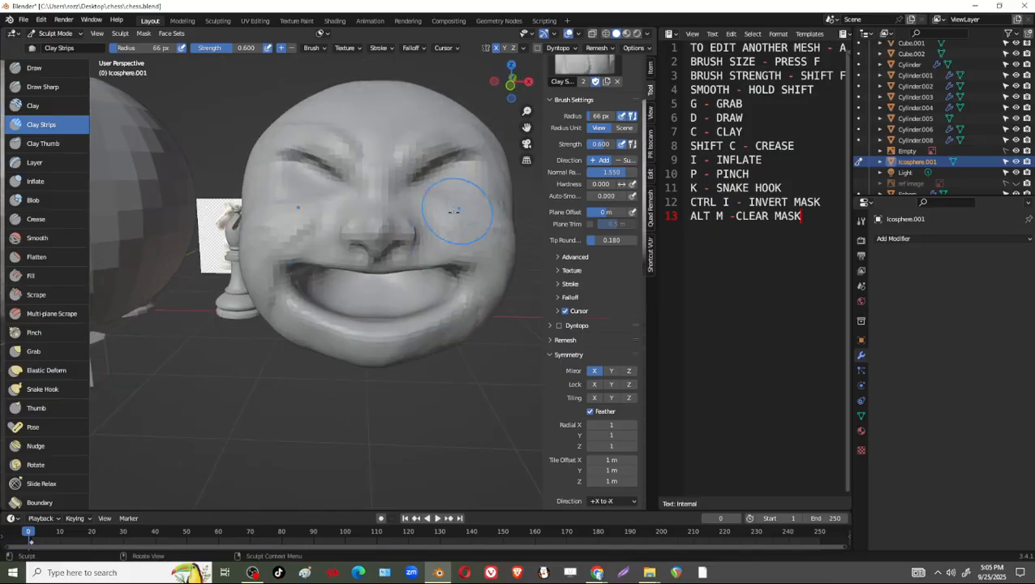
middle_click_drag(467, 215, 389, 249)
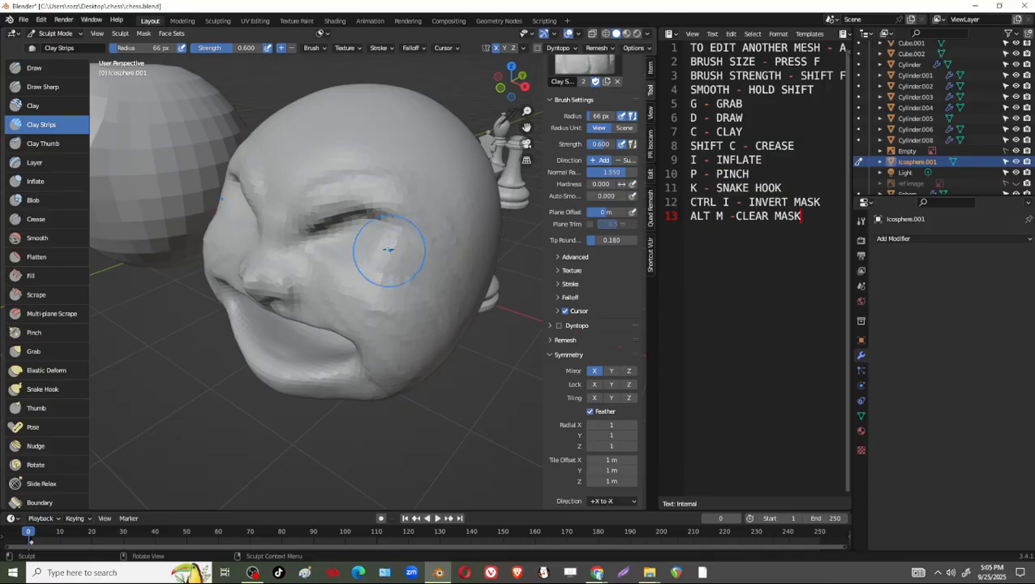
Set the Grab brush radius to 100 px and refine the eye area, cheeks and face profile.
left_click(37, 352)
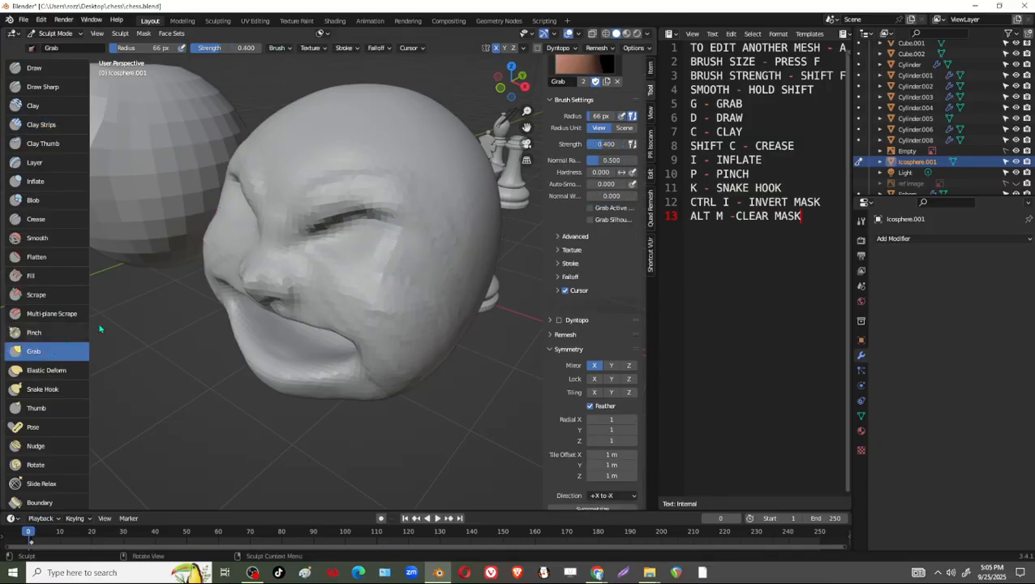
middle_click_drag(381, 238, 326, 233)
key("f")
left_click(405, 256)
left_click_drag(266, 195, 267, 186)
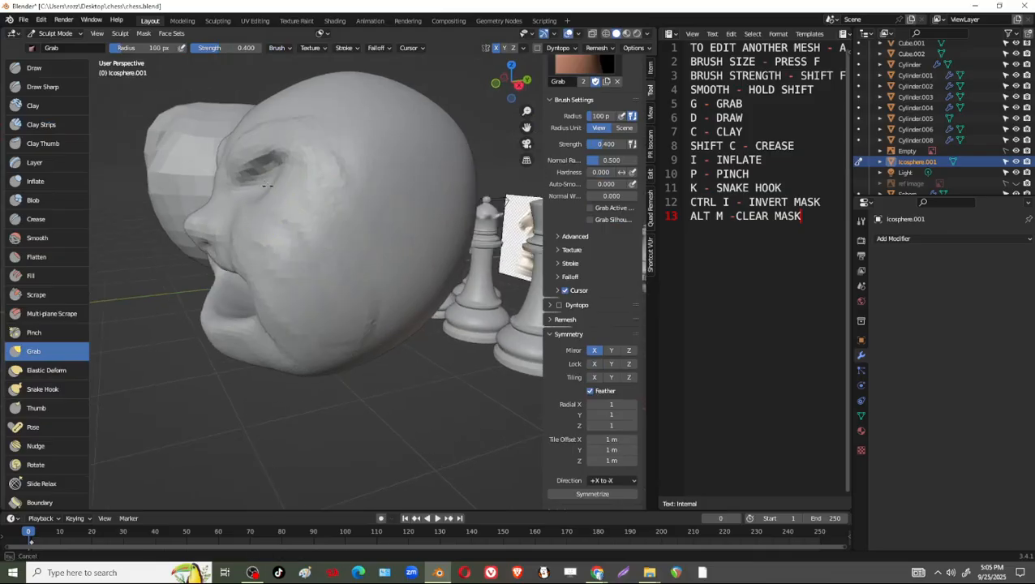
middle_click_drag(261, 183, 358, 89)
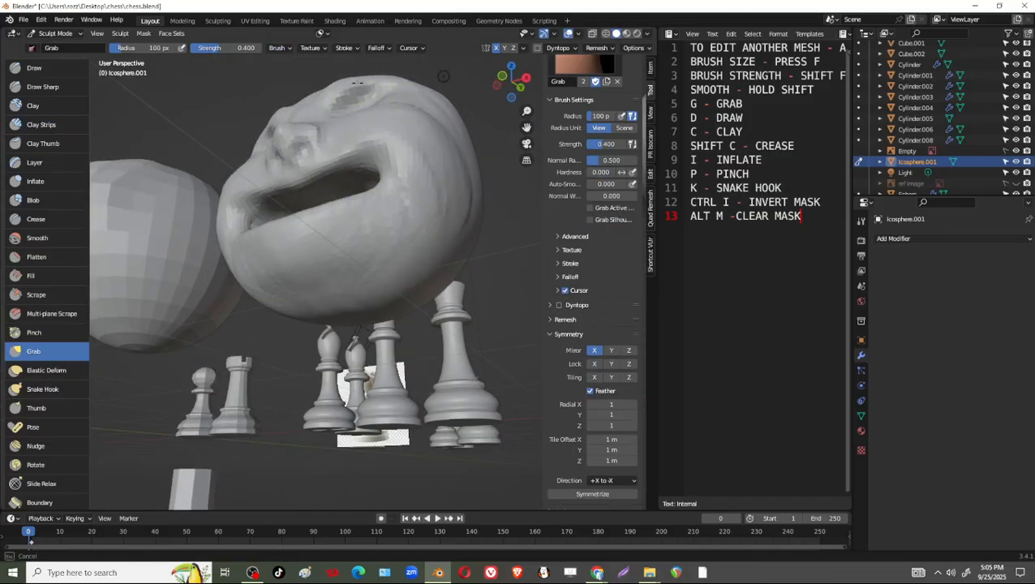
left_click_drag(358, 83, 376, 114)
middle_click_drag(401, 121, 460, 175)
mouse_move(477, 259)
middle_mouse_down()
mouse_move(478, 191)
mouse_move(500, 160)
mouse_move(439, 231)
mouse_move(474, 252)
mouse_move(407, 233)
middle_mouse_up()
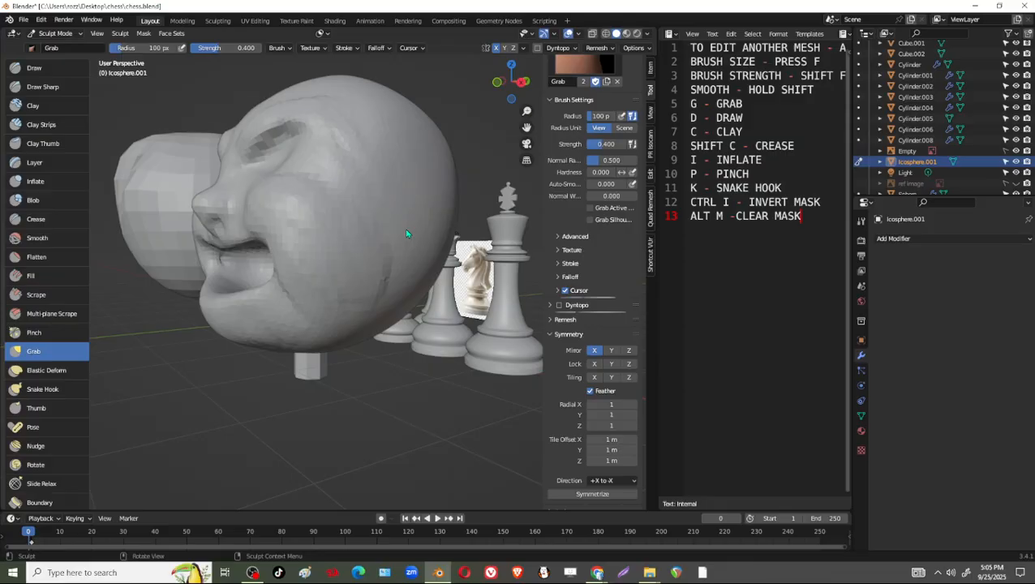
Adjust the forehead and the sides of the head from above with the 100 px Grab brush.
middle_click_drag(304, 71, 306, 310)
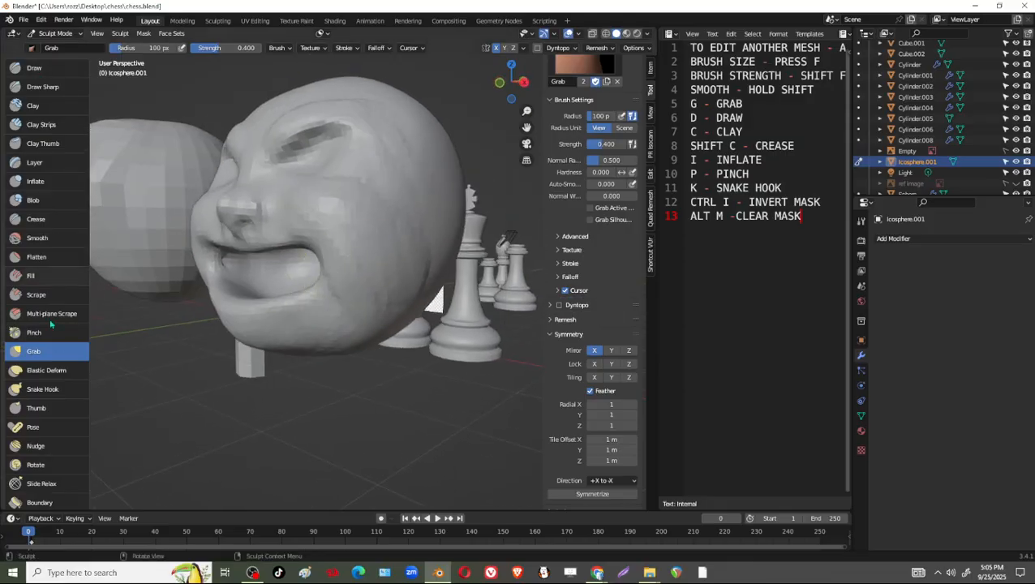
mouse_move(367, 292)
middle_mouse_down()
mouse_move(377, 399)
mouse_move(375, 347)
middle_mouse_up()
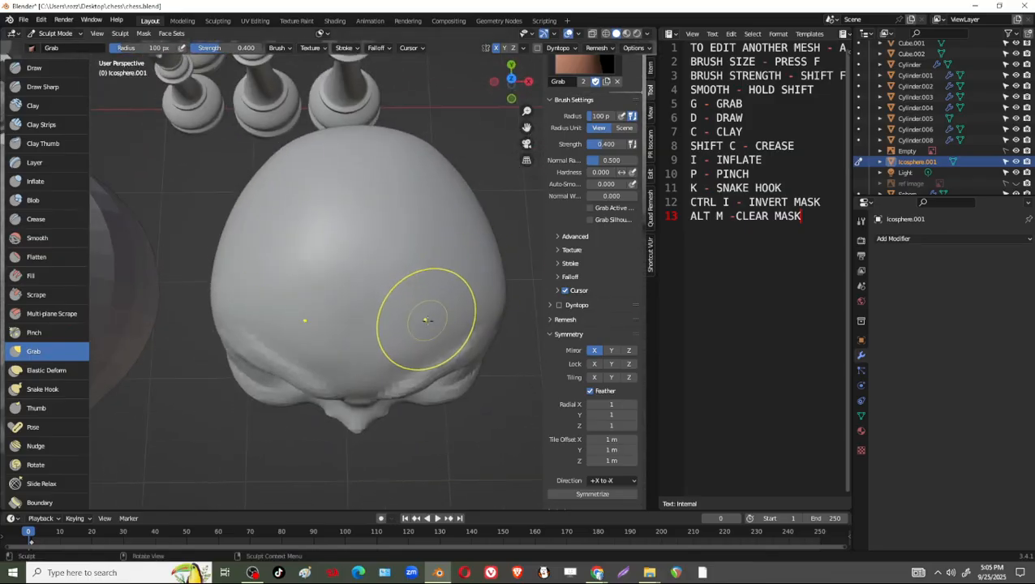
middle_click_drag(460, 281, 419, 290)
middle_click_drag(470, 318, 443, 256)
mouse_move(438, 294)
middle_mouse_down()
mouse_move(407, 283)
mouse_move(422, 179)
middle_mouse_up()
Set the Grab brush radius to 198 px and reshape the overall skull with broad pulls.
key("f")
left_click(480, 285)
left_click_drag(385, 127, 388, 128)
middle_click_drag(393, 182, 389, 310)
left_click_drag(381, 364, 373, 362)
middle_click_drag(375, 370, 439, 335)
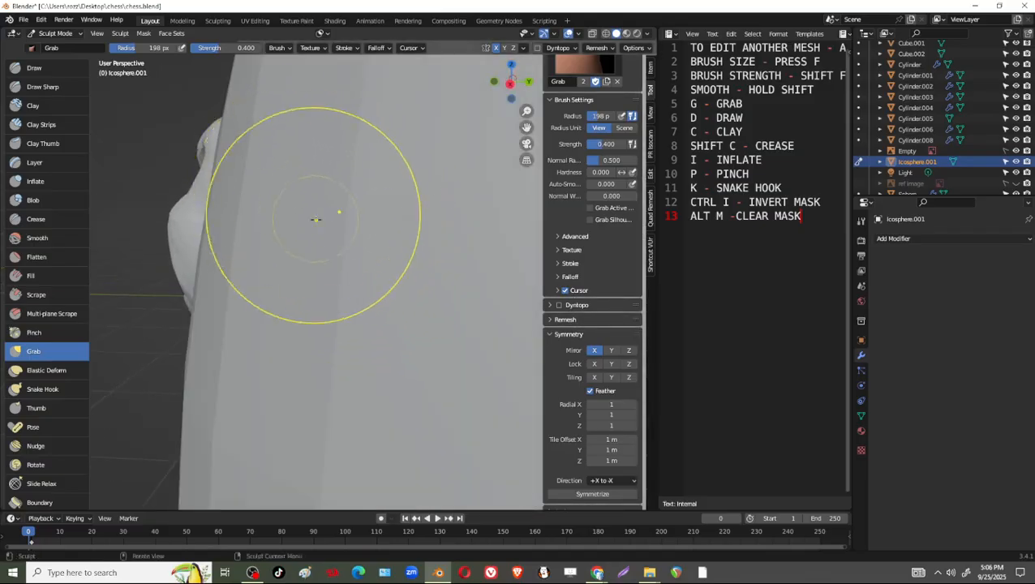
scroll(387, 208, "down", 5)
mouse_move(387, 208)
middle_mouse_down()
mouse_move(420, 282)
mouse_move(585, 273)
middle_mouse_up()
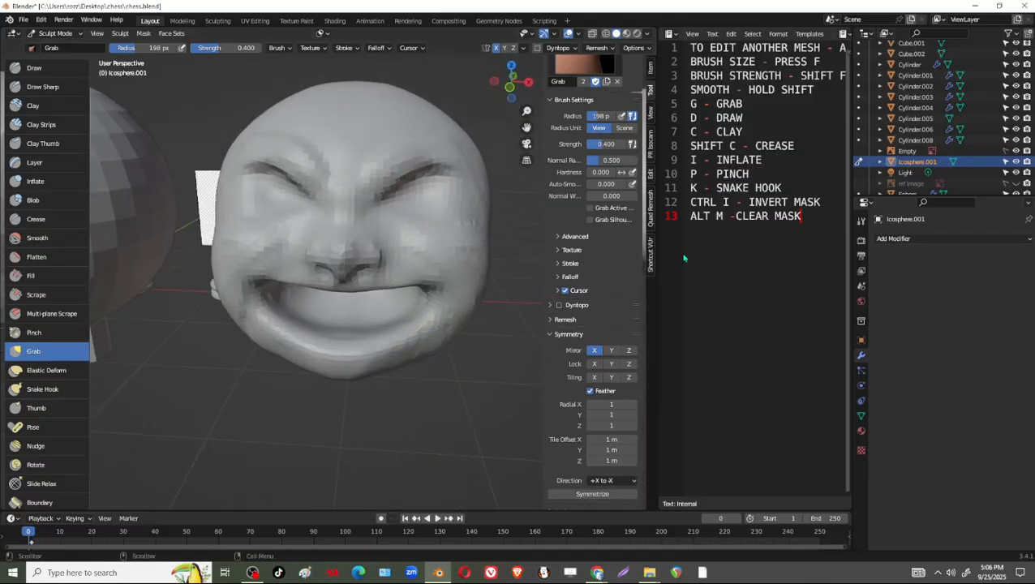
Leave Sculpt Mode for Object Mode and add a UV sphere.
left_click(55, 33)
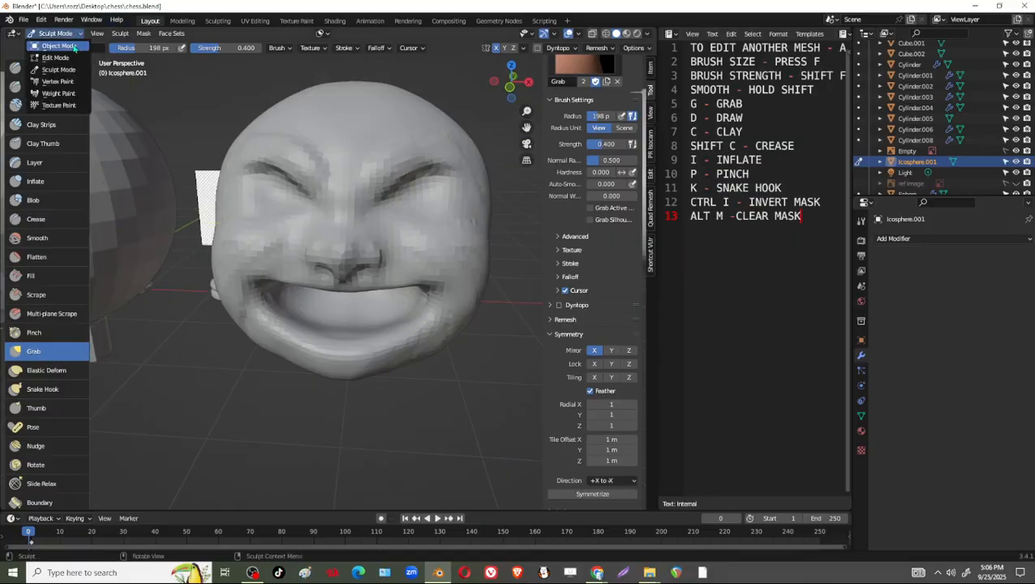
left_click(57, 57)
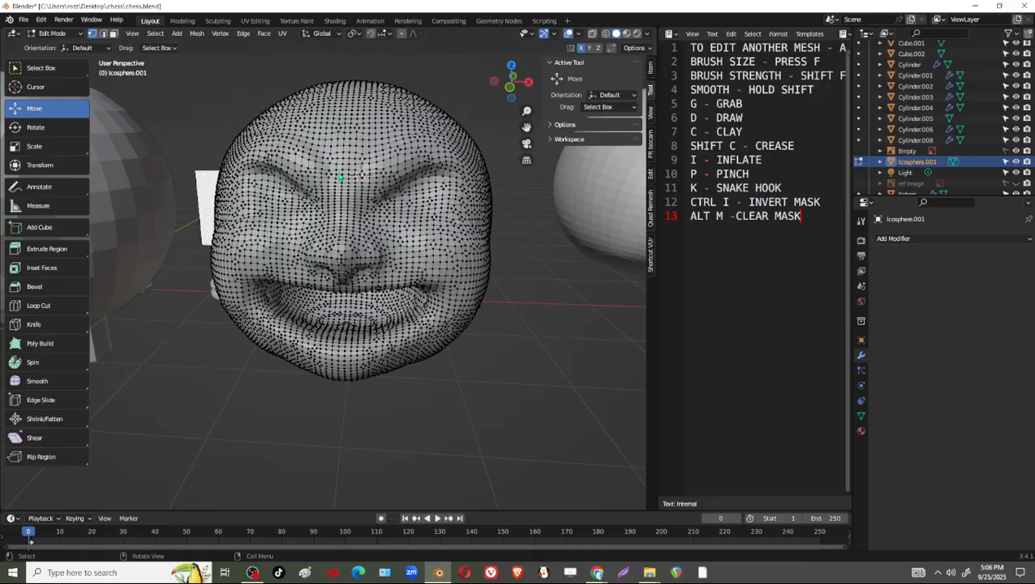
left_click(65, 34)
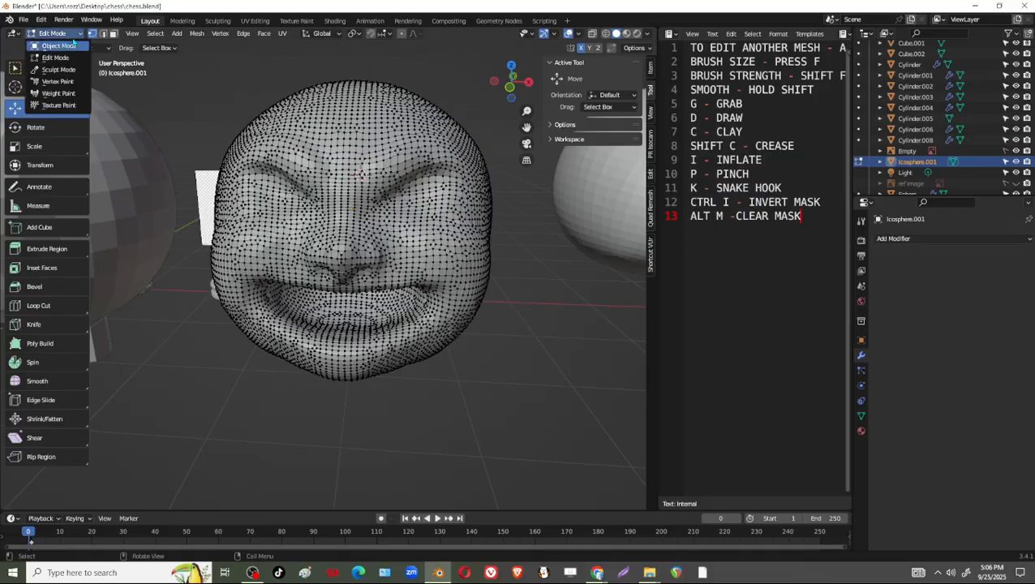
left_click(71, 45)
key("shift+a")
mouse_move(383, 210)
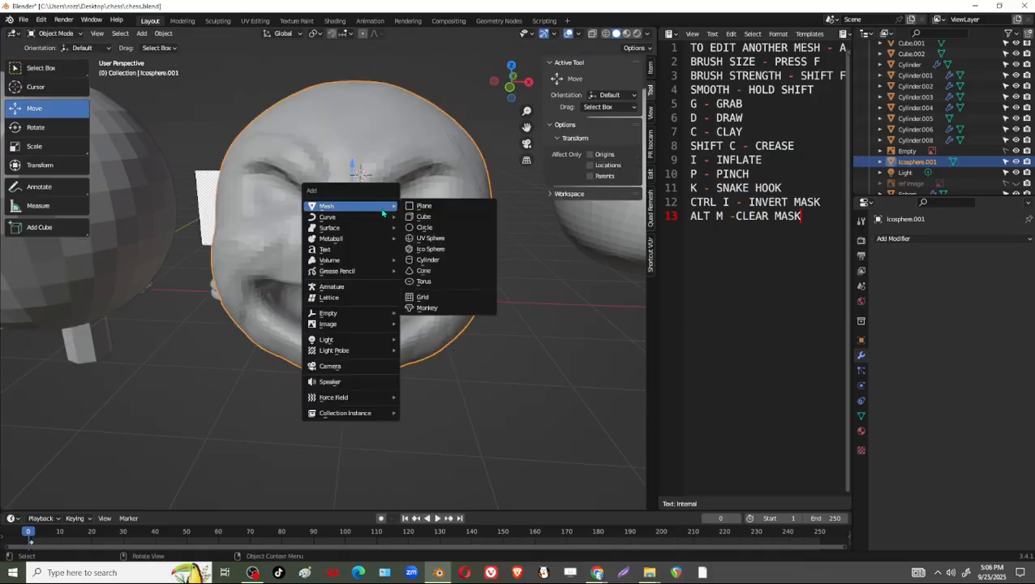
left_click(452, 240)
Move the new sphere along the Y axis by about -2.24 m and along X, in front of and beside the head.
middle_click_drag(408, 177, 469, 200)
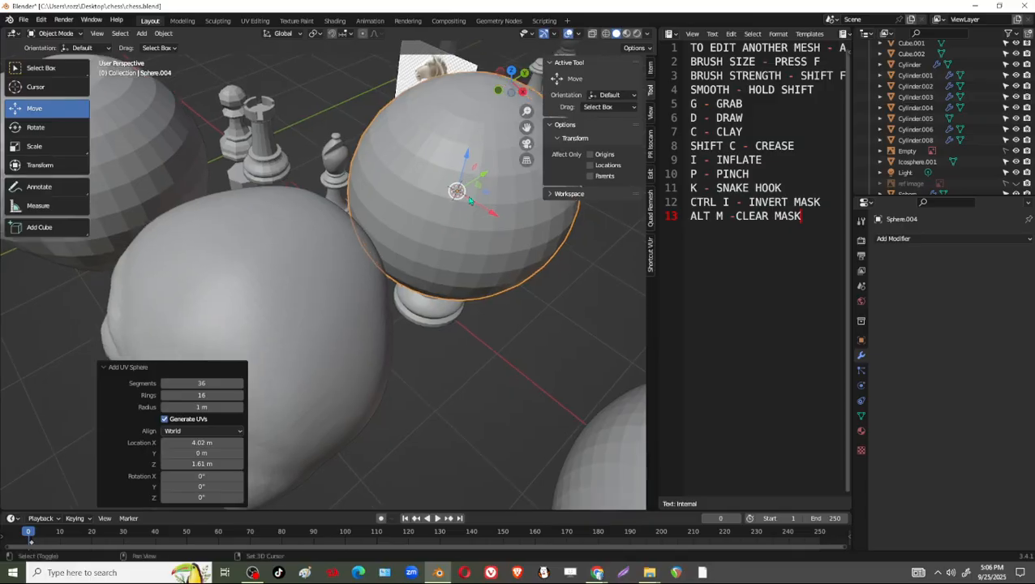
left_click_drag(489, 176, 307, 293)
middle_click_drag(388, 345, 483, 249, "shift")
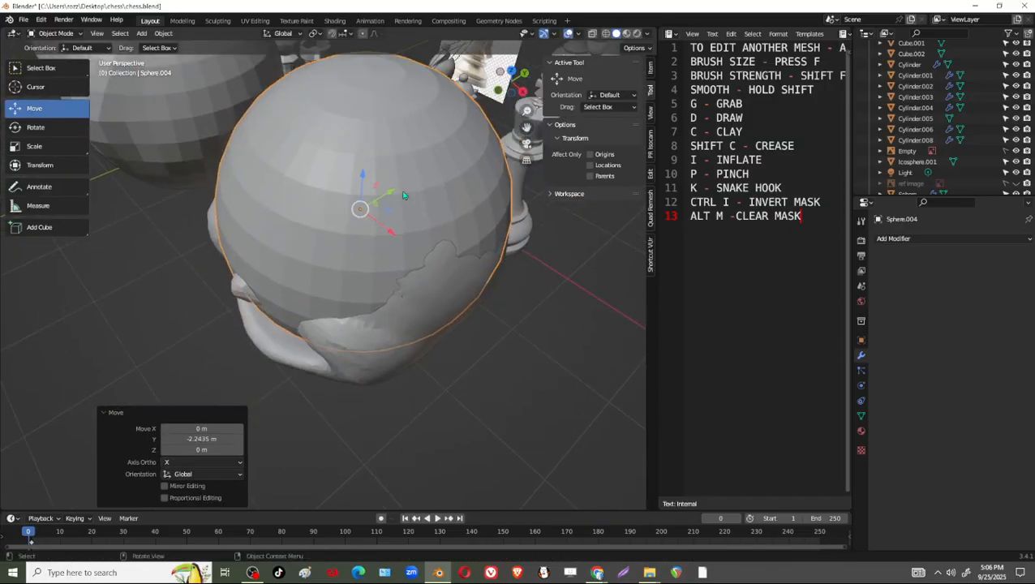
left_click_drag(391, 235, 495, 313)
left_click_drag(492, 267, 481, 275)
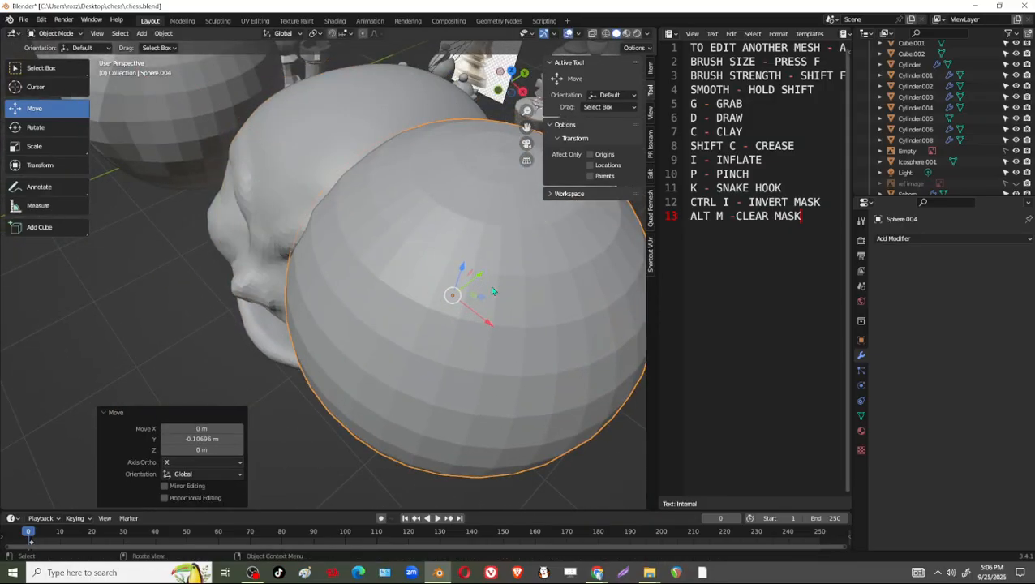
middle_click_drag(505, 331, 576, 318)
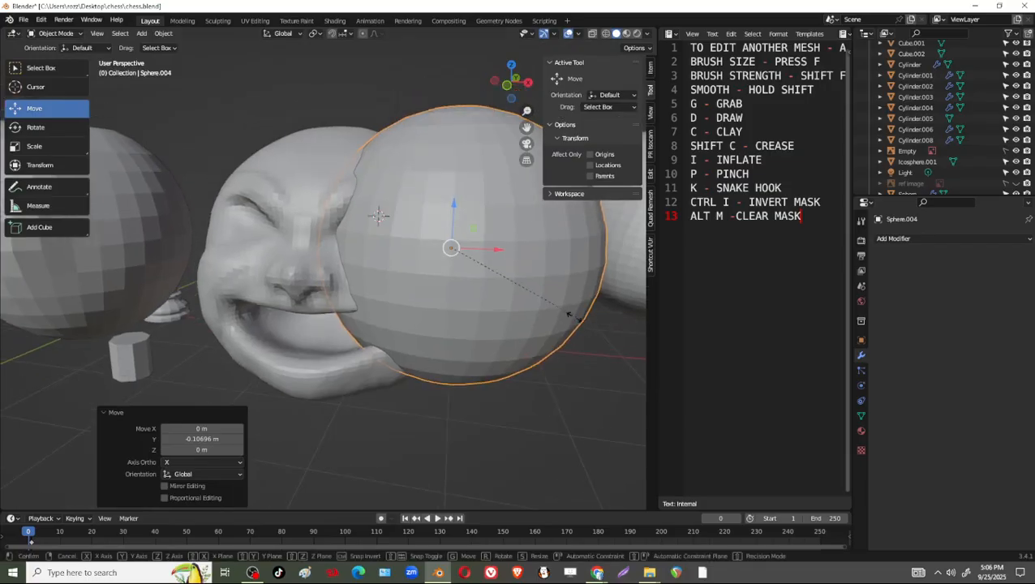
Scale the sphere to about 0.452, rotate it 90° about the X axis, and shrink it further to eyeball size.
key("s")
left_click(494, 306)
middle_click_drag(485, 312, 527, 312)
key("r")
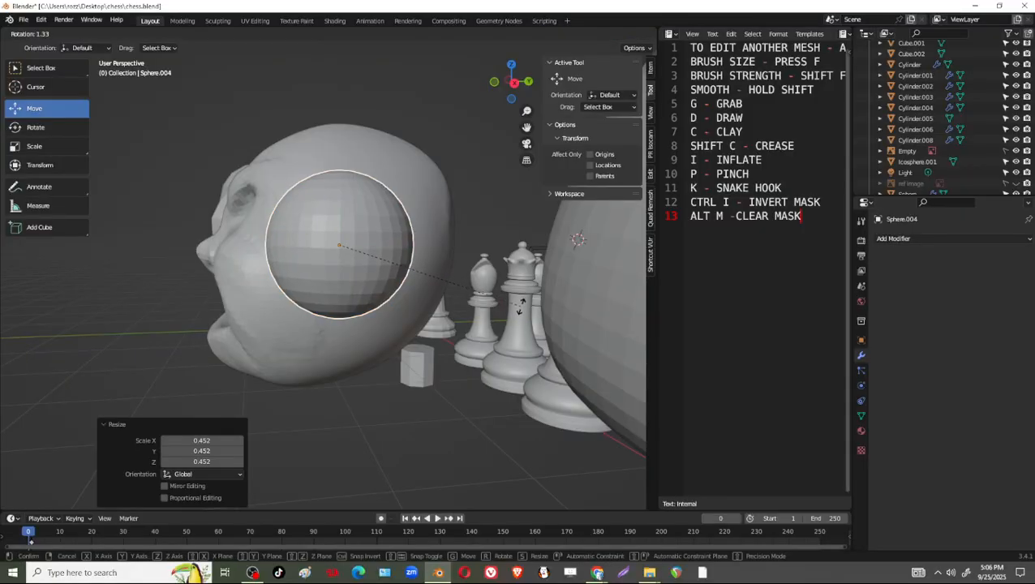
type("x90")
key("Return")
middle_click_drag(468, 274, 481, 255)
key("s")
left_click(492, 285)
Move the sphere along Y by about -0.35 m and X by about -0.52 m into one eye socket.
left_click_drag(454, 207, 450, 174)
middle_click_drag(507, 242, 494, 283)
left_click_drag(463, 247, 447, 281)
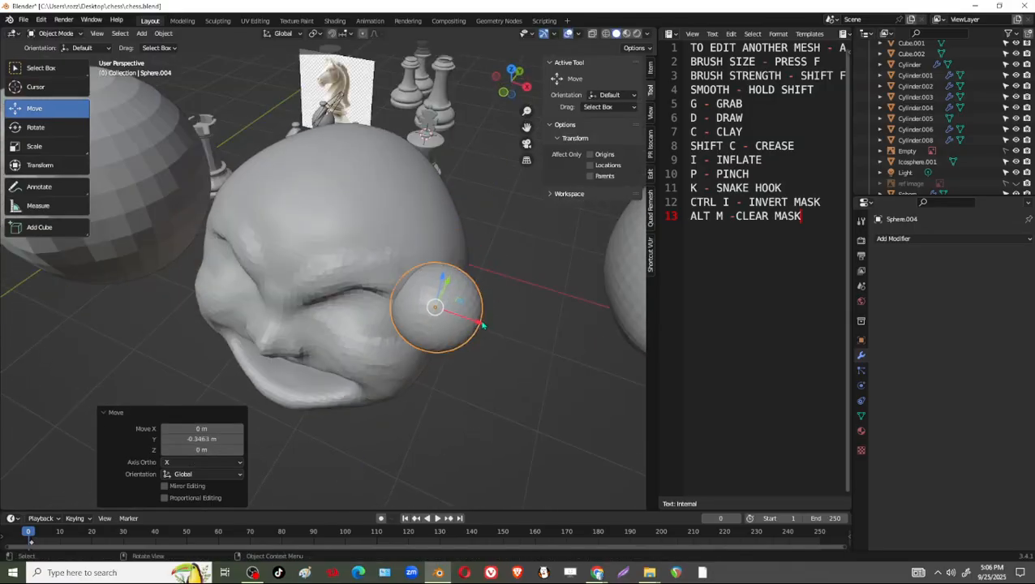
left_click_drag(483, 325, 409, 299)
middle_click_drag(410, 300, 444, 261)
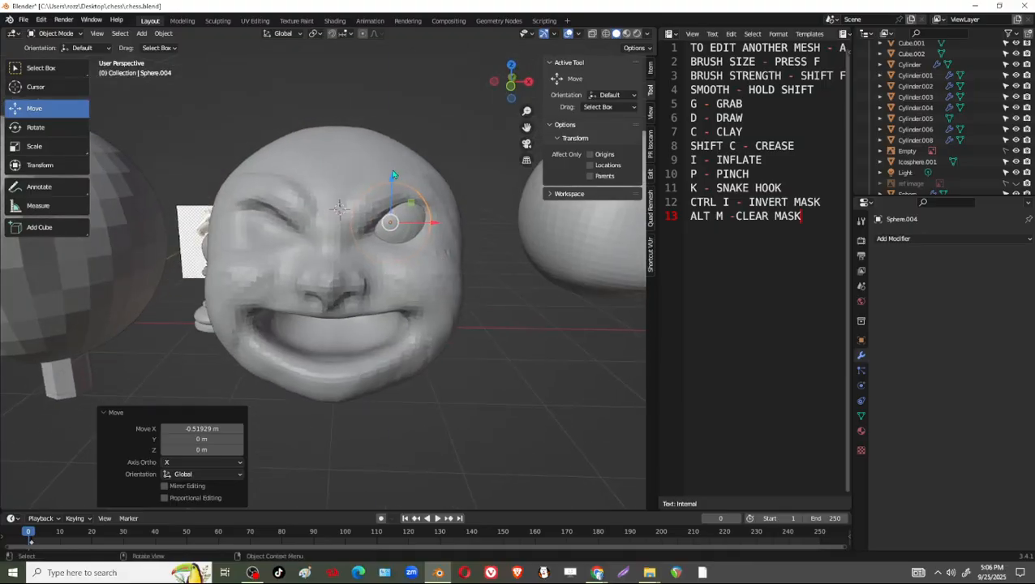
Fine-tune the eyeball's height, then shift it about 0.019 m along X and -0.007 m along Y.
left_click_drag(393, 175, 395, 180)
left_click_drag(435, 228, 439, 220)
middle_click_drag(442, 227, 350, 274)
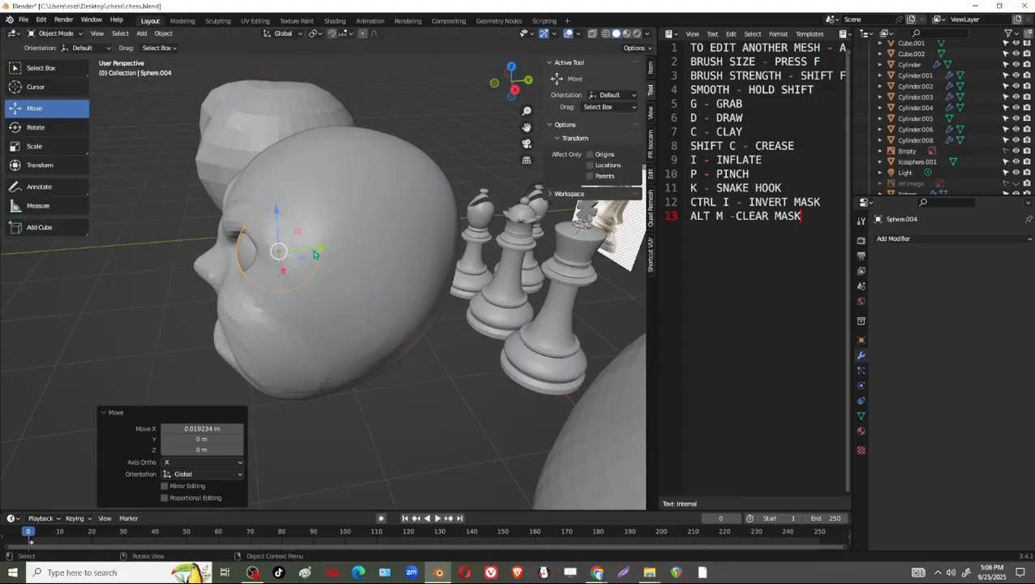
left_click_drag(314, 253, 312, 255)
middle_click_drag(311, 254, 403, 174)
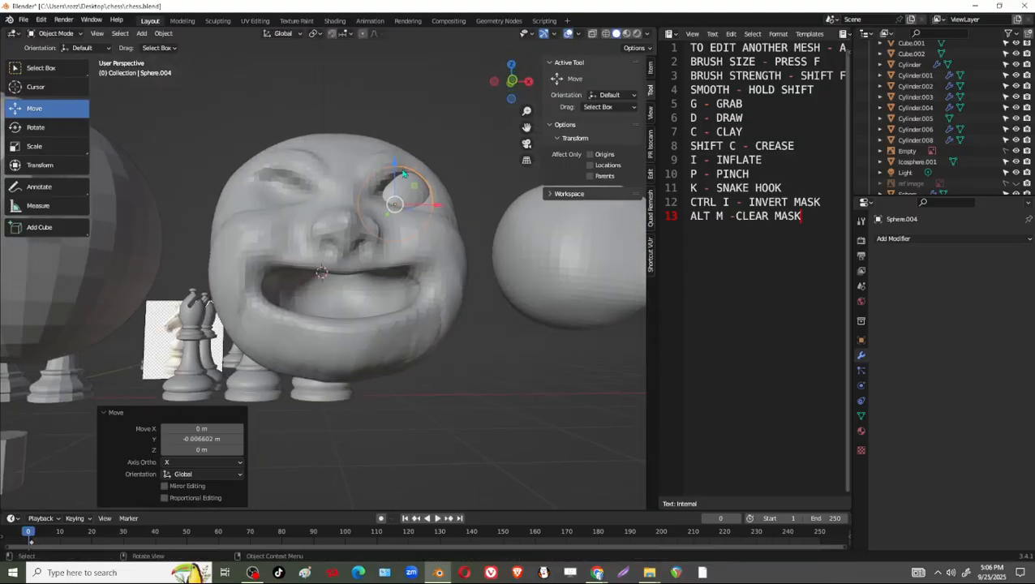
Nudge the eyeball up, down and sideways to seat it in the socket, finishing with about 0.027 m along Z.
left_click_drag(395, 165, 396, 169)
middle_click_drag(406, 197, 428, 284)
left_click_drag(396, 177, 396, 168)
middle_click_drag(429, 193, 419, 226)
left_click_drag(438, 244, 425, 243)
middle_click_drag(439, 259, 415, 278)
left_click_drag(383, 233, 382, 242)
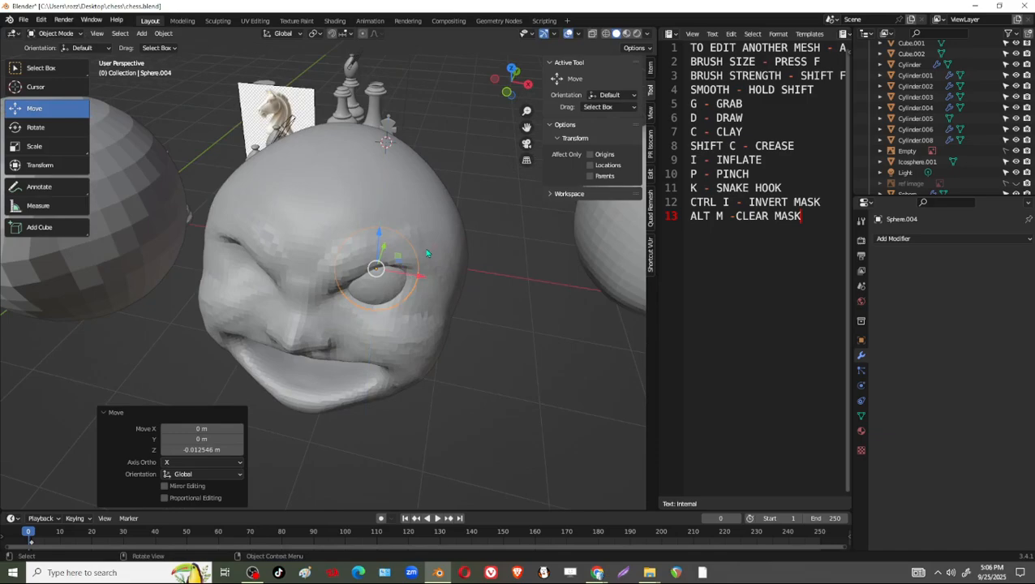
middle_click_drag(428, 254, 455, 215)
left_click_drag(390, 182, 391, 173)
Add a Mirror modifier to the eyeball on the X axis with Icosphere.001 as the mirror object.
left_click(906, 239)
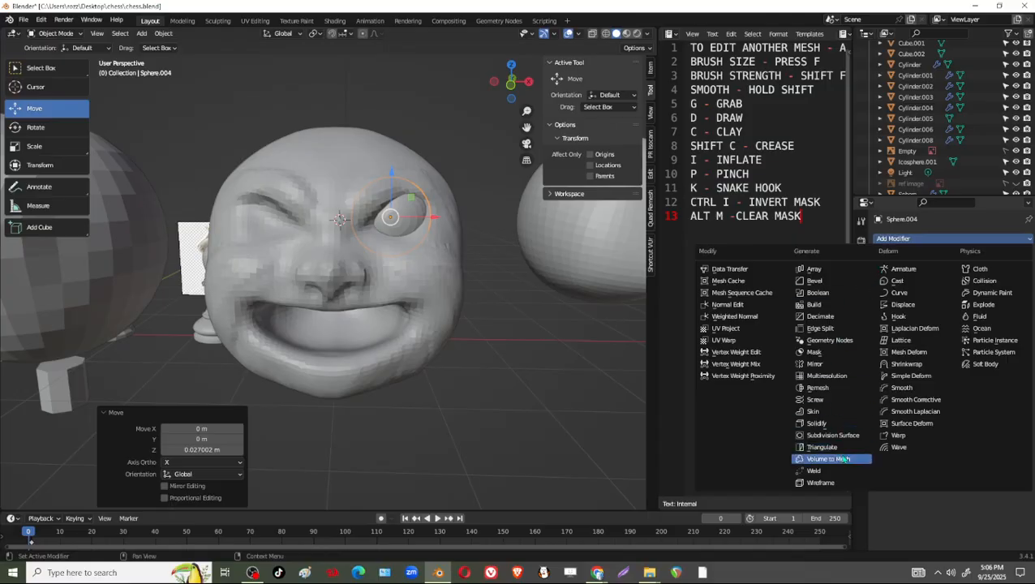
left_click(835, 365)
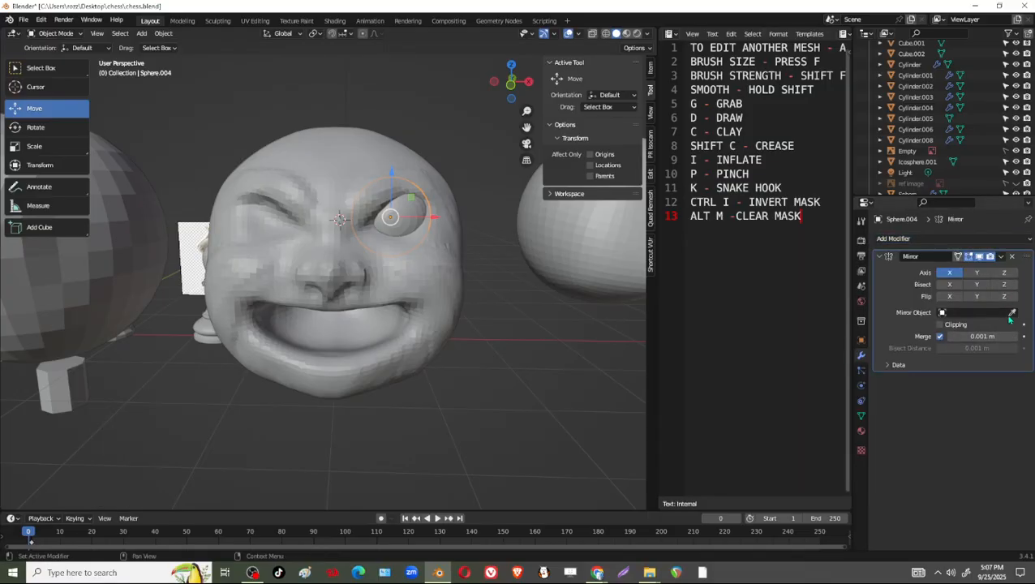
left_click(344, 176)
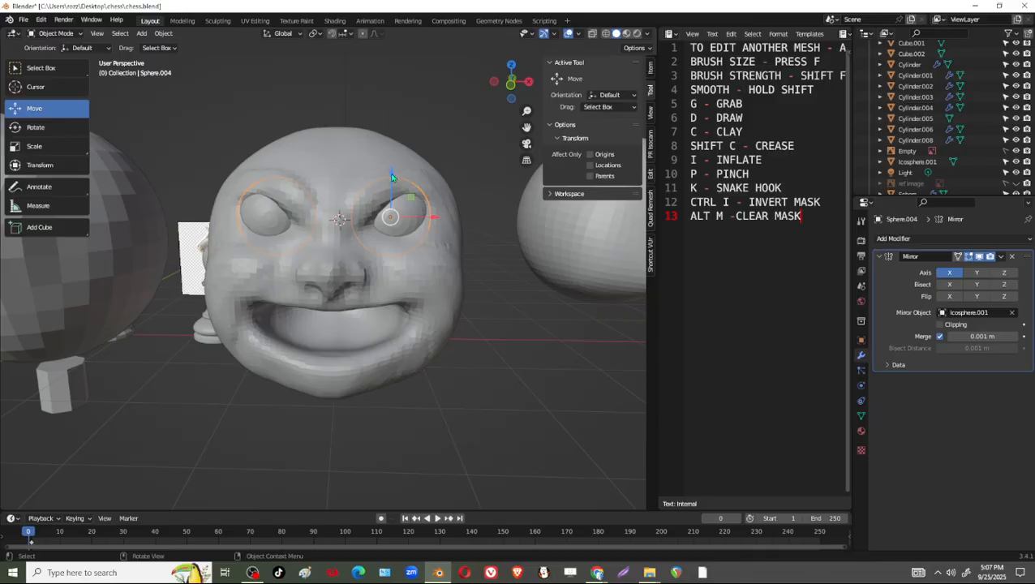
Reposition the mirrored eyeballs by about -0.061 m along Z, 0.012 m along X and 0.043 m back up.
left_click_drag(392, 177, 392, 186)
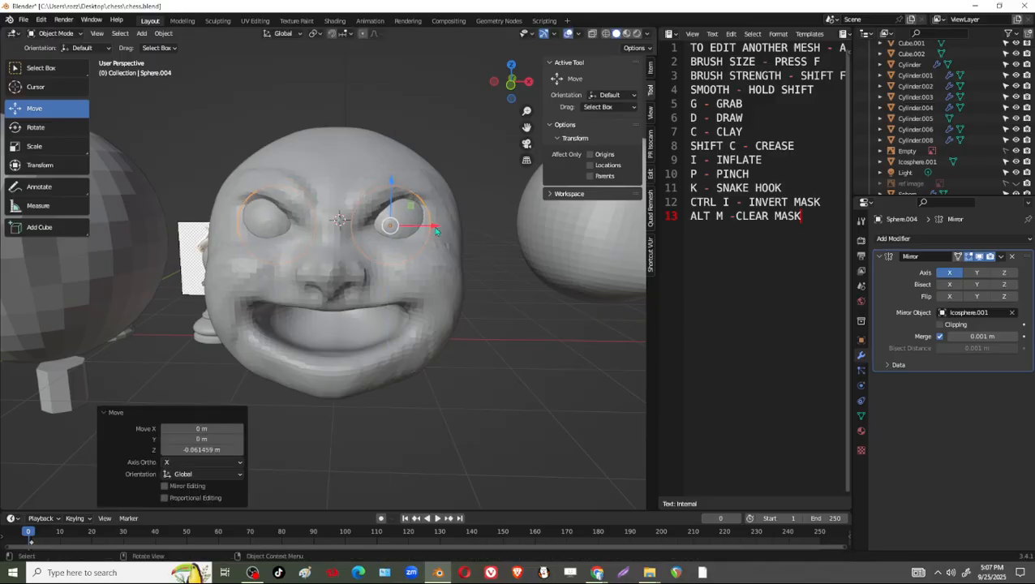
left_click_drag(435, 231, 438, 231)
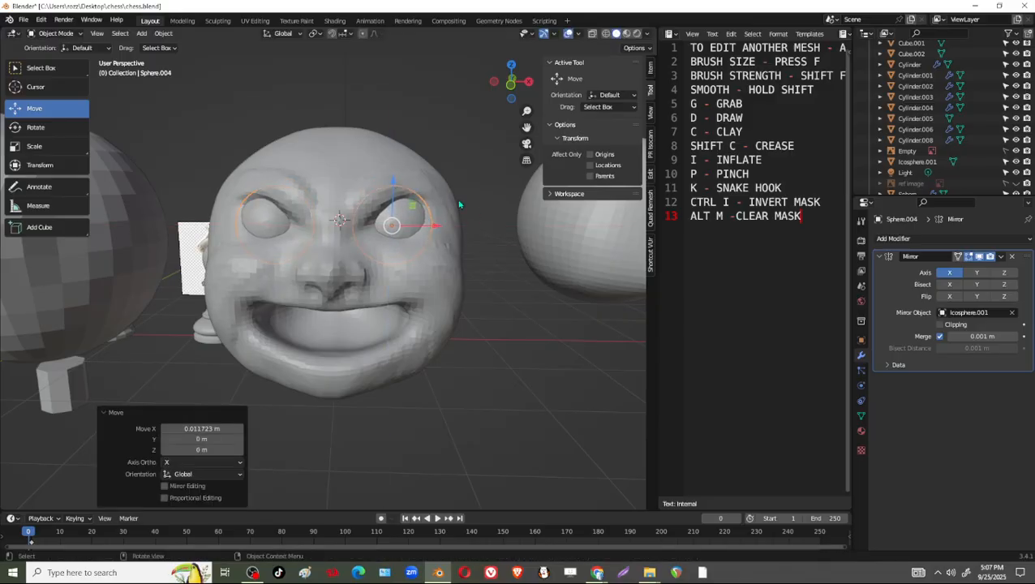
left_click_drag(394, 186, 397, 171)
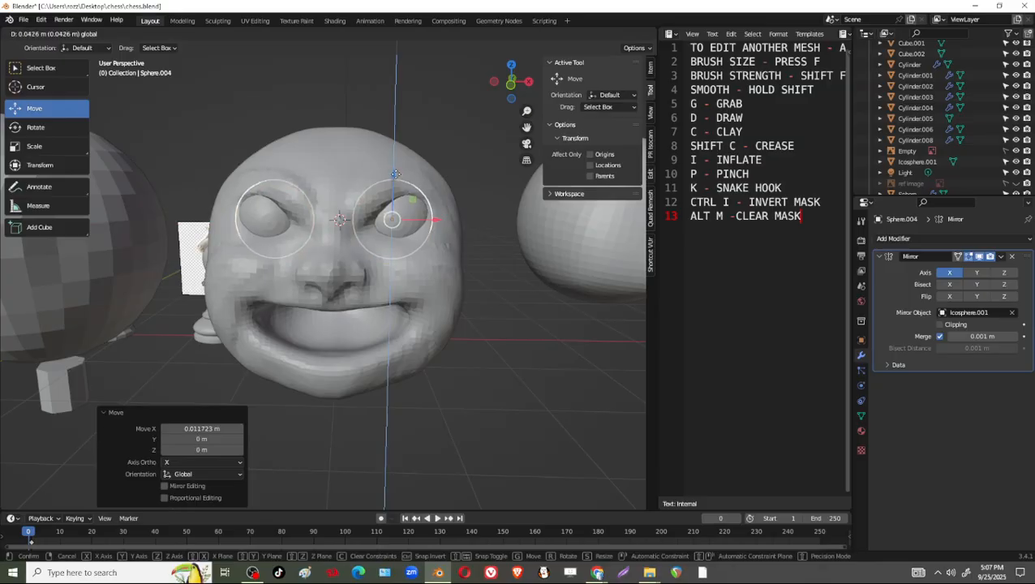
middle_click_drag(402, 180, 473, 279)
Select the sculpted head and switch it back to Sculpt Mode.
left_click(462, 303)
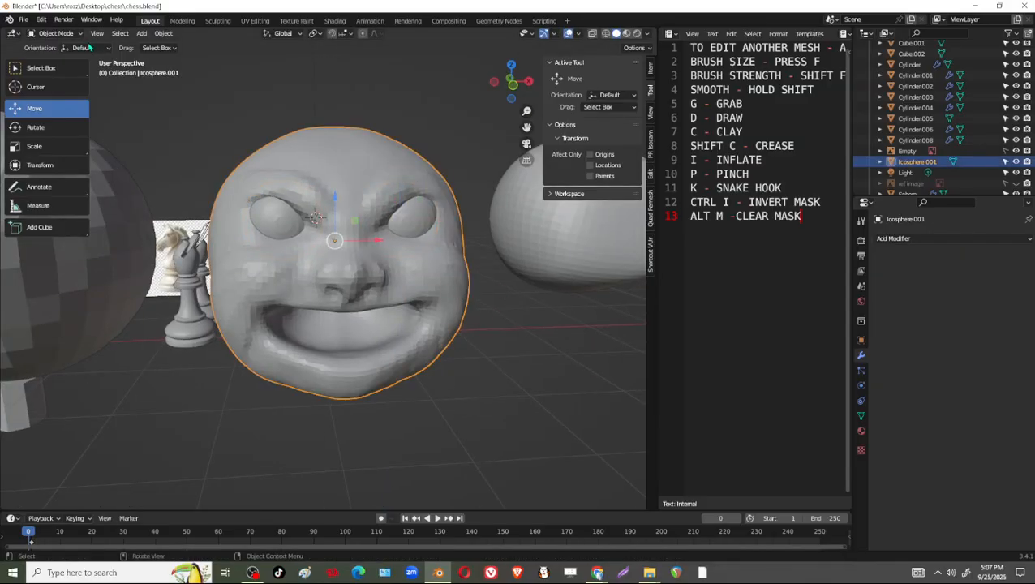
left_click(53, 34)
left_click(75, 71)
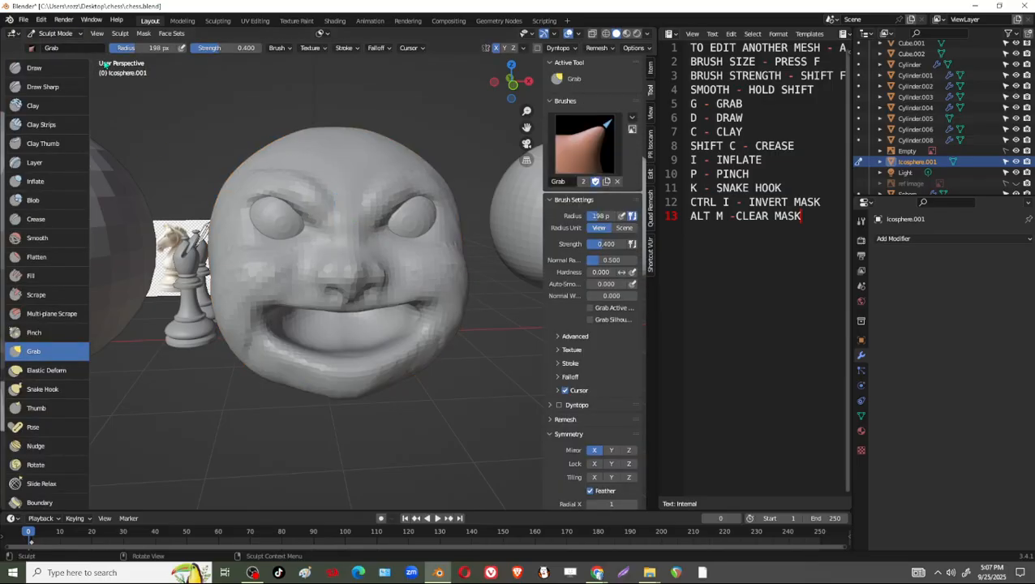
scroll(439, 275, "up", 5)
middle_click_drag(488, 243, 416, 312)
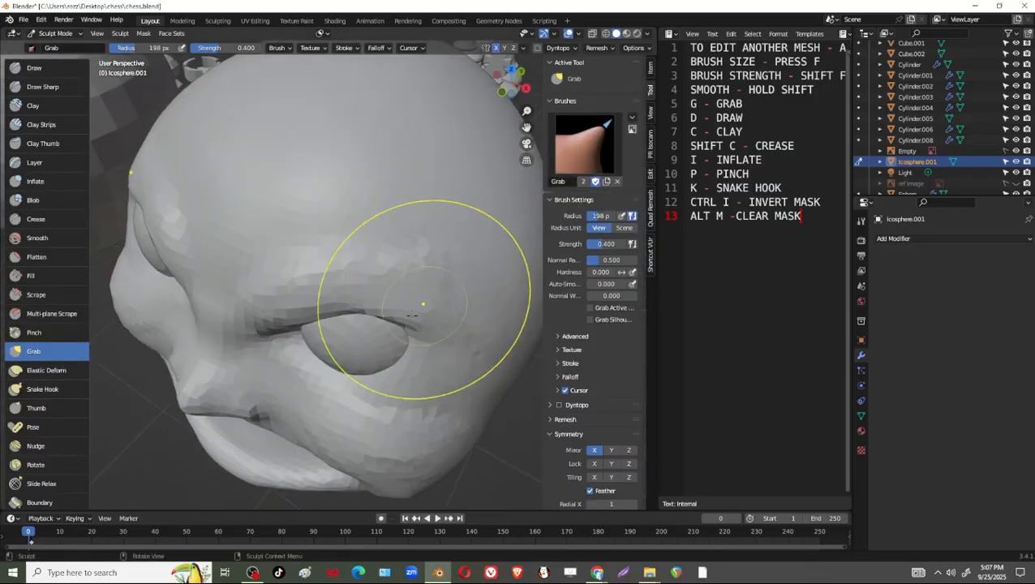
Reshape the lids around the eyeballs with the Elastic Deform brush, reducing its radius from 198 to 147 px.
left_click(47, 370)
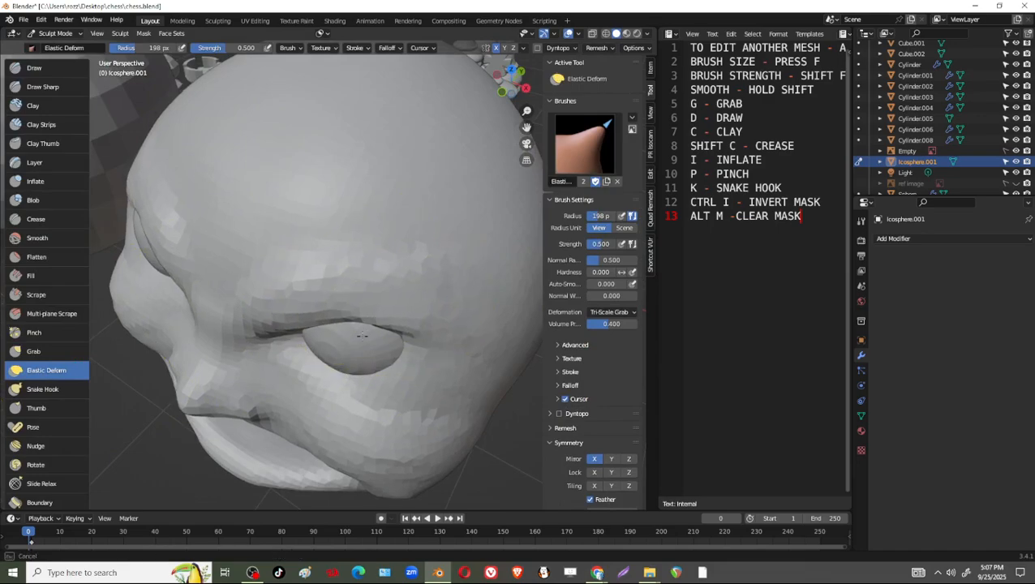
mouse_move(342, 328)
middle_mouse_down()
mouse_move(389, 268)
mouse_move(450, 219)
mouse_move(431, 340)
mouse_move(439, 323)
middle_mouse_up()
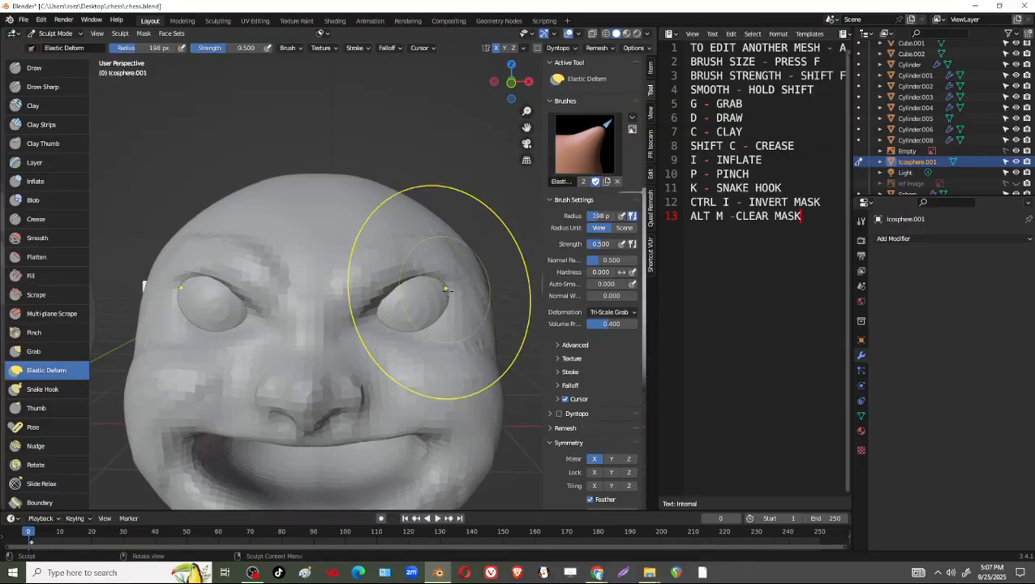
left_click_drag(447, 291, 452, 287)
key("f")
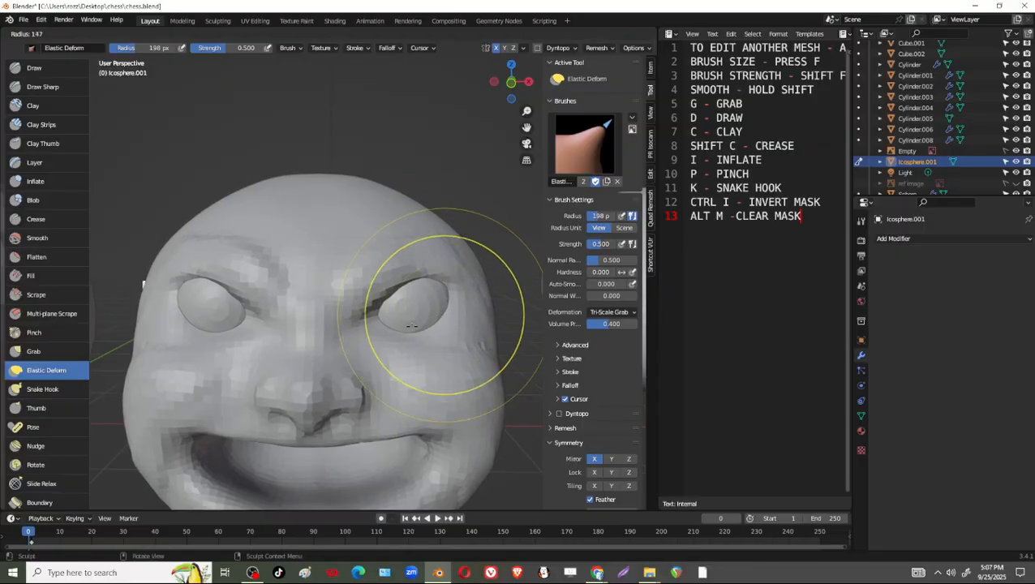
left_click(455, 273)
mouse_move(439, 243)
middle_mouse_down()
mouse_move(359, 274)
mouse_move(387, 177)
mouse_move(405, 184)
middle_mouse_up()
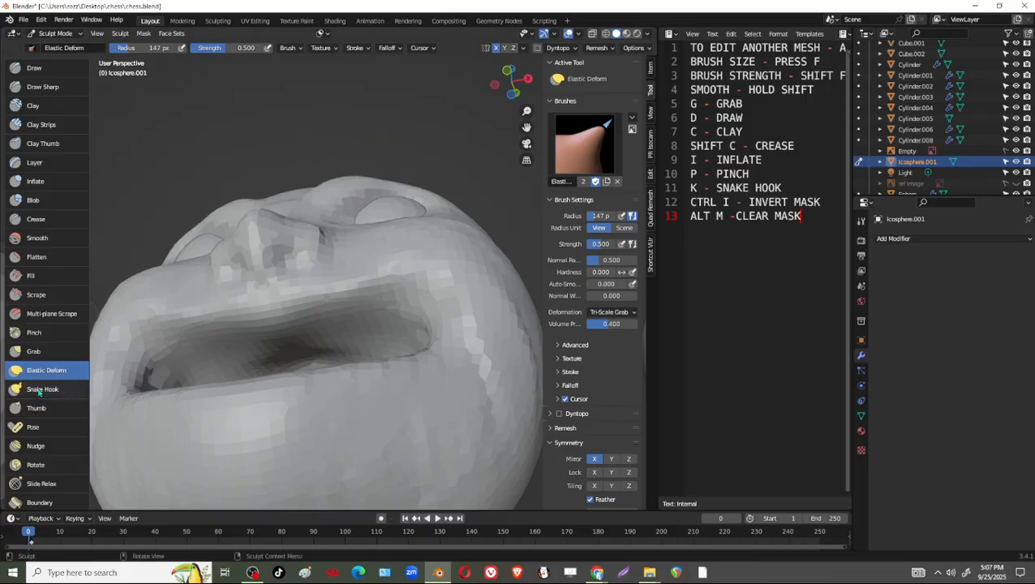
Pull the skin around the eyeballs into shape with the Grab brush at 147 px.
left_click(33, 351)
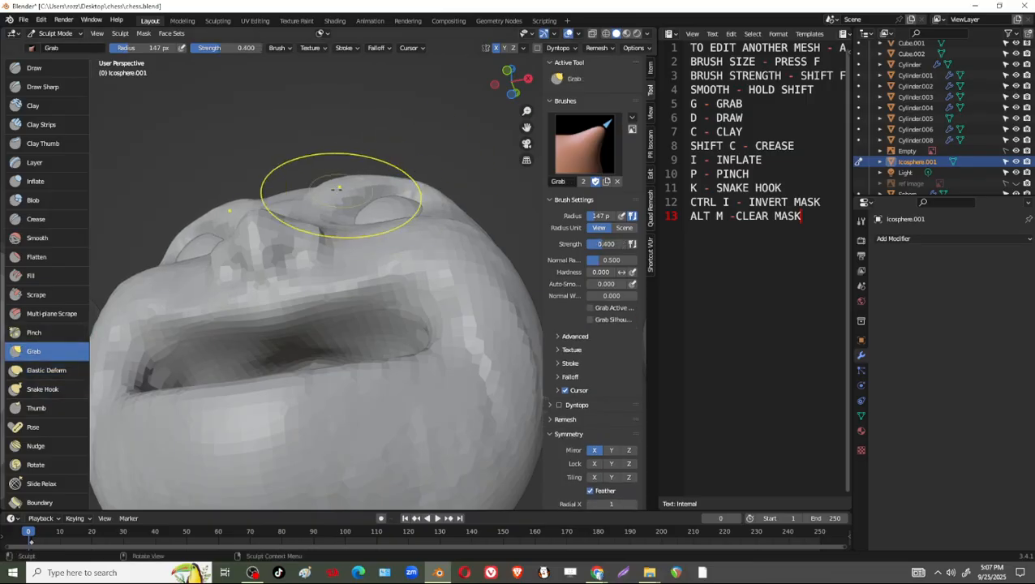
mouse_move(470, 154)
middle_mouse_down()
mouse_move(416, 289)
mouse_move(444, 325)
mouse_move(439, 291)
middle_mouse_up()
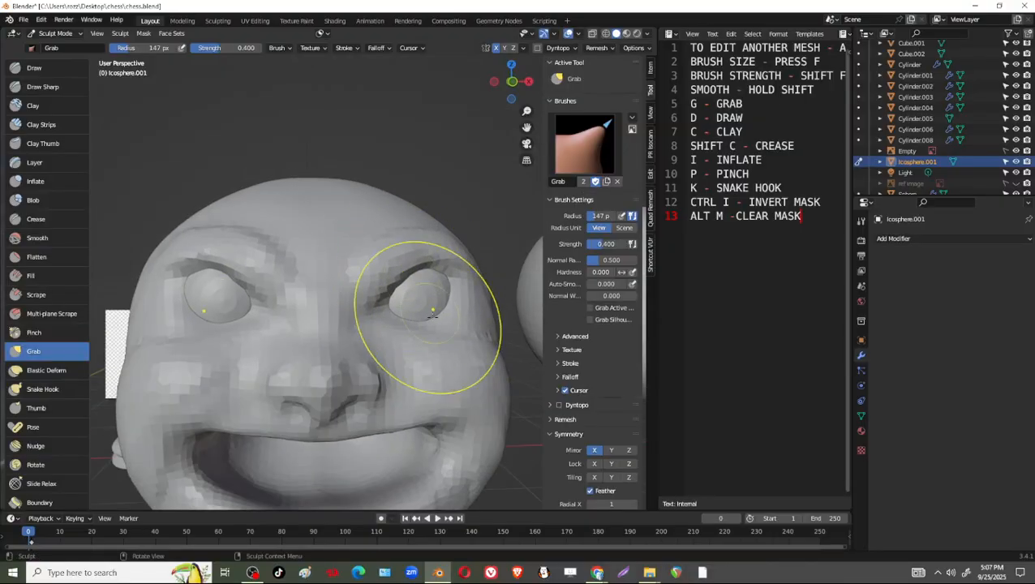
left_click_drag(433, 311, 418, 334)
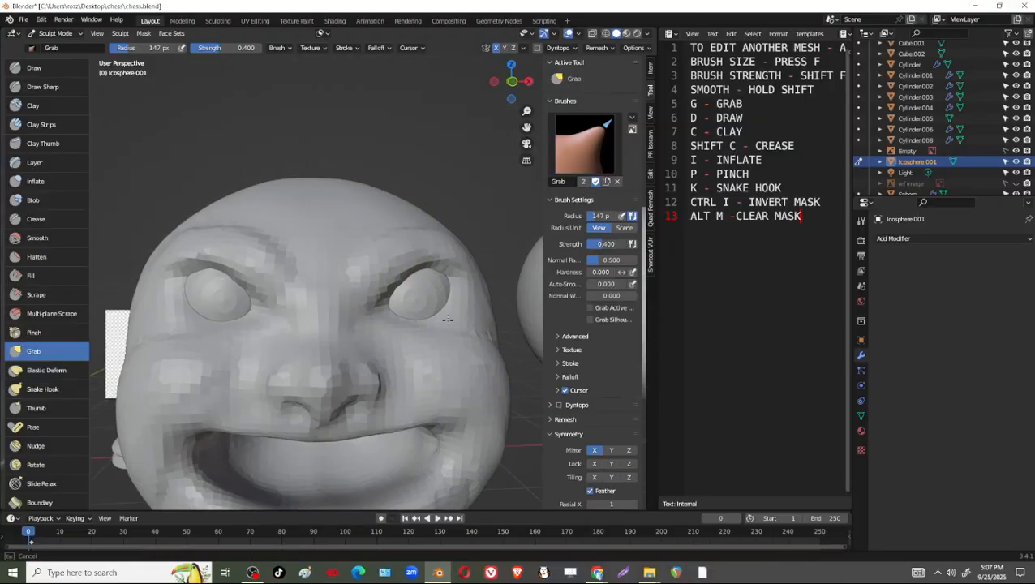
Set the Clay brush radius to 83 px and build up the upper and lower eyelids over the eyeballs.
left_click(45, 105)
key("f")
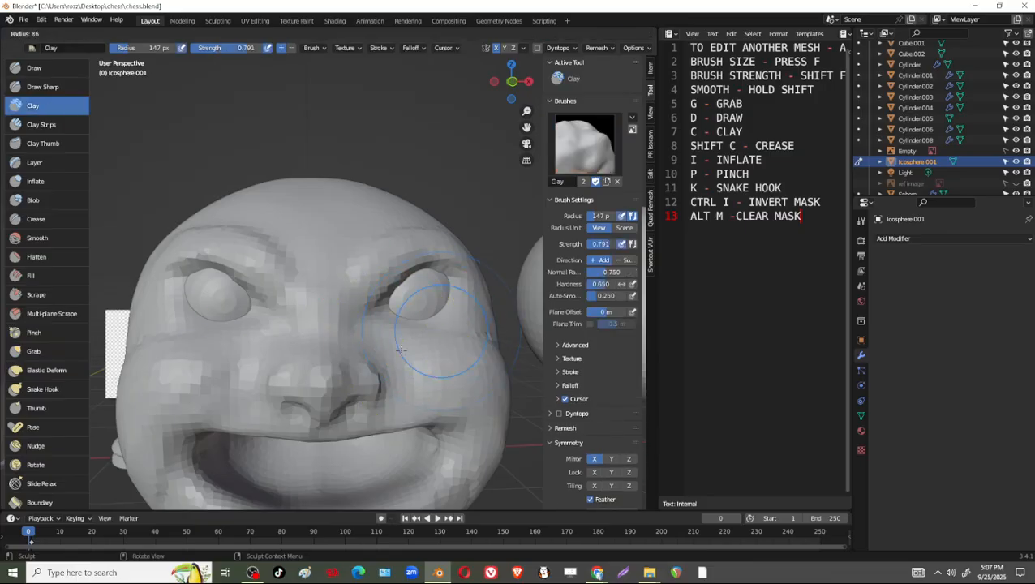
left_click(406, 337)
middle_click_drag(406, 337, 435, 256)
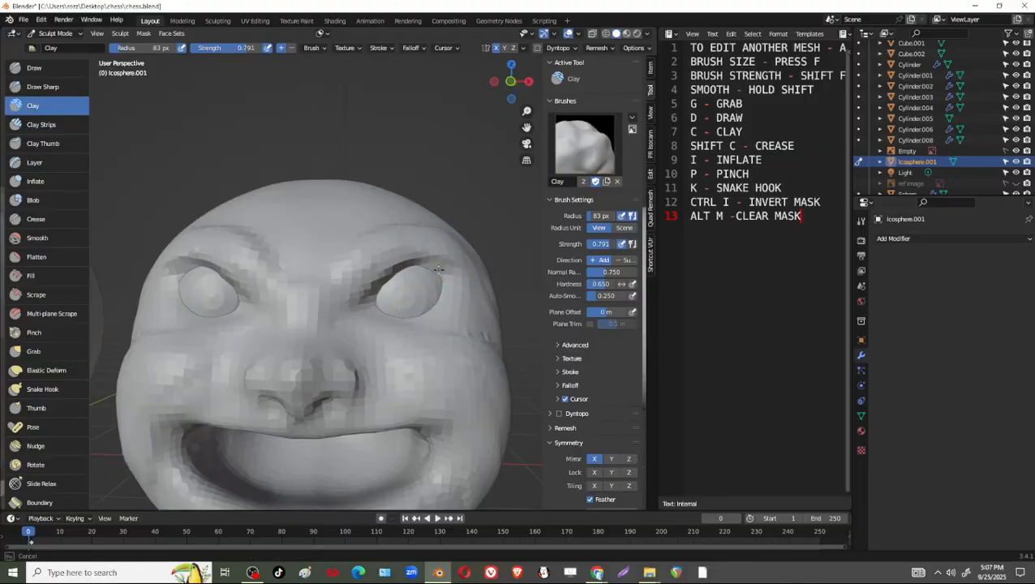
left_click_drag(438, 270, 448, 276)
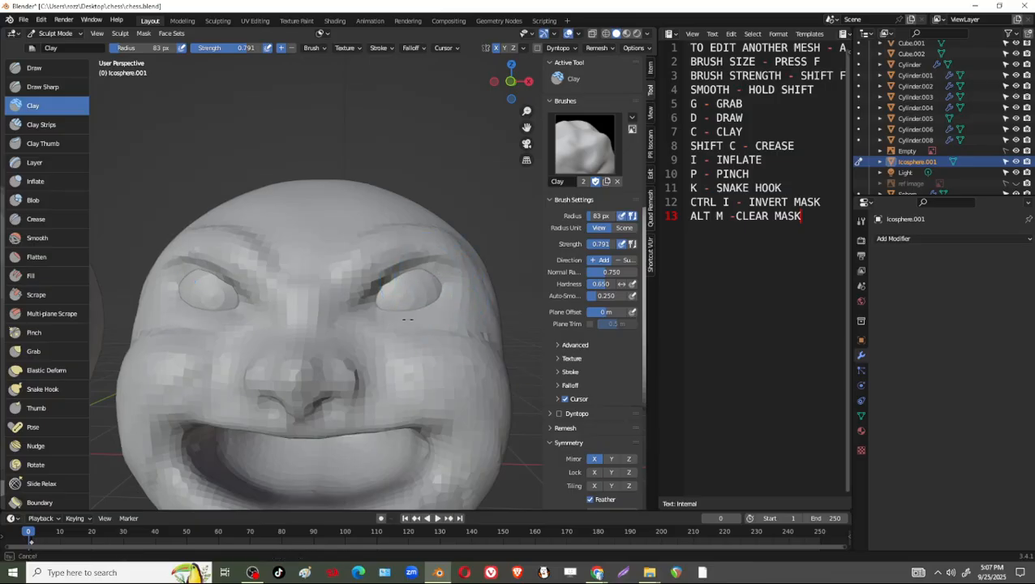
mouse_move(408, 320)
middle_mouse_down()
mouse_move(464, 312)
mouse_move(428, 323)
middle_mouse_up()
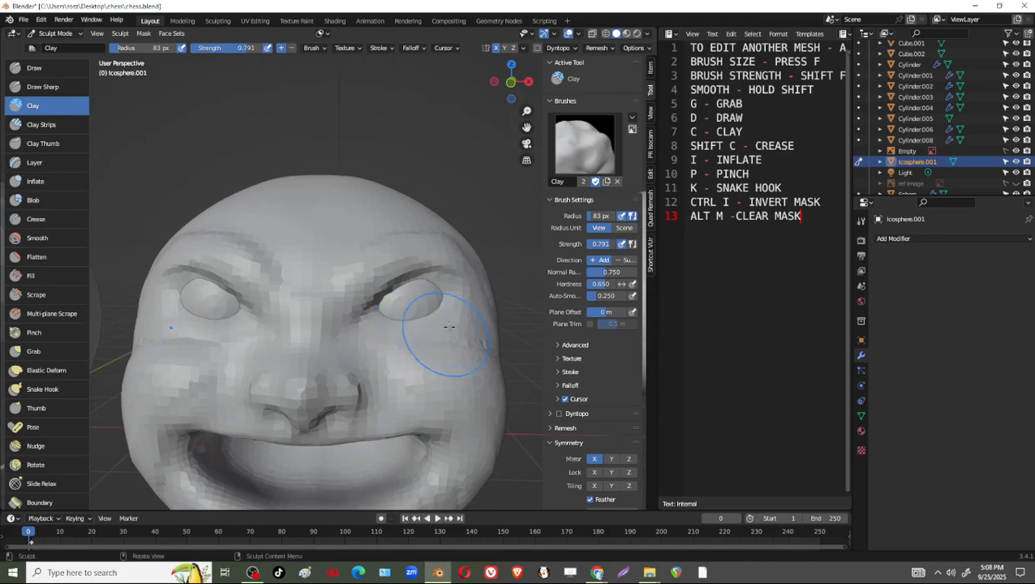
Set the Draw Sharp brush radius to 70 px and carve creases under and around the eyes.
key("g")
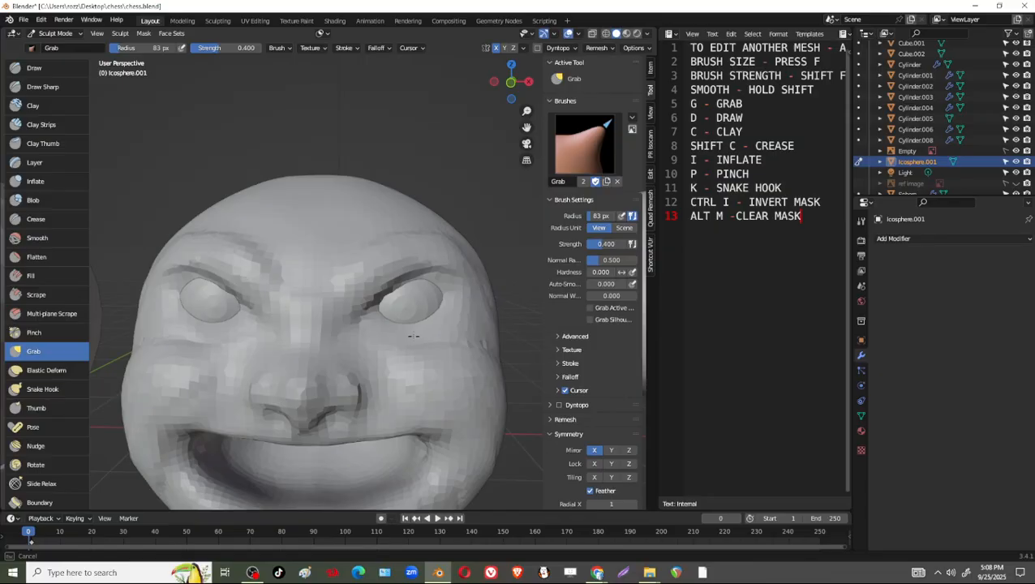
left_click(50, 86)
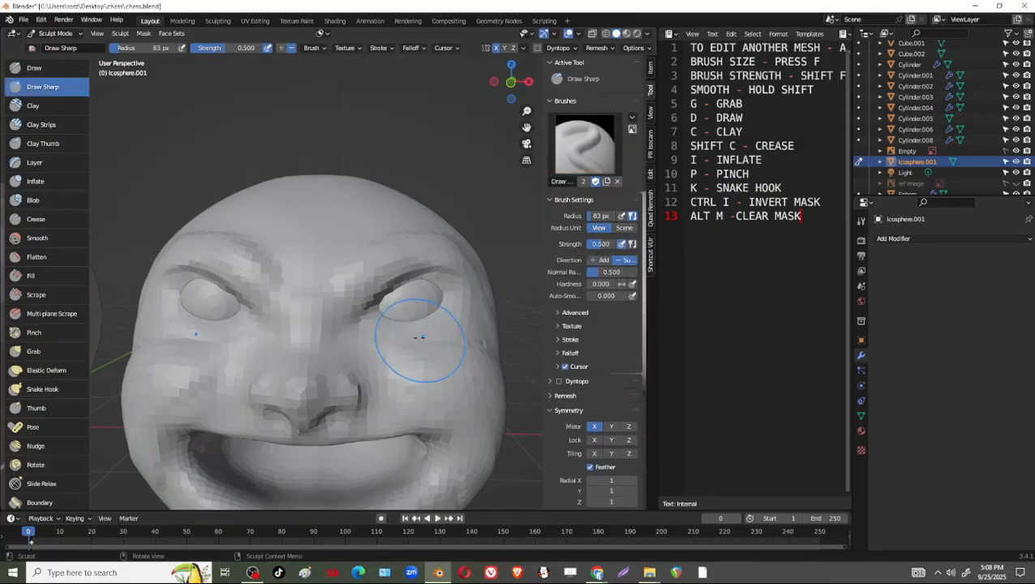
key("f")
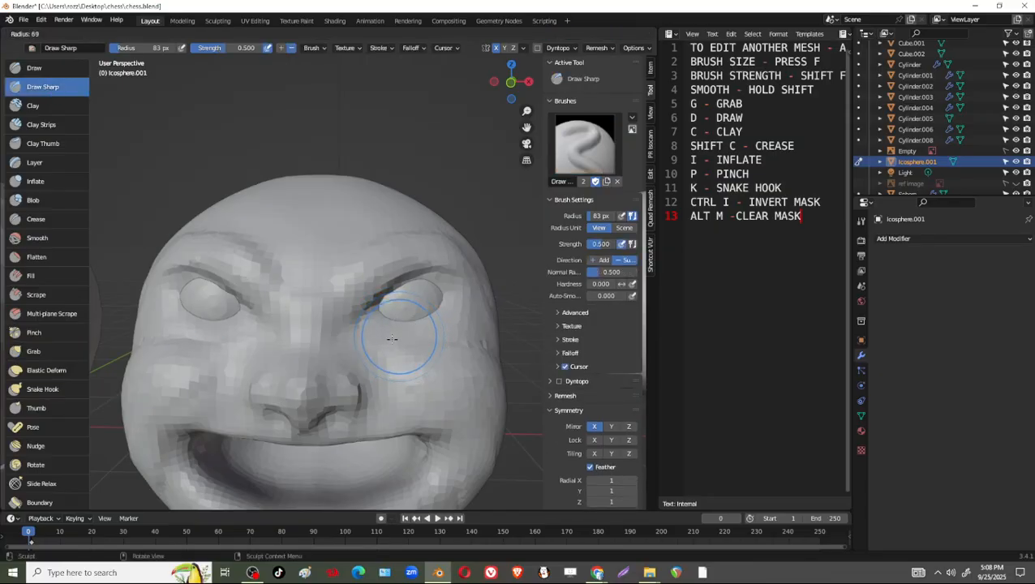
left_click(392, 338)
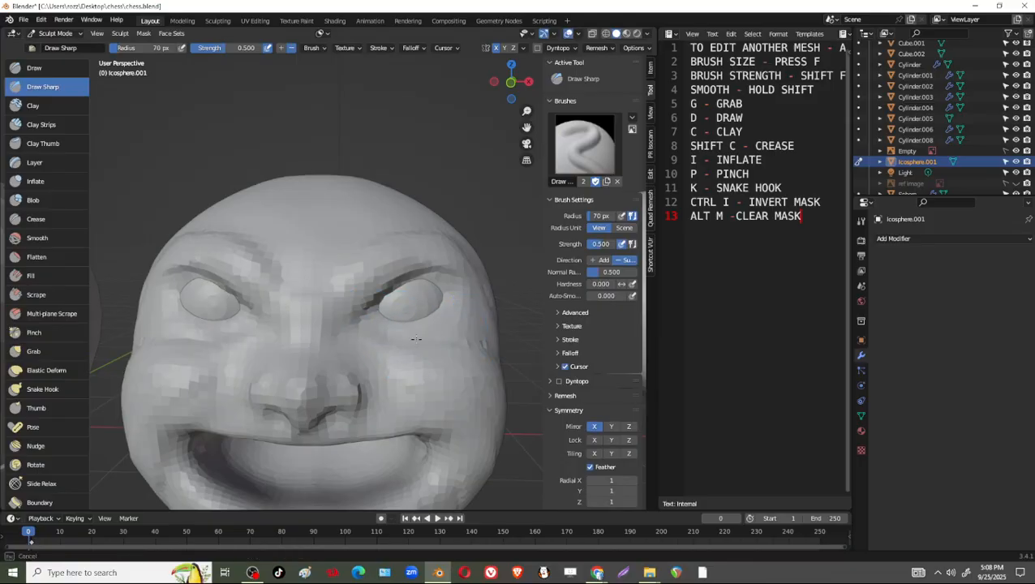
middle_click_drag(459, 336, 368, 313)
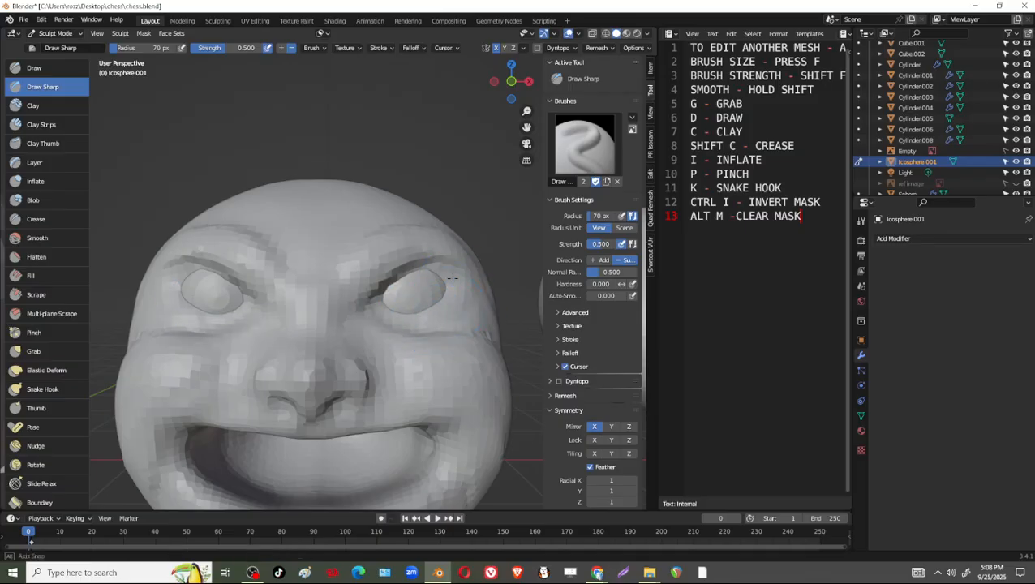
middle_click_drag(452, 278, 436, 262)
mouse_move(445, 307)
middle_mouse_down()
mouse_move(445, 294)
mouse_move(452, 334)
middle_mouse_up()
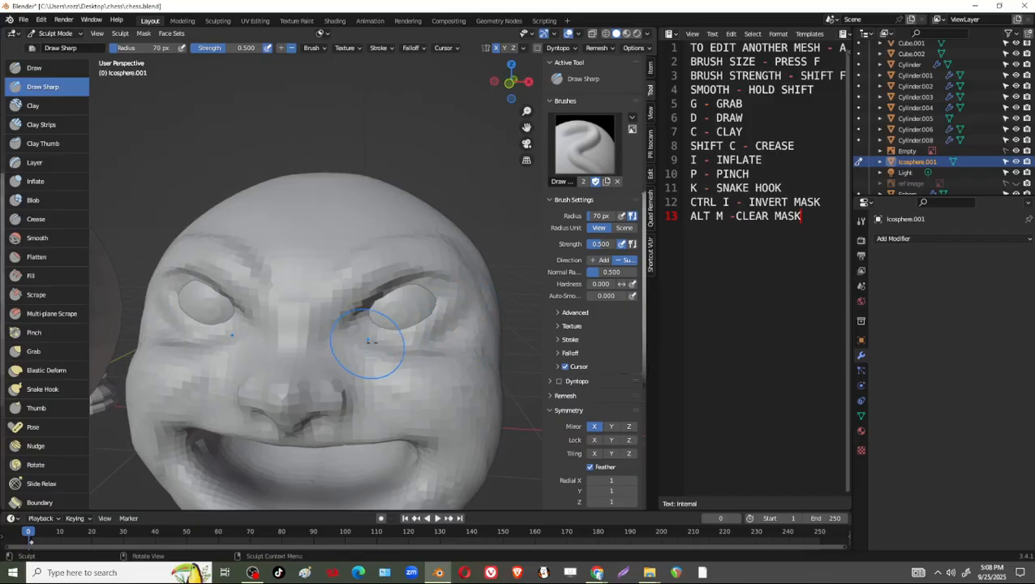
middle_click_drag(351, 323, 329, 426)
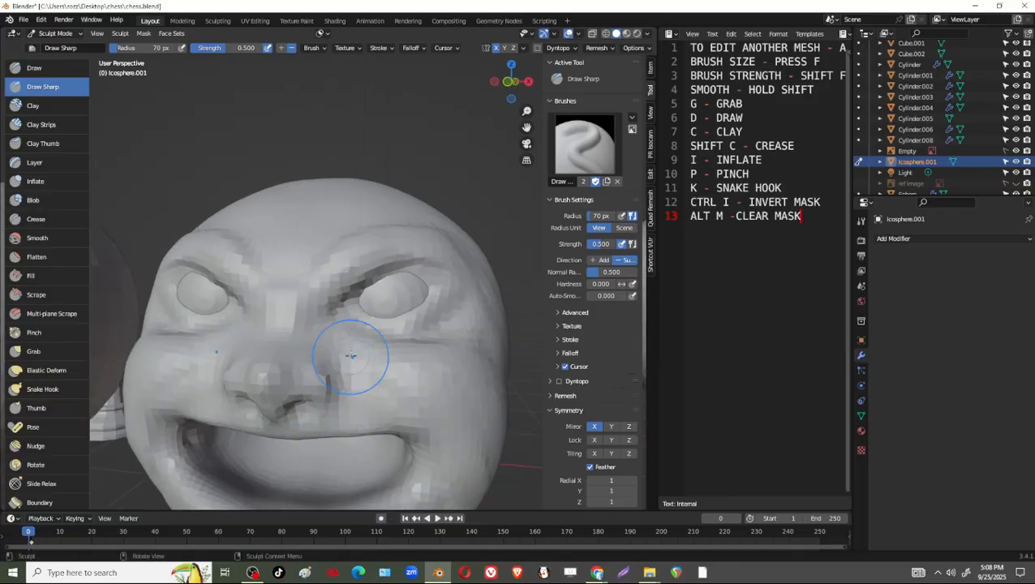
middle_click_drag(434, 420, 391, 361)
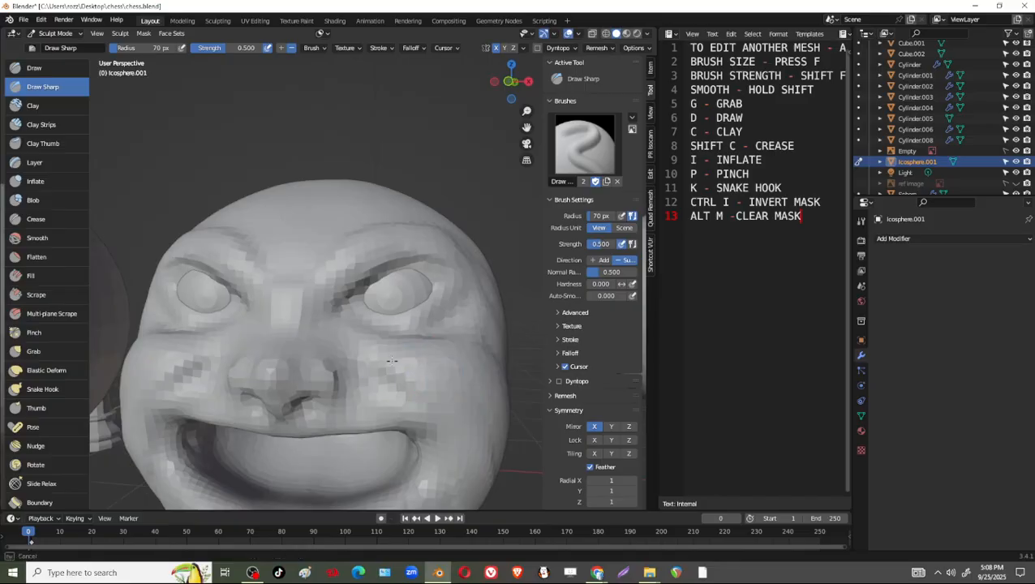
mouse_move(478, 352)
middle_mouse_down()
mouse_move(427, 273)
mouse_move(462, 321)
mouse_move(381, 334)
mouse_move(370, 244)
mouse_move(427, 324)
mouse_move(423, 411)
mouse_move(401, 383)
mouse_move(424, 276)
mouse_move(336, 311)
mouse_move(260, 316)
mouse_move(398, 318)
mouse_move(381, 323)
middle_mouse_up()
Change to the Grab brush and set its radius to 150 px.
key("g")
key("f")
left_click(412, 329)
Make the eyeball active, switch to Object Mode, and reposition it in its socket by moving it about 0.024 m down and adjusting it along Y.
key("alt+q")
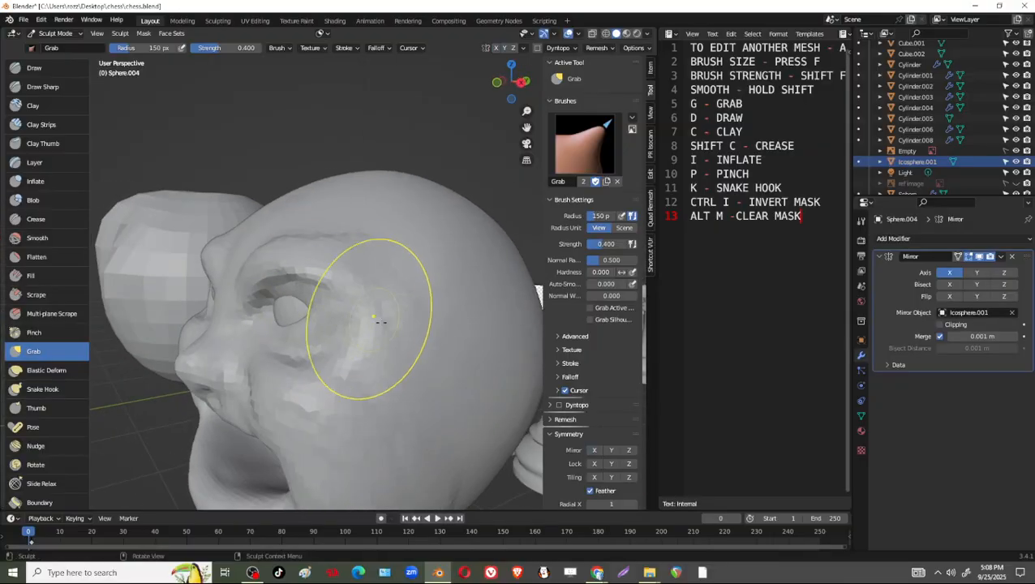
key("shift+space")
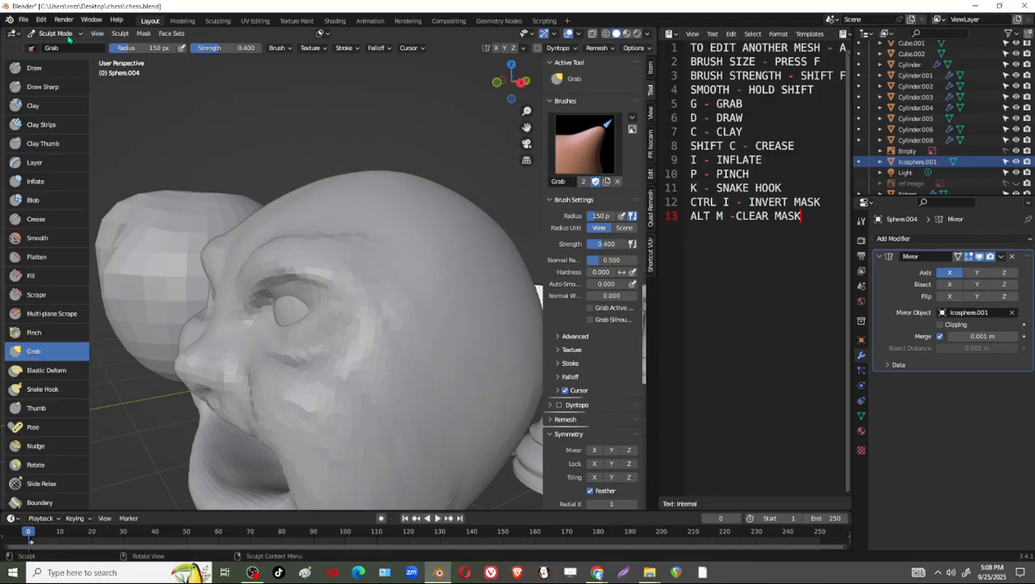
left_click(68, 35)
left_click(80, 48)
left_click_drag(372, 303, 359, 305)
middle_click_drag(362, 304, 443, 272)
left_click_drag(399, 254, 399, 261)
middle_click_drag(399, 260, 336, 325)
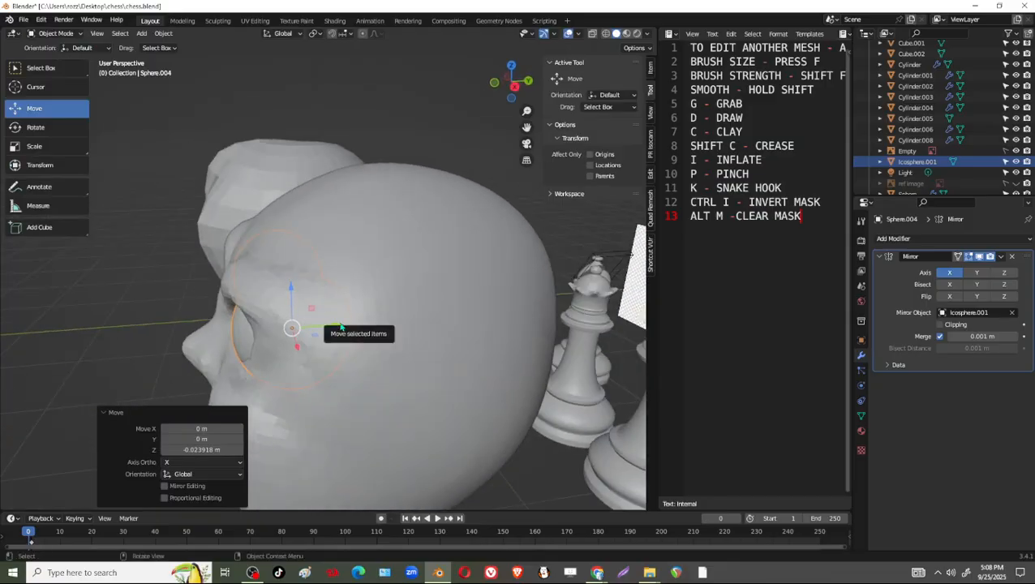
left_click_drag(336, 326, 339, 326)
middle_click_drag(339, 326, 522, 388)
key("Tab")
key("Tab")
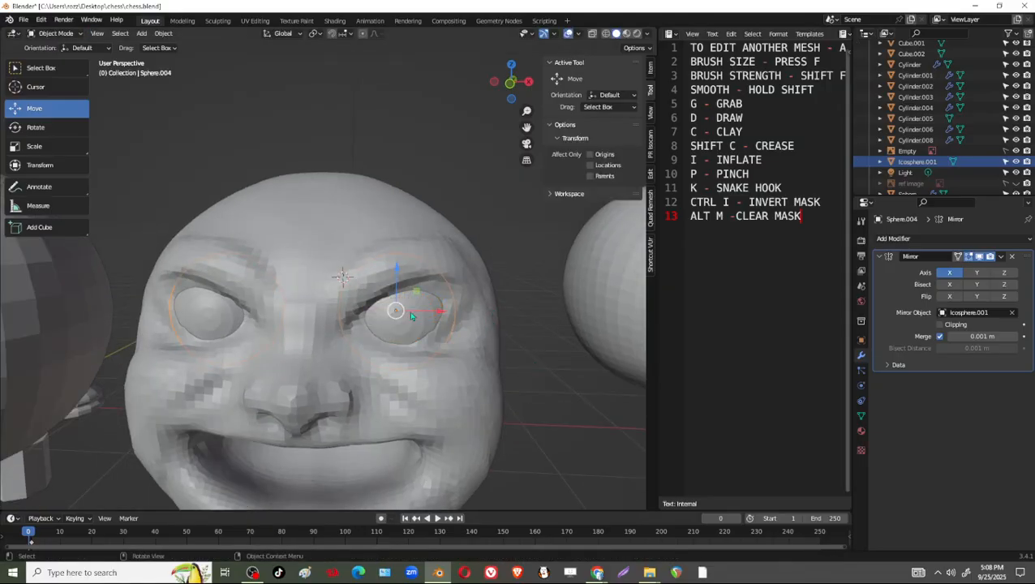
Select the sculpted head and apply Shade Smooth to it.
scroll(412, 316, "down", 2)
left_click(327, 258)
right_click(327, 256)
left_click(327, 256)
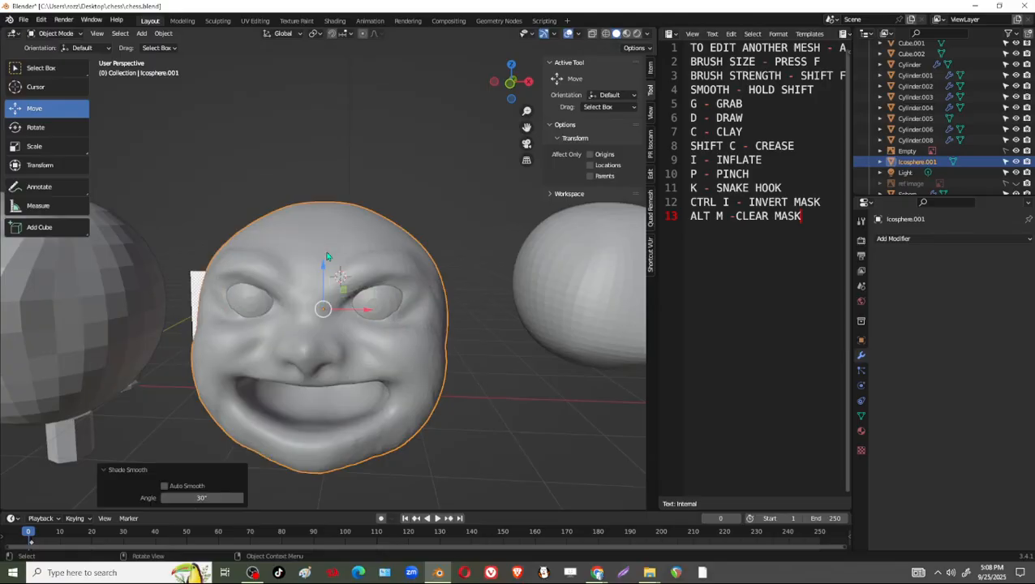
Select the mirrored eyeballs and apply Shade Smooth to them.
scroll(333, 459, "up", 2)
middle_click_drag(469, 381, 423, 365)
scroll(397, 362, "down", 3)
scroll(439, 417, "up", 2)
scroll(281, 354, "up", 4)
middle_click_drag(282, 354, 295, 381)
middle_click_drag(217, 367, 439, 312)
left_click(430, 307)
right_click(428, 307)
left_click(425, 305)
Return to Sculpt Mode, set the Grab brush radius to 184 px and switch sculpting from the eyeball to the head.
scroll(417, 380, "down", 2)
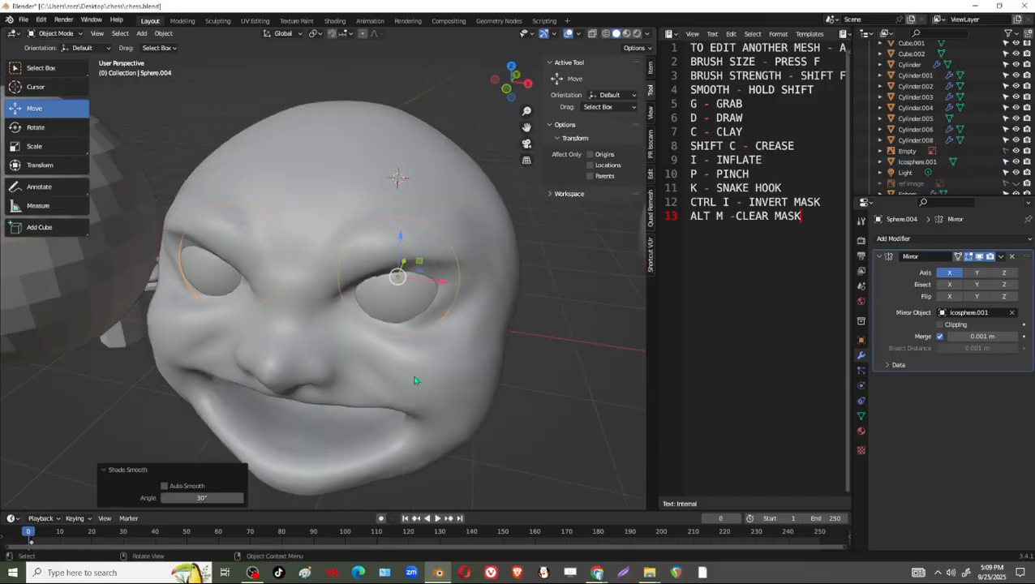
middle_click_drag(415, 381, 445, 333)
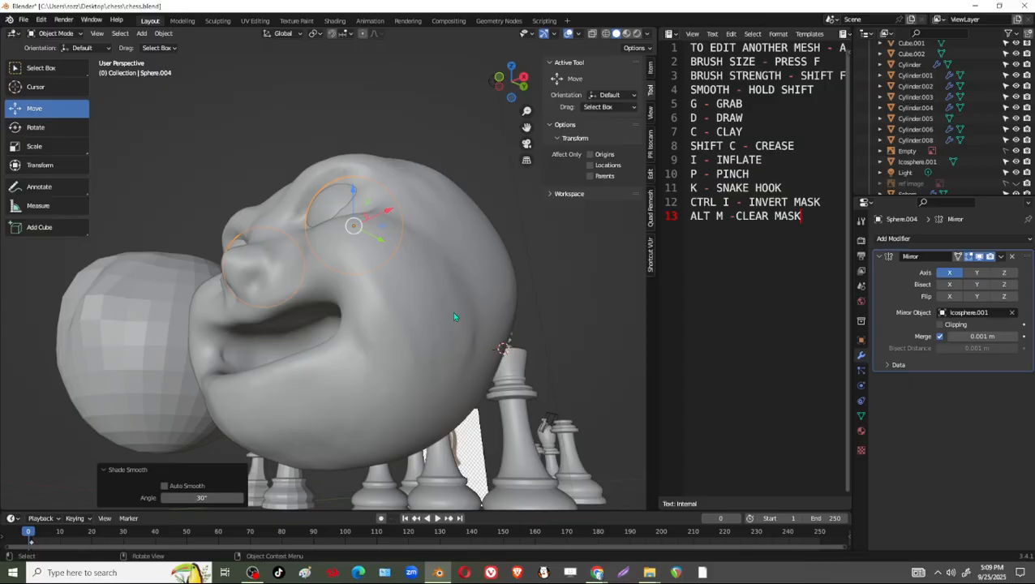
middle_click_drag(441, 290, 396, 333)
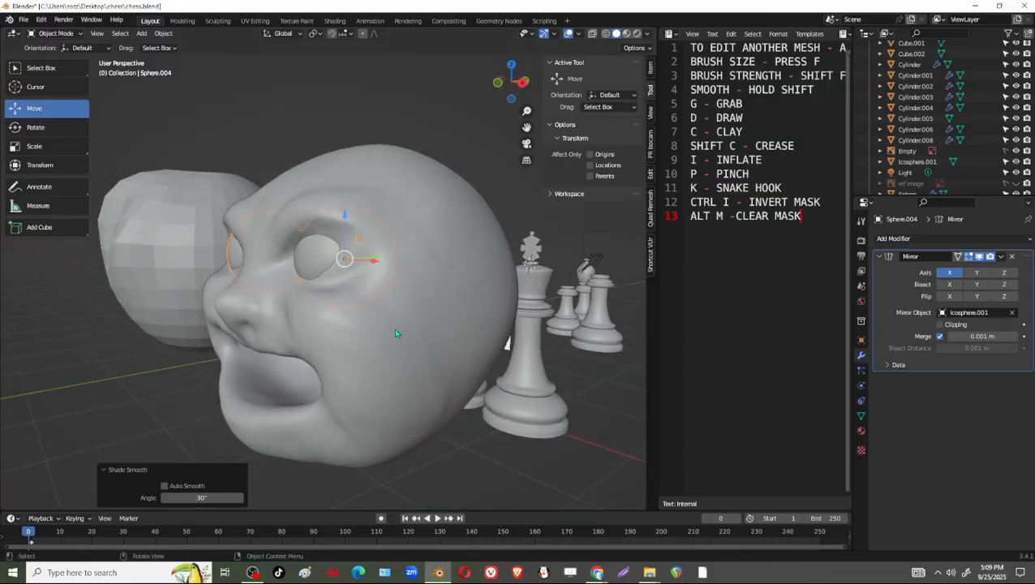
left_click(70, 37)
left_click(53, 70)
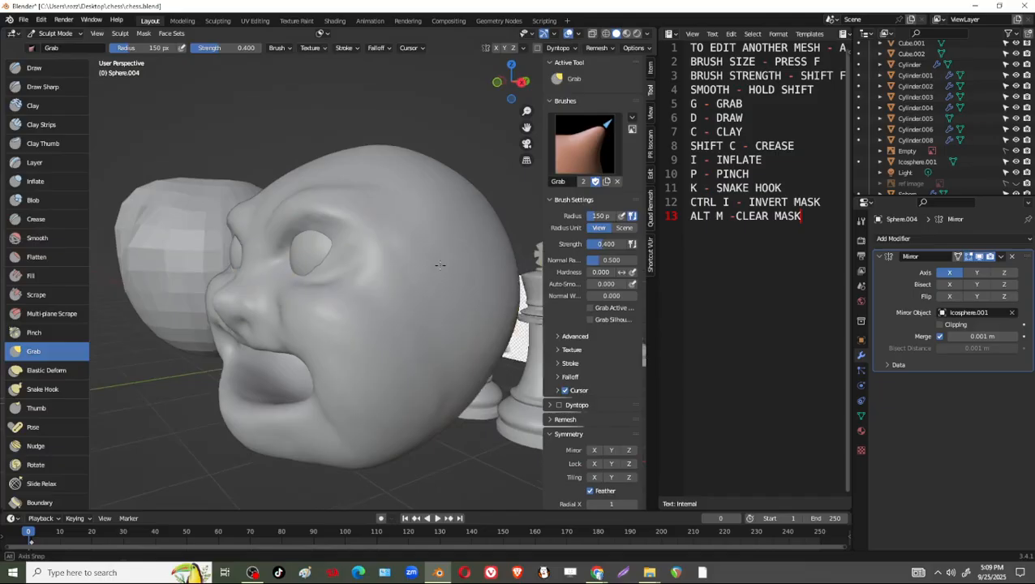
key("f")
left_click(441, 315)
middle_click_drag(428, 312, 464, 312)
left_click_drag(482, 383, 454, 398)
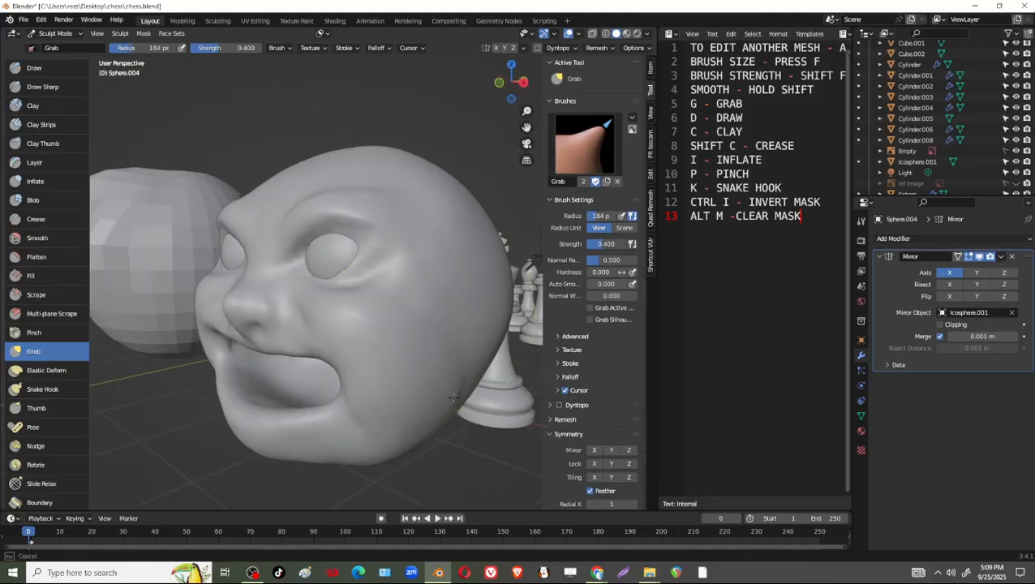
middle_click_drag(361, 311, 434, 334)
middle_click_drag(428, 339, 439, 397)
mouse_move(456, 329)
middle_mouse_down()
mouse_move(463, 346)
mouse_move(443, 354)
mouse_move(442, 325)
middle_mouse_up()
key("alt+q")
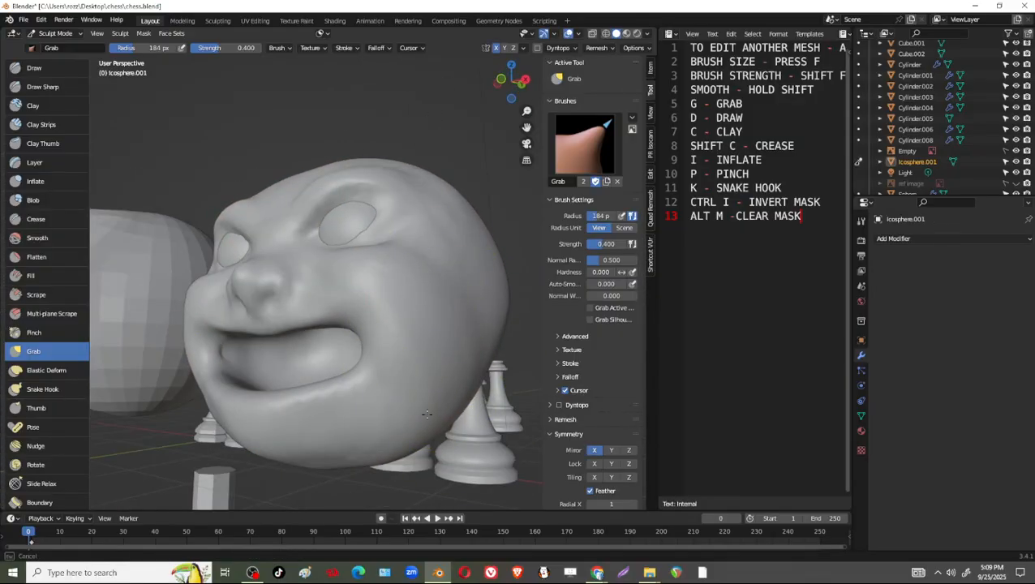
Pull the cheeks and the sides of the head into shape with the Grab brush at 184 px.
middle_click_drag(370, 407, 434, 376)
middle_click_drag(336, 415, 417, 416)
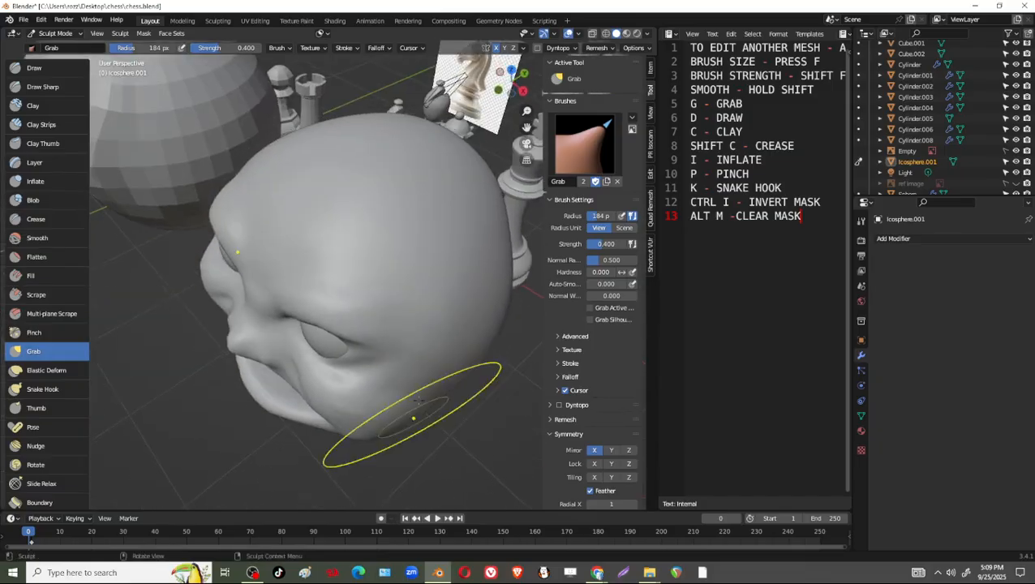
middle_click_drag(417, 275, 423, 335)
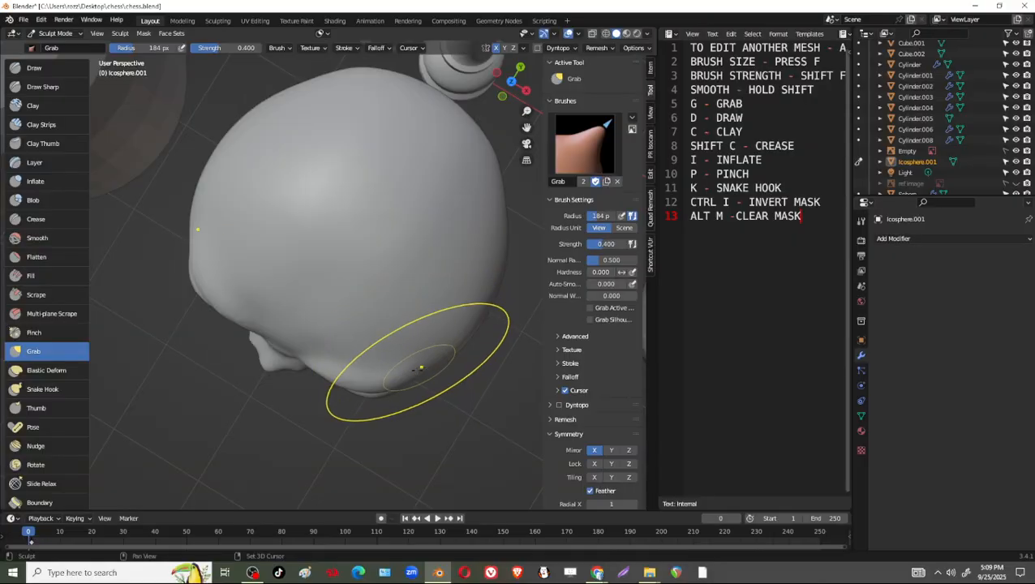
mouse_move(285, 335)
middle_mouse_down()
mouse_move(427, 301)
mouse_move(485, 174)
mouse_move(432, 192)
mouse_move(427, 324)
middle_mouse_up()
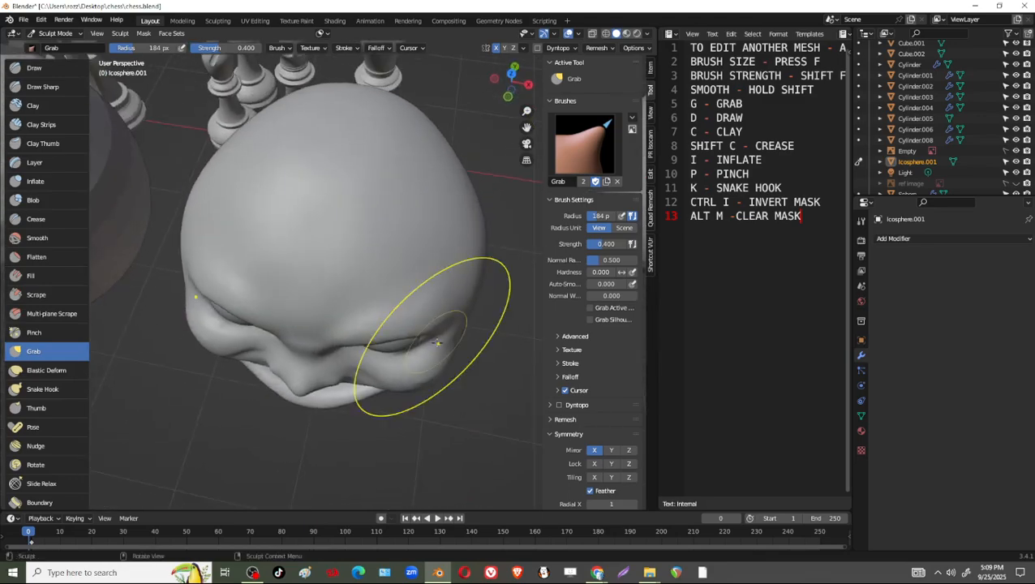
middle_click_drag(324, 348, 321, 205)
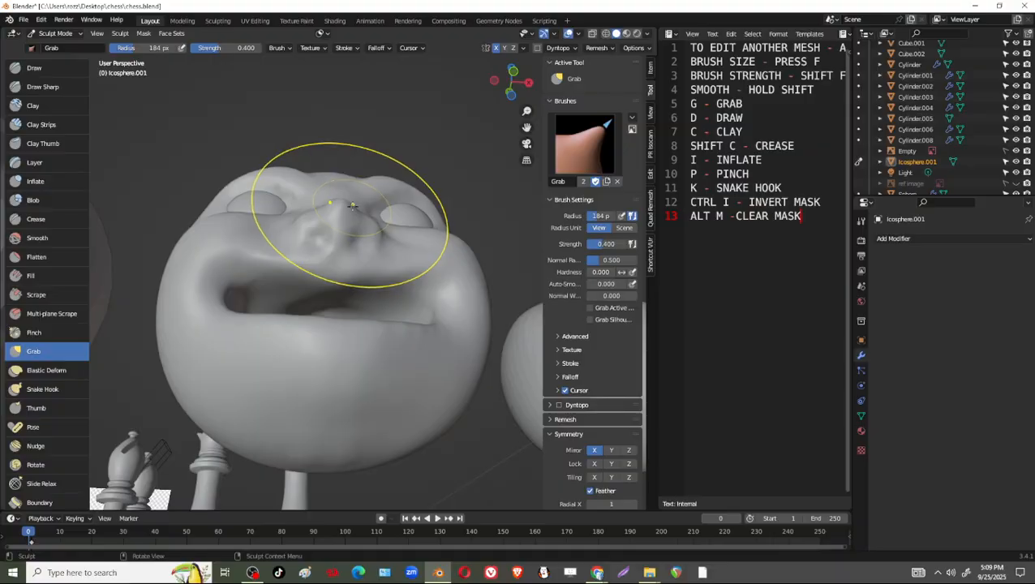
Make the nose fuller and rounder with the Inflate brush at 184 px and 0.500 strength.
left_click(35, 181)
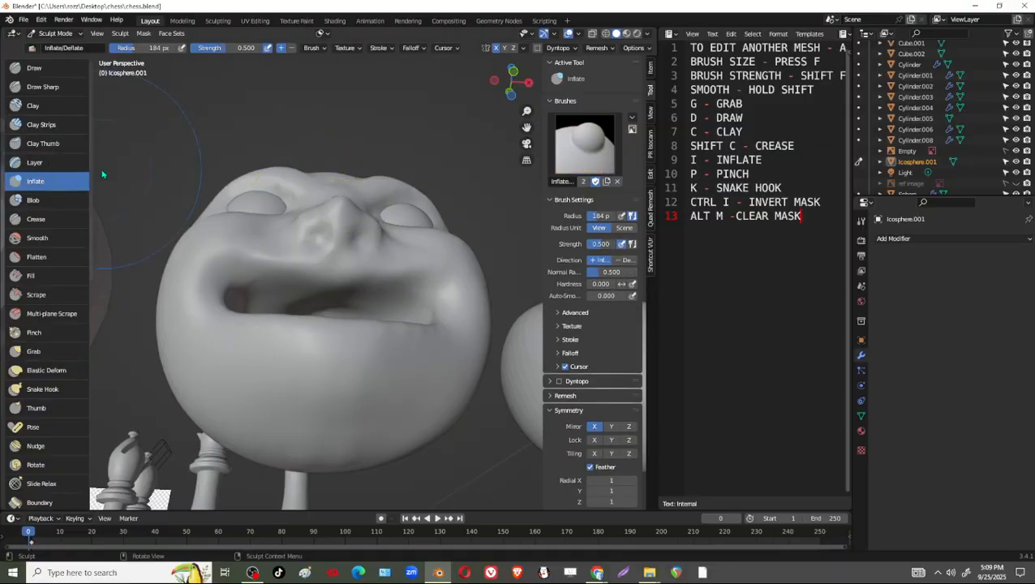
mouse_move(325, 211)
middle_mouse_down()
mouse_move(332, 363)
mouse_move(408, 267)
mouse_move(342, 335)
mouse_move(398, 261)
mouse_move(451, 339)
middle_mouse_up()
left_click_drag(452, 313, 455, 328)
middle_click_drag(455, 328, 445, 348)
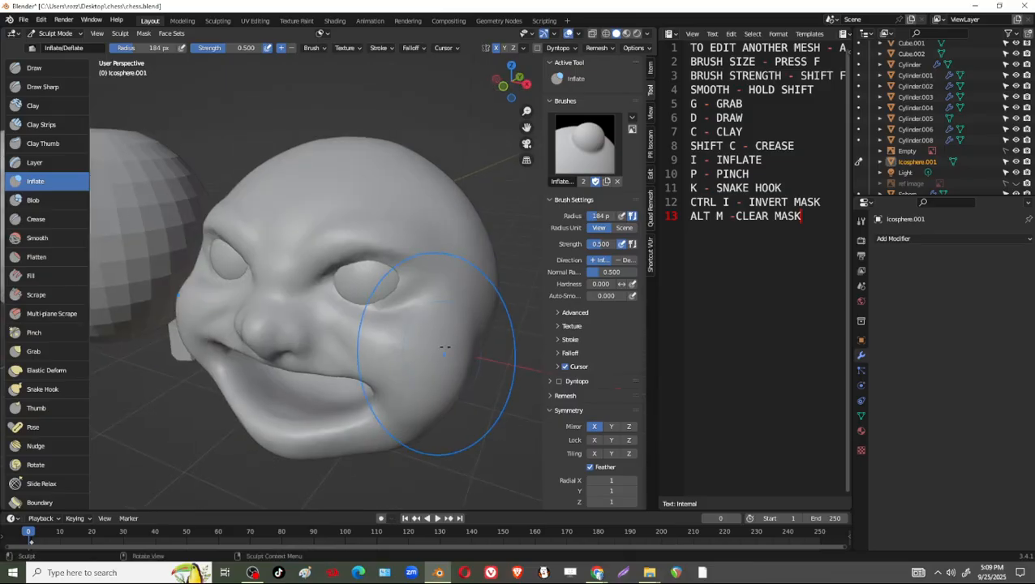
left_click_drag(445, 348, 445, 379)
mouse_move(445, 379)
middle_mouse_down()
mouse_move(460, 316)
mouse_move(382, 260)
mouse_move(412, 311)
middle_mouse_up()
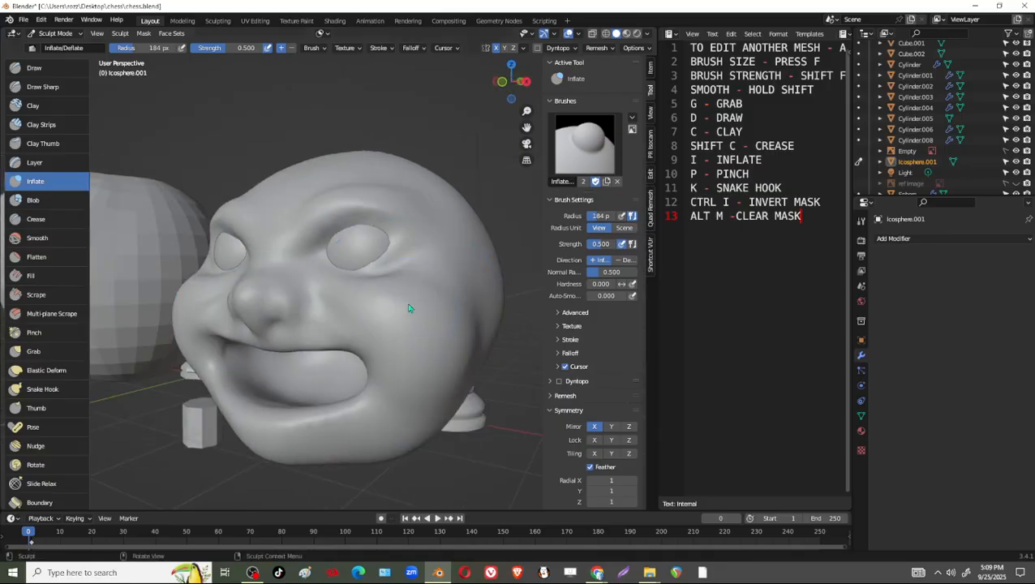
Switch the head to Object Mode and change its shading to flat.
left_click(51, 33)
left_click(50, 48)
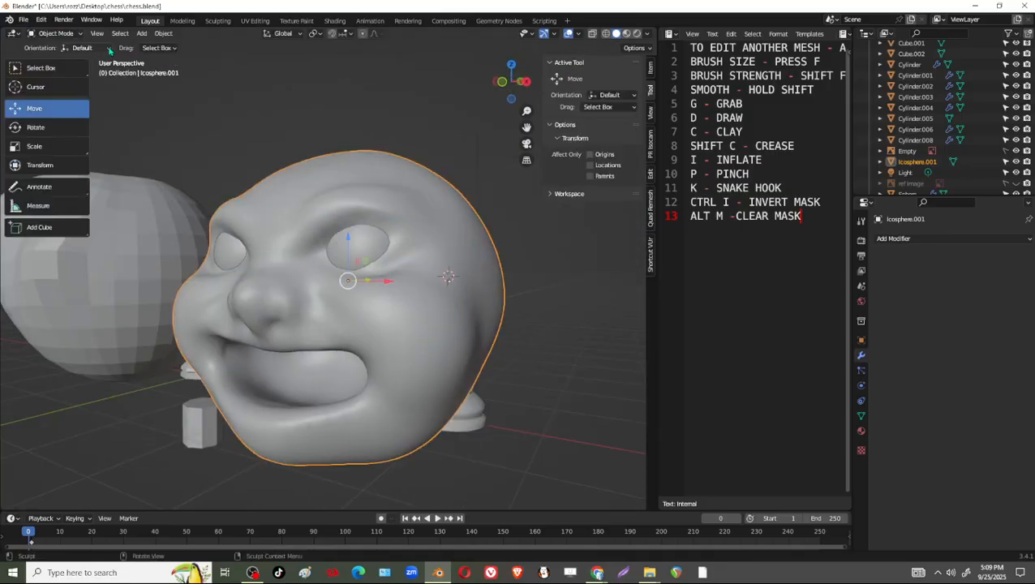
middle_click_drag(394, 201, 373, 197)
right_click(380, 192)
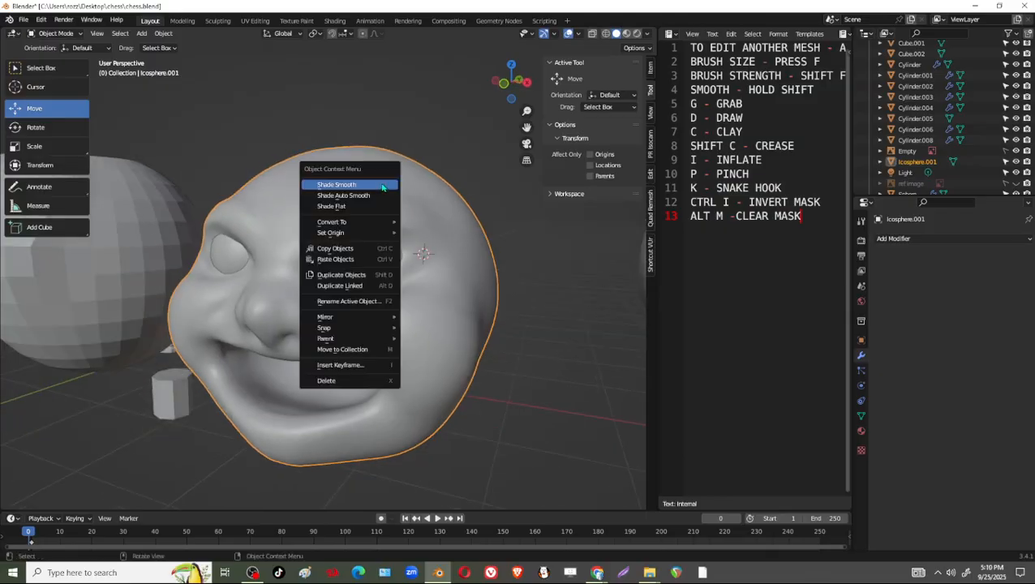
left_click(365, 186)
middle_click_drag(373, 191, 428, 199)
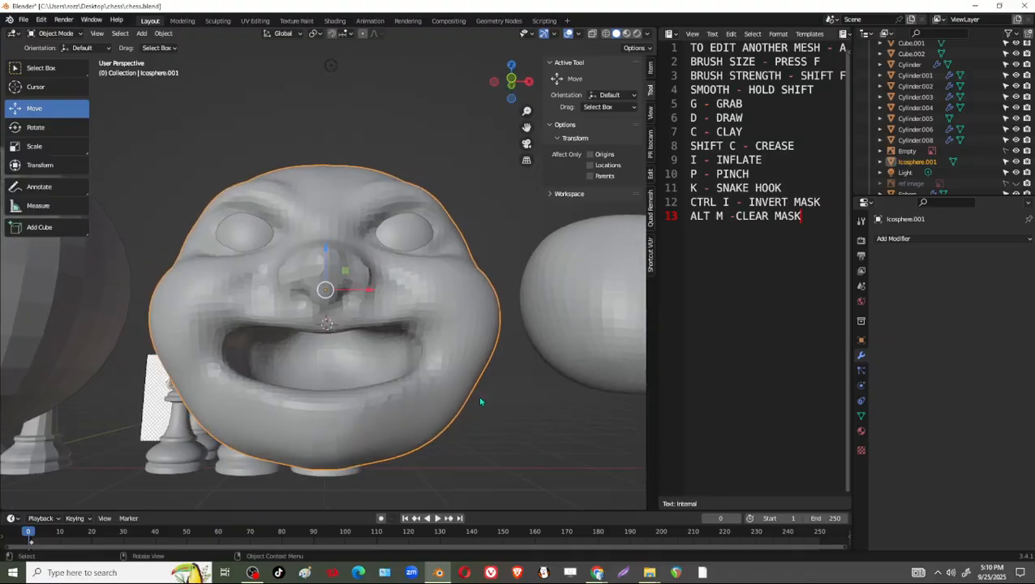
middle_click_drag(459, 370, 365, 413)
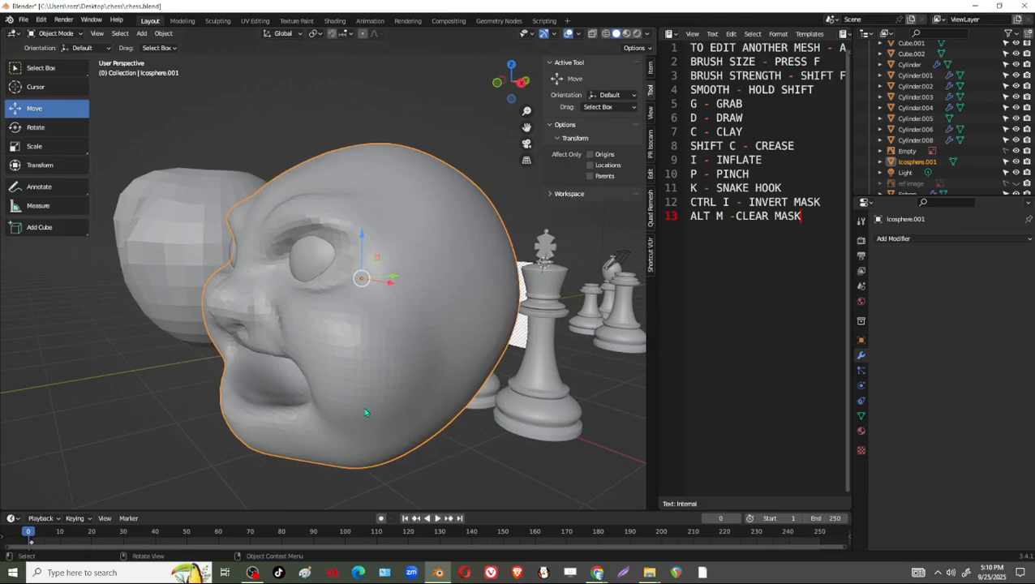
scroll(365, 413, "up", 3)
middle_click_drag(365, 412, 456, 277)
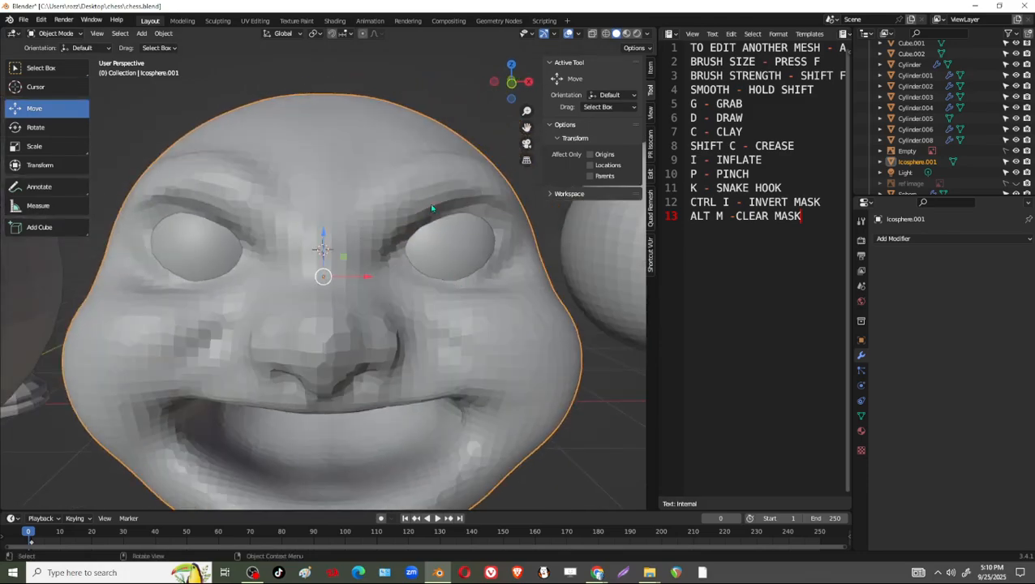
Select the eyeballs together with the head and move them to a new collection named HEAD.
scroll(386, 200, "down", 4)
middle_click_drag(386, 200, 430, 307)
left_click(341, 277, "shift")
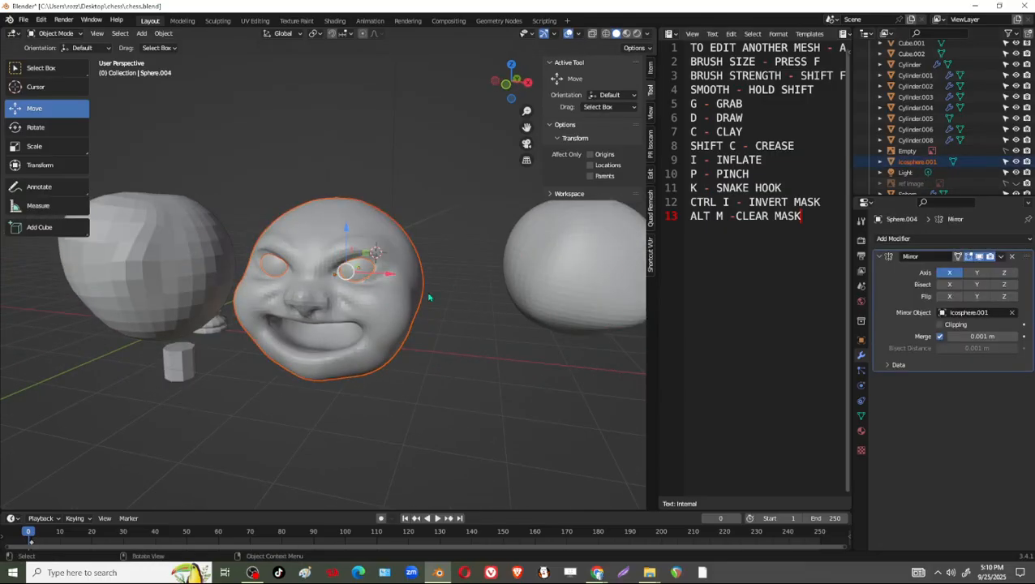
key("m")
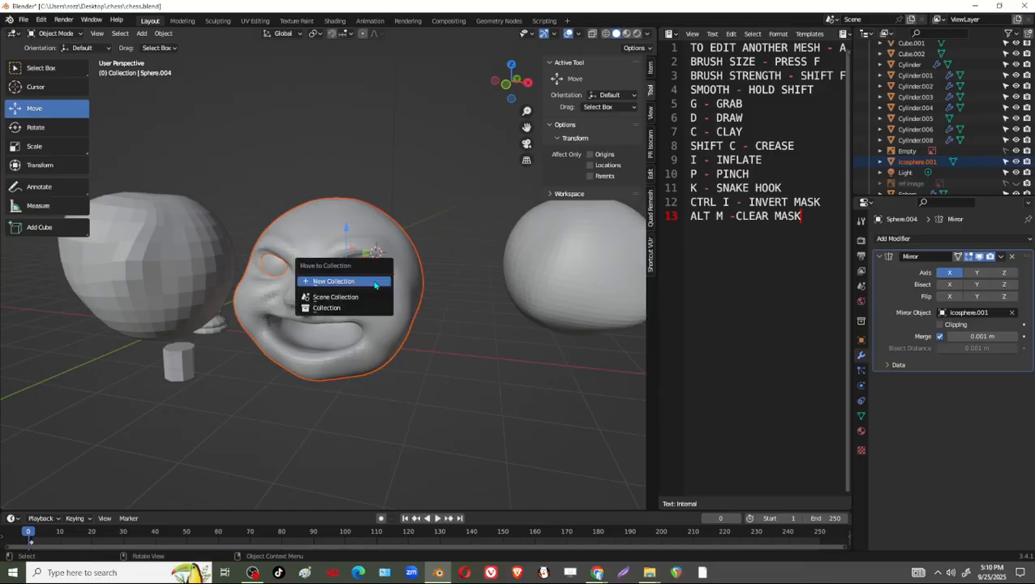
left_click(376, 283)
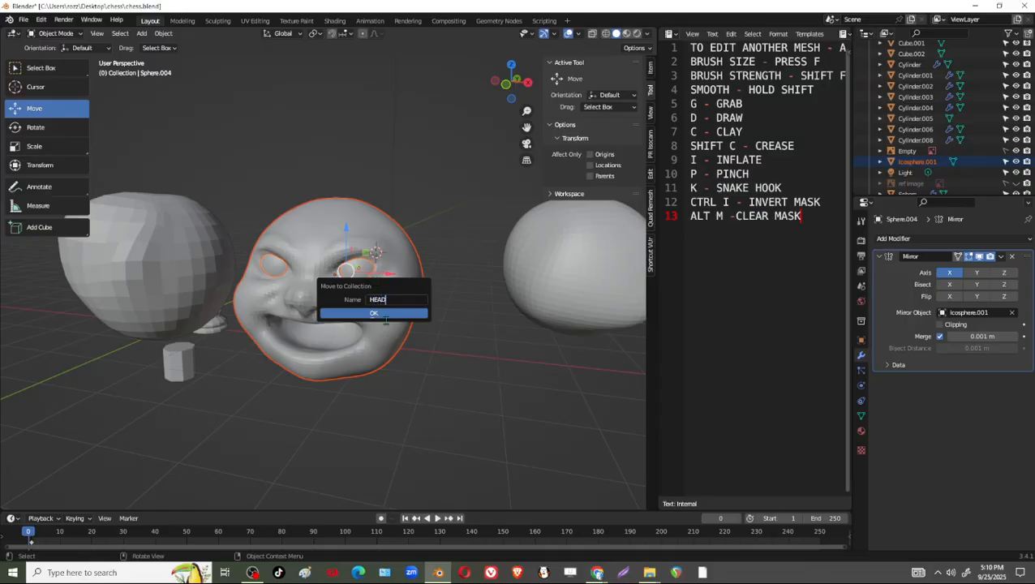
left_click(404, 314)
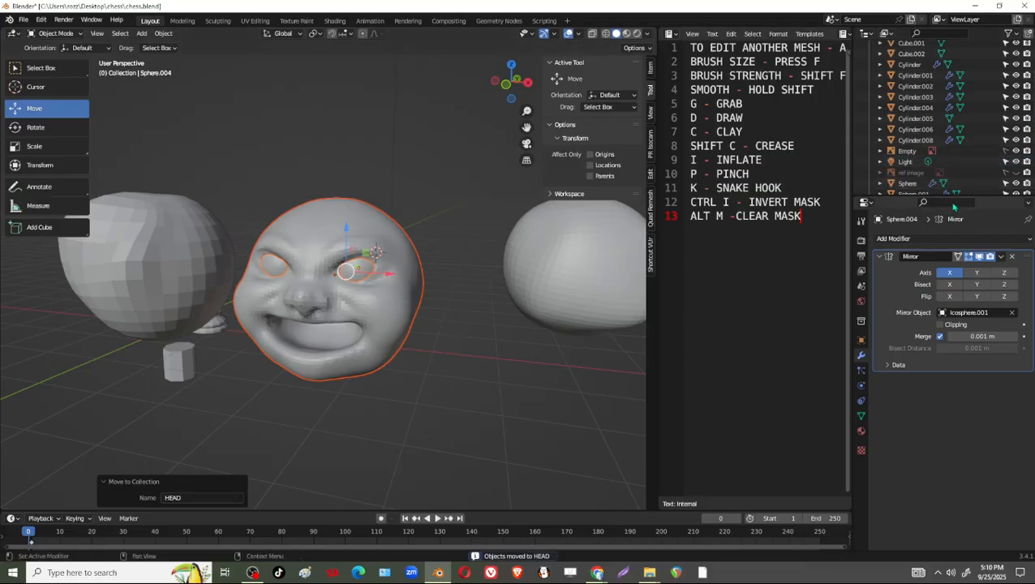
Enlarge the Outliner until the whole object list shows, and hide the HEAD collection in the viewport.
left_click_drag(959, 195, 959, 280)
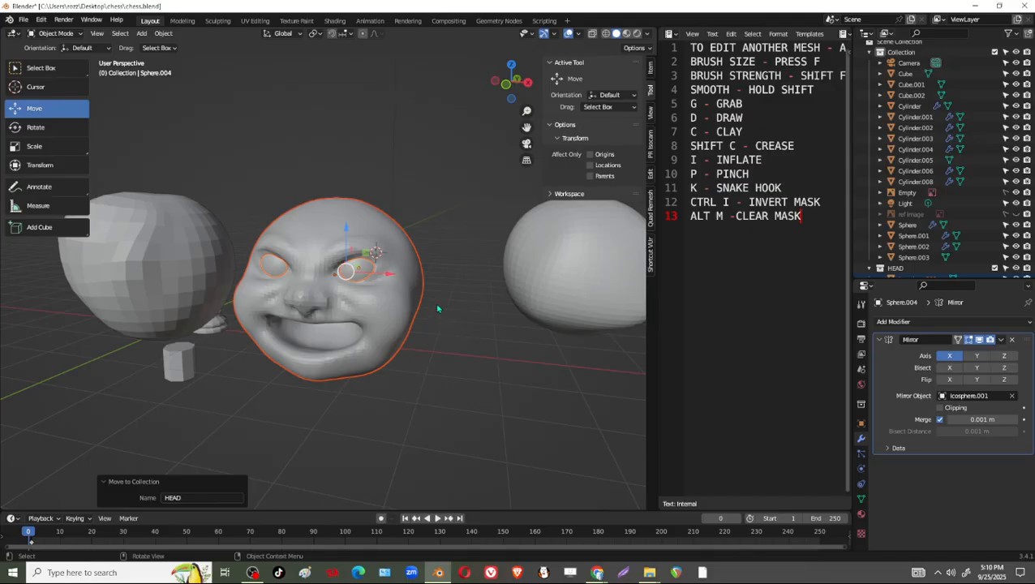
scroll(438, 308, "up", 2)
left_click(398, 355)
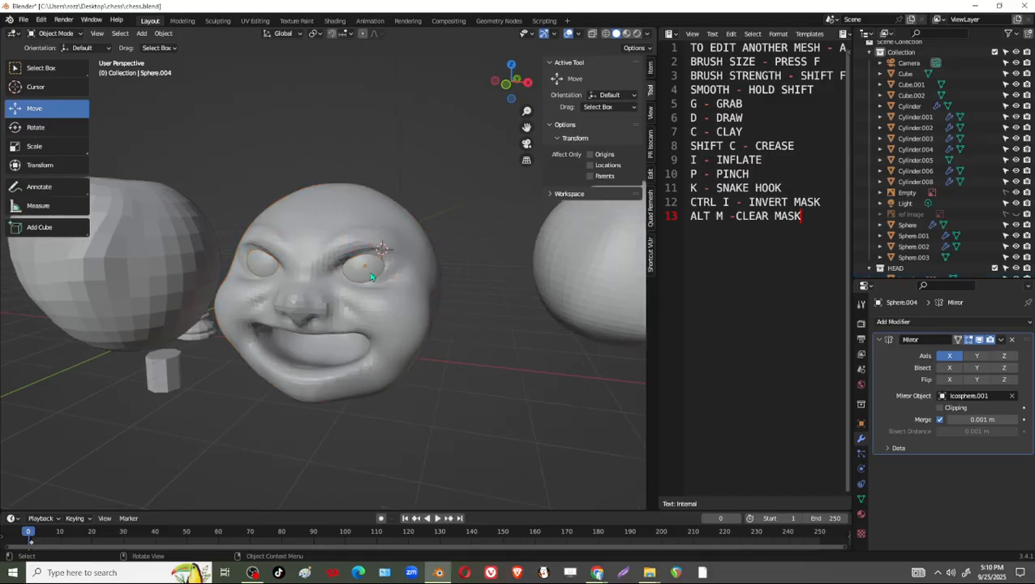
left_click(408, 319, "shift")
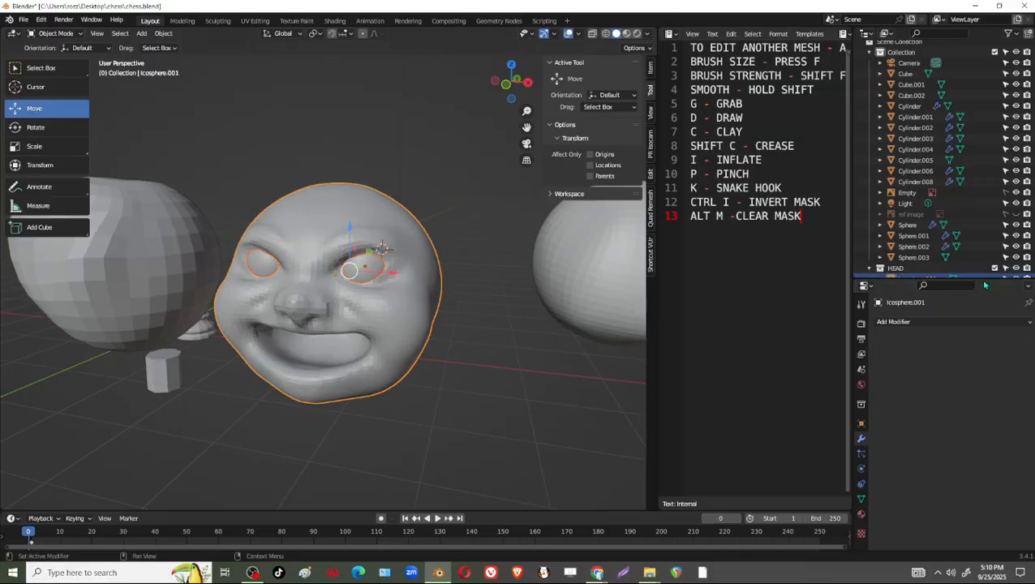
left_click_drag(985, 284, 985, 349)
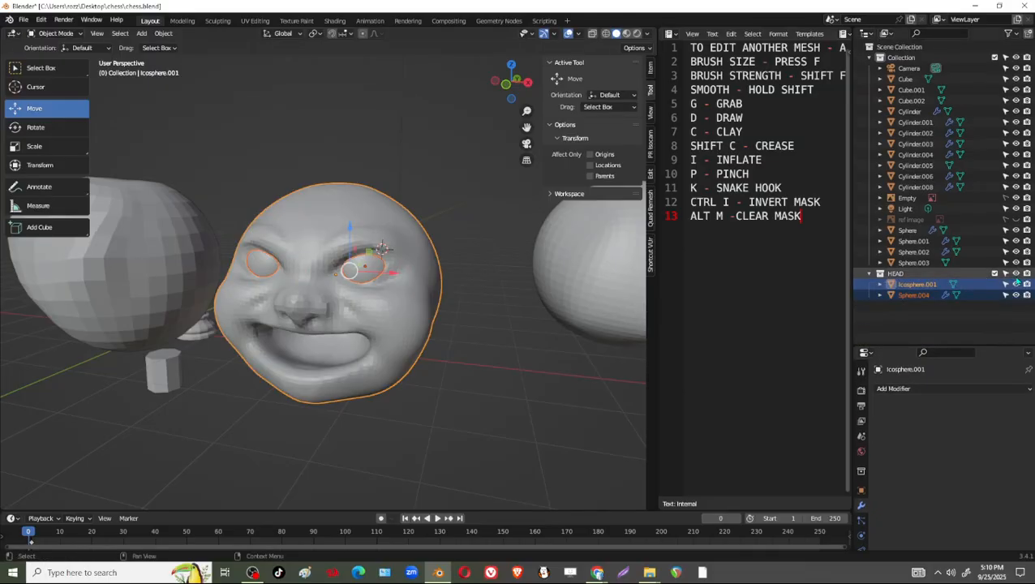
scroll(382, 360, "up", 2)
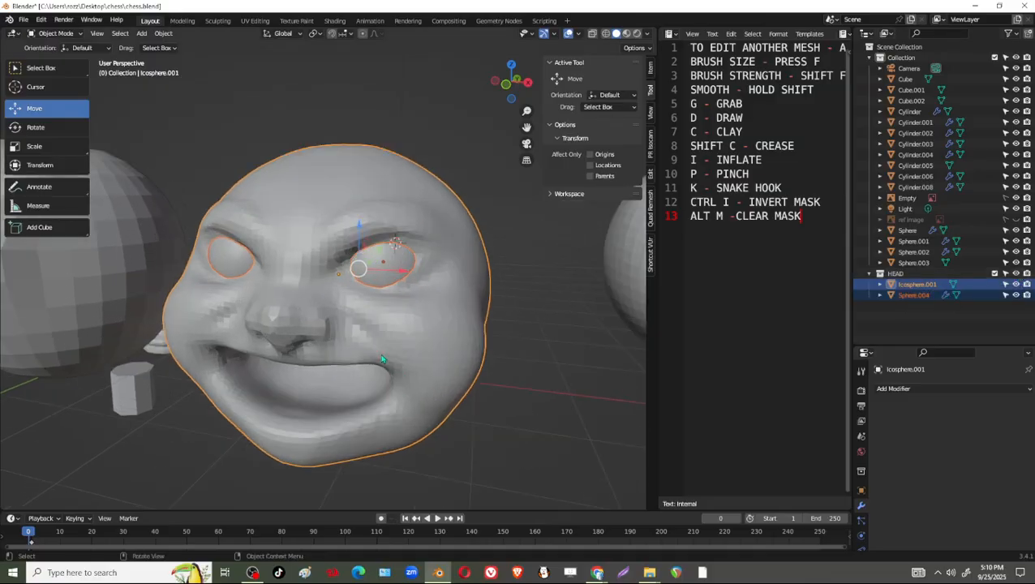
left_click(1016, 273)
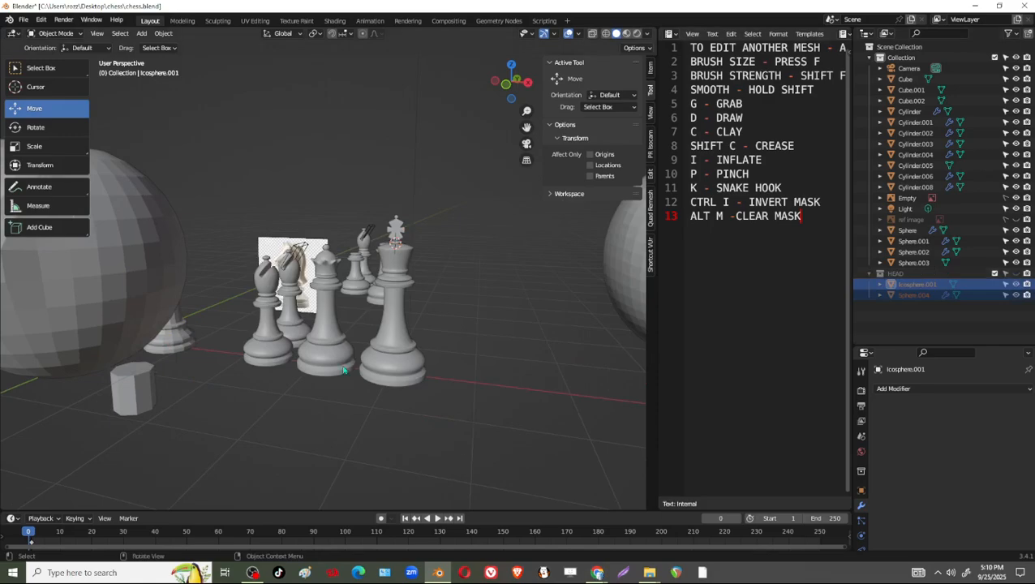
Delete the two large rounded practice meshes and the small cylinder standing beside the chess pieces.
middle_click_drag(343, 370, 282, 326)
left_click(140, 260)
key("x")
left_click(140, 259)
left_click(244, 326)
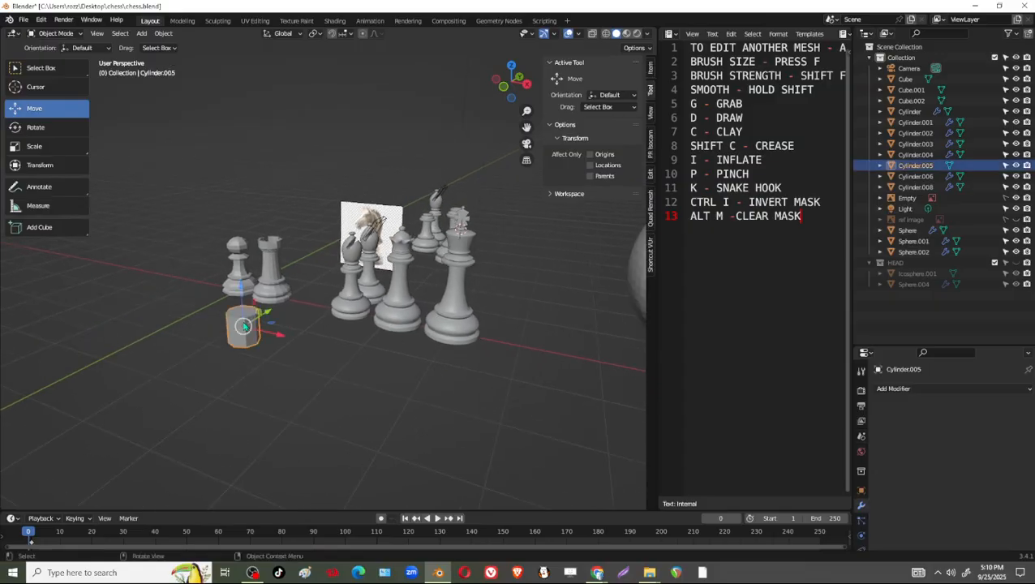
key("x")
left_click(245, 327)
middle_click_drag(482, 337, 400, 340, "shift")
left_click(578, 284)
key("x")
left_click(578, 284)
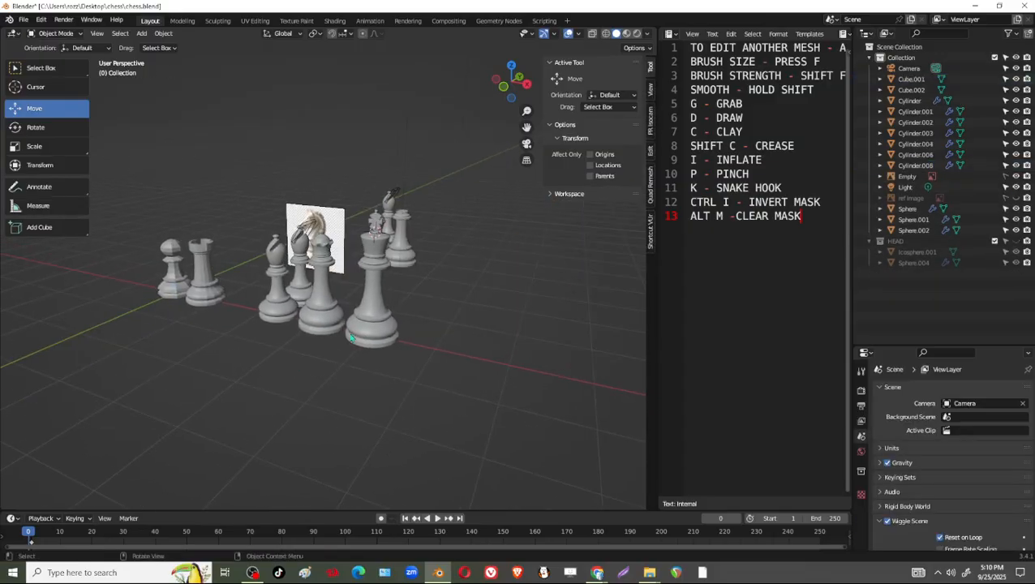
Frame the knight reference image in front orthographic view and widen the 3D viewport over the text notes.
left_click(501, 96)
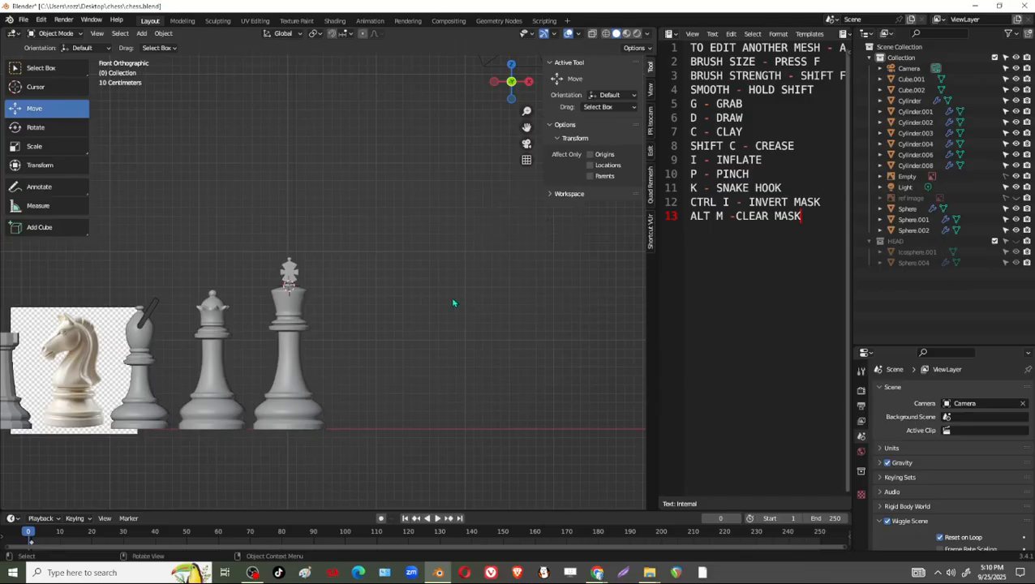
middle_click_drag(262, 377, 383, 310, "shift")
scroll(455, 310, "up", 7)
middle_click_drag(240, 219, 248, 241, "shift")
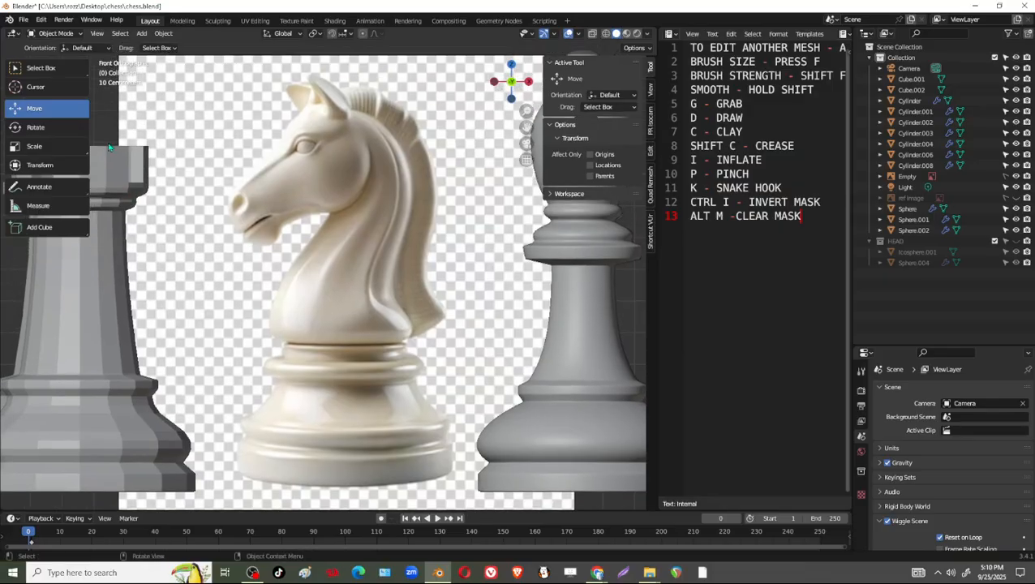
middle_click_drag(408, 273, 379, 281, "shift")
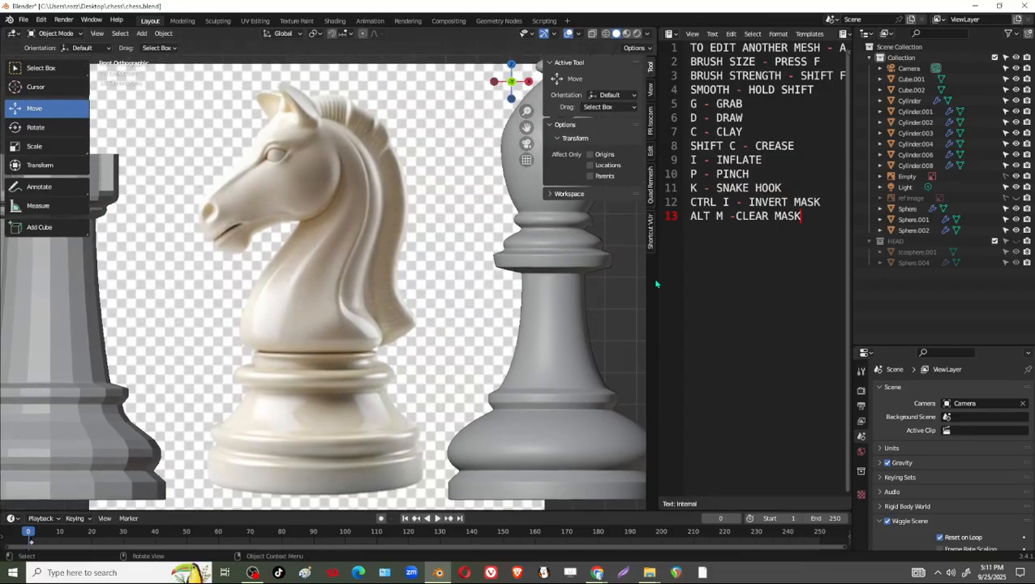
left_click_drag(657, 279, 771, 284)
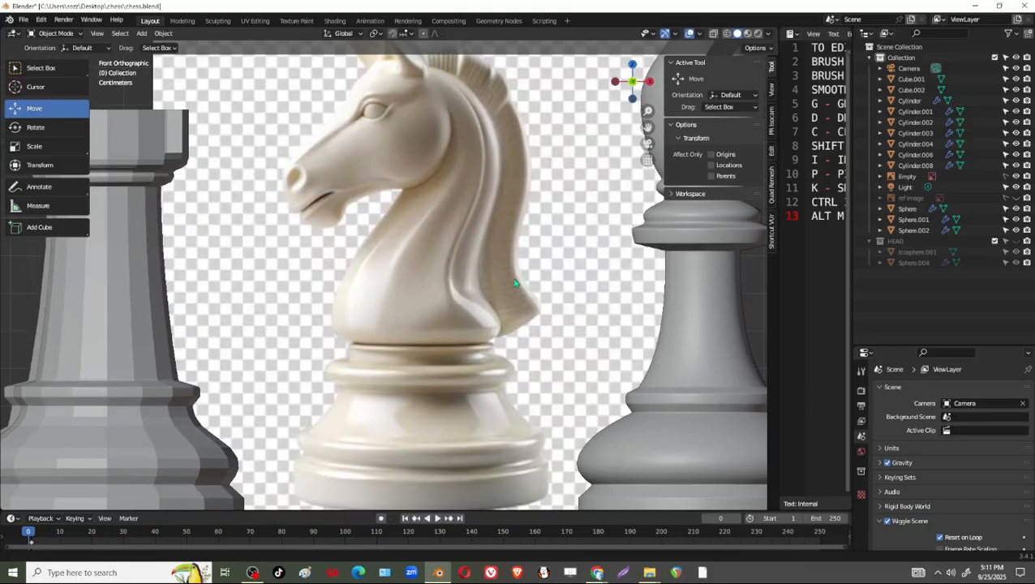
middle_click_drag(421, 308, 429, 308, "shift")
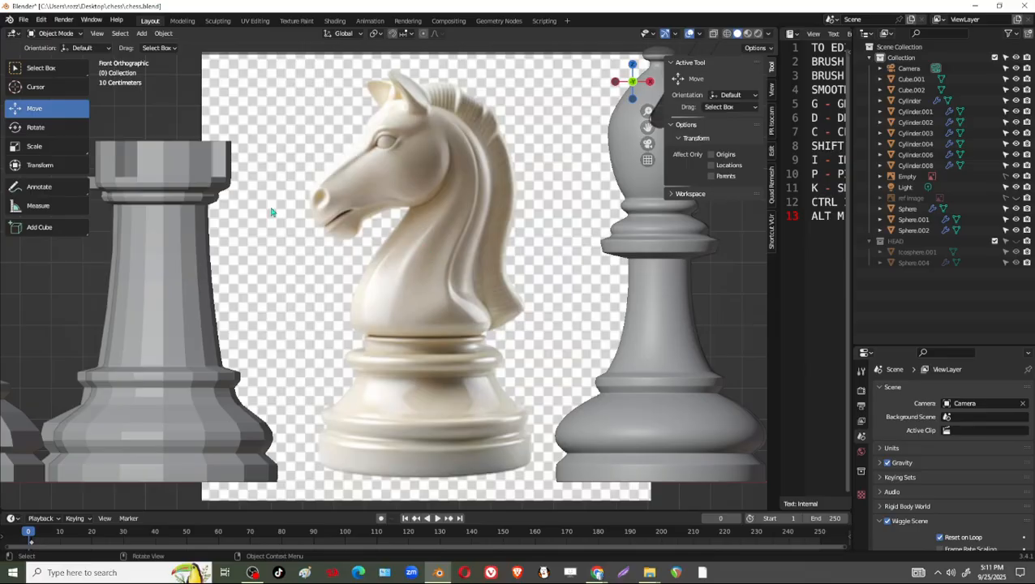
Place the 3D cursor where the knight's neck meets its base and add a cube there, scaled to 0.194.
left_click(78, 90)
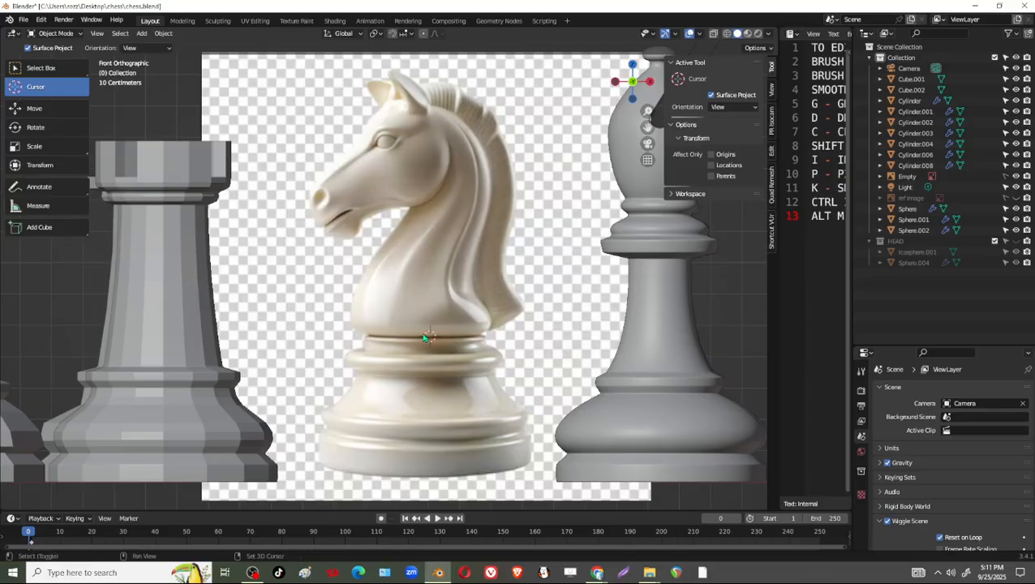
left_click(37, 68)
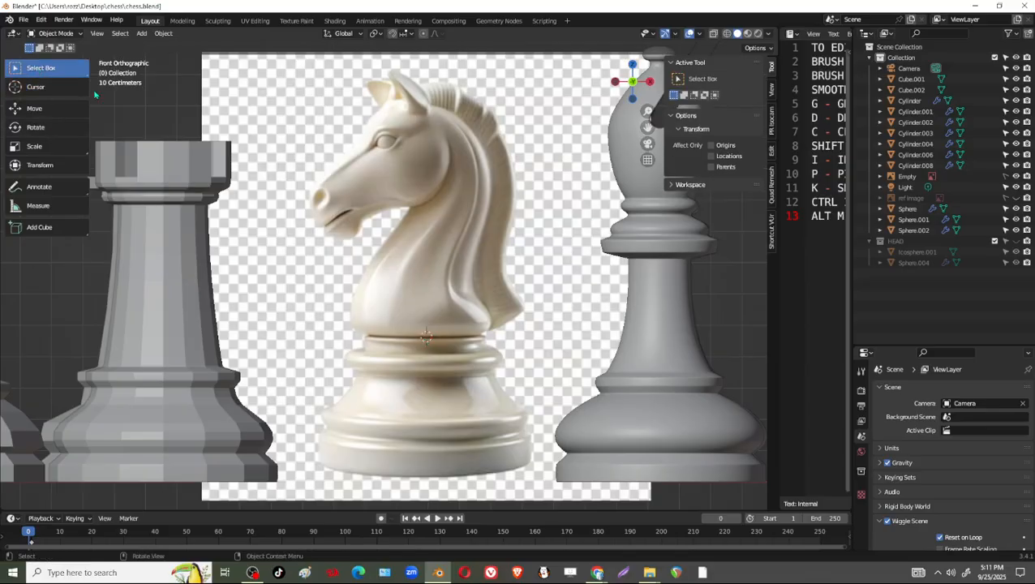
key("shift+a")
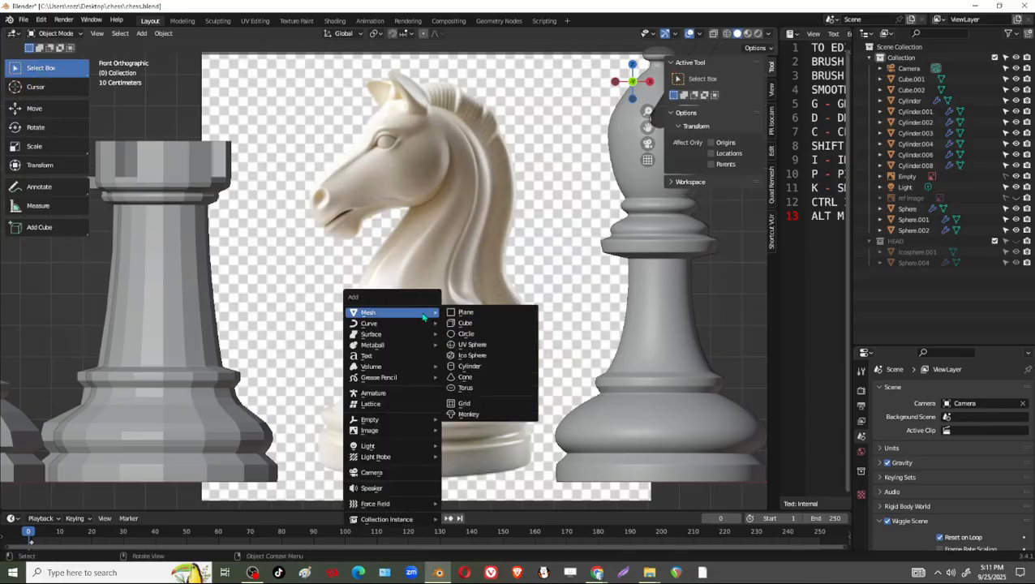
left_click(469, 323)
key("s")
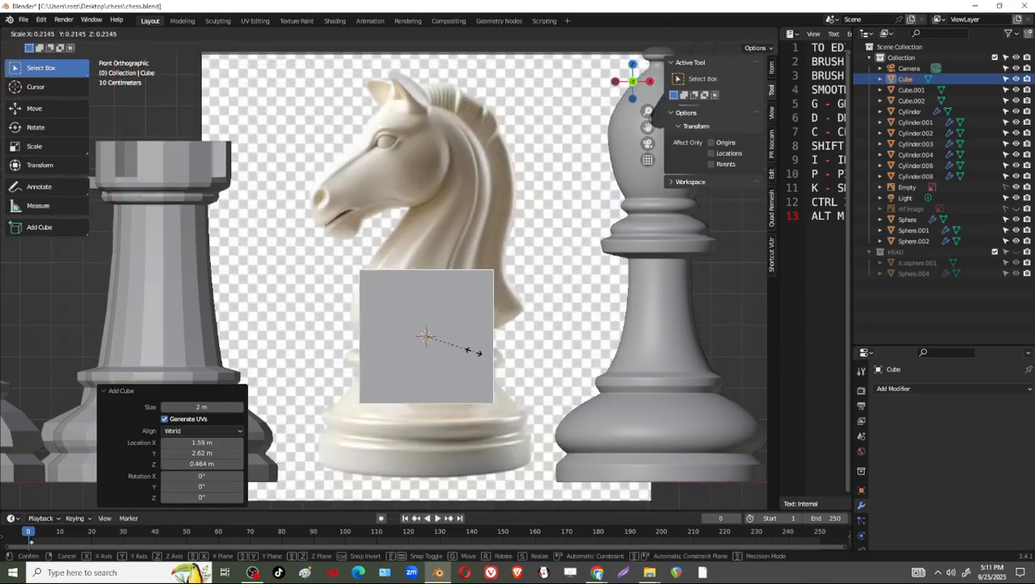
left_click(449, 335)
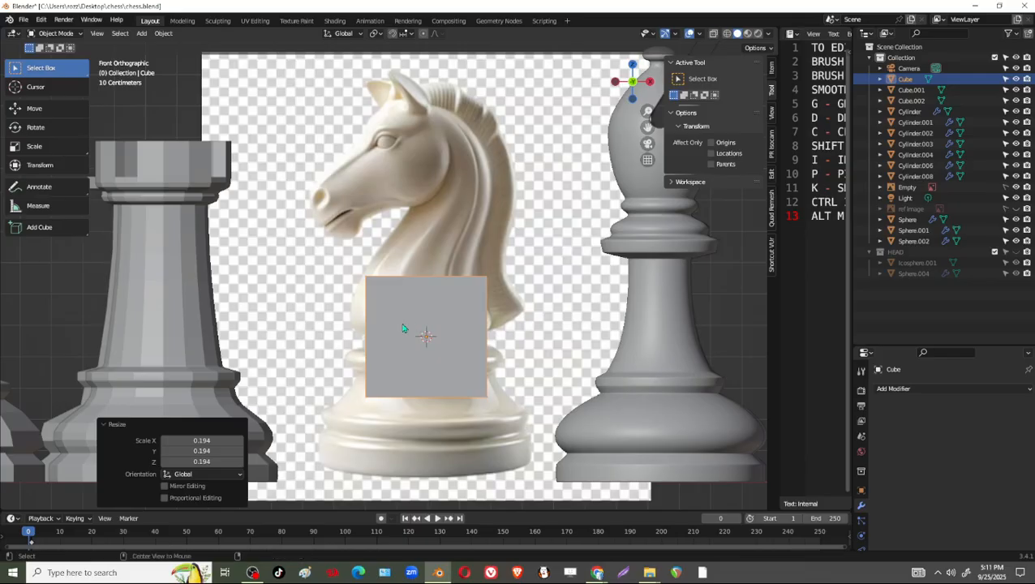
With X-ray on, move the cube's mesh over the horse's muzzle in Edit Mode and scale it to 0.732.
key("alt+z")
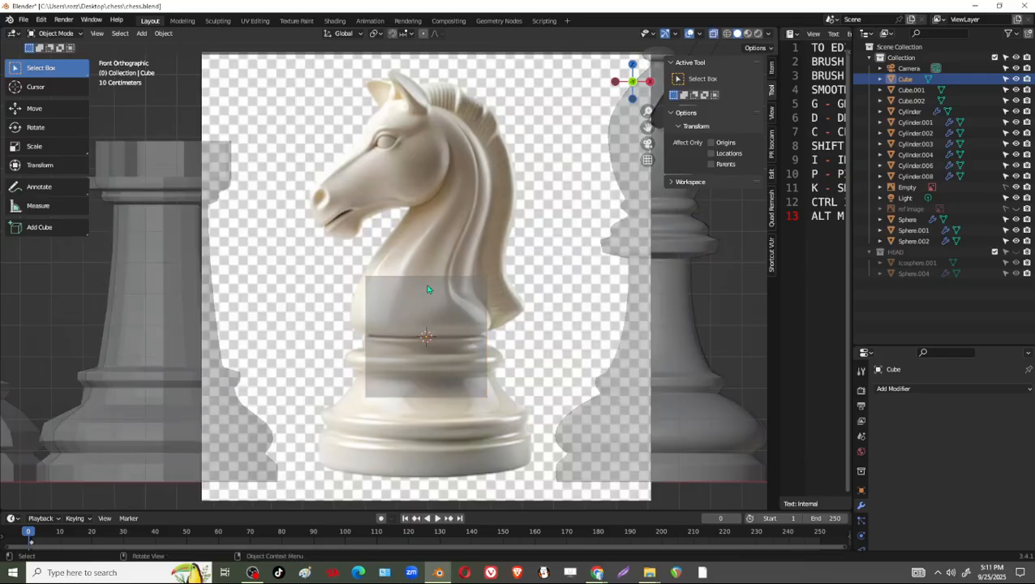
key("Tab")
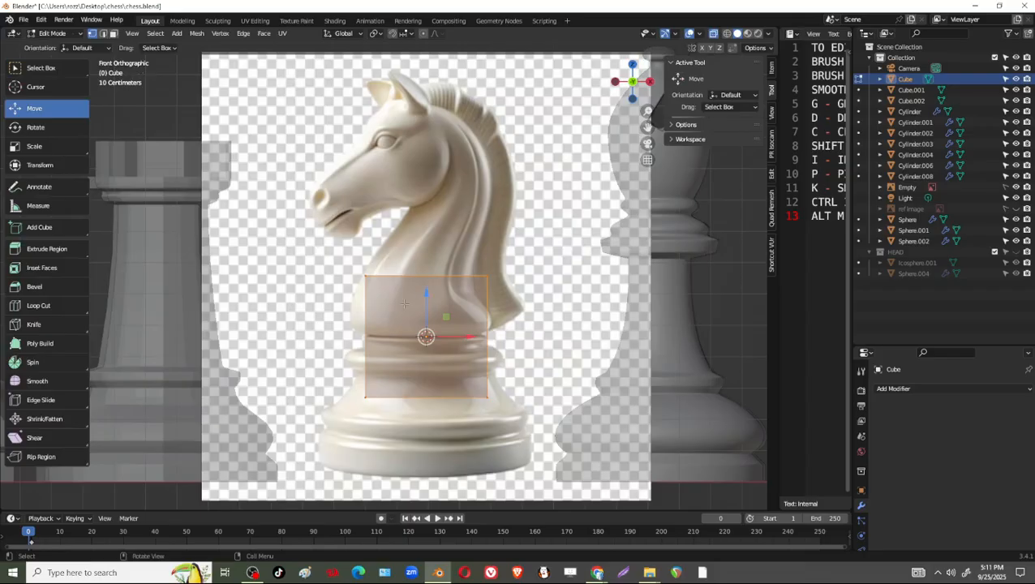
left_click_drag(426, 293, 426, 242)
scroll(485, 292, "up", 2)
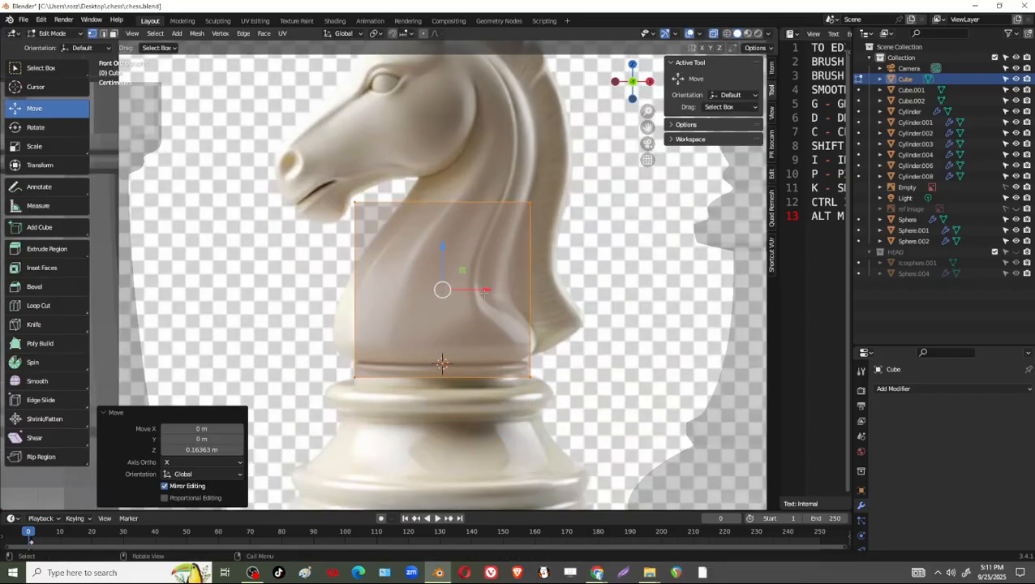
middle_click_drag(485, 290, 520, 387, "shift")
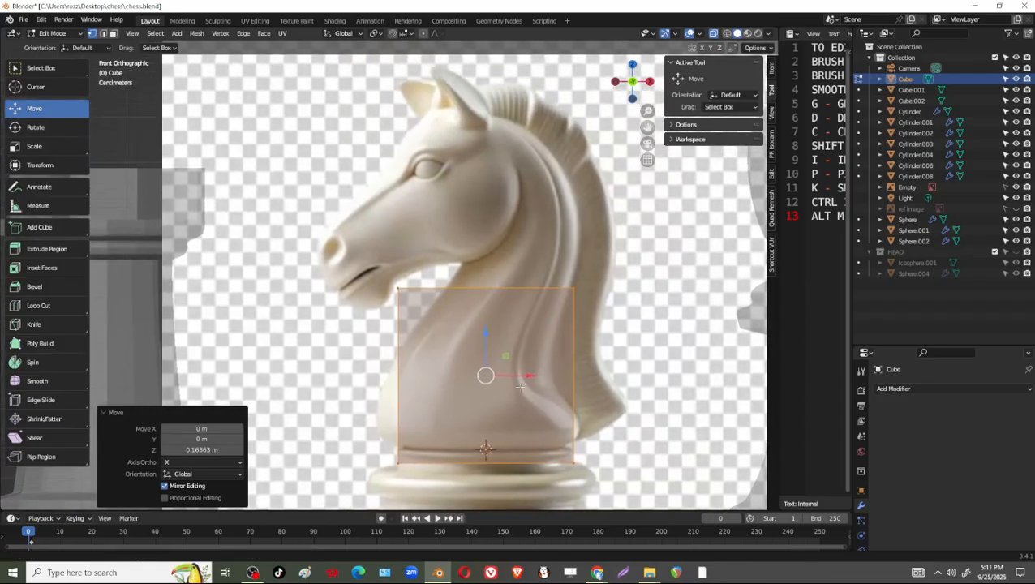
left_click_drag(485, 376, 377, 248)
key("s")
left_click(501, 313)
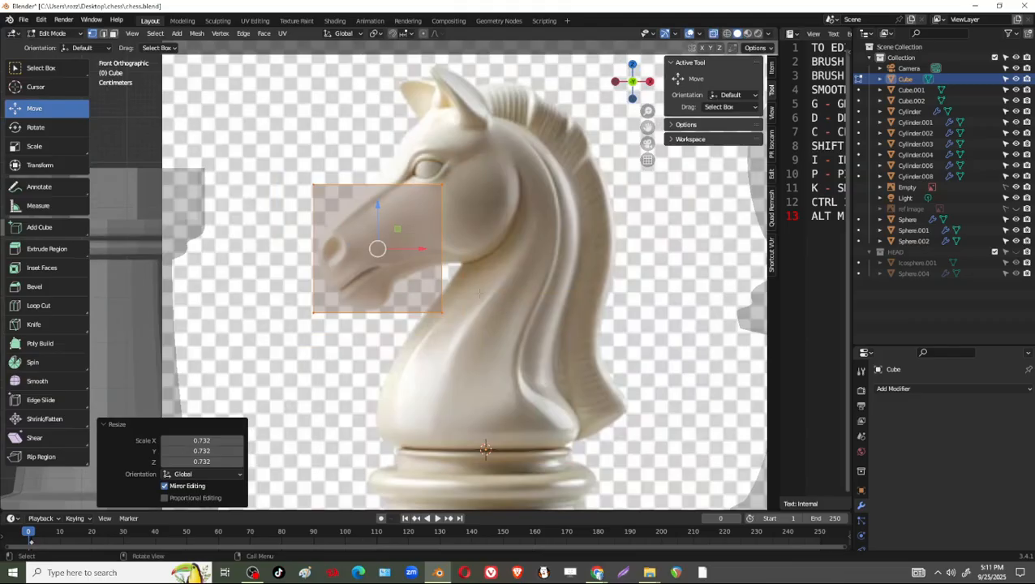
Rotate the cube's mesh about -44.8°, scale it to 0.739 and position it over the horse's nose and mouth.
key("r")
left_click(448, 210)
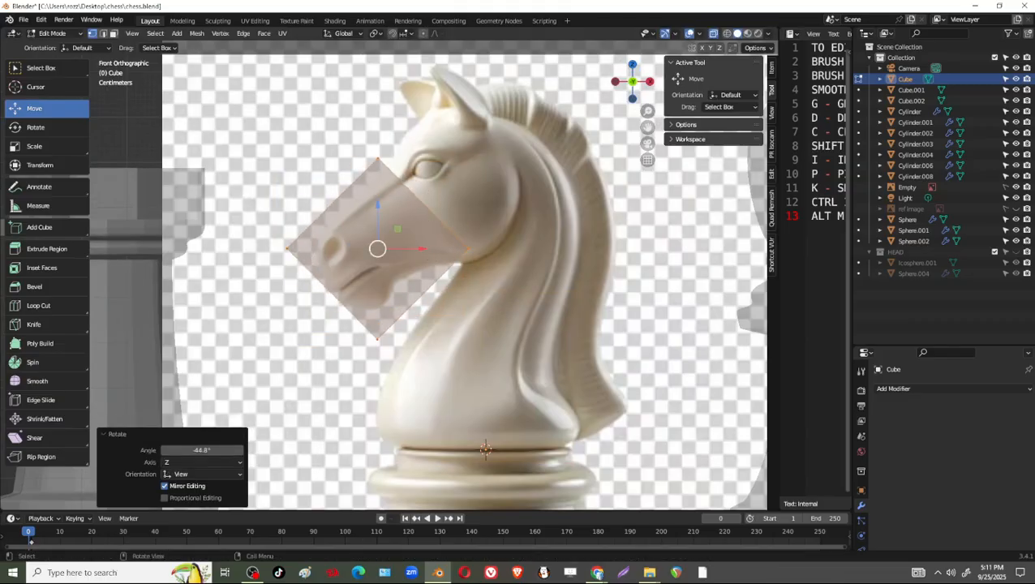
key("g")
left_click(453, 339)
key("s")
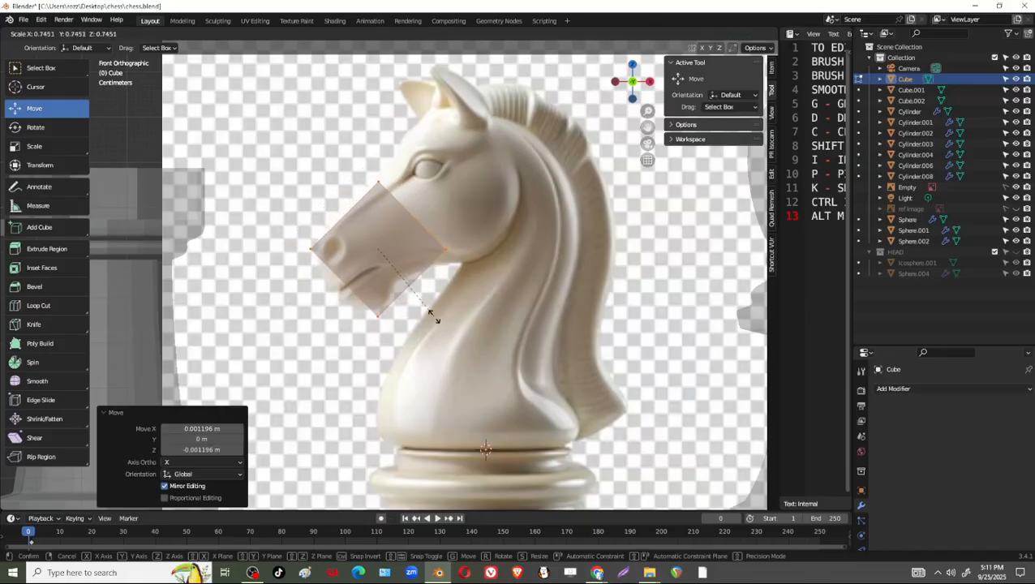
left_click(432, 314)
key("g")
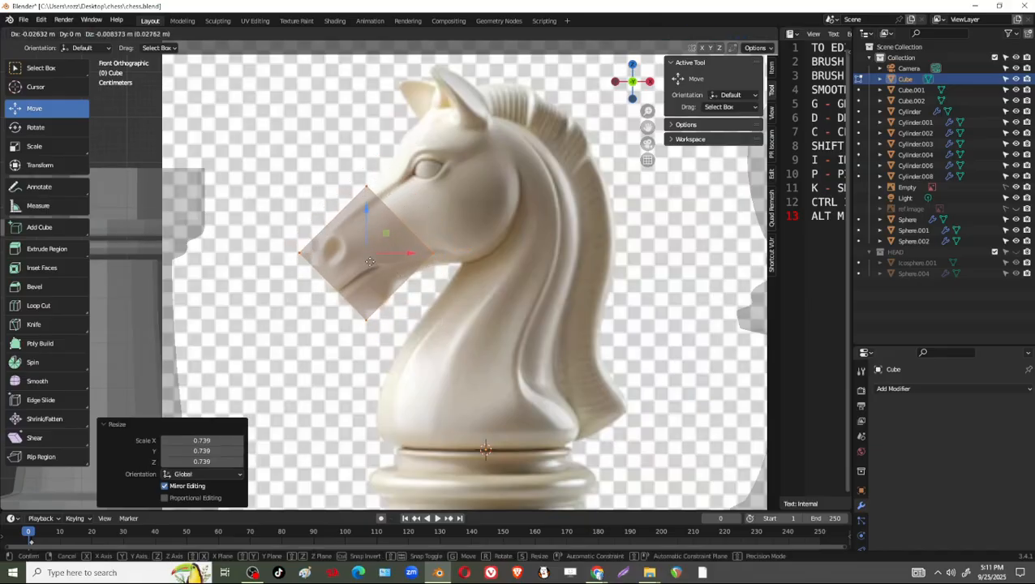
left_click(370, 261)
Move the cube's rear jaw corner and its upper corner inward to follow the outline of the muzzle.
key("g")
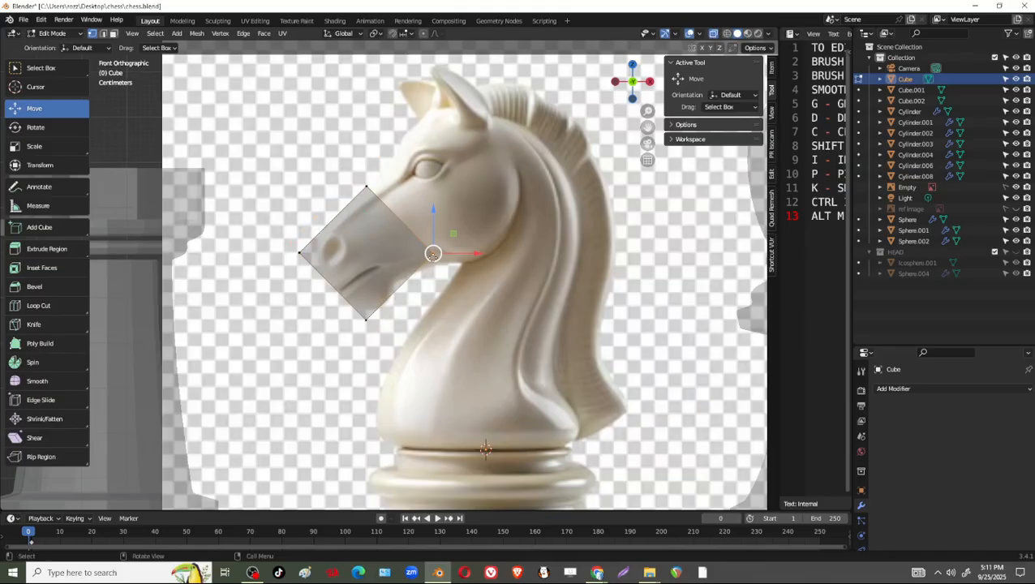
left_click(470, 276)
scroll(366, 297, "up", 2)
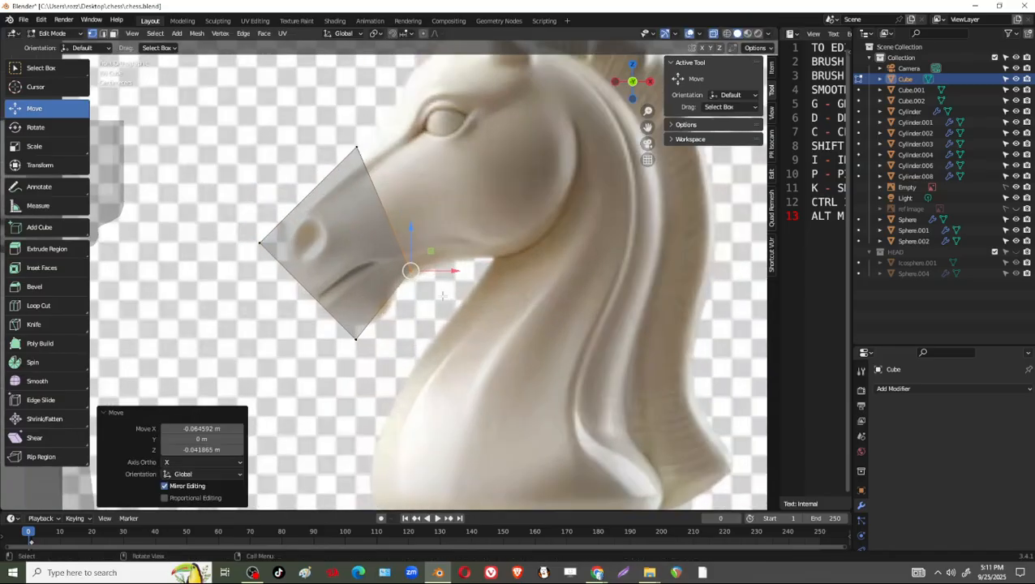
left_click(357, 148)
key("g")
left_click(320, 198)
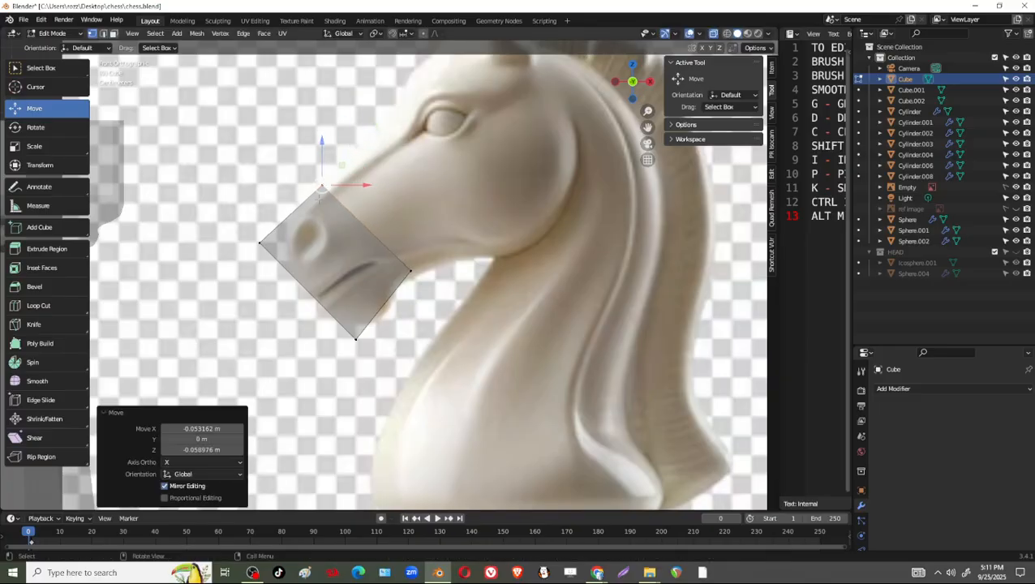
Adjust the cube's nose-tip corner and its chin corner to sit closer to the muzzle in the reference image.
left_click(260, 242)
key("g")
left_click(267, 236)
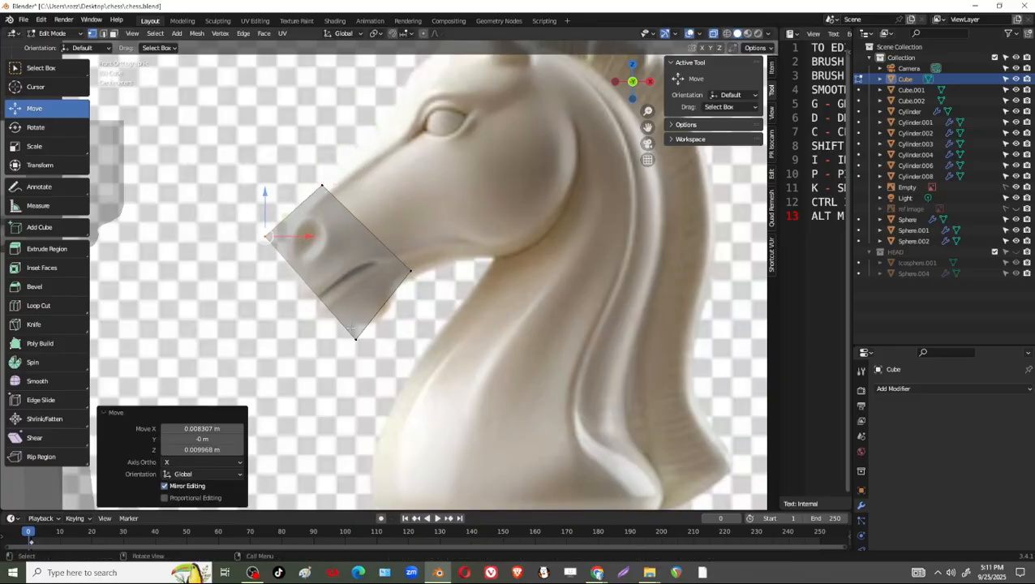
left_click(354, 337)
key("g")
left_click(346, 328)
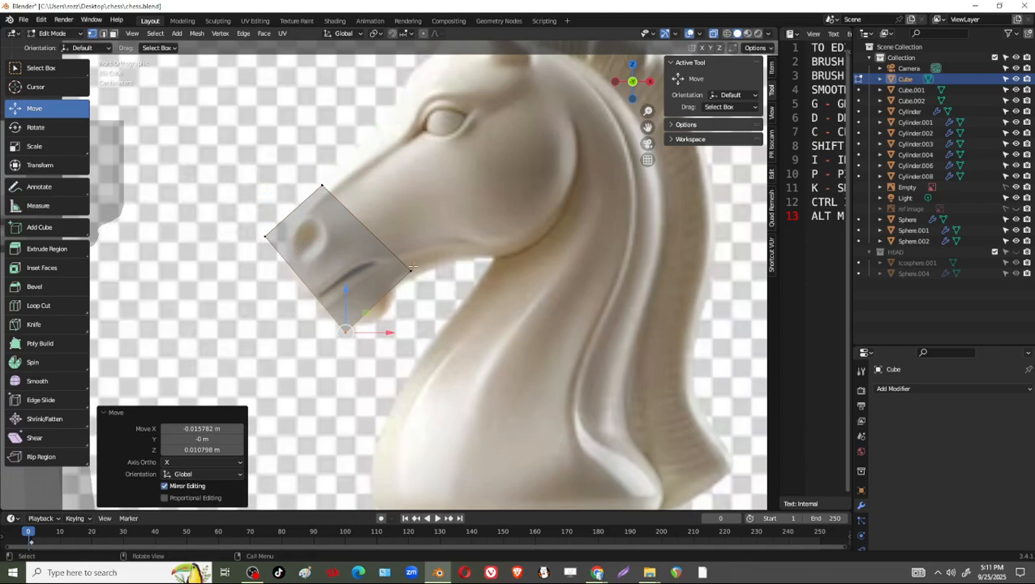
Pull the cube's rear side toward the nose, and lower its jaw corner to the back of the chin.
left_click(412, 269)
left_click(322, 186, "shift")
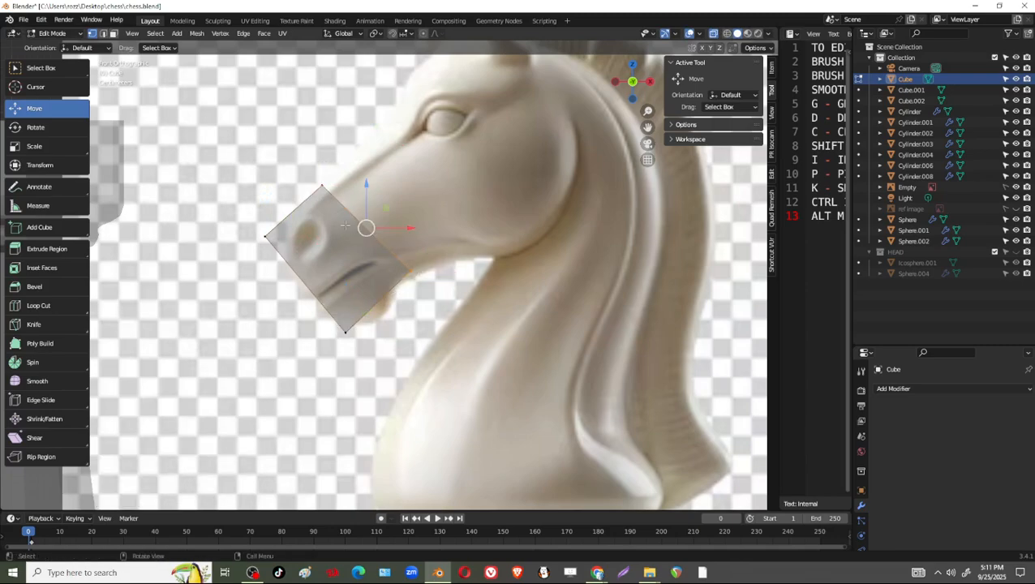
key("g")
left_click(303, 205)
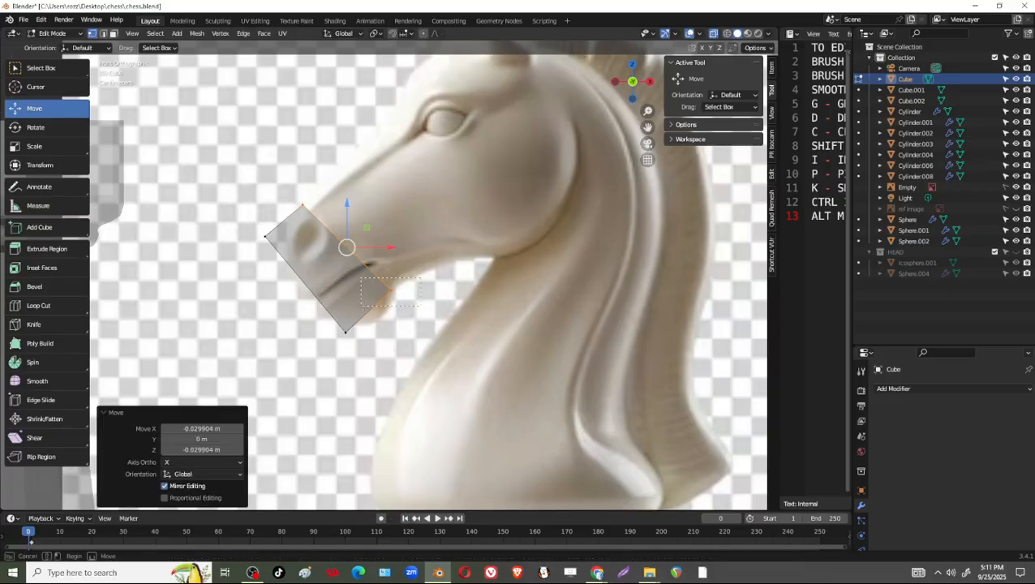
left_click(391, 288)
key("g")
left_click(366, 349)
Draw the front chin and nose-tip corners inward so the block matches the front of the horse's mouth.
left_click(346, 333)
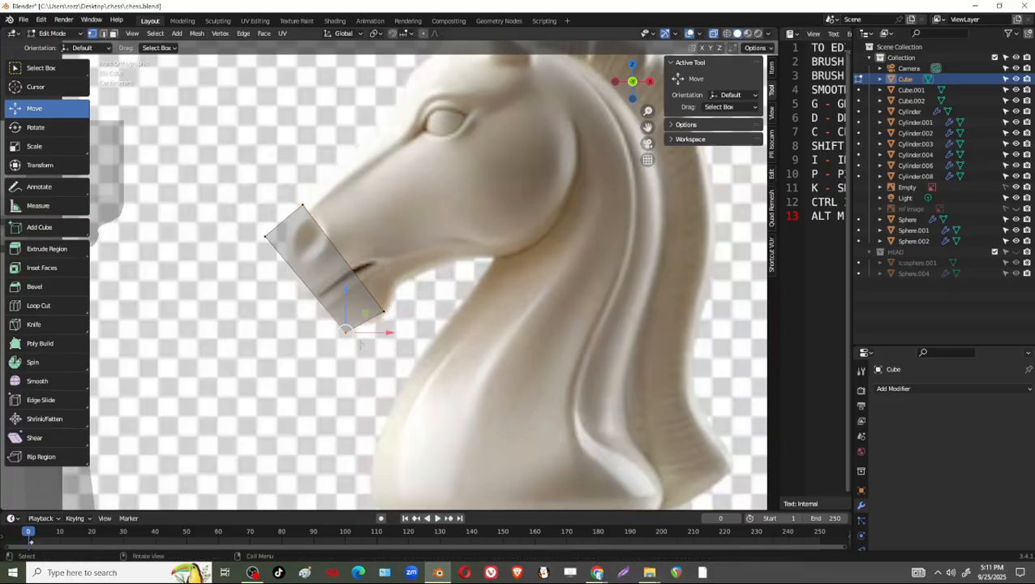
key("g")
left_click(339, 323)
left_click(265, 236)
key("g")
left_click(280, 244)
Add a Subdivision Surface modifier to the muzzle cube and select the vertices on its rear side.
left_click(920, 393)
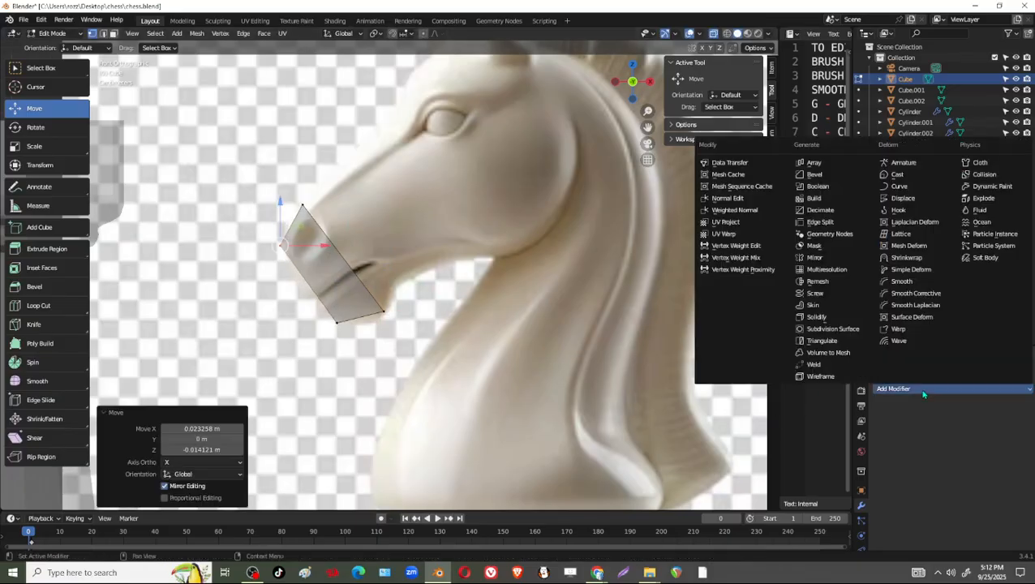
left_click(852, 328)
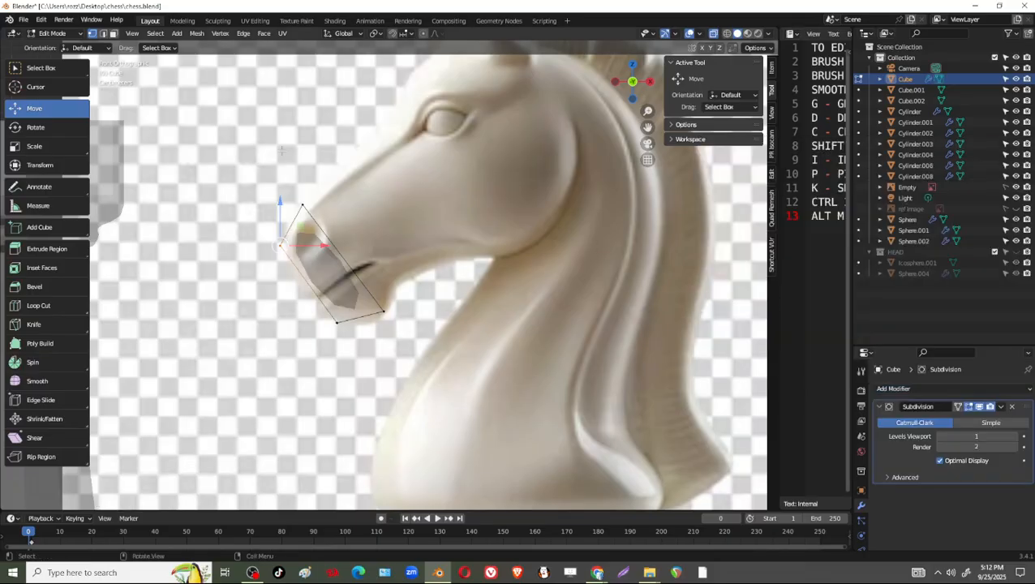
left_click(302, 204)
left_click_drag(376, 338, 375, 339)
middle_click_drag(375, 339, 355, 360)
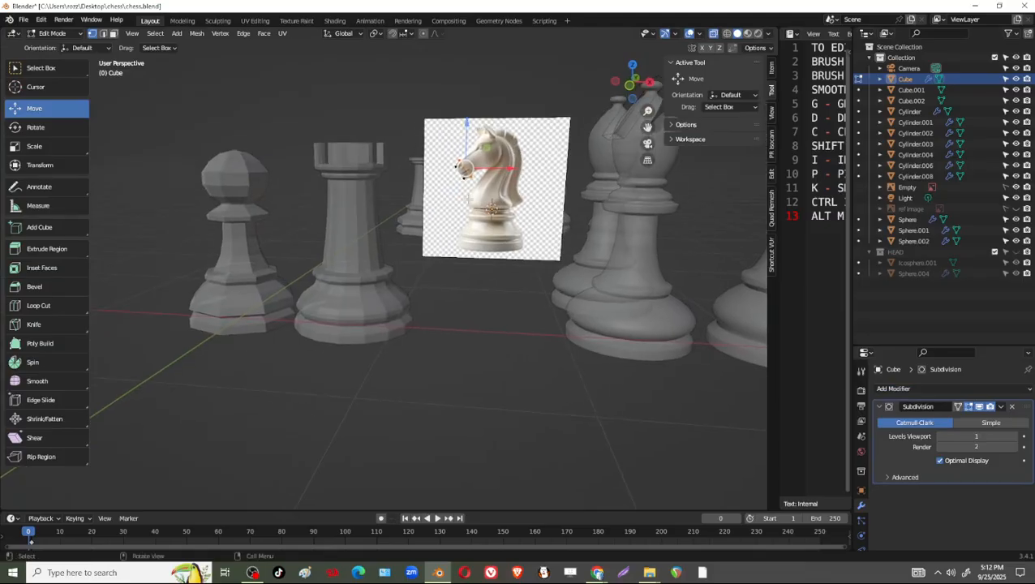
key("grave")
left_click(539, 236)
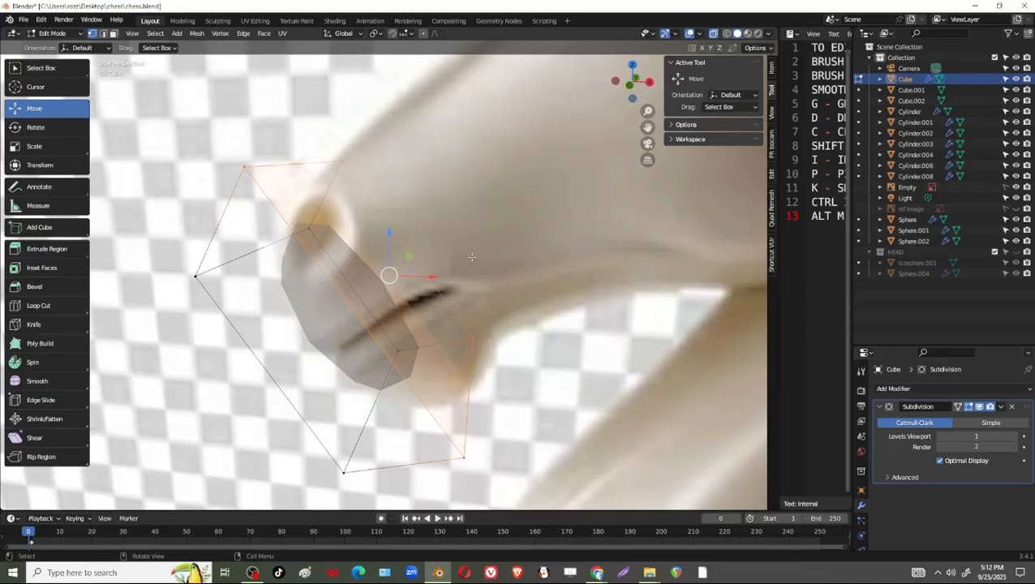
Switch to Object Mode with the Move tool active, and hide and reshow the cube to compare it with the reference plane.
key("Tab")
middle_click_drag(448, 266, 400, 304)
scroll(398, 289, "down", 5)
key("shift+space")
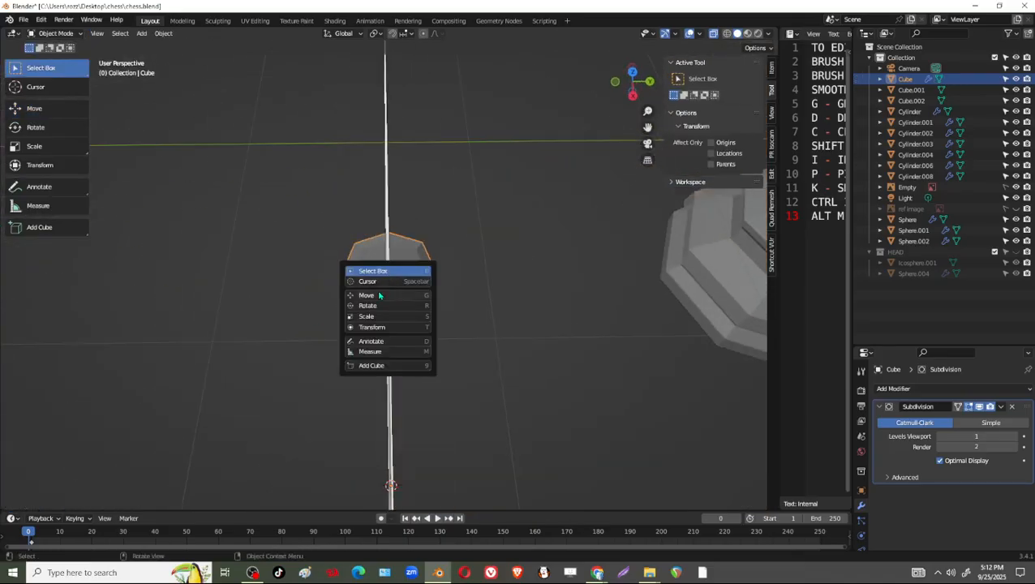
left_click(379, 295)
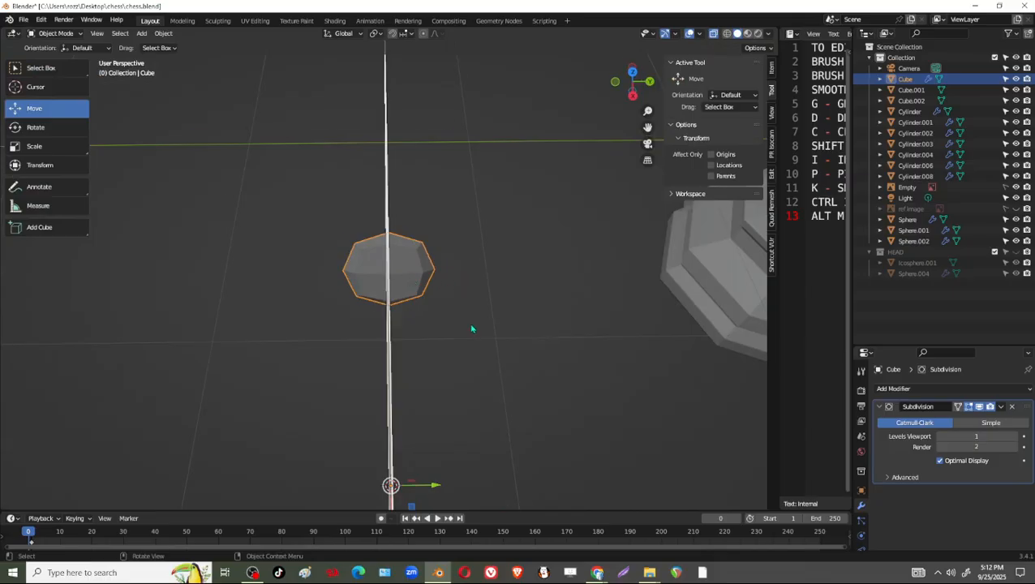
middle_click_drag(472, 329, 366, 280)
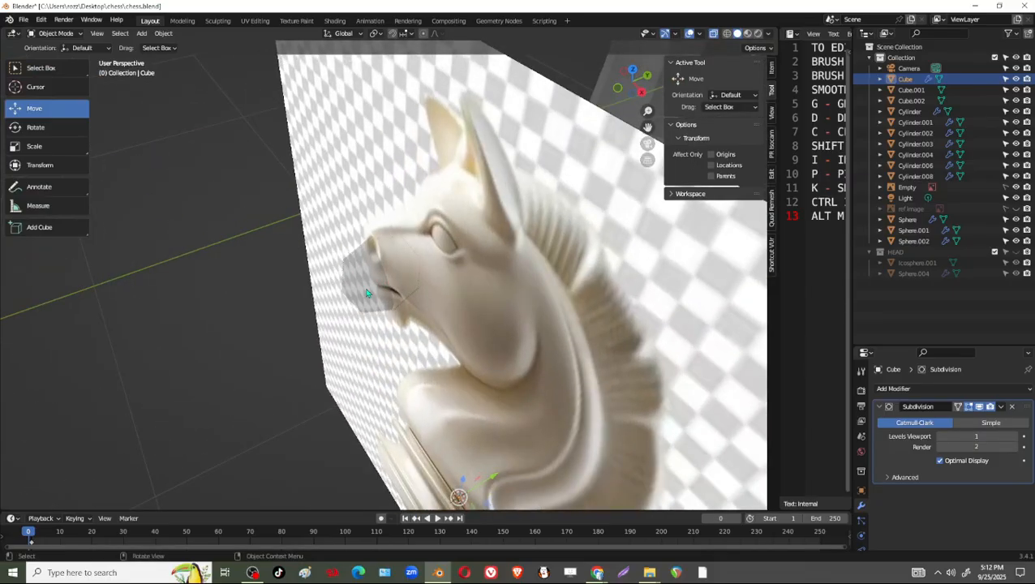
scroll(366, 293, "down", 5)
left_click(1017, 78)
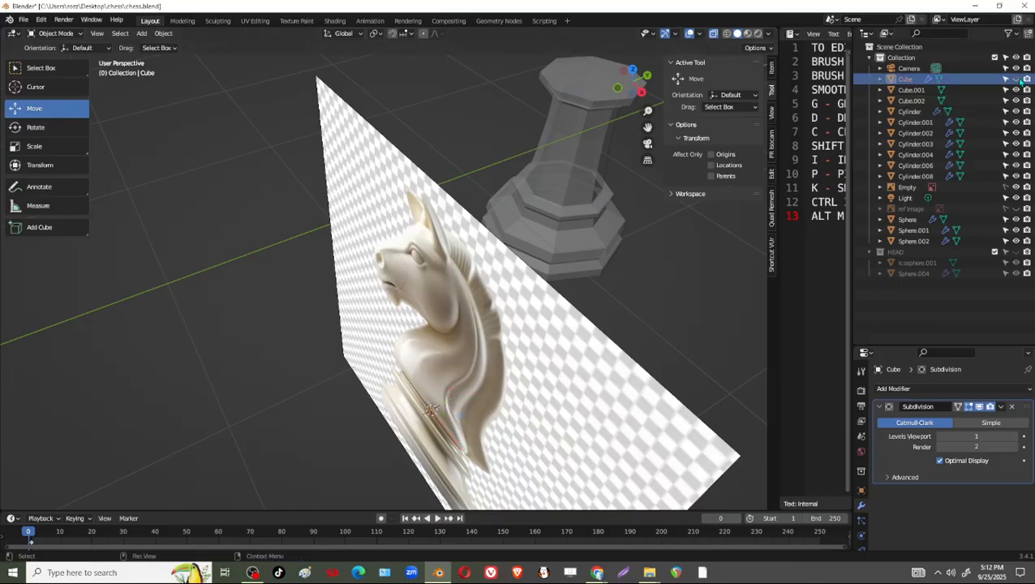
left_click(1018, 79)
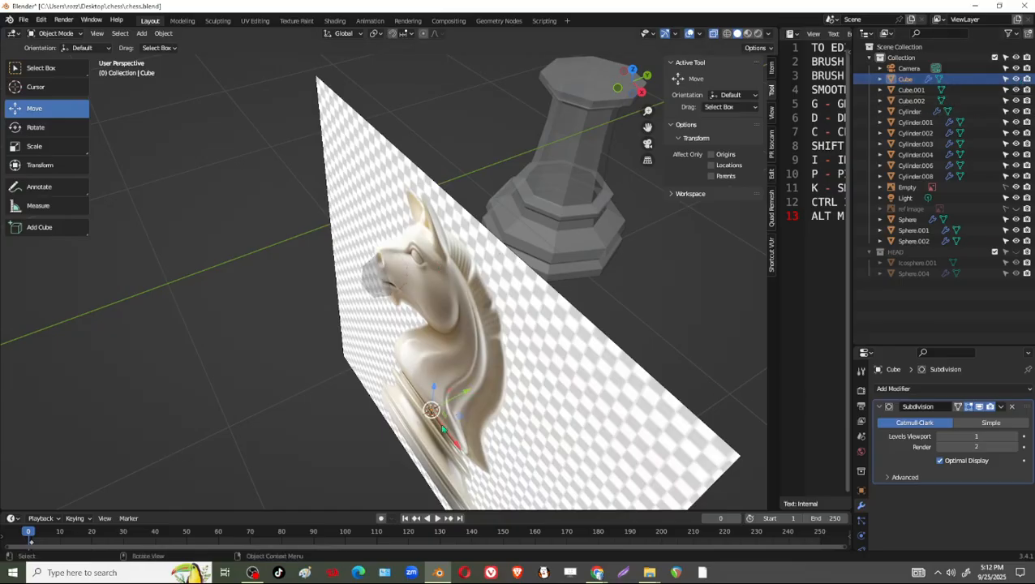
Move the cube along Y in front of the reference plane, by -0.45564 m and a further -2.1525 m.
left_click_drag(473, 395, 345, 464)
middle_click_drag(345, 464, 342, 327)
right_click(339, 325)
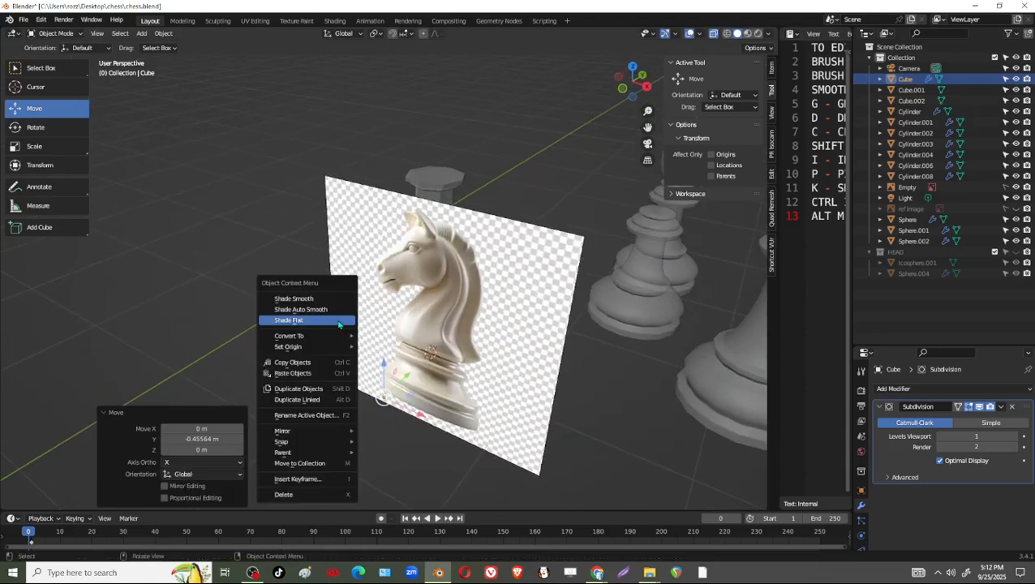
left_click(339, 323)
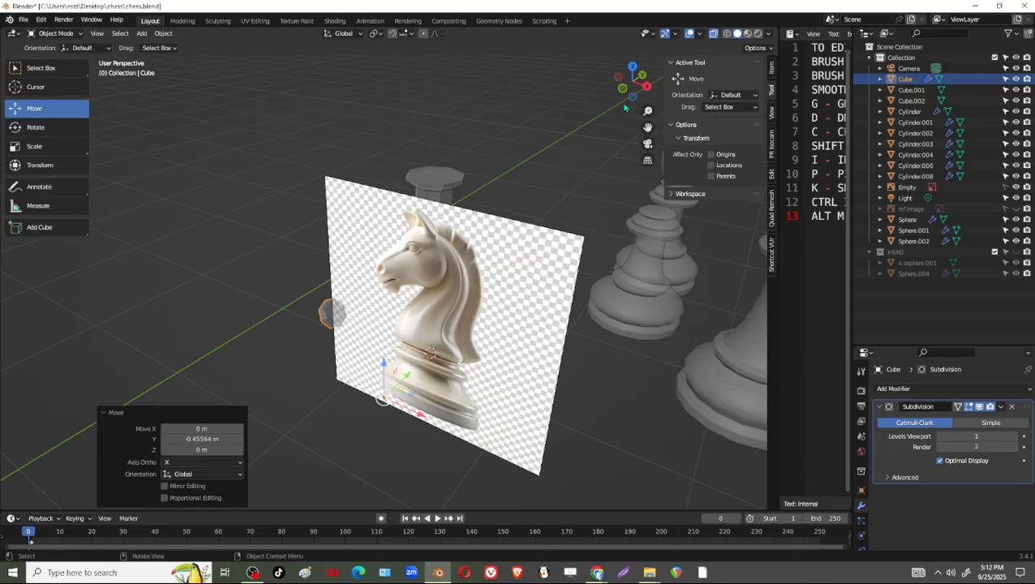
scroll(405, 347, "down", 3)
middle_click_drag(404, 363, 369, 378)
left_click_drag(395, 327, 165, 428)
middle_click_drag(186, 412, 295, 348)
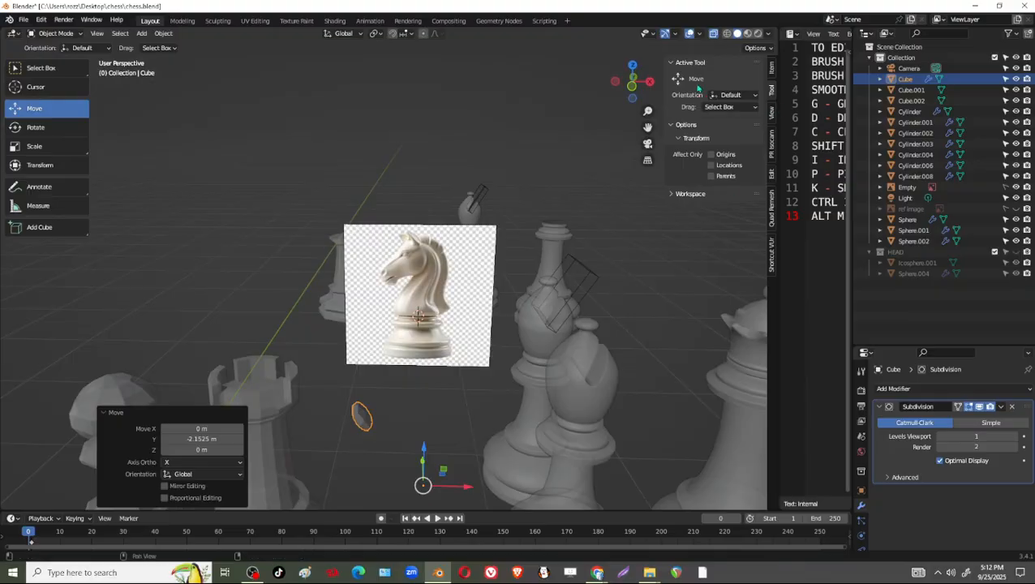
Return to Edit Mode, select the cube's rear face in face select mode, and show it in front view against the reference.
left_click(632, 84)
scroll(348, 302, "up", 4)
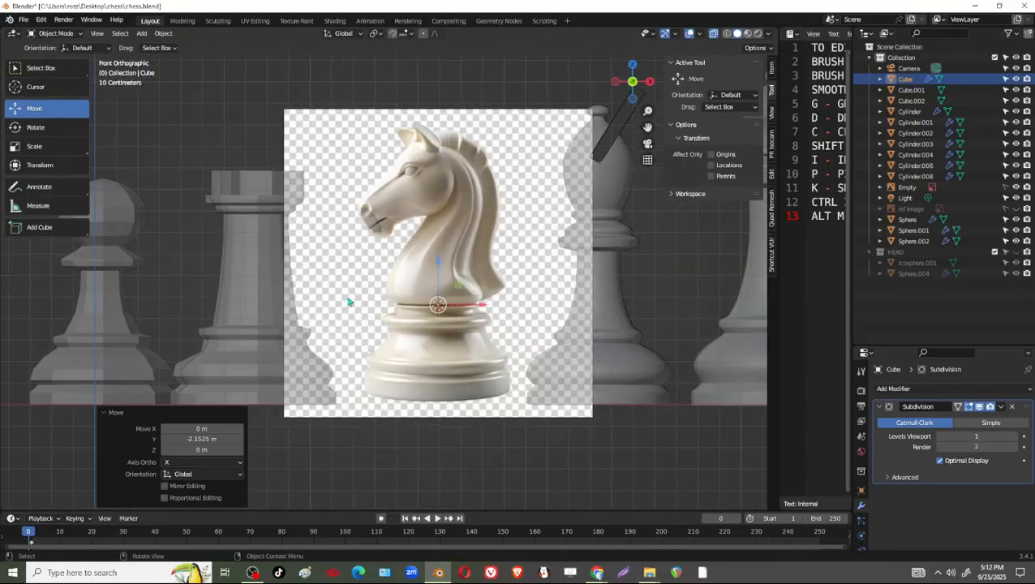
scroll(348, 301, "up", 3)
key("Tab")
scroll(353, 256, "up", 2)
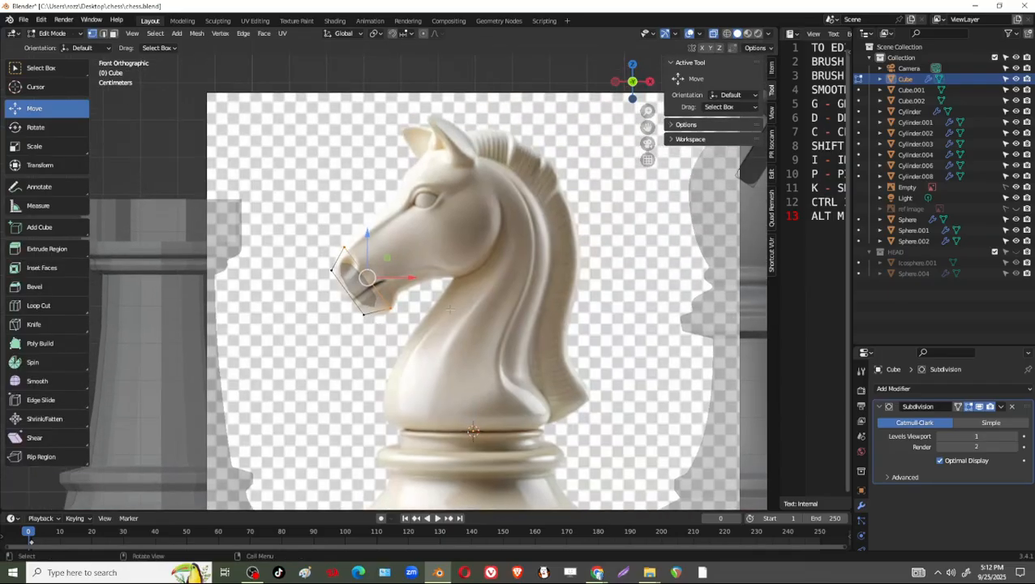
middle_click_drag(432, 301, 591, 309)
scroll(591, 308, "down", 4)
scroll(349, 357, "up", 3)
middle_click_drag(349, 357, 537, 272, "shift")
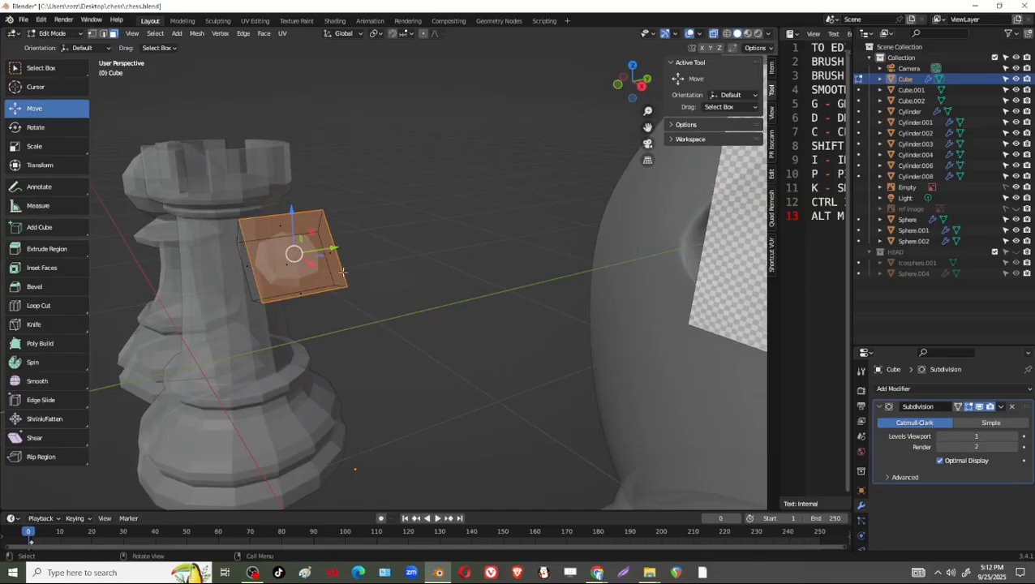
left_click(294, 255)
middle_click_drag(339, 275, 371, 277)
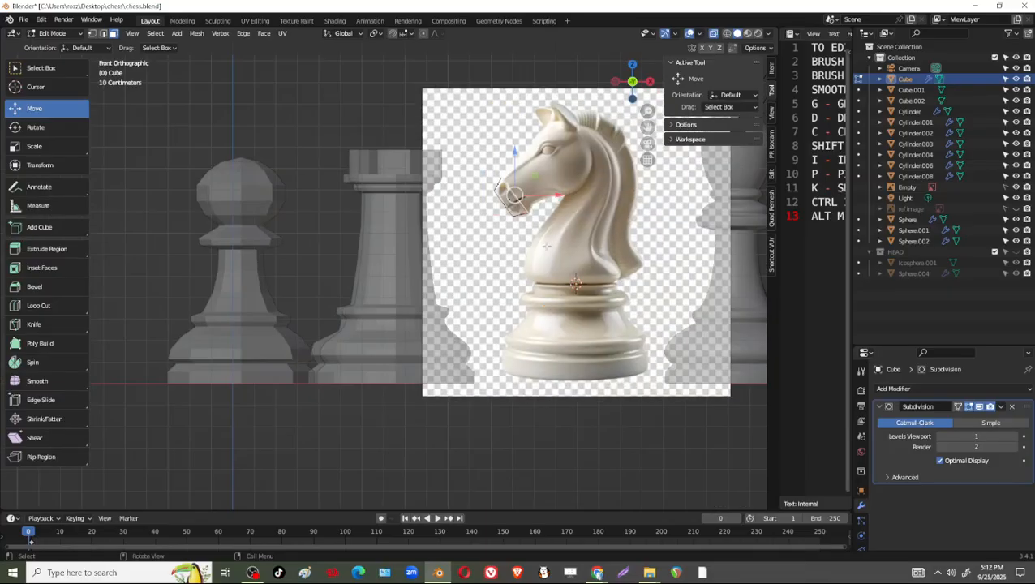
middle_click_drag(545, 245, 457, 288, "shift")
scroll(456, 289, "up", 5)
middle_click_drag(477, 243, 428, 316, "shift")
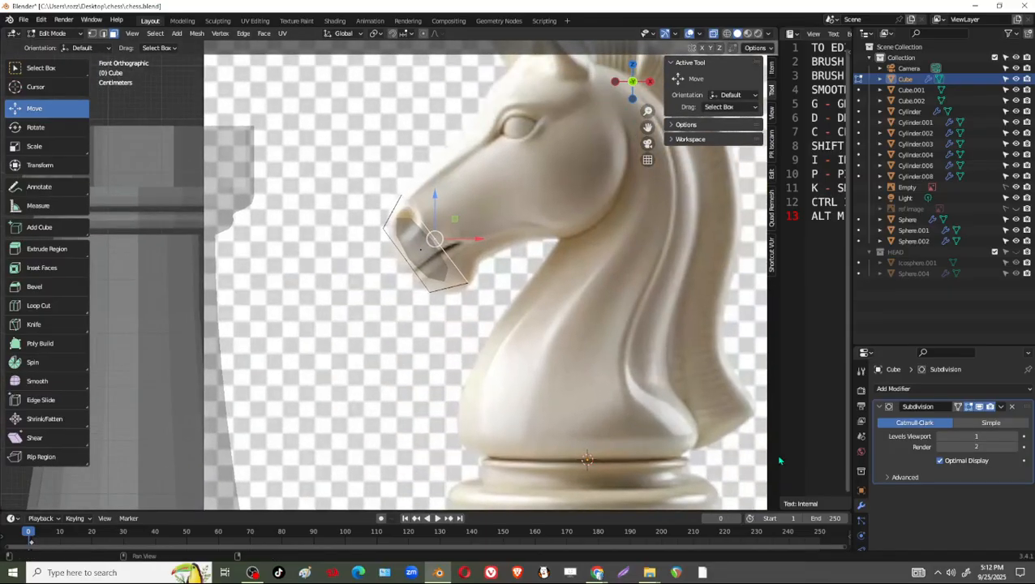
Widen the text editor area, turn it into a second 3D viewport without its toolbar, and show the knight reference there in perspective.
left_click_drag(776, 400, 550, 400)
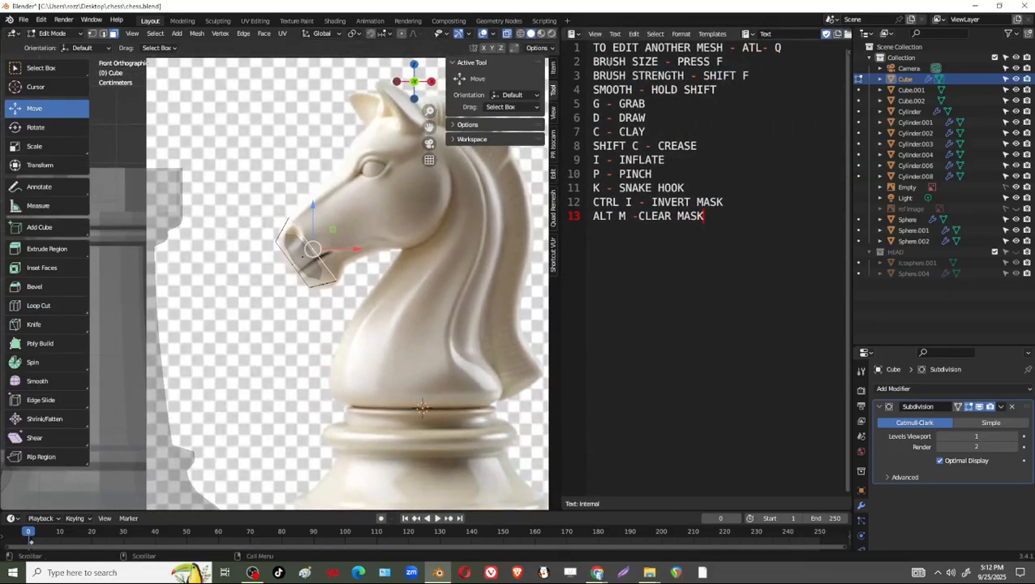
left_click(574, 34)
left_click(598, 64)
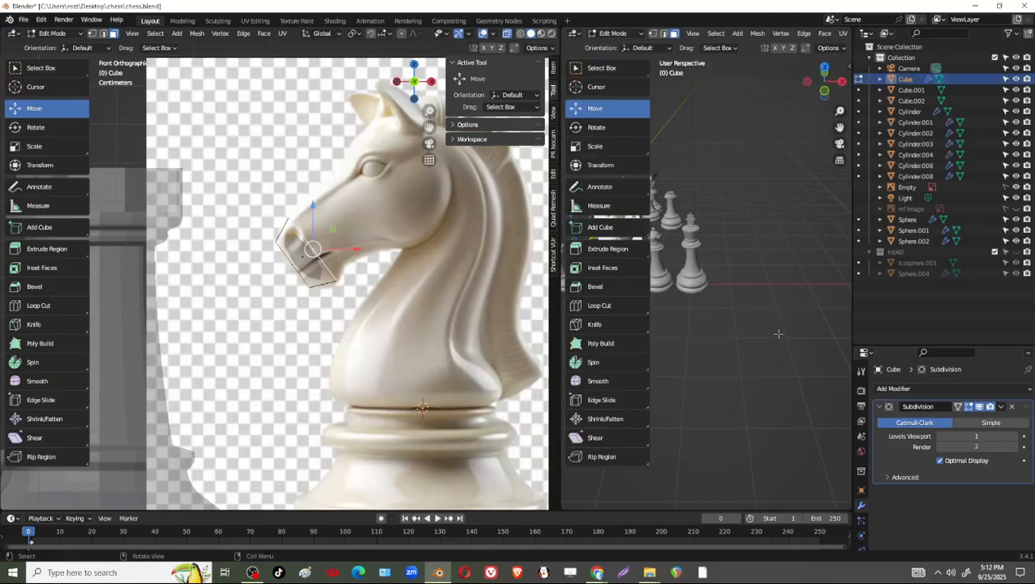
key("t")
middle_click_drag(638, 254, 751, 294, "shift")
scroll(709, 329, "up", 5)
scroll(767, 295, "up", 4)
scroll(281, 270, "up", 2)
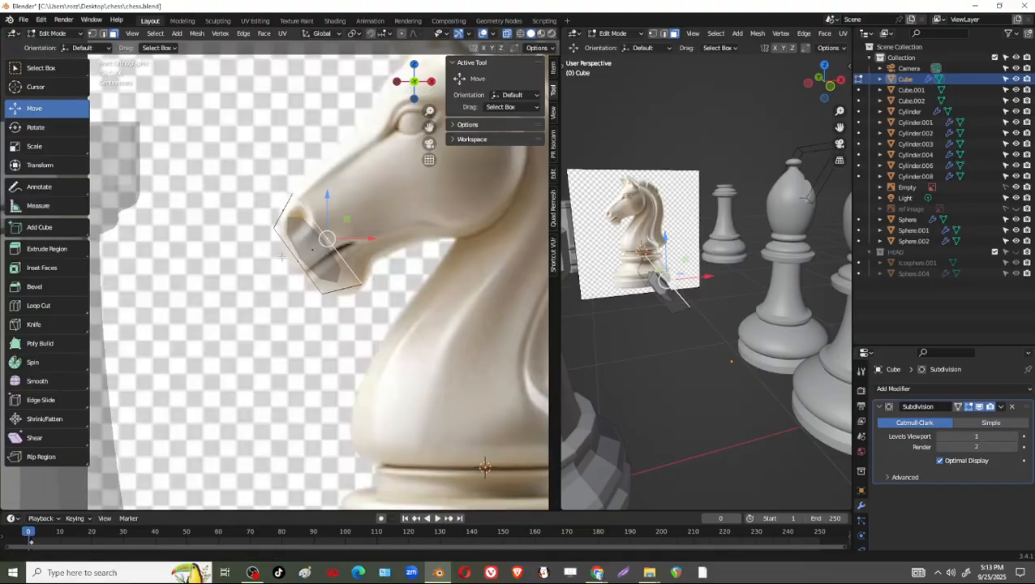
Annotate the horse's head with its outline and cross-section guide lines from the muzzle to the back of the head.
middle_click_drag(282, 257, 225, 300, "shift")
middle_click_drag(368, 340, 337, 343, "shift")
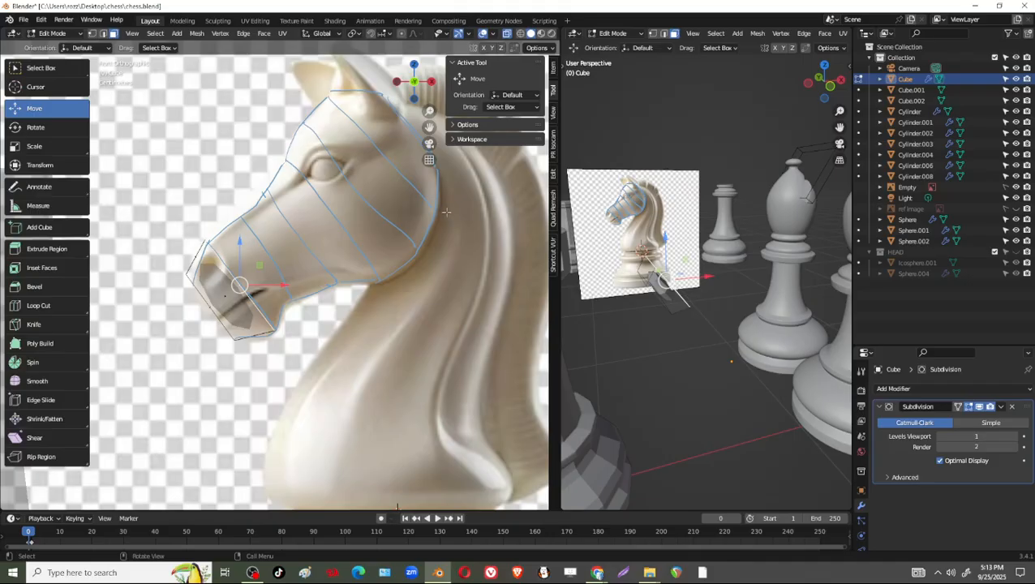
middle_click_drag(447, 212, 410, 261, "shift")
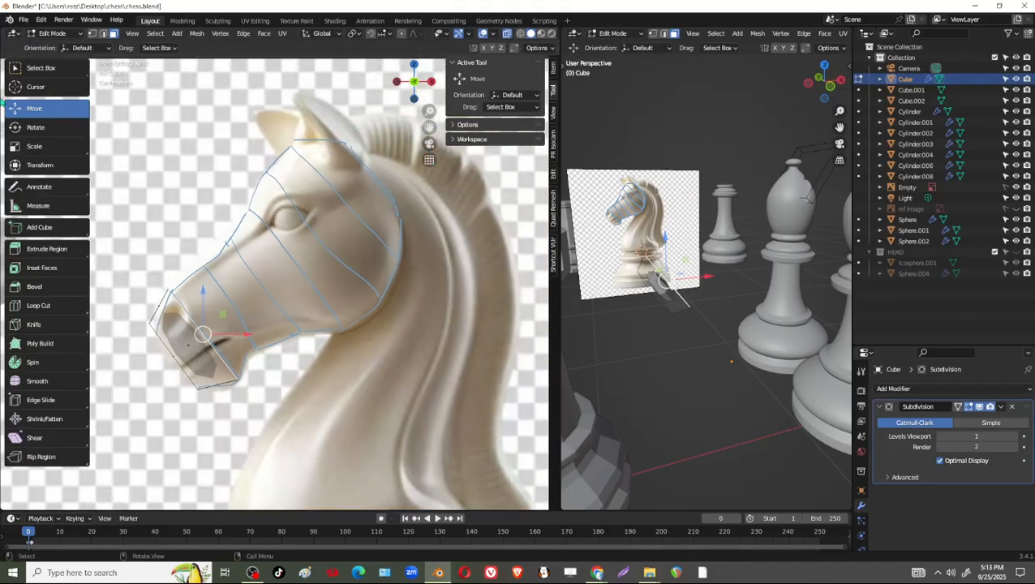
Extrude the cube's rear face 0.12491 m toward the head, and shift it -0.035697 m in X and -0.034975 m in Z.
middle_click_drag(796, 357, 706, 382)
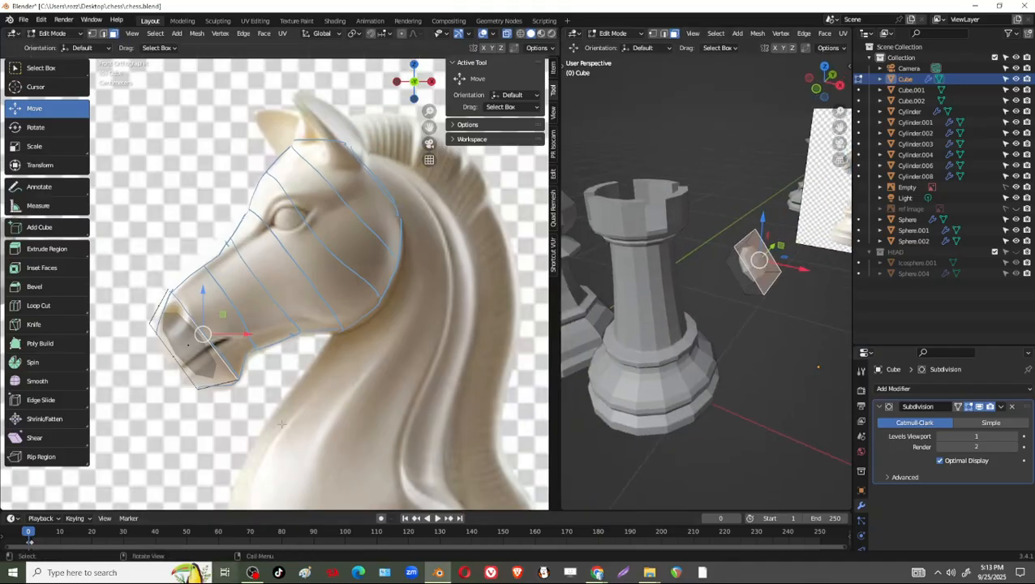
key("e")
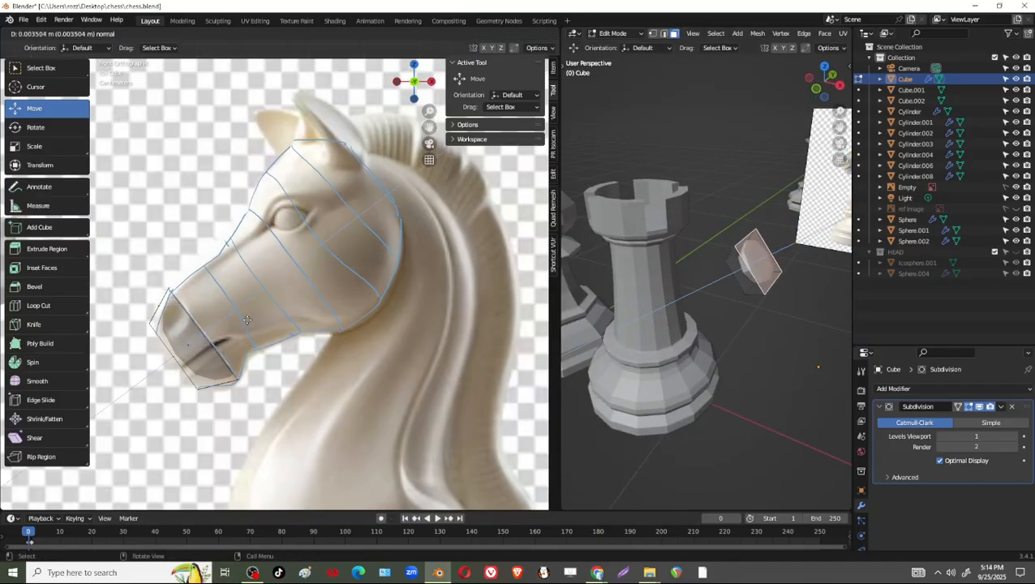
left_click(297, 274)
scroll(297, 284, "up", 1)
middle_click_drag(297, 314, 430, 253, "shift")
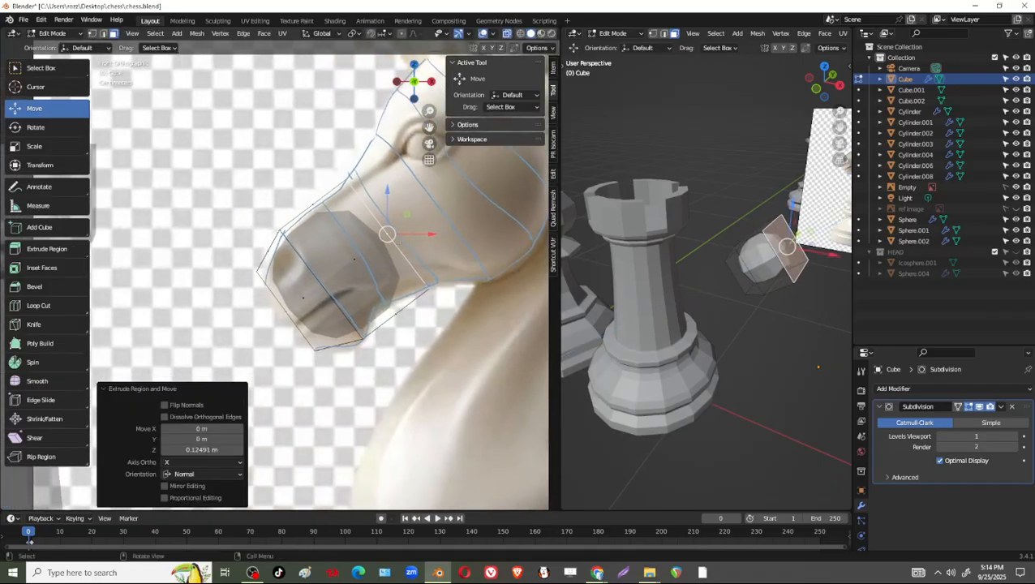
left_click_drag(387, 235, 364, 256)
scroll(361, 289, "up", 2)
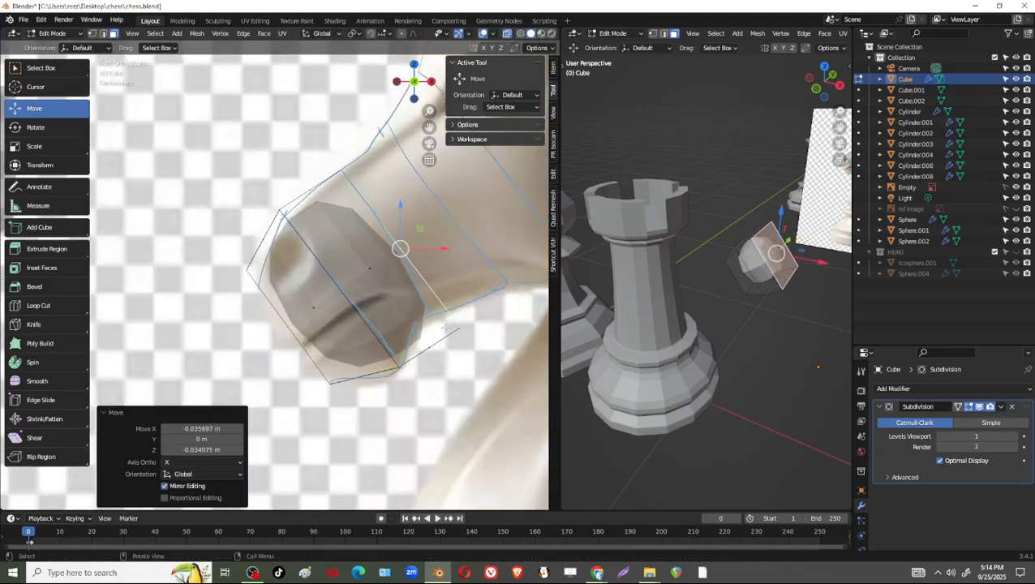
In vertex mode, raise the extruded section's upper corner, pull its lower corner inward, and lower the jaw corner below the chin.
key("1")
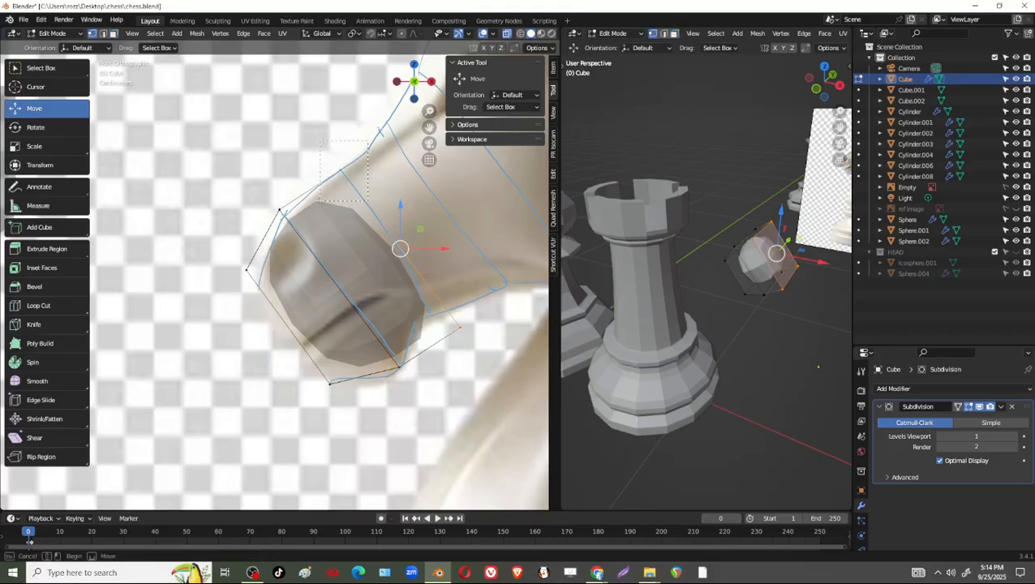
left_click_drag(325, 155, 367, 132)
middle_click_drag(458, 307, 428, 288, "shift")
left_click_drag(420, 292, 384, 384)
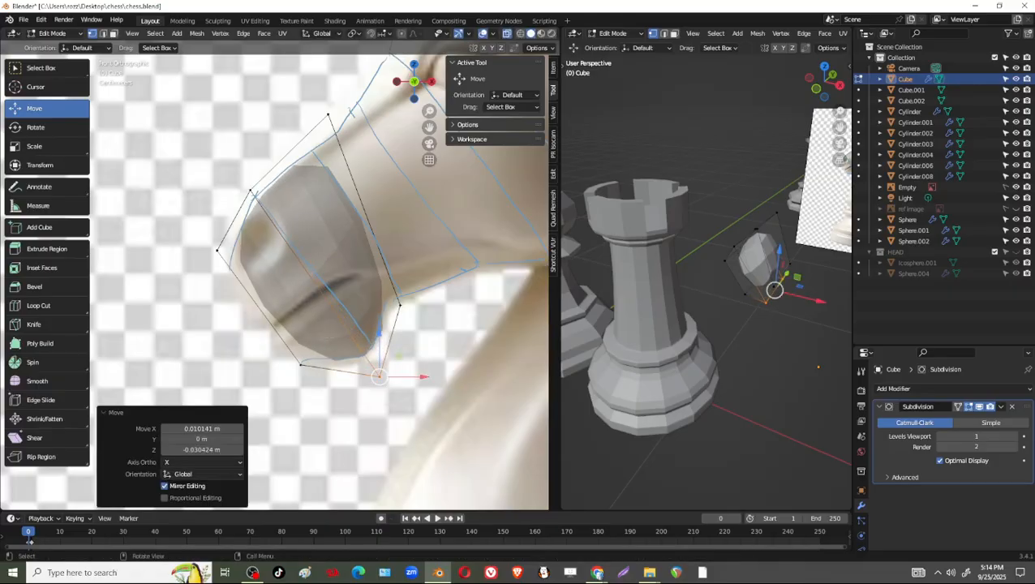
Pull the front chin corner and the nose-tip corner outward so the subdivided surface fills the muzzle outline.
left_click_drag(314, 354, 271, 389)
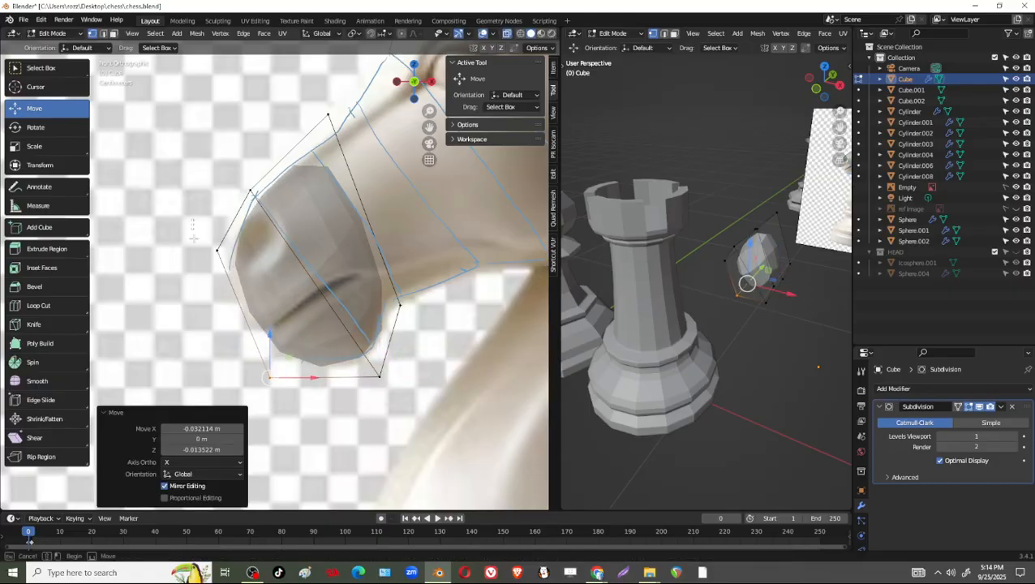
left_click(217, 250)
left_click_drag(218, 250, 204, 264)
middle_click_drag(268, 195, 243, 232, "shift")
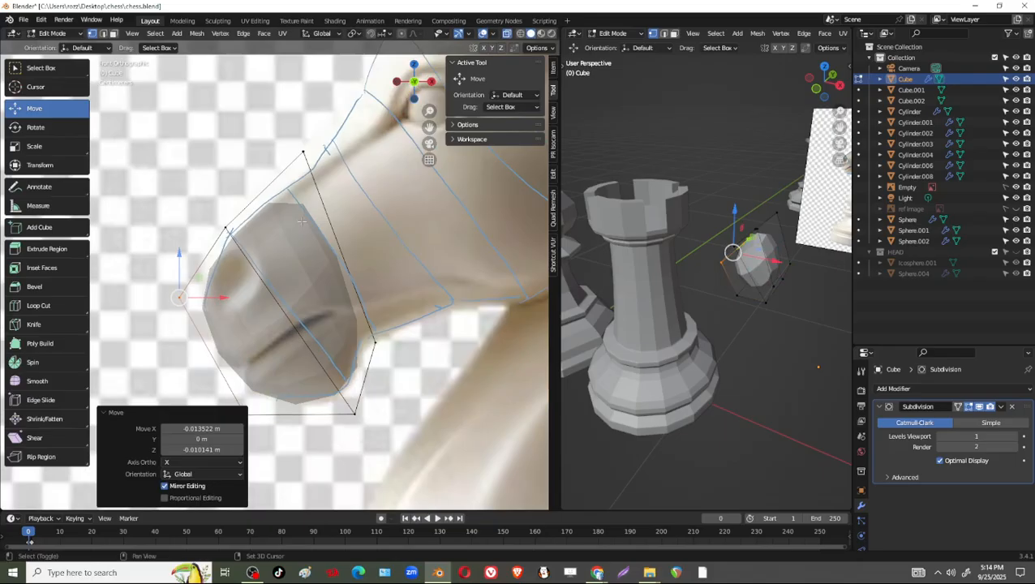
Fine-tune the extruded section's upper and lower corners to line up with the first guide line behind the mouth.
left_click(313, 156)
left_click_drag(314, 157, 295, 192)
left_click(375, 342)
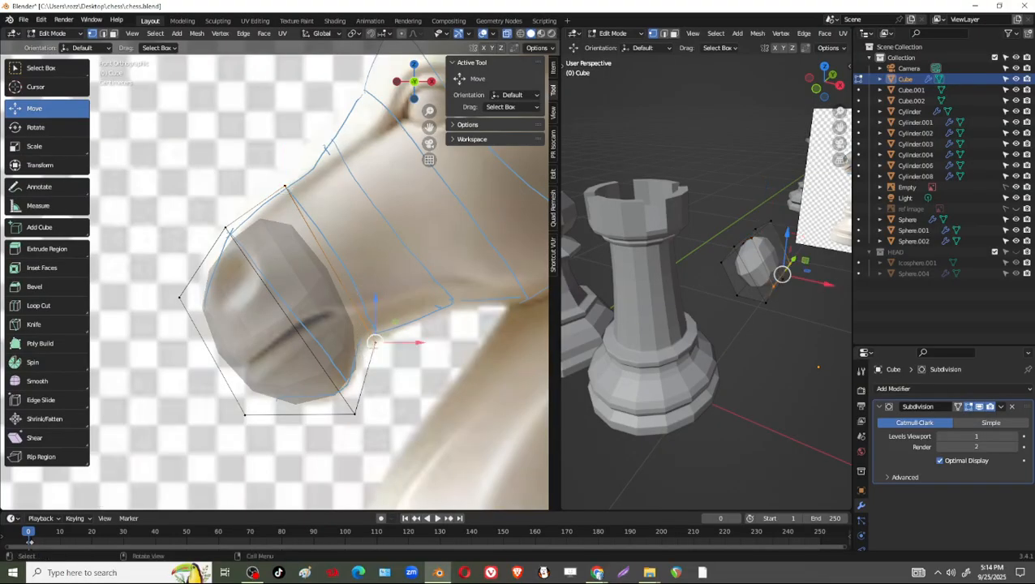
left_click_drag(375, 342, 379, 335)
left_click(285, 188)
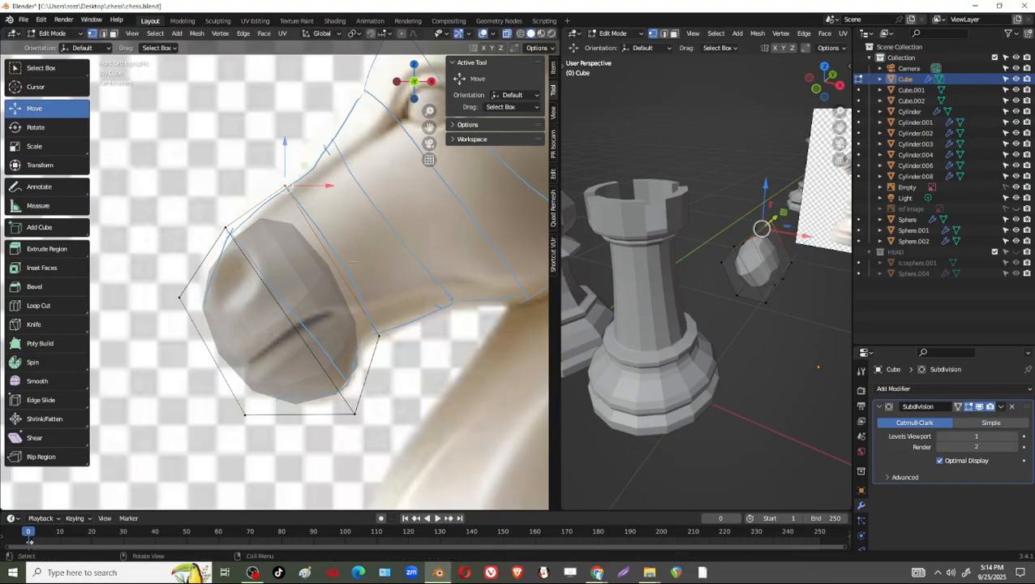
left_click_drag(285, 182, 284, 179)
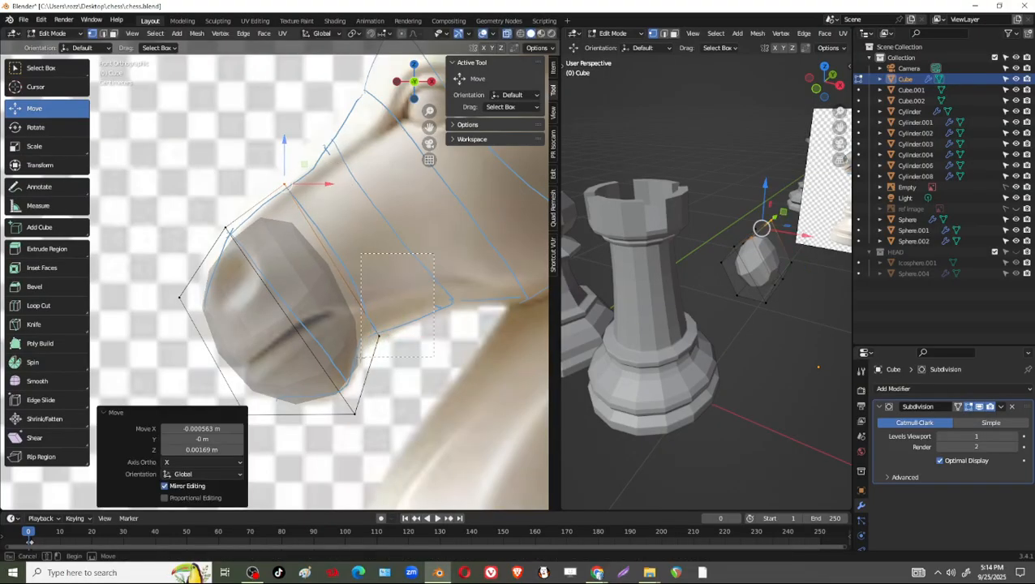
Extrude the muzzle's rear end face toward the second guide line behind the mouth.
left_click(385, 345, "shift")
middle_click_drag(385, 345, 370, 352, "shift")
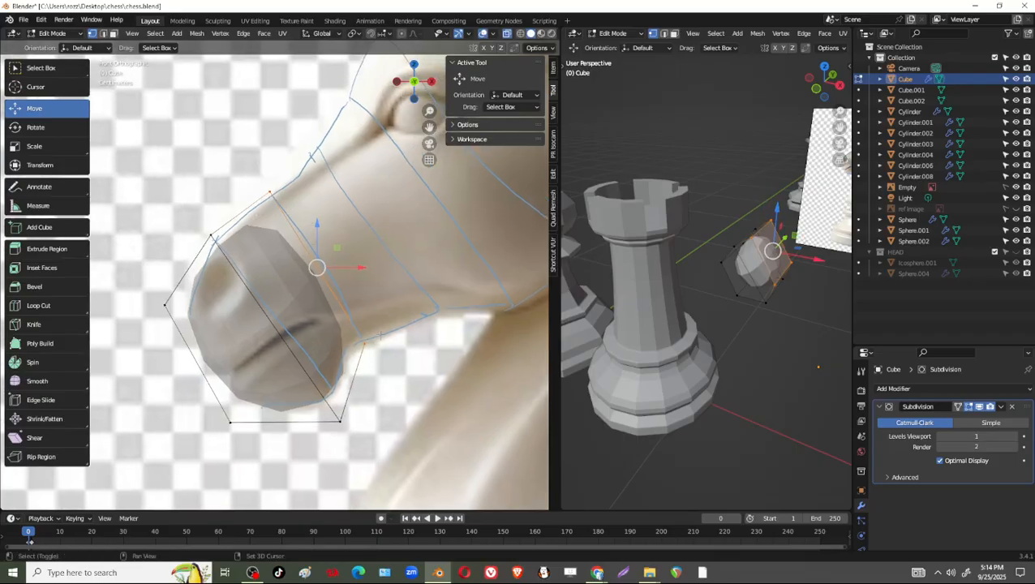
left_click_drag(400, 323, 346, 328, "shift")
key("e")
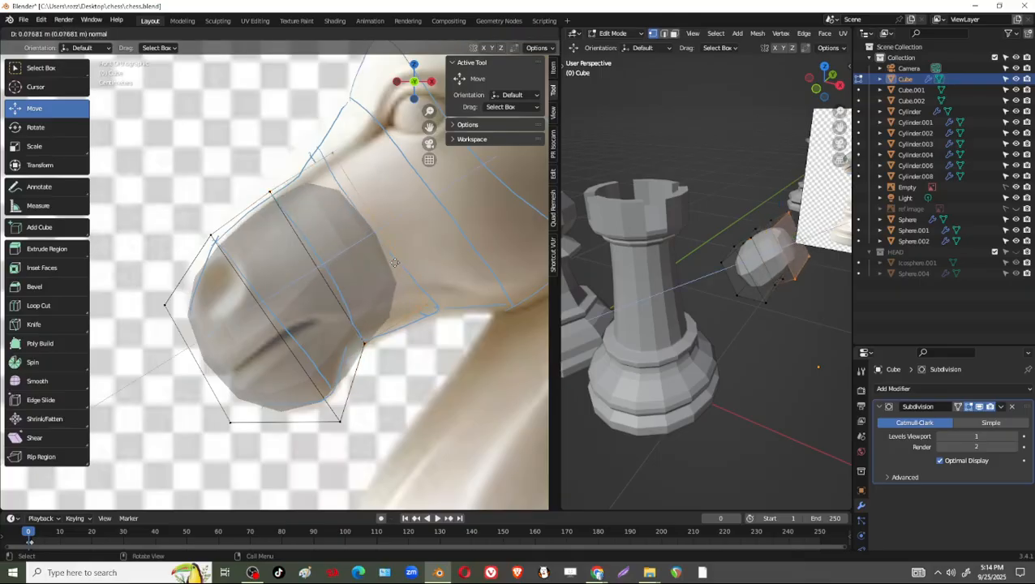
left_click(414, 284)
Align the new section's upper and lower corners with the ends of the second guide line.
left_click_drag(355, 123, 303, 198)
key("g")
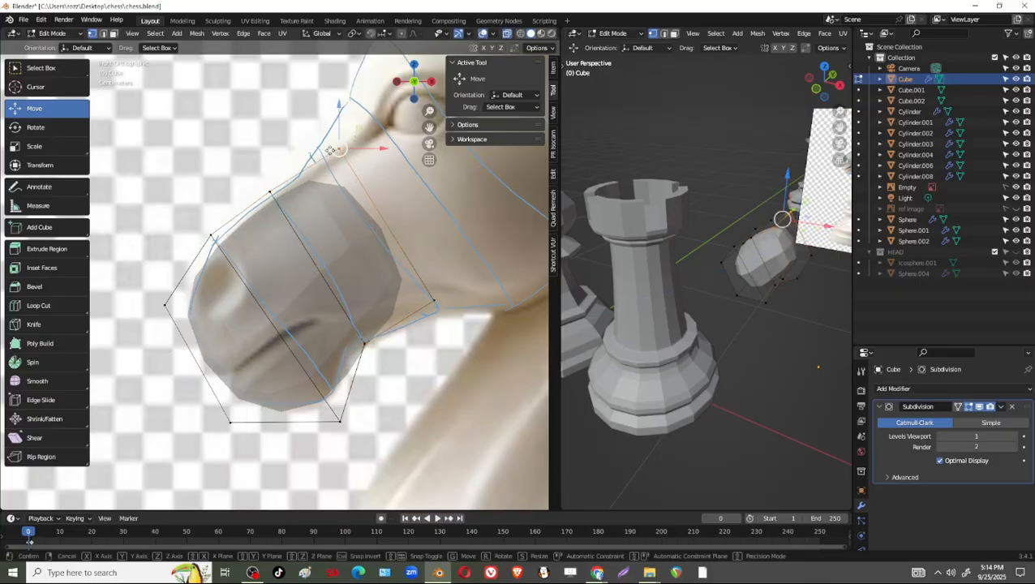
left_click(285, 193)
left_click_drag(463, 281, 431, 304)
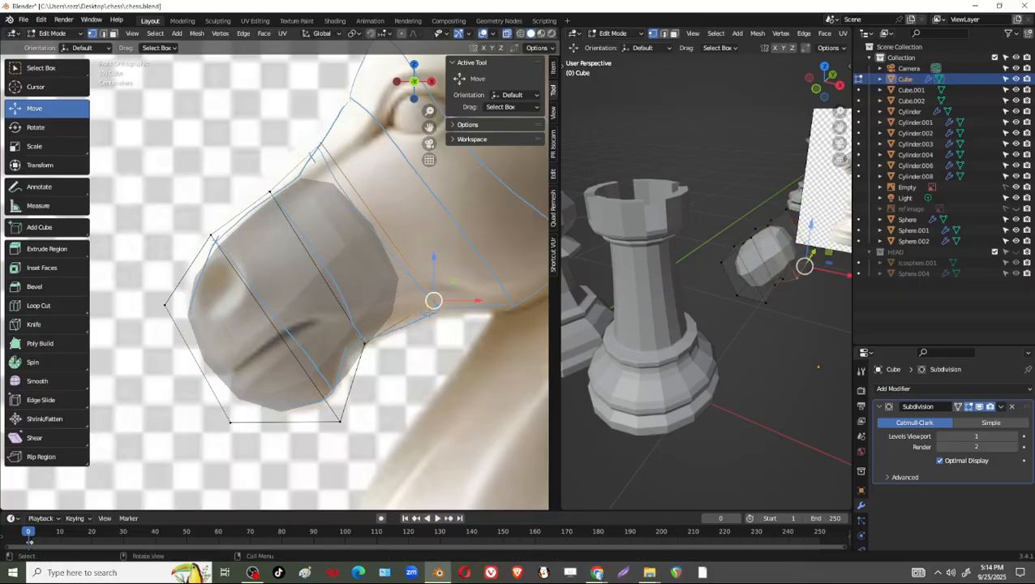
key("g")
left_click(440, 315)
Extrude the rear end face again to the guide line just in front of the eye.
middle_click_drag(440, 315, 372, 347, "shift")
left_click(300, 227, "alt")
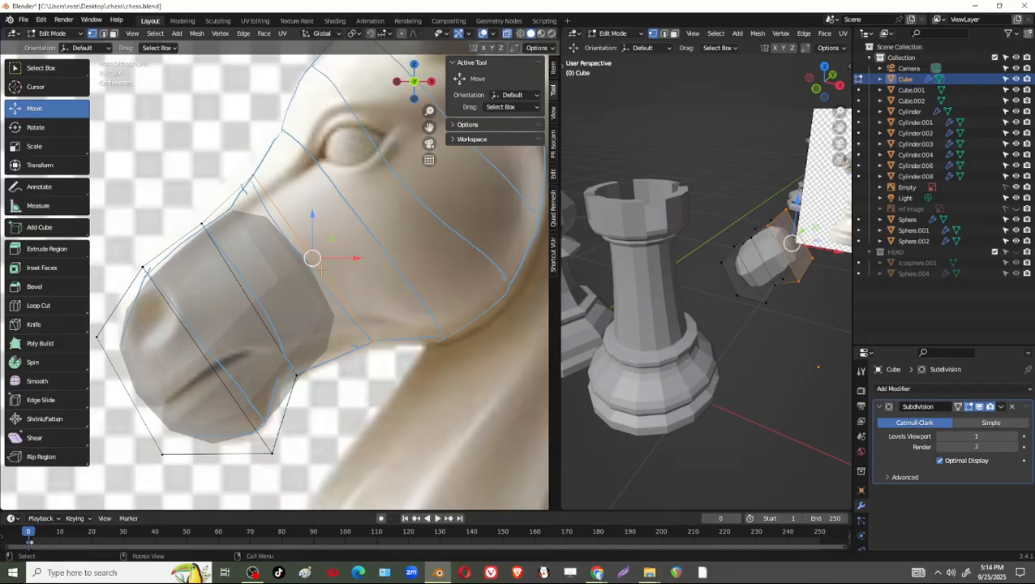
key("e")
left_click(282, 171)
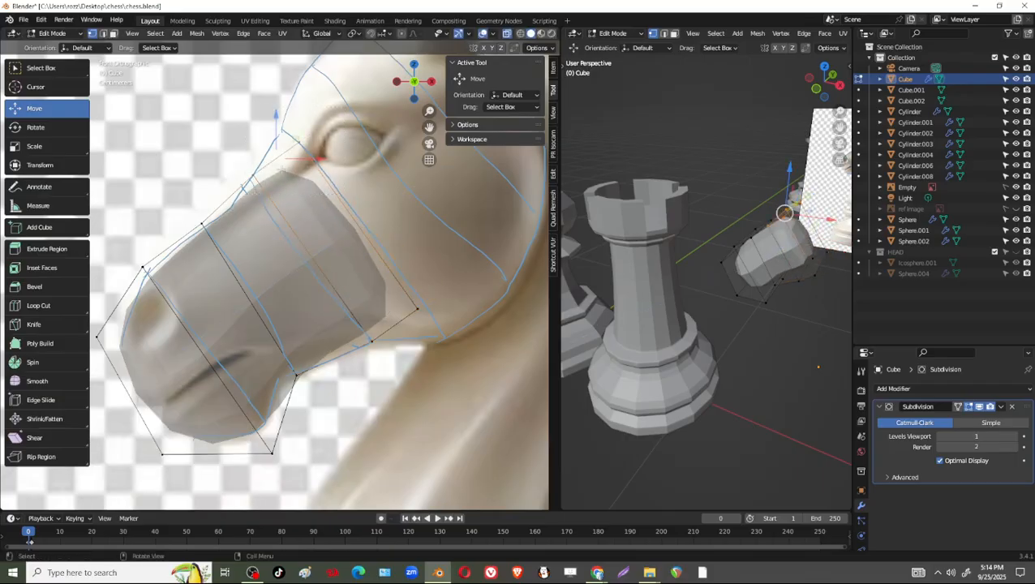
Shift the new section's upper corner -0.018592 m in X and 0.015212 m in Z, and its lower corner 0.027043 m and -0.029861 m.
left_click_drag(282, 112, 302, 144)
left_click_drag(250, 112, 282, 128)
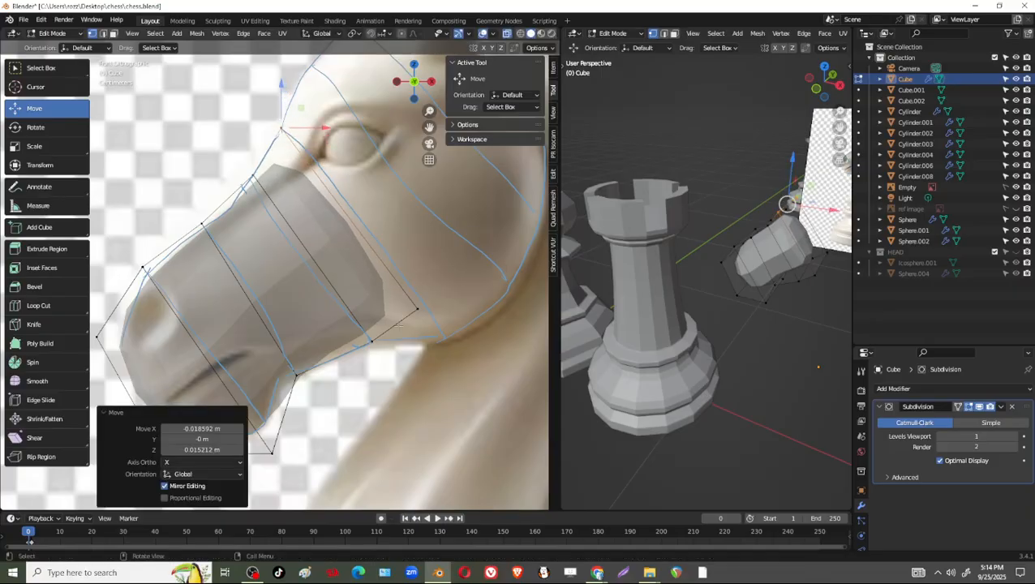
left_click(395, 325)
left_click_drag(414, 307, 443, 339)
key("ctrl+z")
left_click(415, 309)
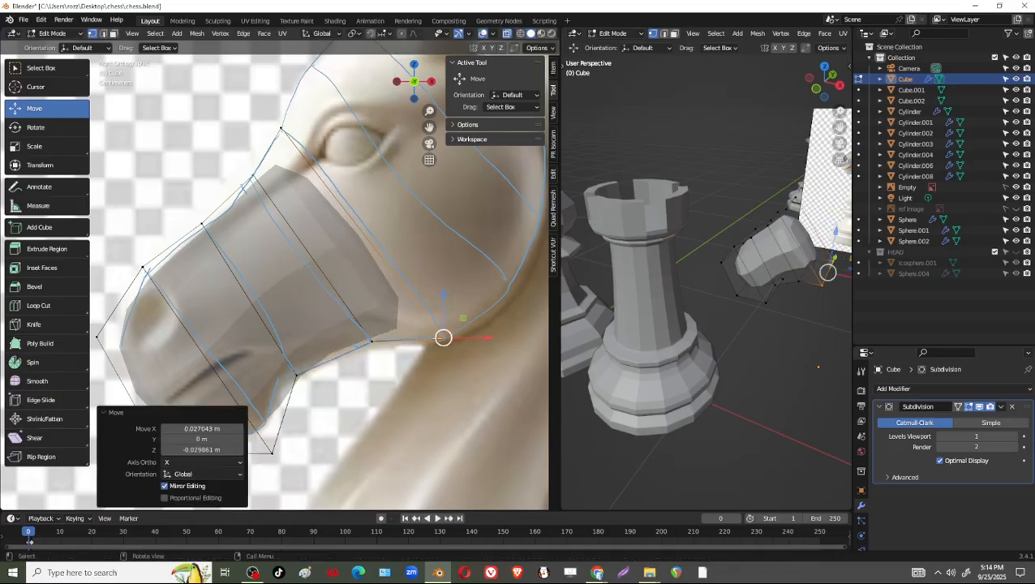
Nudge the preceding section's lower jaw corner -0.004507 m in X and -0.002254 m in Z.
left_click(371, 341)
left_click_drag(370, 341, 367, 341)
middle_click_drag(367, 341, 334, 294)
middle_click_drag(295, 216, 341, 244, "shift")
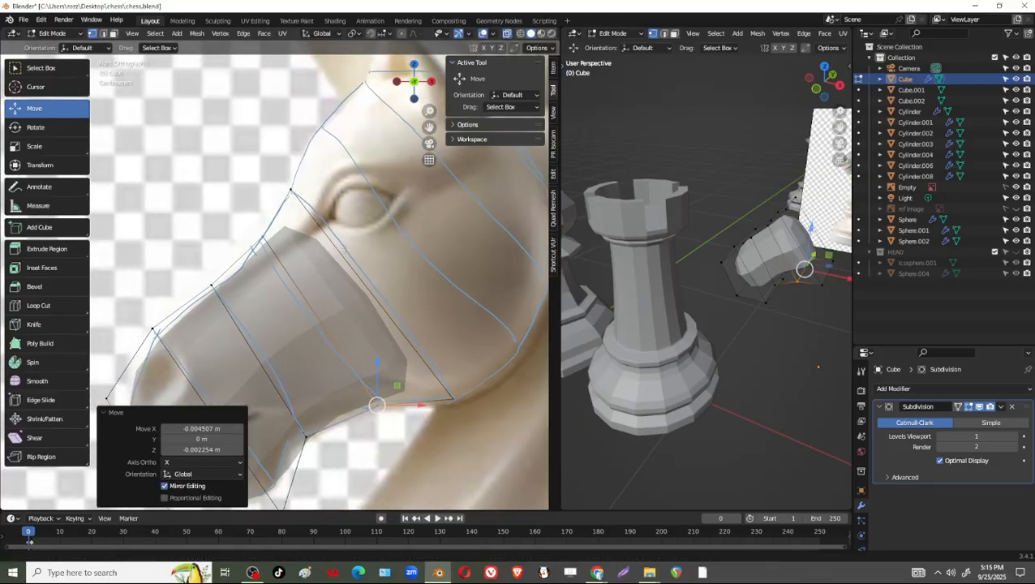
Select the end face in front of the eye and extrude it 0.072647 m along its normal.
left_click_drag(261, 168, 315, 211, "shift")
left_click_drag(465, 341, 438, 416, "shift")
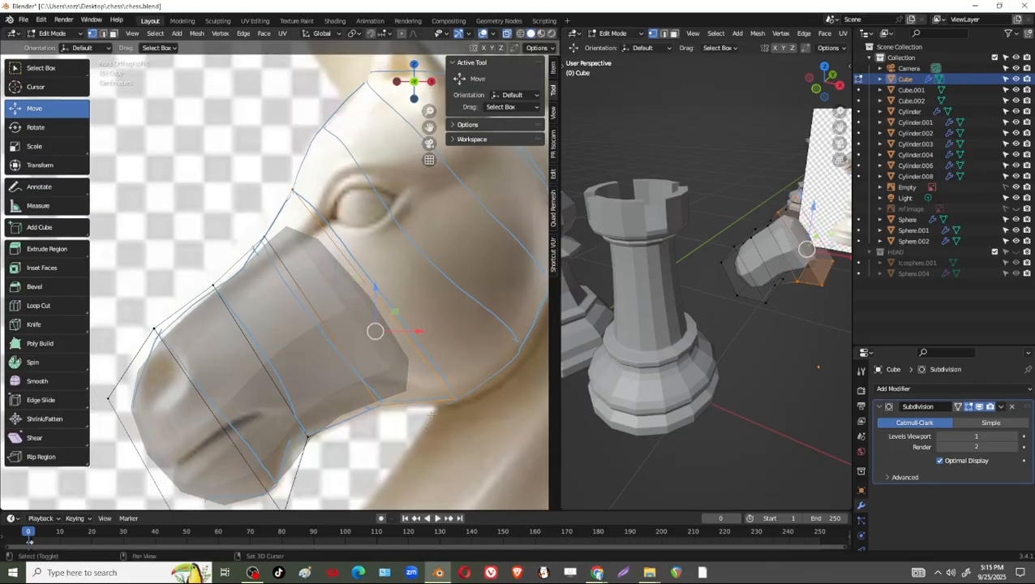
left_click_drag(513, 354, 438, 418, "shift")
left_click(467, 384)
left_click_drag(498, 353, 439, 421, "shift")
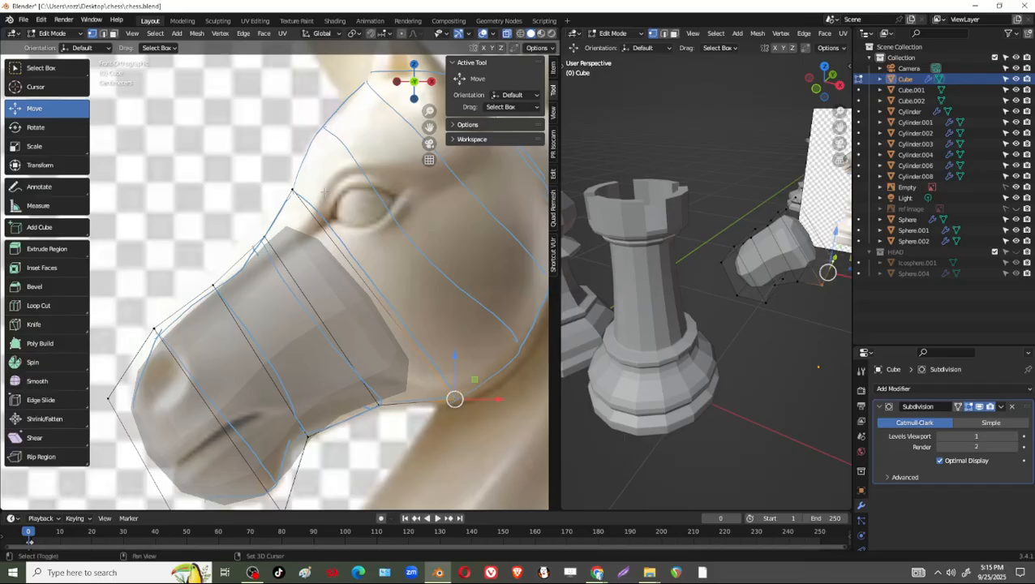
left_click_drag(319, 167, 290, 224, "shift")
middle_click_drag(388, 247, 338, 255, "shift")
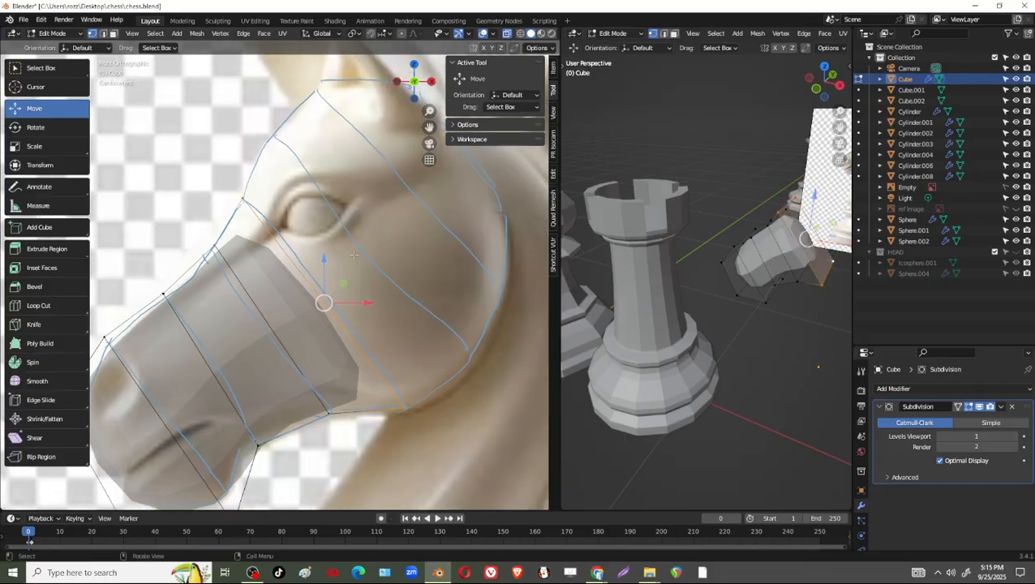
key("e")
left_click(333, 135)
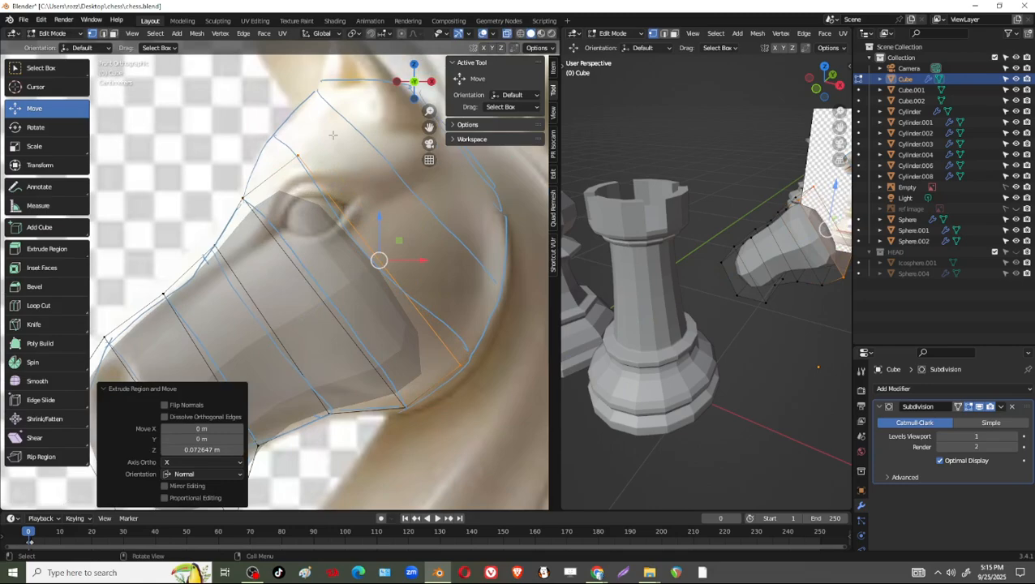
Shift the eye section's upper corner -0.028734 m in X and 0.02817 m in Z, and its lower corner 0.012395 m and 0.009578 m.
left_click_drag(332, 134, 276, 183)
key("g")
left_click(248, 156)
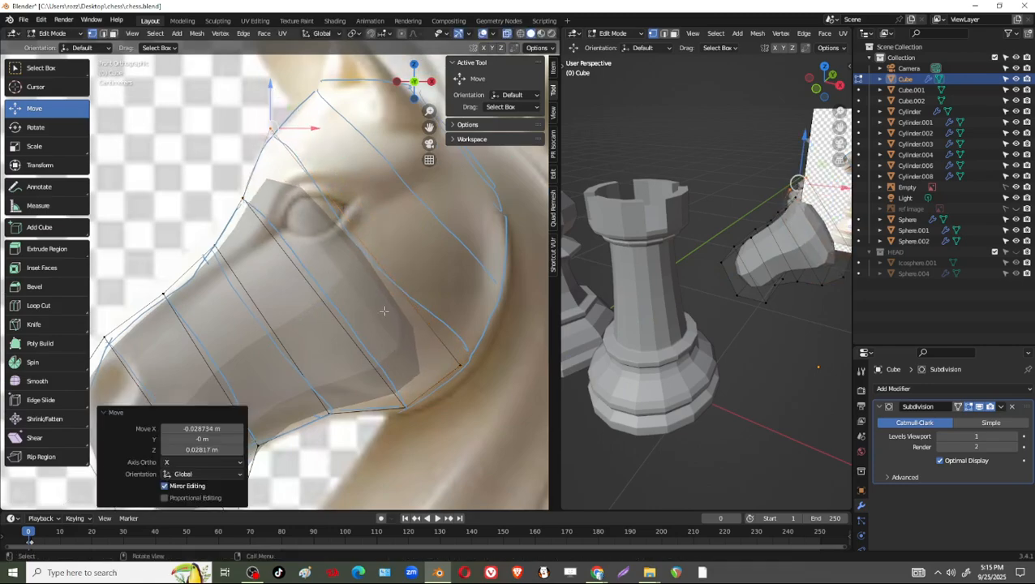
middle_click_drag(385, 311, 359, 253, "shift")
left_click_drag(404, 271, 457, 331)
mouse_move(455, 288)
left_mouse_down()
mouse_move(465, 297)
mouse_move(466, 279)
left_mouse_up()
Move the end face 0.059225 m in X and 0.05598 m in Z to the guide line below the ear, and fit its corners to the outline.
scroll(412, 318, "down", 2)
middle_click_drag(412, 318, 399, 342, "shift")
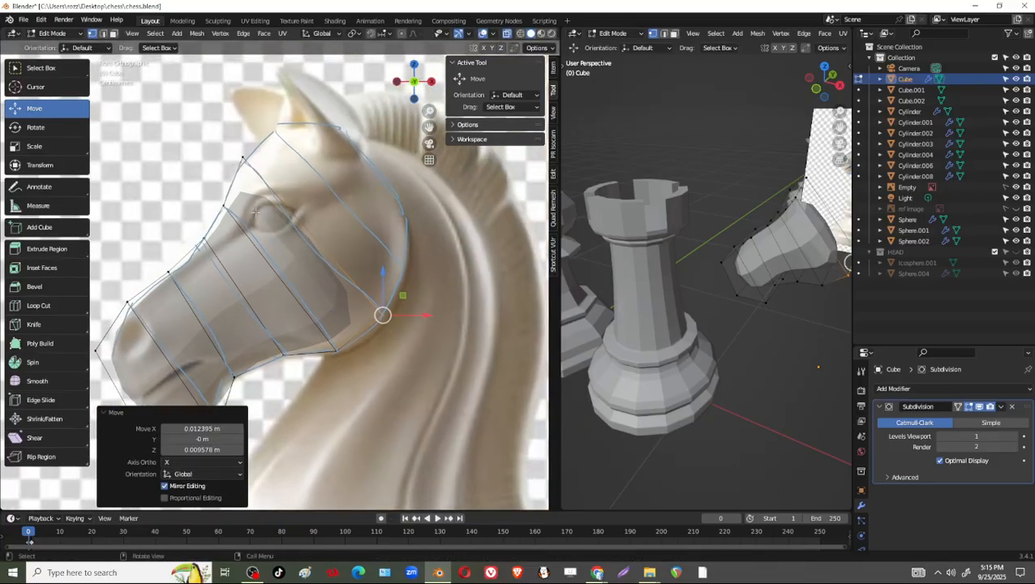
left_click(291, 192)
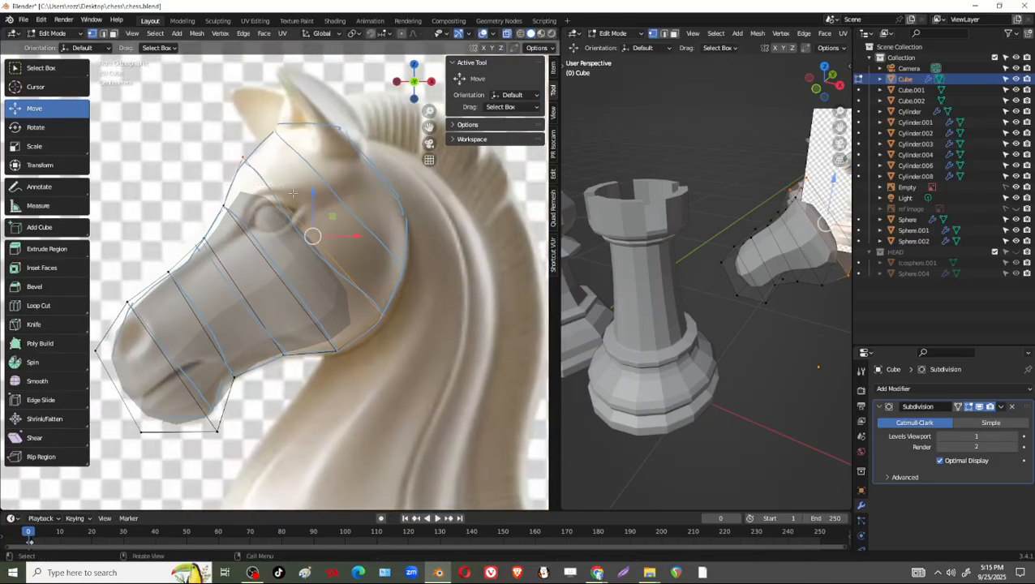
left_click_drag(312, 236, 352, 199)
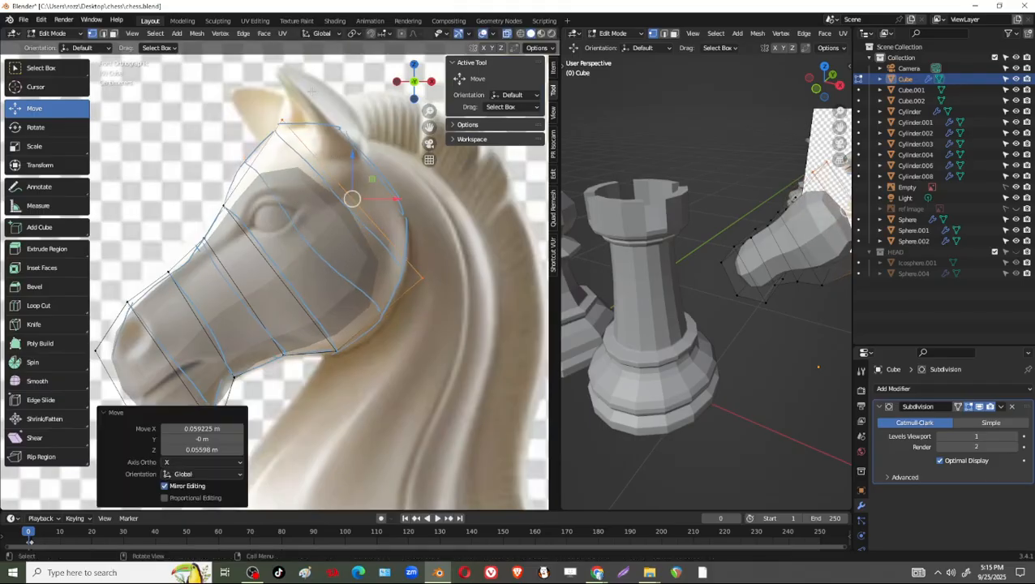
left_click_drag(311, 91, 272, 133)
left_click_drag(446, 238, 389, 321)
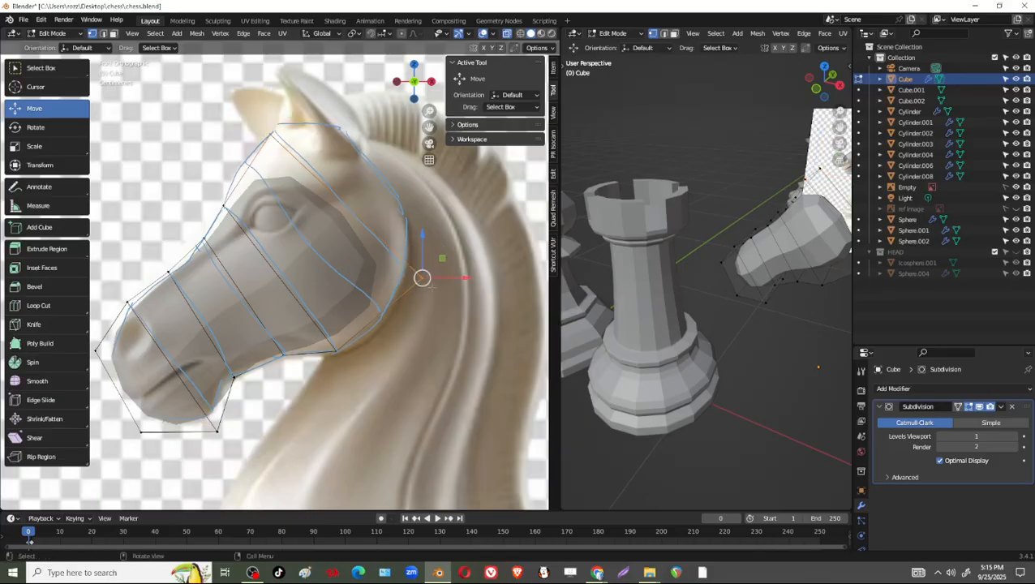
left_click_drag(422, 277, 397, 265)
Turn off the Subdivision modifier's viewport display to show the bare cage of the head.
scroll(300, 328, "down", 1)
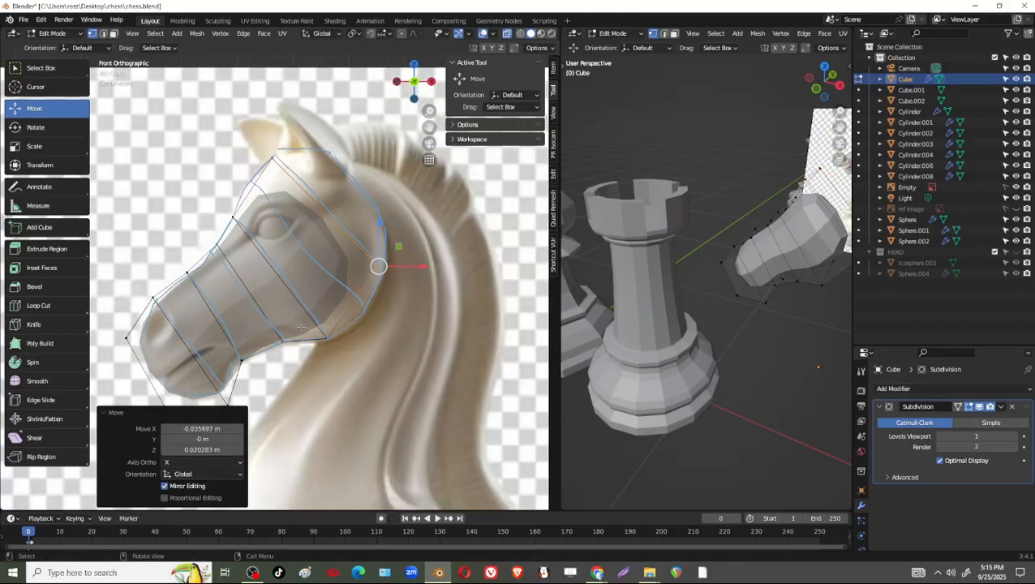
scroll(301, 328, "up", 1)
middle_click_drag(301, 328, 332, 328, "shift")
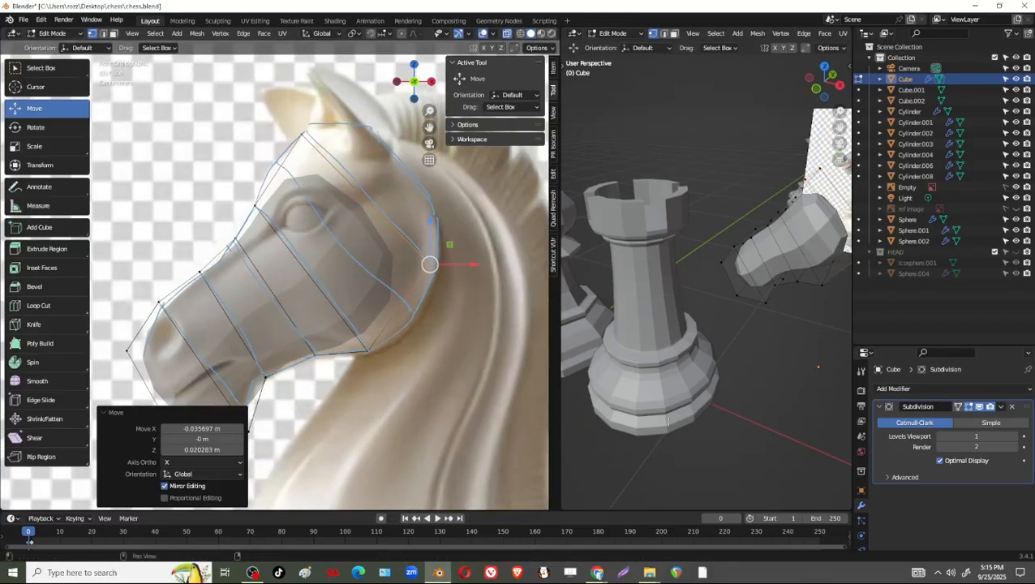
left_click(983, 408)
middle_click_drag(407, 316, 421, 311, "shift")
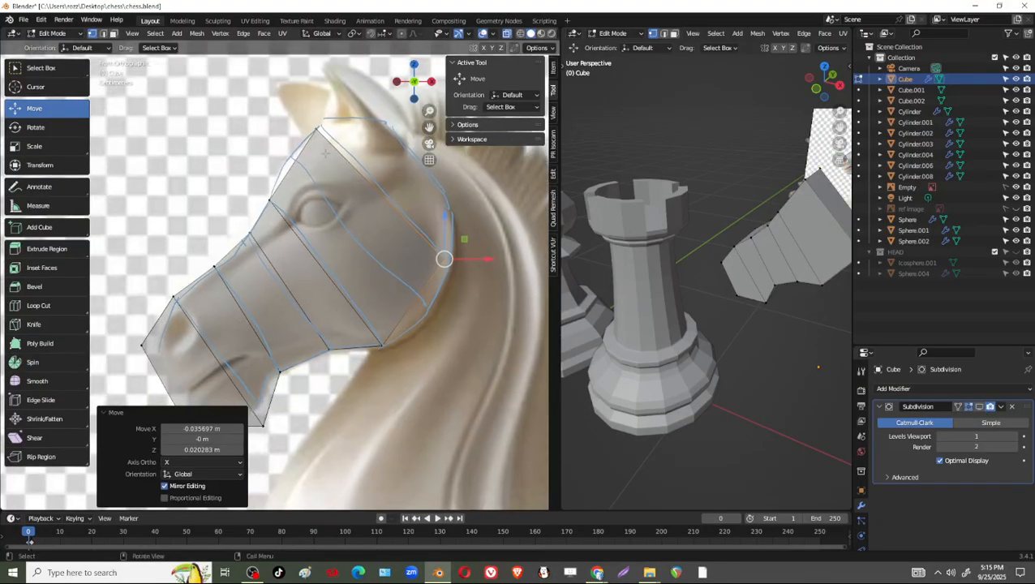
Move the end face back to the guide line behind the eye, and shift its lower corner 0.01866 m in X and -0.032452 m in Z.
left_click_drag(305, 119, 331, 142, "shift")
left_click_drag(441, 256, 479, 285, "shift")
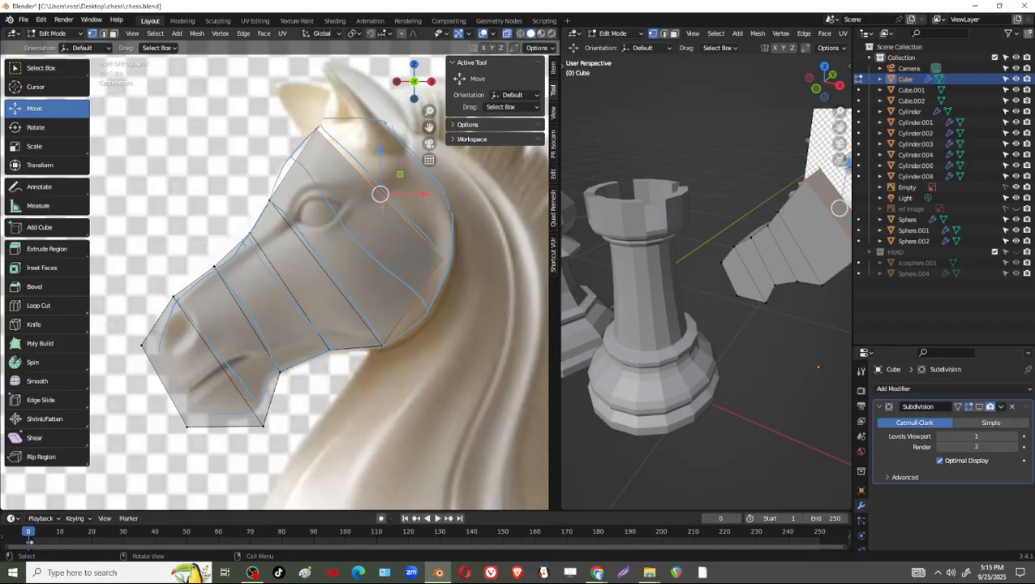
key("g")
left_click(353, 240)
left_click(414, 293)
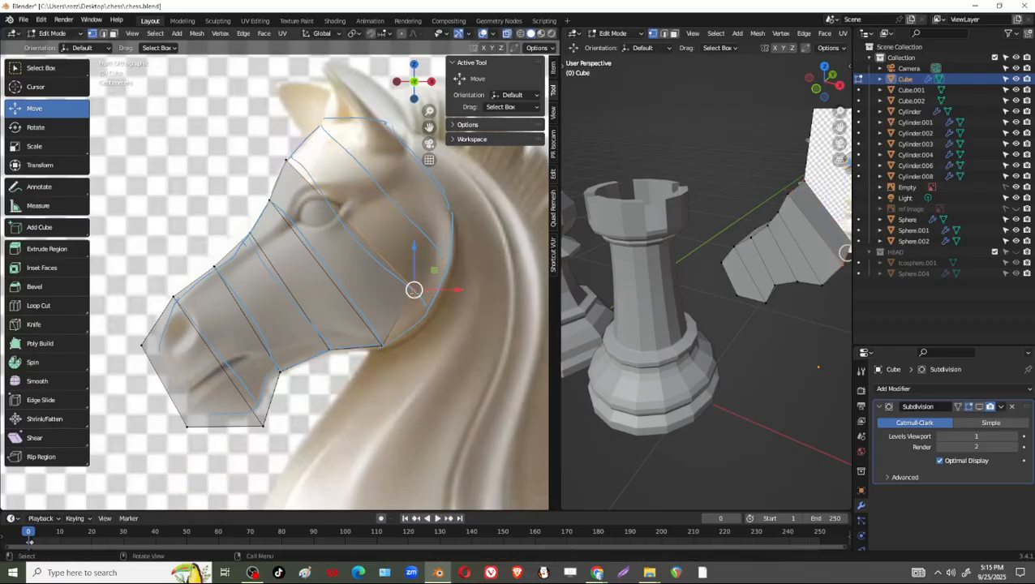
key("g")
left_click(433, 316)
Pull both chin corners inward to the drawn muzzle outline, and shift the nose-tip corner 0.021094 m in X and -0.008924 m in Z.
middle_click_drag(317, 438, 361, 377, "shift")
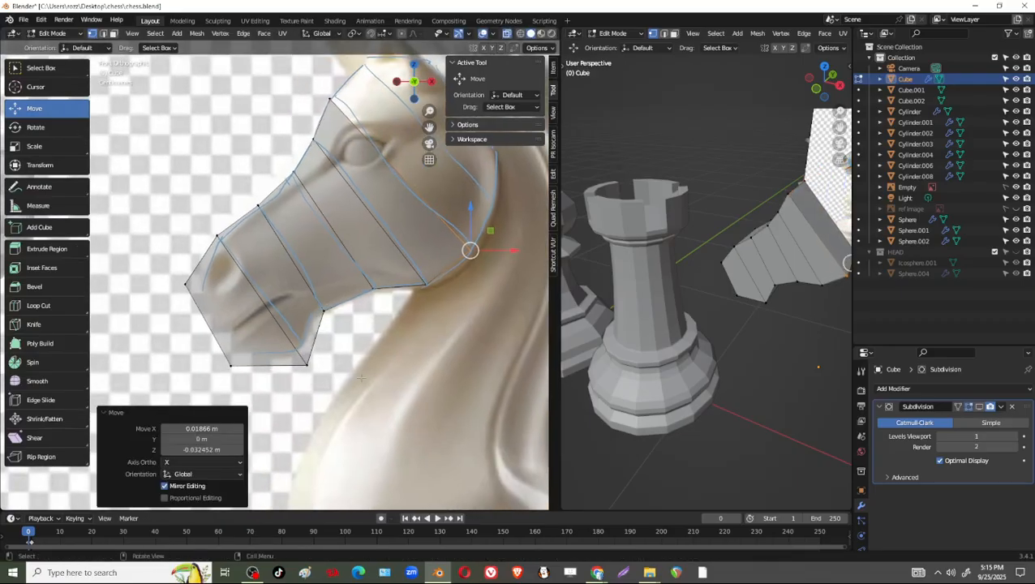
left_click(329, 398)
left_click(308, 366)
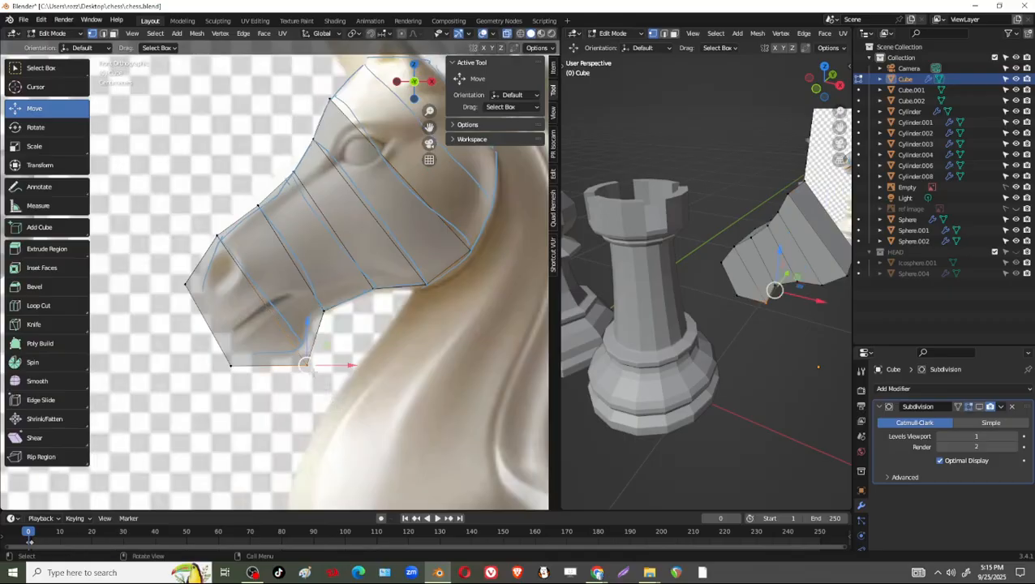
key("g")
left_click(301, 358)
left_click(232, 369)
key("g")
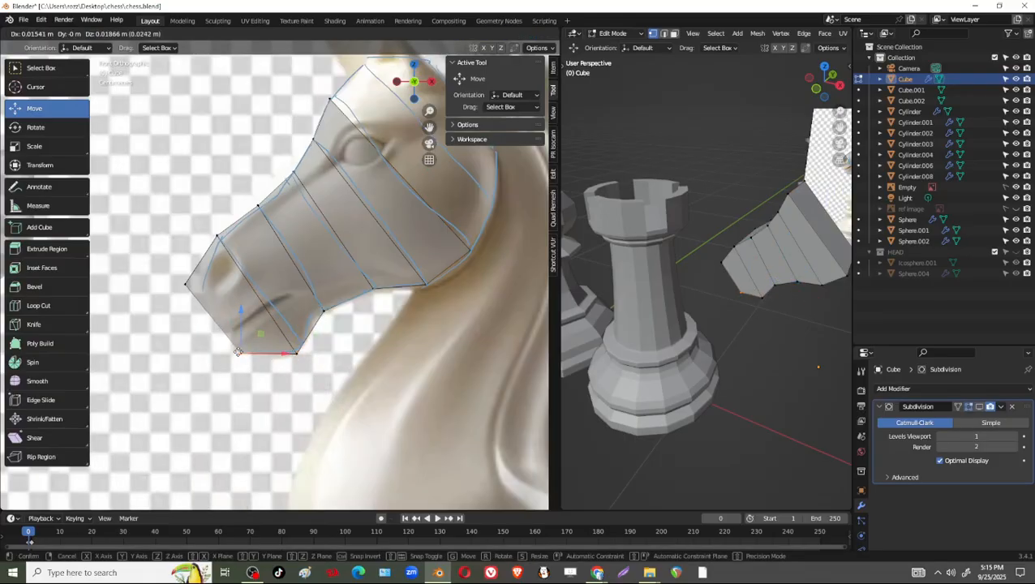
left_click(241, 356)
left_click(187, 284)
key("g")
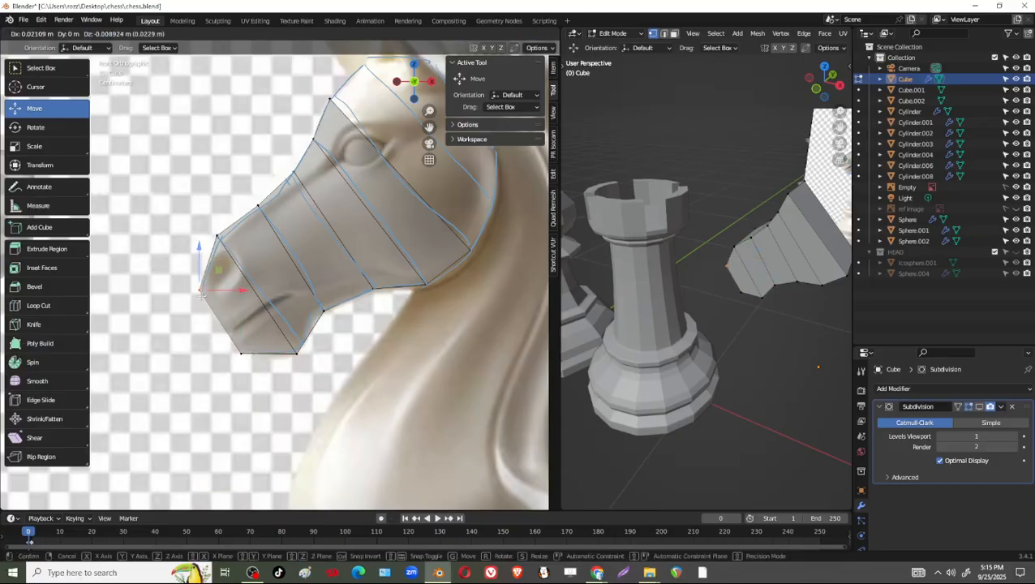
left_click(304, 264)
Turn the Subdivision modifier's viewport display back on and compare the smoothed muzzle with the reference outline.
scroll(304, 263, "down", 2)
scroll(757, 359, "up", 2)
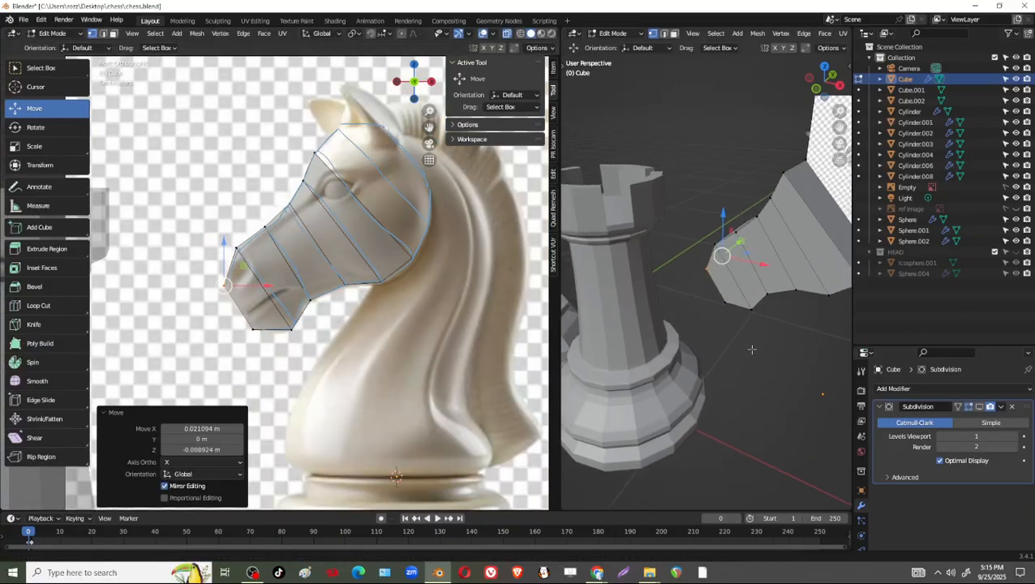
left_click(979, 406)
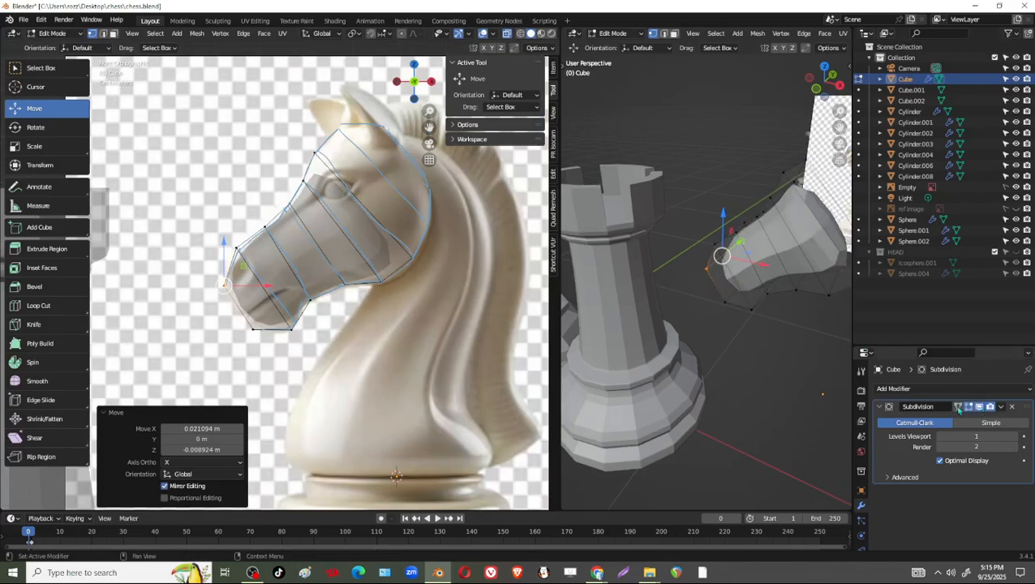
scroll(341, 326, "up", 5)
middle_click_drag(341, 326, 365, 301, "shift")
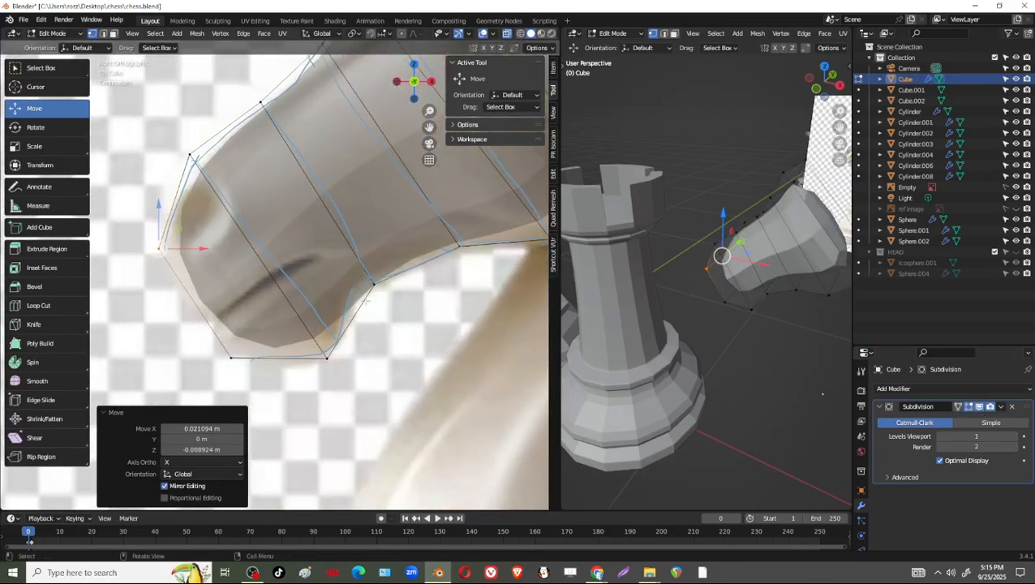
middle_click_drag(598, 314, 463, 333)
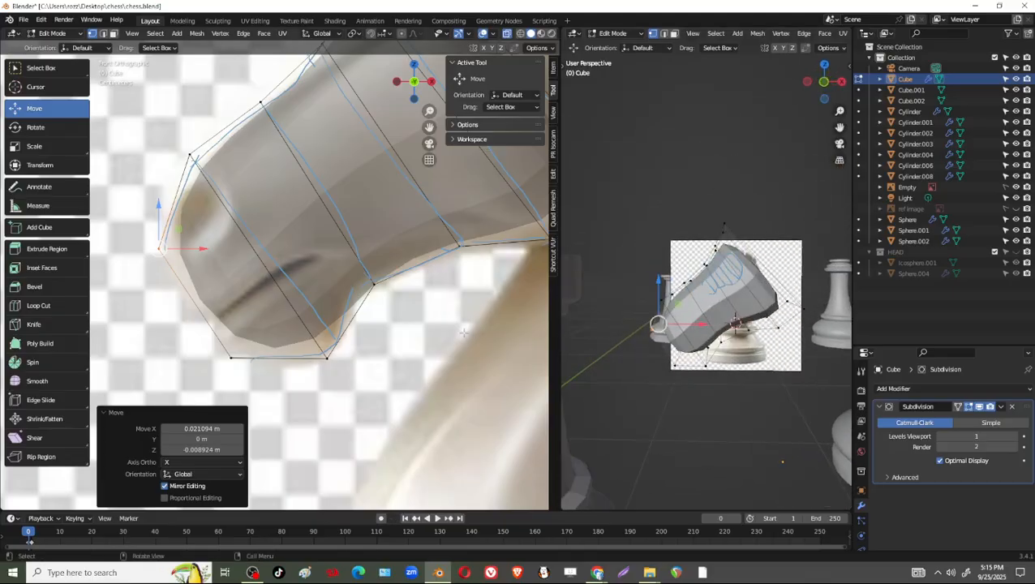
Pull the rear chin corner down about 0.03 m in Z and about 0.01 m in X to fill the chin outline.
left_click_drag(296, 321, 375, 407)
scroll(352, 394, "down", 4)
middle_click_drag(352, 394, 355, 383, "shift")
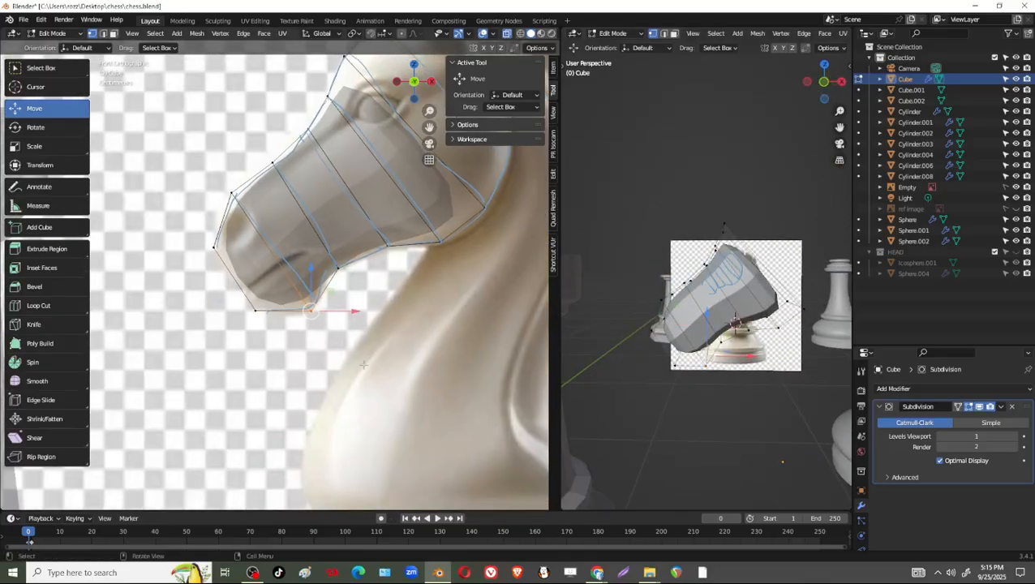
scroll(356, 384, "up", 4)
left_click_drag(333, 338, 346, 368)
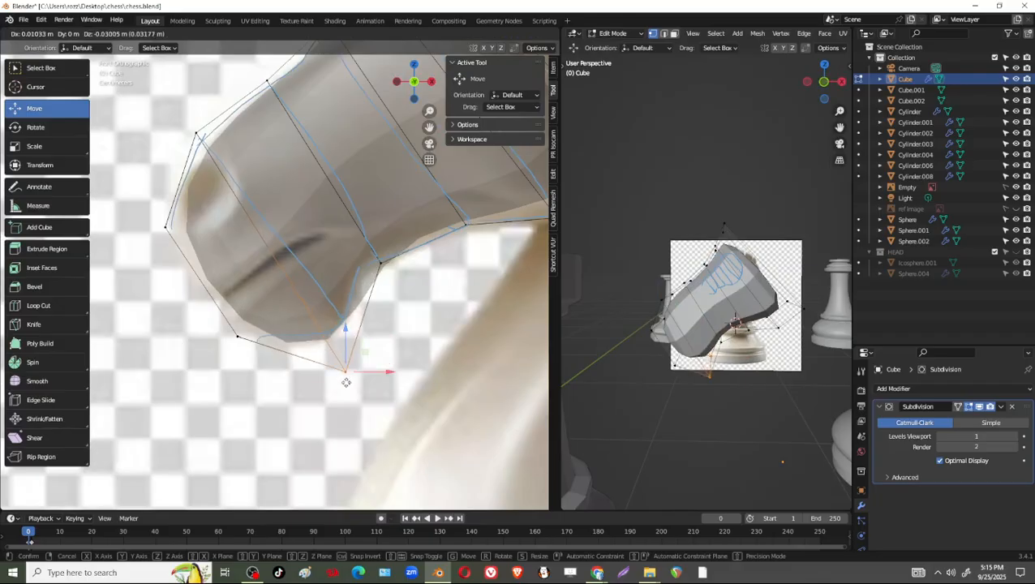
Pull the nose-tip corner outward, and shift the front chin corner -0.005165 m in both X and Z.
middle_click_drag(176, 233, 234, 246, "shift")
left_click_drag(200, 213, 190, 244)
left_click_drag(283, 327, 288, 362)
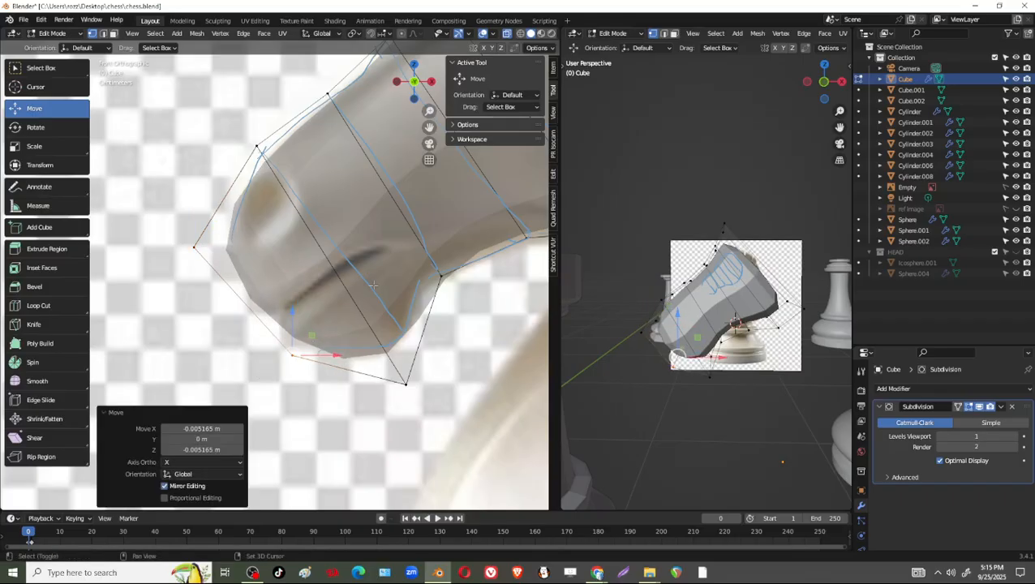
Shift the muzzle's upper front corner above the nostril -0.010799 m in X and 0.010799 m in Z.
middle_click_drag(295, 235, 228, 313, "shift")
left_click_drag(241, 178, 165, 256)
left_click_drag(187, 225, 176, 211)
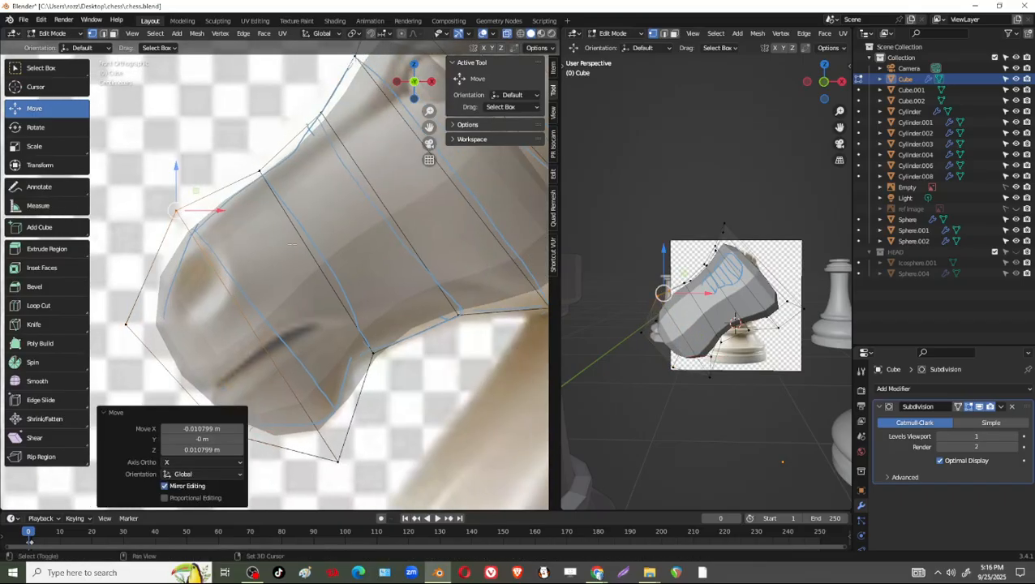
Shift the rear lower jaw corner 0.020283 m in X and -0.02772 m in Z to fill the cheek outline.
middle_click_drag(363, 113, 241, 256, "shift")
scroll(241, 256, "down", 2)
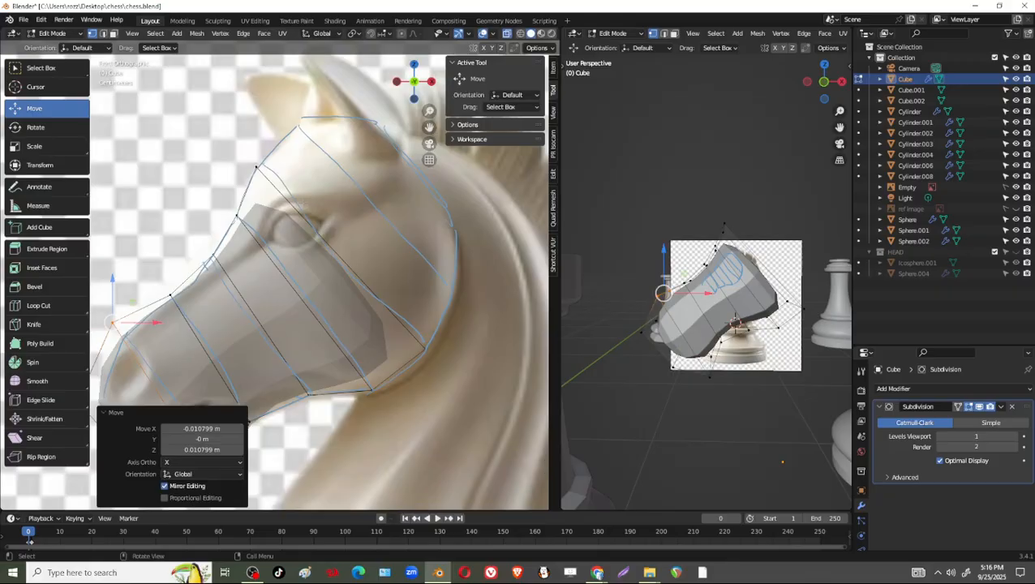
middle_click_drag(375, 342, 343, 263, "shift")
left_click_drag(359, 292, 357, 344)
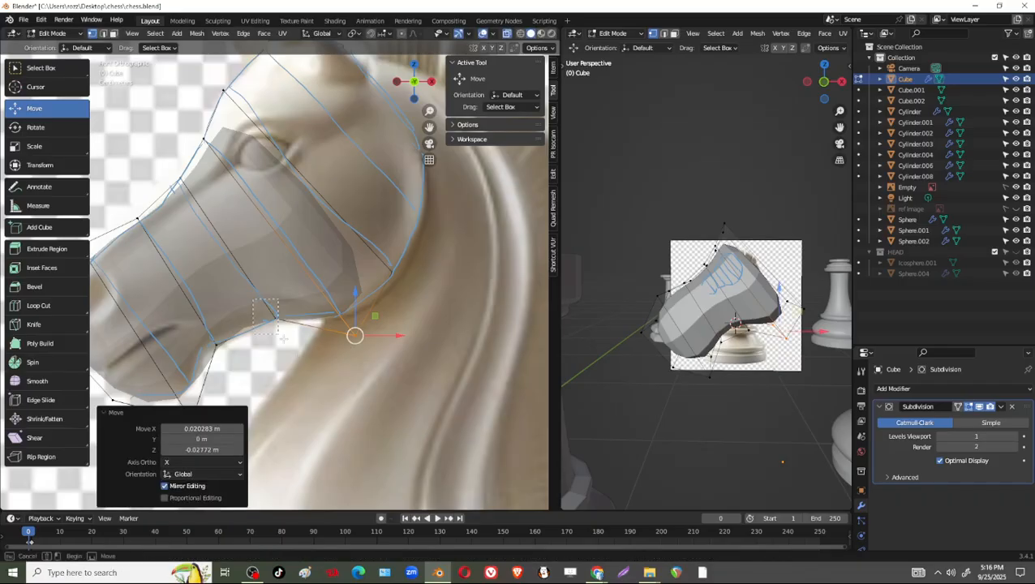
Pull the middle underside jaw corner down to the outline, and shift the corner behind the chin -0.011493 m in X and 0.004057 m in Z.
left_click_drag(282, 335, 282, 334)
key("g")
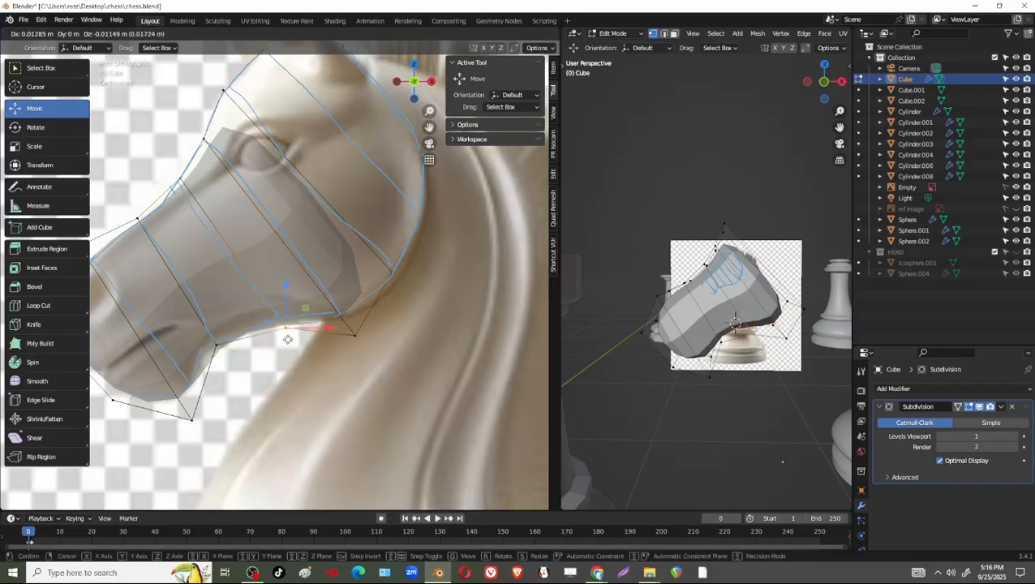
left_click(284, 328)
left_click(216, 344)
key("g")
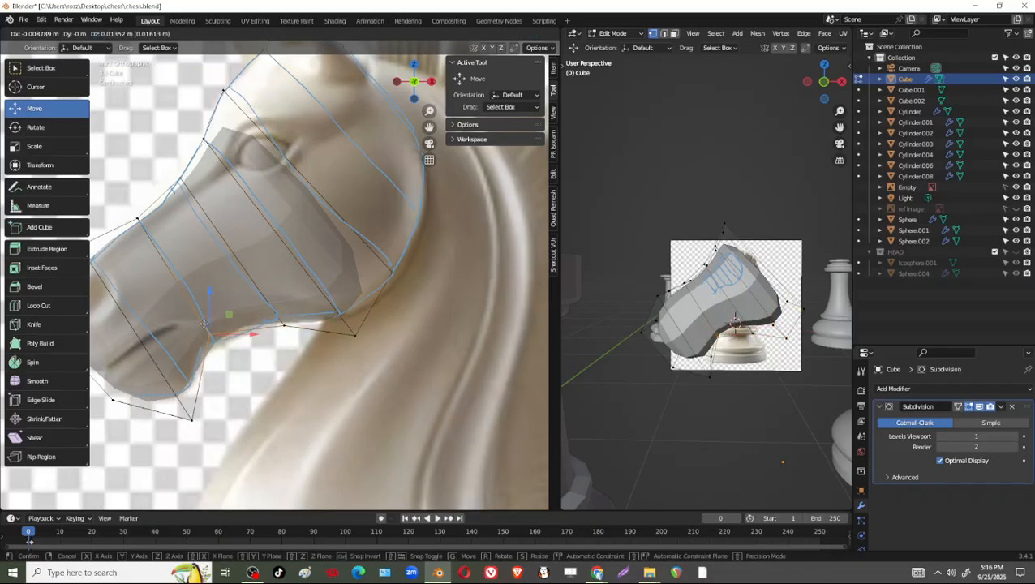
left_click(201, 331)
Move the rear cheek corner of the end section outward about 0.022 m in X and 0.007 m in Z.
middle_click_drag(367, 254, 364, 285, "shift")
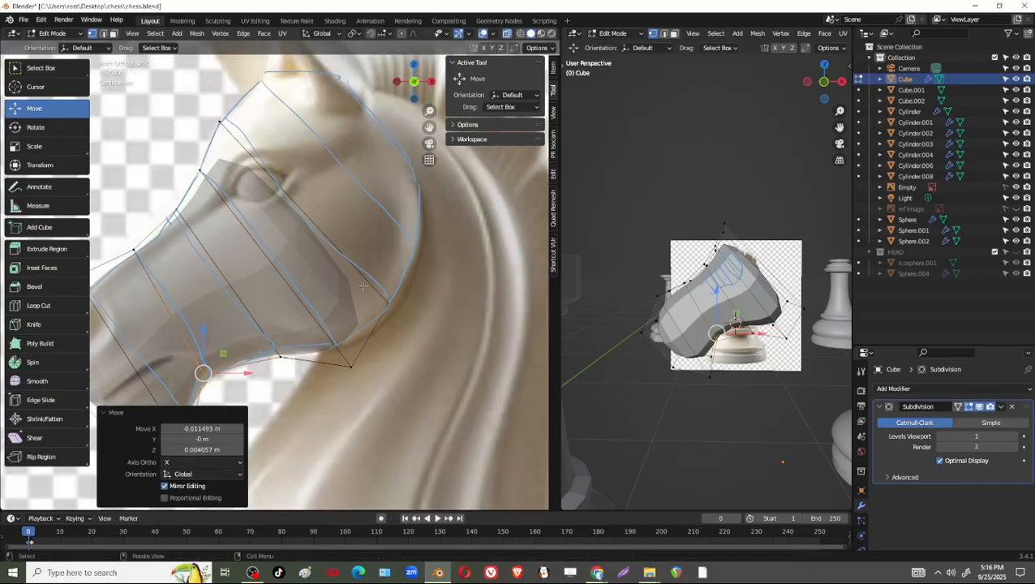
left_click(387, 303)
key("g")
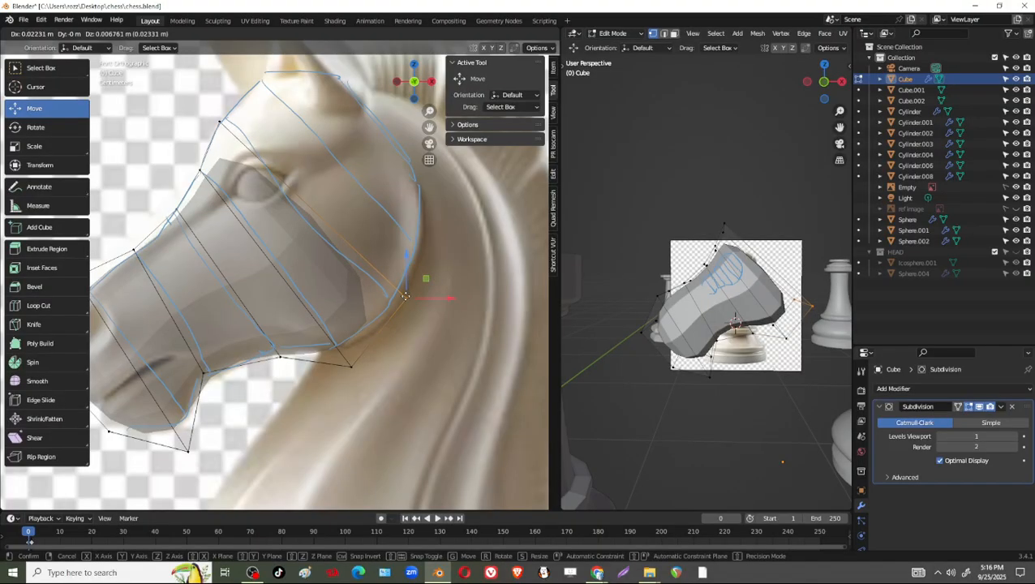
left_click(405, 296)
Raise the end section's forehead corner outward, and shift the brow corner in front of the eye about -0.007 m in X and 0.010 m in Z.
left_click(219, 122)
key("g")
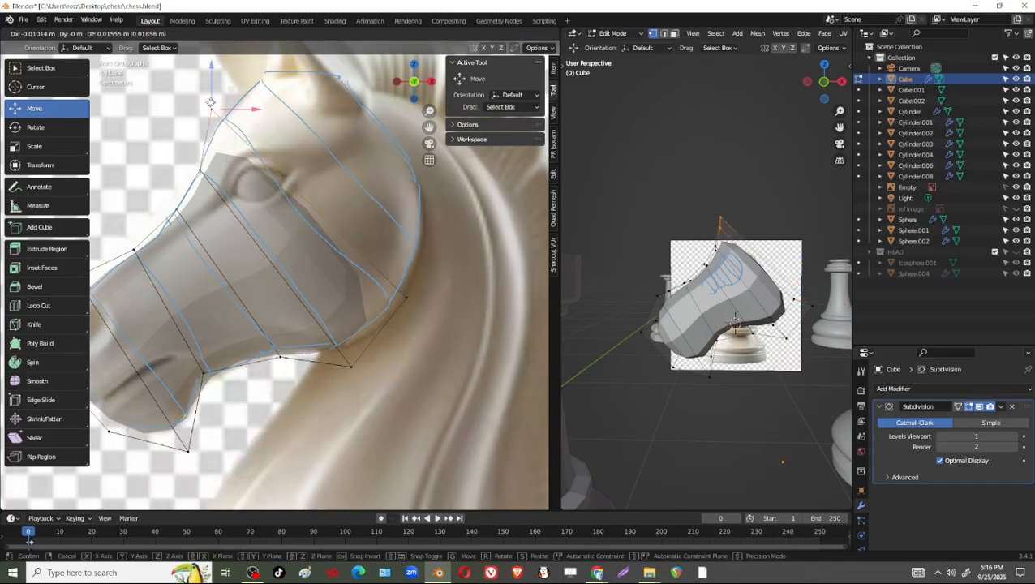
left_click(207, 103)
left_click(201, 171)
key("g")
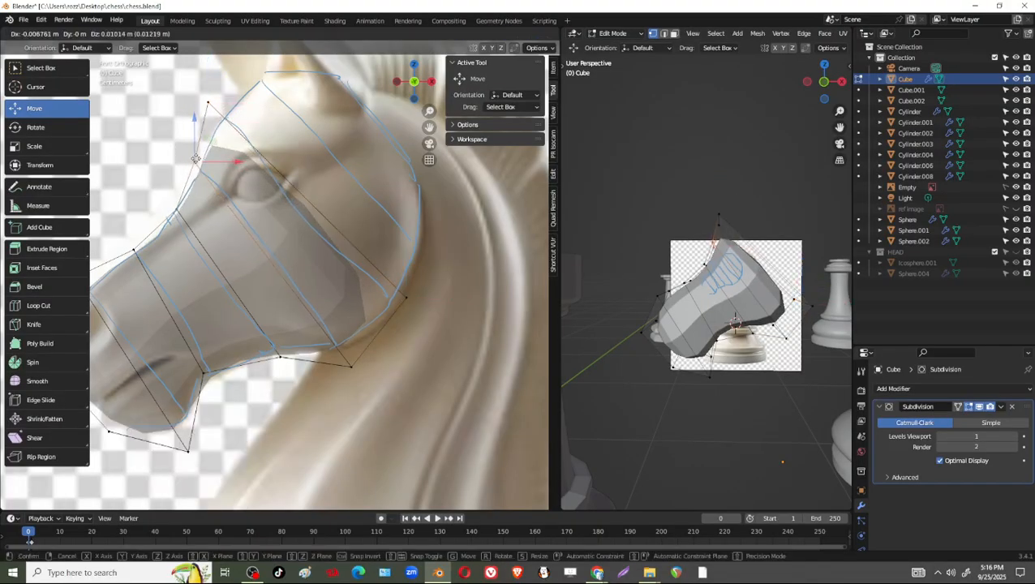
left_click(195, 160)
Extrude the head's open end section 0.06832 m along its normal toward the ears.
middle_click_drag(194, 160, 197, 214, "shift")
left_click_drag(197, 148, 225, 178)
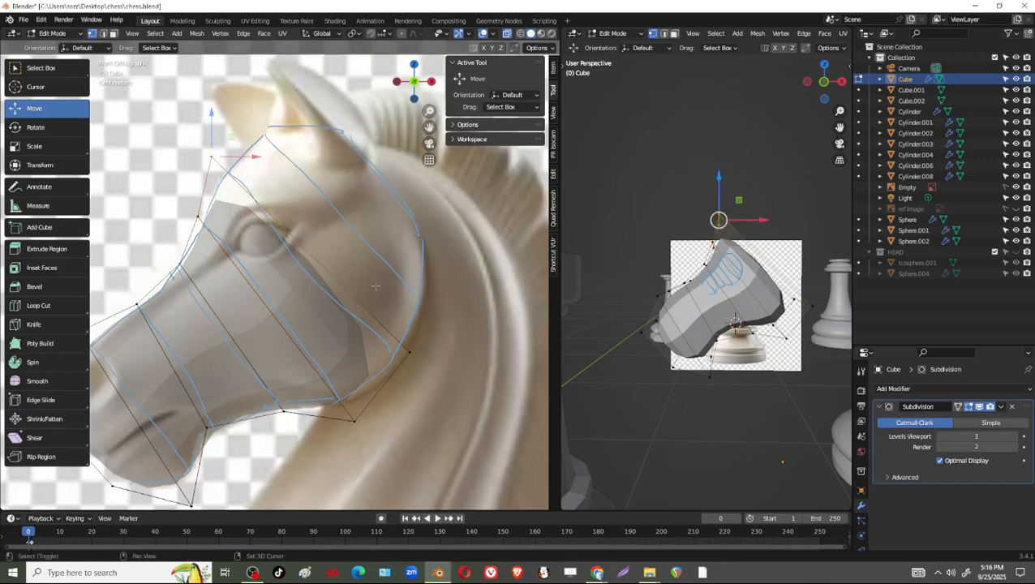
left_click_drag(391, 307, 420, 371, "shift")
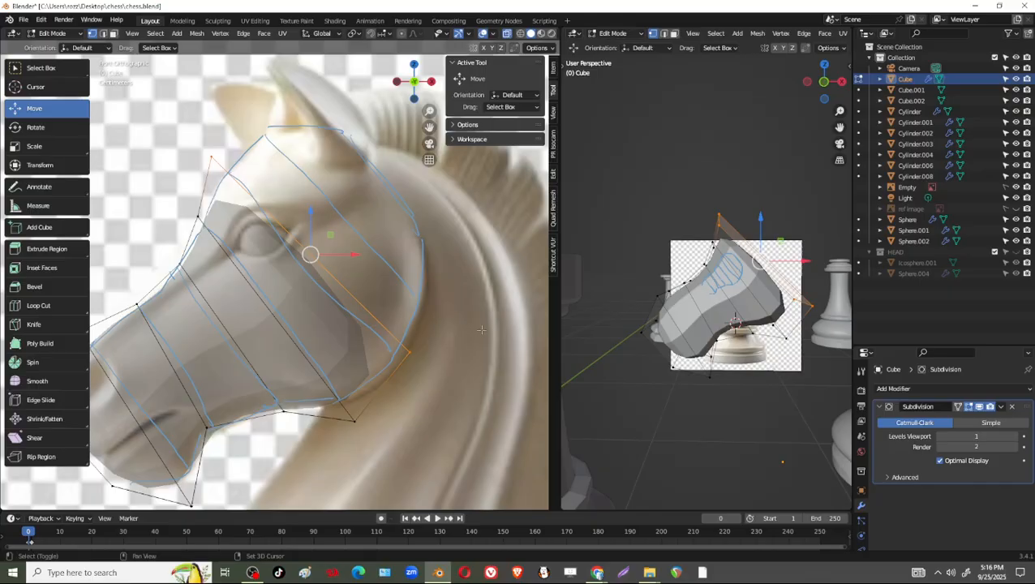
left_click_drag(459, 323, 387, 372, "shift")
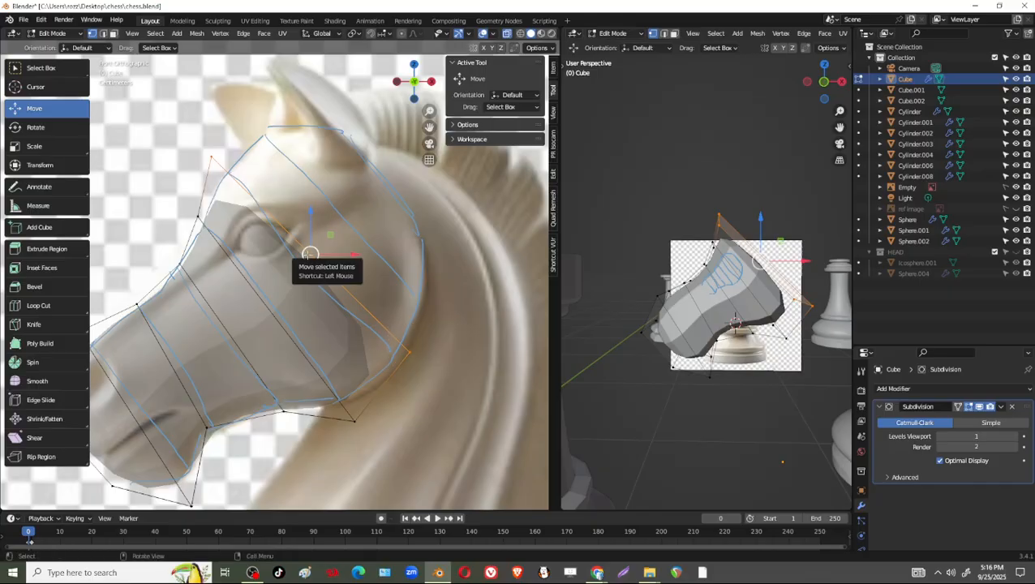
key("e")
left_click(352, 216)
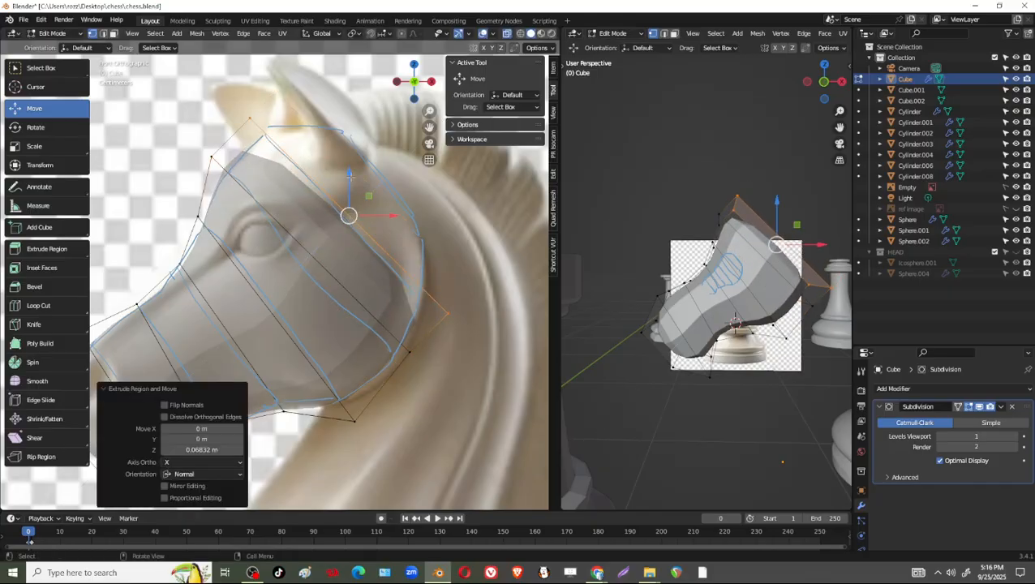
Move the new section's top corner about 0.02 m in X and Z, and its rear corner 0.010817 m in X and 0.013522 m in Z.
left_click_drag(271, 110, 231, 139)
key("g")
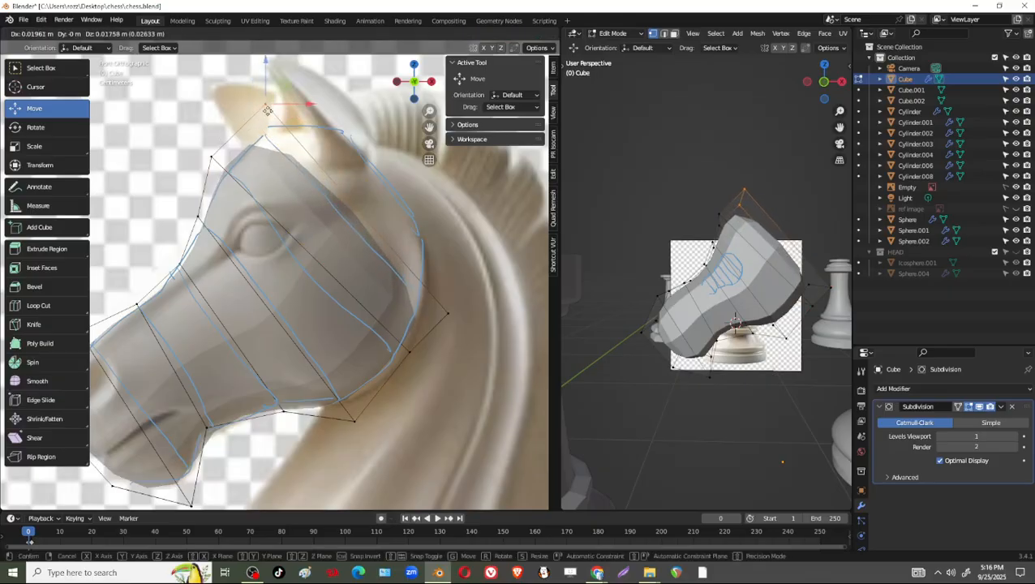
left_click(271, 110)
left_click_drag(488, 335, 458, 304)
scroll(458, 304, "down", 2)
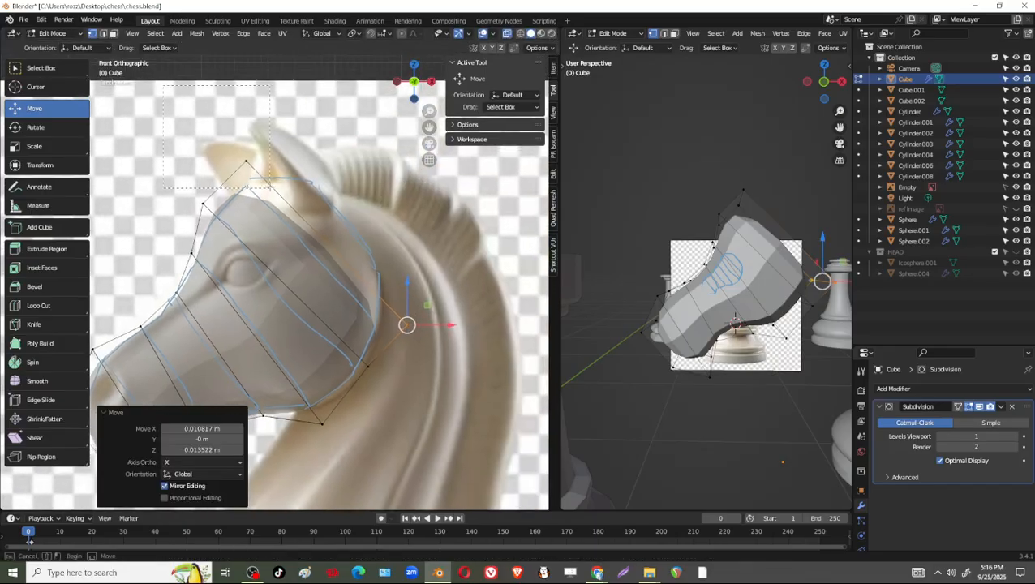
Extrude the end section 0.082379 m along its normal, and shift its rear corner -0.051923 m in X and 0.05598 m in Z.
left_click(327, 260)
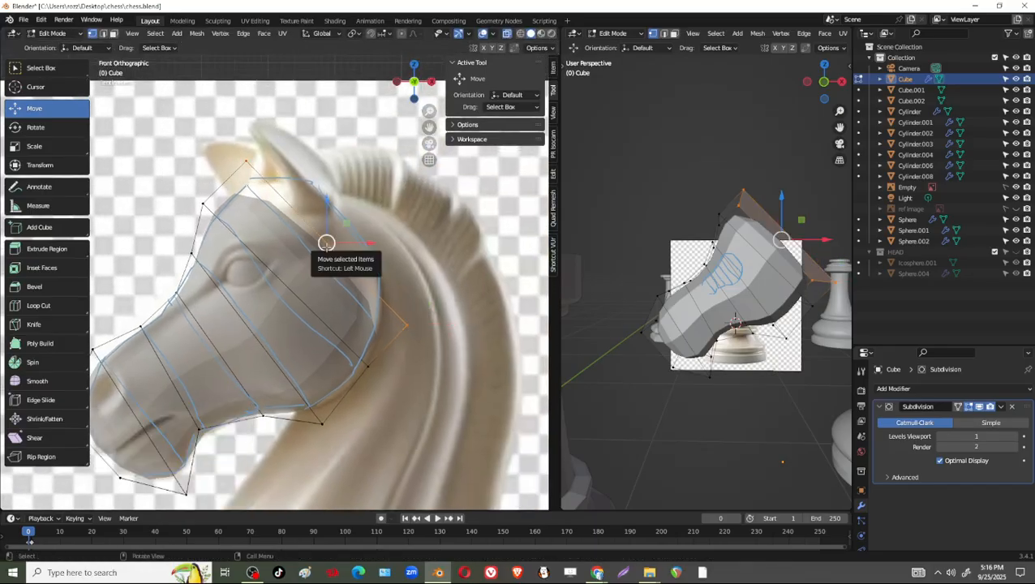
key("e")
left_click(438, 311)
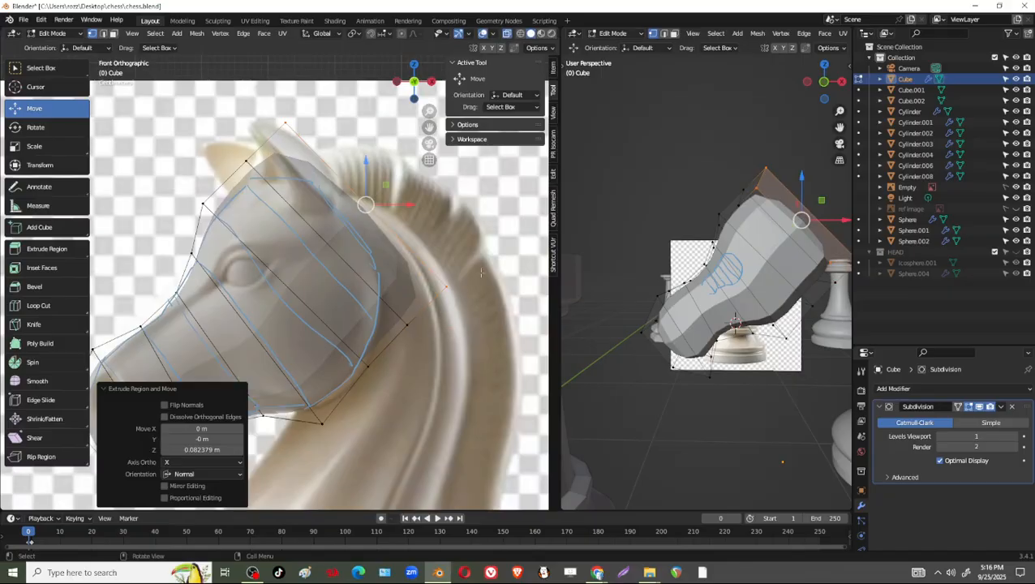
left_click_drag(366, 204, 411, 249)
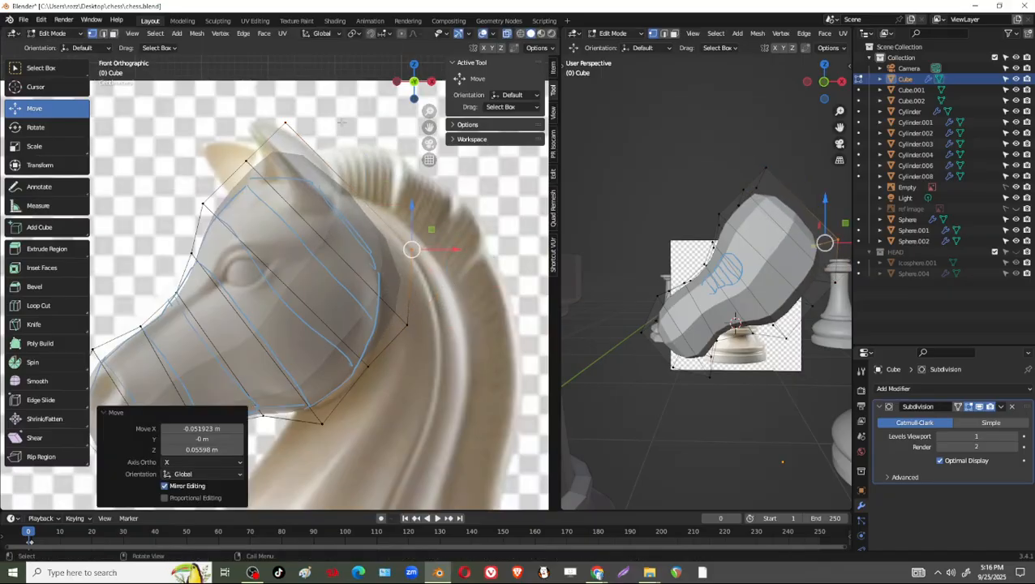
Bring the end section's top corner down and rearward, and lower the corner by the ear to level the crown of the head.
left_click(286, 123)
left_click_drag(285, 123, 328, 164)
left_click_drag(234, 149, 253, 177)
left_click_drag(362, 146, 344, 176)
Pull the two corners at the back of the head inward: -0.015415 m in X for the lower and -0.010547 m for the upper.
left_click(404, 323)
left_click_drag(405, 323, 396, 326)
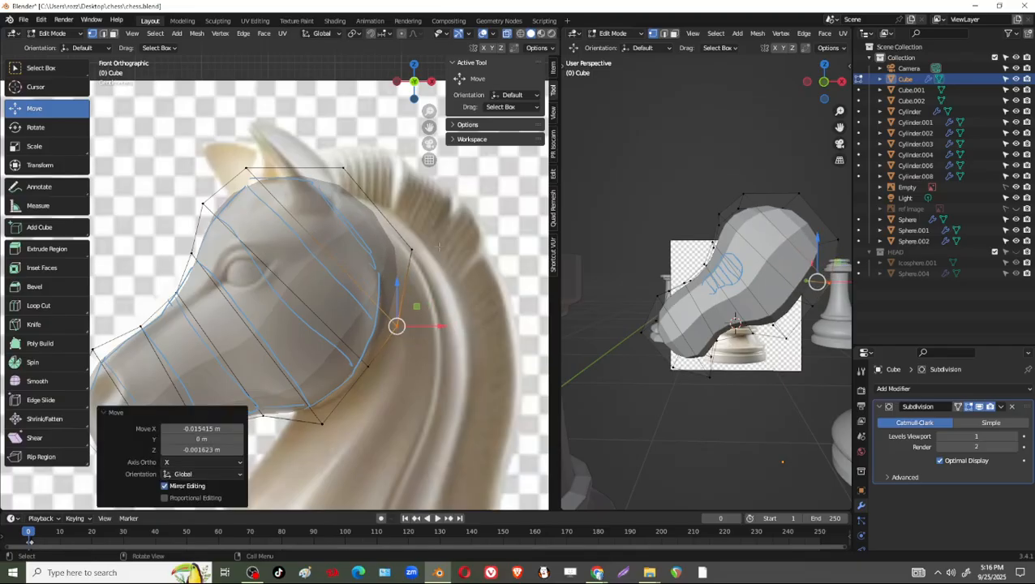
left_click(410, 250)
left_click_drag(407, 251, 399, 253)
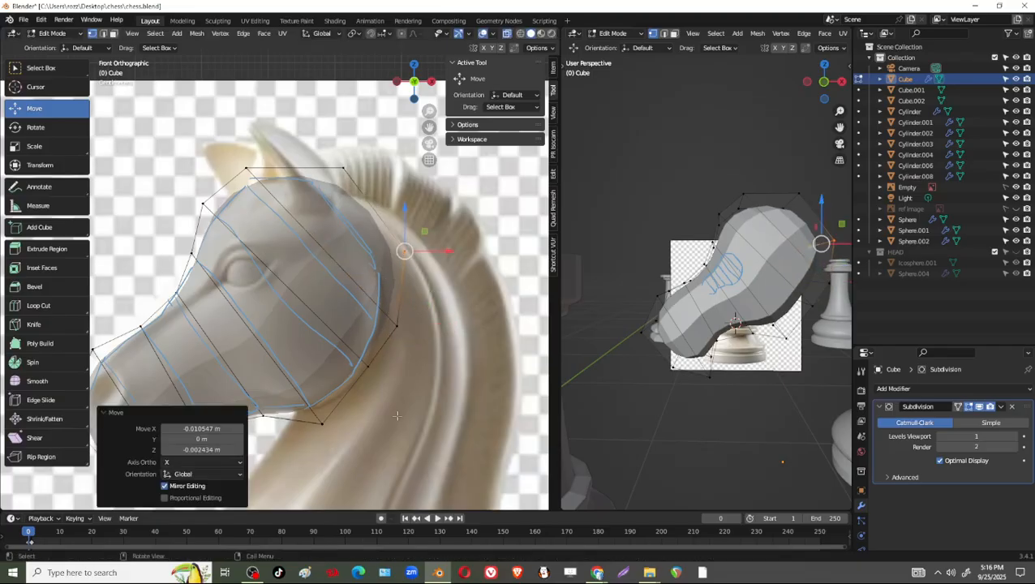
Shift the rear cheek corner 0.013792 m in X and -0.012981 m in Z, and the lower jaw corner 0.003245 m in X and -0.001623 m in Z.
left_click(368, 366)
left_click_drag(369, 366, 376, 374)
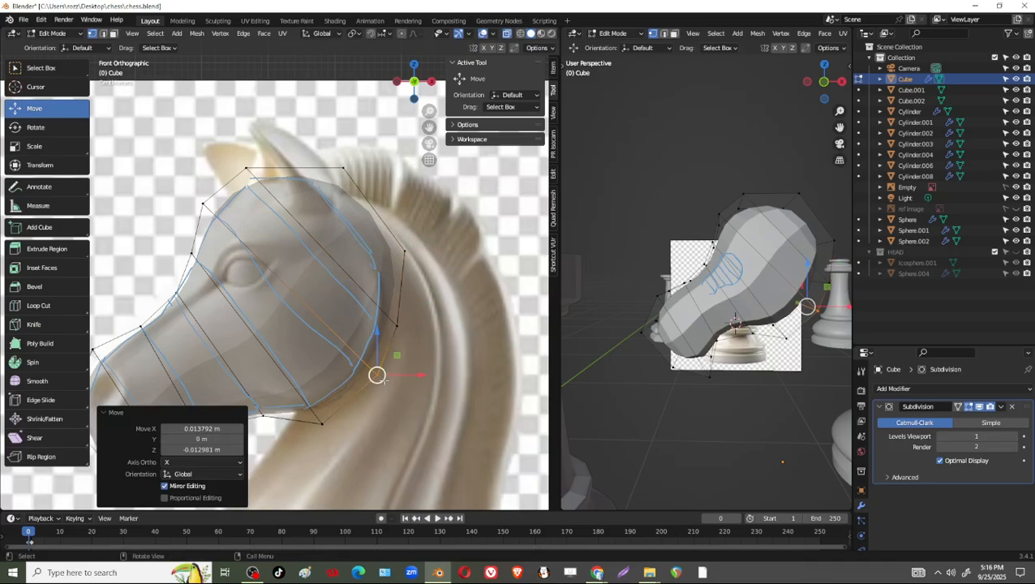
middle_click_drag(341, 410, 391, 338, "shift")
left_click(370, 351)
left_click_drag(370, 351, 372, 352)
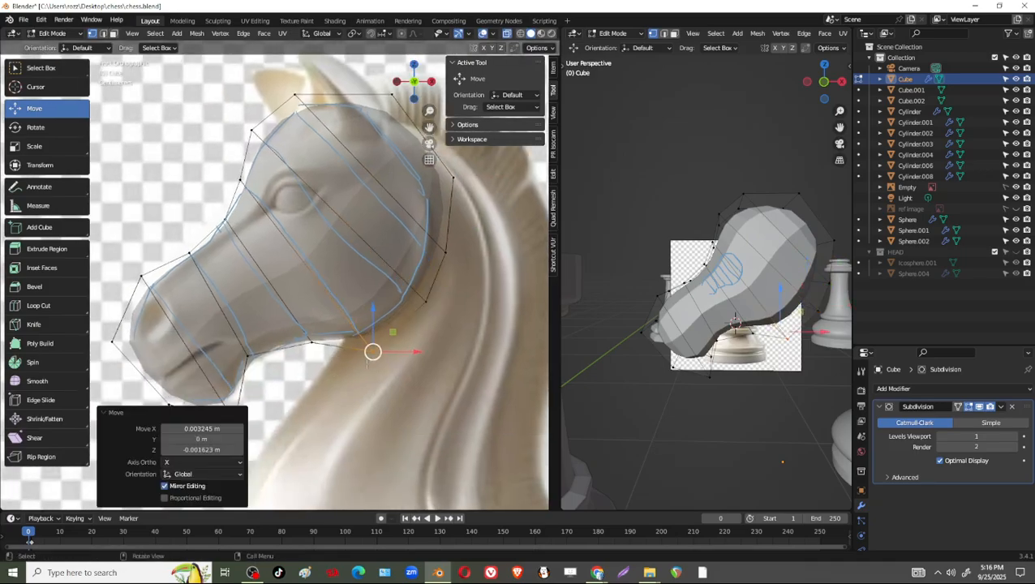
Lower both crown corners toward the reference outline, shifting the rear one 0.000811 m in X and -0.016226 m in Z.
middle_click_drag(372, 352, 362, 365, "shift")
left_click(284, 108)
left_click_drag(284, 108, 287, 112)
left_click(381, 108)
left_click_drag(382, 108, 383, 120)
Leave mesh editing and hide the rook Cylinder.001 that blocks the perspective view of the knight head.
scroll(313, 281, "down", 3)
middle_click_drag(252, 303, 289, 189, "shift")
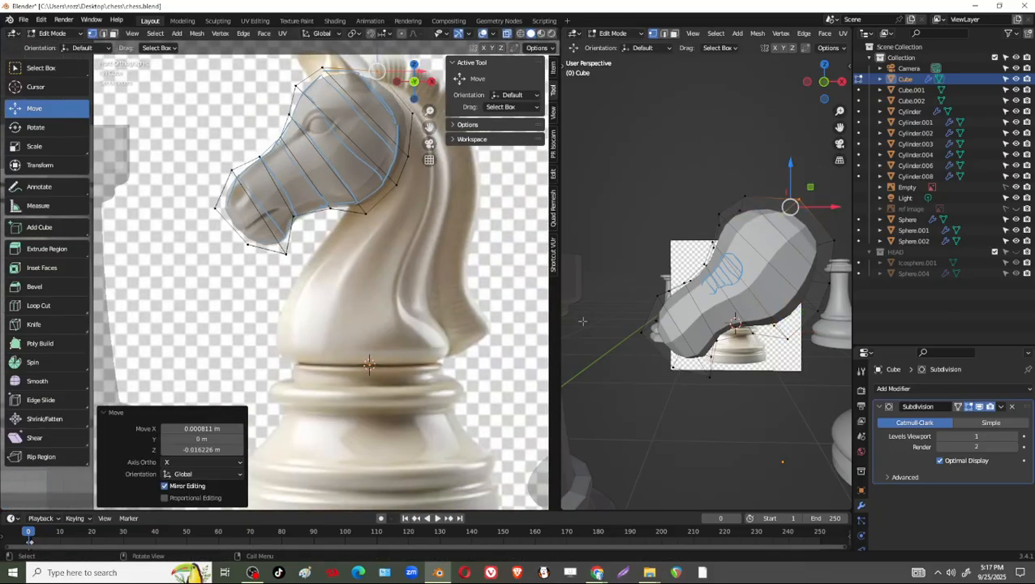
middle_click_drag(686, 376, 755, 346)
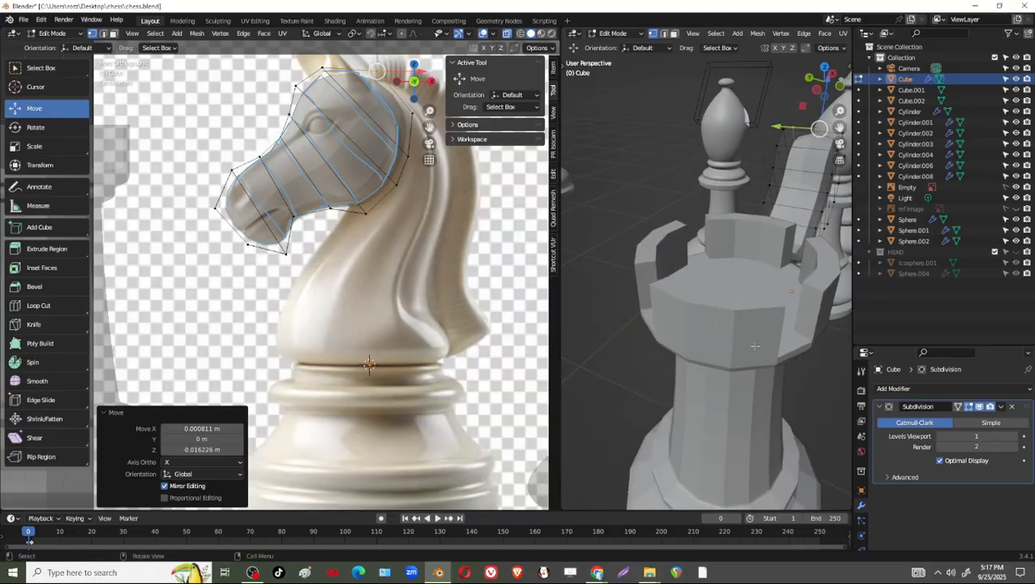
key("Tab")
left_click(755, 347)
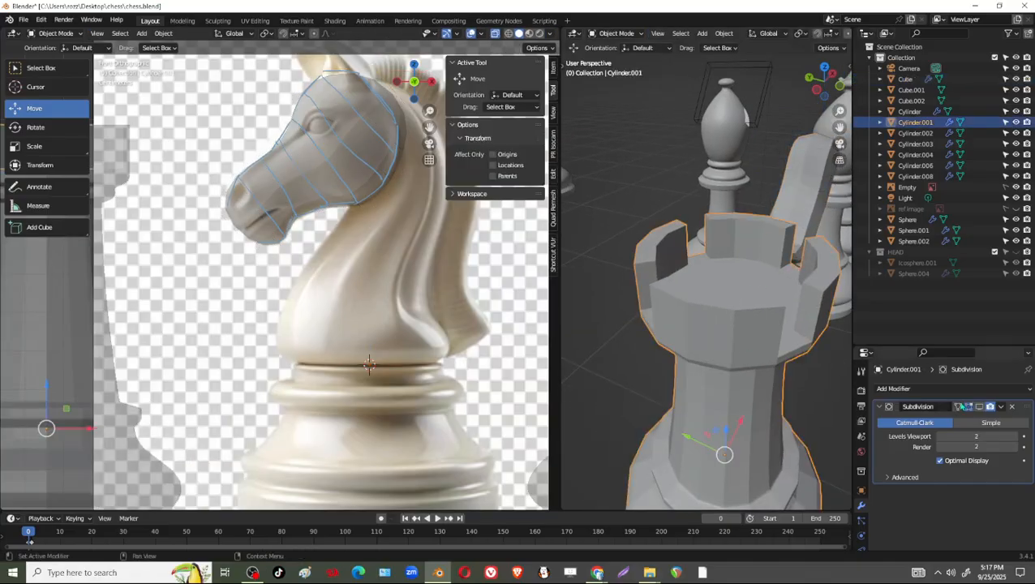
left_click(1017, 124)
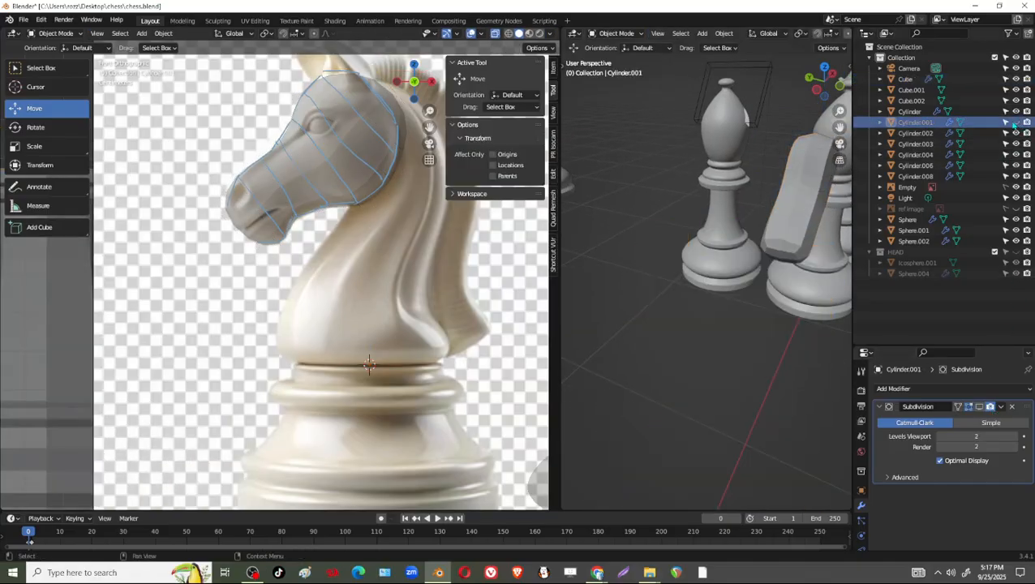
Select the knight head Cube and examine its thickness from the front in the perspective view.
left_click(814, 214)
scroll(791, 248, "up", 2)
middle_click_drag(761, 289, 686, 396, "shift")
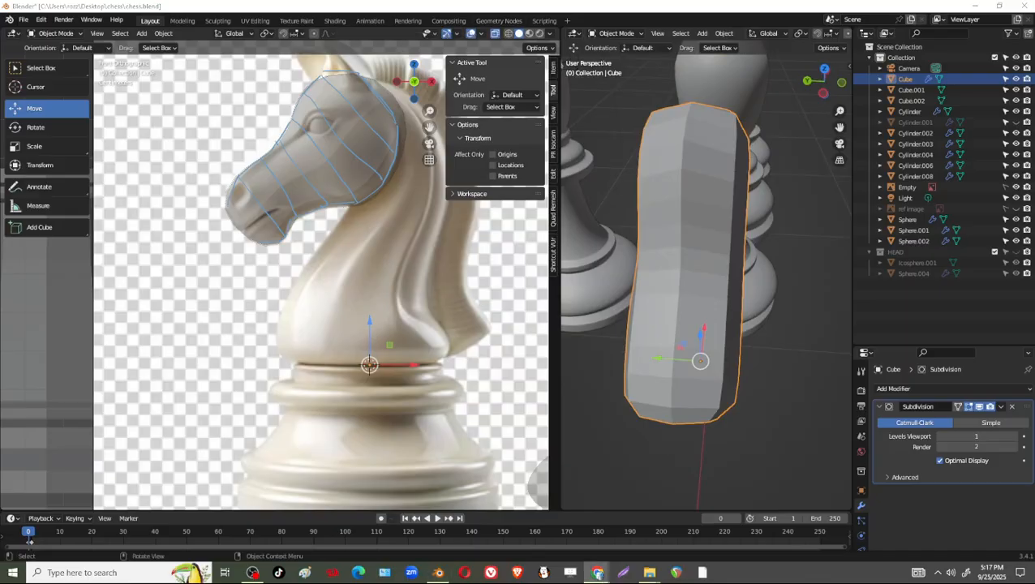
Switch to Chrome and examine the head of Sketchfab's Chess Knight Pendant/Keychain model from the front.
mouse_move(763, 2)
left_mouse_down()
mouse_move(699, 32)
mouse_move(697, 21)
left_mouse_up()
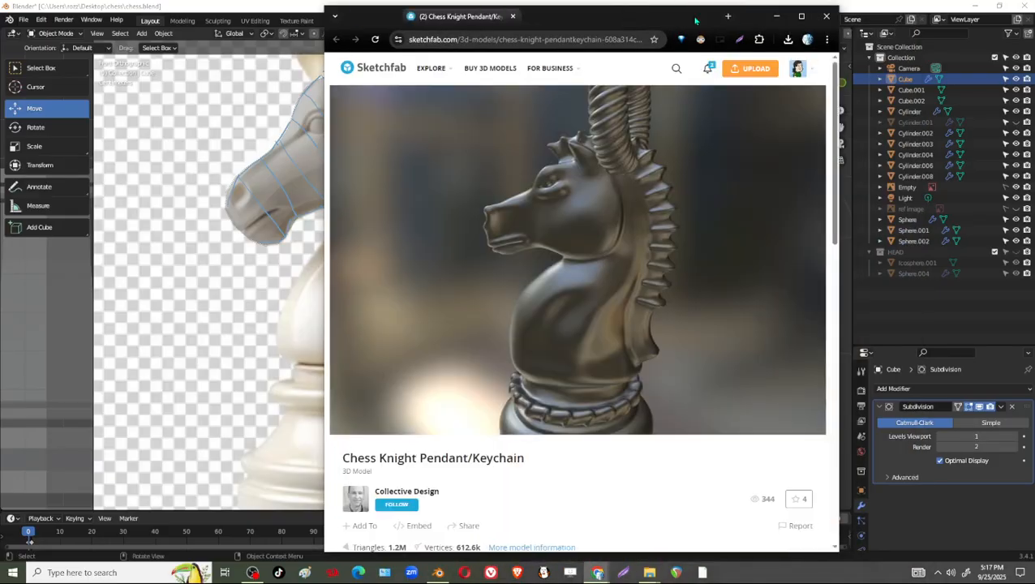
left_click(801, 16)
mouse_move(423, 230)
left_mouse_down()
mouse_move(261, 288)
mouse_move(415, 345)
left_mouse_up()
mouse_move(403, 405)
left_mouse_down()
mouse_move(398, 349)
mouse_move(370, 360)
mouse_move(321, 339)
mouse_move(289, 344)
mouse_move(395, 372)
left_mouse_up()
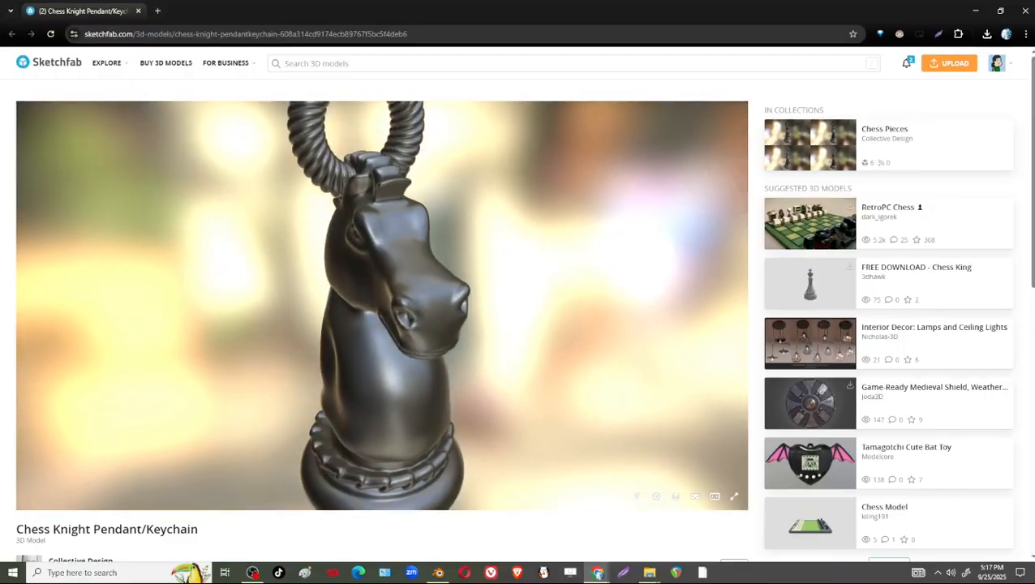
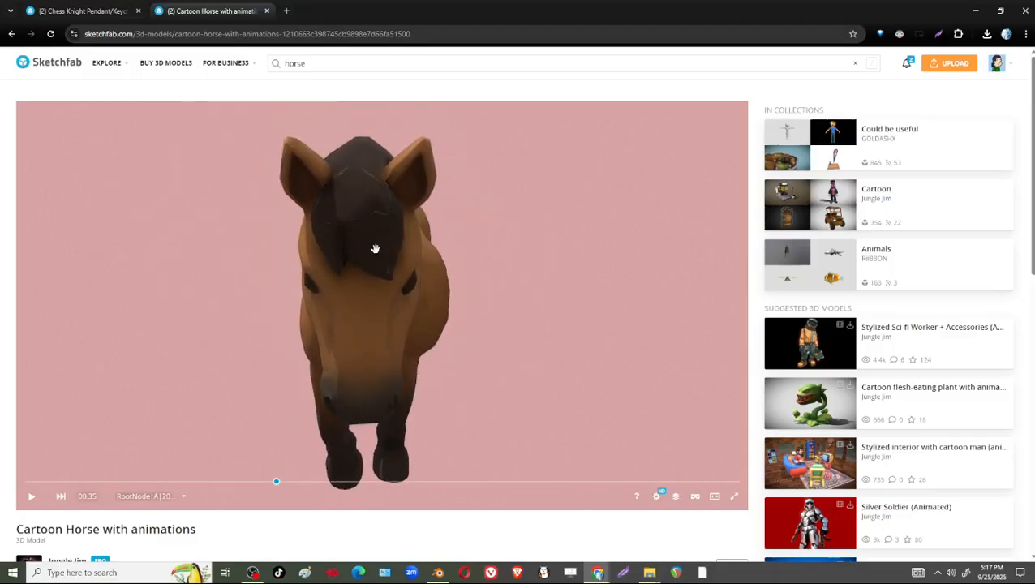
Capture the front view of Sketchfab's Cartoon Horse and paste it into a maximized Paint window, cropped to the pasted image.
key("super+shift+s")
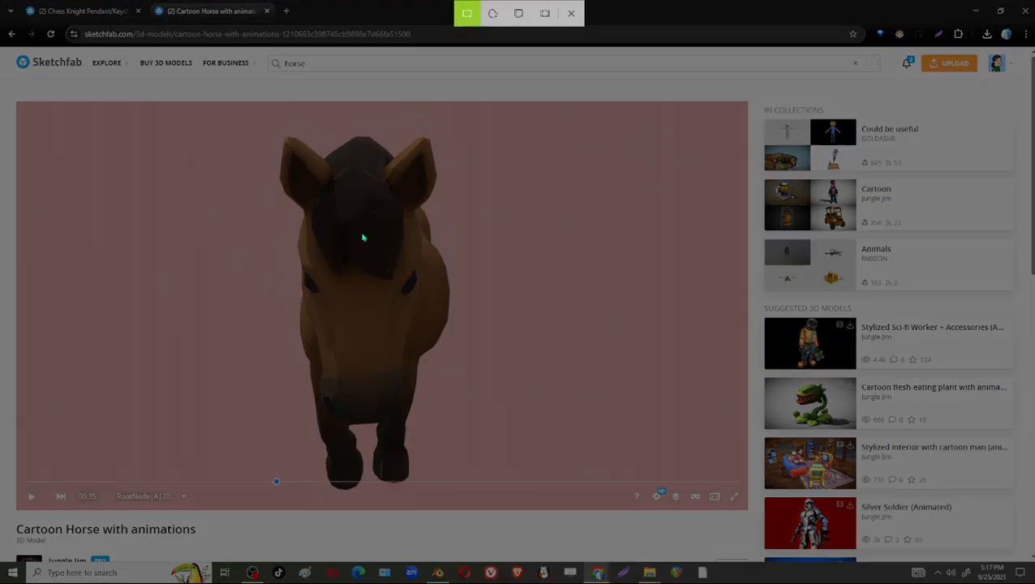
left_click_drag(230, 104, 479, 488)
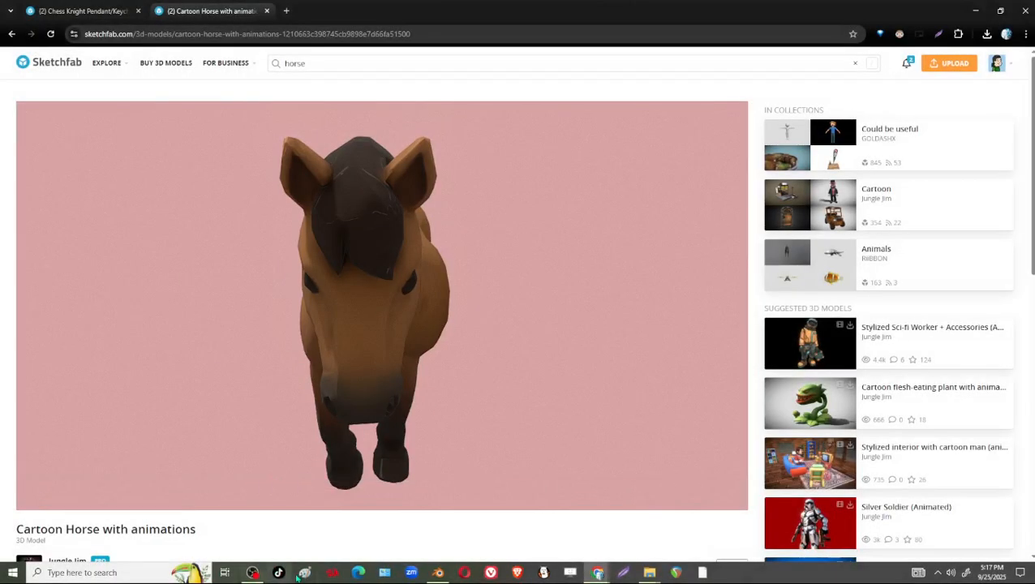
left_click(305, 573)
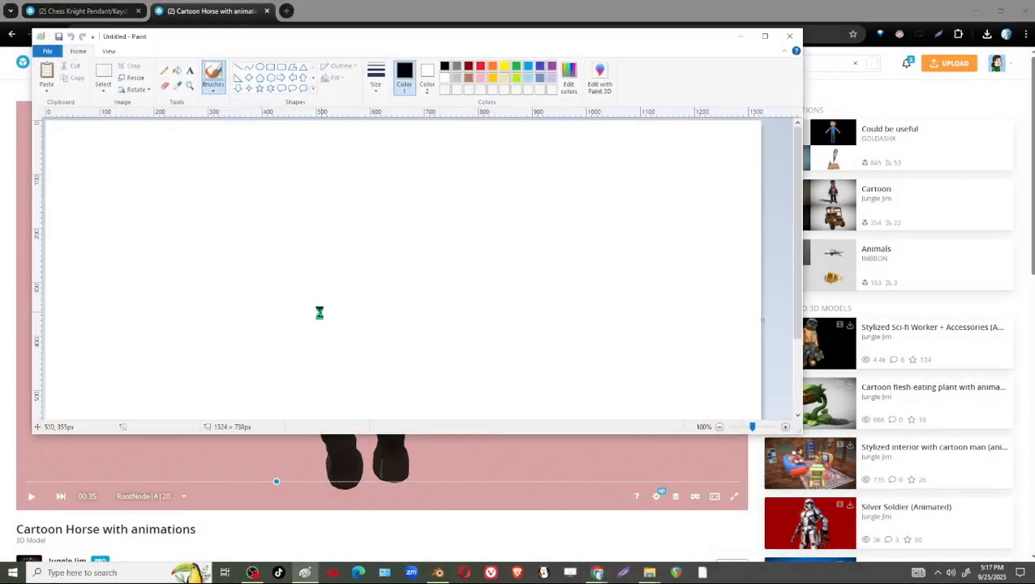
key("ctrl+v")
left_click(132, 66)
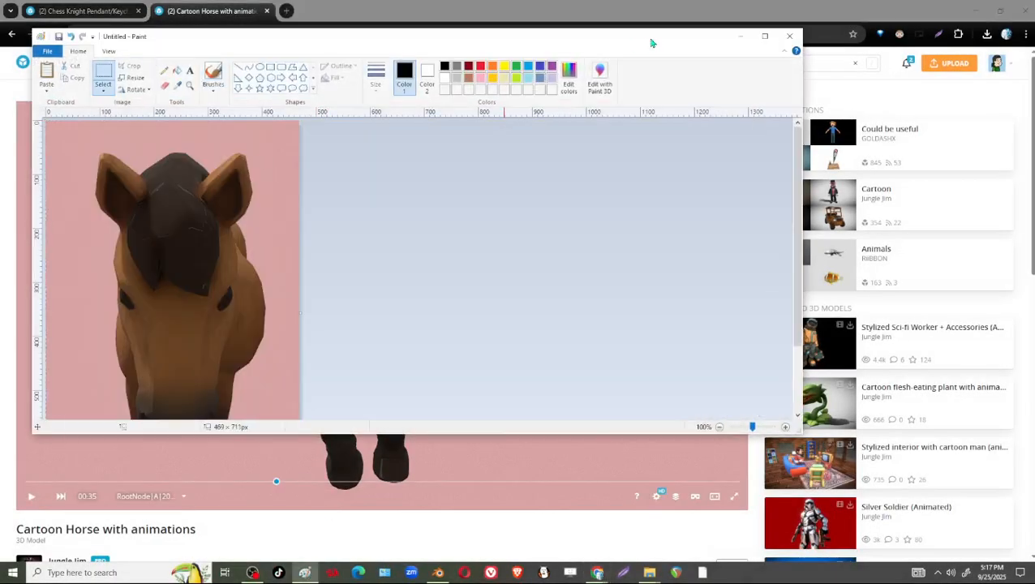
left_click(763, 36)
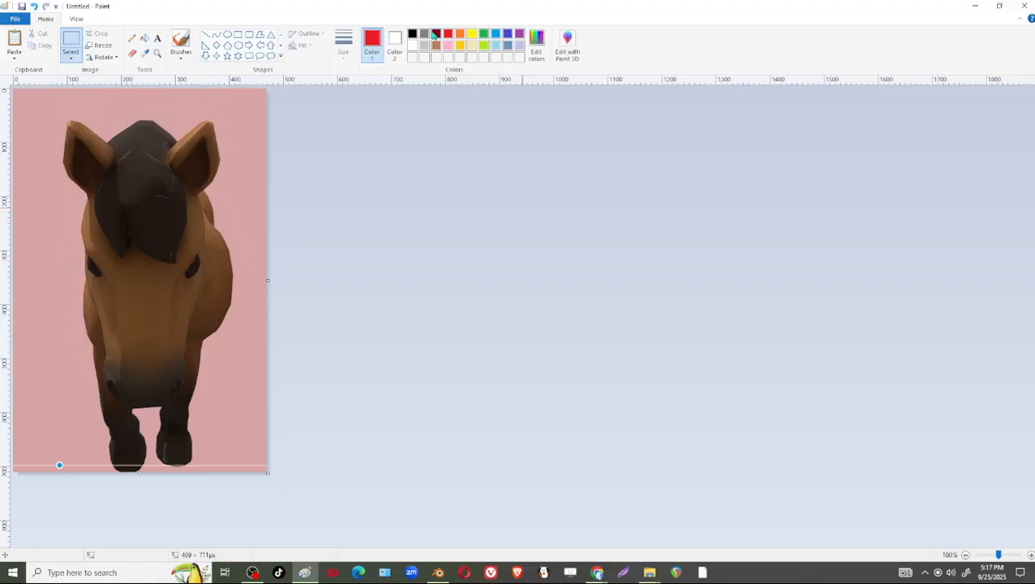
Outline the horse's head in red with the brush, tracing a narrow crown, wide eye area and tapering muzzle.
left_click_drag(117, 159, 89, 220)
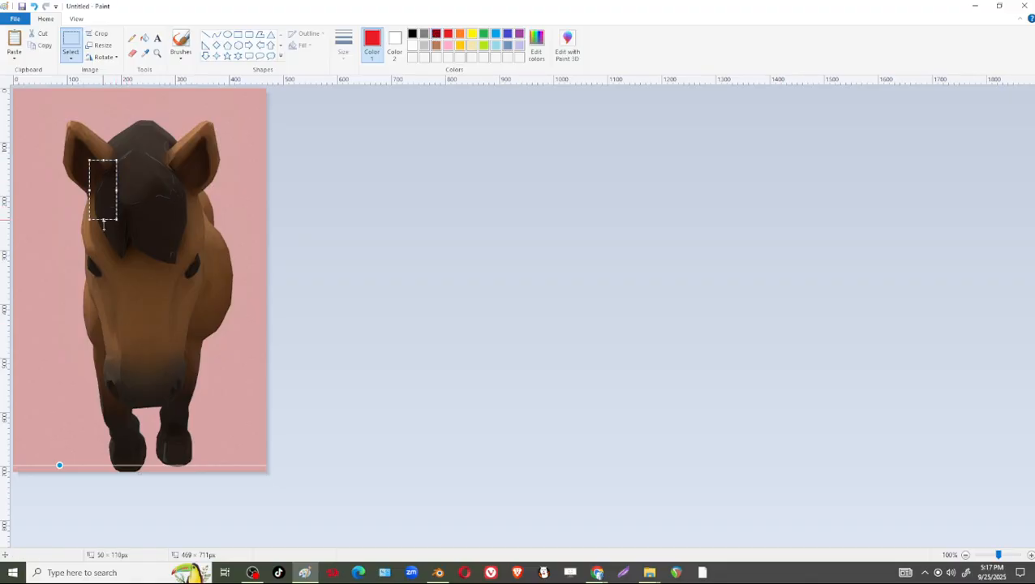
left_click(291, 105)
left_click(181, 42)
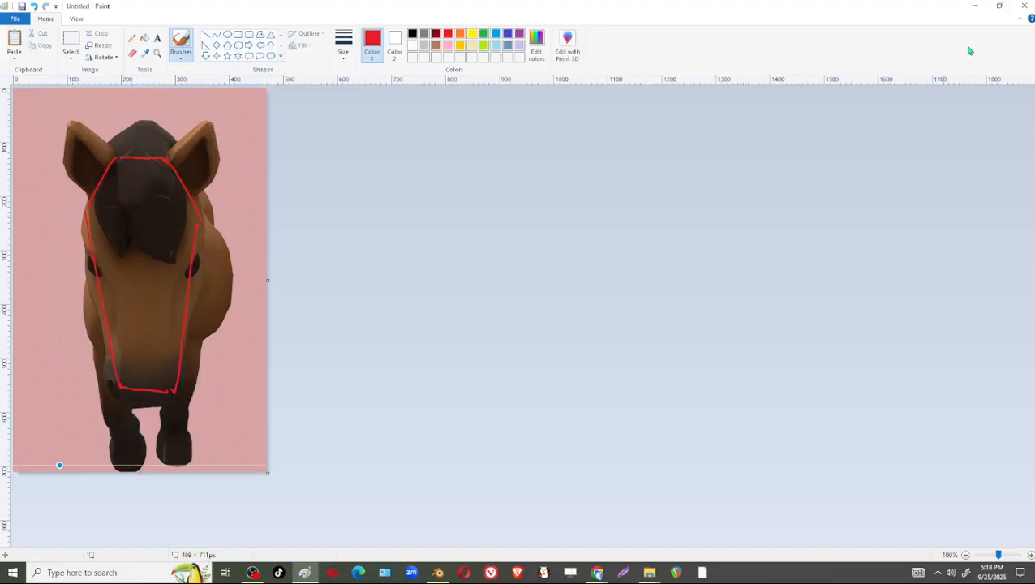
Switch back to Blender and examine the knight head's thickness from the front and from above in the perspective view.
left_click(977, 8)
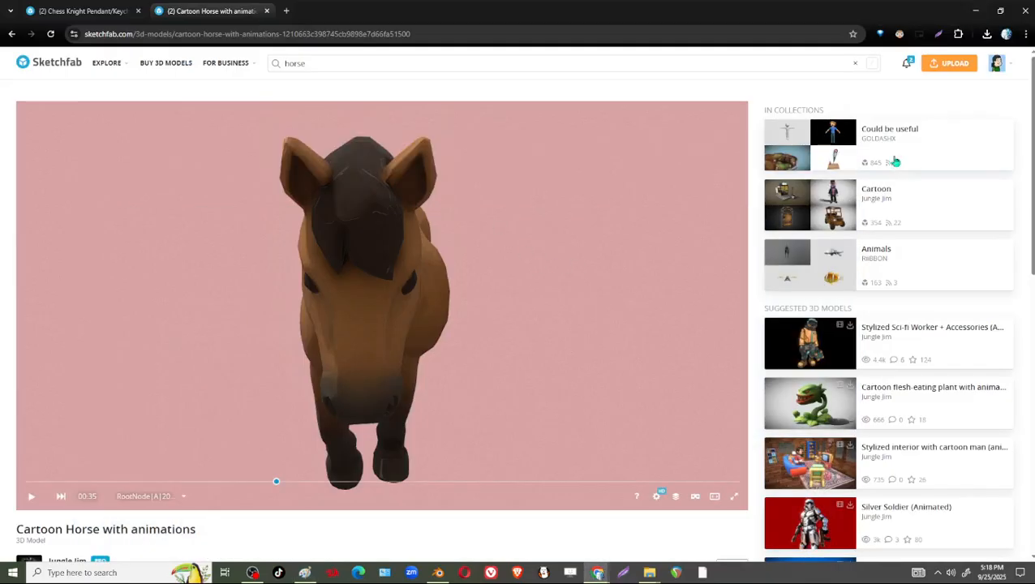
left_click(976, 11)
mouse_move(730, 330)
middle_mouse_down()
mouse_move(752, 330)
mouse_move(738, 327)
middle_mouse_up()
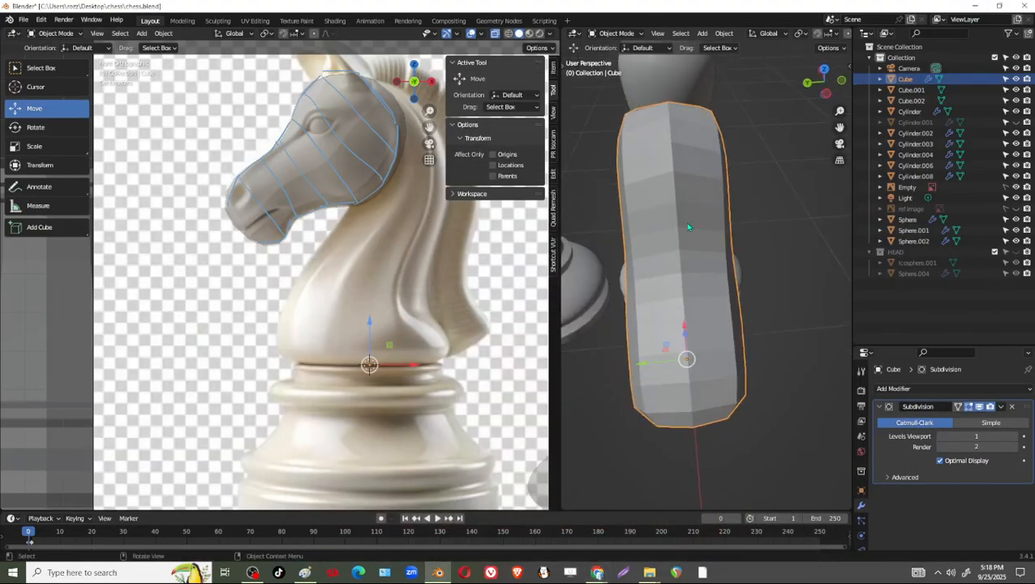
middle_click_drag(692, 258, 724, 232)
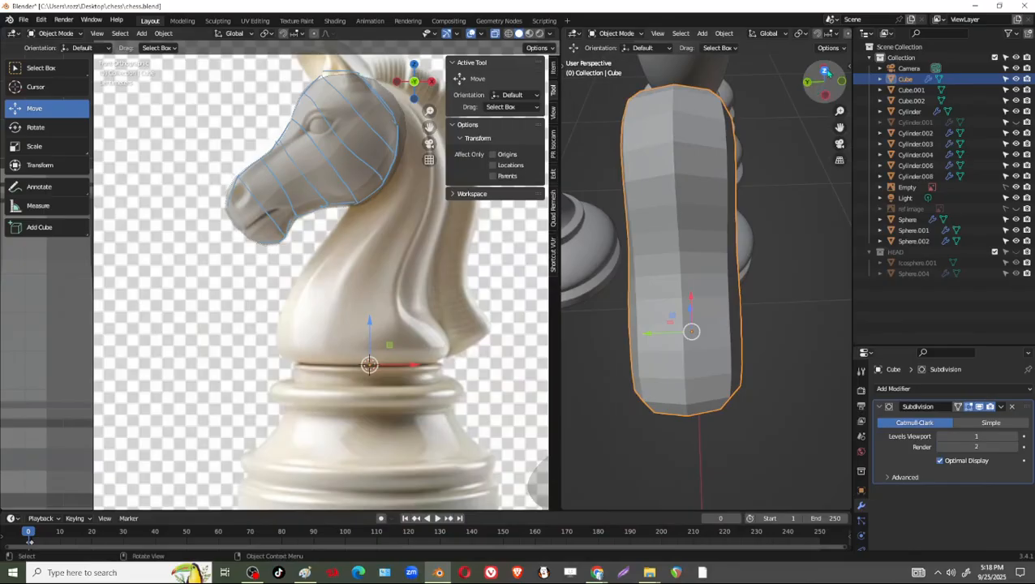
key("KP_7")
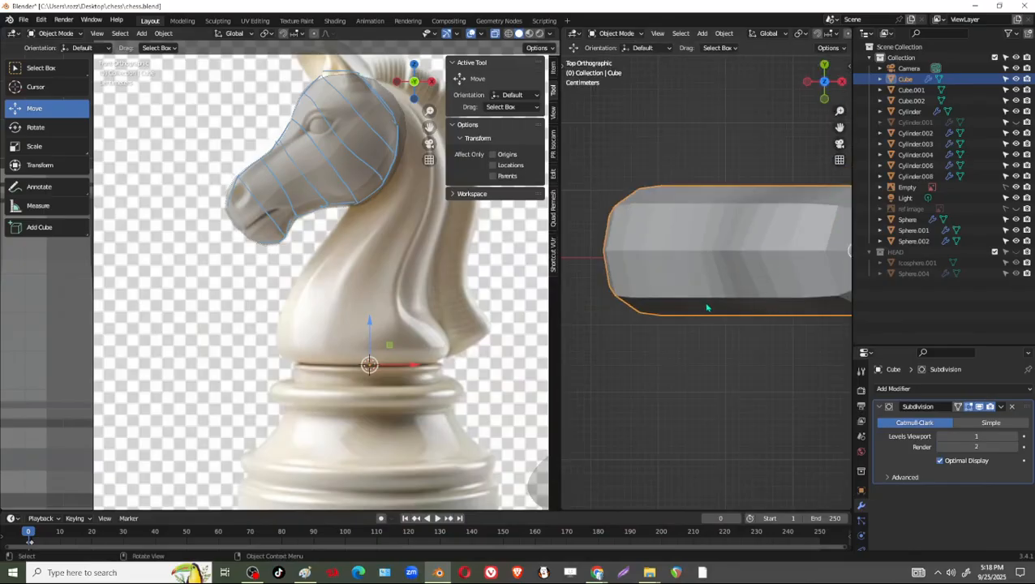
middle_click_drag(707, 308, 645, 363, "shift")
left_click_drag(557, 352, 498, 359)
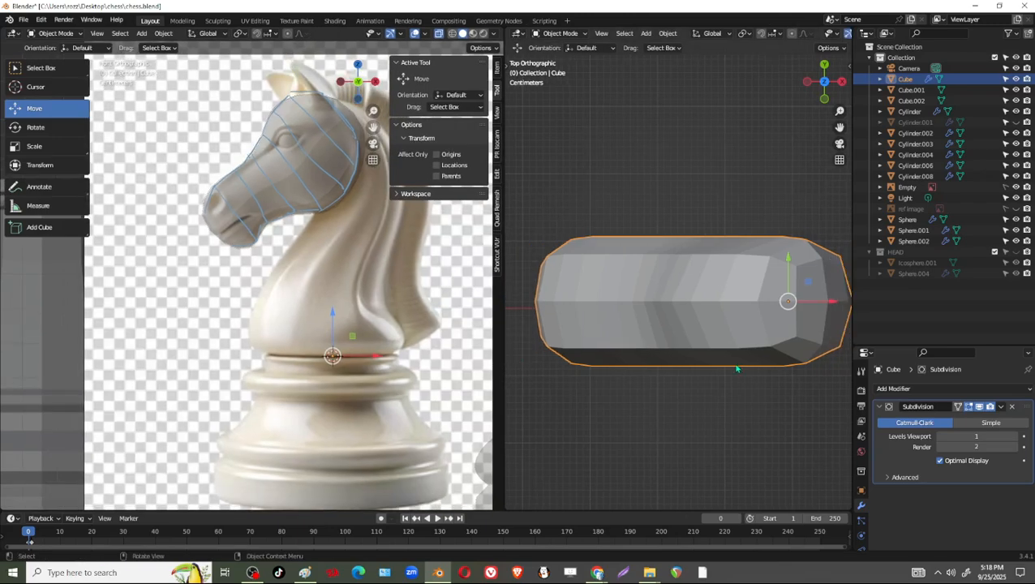
middle_click_drag(658, 326, 643, 326, "shift")
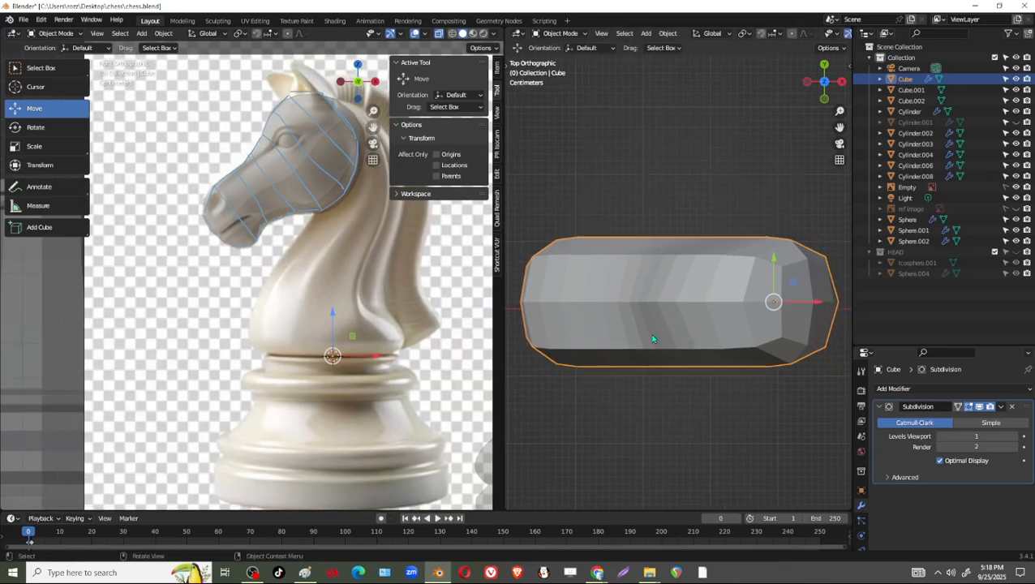
Edit the knight head mesh and scale the vertex ring at the eye by 1.609 along Y to widen it.
key("Tab")
scroll(639, 351, "down", 4)
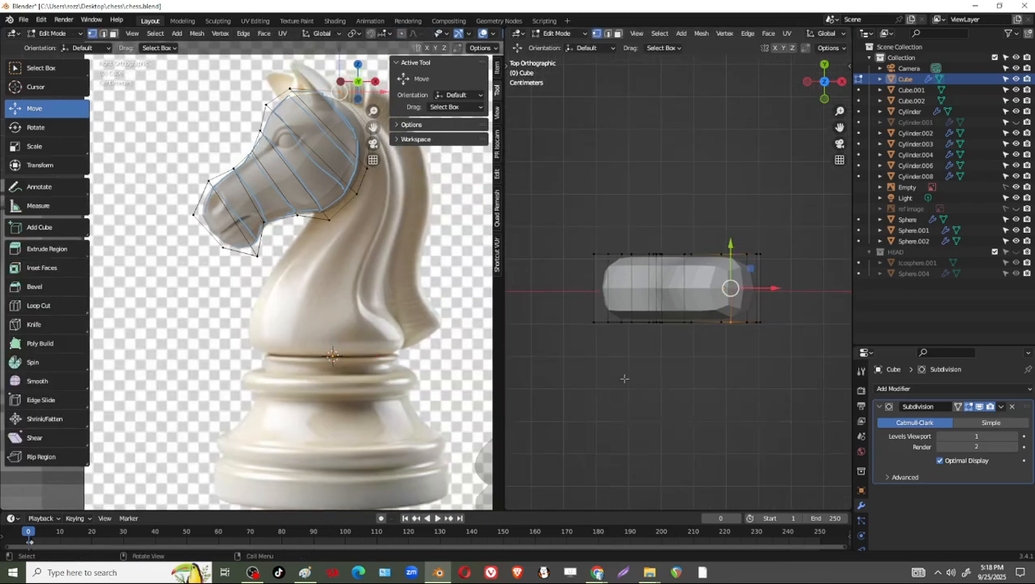
middle_click_drag(639, 351, 740, 308)
left_click(708, 257, "alt")
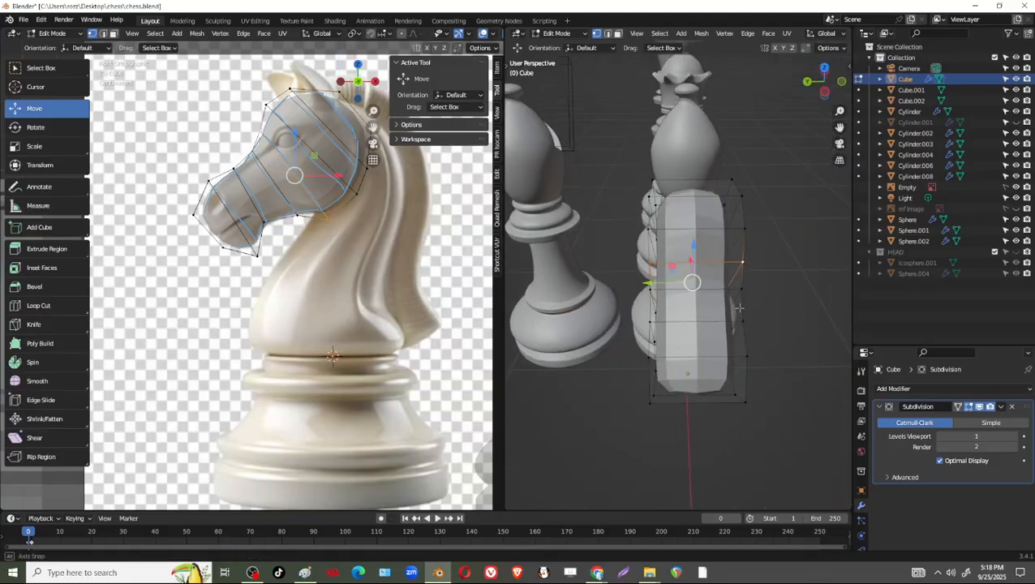
middle_click_drag(737, 271, 714, 300)
key("shift+space")
left_click(694, 310)
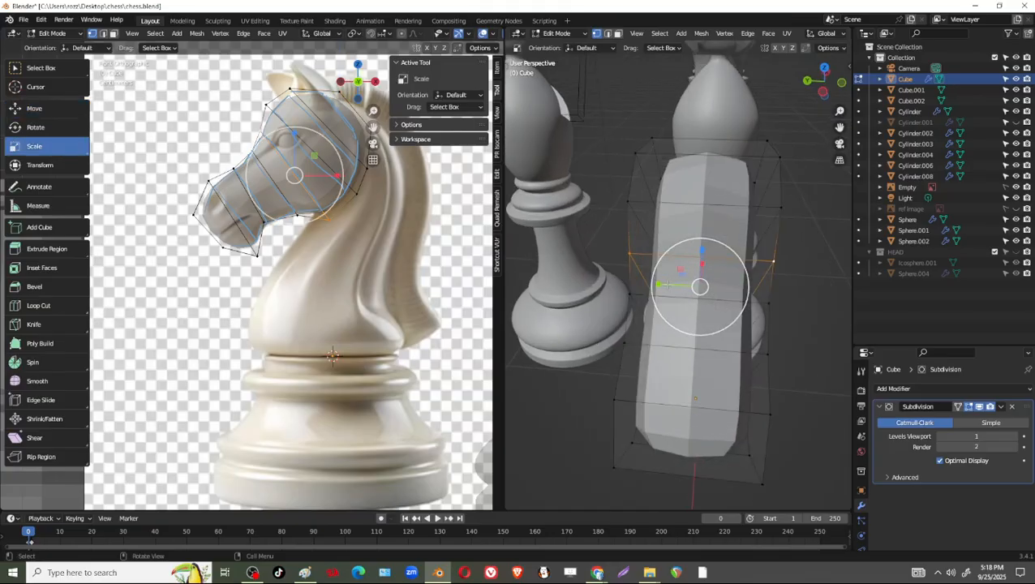
left_click_drag(666, 284, 640, 284)
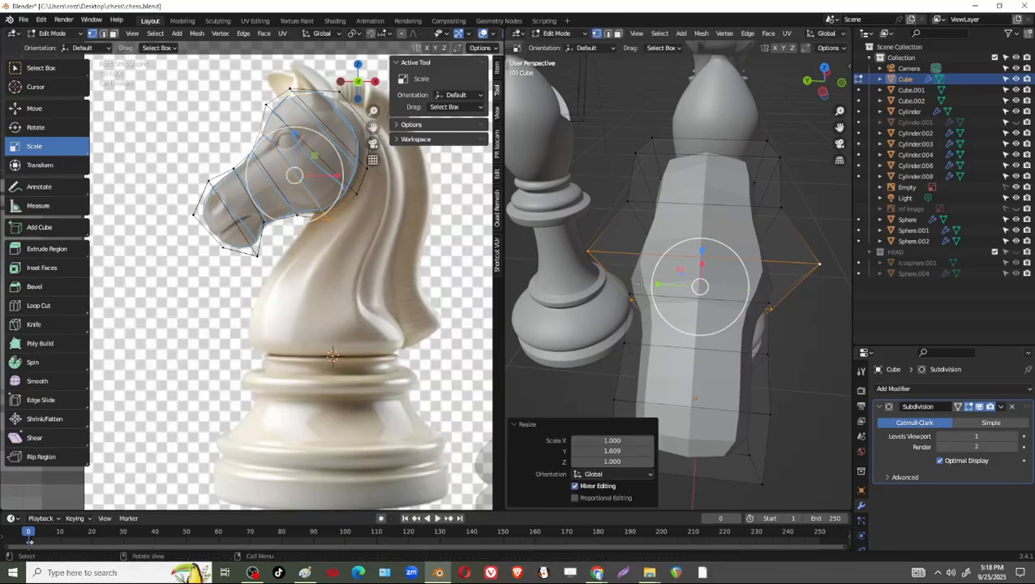
Widen the neighbouring vertex rings behind the eye and toward the crown along Y.
left_click(744, 204, "alt")
left_click_drag(661, 235, 641, 241)
middle_click_drag(641, 242, 775, 236)
left_click(775, 235, "alt")
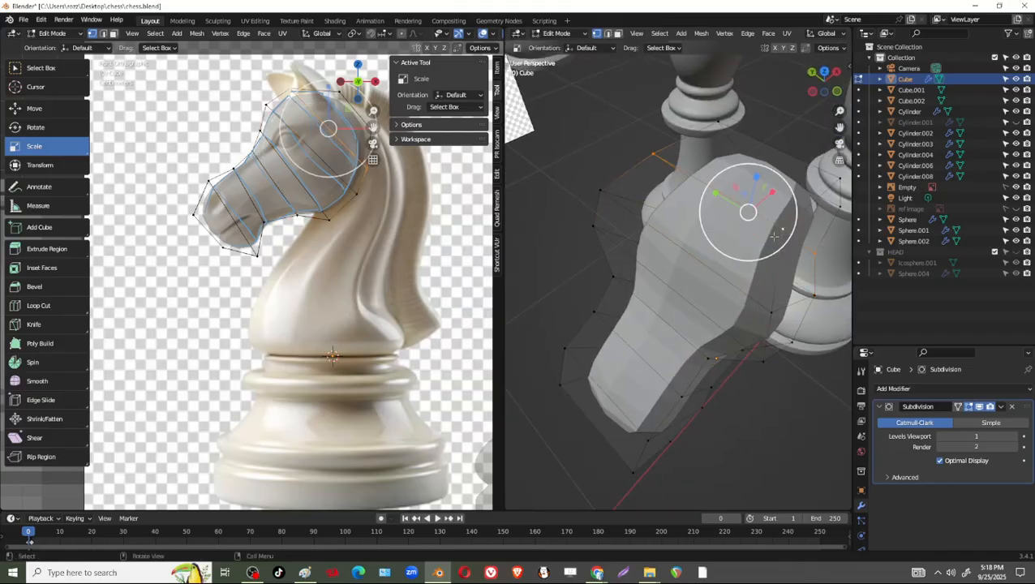
left_click_drag(716, 194, 706, 188)
Scale the vertex ring between the eye and the muzzle by 0.697 along Y to narrow the snout.
middle_click_drag(707, 188, 724, 347)
left_click(731, 333, "alt")
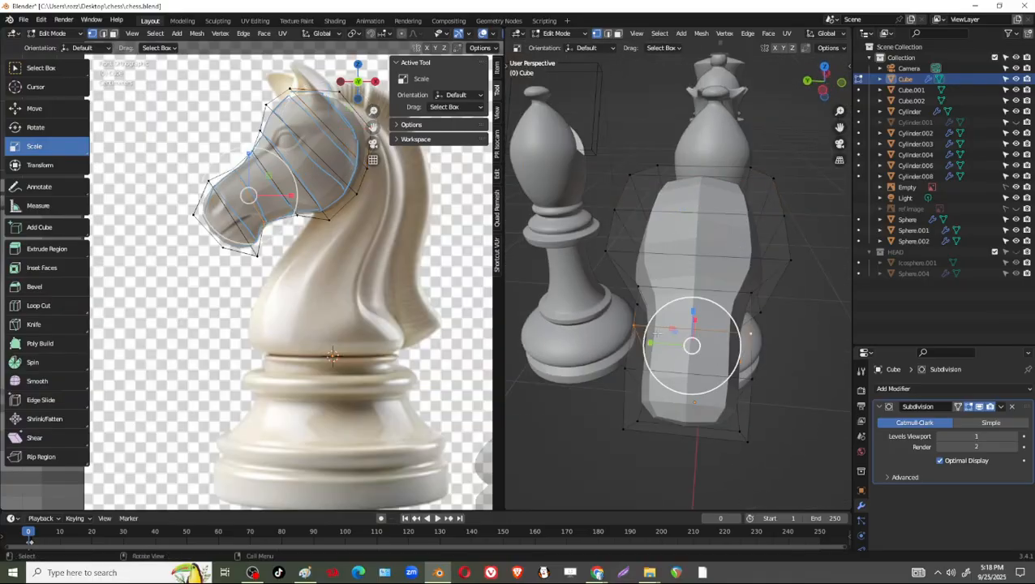
left_click_drag(654, 344, 674, 345)
Compare the reshaped head with the knight reference image, examining the back of the head and the neck contour.
middle_click_drag(674, 345, 589, 226)
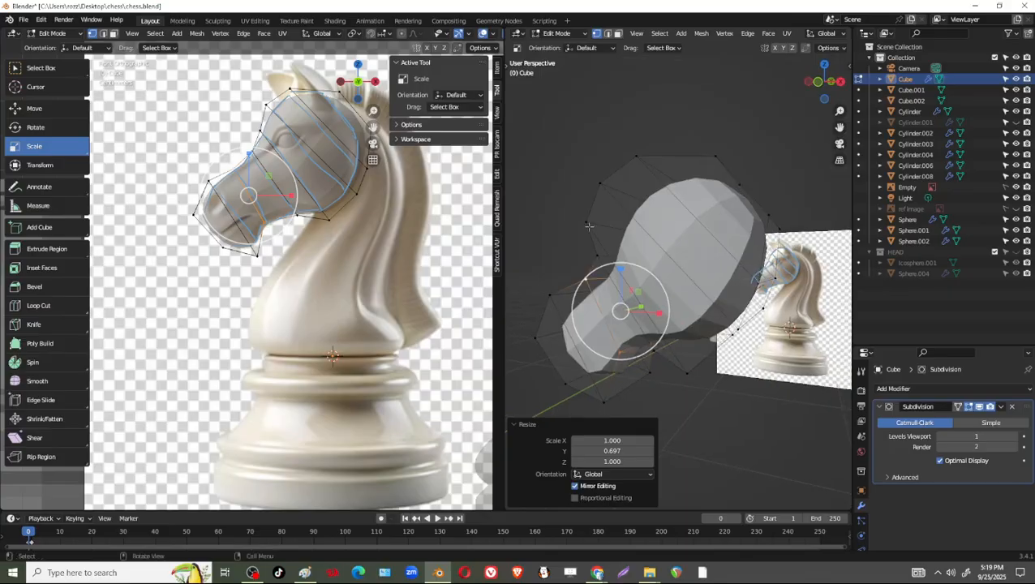
scroll(345, 254, "up", 4)
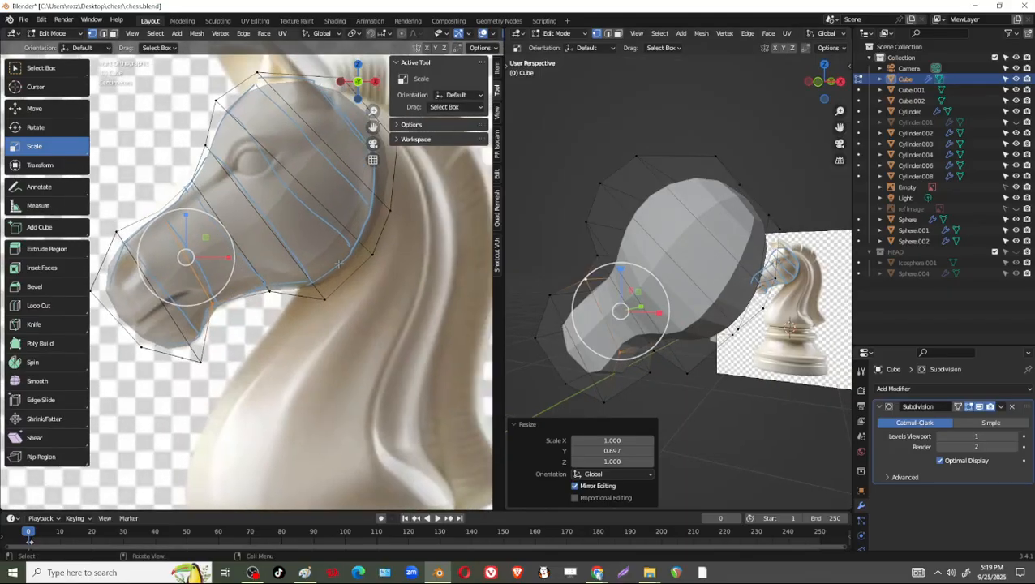
middle_click_drag(397, 238, 354, 286, "shift")
scroll(354, 287, "down", 1)
scroll(691, 280, "down", 2)
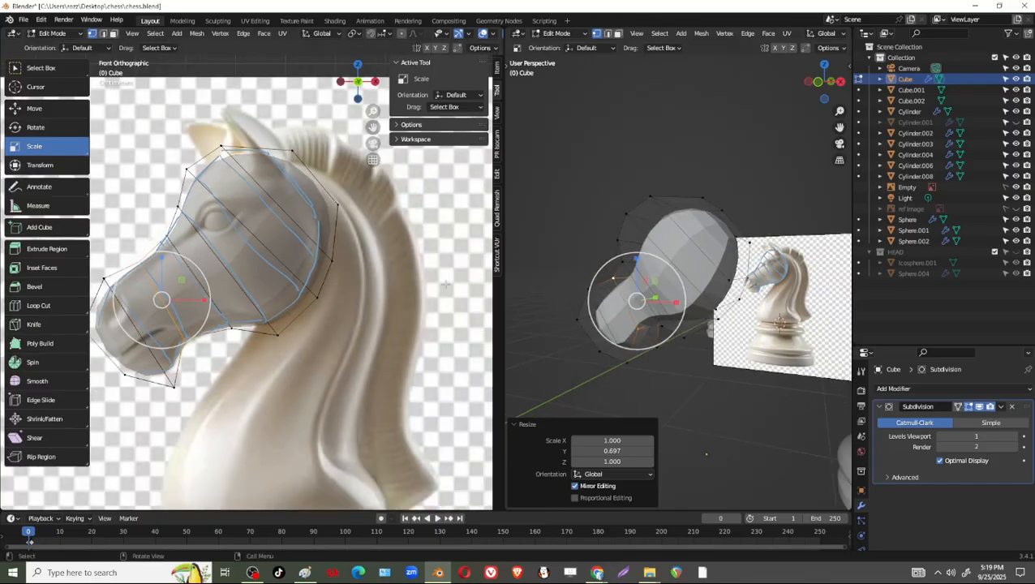
middle_click_drag(323, 243, 357, 176, "shift")
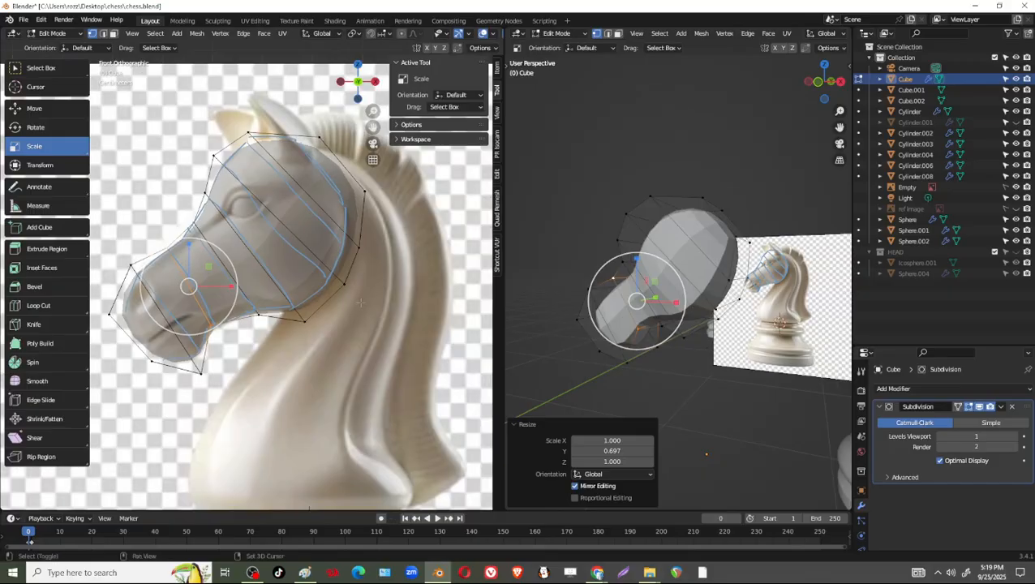
scroll(308, 253, "down", 1)
middle_click_drag(361, 303, 368, 273, "shift")
scroll(330, 279, "down", 4)
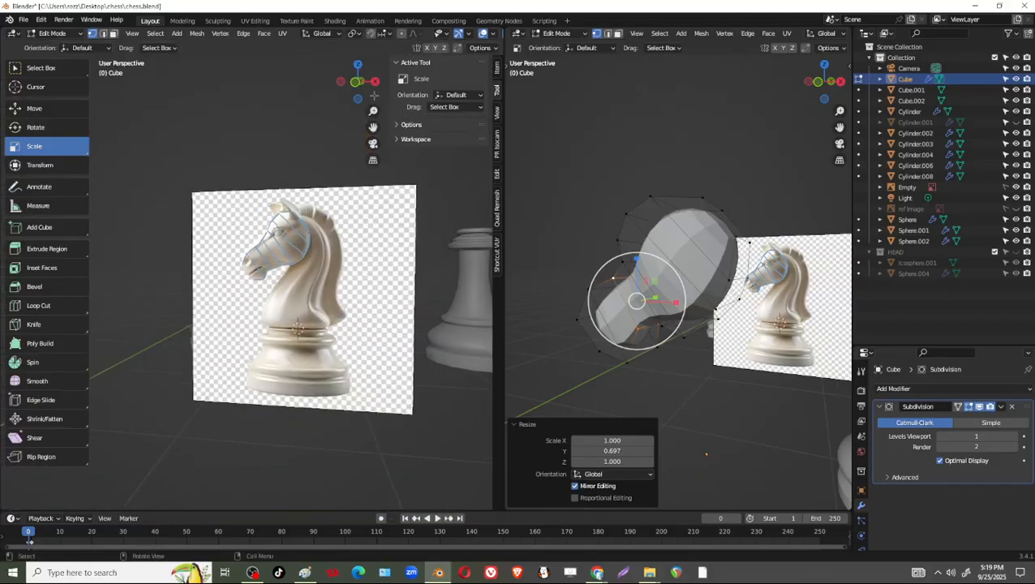
left_click(356, 82)
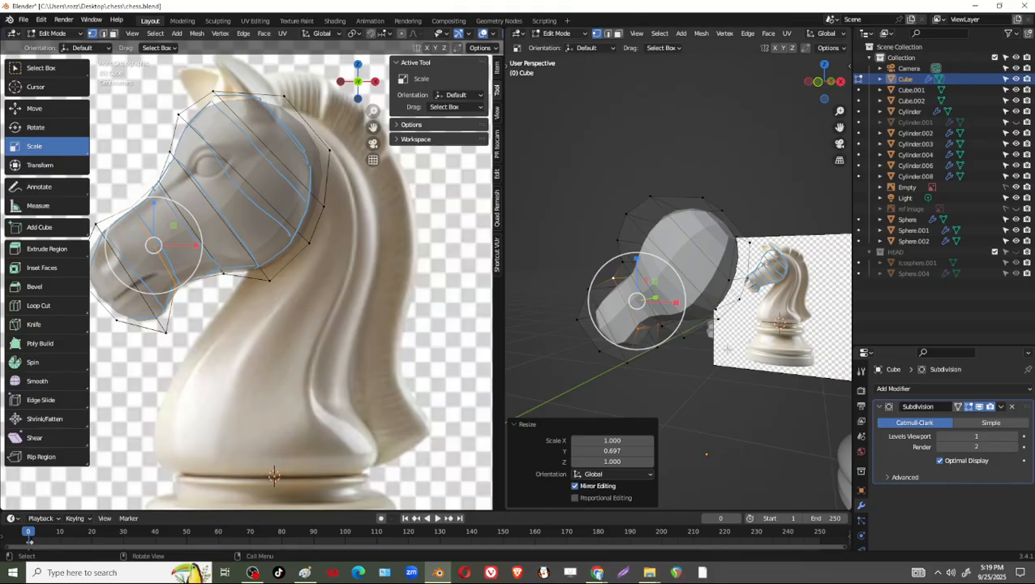
Widen the vertex ring just behind the eye by about 1.15 along Y.
middle_click_drag(728, 348, 658, 394)
middle_click_drag(591, 294, 774, 284)
middle_click_drag(713, 262, 748, 259)
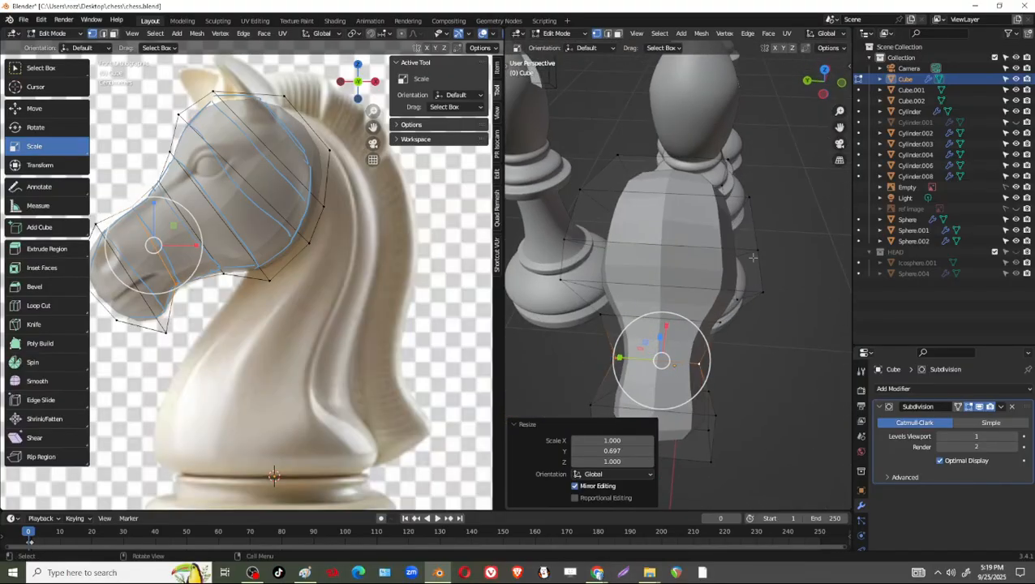
left_click(750, 256, "alt")
left_click_drag(628, 249, 623, 247)
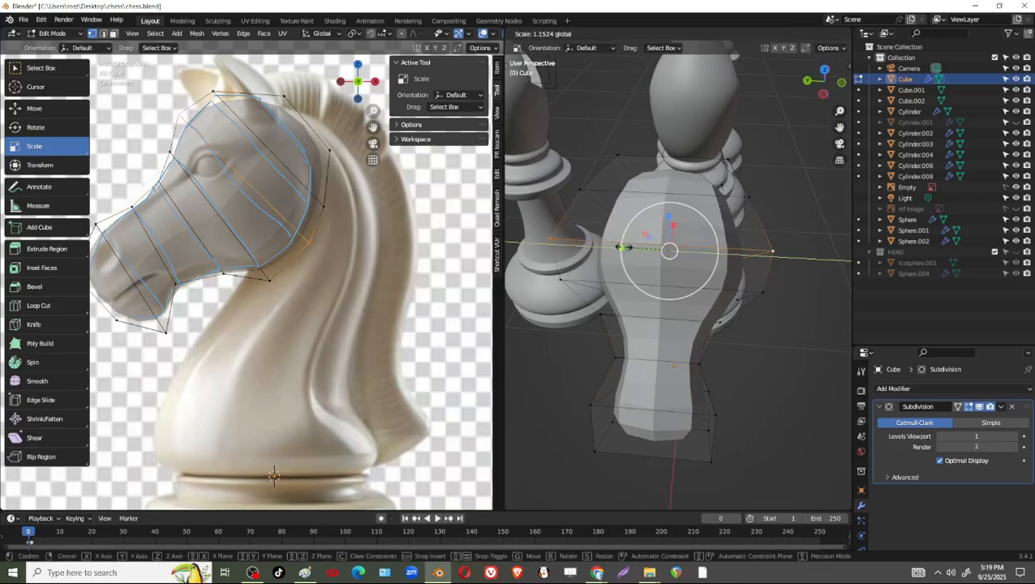
left_click(626, 248)
Scale the vertex pair midway down the back of the head by 1.050 along Y.
middle_click_drag(626, 248, 621, 285)
left_click(620, 285, "alt")
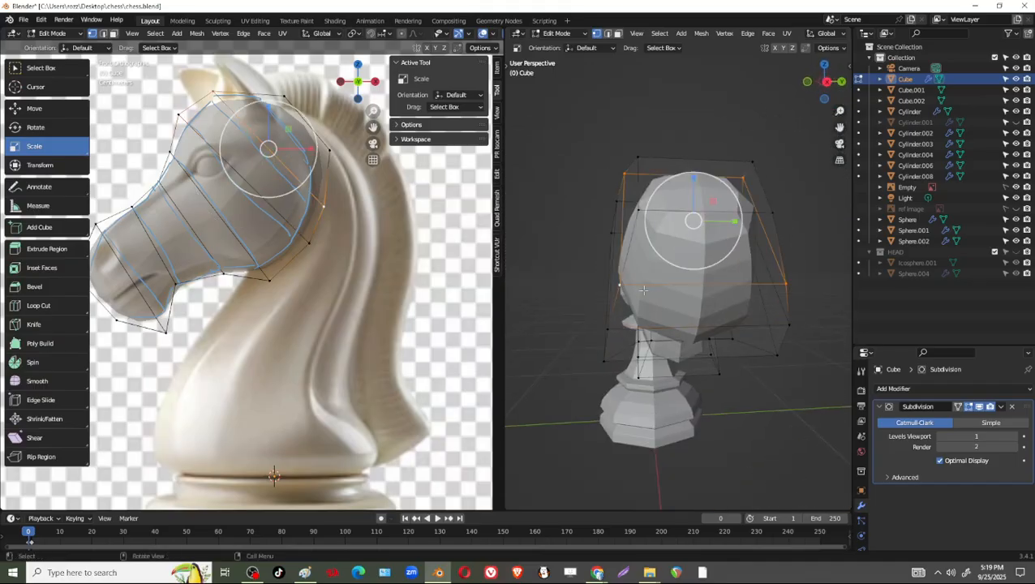
left_click(620, 284, "alt")
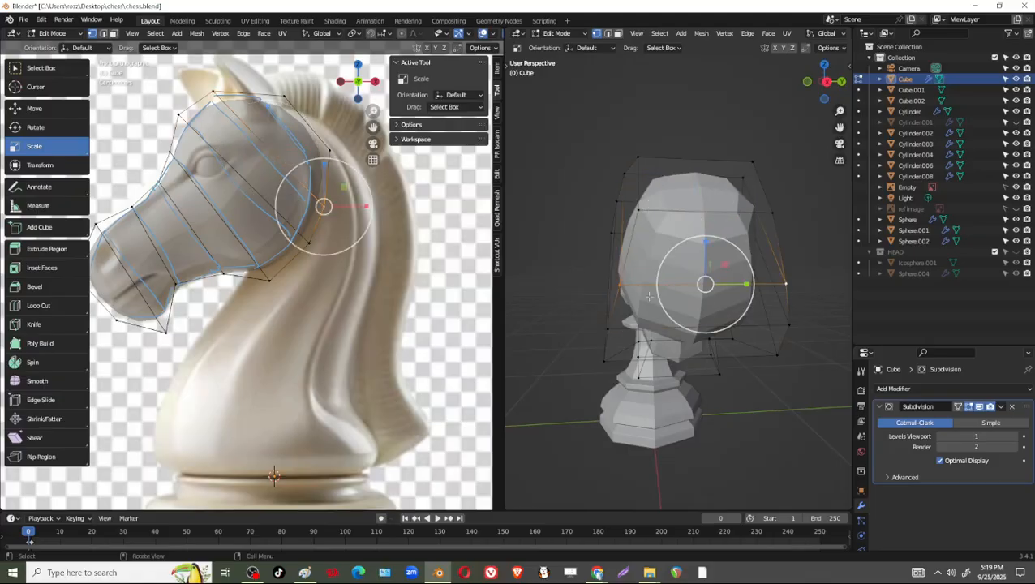
left_click_drag(746, 283, 751, 284)
middle_click_drag(751, 284, 718, 340)
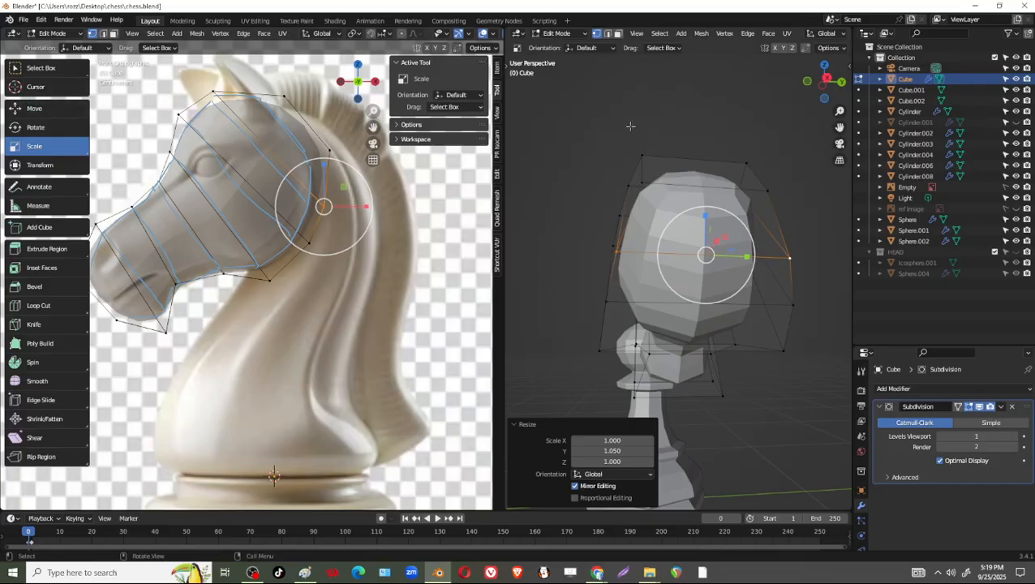
Extrude the four faces at the back of the head along their normals by 0.298 m.
key("3")
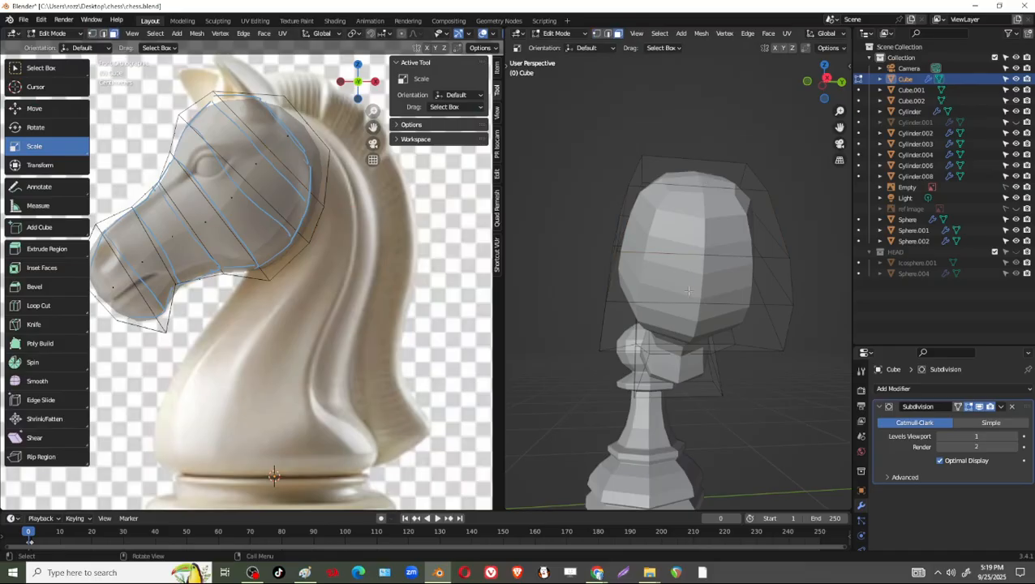
left_click(694, 227)
left_click(694, 277, "shift")
left_click(694, 325, "shift")
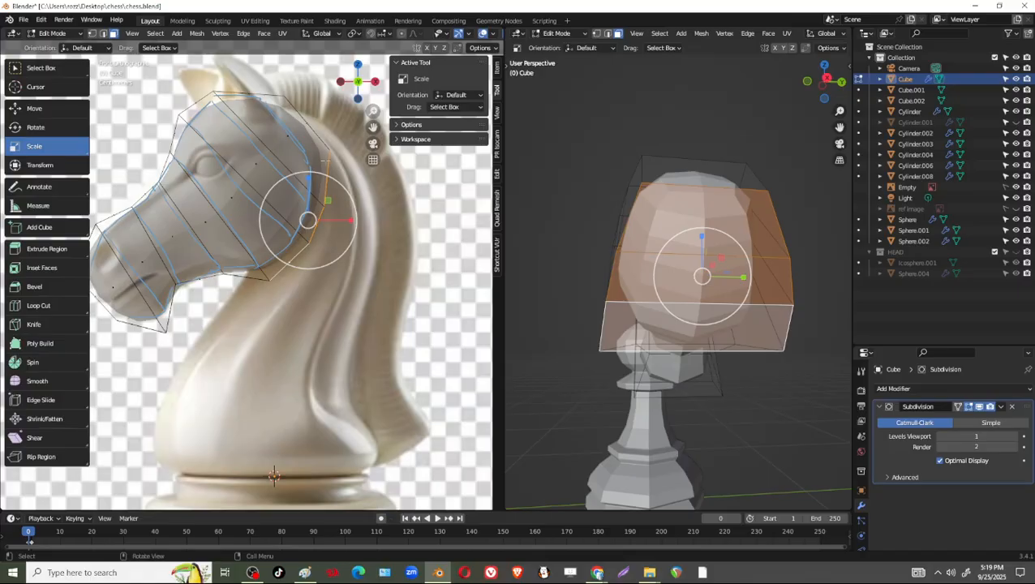
middle_click_drag(616, 236, 719, 274)
scroll(369, 164, "up", 1)
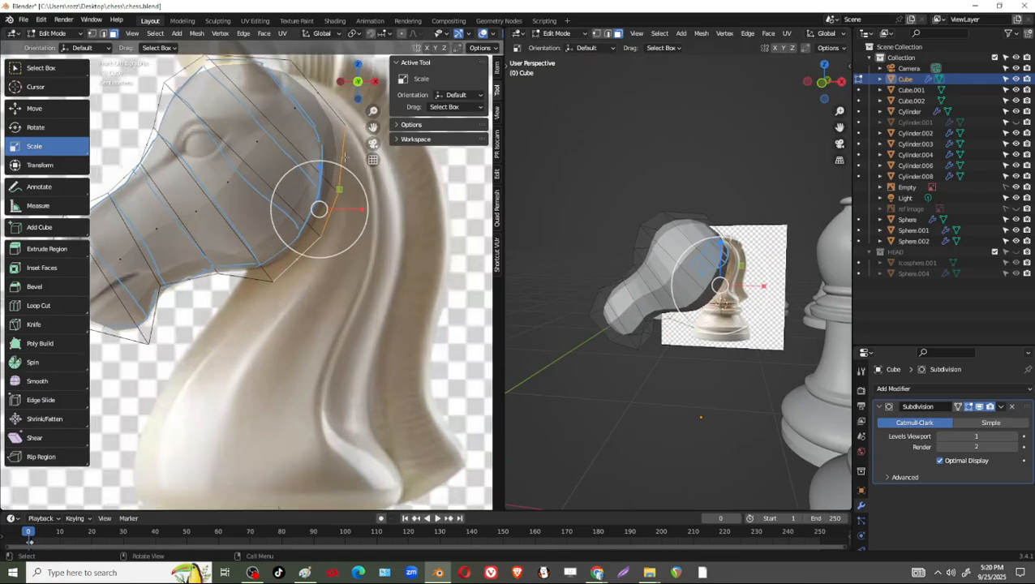
middle_click_drag(349, 125, 337, 177, "shift")
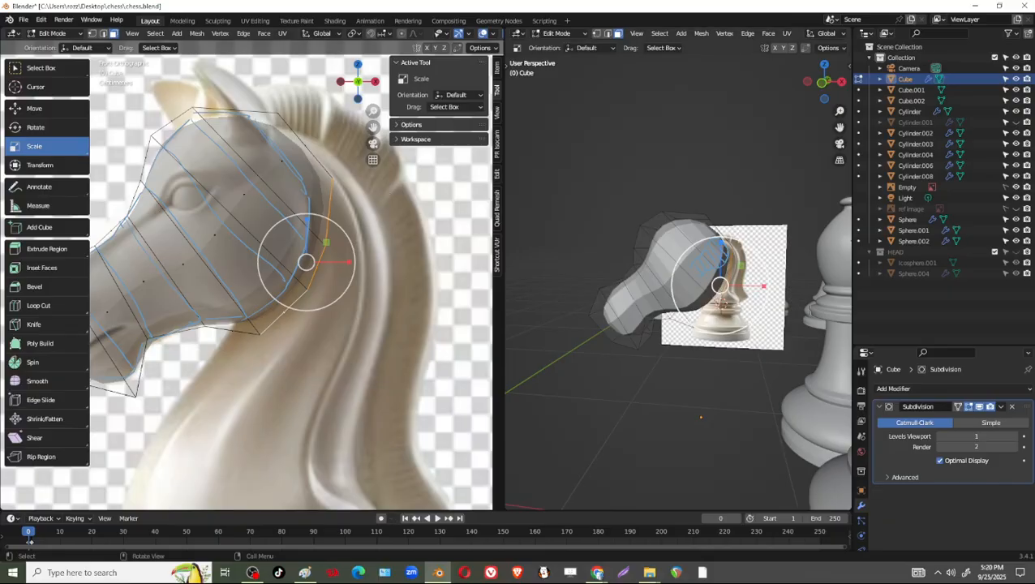
middle_click_drag(746, 301, 679, 323)
left_click(712, 245, "shift")
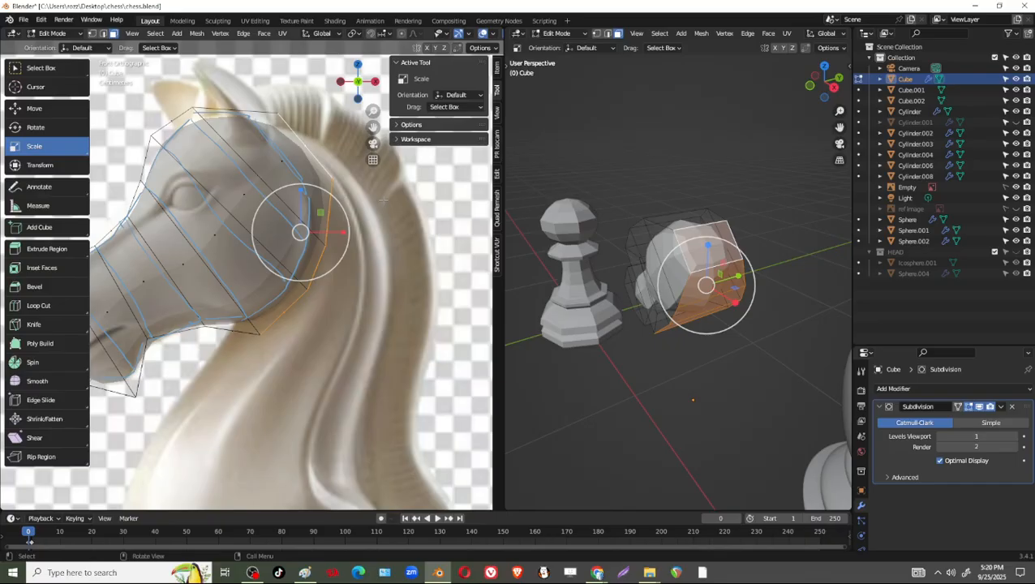
right_click(305, 161)
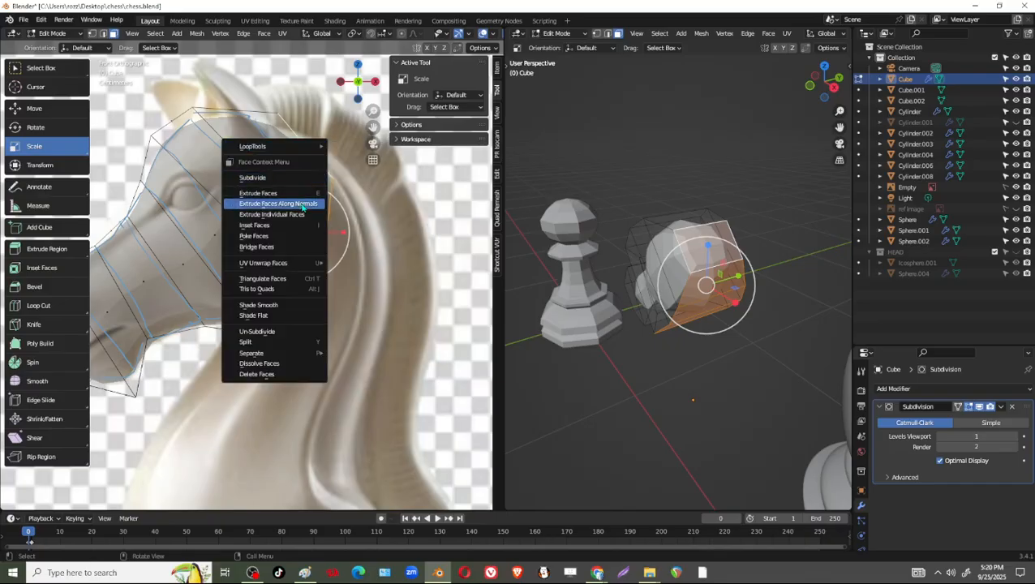
left_click(305, 202)
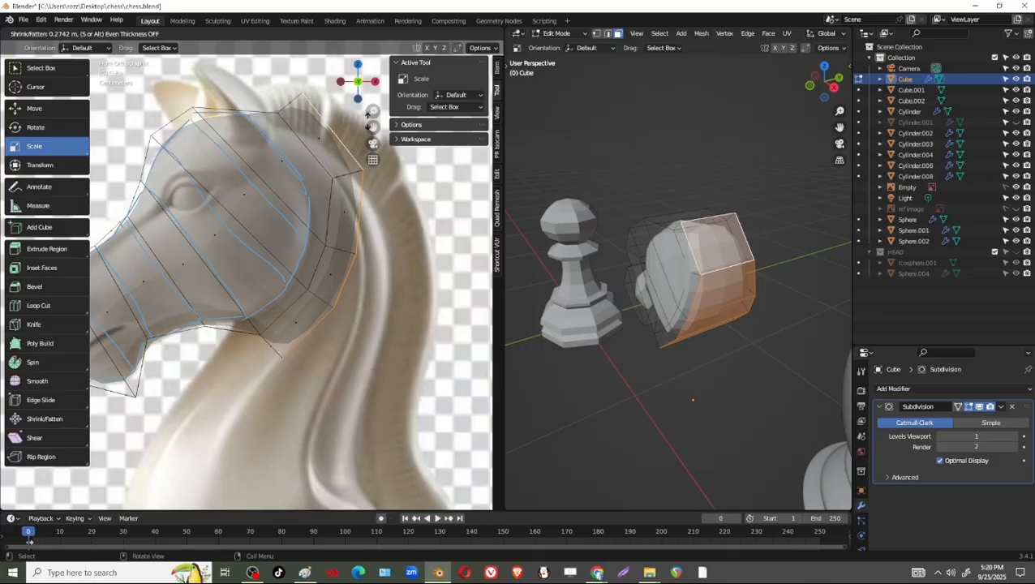
left_click(383, 118)
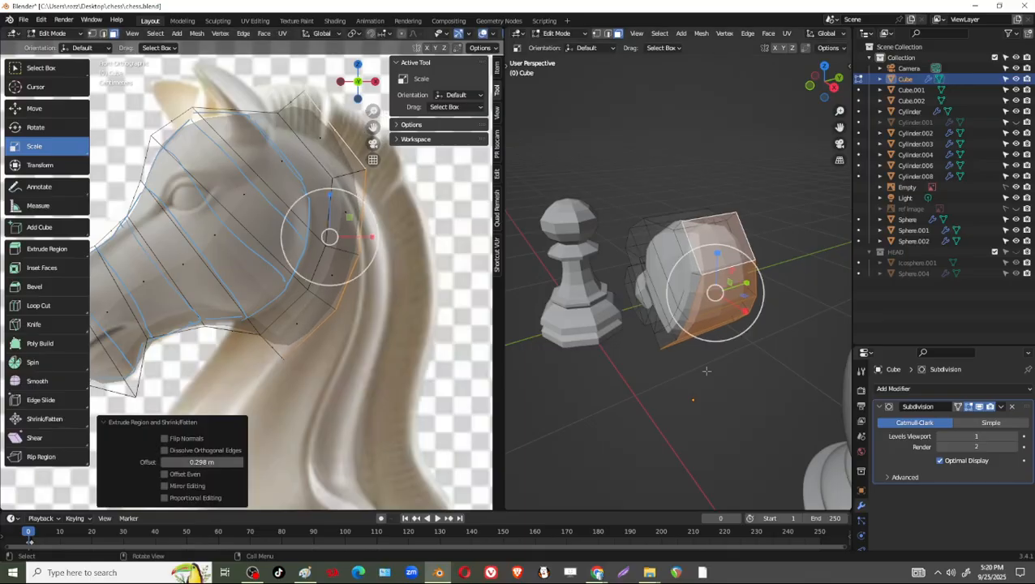
Move the two upper vertex pairs of the extruded rear section inward to fit the reference's mane contour.
scroll(351, 89, "up", 1)
middle_click_drag(351, 88, 330, 139, "shift")
key("1")
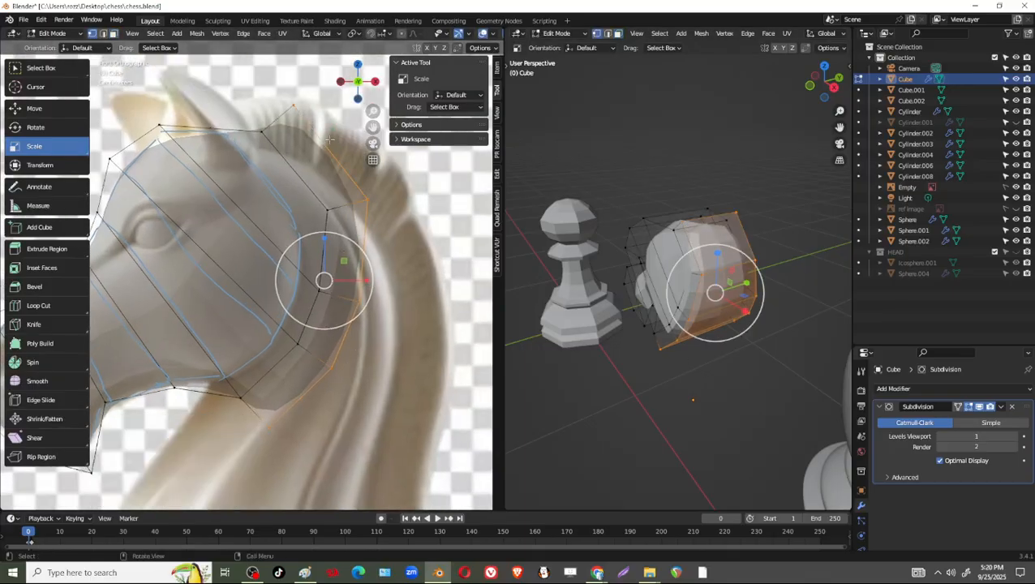
left_click(293, 106)
key("shift+space")
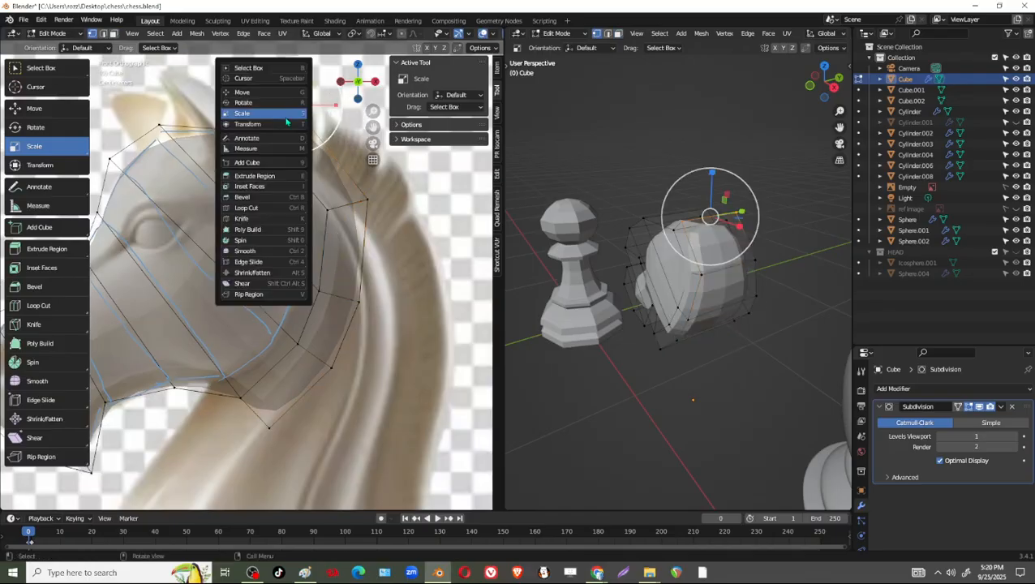
left_click(258, 93)
left_click_drag(293, 106, 302, 149)
left_click_drag(344, 187, 385, 221)
left_click_drag(368, 201, 359, 214)
Reposition the vertex pairs along the top of the head to follow the reference's crown and mane outline.
left_click(261, 132)
left_click_drag(262, 132, 255, 146)
left_click_drag(181, 113, 172, 133)
left_click_drag(283, 125, 319, 161)
left_click_drag(301, 144, 244, 138)
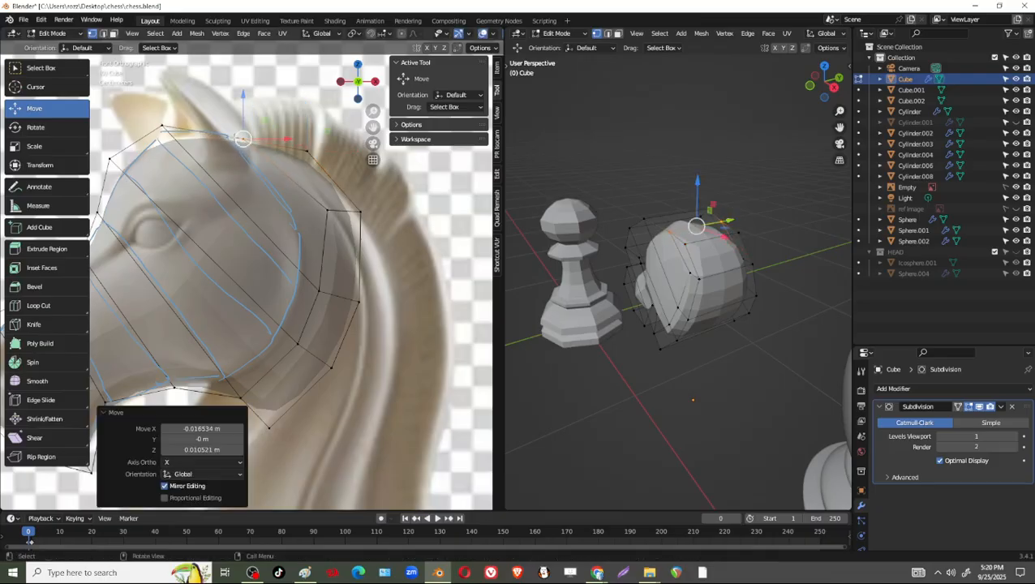
left_click_drag(187, 115, 142, 144)
left_click_drag(169, 137, 179, 151)
left_click_drag(185, 113, 159, 119)
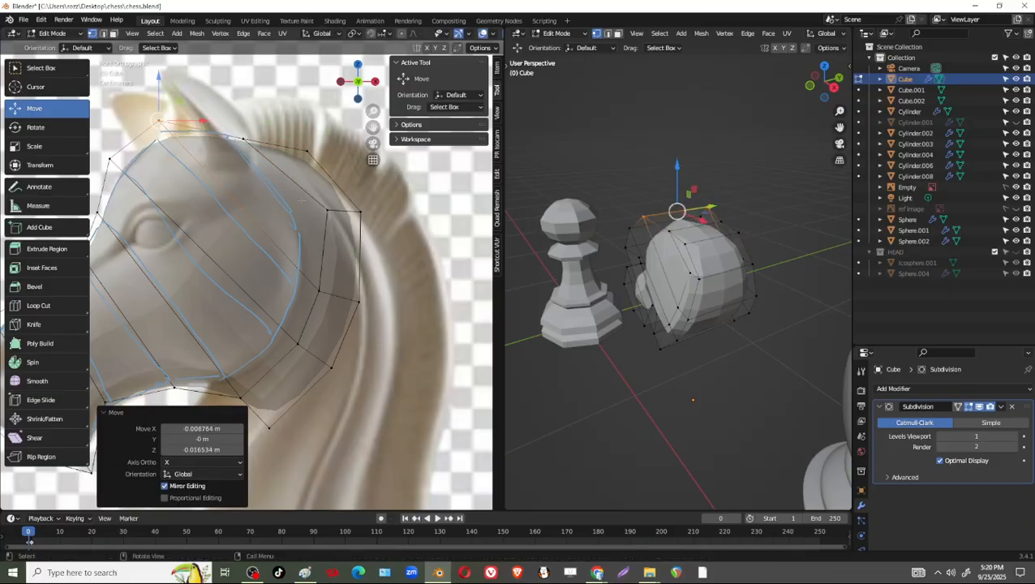
Pull the extruded rear vertices outward toward the mane contour, shifting the lowest rear pair by 0.09845 m in X and -0.030061 m in Z.
left_click_drag(380, 193, 367, 219)
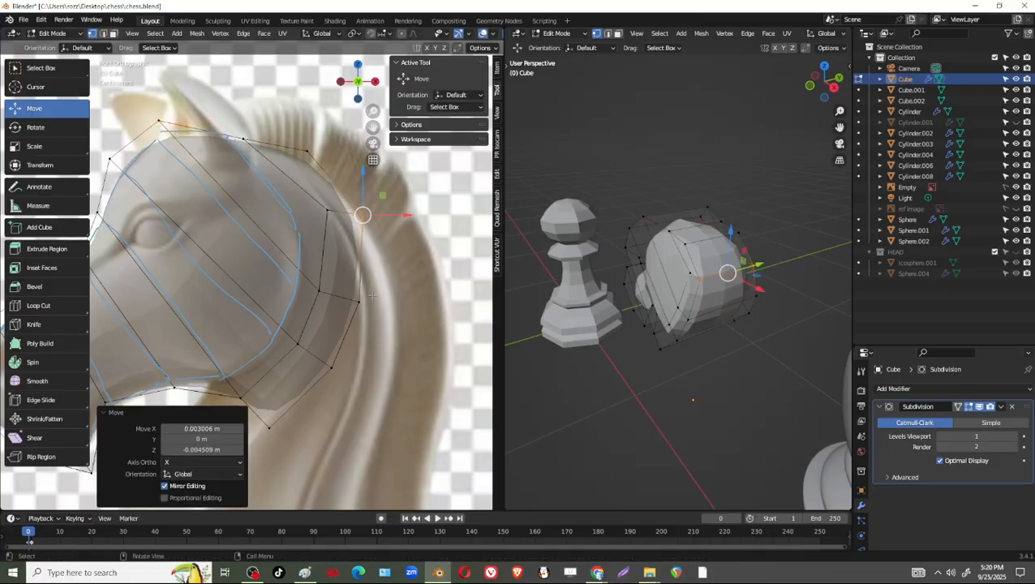
left_click_drag(365, 273, 419, 328)
middle_click_drag(322, 361, 310, 290, "shift")
left_click_drag(309, 287, 389, 325)
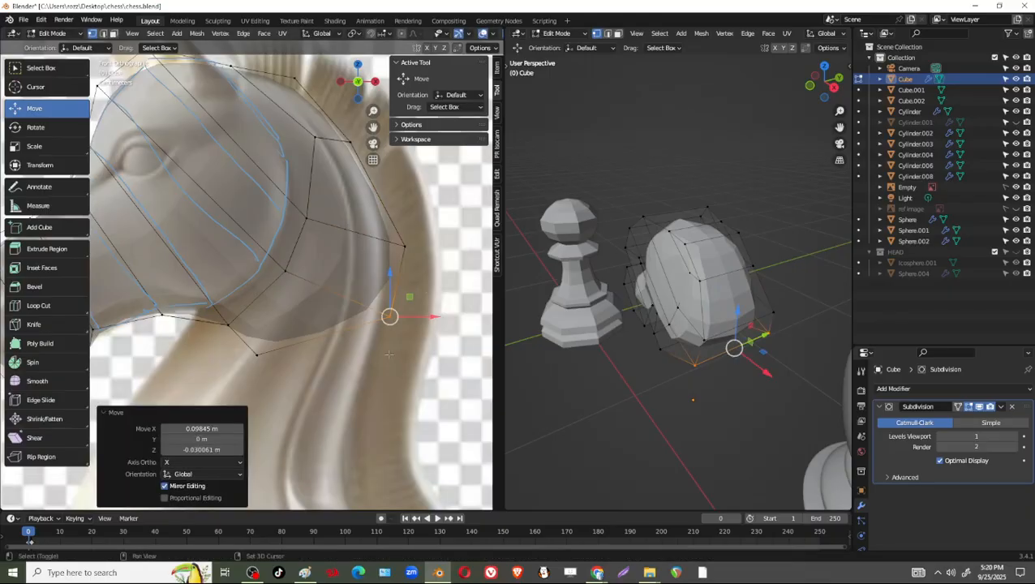
middle_click_drag(389, 325, 385, 244, "shift")
Try to move the lower throat vertex pair forward by -0.18638 m in X and -0.033819 m in Z.
left_click(254, 275)
left_click_drag(254, 276, 121, 305)
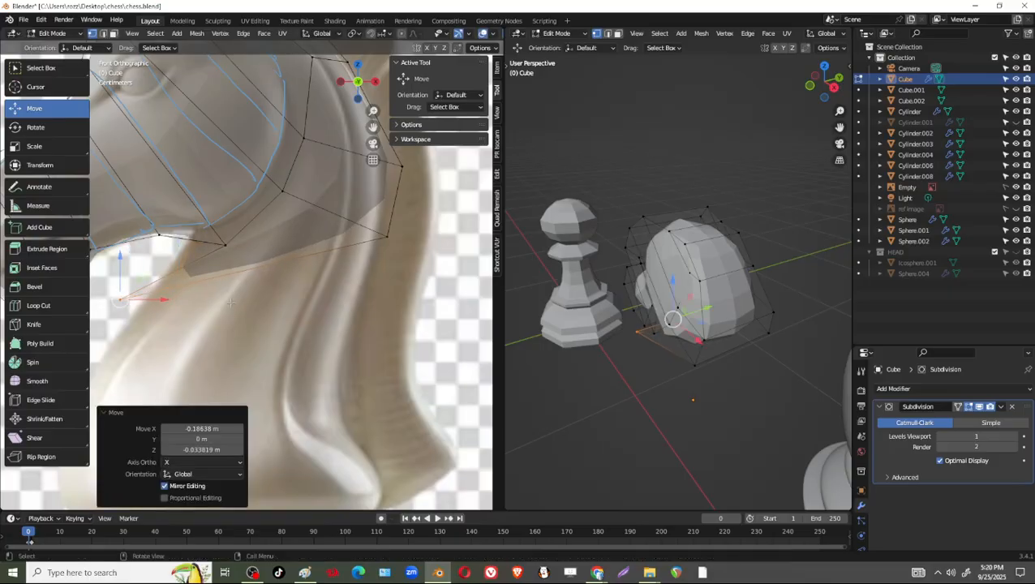
scroll(228, 291, "down", 1)
middle_click_drag(228, 291, 301, 277, "shift")
key("ctrl+z")
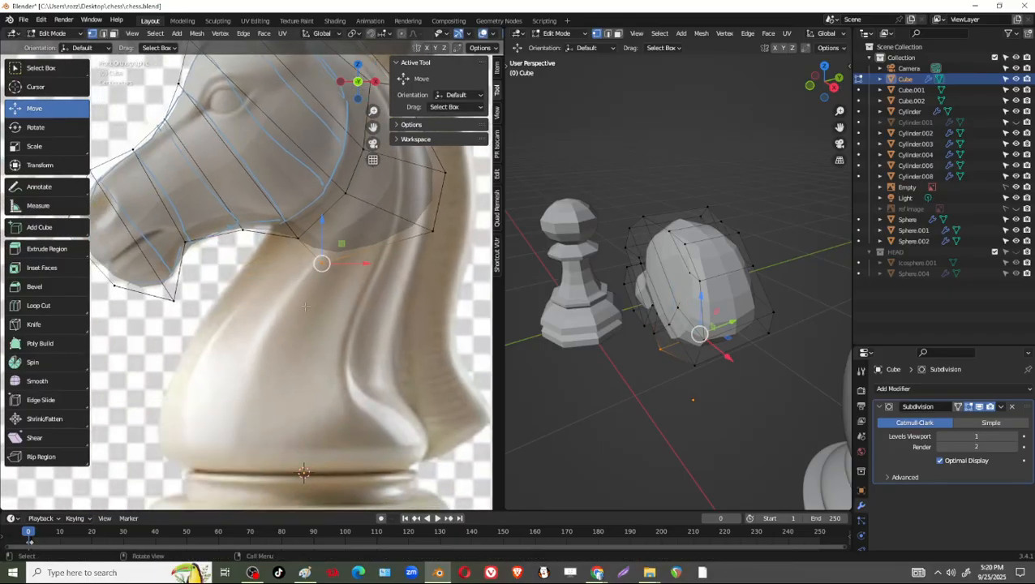
Lower the bottom rear vertex pair of the neck start by 0.050503 m along Z.
mouse_move(352, 288)
middle_mouse_down("shift")
mouse_move(261, 326)
mouse_move(289, 294)
mouse_move(270, 303)
mouse_move(344, 283)
middle_mouse_up("shift")
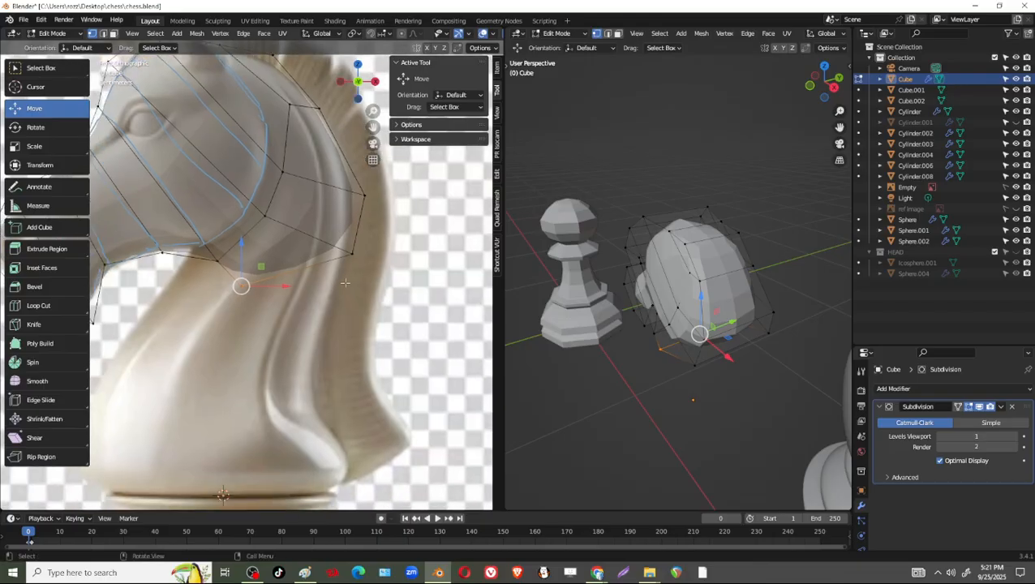
scroll(246, 305, "up", 1)
middle_click_drag(205, 301, 294, 312, "shift")
scroll(326, 301, "down", 1)
scroll(294, 311, "down", 4)
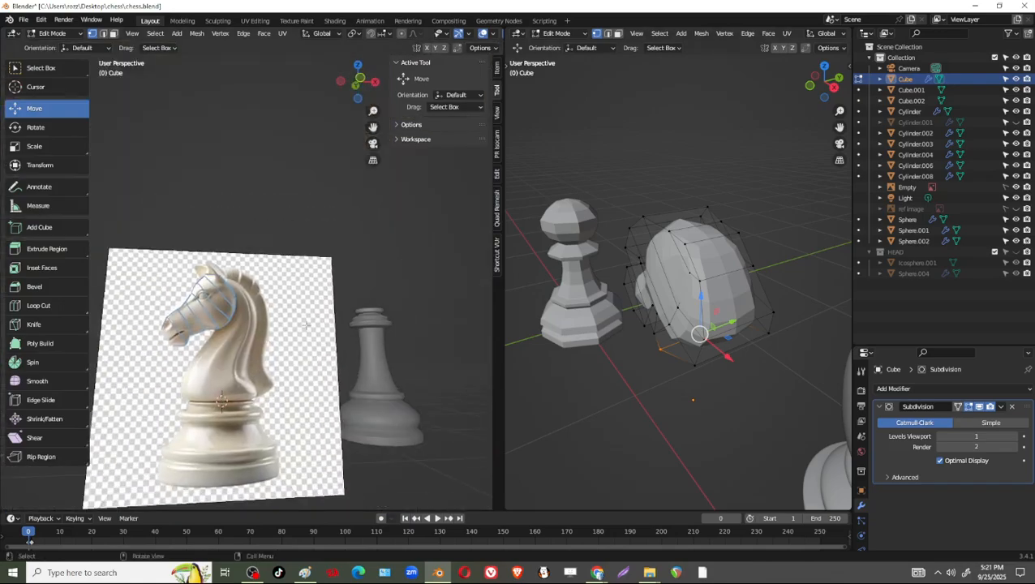
left_click(359, 80)
middle_click_drag(691, 442, 572, 203, "shift")
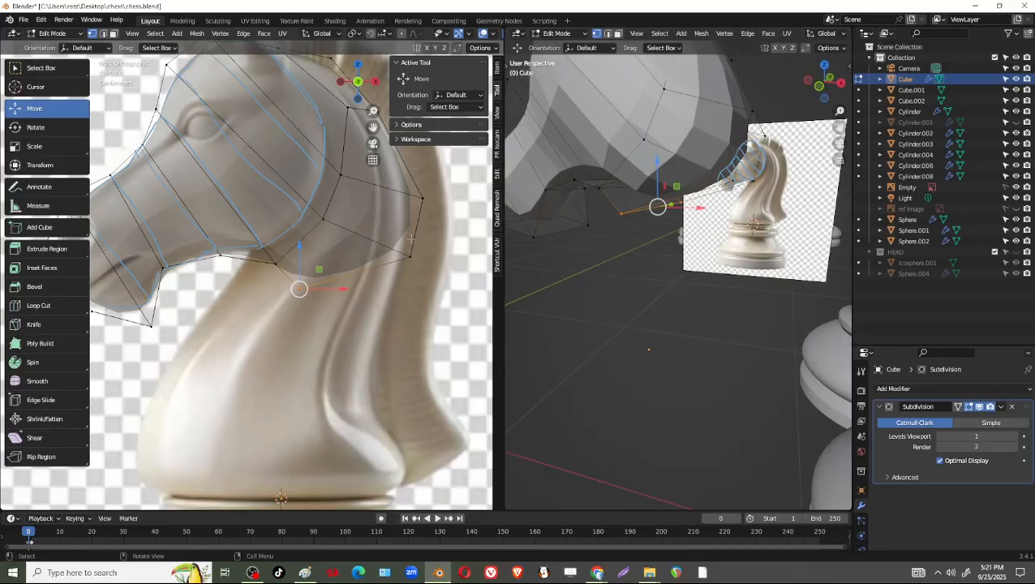
left_click(401, 279)
left_click_drag(410, 214, 410, 243)
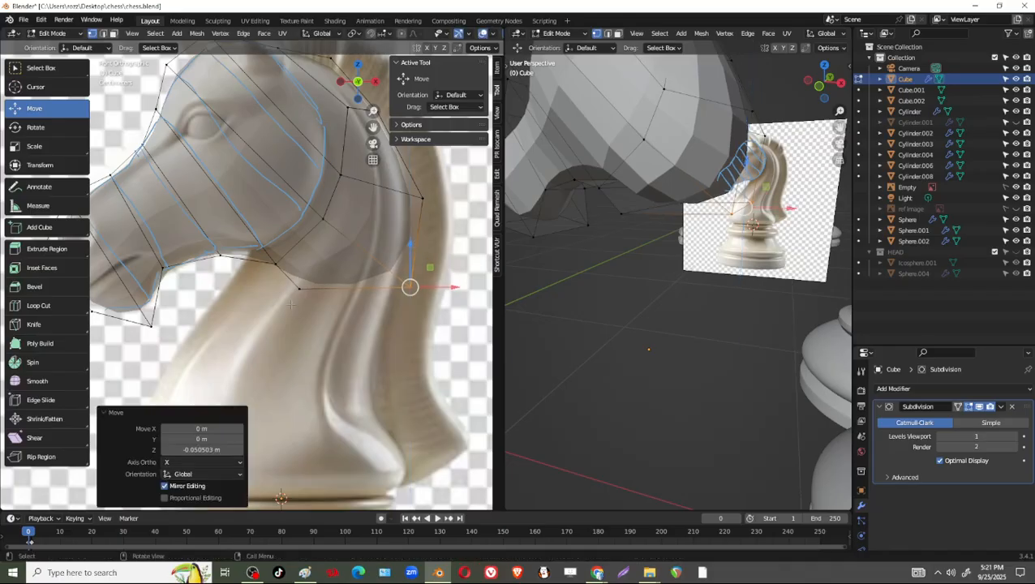
Shift the jaw corner vertices up and forward and the lower throat vertices by -0.12265 m in X and 0.009018 m in Z.
left_click(272, 265)
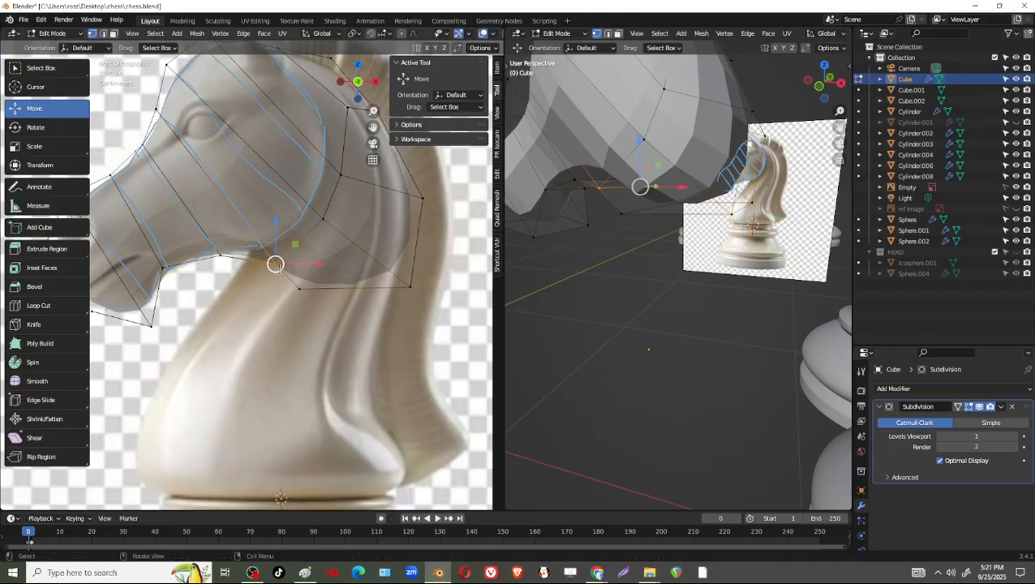
left_click_drag(272, 264, 259, 254)
left_click_drag(333, 270, 260, 309)
key("g")
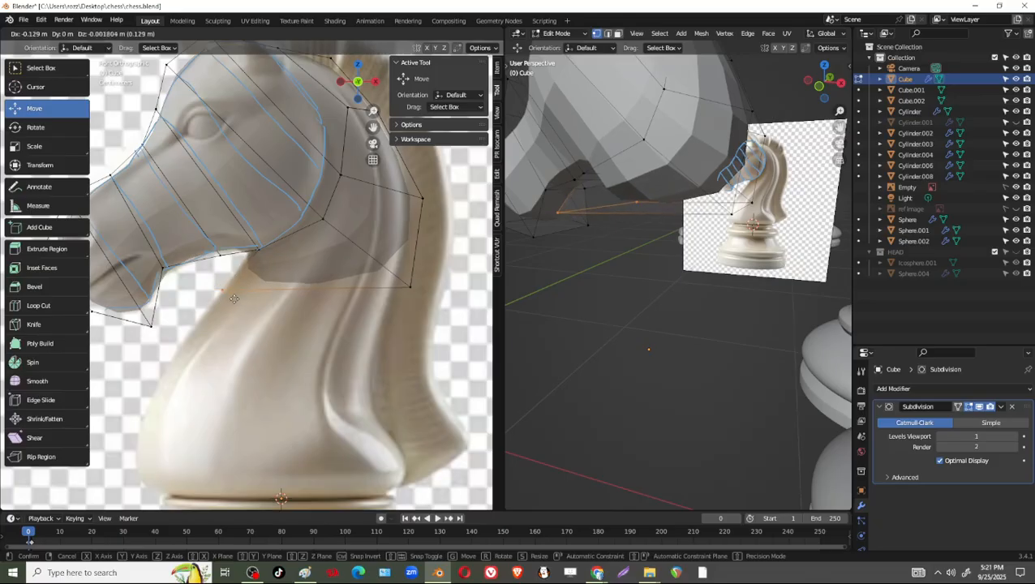
left_click(237, 293)
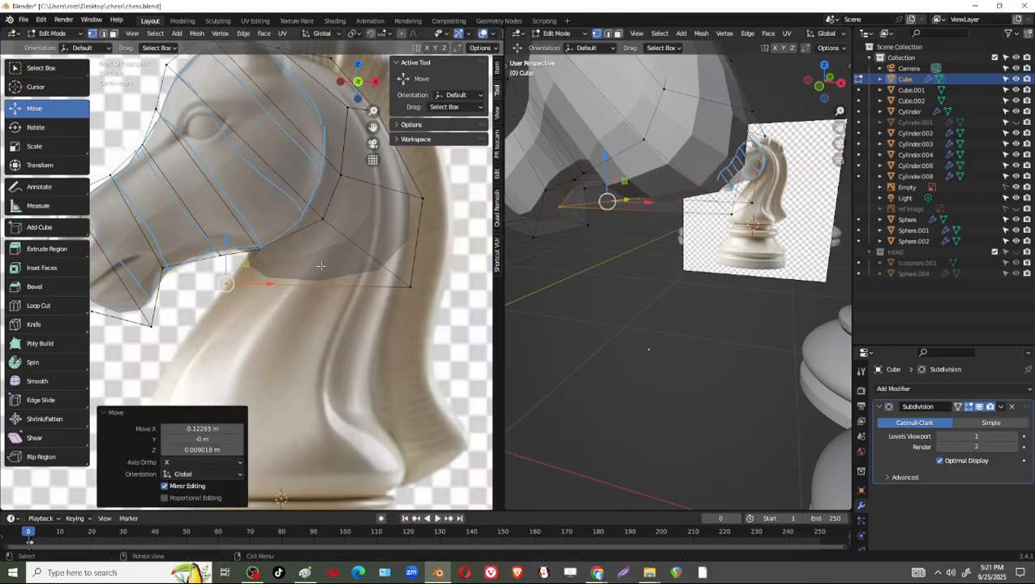
Annotate the reference with five horizontal guide lines across the neck, from the throat down to just above the base.
middle_click_drag(608, 254, 661, 265)
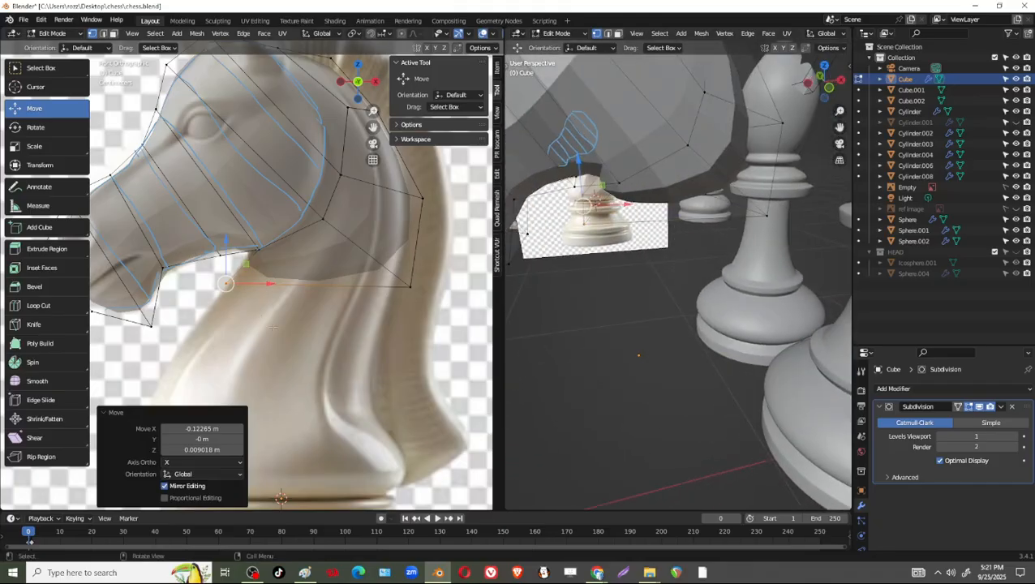
middle_click_drag(298, 314, 327, 318)
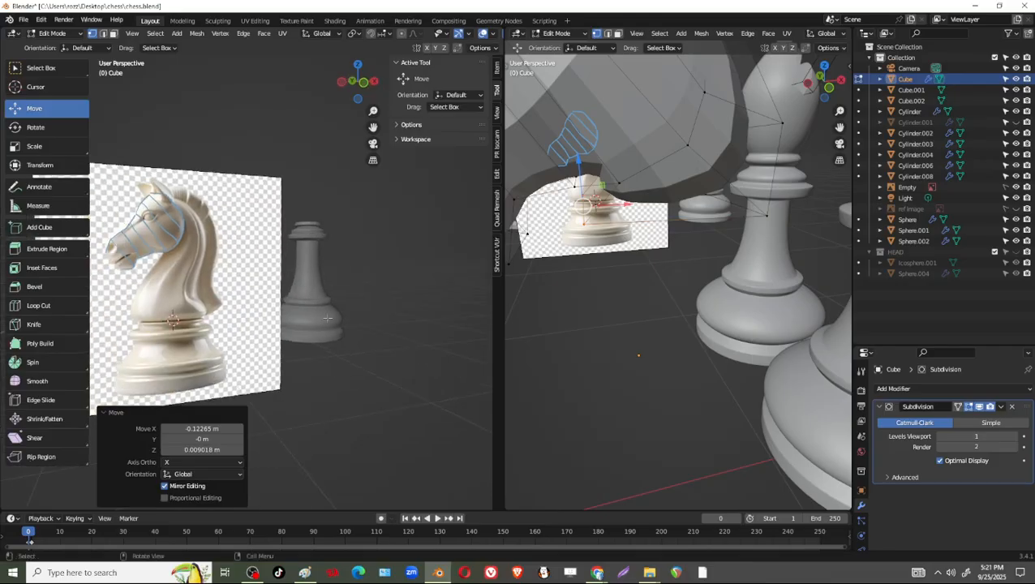
left_click(358, 82)
middle_click_drag(372, 260, 362, 318, "shift")
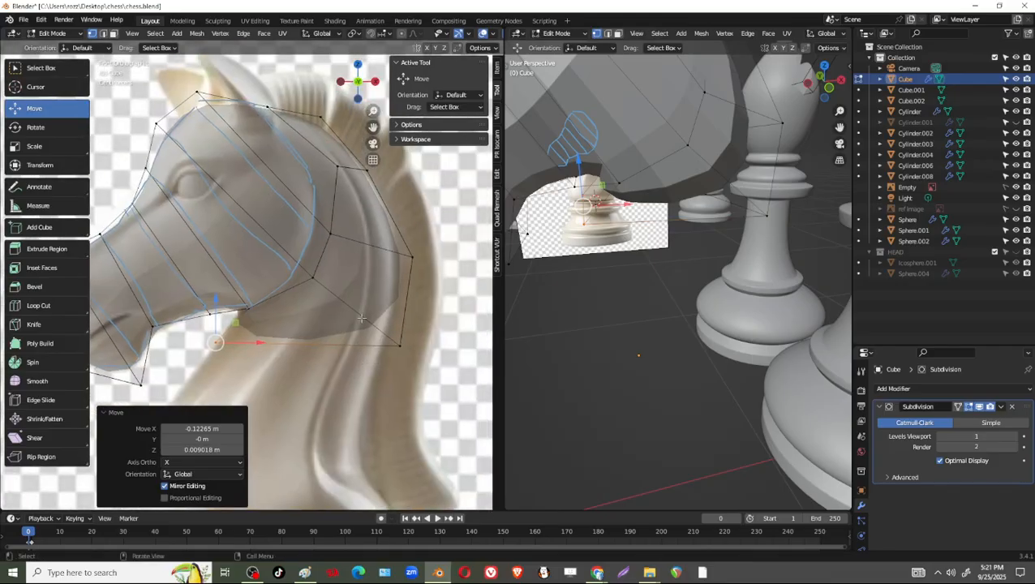
middle_click_drag(305, 505, 326, 374, "shift")
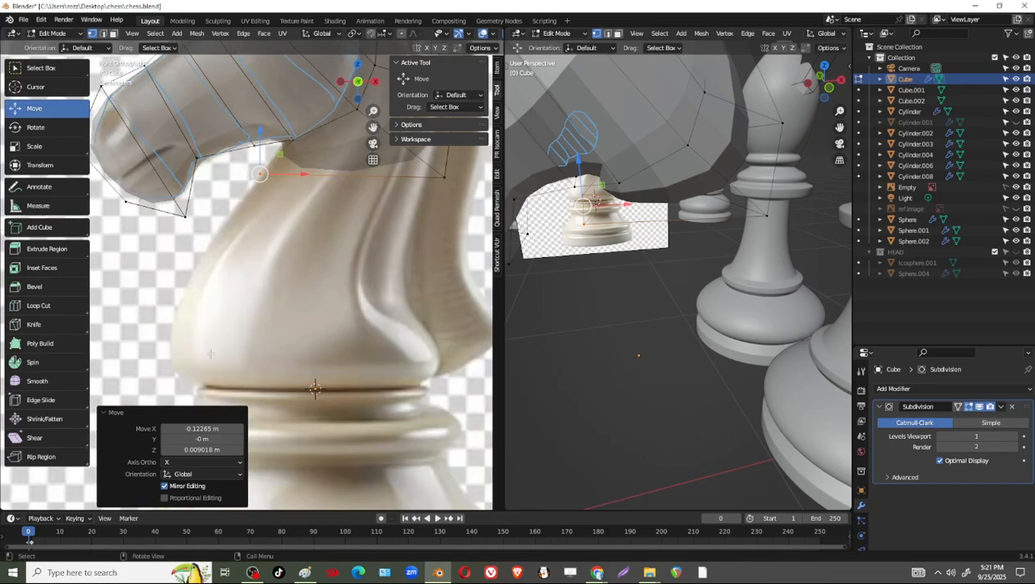
left_click_drag(417, 344, 423, 343)
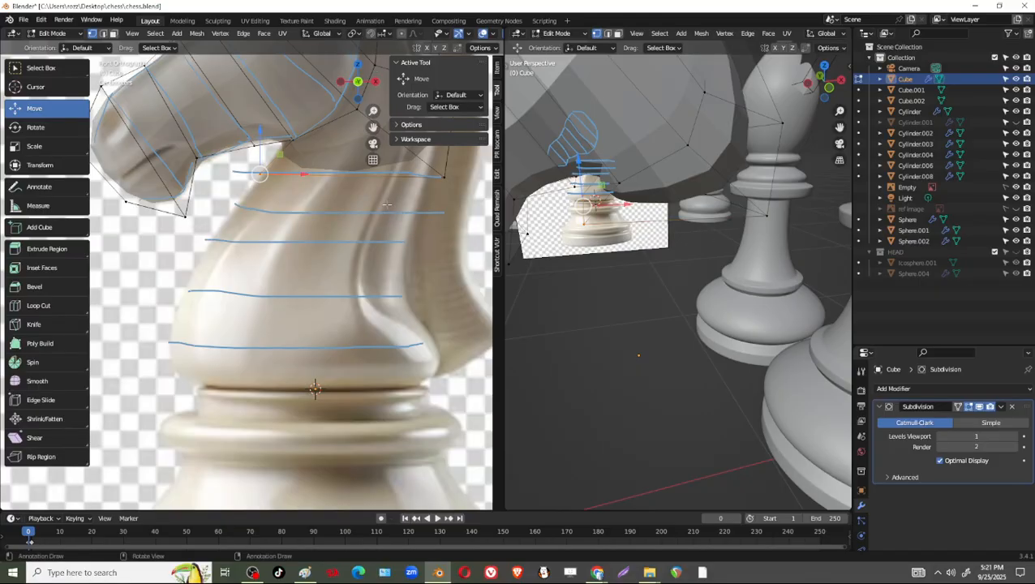
Extrude the underside face at the start of the neck straight down to the base collar in the reference.
middle_click_drag(430, 209, 392, 269, "shift")
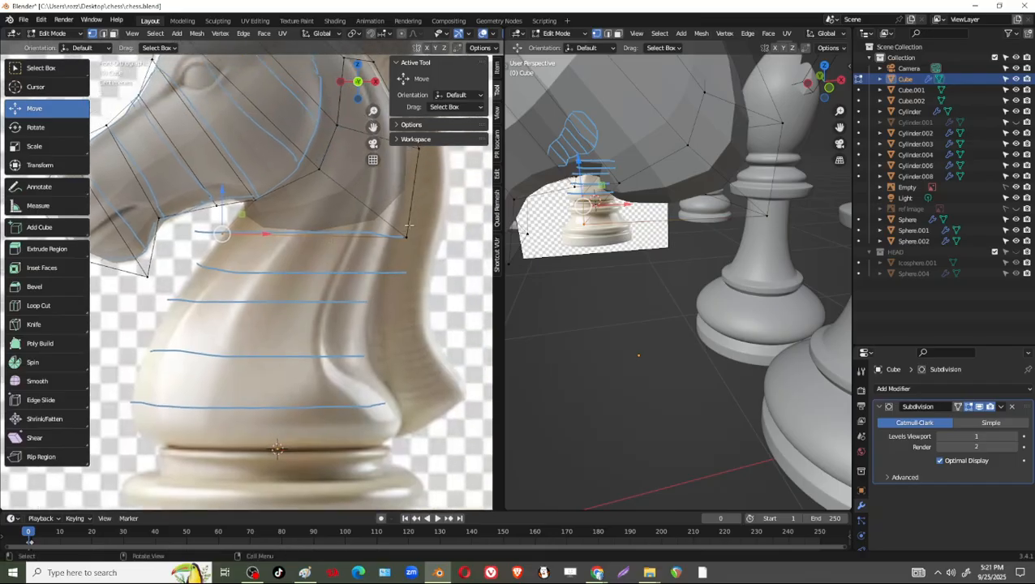
middle_click_drag(697, 235, 664, 207)
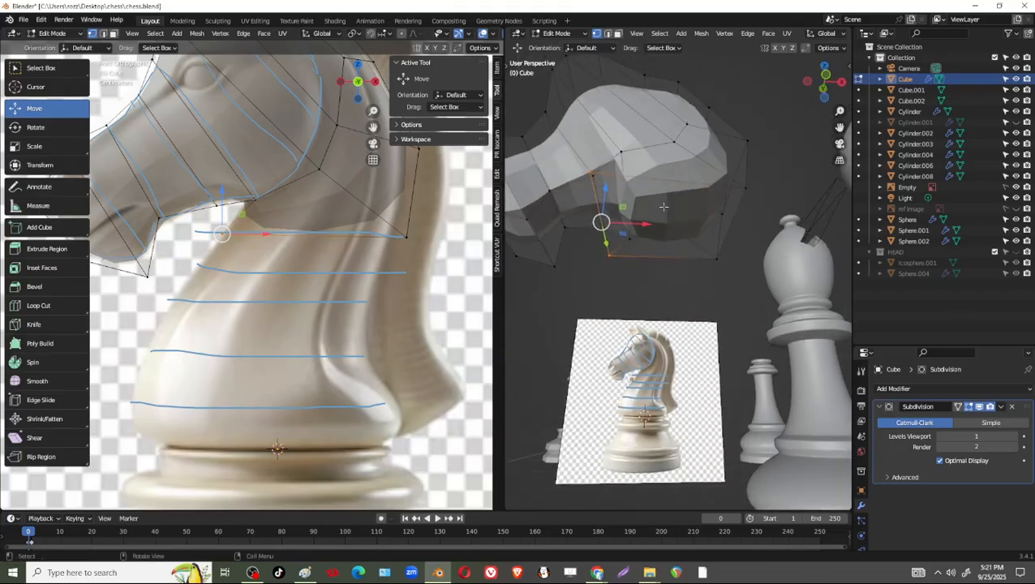
key("3")
left_click(646, 223)
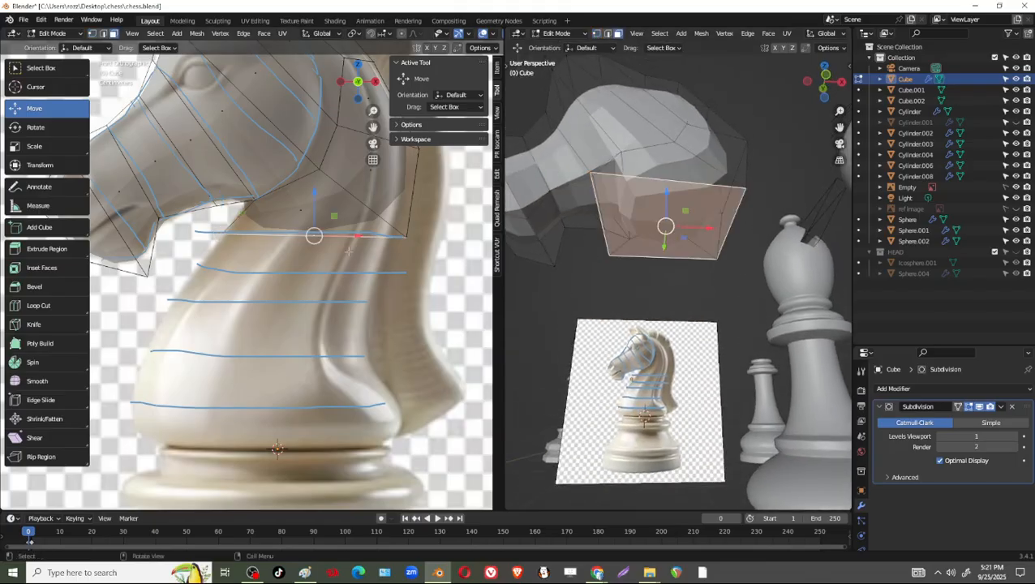
key("e")
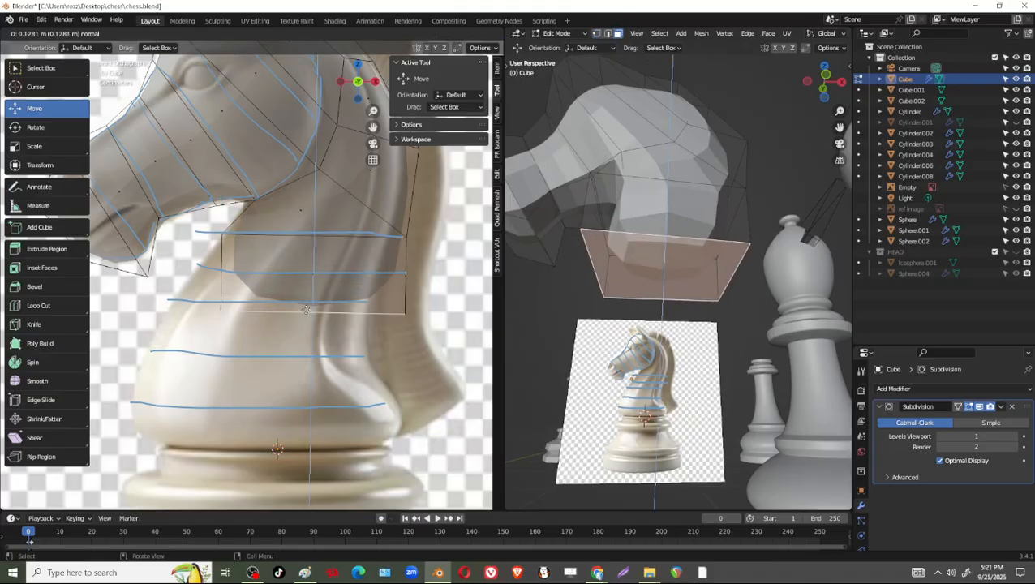
left_click(278, 447)
Move the neck's bottom front vertices outward by -0.091987 m in X along the top of the reference base.
middle_click_drag(278, 447, 355, 347, "shift")
key("1")
left_click(298, 343)
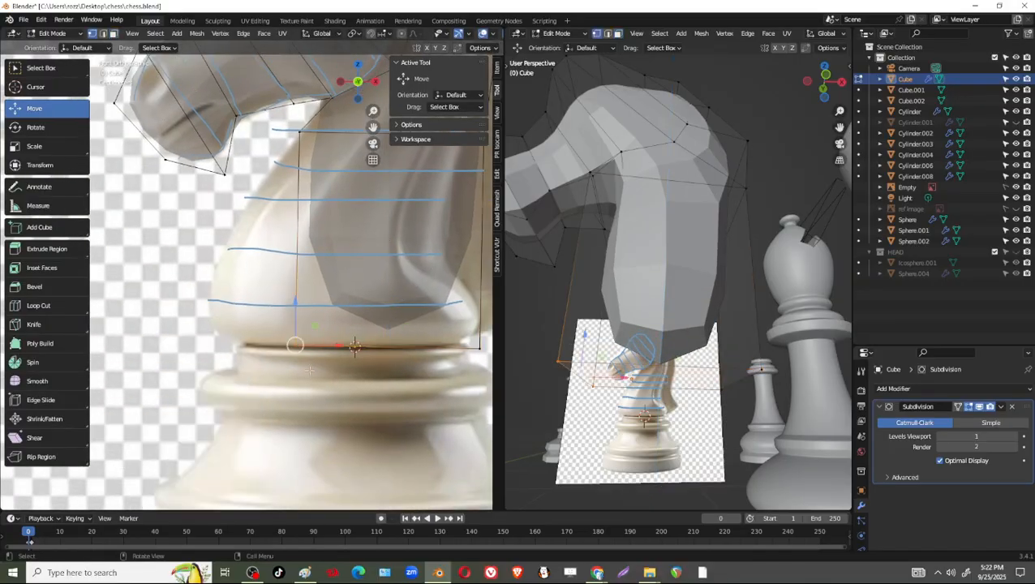
key("g")
left_click(244, 353)
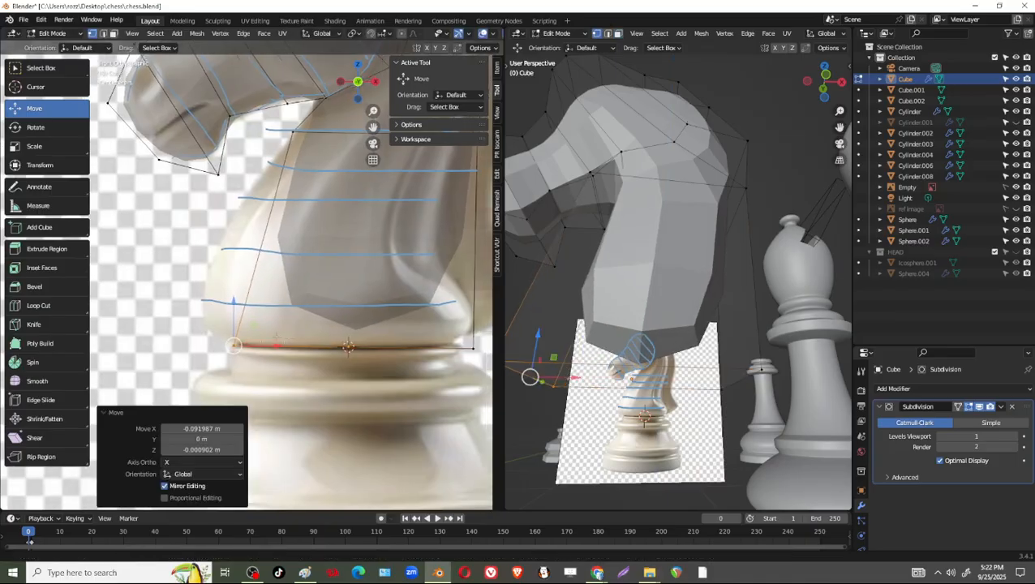
Add a single horizontal loop cut midway along the extruded neck with a slide factor of 0.
middle_click_drag(491, 326, 432, 324, "shift")
left_click(396, 363)
left_click(396, 347)
middle_click_drag(367, 254, 386, 275, "shift")
key("ctrl+r")
left_click(396, 264)
left_click(396, 264)
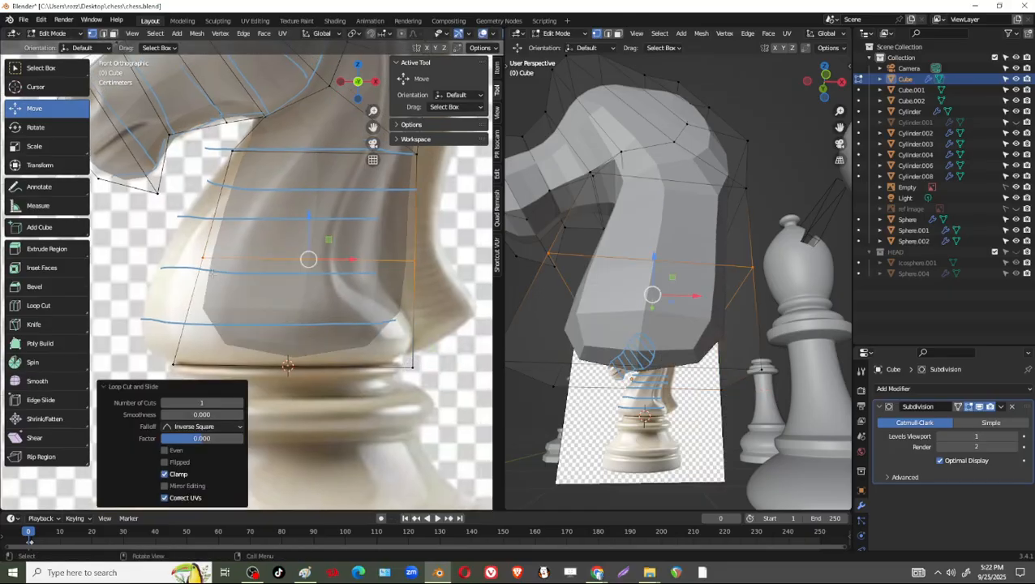
Move the mid-neck loop's front vertices outward and its rear vertices inward by -0.073951 m in X to match the reference.
left_click_drag(218, 242, 145, 258)
left_click(411, 258)
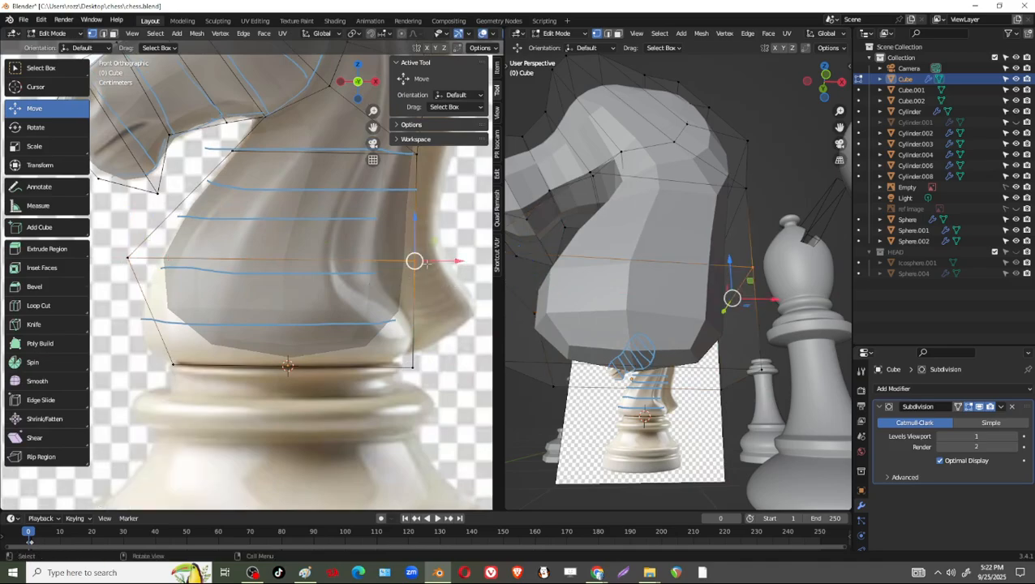
left_click_drag(437, 262, 393, 262)
middle_click_drag(387, 329, 390, 309, "shift")
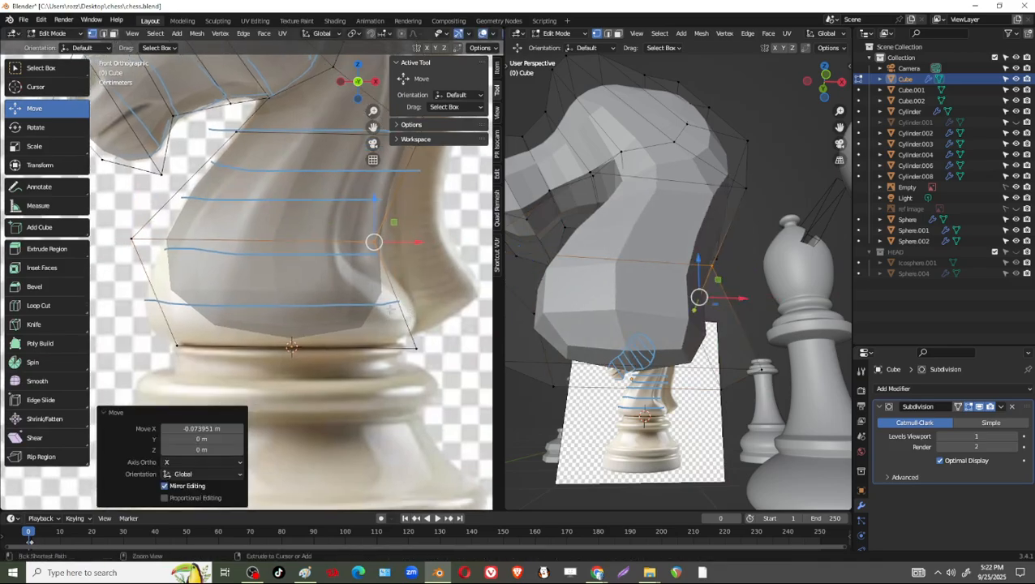
Add a loop cut across the lower neck and move its front and rear vertices outward in X to widen the bulge.
left_click(391, 298, "alt")
key("g")
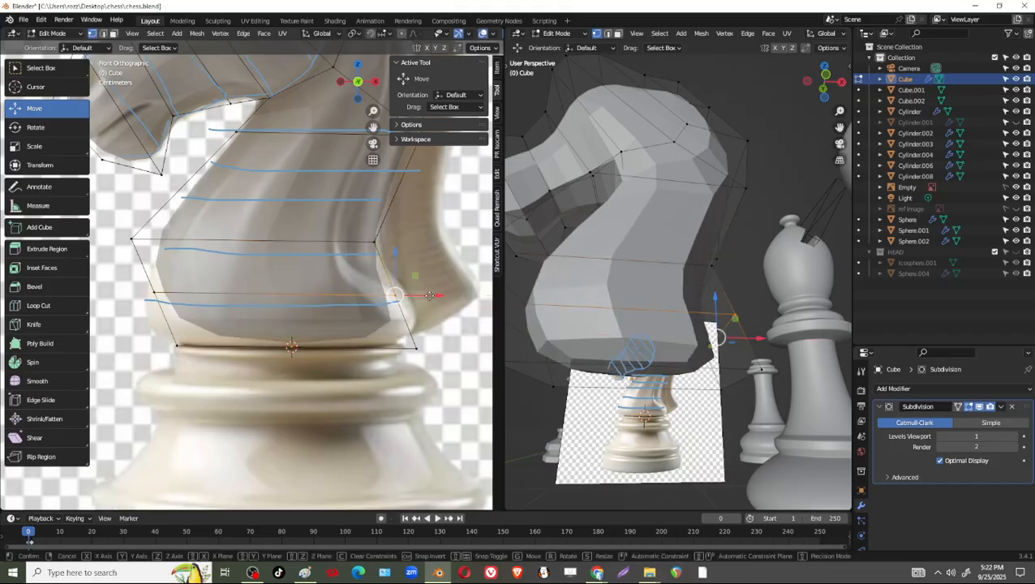
left_click(438, 295)
left_click(154, 292)
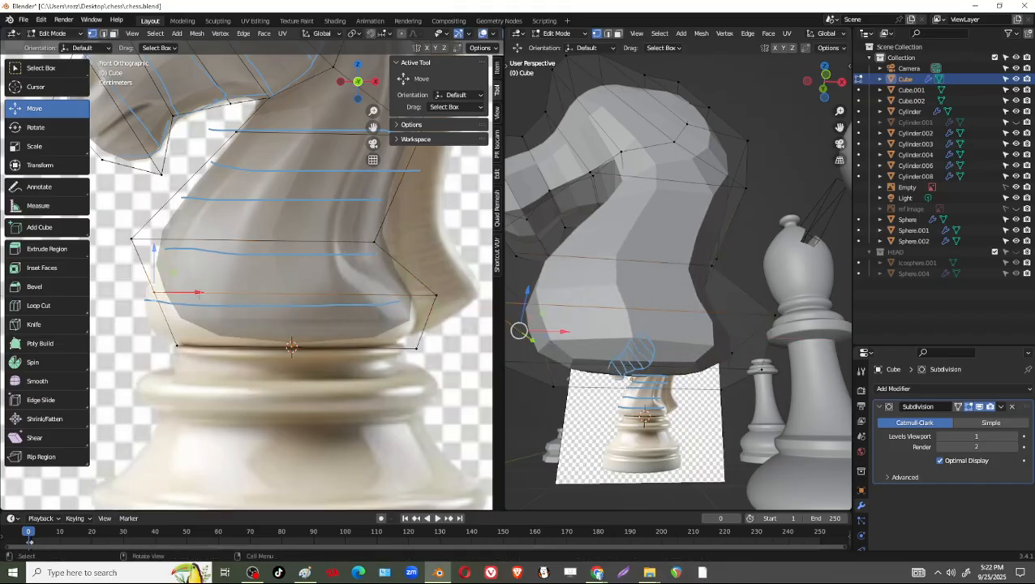
left_click_drag(200, 293, 173, 293)
Lower the whole loop nearest the base by -0.040583 m in Z.
left_click_drag(470, 323, 330, 256, "shift")
middle_click_drag(328, 291, 356, 284, "shift")
left_click_drag(309, 246, 309, 271)
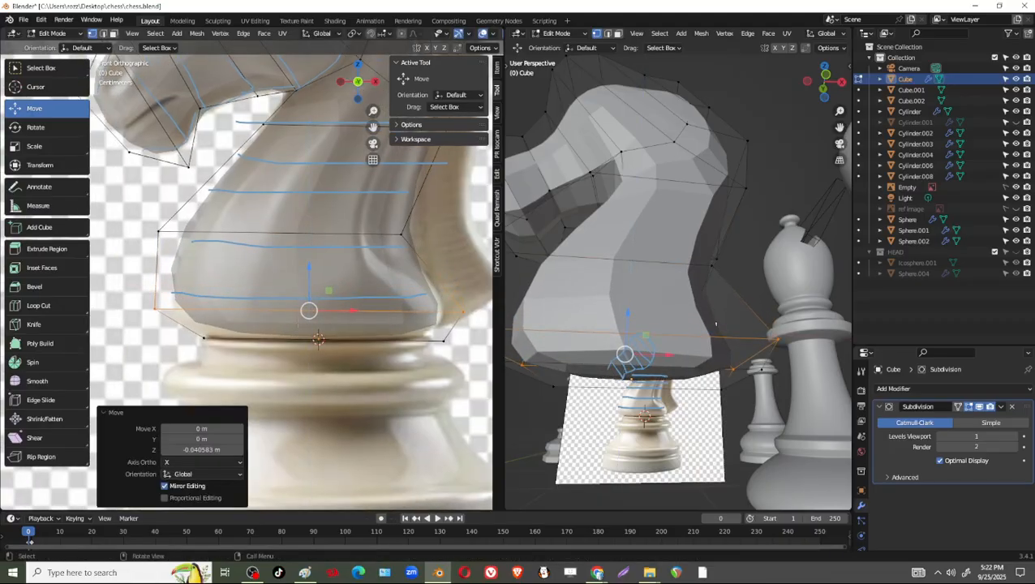
middle_click_drag(299, 324, 251, 337, "shift")
left_click_drag(424, 374, 128, 344)
middle_click_drag(300, 323, 310, 345, "shift")
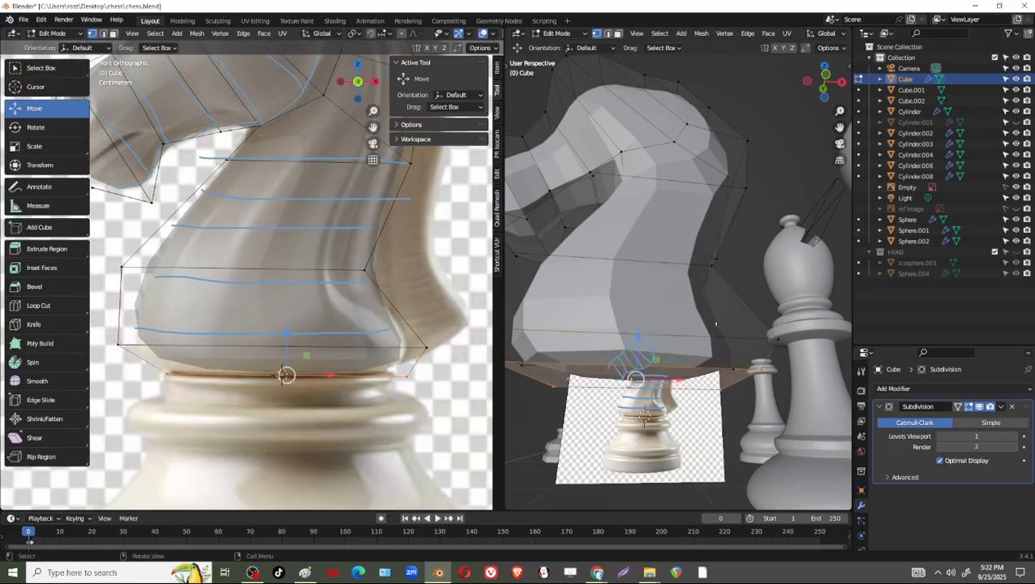
Add a single loop cut across the upper neck with a slide factor of 0.
key("ctrl+r")
left_click(385, 213)
right_click(385, 212)
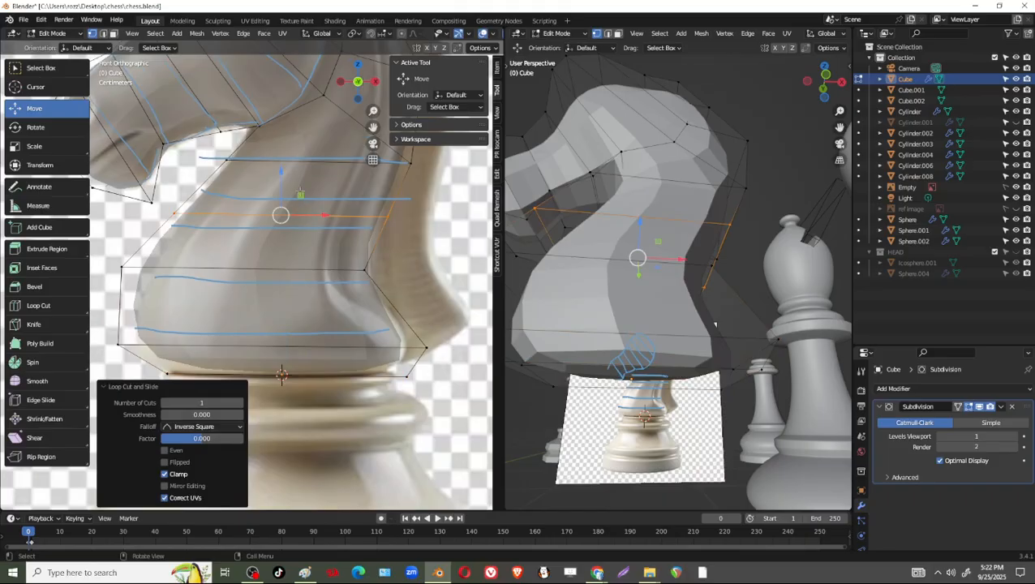
Move the mid-neck loop's rear vertices by 0.015331 m and its front vertices by 0.016233 m in X.
left_click_drag(377, 207, 419, 218)
left_click_drag(355, 259, 403, 271)
middle_click_drag(348, 259, 430, 313, "shift")
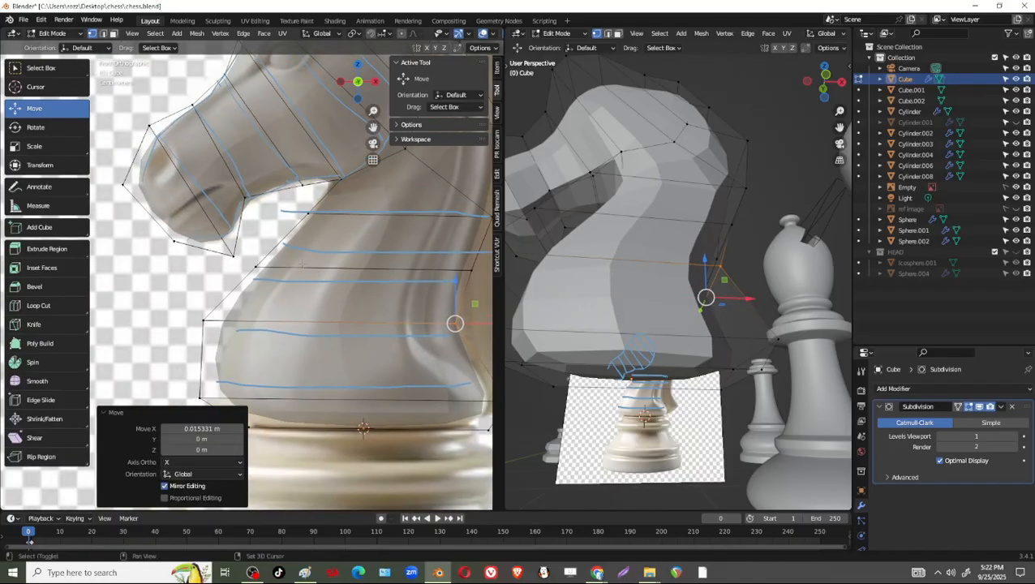
left_click_drag(227, 248, 273, 280)
left_click_drag(153, 300, 256, 322)
middle_click_drag(269, 290, 226, 322, "shift")
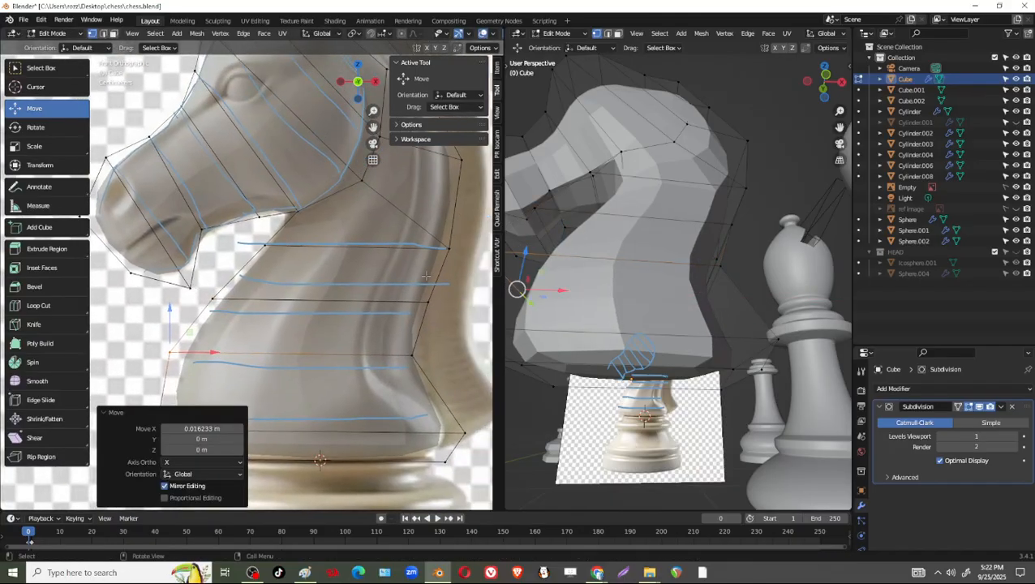
Fit the upper rear neck vertices to the reference, moving those behind the head 0.013528 m in X and 0.002706 m in Z.
middle_click_drag(426, 275, 390, 284, "shift")
left_click_drag(396, 241, 427, 263)
middle_click_drag(427, 258, 362, 307, "shift")
left_click_drag(344, 200, 396, 216)
left_click_drag(302, 114, 335, 143)
left_click_drag(326, 127, 340, 122)
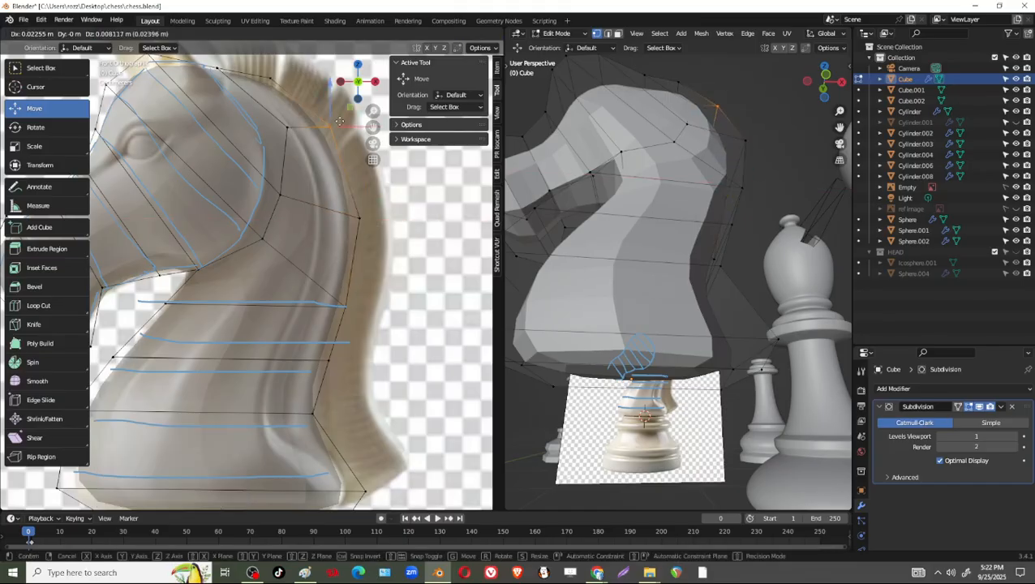
left_click(332, 127)
middle_click_drag(280, 282, 300, 305, "shift")
scroll(317, 276, "down", 2)
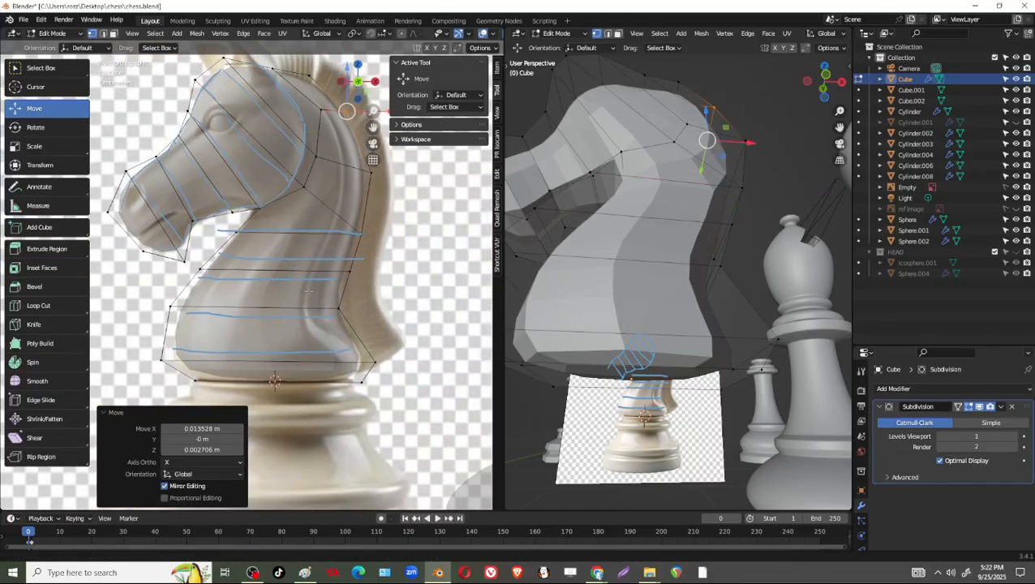
Erase the horizontal guide annotations across the neck.
key("shift+d")
right_click(321, 271)
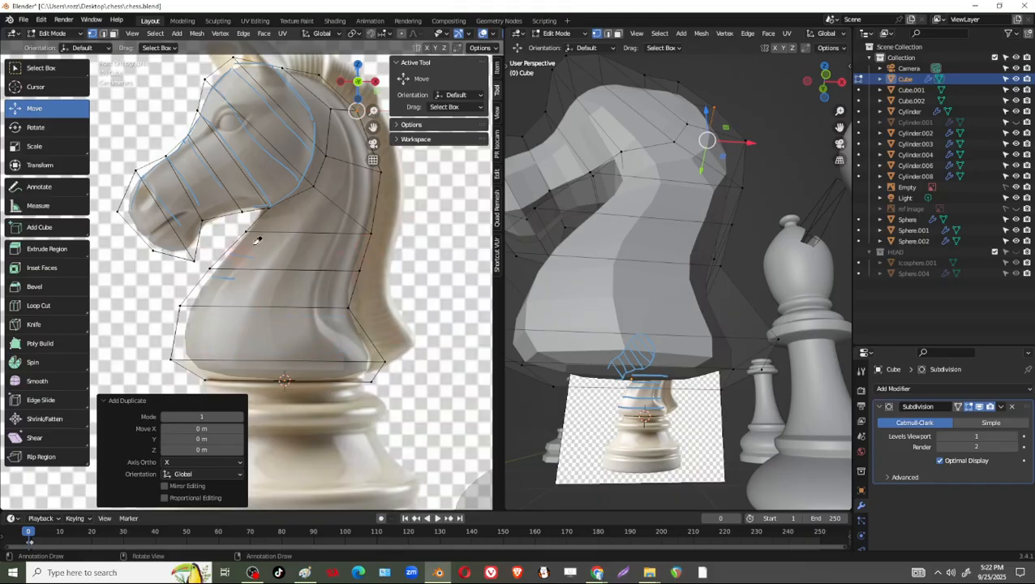
right_click_drag(321, 213, 327, 227)
Switch to Sketchfab's Chess Knight Pendant/Keychain model in the browser and examine the neck's shape from the front and rear.
scroll(661, 354, "down", 2)
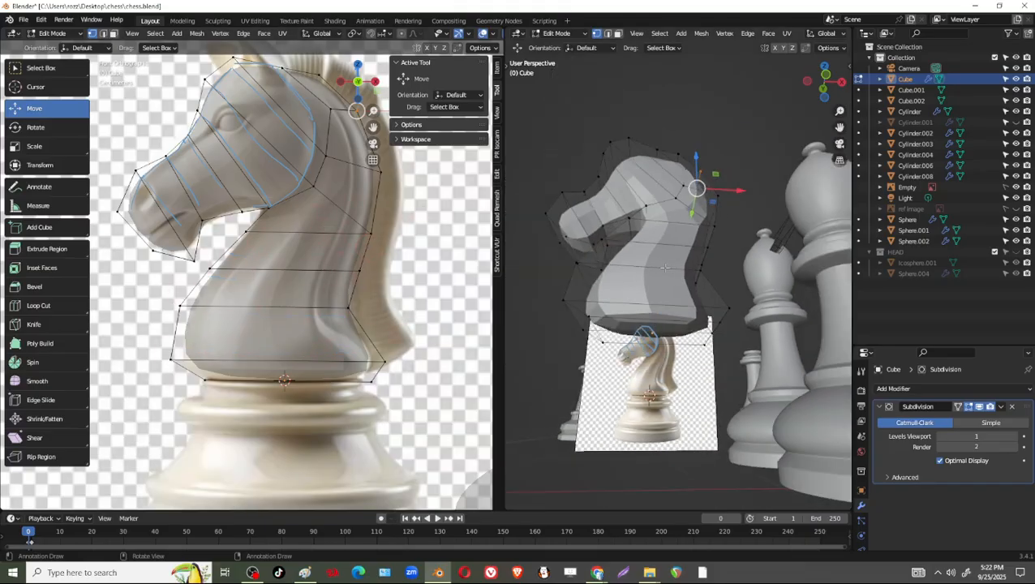
mouse_move(661, 354)
middle_mouse_down()
mouse_move(585, 347)
mouse_move(787, 343)
mouse_move(727, 352)
middle_mouse_up()
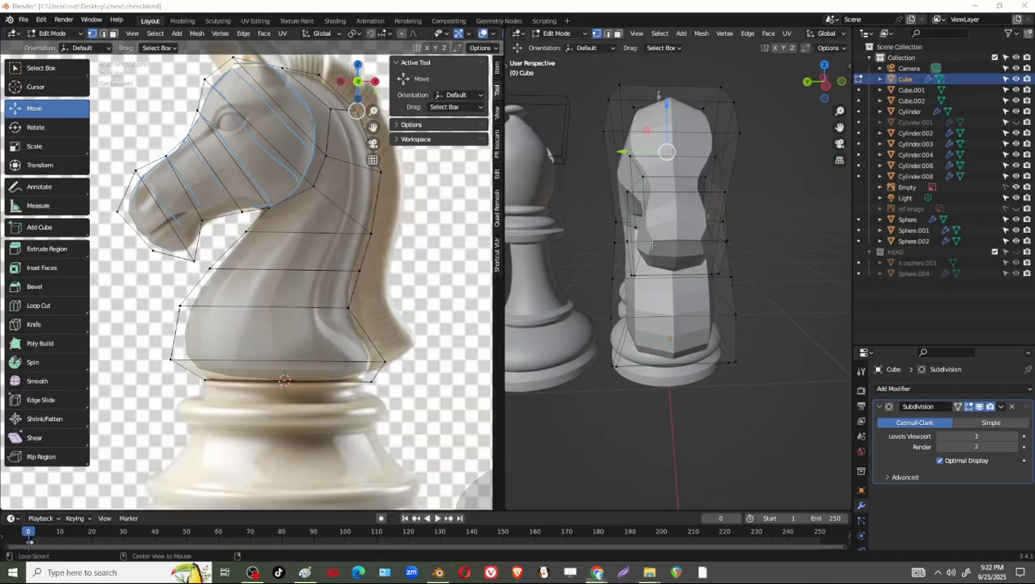
key("alt+Tab")
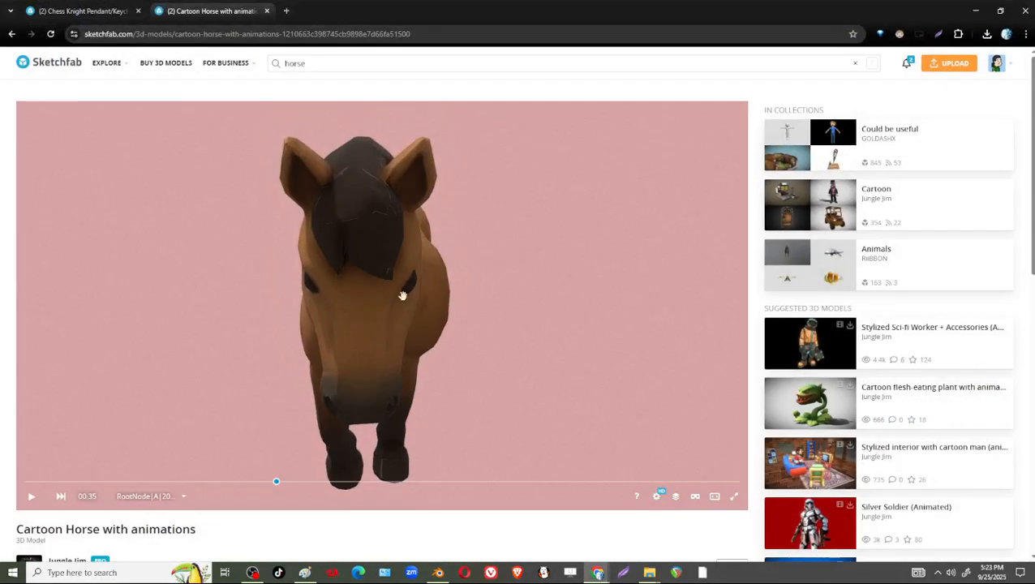
key("ctrl+shift+Tab")
right_click_drag(447, 395, 424, 345)
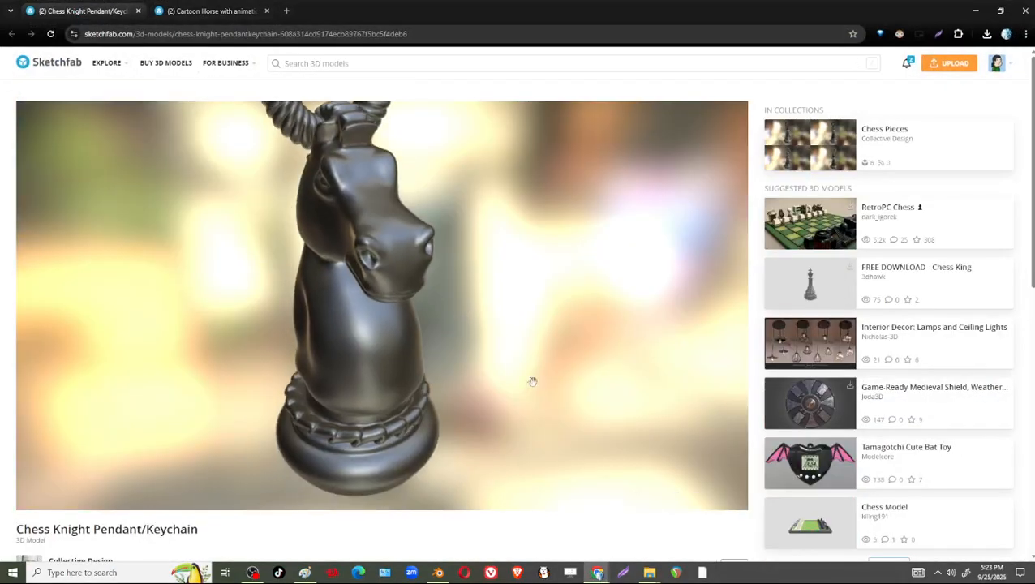
mouse_move(531, 382)
left_mouse_down()
mouse_move(488, 379)
mouse_move(490, 367)
mouse_move(444, 378)
mouse_move(514, 364)
left_mouse_up()
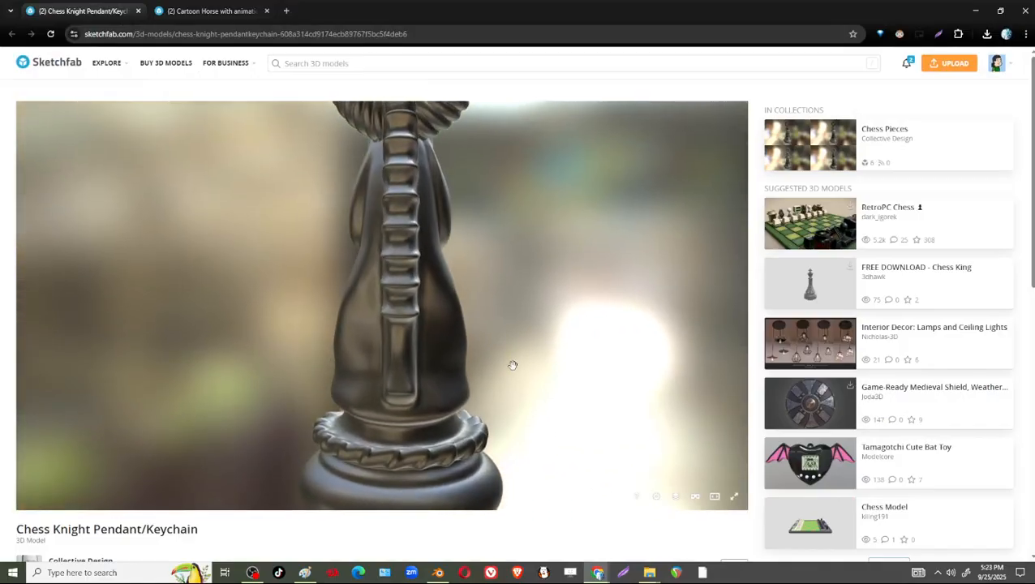
scroll(397, 300, "up", 2)
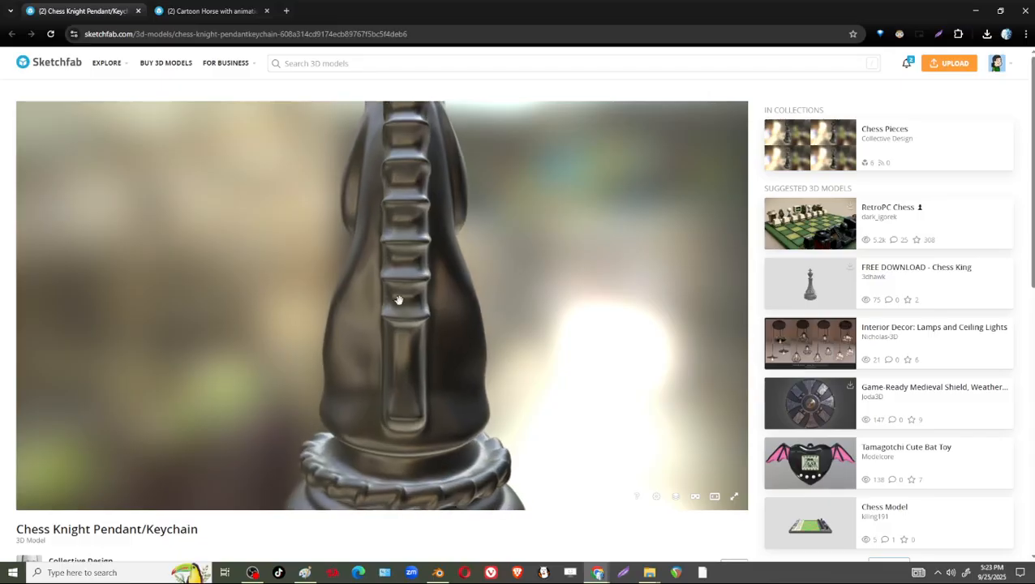
scroll(427, 316, "down", 5)
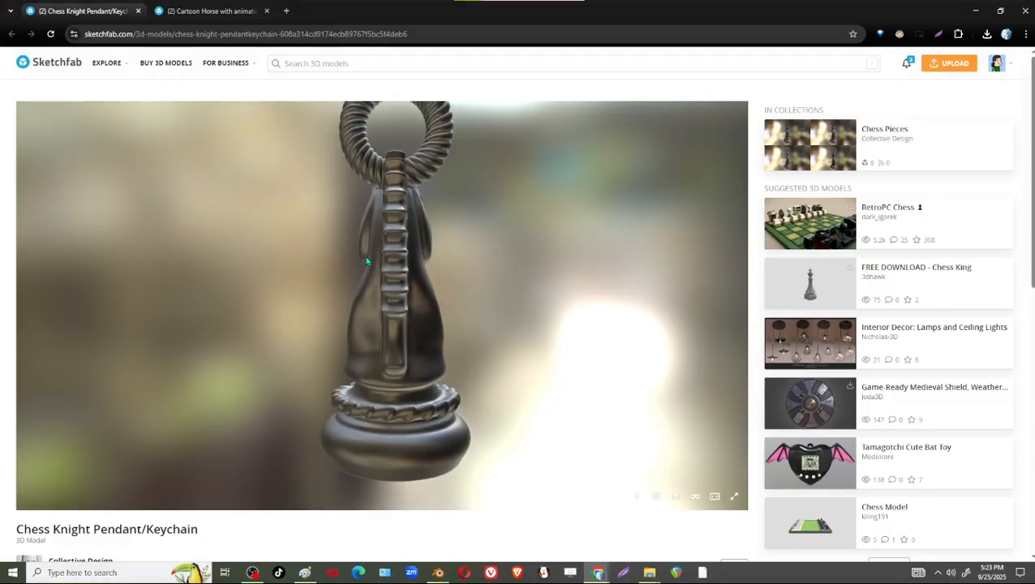
Capture the rear view of the chess knight pendant and paste it into Paint.
key("super+shift+s")
mouse_move(250, 127)
left_mouse_down()
mouse_move(433, 430)
mouse_move(552, 490)
left_mouse_up()
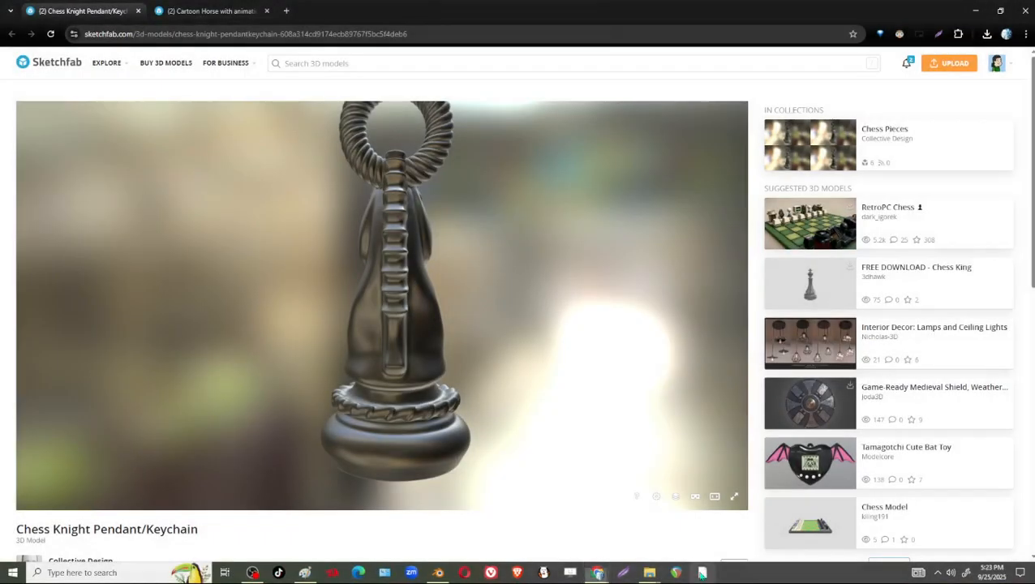
left_click(305, 572)
key("ctrl+v")
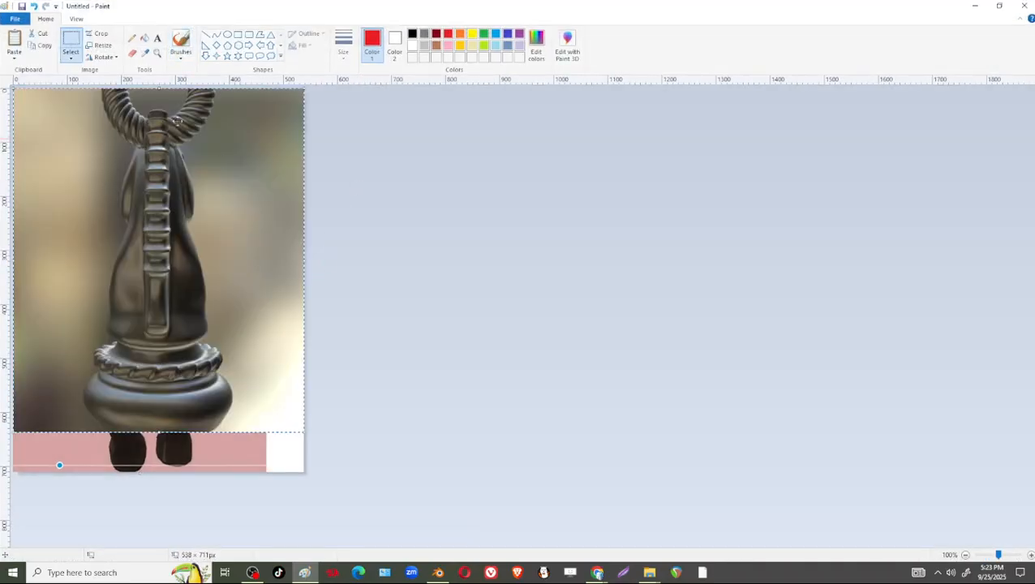
Trace the neck and head silhouette in red brush strokes over the pasted rear view, undo the last stroke and minimize Paint.
left_click(175, 43)
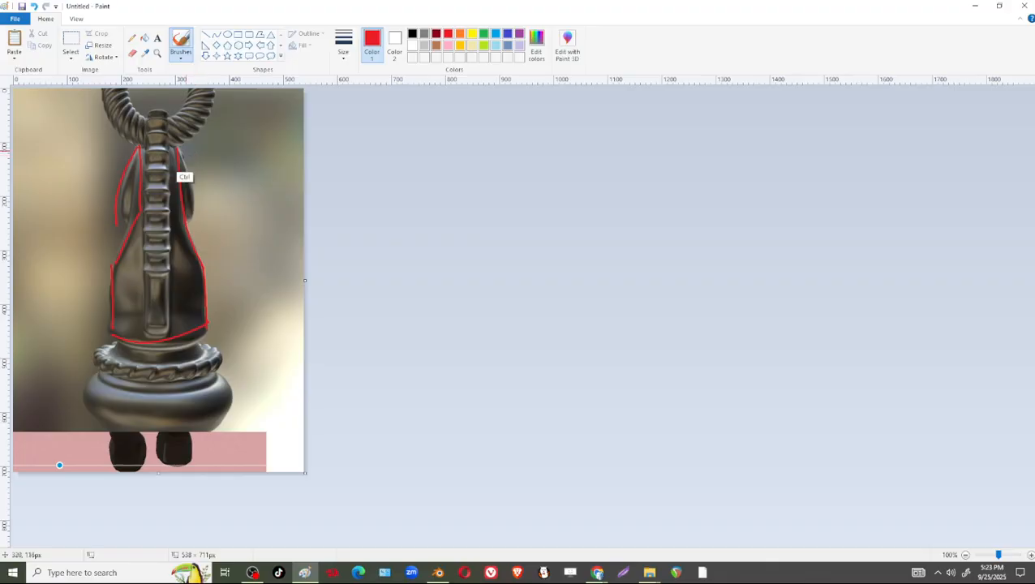
key("ctrl+z")
left_click(975, 6)
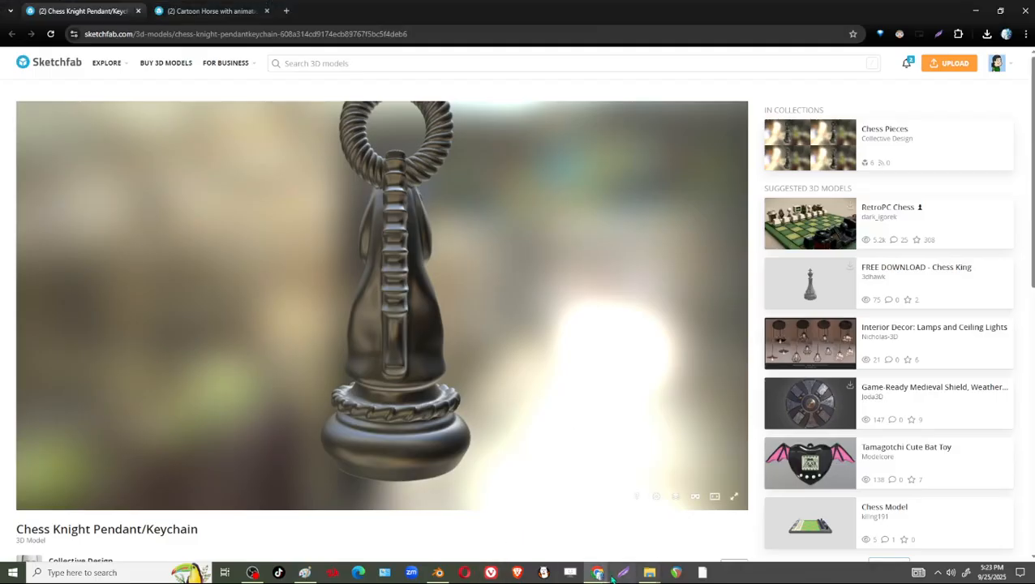
Switch back to Blender, hide the pawn Cylinder that blocks the left view, and resume editing the knight mesh.
left_click(438, 573)
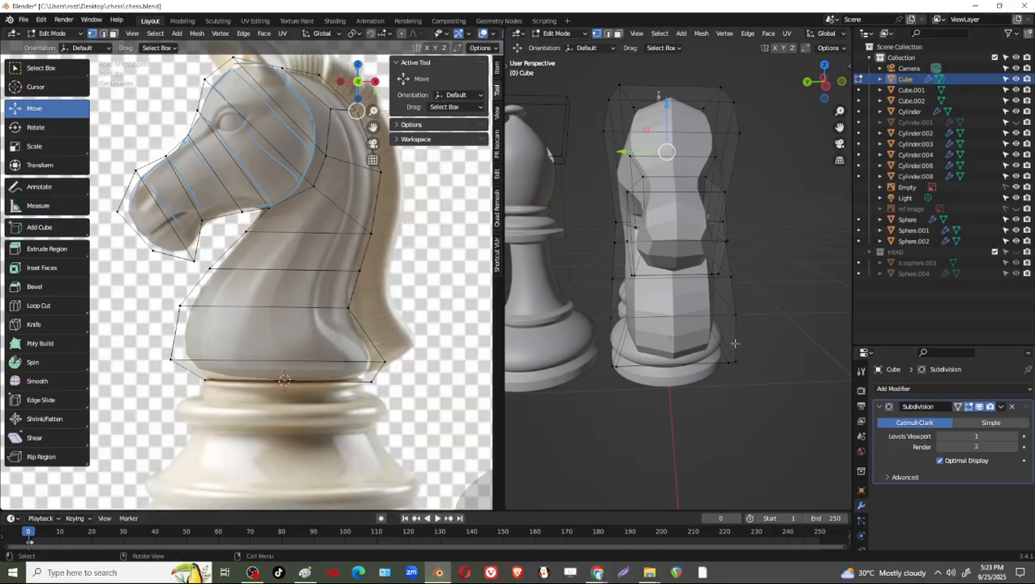
left_click(826, 97)
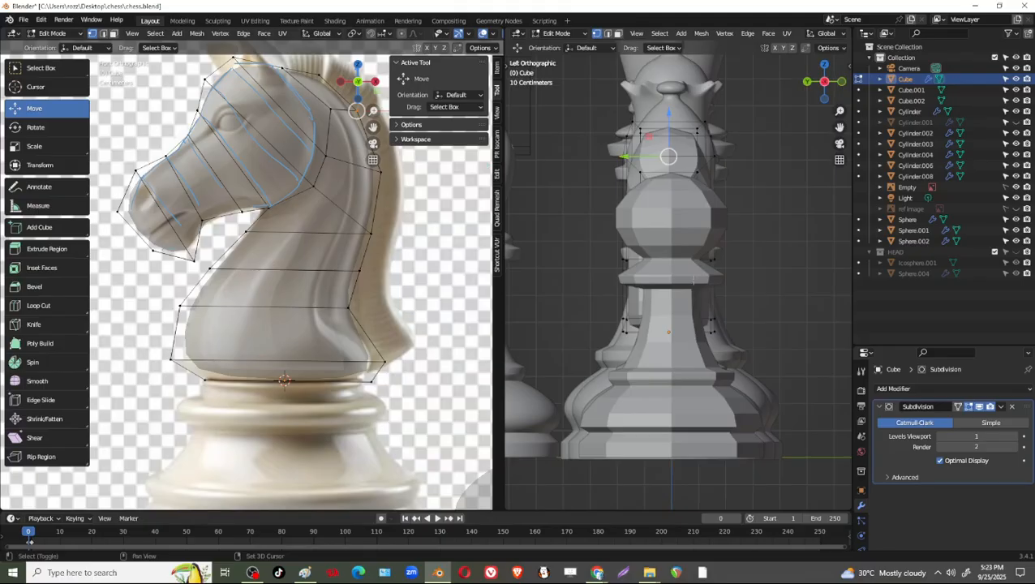
key("Tab")
left_click(684, 232)
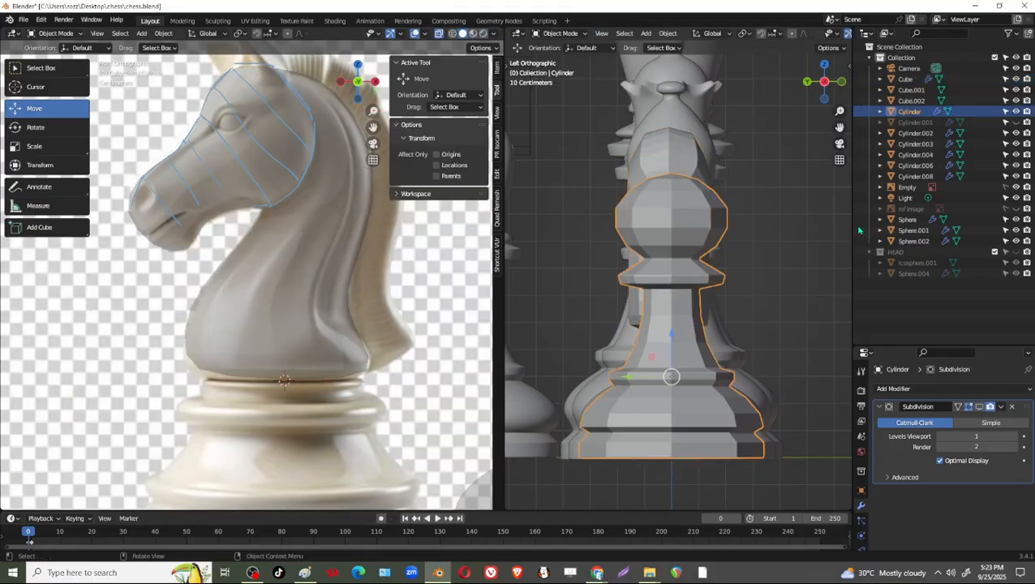
left_click(1015, 111)
left_click(705, 258)
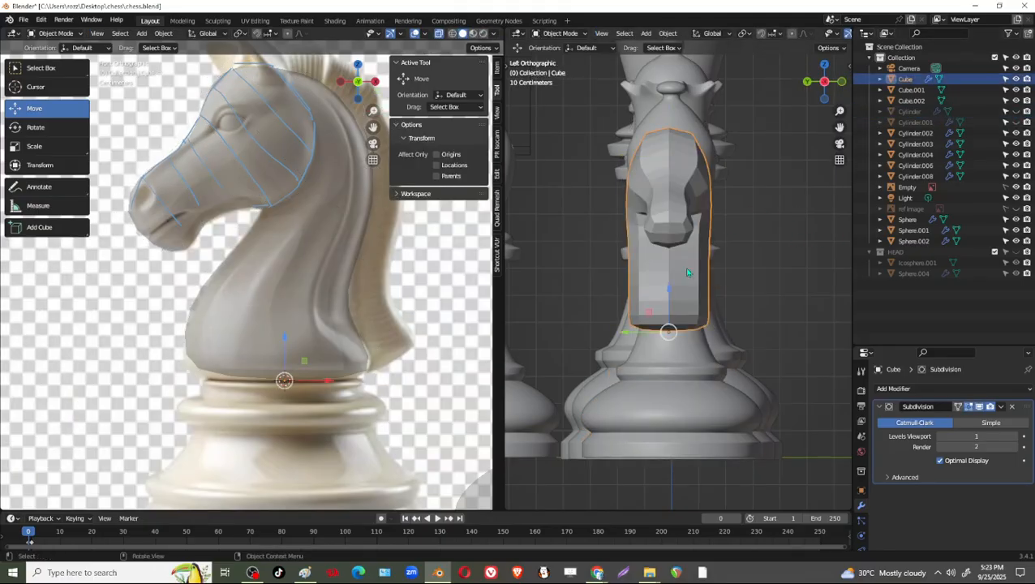
key("Tab")
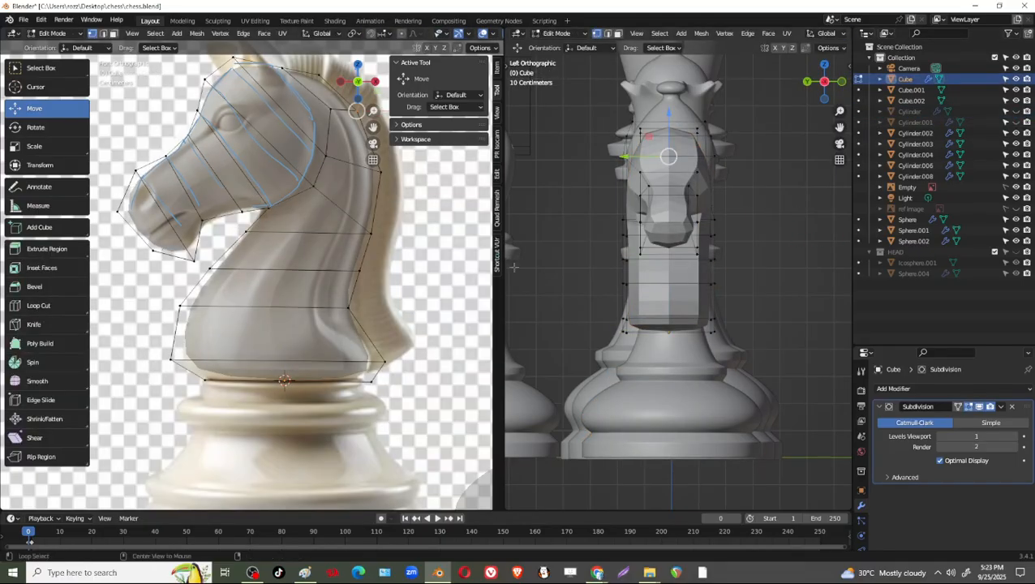
Check the pendant's rear view in the browser, then scale the two bottom neck loops by 1.532 in Y in X-ray view.
key("alt+Tab")
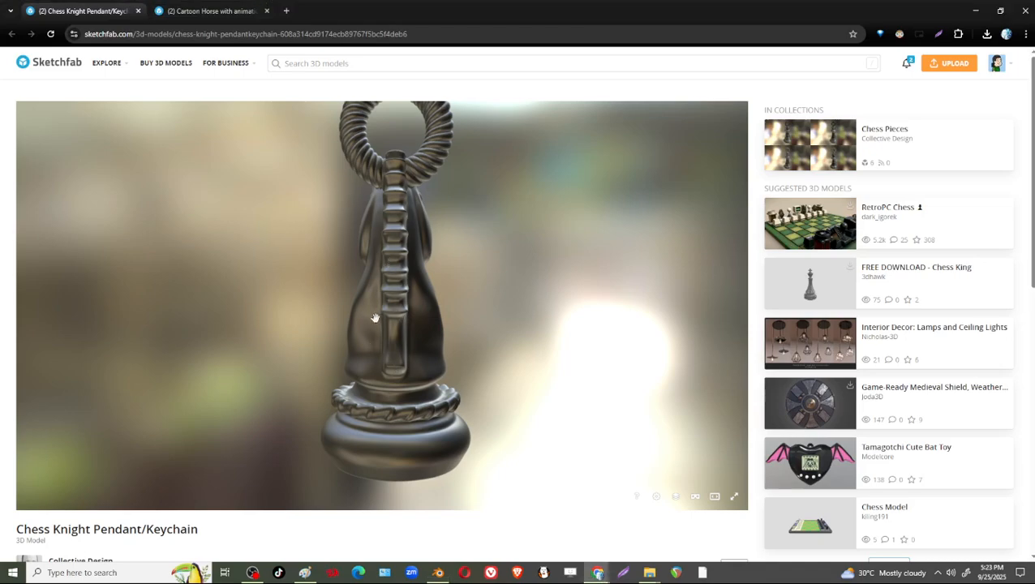
key("alt+Tab")
key("alt+z")
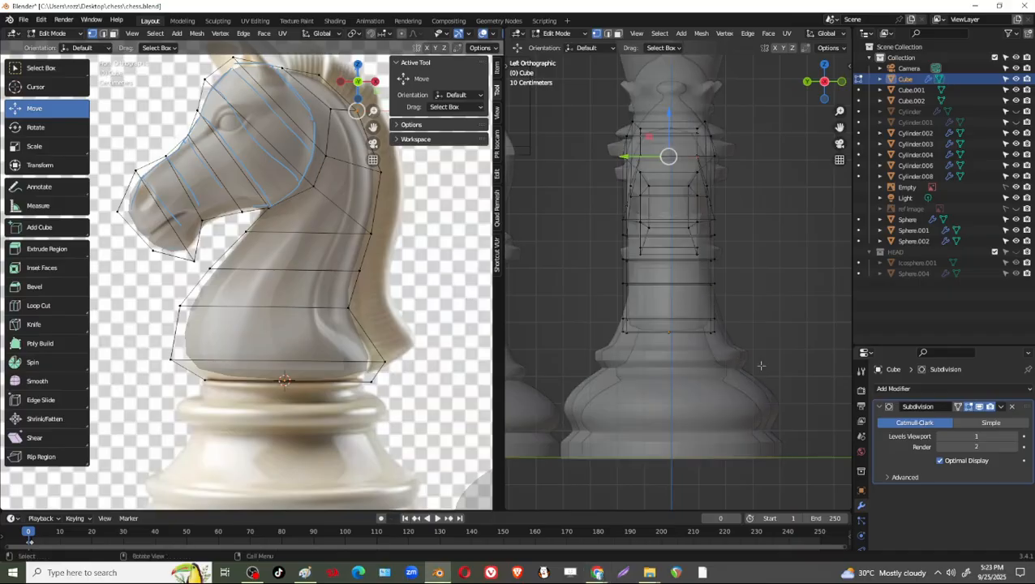
left_click_drag(784, 378, 548, 301)
key("shift+space")
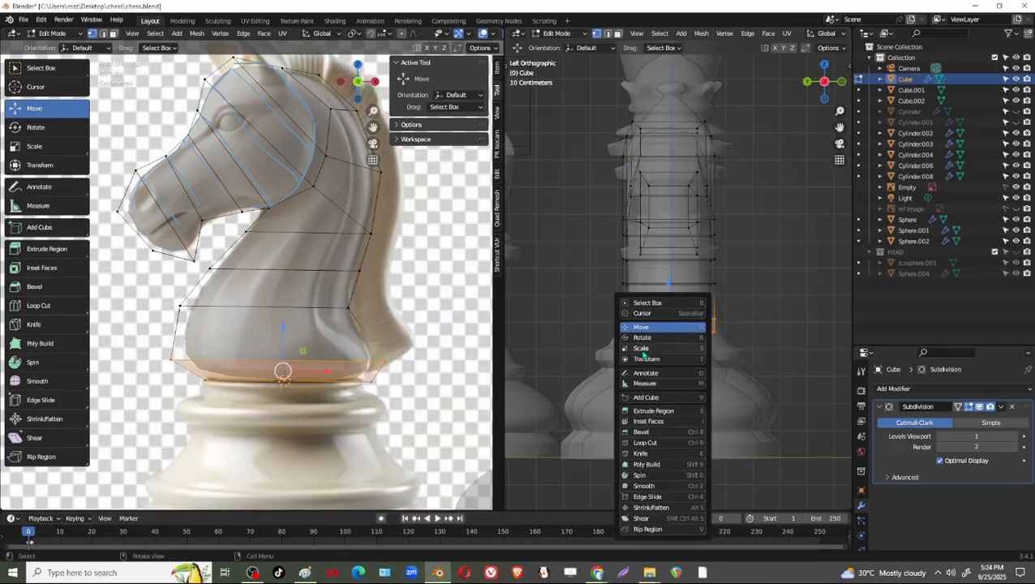
left_click(643, 350)
left_click_drag(626, 326, 602, 327)
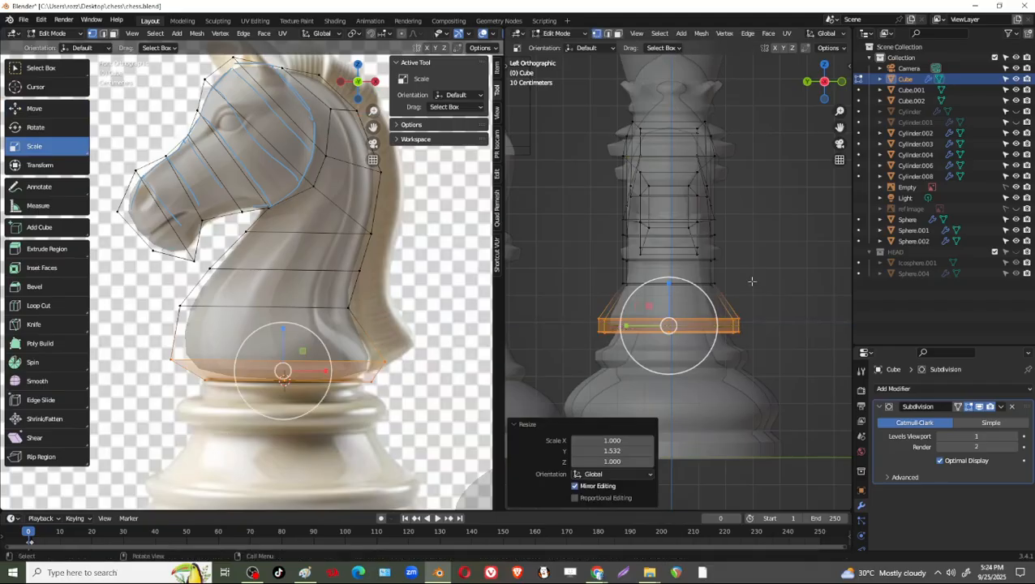
Scale the neck loop just above the two bottom loops by 1.332 in Y.
scroll(752, 281, "up", 2)
left_click_drag(767, 276, 531, 321)
left_click_drag(619, 291, 604, 291)
middle_click_drag(741, 262, 771, 329, "shift")
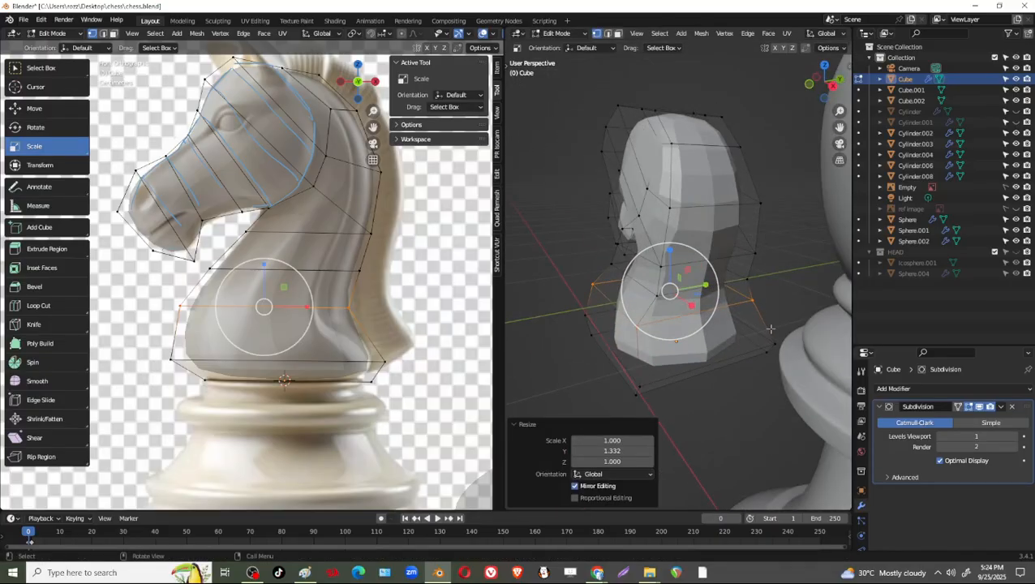
Hide the bishop Sphere object beside the knight and resume editing the knight mesh.
key("Tab")
scroll(771, 328, "down", 3)
left_click(916, 219)
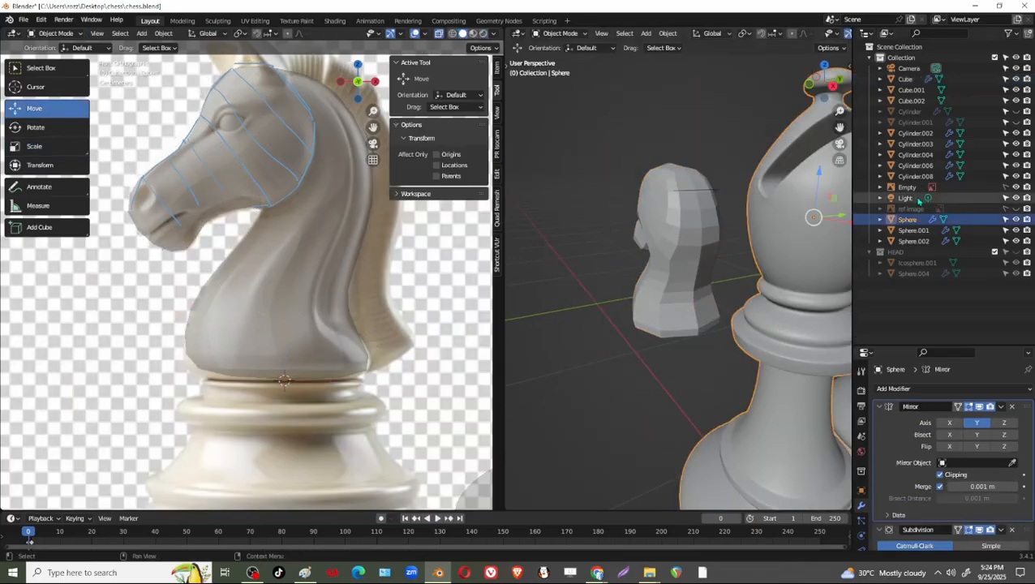
left_click(1015, 219)
left_click(681, 316)
key("Tab")
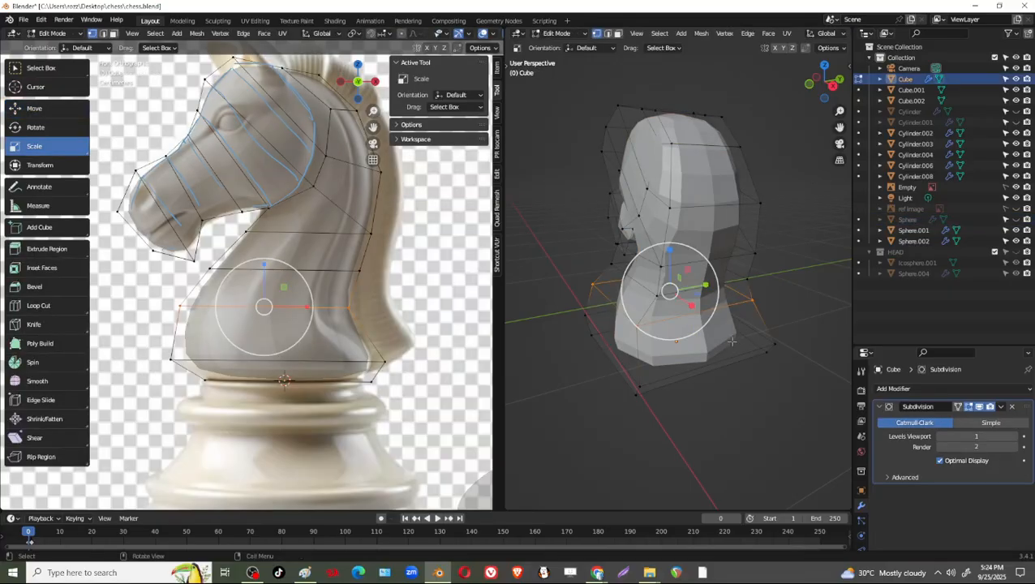
Narrow the pair of back neck vertices on the loop just below throat level by scaling them in Y.
middle_click_drag(731, 342, 710, 285)
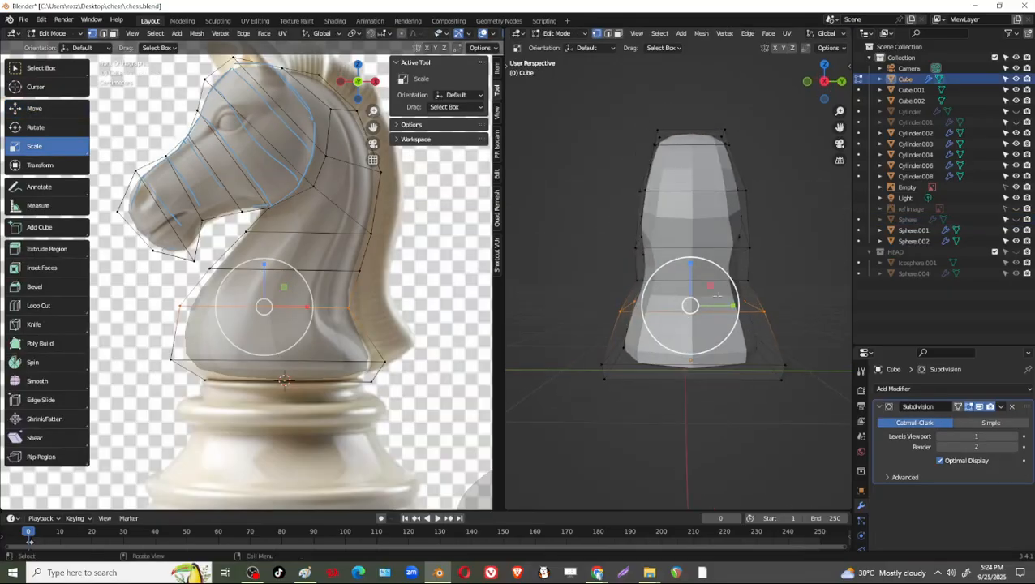
left_click(741, 278, "alt")
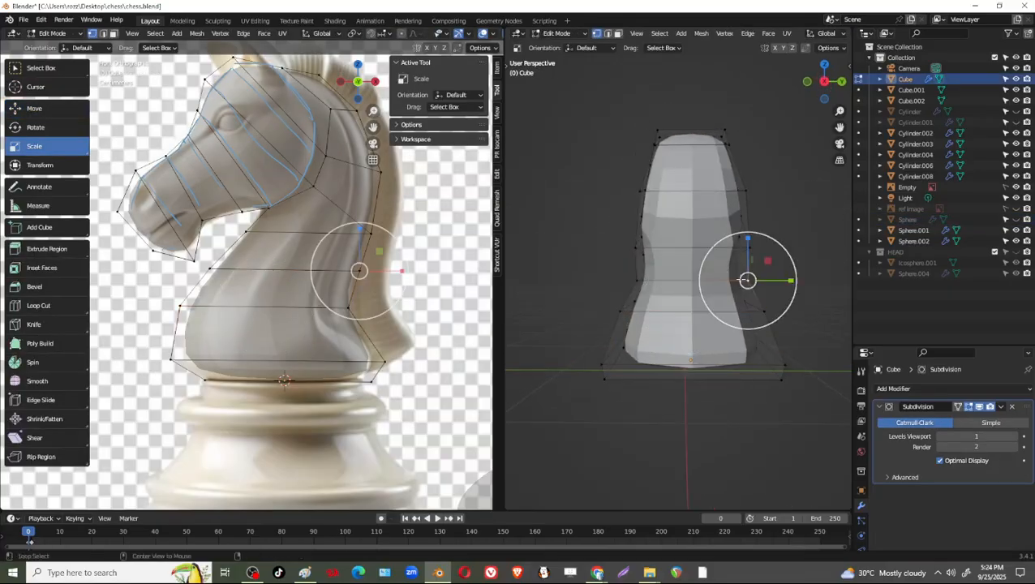
left_click(734, 280, "alt")
left_click_drag(737, 281, 727, 281)
Narrow the two back neck vertices level with the throat by scaling them in Y.
left_click(735, 248, "alt")
middle_click_drag(665, 272, 545, 313)
left_click(636, 257, "shift")
left_click(605, 246, "shift")
left_click(751, 260, "shift")
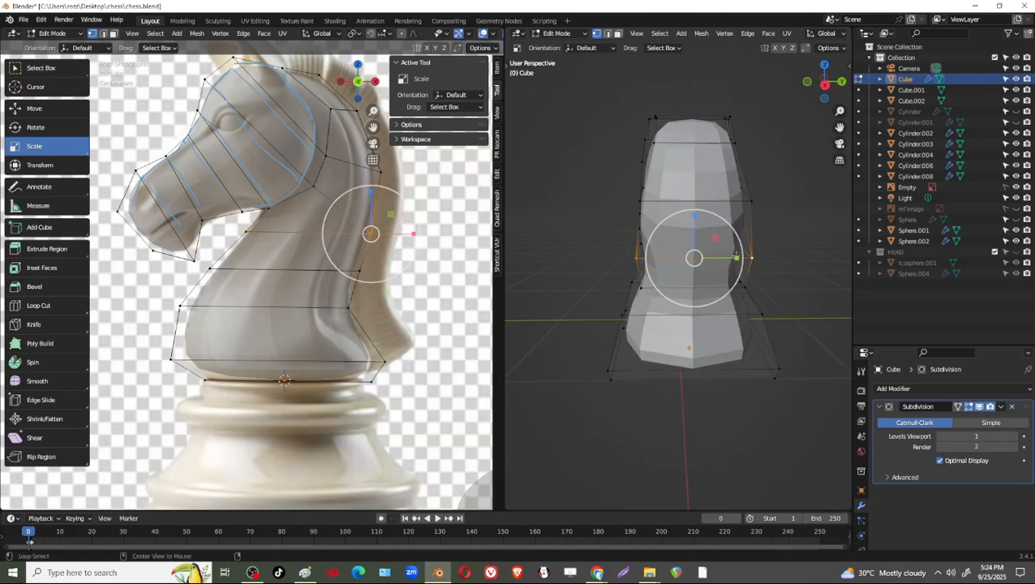
left_click_drag(735, 258, 726, 259)
Scale the two back neck vertices level with the throat by a further 0.818 in Y.
left_click(746, 202, "alt")
mouse_move(659, 242)
middle_mouse_down()
mouse_move(766, 247)
mouse_move(664, 244)
middle_mouse_up()
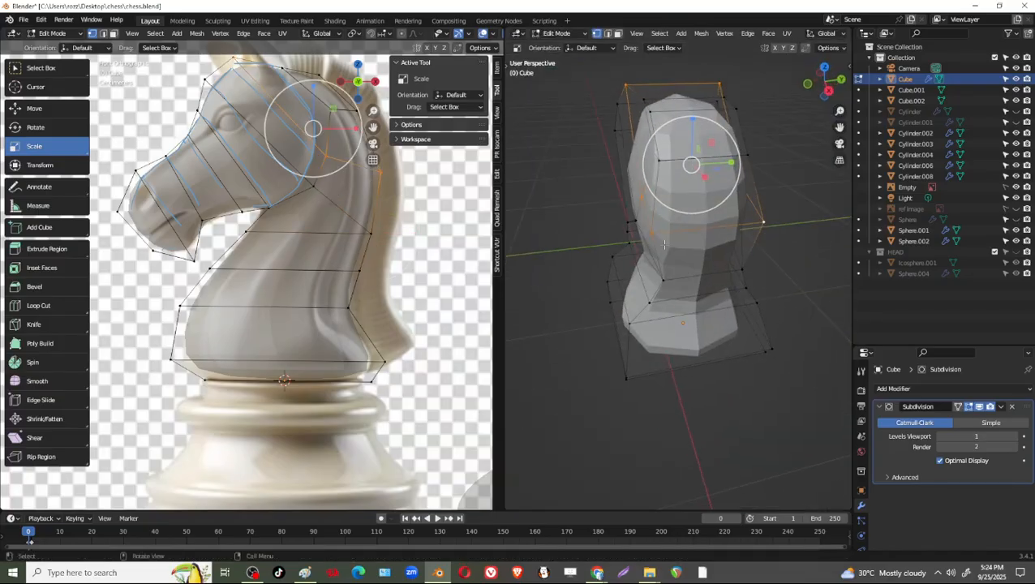
left_click(664, 243, "alt")
left_click_drag(749, 226, 729, 227)
middle_click_drag(754, 279, 735, 255)
left_click(654, 254, "alt")
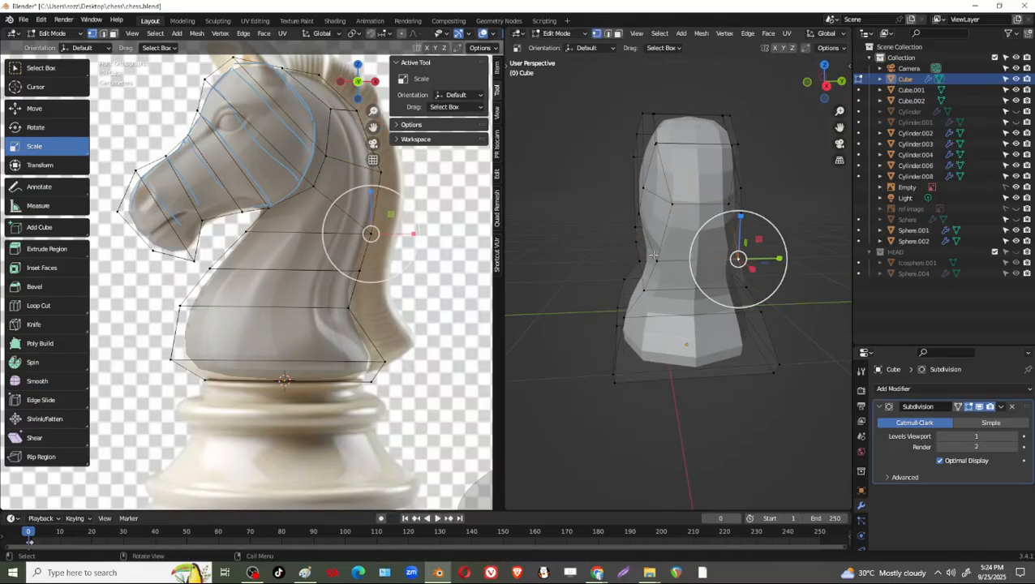
left_click_drag(740, 260, 733, 260)
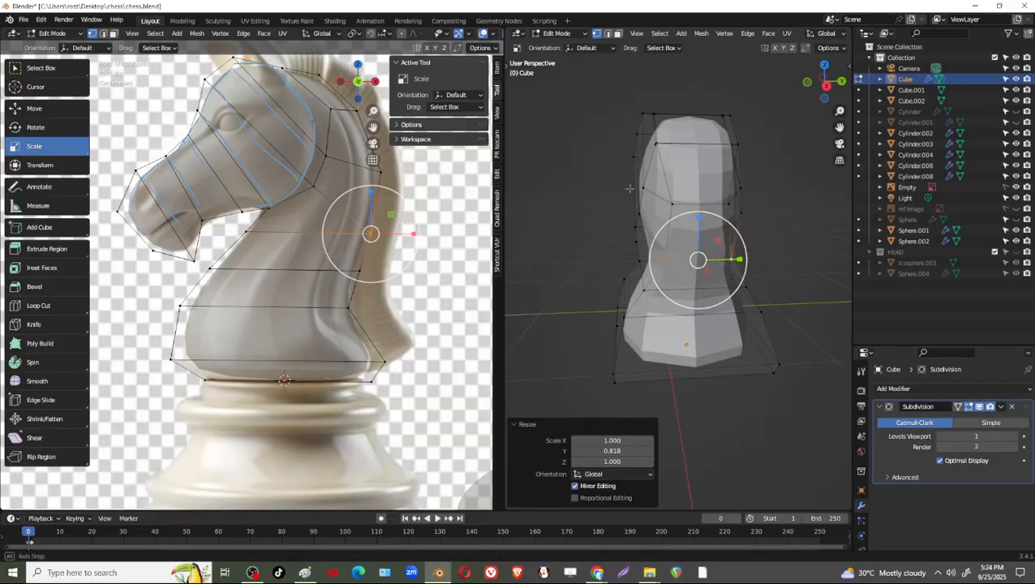
Scale the two front vertices under the throat uniformly by 0.708.
middle_click_drag(733, 259, 674, 250)
key("s")
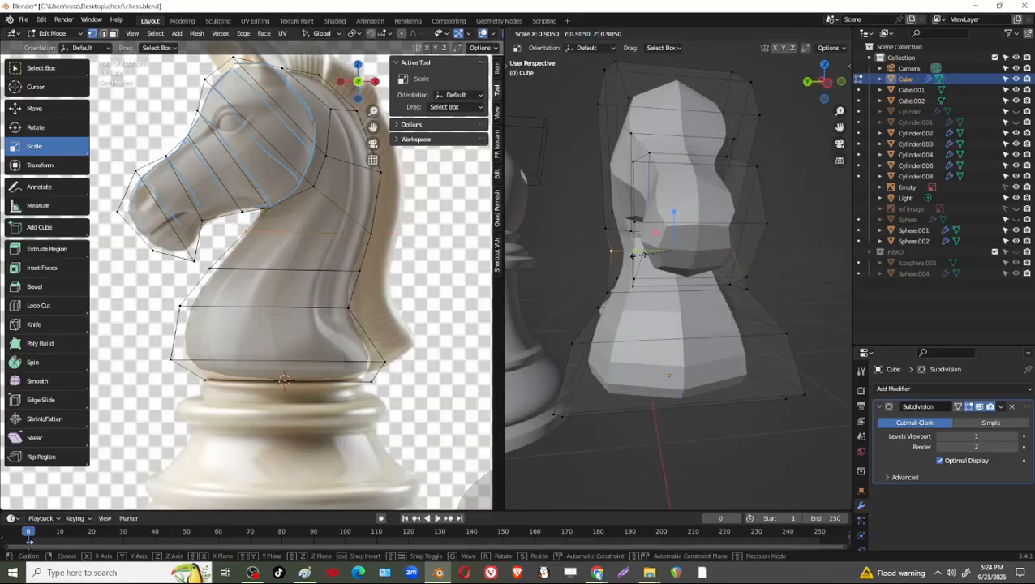
left_click(641, 255)
scroll(794, 268, "up", 8)
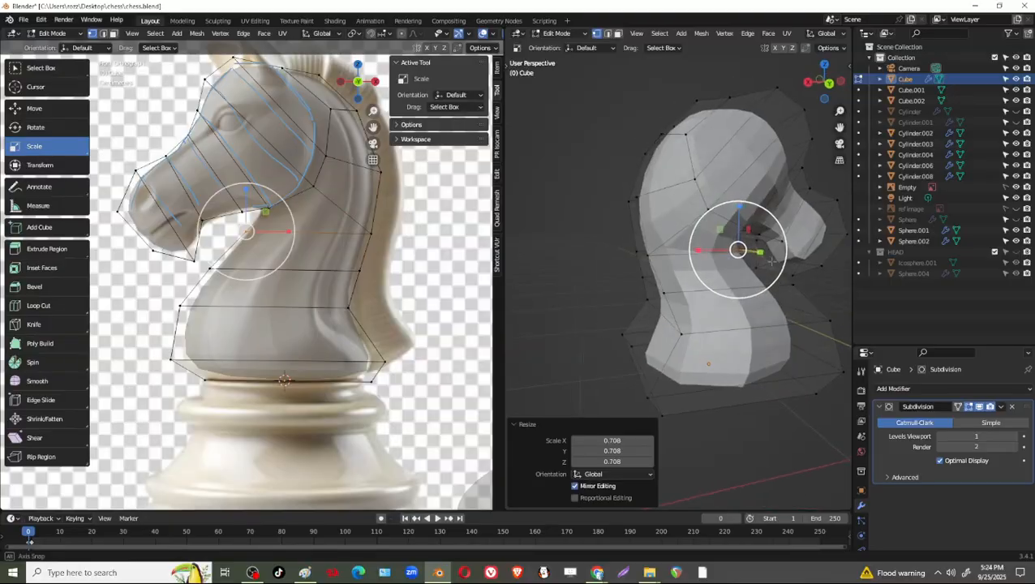
In front view, raise the crown vertices in Z towards the reference outline, moving those behind the ear by 0.011688 m.
scroll(794, 269, "down", 8)
middle_click_drag(793, 269, 653, 269)
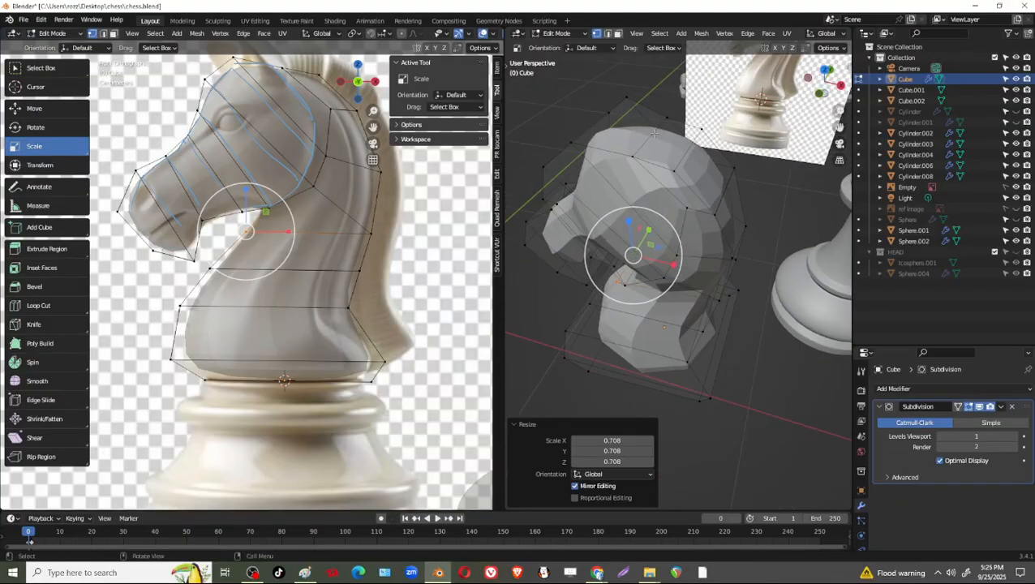
middle_click_drag(679, 122, 662, 147)
key("shift+space")
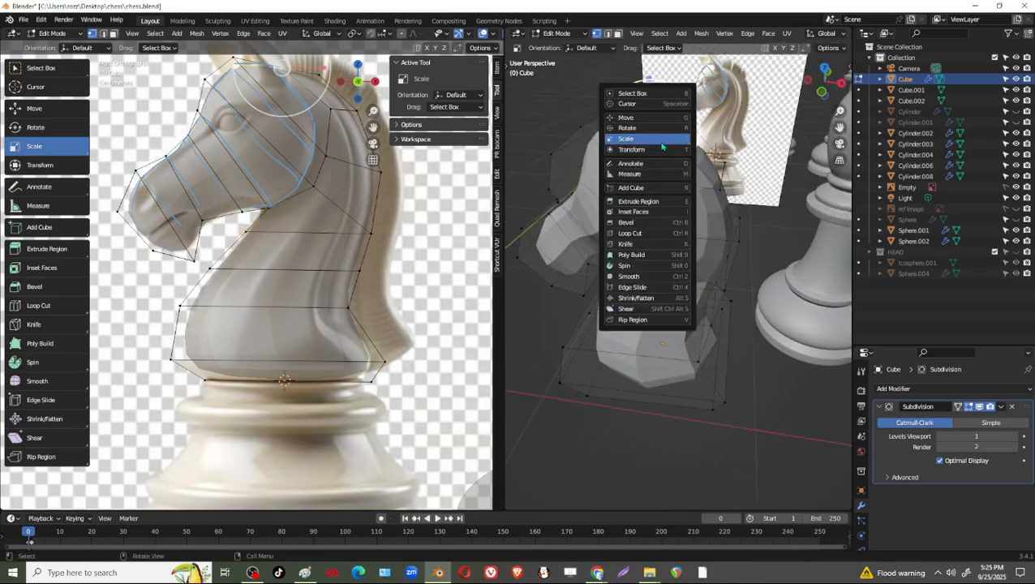
left_click(657, 121)
scroll(670, 131, "down", 1)
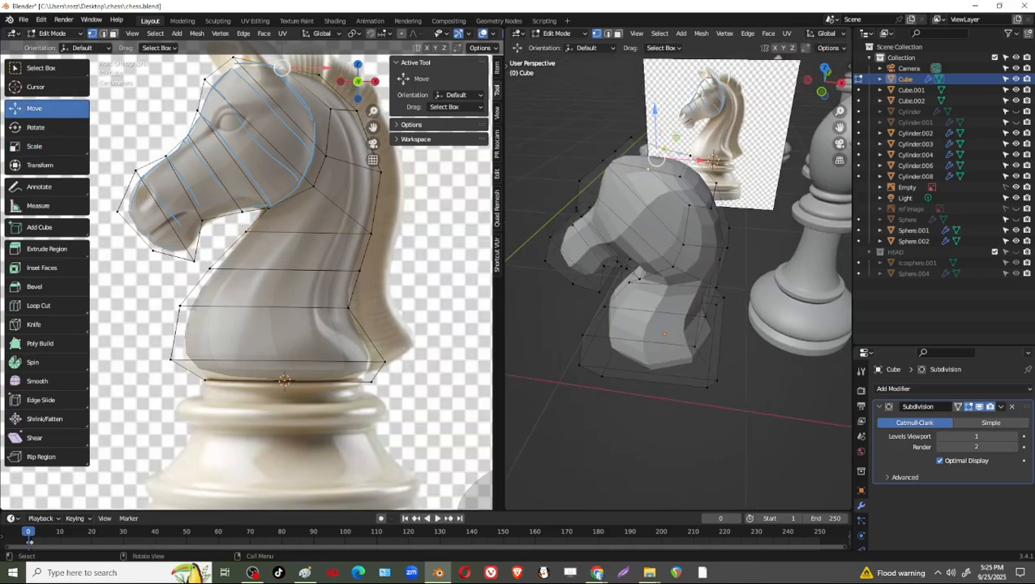
left_click(821, 93)
left_click(665, 131)
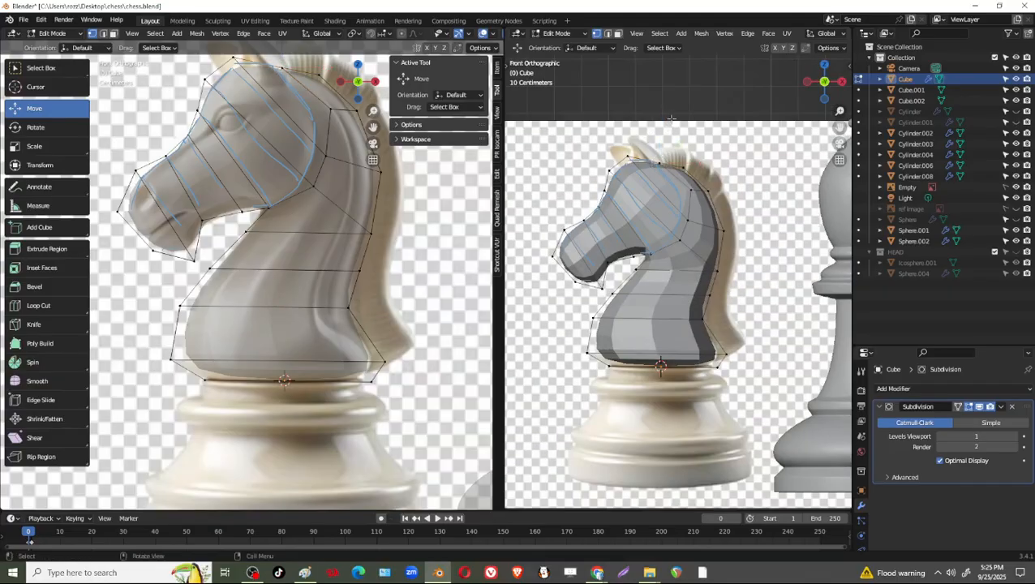
scroll(665, 131, "up", 3)
middle_click_drag(309, 174, 307, 314, "shift")
left_click_drag(301, 183, 266, 221)
left_click_drag(264, 162, 222, 211)
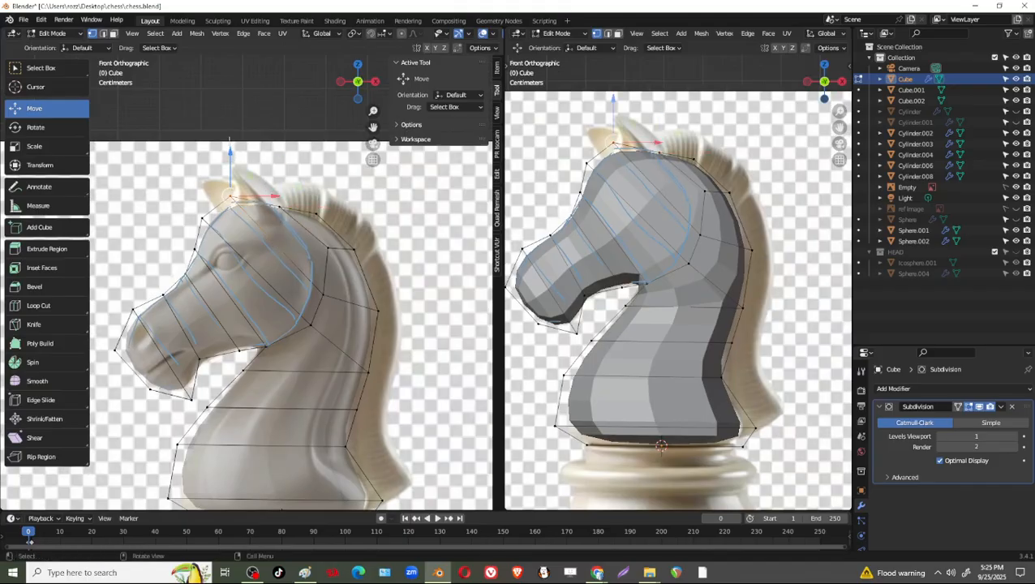
left_click_drag(231, 155, 270, 217)
left_click_drag(282, 176, 285, 173)
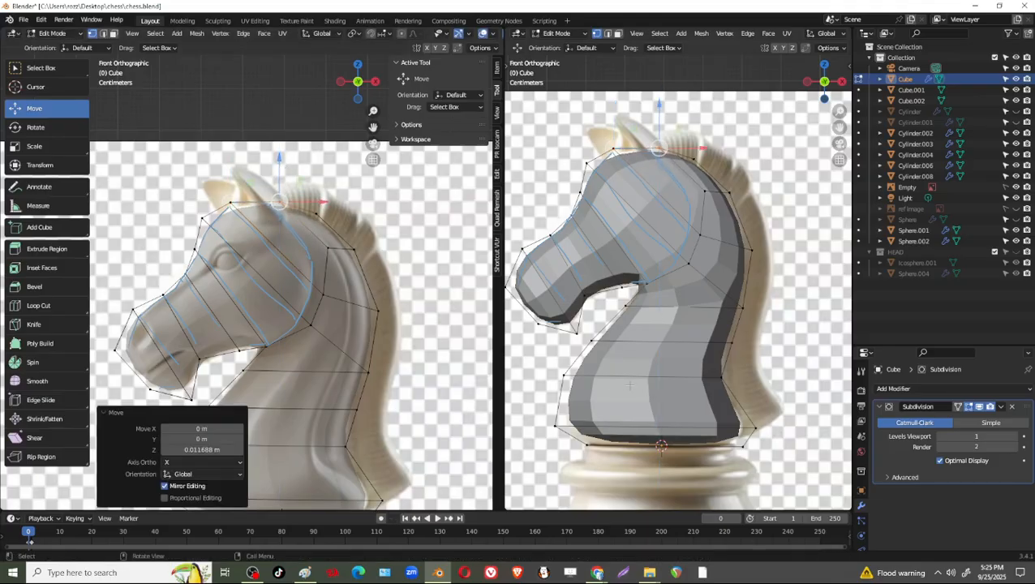
Narrow the back neck vertices at throat level again, scaling them by 0.908 in Y.
middle_click_drag(628, 386, 688, 310)
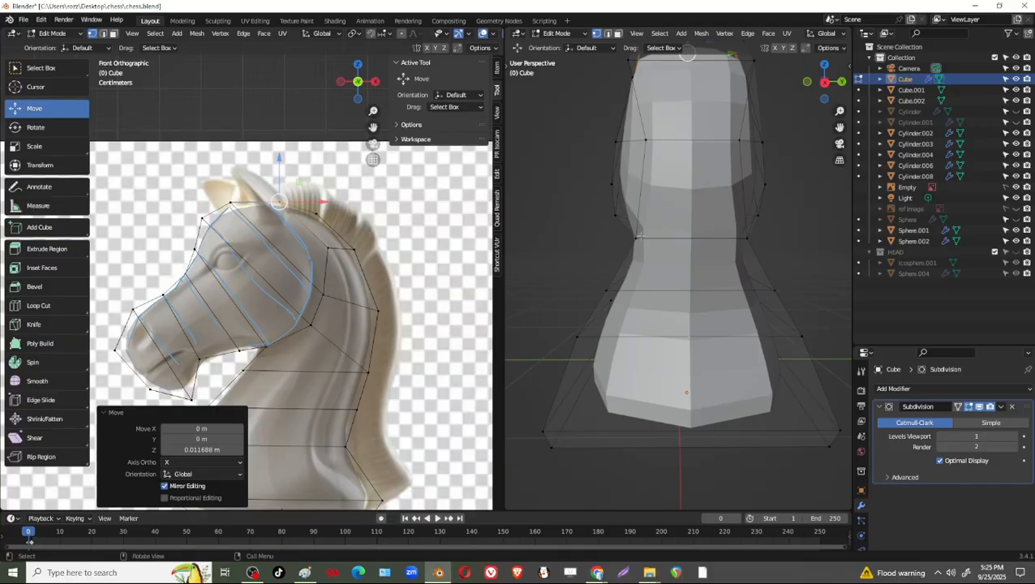
left_click(635, 238)
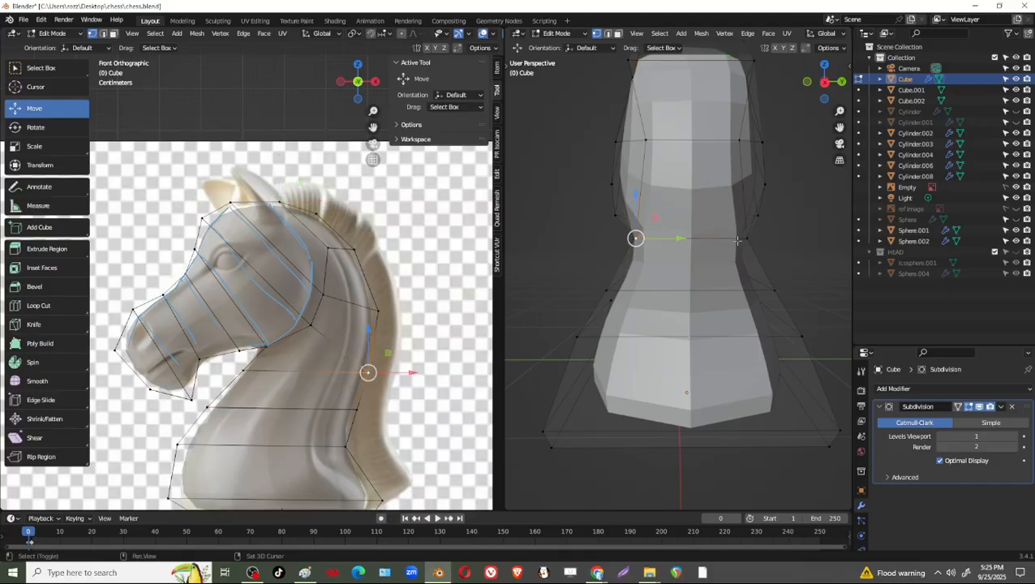
left_click(738, 238, "shift")
key("shift+space")
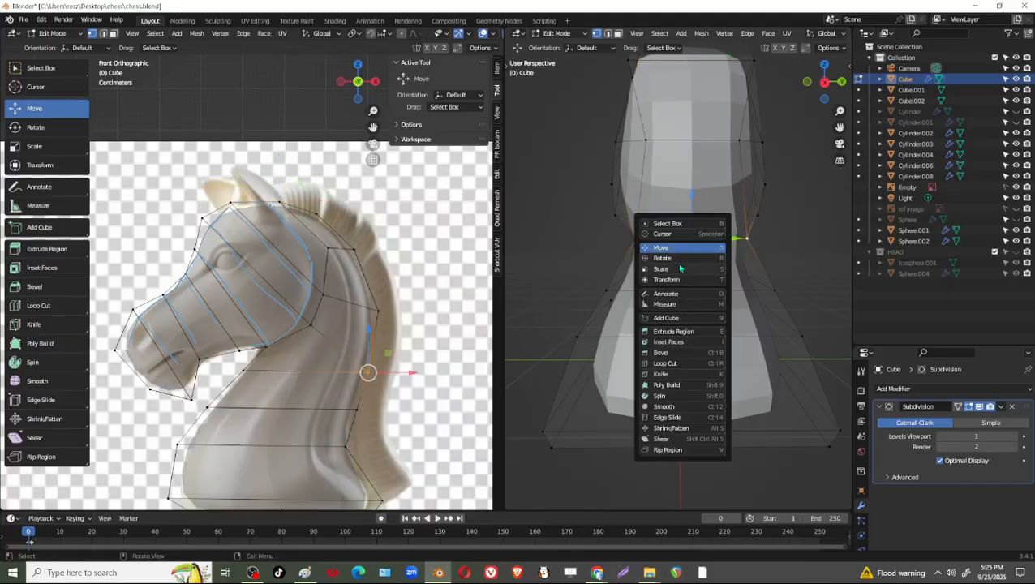
left_click(674, 258)
key("shift+space")
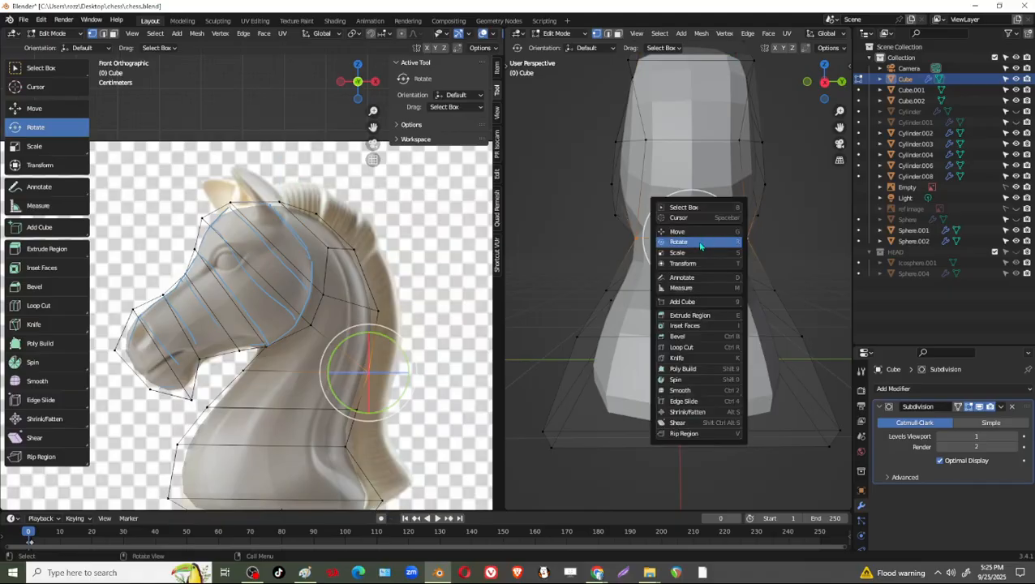
left_click(703, 254)
left_click_drag(731, 240, 727, 240)
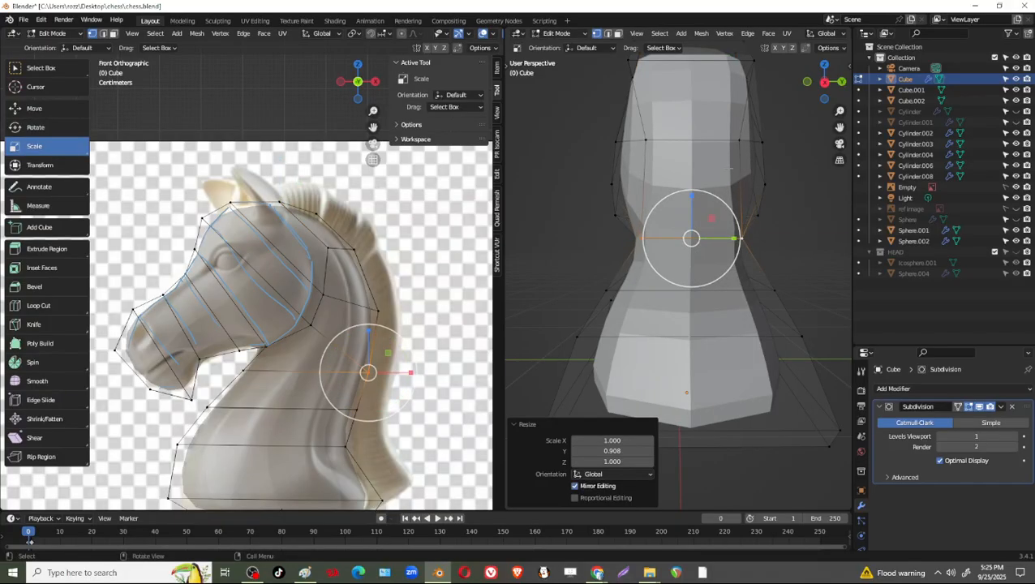
Try to narrow the two vertices at the upper back of the head by scaling them in Y.
left_click(738, 141)
left_click_drag(777, 140, 770, 146)
middle_click_drag(758, 81, 732, 209, "shift")
left_click(726, 194)
left_click(604, 194, "shift")
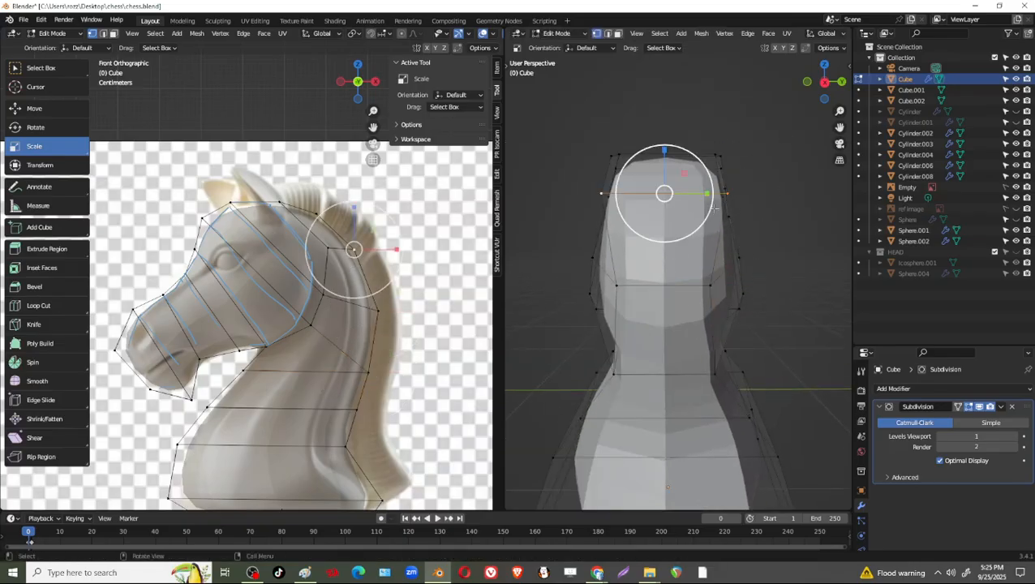
left_click_drag(708, 194, 698, 198)
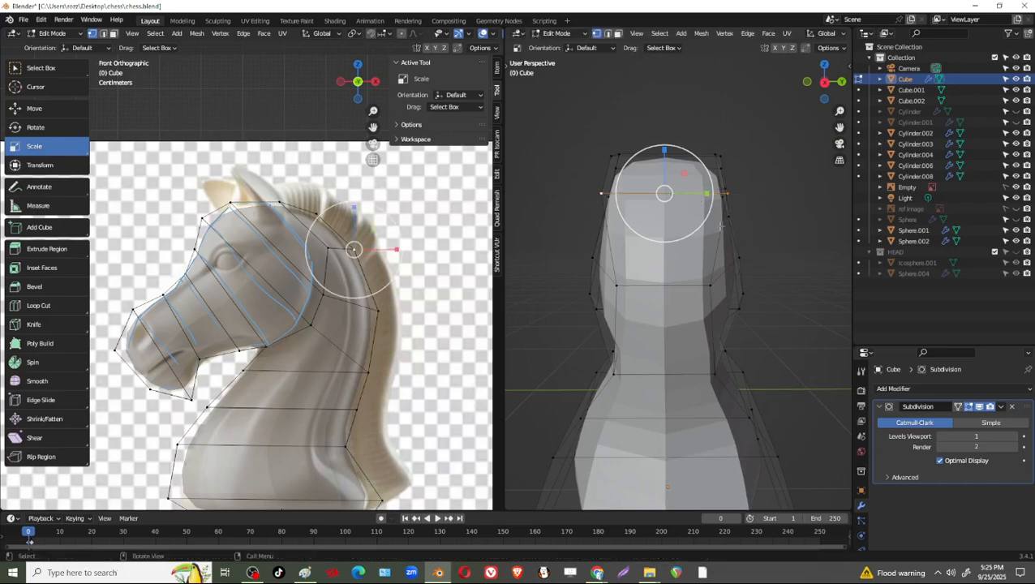
middle_click_drag(698, 199, 768, 261)
left_click_drag(718, 270, 707, 273)
middle_click_drag(708, 273, 757, 242)
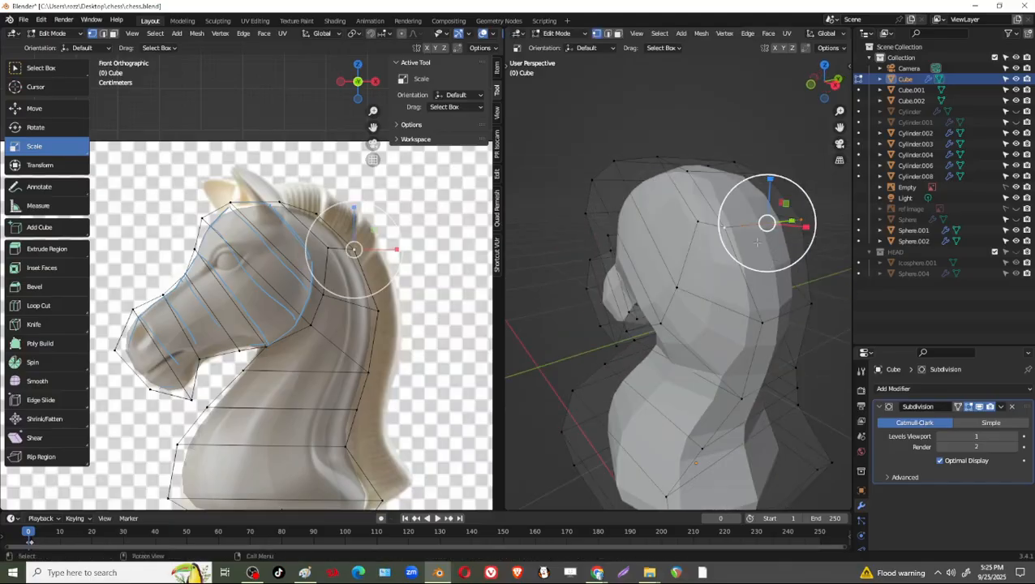
Move the overlapping duplicate edge away from the upper back of the head and delete it.
key("g")
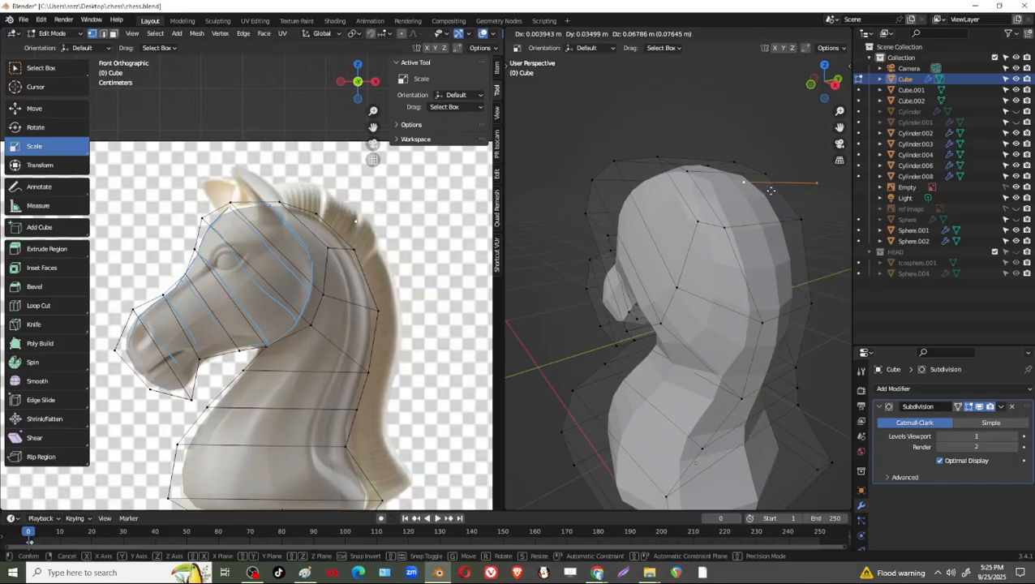
left_click(770, 190)
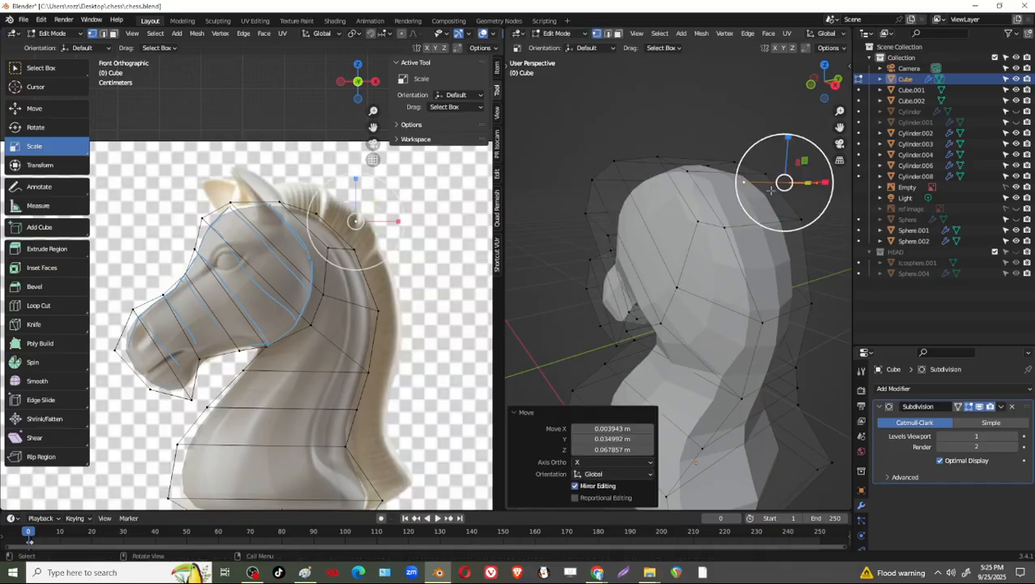
key("x")
left_click(771, 193)
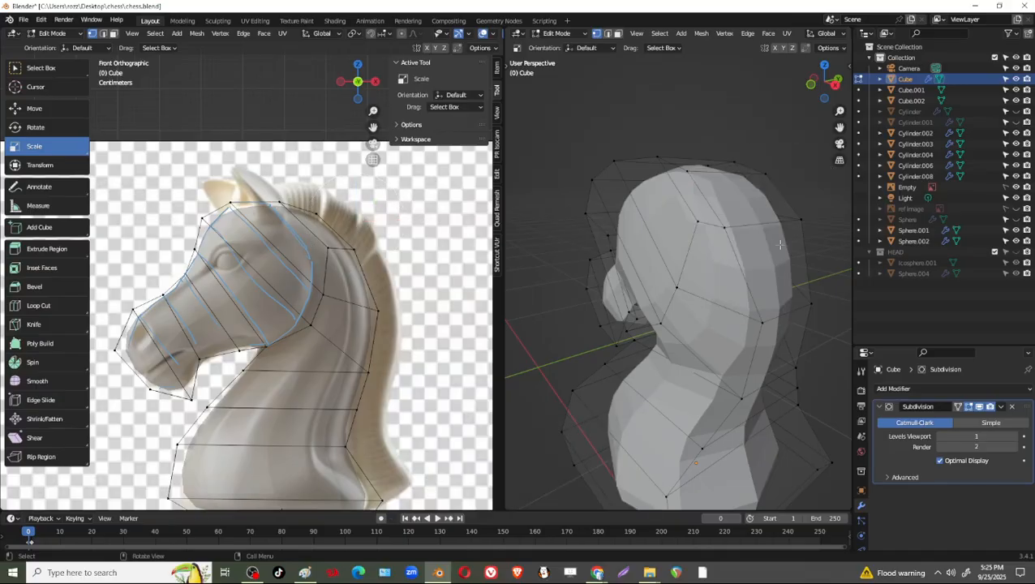
Select the two remaining vertices at the upper back of the head and scale them in Y.
left_click(726, 229)
left_click(799, 221, "shift")
middle_click_drag(798, 224, 596, 286)
key("s")
key("y")
left_click(693, 262)
Scale the pair of vertices just in front of the upper back edge of the head uniformly by 1.144.
left_click(625, 214)
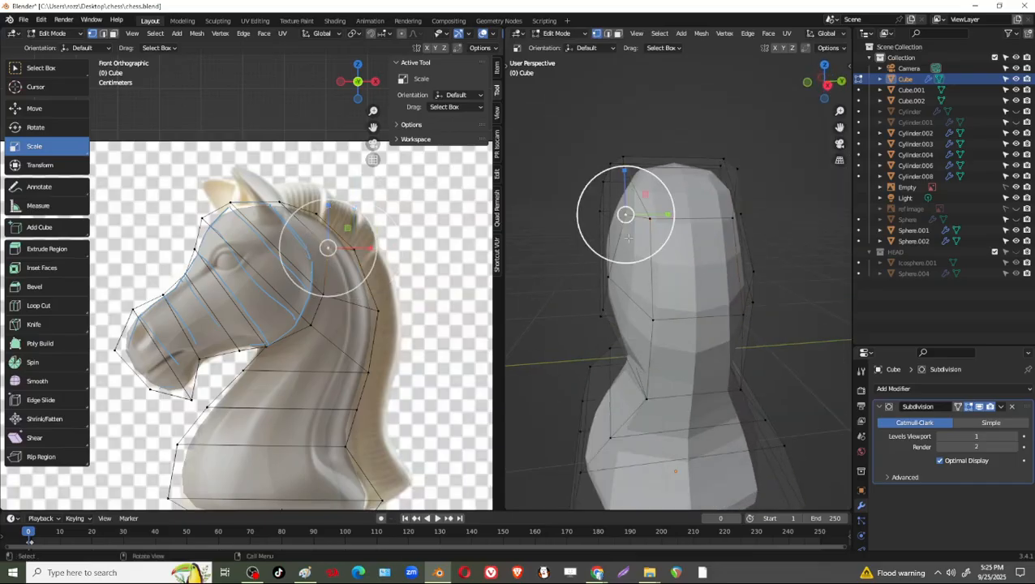
middle_click_drag(625, 216, 633, 319)
left_click(711, 230, "shift")
key("s")
left_click(720, 231)
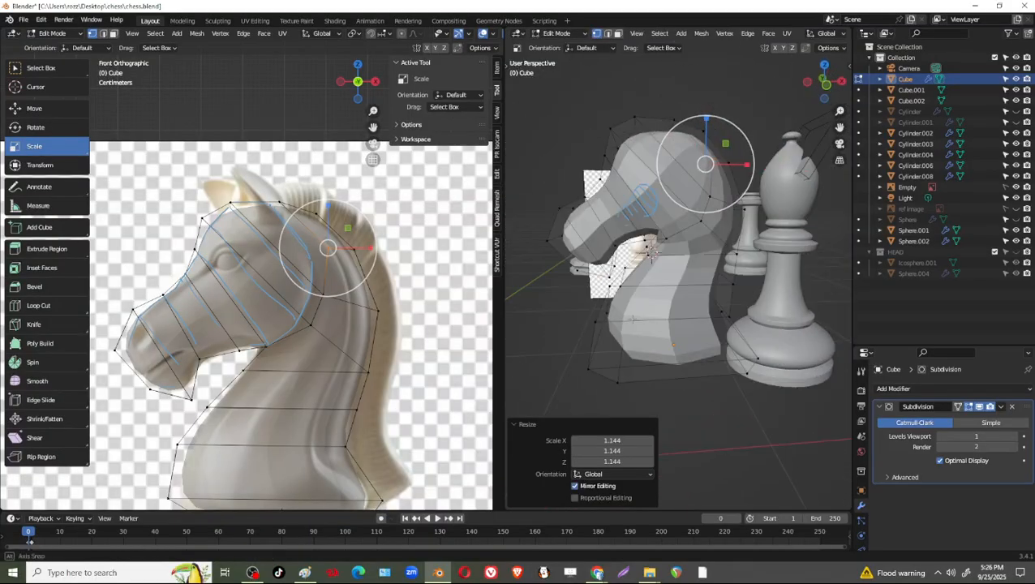
Leave mesh editing, duplicate the knight and move the copy 0.54692 m along Y.
key("Tab")
middle_click_drag(653, 252, 668, 352)
key("shift+d")
right_click(679, 355)
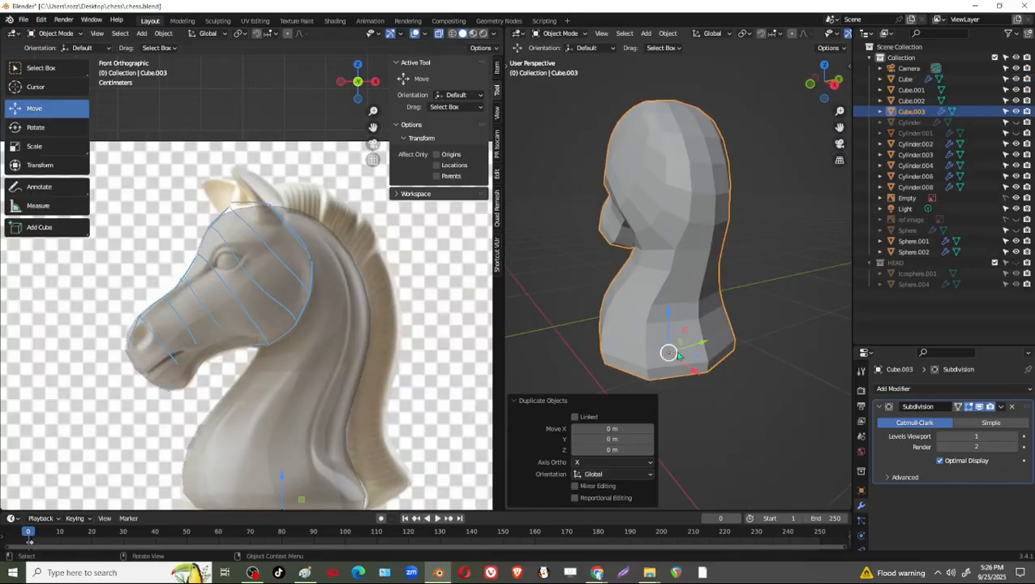
left_click_drag(707, 346, 812, 314)
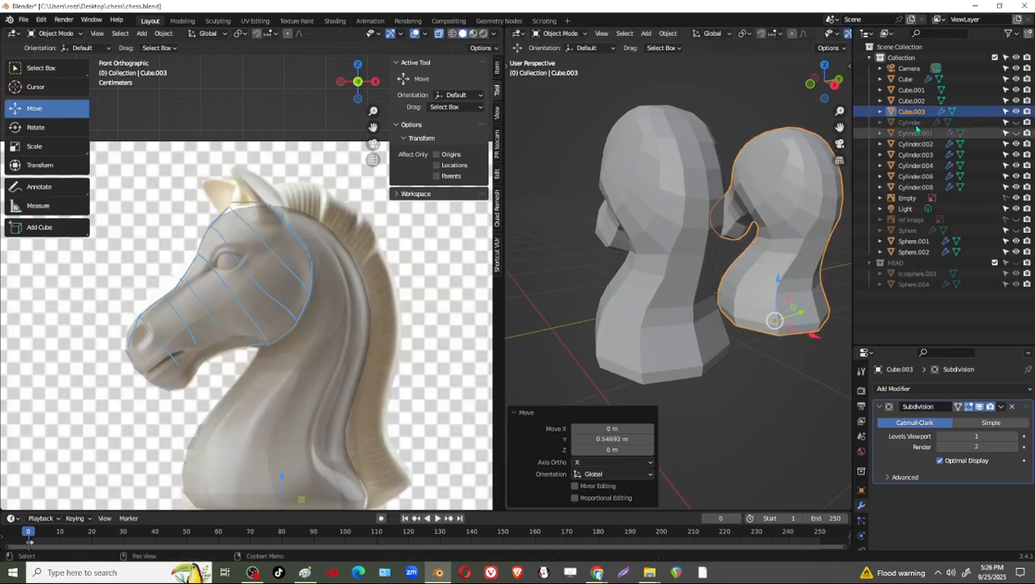
Rename the duplicated knight object Cube.003 as KNIGHT.
left_click(913, 113)
double_click(913, 112)
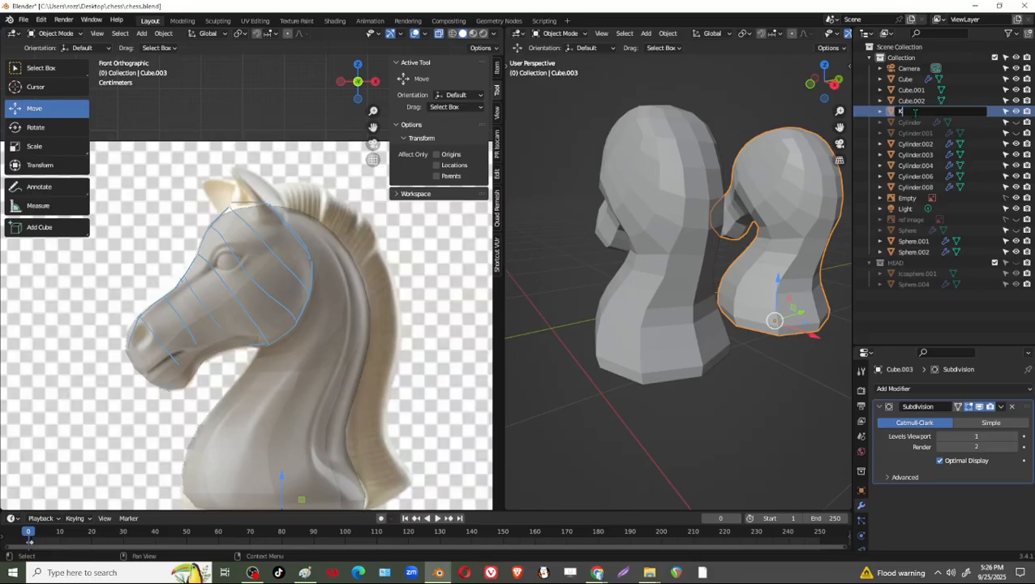
type("KNIGHT")
key("Return")
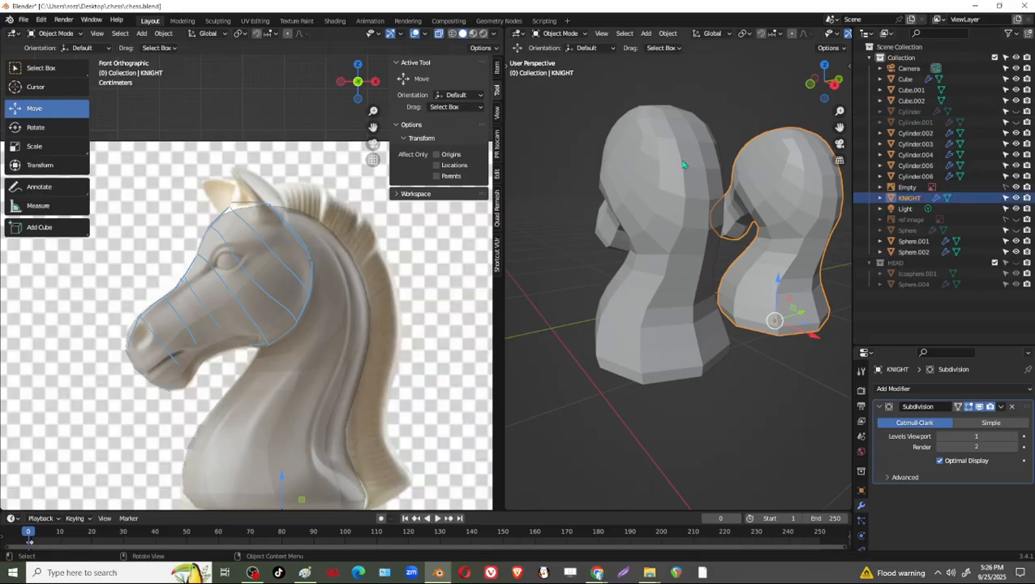
Rename the original knight object Cube as KNIGHT2.
left_click(917, 122)
left_click(917, 80)
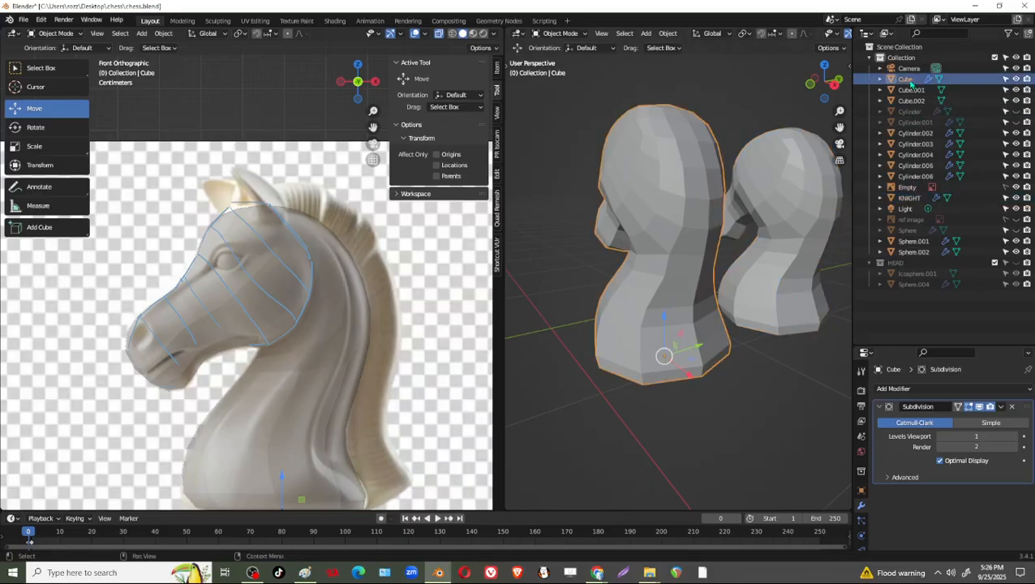
double_click(907, 79)
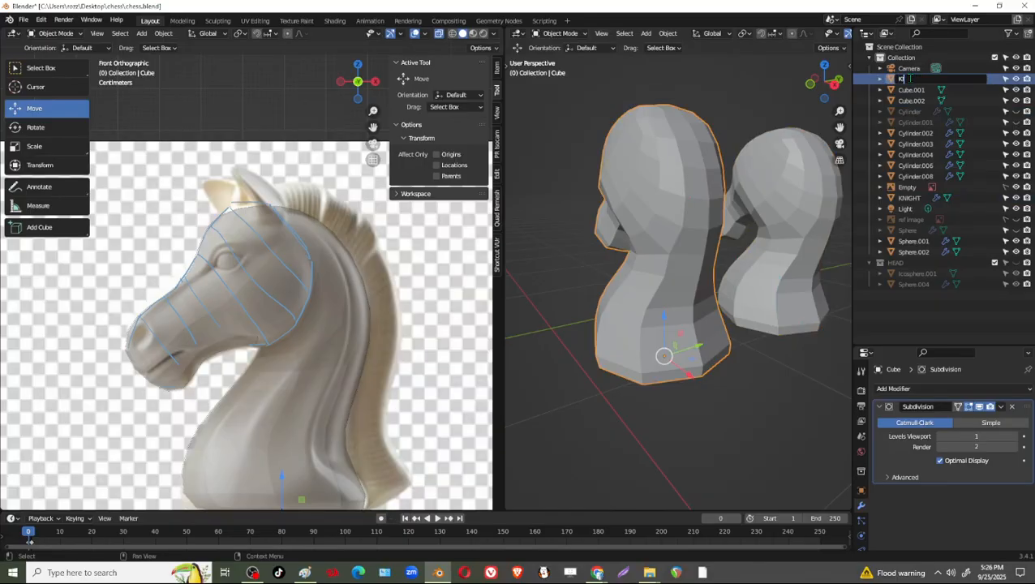
type("KNIGHT2")
key("Return")
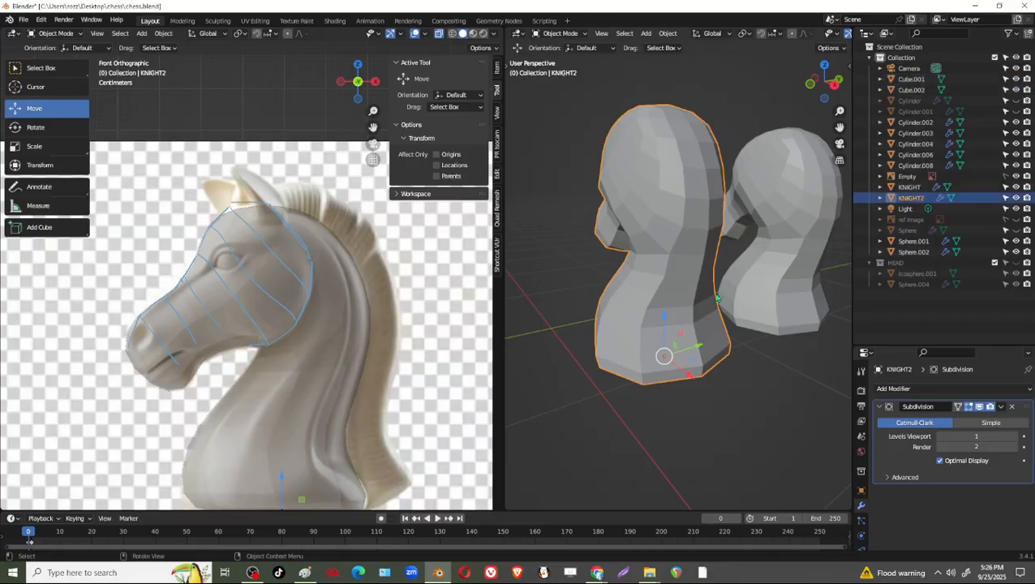
Hide the KNIGHT object and make KNIGHT2 the active object.
middle_click_drag(717, 299, 804, 242)
left_click(804, 242)
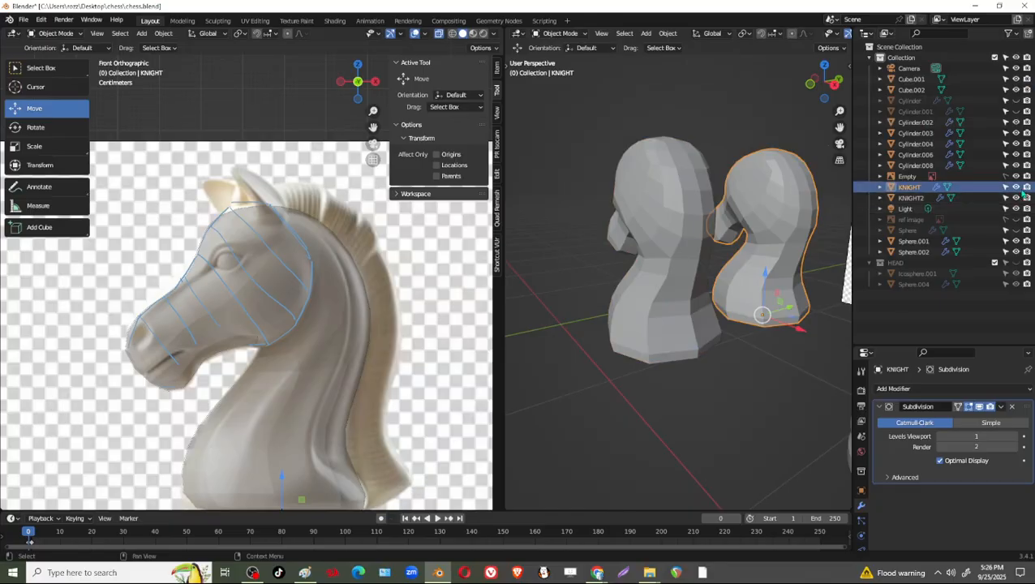
left_click(1015, 186)
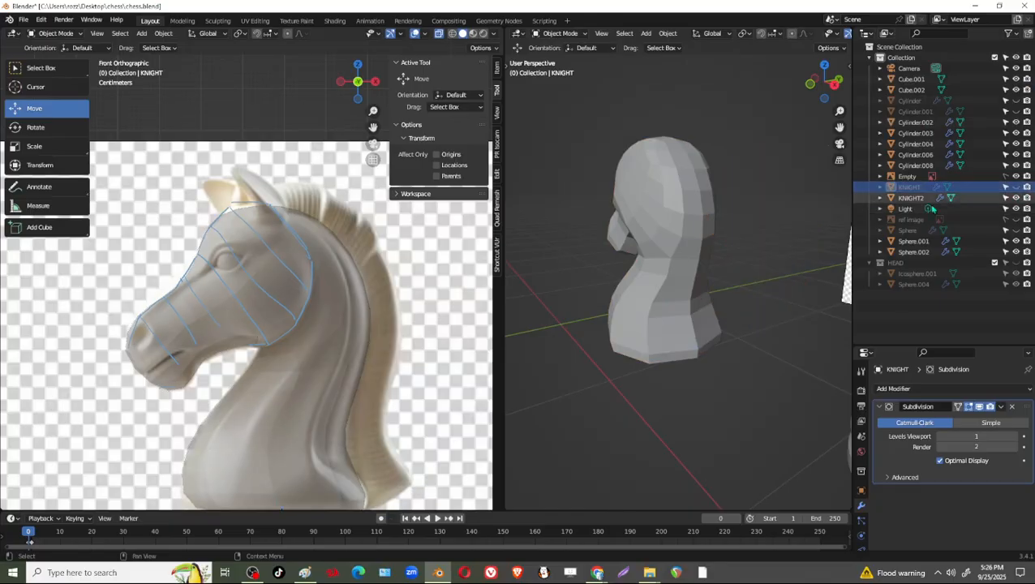
left_click(910, 198)
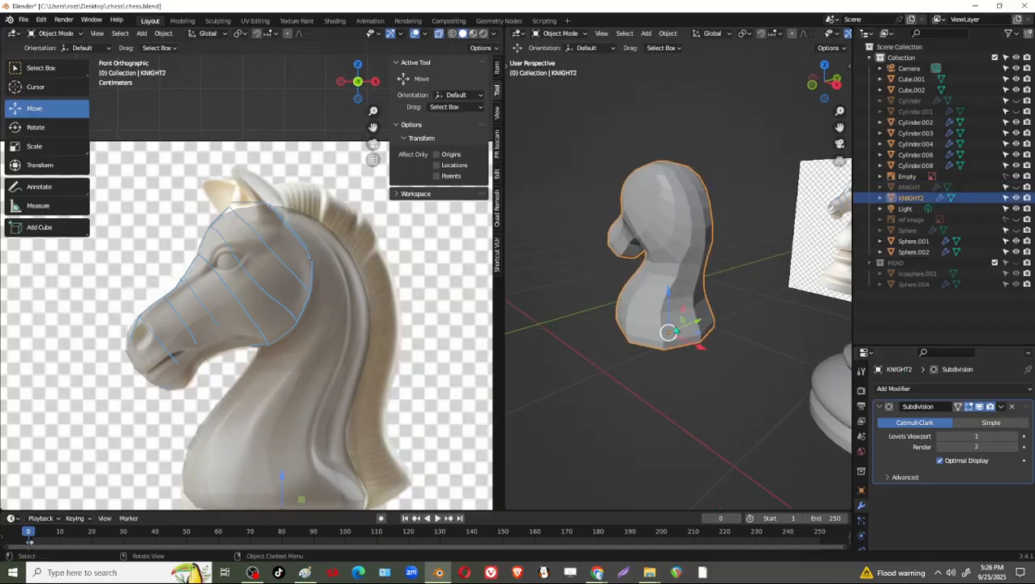
Apply the Subdivision modifier to KNIGHT2 in Object Mode.
scroll(671, 331, "up", 4)
key("Tab")
middle_click_drag(632, 313, 705, 327)
scroll(702, 309, "down", 3)
key("Tab")
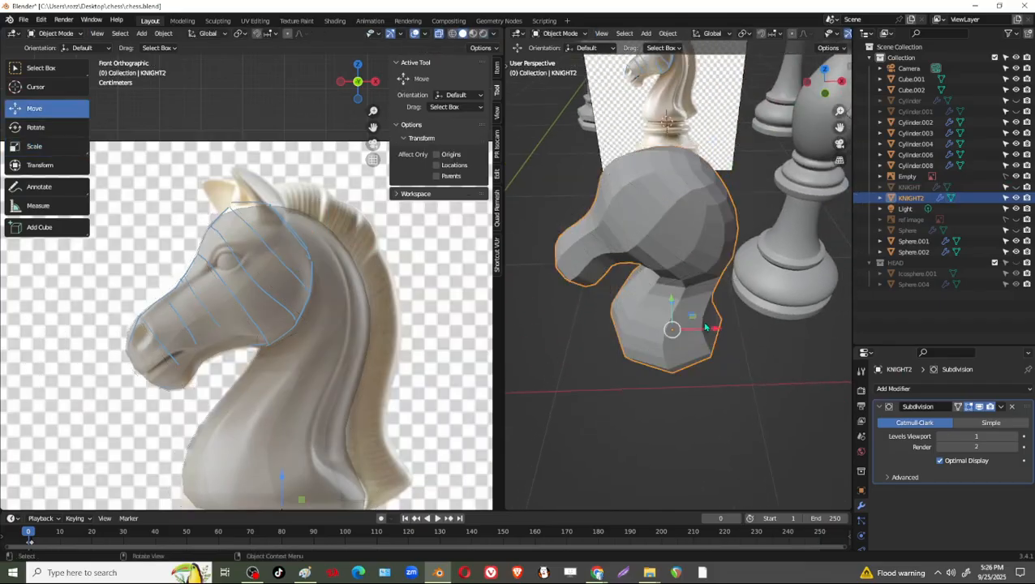
left_click(1003, 407)
left_click(973, 417)
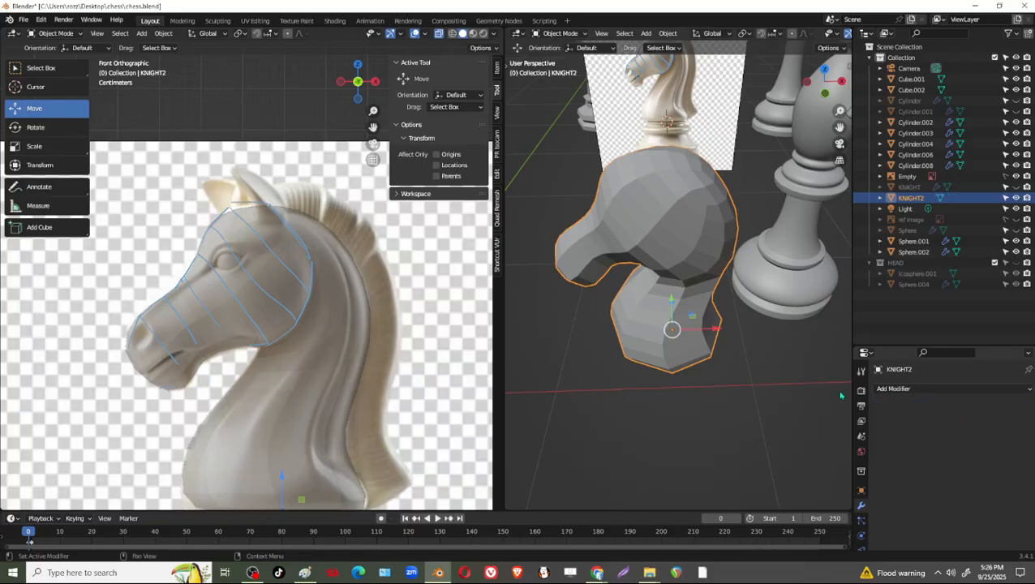
Enter mesh editing on KNIGHT2 and select the two central columns of faces down the back of the head.
middle_click_drag(714, 276, 629, 285)
key("Tab")
scroll(637, 279, "up", 3)
left_click(785, 342)
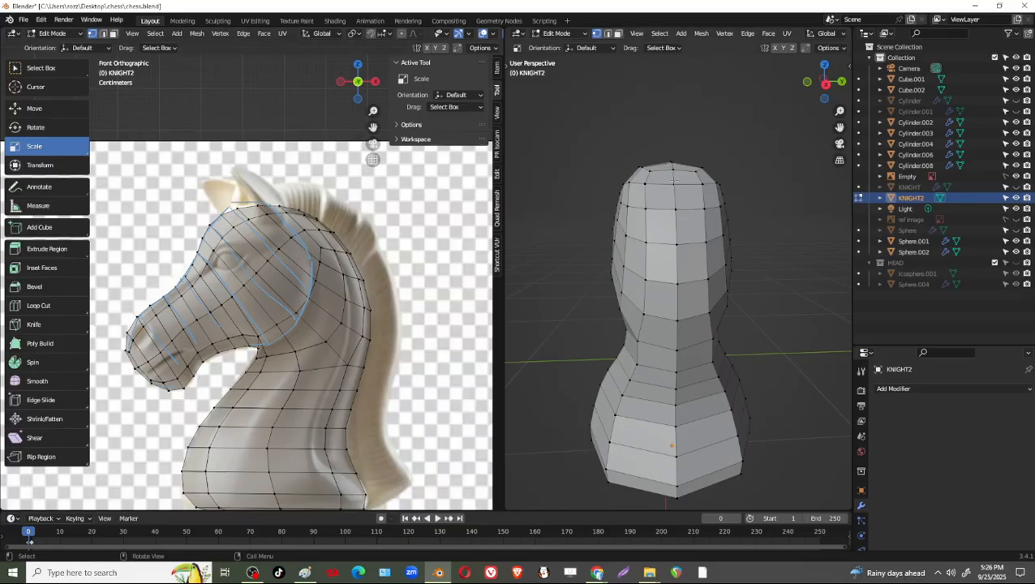
middle_click_drag(673, 180, 679, 242)
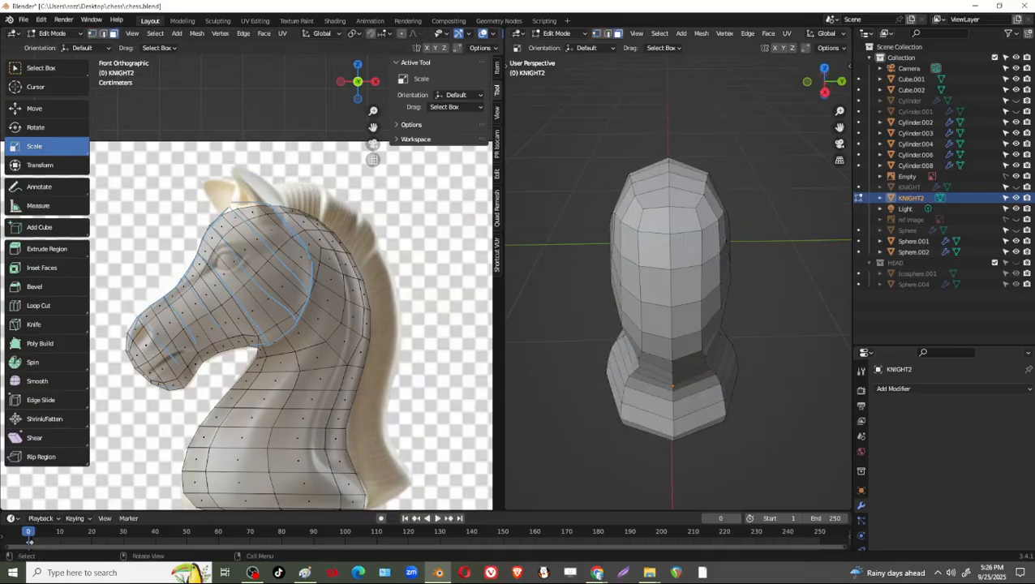
left_click(665, 225)
left_click(684, 223, "shift")
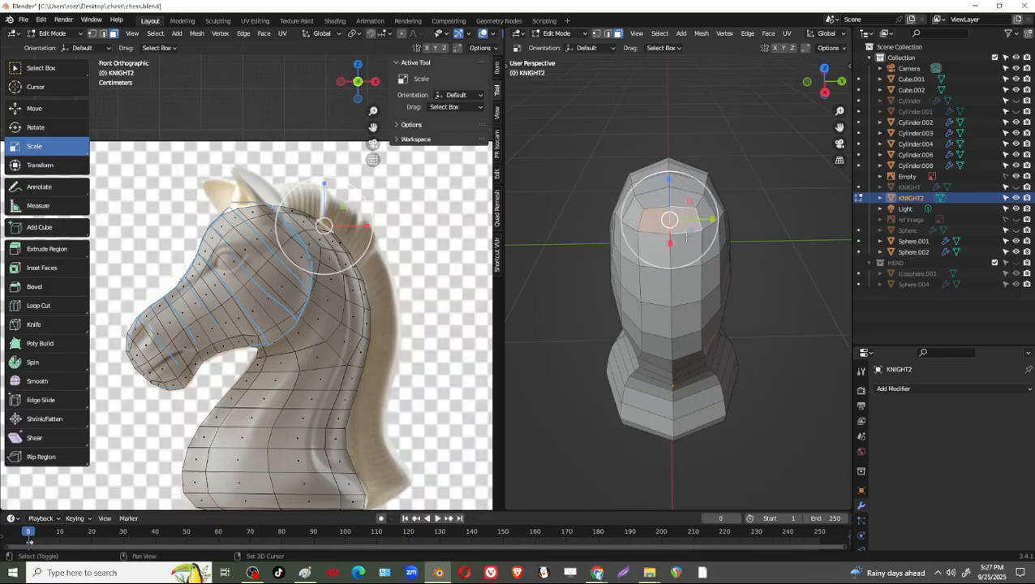
left_click(684, 247, "shift")
left_click(658, 255, "shift")
left_click(656, 286, "shift")
left_click(686, 288, "shift")
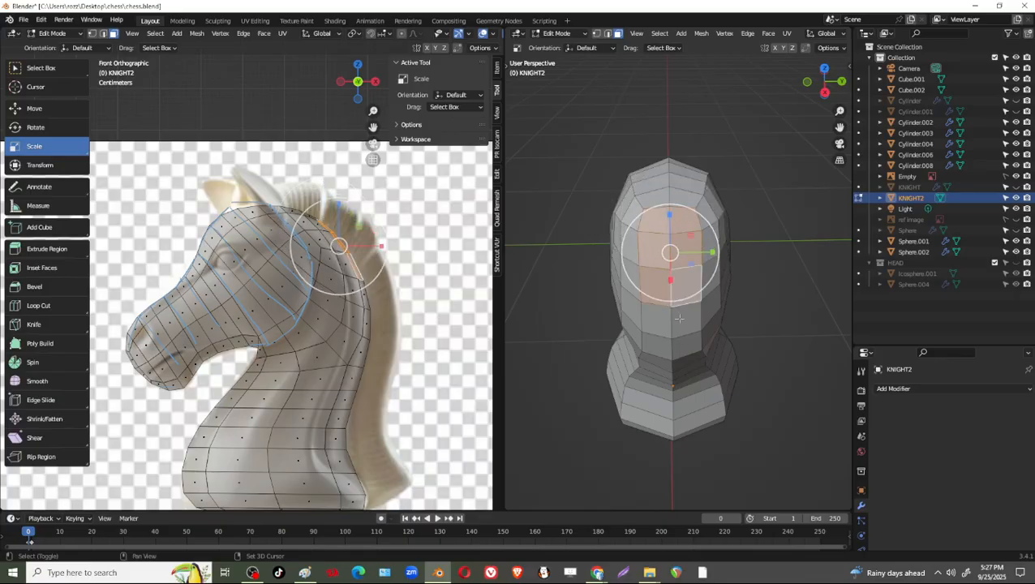
left_click(686, 317, "shift")
left_click(658, 319, "shift")
middle_click_drag(675, 355, 681, 312)
left_click(687, 282, "shift")
left_click(662, 282, "shift")
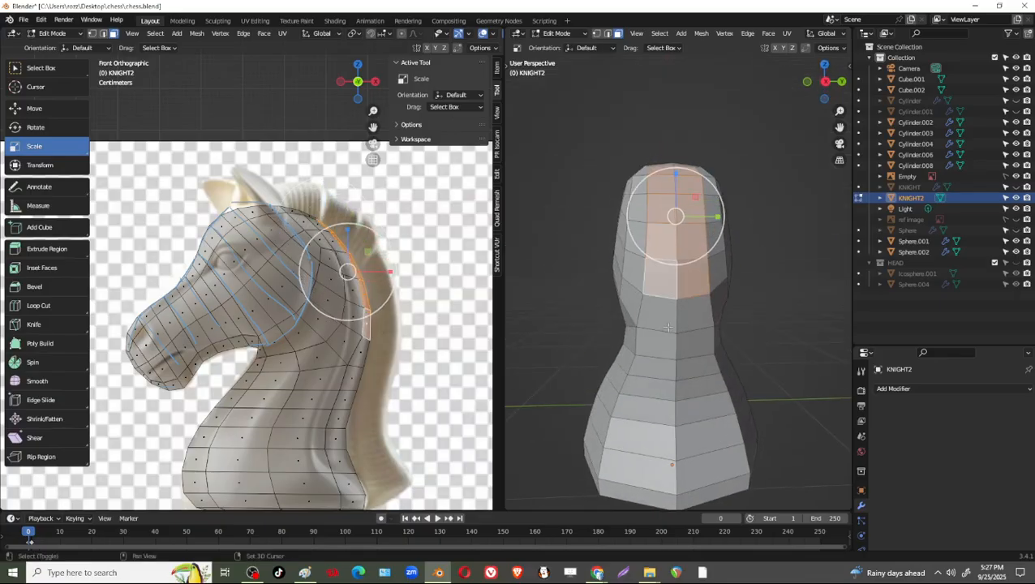
Extend the face selection down the back of the neck to the base and inset the whole strip by 0.07608 m.
left_click(660, 314, "shift")
left_click(688, 317, "shift")
left_click(688, 345, "shift")
left_click(663, 355, "shift")
left_click(654, 367, "shift")
left_click(691, 366, "shift")
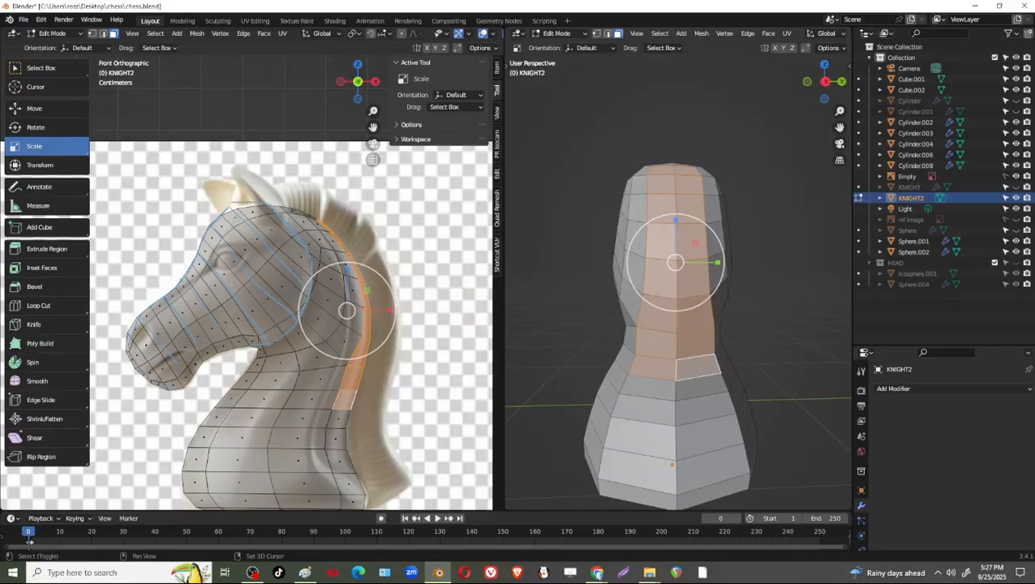
left_click(650, 388, "shift")
left_click(702, 388, "shift")
left_click(653, 417, "shift")
left_click(700, 410, "shift")
left_click(651, 437, "shift")
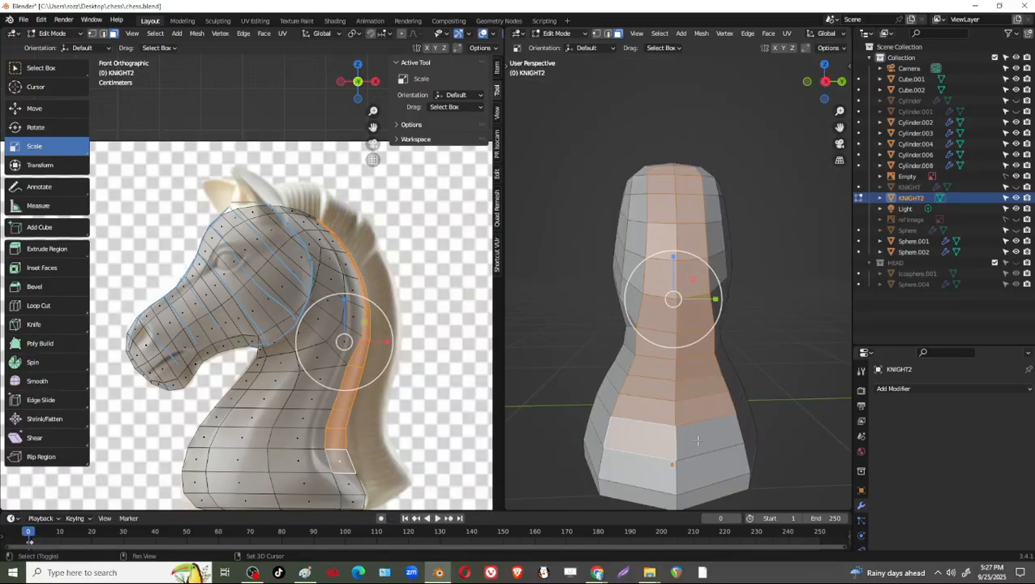
left_click(702, 435, "shift")
left_click(703, 470, "shift")
left_click(656, 479, "shift")
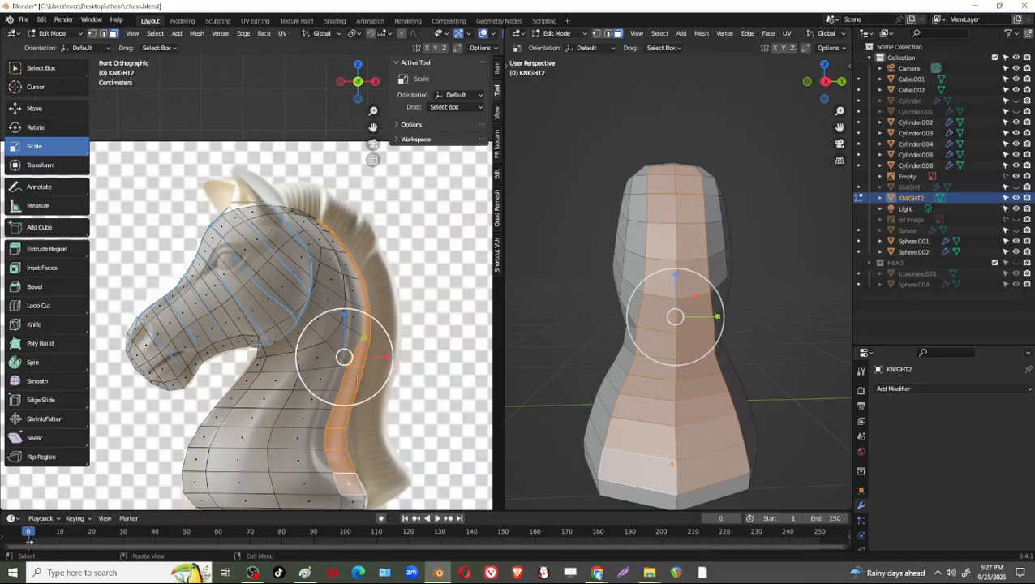
middle_click_drag(360, 374, 344, 296, "shift")
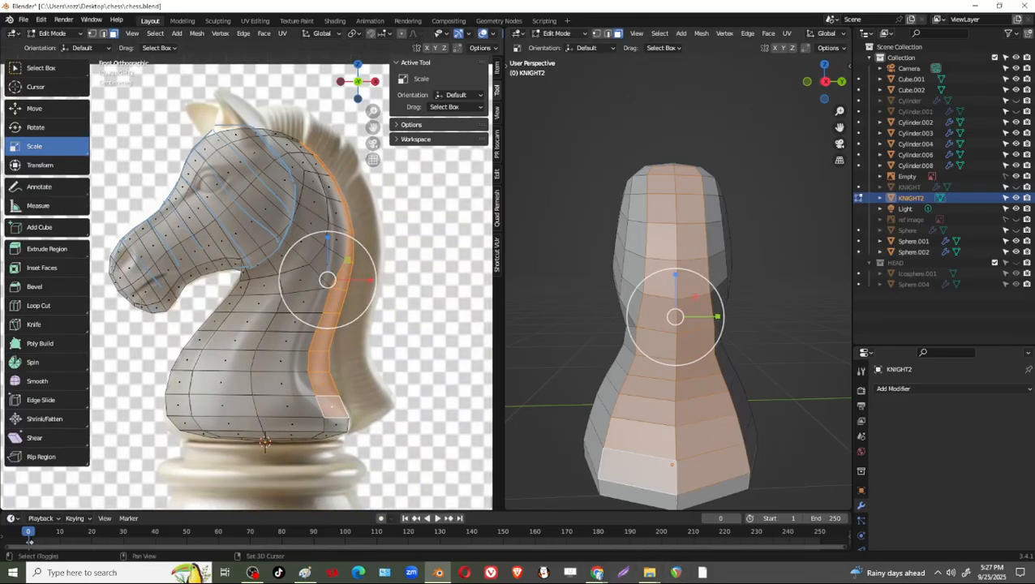
left_click(696, 494, "shift")
left_click(649, 495, "shift")
middle_click_drag(575, 457, 744, 401)
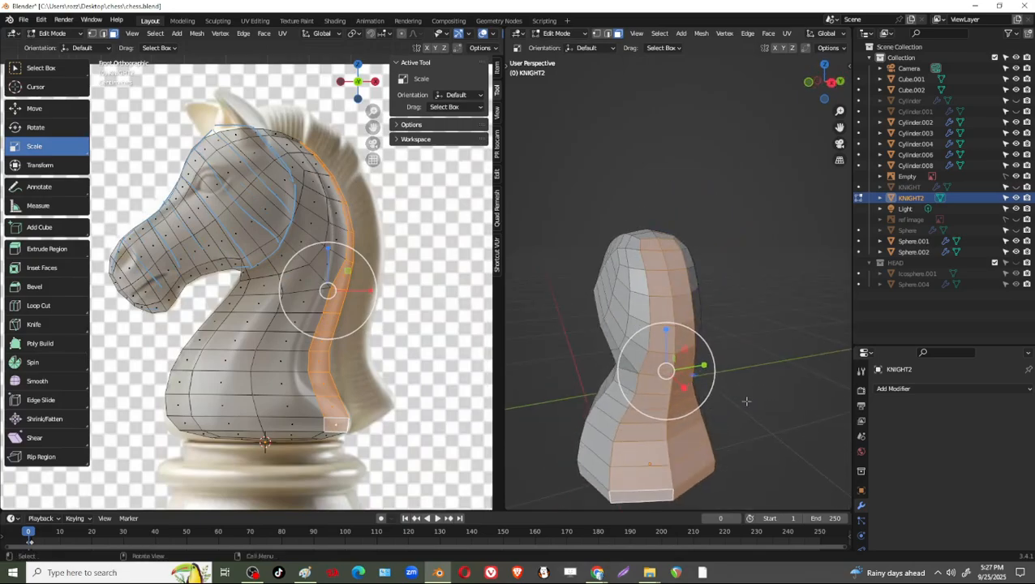
key("i")
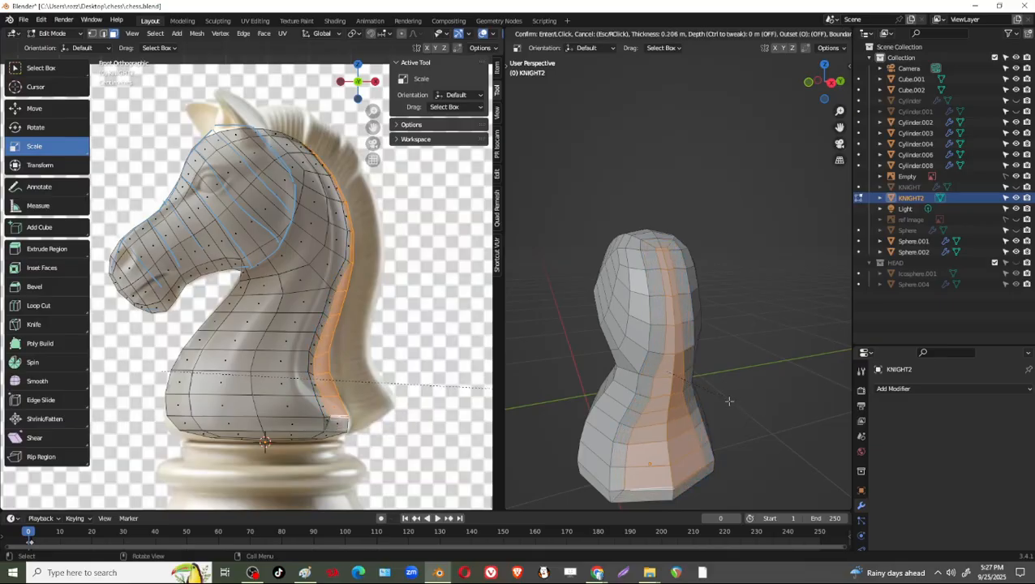
left_click(741, 397)
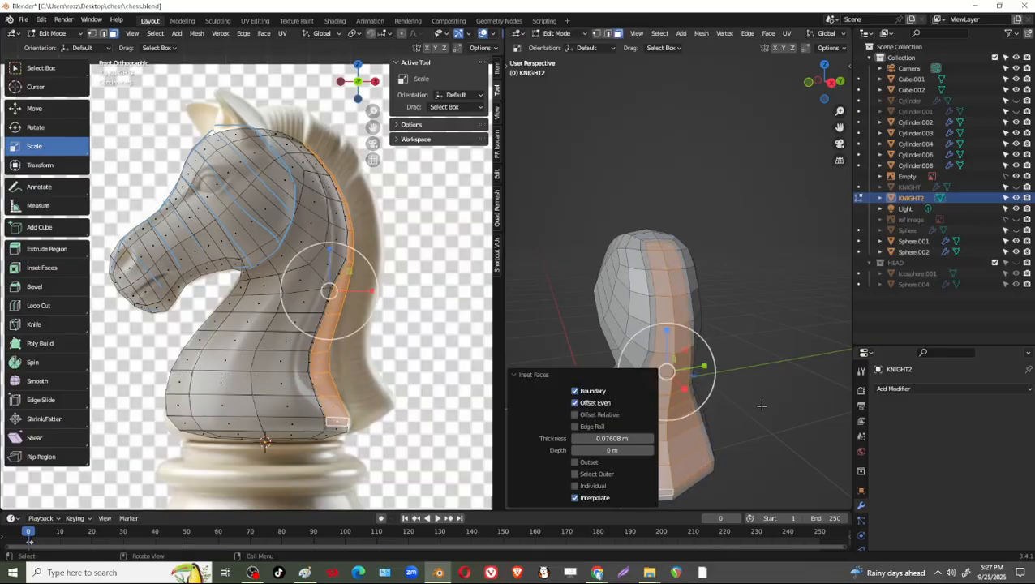
Examine the inset border along the back of the head, neck and base, switching to vertex selection.
middle_click_drag(760, 406, 741, 296)
scroll(735, 302, "up", 3)
middle_click_drag(706, 329, 698, 294)
scroll(731, 203, "down", 3)
middle_click_drag(730, 194, 695, 144, "shift")
scroll(722, 304, "up", 3)
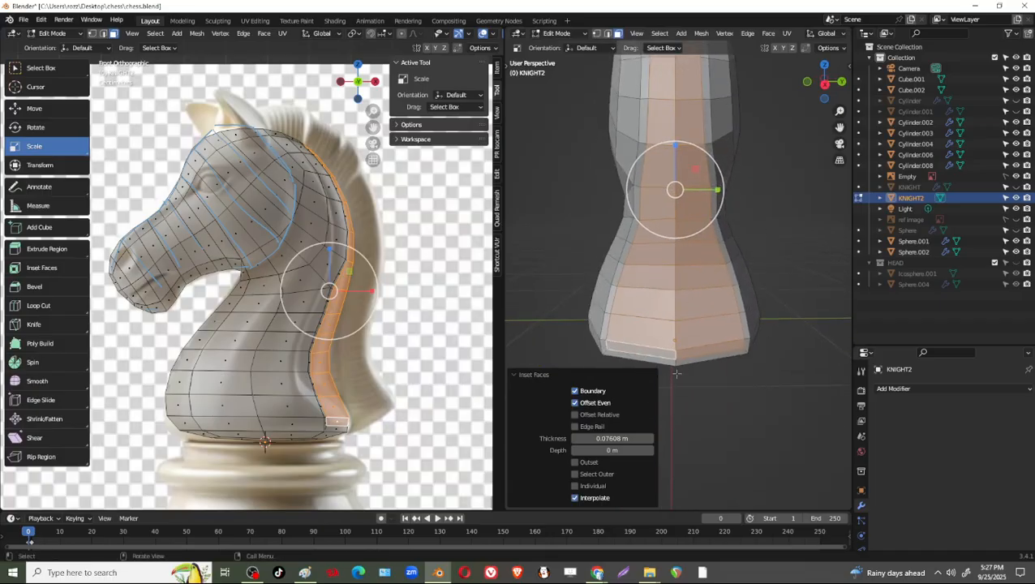
middle_click_drag(740, 227, 751, 320, "shift")
middle_click_drag(751, 279, 744, 232, "shift")
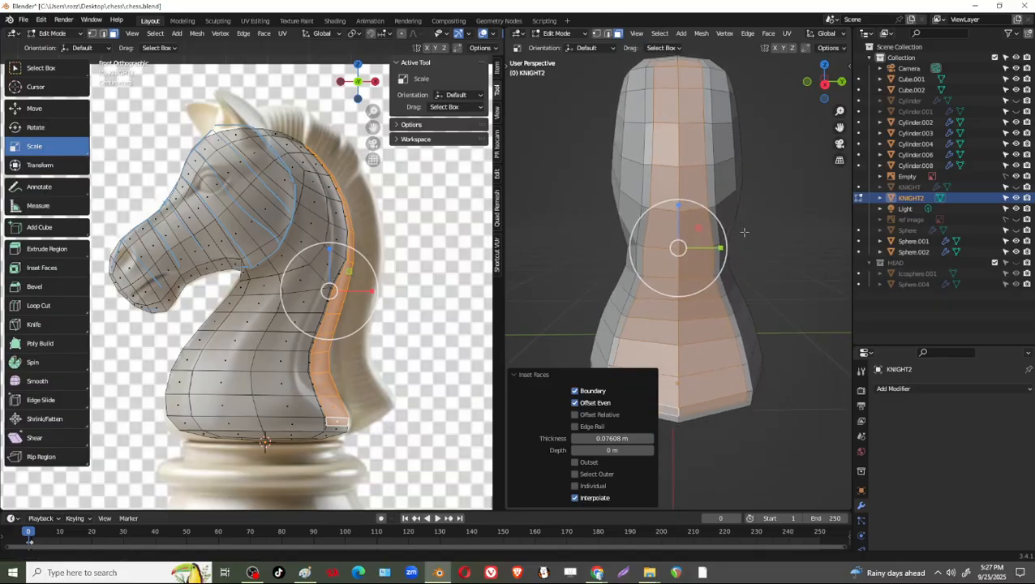
key("1")
left_click(644, 247)
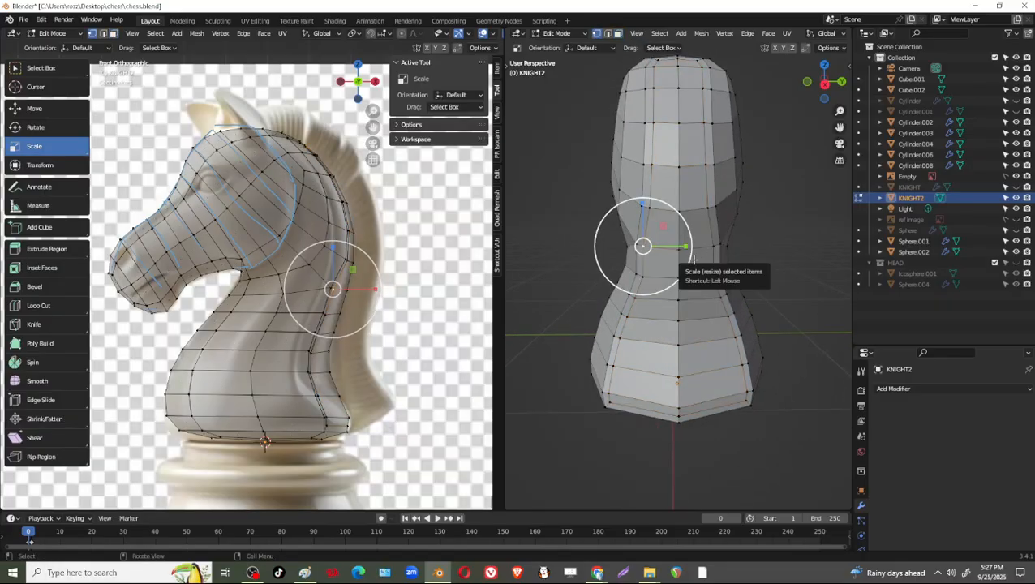
scroll(697, 260, "down", 3)
scroll(694, 262, "up", 2)
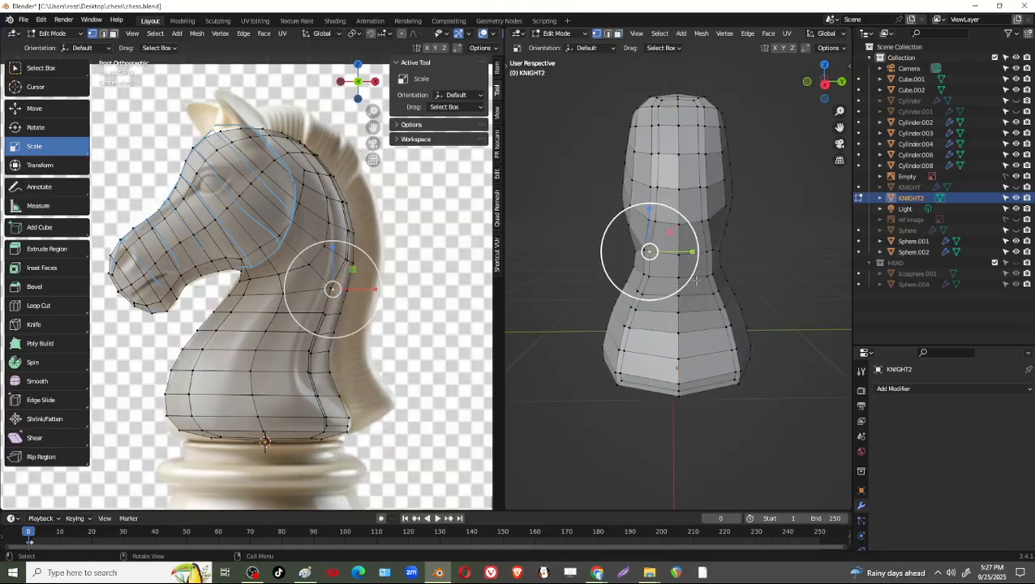
middle_click_drag(599, 269, 532, 322)
scroll(560, 321, "up", 8)
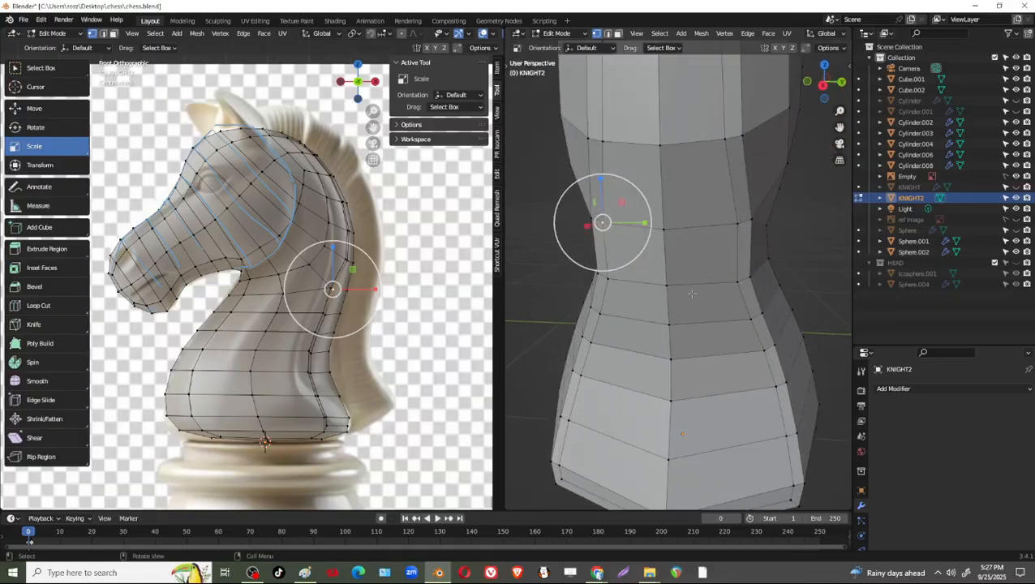
middle_click_drag(702, 313, 755, 277)
scroll(698, 273, "down", 3)
In the left orthographic view with X-ray on, delete the vertices of the knight's +Y half, keeping the centre line.
left_click(821, 87)
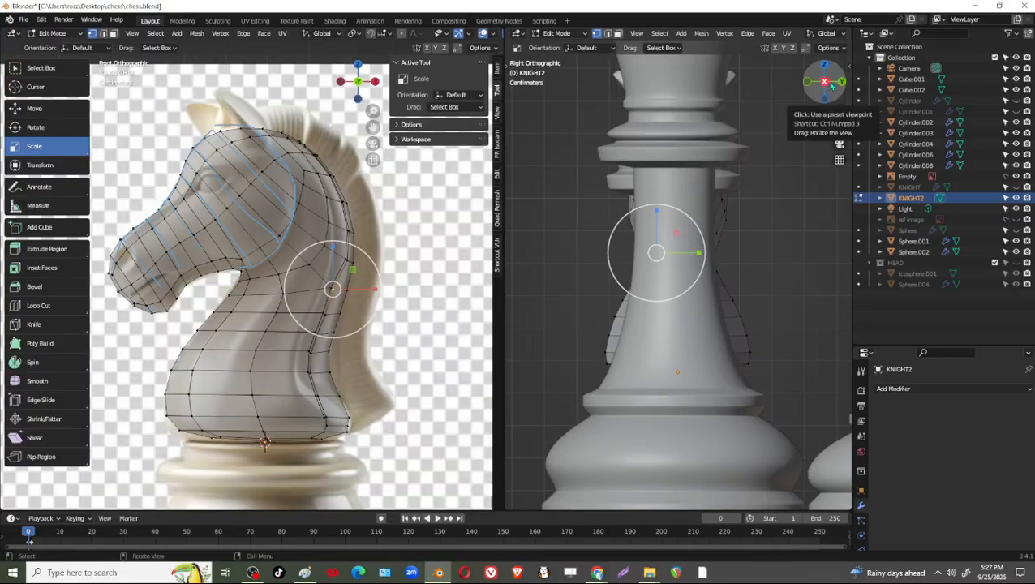
left_click(821, 88)
key("alt+z")
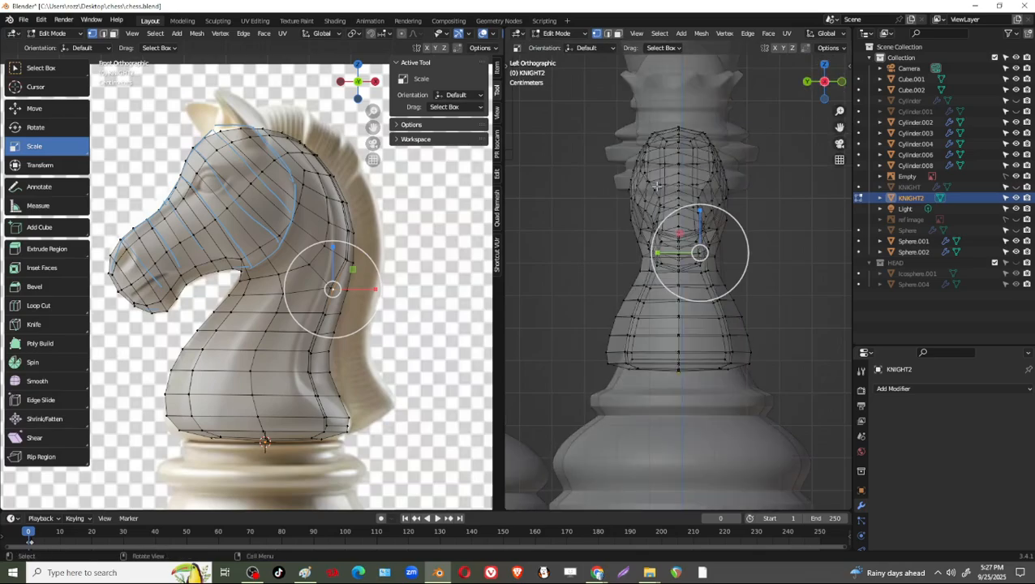
left_click_drag(572, 97, 666, 430)
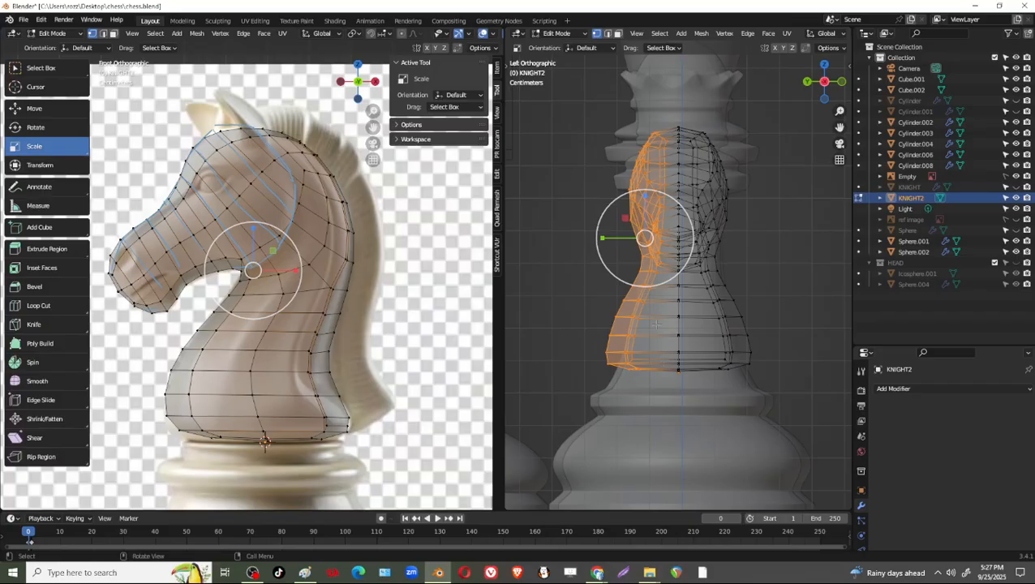
key("x")
left_click(652, 302)
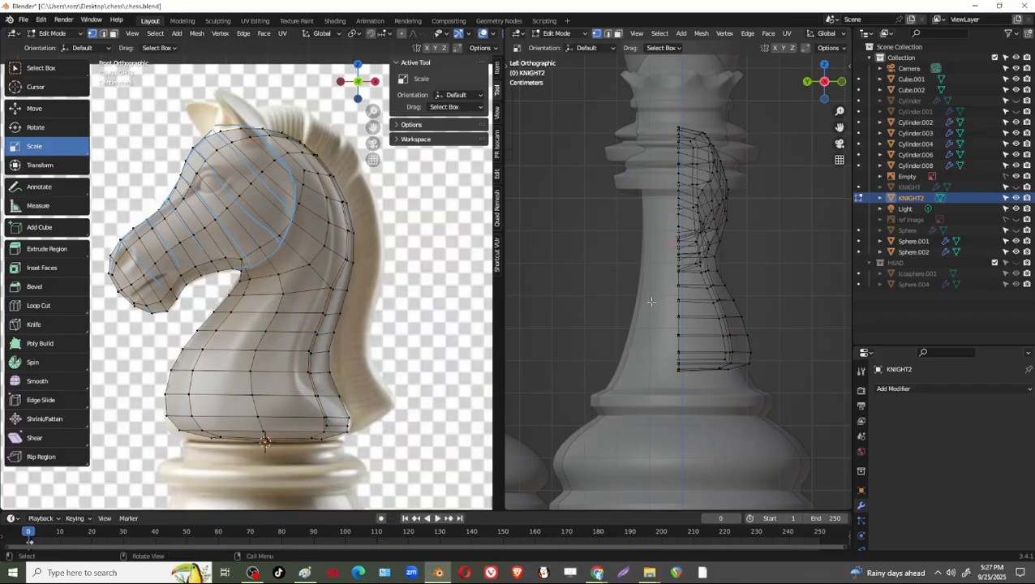
Add a Mirror modifier to KNIGHT2 and set its axis to Y only.
left_click(931, 391)
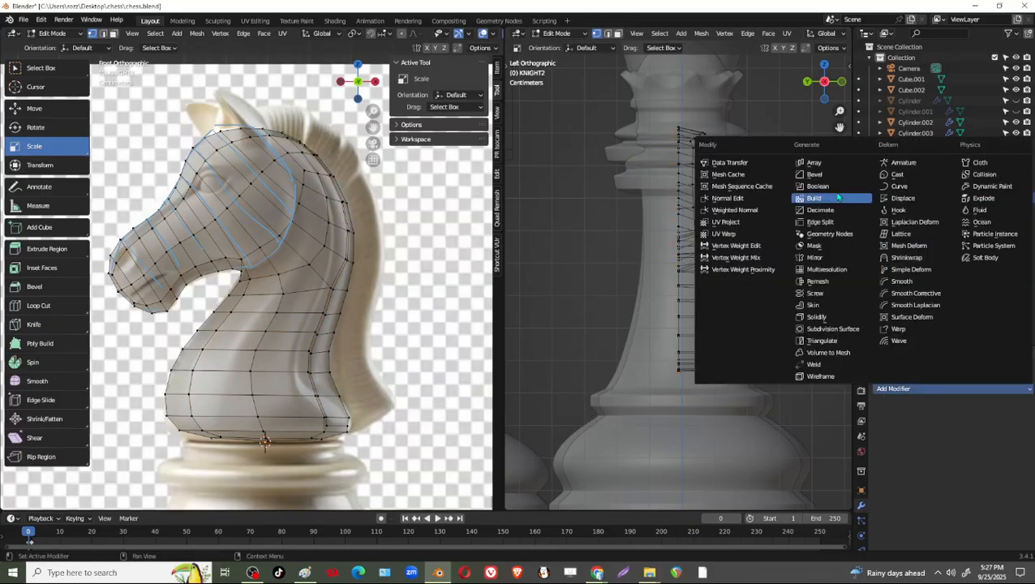
left_click(818, 258)
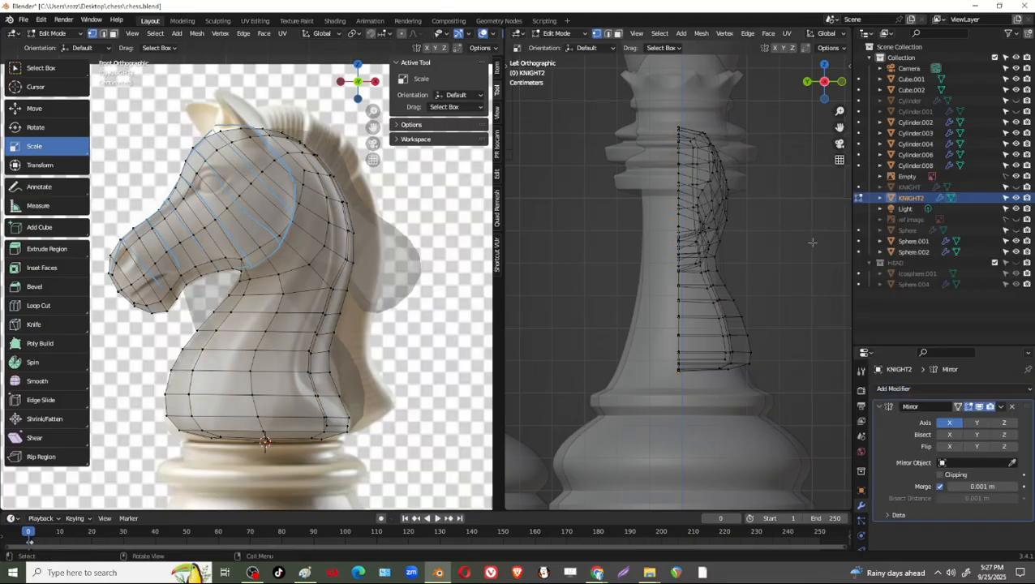
middle_click_drag(750, 252, 712, 239)
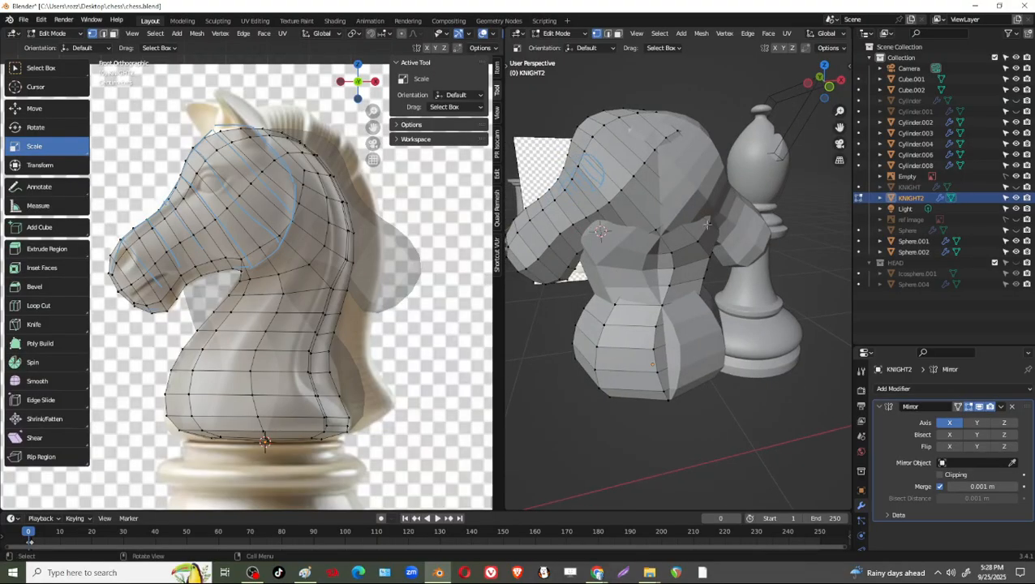
left_click(950, 426)
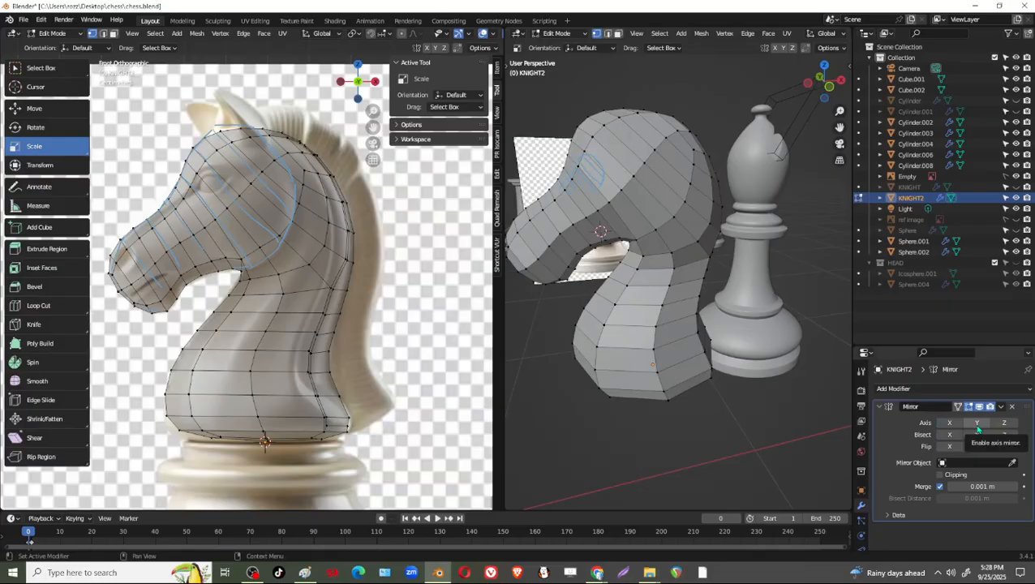
left_click(978, 425)
middle_click_drag(799, 382, 842, 397)
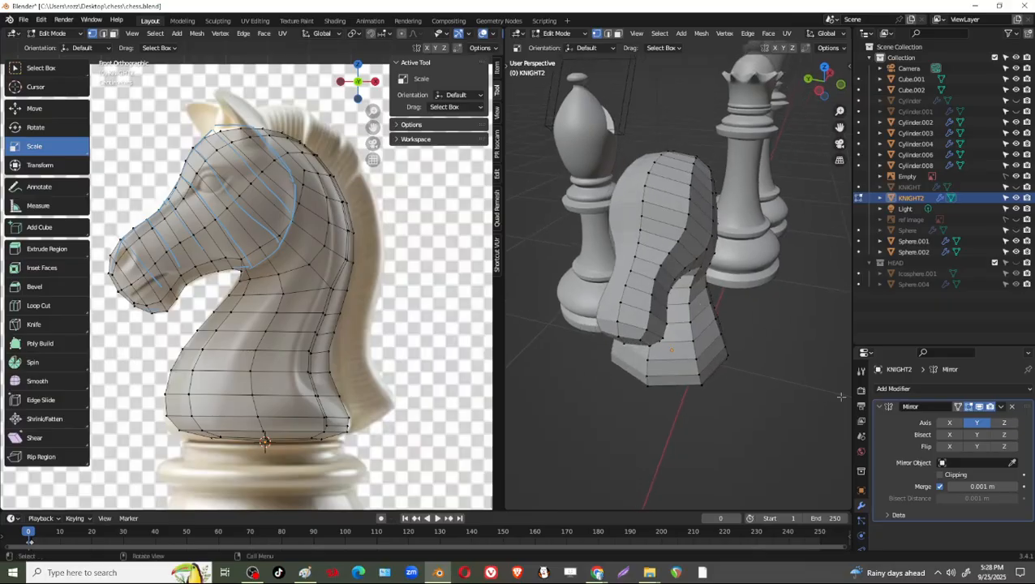
Try the mirror on X alone and on X and Y together, and return it to Y only.
left_click(950, 424)
left_click(976, 423)
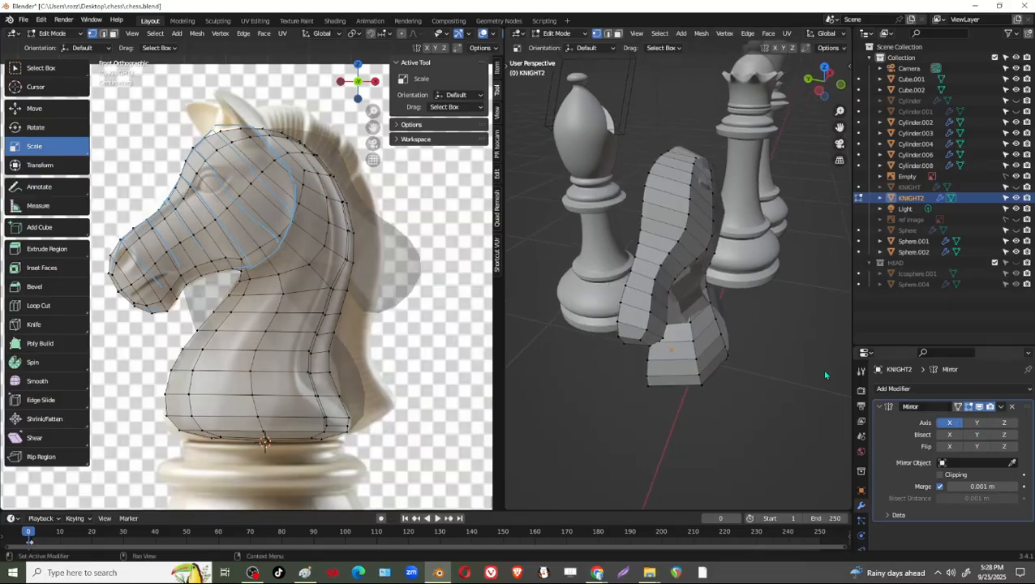
left_click(977, 425)
middle_click_drag(753, 310, 873, 408)
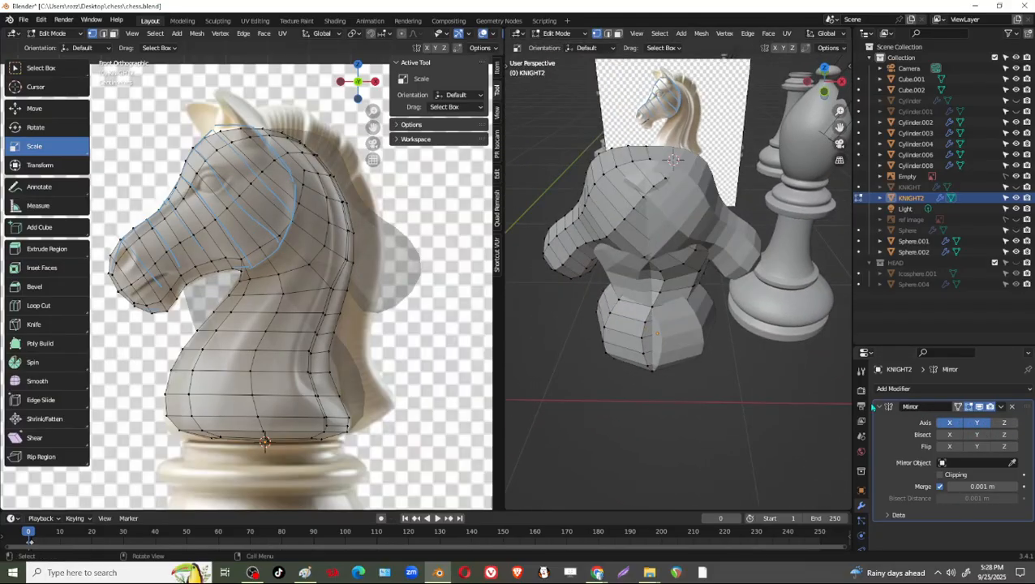
left_click(954, 423)
Edge-slide the mane strip's inner vertices along the lower neck and base toward the centre line by a factor of about 0.2.
middle_click_drag(824, 302, 665, 294)
scroll(664, 294, "up", 2)
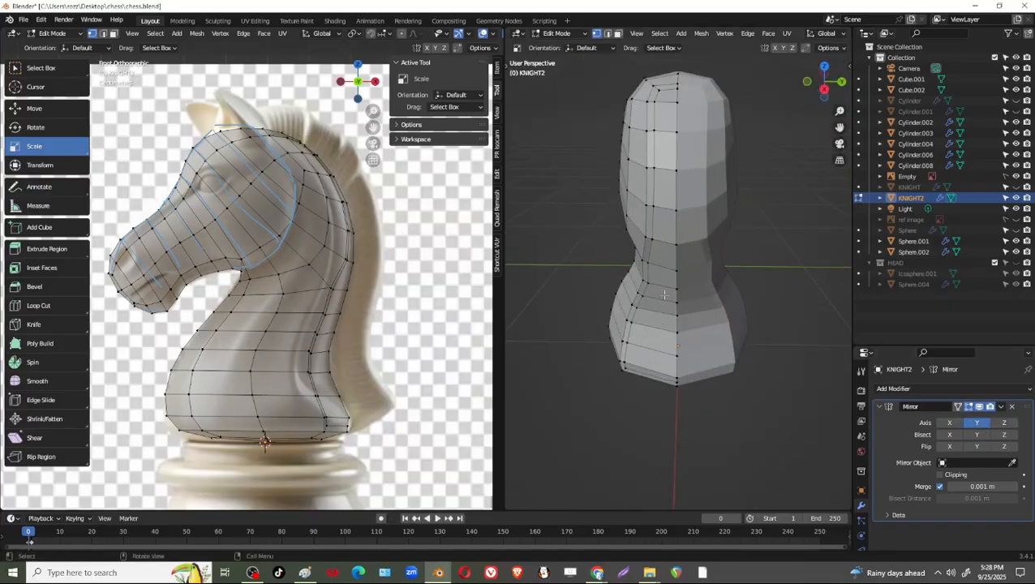
scroll(665, 295, "up", 2)
left_click(649, 253, "shift")
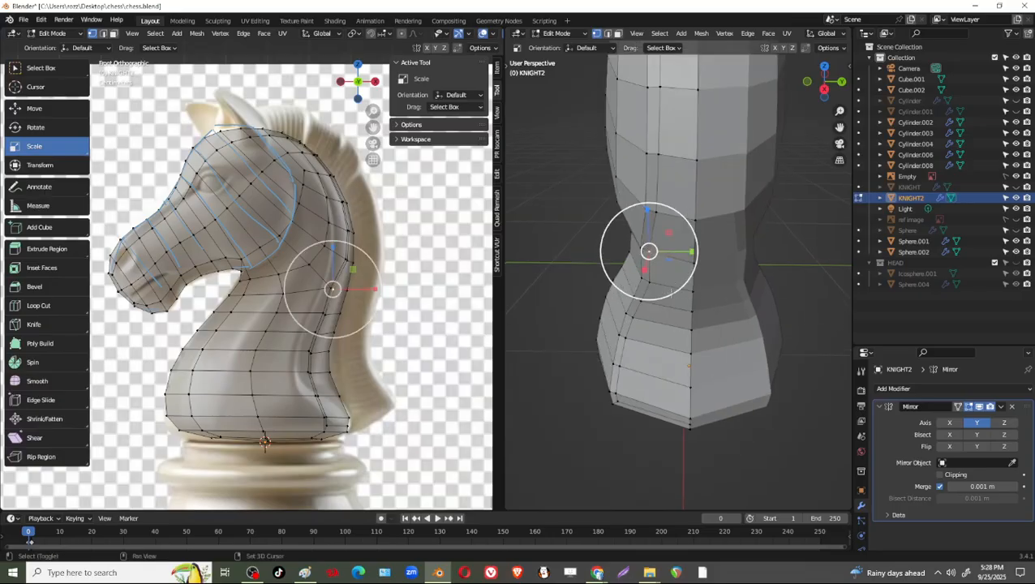
mouse_move(672, 292)
middle_mouse_down("shift")
mouse_move(684, 309)
mouse_move(684, 284)
middle_mouse_up("shift")
left_click(662, 291, "shift")
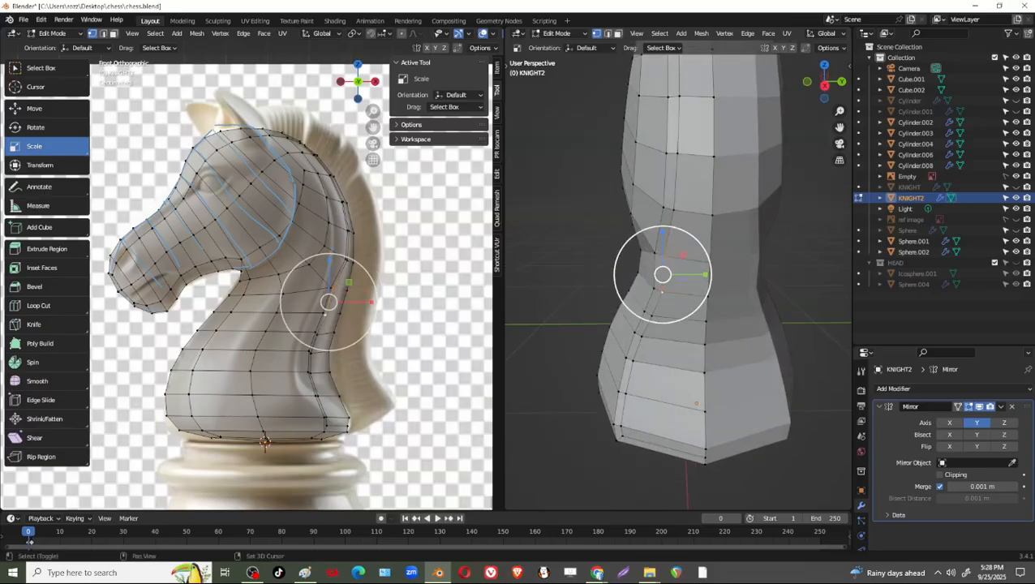
left_click(652, 316, "shift")
left_click(642, 338, "shift")
left_click(634, 362, "shift")
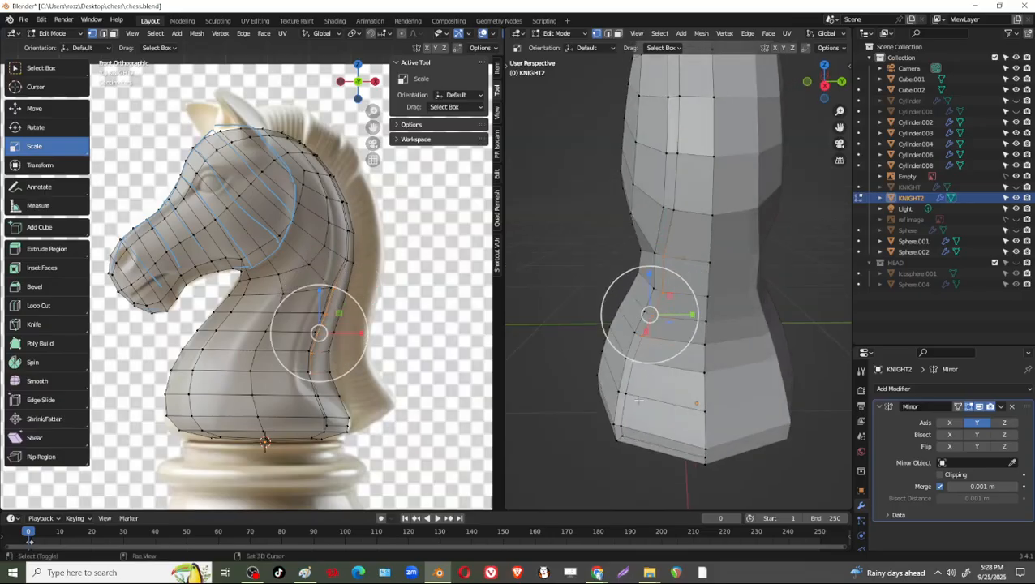
left_click(637, 400, "shift")
left_click(629, 429, "shift")
left_click(626, 429, "shift")
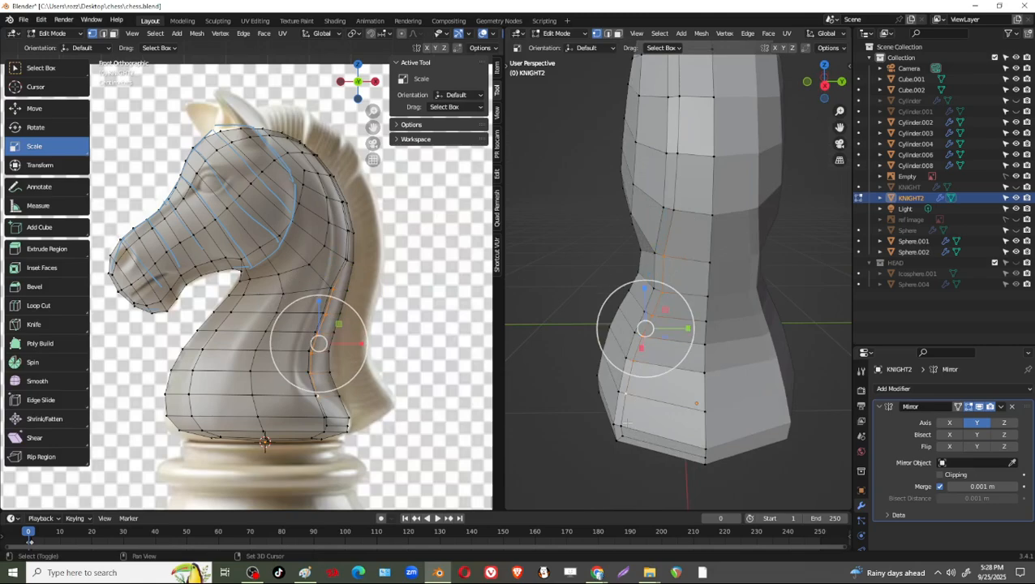
left_click(625, 428, "shift")
left_click(625, 438, "shift")
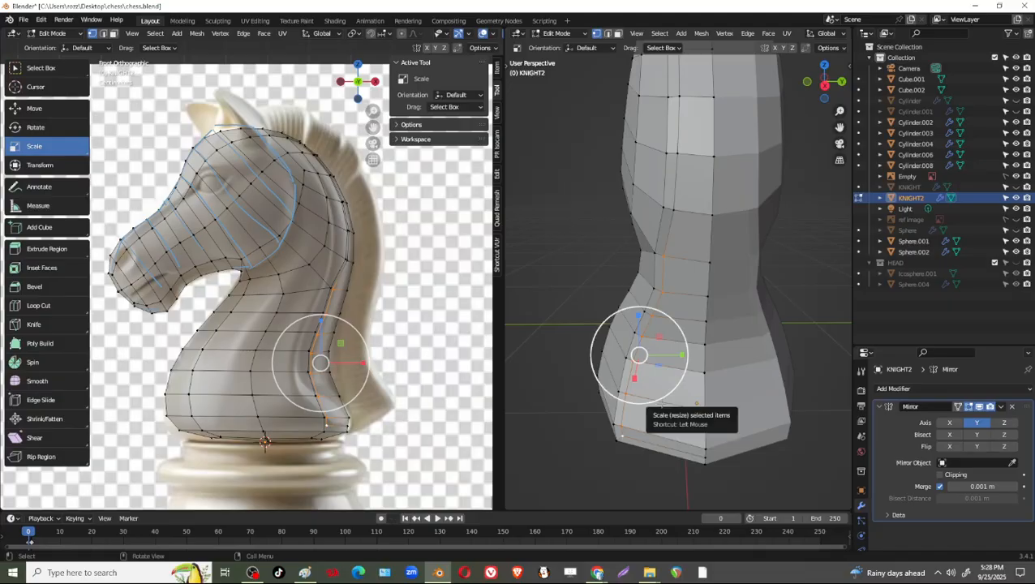
key("g")
key("g")
left_click(670, 407)
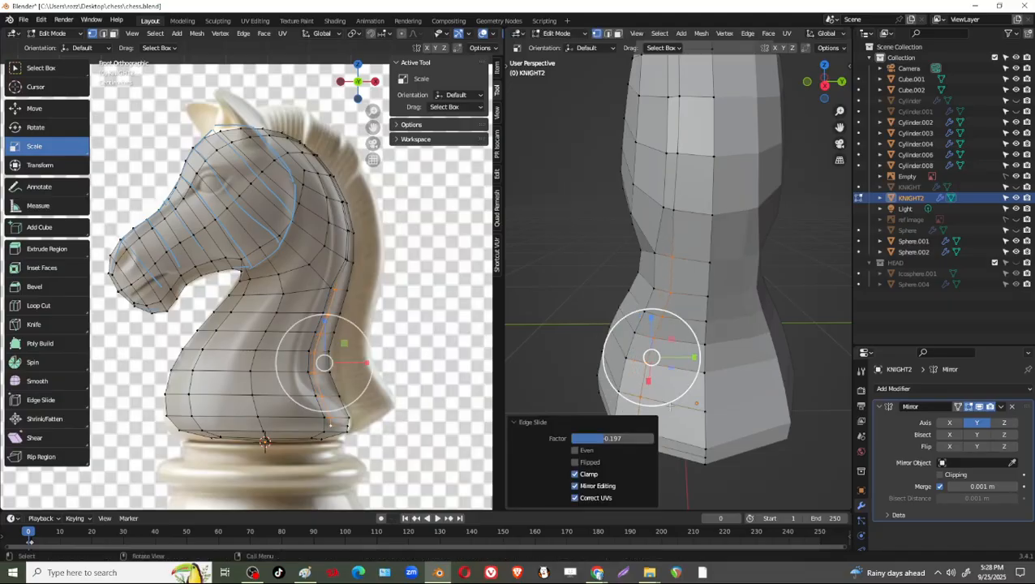
Drop the uppermost vertices from the selection in stages and edge-slide the rest further inward, by about 0.11 and 0.18.
key("ctrl+z")
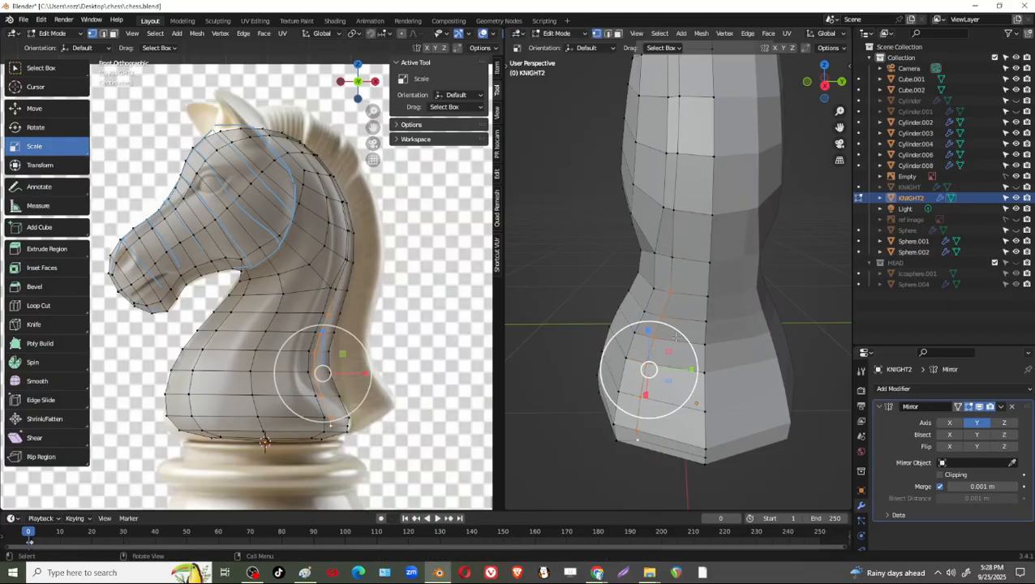
key("g")
key("g")
left_click(680, 339)
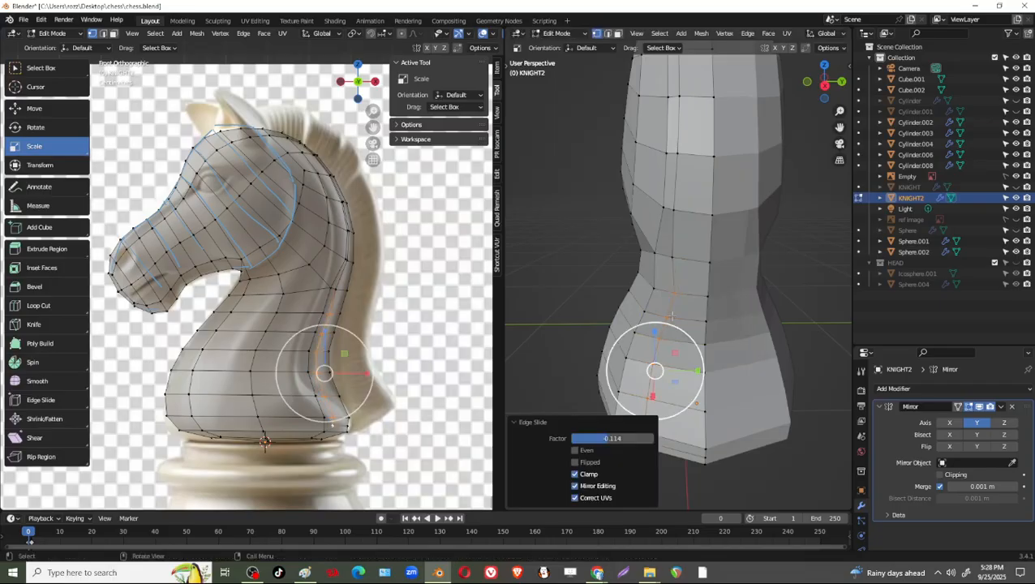
key("ctrl+z")
key("ctrl+z")
key("ctrl+z")
key("ctrl+z")
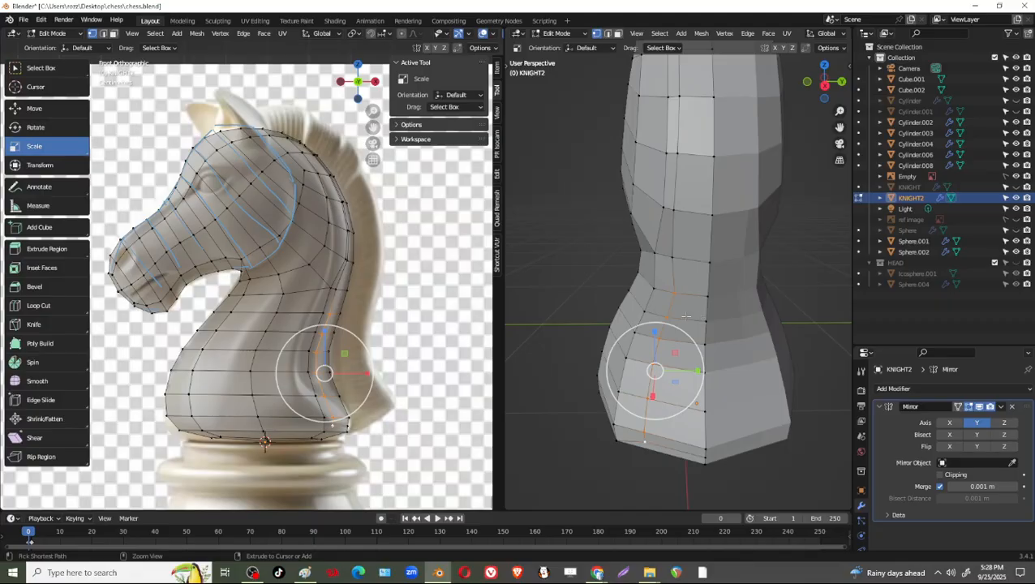
key("g")
key("g")
left_click(717, 397)
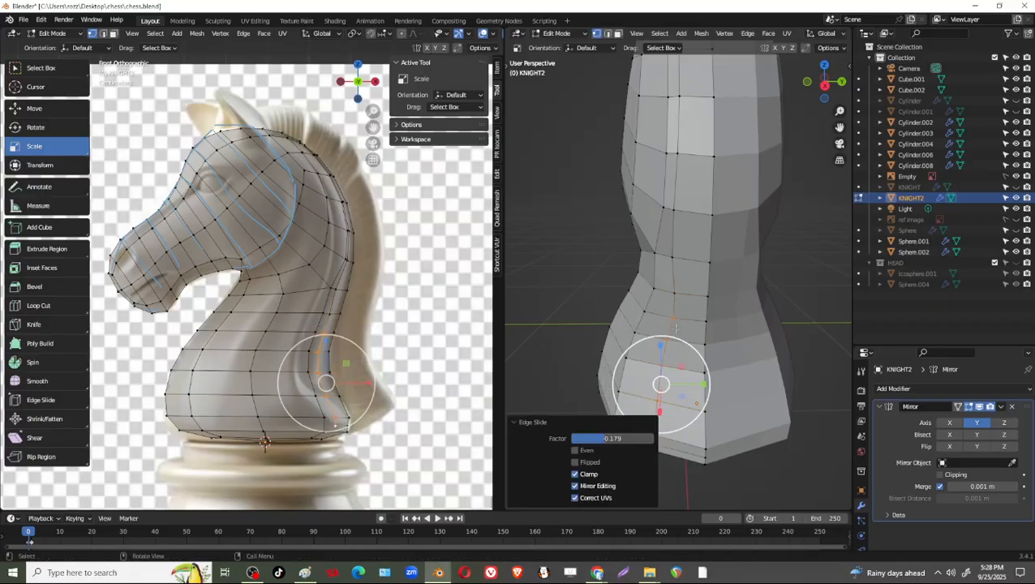
Edge-slide the mane strip's lowest vertices near the base in two more small moves to straighten the line.
key("g")
key("g")
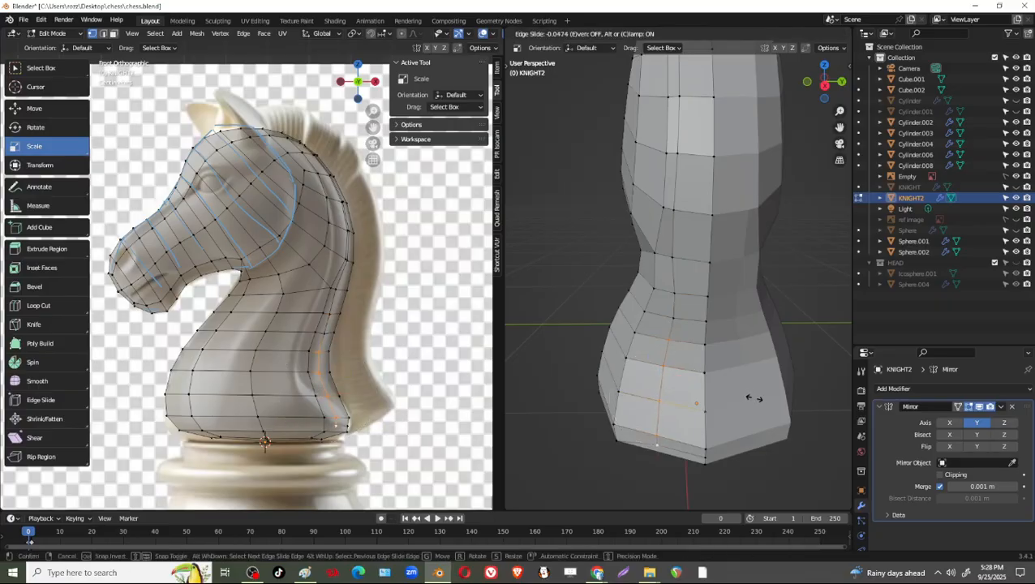
left_click(758, 399)
left_click(676, 368, "shift")
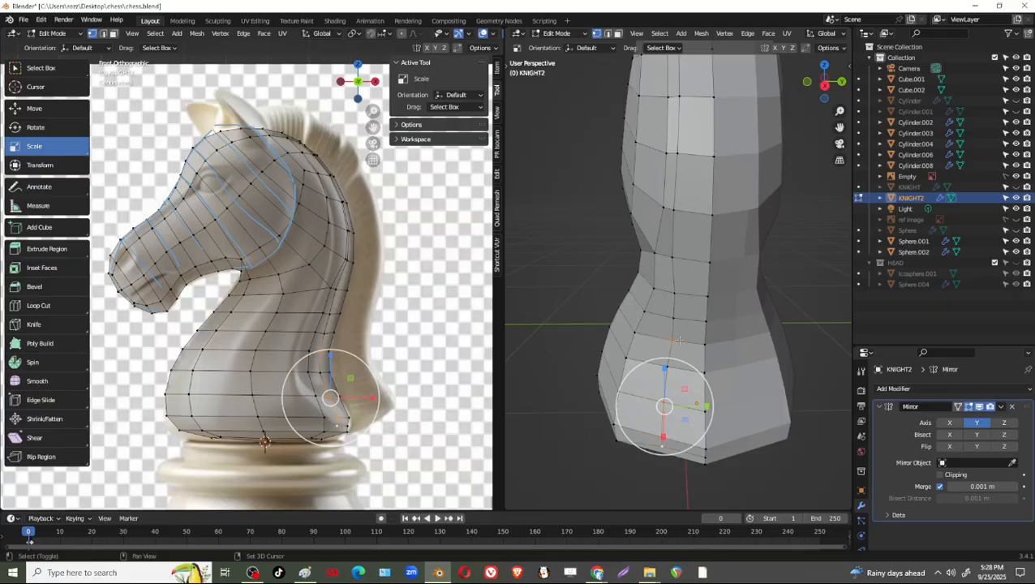
left_click(674, 344, "shift")
left_click(675, 367, "shift")
key("g")
key("g")
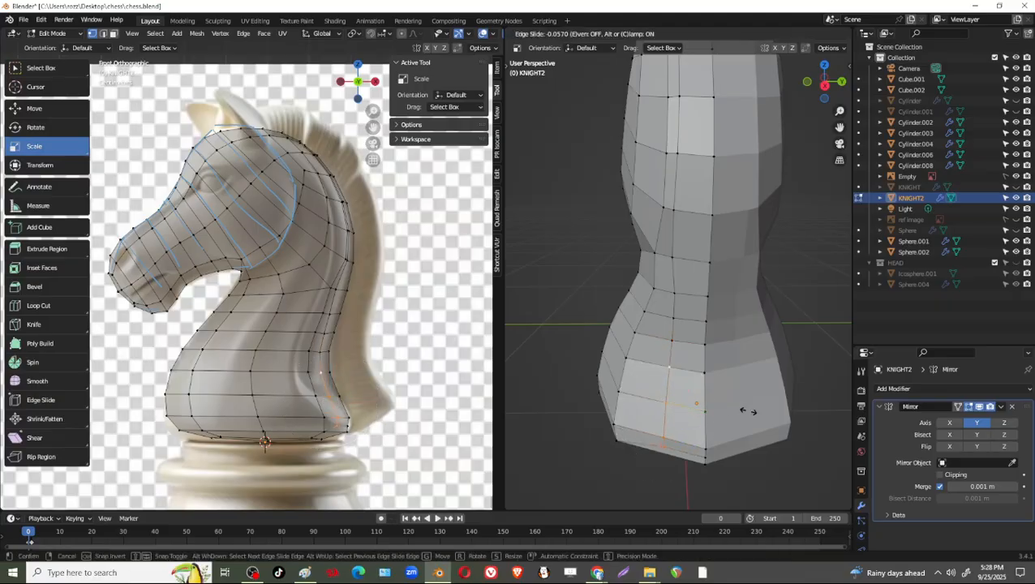
left_click(744, 416)
Vertex-slide the two single strip vertices at the bend between head and neck toward the centre line, by about 0.18 and 0.16.
middle_click_drag(744, 416, 673, 276)
left_click(670, 281)
key("g")
key("g")
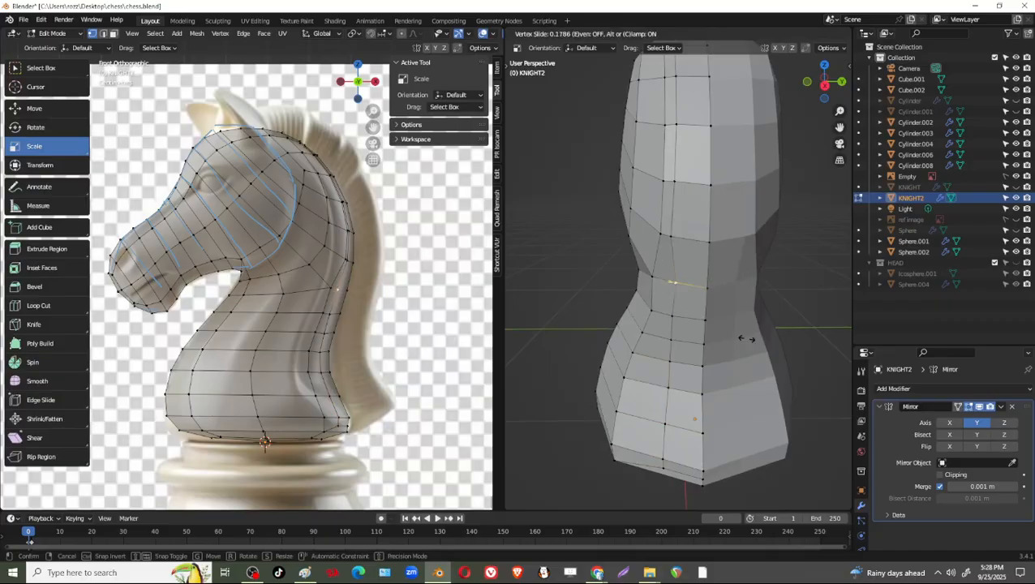
left_click(745, 339)
left_click(671, 236)
key("g")
key("g")
left_click(730, 262)
Edge-slide the strip's inner vertices along the back of the head toward the centre line by a factor of about 0.08.
middle_click_drag(730, 262, 708, 141)
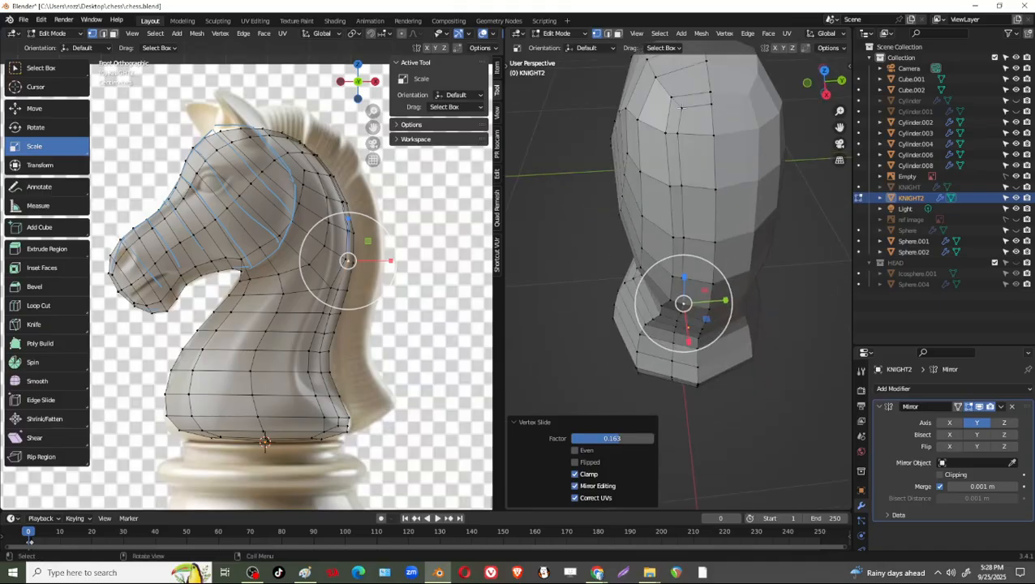
left_click(684, 136, "shift")
left_click(683, 135, "shift")
left_click(683, 187, "shift")
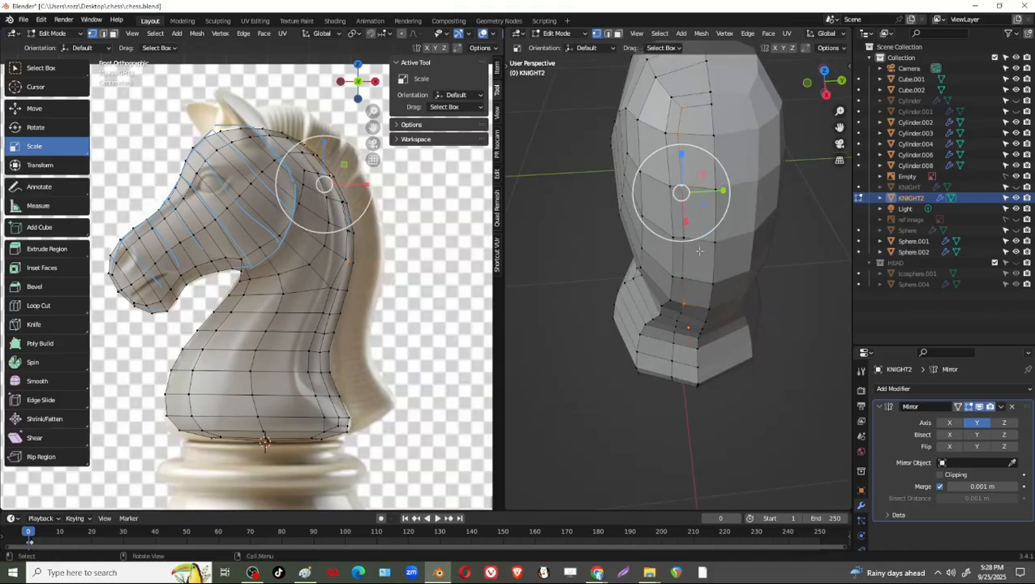
middle_click_drag(684, 193, 681, 160)
left_click(680, 174, "shift")
left_click(679, 217, "shift")
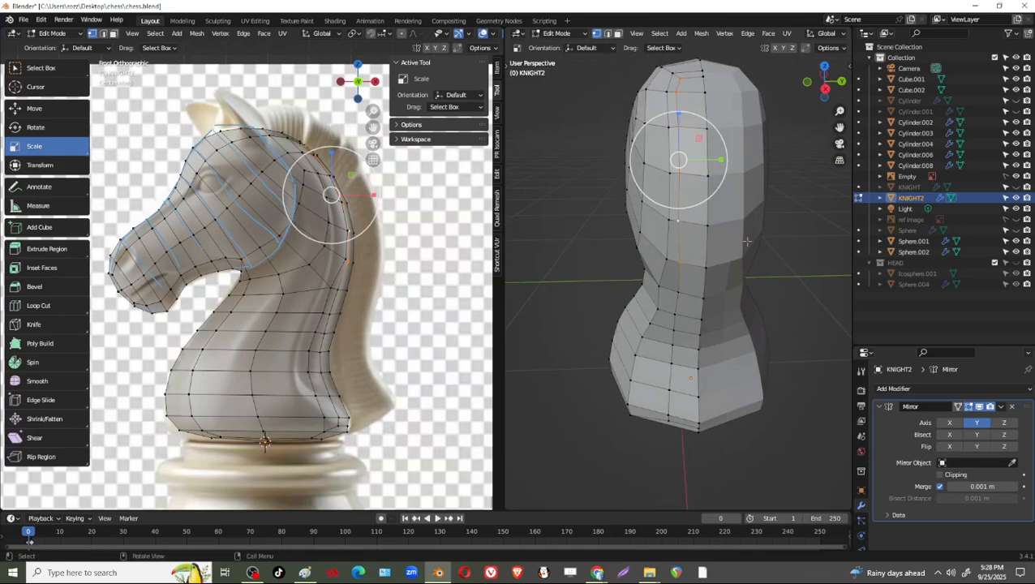
key("g")
key("g")
left_click(722, 237)
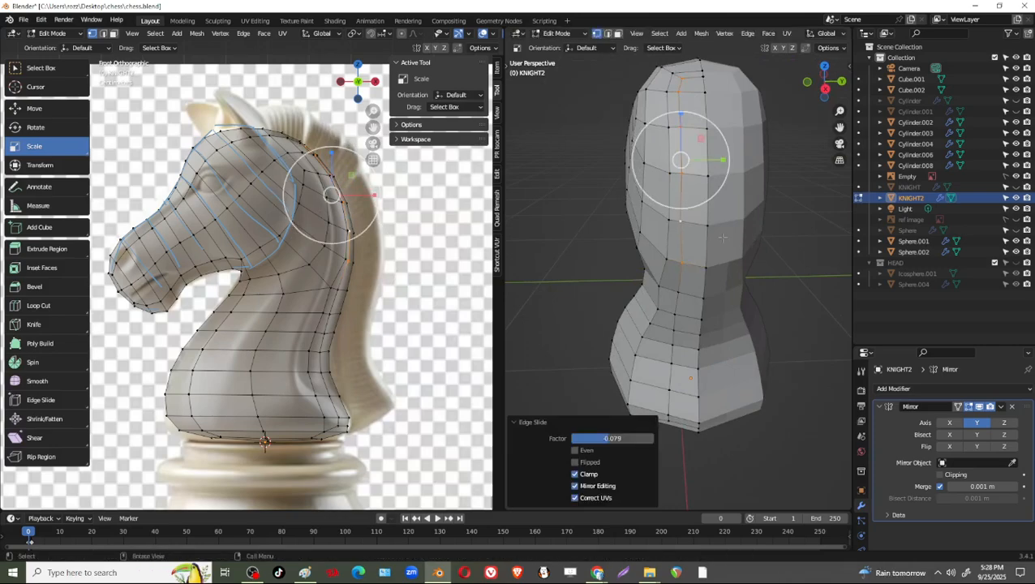
Vertex-slide the strip vertex at the lower end of the back of the head slightly upward, by about 0.09.
left_click(680, 262)
key("g")
key("g")
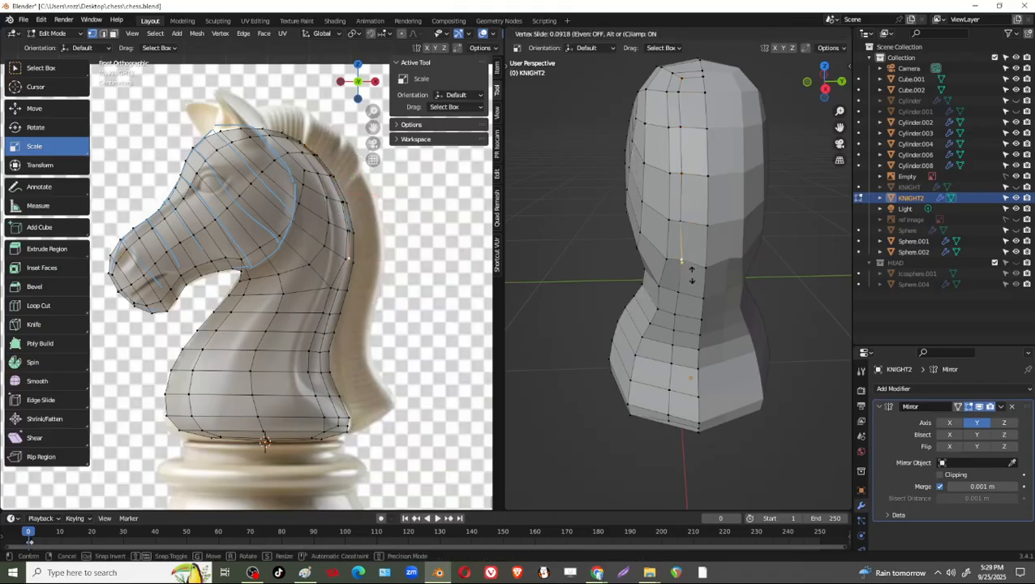
left_click(691, 274)
In face selection, select the mane strip's faces from the back of the head down to the base.
middle_click_drag(690, 274, 697, 232)
key("3")
left_click(674, 214)
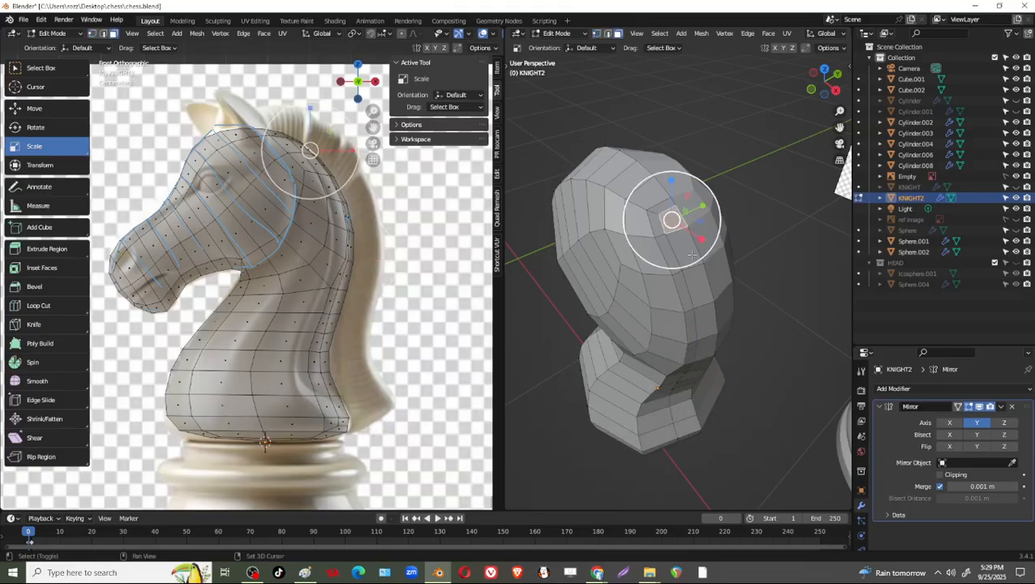
left_click(689, 252, "shift")
left_click(699, 283, "shift")
middle_click_drag(704, 286, 698, 228, "shift")
left_click(692, 227, "shift")
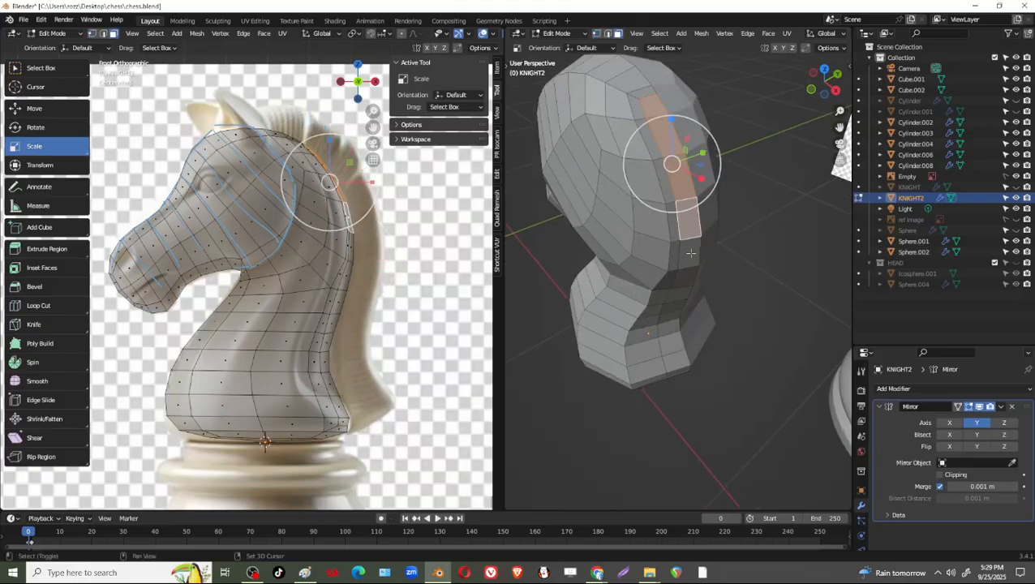
left_click(688, 255, "shift")
middle_click_drag(699, 315, 704, 281)
left_click(686, 272, "shift")
left_click(678, 301, "shift")
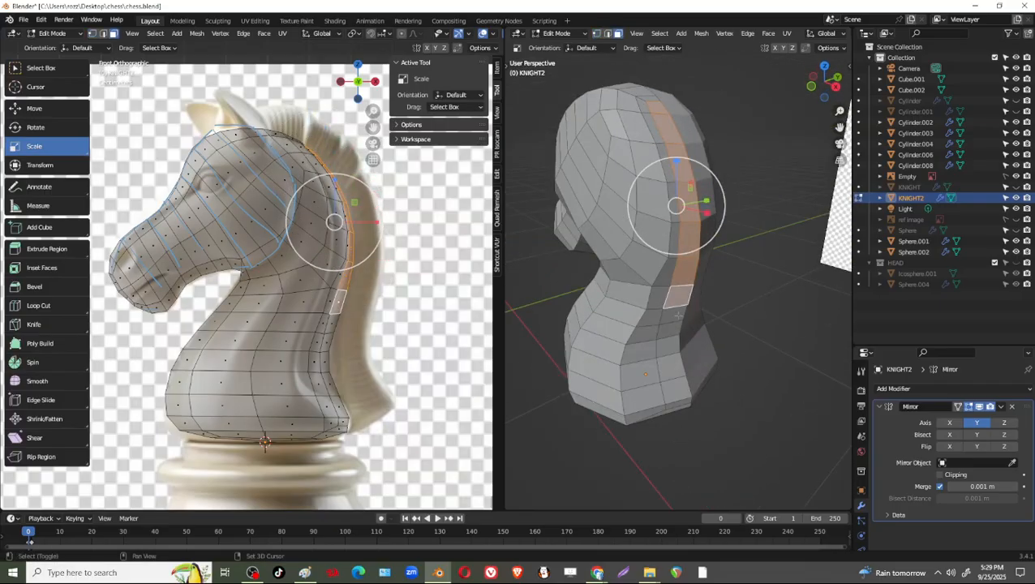
left_click(678, 316, "shift")
left_click(677, 339, "shift")
left_click(677, 363, "shift")
left_click(679, 395, "shift")
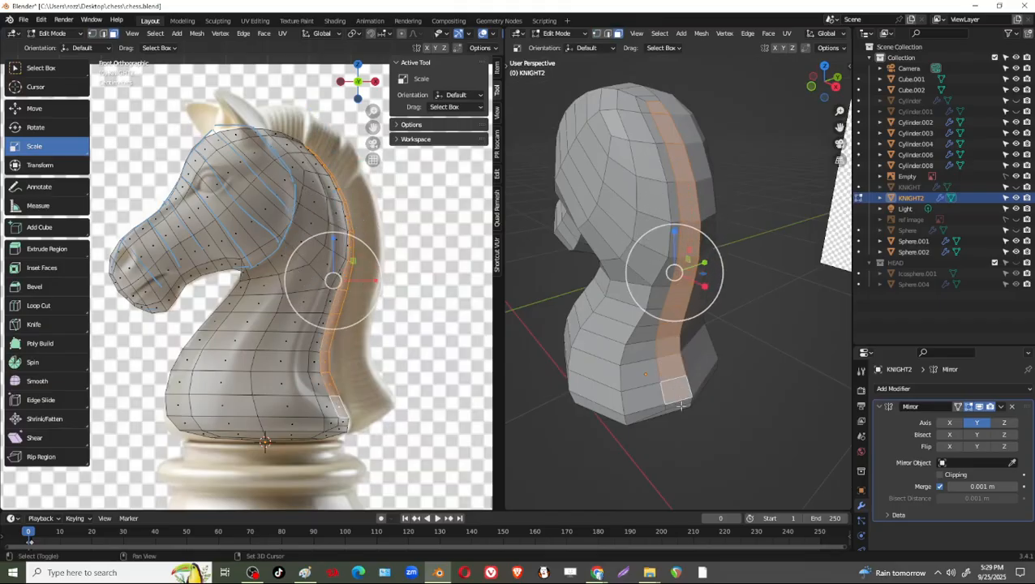
left_click(680, 402, "shift")
middle_click_drag(681, 406, 703, 233)
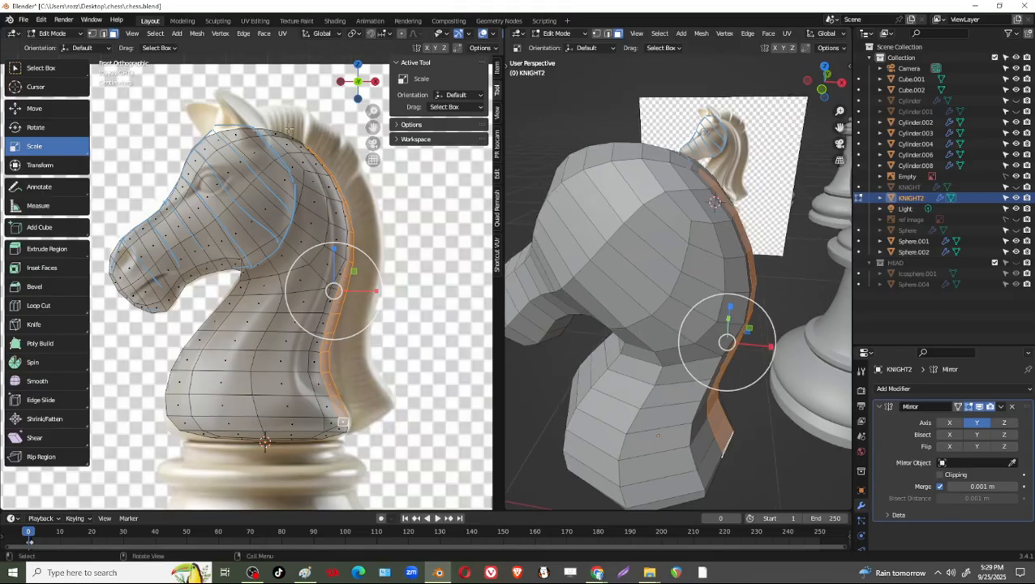
Annotate the outline of the front mane tuft behind the ear on the reference in the front view.
middle_click_drag(314, 162, 315, 208, "shift")
scroll(325, 195, "up", 3)
middle_click_drag(365, 153, 309, 251, "shift")
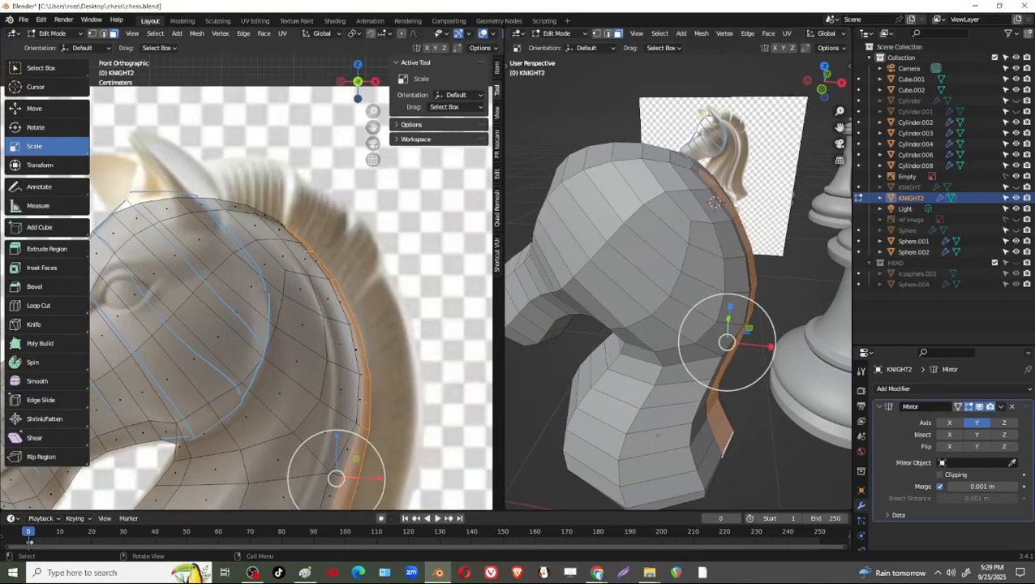
middle_click_drag(750, 247, 617, 300)
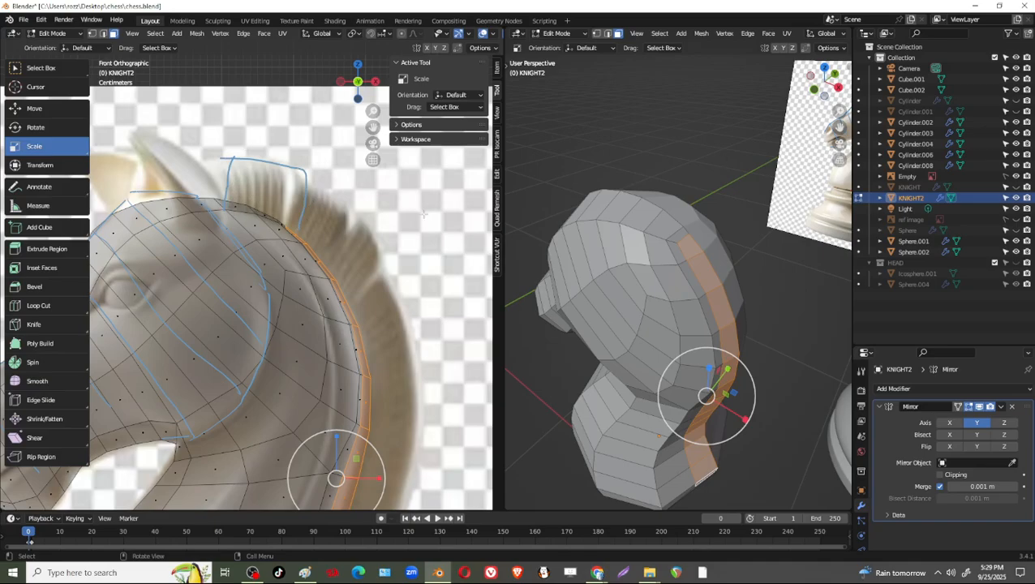
Dissolve the leftover inset border edges at the upper end of the mane strip on the back of the head.
middle_click_drag(737, 295, 654, 261)
scroll(656, 260, "up", 3)
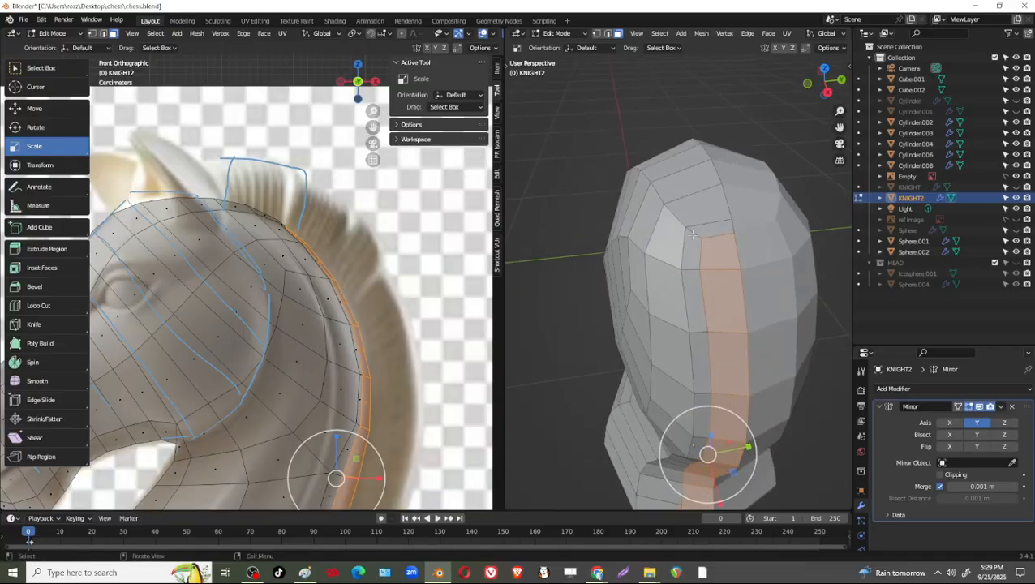
left_click(692, 235)
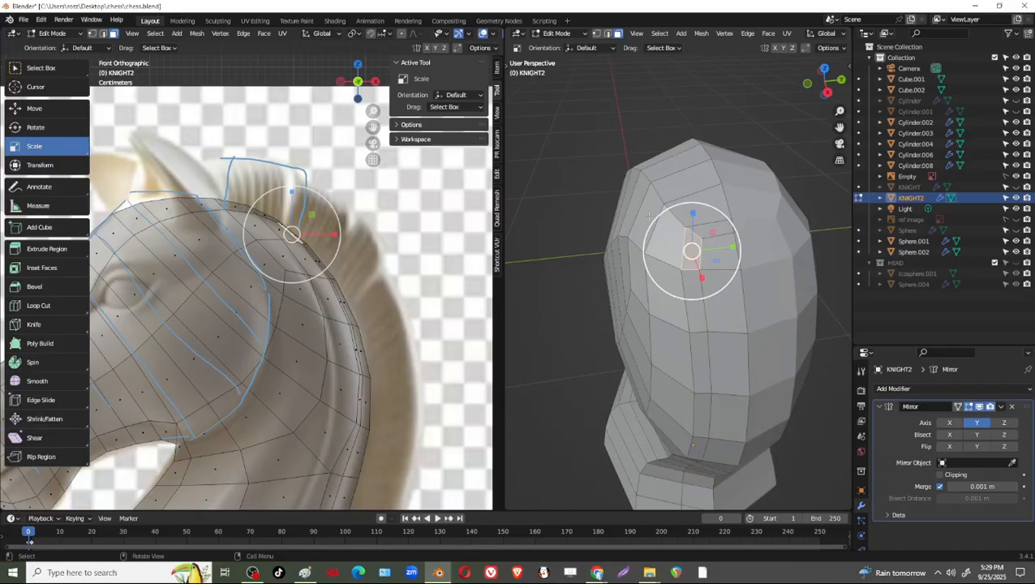
key("2")
left_click(697, 228)
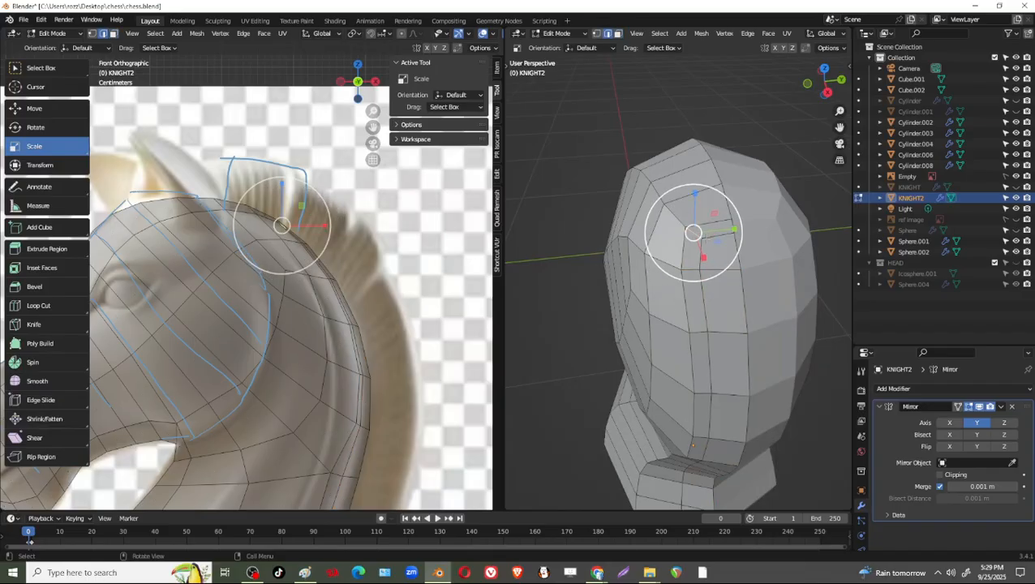
key("x")
left_click(679, 317)
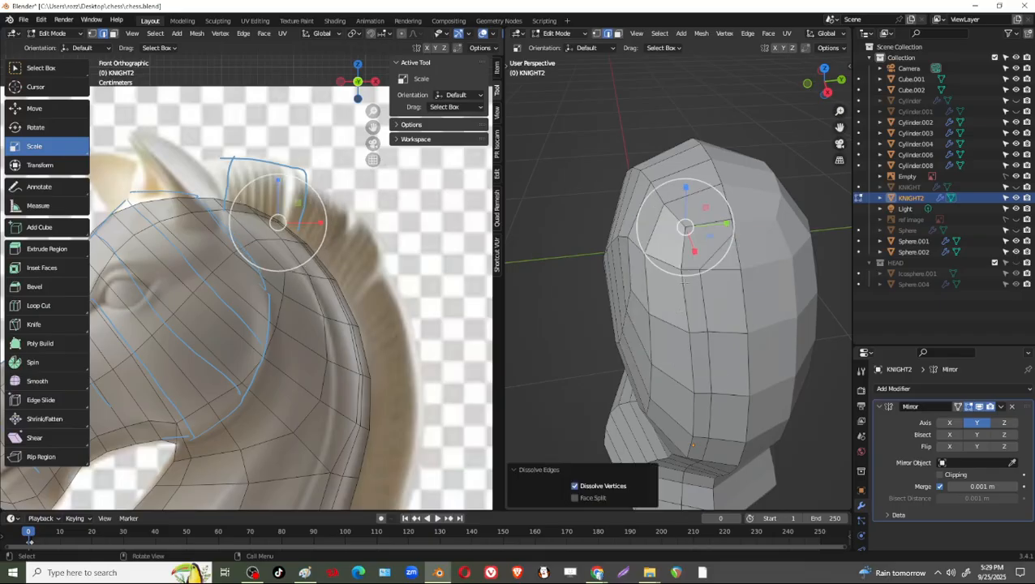
left_click(714, 245)
key("x")
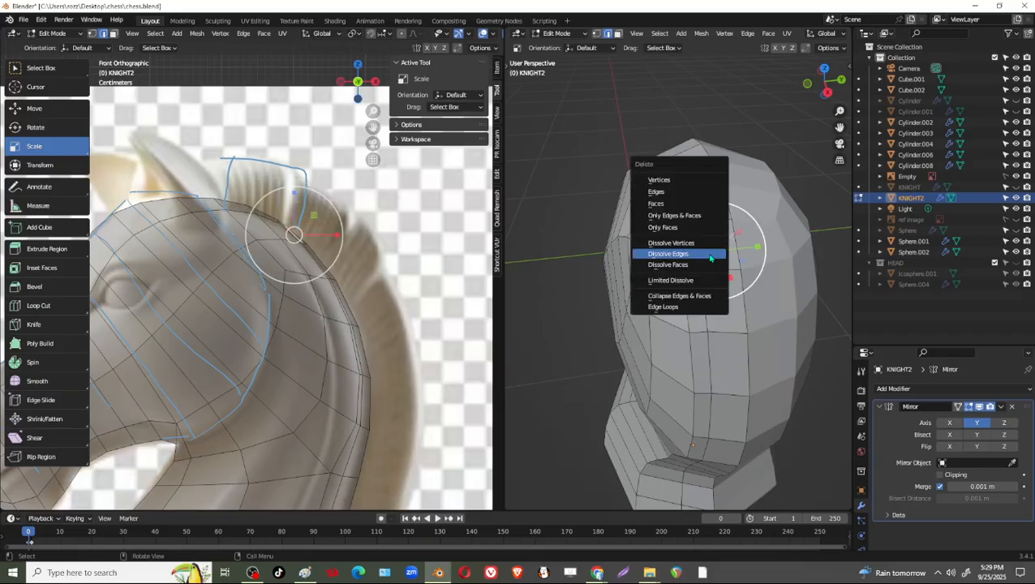
left_click(695, 250)
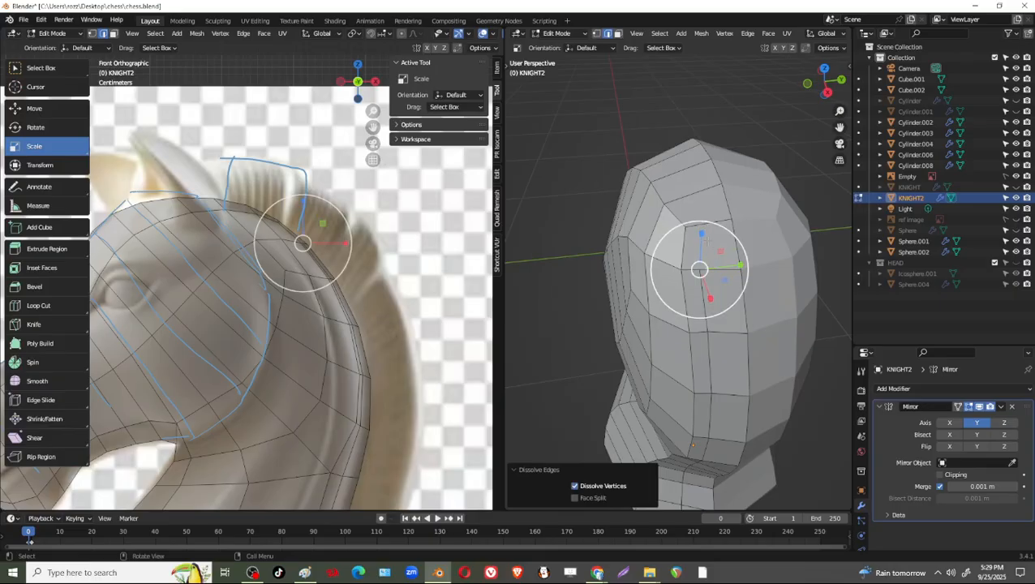
Inset the faces at the upper end of the mane strip by about 0.064 m with Boundary turned off.
left_click(686, 168)
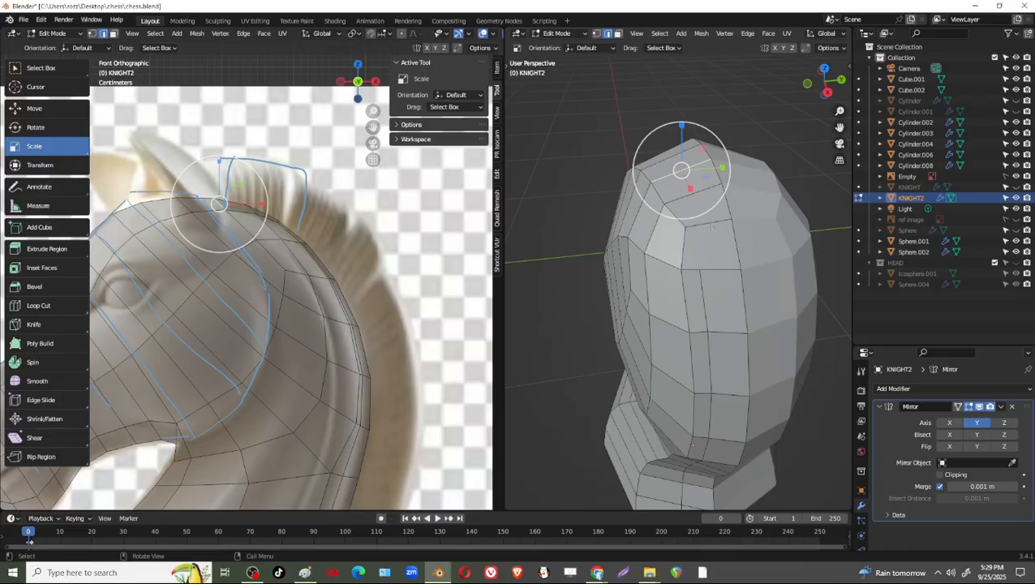
key("3")
left_click(707, 184)
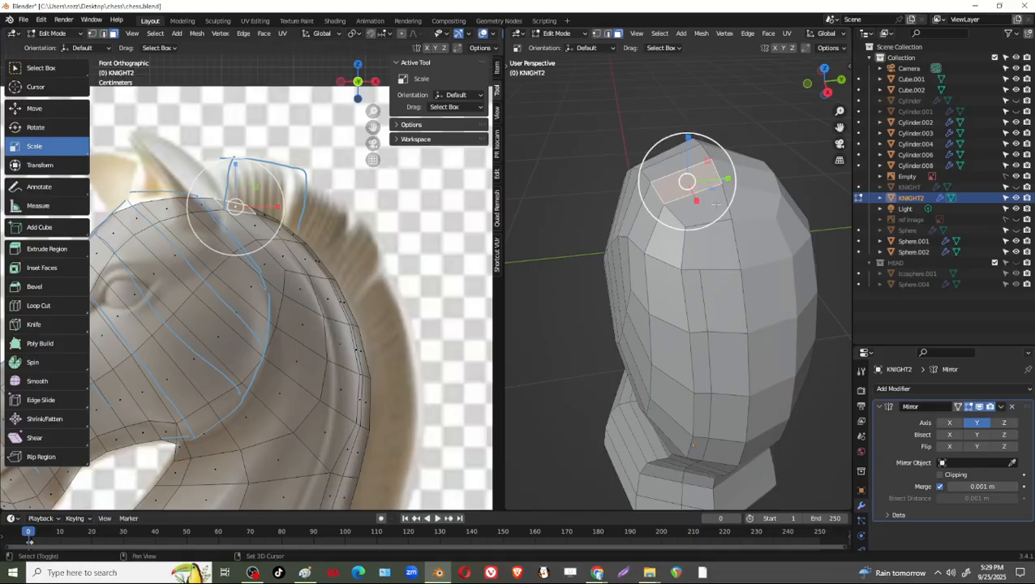
left_click(722, 248, "shift")
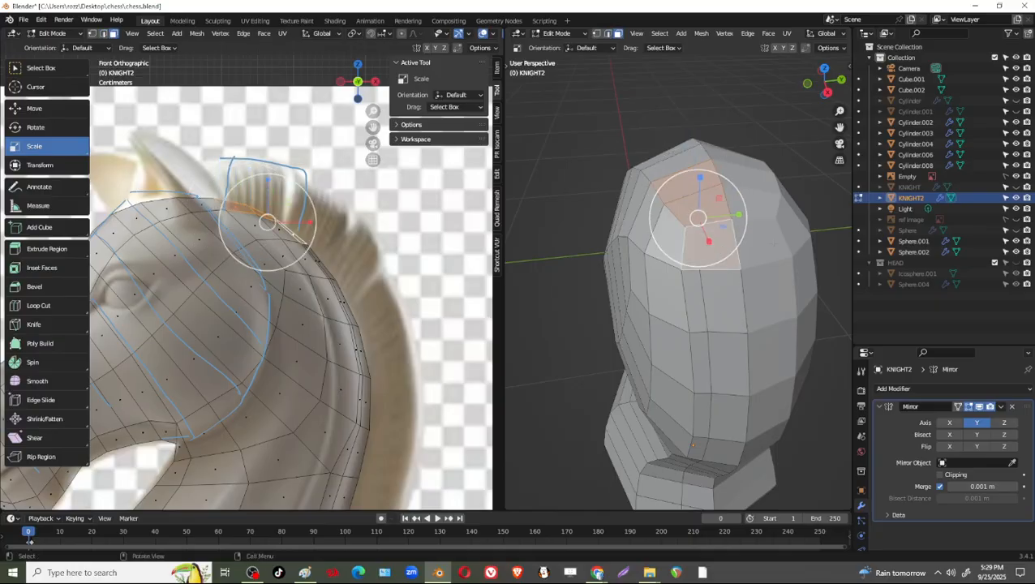
key("i")
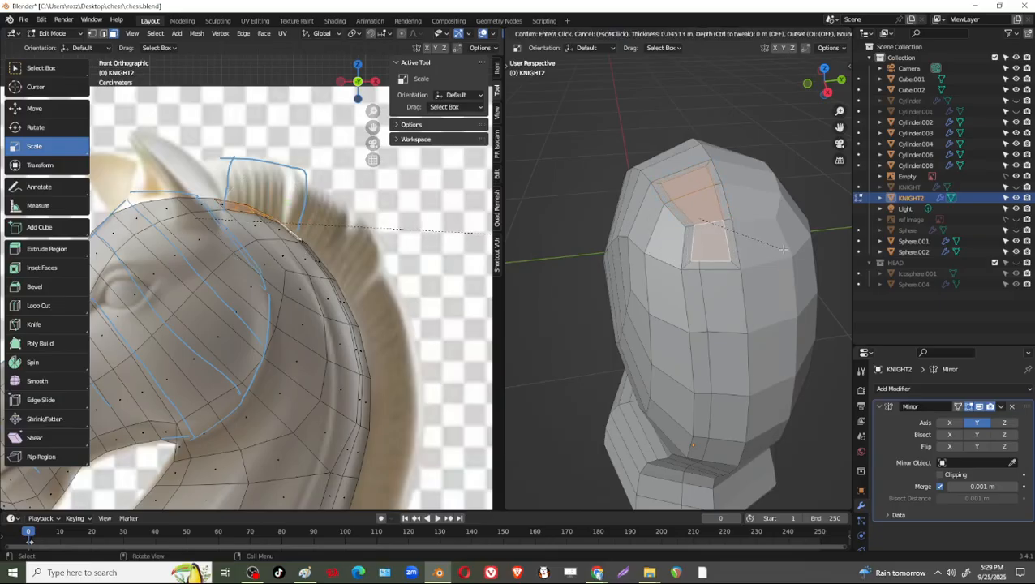
left_click(779, 249)
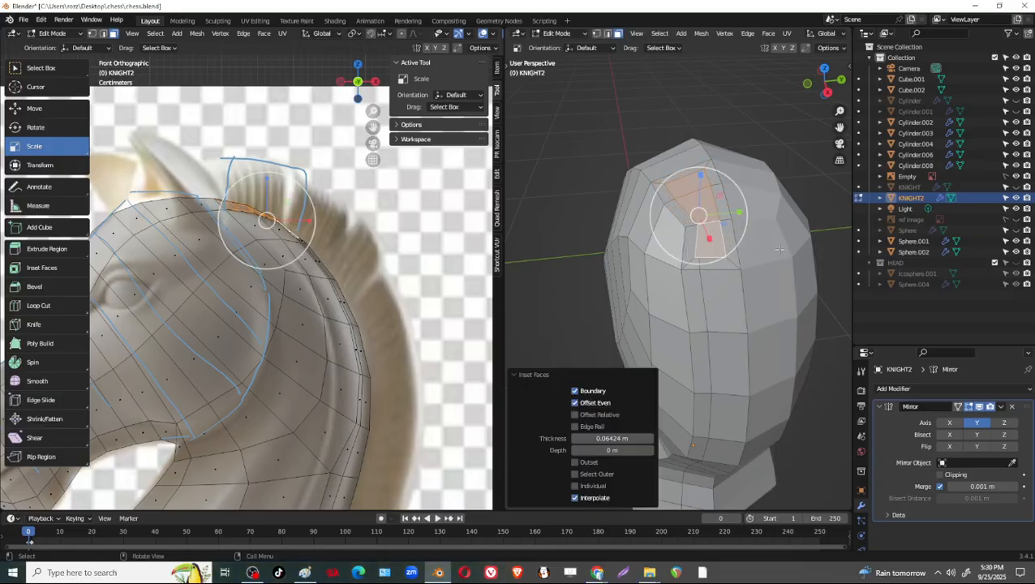
left_click(575, 391)
Dissolve the two leftover inset edges where the new inset meets the existing mane strip on the back of the head.
scroll(732, 286, "up", 4)
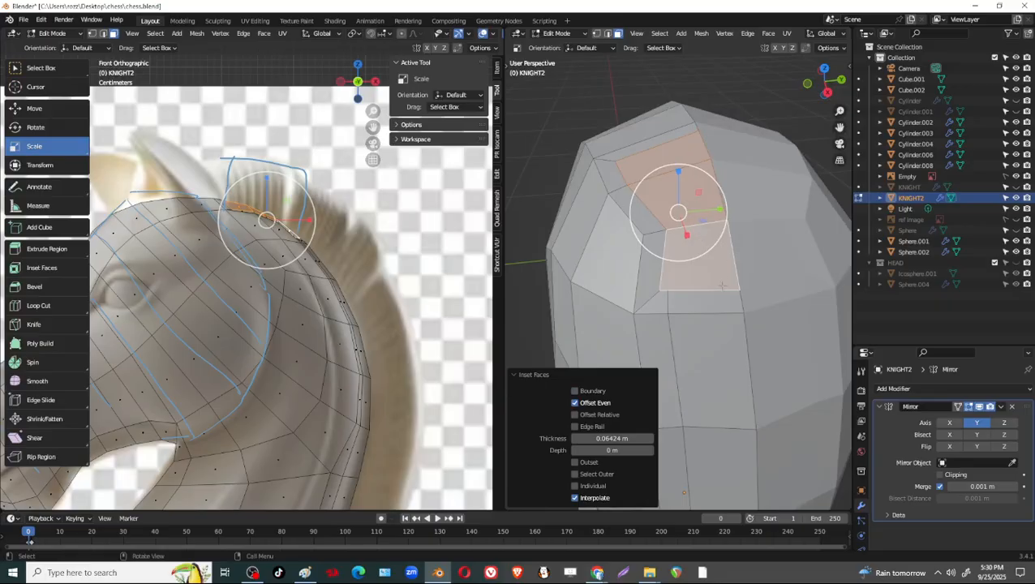
key("1")
left_click(656, 302)
key("x")
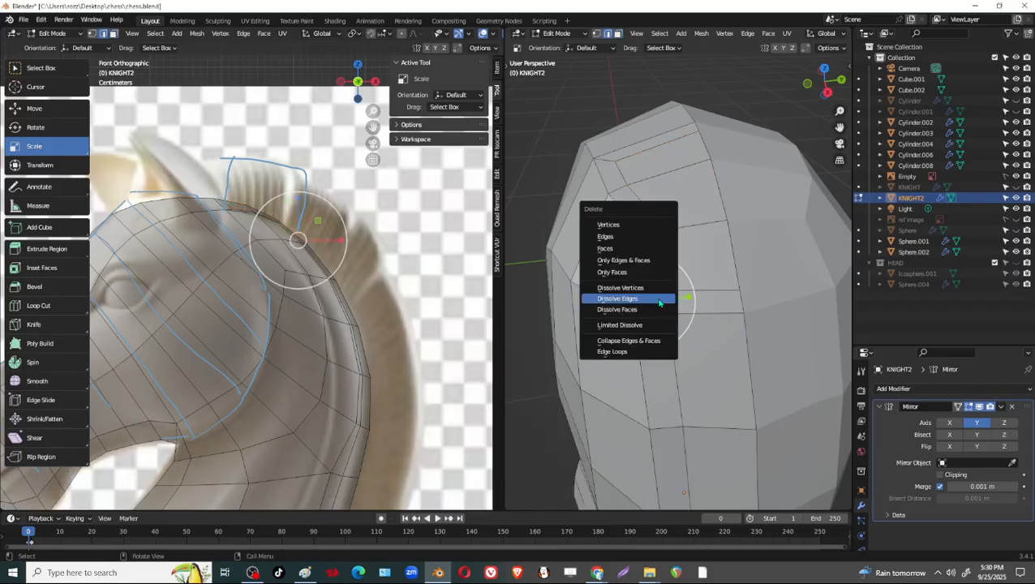
left_click(660, 302)
left_click(677, 275)
key("x")
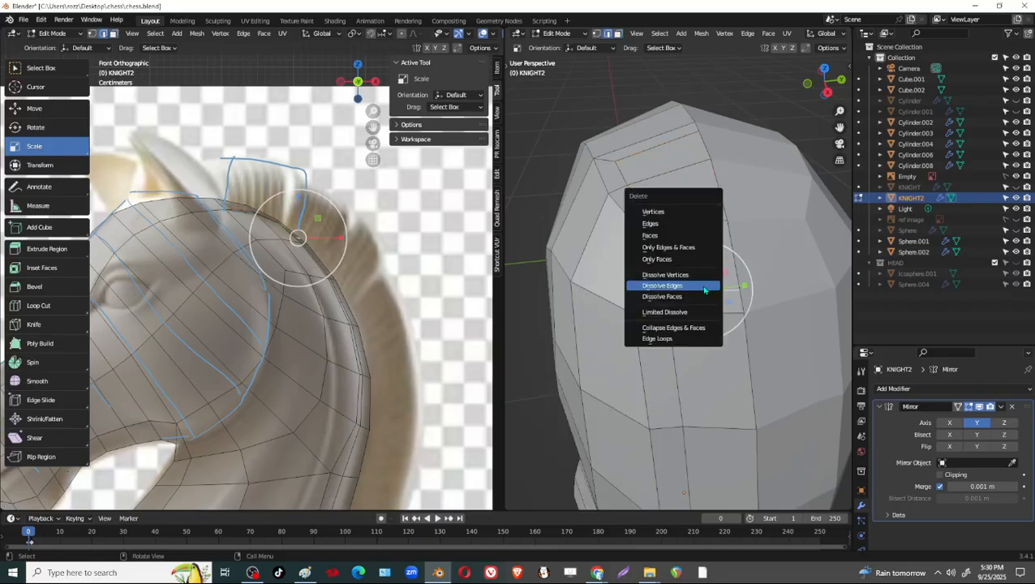
left_click(676, 283)
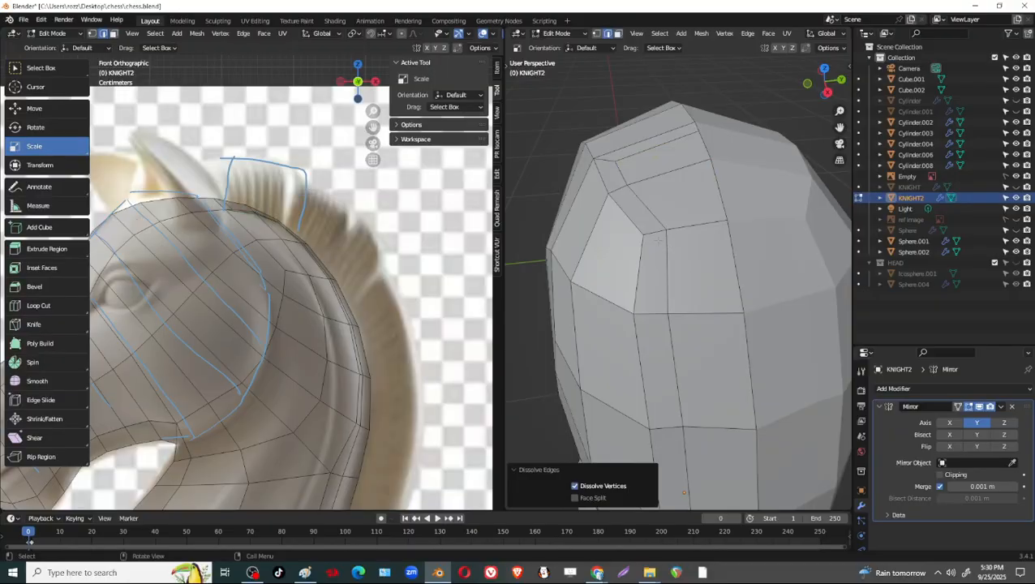
Edge-slide the outer side edge at the mane strip's upper end toward the mirror line, using a factor of about -0.43.
key("1")
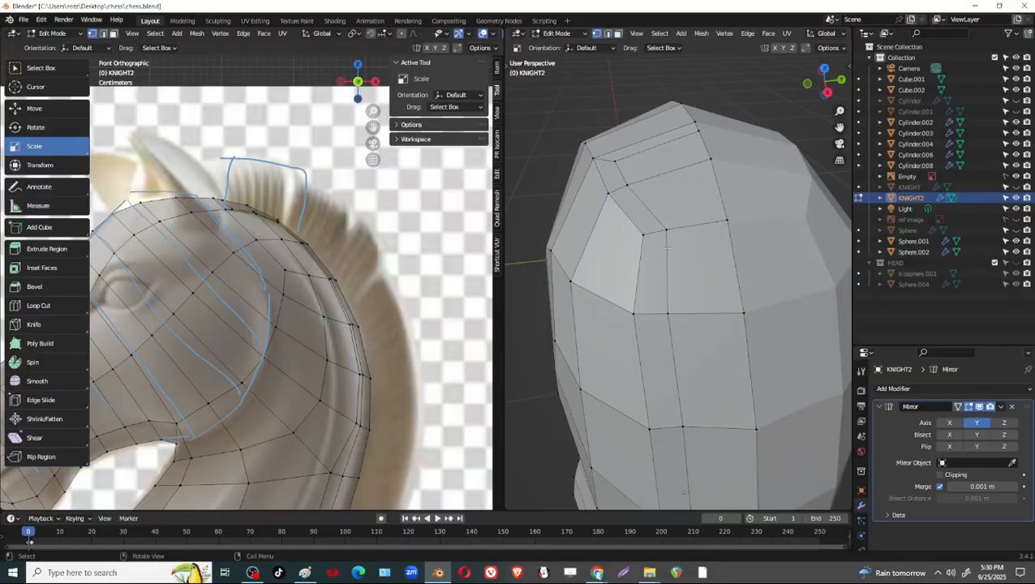
scroll(667, 249, "down", 3)
middle_click_drag(667, 248, 649, 284)
left_click(634, 282)
key("g")
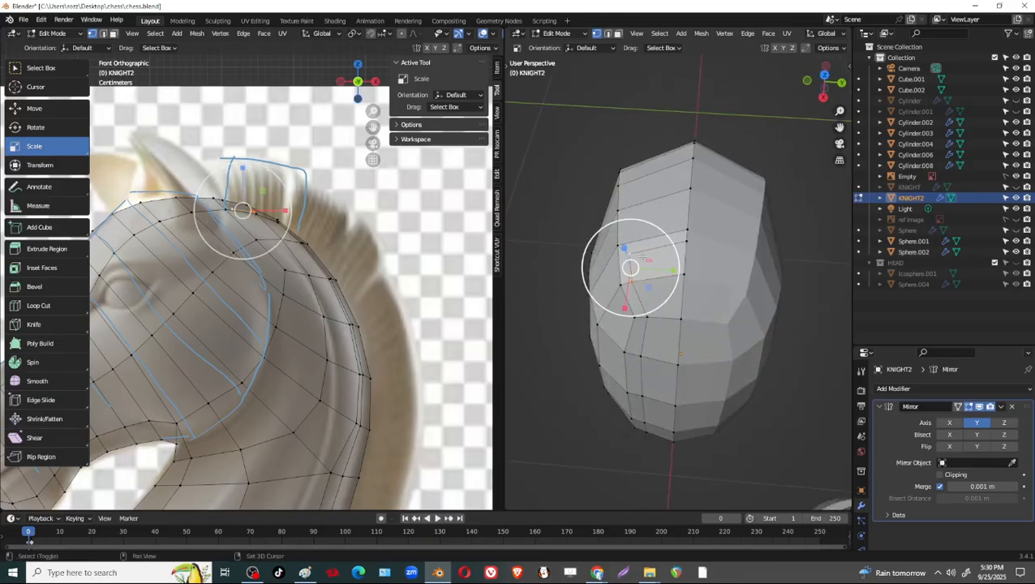
key("g")
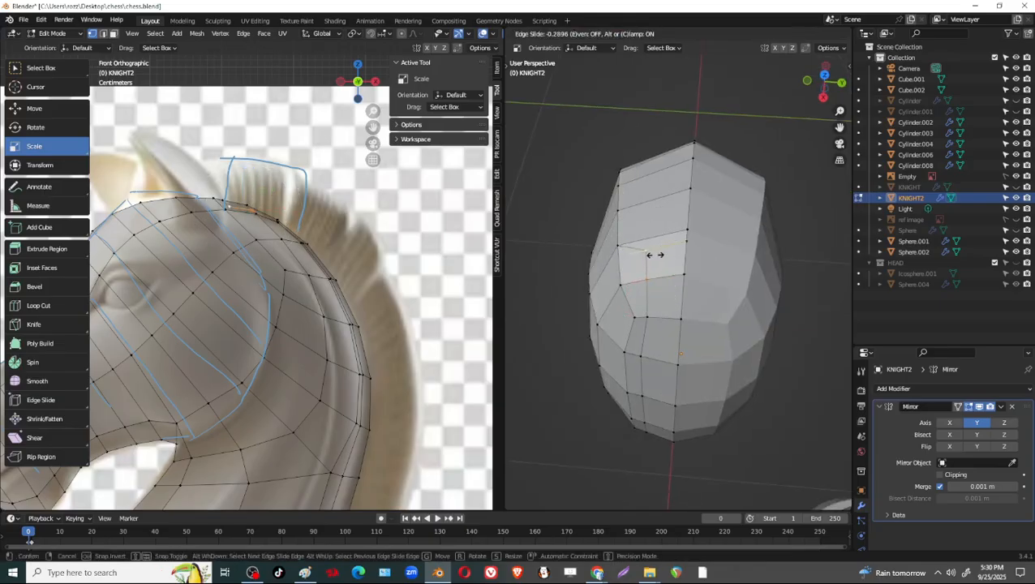
left_click(659, 255)
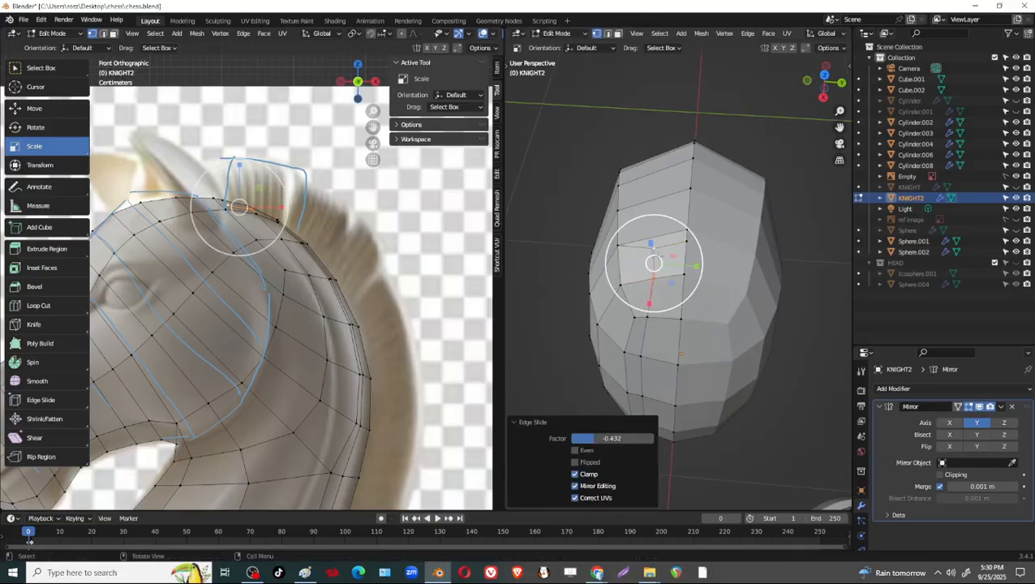
key("g")
key("g")
left_click(658, 255)
Vertex-slide the outer strip vertex on the back of the head by about 0.066.
middle_click_drag(663, 285, 747, 457)
left_click(667, 317)
key("g")
key("g")
left_click(666, 316)
In face selection, select the whole mane strip from its upper end on the head down to the base.
scroll(765, 380, "up", 2)
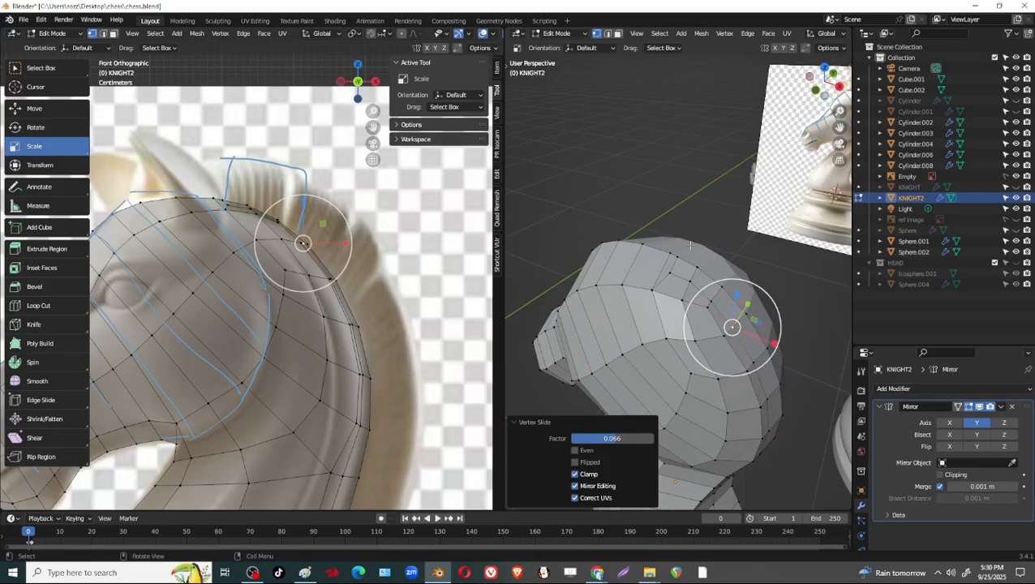
key("3")
left_click(701, 281)
left_click(700, 280, "shift")
left_click(684, 271)
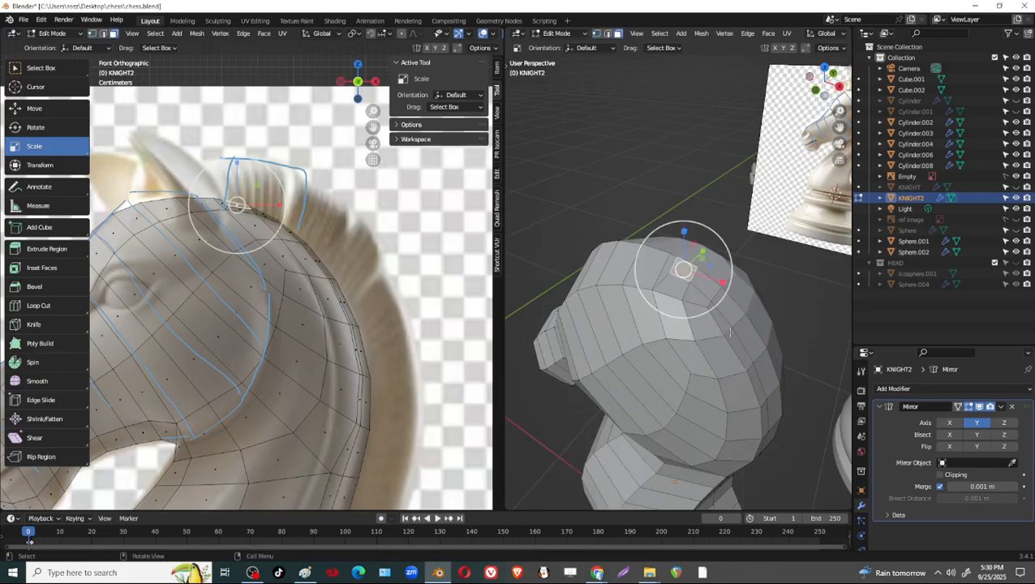
scroll(729, 395, "down", 1)
middle_click_drag(730, 395, 699, 449)
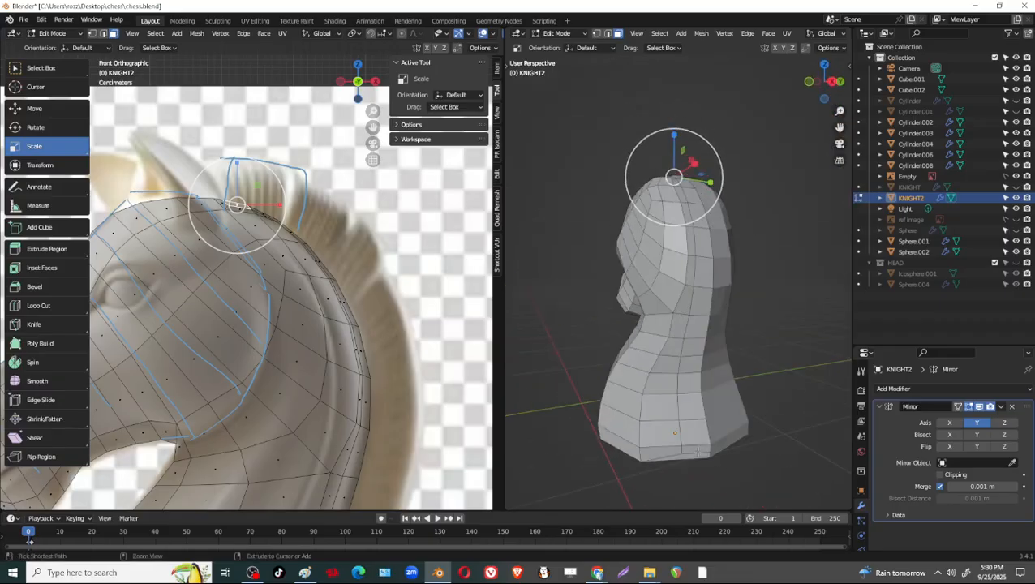
left_click(698, 448, "ctrl")
middle_click_drag(688, 180, 672, 170)
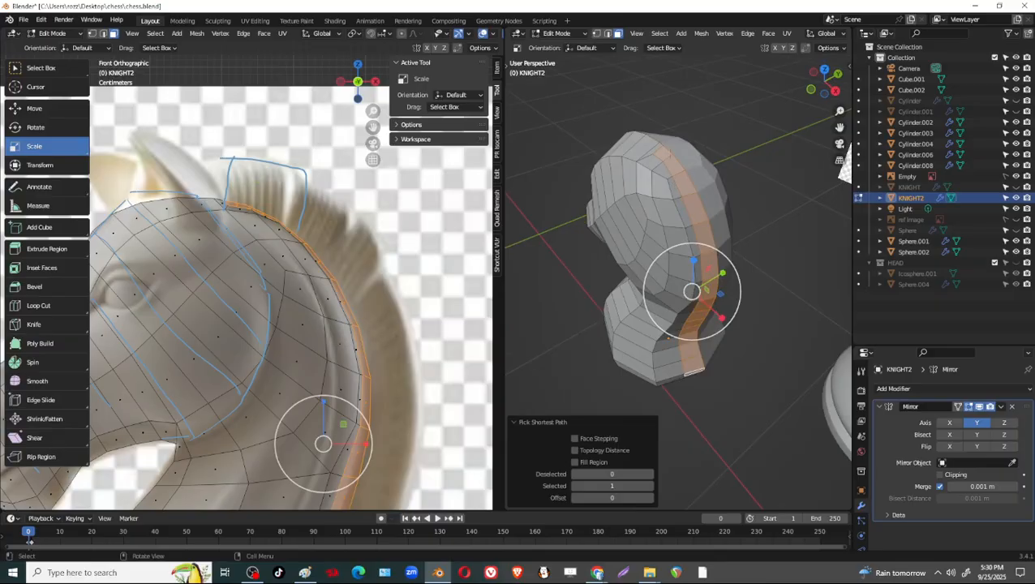
key("ctrl+z")
middle_click_drag(746, 358, 738, 436)
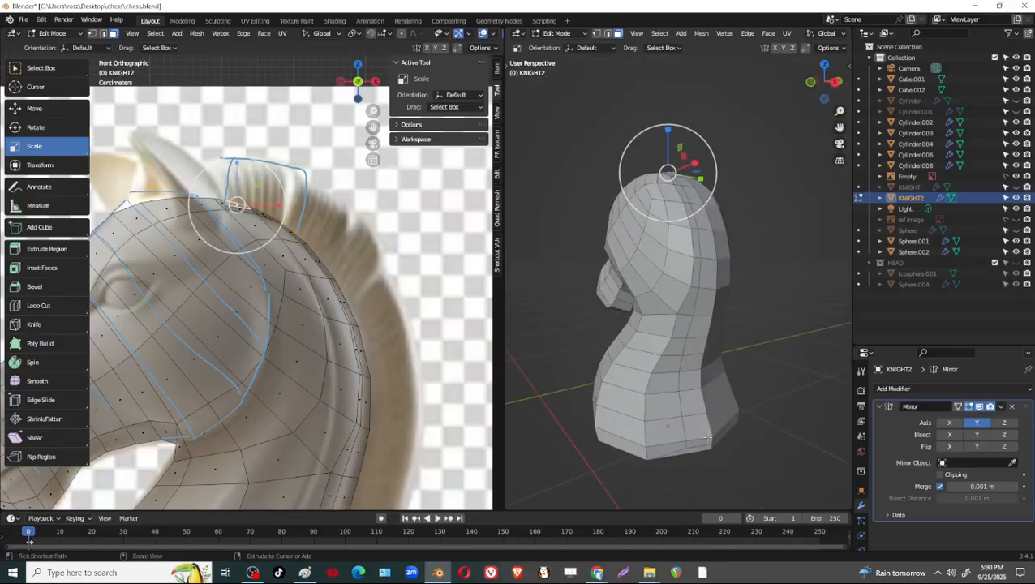
left_click(704, 442, "ctrl")
middle_click_drag(728, 370, 695, 193)
Extrude the selected mane strip along its normals by about 0.36 m.
right_click(695, 193)
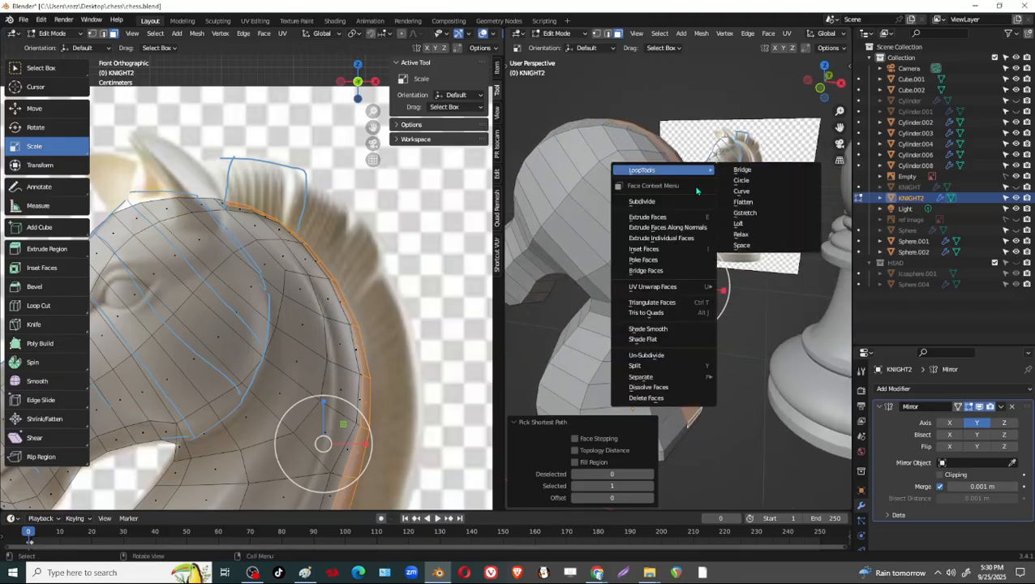
left_click(687, 224)
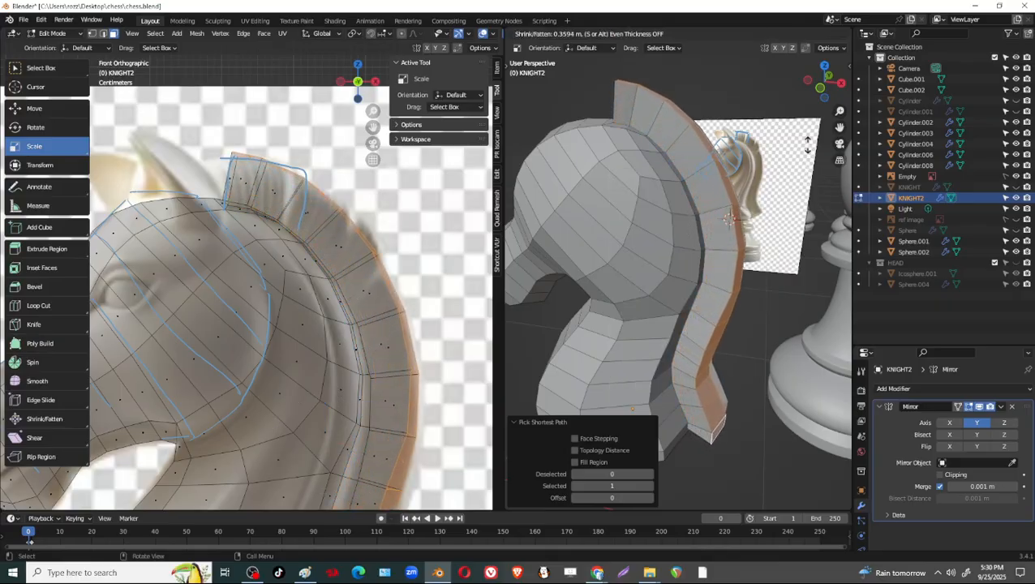
left_click(728, 218)
Select the extruded mane's inner side faces along the mirror line and delete them.
middle_click_drag(728, 218, 722, 247)
scroll(701, 269, "up", 2)
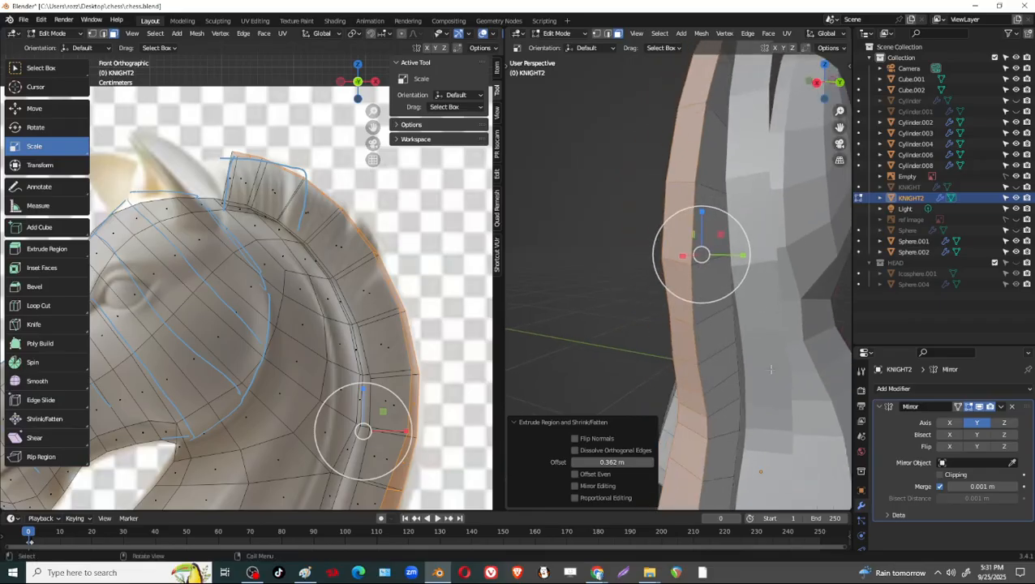
middle_click_drag(735, 422, 729, 262, "shift")
left_click(718, 408)
left_click(675, 221, "ctrl")
key("x")
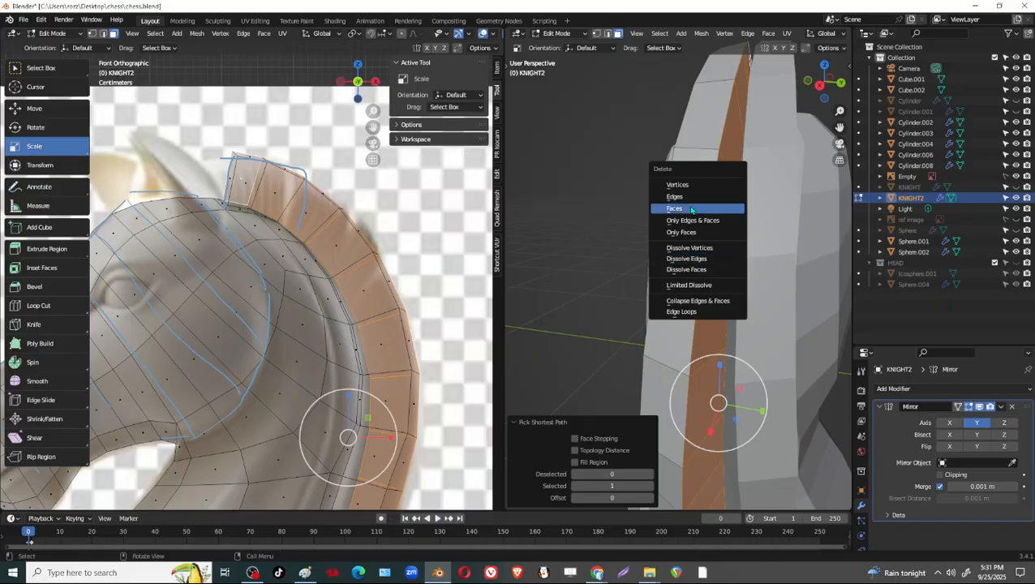
left_click(691, 208)
Try moving the extruded mane's border edges along Y toward the mirror line by about 0.007 m.
scroll(691, 211, "down", 5)
middle_click_drag(698, 244, 756, 252)
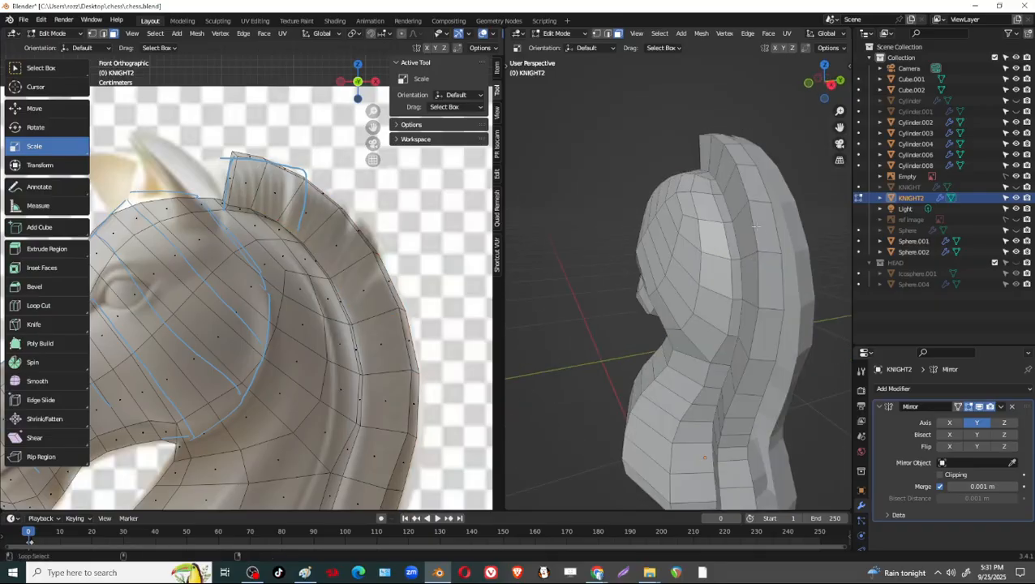
left_click(757, 227, "alt")
left_click(769, 266)
key("2")
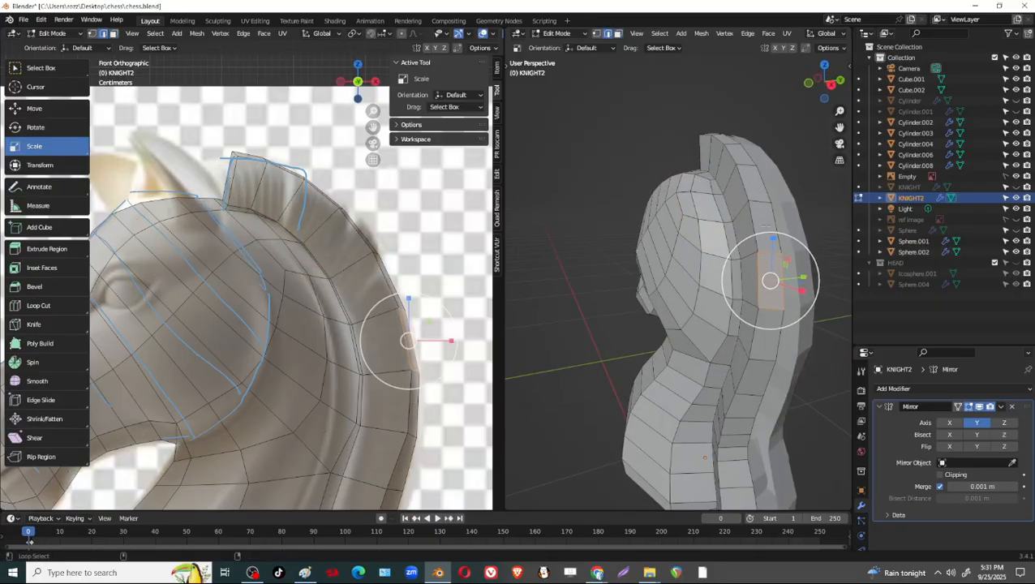
left_click(758, 227, "alt+shift")
middle_click_drag(759, 226, 769, 270)
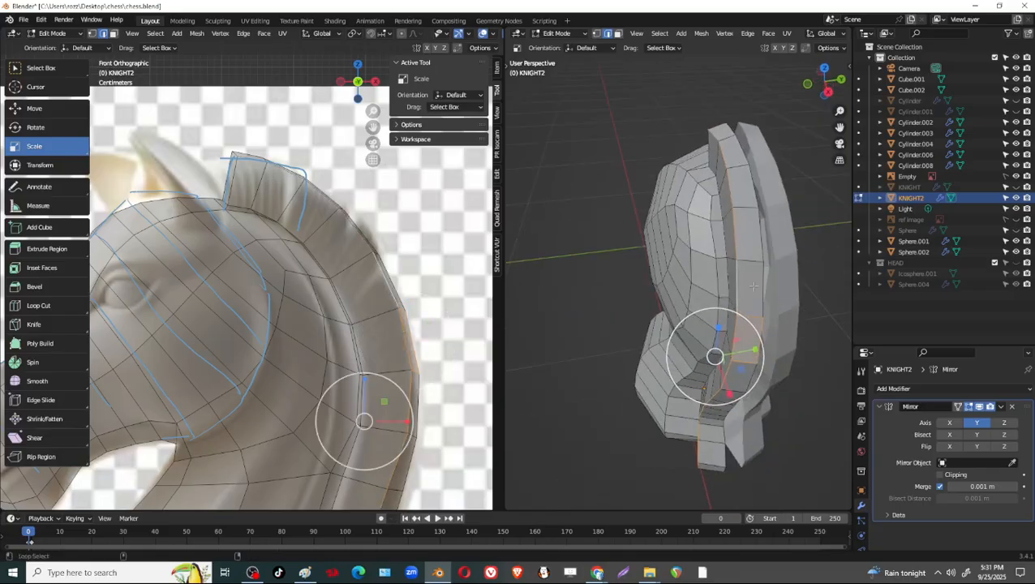
left_click(754, 286, "alt")
key("shift+space")
key("g")
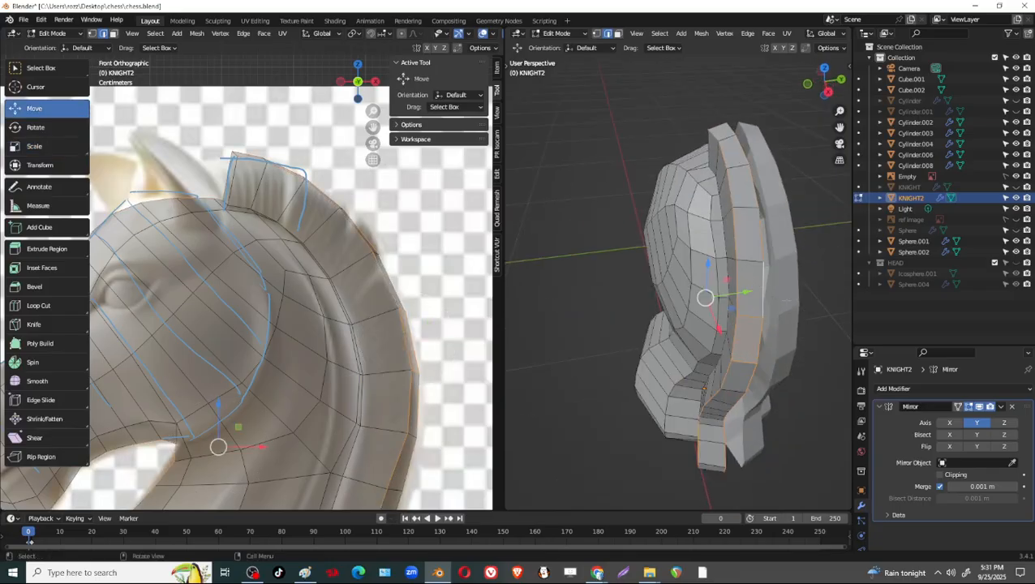
middle_click_drag(746, 308, 756, 338)
left_click(744, 253)
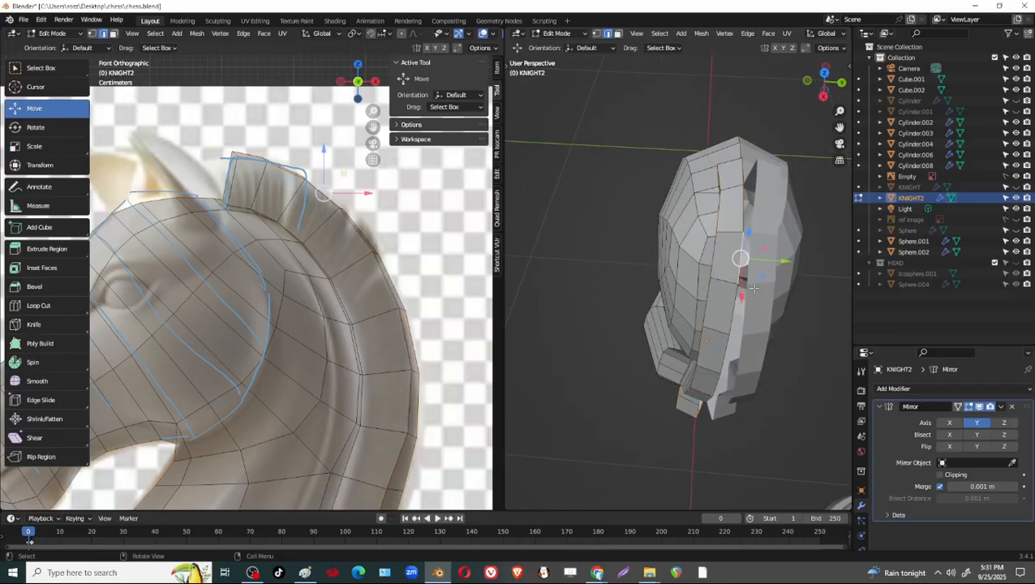
middle_click_drag(744, 248, 728, 372)
left_click(728, 233, "alt")
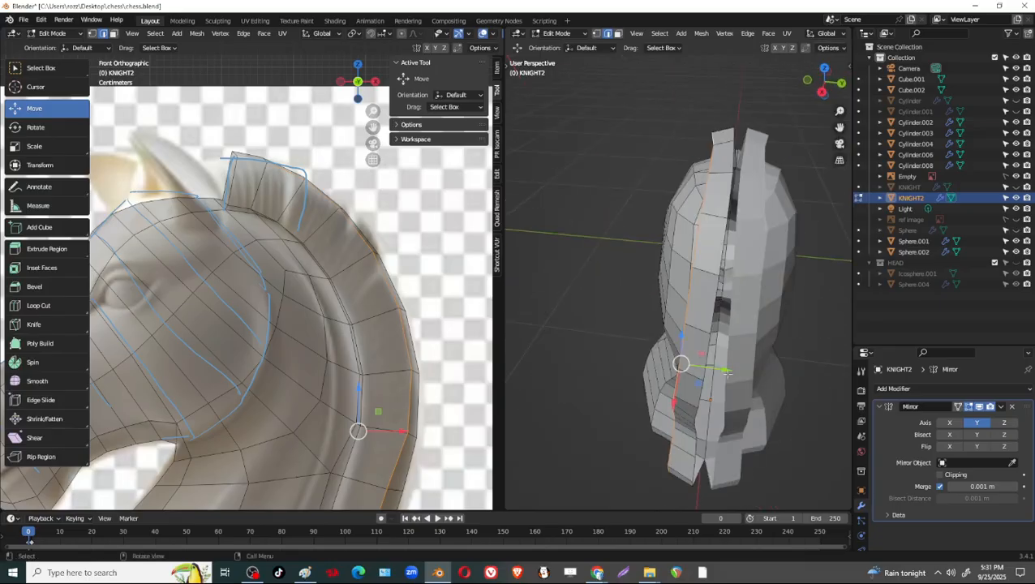
left_click_drag(728, 372, 734, 370)
middle_click_drag(733, 370, 585, 257)
middle_click_drag(693, 328, 690, 324)
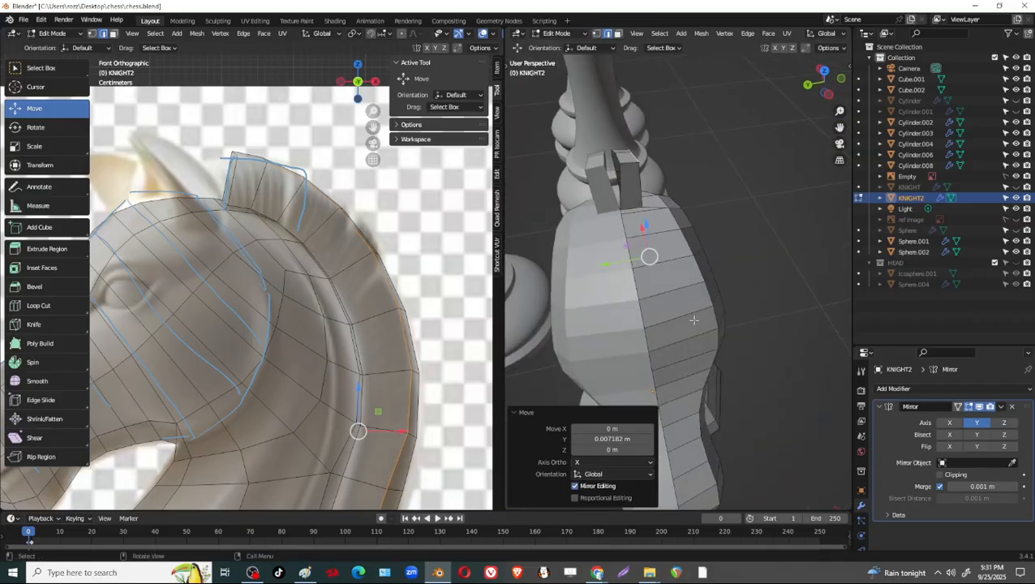
Undo the border edge move, the face deletion and the extrusion along normals, back to the selected mane strip.
key("ctrl+z")
key("ctrl+z")
key("ctrl+z")
key("ctrl+z")
key("ctrl+z")
key("ctrl+z")
key("ctrl+z")
key("ctrl+z")
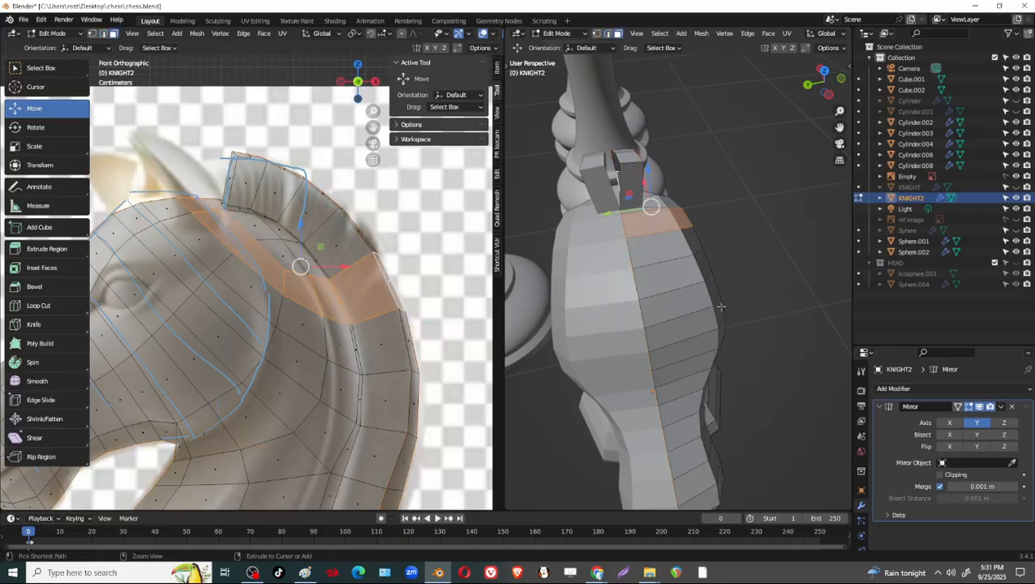
key("ctrl+z")
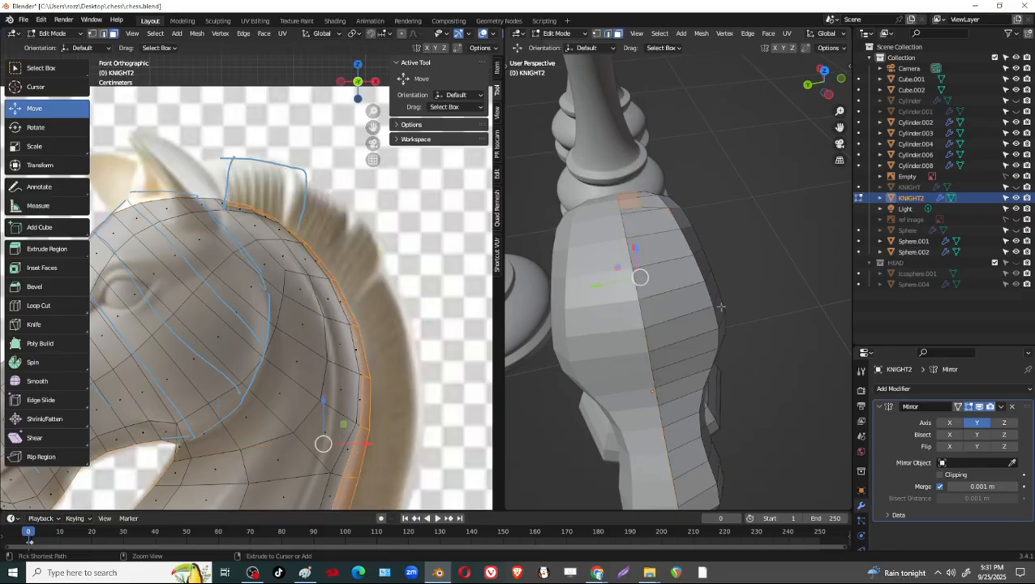
Extrude the selected mane strip outward with Extrude Faces by about 0.088 m.
middle_click_drag(721, 307, 627, 334)
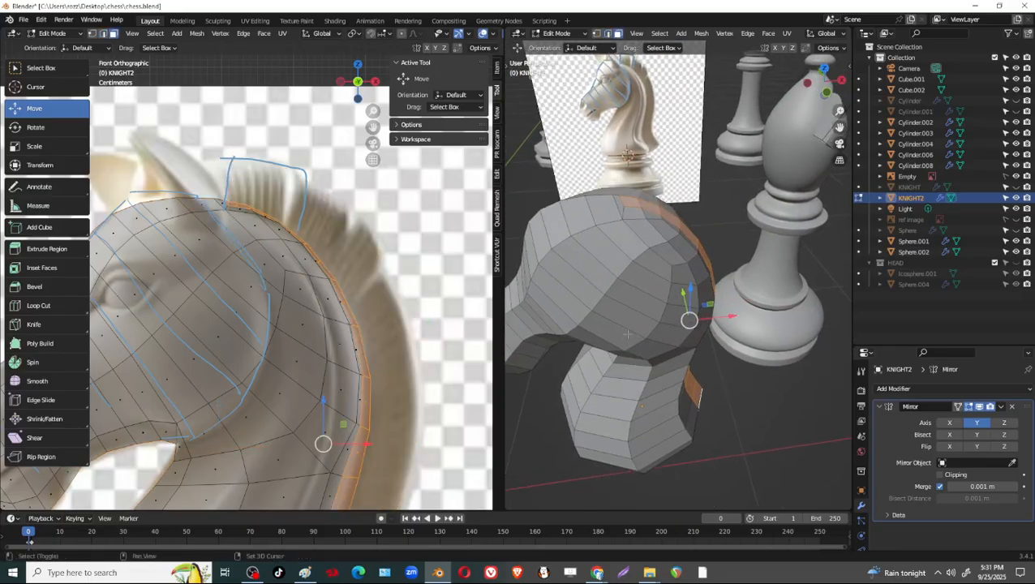
right_click(649, 204)
left_click(645, 252)
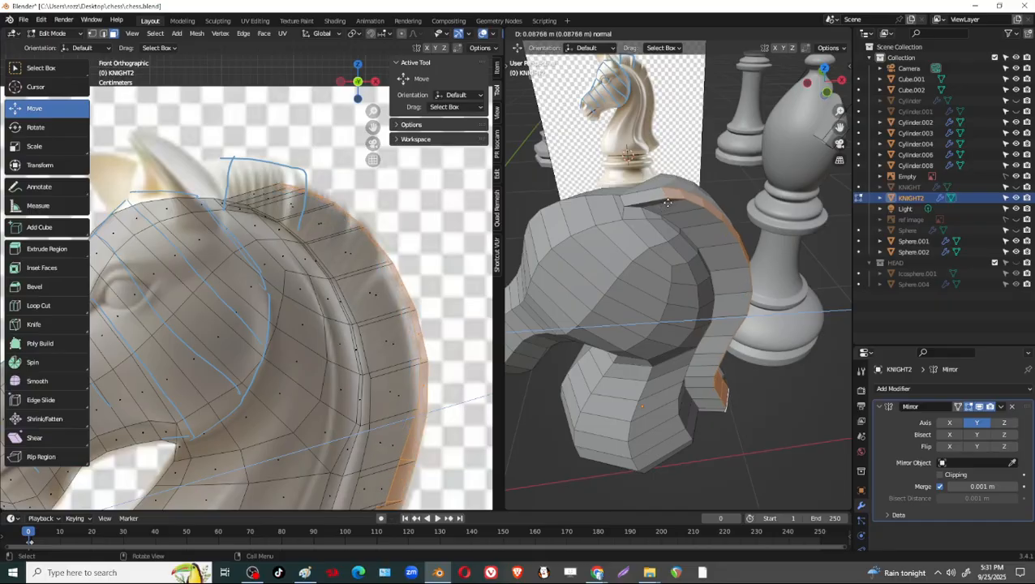
left_click(668, 203)
Move the extruded mane's outer faces along Y toward the mirror line by about 0.024 m.
middle_click_drag(705, 281, 669, 261)
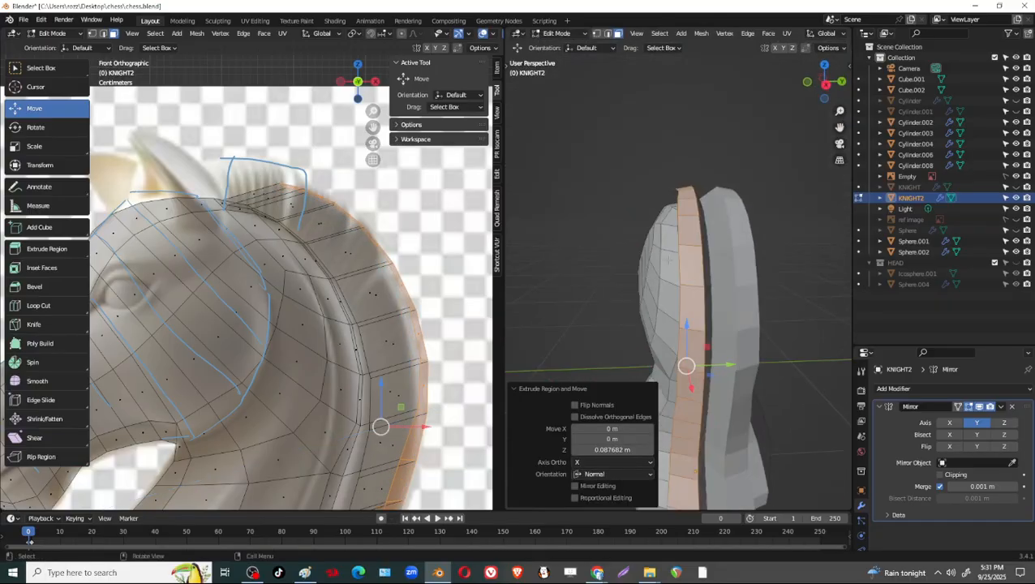
middle_click_drag(723, 283, 728, 327, "ctrl")
scroll(724, 252, "down", 3)
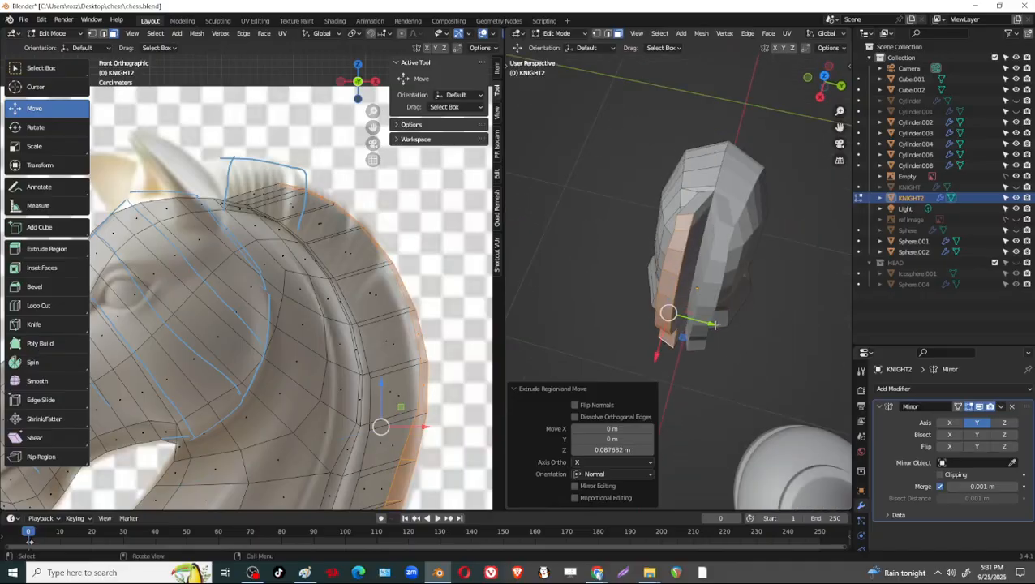
key("g")
key("y")
left_click(727, 327)
scroll(718, 323, "up", 3)
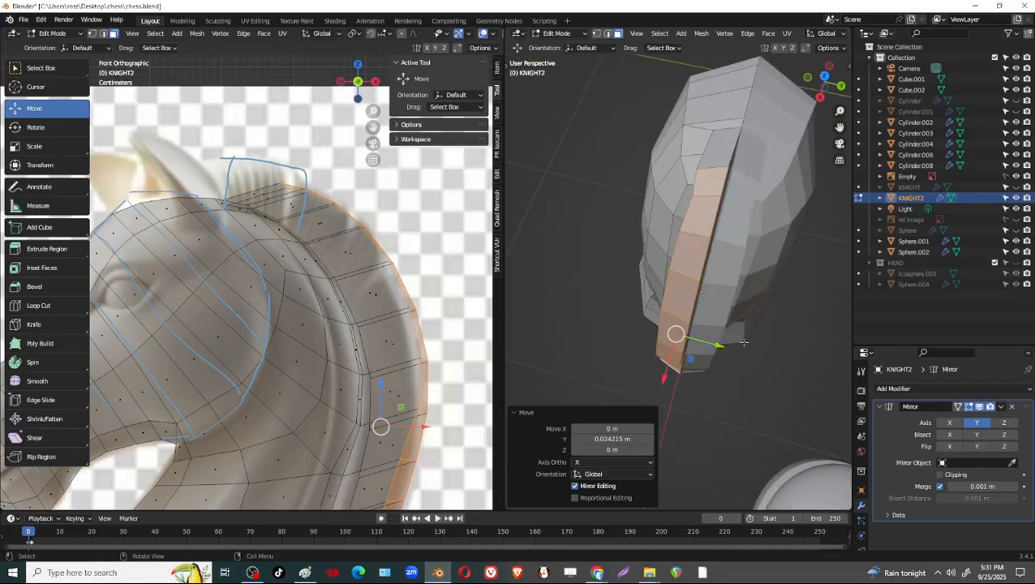
Move the extruded mane's selected outer faces along Y by about 0.003 m toward the mirrored half.
middle_click_drag(752, 319, 769, 324)
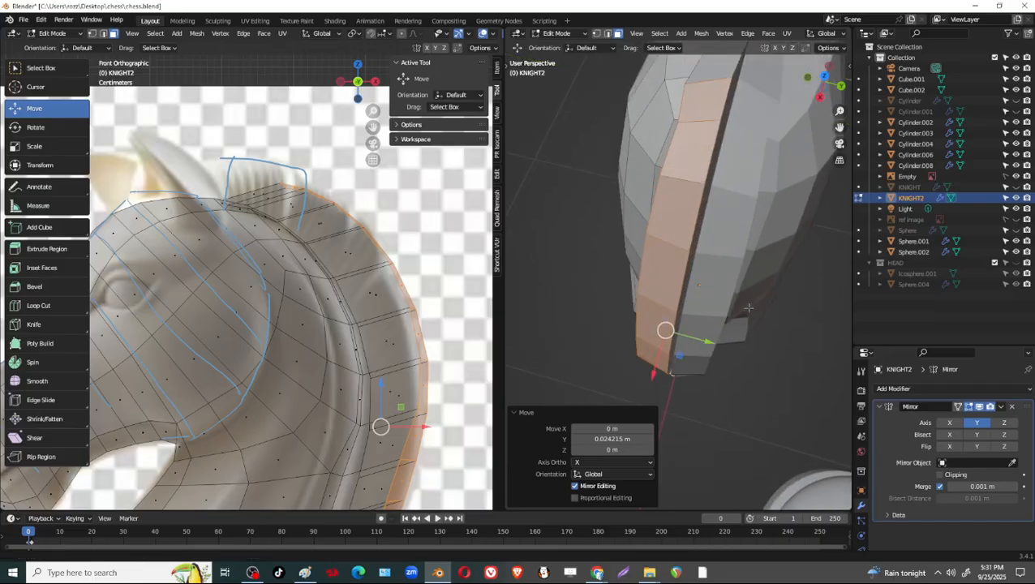
left_click(977, 409)
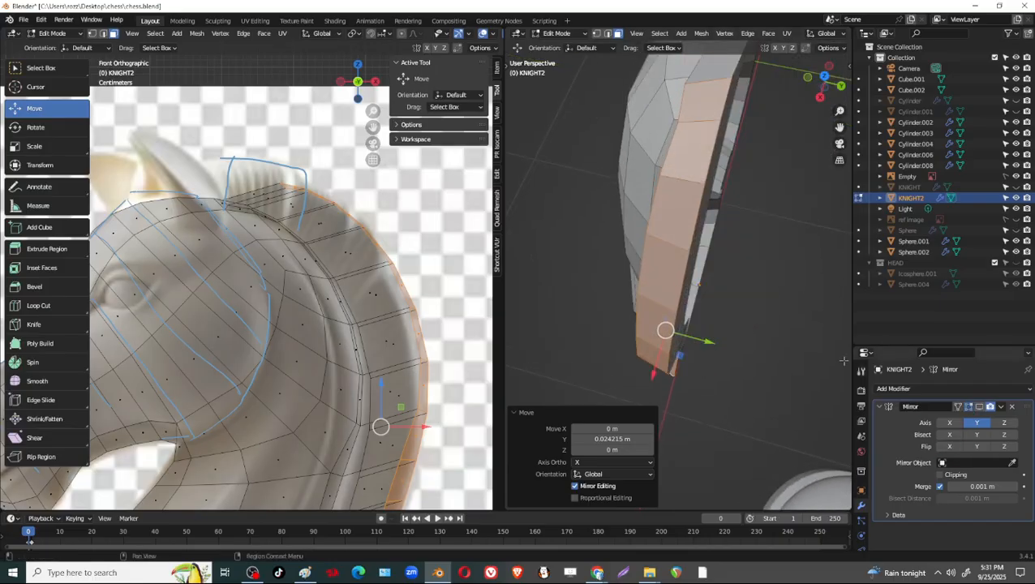
left_click(980, 407)
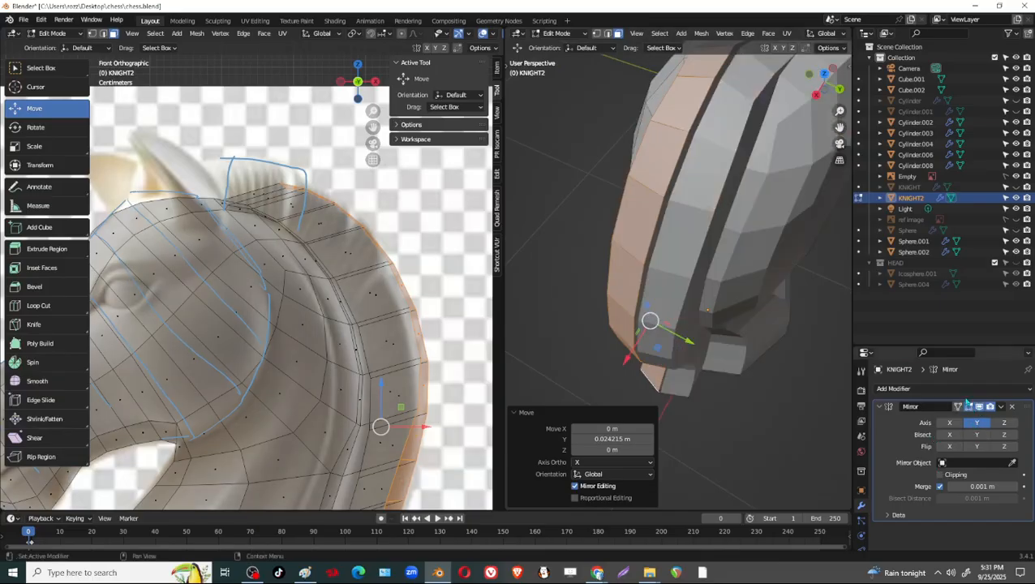
key("g")
key("y")
left_click(694, 349)
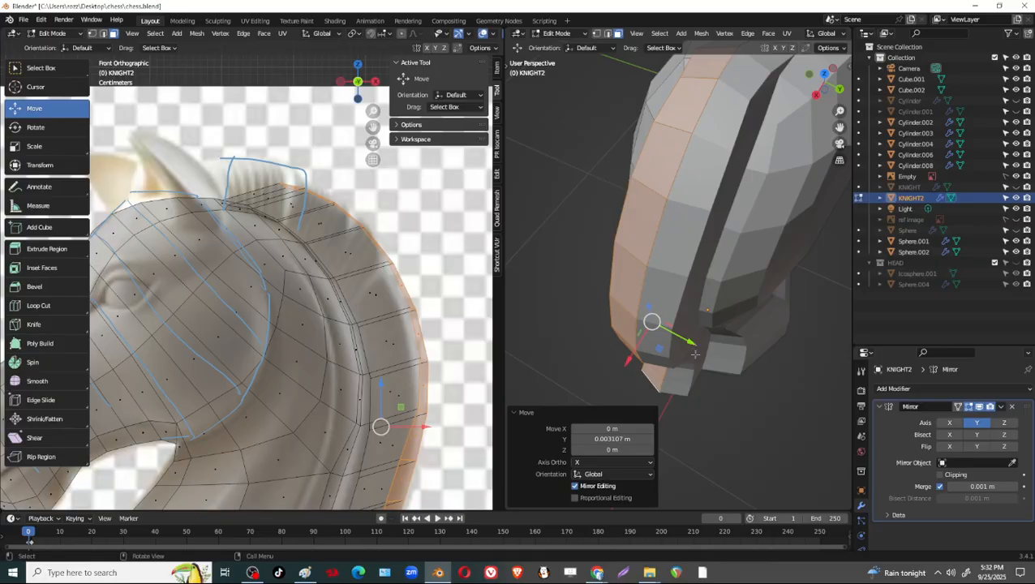
Hide the Mirror modifier's viewport result and select the mane's inner side faces as one continuous path from its top end to its base.
middle_click_drag(695, 349, 732, 252)
left_click(980, 408)
left_click(757, 111)
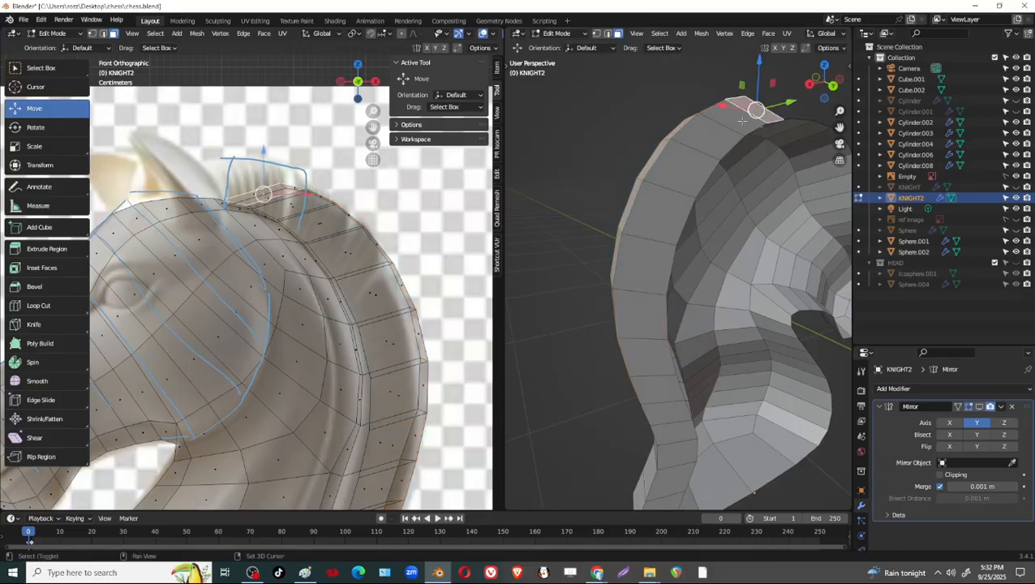
scroll(751, 297, "down", 1)
middle_click_drag(751, 298, 742, 238, "shift")
left_click(662, 423, "ctrl")
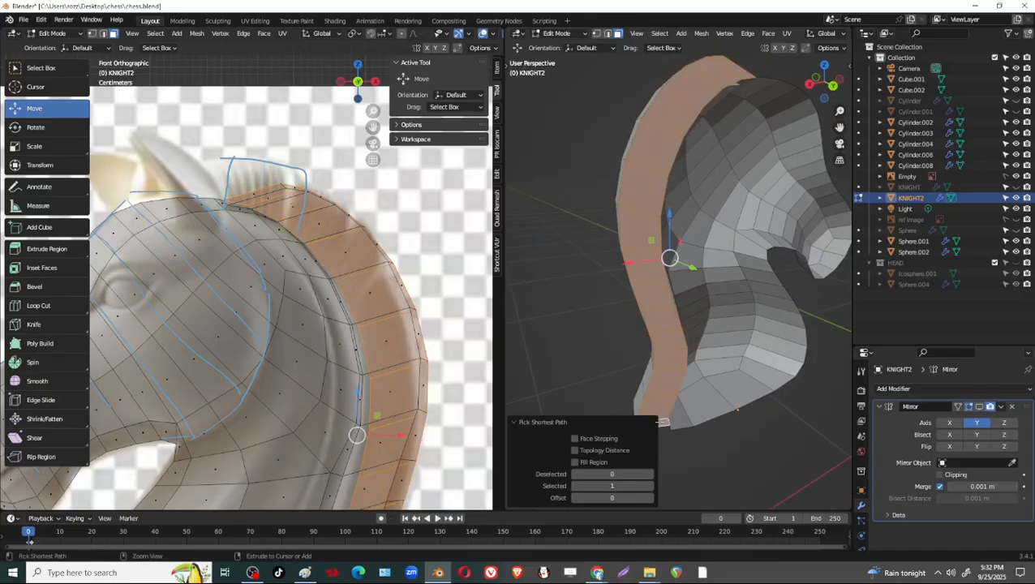
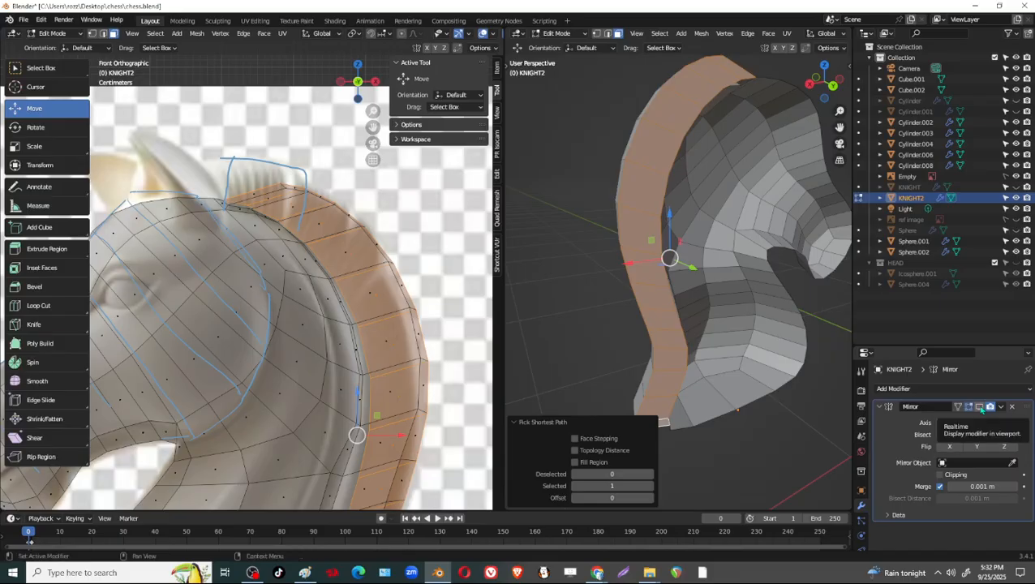
Delete the strip of faces along the mane's inner side, from its top end down to the base.
left_click(736, 68)
left_click(652, 422, "ctrl")
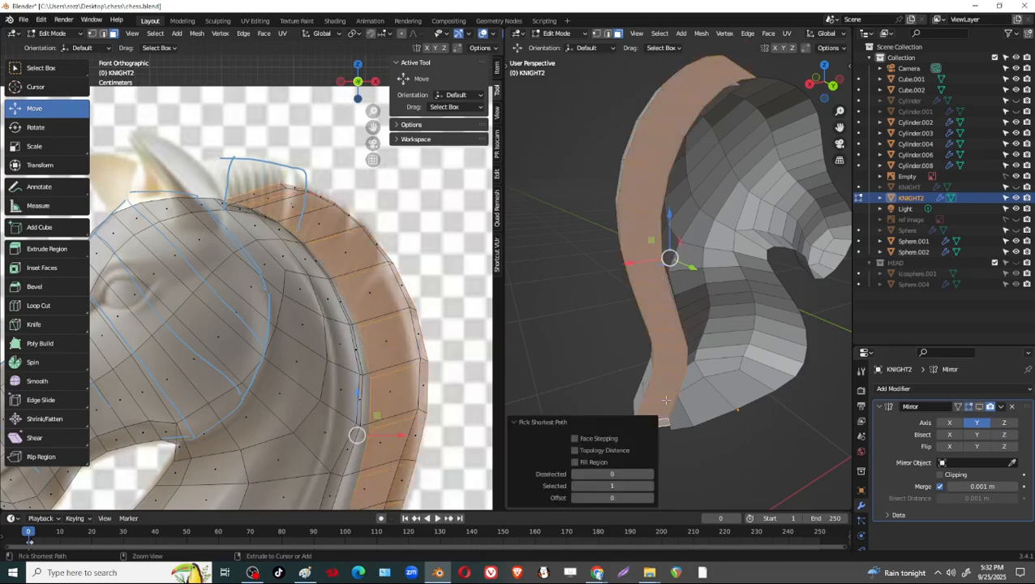
scroll(677, 324, "up", 3)
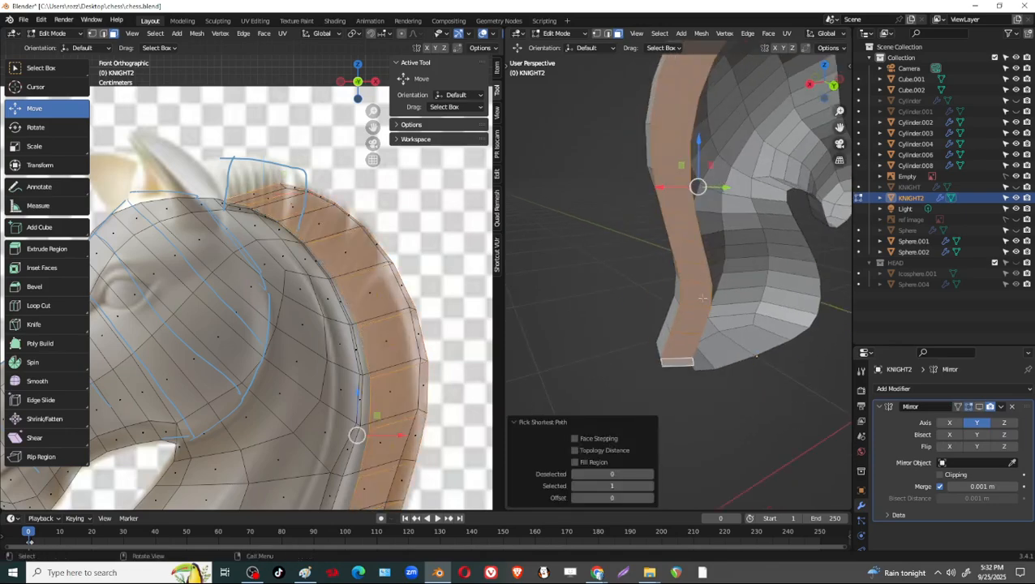
key("x")
left_click(673, 299)
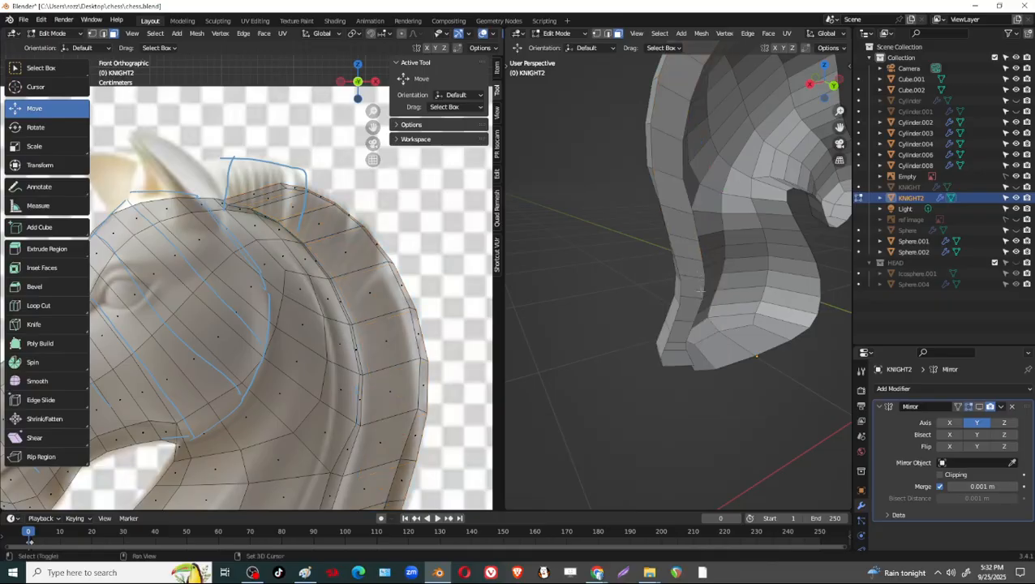
Enable the Mirror modifier's viewport display and check both halves of the knight around the mane.
middle_click_drag(701, 291, 779, 300)
left_click(979, 407)
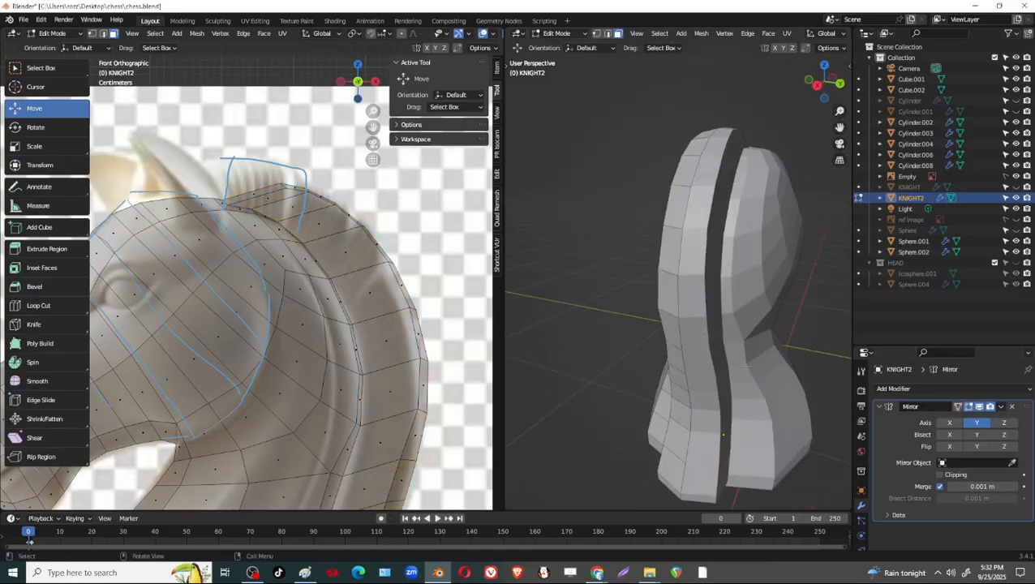
middle_click_drag(698, 373, 728, 405)
middle_click_drag(662, 198, 739, 158)
middle_click_drag(756, 246, 702, 418)
In vertex mode, move the outer mane vertices along the upper back inward to the reference outline.
middle_click_drag(344, 403, 335, 297, "shift")
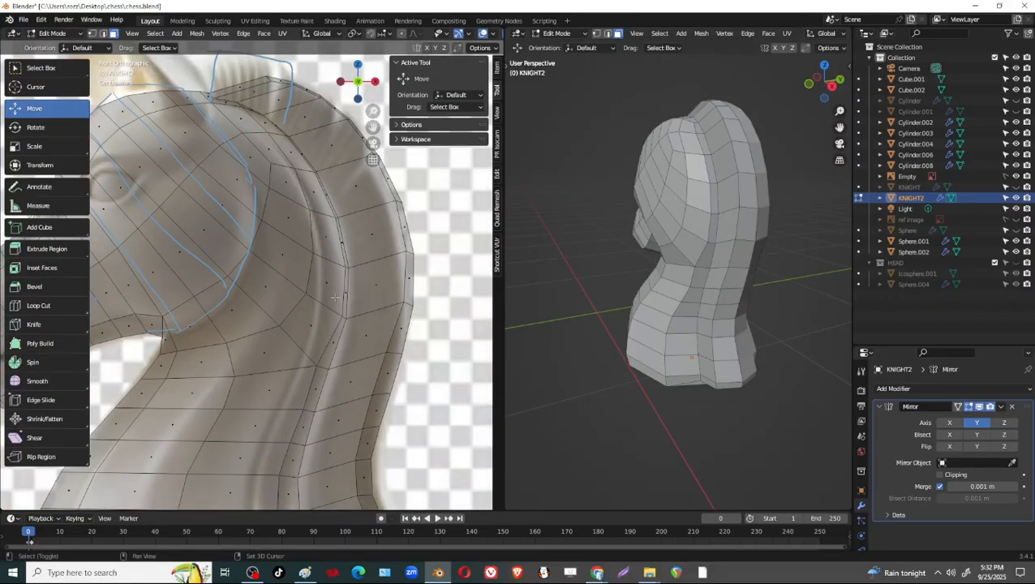
middle_click_drag(407, 403, 398, 332, "shift")
left_click_drag(418, 301, 389, 329)
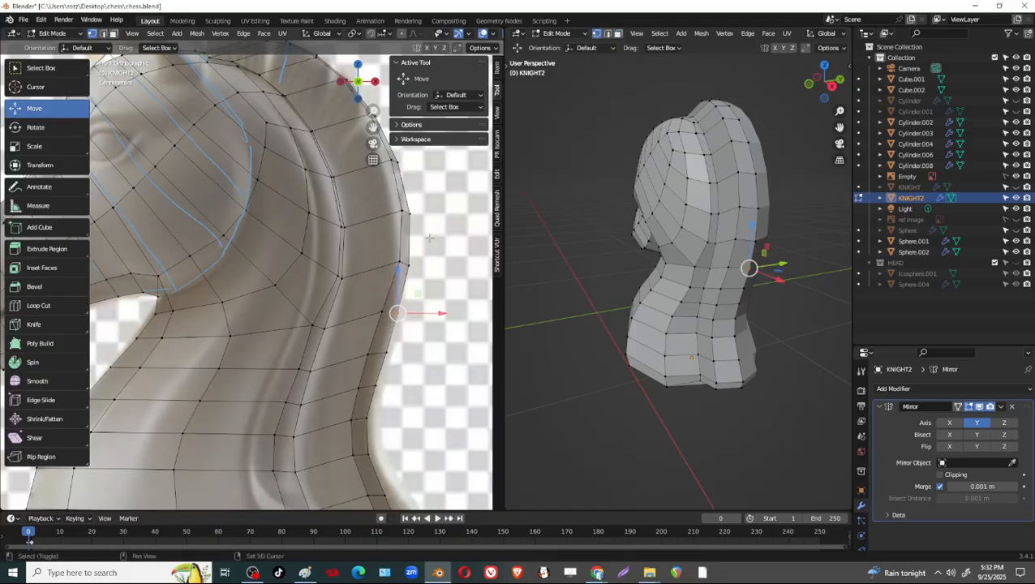
middle_click_drag(408, 181, 328, 348, "shift")
scroll(386, 251, "up", 3)
left_click_drag(403, 190, 406, 216)
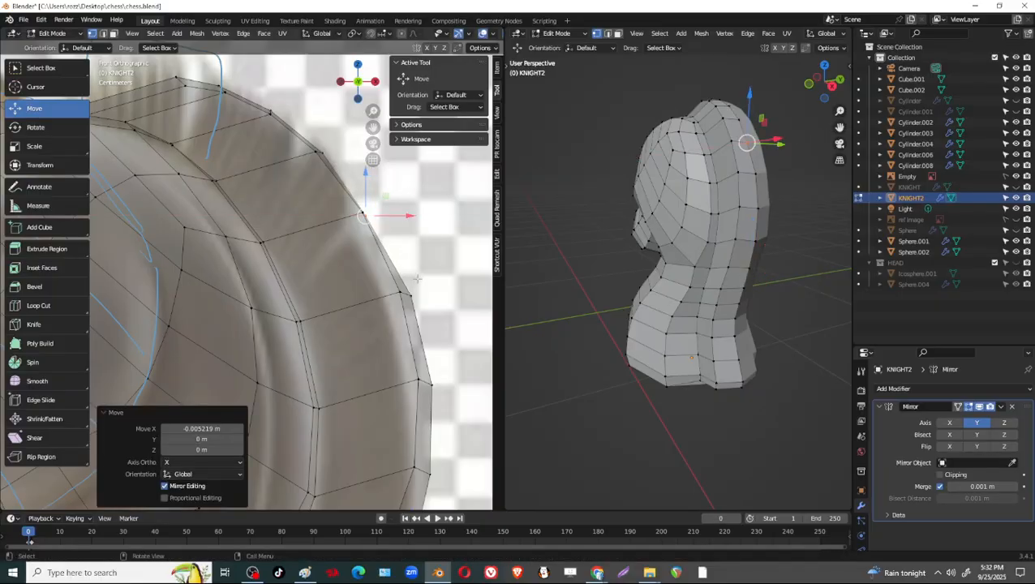
left_click_drag(433, 276, 414, 297)
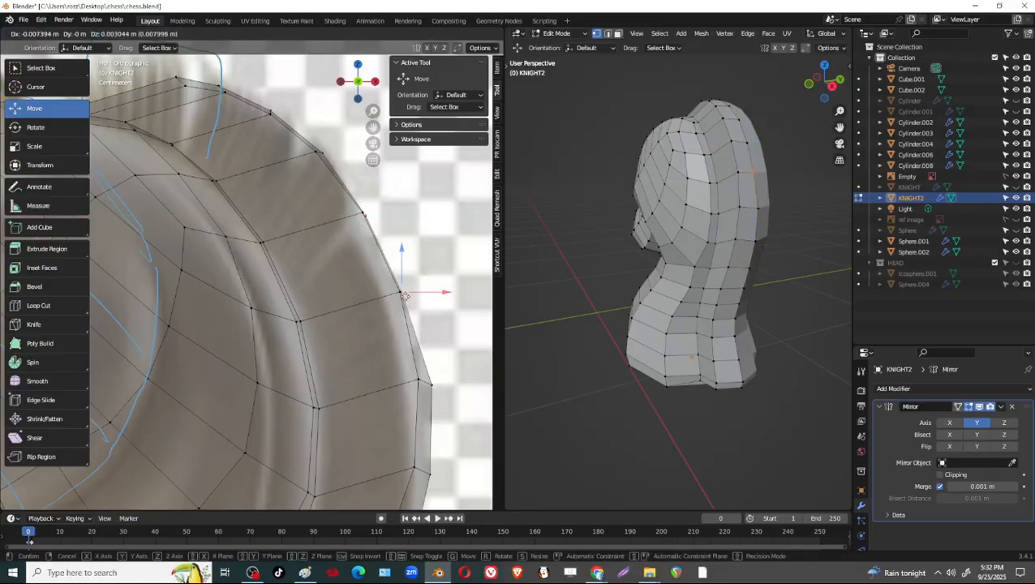
left_click(405, 295)
Reposition the outer mane vertices around the widest part of the back onto the reference silhouette.
left_click(432, 341)
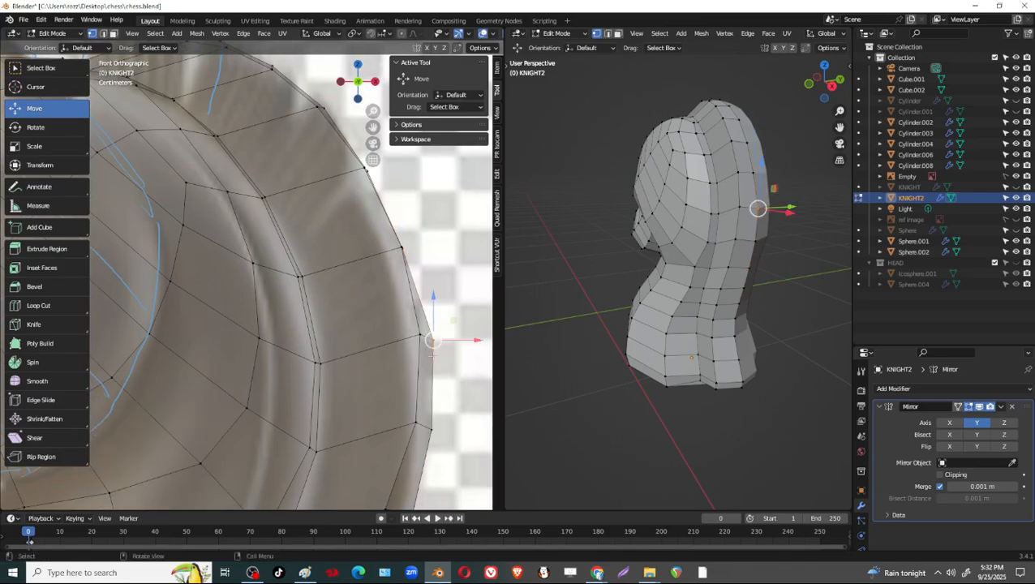
left_click_drag(432, 341, 430, 346)
left_click(420, 350)
middle_click_drag(445, 408, 444, 330, "shift")
key("g")
left_click_drag(421, 375, 405, 450)
left_click(404, 369)
key("g")
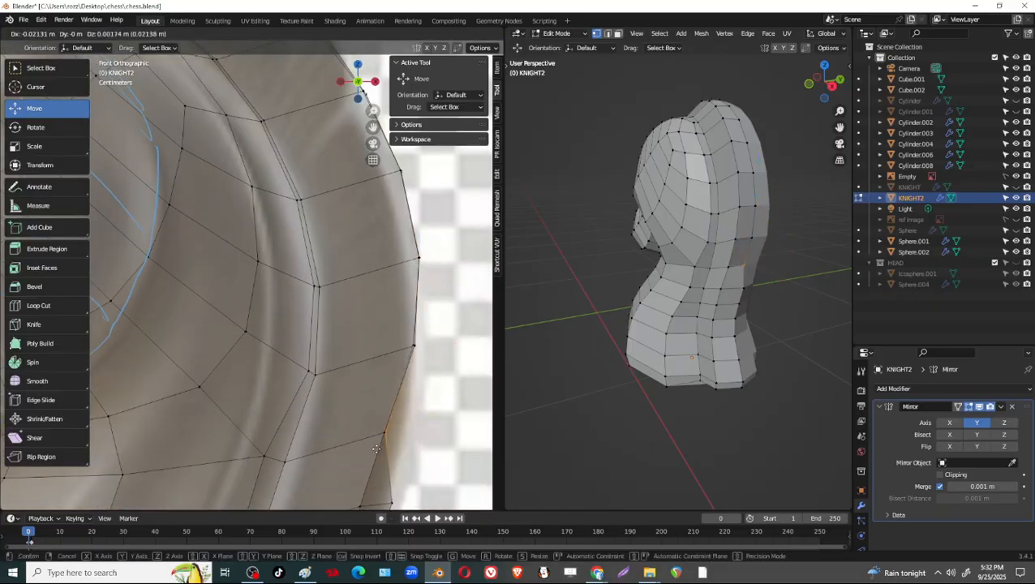
left_click(377, 449)
Align the next mane-edge vertices below the widest part, shifting the pair about 0.015 m outward along X.
middle_click_drag(376, 449, 416, 264, "shift")
left_click_drag(422, 301, 405, 351)
key("g")
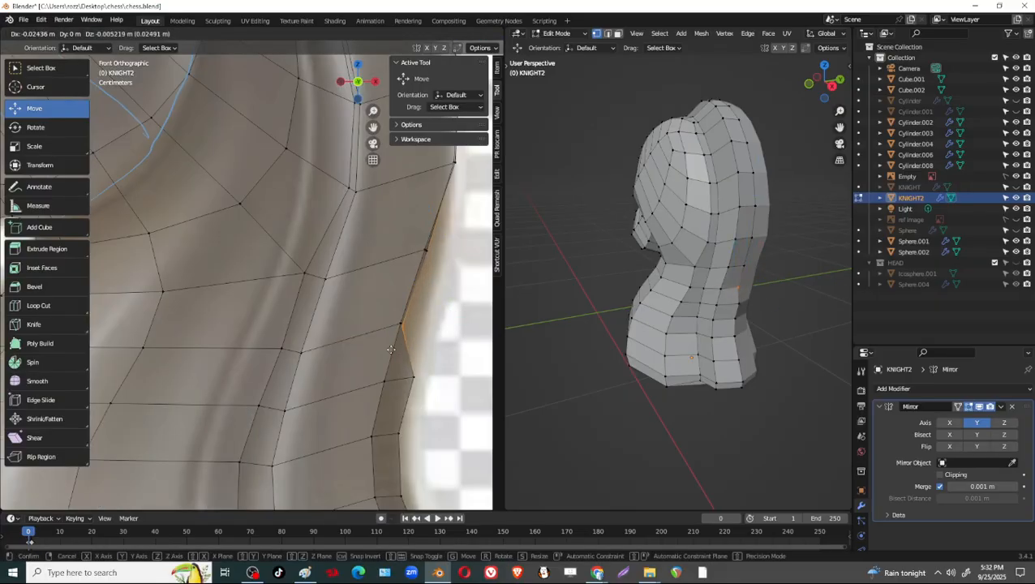
left_click(391, 348)
left_click(426, 248, "shift")
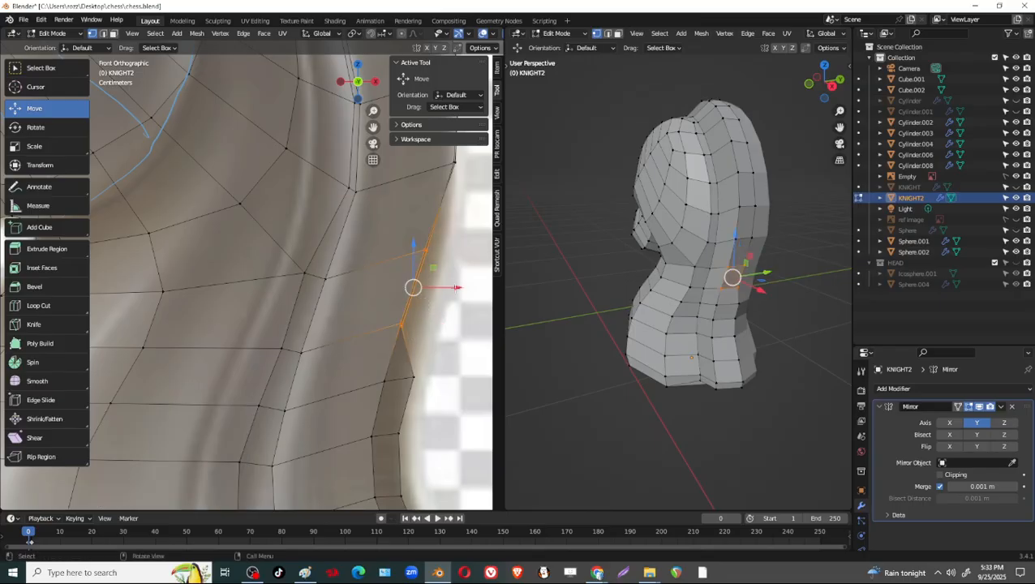
left_click_drag(457, 288, 476, 295)
Move the inner mane-edge vertices at the narrow part of the neck outward to the reference edge.
middle_click_drag(365, 382, 372, 289, "shift")
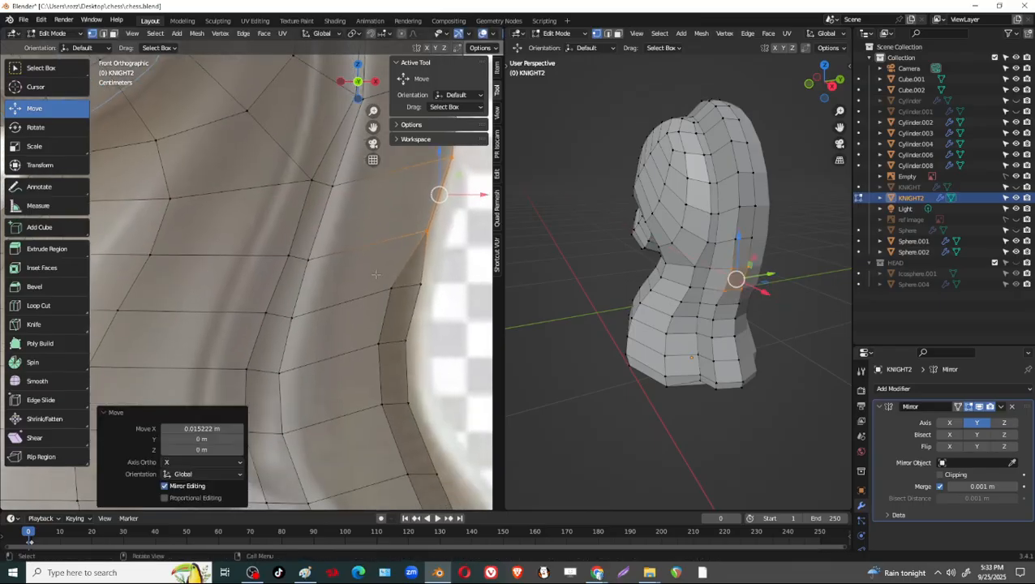
left_click_drag(387, 347, 388, 349)
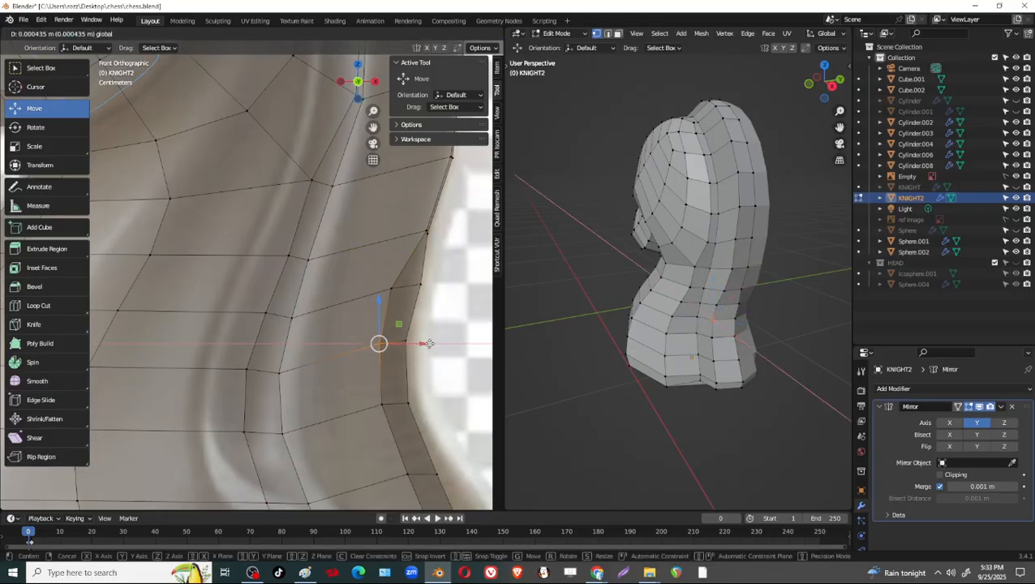
left_click(425, 342)
left_click_drag(392, 300, 395, 302)
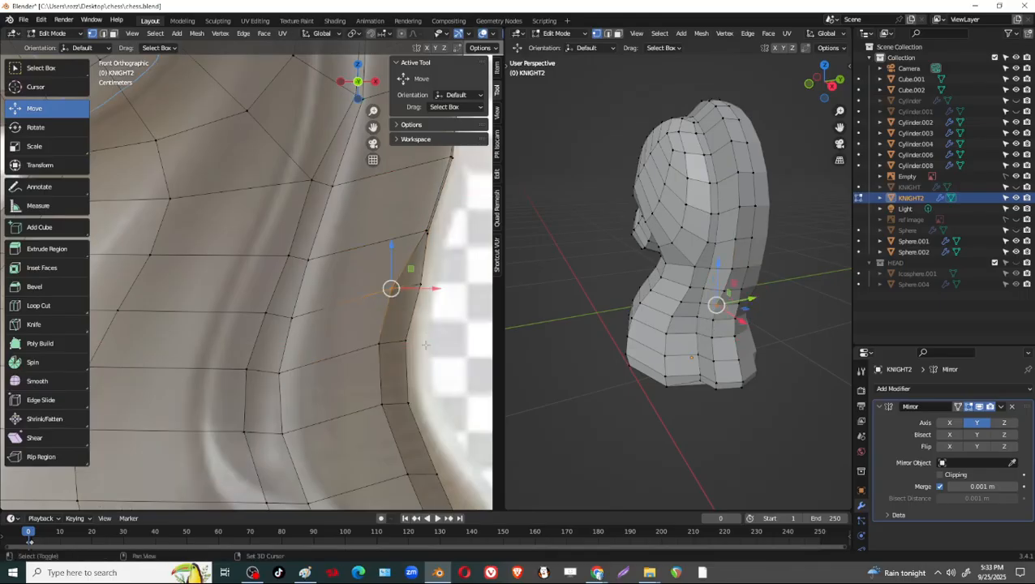
left_click(379, 343, "shift")
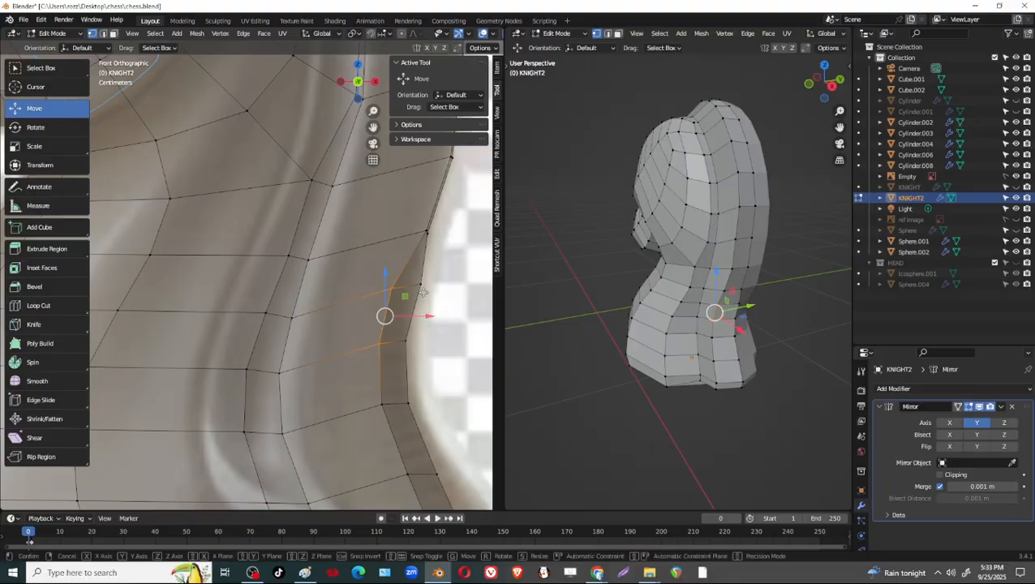
key("g")
left_click(453, 288)
middle_click_drag(453, 288, 444, 190, "shift")
left_click(374, 306)
key("g")
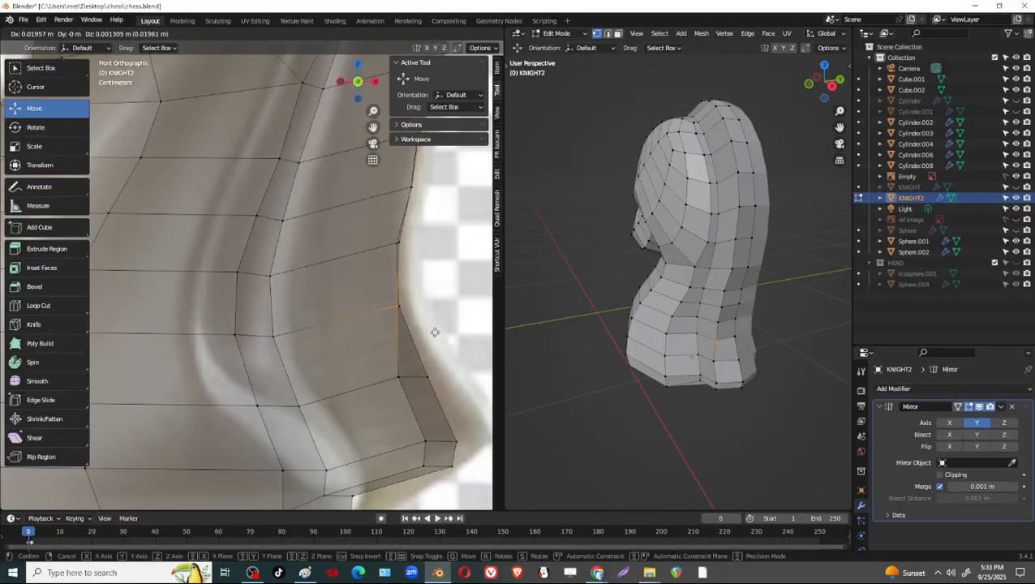
left_click(435, 333)
Move the two inner mane-edge vertices nearest the base outward to line up with the outer edge.
middle_click_drag(435, 333, 427, 296, "shift")
left_click(391, 341)
key("g")
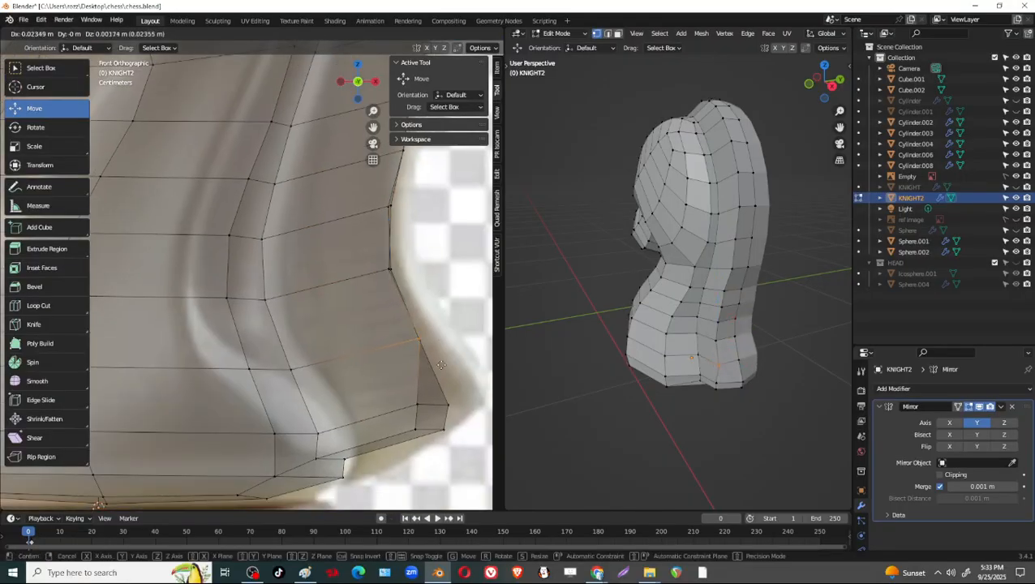
left_click(440, 364)
middle_click_drag(441, 364, 430, 314, "shift")
left_click_drag(418, 363, 419, 365)
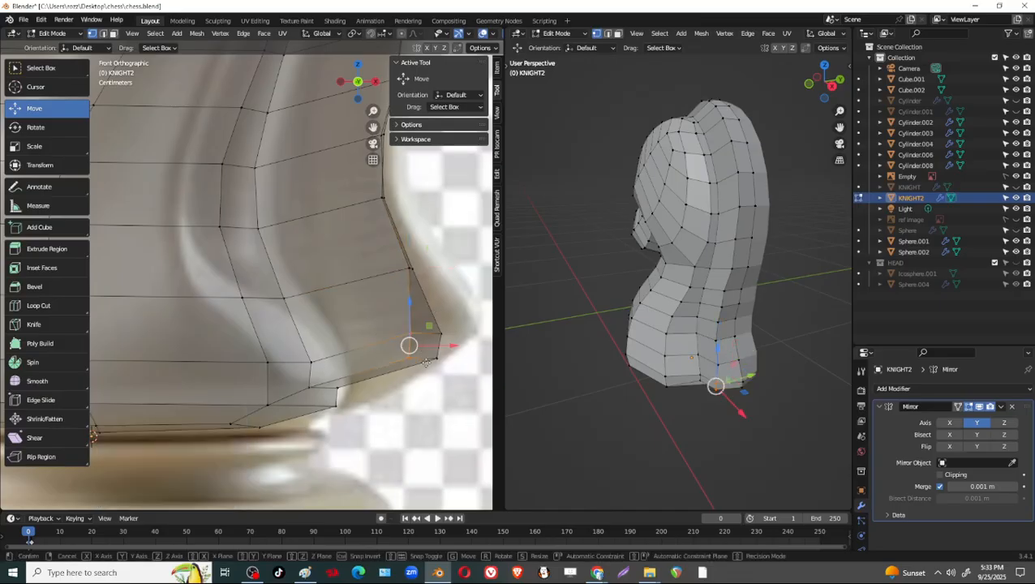
key("g")
left_click(448, 363)
Shift the back-edge vertices above the base outward and pull the bottom corner vertices onto the reference's flared tip.
left_click_drag(395, 257, 422, 300)
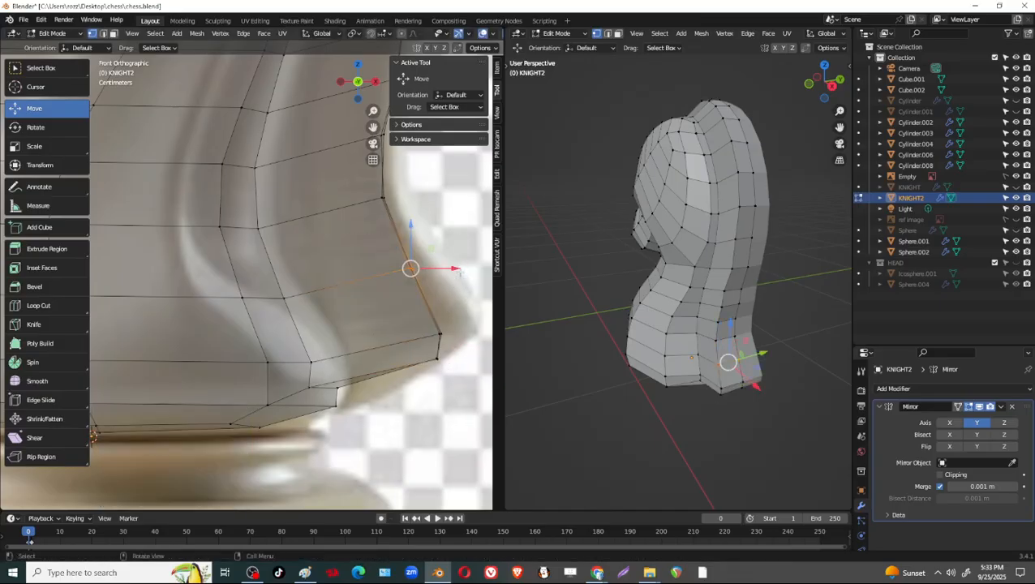
left_click_drag(460, 271, 479, 269)
middle_click_drag(482, 315, 445, 309, "shift")
left_click_drag(445, 309, 377, 379)
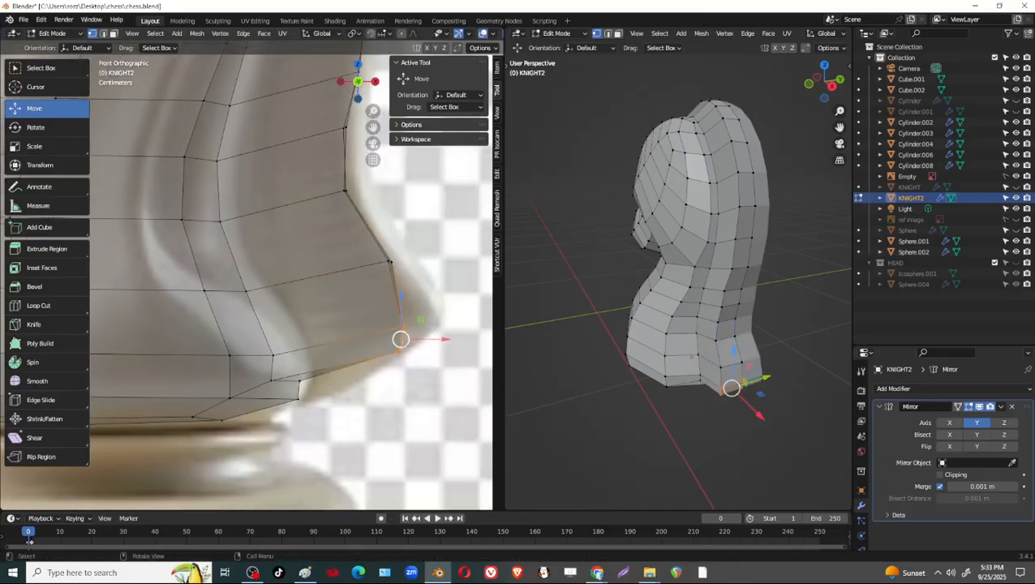
left_click_drag(408, 339, 435, 326)
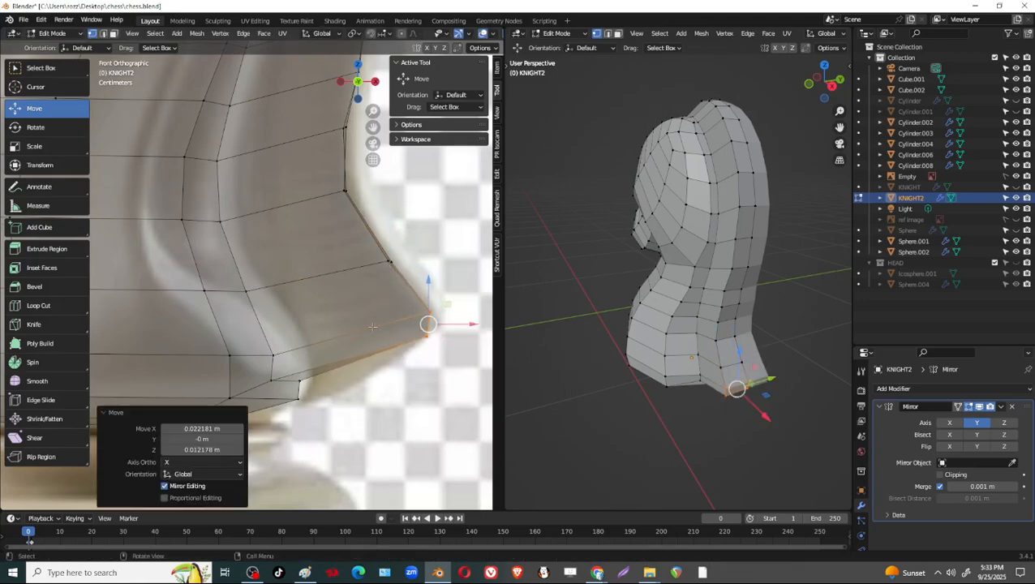
Fine-tune the lower back-edge vertices one level at a time so the concave curve follows the reference.
middle_click_drag(372, 326, 369, 398, "shift")
left_click_drag(330, 296, 329, 298)
left_click_drag(347, 266, 356, 275)
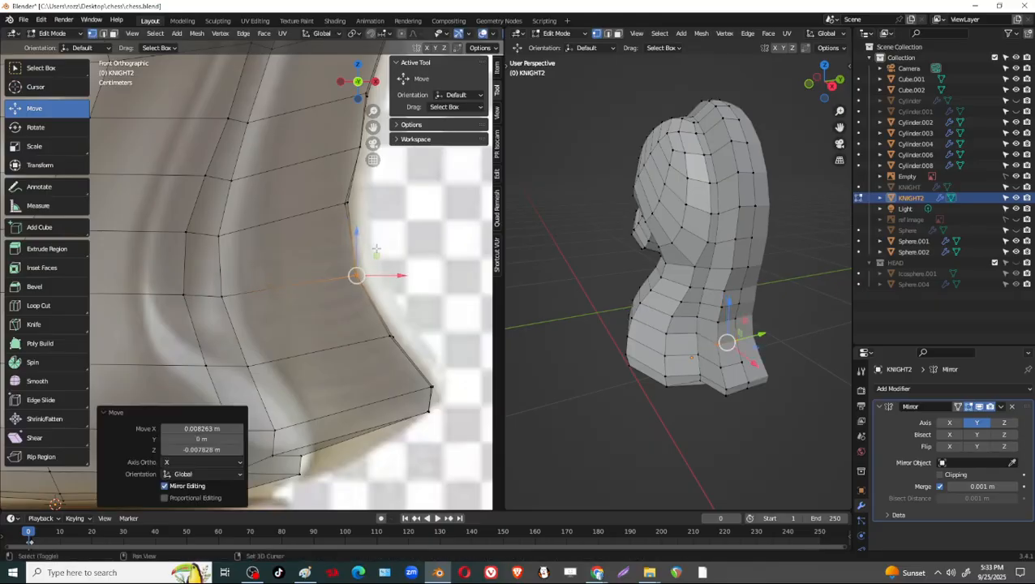
middle_click_drag(367, 268, 364, 329, "shift")
left_click_drag(371, 238, 344, 280)
middle_click_drag(393, 212, 393, 317, "shift")
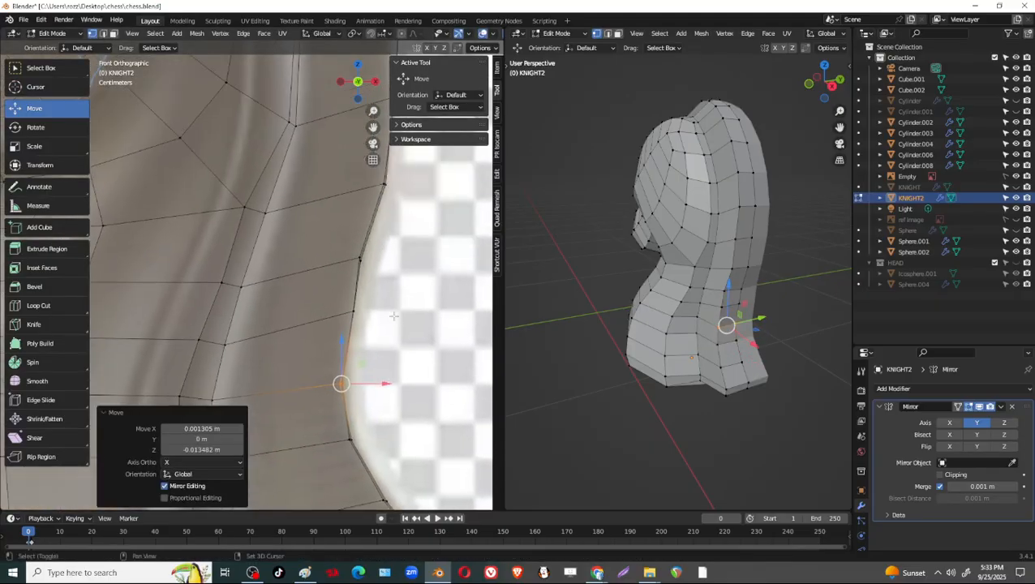
left_click_drag(321, 341, 320, 342)
left_click_drag(351, 314, 351, 328)
left_click_drag(341, 242, 371, 271)
middle_click_drag(368, 212, 385, 311, "shift")
scroll(385, 311, "down", 4)
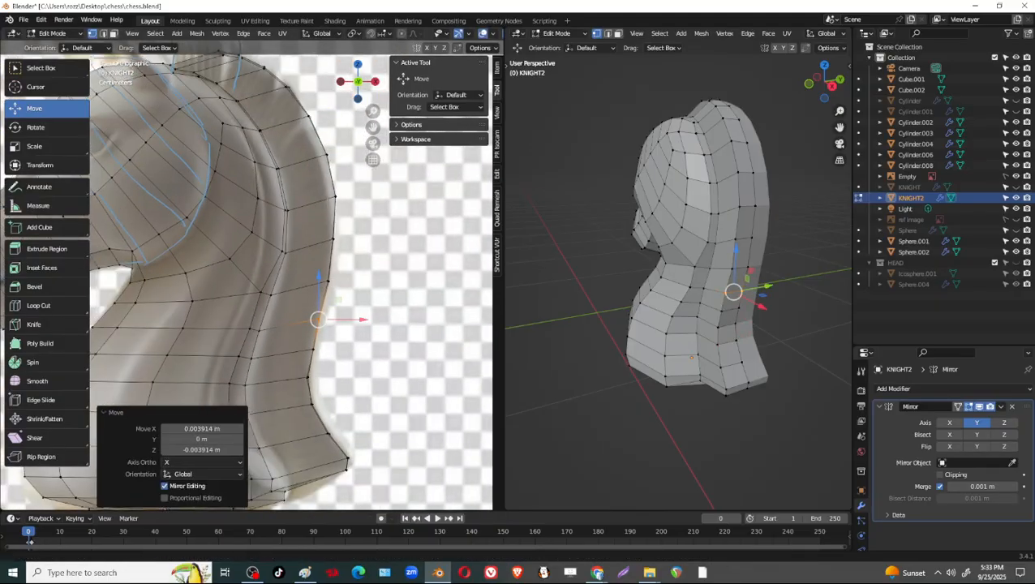
Nudge the upper back-edge vertices of the mane to smooth its curve along the reference outline.
middle_click_drag(362, 207, 385, 309, "shift")
scroll(385, 309, "up", 2)
left_click_drag(387, 317, 386, 318)
left_click_drag(447, 307, 440, 308)
mouse_move(426, 239)
left_mouse_down()
mouse_move(378, 258)
mouse_move(432, 245)
left_mouse_up()
middle_click_drag(399, 221, 414, 286, "shift")
mouse_move(411, 243)
left_mouse_down()
mouse_move(368, 270)
mouse_move(414, 255)
left_mouse_up()
middle_click_drag(393, 195, 454, 266, "shift")
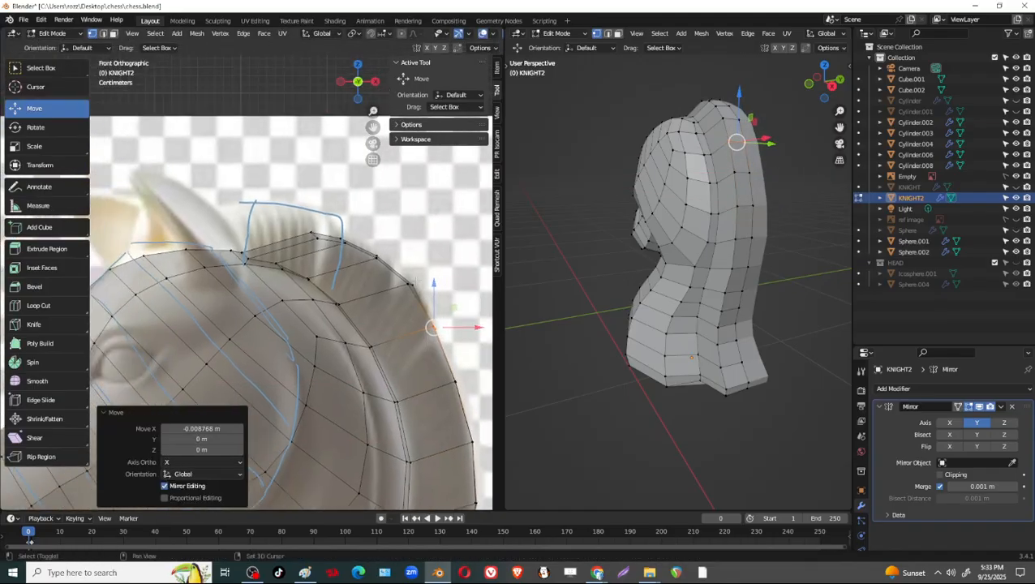
left_click_drag(452, 254, 439, 284)
Move the mane's front top vertices about 0.074 m back along X and raise the crest to the annotated outline.
middle_click_drag(294, 210, 319, 226, "shift")
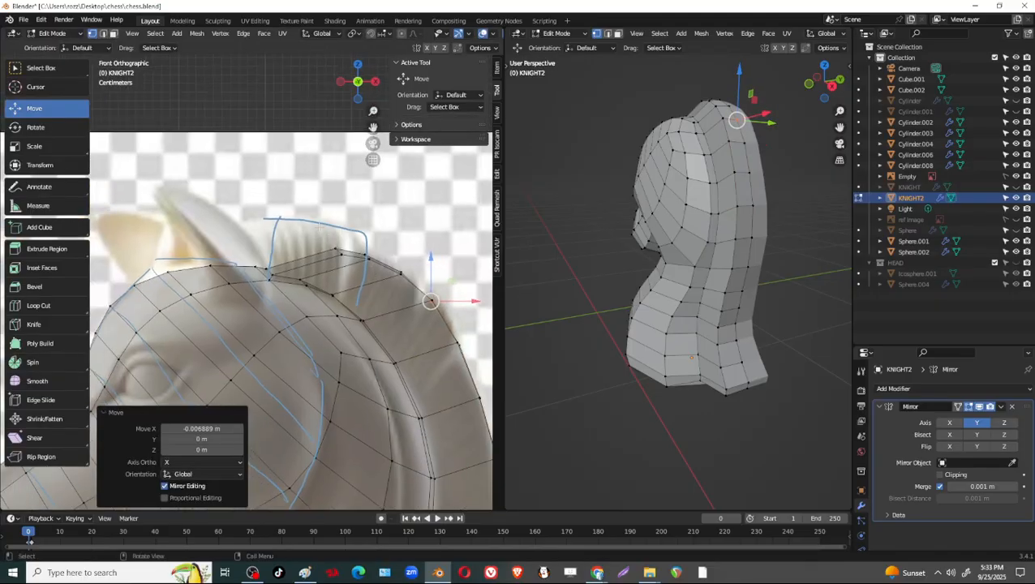
left_click_drag(354, 261, 323, 246)
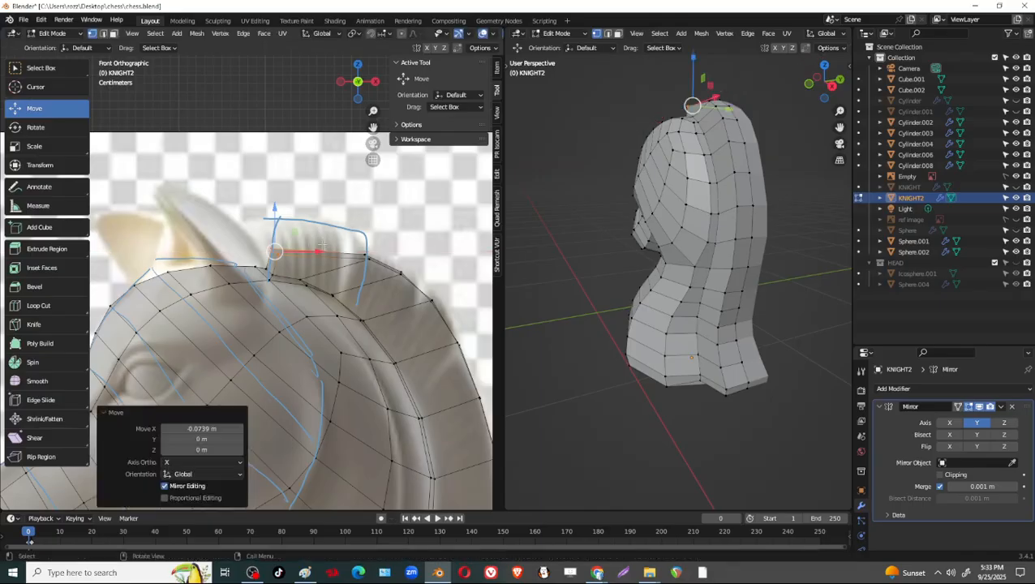
left_click_drag(278, 217, 277, 182)
left_click_drag(319, 217, 314, 218)
left_click_drag(395, 236, 388, 281)
key("g")
left_click(338, 245)
Reposition the vertices behind the raised crest so the mane's top edge curves smoothly down the reference.
left_click_drag(400, 273, 371, 249)
left_click_drag(460, 285, 419, 287)
middle_click_drag(419, 287, 369, 254, "shift")
left_click_drag(430, 293, 405, 313)
middle_click_drag(405, 313, 439, 291, "shift")
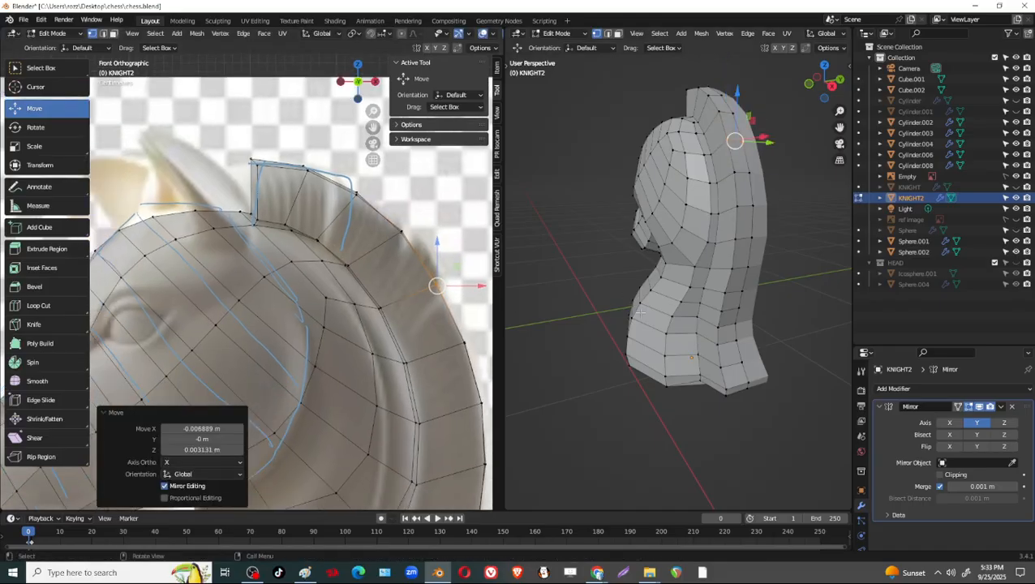
Examine the mirrored knight from several angles and compare its muzzle and chest with the reference image.
middle_click_drag(613, 315, 767, 336)
scroll(357, 300, "down", 1)
middle_click_drag(357, 301, 384, 261, "shift")
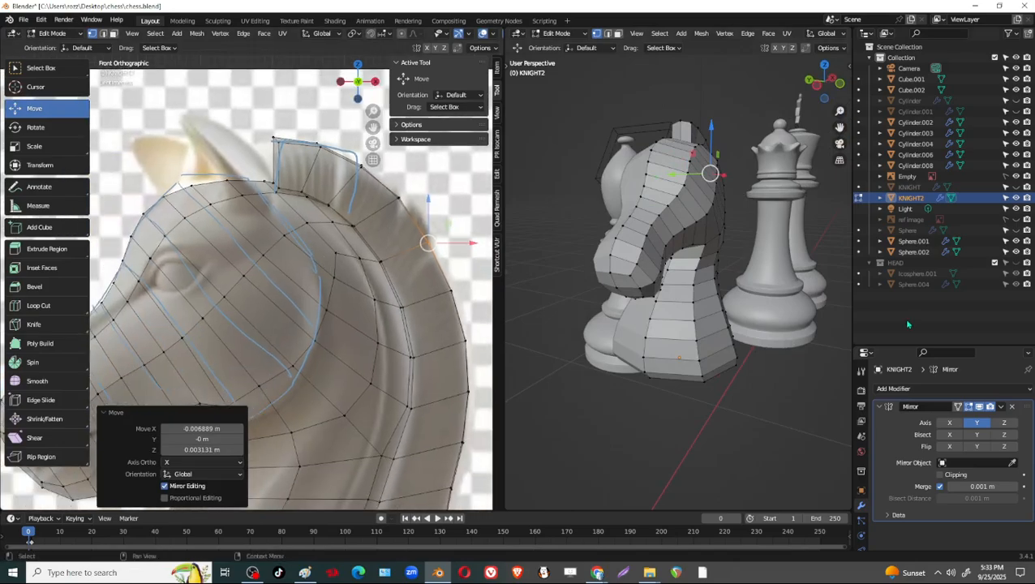
middle_click_drag(727, 349, 732, 311, "shift")
scroll(730, 312, "up", 1)
middle_click_drag(268, 373, 312, 304, "shift")
middle_click_drag(246, 342, 236, 297, "shift")
middle_click_drag(398, 278, 417, 257, "shift")
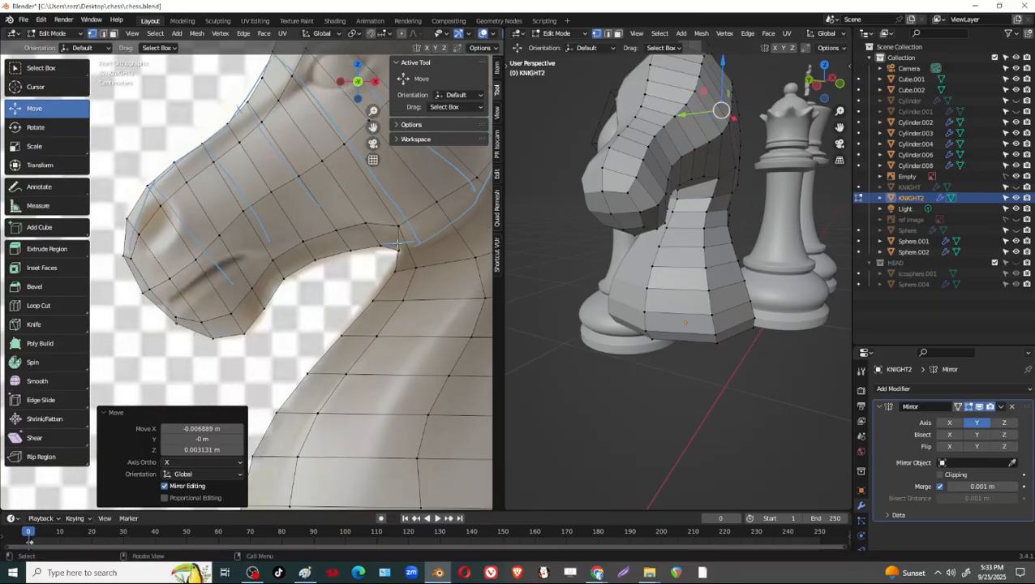
middle_click_drag(344, 265, 277, 212)
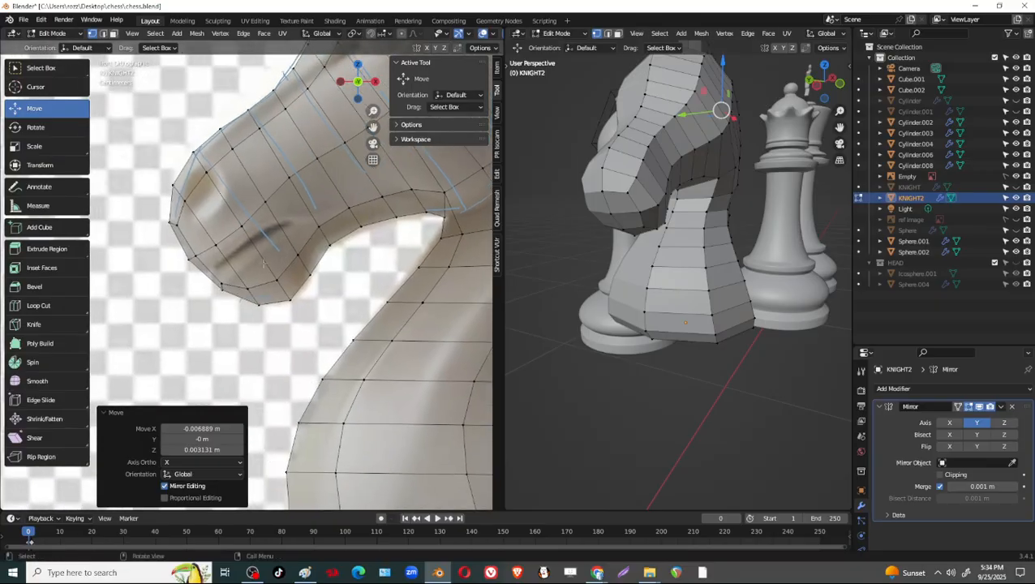
middle_click_drag(686, 286, 663, 264)
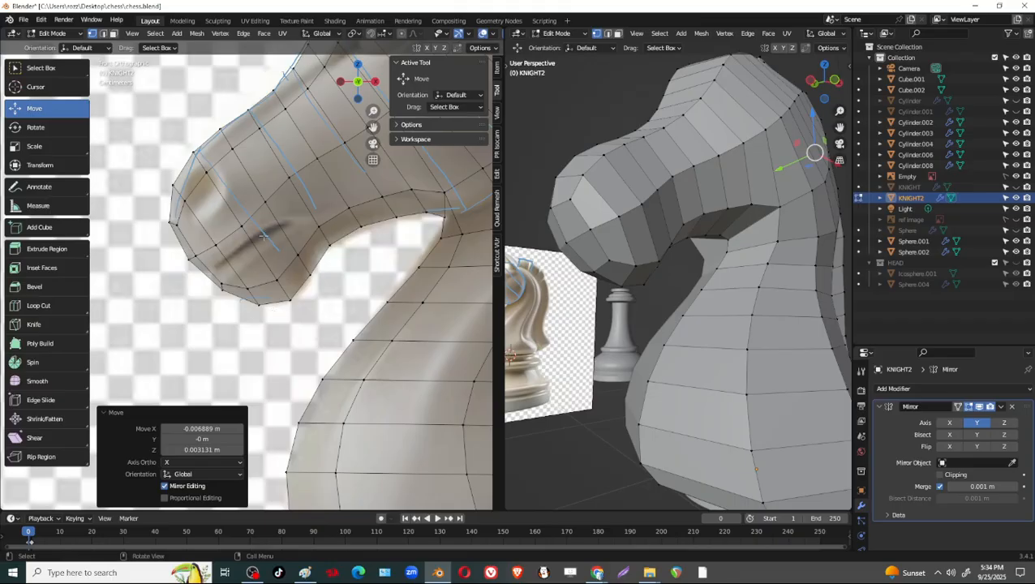
In face mode, select the row of faces along the mouth line, from the cheek side to the muzzle's front.
key("3")
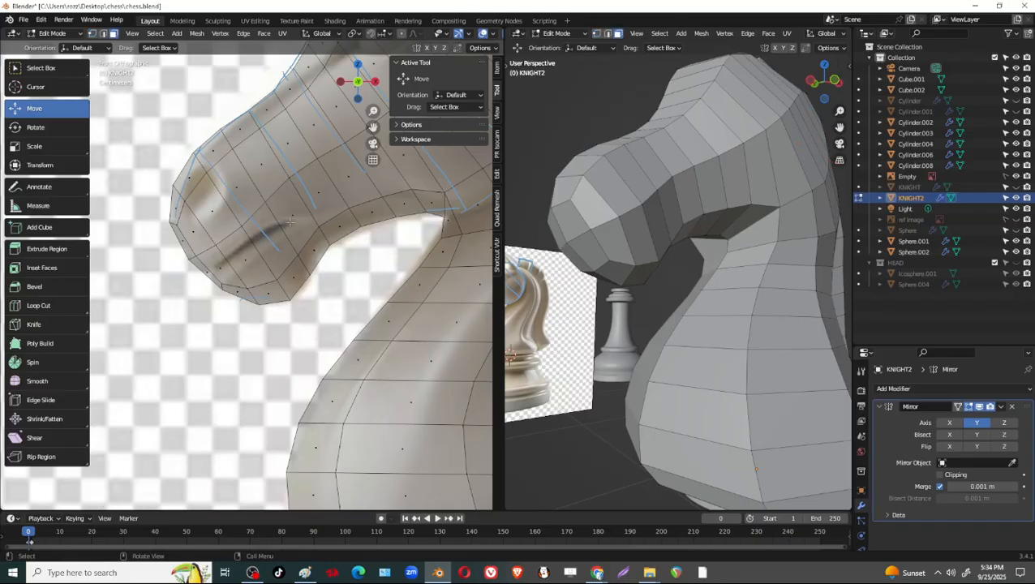
left_click(291, 222)
left_click(274, 240, "shift")
left_click(250, 251, "shift")
left_click(224, 264, "shift")
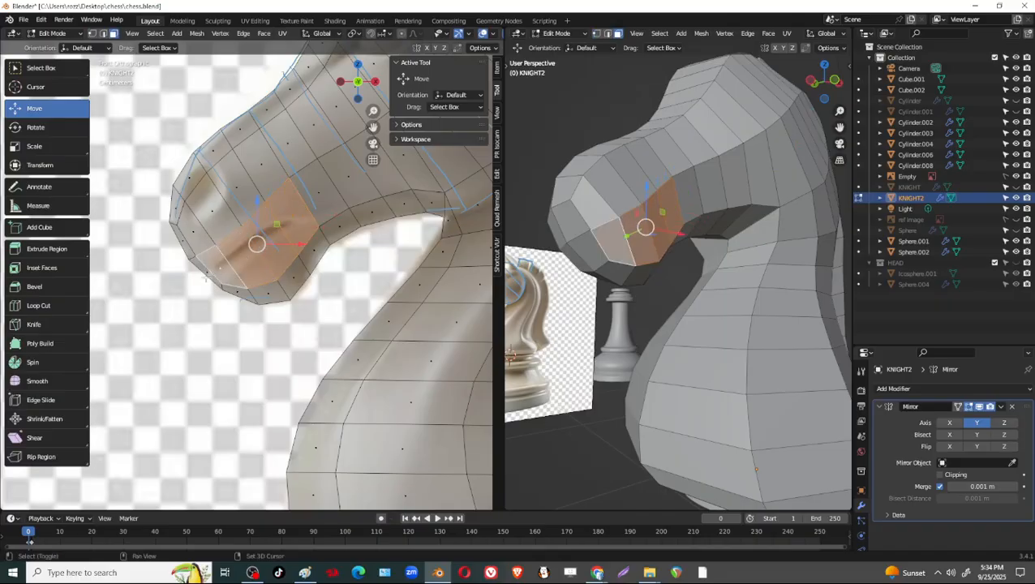
left_click(206, 271, "shift")
middle_click_drag(591, 312, 633, 302)
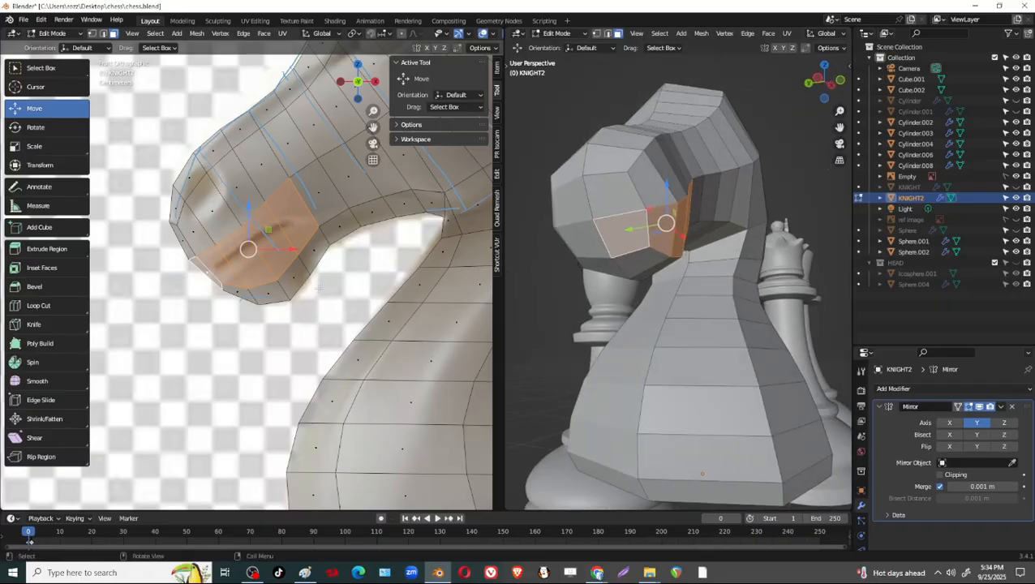
Inset the selected mouth faces by a thickness of about 0.086 m.
key("i")
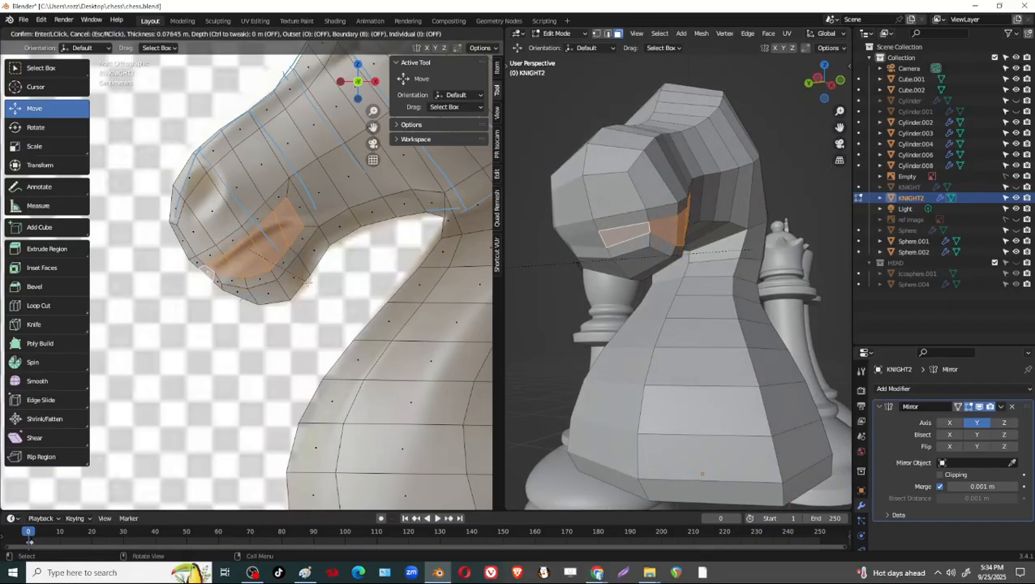
left_click(303, 282)
scroll(342, 296, "up", 3)
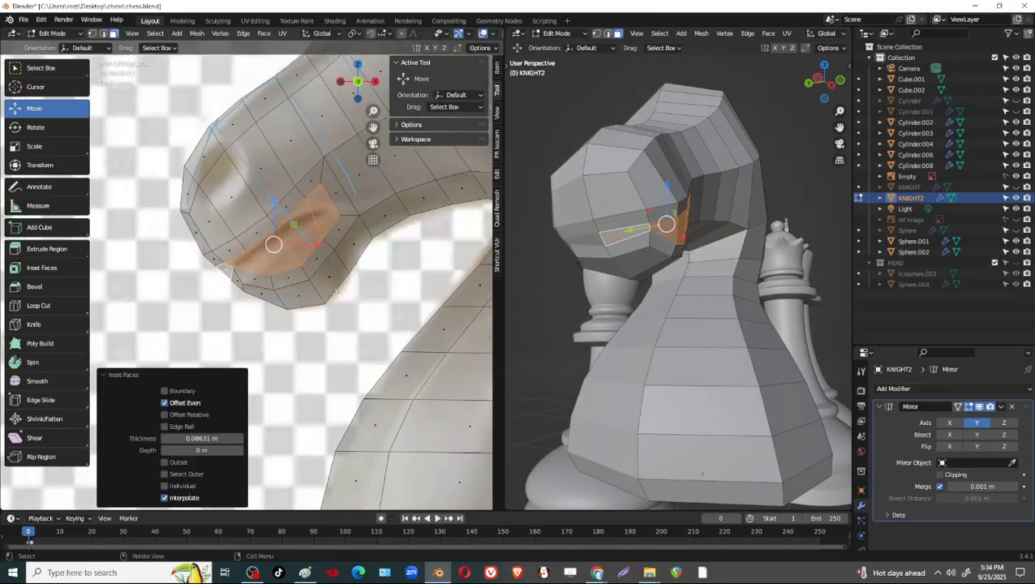
In vertex mode, move the inset's upper-edge and mouth-corner vertices onto the dark mouth crease in the reference.
key("1")
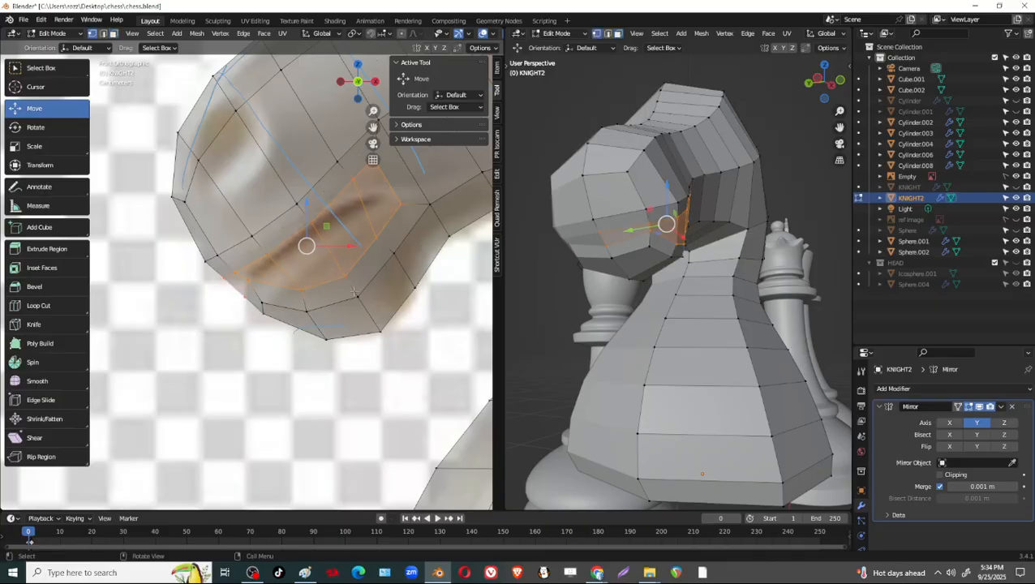
middle_click_drag(403, 212, 387, 264, "shift")
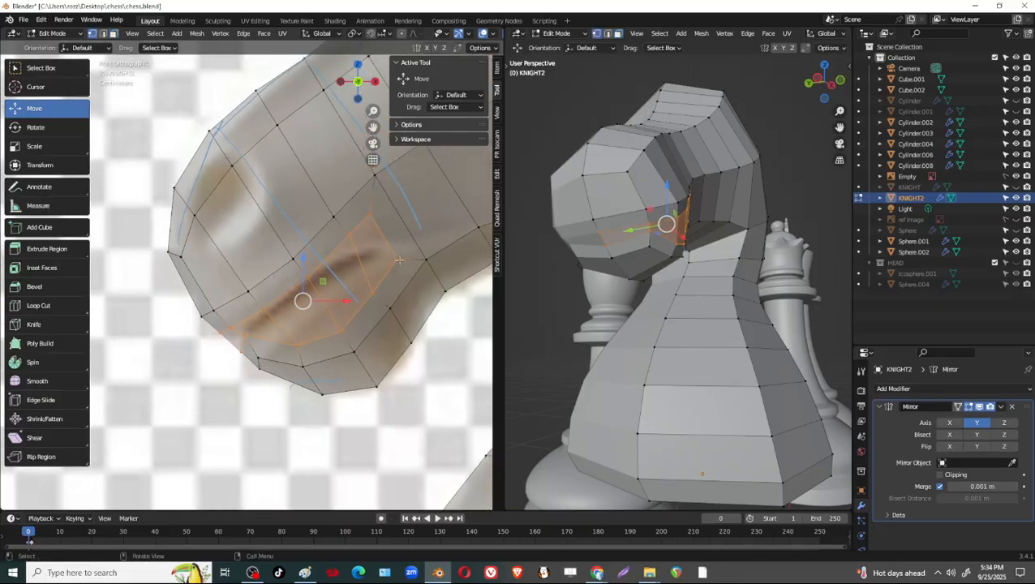
left_click(370, 213)
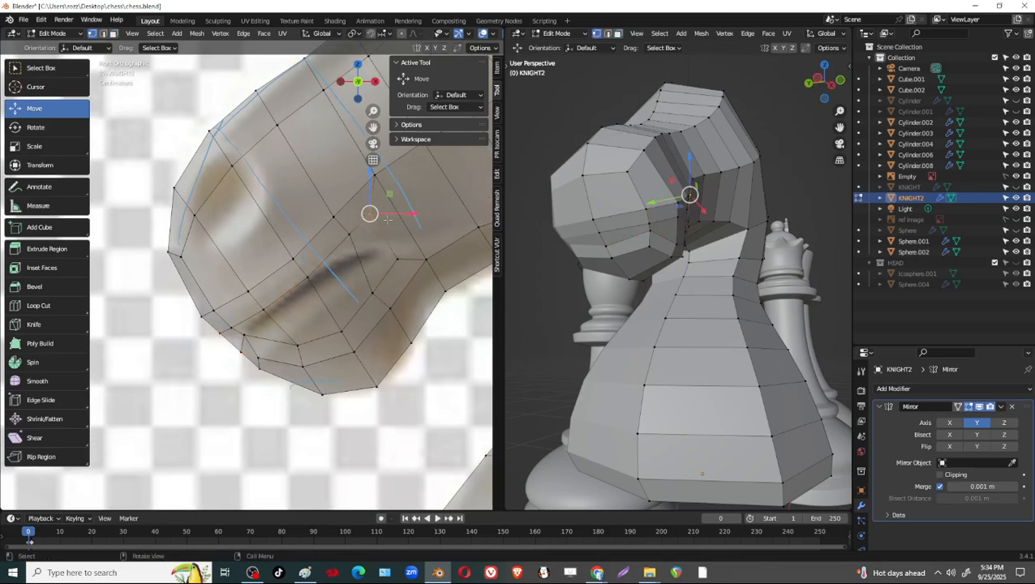
left_click_drag(370, 213, 307, 274)
left_click(309, 279)
left_click(398, 257)
left_click_drag(396, 258, 384, 251)
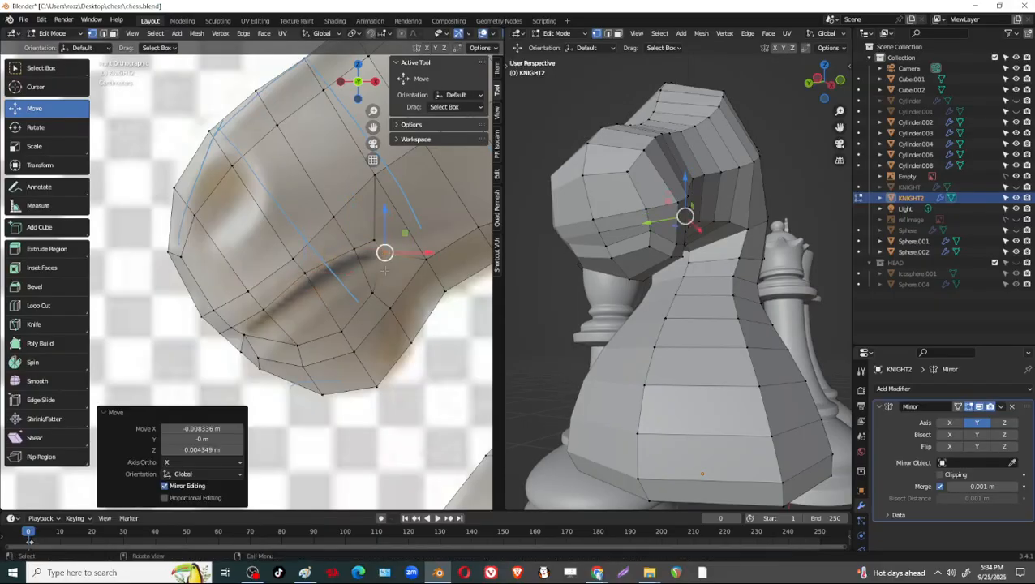
Move the inset's lower-edge vertices up beneath the reference crease, from the mouth corner to the muzzle's front.
left_click(373, 292)
left_click_drag(372, 289, 363, 268)
left_click(343, 331)
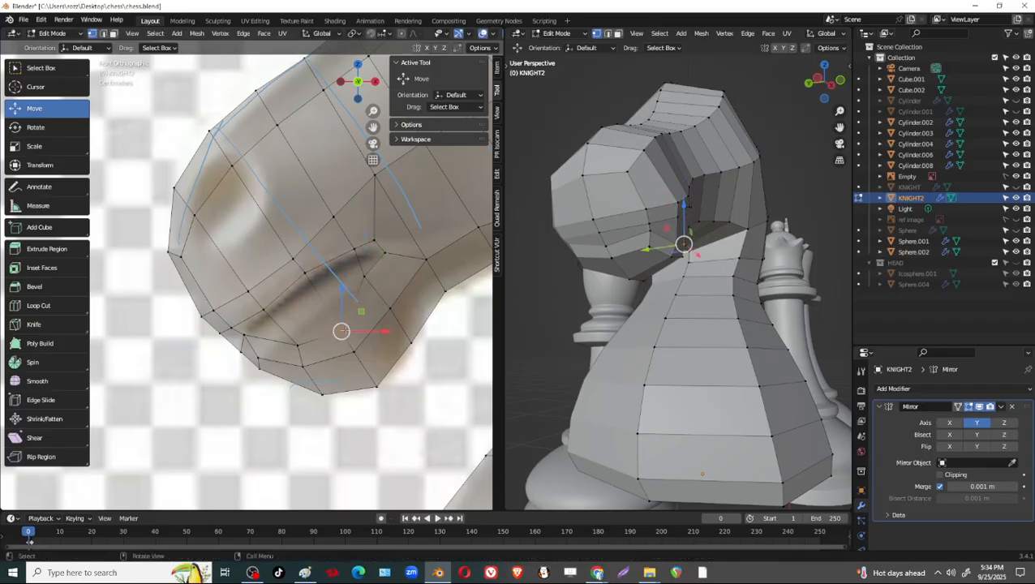
left_click_drag(350, 331, 340, 329)
key("ctrl+z")
key("ctrl+z")
key("ctrl+z")
key("ctrl+z")
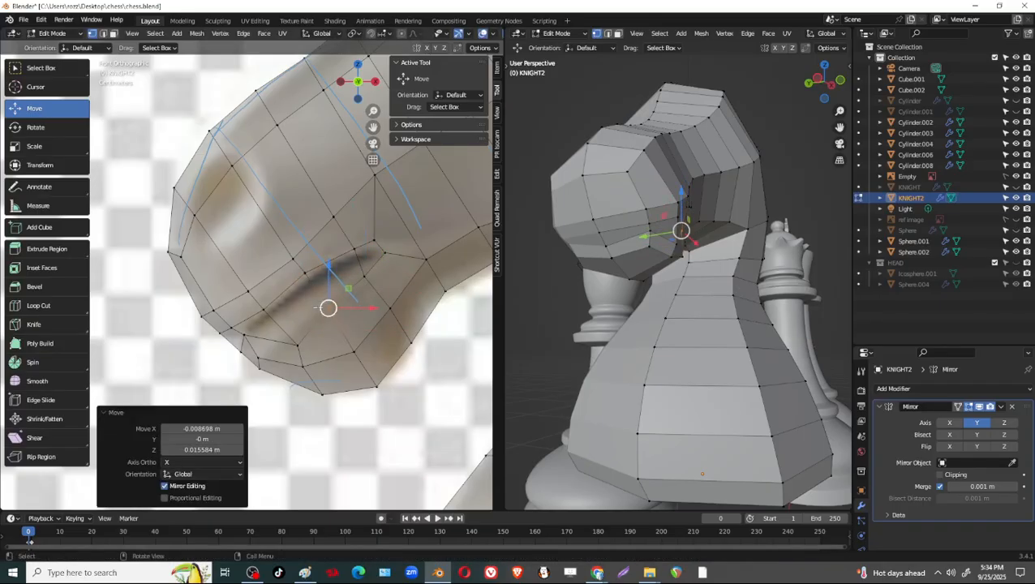
left_click(297, 345)
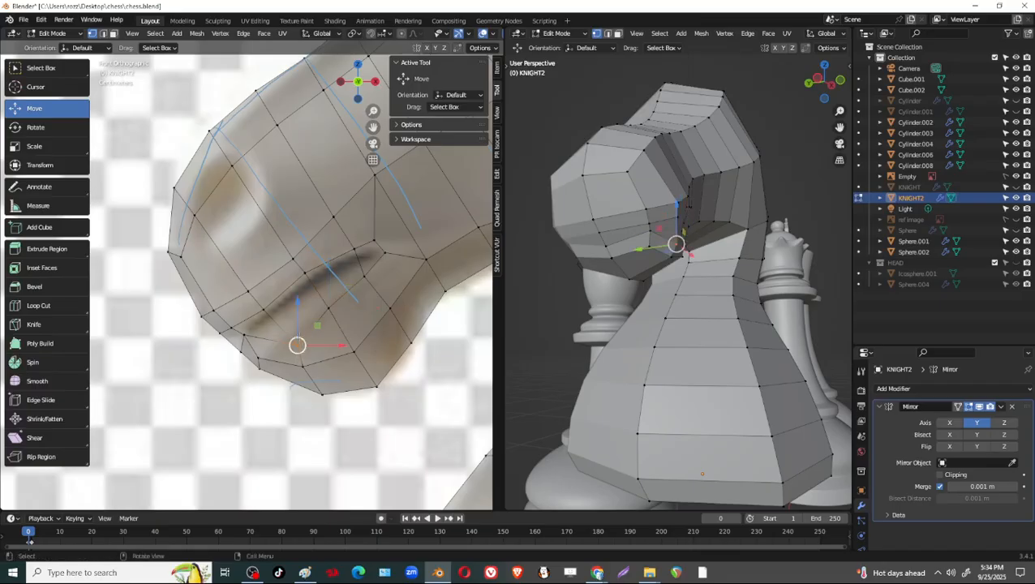
left_click_drag(297, 343, 259, 351)
left_click(254, 336)
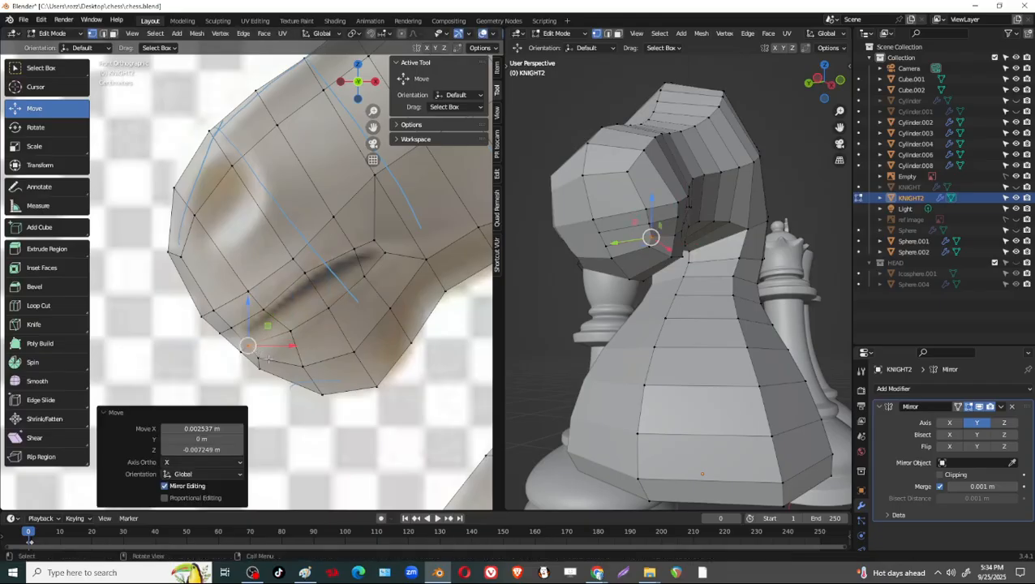
Refine the inset's upper-edge, mouth-corner and lower-edge vertices so the strip narrows around the crease.
left_click(305, 273)
left_click_drag(305, 273, 306, 278)
left_click(387, 252)
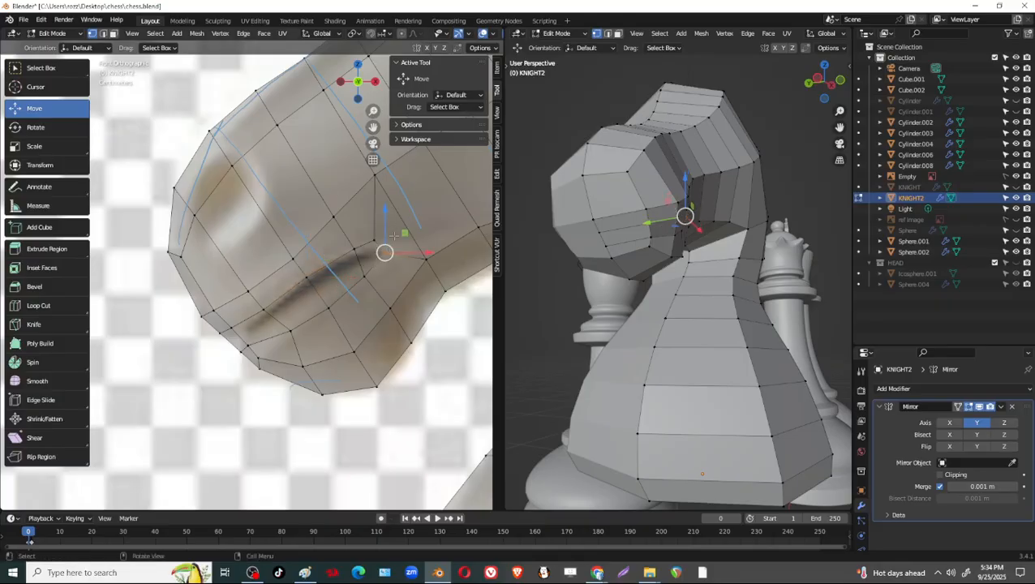
left_click_drag(387, 253, 363, 266)
left_click(365, 276)
left_click_drag(332, 283, 282, 320)
left_click(328, 309)
left_click(290, 329)
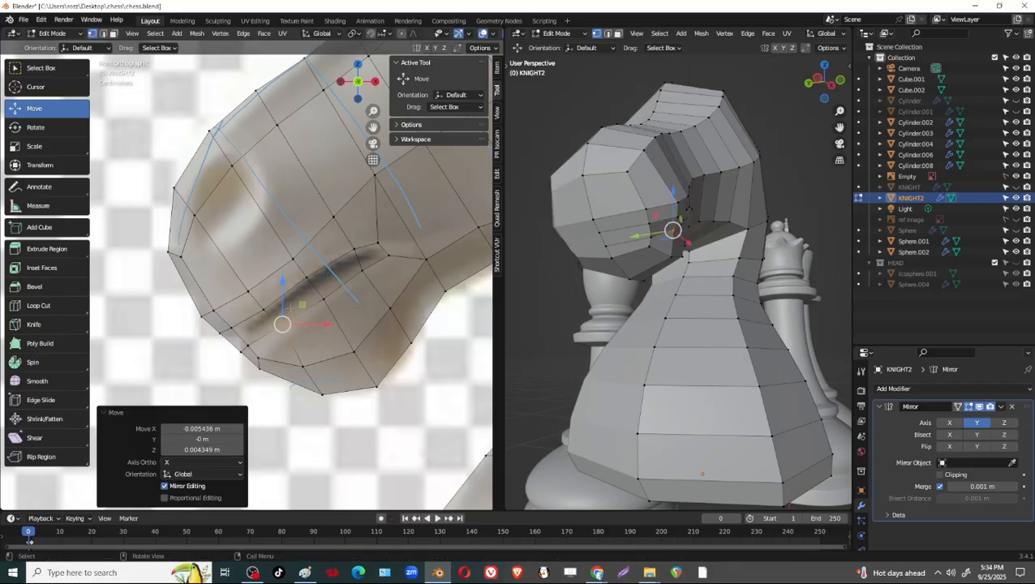
Nudge the remaining vertices along the mouth strip so its width follows the reference crease evenly, and clear the selection.
left_click(272, 314)
left_click_drag(227, 345, 284, 349)
key("ctrl+z")
middle_click_drag(395, 294, 426, 298, "shift")
left_click(355, 301)
left_click_drag(356, 299, 350, 301)
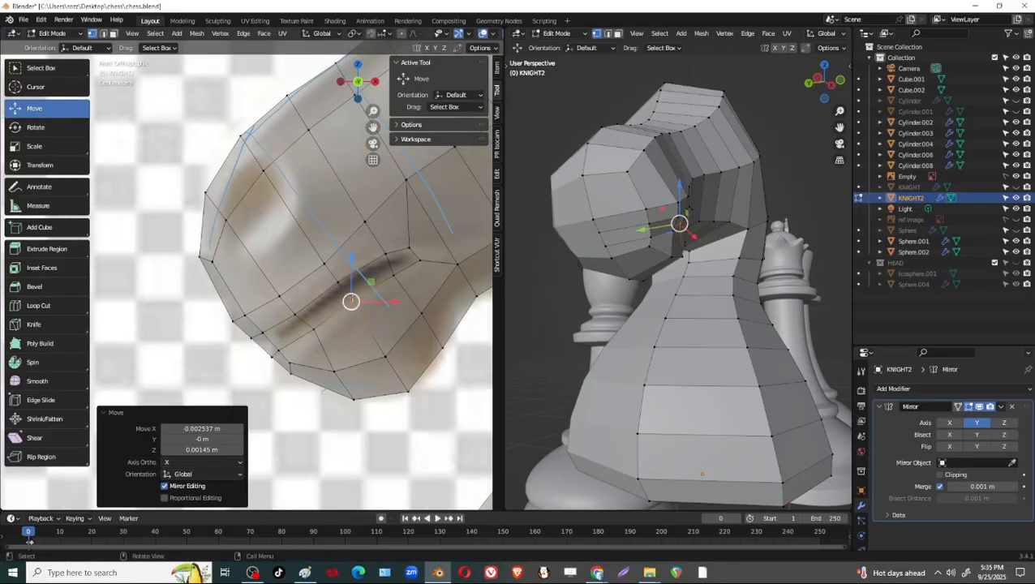
left_click(385, 254)
left_click_drag(389, 257, 386, 257)
middle_click_drag(378, 310, 383, 284, "shift")
key("alt+a")
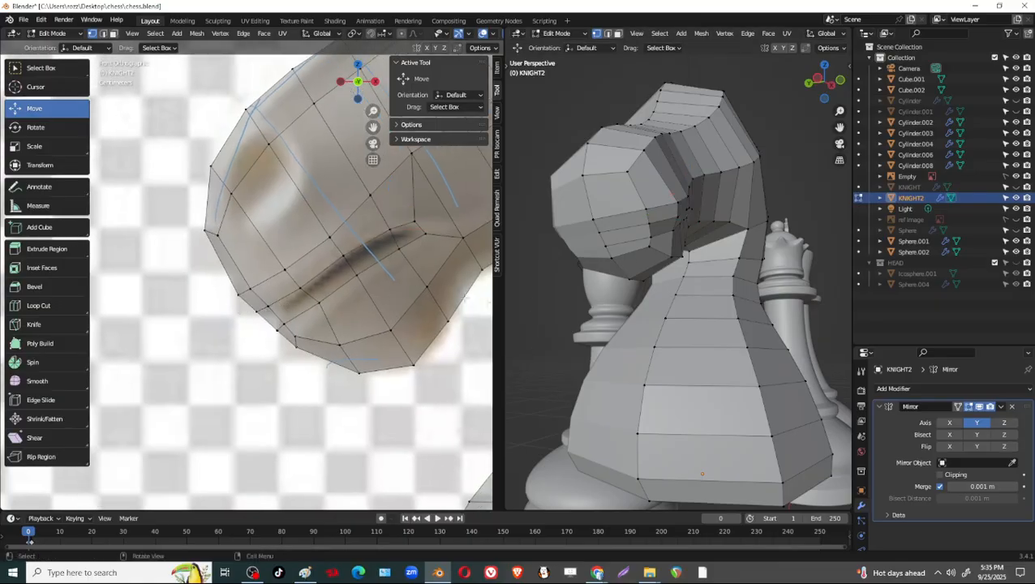
middle_click_drag(385, 294, 354, 320, "shift")
mouse_move(365, 268)
middle_mouse_down()
mouse_move(381, 238)
mouse_move(376, 268)
middle_mouse_up()
left_click(359, 83)
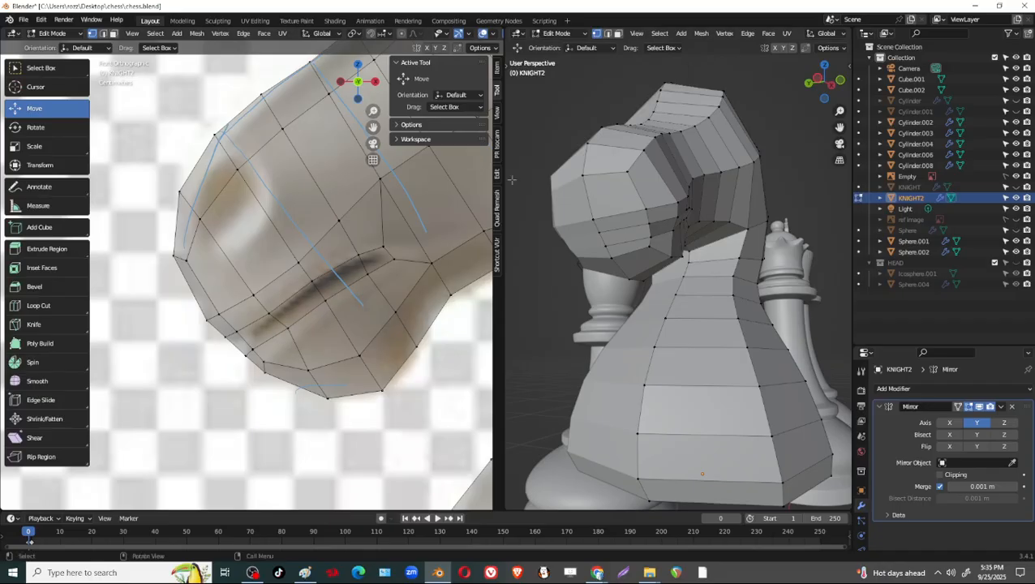
Shift the mouth strip's lower-edge vertices along Y in the perspective view to fit the curve of the muzzle.
middle_click_drag(682, 230, 707, 254)
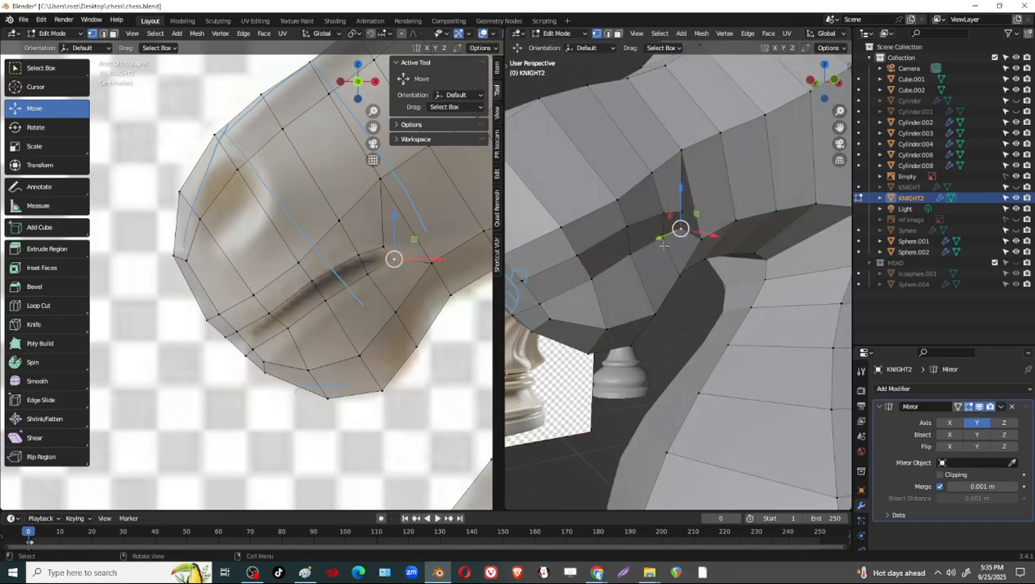
left_click(628, 257, "shift")
middle_click_drag(628, 258, 688, 253)
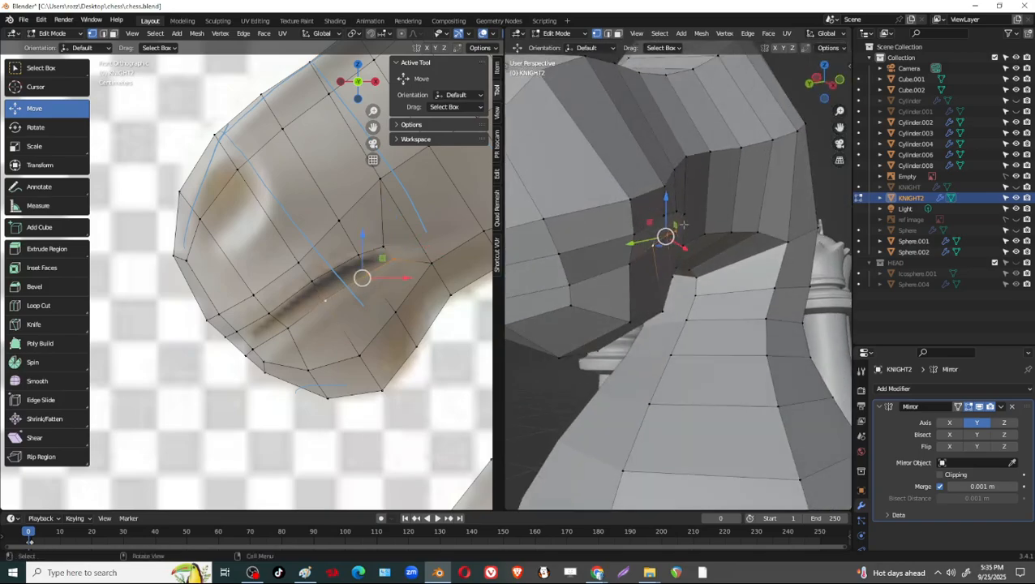
left_click_drag(633, 242, 640, 240)
mouse_move(748, 232)
middle_mouse_down()
mouse_move(689, 217)
mouse_move(733, 222)
middle_mouse_up()
left_click(612, 256)
middle_click_drag(614, 257, 672, 261)
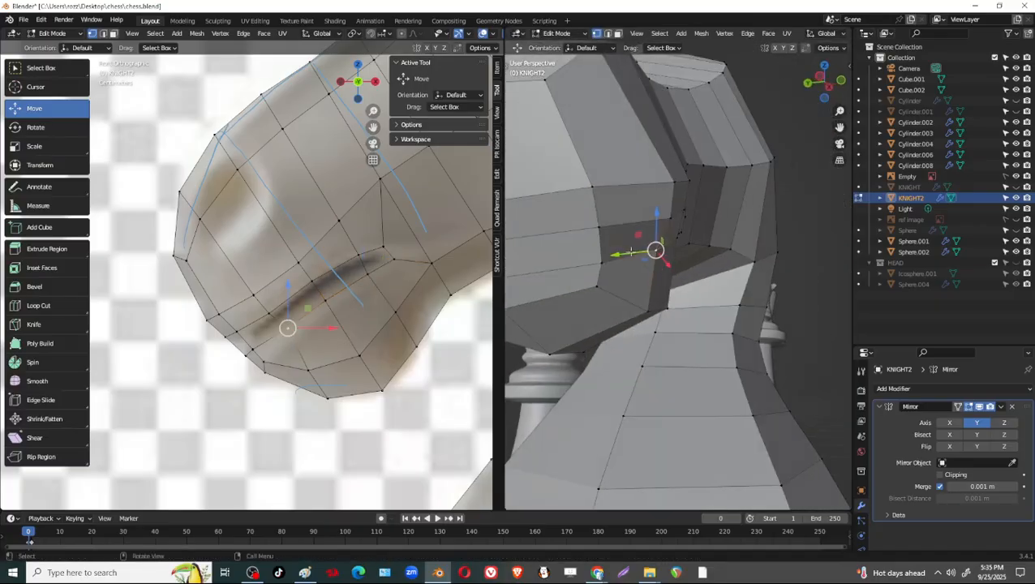
left_click_drag(631, 251, 631, 253)
middle_click_drag(631, 252, 740, 242)
Move the vertex at the back corner of the mouth about 0.003 m along Y.
left_click(676, 219)
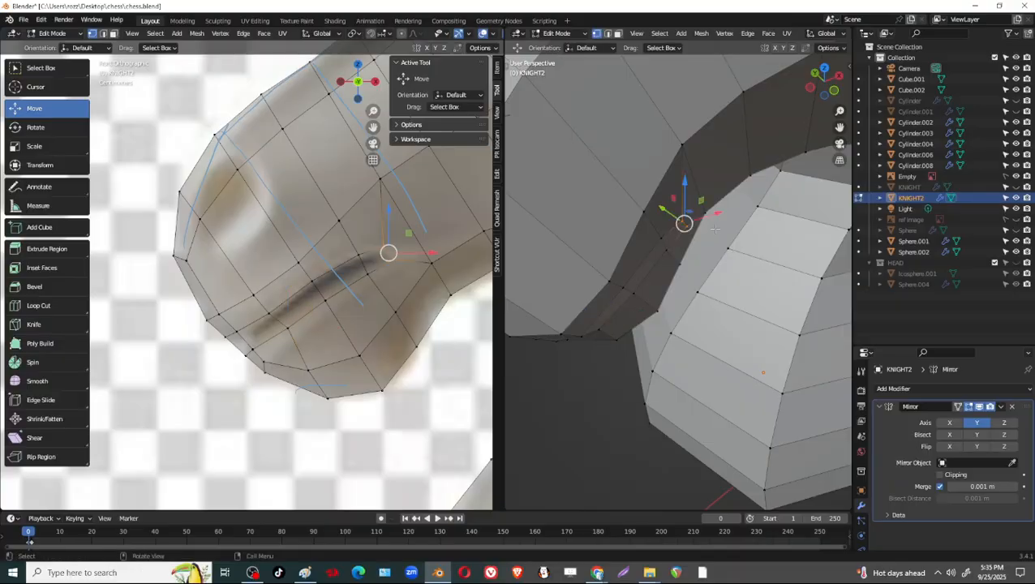
middle_click_drag(676, 219, 746, 191)
left_click_drag(666, 216, 660, 216)
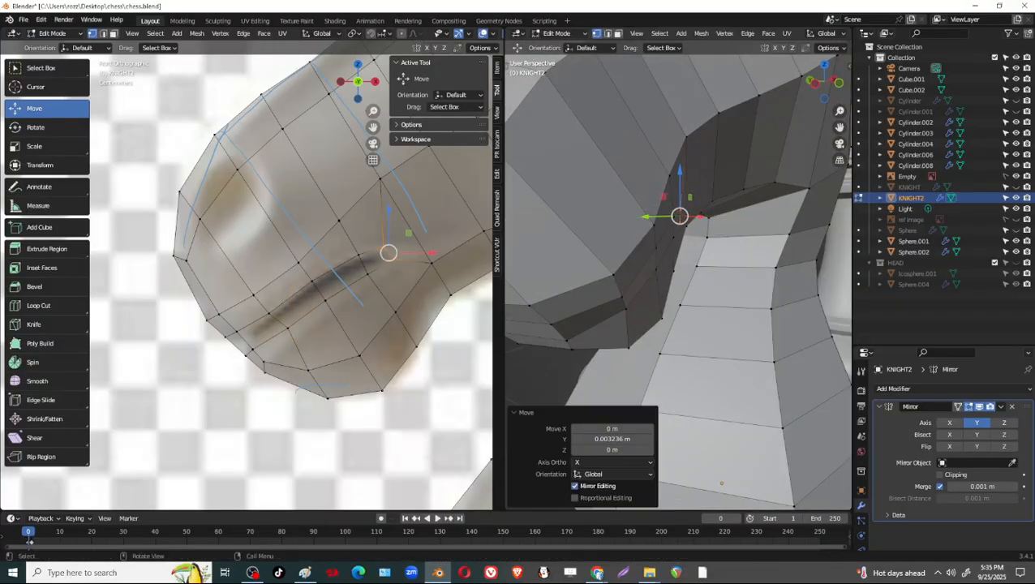
middle_click_drag(730, 203, 653, 231)
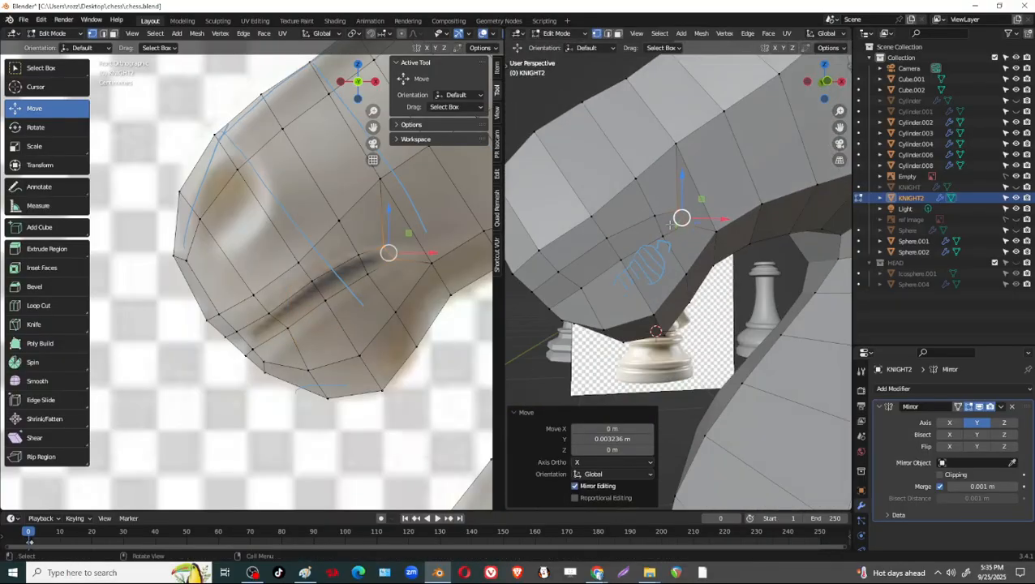
Select the narrow strip of faces along the mouth line and extrude it about 0.013 m inward.
left_click(677, 213)
left_click(646, 232, "shift")
left_click(591, 263, "shift")
middle_click_drag(591, 261, 758, 198)
left_click(671, 232, "shift")
left_click(631, 245, "shift")
key("e")
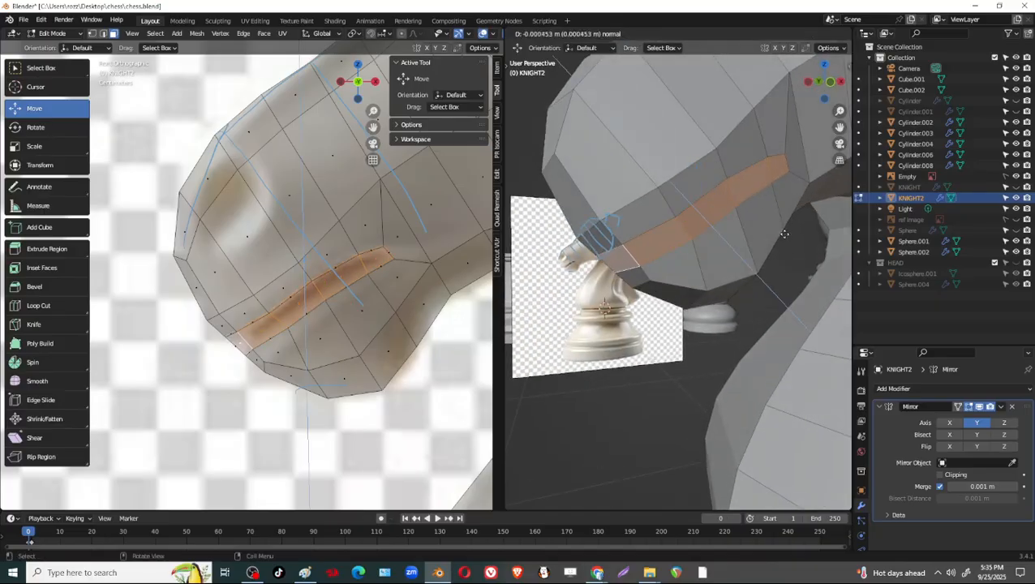
left_click(776, 225)
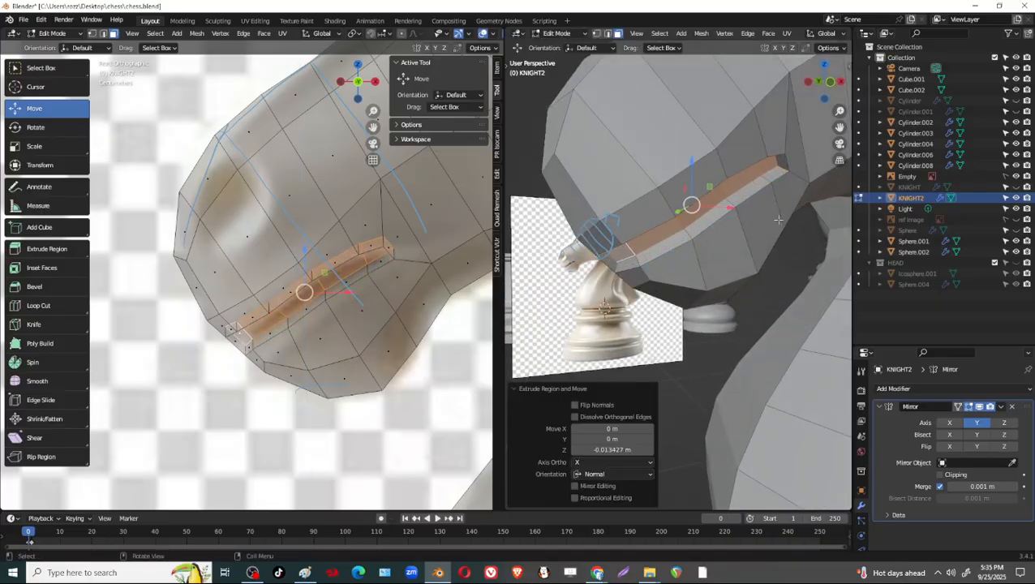
Lower the recessed mouth faces to line up with the opening and scale them to 0.929.
middle_click_drag(775, 225, 441, 275)
left_click_drag(300, 240, 309, 278)
middle_click_drag(743, 243, 777, 236)
mouse_move(775, 241)
middle_mouse_down()
mouse_move(763, 231)
mouse_move(756, 245)
middle_mouse_up()
key("s")
left_click(764, 248)
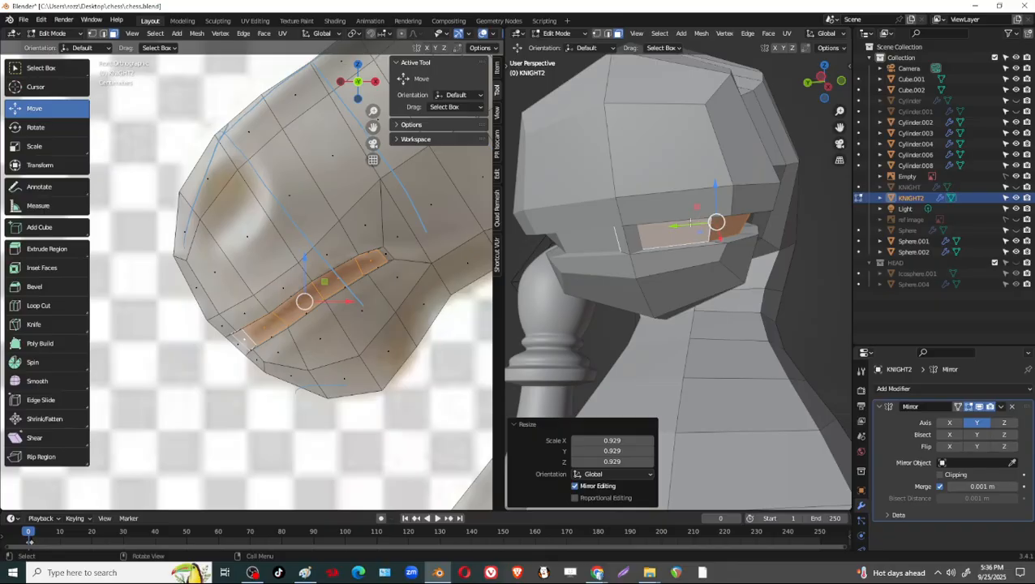
Hide the Mirror modifier in the viewport and move the mouth recess's protruding front edge about 0.007 m toward negative Y.
left_click(979, 407)
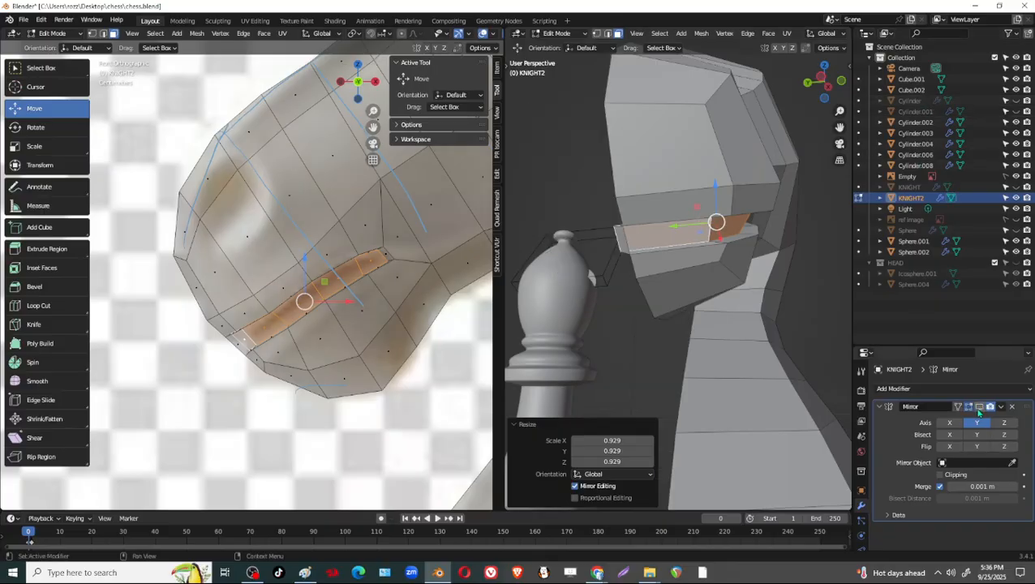
mouse_move(664, 260)
middle_mouse_down()
mouse_move(708, 295)
mouse_move(657, 248)
middle_mouse_up()
key("2")
left_click(684, 299)
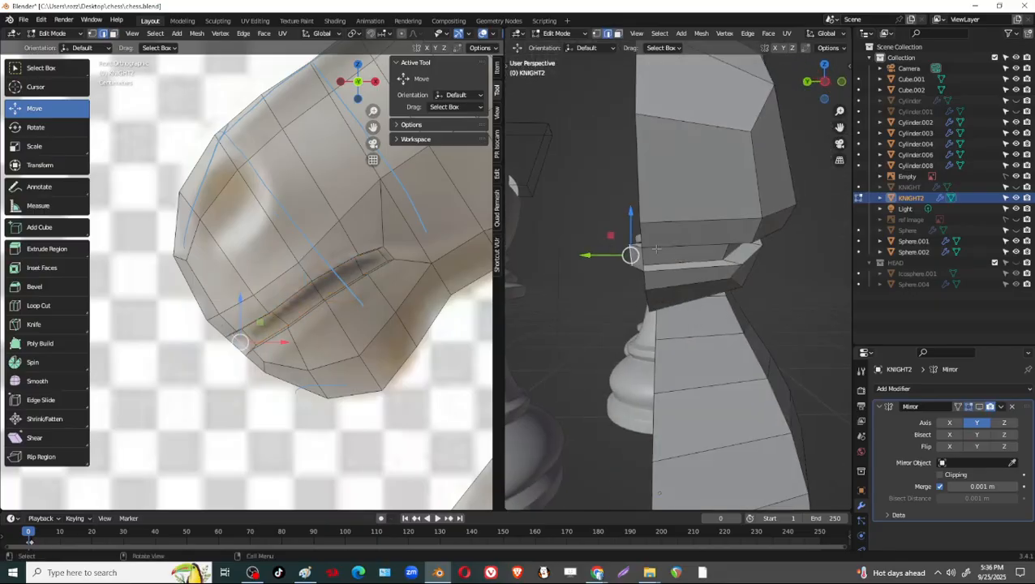
left_click_drag(586, 255, 604, 249)
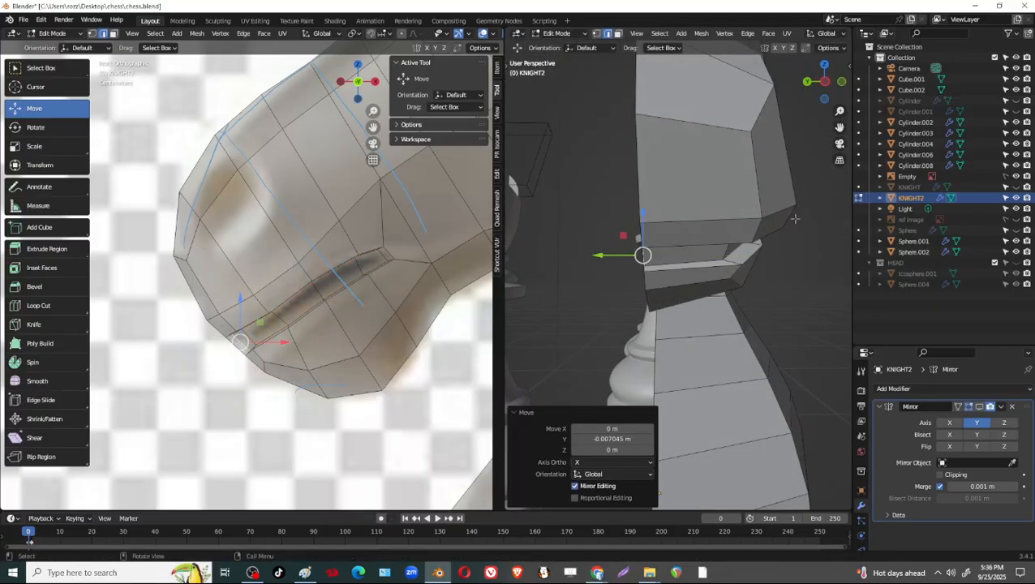
middle_click_drag(661, 272, 717, 316)
scroll(717, 317, "up", 3)
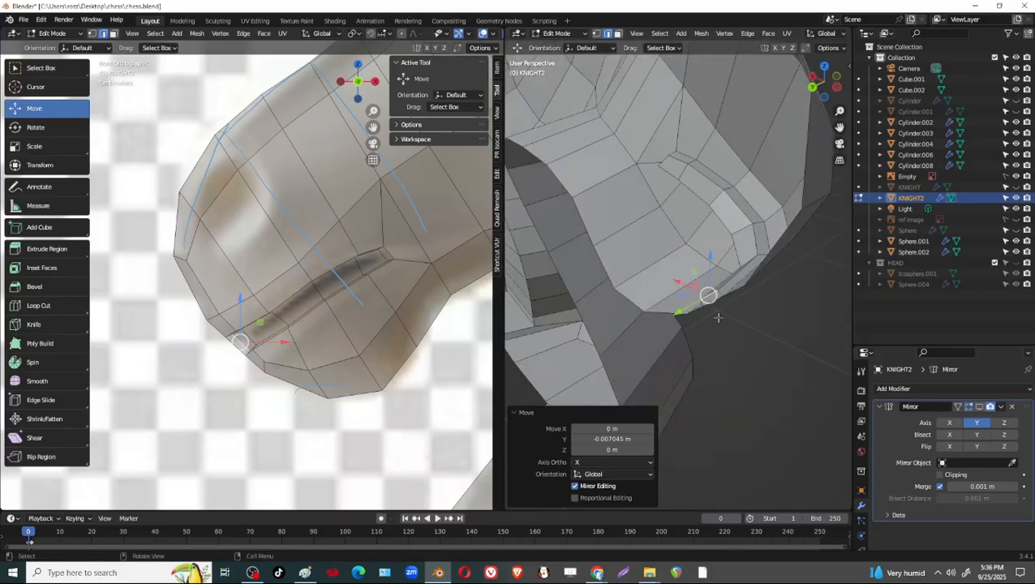
left_click_drag(685, 316, 663, 330)
key("ctrl+z")
In face mode, delete the face that closes the mouth groove at the mirror plane.
scroll(757, 294, "down", 4)
middle_click_drag(758, 294, 784, 257)
scroll(784, 257, "up", 2)
key("3")
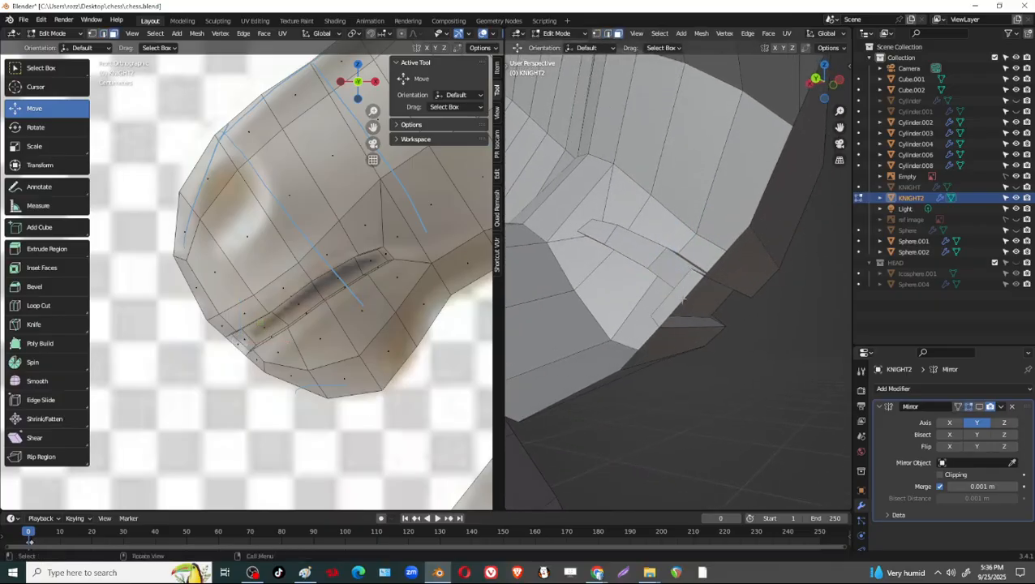
left_click(681, 296)
key("x")
left_click(683, 299)
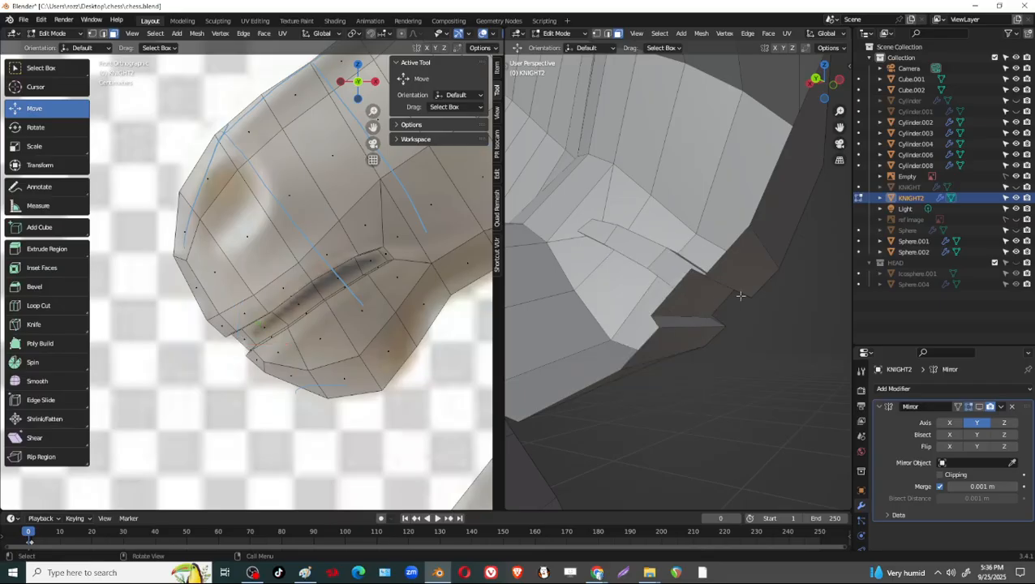
Show the Mirror modifier in the viewport again and add a Subdivision Surface modifier to the knight.
middle_click_drag(739, 295, 700, 293)
scroll(699, 313, "down", 2)
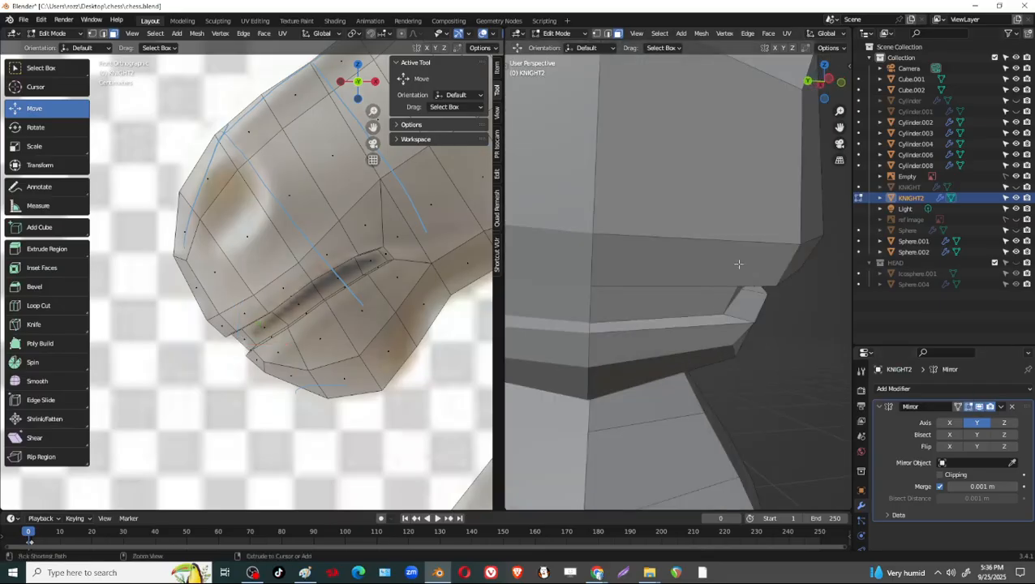
scroll(698, 312, "down", 4)
middle_click_drag(699, 312, 620, 320)
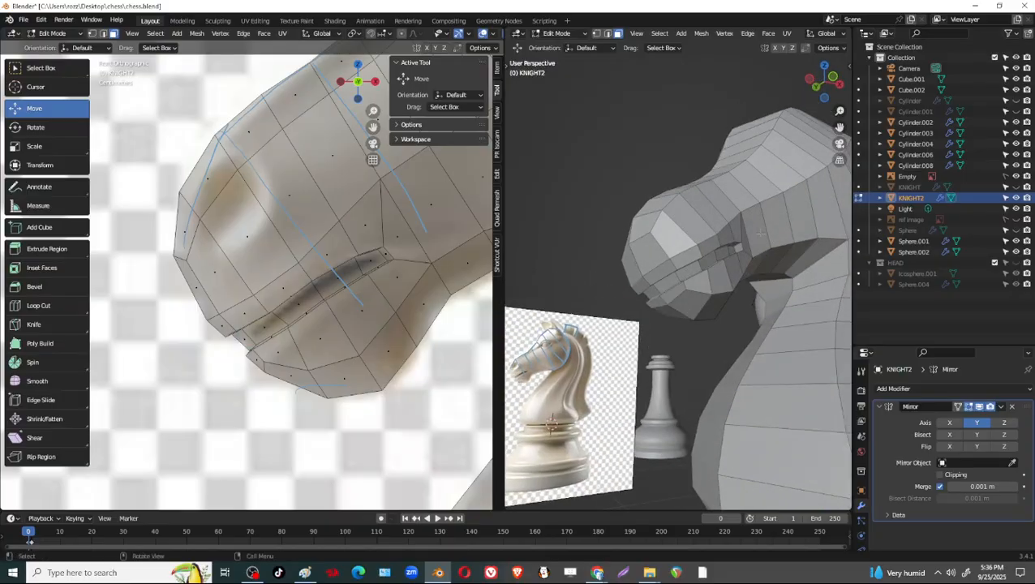
middle_click_drag(742, 312, 690, 308)
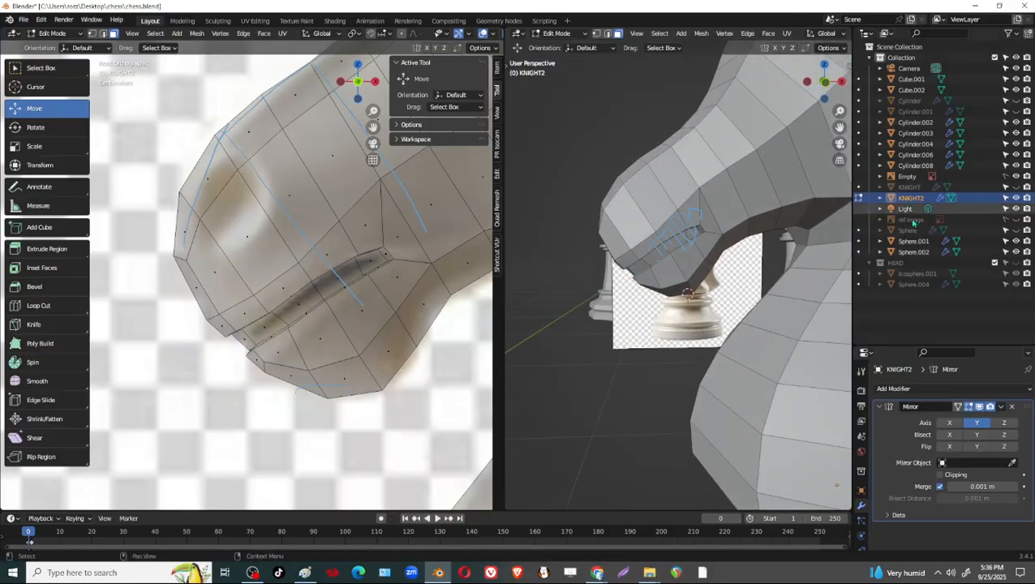
left_click(901, 389)
left_click(832, 329)
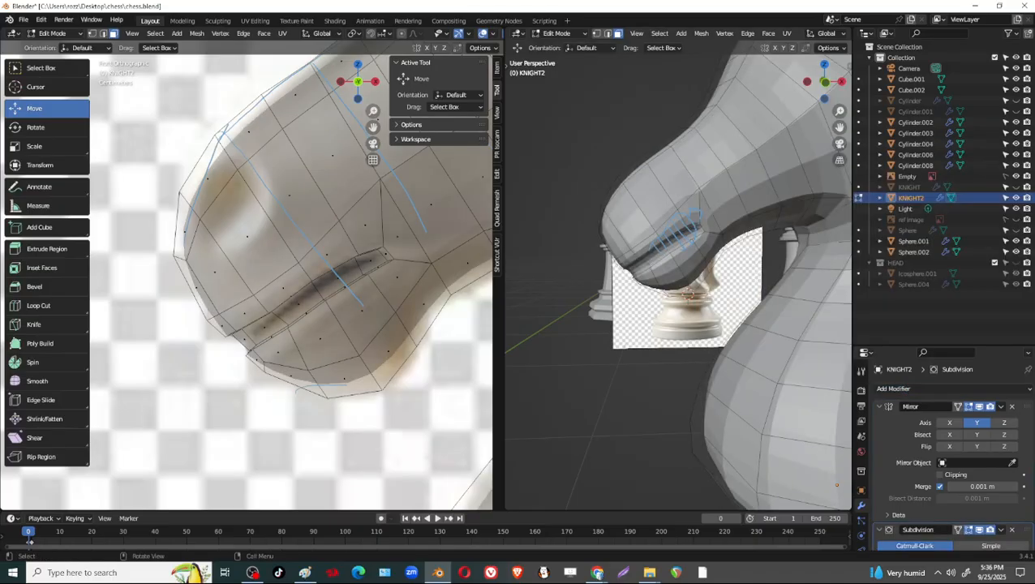
Switch to object mode and examine the smoothed horse head and mouth groove from the side.
mouse_move(730, 309)
middle_mouse_down()
mouse_move(714, 296)
mouse_move(727, 354)
mouse_move(718, 320)
middle_mouse_up()
key("Tab")
middle_click_drag(763, 277, 827, 246)
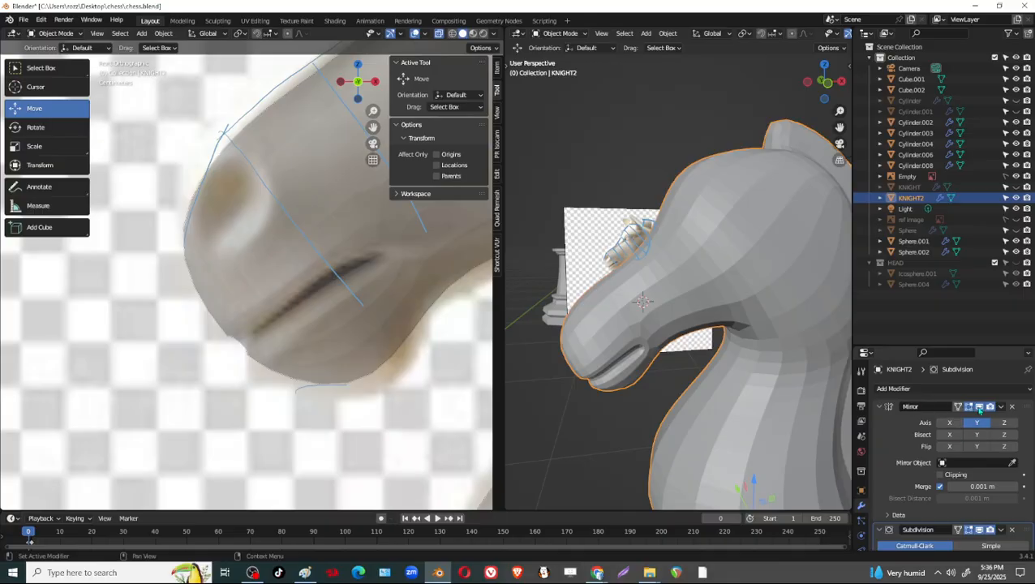
Hide the Subdivision modifier in the viewport and enter edit mode on the knight, viewing its muzzle from the front.
left_click(979, 530)
middle_click_drag(633, 284, 686, 304)
key("Tab")
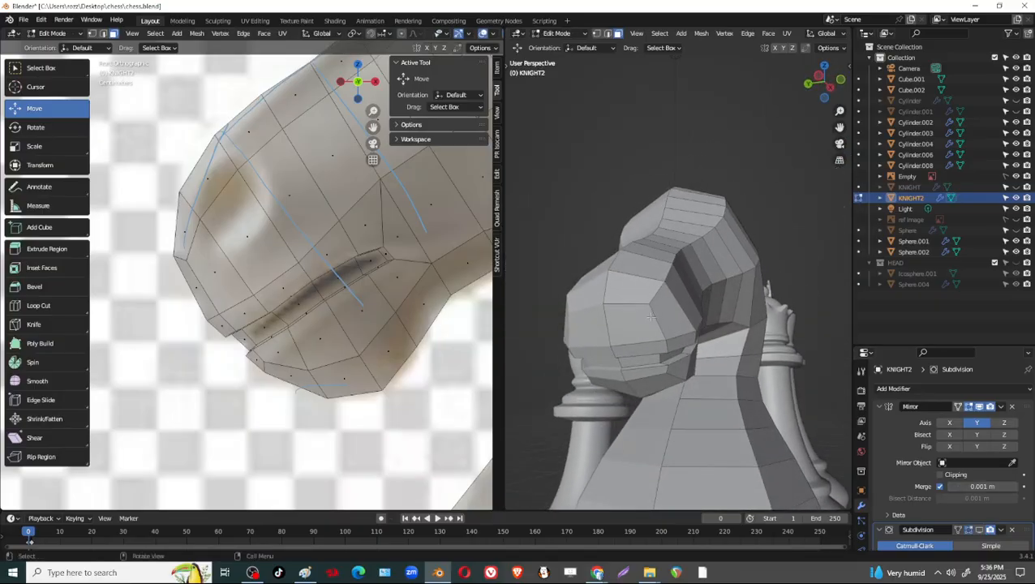
Switch to the browser, rotate the Sketchfab chess knight pendant for reference, and return to Blender.
key("alt+Tab")
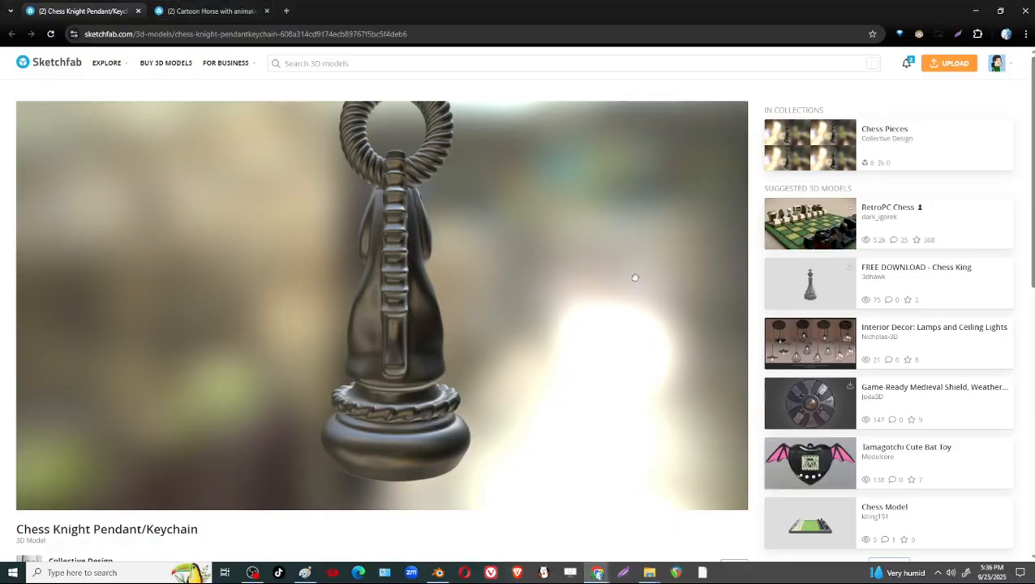
mouse_move(475, 246)
left_mouse_down()
mouse_move(319, 235)
mouse_move(482, 288)
mouse_move(494, 264)
mouse_move(446, 257)
mouse_move(492, 248)
left_mouse_up()
key("alt+Tab")
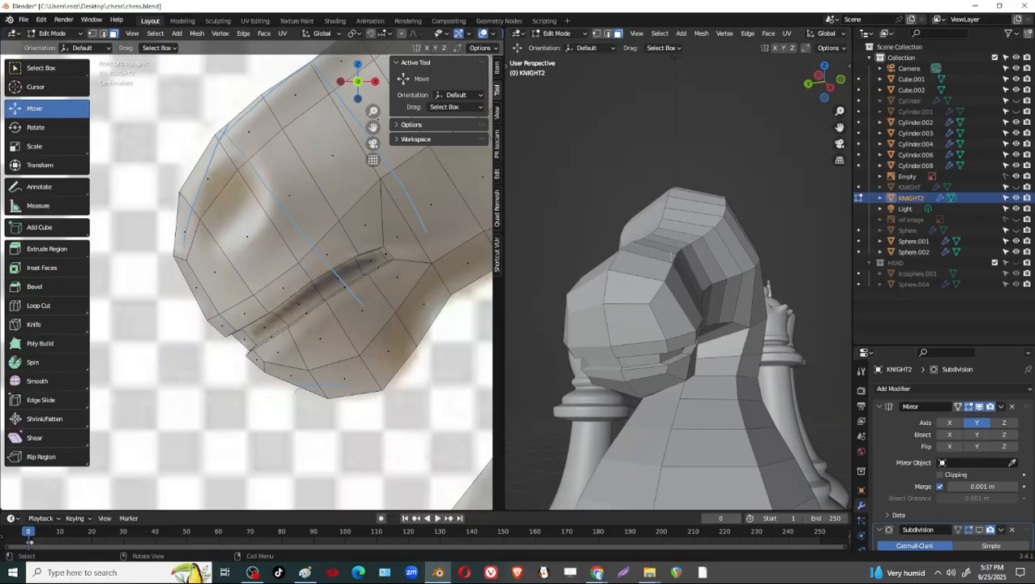
left_click(643, 316)
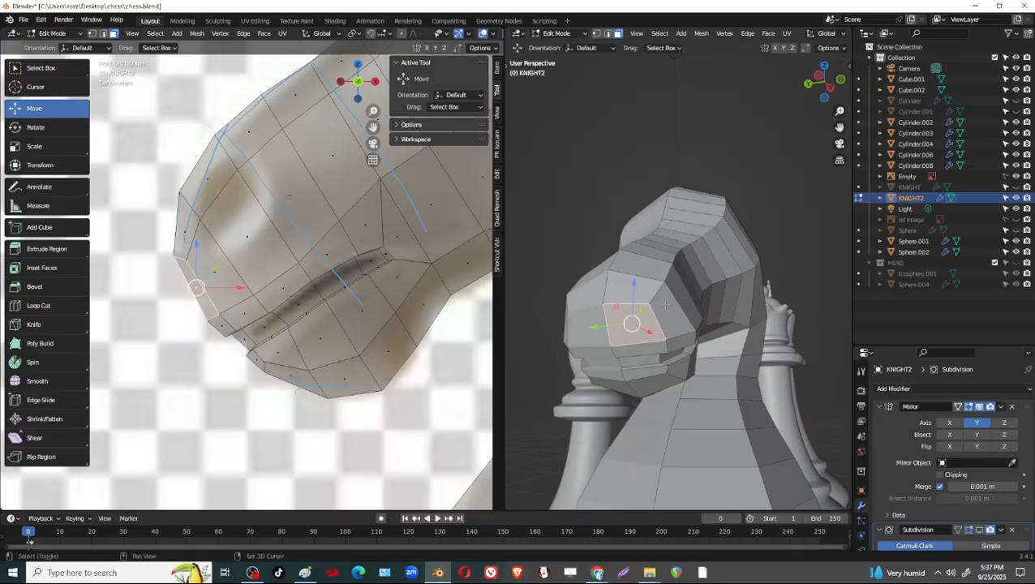
left_click(675, 313, "shift")
middle_click_drag(692, 318, 598, 359)
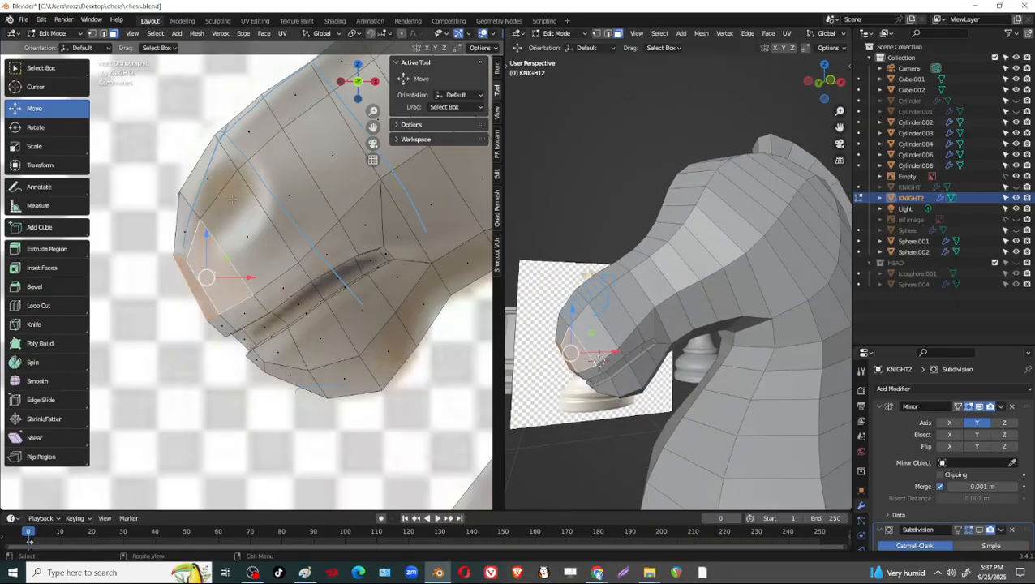
key("alt+a")
Select the side faces of the muzzle around the nostril together with the adjoining front face.
left_click(247, 235)
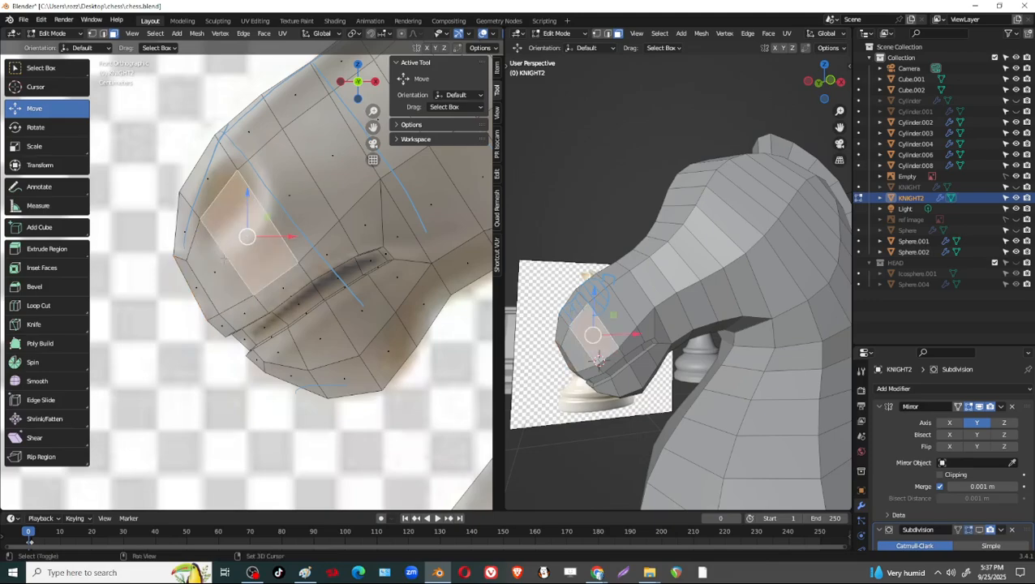
left_click(235, 283, "shift")
middle_click_drag(669, 302, 736, 309)
left_click(664, 310, "shift")
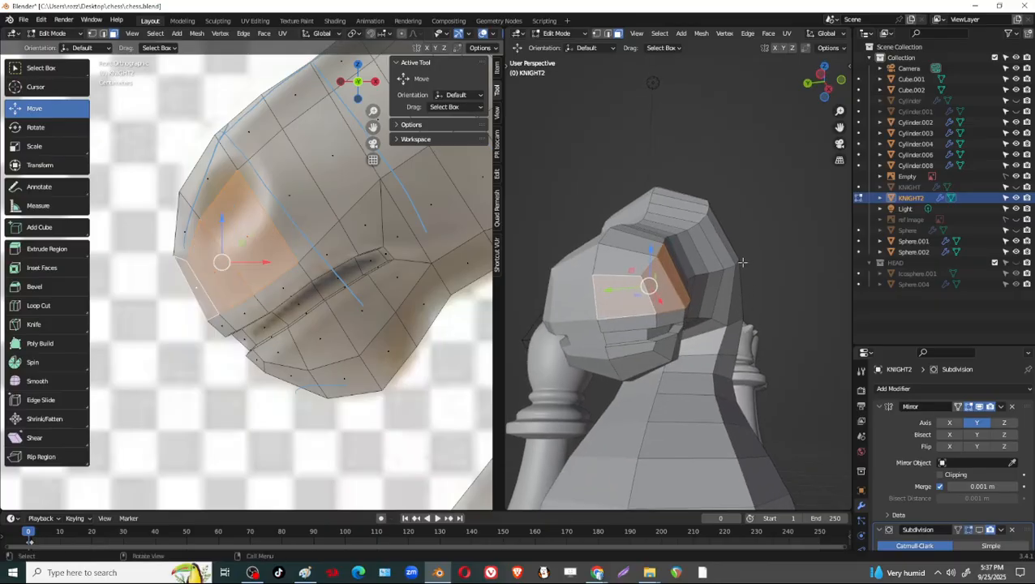
Switch to the browser, examine the front of the pendant's horse head on Sketchfab, and return to Blender.
key("alt+Tab")
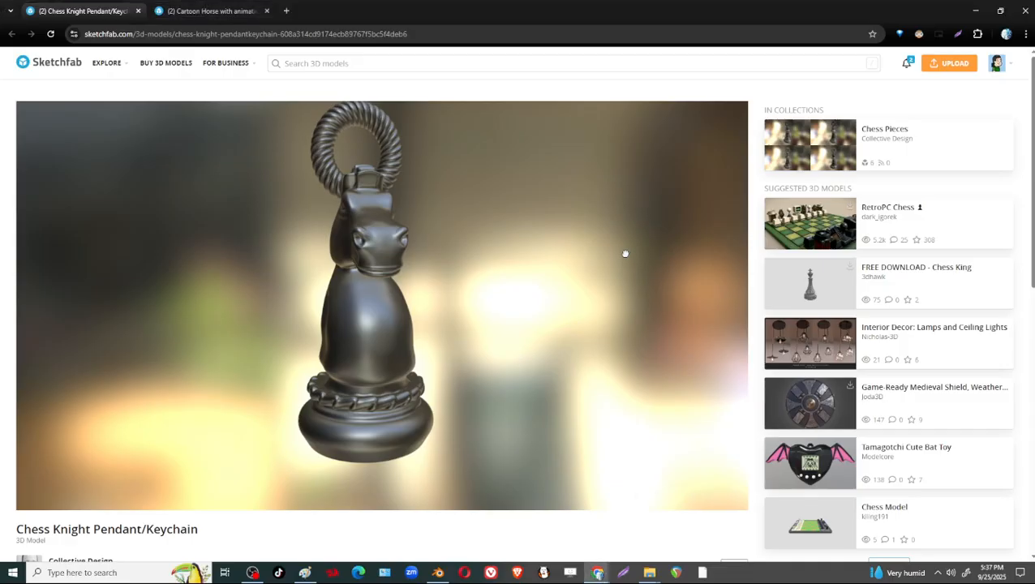
left_click_drag(595, 219, 490, 234)
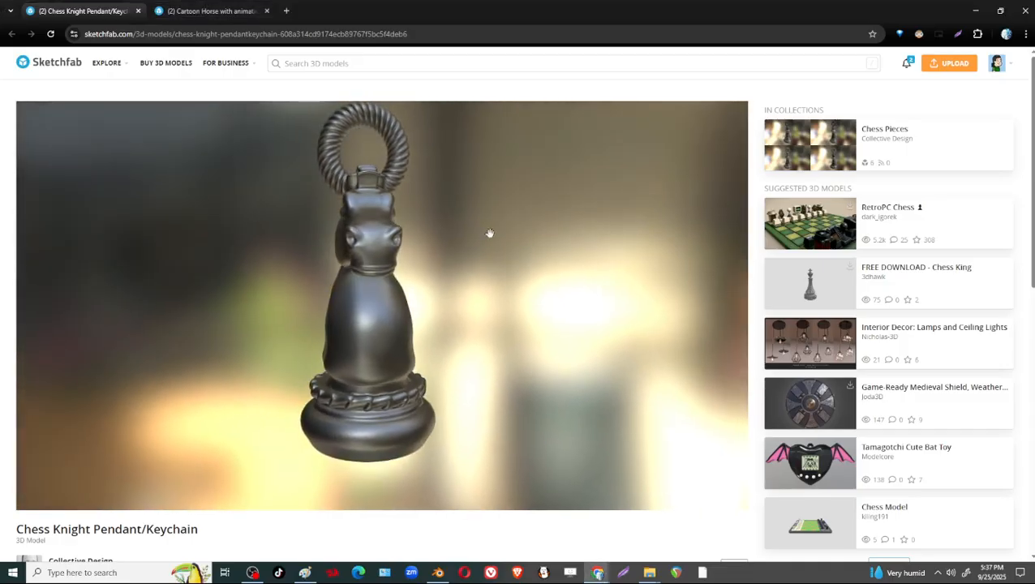
mouse_move(395, 242)
left_mouse_down()
mouse_move(305, 250)
mouse_move(410, 249)
left_mouse_up()
key("alt+Tab")
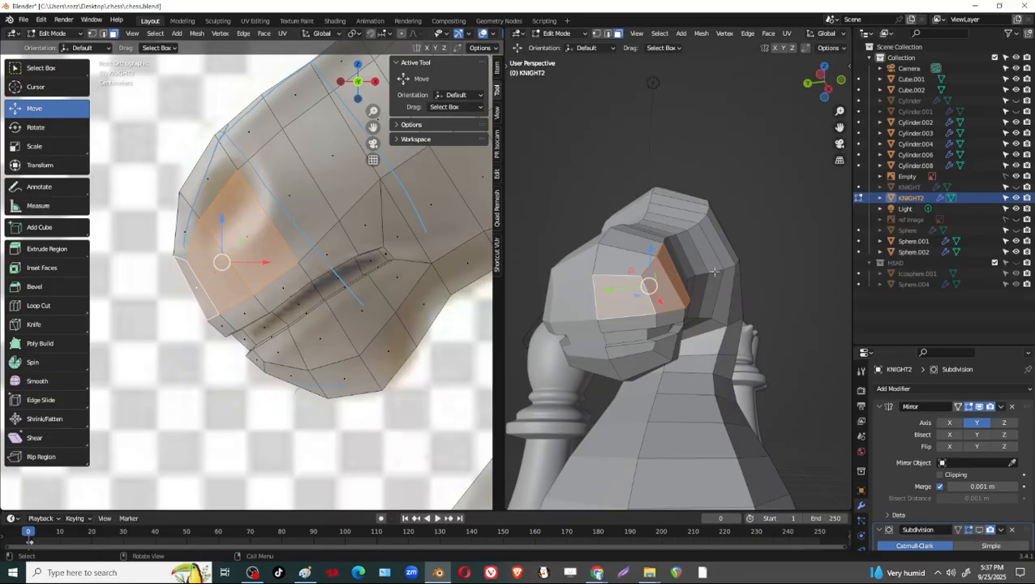
Inset the selected muzzle faces by about 0.049 m with the Boundary option enabled.
key("i")
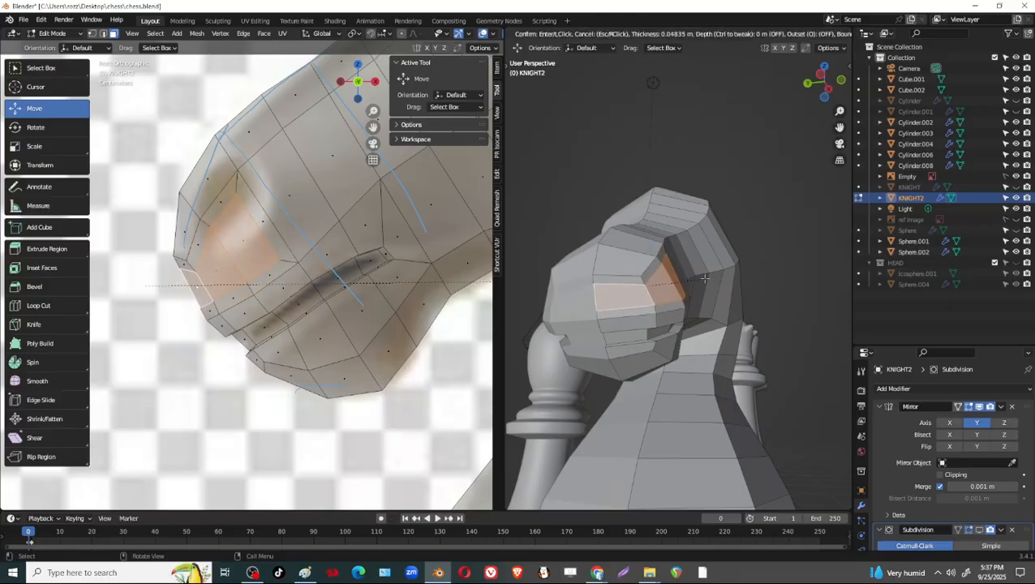
left_click(705, 278)
left_click(575, 391)
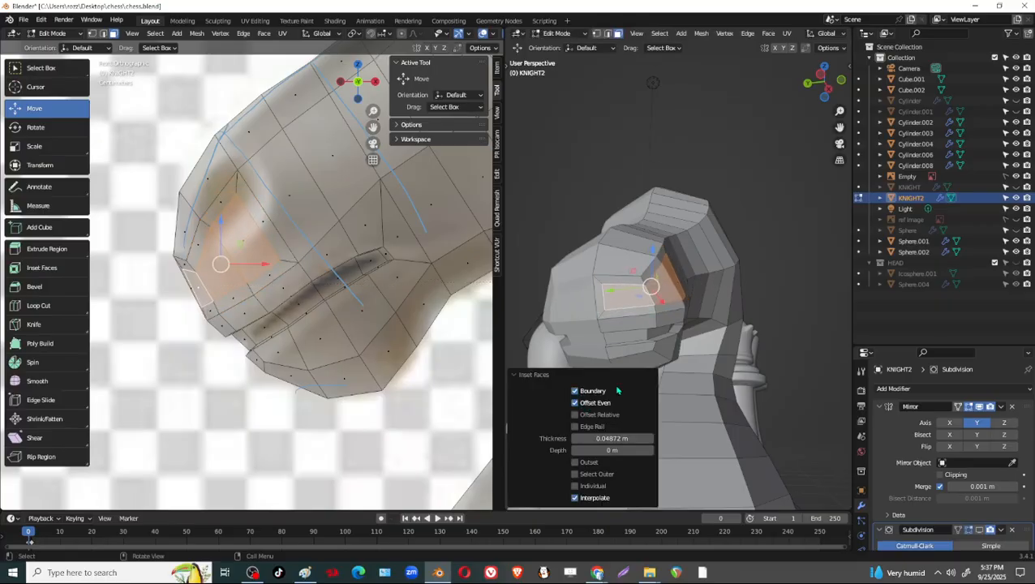
In edge mode, slide the inset's edge nearest the mirror plane by a factor of about -0.686.
key("2")
left_click(607, 300)
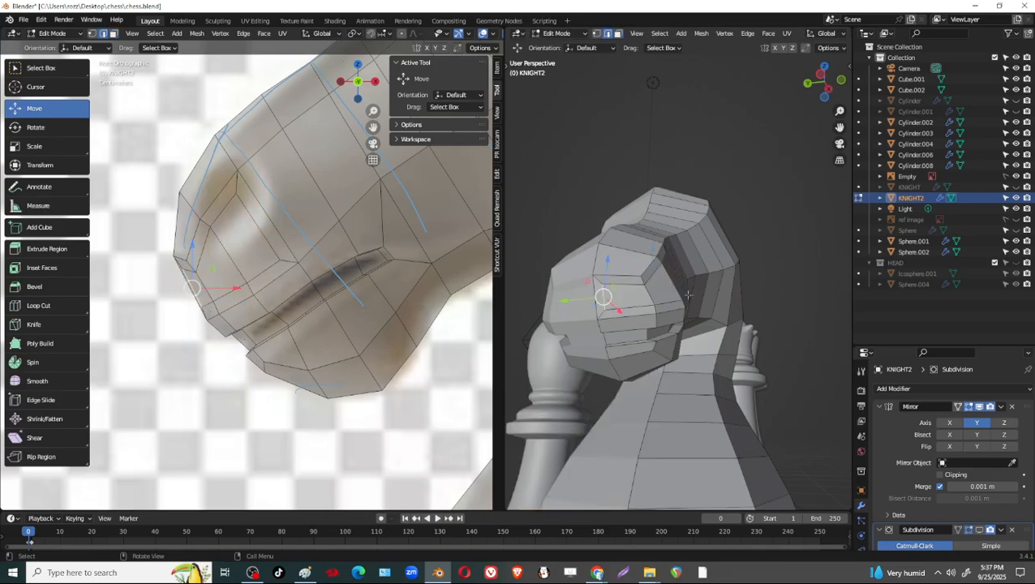
key("g")
key("g")
left_click(699, 295)
middle_click_drag(703, 274, 614, 250)
scroll(653, 307, "up", 2)
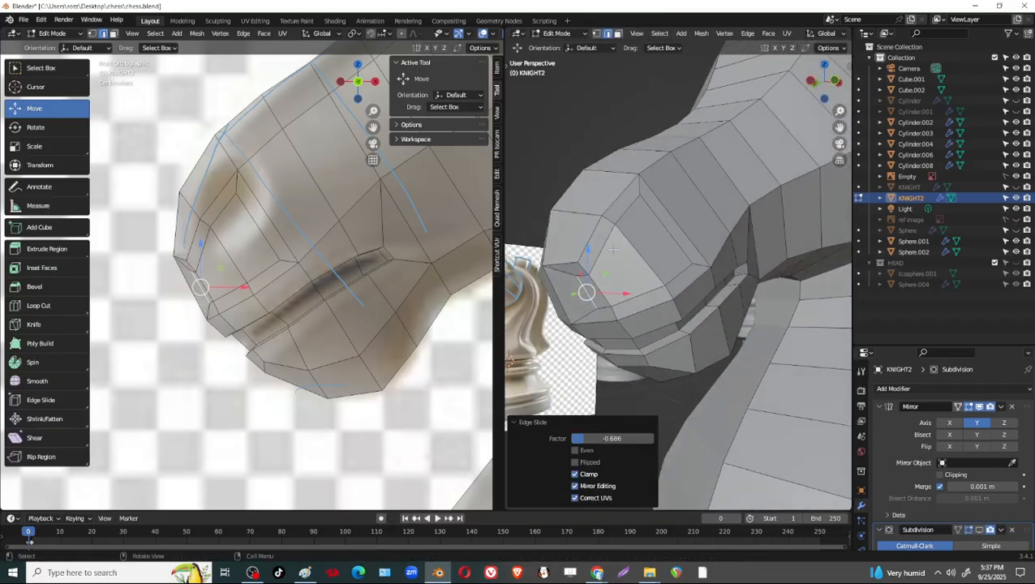
In vertex mode, slide the nostril inset's upper corner vertex downward and its rear corner vertex upward by a factor of about 0.471.
key("1")
left_click(235, 193)
key("shift+v")
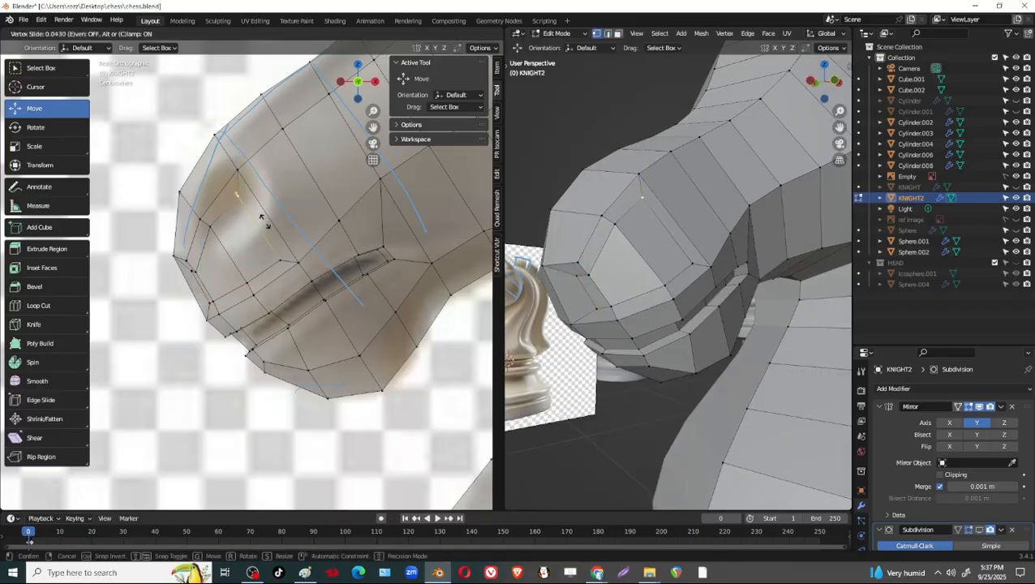
left_click(274, 251)
left_click(279, 259)
key("g")
key("g")
left_click(268, 243)
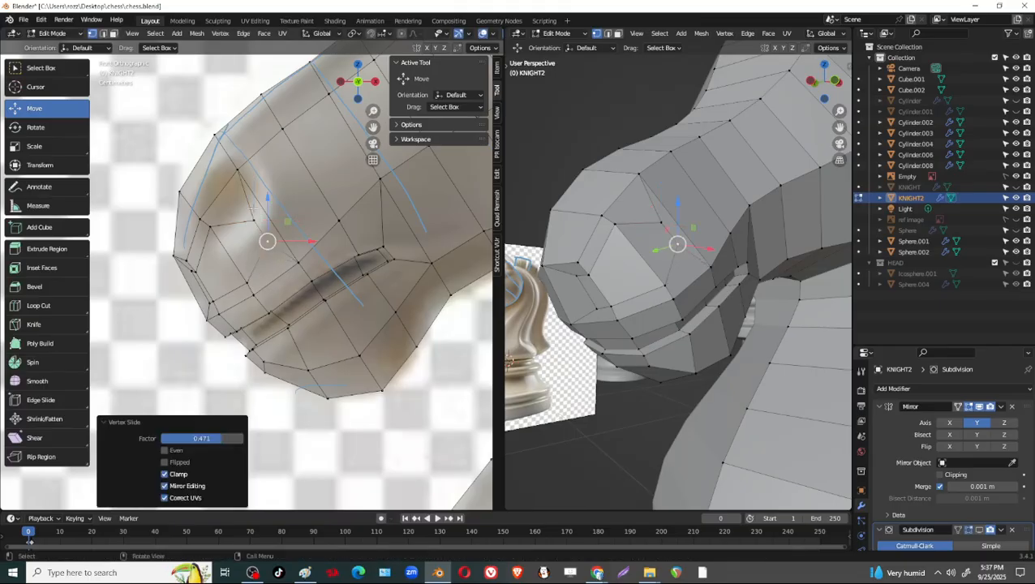
Slide the nostril inset's upper vertex back up and its rear vertex slightly farther up along their edges.
left_click(253, 216)
key("g")
key("g")
left_click(244, 198)
left_click(268, 240)
Fine-tune the nostril outline by vertex-sliding the lower vertex about 0.291, the upper one about 0.311, and the lower one again about 0.247.
key("g")
key("g")
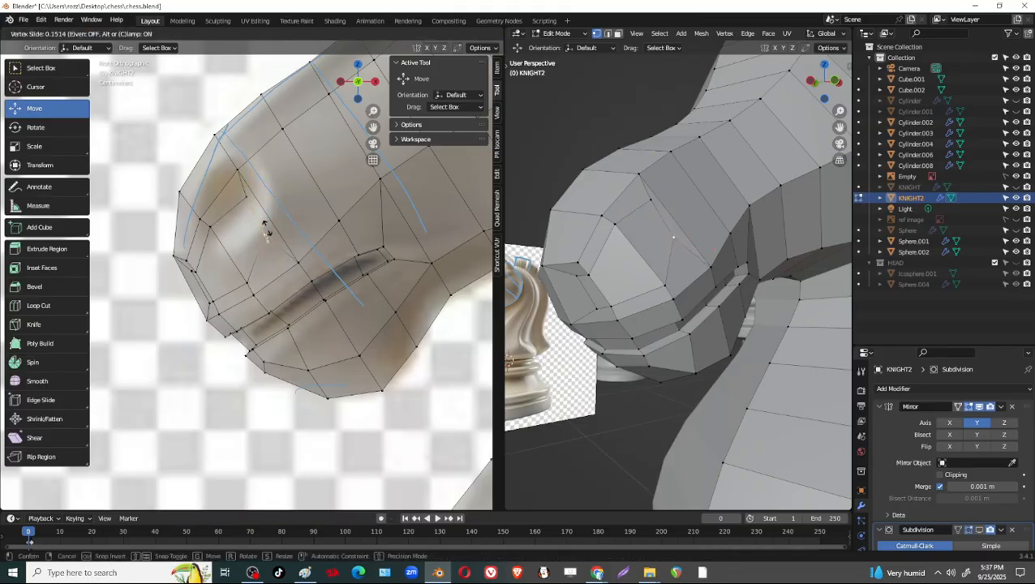
left_click(264, 230)
left_click(248, 276)
key("g")
key("g")
left_click(240, 251)
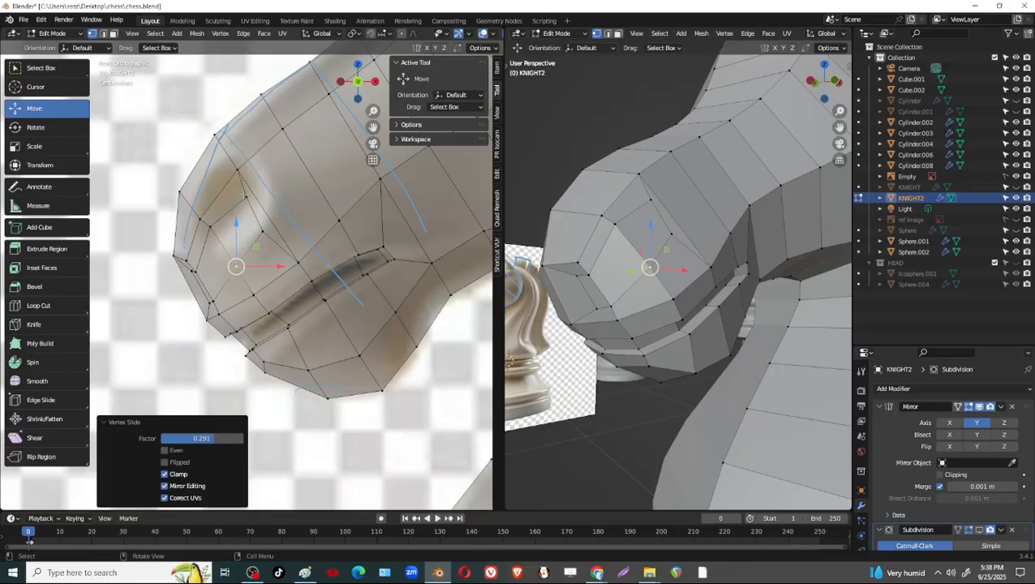
left_click(244, 201)
key("g")
key("g")
left_click(238, 189)
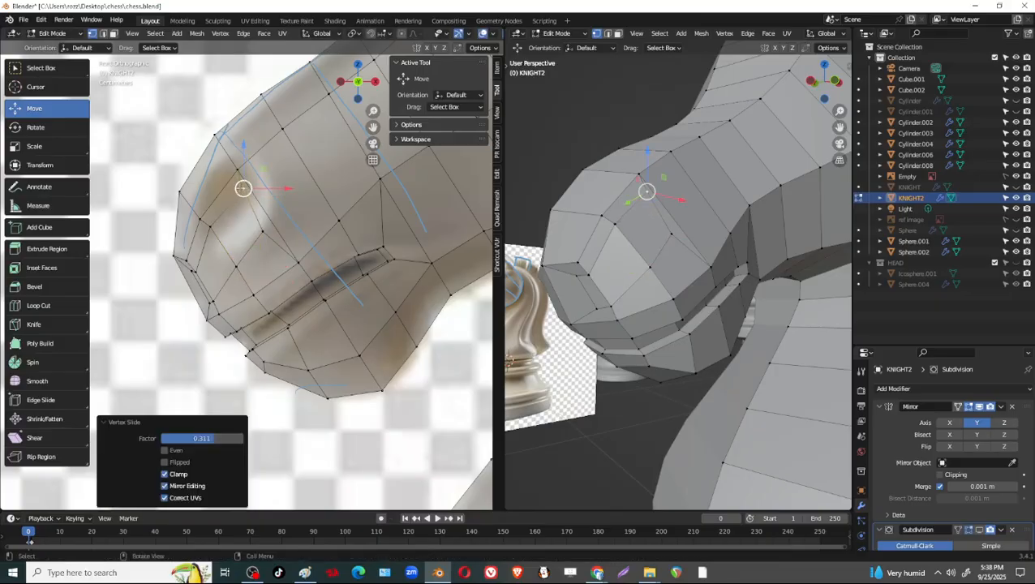
left_click(227, 242)
key("g")
key("g")
left_click(237, 240)
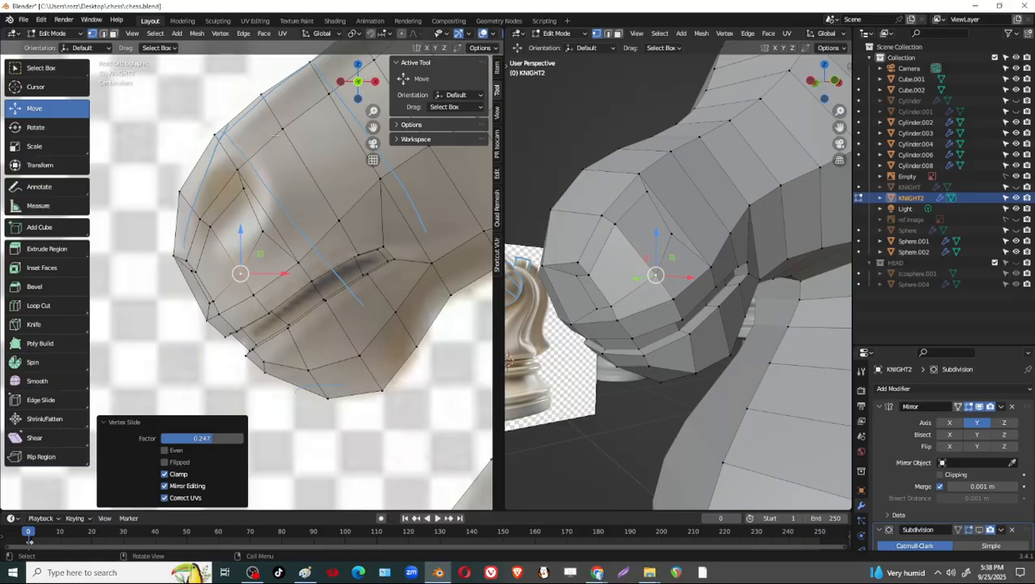
Examine the muzzle, face and neck mesh from the front and side against the reference image.
middle_click_drag(336, 188, 348, 201, "shift")
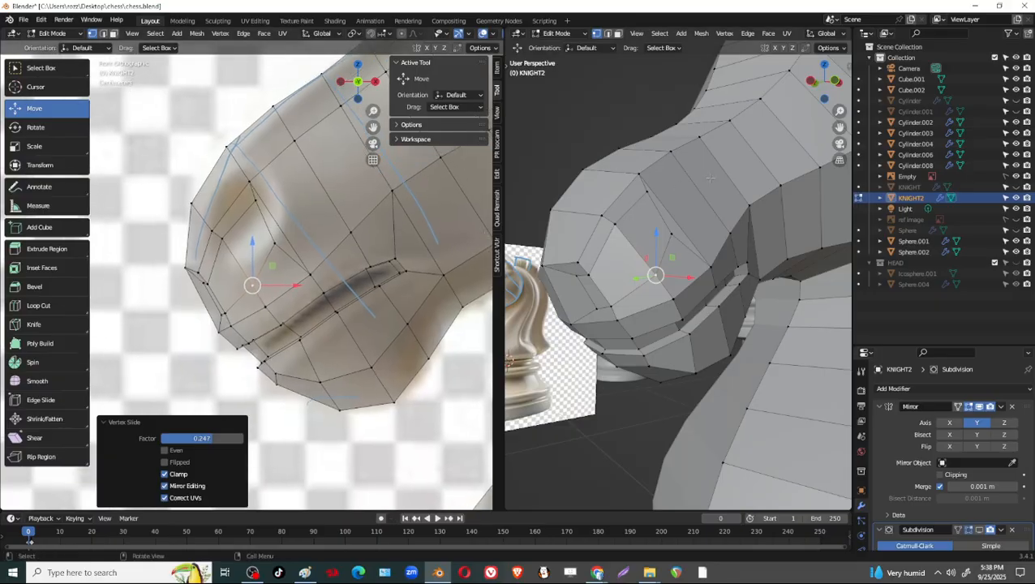
middle_click_drag(323, 255, 362, 327, "shift")
middle_click_drag(542, 274, 756, 163)
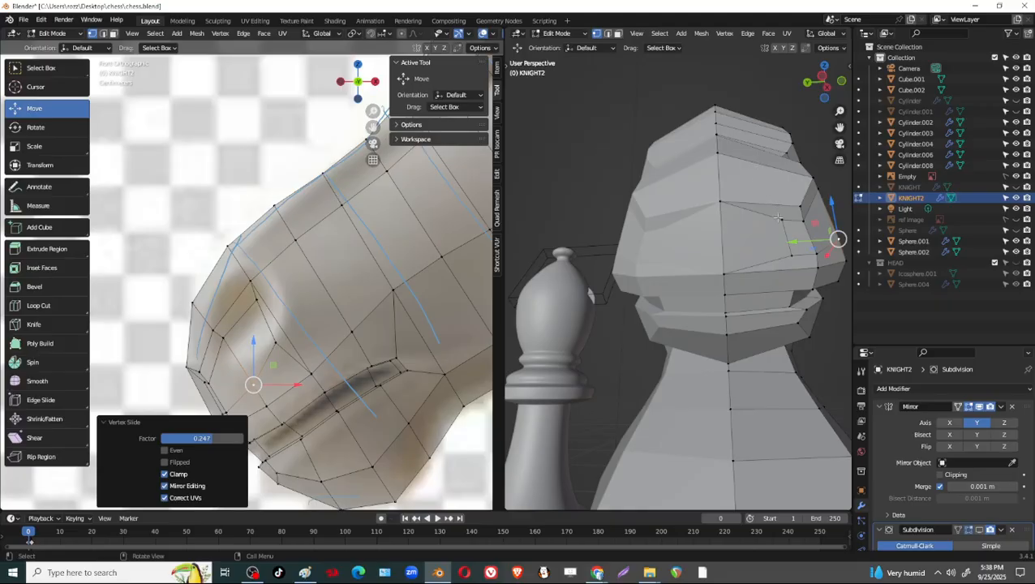
middle_click_drag(731, 170, 360, 258)
middle_click_drag(401, 200, 365, 271, "shift")
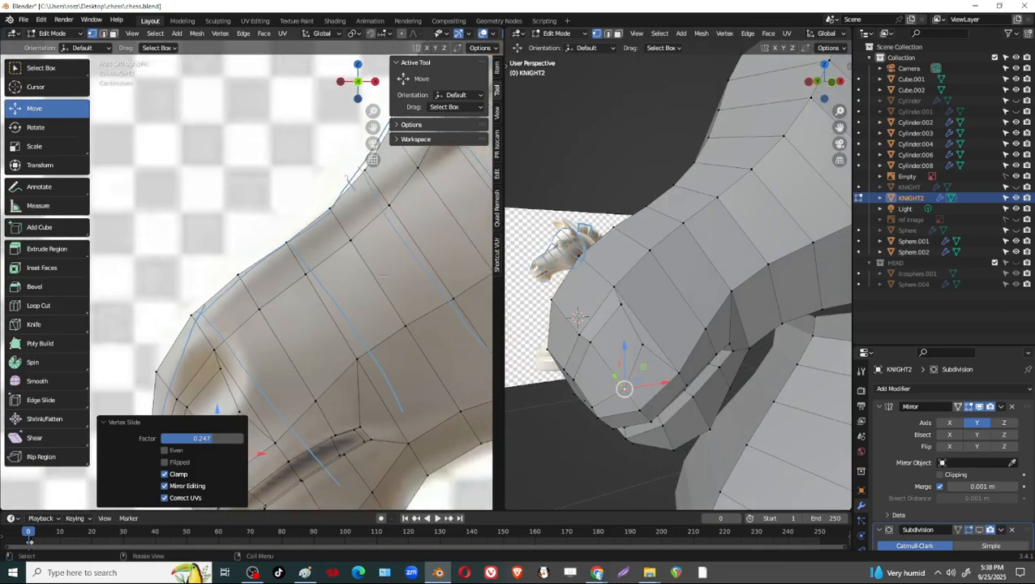
scroll(794, 165, "down", 5)
middle_click_drag(794, 165, 753, 168)
middle_click_drag(451, 264, 431, 340, "shift")
mouse_move(580, 280)
middle_mouse_down()
mouse_move(629, 271)
mouse_move(582, 282)
middle_mouse_up()
middle_click_drag(415, 228, 371, 378, "shift")
scroll(371, 365, "down", 3)
middle_click_drag(357, 287, 319, 274, "shift")
middle_click_drag(312, 321, 393, 284, "shift")
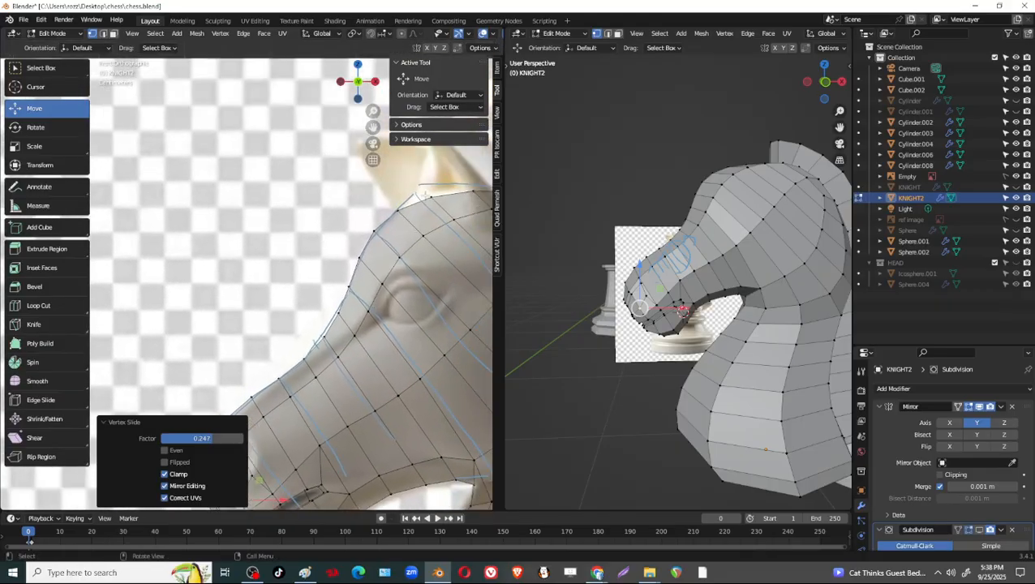
middle_click_drag(409, 327, 402, 179, "shift")
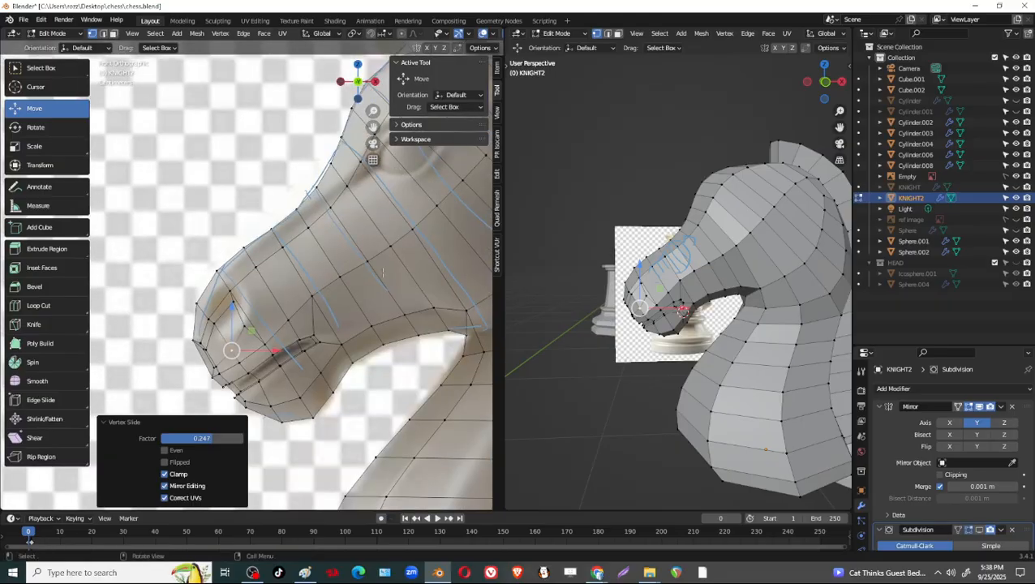
middle_click_drag(469, 164, 384, 292, "shift")
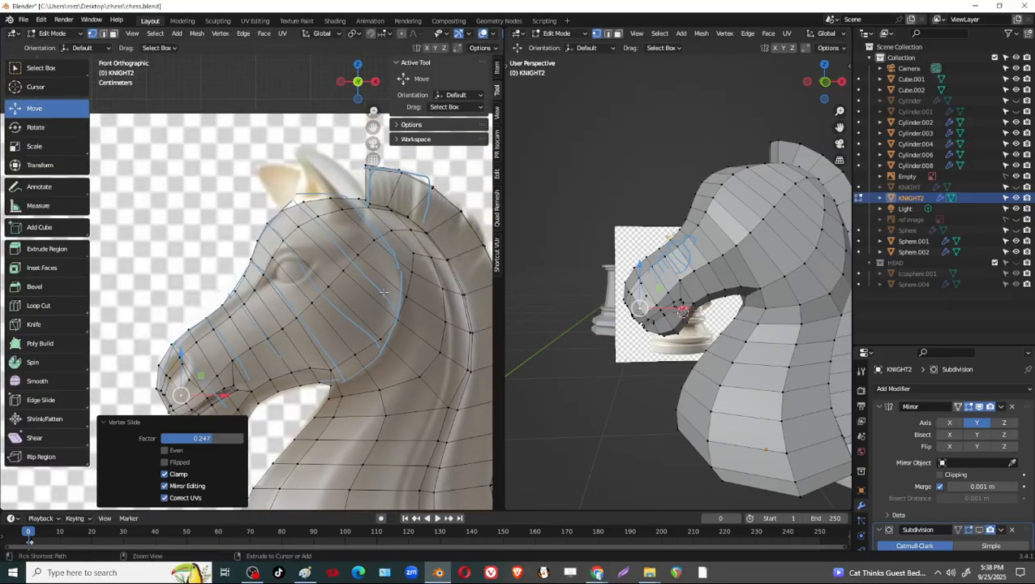
scroll(783, 246, "up", 2)
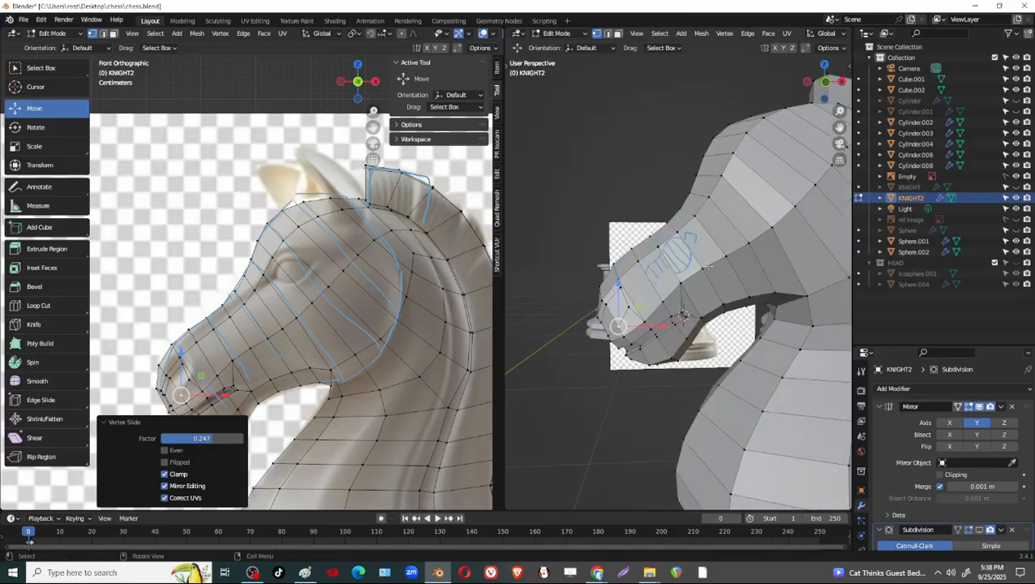
middle_click_drag(781, 246, 683, 253)
scroll(698, 258, "up", 2)
left_click(695, 248)
left_click(695, 219, "shift")
left_click(660, 242, "shift")
left_click(674, 218, "shift")
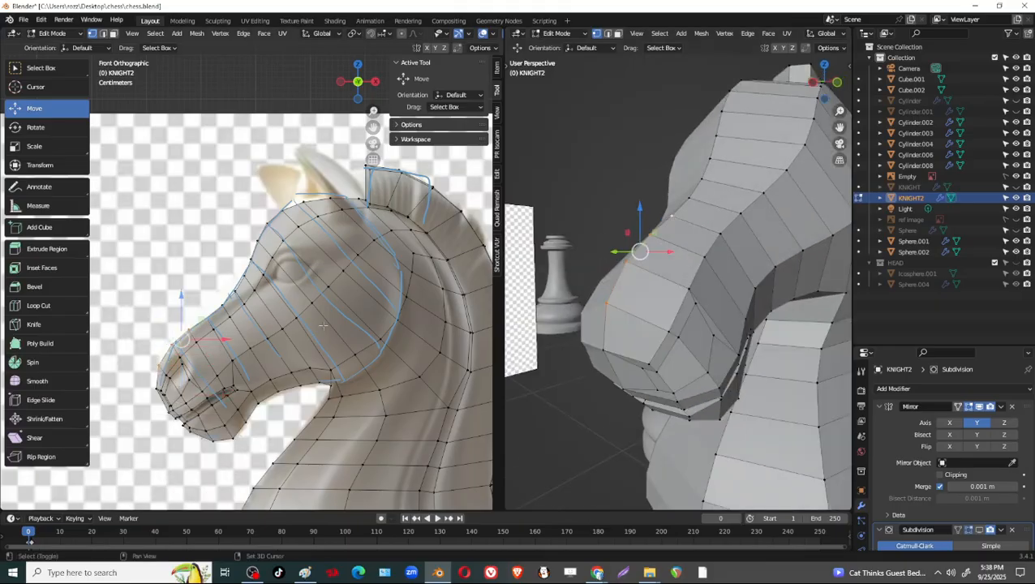
scroll(323, 325, "up", 3)
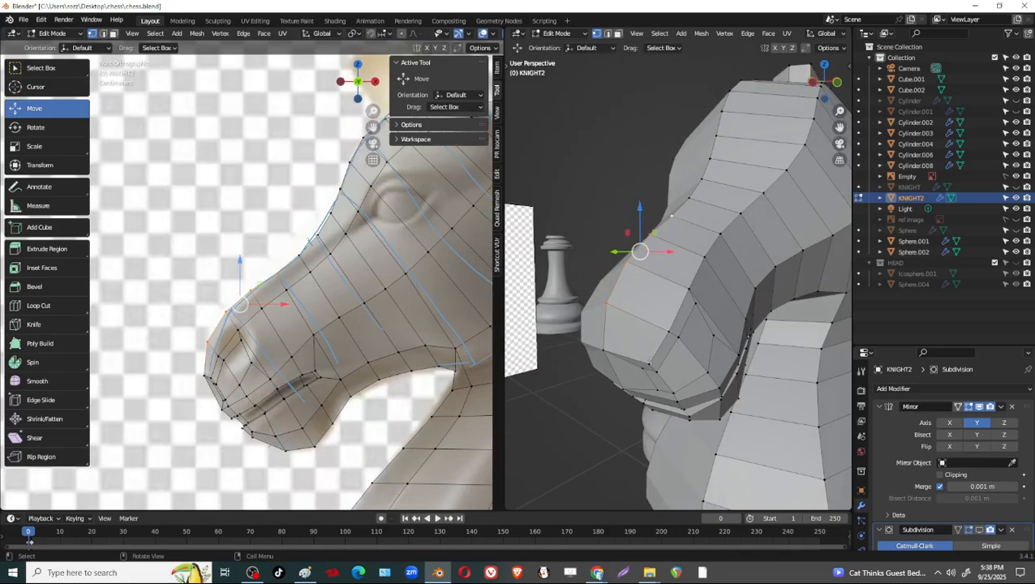
Raise the vertex row along the muzzle's upper side edge, then shift it about -0.0075 m in X and -0.0032 m in Z.
left_click(650, 358)
left_click(689, 289, "shift")
left_click(702, 261, "shift")
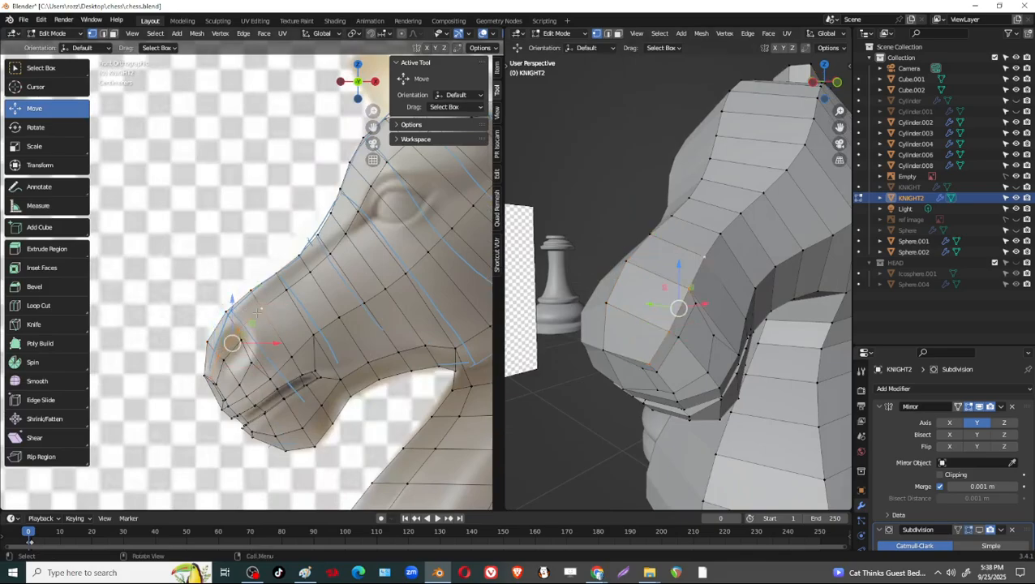
scroll(258, 311, "up", 2)
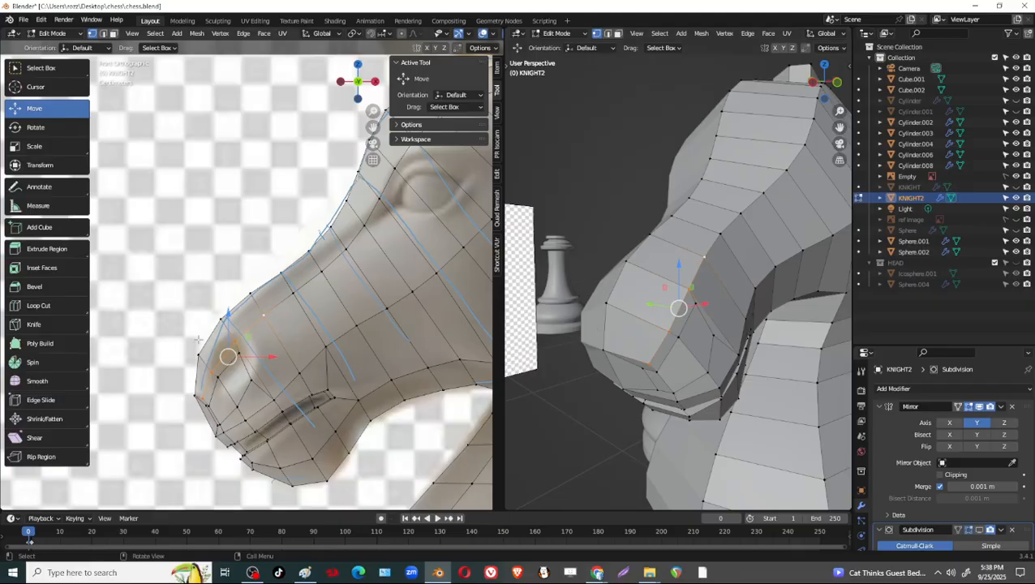
left_click_drag(228, 314, 228, 304)
scroll(228, 308, "up", 2)
middle_click_drag(228, 348, 319, 245, "shift")
left_click_drag(310, 274, 303, 276)
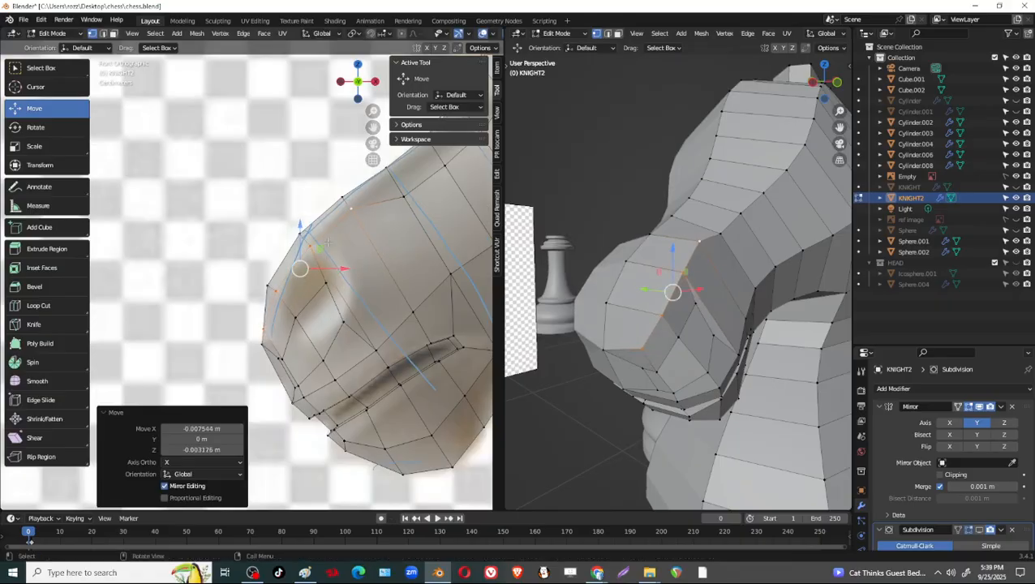
Move the side vertices just behind the nostril up toward the outline of the nose bridge.
middle_click_drag(327, 243, 252, 318, "shift")
left_click(328, 272)
left_click(370, 240, "shift")
middle_click_drag(366, 264, 351, 287, "shift")
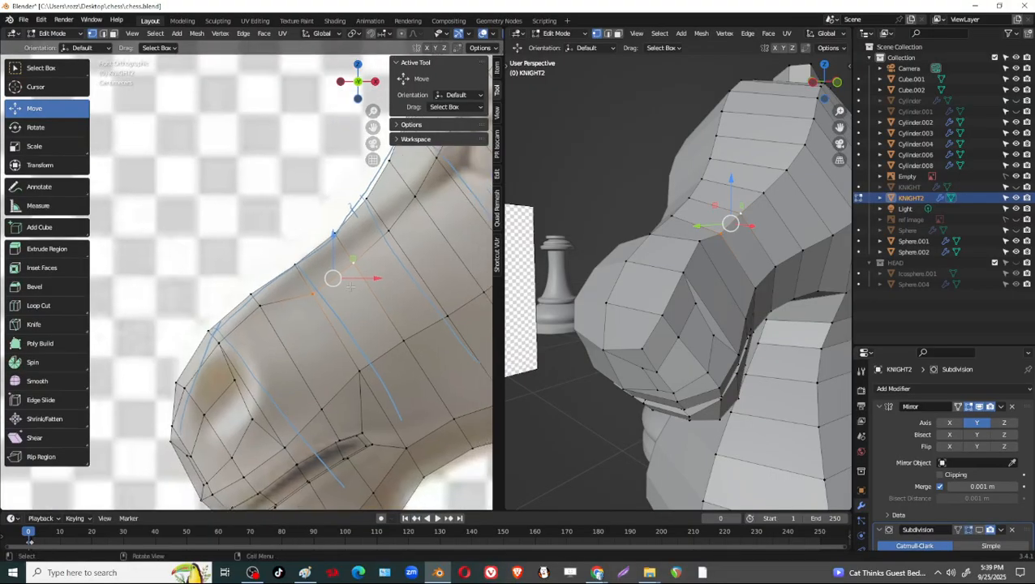
left_click_drag(333, 279, 324, 261)
Move the side vertices along the upper nose bridge, up to the inner eye corner, closer to the head's outline.
middle_click_drag(375, 228, 321, 275, "shift")
left_click(333, 275)
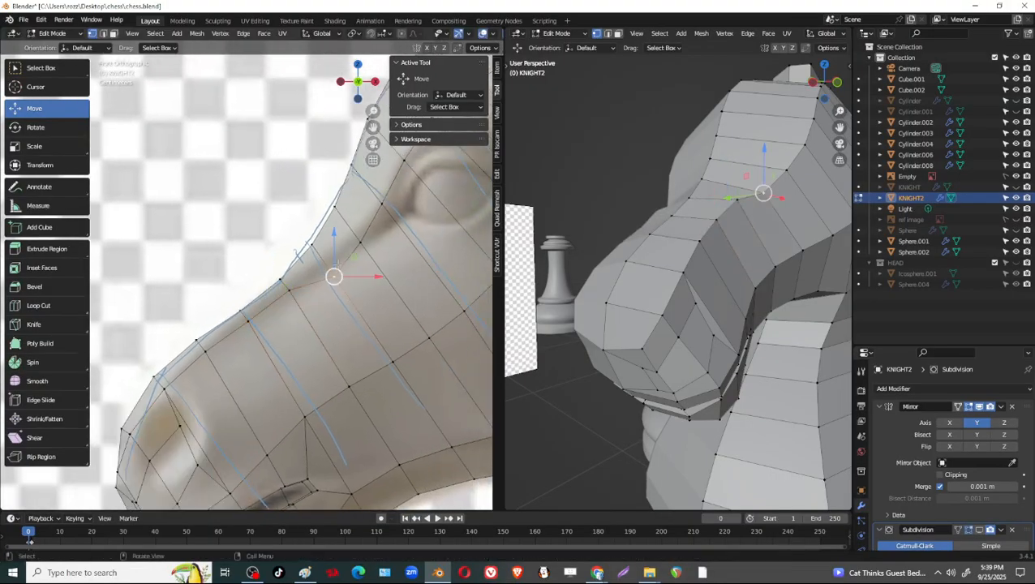
left_click(360, 242, "shift")
left_click_drag(386, 258, 339, 240)
middle_click_drag(373, 199, 335, 270, "shift")
left_click(344, 275)
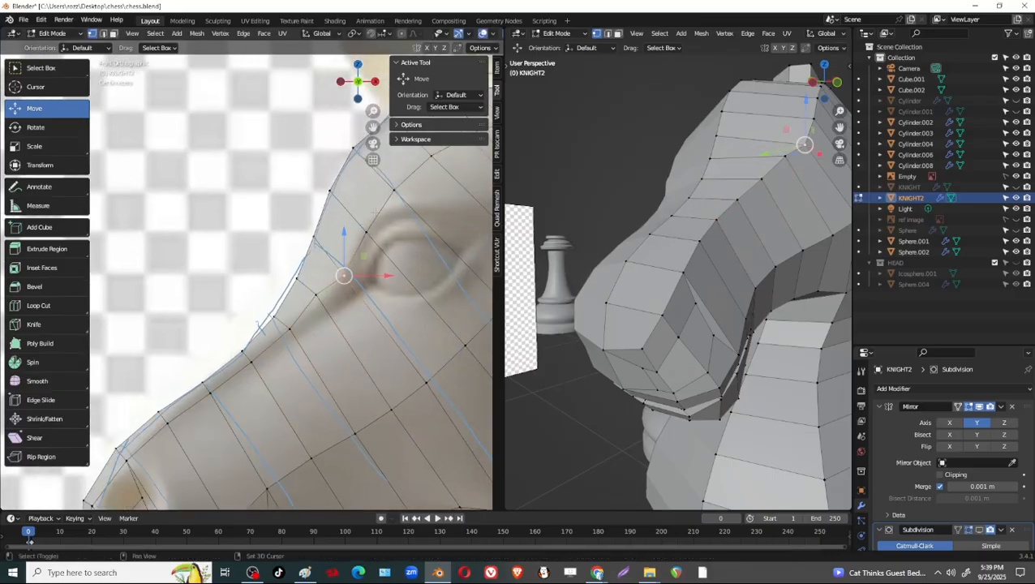
left_click(366, 232, "shift")
left_click_drag(355, 254, 341, 235)
middle_click_drag(379, 257, 328, 350, "shift")
Raise the side vertices along the forehead and crown toward the outline, shifting the last about -0.0008 m in X and 0.0083 m in Z.
left_click(345, 284)
left_click_drag(344, 284, 371, 225)
left_click(387, 250)
left_click(436, 226)
middle_click_drag(437, 226, 393, 271, "shift")
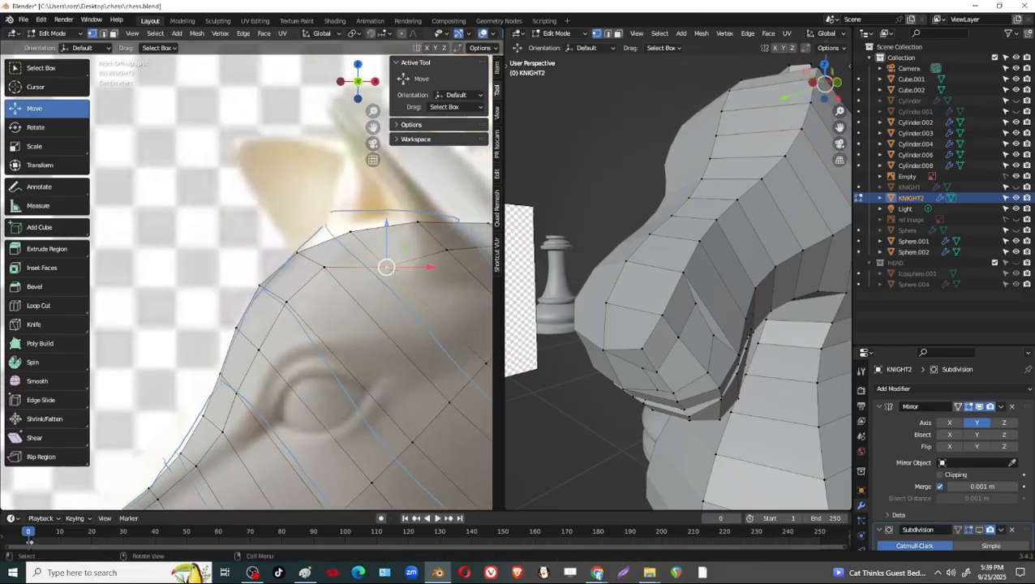
left_click_drag(393, 270, 382, 252)
middle_click_drag(383, 252, 278, 287, "shift")
left_click(342, 289)
left_click_drag(342, 289, 341, 273)
Try vertex-sliding the upper nostril vertex by about 0.482, and undo the slide.
middle_click_drag(689, 268, 551, 300)
middle_click_drag(316, 331, 266, 257, "shift")
middle_click_drag(736, 285, 688, 213)
middle_click_drag(737, 324, 740, 359)
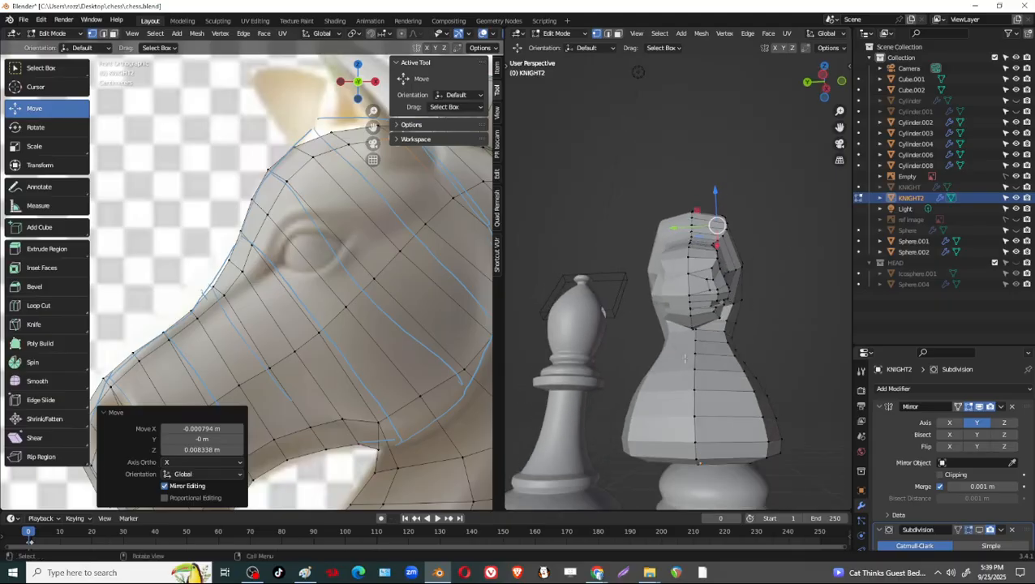
scroll(325, 268, "down", 2)
middle_click_drag(230, 389, 314, 262, "shift")
scroll(257, 293, "up", 4)
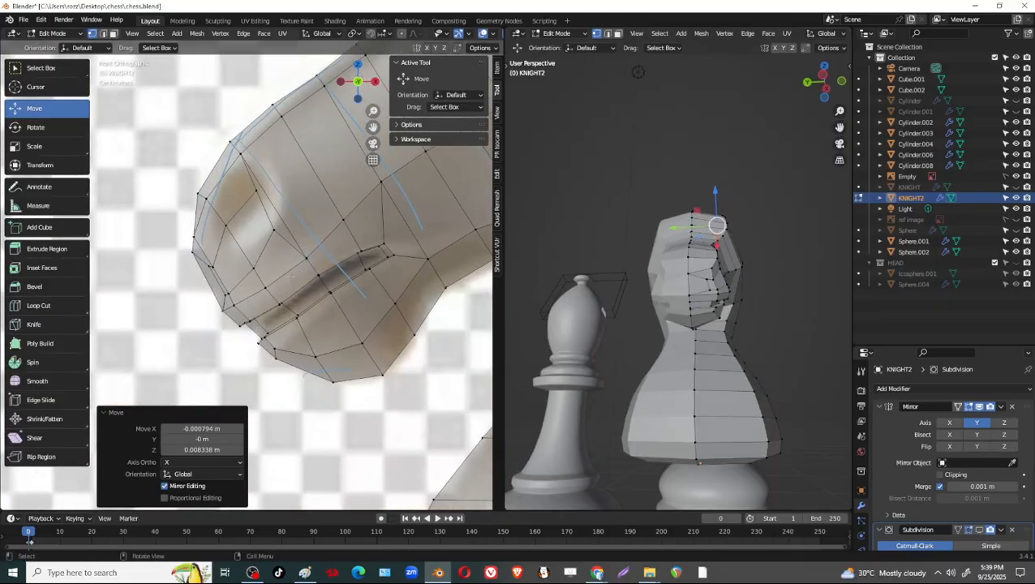
middle_click_drag(271, 212, 279, 281, "shift")
left_click(259, 253)
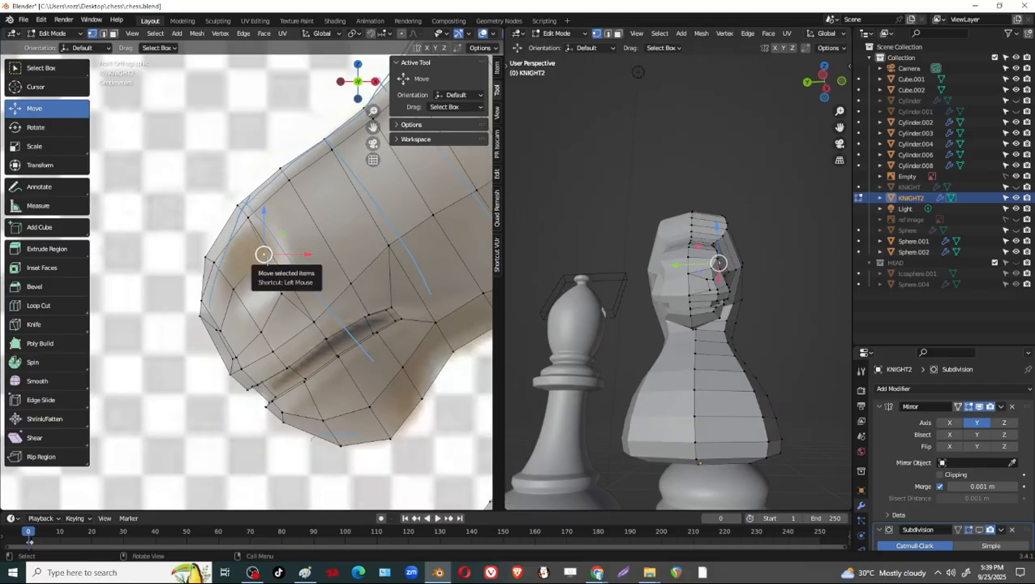
key("shift+v")
left_click(256, 236)
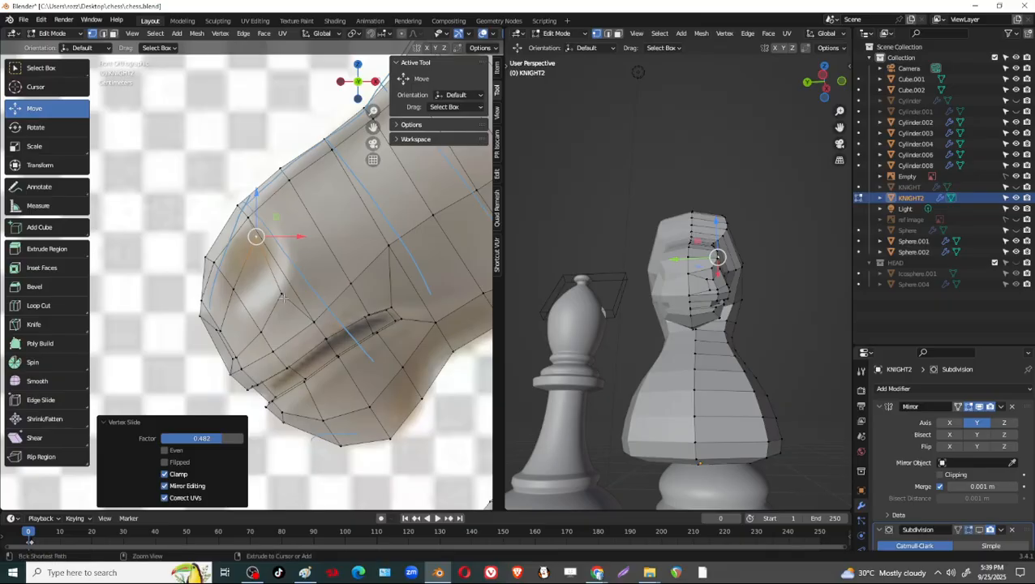
key("ctrl+z")
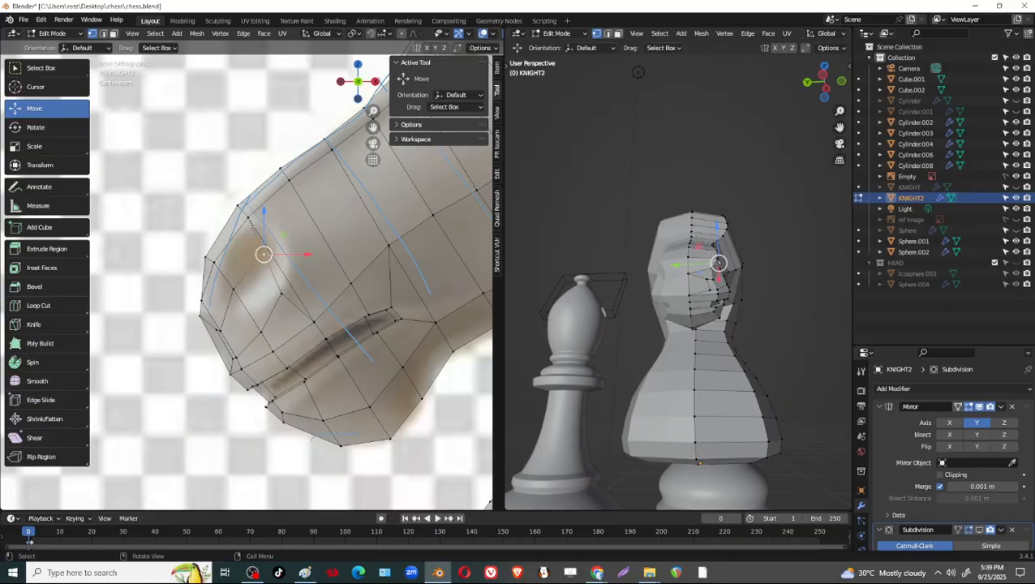
Dissolve the edges forming the nostril outline and the extra edges across the front of the muzzle, including their vertices.
middle_click_drag(430, 288, 453, 266, "shift")
middle_click_drag(285, 298, 346, 299, "shift")
scroll(362, 246, "up", 1)
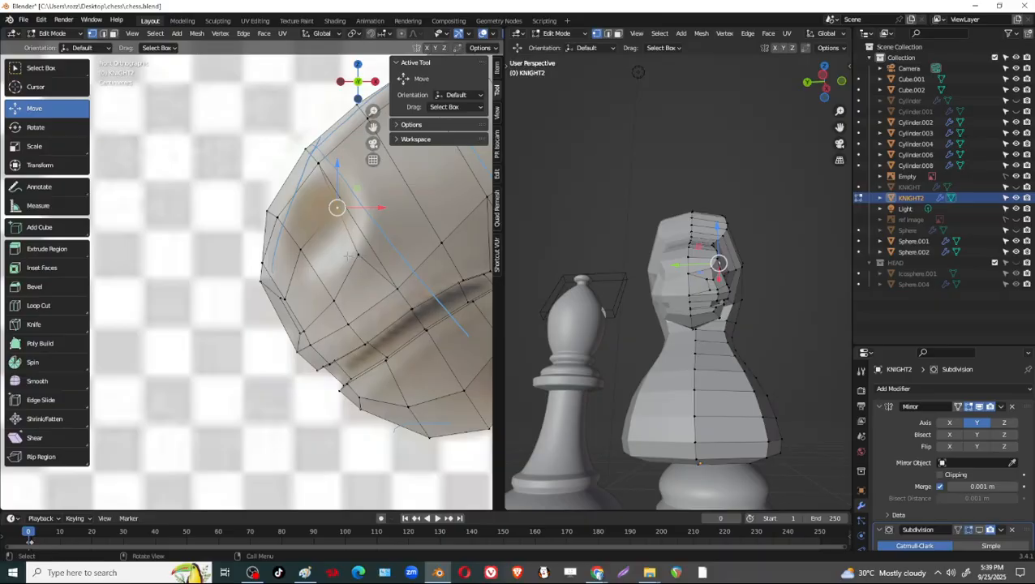
key("2")
left_click(371, 266)
left_click(321, 228)
left_click(348, 233, "shift")
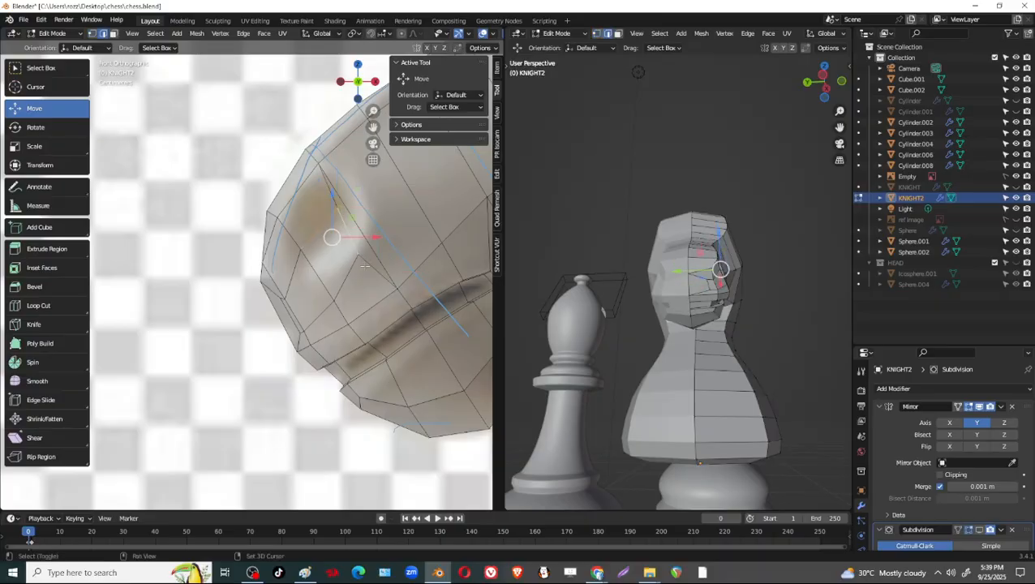
left_click(365, 265, "shift")
left_click(332, 201, "shift")
left_click(303, 231, "shift")
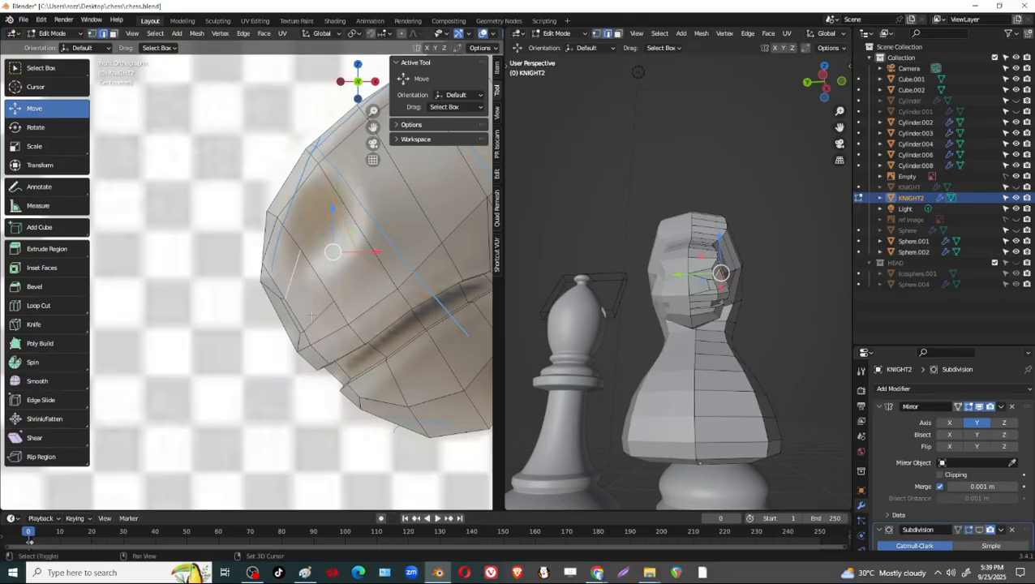
left_click(318, 314, "shift")
scroll(750, 319, "up", 2)
scroll(749, 318, "up", 1)
middle_click_drag(749, 318, 620, 316)
scroll(623, 304, "up", 2)
left_click(644, 313, "shift")
left_click(608, 306, "shift")
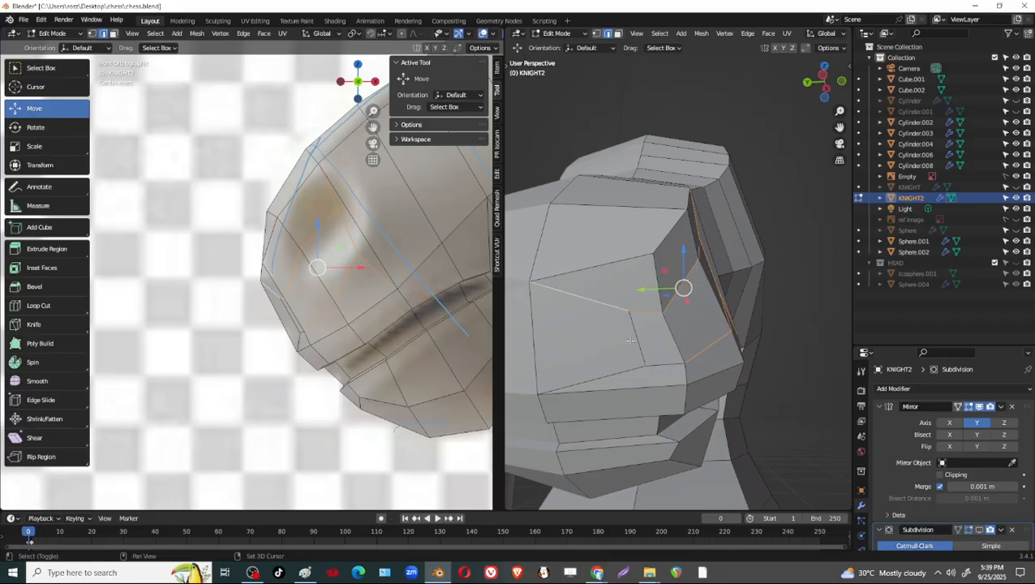
left_click(637, 340, "shift")
left_click(665, 367, "shift")
left_click(638, 370, "shift")
middle_click_drag(692, 346, 646, 358)
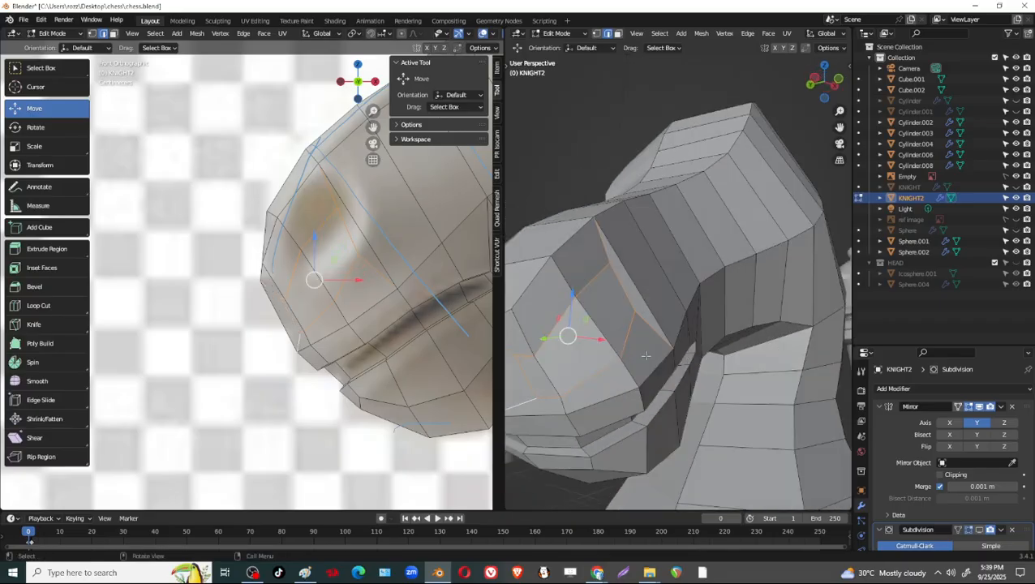
key("x")
left_click(624, 406)
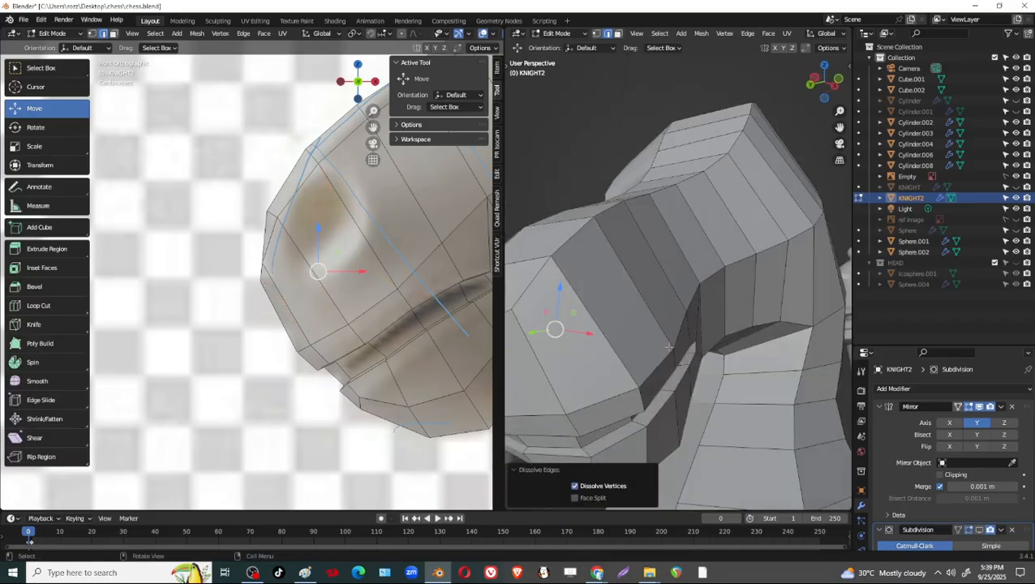
Move the vertex at the muzzle's front edge about -0.0017 m in X and 0.0096 m in Z.
scroll(624, 406, "down", 3)
middle_click_drag(367, 235, 359, 255, "shift")
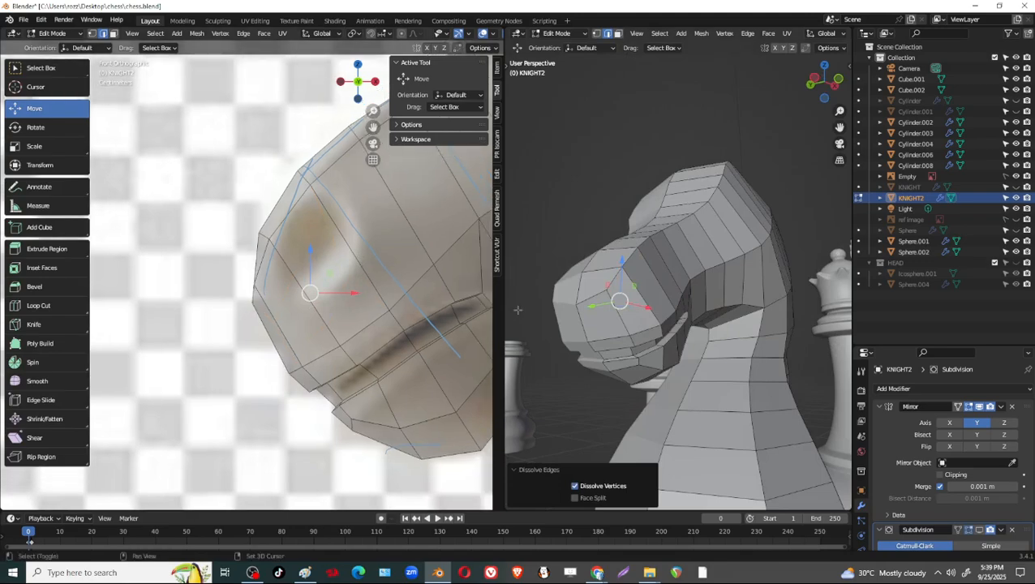
key("1")
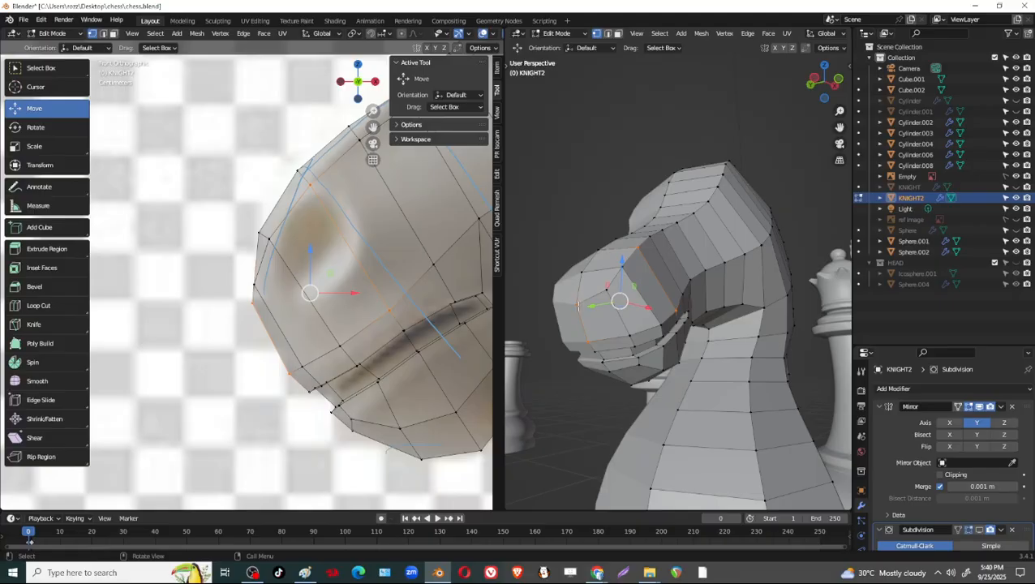
left_click(576, 305)
left_click_drag(253, 302, 253, 284)
middle_click_drag(252, 285, 250, 292, "shift")
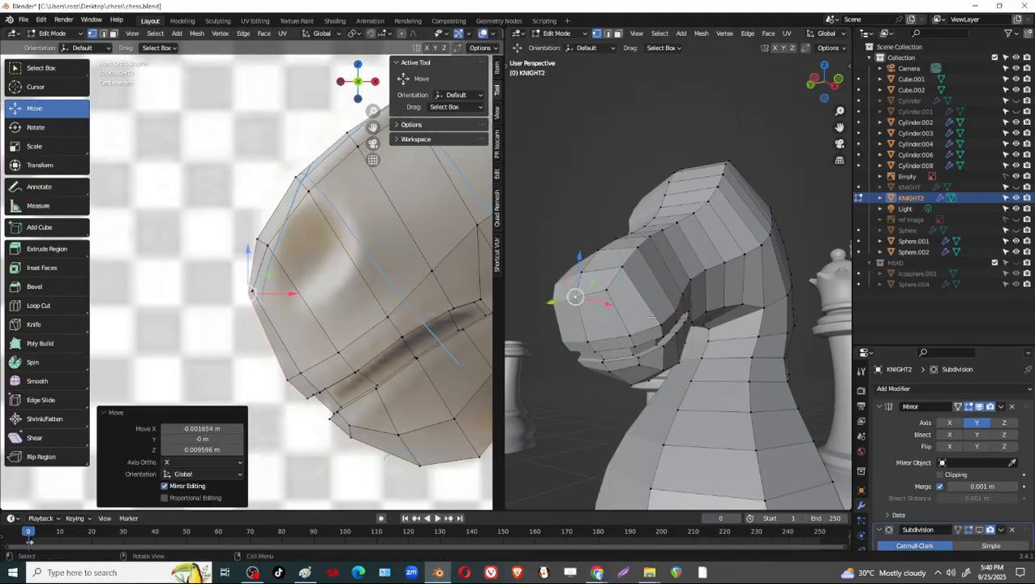
Add one centred loop cut running lengthwise along the side of the muzzle and head.
middle_click_drag(646, 331, 651, 309)
scroll(341, 317, "down", 2)
key("ctrl+r")
left_click(658, 301)
right_click(658, 301)
scroll(690, 305, "up", 2)
scroll(690, 308, "up", 2)
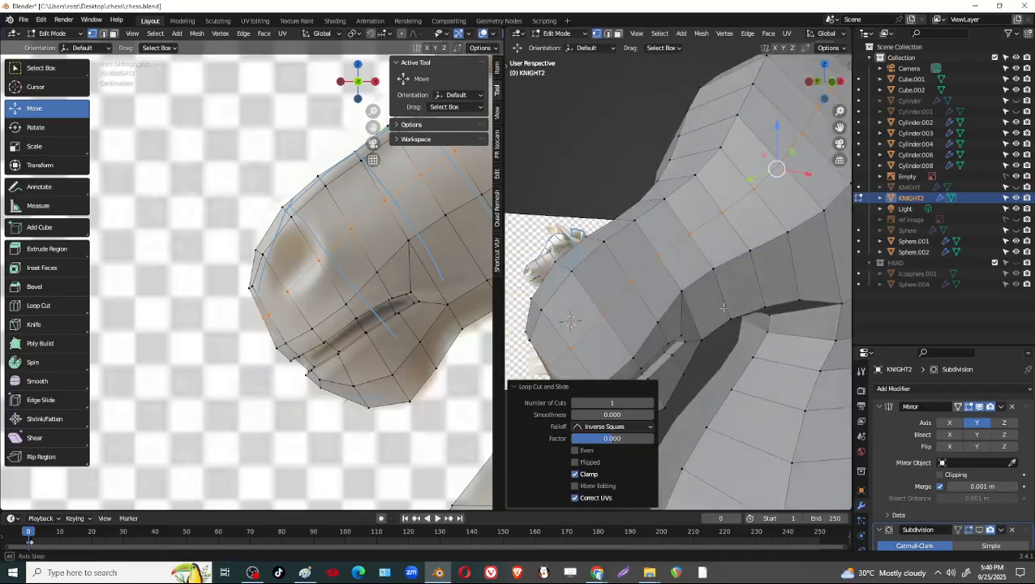
middle_click_drag(775, 307, 740, 251)
scroll(708, 314, "down", 4)
scroll(754, 251, "up", 4)
scroll(733, 267, "down", 3)
Turn on the Subdivision modifier's viewport display and check the smoothed knight head from the side.
key("Tab")
middle_click_drag(709, 161, 763, 274)
key("Tab")
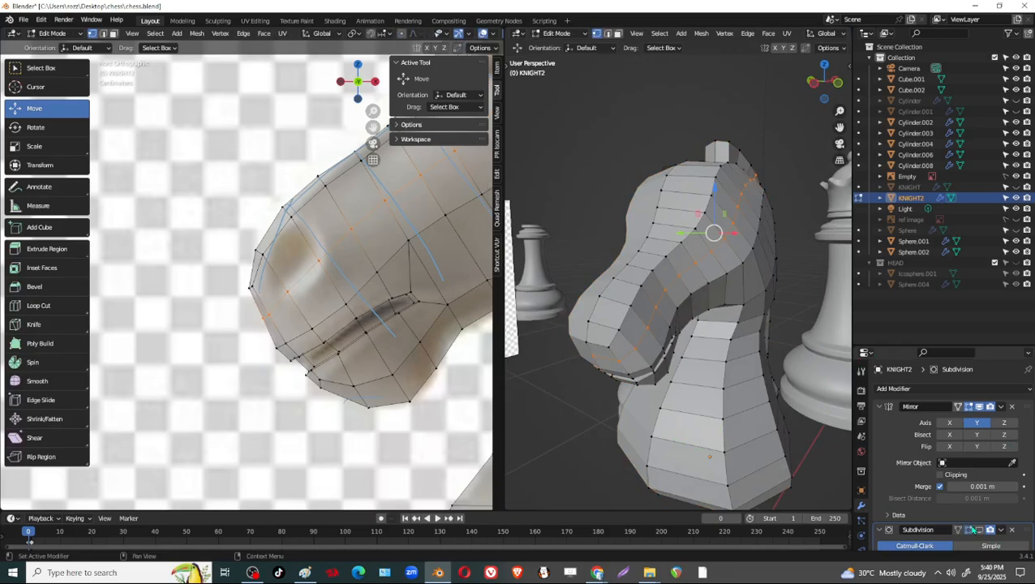
left_click(980, 531)
middle_click_drag(749, 284, 663, 298)
scroll(239, 236, "down", 4)
scroll(261, 308, "up", 5)
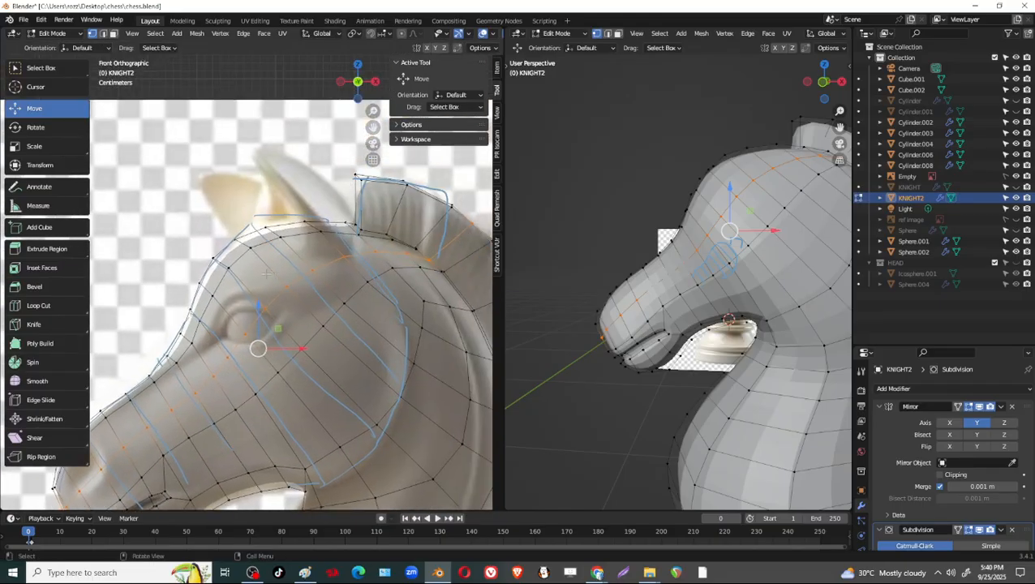
middle_click_drag(314, 245, 314, 251, "shift")
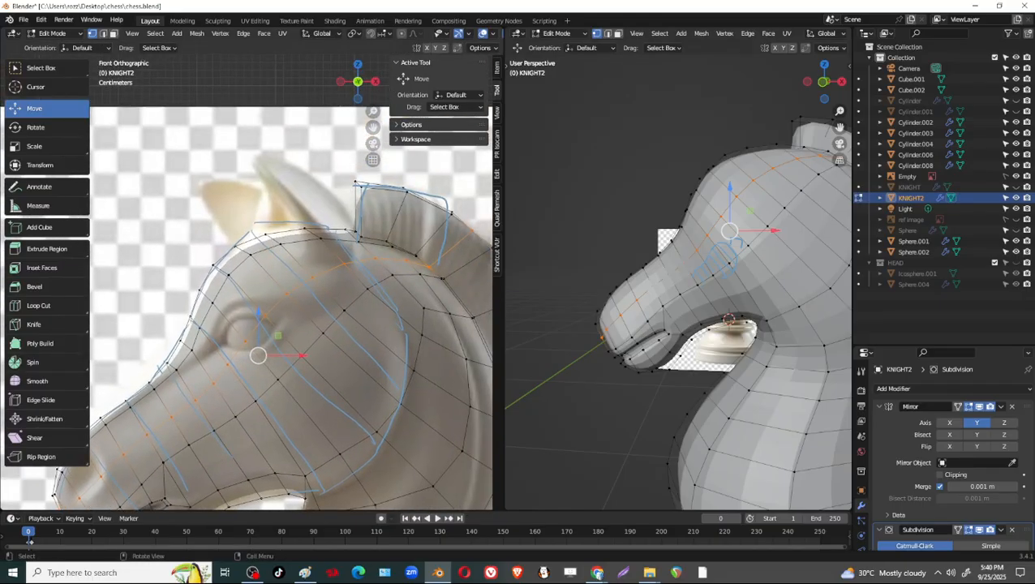
scroll(678, 282, "down", 1)
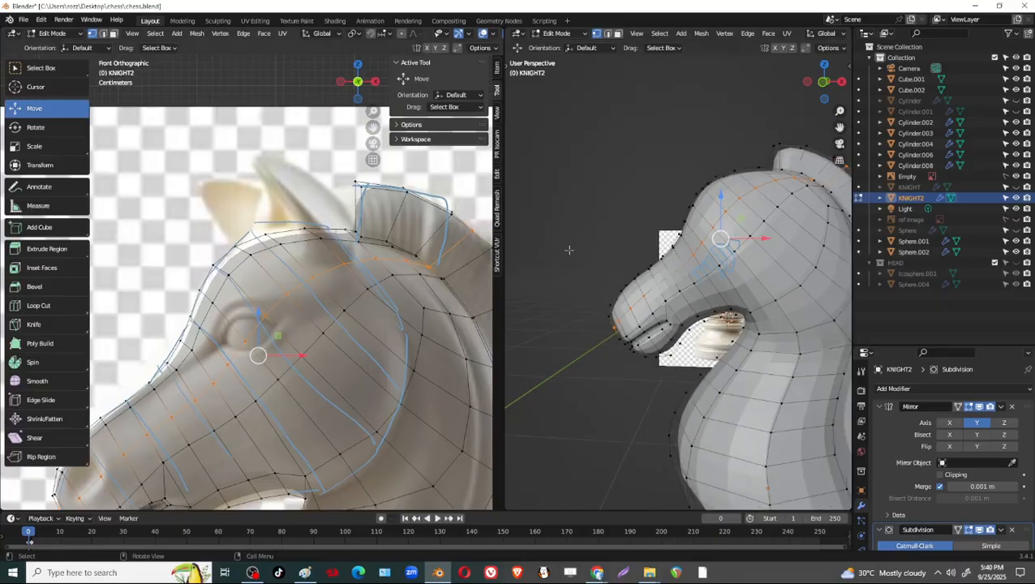
scroll(569, 250, "down", 1)
scroll(249, 264, "down", 3)
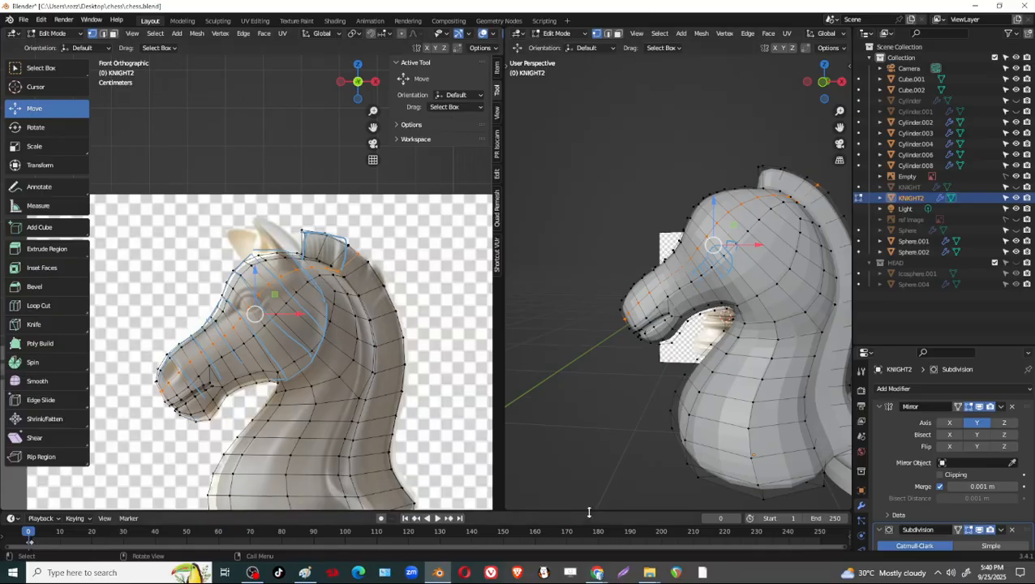
Switch to File Explorer, open the white knight PNG in Windows Photo Viewer, examine the horse's head, and return to Blender.
mouse_move(649, 573)
left_click(766, 519)
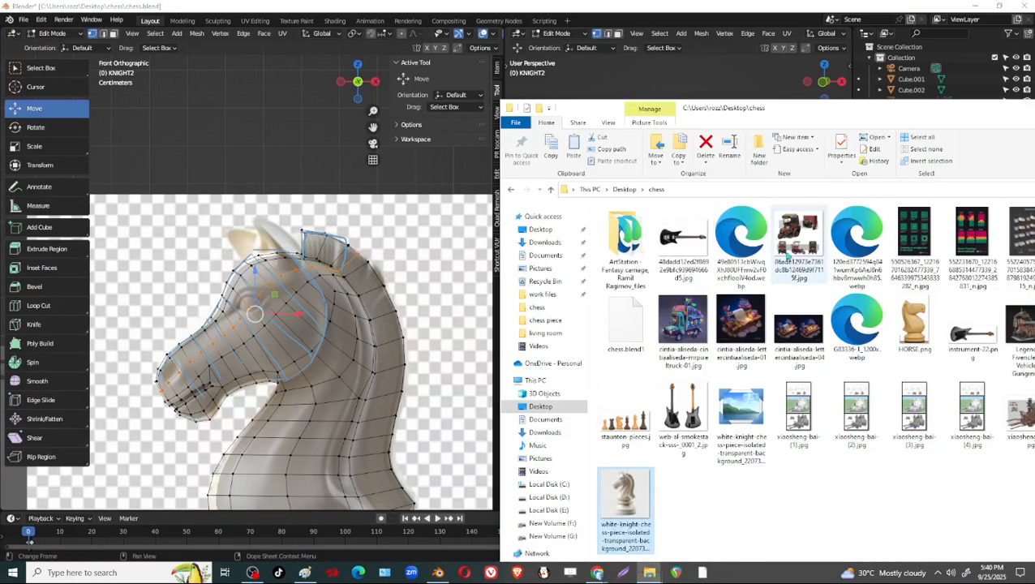
left_click_drag(819, 115, 460, 20)
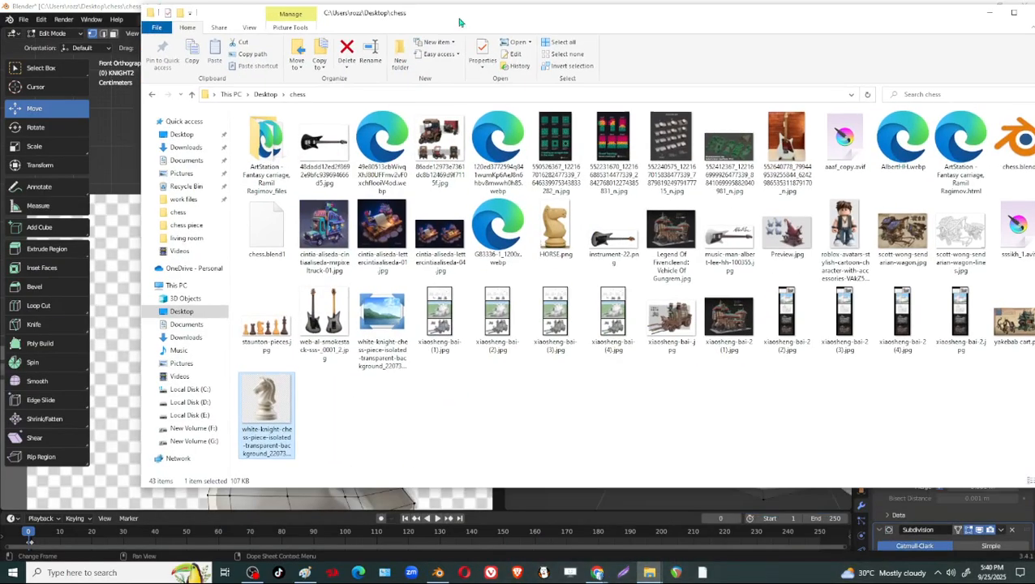
double_click(285, 408)
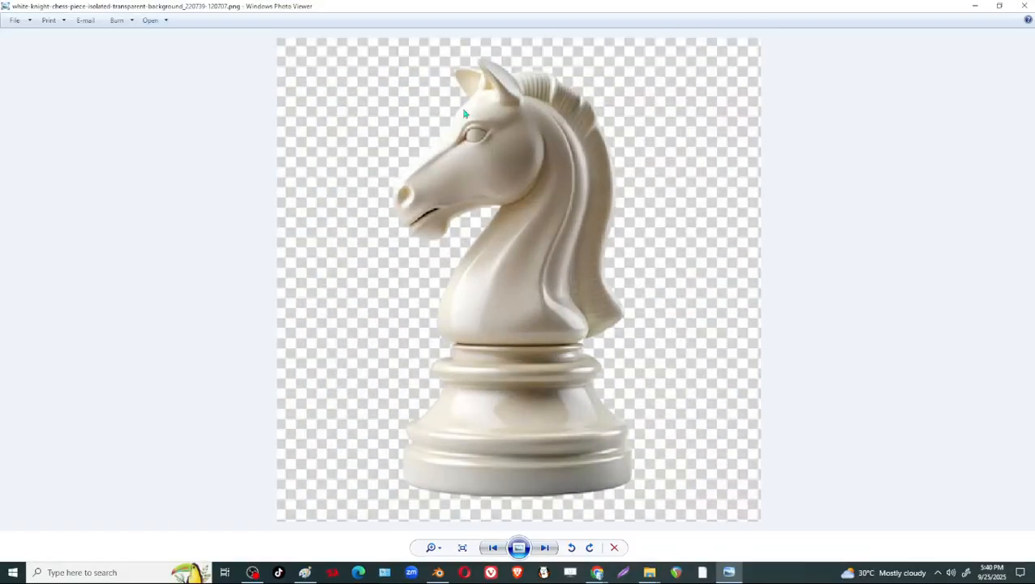
scroll(463, 112, "up", 2)
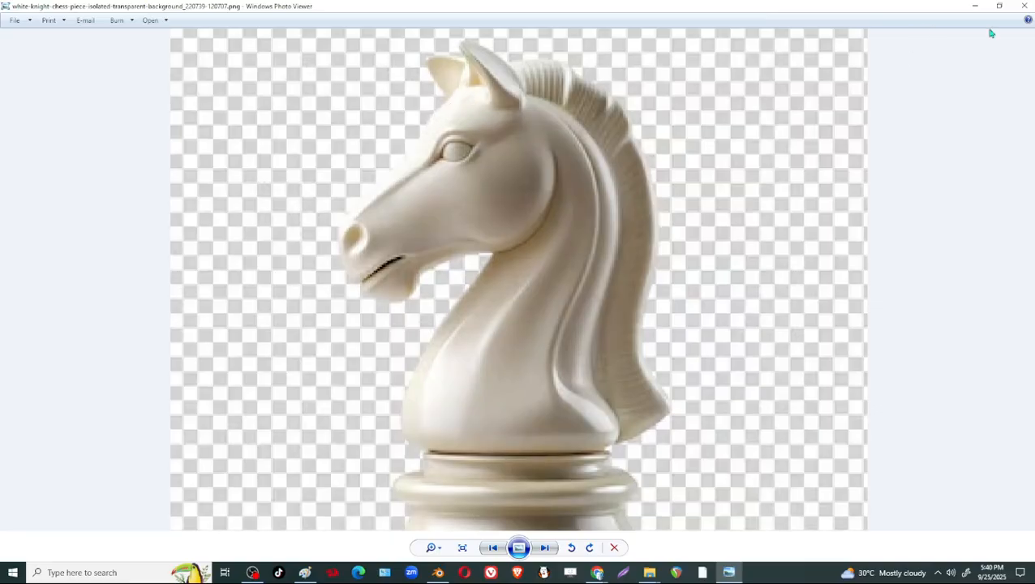
left_click(975, 6)
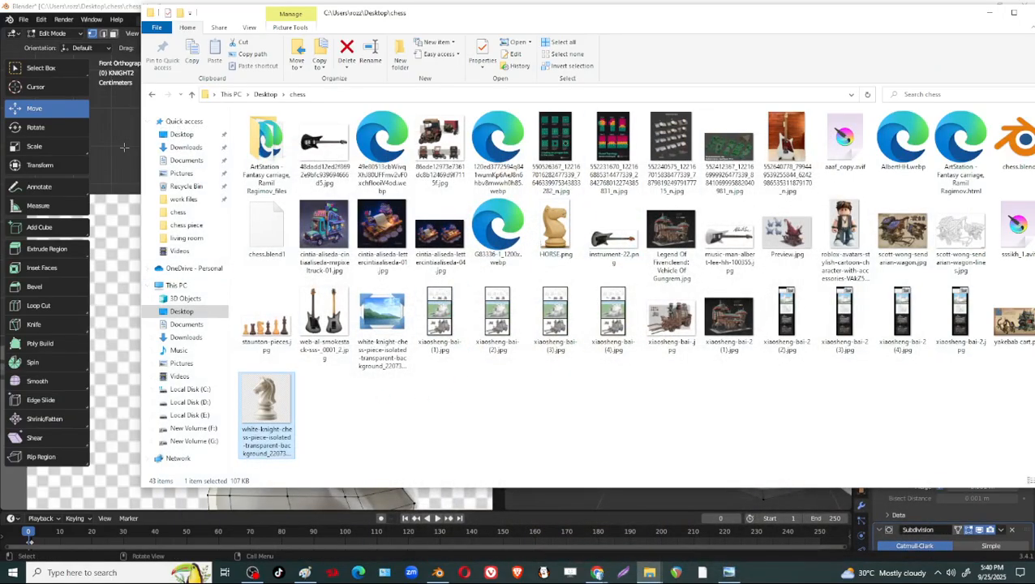
left_click(649, 573)
Examine the forehead, ear area and mane base of the mesh against the reference image.
middle_click_drag(331, 299, 436, 271, "shift")
scroll(436, 271, "up", 3)
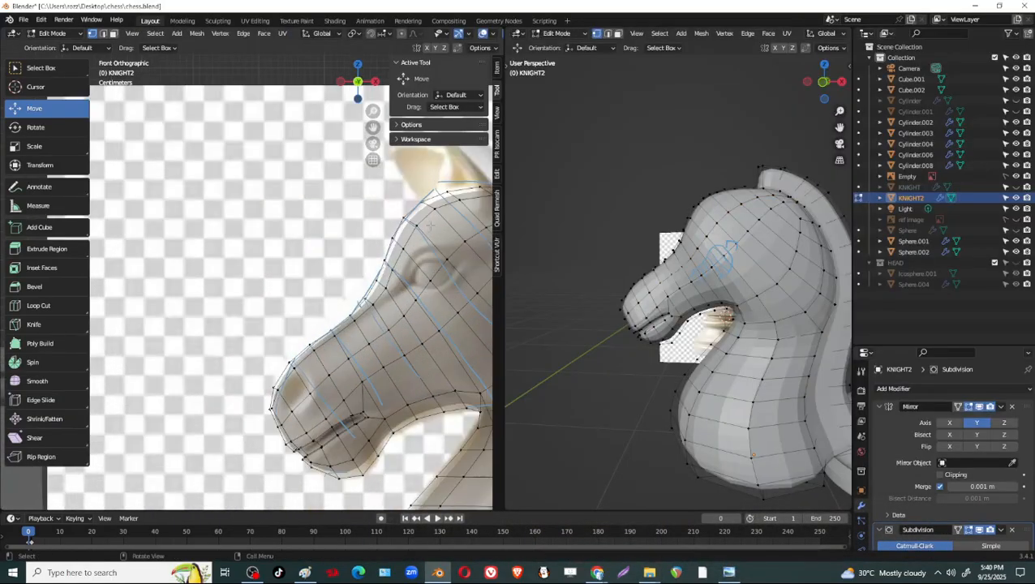
middle_click_drag(430, 225, 288, 272, "shift")
left_click_drag(362, 214, 302, 233)
left_click(376, 237)
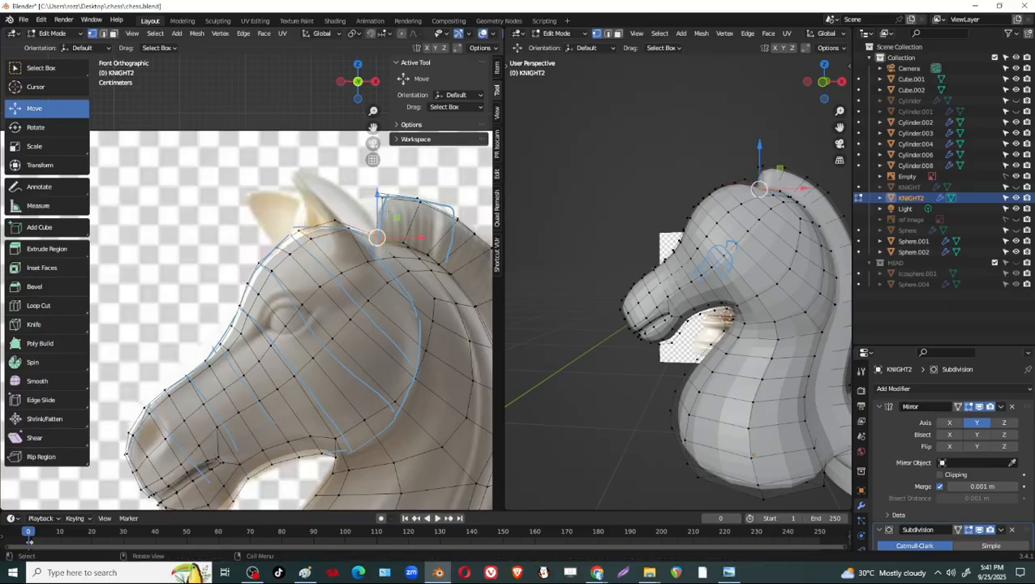
left_click_drag(378, 205, 382, 194)
left_click(406, 244)
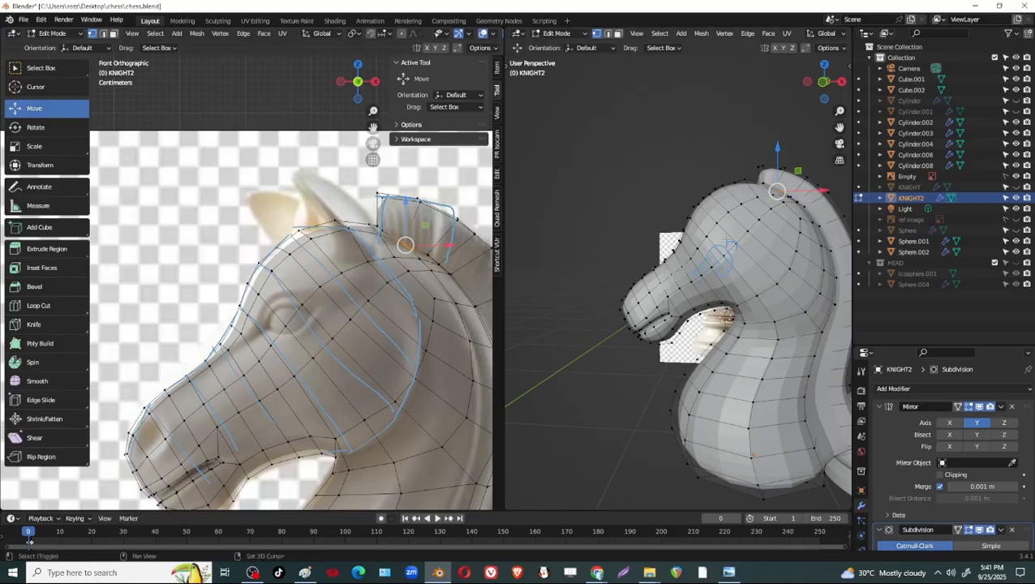
middle_click_drag(674, 325, 703, 305)
middle_click_drag(354, 277, 376, 269, "shift")
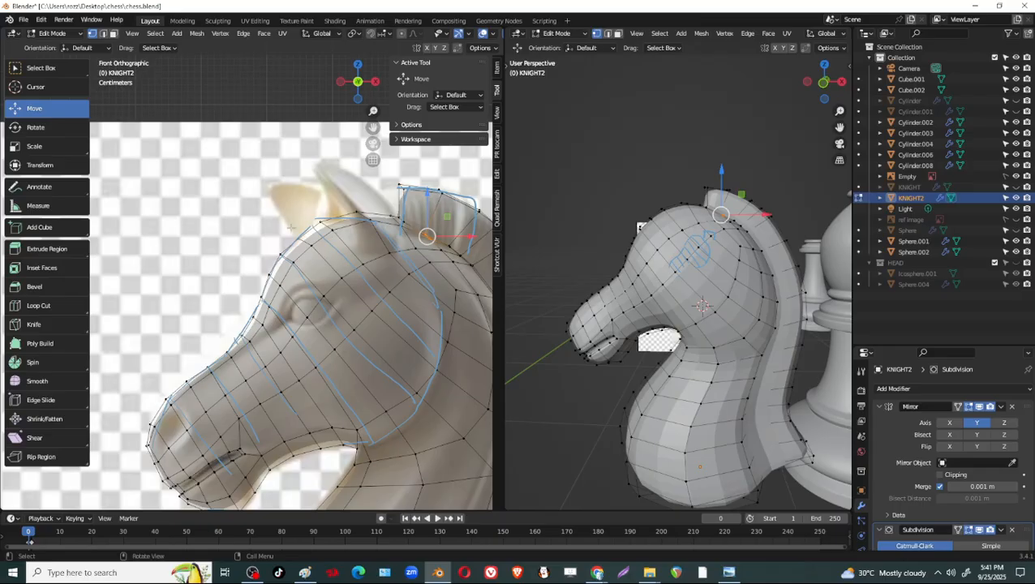
middle_click_drag(683, 215, 683, 264)
scroll(462, 326, "up", 2)
scroll(406, 341, "down", 1)
Inset the three nostril faces running from the side of the muzzle around to its front, with a thickness of about 0.037 m.
middle_click_drag(325, 365, 342, 266, "shift")
scroll(342, 266, "up", 1)
middle_click_drag(206, 419, 316, 311, "shift")
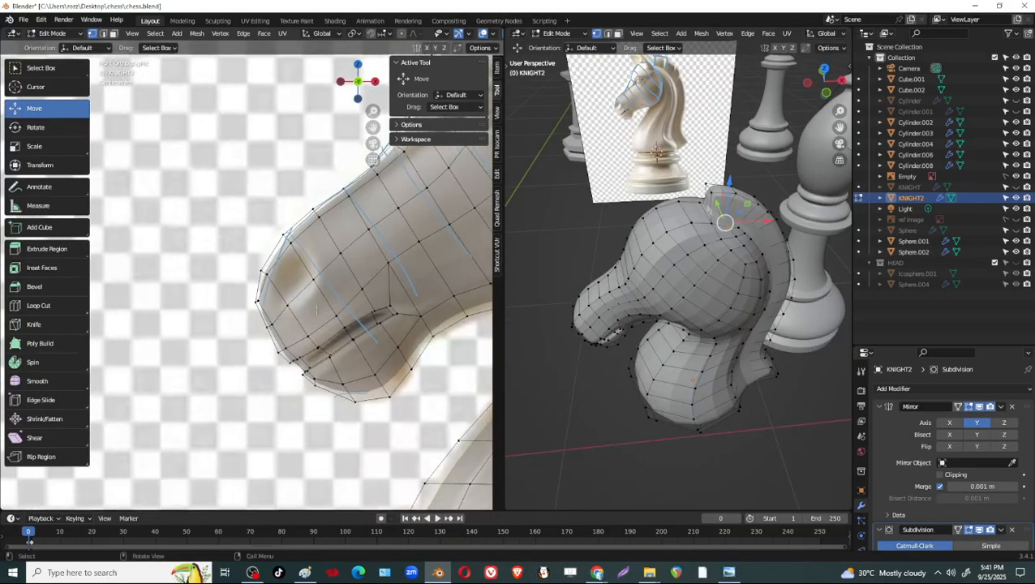
scroll(343, 287, "up", 1)
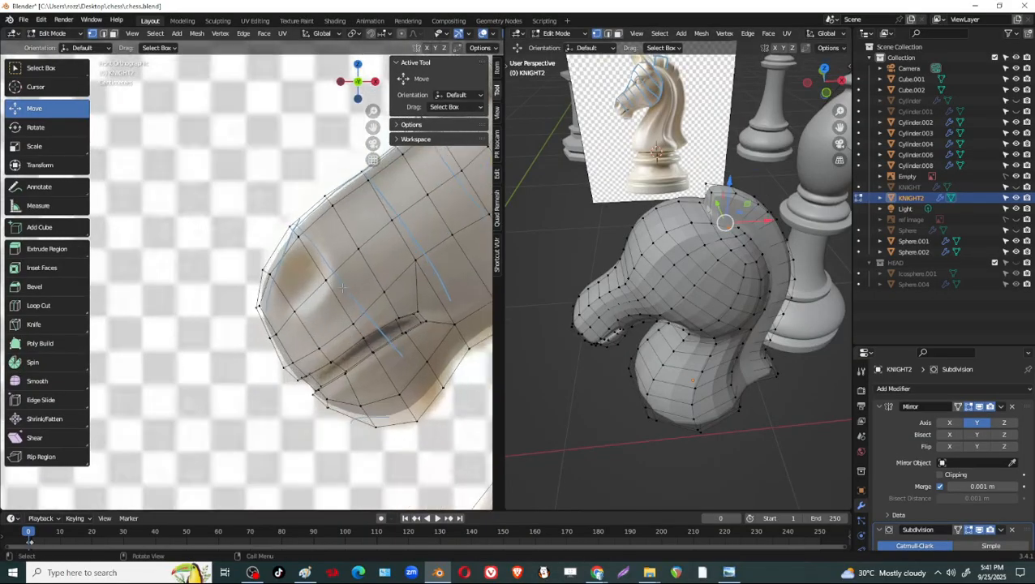
key("3")
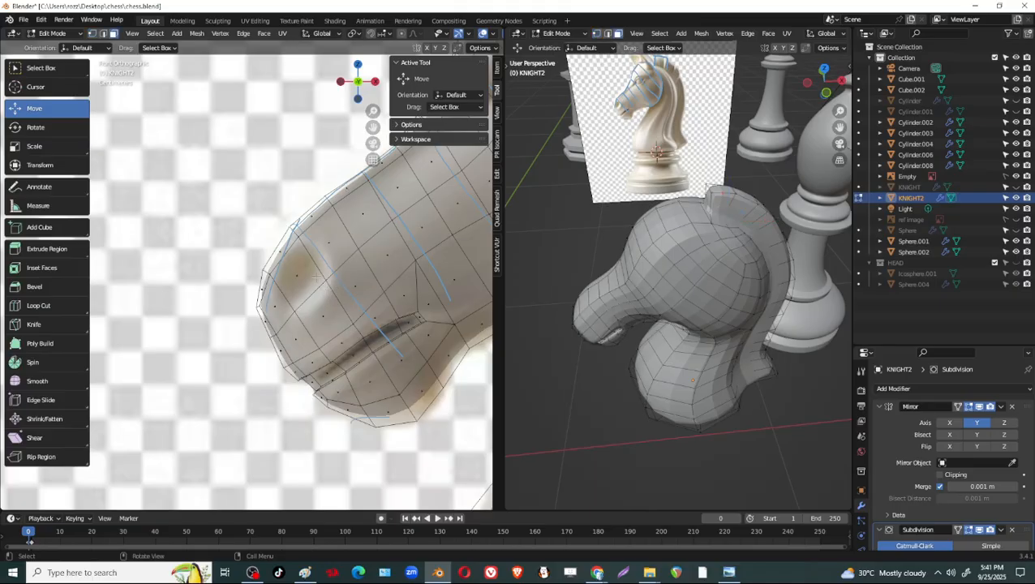
left_click(309, 277)
left_click(274, 310, "shift")
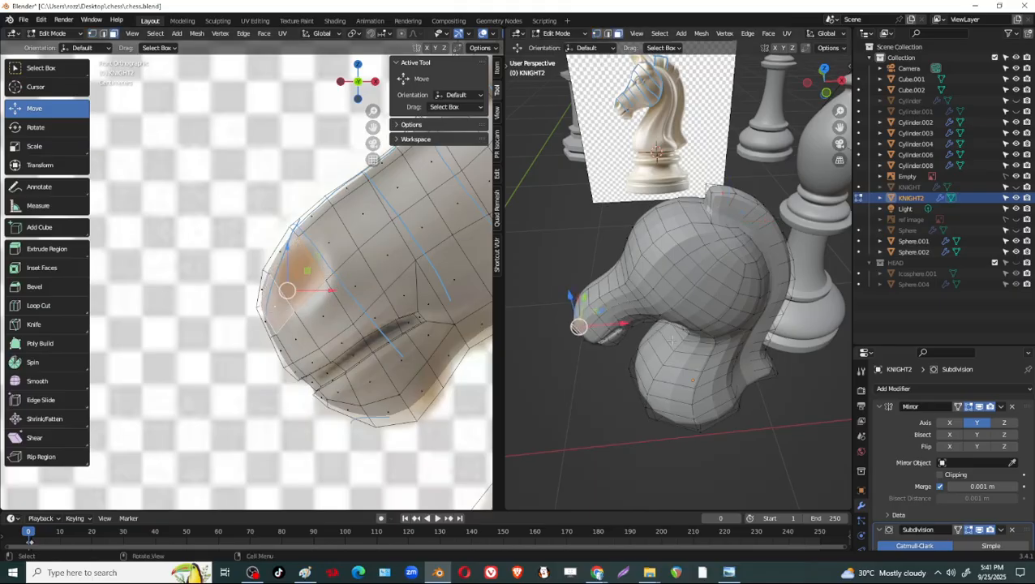
middle_click_drag(649, 341, 791, 302)
scroll(713, 309, "up", 1)
middle_click_drag(697, 355, 714, 309, "shift")
scroll(661, 312, "up", 4)
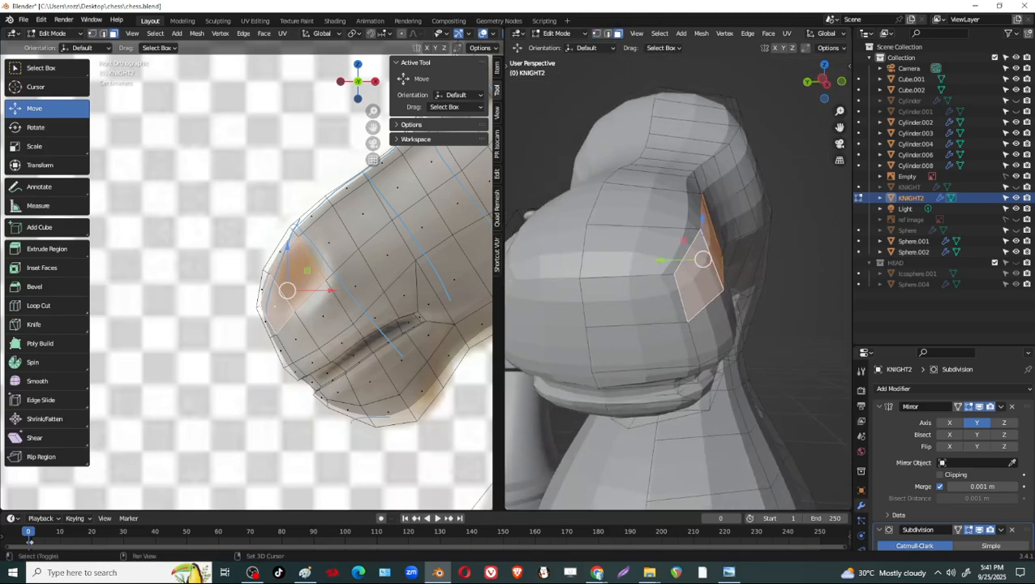
left_click(654, 296, "shift")
middle_click_drag(689, 318, 683, 312)
key("i")
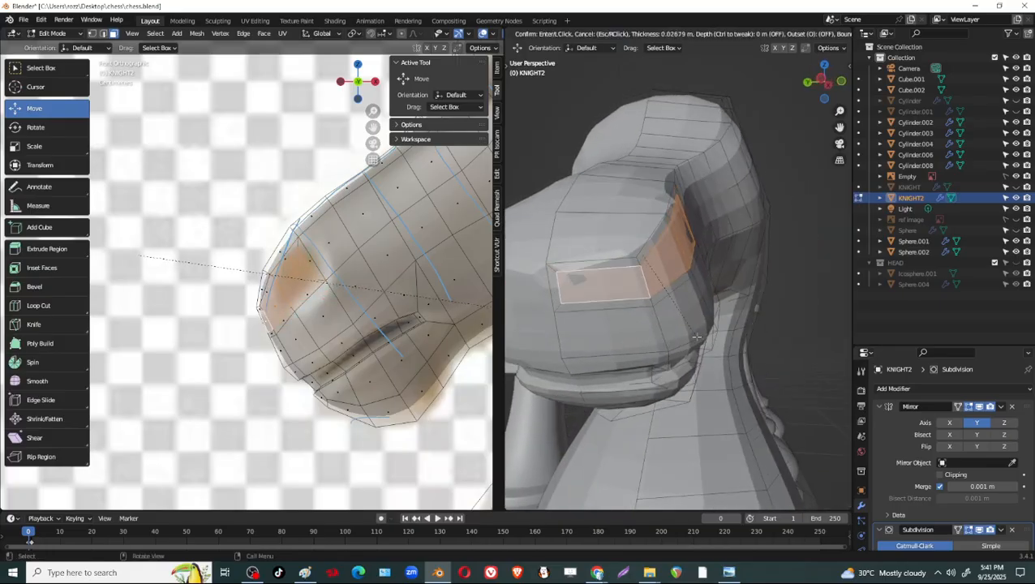
left_click(638, 299)
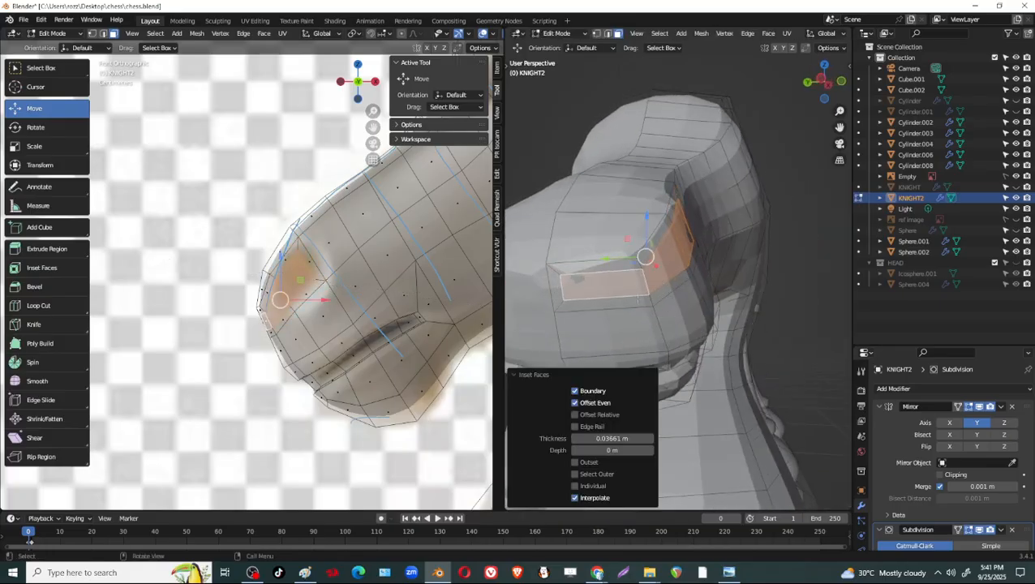
Slide the front end edge of the nostril inset along the muzzle by a factor of about -0.459.
key("2")
left_click(564, 291)
key("g")
key("g")
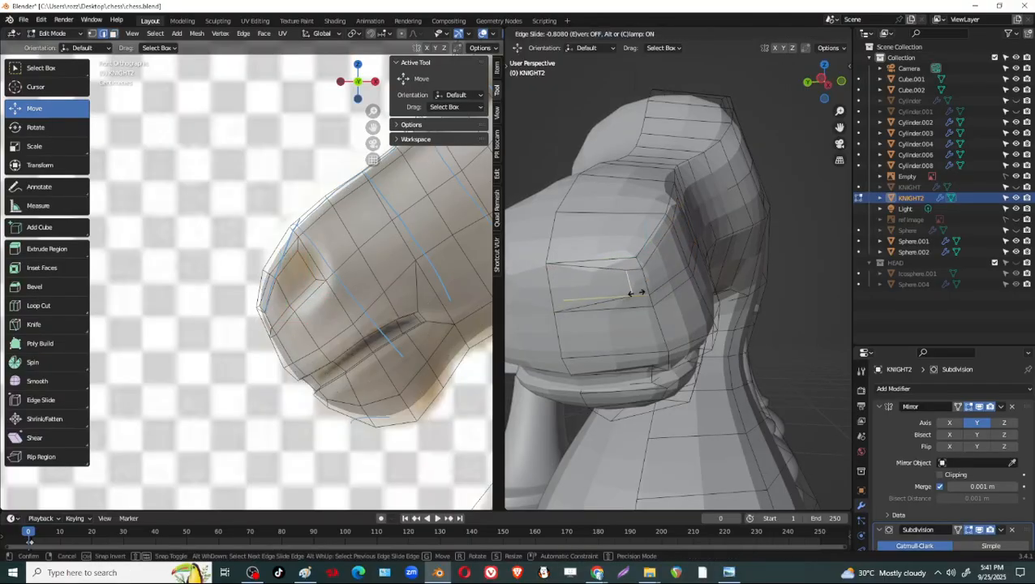
left_click(621, 301)
Extrude the three inset nostril faces about 0.021 m inward to form a recess.
middle_click_drag(621, 301, 444, 329)
mouse_move(349, 267)
middle_mouse_down()
mouse_move(335, 282)
mouse_move(368, 264)
middle_mouse_up()
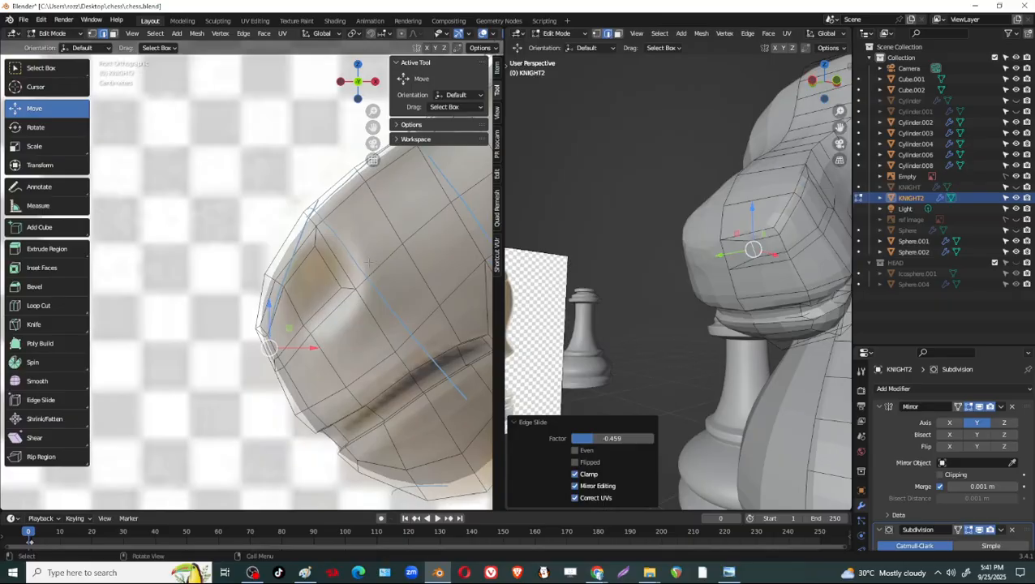
middle_click_drag(296, 327, 318, 290, "shift")
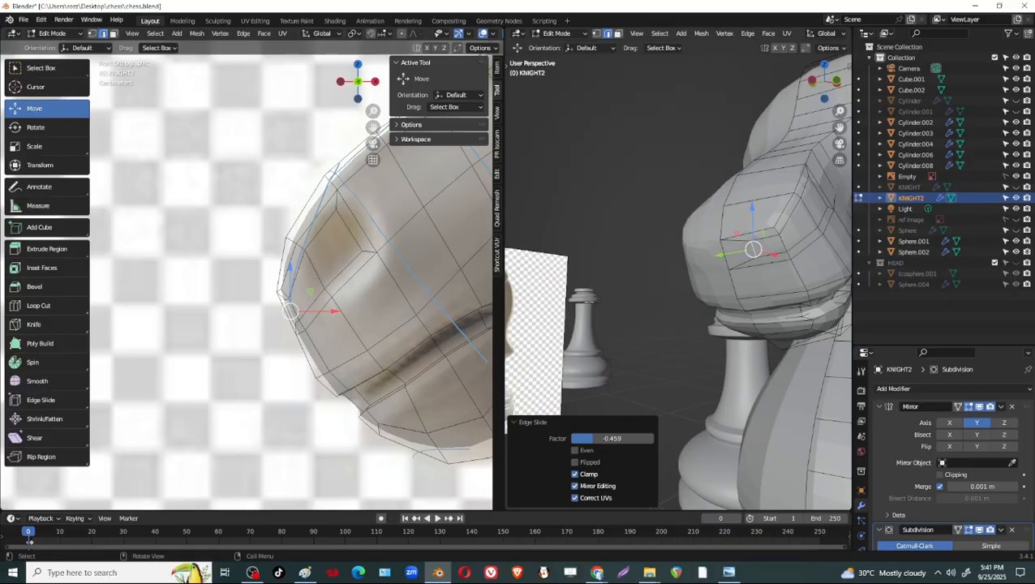
middle_click_drag(771, 308, 754, 319)
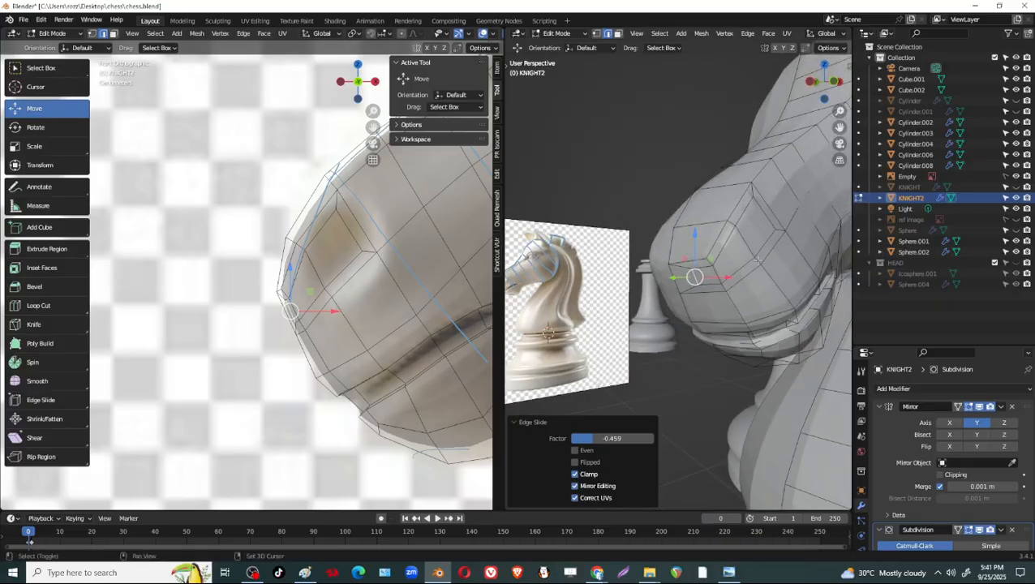
middle_click_drag(759, 260, 730, 258)
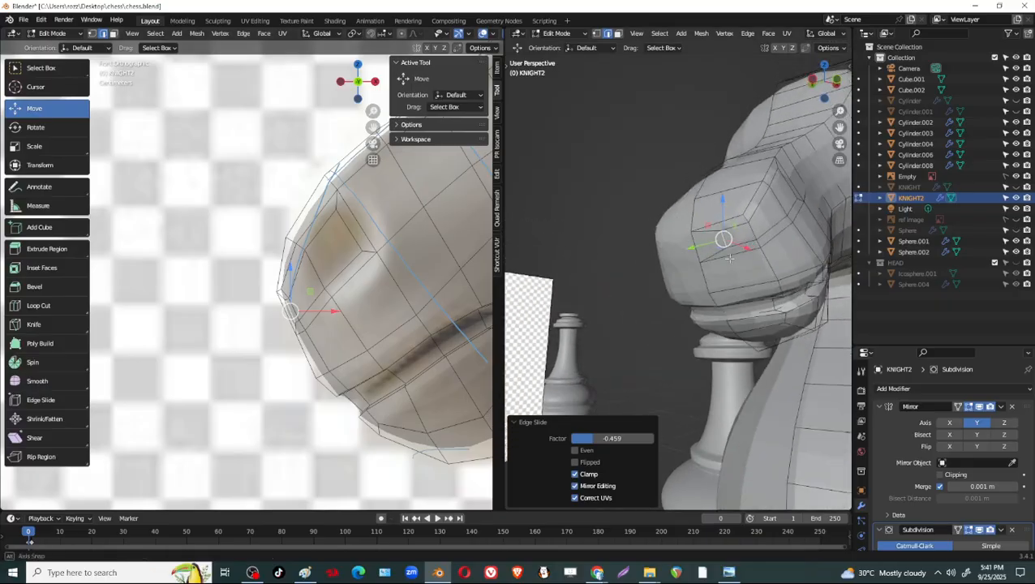
scroll(734, 253, "up", 2)
middle_click_drag(766, 223, 714, 254, "shift")
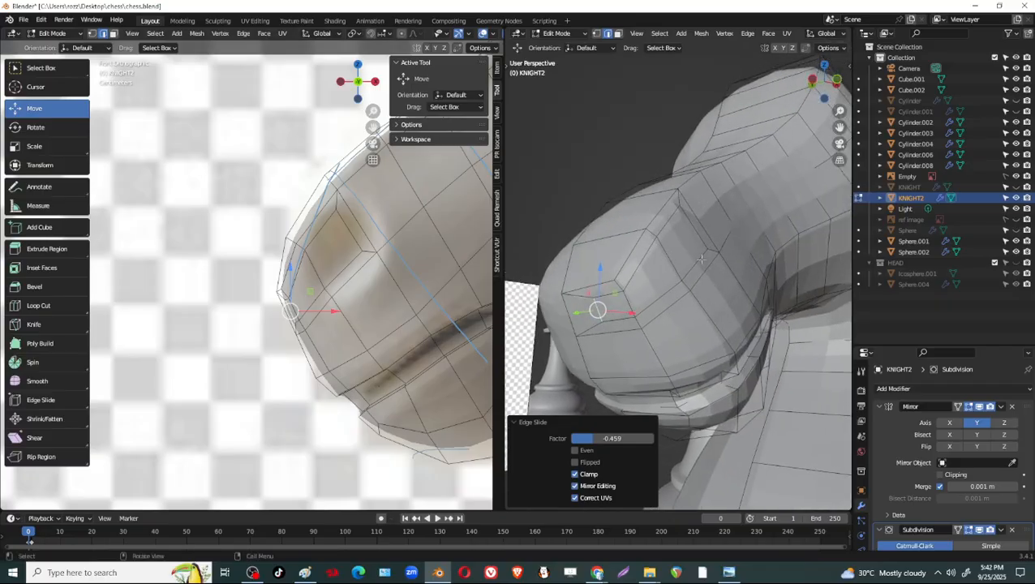
left_click(702, 260)
key("3")
left_click(682, 250)
left_click(652, 282, "shift")
left_click(618, 306, "shift")
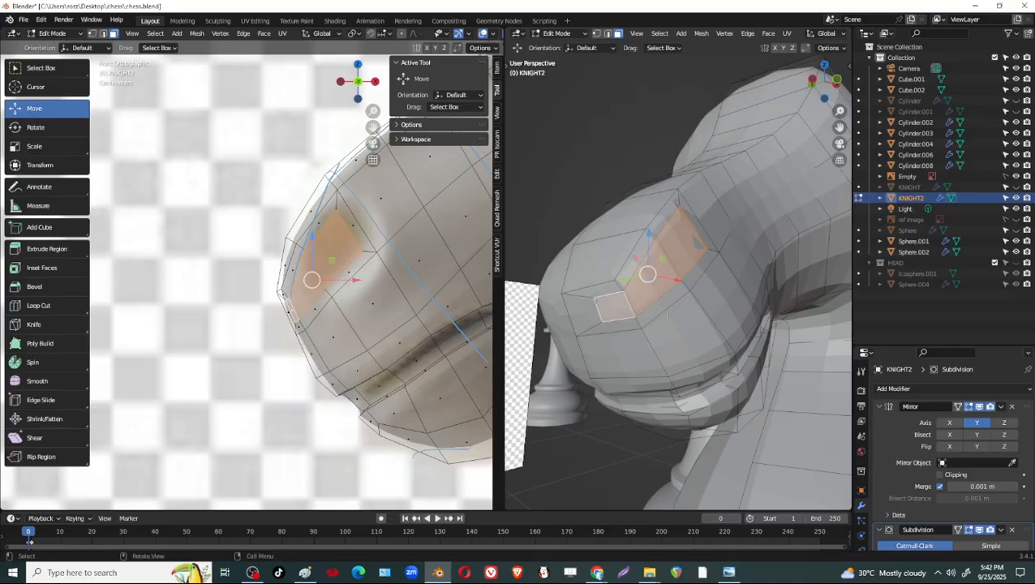
middle_click_drag(674, 312, 752, 367)
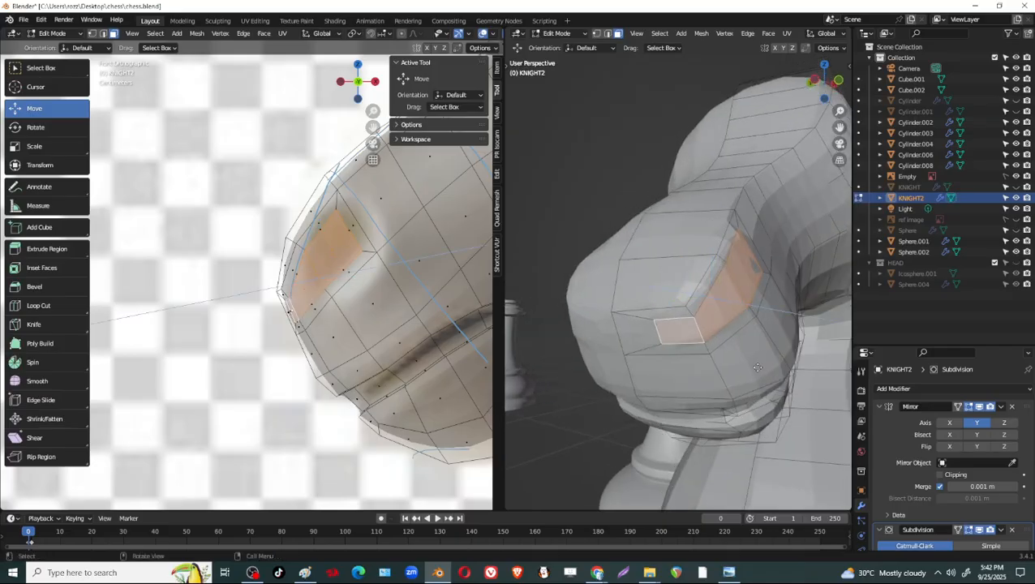
key("e")
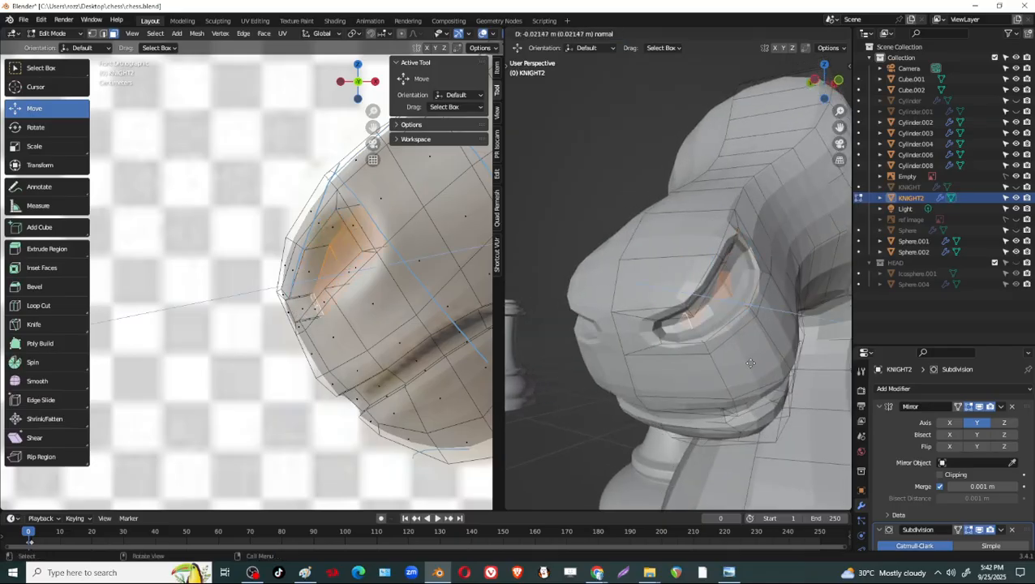
left_click(751, 362)
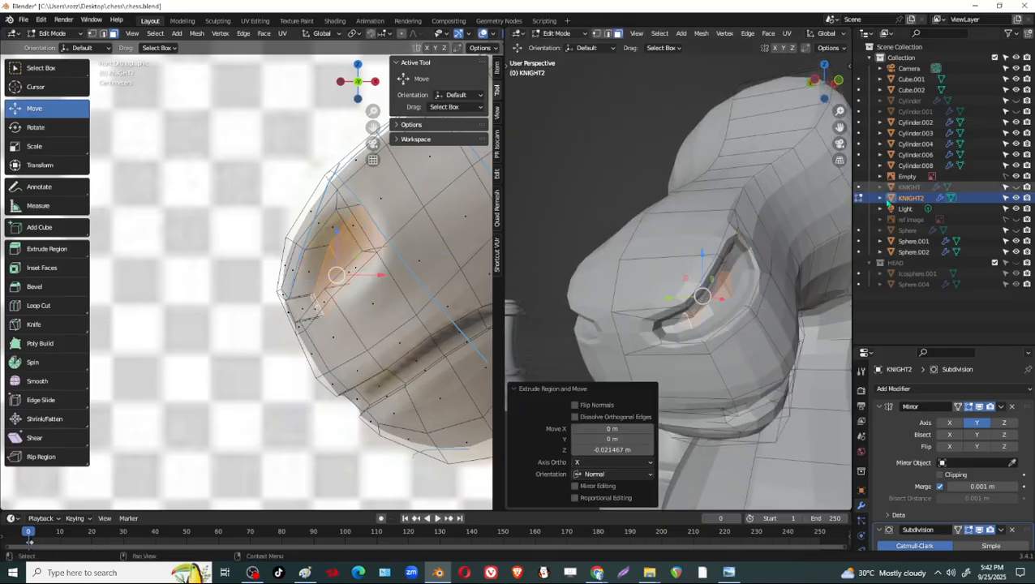
Turn off the Subdivision modifier's viewport display and shift the recessed nostril faces forward so they line up with the nostril opening.
left_click(979, 532)
middle_click_drag(777, 334, 718, 284)
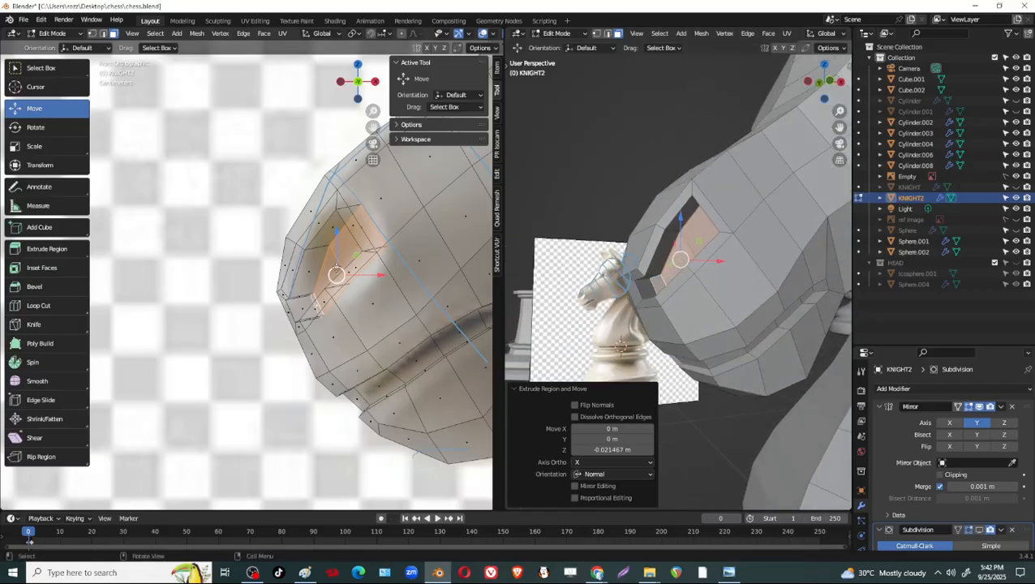
mouse_move(336, 268)
left_mouse_down()
mouse_move(313, 271)
mouse_move(351, 279)
left_mouse_up()
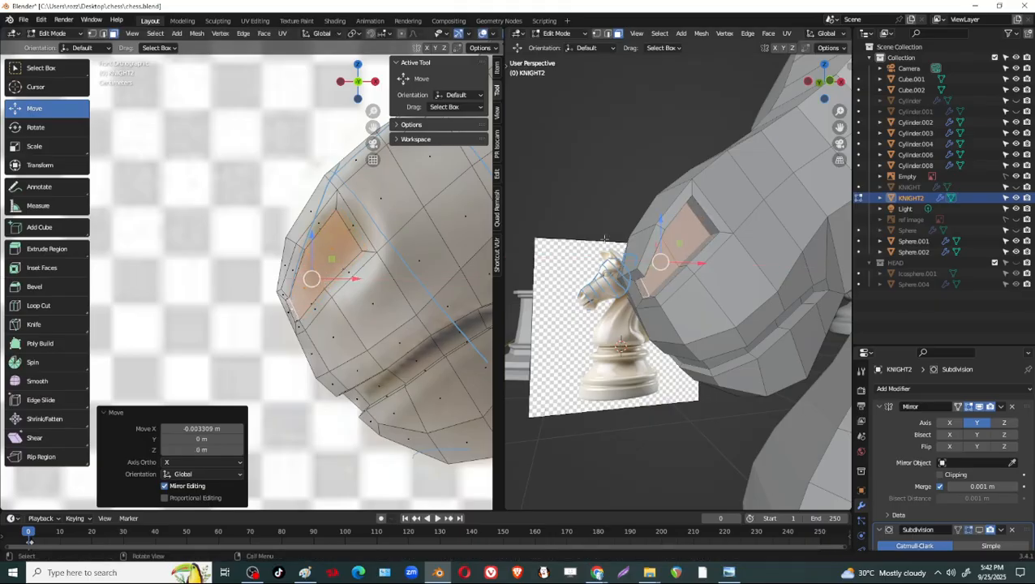
middle_click_drag(682, 280, 739, 256)
middle_click_drag(353, 286, 399, 239)
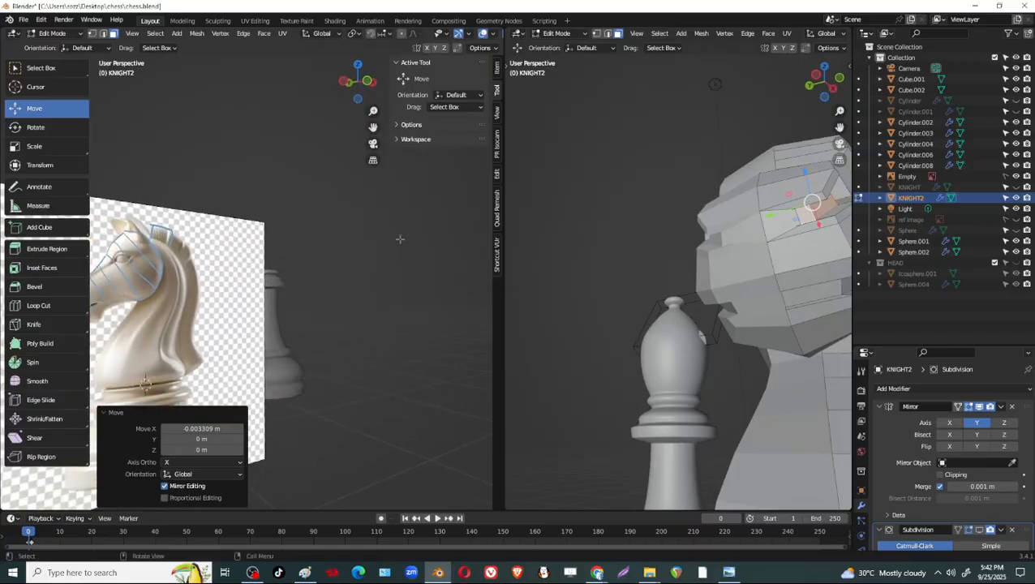
left_click(366, 82)
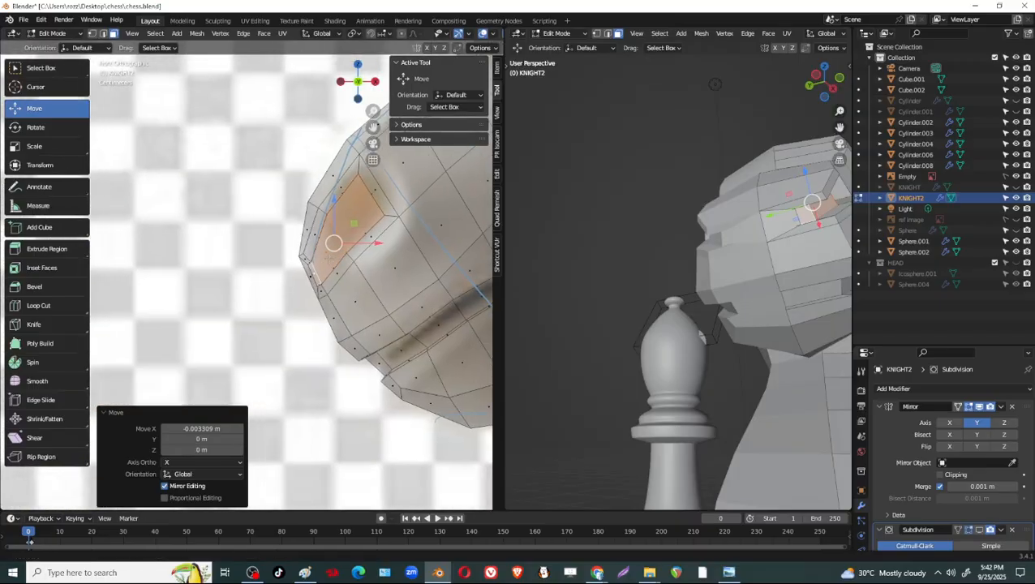
Move the small inner face at the nostril's front end about 0.005 m along X and raise it slightly.
middle_click_drag(543, 289, 666, 274)
scroll(655, 283, "up", 4)
left_click(701, 249)
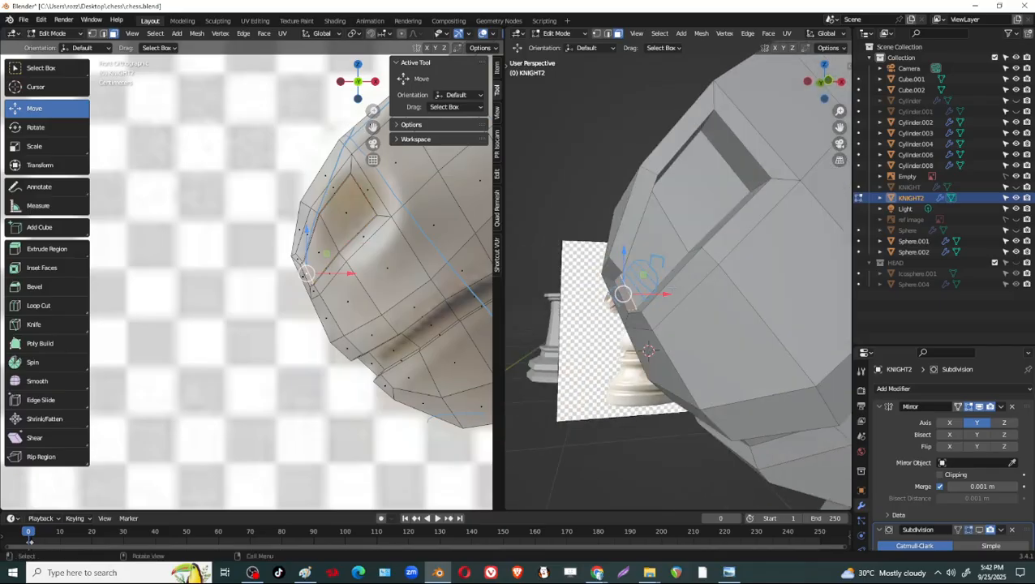
left_click_drag(644, 294, 655, 292)
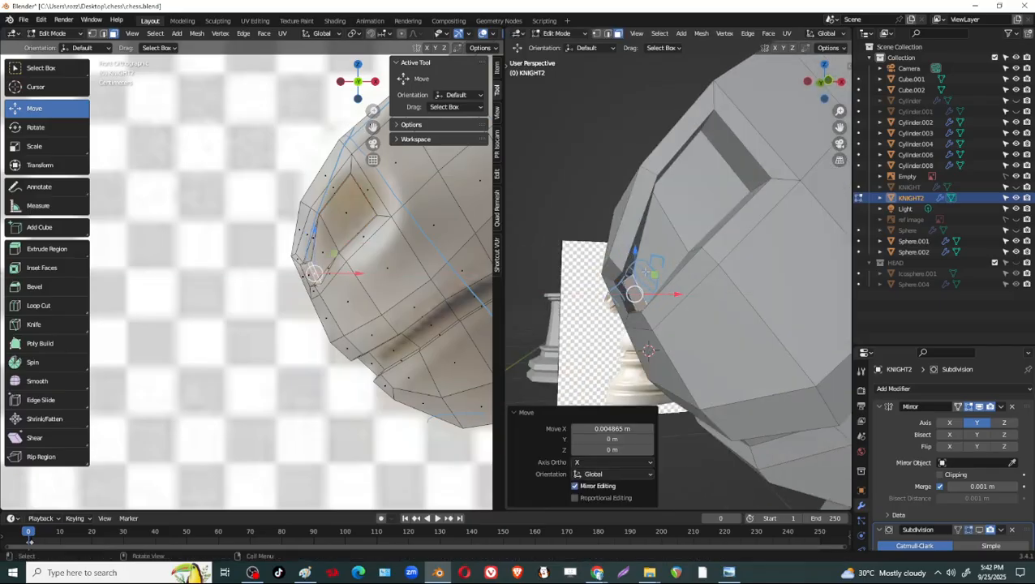
left_click_drag(638, 251, 650, 231)
middle_click_drag(665, 305, 700, 260)
left_click_drag(699, 260, 706, 266)
middle_click_drag(705, 266, 686, 294)
Select the nostril recess's upper inner wall and move it about 0.0017 m along X and -0.001 m along Z.
middle_click_drag(649, 324, 474, 256)
scroll(641, 255, "up", 2)
left_click(608, 173)
left_click(576, 239, "shift")
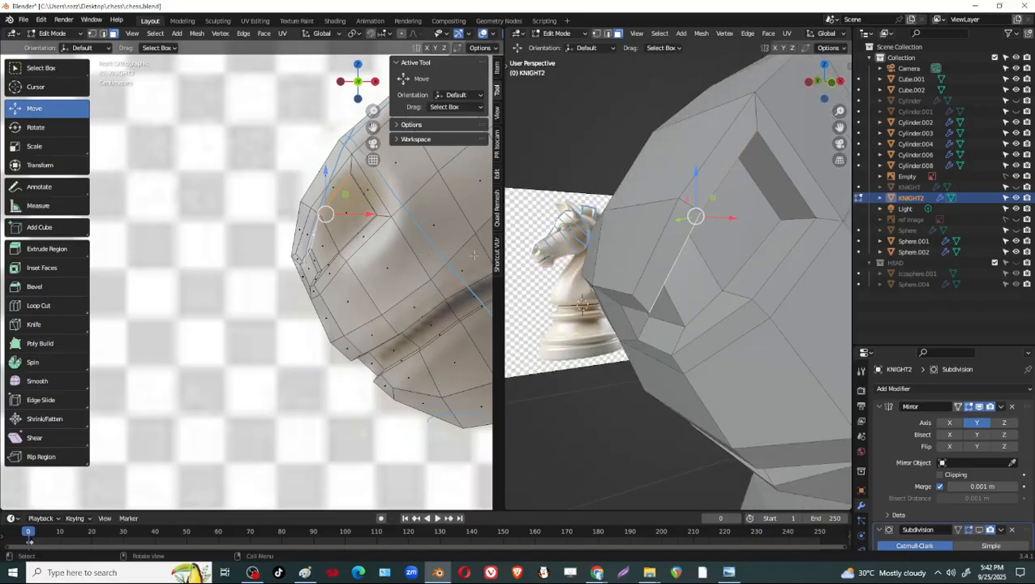
left_click_drag(337, 220, 342, 223)
middle_click_drag(396, 245, 411, 270, "shift")
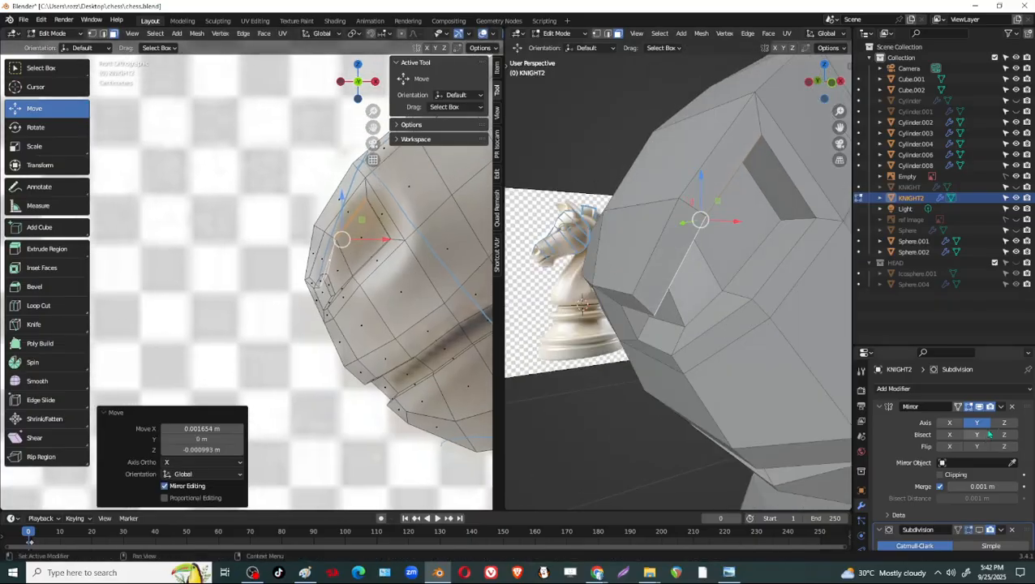
Turn on the Subdivision modifier's viewport display and check the smoothed nostril shape outside Edit Mode.
left_click(972, 531)
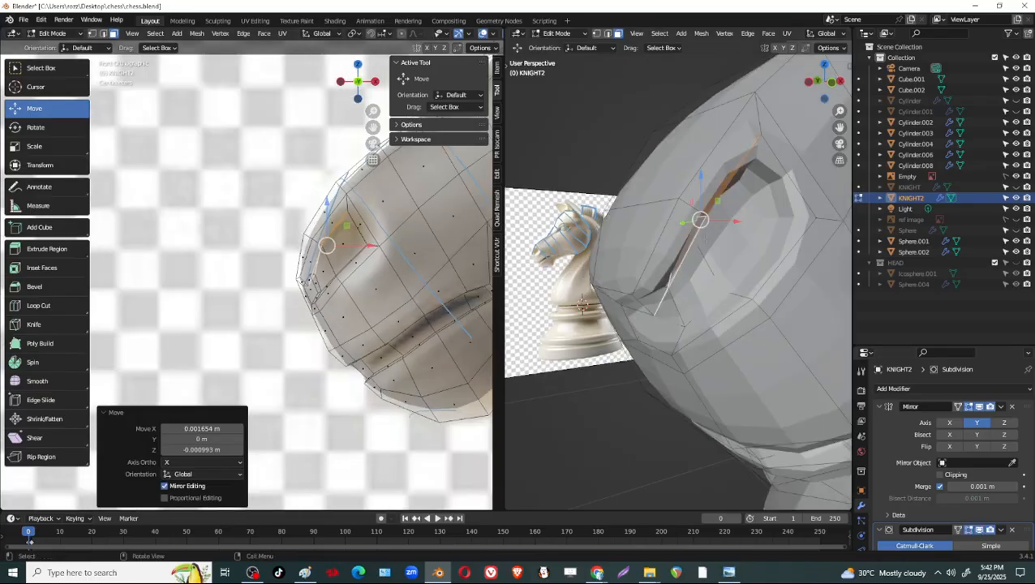
scroll(737, 266, "down", 3)
key("Tab")
scroll(700, 291, "down", 4)
middle_click_drag(700, 292, 705, 257)
scroll(708, 305, "up", 4)
key("Tab")
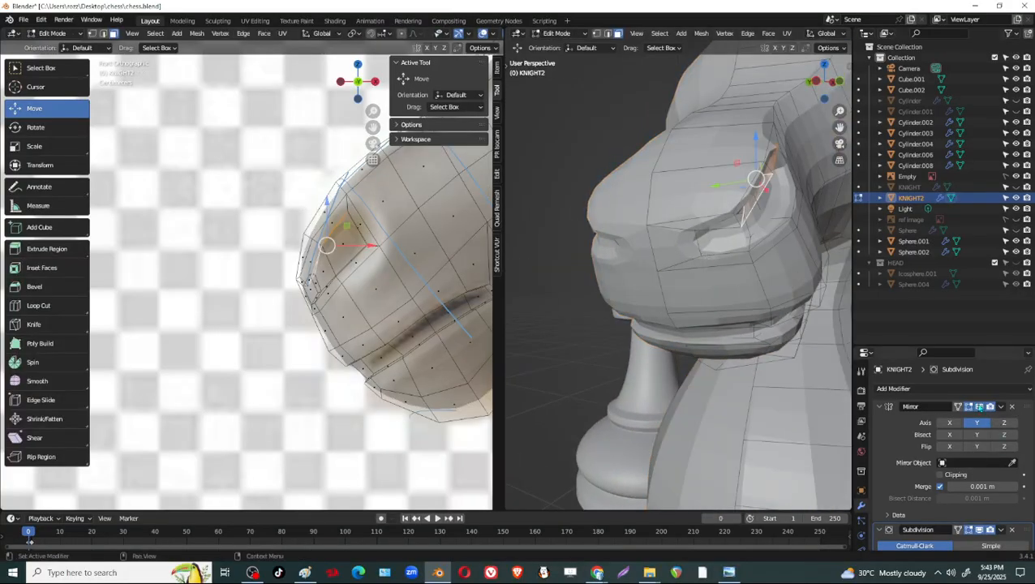
Hide the Subdivision effect in the viewport and examine the unsmoothed nostril and muzzle from the front.
left_click(979, 532)
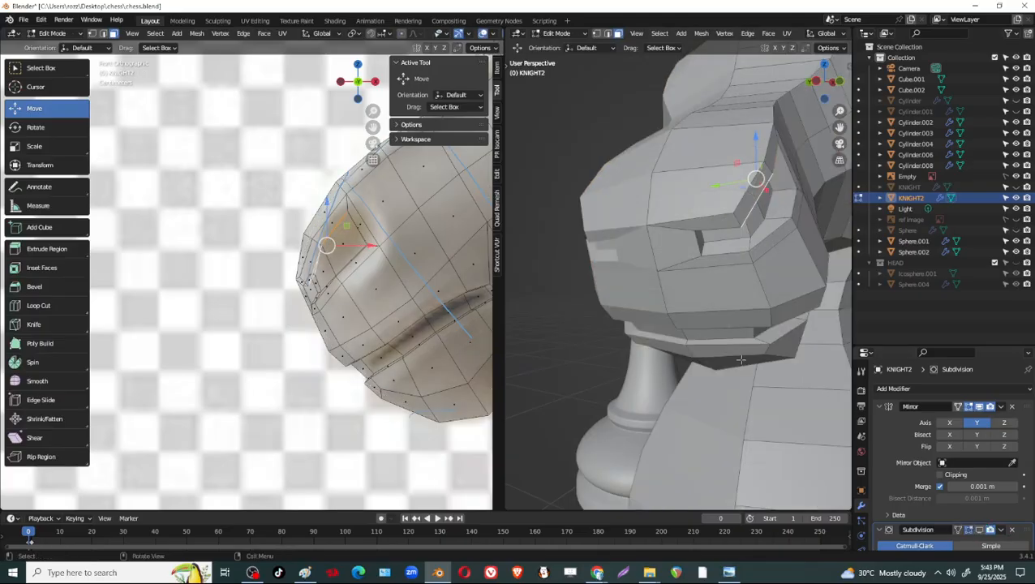
middle_click_drag(727, 274, 712, 237)
scroll(715, 235, "up", 4)
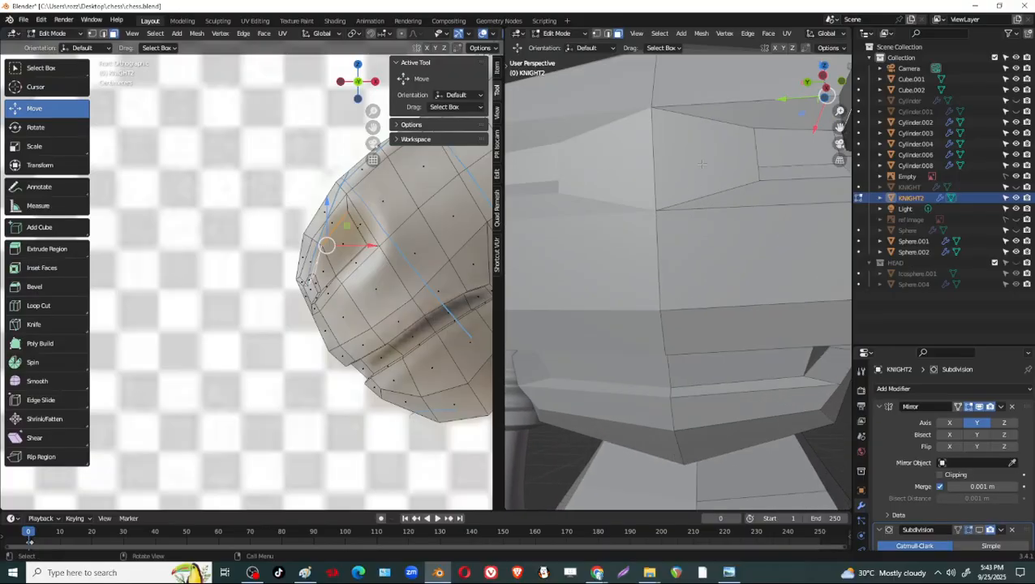
scroll(702, 163, "down", 4)
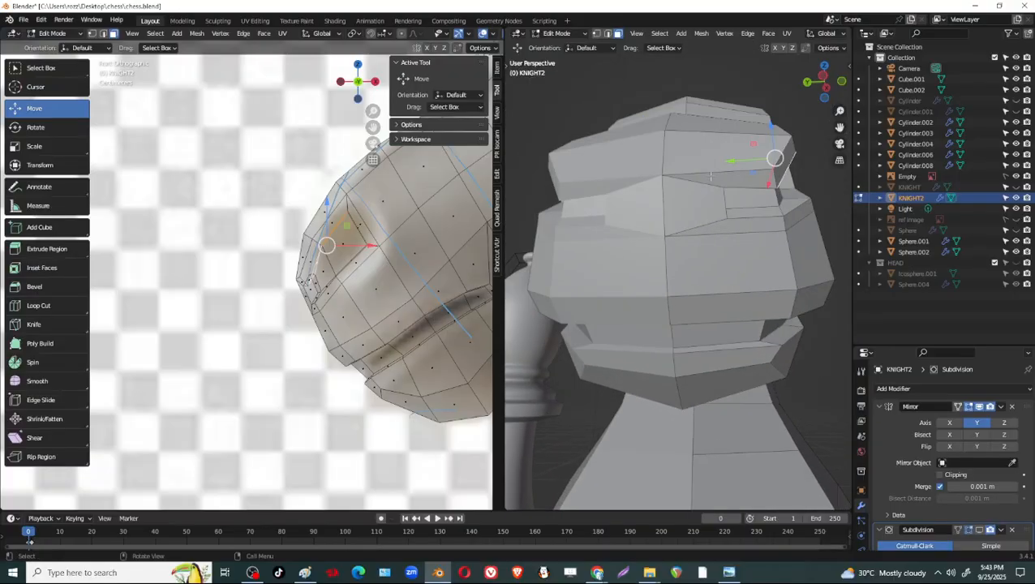
Show the Subdivision effect in the viewport again and set its viewport level to 2.
left_click(978, 532)
left_click(979, 532)
left_click(979, 531)
scroll(986, 511, "down", 2)
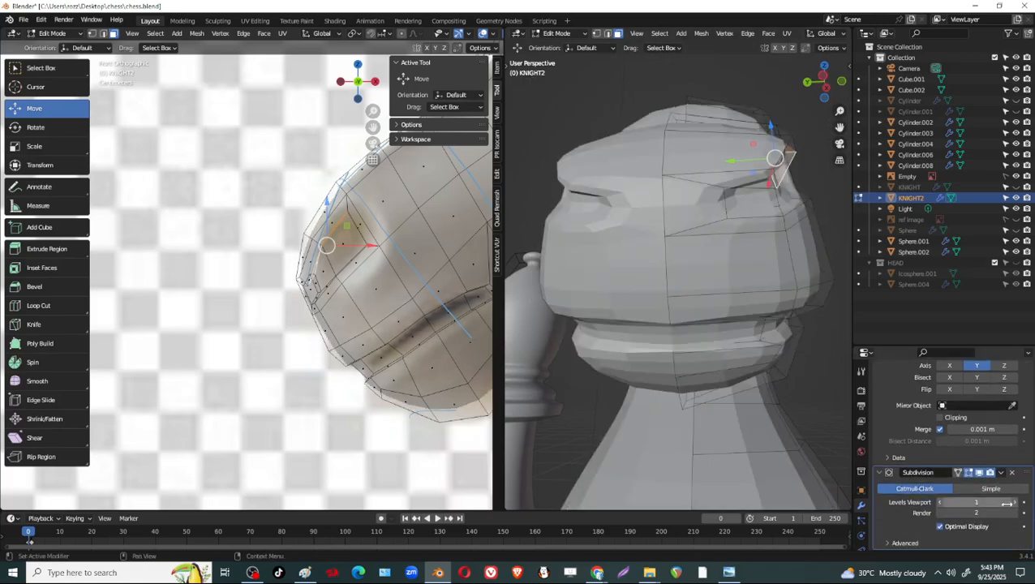
left_click(1014, 502)
Examine the smoothed knight head from several angles, ending in Object Mode.
scroll(754, 288, "down", 2)
middle_click_drag(754, 286, 640, 357)
key("Tab")
key("Tab")
scroll(649, 349, "down", 2)
middle_click_drag(743, 309, 812, 349)
key("Tab")
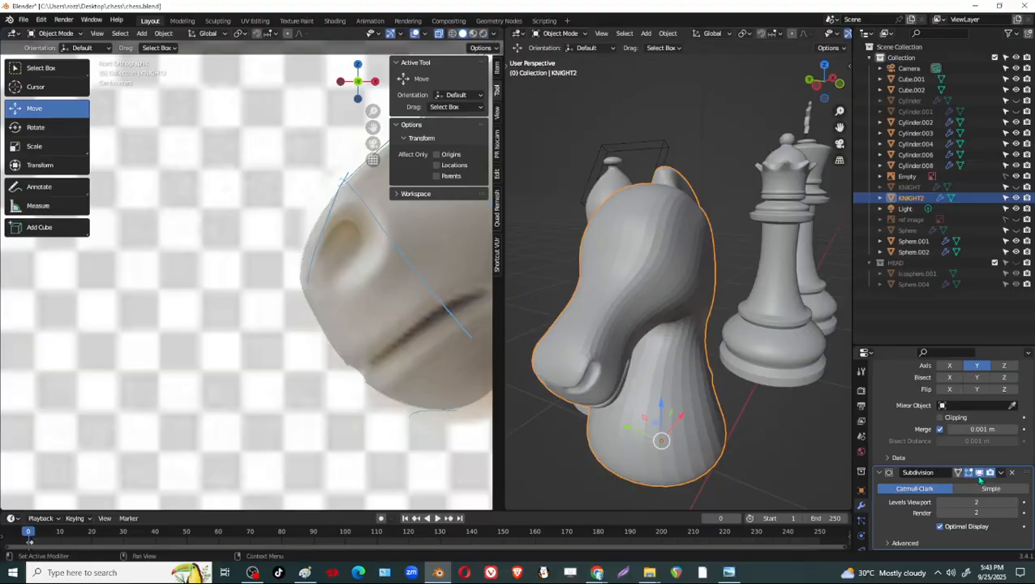
Turn off the Subdivision modifier's viewport display and widen the perspective viewport, narrowing the reference view.
left_click(979, 473)
middle_click_drag(690, 357, 657, 276)
scroll(669, 284, "up", 2)
scroll(354, 303, "down", 3)
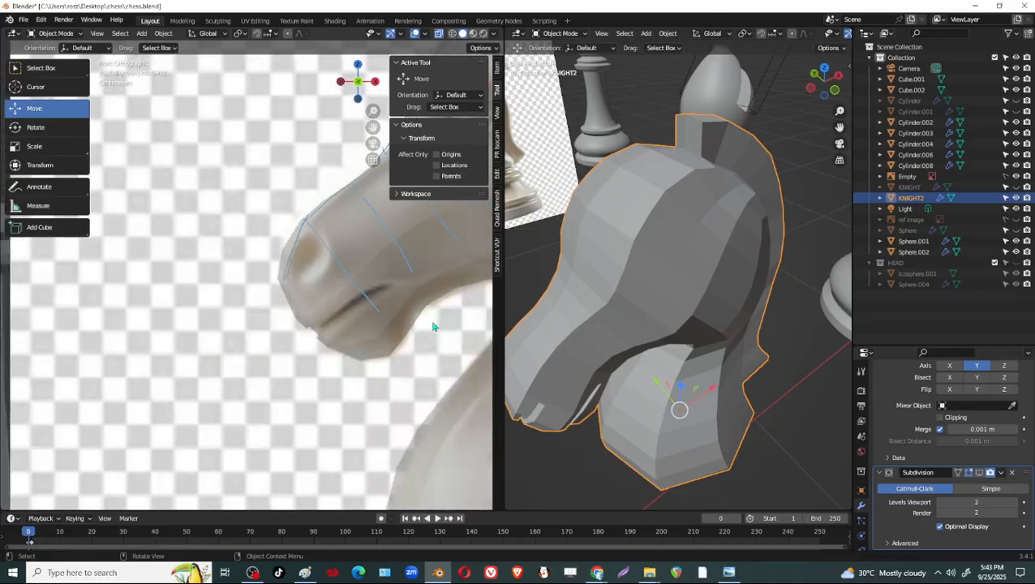
scroll(383, 303, "up", 2)
scroll(674, 305, "down", 2)
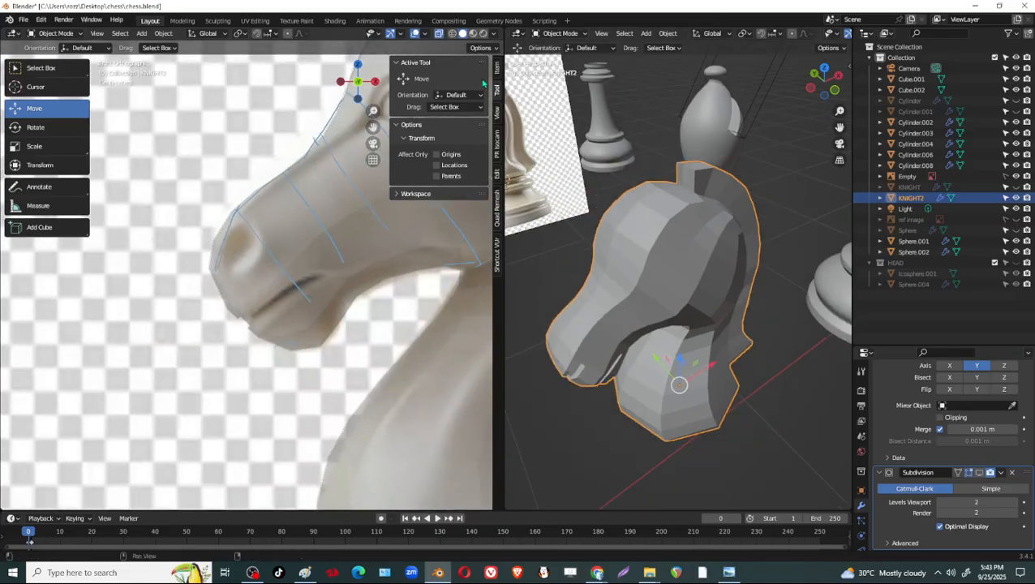
left_click_drag(501, 96, 286, 94)
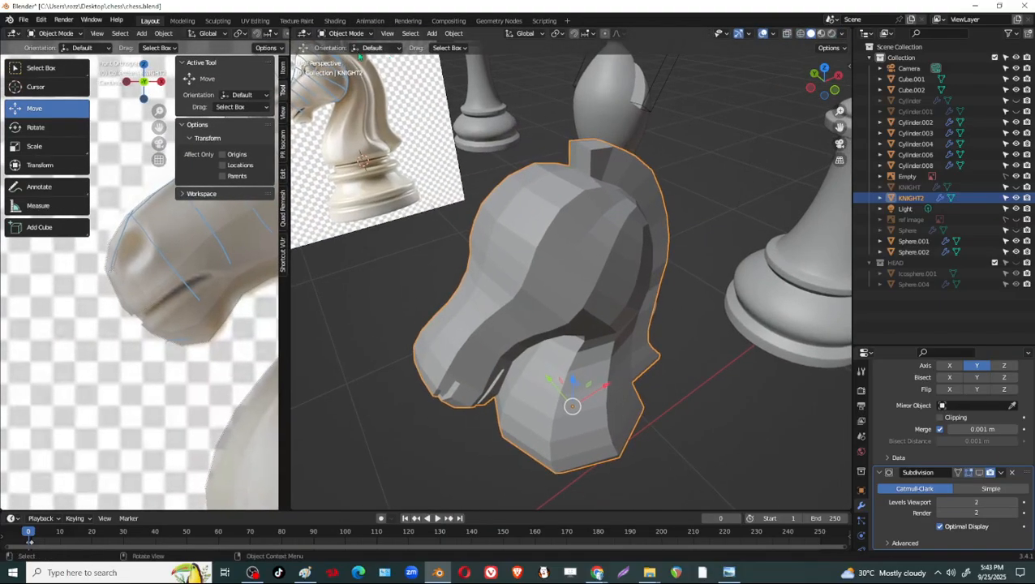
Switch the knight to Sculpt Mode and show the sculpt tools in a widened perspective viewport.
left_click(347, 34)
left_click(350, 70)
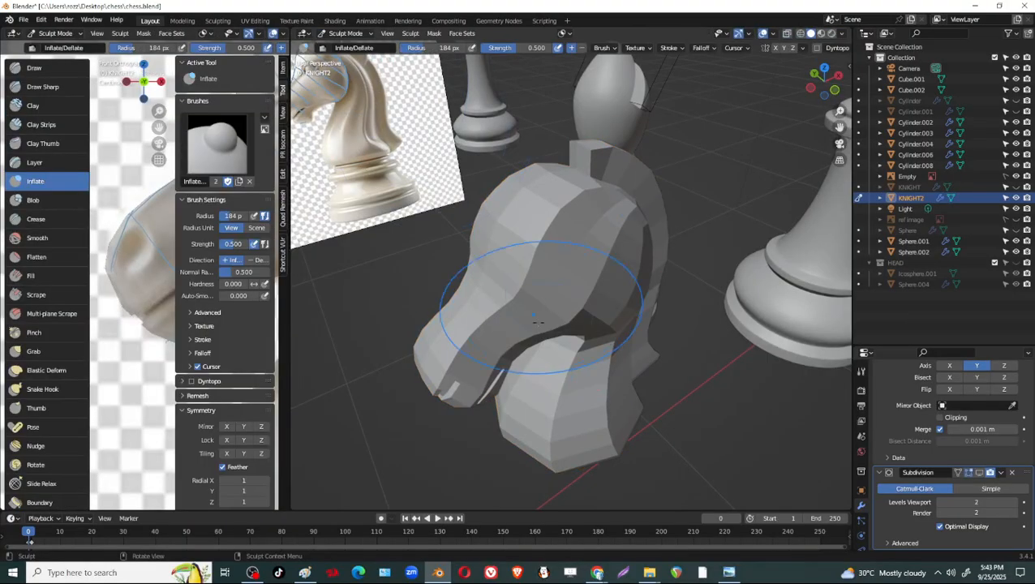
scroll(539, 322, "up", 2)
middle_click_drag(541, 321, 568, 256)
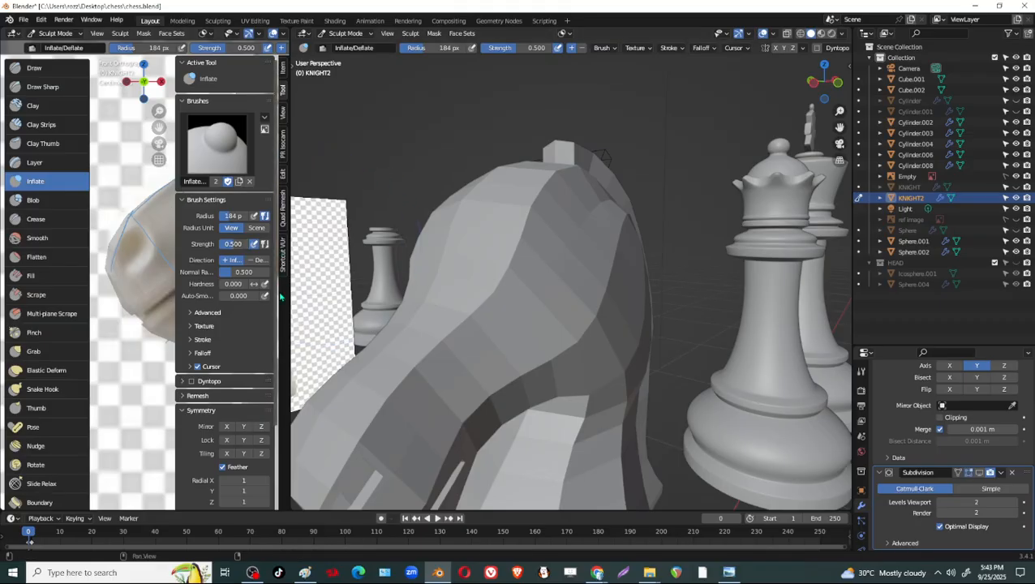
key("t")
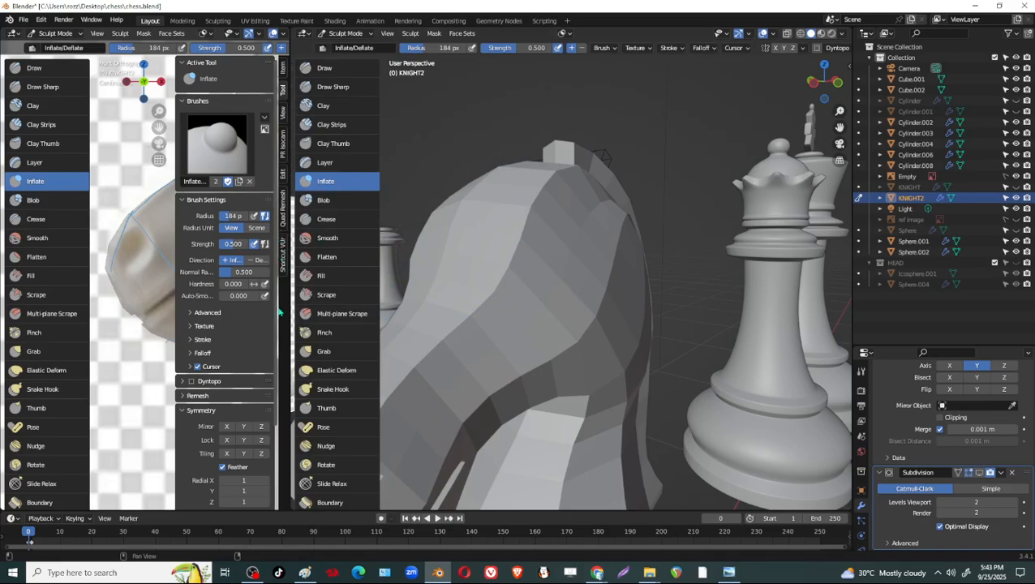
left_click_drag(285, 314, 125, 309)
mouse_move(523, 260)
middle_mouse_down()
mouse_move(524, 289)
mouse_move(491, 297)
mouse_move(463, 270)
middle_mouse_up()
scroll(700, 355, "up", 1)
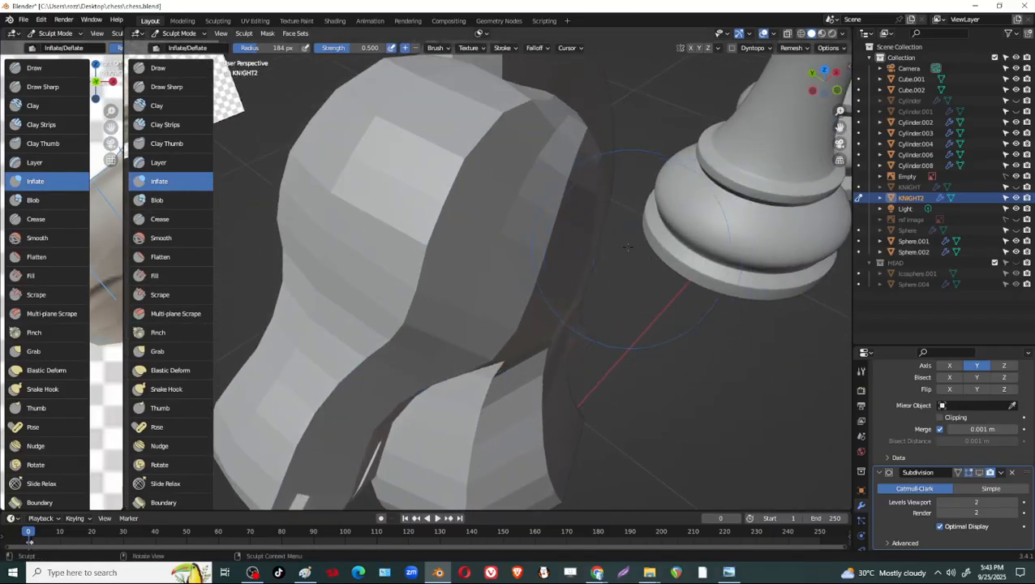
Set the brush radius to 110 px and reshape the side of the head and the cheek with the Grab brush.
mouse_move(597, 223)
middle_mouse_down()
mouse_move(520, 164)
mouse_move(528, 152)
mouse_move(471, 238)
mouse_move(538, 222)
mouse_move(475, 172)
mouse_move(517, 258)
mouse_move(536, 254)
mouse_move(497, 327)
middle_mouse_up()
key("f")
left_click(488, 220)
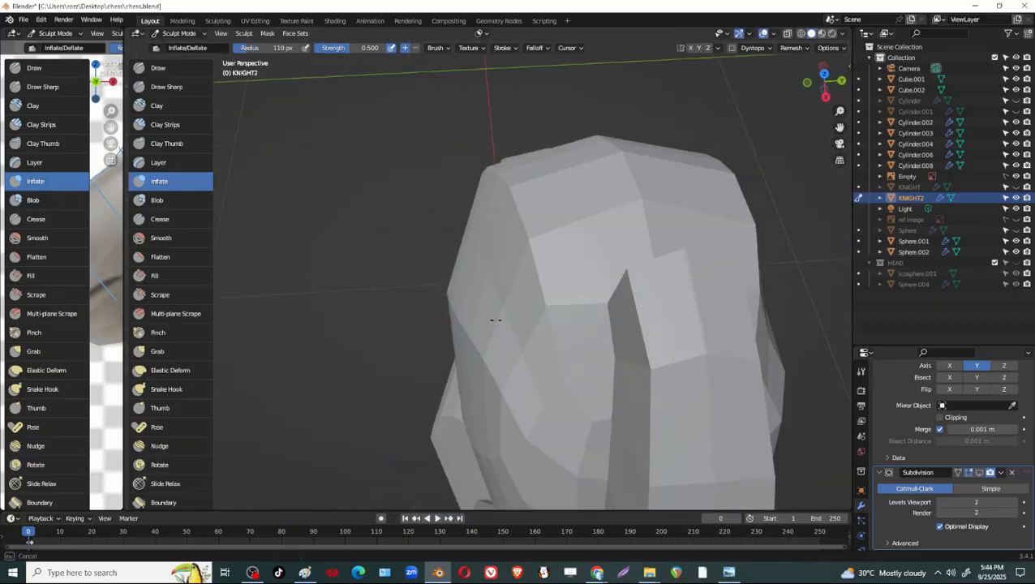
key("g")
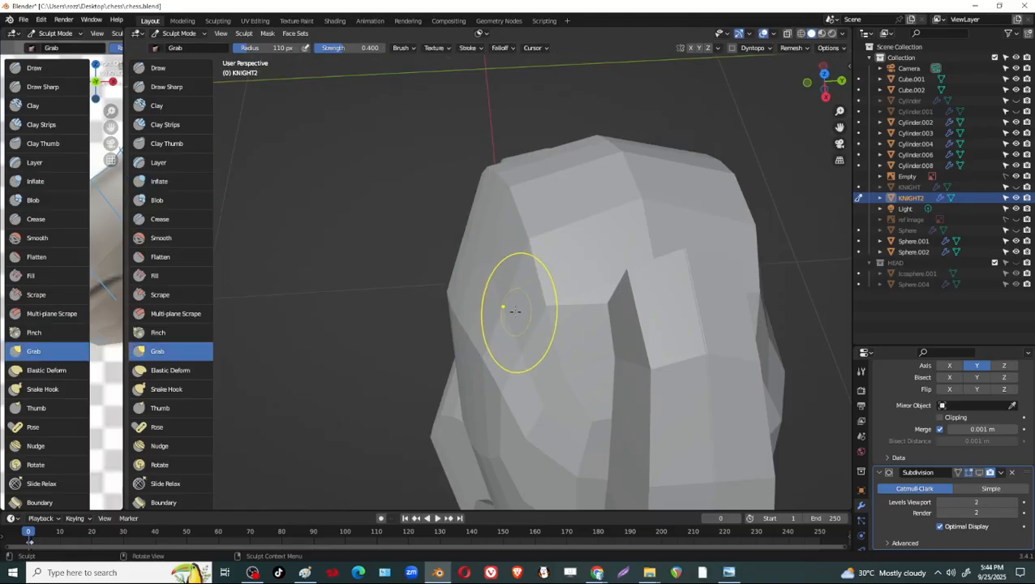
mouse_move(512, 256)
middle_mouse_down()
mouse_move(439, 261)
mouse_move(459, 281)
middle_mouse_up()
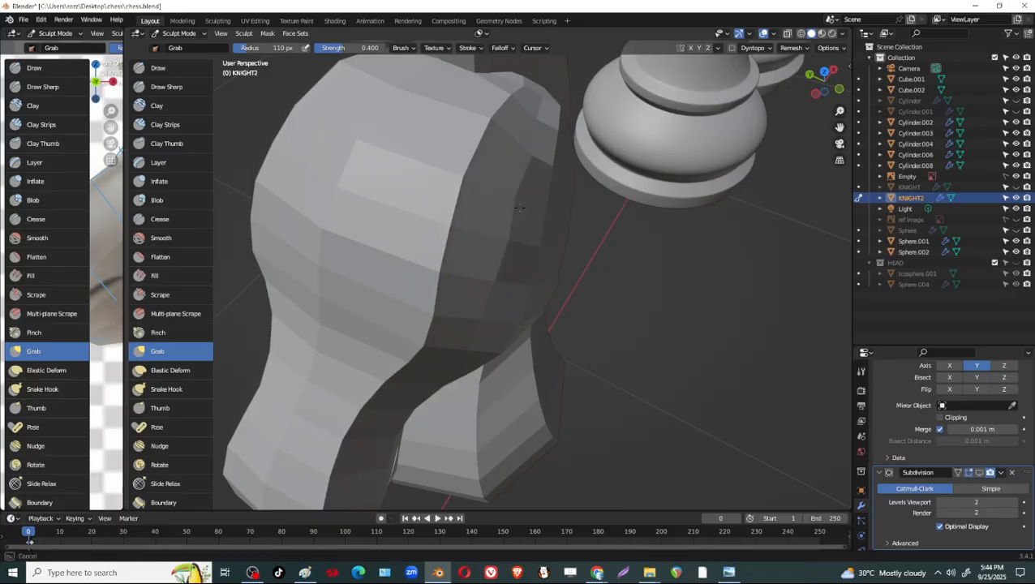
middle_click_drag(520, 208, 568, 183)
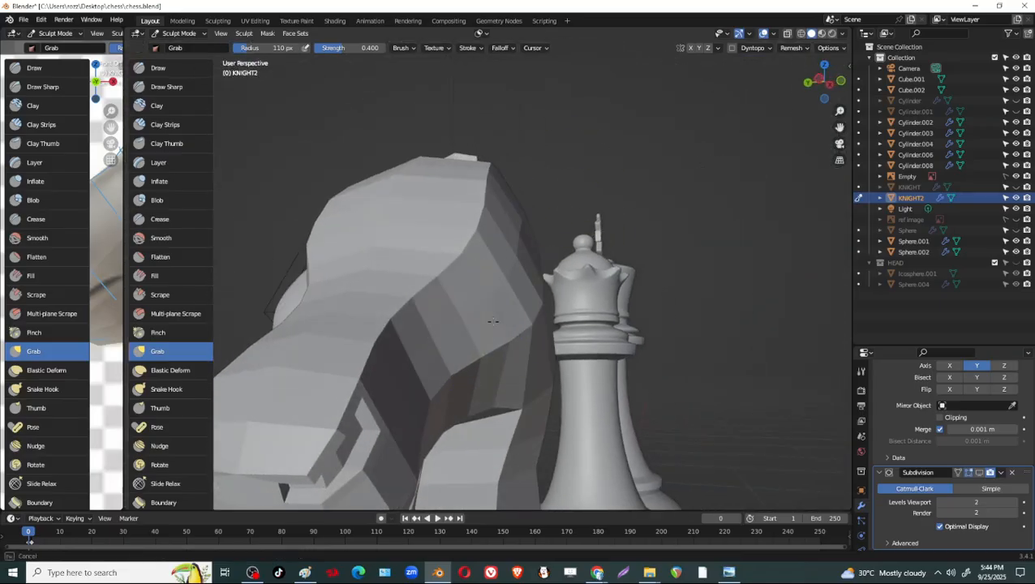
middle_click_drag(458, 347, 437, 358)
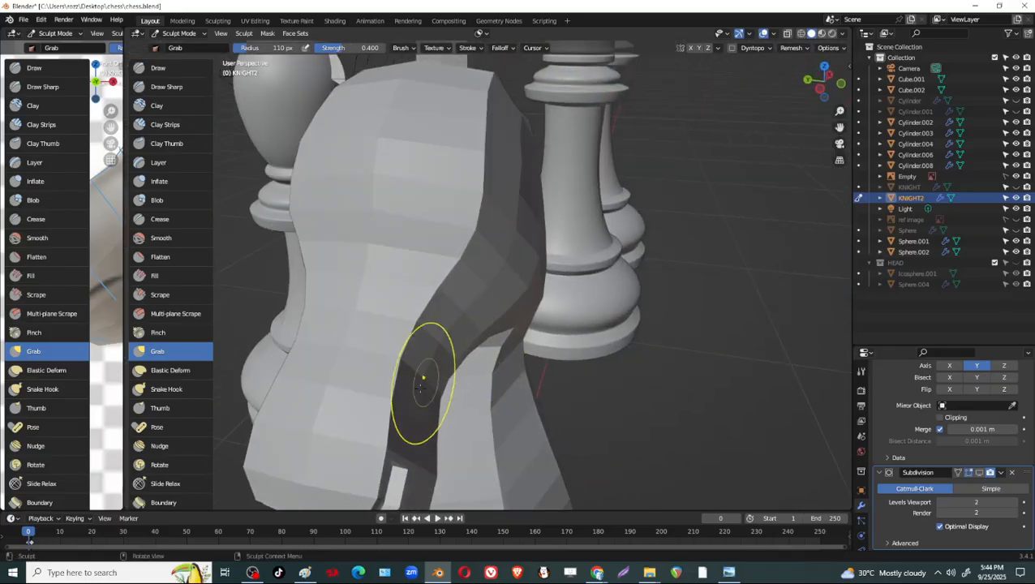
mouse_move(418, 425)
middle_mouse_down()
mouse_move(675, 208)
mouse_move(631, 362)
mouse_move(582, 355)
mouse_move(579, 319)
mouse_move(538, 352)
mouse_move(491, 445)
mouse_move(511, 414)
mouse_move(502, 369)
mouse_move(548, 367)
middle_mouse_up()
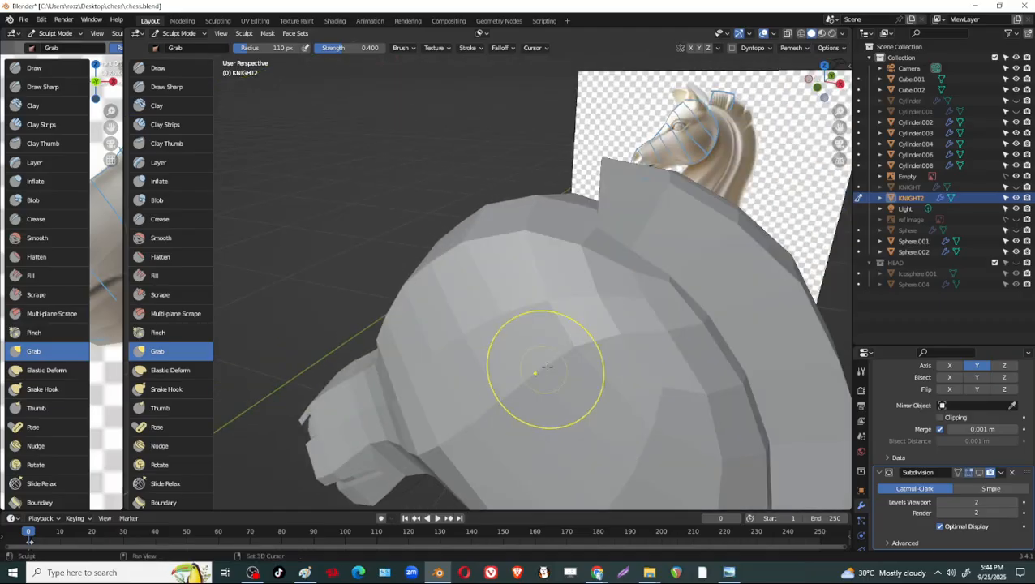
Refine the outer brow edge and upper side of the head with Grab brush strokes.
mouse_move(468, 425)
middle_mouse_down()
mouse_move(613, 374)
mouse_move(578, 388)
mouse_move(629, 316)
mouse_move(651, 309)
mouse_move(474, 375)
mouse_move(721, 427)
mouse_move(566, 358)
mouse_move(597, 367)
mouse_move(613, 324)
mouse_move(714, 349)
middle_mouse_up()
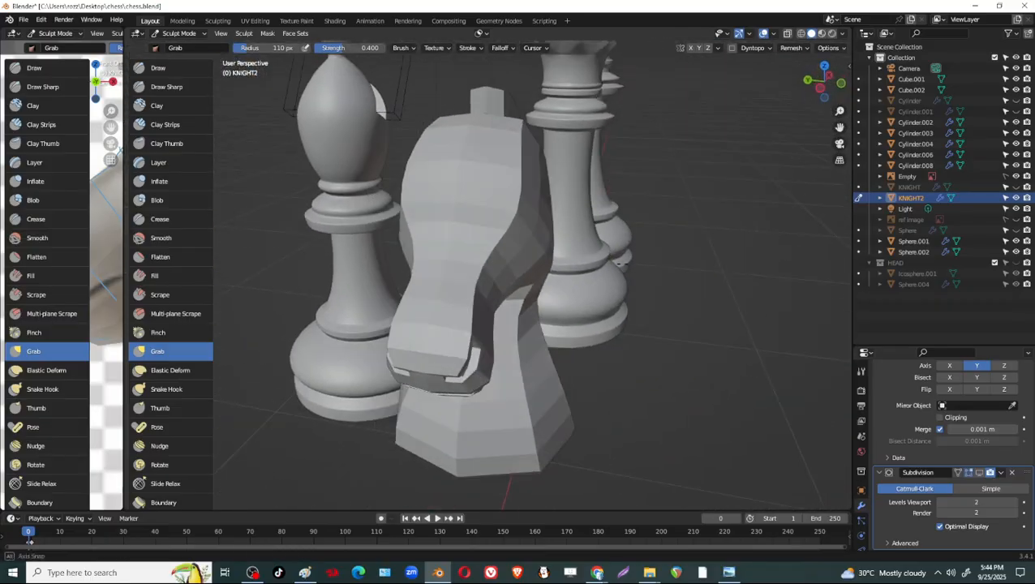
middle_click_drag(623, 263, 543, 223)
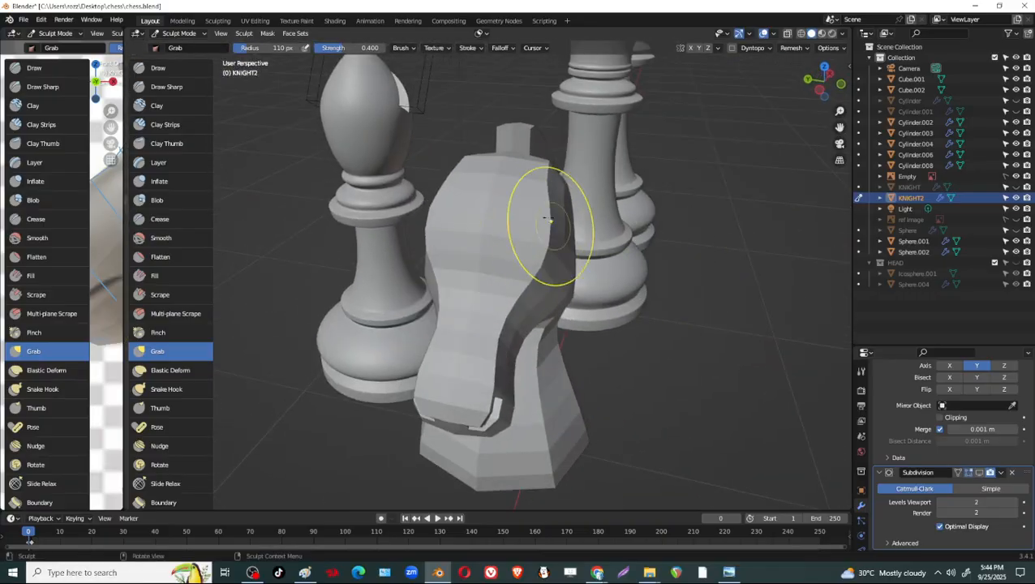
mouse_move(550, 182)
middle_mouse_down()
mouse_move(559, 201)
mouse_move(608, 215)
mouse_move(661, 259)
mouse_move(710, 272)
mouse_move(760, 268)
mouse_move(656, 280)
mouse_move(503, 339)
middle_mouse_up()
scroll(661, 258, "up", 2)
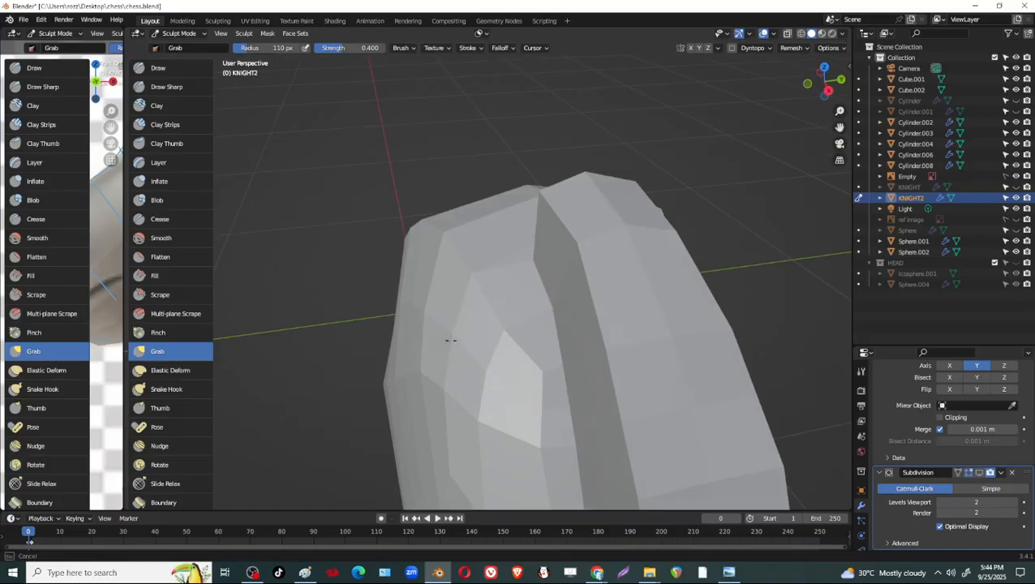
mouse_move(408, 343)
middle_mouse_down()
mouse_move(555, 331)
mouse_move(619, 303)
mouse_move(596, 312)
middle_mouse_up()
Adjust the vertices along the brow's outer edge in Edit Mode, and return to Sculpt Mode.
key("Tab")
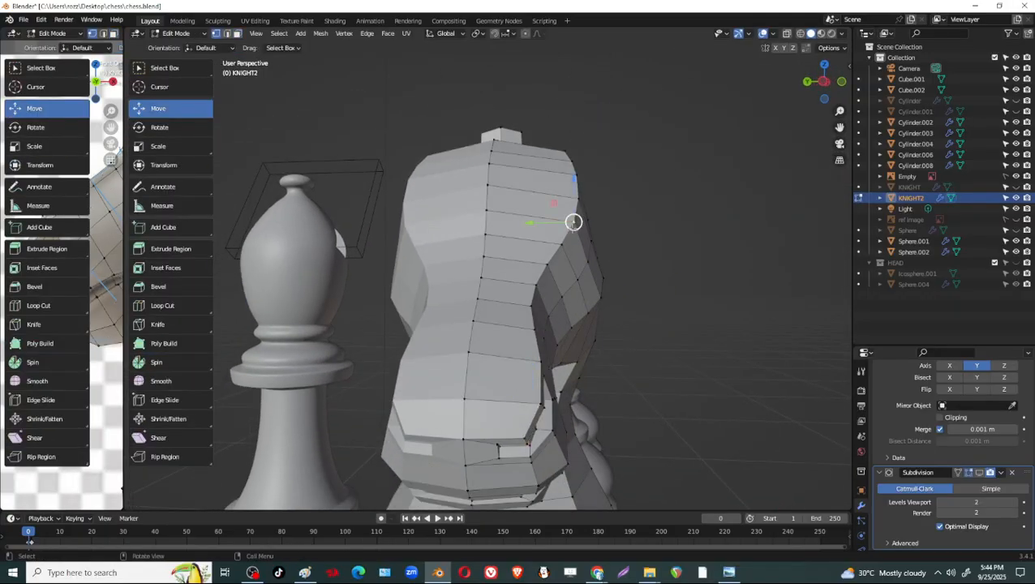
mouse_move(574, 224)
middle_mouse_down()
mouse_move(597, 287)
mouse_move(626, 286)
mouse_move(588, 288)
mouse_move(596, 243)
mouse_move(566, 273)
mouse_move(589, 245)
middle_mouse_up()
left_click(576, 175, "shift")
left_click(578, 169, "shift")
scroll(644, 274, "down", 2)
scroll(582, 275, "up", 2)
key("Tab")
Pull the side of the head behind the brow into a rounder form with the Grab brush.
left_click_drag(589, 244, 597, 240)
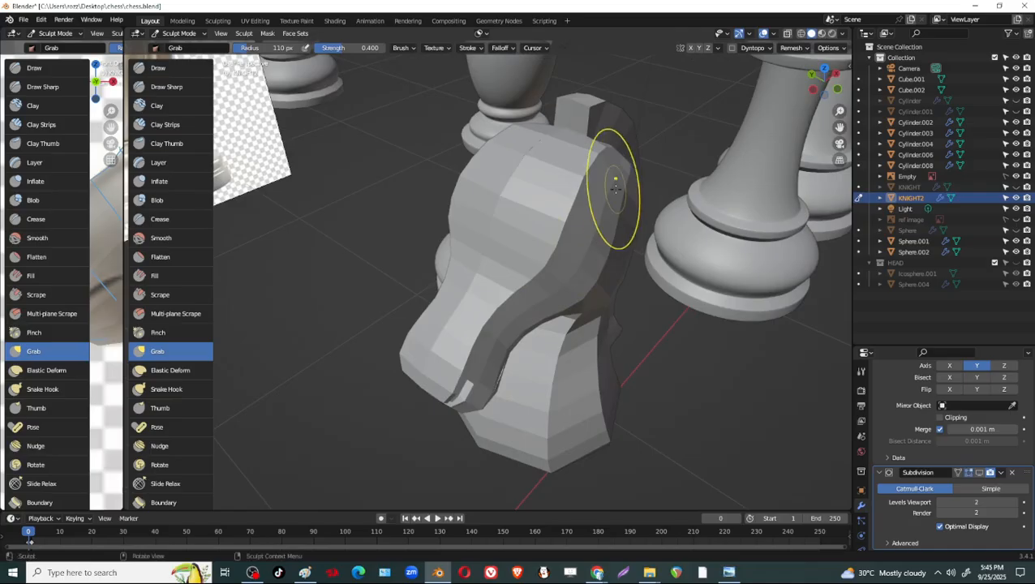
middle_click_drag(616, 189, 595, 216)
middle_click_drag(689, 312, 623, 252)
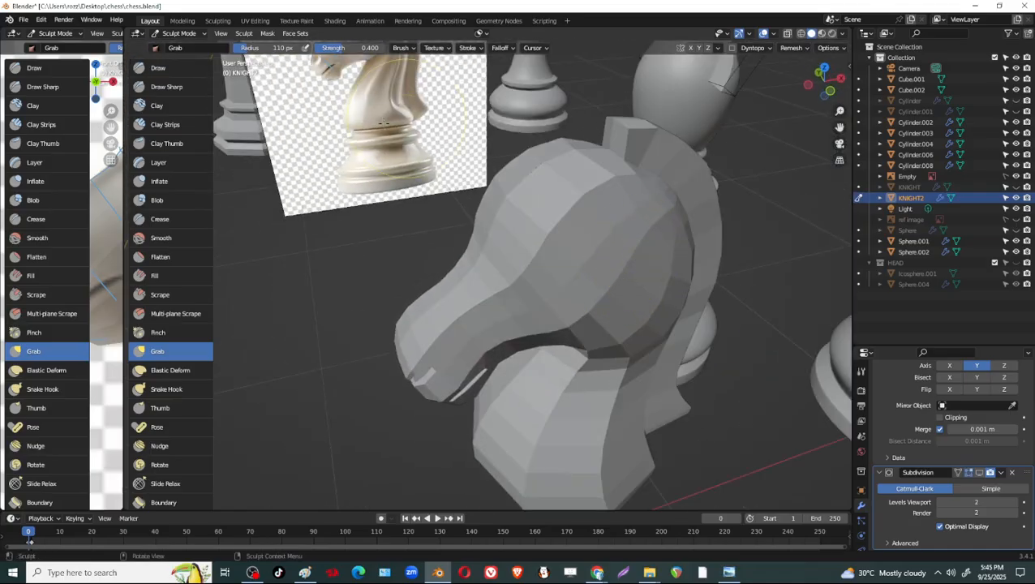
Smooth the cheek and throat with the Smooth brush at strength 0.469, and adjust the rear jaw with the Grab brush.
left_click(162, 237)
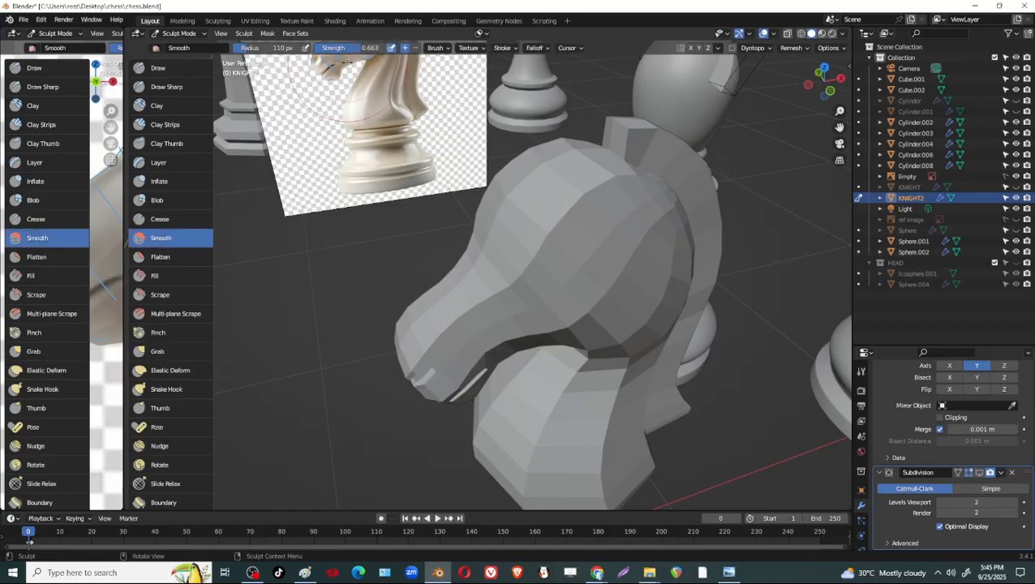
middle_click_drag(612, 253, 560, 198)
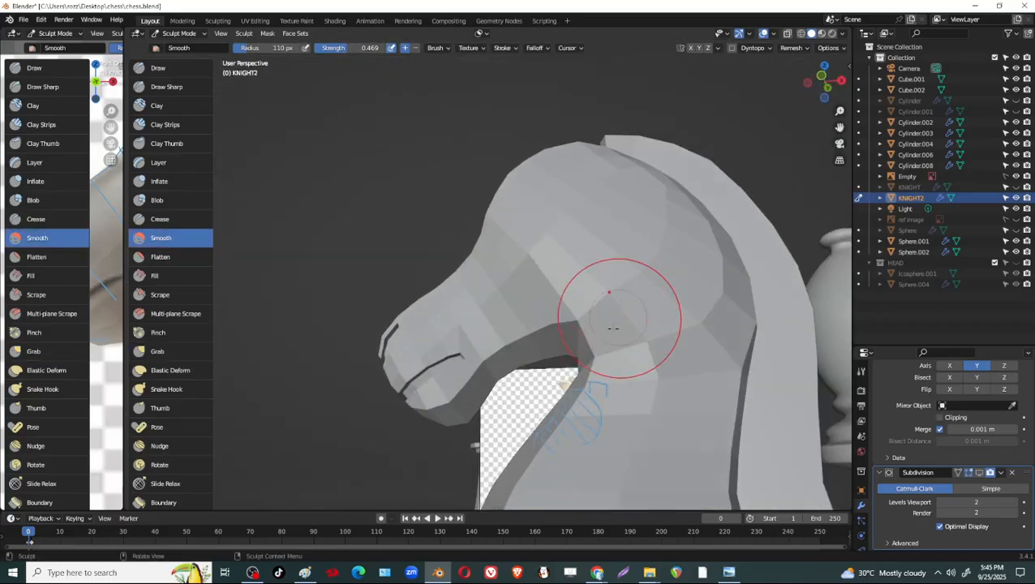
middle_click_drag(617, 316, 580, 381)
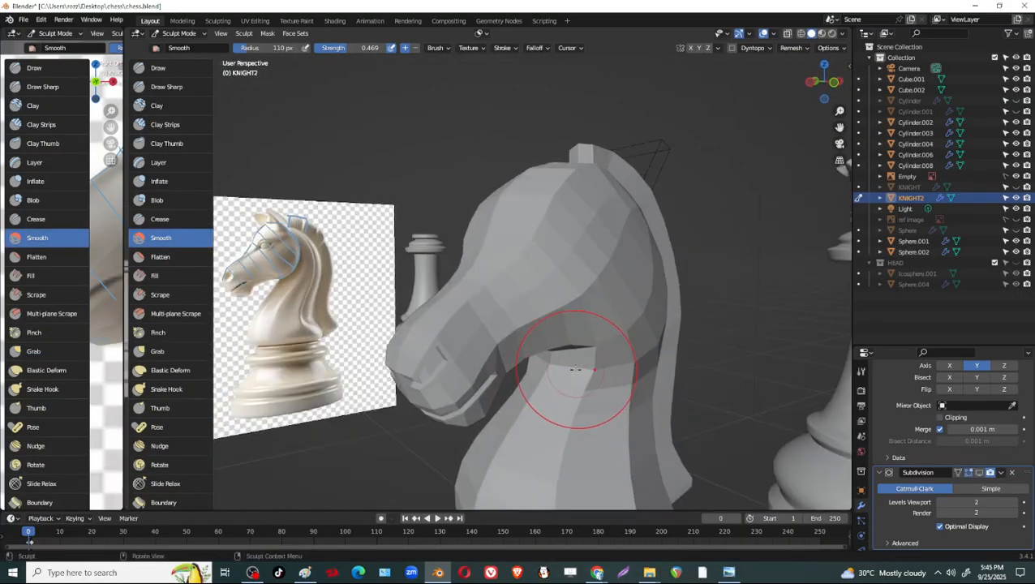
key("g")
mouse_move(624, 347)
middle_mouse_down()
mouse_move(633, 357)
mouse_move(625, 364)
mouse_move(643, 369)
mouse_move(589, 347)
mouse_move(605, 358)
mouse_move(597, 335)
mouse_move(695, 305)
mouse_move(654, 323)
mouse_move(537, 336)
mouse_move(596, 328)
mouse_move(544, 339)
mouse_move(560, 340)
mouse_move(617, 324)
mouse_move(607, 331)
mouse_move(658, 305)
mouse_move(777, 330)
mouse_move(632, 364)
mouse_move(607, 349)
mouse_move(619, 351)
middle_mouse_up()
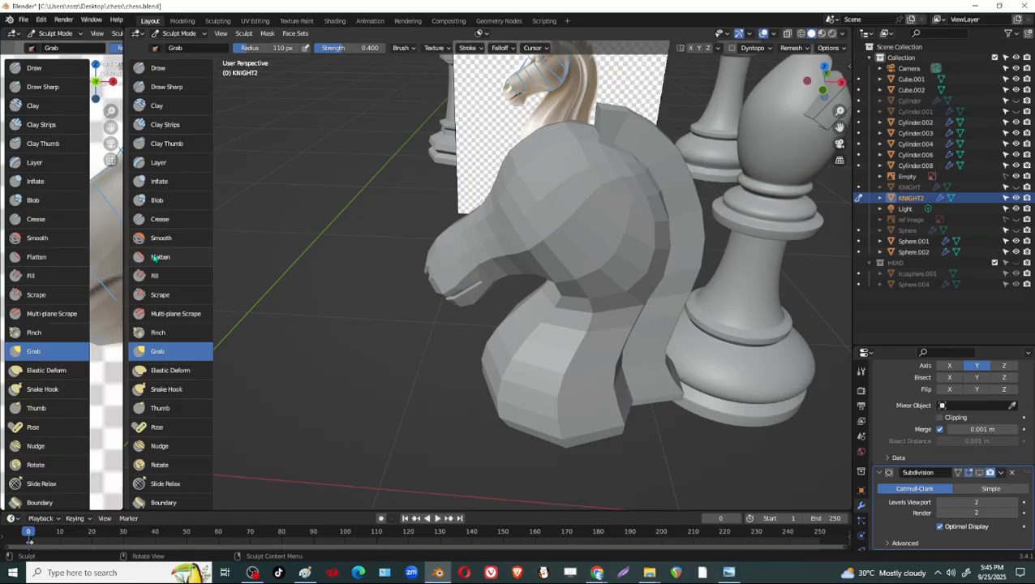
Widen the front reference viewport and hide its sidebar so the whole reference horse head is in view.
left_click_drag(123, 261, 260, 261)
middle_click_drag(649, 326, 672, 271)
middle_click_drag(591, 430, 638, 318, "shift")
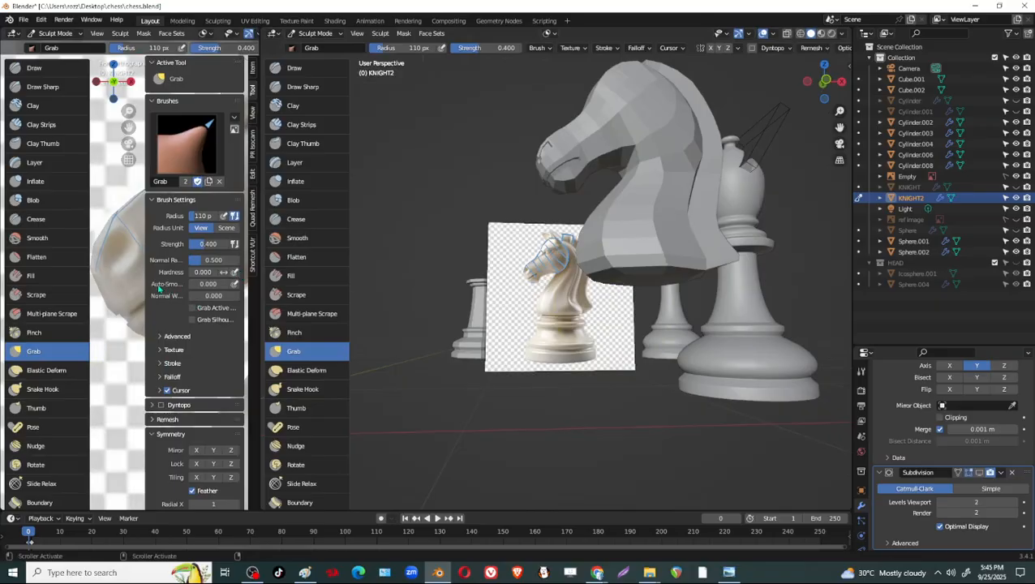
key("n")
scroll(170, 281, "down", 2)
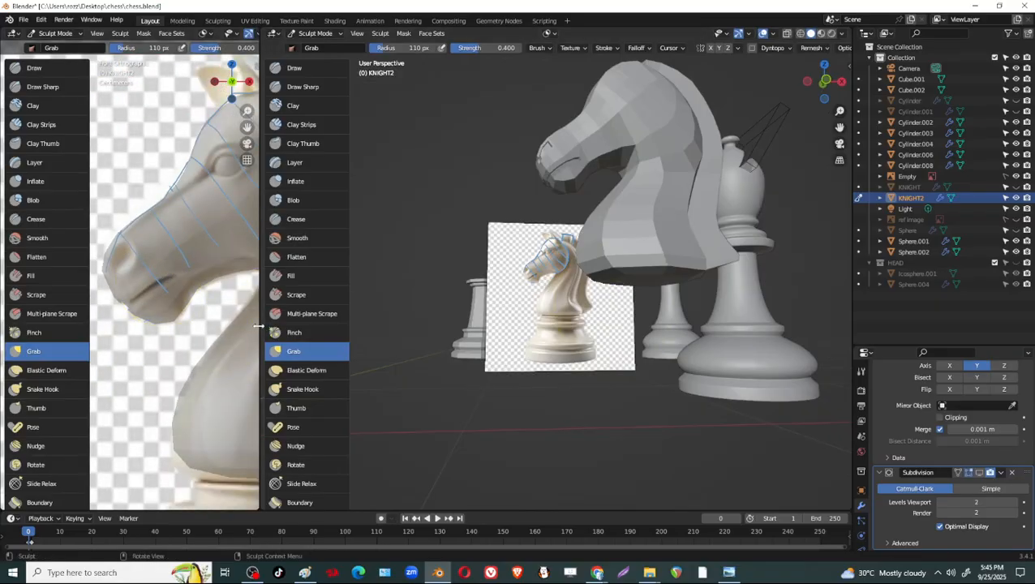
left_click_drag(257, 326, 470, 326)
scroll(276, 292, "up", 2)
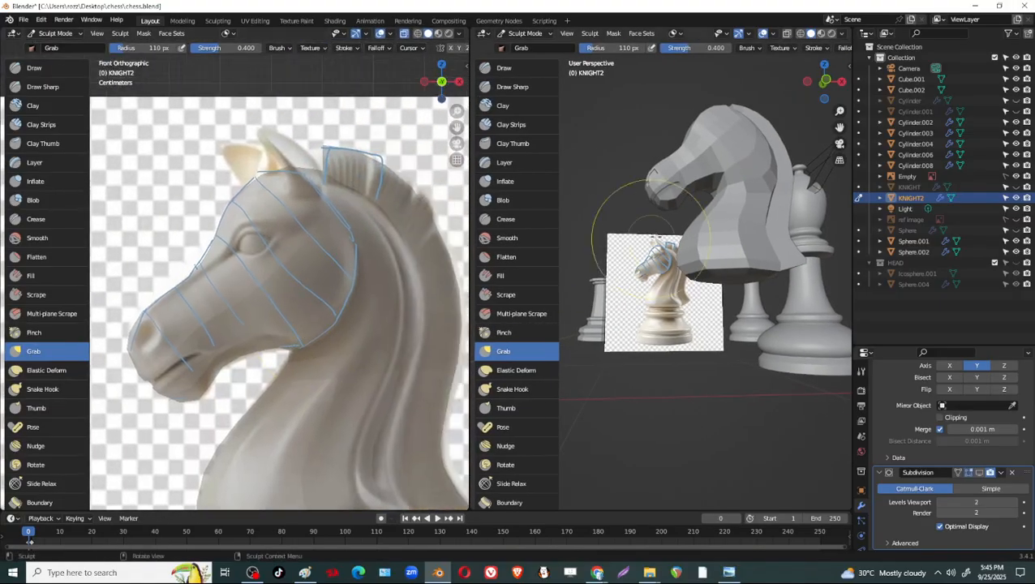
Compare the sculpted head with the reference image and save the chess.blend file.
middle_click_drag(751, 173, 698, 191)
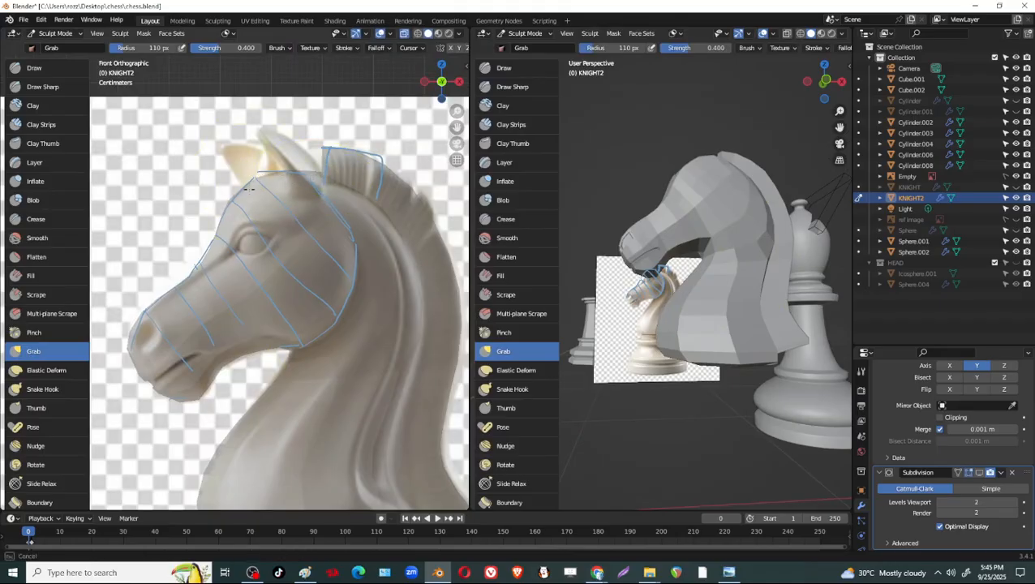
middle_click_drag(215, 355, 106, 288)
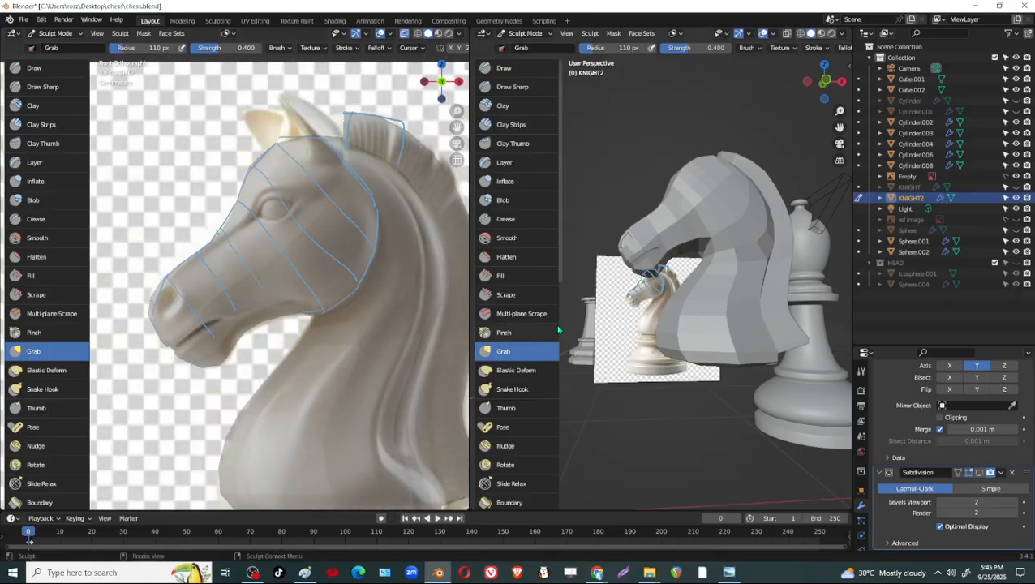
mouse_move(558, 329)
middle_mouse_down()
mouse_move(696, 305)
mouse_move(731, 329)
mouse_move(619, 346)
mouse_move(697, 341)
mouse_move(709, 365)
mouse_move(718, 349)
mouse_move(694, 337)
mouse_move(693, 323)
mouse_move(659, 323)
mouse_move(743, 291)
mouse_move(739, 352)
middle_mouse_up()
key("ctrl+s")
scroll(739, 352, "up", 2)
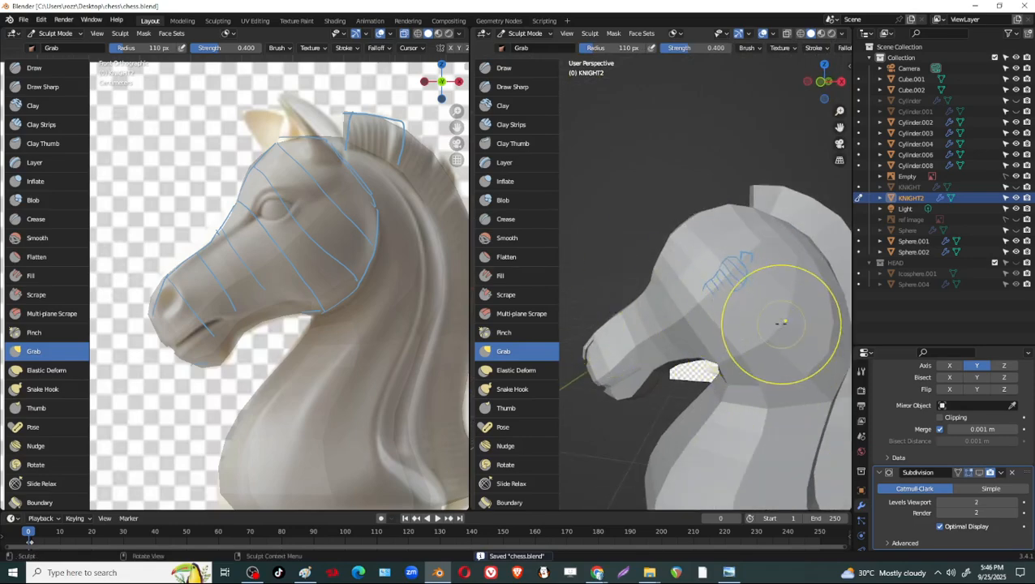
Switch the knight to Edit Mode and set the reference and perspective viewports to similar widths.
middle_click_drag(773, 298, 731, 331)
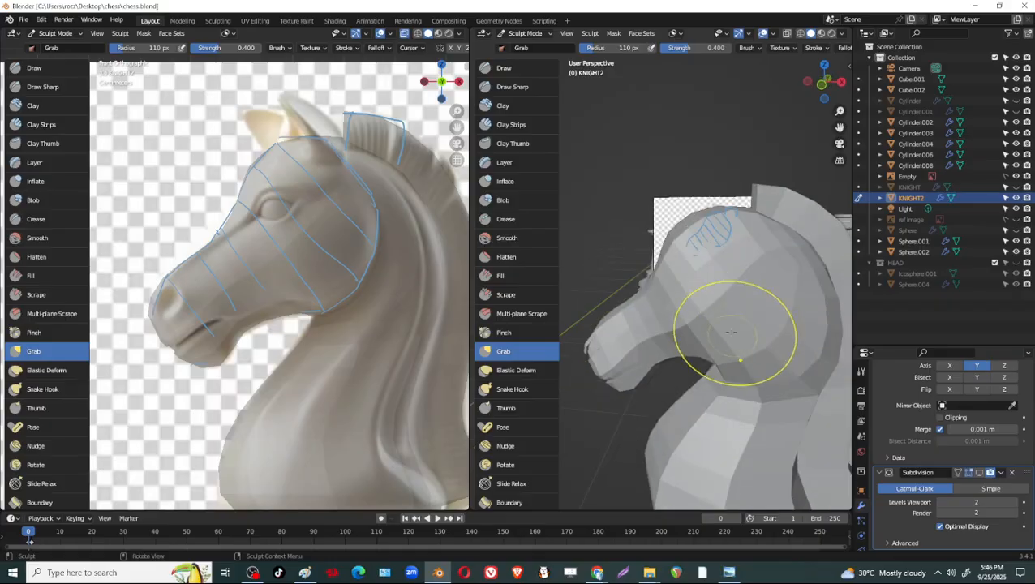
key("Tab")
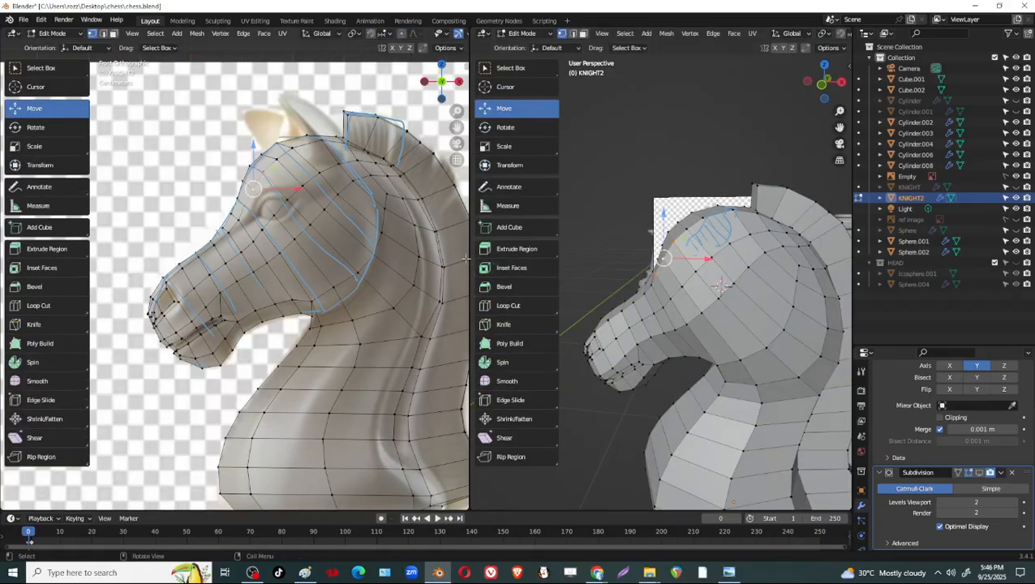
left_click_drag(470, 259, 232, 264)
middle_click_drag(568, 341, 535, 320)
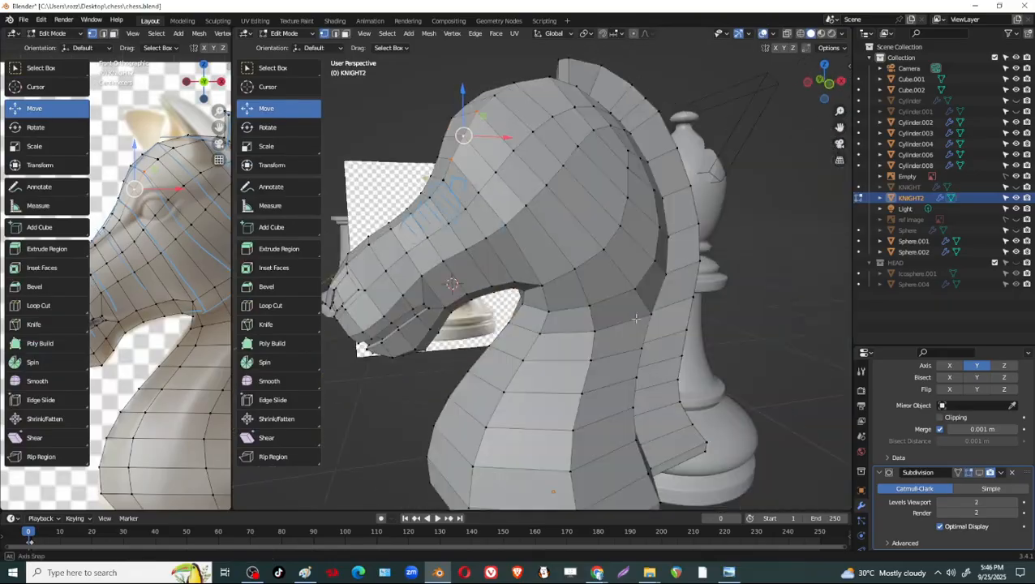
left_click_drag(238, 270, 473, 261)
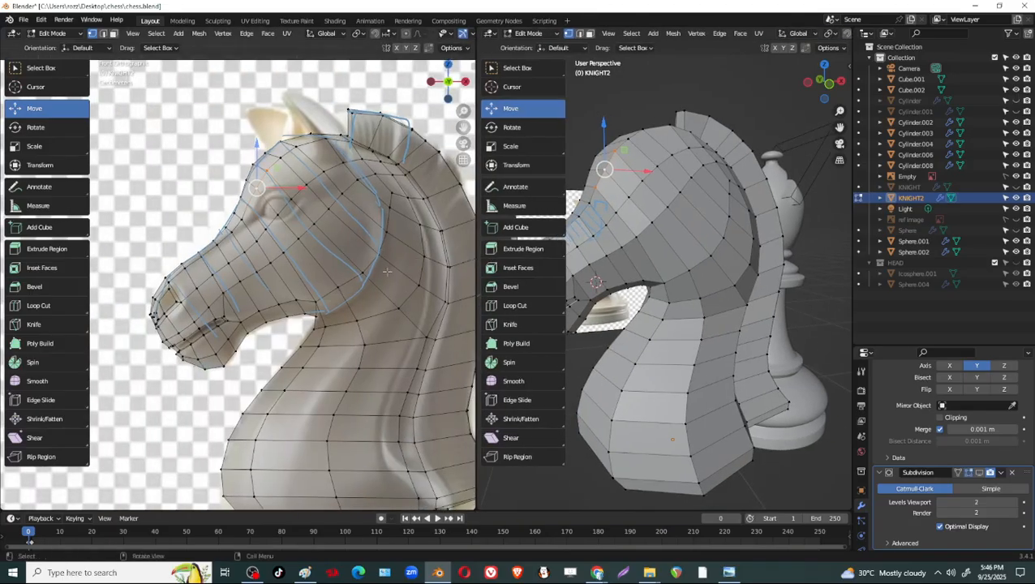
Move the vertex at the rear underside of the jaw slightly outward along the Y axis.
middle_click_drag(608, 293, 792, 239)
left_click(689, 272)
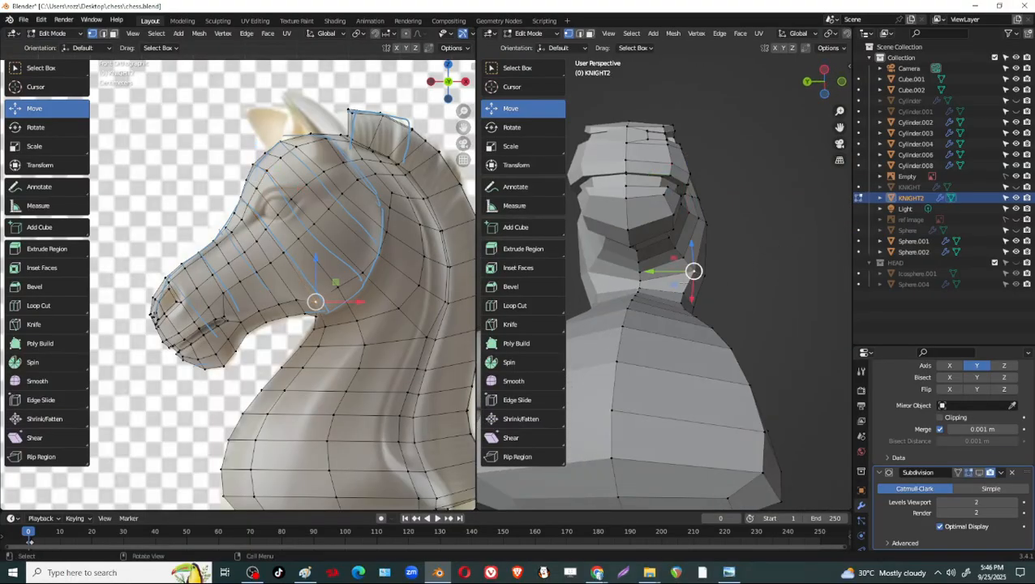
left_click_drag(650, 272, 655, 273)
middle_click_drag(655, 276, 586, 316)
Move the neighbouring vertex at the lower back of the cheek 0.0025 m along the Y axis.
left_click(703, 253)
middle_click_drag(707, 304, 734, 312)
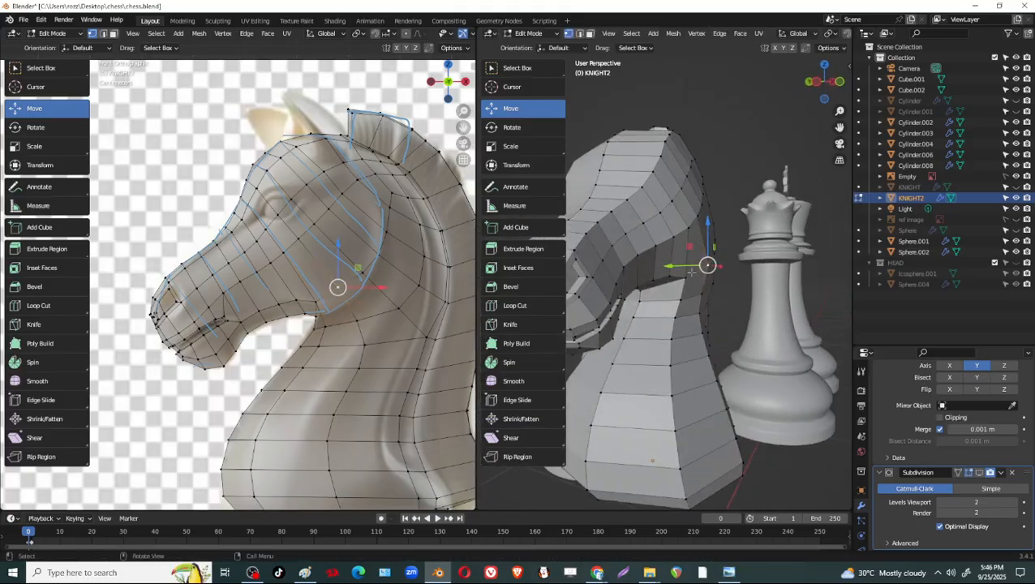
left_click_drag(691, 272, 689, 273)
middle_click_drag(697, 290, 779, 266)
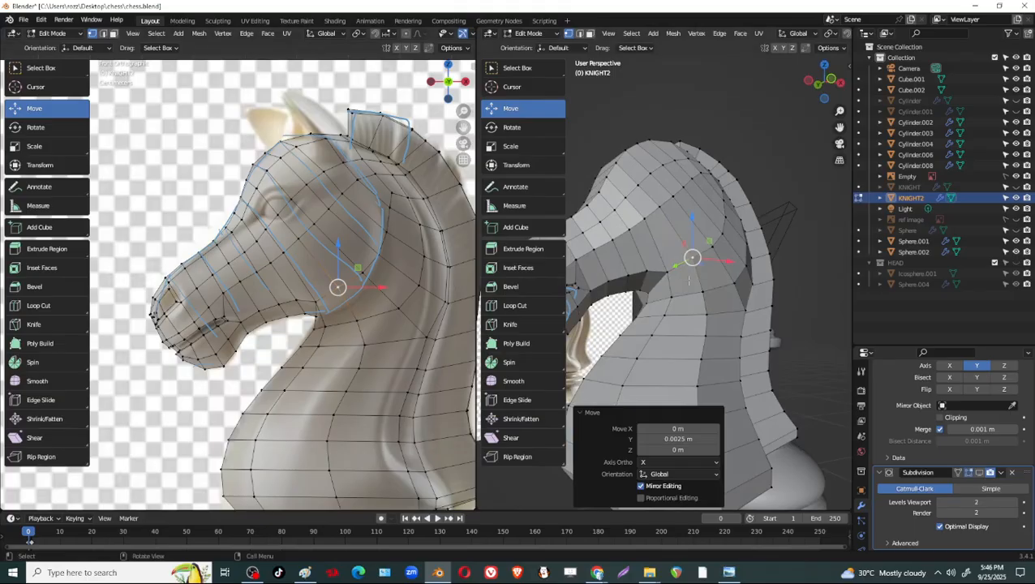
Try to slide the vertices behind the cheek along their edges toward the cheek outline.
middle_click_drag(689, 280, 705, 234)
middle_click_drag(681, 195, 621, 169)
middle_click_drag(636, 218, 722, 264)
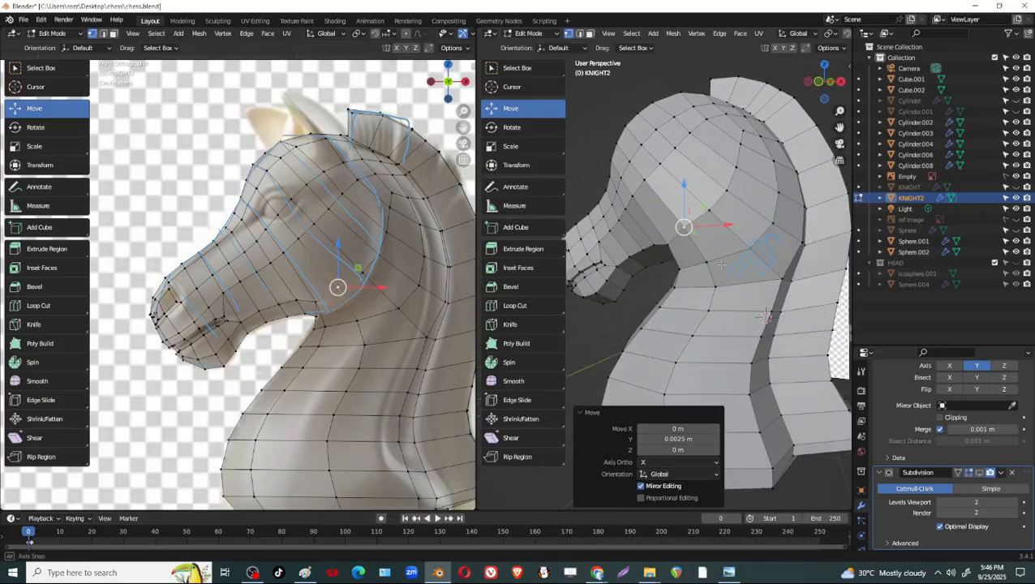
left_click(400, 308)
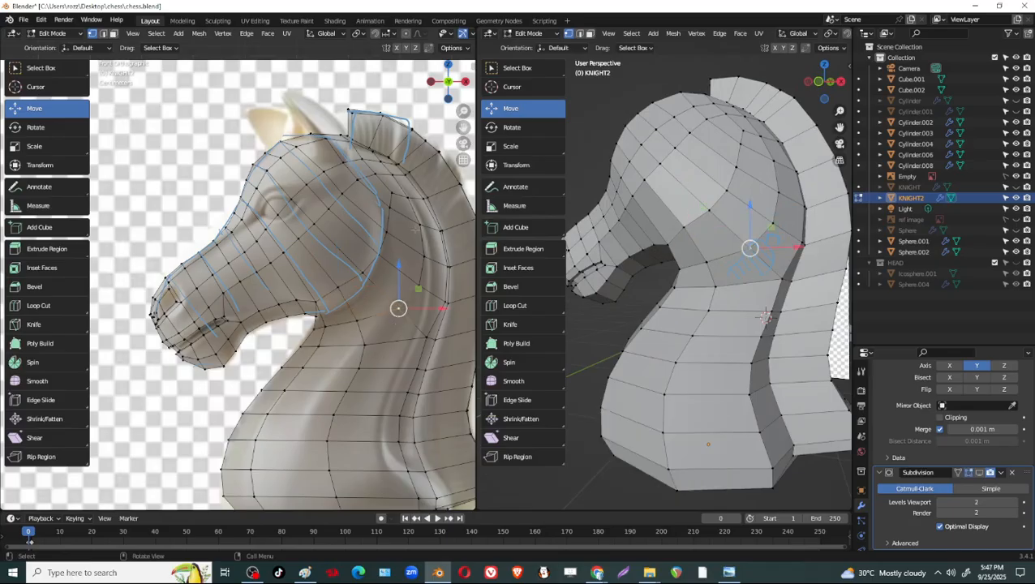
middle_click_drag(718, 264, 747, 276)
scroll(378, 302, "up", 4)
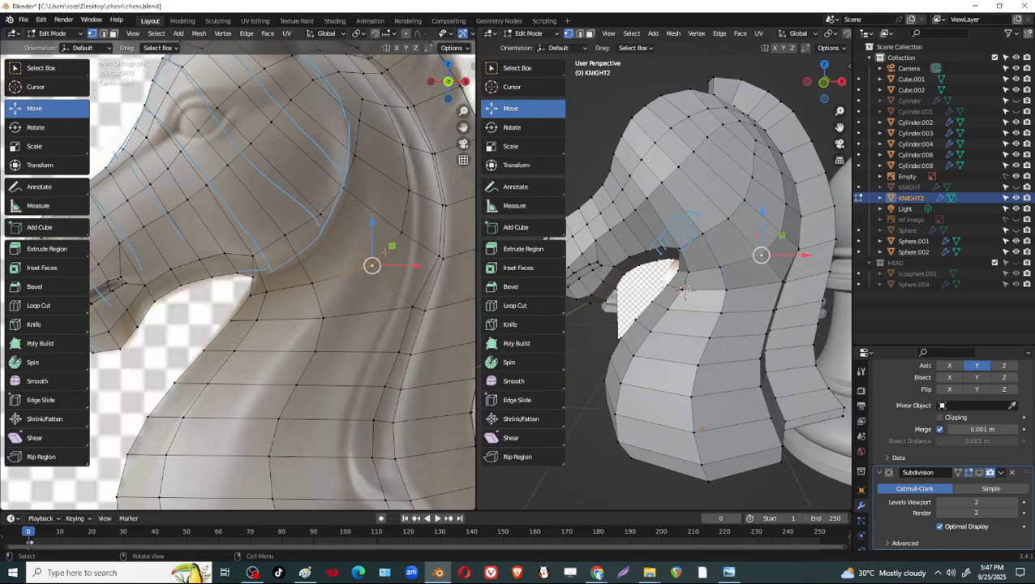
key("shift+v")
left_click(348, 231)
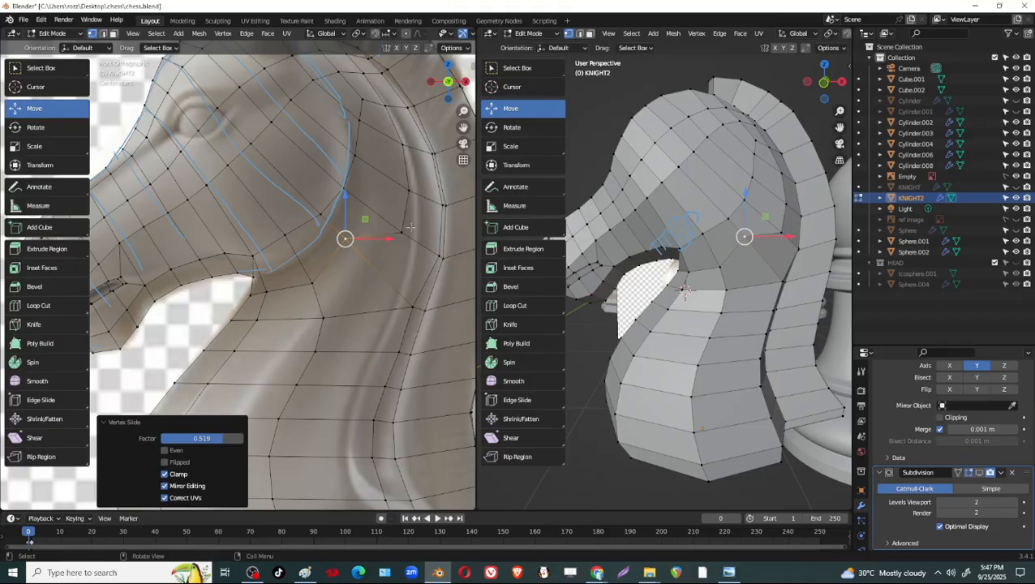
key("shift+v")
left_click(398, 186)
key("shift+v")
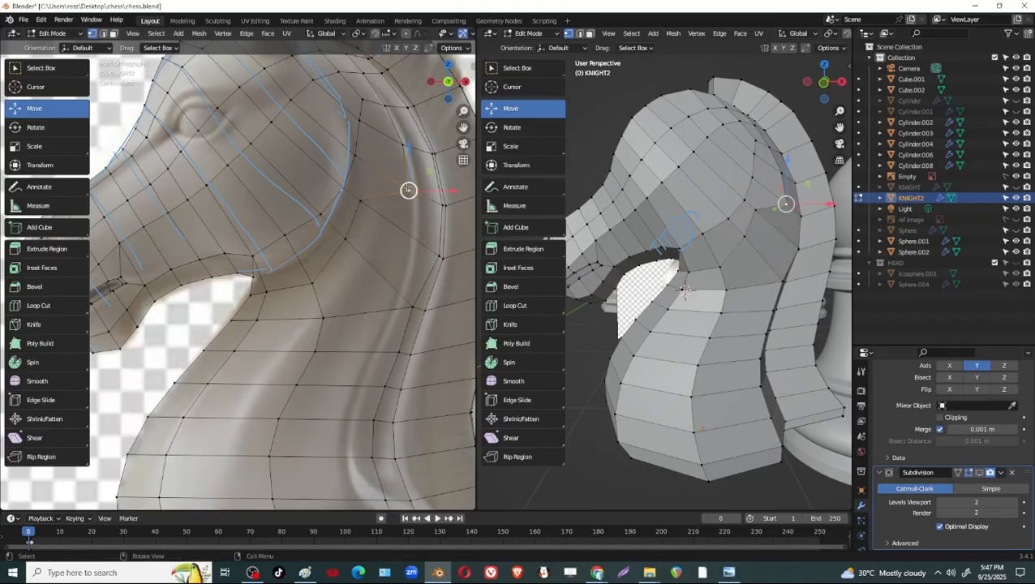
left_click(417, 200)
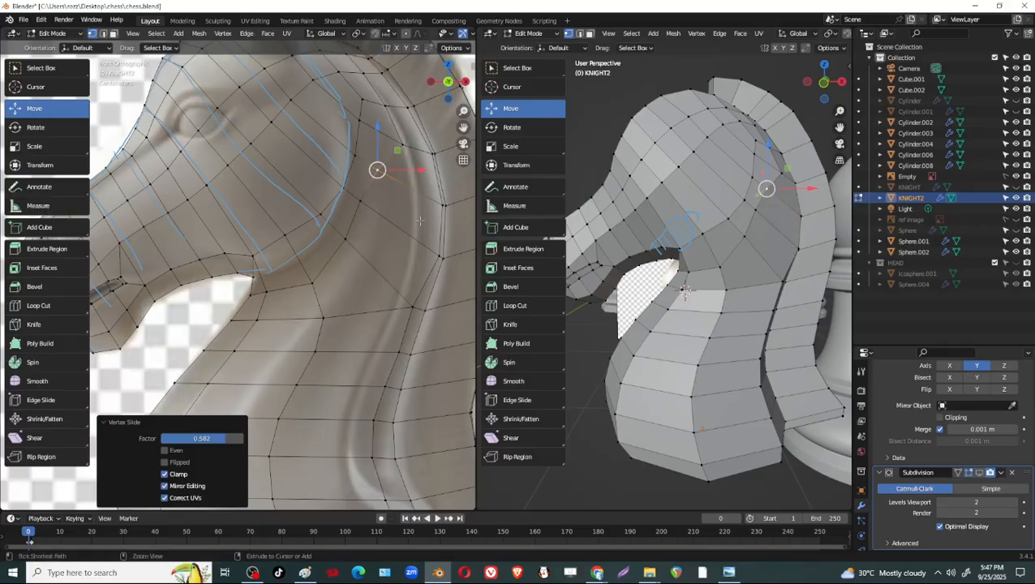
Undo the vertex slides behind the cheek.
middle_click_drag(602, 324, 766, 378)
key("ctrl+z")
key("ctrl+z")
key("ctrl+z")
key("ctrl+z")
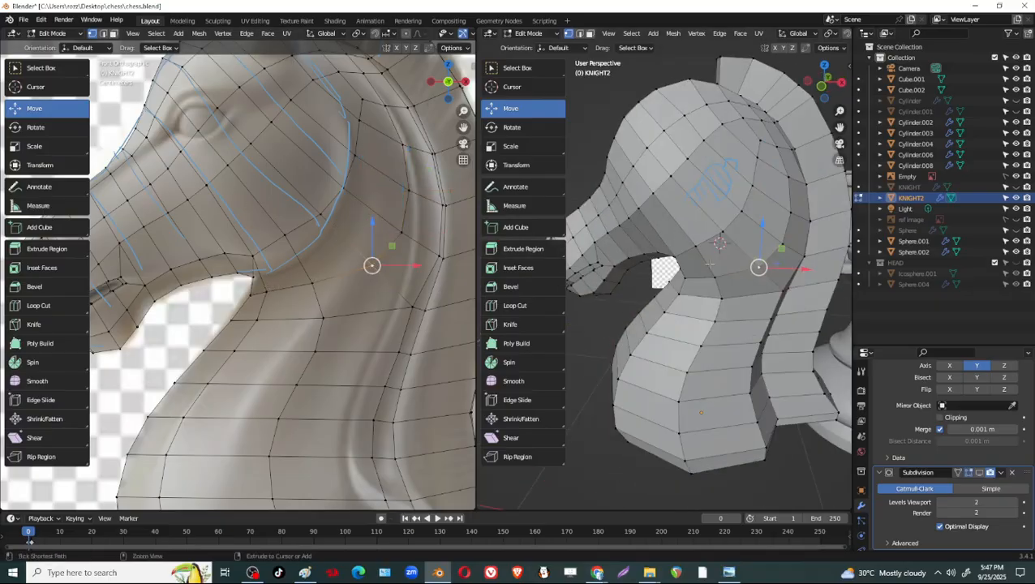
Add one centred loop cut through the face band curving behind the cheek from the mane to the throat.
key("ctrl+r")
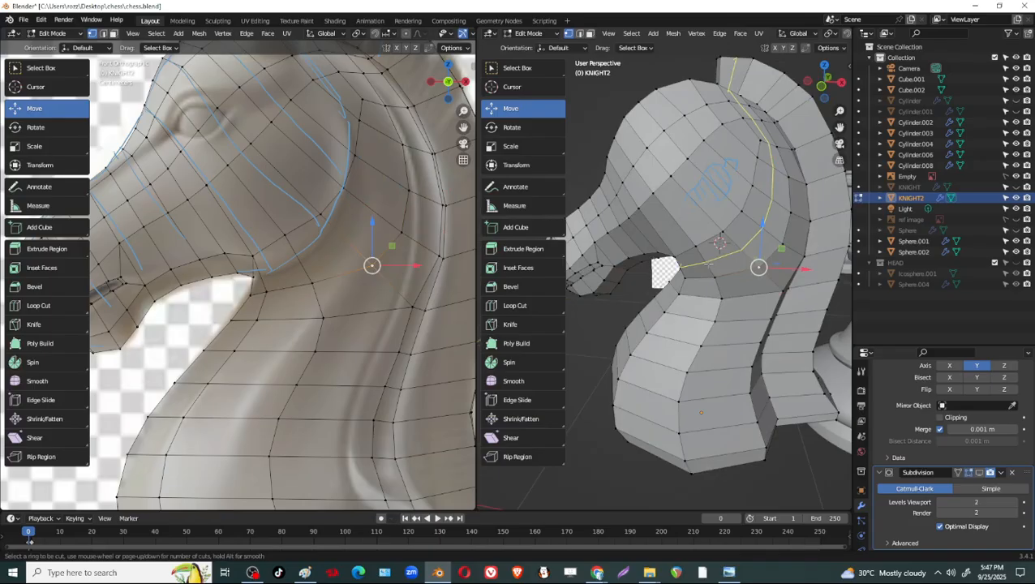
left_click(709, 263)
right_click(708, 263)
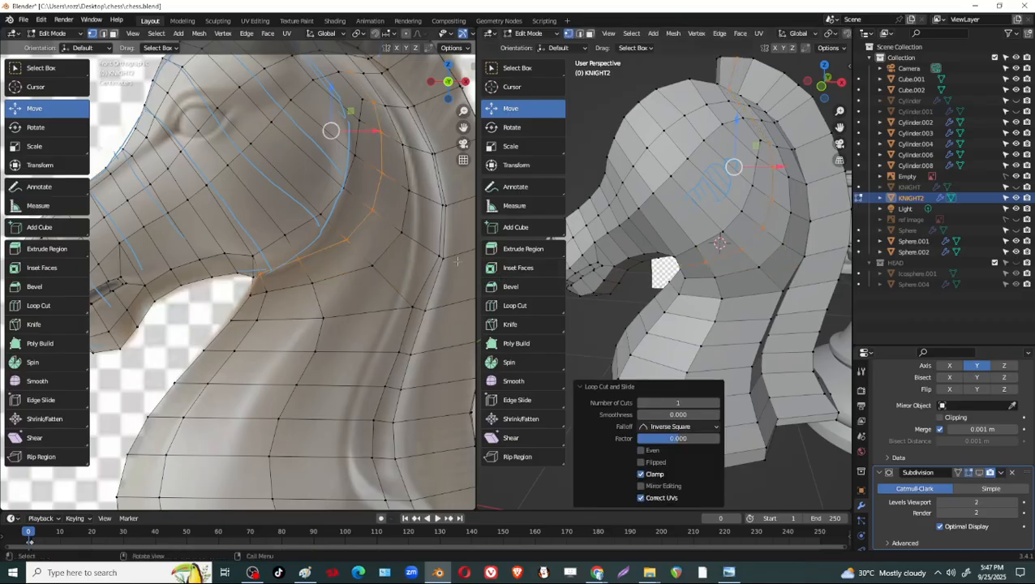
Slide the upper rear cheek vertex back along its edge and move the adjacent loop vertex about -0.020 m in X and 0.003 m in Z.
middle_click_drag(393, 144, 344, 184, "shift")
left_click(363, 133)
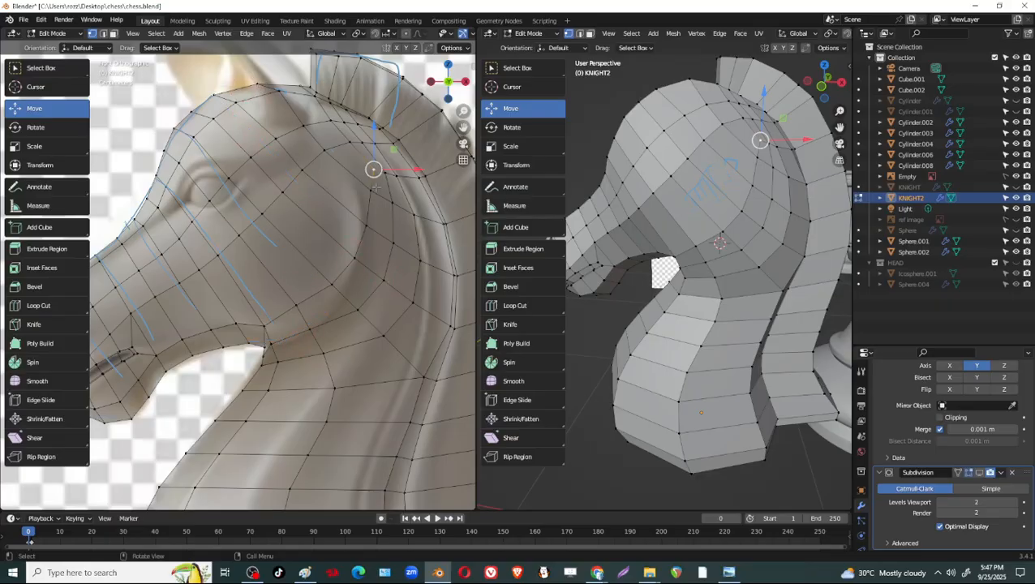
left_click_drag(375, 188, 380, 204)
key("shift+v")
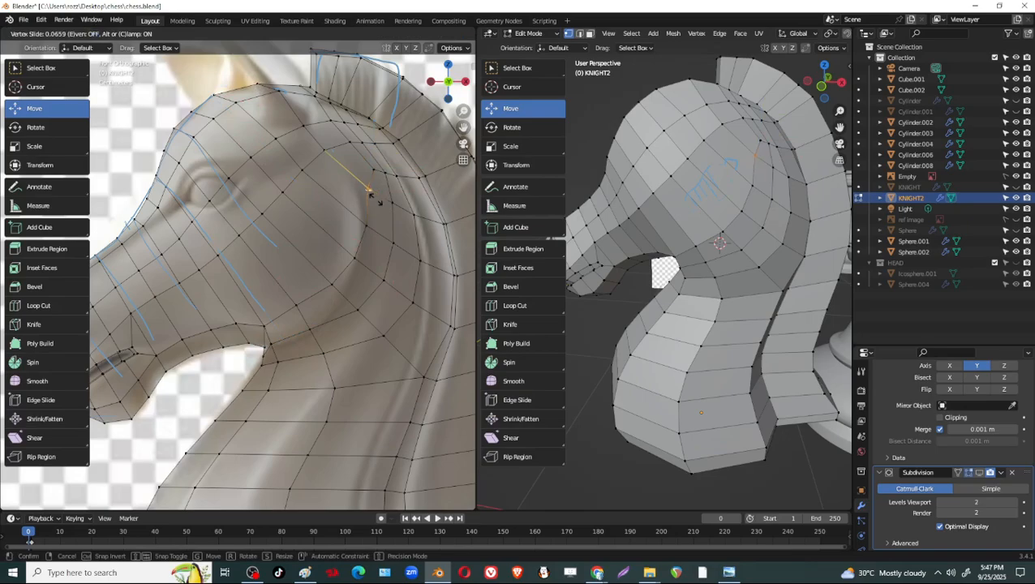
left_click(369, 193)
left_click(374, 169)
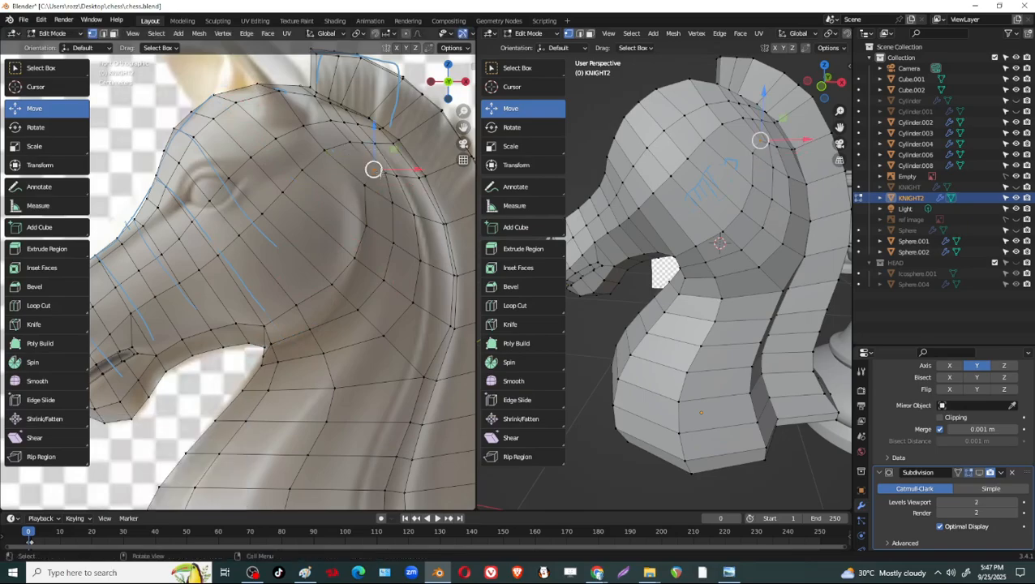
key("g")
left_click(364, 169)
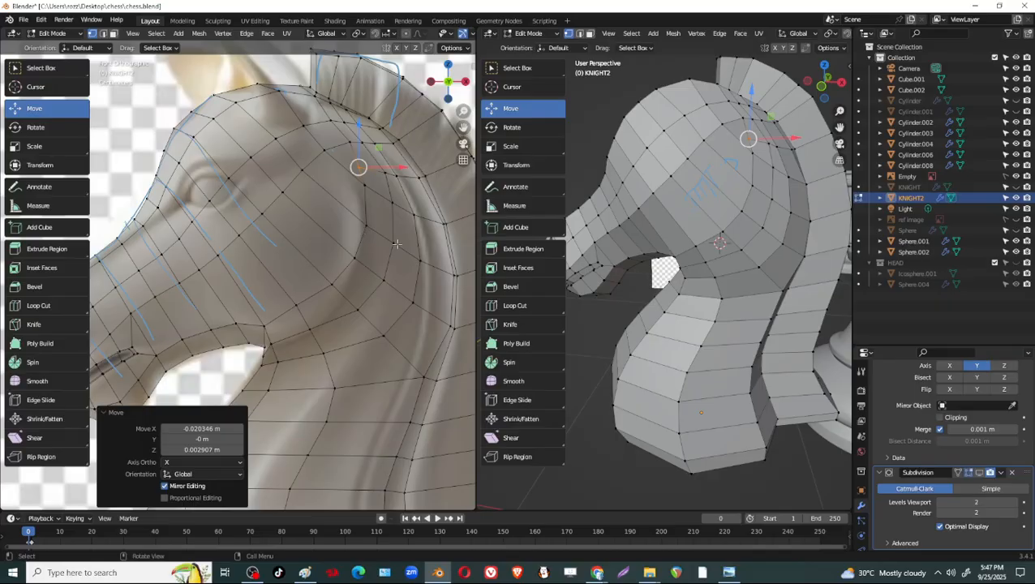
Slide the three upper vertices of the new loop along their edges to fit the reference's upper rear cheek contour.
left_click(393, 203)
key("shift+v")
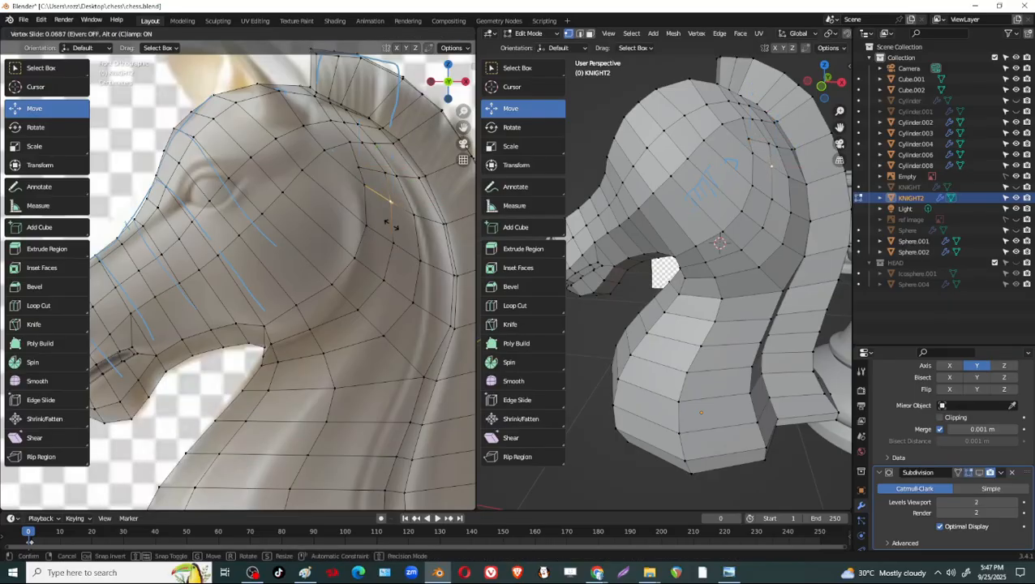
left_click(378, 204)
left_click(376, 171)
key("shift+v")
left_click(367, 172)
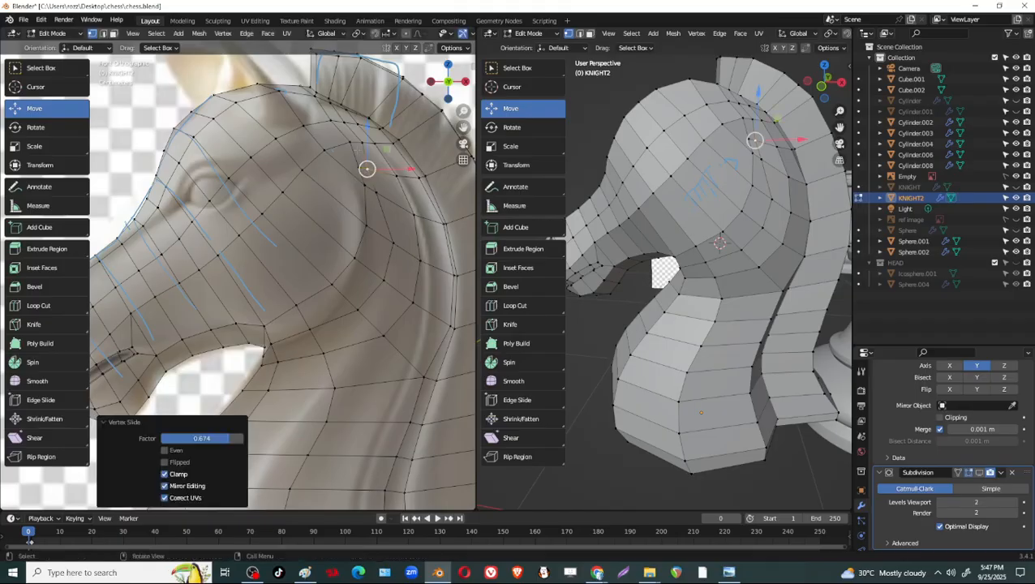
left_click(362, 141)
key("shift+v")
left_click(366, 145)
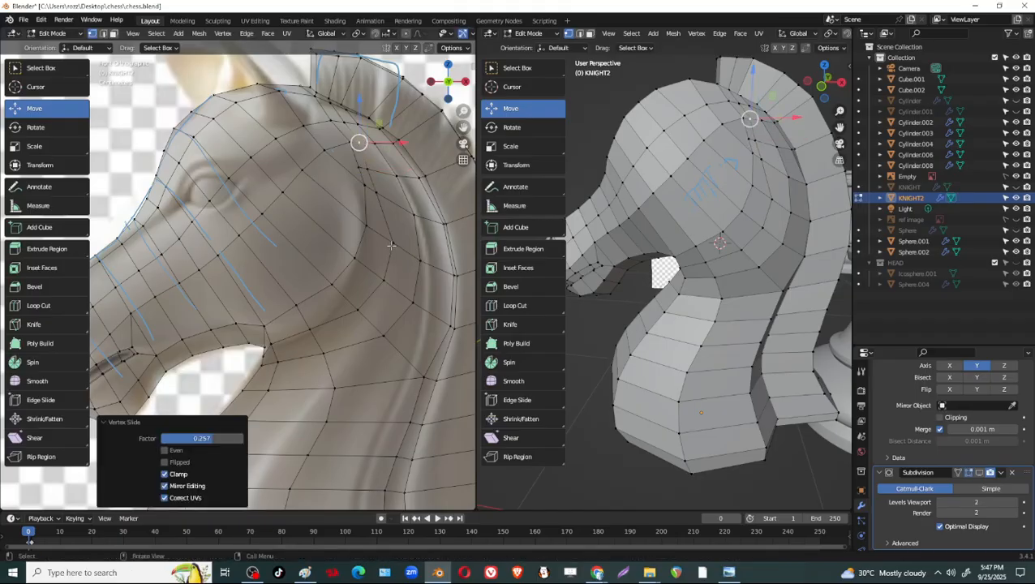
Slide the new loop's four vertices around the rear and underside of the cheek inward toward the cheek outline.
left_click(391, 244)
key("shift+v")
left_click(378, 236)
left_click(378, 282)
key("shift+v")
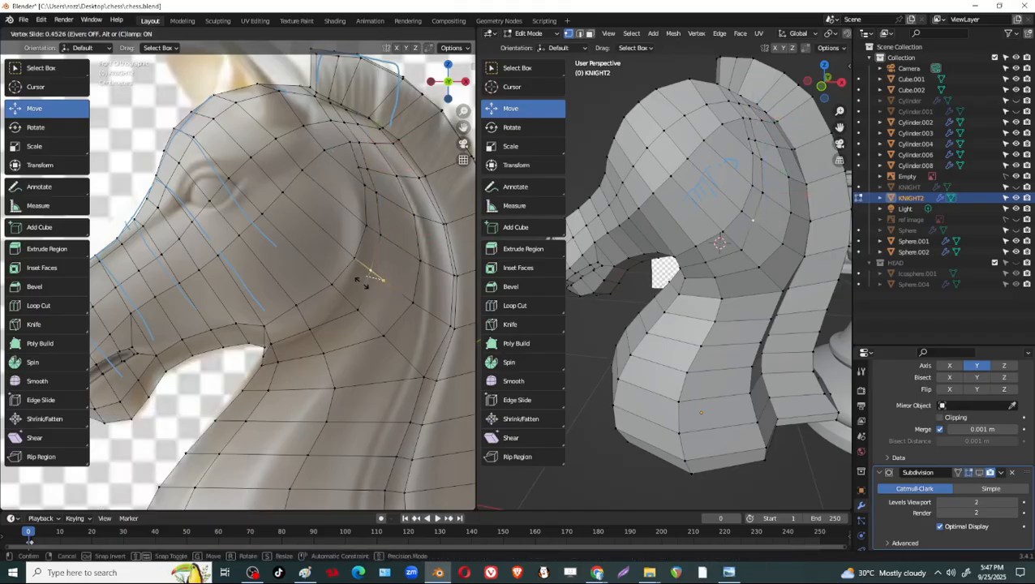
left_click(362, 278)
left_click(354, 310)
key("shift+v")
left_click(345, 315)
key("shift+v")
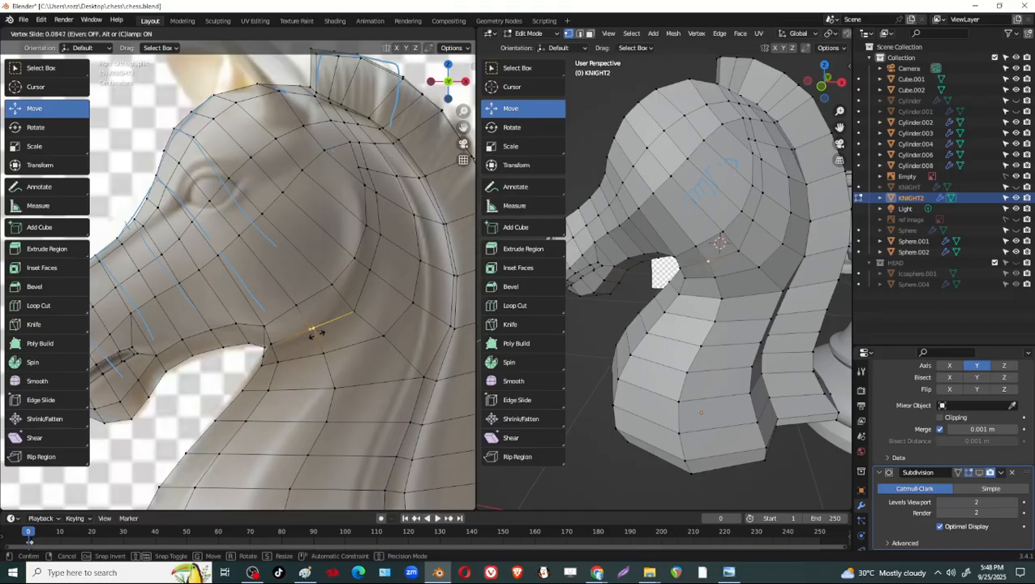
left_click(312, 332)
Slide the three lower cheek outline vertices outward along their edges, close to the new loop.
left_click(268, 342)
key("shift+v")
left_click(347, 285)
left_click(330, 286)
key("g")
key("g")
left_click(338, 301)
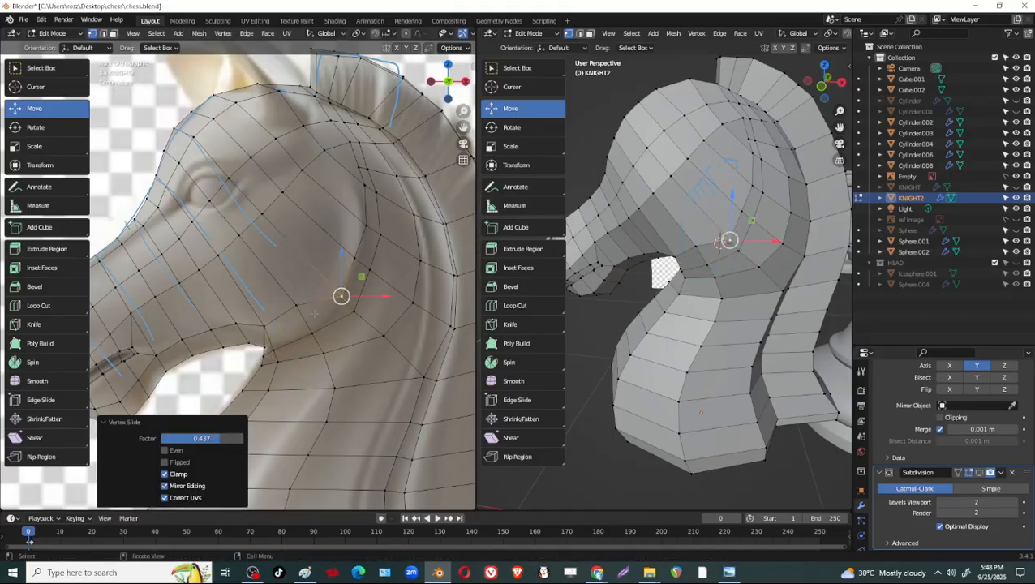
left_click(297, 308)
key("g")
key("g")
left_click(307, 328)
left_click(263, 326)
Slide the lower rear cheek vertex and the one above it slightly outward to round the cheek outline.
key("g")
key("g")
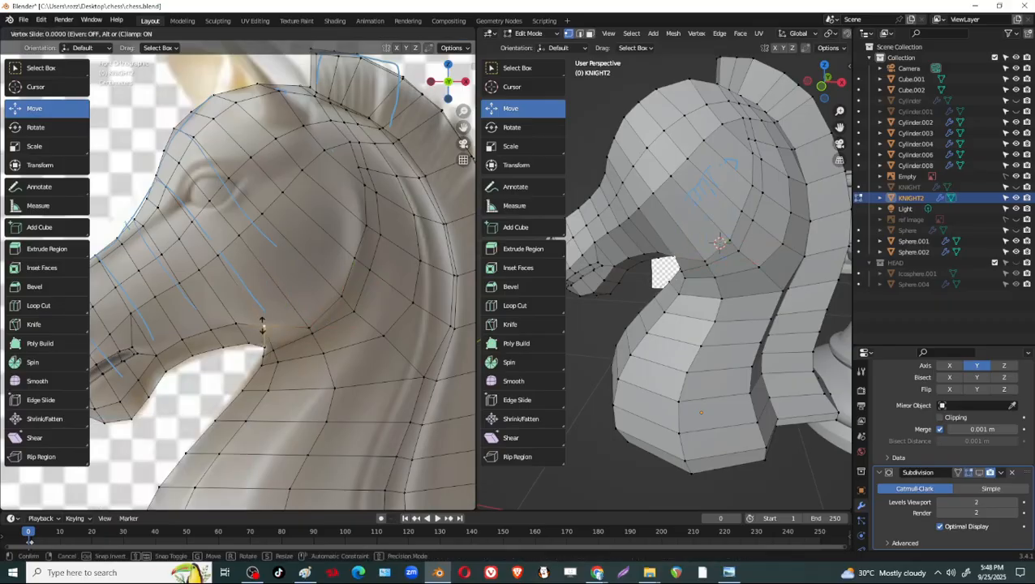
left_click(266, 336)
left_click(341, 298)
key("g")
key("g")
left_click(344, 299)
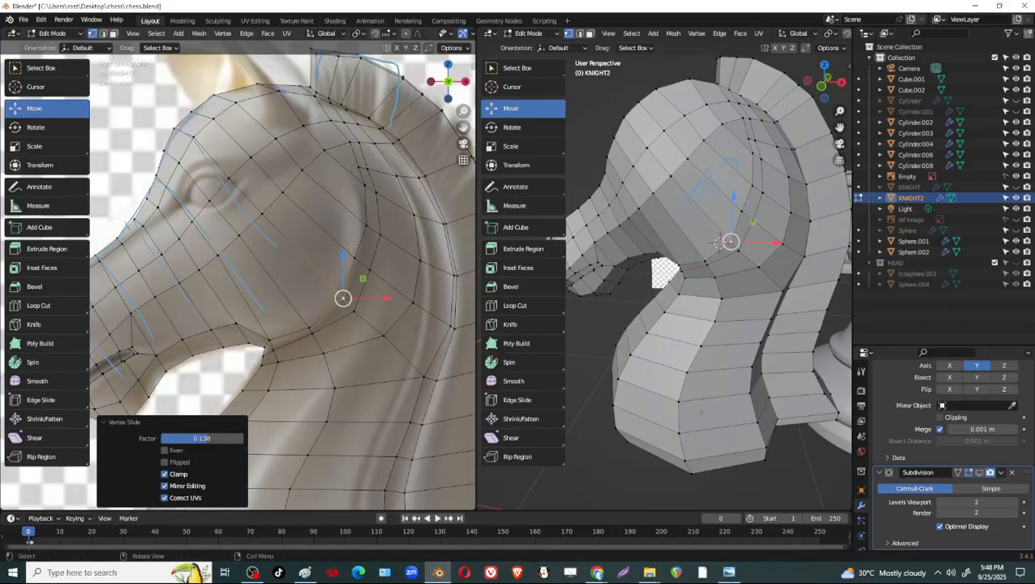
left_click(354, 258)
Slide the four vertices along the jaw underside, from the throat toward the mouth, down toward the jaw's lower edge.
key("g")
key("g")
left_click(359, 261)
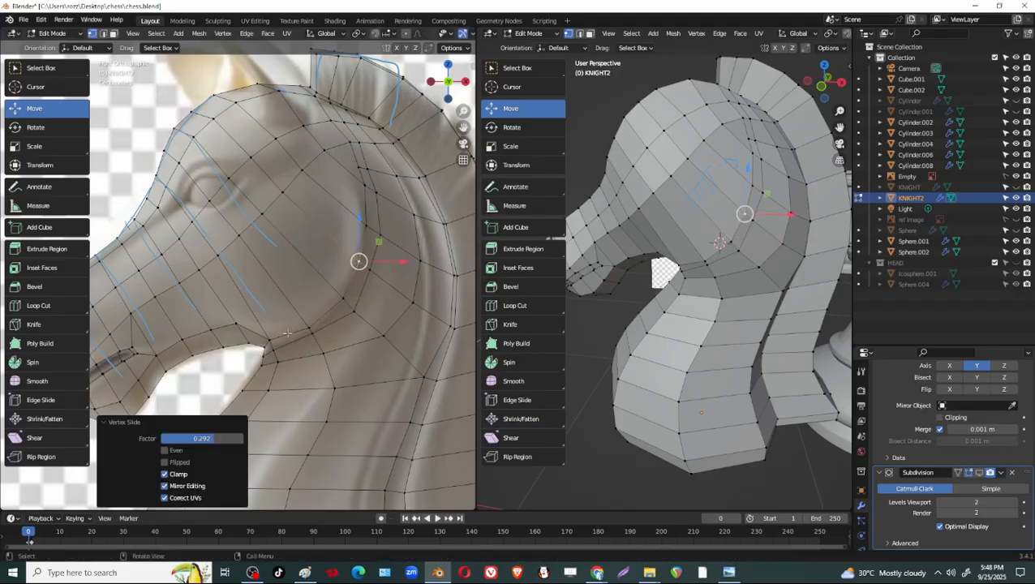
left_click(235, 324)
key("g")
key("g")
left_click(222, 323)
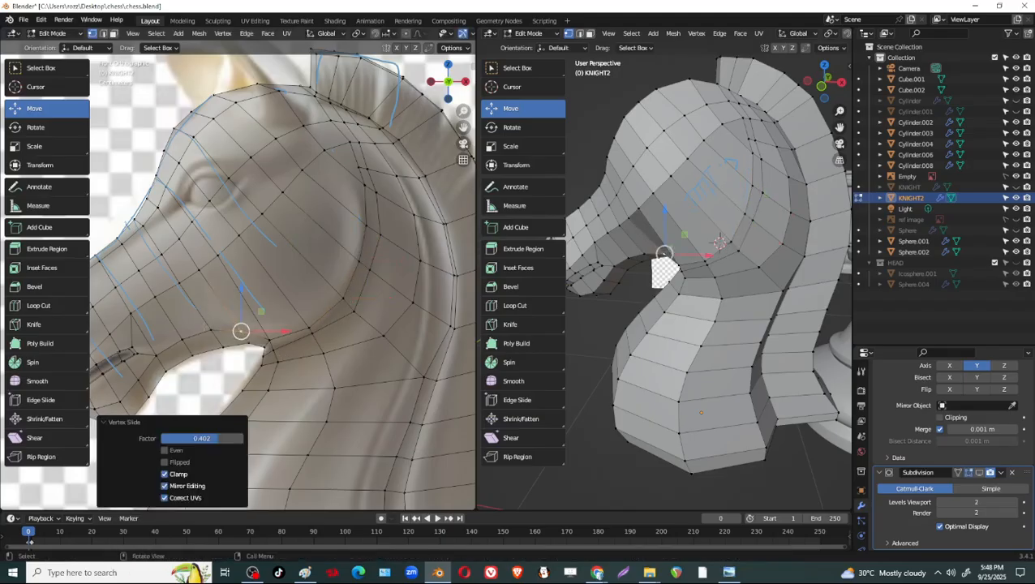
left_click(211, 329)
key("g")
key("g")
left_click(216, 335)
left_click(186, 342)
key("g")
key("g")
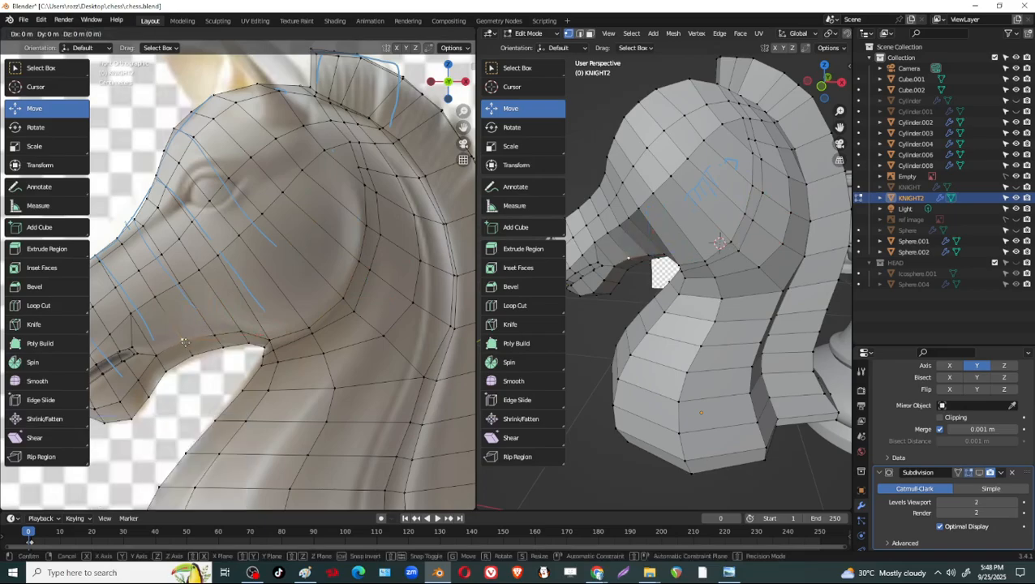
left_click(189, 349)
left_click(155, 355)
key("g")
key("g")
left_click(159, 359)
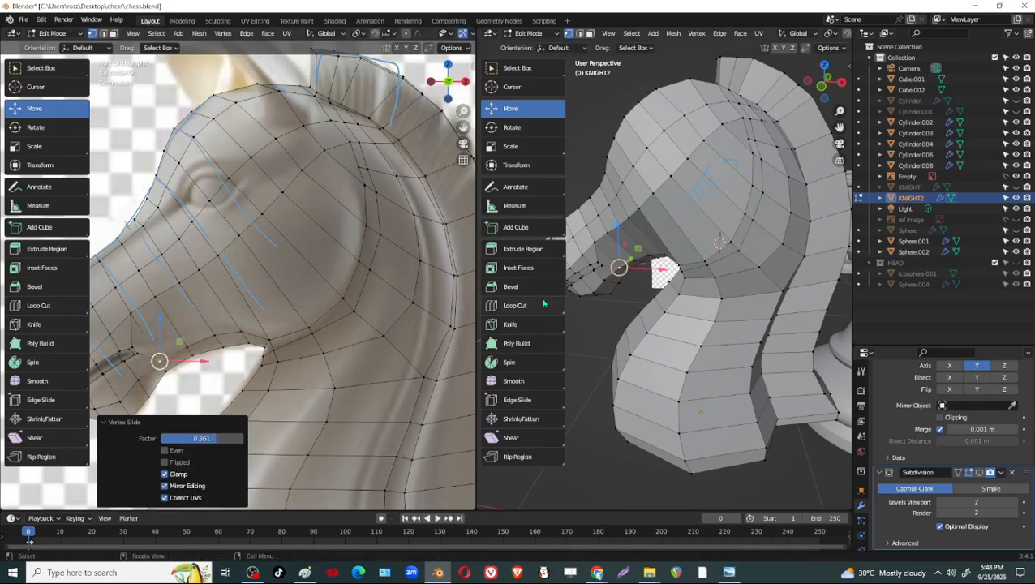
Move the throat vertex just below the jaw corner about 0.015 m along the Y axis.
middle_click_drag(636, 297, 728, 216)
scroll(722, 264, "up", 4)
left_click(715, 202)
mouse_move(668, 198)
left_mouse_down()
mouse_move(654, 200)
mouse_move(661, 217)
left_mouse_up()
left_click(696, 210)
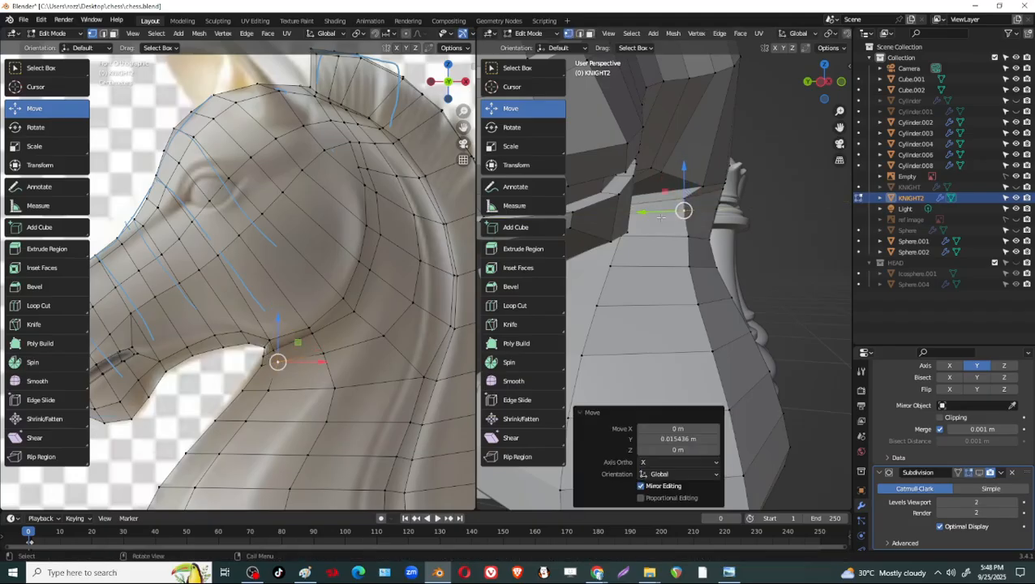
Move the new loop's vertex beneath the cheek about 0.023 m inward along the Y axis.
middle_click_drag(701, 203, 740, 180)
left_click(747, 176)
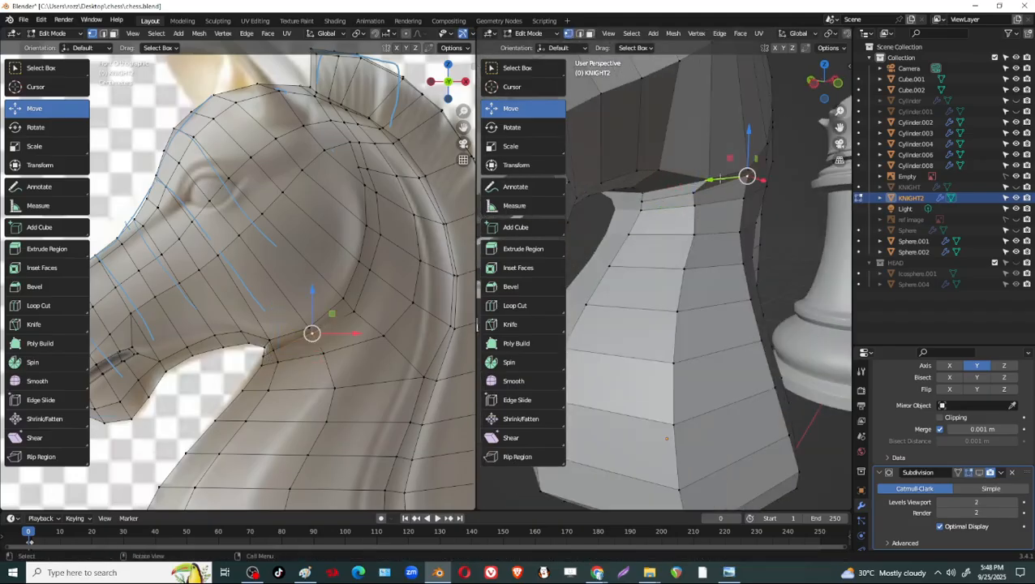
left_click_drag(721, 178, 704, 180)
middle_click_drag(767, 191, 654, 222)
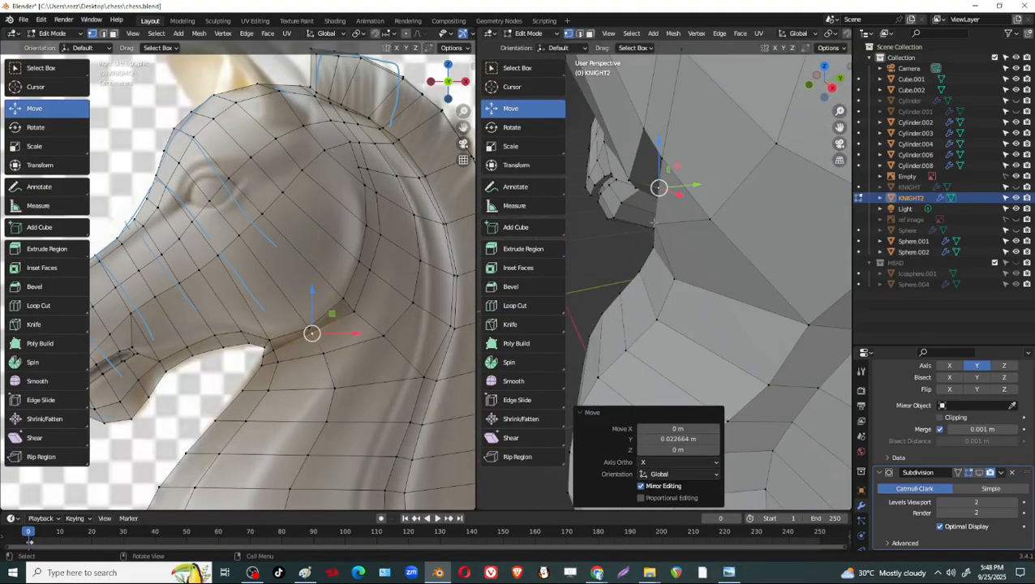
Move the neck vertex below the cheek and the loop vertex at the cheek's lower rear corner along the Y axis.
left_click(654, 224)
left_click_drag(689, 220, 705, 219)
middle_click_drag(708, 212, 678, 218)
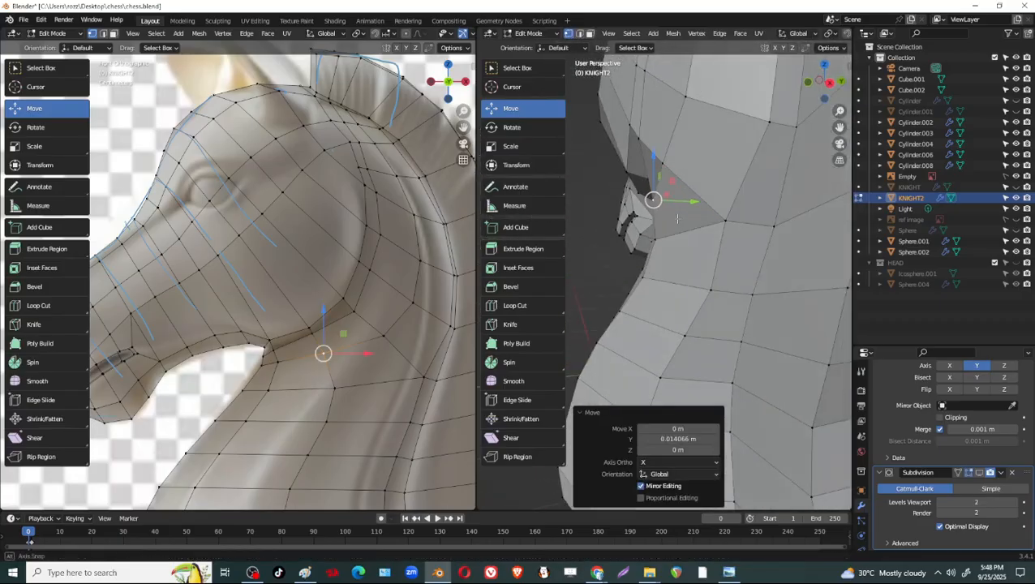
left_click_drag(692, 201, 703, 201)
left_click(640, 138)
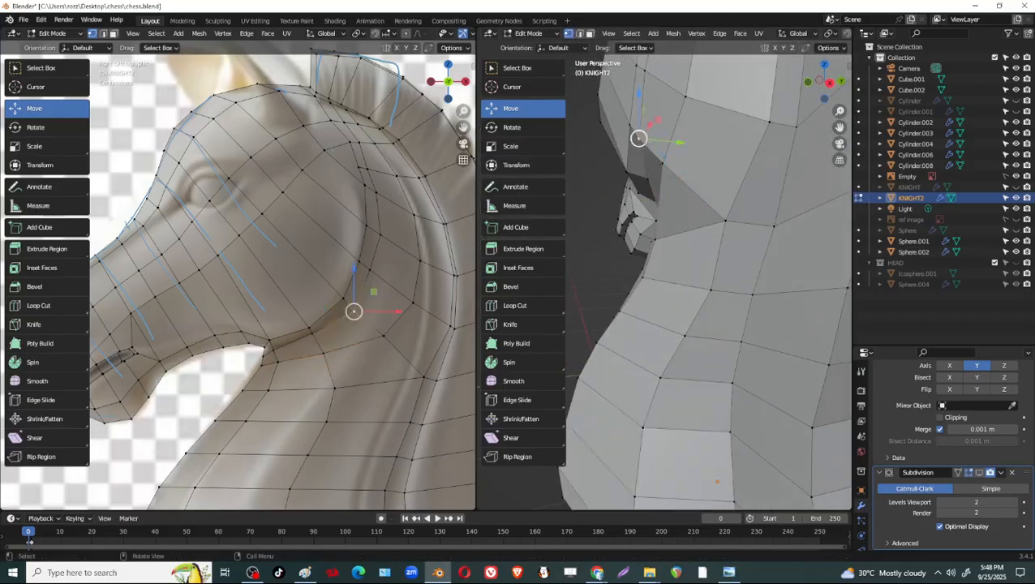
left_click_drag(683, 138, 695, 138)
middle_click_drag(696, 140, 704, 237)
Select the four loop vertices up the back of the cheek and move them about 0.018 m along the Y axis.
left_click(765, 148)
left_click(724, 193, "shift")
left_click(739, 152, "shift")
left_click(742, 118, "shift")
middle_click_drag(745, 121, 657, 227)
key("g")
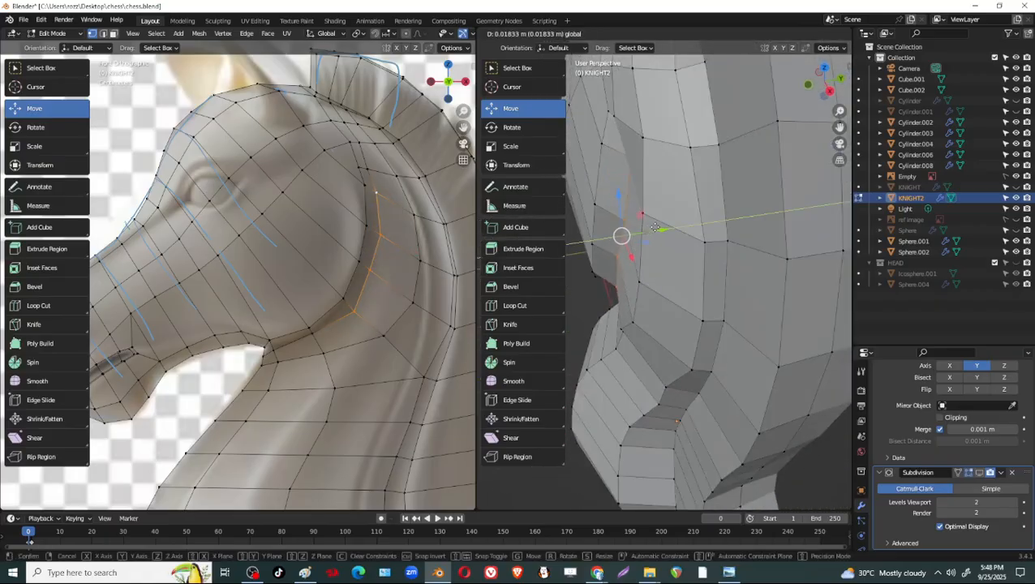
left_click_drag(655, 228, 656, 228)
middle_click_drag(656, 228, 659, 163)
Move two upper loop vertices behind the cheek individually along the Y axis, the higher one about 0.008 m.
left_click(619, 236)
left_click_drag(665, 241, 677, 245)
middle_click_drag(677, 245, 687, 269)
left_click(677, 221)
left_click_drag(704, 224, 713, 229)
middle_click_drag(713, 229, 777, 205)
Nudge the vertex at the upper end of the recess behind the cheek slightly along the X axis.
scroll(777, 204, "up", 4)
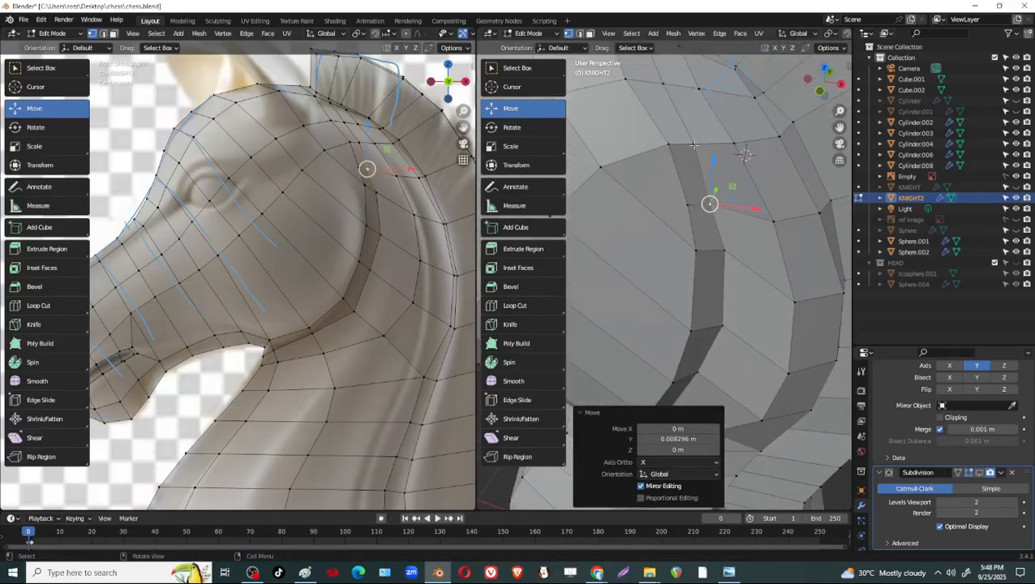
left_click(694, 145)
key("shift+v")
left_click(710, 158)
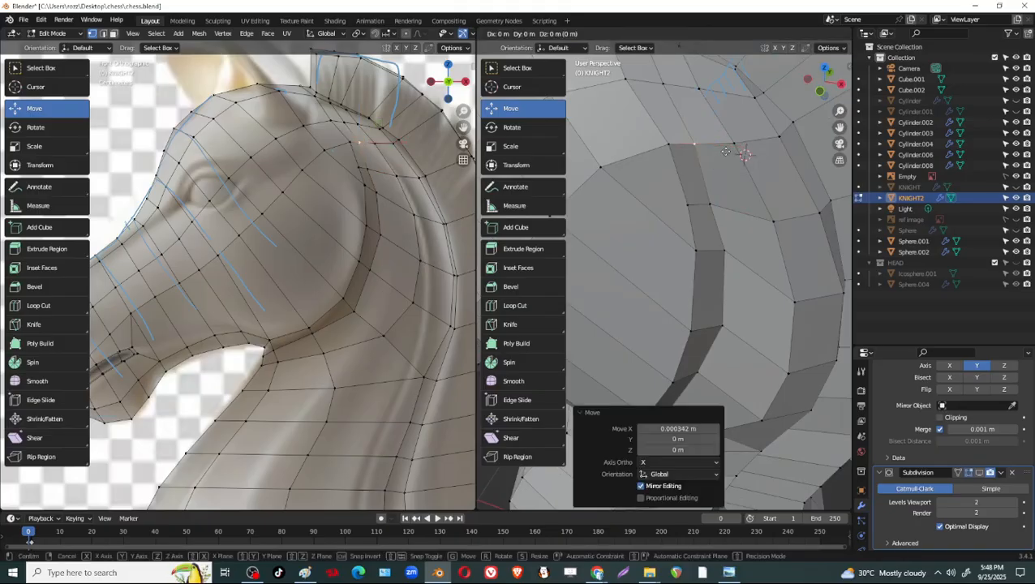
middle_click_drag(710, 158, 734, 243)
Slide the loop vertex at the cheek's lower rear corner along its edge by a factor of about 0.092.
scroll(730, 155, "down", 4)
left_click(728, 272)
key("shift+v")
left_click(747, 300)
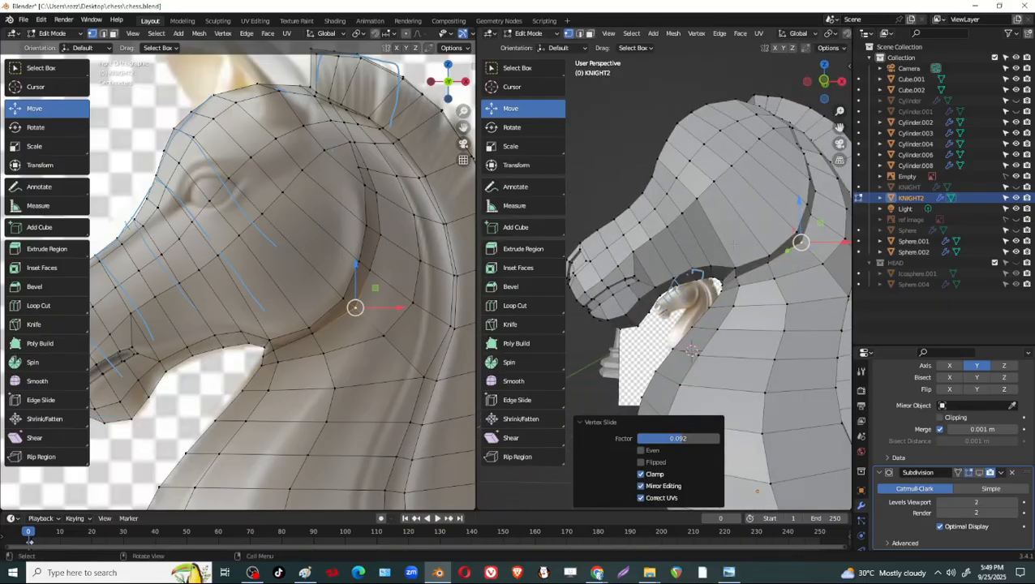
middle_click_drag(804, 174, 765, 201)
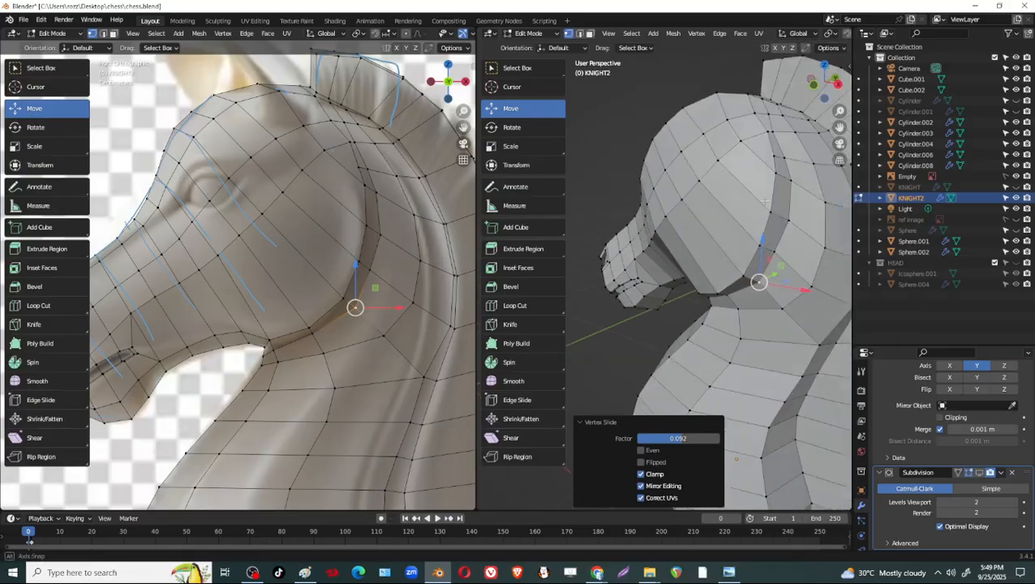
Move the single vertex on the underside of the jaw, just ahead of the throat, about -0.023 m along the Y axis.
middle_click_drag(784, 309, 641, 255)
left_click(636, 251)
key("g")
key("y")
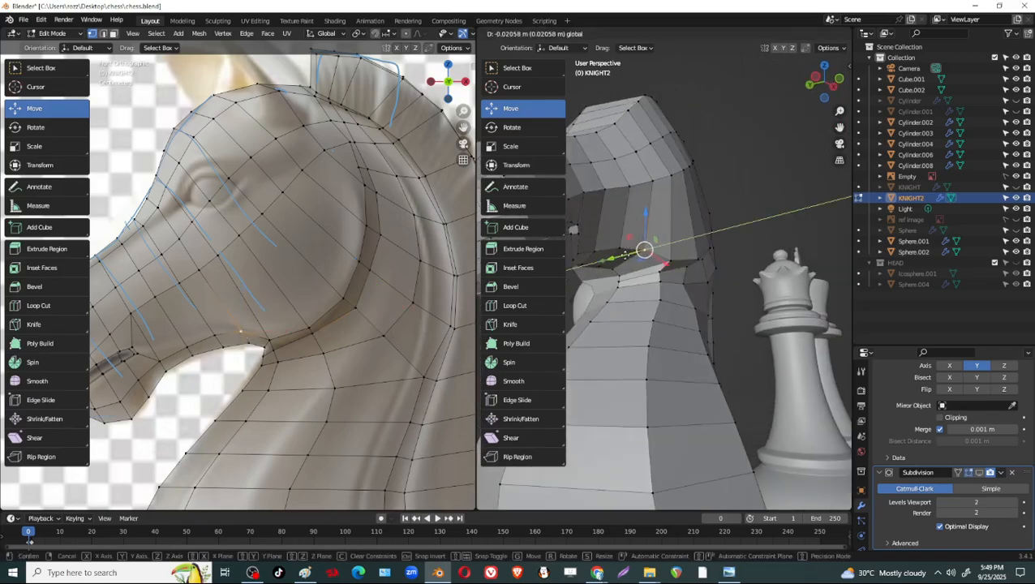
left_click_drag(625, 256, 627, 255)
Switch the knight mesh from Edit Mode to Sculpt Mode and inspect the cheek, jaw and neck from several angles.
mouse_move(671, 294)
middle_mouse_down()
mouse_move(604, 310)
mouse_move(676, 310)
middle_mouse_up()
scroll(604, 310, "down", 1)
middle_click_drag(651, 284, 733, 244)
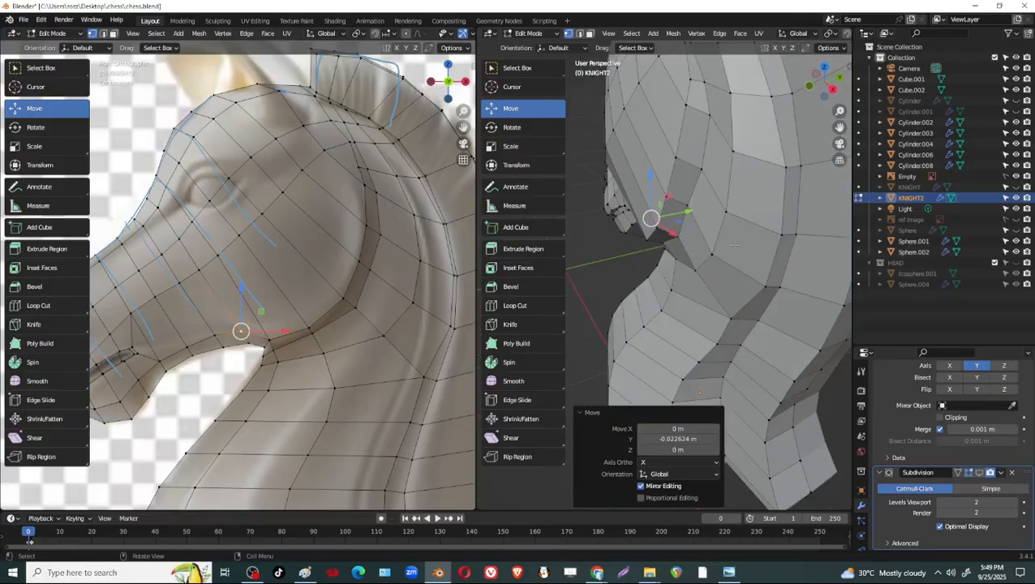
left_click(532, 34)
left_click(530, 68)
scroll(723, 209, "down", 3)
mouse_move(723, 210)
middle_mouse_down()
mouse_move(764, 219)
mouse_move(735, 192)
mouse_move(737, 202)
middle_mouse_up()
scroll(765, 218, "up", 4)
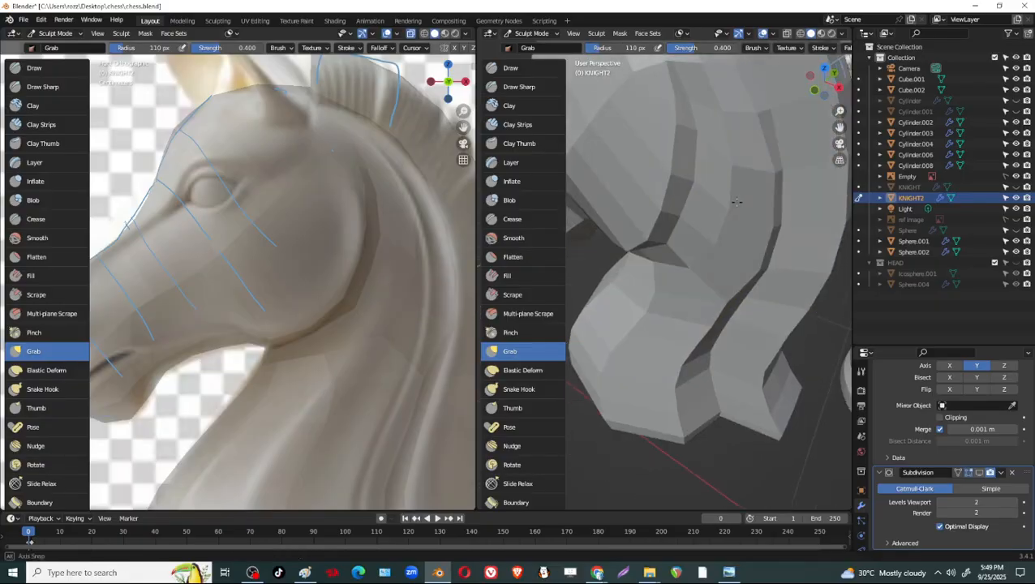
mouse_move(733, 166)
middle_mouse_down()
mouse_move(707, 231)
mouse_move(671, 266)
mouse_move(718, 218)
middle_mouse_up()
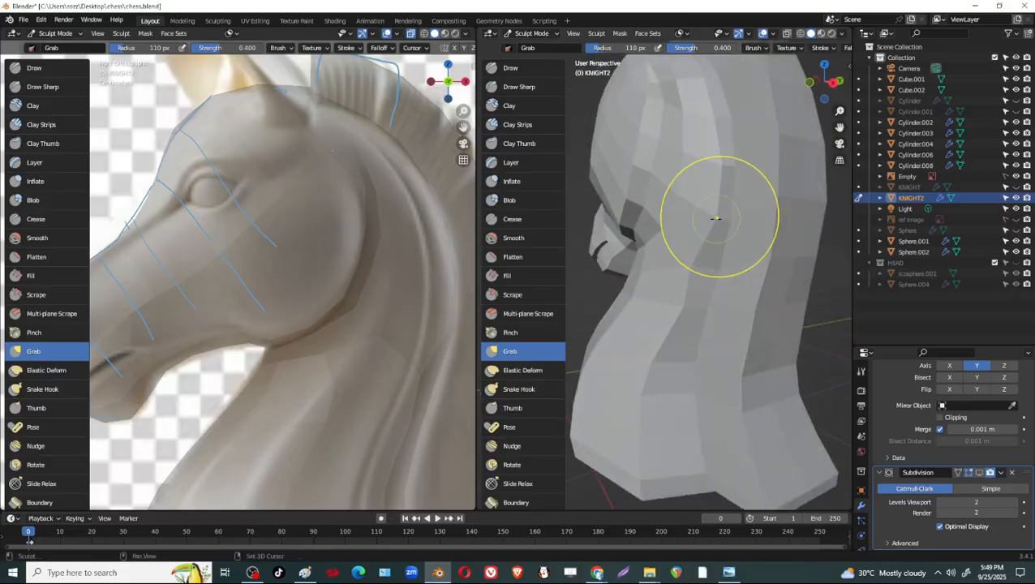
mouse_move(699, 269)
middle_mouse_down()
mouse_move(703, 253)
mouse_move(635, 295)
mouse_move(725, 290)
mouse_move(705, 247)
mouse_move(716, 231)
middle_mouse_up()
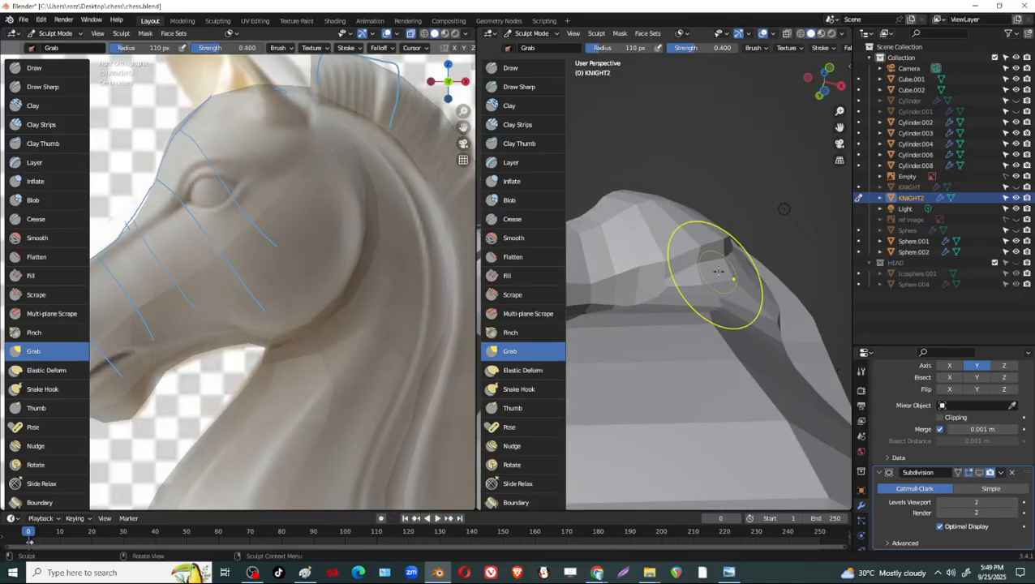
middle_click_drag(735, 280, 684, 334)
middle_click_drag(753, 233, 733, 192)
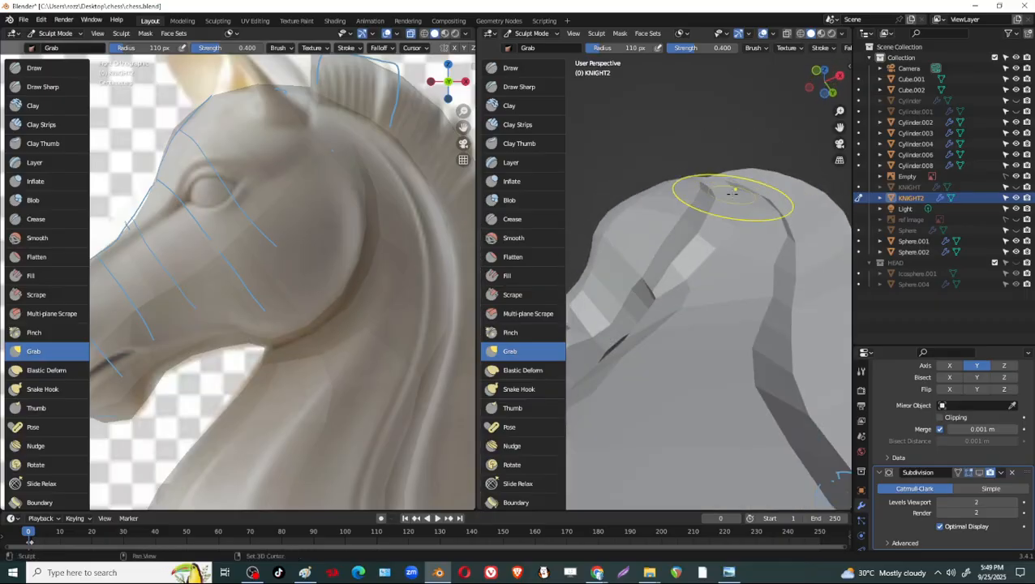
mouse_move(741, 237)
middle_mouse_down()
mouse_move(735, 309)
mouse_move(709, 259)
mouse_move(693, 185)
mouse_move(726, 154)
mouse_move(761, 155)
mouse_move(738, 139)
mouse_move(744, 232)
mouse_move(721, 248)
mouse_move(728, 258)
mouse_move(731, 190)
mouse_move(733, 253)
mouse_move(750, 227)
mouse_move(745, 211)
mouse_move(684, 196)
mouse_move(722, 178)
middle_mouse_up()
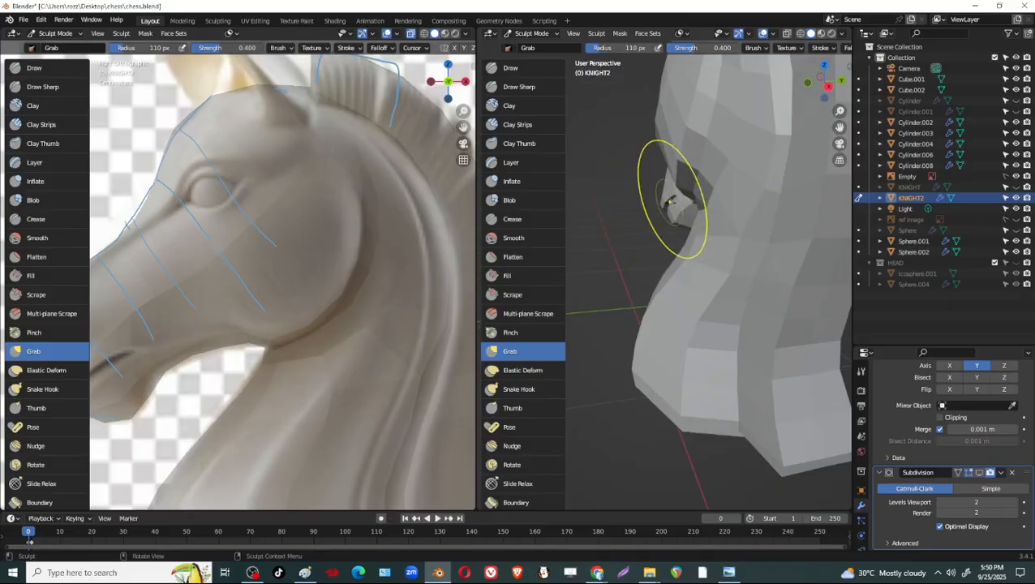
Reduce the Grab brush radius to 63 px for shaping the area around the jaw and cheek.
key("f")
left_click(645, 201)
middle_click_drag(729, 191, 698, 184)
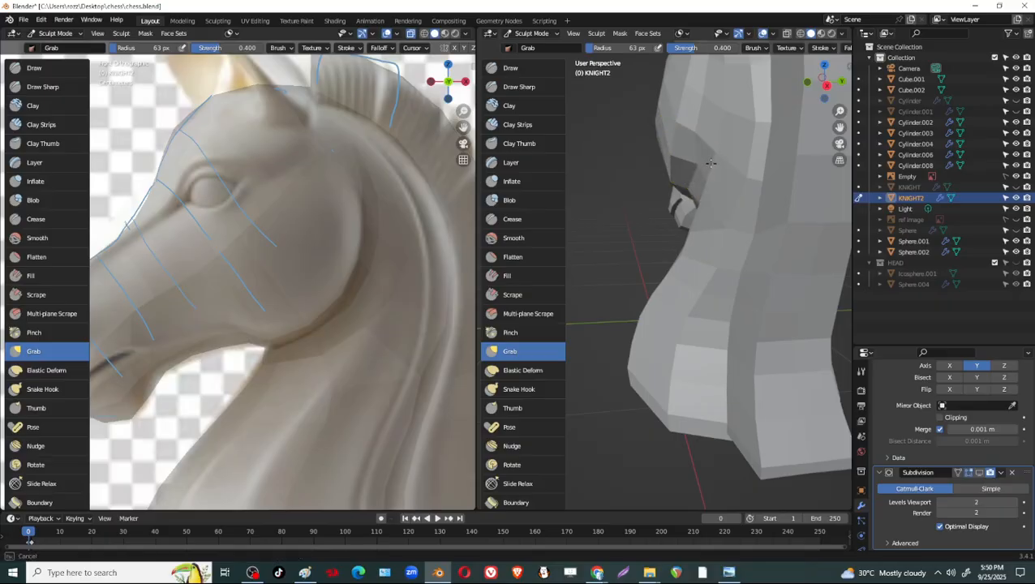
middle_click_drag(711, 138, 706, 207)
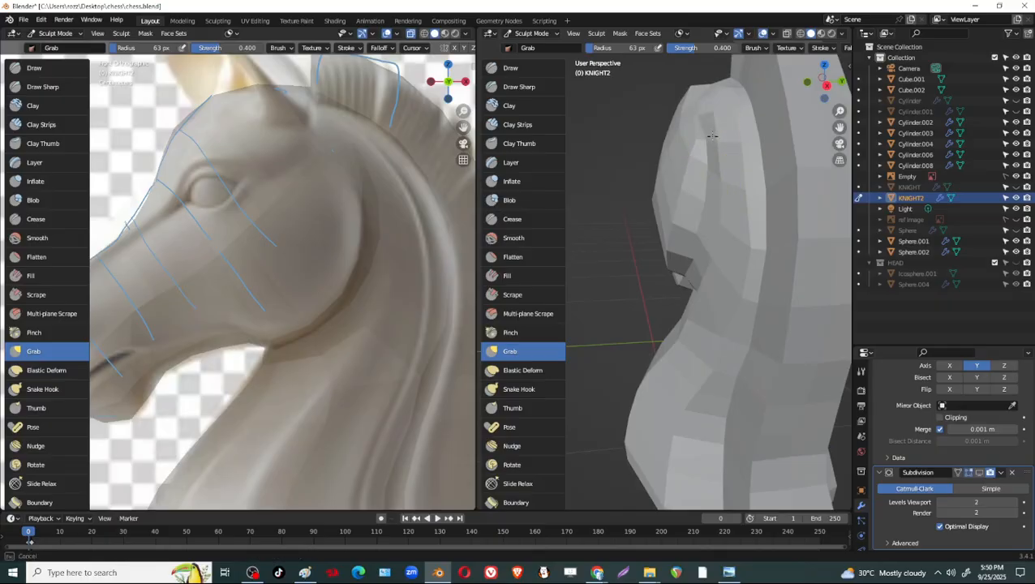
Return to Edit Mode and add a centred loop cut running from the muzzle along the cheek to the mane.
mouse_move(707, 117)
middle_mouse_down()
mouse_move(658, 214)
mouse_move(697, 139)
middle_mouse_up()
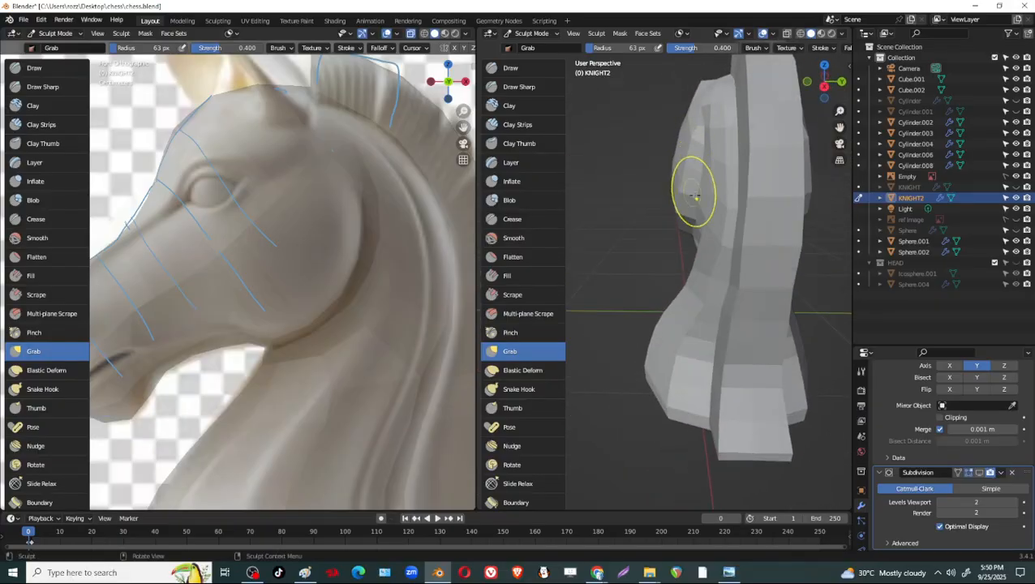
mouse_move(696, 196)
middle_mouse_down()
mouse_move(728, 180)
mouse_move(784, 189)
mouse_move(705, 231)
mouse_move(735, 243)
mouse_move(695, 233)
middle_mouse_up()
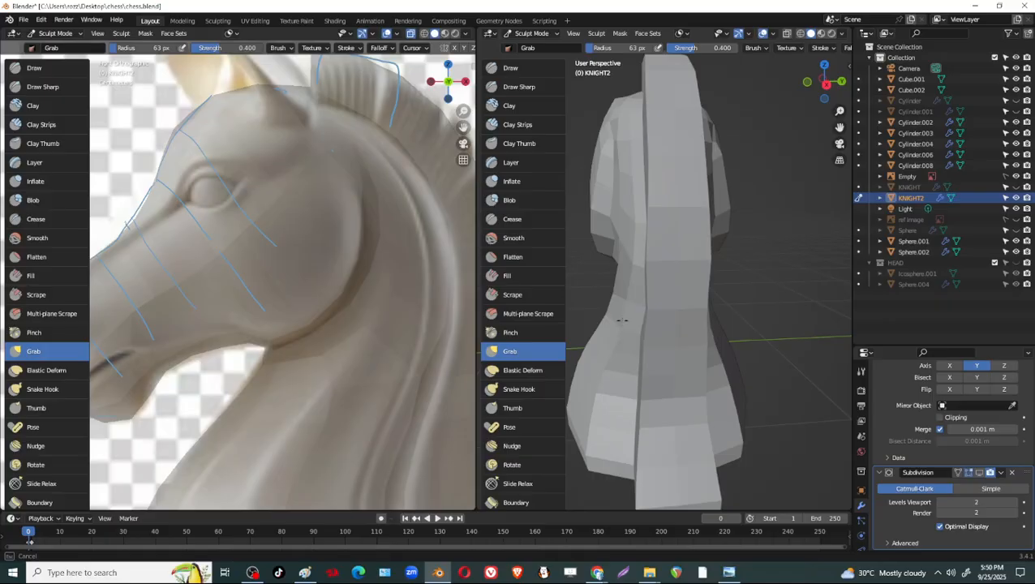
mouse_move(632, 309)
middle_mouse_down()
mouse_move(757, 265)
mouse_move(756, 233)
mouse_move(714, 266)
middle_mouse_up()
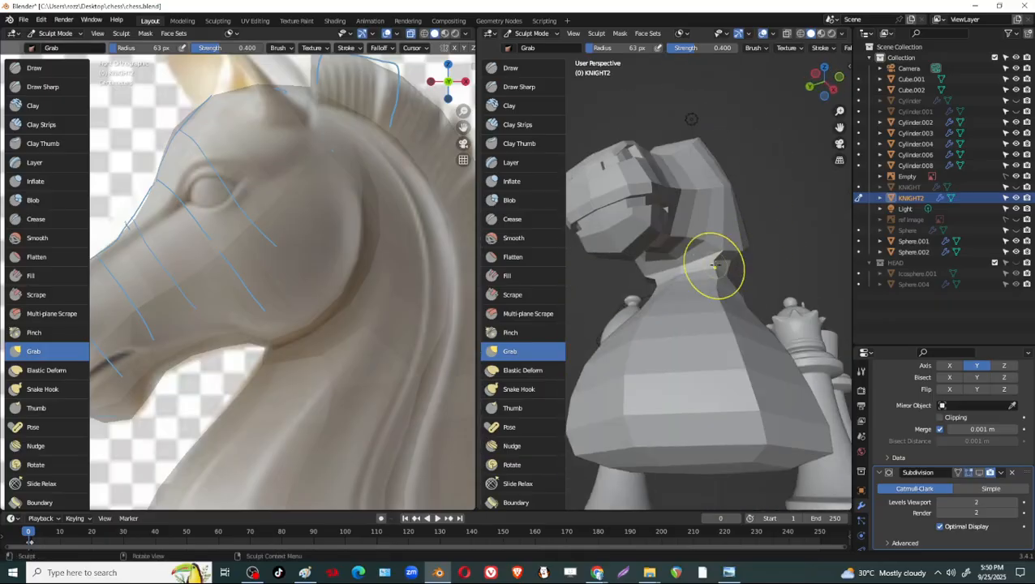
middle_click_drag(692, 118, 775, 254)
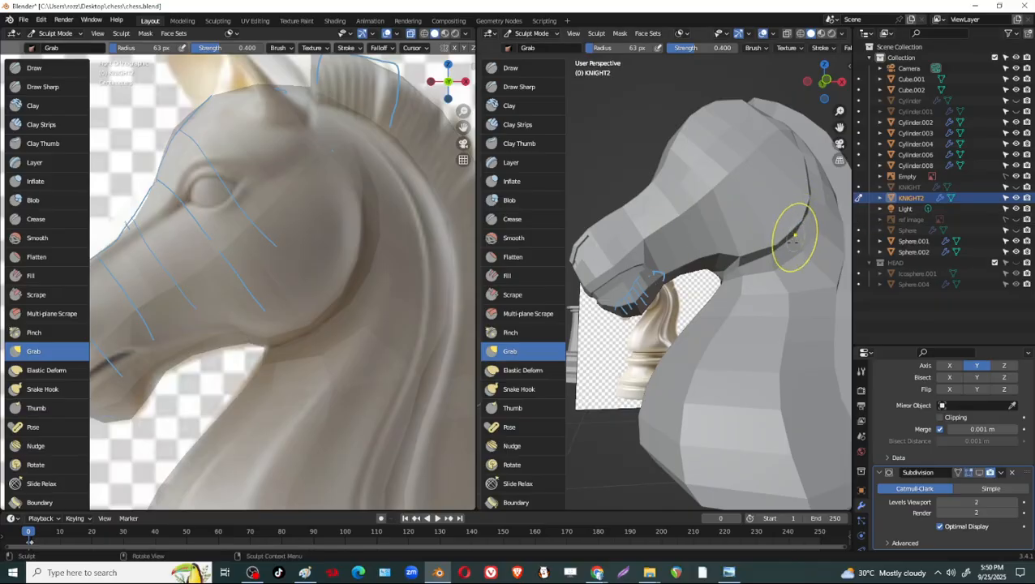
mouse_move(798, 243)
middle_mouse_down()
mouse_move(714, 324)
mouse_move(681, 288)
mouse_move(773, 256)
mouse_move(743, 260)
middle_mouse_up()
key("Tab")
key("ctrl+r")
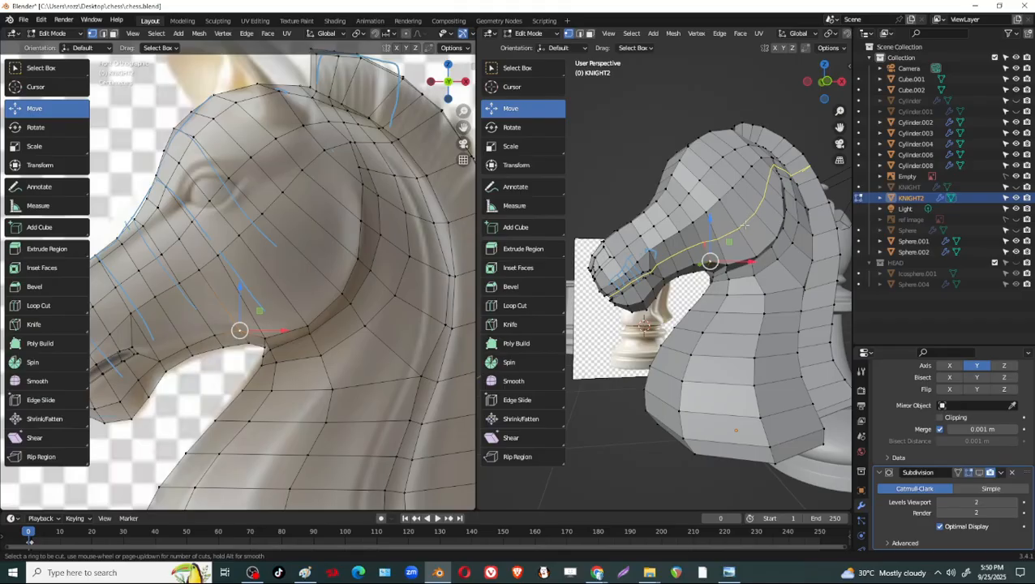
left_click(745, 225)
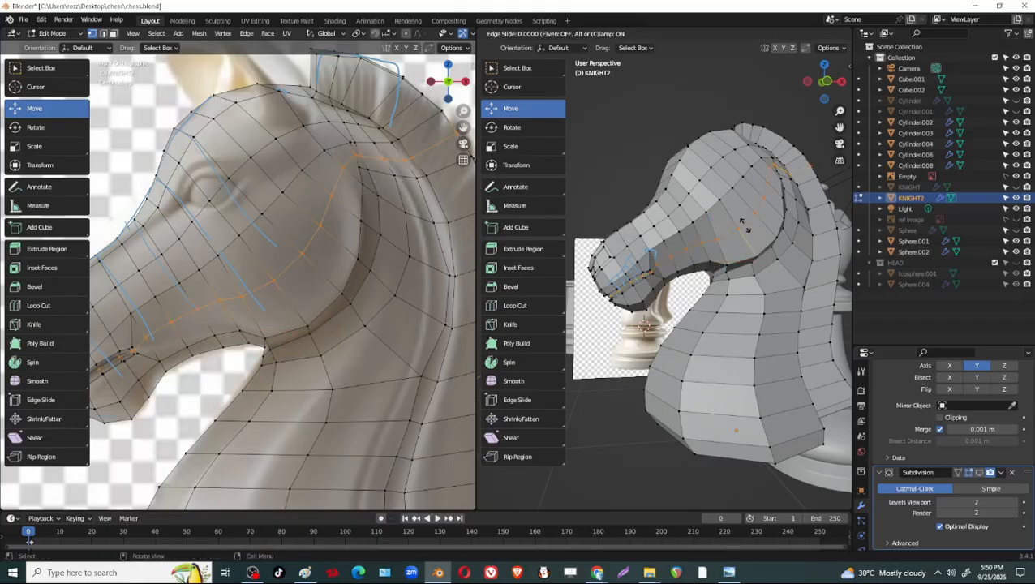
right_click(745, 226)
In Sculpt Mode, widen the perspective viewport and smooth the cheek and jaw around the new edge loop.
mouse_move(745, 225)
middle_mouse_down()
mouse_move(765, 294)
mouse_move(760, 263)
mouse_move(776, 228)
mouse_move(728, 247)
mouse_move(714, 240)
mouse_move(783, 248)
mouse_move(770, 236)
middle_mouse_up()
key("ctrl+Tab")
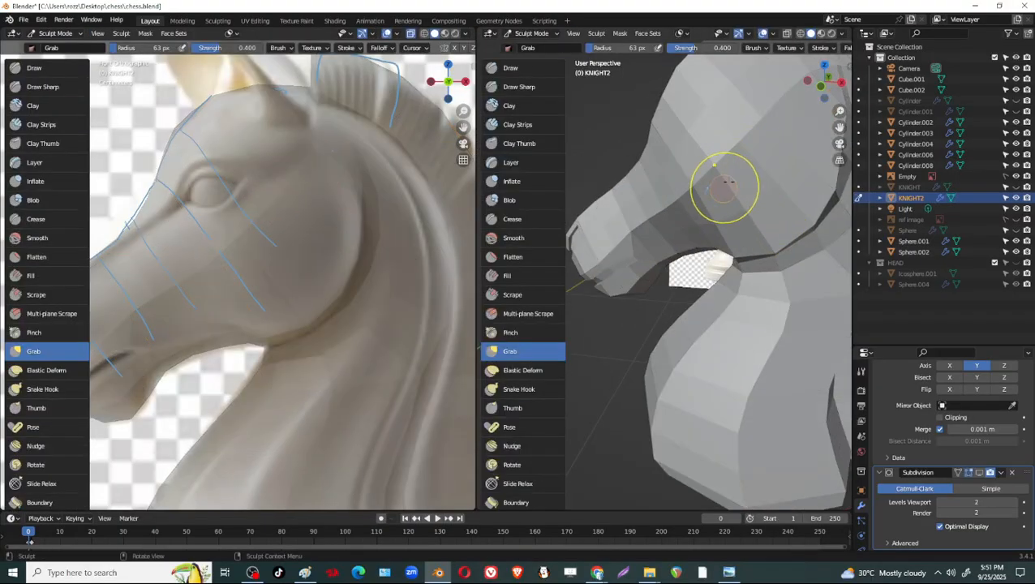
middle_click_drag(745, 196, 755, 255, "ctrl")
left_click_drag(474, 258, 339, 253)
mouse_move(745, 244)
middle_mouse_down()
mouse_move(725, 250)
mouse_move(687, 203)
mouse_move(653, 214)
mouse_move(682, 185)
middle_mouse_up()
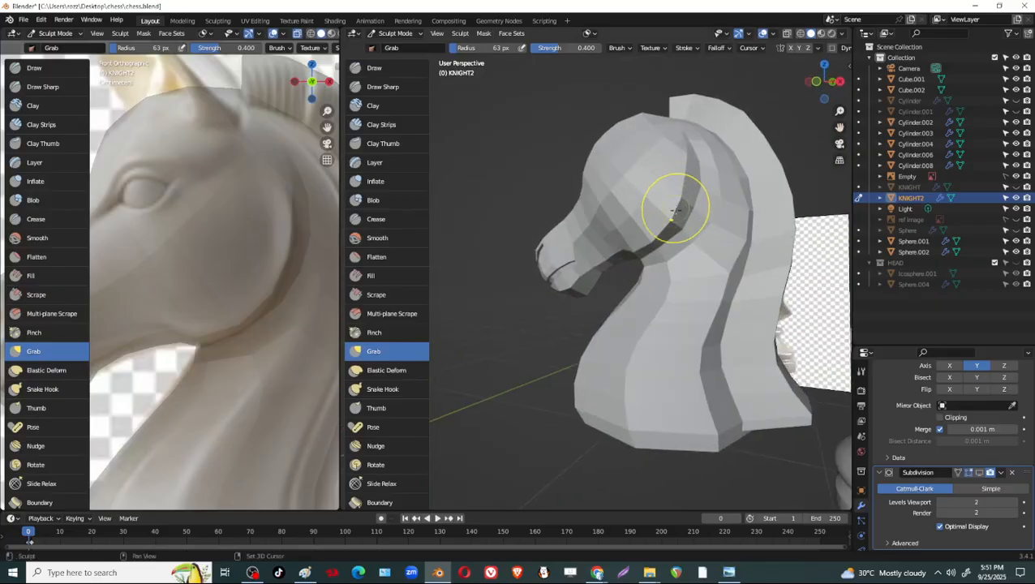
middle_click_drag(651, 241, 718, 238)
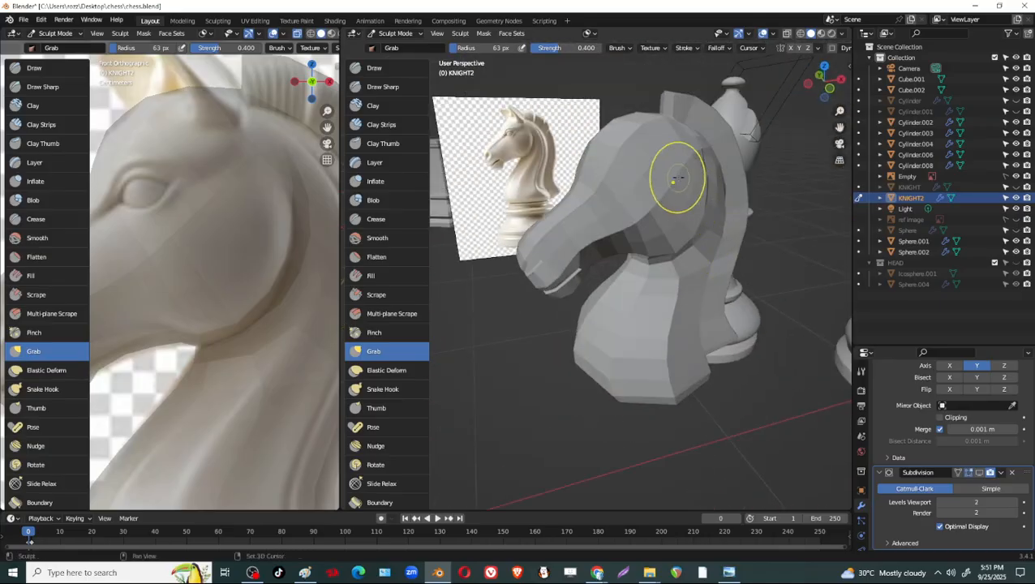
middle_click_drag(639, 225, 718, 186)
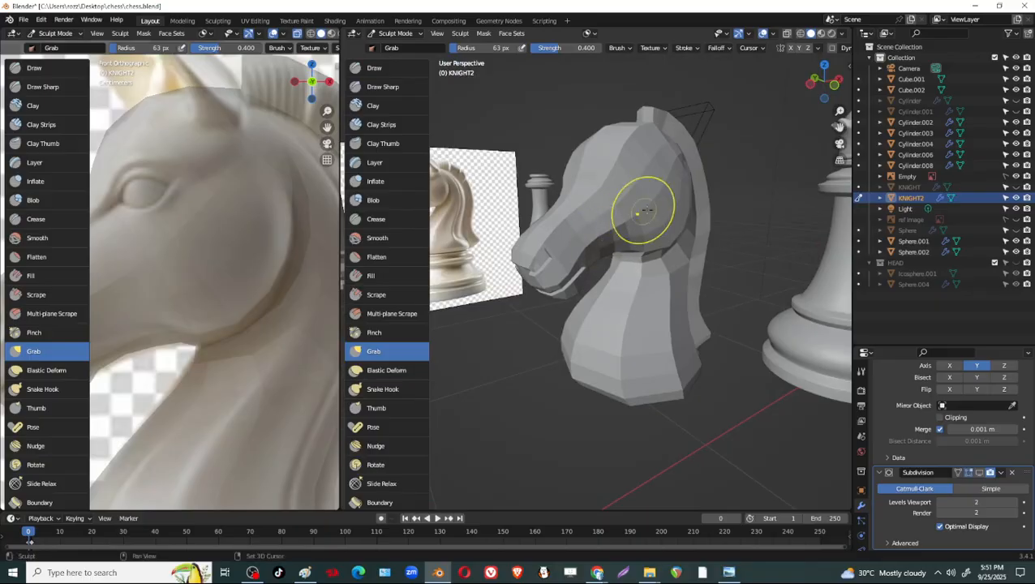
mouse_move(645, 211)
middle_mouse_down()
mouse_move(666, 231)
mouse_move(708, 228)
mouse_move(694, 230)
mouse_move(739, 191)
mouse_move(663, 219)
middle_mouse_up()
mouse_move(631, 257)
middle_mouse_down()
mouse_move(700, 232)
mouse_move(730, 282)
mouse_move(633, 284)
mouse_move(649, 267)
mouse_move(635, 252)
mouse_move(642, 265)
middle_mouse_up()
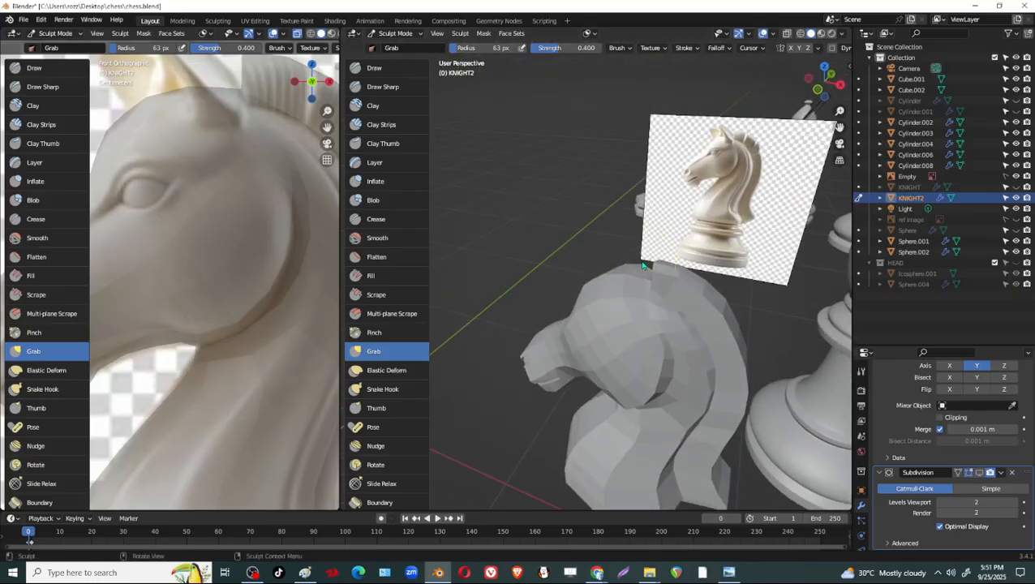
In Edit Mode, select the row of vertices across the mane just behind its front end and edge-slide it by about 0.31.
key("Tab")
mouse_move(712, 306)
middle_mouse_down()
mouse_move(840, 284)
mouse_move(678, 326)
middle_mouse_up()
scroll(264, 194, "down", 3)
left_click(710, 272)
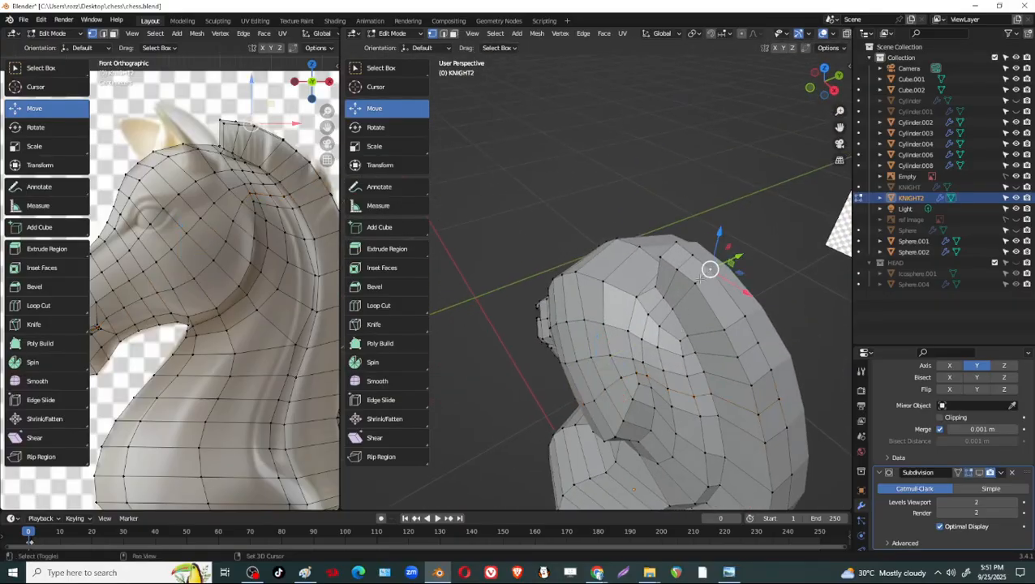
left_click(696, 283, "shift")
left_click(673, 308, "shift")
key("g")
key("g")
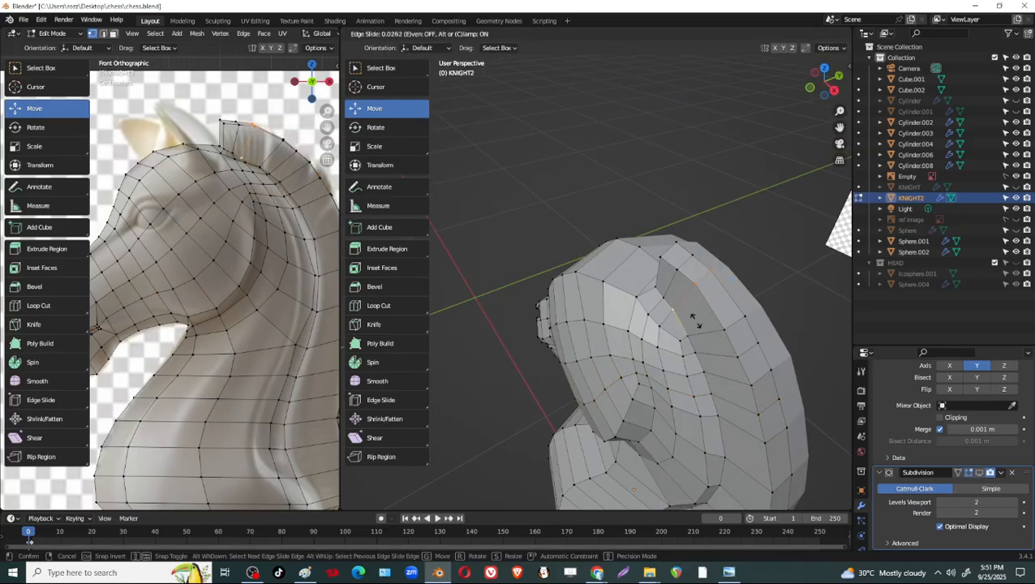
left_click(696, 324)
Select the vertex row nearest the mane's front end and edge-slide it to even out the spacing.
middle_click_drag(694, 325, 722, 297)
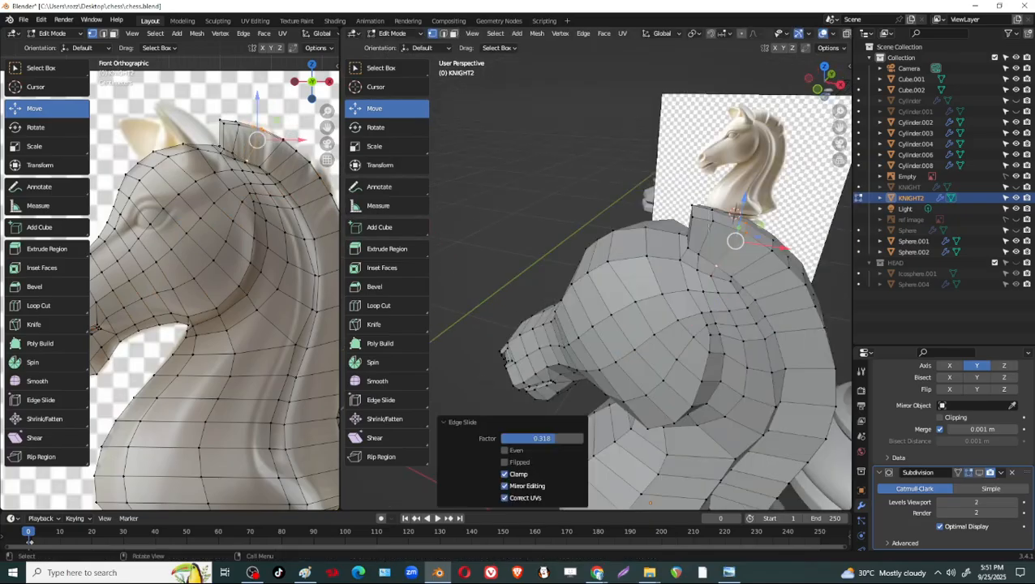
left_click(713, 211)
left_click(712, 221, "shift")
right_click(707, 228, "shift")
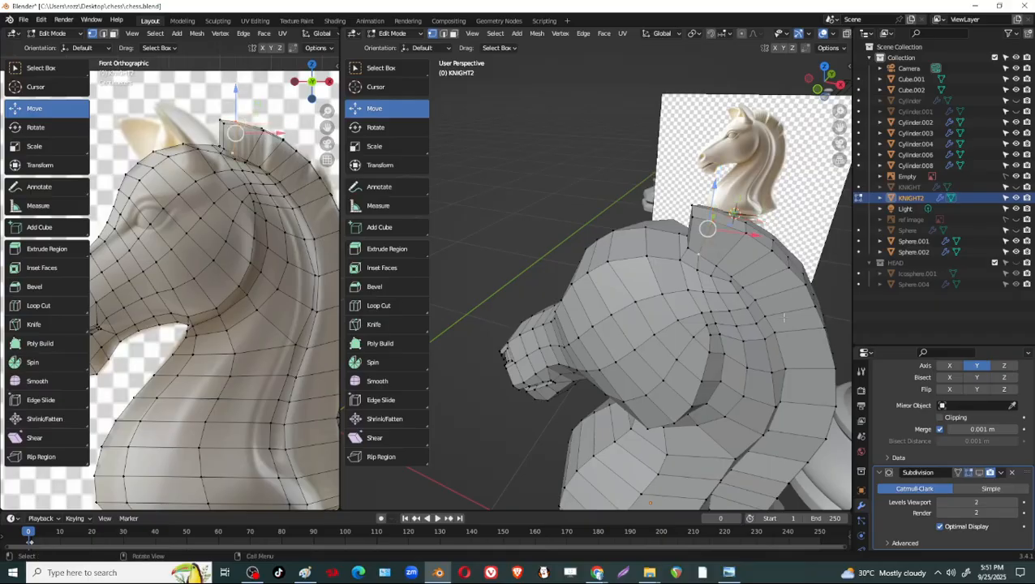
key("g")
key("g")
left_click(789, 325)
Select the vertex row across the mane behind the upper neck and edge-slide it down the crest.
middle_click_drag(789, 325, 742, 248)
mouse_move(748, 314)
middle_mouse_down()
mouse_move(738, 309)
mouse_move(748, 308)
middle_mouse_up()
right_click(752, 308, "shift")
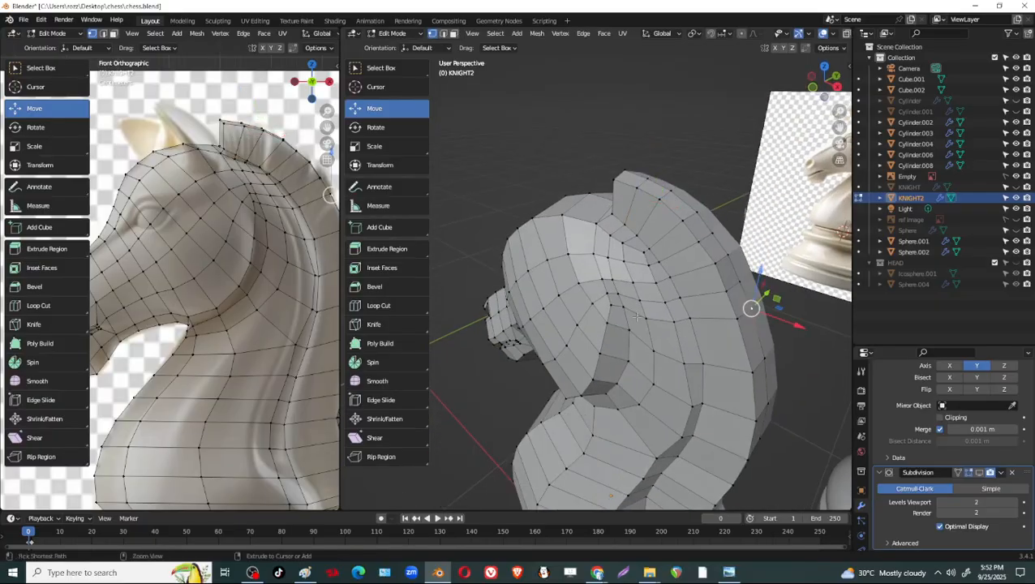
left_click(674, 322, "ctrl")
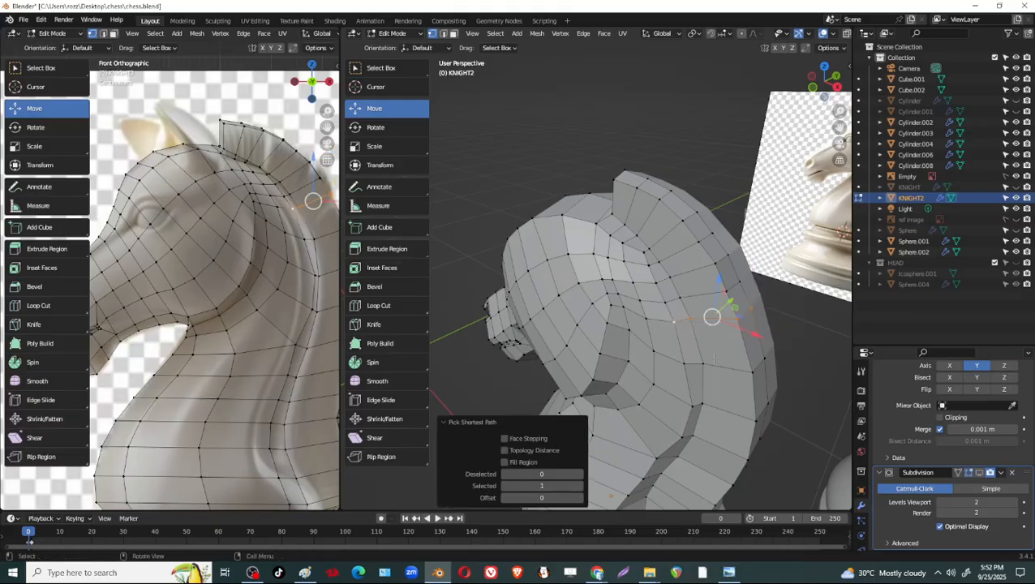
key("g")
key("g")
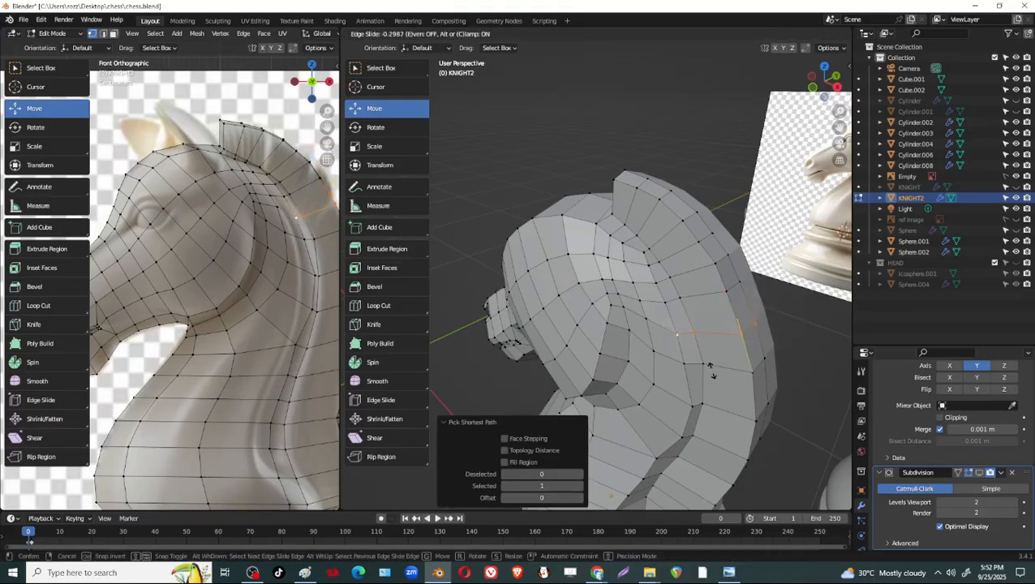
left_click(710, 367)
Select the next vertex row up the mane and edge-slide it by a factor of about -0.210.
right_click(739, 282, "shift")
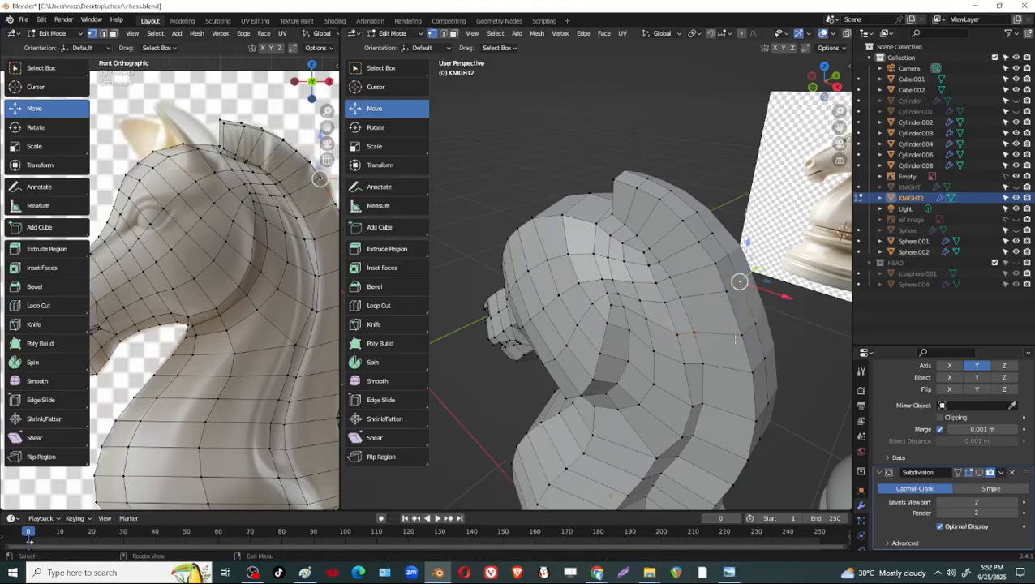
left_click(686, 299, "ctrl")
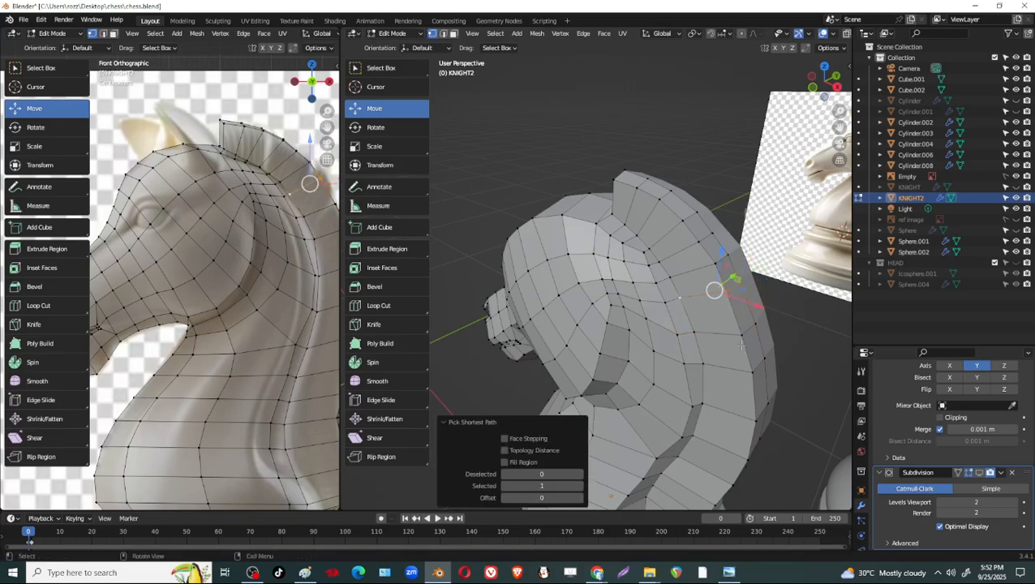
key("g")
key("g")
left_click(741, 347)
Switch to face selection and select the adjacent faces on top of the head, in front of the mane, where the ear grows.
middle_click_drag(742, 347, 691, 349)
scroll(727, 352, "down", 4)
scroll(624, 285, "up", 5)
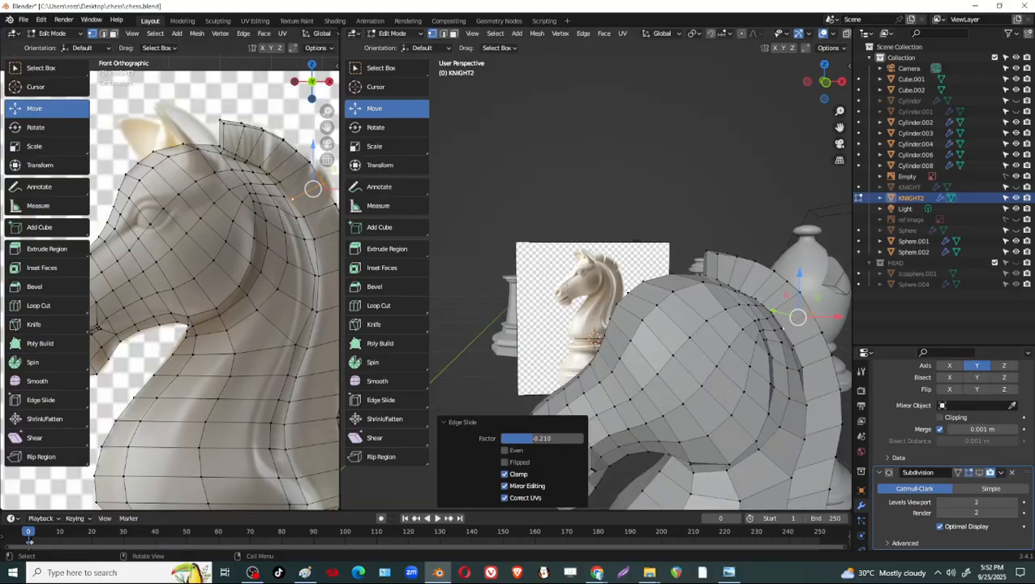
scroll(717, 350, "down", 3)
middle_click_drag(717, 351, 723, 379)
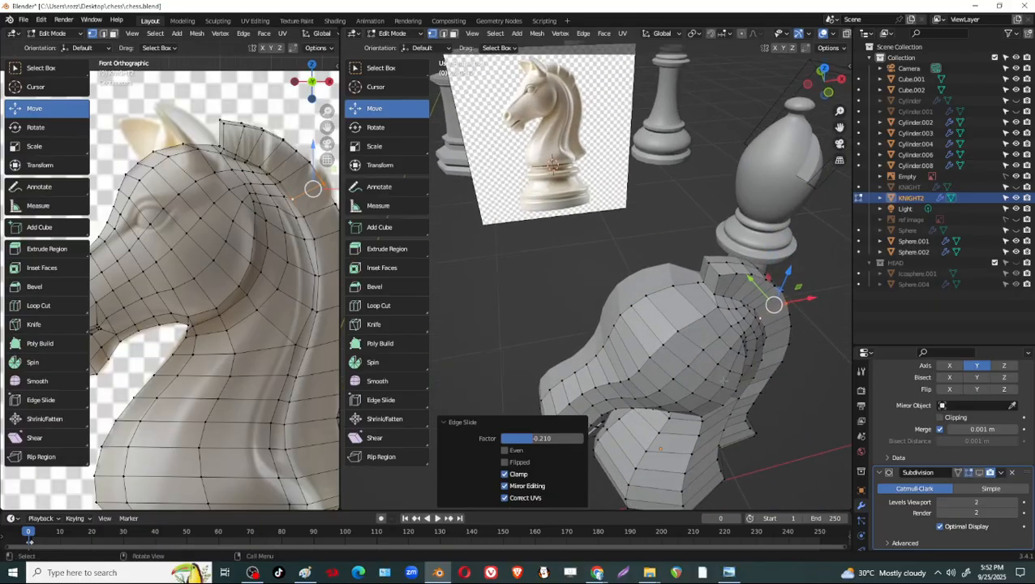
middle_click_drag(728, 341, 671, 362)
key("3")
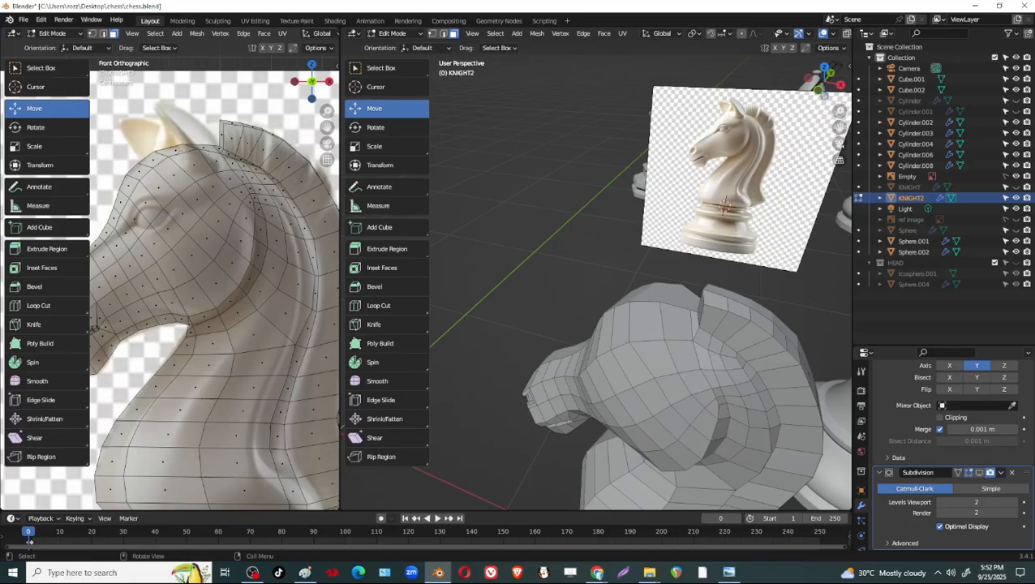
left_click(207, 167)
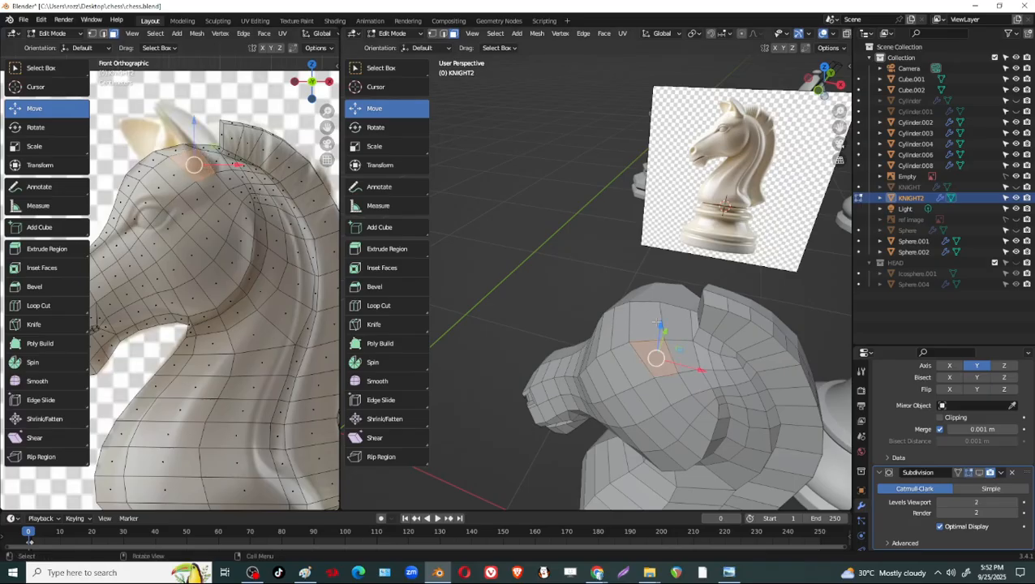
middle_click_drag(659, 324, 614, 345)
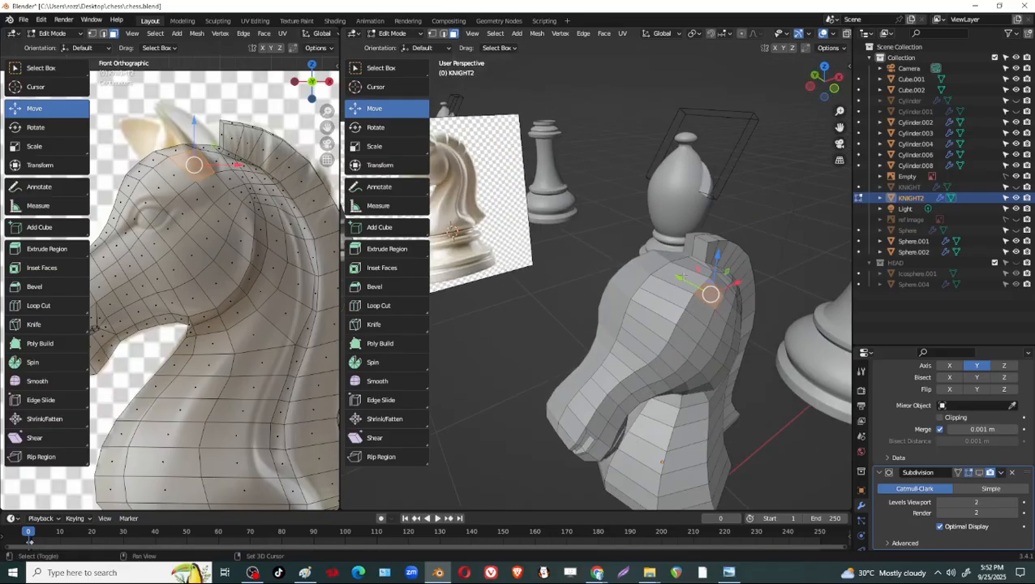
middle_click_drag(750, 289, 684, 316)
left_click(696, 337, "shift")
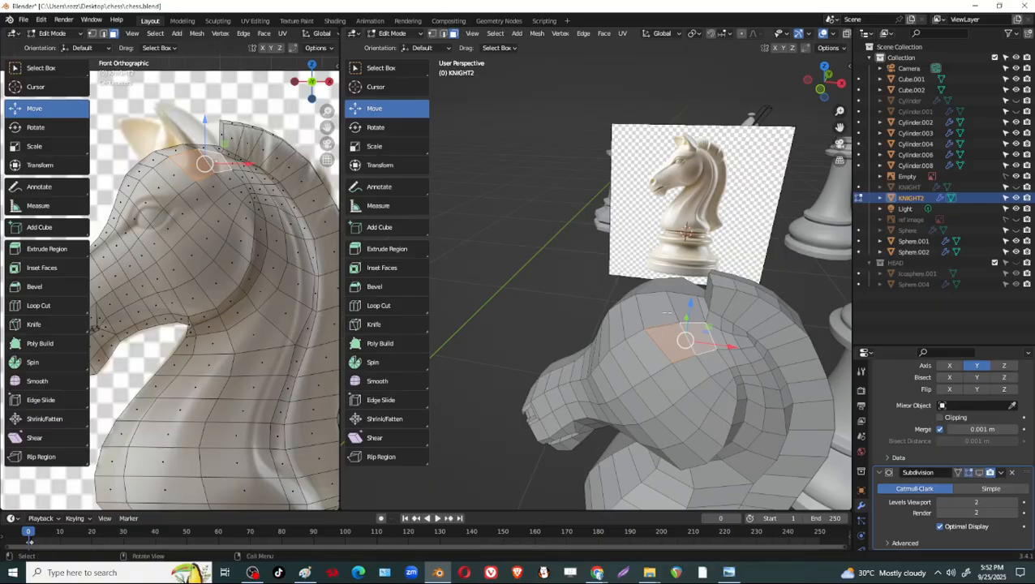
middle_click_drag(668, 312, 714, 309)
scroll(733, 305, "up", 1)
left_click(635, 262, "shift")
left_click(618, 286, "shift")
middle_click_drag(628, 322, 673, 280)
key("shift+space")
Switch to the browser and examine the ears of the Sketchfab cartoon horse model, then return to Blender.
key("alt+Tab")
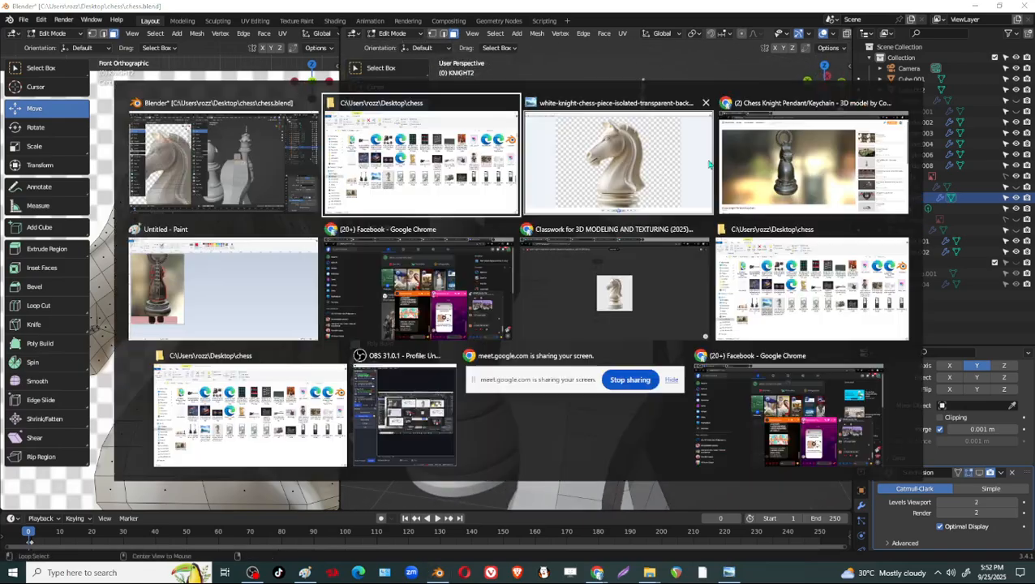
left_click(752, 171)
mouse_move(467, 210)
left_mouse_down()
mouse_move(446, 280)
mouse_move(407, 303)
left_mouse_up()
left_click(188, 12)
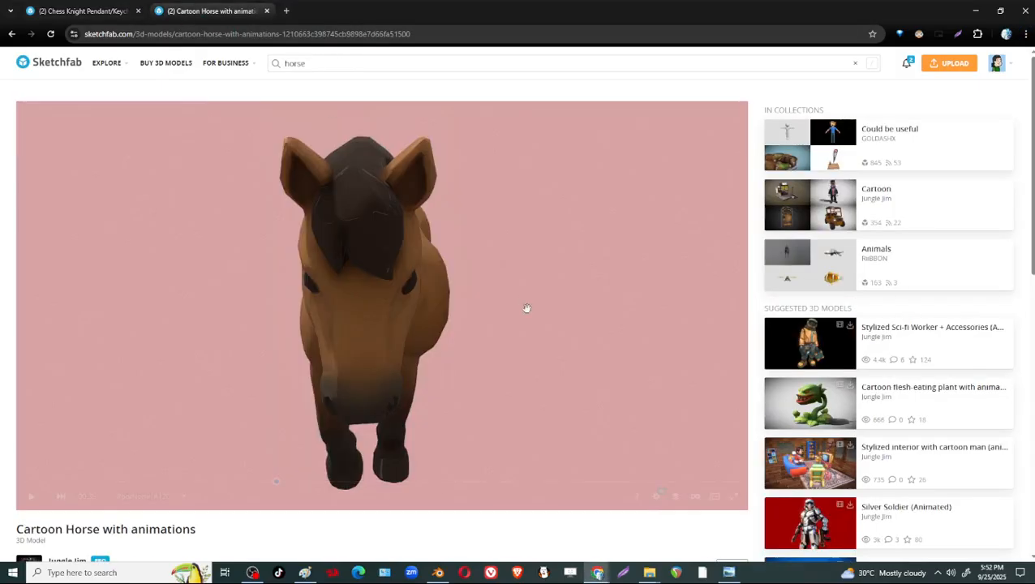
left_click_drag(463, 297, 351, 434)
key("alt+Tab")
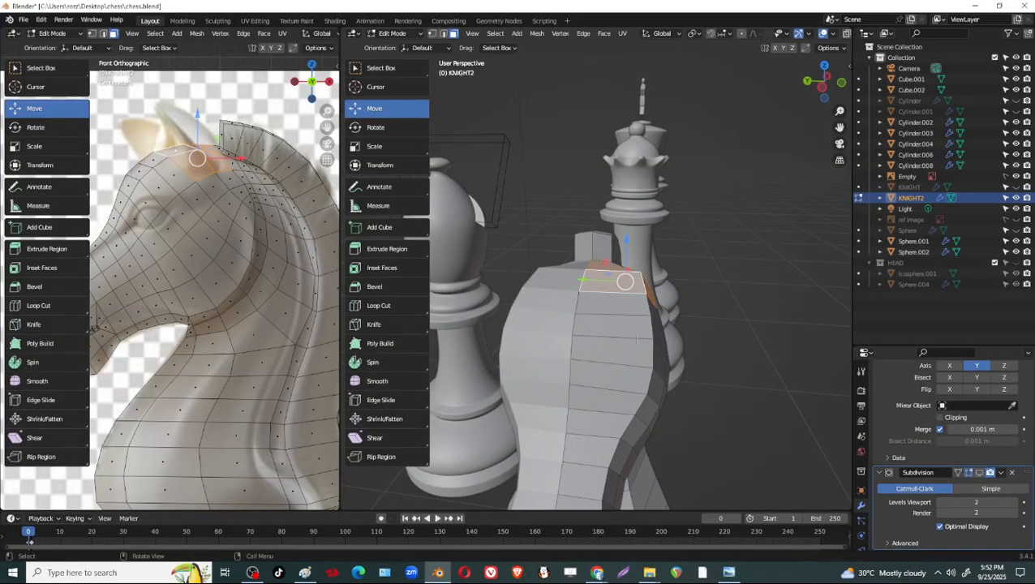
Inset the selected ear-base faces by about 0.09 m.
mouse_move(656, 335)
middle_mouse_down()
mouse_move(607, 311)
mouse_move(665, 325)
middle_mouse_up()
key("i")
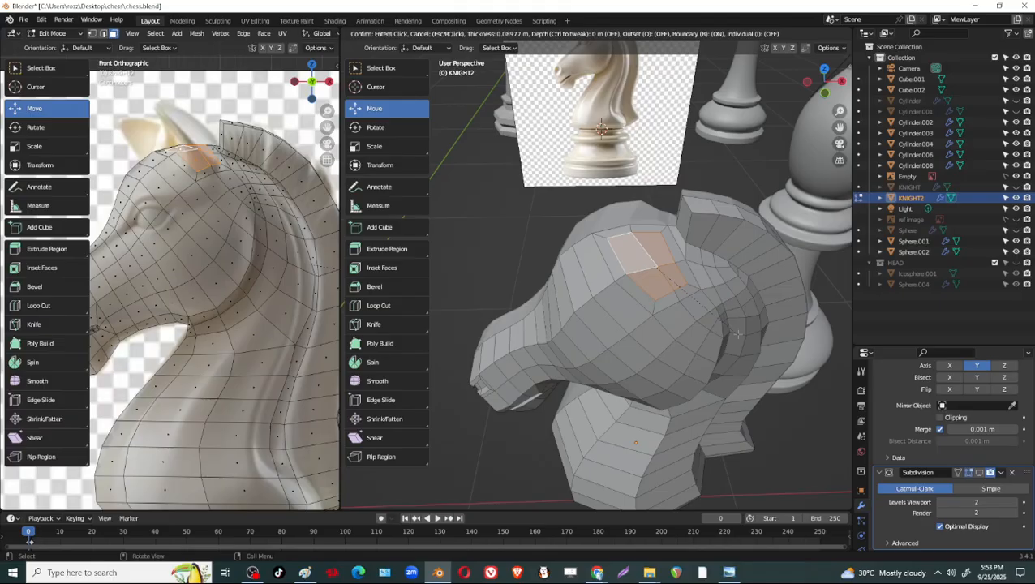
left_click(739, 334)
middle_click_drag(738, 332, 606, 238)
Select the inset's edge nearest the head's centre line and edge-slide it by a factor of about -0.363.
key("2")
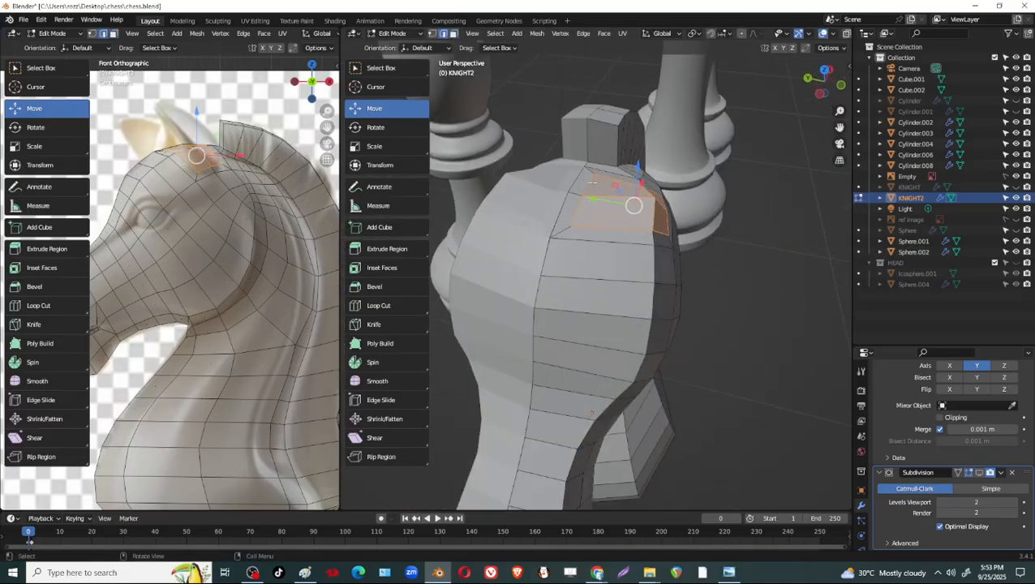
left_click(582, 197)
key("g")
key("g")
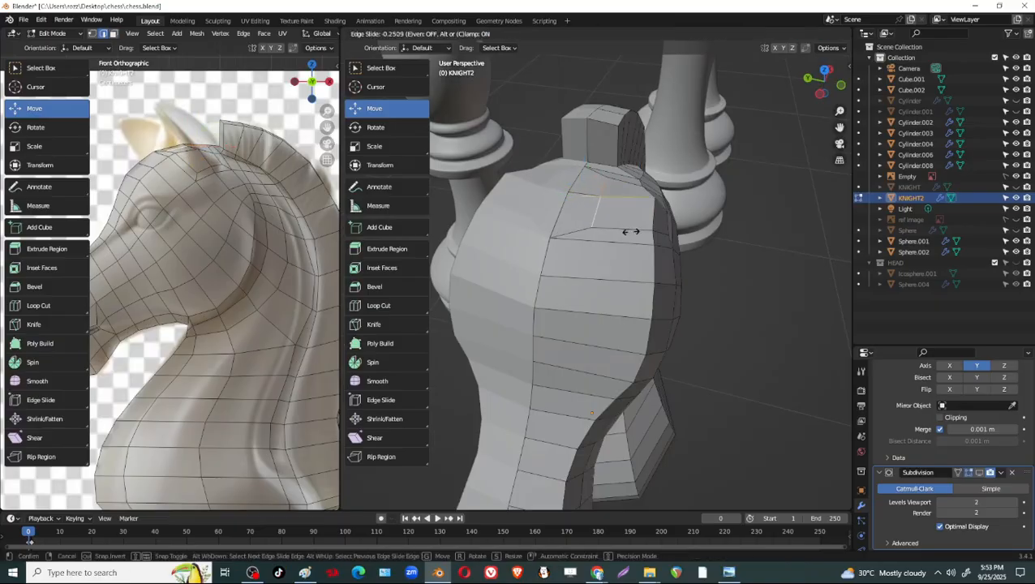
left_click(636, 233)
middle_click_drag(637, 234, 568, 243)
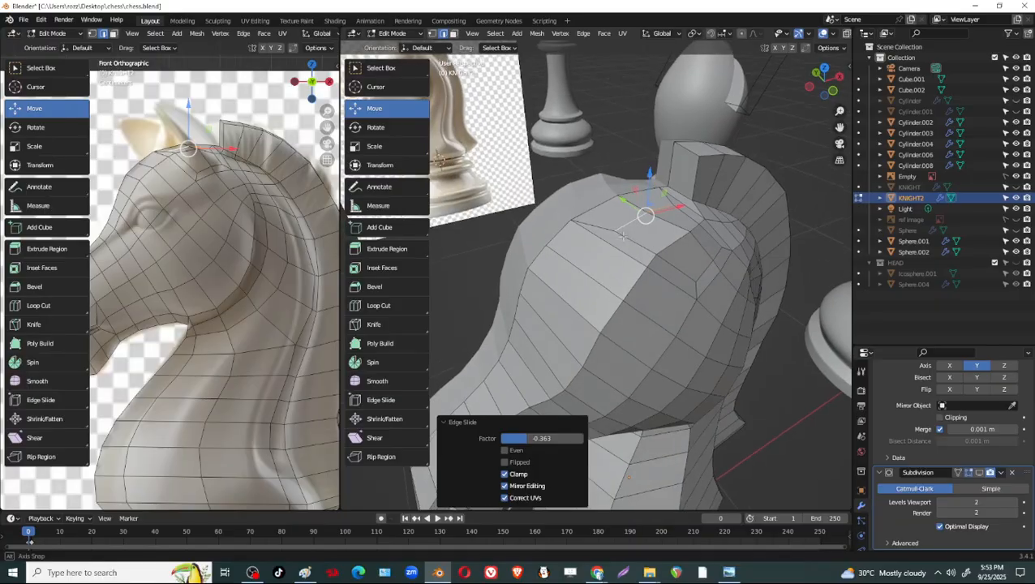
Select the single vertex in the middle of the ear-base inset and move it about 0.0066 m along the Y axis.
key("1")
left_click(692, 233)
middle_click_drag(695, 272, 641, 215)
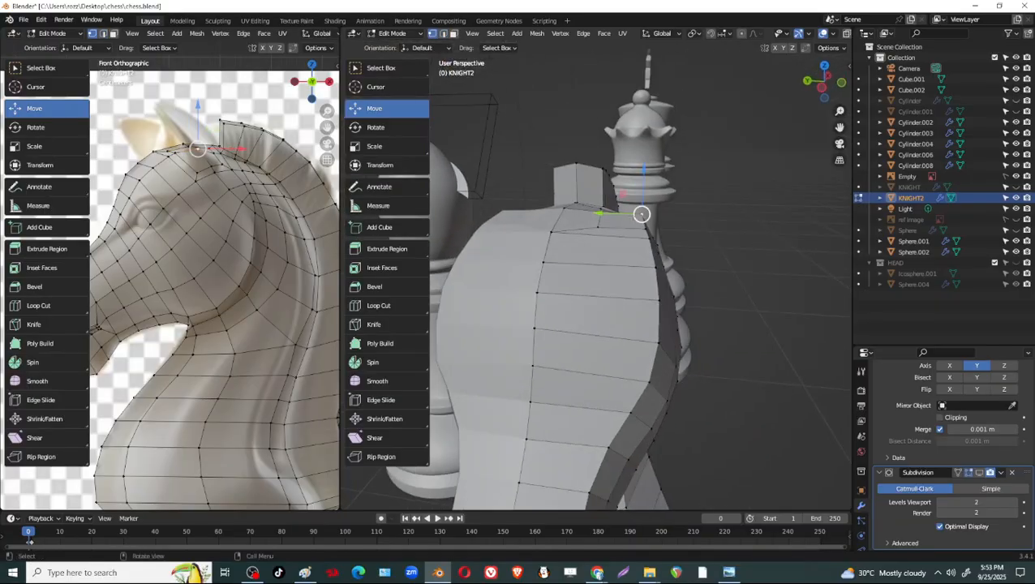
left_click_drag(604, 213, 598, 214)
middle_click_drag(779, 280, 656, 331)
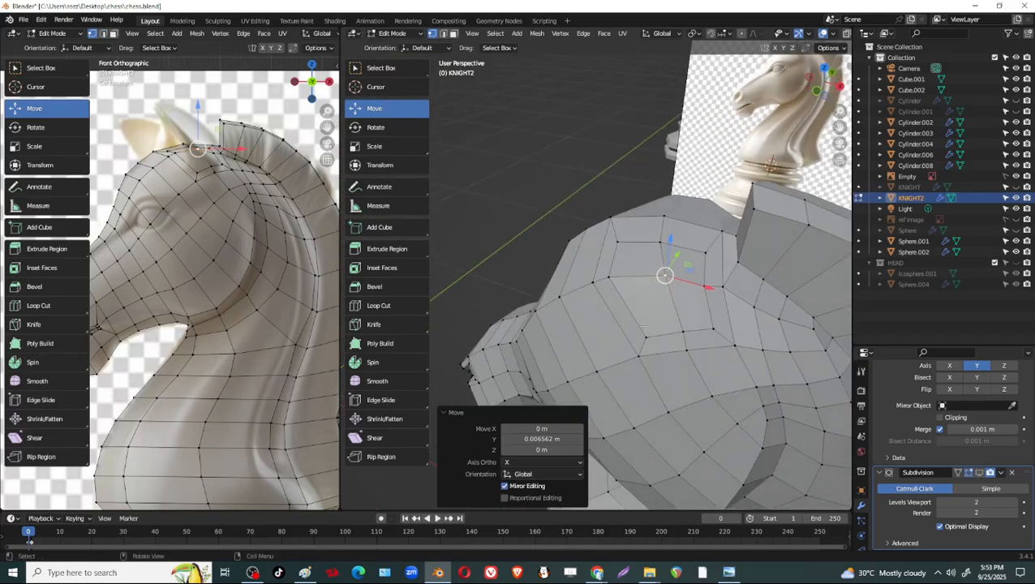
Select the vertex in front of the ear-base inset's middle vertex and slide it toward the middle by a factor of about 0.342.
left_click(610, 278)
key("shift+v")
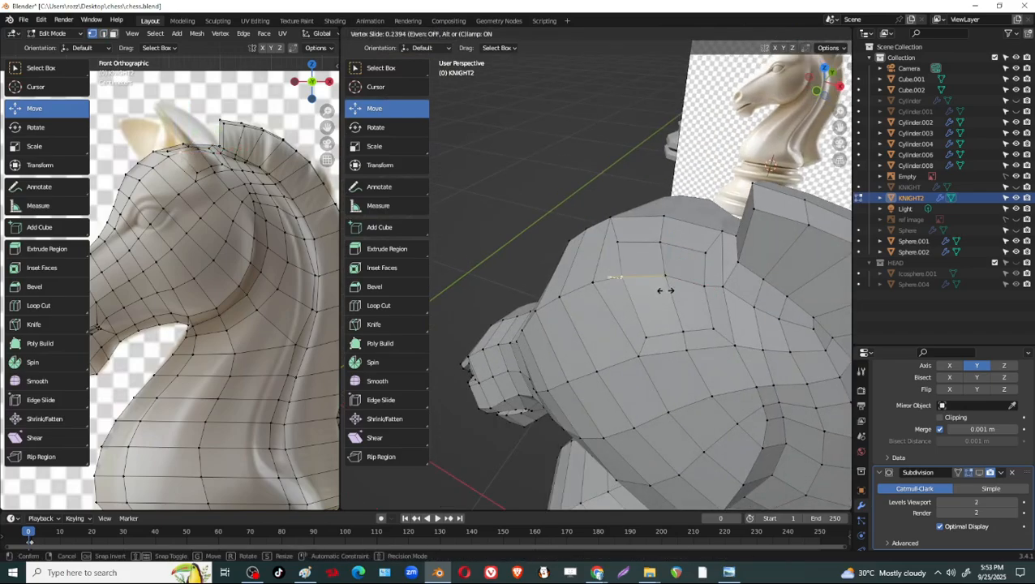
left_click(672, 294)
middle_click_drag(672, 295, 658, 271)
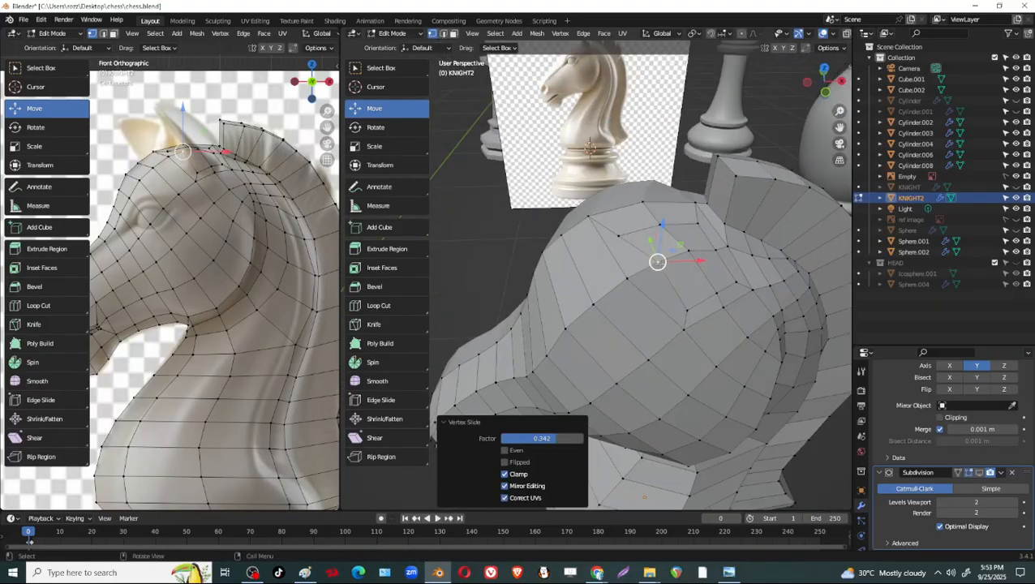
Switch to face selection and select the four inner faces of the ear-base inset.
key("3")
left_click(687, 238)
left_click(686, 278, "shift")
left_click(663, 243, "shift")
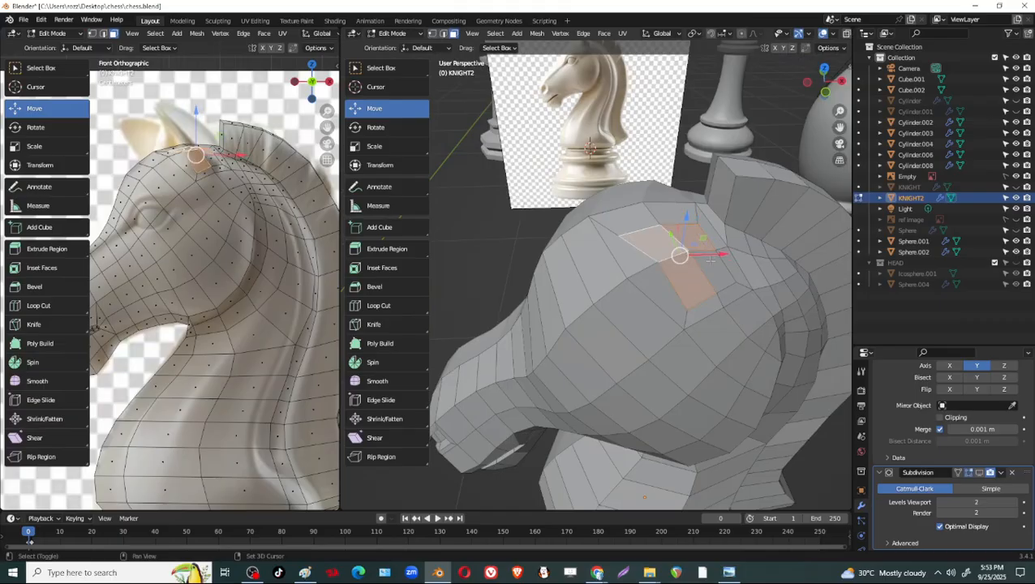
left_click(713, 265, "shift")
middle_click_drag(609, 292, 646, 272)
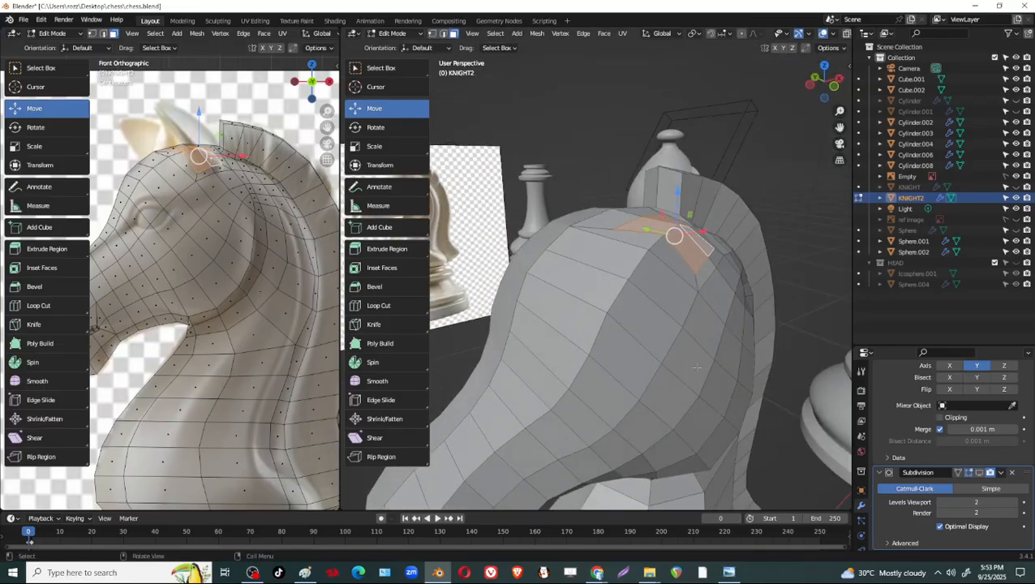
Try extruding the four ear-base faces about 0.119 m along their normal, and check the vertex at the extrusion's rear base.
key("e")
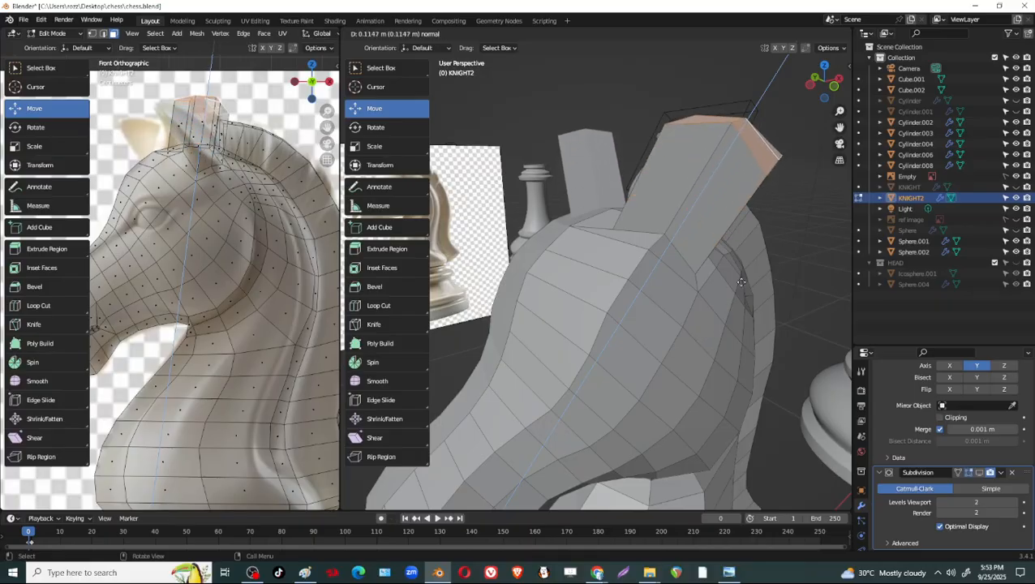
left_click(742, 282)
middle_click_drag(741, 282, 666, 355)
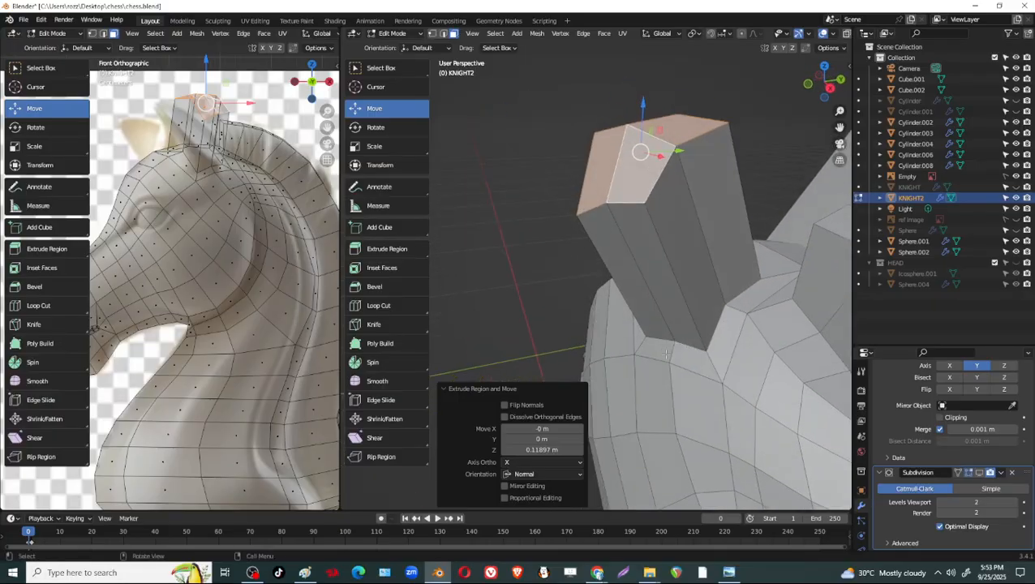
key("1")
left_click(707, 350)
middle_click_drag(707, 350, 742, 348)
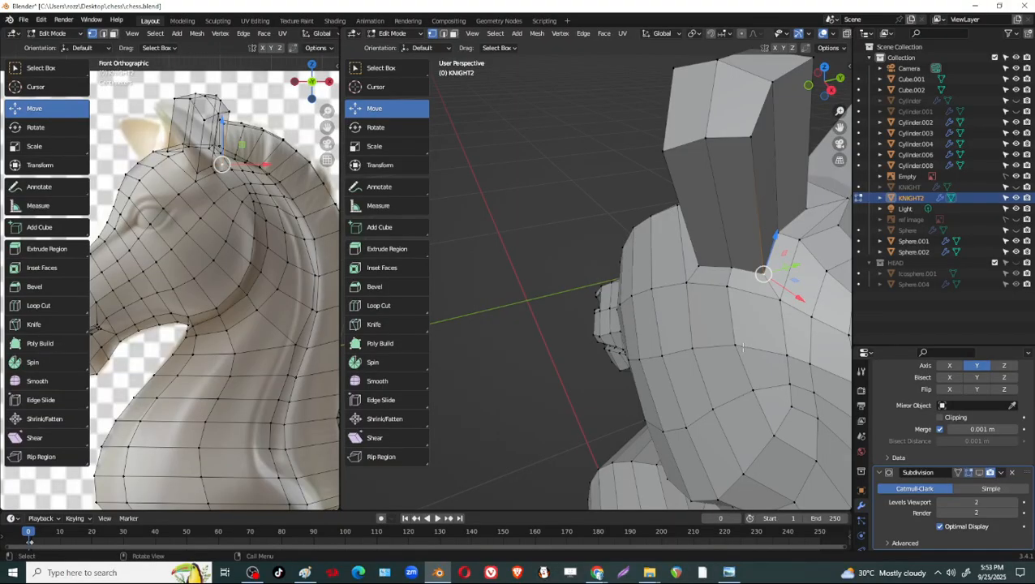
middle_click_drag(718, 296, 824, 284)
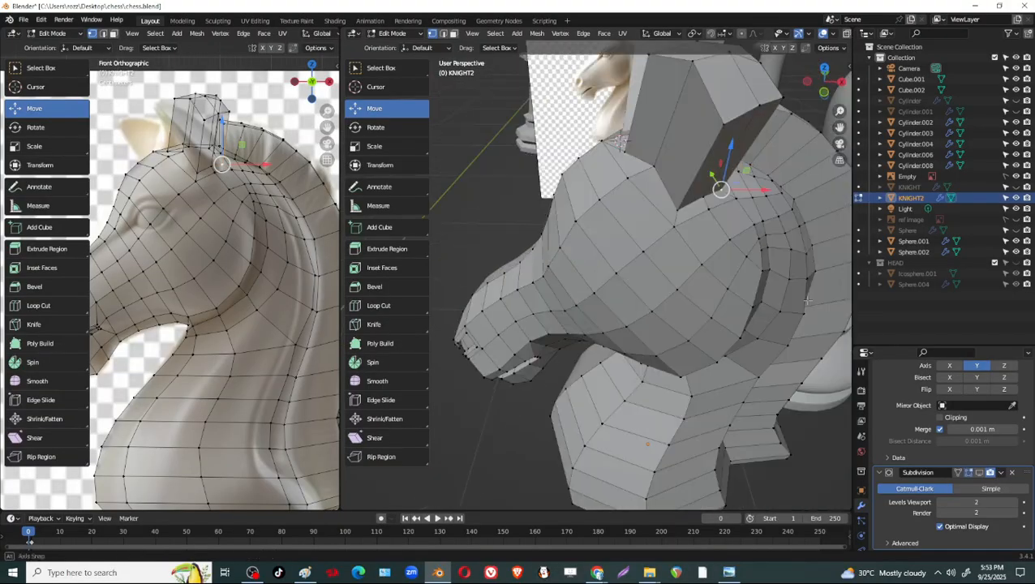
middle_click_drag(688, 213, 689, 304, "shift")
Undo the ear extrusion, returning to the four selected ear-base faces.
key("ctrl+z")
key("ctrl+z")
key("ctrl+z")
scroll(696, 314, "up", 2)
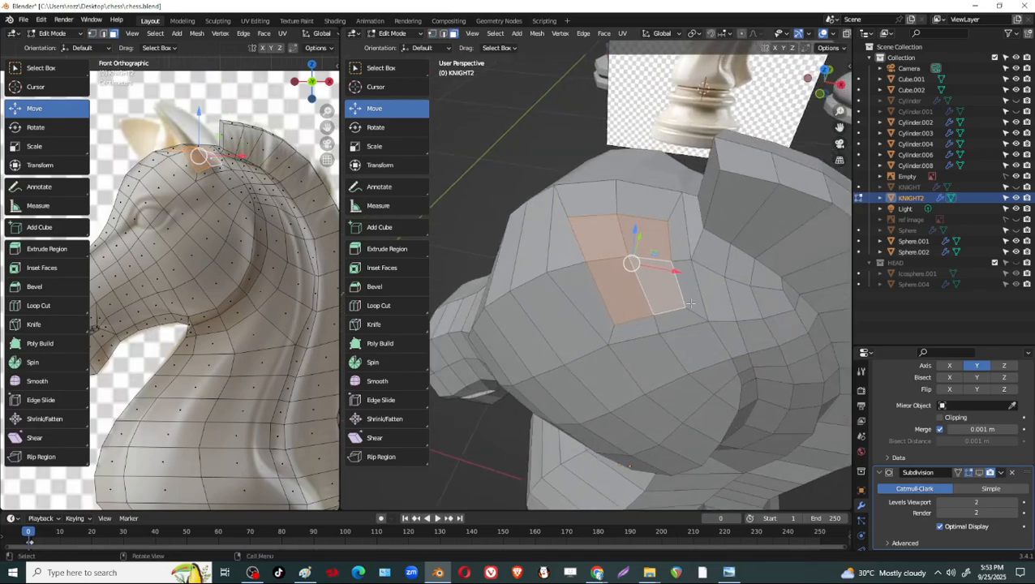
Save the model as chess.blend.
key("ctrl+shift+s")
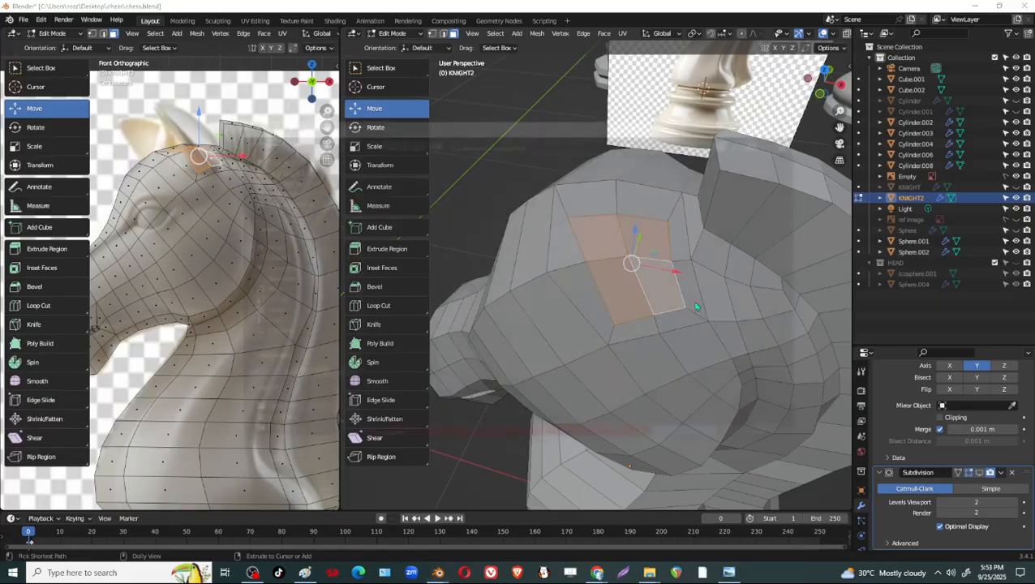
key("Return")
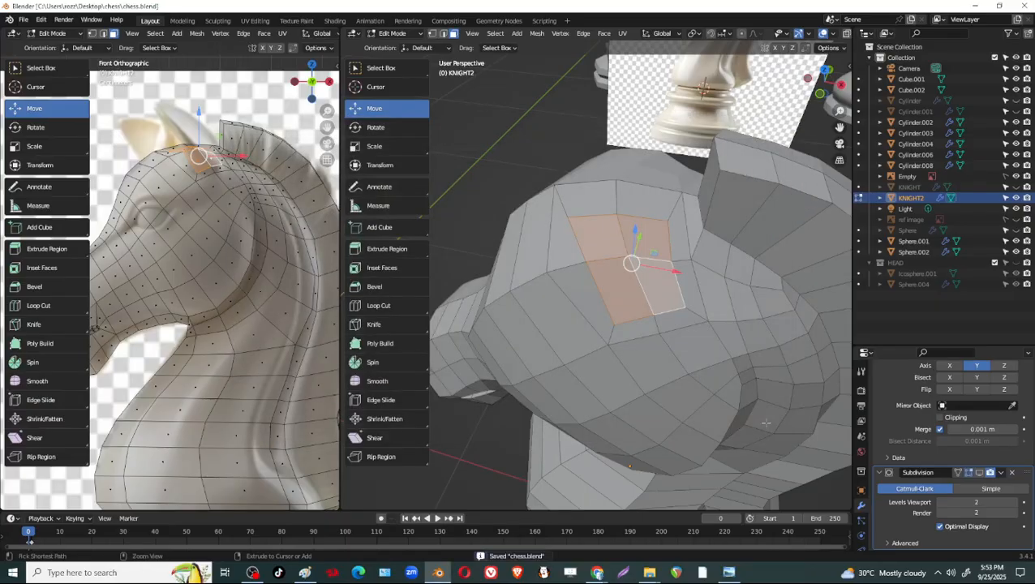
Try rounding the selected ear-base faces with To Sphere at a factor of 1.
key("shift+alt+s")
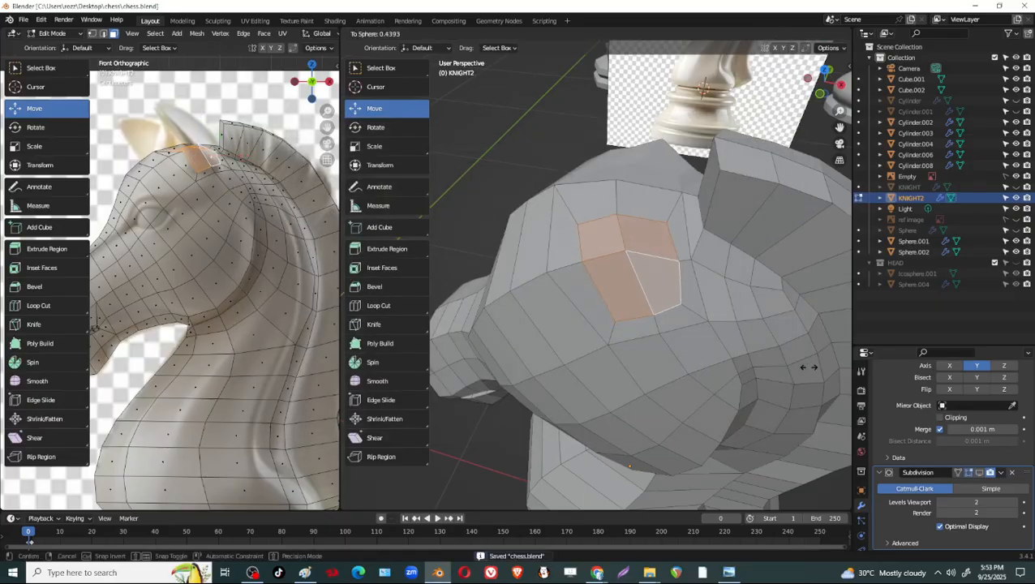
right_click(804, 366)
right_click(614, 241)
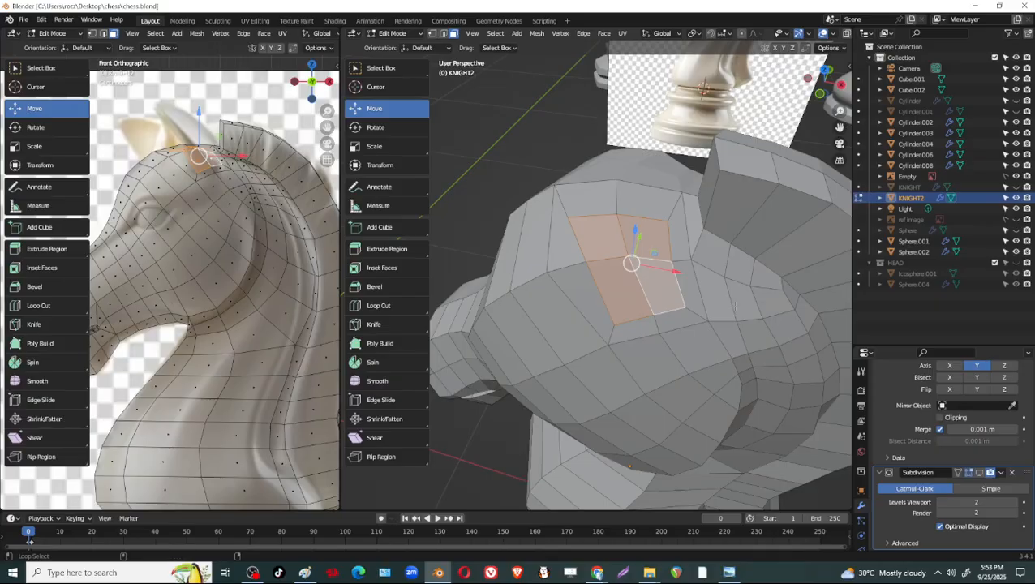
key("shift+alt+s")
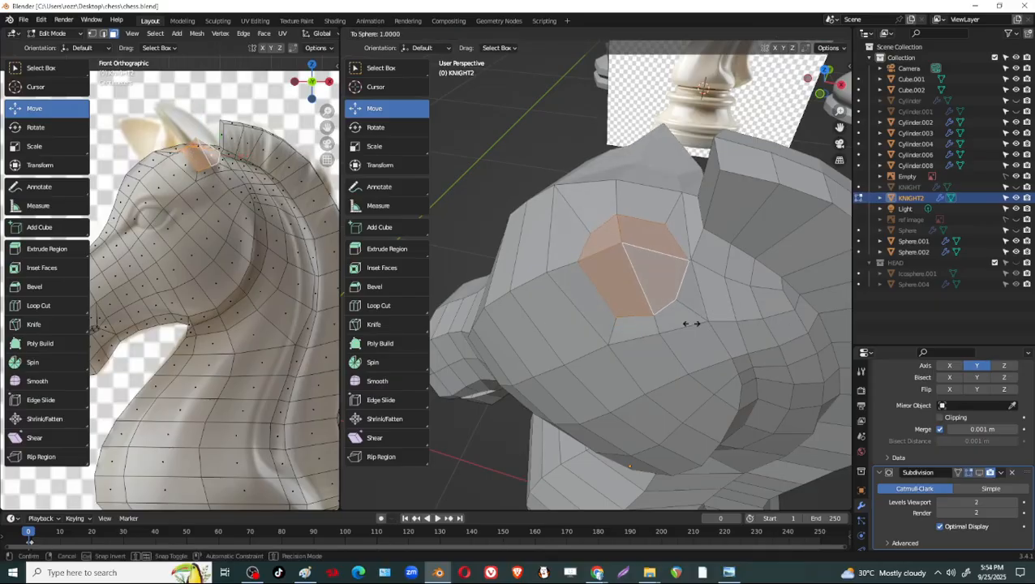
left_click(690, 323)
middle_click_drag(690, 323, 612, 258)
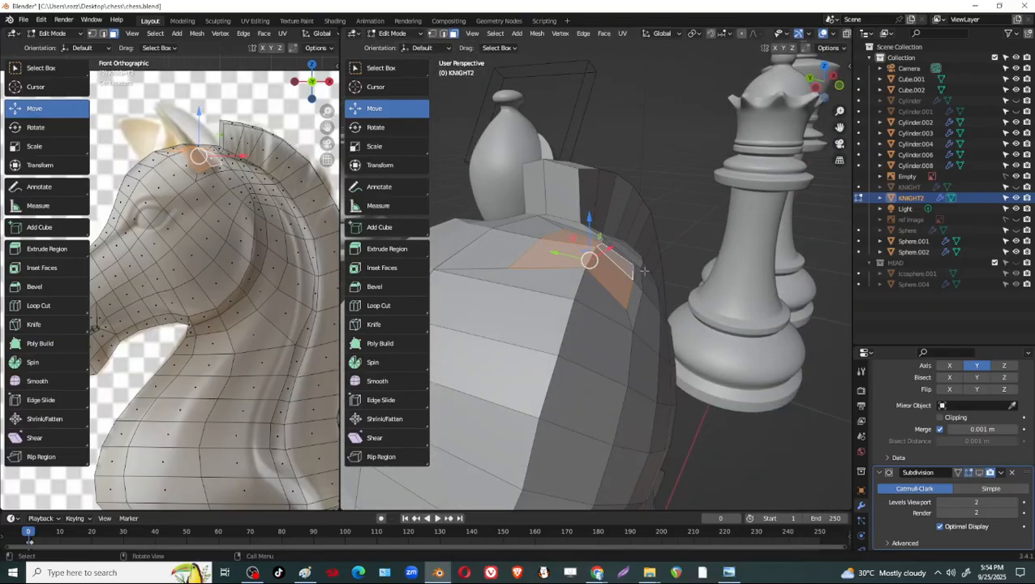
Shape the four selected ear-base faces into a circle with LoopTools Circle, using the Best fit method.
right_click(581, 258)
mouse_move(588, 241)
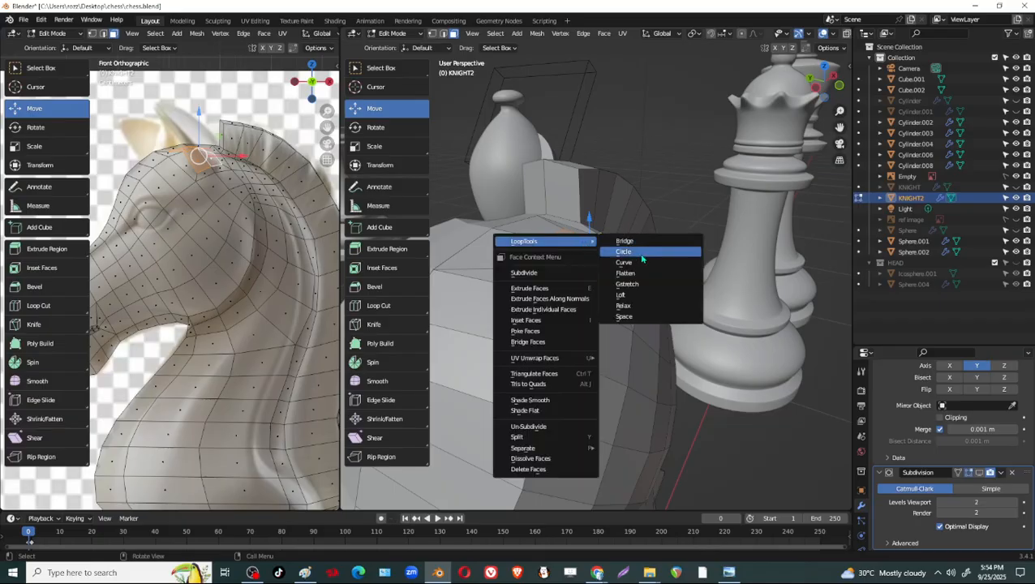
left_click(638, 253)
middle_click_drag(722, 304, 659, 306)
middle_click_drag(601, 230, 700, 339)
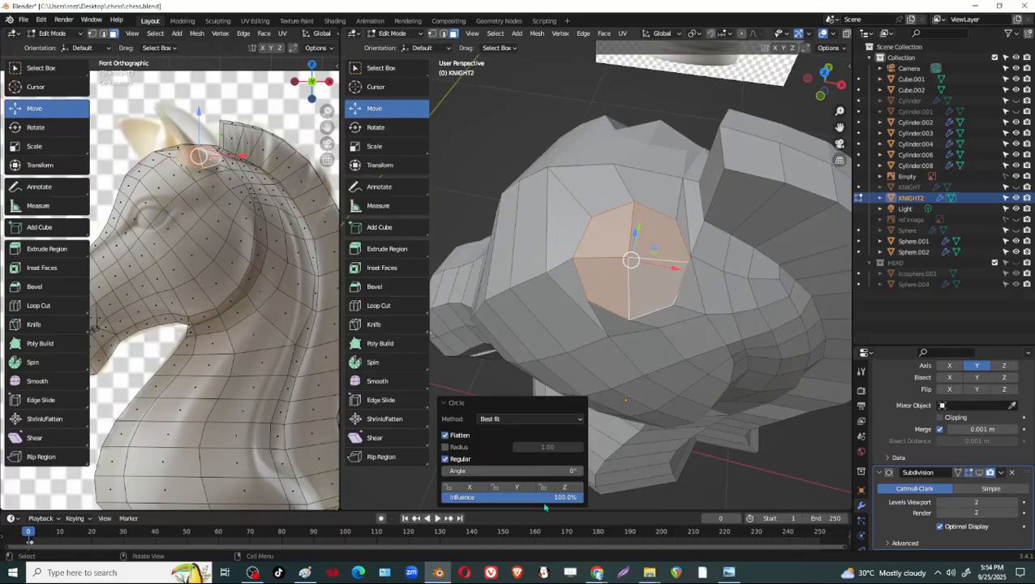
Rotate the circular ear-base faces by about -10.2° in the view plane and save the file.
key("r")
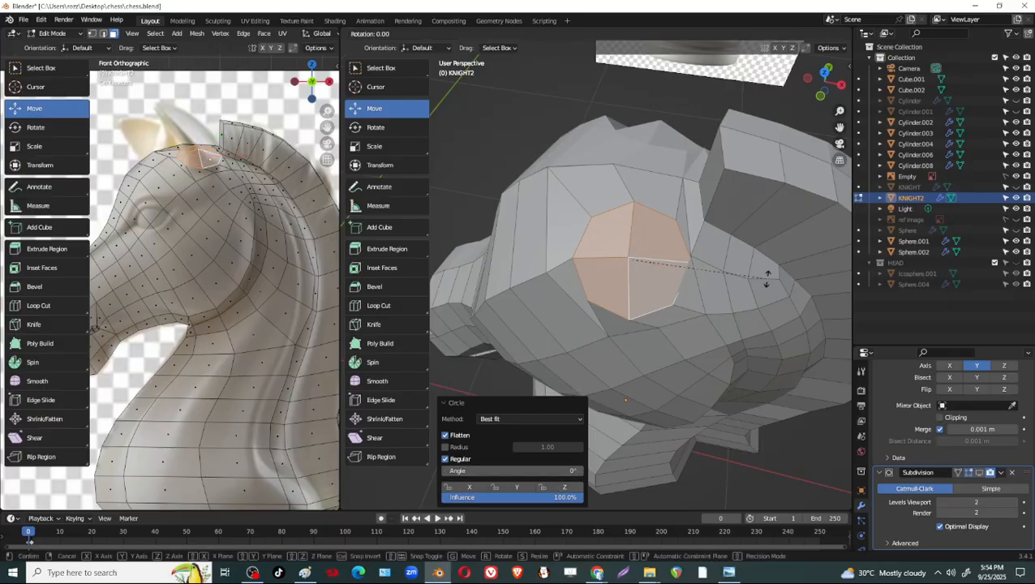
left_click(770, 257)
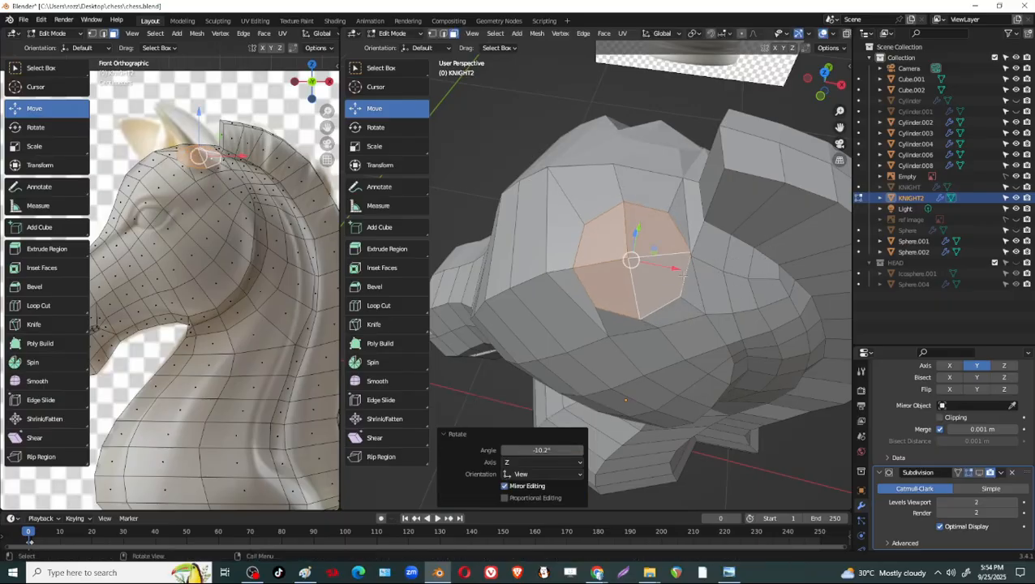
middle_click_drag(631, 359, 490, 395)
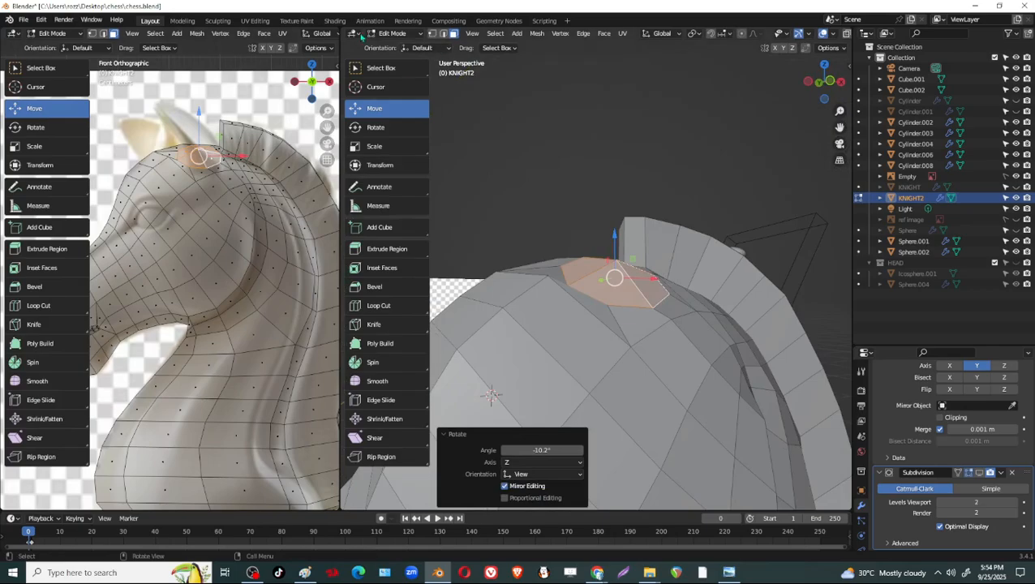
key("ctrl+s")
Search the add-on preferences for "LOOP" to locate the LoopTools add-on, then save and close the preferences.
left_click(41, 20)
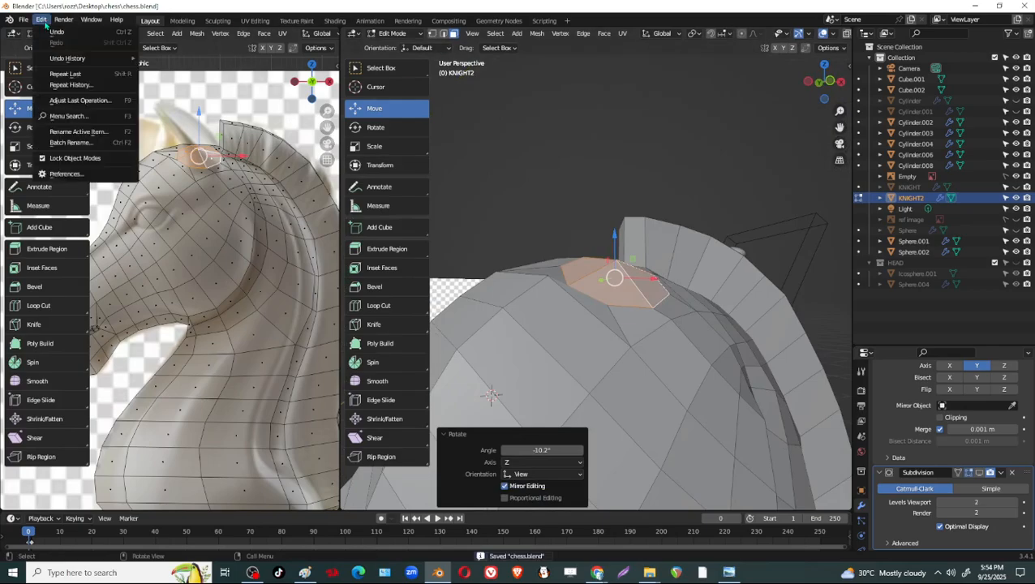
left_click(65, 173)
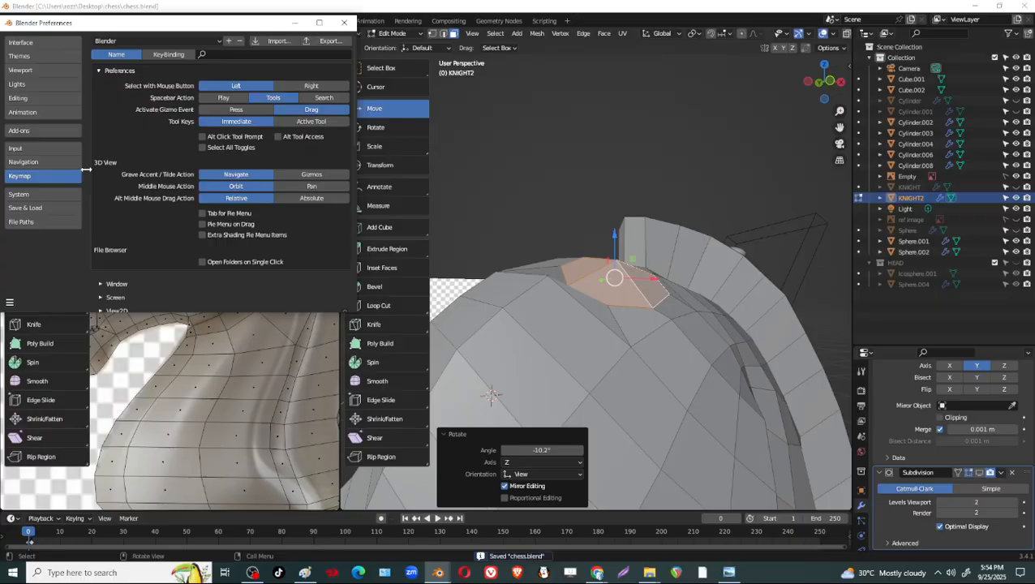
left_click(30, 132)
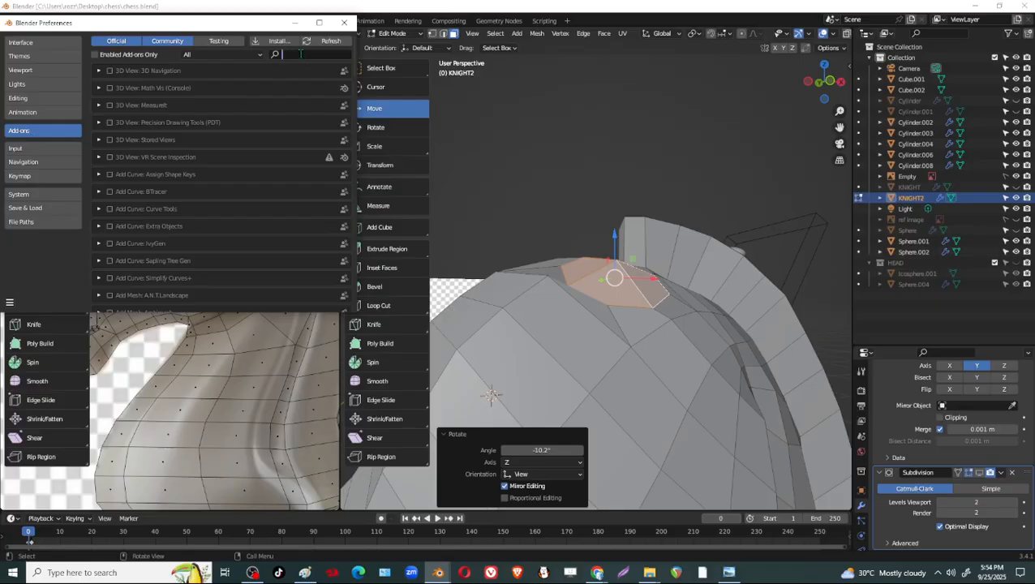
type("LOOP")
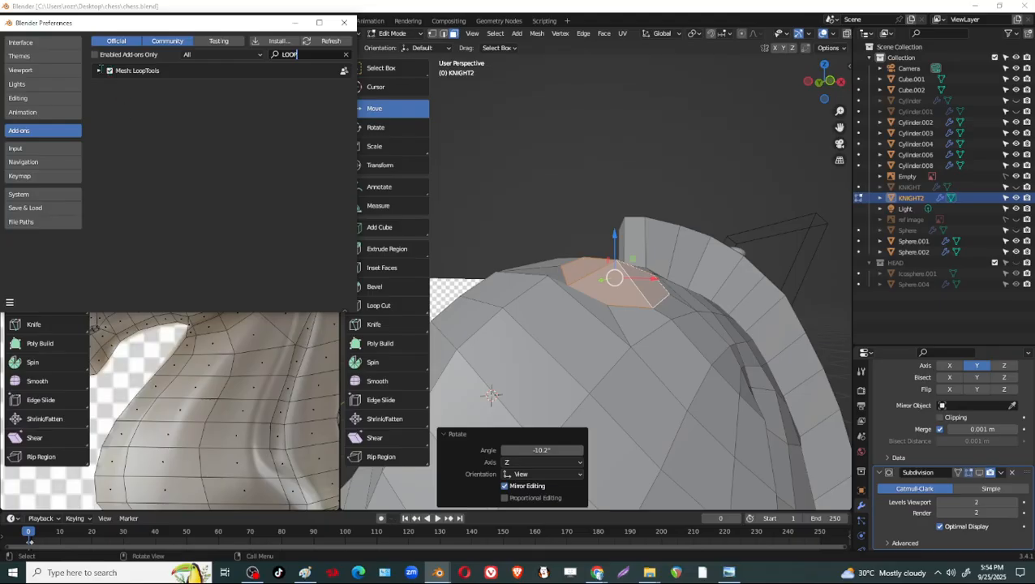
left_click(11, 302)
left_click(43, 279)
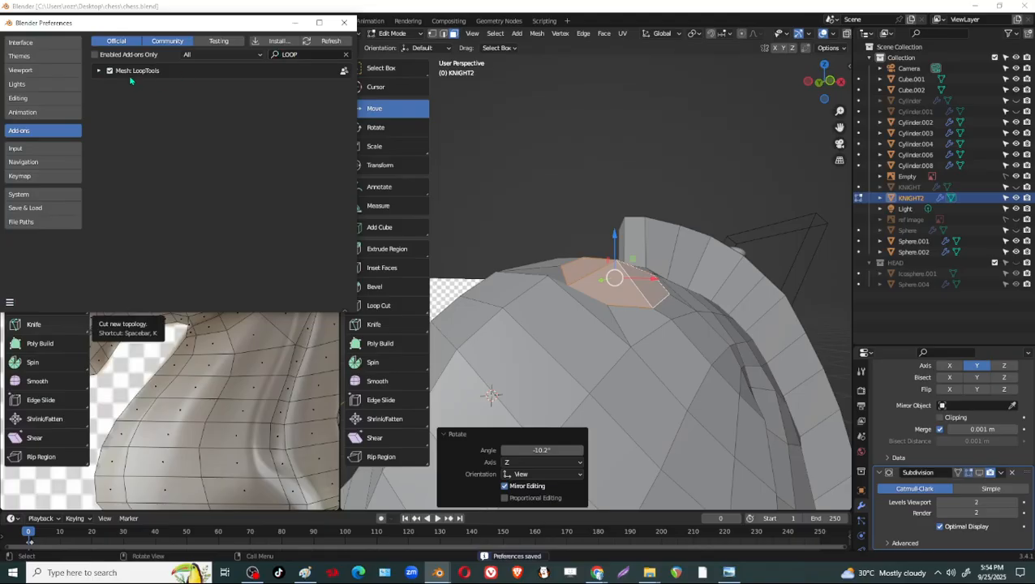
left_click(346, 28)
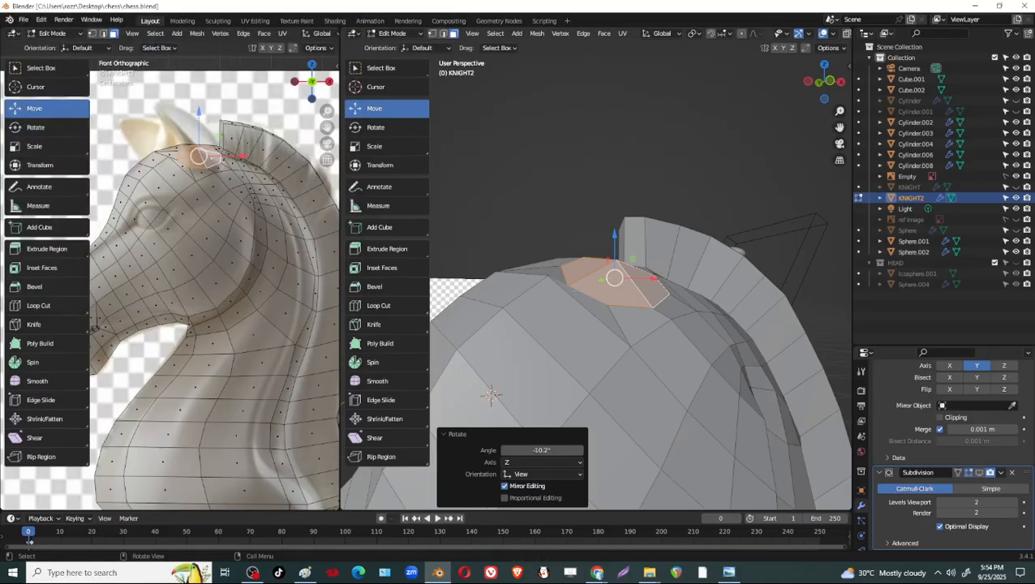
Try reapplying LoopTools Circle to the ear-base faces and scaling them down slightly.
right_click(592, 264)
mouse_move(617, 262)
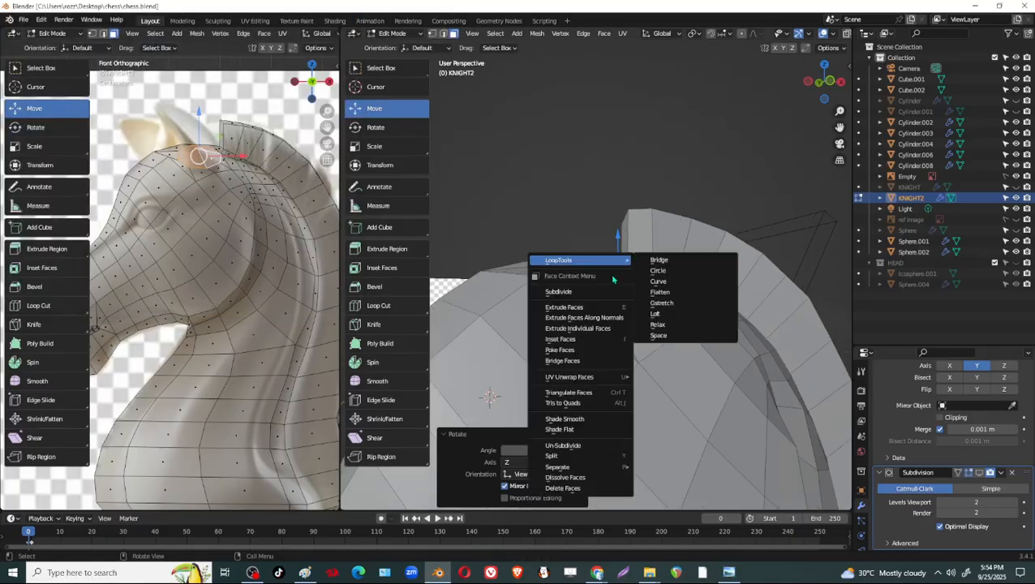
left_click(681, 273)
middle_click_drag(699, 250, 696, 326)
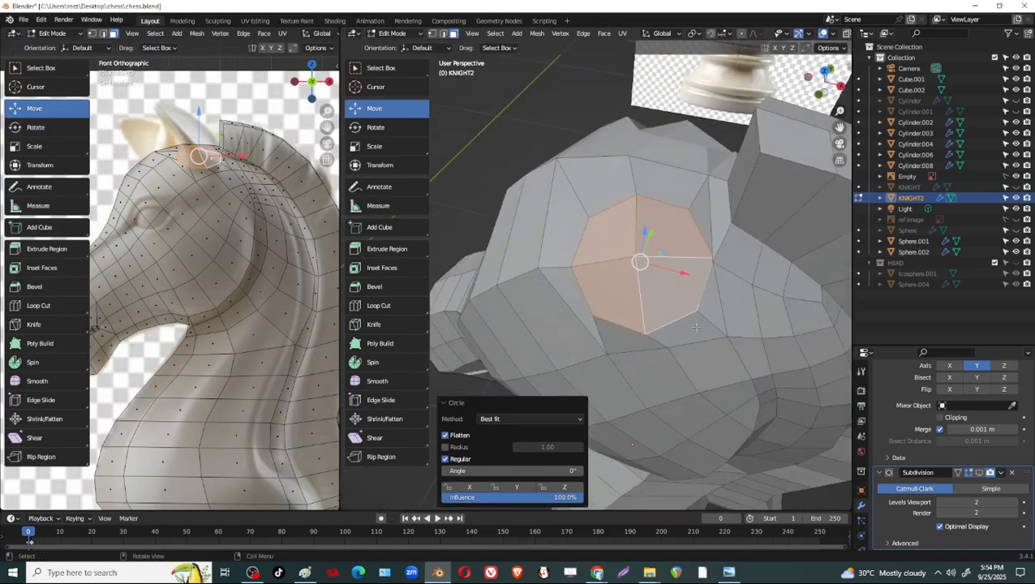
key("s")
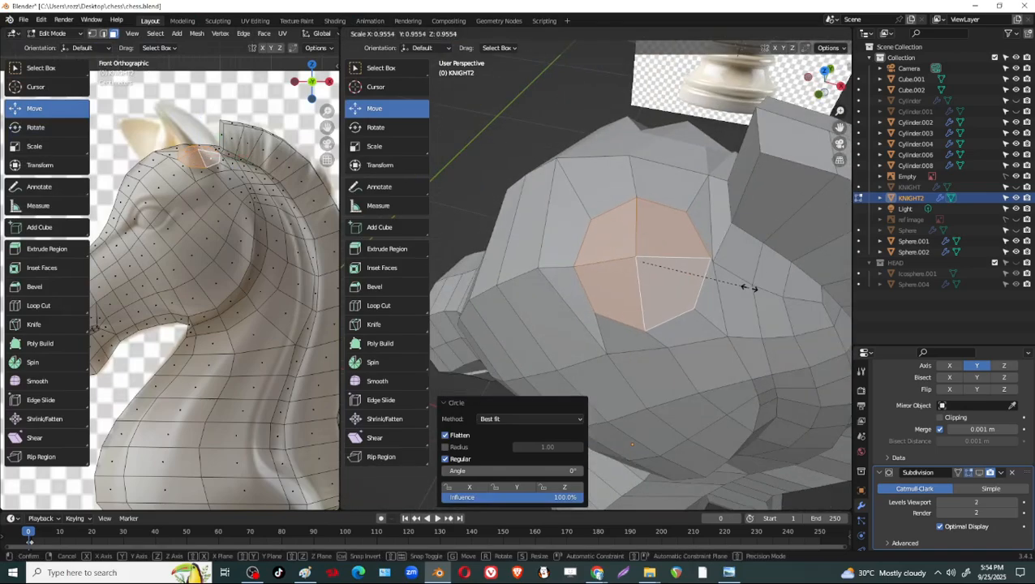
left_click(743, 285)
middle_click_drag(742, 286, 623, 313)
Undo the ear-base scaling and the repeated Circle operation.
key("ctrl+z")
key("ctrl+z")
key("ctrl+z")
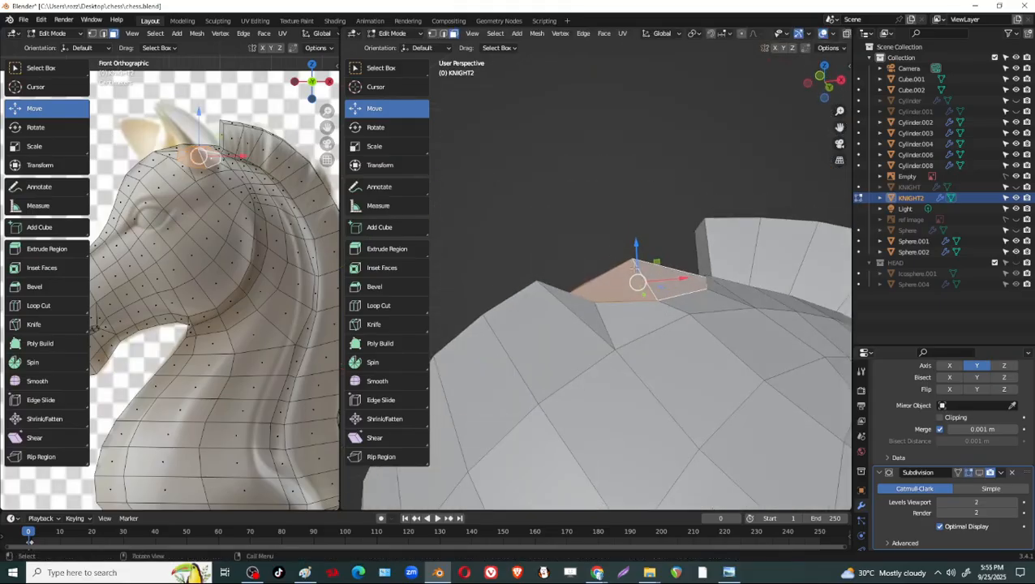
Apply LoopTools Circle to the ear-base faces with the Best fit method and Flatten turned off.
right_click(629, 274)
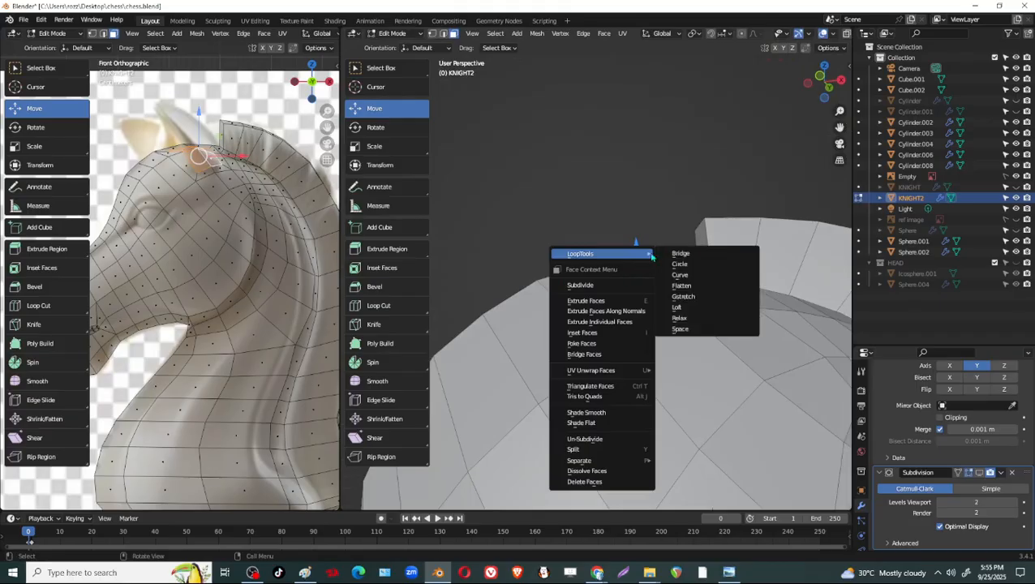
left_click(680, 264)
left_click(532, 420)
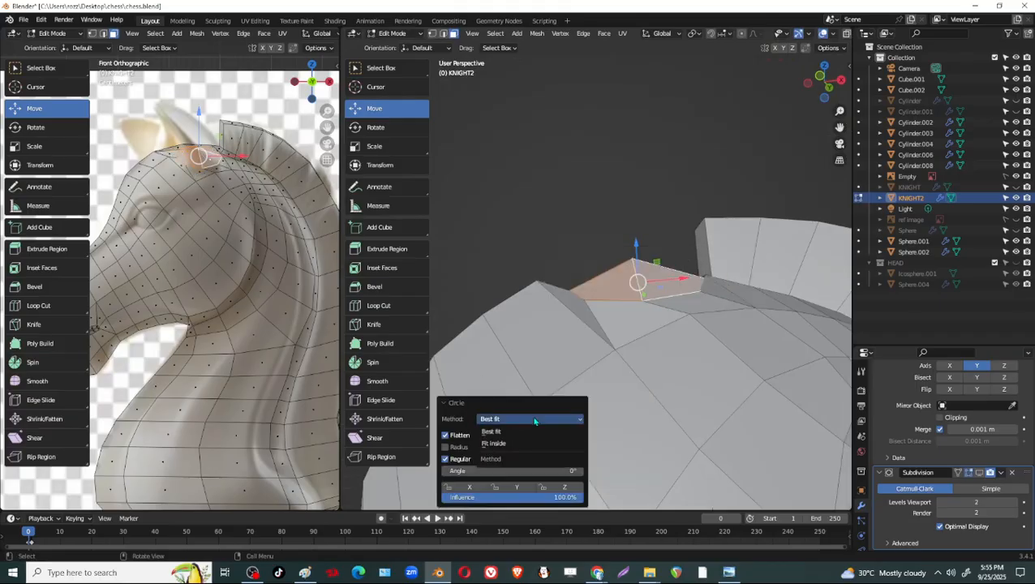
left_click(534, 419)
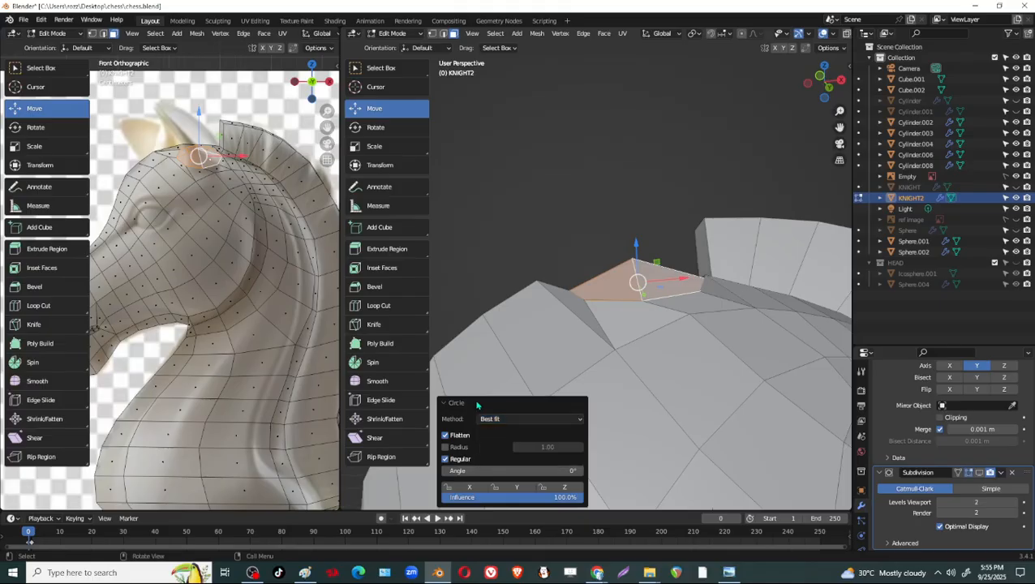
left_click(445, 435)
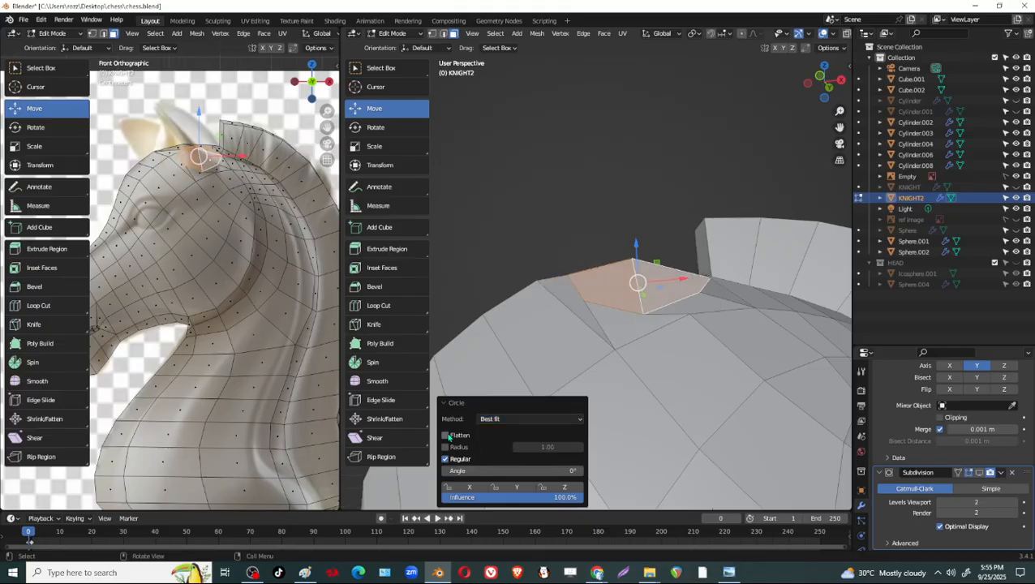
middle_click_drag(662, 306, 601, 349)
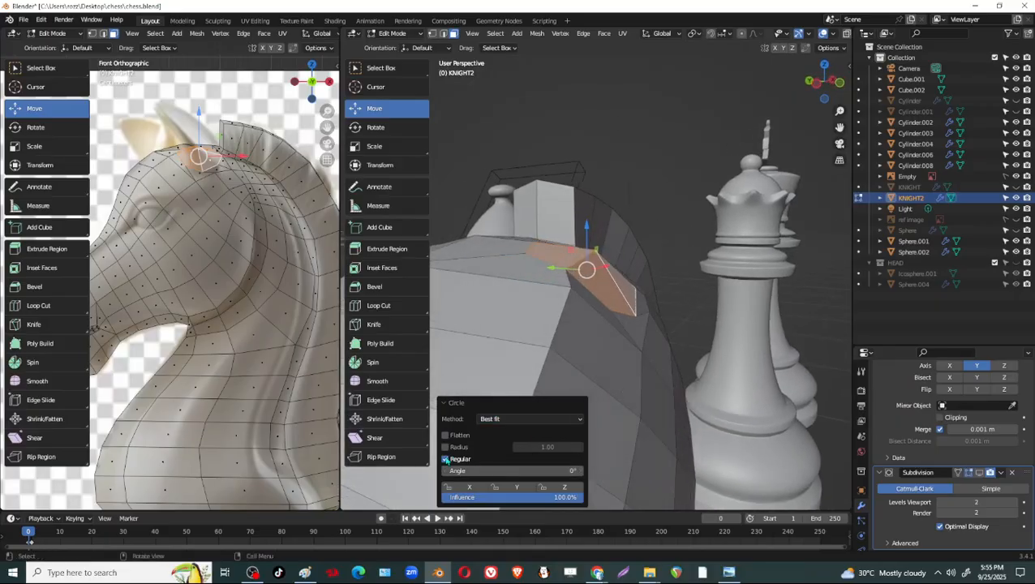
Turn off the Regular option of the ear-base Circle operation, comparing the shape from several angles.
left_click(446, 459)
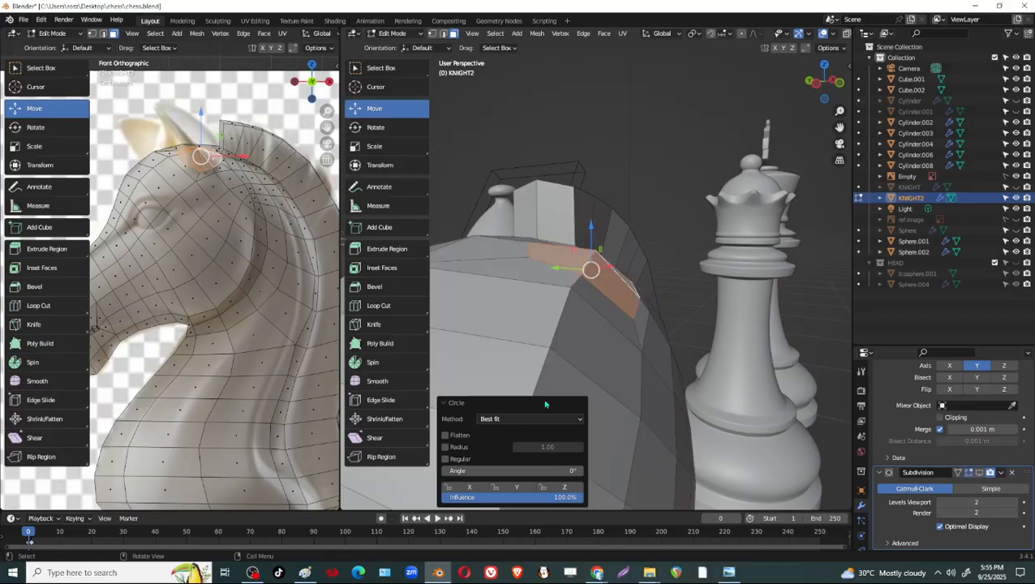
middle_click_drag(594, 366, 519, 445)
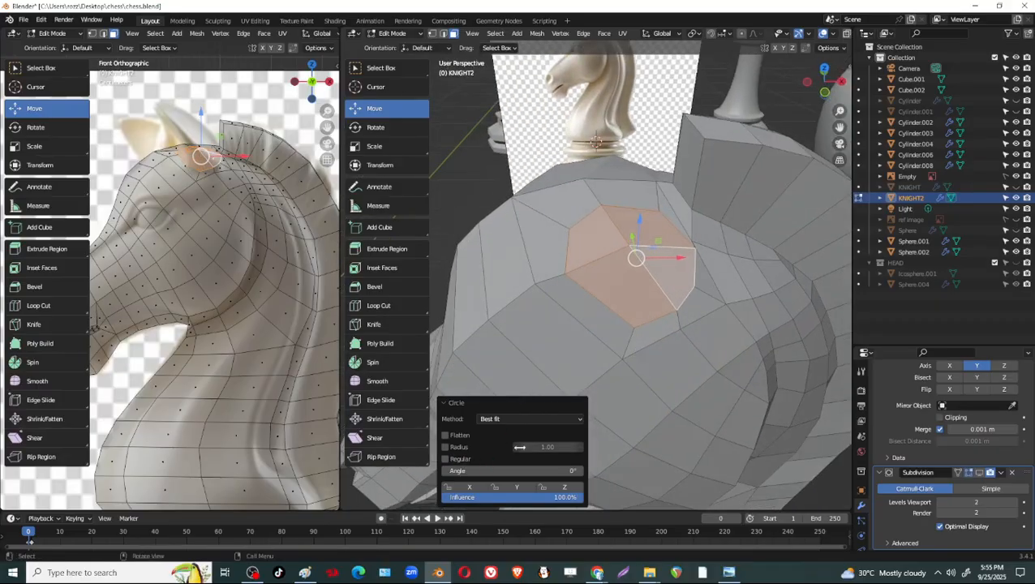
left_click(447, 460)
left_click(446, 459)
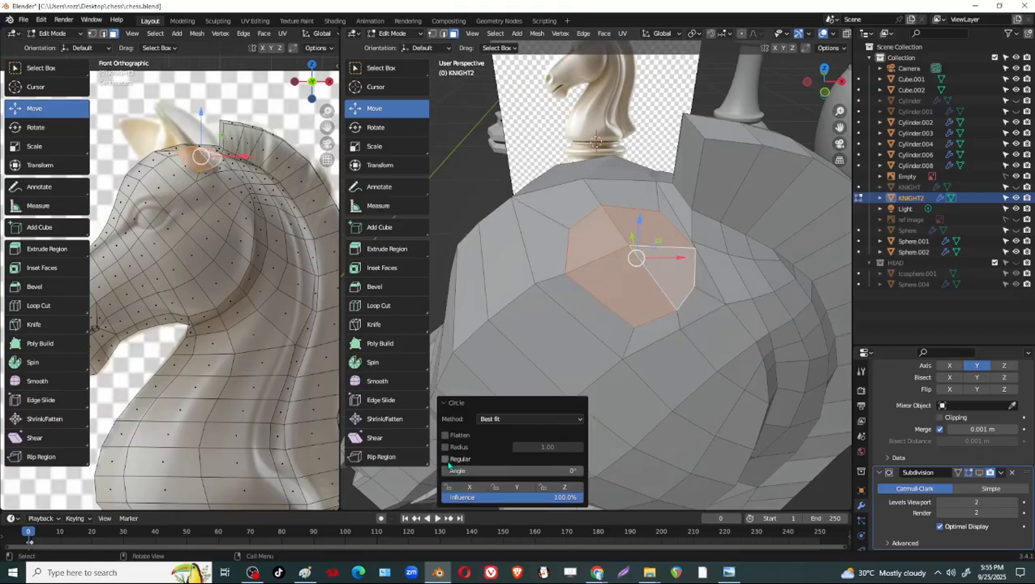
middle_click_drag(694, 274, 749, 306)
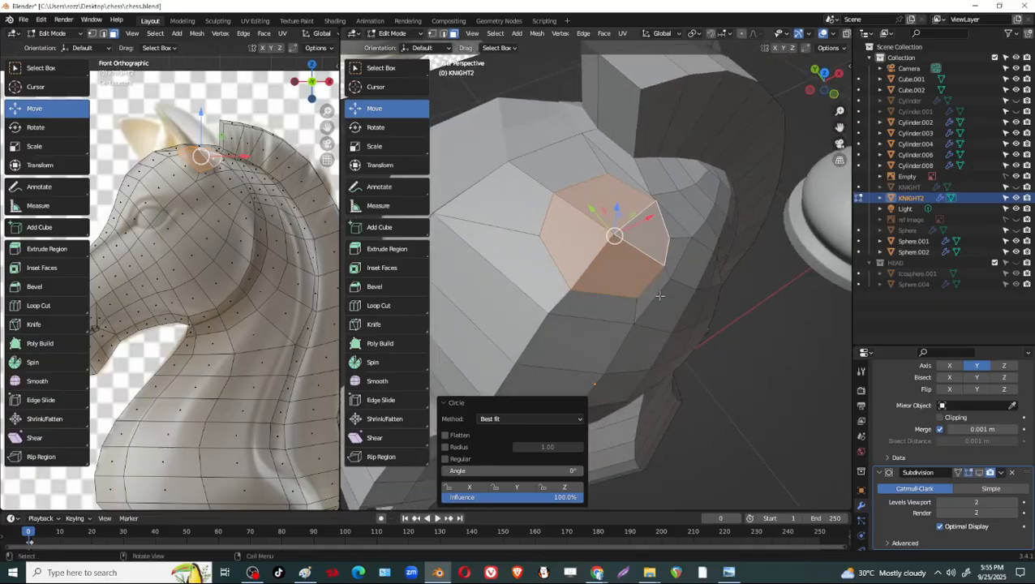
middle_click_drag(660, 296, 617, 320)
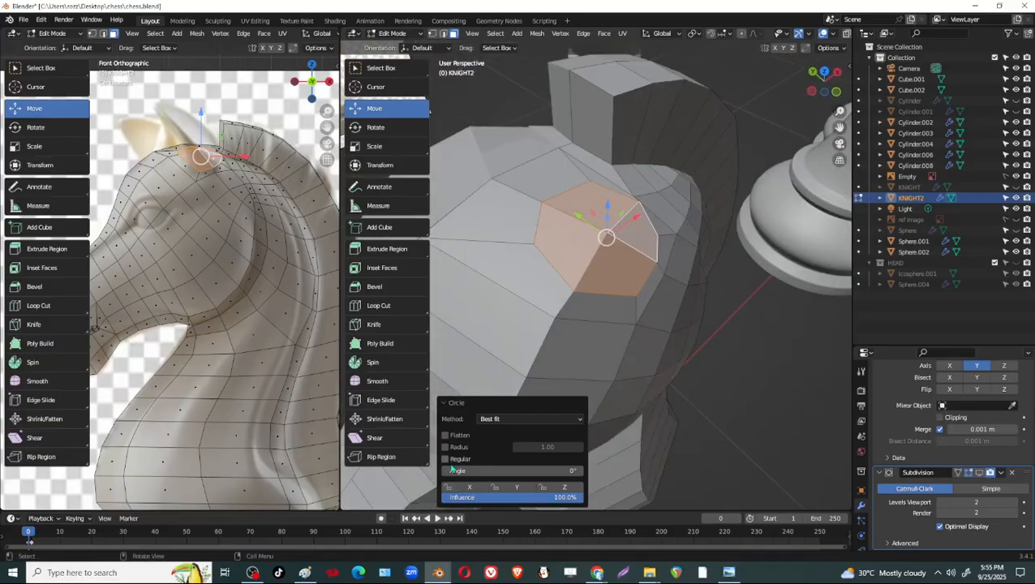
Try the Flatten and Regular options on the ear-base circle, leaving both turned off.
left_click(445, 436)
left_click(446, 459)
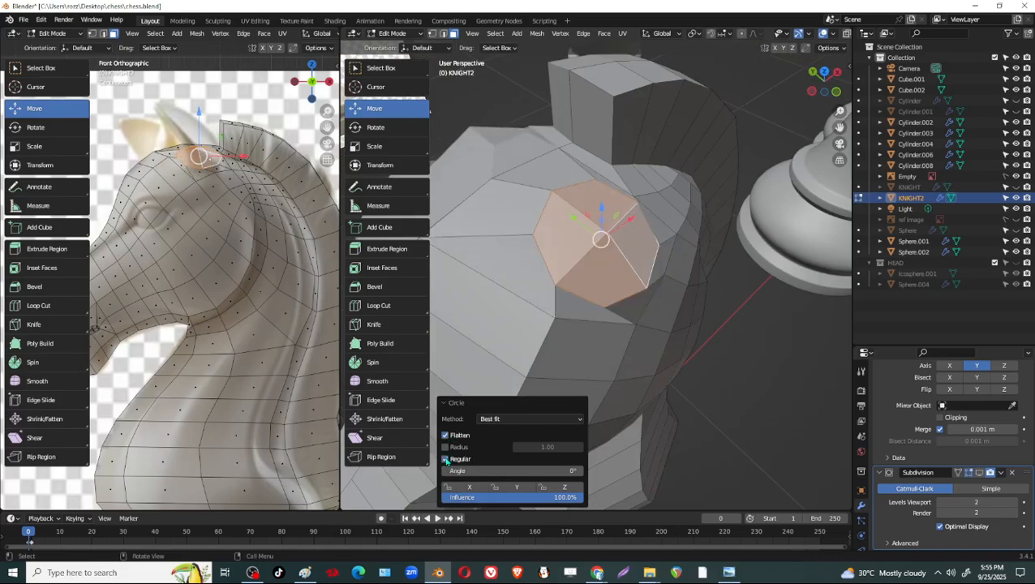
left_click(446, 460)
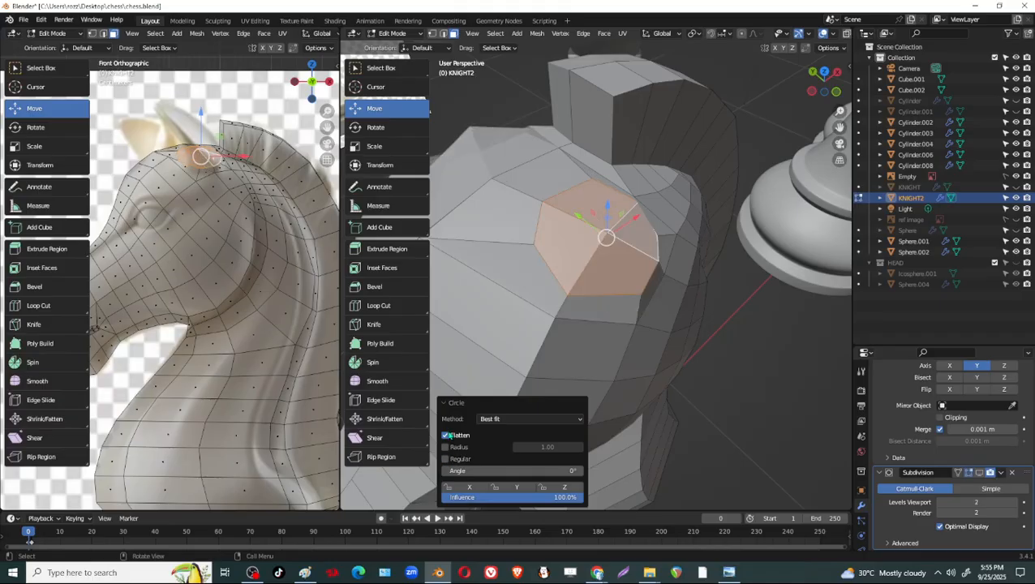
left_click(446, 436)
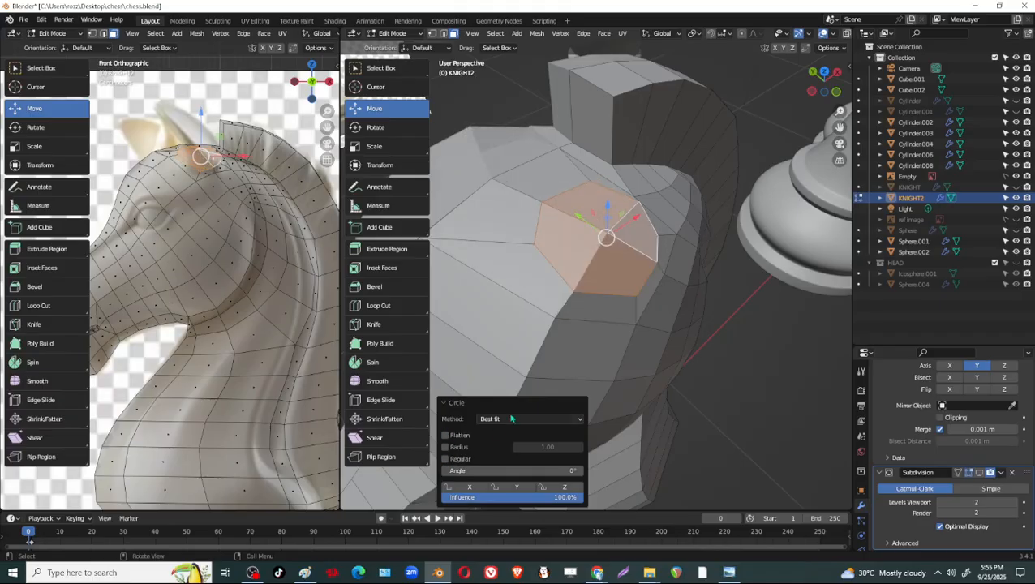
Extrude the circular ear-base faces about 0.139 m along their normal to form the ear.
middle_click_drag(694, 384, 643, 287)
middle_click_drag(636, 243, 657, 262)
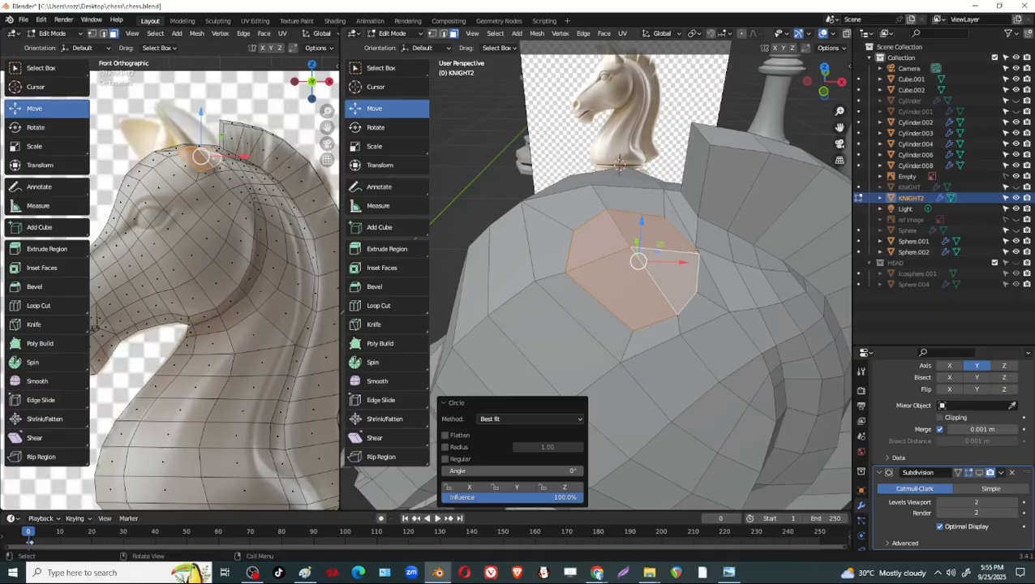
key("e")
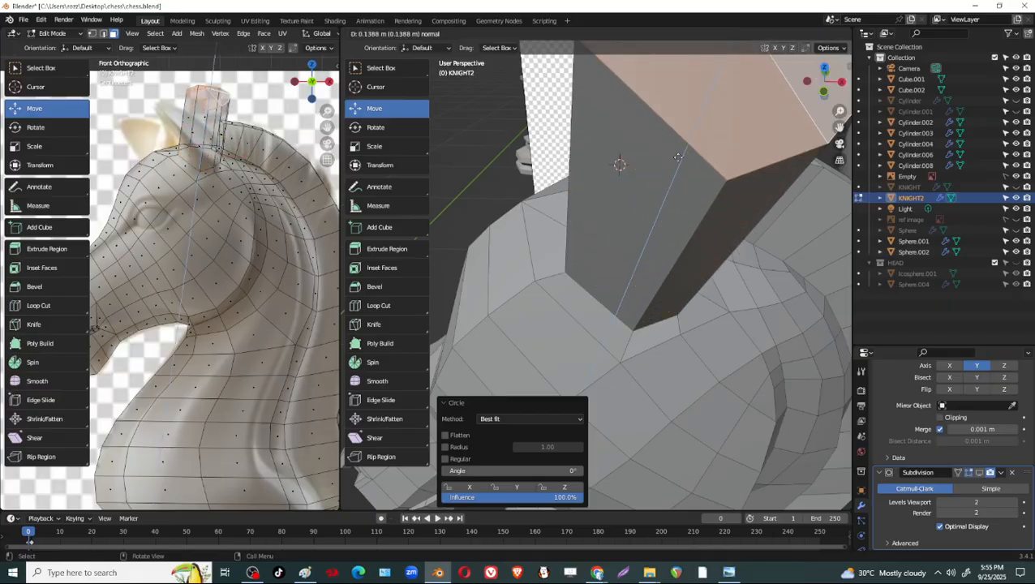
left_click(617, 164)
middle_click_drag(617, 164, 679, 204)
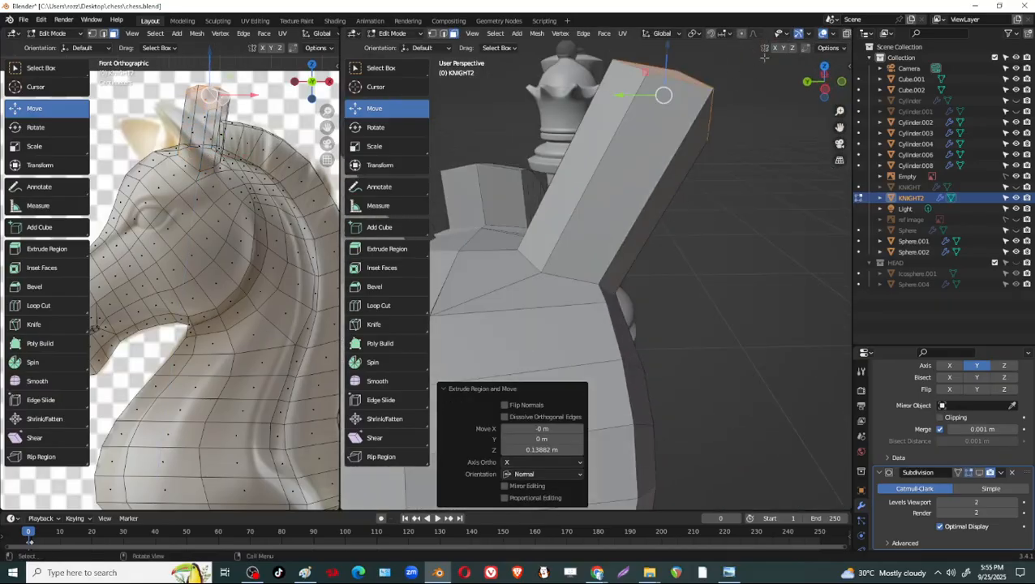
Move the ear's end faces about -0.073 m in X and -0.032 m in Z to follow the reference ear.
key("g")
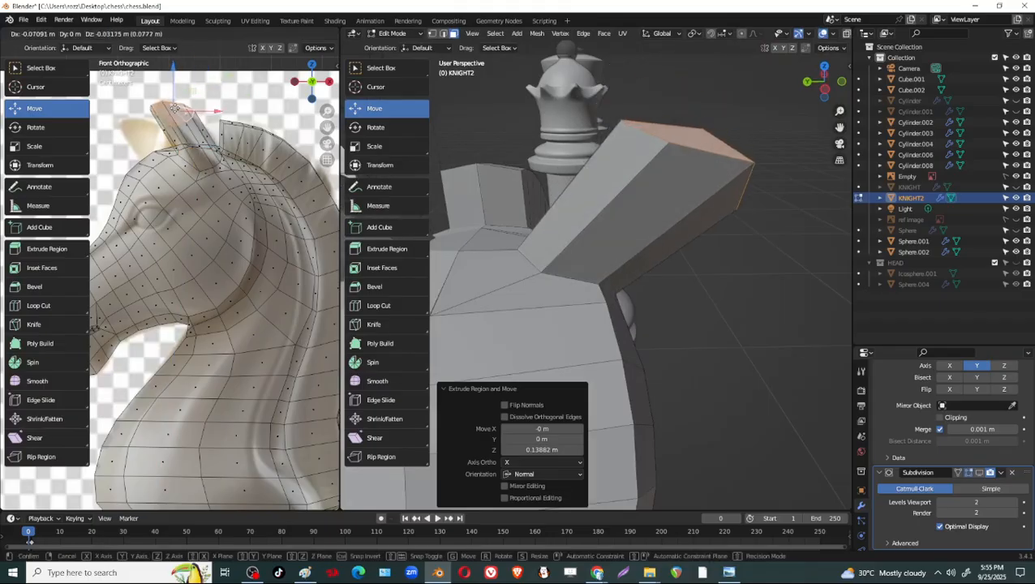
left_click(177, 121)
scroll(188, 113, "up", 1)
middle_click_drag(187, 113, 177, 201, "shift")
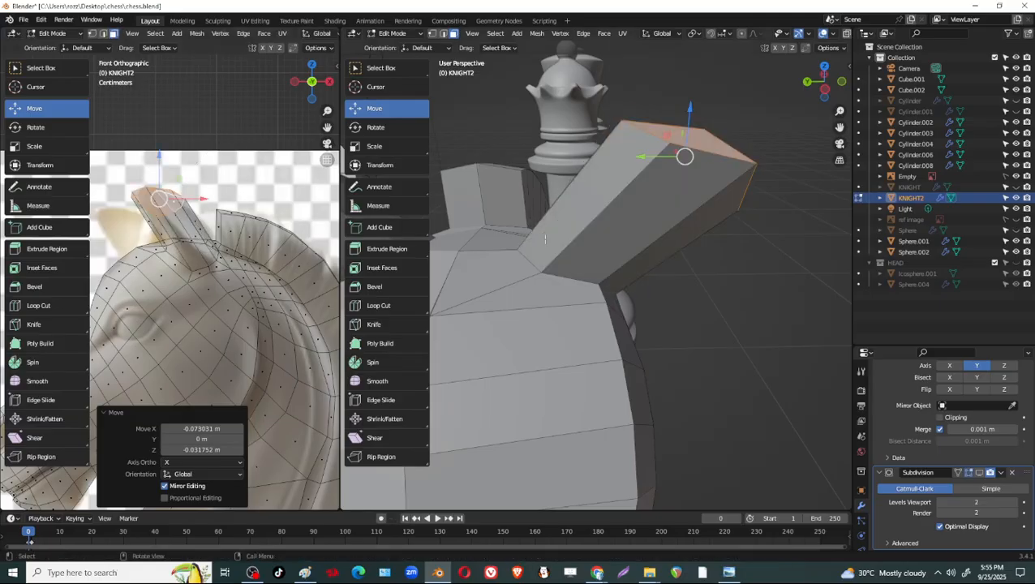
Shift the ear's end faces about 0.05 m along Y towards the head's centre and raise them slightly, checking the Sketchfab horse reference.
mouse_move(729, 287)
middle_mouse_down()
mouse_move(603, 280)
mouse_move(677, 414)
mouse_move(578, 341)
mouse_move(757, 275)
middle_mouse_up()
scroll(704, 232, "down", 4)
middle_click_drag(643, 276, 705, 280)
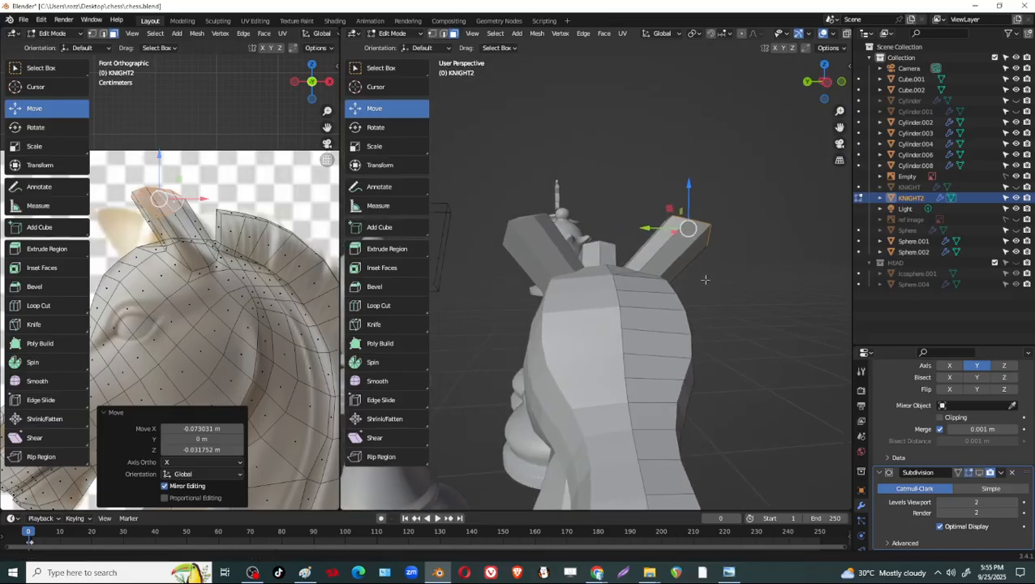
left_click_drag(647, 228, 664, 268)
key("alt+Tab")
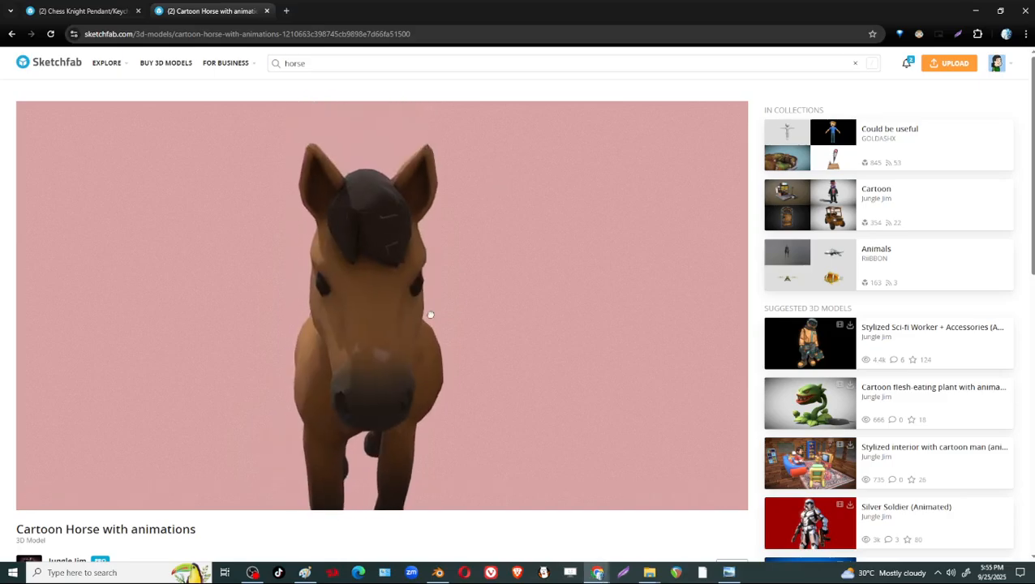
key("alt+Tab")
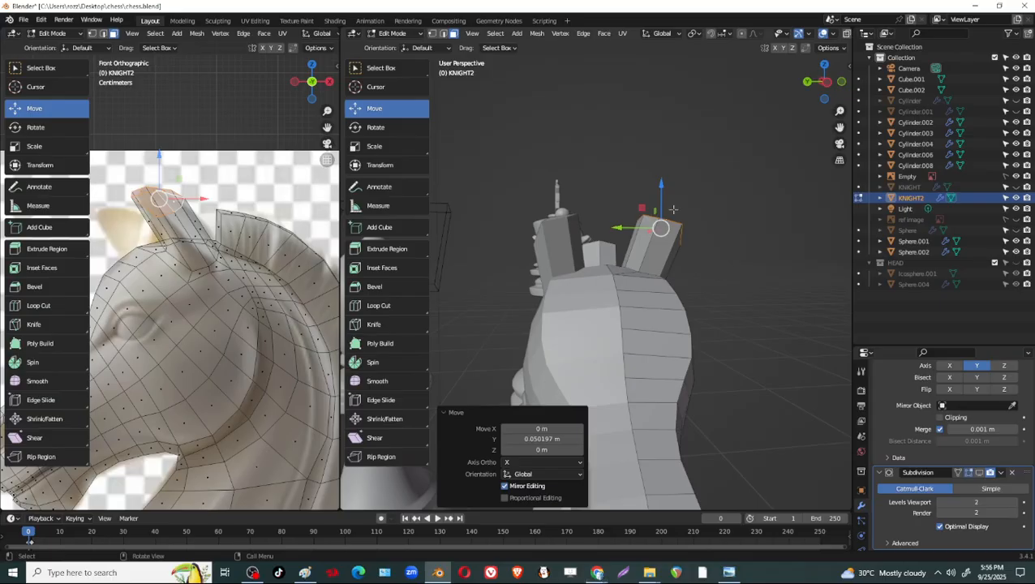
left_click_drag(662, 189, 663, 182)
Select all vertices at the ear's tip and flatten them by scaling to 0 along Z.
middle_click_drag(674, 301, 641, 212)
scroll(573, 330, "up", 4)
middle_click_drag(636, 357, 711, 175)
key("1")
left_click(594, 177)
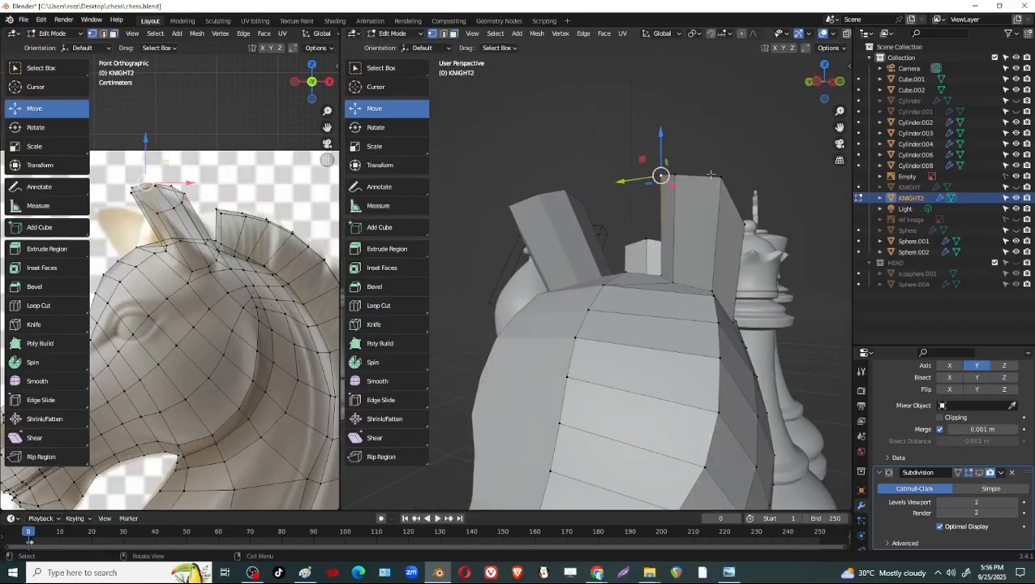
middle_click_drag(721, 211, 633, 186)
key("alt+z")
left_click_drag(540, 74, 692, 221)
key("alt+z")
middle_click_drag(692, 221, 670, 230)
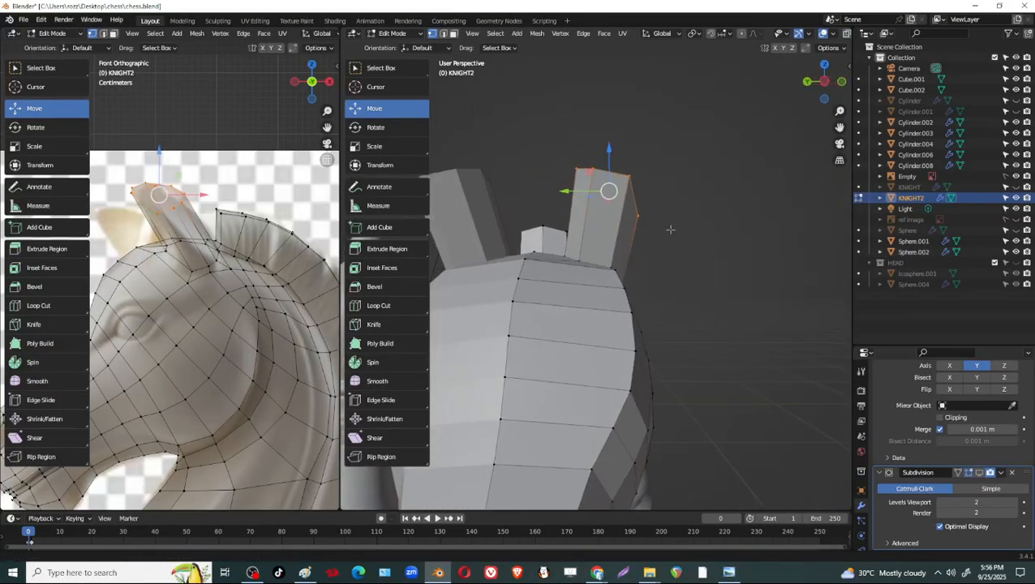
key("s")
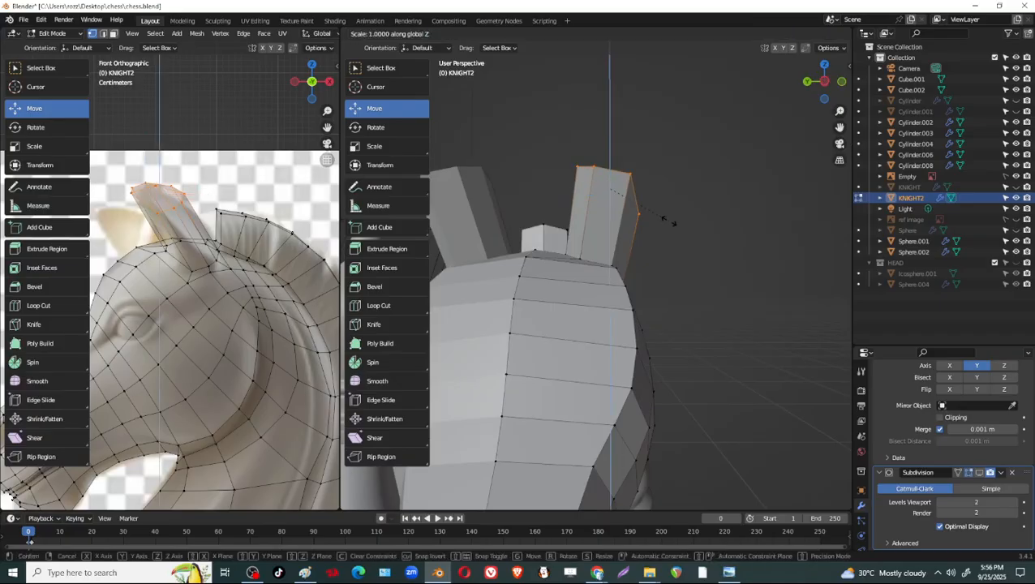
key("Return")
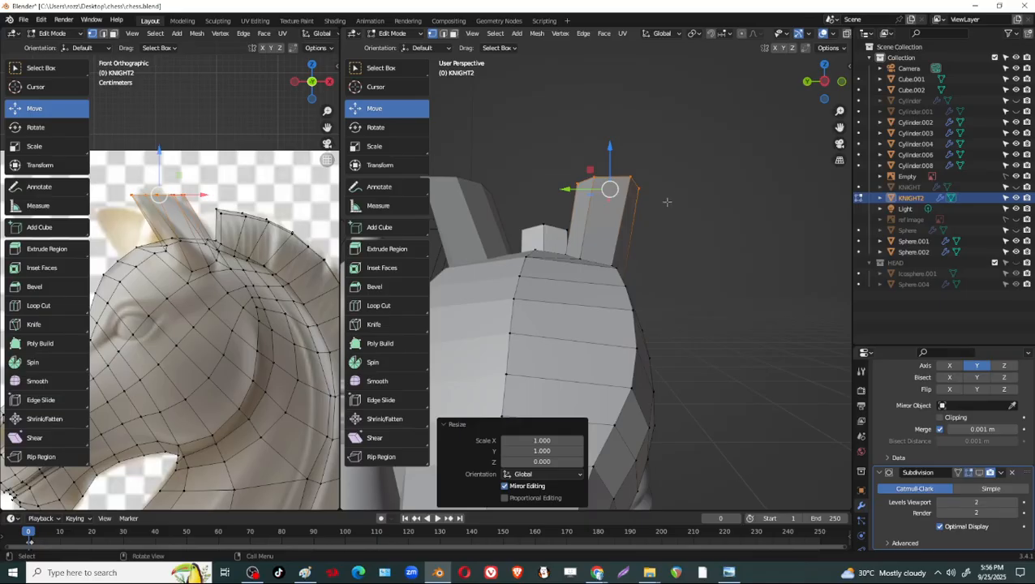
Move the flattened ear tip about 0.01 m in X and 0.006 m in Z to match the reference.
middle_click_drag(203, 215, 235, 226, "shift")
scroll(236, 224, "up", 2)
middle_click_drag(239, 179, 240, 206, "shift")
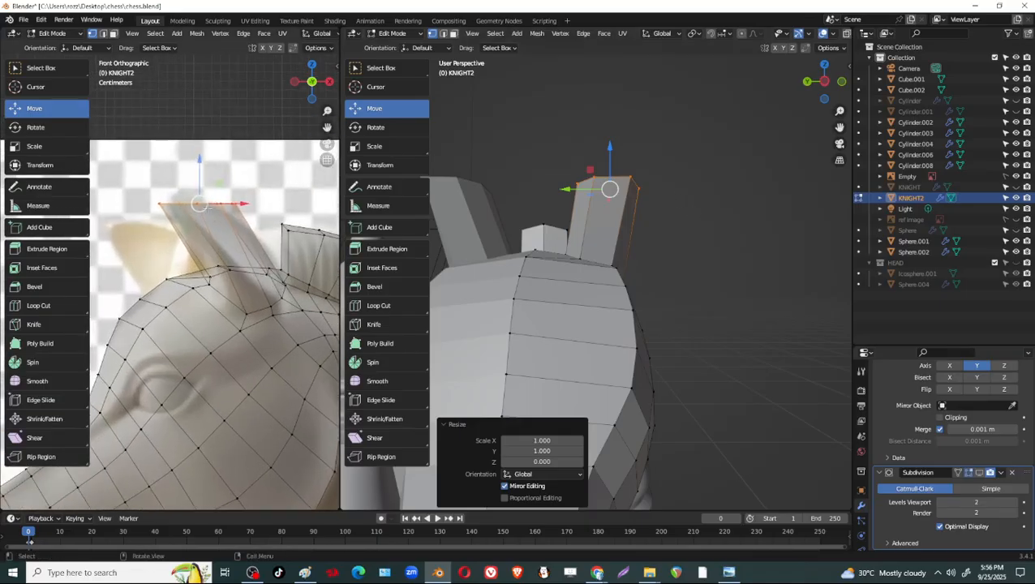
mouse_move(203, 202)
left_mouse_down()
mouse_move(211, 186)
mouse_move(209, 198)
left_mouse_up()
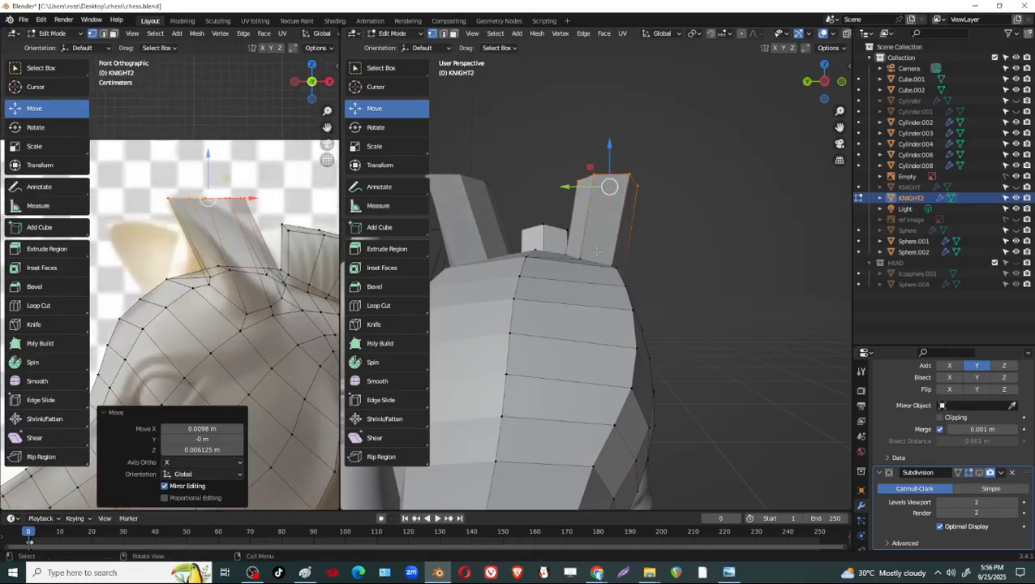
Scale the ear tip down uniformly so the ear tapers upward.
middle_click_drag(705, 232, 582, 250)
key("s")
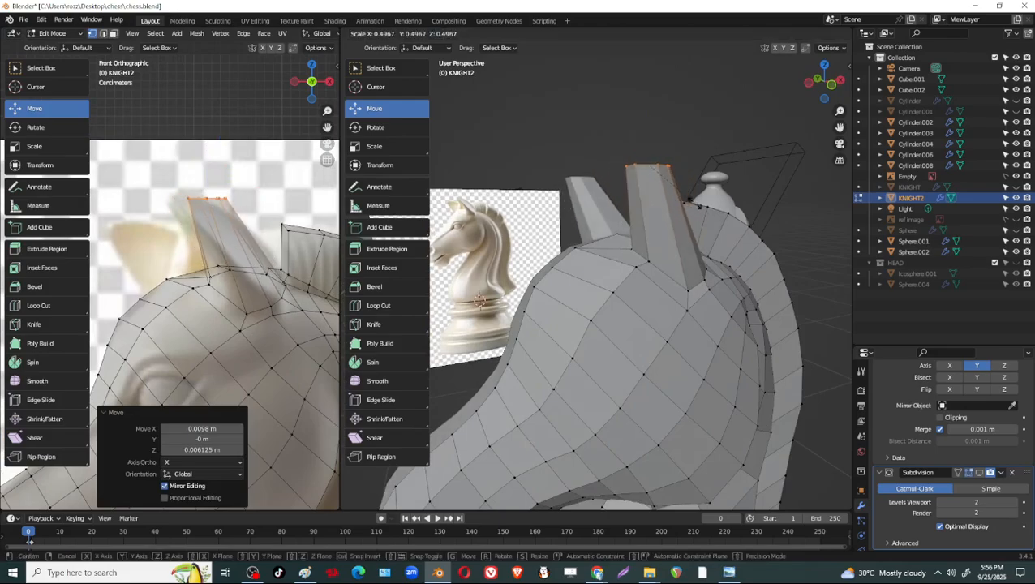
left_click(687, 197)
Shift the centre vertex of the ear tip about 0.0045 m along X.
middle_click_drag(686, 197, 638, 246)
scroll(620, 261, "up", 3)
scroll(592, 263, "up", 2)
left_click(556, 243)
left_click(619, 281)
left_click_drag(641, 241, 652, 245)
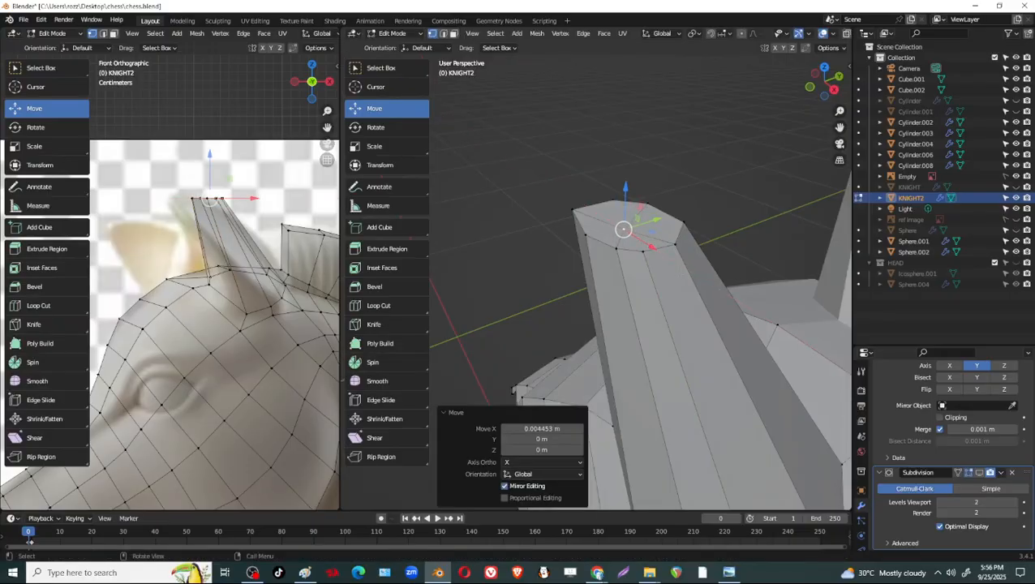
Reposition the rear rim vertex of the ear tip to reshape its outline.
middle_click_drag(651, 246, 580, 312)
scroll(663, 250, "down", 3)
middle_click_drag(580, 312, 641, 313)
middle_click_drag(559, 271, 632, 256)
scroll(624, 271, "up", 2)
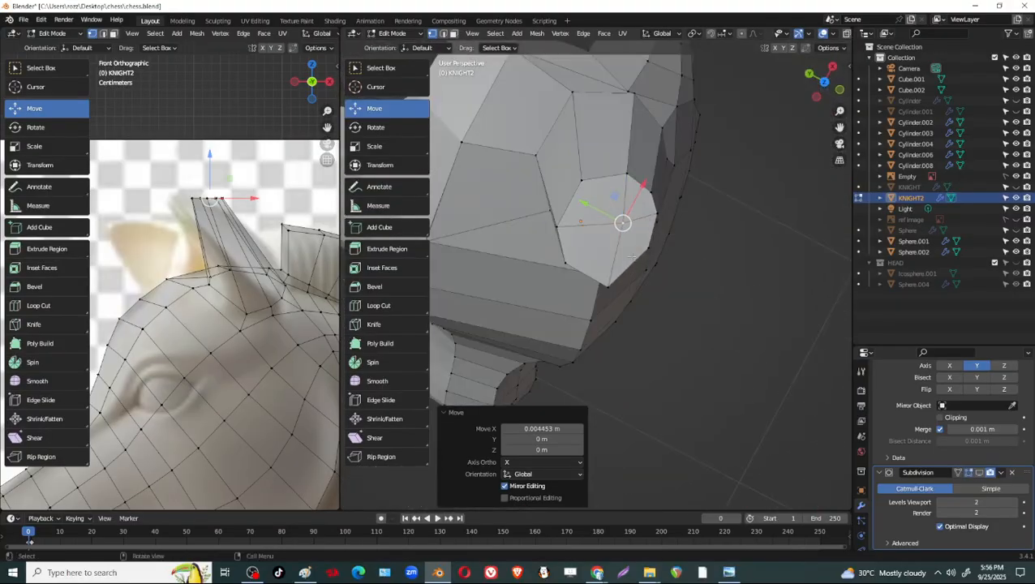
key("g")
key("x")
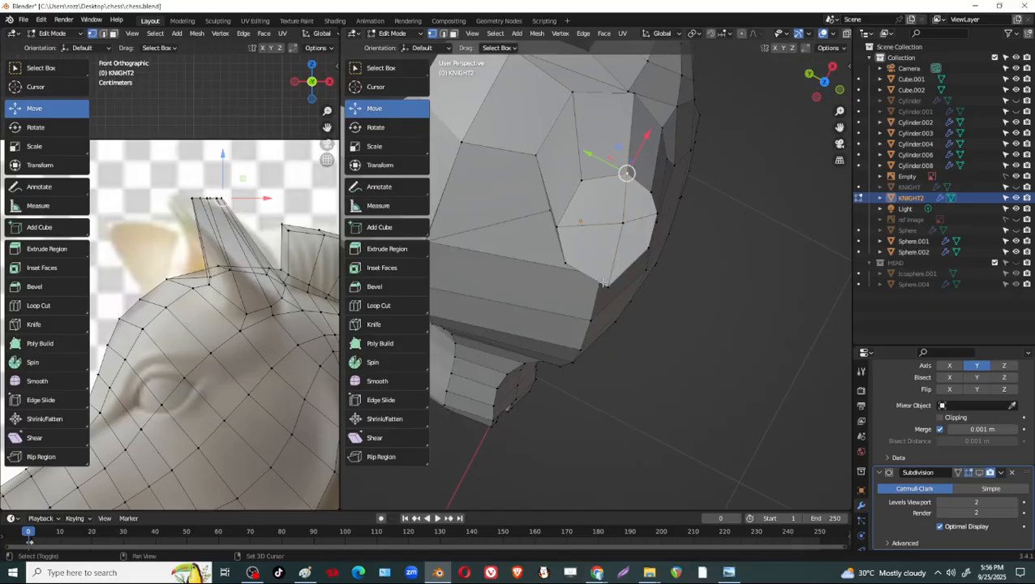
key("g")
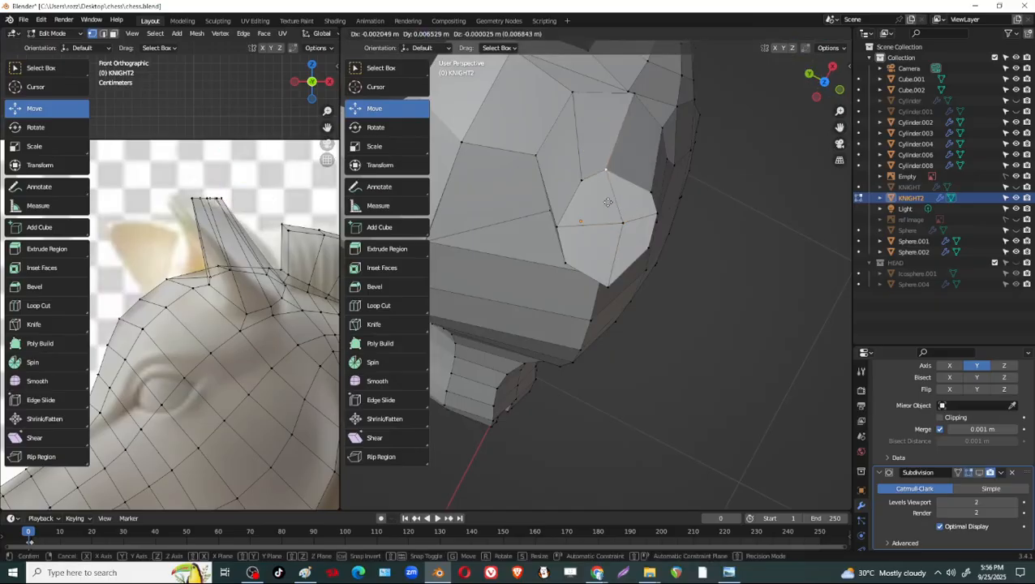
left_click(615, 204)
Move the ear tip's centre vertex and front rim vertex to even out the tip's outline.
left_click(623, 225)
left_click_drag(593, 208, 581, 234)
key("g")
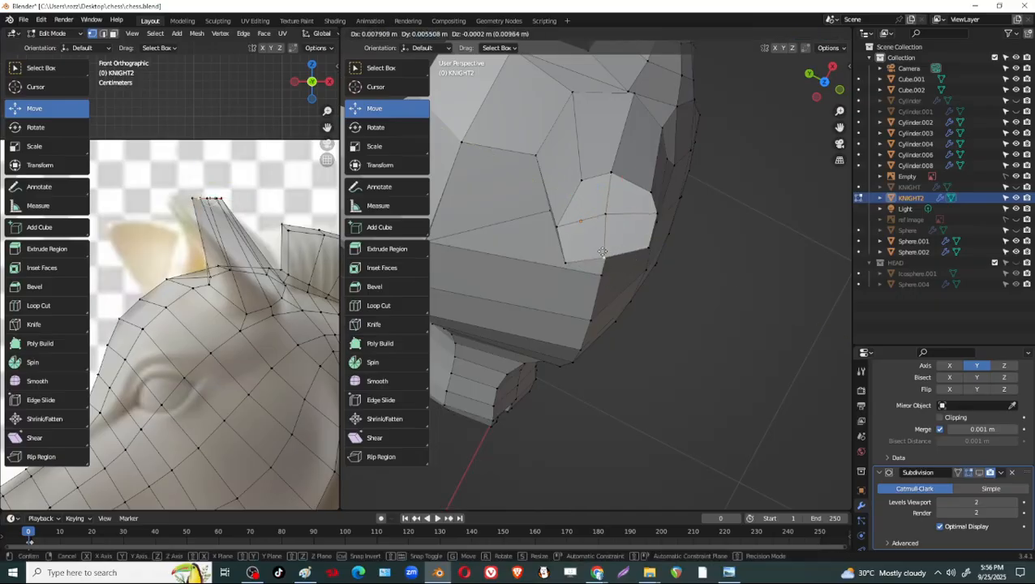
left_click(602, 252)
Slide the front rim vertex of the ear tip slightly along X.
middle_click_drag(602, 253, 542, 367)
left_click(629, 388)
middle_click_drag(628, 388, 564, 379)
left_click_drag(682, 412, 733, 418)
middle_click_drag(733, 418, 729, 353)
left_click_drag(624, 347, 599, 340)
middle_click_drag(681, 158, 608, 151)
left_click(641, 214)
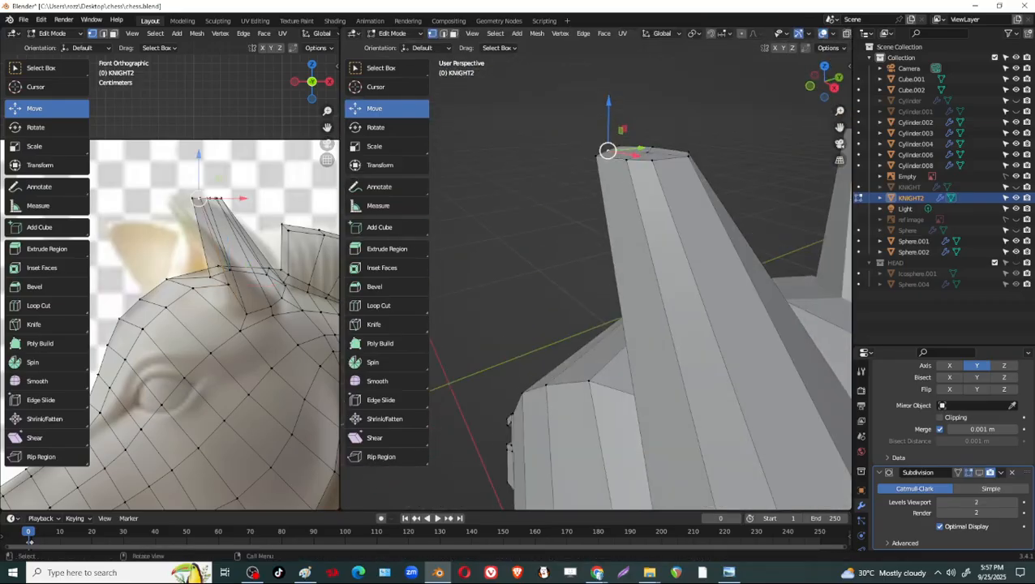
left_click_drag(639, 157, 658, 160)
Lower the ear tip's front rim vertex about 0.005 m in Z and adjust the neighbouring rim vertex.
middle_click_drag(549, 193, 618, 197)
scroll(619, 184, "up", 1)
left_click(564, 206)
left_click(613, 223, "shift")
left_click_drag(575, 157, 575, 175)
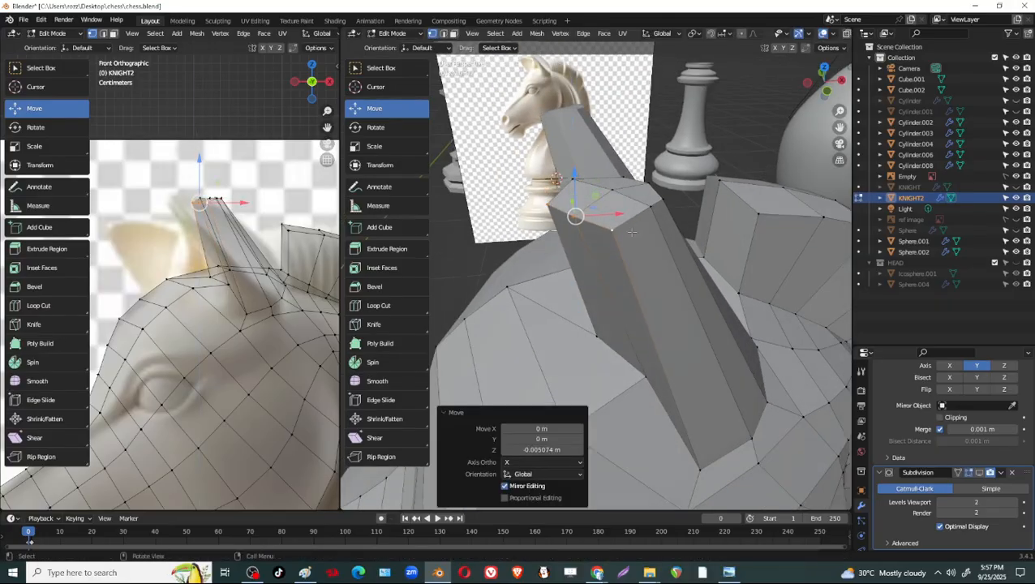
middle_click_drag(632, 232, 610, 228)
left_click_drag(612, 221, 628, 223)
Move the inner vertex at the ear's base about 0.0047 m along Y.
middle_click_drag(628, 231, 510, 269)
left_click(486, 261)
left_click_drag(472, 254, 461, 255)
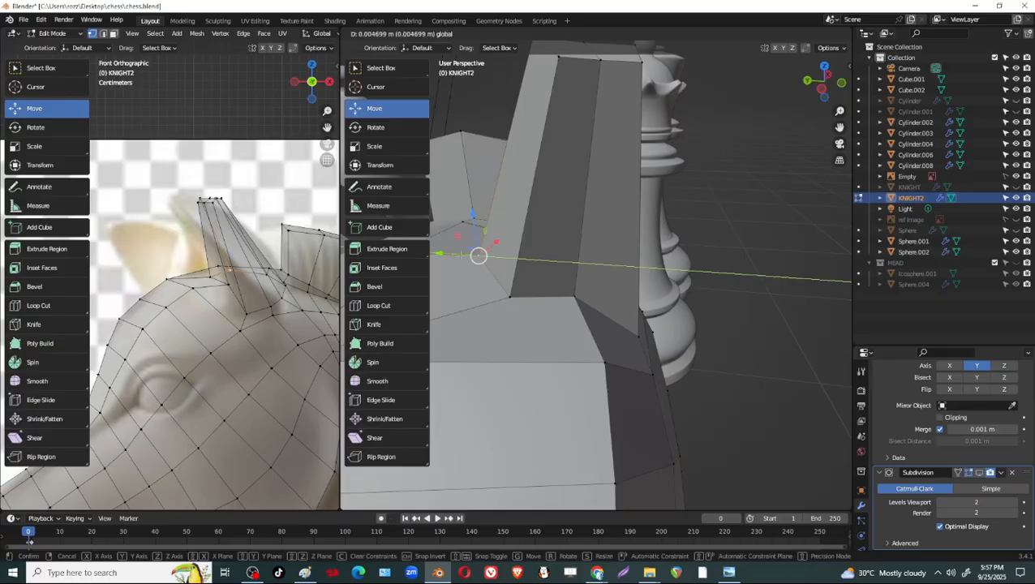
Raise the selected ear-tip vertices about 0.0068 m along Z to give the tip a peak.
mouse_move(568, 191)
middle_mouse_down()
mouse_move(586, 231)
mouse_move(572, 196)
middle_mouse_up()
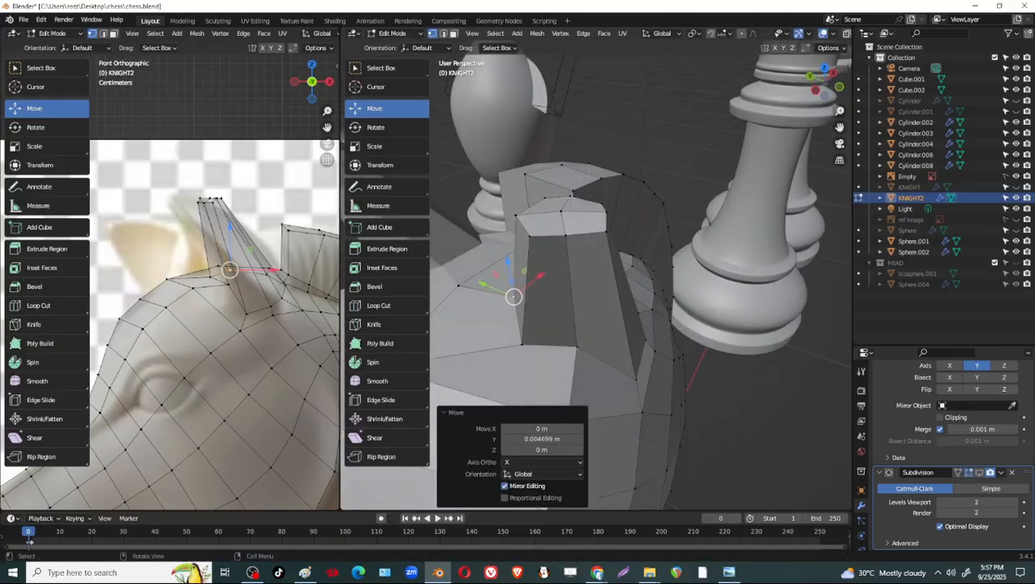
left_click(565, 203)
middle_click_drag(575, 256, 570, 162)
left_click_drag(569, 160, 574, 148)
middle_click_drag(578, 167, 479, 185)
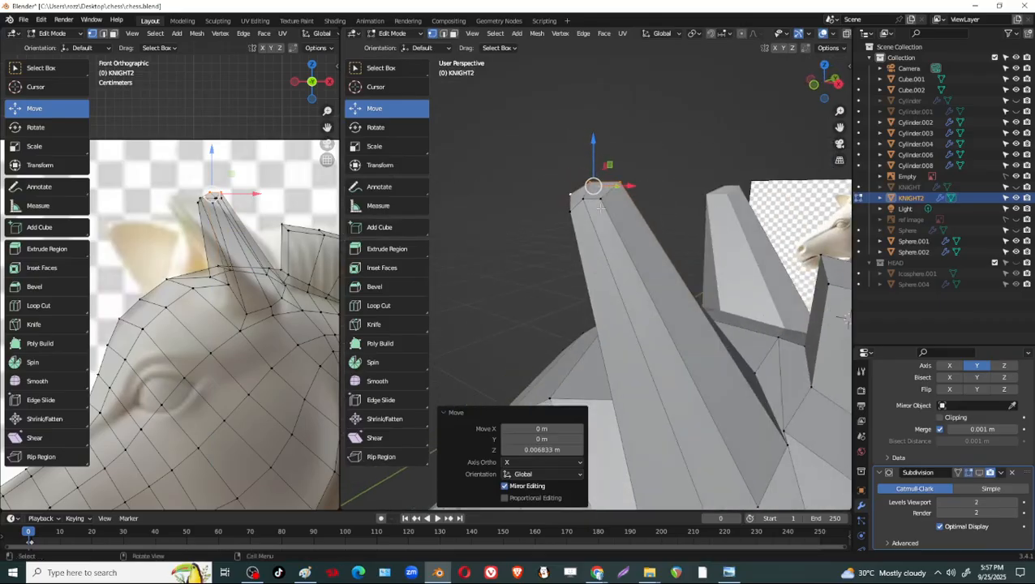
Rotate the selected faces of the ear tip by about 10.9° around the view axis.
left_click(600, 200)
middle_click_drag(624, 238, 763, 321)
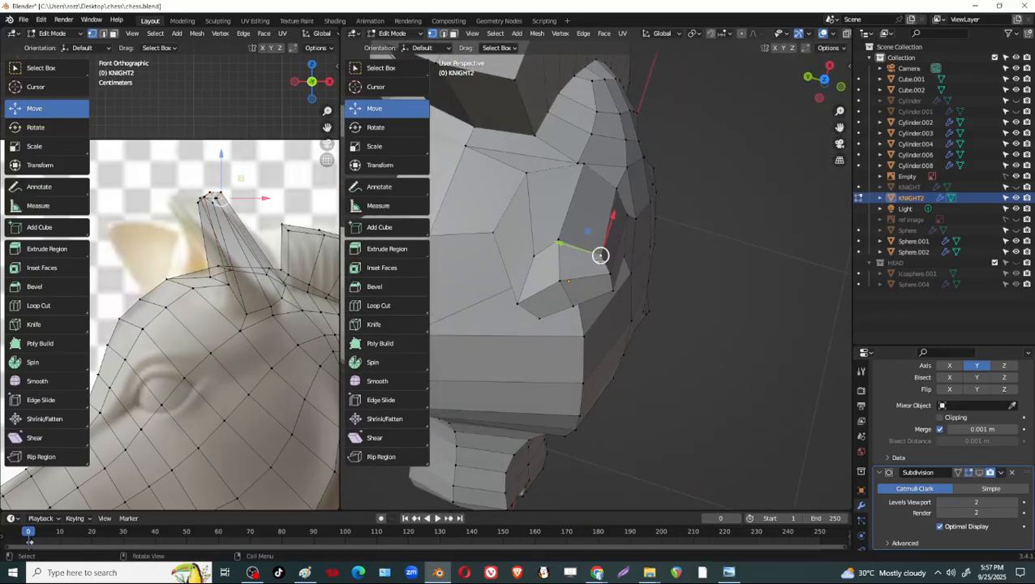
middle_click_drag(571, 233, 565, 210)
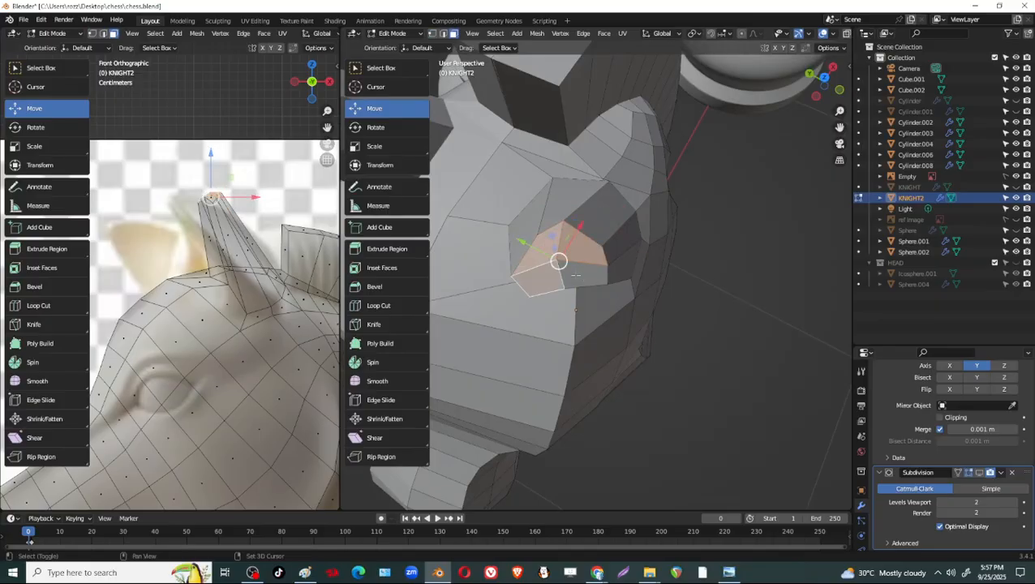
middle_click_drag(692, 312, 718, 357)
key("r")
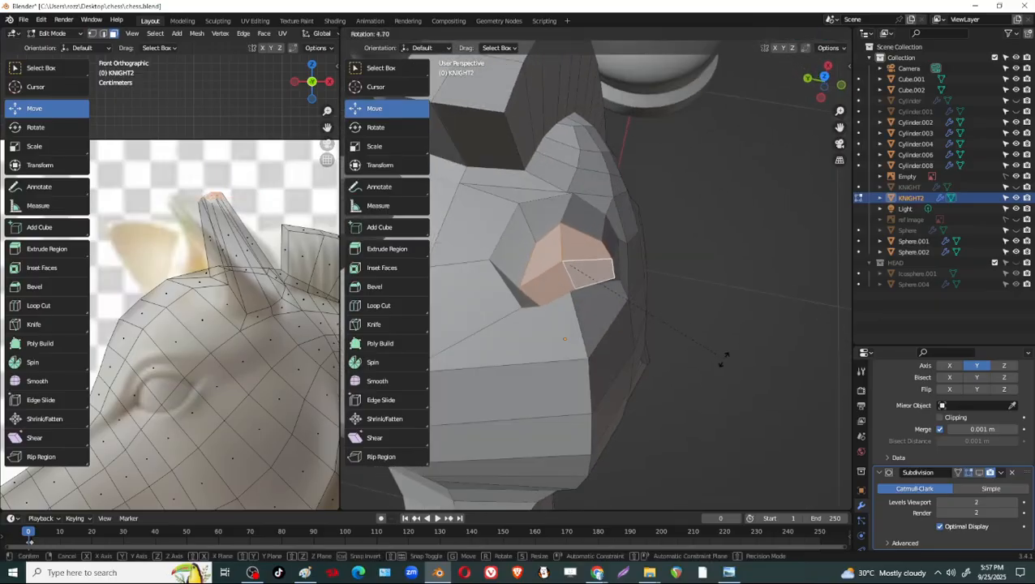
left_click(708, 373)
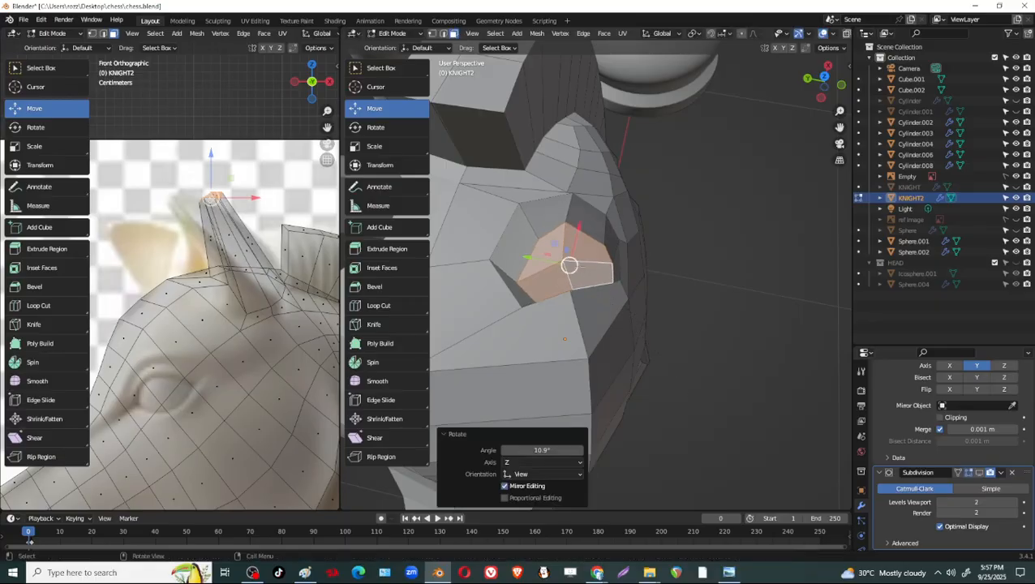
Reposition the inner rim vertex and the adjacent rim vertex of the ear tip to even out its outline.
key("1")
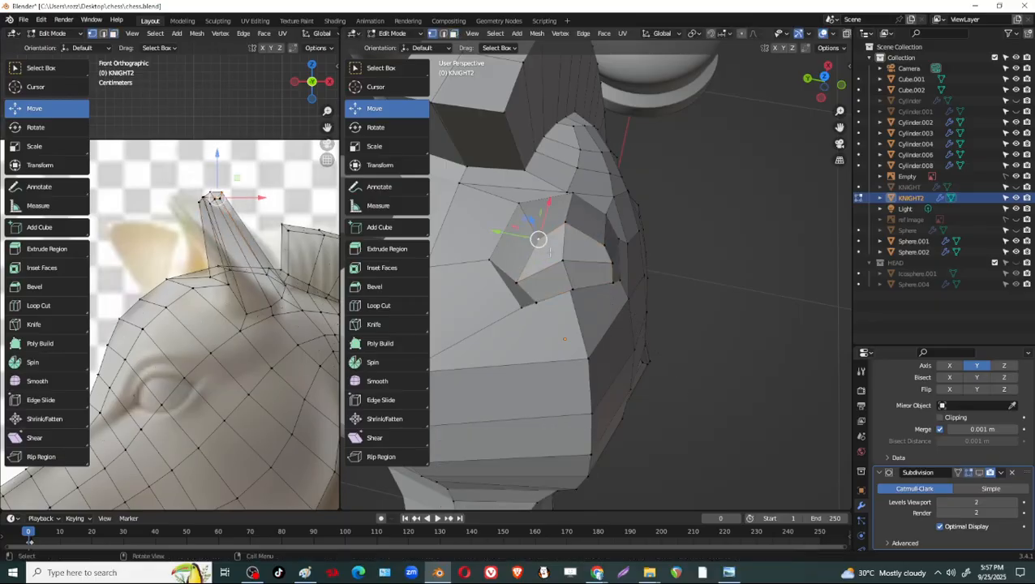
key("g")
left_click(552, 230)
key("g")
left_click(562, 223)
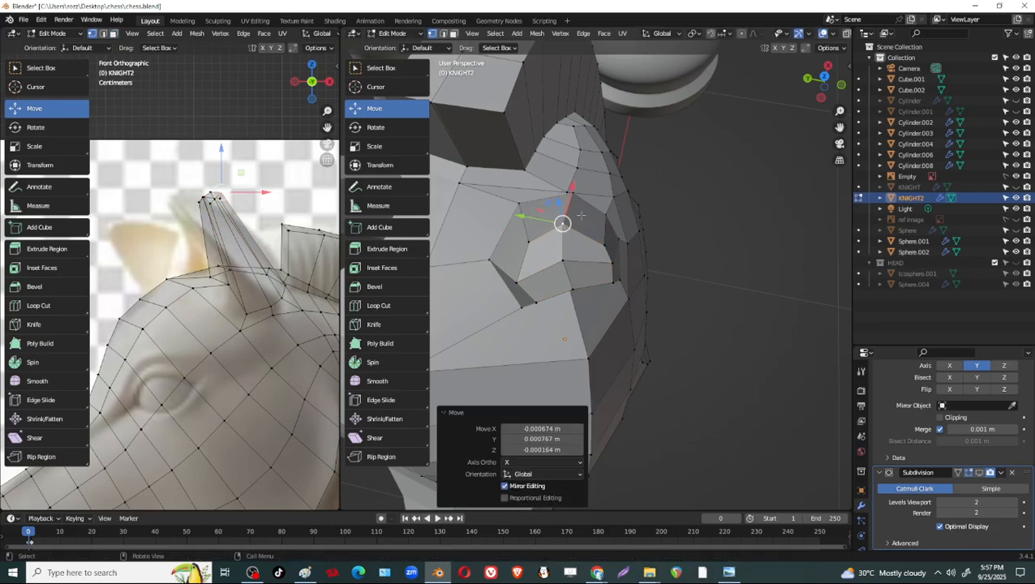
Reposition the vertex at the ear's rear base, including a shift of about -0.0014 m along X.
middle_click_drag(591, 203, 615, 192)
middle_click_drag(567, 232, 670, 232)
key("g")
left_click(660, 228)
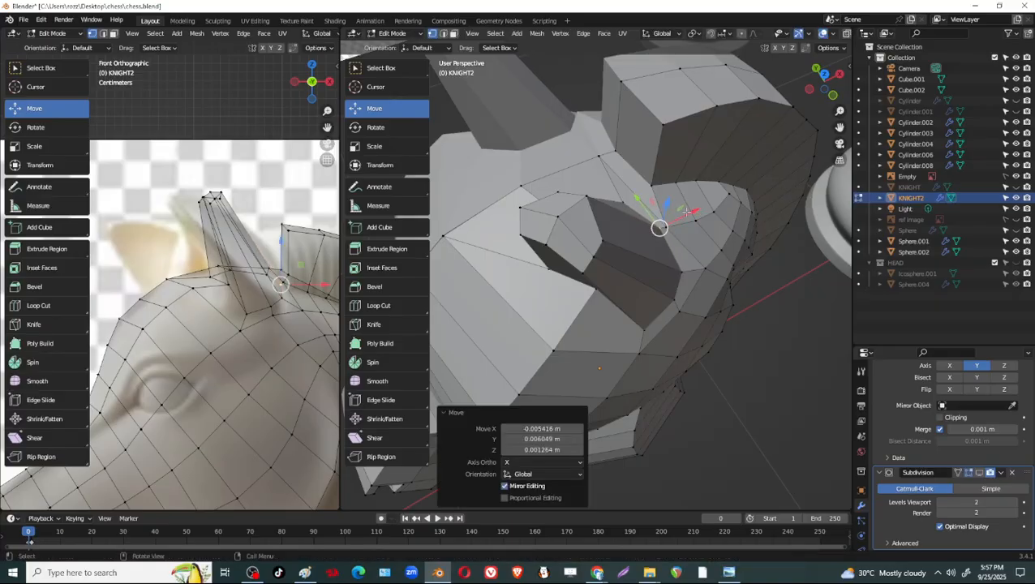
left_click(824, 74)
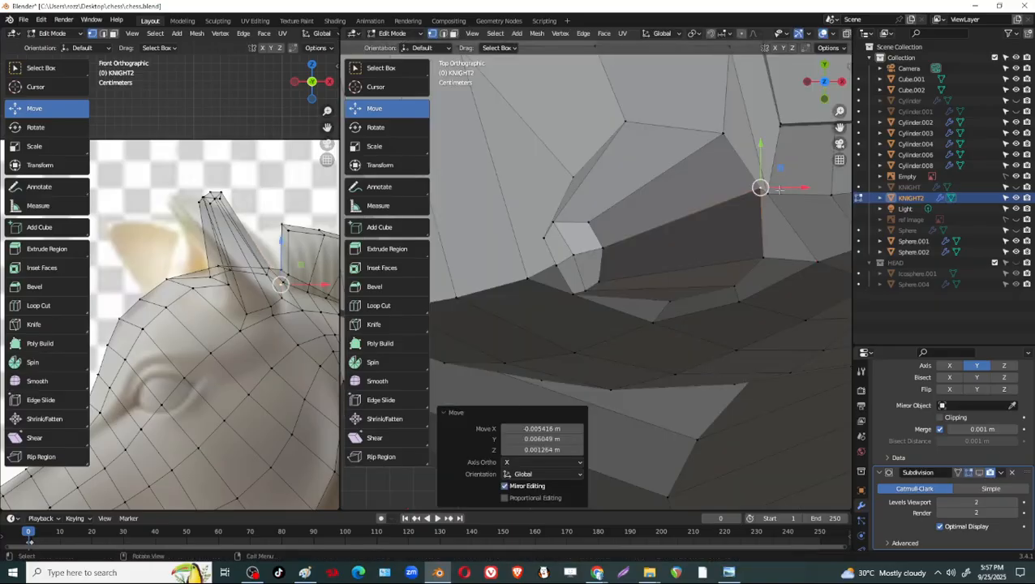
left_click_drag(799, 188, 794, 188)
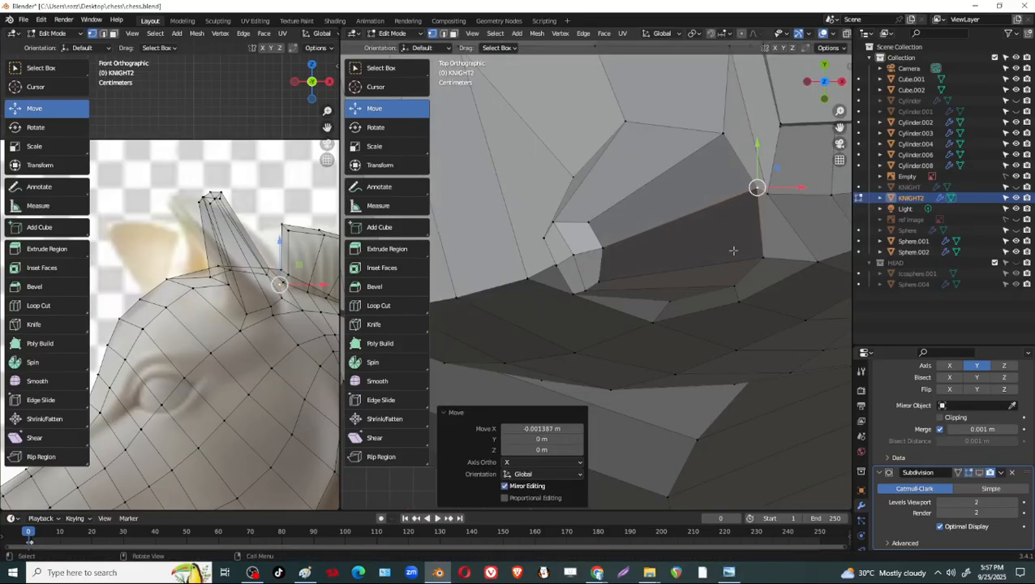
Slide the vertex beside the ear's rear base away from the ear by a factor of about 0.316.
middle_click_drag(698, 324, 709, 413)
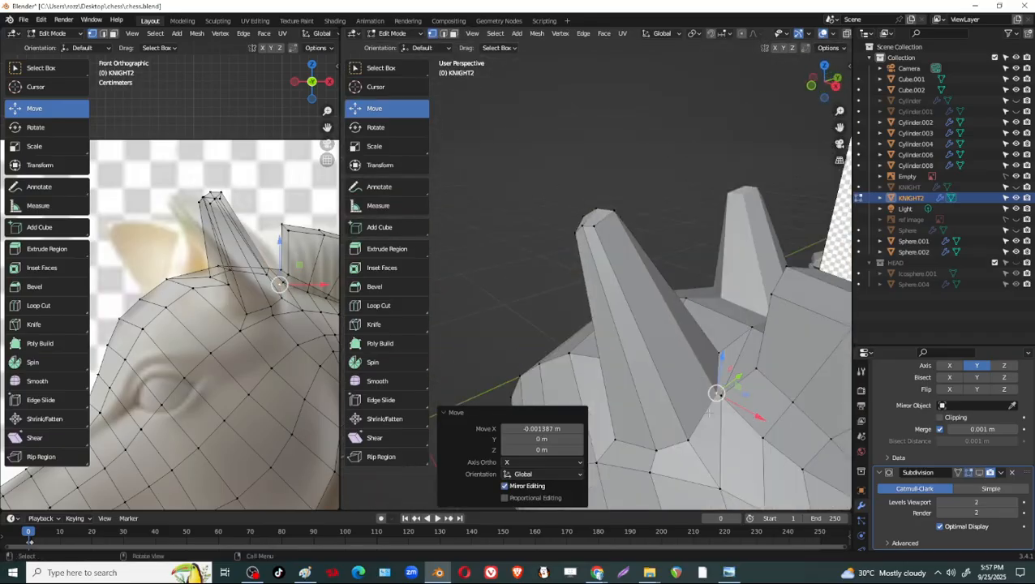
left_click_drag(734, 415, 737, 411)
key("shift+v")
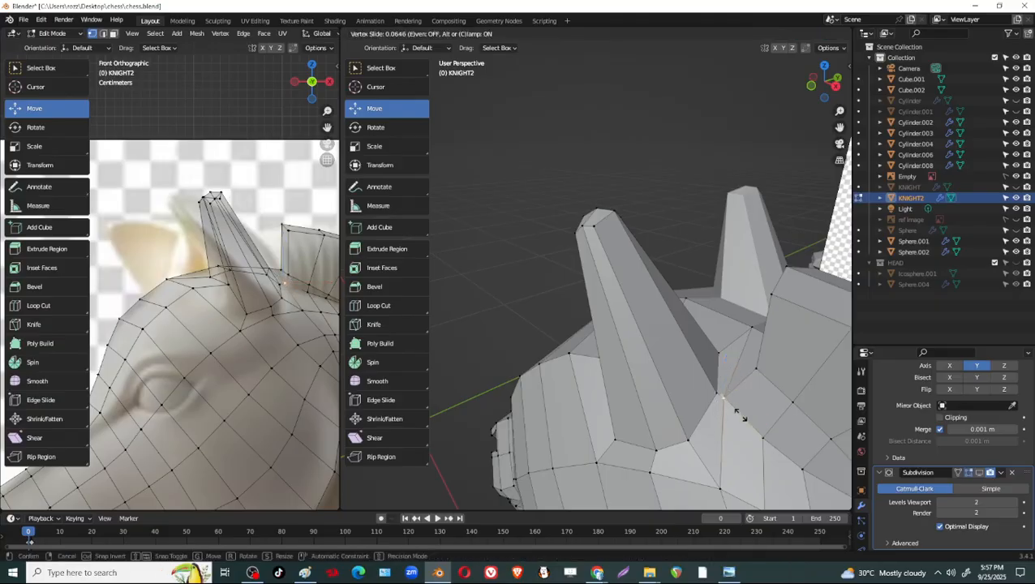
left_click(749, 426)
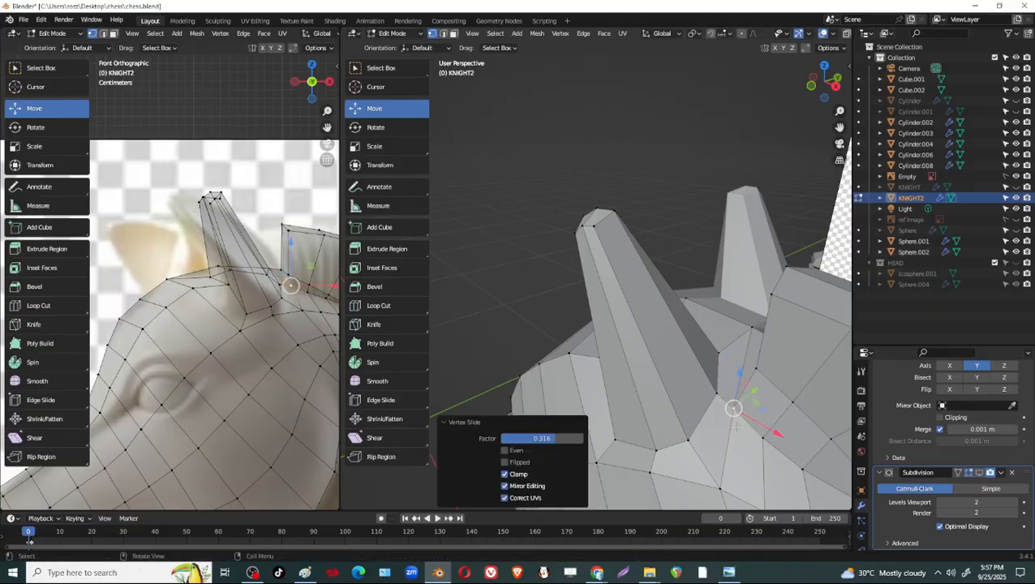
Slide the next head vertex behind the ear along its edge by a factor of about 0.23.
middle_click_drag(749, 425, 800, 425)
left_click(710, 385)
left_click_drag(700, 298, 698, 296)
key("shift+v")
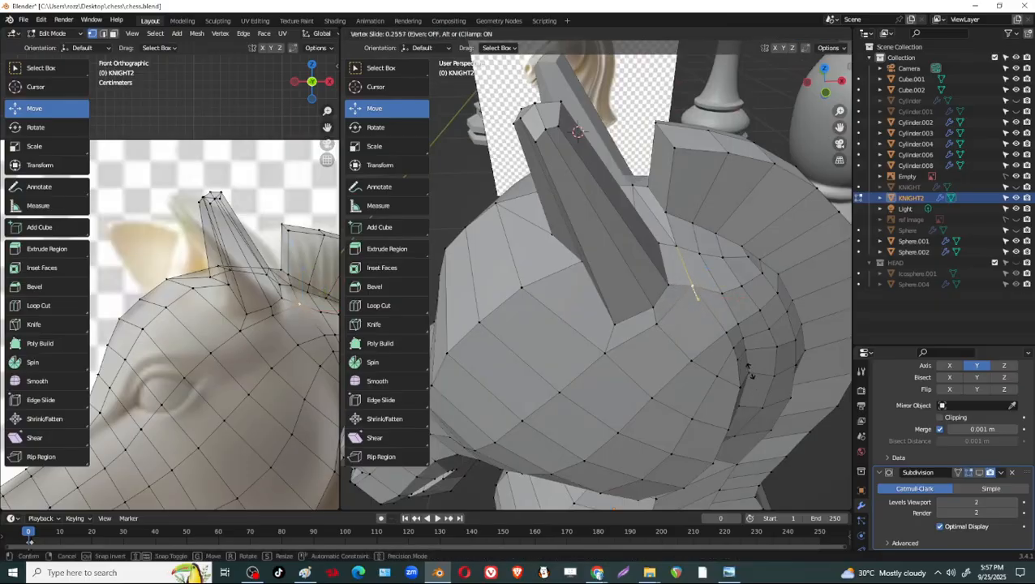
left_click(751, 375)
Slide the ear's outer front base vertex slightly up its edge and shift it along X.
middle_click_drag(751, 375, 632, 328)
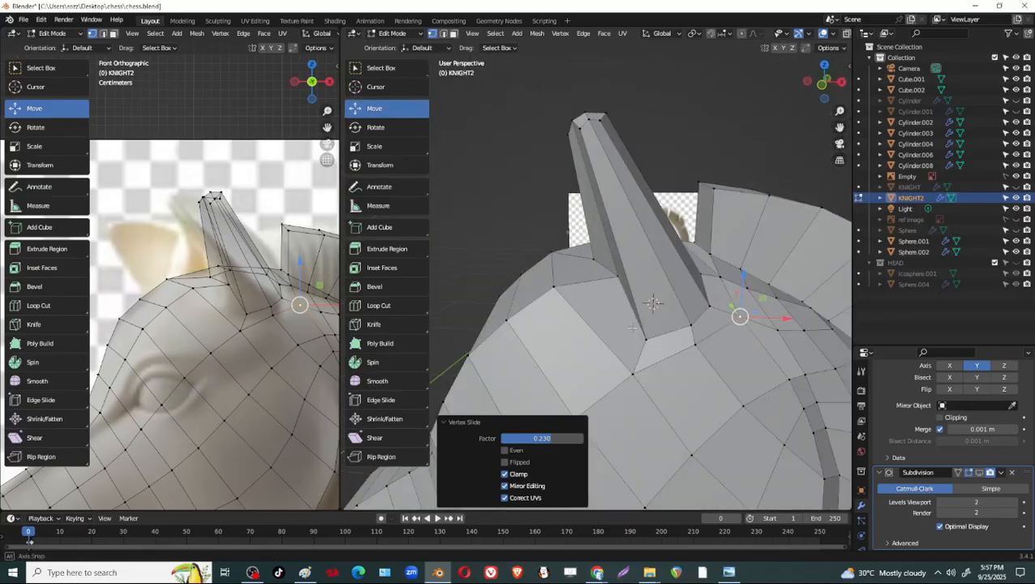
left_click(648, 337)
key("shift+v")
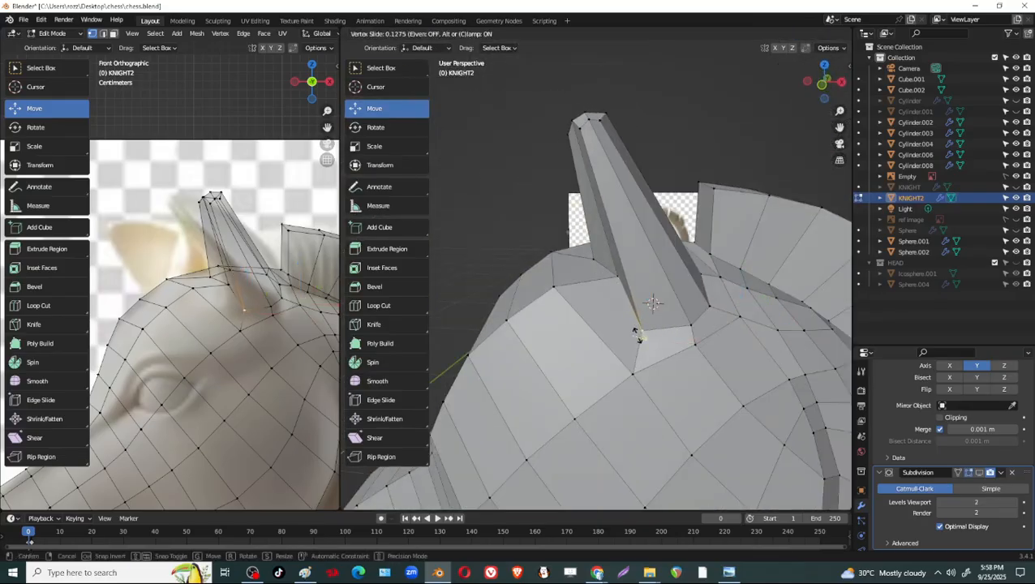
left_click(638, 335)
left_click_drag(684, 333, 666, 331)
Move the inner front vertex at the ear's base about -0.0063 m along X.
middle_click_drag(537, 301, 619, 261)
key("g")
key("x")
left_click(566, 245)
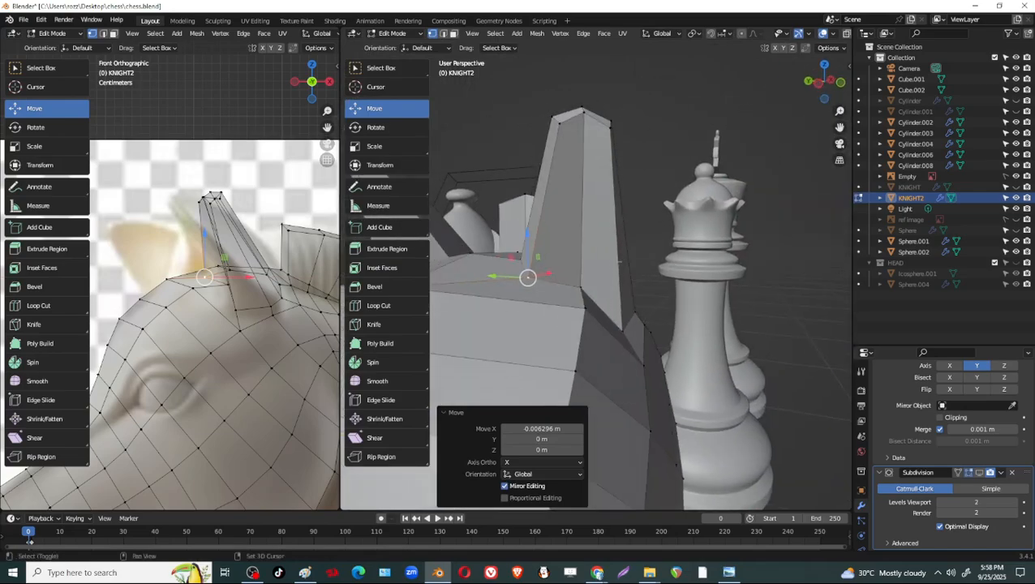
Add one centred loop cut around the middle of the ear.
left_click(618, 213)
right_click(618, 213)
middle_click_drag(618, 213, 586, 239)
Push the outer vertices of the ear's middle loop outward about -0.0131 m along Y.
key("alt+z")
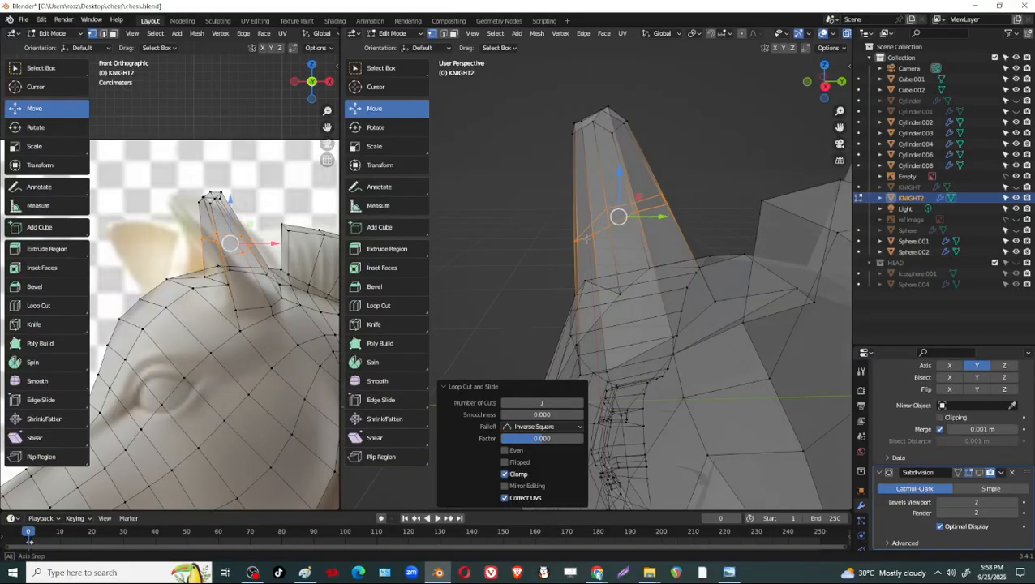
left_click_drag(573, 233, 591, 246)
mouse_move(588, 246)
middle_mouse_down()
mouse_move(552, 250)
mouse_move(620, 261)
mouse_move(583, 231)
middle_mouse_up()
key("alt+z")
left_click_drag(583, 230, 602, 231)
middle_click_drag(602, 231, 633, 241)
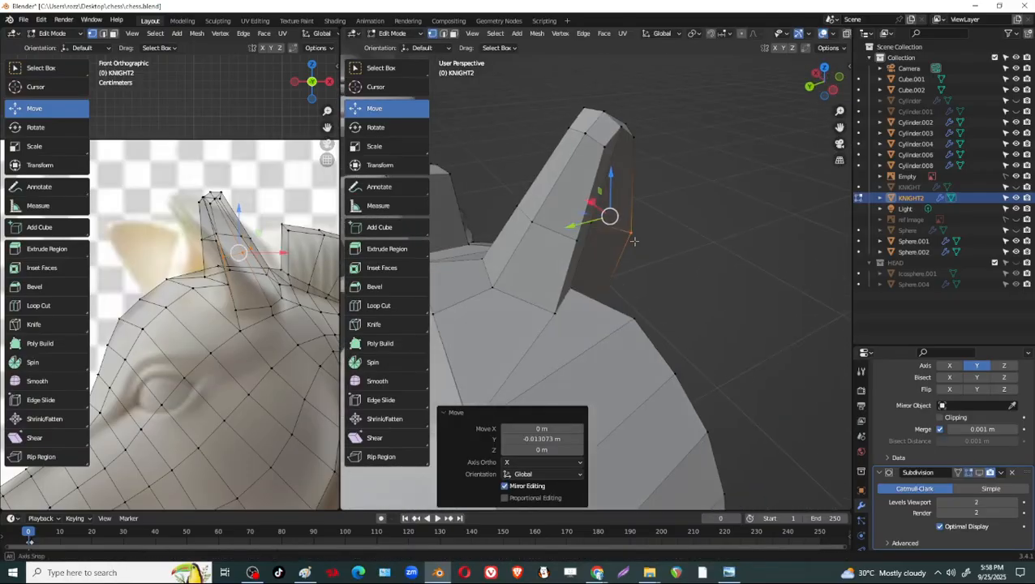
Move the inner edges of the ear's middle loop about 0.0117 m along Y to widen the ear.
key("2")
left_click(509, 219)
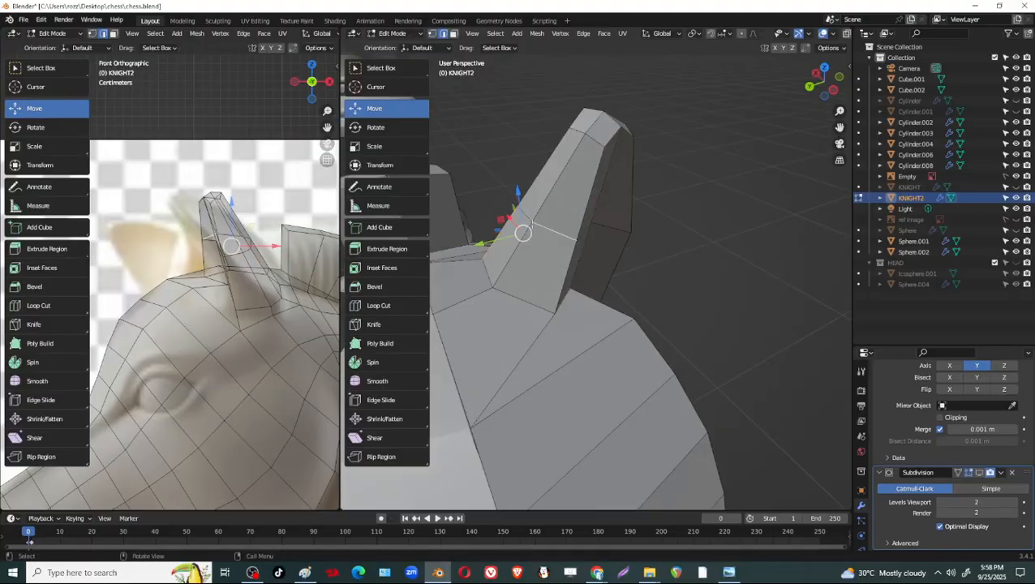
left_click(554, 230, "shift")
middle_click_drag(554, 231, 510, 196)
left_click_drag(512, 197, 494, 199)
middle_click_drag(589, 286, 589, 266)
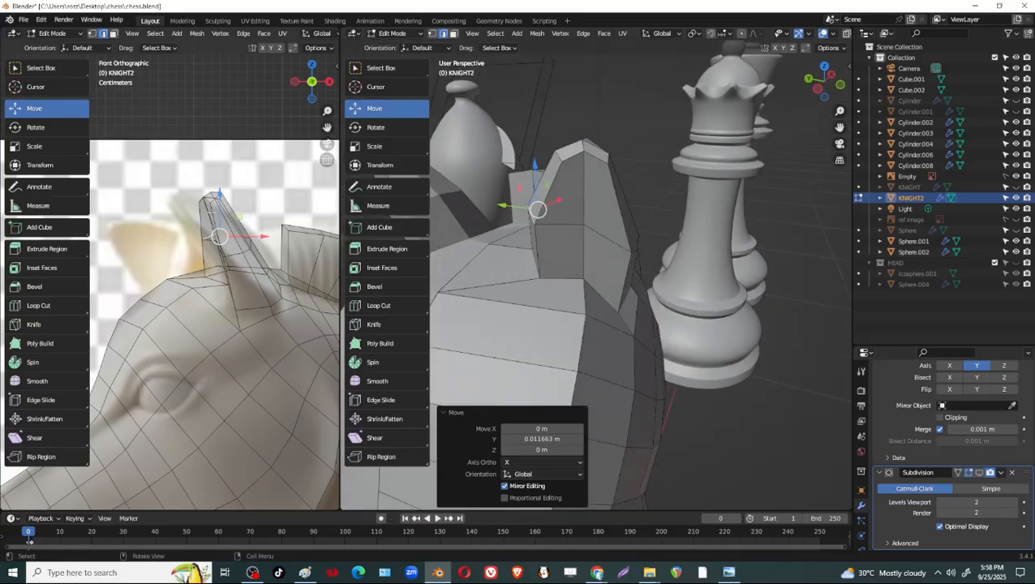
middle_click_drag(659, 180, 591, 180)
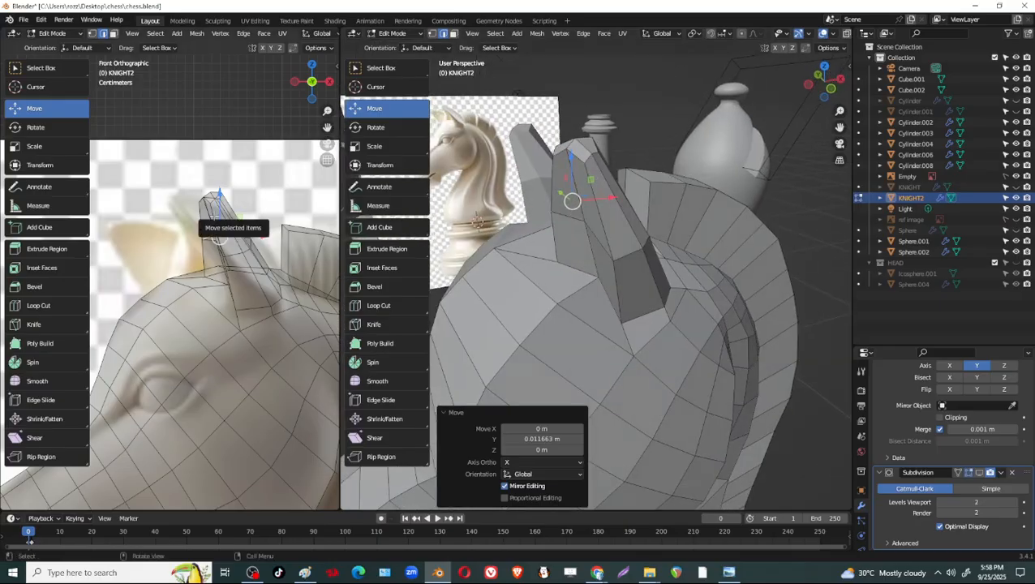
Shift the ear's tip vertices forward along X so the ear leans toward the reference ear.
key("1")
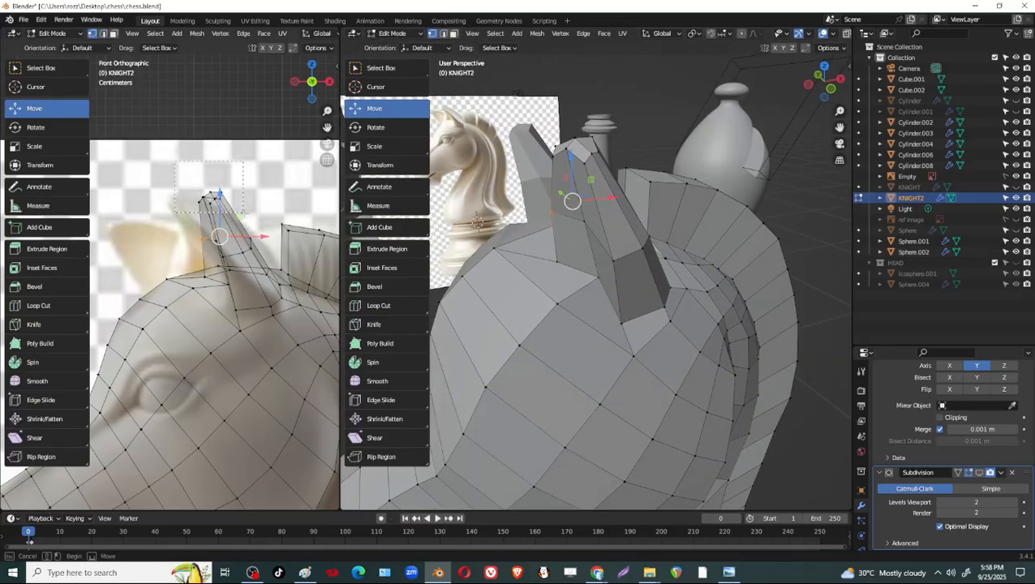
left_click_drag(210, 167, 209, 149)
left_click_drag(247, 186, 234, 204)
left_click(233, 238, "alt")
left_click_drag(160, 164, 254, 209, "shift")
middle_click_drag(234, 285, 220, 271, "shift")
Move the ear's front base vertex about -0.0031 m along X and lower the ear tip about 0.0086 m in Z.
left_click(219, 271)
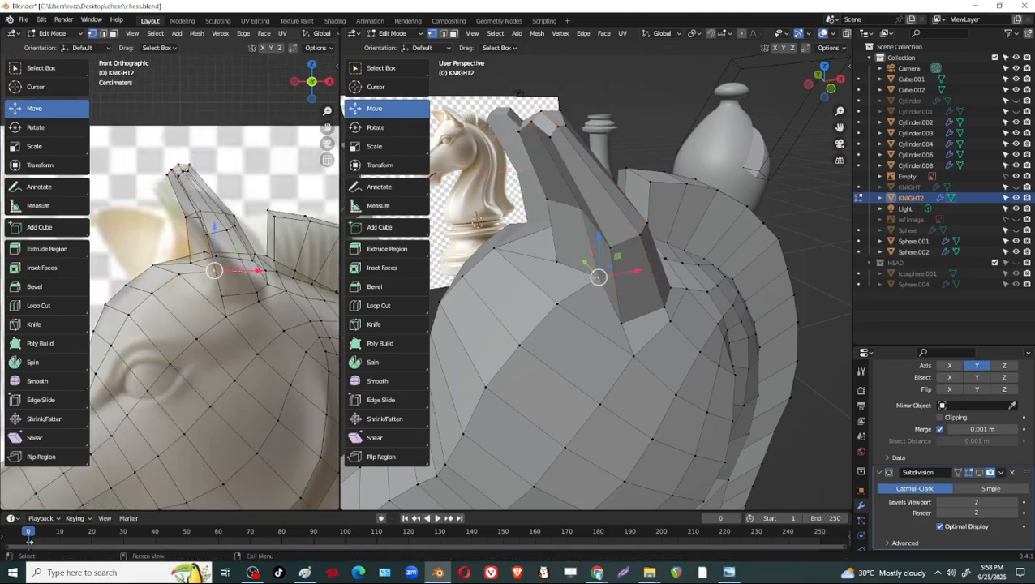
left_click_drag(256, 271, 251, 271)
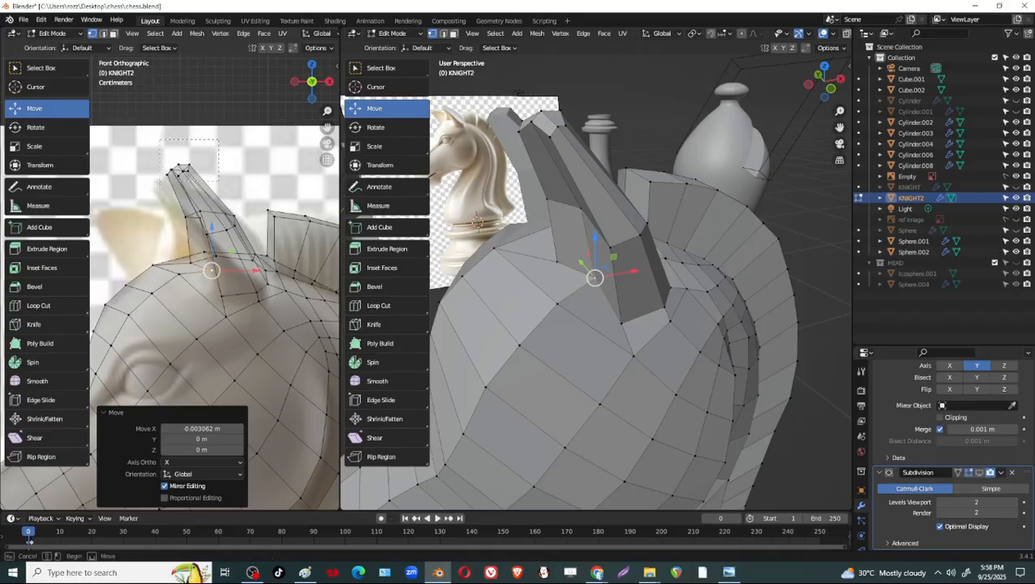
left_click_drag(159, 182, 159, 184)
left_click_drag(180, 127, 180, 136)
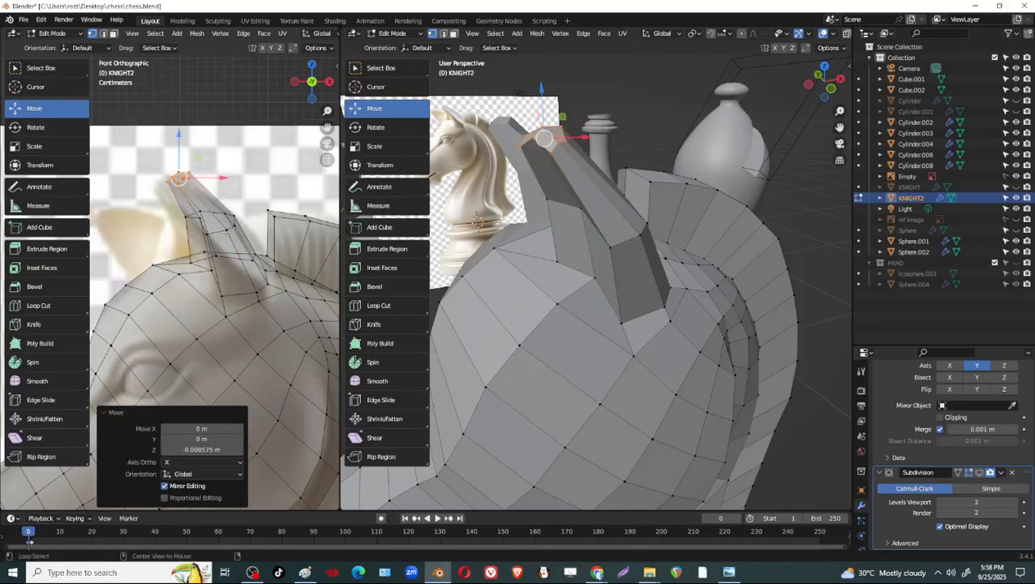
Rotate the ear's middle loop by about -8.4° around the view axis.
left_click(222, 232, "alt")
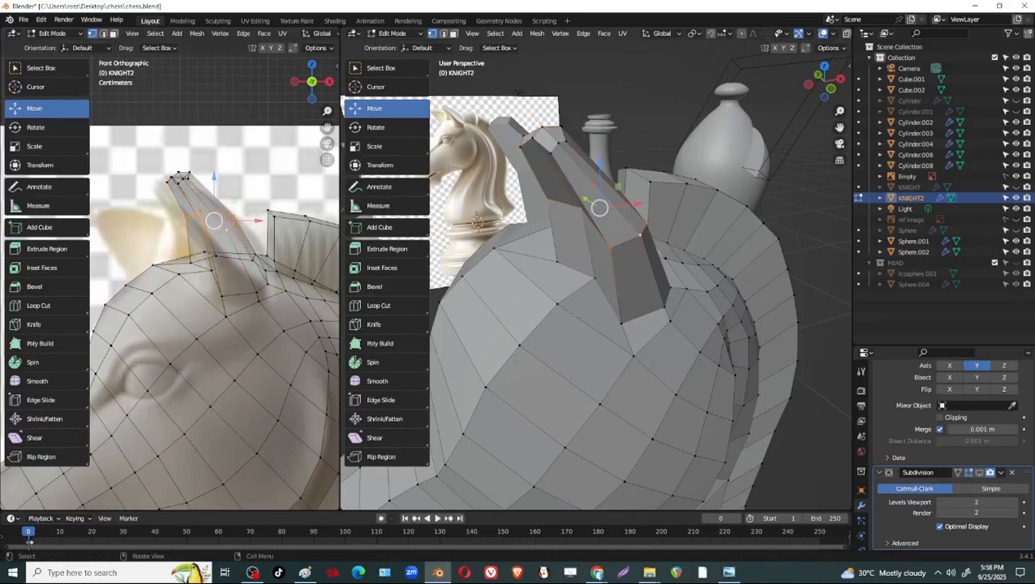
middle_click_drag(574, 315, 427, 305)
key("r")
left_click(710, 278)
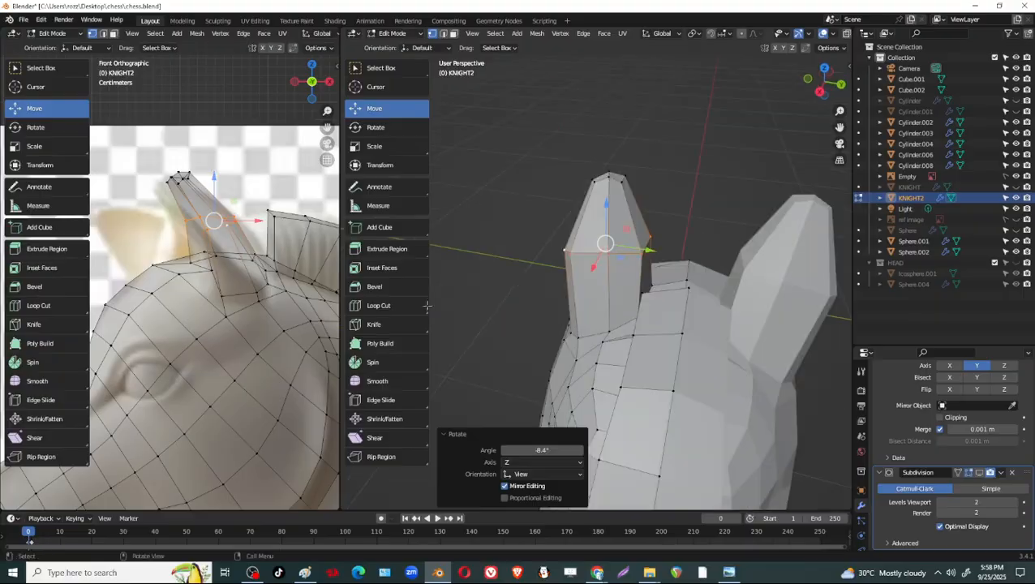
Shift the outer front vertex of the ear's middle loop slightly along Y.
middle_click_drag(580, 268, 677, 246)
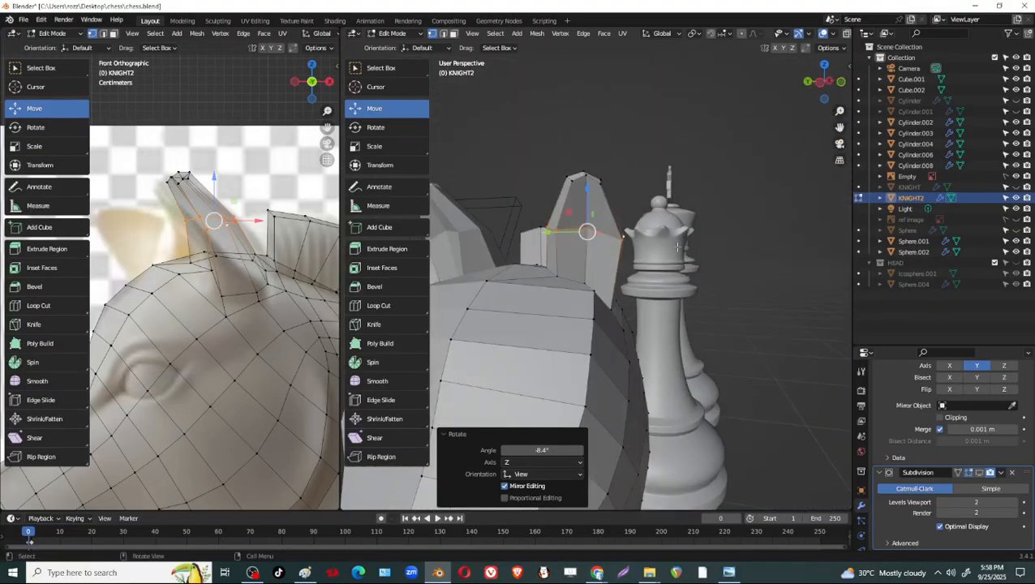
left_click(621, 244)
key("g")
key("y")
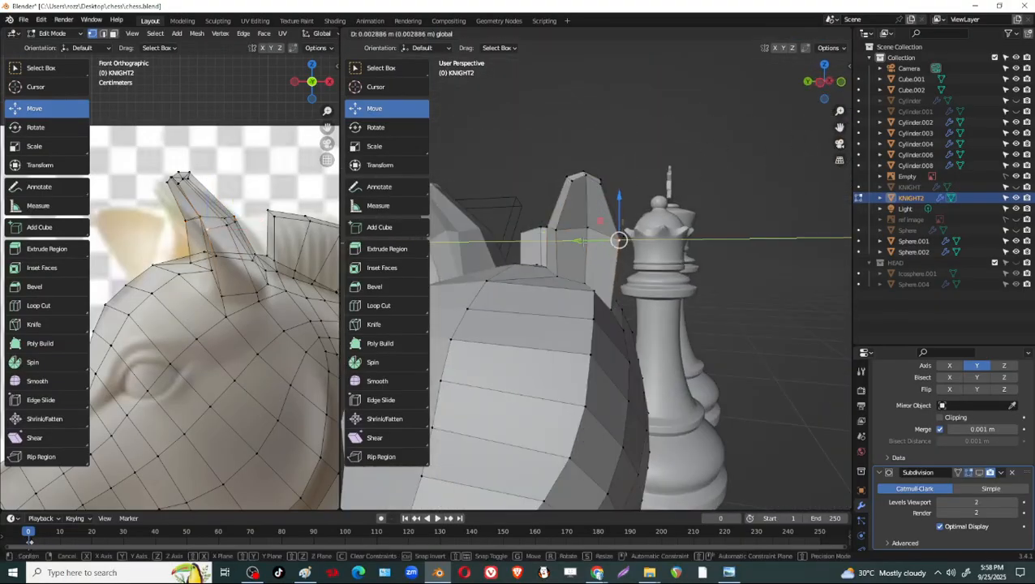
left_click(581, 241)
Adjust the outer rear vertex of the ear's middle loop along X and Y.
middle_click_drag(581, 241, 552, 326)
left_click(630, 248)
middle_click_drag(629, 248, 663, 284)
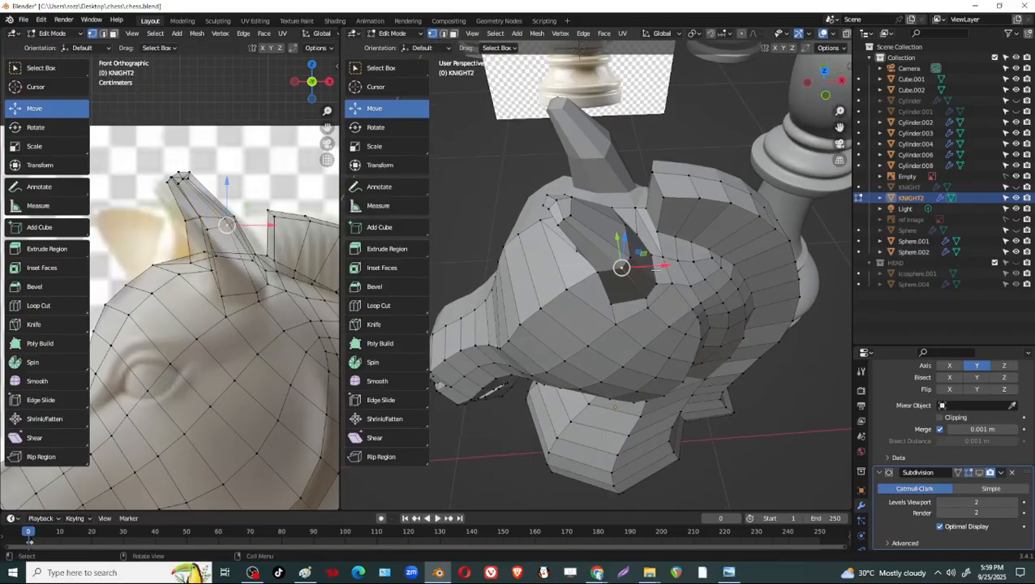
left_click_drag(664, 261, 656, 264)
middle_click_drag(656, 264, 614, 265)
left_click_drag(611, 236, 615, 244)
Slide the vertex below the ear's outer base along its edge toward the front of the ear.
middle_click_drag(650, 296, 581, 205)
scroll(611, 305, "up", 2)
left_click(628, 228)
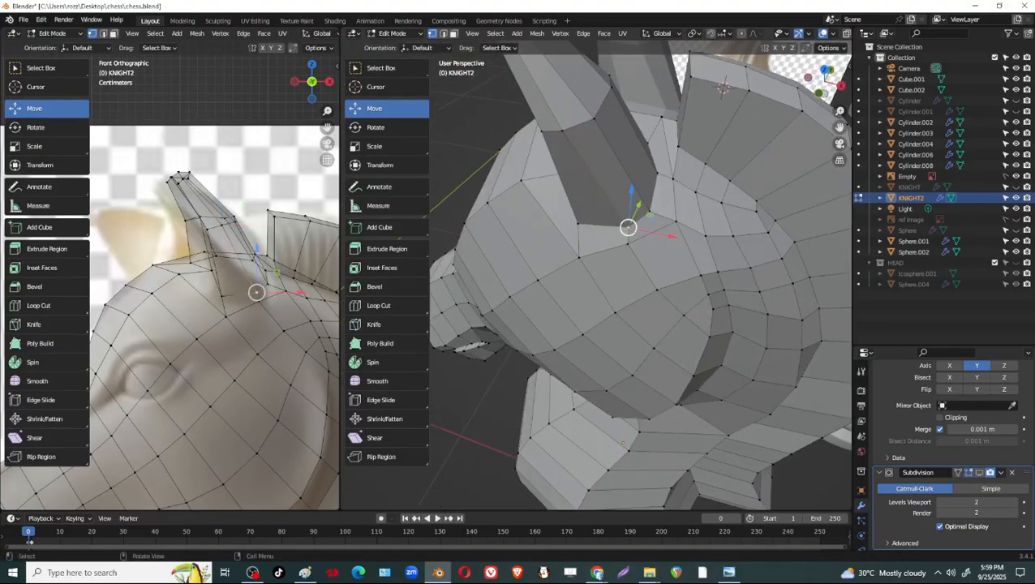
key("shift+v")
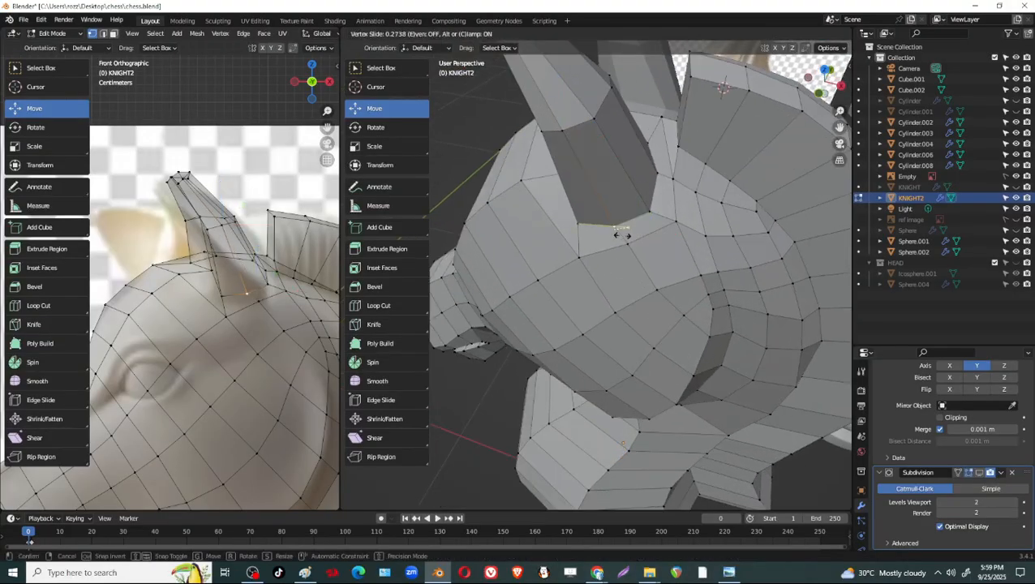
left_click(622, 234)
Slide the ear's outer front base vertex slightly along its edge and raise it about 0.0061 m in Z.
middle_click_drag(622, 234, 621, 244)
left_click_drag(509, 247, 518, 247)
middle_click_drag(519, 247, 584, 264)
left_click(616, 285)
key("g")
key("g")
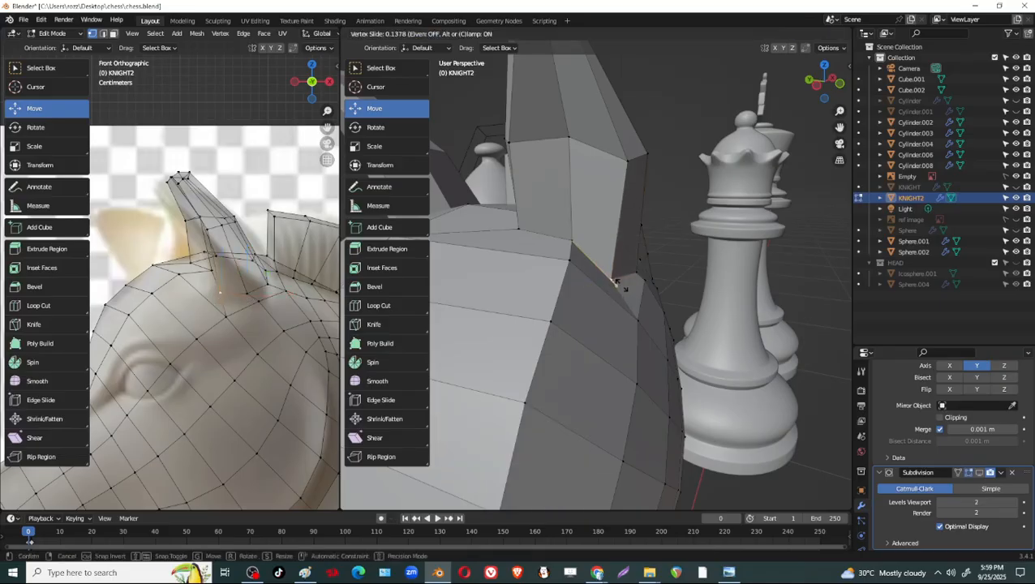
left_click(621, 286)
left_click_drag(613, 238, 611, 228)
Enable the Subdivision modifier's viewport display to preview the smoothed ears.
middle_click_drag(581, 276, 655, 265)
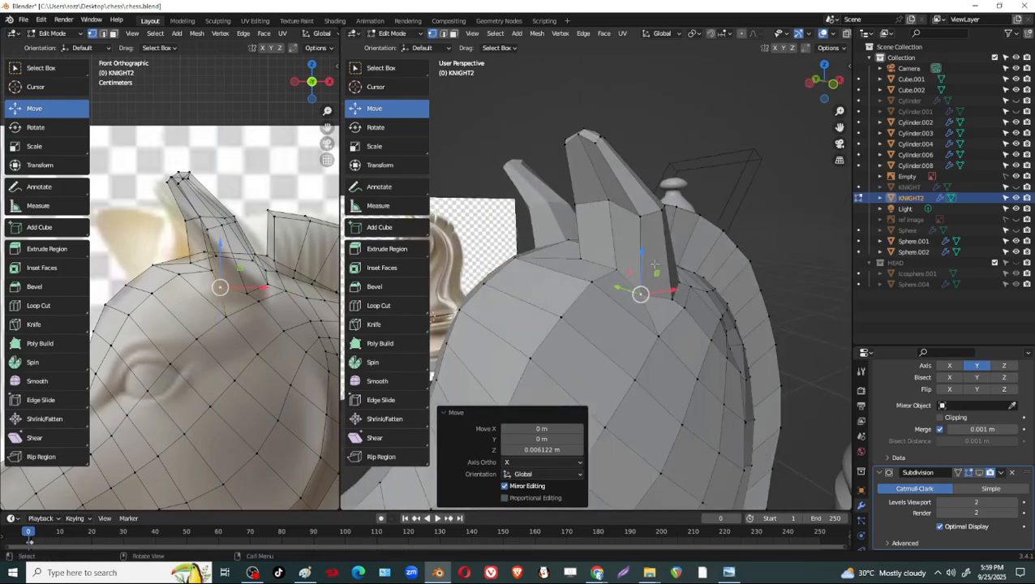
left_click(979, 473)
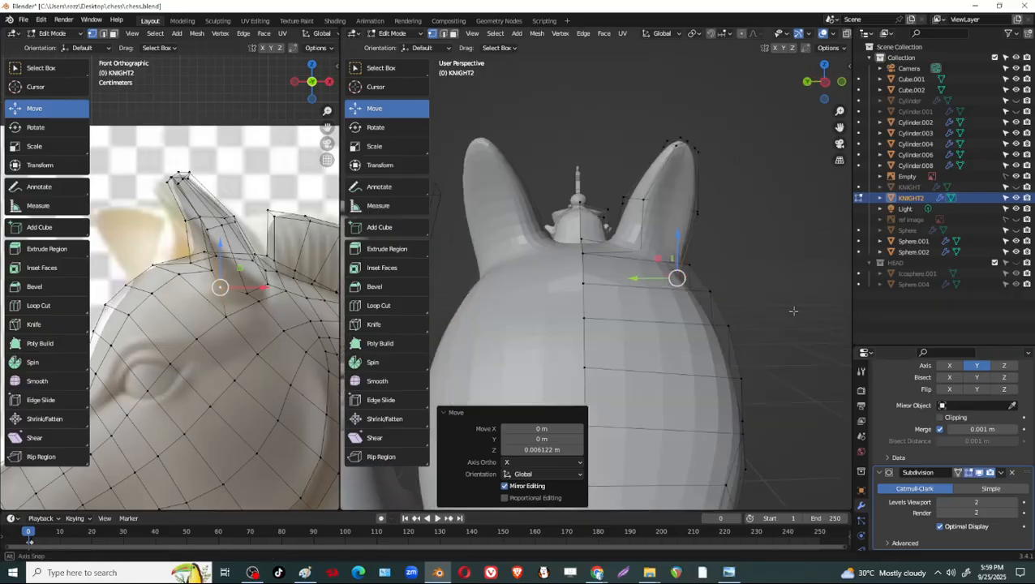
Turn off the Subdivision modifier's viewport display and inset the four front-facing ear faces by about 0.035 m.
left_click(980, 474)
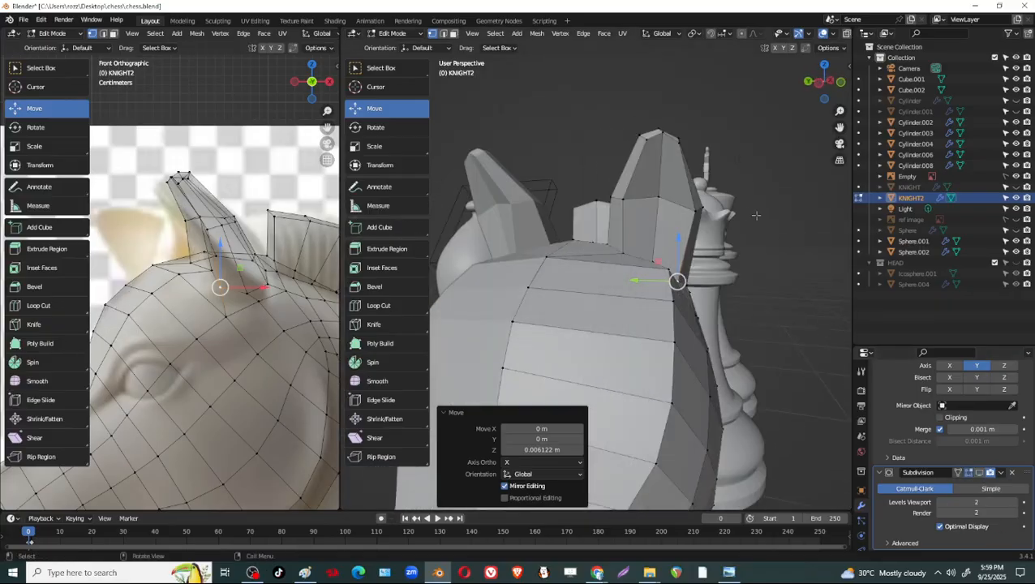
key("3")
left_click(673, 180)
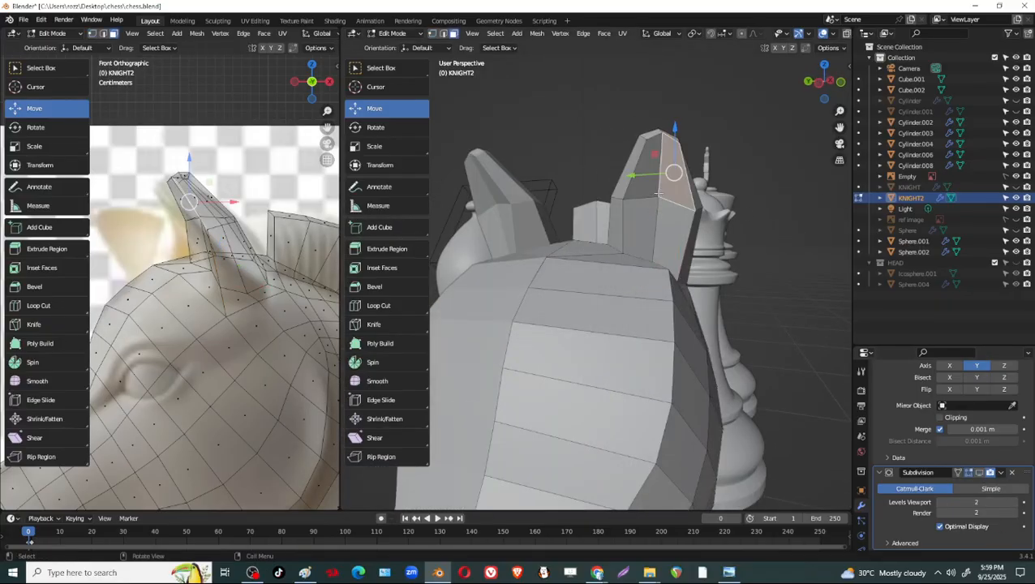
left_click(646, 178, "shift")
left_click(641, 225, "shift")
mouse_move(697, 286)
middle_mouse_down()
mouse_move(745, 314)
mouse_move(697, 281)
middle_mouse_up()
key("i")
left_click(738, 319)
Extrude the inset ear faces about 0.0092 m inward and shift them about 0.0032 m along X.
key("e")
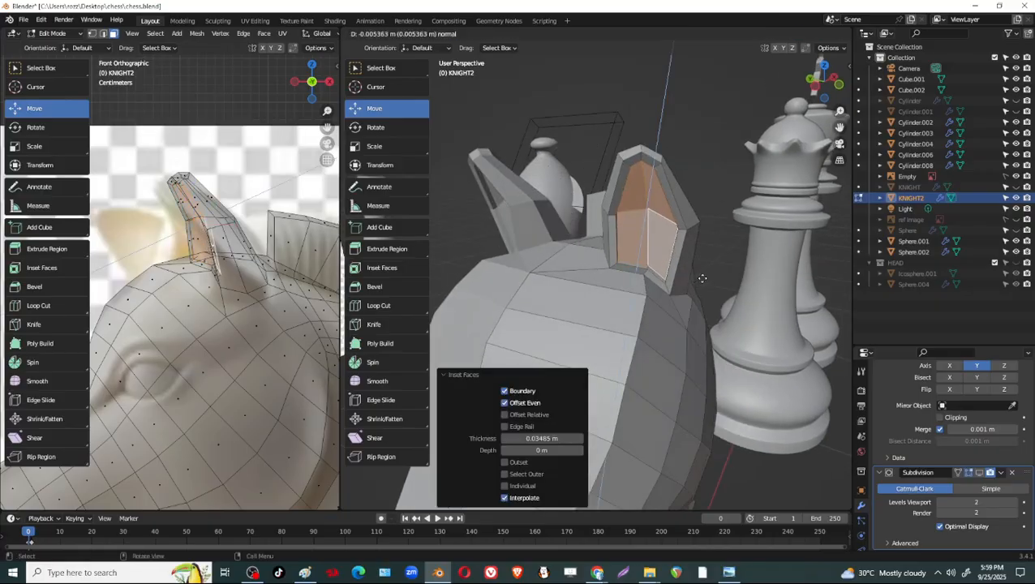
left_click(705, 277)
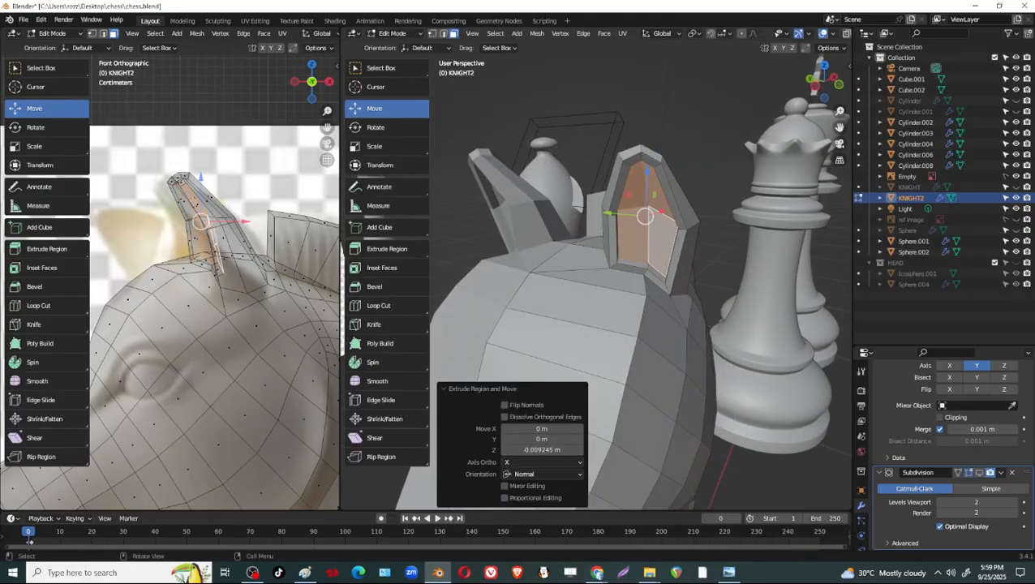
middle_click_drag(697, 219, 640, 267)
key("g")
key("x")
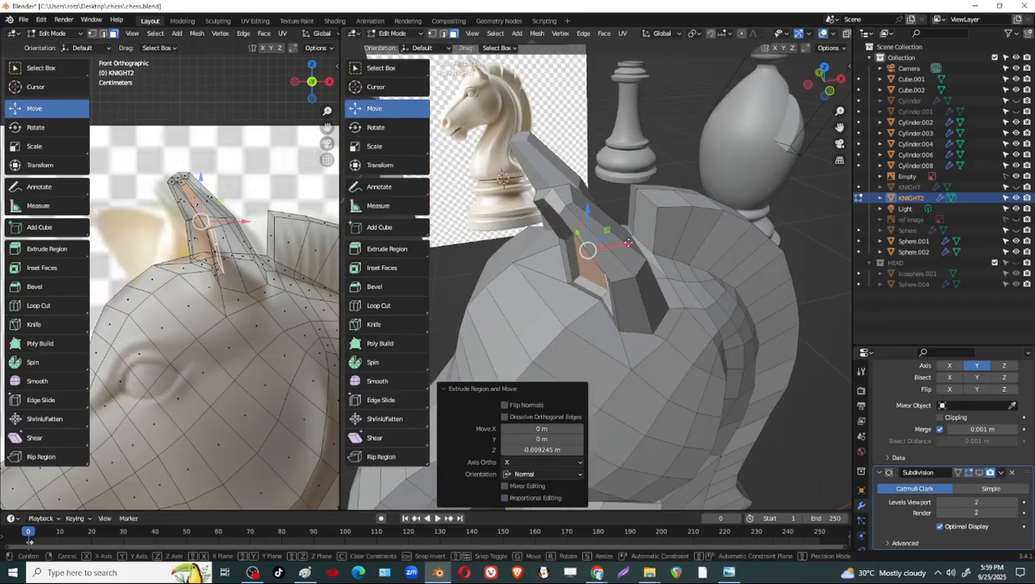
left_click(633, 245)
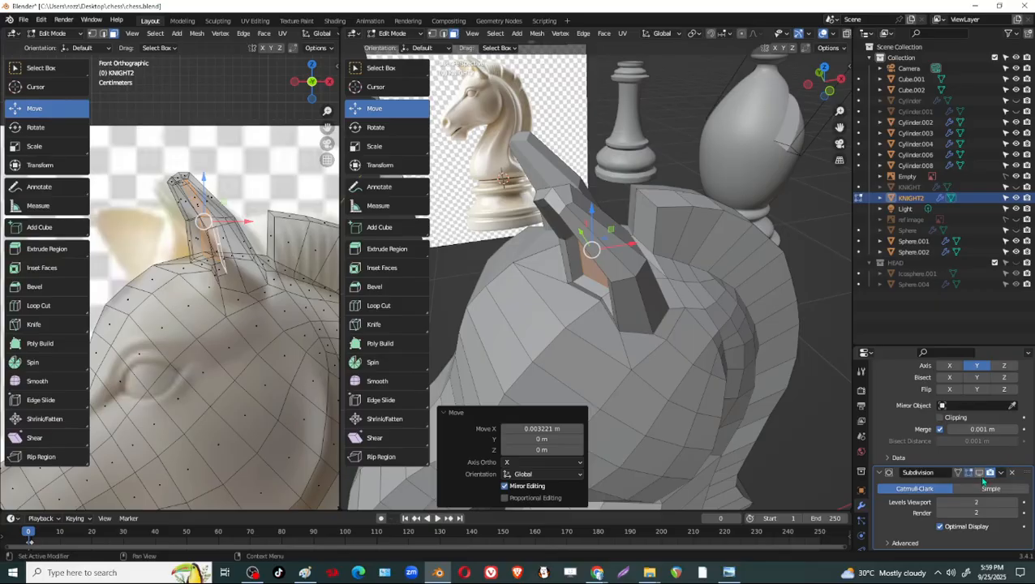
Enable the Subdivision modifier's viewport display and inspect the hollowed ears in object and edit mode.
left_click(980, 473)
middle_click_drag(519, 340, 657, 301)
key("Tab")
middle_click_drag(732, 348, 623, 367)
key("Tab")
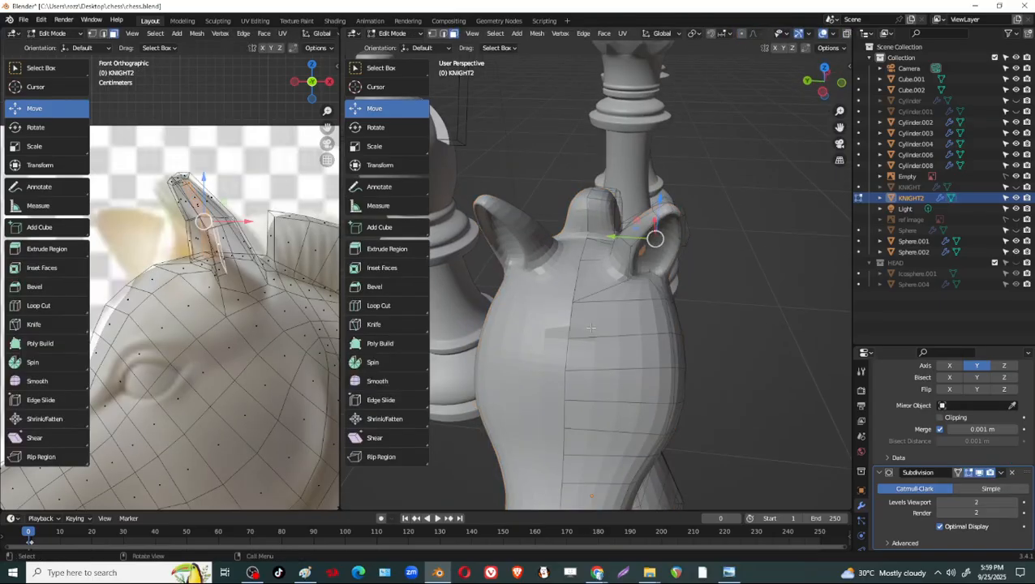
scroll(583, 335, "up", 3)
left_click(548, 361)
middle_click_drag(548, 361, 600, 351)
Toggle the Subdivision and Mirror modifiers' viewport display to compare the knight's half mesh with the smoothed, mirrored head.
left_click(982, 368)
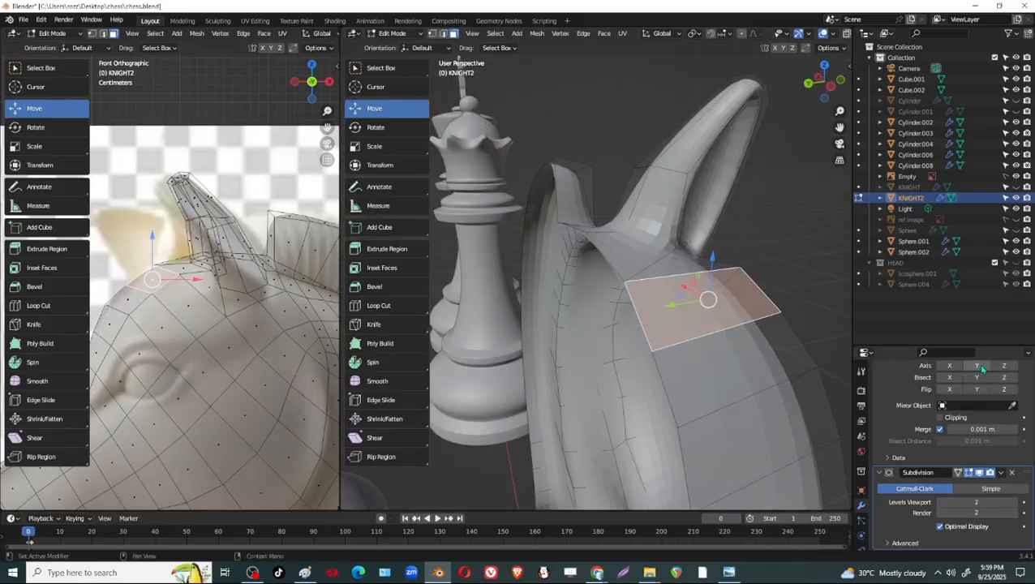
left_click(982, 368)
scroll(985, 381, "up", 2)
middle_click_drag(616, 357, 541, 348)
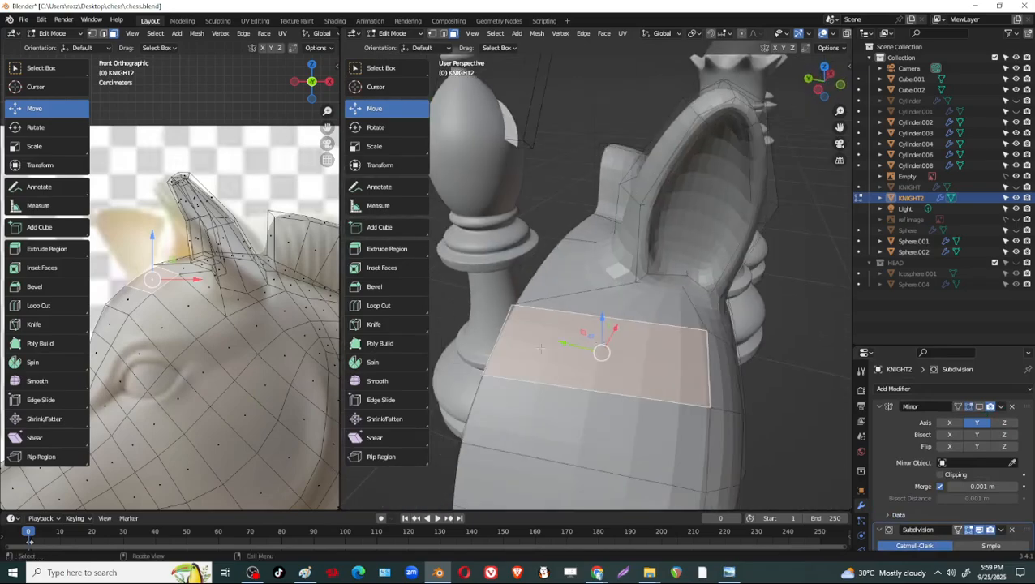
left_click(984, 533)
key("Tab")
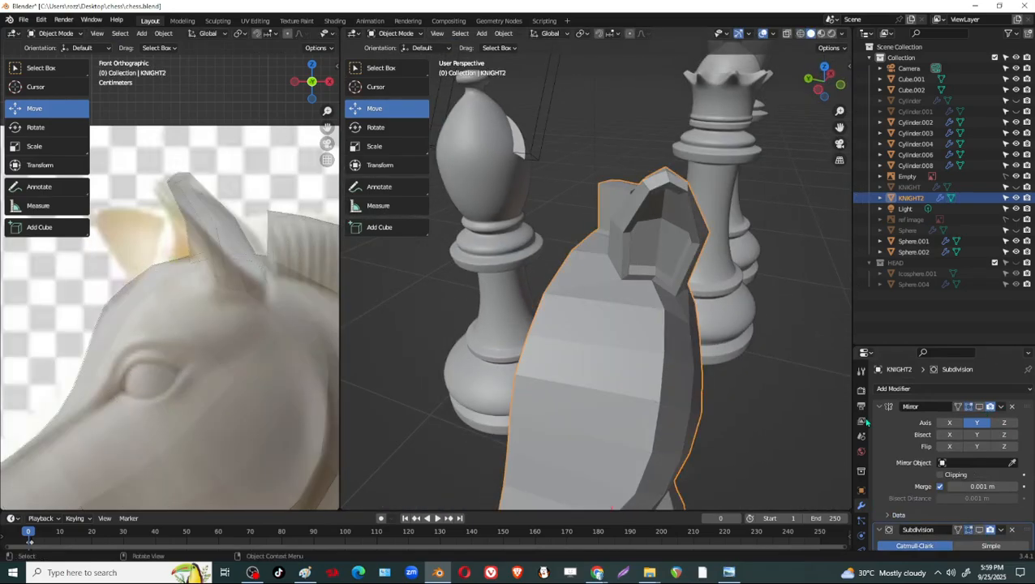
left_click(983, 529)
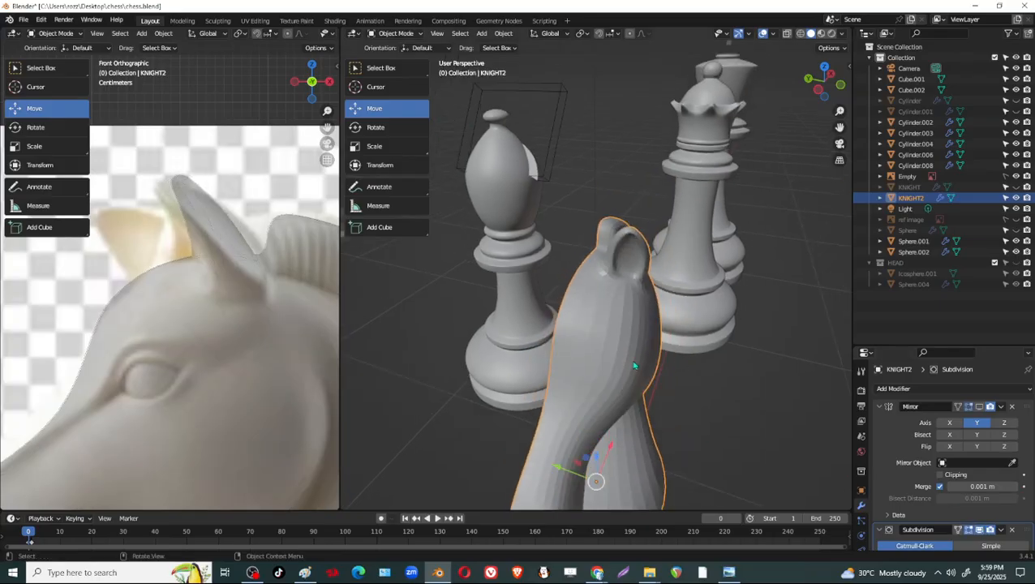
middle_click_drag(596, 478, 812, 422)
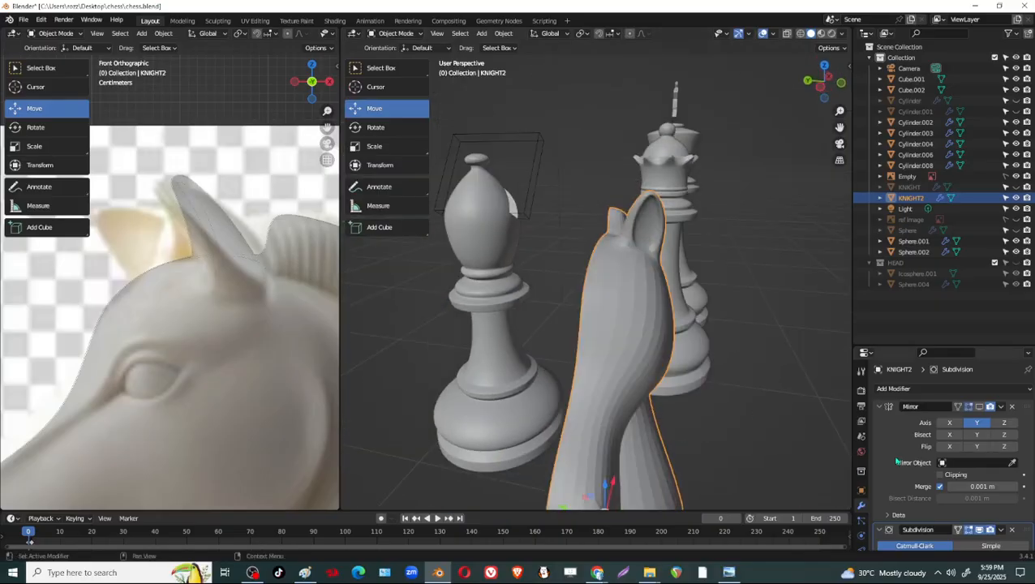
left_click(980, 407)
Select the forehead's centre-line edge beside the surface seam and enable Clipping on the Mirror modifier.
scroll(602, 381, "down", 2)
scroll(602, 382, "up", 2)
middle_click_drag(605, 320, 626, 359)
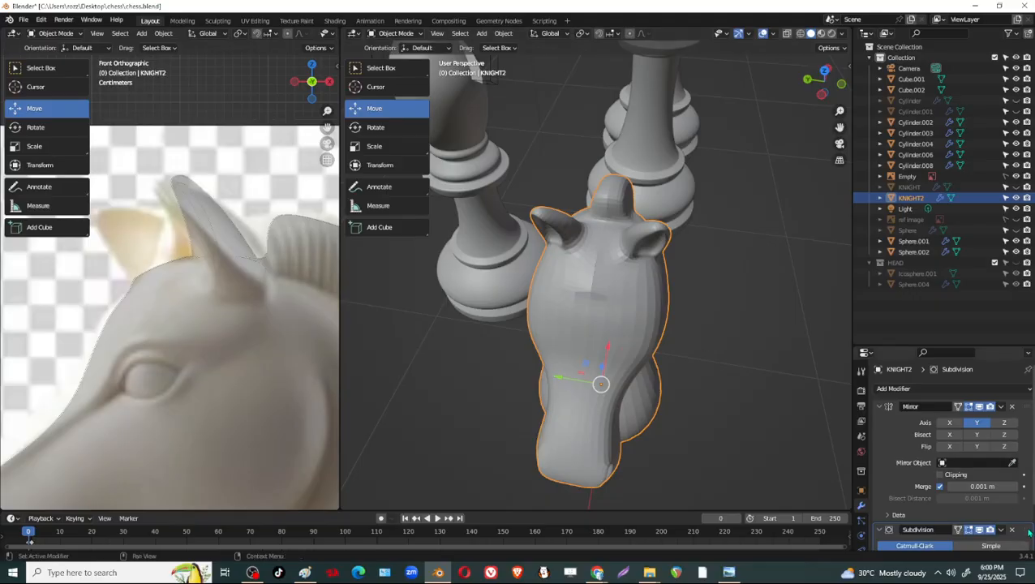
mouse_move(1029, 532)
left_mouse_down()
mouse_move(1024, 402)
mouse_move(1026, 512)
left_mouse_up()
scroll(652, 340, "up", 2)
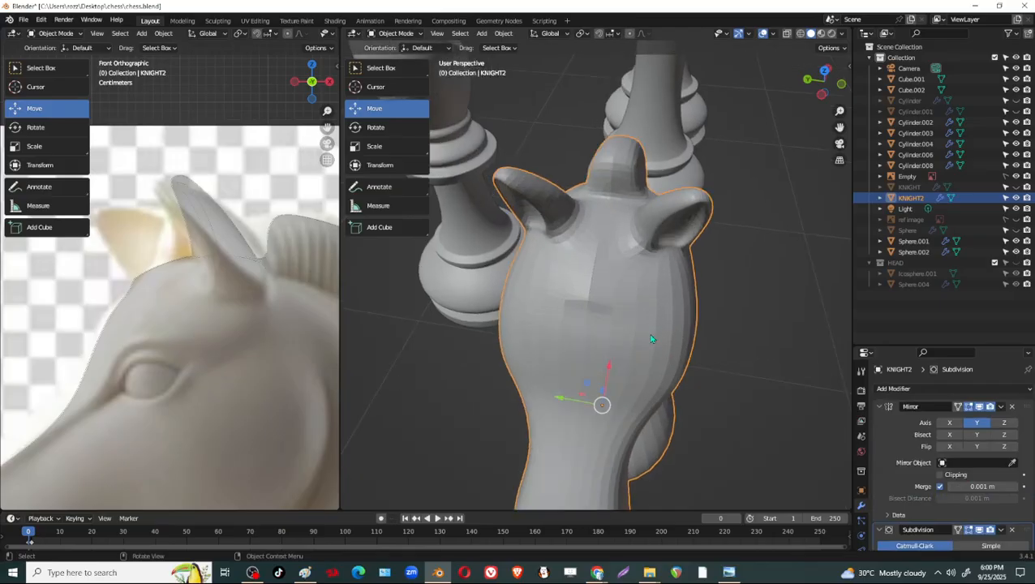
scroll(635, 285, "up", 2)
key("Tab")
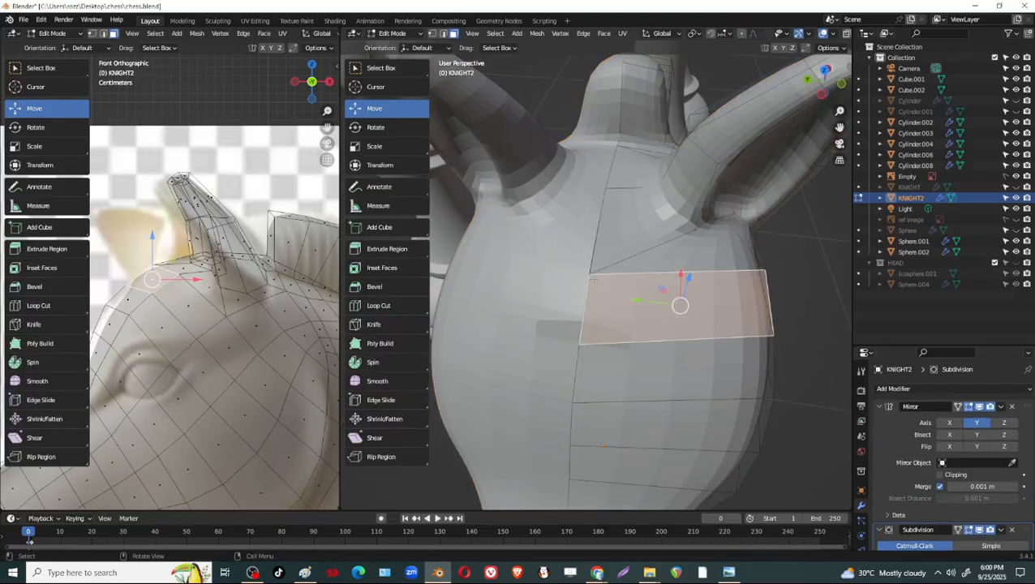
key("1")
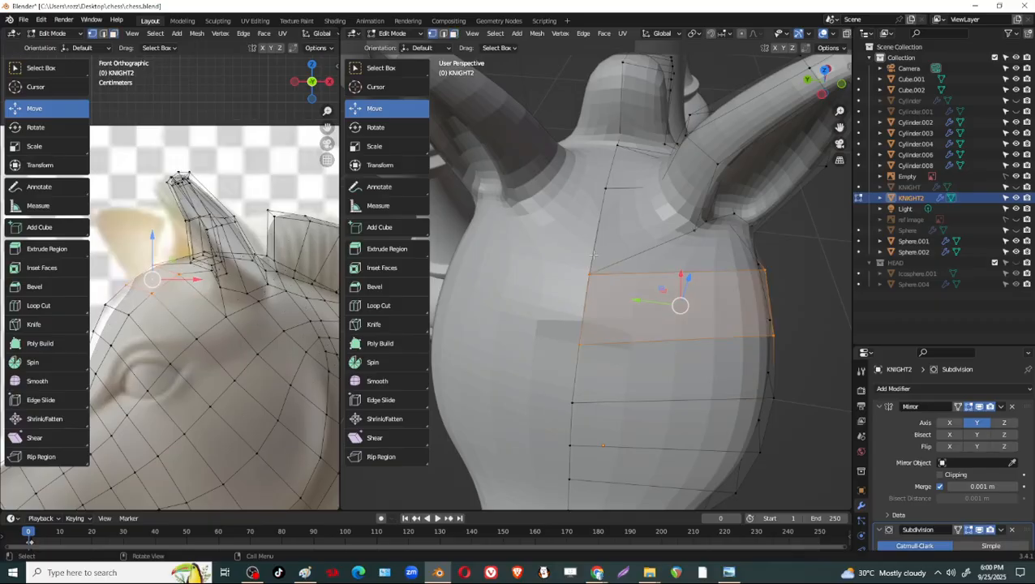
left_click(595, 282)
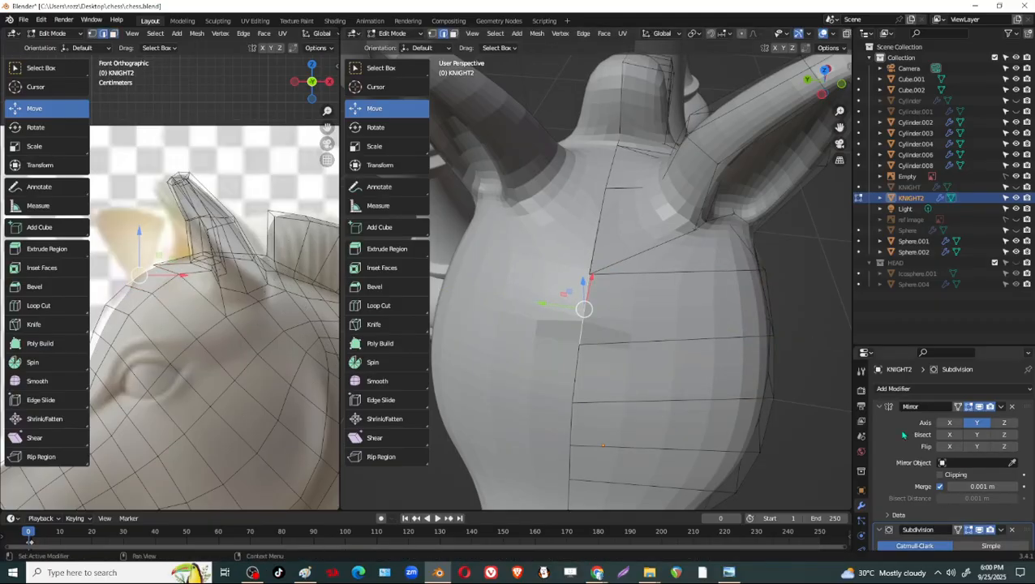
middle_click_drag(597, 361, 838, 511)
scroll(995, 533, "down", 3)
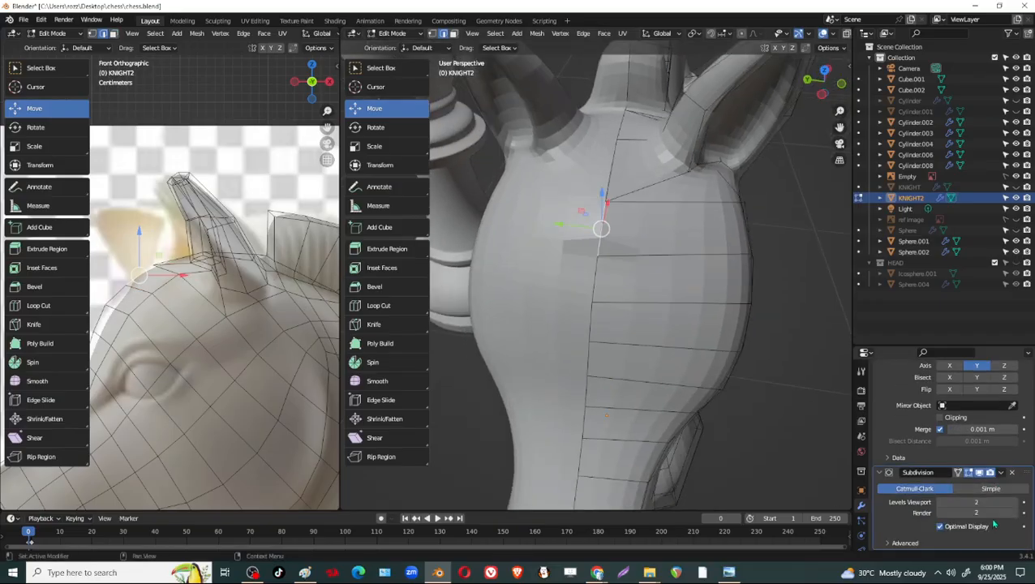
scroll(995, 468, "up", 3)
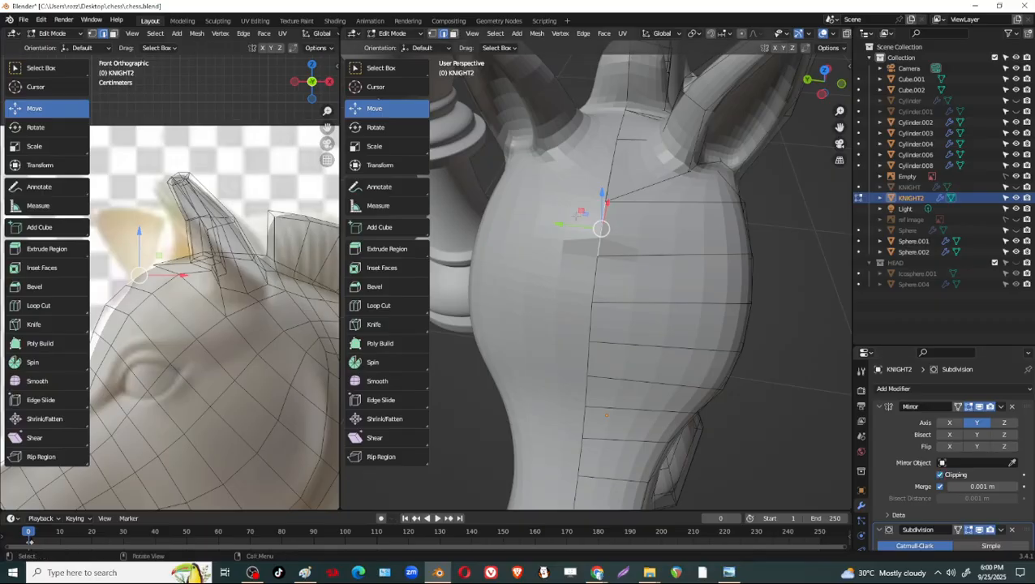
Move the forehead centre-line edge about 0.0104 m and the one between the ears about 0.0047 m along Y, and save the file.
left_click_drag(563, 228, 541, 228)
middle_click_drag(628, 172, 628, 251, "shift")
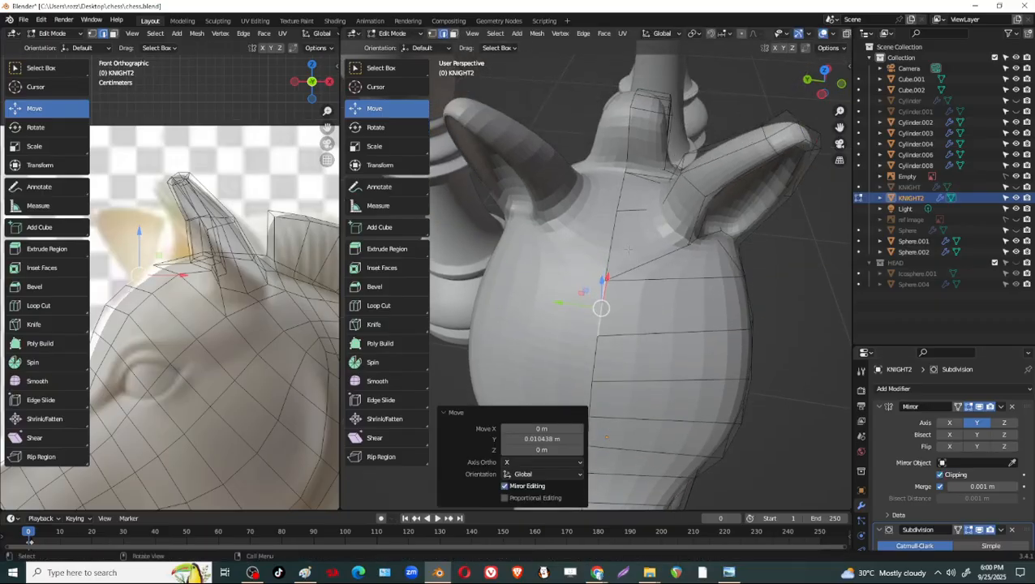
left_click(614, 245)
left_click_drag(568, 237, 556, 236)
middle_click_drag(699, 307, 670, 300)
scroll(684, 328, "down", 8)
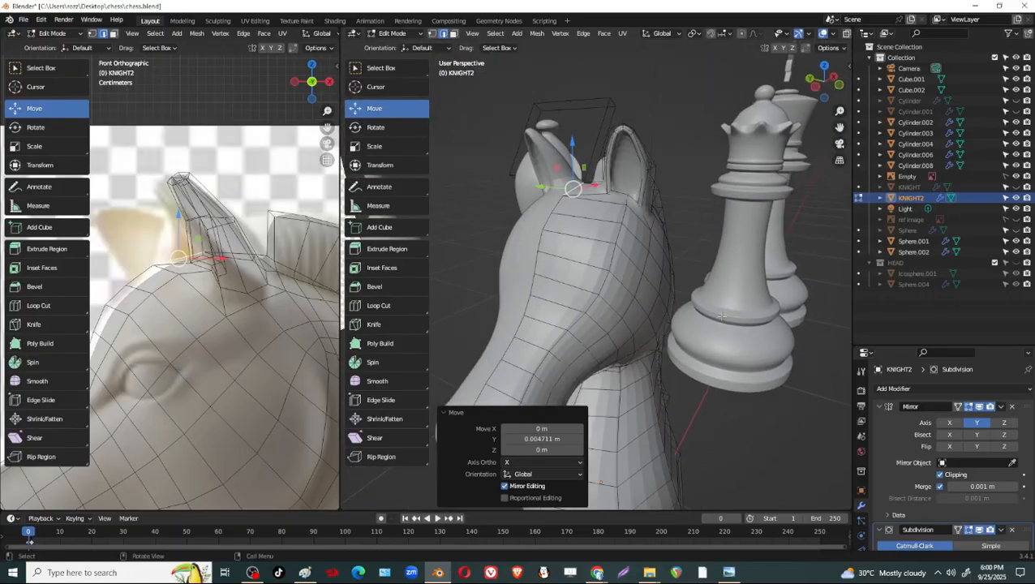
key("ctrl+s")
Move the edge on the side of the neck behind the jaw slightly outward, mainly along Y.
middle_click_drag(695, 319, 625, 345)
key("Tab")
middle_click_drag(625, 344, 560, 260, "shift")
scroll(622, 319, "up", 5)
key("Tab")
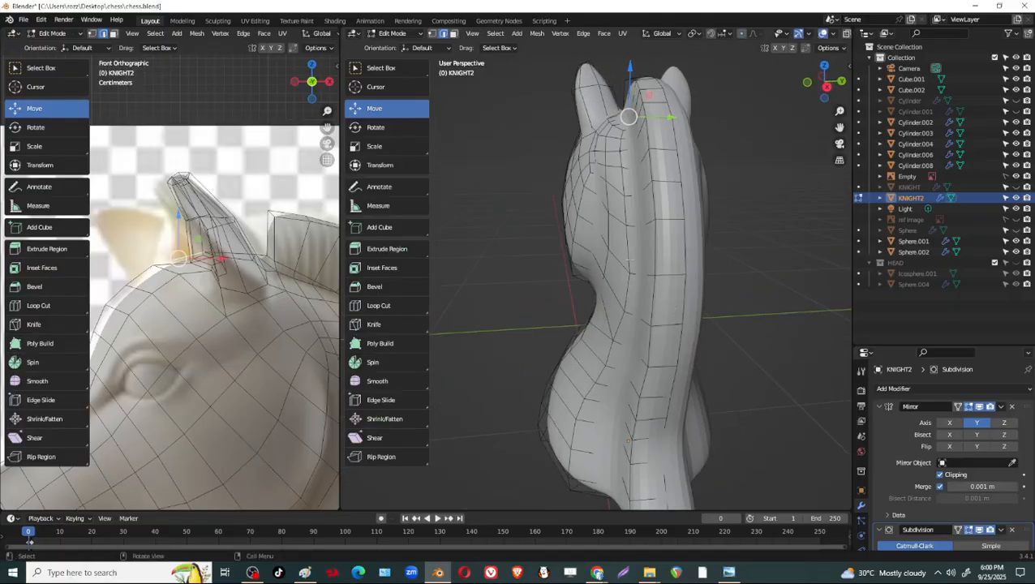
key("g")
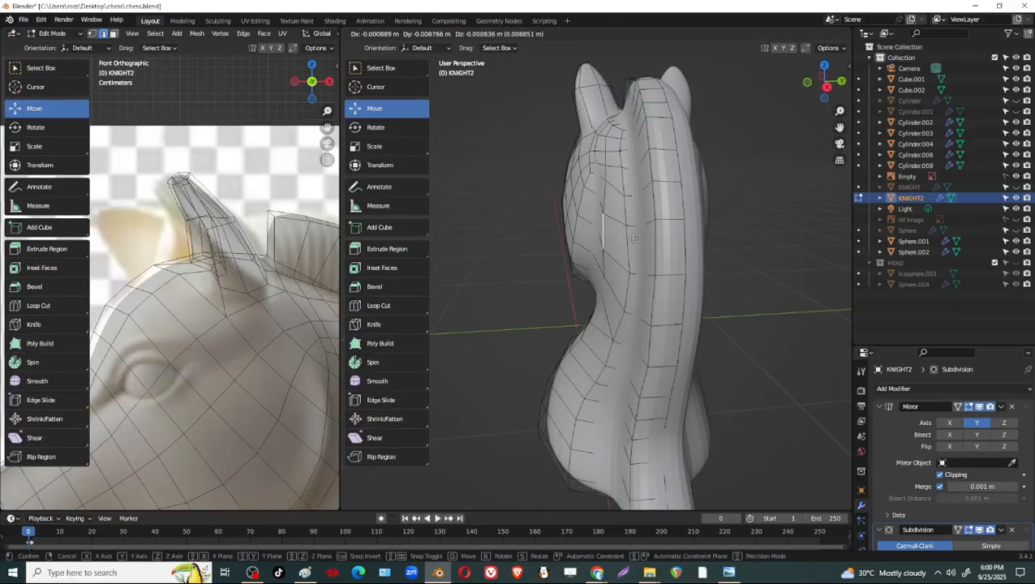
left_click(633, 237)
scroll(682, 214, "up", 6)
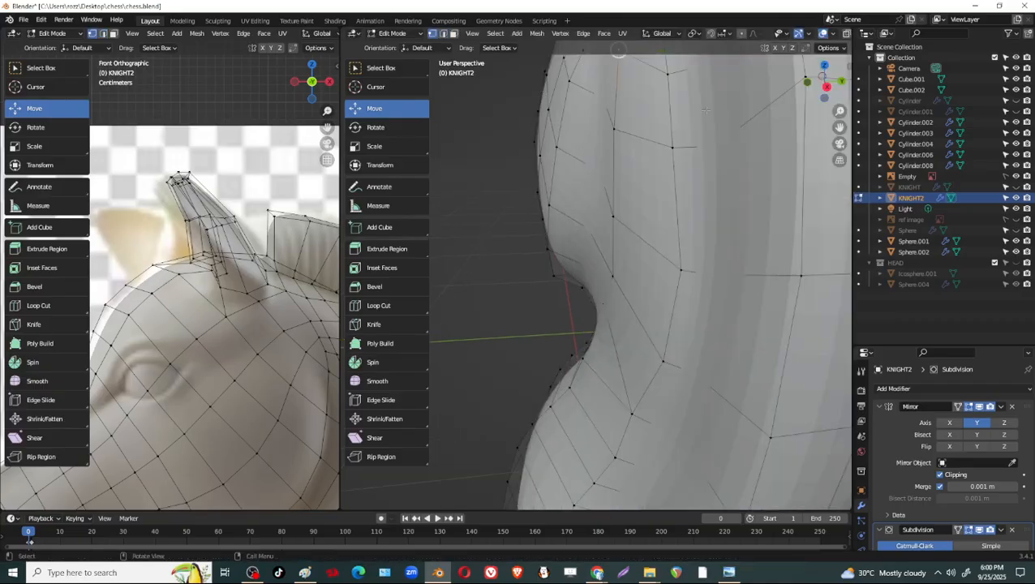
Move the neck-side vertex behind the jaw about -0.0043 m along Y.
left_click_drag(624, 233, 610, 199)
left_click(587, 201)
left_click(616, 168)
left_click(588, 164)
left_click(584, 199)
middle_click_drag(610, 200, 593, 244)
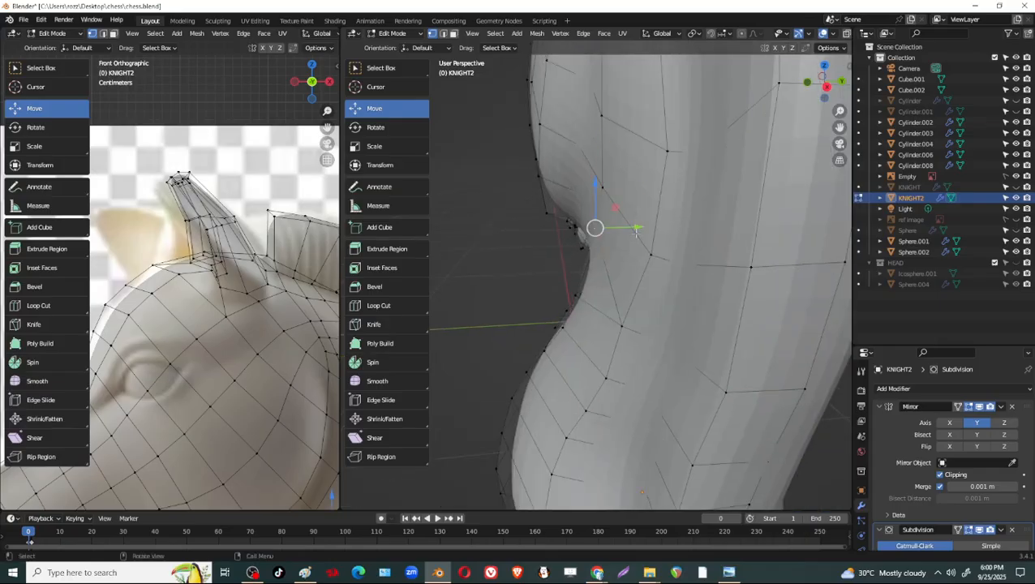
left_click_drag(637, 231, 630, 229)
middle_click_drag(631, 229, 665, 259)
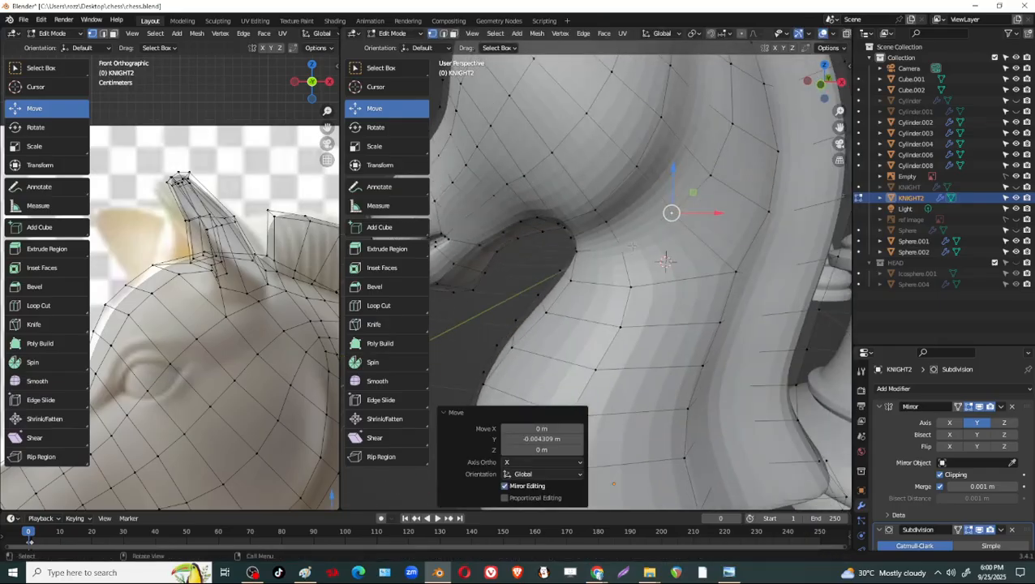
Enlarge the Properties editor and compare the knight with the Mirror and Subdivision modifiers' viewport display off and on.
scroll(632, 245, "down", 3)
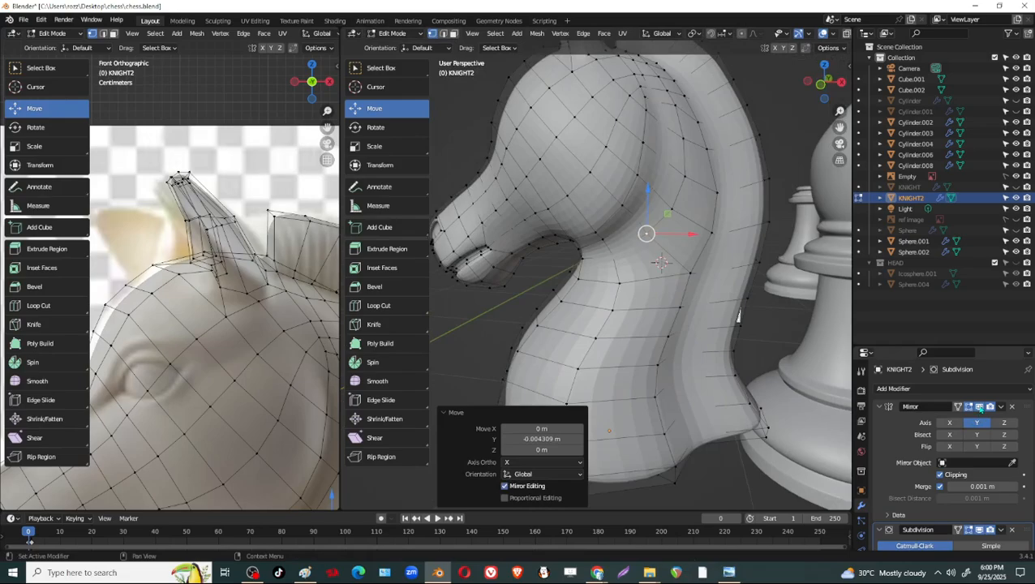
left_click(980, 408)
scroll(788, 317, "down", 2)
left_click(980, 408)
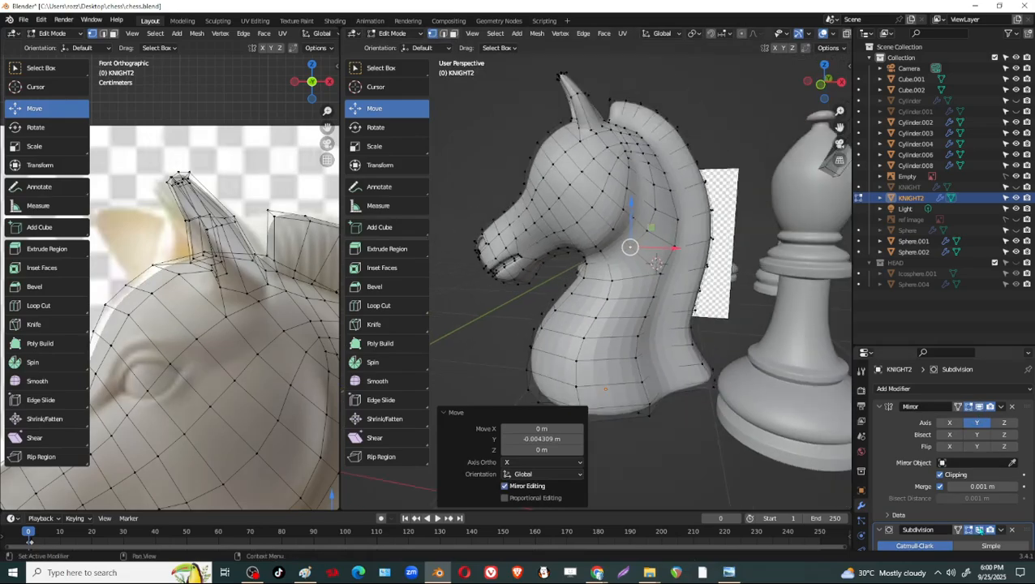
left_click_drag(969, 347, 969, 181)
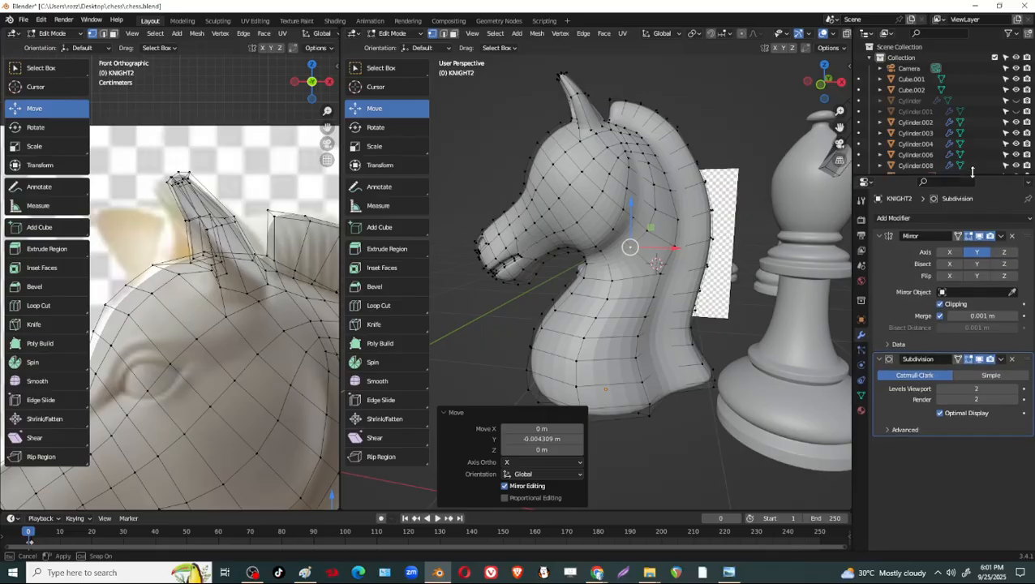
left_click(981, 363)
middle_click_drag(487, 260, 569, 286)
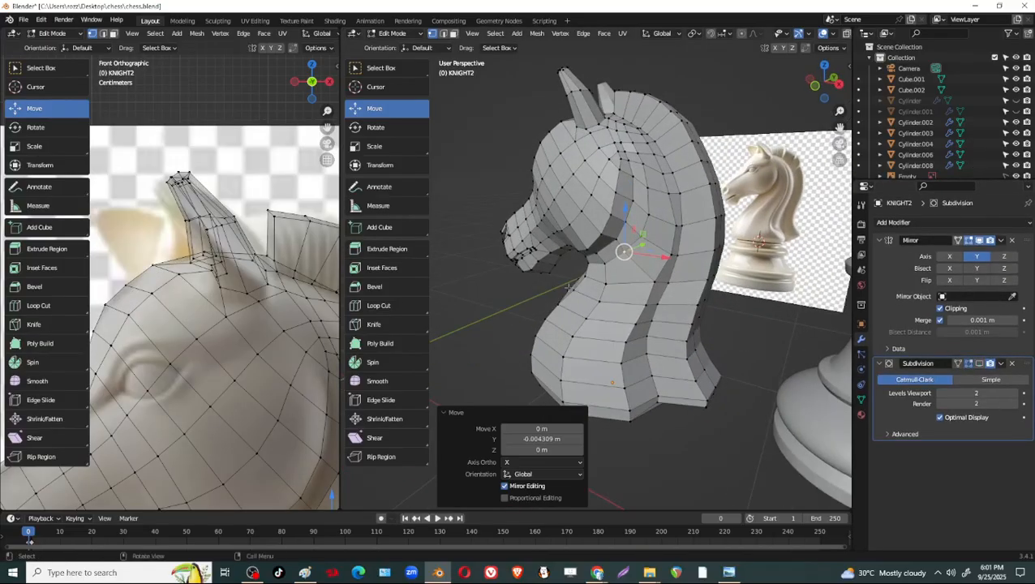
left_click(980, 367)
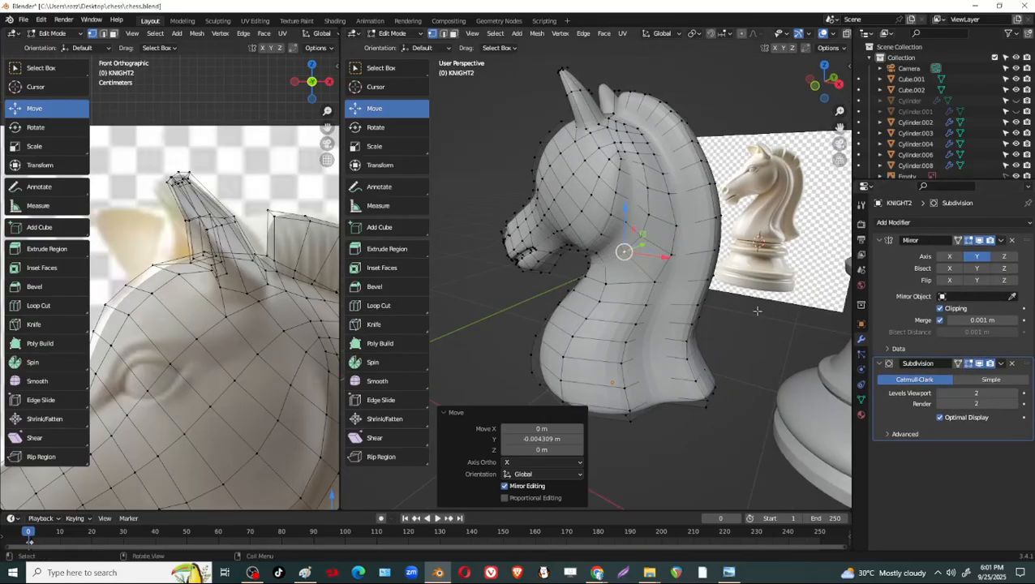
Save the file in object mode and inspect the smoothed knight's muzzle and chest from the front.
scroll(691, 317, "down", 2)
scroll(650, 331, "up", 3)
scroll(627, 338, "up", 2)
middle_click_drag(628, 337, 594, 304)
key("Tab")
key("ctrl+s")
scroll(676, 354, "down", 3)
scroll(622, 333, "up", 2)
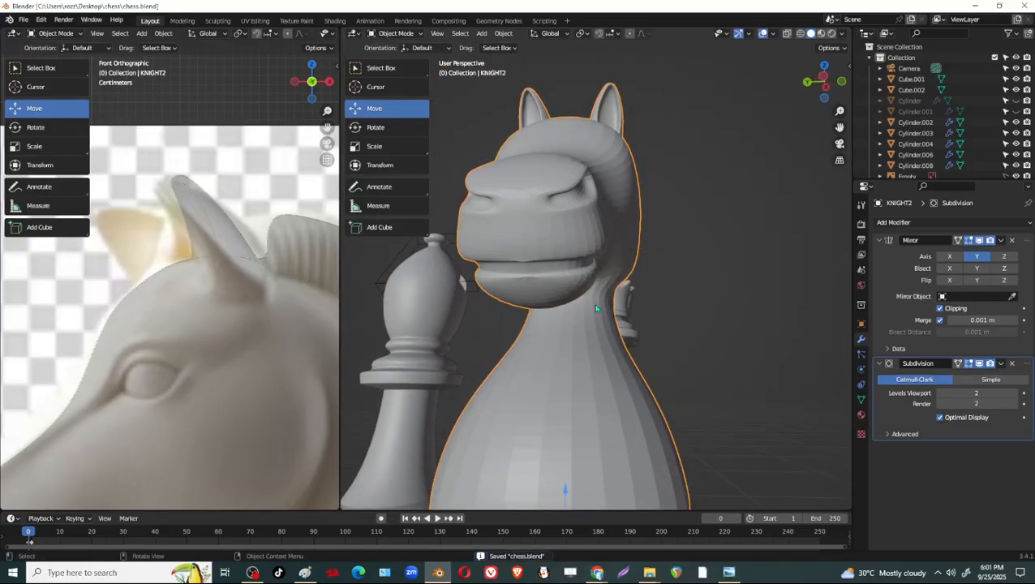
With the Subdivision display off, move the edge at the upper lip's lower front about 0.0051 m in X and 0.0007 m in Z.
scroll(514, 224, "up", 4)
key("Tab")
scroll(513, 223, "down", 3)
middle_click_drag(514, 224, 535, 213)
left_click_drag(527, 97, 535, 97)
middle_click_drag(535, 97, 771, 276)
left_click(980, 365)
middle_click_drag(559, 280, 633, 367)
scroll(195, 390, "down", 3)
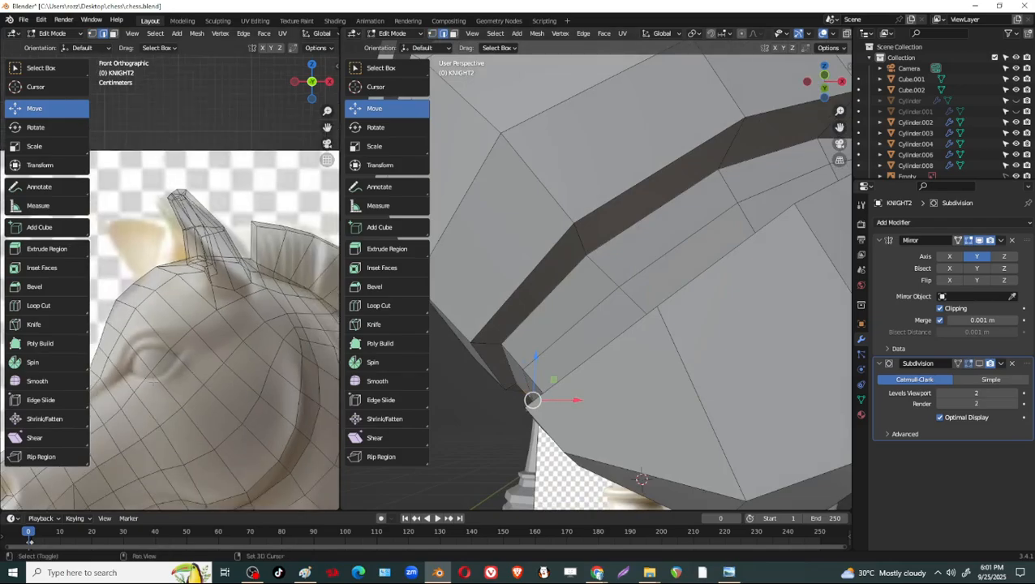
middle_click_drag(73, 493, 156, 387, "shift")
left_click_drag(136, 394, 150, 395)
Re-enable the Subdivision modifier's viewport display and inspect the smoothed muzzle and nostril in object mode.
left_click(979, 365)
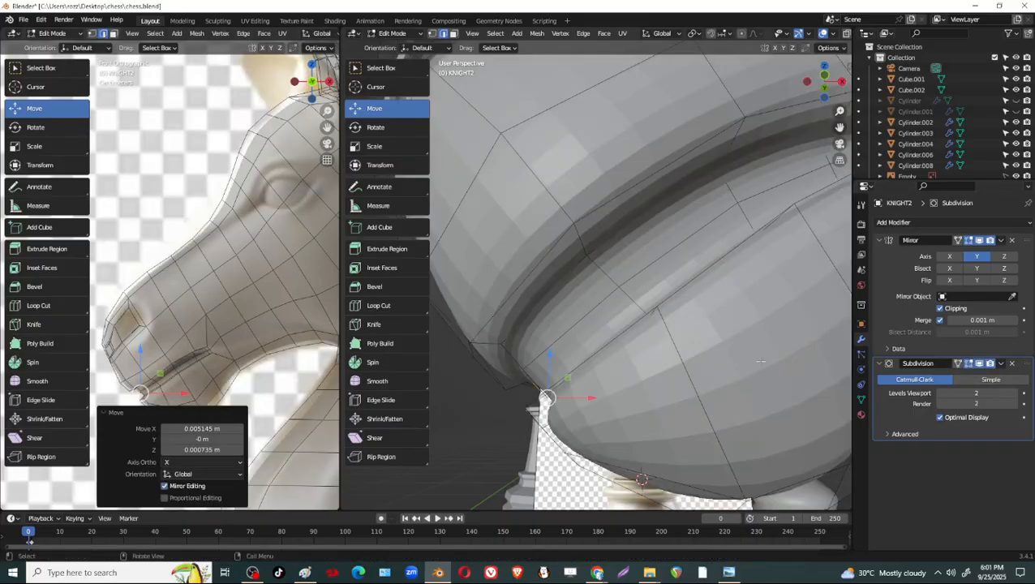
scroll(649, 349, "down", 5)
middle_click_drag(648, 349, 668, 338)
key("Tab")
scroll(718, 351, "down", 5)
scroll(668, 338, "up", 8)
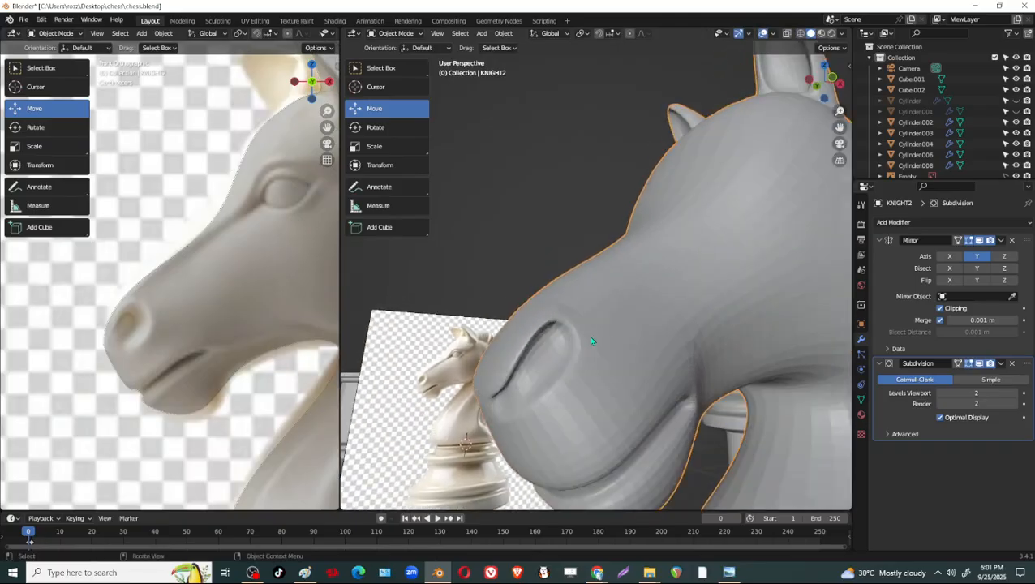
Enter edit mode on the knight, turn off the Subdivision modifier's viewport display and bring the nostril into view.
key("Tab")
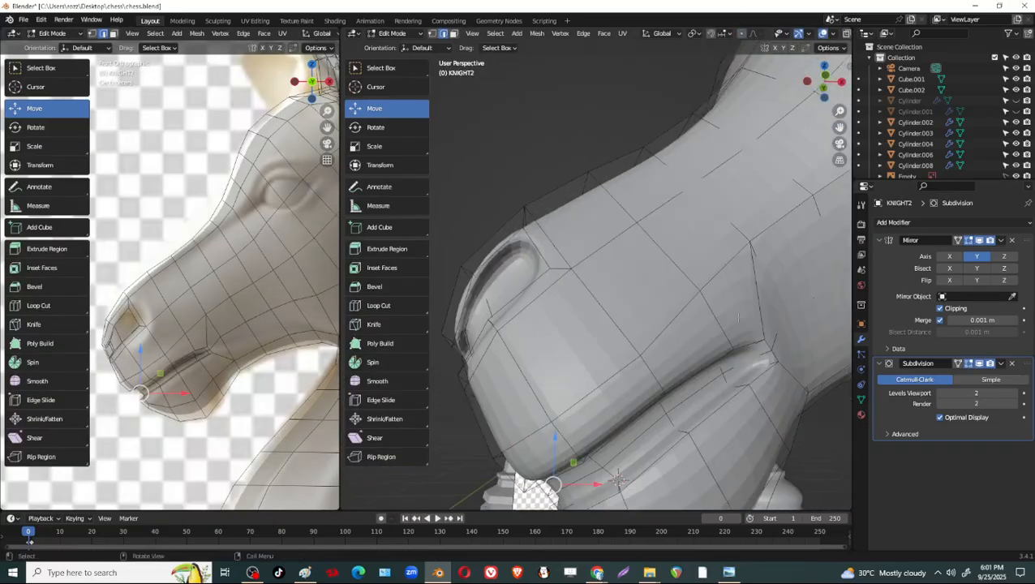
left_click(980, 366)
middle_click_drag(590, 280, 566, 322)
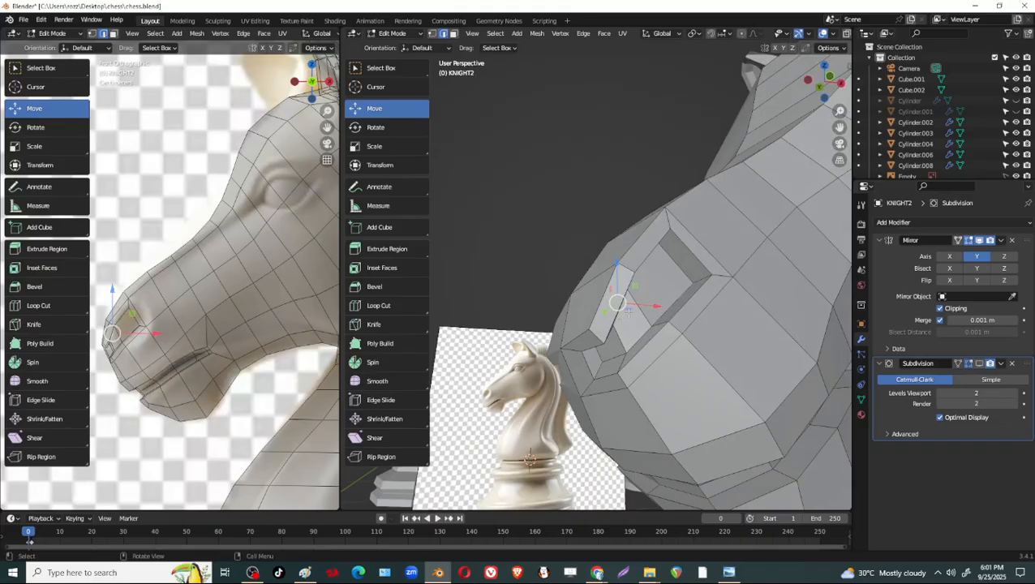
middle_click_drag(629, 312, 518, 250)
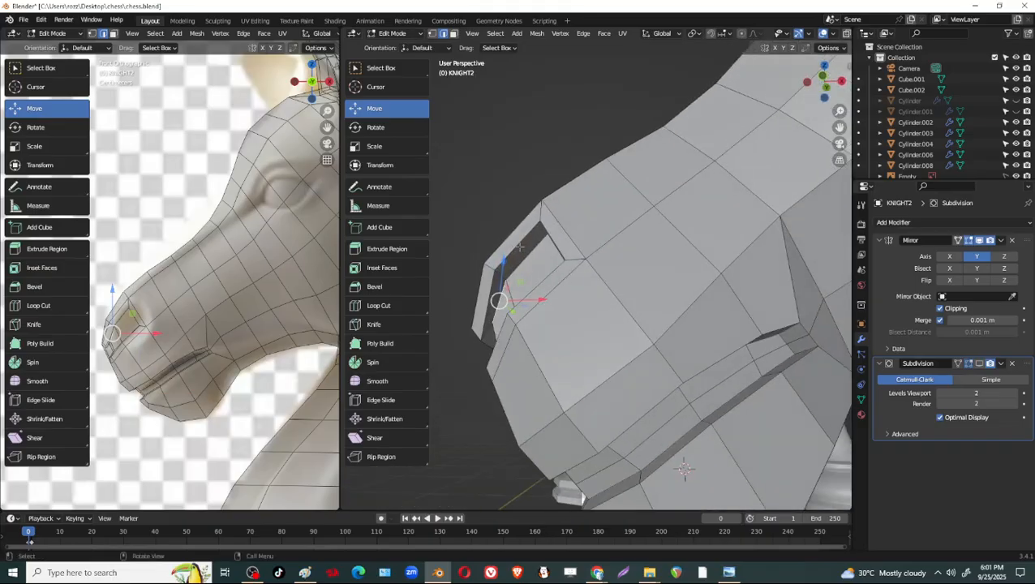
Try moving the nostril's inner front wall faces slightly downward and 0.00179 m in X.
left_click(520, 247)
left_click(495, 297, "shift")
middle_click_drag(495, 298, 562, 322)
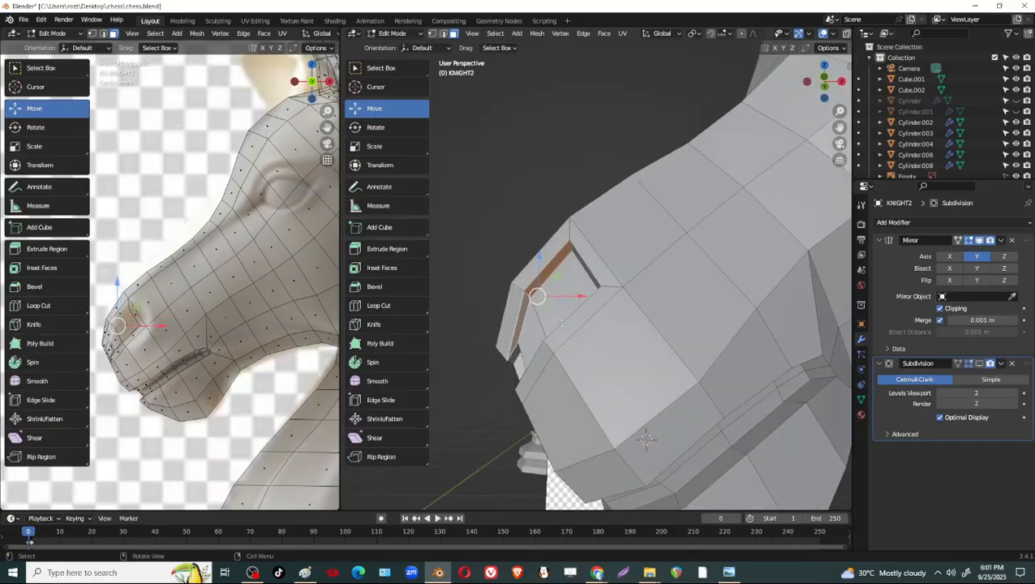
left_click_drag(541, 261, 541, 268)
left_click_drag(579, 302, 582, 303)
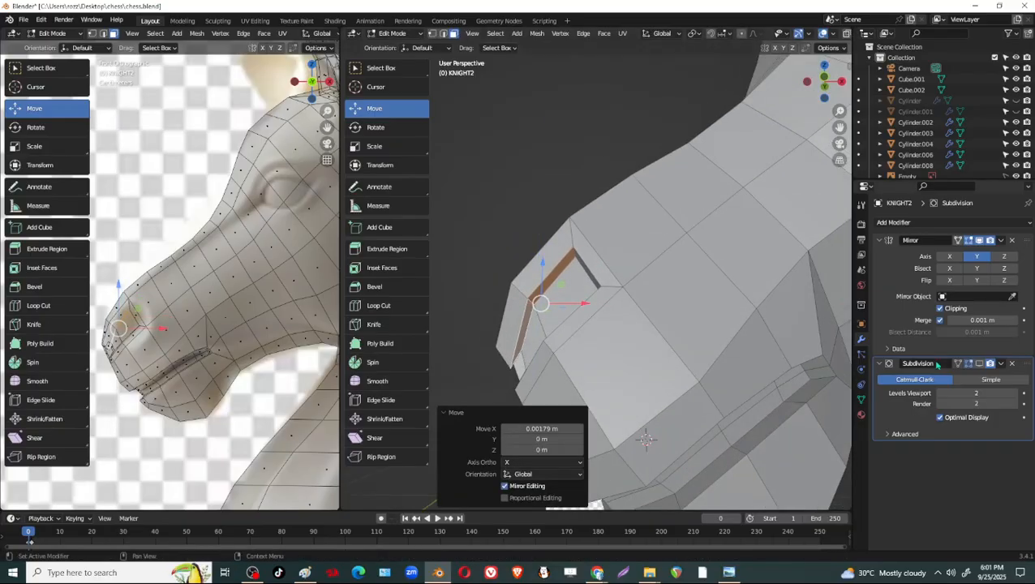
Preview the nostril with the Subdivision display on, switch the display off and undo the last two face moves.
left_click(981, 364)
middle_click_drag(673, 312, 763, 290)
left_click(982, 365)
key("ctrl+z")
key("ctrl+z")
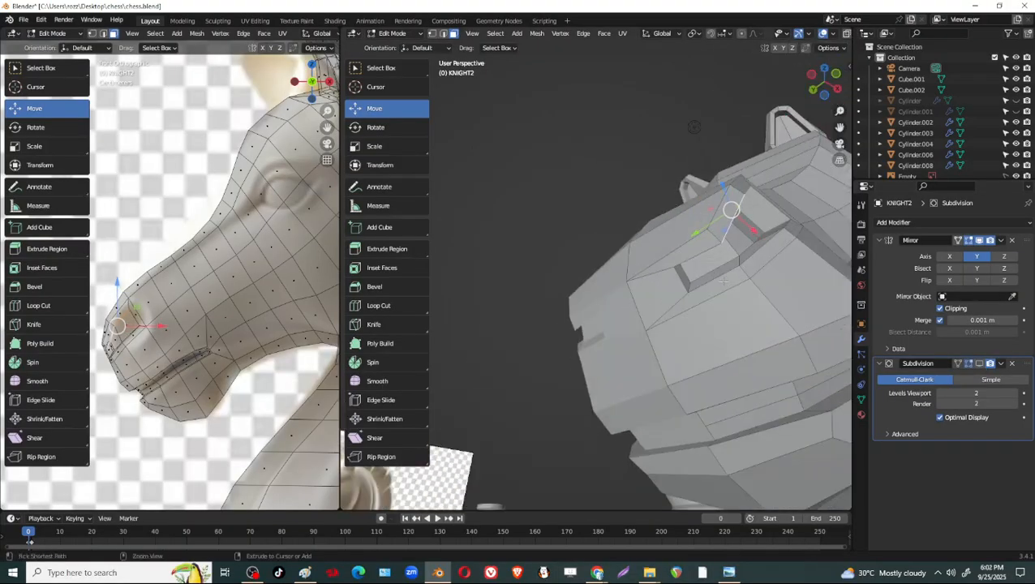
Move the upper front edge of the nostril's raised rim -0.006063 m in X.
middle_click_drag(734, 259, 707, 268)
left_click(702, 232)
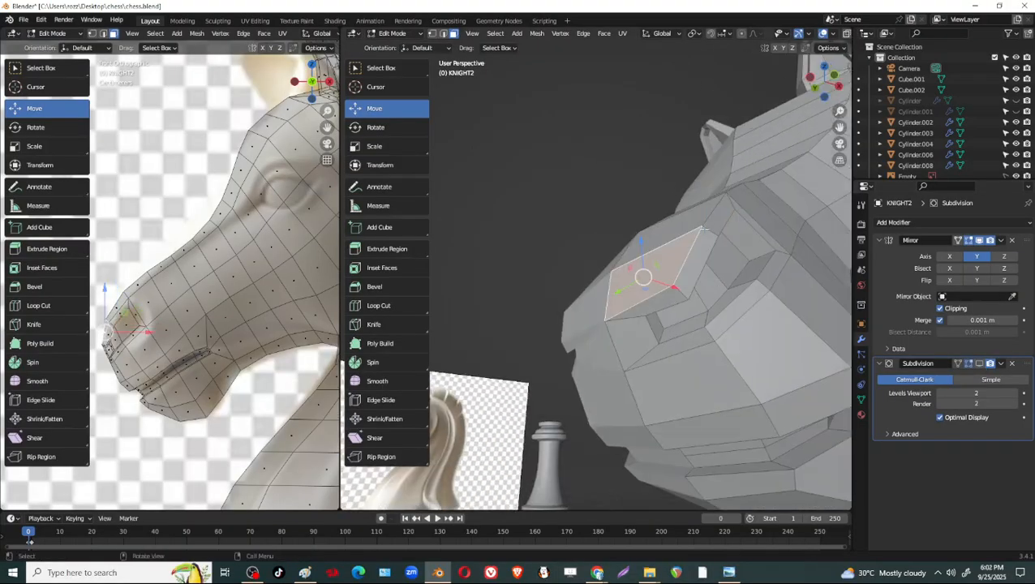
left_click(712, 214)
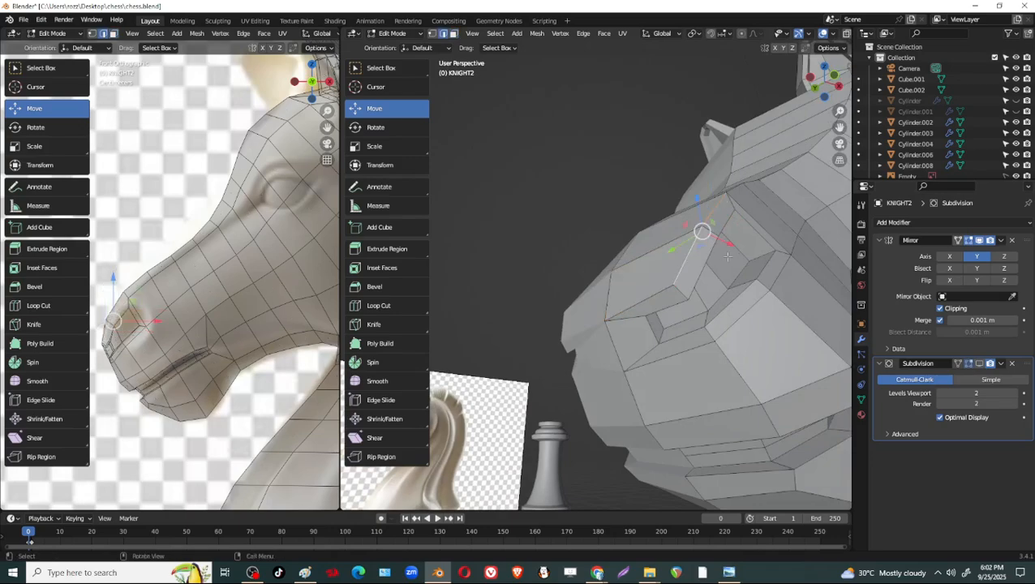
left_click_drag(729, 242, 721, 237)
middle_click_drag(721, 237, 610, 297)
middle_click_drag(541, 311, 714, 299)
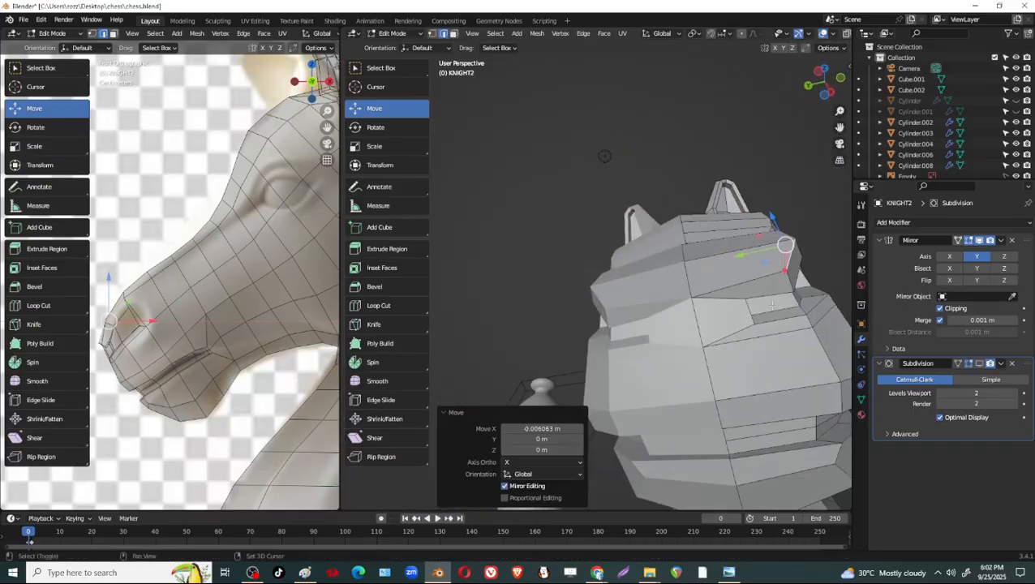
Show the Subdivision modifier in the viewport and check the reshaped nostril rim in object mode and edit mode.
scroll(673, 284, "up", 4)
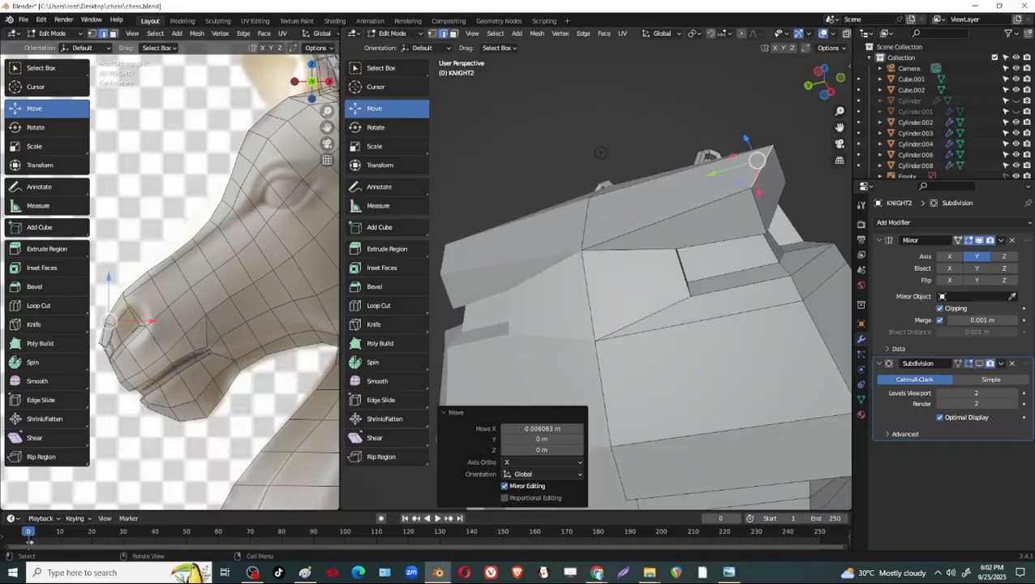
left_click(980, 365)
middle_click_drag(836, 264, 663, 305)
key("Tab")
key("Tab")
Shift the nostril's upper rear inner edge -0.002181 m in X and fine-tune its position with the Subdivision display off.
scroll(712, 351, "up", 3)
left_click_drag(657, 269, 652, 276)
left_click(980, 365)
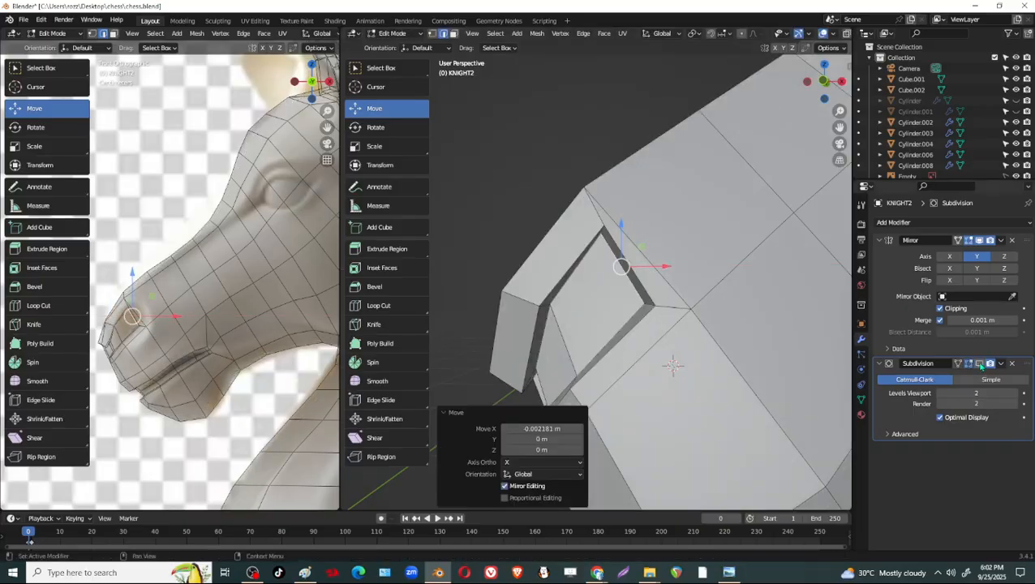
middle_click_drag(708, 308, 701, 287)
left_click(683, 224)
left_click_drag(676, 215, 671, 227)
Turn the Subdivision modifier's viewport display back on, save the file and return to object mode.
left_click(981, 365)
middle_click_drag(621, 284, 608, 372)
key("ctrl+s")
key("Tab")
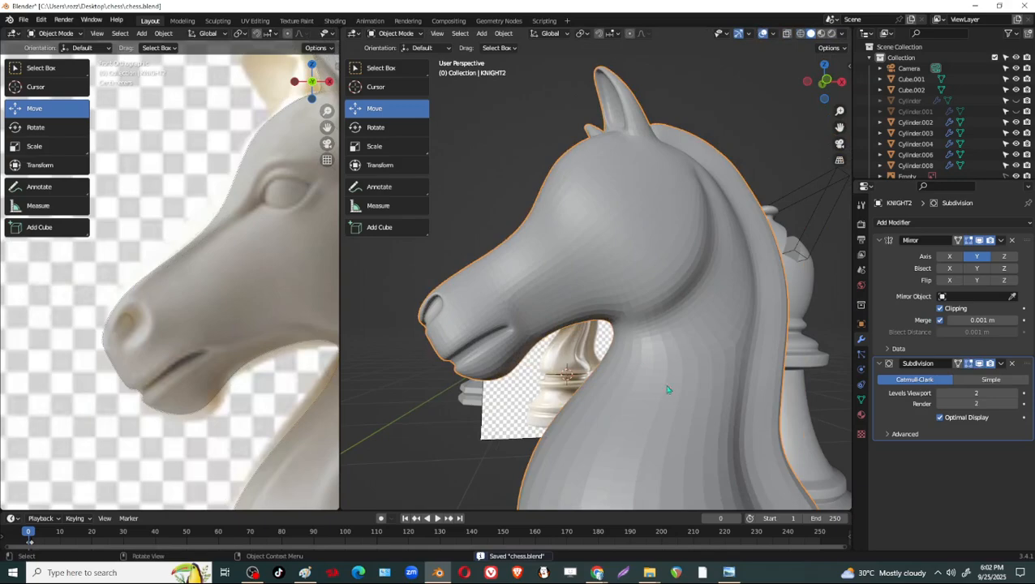
Examine the smoothed knight's head, muzzle, ears and neck from the side and front.
scroll(676, 415, "down", 1)
scroll(675, 415, "down", 3)
middle_click_drag(675, 414, 692, 333)
scroll(700, 338, "up", 3)
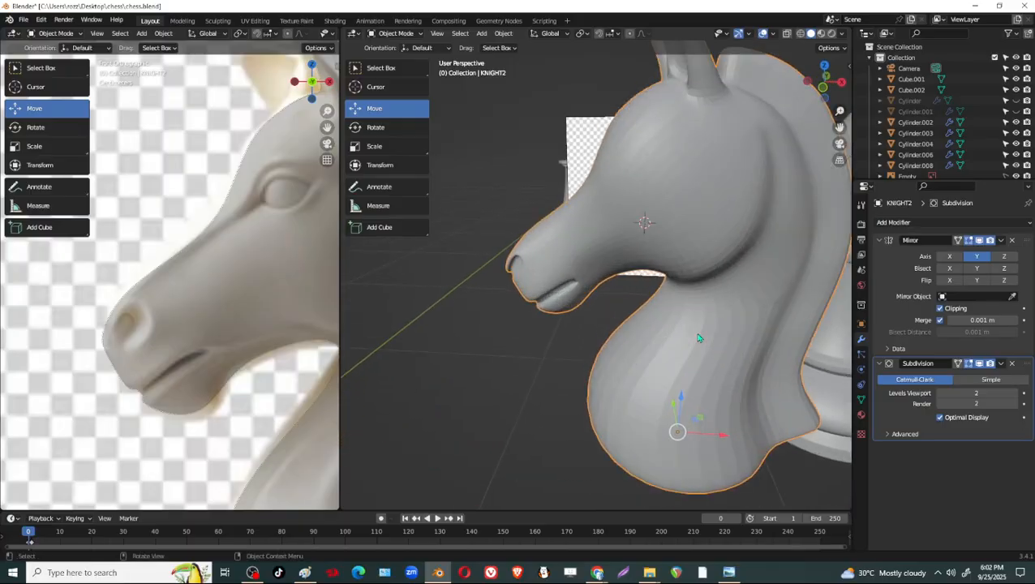
scroll(739, 289, "down", 2)
middle_click_drag(740, 289, 681, 274)
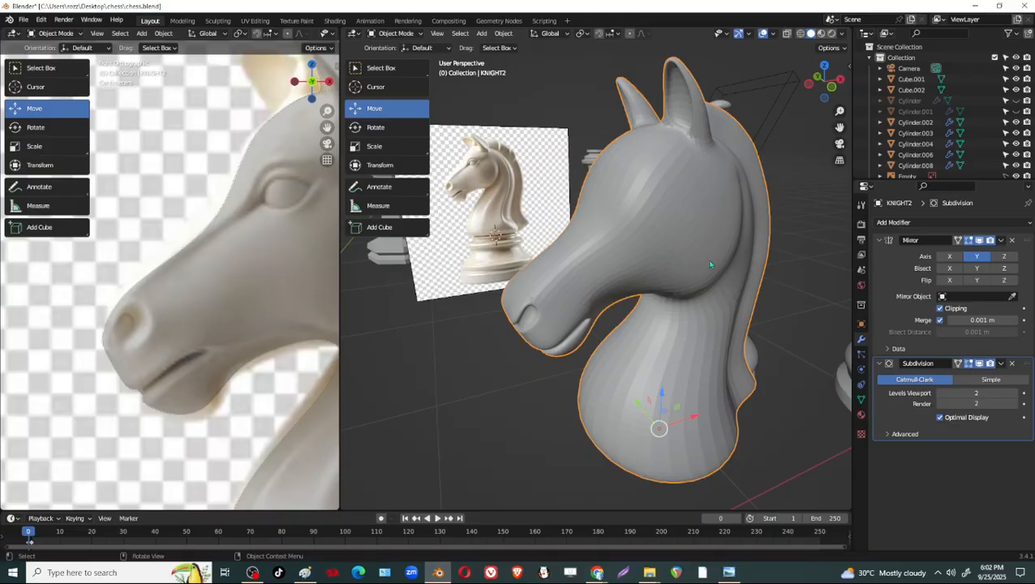
scroll(752, 125, "up", 2)
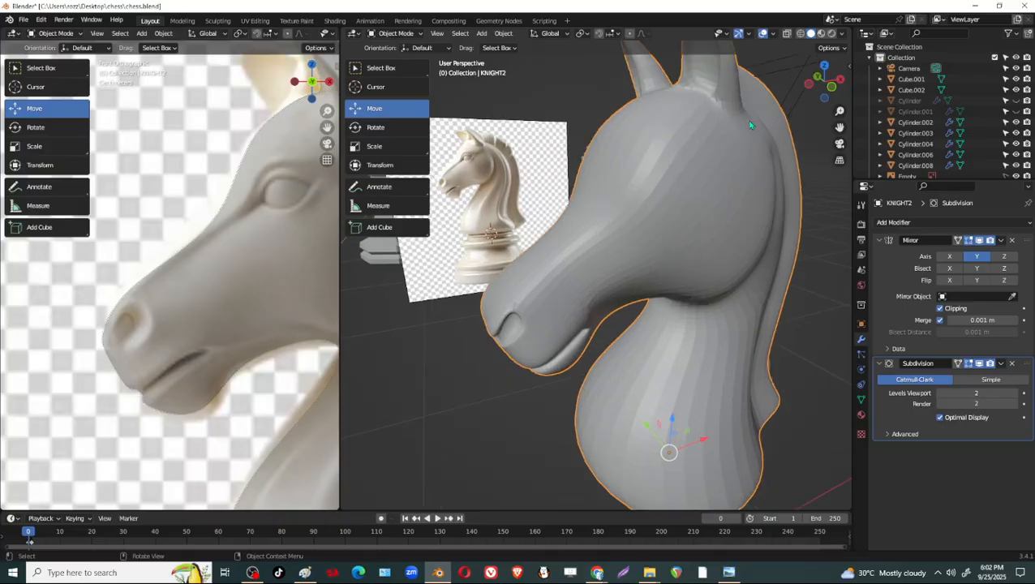
scroll(682, 188, "up", 1)
middle_click_drag(683, 188, 685, 238)
scroll(795, 216, "down", 3)
scroll(686, 240, "down", 2)
middle_click_drag(657, 276, 892, 350)
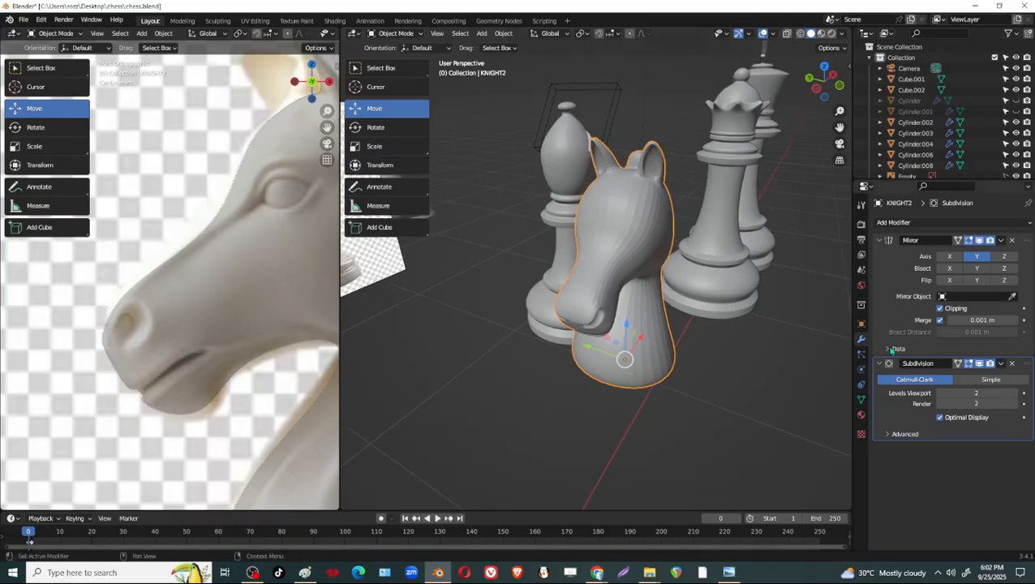
With the Subdivision display off and the file saved, duplicate the knight and move the copy 0.63666 m in Y.
left_click(980, 365)
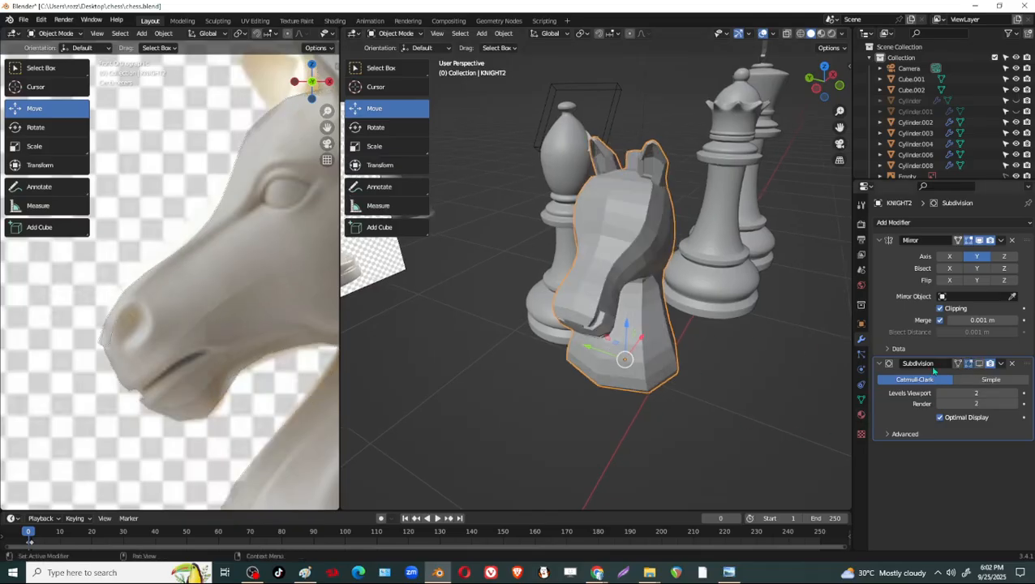
middle_click_drag(725, 336, 634, 343)
key("ctrl+s")
key("shift+d")
right_click(614, 344)
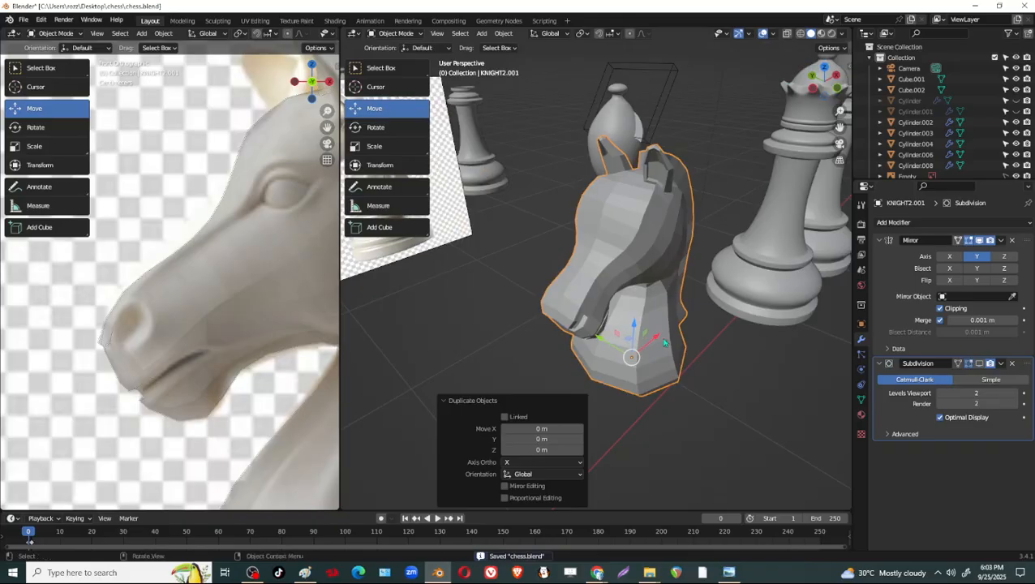
left_click_drag(608, 342, 482, 302)
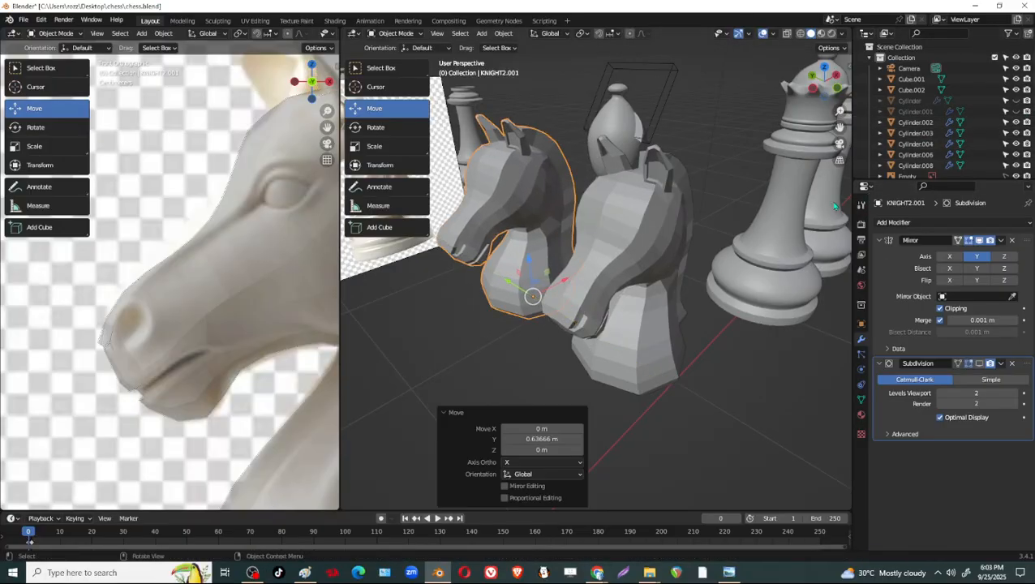
Hide the duplicate KNIGHT2.001 and select the original KNIGHT2.
scroll(925, 106, "down", 5)
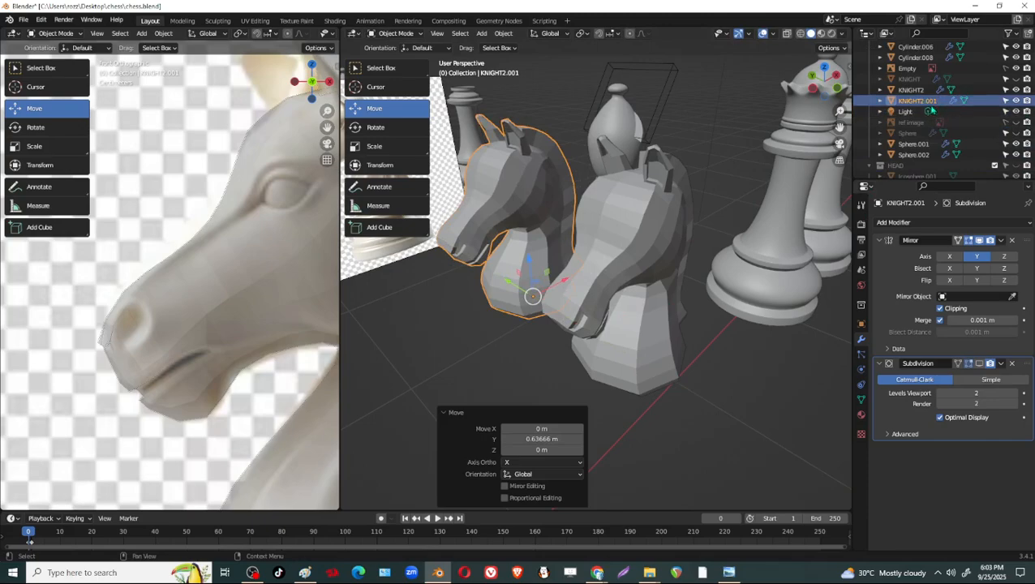
left_click(914, 90)
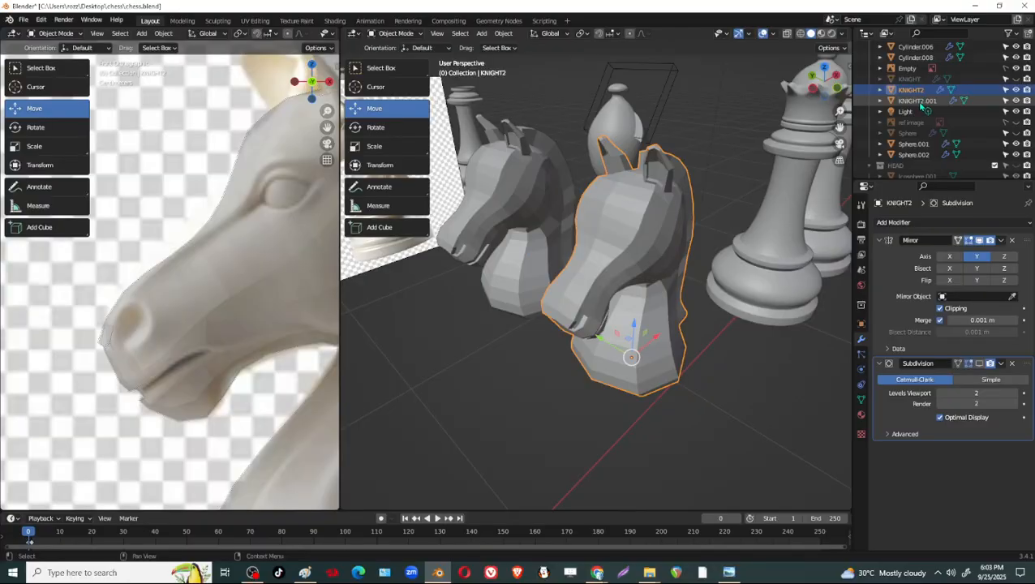
left_click(920, 100)
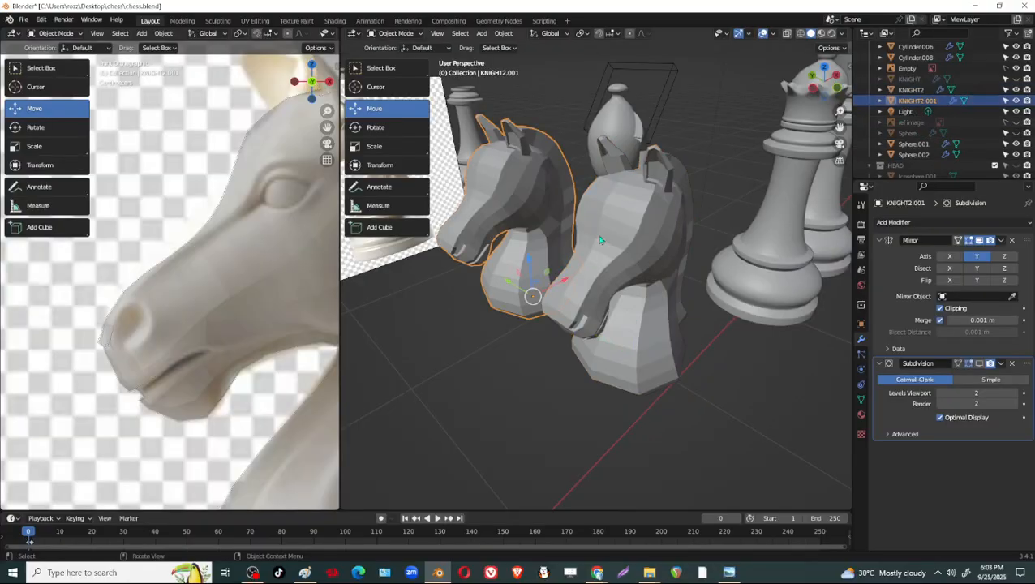
key("h")
left_click(626, 367)
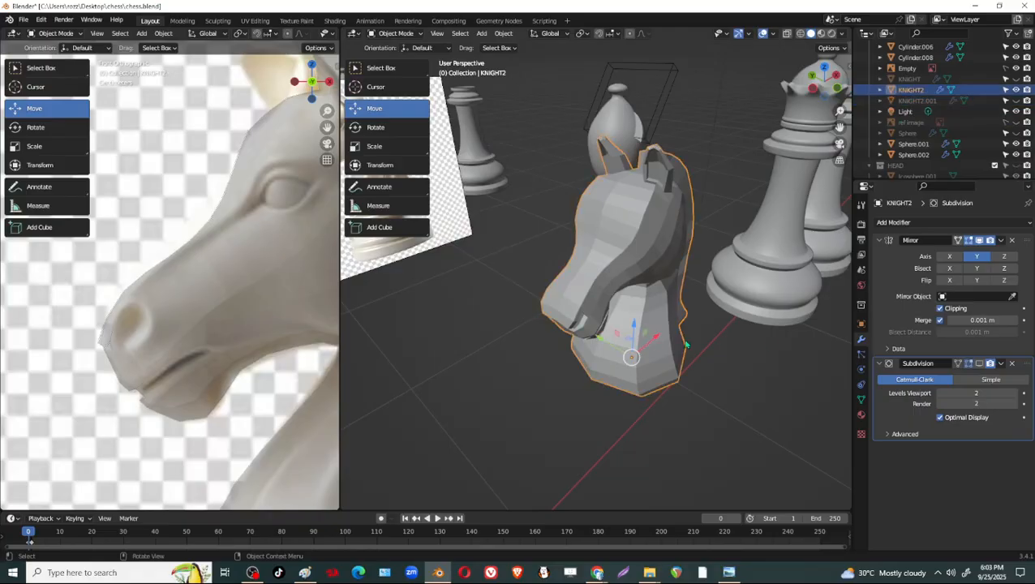
Turn on KNIGHT2's Subdivision viewport display and inspect the smoothed head in edit mode and object mode.
left_click(972, 363)
middle_click_drag(624, 357, 683, 270)
key("Tab")
scroll(649, 256, "up", 6)
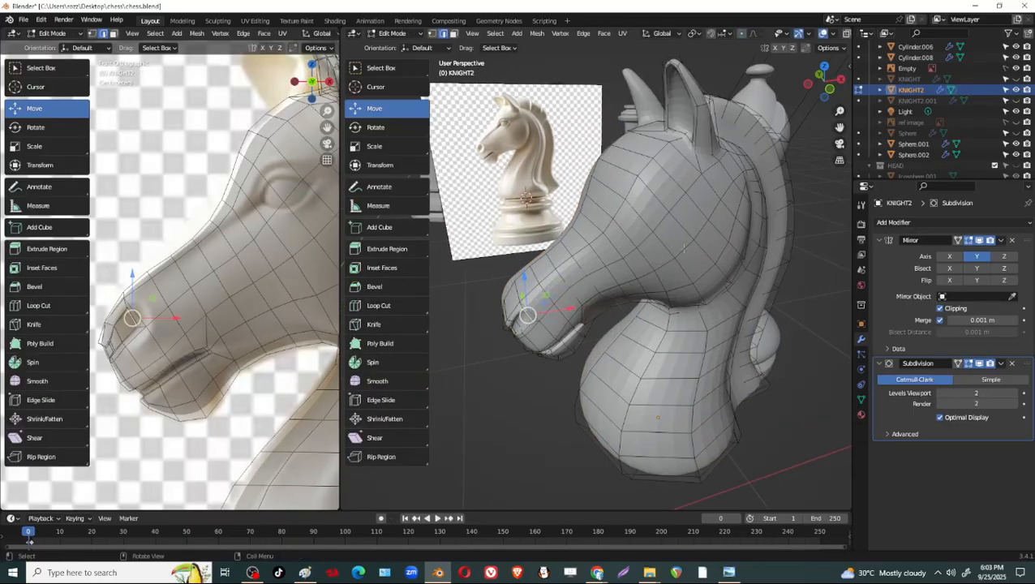
scroll(643, 248, "down", 8)
key("Tab")
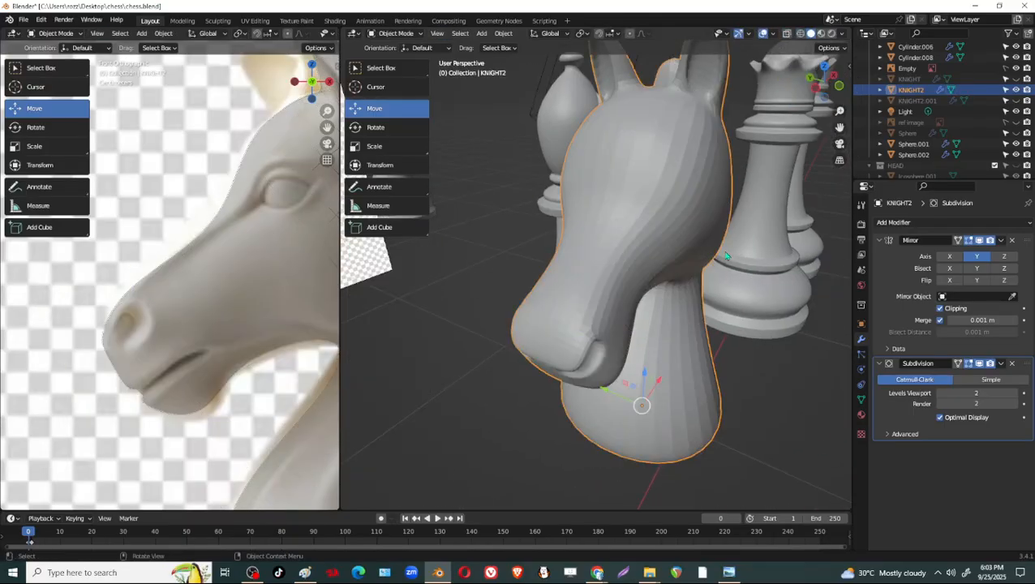
right_click(648, 234)
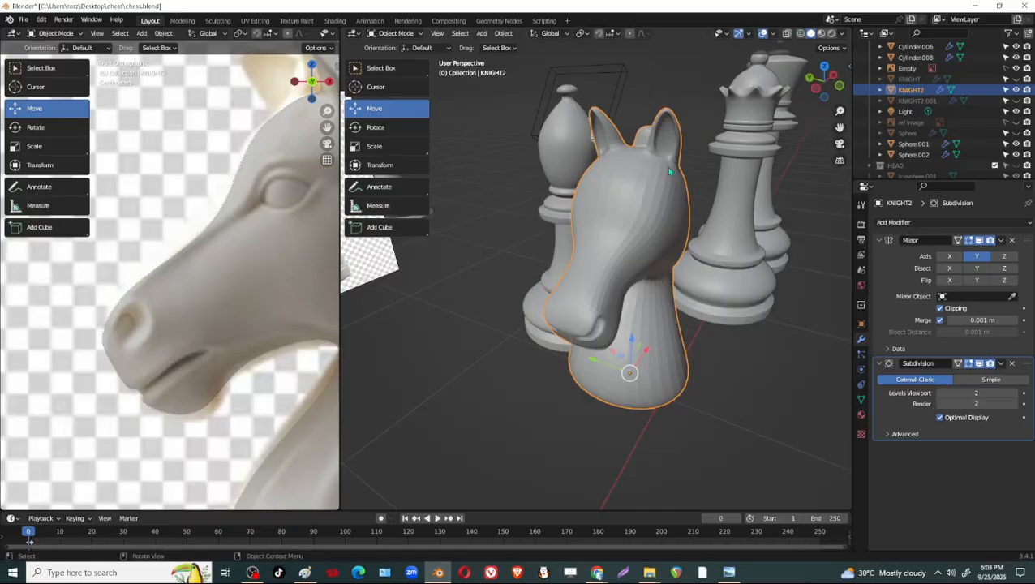
Activate the Cursor tool and snap the 3D cursor to the selected knight.
left_click(388, 88)
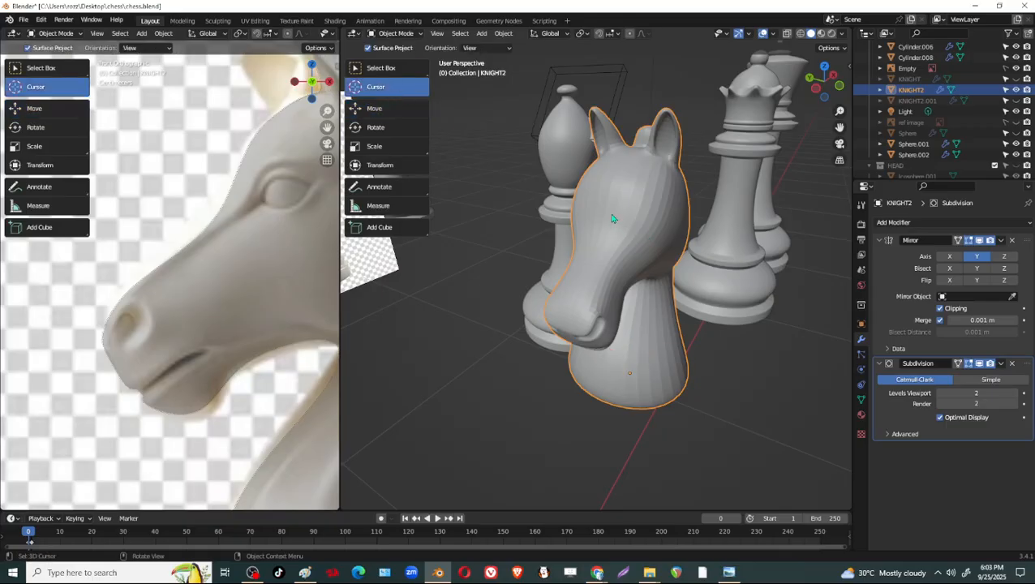
key("shift+s")
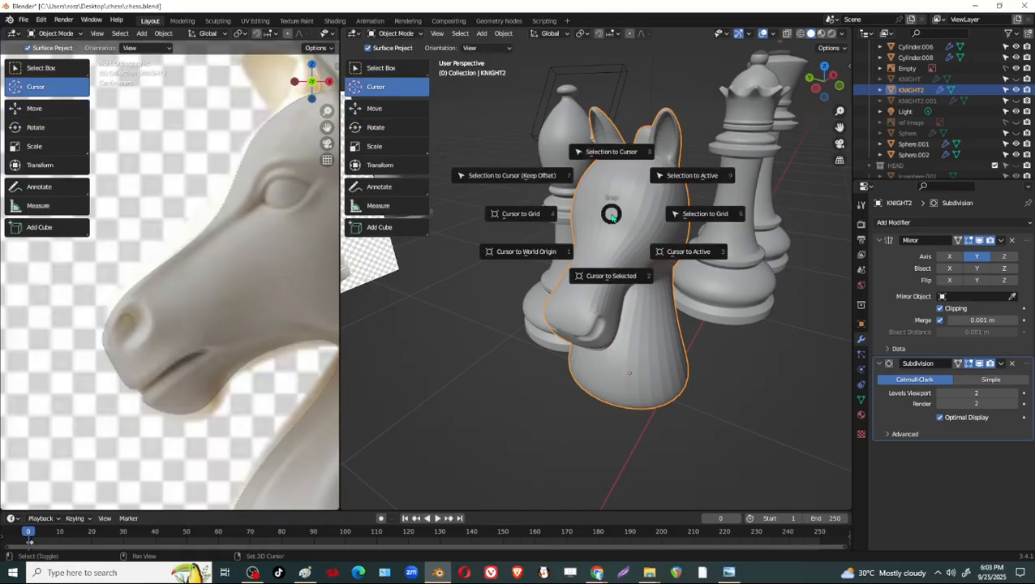
left_click(626, 277)
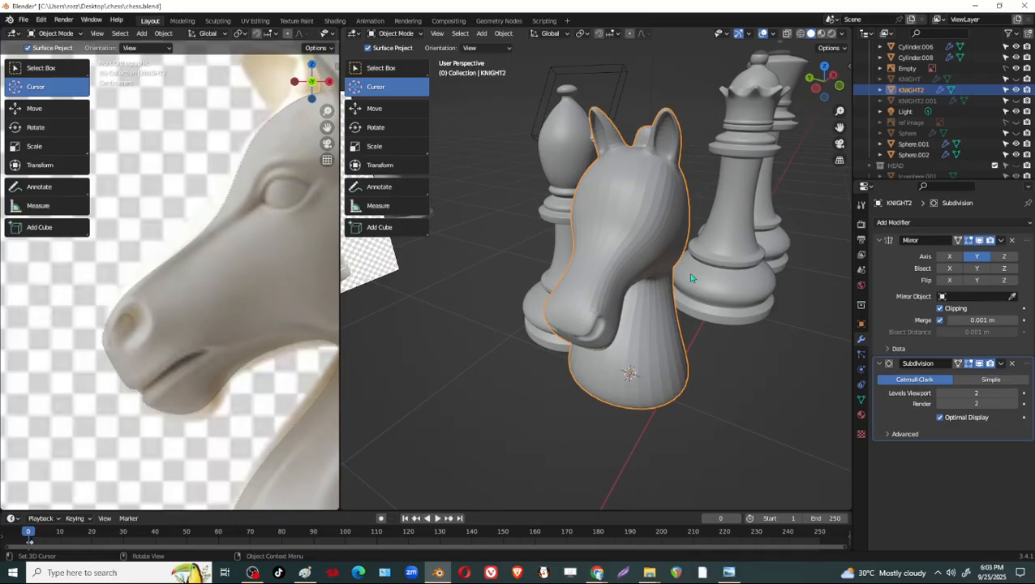
Reselect the knight and place the 3D cursor on the side of its head near the eye area.
scroll(692, 279, "up", 3)
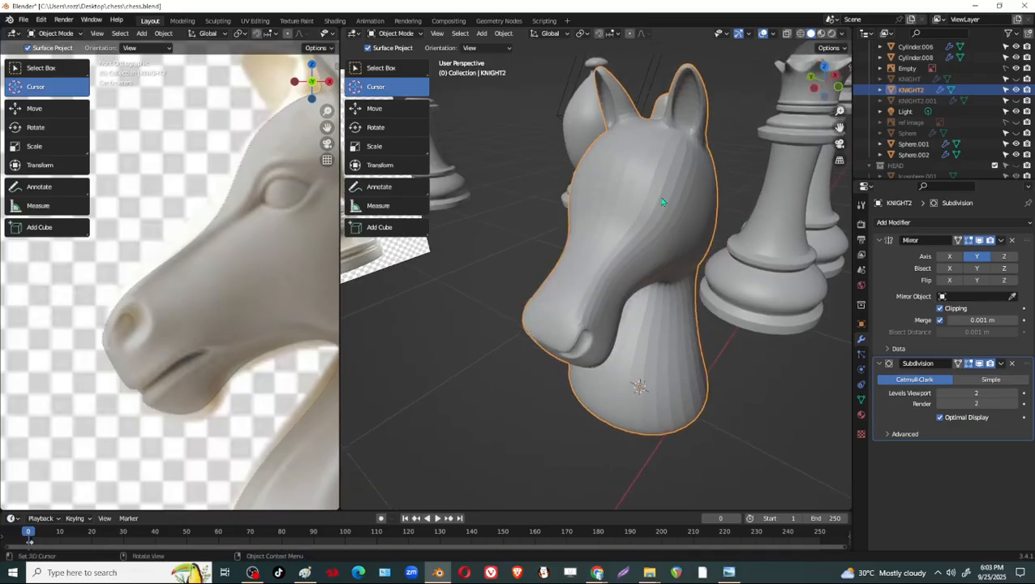
key("alt+a")
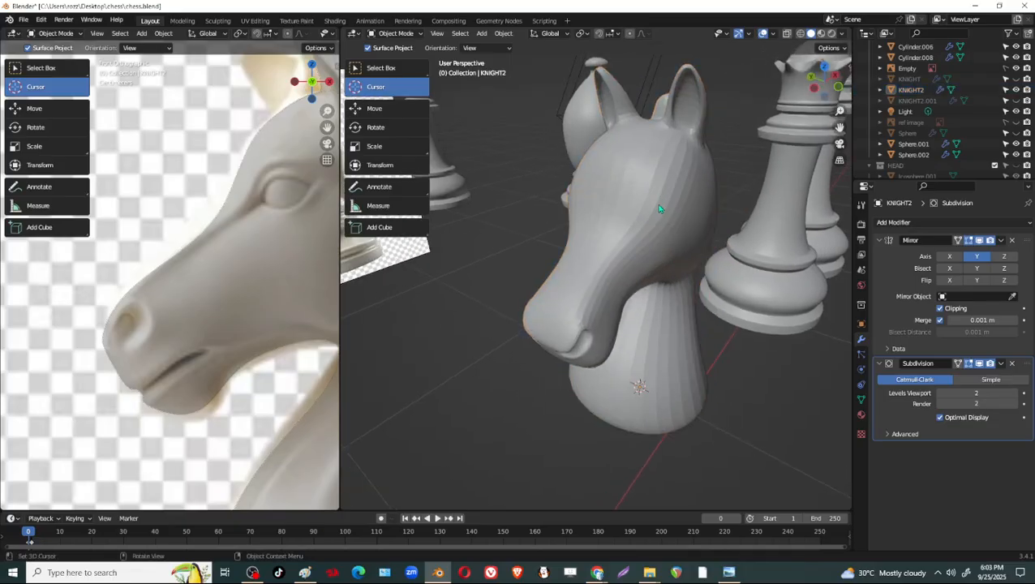
left_click(659, 208, "shift")
right_click(660, 203, "shift")
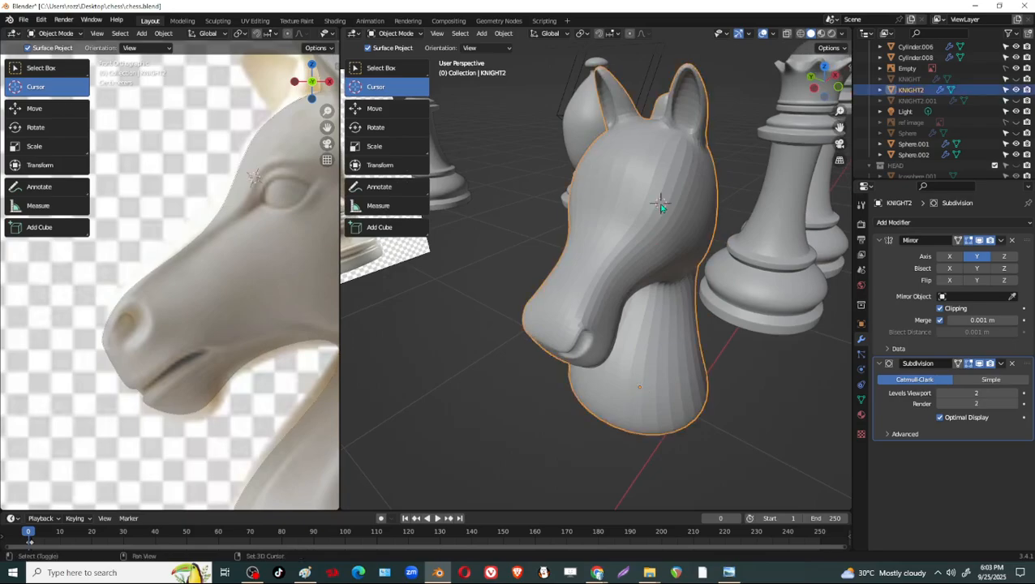
middle_click_drag(660, 205, 689, 175)
right_click(634, 213, "shift")
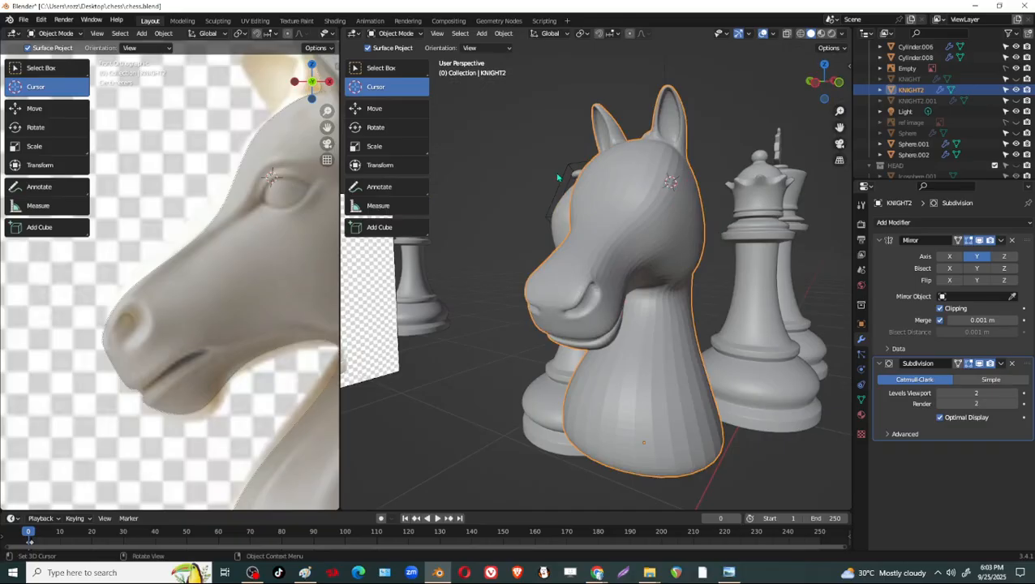
Reposition the 3D cursor at the centre of the reference horse's eye in the front view.
middle_click_drag(671, 199, 629, 209)
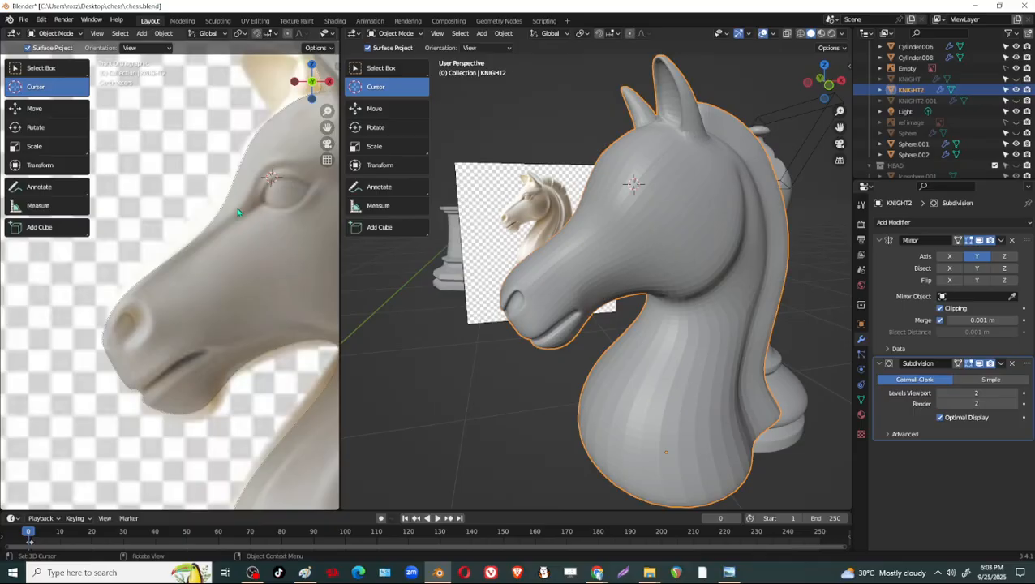
right_click(281, 193, "shift")
middle_click_drag(297, 192, 246, 208, "shift")
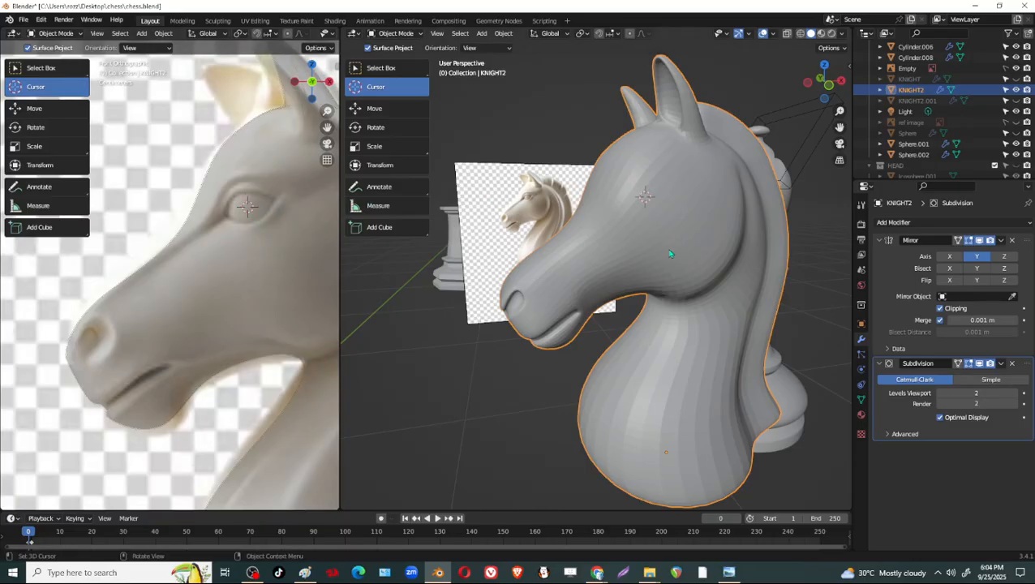
Add a UV sphere at the 3D cursor and scale it by about -0.055 and again by 0.666 to fit the reference eye.
key("shift+a")
mouse_move(653, 231)
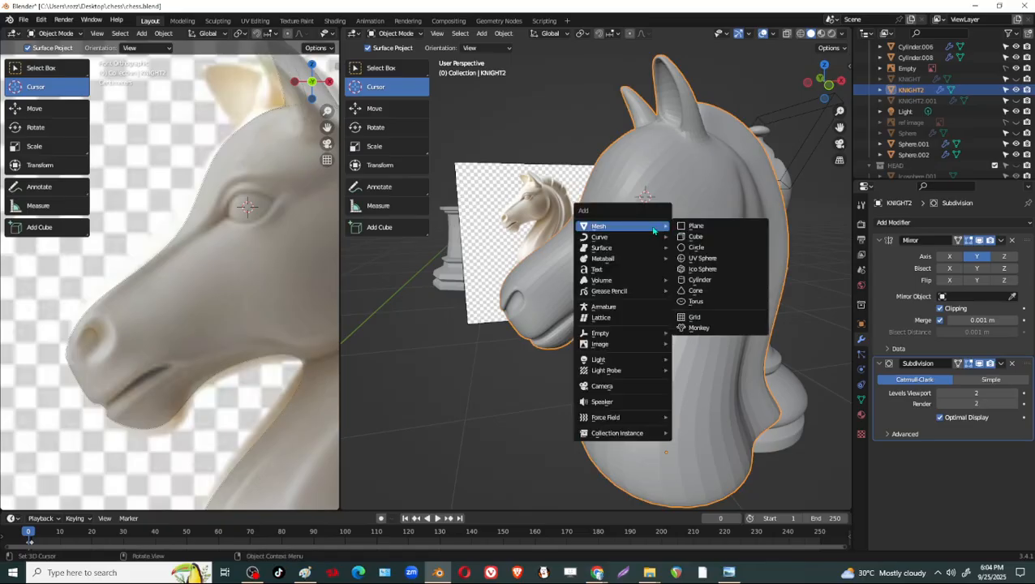
left_click(703, 258)
key("s")
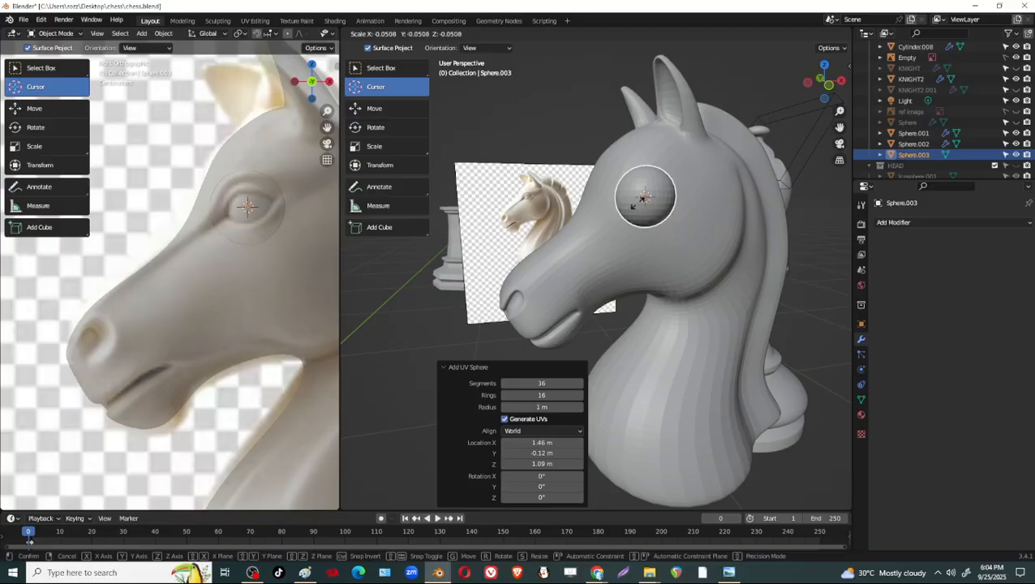
left_click(644, 203)
key("s")
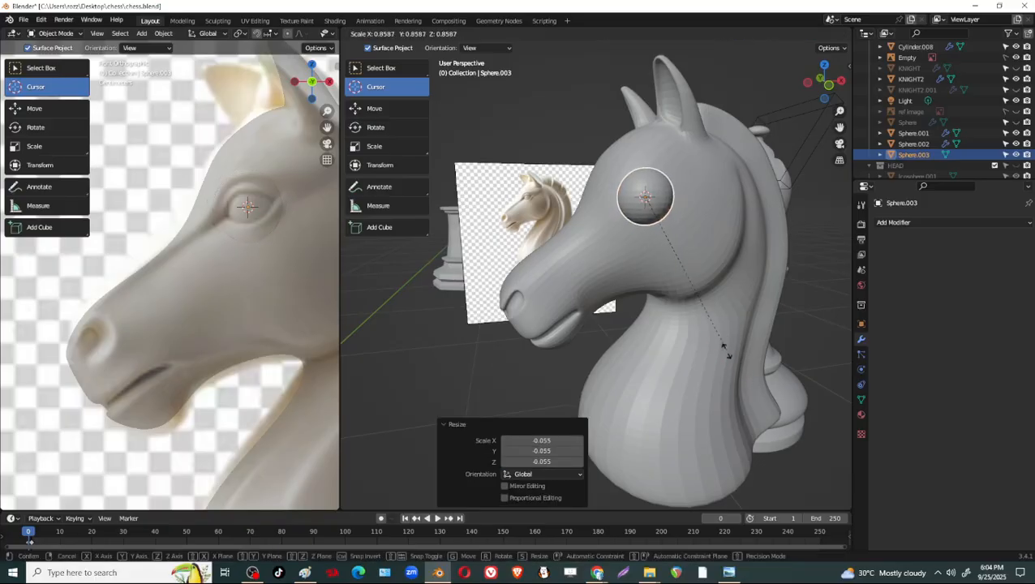
left_click(686, 325)
Rotate the eye sphere 90° around the global Y axis.
mouse_move(632, 244)
middle_mouse_down()
mouse_move(661, 254)
mouse_move(640, 244)
middle_mouse_up()
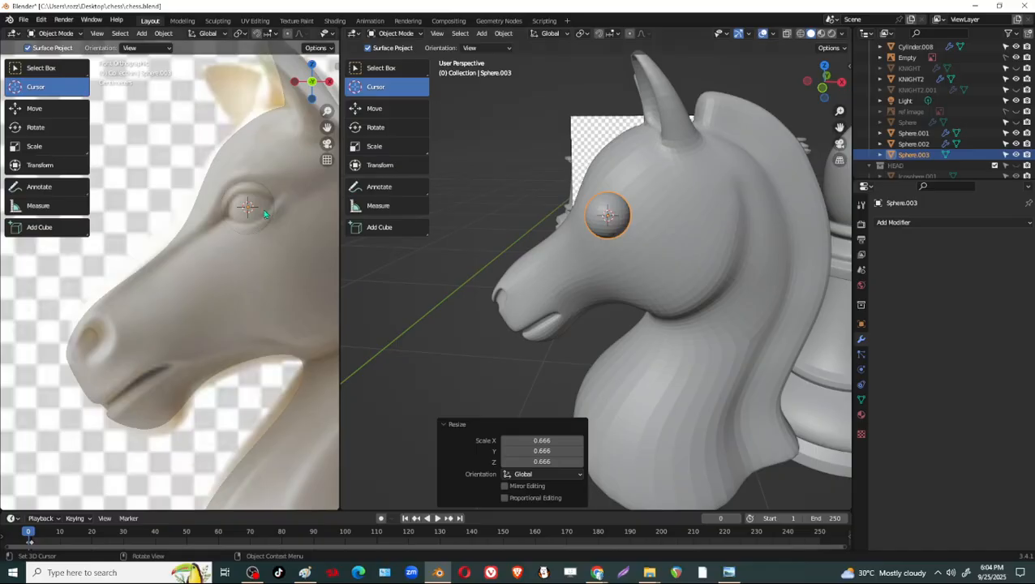
key("r")
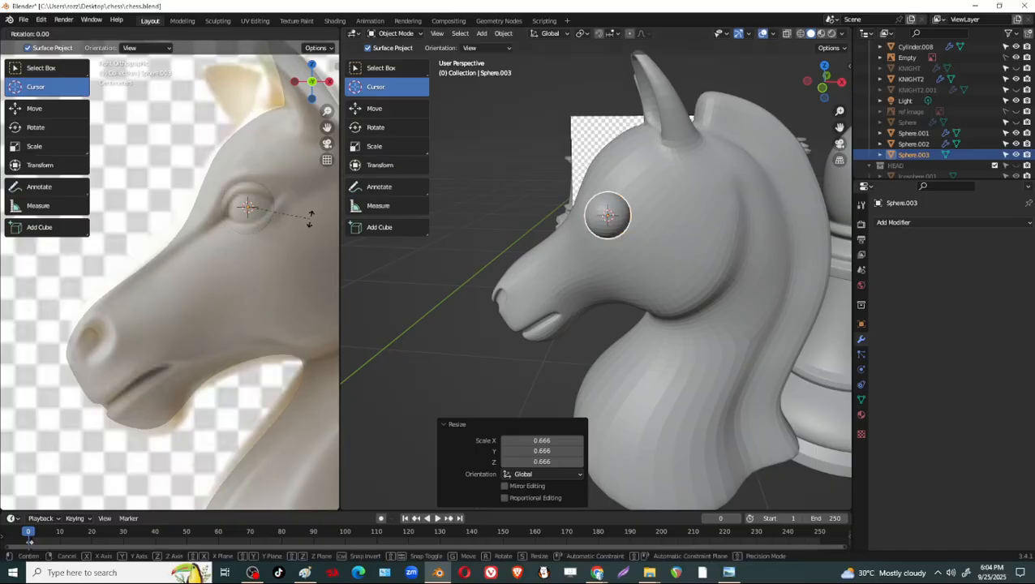
key("y")
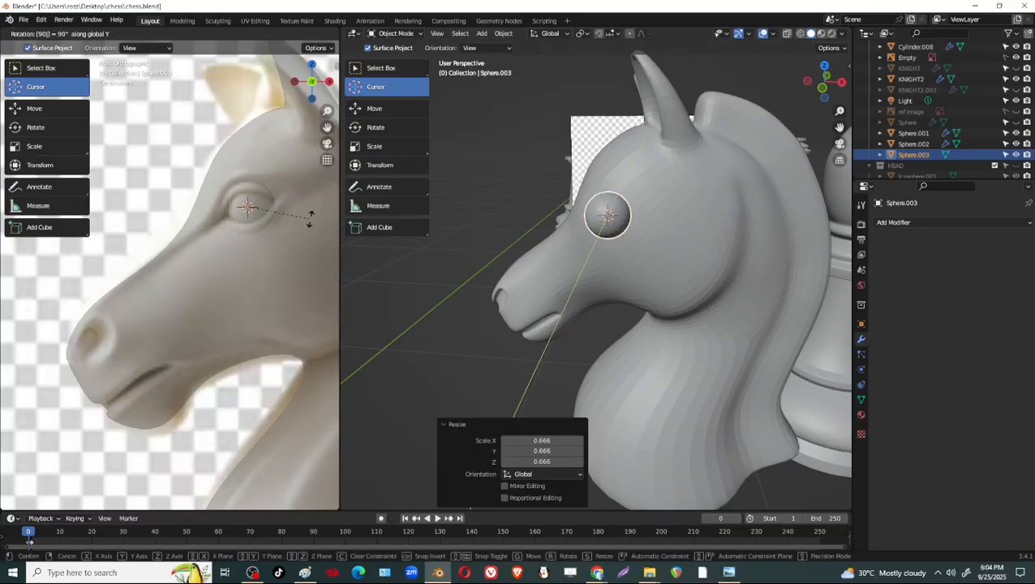
key("Return")
Sink the eye sphere into the side of the head, moving it about 0.027 m and back about -0.018 m along Y.
scroll(595, 248, "up", 3)
middle_click_drag(594, 238, 640, 223)
scroll(607, 262, "up", 3)
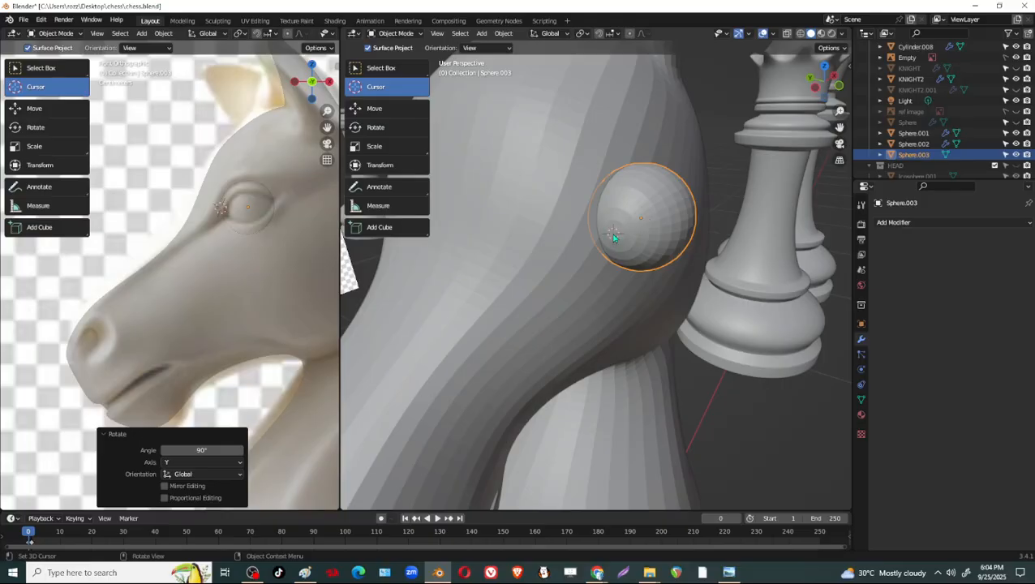
left_click(381, 68)
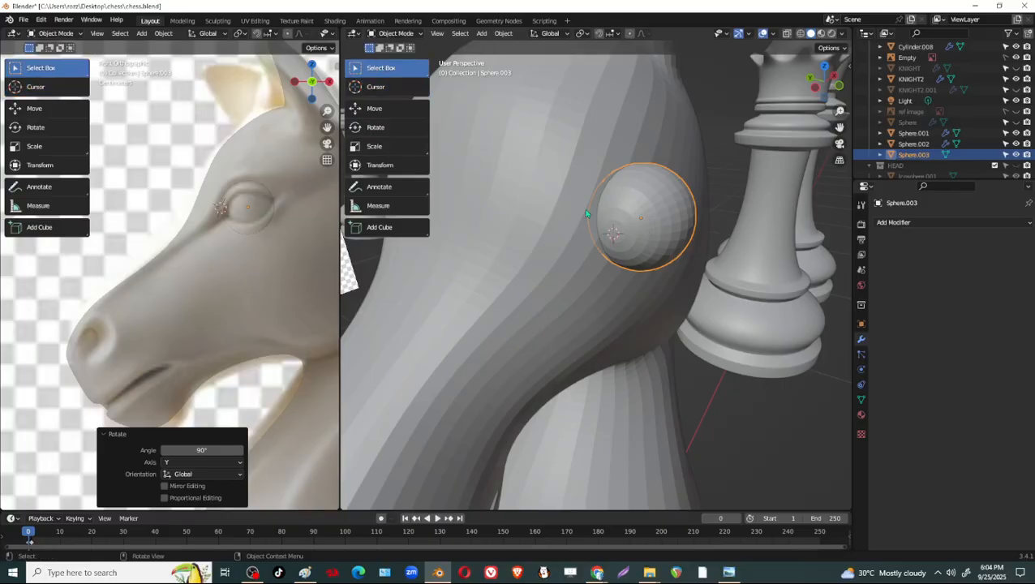
left_click(645, 228)
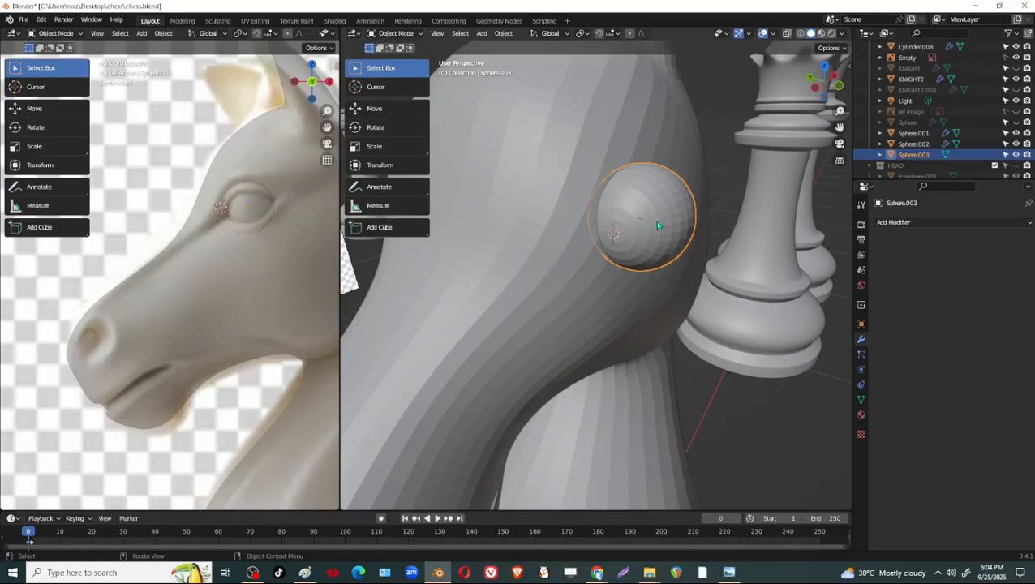
key("shift+space")
key("g")
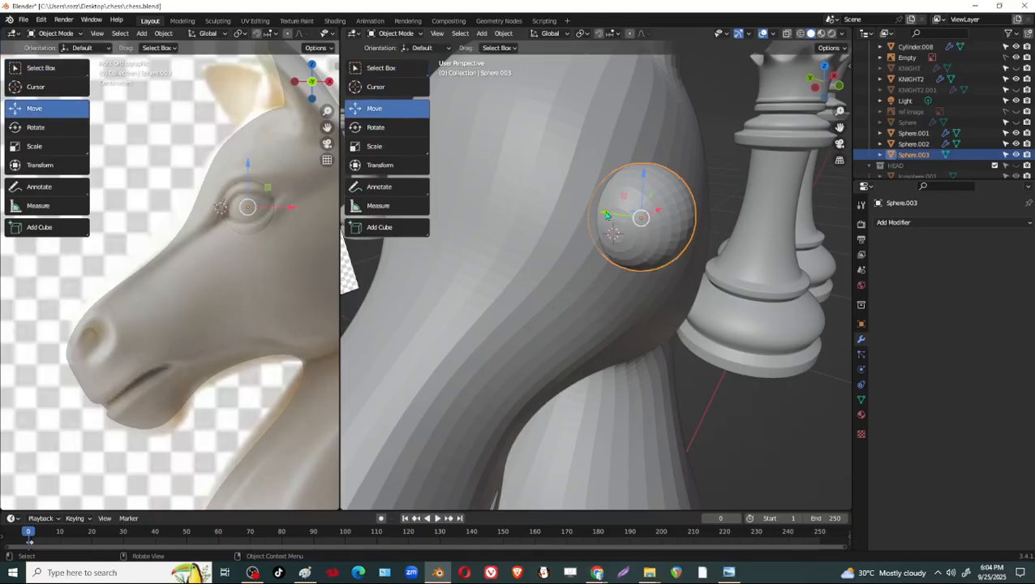
left_click_drag(607, 215, 605, 283)
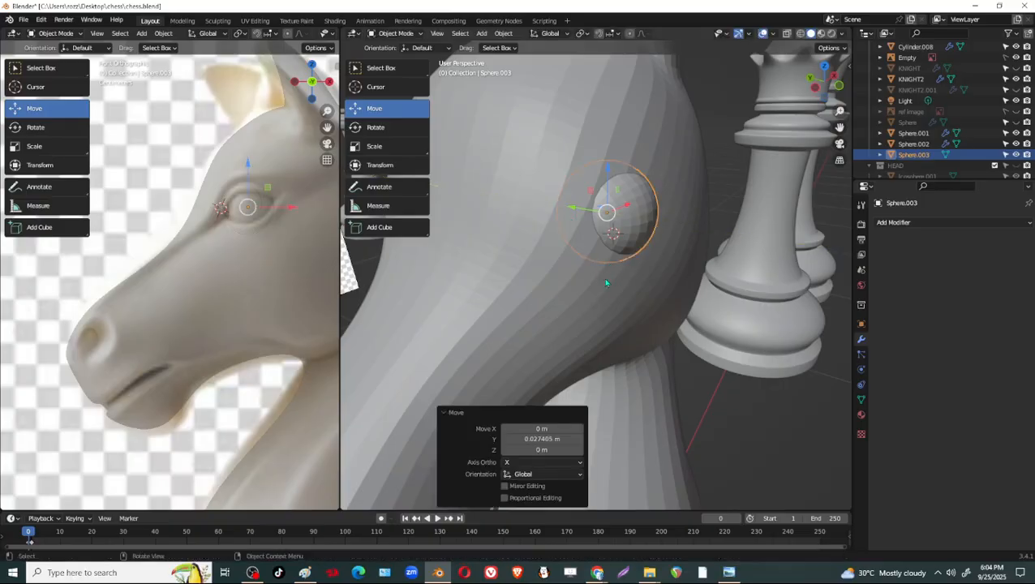
middle_click_drag(605, 283, 658, 279)
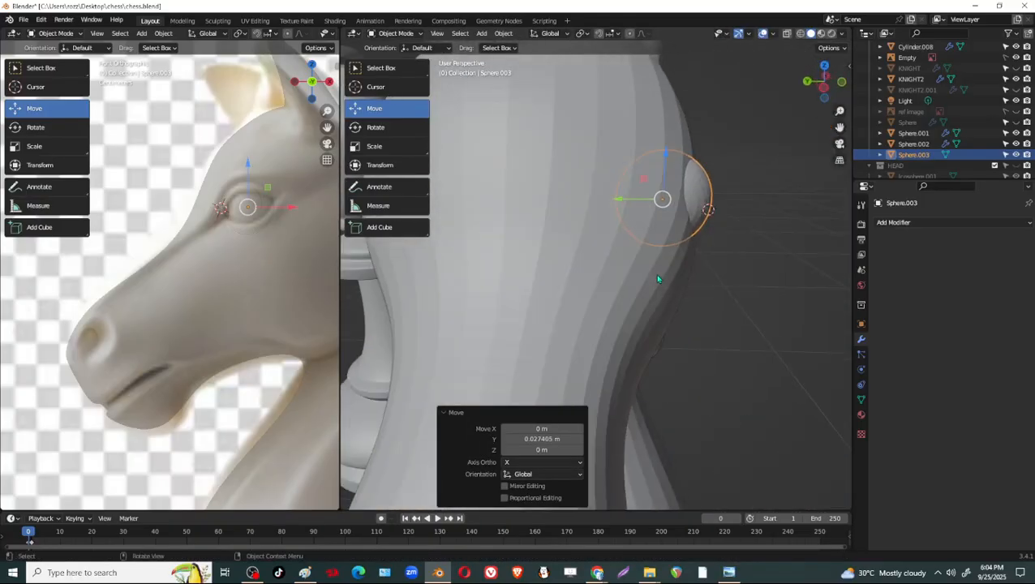
left_click_drag(634, 200, 643, 201)
Activate the Rotate tool and turn the eye sphere about 32.6° around the global Z axis.
middle_click_drag(643, 201, 562, 236)
left_click_drag(562, 236, 646, 304)
key("shift+space")
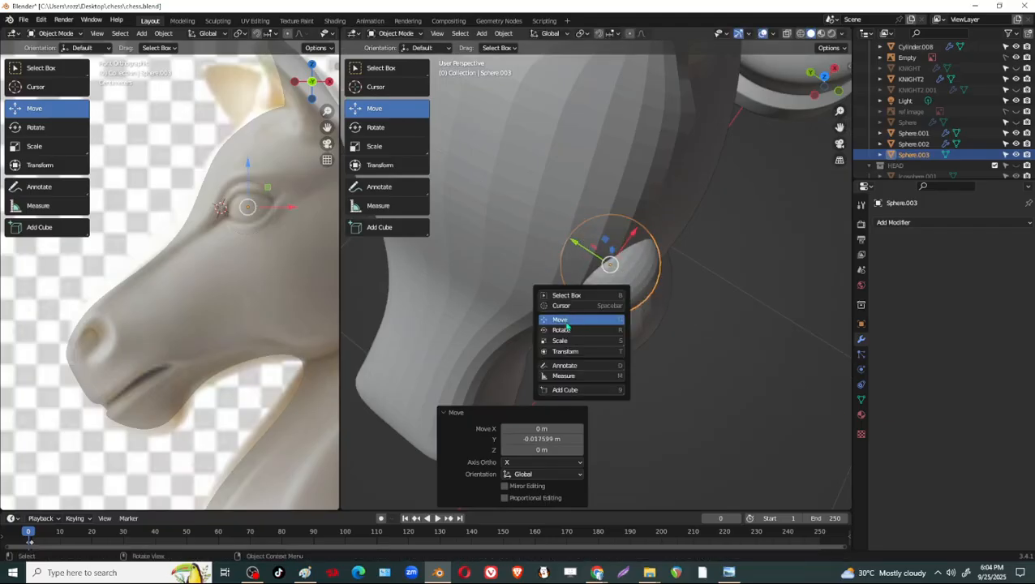
left_click(618, 329)
left_click_drag(619, 305, 629, 301)
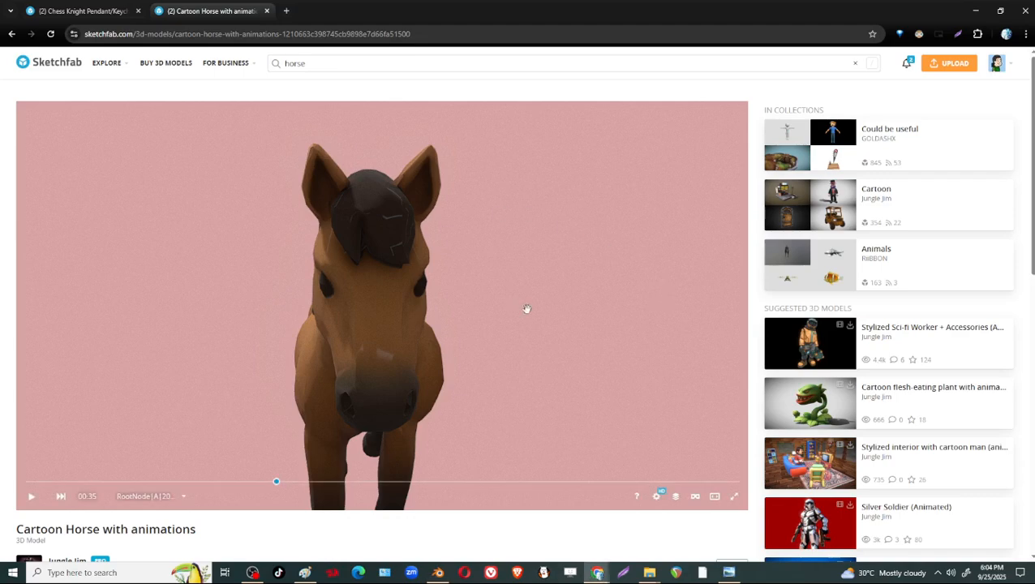
Switch to Chrome, examine the eye of the Chess Knight Pendant/Keychain model on Sketchfab up close, and return to Blender.
left_click_drag(526, 307, 482, 311)
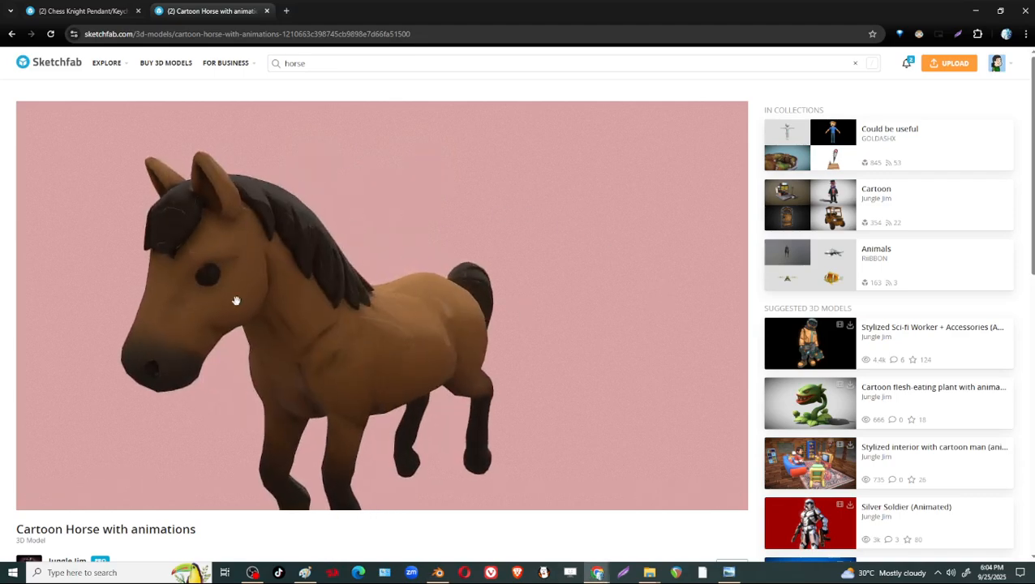
left_click(81, 10)
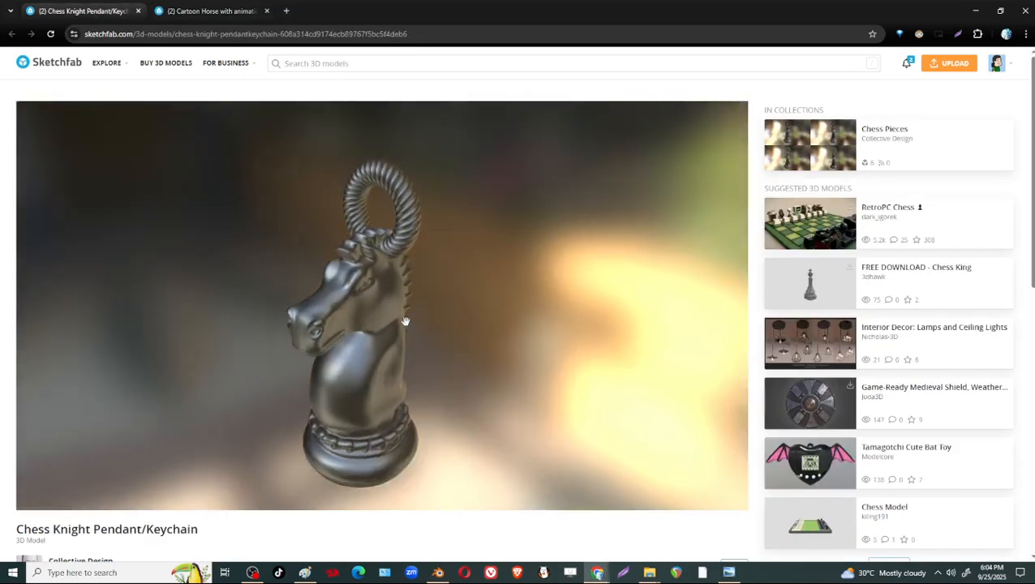
scroll(406, 321, "up", 8)
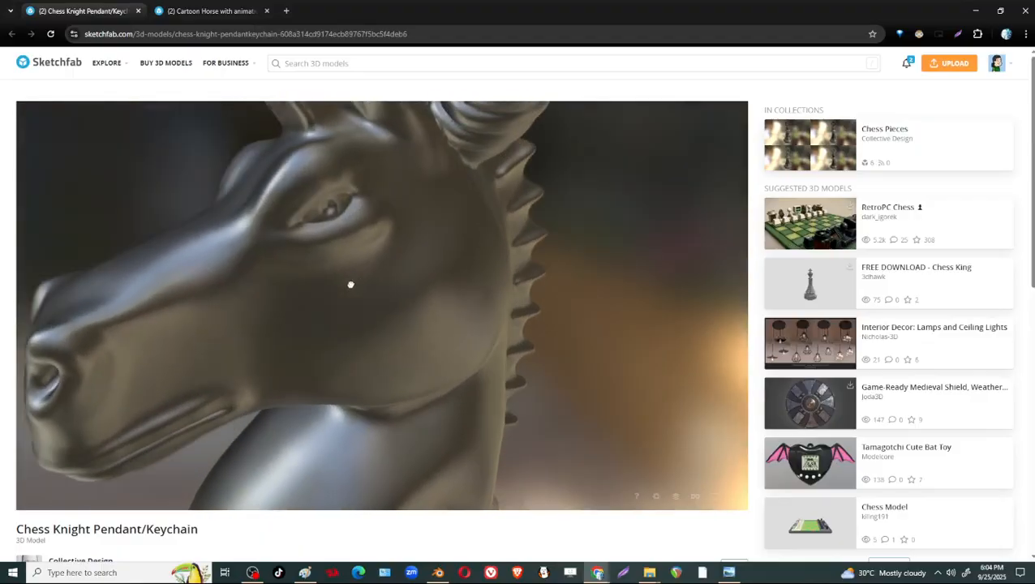
mouse_move(351, 284)
left_mouse_down()
mouse_move(368, 213)
mouse_move(352, 231)
left_mouse_up()
key("alt+Tab")
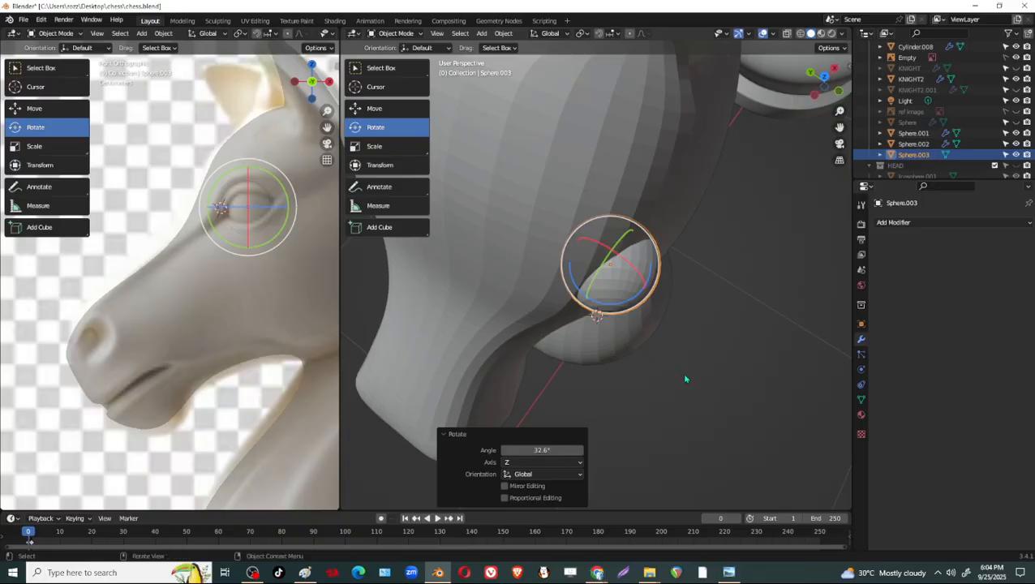
Rotate the eye sphere another 30.1° or so around global Z and shift it slightly to sit in the head's side.
left_click_drag(613, 303, 634, 292)
middle_click_drag(635, 293, 693, 261)
key("g")
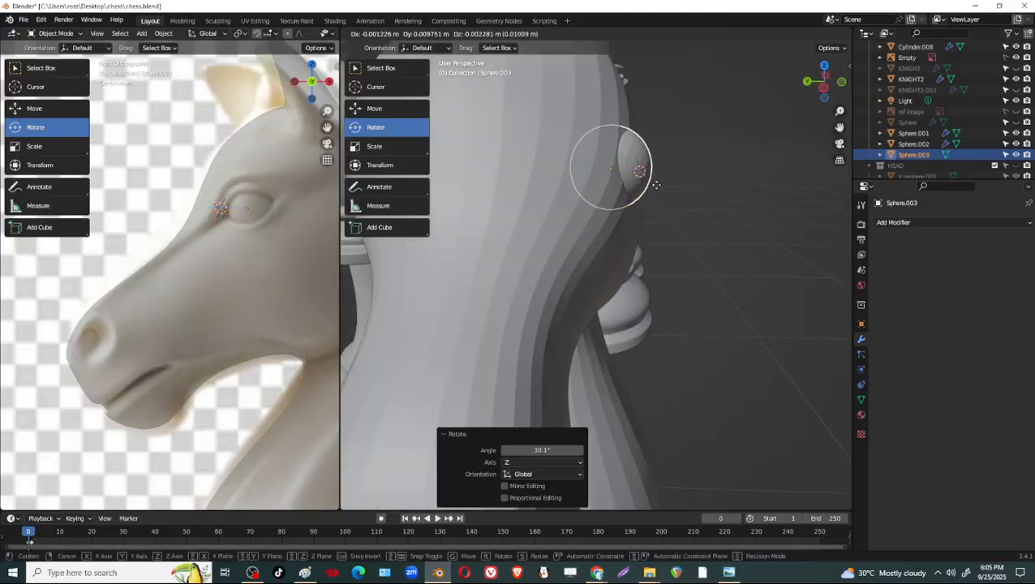
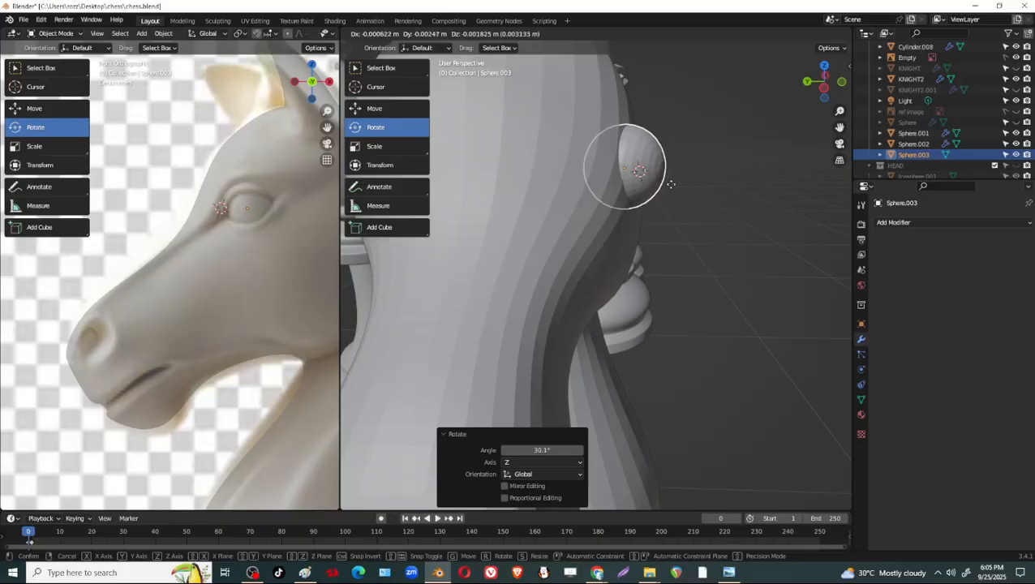
Shift the eye sphere about -0.0006 m along X, -0.004 m along Y and -0.002 m along Z into the head's side.
left_click(671, 184)
mouse_move(659, 241)
middle_mouse_down()
mouse_move(601, 238)
mouse_move(654, 244)
middle_mouse_up()
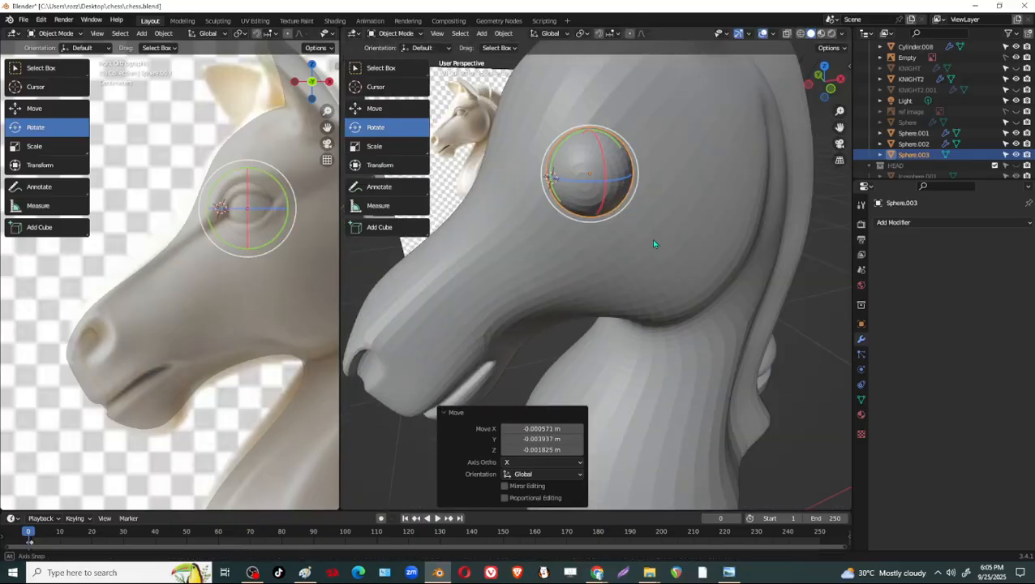
left_click_drag(552, 178, 591, 142)
middle_click_drag(690, 239, 739, 257)
key("ctrl+z")
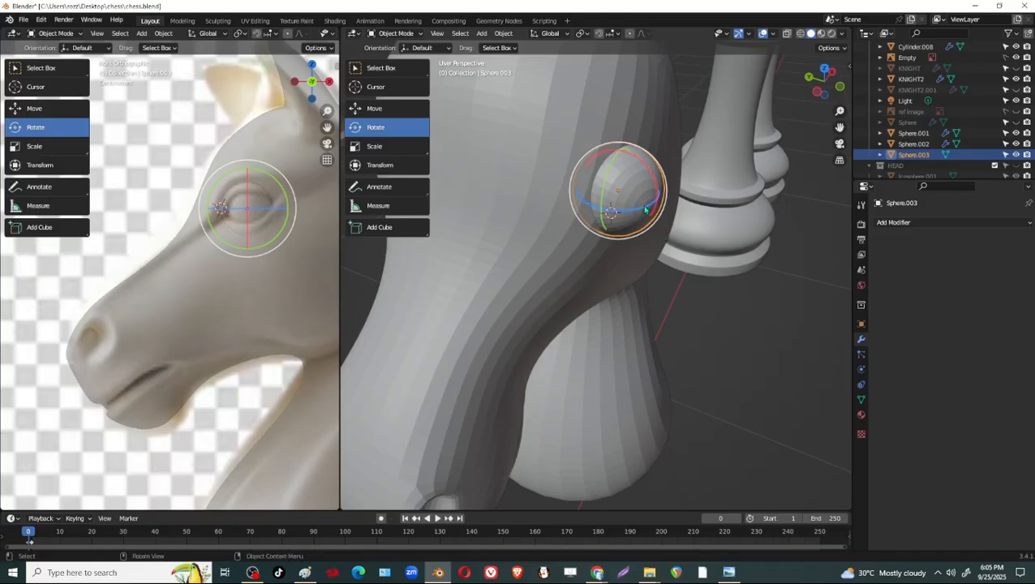
Rotate the eye sphere about -13.6° around the global Z axis and activate the Move tool.
left_click_drag(641, 208, 628, 208)
key("ctrl+z")
middle_click_drag(708, 270, 690, 241)
key("shift+space")
left_click(540, 205)
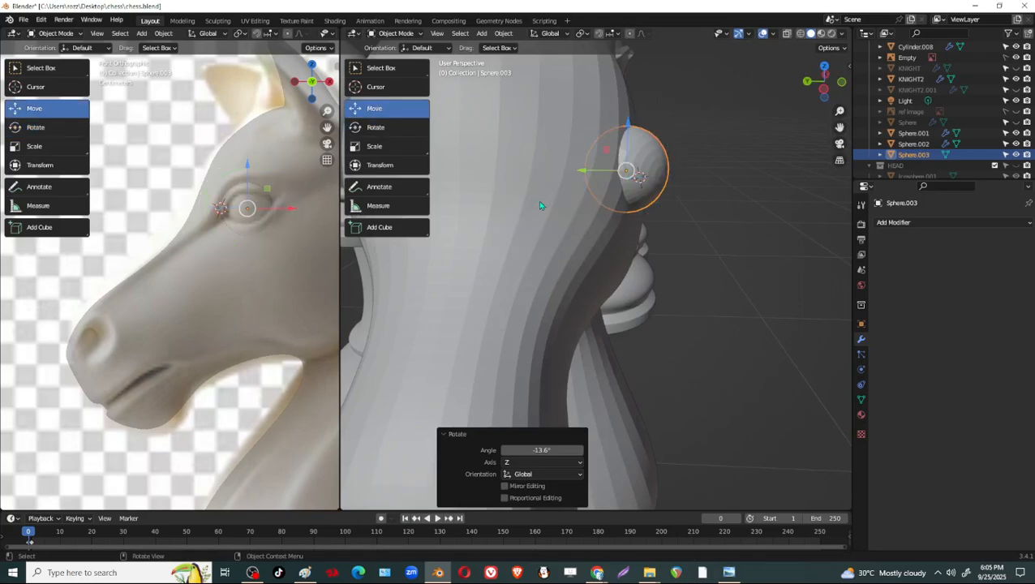
Reposition the eye sphere along Y and about 0.0068 m along X in the head's side, and deselect it.
left_click_drag(581, 172, 564, 174)
middle_click_drag(603, 193, 574, 180)
key("g")
key("x")
left_click(635, 176)
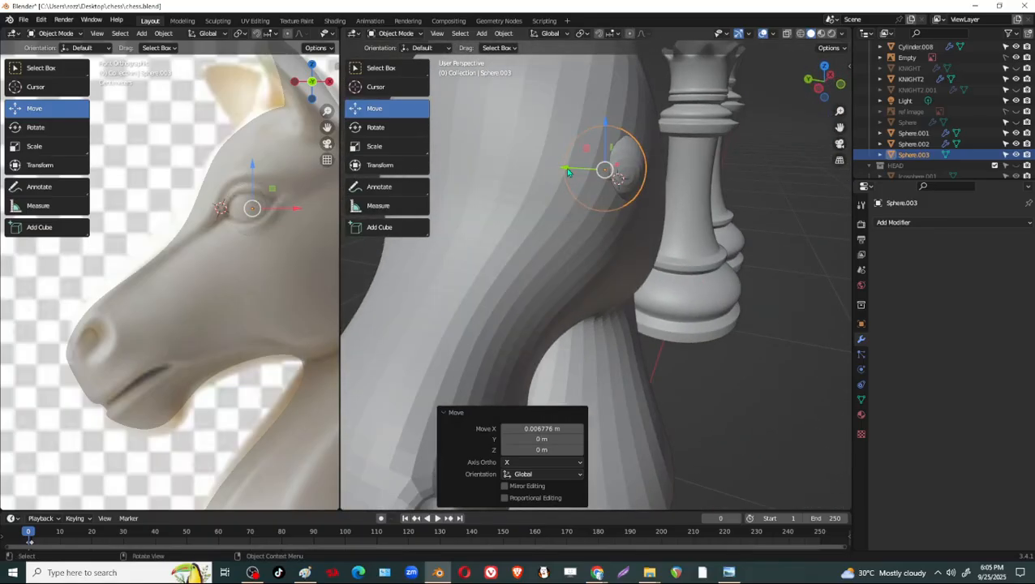
left_click_drag(568, 172, 571, 173)
middle_click_drag(570, 174, 699, 301)
left_click(455, 364)
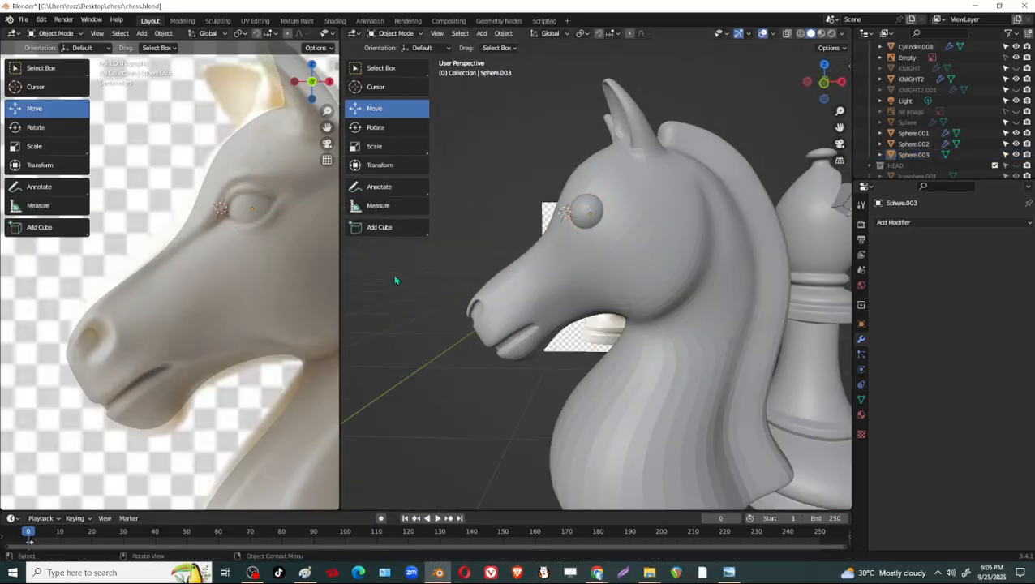
Nudge the eye sphere over the reference eye in the front view and move it about 0.0016 m along Y.
left_click(253, 219)
left_click_drag(254, 215, 254, 213)
scroll(597, 253, "up", 2)
middle_click_drag(609, 246, 684, 323)
left_click(560, 267)
scroll(649, 277, "up", 3)
scroll(626, 281, "down", 3)
middle_click_drag(631, 214, 593, 211)
left_click(602, 209)
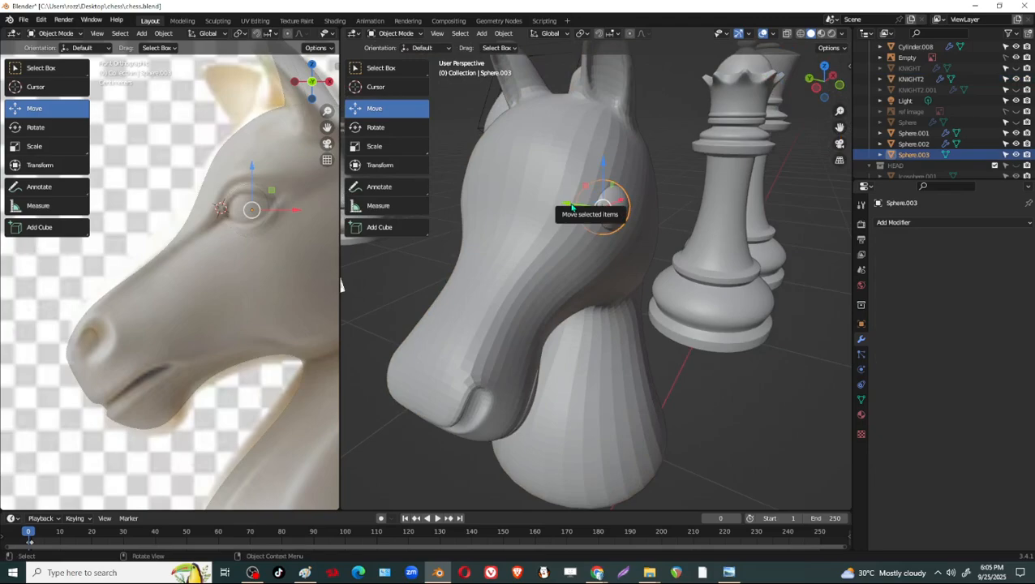
left_click_drag(572, 208, 575, 207)
Add a Mirror modifier to the eye sphere with KNIGHT2 as mirror object, mirroring on Y only.
left_click(892, 222)
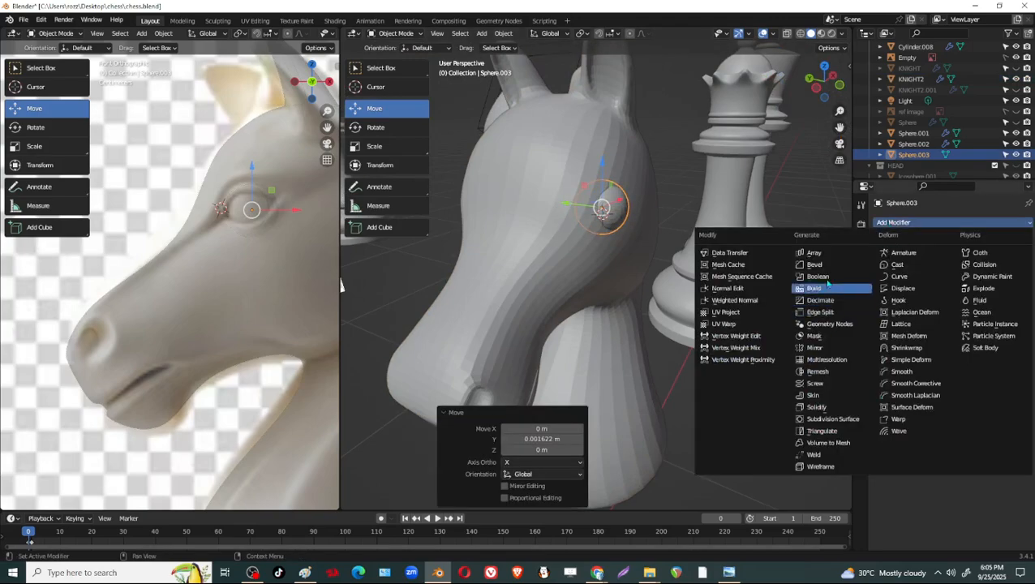
left_click(848, 349)
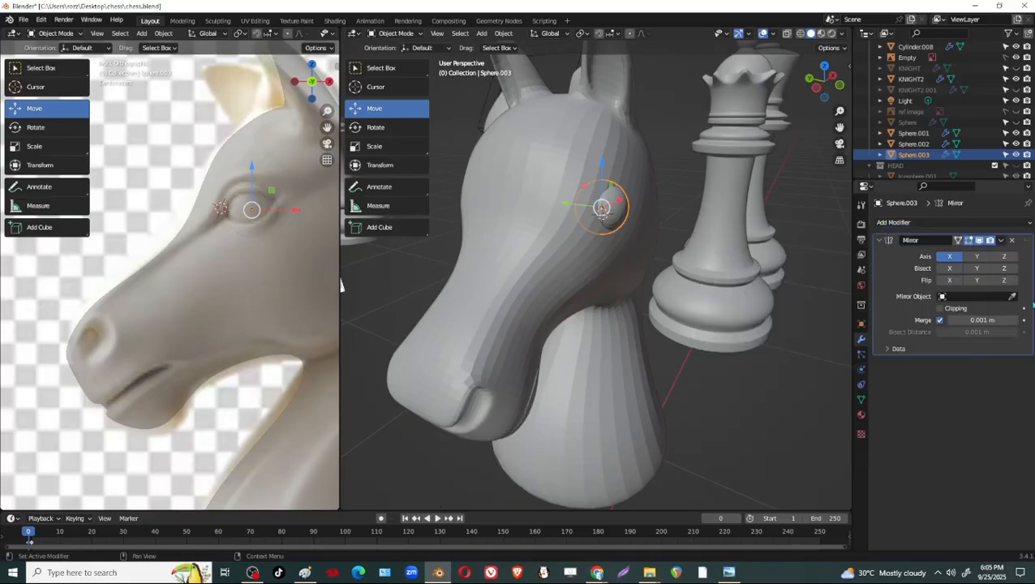
left_click(1014, 297)
left_click(532, 217)
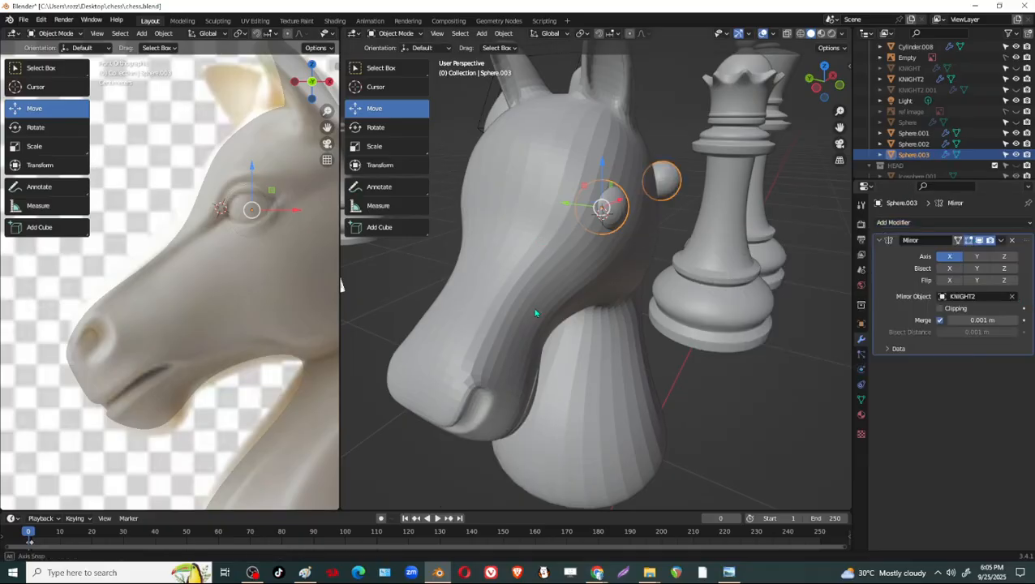
middle_click_drag(531, 217, 499, 315)
left_click(949, 256)
left_click(976, 256)
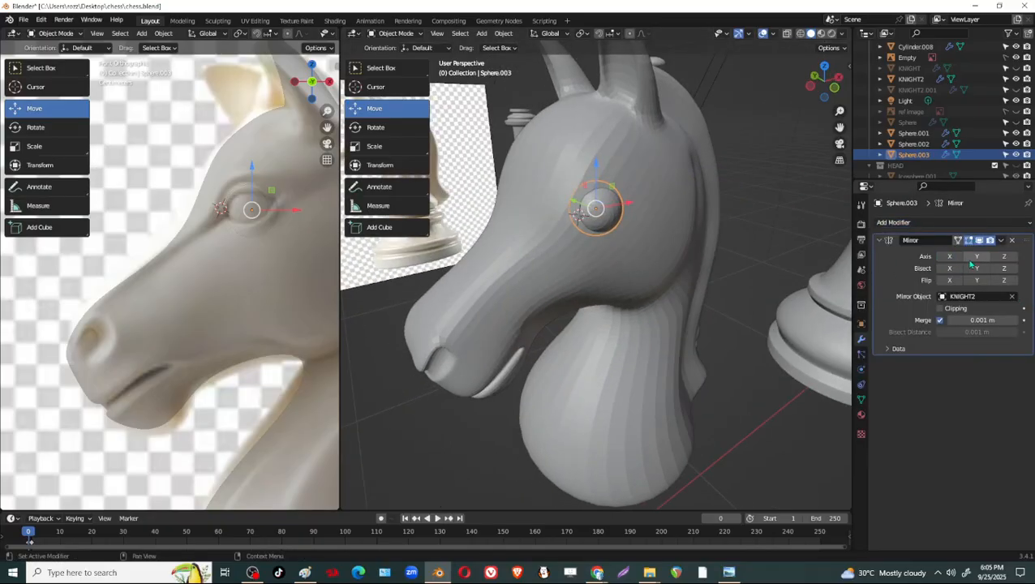
middle_click_drag(649, 268, 540, 396)
left_click(490, 432)
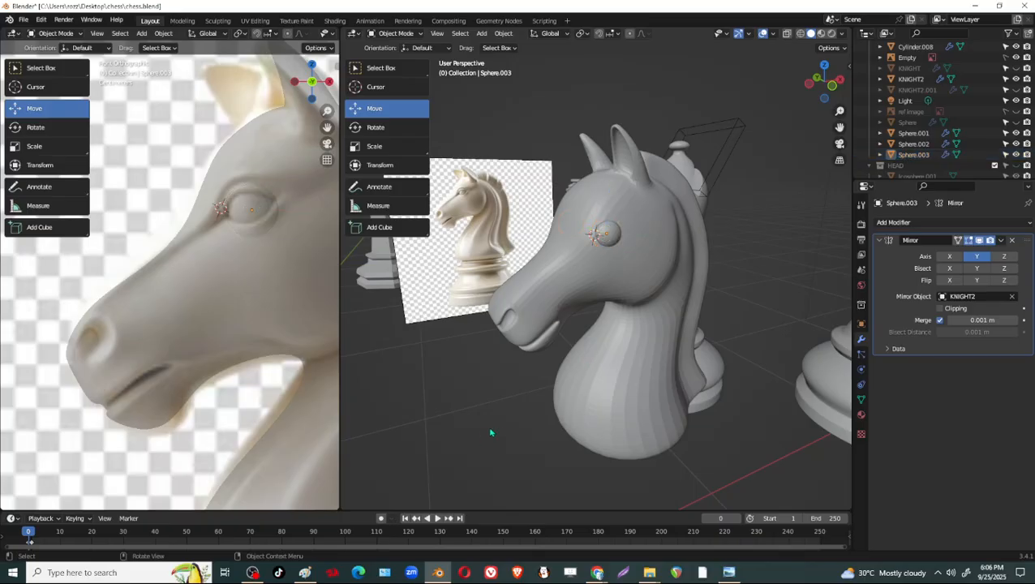
Reselect the eye sphere and sink it about 0.0018 m further along Y.
middle_click_drag(636, 422, 599, 405)
scroll(637, 324, "up", 3)
scroll(582, 248, "down", 2)
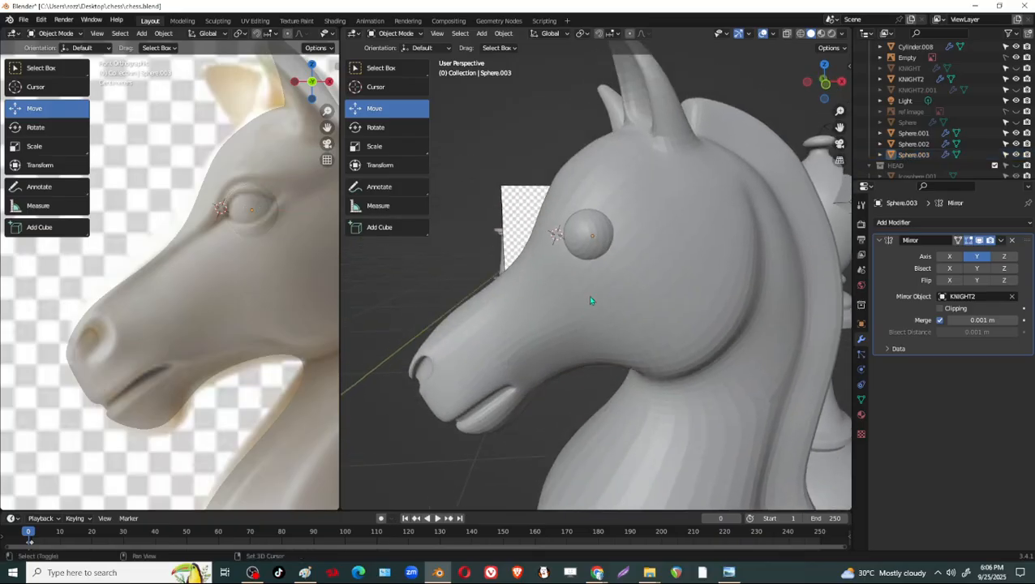
middle_click_drag(587, 295, 676, 282)
left_click(695, 235)
middle_click_drag(695, 235, 735, 300)
left_click_drag(610, 243, 608, 241)
middle_click_drag(736, 333, 627, 339)
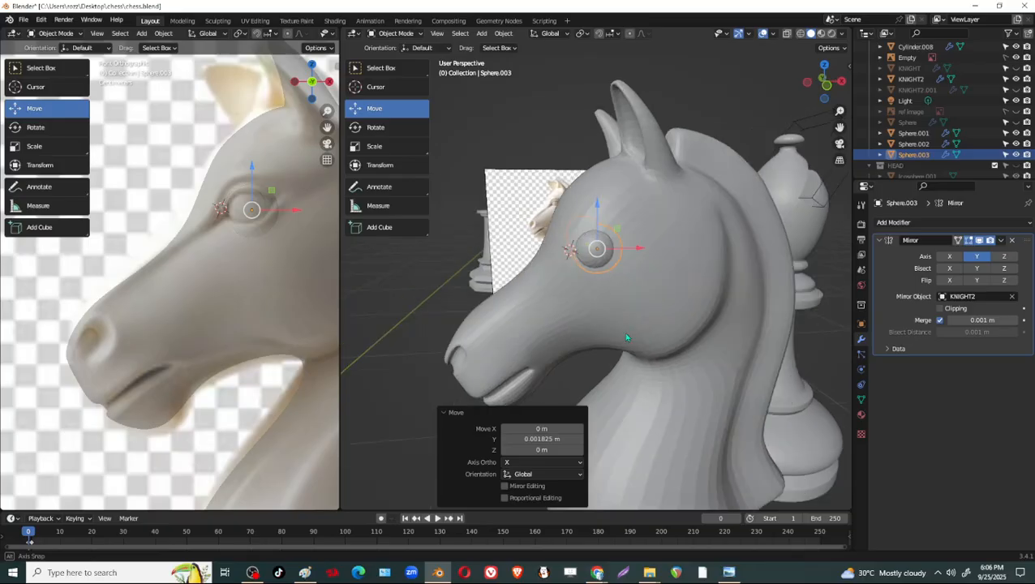
Select the horse head, set its Subdivision viewport level to 1, and enter Edit Mode.
left_click(719, 300)
left_click_drag(977, 390, 959, 390)
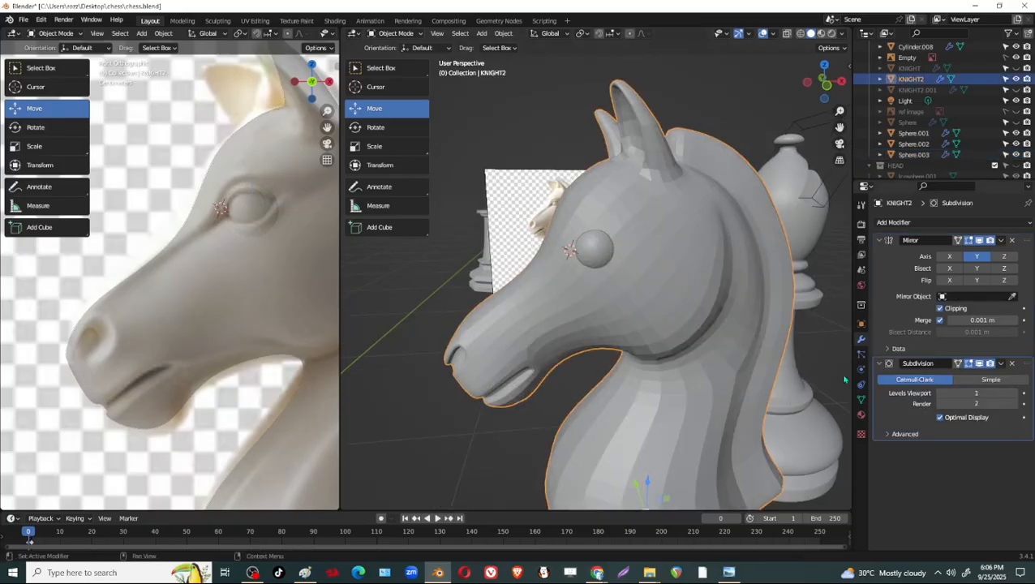
scroll(646, 259, "up", 3)
key("Tab")
Select the patch of head faces surrounding the eye sphere in face selection mode.
middle_click_drag(640, 261, 683, 313)
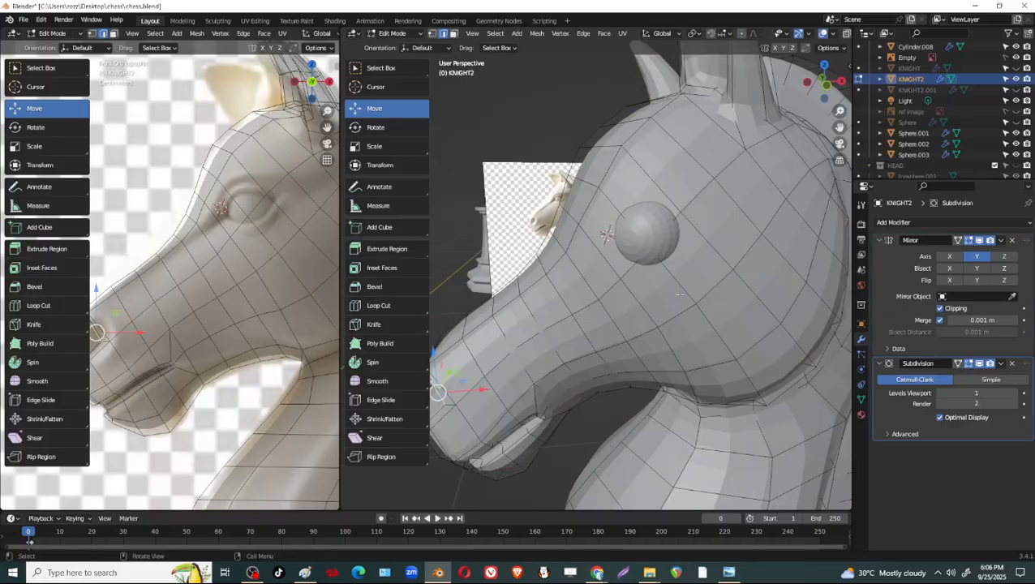
mouse_move(670, 255)
middle_mouse_down()
mouse_move(778, 276)
mouse_move(685, 301)
mouse_move(669, 252)
middle_mouse_up()
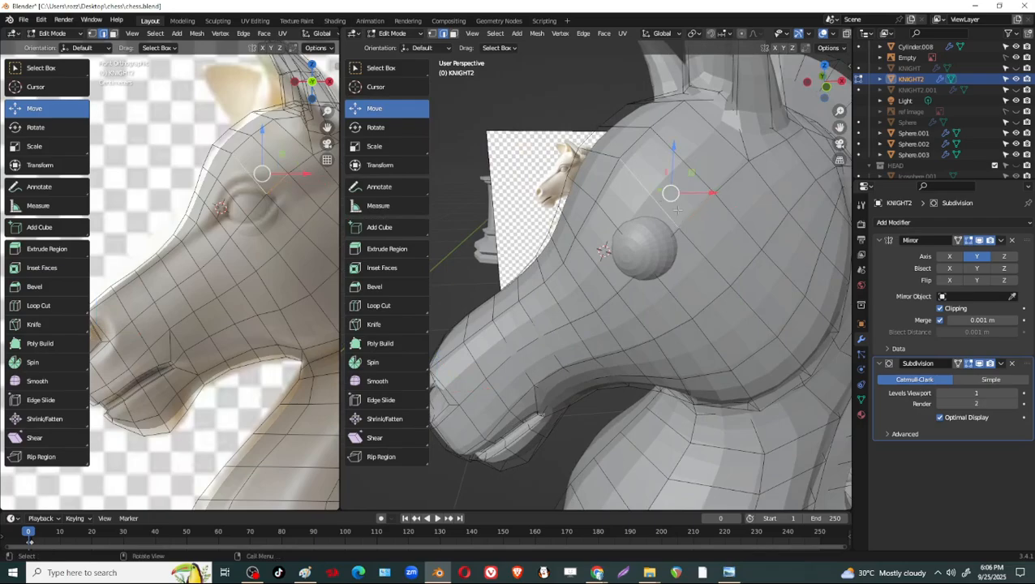
left_click(704, 231, "shift")
left_click(651, 187, "shift")
left_click(623, 199, "shift")
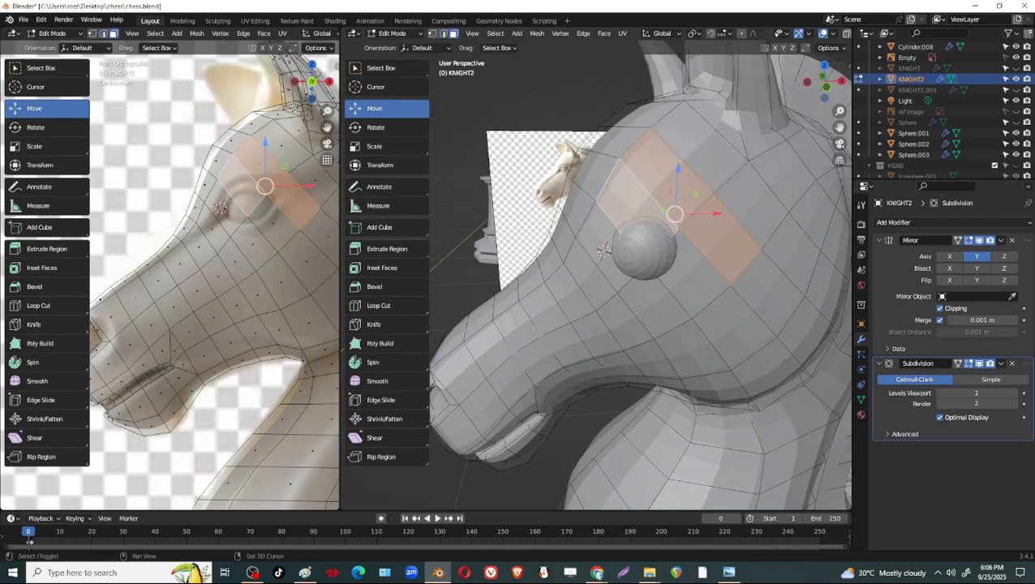
left_click(598, 245, "shift")
left_click(651, 307, "shift")
left_click(709, 285, "shift")
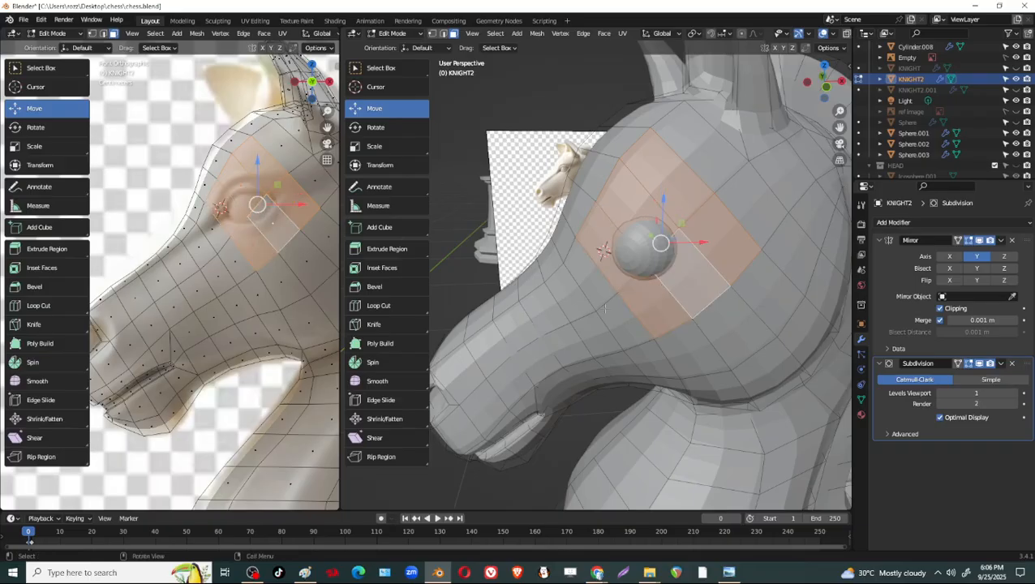
Inset the selected faces around the eye by about 0.085 m.
middle_click_drag(605, 308, 675, 332)
scroll(653, 341, "up", 3)
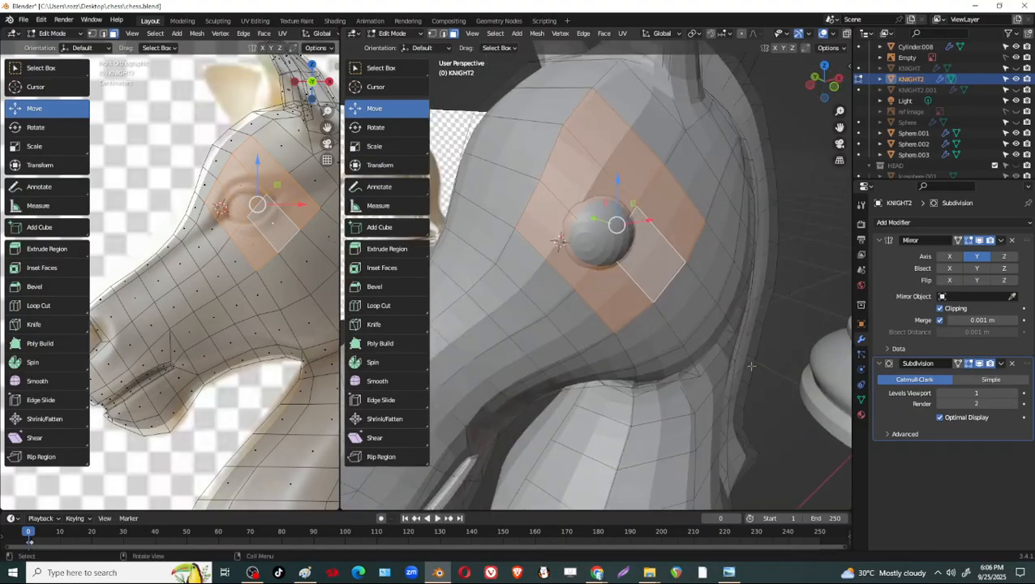
key("i")
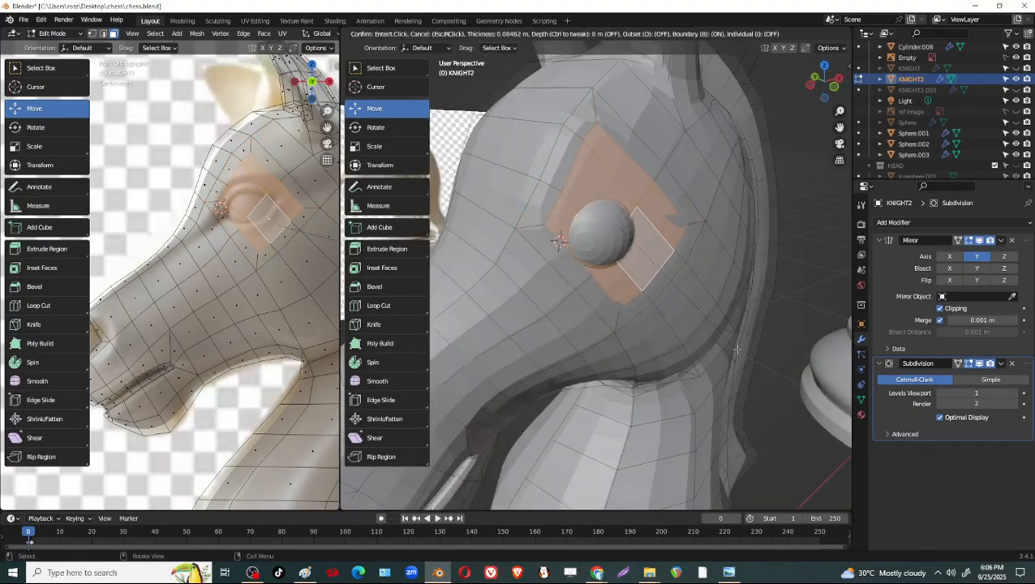
left_click(737, 349)
middle_click_drag(734, 347, 678, 340)
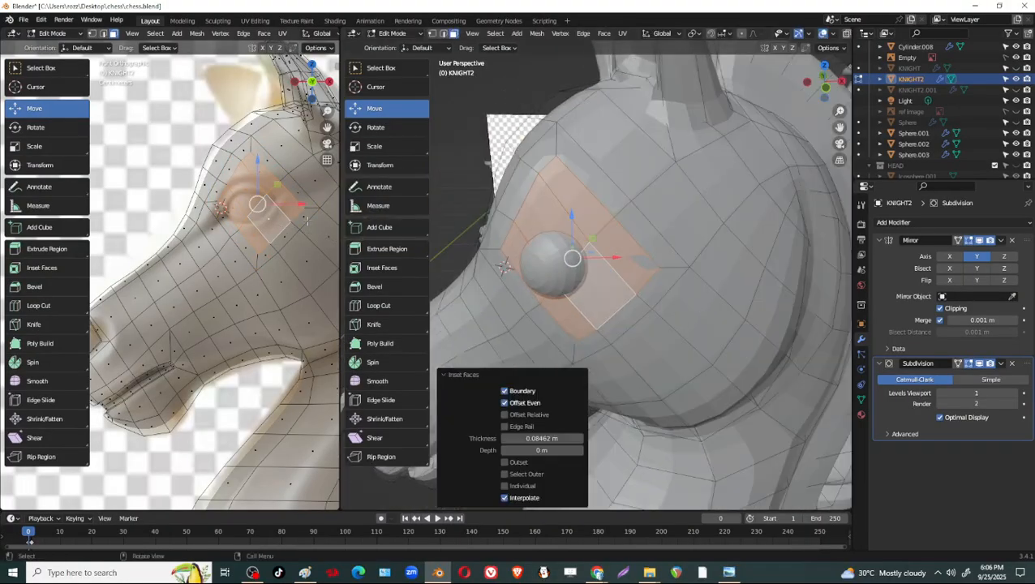
Shape the inset eye faces into a circle with LoopTools Circle, enabling Flatten and Regular.
right_click(552, 216)
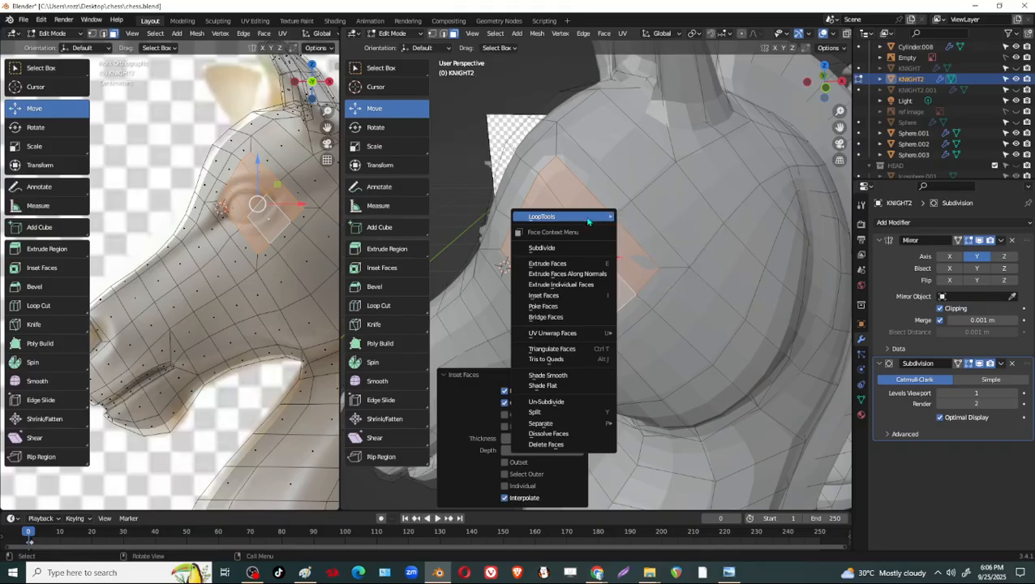
mouse_move(604, 217)
left_click(656, 228)
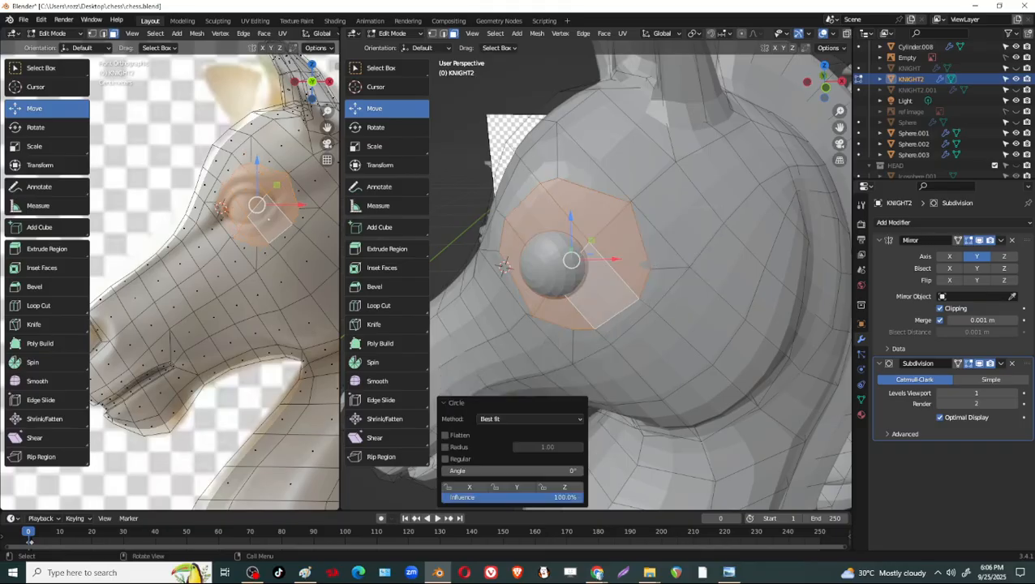
middle_click_drag(599, 288, 613, 285)
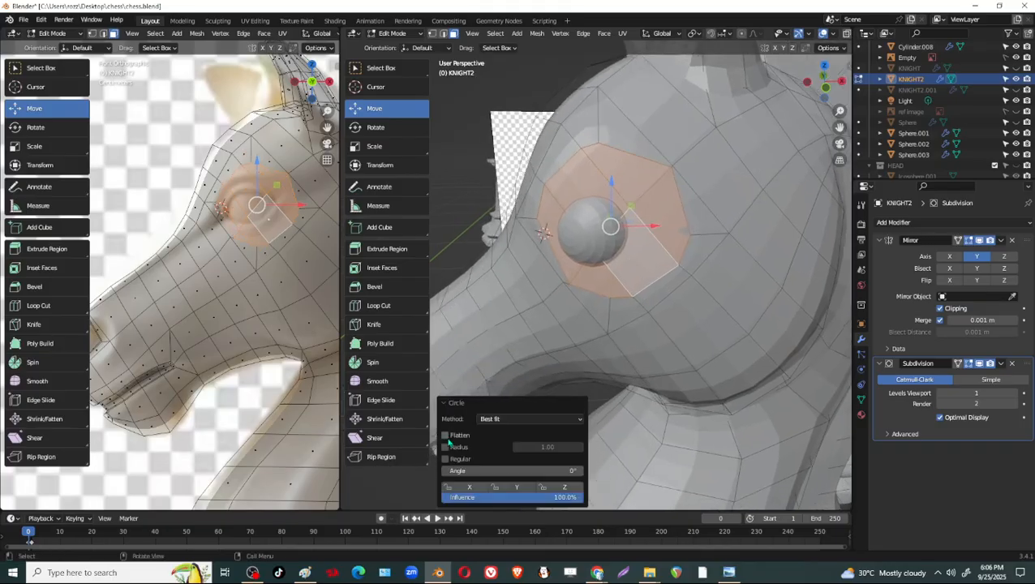
left_click(446, 459)
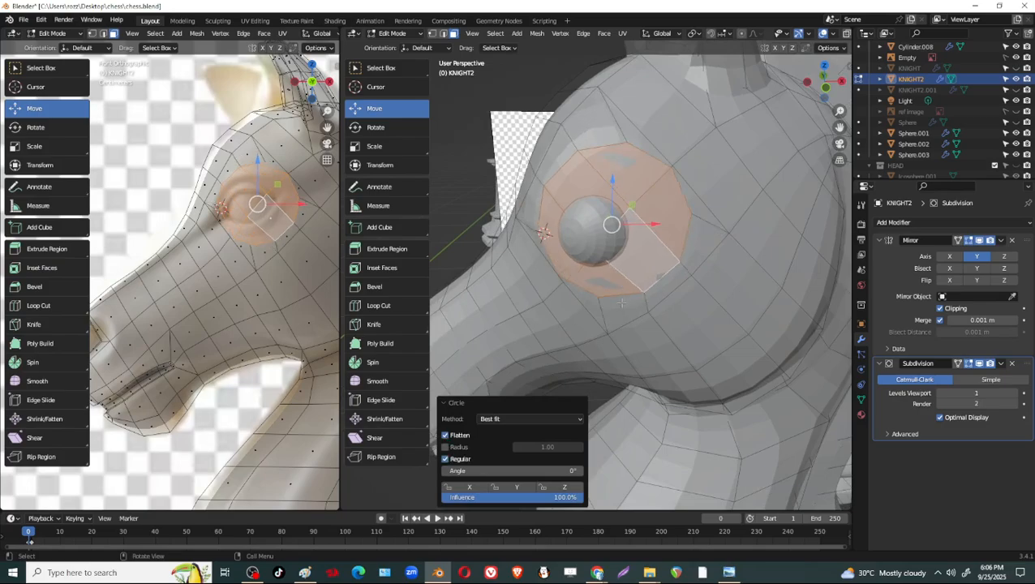
Scale the circular faces to about 0.629 and centre them on the eye, moving about -0.010 m in X and -0.005 m in Z.
key("s")
left_click(647, 316)
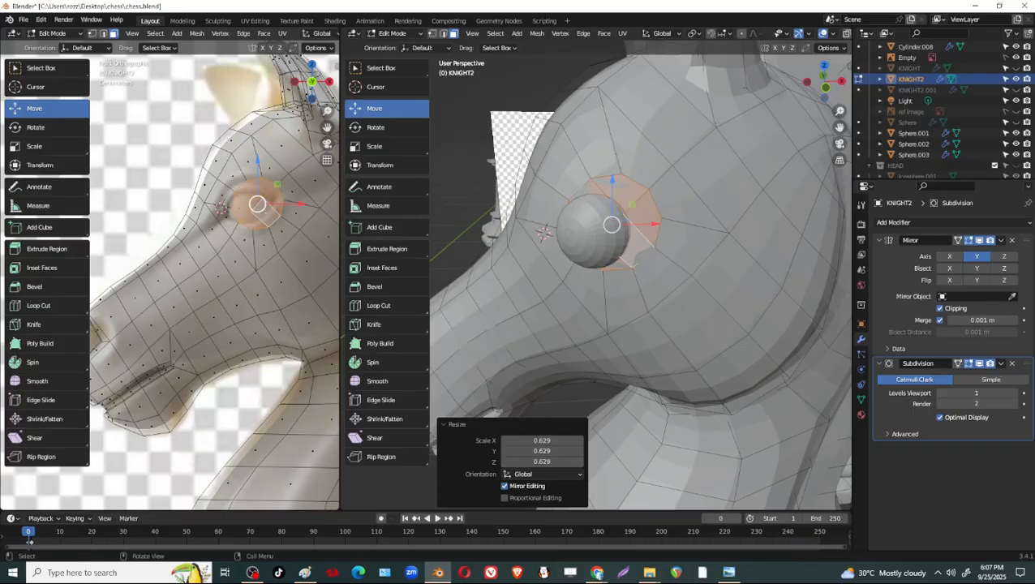
left_click_drag(256, 209, 249, 212)
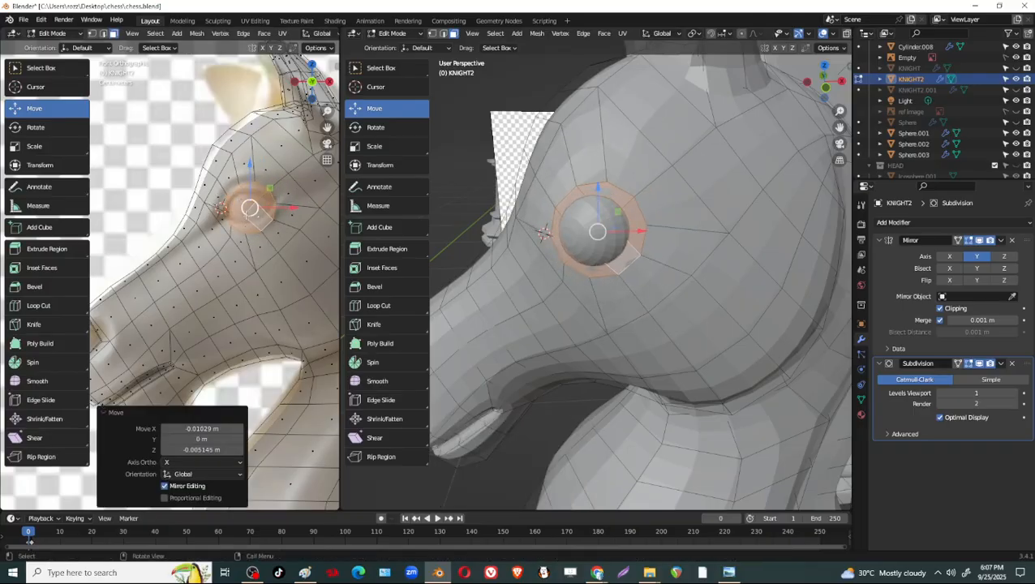
Scale the circular faces to about 0.887 so they fit more tightly around the eye sphere.
middle_click_drag(547, 292, 614, 331)
scroll(648, 271, "up", 3)
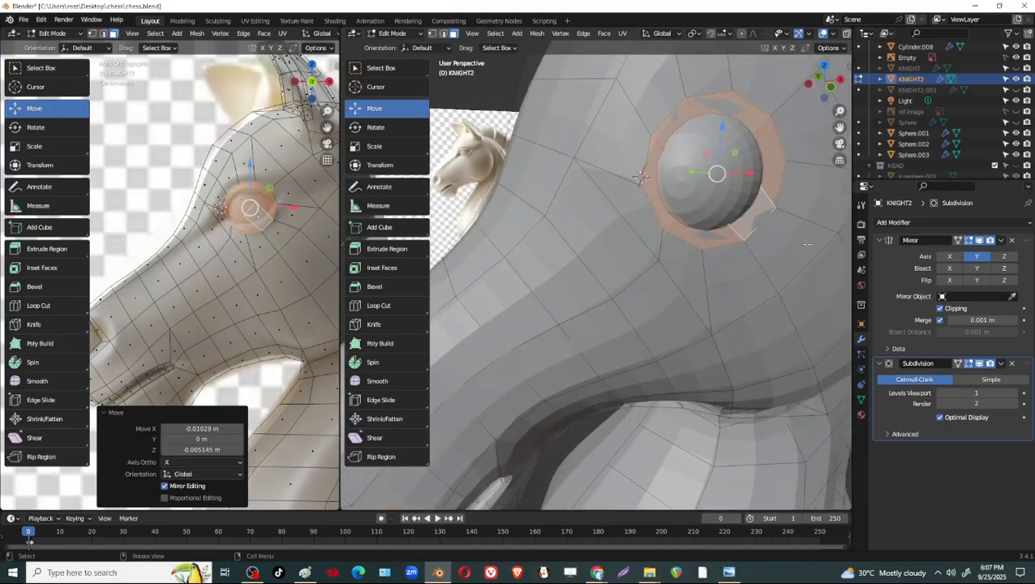
key("s")
left_click(285, 245)
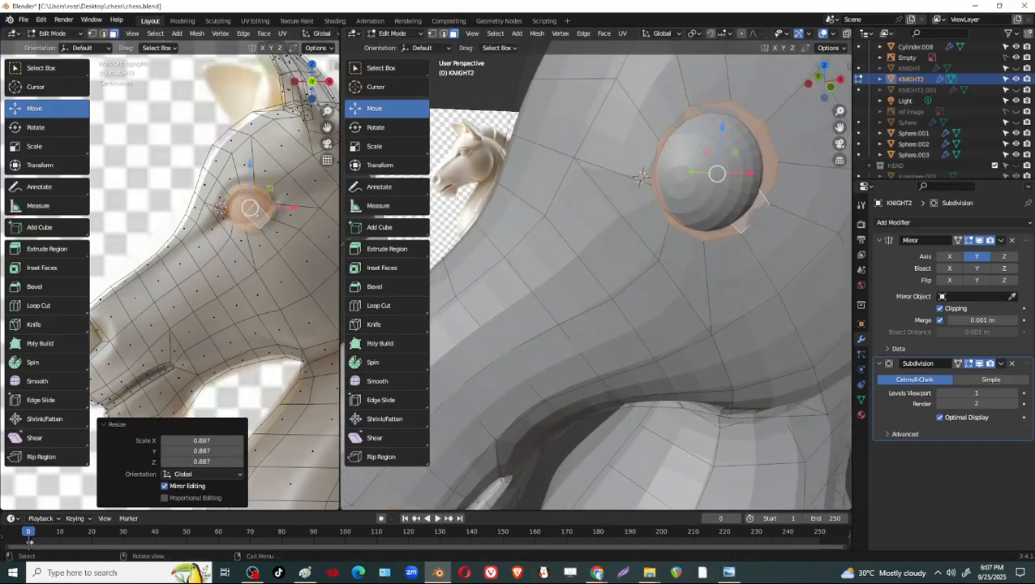
Enlarge the circular faces by a factor of about 1.07 and shift them about -0.0022 m along X over the reference eye.
scroll(302, 261, "up", 4)
scroll(300, 252, "up", 2)
middle_click_drag(299, 247, 209, 282, "shift")
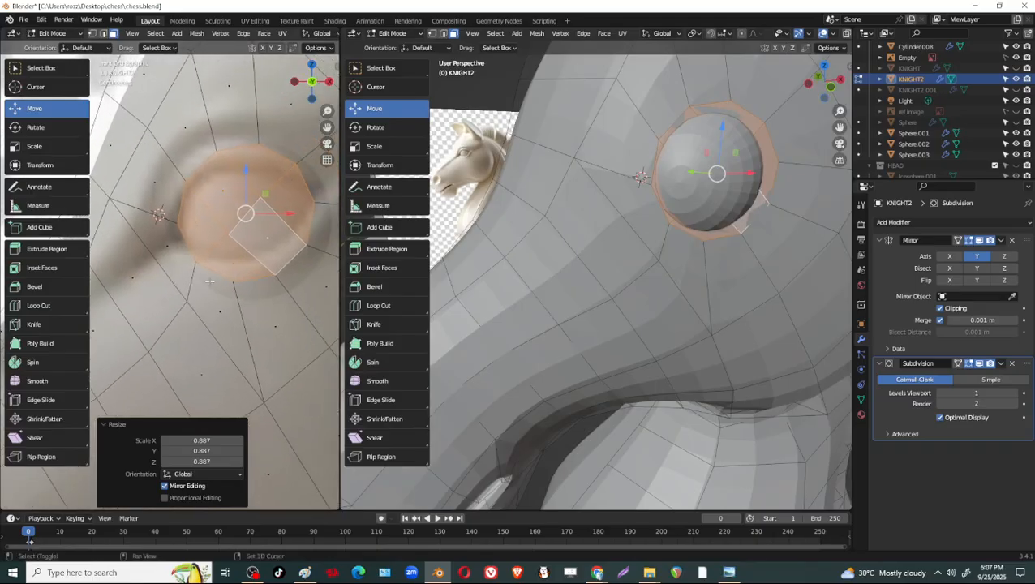
key("s")
left_click(284, 295)
key("g")
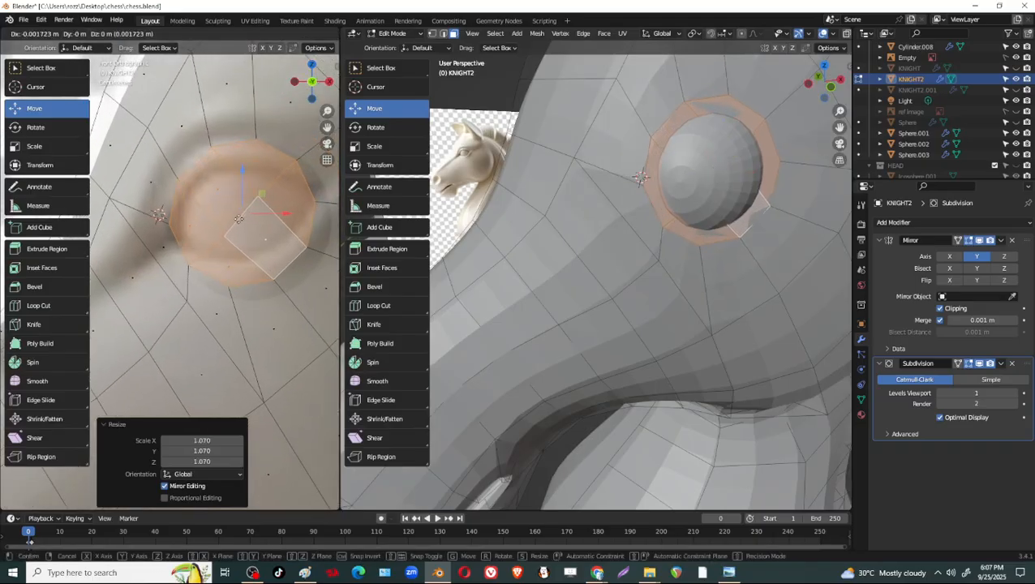
left_click_drag(238, 219, 238, 219)
middle_click_drag(241, 271, 262, 264, "shift")
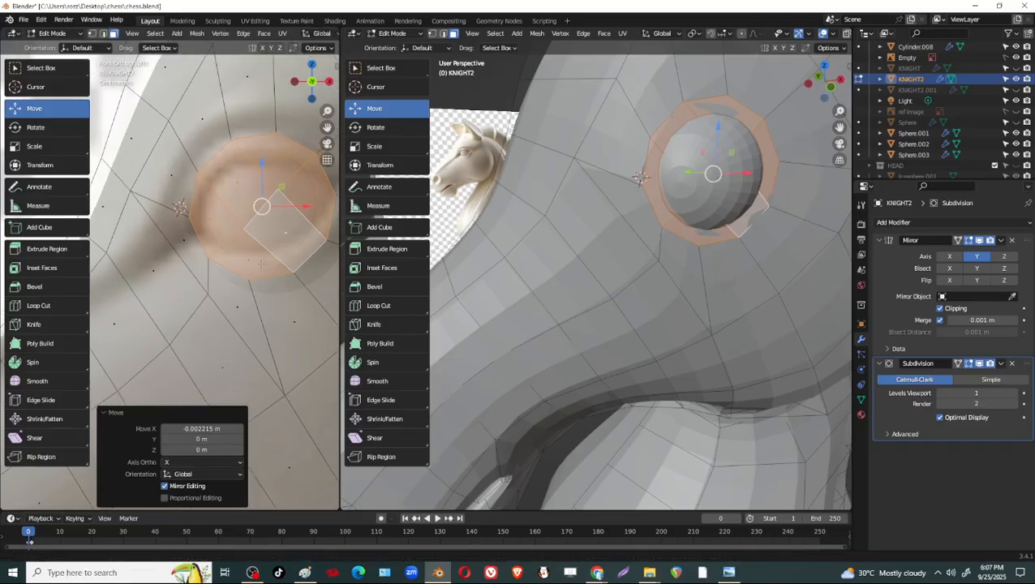
key("1")
left_click(230, 141)
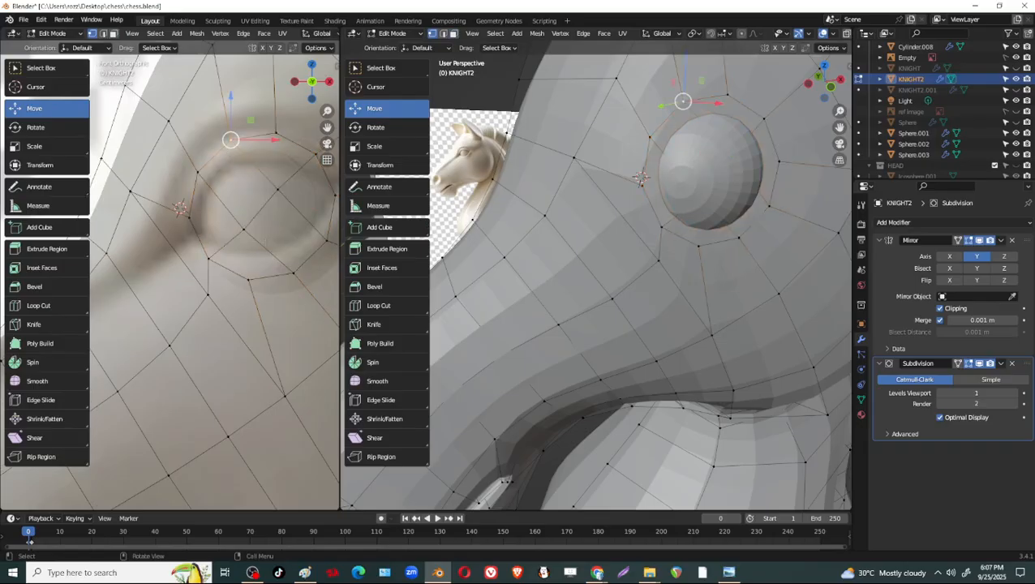
middle_click_drag(235, 166, 243, 178, "shift")
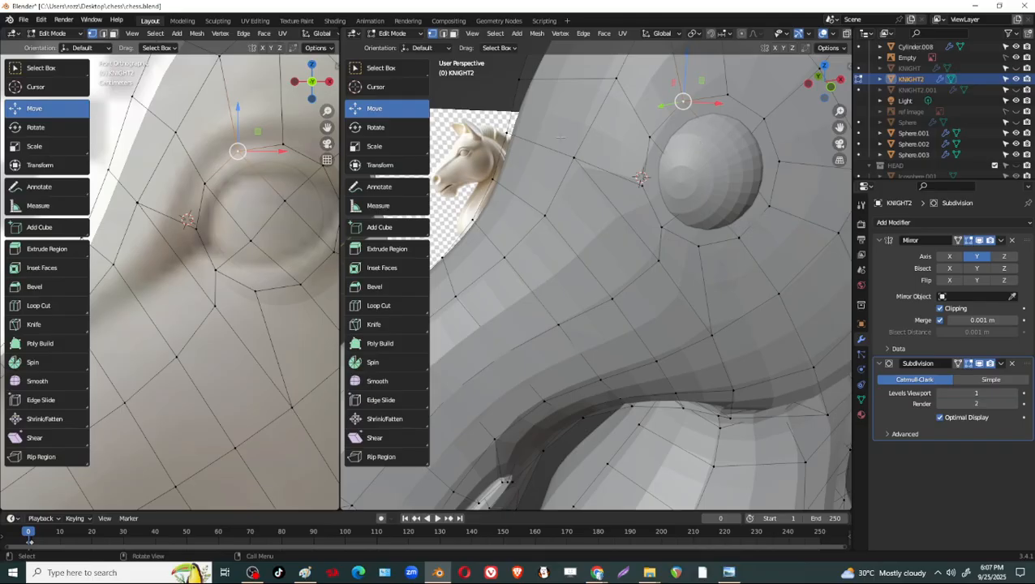
left_click(327, 205, "alt")
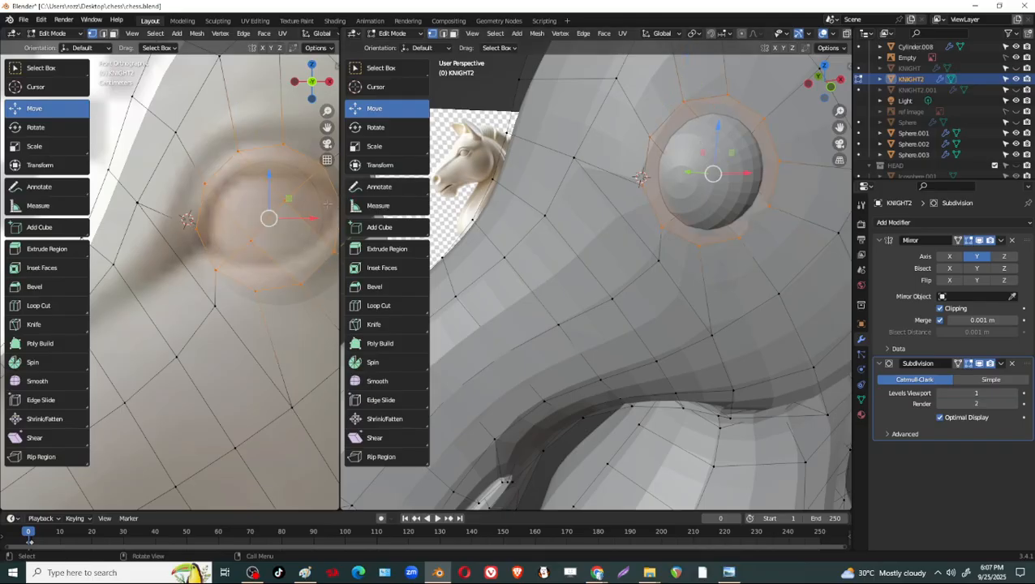
key("3")
Scale the circular eye faces up by 1.131 and inset them with a thickness of about 0.051 m around the eye sphere.
mouse_move(787, 280)
middle_mouse_down()
mouse_move(835, 291)
mouse_move(787, 290)
middle_mouse_up()
key("s")
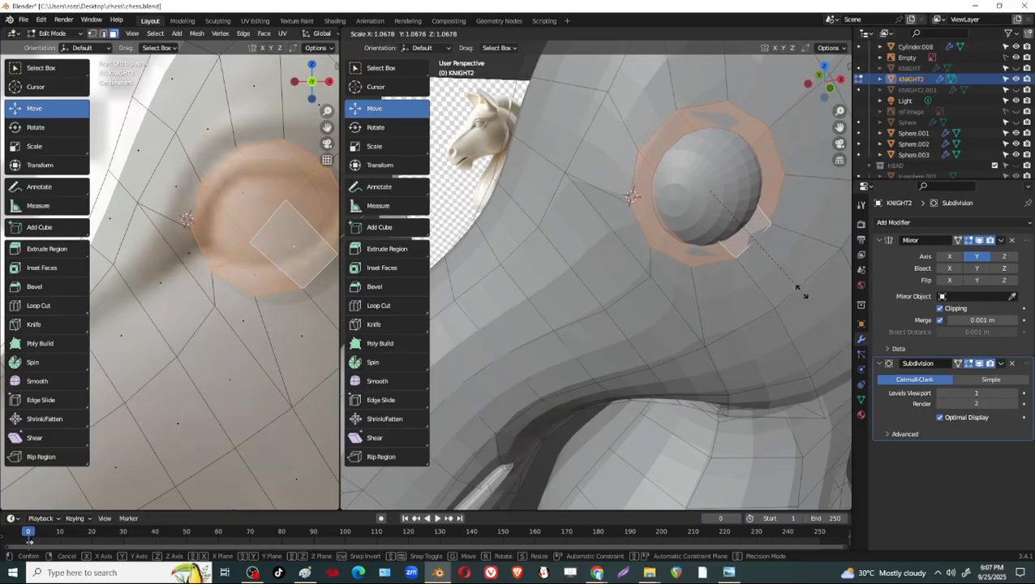
left_click(803, 299)
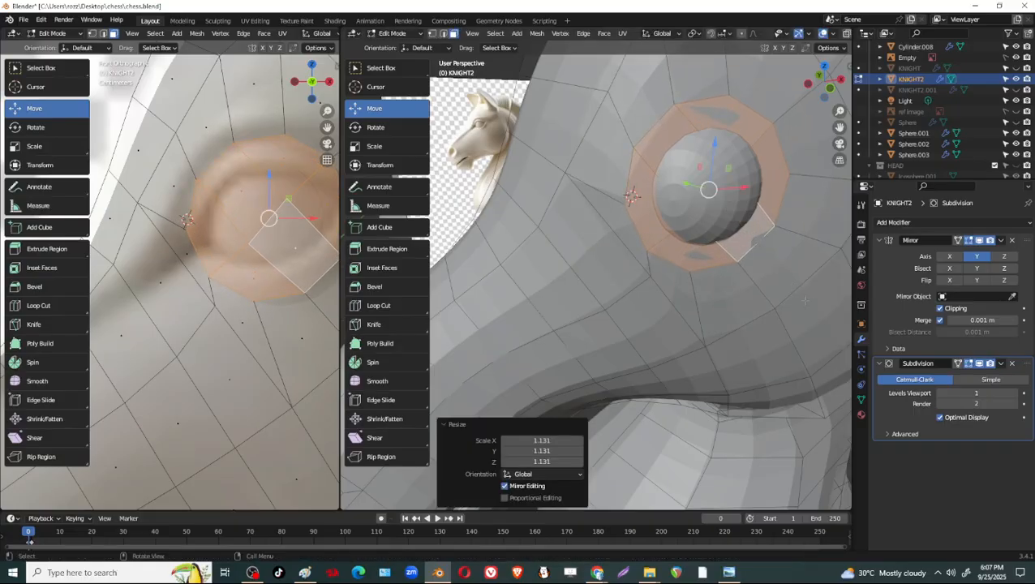
key("i")
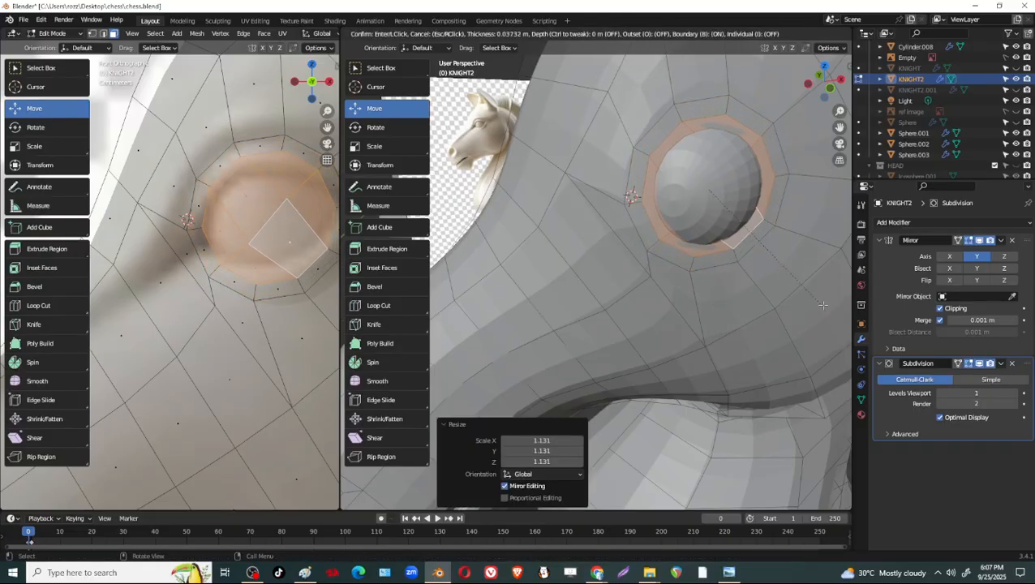
left_click(821, 303)
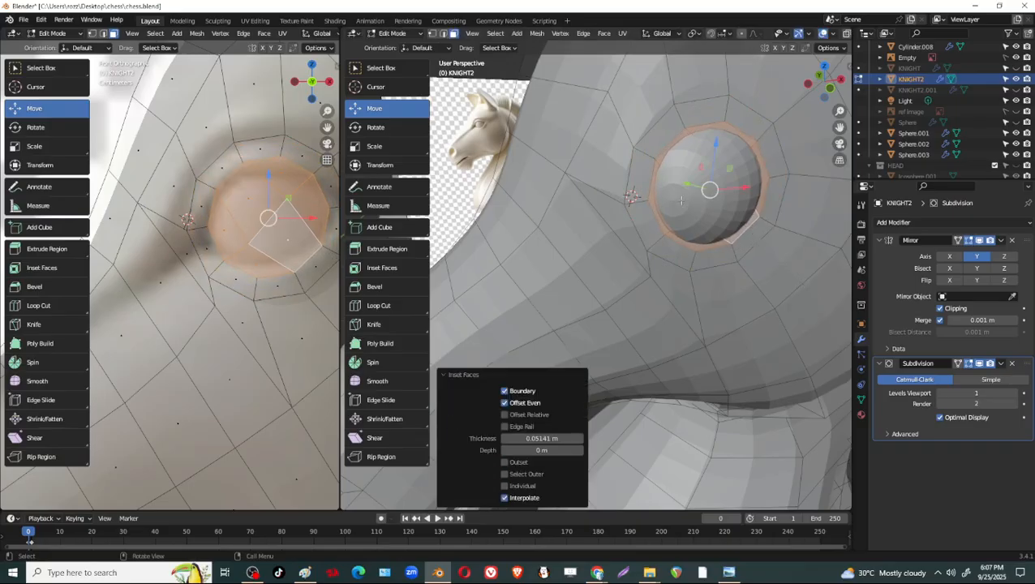
Extrude the inset eye faces inward along their normal by about 0.011 m to recess the socket.
middle_click_drag(819, 303, 727, 254)
key("e")
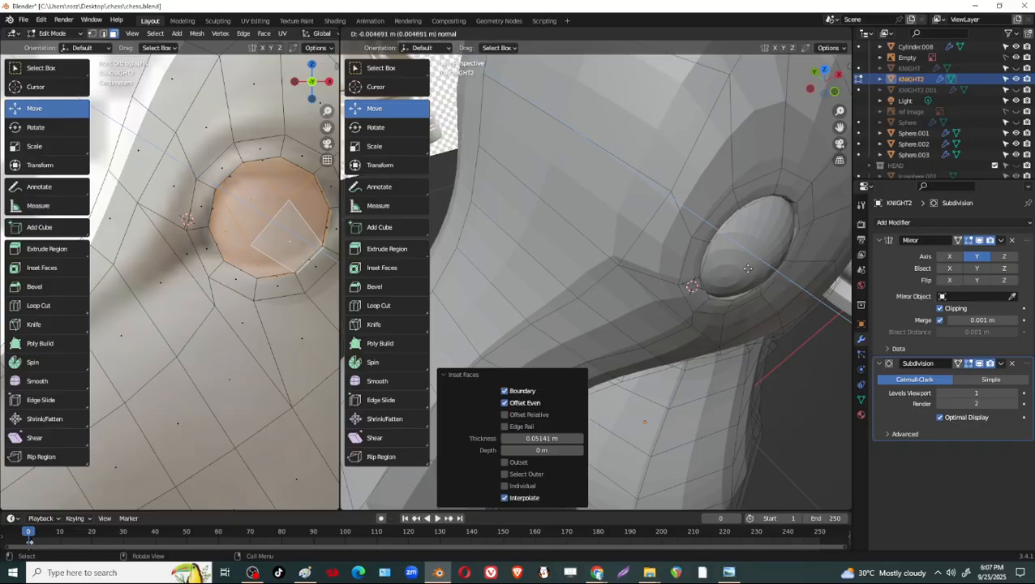
left_click(745, 270)
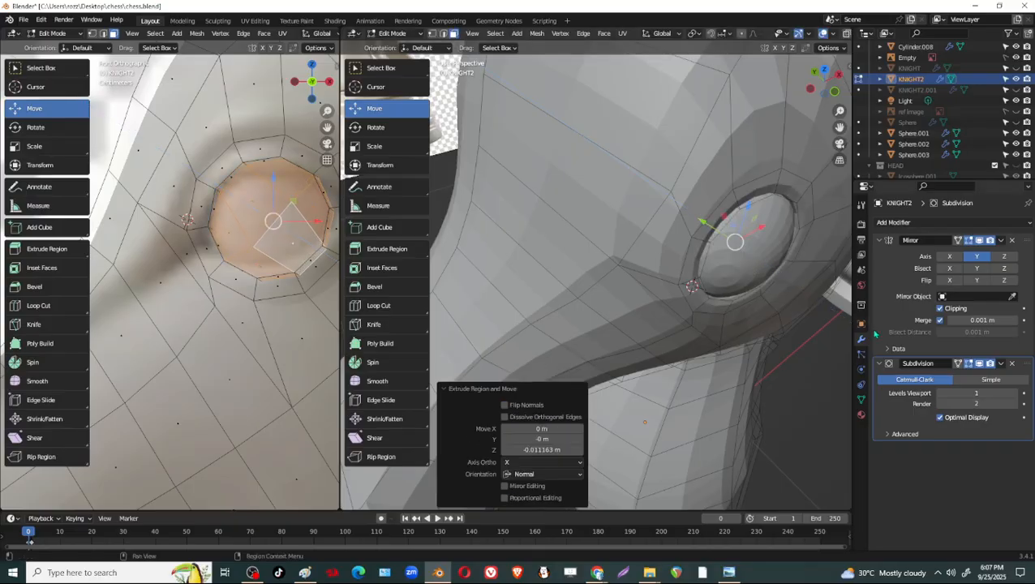
Turn off the viewport display of the KNIGHT2 Mirror modifier and return the head to Object Mode.
left_click(980, 241)
middle_click_drag(454, 261, 799, 195)
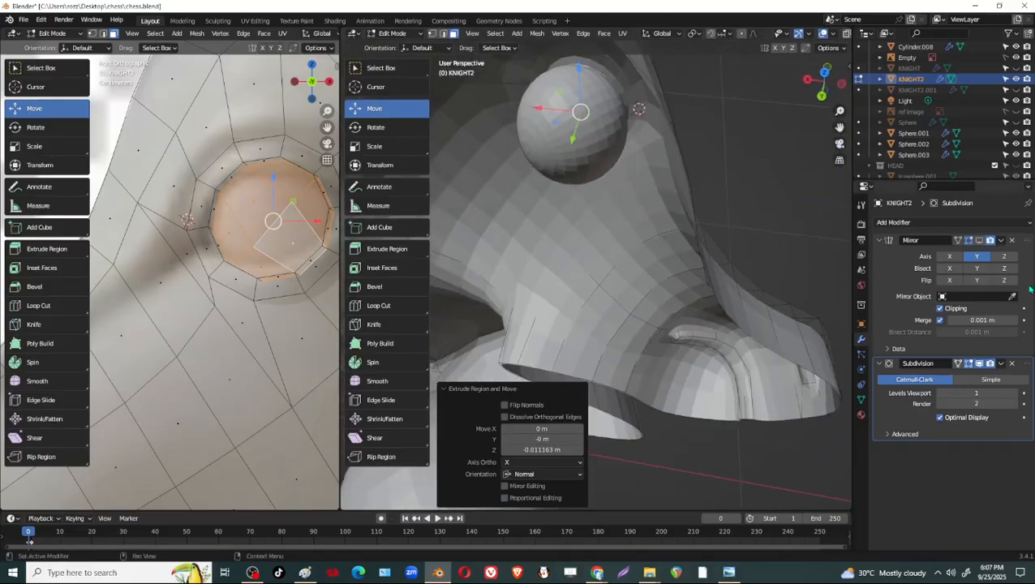
scroll(1017, 86, "up", 5)
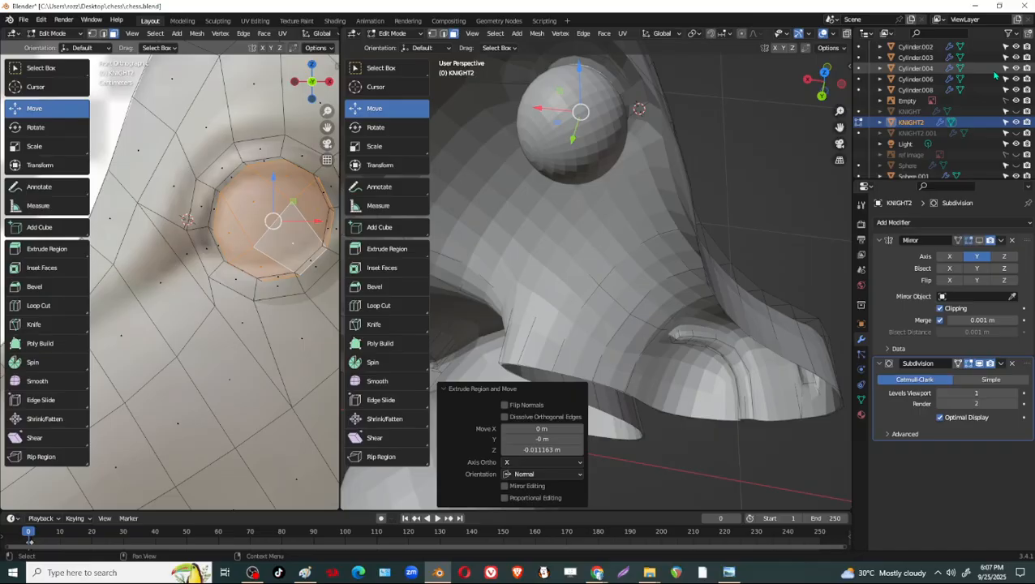
scroll(992, 127, "down", 2)
scroll(992, 128, "down", 2)
key("Tab")
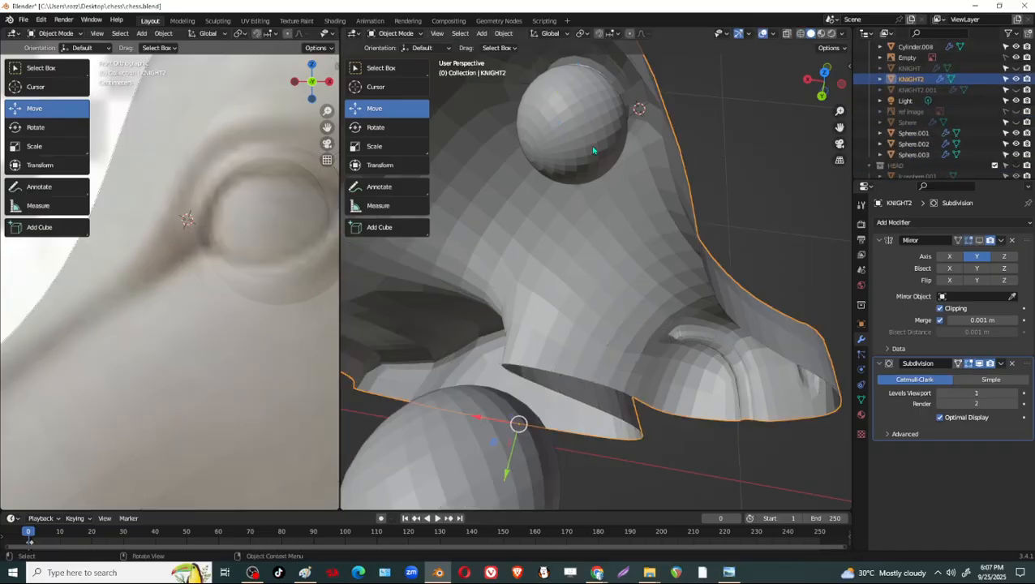
Hide the Sphere.003 eye temporarily to inspect the recessed socket behind it, and show it again.
left_click(594, 151)
left_click(1016, 155)
middle_click_drag(766, 193, 627, 163)
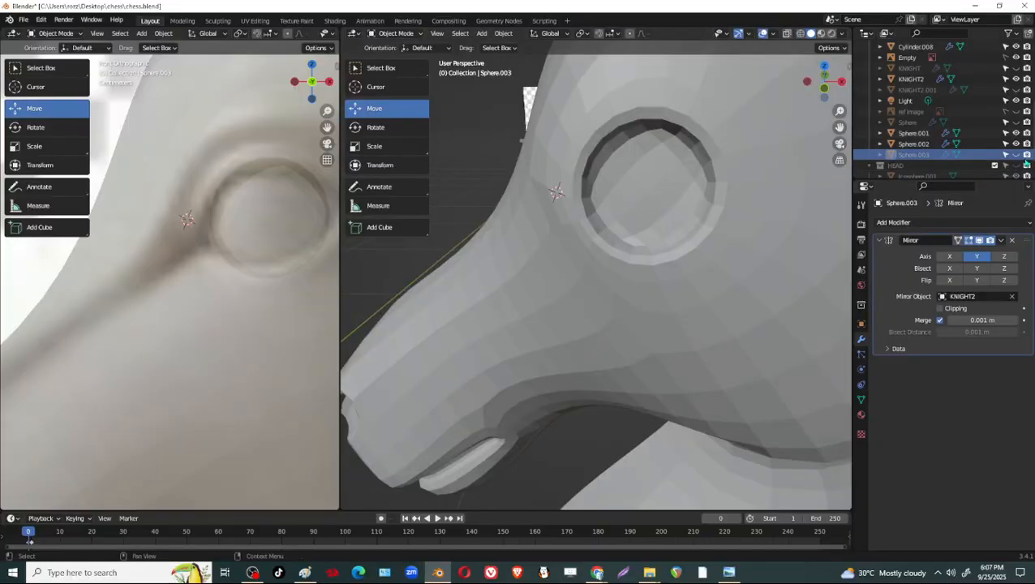
left_click(1016, 155)
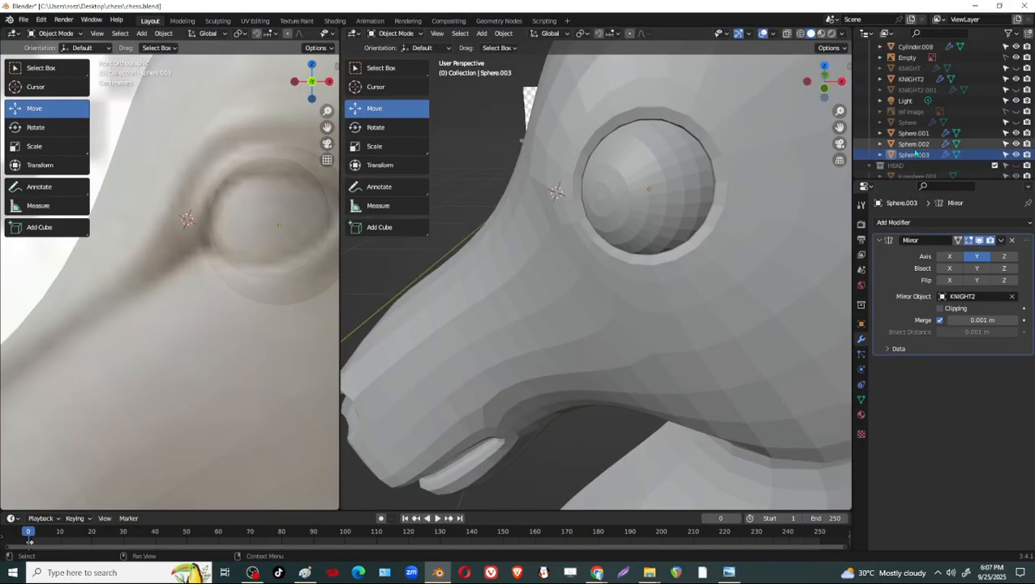
Rename the Sphere.003 eye object as EYE.
double_click(916, 154)
scroll(916, 152, "down", 1)
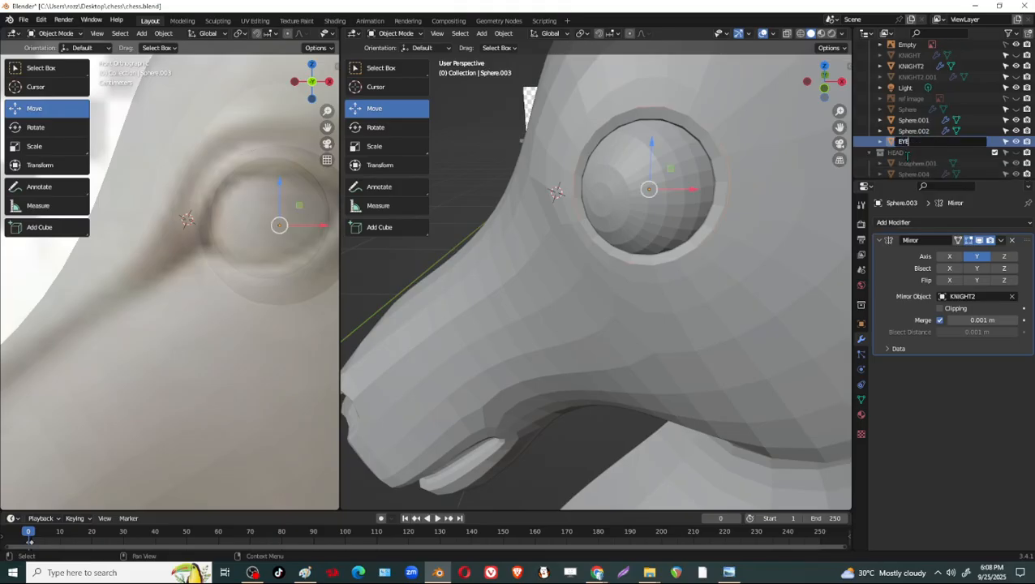
key("Return")
Select the KNIGHT2 horse head and turn its Mirror modifier's viewport display back on.
scroll(711, 271, "down", 3)
middle_click_drag(712, 272, 763, 283)
left_click(820, 331)
middle_click_drag(773, 336, 836, 339)
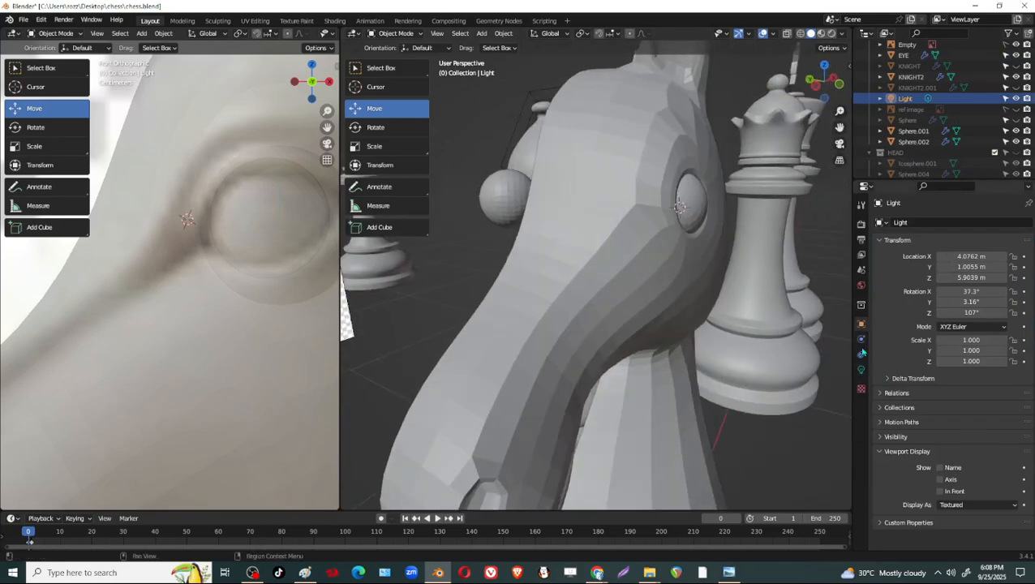
left_click(652, 259)
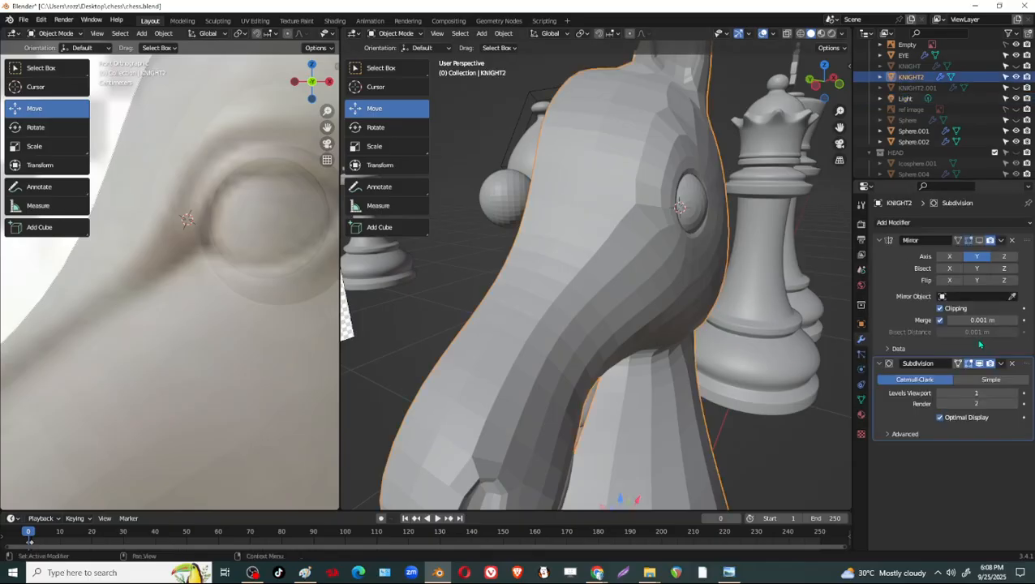
left_click(980, 242)
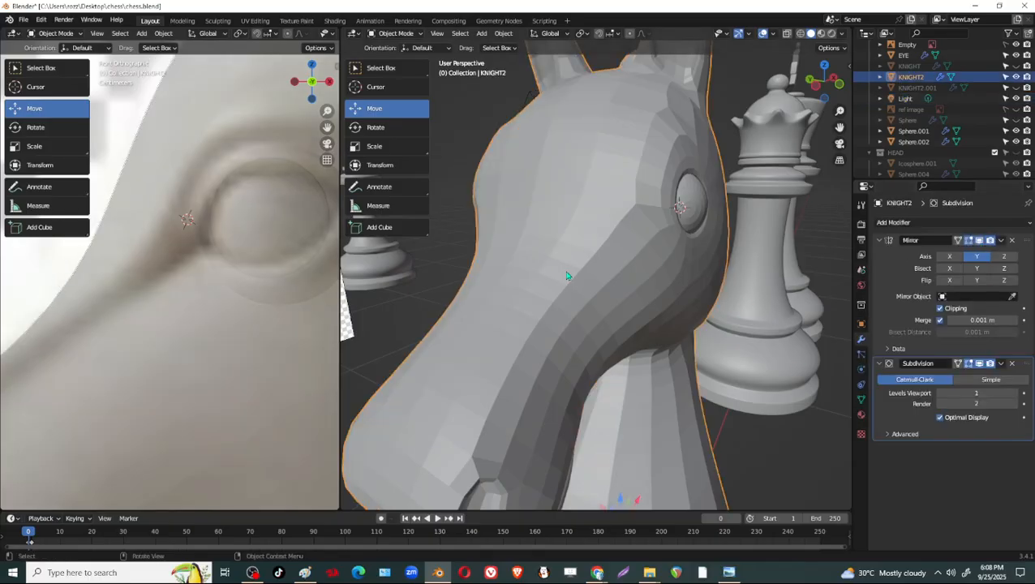
Place the 3D cursor away from the horse head and examine the eye's fit from the front and side.
scroll(571, 275, "down", 3)
mouse_move(589, 282)
middle_mouse_down()
mouse_move(575, 312)
mouse_move(513, 301)
mouse_move(594, 286)
middle_mouse_up()
scroll(593, 285, "up", 4)
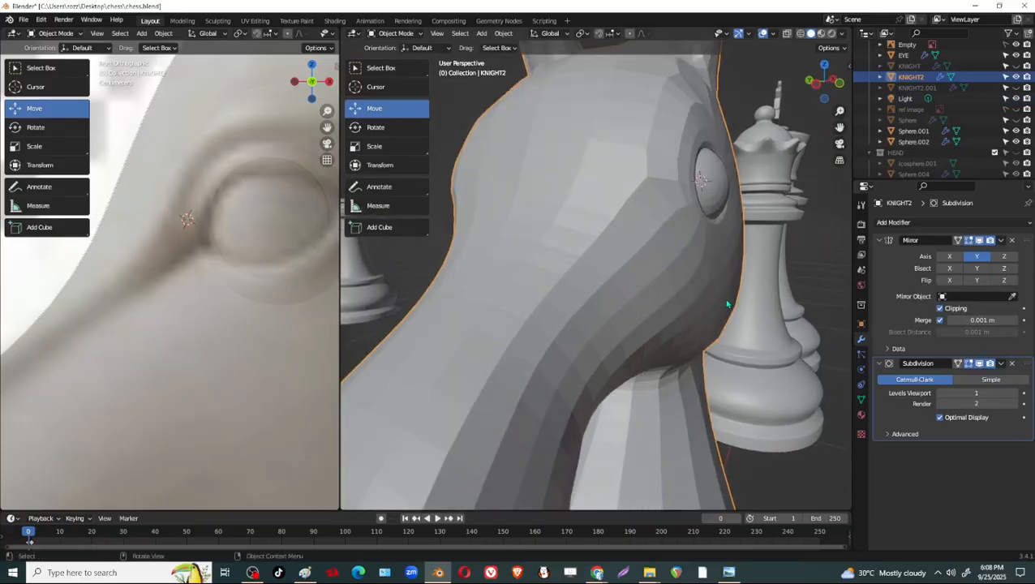
left_click(398, 88)
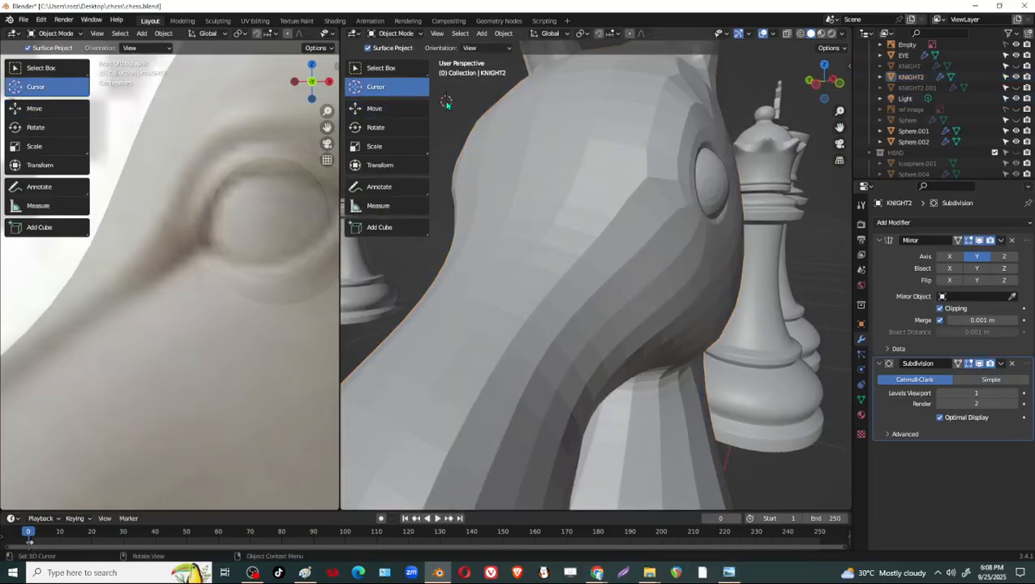
middle_click_drag(664, 207, 716, 230)
scroll(715, 230, "down", 4)
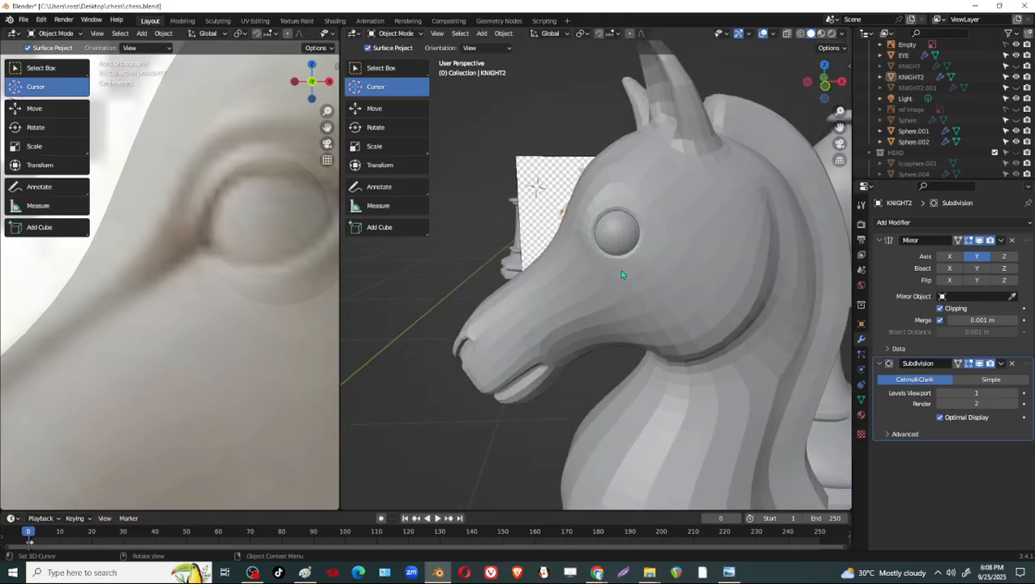
middle_click_drag(684, 280, 500, 199)
scroll(683, 256, "up", 5)
Switch KNIGHT2 to Sculpt Mode and set the Grab brush radius to 103 px.
left_click(397, 33)
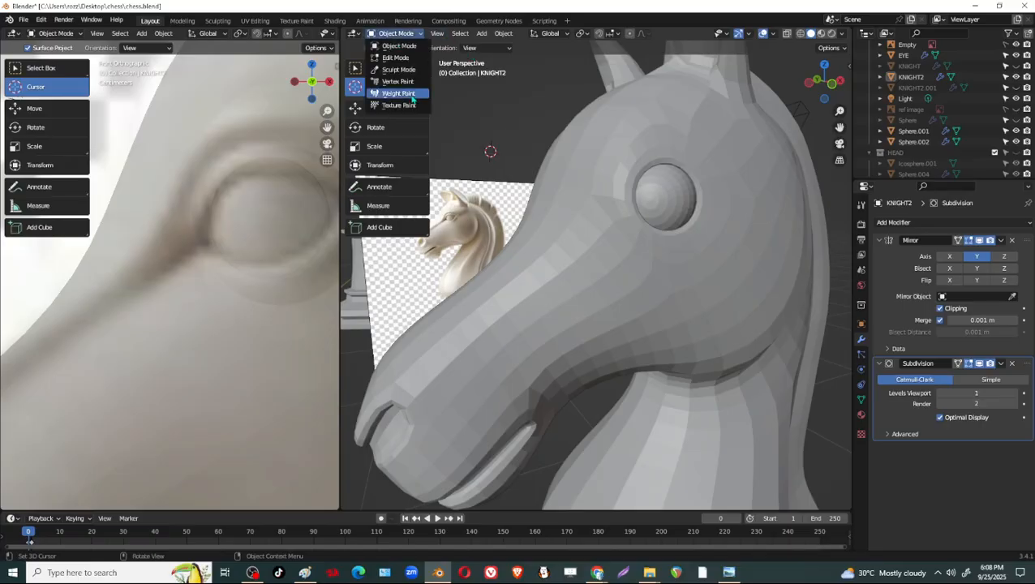
left_click(399, 70)
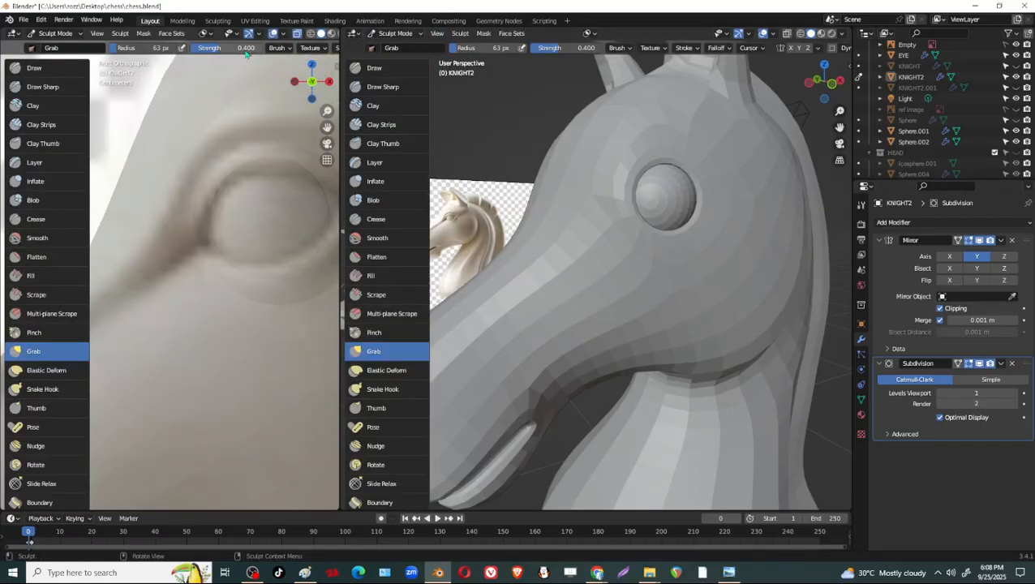
key("alt+z")
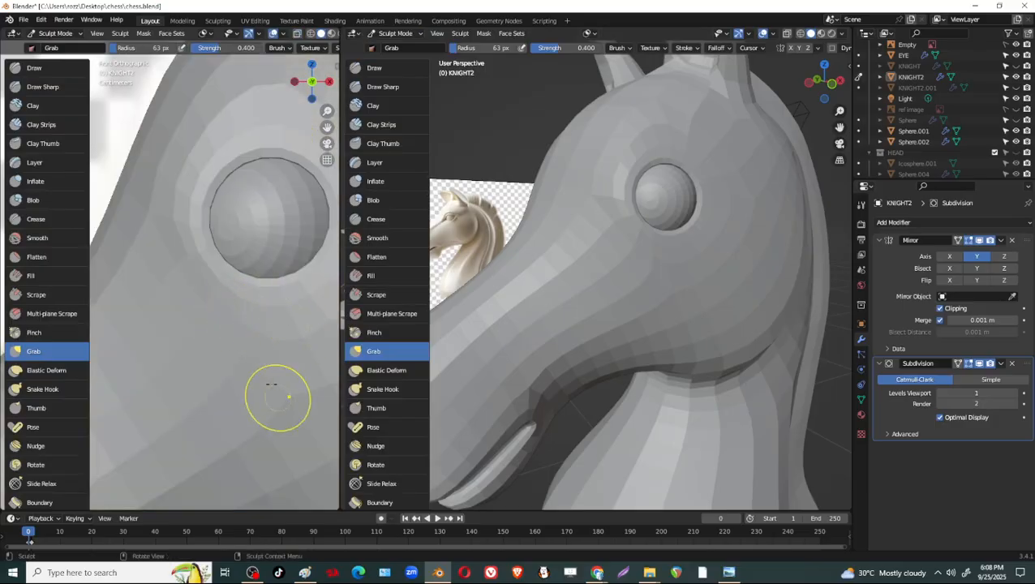
key("f")
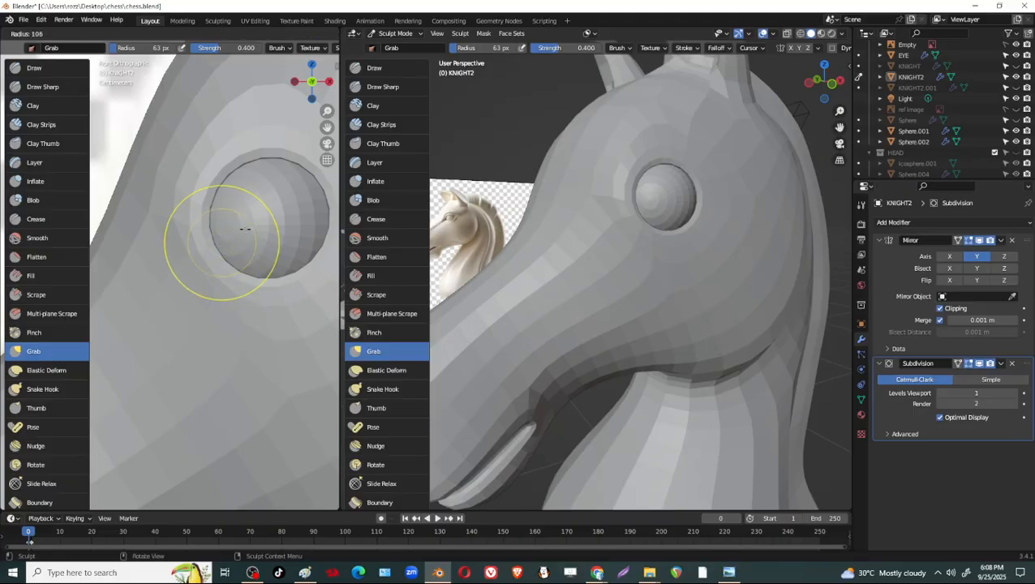
left_click(245, 228)
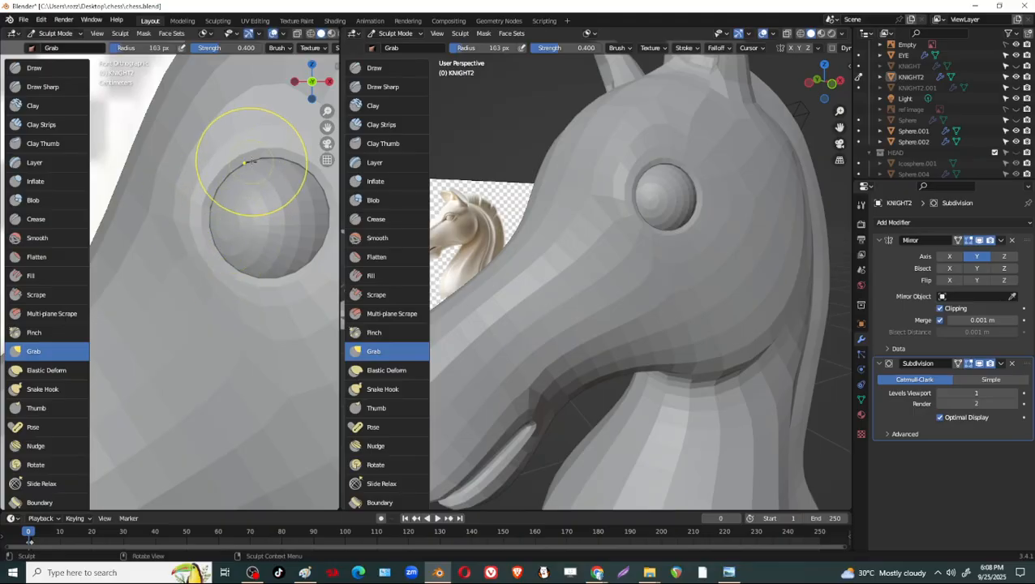
Pull the upper, front and lower rim of the eye socket closer around the eye sphere with Grab strokes, following the reference.
mouse_move(666, 174)
middle_mouse_down()
mouse_move(671, 208)
mouse_move(708, 199)
middle_mouse_up()
mouse_move(672, 197)
left_mouse_down()
mouse_move(682, 201)
mouse_move(623, 201)
left_mouse_up()
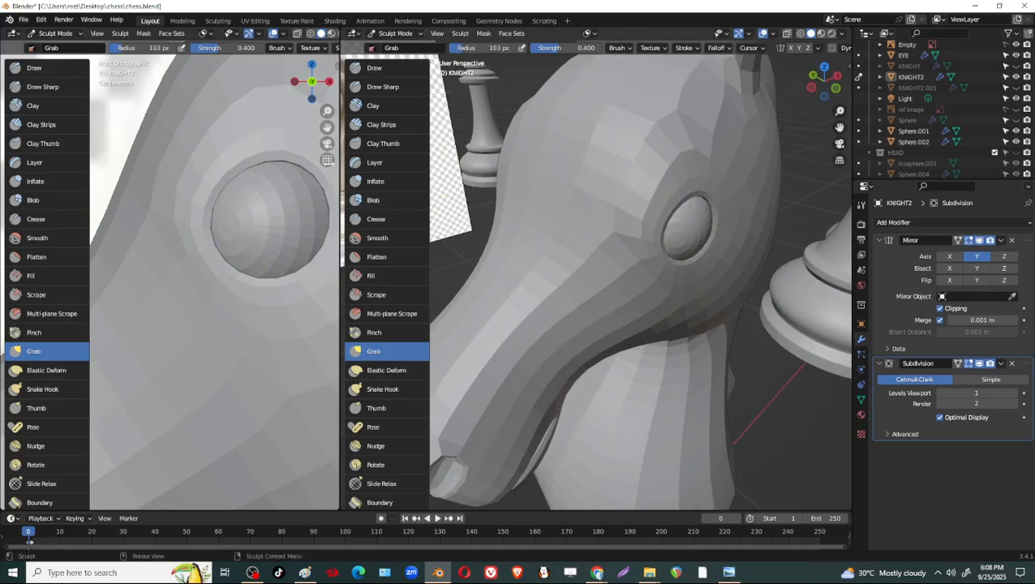
left_click_drag(287, 152, 291, 161)
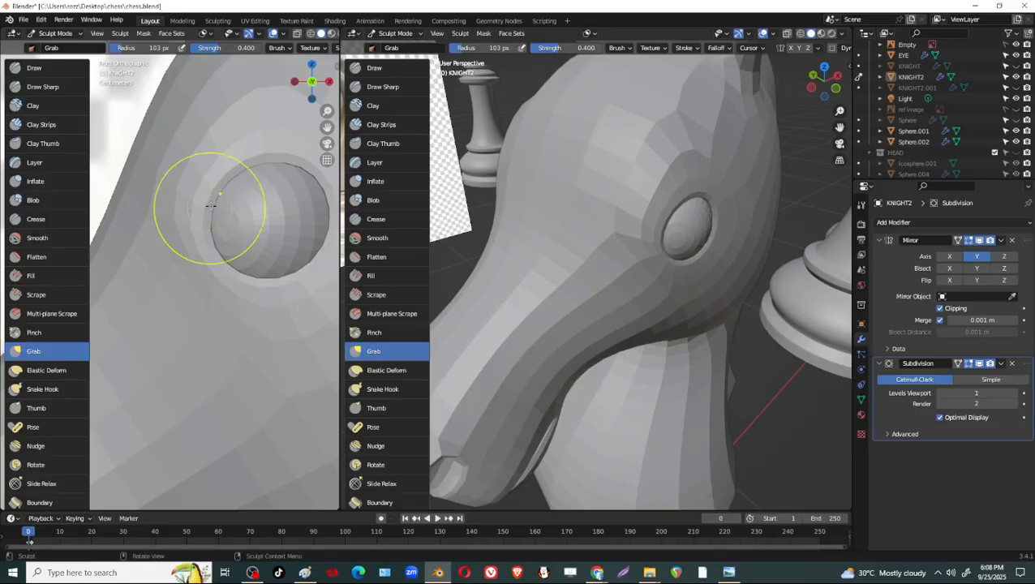
key("alt+z")
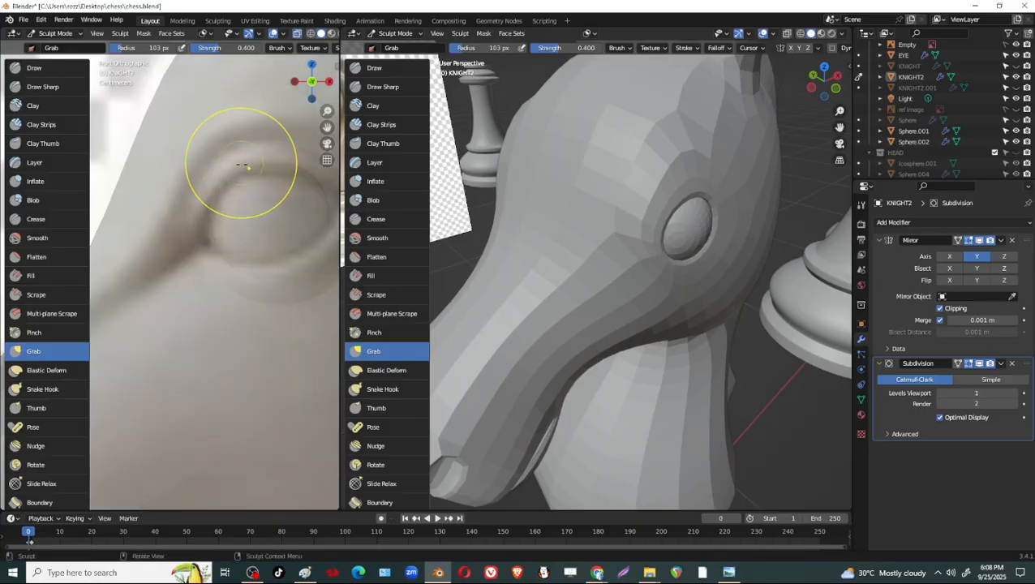
left_click_drag(241, 165, 248, 172)
left_click_drag(208, 201, 213, 216)
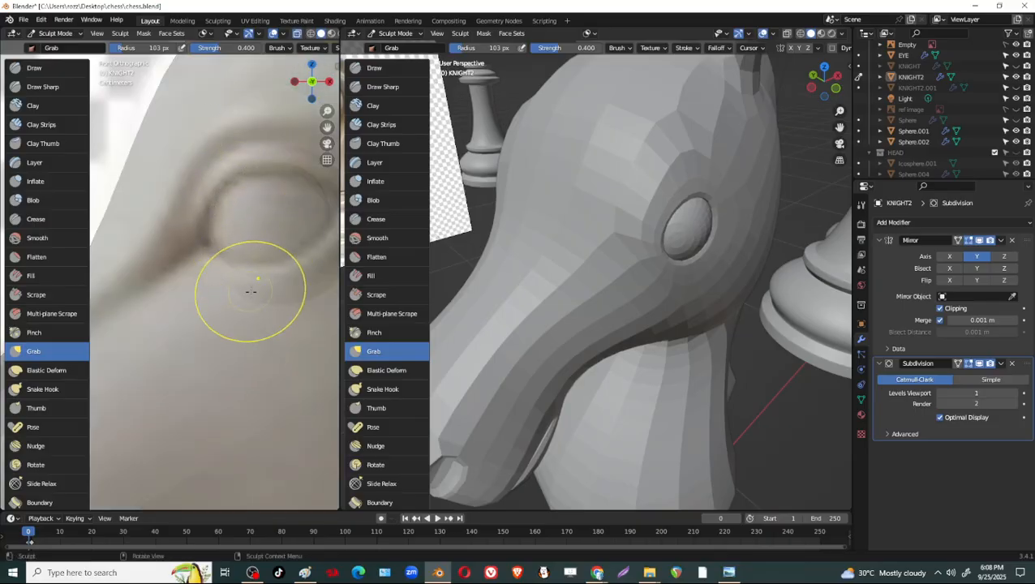
left_click_drag(249, 284, 245, 260)
mouse_move(711, 266)
middle_mouse_down()
mouse_move(656, 259)
mouse_move(649, 245)
middle_mouse_up()
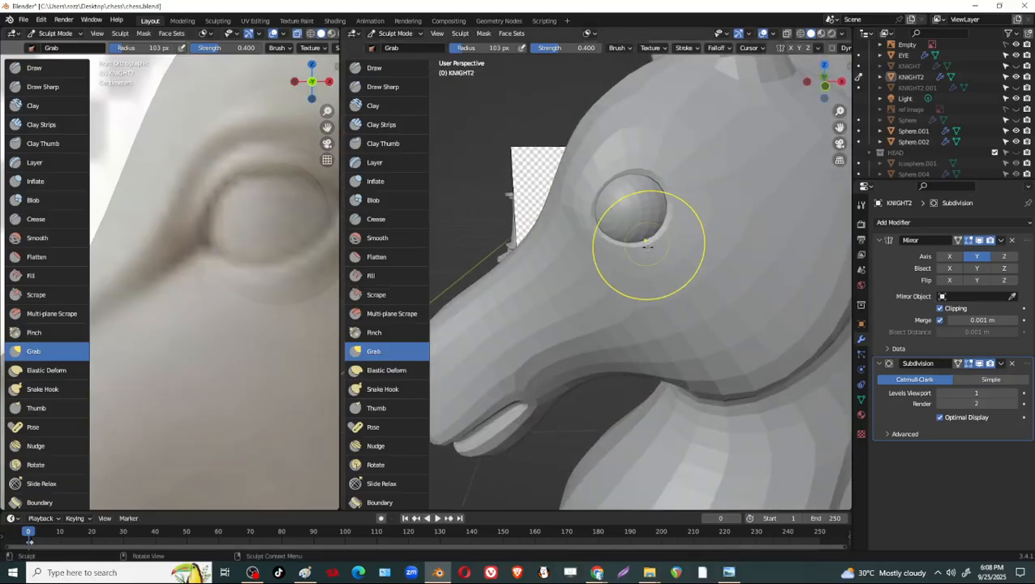
left_click_drag(647, 245, 643, 225)
mouse_move(641, 225)
middle_mouse_down()
mouse_move(605, 259)
mouse_move(615, 197)
mouse_move(649, 207)
mouse_move(638, 218)
mouse_move(659, 229)
mouse_move(657, 219)
middle_mouse_up()
Reshape the eye socket's lower and rear rim into an almond outline using Elastic Deform strokes at a 46 px radius.
left_click(386, 370)
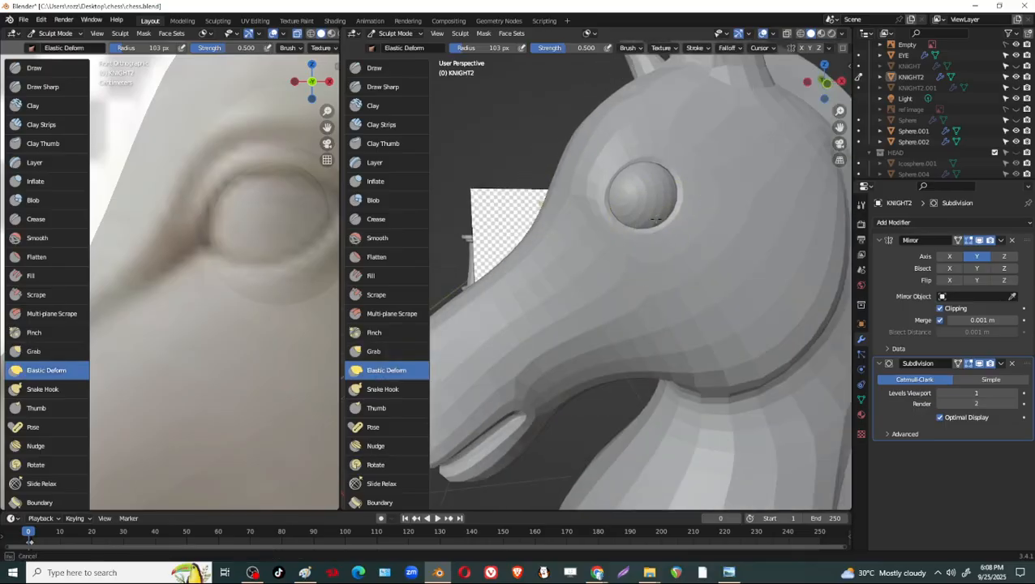
key("f")
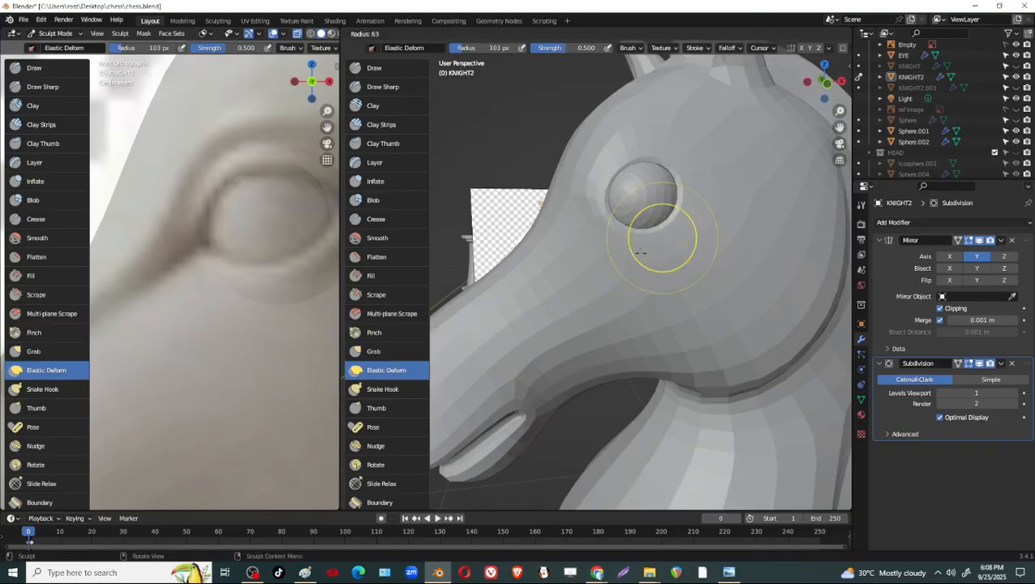
left_click(632, 258)
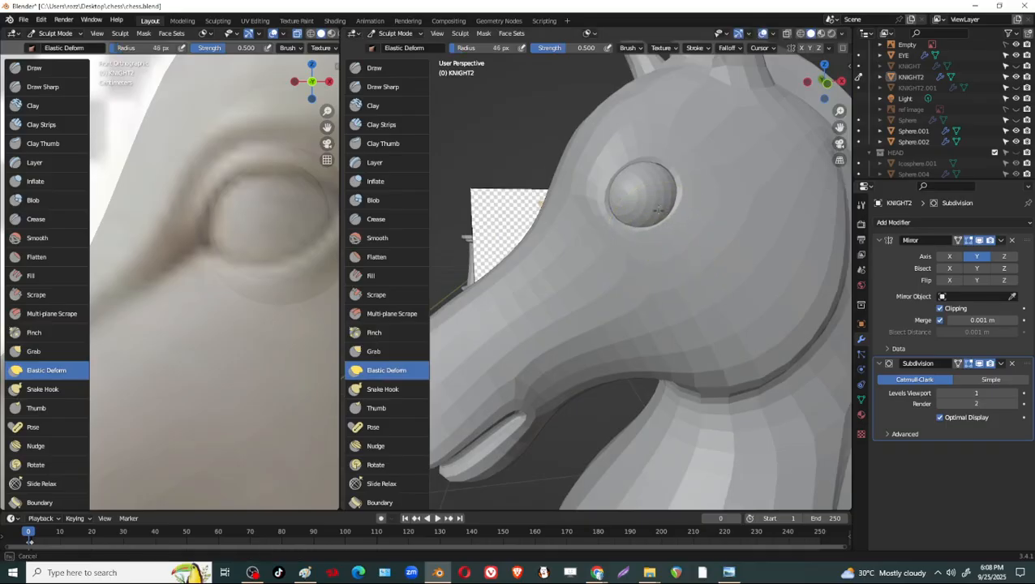
middle_click_drag(658, 210, 655, 173)
scroll(621, 271, "down", 2)
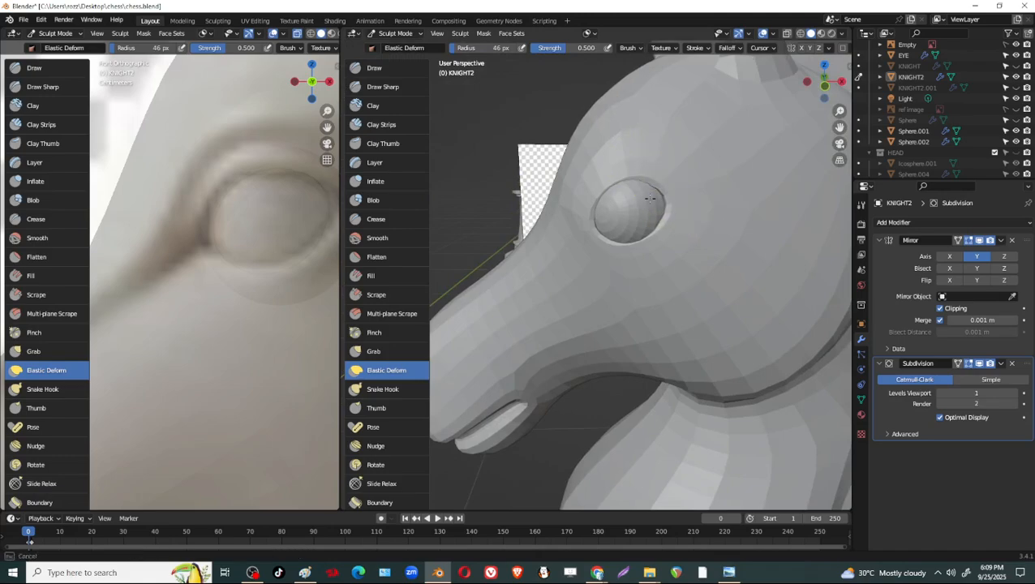
mouse_move(661, 231)
middle_mouse_down()
mouse_move(655, 196)
mouse_move(633, 176)
mouse_move(675, 254)
mouse_move(661, 180)
mouse_move(642, 150)
middle_mouse_up()
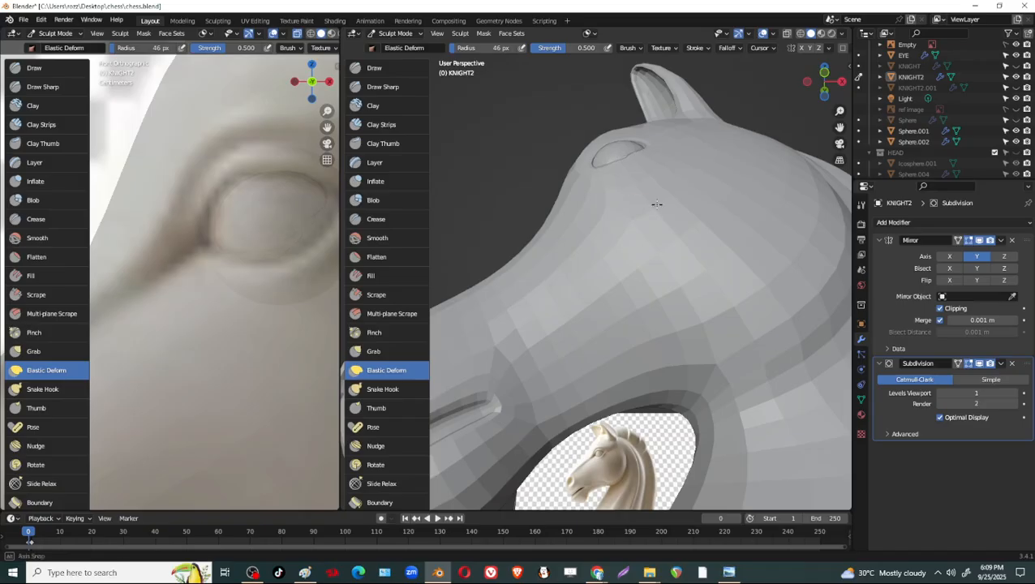
middle_click_drag(657, 203, 686, 309)
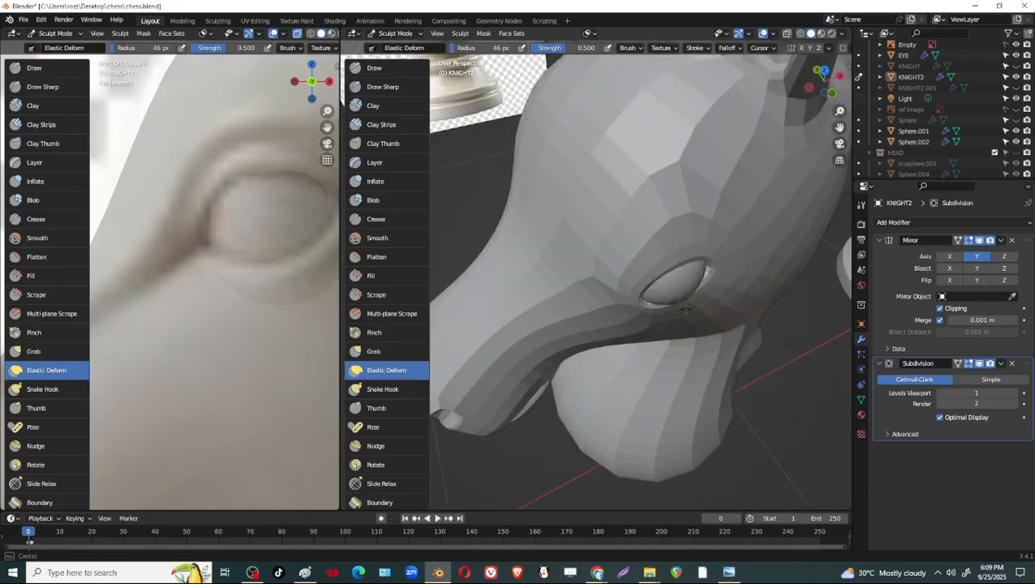
middle_click_drag(694, 215, 665, 200)
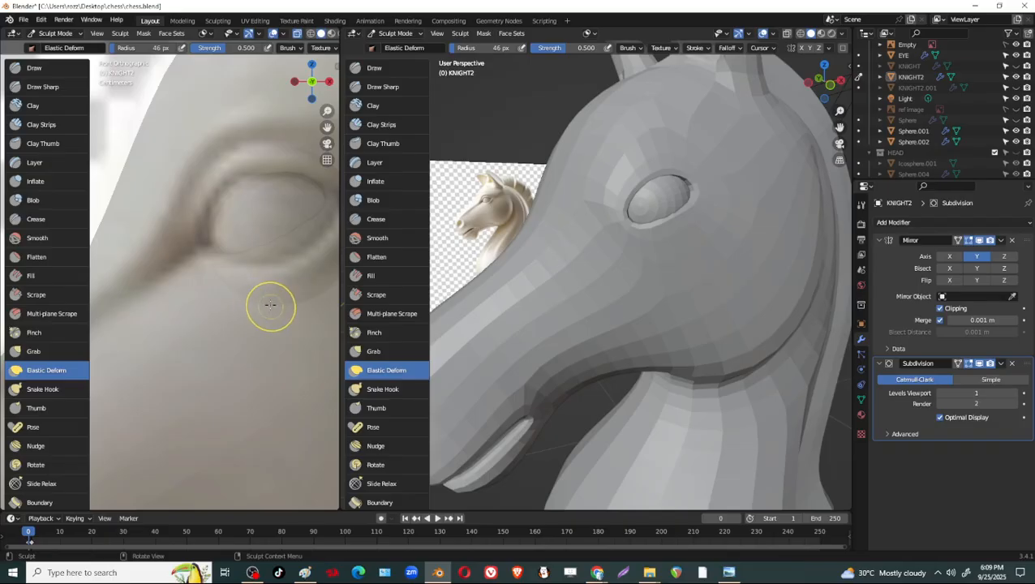
Turn off X-ray in the reference view and refine the socket's corners and lower rim with Elastic Deform at 70 px.
key("alt+z")
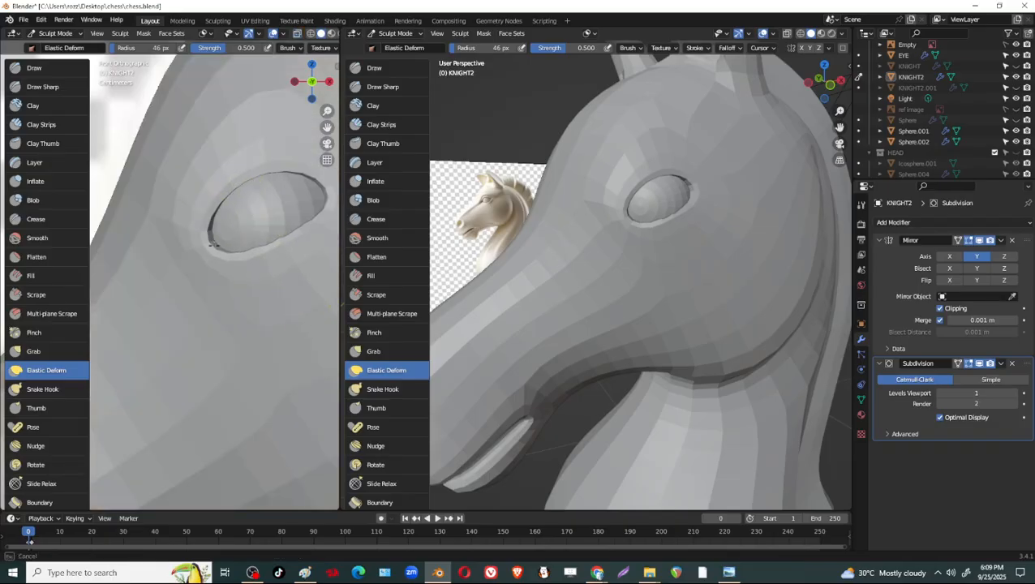
key("f")
left_click(280, 297)
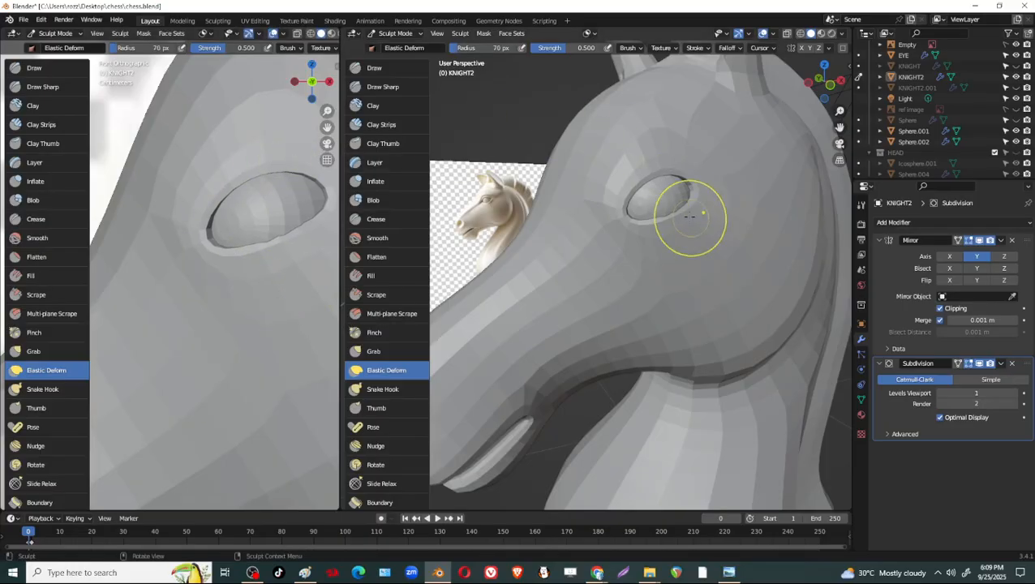
mouse_move(692, 193)
left_mouse_down()
mouse_move(687, 164)
mouse_move(689, 176)
left_mouse_up()
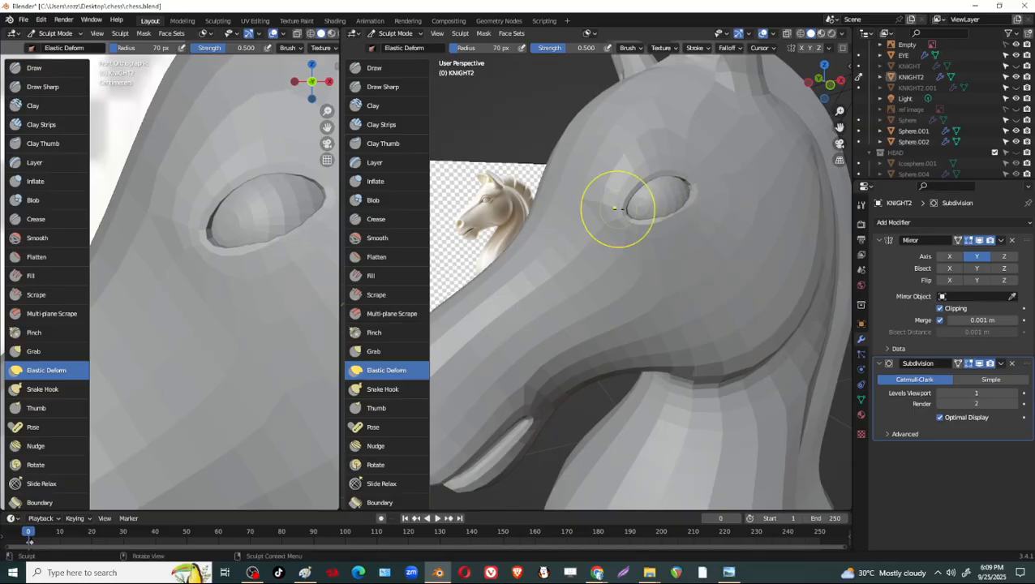
mouse_move(704, 254)
middle_mouse_down()
mouse_move(645, 151)
mouse_move(702, 213)
mouse_move(646, 197)
mouse_move(720, 158)
mouse_move(714, 197)
mouse_move(690, 219)
mouse_move(685, 274)
mouse_move(680, 239)
mouse_move(695, 184)
mouse_move(740, 225)
middle_mouse_up()
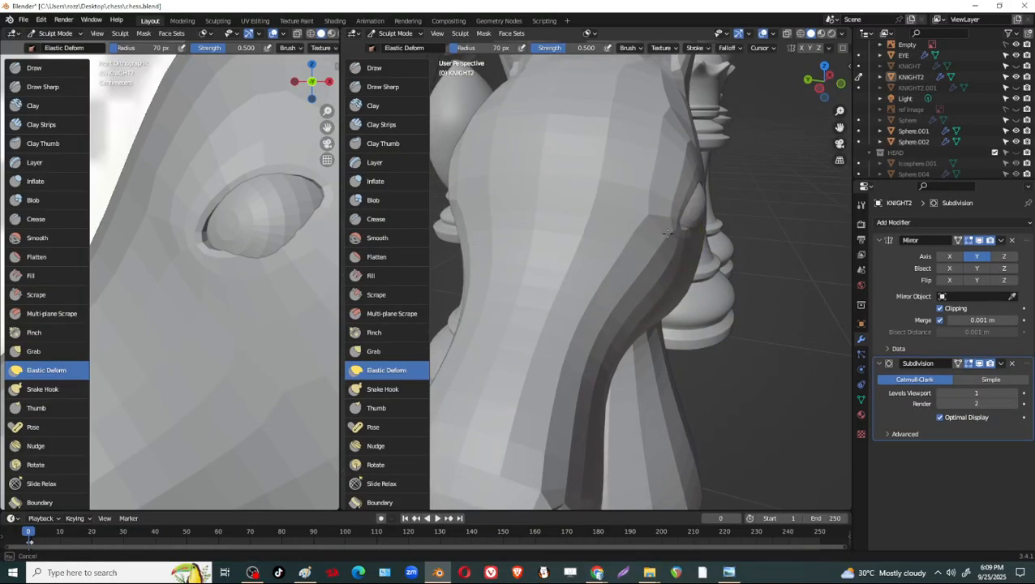
middle_click_drag(659, 233, 654, 193)
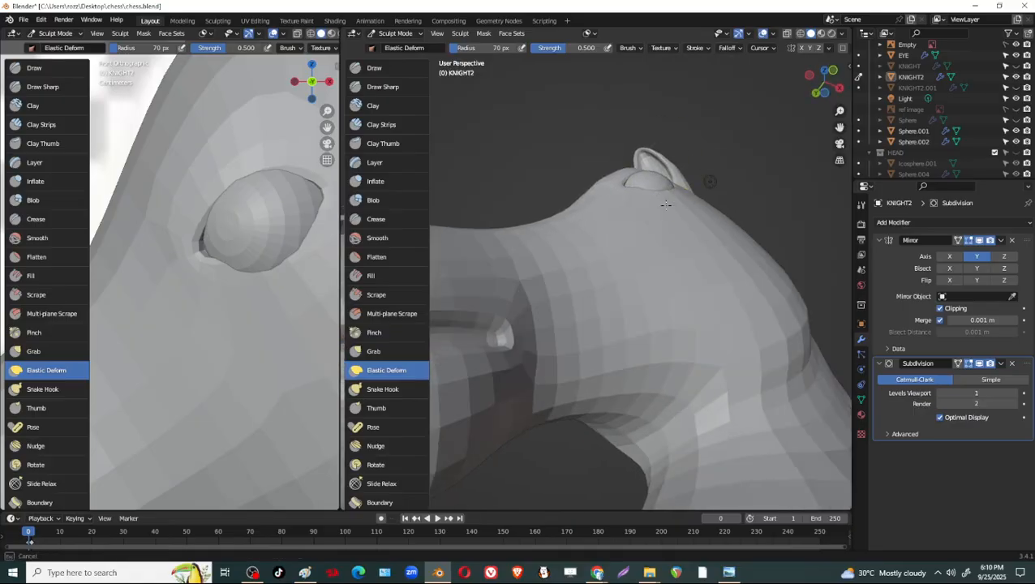
left_click_drag(665, 204, 669, 209)
Set the brush radius to 49 px, switch to Grab and examine the socket's lower rim and front corner up close.
key("f")
left_click(663, 215)
left_click(395, 355)
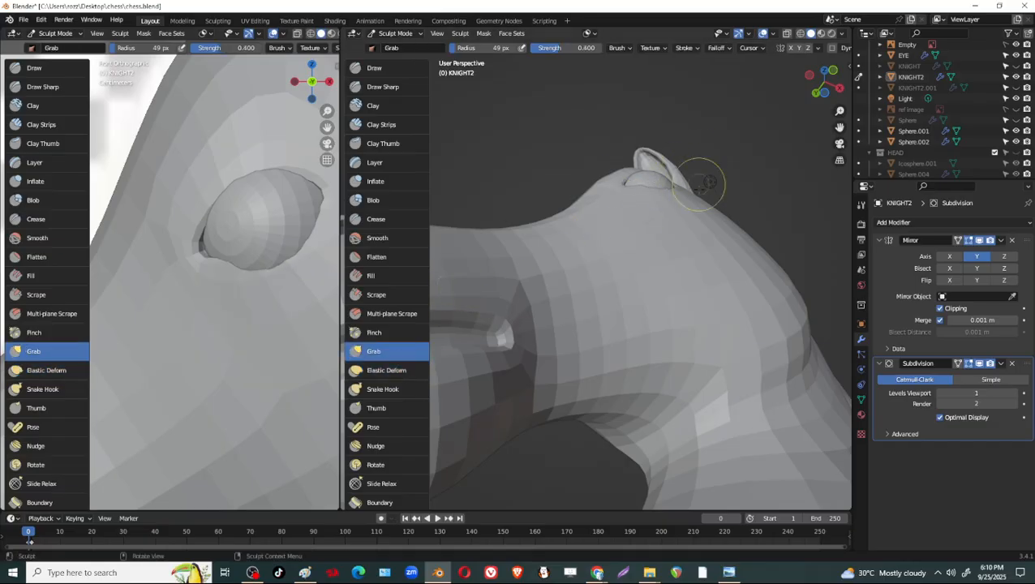
middle_click_drag(700, 185, 733, 215)
scroll(800, 159, "up", 8)
middle_click_drag(799, 160, 682, 334, "shift")
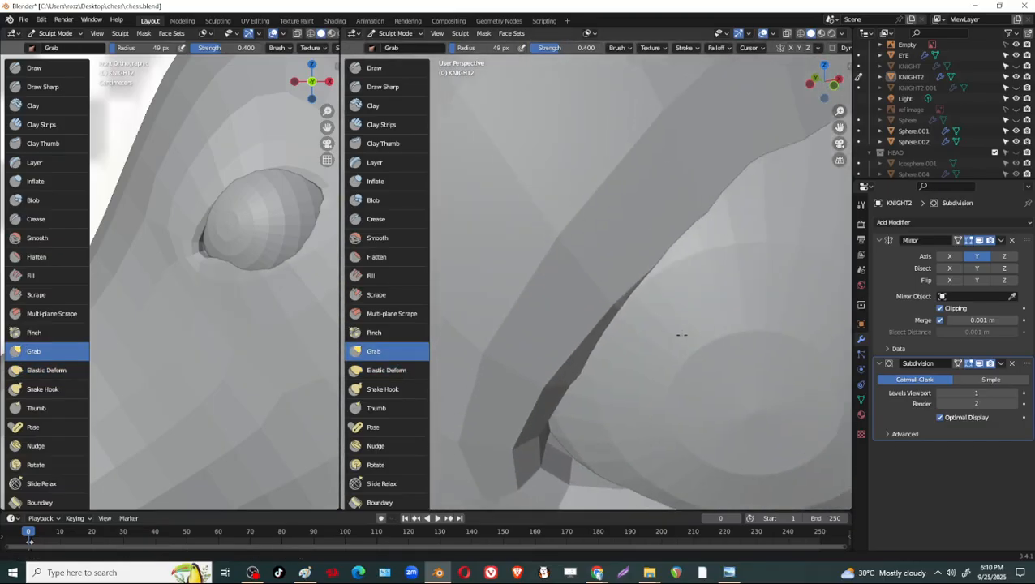
scroll(682, 334, "down", 3)
middle_click_drag(690, 295, 705, 169)
scroll(704, 169, "down", 3)
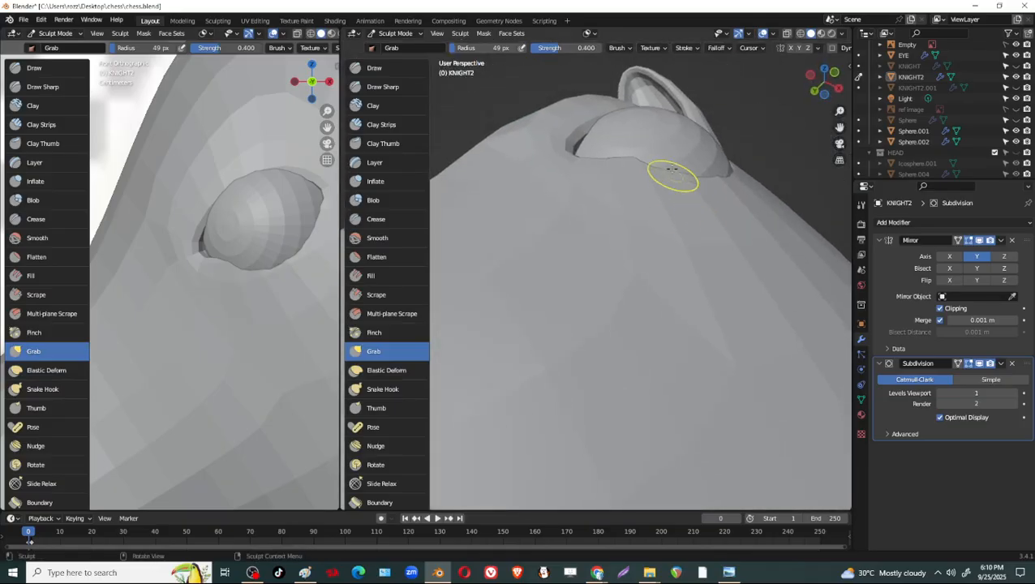
Set the Grab radius to 67 px and check through X-ray how the eye sphere sits behind the lower rim.
key("f")
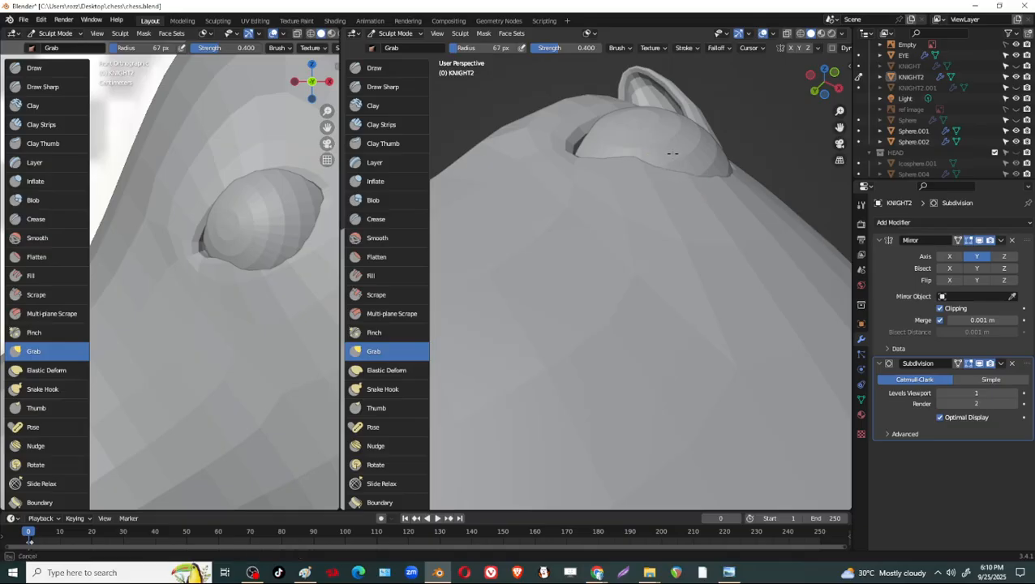
middle_click_drag(672, 153, 679, 254)
mouse_move(686, 299)
middle_mouse_down()
mouse_move(706, 335)
mouse_move(693, 294)
mouse_move(703, 322)
mouse_move(716, 296)
mouse_move(708, 285)
middle_mouse_up()
key("alt+z")
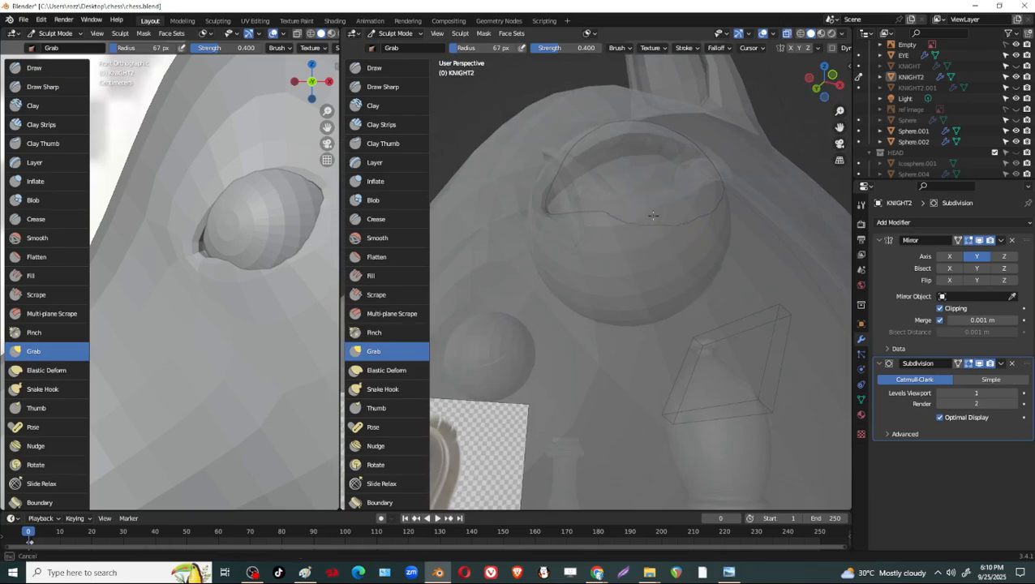
key("alt+z")
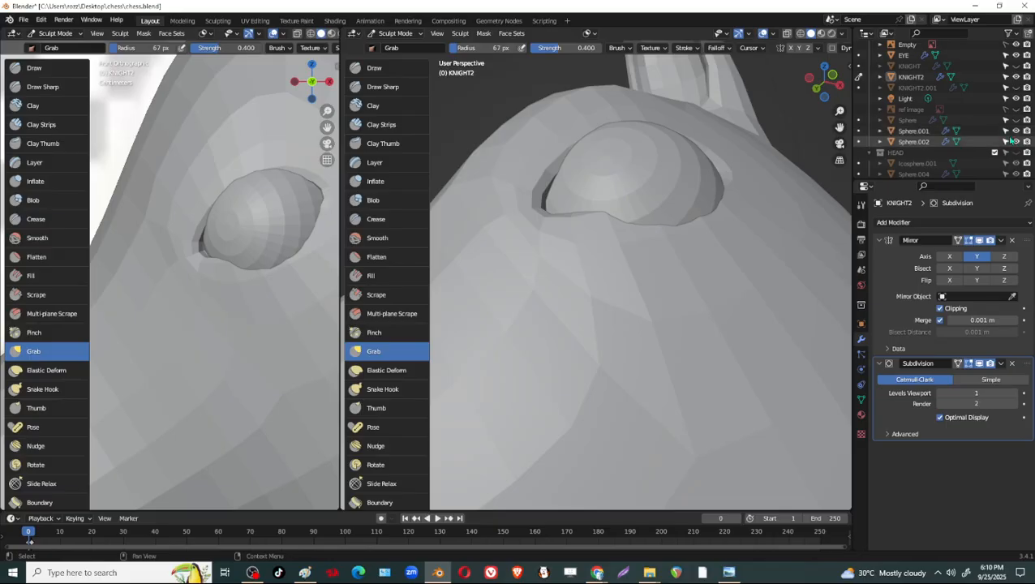
Hide the EYE object and enlarge the Grab brush to 109 px for work on the empty socket's lower rim.
left_click(1015, 54)
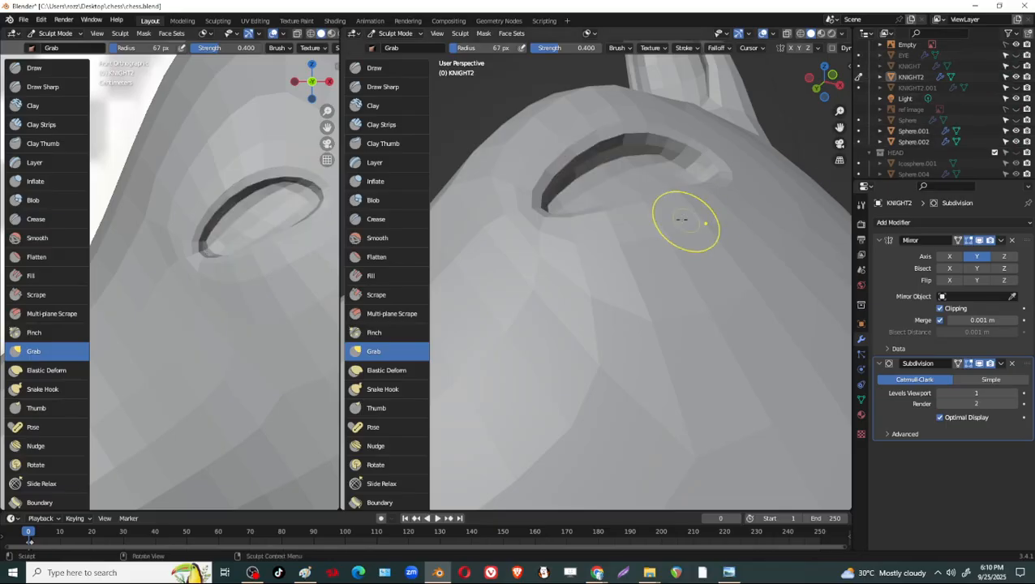
mouse_move(679, 215)
middle_mouse_down()
mouse_move(693, 265)
mouse_move(701, 256)
mouse_move(661, 200)
middle_mouse_up()
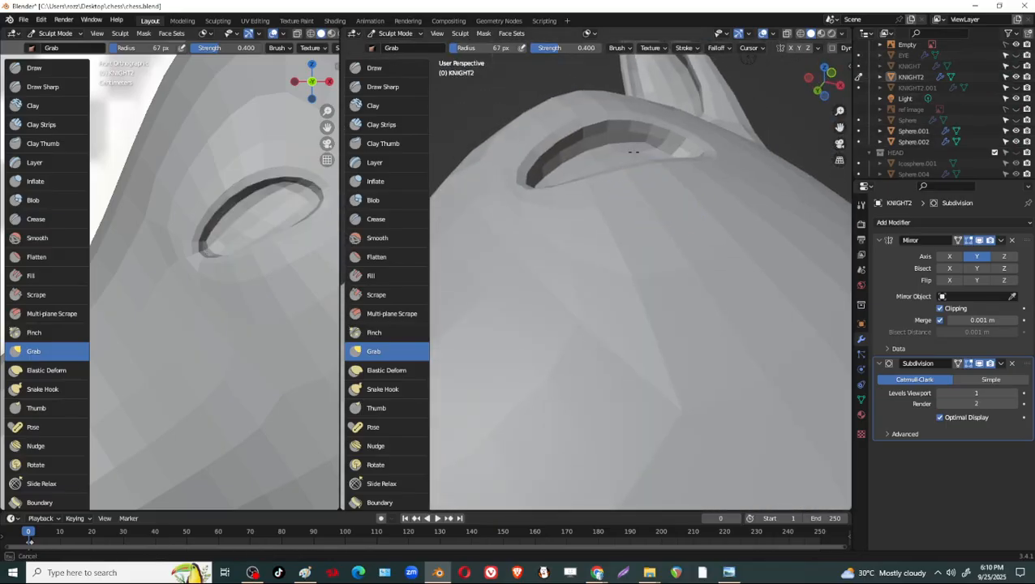
key("f")
left_click(640, 184)
middle_click_drag(632, 160, 666, 243)
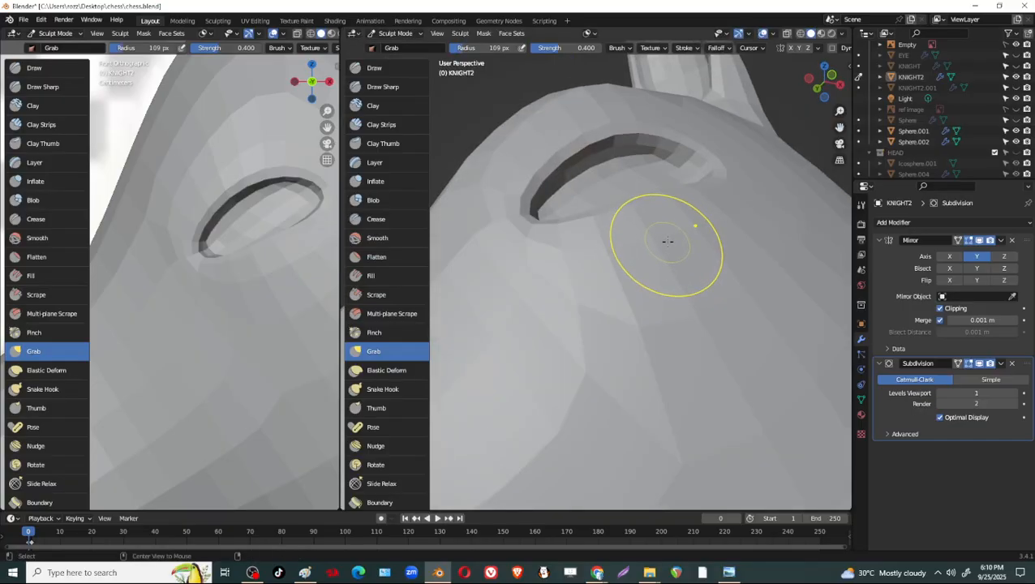
Pull the empty socket's lower rim and front corner into a smoother curve with 109 px Grab strokes from several angles.
mouse_move(640, 189)
middle_mouse_down()
mouse_move(659, 254)
mouse_move(693, 311)
middle_mouse_up()
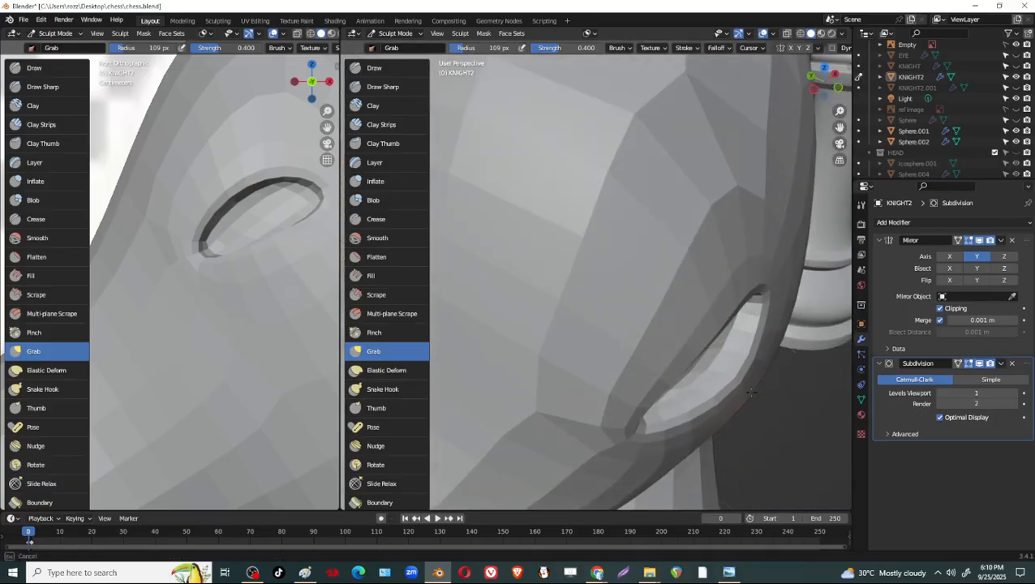
mouse_move(752, 393)
middle_mouse_down()
mouse_move(757, 422)
mouse_move(751, 364)
middle_mouse_up()
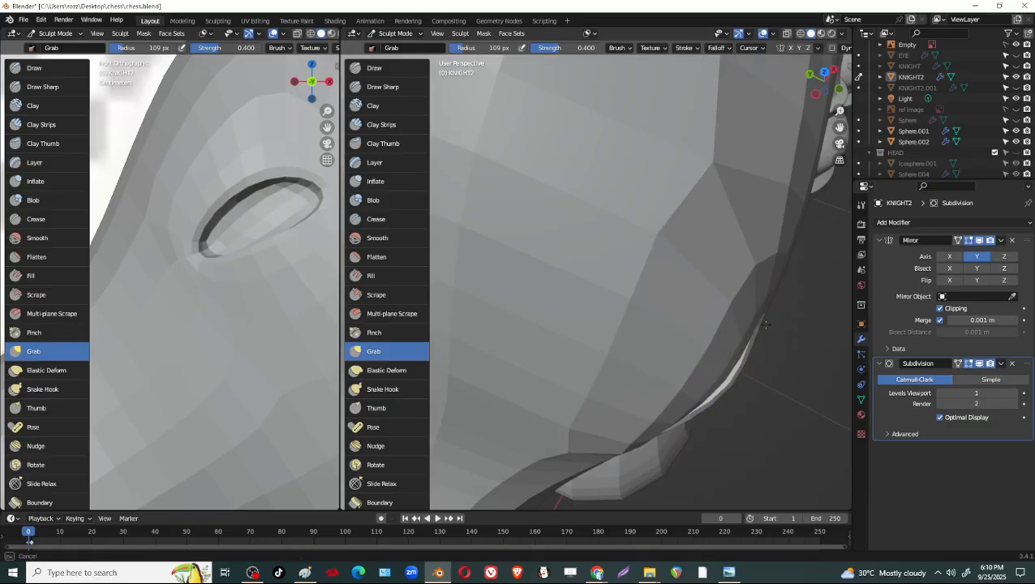
left_click_drag(767, 331, 769, 331)
left_click_drag(755, 319, 765, 319)
mouse_move(767, 326)
middle_mouse_down()
mouse_move(744, 301)
mouse_move(686, 279)
middle_mouse_up()
left_click_drag(659, 292, 652, 290)
mouse_move(648, 301)
middle_mouse_down()
mouse_move(716, 342)
mouse_move(730, 377)
middle_mouse_up()
left_click_drag(730, 376, 728, 388)
middle_click_drag(727, 387, 666, 231)
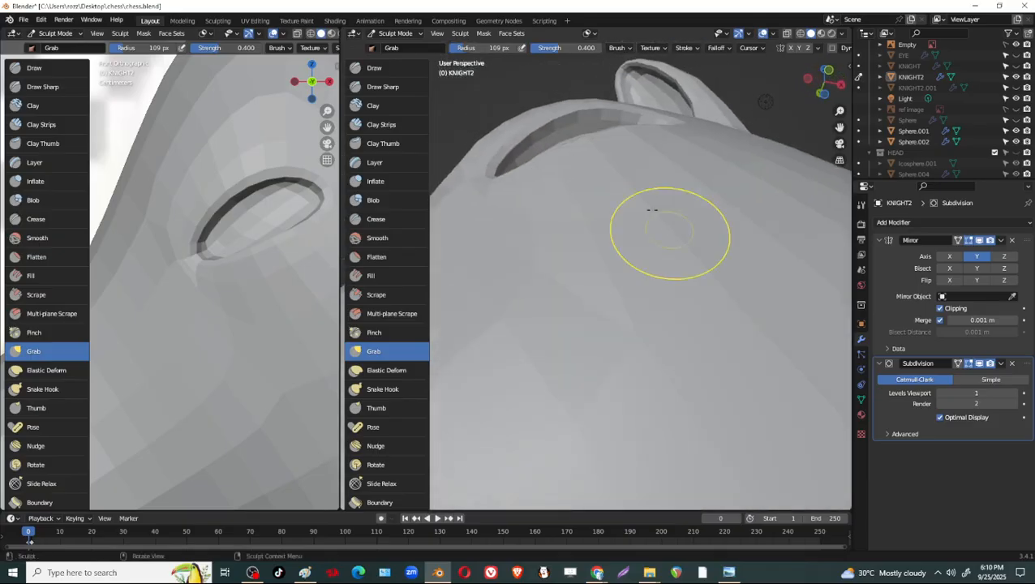
left_click_drag(536, 139, 533, 105)
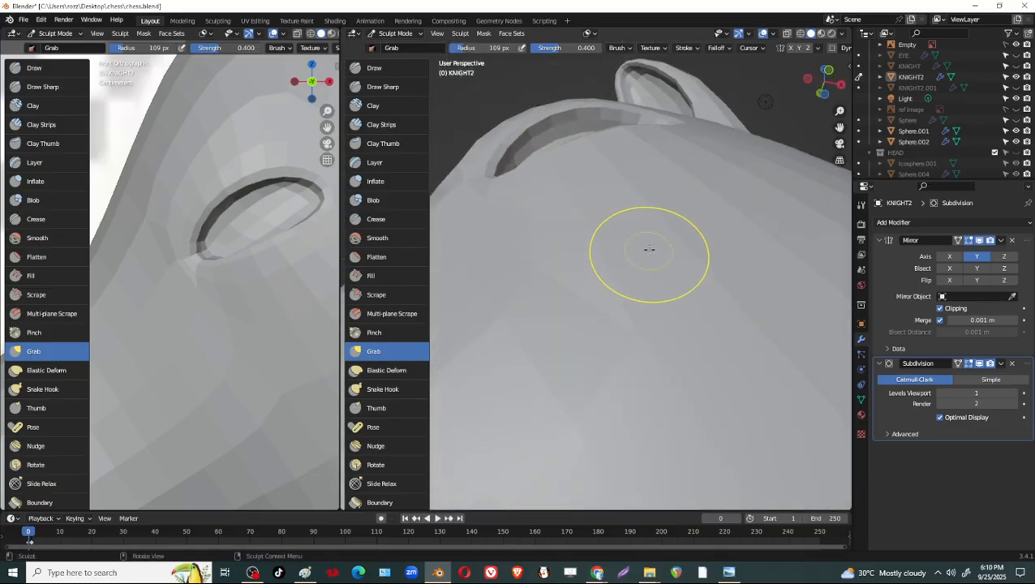
Set the Grab radius to 166 px and strength to 0.594, then adjust the empty socket's rim.
key("f")
left_click(672, 240)
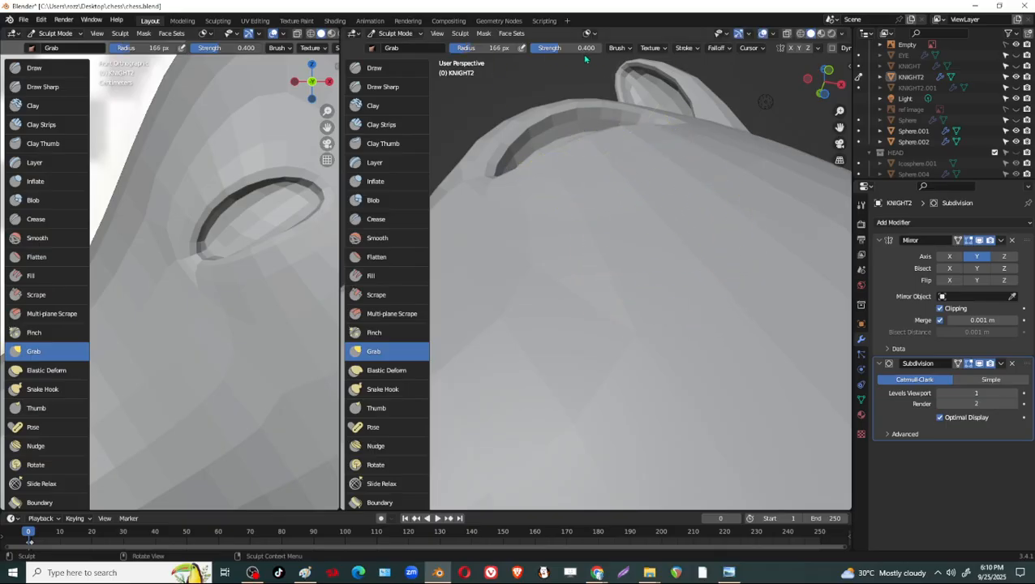
left_click_drag(575, 146, 571, 133)
middle_click_drag(603, 182, 695, 202)
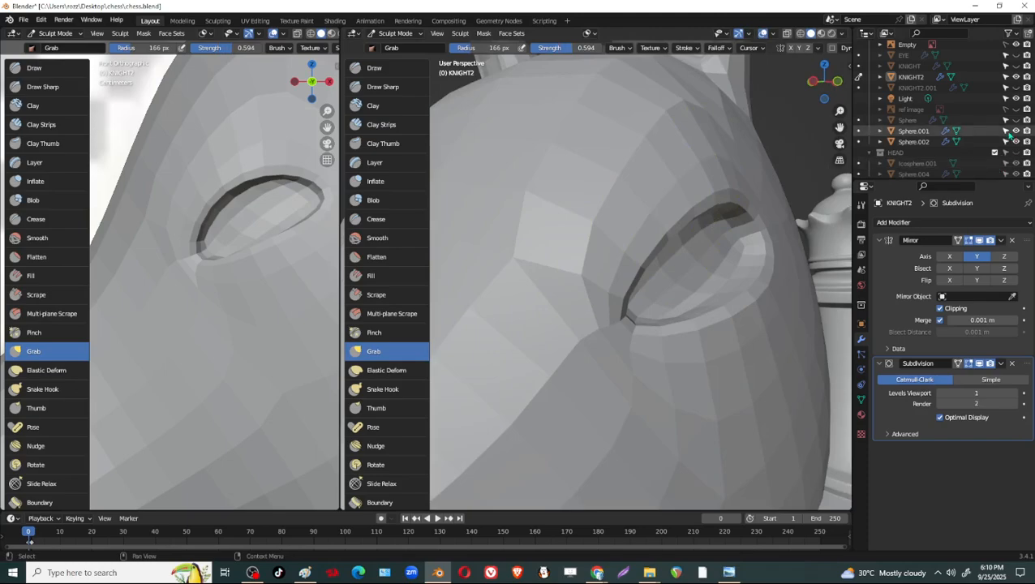
Show the EYE object again and pull the socket's rear and lower rim to fit around the eye sphere.
left_click(1016, 54)
mouse_move(747, 231)
middle_mouse_down()
mouse_move(753, 243)
mouse_move(716, 355)
mouse_move(728, 371)
middle_mouse_up()
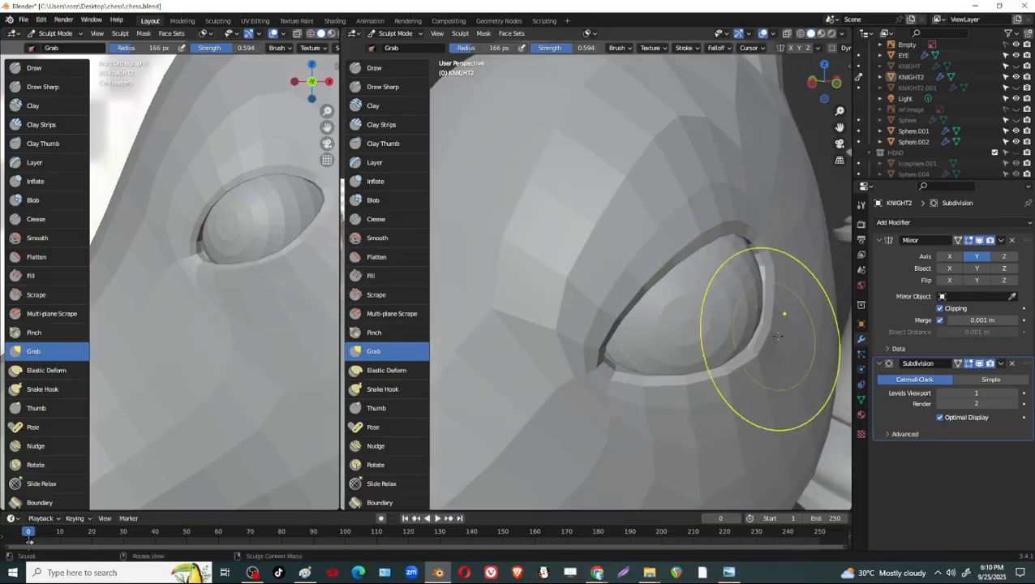
mouse_move(771, 333)
middle_mouse_down()
mouse_move(784, 367)
mouse_move(786, 321)
middle_mouse_up()
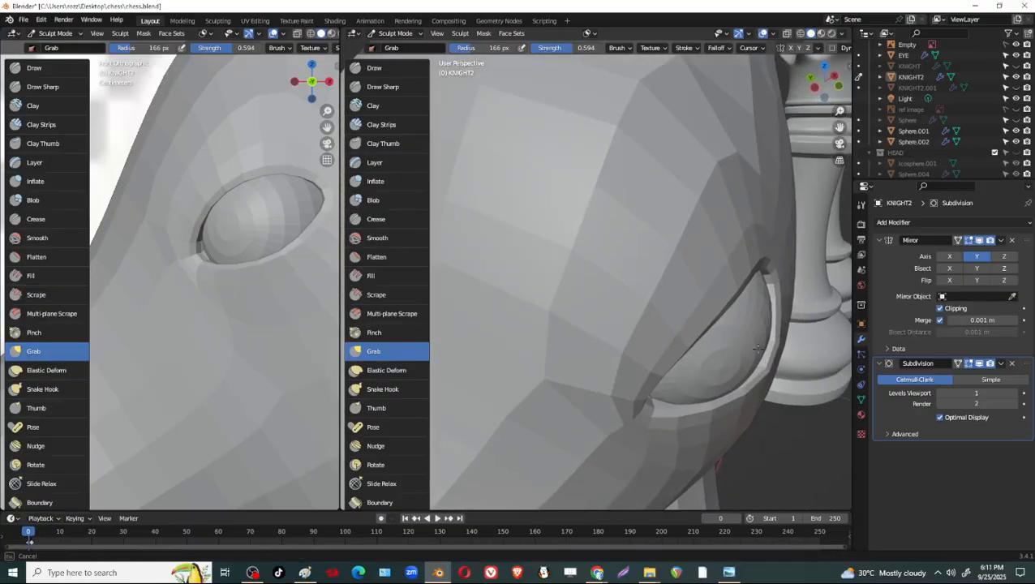
left_click_drag(758, 349, 754, 351)
mouse_move(686, 413)
left_mouse_down()
mouse_move(680, 403)
mouse_move(610, 404)
left_mouse_up()
middle_click_drag(746, 362, 768, 372)
left_click_drag(758, 351, 758, 357)
left_click_drag(768, 277, 772, 279)
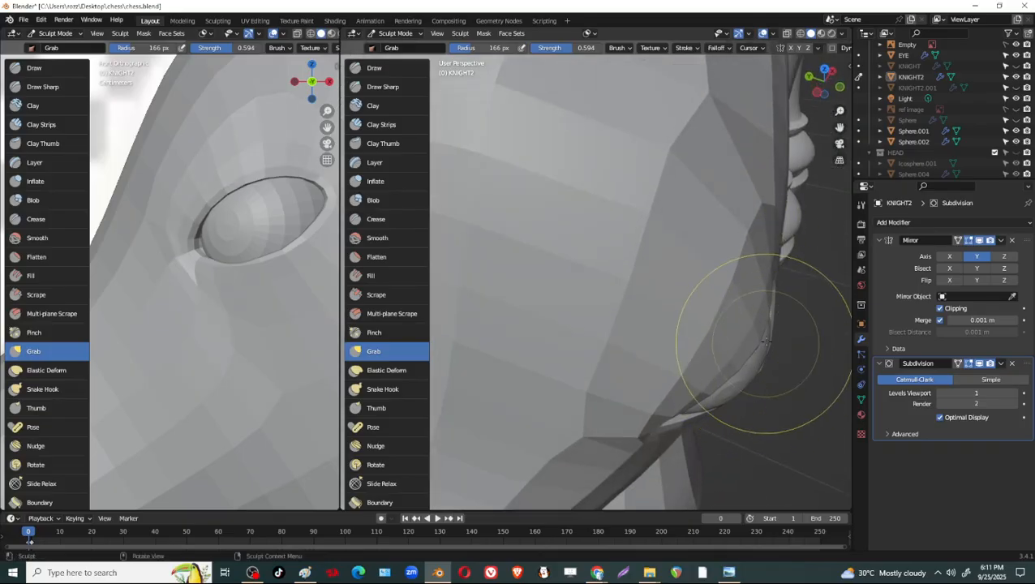
Shape the lower eyelid and the cheek below it around the eye sphere with Grab strokes from the front and below.
mouse_move(766, 341)
middle_mouse_down()
mouse_move(721, 231)
mouse_move(658, 128)
mouse_move(744, 309)
mouse_move(746, 250)
mouse_move(735, 369)
mouse_move(735, 282)
mouse_move(654, 261)
mouse_move(642, 276)
middle_mouse_up()
left_click_drag(642, 275, 637, 280)
mouse_move(632, 315)
left_mouse_down()
mouse_move(624, 309)
mouse_move(612, 334)
left_mouse_up()
left_click_drag(619, 342, 611, 337)
left_click_drag(621, 315, 613, 312)
left_click_drag(613, 327, 604, 324)
middle_click_drag(737, 290, 712, 313)
left_click_drag(699, 284, 693, 287)
mouse_move(758, 296)
middle_mouse_down()
mouse_move(687, 241)
mouse_move(666, 192)
mouse_move(723, 207)
mouse_move(706, 194)
mouse_move(714, 187)
middle_mouse_up()
left_click_drag(715, 187, 716, 169)
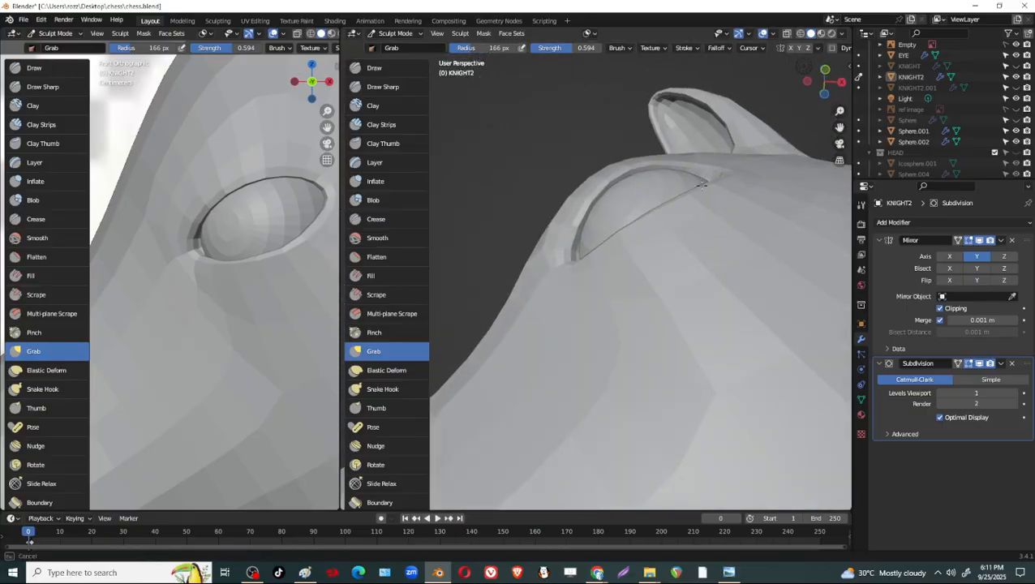
mouse_move(703, 185)
middle_mouse_down()
mouse_move(657, 188)
mouse_move(689, 252)
mouse_move(673, 310)
mouse_move(728, 232)
middle_mouse_up()
left_click_drag(728, 232, 738, 244)
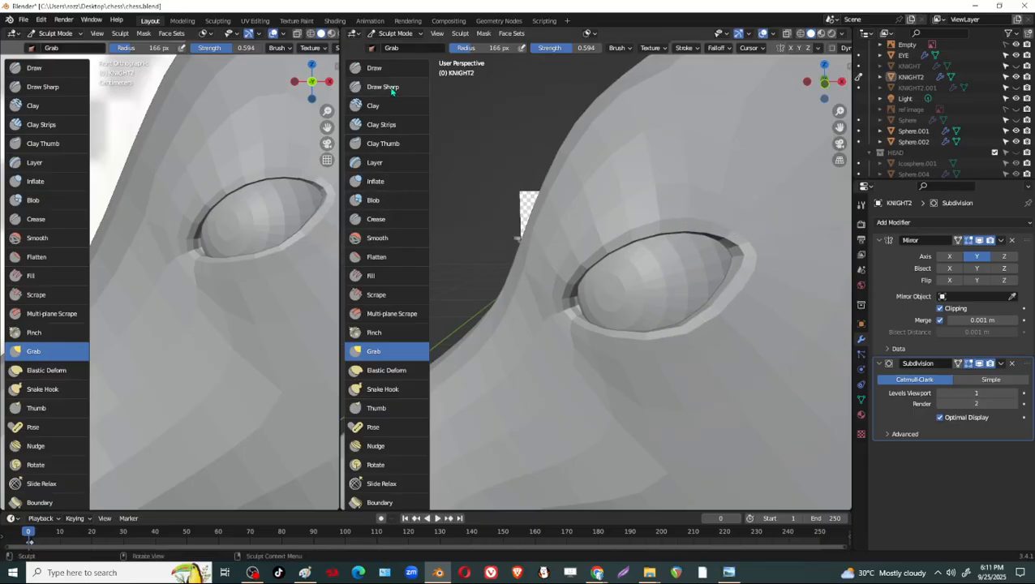
Tighten the rear corner, front corner and lower rim of the eye socket with Pinch strokes at 166 px.
key("p")
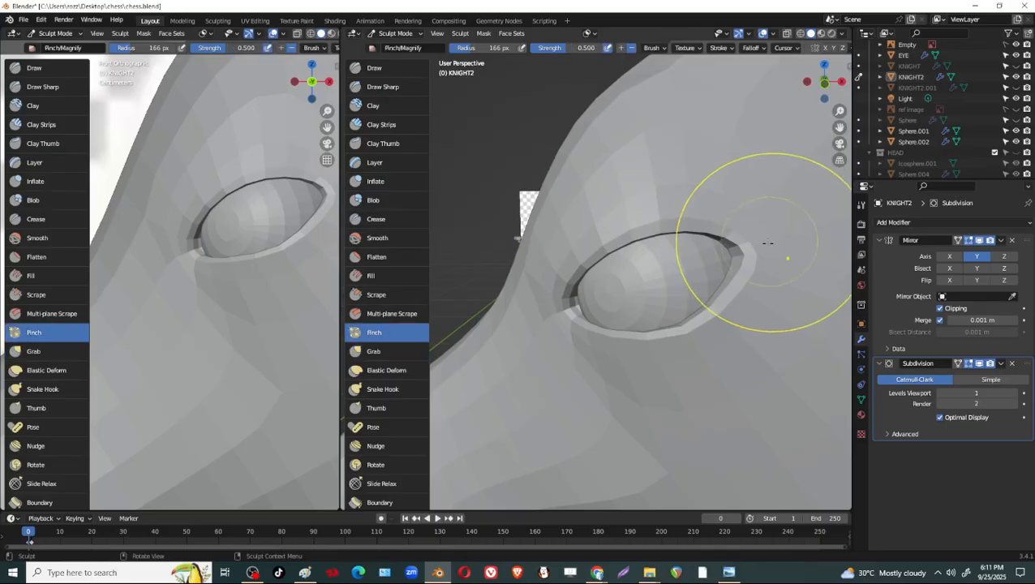
mouse_move(748, 251)
left_mouse_down()
mouse_move(754, 256)
mouse_move(726, 221)
mouse_move(769, 268)
mouse_move(769, 292)
left_mouse_up()
mouse_move(769, 288)
left_mouse_down()
mouse_move(765, 259)
mouse_move(740, 308)
mouse_move(772, 250)
mouse_move(742, 219)
left_mouse_up()
middle_click_drag(787, 277, 597, 275)
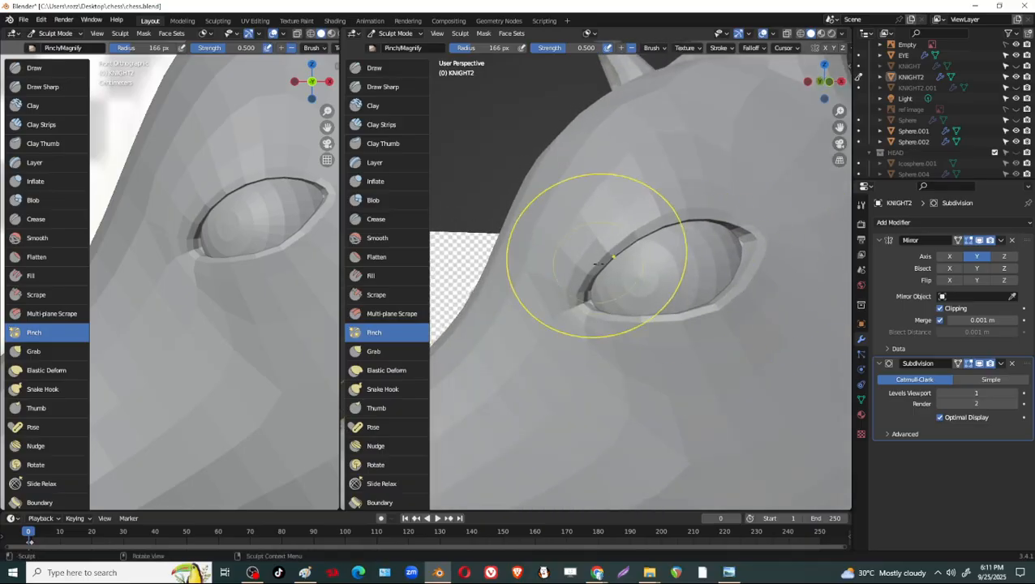
middle_click_drag(625, 312, 679, 308)
mouse_move(673, 231)
left_mouse_down()
mouse_move(623, 292)
mouse_move(637, 315)
left_mouse_up()
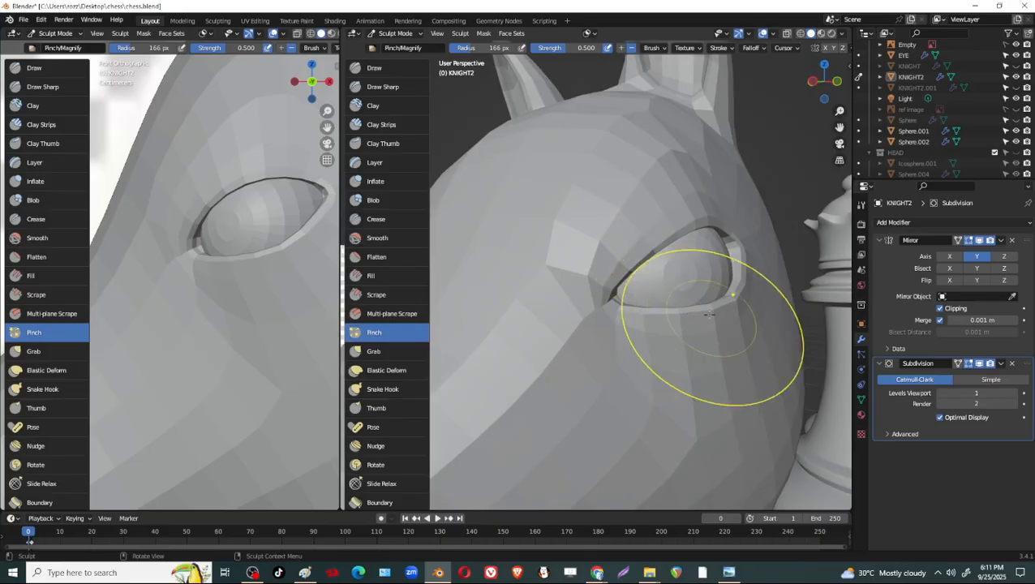
Set the Grab radius to 101 px and pull the lower eyelid and the socket's rear corner against the eye sphere.
left_click_drag(714, 325, 759, 307)
mouse_move(759, 306)
middle_mouse_down()
mouse_move(735, 280)
mouse_move(763, 257)
middle_mouse_up()
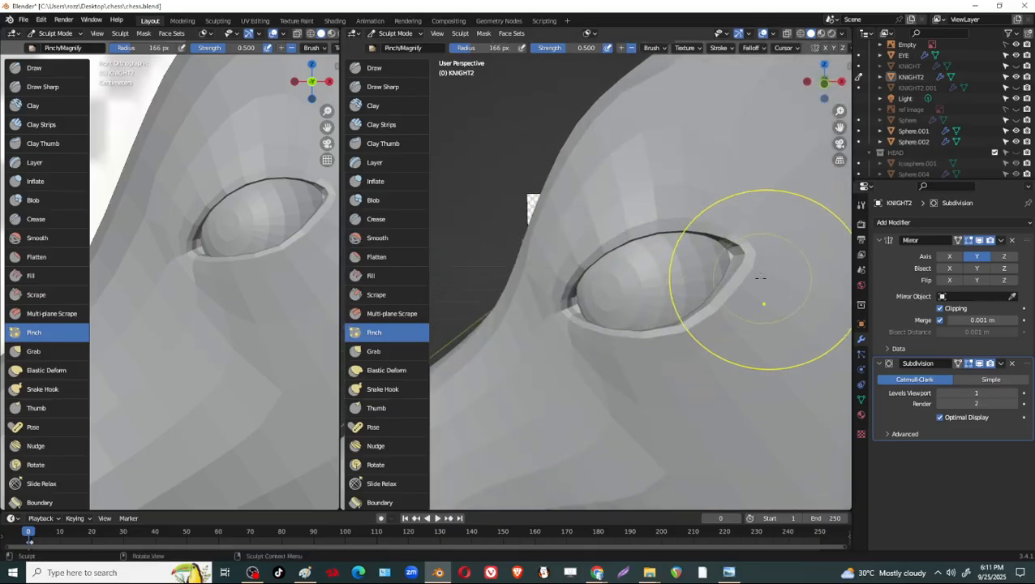
middle_click_drag(724, 322, 642, 316)
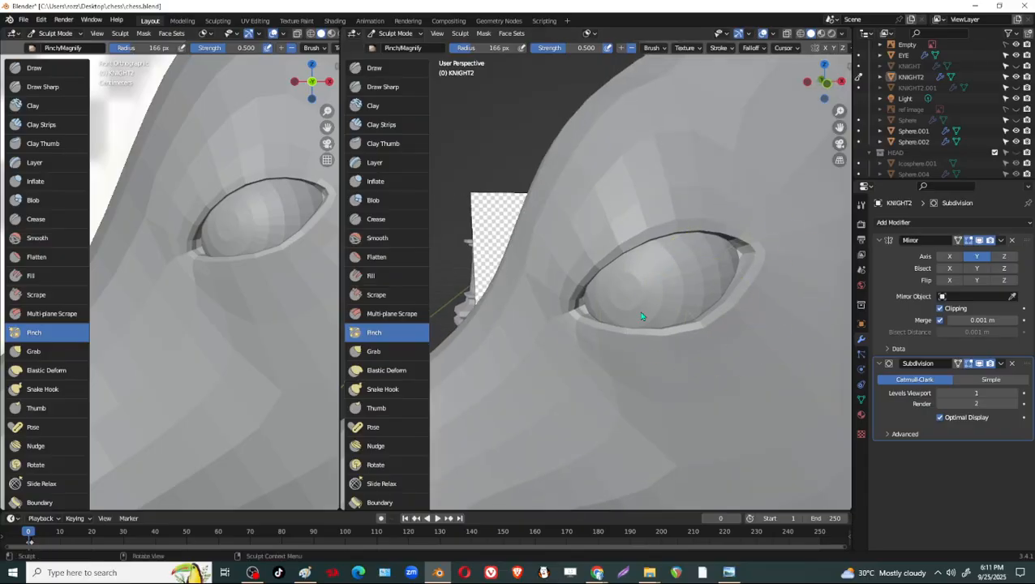
left_click(398, 350)
left_click_drag(734, 306, 720, 304)
mouse_move(758, 274)
middle_mouse_down()
mouse_move(741, 307)
mouse_move(753, 335)
mouse_move(667, 171)
mouse_move(686, 176)
middle_mouse_up()
key("f")
left_click(622, 208)
mouse_move(623, 209)
middle_mouse_down()
mouse_move(635, 250)
mouse_move(714, 297)
middle_mouse_up()
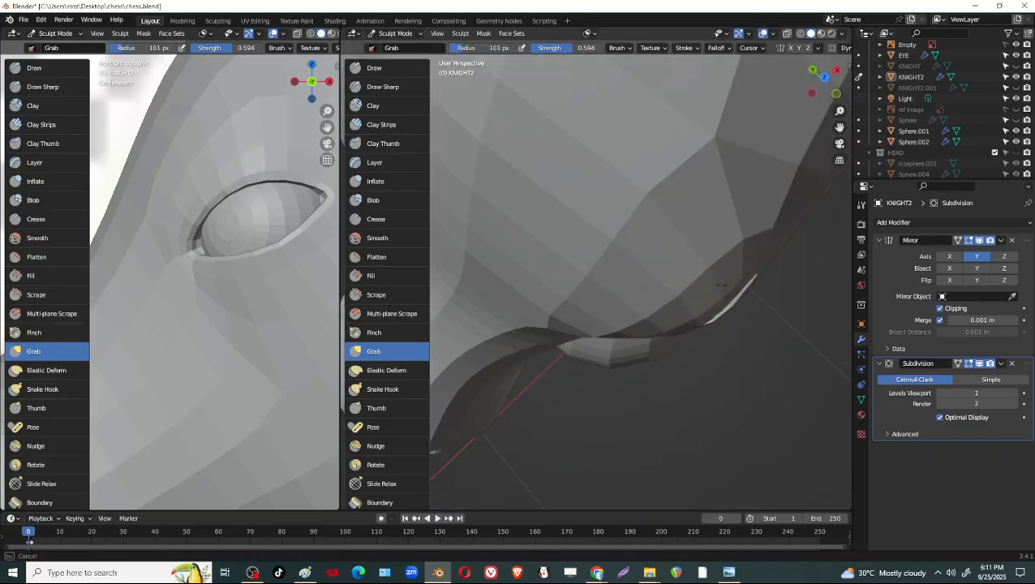
middle_click_drag(706, 257, 640, 387)
middle_click_drag(696, 288, 755, 316, "ctrl")
middle_click_drag(763, 345, 726, 185, "ctrl")
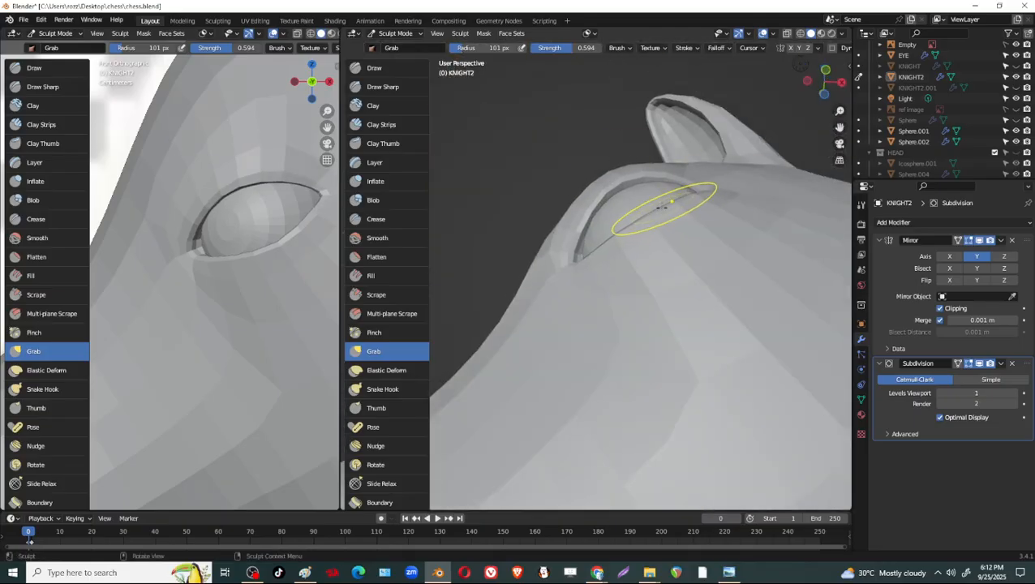
Set the Grab radius to 115 px and reshape the lower lid and the socket's front corner around the eye.
key("f")
left_click(670, 209)
mouse_move(664, 203)
middle_mouse_down()
mouse_move(652, 217)
mouse_move(641, 201)
middle_mouse_up()
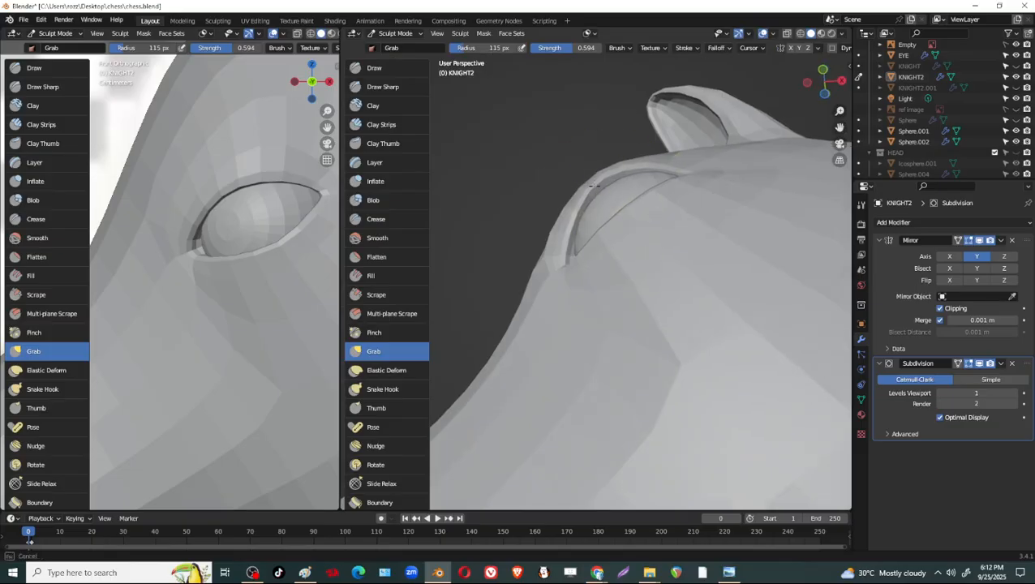
left_click_drag(594, 186, 599, 189)
middle_click_drag(604, 199, 704, 345)
left_click_drag(707, 342, 643, 348)
middle_click_drag(652, 336, 785, 232)
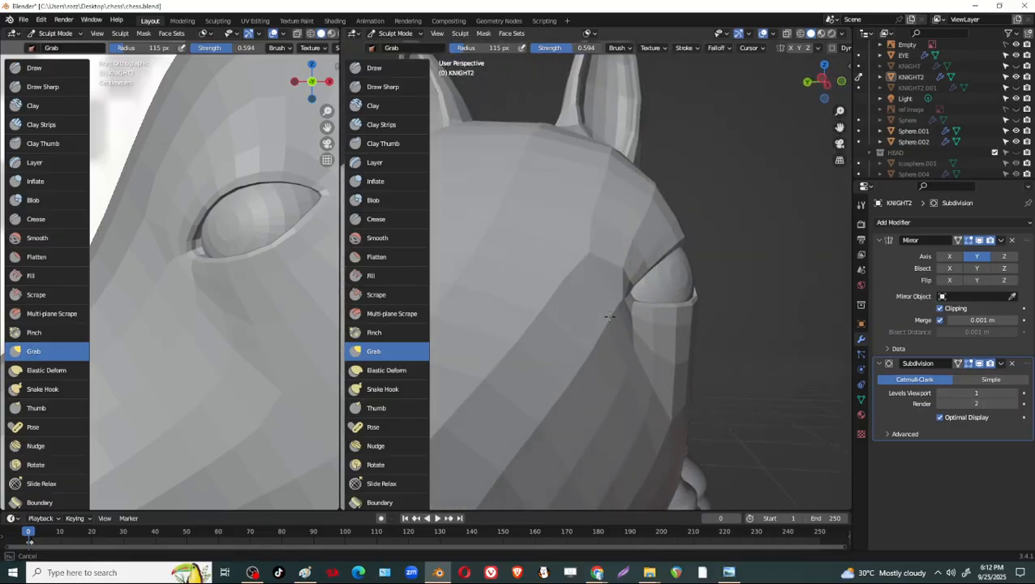
middle_click_drag(747, 311, 676, 277)
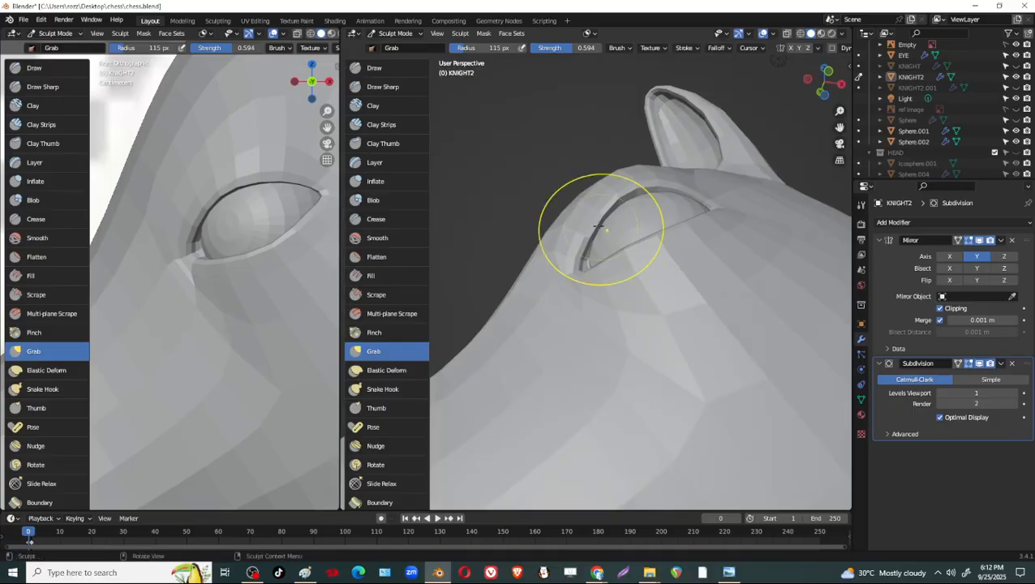
mouse_move(693, 242)
middle_mouse_down()
mouse_move(706, 325)
mouse_move(757, 377)
middle_mouse_up()
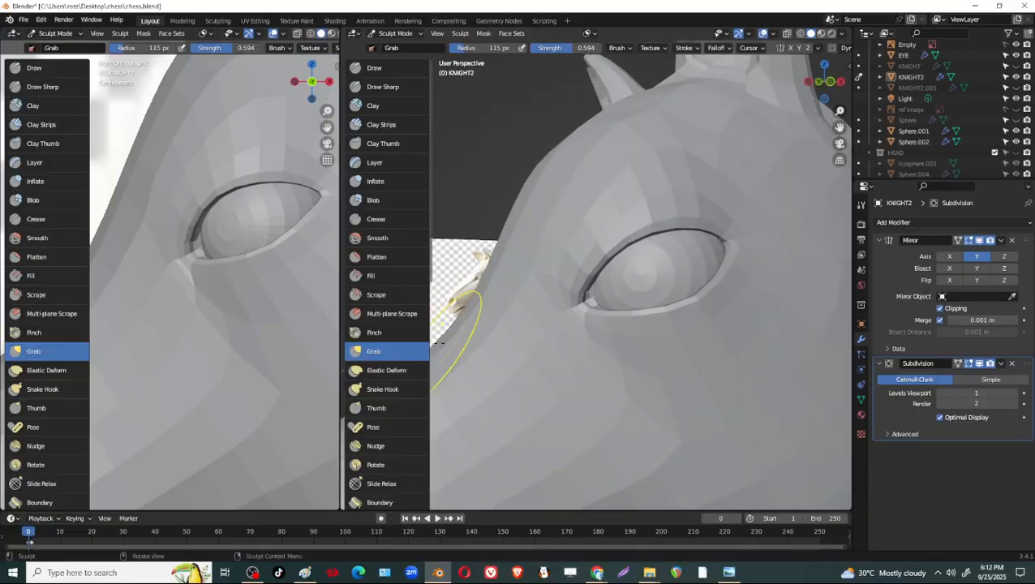
Sculpt the cheek below the eye with the Draw brush, using a 53 px radius and raising the strength to 0.797.
left_click(396, 68)
key("f")
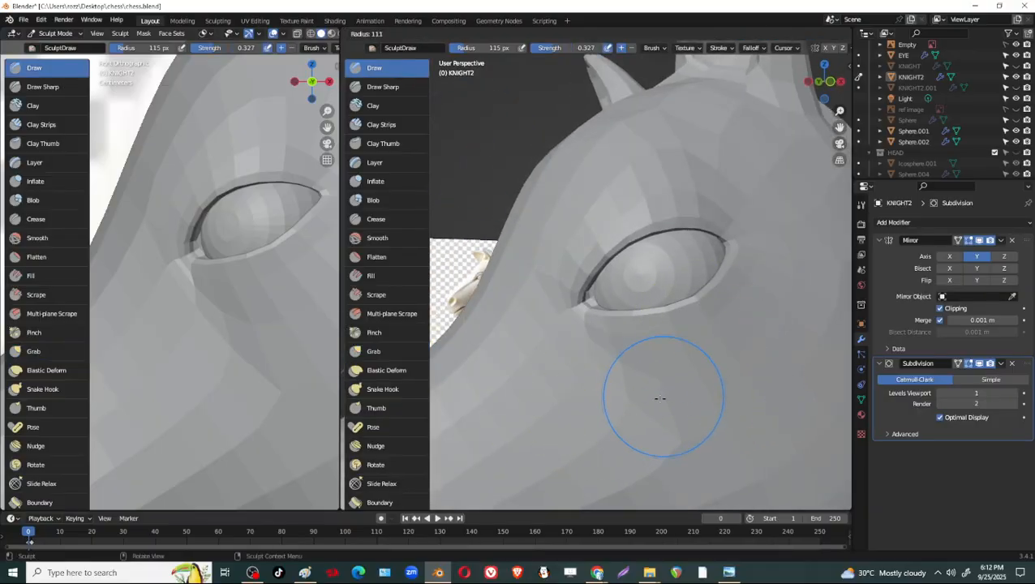
left_click(630, 392)
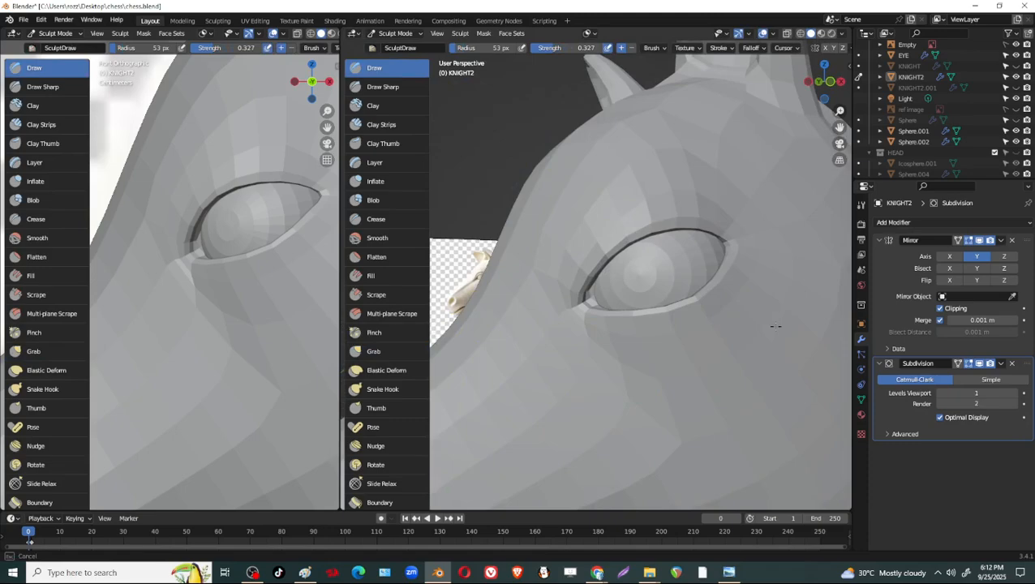
middle_click_drag(775, 327, 752, 356)
middle_click_drag(687, 380, 714, 361)
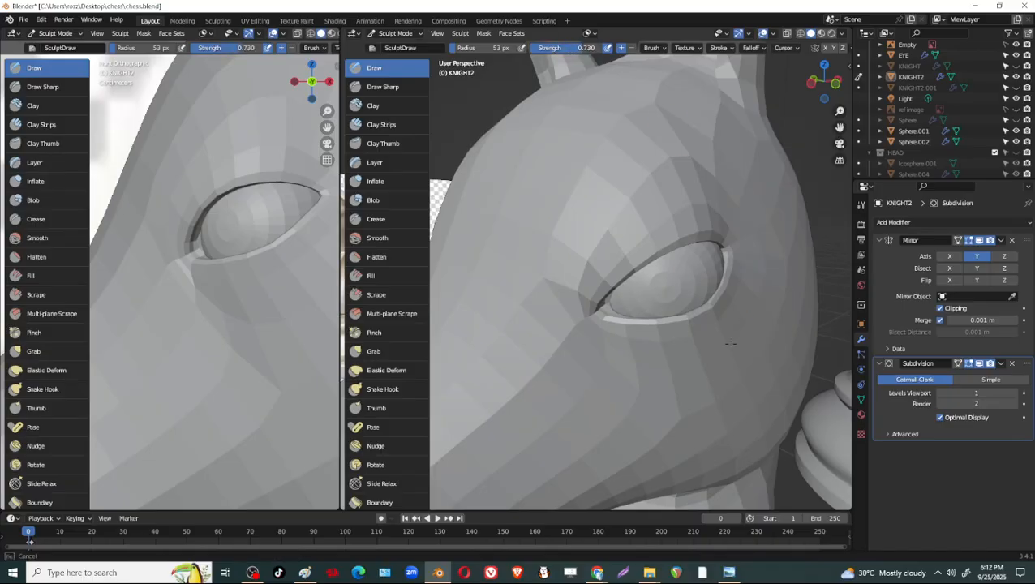
middle_click_drag(632, 367, 646, 376)
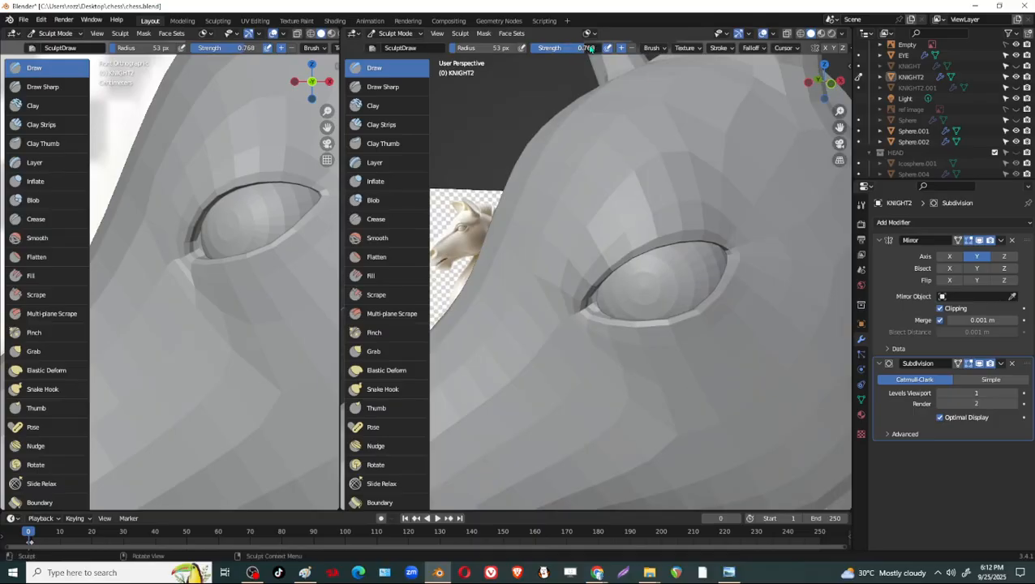
middle_click_drag(758, 362, 775, 300)
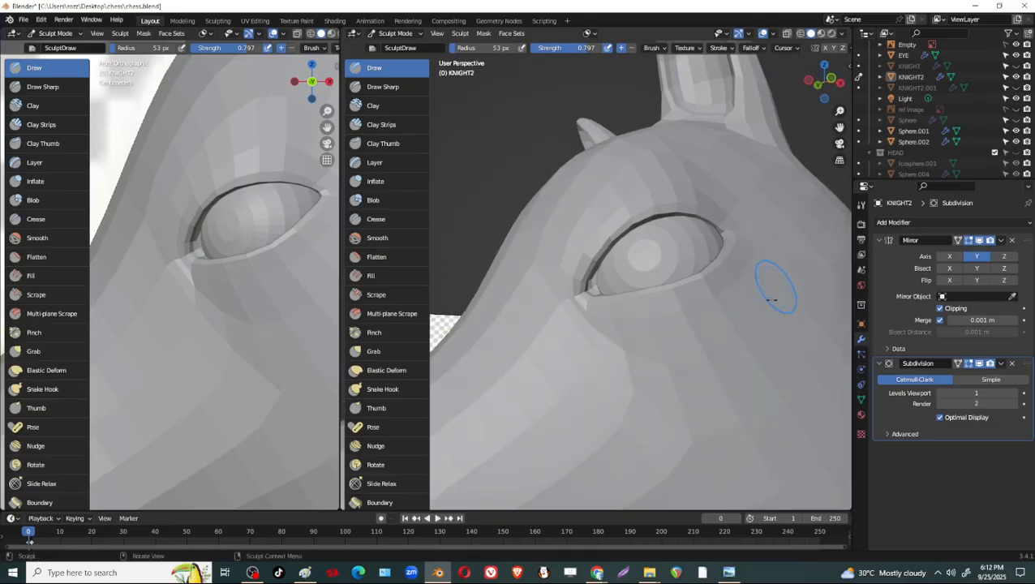
middle_click_drag(638, 369, 707, 376)
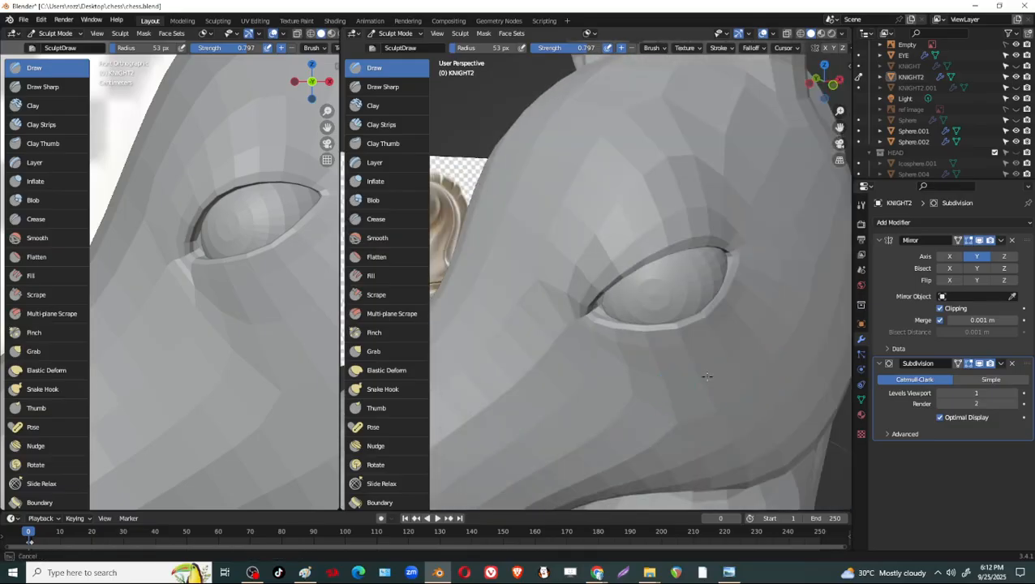
middle_click_drag(766, 311, 697, 362)
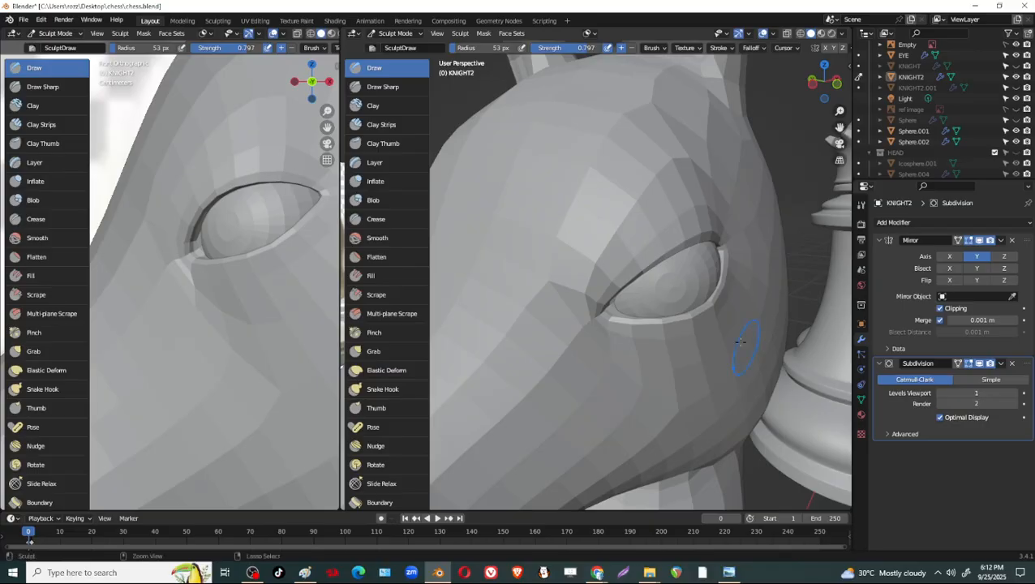
Build up the cheek below and behind the eye with larger Draw strokes, using radii of 91 and 113 px.
key("f")
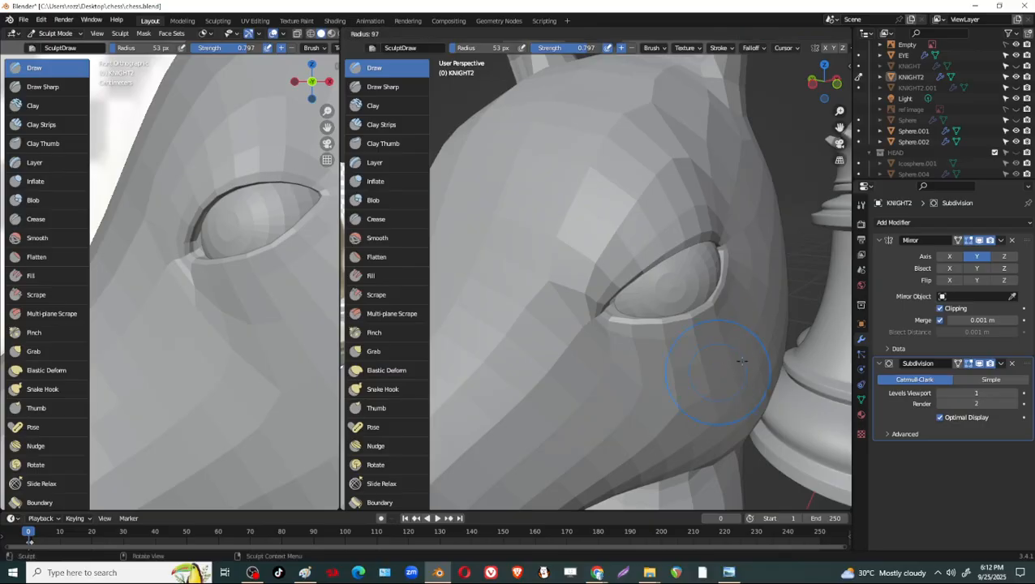
left_click(743, 359)
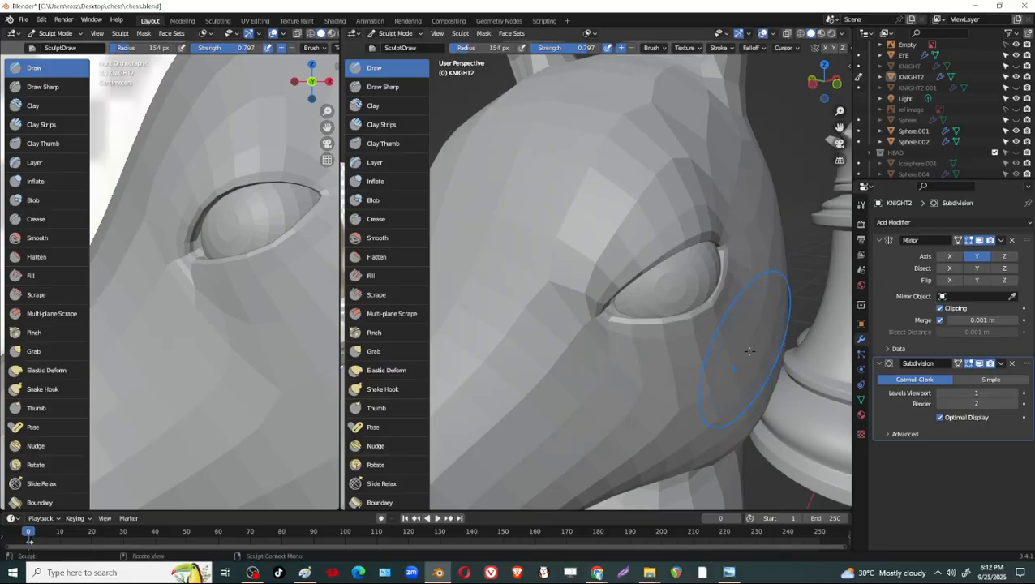
key("f")
left_click(676, 380)
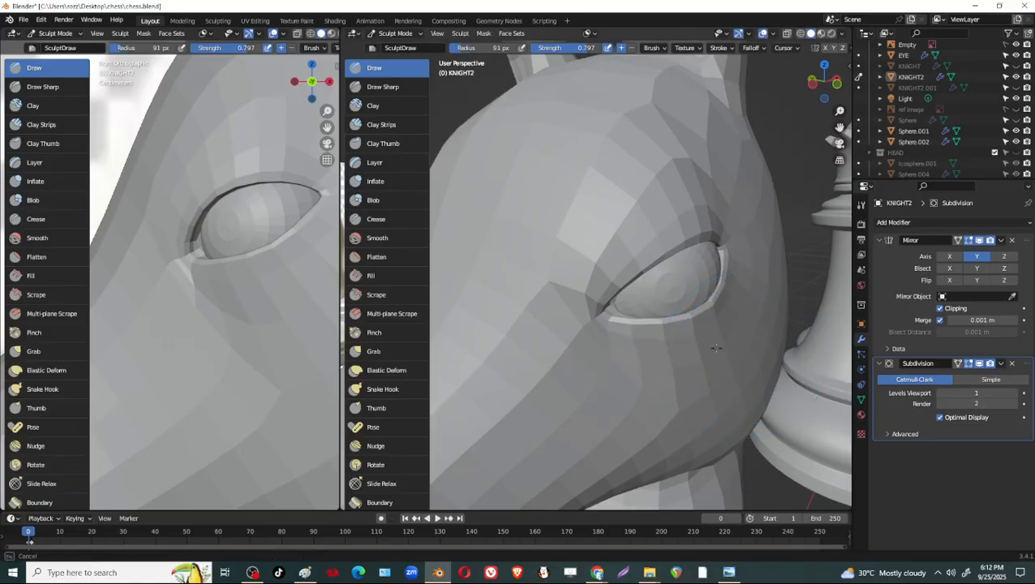
mouse_move(750, 333)
middle_mouse_down()
mouse_move(684, 369)
mouse_move(730, 351)
mouse_move(719, 358)
middle_mouse_up()
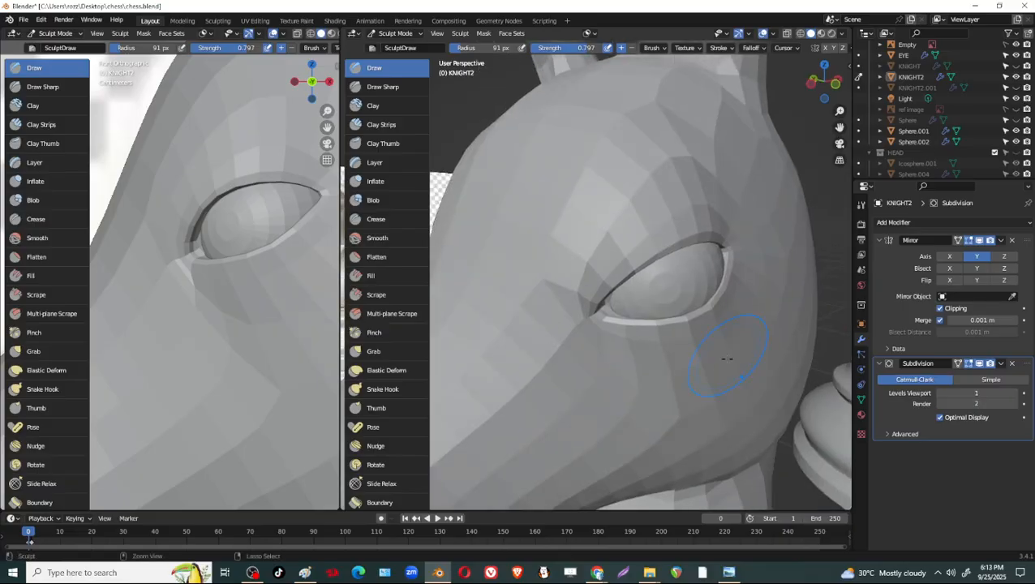
key("f")
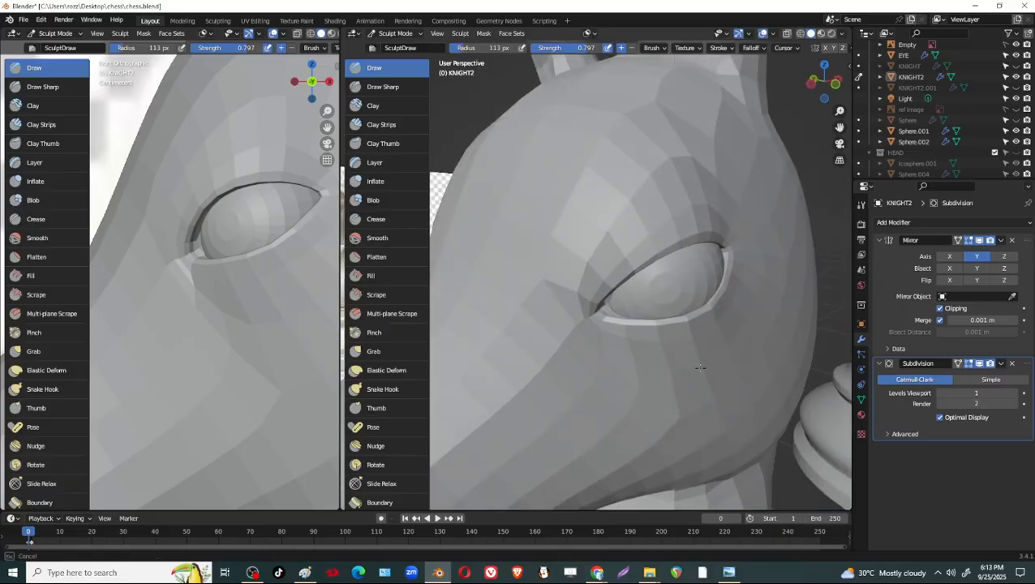
mouse_move(678, 374)
middle_mouse_down()
mouse_move(755, 349)
mouse_move(730, 320)
mouse_move(800, 354)
mouse_move(792, 330)
mouse_move(732, 325)
mouse_move(722, 307)
middle_mouse_up()
Hide the Subdivision modifier's viewport result in Edit Mode and move the lower lid's rear vertex down and backward.
key("Tab")
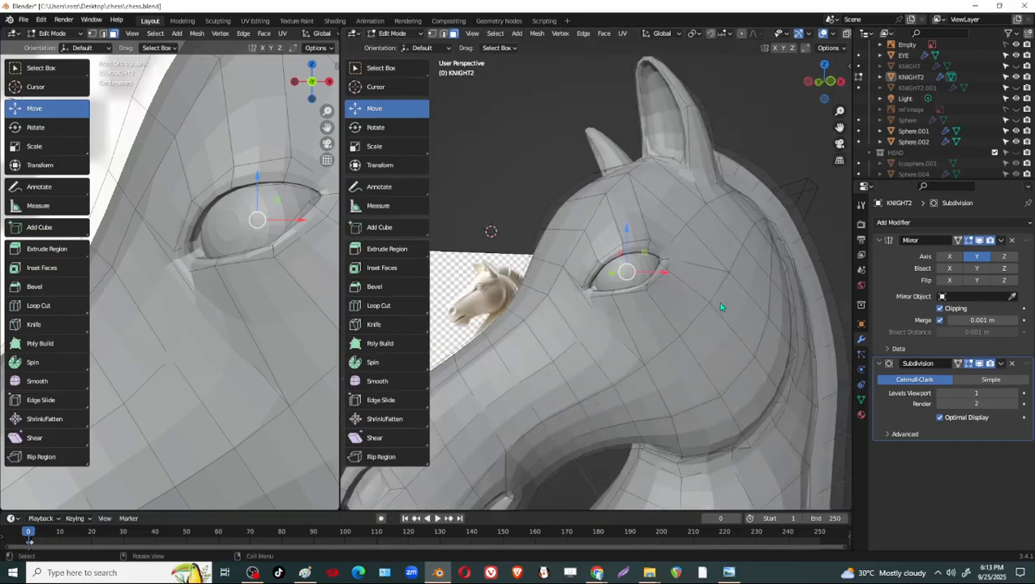
middle_click_drag(730, 391, 727, 356, "ctrl")
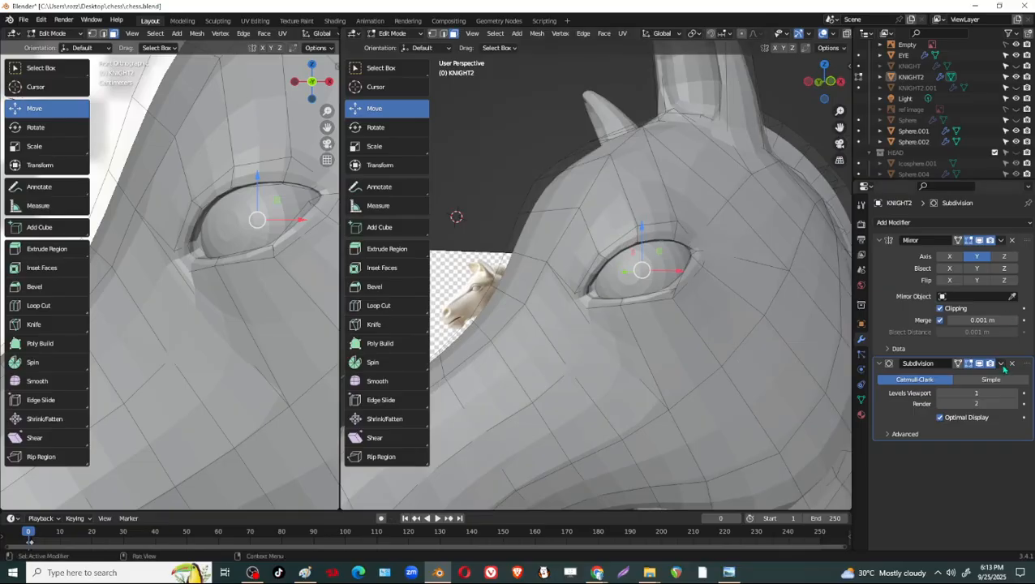
left_click(979, 364)
middle_click_drag(774, 331, 548, 185)
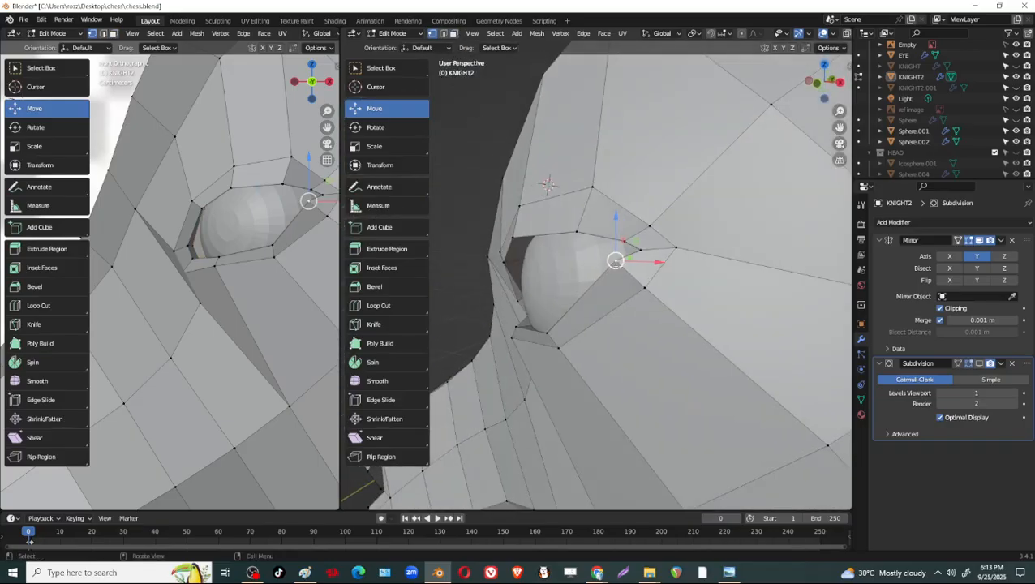
left_click_drag(617, 262, 625, 273)
middle_click_drag(632, 280, 733, 311)
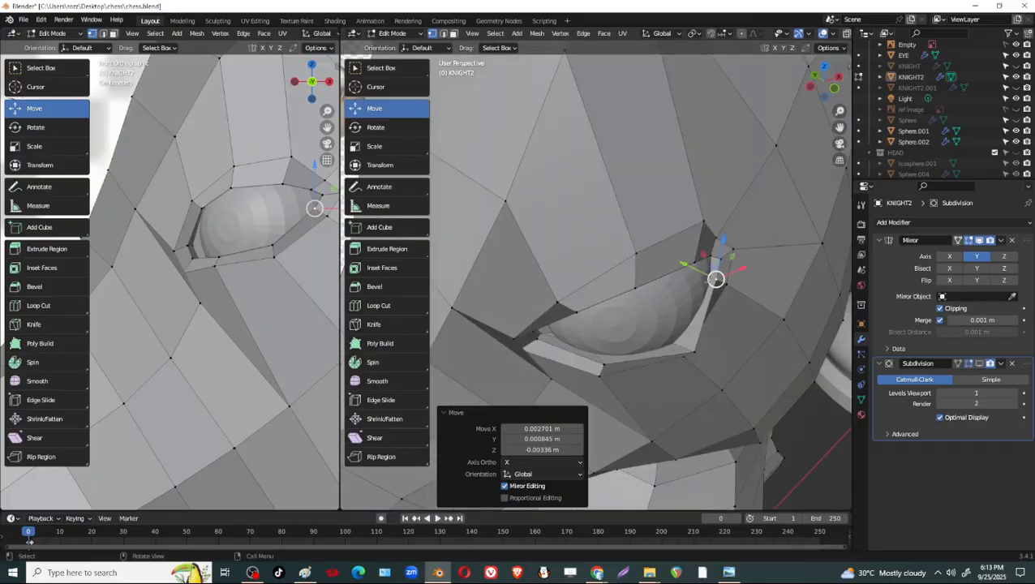
Reposition another rim vertex near the eye socket's rear corner to fit the lid to the sphere.
middle_click_drag(706, 349, 604, 327)
left_click(682, 287)
left_click_drag(682, 287, 692, 277)
middle_click_drag(753, 276, 662, 166)
Return to Sculpt Mode and pull the unsmoothed socket's rear corner and lower rim into shape with the Grab brush.
key("Tab")
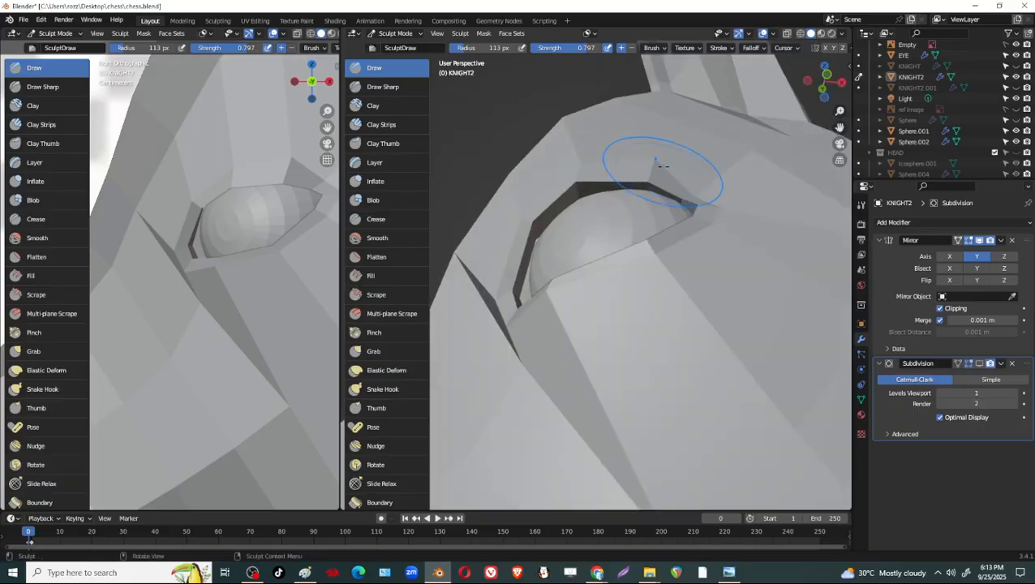
mouse_move(695, 194)
left_mouse_down()
mouse_move(698, 176)
mouse_move(670, 189)
mouse_move(657, 170)
left_mouse_up()
left_click_drag(718, 231, 708, 214)
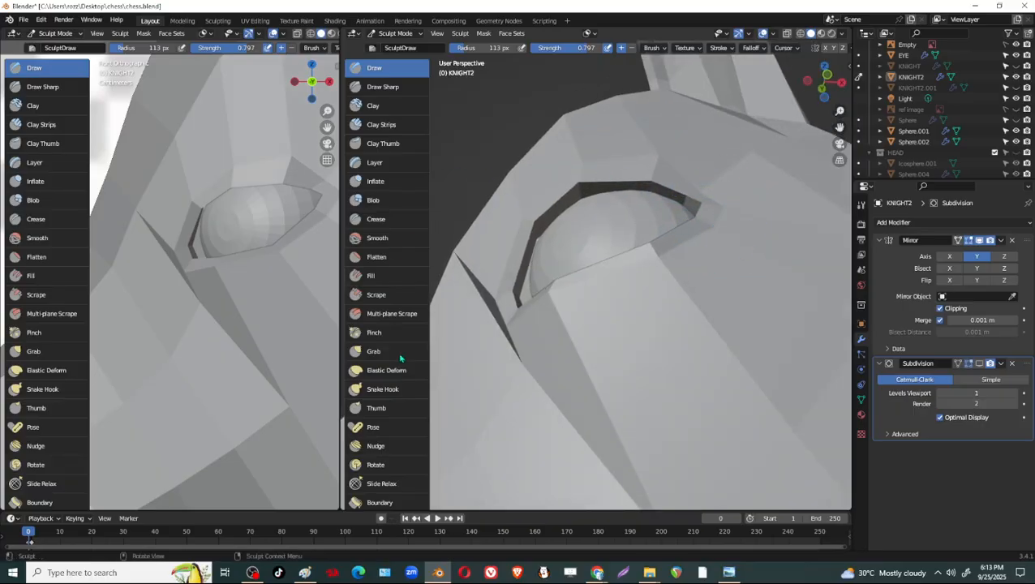
left_click(373, 352)
mouse_move(705, 207)
middle_mouse_down()
mouse_move(744, 296)
mouse_move(751, 345)
mouse_move(706, 339)
mouse_move(765, 254)
mouse_move(730, 307)
middle_mouse_up()
left_click_drag(715, 322, 713, 321)
left_click_drag(713, 320, 715, 320)
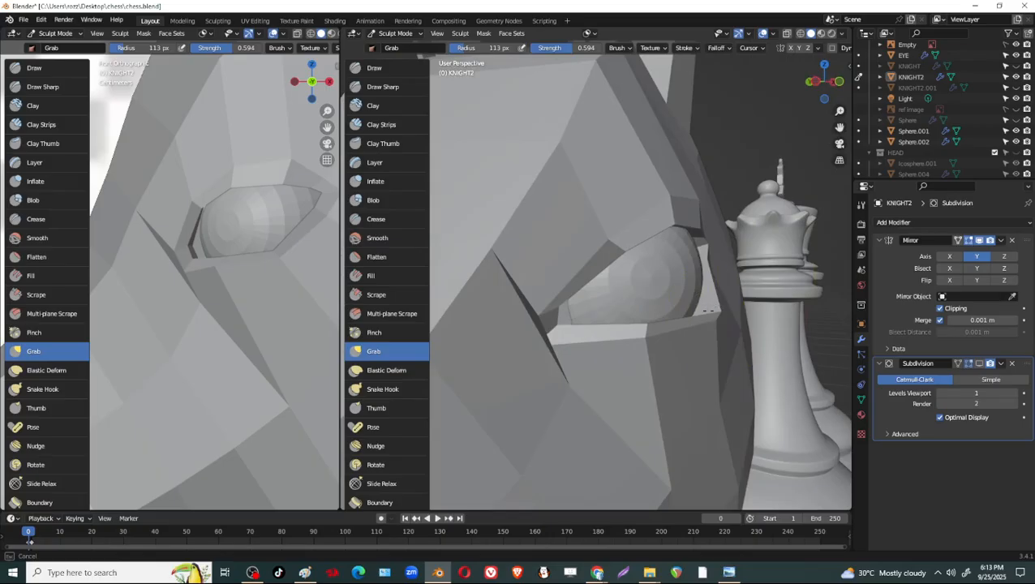
mouse_move(731, 325)
middle_mouse_down()
mouse_move(703, 294)
mouse_move(693, 236)
middle_mouse_up()
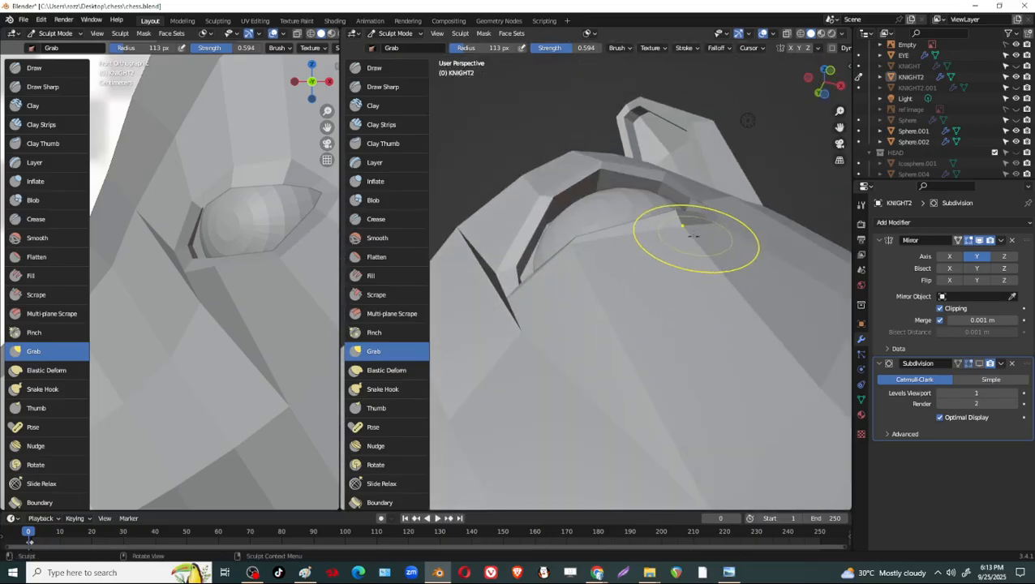
left_click_drag(693, 236, 673, 211)
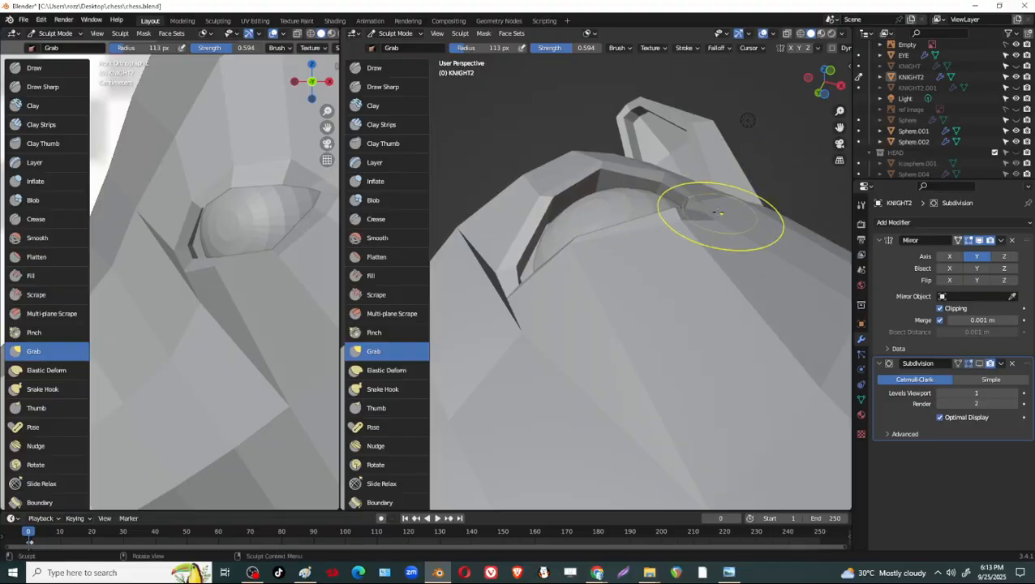
Pull open the sharp fold in front of the eye with Grab strokes so the surface runs evenly into the front corner.
mouse_move(577, 254)
middle_mouse_down()
mouse_move(566, 242)
mouse_move(672, 324)
middle_mouse_up()
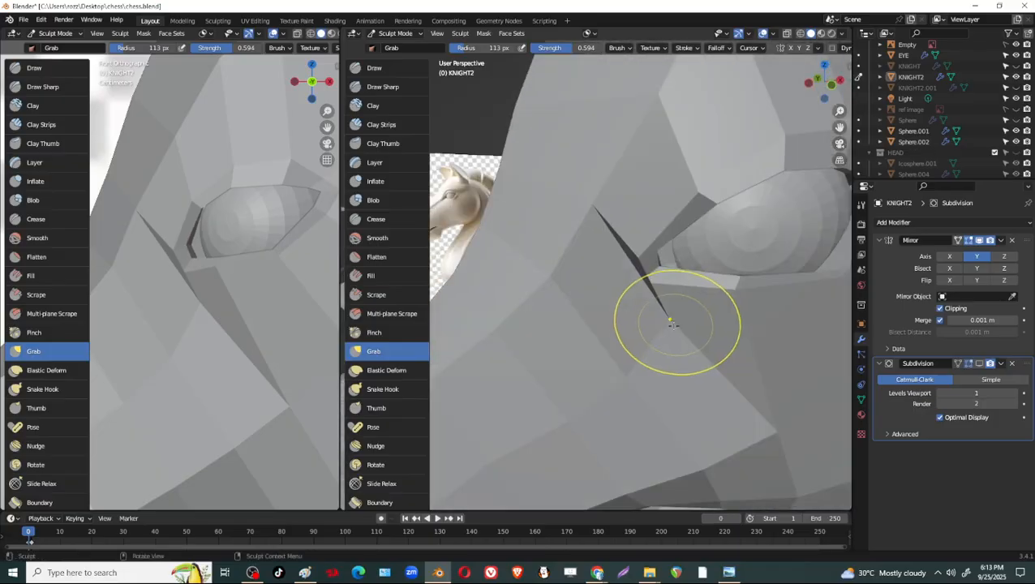
left_click_drag(672, 325, 638, 339)
left_click_drag(606, 208, 593, 233)
mouse_move(696, 254)
middle_mouse_down()
mouse_move(731, 208)
mouse_move(661, 290)
mouse_move(698, 276)
mouse_move(610, 282)
mouse_move(615, 329)
mouse_move(627, 331)
mouse_move(647, 232)
mouse_move(684, 295)
mouse_move(630, 361)
mouse_move(610, 323)
mouse_move(615, 219)
mouse_move(596, 254)
mouse_move(624, 222)
mouse_move(662, 258)
mouse_move(745, 288)
mouse_move(774, 370)
mouse_move(763, 434)
mouse_move(776, 351)
mouse_move(762, 328)
mouse_move(755, 337)
mouse_move(809, 360)
mouse_move(755, 365)
mouse_move(798, 243)
mouse_move(558, 385)
middle_mouse_up()
middle_click_drag(774, 375, 751, 353)
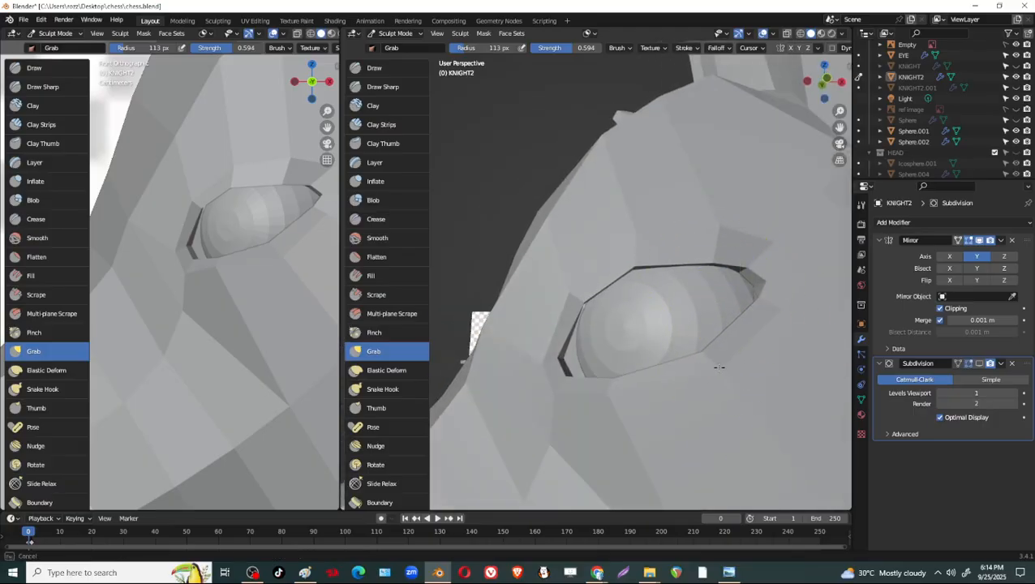
Refine the lower lid, front rim and rear corner of the eye socket with Grab strokes from above, below and the side.
mouse_move(718, 368)
middle_mouse_down()
mouse_move(759, 415)
mouse_move(732, 389)
middle_mouse_up()
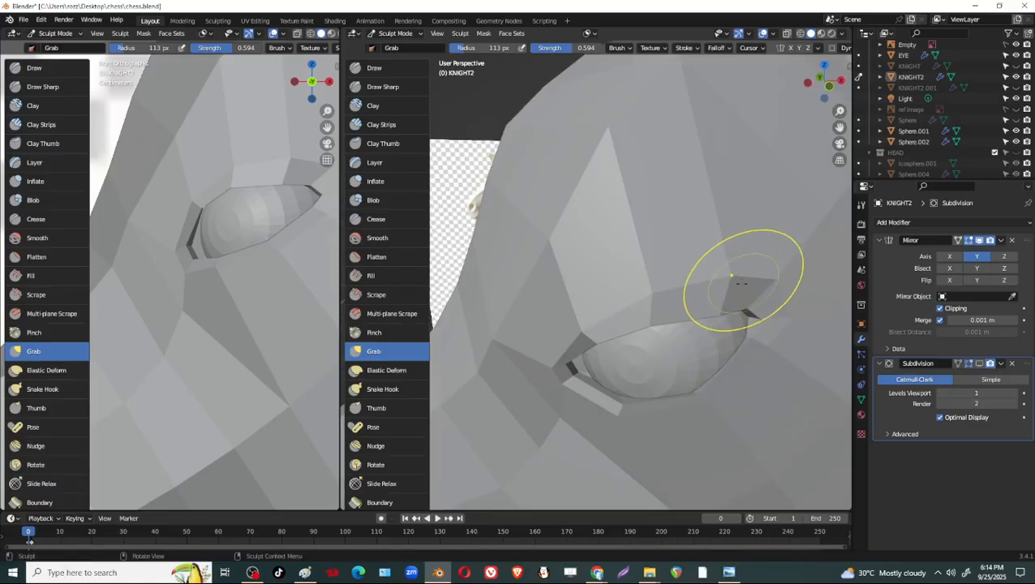
mouse_move(738, 288)
middle_mouse_down()
mouse_move(793, 291)
mouse_move(786, 254)
mouse_move(777, 279)
mouse_move(686, 298)
mouse_move(654, 357)
mouse_move(667, 417)
mouse_move(704, 429)
mouse_move(612, 386)
middle_mouse_up()
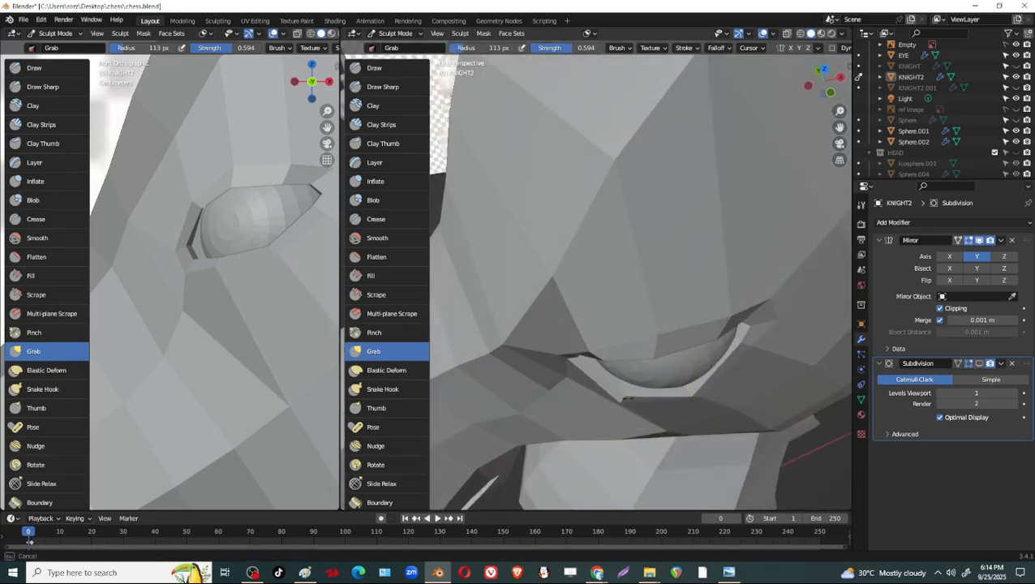
mouse_move(681, 400)
middle_mouse_down()
mouse_move(724, 386)
mouse_move(750, 344)
mouse_move(600, 268)
middle_mouse_up()
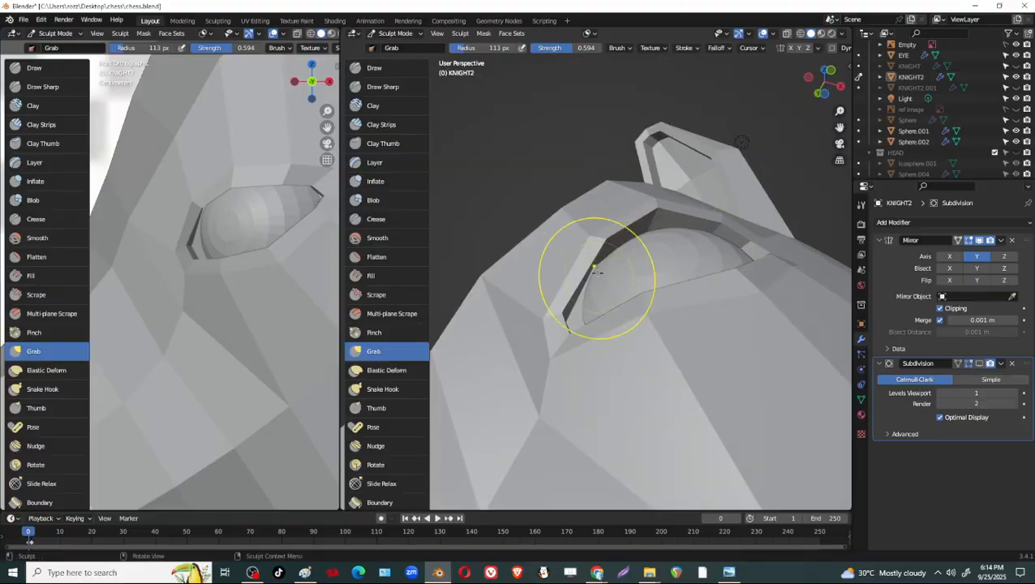
left_click_drag(581, 276, 583, 273)
mouse_move(615, 381)
middle_mouse_down()
mouse_move(615, 420)
mouse_move(615, 386)
middle_mouse_up()
left_click_drag(780, 268, 785, 272)
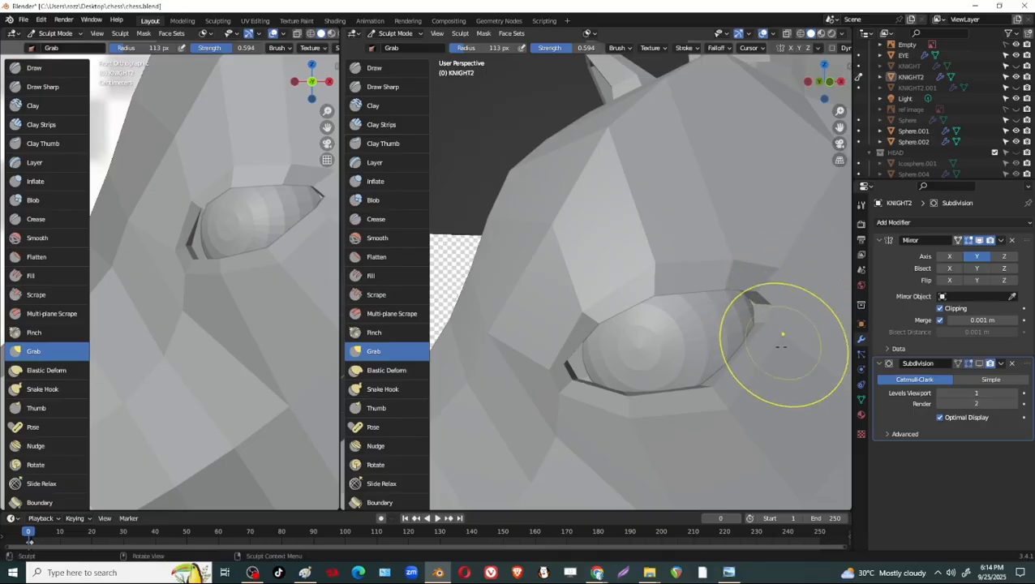
mouse_move(744, 296)
middle_mouse_down()
mouse_move(675, 422)
mouse_move(762, 351)
mouse_move(714, 381)
mouse_move(734, 382)
middle_mouse_up()
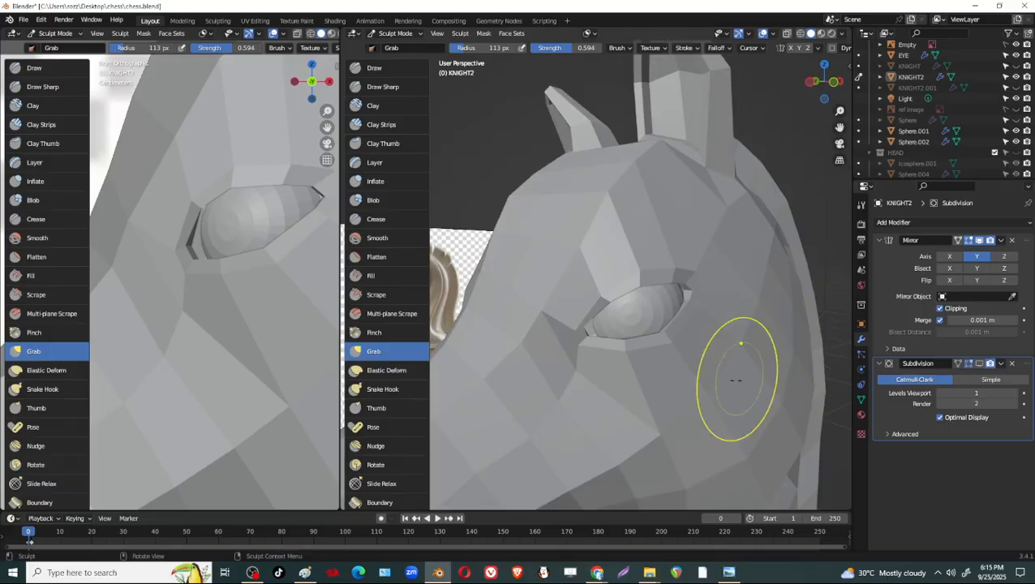
Save the file, check the whole sculpted head, and switch the knight to Object Mode.
key("ctrl+s")
key("Tab")
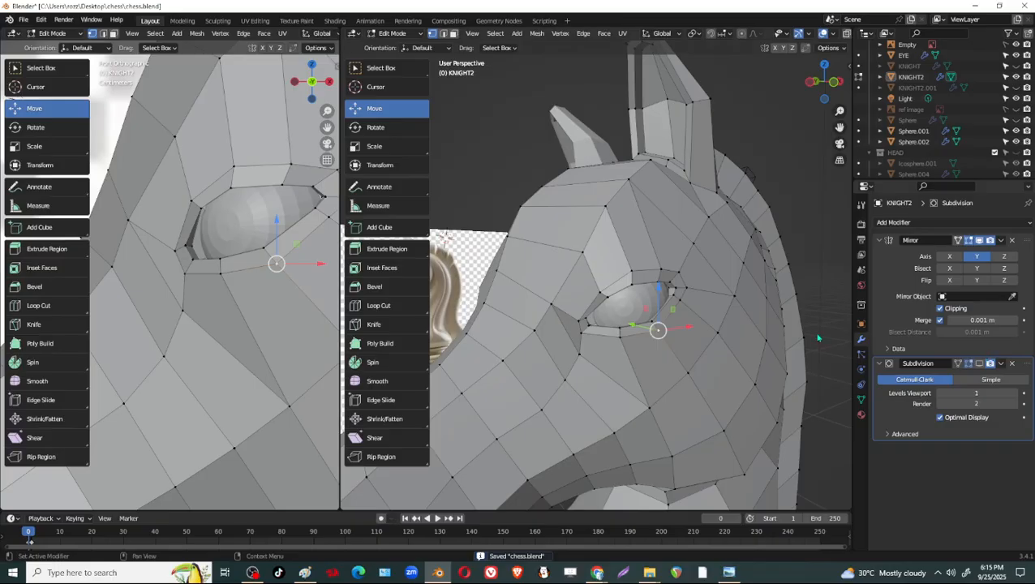
scroll(714, 339, "down", 3)
key("Tab")
middle_click_drag(700, 340, 661, 335)
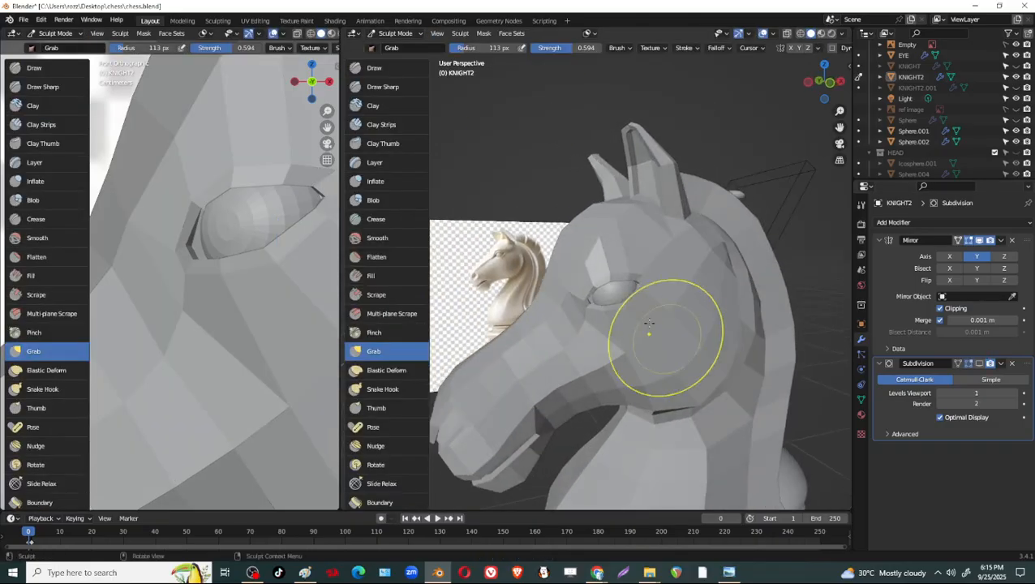
left_click(398, 33)
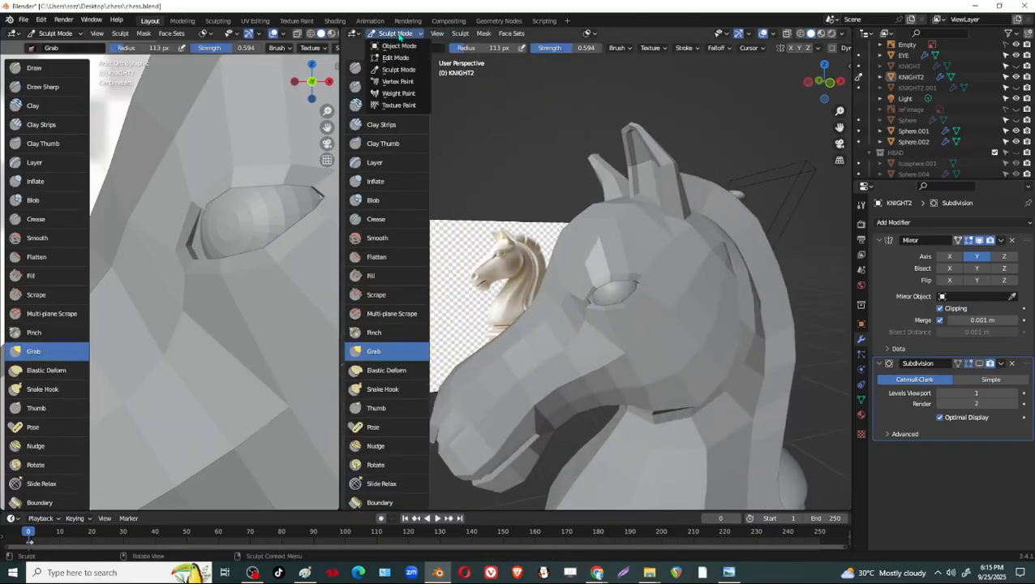
left_click(394, 43)
key("ctrl+s")
Duplicate the knight as a backup, move the copy about 0.71 m along Y and hide it.
scroll(742, 340, "up", 2)
middle_click_drag(743, 340, 703, 362)
left_click(703, 362)
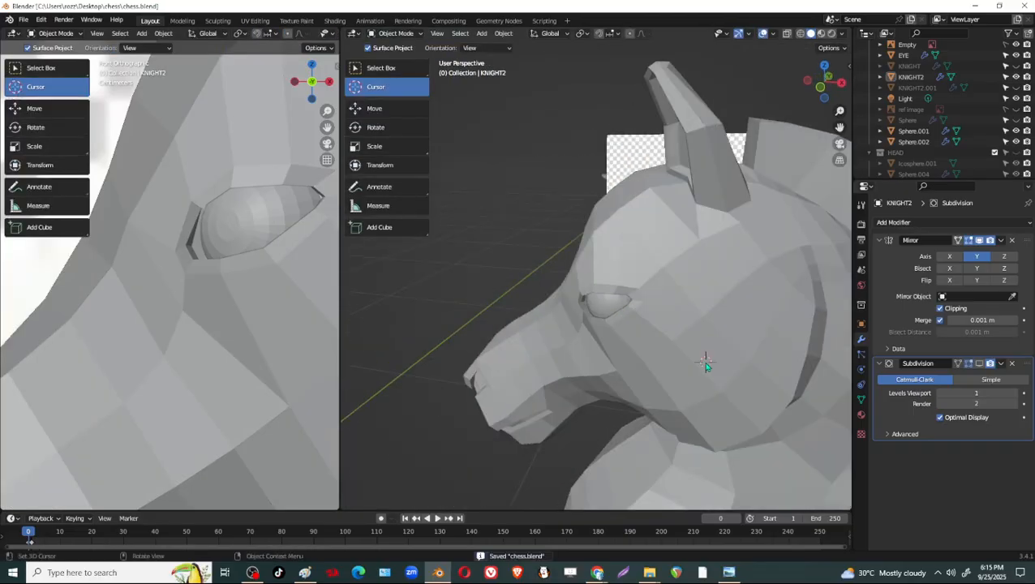
scroll(704, 362, "down", 2)
left_click(378, 70)
scroll(720, 360, "down", 5)
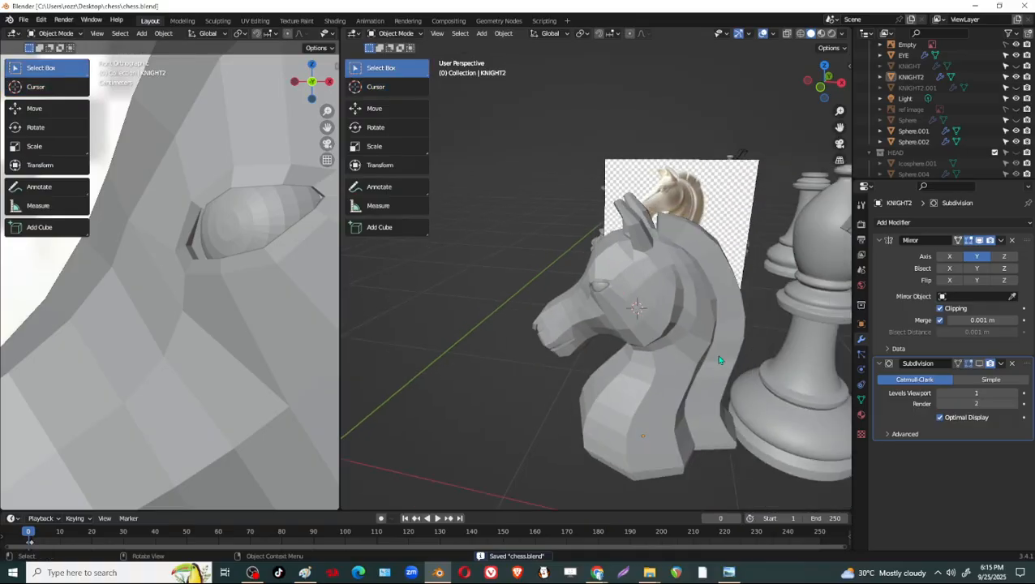
left_click(683, 364)
middle_click_drag(683, 365, 608, 390)
key("shift+d")
left_click(650, 398)
key("shift+space")
left_click(599, 408)
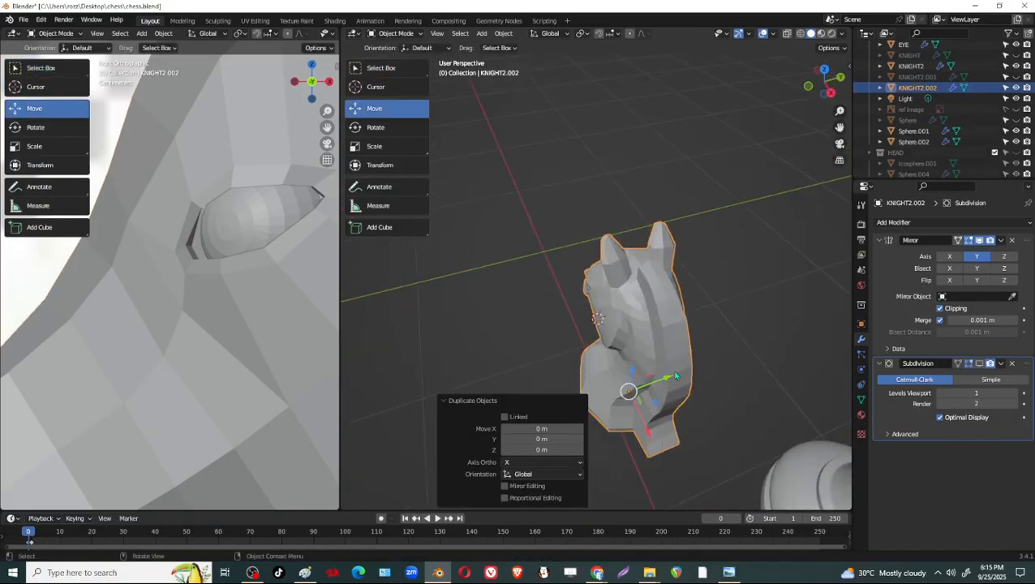
left_click_drag(665, 378, 793, 331)
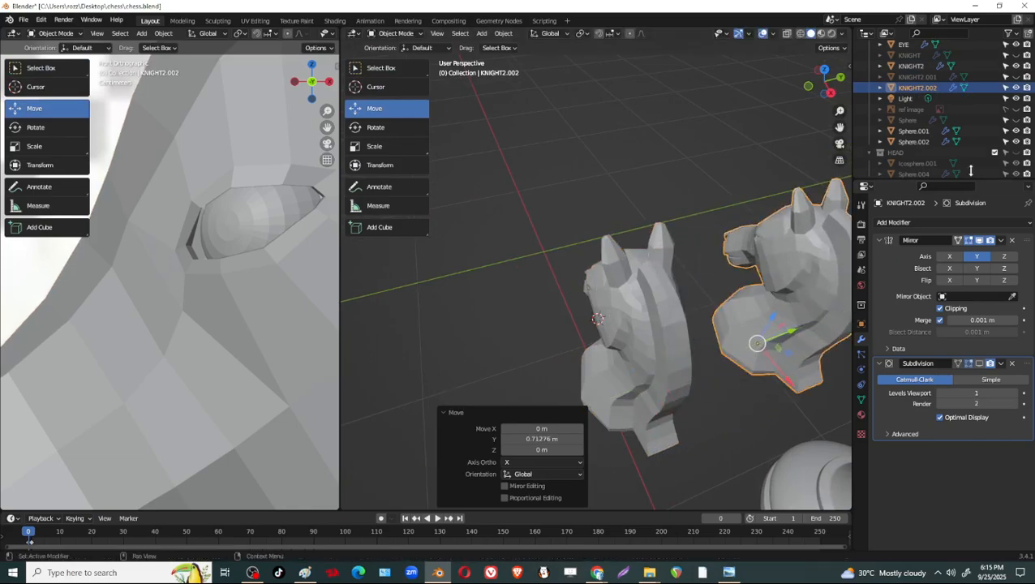
left_click(1016, 87)
Select the original knight and inspect its eye area with the Subdivision viewport display switched on and off again.
middle_click_drag(632, 353, 753, 325)
left_click(656, 325)
scroll(655, 325, "up", 5)
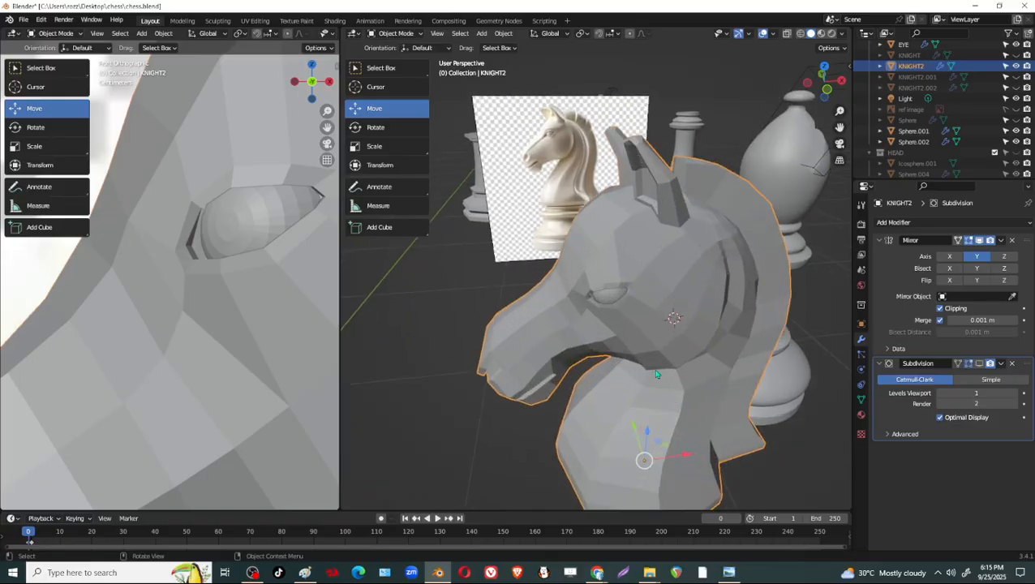
left_click(981, 366)
middle_click_drag(695, 381, 661, 290, "shift")
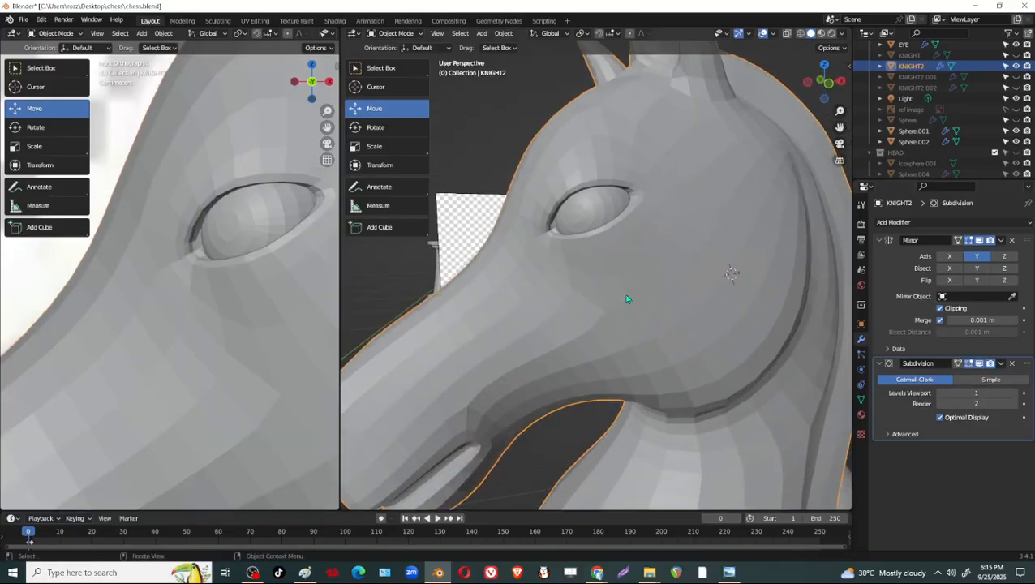
left_click(980, 366)
middle_click_drag(678, 296, 681, 265)
In Edit Mode, add one loop cut around the eye socket and slide it by a factor of about 0.178.
key("Tab")
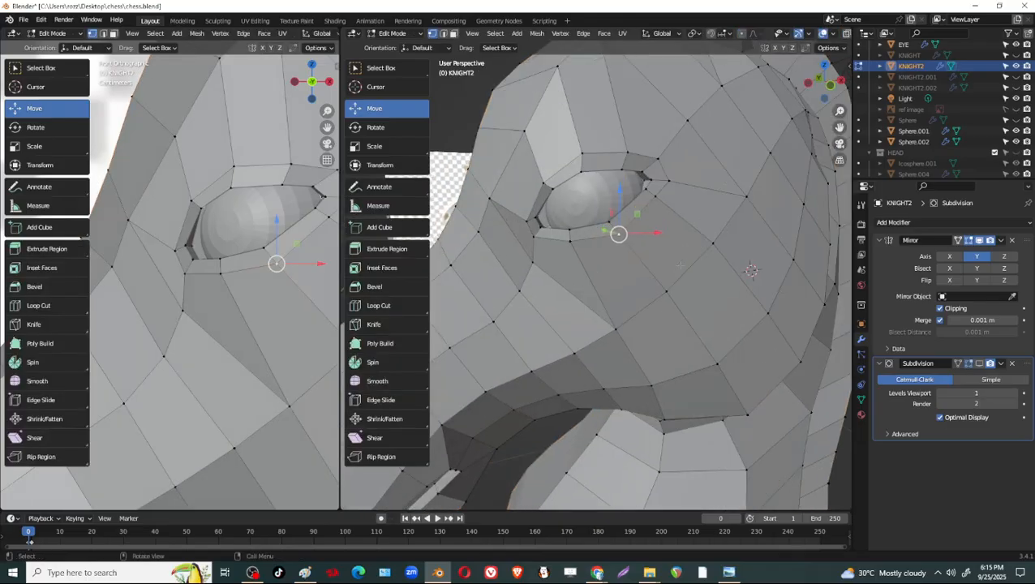
key("ctrl+r")
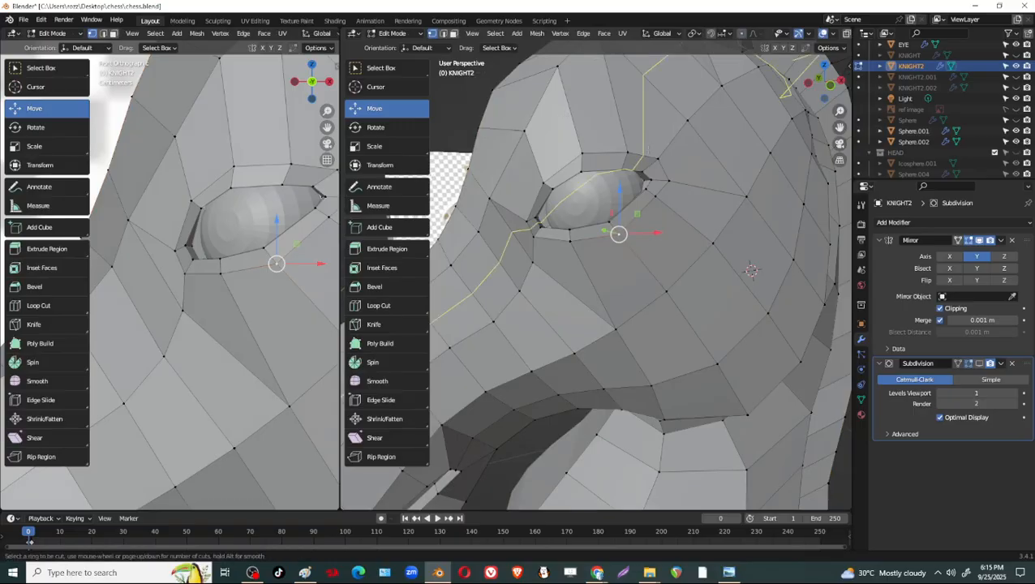
left_click(668, 148)
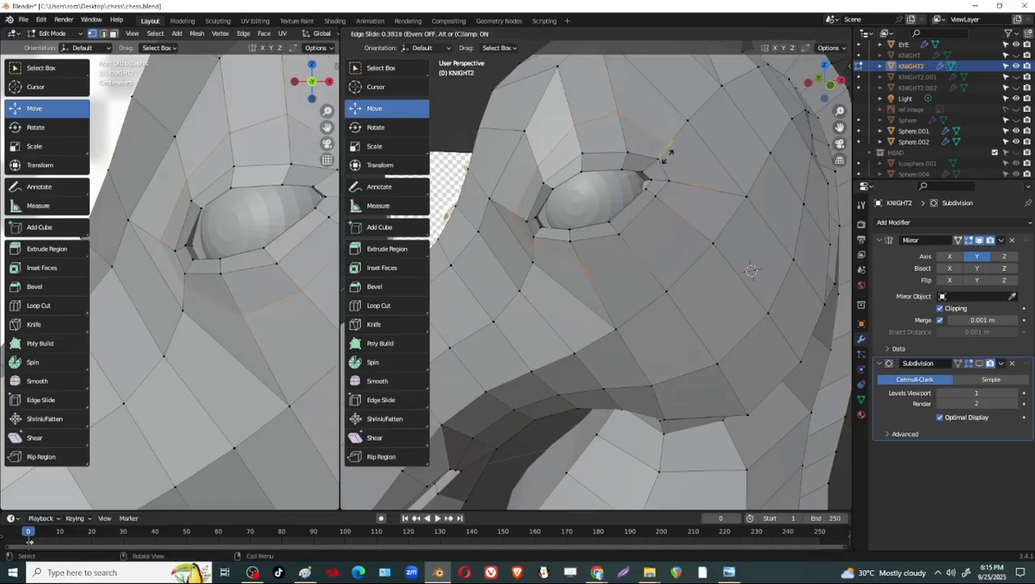
left_click(711, 154)
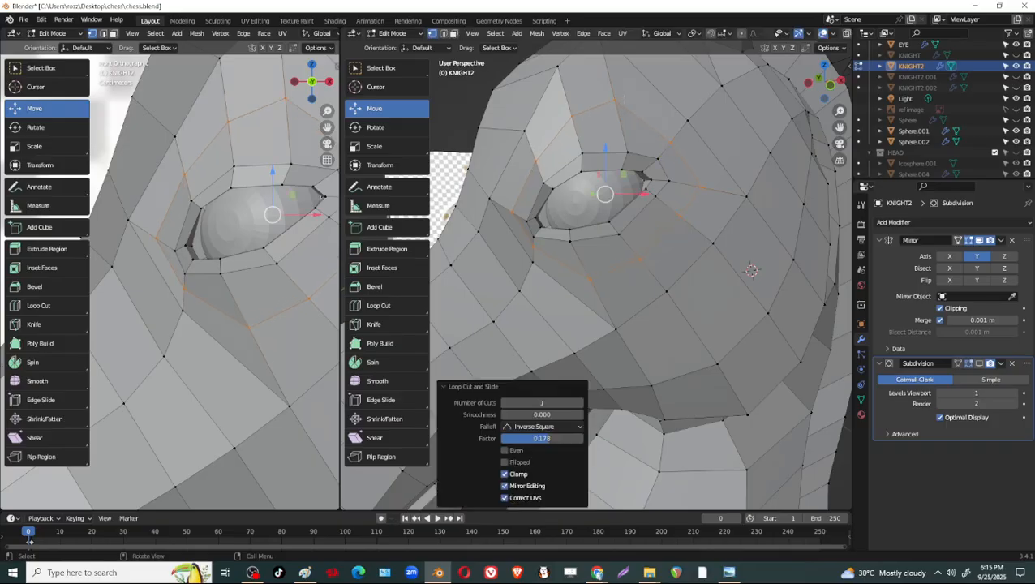
Slide the new loop's vertices above the eye and above its rear corner to round the ring around the socket.
left_click(622, 99)
key("g")
key("g")
left_click(636, 125)
left_click(674, 145)
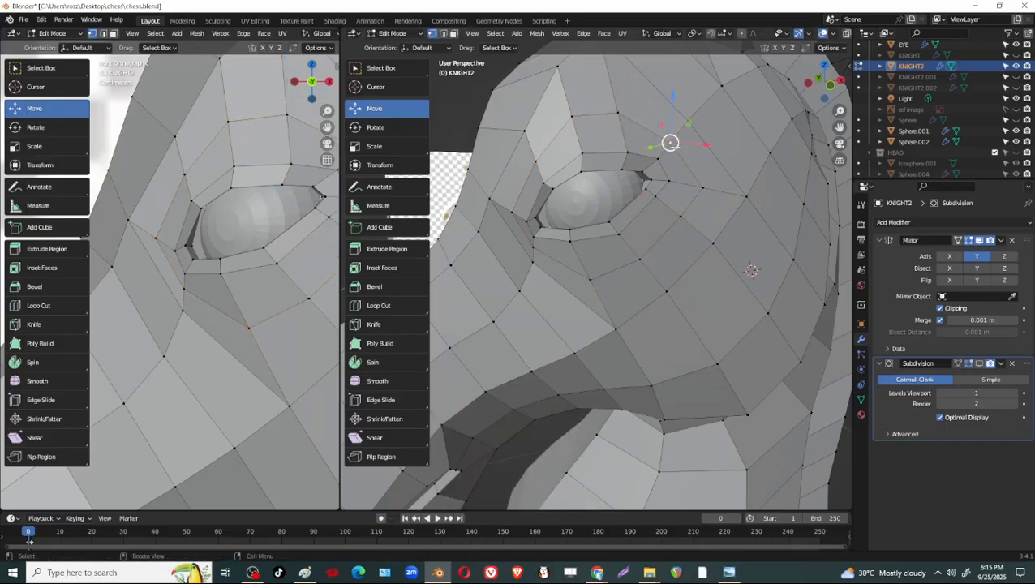
key("g")
key("g")
left_click(679, 139)
Slide the loop vertex behind the eye's rear corner by about 0.279 and nudge the loop vertices below and above the eye.
left_click(704, 189)
key("g")
key("g")
left_click(700, 193)
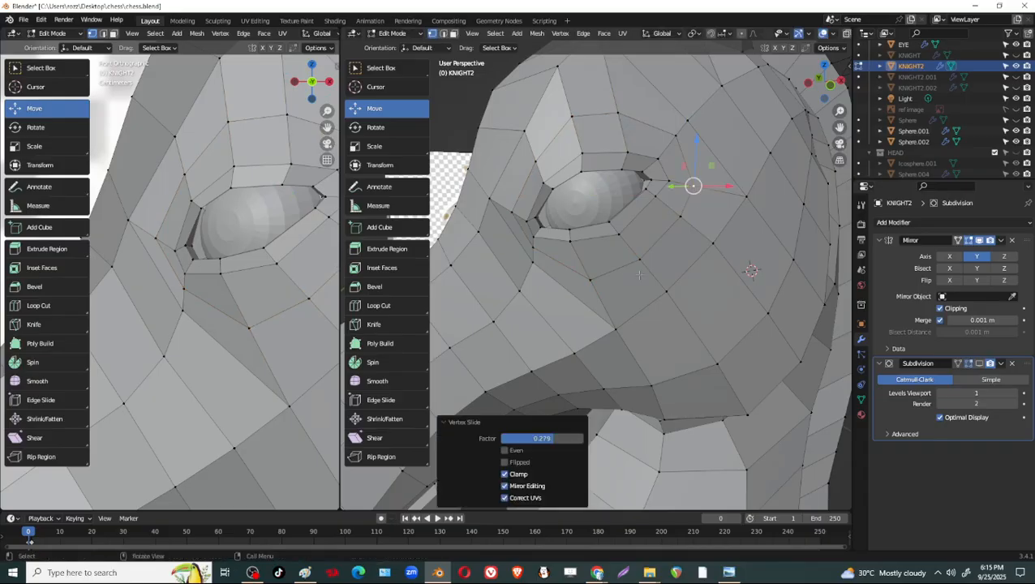
left_click_drag(595, 288, 593, 281)
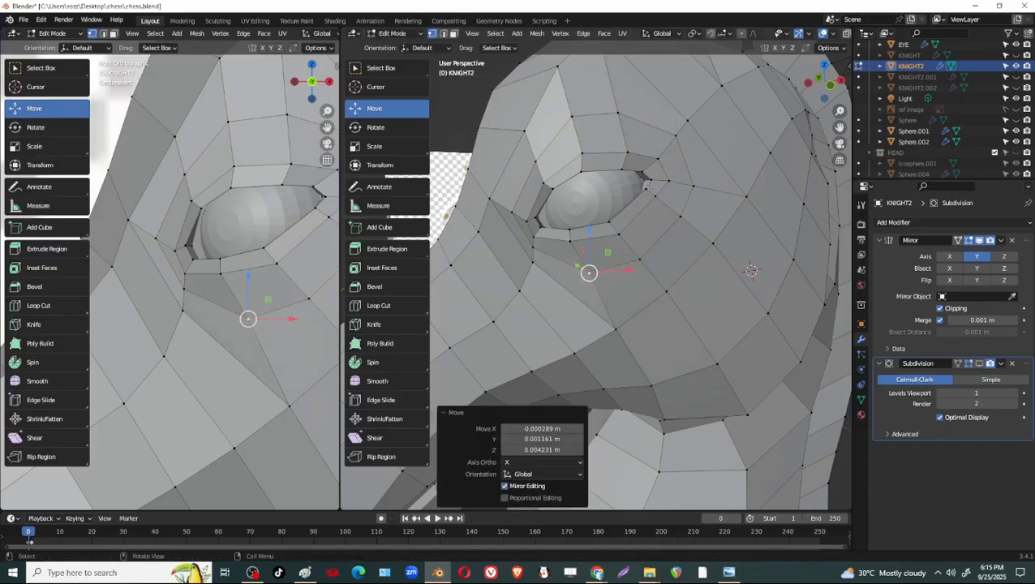
left_click_drag(577, 116, 623, 120)
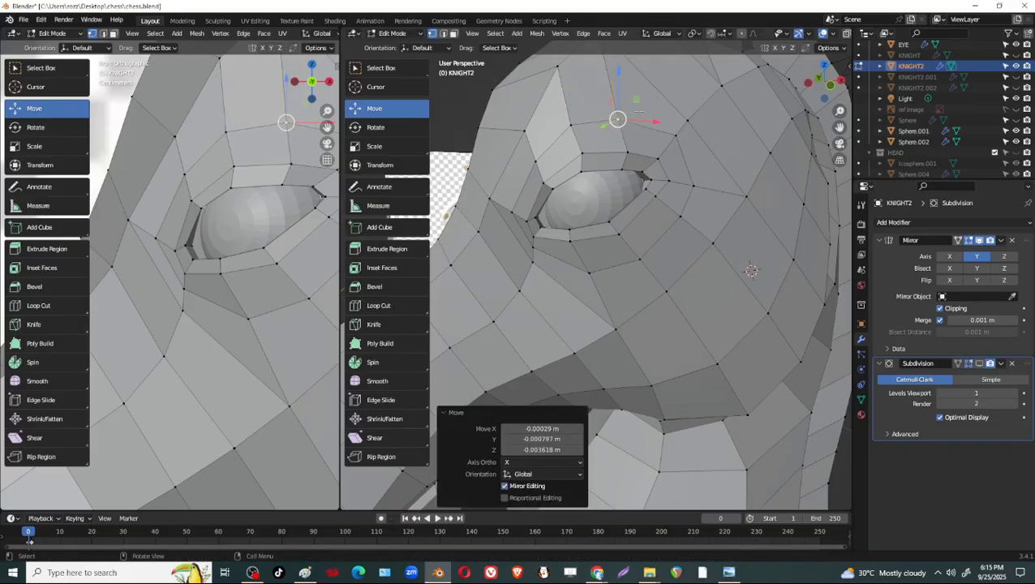
Select the loop vertices below and behind the eye and push them inward along Y by about 0.004 m, then 0.0025 m.
middle_click_drag(673, 131, 737, 178, "shift")
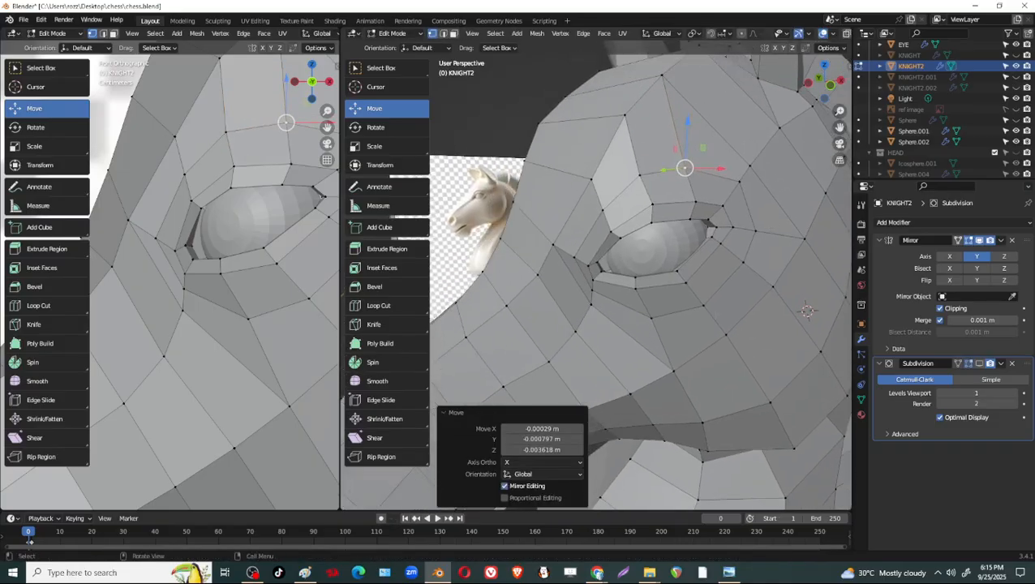
left_click(746, 260)
left_click(704, 305, "shift")
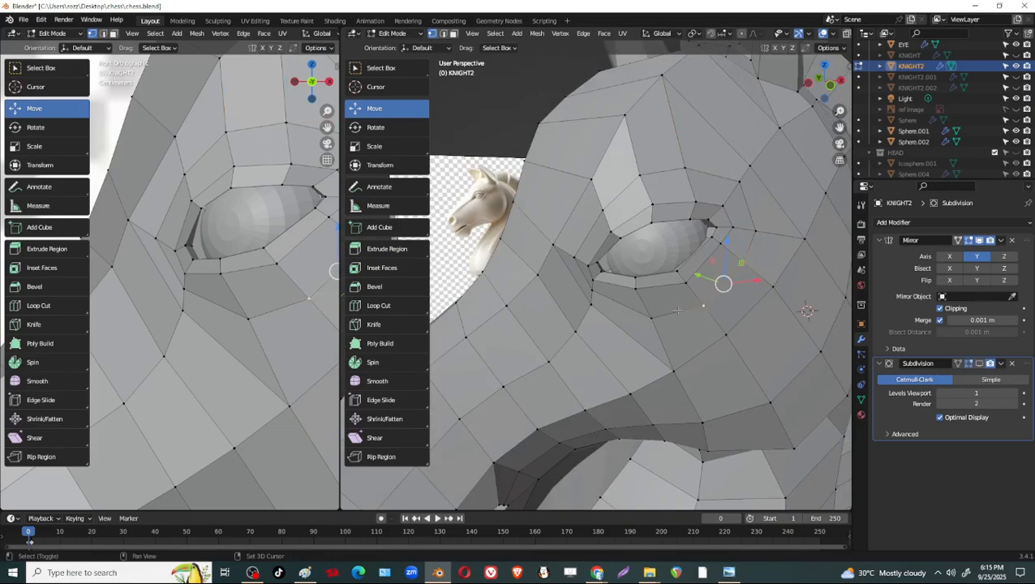
middle_click_drag(757, 286, 778, 247)
left_click(749, 230, "shift")
left_click_drag(650, 266, 644, 266)
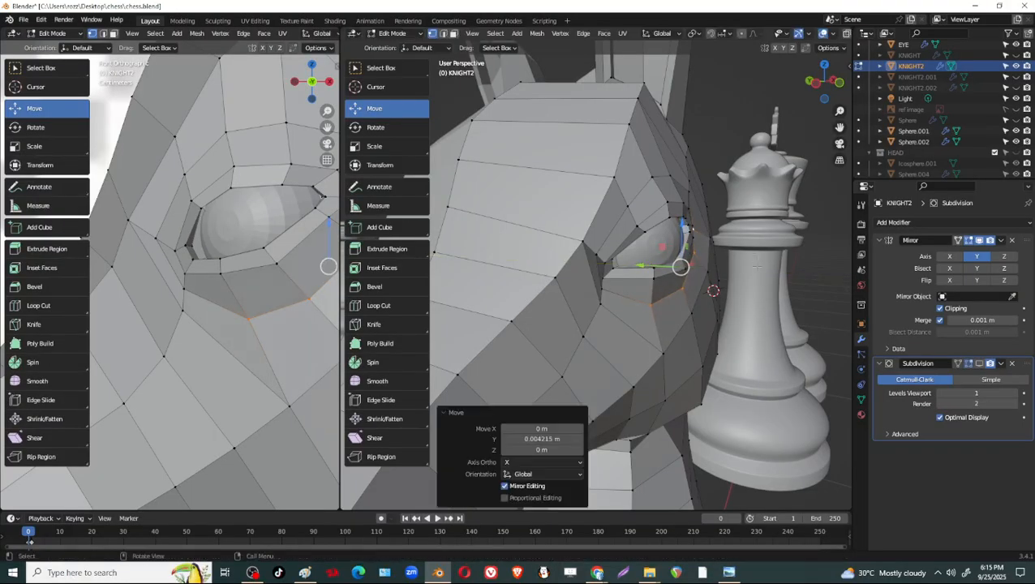
middle_click_drag(654, 268, 503, 275)
middle_click_drag(764, 280, 668, 286)
middle_click_drag(687, 226, 717, 194)
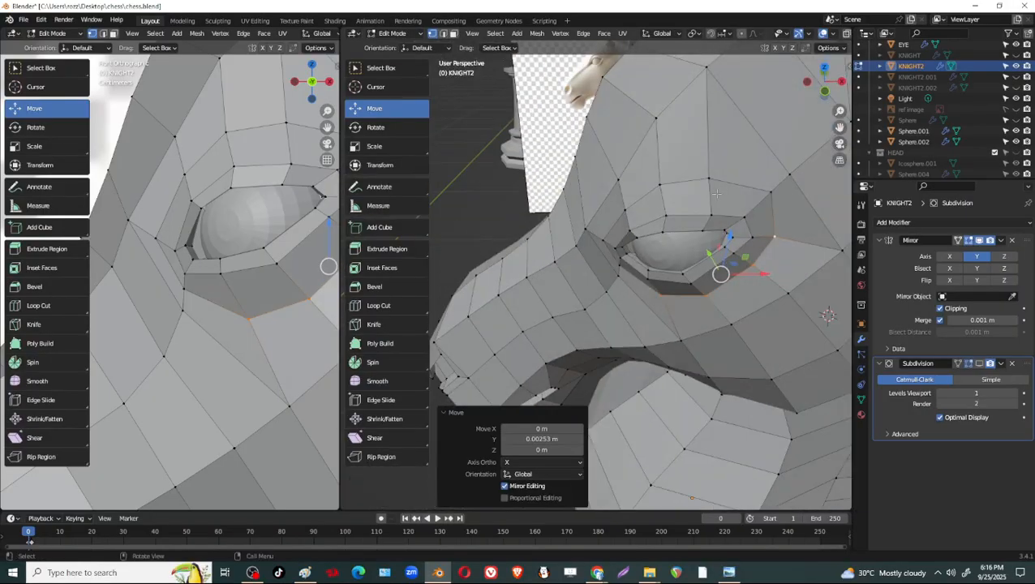
Select the loop vertices above the eye and push them inward along Y in small moves of about 0.003 m.
left_click(740, 185)
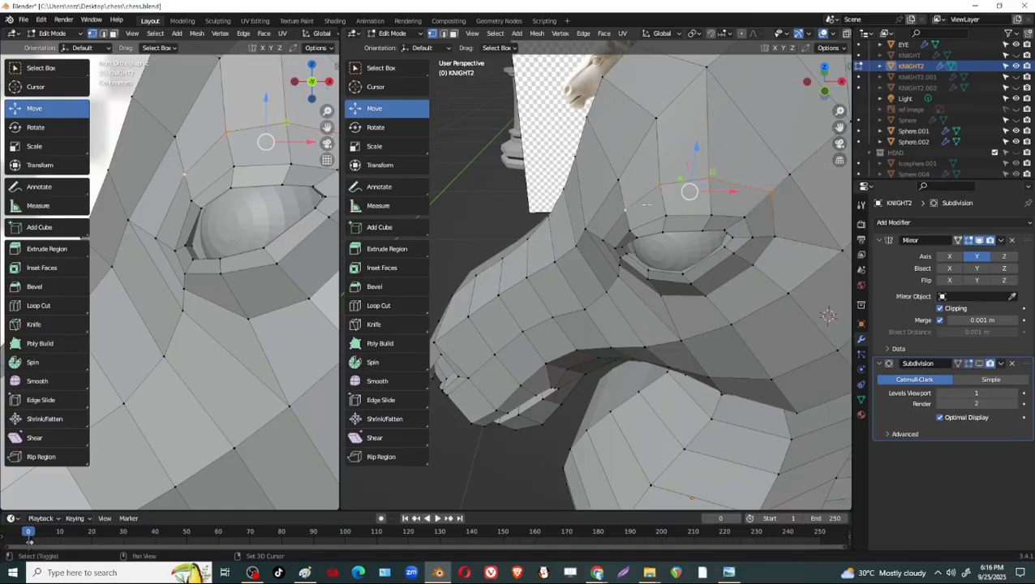
middle_click_drag(646, 204, 621, 241)
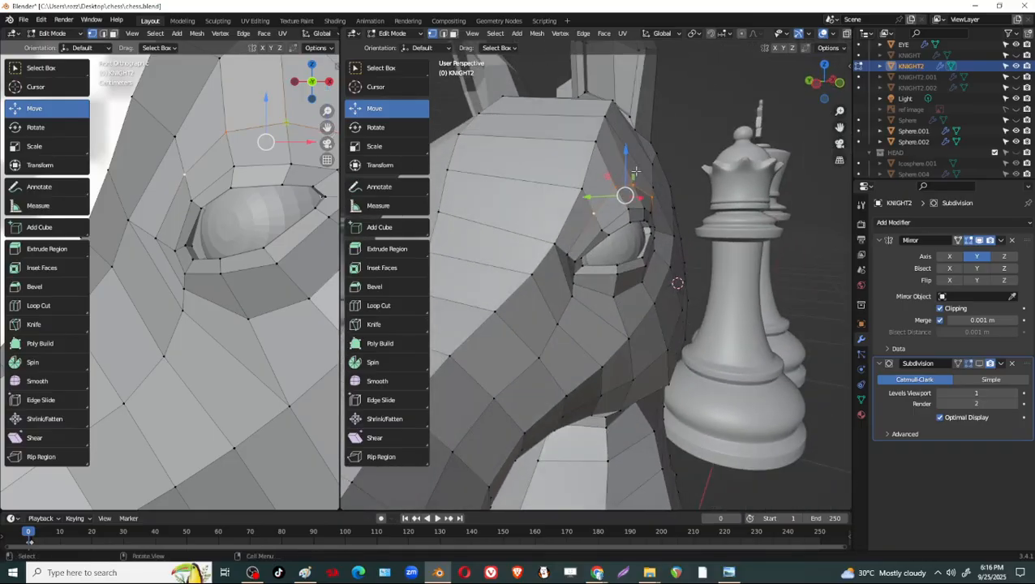
left_click_drag(590, 197, 584, 197)
middle_click_drag(710, 225, 706, 210)
key("g")
left_click_drag(710, 204, 713, 204)
middle_click_drag(704, 230, 737, 237)
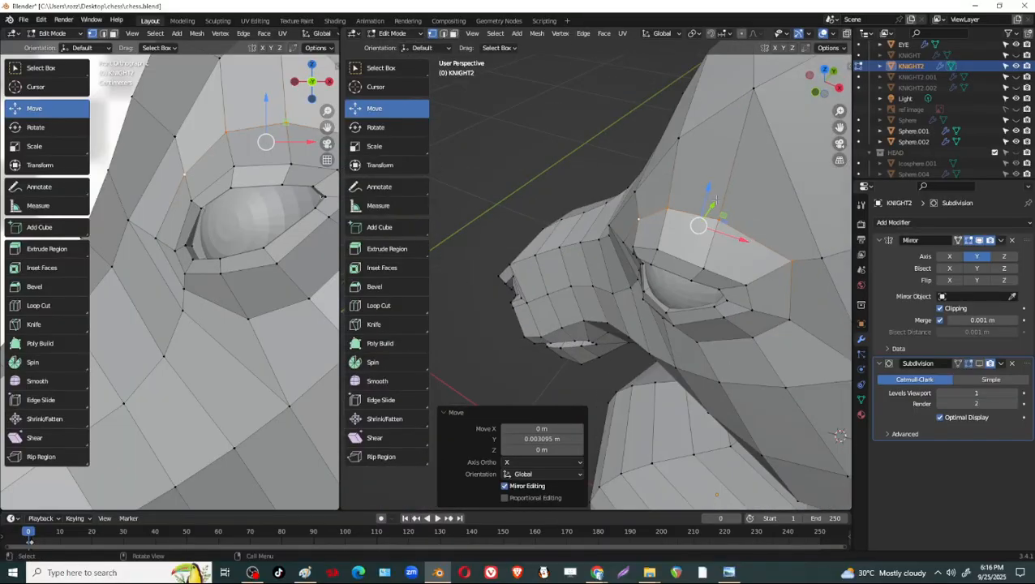
left_click_drag(716, 201, 719, 197)
Slide the vertex in front of the eye toward the socket by a factor of 0.608 and shift it slightly along Y.
middle_click_drag(696, 230, 799, 195)
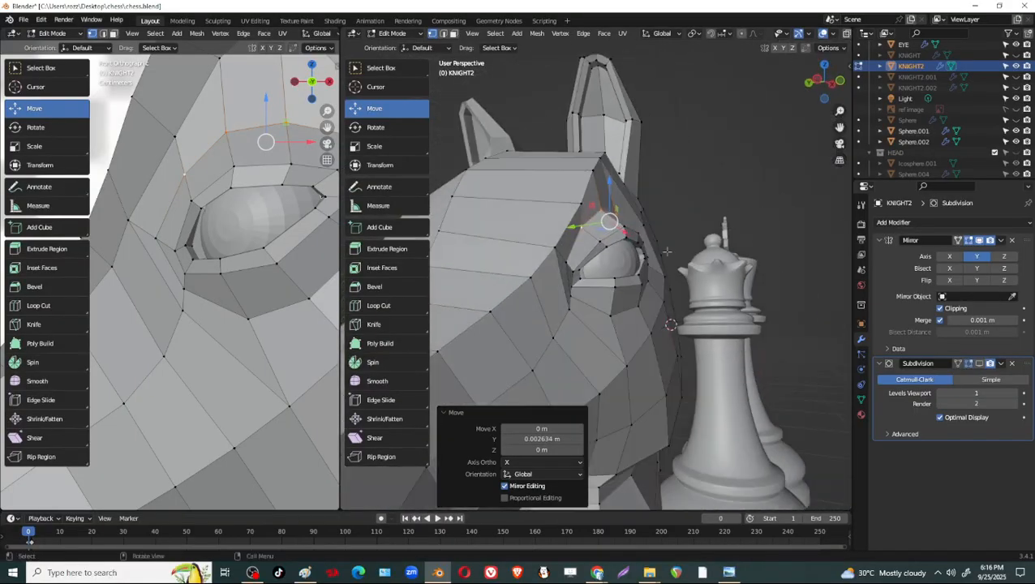
middle_click_drag(618, 264, 664, 271, "shift")
left_click(623, 258)
key("shift+v")
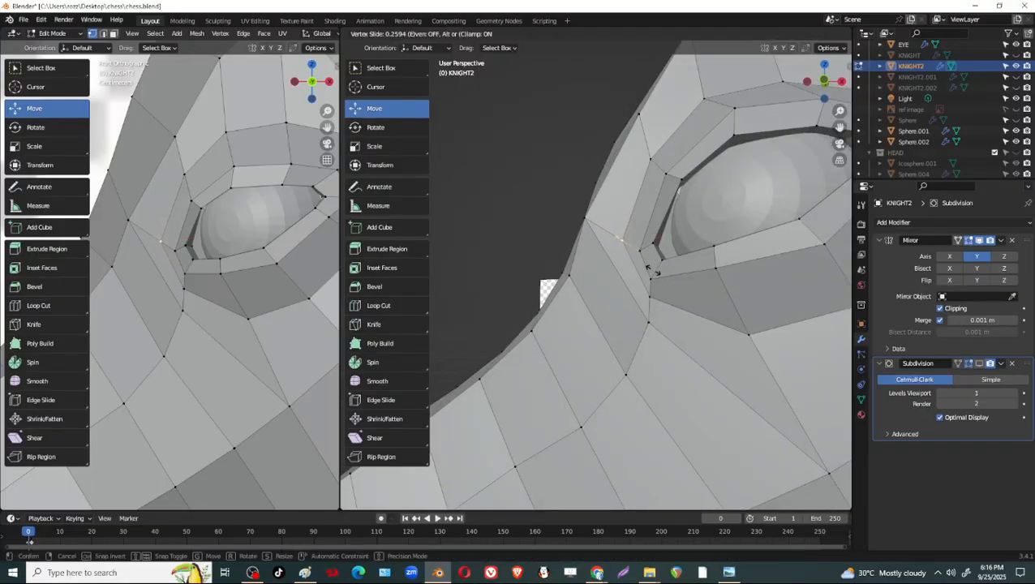
left_click(649, 268)
middle_click_drag(649, 268, 732, 273)
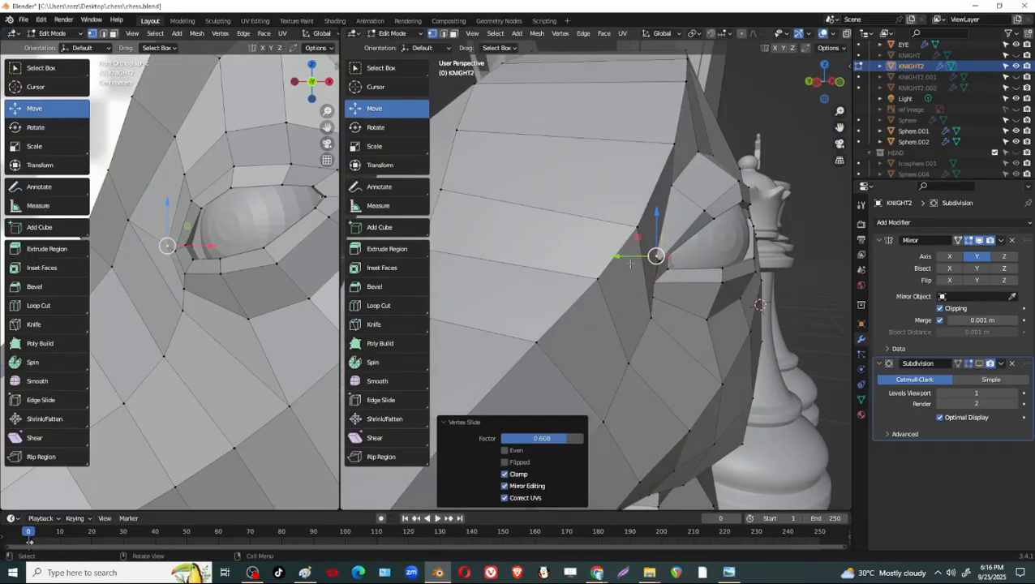
left_click_drag(626, 258, 623, 258)
Slide the vertex below the eye's front corner along its edge by a factor of about 0.163.
middle_click_drag(738, 317, 763, 230)
left_click(701, 251)
key("shift+v")
left_click(719, 277)
Knife a new edge across the brow above the eye, from the vertex behind the brow to the forehead vertex.
key("k")
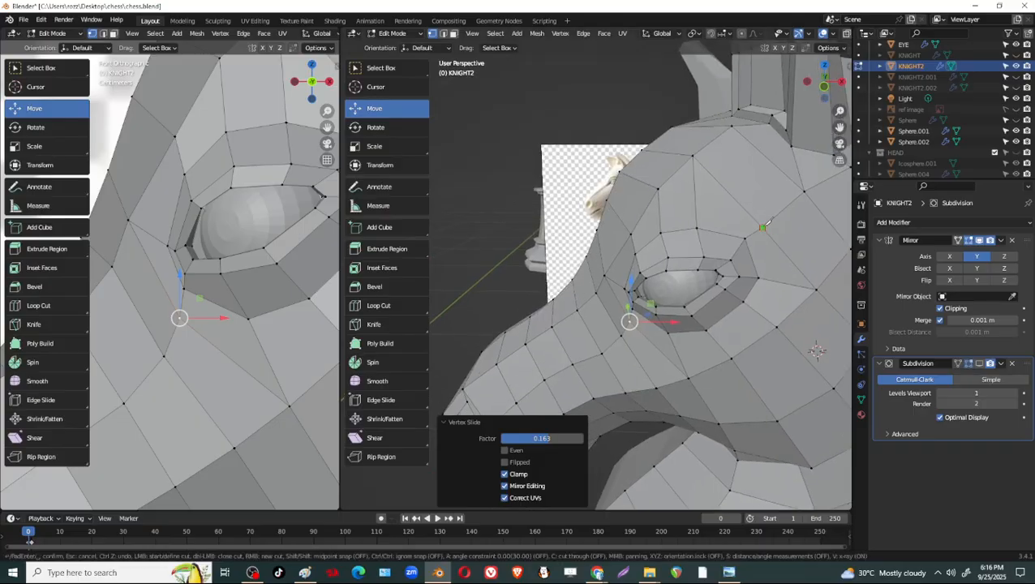
left_click(764, 226)
left_click(658, 189)
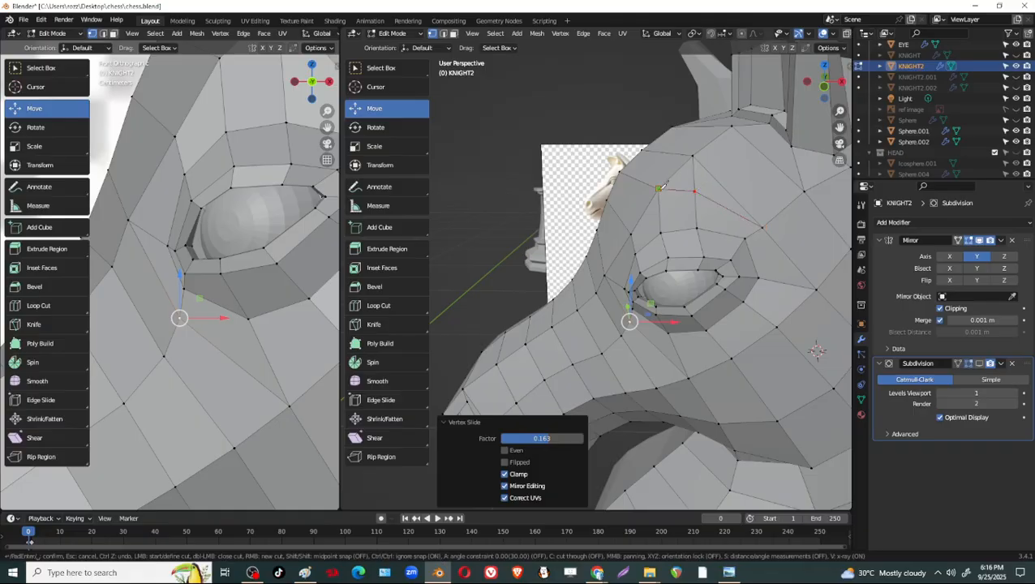
key("Return")
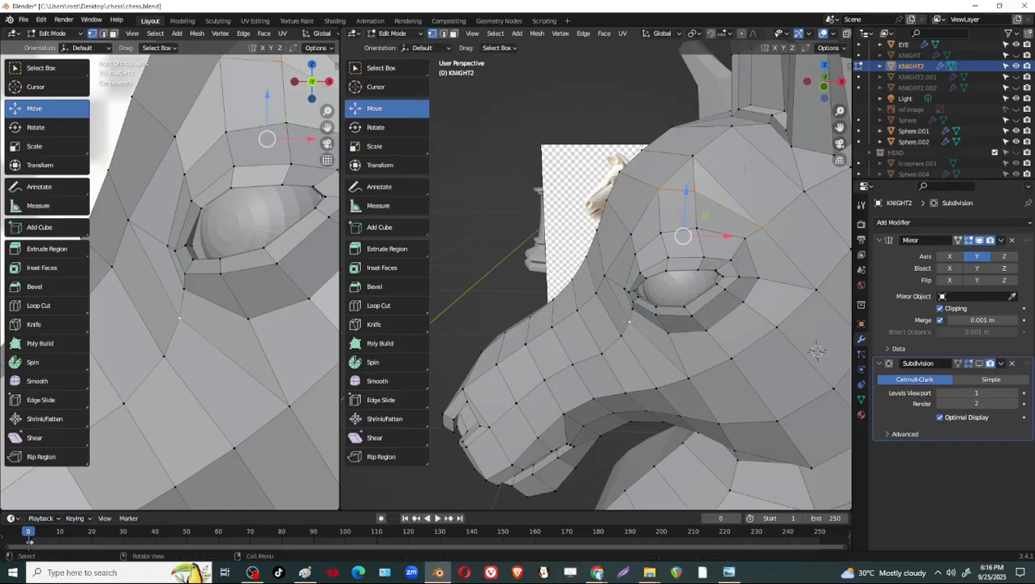
Extend the brow cut with the Knife down behind the eye to the cheek vertex below the rear corner.
middle_click_drag(712, 159, 723, 218)
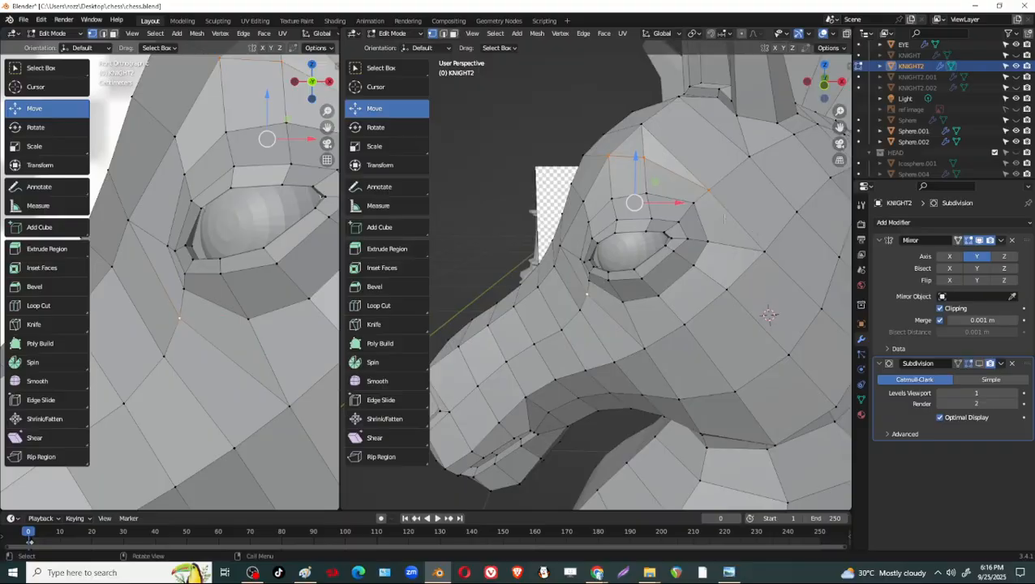
key("k")
left_click(709, 191)
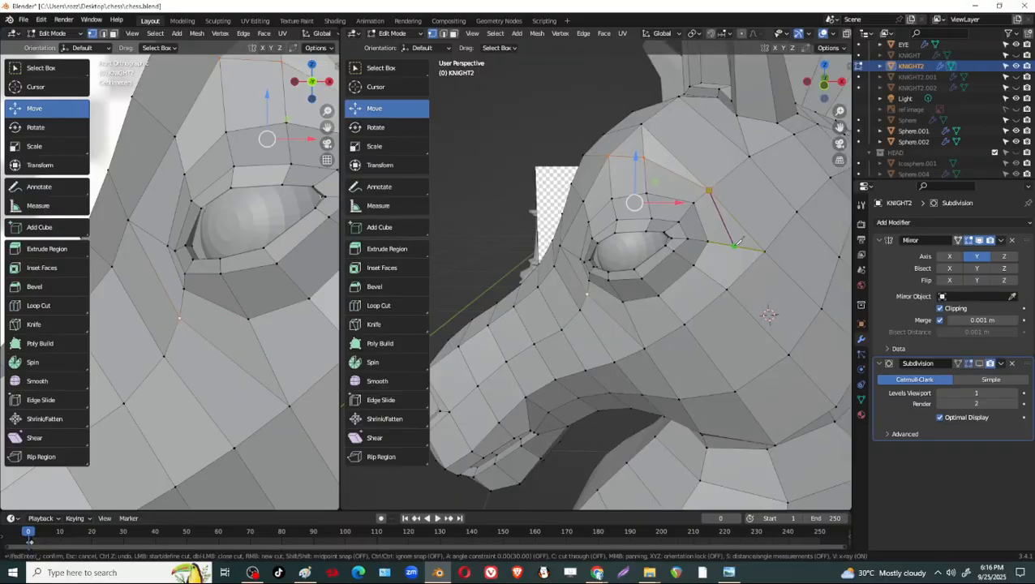
left_click(729, 285)
key("Return")
Dissolve the short edge joining the brow's upper vertex to the forehead vertex above the eye.
middle_click_drag(769, 315, 840, 475)
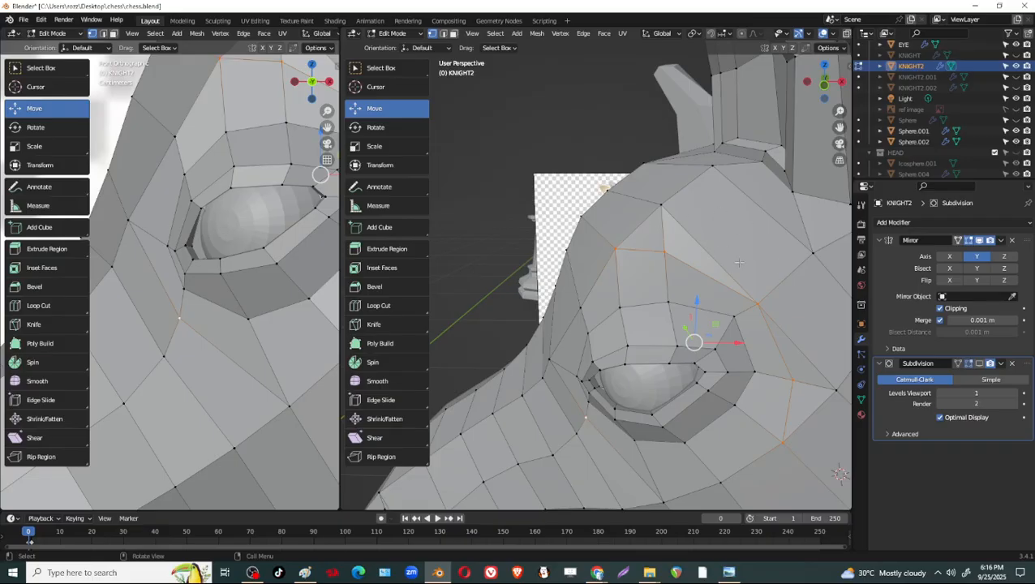
middle_click_drag(739, 262, 718, 215)
key("2")
left_click(660, 200)
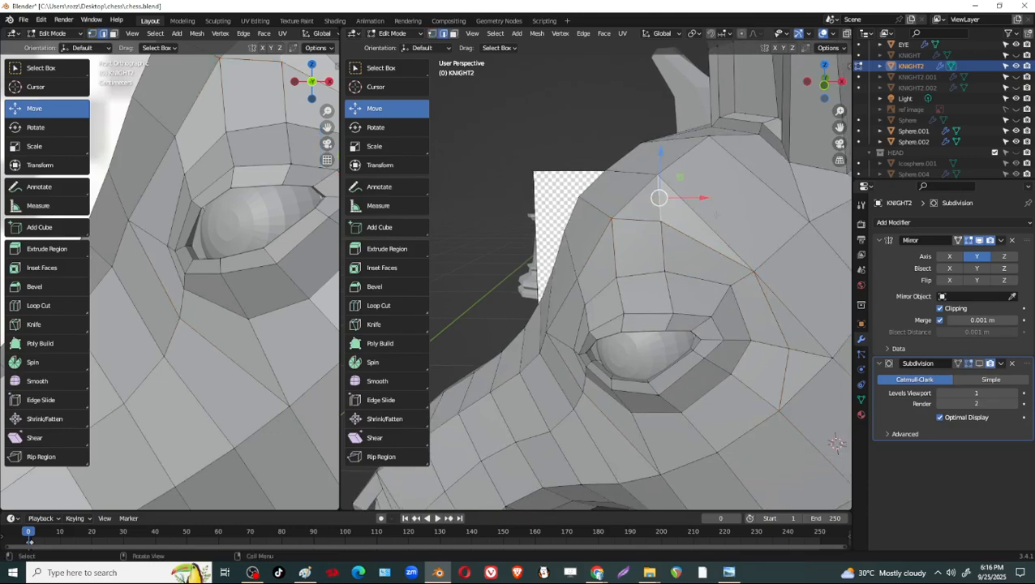
key("x")
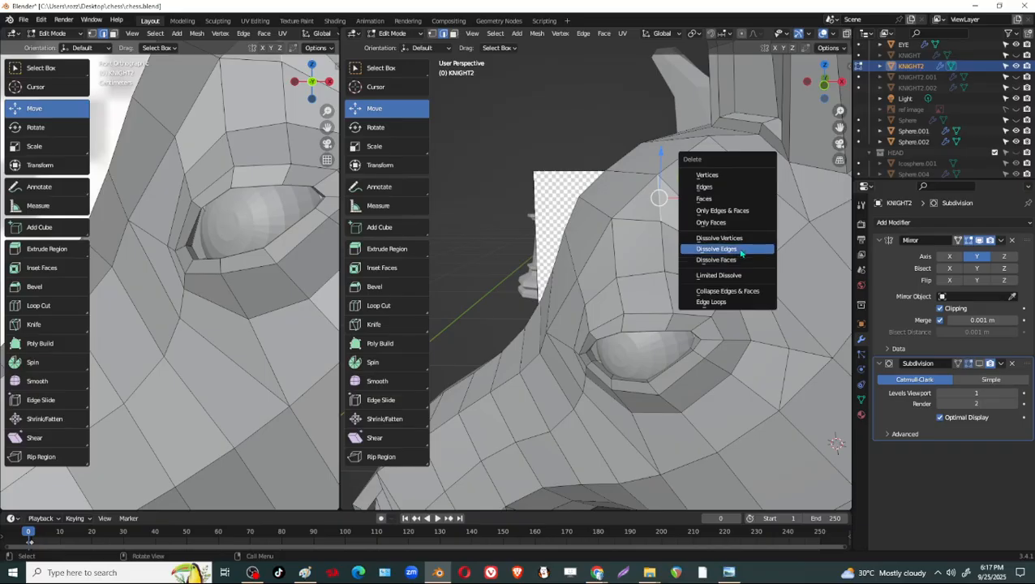
left_click(740, 250)
Dissolve the short edge running backward from the outer eye loop to the vertex behind the eye.
middle_click_drag(790, 275, 748, 210)
left_click(742, 270)
key("x")
left_click(745, 266)
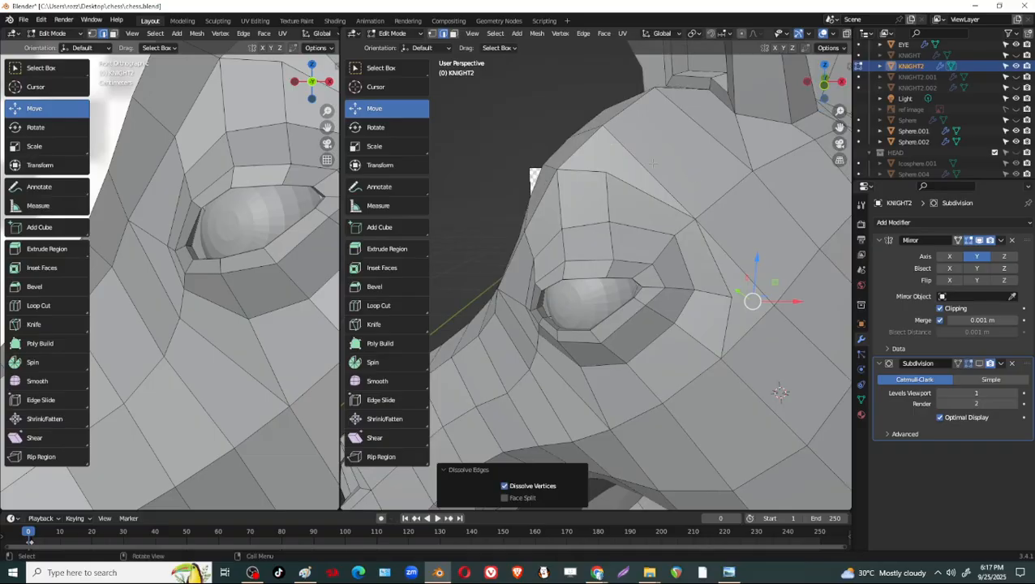
Knife an edge from the forehead vertex past the brow to the vertex behind the eye, and dissolve the old edge beside it.
left_click(715, 241)
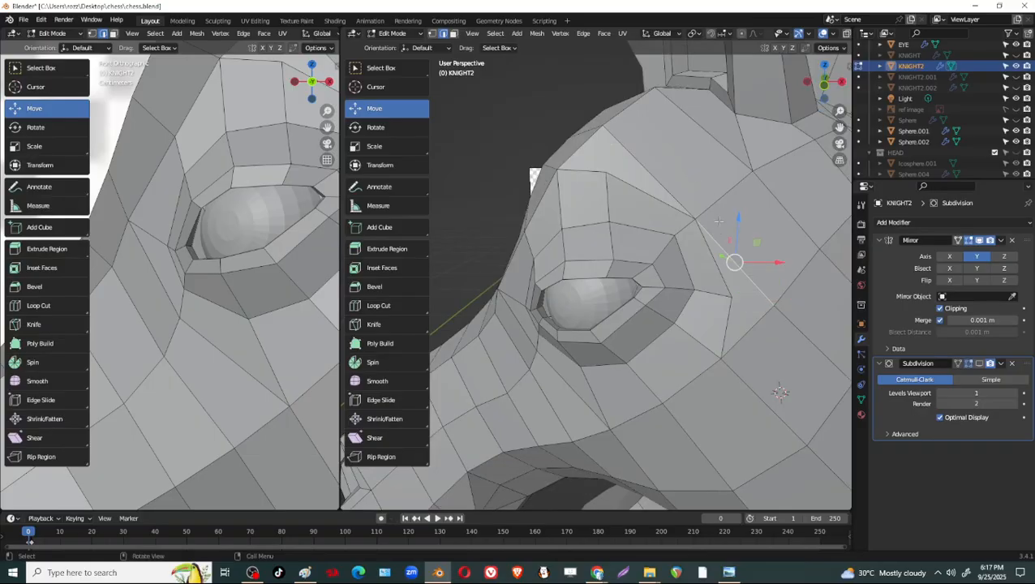
key("k")
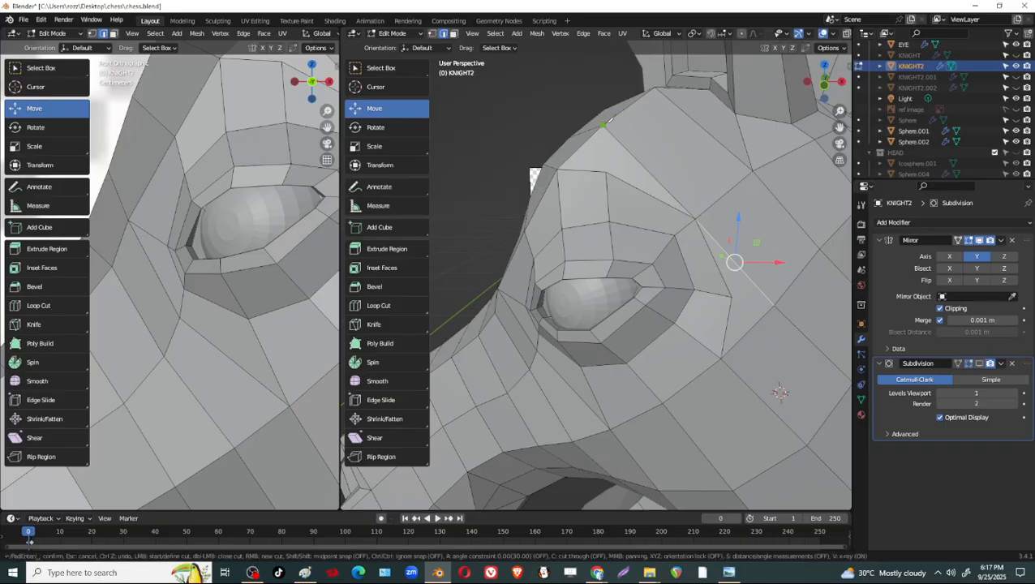
left_click(706, 209)
left_click(774, 305)
key("Return")
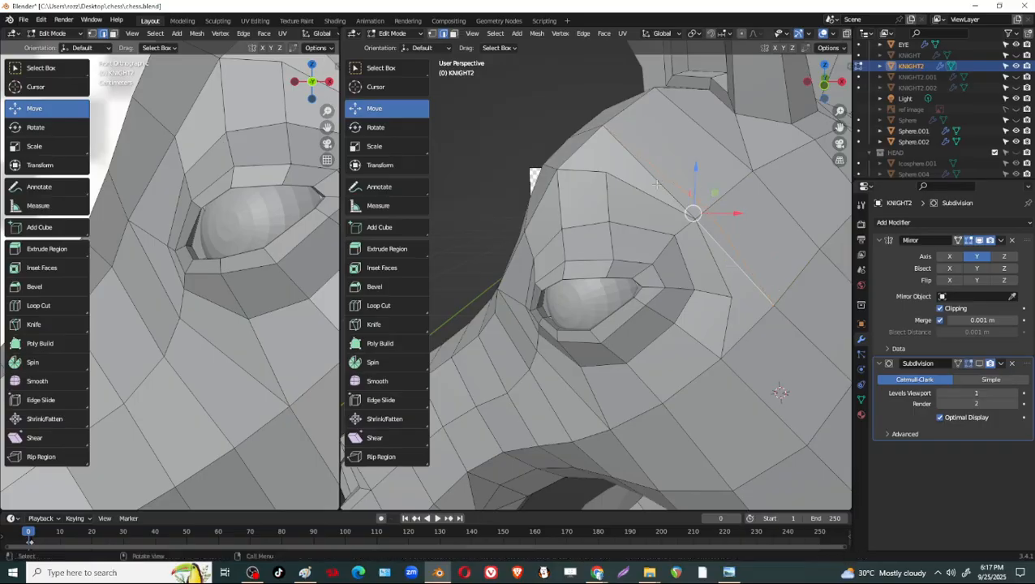
key("x")
left_click(735, 239)
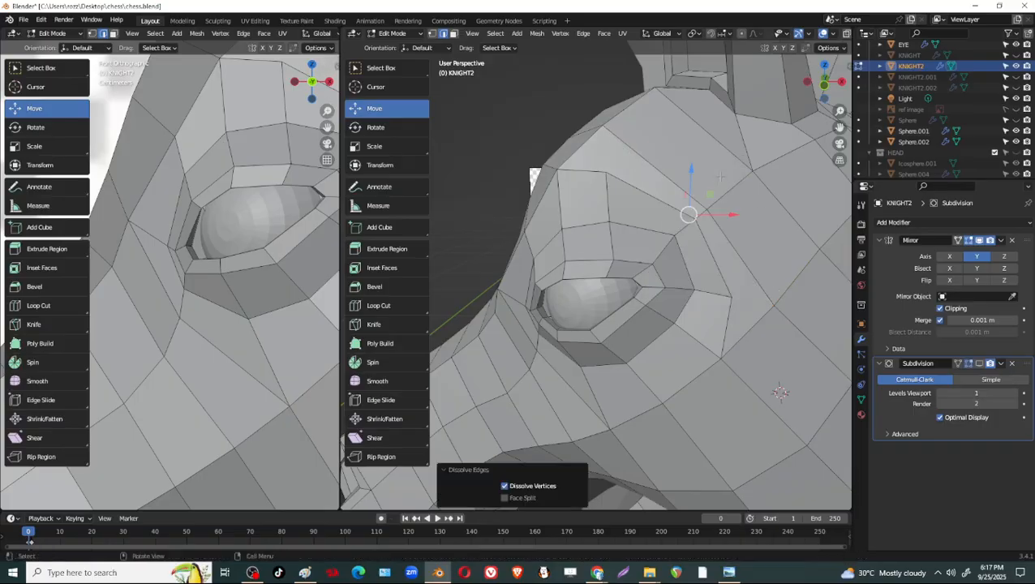
Knife a cut from the vertex at the ear base across the forehead toward the brow vertex above the eye.
middle_click_drag(625, 134, 722, 167)
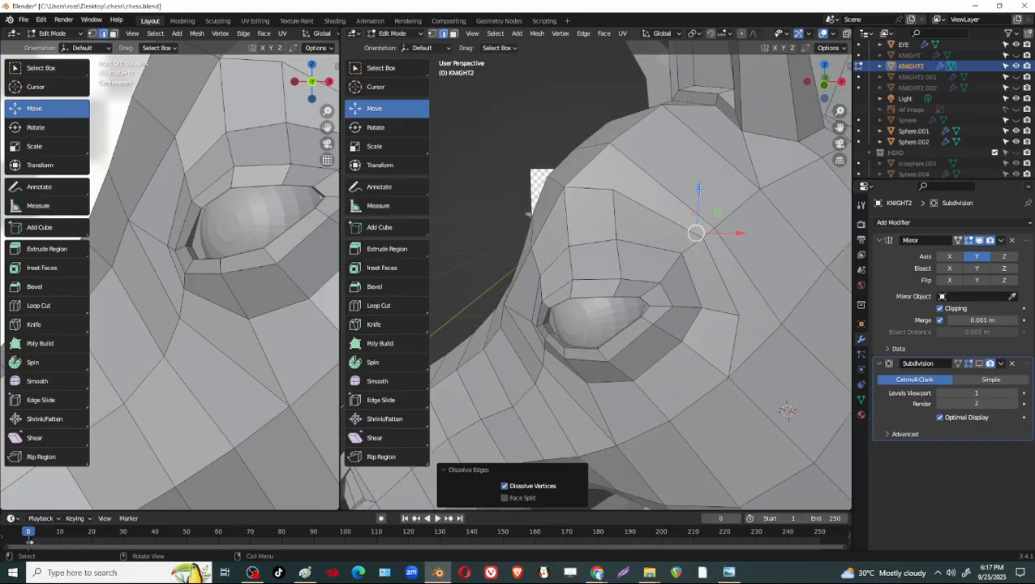
middle_click_drag(528, 214, 776, 227)
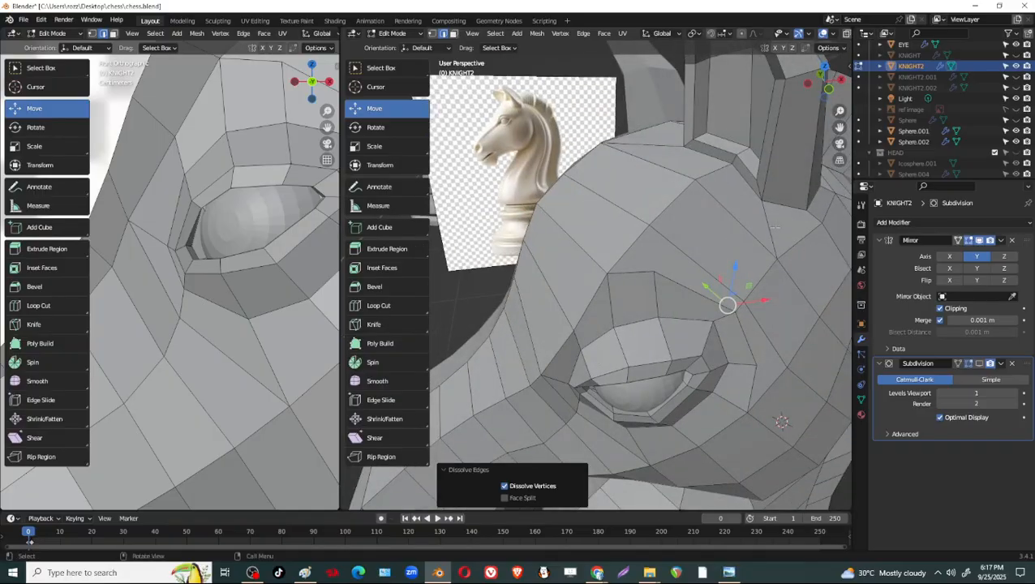
key("k")
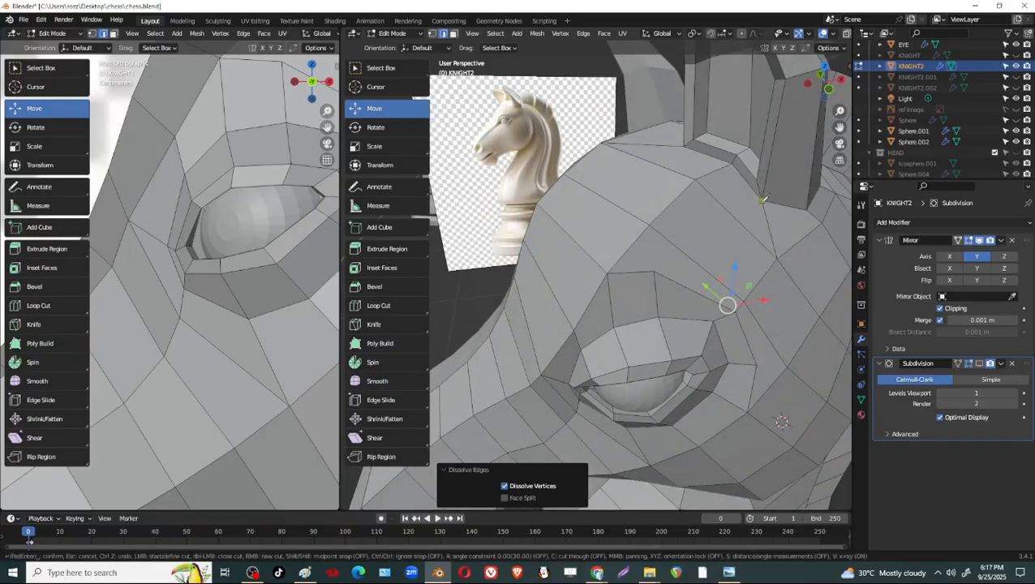
left_click(761, 200)
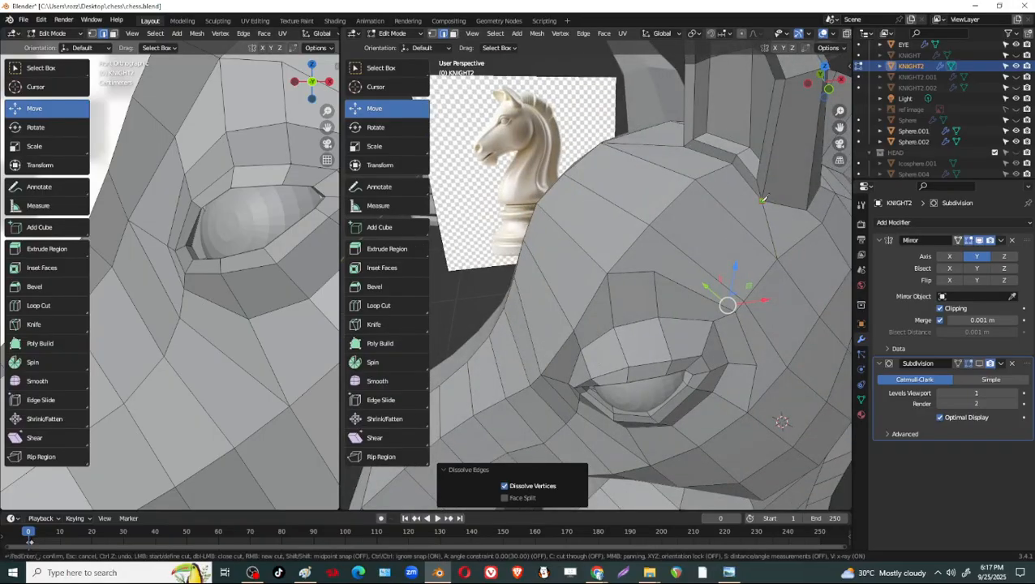
left_click(684, 247)
key("Return")
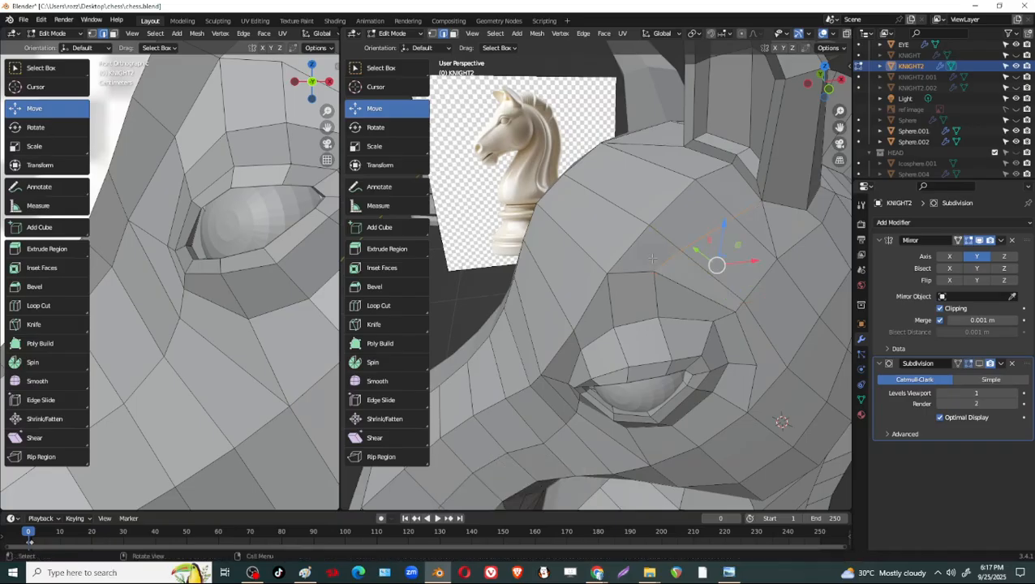
Slide the brow vertex above the eye by a factor of about 0.143 and the forehead vertex above it by 0.190.
middle_click_drag(802, 184, 738, 234)
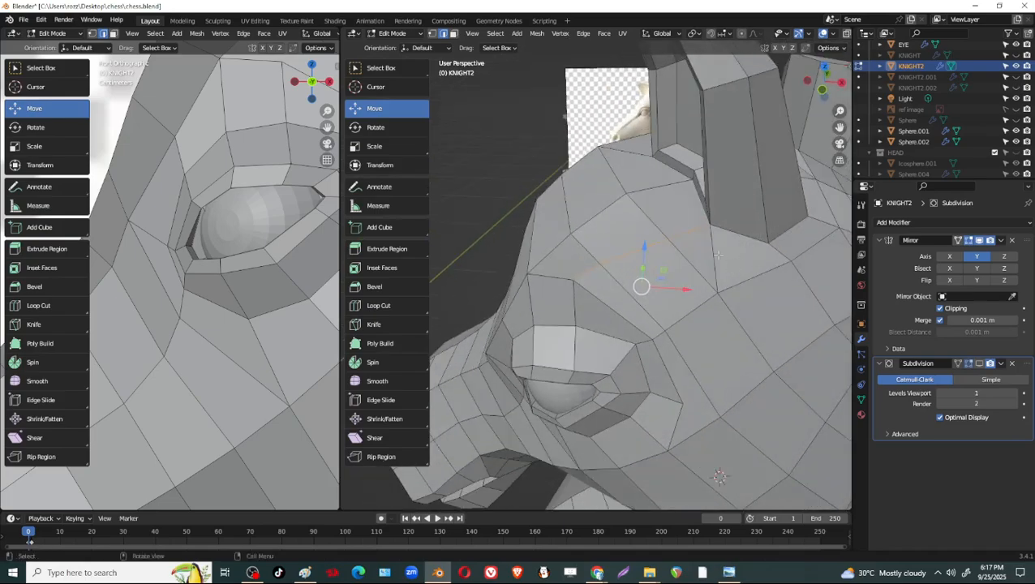
middle_click_drag(759, 209, 798, 456)
key("1")
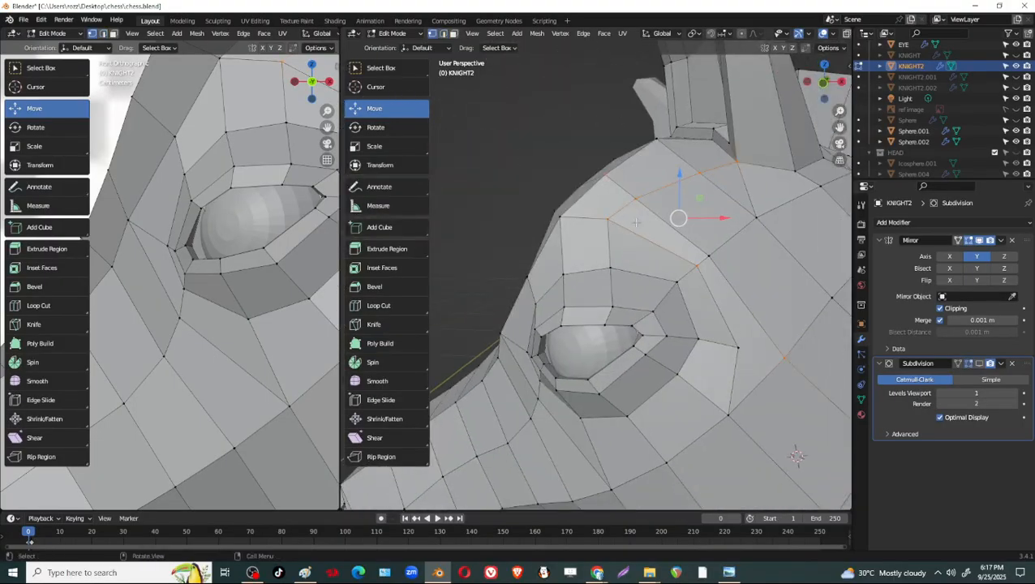
left_click(633, 227)
key("shift+v")
left_click(670, 239)
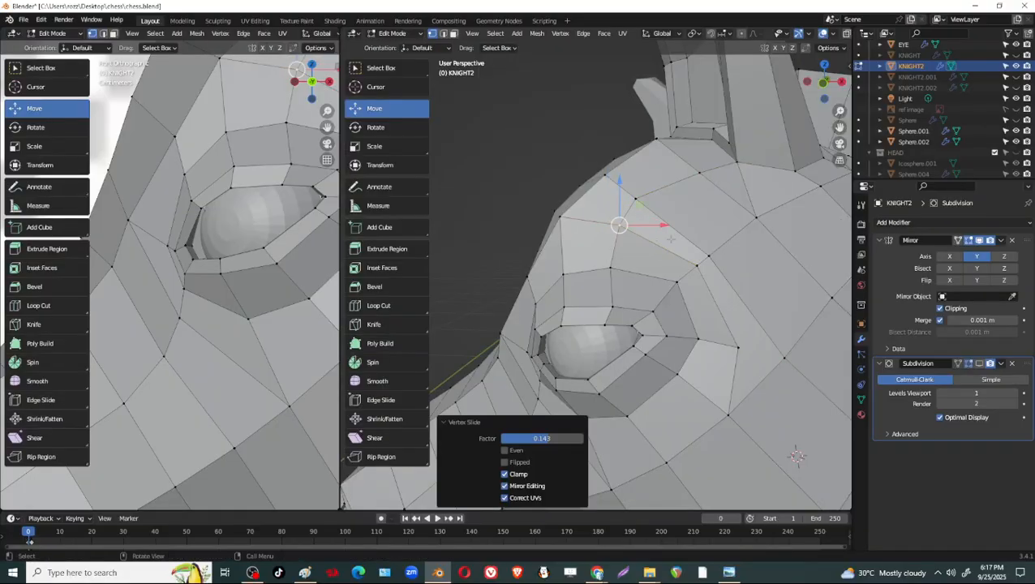
key("shift+v")
left_click(667, 172)
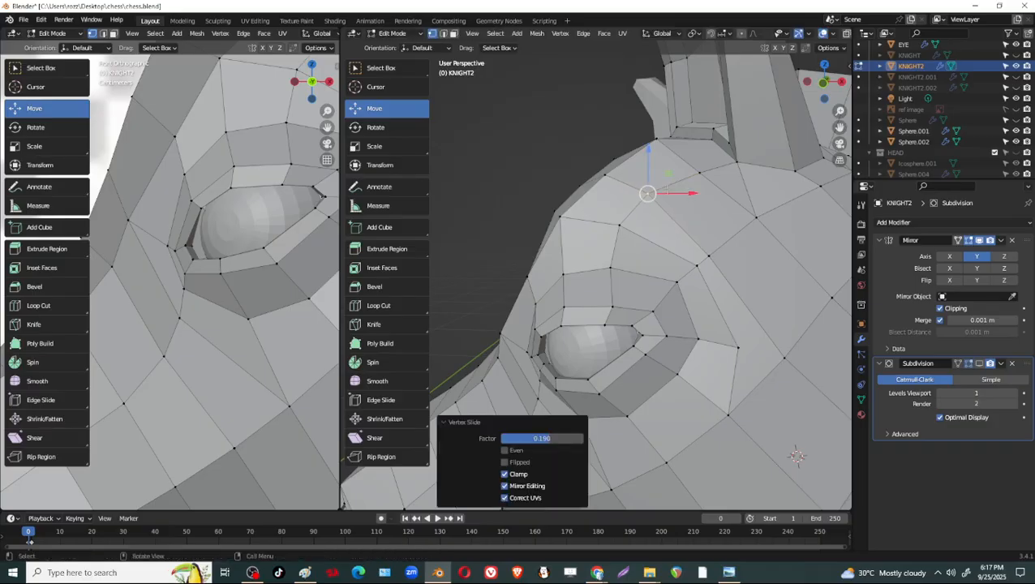
Slide the vertex above and behind the brow's rear corner along its edge by a factor of 0.292.
middle_click_drag(784, 256, 791, 224)
left_click(700, 215)
key("shift+v")
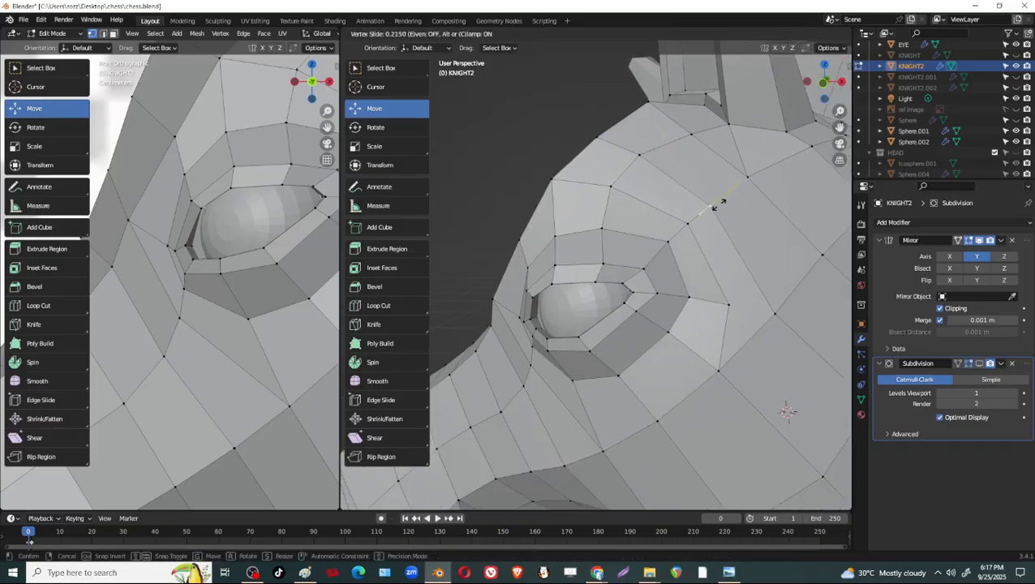
left_click(782, 299)
Knife a short edge connecting the outer eye loop's rear vertex to the neighbouring vertex behind it.
middle_click_drag(787, 412, 777, 339, "shift")
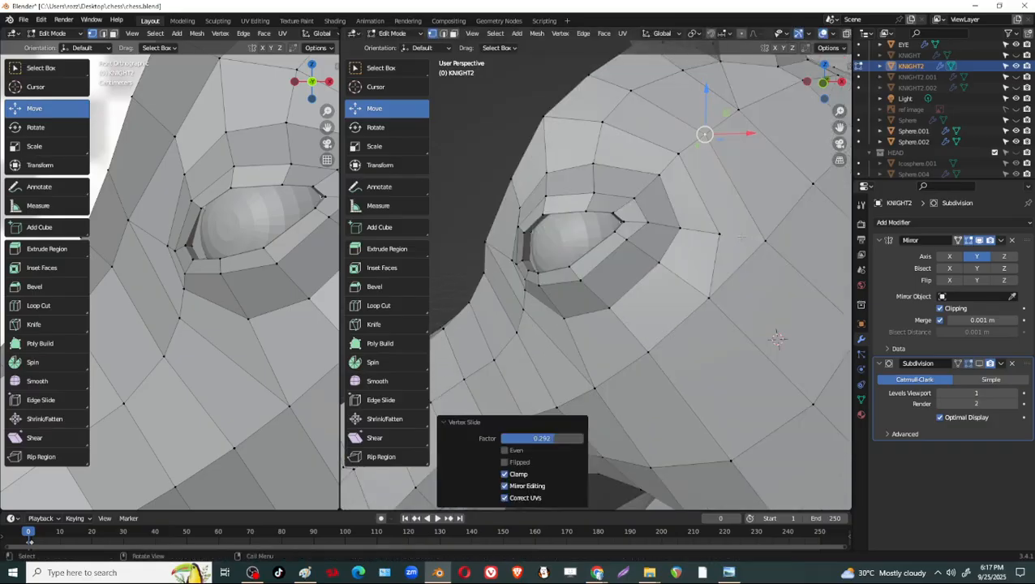
key("k")
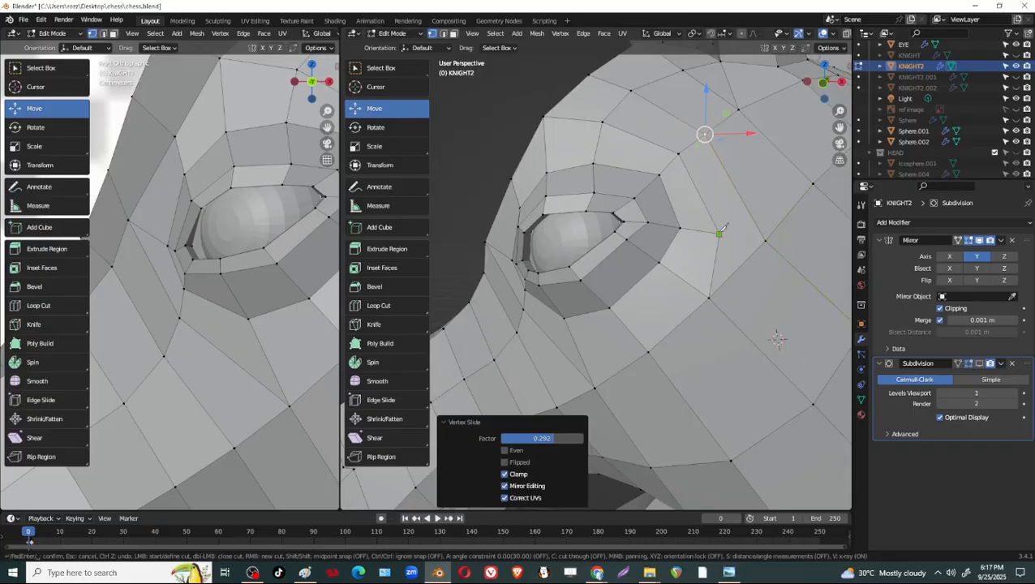
left_click(719, 234)
left_click(766, 240)
key("Return")
Knife a new loop segment from the outer vertex behind the eye, around below it, to the vertex under the front corner.
middle_click_drag(778, 293, 745, 230)
middle_click_drag(692, 305, 734, 273)
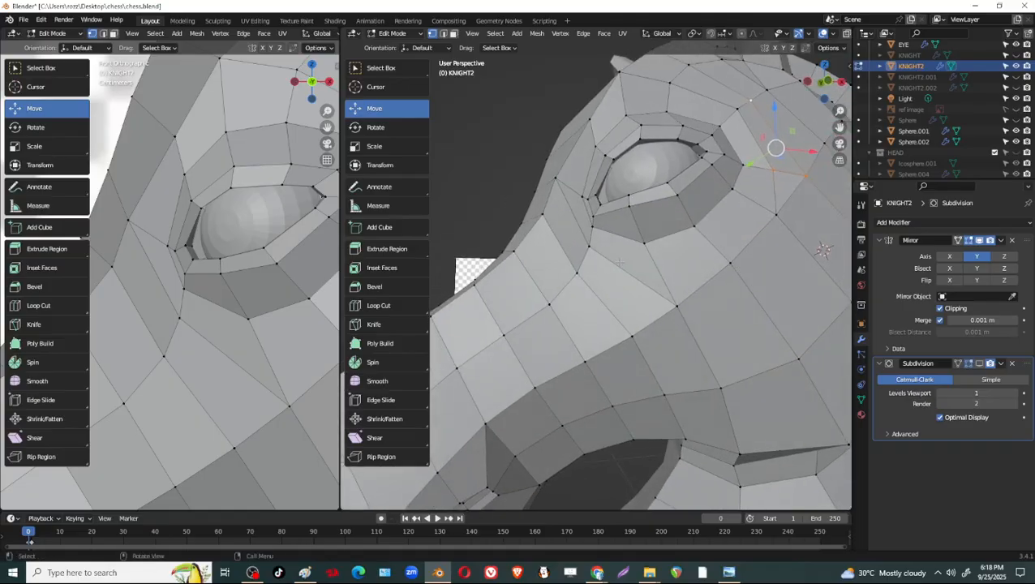
middle_click_drag(784, 221, 725, 266)
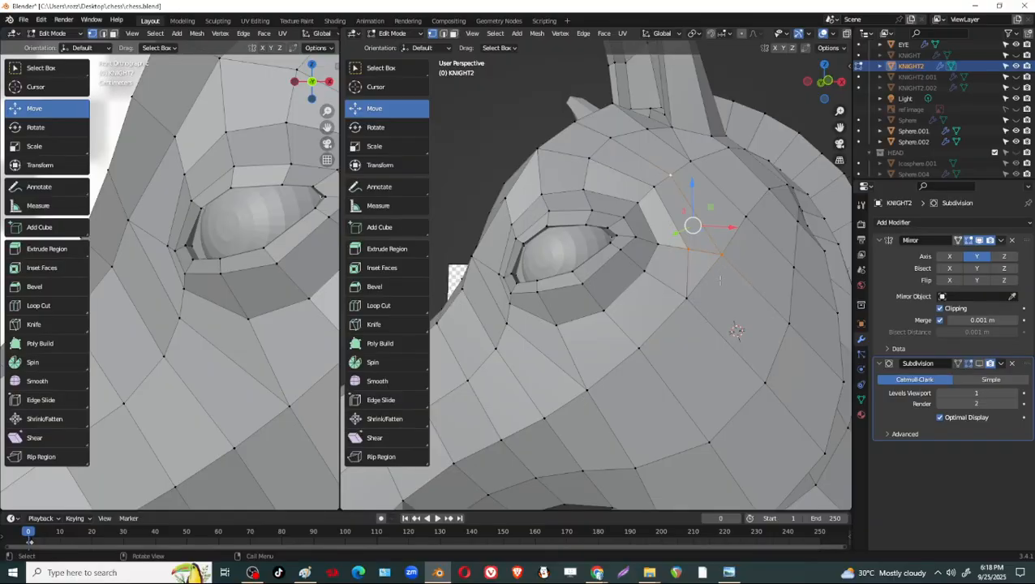
key("k")
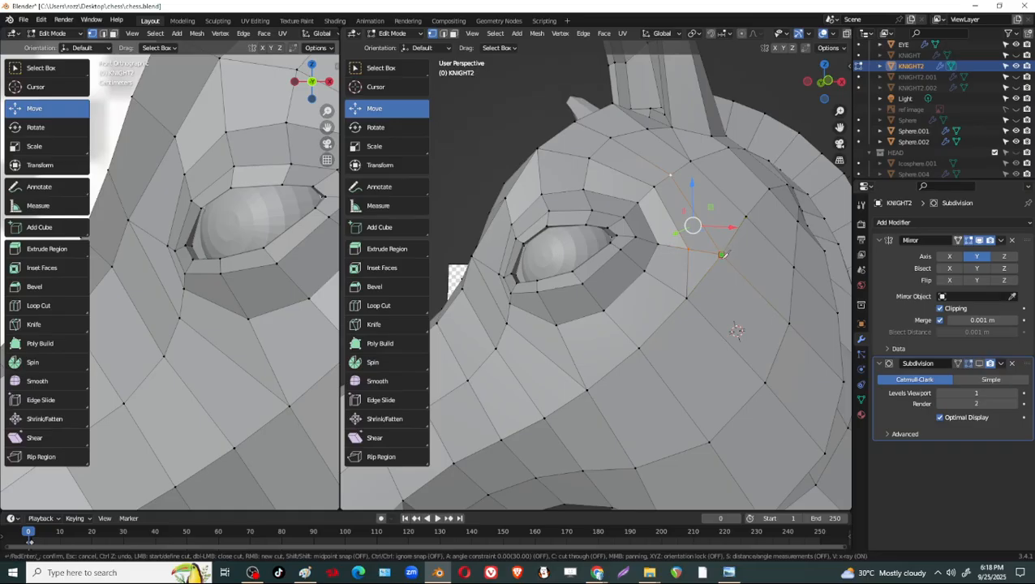
left_click(688, 249)
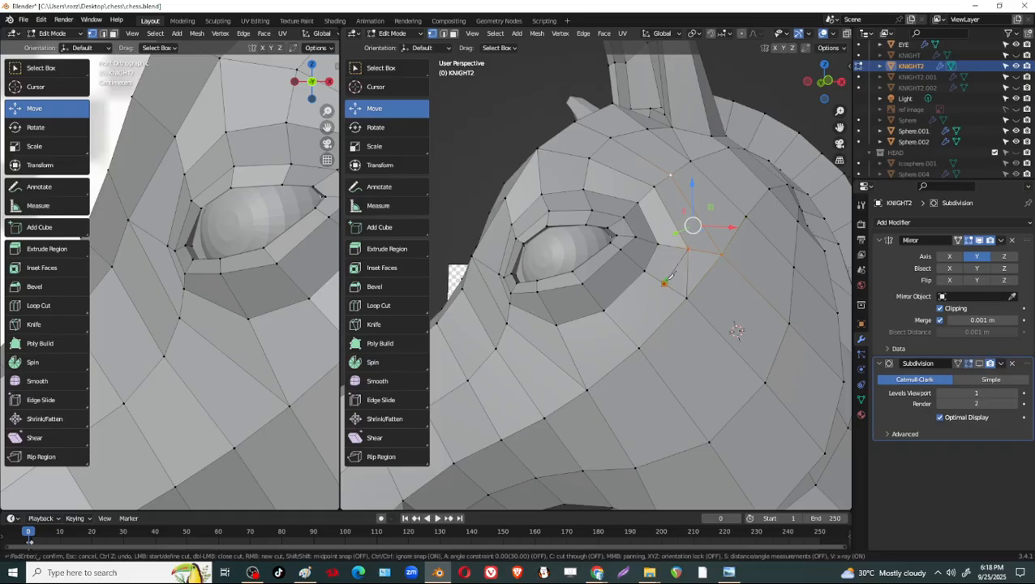
left_click(626, 334)
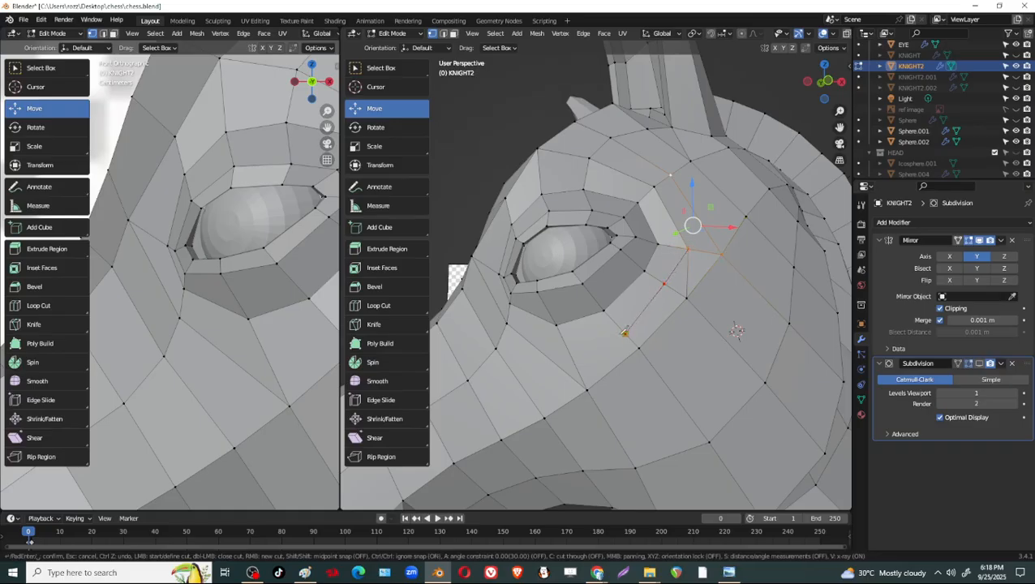
left_click(574, 360)
left_click(507, 323)
key("Return")
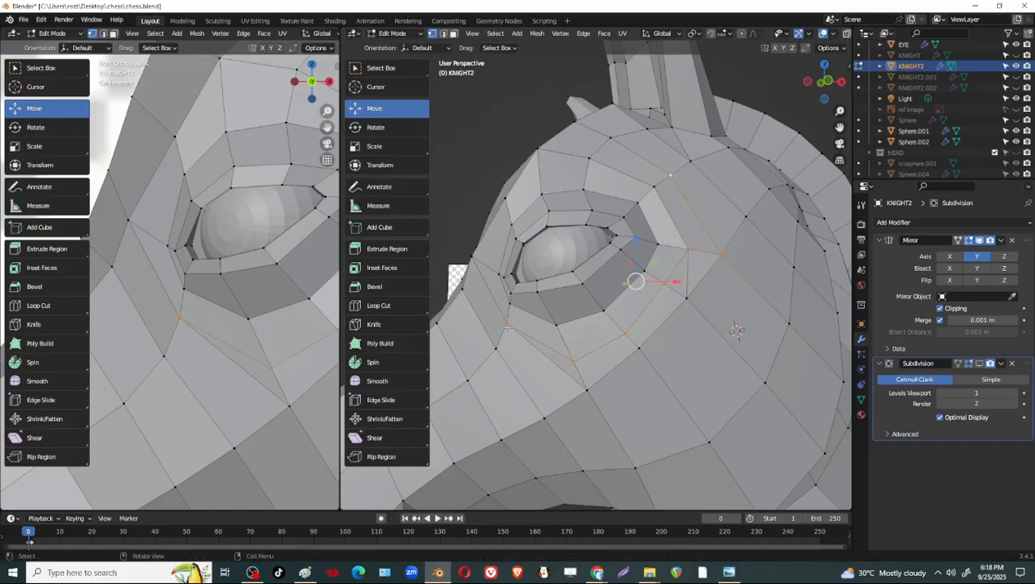
Dissolve the leftover old edges next to the new cut, behind the eye and across the cheek below it.
key("w")
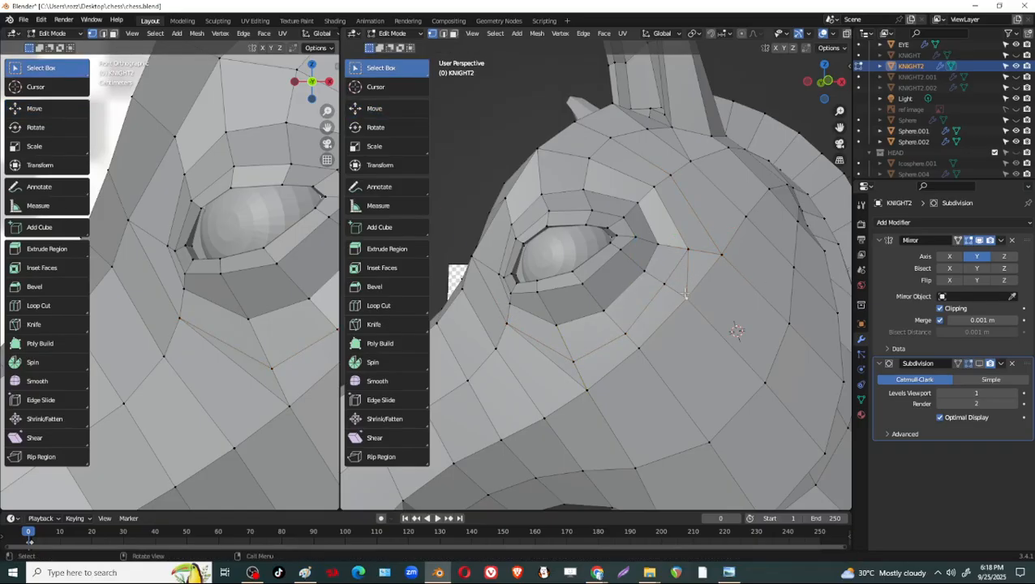
key("2")
key("x")
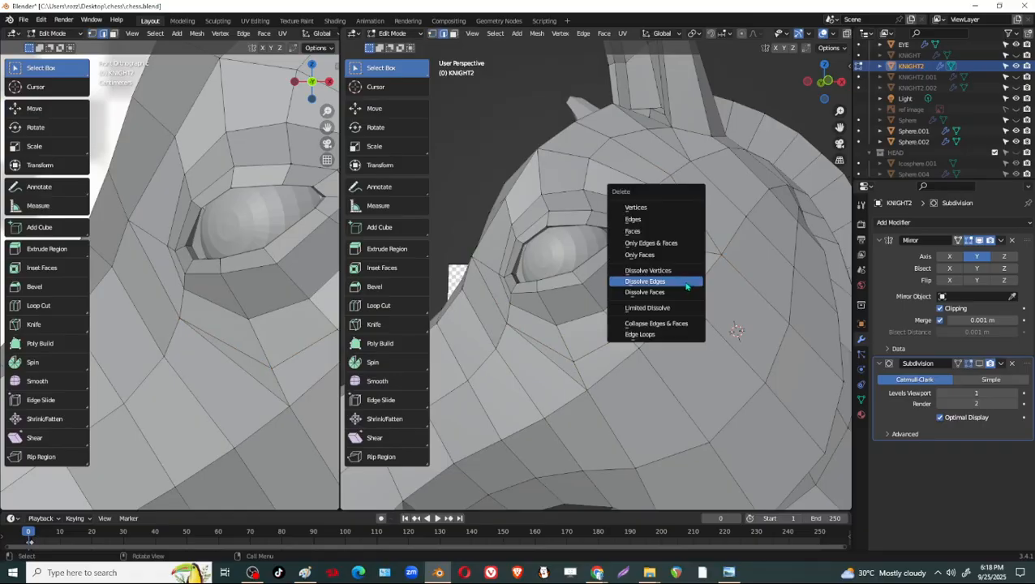
left_click(687, 283)
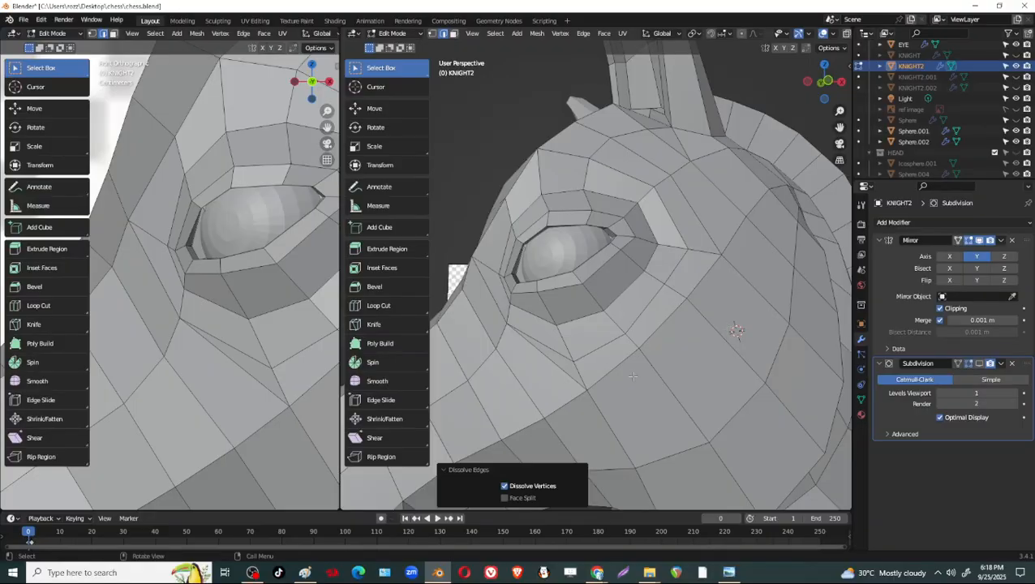
middle_click_drag(633, 377, 758, 311)
key("x")
left_click(674, 264)
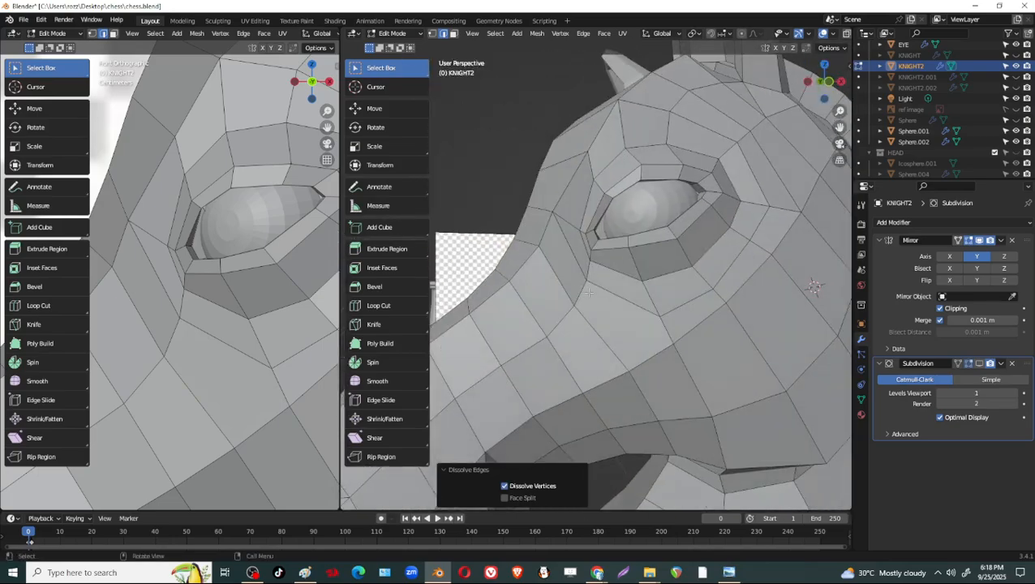
Slide the vertex below the eye's front corner down along its edge by a factor of 0.282.
key("1")
left_click(585, 280)
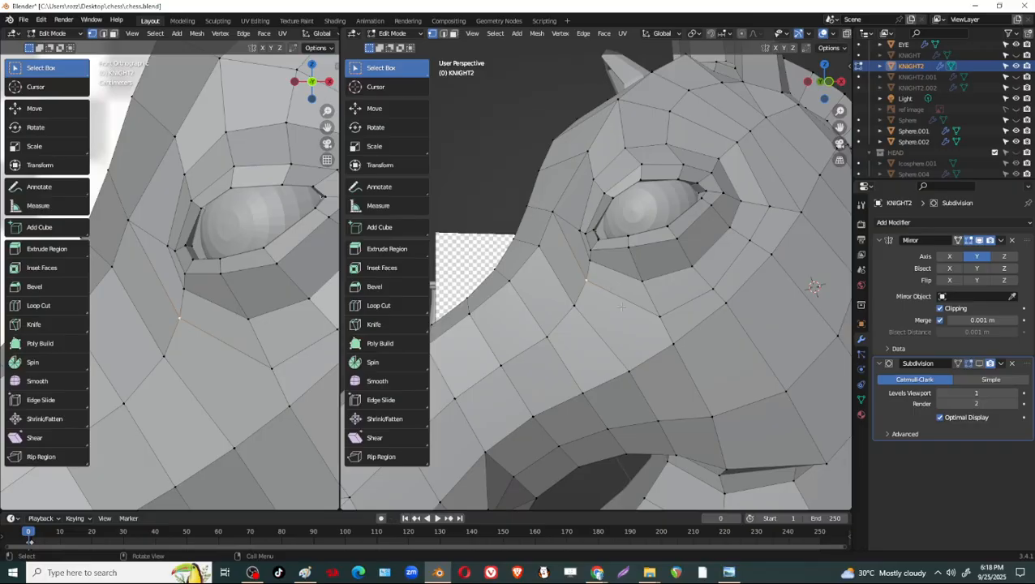
key("shift+v")
left_click(614, 315)
Slide the loop vertex behind the eye, and move the one below it by X 0.004808 m, Y -0.00009 m, Z 0.001107 m.
middle_click_drag(615, 315, 712, 305)
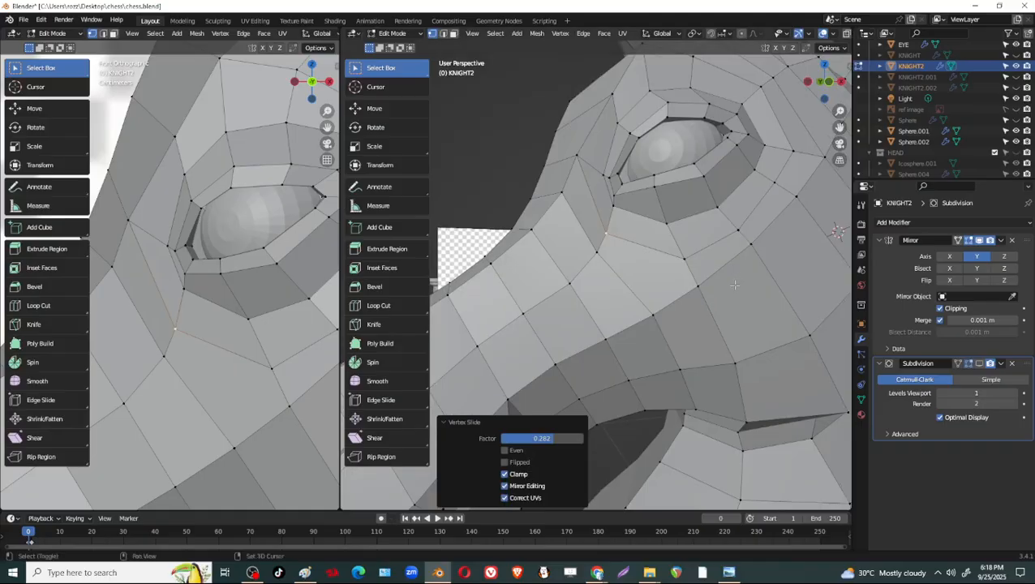
scroll(709, 301, "down", 3)
middle_click_drag(637, 303, 721, 238)
left_click(703, 289)
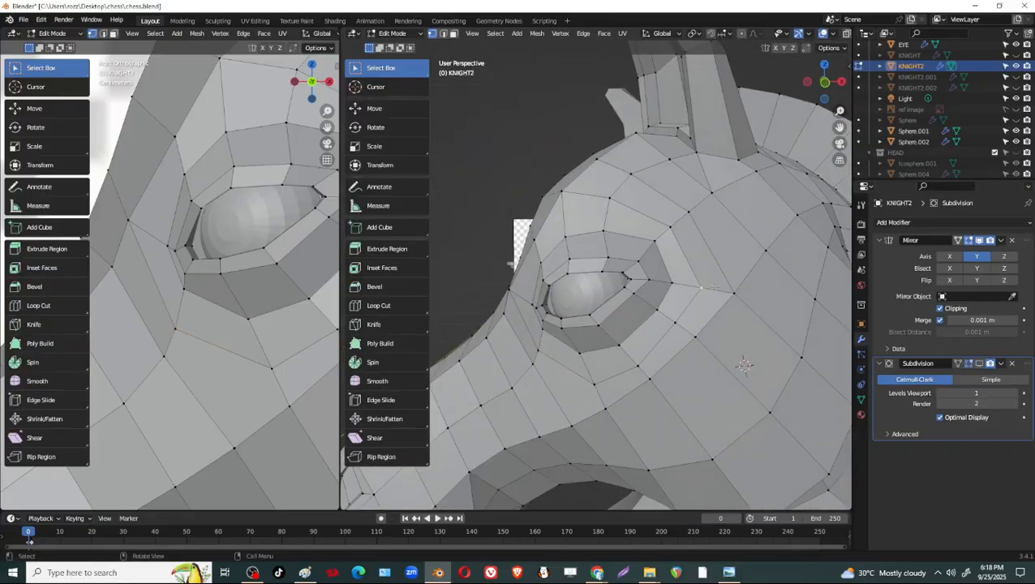
key("g")
key("g")
left_click(713, 279)
key("g")
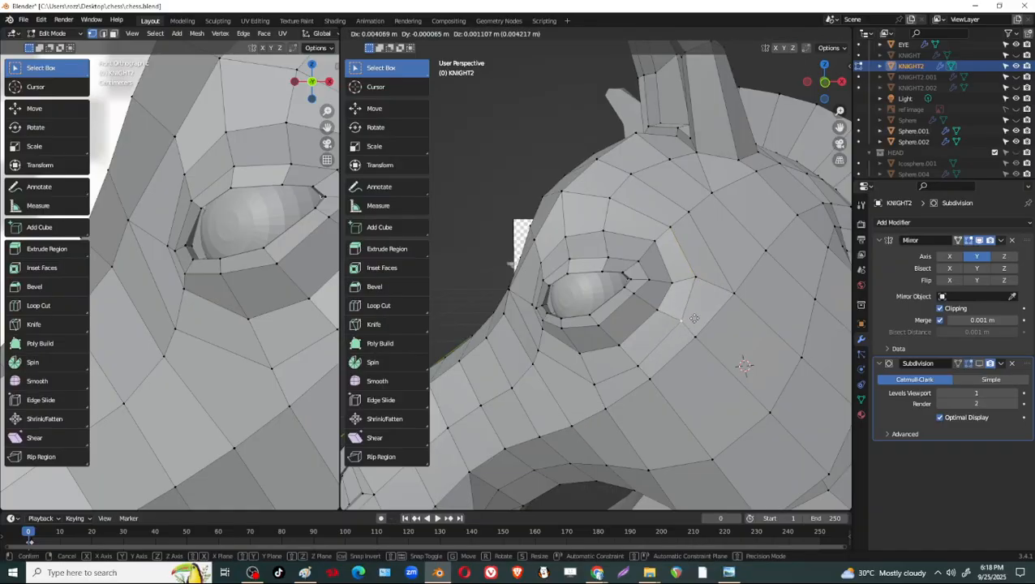
left_click(718, 259)
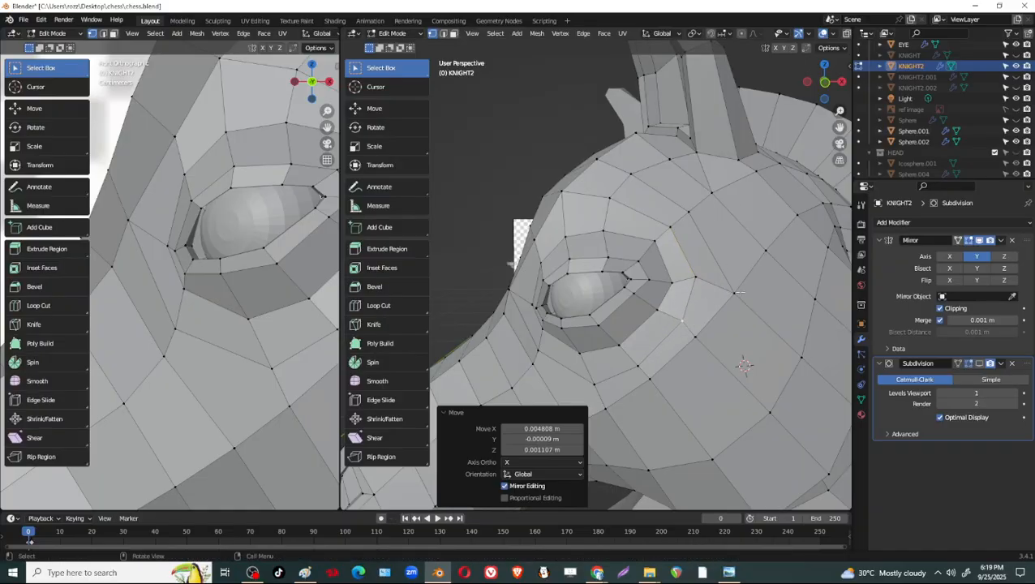
Slide the vertex just outside the loop behind the eye by a factor of 0.220 and save the file.
key("g")
key("g")
left_click(739, 293)
middle_click_drag(739, 293, 767, 233)
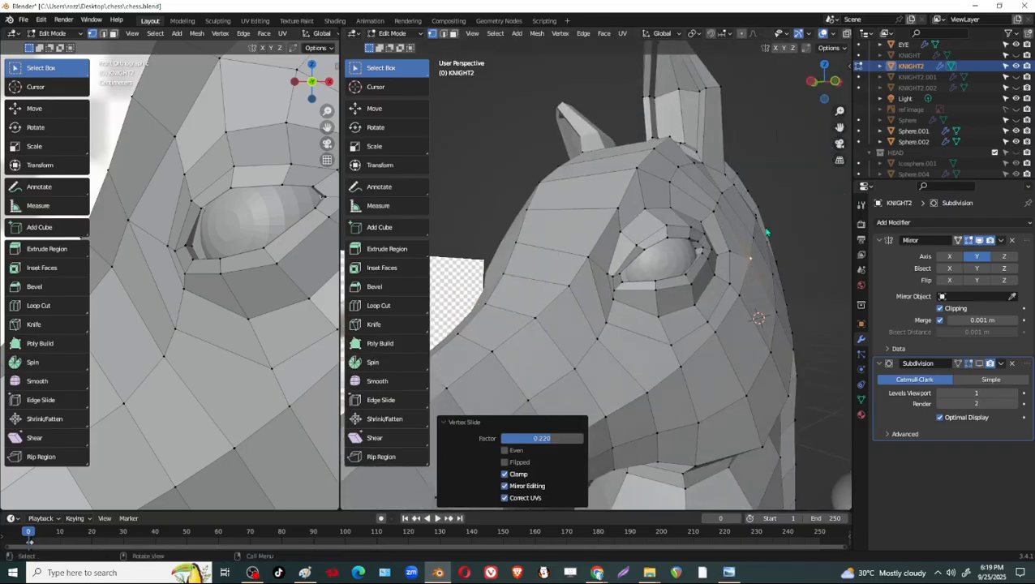
key("ctrl+s")
middle_click_drag(536, 253, 688, 233)
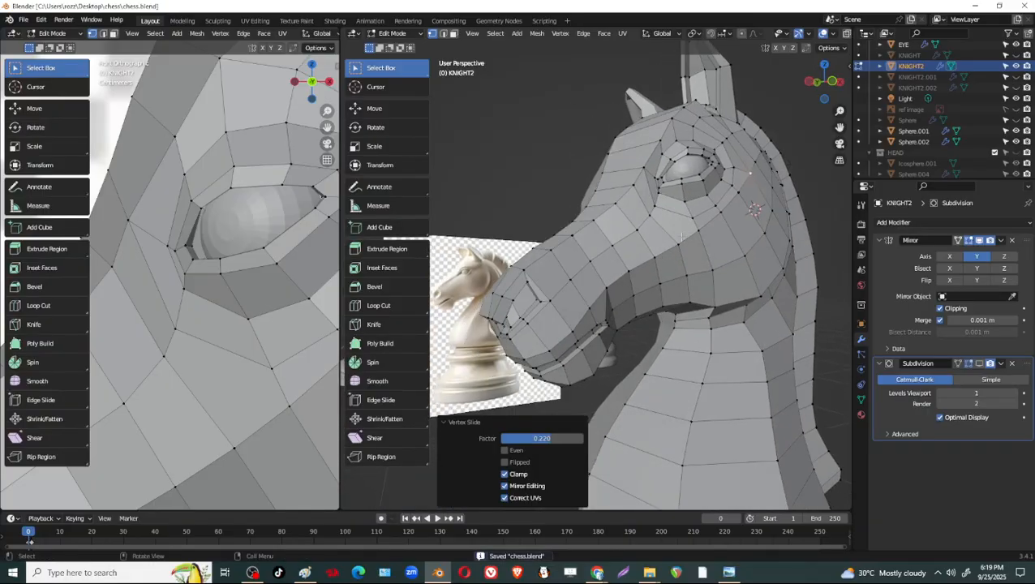
scroll(688, 233, "up", 3)
middle_click_drag(742, 207, 719, 209)
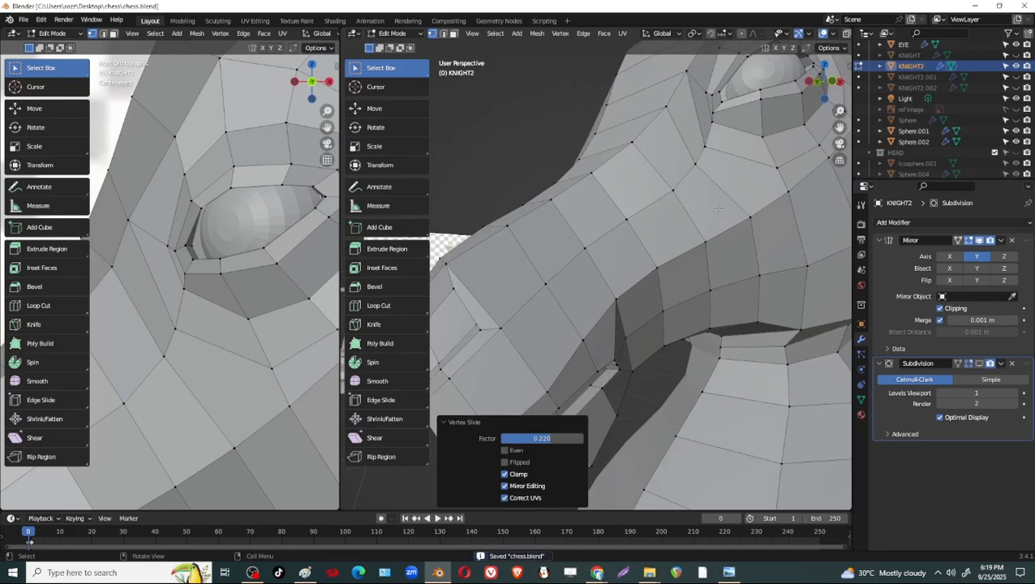
scroll(719, 209, "down", 2)
middle_click_drag(665, 261, 703, 243, "shift")
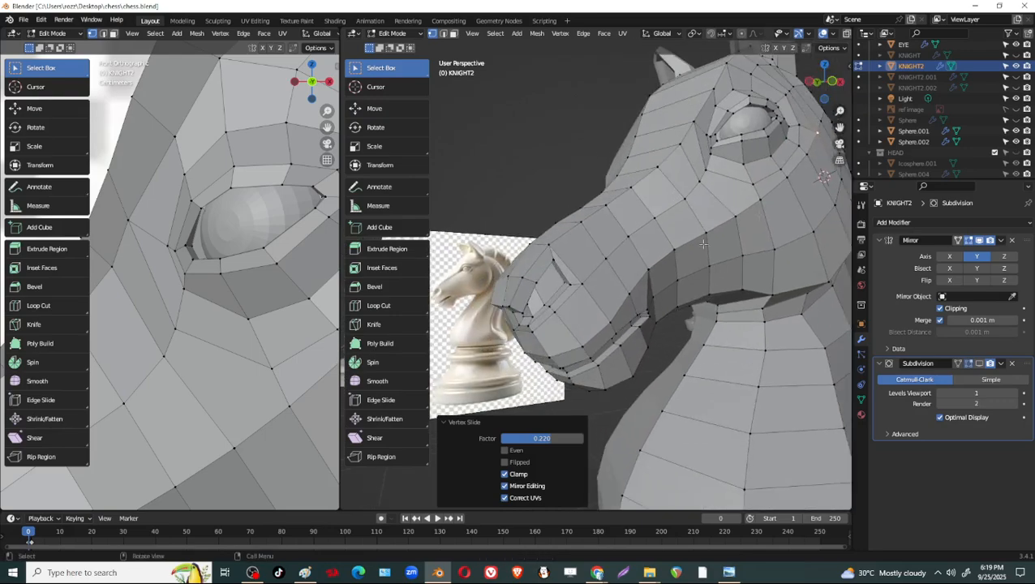
Add one centred loop cut running along the side of the muzzle to just below the eye.
key("ctrl+r")
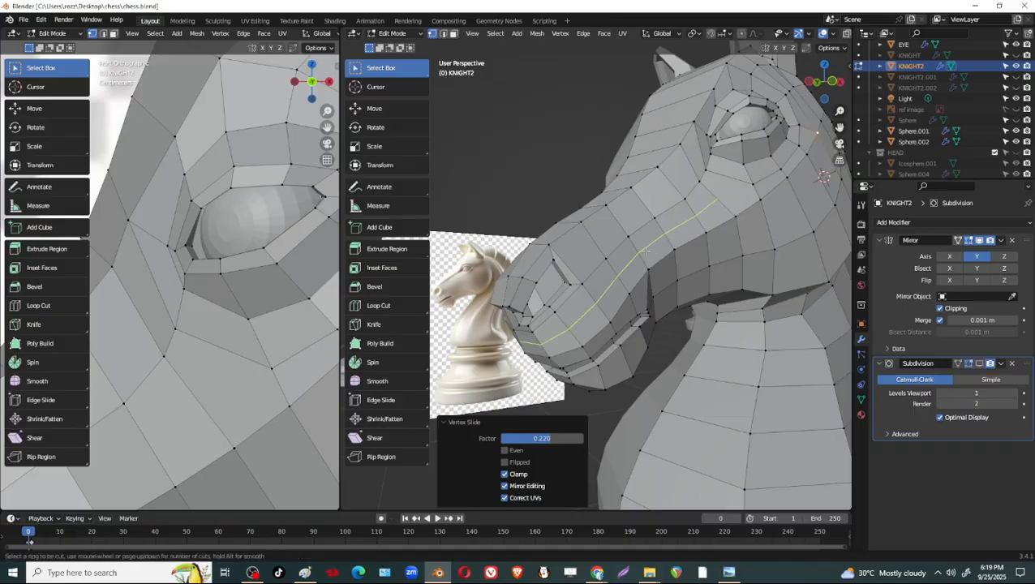
left_click(647, 253)
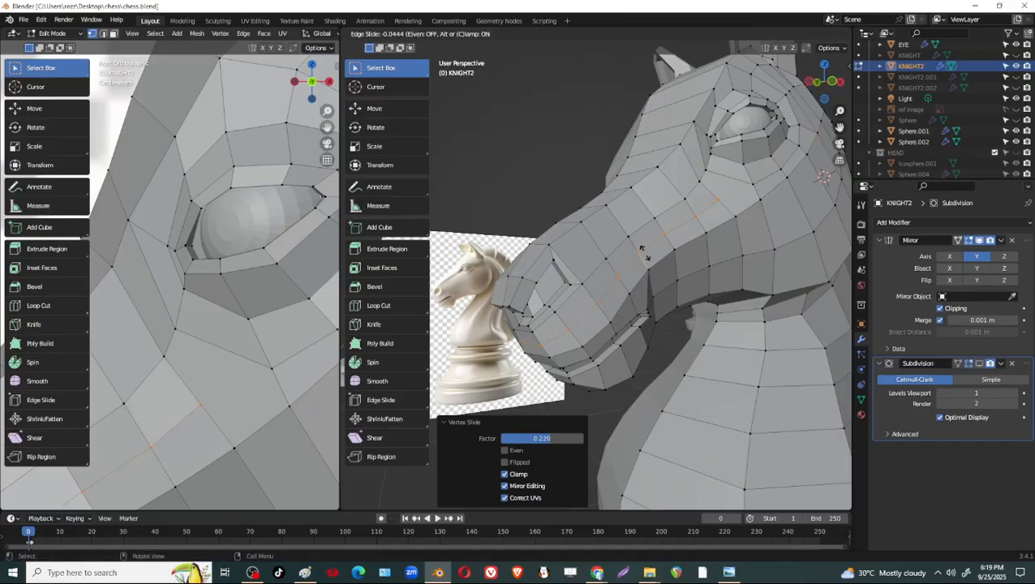
right_click(647, 253)
scroll(641, 258, "up", 3)
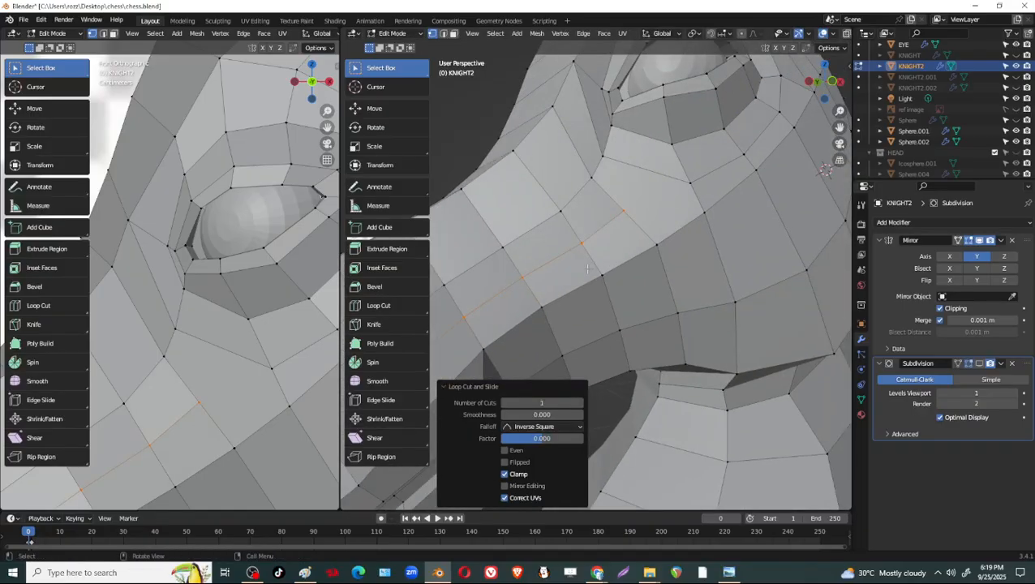
Knife a cut joining the end of the new loop to the cheek vertex below the eye.
key("k")
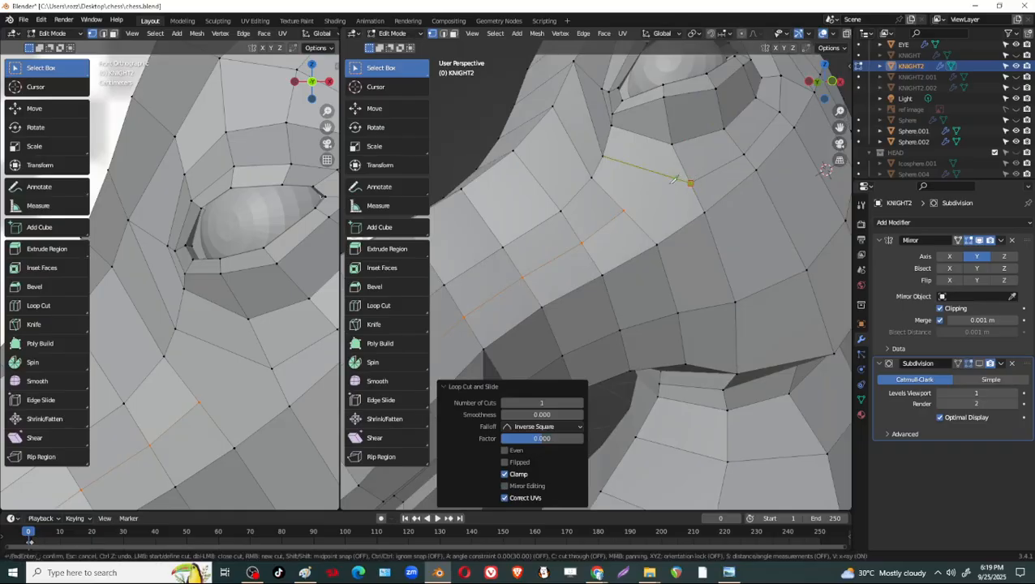
left_click(672, 179)
left_click(630, 205)
key("Return")
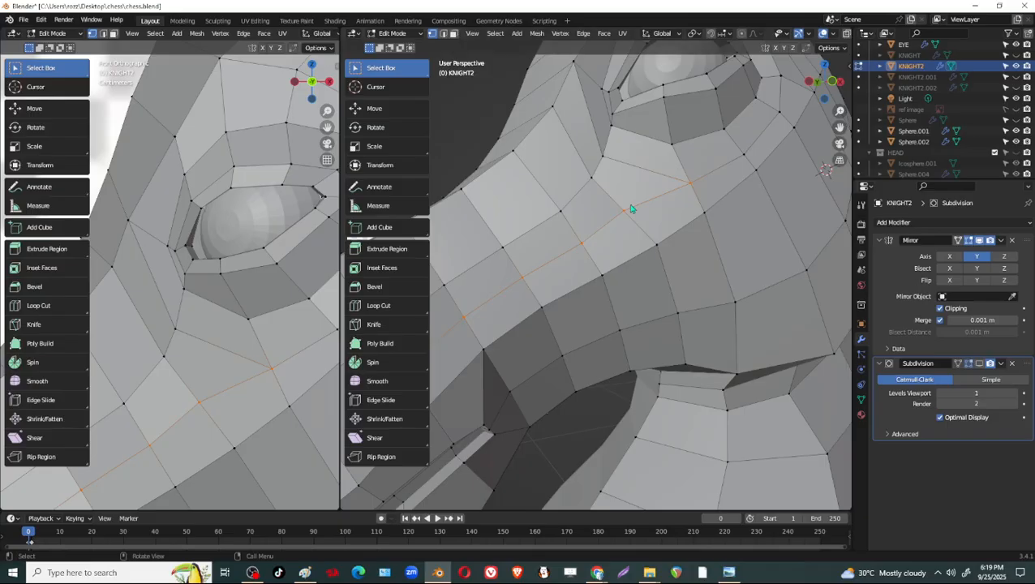
Switch the knight to Sculpt Mode and turn on the wireframe overlay.
scroll(709, 102, "down", 3)
middle_click_drag(708, 235, 654, 269)
middle_click_drag(633, 277, 681, 268)
key("Tab")
scroll(650, 266, "down", 3)
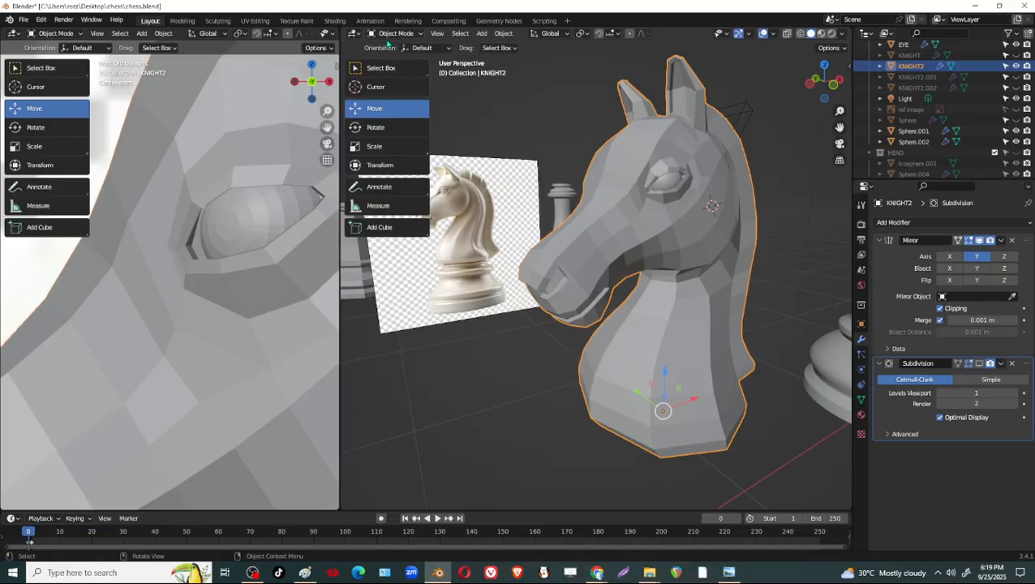
left_click(395, 33)
left_click(401, 73)
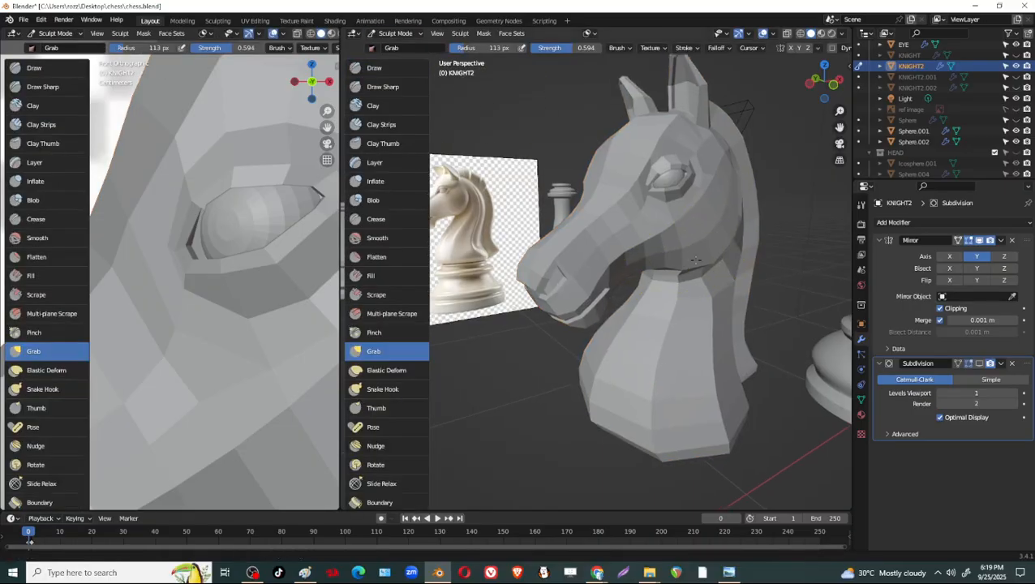
scroll(695, 260, "up", 5)
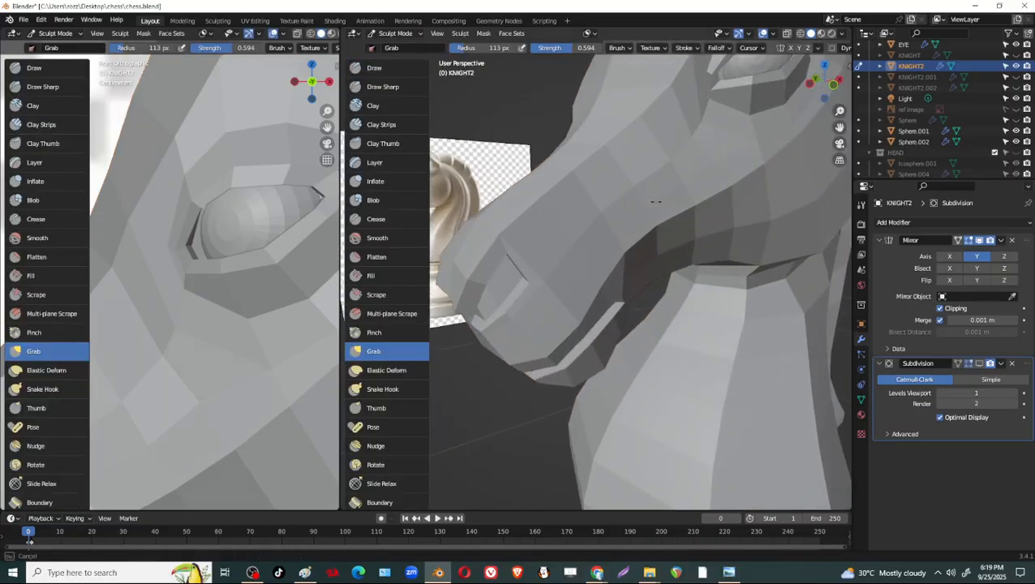
left_click_drag(657, 201, 637, 213)
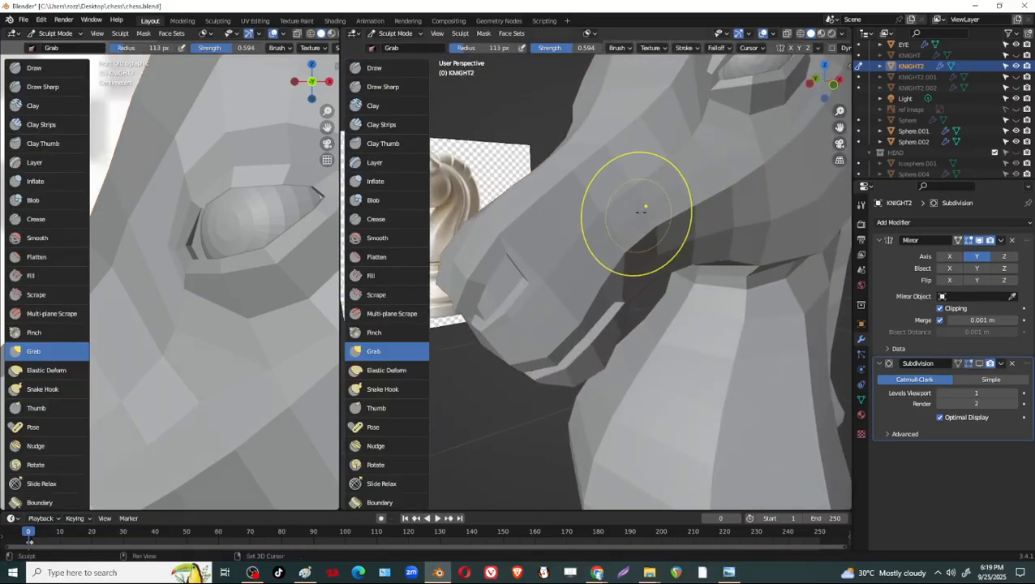
left_click(774, 34)
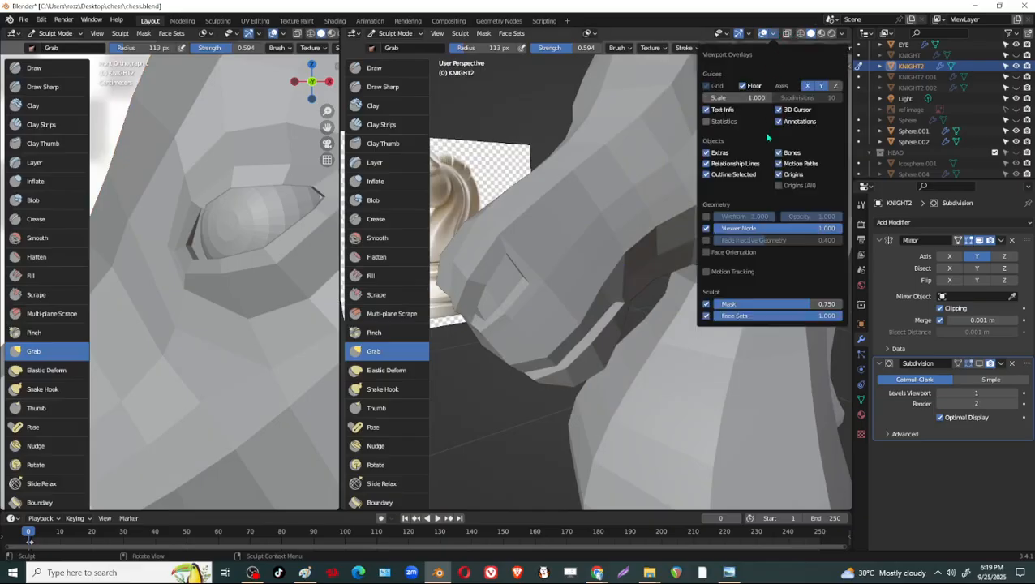
left_click(705, 217)
Even out the muzzle side and the cheek below the eye with Grab brush strokes at 113 px radius and 0.594 strength.
middle_click_drag(656, 259, 693, 232)
mouse_move(693, 230)
left_mouse_down()
mouse_move(680, 191)
mouse_move(649, 198)
left_mouse_up()
middle_click_drag(698, 204, 751, 179)
mouse_move(663, 211)
left_mouse_down()
mouse_move(646, 194)
mouse_move(629, 226)
left_mouse_up()
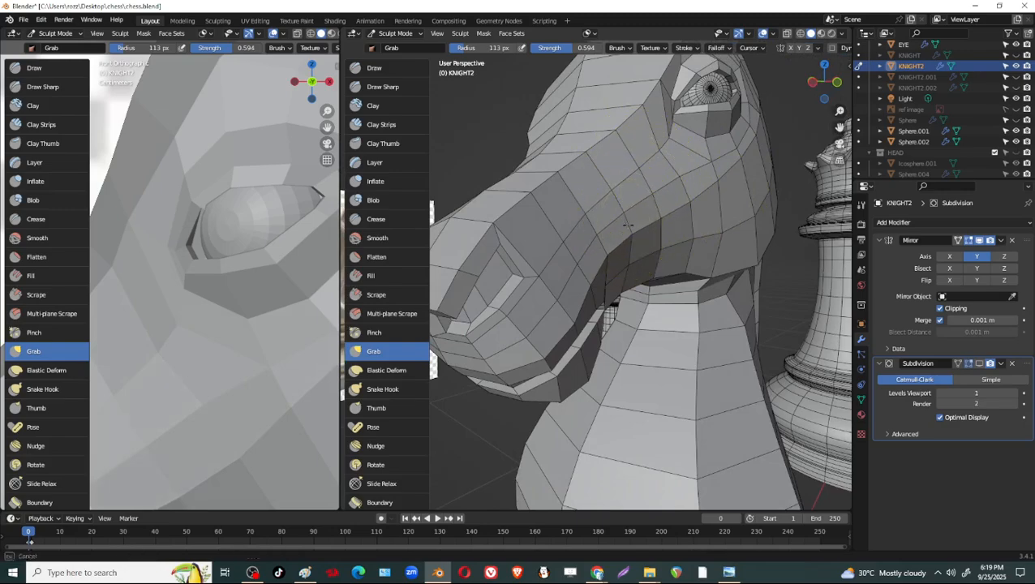
left_click_drag(568, 270, 561, 259)
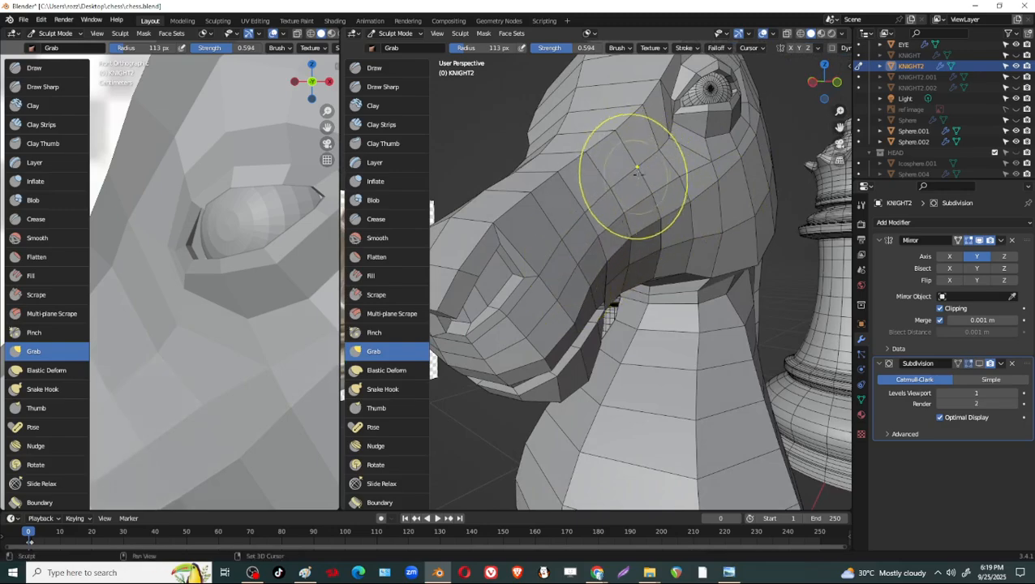
left_click_drag(625, 208, 639, 223)
mouse_move(649, 226)
middle_mouse_down()
mouse_move(637, 223)
mouse_move(754, 230)
mouse_move(626, 219)
middle_mouse_up()
left_click_drag(715, 184, 725, 178)
middle_click_drag(775, 166, 751, 172)
left_click_drag(759, 167, 764, 156)
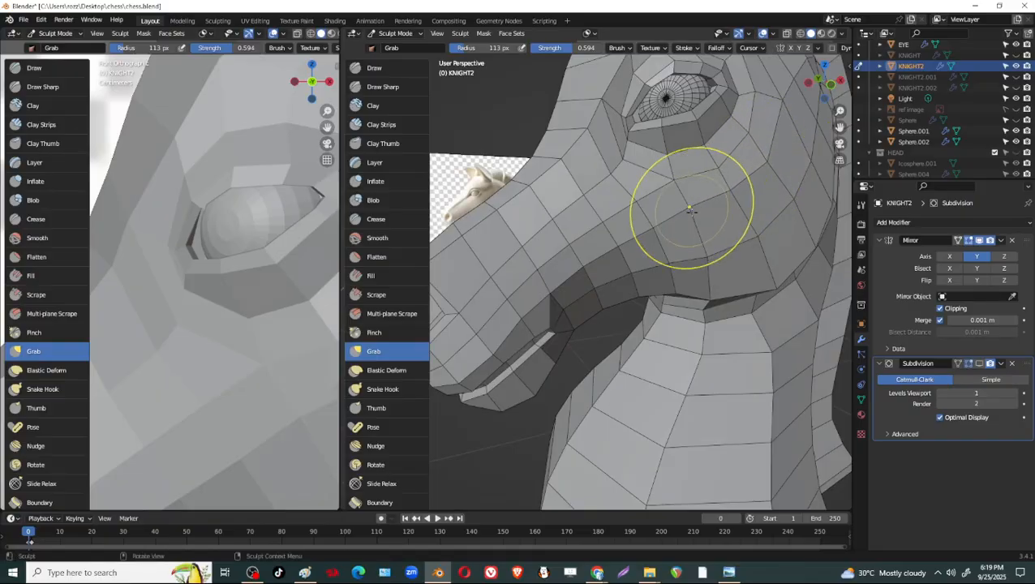
mouse_move(700, 222)
middle_mouse_down()
mouse_move(674, 218)
mouse_move(701, 214)
middle_mouse_up()
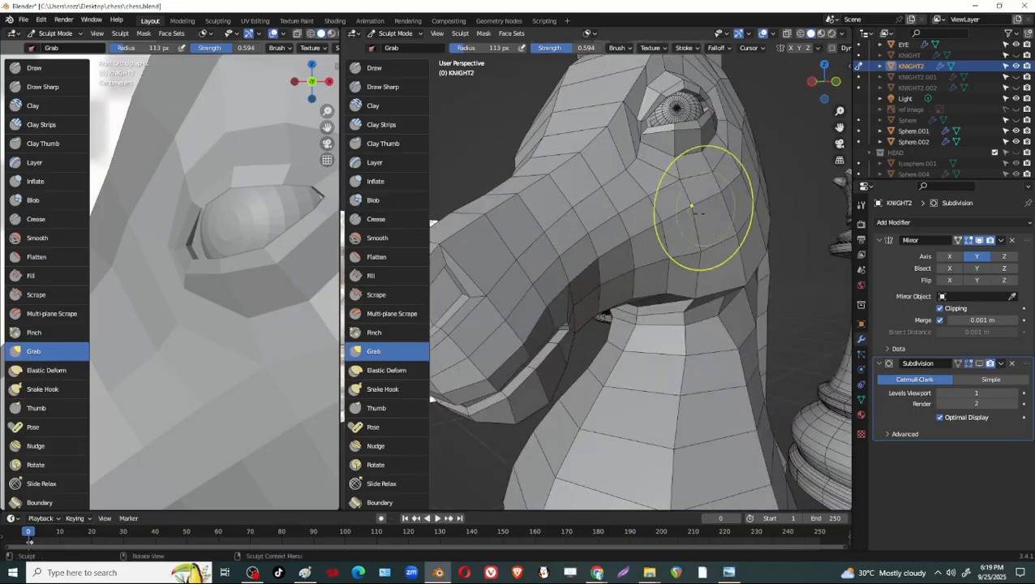
mouse_move(638, 246)
middle_mouse_down()
mouse_move(681, 219)
mouse_move(611, 248)
middle_mouse_up()
middle_click_drag(641, 215, 738, 207)
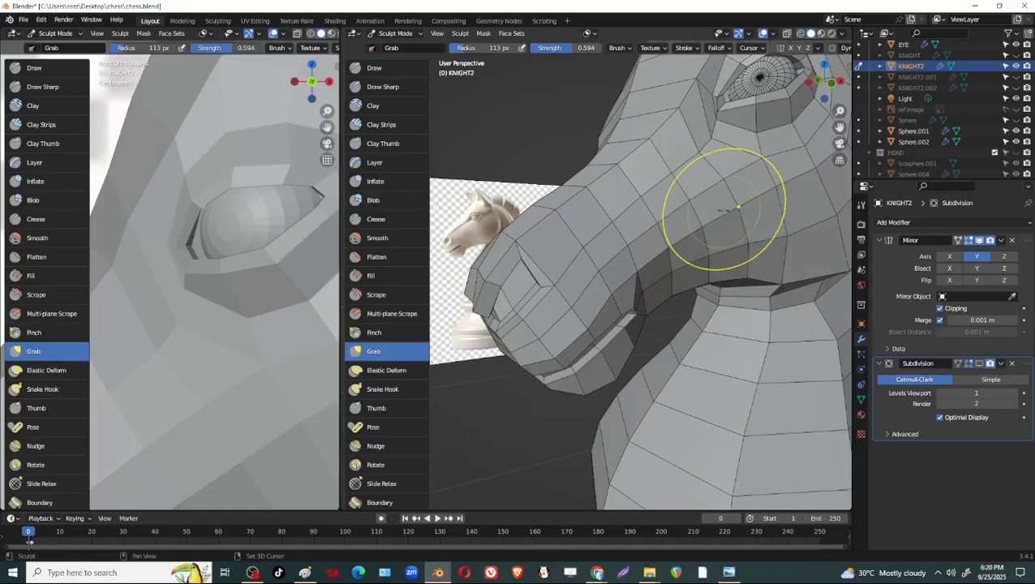
middle_click_drag(659, 232, 638, 187)
mouse_move(705, 185)
middle_mouse_down()
mouse_move(727, 168)
mouse_move(688, 189)
mouse_move(700, 180)
mouse_move(687, 210)
mouse_move(716, 195)
middle_mouse_up()
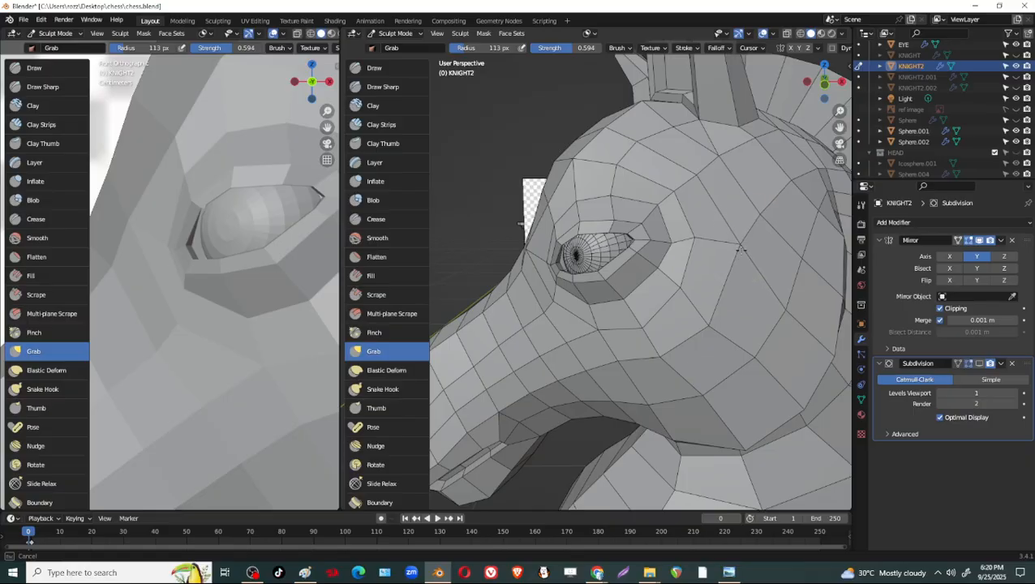
middle_click_drag(738, 237, 746, 261)
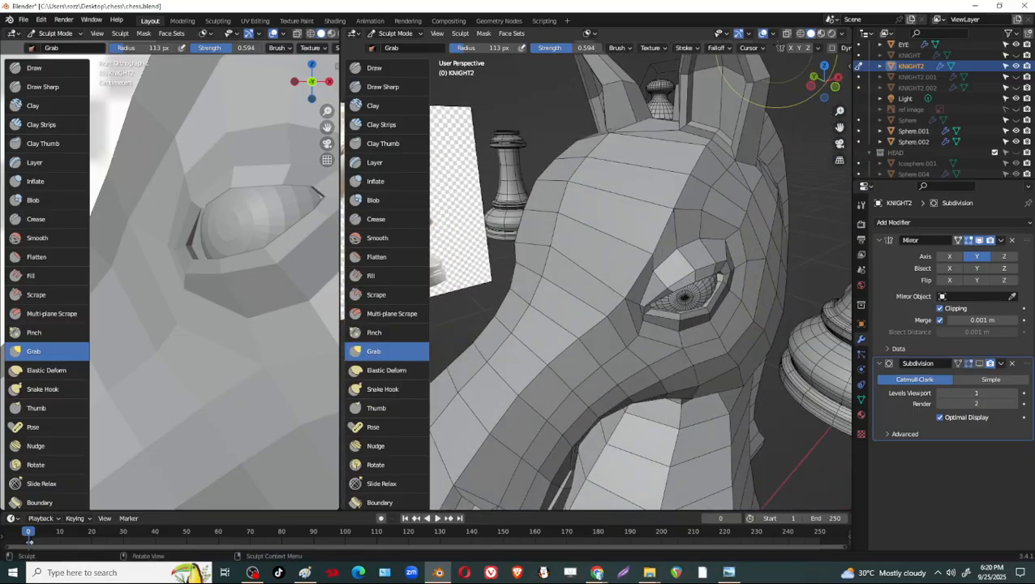
Turn off the wireframe overlay and save the file.
left_click(774, 34)
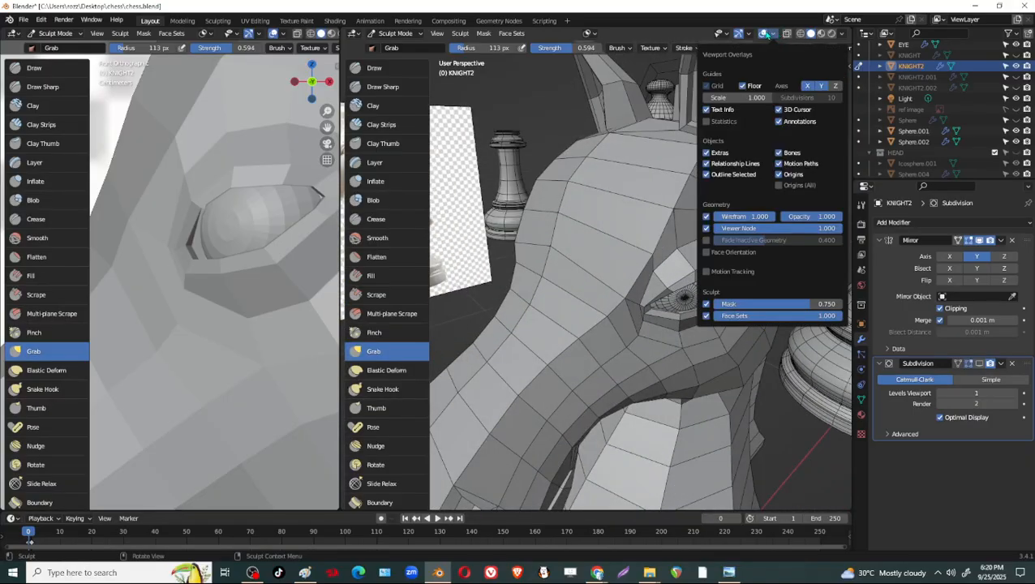
left_click(706, 216)
left_click(706, 216)
left_click(706, 217)
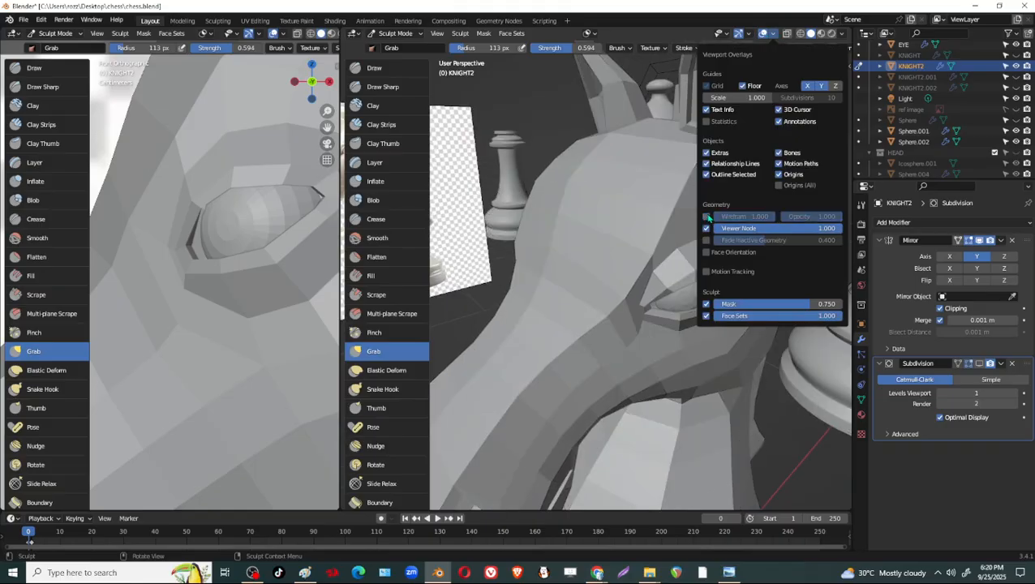
left_click(706, 217)
left_click(706, 216)
scroll(706, 276, "down", 2)
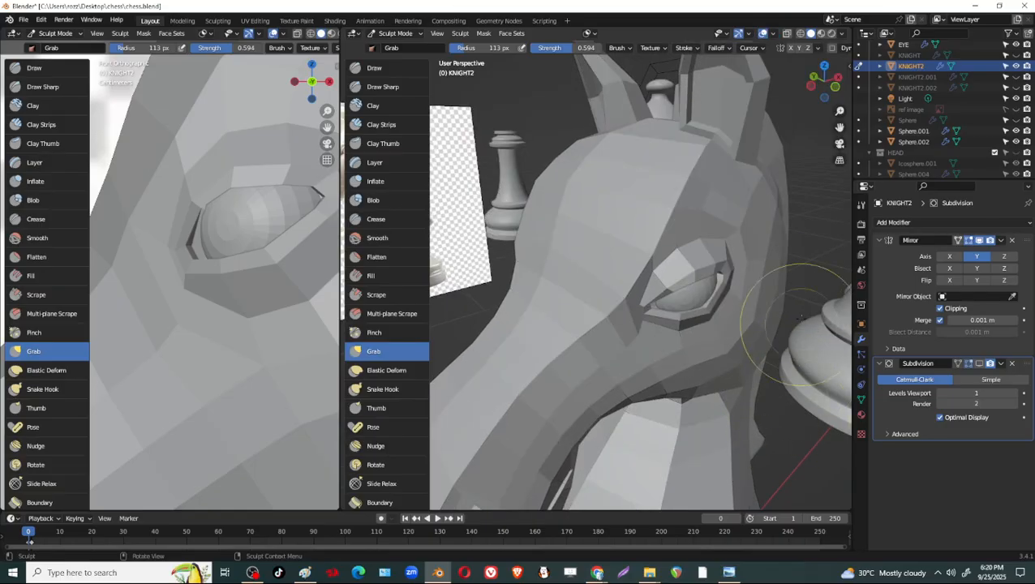
scroll(721, 286, "down", 4)
middle_click_drag(725, 284, 773, 276)
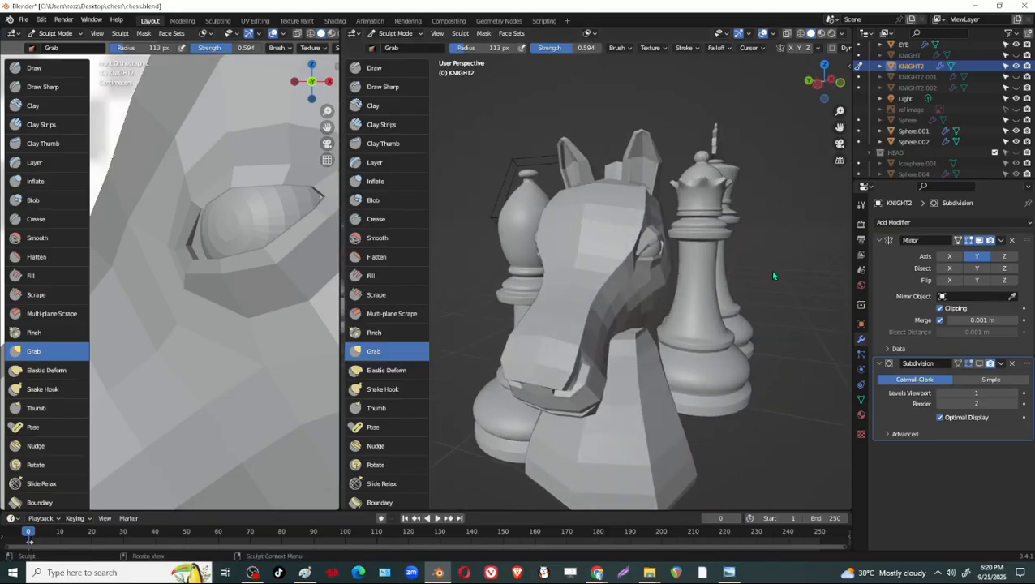
scroll(773, 276, "up", 1)
key("ctrl+s")
scroll(739, 393, "down", 2)
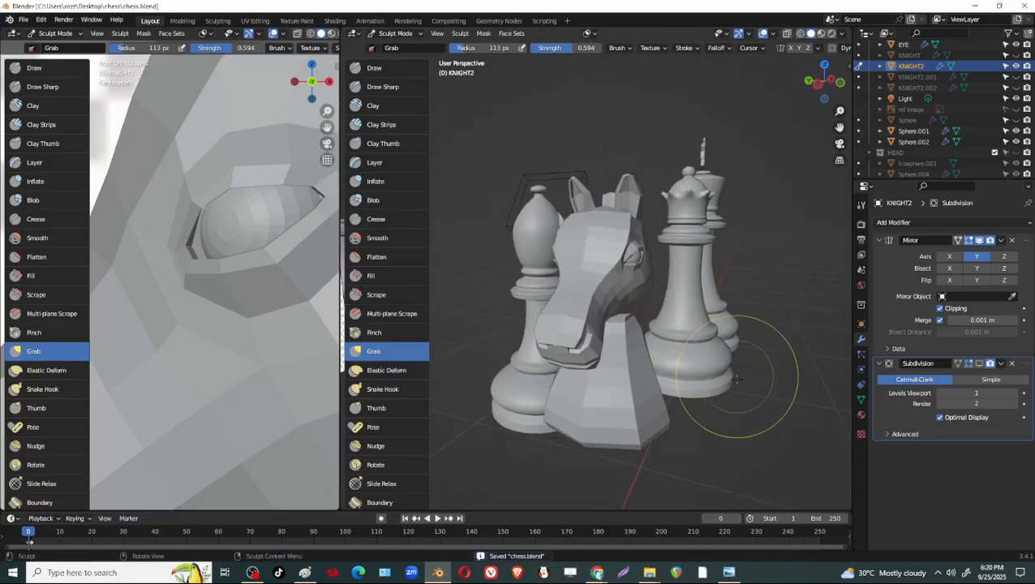
Show the knight's Subdivision modifier in the viewport and return to Object Mode.
middle_click_drag(739, 393, 624, 370)
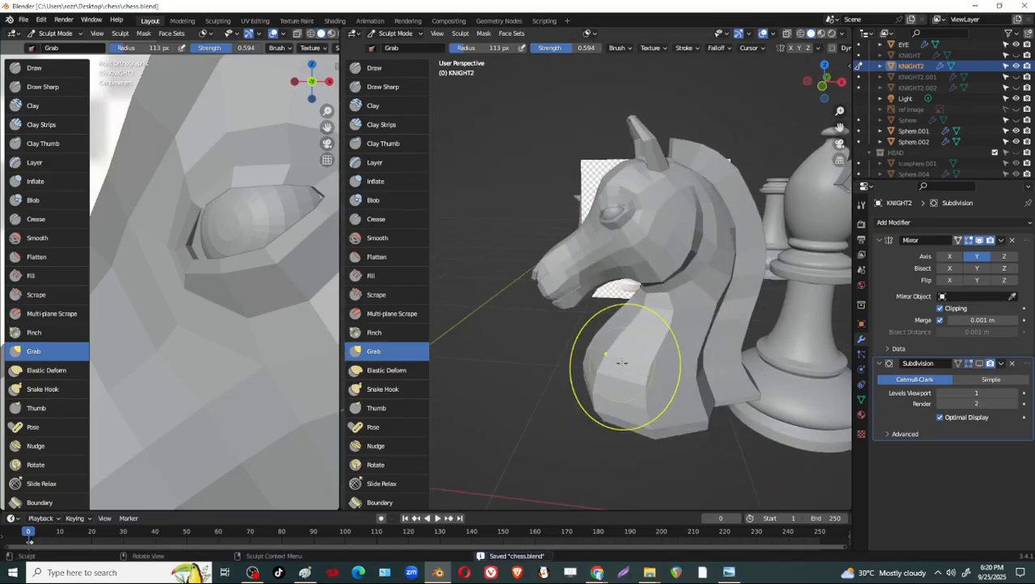
left_click(979, 364)
middle_click_drag(688, 358, 723, 392)
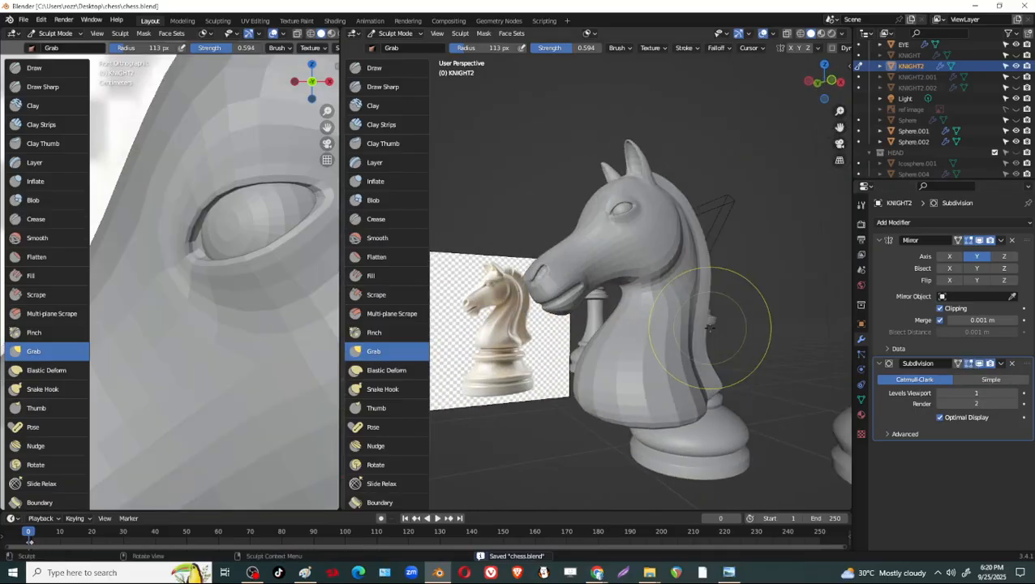
left_click(395, 33)
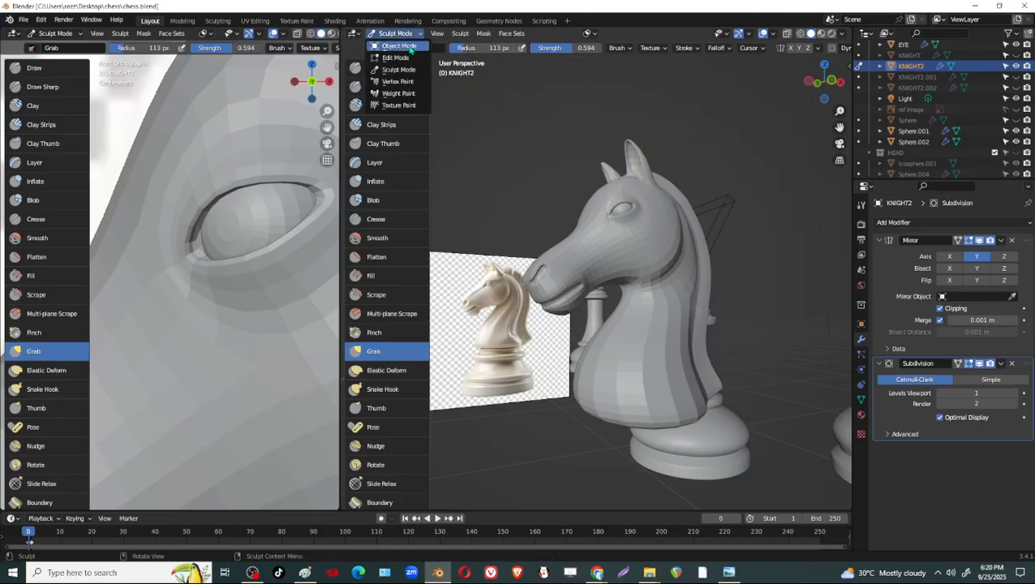
left_click(391, 48)
mouse_move(617, 308)
middle_mouse_down()
mouse_move(693, 358)
mouse_move(692, 333)
mouse_move(645, 289)
mouse_move(612, 295)
mouse_move(624, 274)
mouse_move(639, 258)
mouse_move(709, 252)
mouse_move(739, 295)
mouse_move(636, 300)
middle_mouse_up()
Bevel the second edge ring out from the eyeball's pole in Edit Mode.
scroll(613, 174, "up", 2)
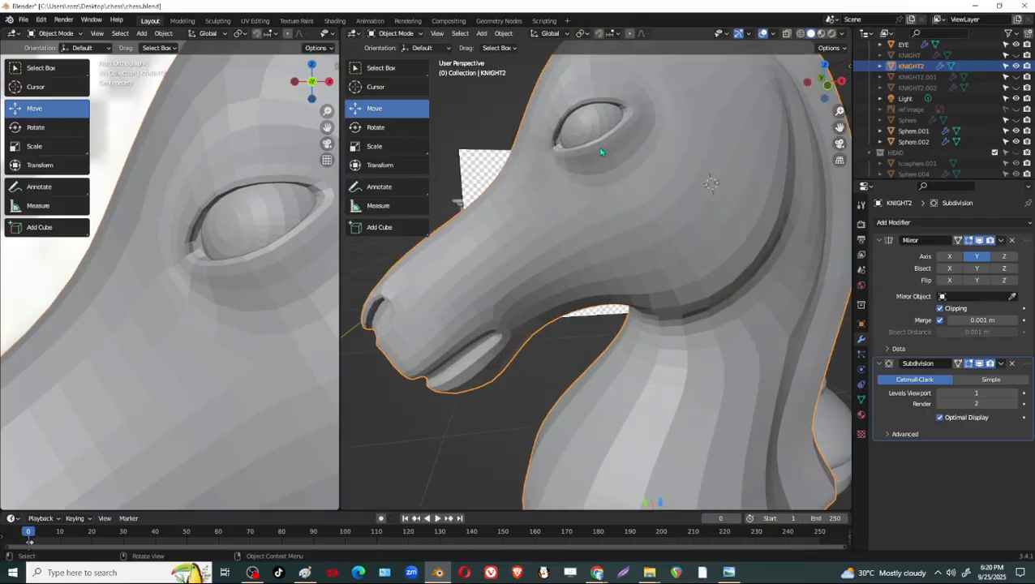
middle_click_drag(612, 174, 611, 216, "shift")
left_click(592, 194)
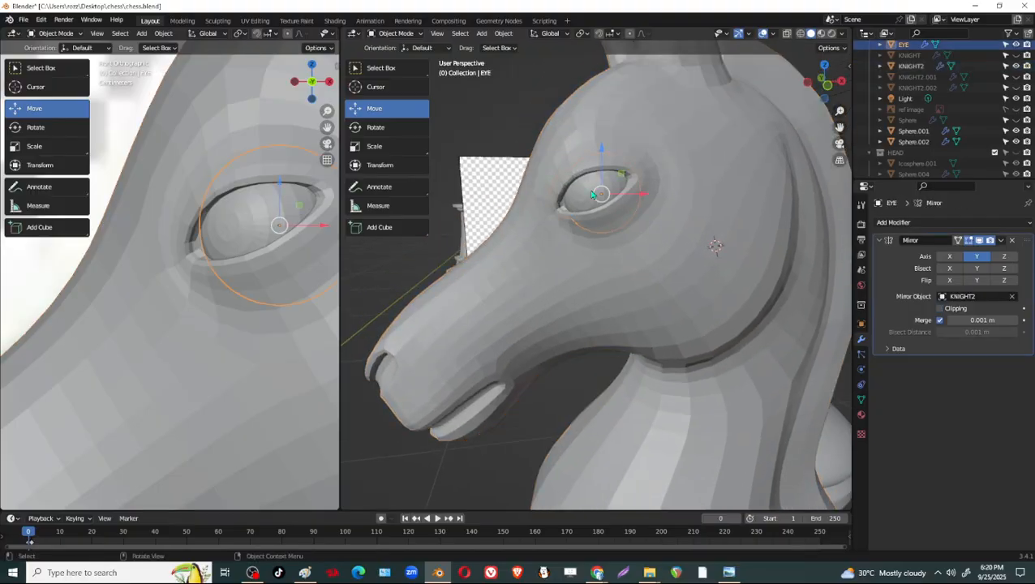
middle_click_drag(636, 266, 684, 242)
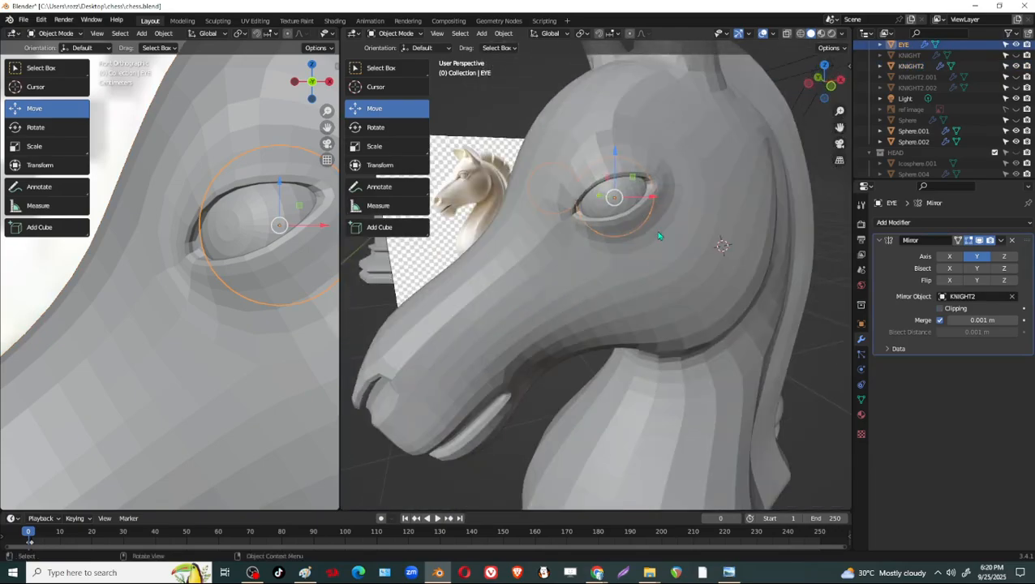
key("Tab")
key("KP_Decimal")
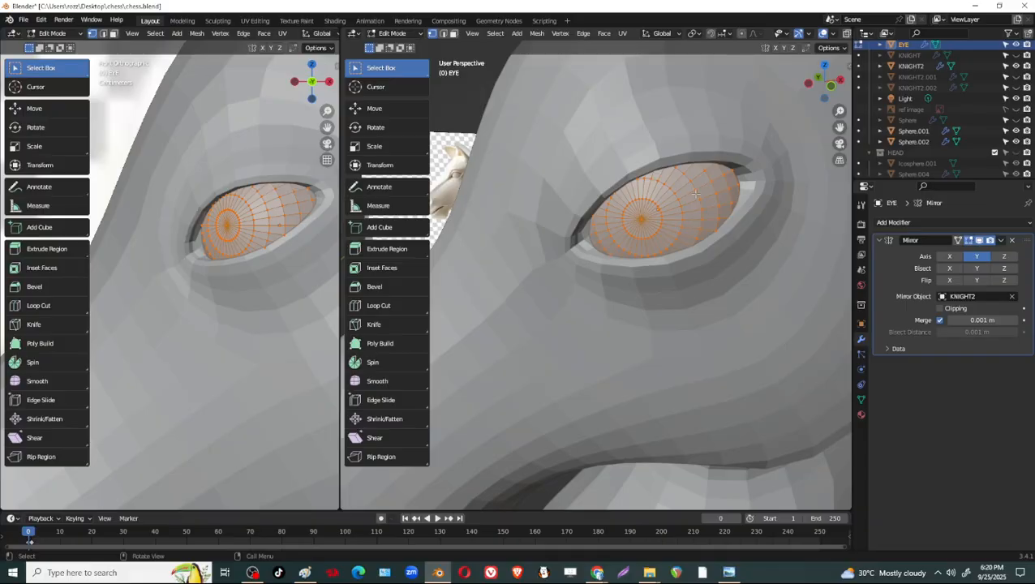
left_click(678, 201, "alt")
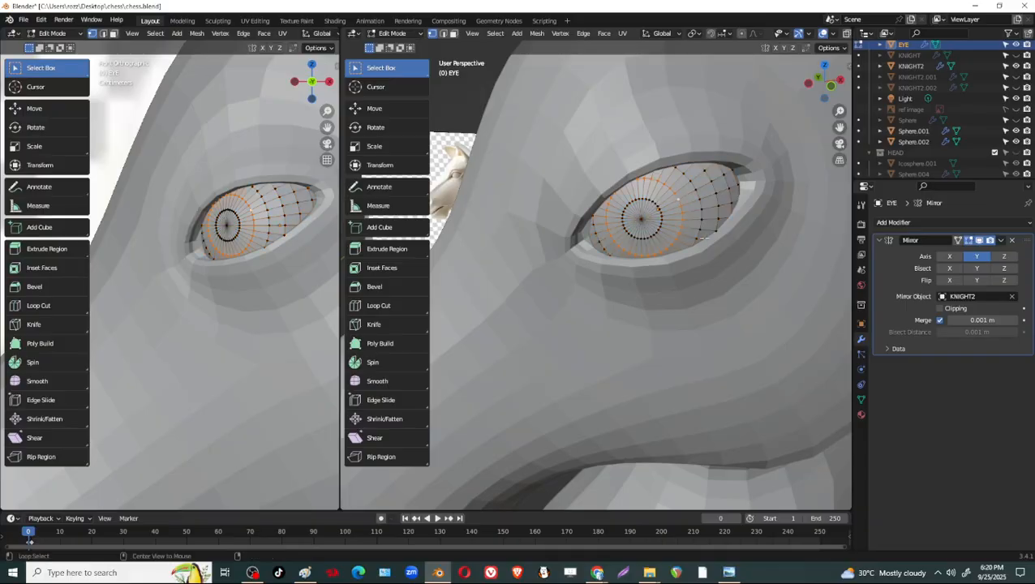
key("ctrl+b")
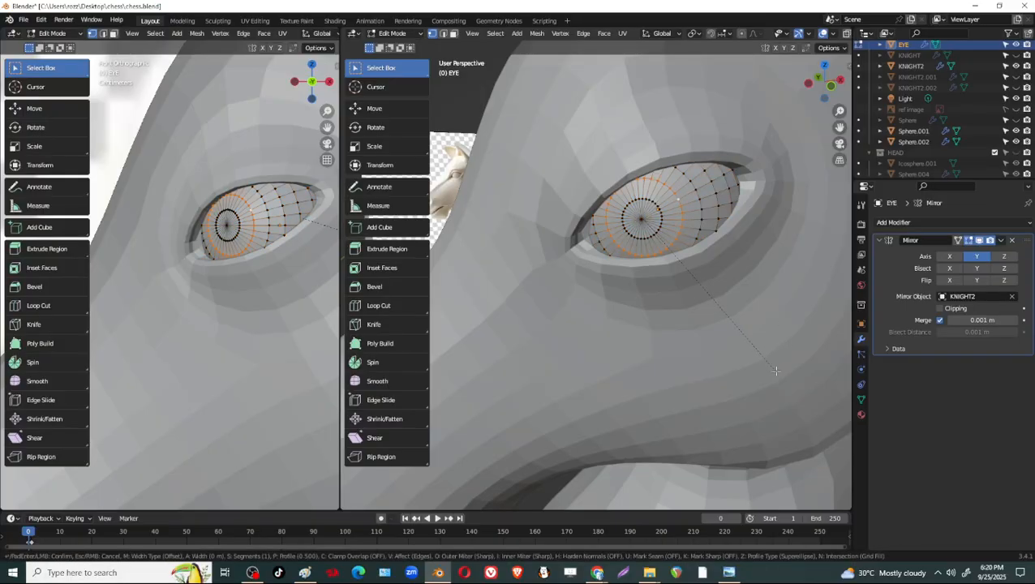
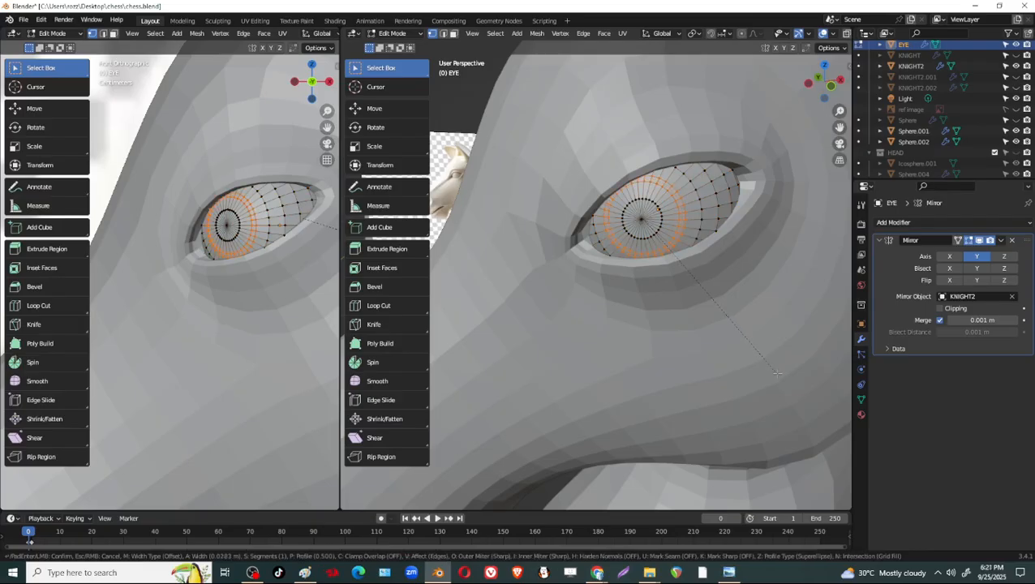
Bevel the eyeball's edge ring 0.0283 m wide and extrude the band about 0.0036 m inward along its normal.
left_click(777, 374)
key("g")
key("z")
key("z")
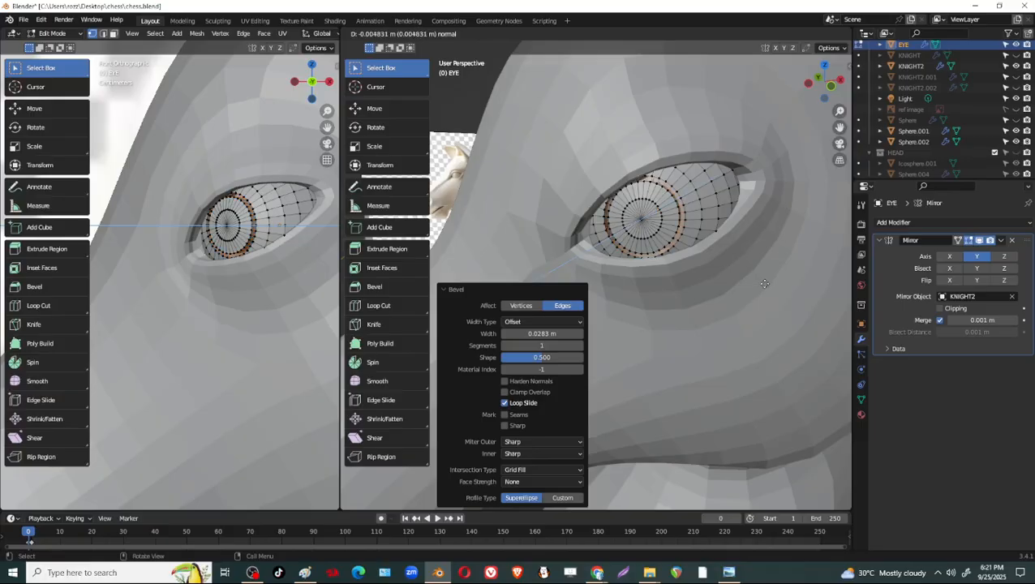
left_click(761, 286)
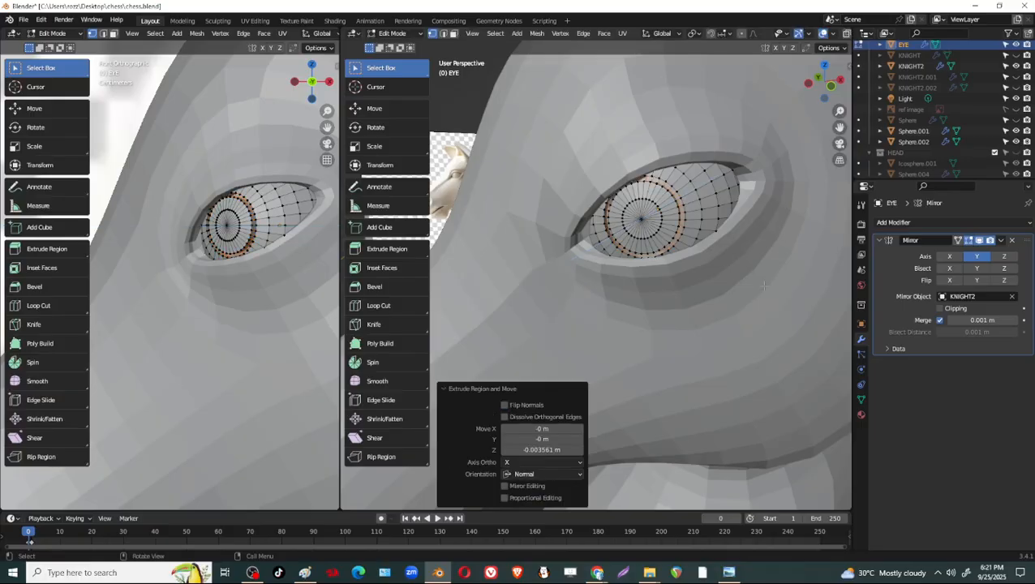
scroll(761, 286, "up", 4)
middle_click_drag(716, 208, 719, 236)
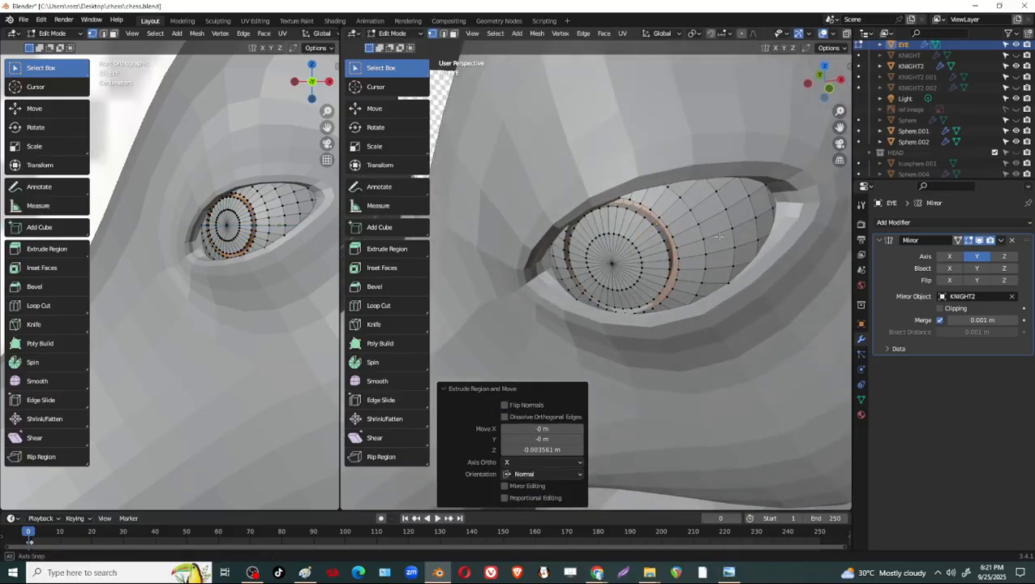
key("Tab")
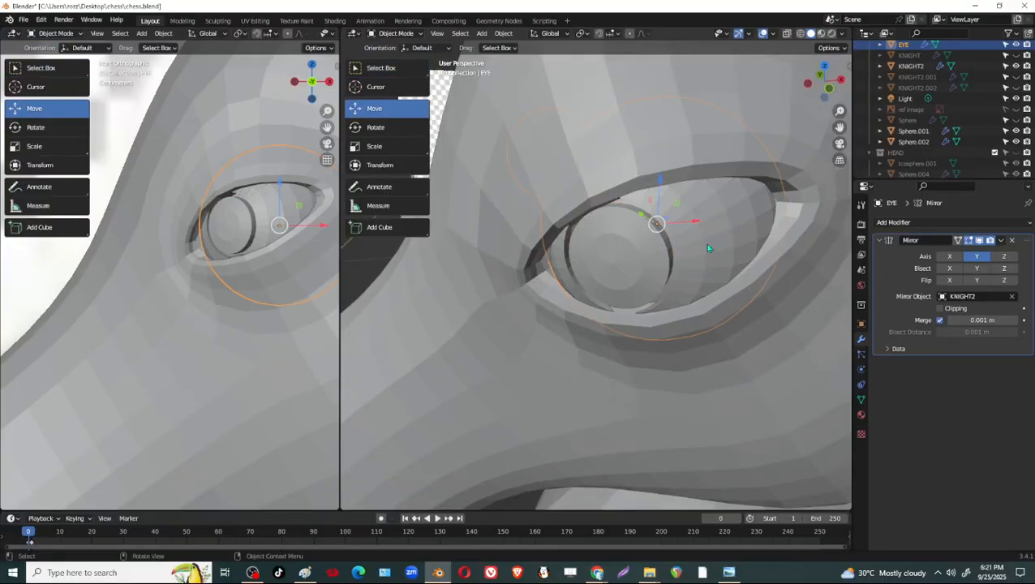
Add a Subdivision Surface modifier to the eye.
left_click(925, 222)
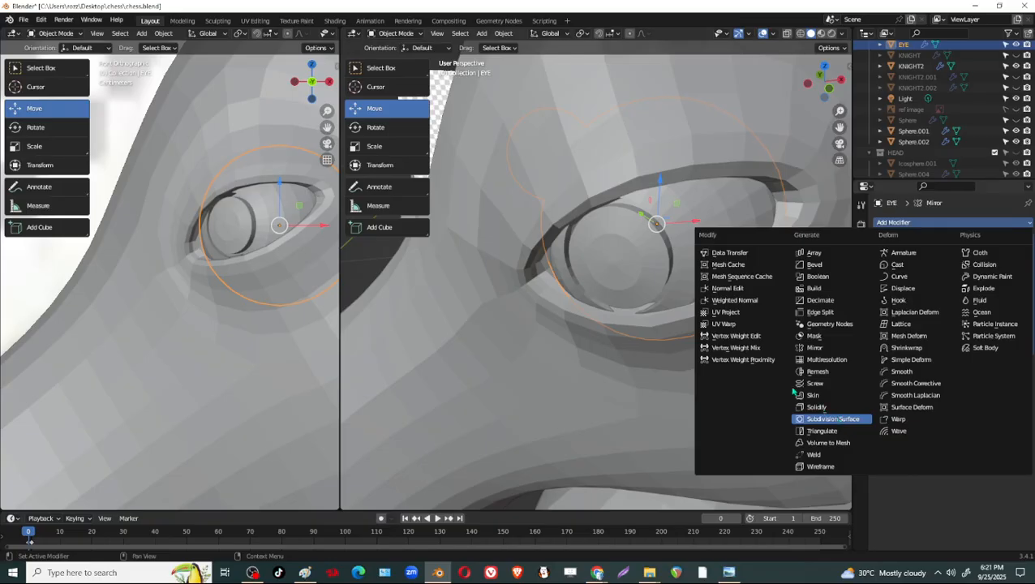
left_click(827, 419)
key("Tab")
scroll(719, 325, "down", 6)
key("Tab")
middle_click_drag(652, 324, 683, 294)
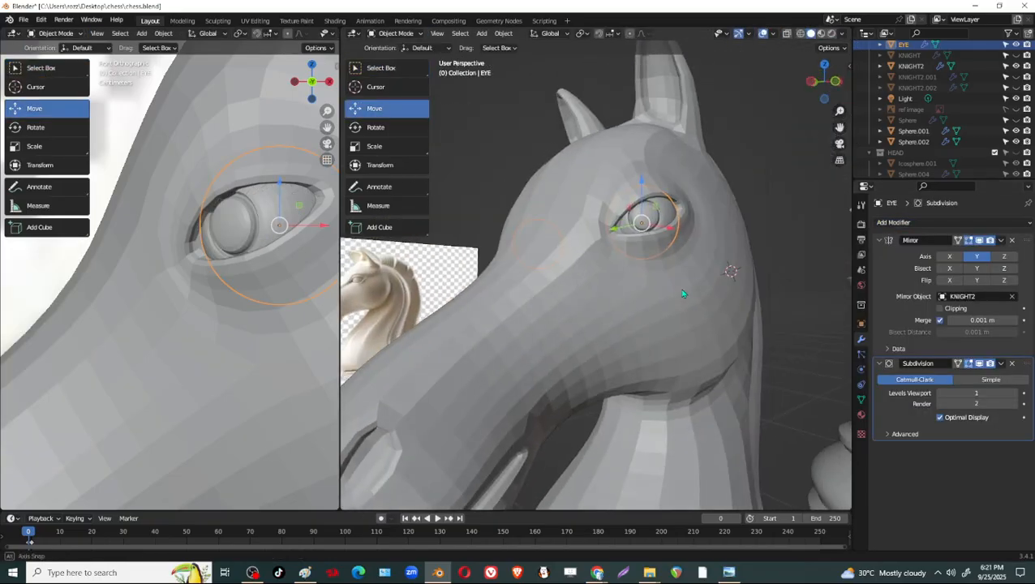
Enter Edit Mode on the eye and activate the Move tool.
left_click(803, 309)
middle_click_drag(803, 308, 661, 315)
left_click(640, 233)
key("Tab")
middle_click_drag(714, 284, 641, 275)
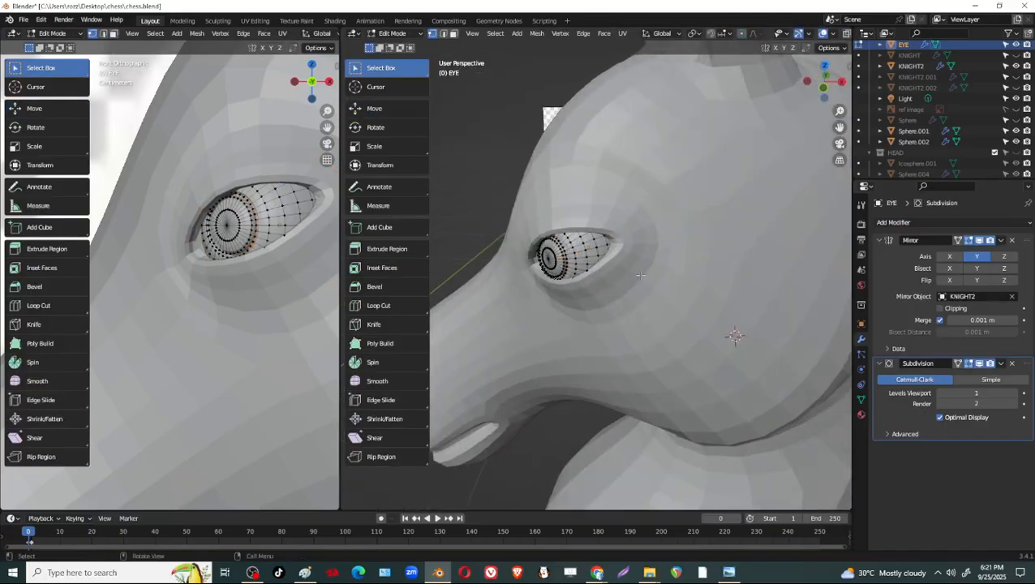
scroll(640, 275, "up", 4)
key("shift+space")
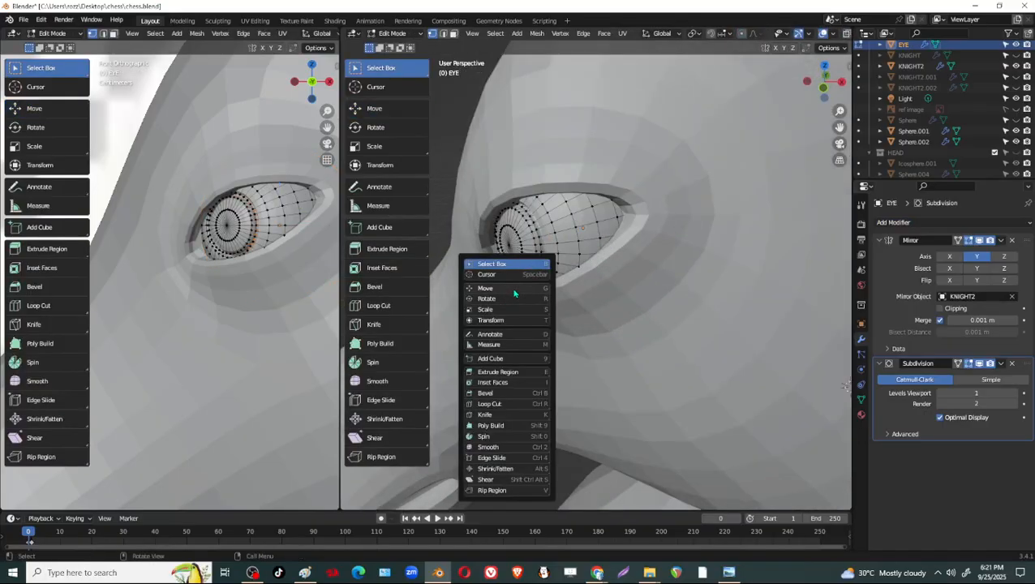
left_click(513, 292)
middle_click_drag(514, 292, 709, 241)
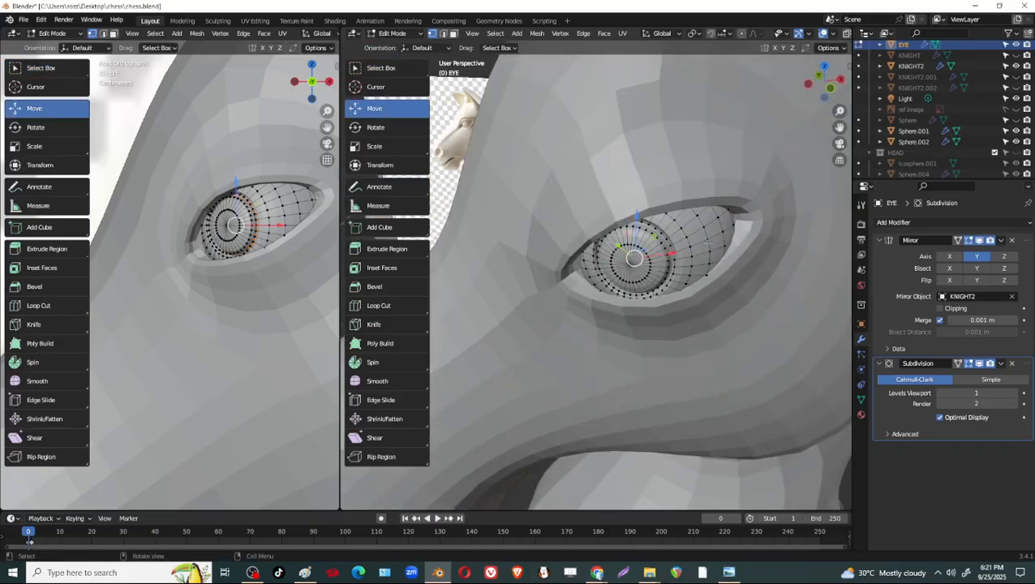
Undo the eye's Subdivision modifier and band extrusion, and re-extrude the band about 0.001 m inward along its normal.
key("Tab")
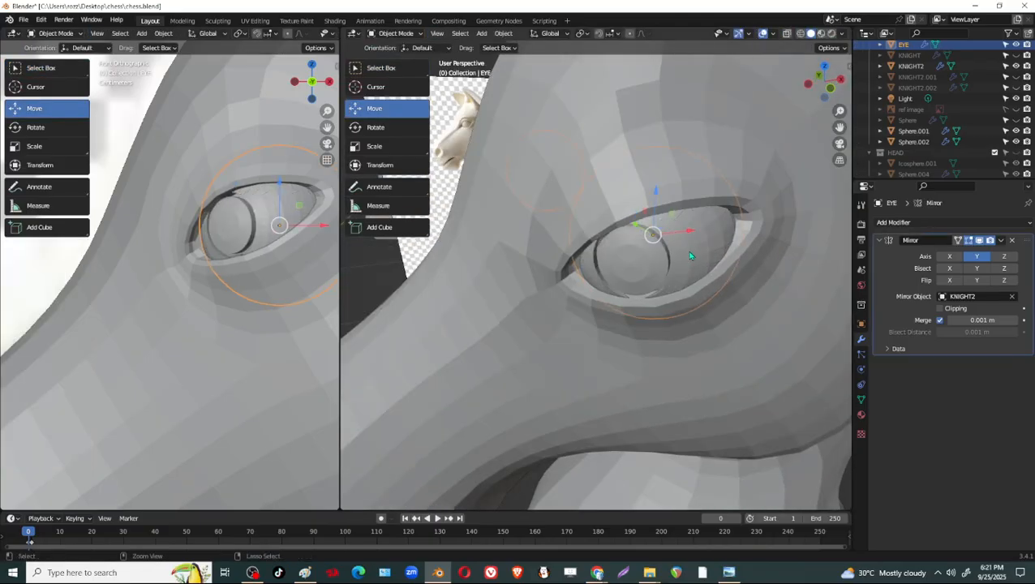
key("Tab")
middle_click_drag(690, 250, 643, 286)
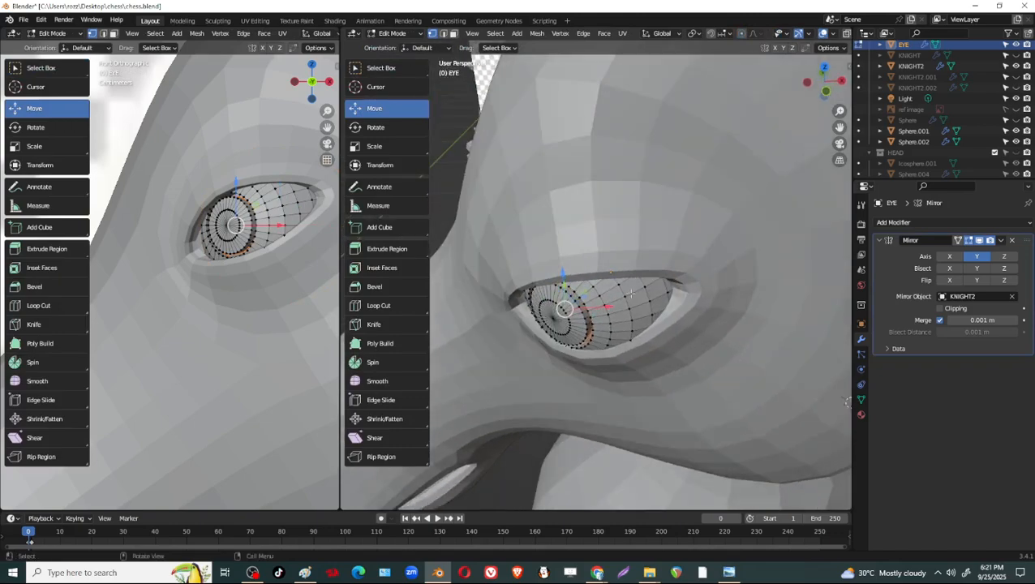
key("ctrl+KP_Add")
key("e")
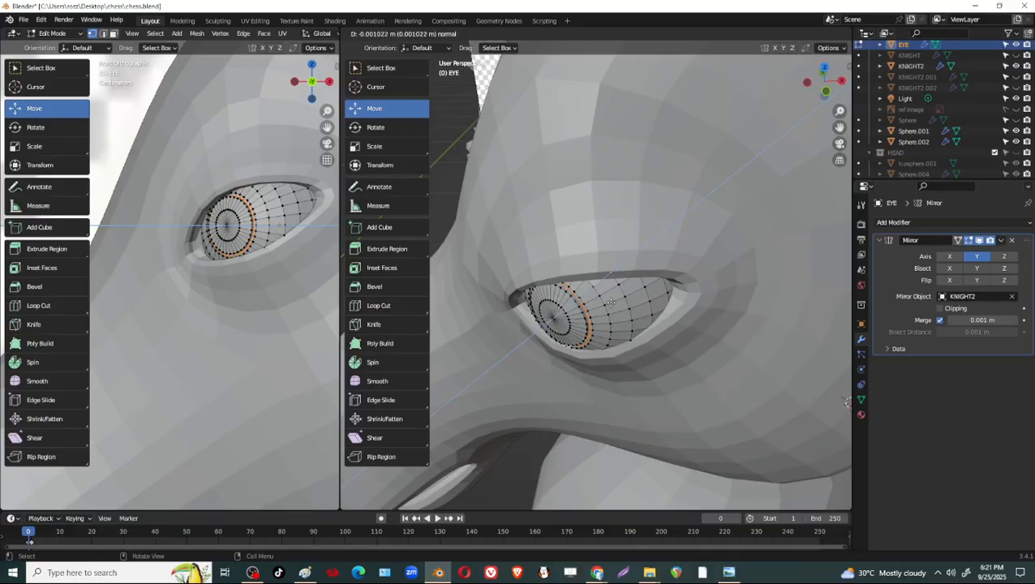
left_click(610, 302)
key("Tab")
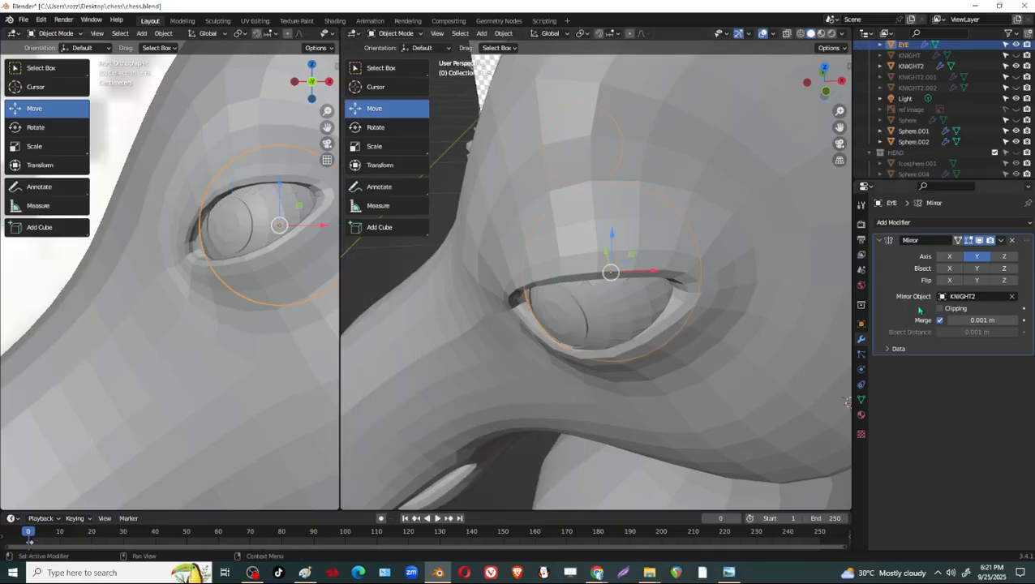
Add a Subdivision Surface modifier with one viewport level to the eye in Object Mode.
left_click(930, 232)
left_click(828, 420)
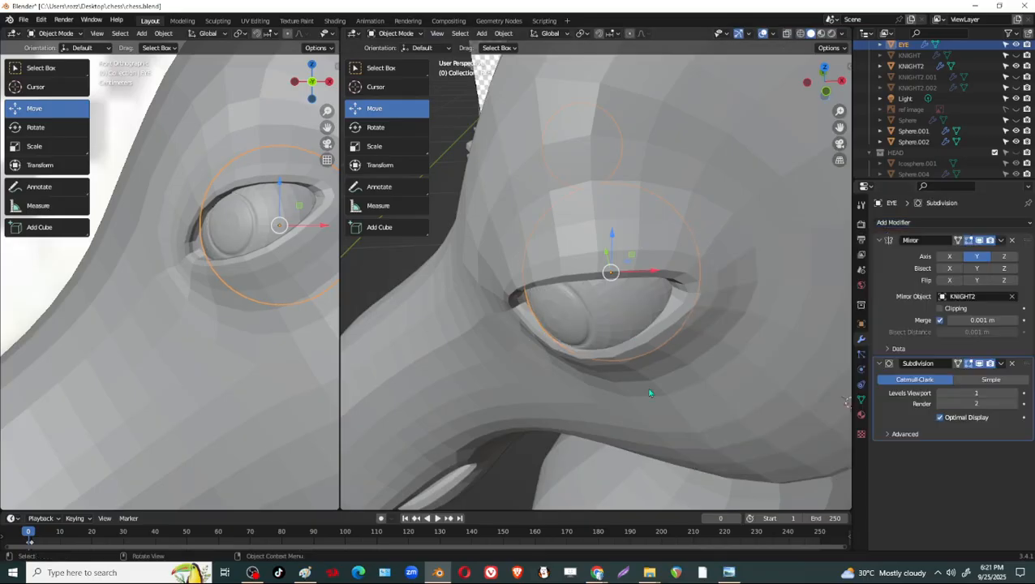
middle_click_drag(649, 391, 583, 332)
scroll(722, 392, "down", 5)
middle_click_drag(722, 392, 758, 348)
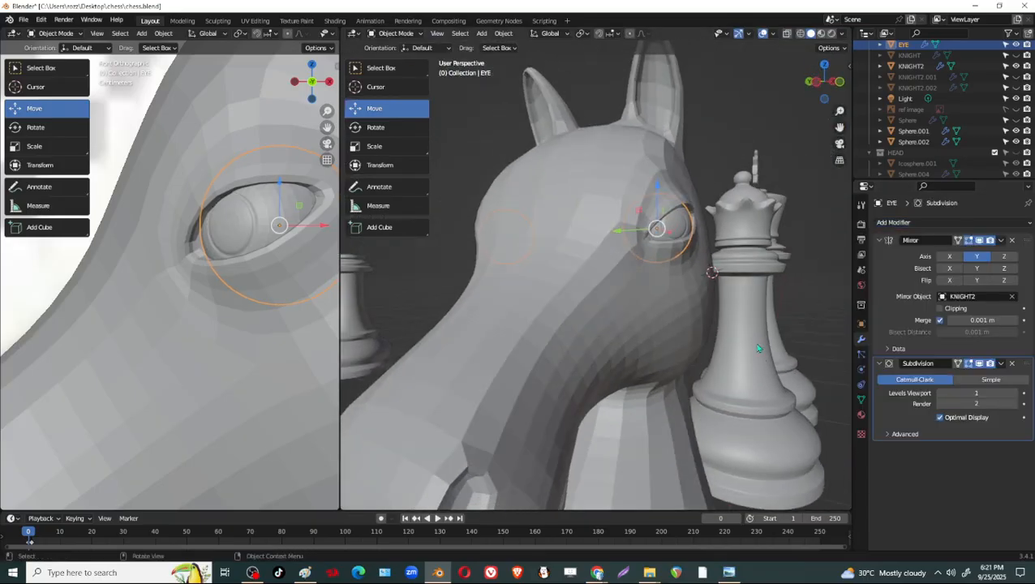
Deselect the eye and open the knight's head mesh in Edit Mode.
left_click(808, 245)
scroll(807, 245, "down", 3)
middle_click_drag(791, 272, 632, 349)
scroll(613, 320, "up", 4)
middle_click_drag(597, 289, 679, 342)
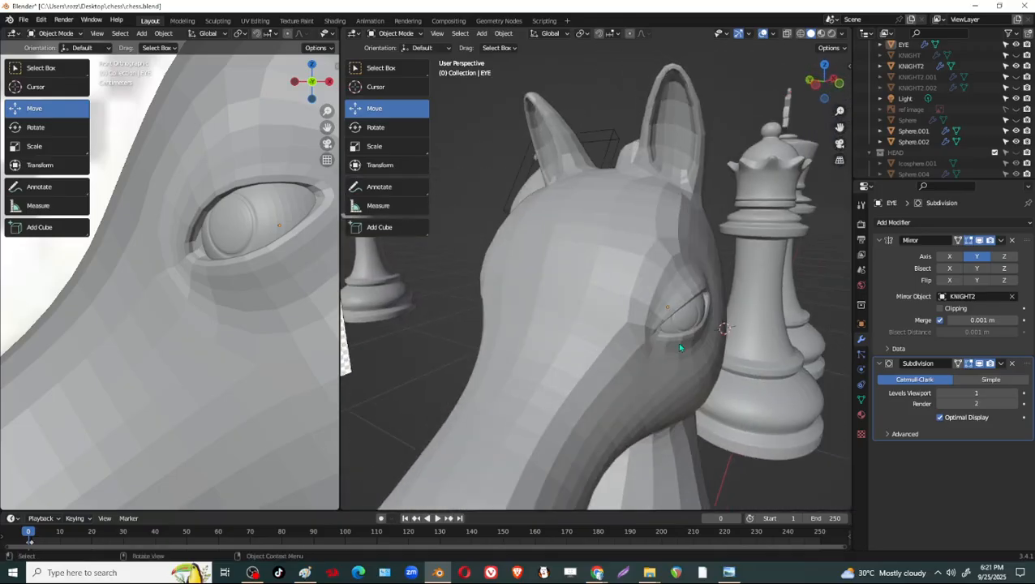
key("Tab")
key("Tab")
left_click(679, 259)
key("Tab")
scroll(723, 306, "up", 4)
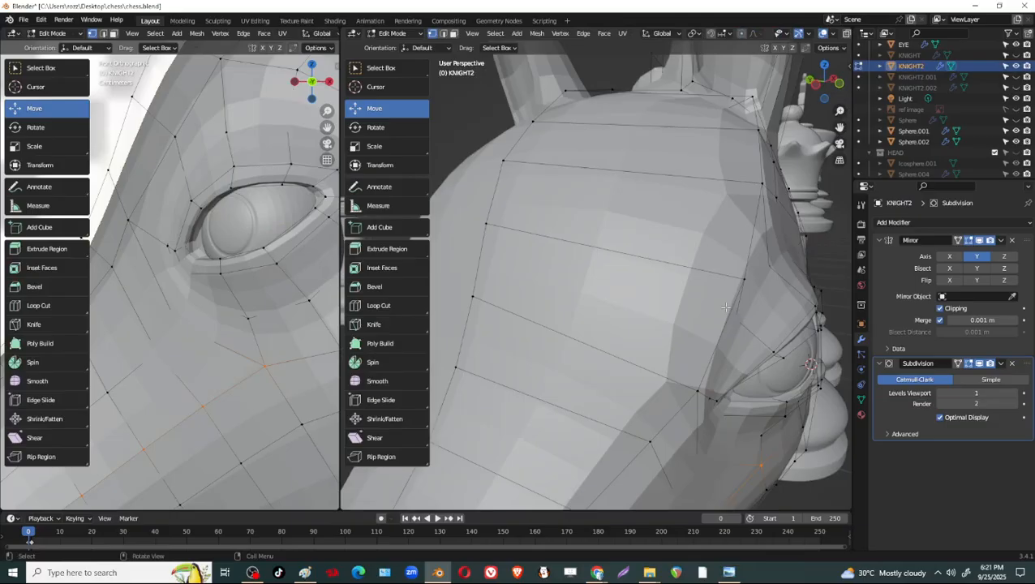
scroll(724, 307, "down", 1)
middle_click_drag(724, 307, 604, 257)
Hide the knight's Subdivision in the viewport and bevel the outer edge loop around the eye socket about 0.006 m wide.
left_click(979, 367)
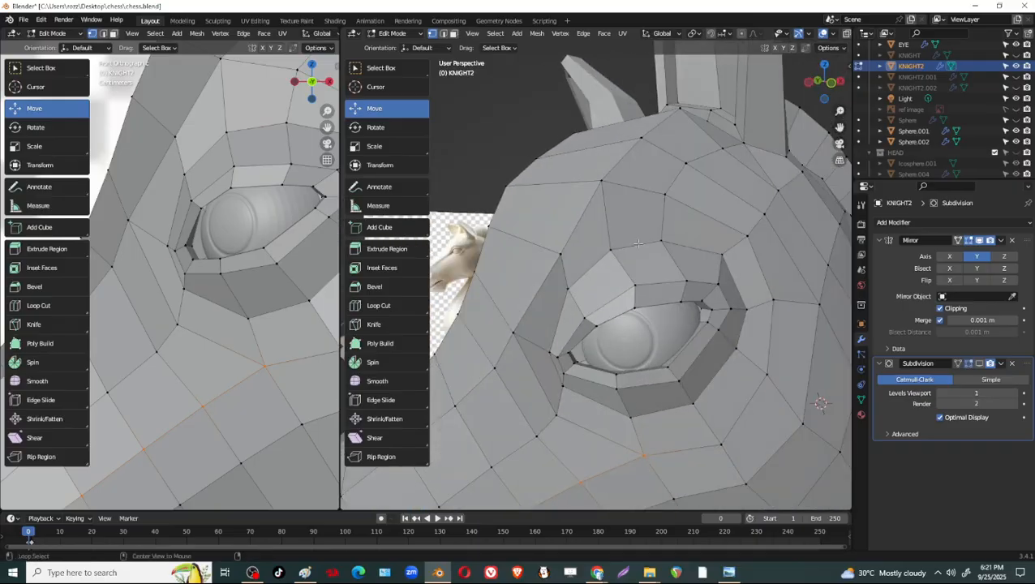
left_click(979, 365)
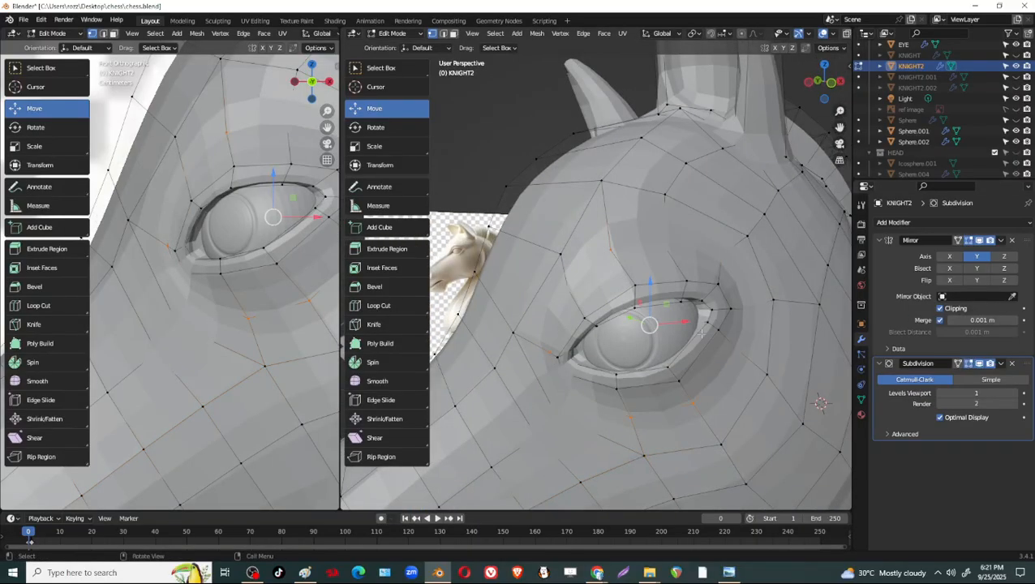
middle_click_drag(663, 274, 730, 238)
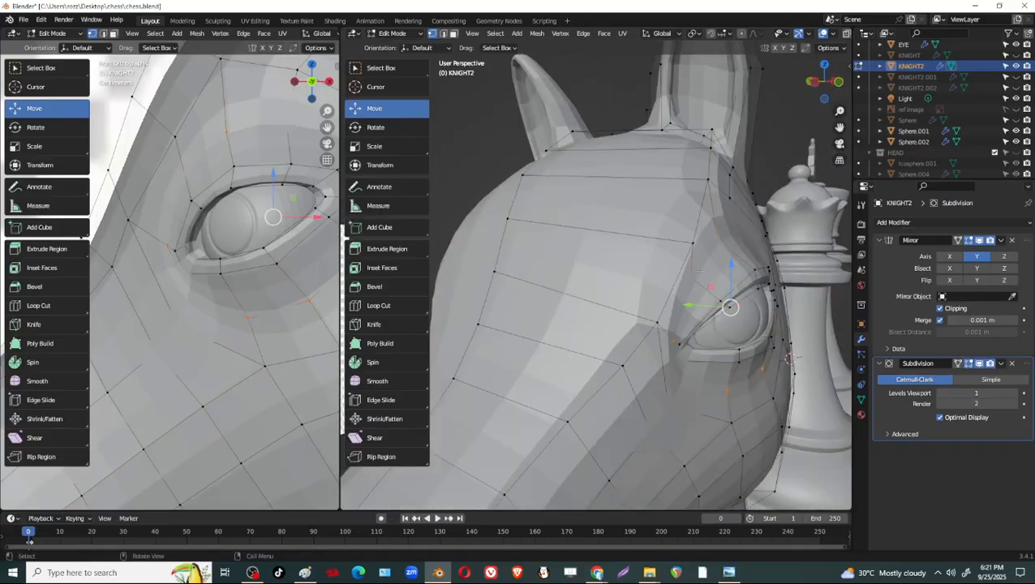
left_click(979, 364)
middle_click_drag(714, 325, 693, 345)
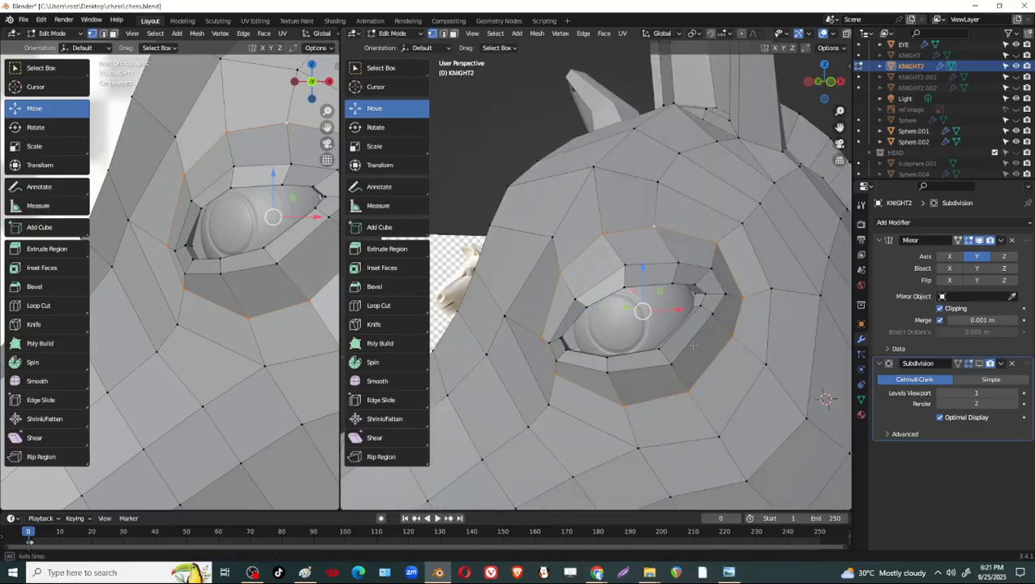
middle_click_drag(743, 301, 733, 341)
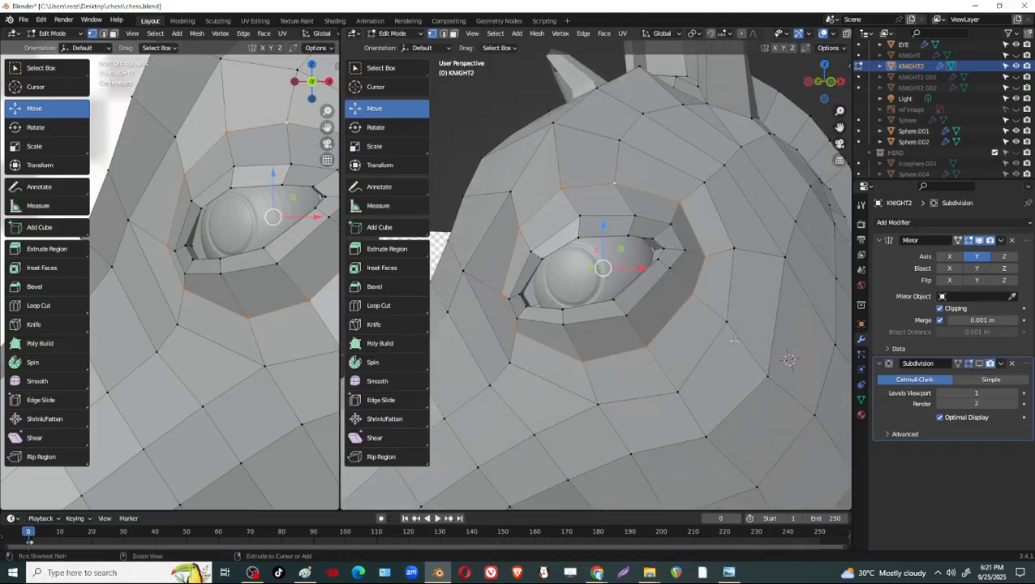
key("ctrl+b")
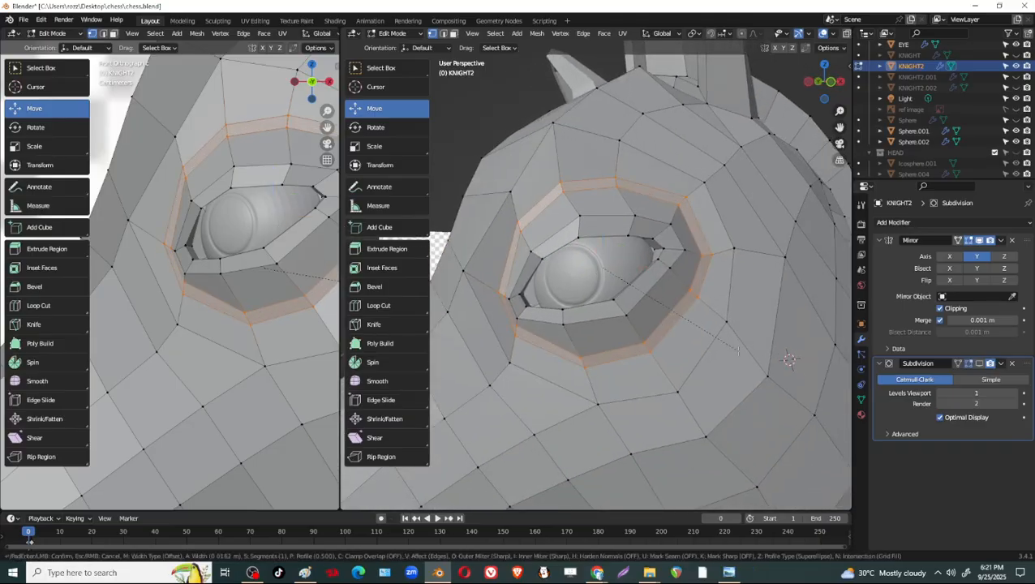
left_click(790, 359)
middle_click_drag(789, 360, 792, 341)
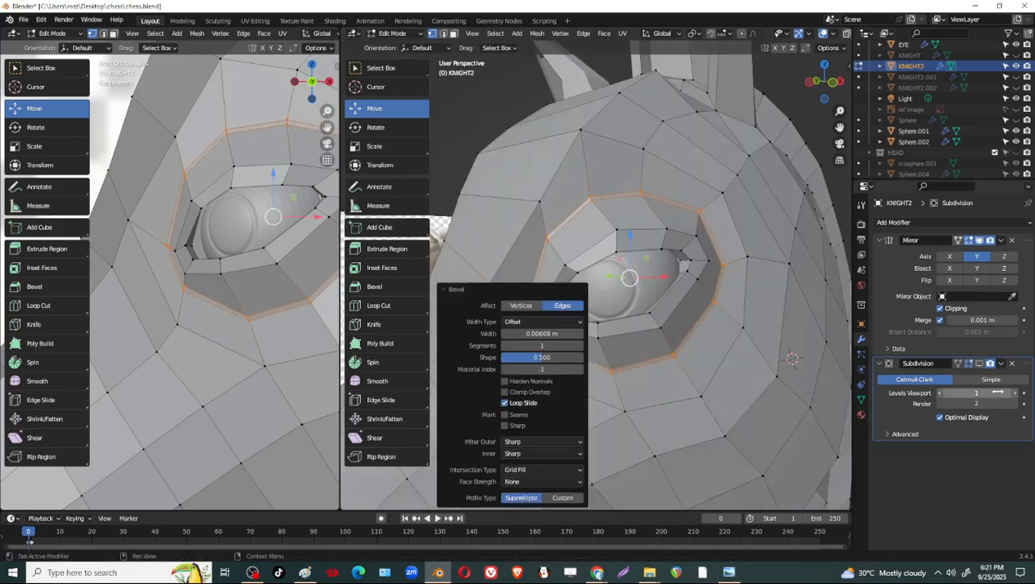
Show the knight's Subdivision in the viewport and examine the bevelled eye socket in Object Mode.
left_click(979, 363)
left_click(978, 364)
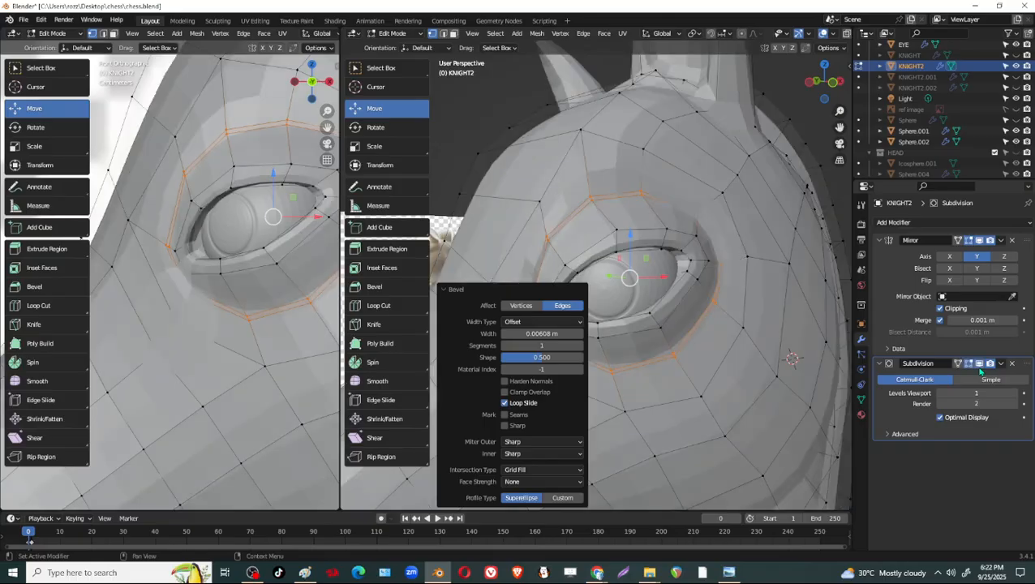
key("Tab")
middle_click_drag(716, 329, 754, 326)
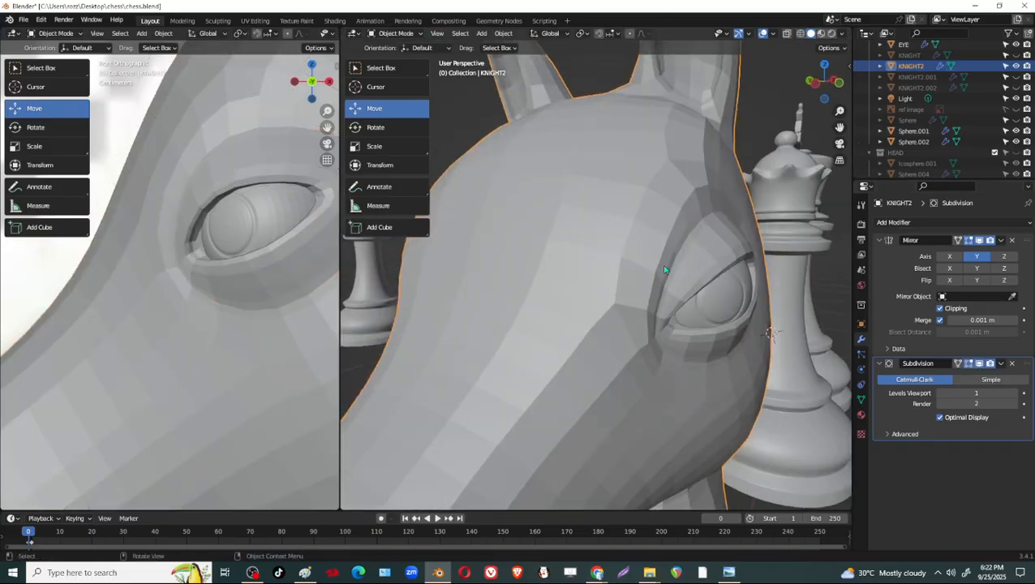
middle_click_drag(664, 269, 696, 276)
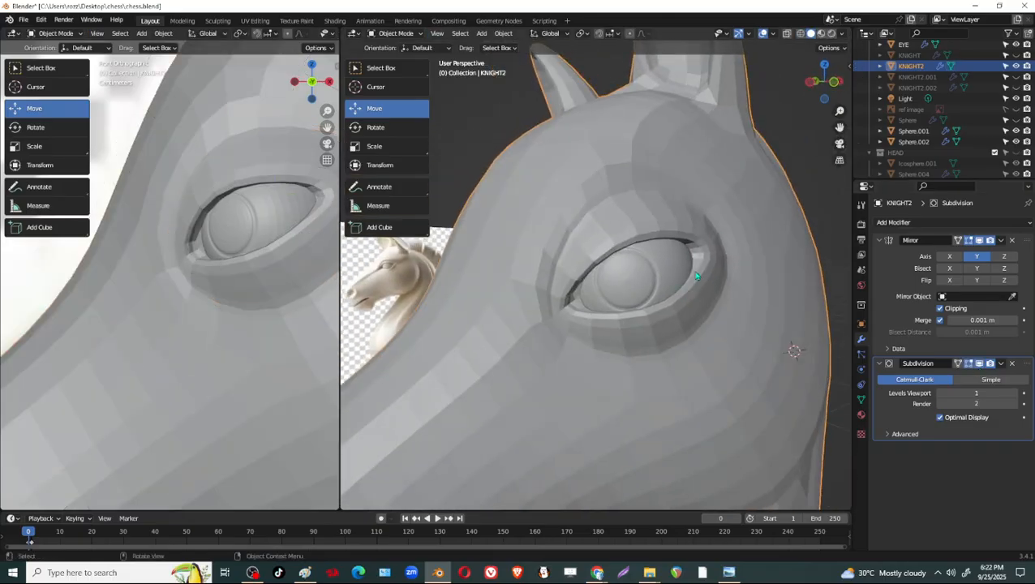
With Subdivision hidden in Edit Mode, merge the bevelled loop's inner vertices at the eye's front corner into the adjacent eyelid vertices.
key("Tab")
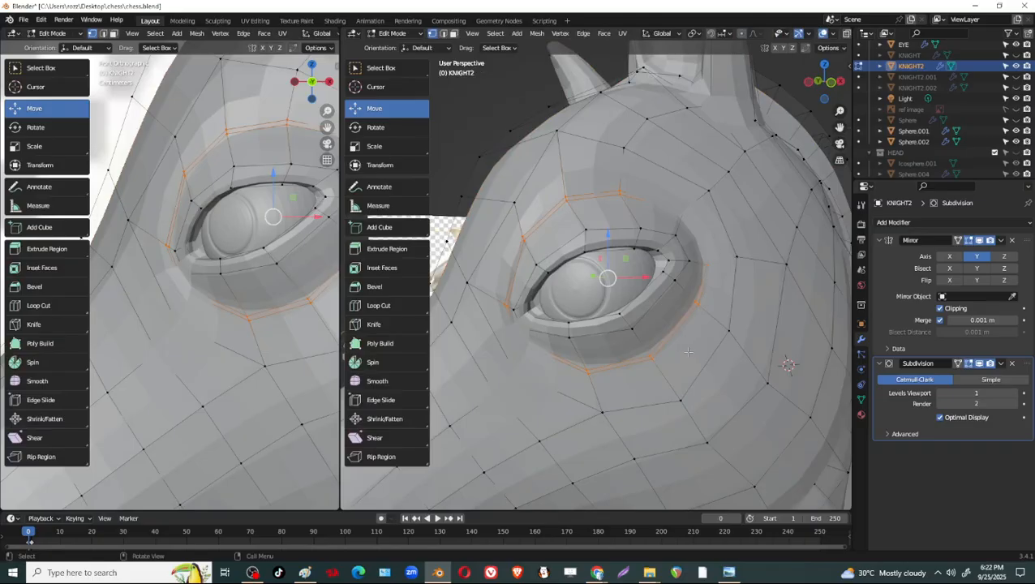
left_click(979, 364)
scroll(568, 324, "up", 6)
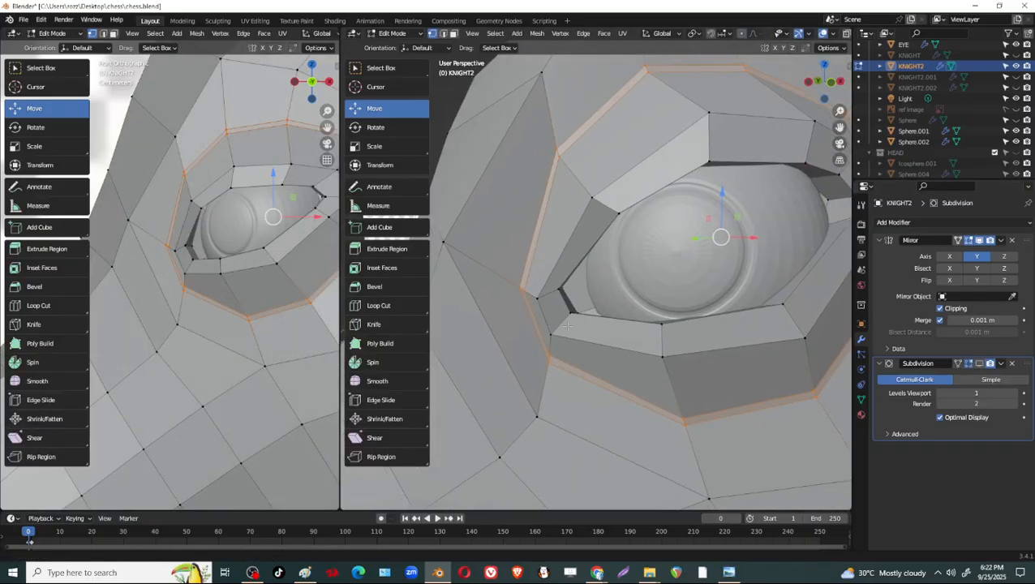
middle_click_drag(568, 325, 584, 280)
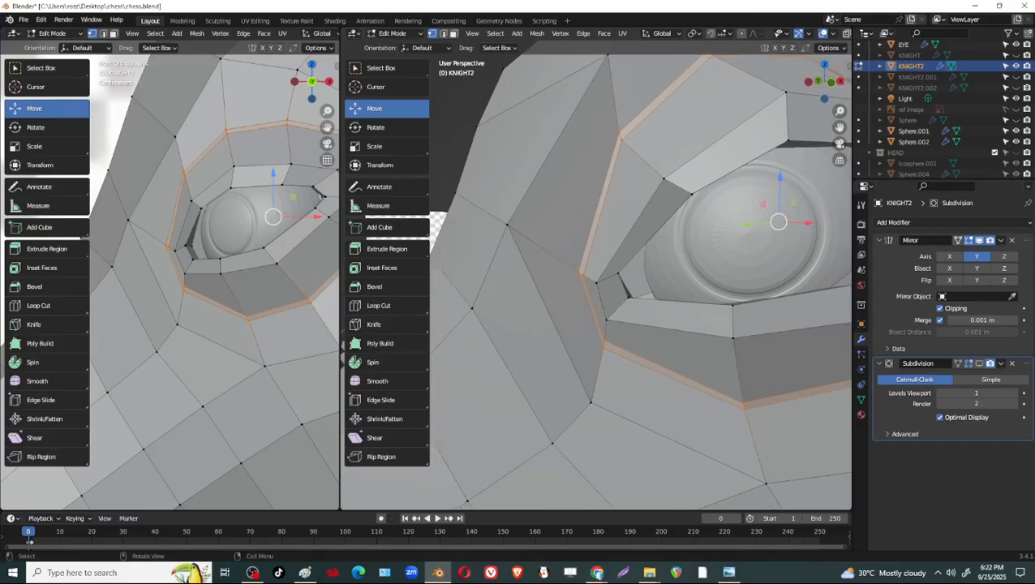
left_click_drag(561, 260, 592, 294)
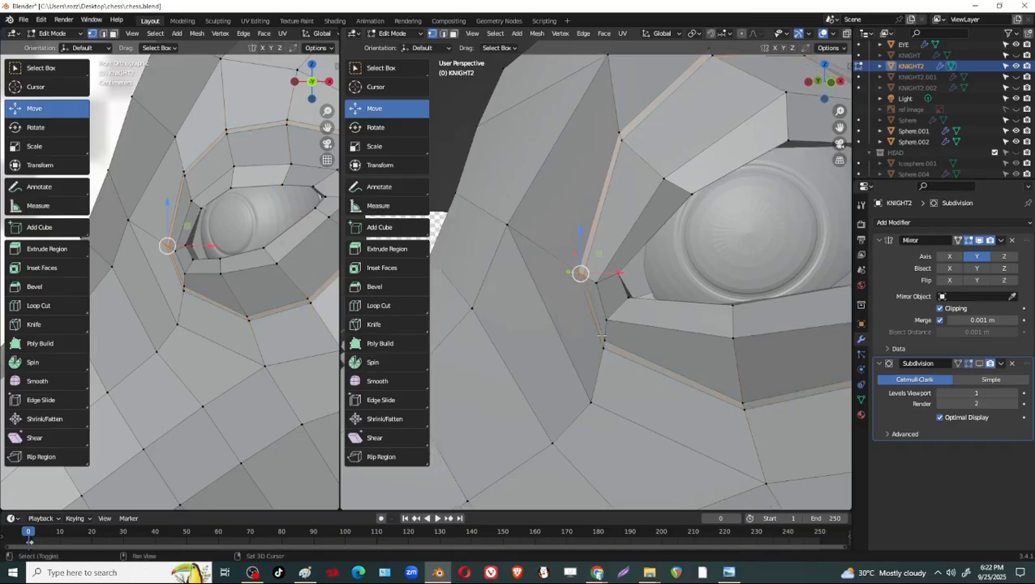
key("g")
left_click(623, 349)
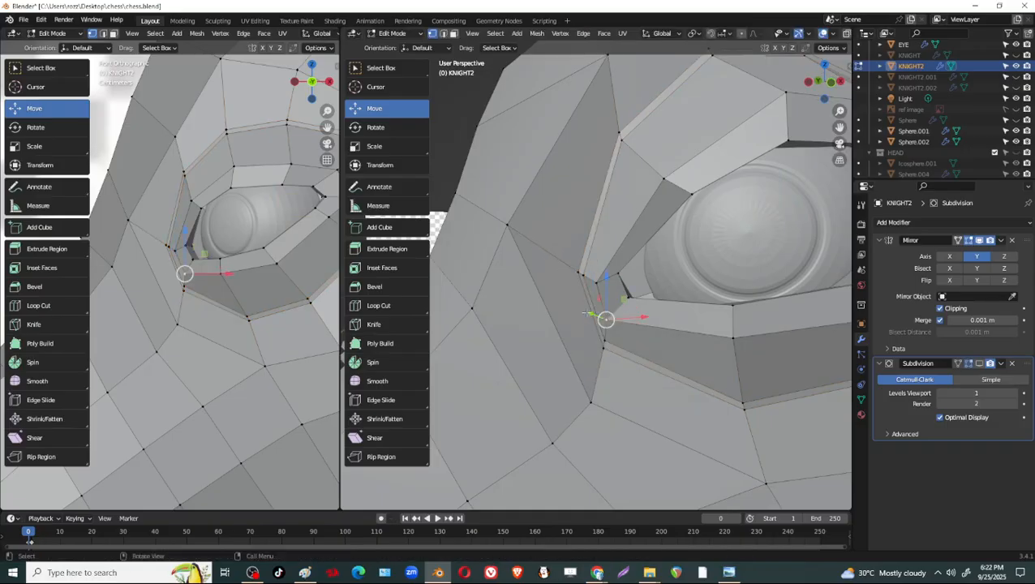
Slide the short outer edge at the eye's front corner away from the eye by a factor of -0.391.
key("alt+a")
key("g")
key("g")
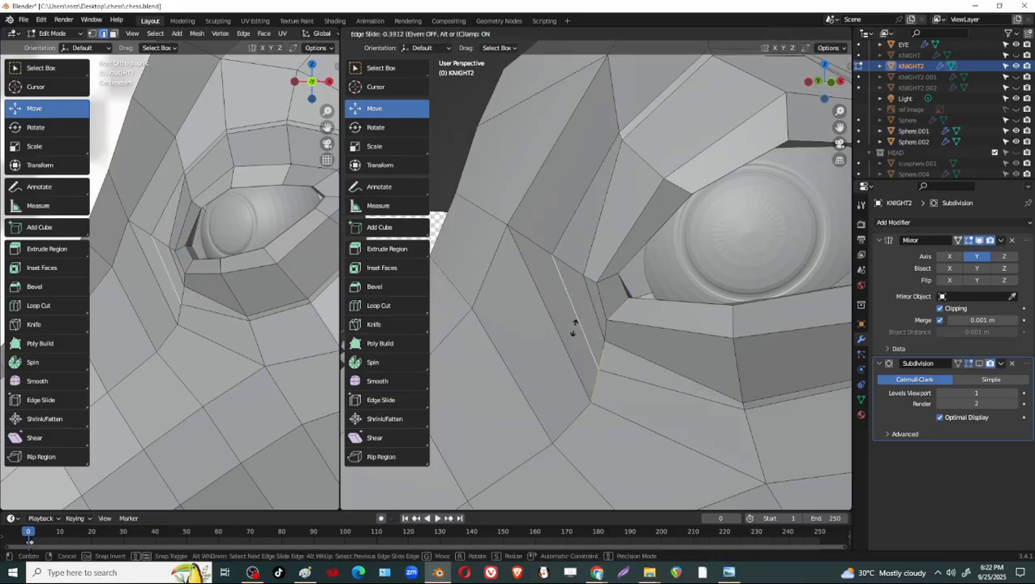
left_click(573, 327)
key("s")
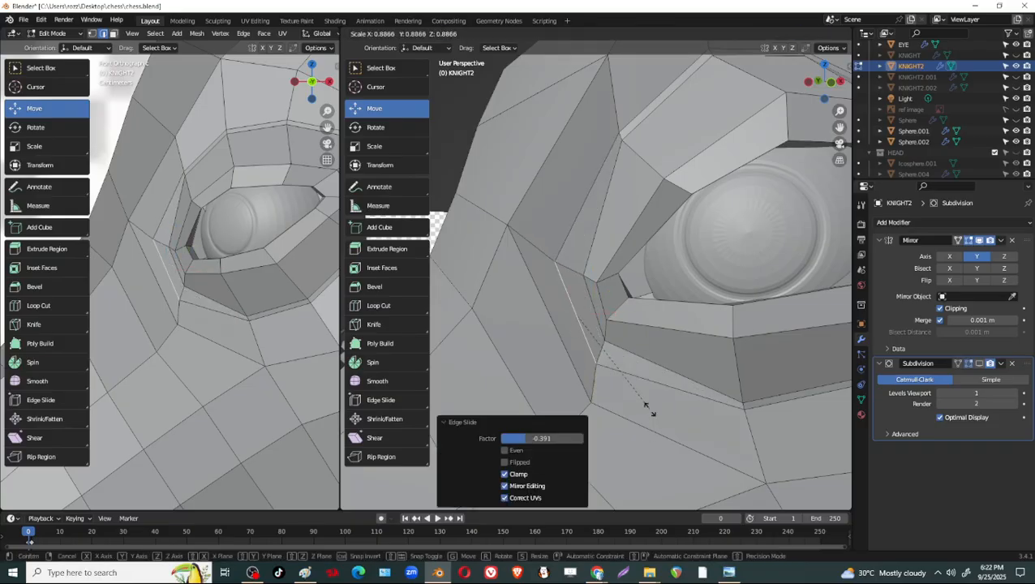
right_click(625, 367)
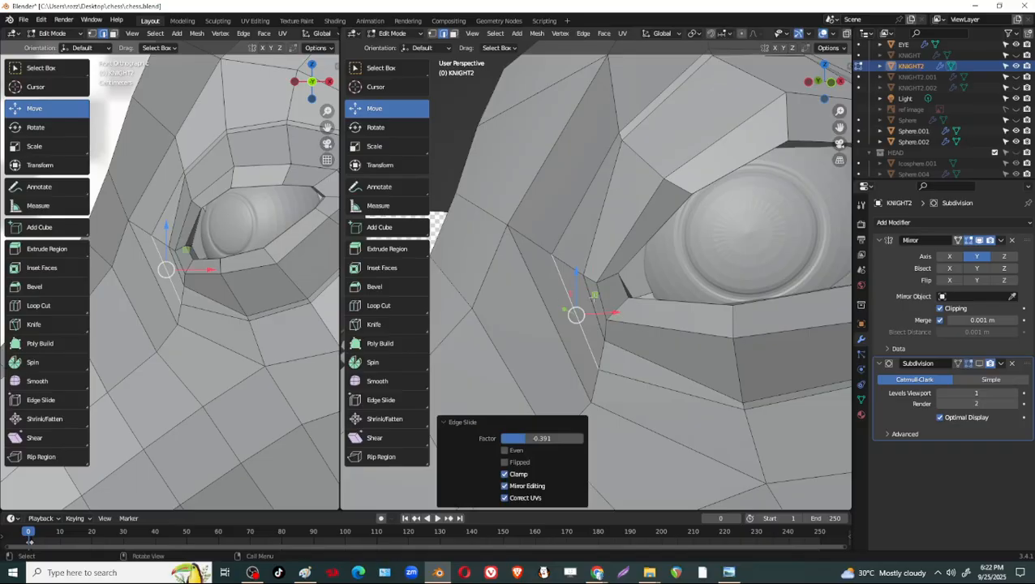
Slide the inner edge next to the eye's front corner toward the outer loop by a factor of 0.452.
left_click(595, 299)
key("s")
right_click(646, 373)
key("g")
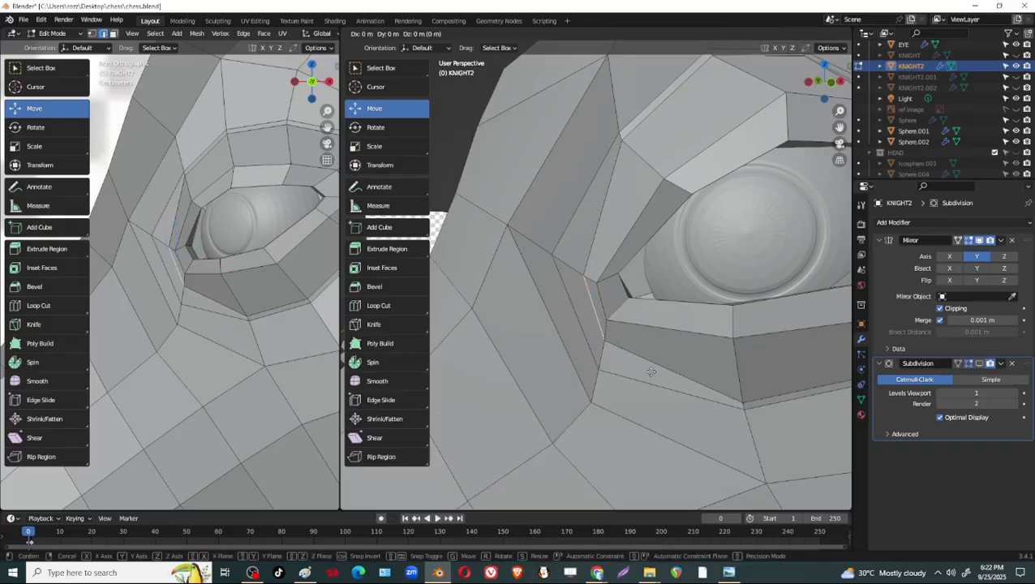
key("g")
left_click(637, 376)
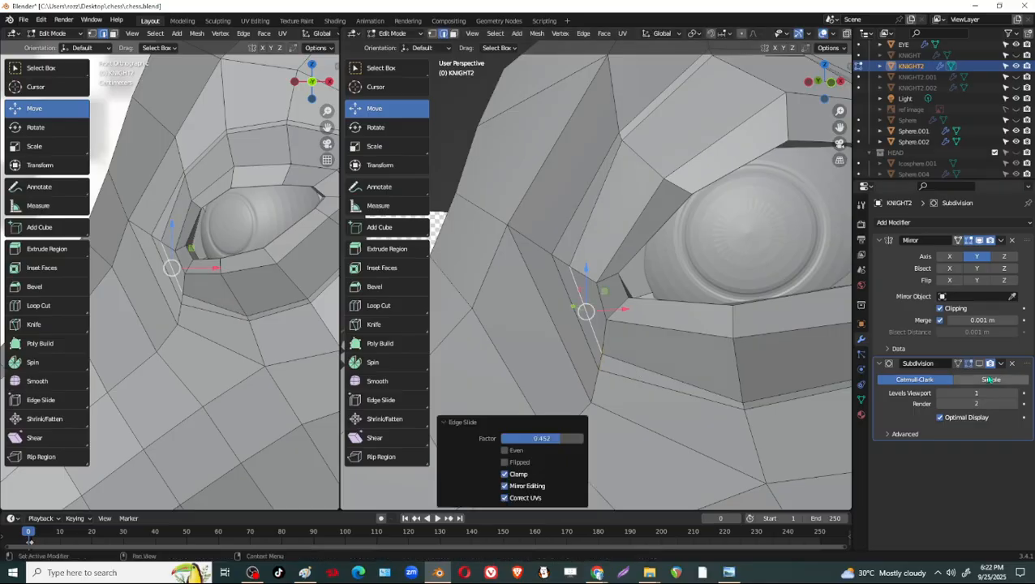
Show the knight's Subdivision to examine the eye's front corner in Object Mode, and return to Edit Mode with Subdivision hidden.
left_click(981, 364)
scroll(675, 302, "down", 5)
key("Tab")
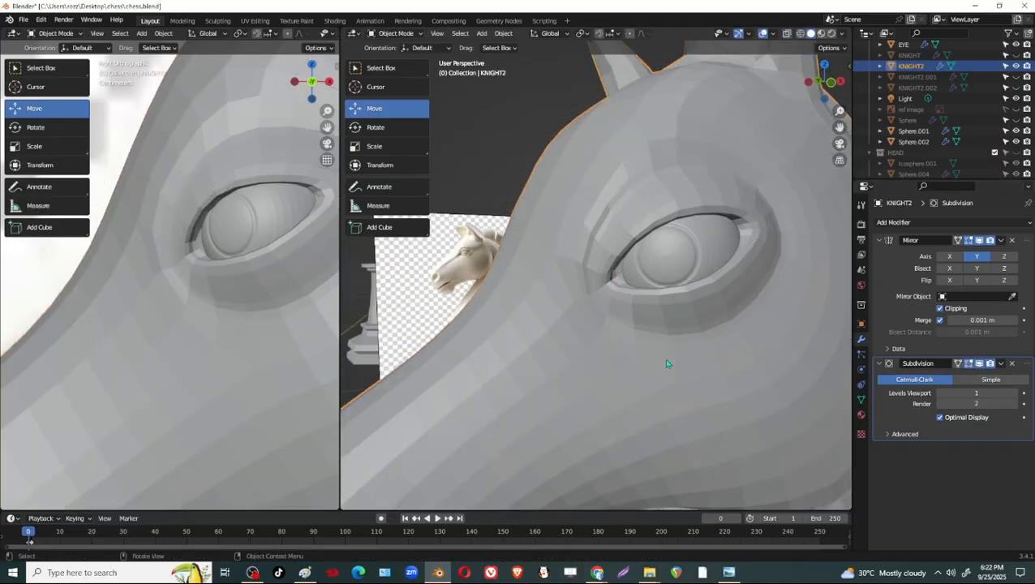
scroll(664, 360, "down", 6)
key("Tab")
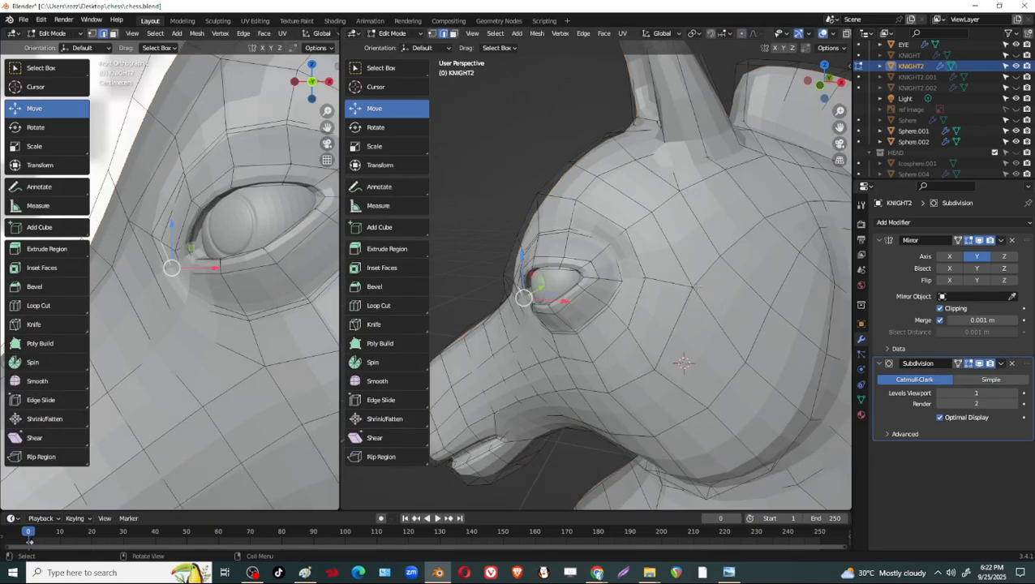
left_click(980, 365)
scroll(621, 275, "up", 3)
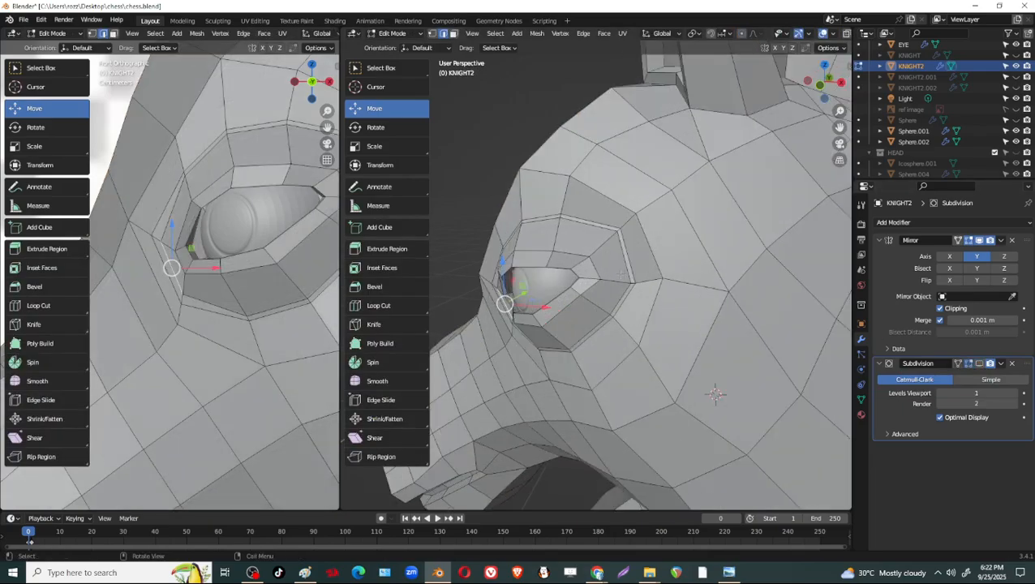
scroll(641, 259, "up", 5)
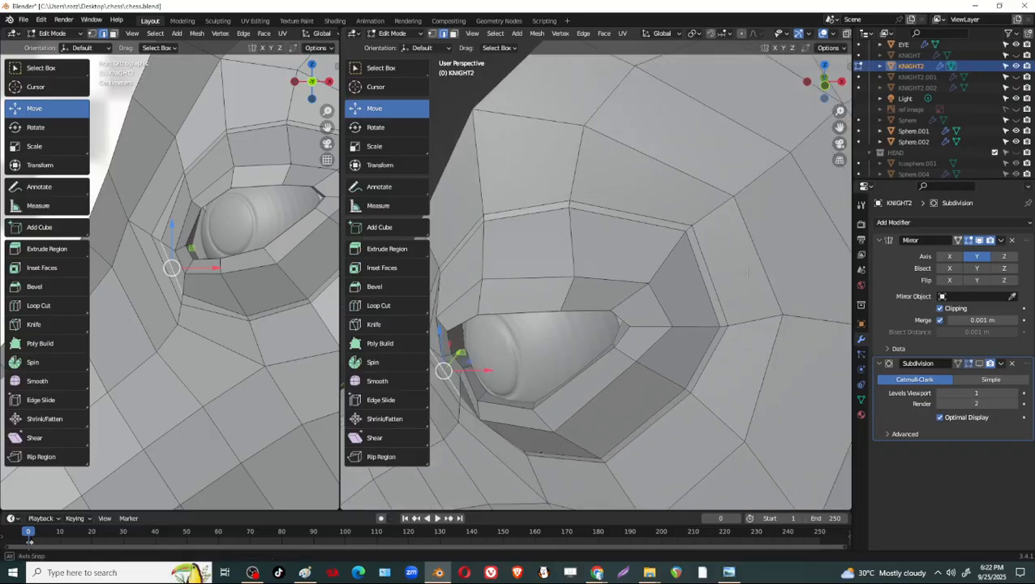
Try to slide the outer edge at the eye socket's rear corner away from the eye, and undo the slide.
middle_click_drag(704, 295, 745, 266)
left_click(750, 269)
key("g")
key("g")
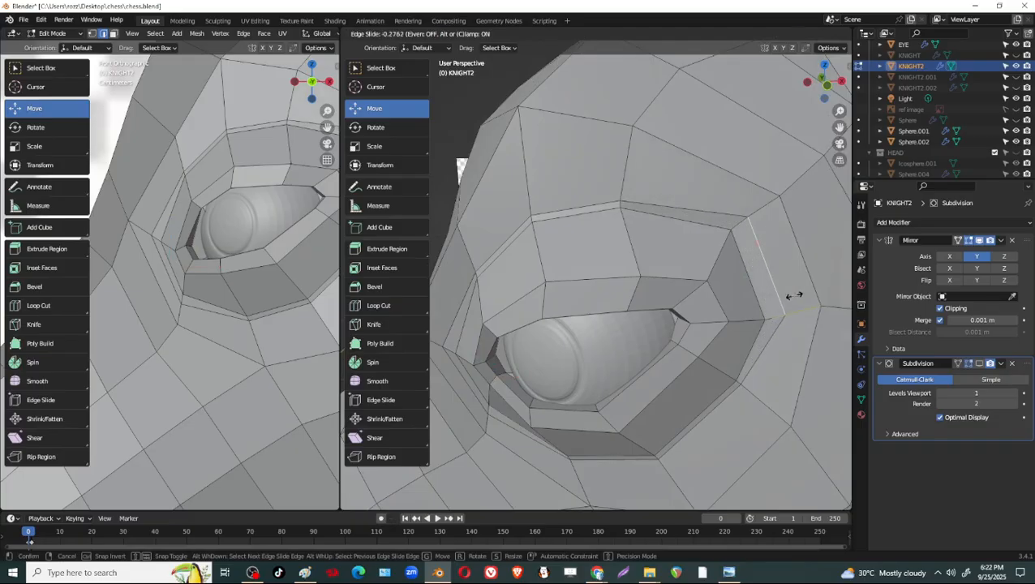
left_click(794, 296)
key("ctrl+z")
Slide the inner bevelled edge at the eye socket's rear corner toward the eye by a factor of -0.357.
left_click(757, 300)
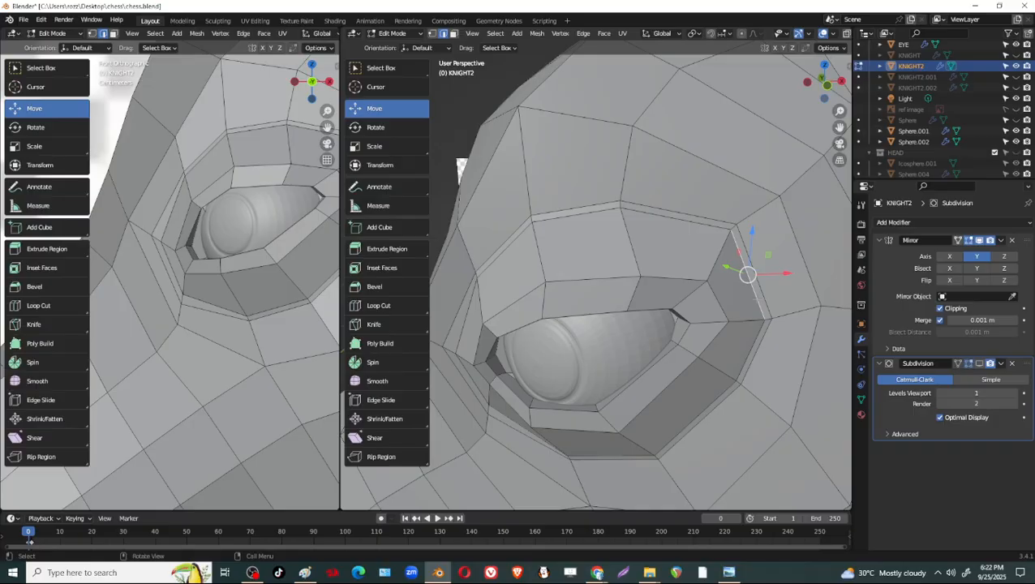
key("g")
key("g")
left_click(746, 304)
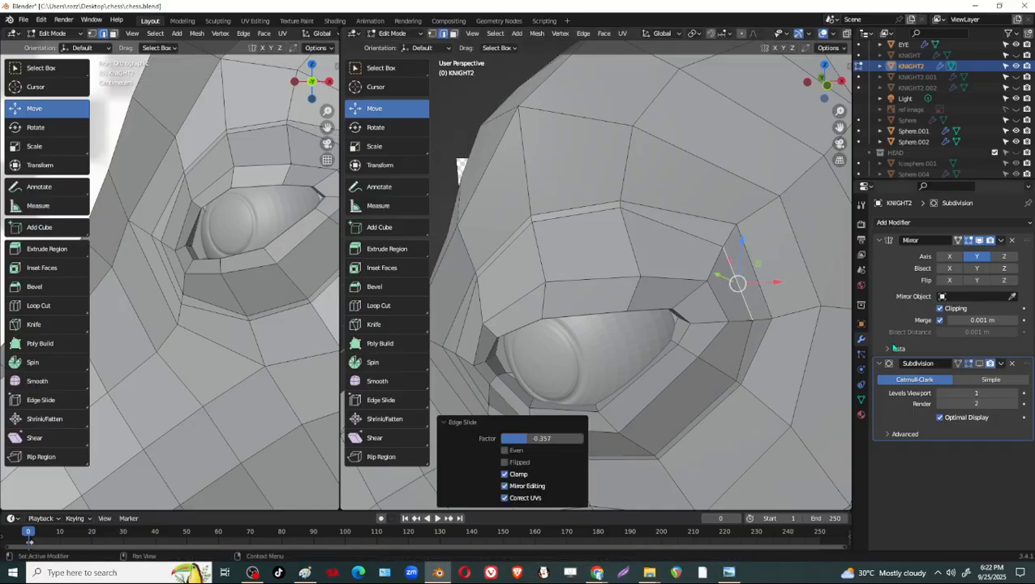
Show Subdivision to examine the socket's rear corner in Object Mode, and return to Edit Mode with Subdivision hidden.
left_click(970, 364)
key("Tab")
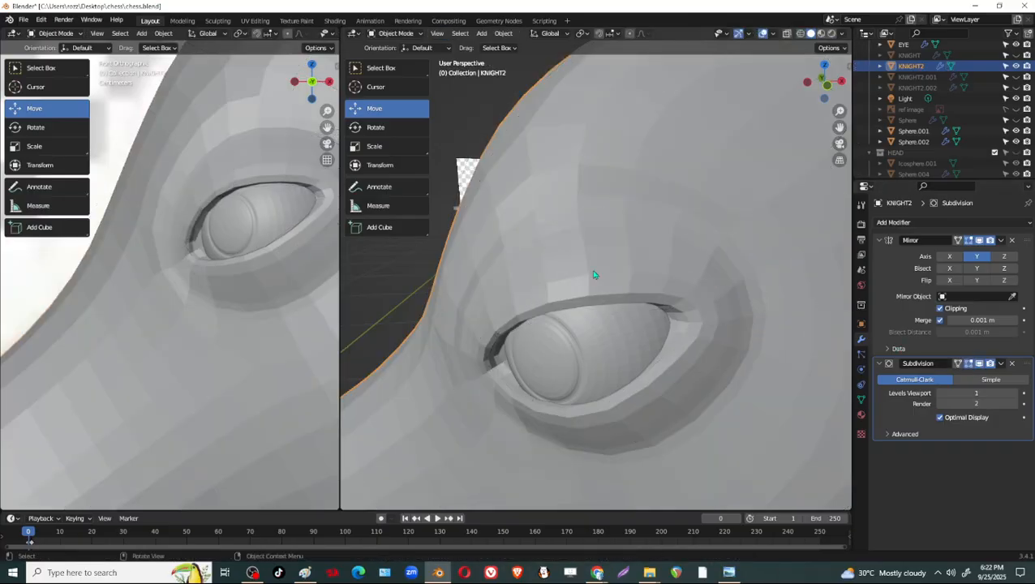
middle_click_drag(594, 273, 763, 320)
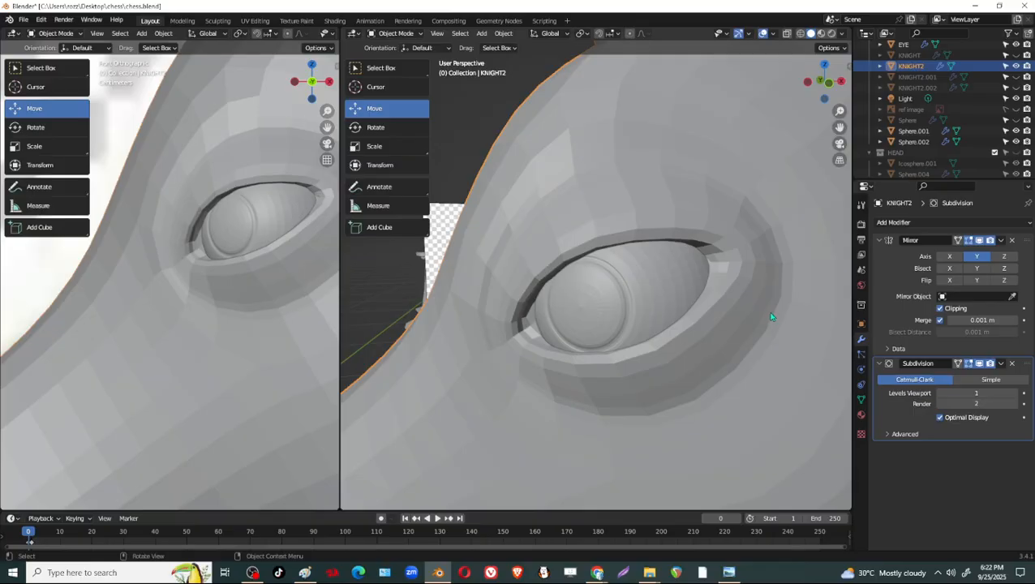
key("Tab")
left_click(978, 366)
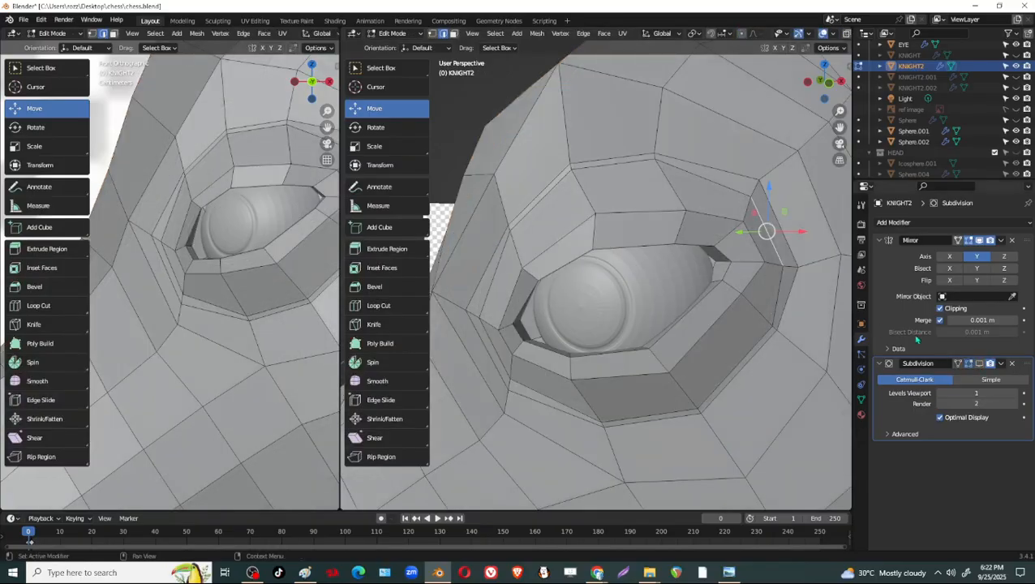
Raise the inner socket vertex behind the eye's rear corner by 0.003553 m and shift it toward the eye along X.
middle_click_drag(801, 269, 719, 288, "shift")
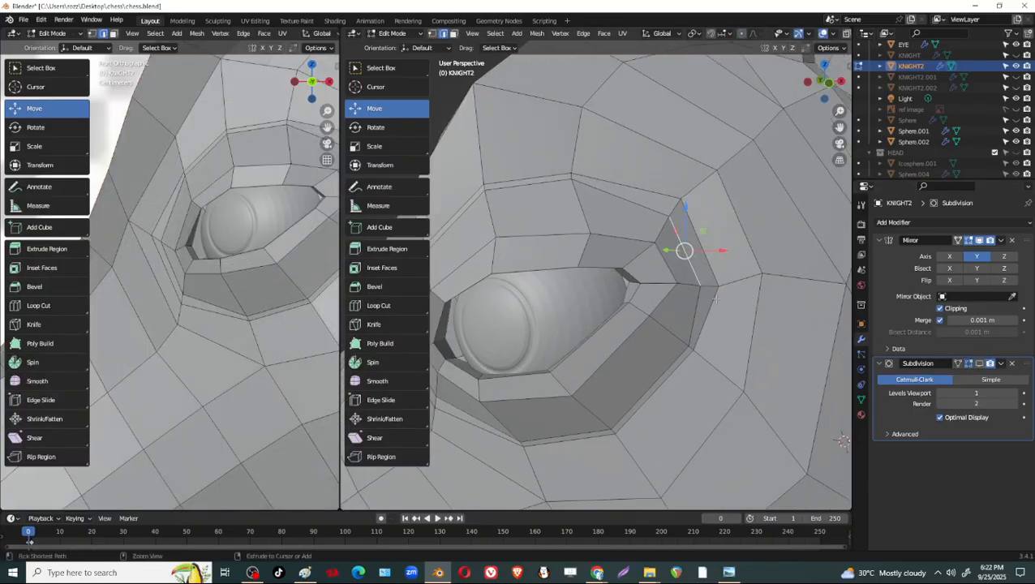
key("1")
left_click(676, 290)
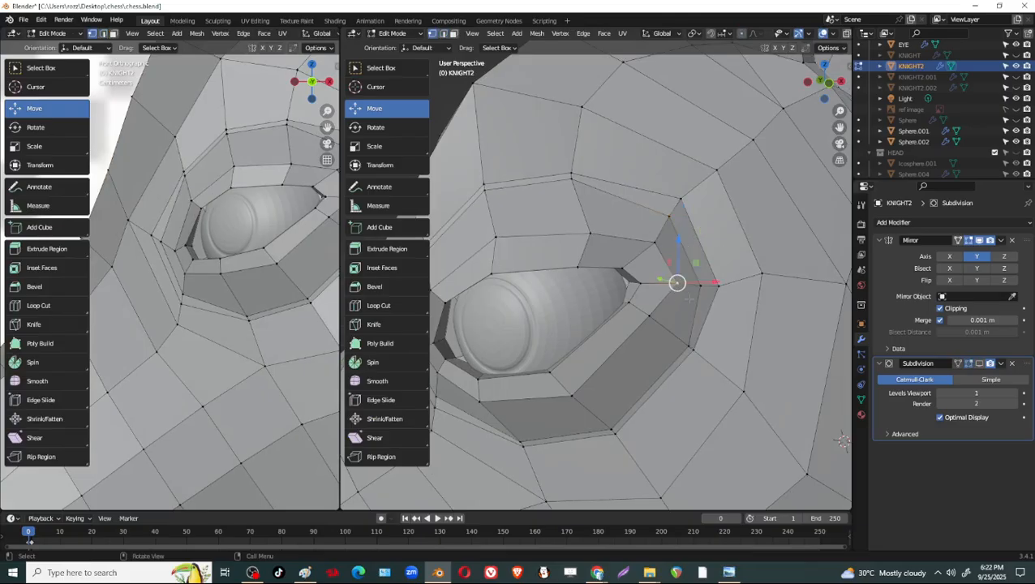
left_click_drag(675, 249, 676, 237)
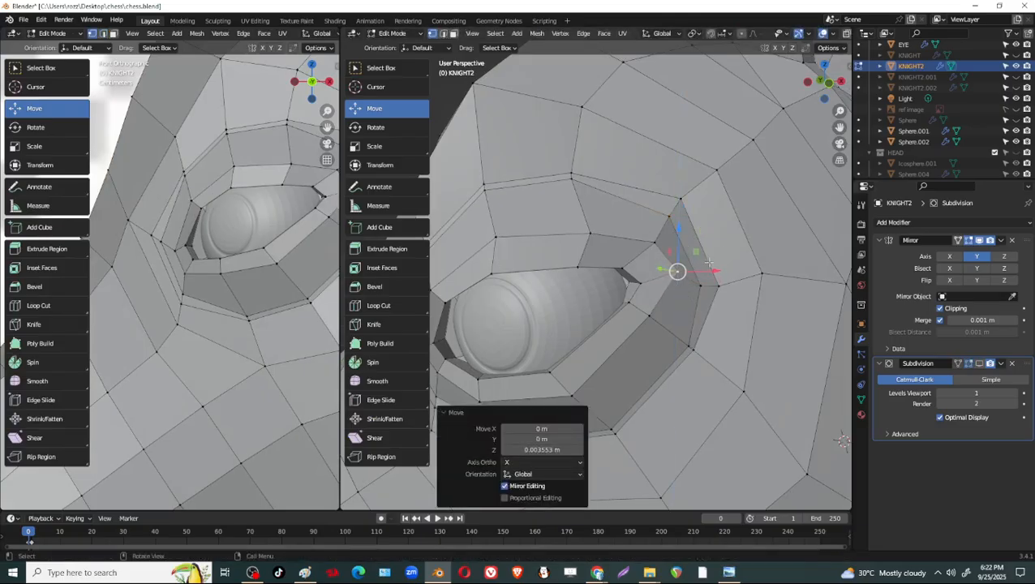
left_click_drag(708, 274, 692, 276)
Lower the upper socket vertex near the eye's rear corner and draw the eyelid vertices at that corner closer together.
left_click(654, 242)
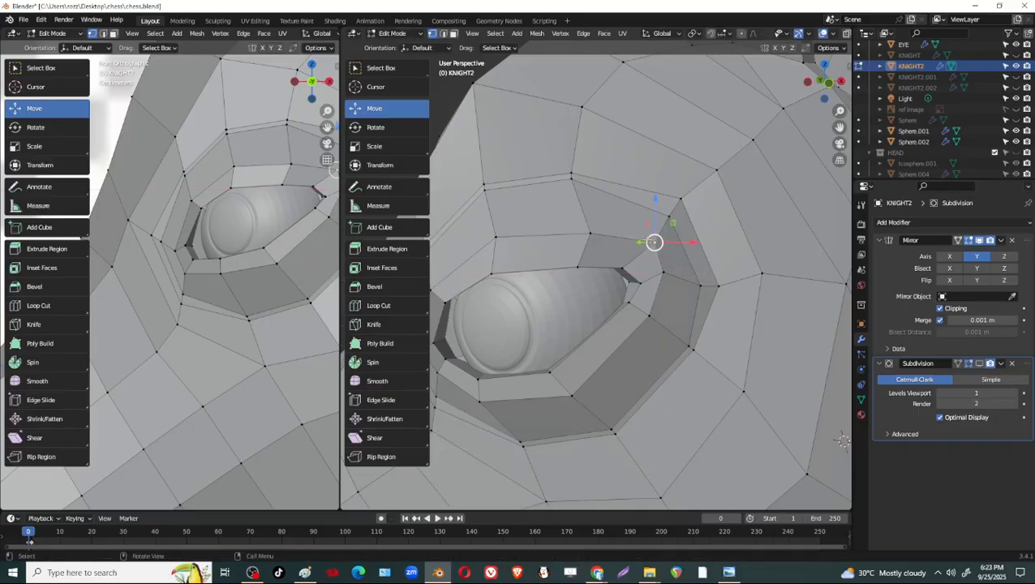
left_click_drag(657, 211, 656, 222)
left_click(668, 216)
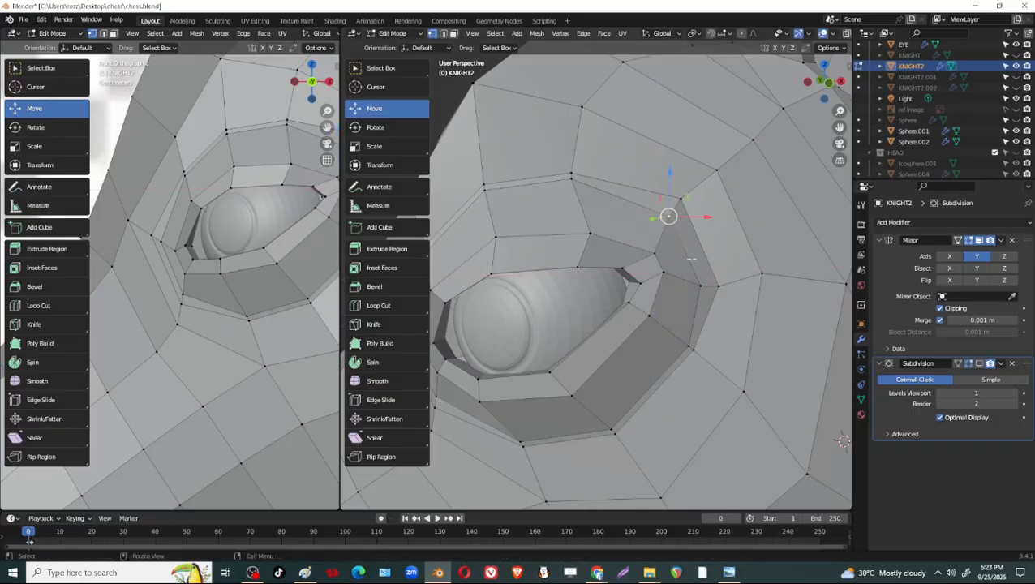
left_click(622, 268)
mouse_move(621, 268)
left_mouse_down()
mouse_move(647, 284)
mouse_move(635, 280)
left_mouse_up()
left_click(641, 284)
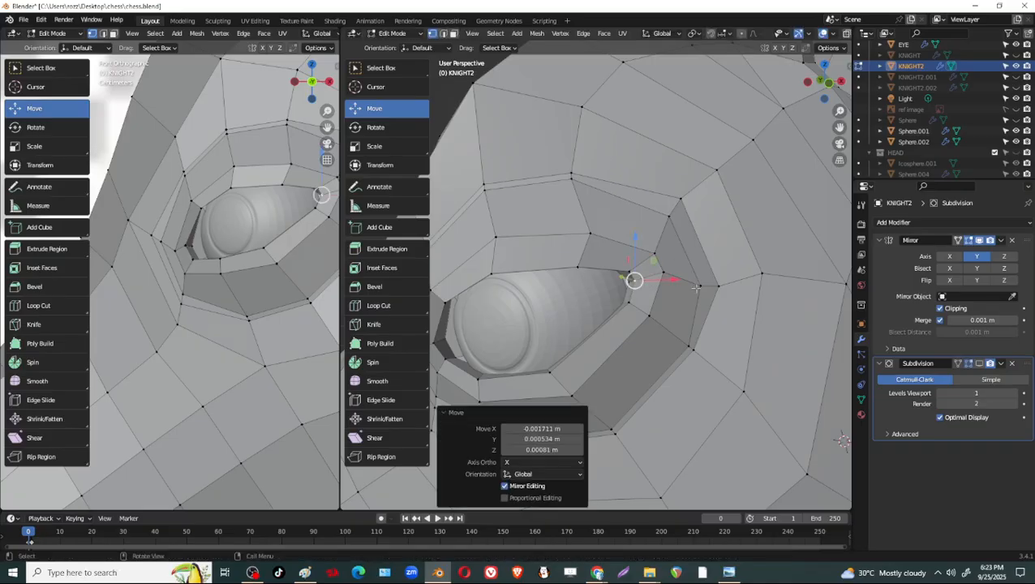
In Object Mode, show the knight's Subdivision in the viewport and apply Shade Smooth to the knight and its eye.
key("Tab")
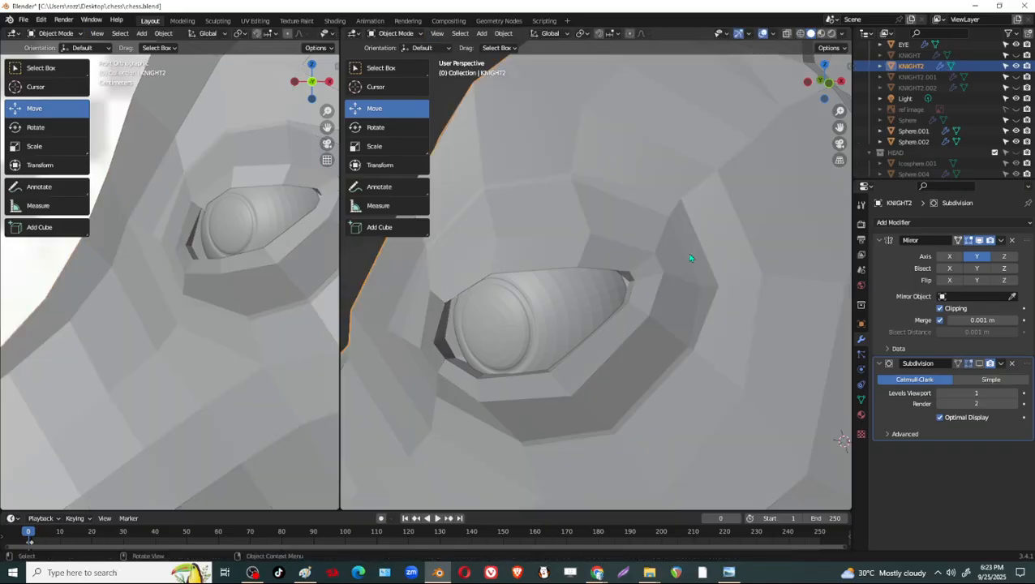
left_click(979, 363)
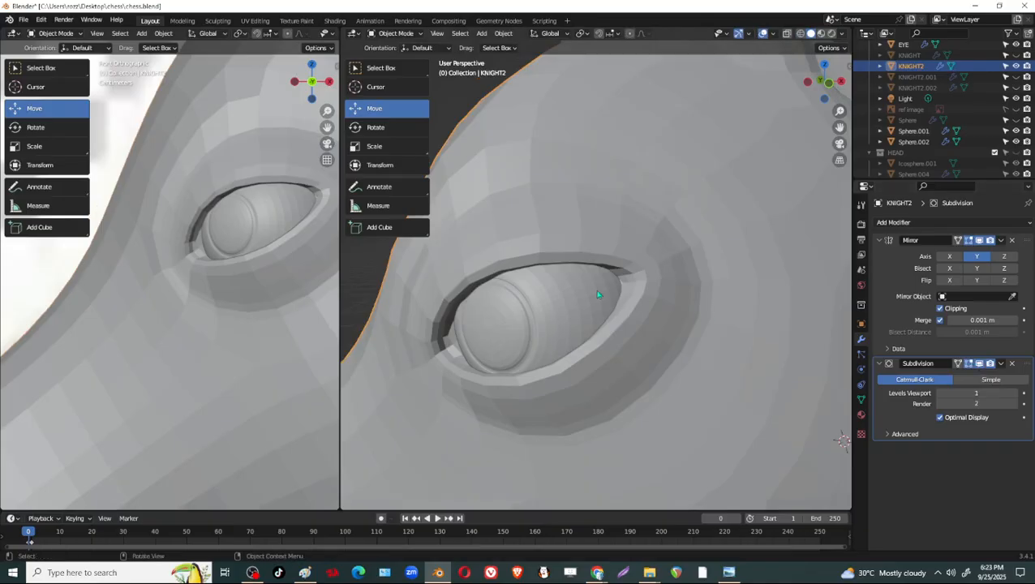
scroll(556, 348, "down", 5)
middle_click_drag(555, 350, 615, 349)
right_click(581, 276)
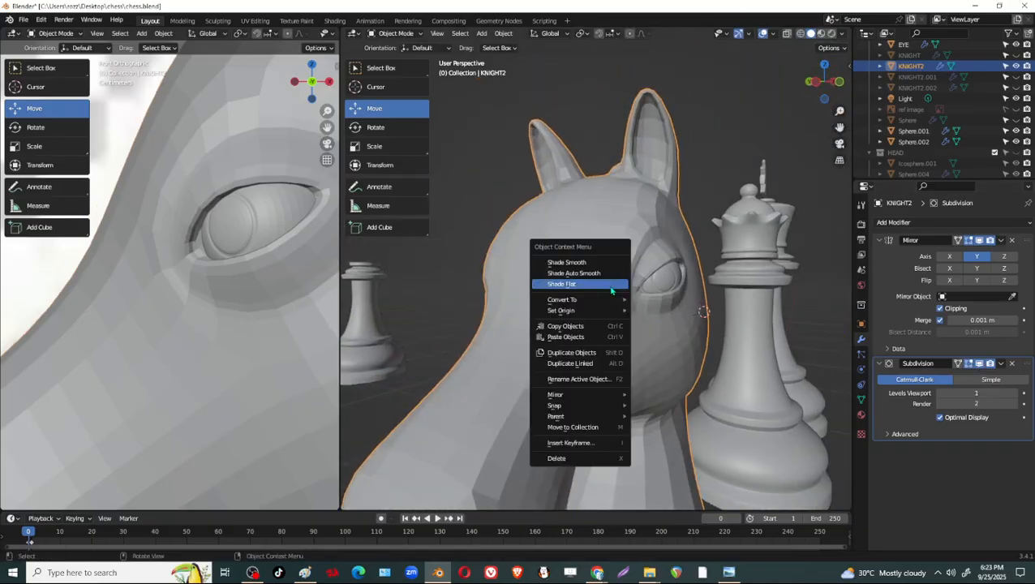
left_click(584, 264)
left_click(661, 280)
right_click(645, 280)
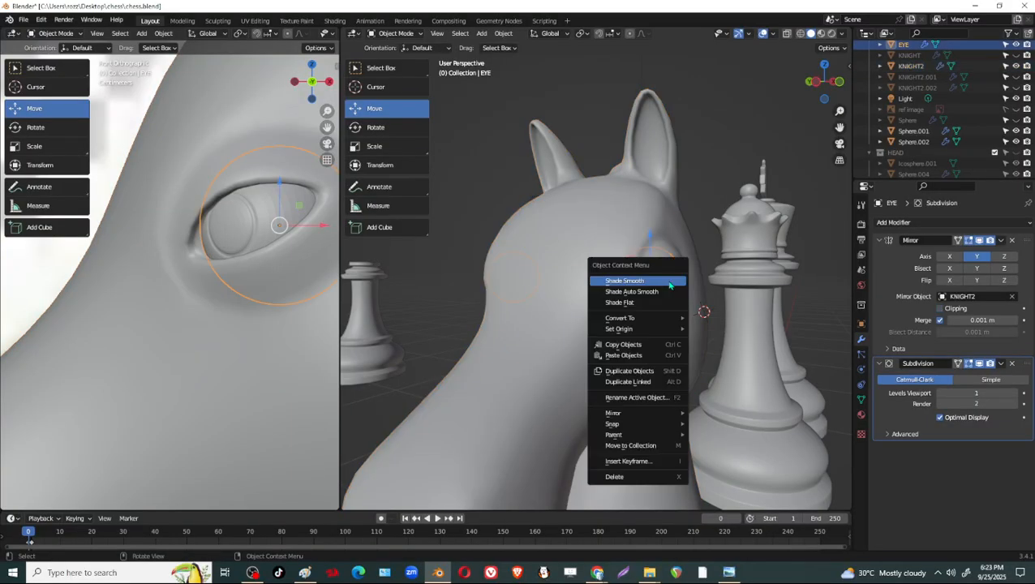
left_click(645, 281)
Examine the smooth-shaded knight from several sides against the reference image and the other chess pieces.
middle_click_drag(718, 341, 692, 358)
left_click(747, 183)
scroll(710, 325, "down", 5)
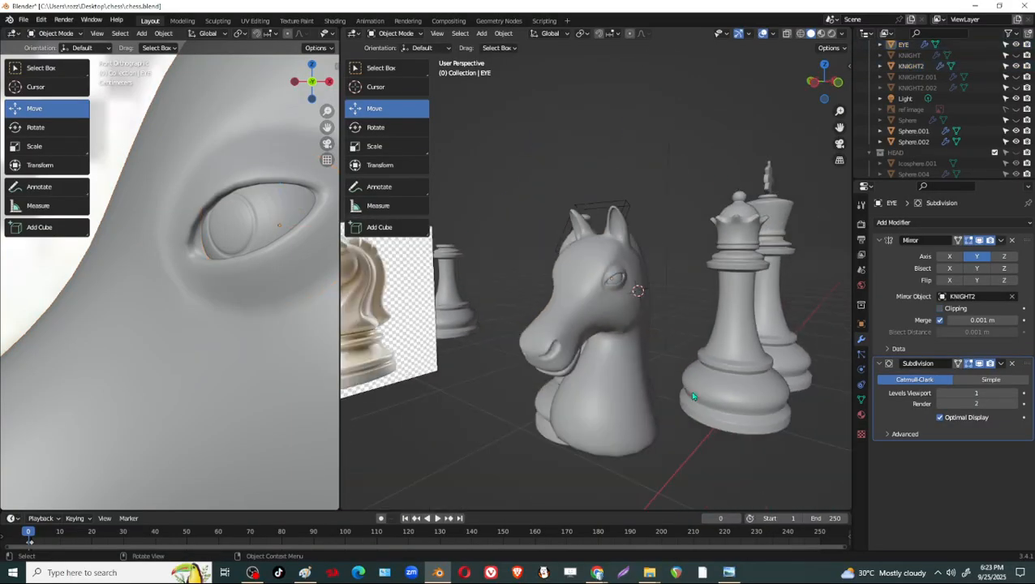
middle_click_drag(692, 395, 619, 286)
scroll(615, 361, "up", 2)
scroll(620, 325, "down", 2)
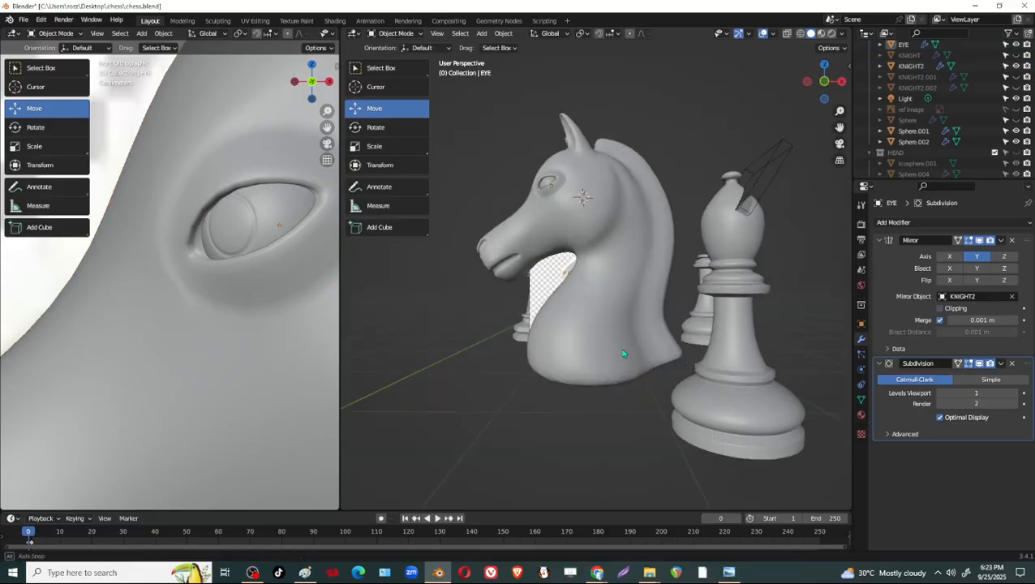
middle_click_drag(621, 354, 657, 305)
key("Tab")
key("Tab")
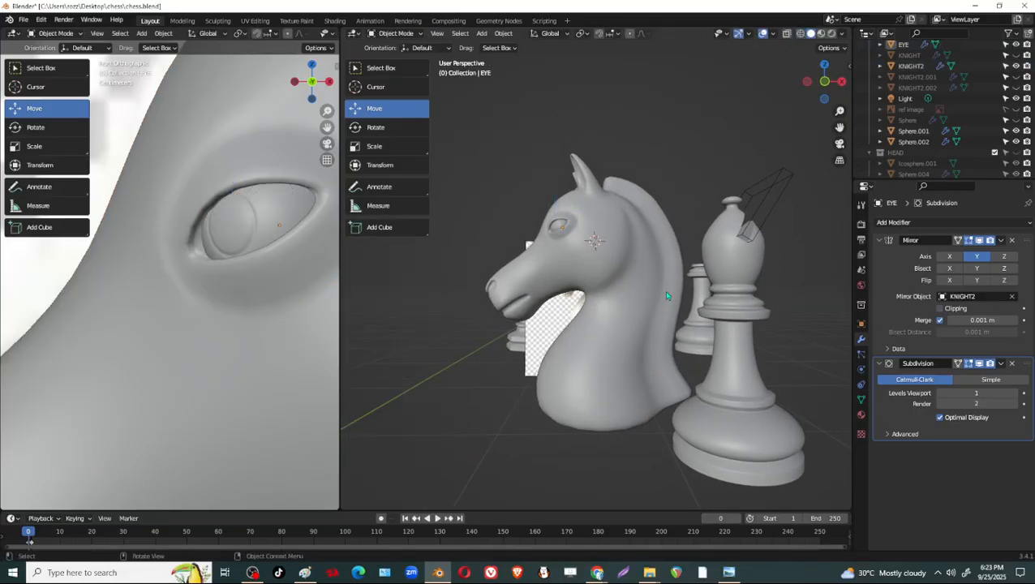
left_click(641, 289)
scroll(640, 293, "down", 4)
middle_click_drag(556, 361, 649, 371)
left_click(673, 432)
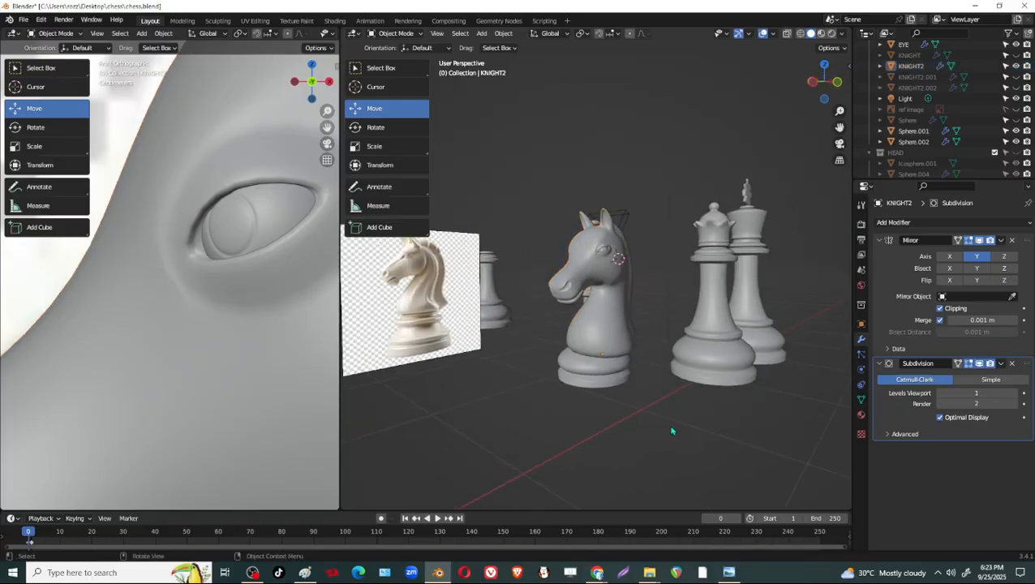
Set the knight's Subdivision viewport level to 2 and save the chess.blend file.
scroll(641, 407, "up", 4)
middle_click_drag(641, 407, 754, 341)
left_click(650, 339)
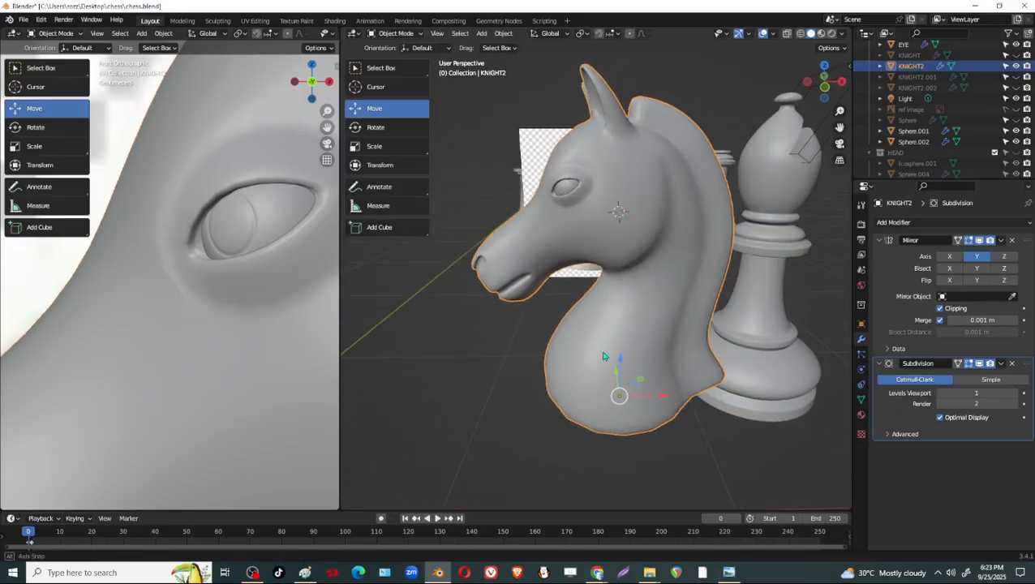
middle_click_drag(578, 299, 594, 297)
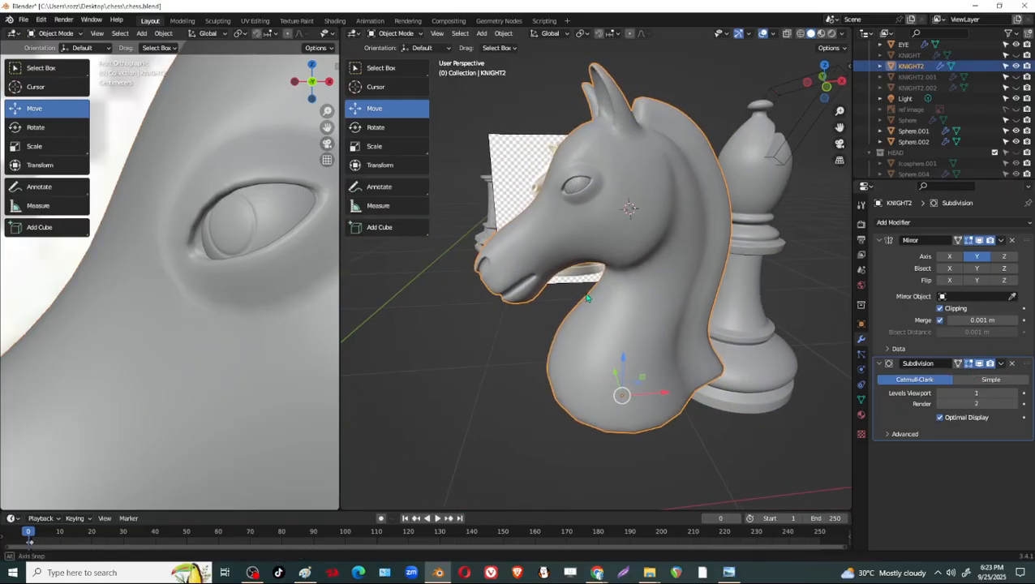
left_click(1015, 394)
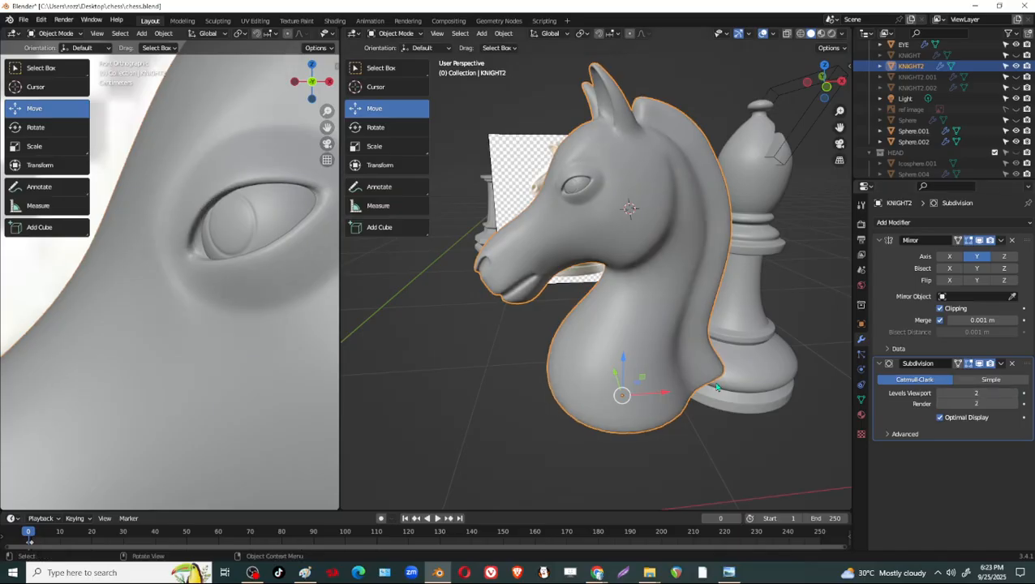
middle_click_drag(714, 388, 714, 385)
key("ctrl+s")
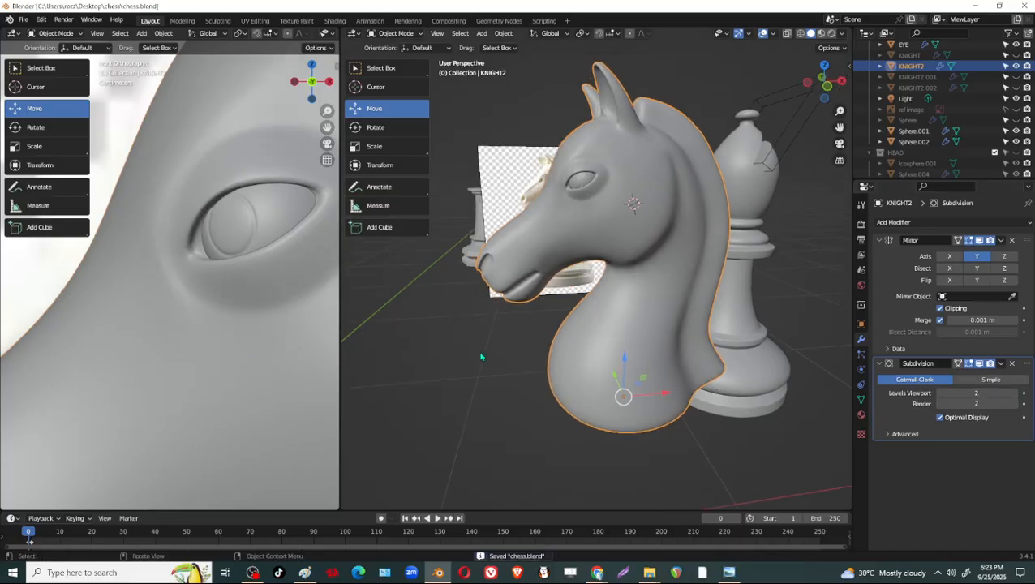
Hide the knight's Subdivision in the viewport and apply Shade Flat to the knight.
scroll(198, 390, "down", 5)
scroll(482, 312, "down", 2)
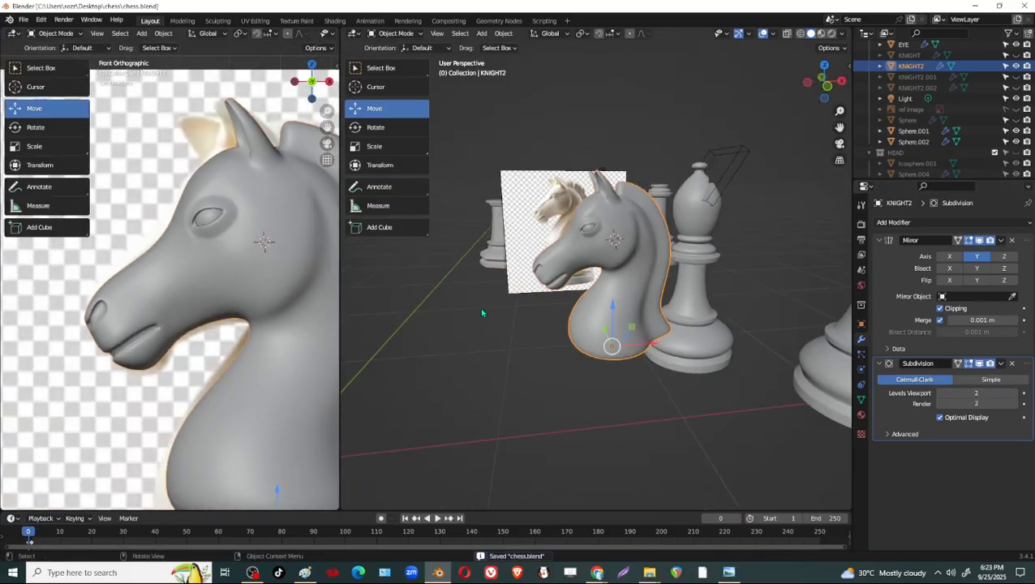
scroll(520, 304, "up", 7)
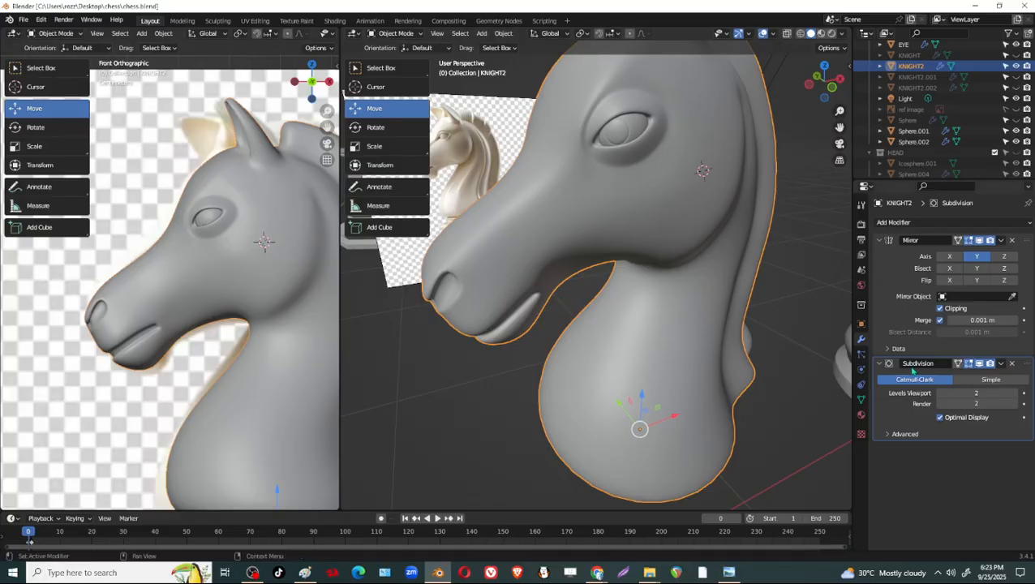
scroll(740, 358, "down", 2)
middle_click_drag(741, 358, 812, 364)
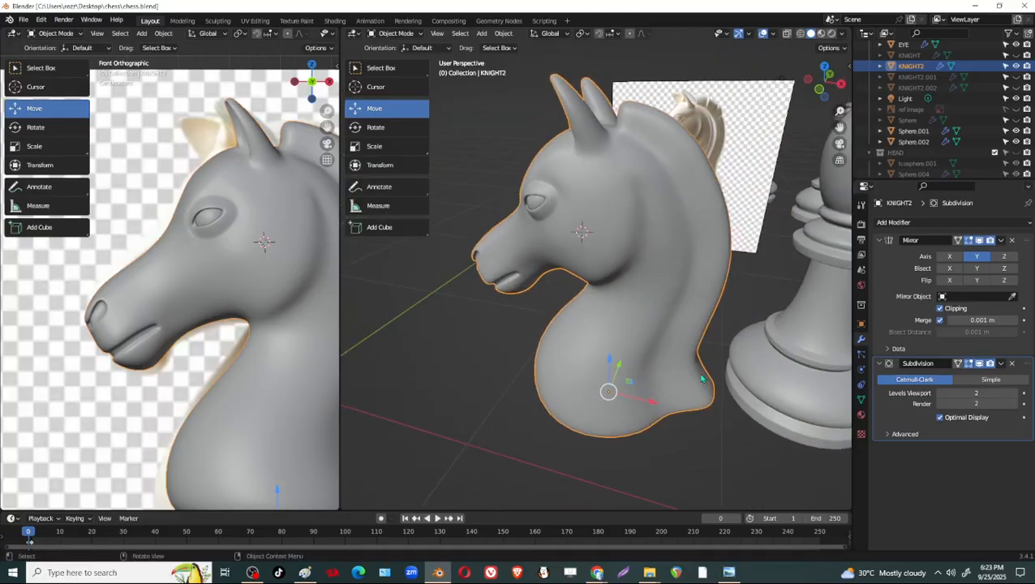
left_click(980, 363)
middle_click_drag(560, 260, 589, 245)
right_click(590, 244)
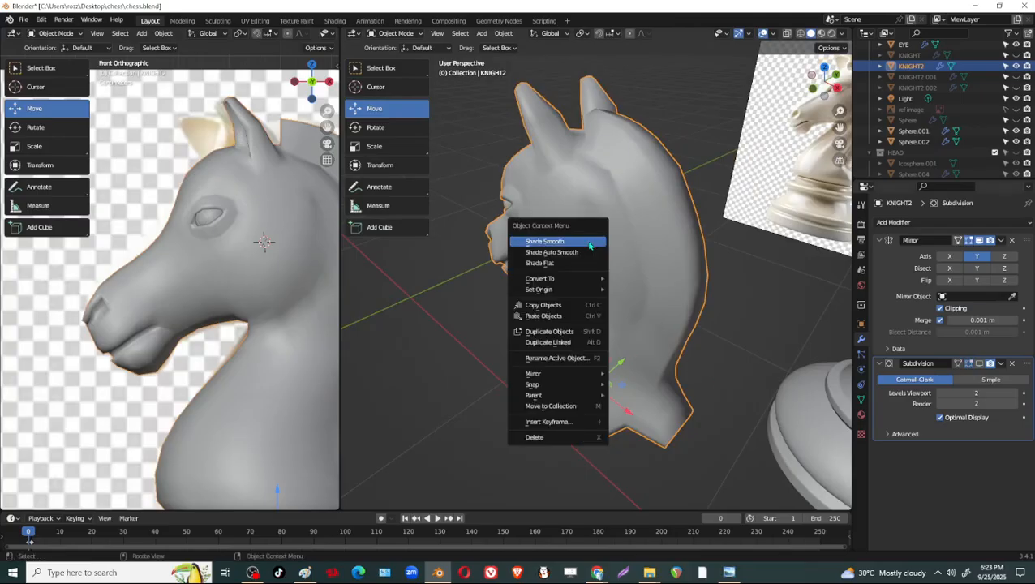
left_click(590, 243)
right_click(637, 309)
left_click(647, 327)
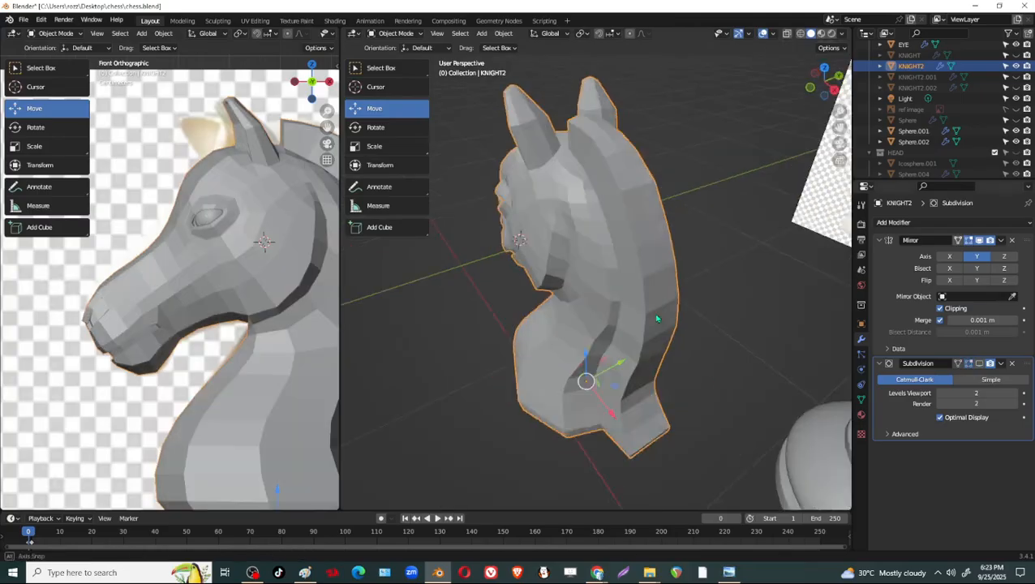
Duplicate the knight together with its eye and move the copies about 0.504 m along Y, beside the original.
middle_click_drag(657, 319, 647, 233)
key("alt+a")
left_click(649, 233)
left_click(652, 234, "shift")
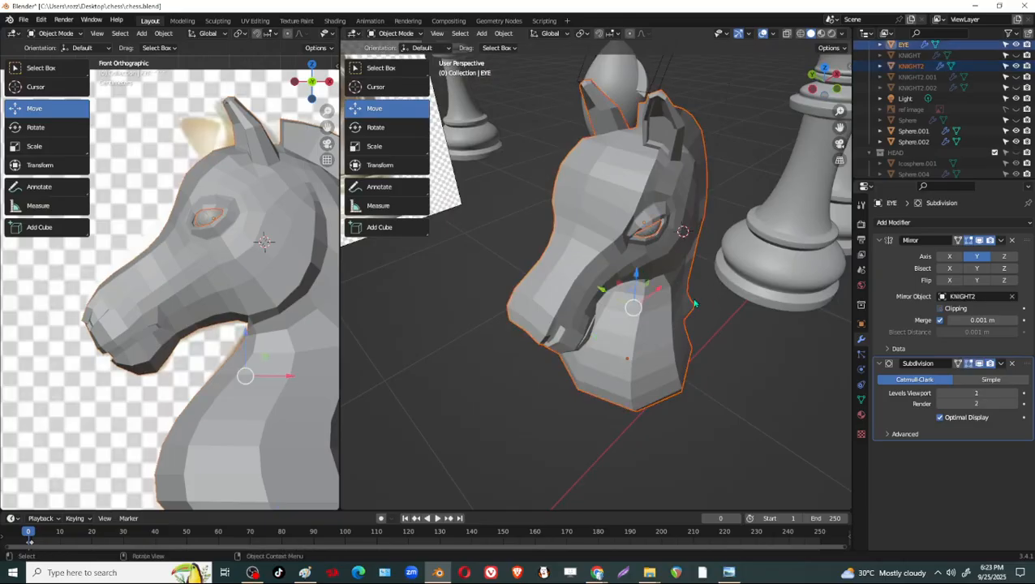
key("shift+d")
key("Escape")
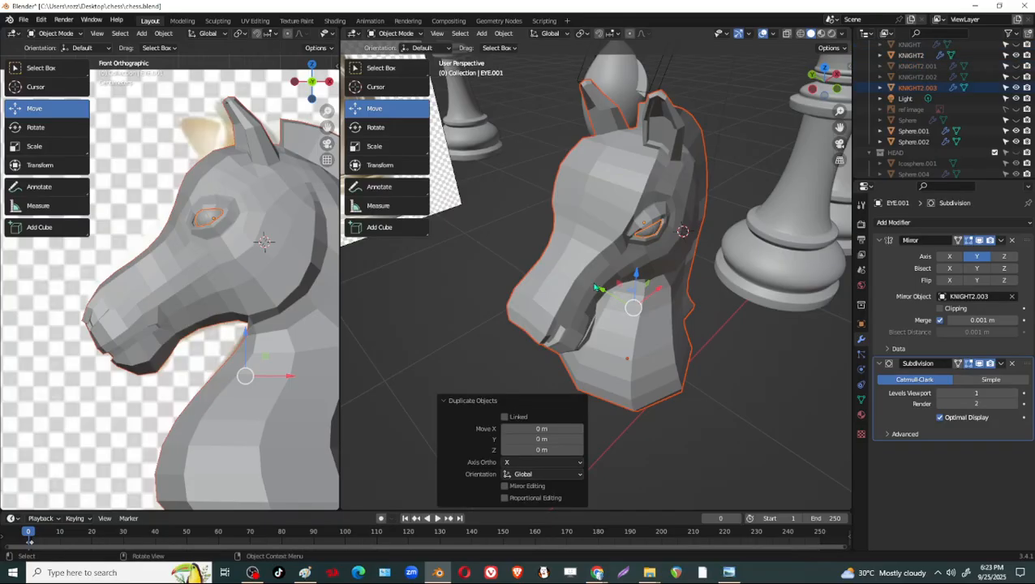
left_click_drag(596, 287, 484, 221)
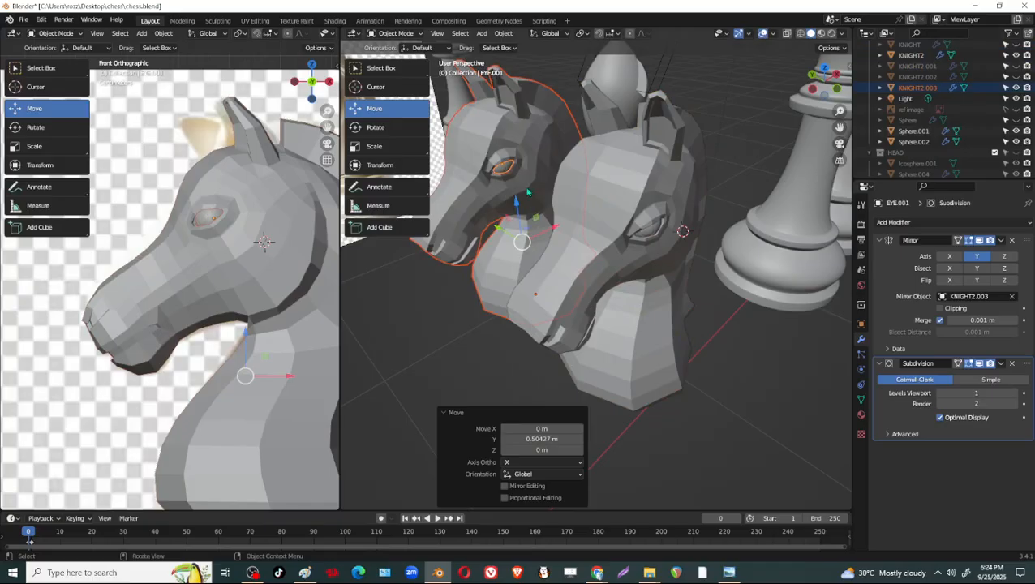
middle_click_drag(527, 192, 557, 232)
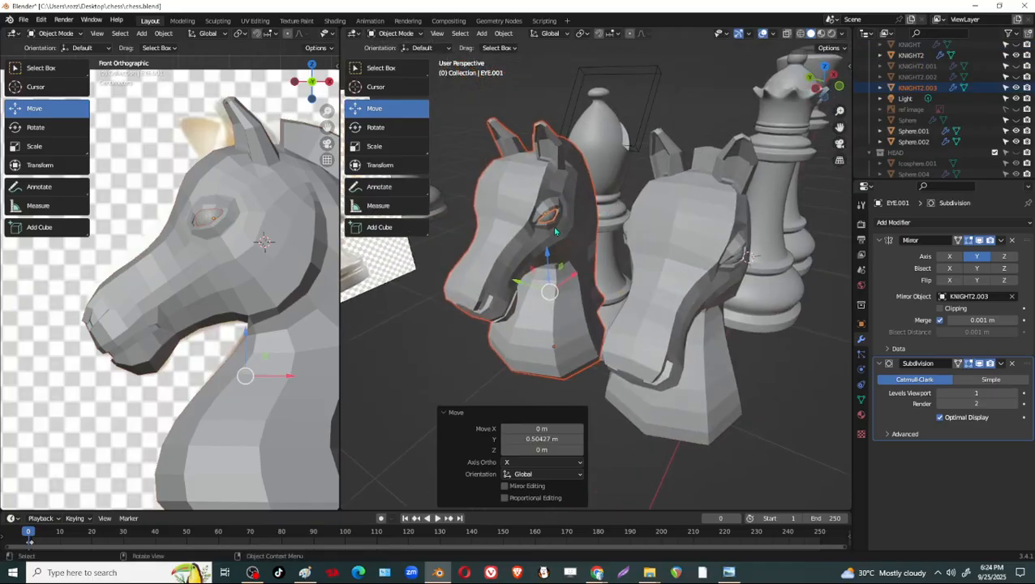
Move the duplicated knight and eye into a new collection named KNGIHT and hide that collection in the viewport.
key("m")
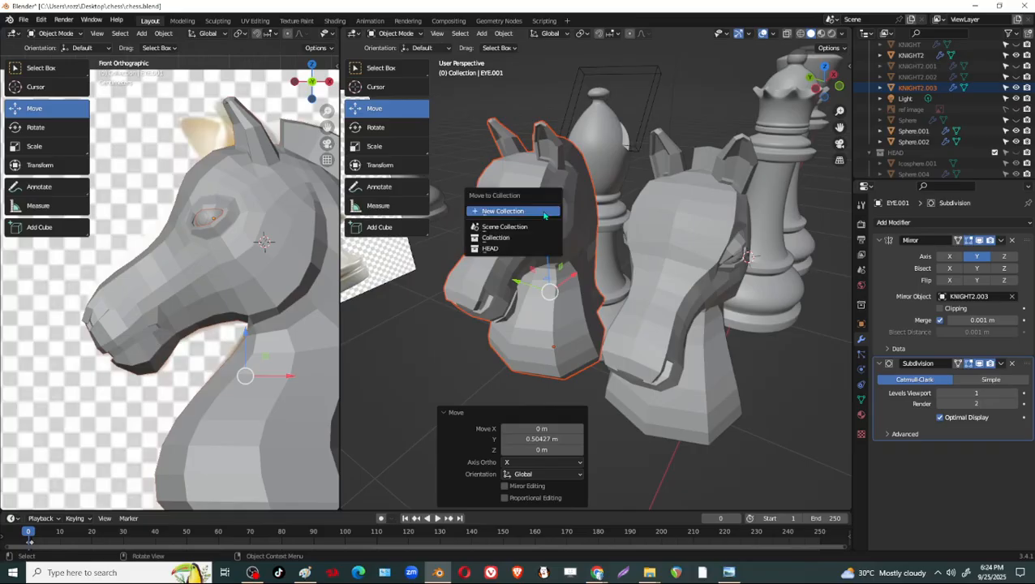
left_click(544, 213)
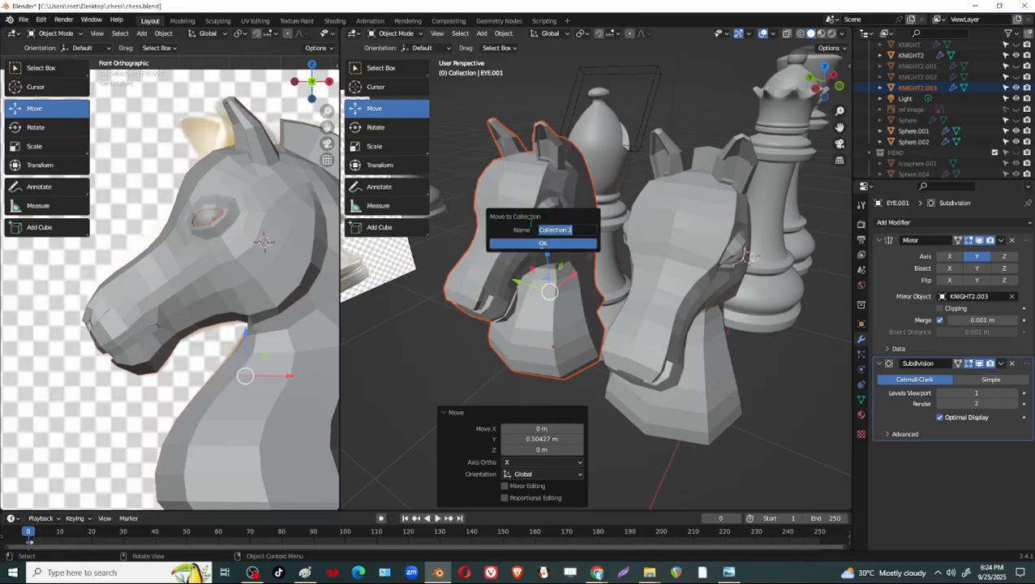
type("KNIGHT")
left_click(548, 244)
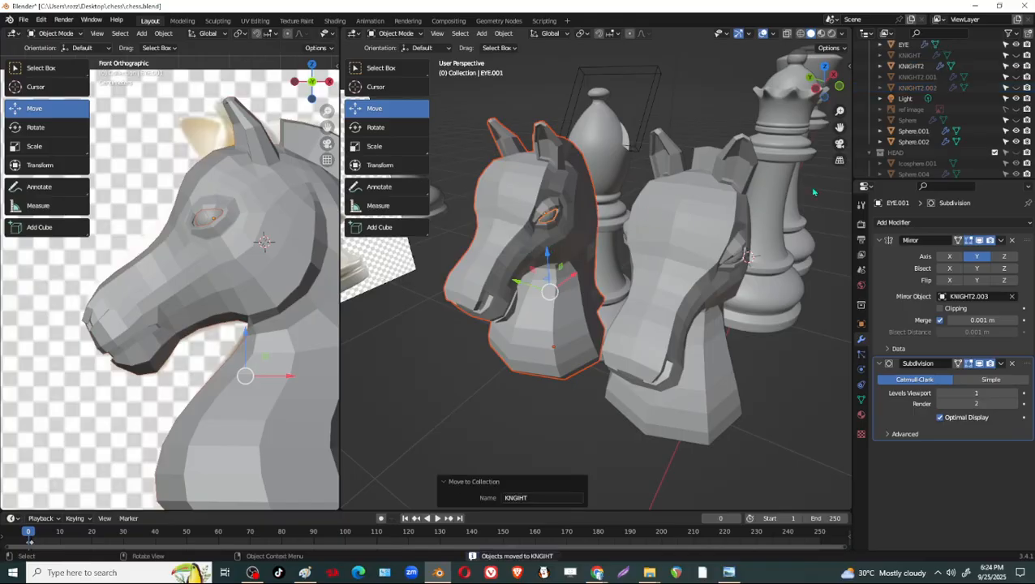
scroll(982, 142, "down", 2)
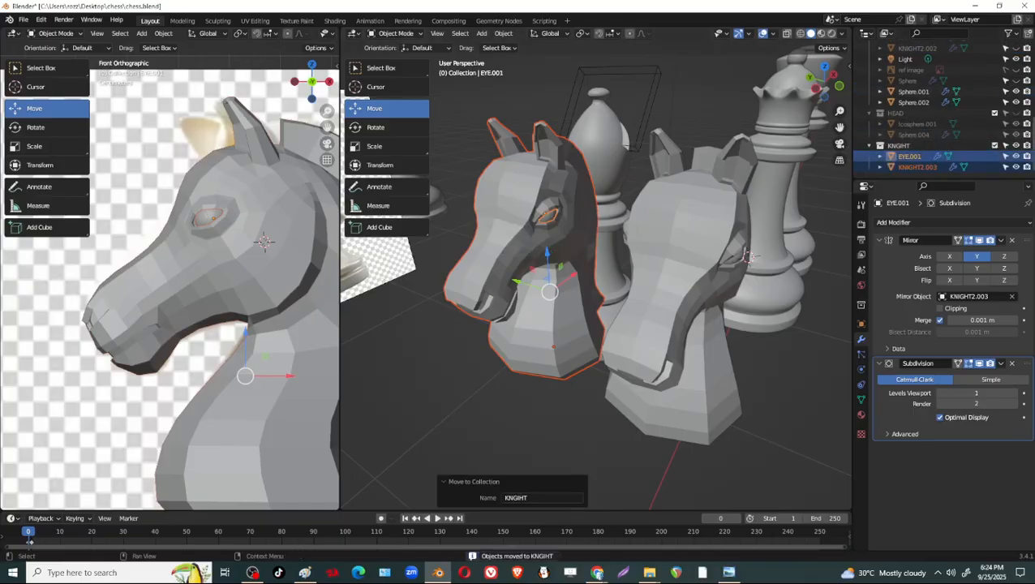
left_click(1016, 146)
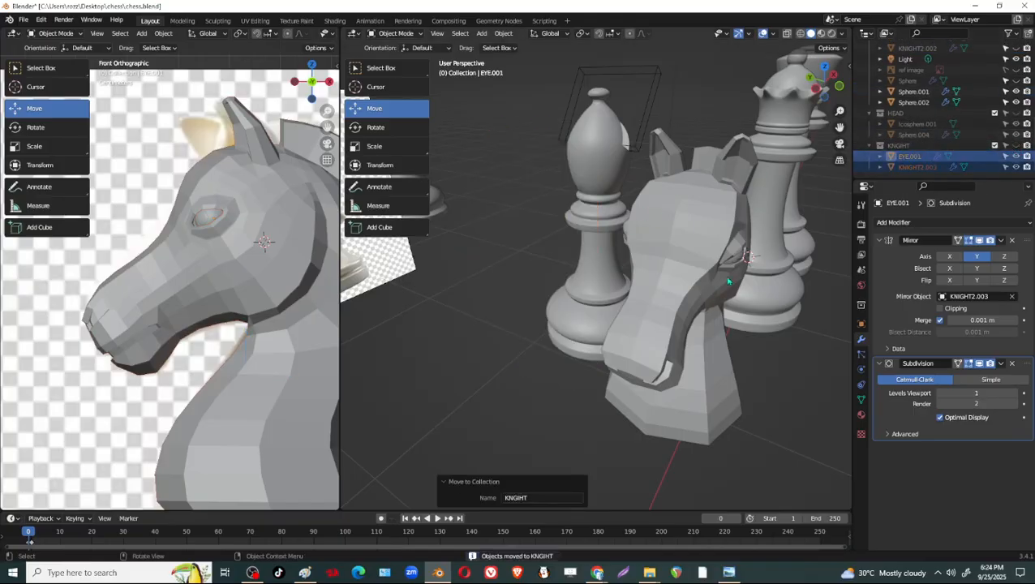
Select the original knight, KNIGHT2, and examine its flat-shaded form against the reference image and the neighbouring pieces.
left_click(698, 284)
key("KP_Decimal")
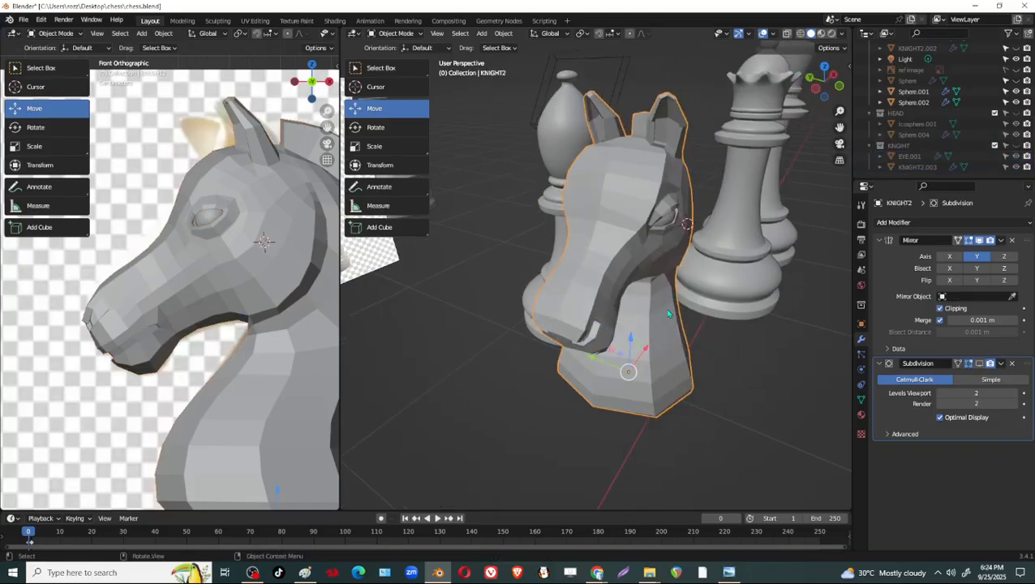
scroll(382, 322, "down", 1)
scroll(262, 352, "down", 2)
middle_click_drag(568, 293, 604, 296, "shift")
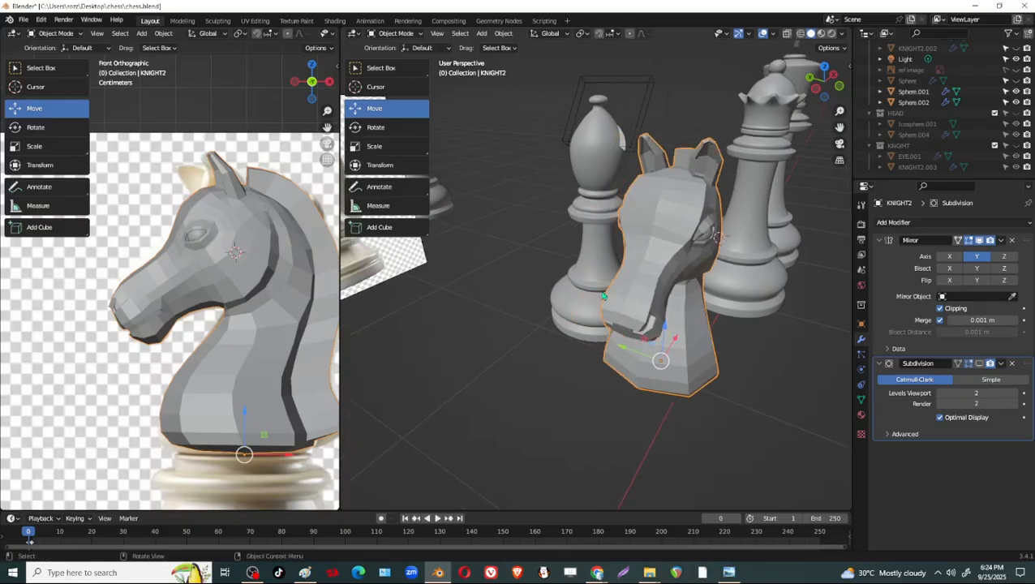
scroll(539, 307, "down", 1)
middle_click_drag(537, 308, 553, 232)
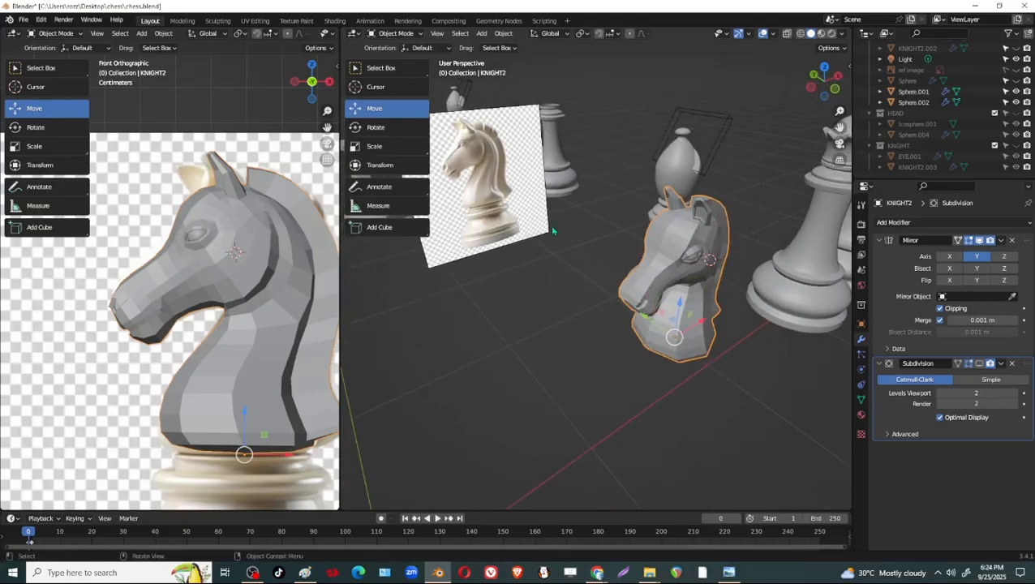
middle_click_drag(696, 324, 651, 306)
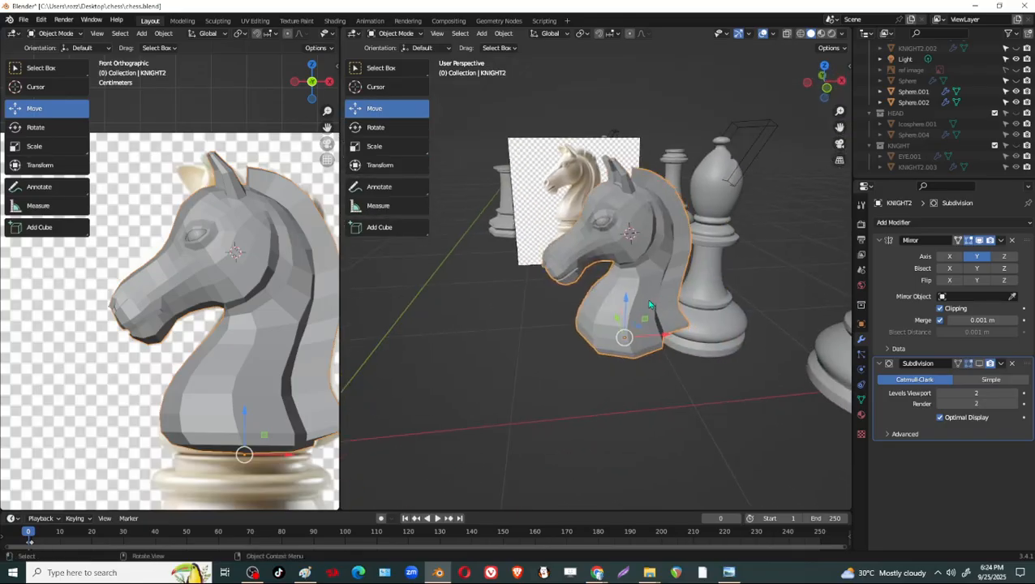
scroll(650, 305, "up", 4)
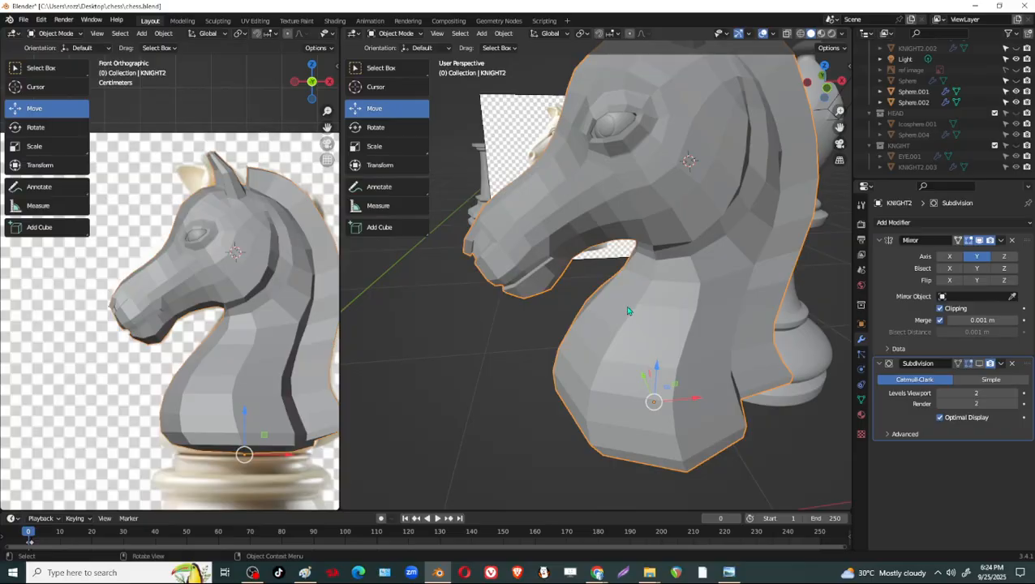
middle_click_drag(627, 310, 649, 309)
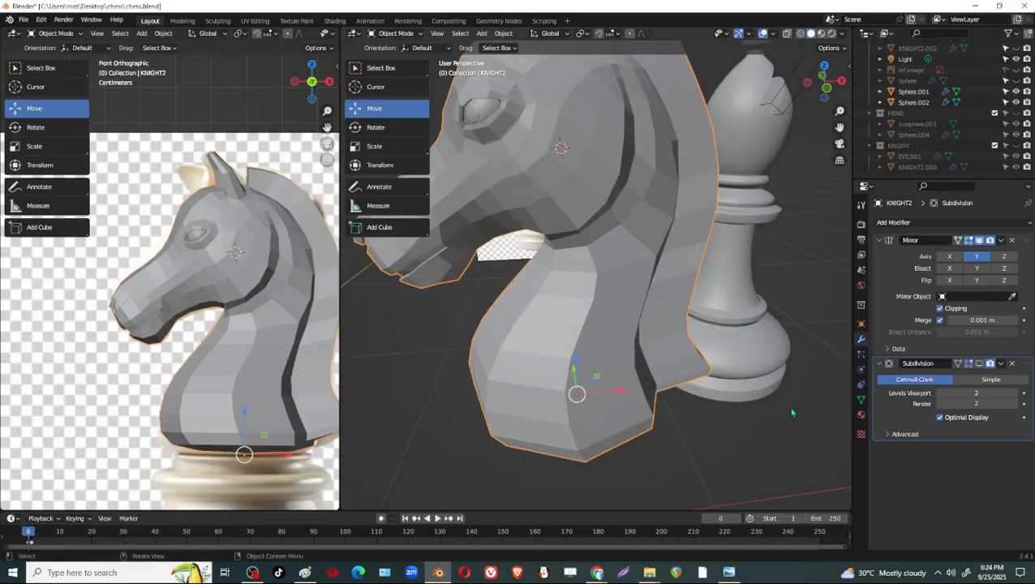
Show the knight's Subdivision in the viewport, examine the smoothed head and eye from several sides, and hide the Subdivision again.
left_click(981, 365)
middle_click_drag(529, 246, 696, 308, "shift")
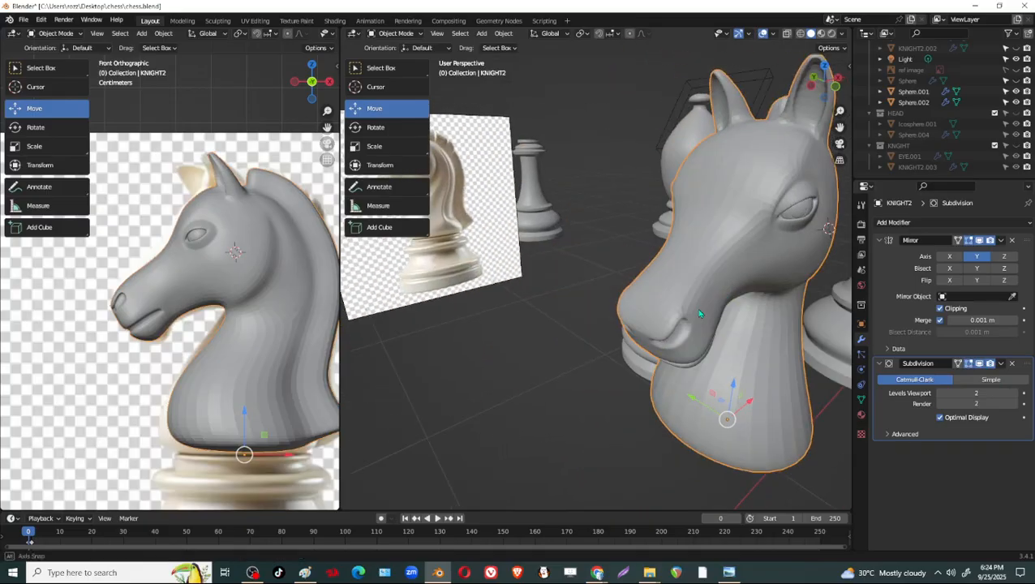
middle_click_drag(557, 268, 486, 254)
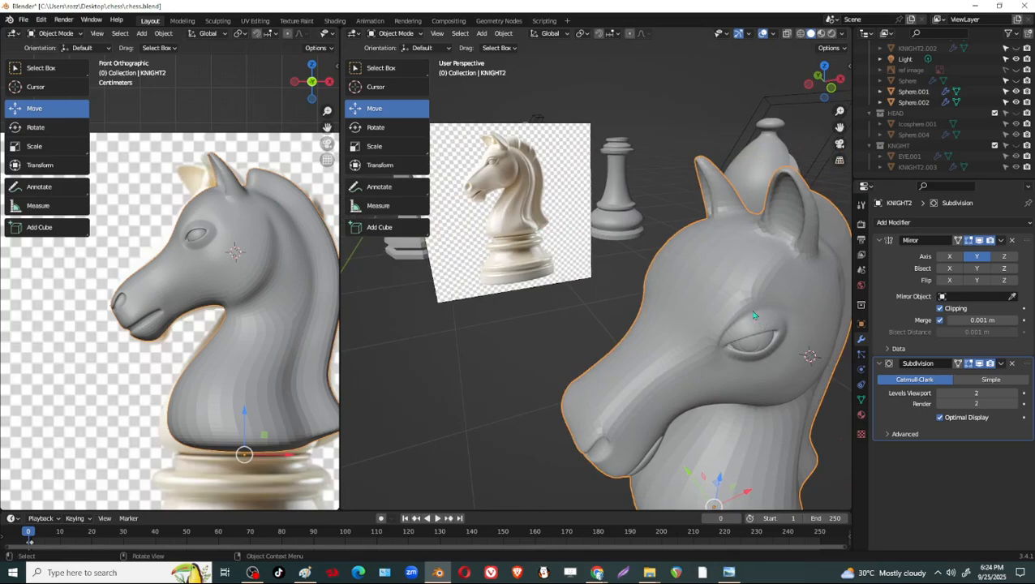
middle_click_drag(754, 314, 688, 318)
middle_click_drag(688, 318, 718, 299, "shift")
middle_click_drag(617, 303, 778, 296)
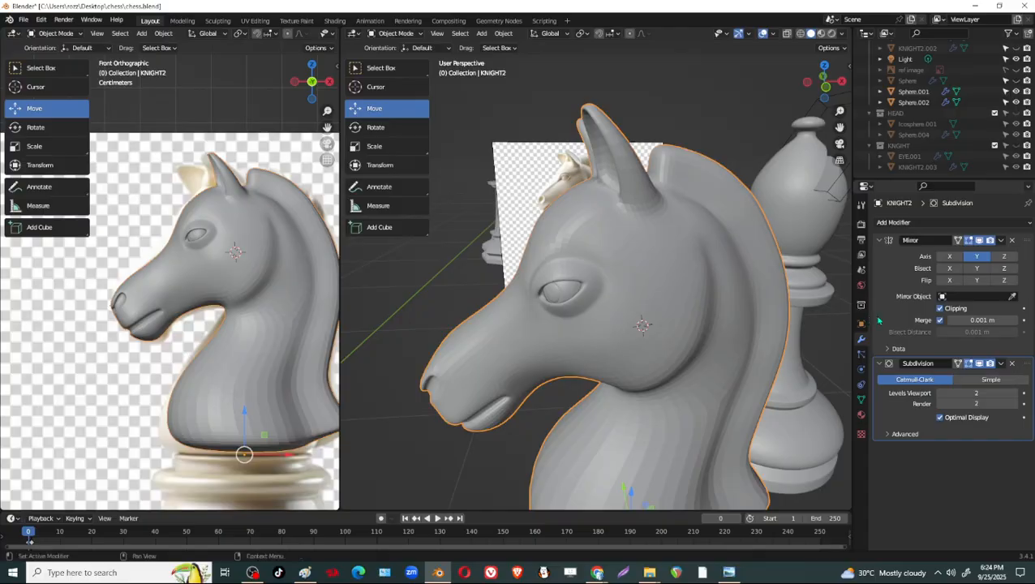
left_click(979, 364)
Examine the knight's mesh around the forehead and eye in Edit Mode, and return to Object Mode.
middle_click_drag(617, 300, 599, 284)
key("Tab")
scroll(728, 318, "up", 3)
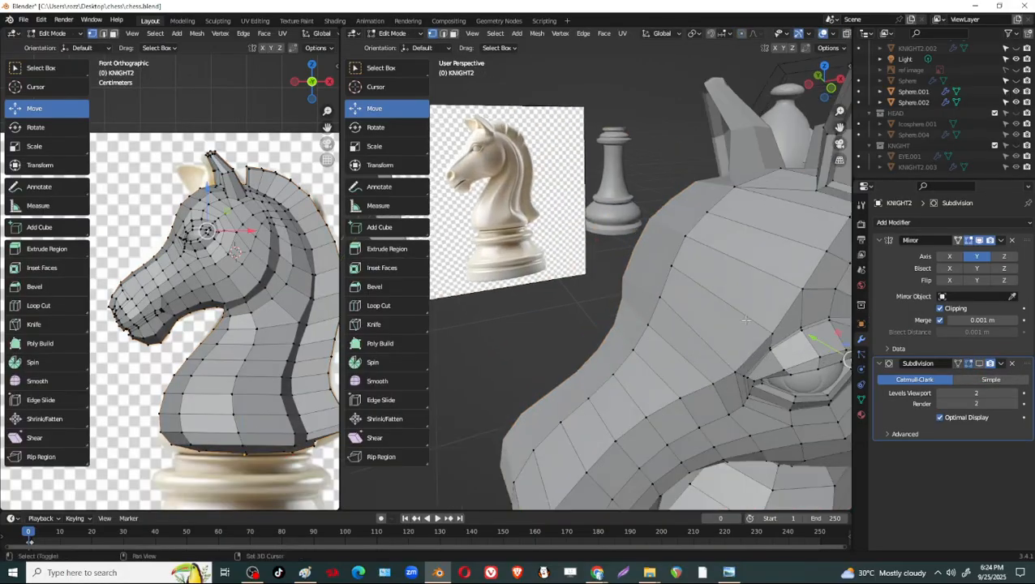
middle_click_drag(728, 318, 661, 315, "shift")
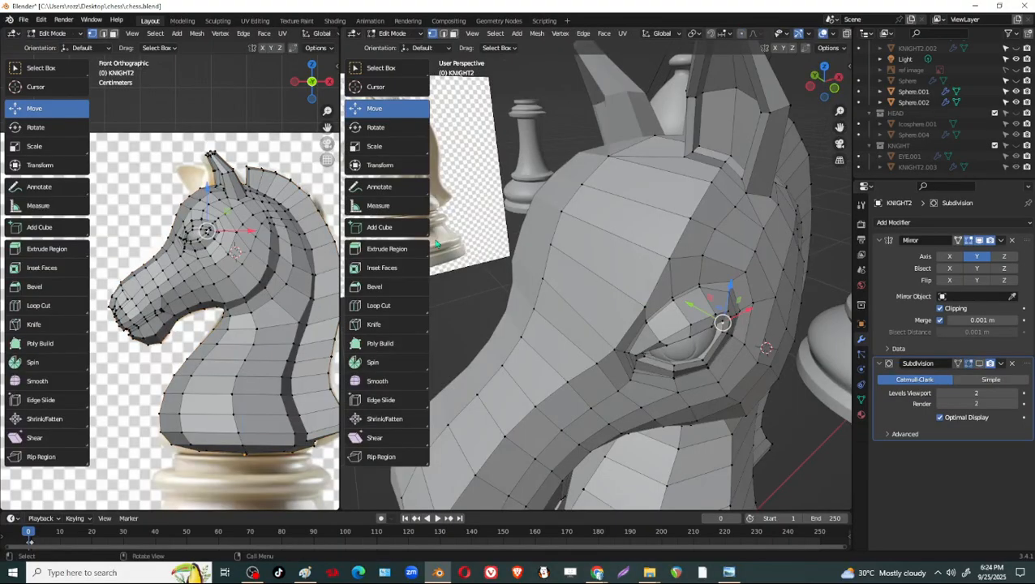
scroll(438, 244, "down", 5)
key("Tab")
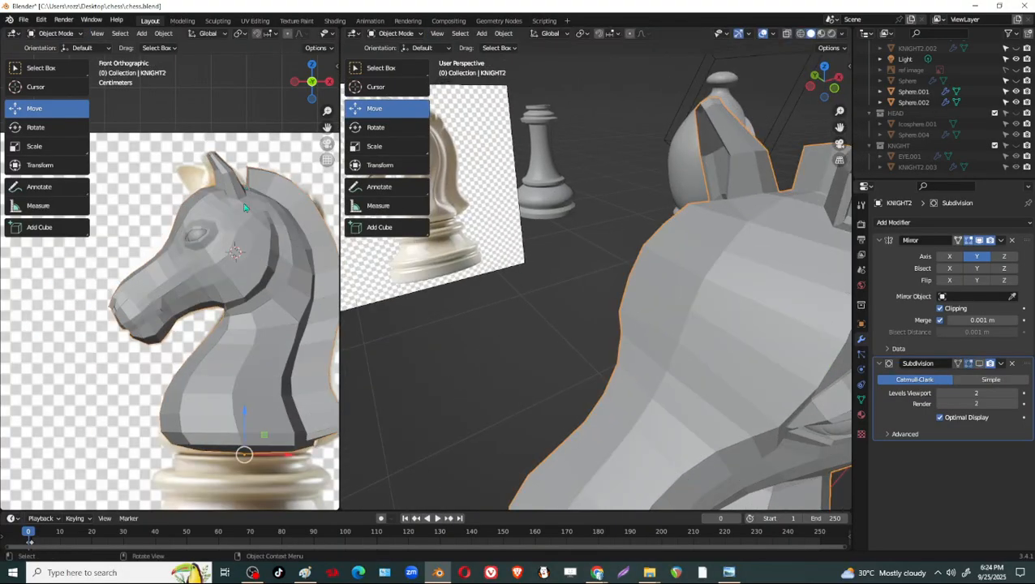
Change the front-view area to an Image Editor showing the white-knight-chess-piece reference image, enlarged on the horse's head and neck.
scroll(244, 287, "down", 2)
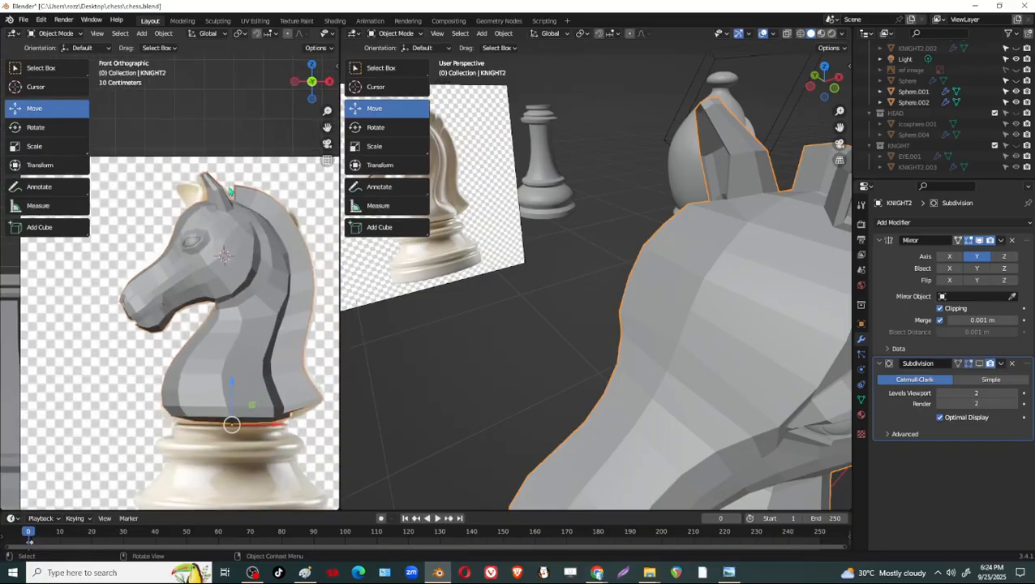
left_click(14, 34)
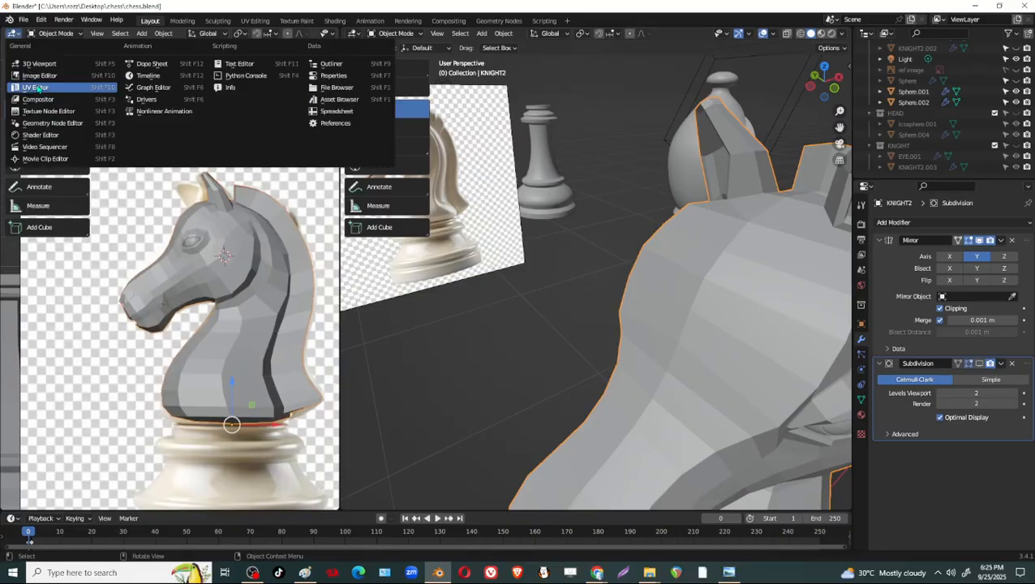
left_click(36, 72)
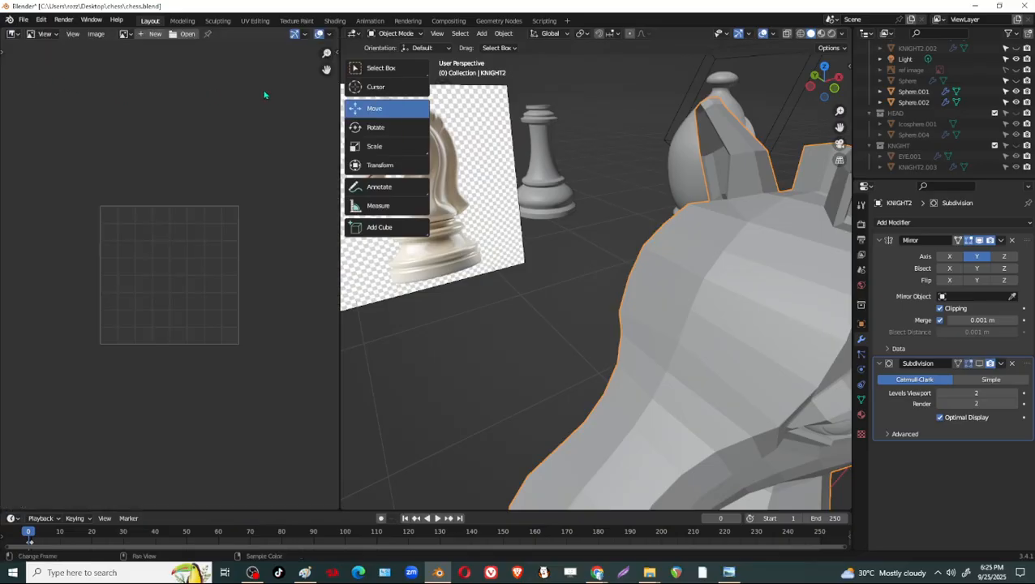
left_click(126, 37)
left_click(163, 72)
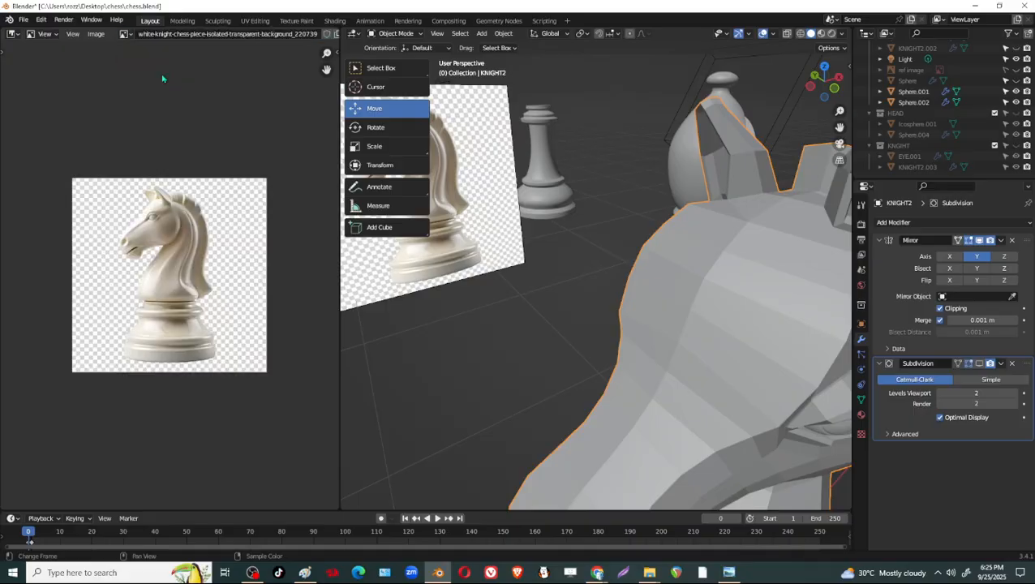
scroll(195, 226, "up", 4)
scroll(196, 226, "up", 3)
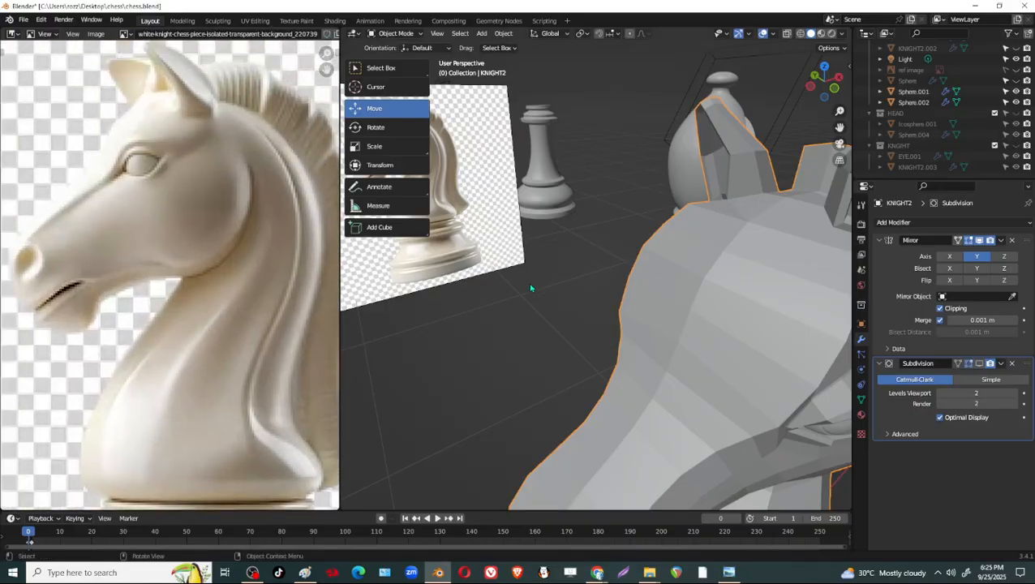
Compare the eye with the reference, and in Edit Mode with edge selection select the two front edges along the upper eyelid's outer rim.
scroll(704, 375, "down", 3)
middle_click_drag(762, 373, 668, 326, "shift")
scroll(667, 325, "up", 5)
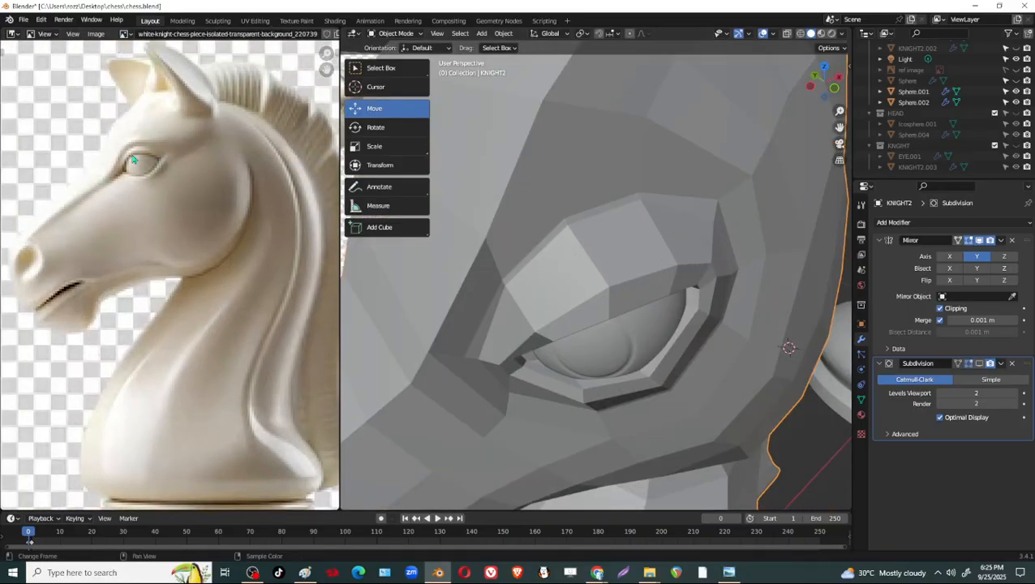
scroll(547, 270, "down", 5)
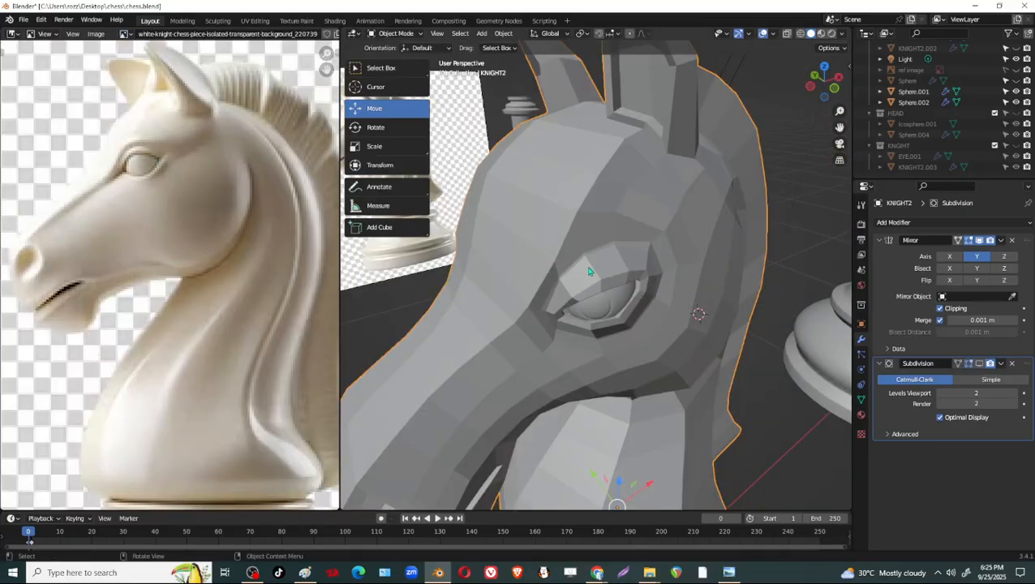
key("Tab")
scroll(600, 268, "up", 2)
scroll(621, 254, "down", 2)
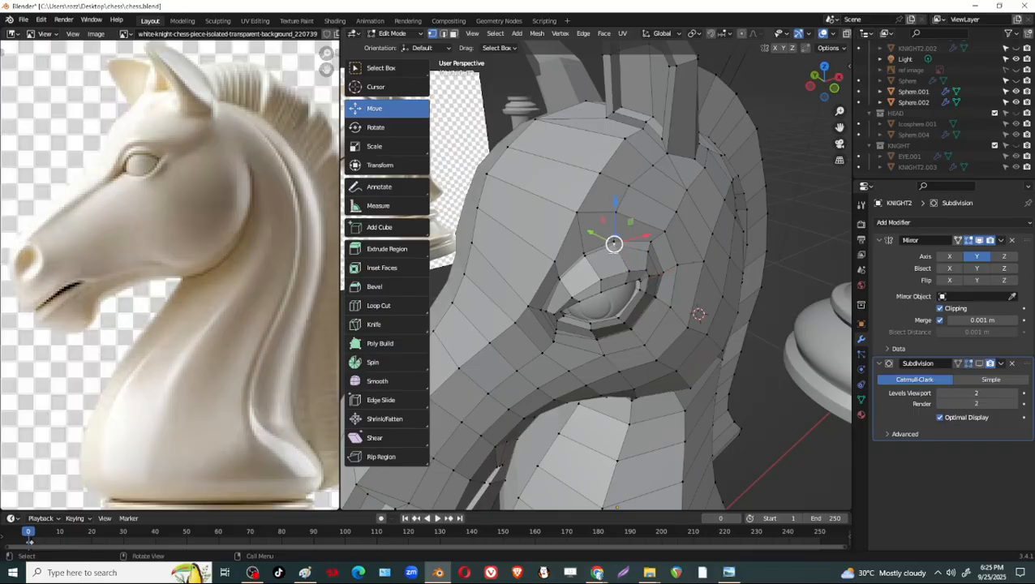
scroll(618, 247, "up", 4)
key("2")
left_click(627, 236)
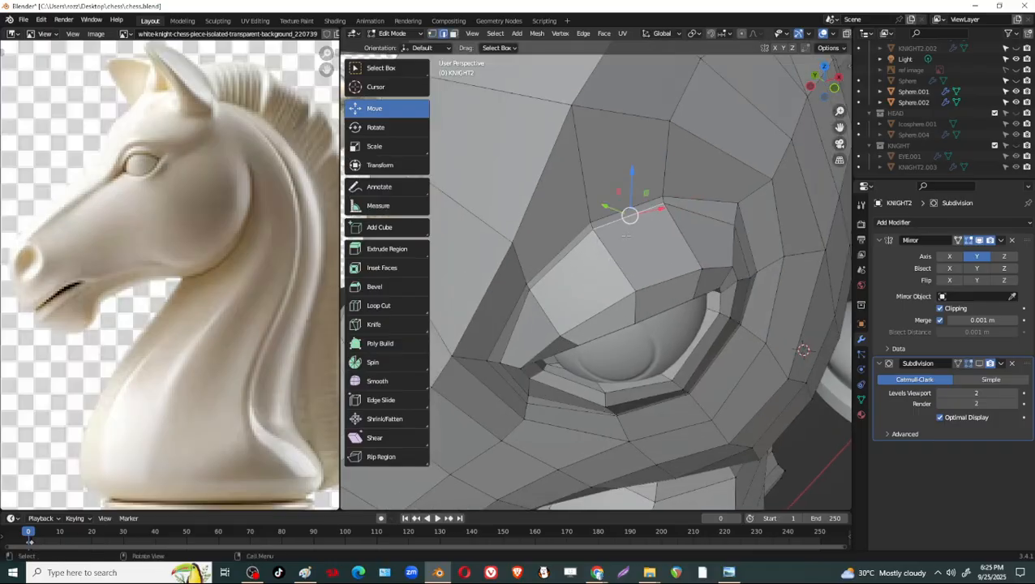
left_click(577, 245)
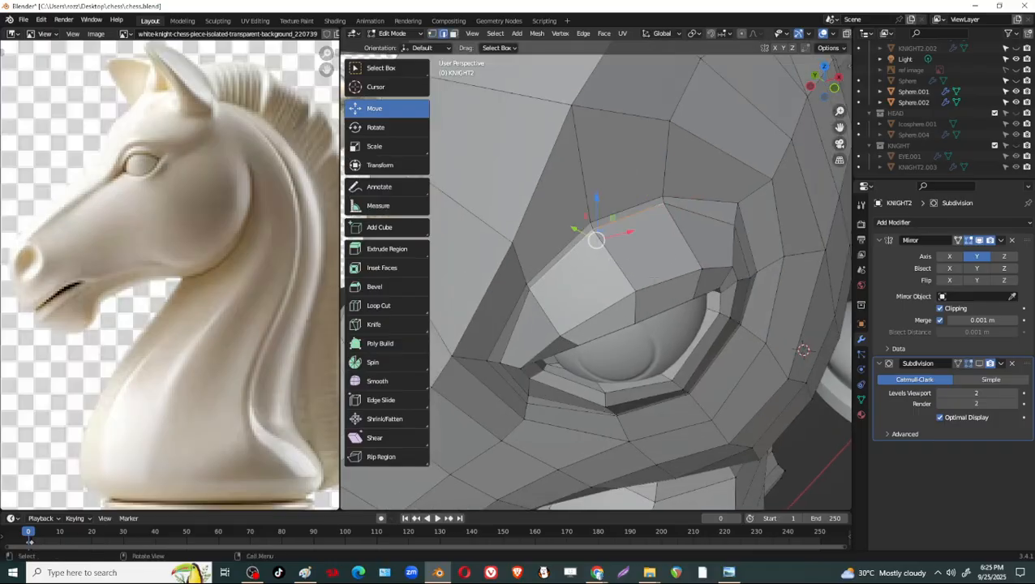
Try to edge-slide the two selected upper eyelid edges toward the eyeball by a factor of -0.609.
key("g")
key("g")
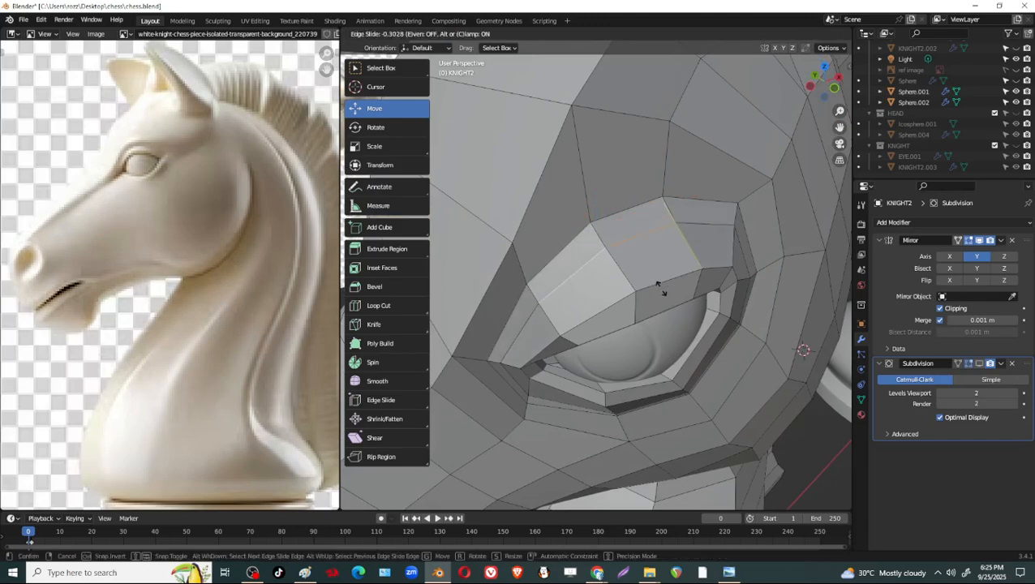
left_click(667, 299)
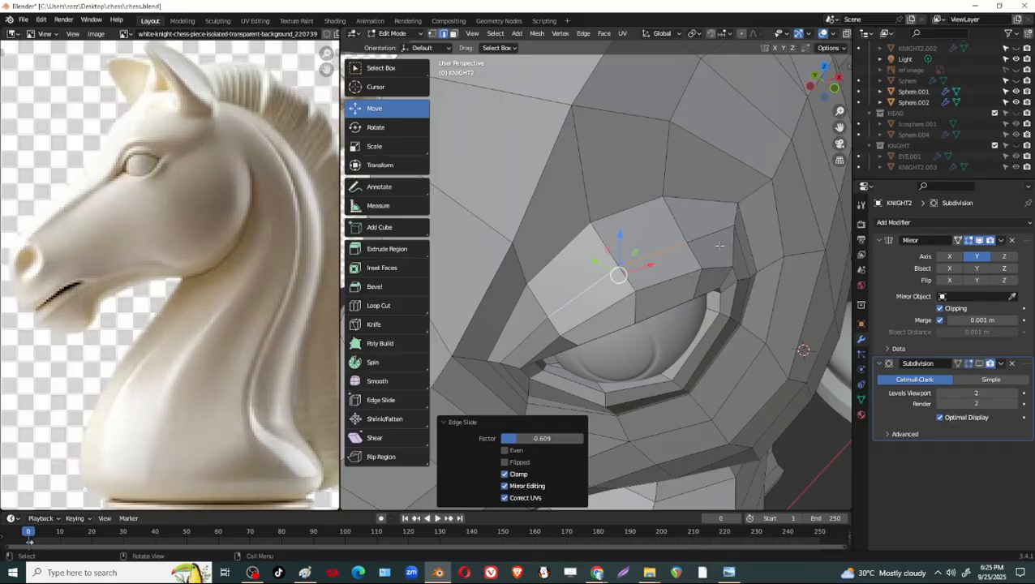
key("ctrl+z")
Extend the upper eyelid edge selection with its rear edge and edge-slide all three edges toward the eyeball by a factor of -0.616.
left_click(717, 228, "shift")
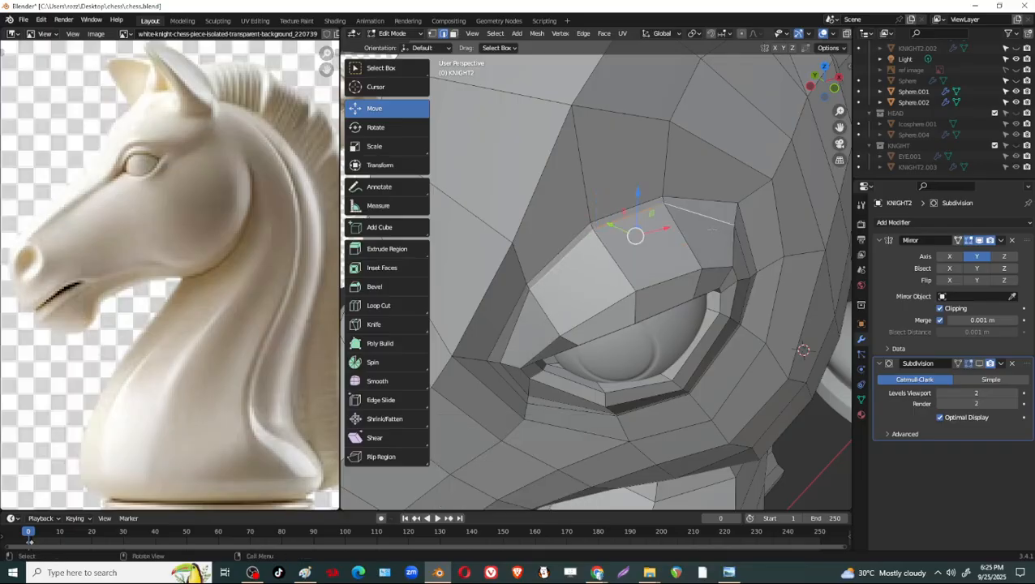
key("g")
key("g")
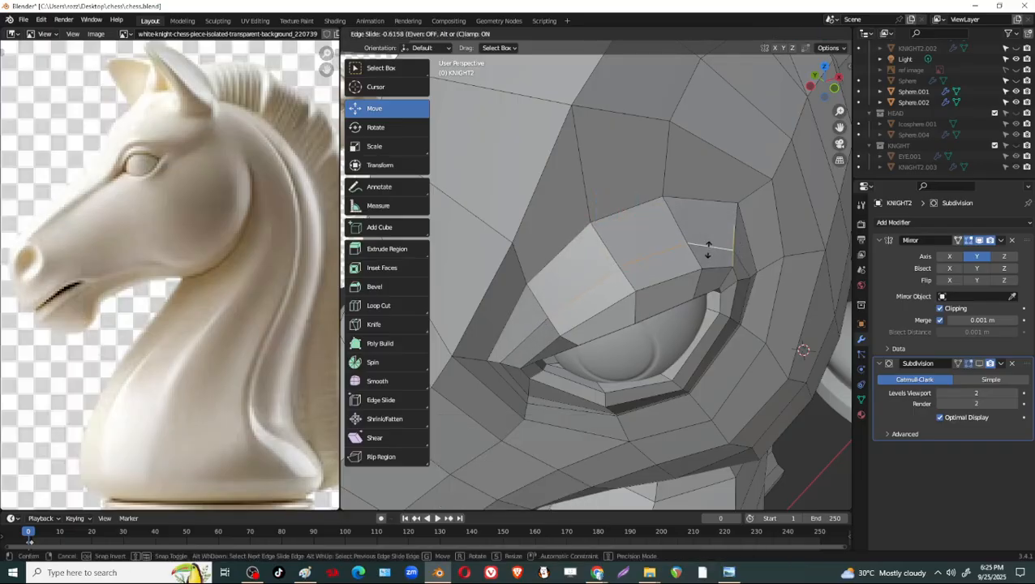
left_click(708, 250)
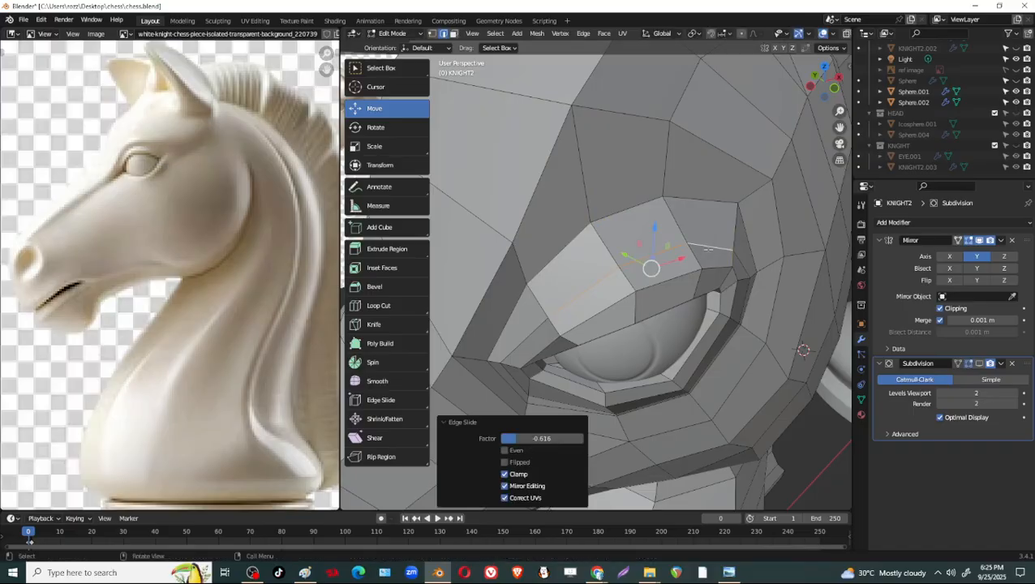
Select the run of edges just above along the upper eyelid's crease and edge-slide it toward the eyeball by a factor of 0.774.
left_click(696, 205)
left_click(629, 212, "shift")
left_click(595, 235, "shift")
key("ctrl+z")
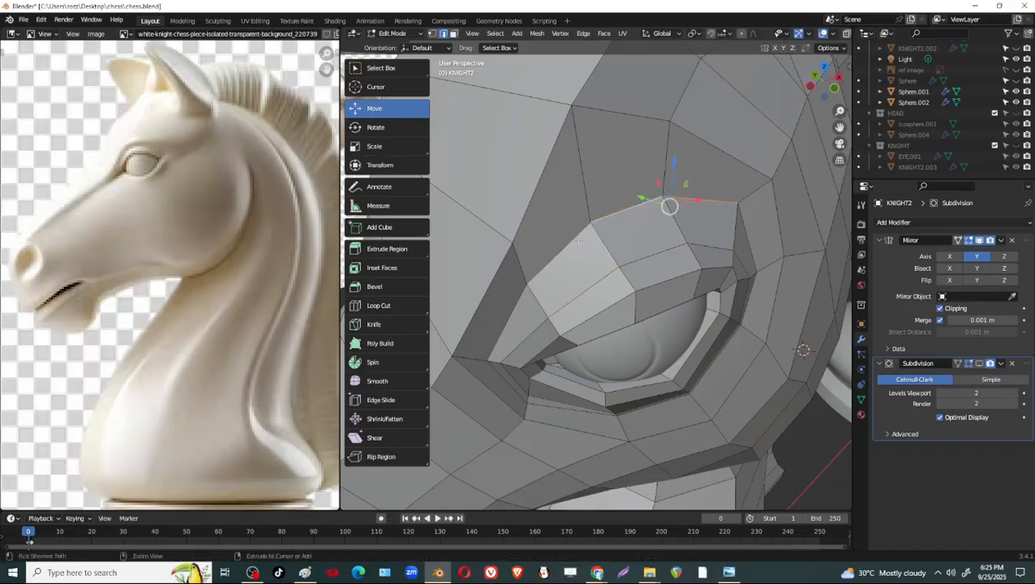
left_click(577, 242, "shift")
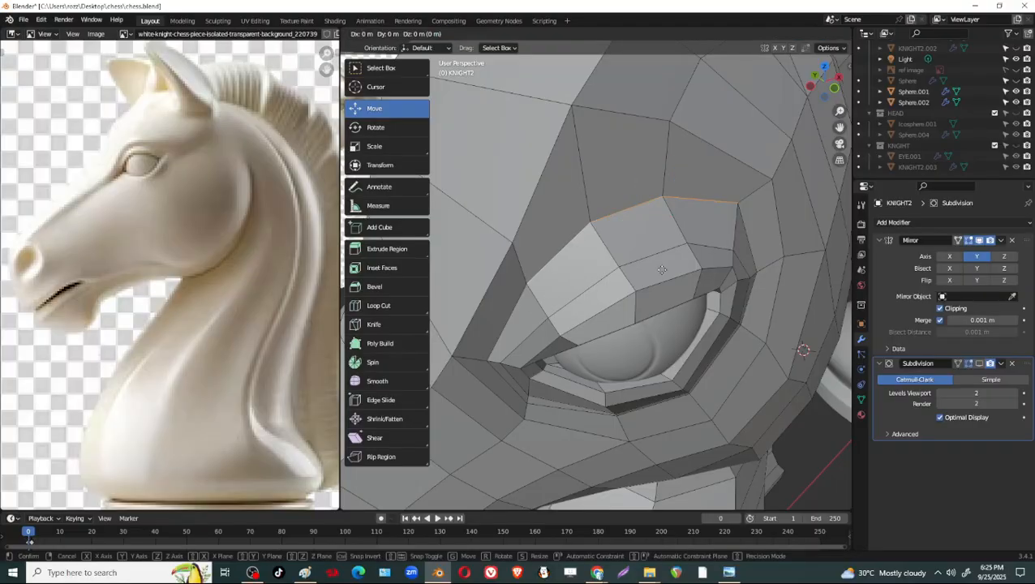
key("g")
key("g")
left_click(678, 315)
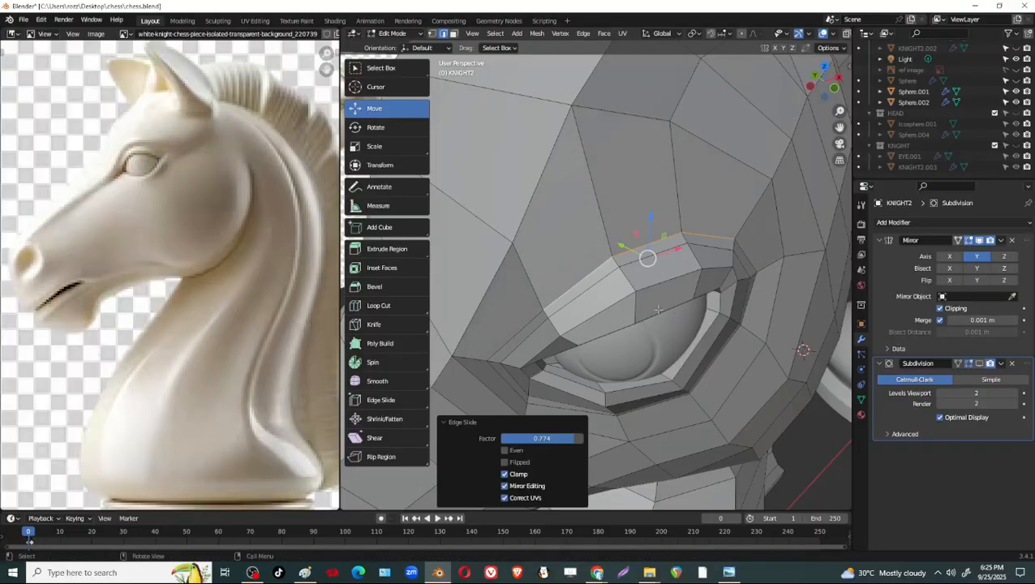
Enable the Subdivision modifier's viewport display and examine the smoothed eye and eyelid from several angles.
middle_click_drag(691, 274, 730, 280)
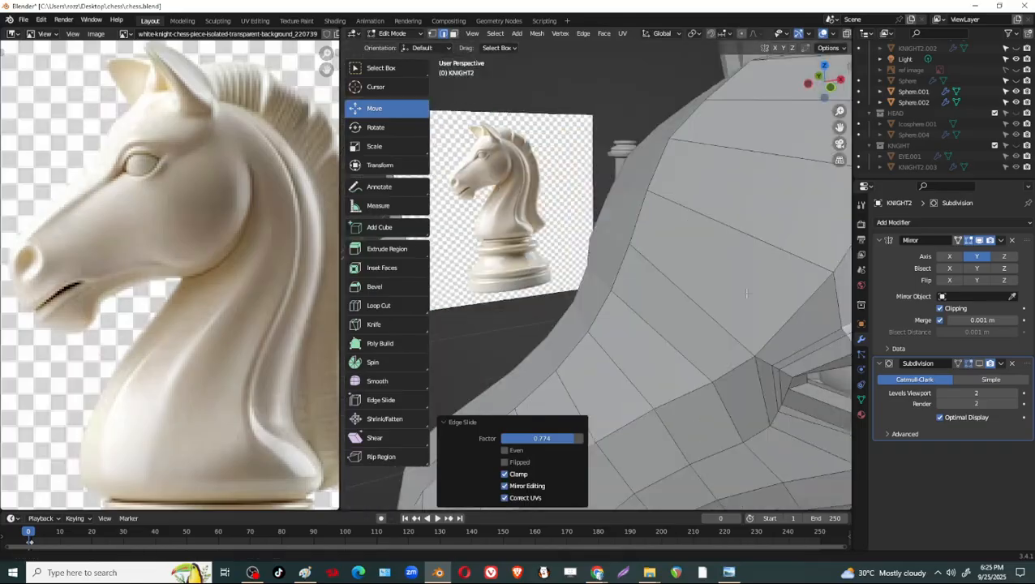
scroll(733, 280, "down", 5)
scroll(776, 318, "up", 5)
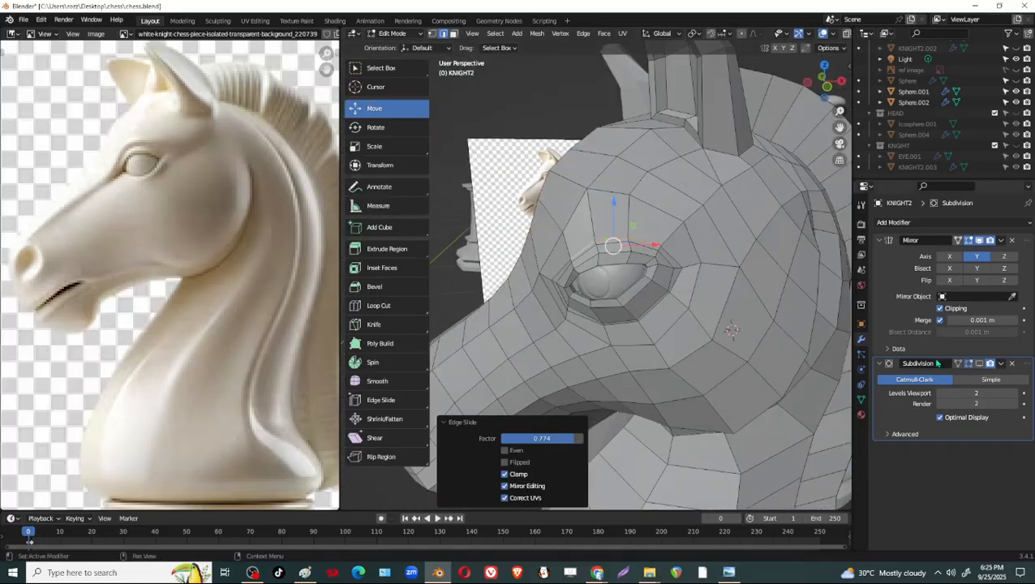
left_click(979, 363)
scroll(783, 339, "down", 3)
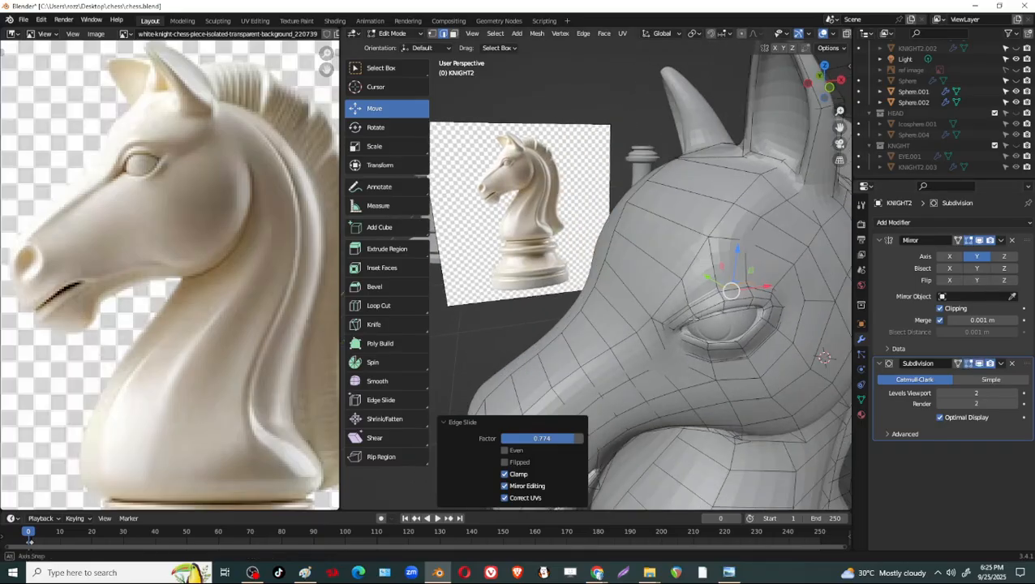
key("Tab")
key("Tab")
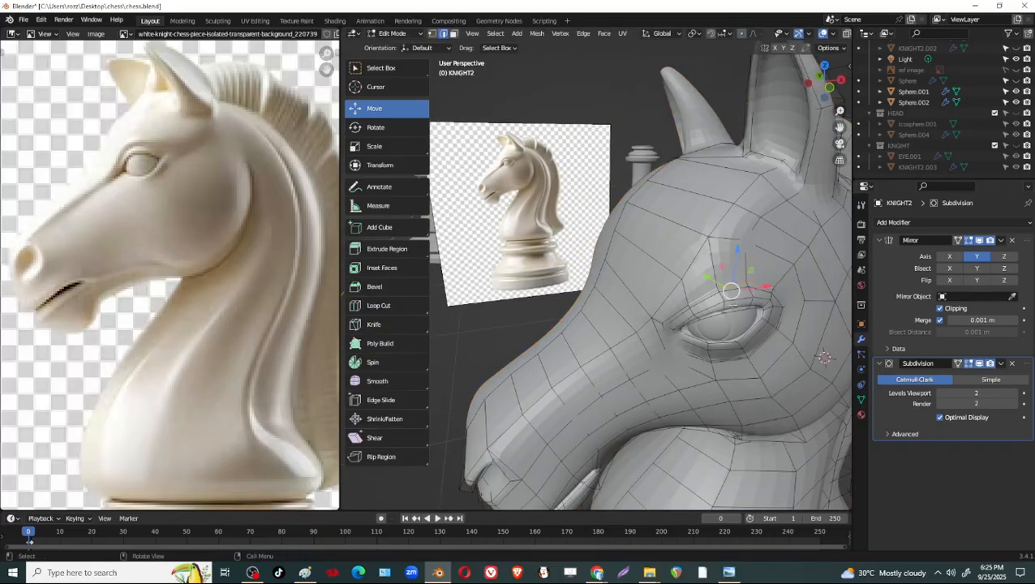
scroll(675, 240, "up", 2)
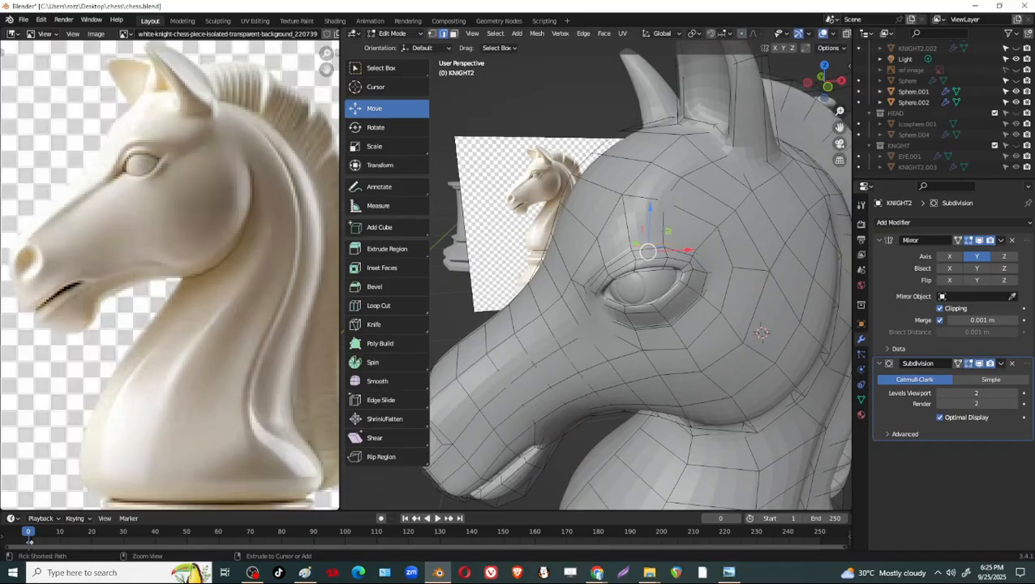
Add one centred loop cut through the faces above the upper eyelid.
key("ctrl+r")
left_click(681, 252)
right_click(681, 252)
scroll(682, 250, "up", 5)
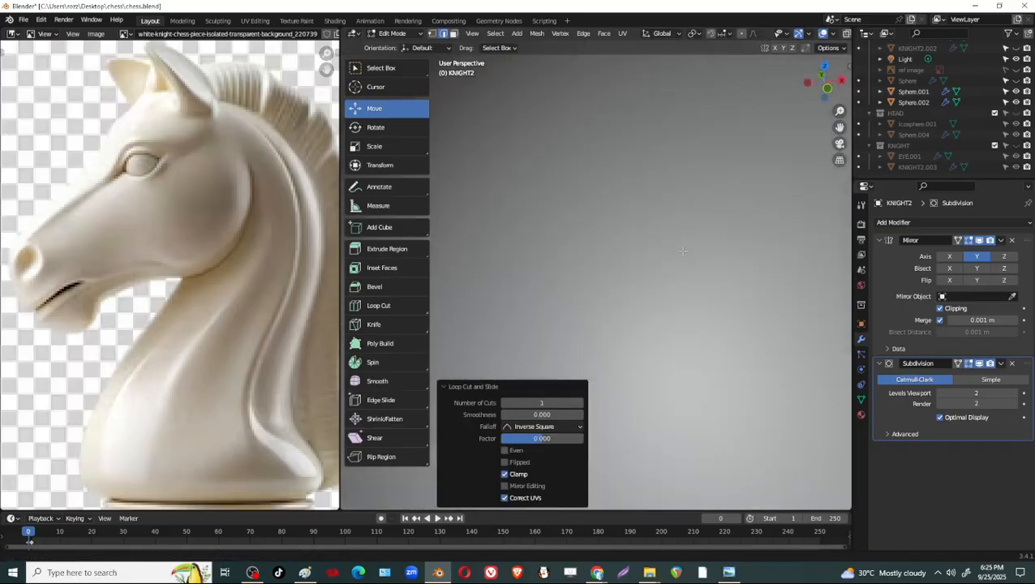
scroll(591, 257, "down", 3)
middle_click_drag(550, 238, 564, 243)
Select the new edges above the front of the upper eyelid and move them -0.007129 m along Y.
left_click(751, 223)
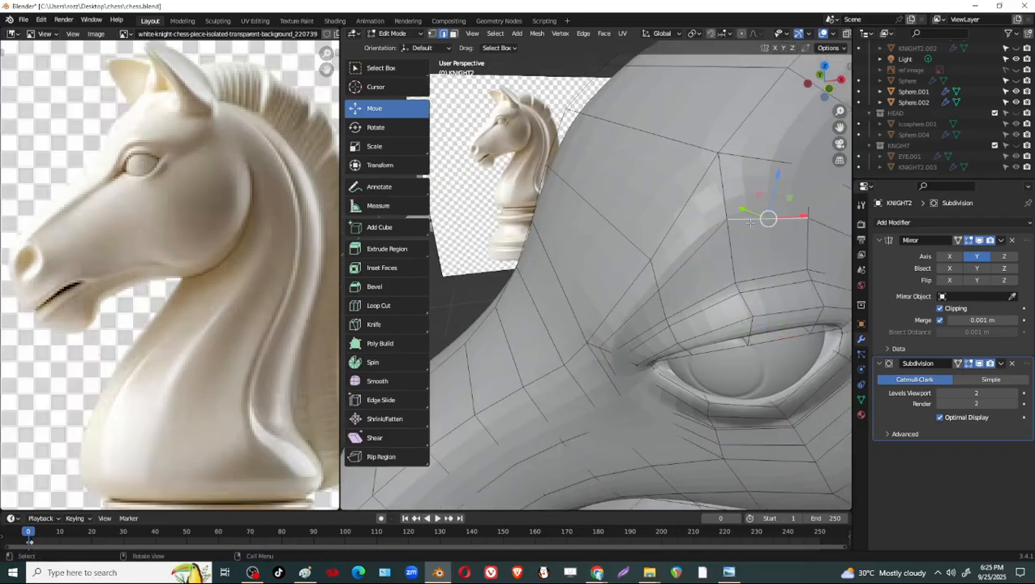
left_click(708, 246, "shift")
middle_click_drag(727, 243, 728, 311)
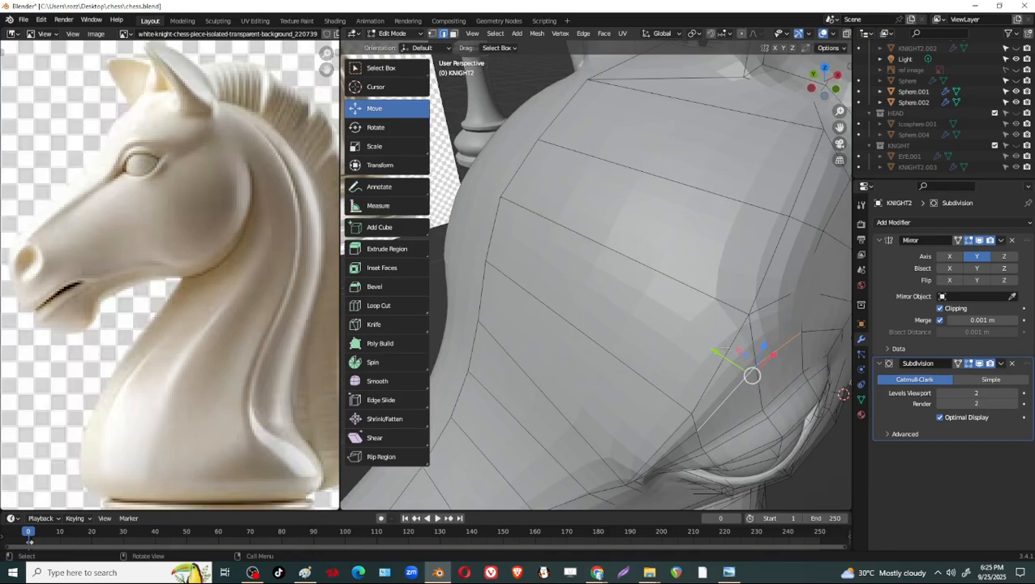
left_click_drag(724, 349, 743, 362)
middle_click_drag(740, 357, 750, 317)
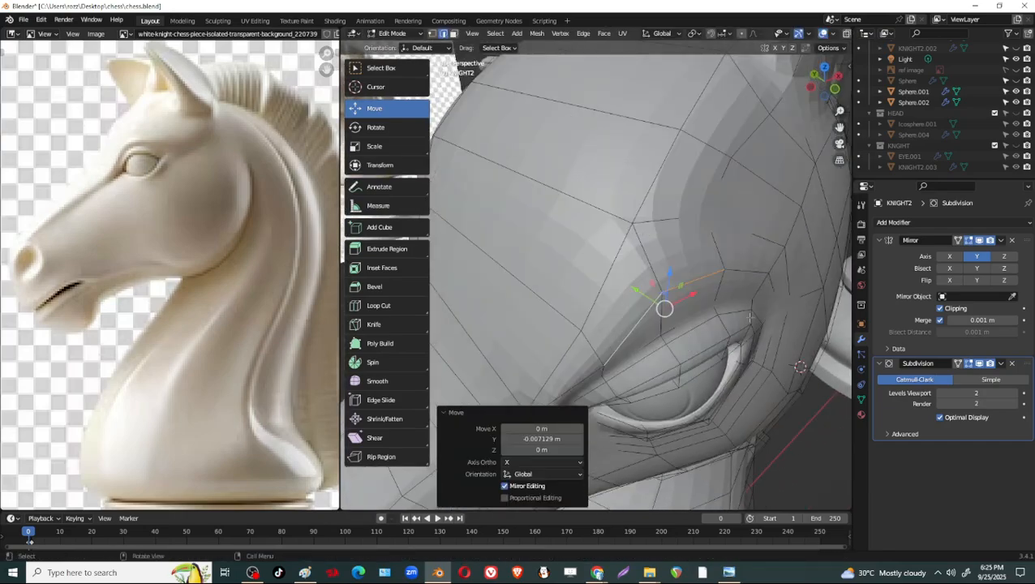
Select the rear edge above the upper eyelid and examine the whole smoothed head in Object Mode.
left_click_drag(721, 272, 736, 265)
left_click(755, 275)
scroll(738, 270, "down", 6)
middle_click_drag(750, 317, 712, 287)
middle_click_drag(559, 236, 643, 242, "shift")
key("Tab")
middle_click_drag(619, 194, 666, 210, "shift")
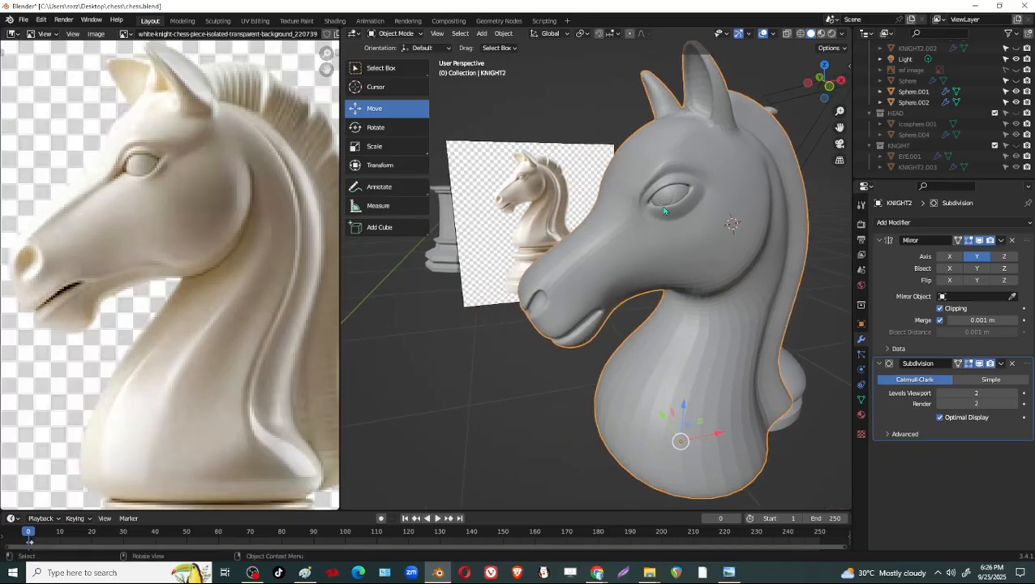
Return to Edit Mode and turn off the Subdivision modifier's viewport display to expose the base mesh around the eye.
key("Tab")
scroll(666, 210, "up", 4)
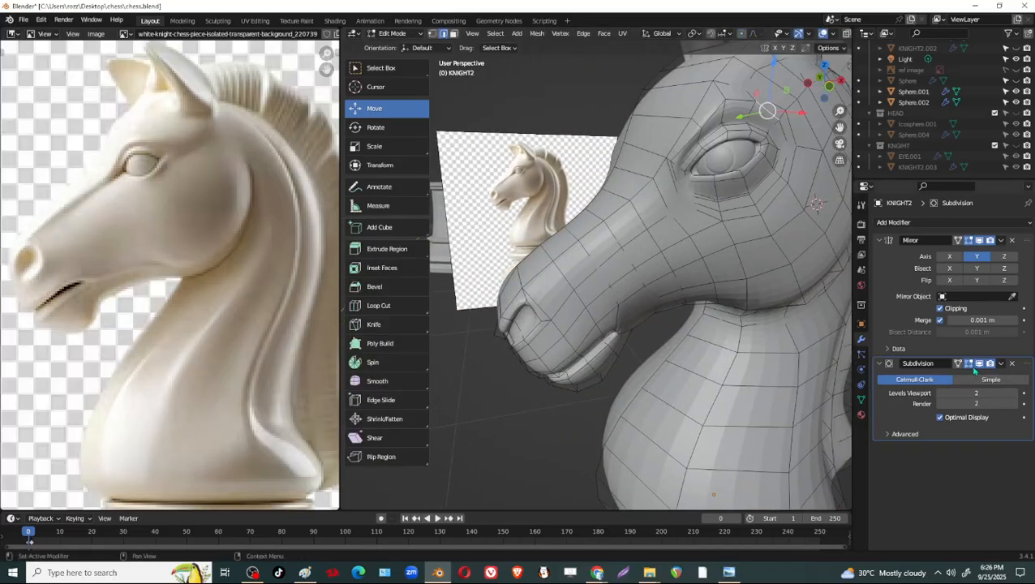
left_click(978, 365)
middle_click_drag(767, 219, 735, 272, "shift")
middle_click_drag(709, 255, 614, 257)
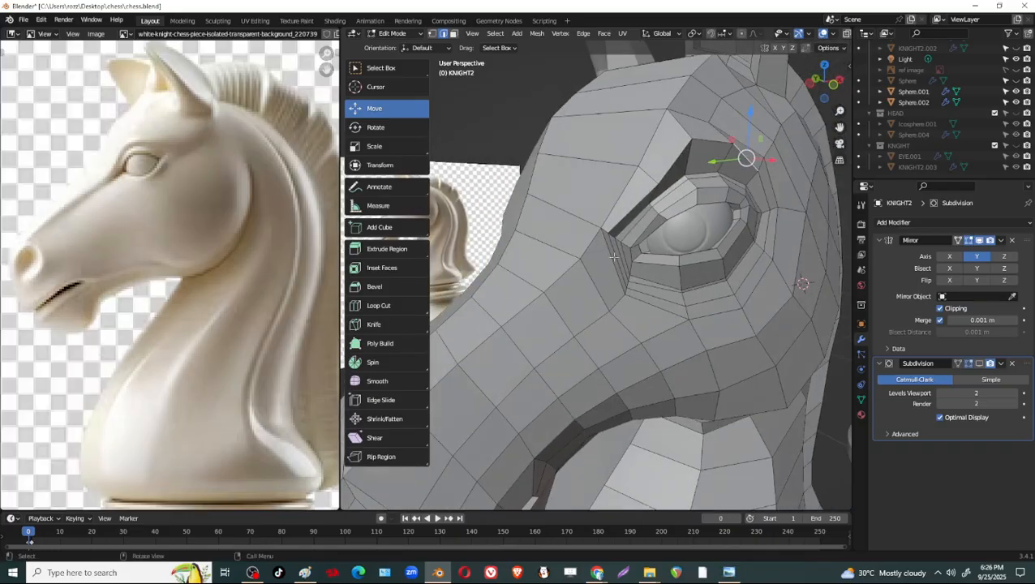
Vertex-slide the three closely spaced vertices at the eye's front corner downward by about 0.16, 0.138 and 0.145 along their edges.
scroll(629, 245, "up", 5)
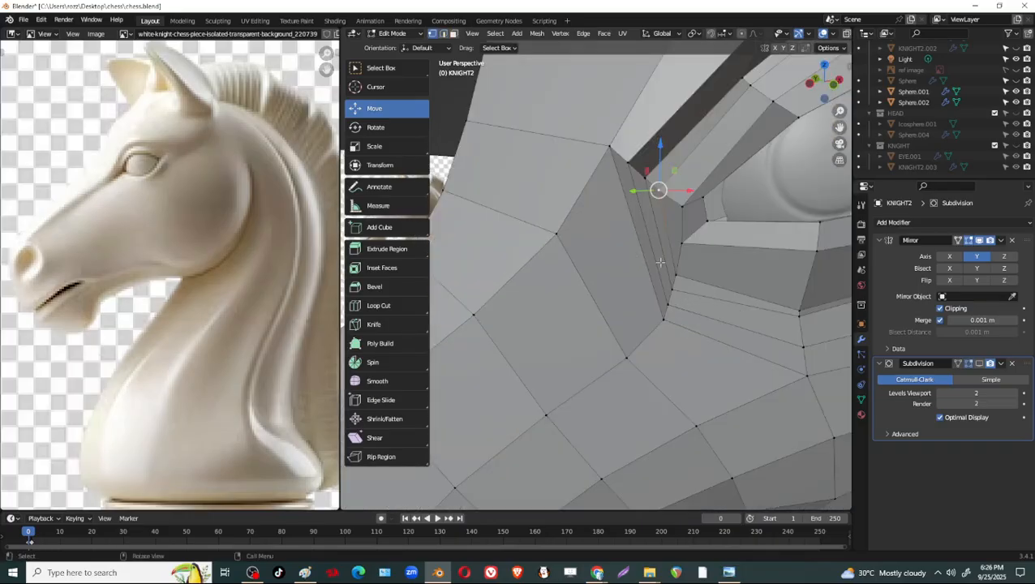
key("shift+v")
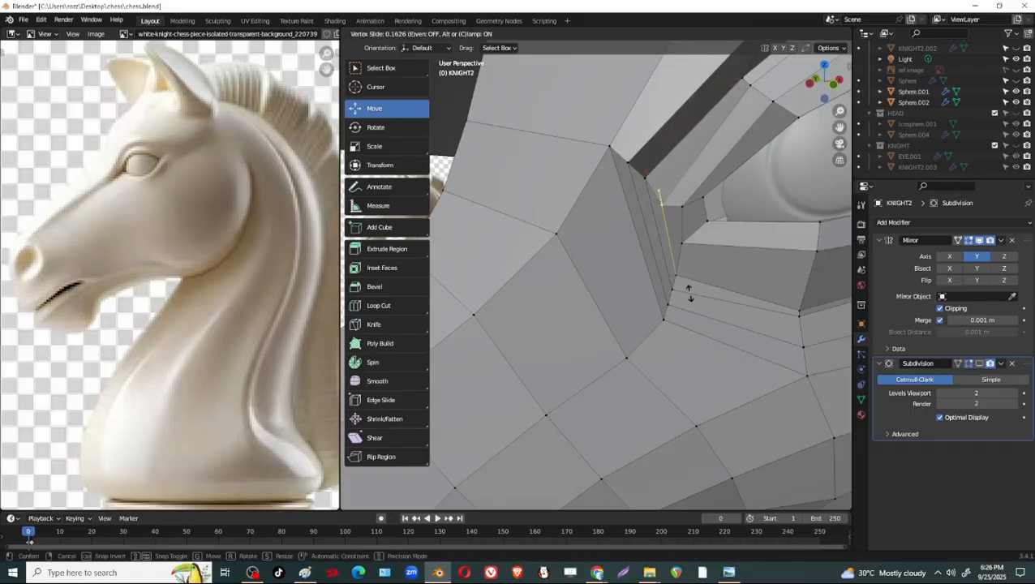
left_click(689, 293)
left_click(646, 177)
key("shift+v")
left_click(652, 183)
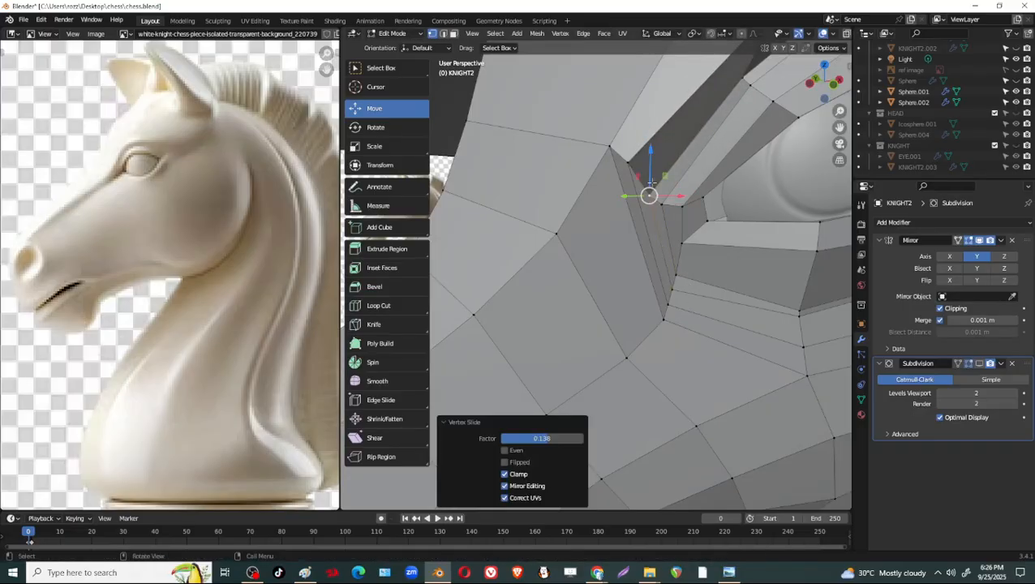
left_click(631, 165)
key("shift+v")
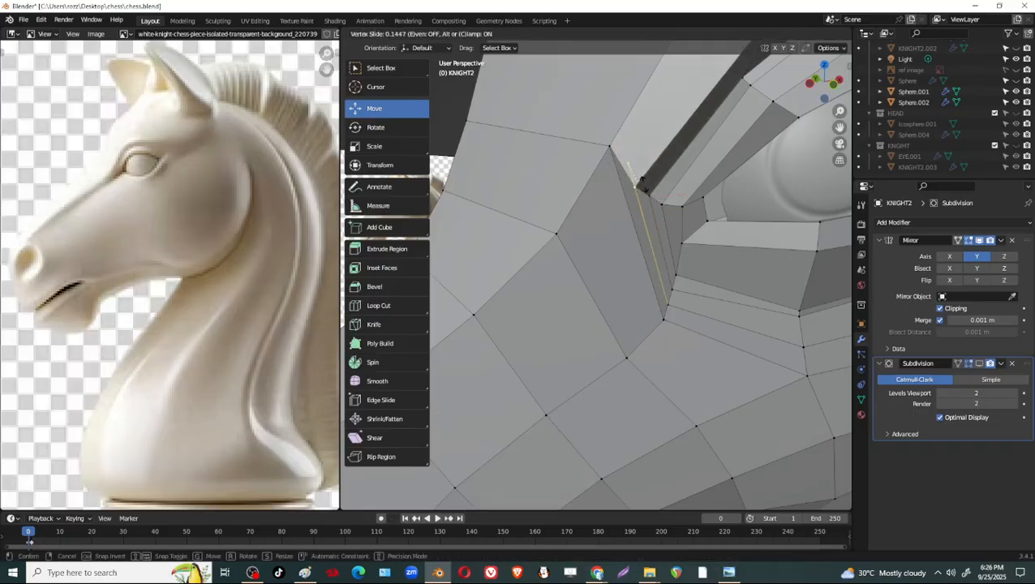
left_click(631, 166)
Try to edge-slide the outermost edge at the eye's front corner toward the muzzle by a factor of about -0.445.
scroll(635, 184, "down", 8)
middle_click_drag(635, 195, 695, 212)
scroll(617, 236, "up", 4)
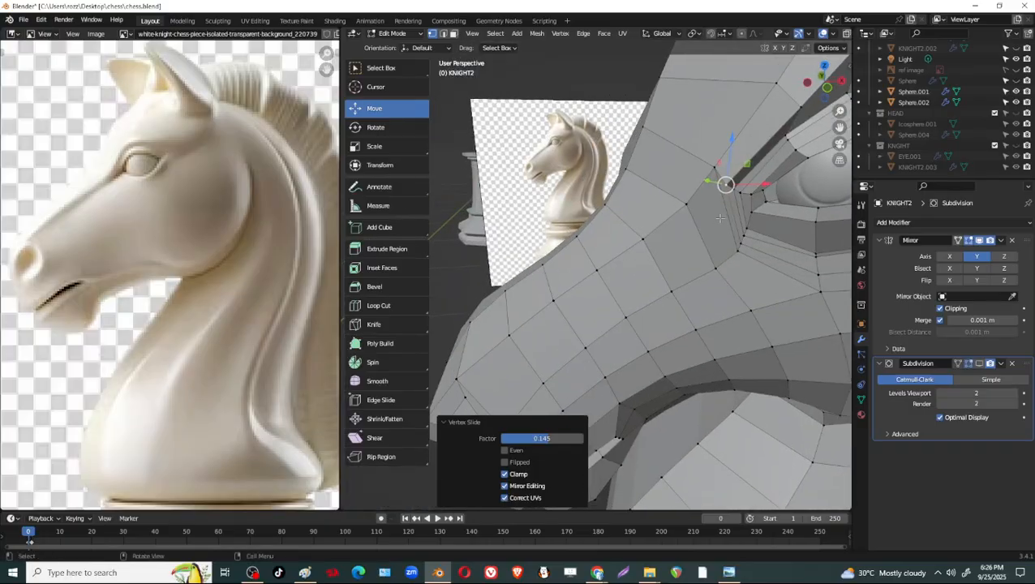
key("2")
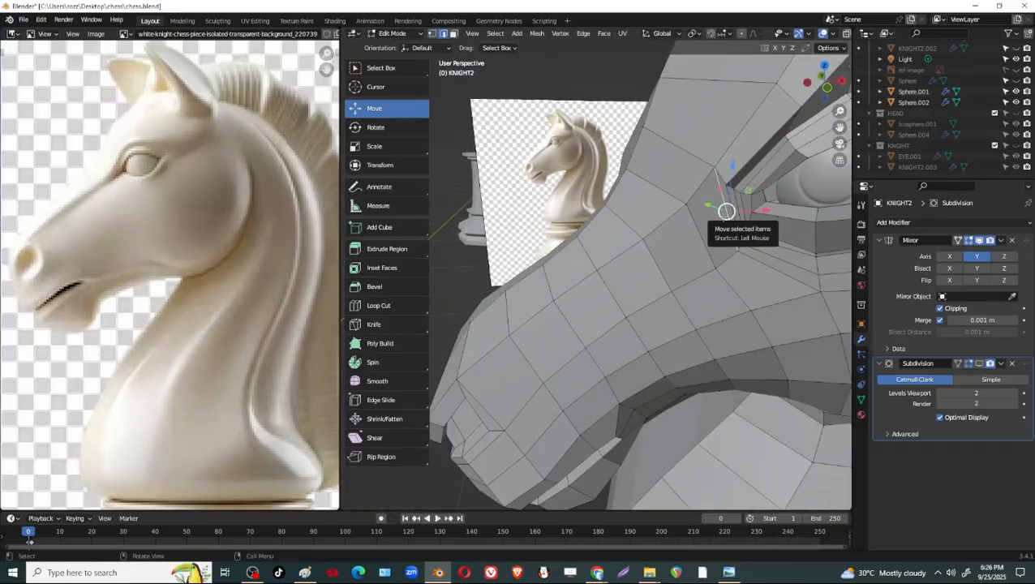
key("g")
key("g")
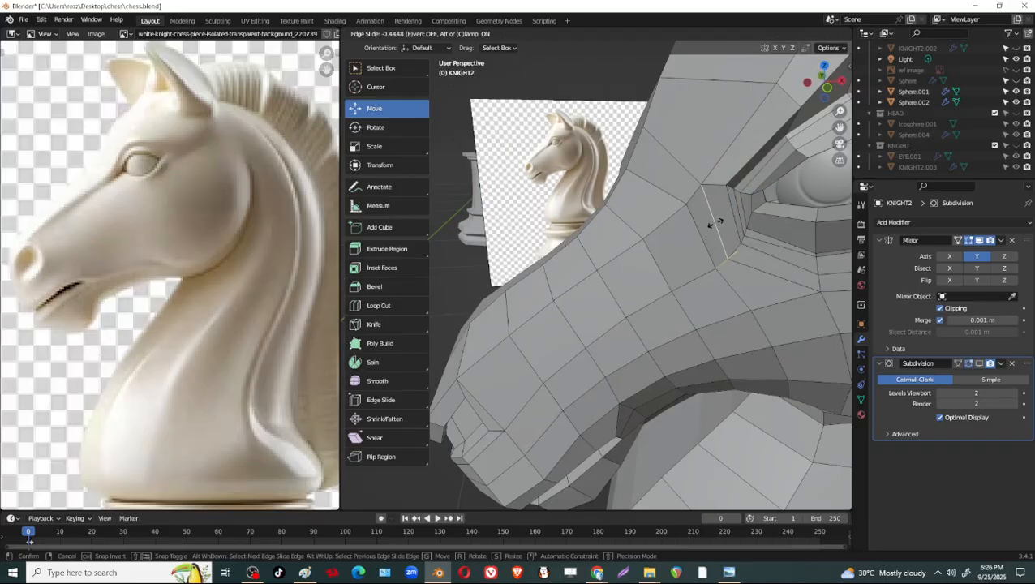
left_click(713, 223)
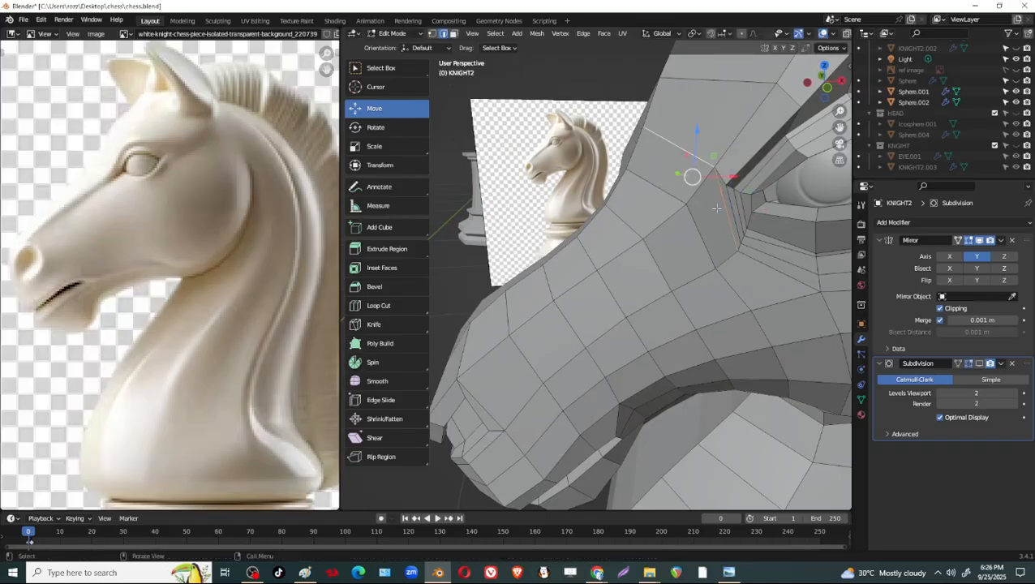
Edge-slide the front-corner edge with its adjoining forehead edge toward the muzzle, and slide the neighbouring corner edge the same way by -0.349.
key("g")
key("g")
left_click(713, 217)
left_click(728, 209)
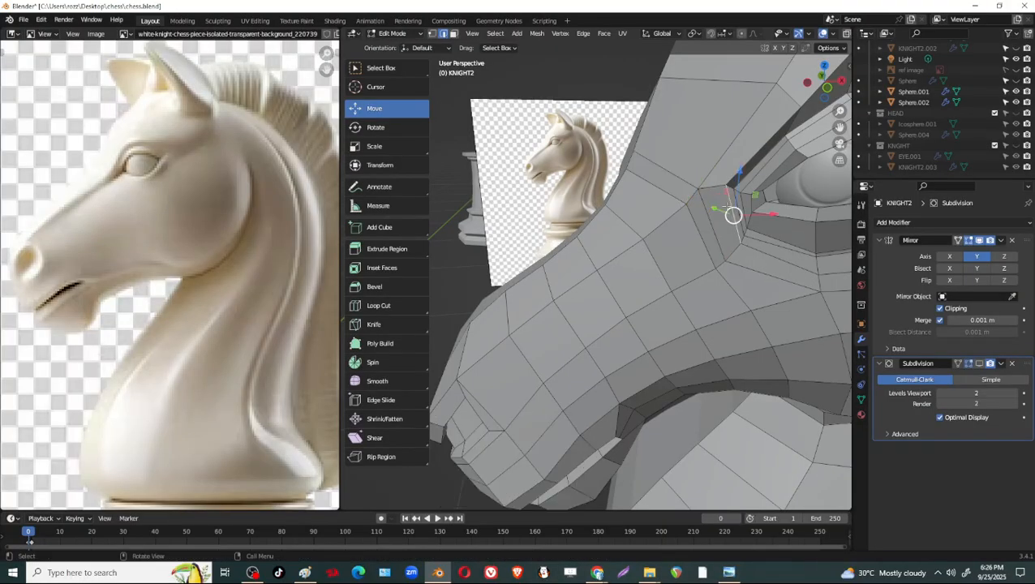
key("g")
key("g")
left_click(726, 220)
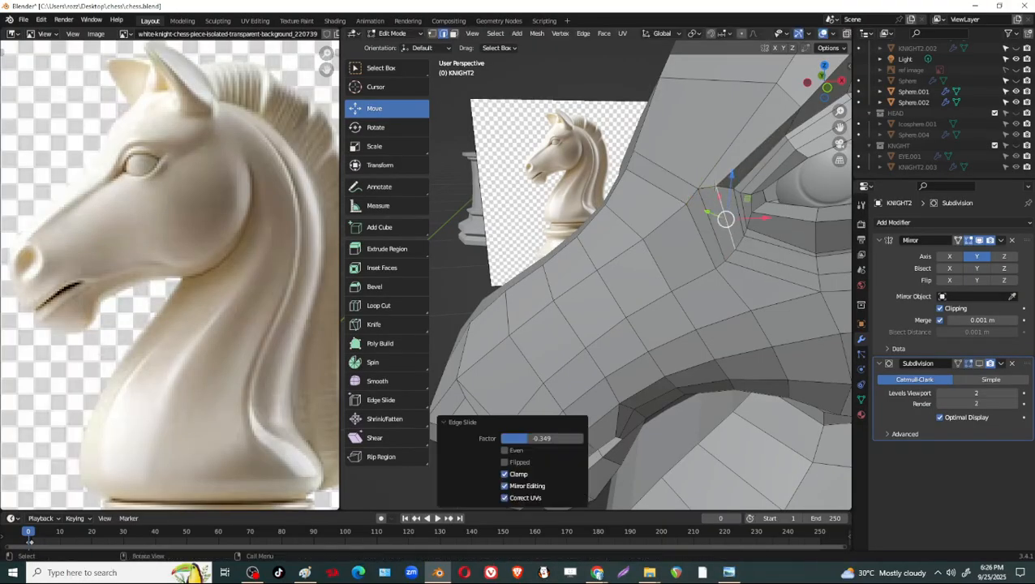
Vertex-slide two upper vertices at the eye's front corner by about 0.11 and 0.157, and move a corner vertex -0.002139 m along X.
key("1")
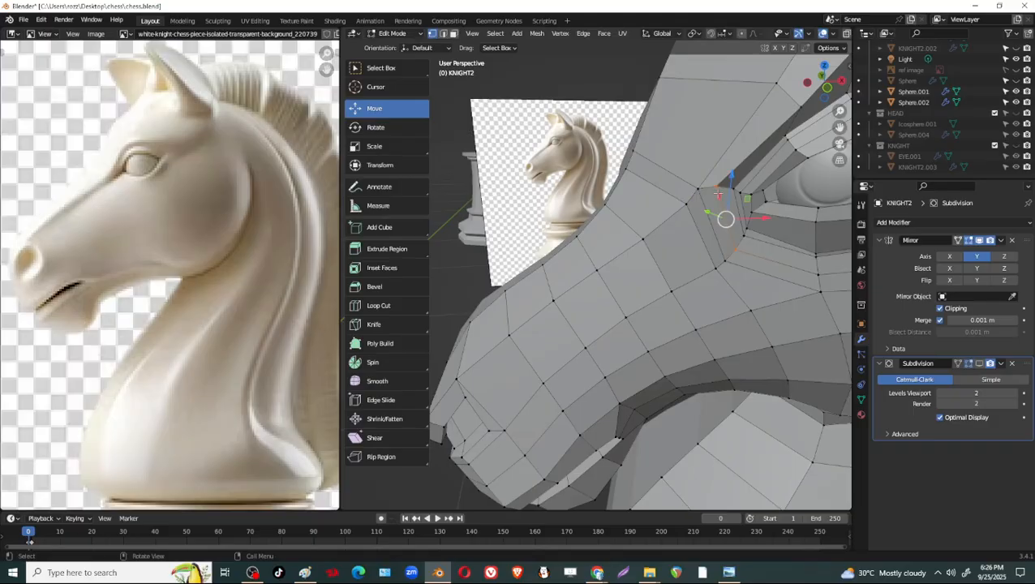
key("g")
key("g")
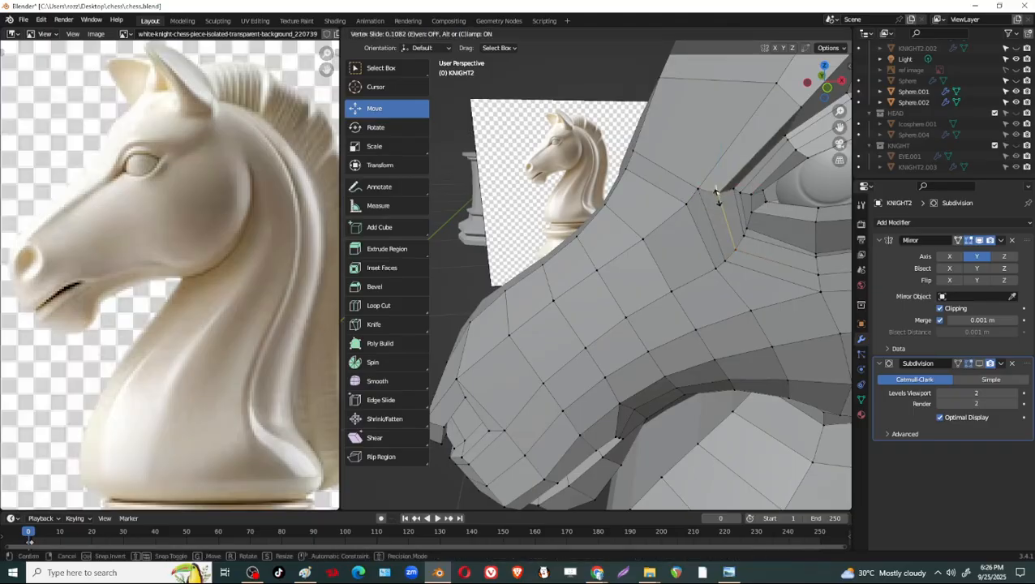
left_click(718, 193)
key("g")
key("g")
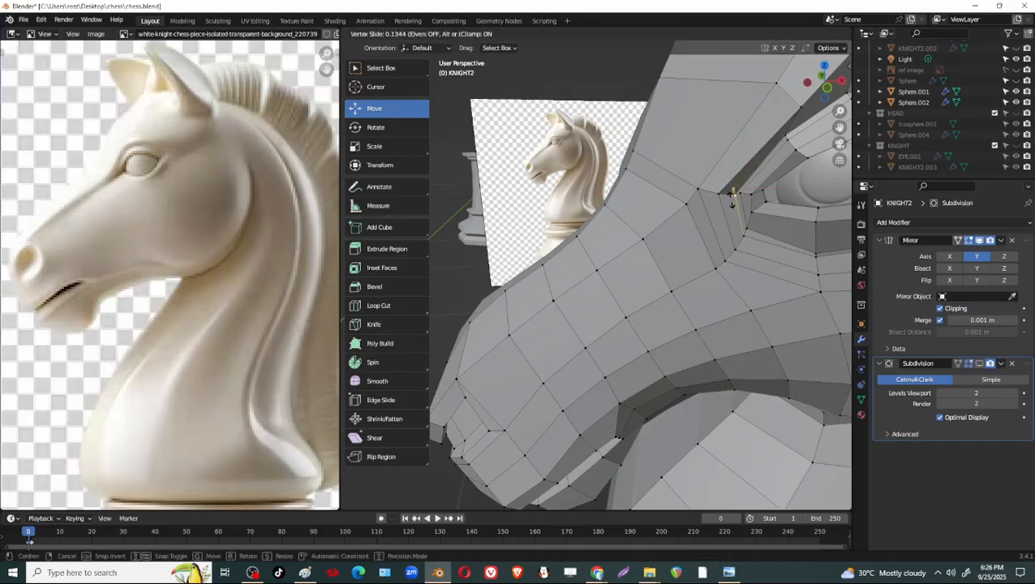
left_click(733, 196)
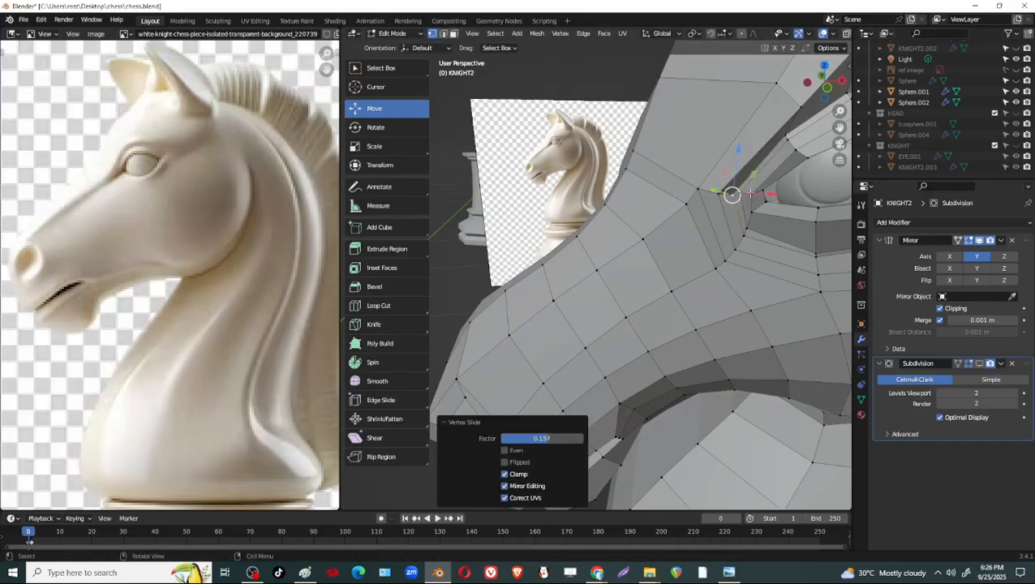
left_click_drag(751, 194, 759, 196)
scroll(761, 245, "down", 3)
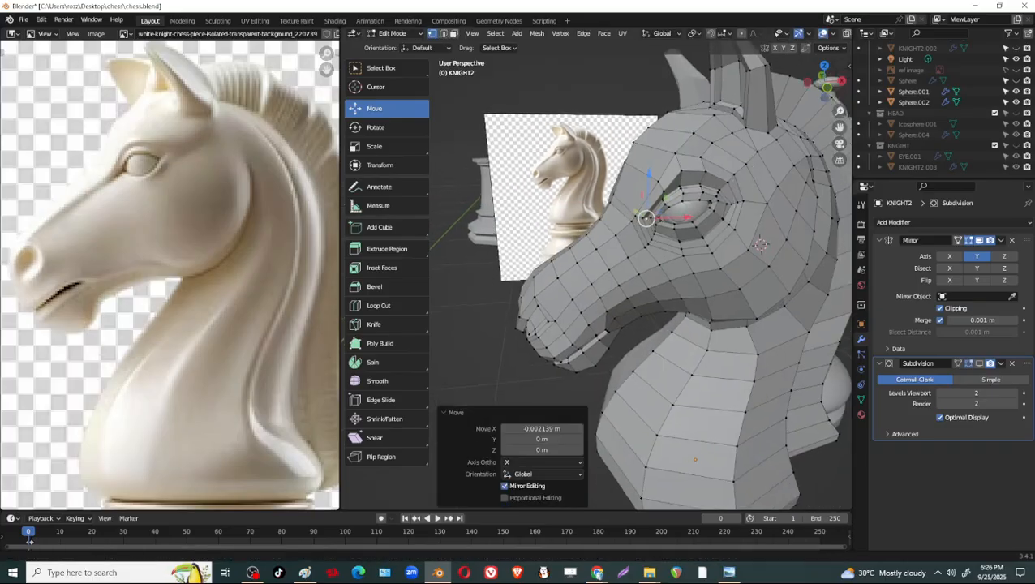
Select the brow vertex above the eye and move it -0.007445 m along Y.
scroll(762, 245, "up", 5)
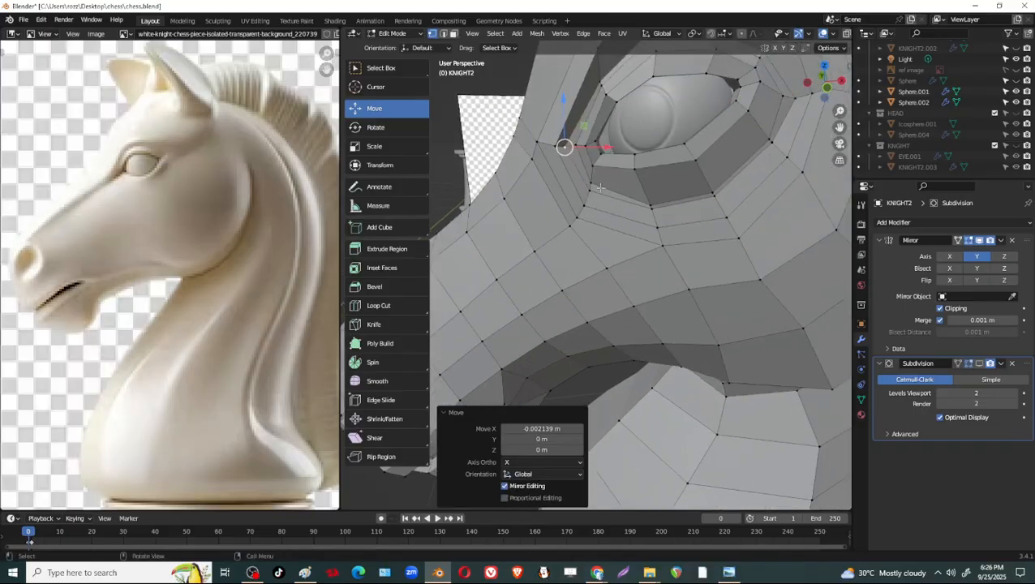
middle_click_drag(623, 194, 700, 225)
left_click(700, 223)
left_click_drag(673, 213, 688, 222)
middle_click_drag(671, 241, 638, 210)
middle_click_drag(592, 156, 646, 175)
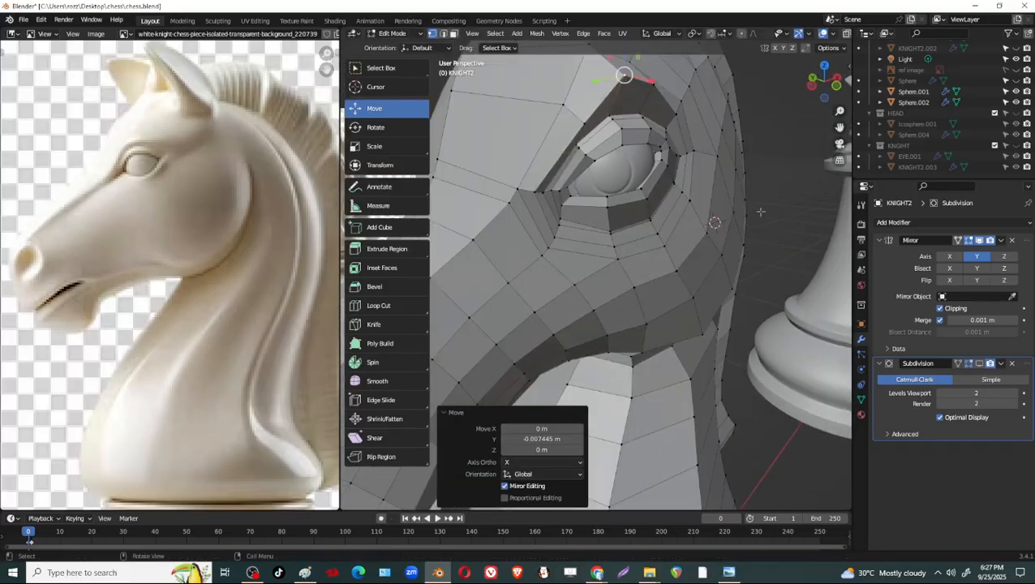
Display the Subdivision in the viewport and leave Edit Mode to examine the smoothed eye and brow.
left_click(981, 366)
scroll(649, 253, "down", 5)
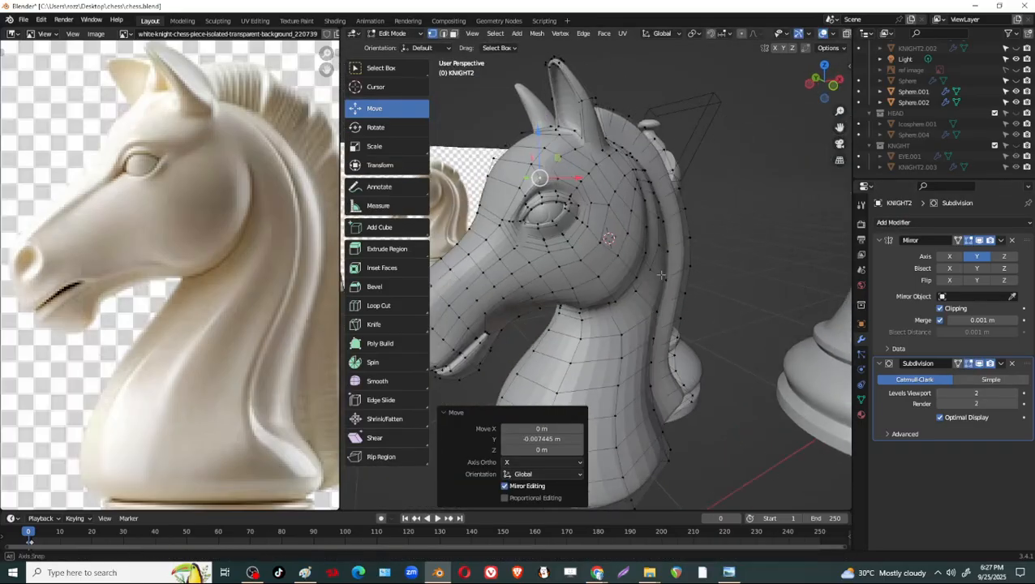
key("Tab")
middle_click_drag(649, 253, 626, 250)
scroll(625, 250, "up", 2)
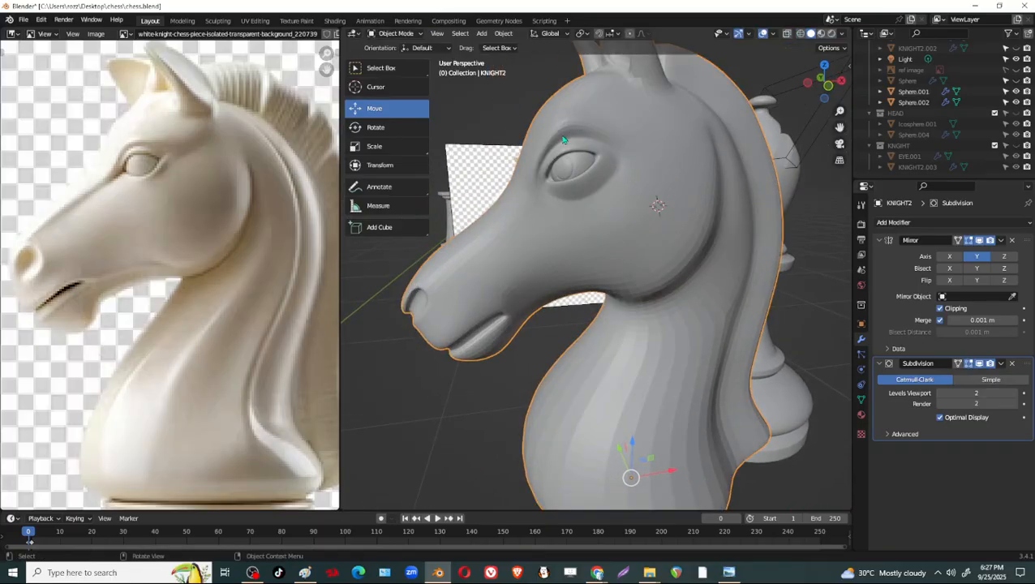
left_click(599, 574)
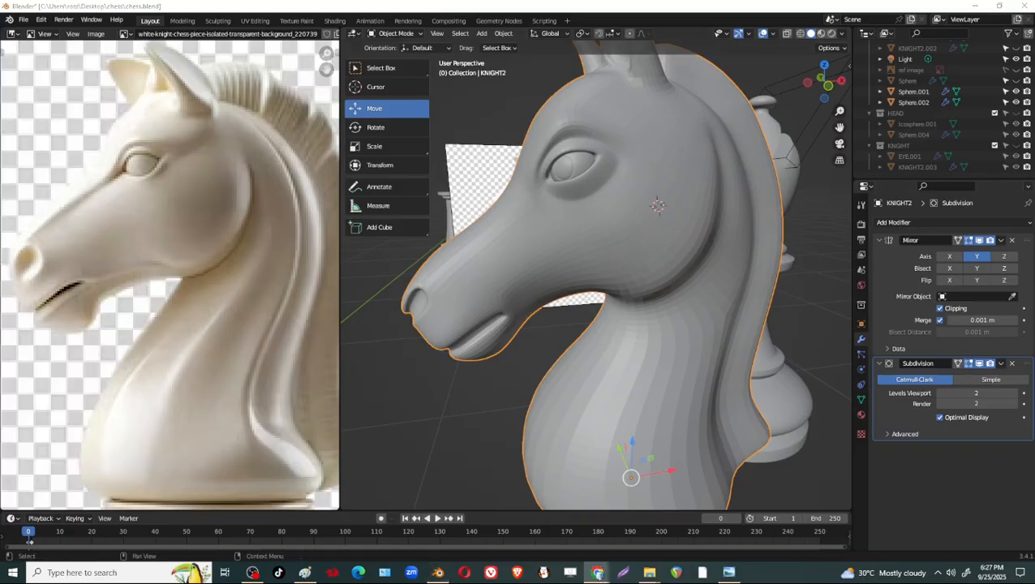
Hide the Subdivision modifier in the viewport and return to Edit Mode on the knight mesh.
left_click(980, 363)
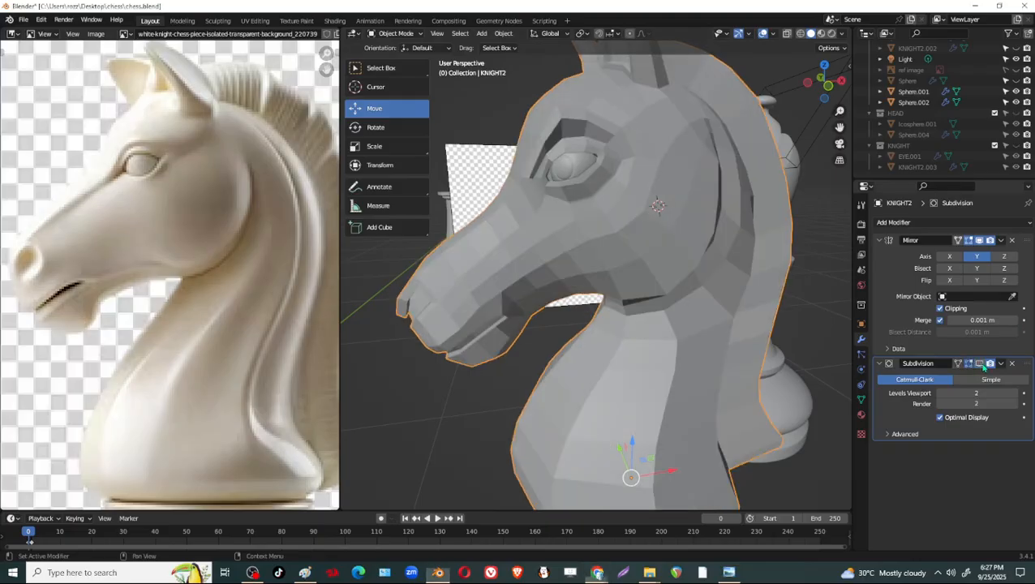
left_click(598, 574)
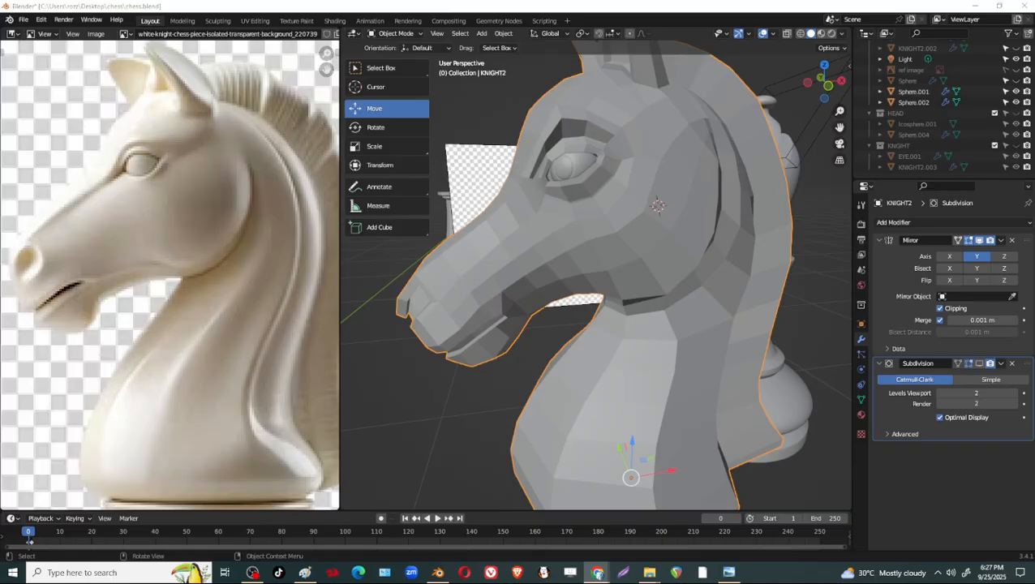
middle_click_drag(565, 270, 571, 243)
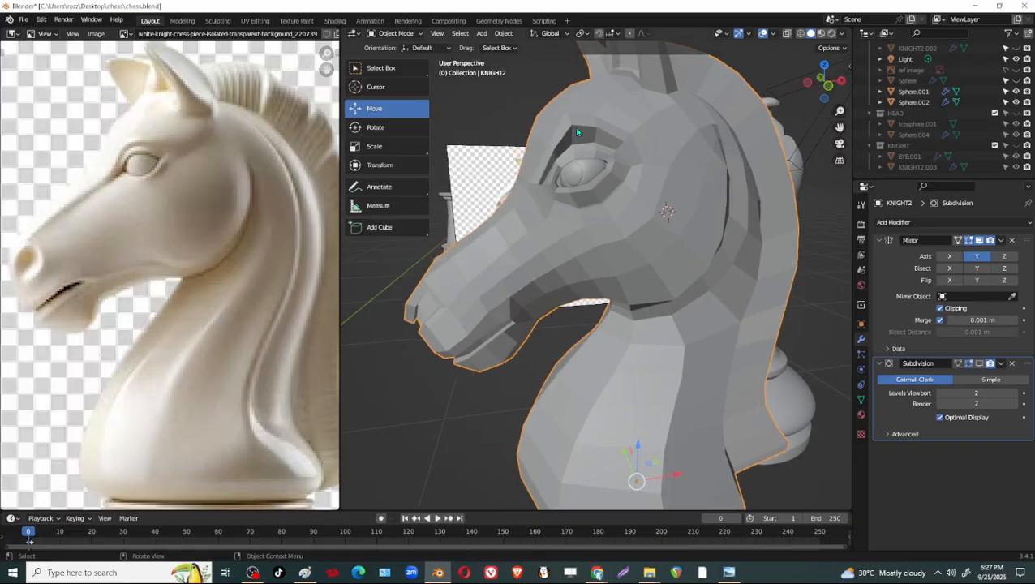
key("Tab")
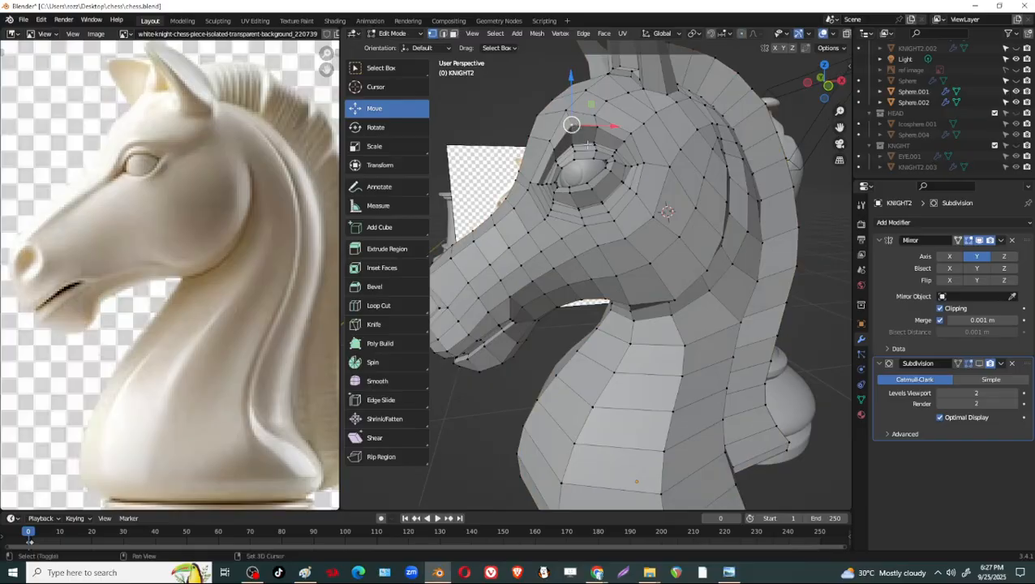
Select the forehead vertex above the brow and move it slightly outward along negative Y.
middle_click_drag(587, 144, 602, 155, "shift")
scroll(601, 154, "up", 2)
middle_click_drag(577, 79, 590, 168, "shift")
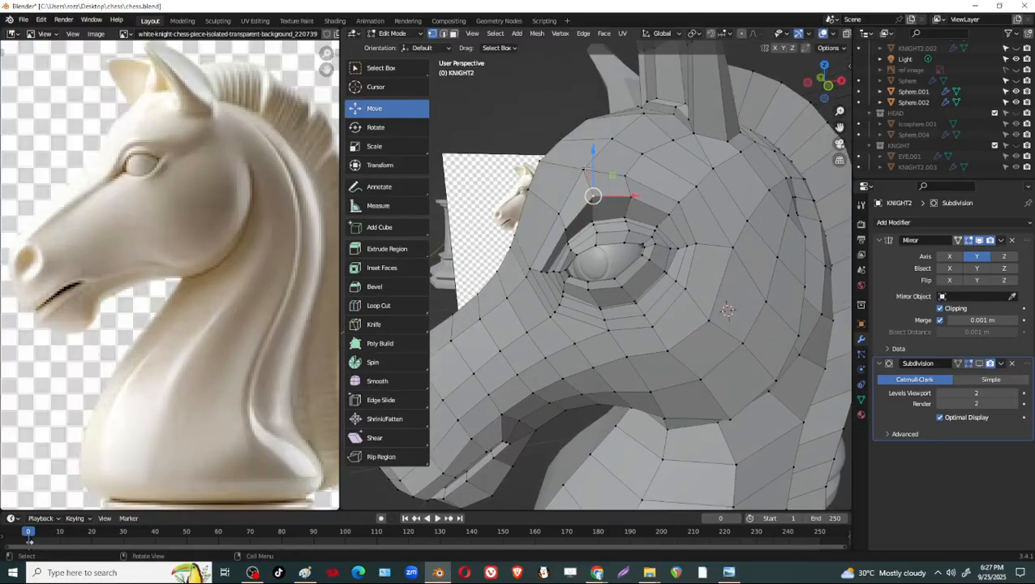
left_click_drag(588, 166, 670, 182)
left_click(636, 202)
left_click(665, 214)
left_click(626, 178)
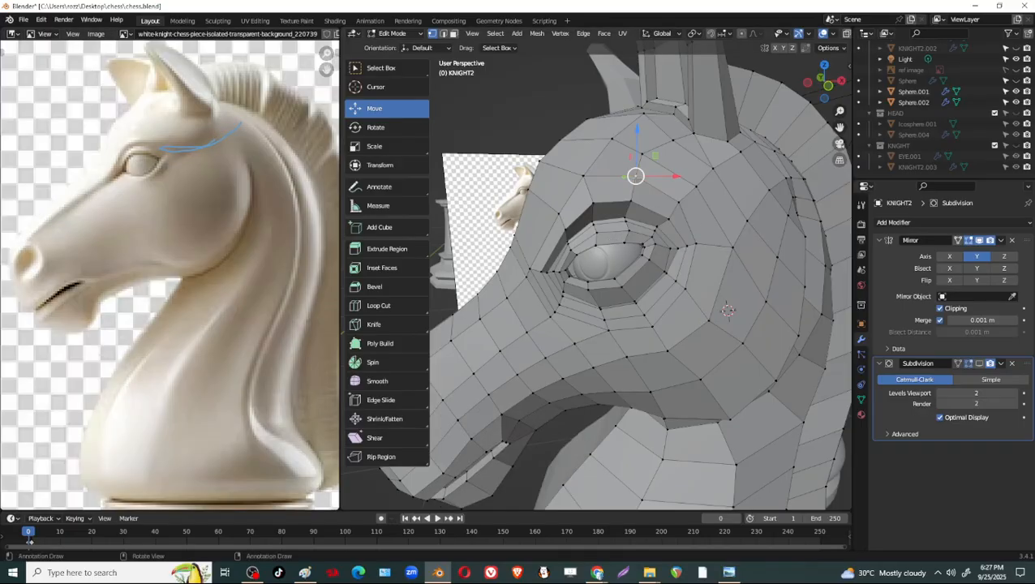
middle_click_drag(635, 175, 682, 262)
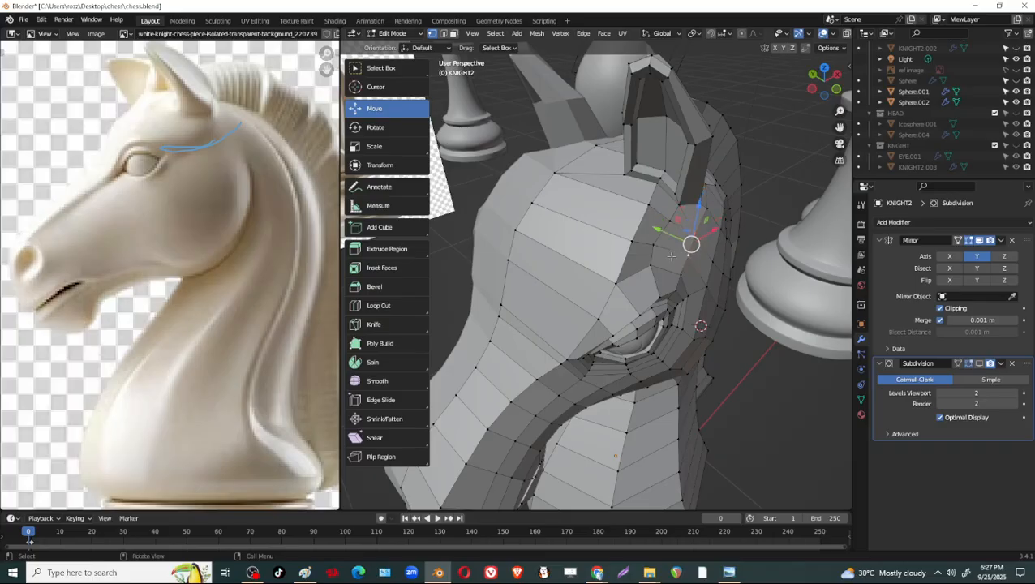
left_click_drag(657, 230, 664, 234)
Move the neighbouring forehead vertex, nearer the front of the head, -0.005406 m along Y.
middle_click_drag(674, 277, 577, 217)
middle_click_drag(527, 185, 632, 240)
key("g")
left_click(642, 245)
key("ctrl+z")
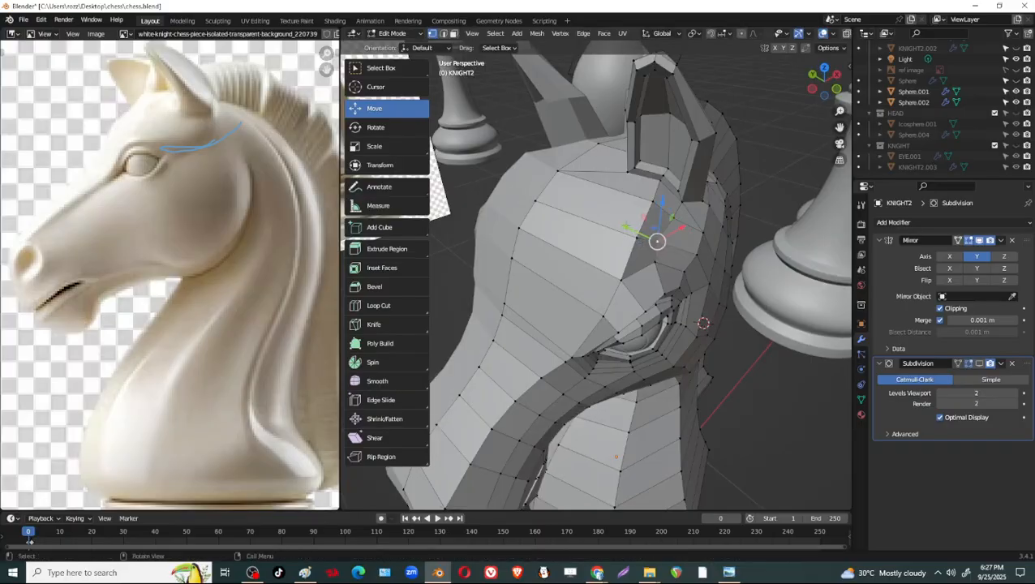
left_click_drag(632, 230, 637, 233)
Examine the brow with the Subdivision displayed in Object Mode, and return to Edit Mode with the Subdivision hidden.
middle_click_drag(675, 290, 625, 253)
left_click(979, 364)
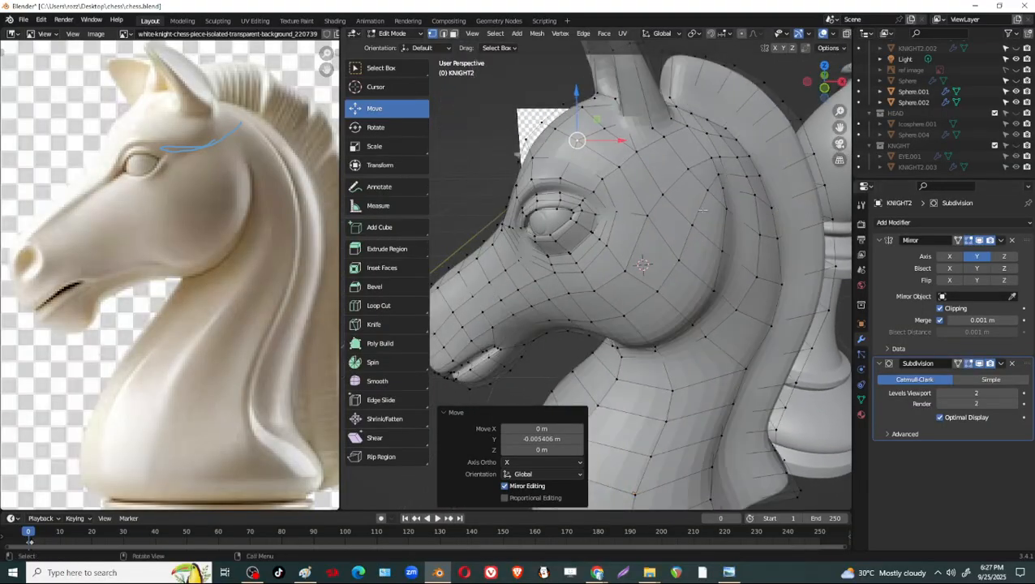
key("Tab")
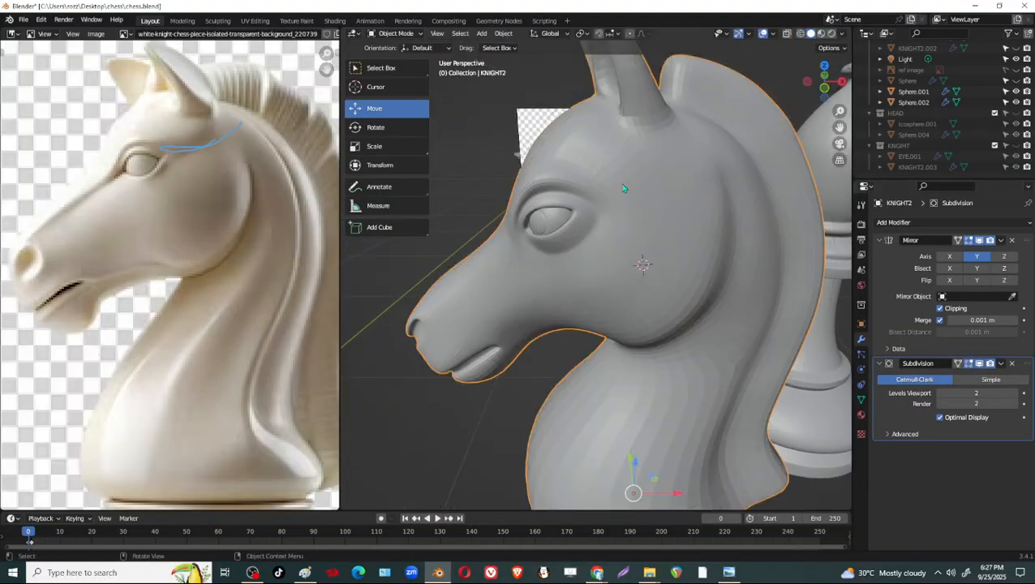
key("Tab")
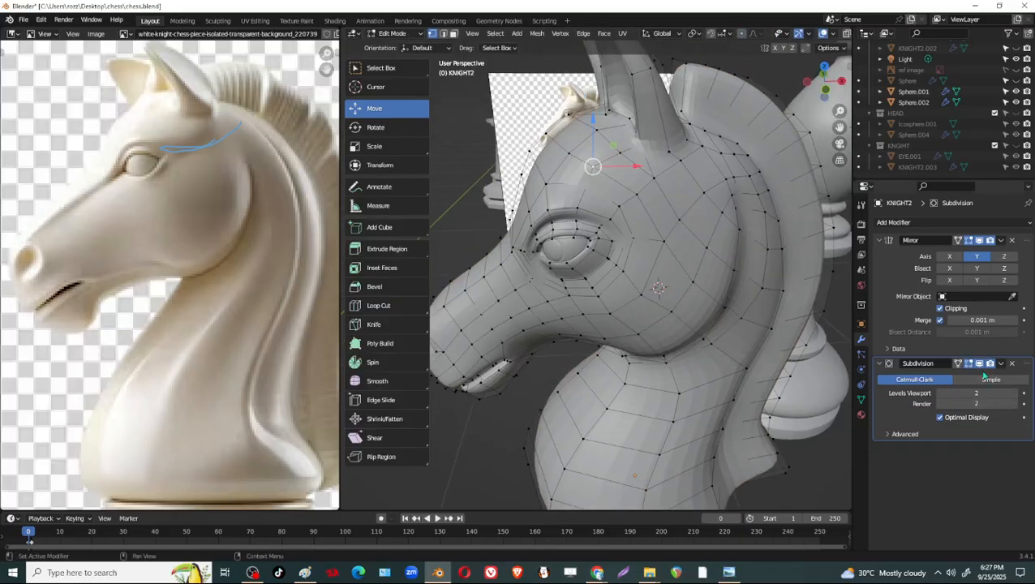
left_click(979, 364)
Move the selected forehead vertex above the brow 0.004937 m along X.
middle_click_drag(637, 164, 592, 180)
middle_click_drag(637, 209, 598, 186)
scroll(721, 277, "up", 2)
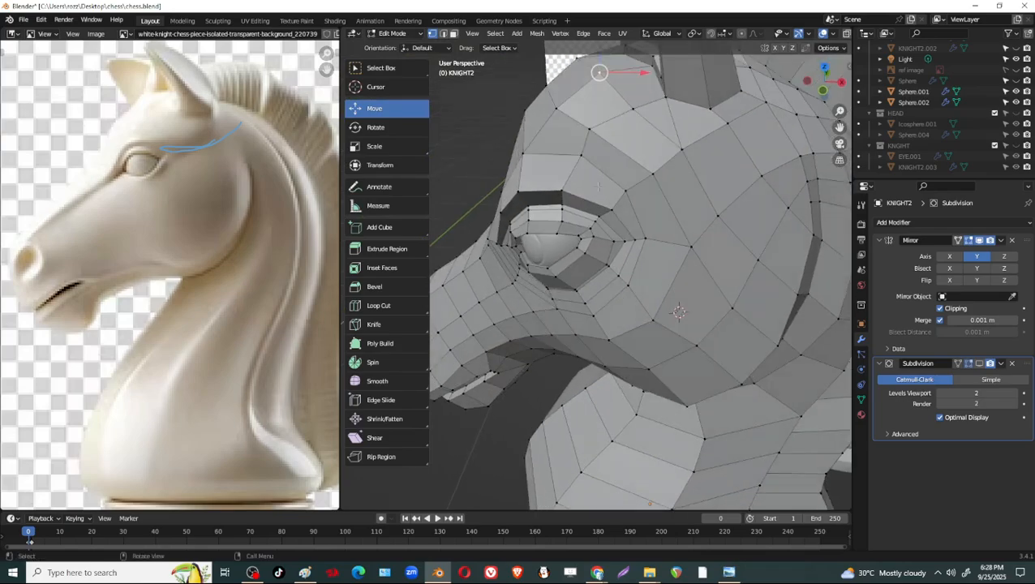
middle_click_drag(591, 135, 609, 138)
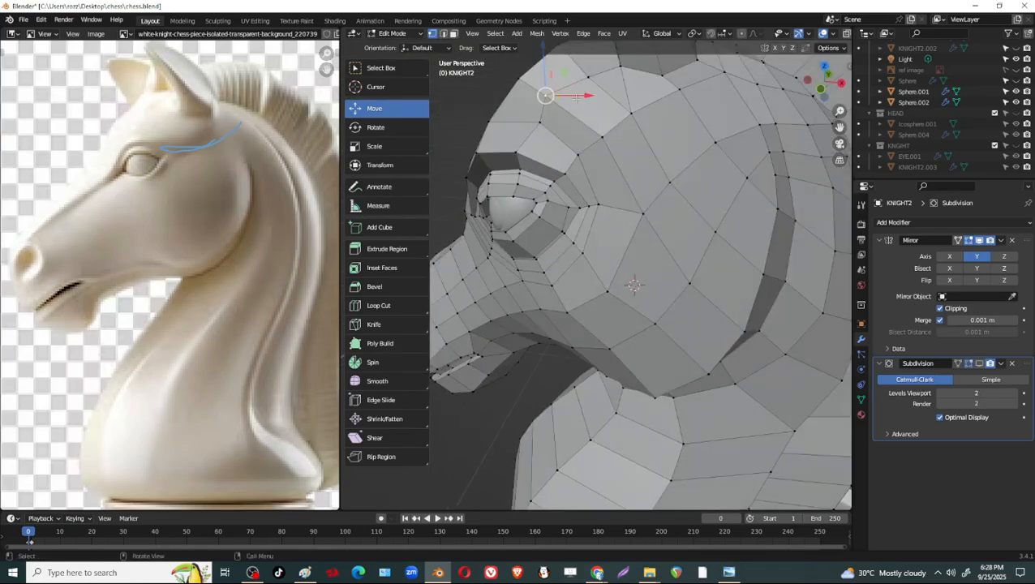
left_click_drag(578, 95, 586, 97)
Annotate the reference image with curved strokes following the brow line and the surface between eye and ear.
middle_click_drag(585, 97, 681, 182)
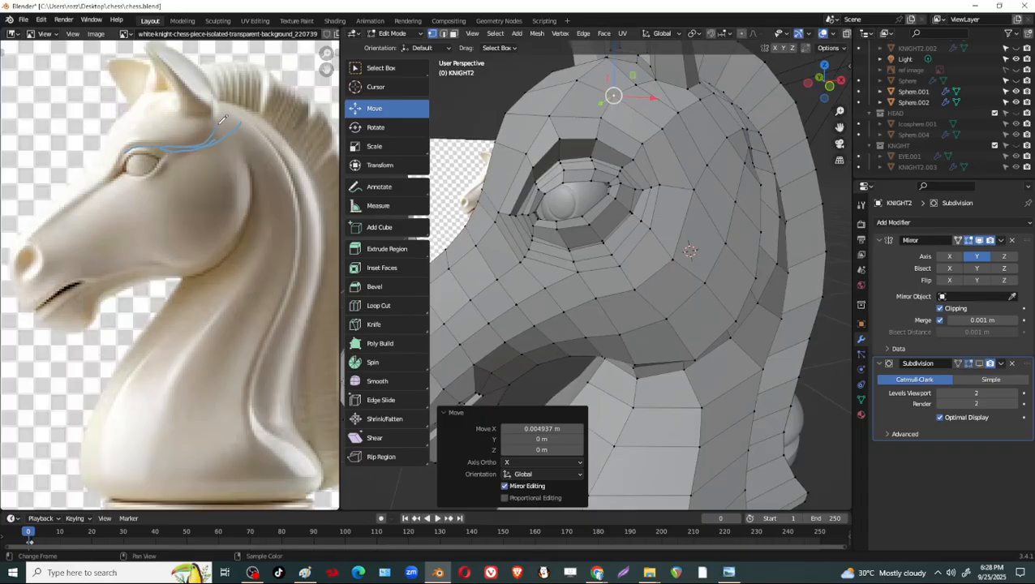
left_click_drag(219, 124, 218, 122)
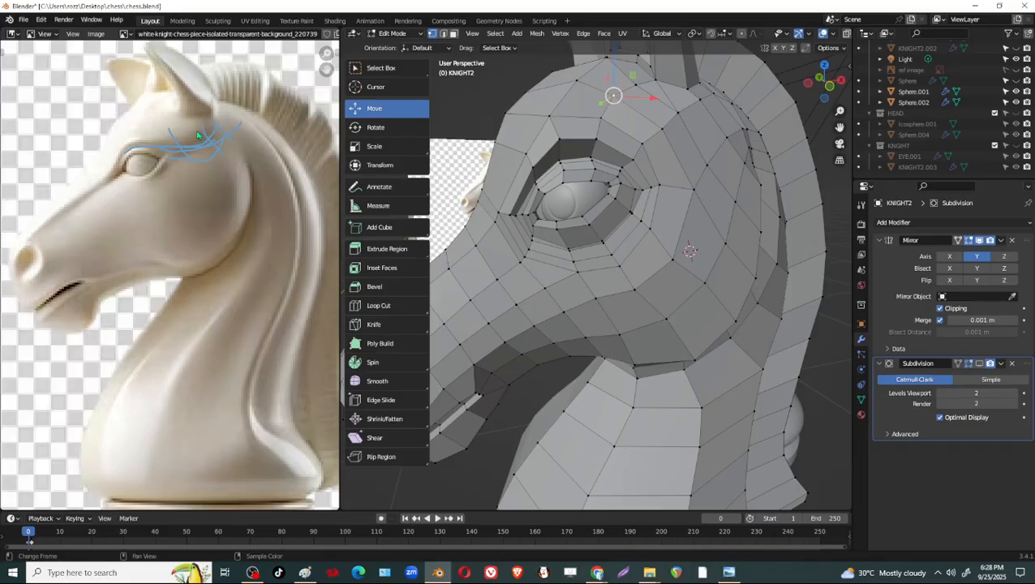
scroll(630, 165, "down", 2)
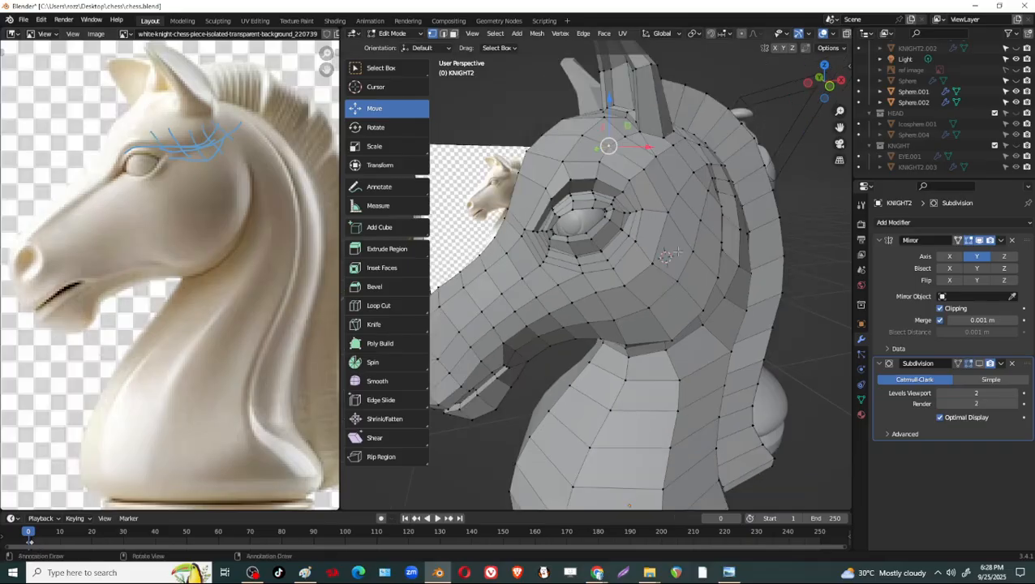
Switch the knight to Object Mode and display its Subdivision to examine the smoothed head and brow.
middle_click_drag(630, 165, 687, 332)
key("Tab")
scroll(726, 245, "down", 1)
key("Tab")
key("Tab")
scroll(696, 324, "down", 4)
scroll(687, 332, "up", 1)
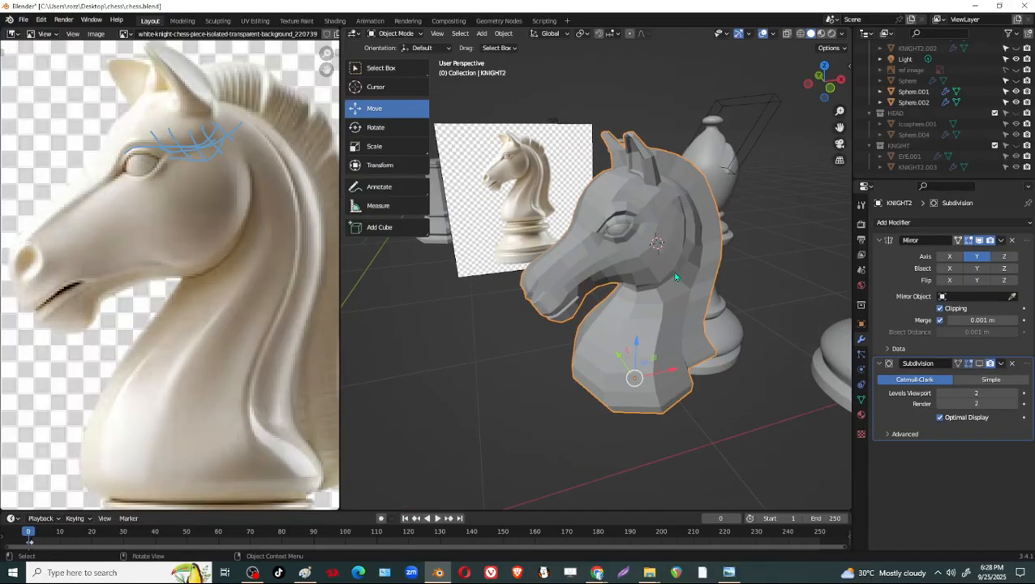
scroll(693, 249, "up", 4)
left_click(979, 364)
mouse_move(681, 216)
middle_mouse_down()
mouse_move(730, 235)
mouse_move(671, 229)
middle_mouse_up()
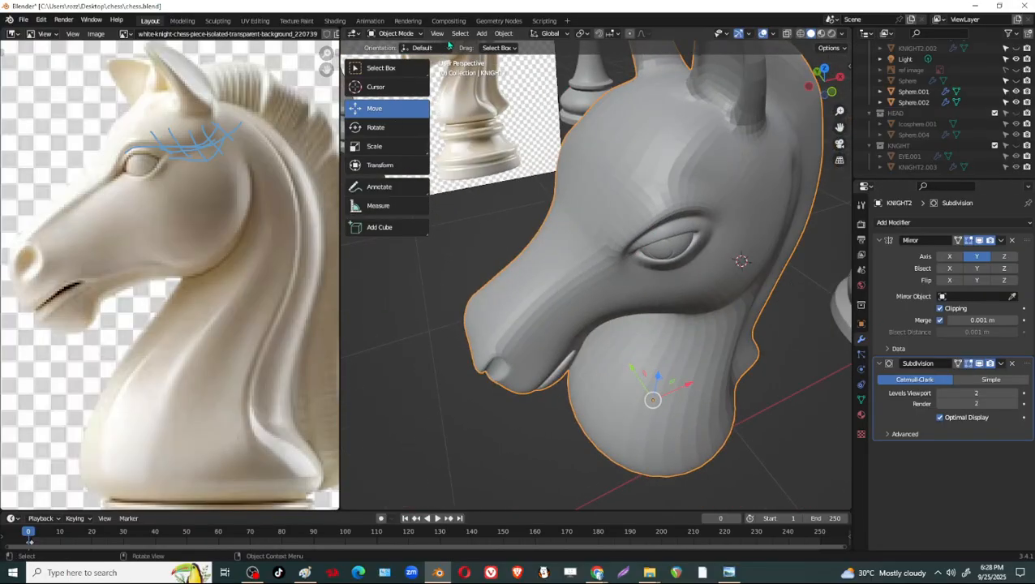
Switch the knight to Sculpt Mode and set the Grab brush radius to 73 px.
left_click(397, 33)
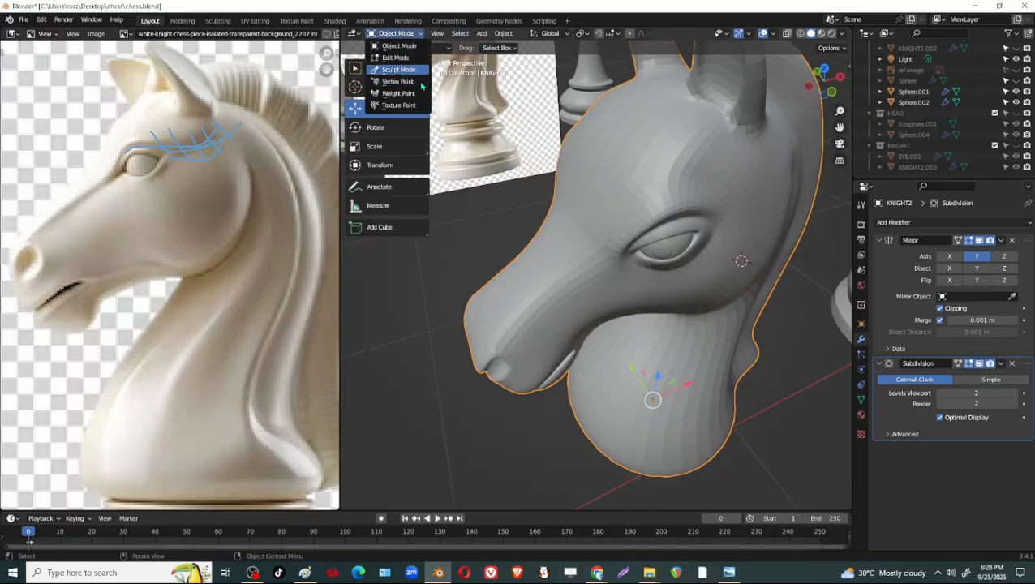
left_click(394, 68)
scroll(612, 231, "up", 3)
mouse_move(672, 228)
middle_mouse_down()
mouse_move(601, 143)
mouse_move(641, 193)
mouse_move(643, 185)
middle_mouse_up()
key("f")
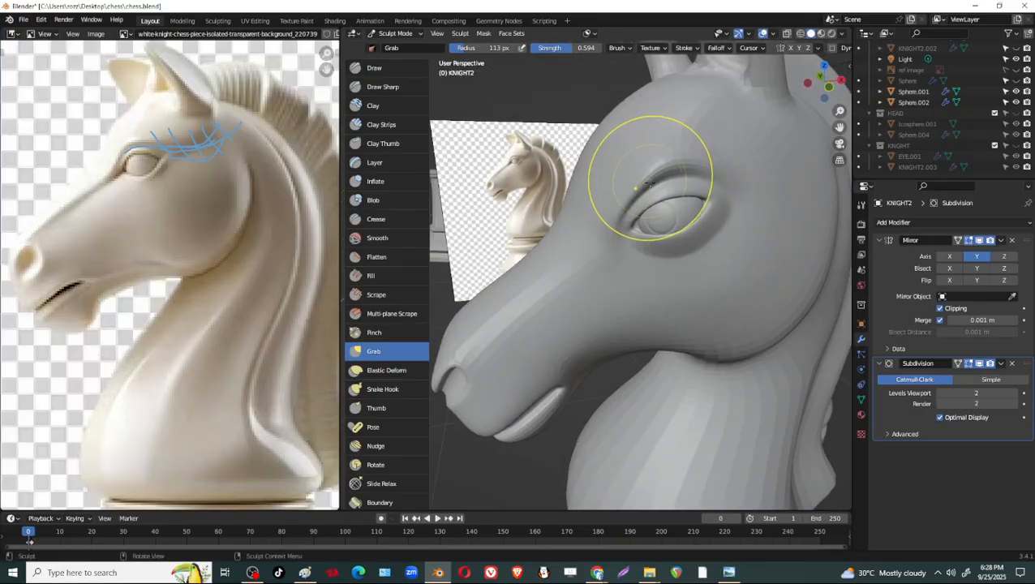
left_click(622, 195)
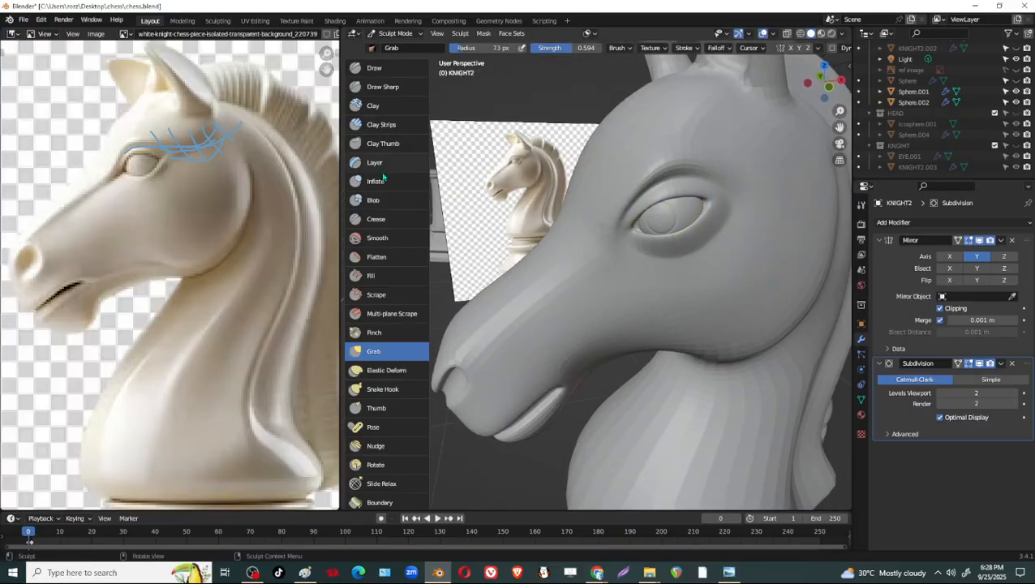
Choose the Inflate brush and enable the wireframe overlay in the viewport.
left_click(388, 180)
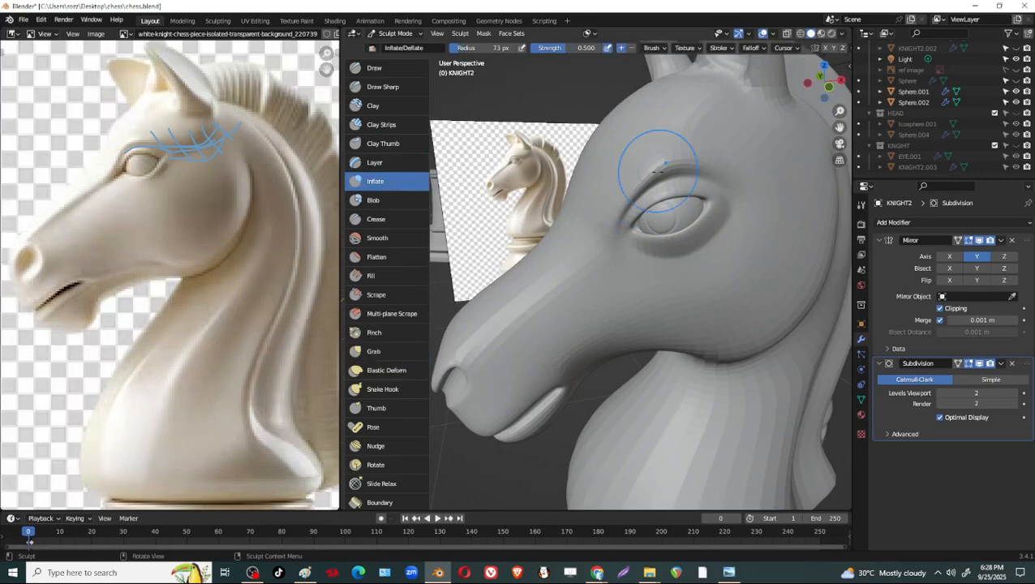
scroll(654, 174, "up", 2)
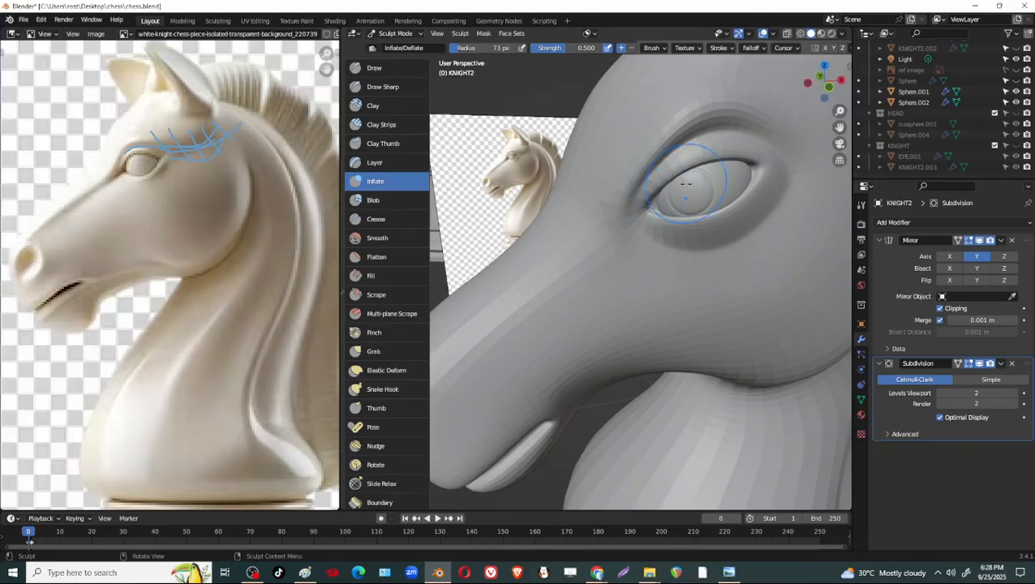
left_click(773, 36)
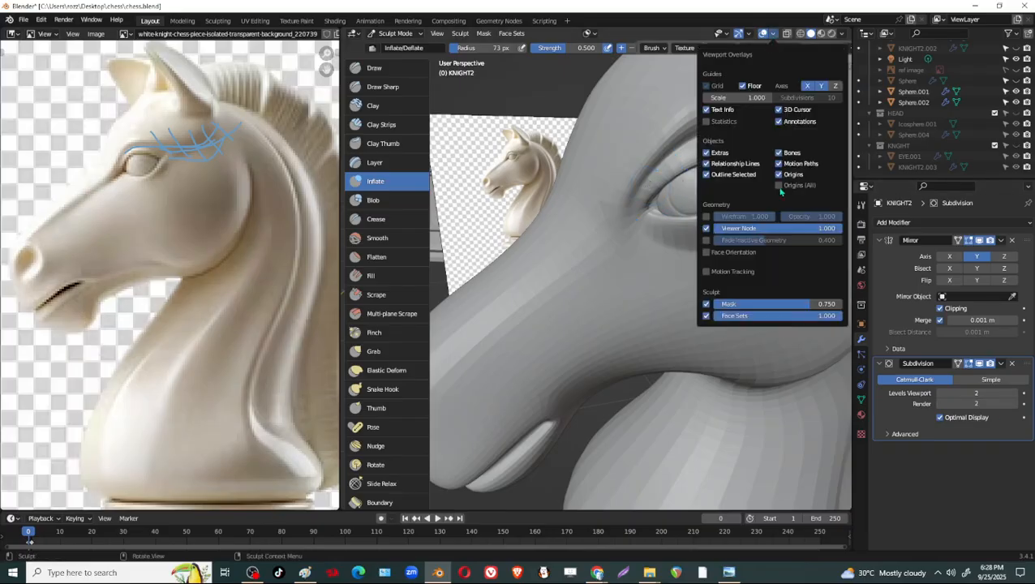
left_click(709, 217)
Set the Inflate brush radius to 99 px and inflate the front of the brow beside the eye corner.
mouse_move(666, 137)
left_mouse_down()
mouse_move(637, 180)
mouse_move(650, 163)
left_mouse_up()
key("f")
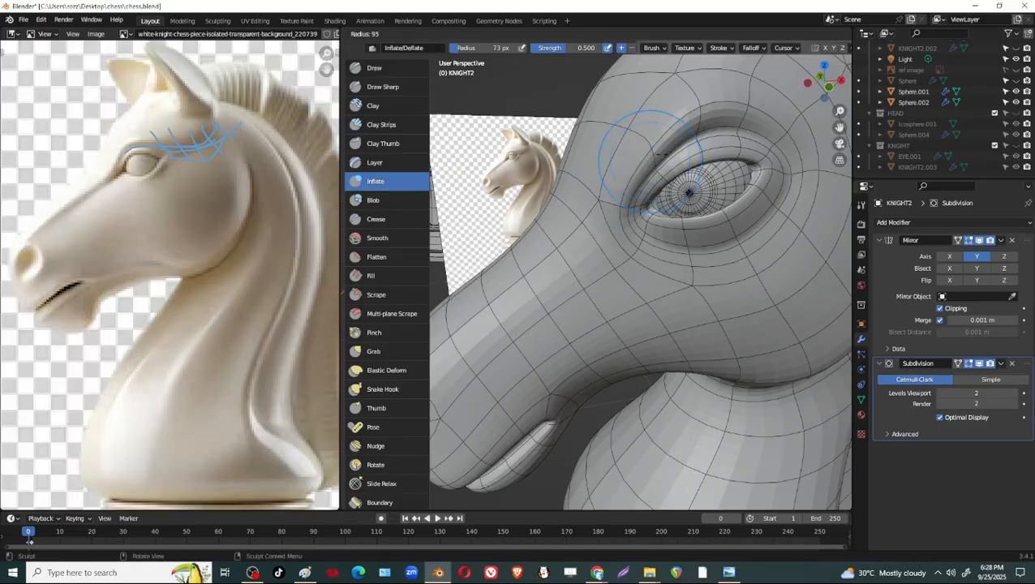
left_click(644, 151)
middle_click_drag(682, 123, 641, 166)
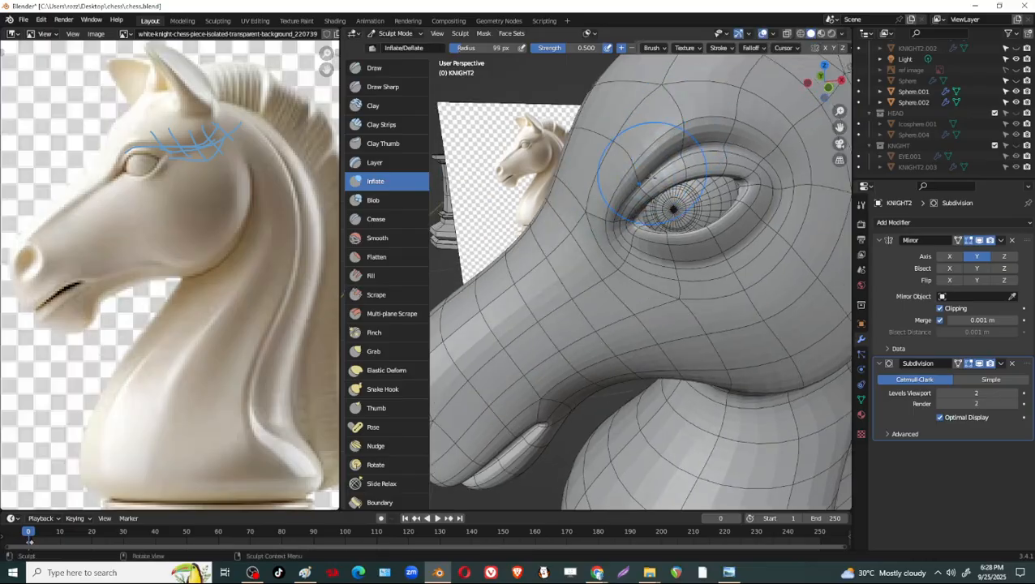
key("g")
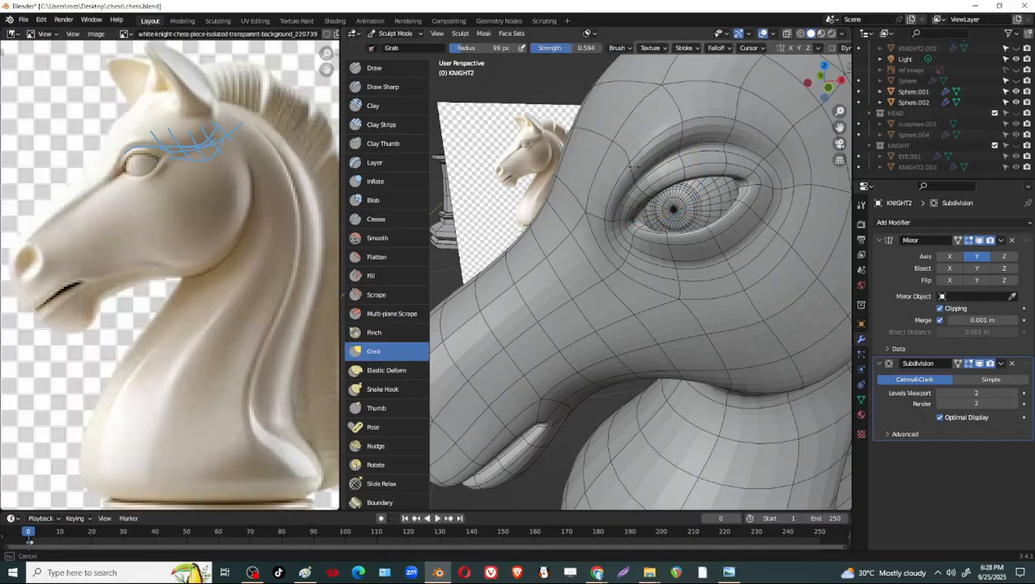
left_click(379, 183)
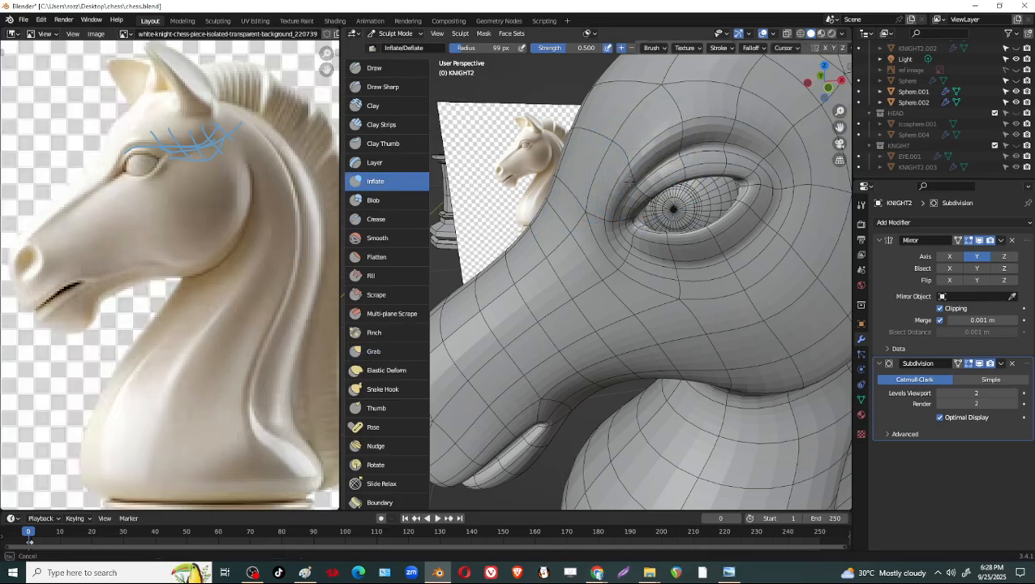
mouse_move(608, 192)
middle_mouse_down()
mouse_move(686, 260)
mouse_move(616, 240)
mouse_move(730, 216)
mouse_move(598, 215)
mouse_move(641, 219)
middle_mouse_up()
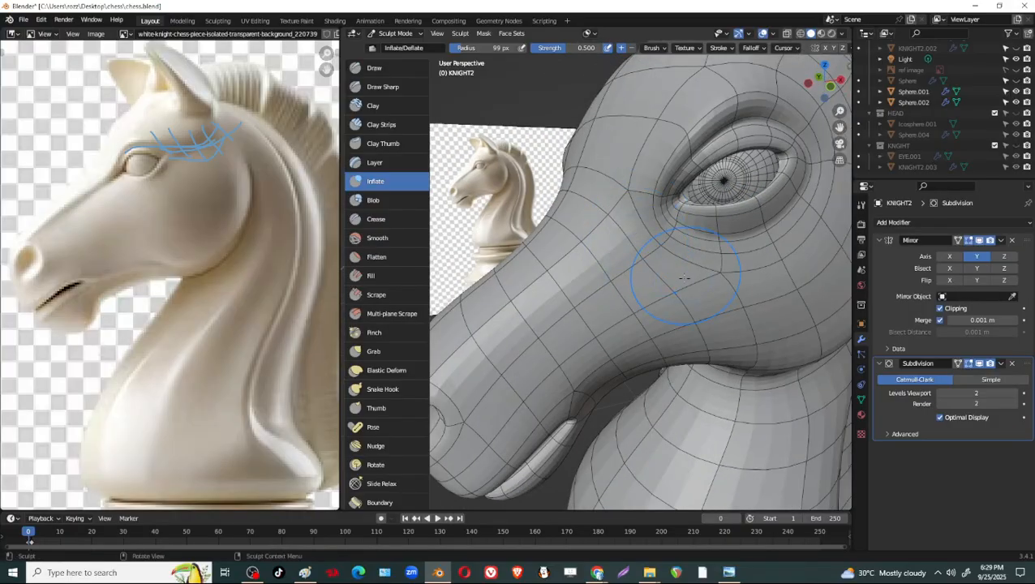
Choose the Grab brush and reshape the knight's brow above the eye, toggling the Subdivision display to check the form.
mouse_move(683, 277)
middle_mouse_down()
mouse_move(778, 244)
mouse_move(639, 189)
mouse_move(562, 184)
middle_mouse_up()
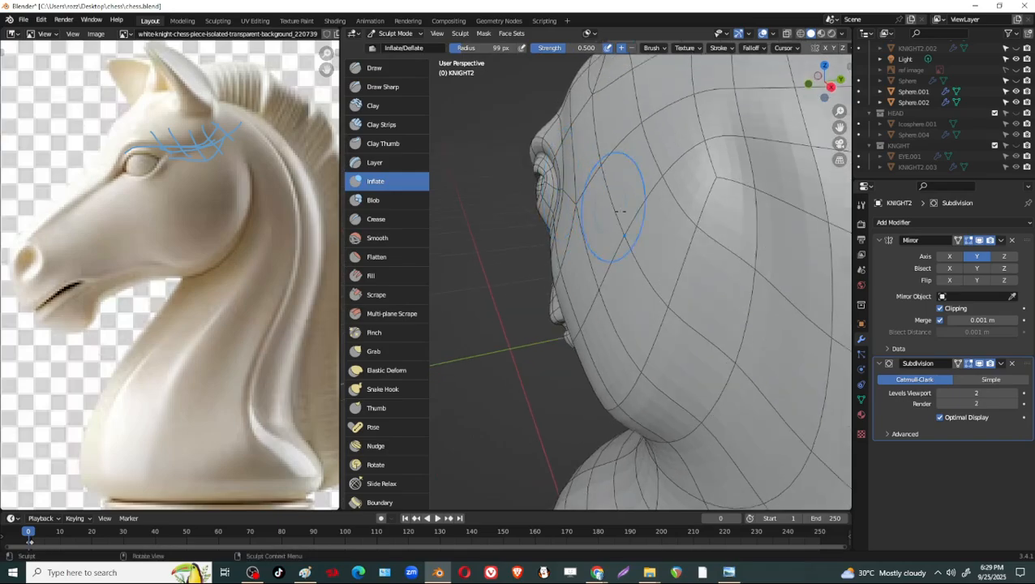
mouse_move(623, 211)
middle_mouse_down()
mouse_move(661, 169)
mouse_move(714, 333)
middle_mouse_up()
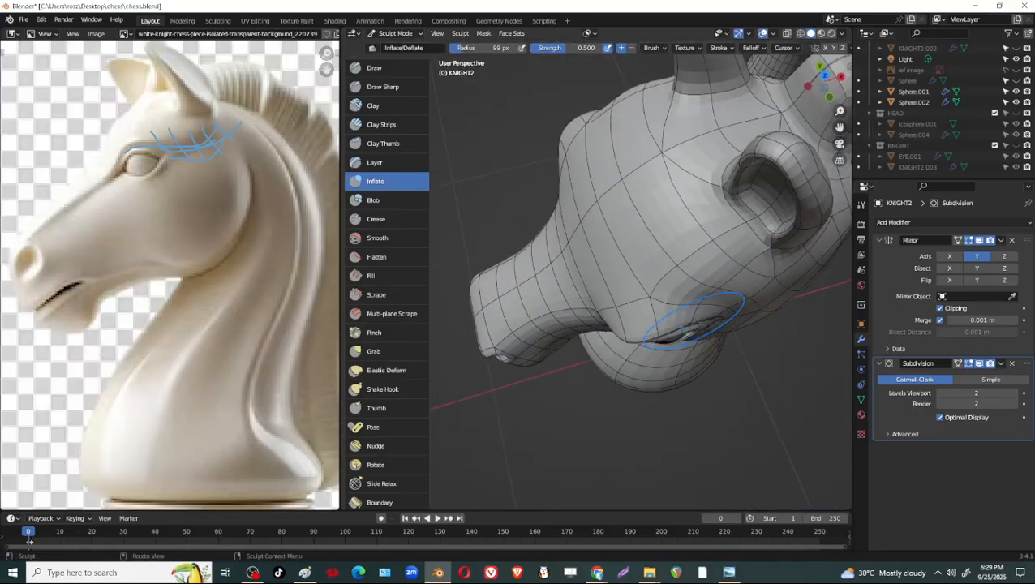
left_click_drag(694, 322, 696, 323)
key("g")
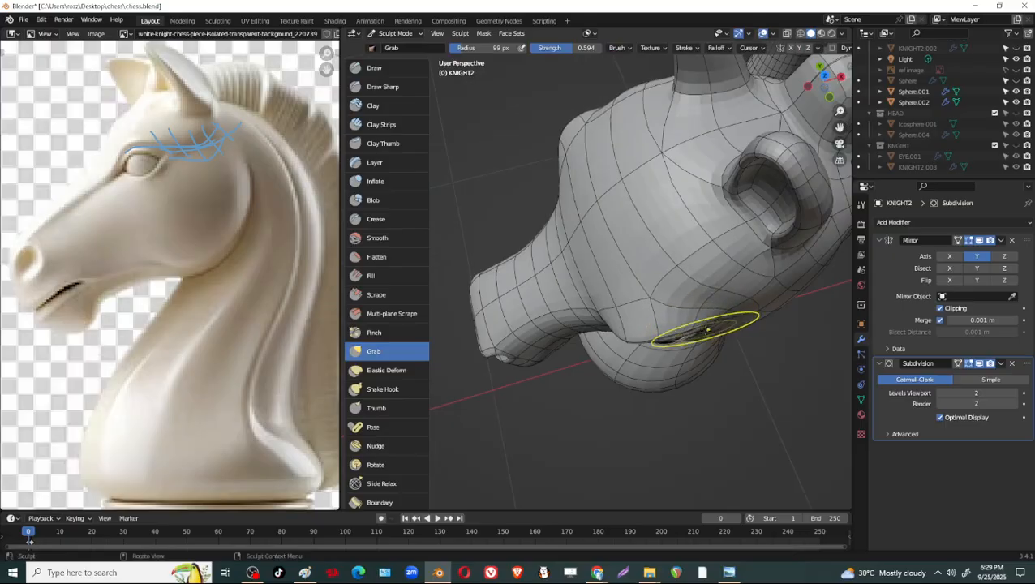
mouse_move(616, 327)
middle_mouse_down()
mouse_move(722, 270)
mouse_move(722, 303)
mouse_move(720, 293)
middle_mouse_up()
left_click(980, 365)
left_click_drag(720, 292, 726, 298)
middle_click_drag(718, 319, 924, 300)
left_click(980, 364)
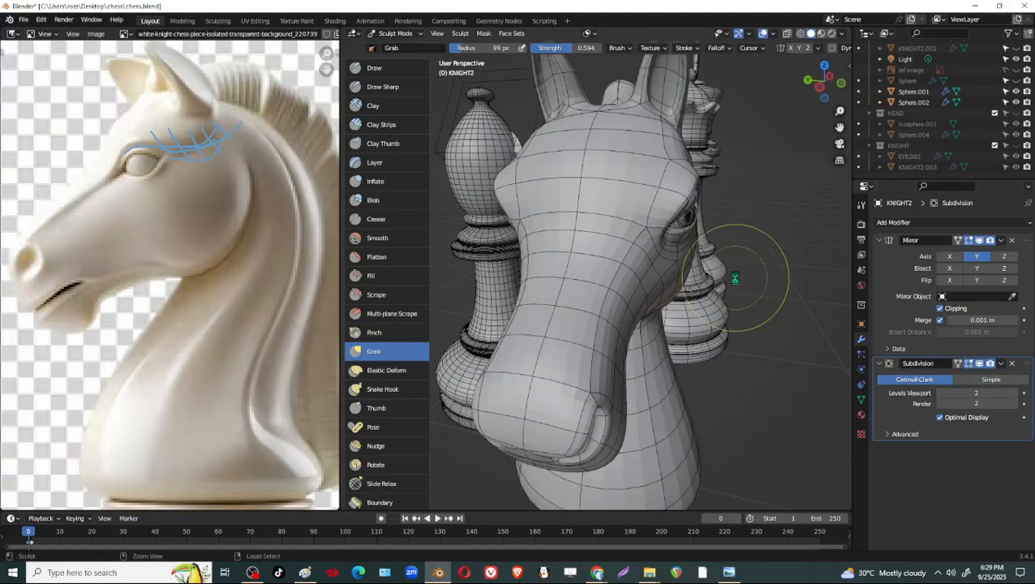
Hide the wireframe overlay and compare the knight's head and neck with the reference image from the side and front.
scroll(734, 277, "down", 4)
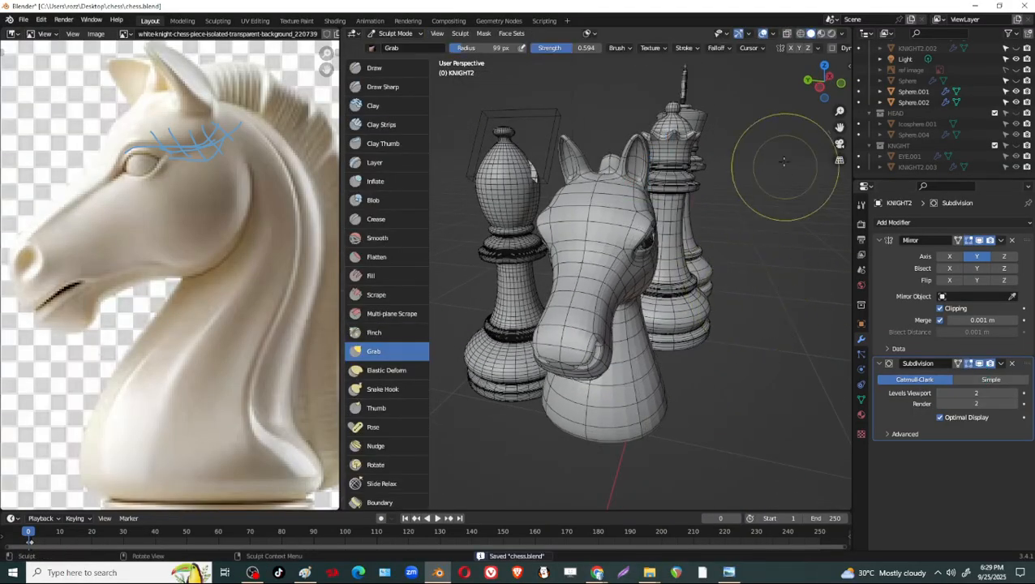
left_click(774, 34)
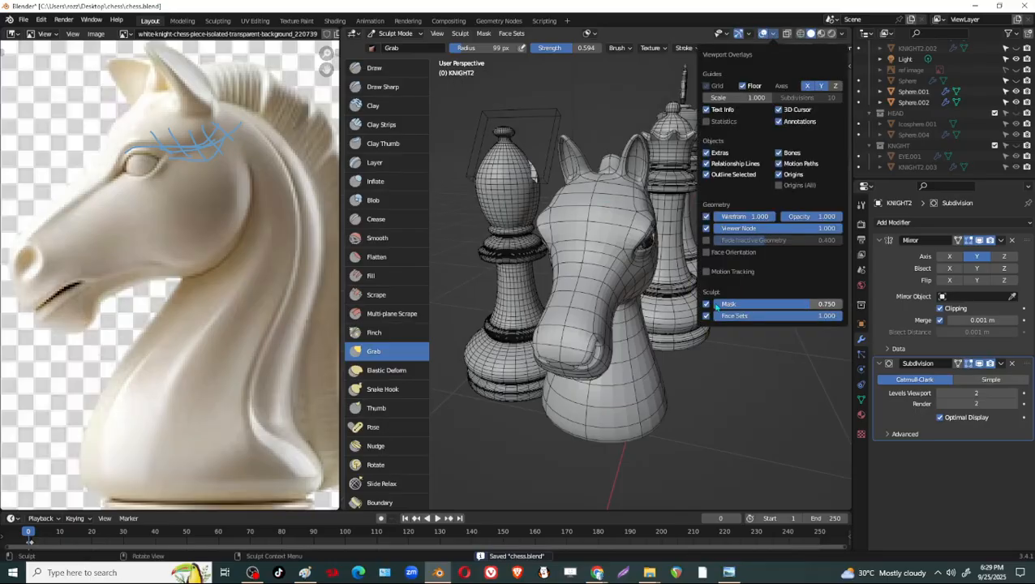
left_click(706, 216)
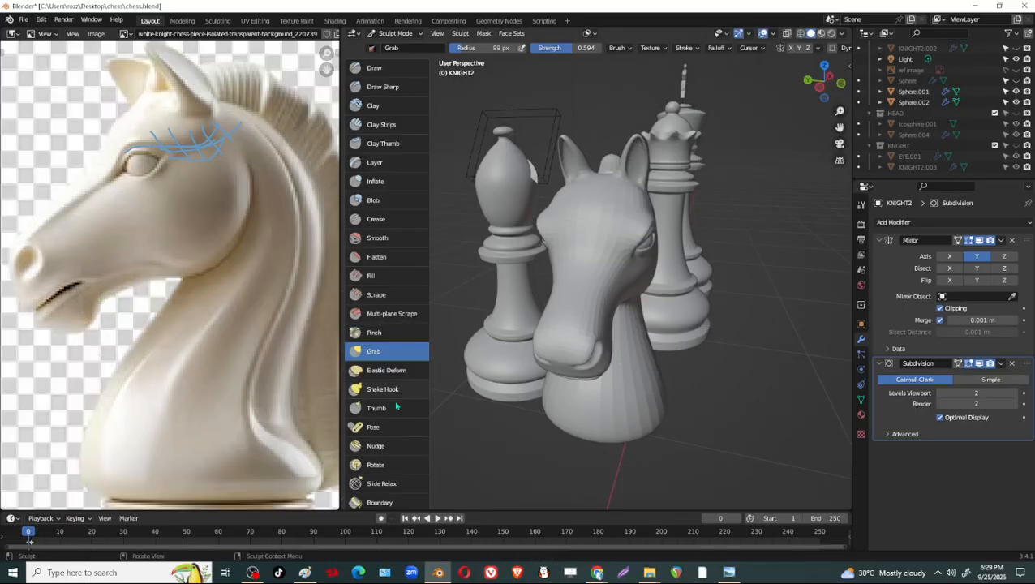
middle_click_drag(638, 420, 561, 411)
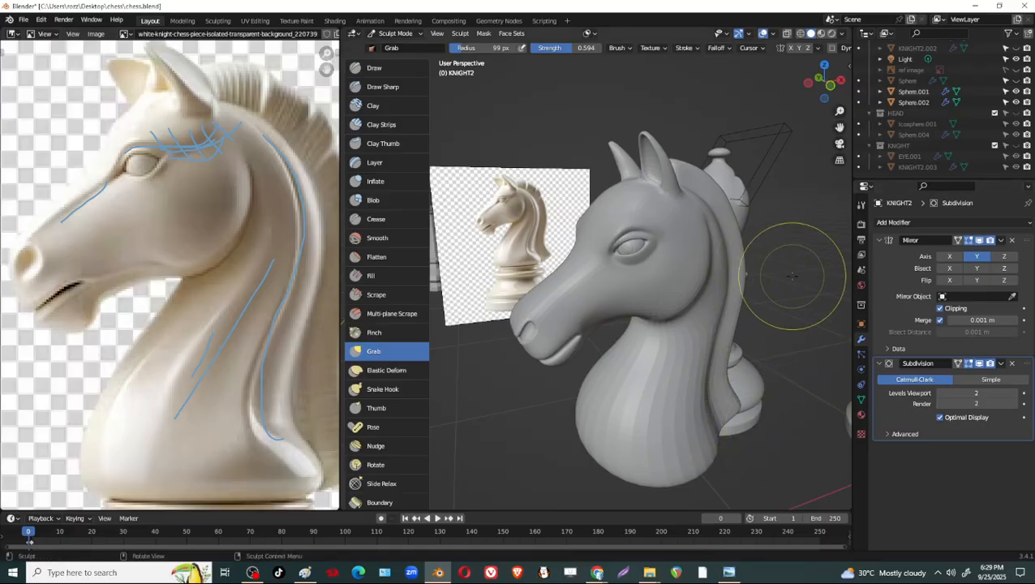
middle_click_drag(794, 315, 751, 277)
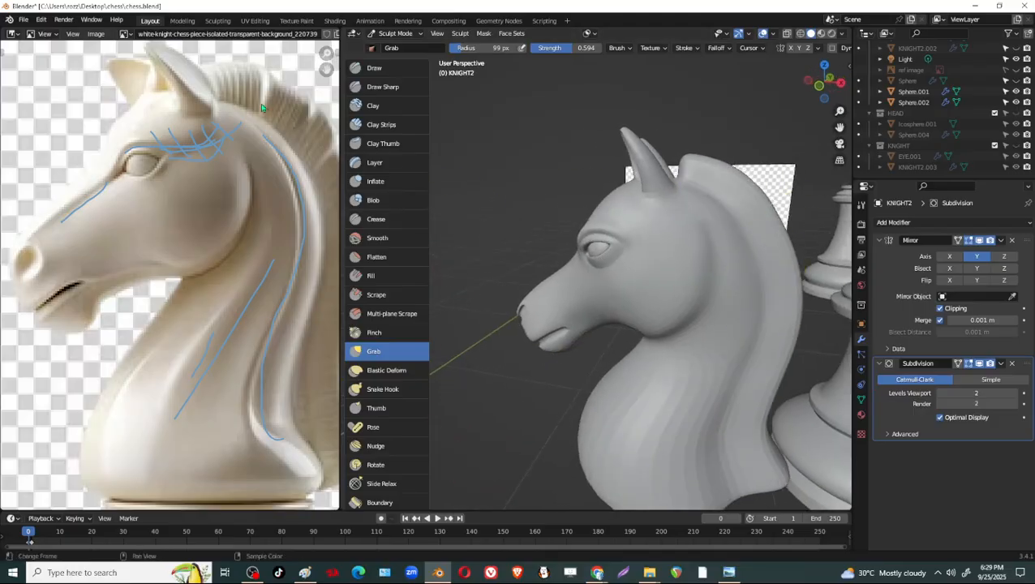
scroll(274, 115, "down", 1)
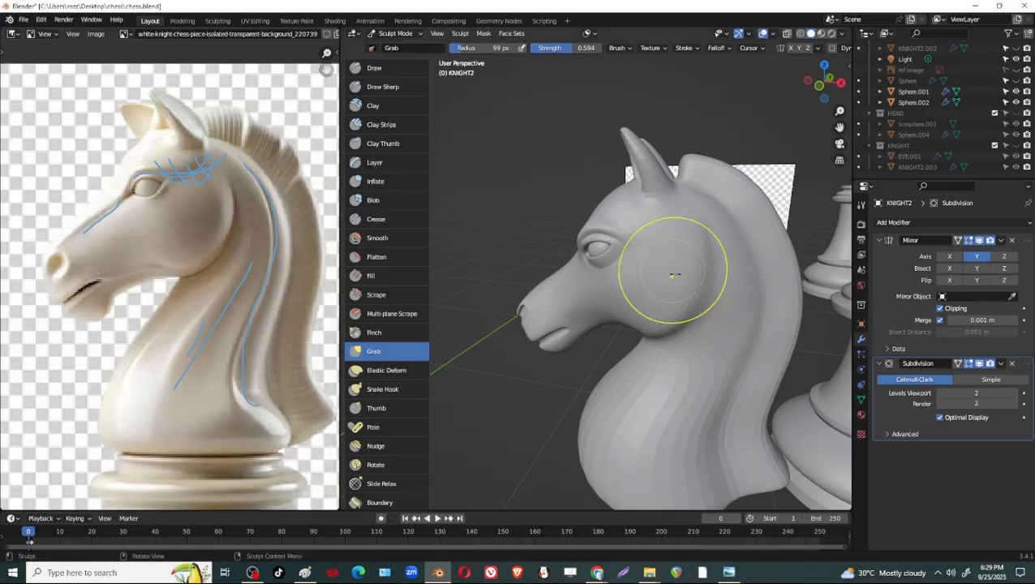
mouse_move(673, 275)
middle_mouse_down()
mouse_move(744, 281)
mouse_move(689, 292)
mouse_move(631, 348)
mouse_move(795, 365)
mouse_move(757, 335)
middle_mouse_up()
middle_click_drag(709, 284, 735, 294)
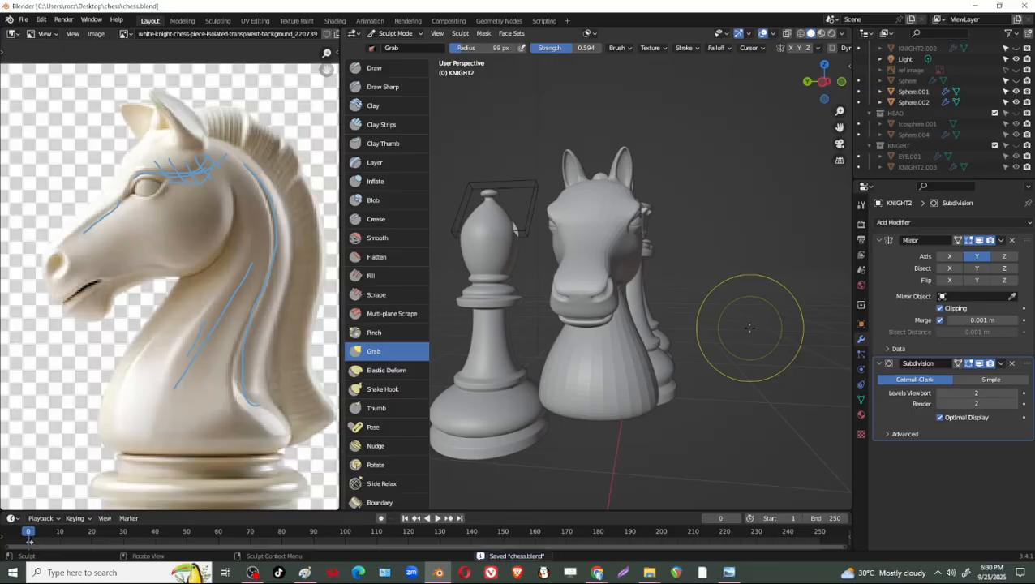
middle_click_drag(750, 328, 708, 312)
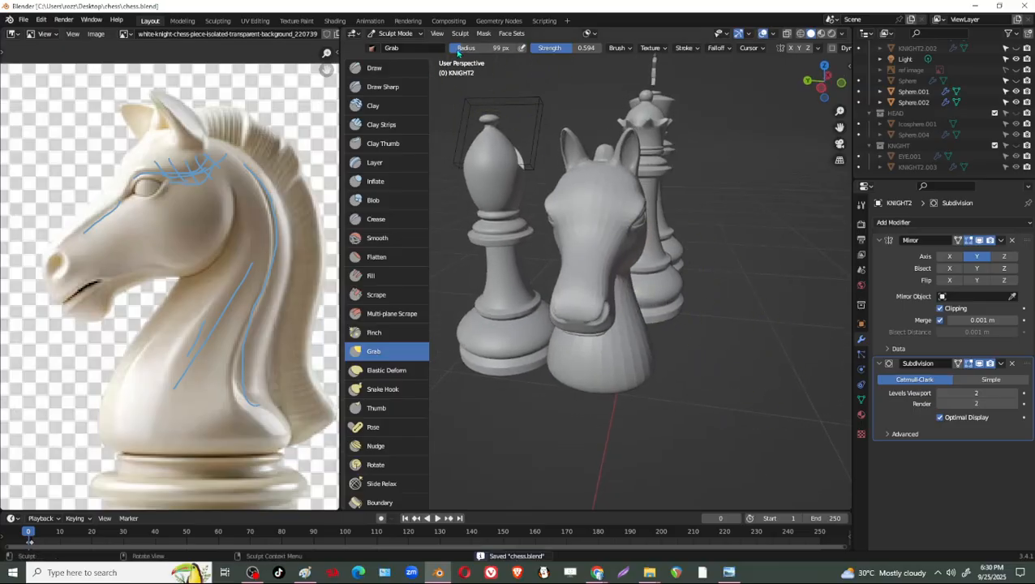
Switch the knight to Object Mode, apply Shade Smooth to it and save the file.
left_click(409, 34)
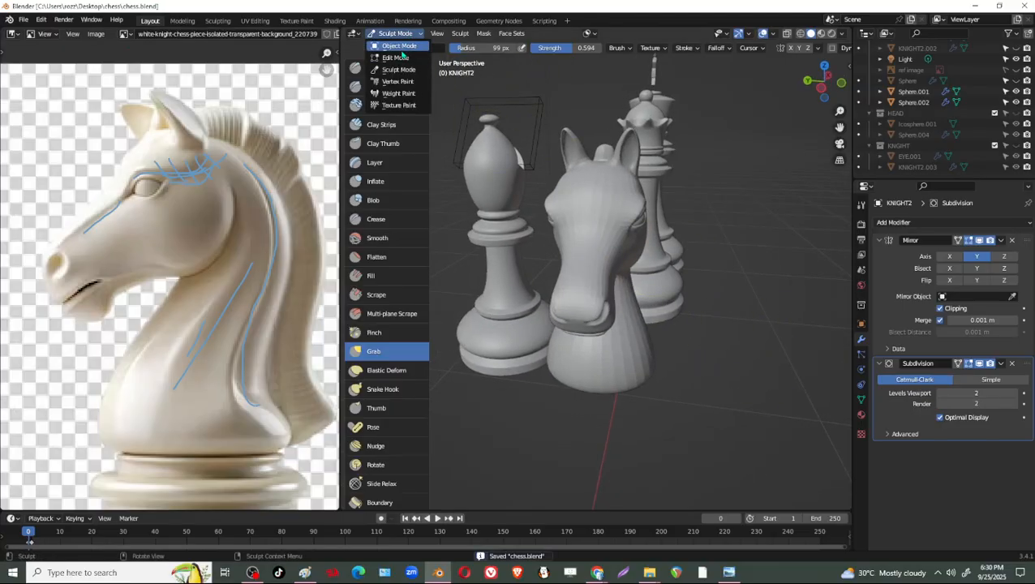
left_click(401, 47)
middle_click_drag(737, 309, 668, 305)
scroll(725, 320, "up", 2)
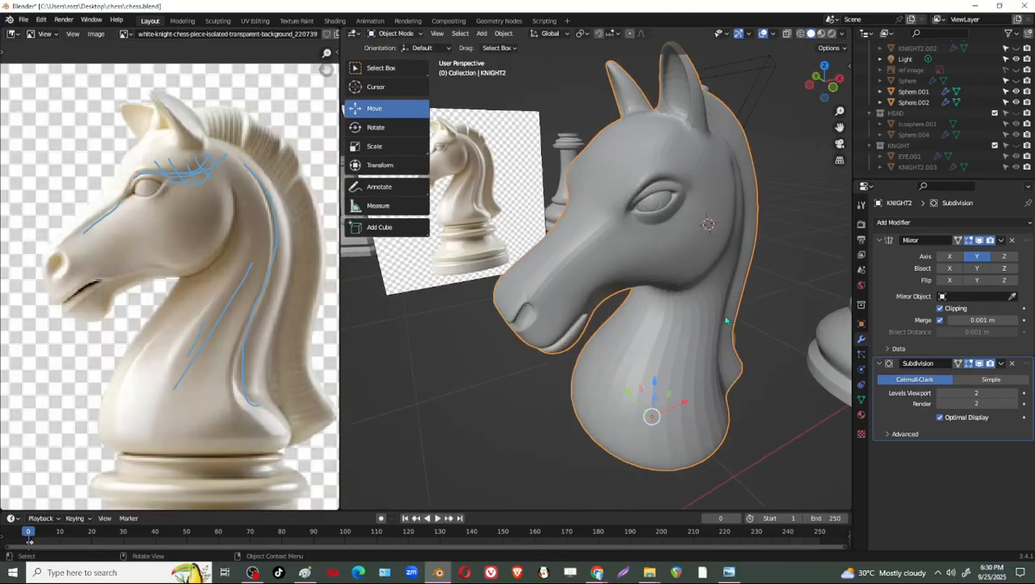
middle_click_drag(726, 321, 670, 285)
right_click(671, 226)
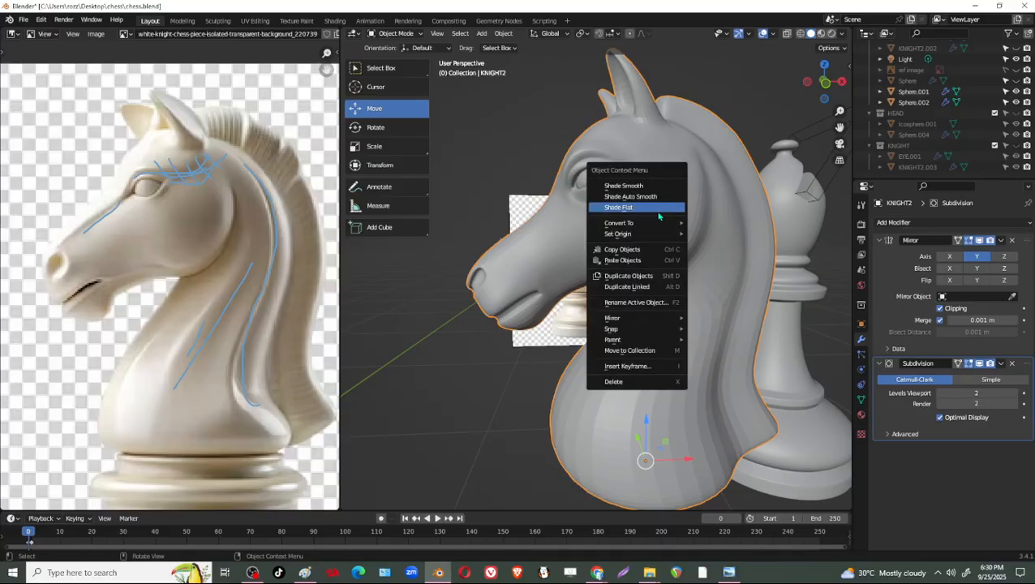
left_click(641, 185)
middle_click_drag(502, 321, 654, 316)
key("ctrl+s")
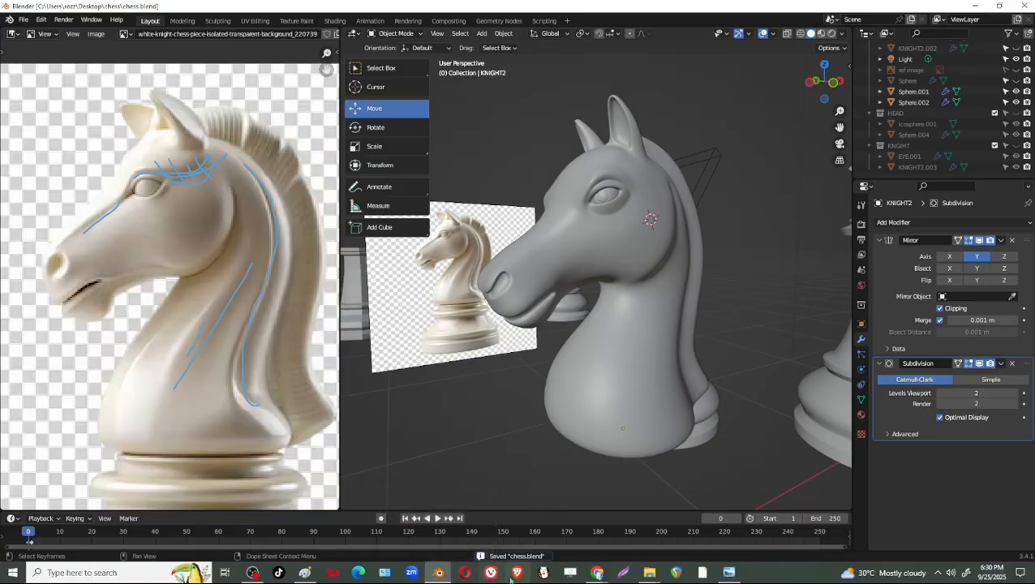
Switch to Chrome and bring up the Sketchfab page of the Chess Knight Pendant/Keychain model.
mouse_move(598, 572)
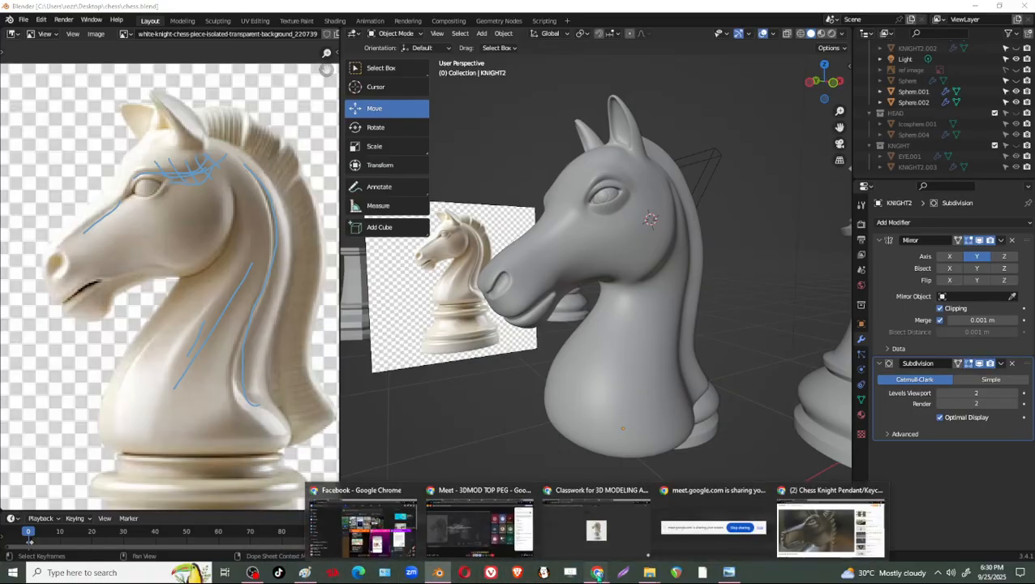
left_click(363, 529)
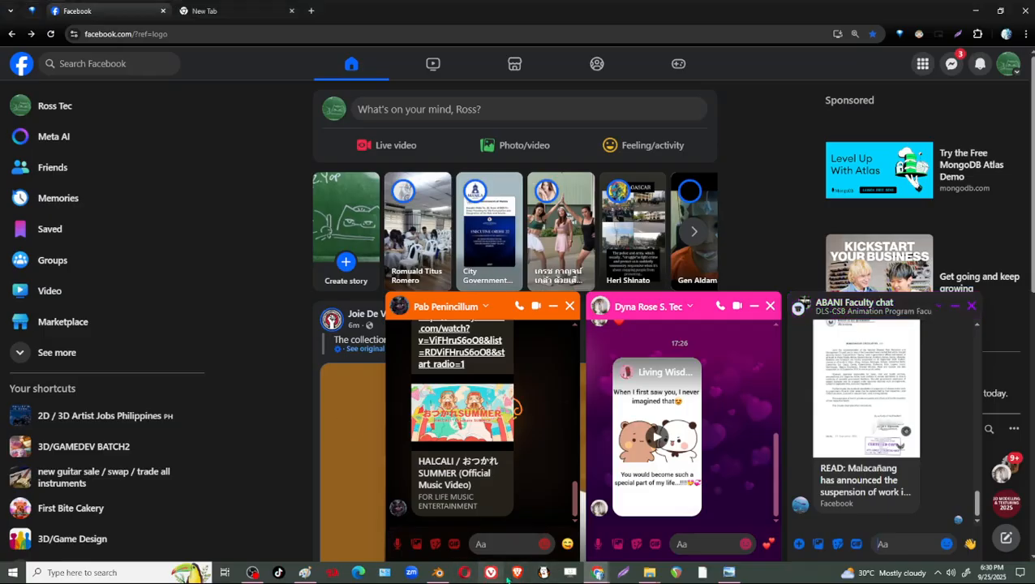
mouse_move(598, 572)
left_click(600, 537)
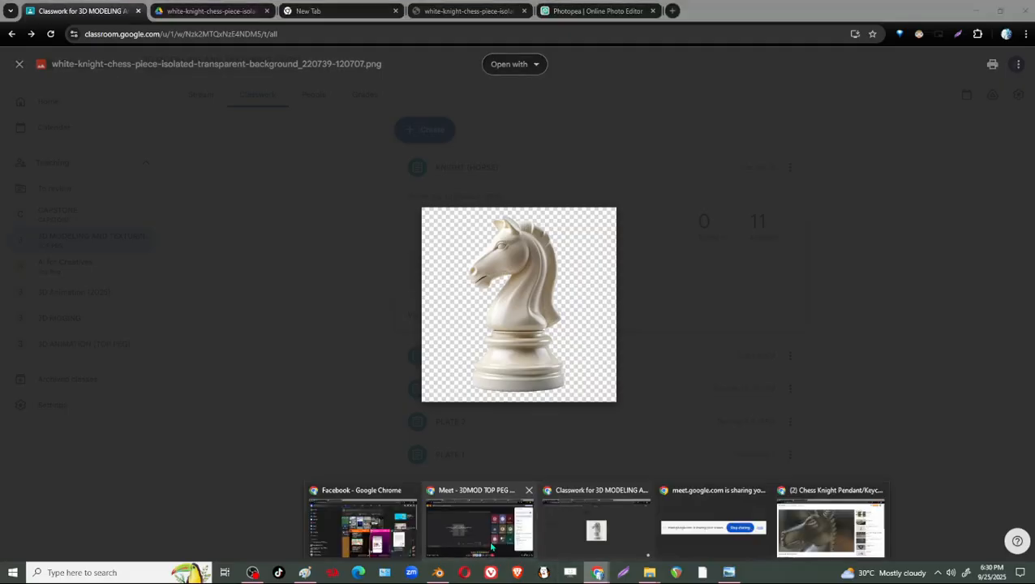
left_click(789, 524)
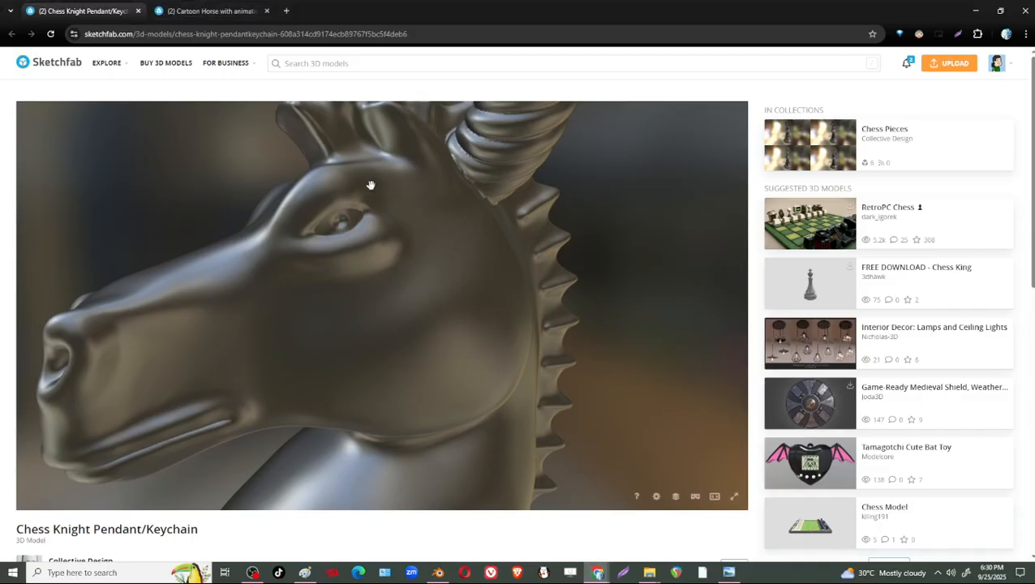
Search Sketchfab for "ANIME GIRLS" and open the Anime Girl model from the results.
left_click(345, 71)
type("AN")
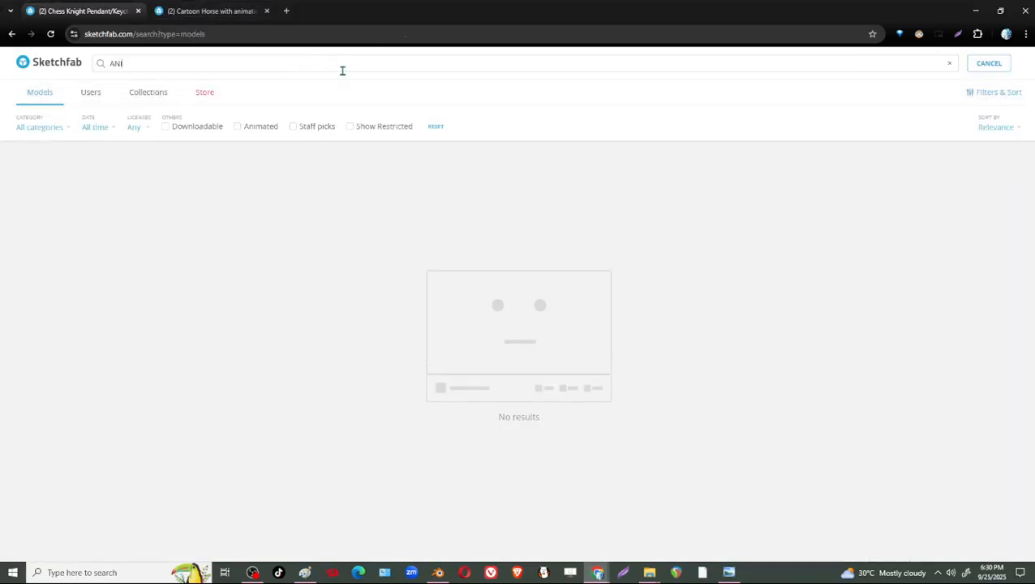
type("IME GIRLS")
key("Return")
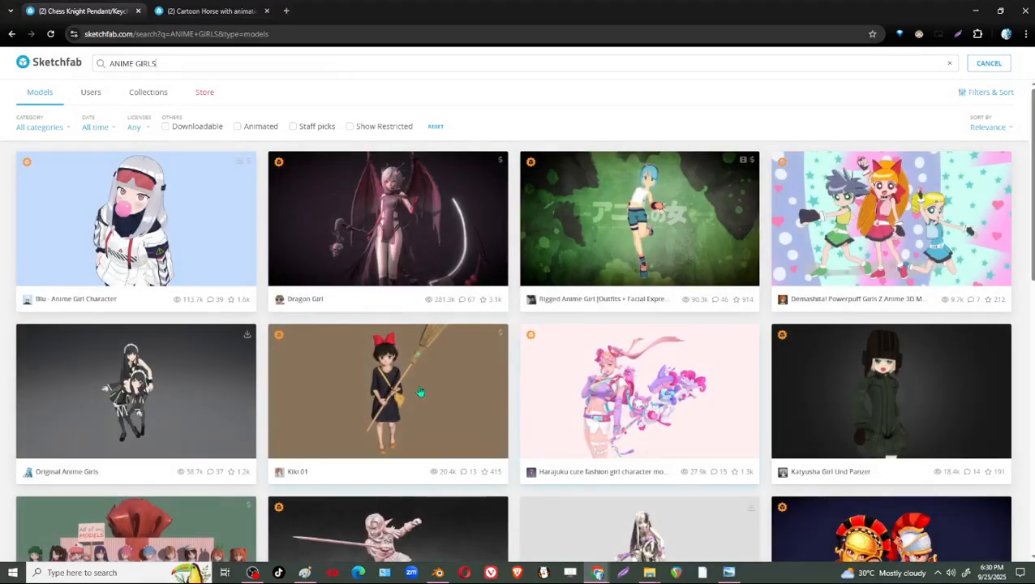
scroll(832, 407, "down", 1)
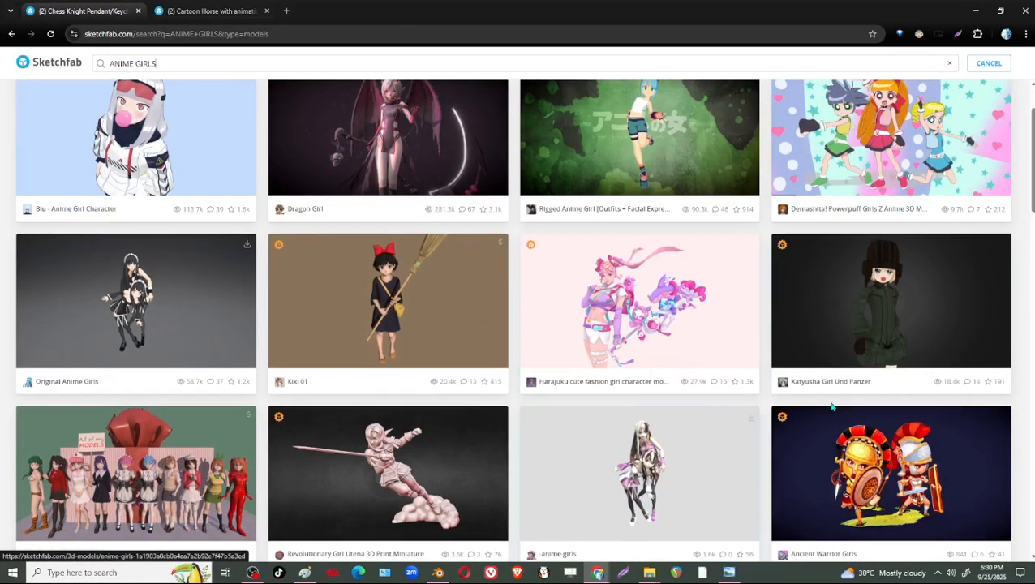
scroll(717, 460, "down", 2)
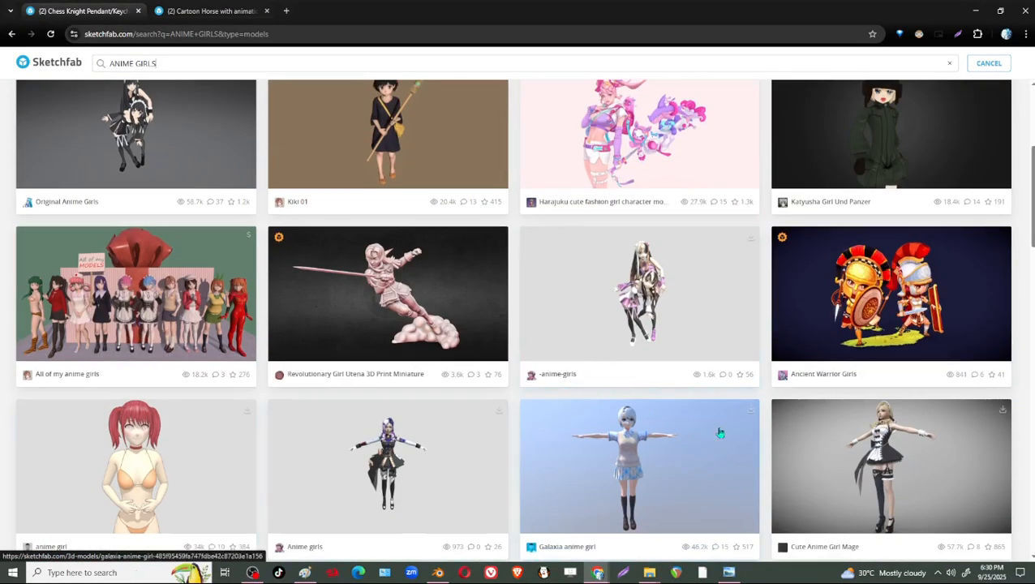
scroll(419, 419, "down", 4)
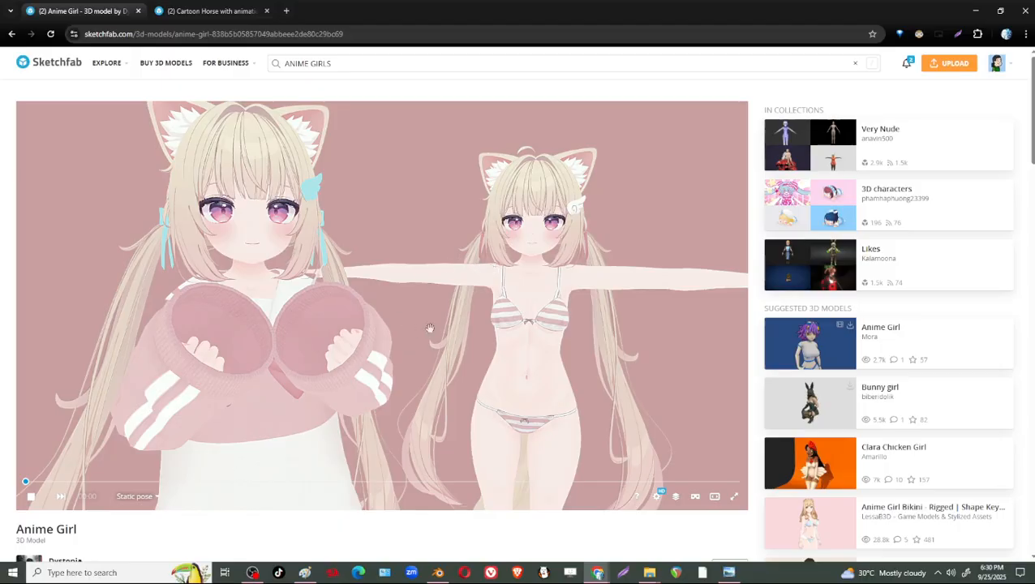
Inspect the Anime Girl model's face and display the model as Wireframe in the Model Inspector.
scroll(528, 226, "up", 4)
mouse_move(536, 220)
left_mouse_down()
mouse_move(513, 262)
mouse_move(468, 299)
left_mouse_up()
scroll(468, 298, "up", 5)
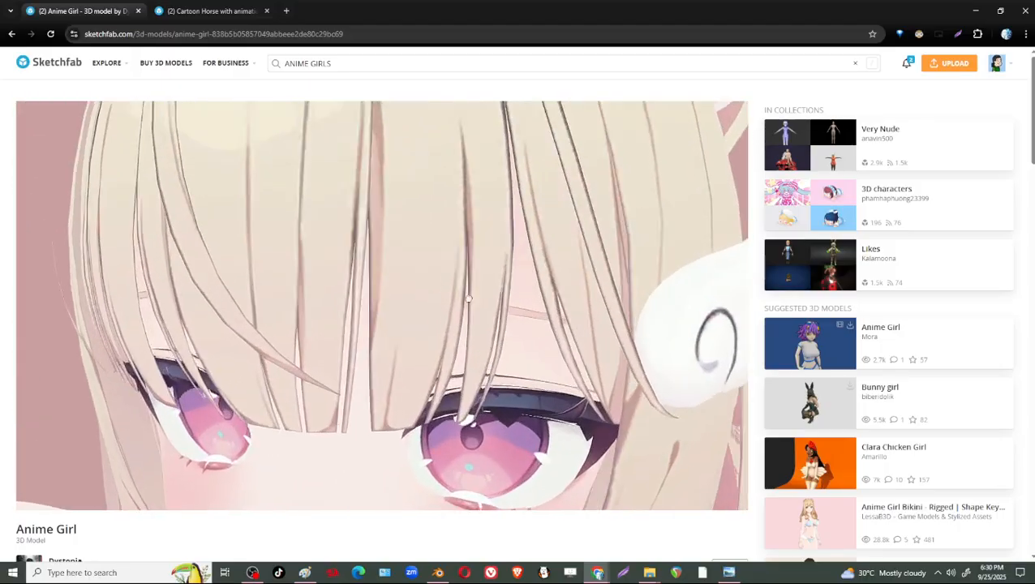
scroll(468, 299, "down", 6)
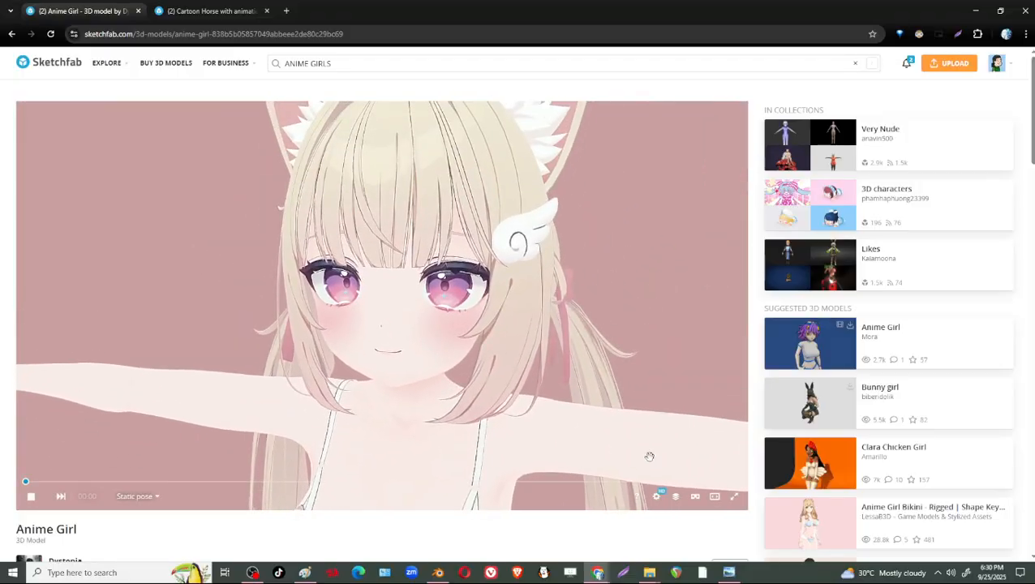
left_click(675, 497)
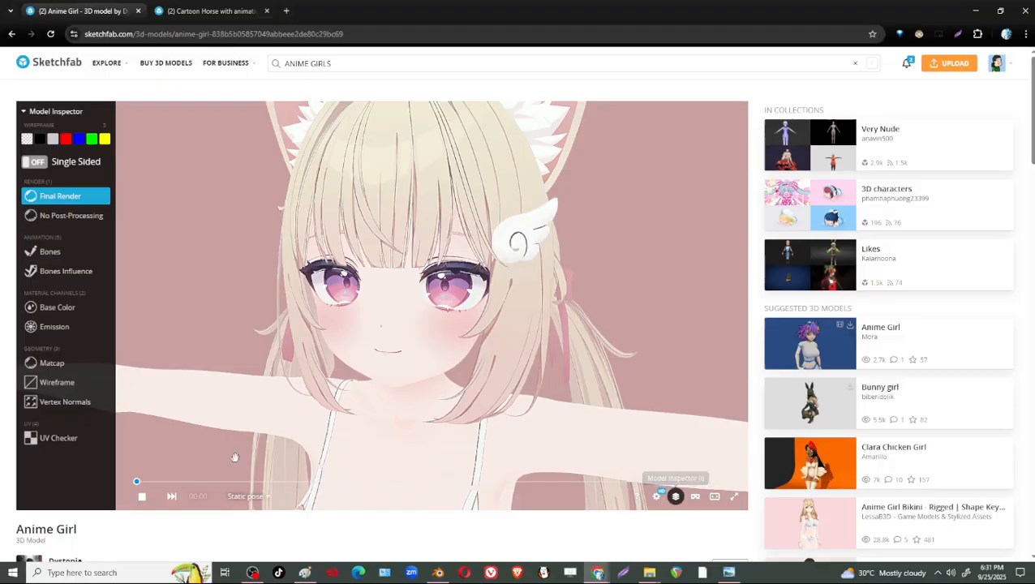
left_click(72, 364)
left_click(71, 384)
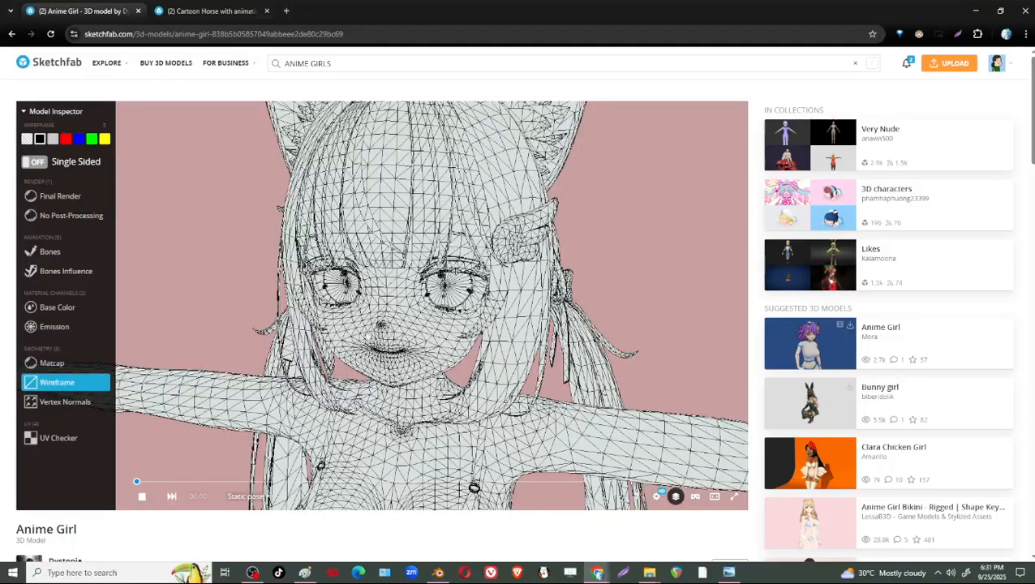
Examine the wireframe topology of the Anime Girl model's eyes, mouth, neck and upper body.
scroll(487, 335, "up", 8)
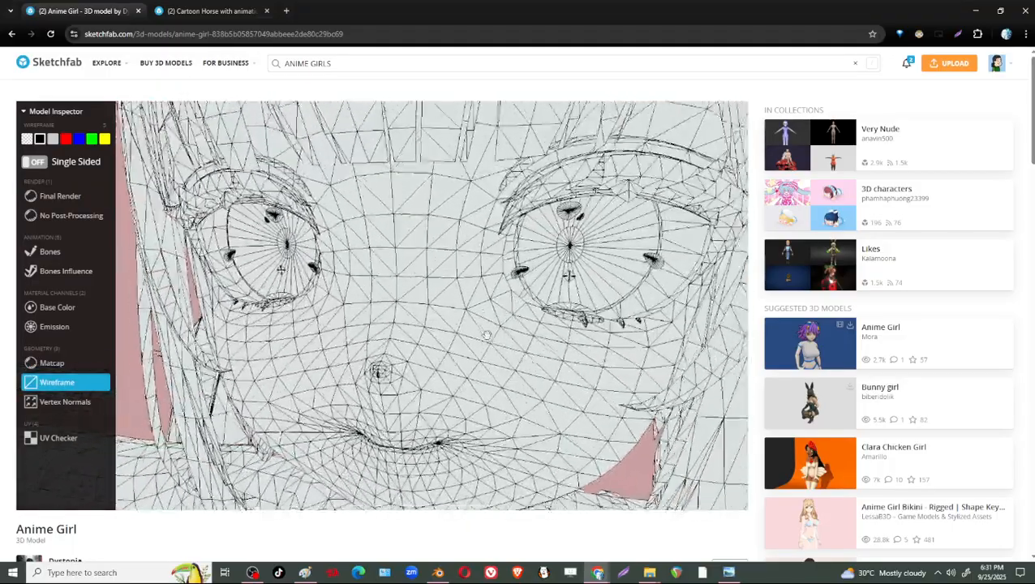
scroll(487, 335, "down", 4)
scroll(482, 335, "up", 2)
scroll(478, 333, "down", 3)
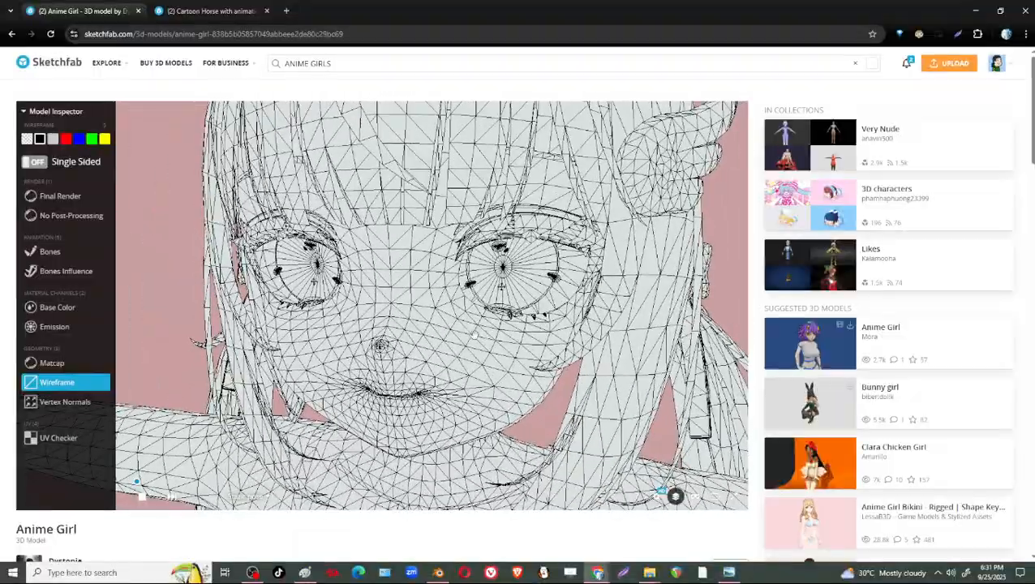
scroll(474, 335, "up", 2)
scroll(475, 335, "down", 3)
right_click_drag(475, 335, 491, 274)
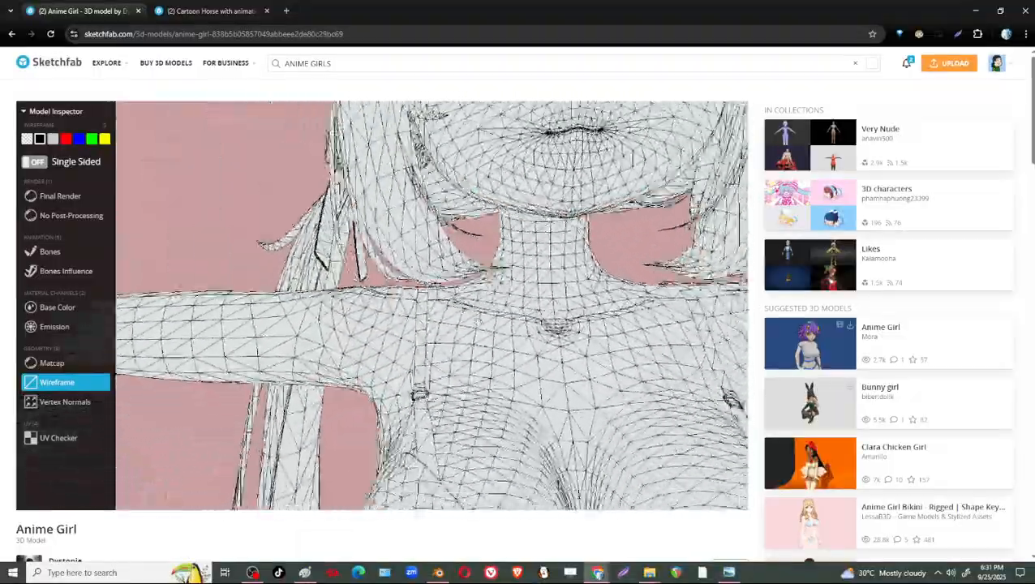
scroll(491, 273, "down", 4)
scroll(497, 280, "up", 2)
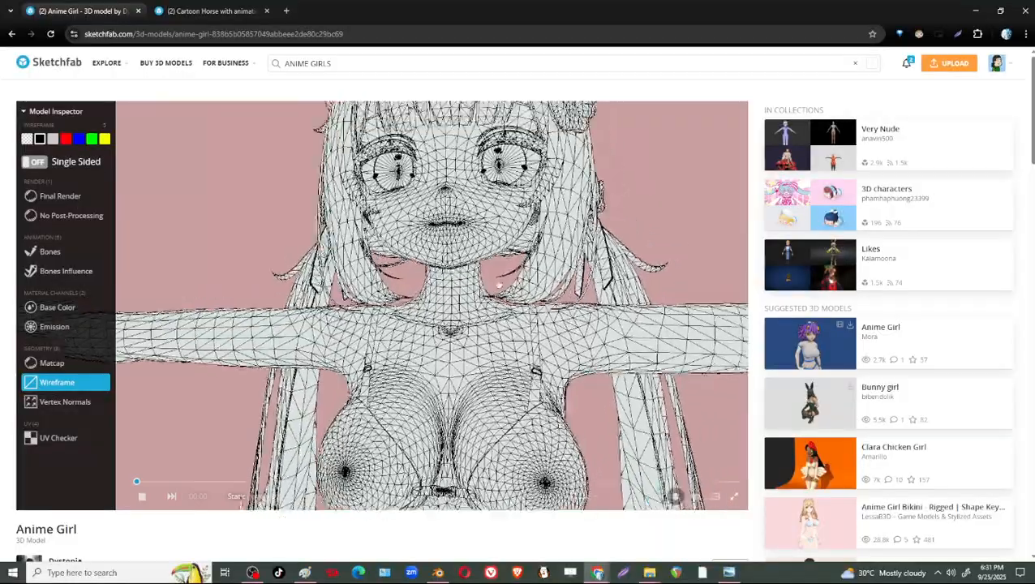
Open the suggested Anime Warrior Girl - RPG Rigged Character model and bring its 3D preview into view.
scroll(818, 372, "down", 2)
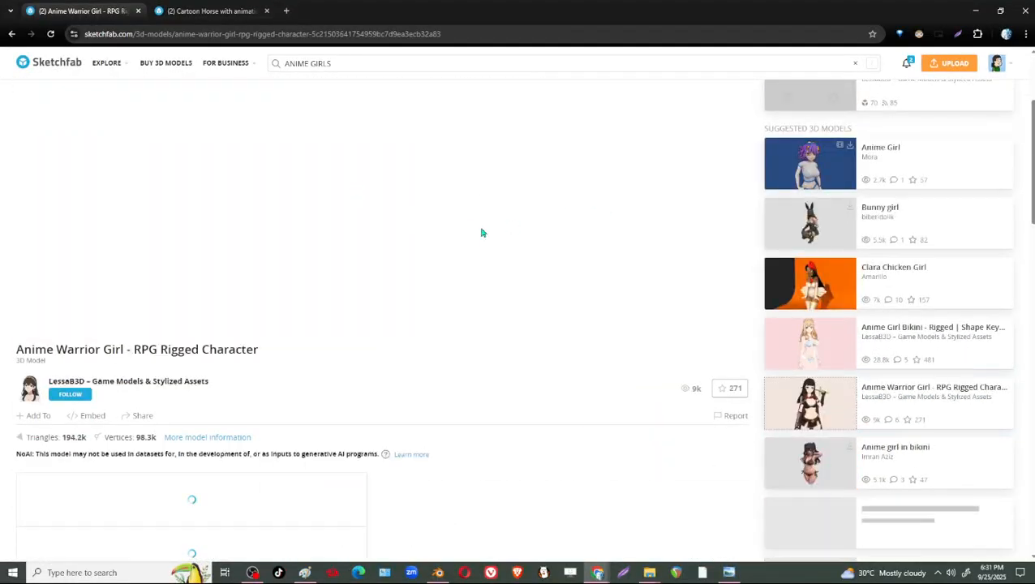
scroll(890, 300, "up", 1)
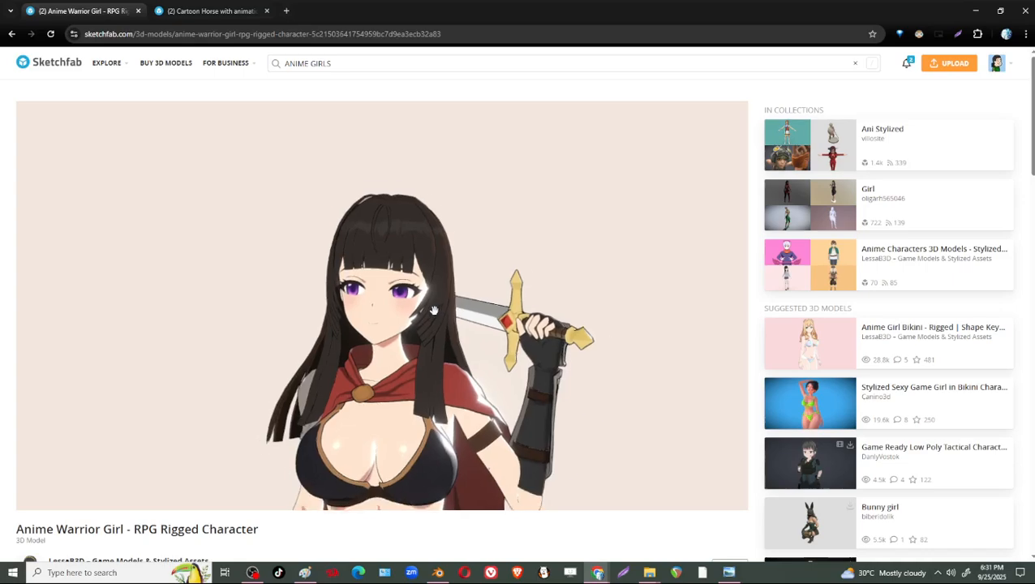
Display the Anime Warrior Girl model as Wireframe in the Model Inspector and inspect the face topology up close.
left_click_drag(441, 312, 643, 496)
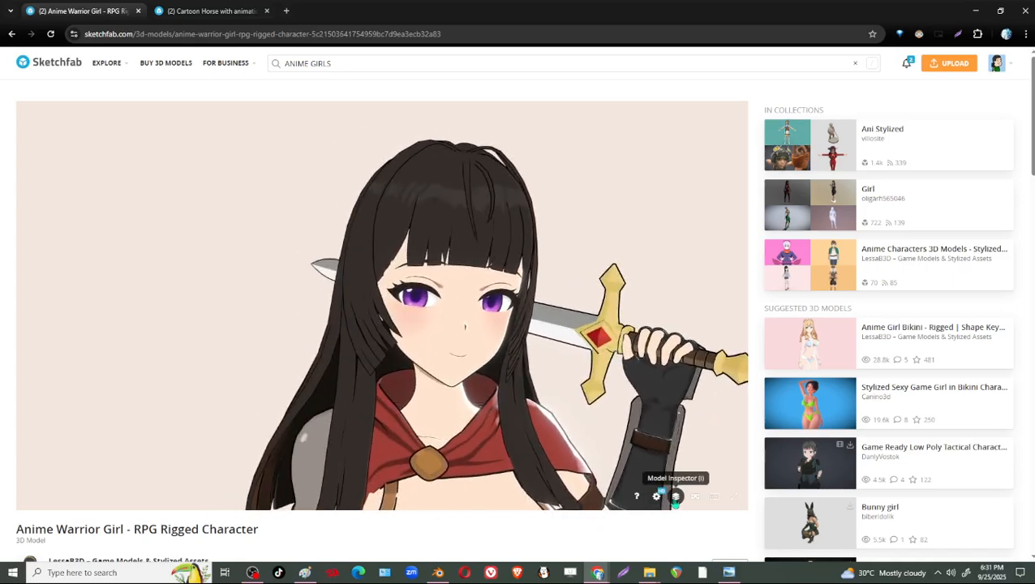
left_click(675, 497)
left_click(57, 404)
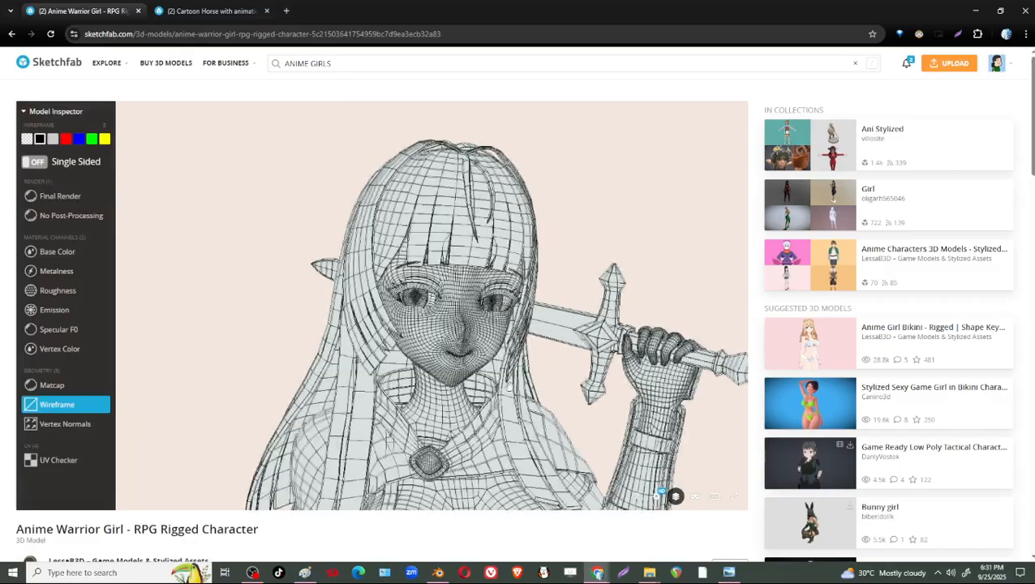
scroll(430, 309, "up", 5)
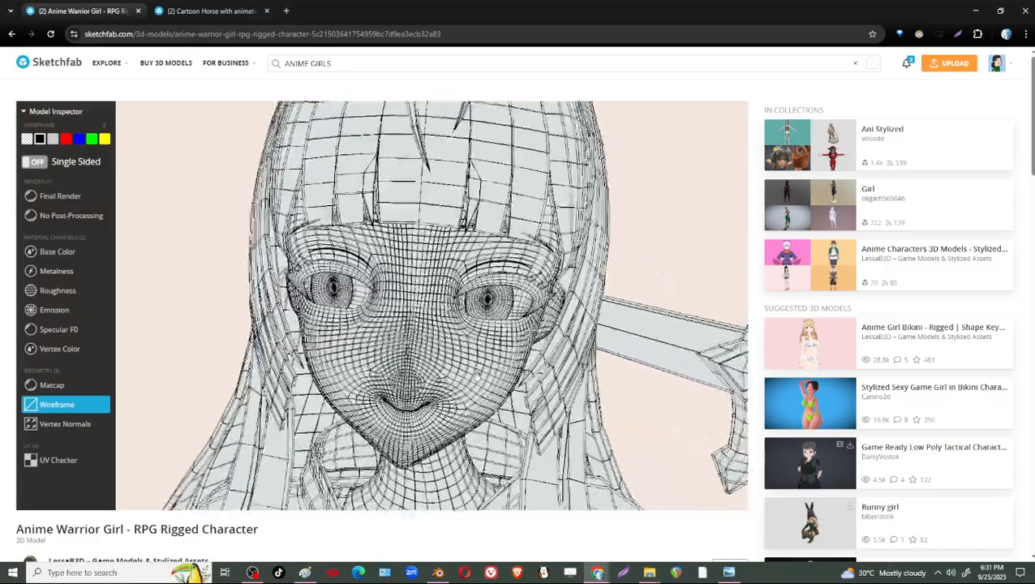
scroll(477, 376, "up", 6)
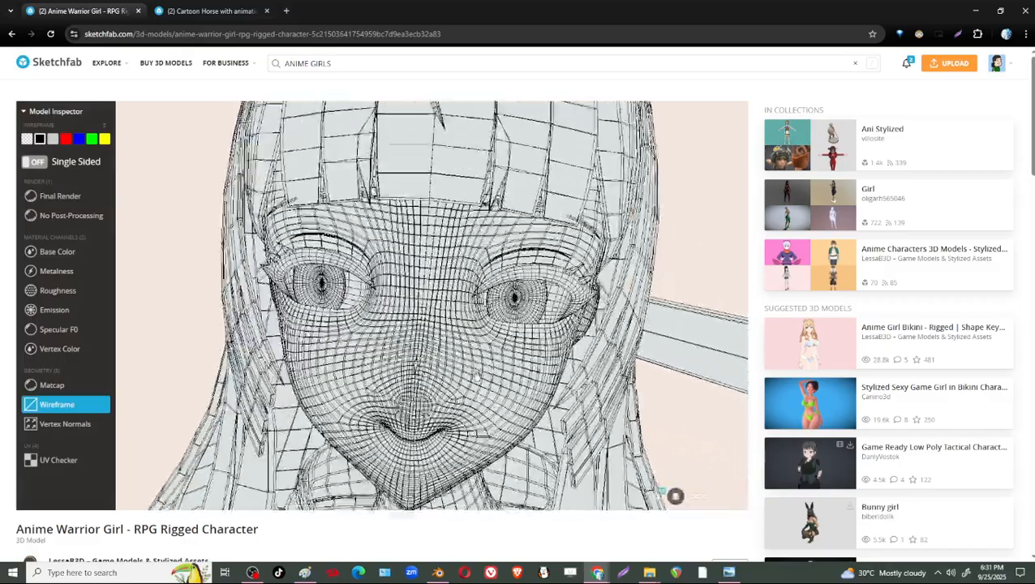
scroll(478, 376, "down", 5)
scroll(478, 375, "down", 4)
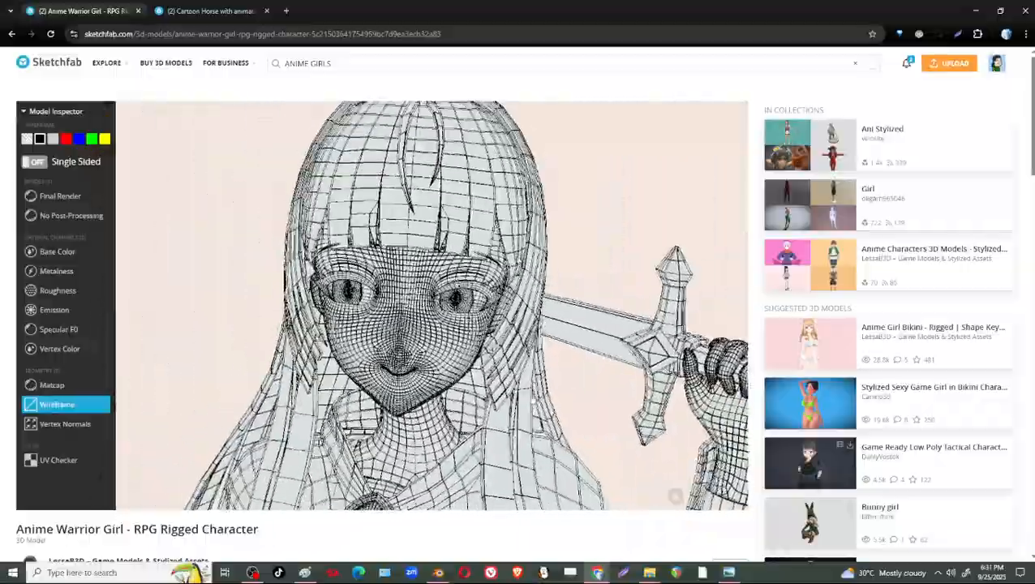
Examine the wireframe topology of the warrior girl's torso, belt, skirt, legs, boots and cape from several angles.
right_click_drag(487, 397, 497, 212)
scroll(541, 398, "down", 4)
left_click_drag(541, 397, 520, 406)
right_click_drag(487, 406, 532, 236)
scroll(488, 393, "down", 3)
right_click_drag(488, 392, 515, 332)
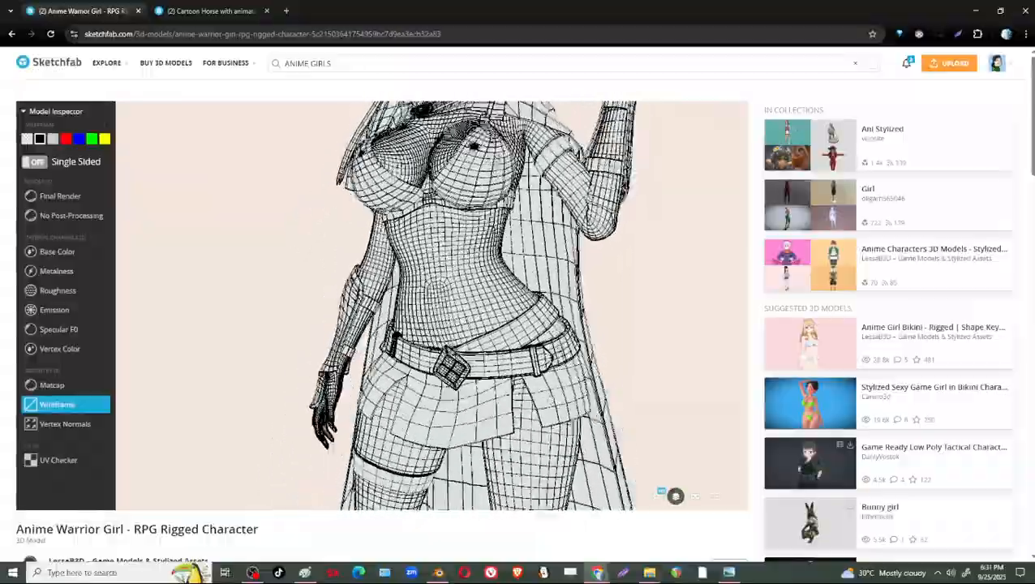
left_click_drag(514, 331, 414, 369)
right_click_drag(495, 381, 552, 186)
right_click_drag(478, 349, 483, 235)
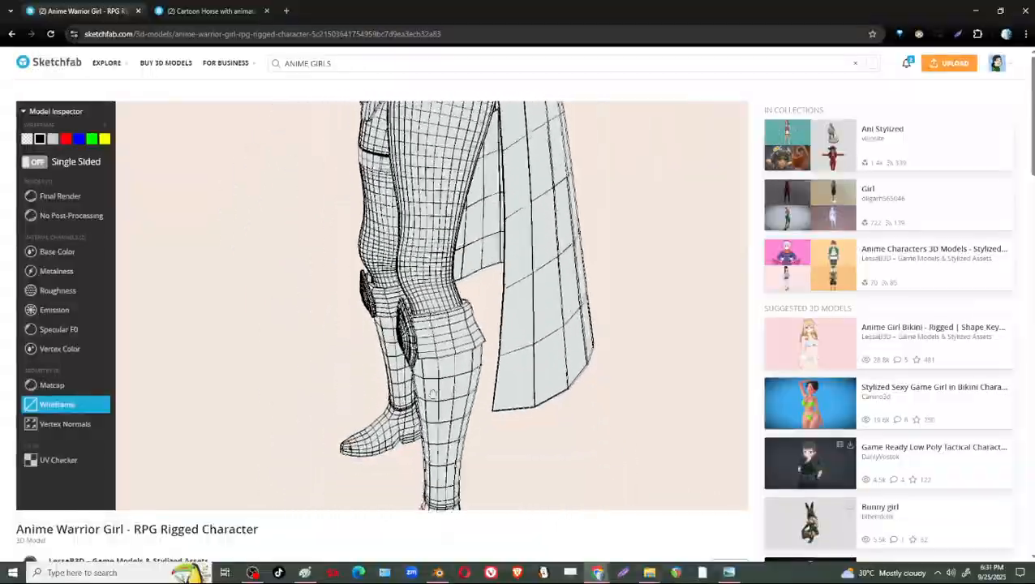
left_click_drag(365, 349, 443, 342)
right_click_drag(459, 138, 475, 442)
left_click_drag(478, 349, 526, 341)
right_click_drag(527, 335, 529, 381)
left_click_drag(529, 382, 698, 500)
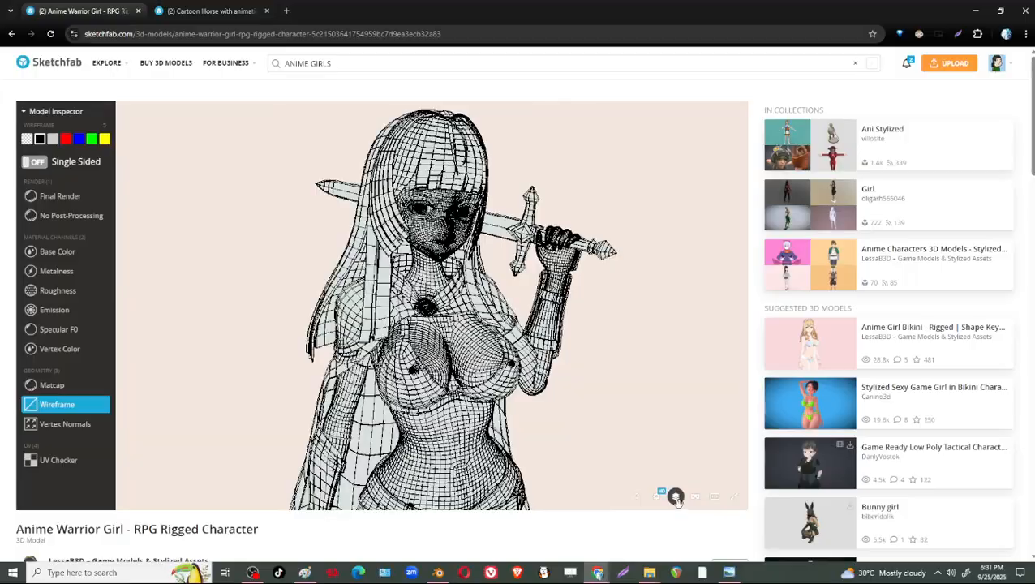
Set the model display back to Final Render and inspect the shaded face, sword and upper body.
left_click(36, 201)
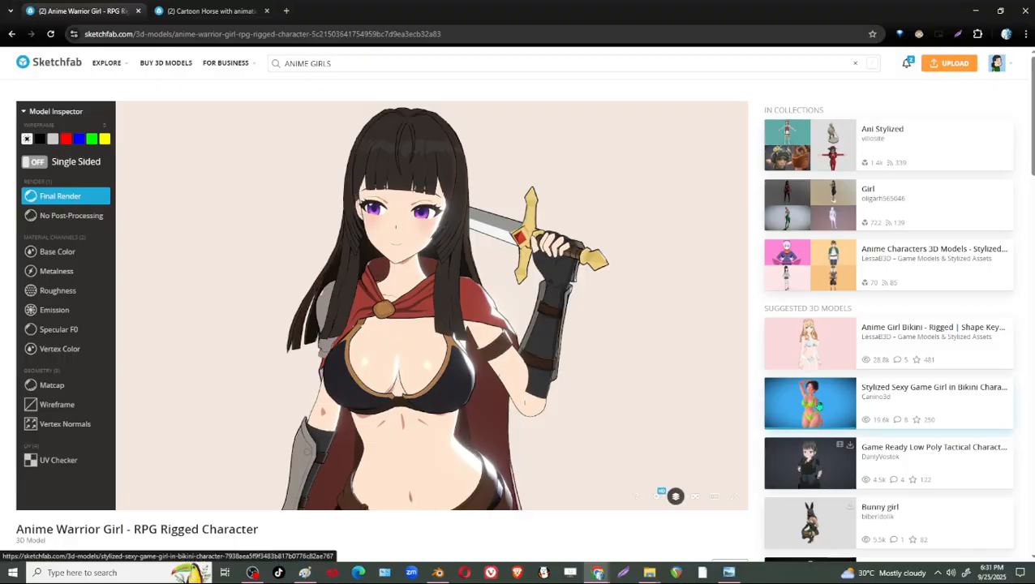
scroll(466, 376, "up", 4)
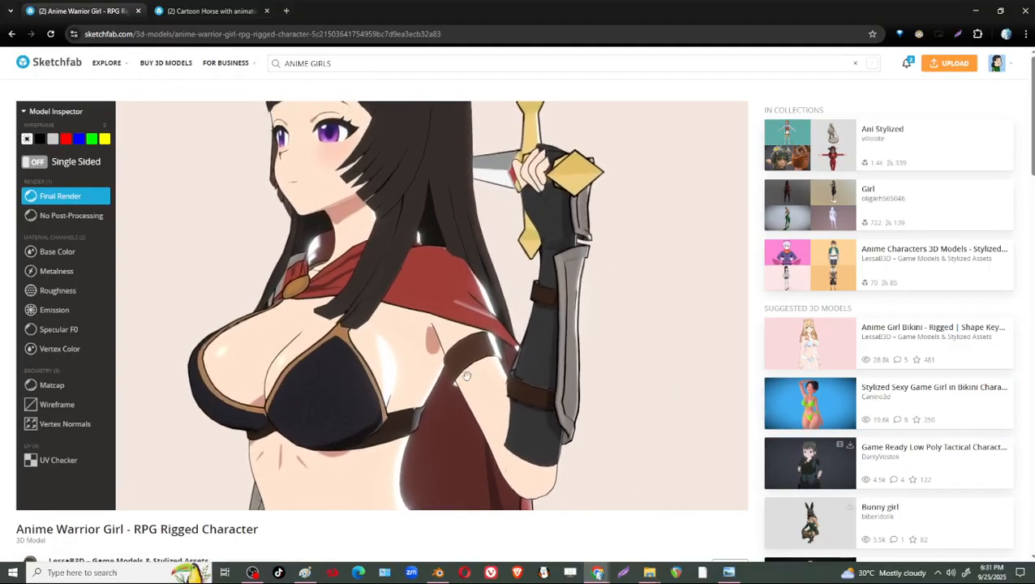
left_click_drag(467, 376, 542, 299)
right_click_drag(542, 300, 505, 462)
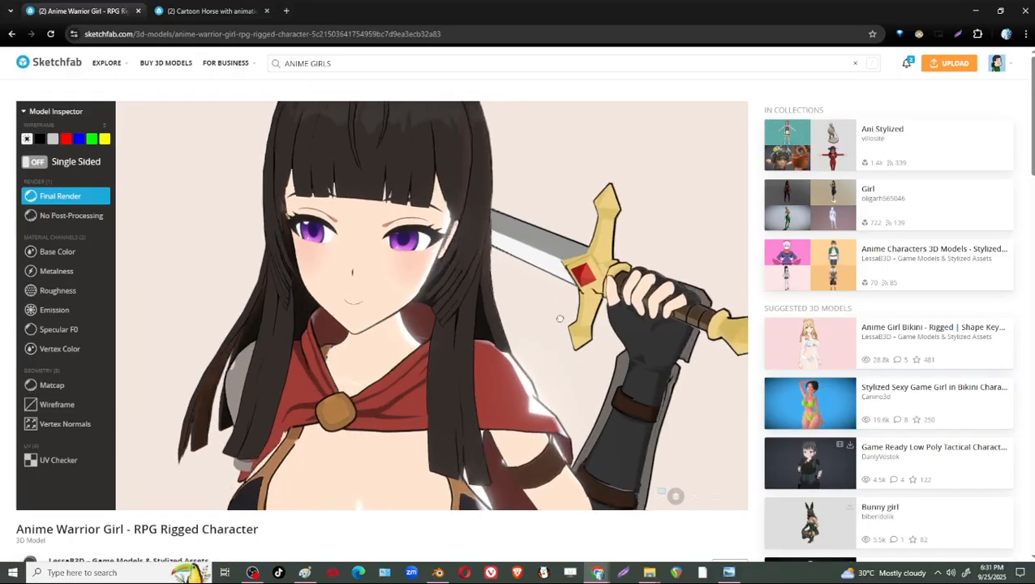
scroll(481, 308, "down", 5)
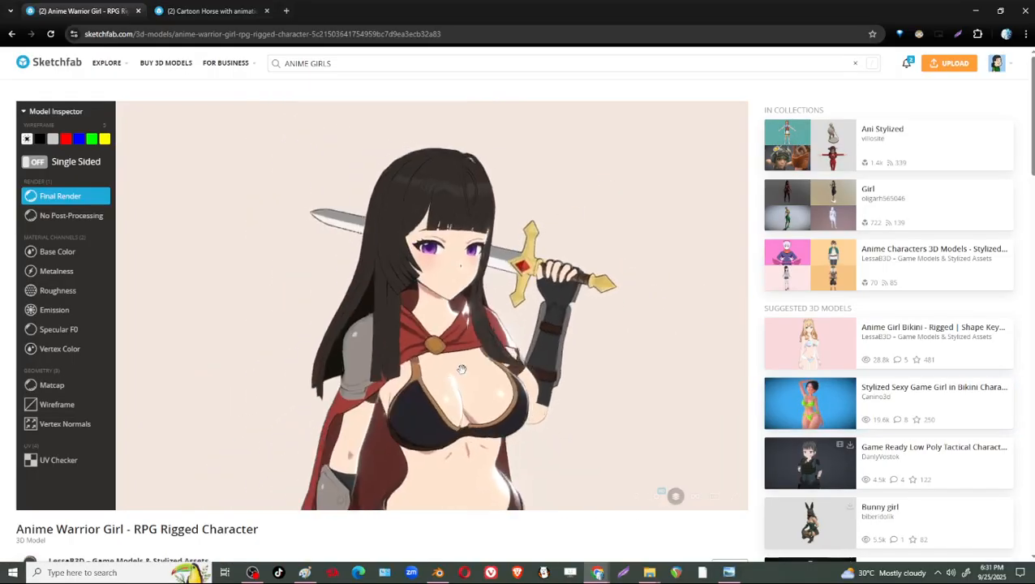
scroll(560, 396, "down", 3)
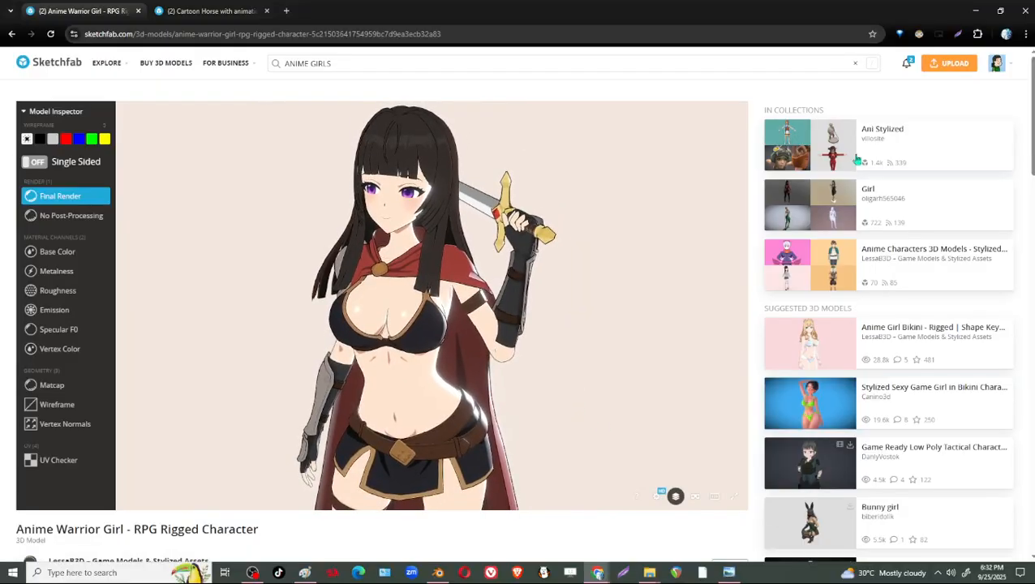
Search Google for "IVE REI QUOTE" in a new browser tab.
left_click(973, 13)
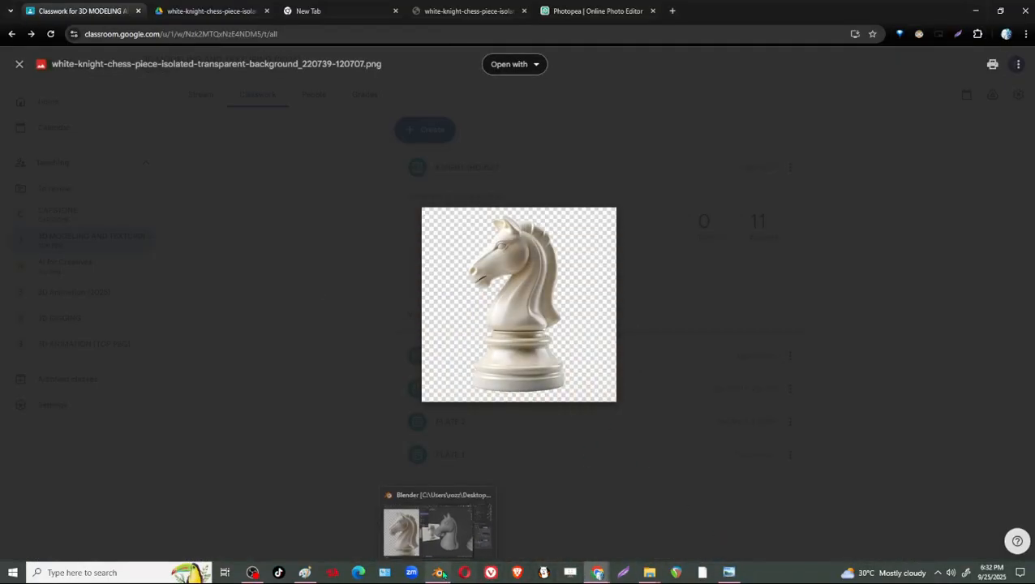
left_click(439, 534)
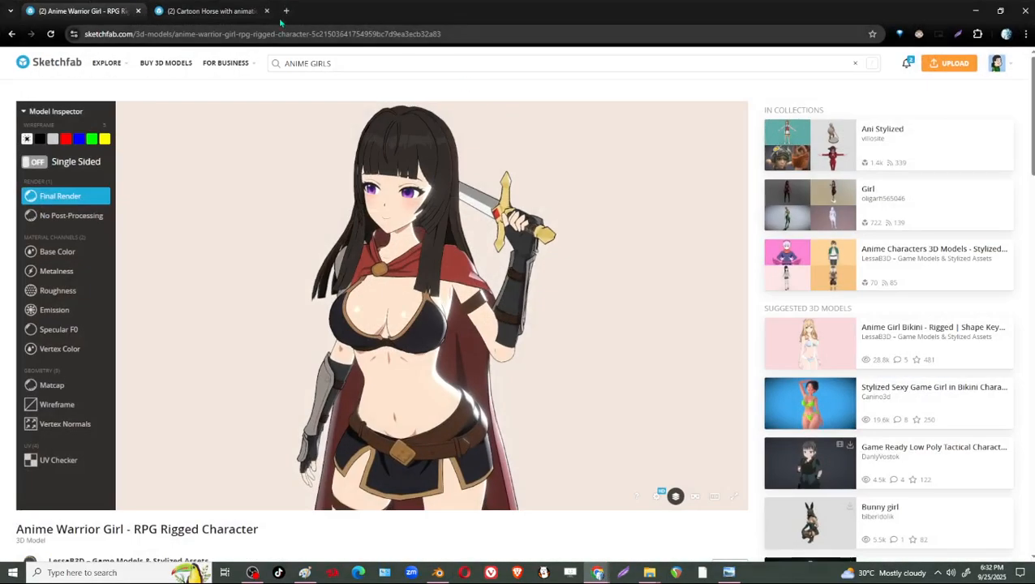
left_click(286, 10)
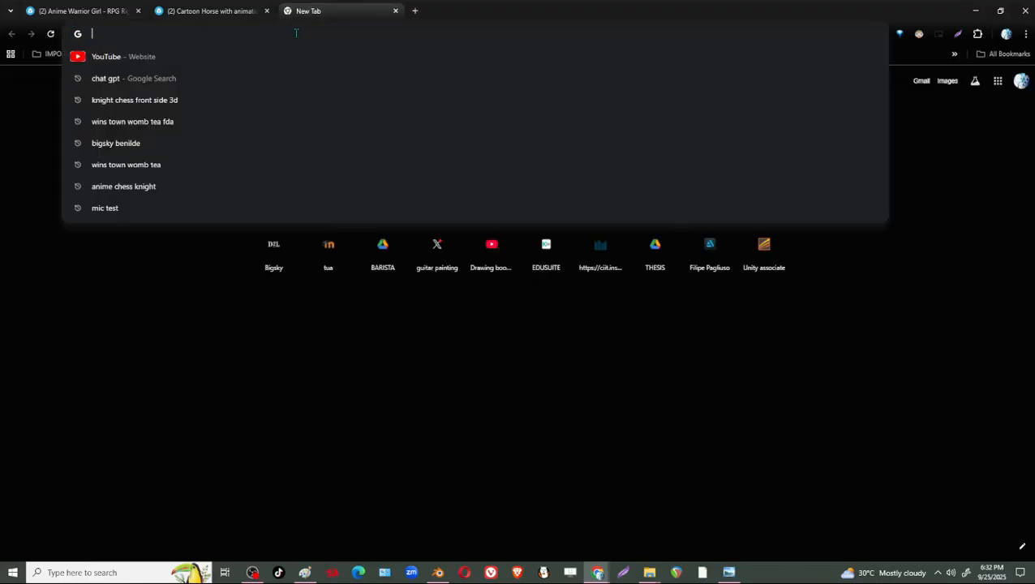
type("IV")
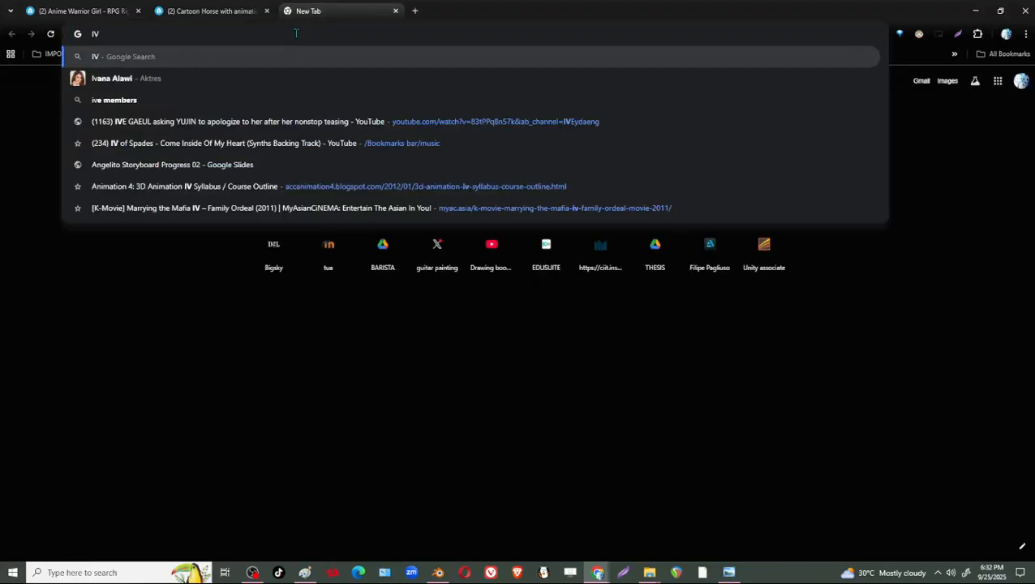
type("E")
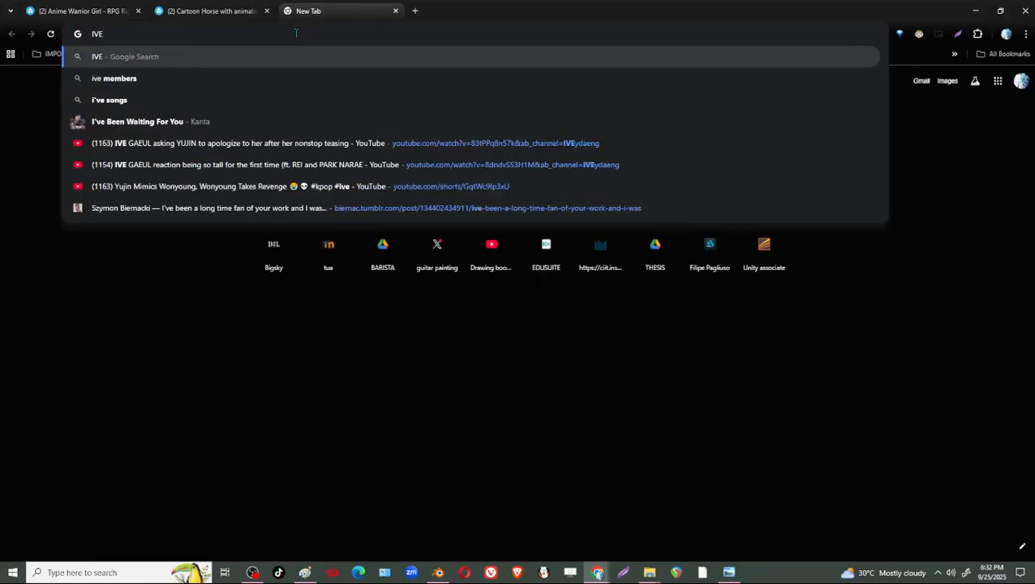
type(" REI QUOTE")
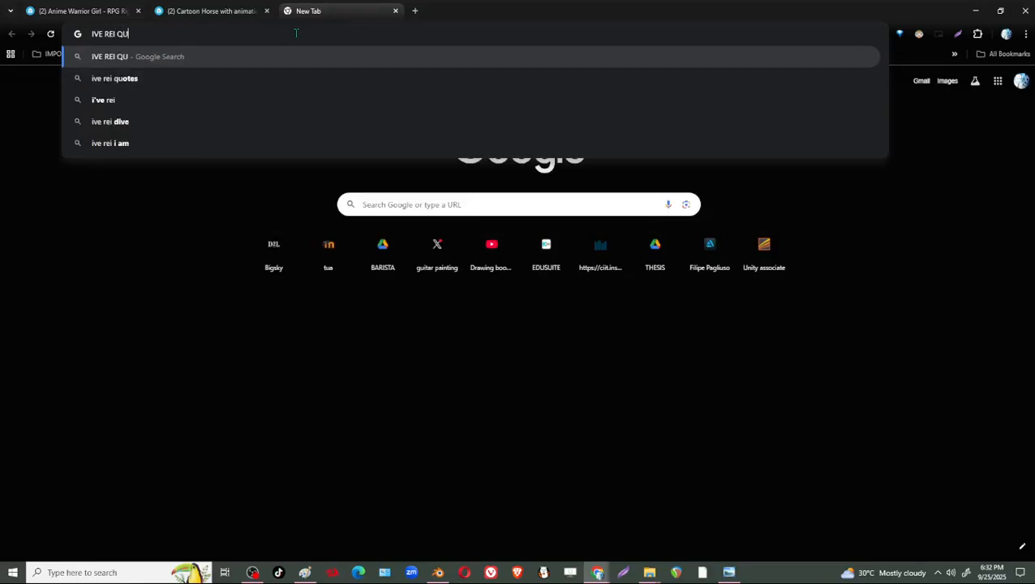
key("Return")
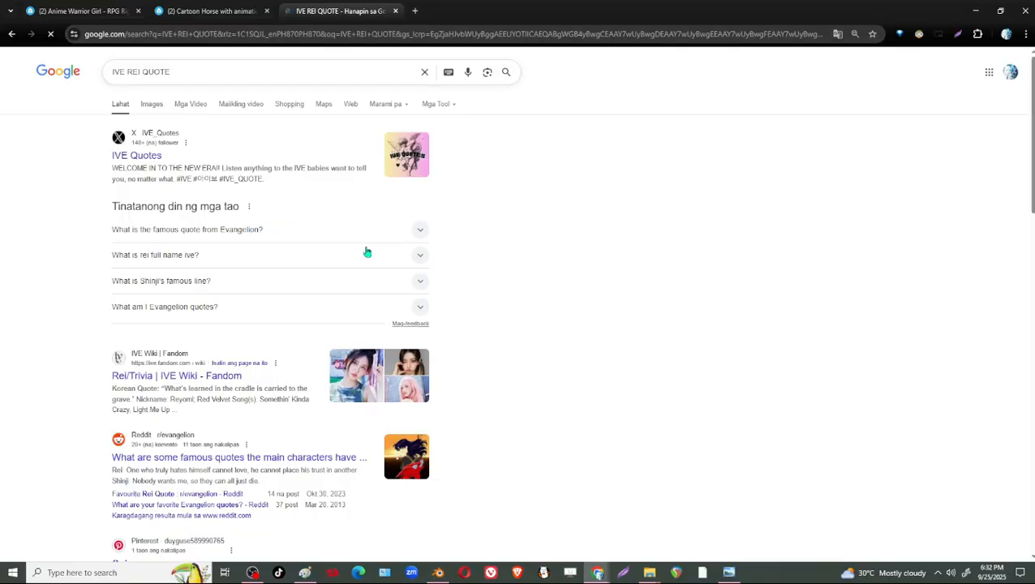
Extend the Google search to "IVE REI QUOTE I WILL MOVE SLOW BUT".
left_click(201, 77)
type("I")
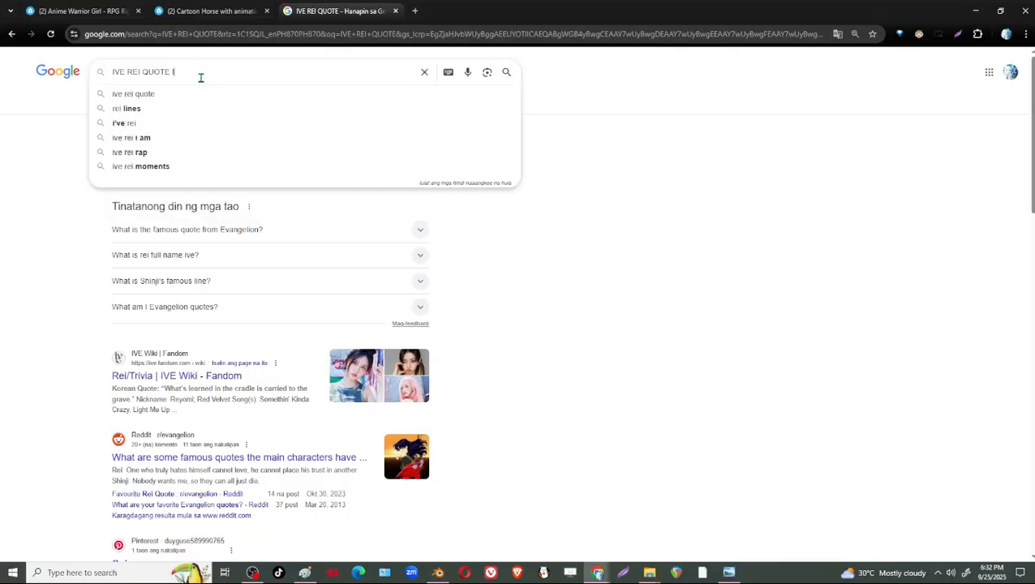
type(" MWI")
key("BackSpace")
key("BackSpace")
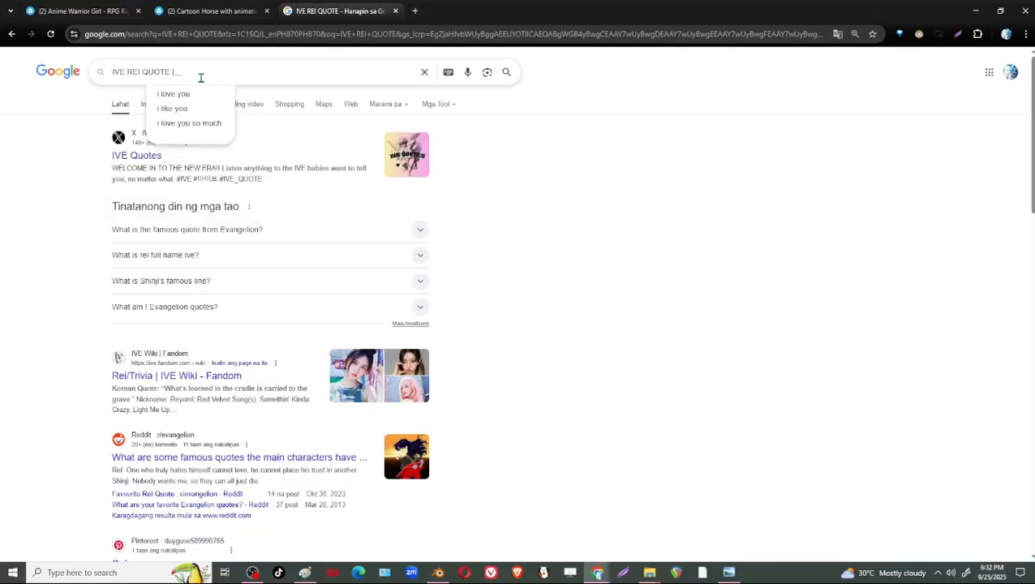
type("WILL MOVE")
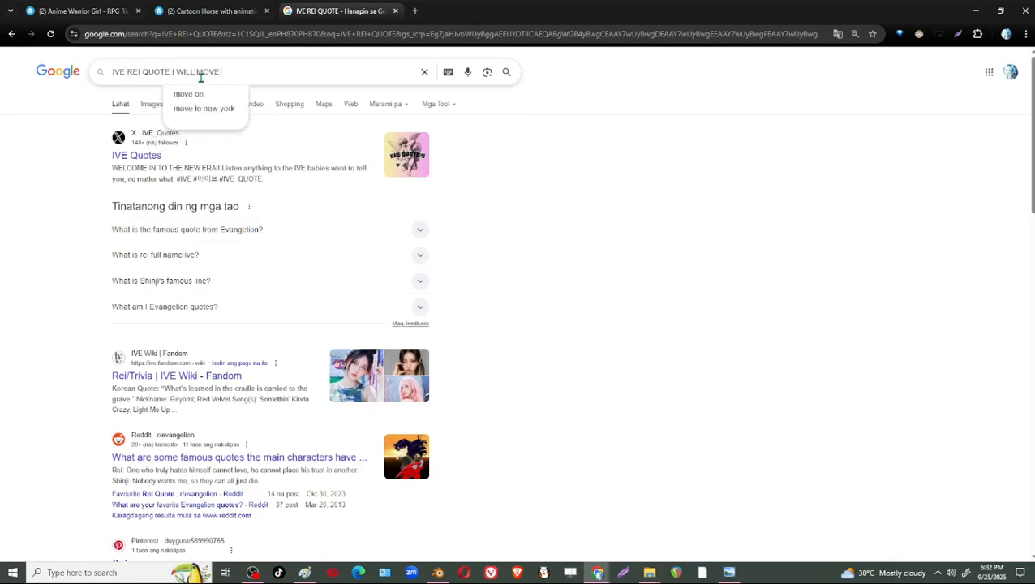
type(" SLOW BUT")
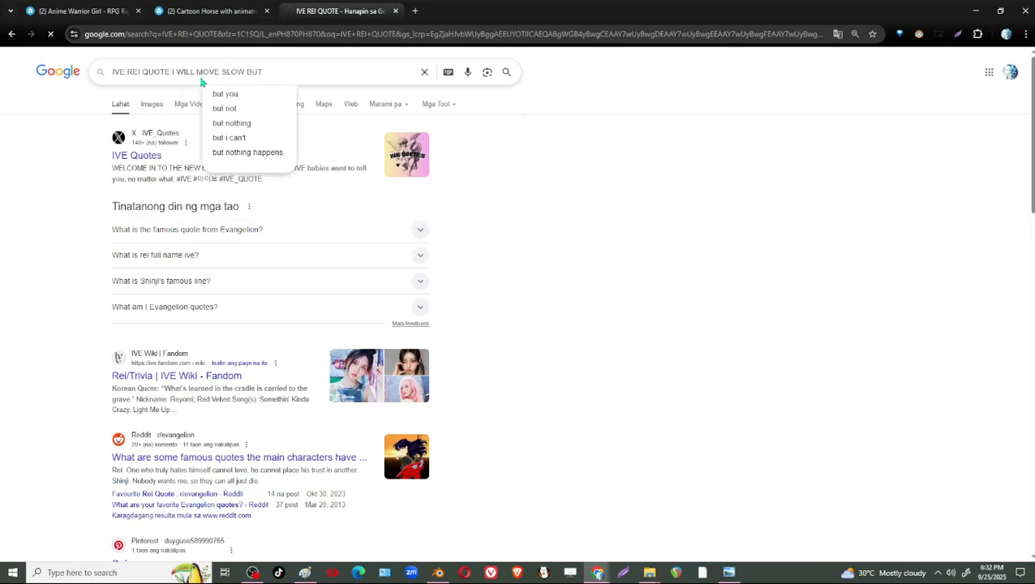
key("Return")
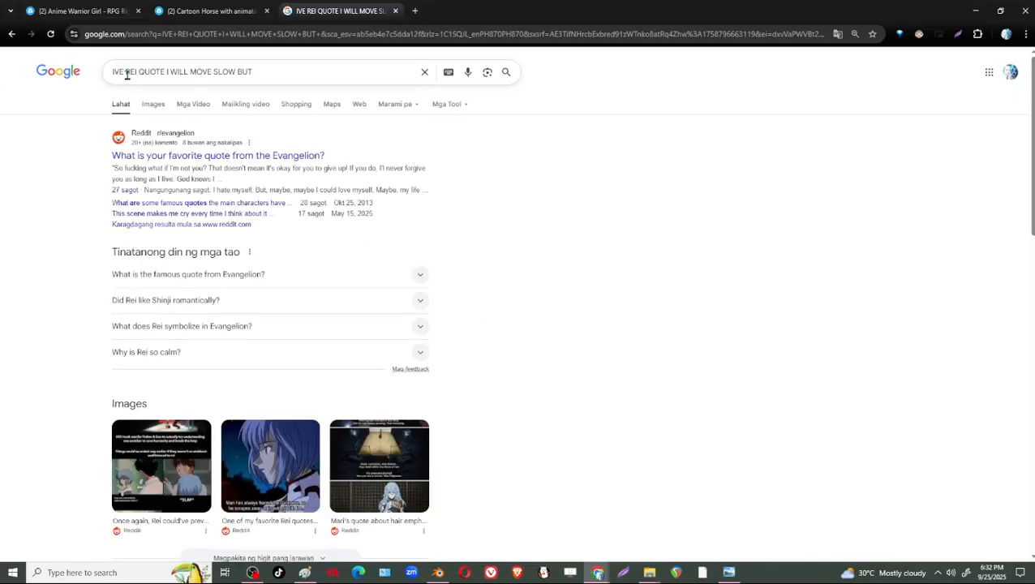
Look through the results, try the suggested search "rei ayanami quotes", and return to the Google home page.
scroll(471, 286, "down", 3)
scroll(262, 214, "up", 3)
left_click_drag(140, 70, 273, 72)
left_click(301, 95)
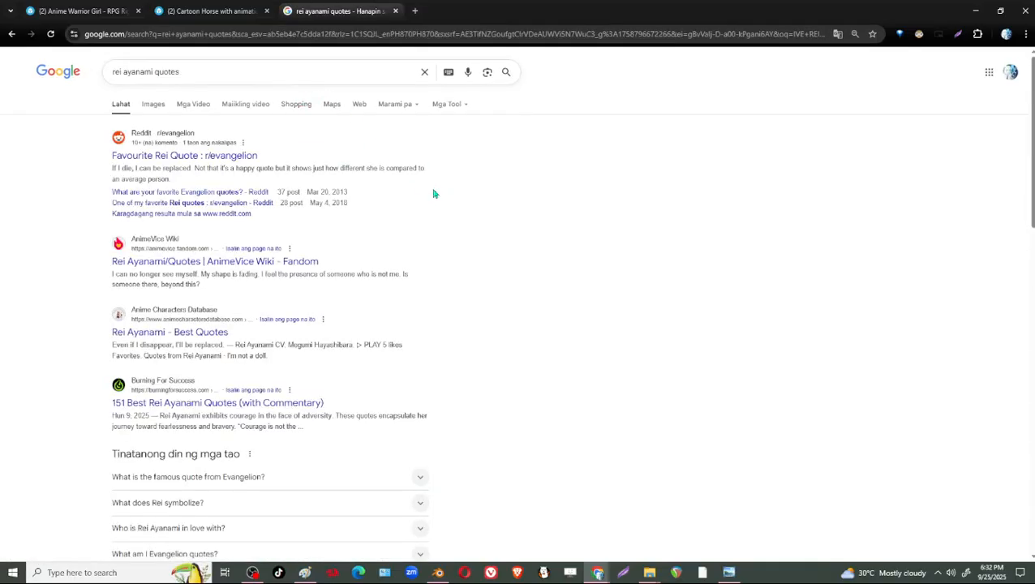
double_click(117, 72)
left_click(821, 314)
left_click(12, 34)
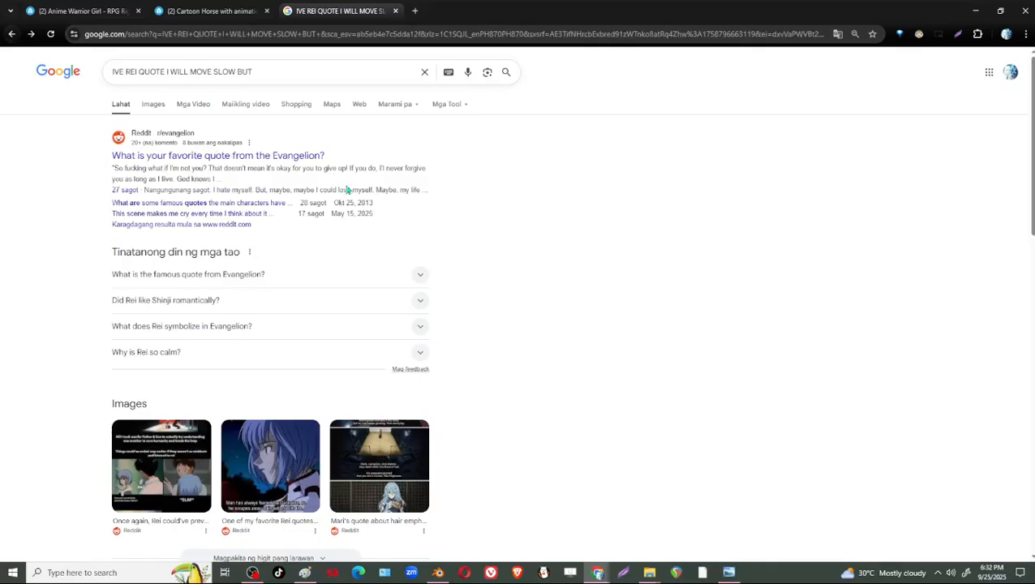
left_click(52, 75)
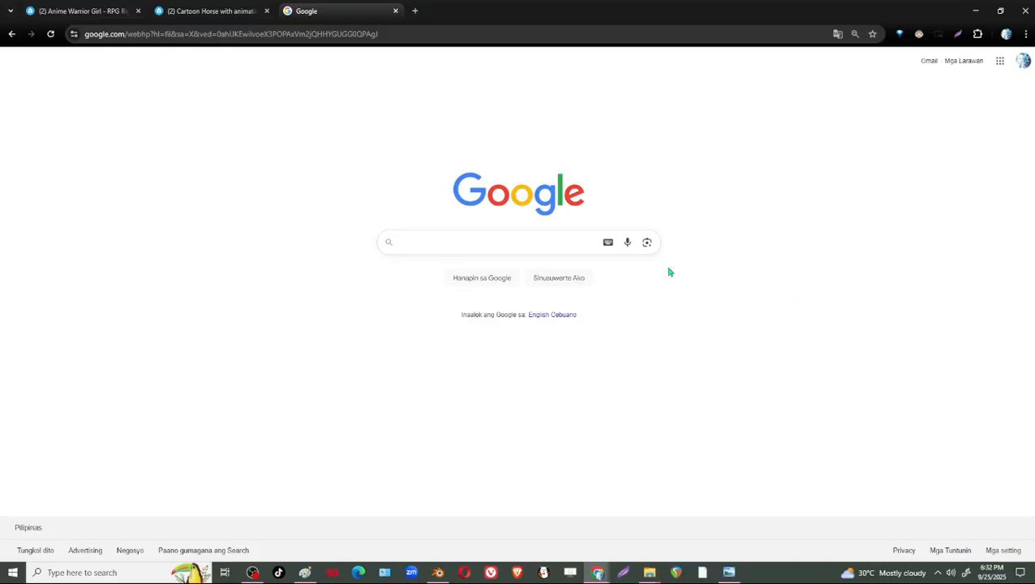
Switch back to Blender and examine the knight's head, eye, muzzle and neck from several angles.
key("super")
left_click(327, 21)
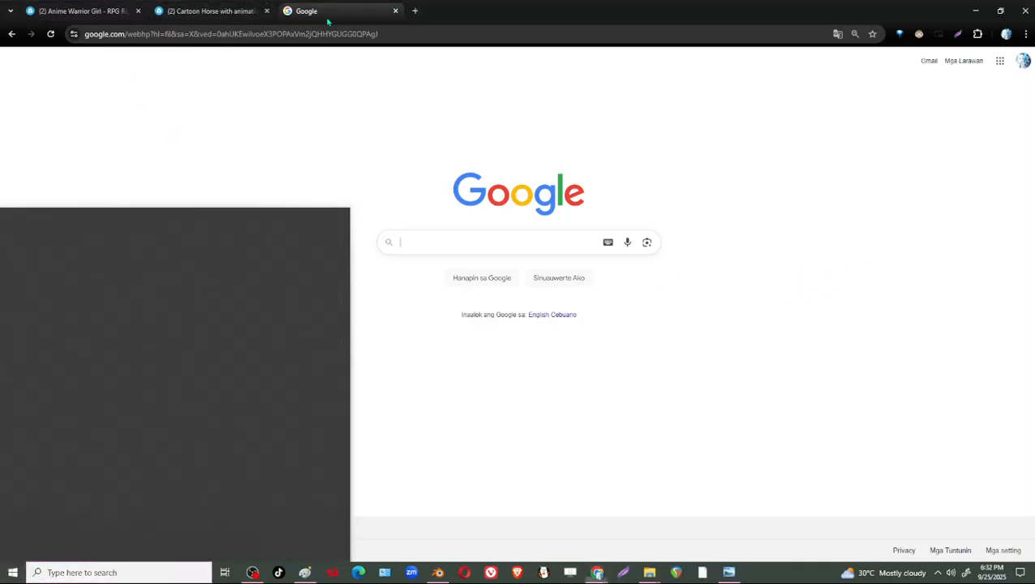
left_click(975, 14)
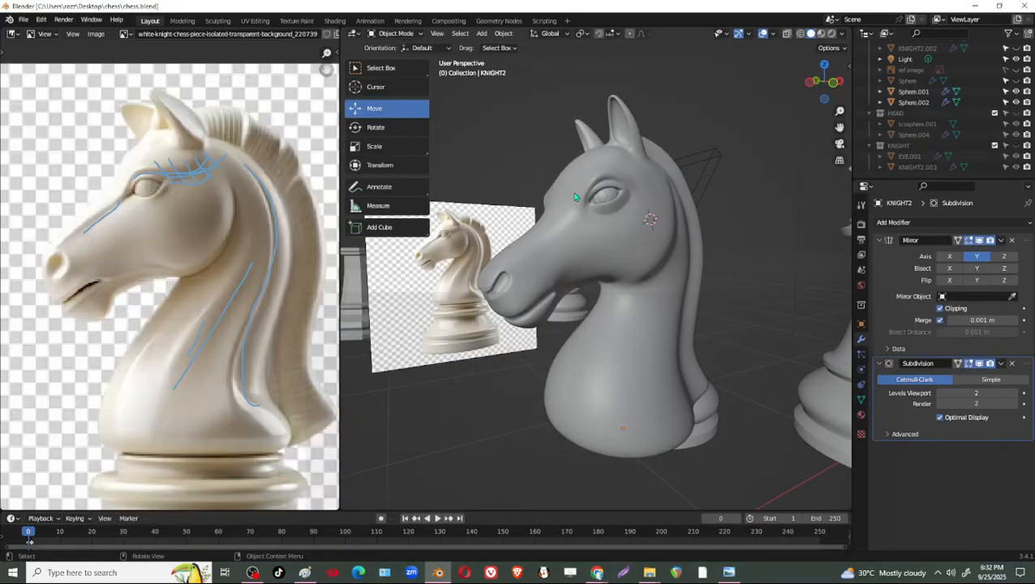
middle_click_drag(713, 336, 685, 328)
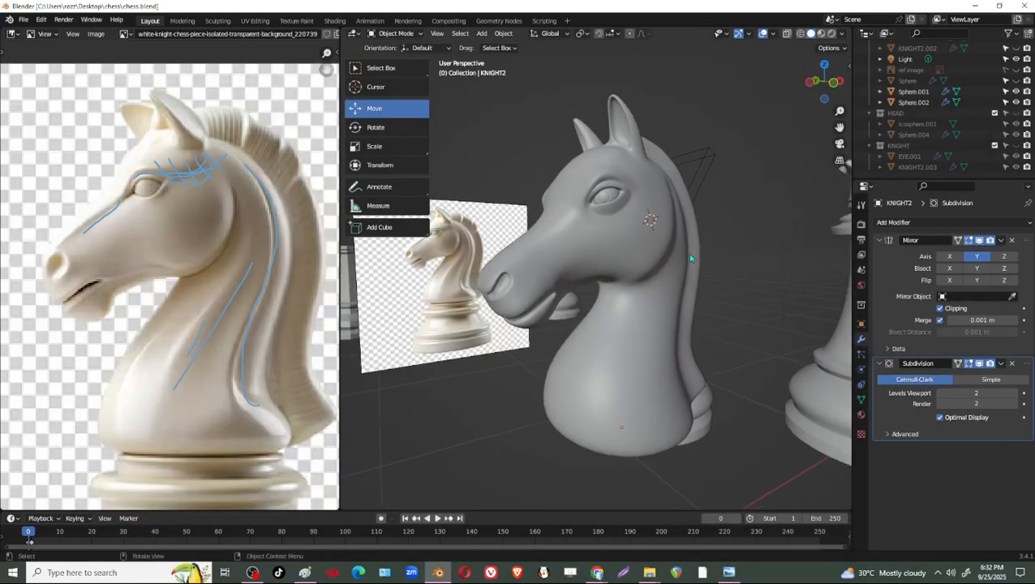
scroll(693, 264, "up", 2)
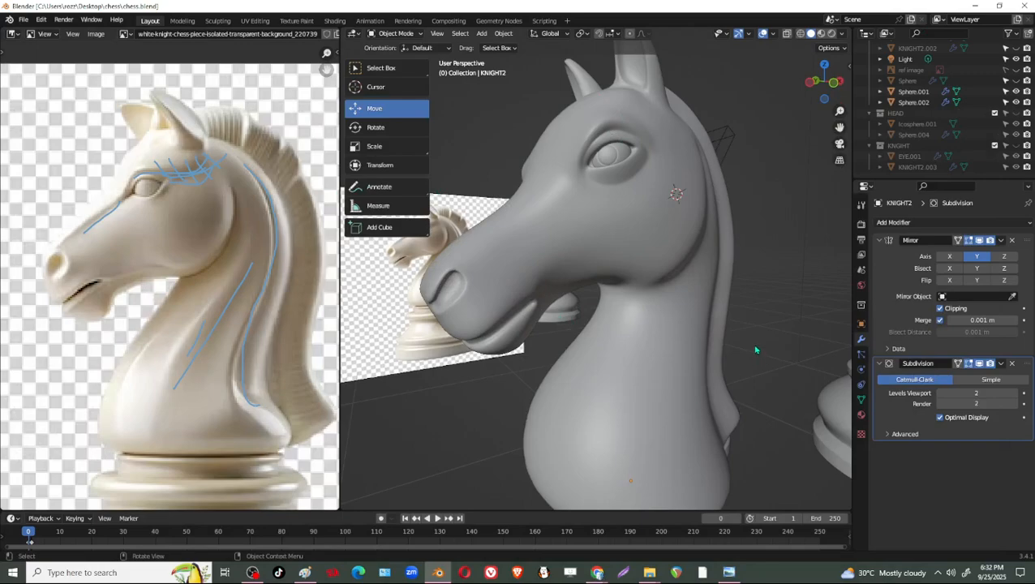
scroll(706, 329, "down", 3)
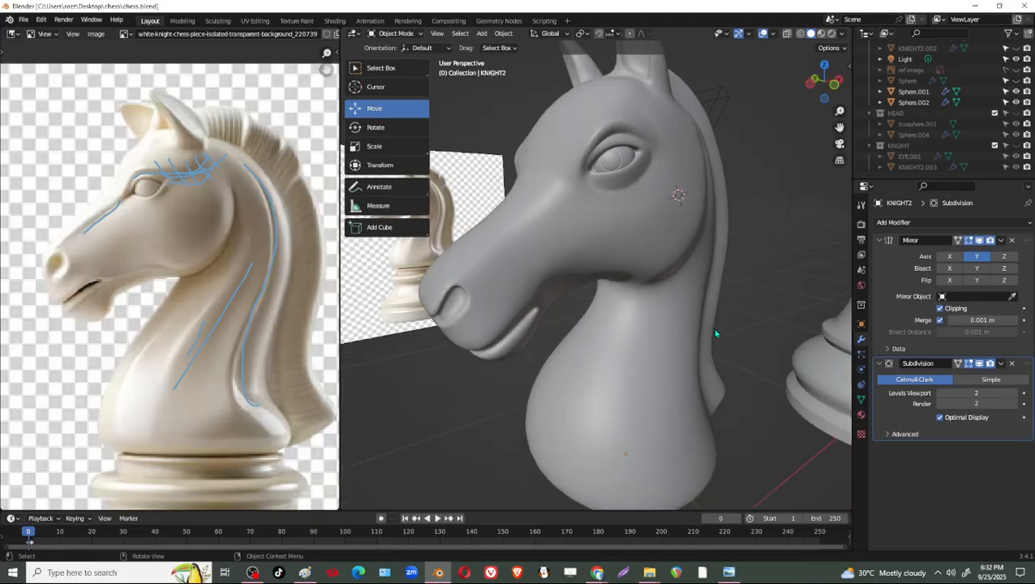
middle_click_drag(644, 321, 604, 307)
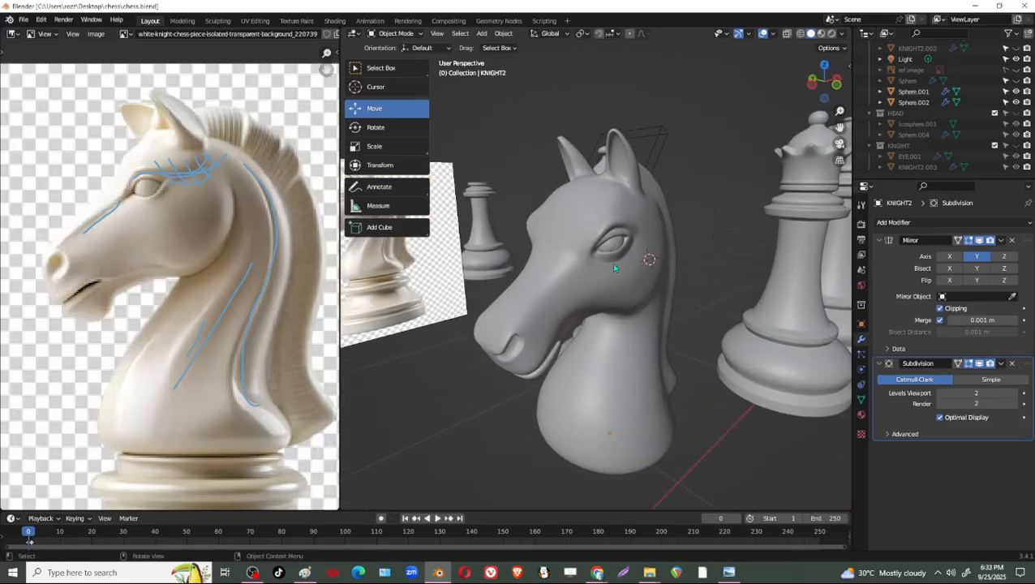
Enter Edit Mode on KNIGHT2 and turn off the Subdivision modifier's viewport display.
left_click(637, 205)
key("Tab")
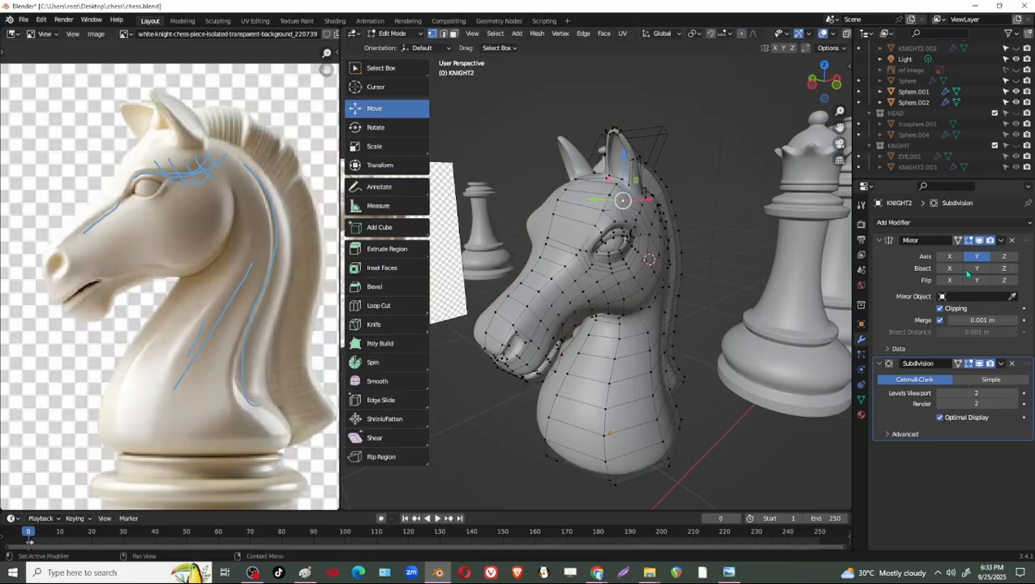
left_click(980, 364)
Select the faces lining the inside of the knight's ear and scale them uniformly to 0.879.
middle_click_drag(656, 281, 688, 301)
scroll(688, 301, "up", 4)
middle_click_drag(682, 223, 662, 232)
scroll(689, 185, "up", 1)
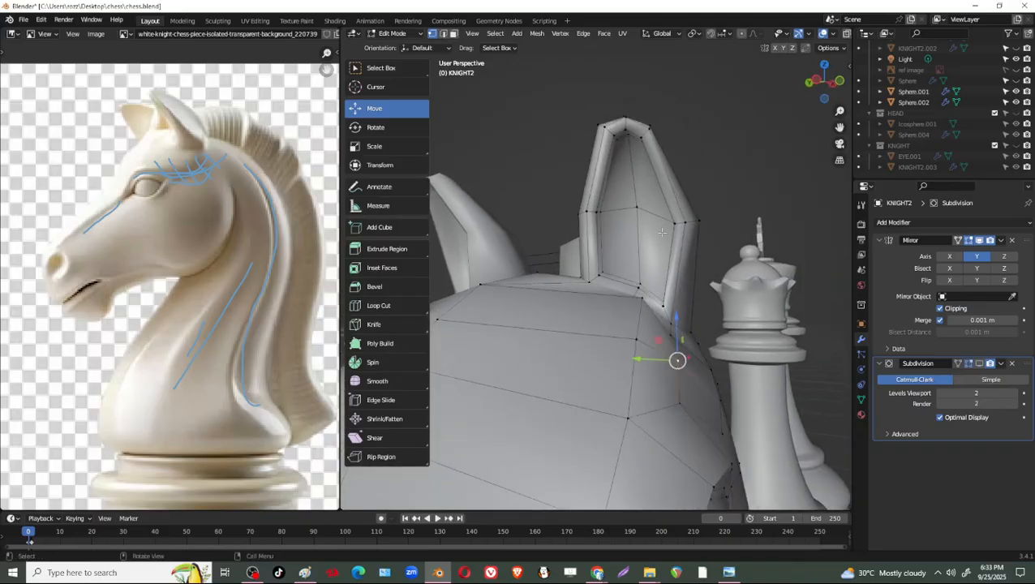
key("3")
left_click(653, 190)
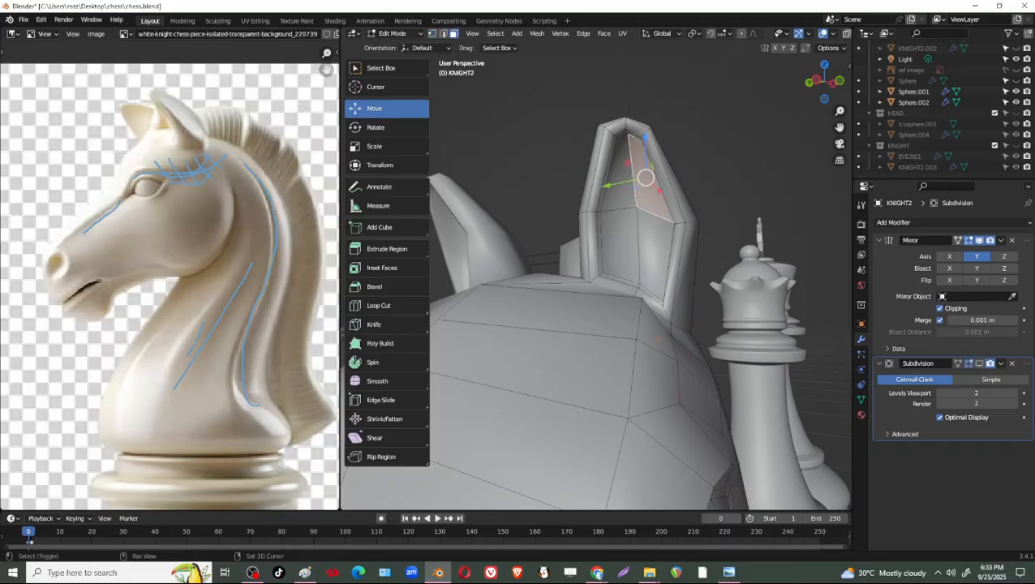
left_click(663, 246, "shift")
left_click(663, 245, "shift")
scroll(663, 246, "up", 2)
middle_click_drag(663, 255, 637, 297, "shift")
middle_click_drag(637, 297, 597, 325)
left_click(597, 325, "shift")
left_click(551, 282, "shift")
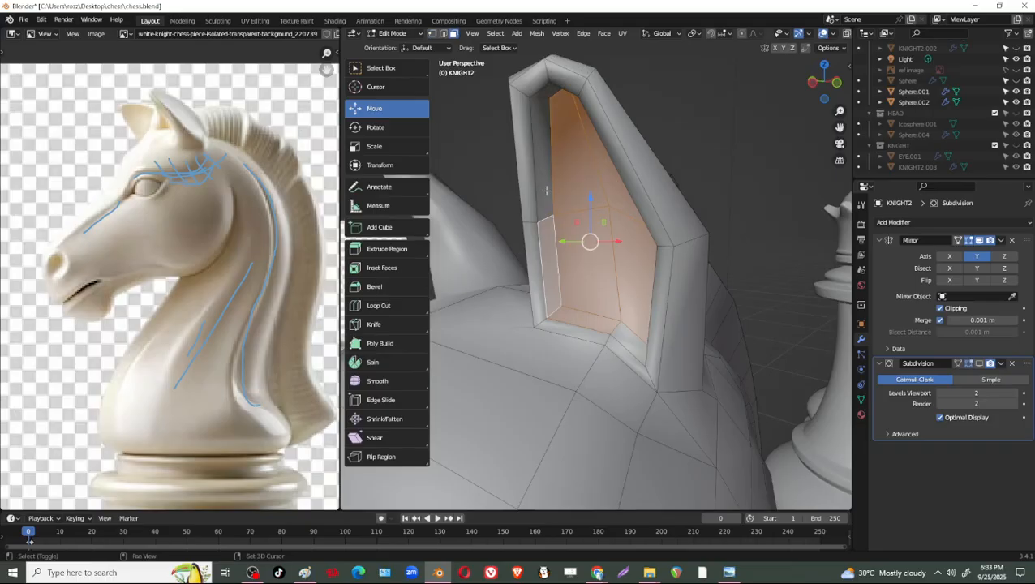
left_click(541, 180, "shift")
middle_click_drag(544, 166, 540, 55)
left_click(571, 71, "shift")
left_click(591, 67, "shift")
left_click(702, 154, "shift")
middle_click_drag(703, 155, 681, 308)
left_click(679, 319, "shift")
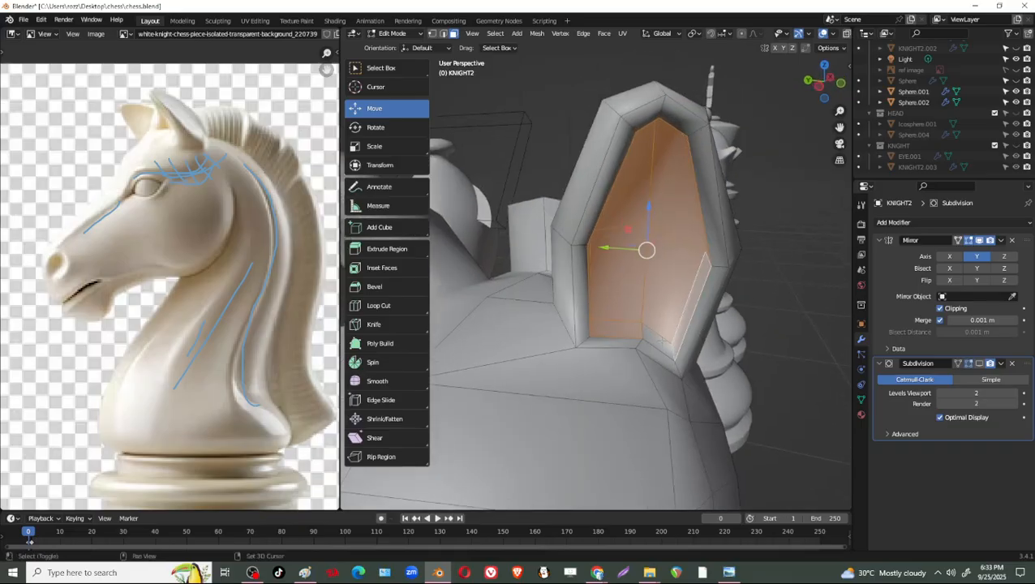
key("s")
left_click(726, 323)
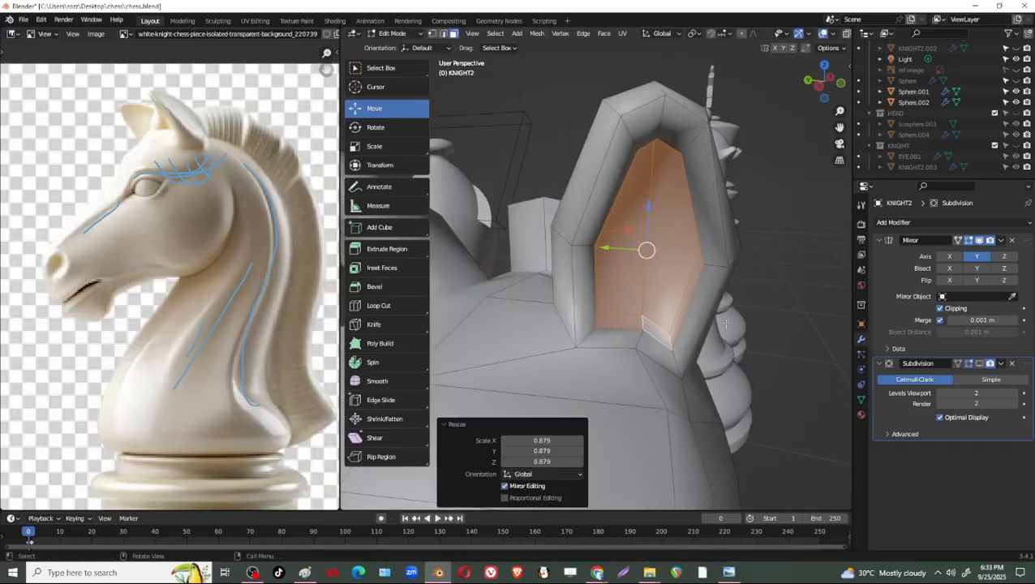
Turn the Subdivision modifier's viewport display back on and return KNIGHT2 to Object Mode.
middle_click_drag(727, 323, 715, 353)
left_click(979, 363)
key("Tab")
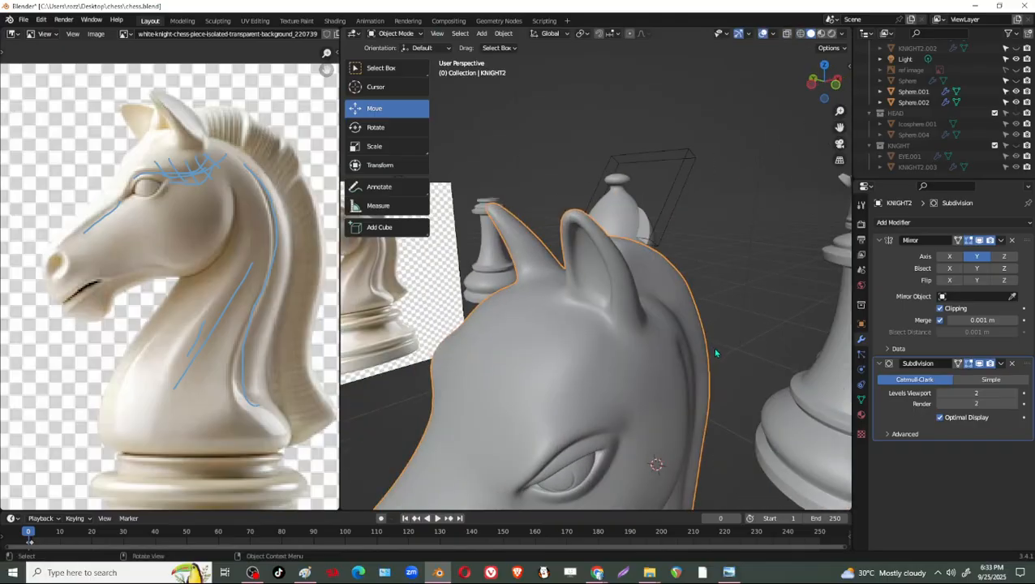
scroll(716, 352, "down", 6)
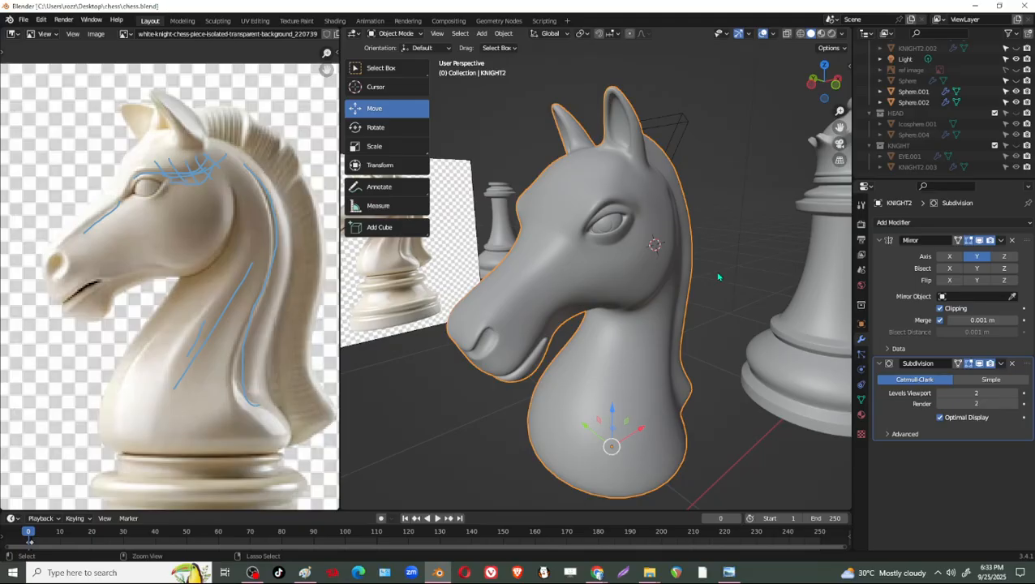
Save the chess.blend file.
key("ctrl+s")
scroll(684, 303, "up", 2)
mouse_move(684, 302)
middle_mouse_down()
mouse_move(712, 312)
mouse_move(686, 267)
mouse_move(725, 289)
mouse_move(624, 270)
mouse_move(638, 287)
mouse_move(538, 249)
mouse_move(529, 224)
mouse_move(714, 294)
mouse_move(674, 281)
mouse_move(699, 248)
mouse_move(693, 297)
middle_mouse_up()
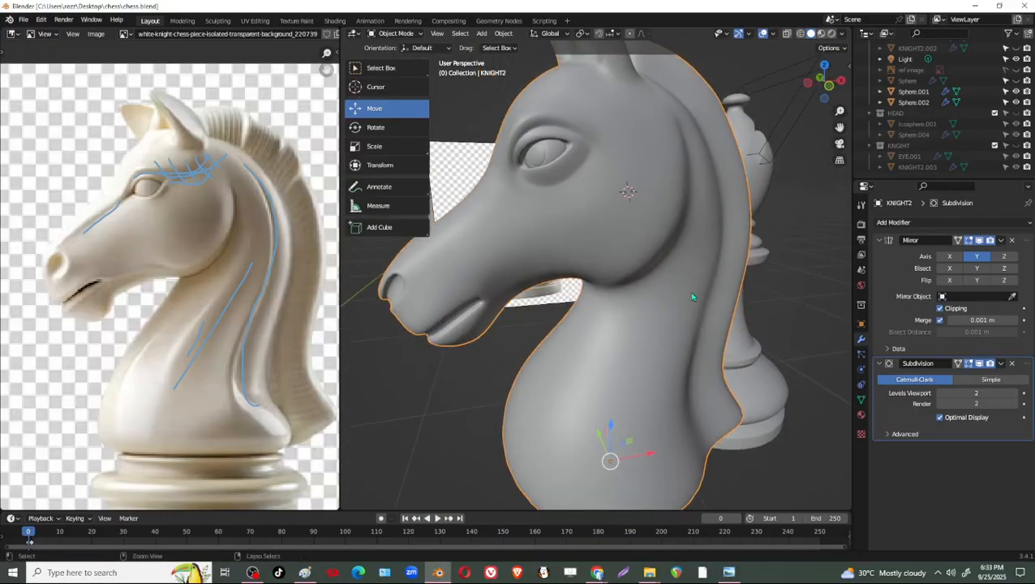
key("ctrl+s")
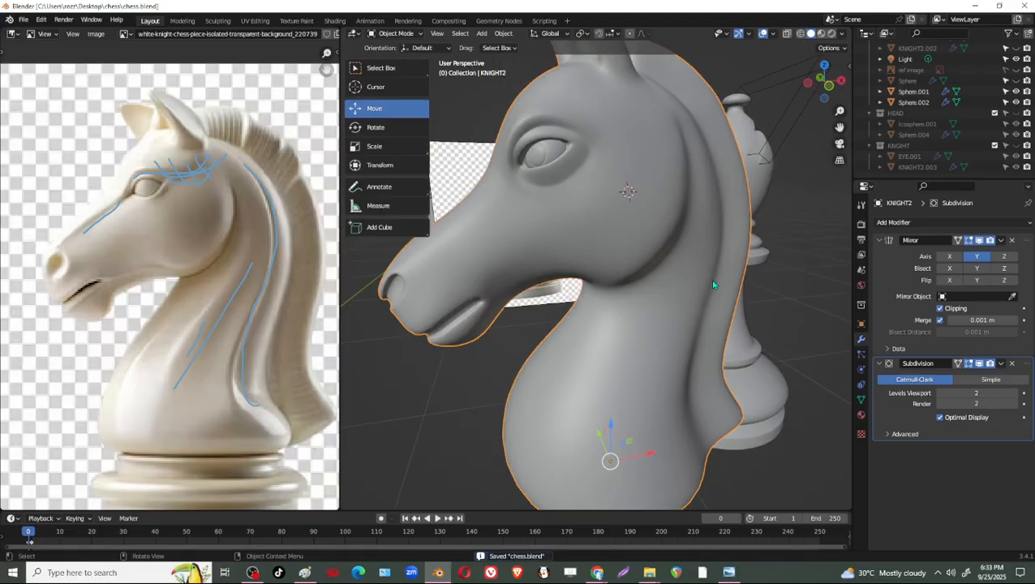
middle_click_drag(669, 290, 655, 300)
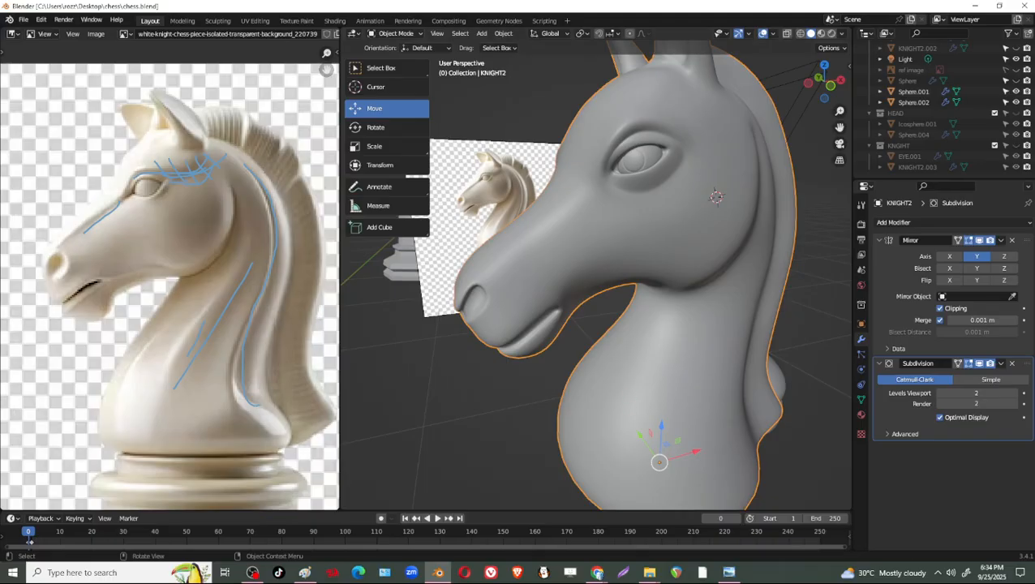
left_click(253, 573)
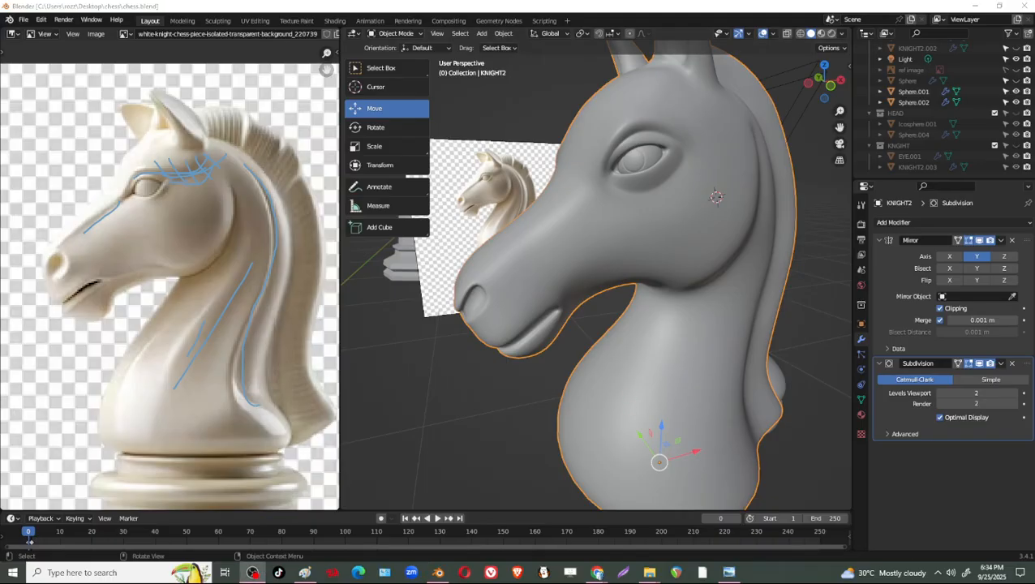